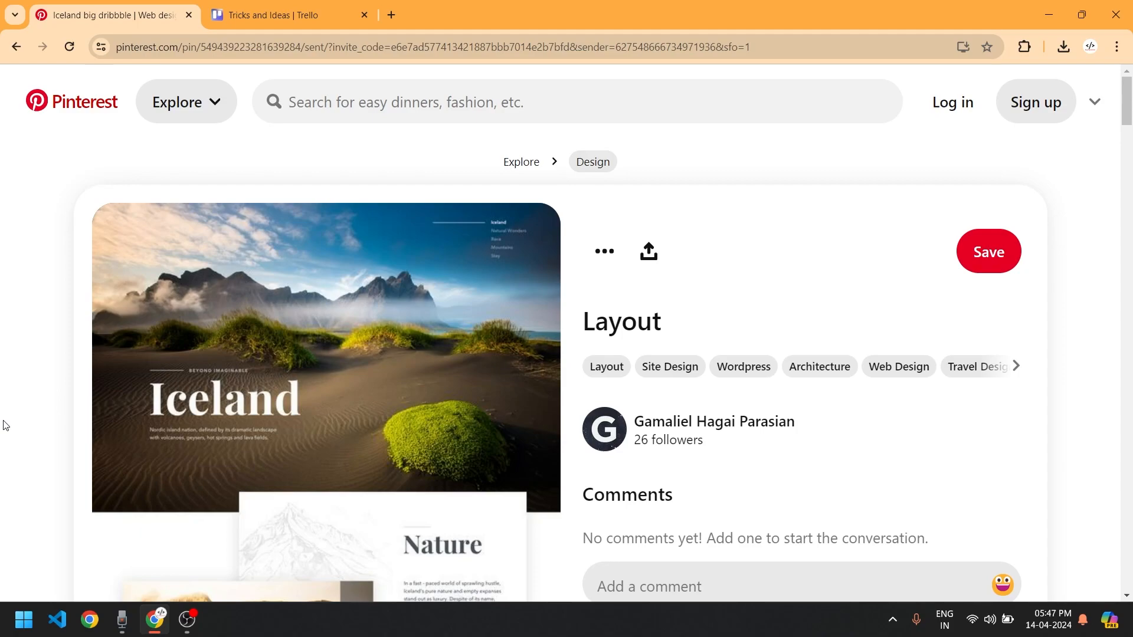
Look through the Iceland web layout pin on Pinterest, from the hero image down to the lower sections
double_click(644, 320)
left_click(796, 254)
scroll(610, 350, "down", 5)
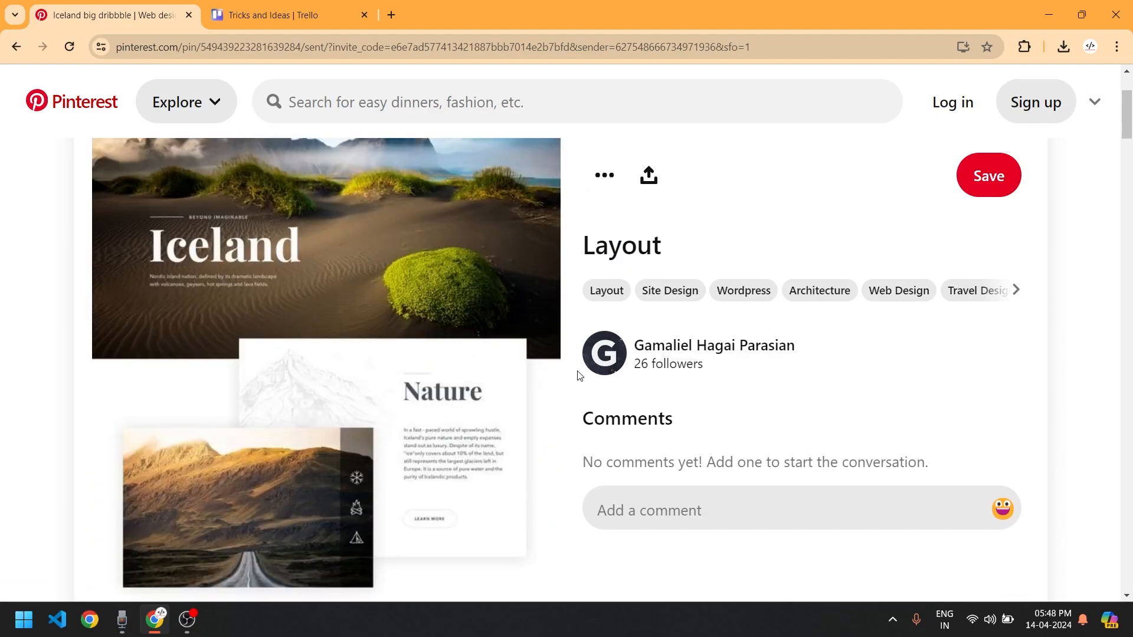
scroll(579, 377, "up", 2)
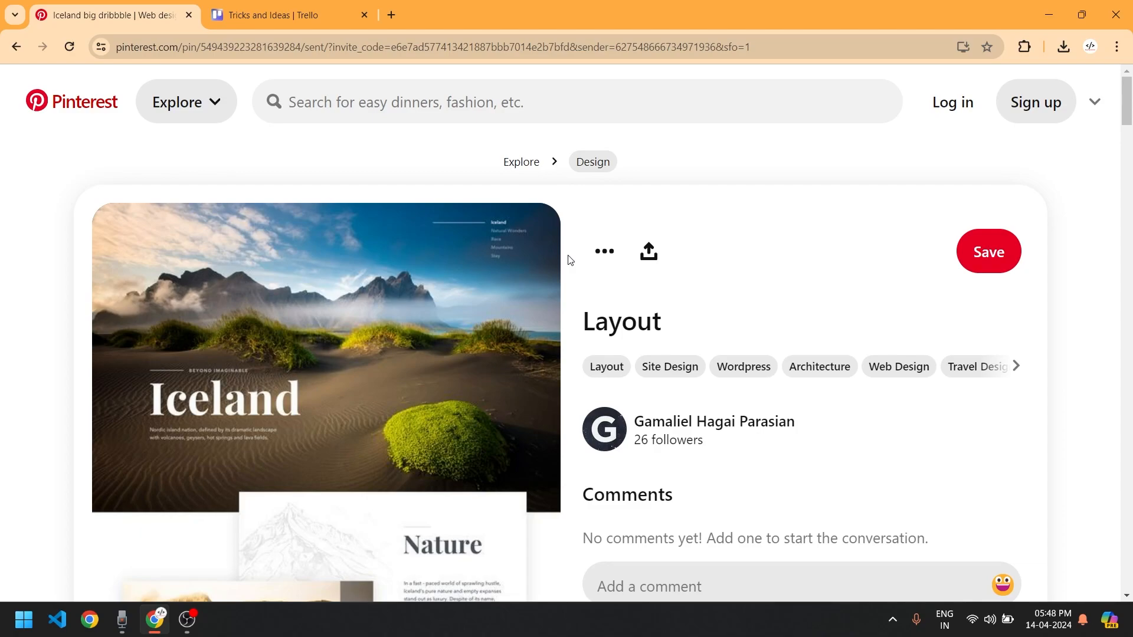
scroll(584, 239, "down", 1)
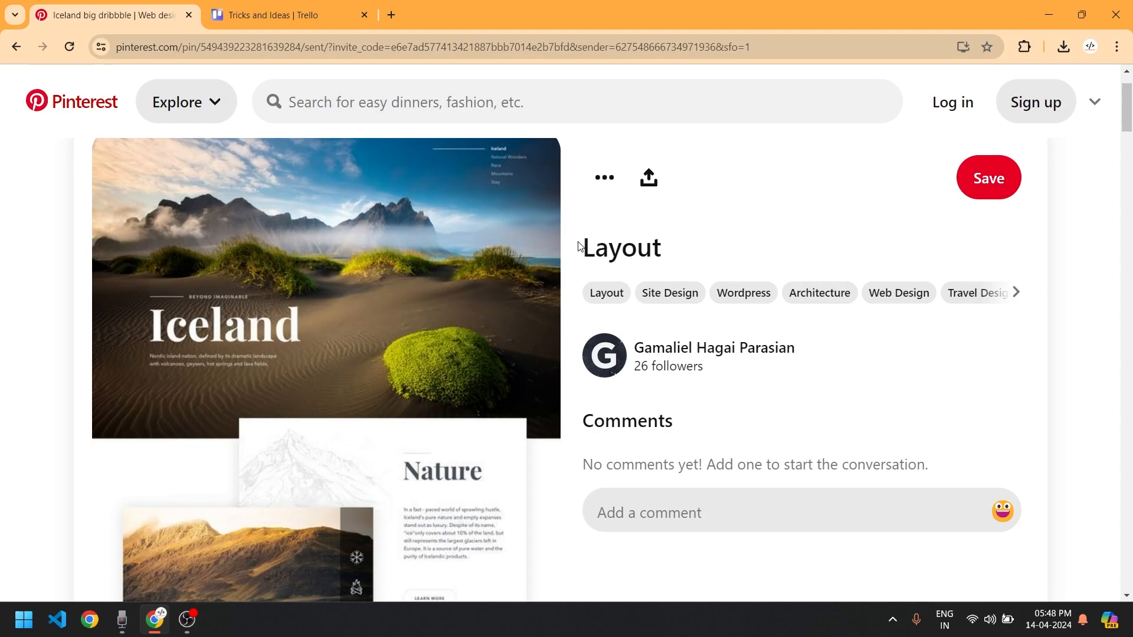
scroll(579, 247, "down", 12)
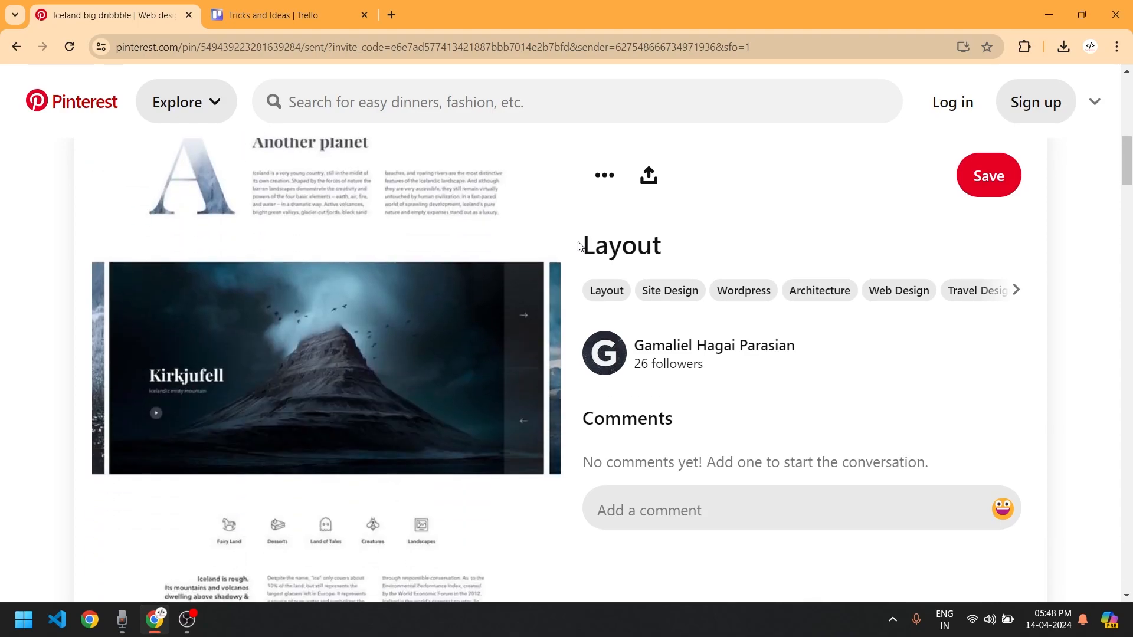
scroll(575, 251, "down", 5)
scroll(575, 249, "up", 5)
scroll(576, 251, "down", 3)
Look through Figma's home page, covering its sections on building, prototyping, design systems and FigJam
key("ctrl+Tab")
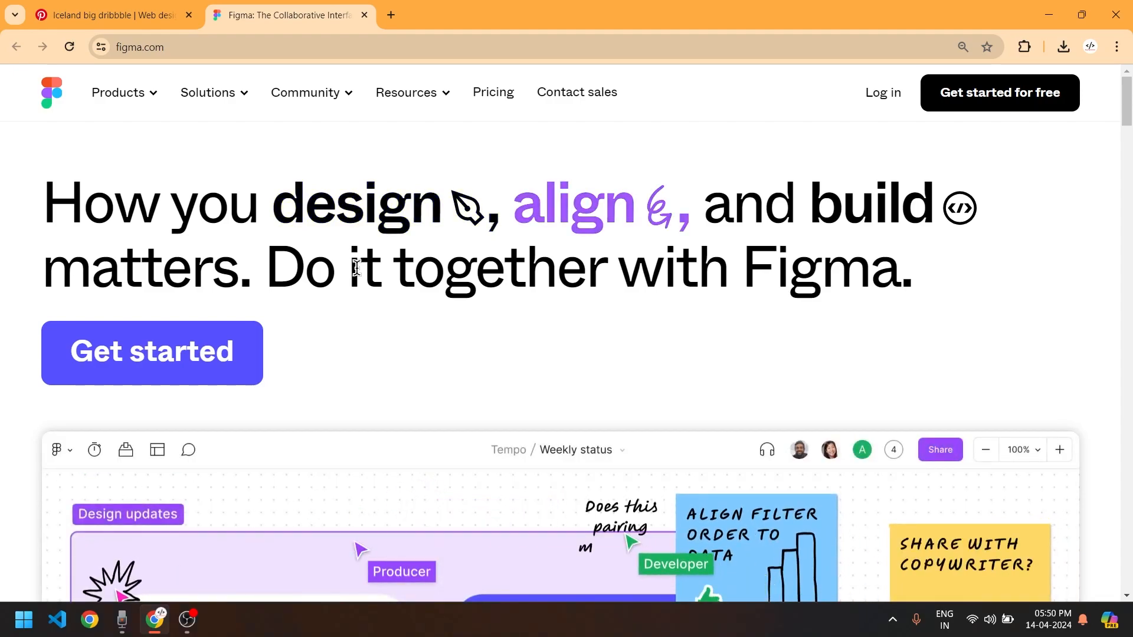
scroll(518, 331, "down", 5)
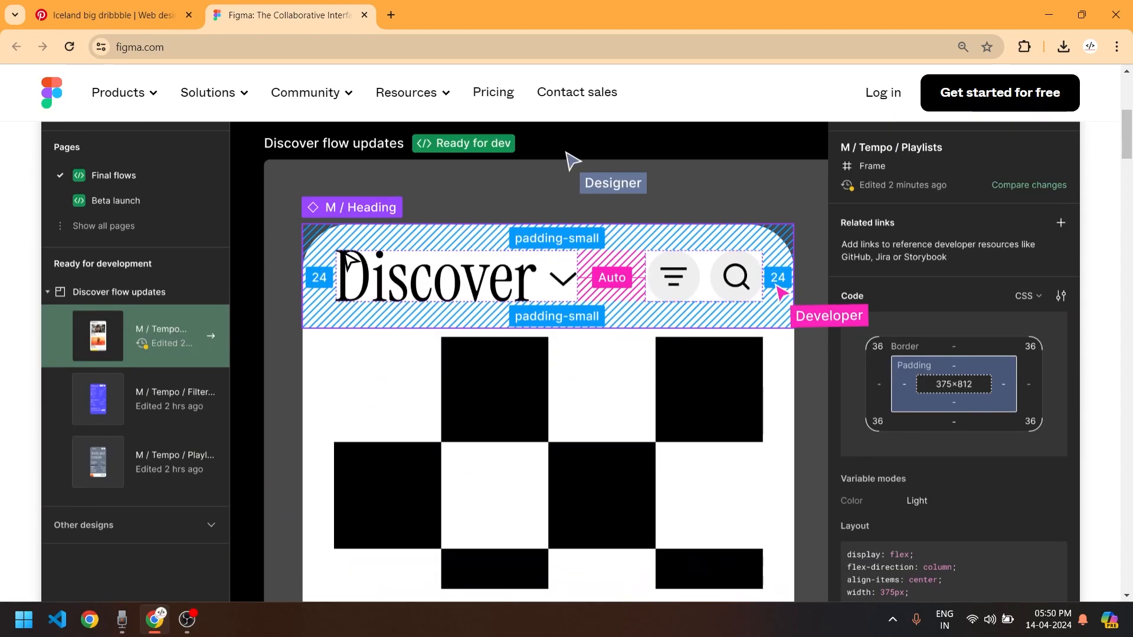
scroll(247, 349, "up", 2)
scroll(246, 342, "down", 1)
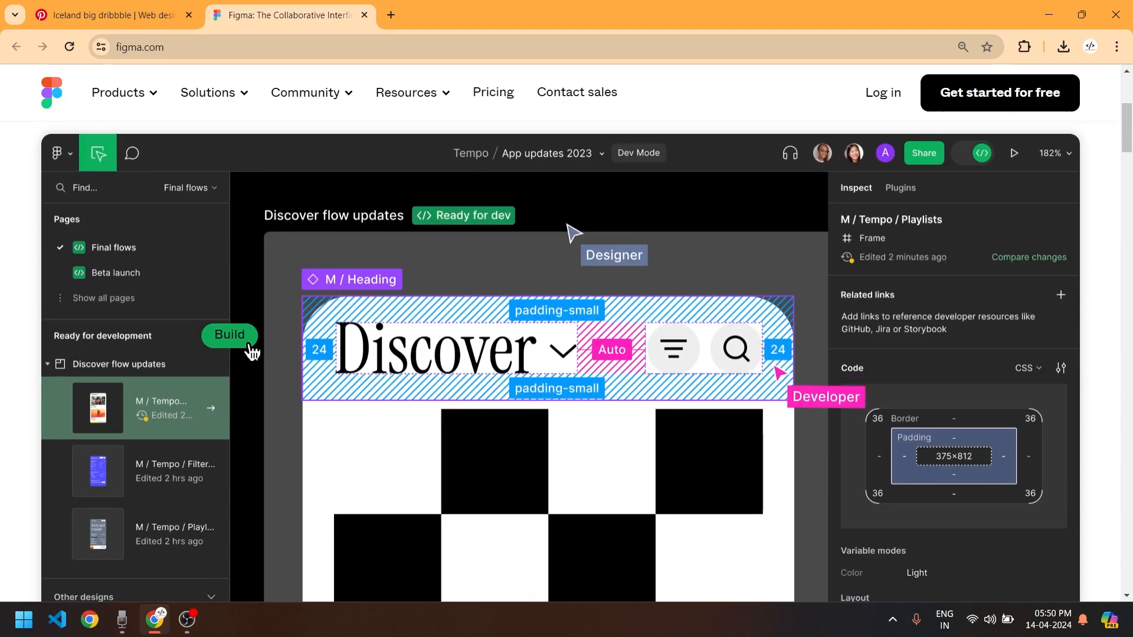
scroll(302, 358, "down", 2)
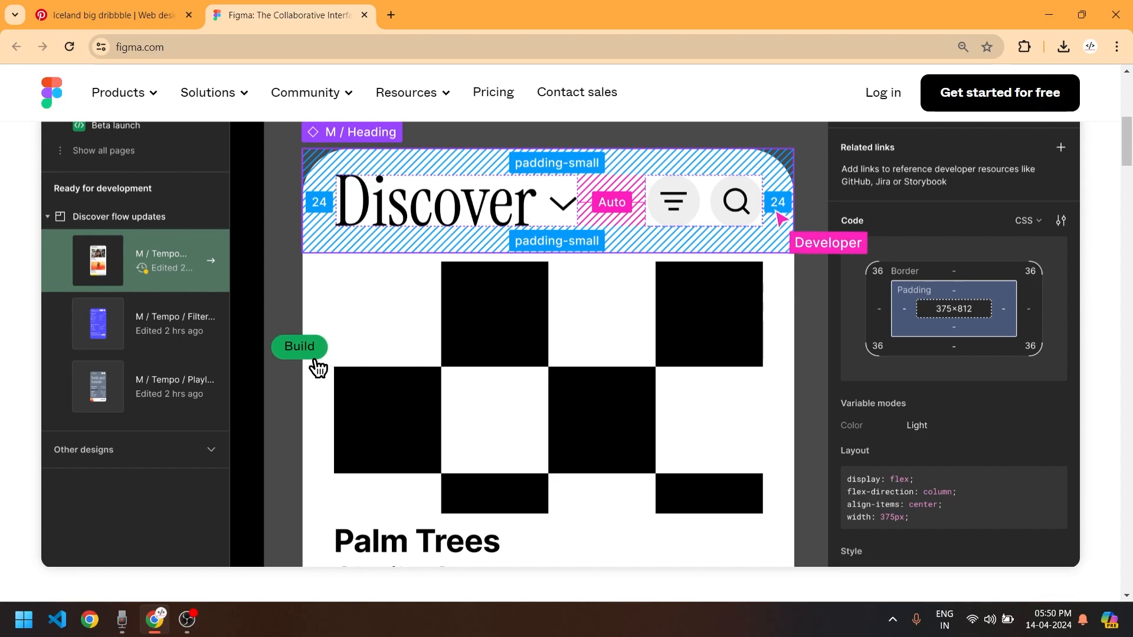
scroll(308, 373, "down", 5)
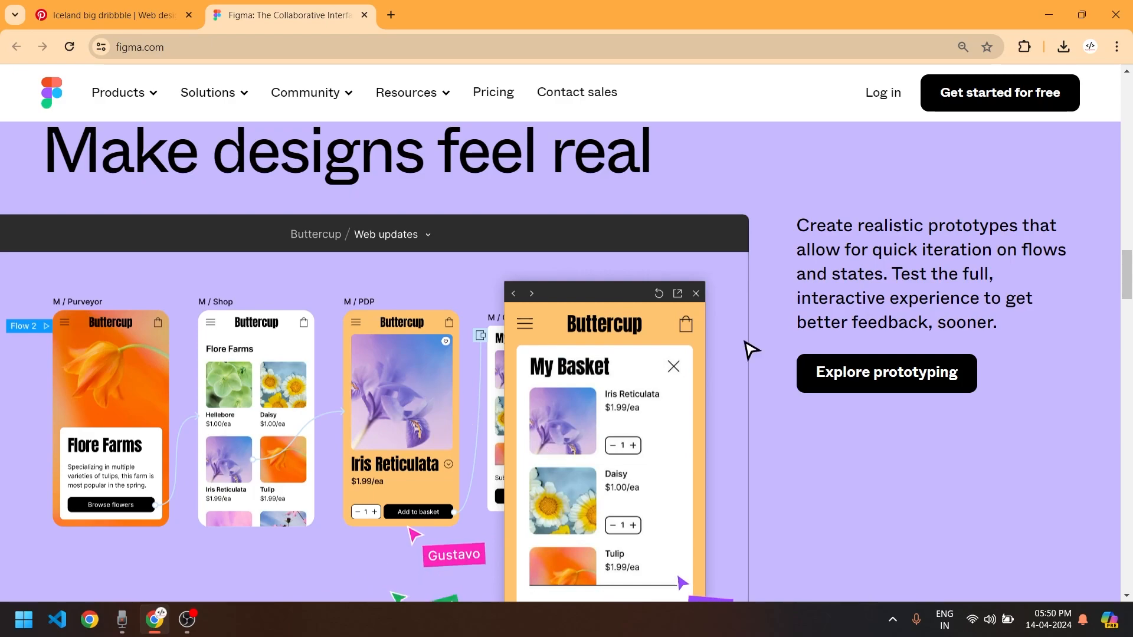
scroll(660, 347, "down", 1)
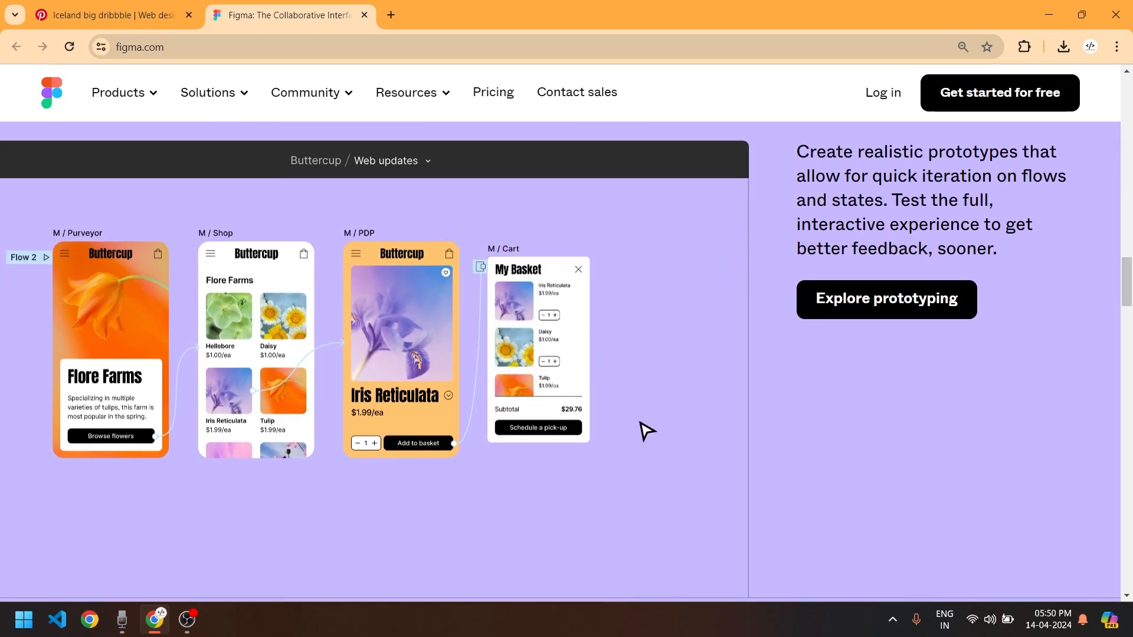
scroll(518, 337, "down", 1)
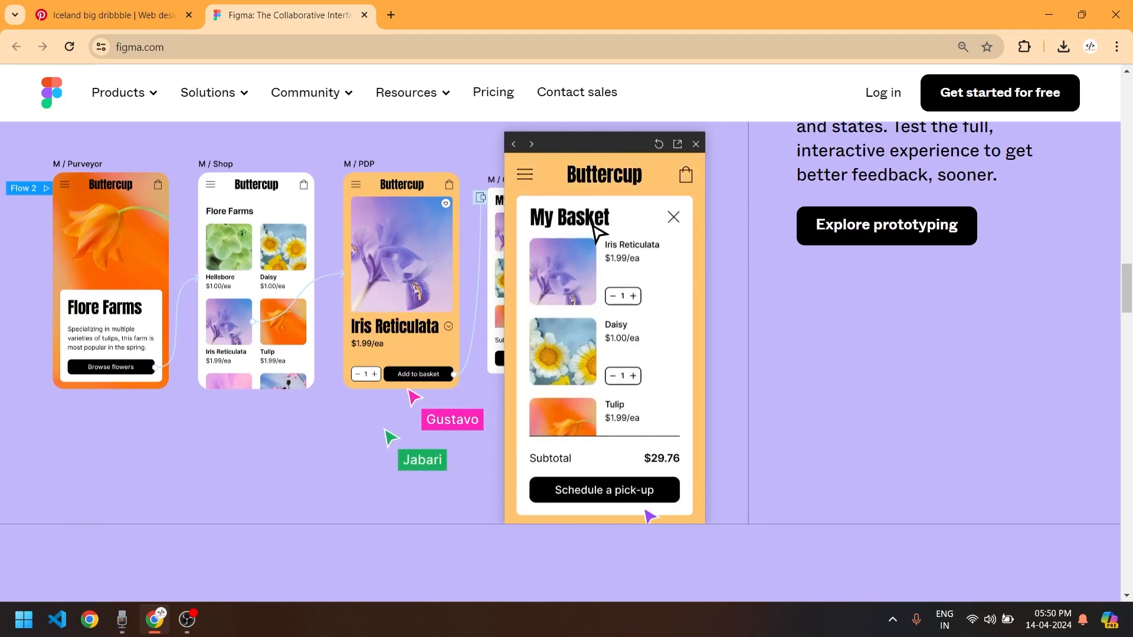
scroll(602, 328, "up", 1)
scroll(679, 330, "down", 1)
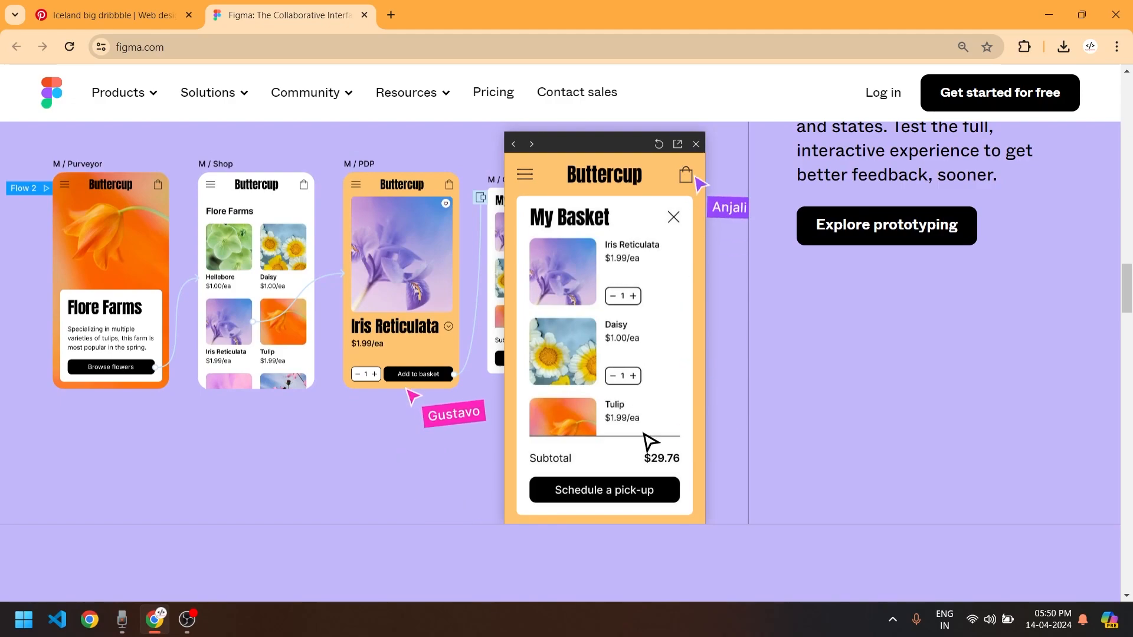
scroll(655, 456, "down", 5)
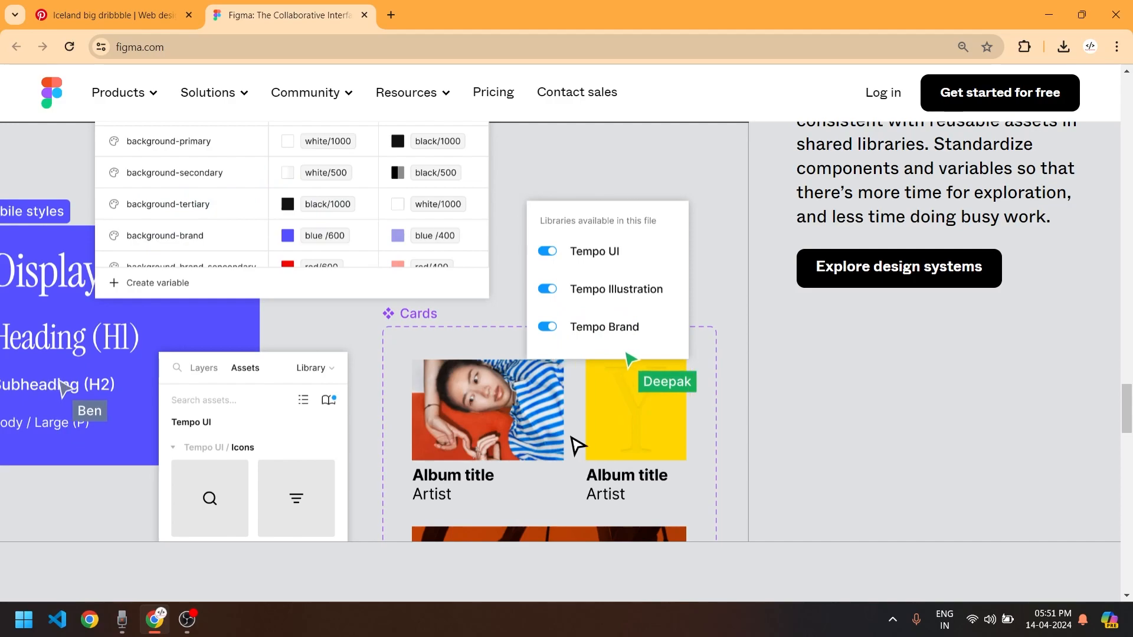
scroll(594, 413, "up", 1)
scroll(599, 421, "down", 6)
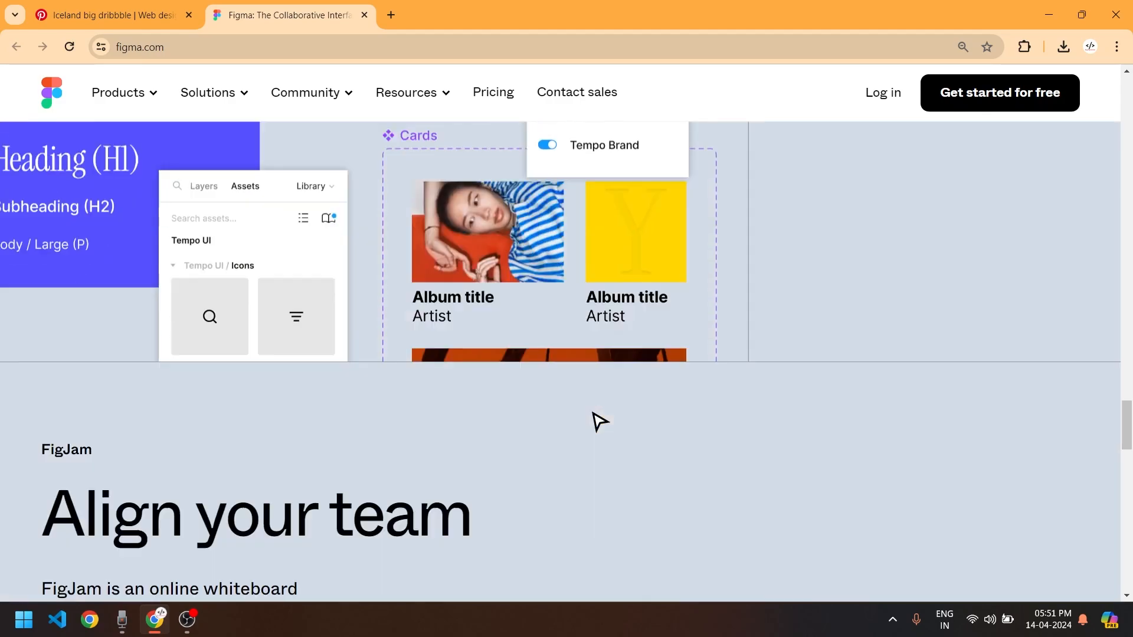
scroll(593, 390, "down", 8)
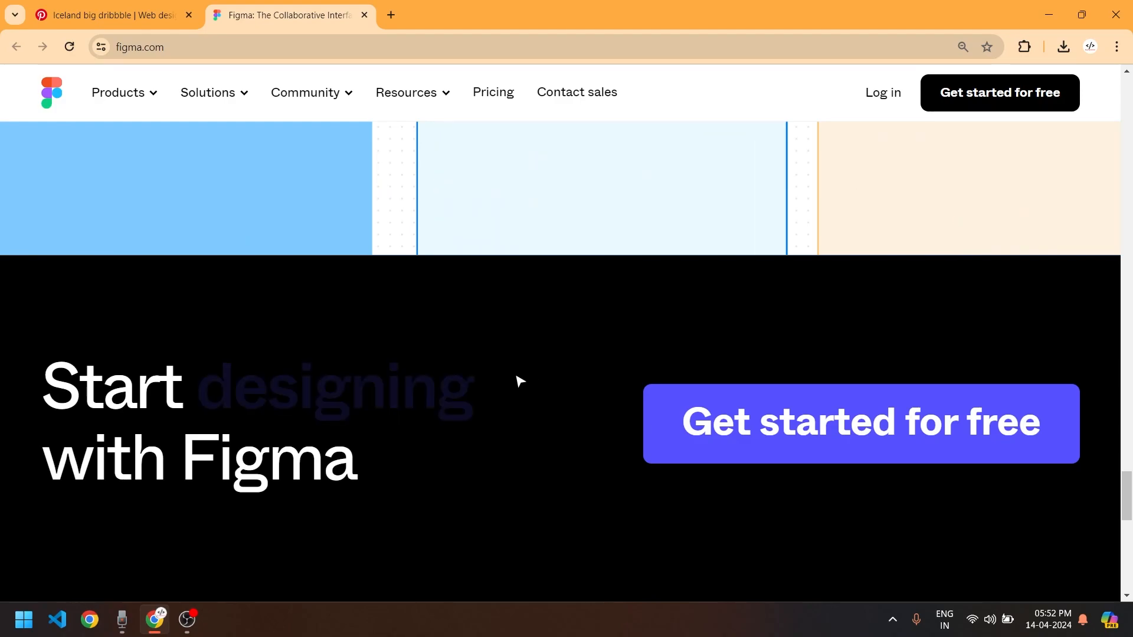
left_click(870, 397)
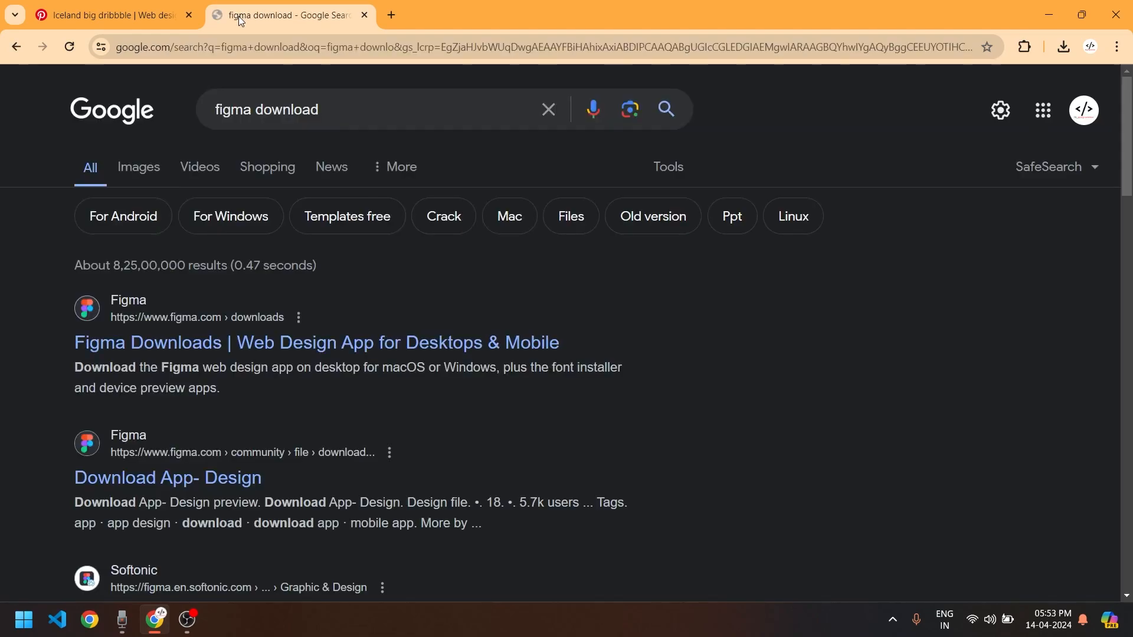
Open the official Figma Downloads page from the search results and download the desktop app for Windows
left_click(240, 342)
scroll(557, 324, "down", 7)
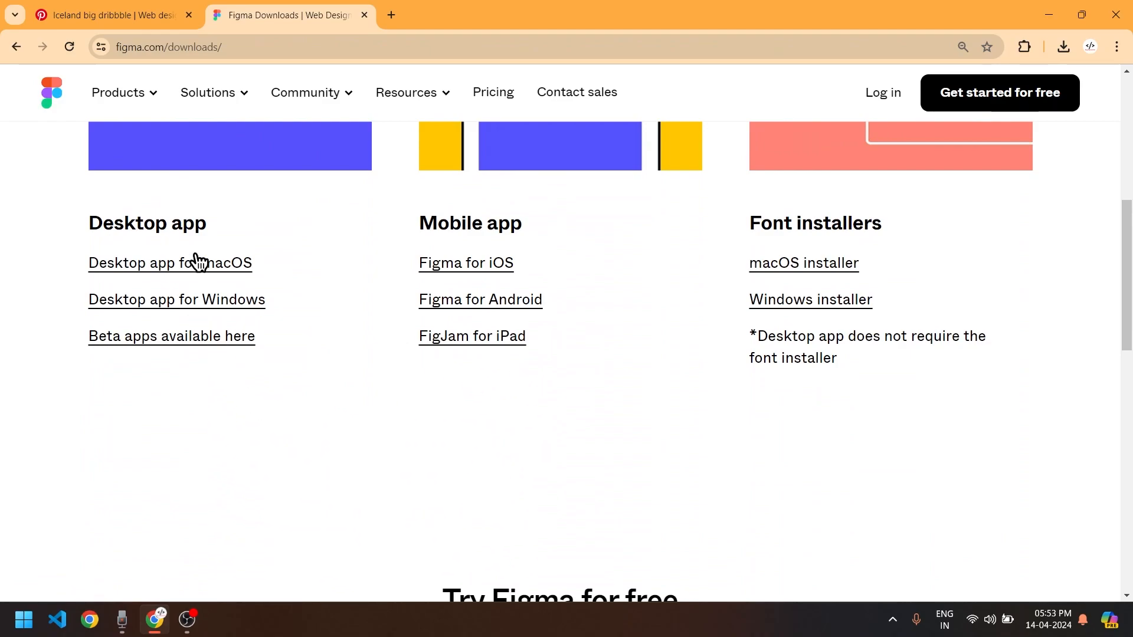
scroll(240, 374, "up", 1)
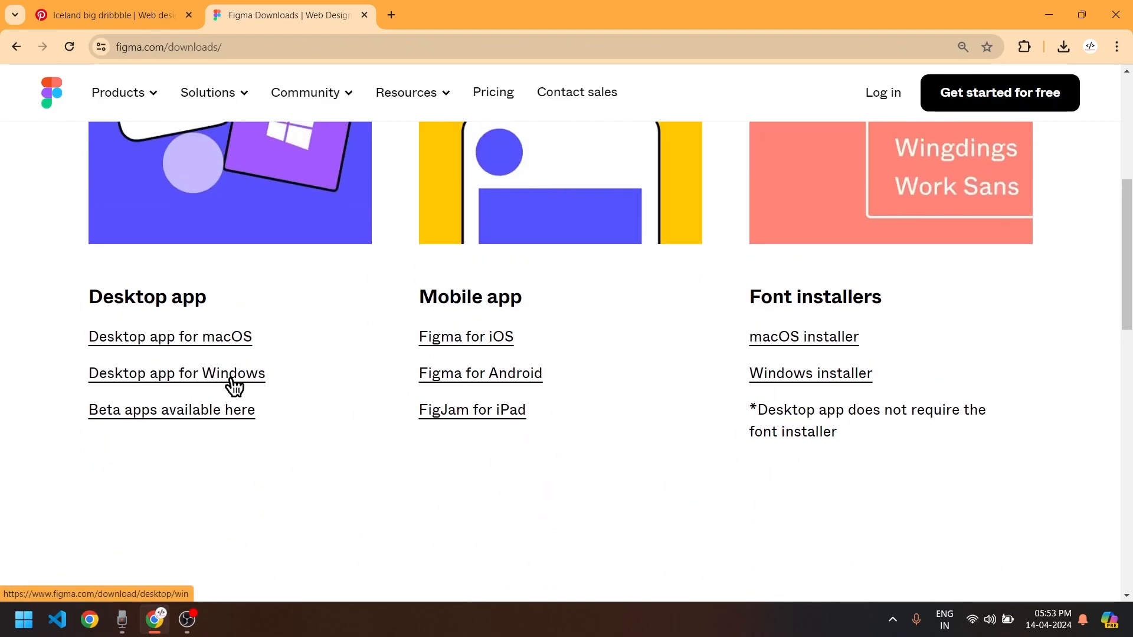
left_click(234, 387)
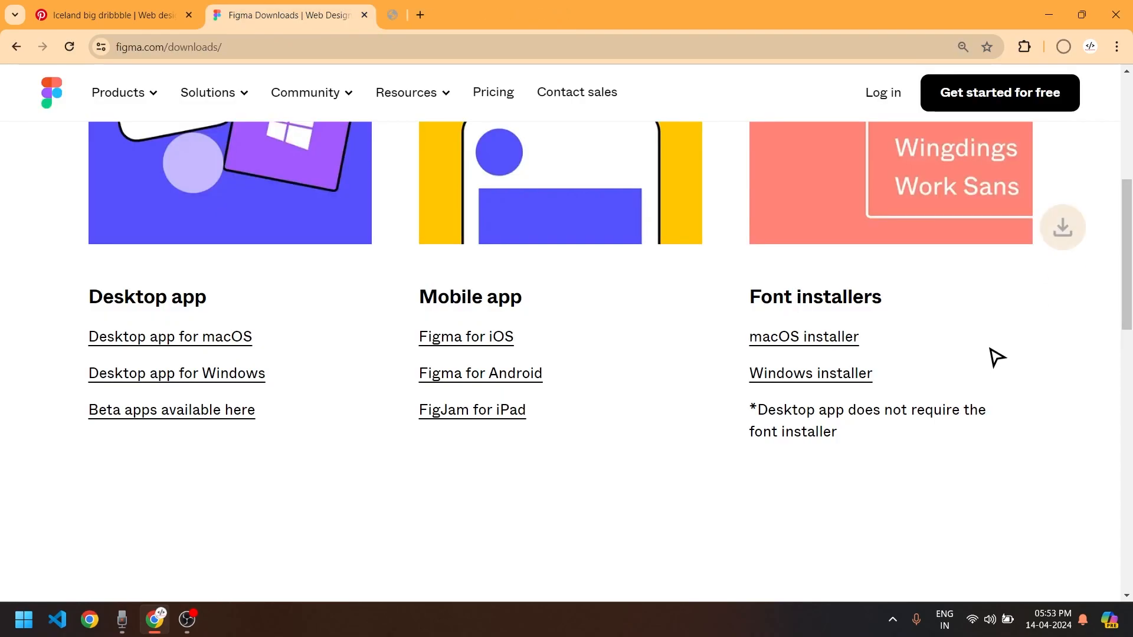
left_click(1064, 48)
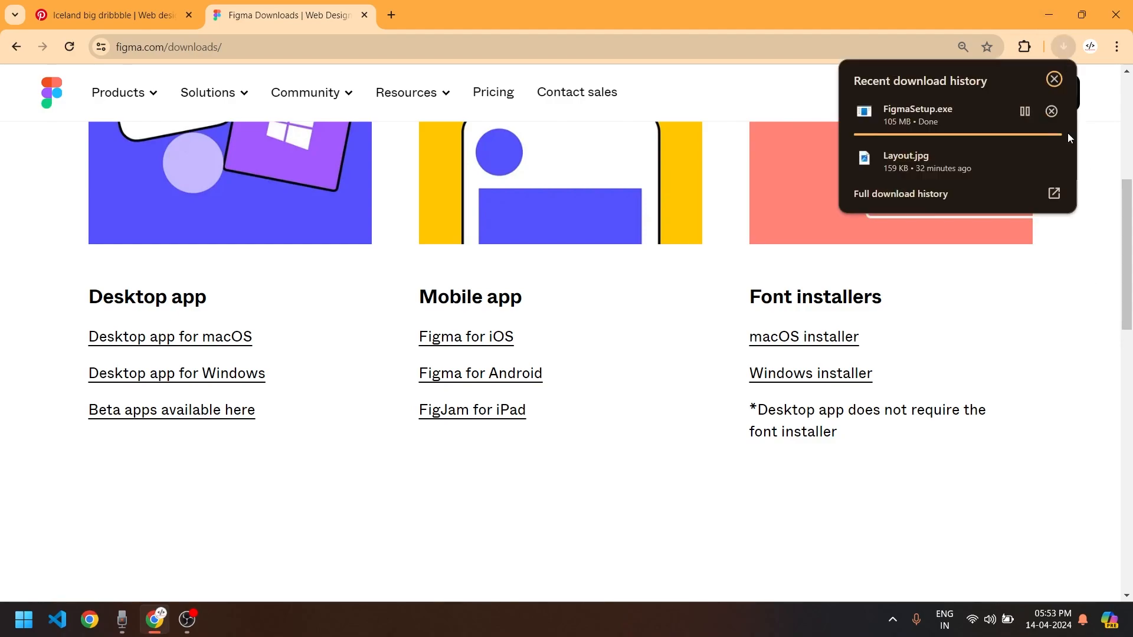
left_click(1057, 111)
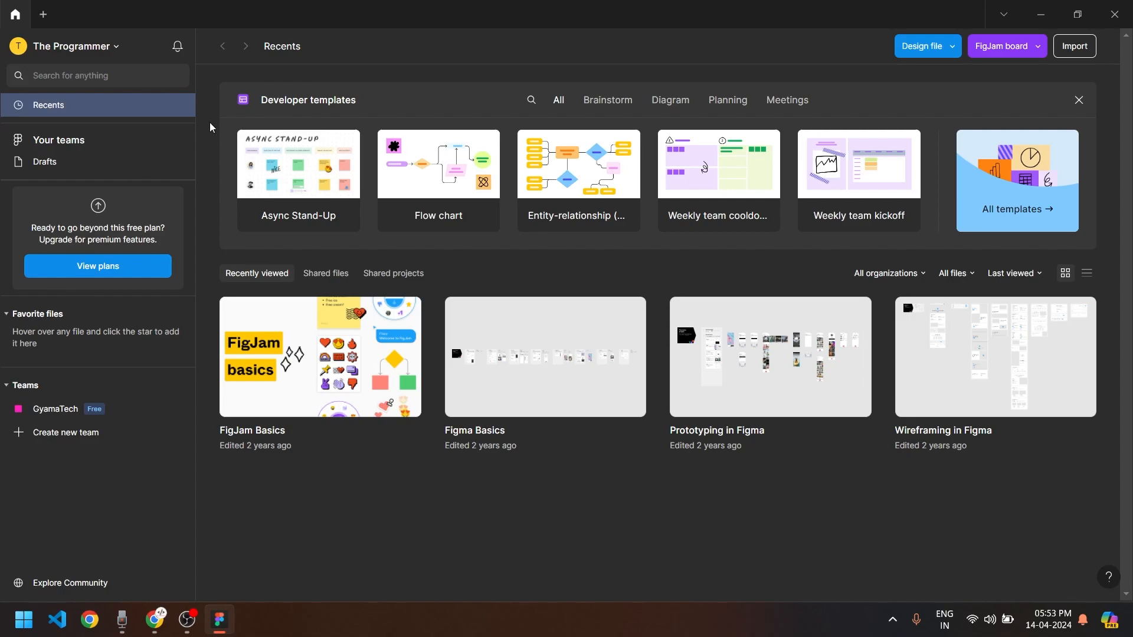
Create a new design file in Drafts in the Figma desktop app
left_click(942, 50)
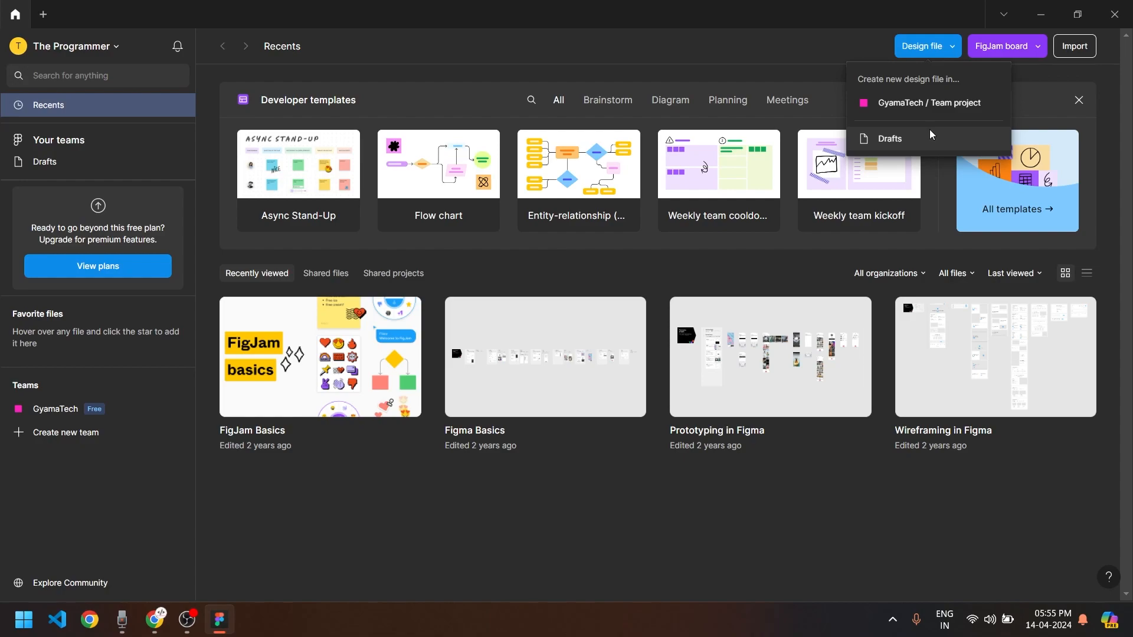
left_click(877, 144)
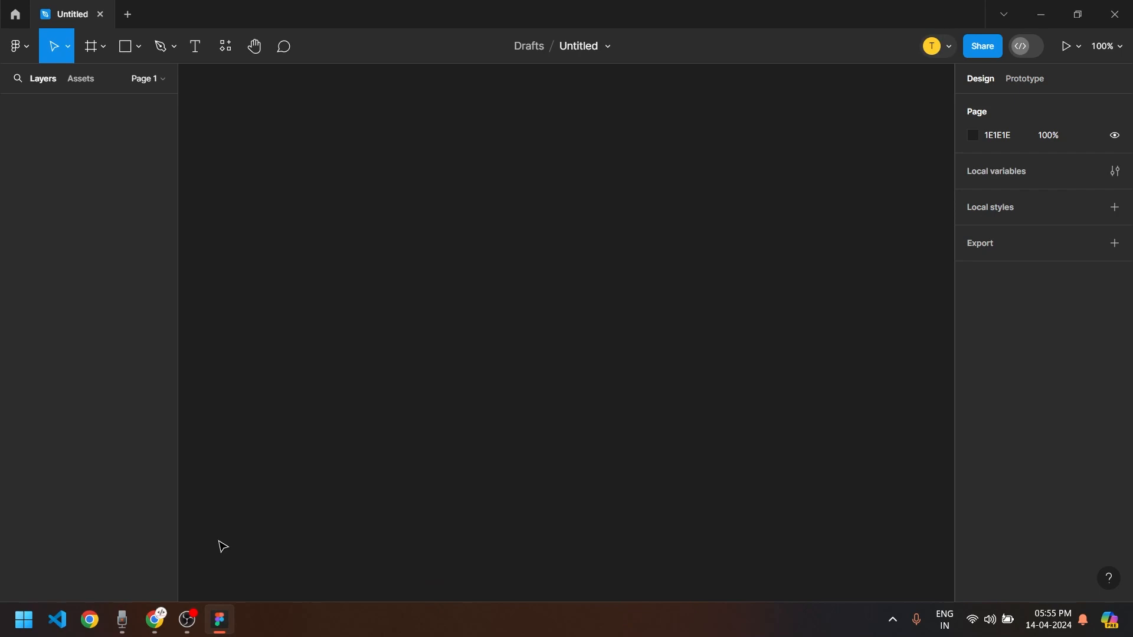
Switch to Chrome, close the Figma Downloads page, and download the Iceland layout image from its Pinterest pin
left_click(154, 619)
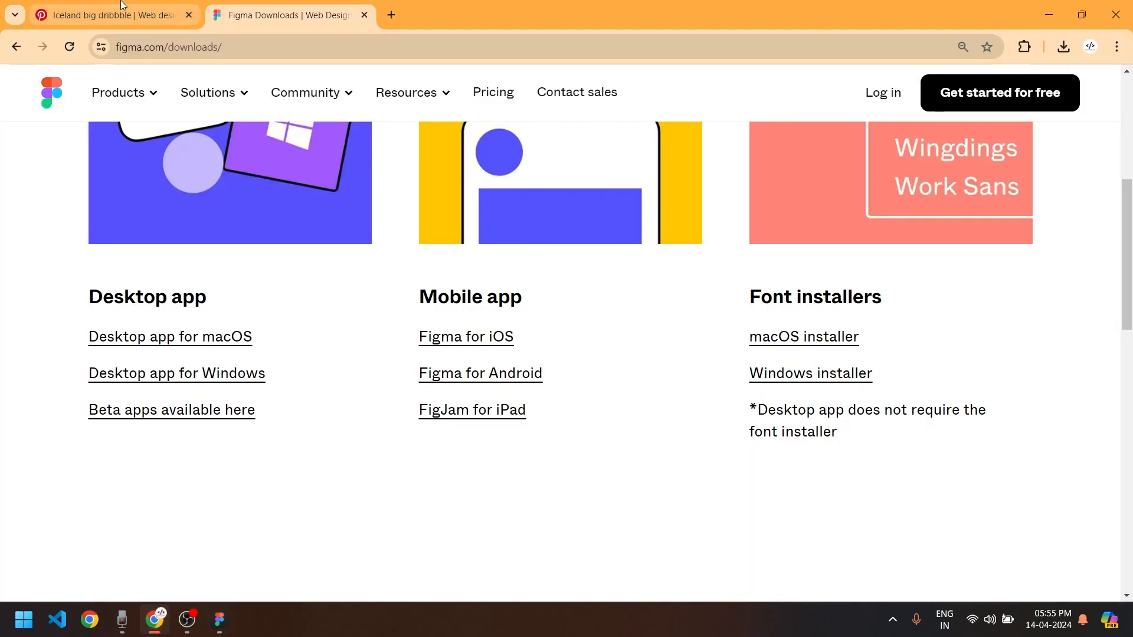
left_click(180, 6)
middle_click(273, 9)
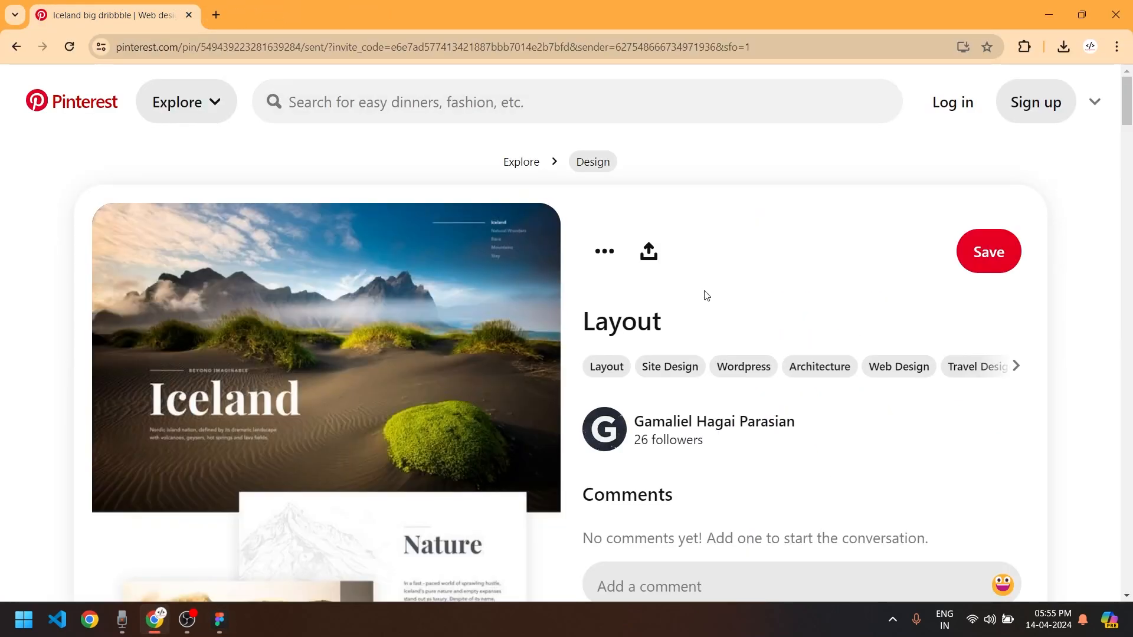
left_click(608, 254)
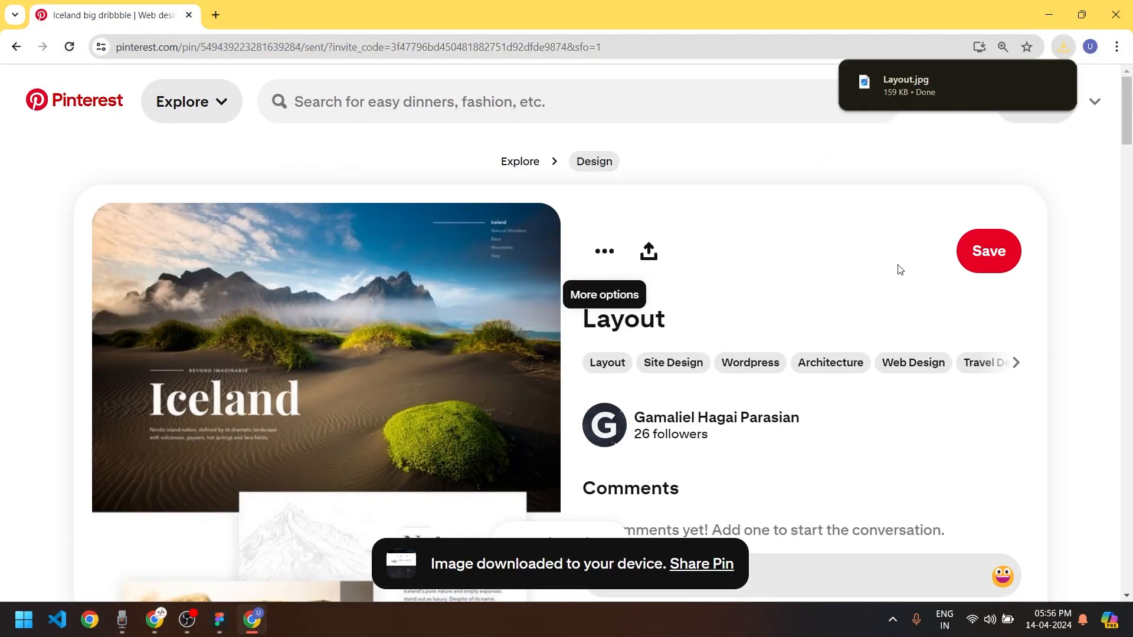
Open the downloaded Layout.jpg, look over the full page design, and close the image viewer
left_click(957, 86)
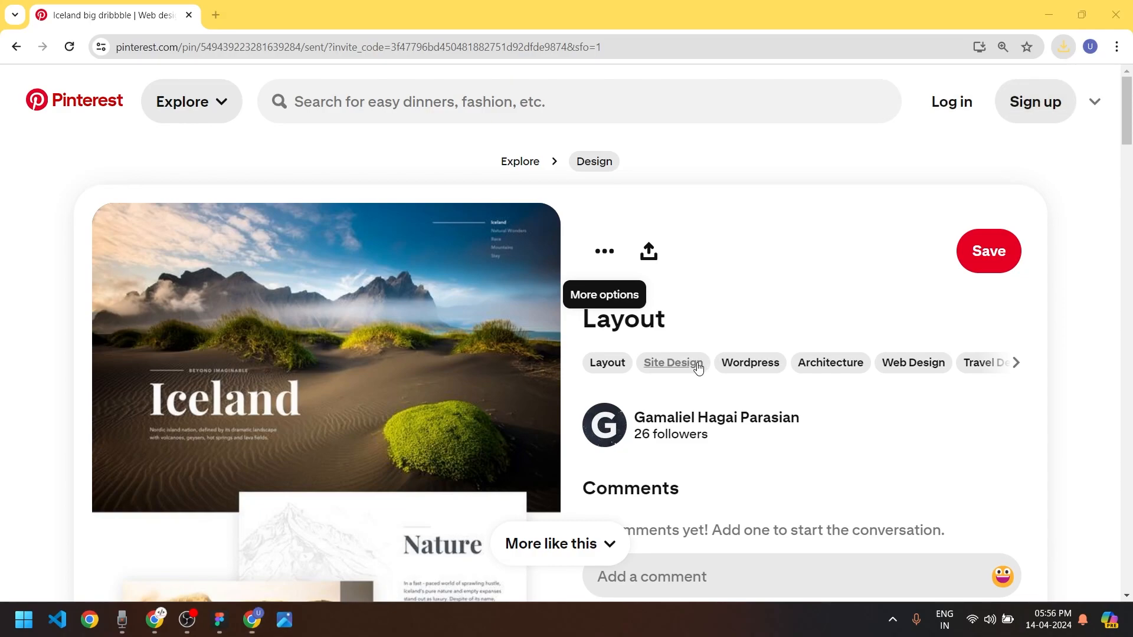
scroll(553, 70, "up", 5)
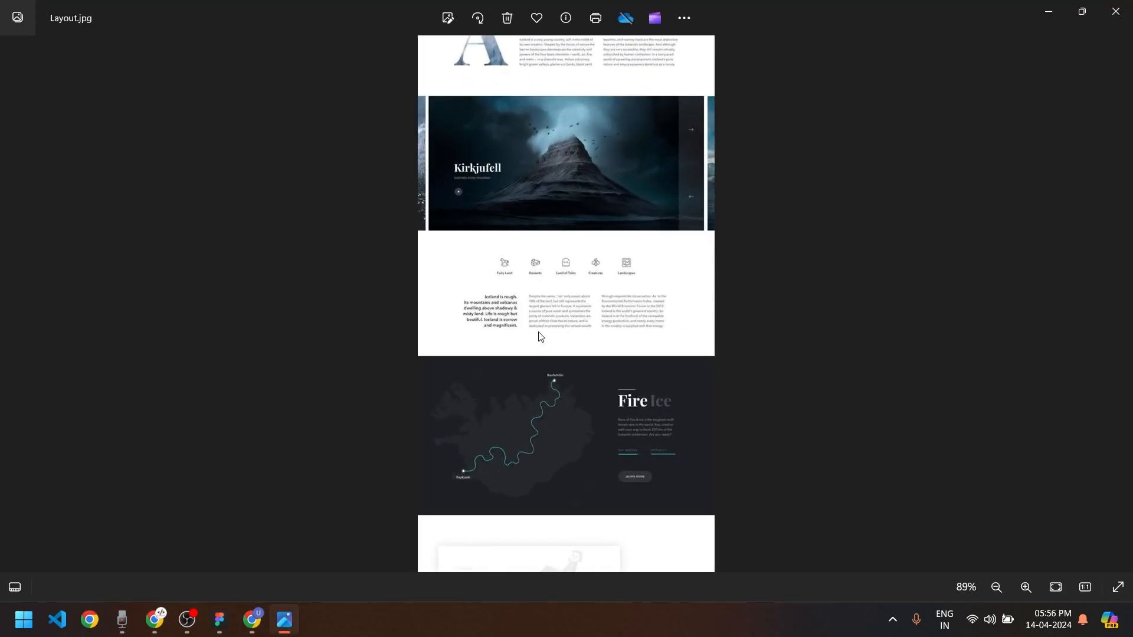
scroll(576, 254, "up", 4)
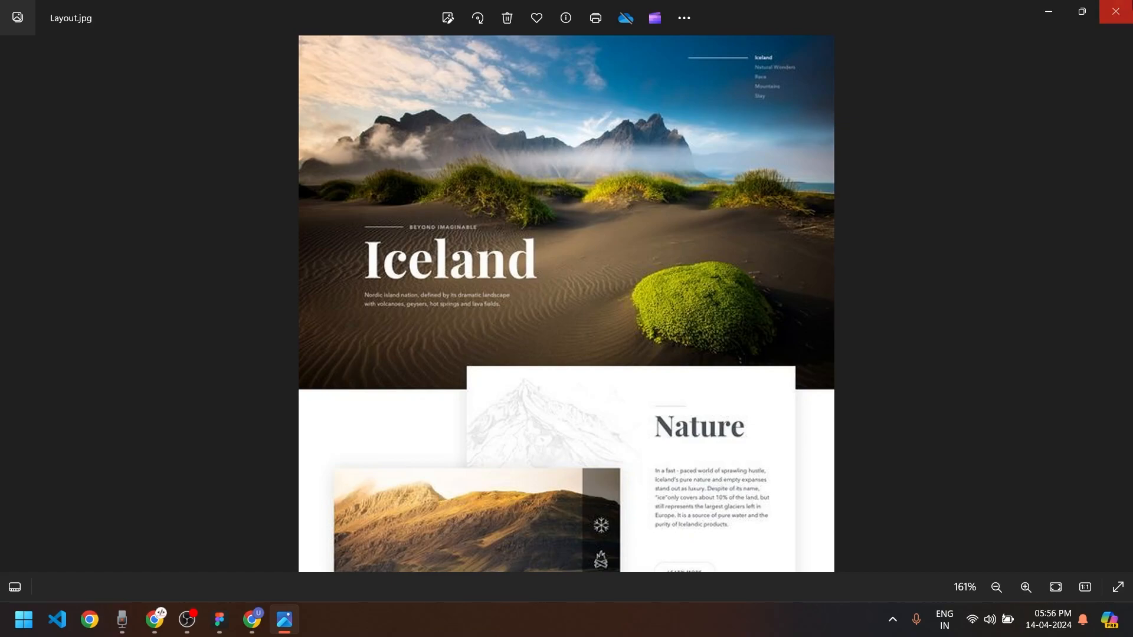
left_click(1115, 10)
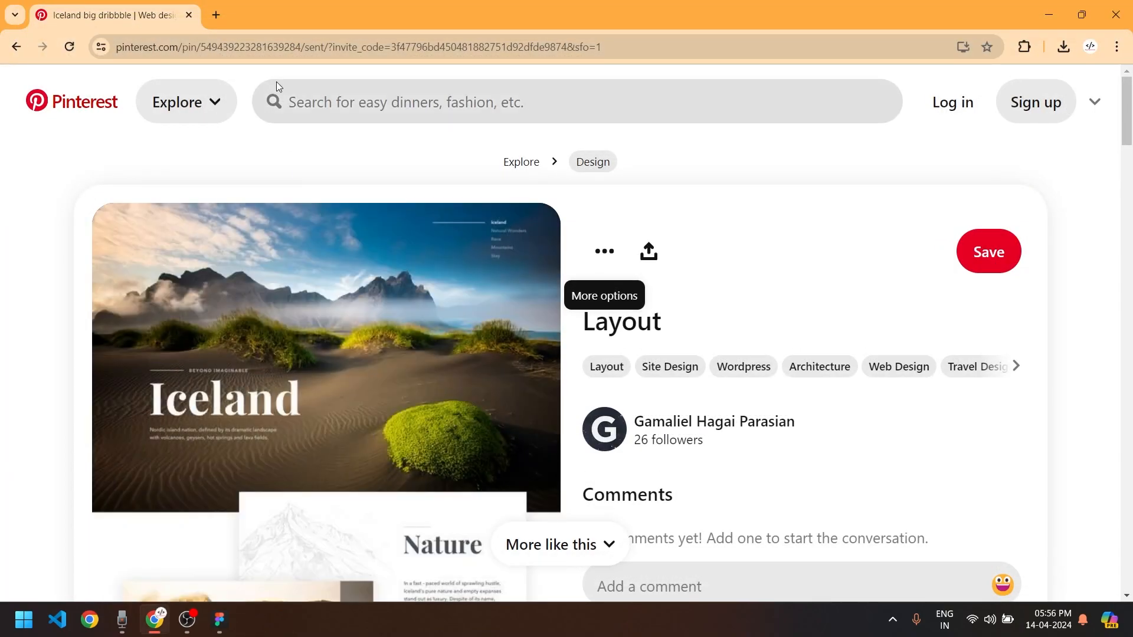
Place Layout.jpg from the Downloads folder onto the canvas of the untitled Figma design file
key("super+e")
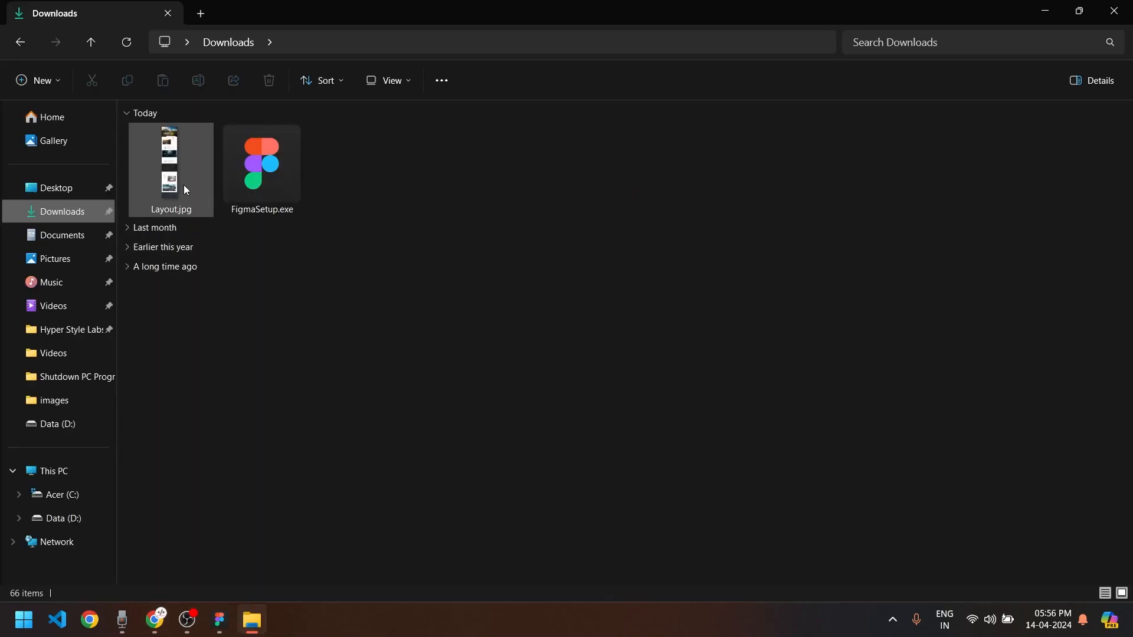
left_click_drag(184, 167, 513, 400)
key("Escape")
Examine the placed Iceland layout on the canvas and the properties of its Layout 1 layer
scroll(561, 437, "down", 10)
scroll(569, 437, "down", 5, "ctrl")
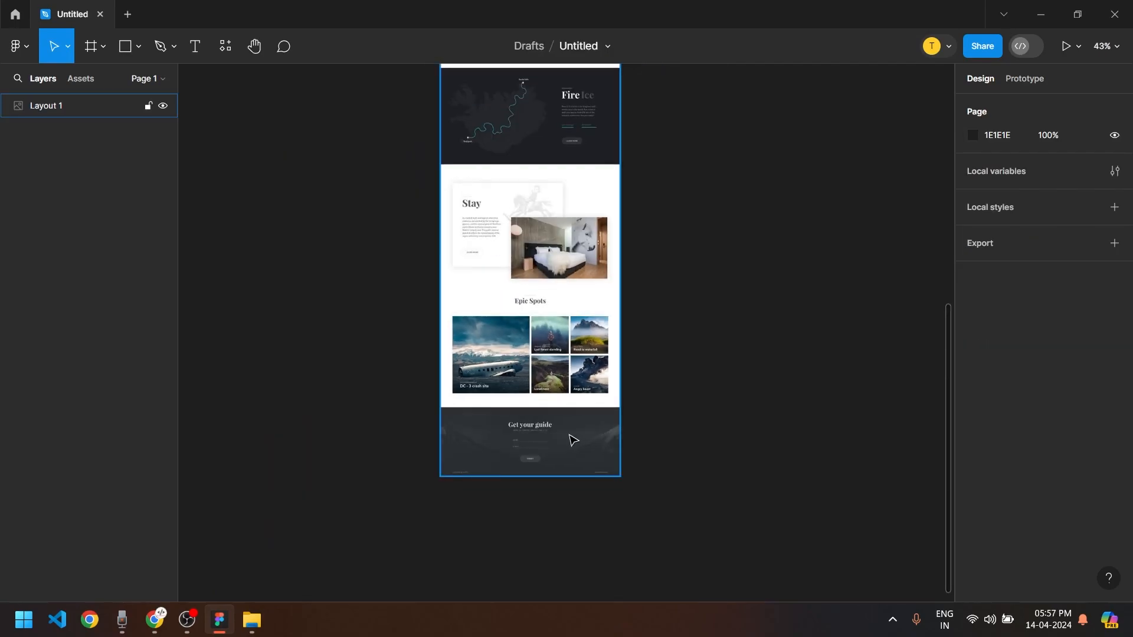
scroll(519, 443, "up", 3, "ctrl")
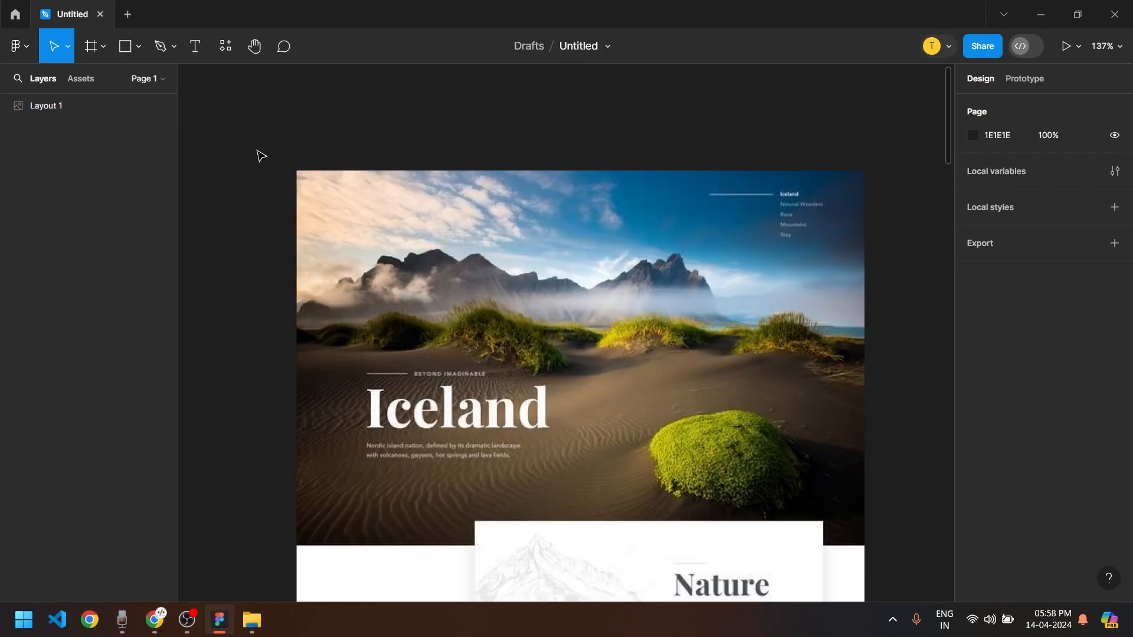
left_click(56, 107)
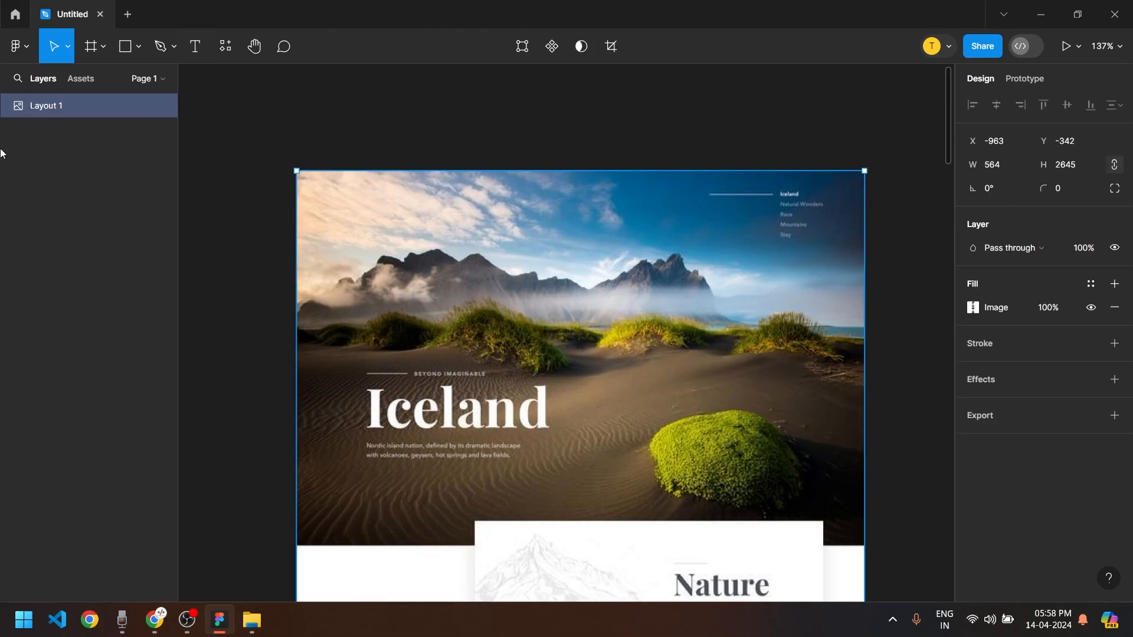
left_click(69, 151)
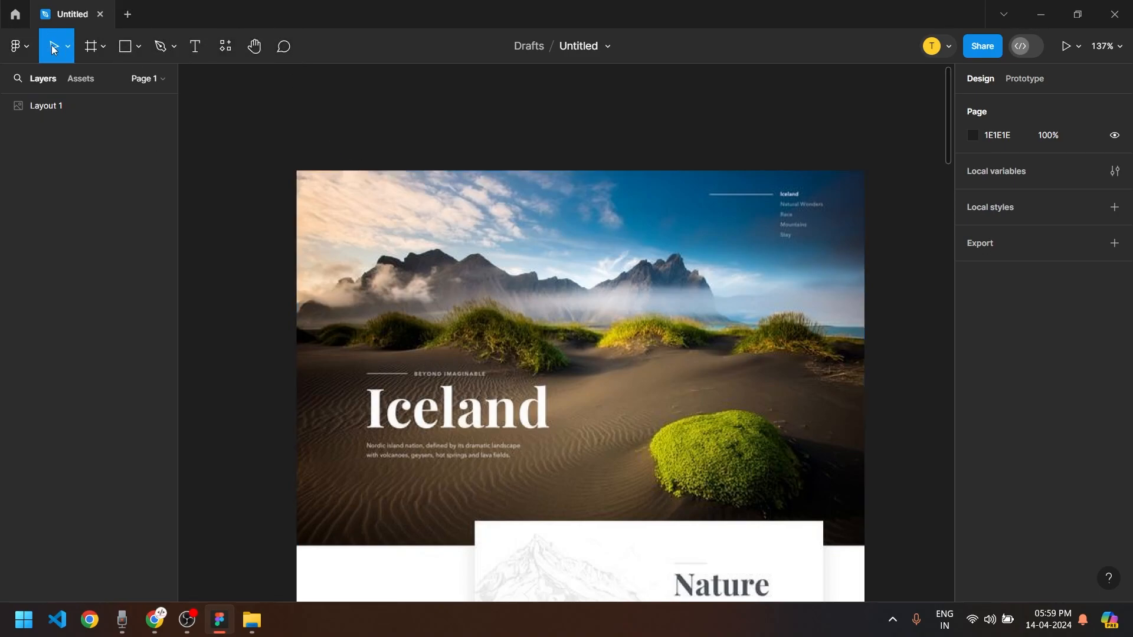
left_click(22, 49)
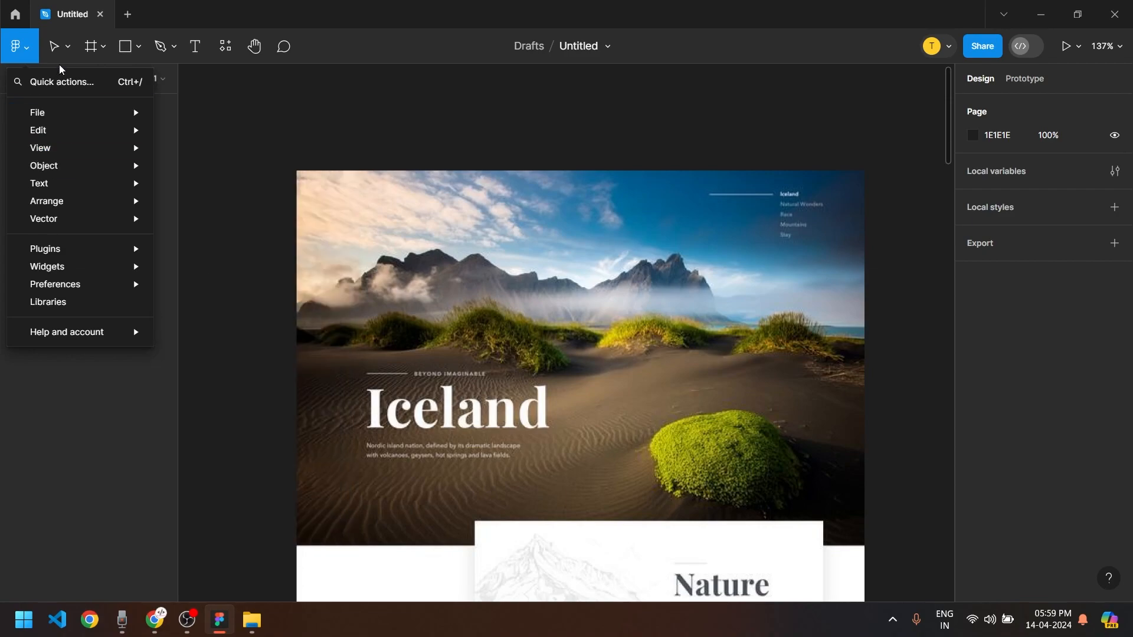
left_click(610, 21)
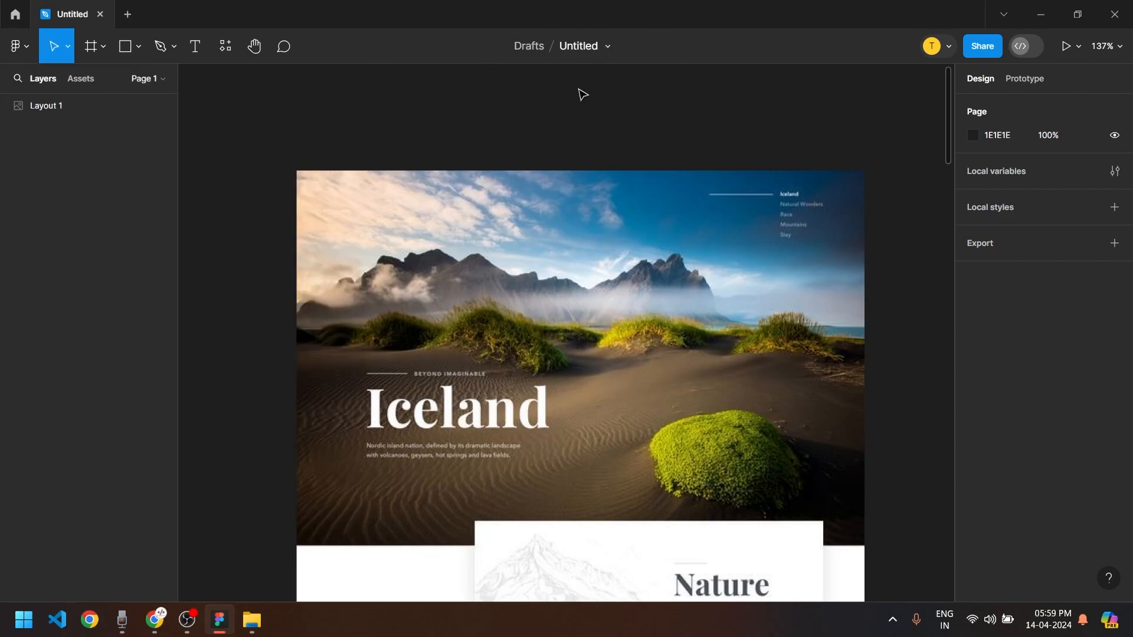
Rename the untitled design file as Iceland
left_click(588, 43)
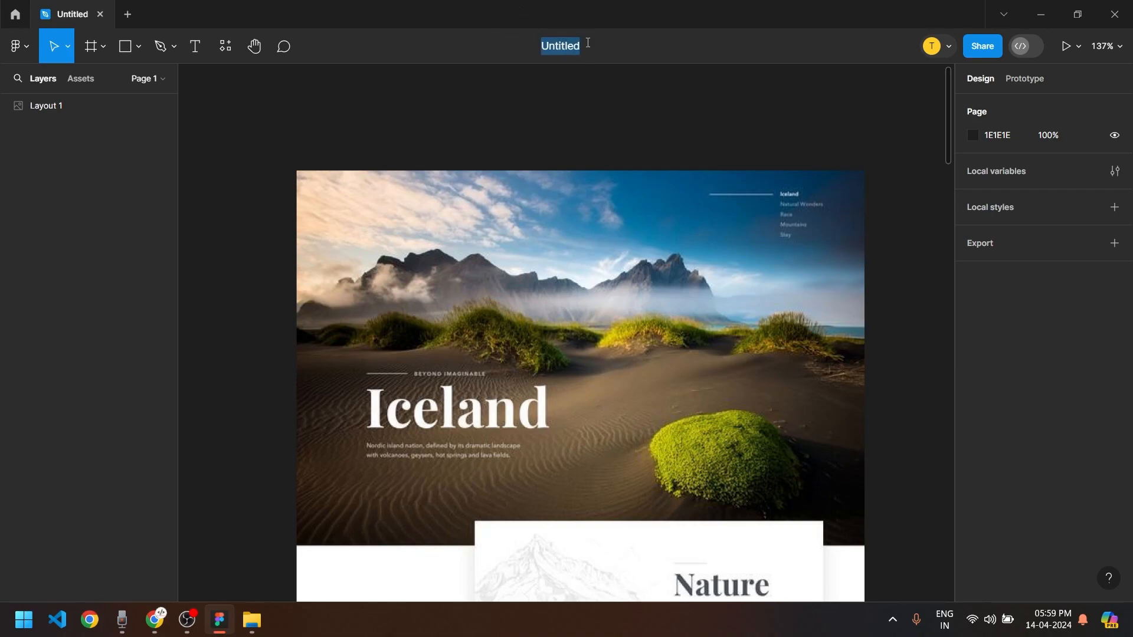
type("IceLand")
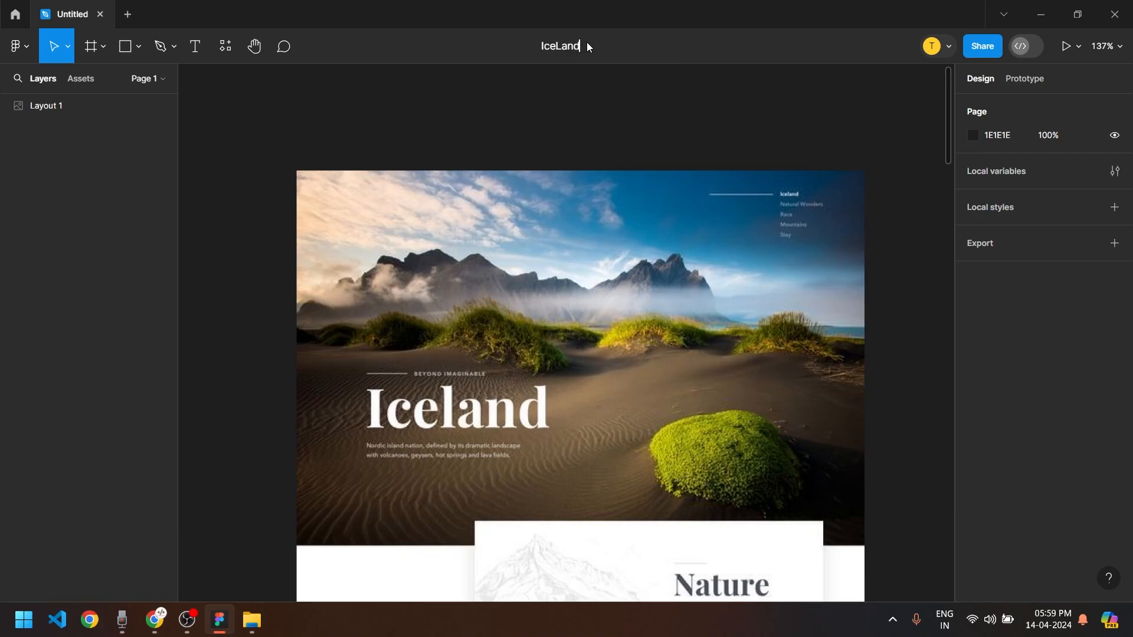
key("Return")
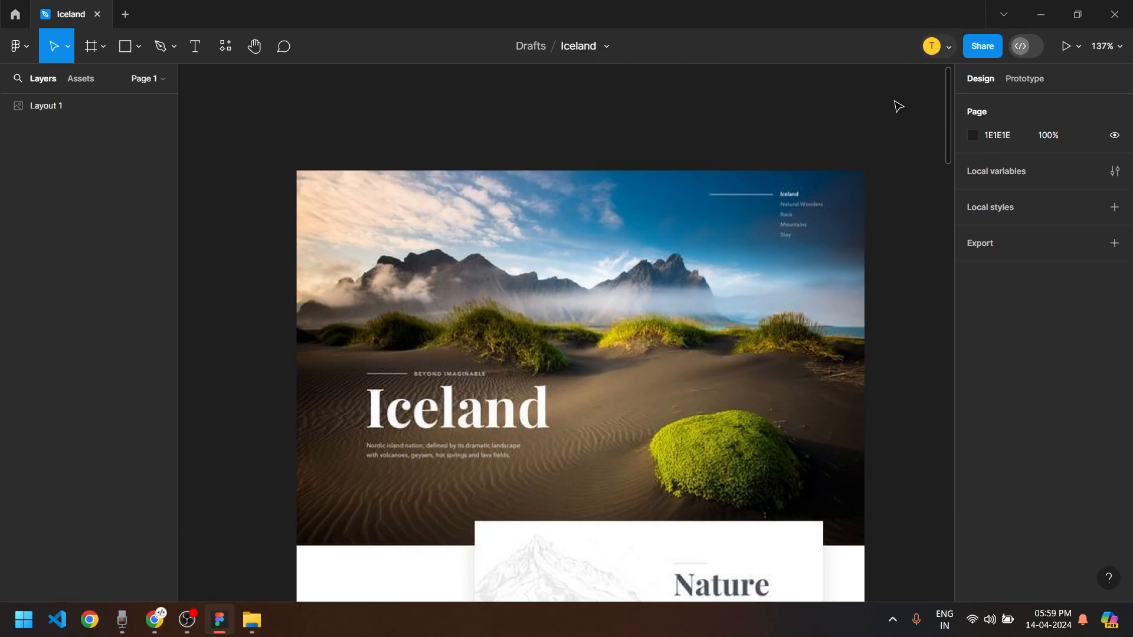
Review the file's collaborator, sharing and zoom options without changing any of them
left_click(932, 46)
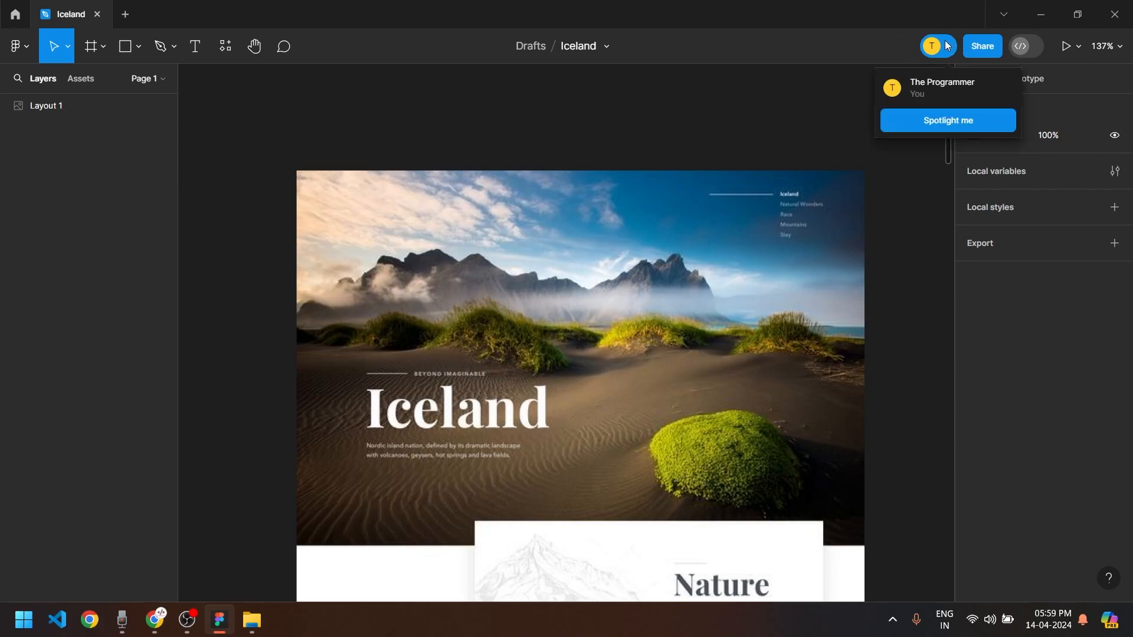
left_click(932, 203)
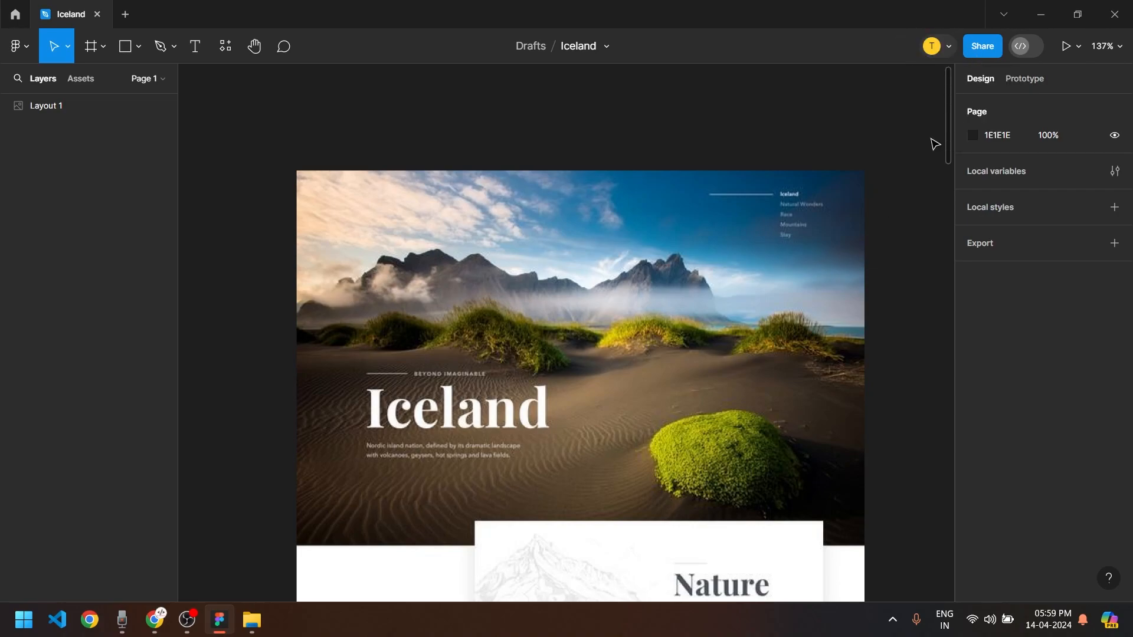
left_click(983, 46)
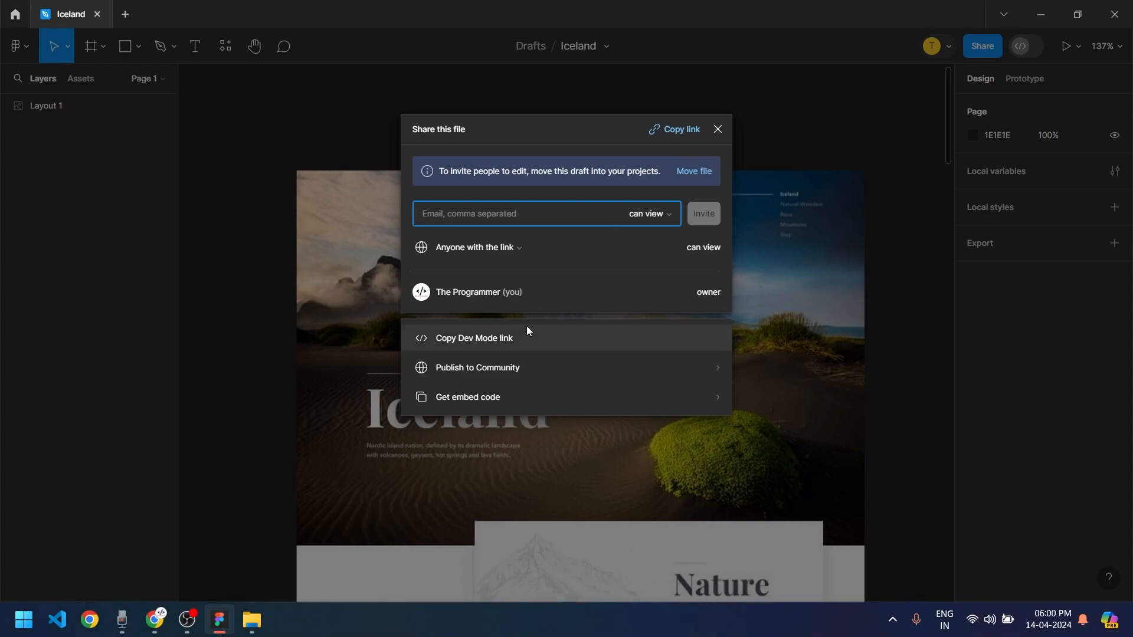
left_click(718, 129)
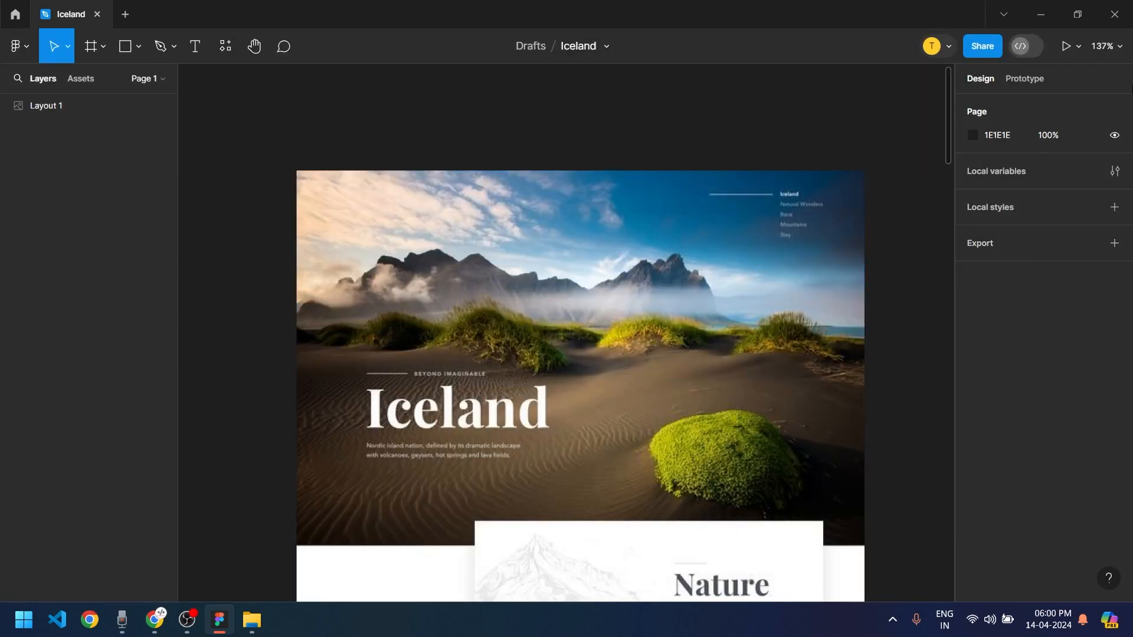
left_click(1126, 46)
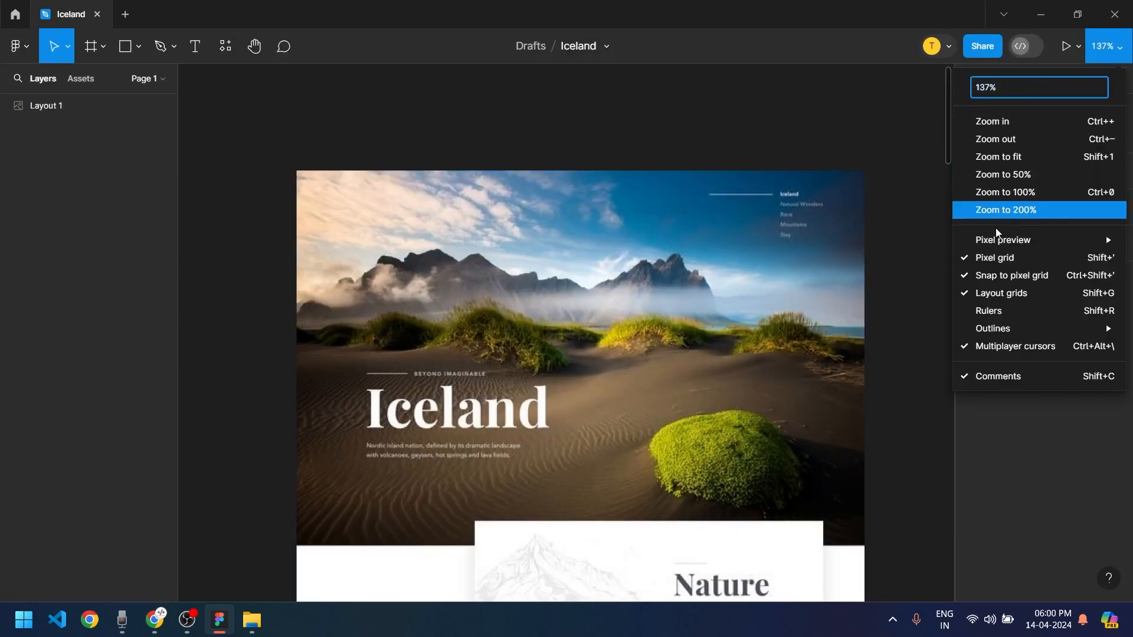
left_click(659, 179)
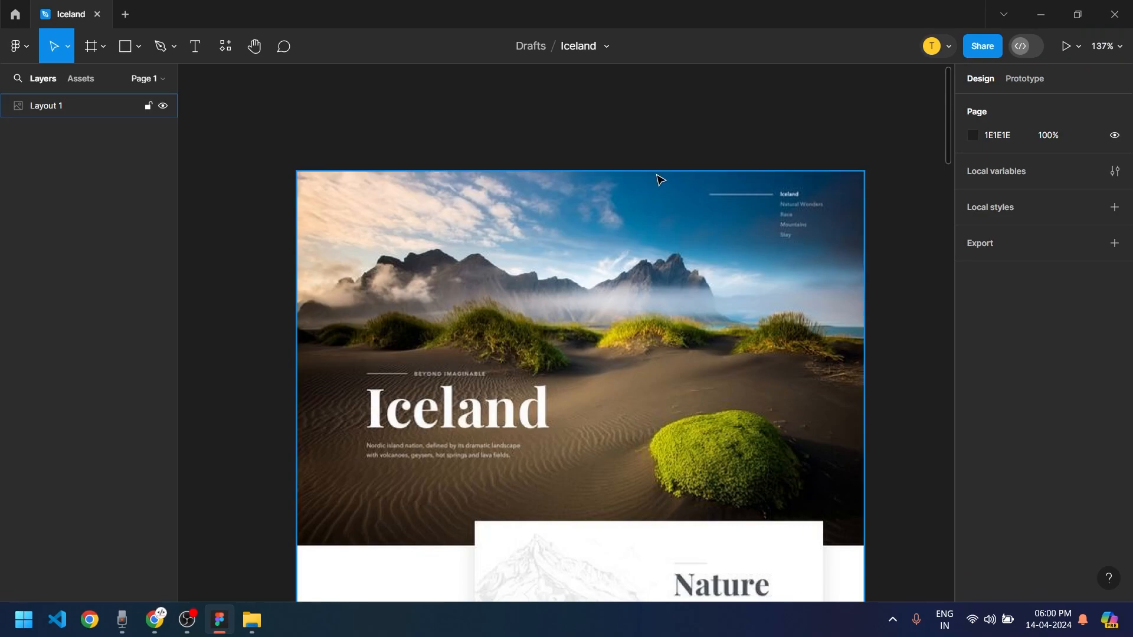
Examine the placed Iceland layout at several zoom levels, from the hero image to the Nature and Another planet sections
scroll(698, 142, "down", 5, "ctrl")
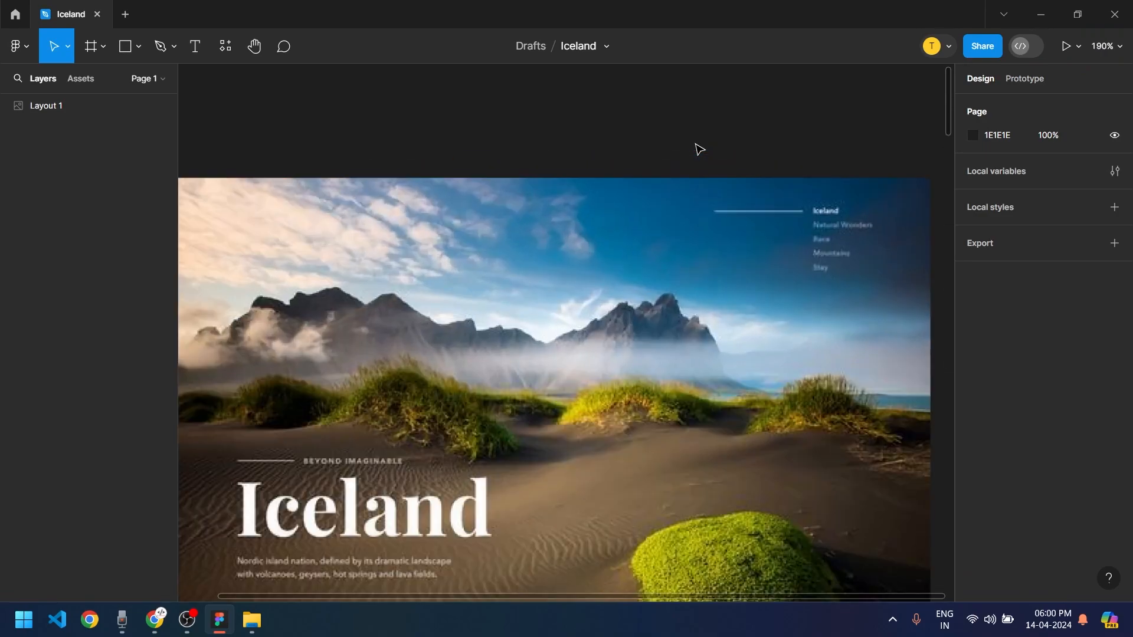
scroll(651, 258, "down", 3, "ctrl")
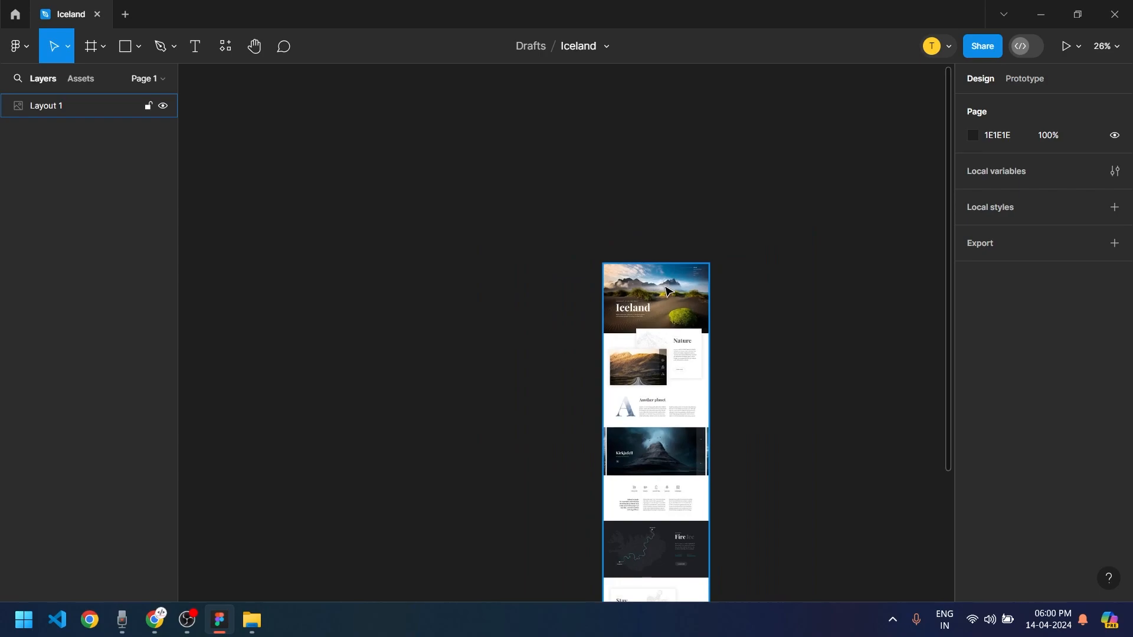
scroll(714, 277, "up", 6, "ctrl")
scroll(714, 279, "down", 3, "ctrl")
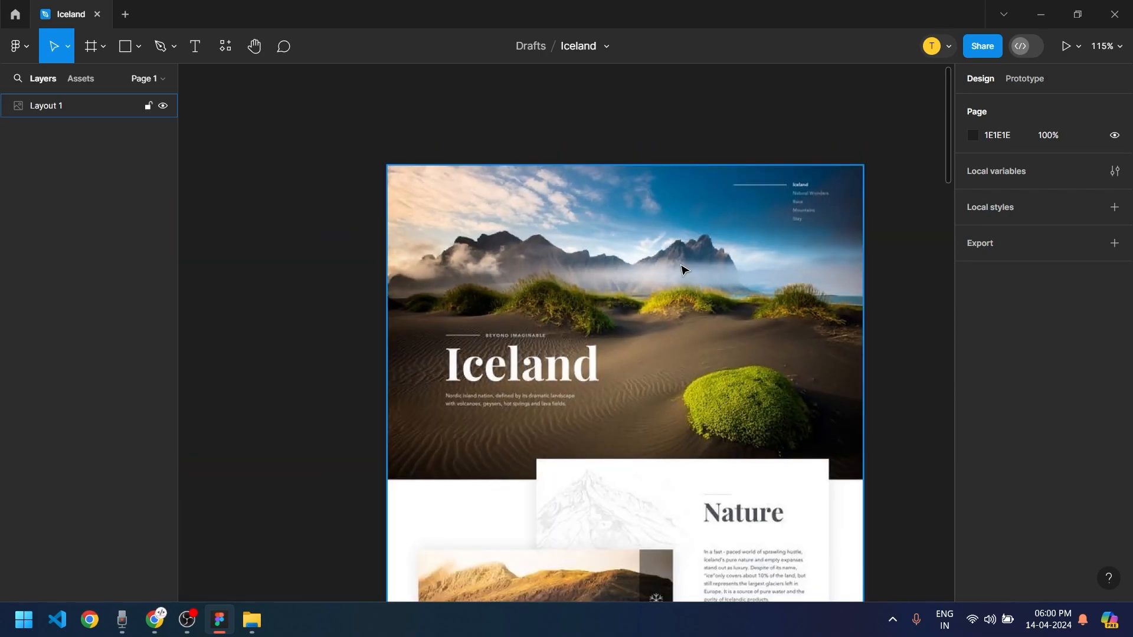
left_click_drag(619, 136, 556, 175)
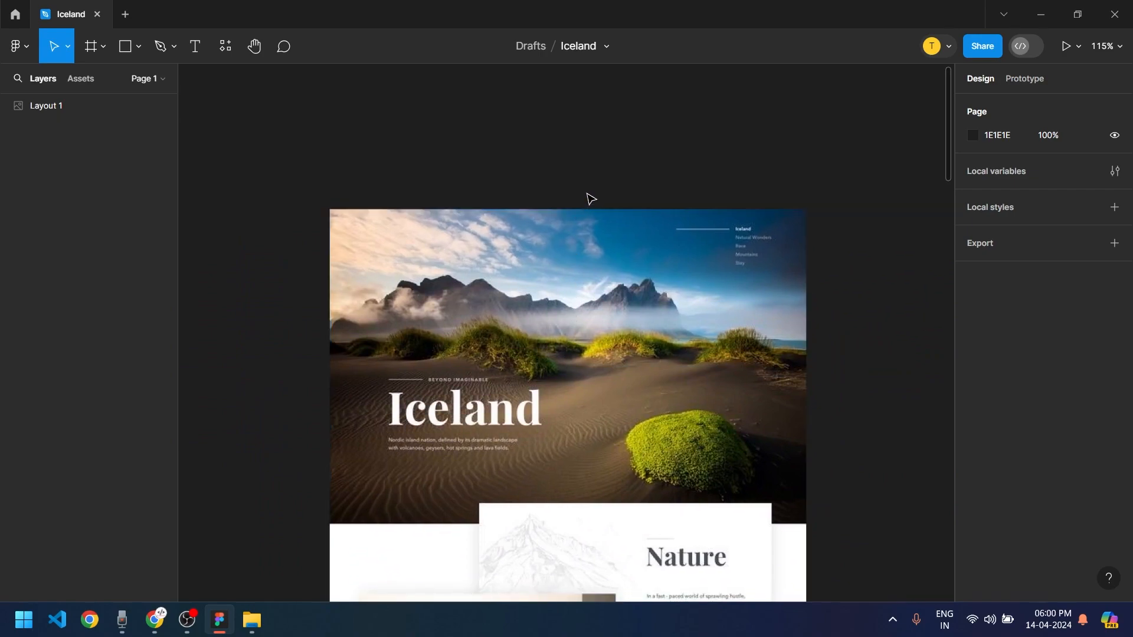
left_click_drag(587, 195, 723, 83)
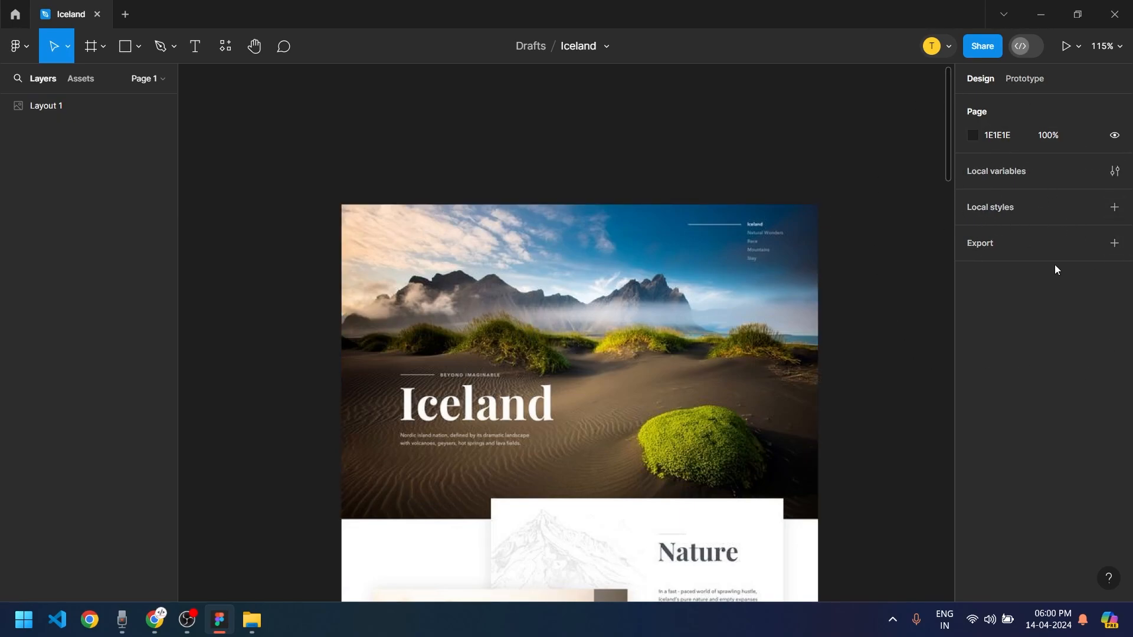
left_click(806, 378)
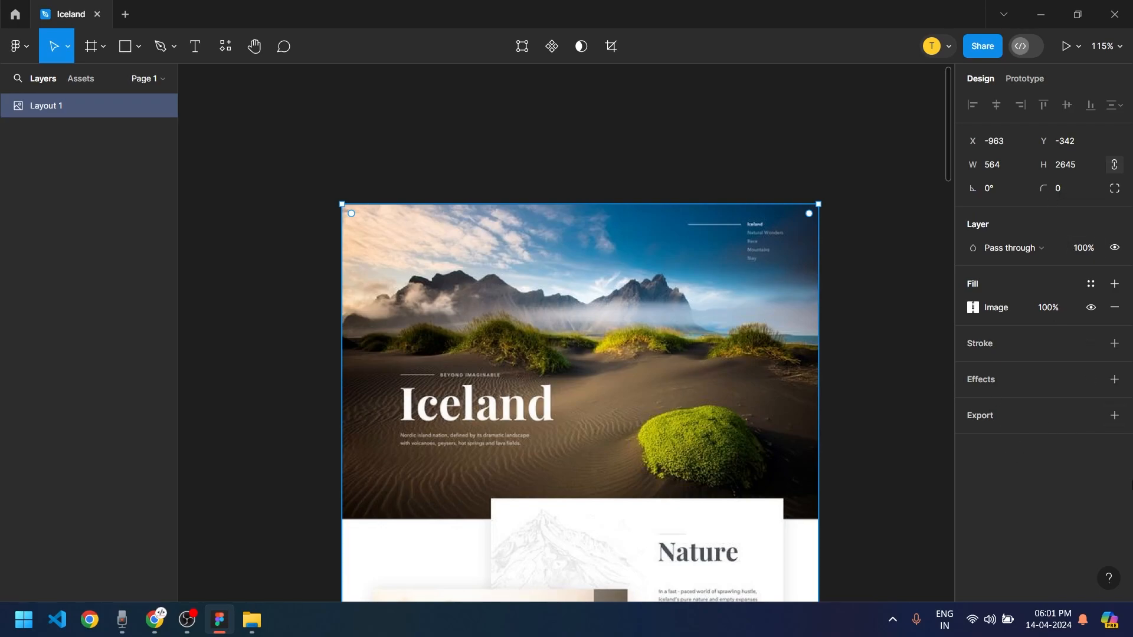
left_click(871, 369)
scroll(872, 370, "down", 2)
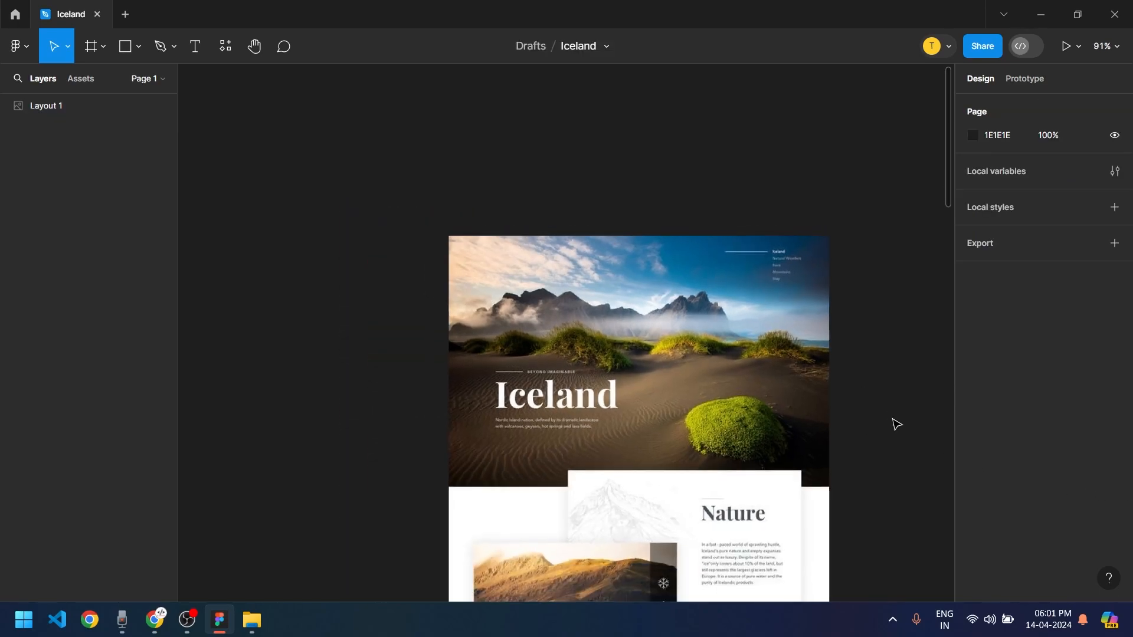
left_click_drag(890, 417, 703, 338)
scroll(711, 342, "down", 5)
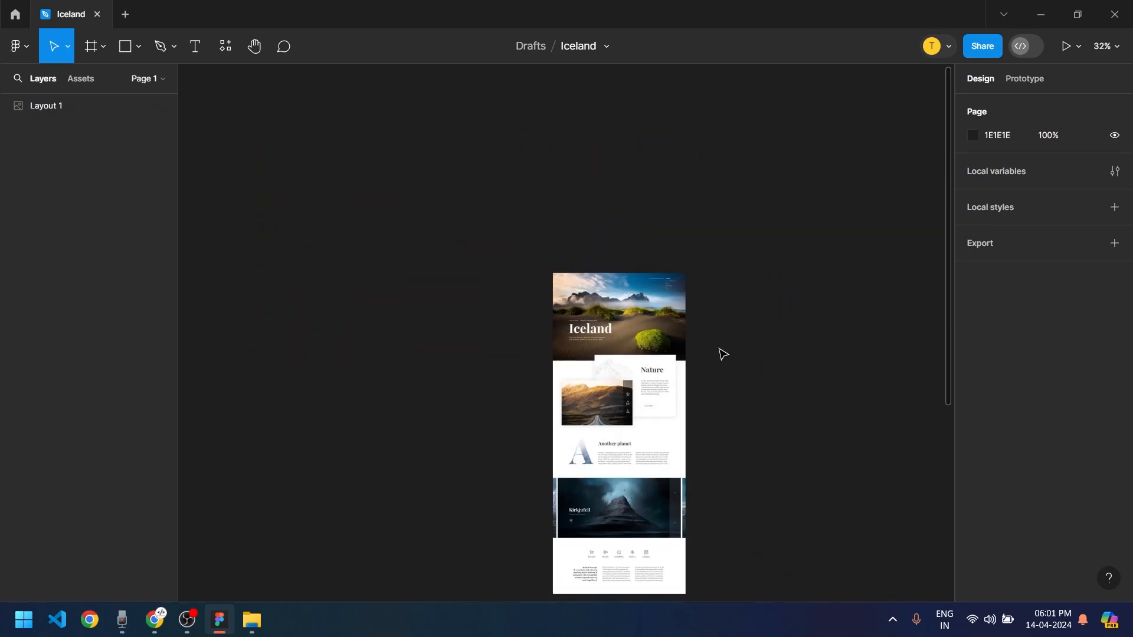
scroll(715, 372, "up", 5)
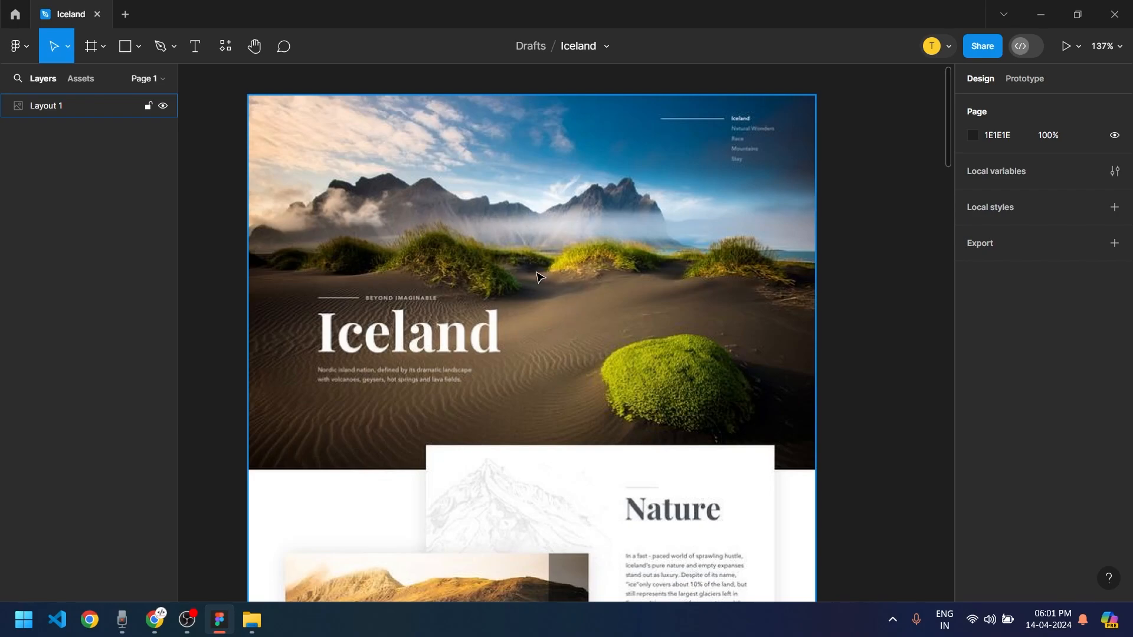
scroll(540, 264, "down", 1)
scroll(591, 260, "up", 2)
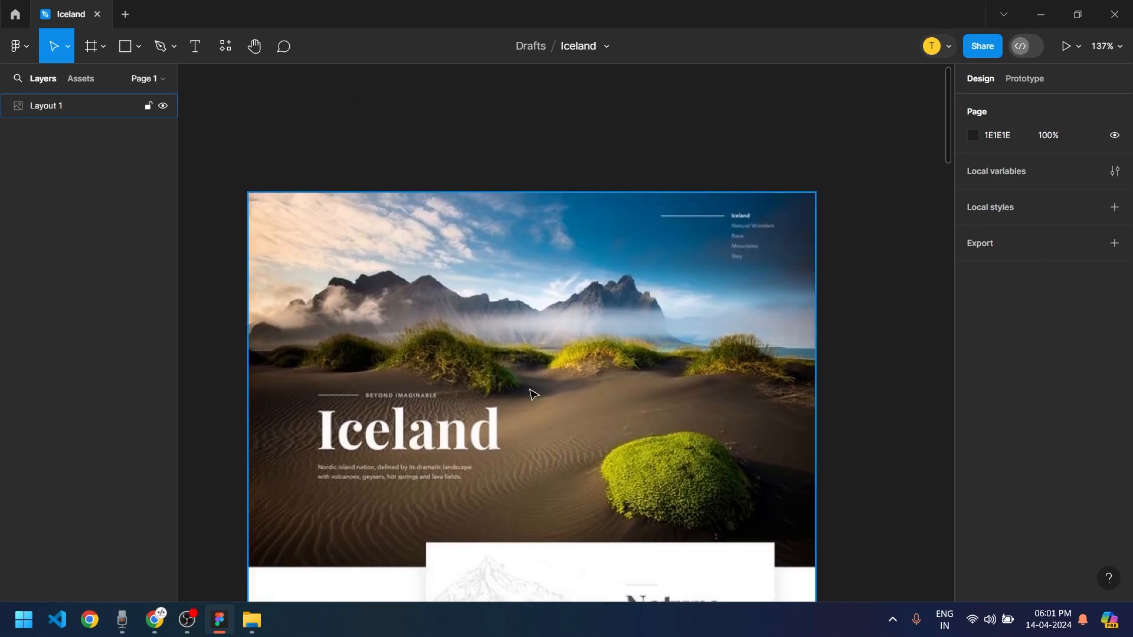
scroll(533, 395, "down", 10)
scroll(488, 141, "up", 2)
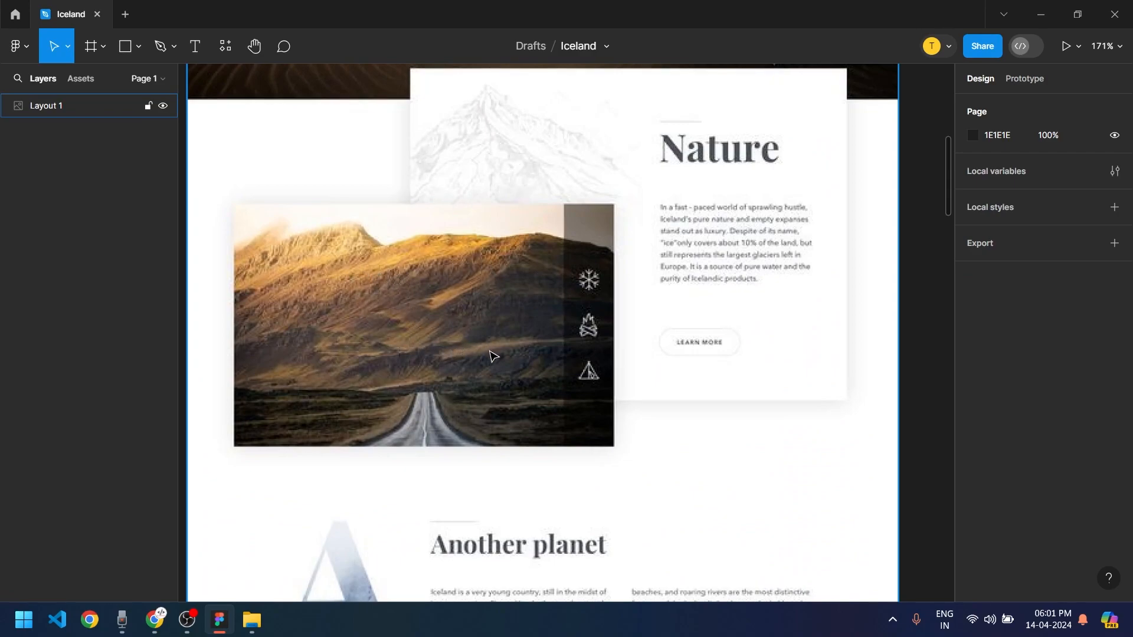
scroll(495, 355, "down", 1)
scroll(517, 360, "up", 2)
scroll(519, 367, "up", 6)
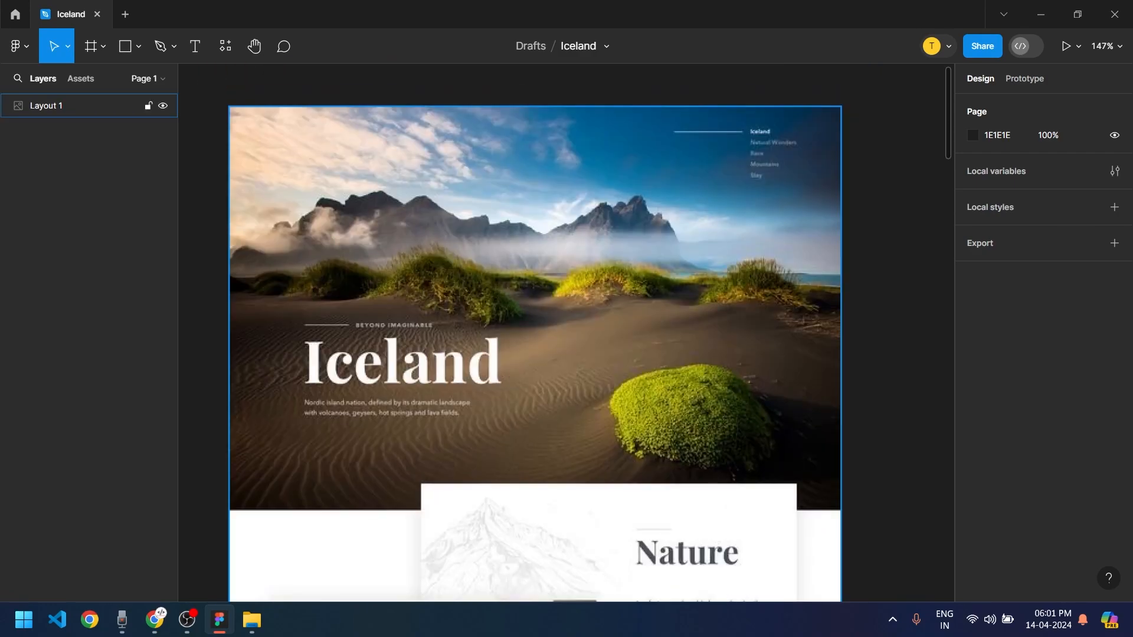
Switch to Chrome and open pexels.com in a new tab
mouse_move(252, 620)
key("alt+Tab")
key("alt+Tab")
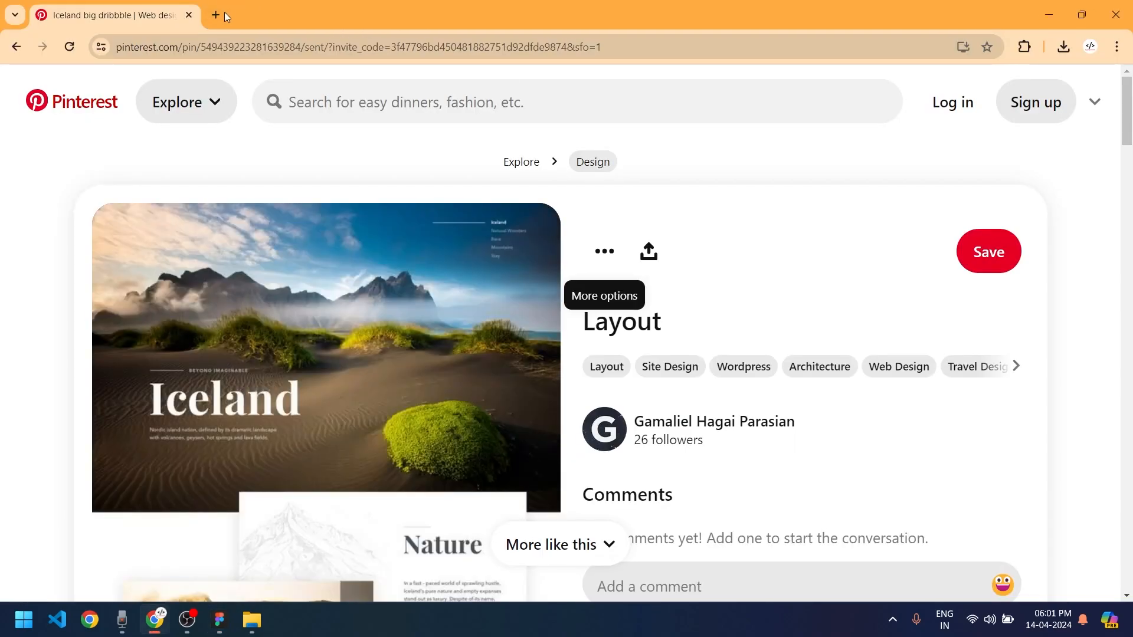
left_click(217, 16)
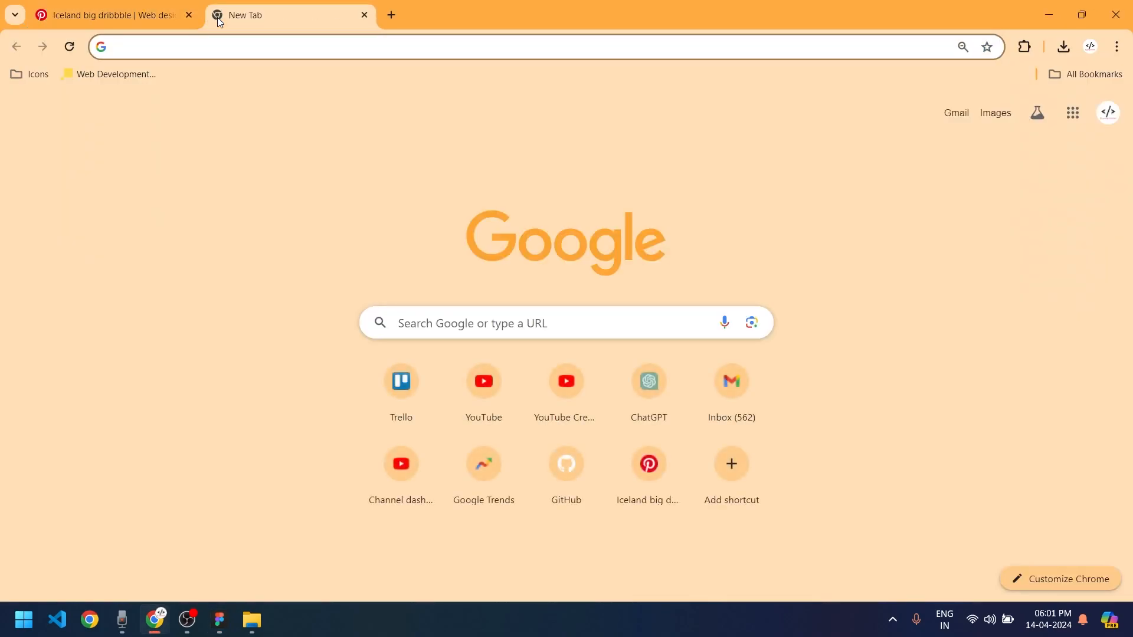
type("pexel")
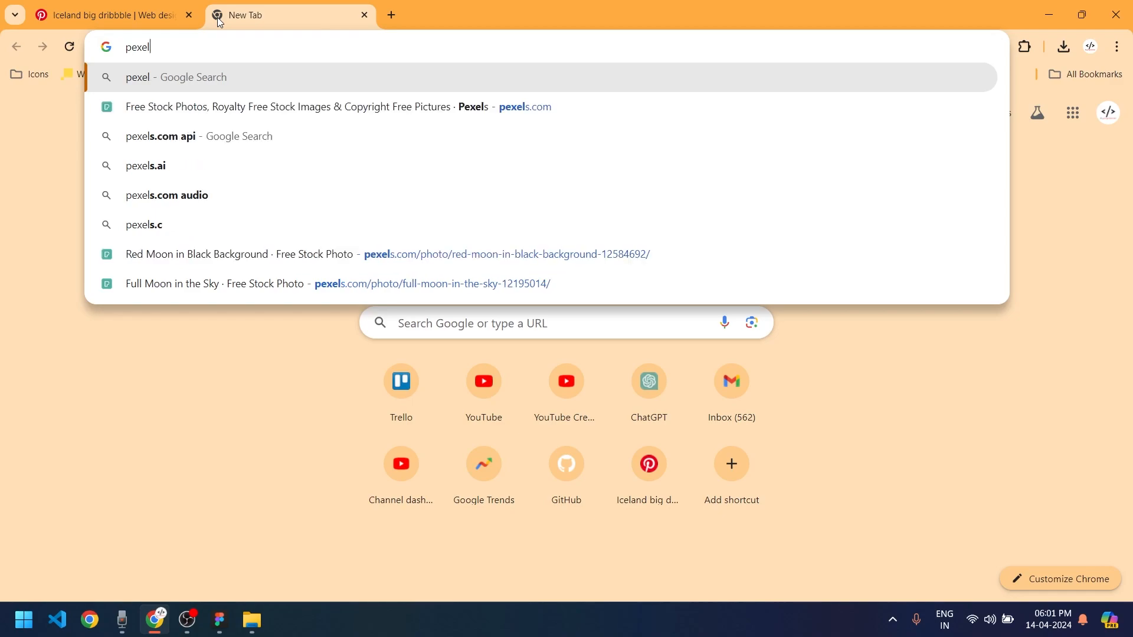
type("s.com")
key("Return")
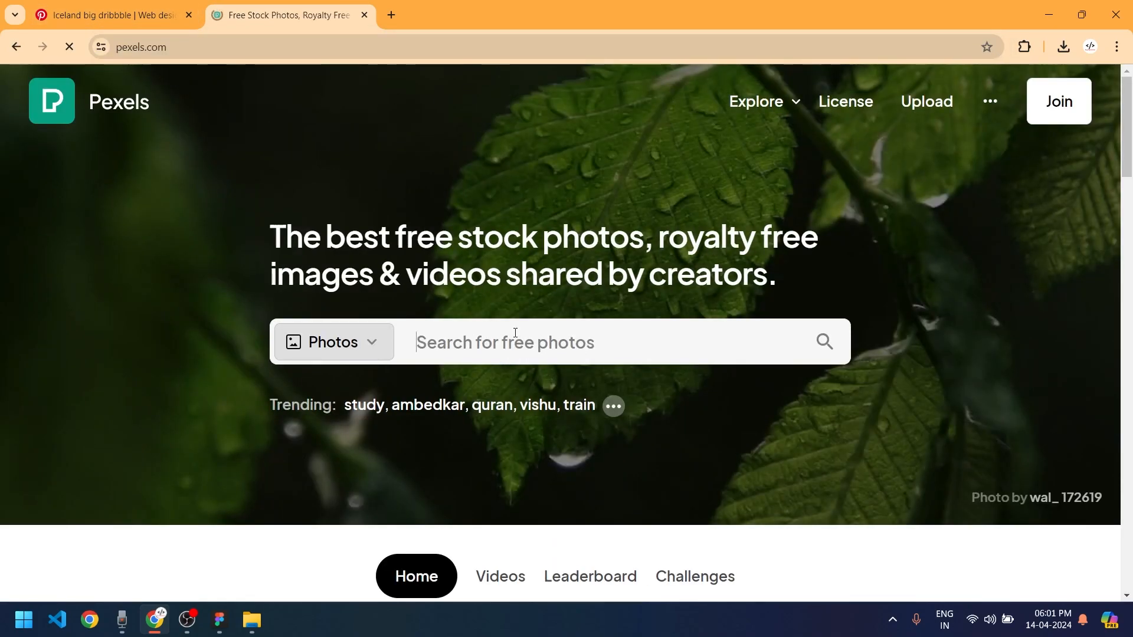
Search the Pexels photos for "iceland"
left_click(515, 341)
type("iceland")
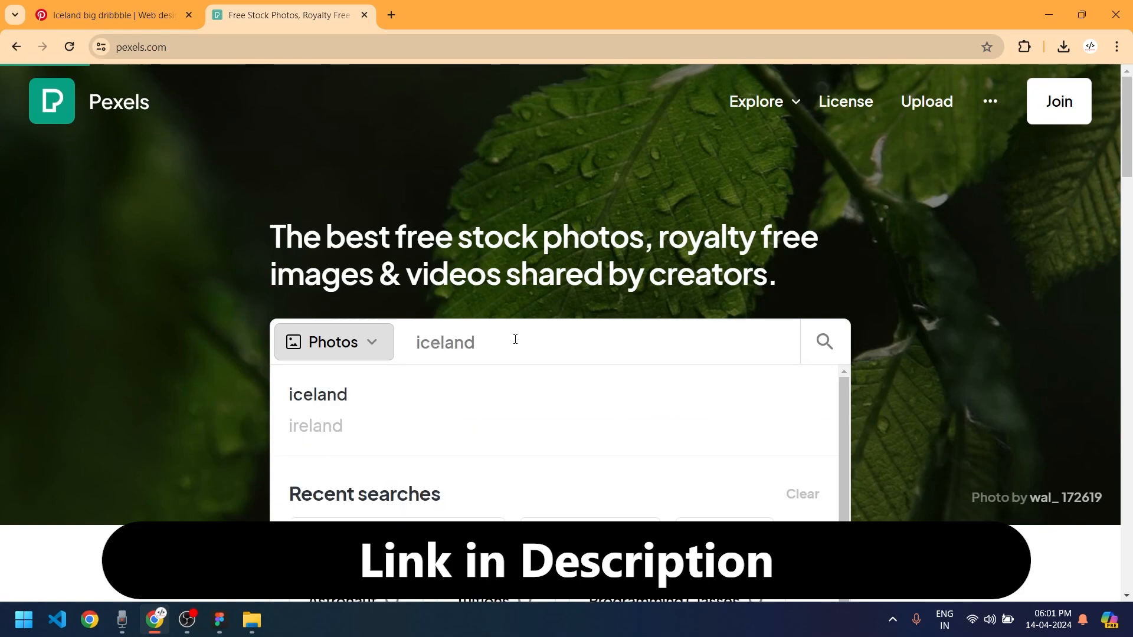
key("Return")
Download the Pexels photo of the green mountain field with the red-roofed church and dismiss the thank-you dialog
scroll(561, 354, "down", 5)
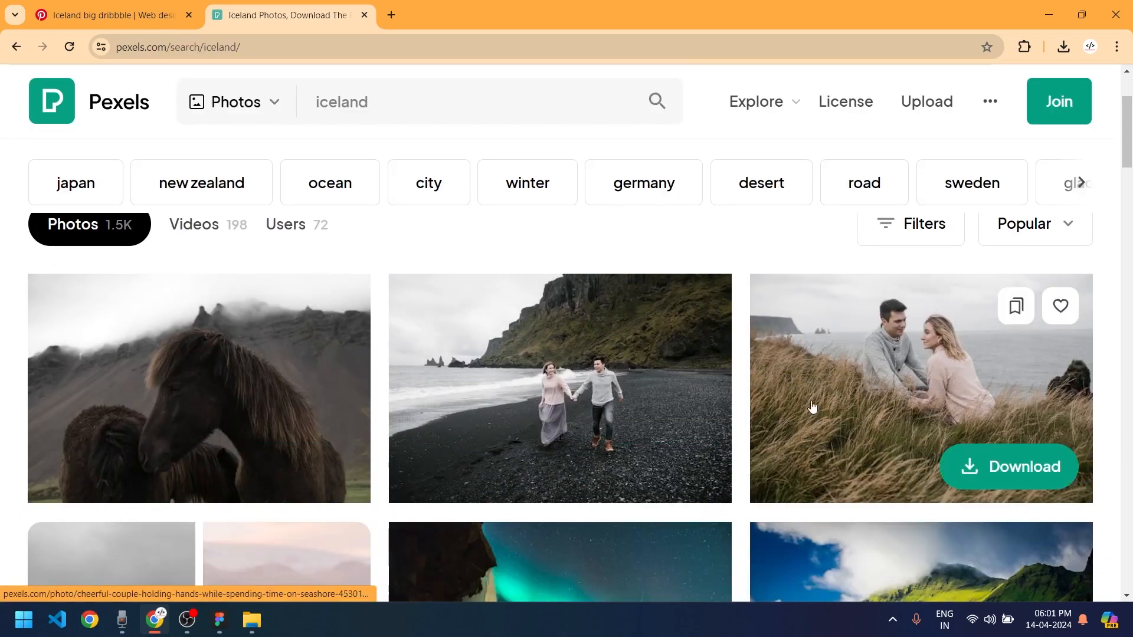
scroll(732, 384, "down", 1)
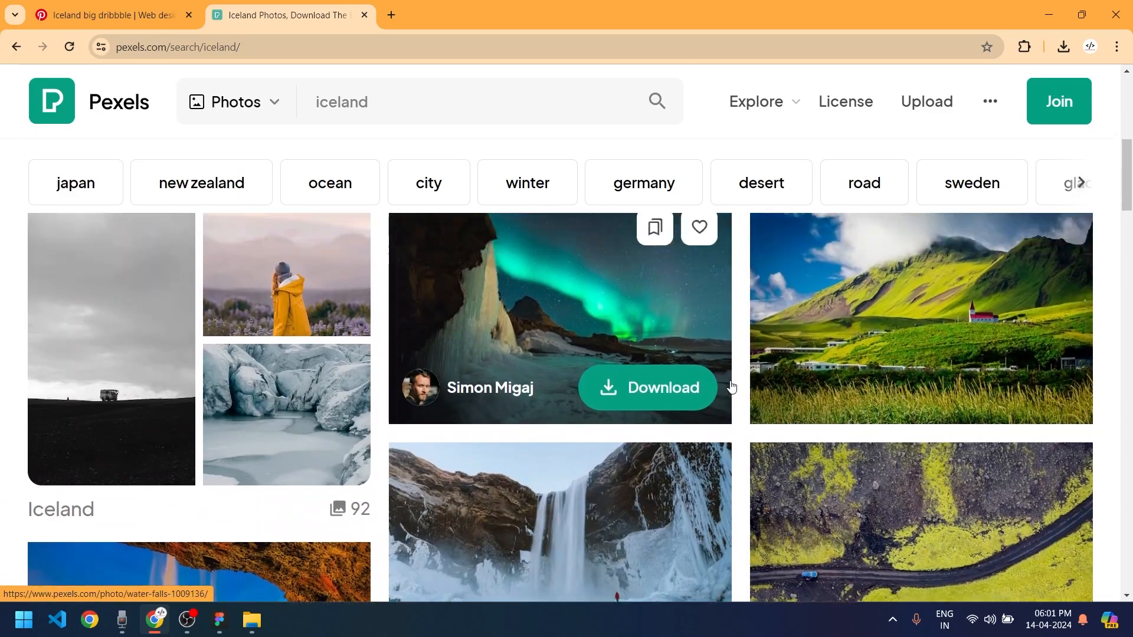
scroll(944, 419, "down", 1)
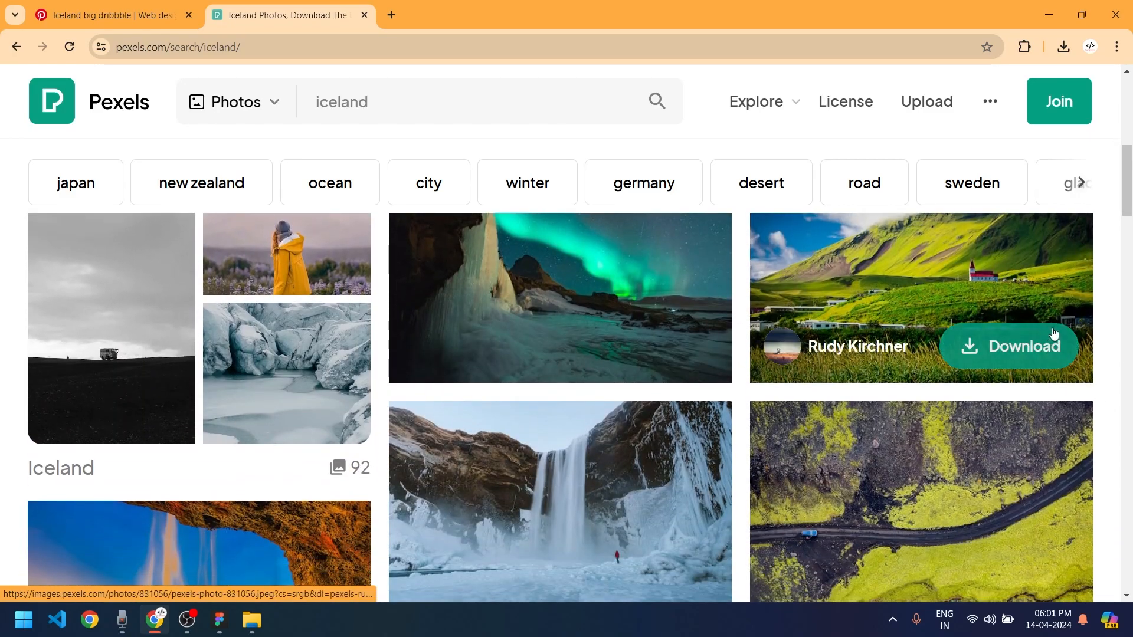
scroll(914, 339, "up", 1)
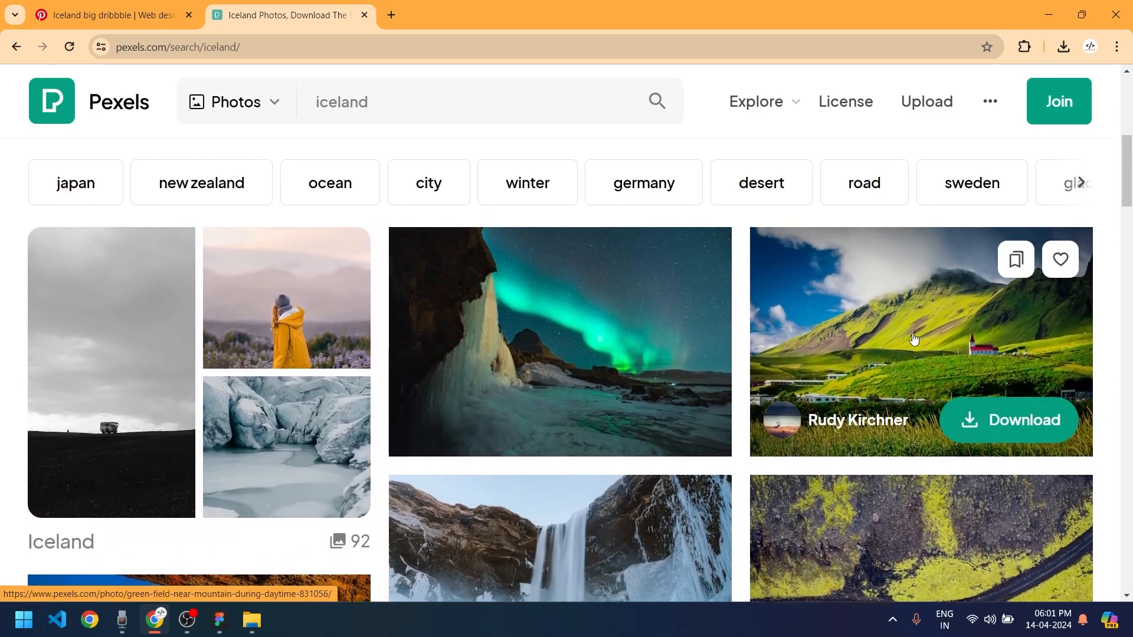
left_click(981, 413)
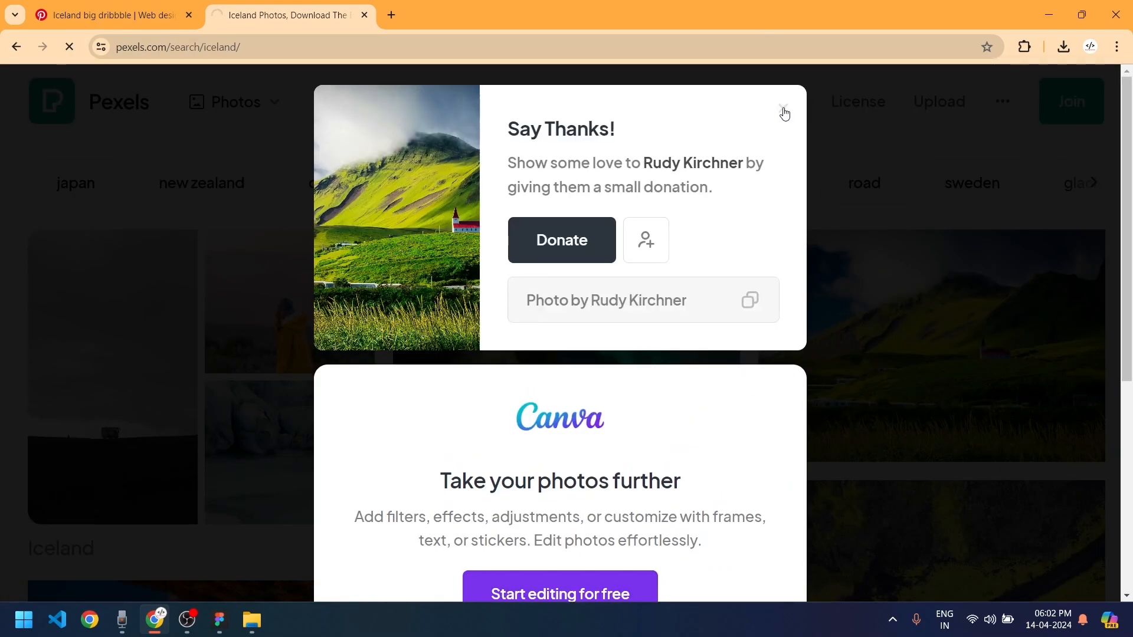
left_click(785, 112)
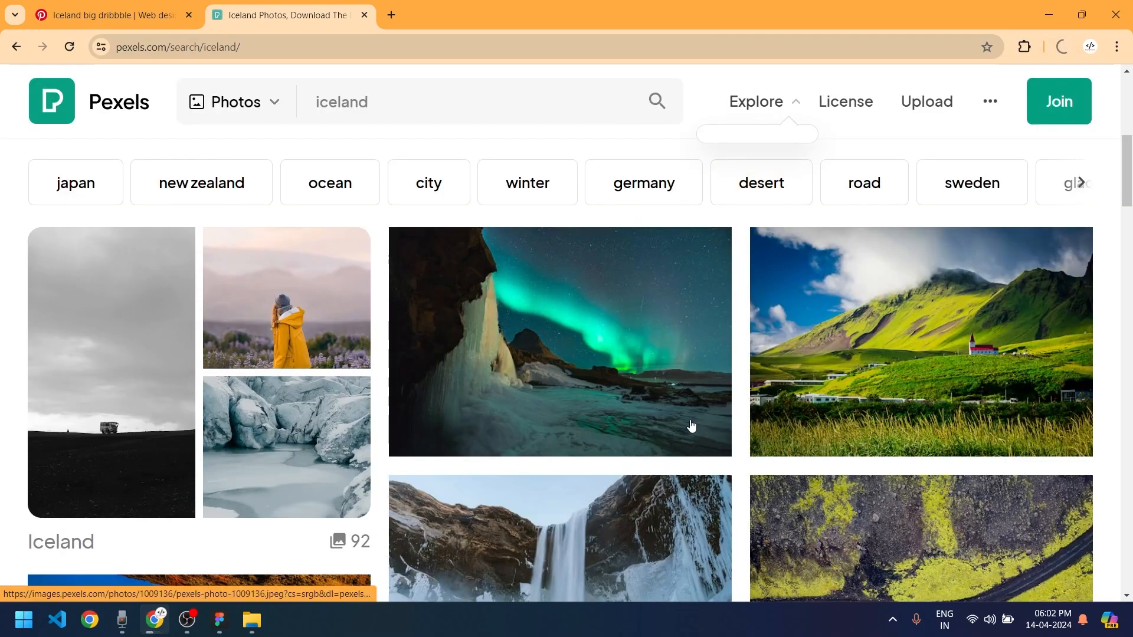
Switch to Figma and examine the Nature section of the Iceland layout with its mountain road photo
scroll(484, 384, "down", 8)
key("alt+Tab")
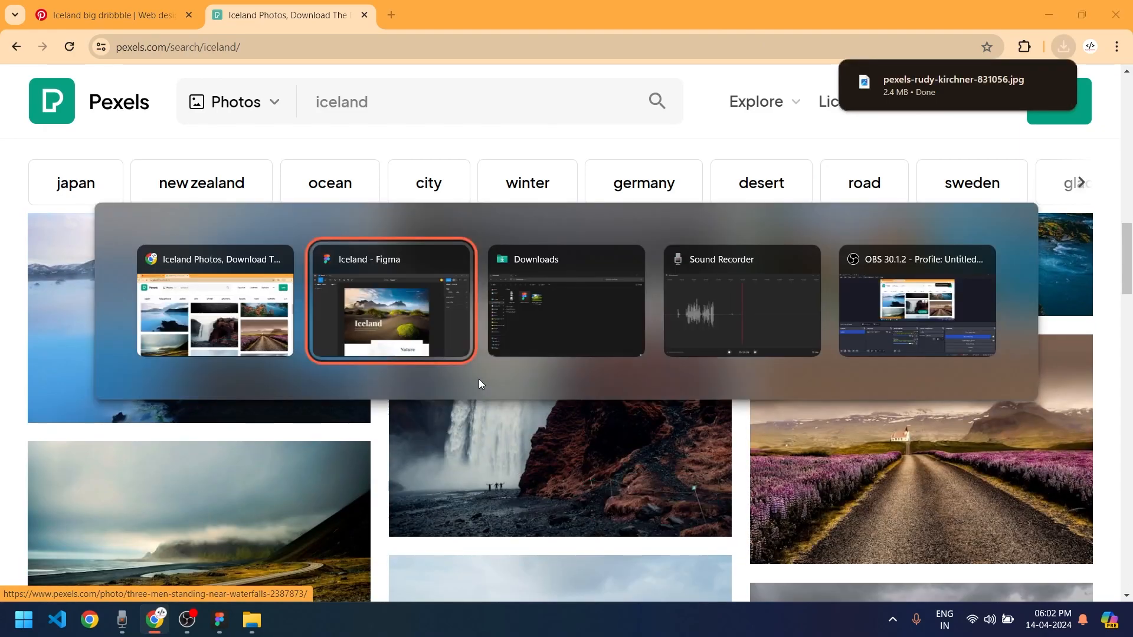
scroll(757, 331, "down", 6)
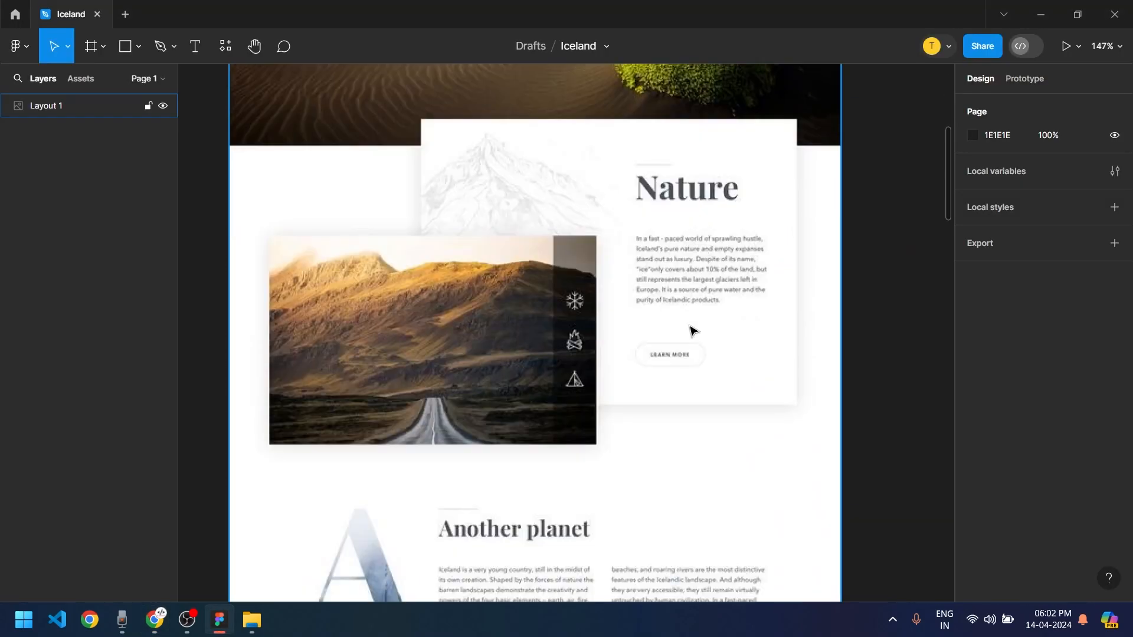
scroll(458, 329, "down", 1)
scroll(458, 329, "up", 1)
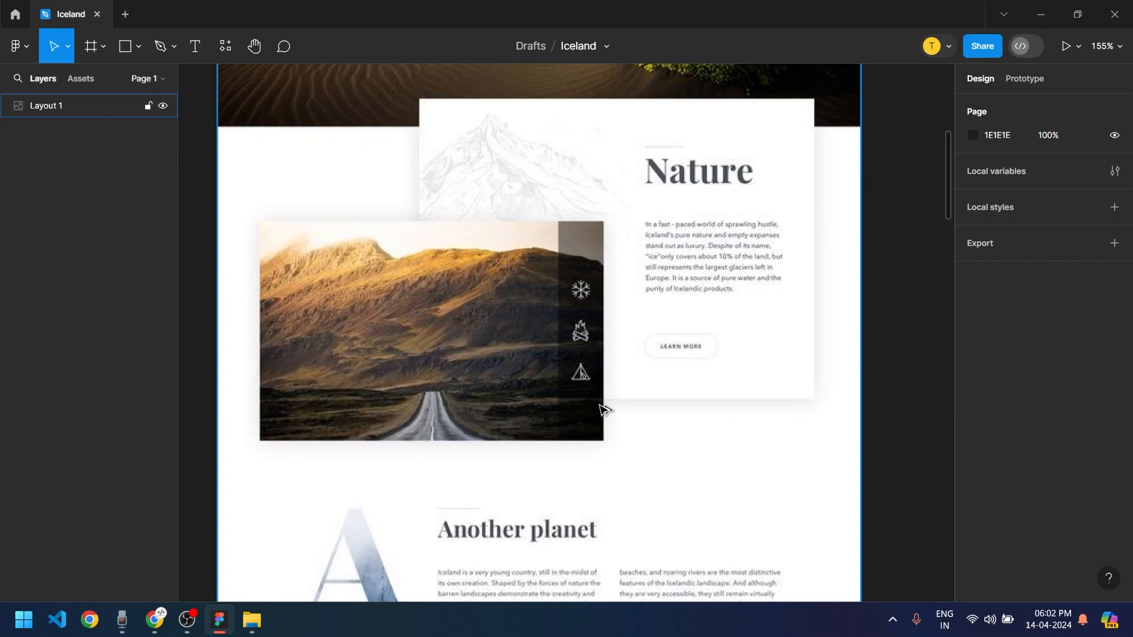
Switch back to Chrome and look through the Pexels Iceland results for a photo suited to the Nature section
key("alt+Tab")
scroll(701, 410, "down", 5)
scroll(676, 354, "up", 3)
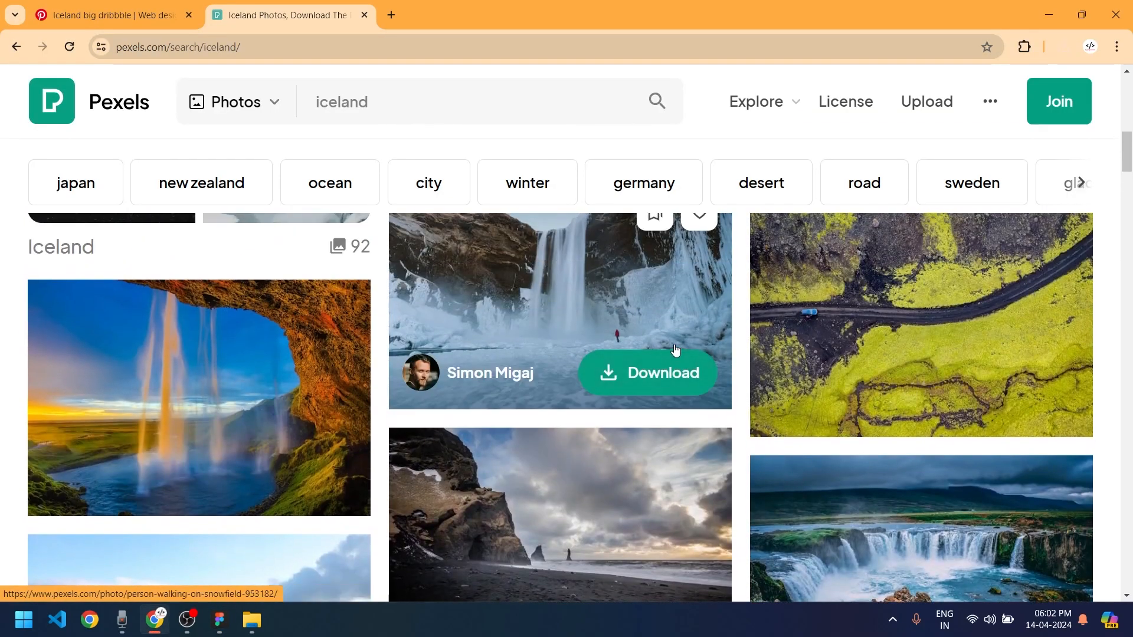
scroll(709, 377, "down", 9)
scroll(753, 390, "down", 4)
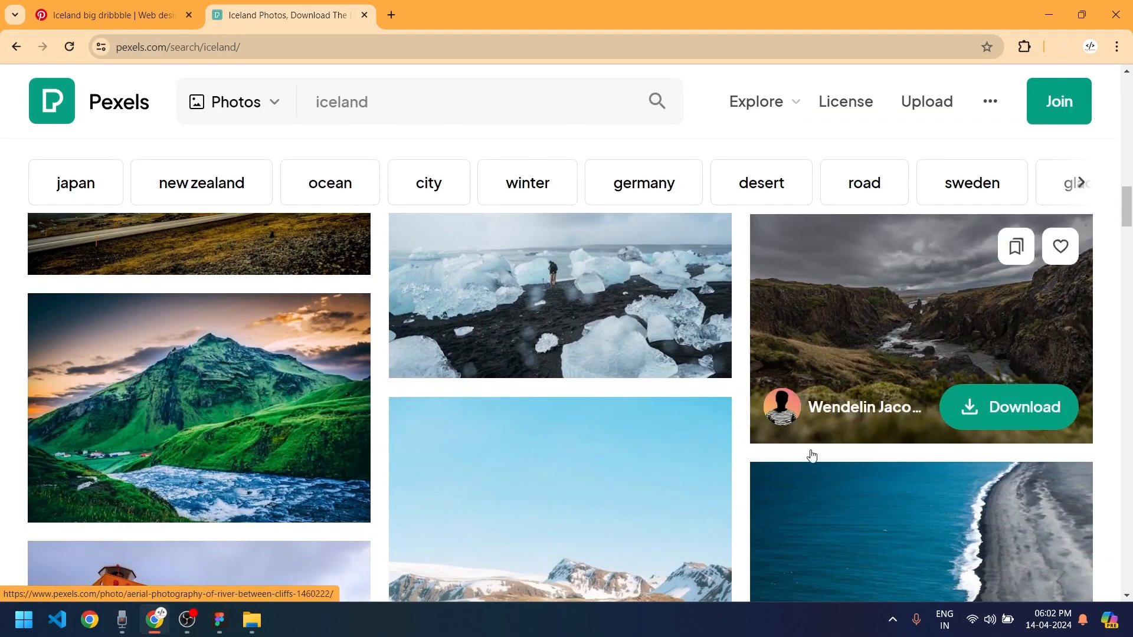
scroll(508, 466, "down", 5)
scroll(615, 444, "down", 8)
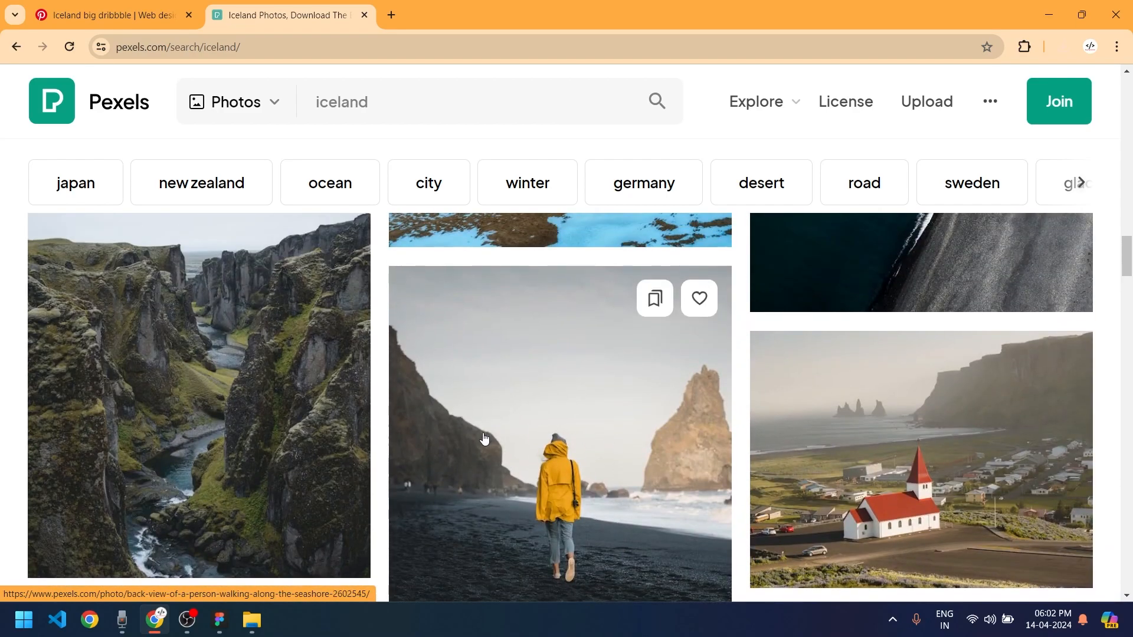
key("alt+Tab")
key("alt+Tab")
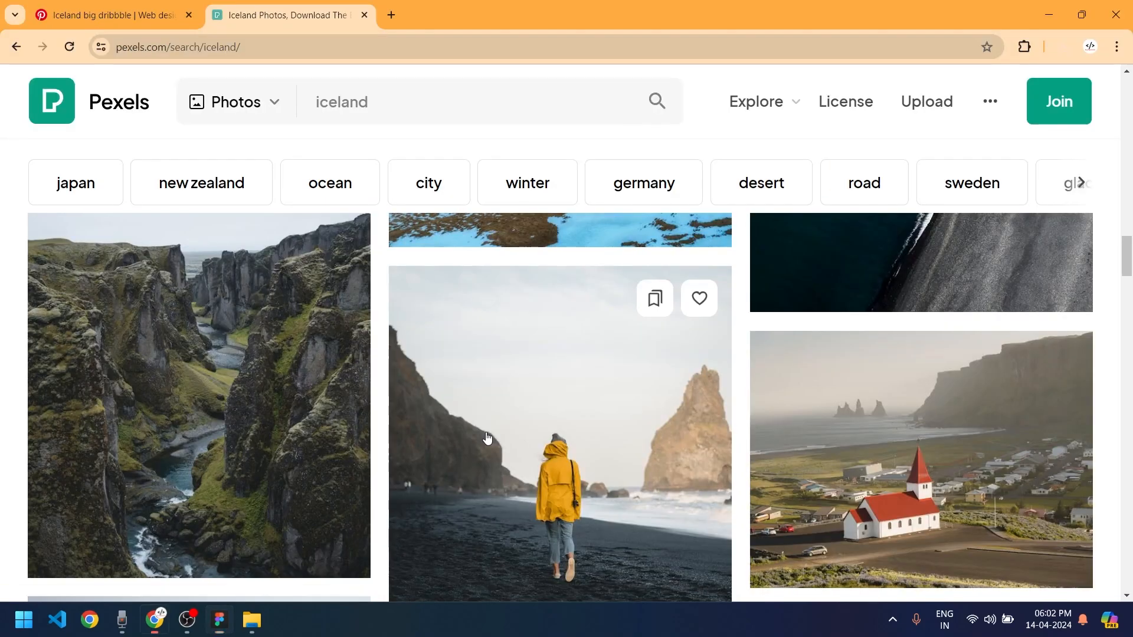
scroll(620, 454, "down", 5)
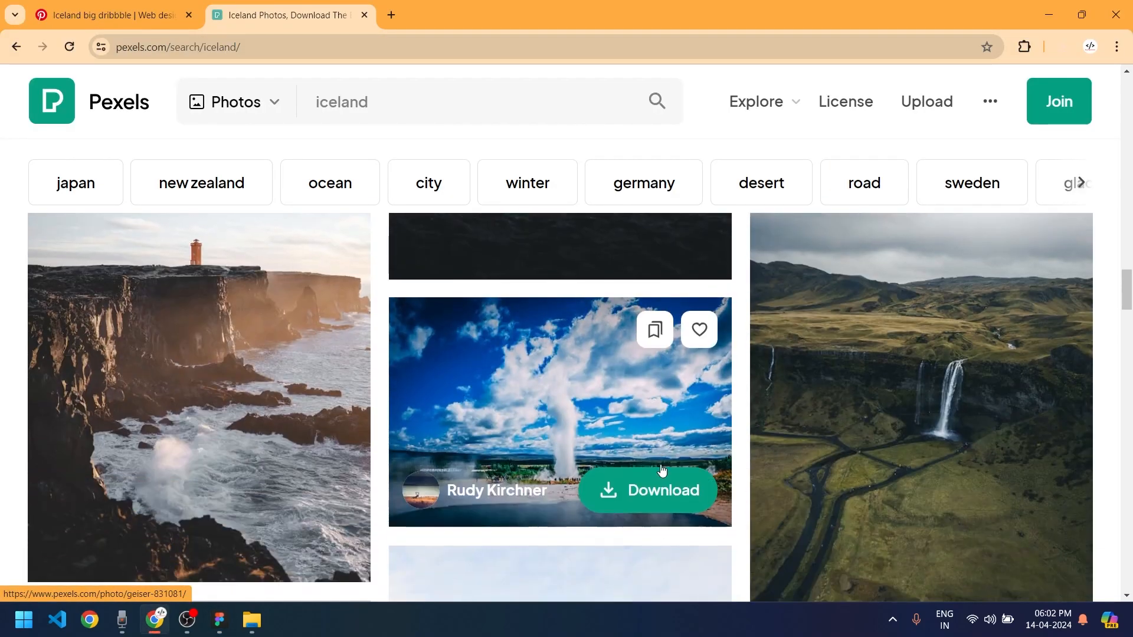
scroll(649, 457, "down", 5)
scroll(637, 456, "down", 2)
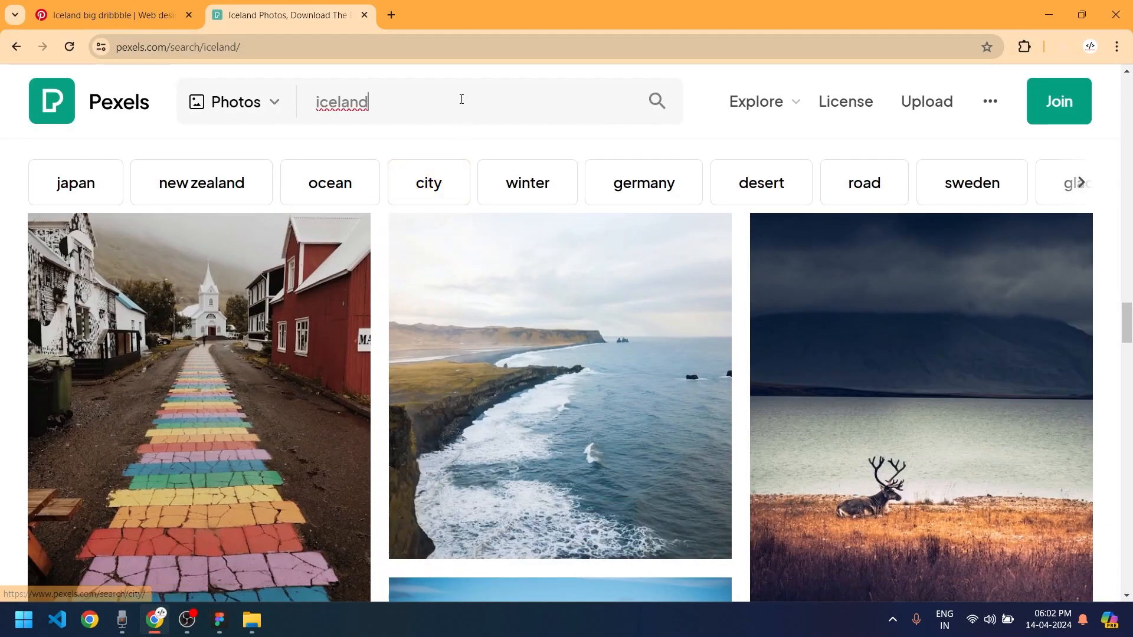
Search the Pexels photos for "iceland mountains"
left_click(461, 100)
type("mountains")
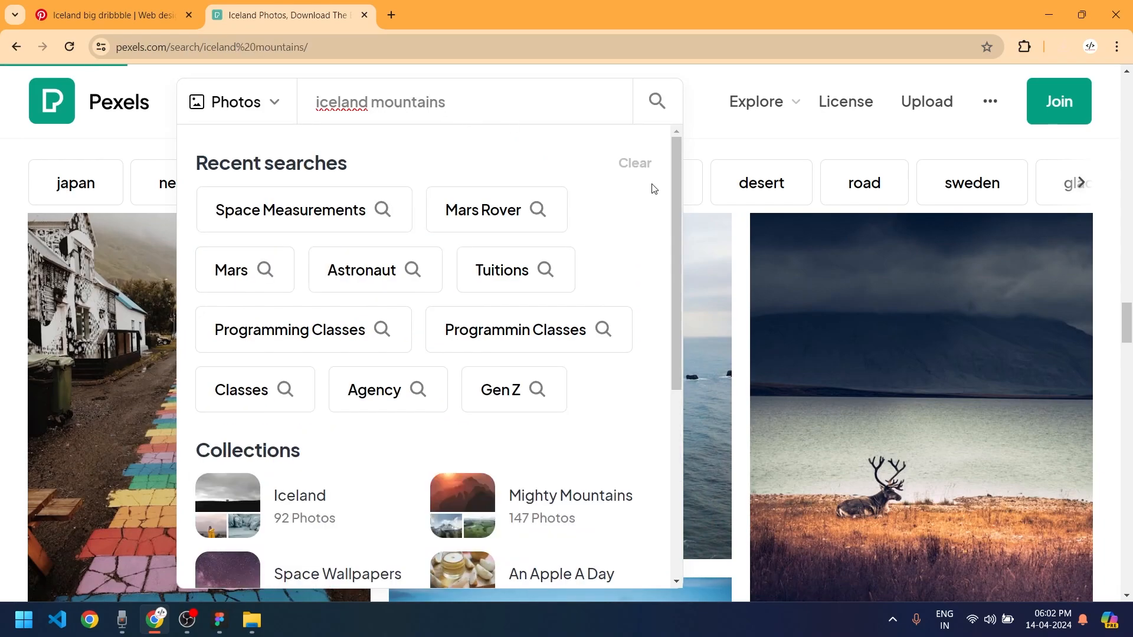
key("Return")
scroll(729, 305, "down", 2)
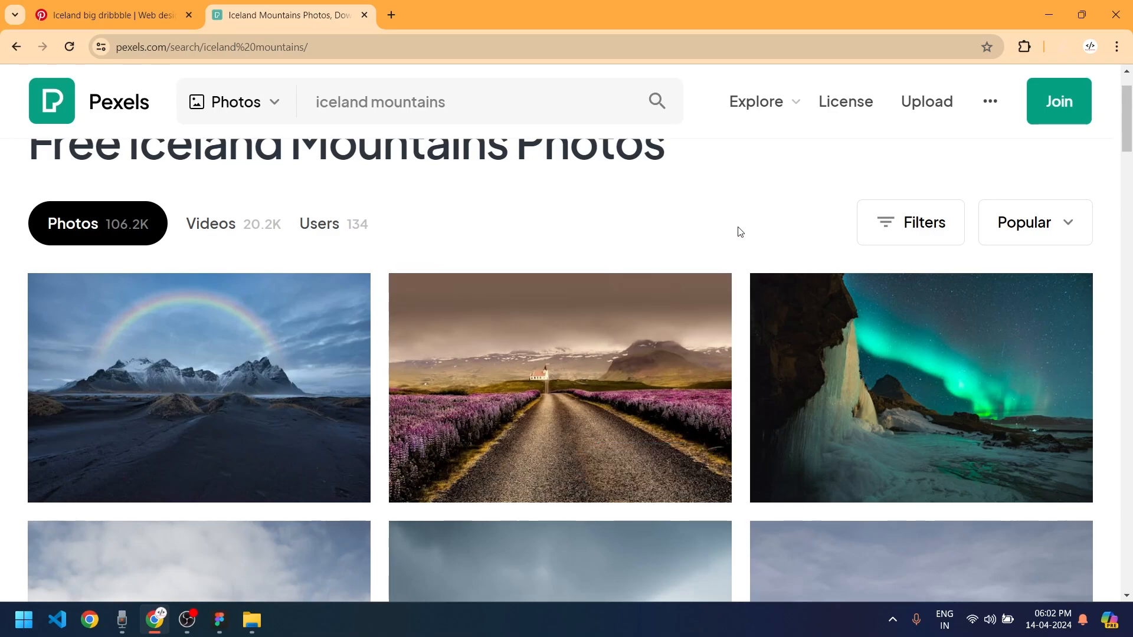
Look through the "iceland mountains" results for a suitable mountain or road photo
scroll(739, 233, "down", 6)
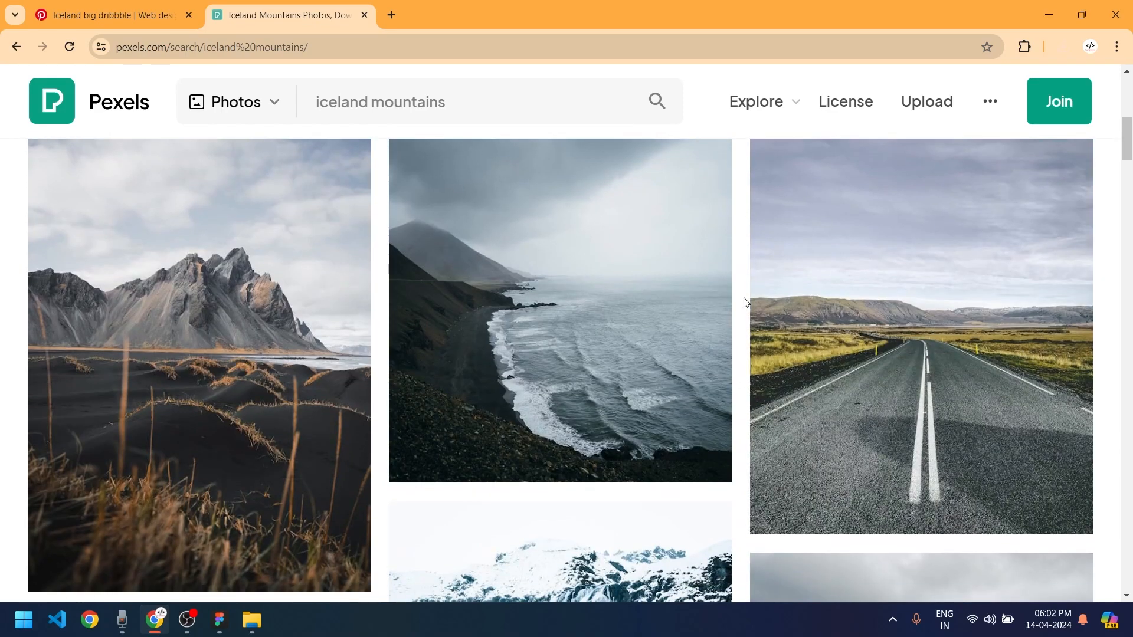
scroll(745, 302, "down", 2)
scroll(745, 302, "up", 2)
scroll(745, 303, "down", 6)
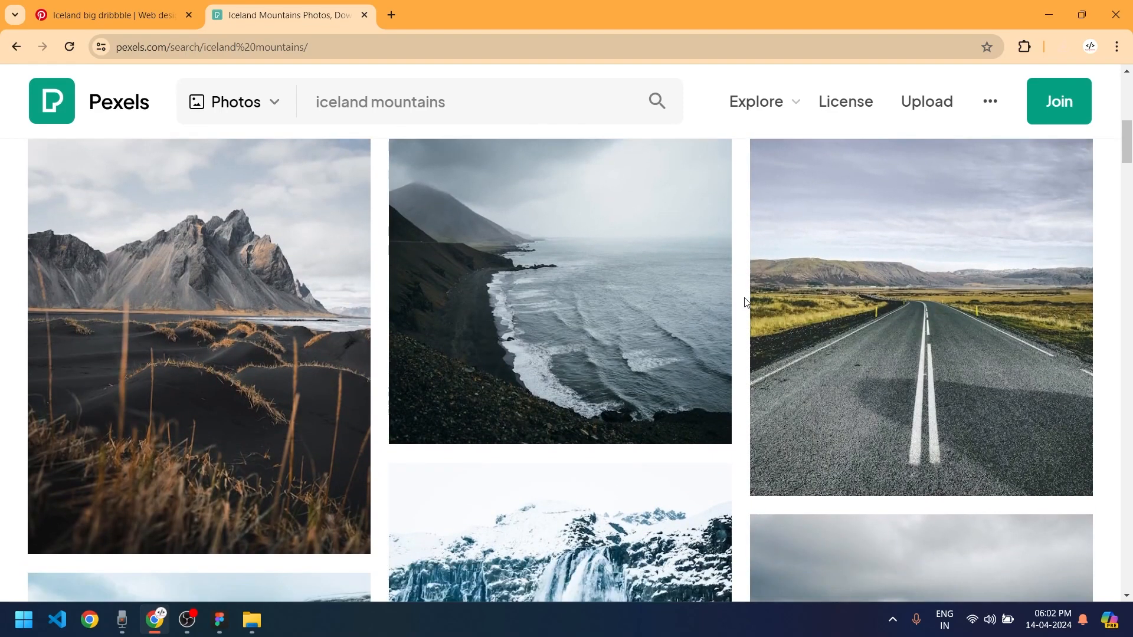
scroll(744, 302, "down", 7)
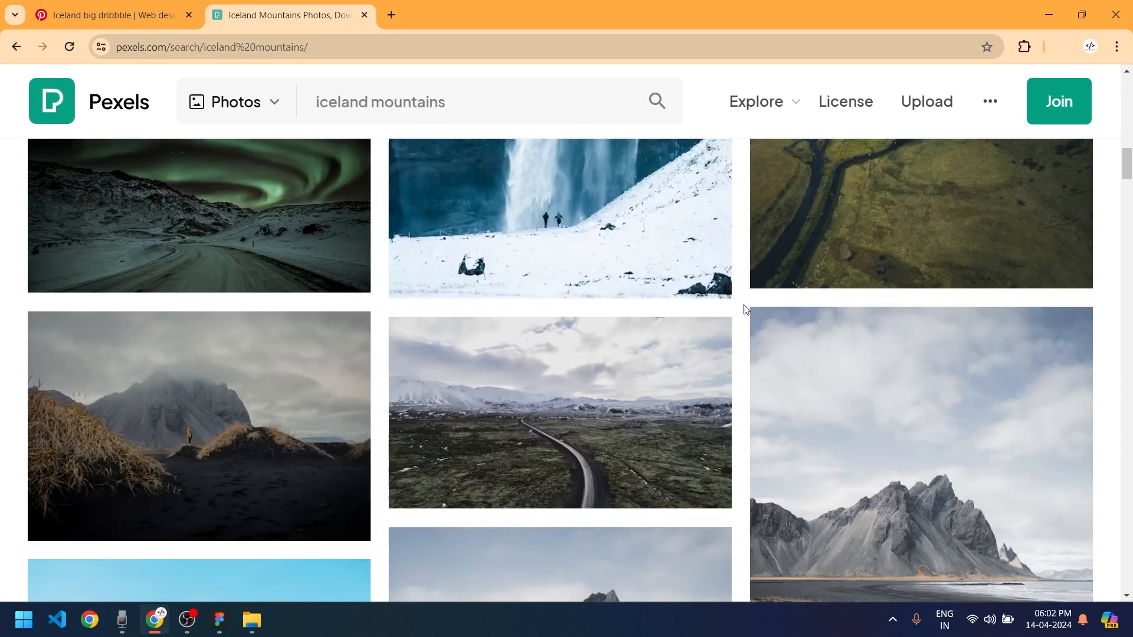
scroll(745, 305, "up", 1)
scroll(745, 309, "down", 5)
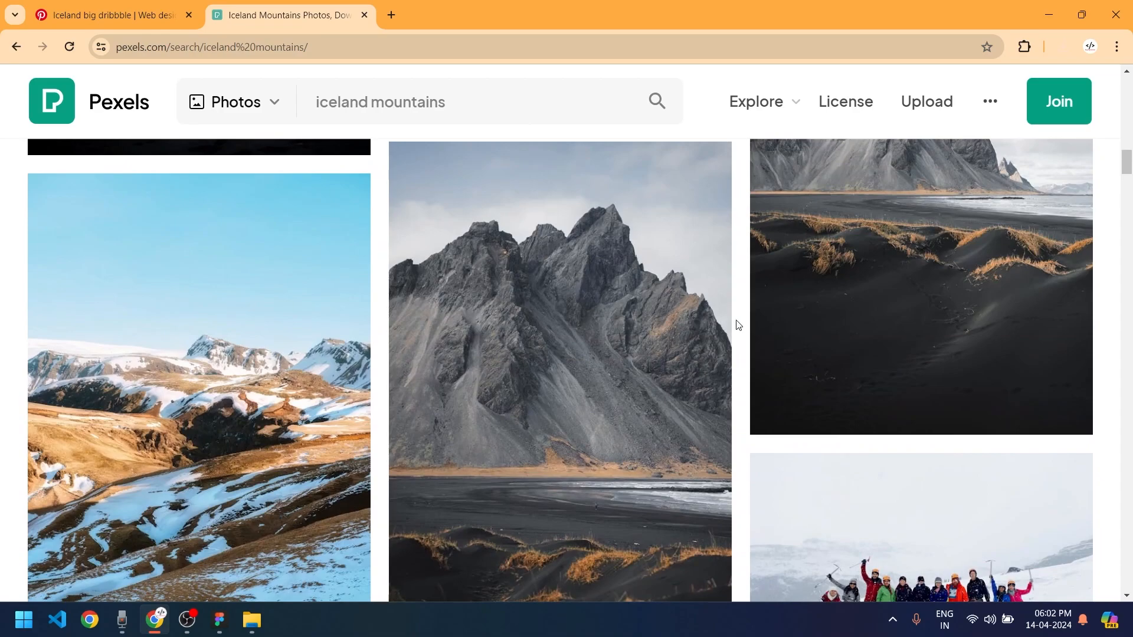
scroll(737, 308, "down", 6)
scroll(230, 409, "up", 7)
scroll(235, 406, "up", 5)
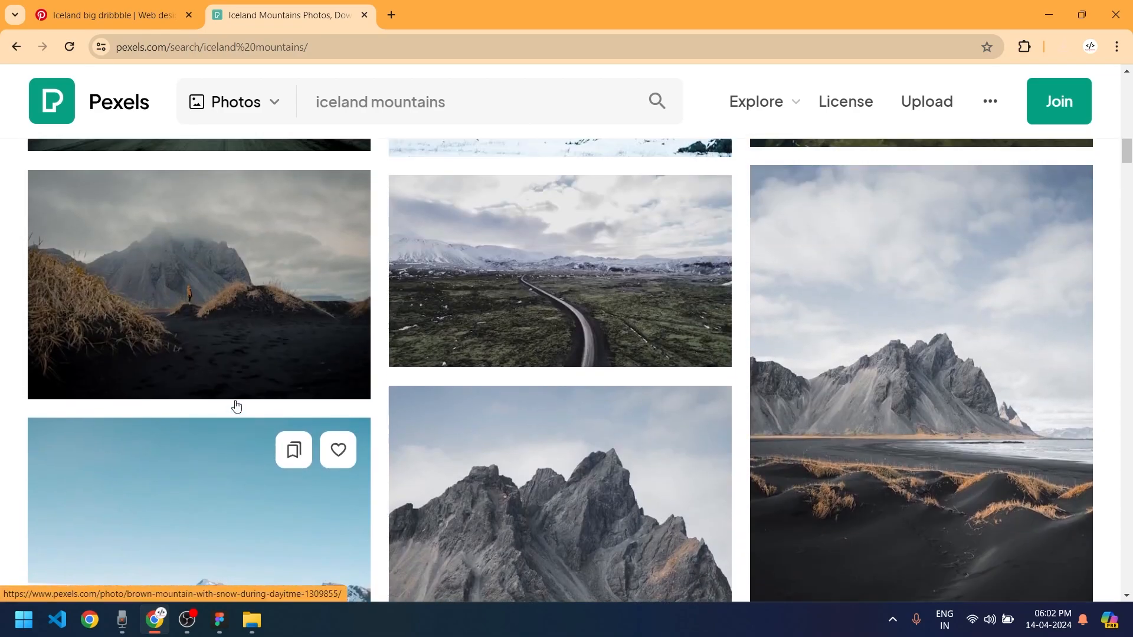
scroll(559, 398, "down", 12)
scroll(590, 531, "down", 4)
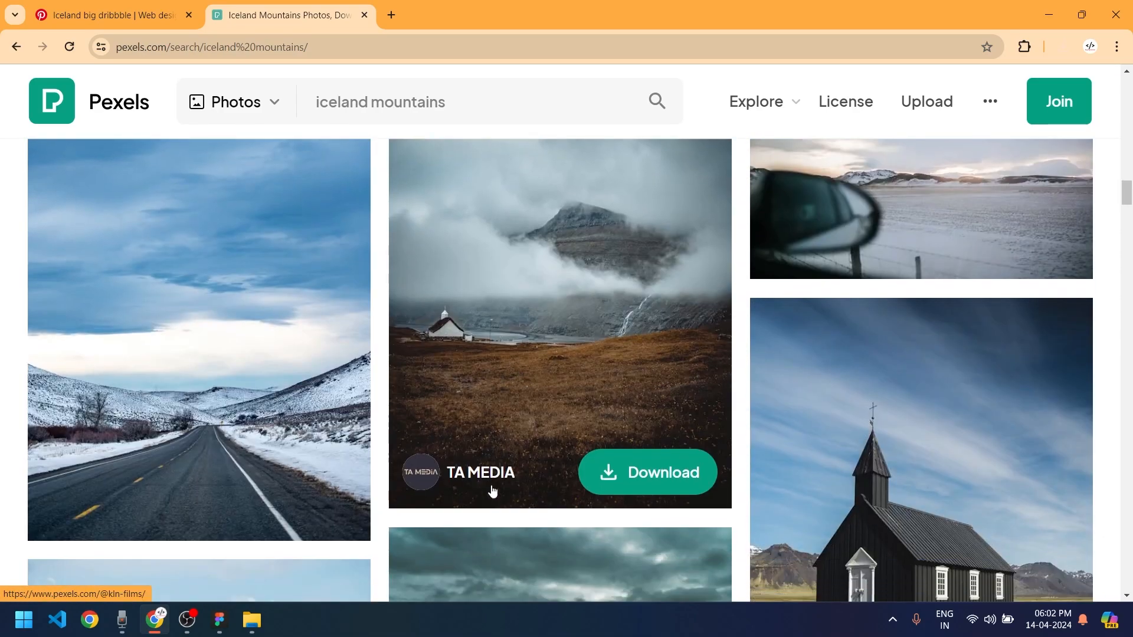
scroll(423, 460, "up", 8)
Return to the "iceland" results, download the photo of the river running through a mossy canyon, and dismiss the thank-you dialog
left_click(12, 42)
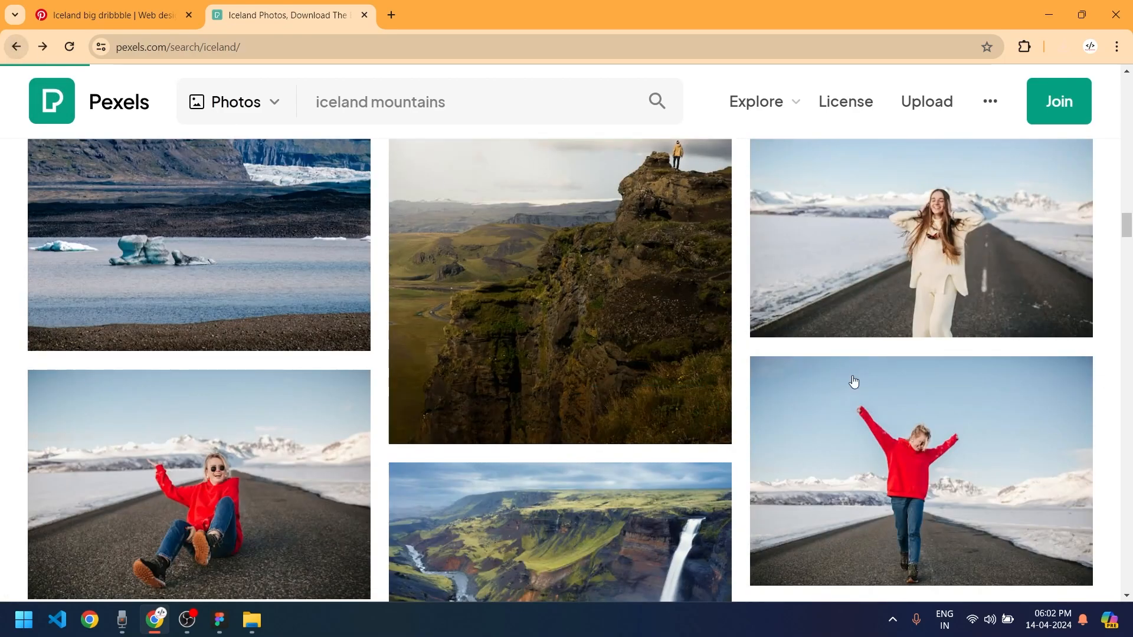
scroll(476, 360, "down", 5)
scroll(427, 379, "down", 5)
scroll(385, 402, "down", 5)
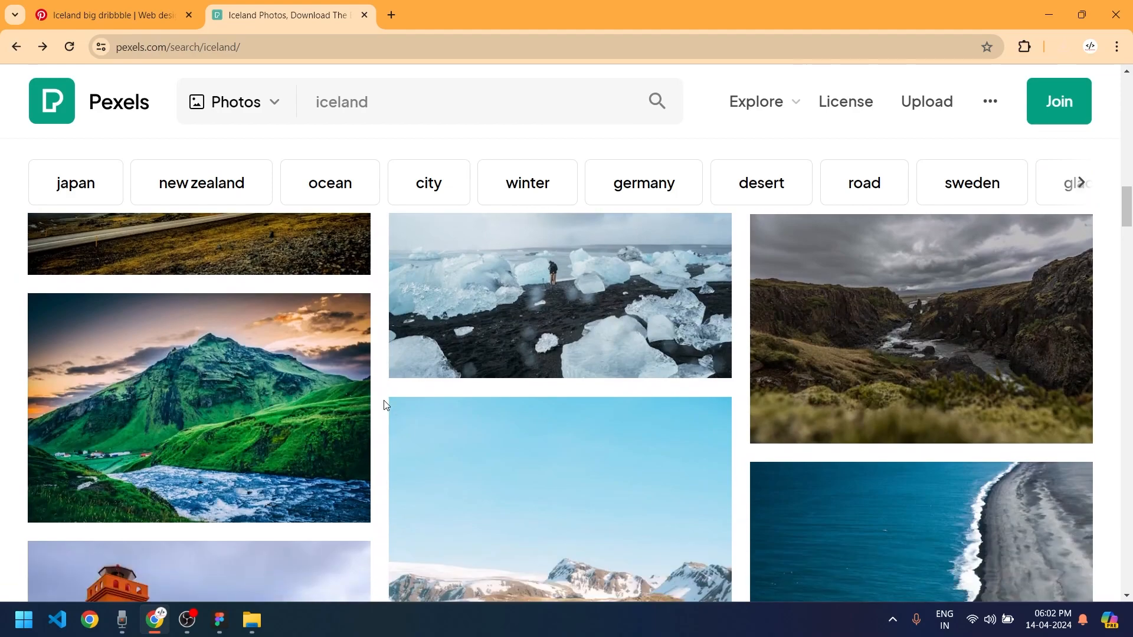
scroll(385, 404, "down", 10)
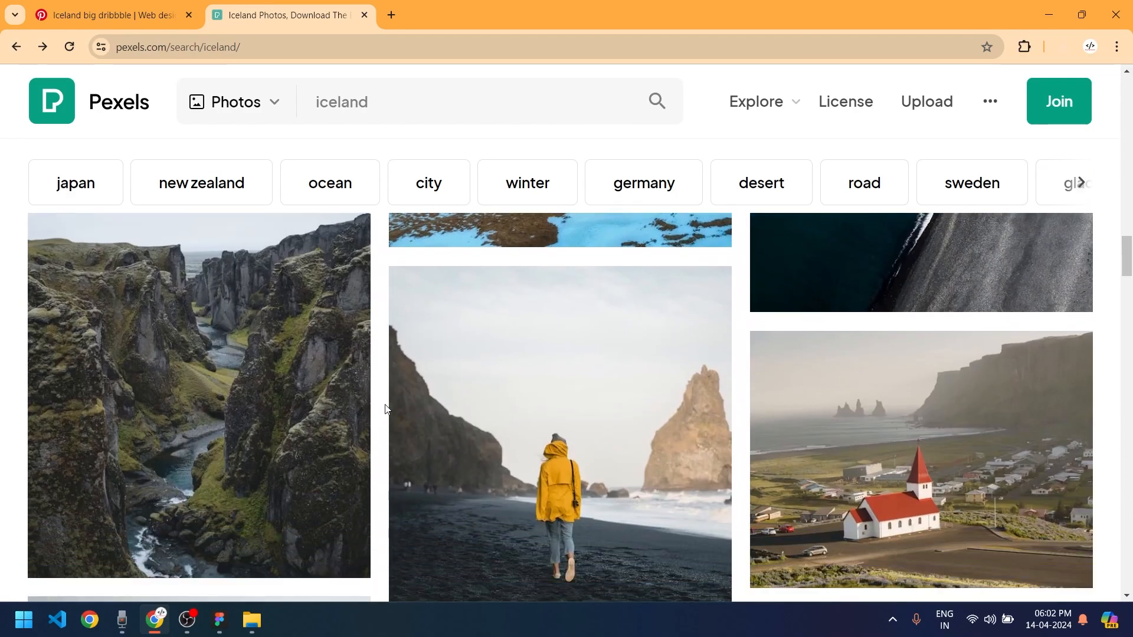
left_click(313, 540)
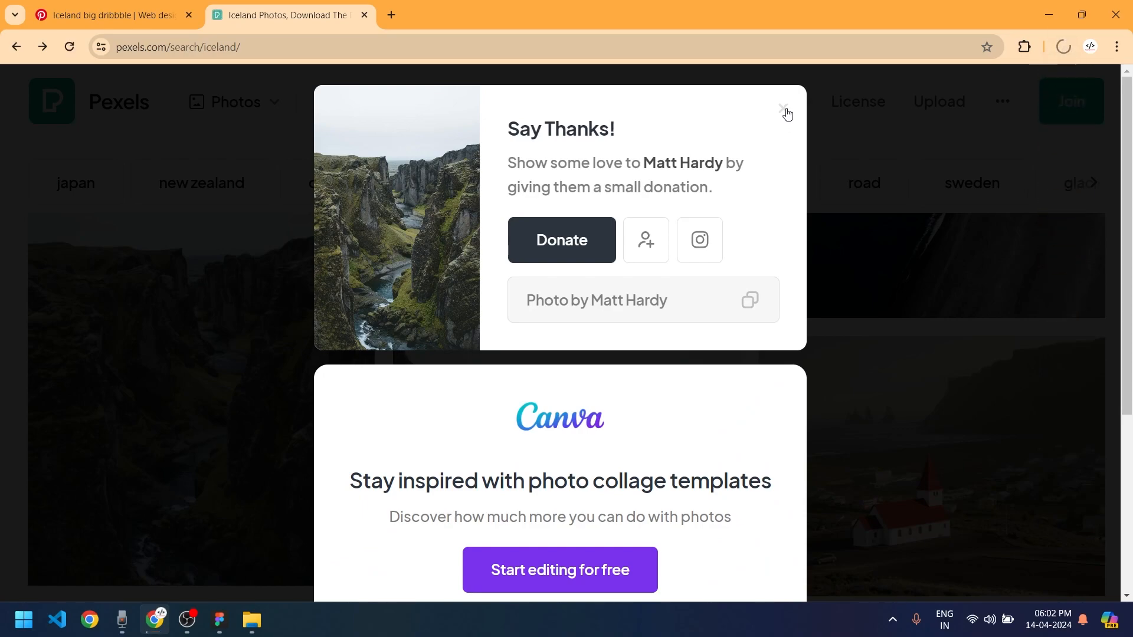
left_click(785, 112)
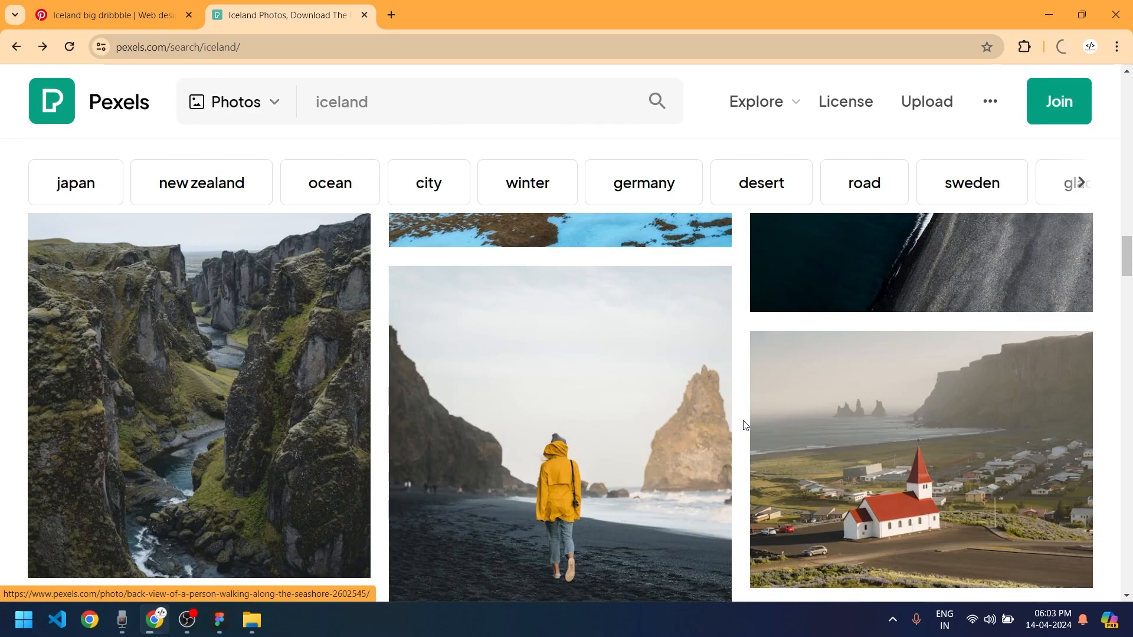
Switch to Figma and examine the Nature and Another planet sections, including the image-filled letter A
key("alt+Tab")
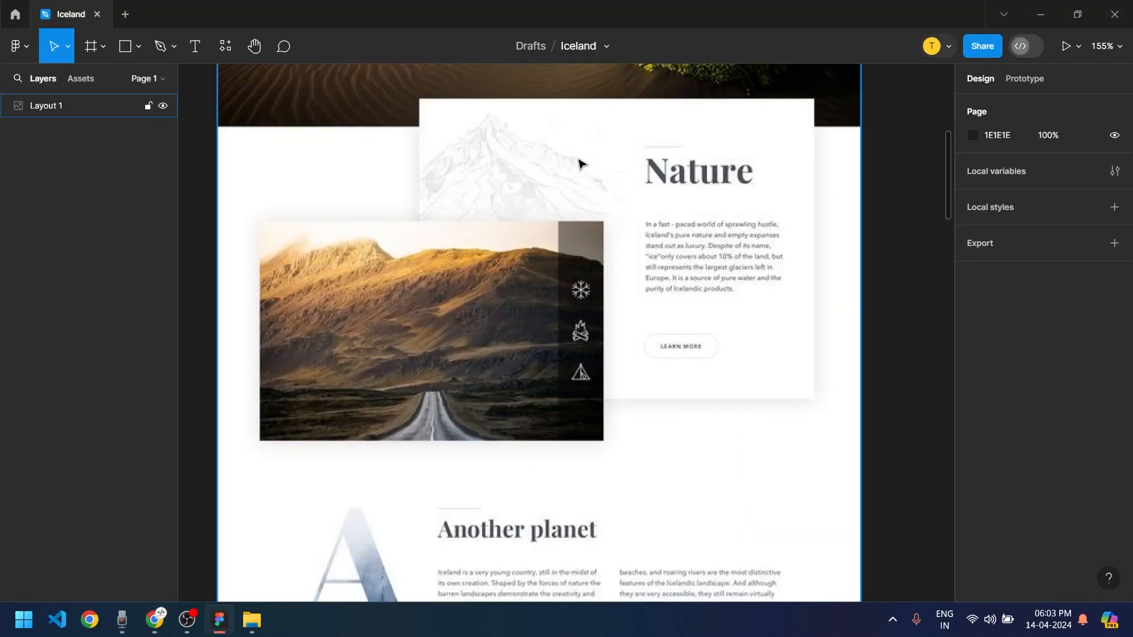
scroll(601, 227, "up", 1)
scroll(602, 227, "down", 5)
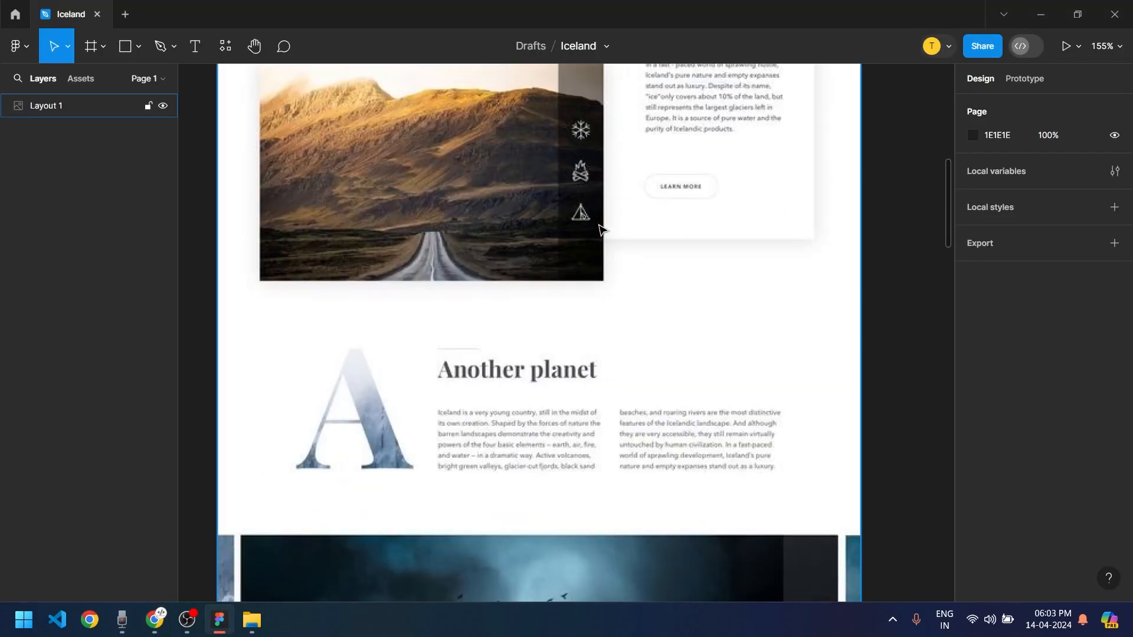
scroll(524, 378, "down", 1)
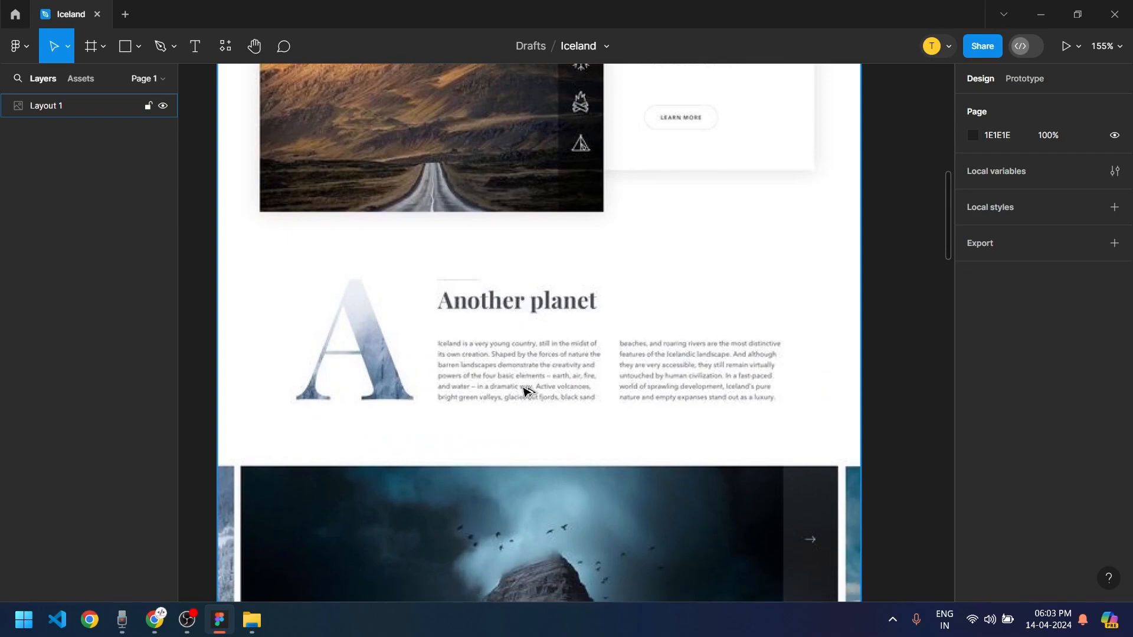
key("alt+Tab")
scroll(677, 380, "up", 4)
key("alt+Tab")
scroll(417, 338, "up", 1)
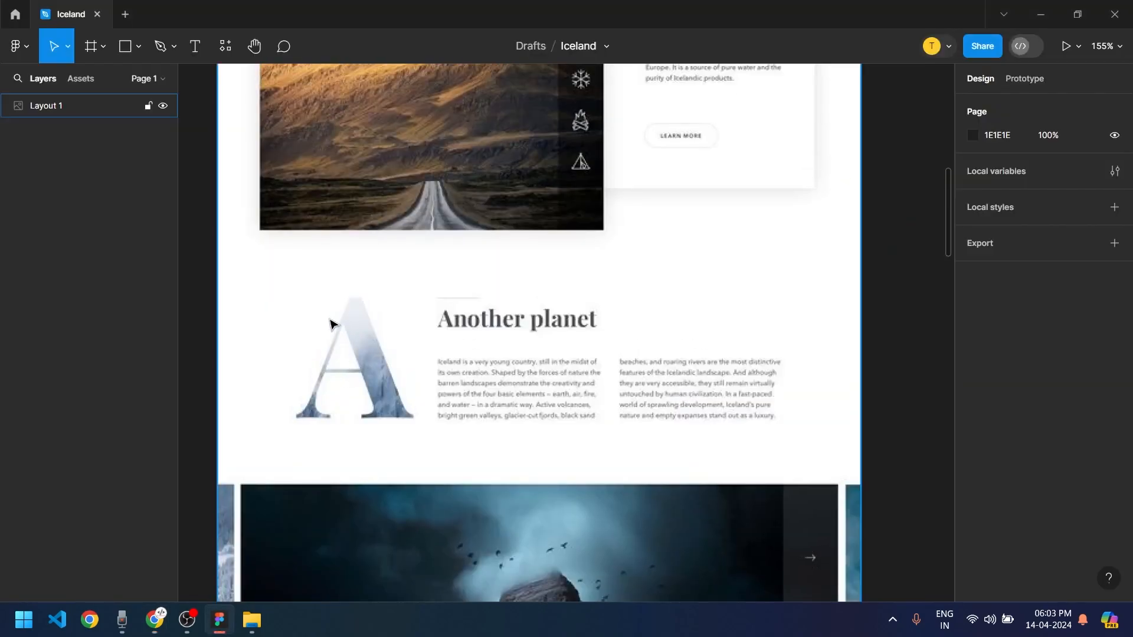
scroll(366, 356, "up", 5)
scroll(378, 397, "down", 5)
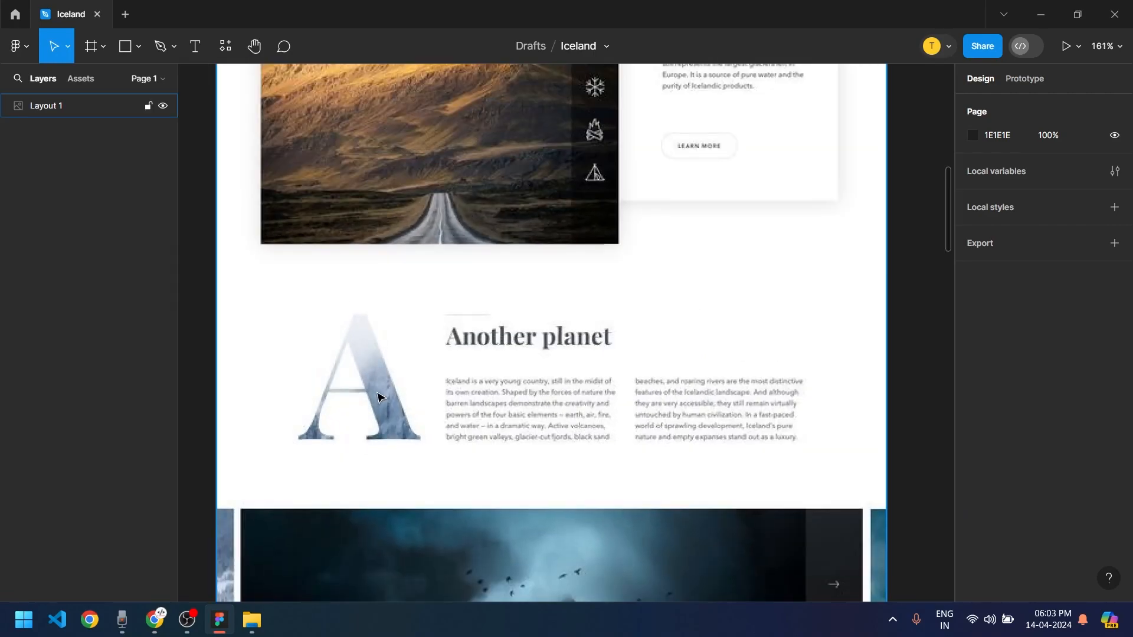
scroll(380, 395, "up", 5)
scroll(418, 435, "down", 3)
Switch to Chrome, download the Pexels photo of the icy waterfall with a person on the snowfield, and dismiss the thank-you dialog
key("alt+Tab")
scroll(740, 426, "down", 8)
scroll(740, 426, "down", 8)
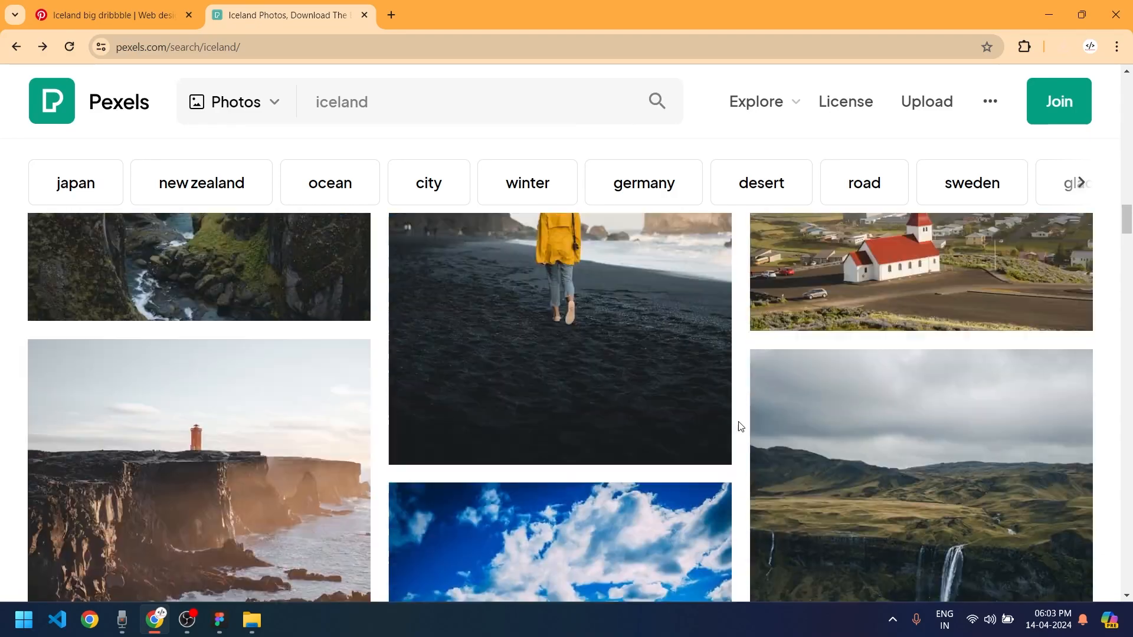
scroll(740, 430, "down", 7)
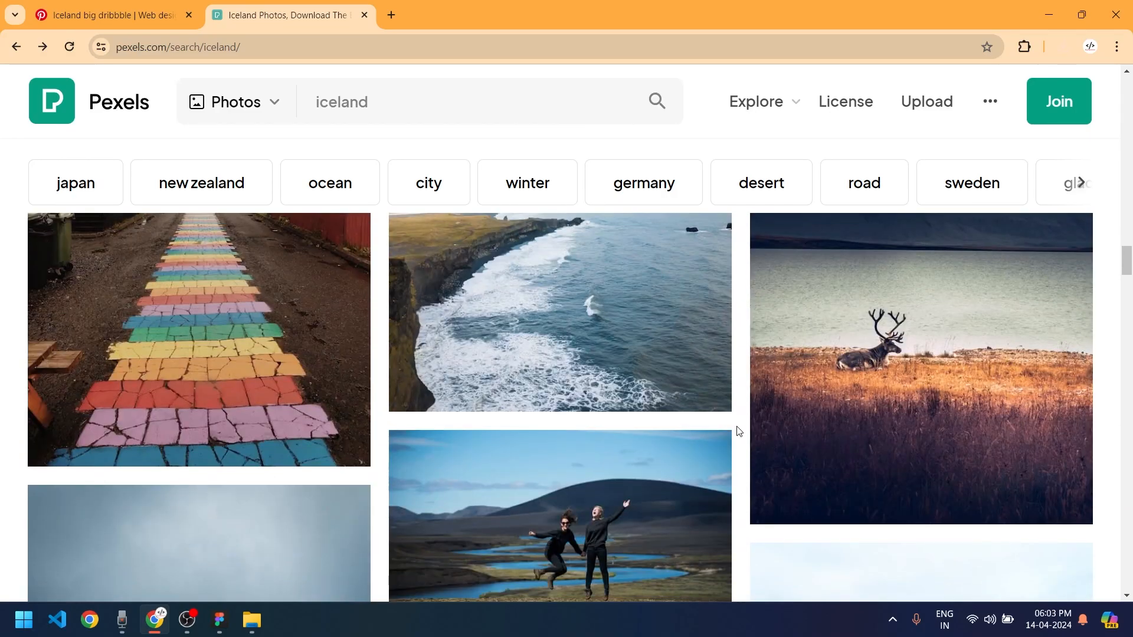
scroll(740, 429, "up", 15)
scroll(737, 431, "up", 12)
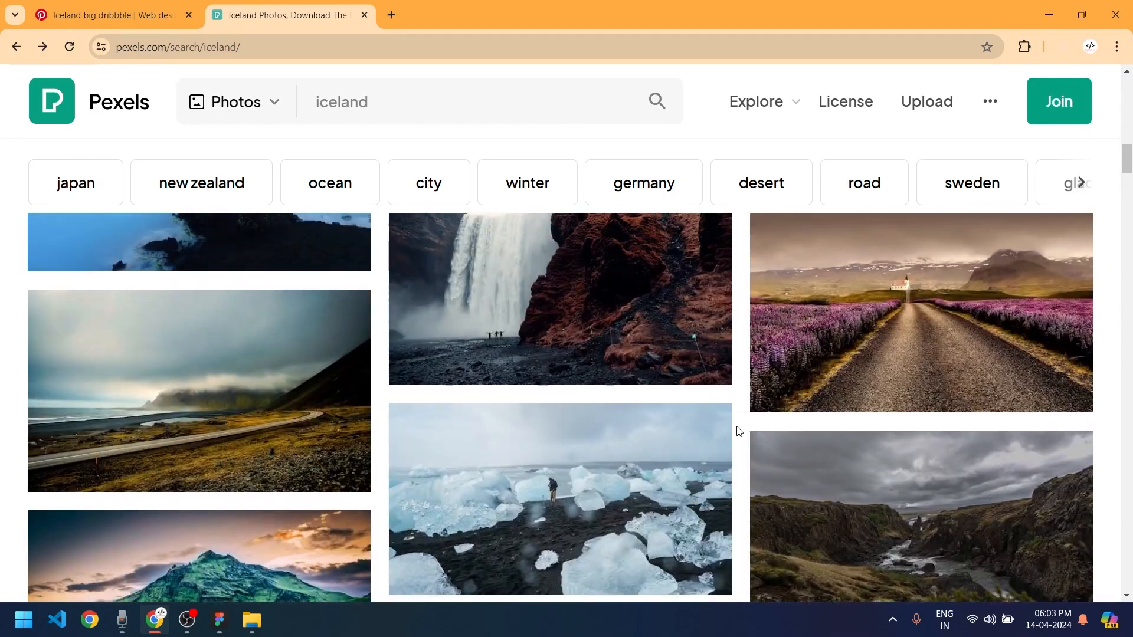
scroll(741, 451, "down", 1)
scroll(742, 454, "up", 10)
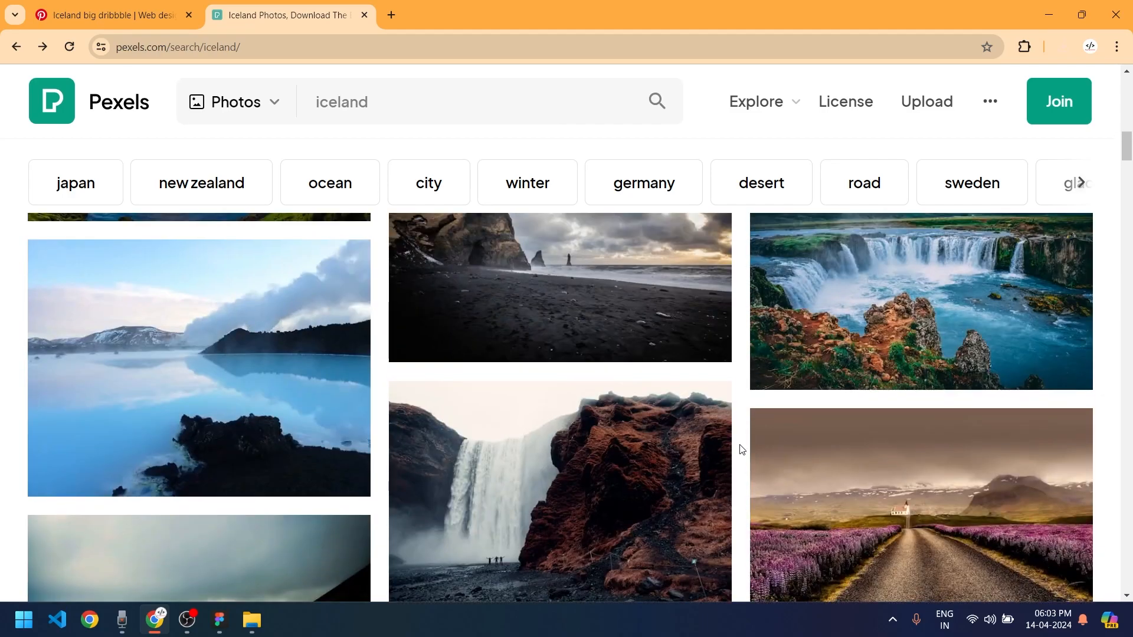
scroll(649, 584, "up", 4)
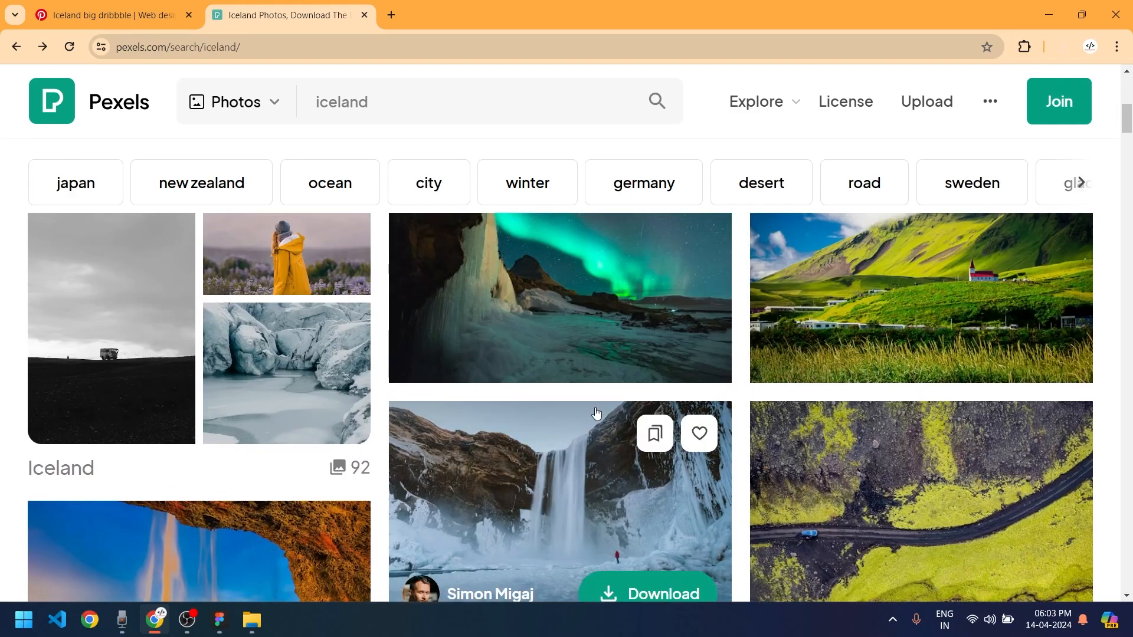
scroll(646, 475, "down", 2)
left_click(635, 444)
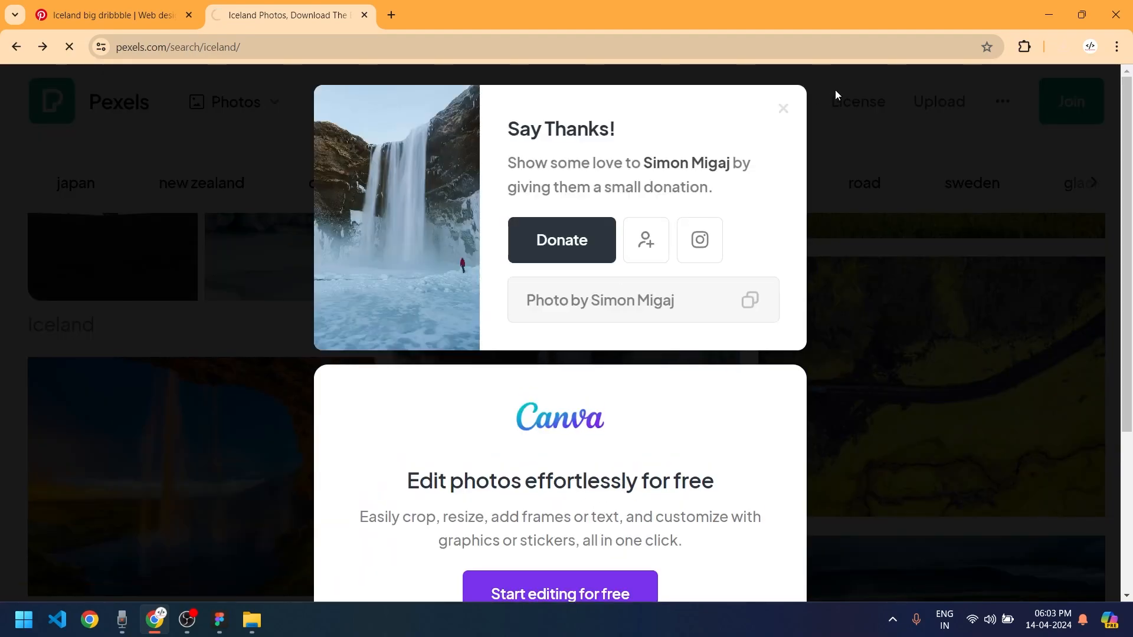
left_click(784, 112)
Check the Kirkjufell slider section of the layout in Figma and return to the Pexels results in Chrome
key("alt+Tab")
scroll(580, 462, "down", 5)
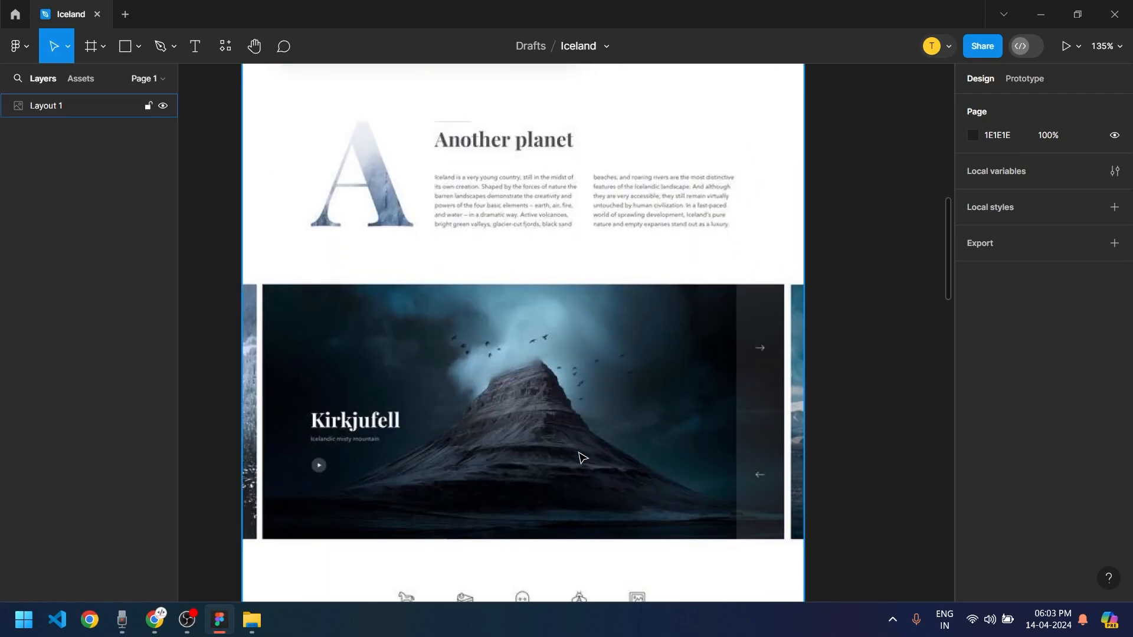
scroll(581, 457, "down", 1)
key("alt+Tab")
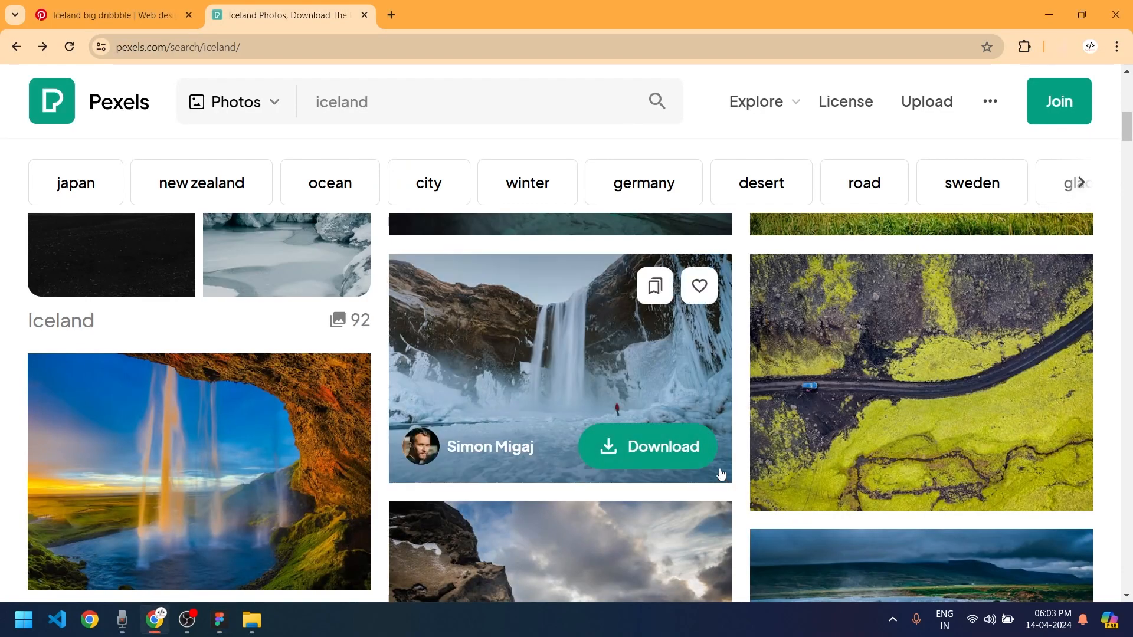
Download the Pexels photo of the waterfall under the orange cliff at sunset and dismiss the thank-you dialog
key("alt+Tab")
key("alt+Tab")
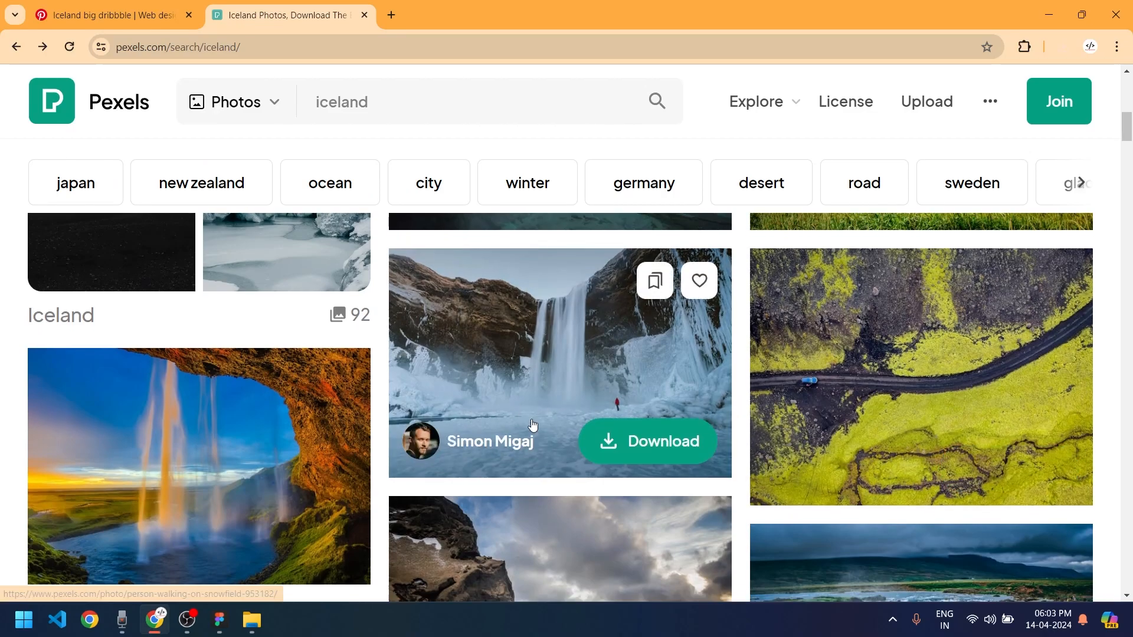
scroll(383, 406, "down", 2)
left_click(281, 407)
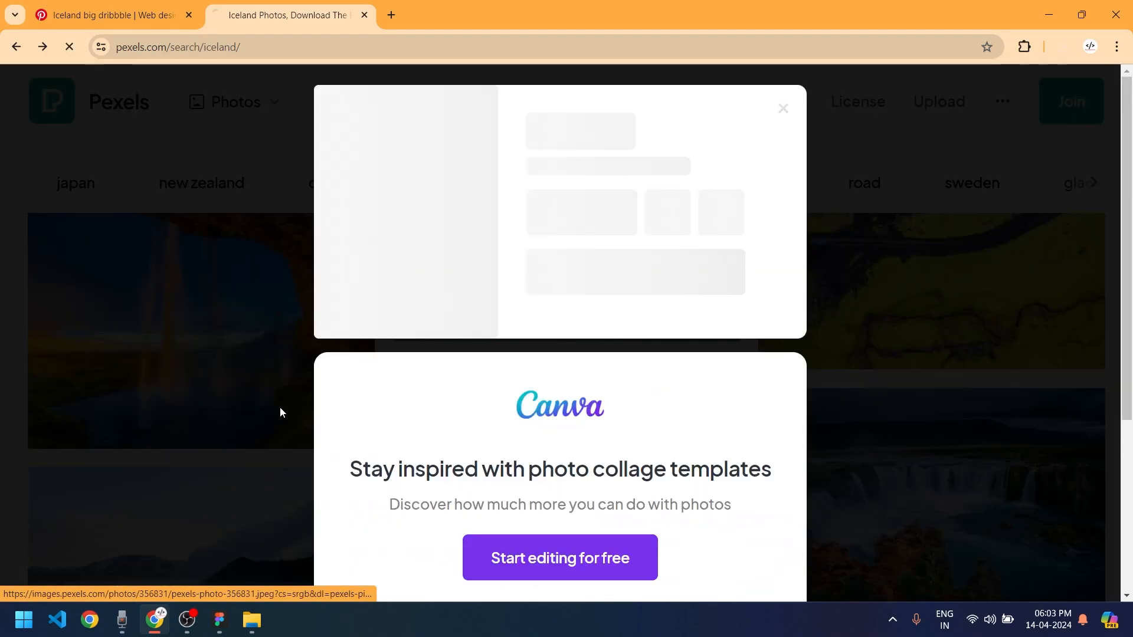
left_click(786, 114)
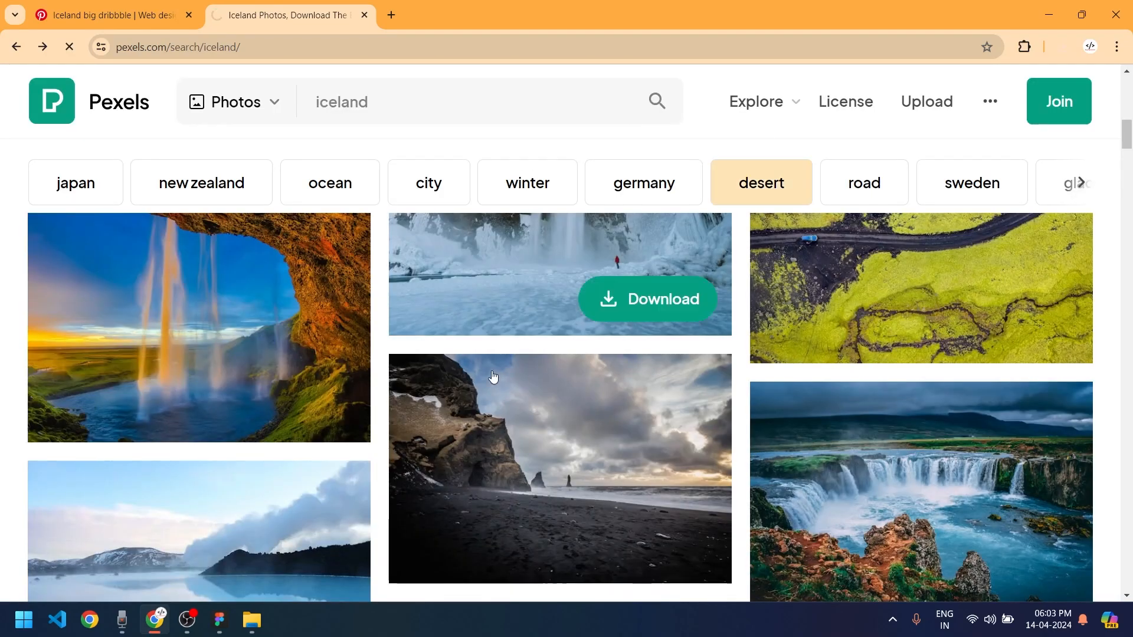
Download the aerial photo of the dark road crossing yellow-green moss and dismiss the thank-you dialog
scroll(1037, 366, "up", 4)
left_click(1002, 540)
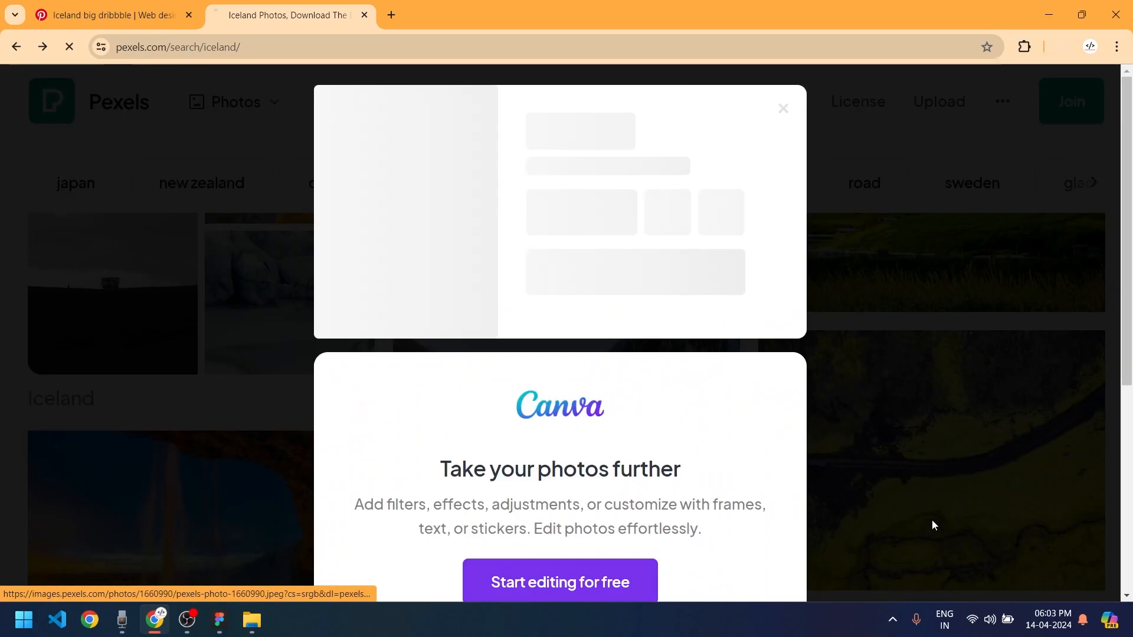
left_click(784, 113)
Download the photo of the calm blue water surrounded by mountains and dismiss the thank-you dialog
scroll(767, 348, "down", 2)
scroll(797, 366, "up", 4)
scroll(765, 368, "down", 4)
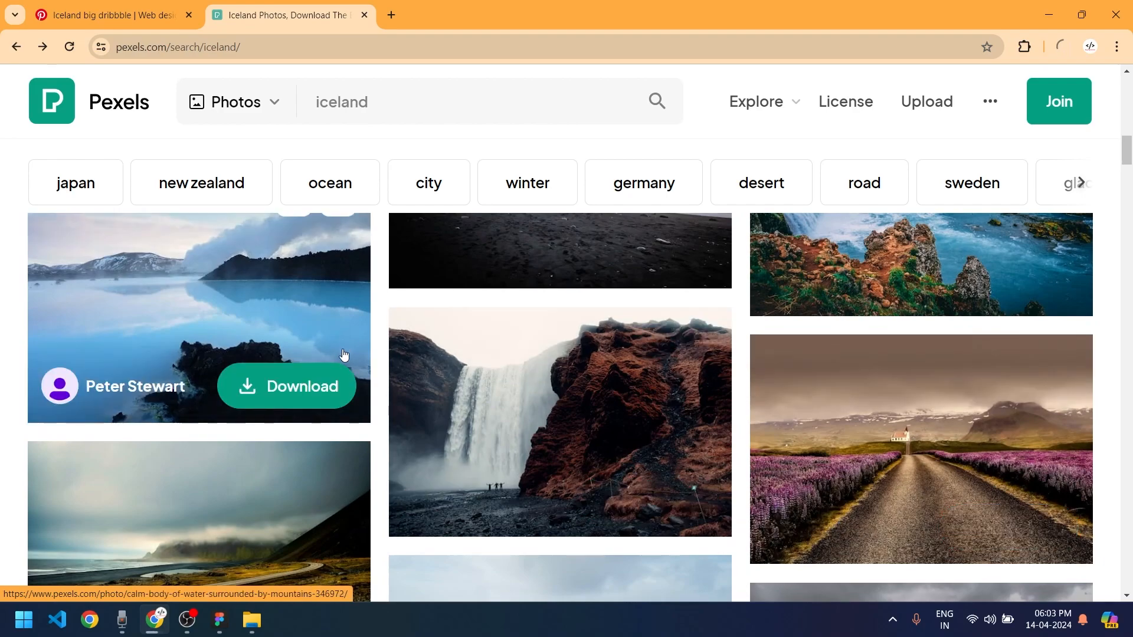
left_click(316, 389)
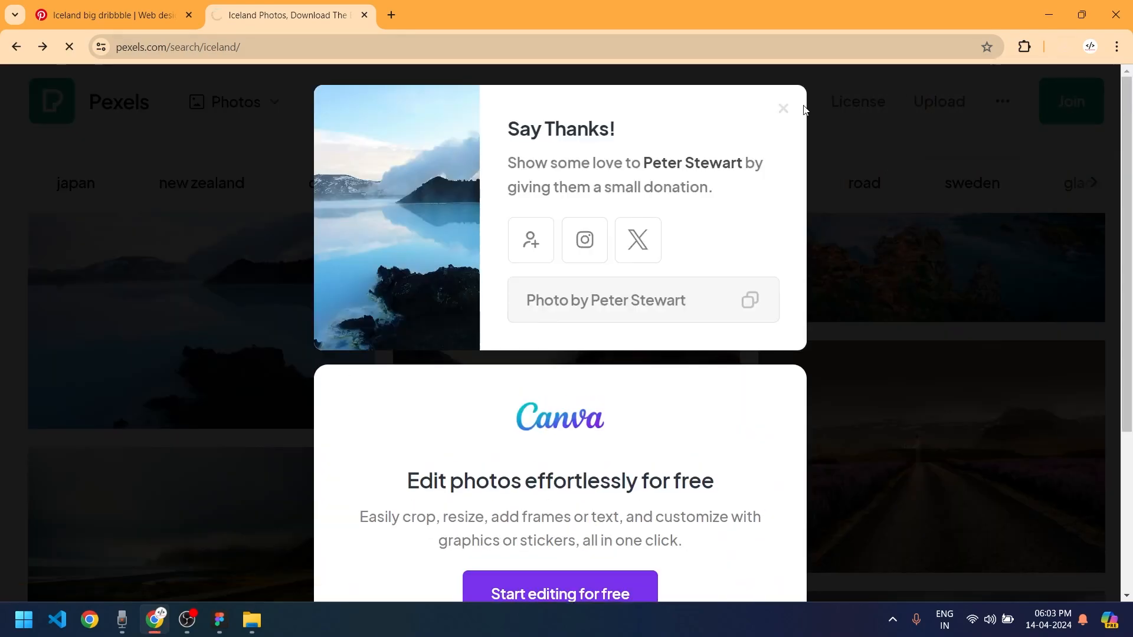
left_click(783, 113)
Download the photo of the road between purple flower fields leading to a church and dismiss the thank-you dialog
scroll(743, 287, "down", 4)
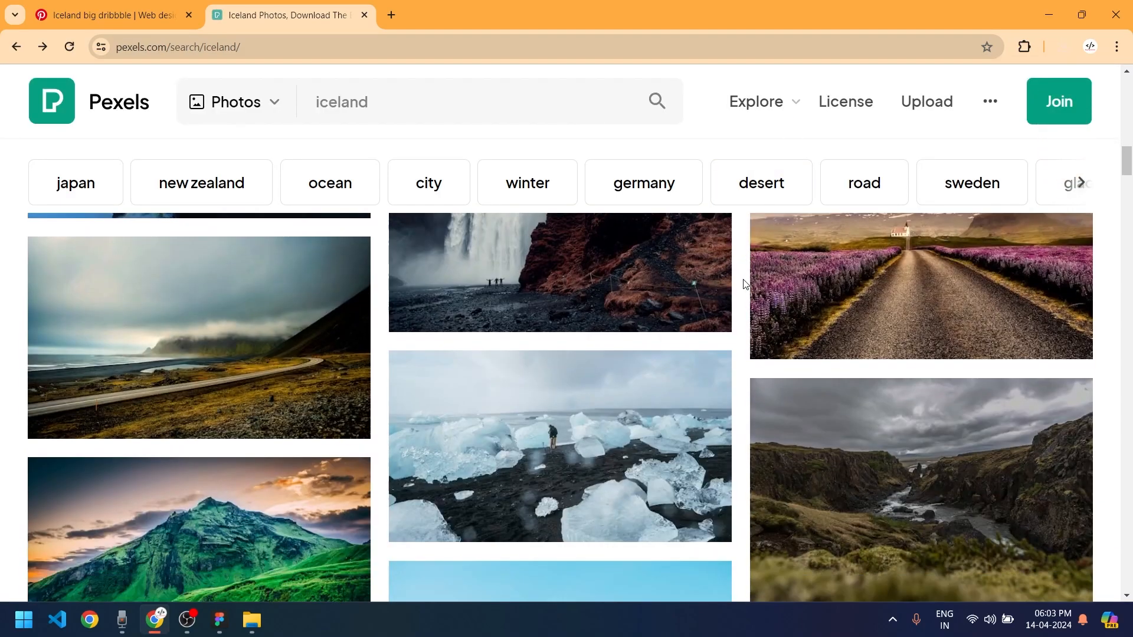
scroll(748, 292, "down", 1)
scroll(749, 292, "up", 2)
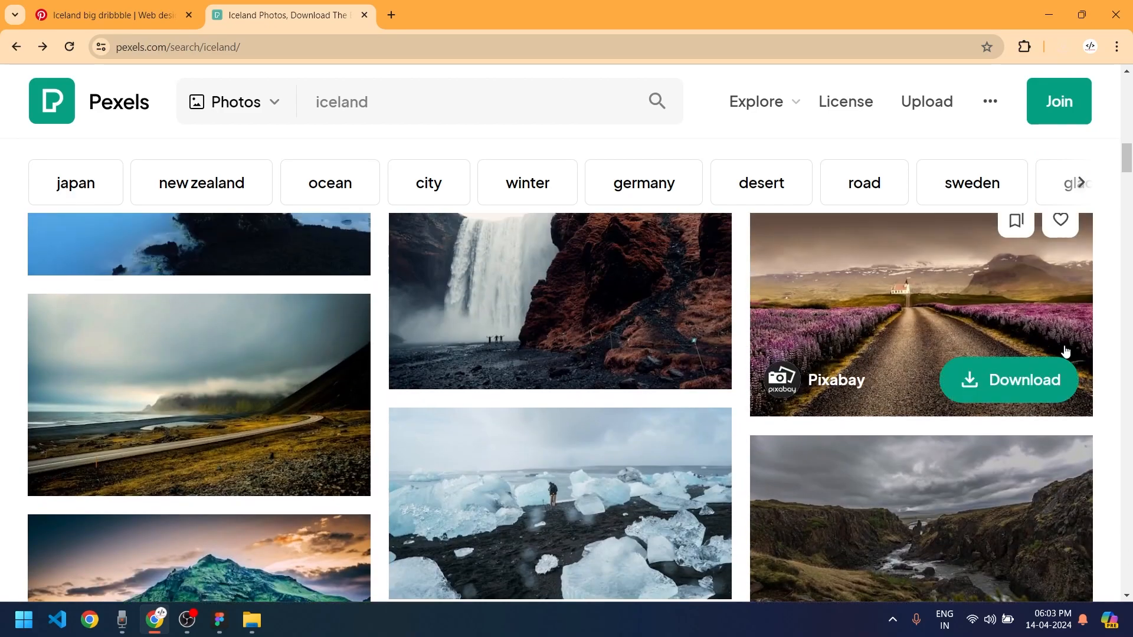
left_click(1004, 380)
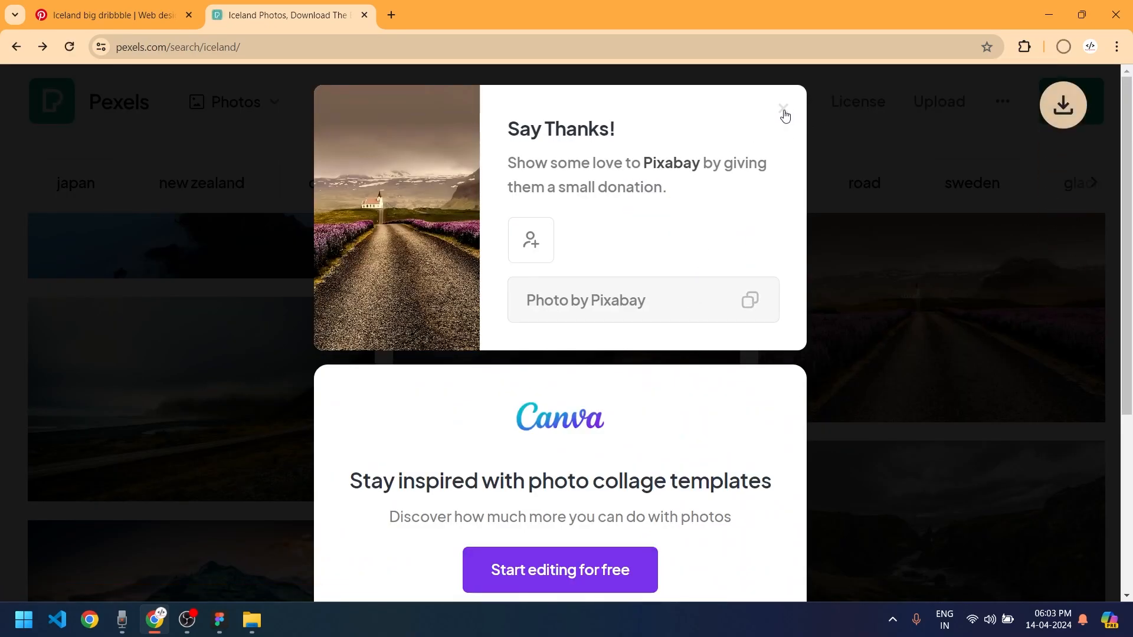
left_click(785, 116)
scroll(716, 342, "up", 1)
Switch to Figma and examine the layout from the Kirkjufell slider down to the Fire Ice map section
key("alt+Tab")
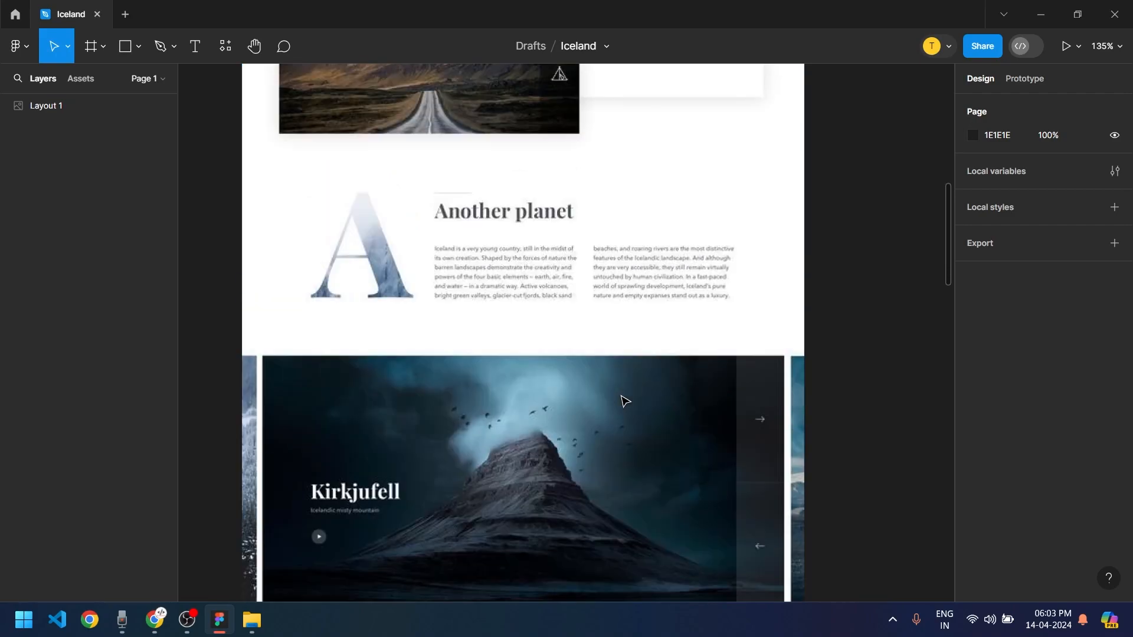
scroll(625, 398, "up", 3)
scroll(625, 395, "down", 8)
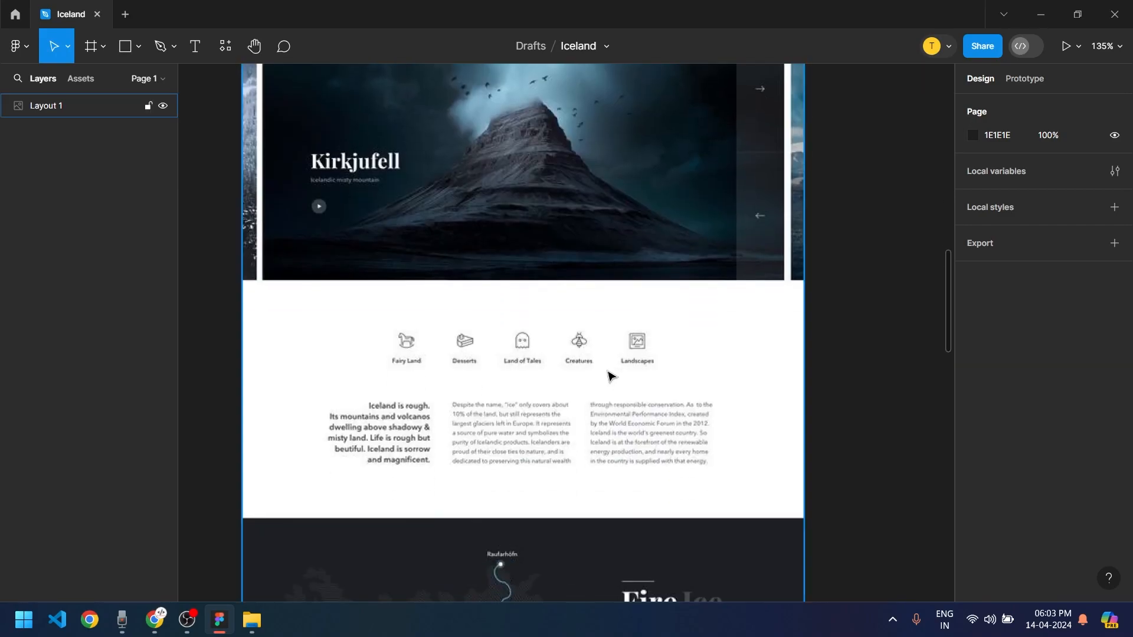
scroll(611, 376, "down", 6)
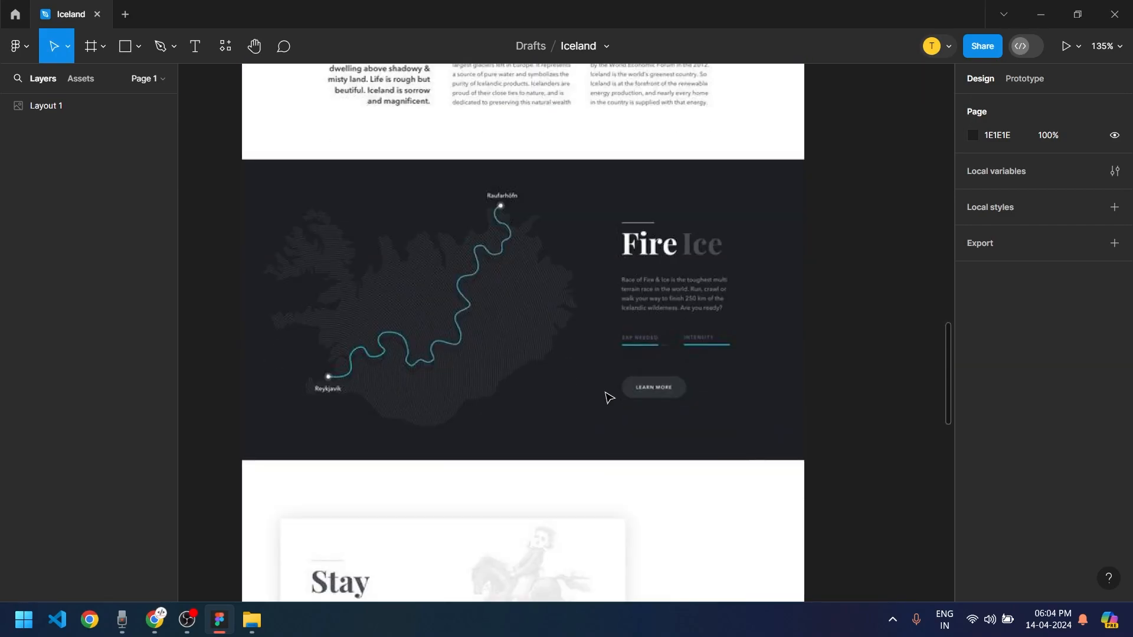
Switch to Chrome, search Google for "iceland map" in a new tab, and browse the image results
key("alt+Tab")
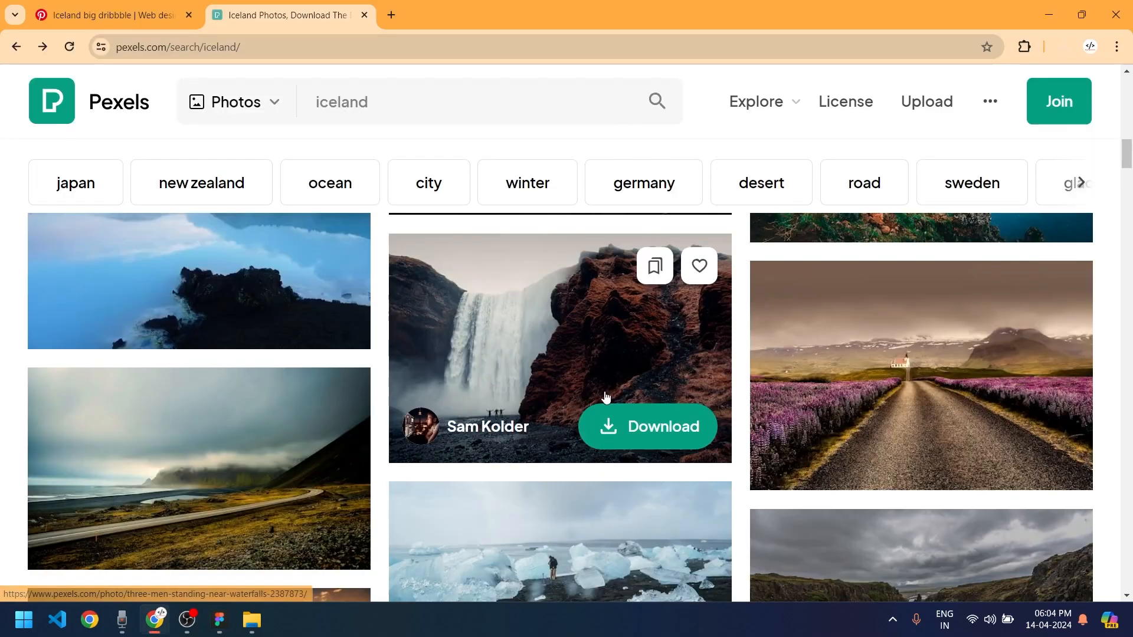
left_click(388, 14)
type("iceland map")
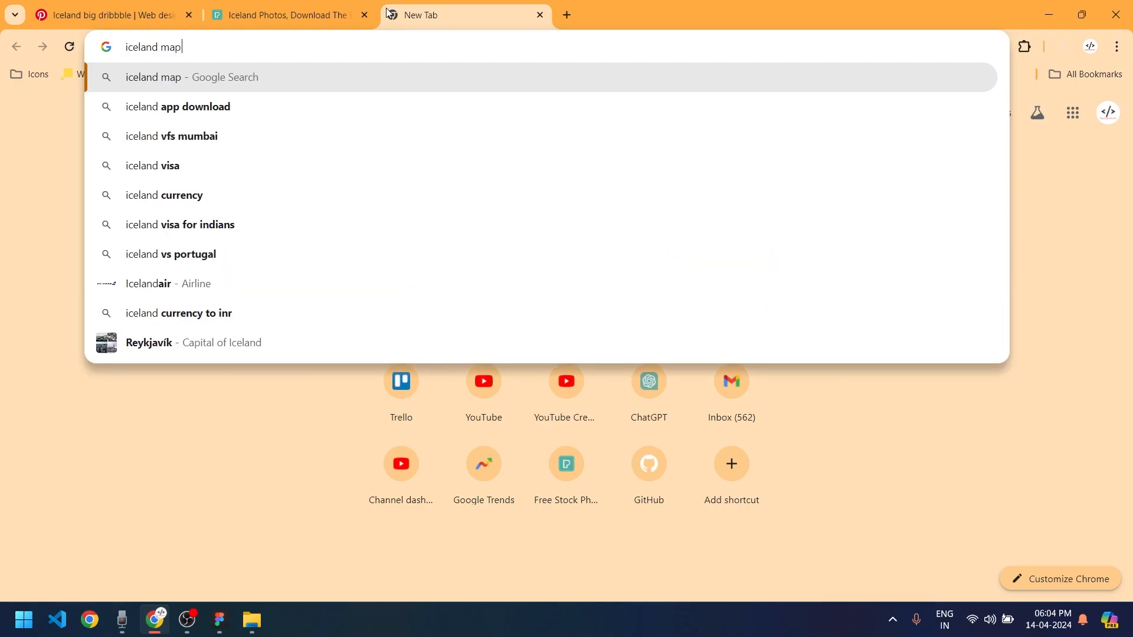
key("Return")
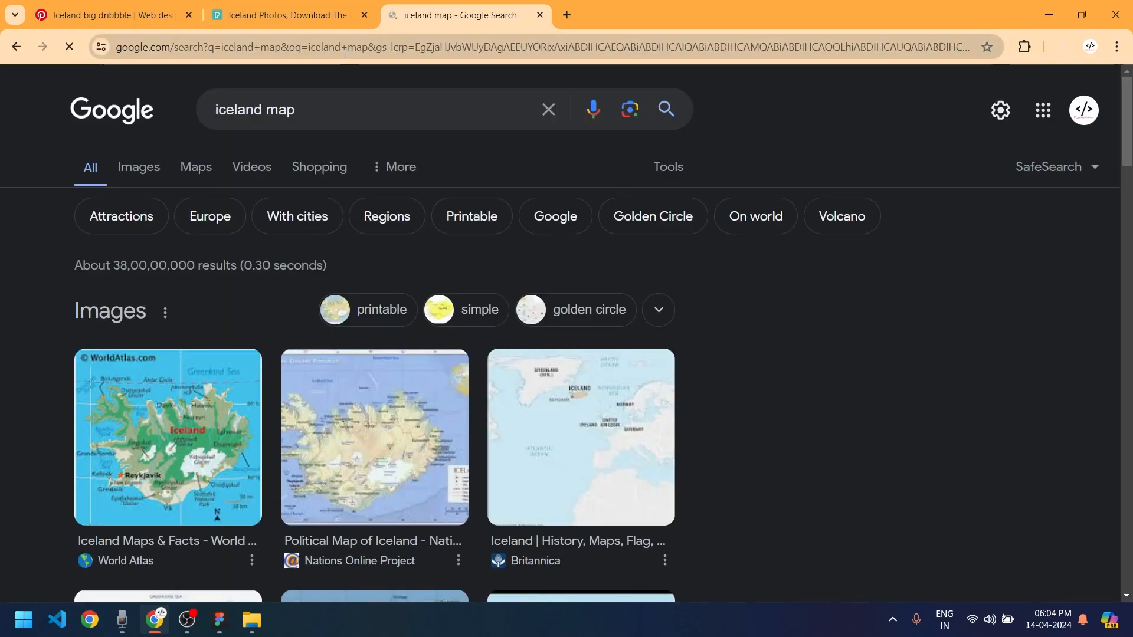
left_click(509, 374)
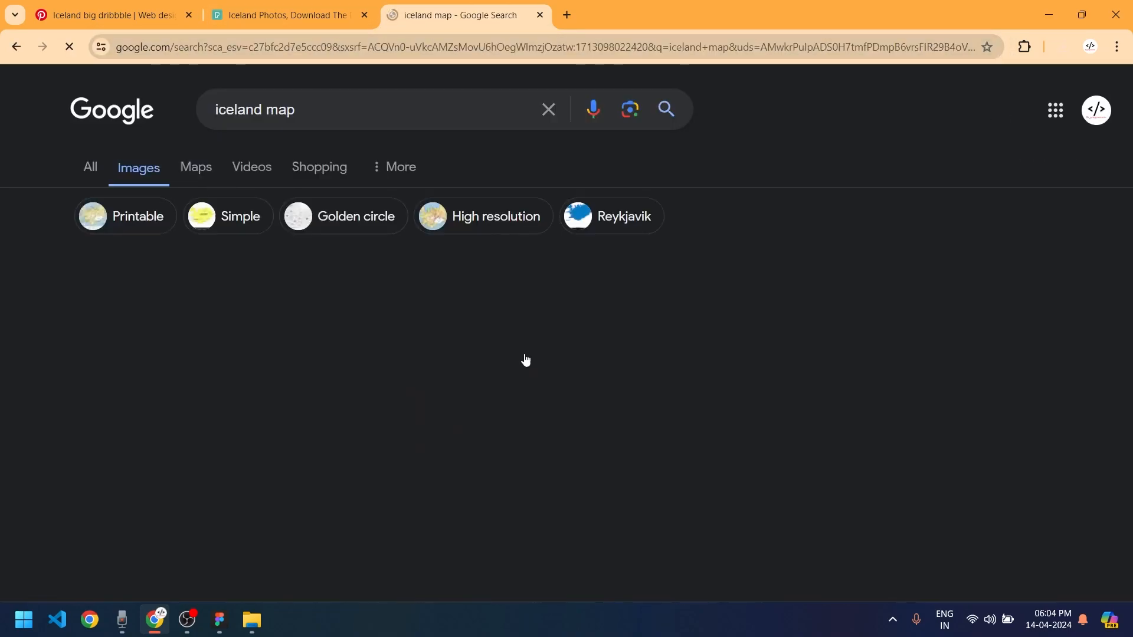
scroll(536, 376, "down", 8)
scroll(532, 376, "up", 1)
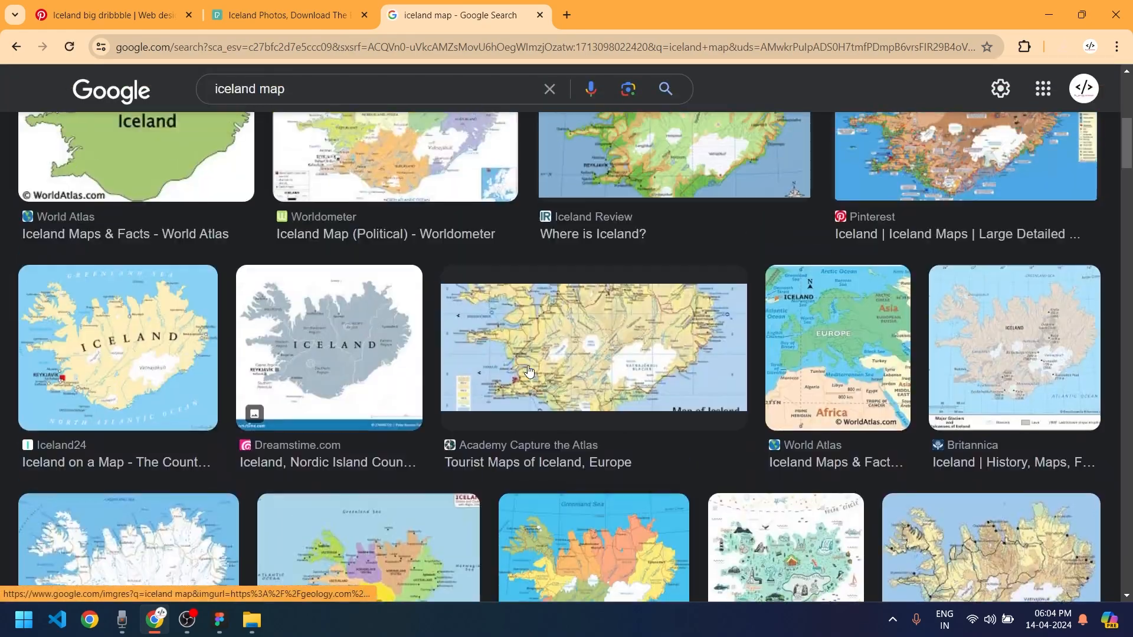
scroll(526, 370, "down", 6)
scroll(386, 227, "up", 7)
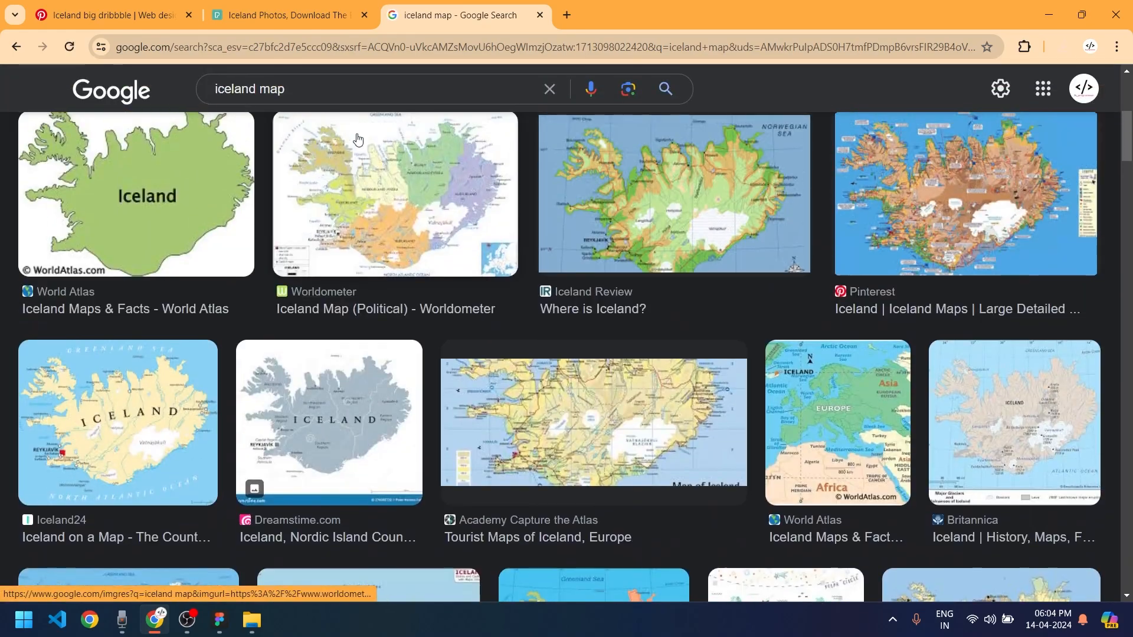
Refine the image search to "iceland map greyed" and compare the results with the Fire Ice map in Figma
left_click(318, 90)
type("greyed")
key("Return")
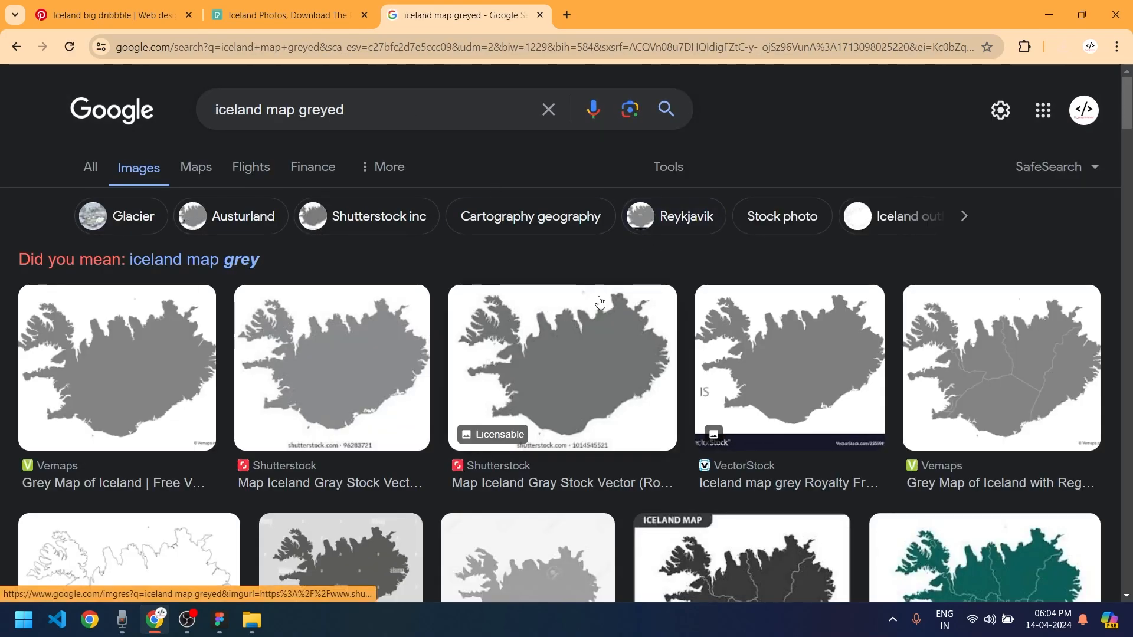
key("alt+Tab")
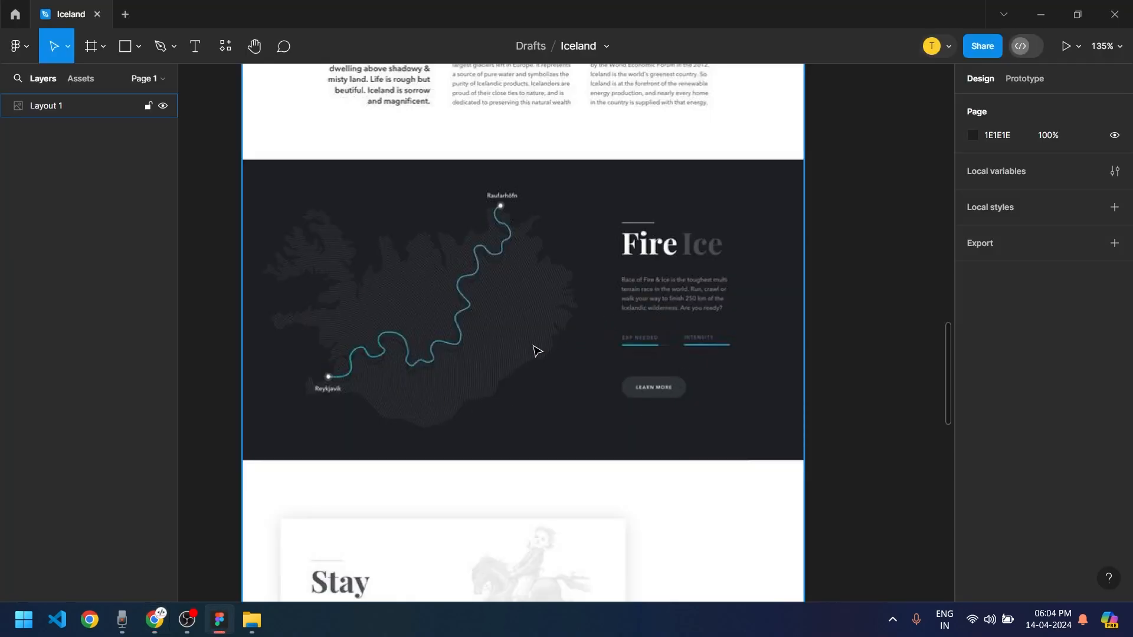
scroll(536, 348, "up", 1)
key("alt+Tab")
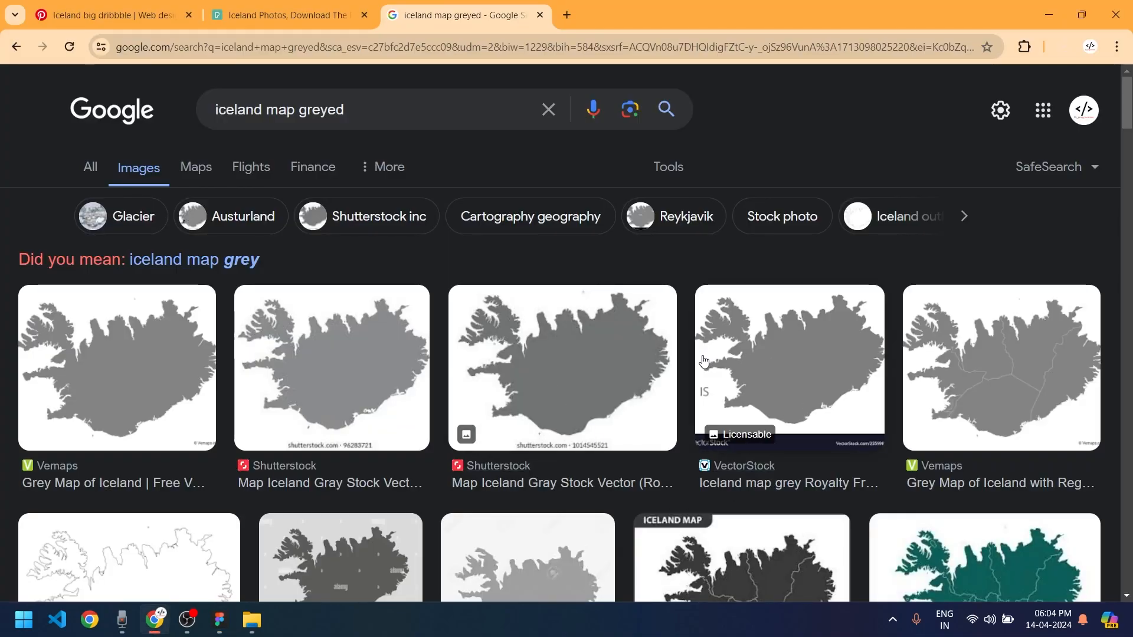
Open the Vemaps grey map of Iceland from the image results and bring the image into the Figma file
left_click(118, 401)
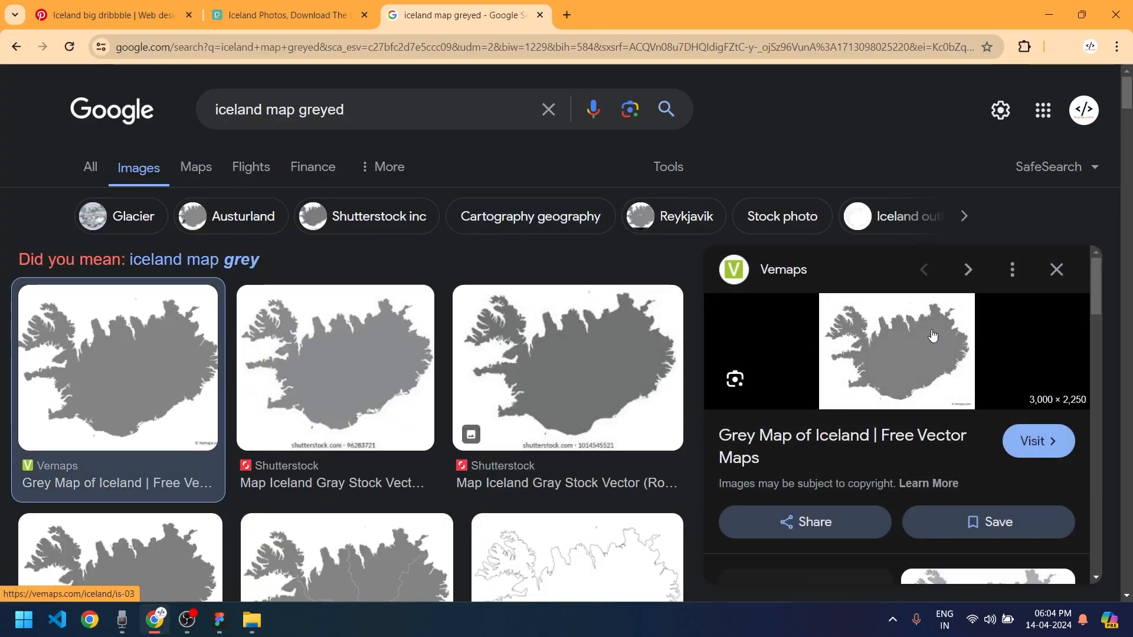
left_click_drag(883, 343, 903, 412)
scroll(856, 443, "down", 3)
scroll(894, 458, "up", 3)
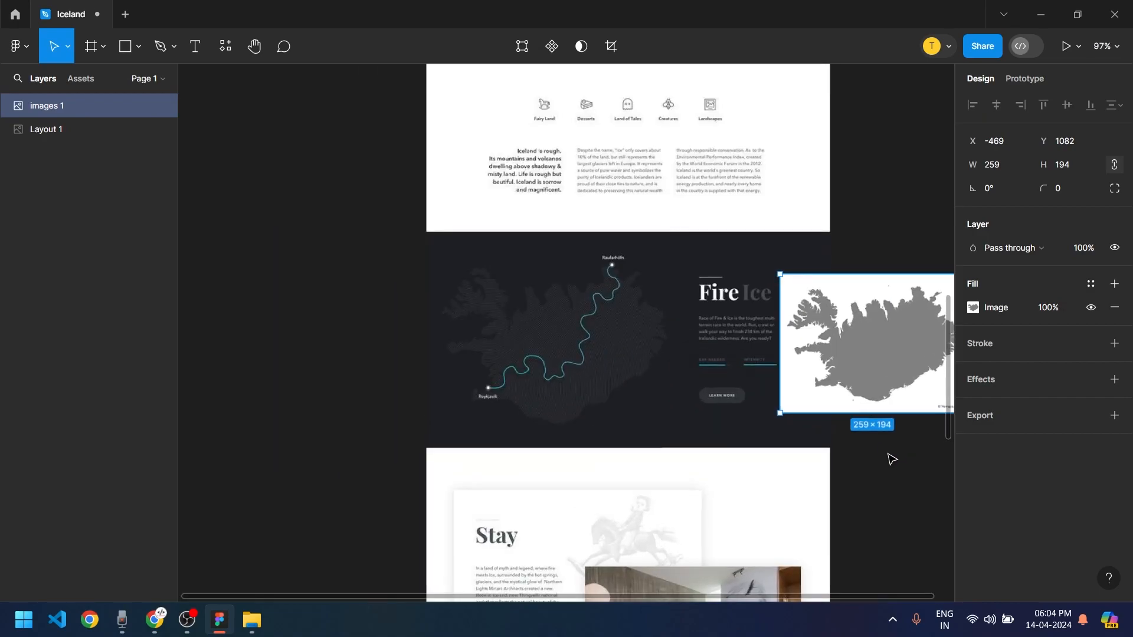
Move the grey map image onto the empty canvas beside the layout's Fire Ice section and deselect it
scroll(665, 493, "right", 3)
left_click_drag(710, 409, 829, 407)
scroll(791, 416, "up", 5)
scroll(549, 387, "down", 5)
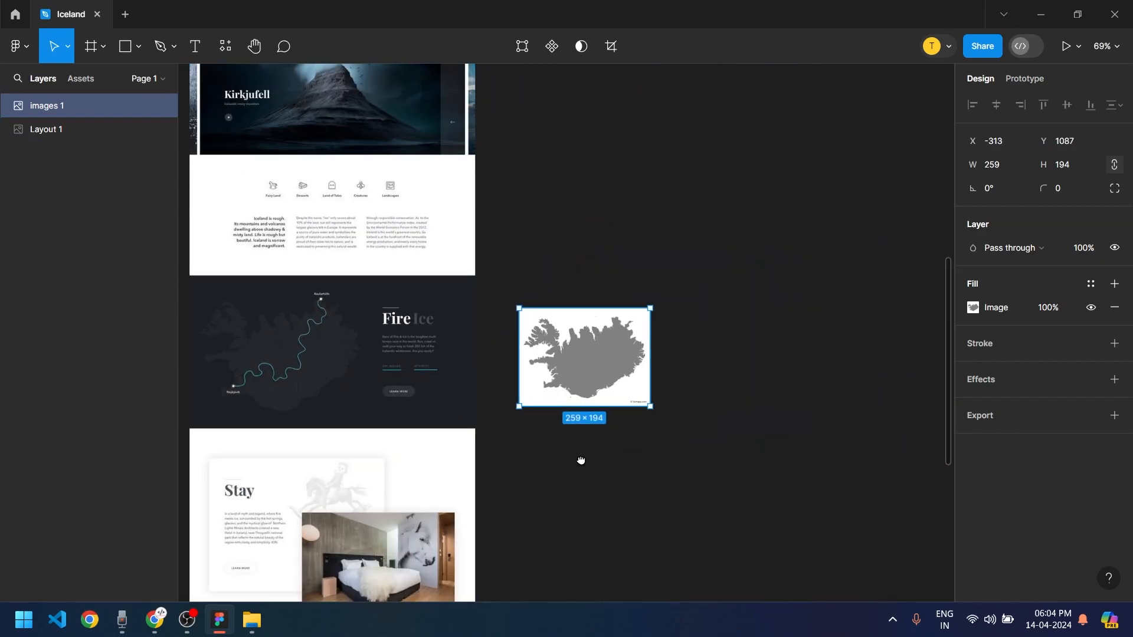
left_click_drag(567, 459, 644, 464)
left_click(643, 464)
Examine the Fire Ice route map up close and the Stay section with its hotel room photo
scroll(378, 372, "up", 5)
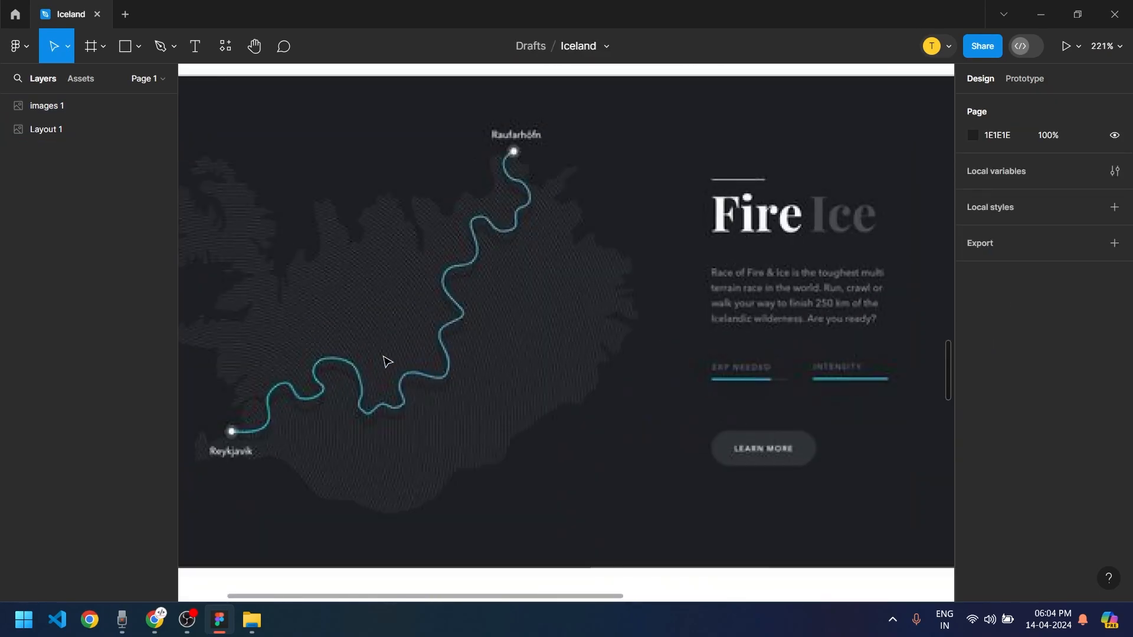
left_click_drag(423, 323, 489, 311)
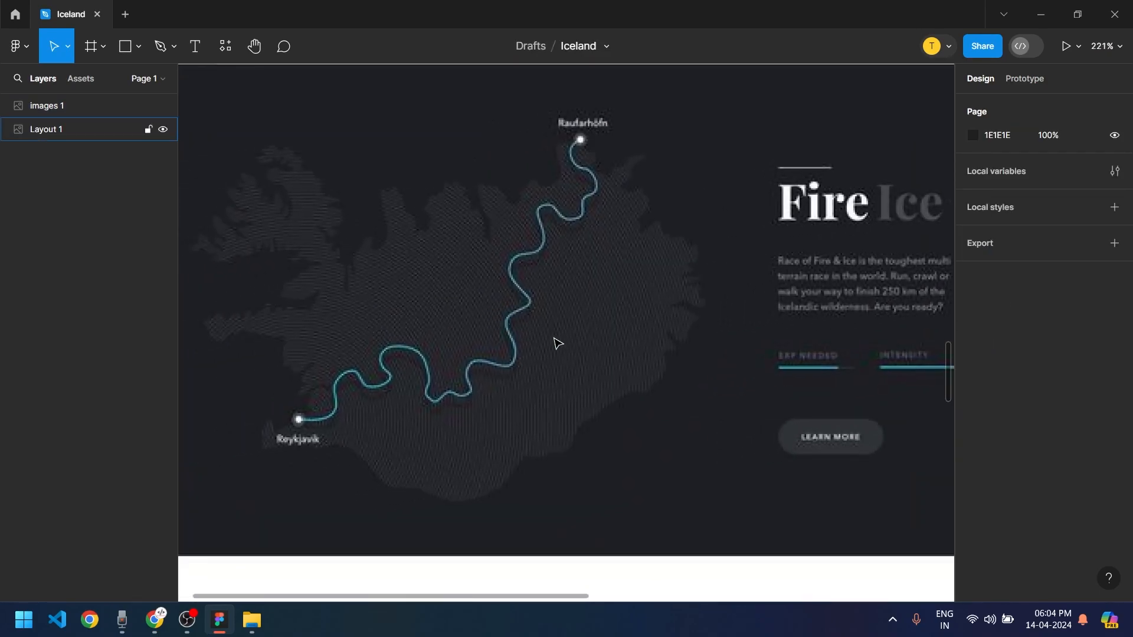
scroll(555, 345, "down", 5)
scroll(708, 360, "down", 3)
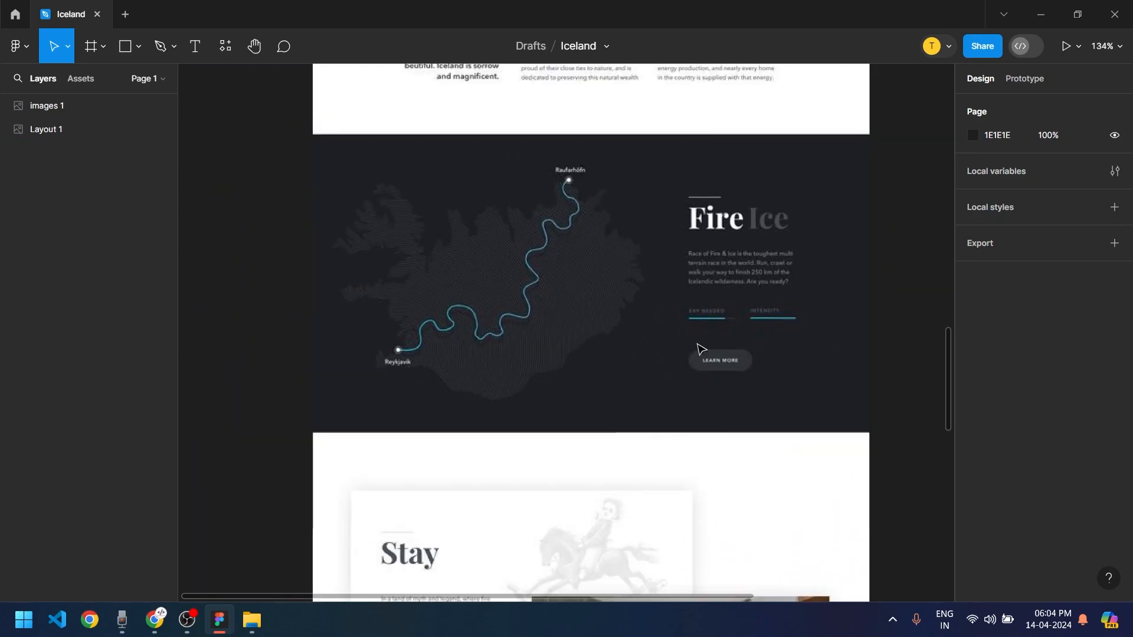
scroll(605, 358, "down", 4)
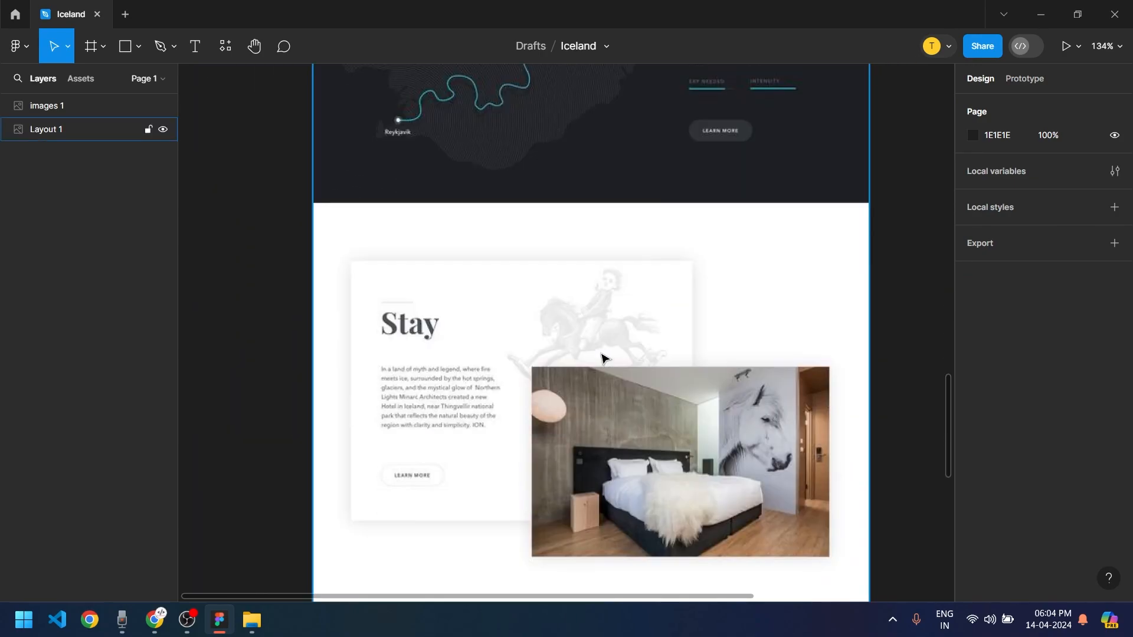
Return to Pexels in Chrome, search for "hotel room", and look over the first photo results
key("alt+Tab")
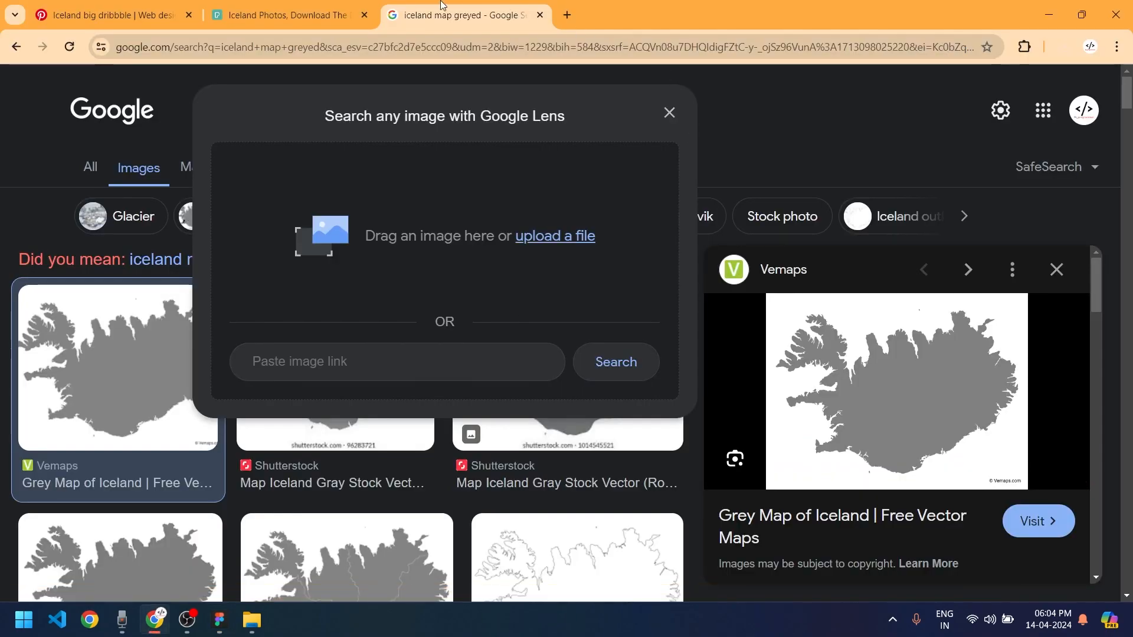
left_click(258, 12)
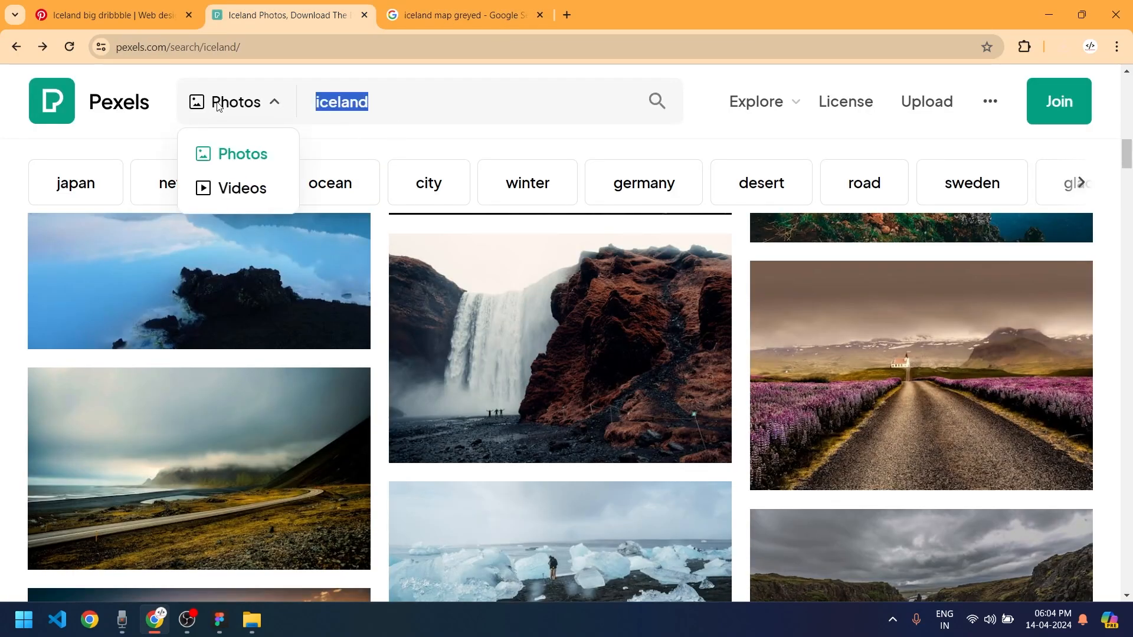
type("htoel room")
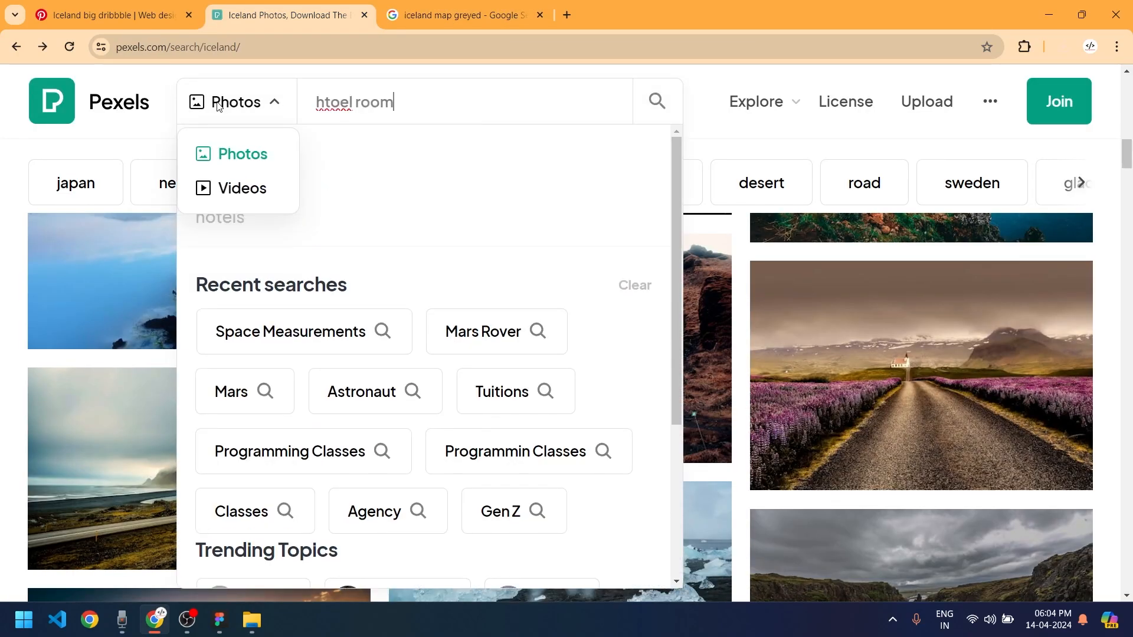
key("Return")
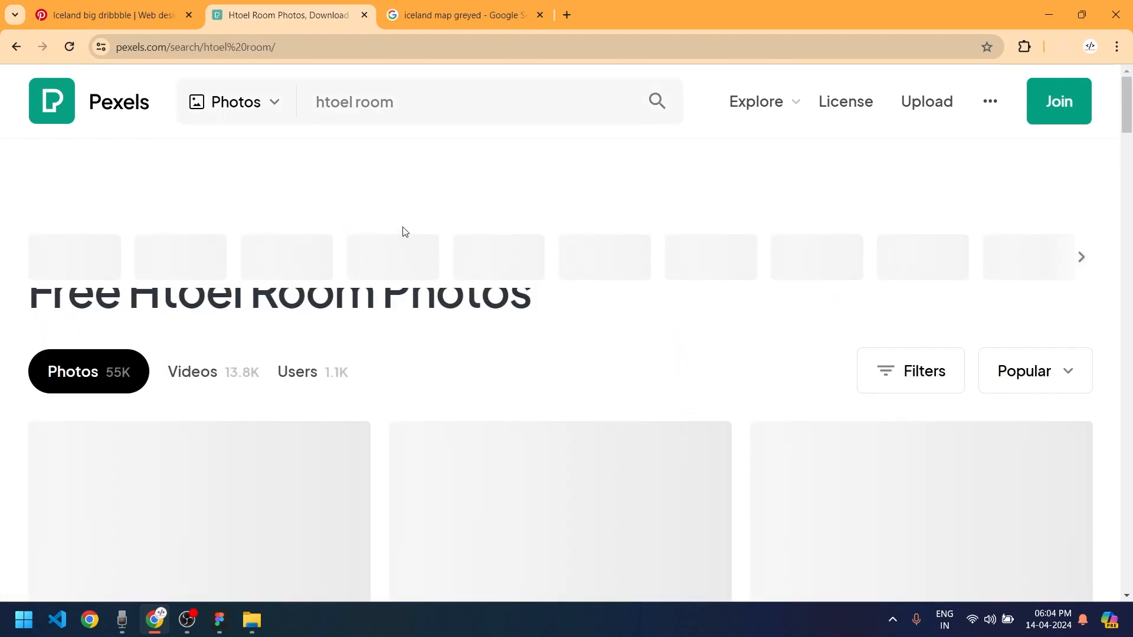
left_click(324, 102)
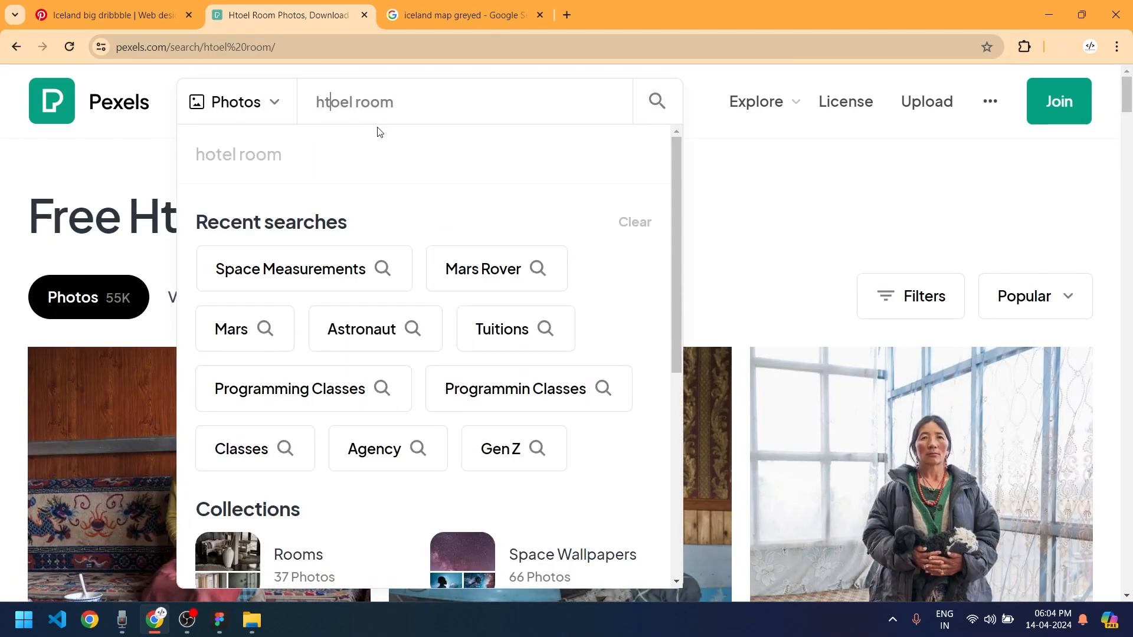
key("BackSpace")
type("t")
key("Return")
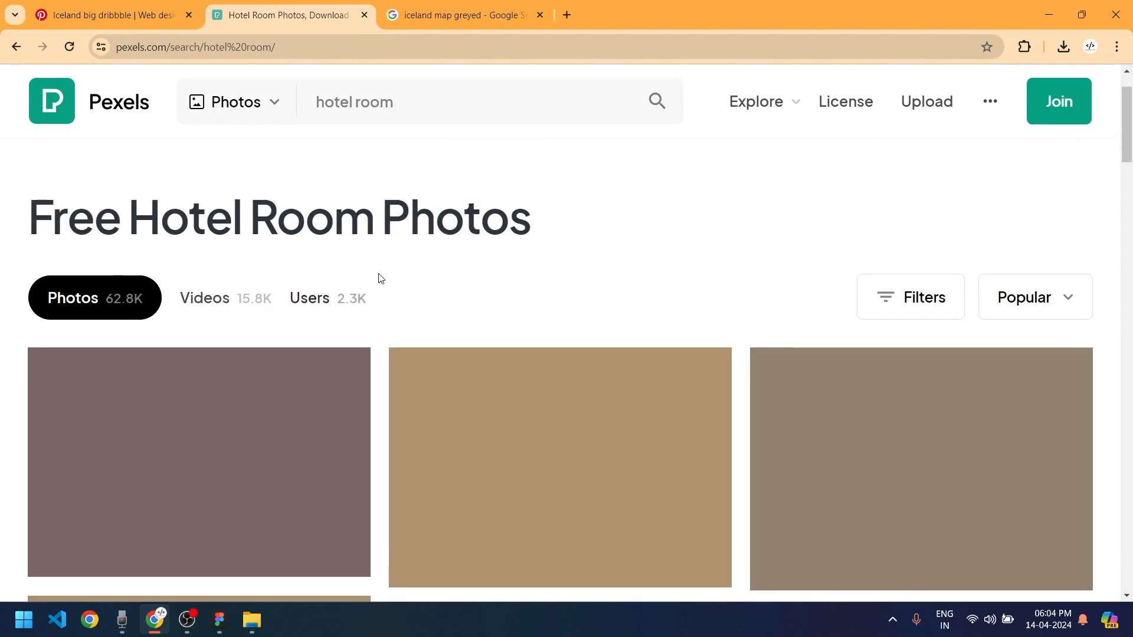
scroll(379, 279, "down", 2)
scroll(379, 279, "up", 1)
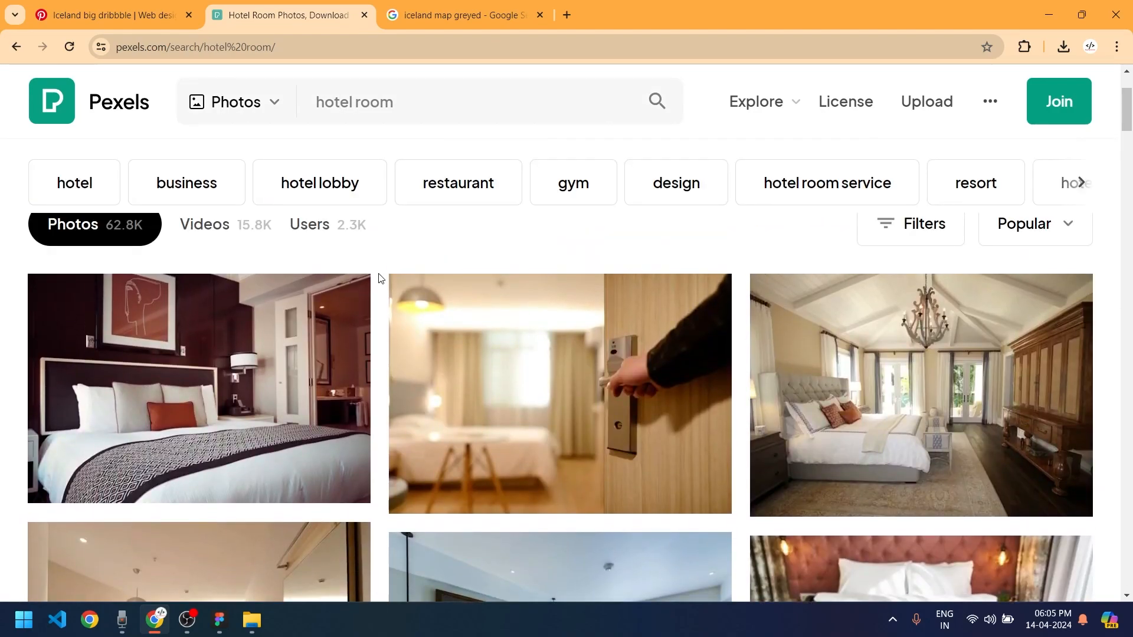
Download the hotel room photo with the dark red wall and patterned bed throw, and dismiss the thank-you dialog
left_click(309, 469)
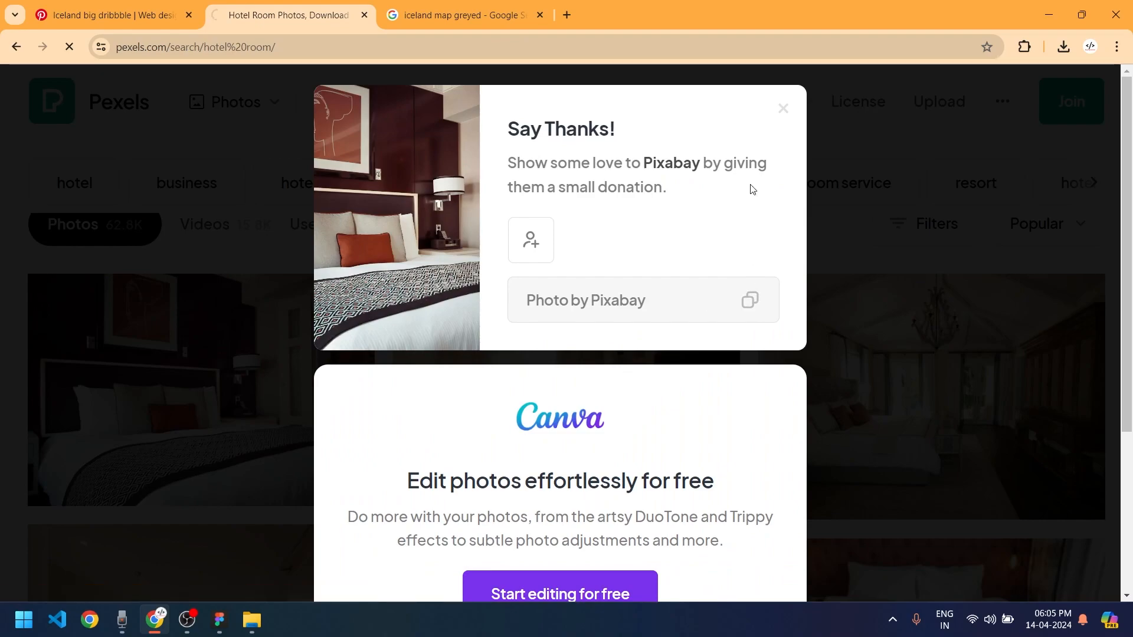
left_click(785, 115)
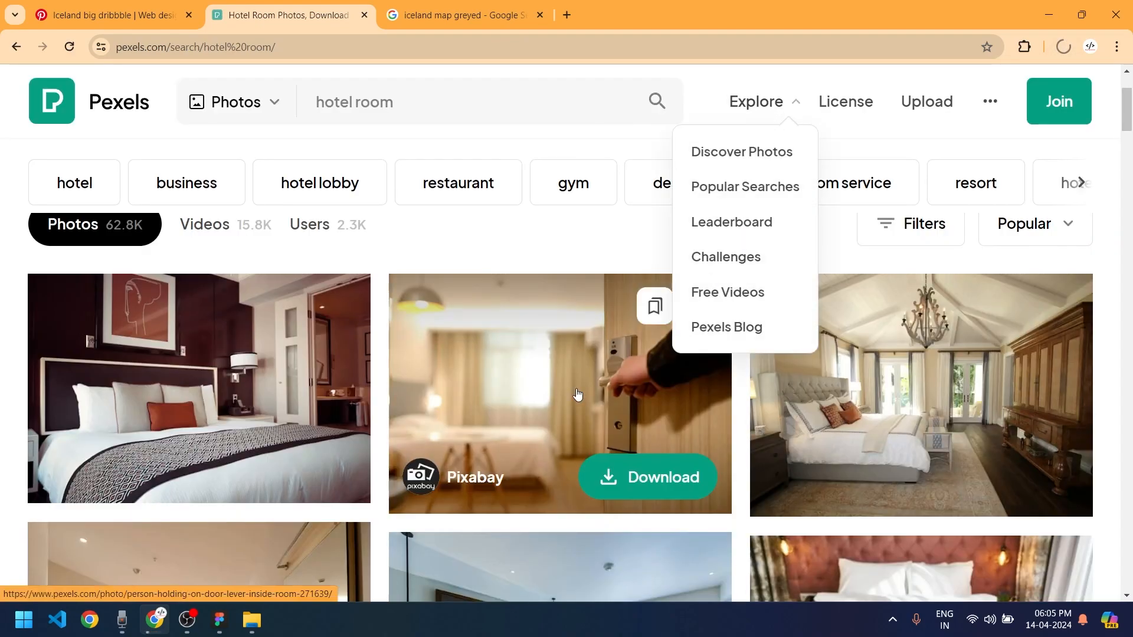
Switch to Figma and examine the reference layout from the Stay section down to the Epic Spots photo grid
key("alt+Tab")
scroll(583, 457, "down", 3)
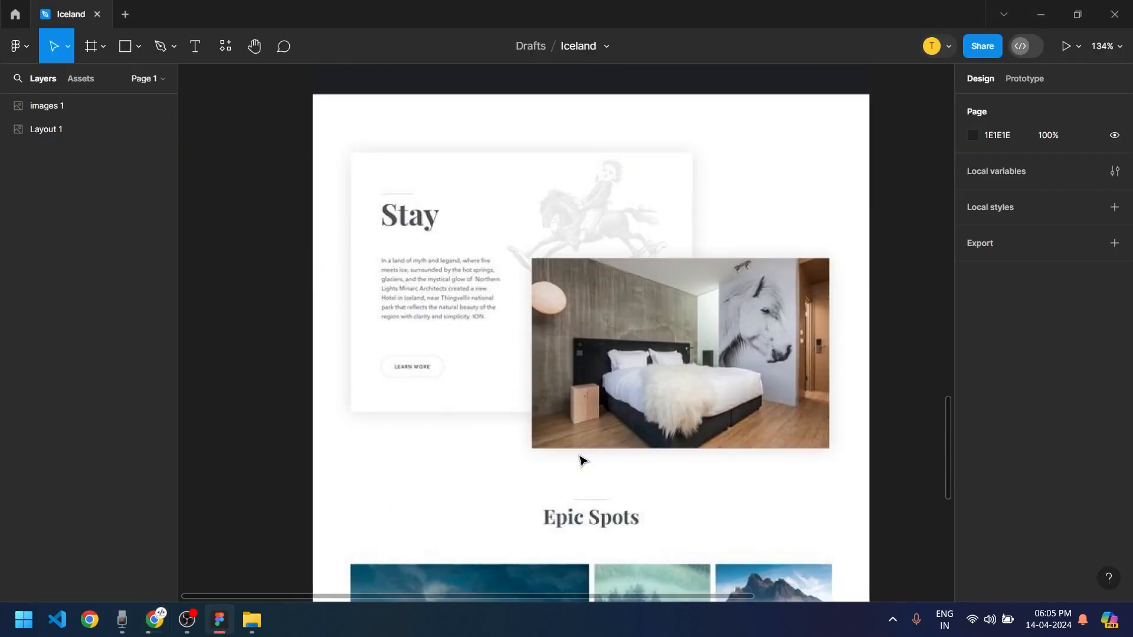
scroll(583, 459, "down", 1)
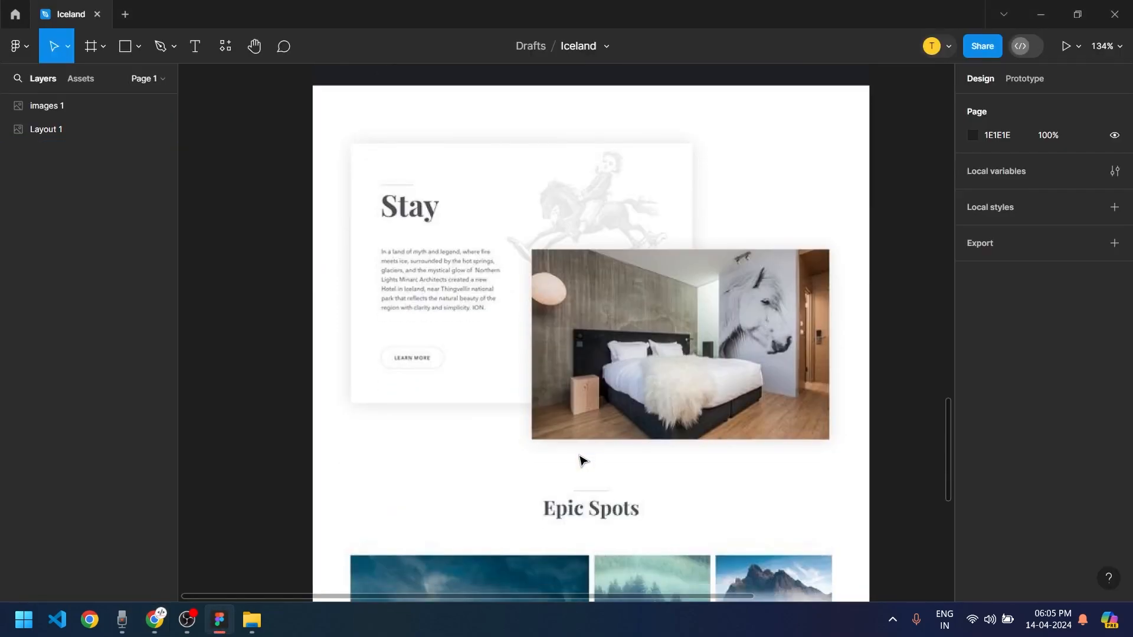
scroll(583, 461, "down", 7)
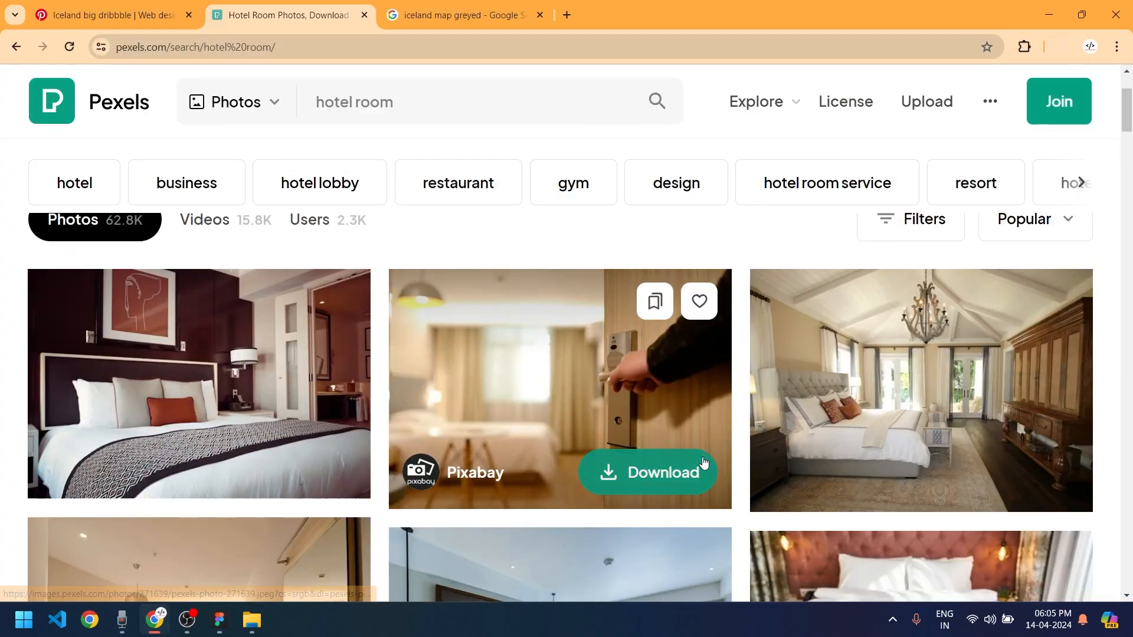
scroll(703, 470, "down", 5)
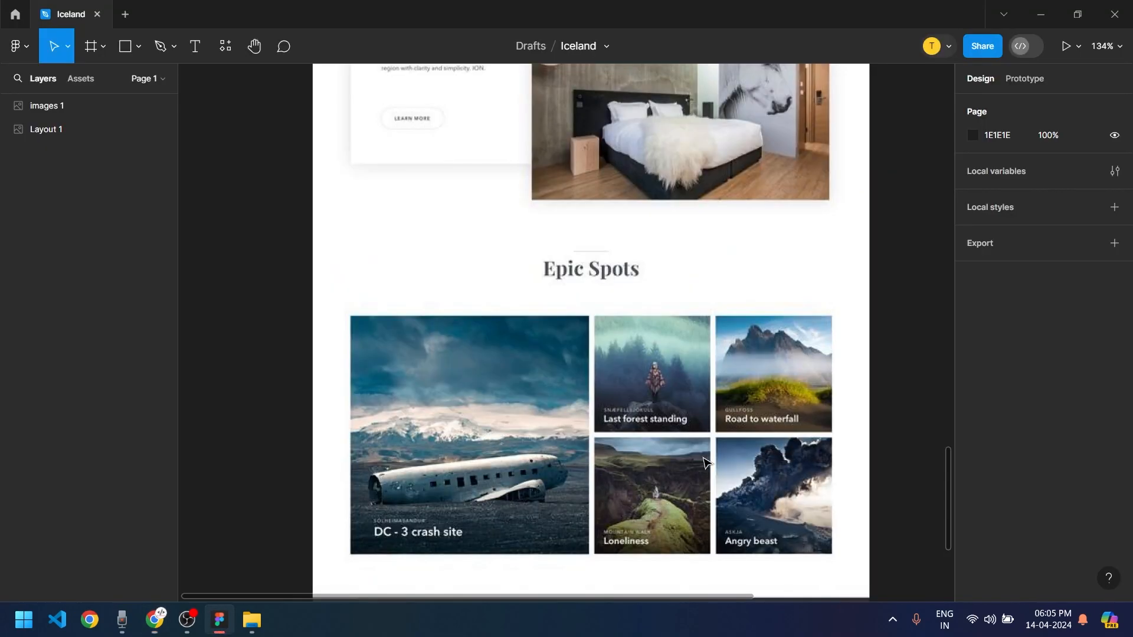
scroll(708, 466, "down", 2)
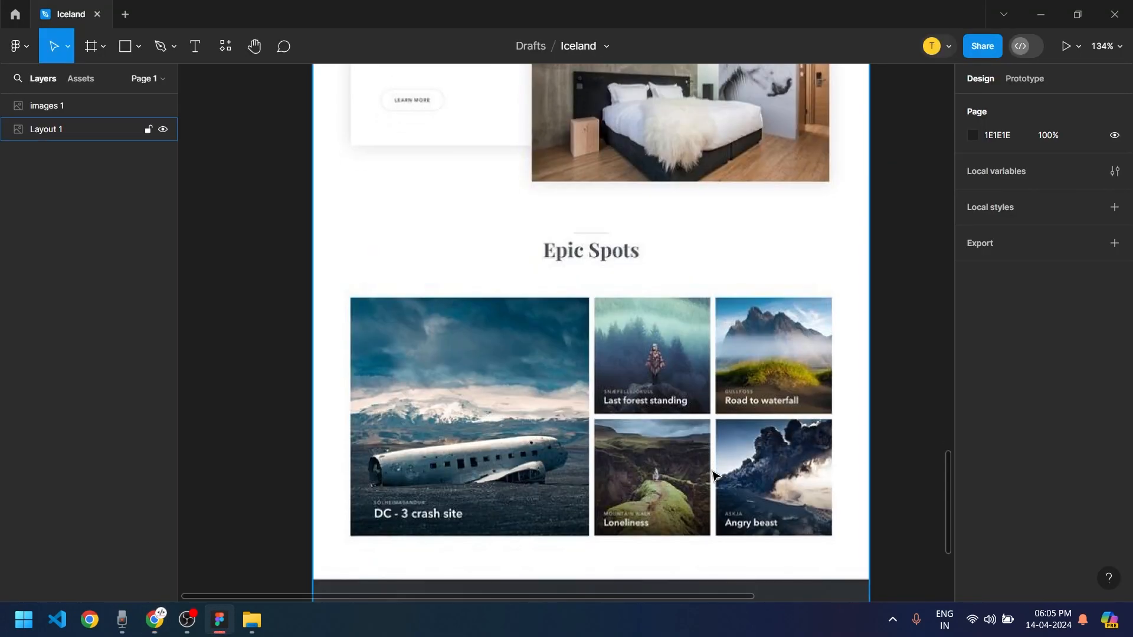
scroll(713, 473, "up", 1)
scroll(714, 475, "down", 1)
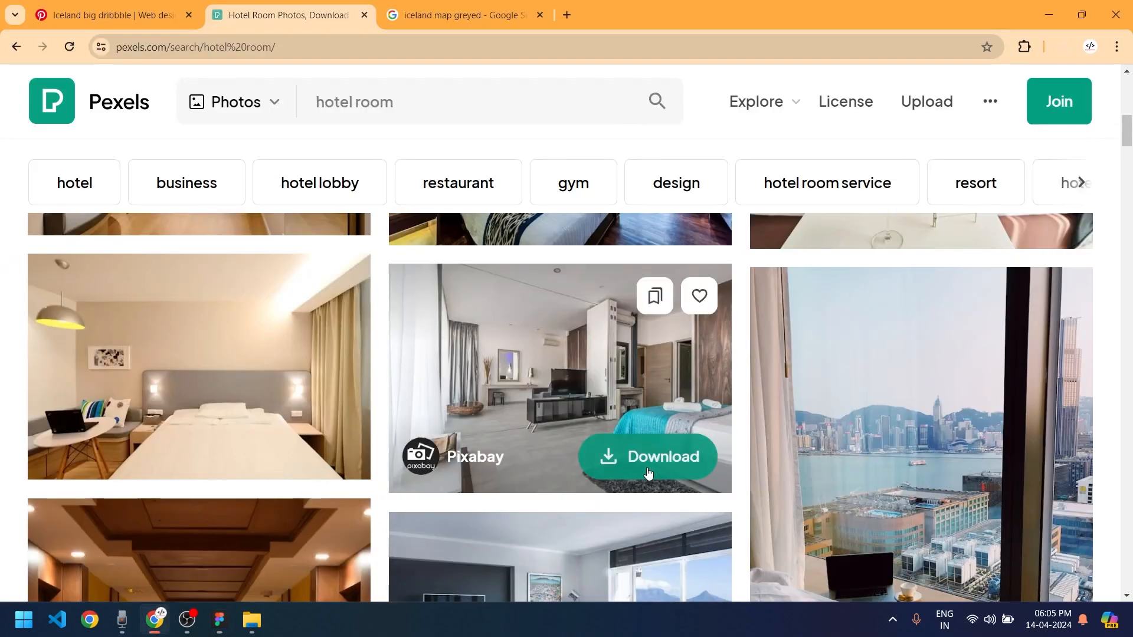
Return to the Pexels results for "iceland" in Chrome and look through the landscape photos
scroll(591, 448, "down", 4)
scroll(561, 413, "up", 2)
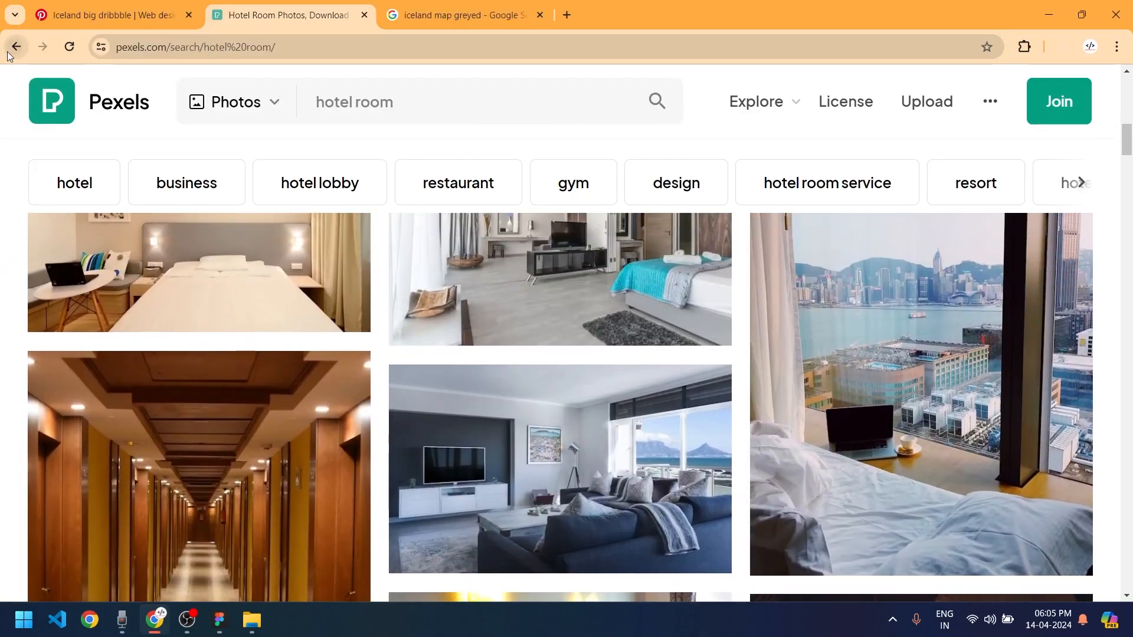
left_click(16, 47)
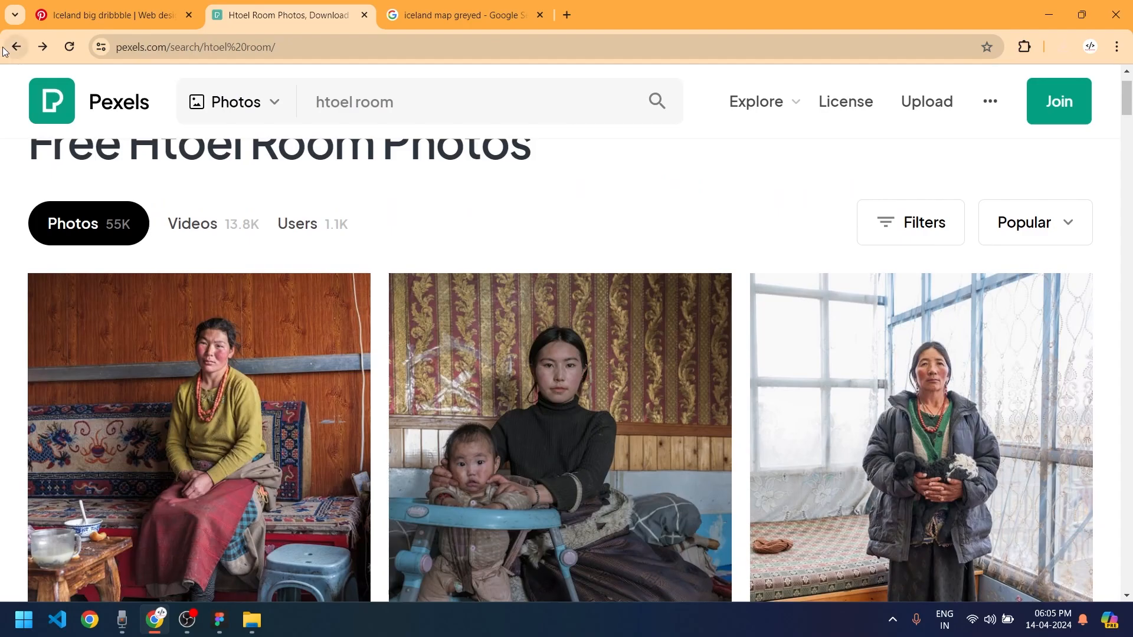
left_click(4, 49)
scroll(696, 479, "down", 10)
scroll(696, 481, "down", 10)
scroll(695, 481, "down", 3)
scroll(532, 475, "up", 8)
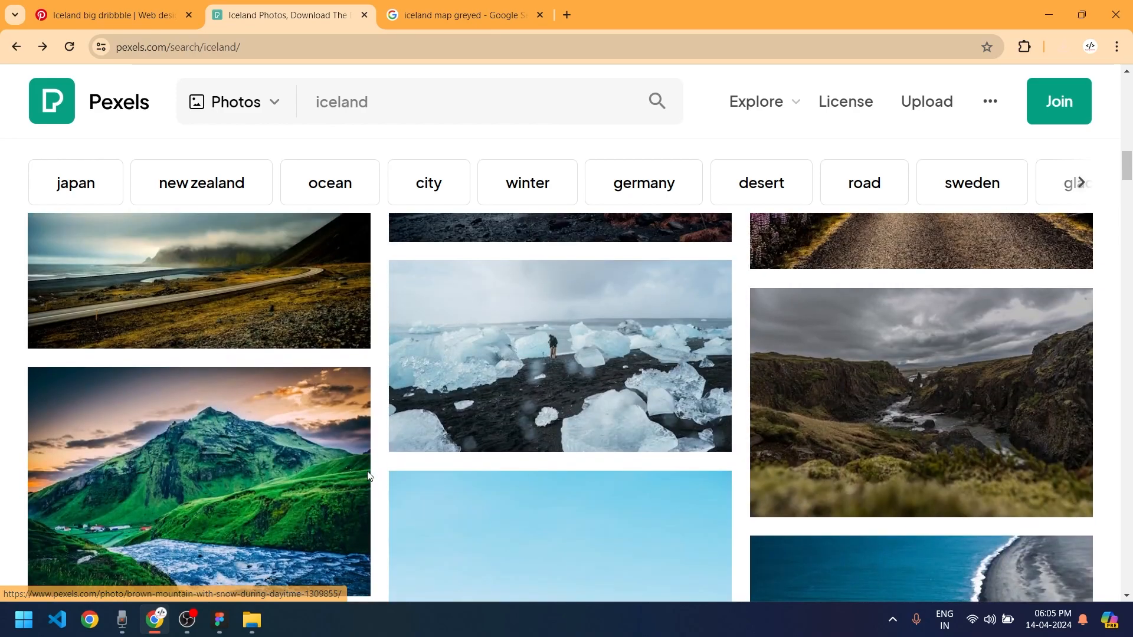
Compare the Epic Spots grid in Figma, then download the Pexels photo of the green mountain beside a river and dismiss the thank-you dialog
scroll(387, 472, "down", 1)
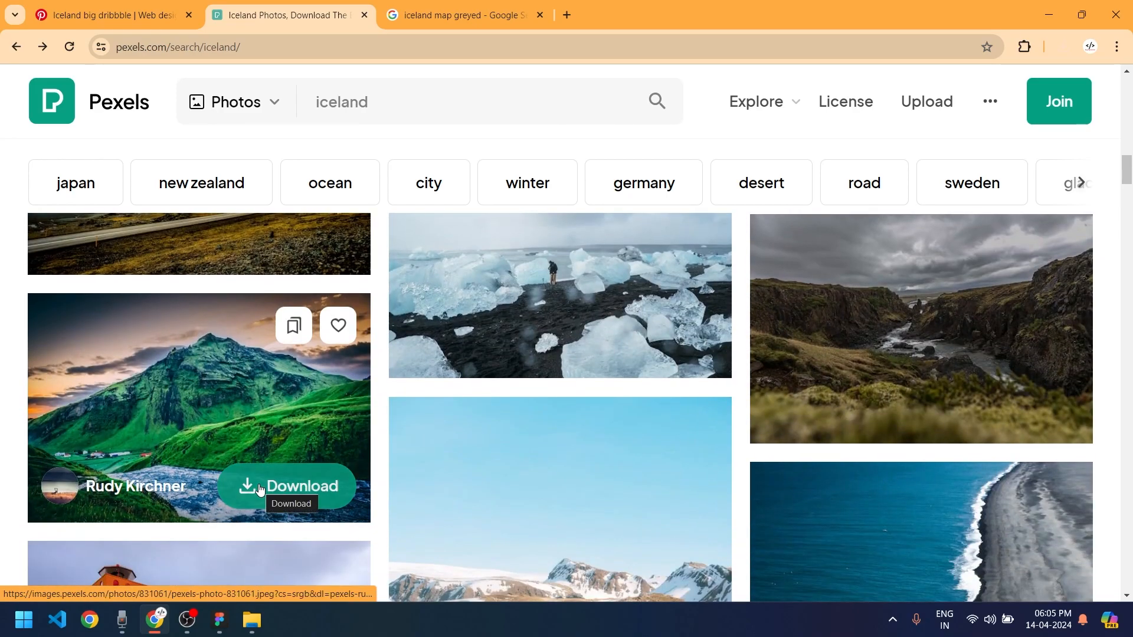
key("alt+Tab")
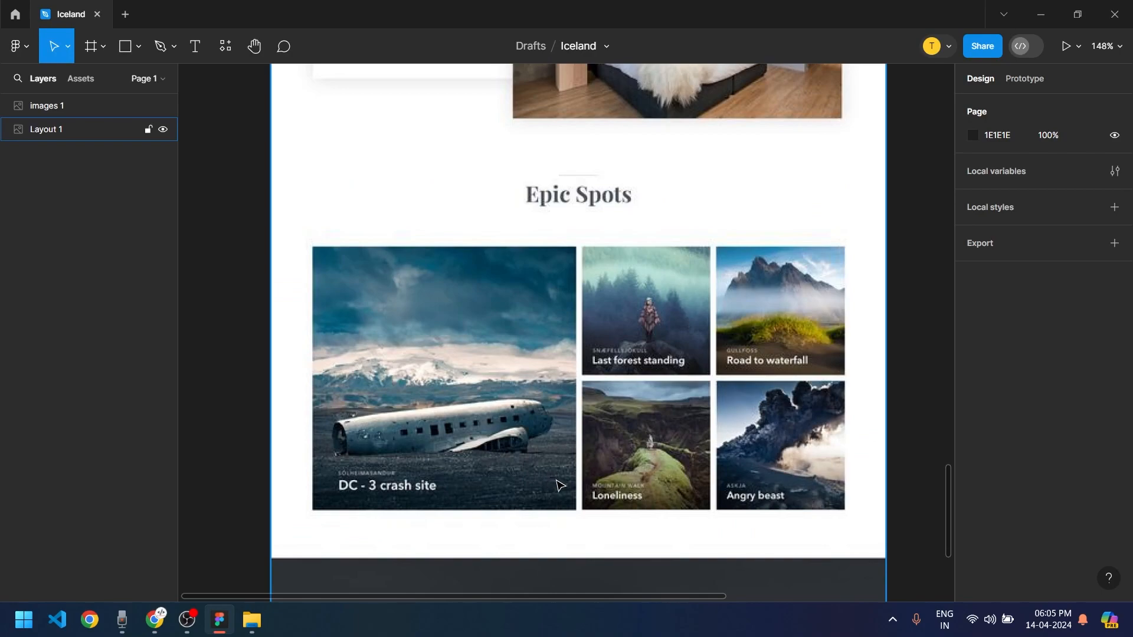
key("alt+Tab")
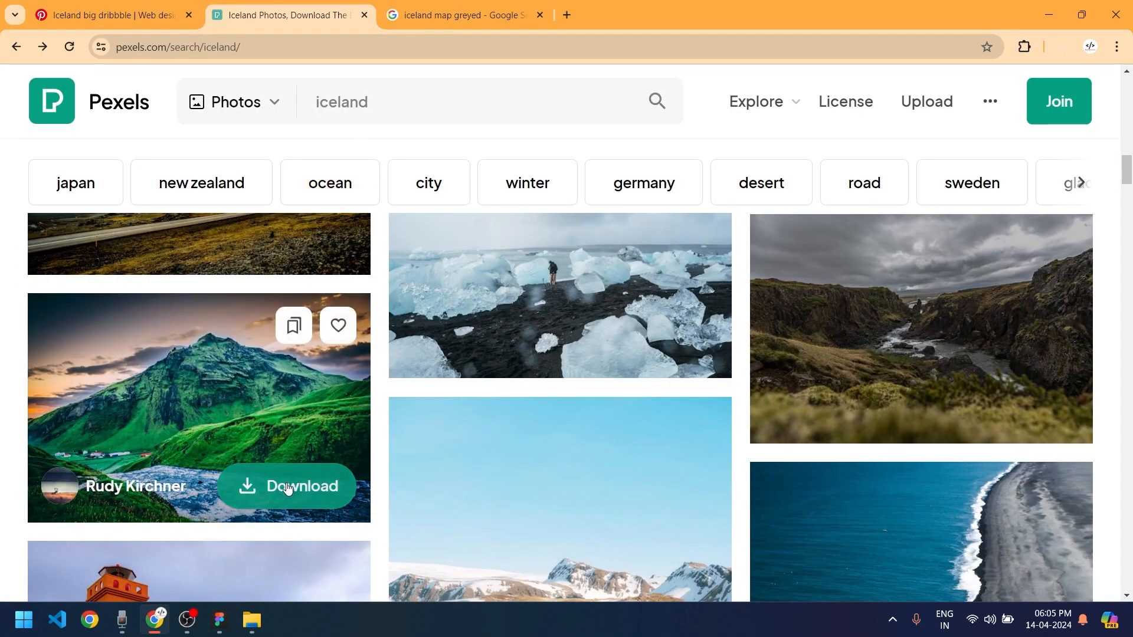
left_click(288, 489)
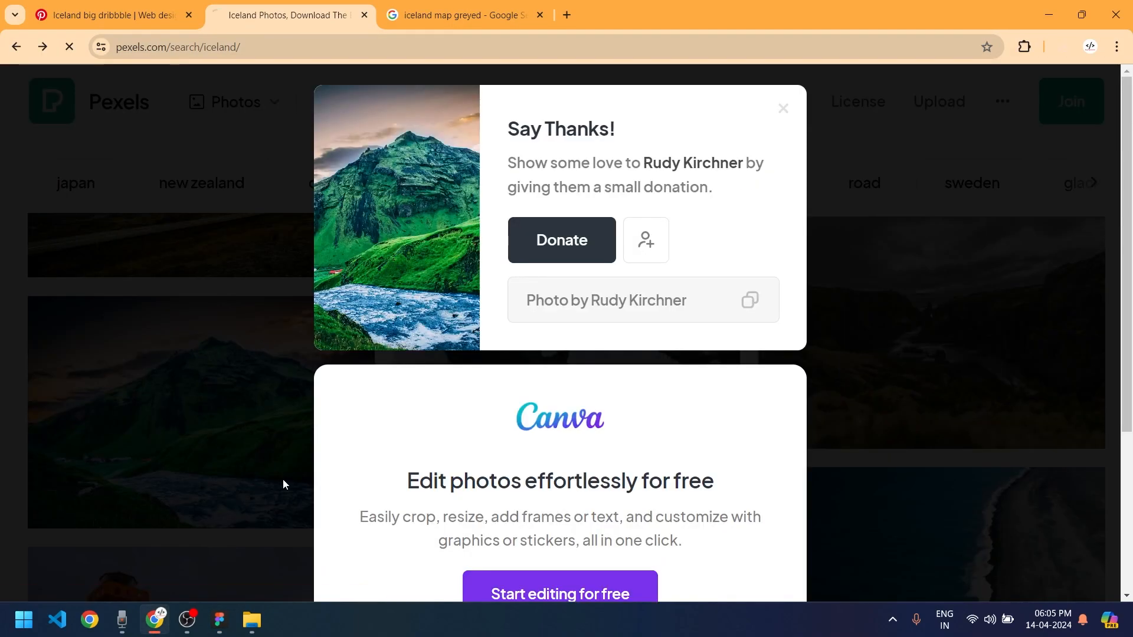
left_click(784, 110)
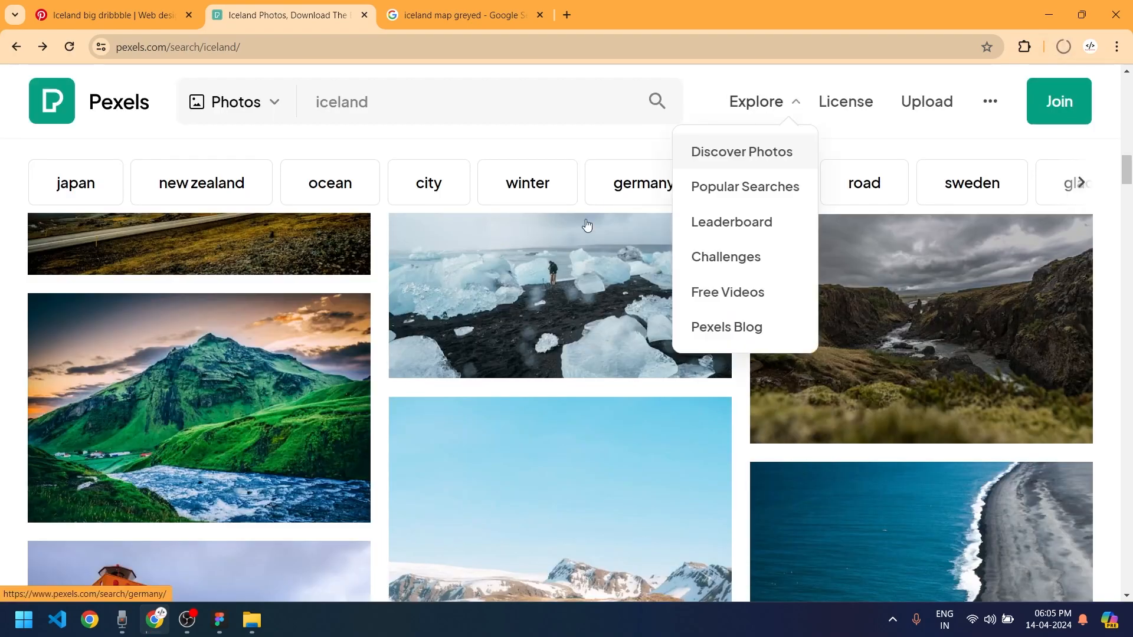
Find the Iceland photo of a person standing on a plane wreck, download it, and dismiss the thank-you dialog
scroll(425, 463, "down", 6)
scroll(384, 447, "down", 5)
scroll(381, 445, "down", 6)
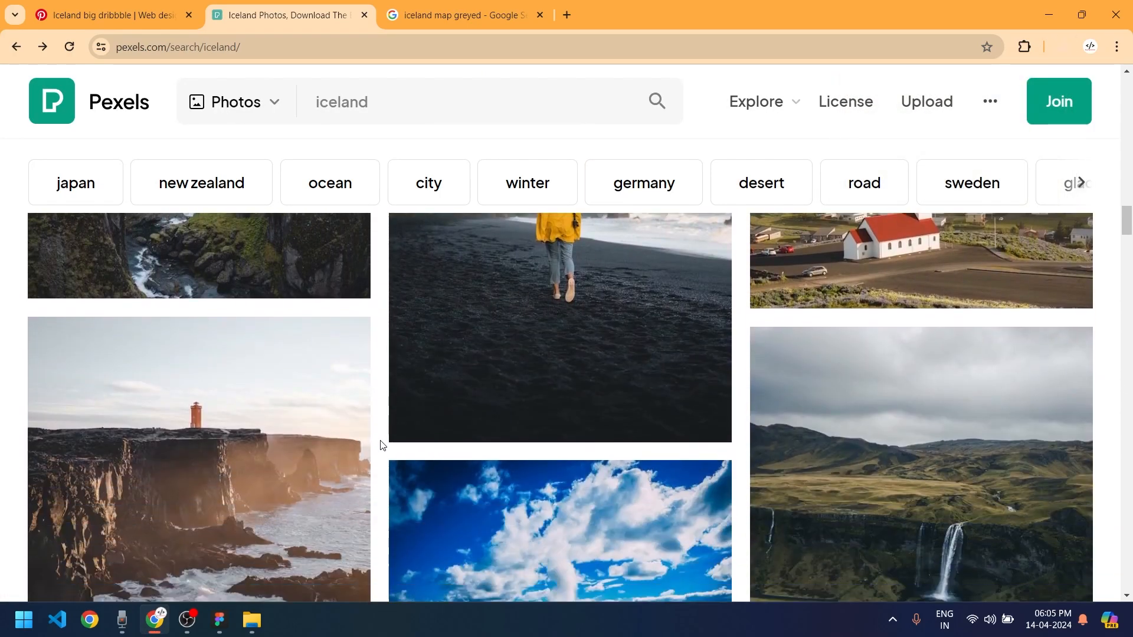
scroll(382, 445, "down", 10)
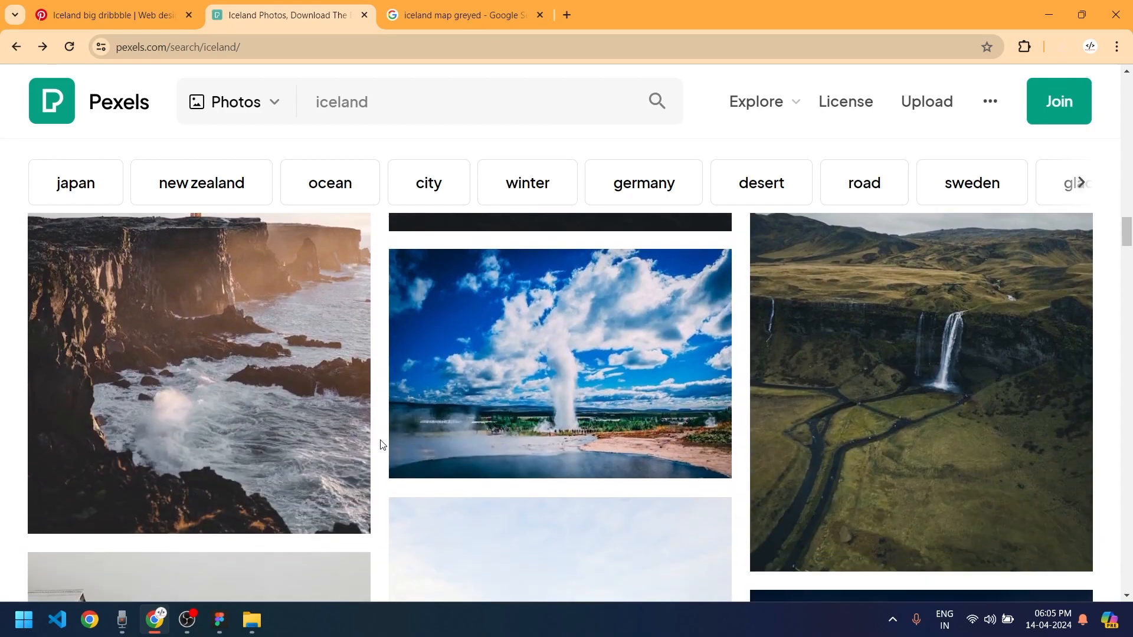
scroll(379, 436, "down", 6)
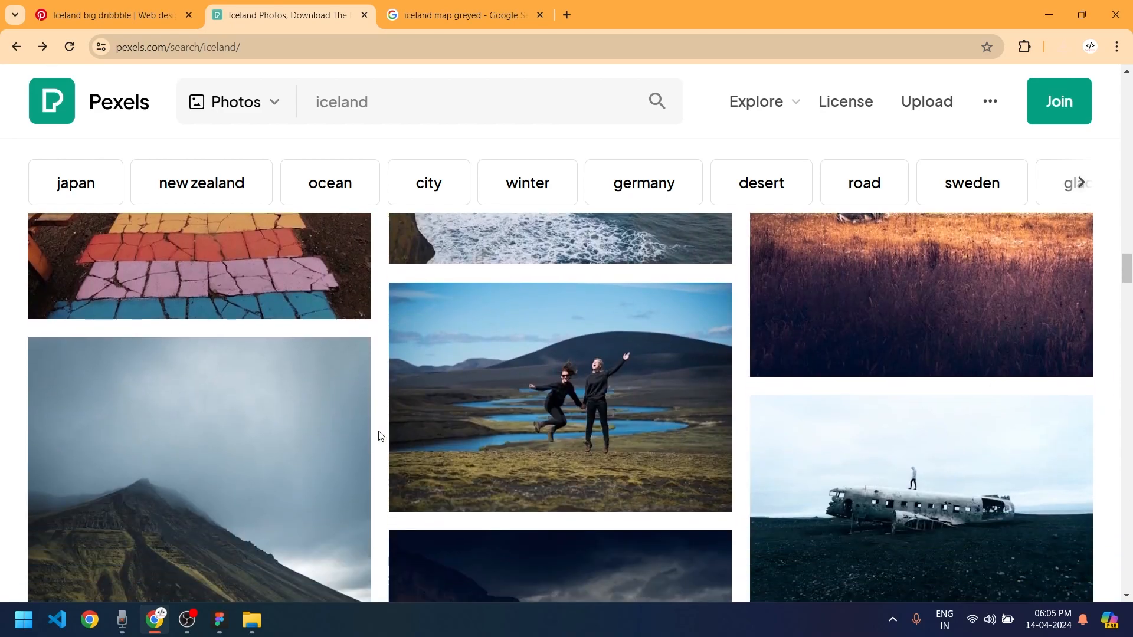
scroll(1033, 484, "up", 3)
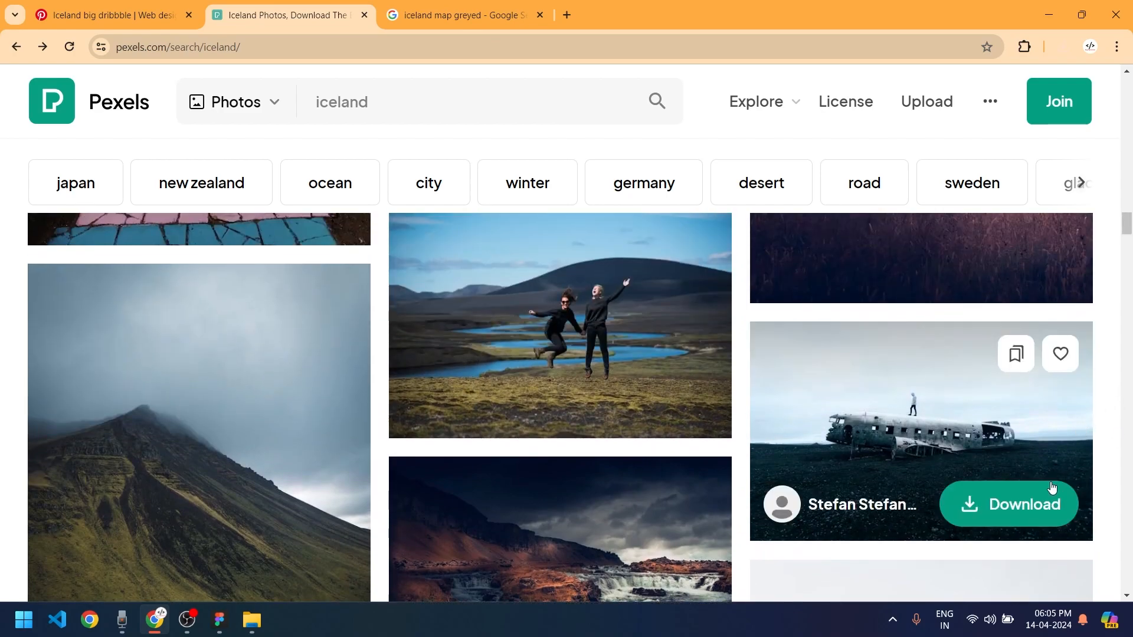
left_click(1010, 503)
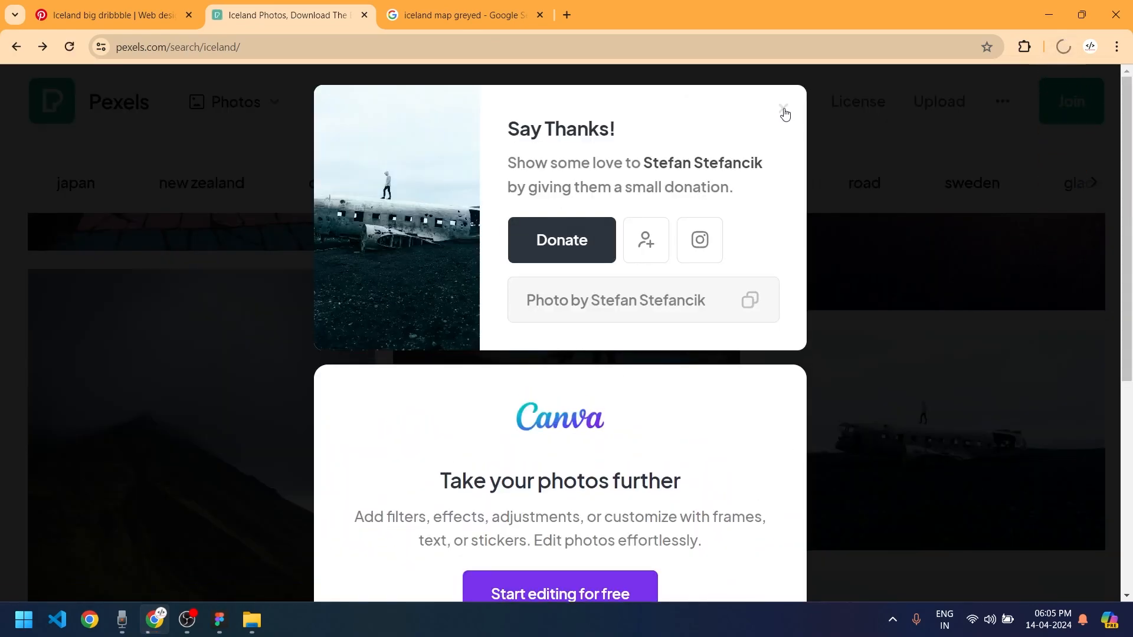
right_click(785, 114)
left_click(785, 114)
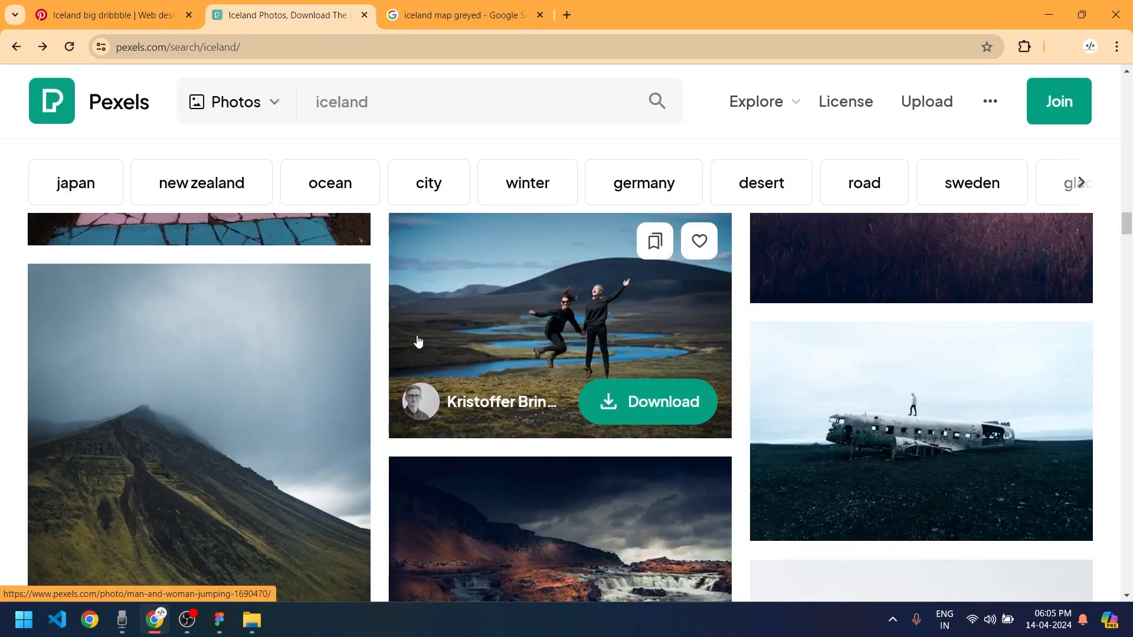
Compare the Epic Spots tiles in Figma with the Iceland photo results in Pexels
key("alt+Tab")
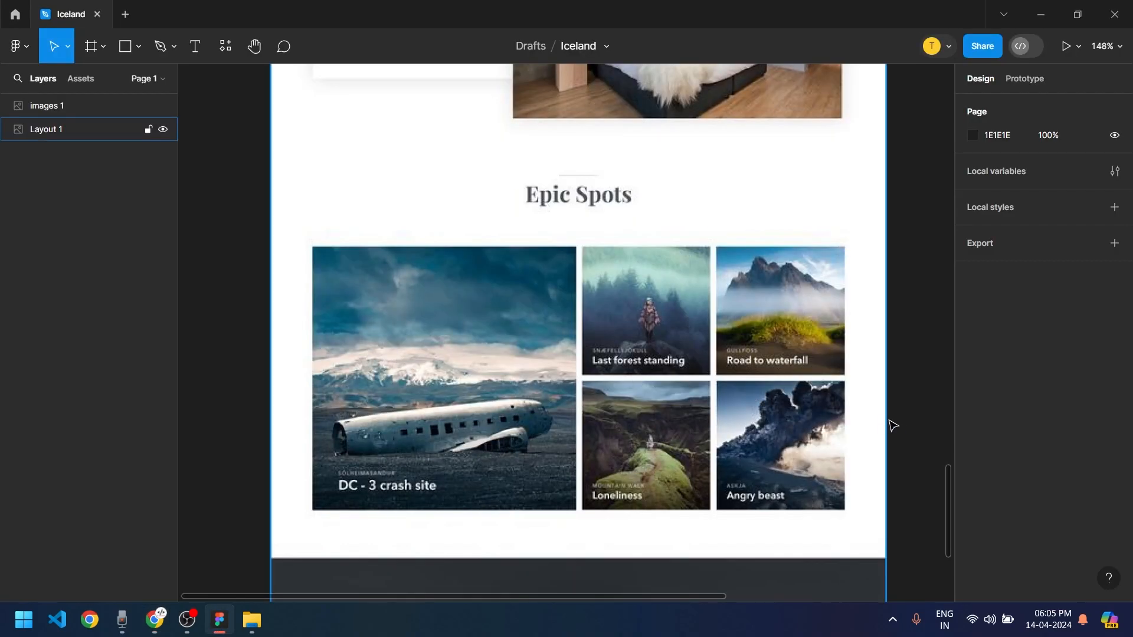
scroll(859, 420, "down", 1)
key("alt+Tab")
scroll(655, 466, "down", 4)
scroll(650, 462, "up", 1)
key("alt+Tab")
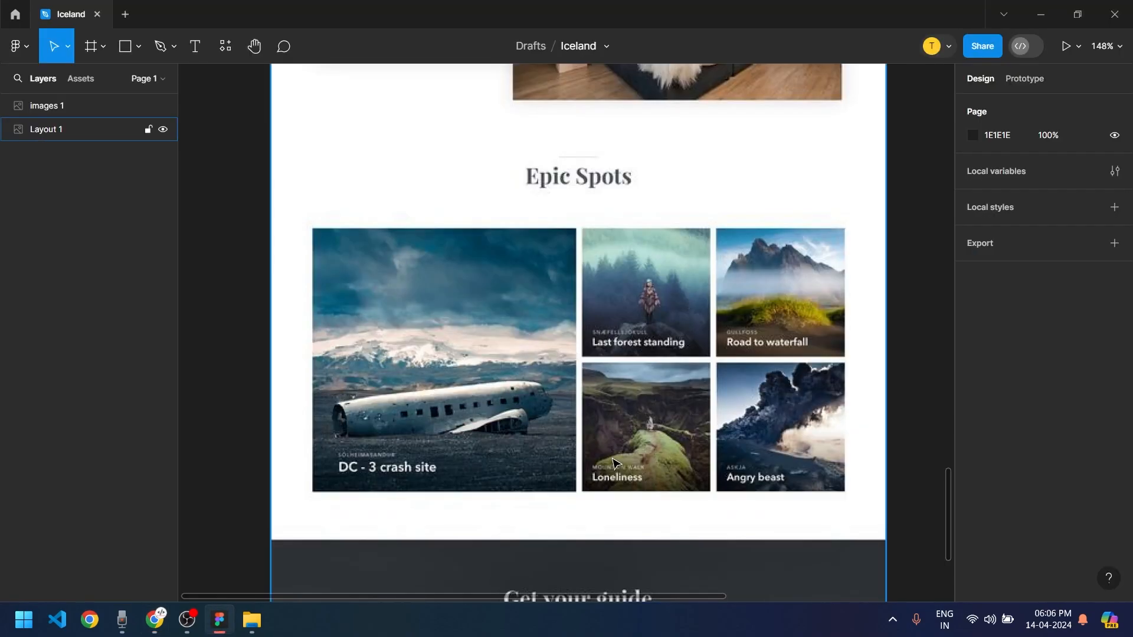
key("alt+Tab")
Look through further Iceland photos on Pexels for matches to the remaining Epic Spots tiles
scroll(741, 536, "down", 4)
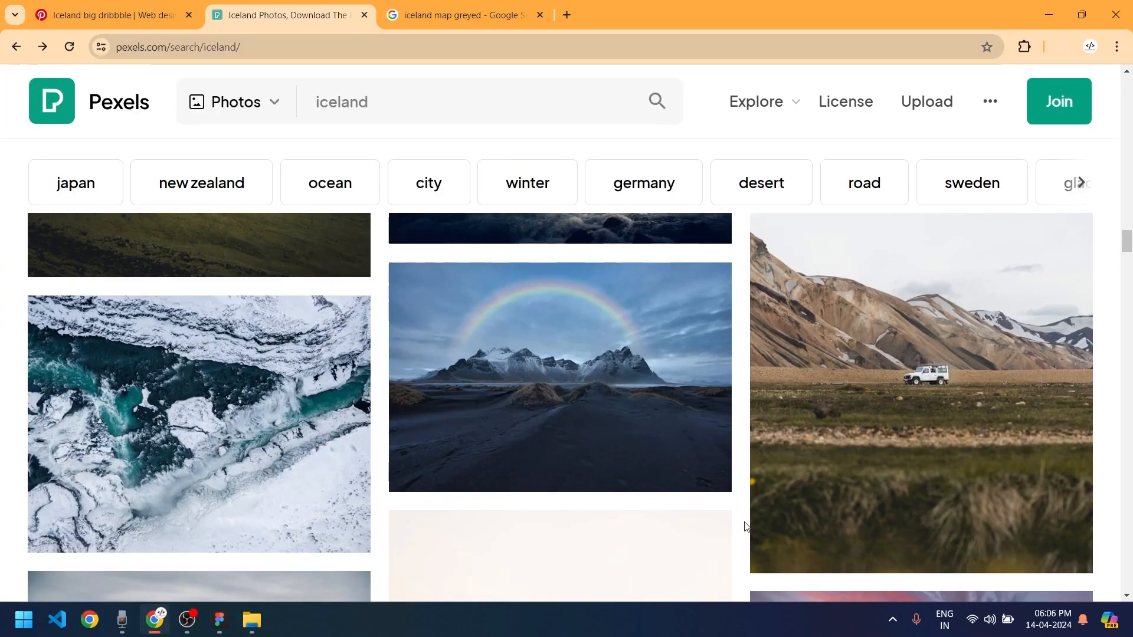
scroll(746, 522, "down", 6)
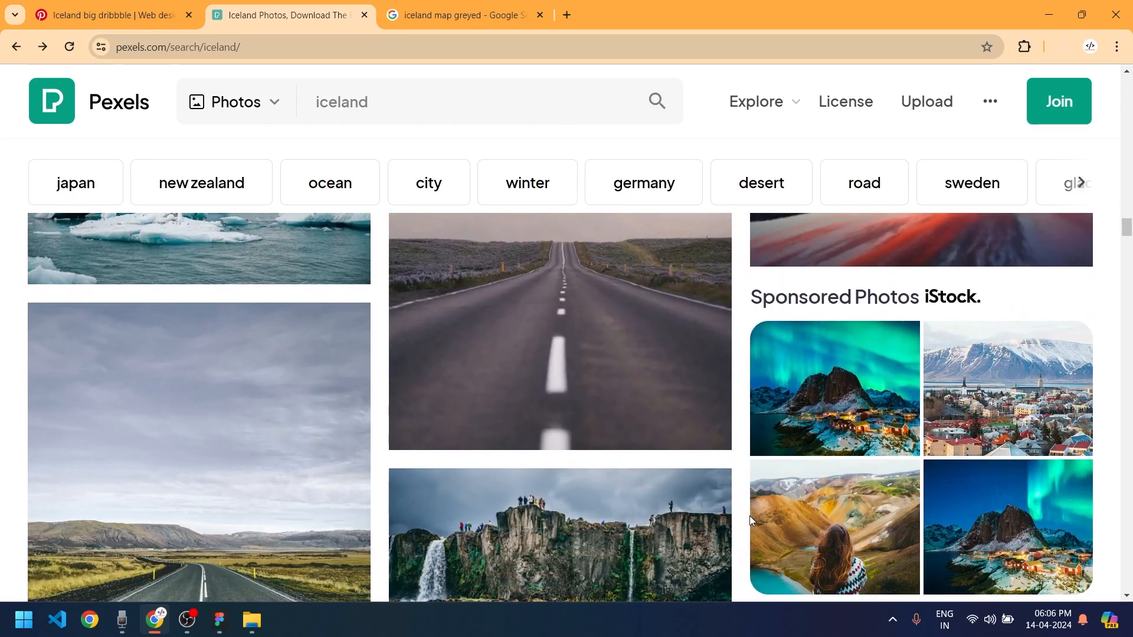
scroll(743, 506, "down", 5)
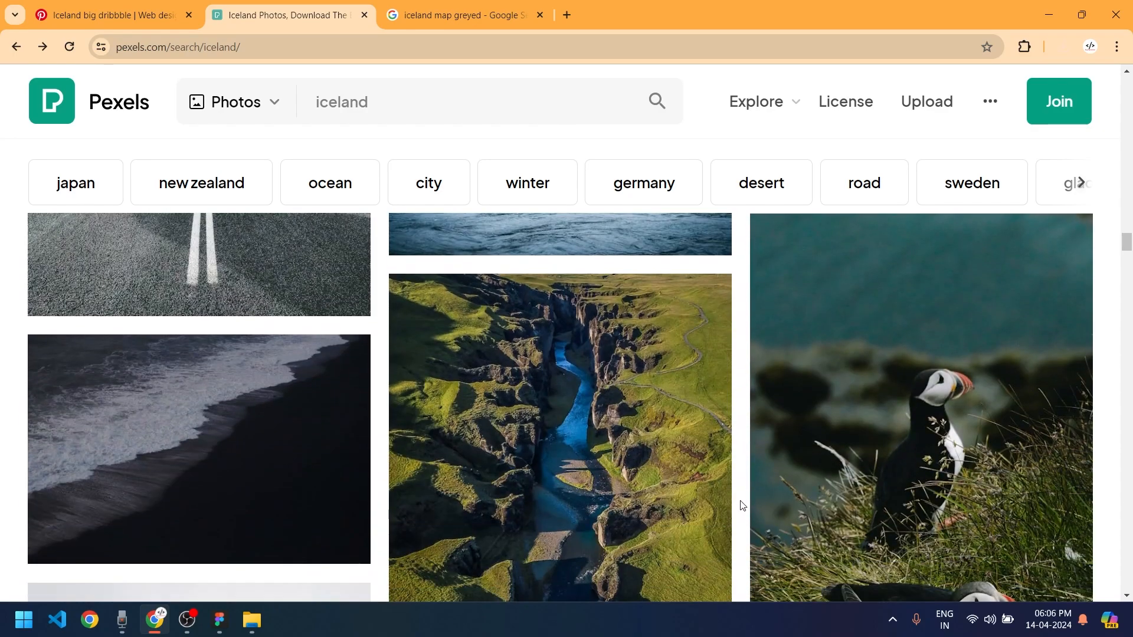
scroll(742, 506, "down", 4)
scroll(742, 506, "up", 4)
scroll(742, 505, "down", 11)
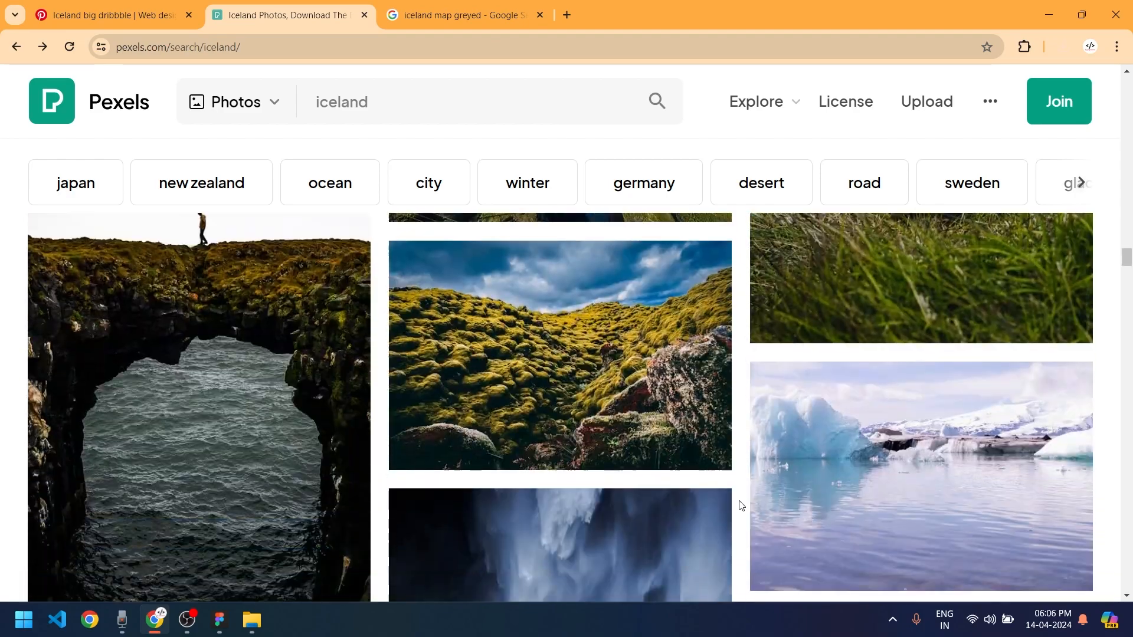
scroll(742, 506, "down", 5)
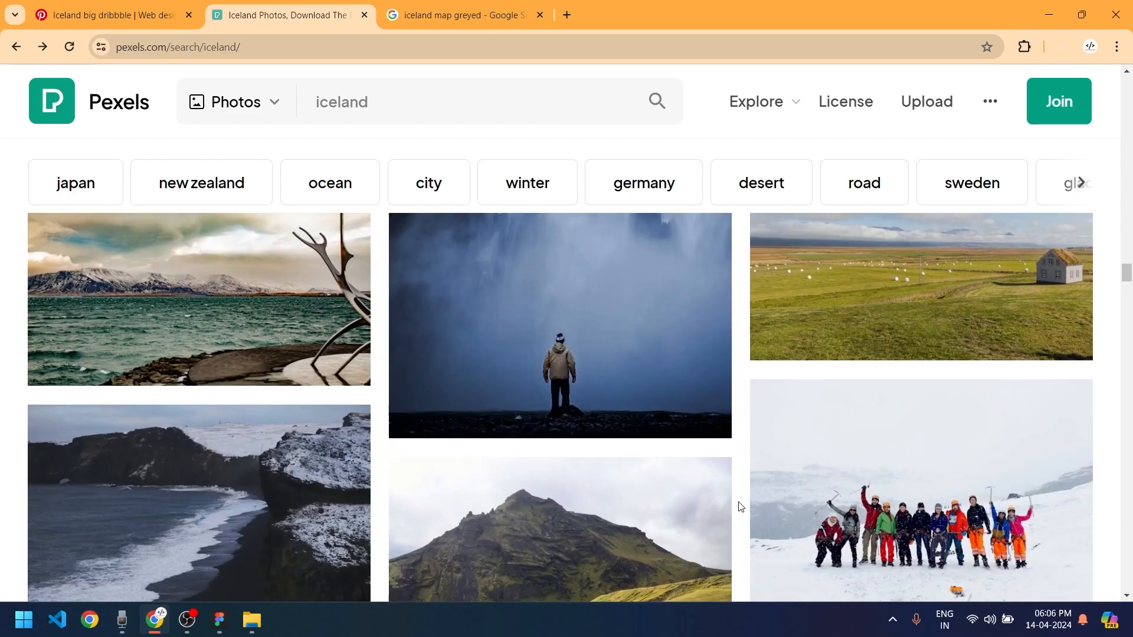
scroll(740, 507, "down", 3)
scroll(740, 506, "up", 4)
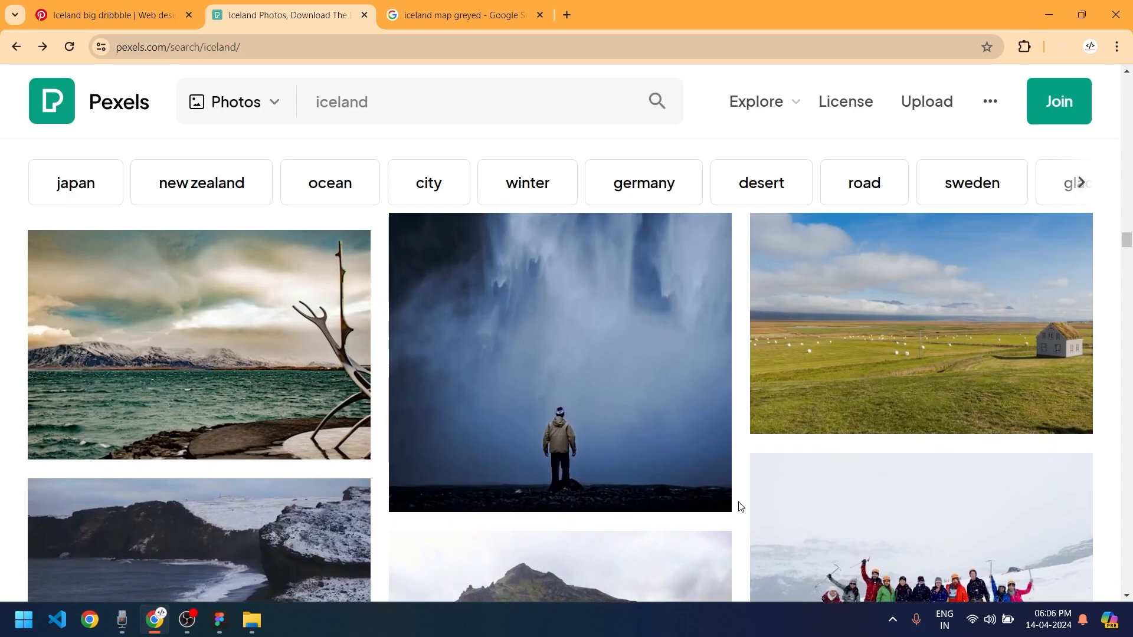
scroll(477, 353, "down", 13)
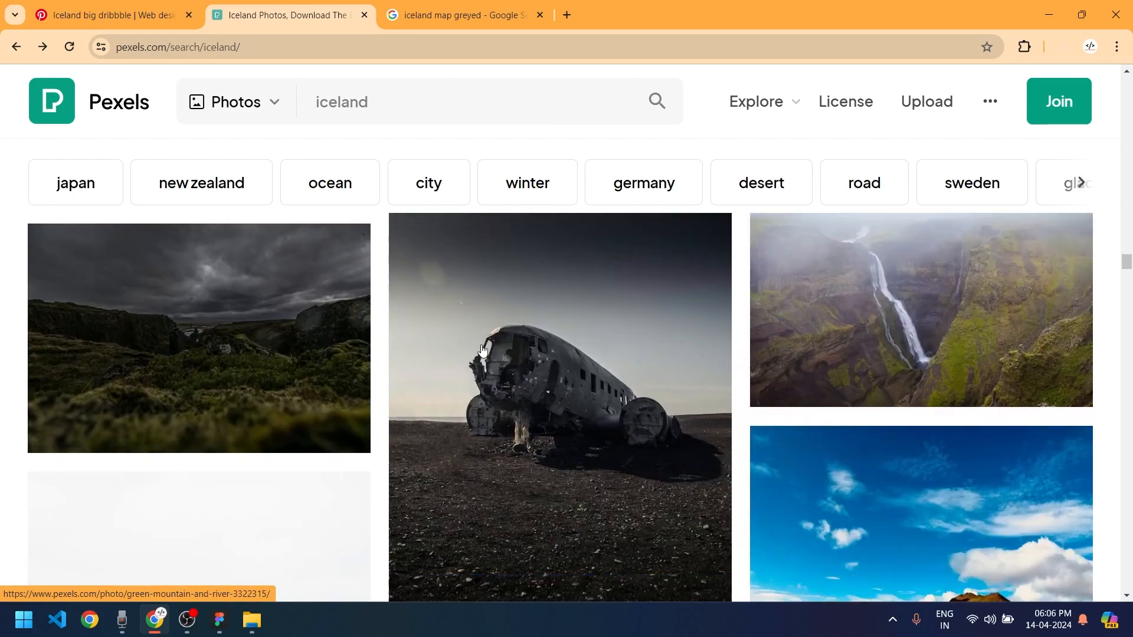
Search Pexels for "iceland angry beast" and compare the results with the Angry beast tile in Figma
key("alt+Tab")
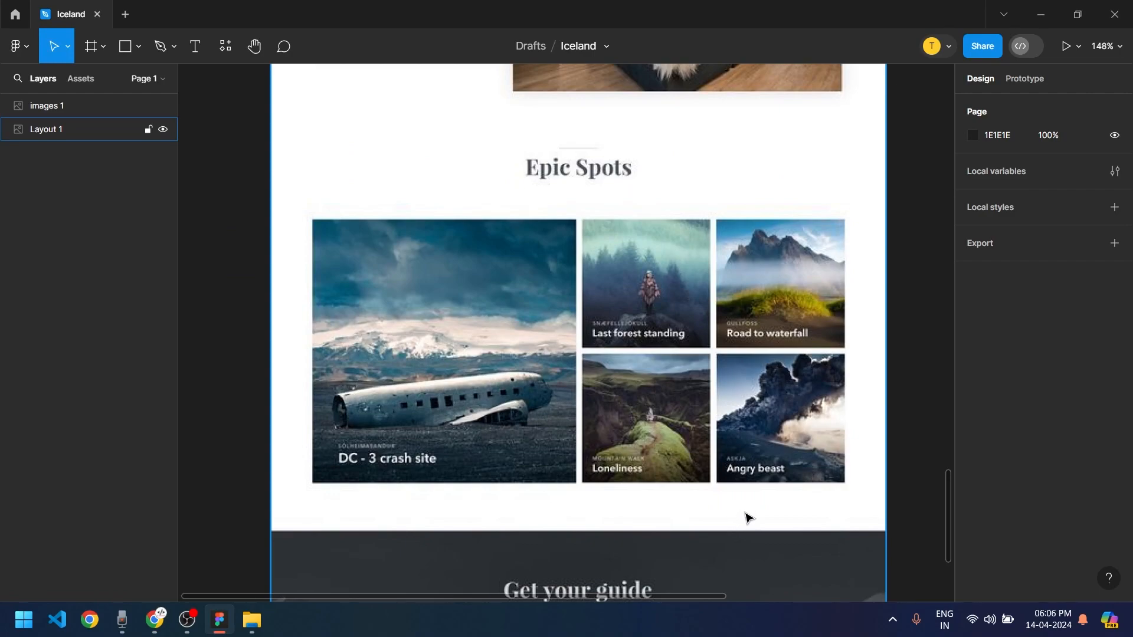
key("alt+Tab")
left_click(438, 98)
type("angry beast")
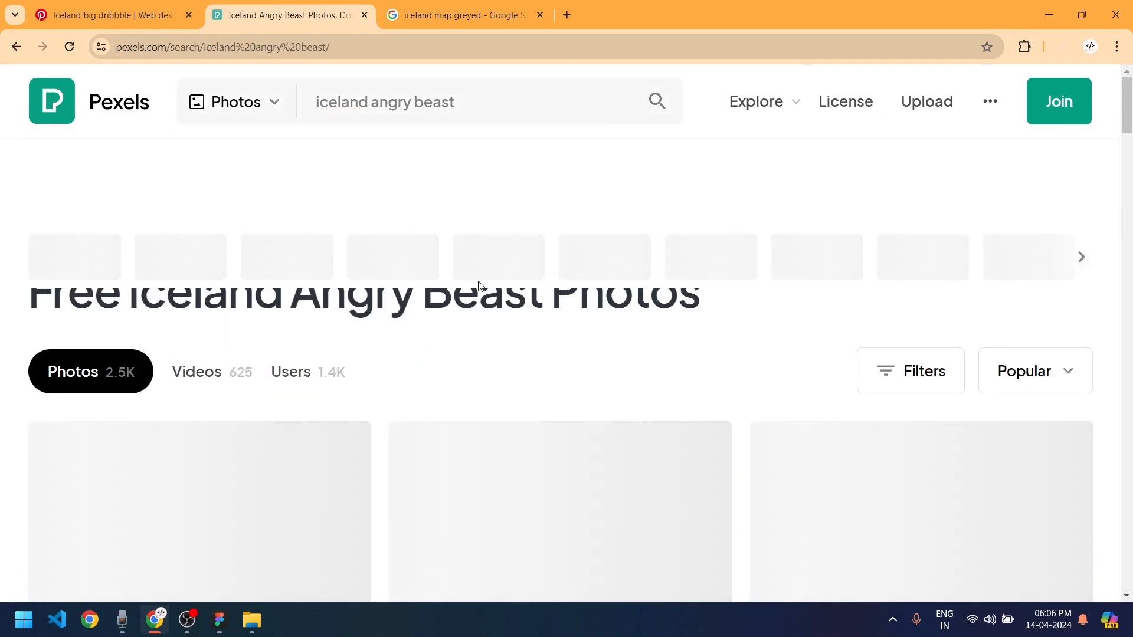
scroll(384, 328, "down", 1)
scroll(383, 327, "down", 3)
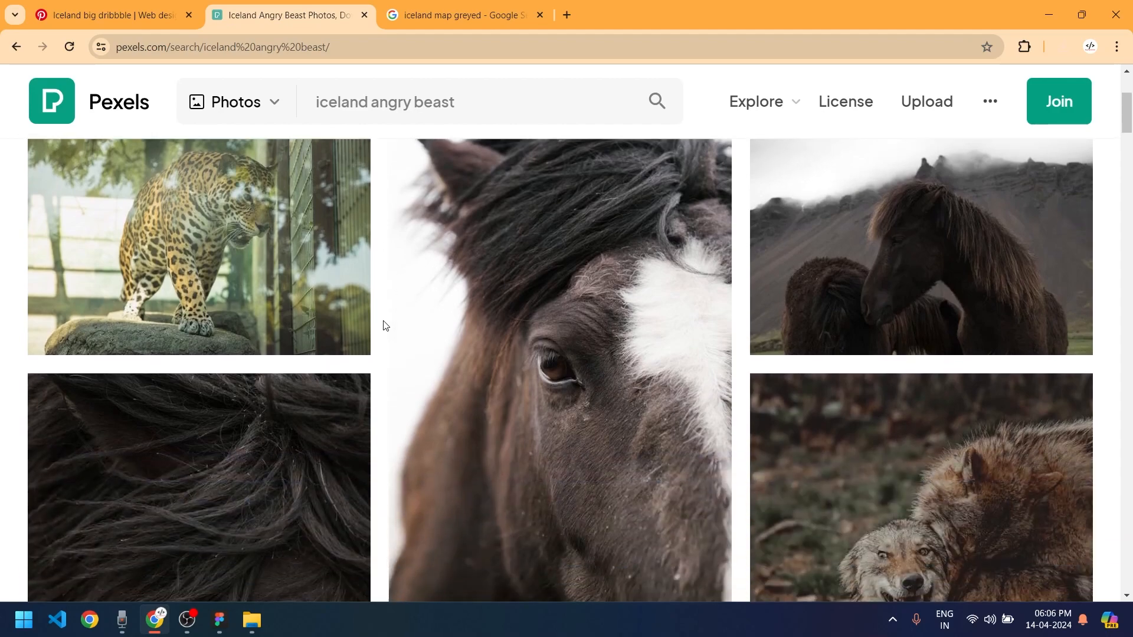
key("alt+Tab")
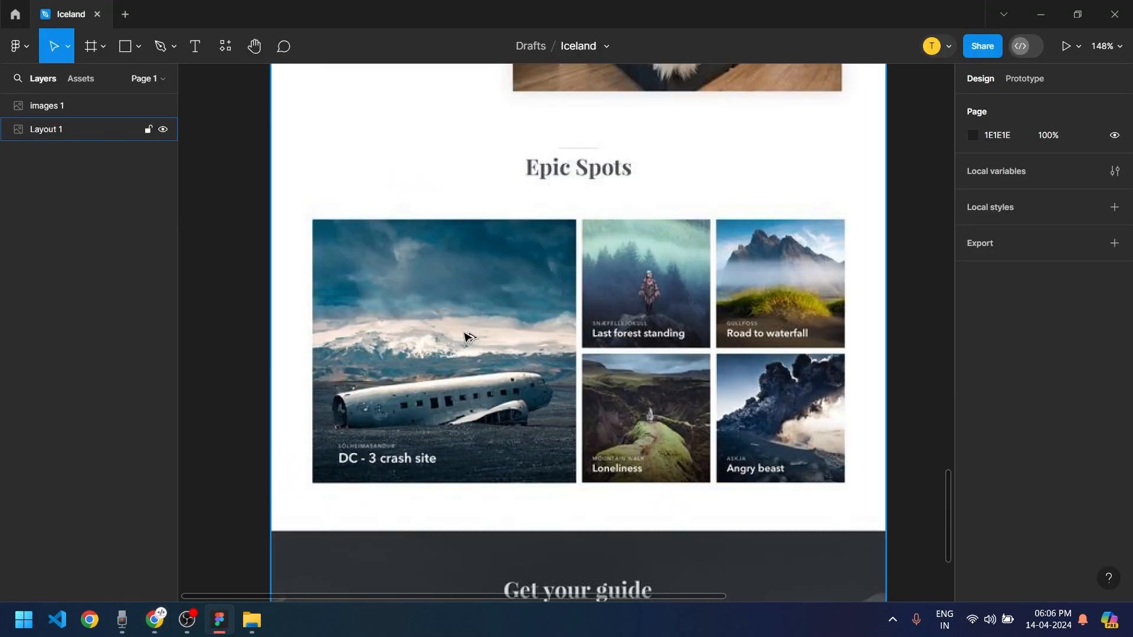
Look through the "iceland angry beast" photo results in Pexels for a match to the Angry beast tile
key("alt+Tab")
scroll(763, 397, "down", 8)
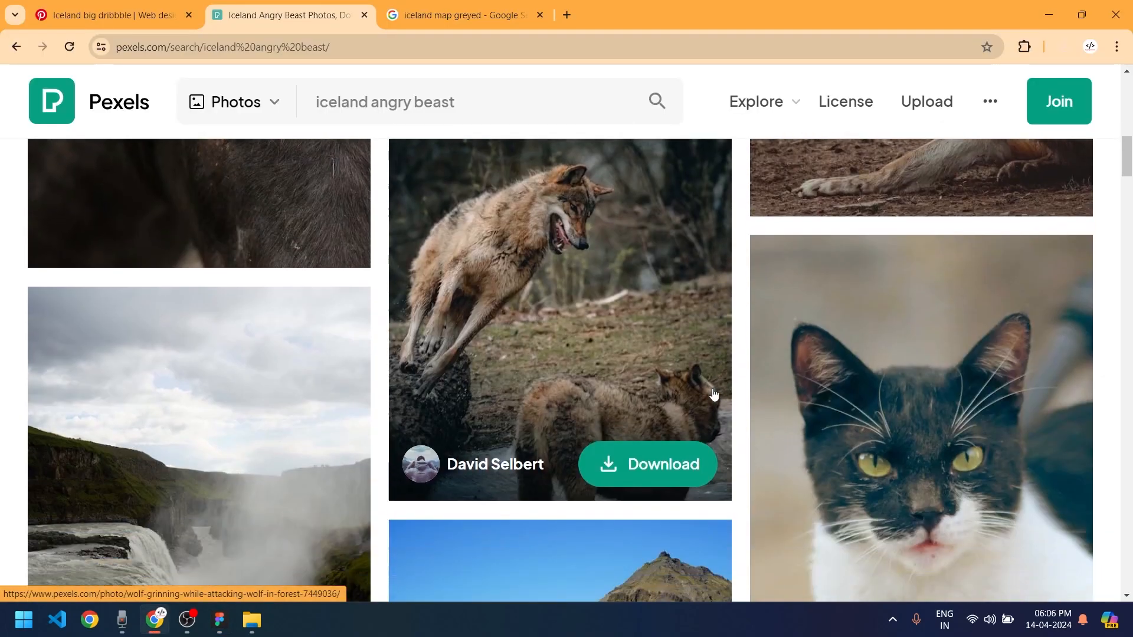
scroll(719, 395, "up", 2)
scroll(719, 395, "down", 6)
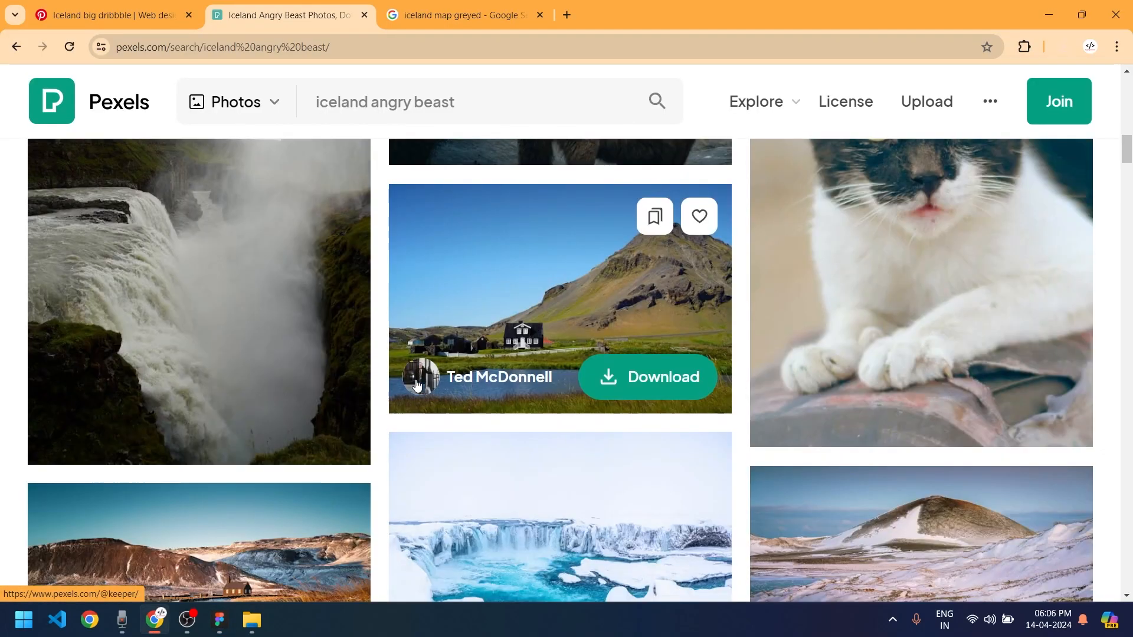
scroll(403, 381, "down", 3)
scroll(398, 381, "up", 2)
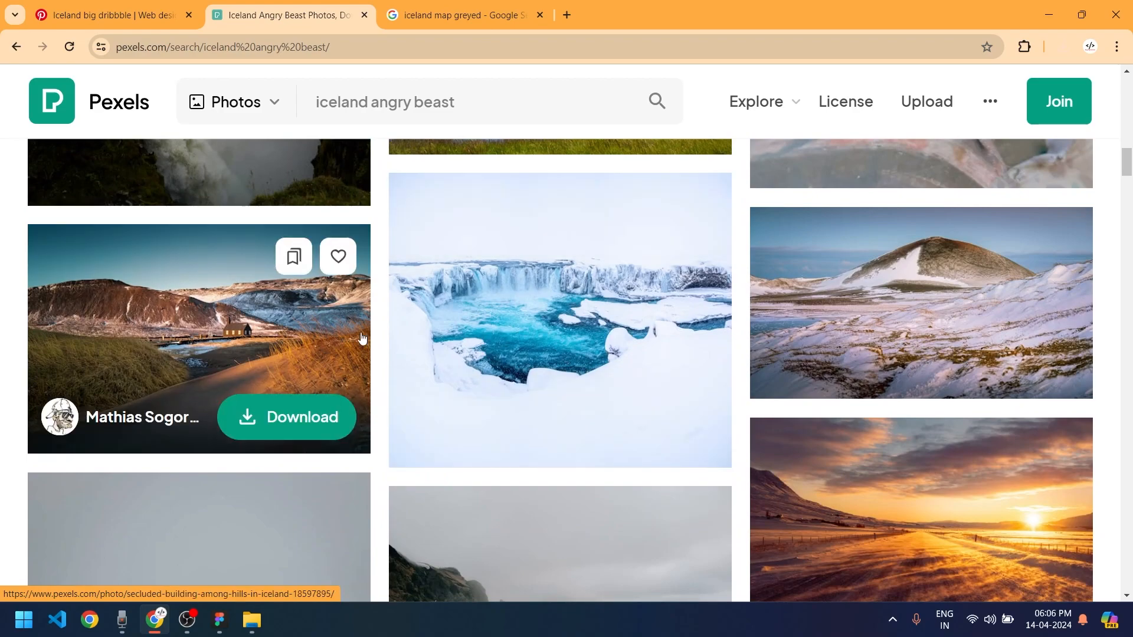
scroll(365, 337, "down", 1)
scroll(369, 348, "down", 6)
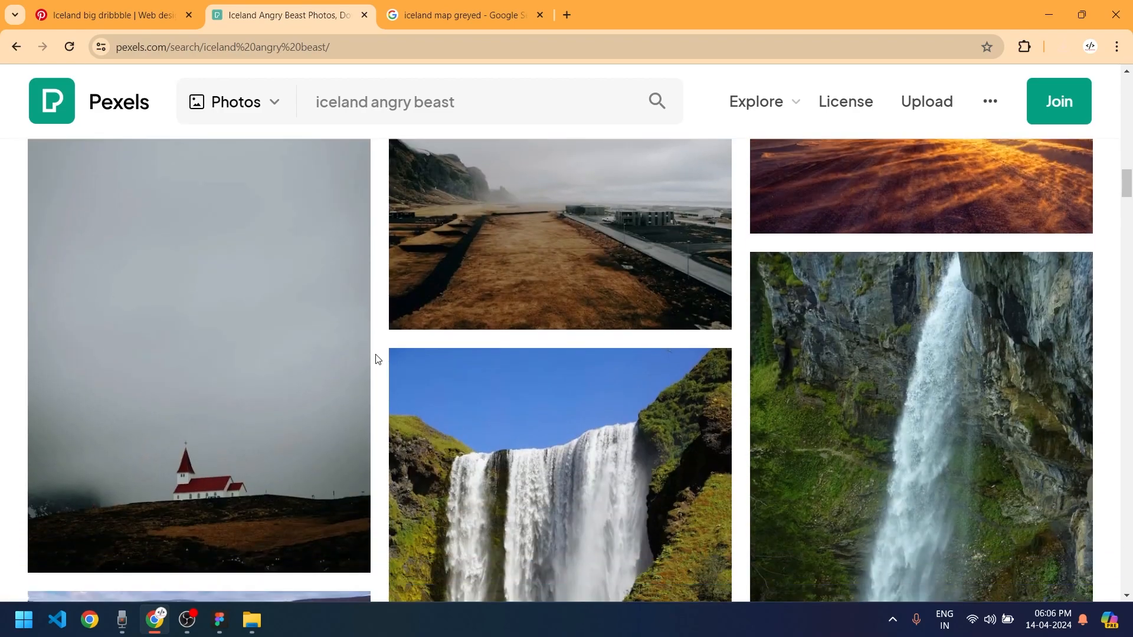
scroll(377, 359, "down", 7)
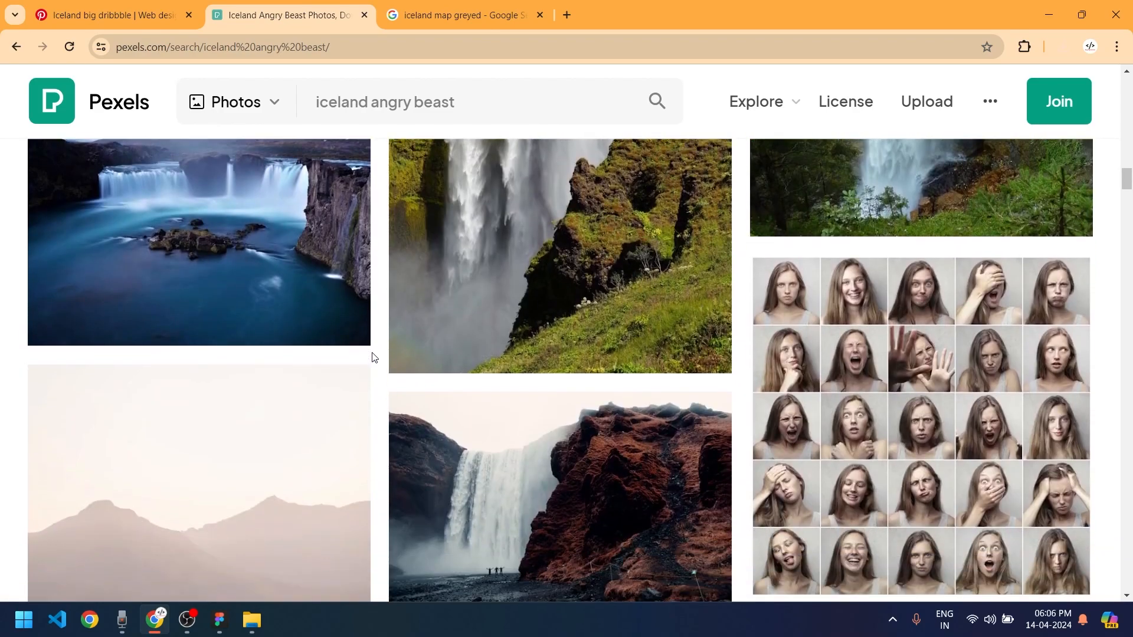
scroll(373, 358, "down", 9)
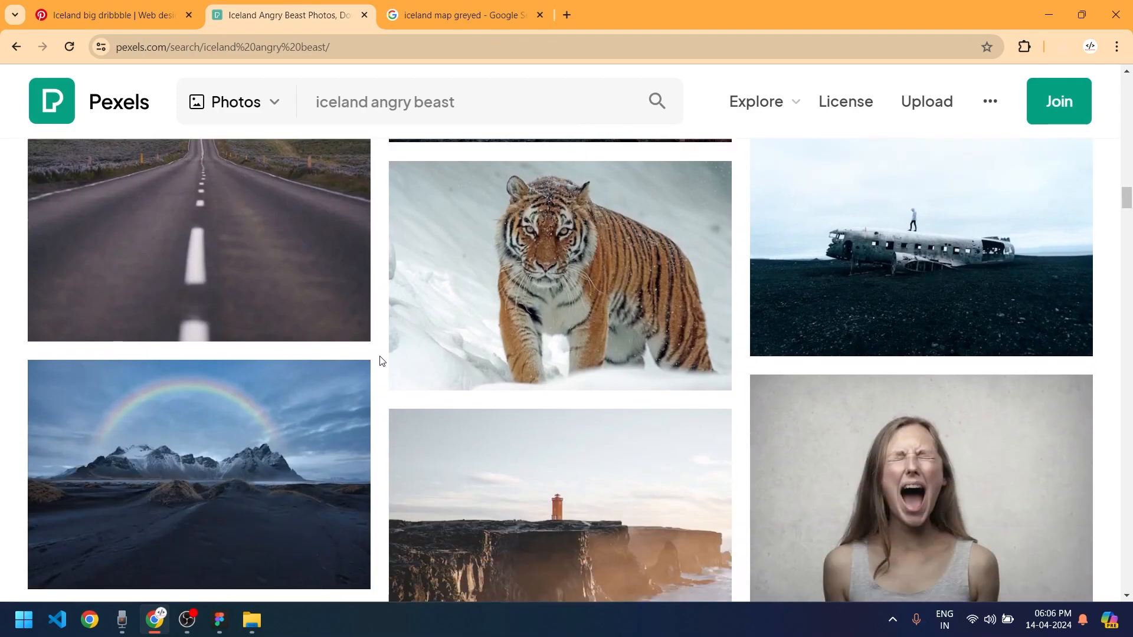
scroll(381, 361, "down", 5)
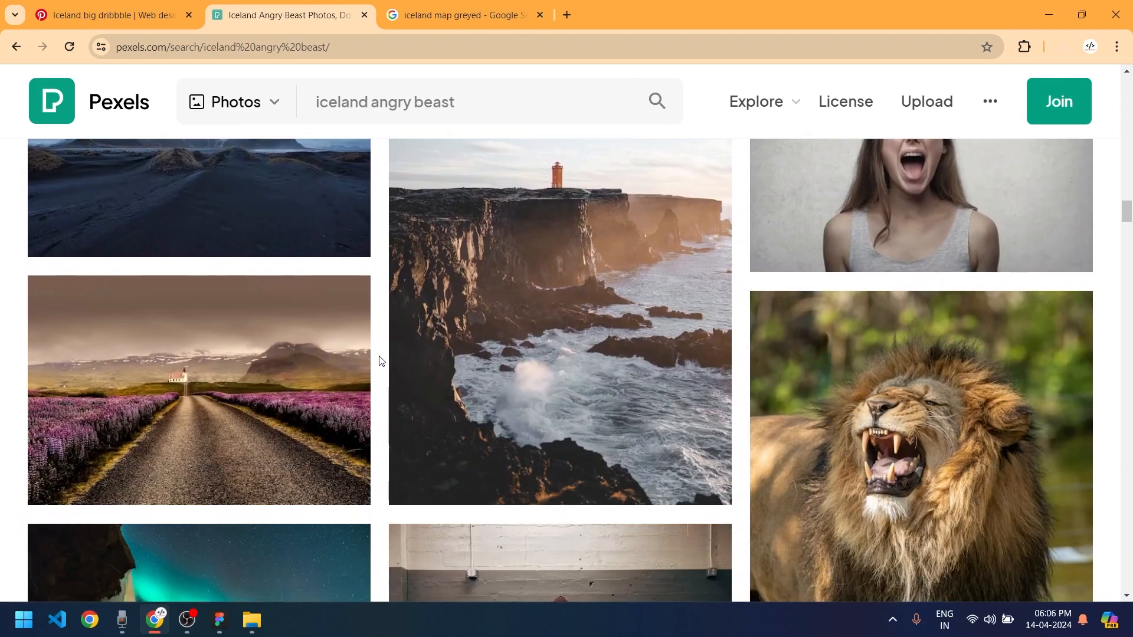
scroll(381, 362, "down", 6)
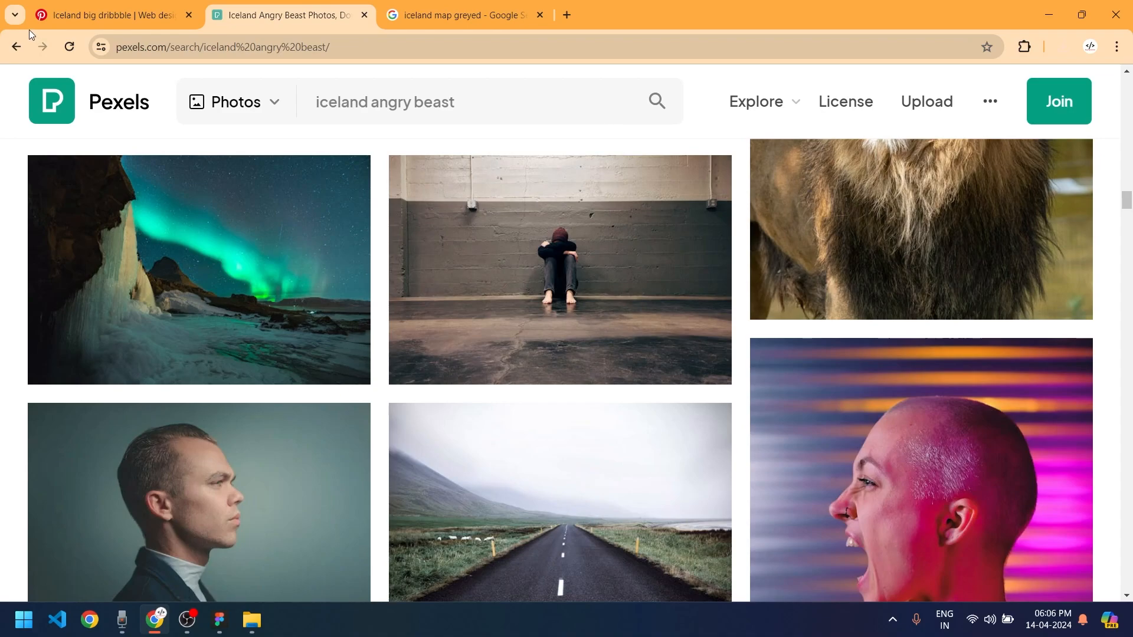
Return to the Iceland photo results, download the photo of the dark brown horses, and dismiss the thank-you dialog
left_click(16, 47)
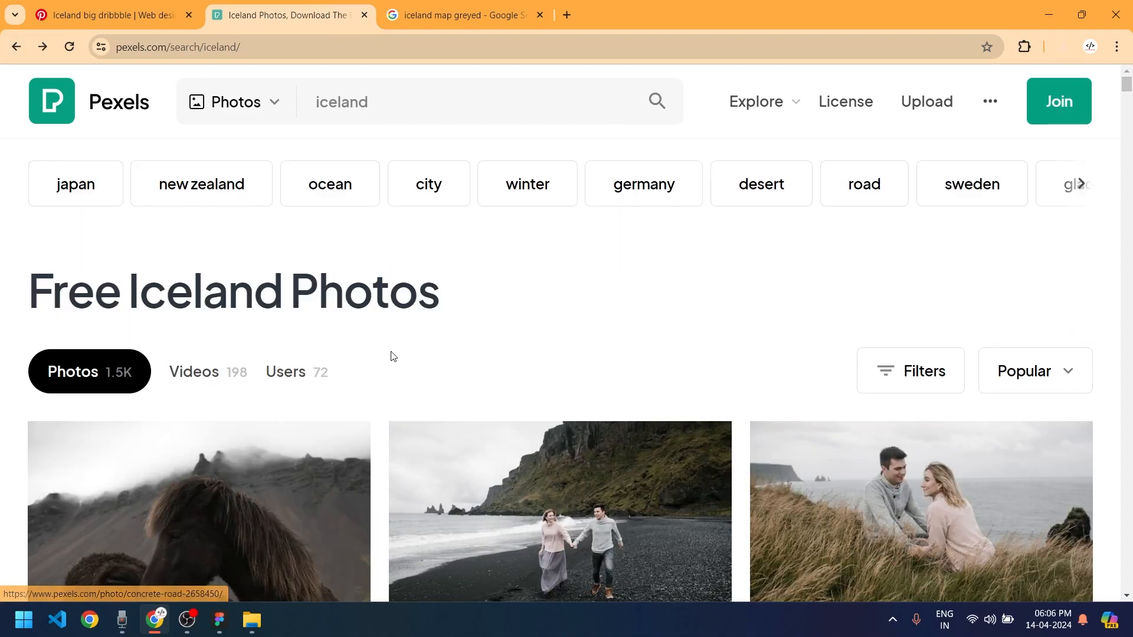
scroll(387, 355, "down", 3)
scroll(387, 353, "up", 2)
scroll(387, 353, "down", 2)
left_click(299, 399)
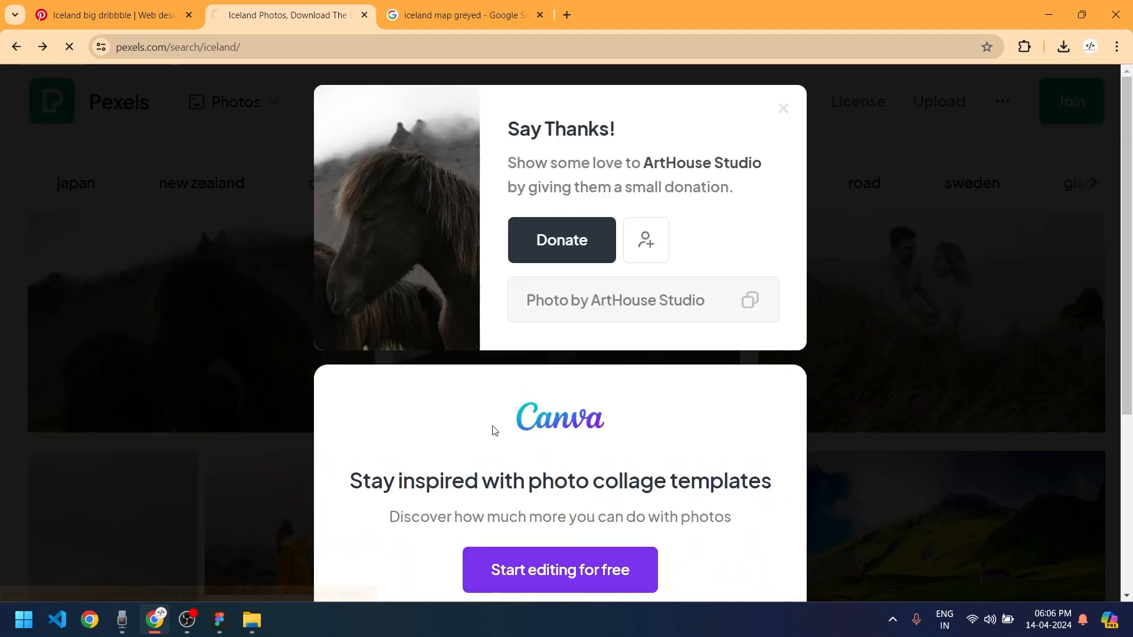
left_click(784, 112)
Find the Iceland photo of the red-roofed white church above the coastal village, download it, and dismiss the thank-you dialog
scroll(372, 362, "down", 6)
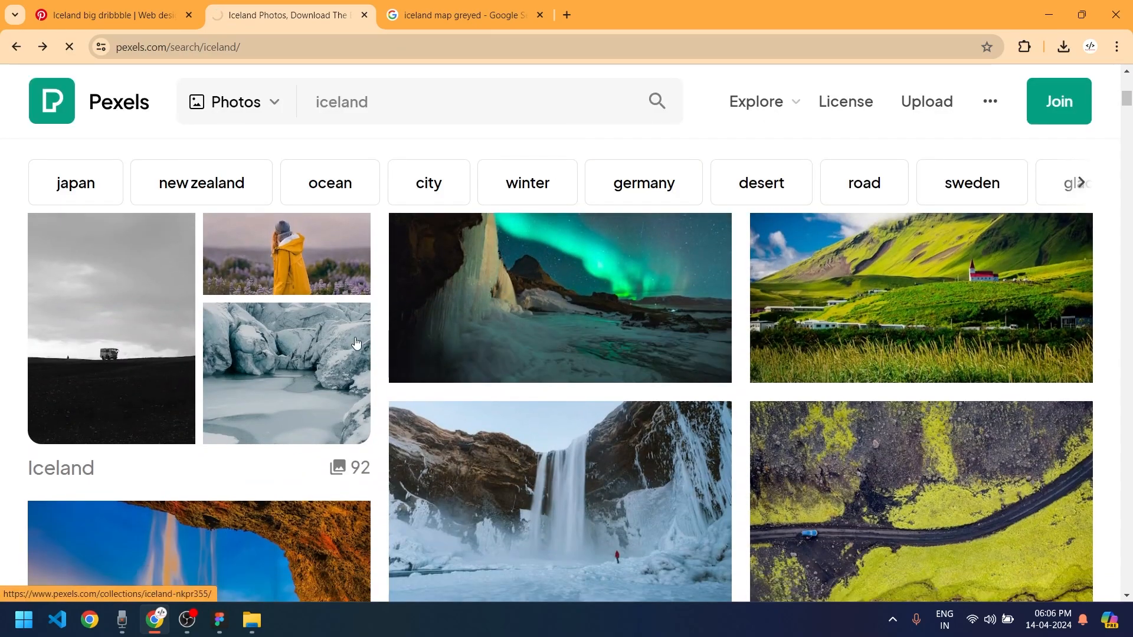
scroll(377, 366, "down", 4)
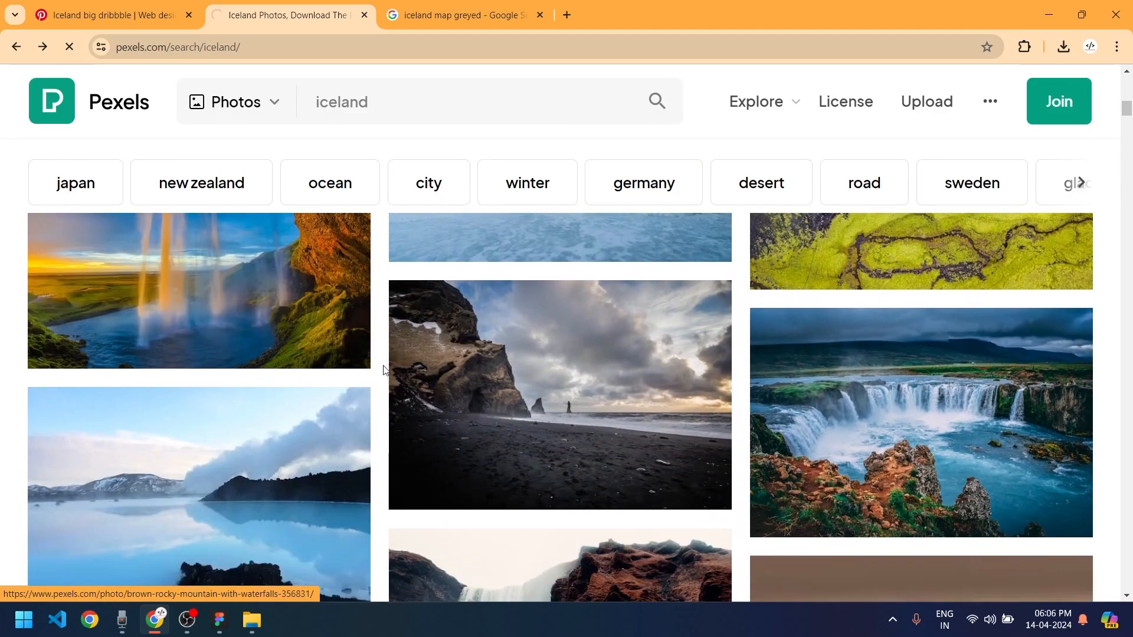
scroll(395, 374, "down", 4)
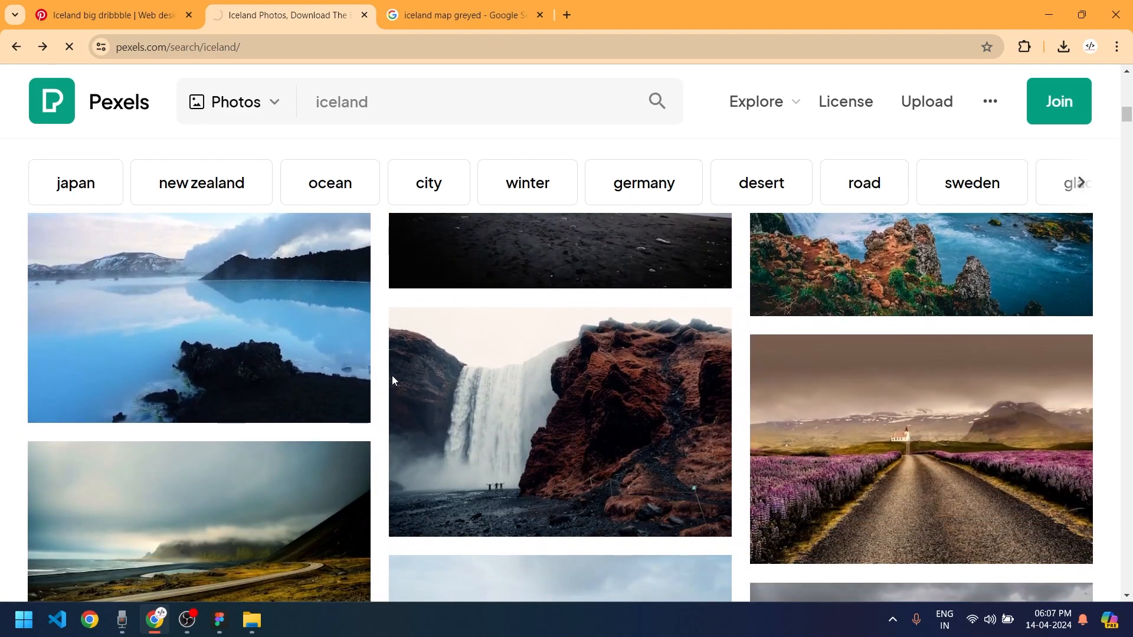
scroll(381, 389, "down", 6)
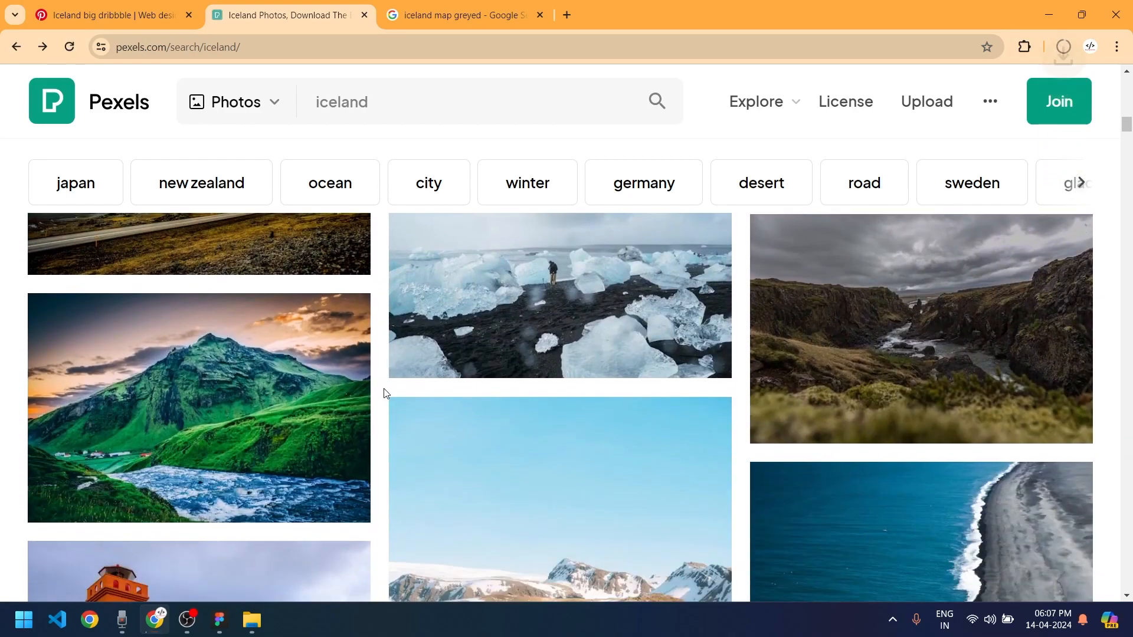
scroll(388, 397, "down", 5)
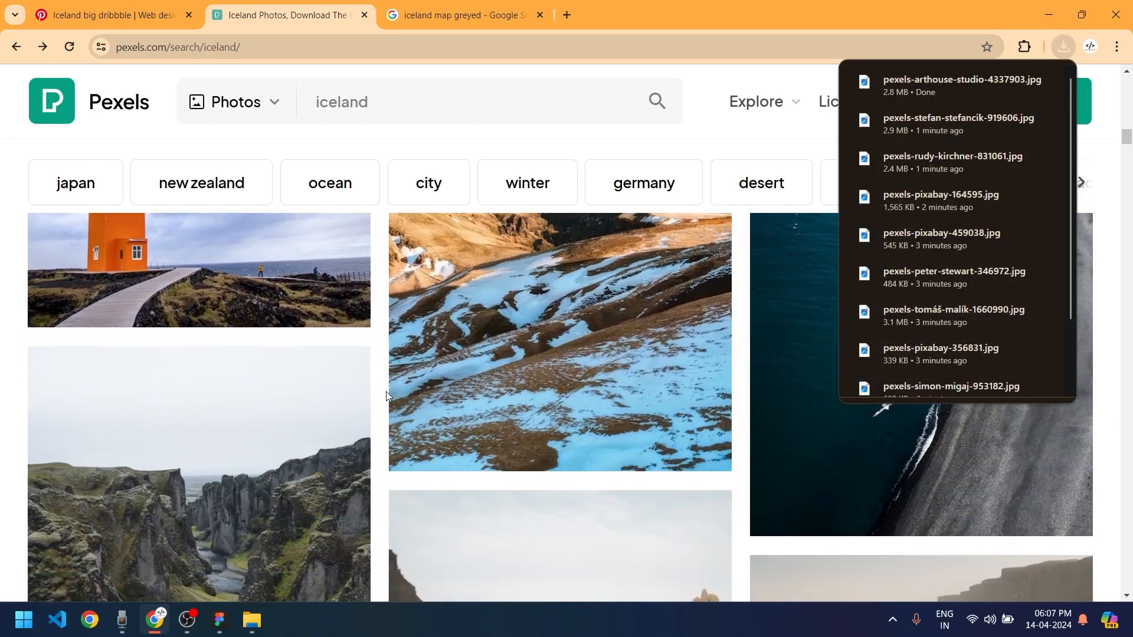
scroll(386, 395, "down", 6)
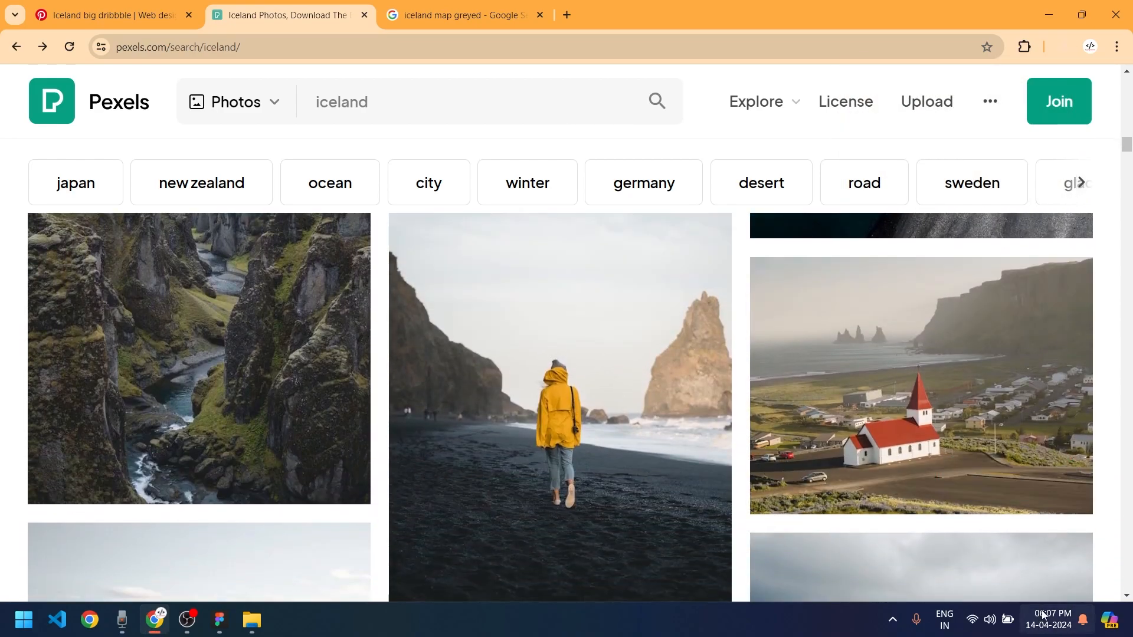
left_click(1030, 489)
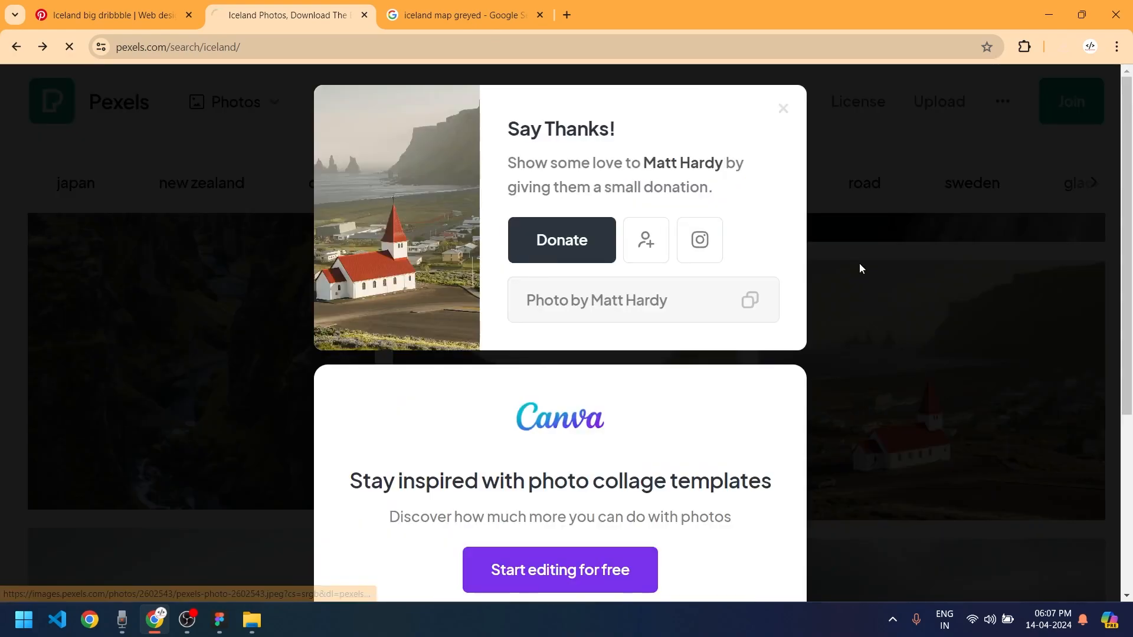
left_click(785, 112)
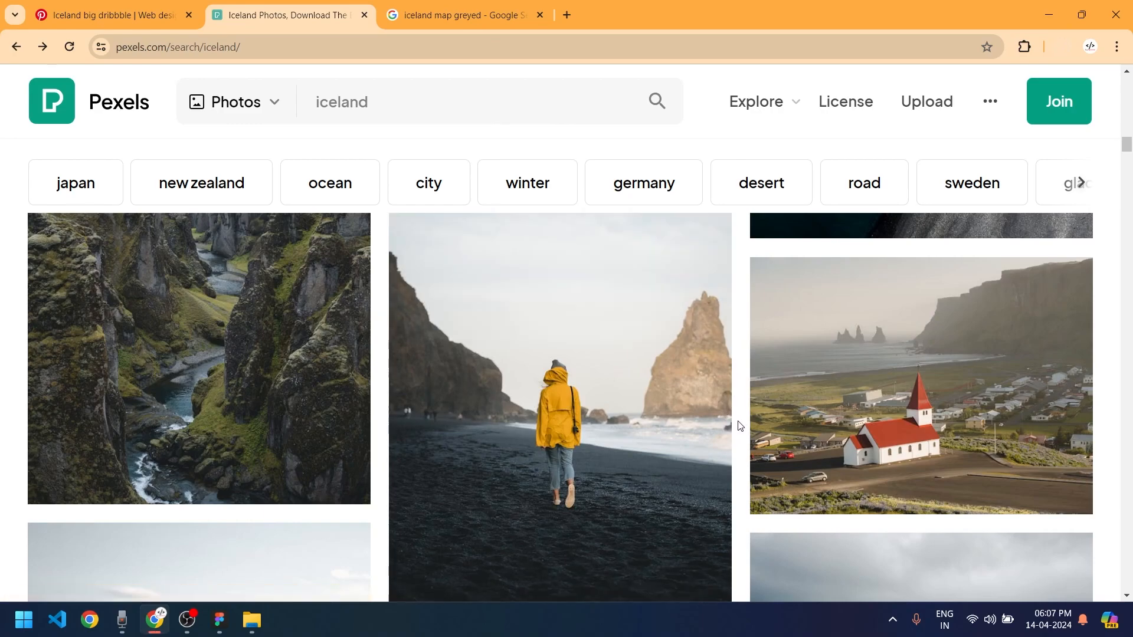
Look through further Iceland photos in Pexels for a background matching the Get your guide section in Figma
scroll(740, 425, "down", 5)
scroll(741, 422, "down", 5)
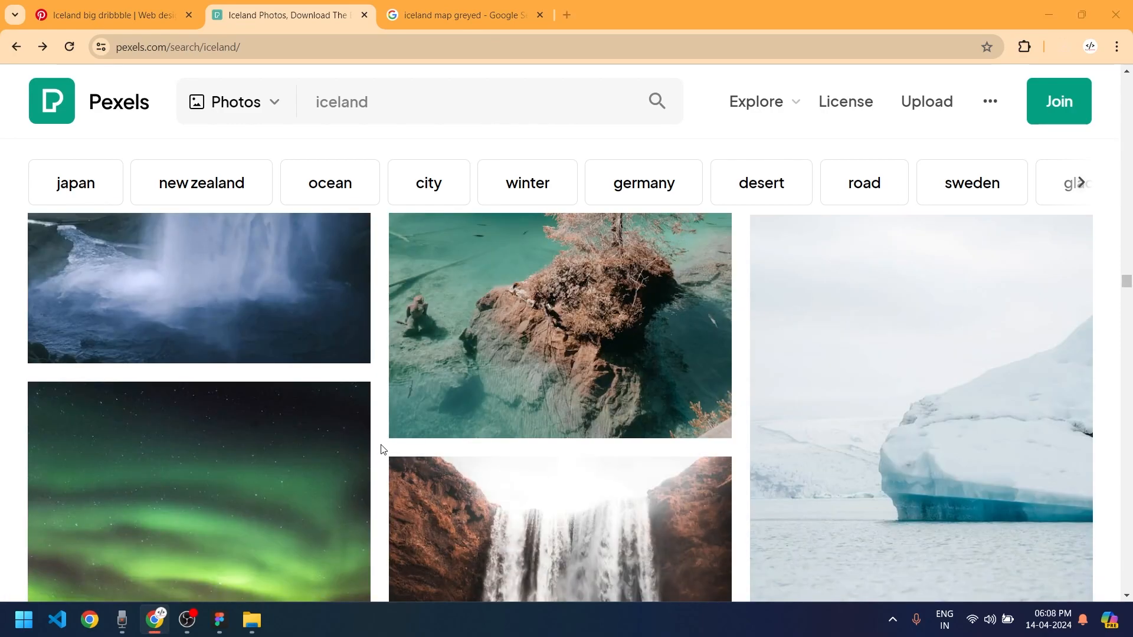
key("alt+Tab")
scroll(308, 412, "up", 2)
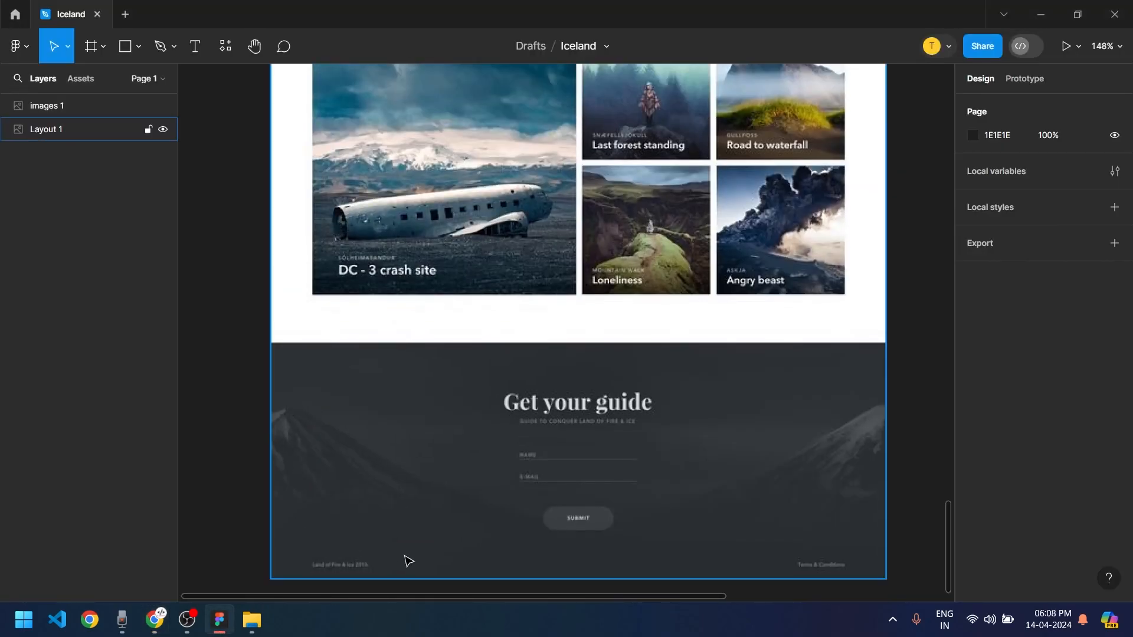
key("alt+Tab")
scroll(368, 491, "down", 5)
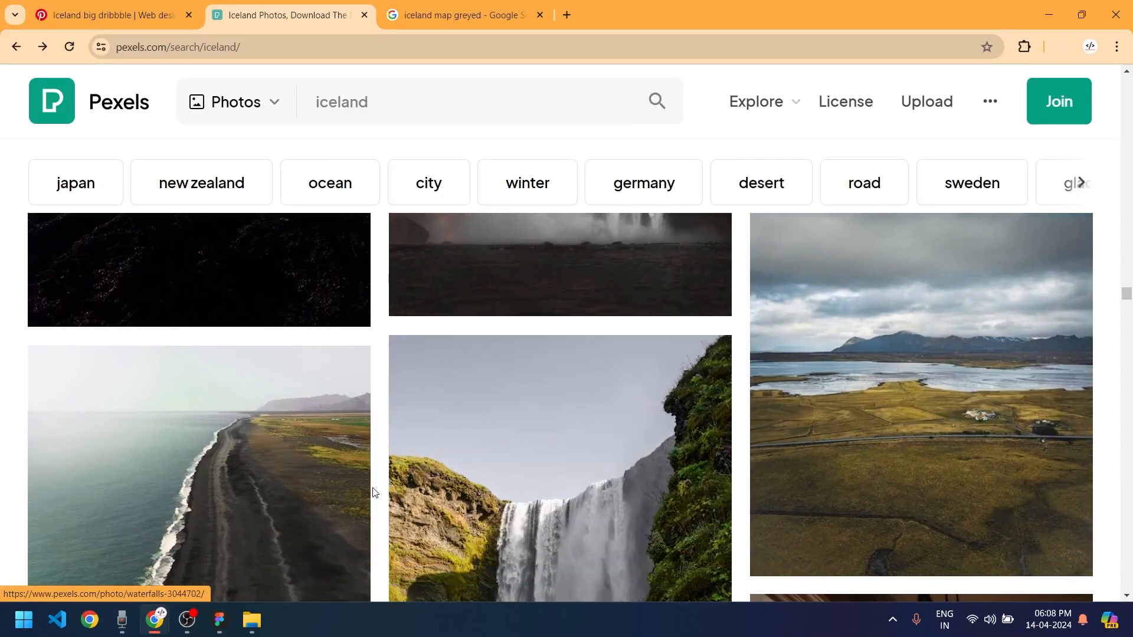
scroll(368, 492, "down", 5)
scroll(378, 413, "down", 5)
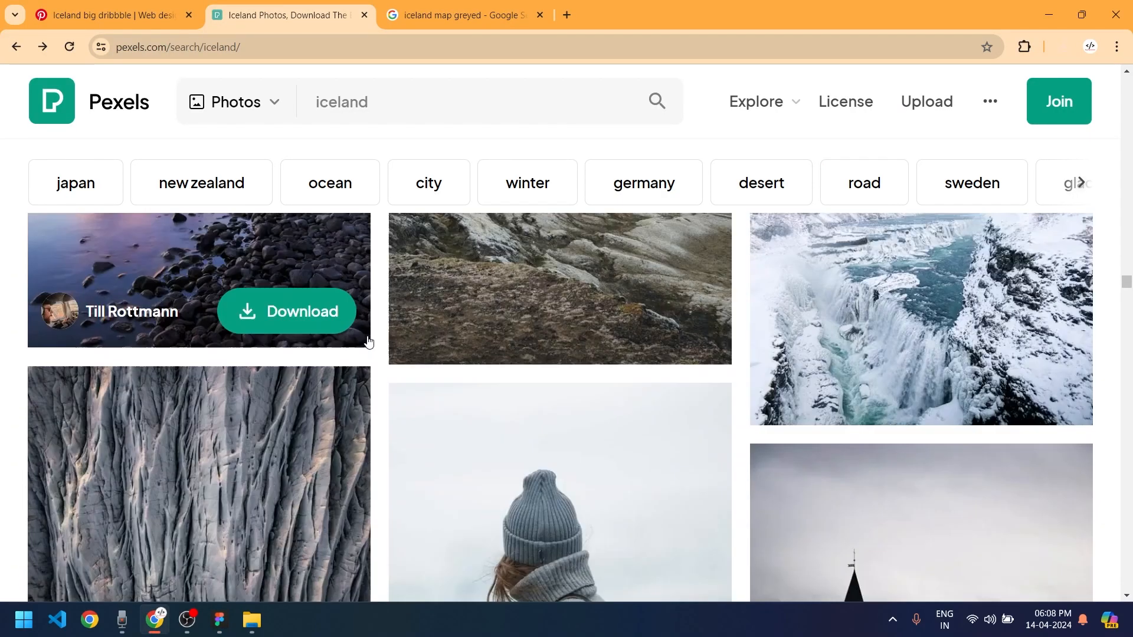
scroll(380, 356, "down", 1)
Search Pexels for "mountains" photos
left_click(359, 103)
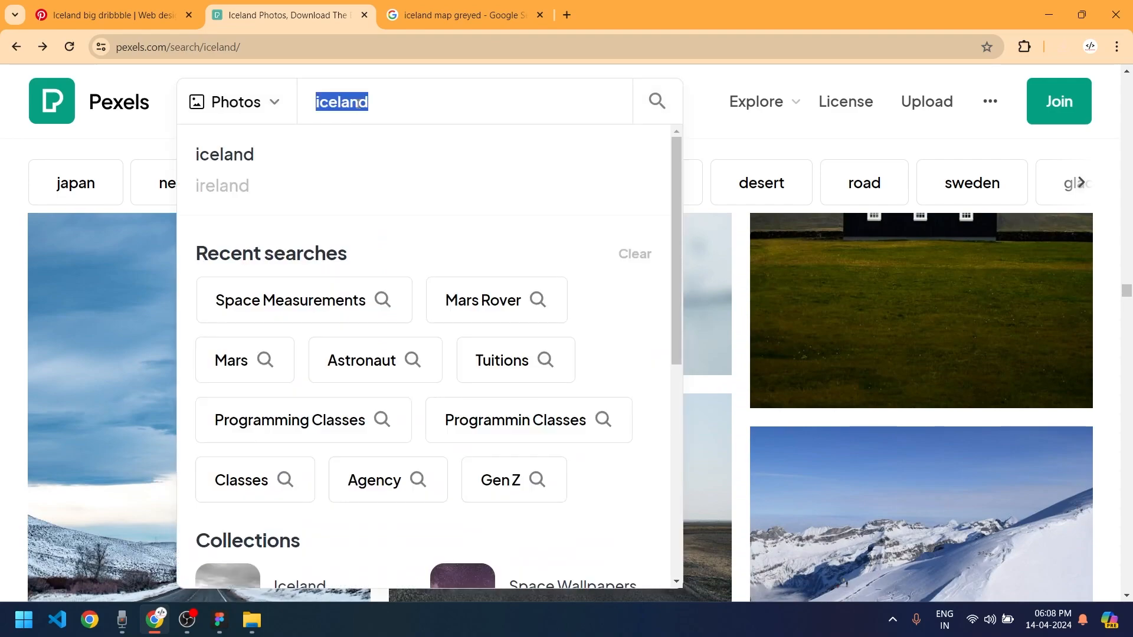
type("mountains")
key("Return")
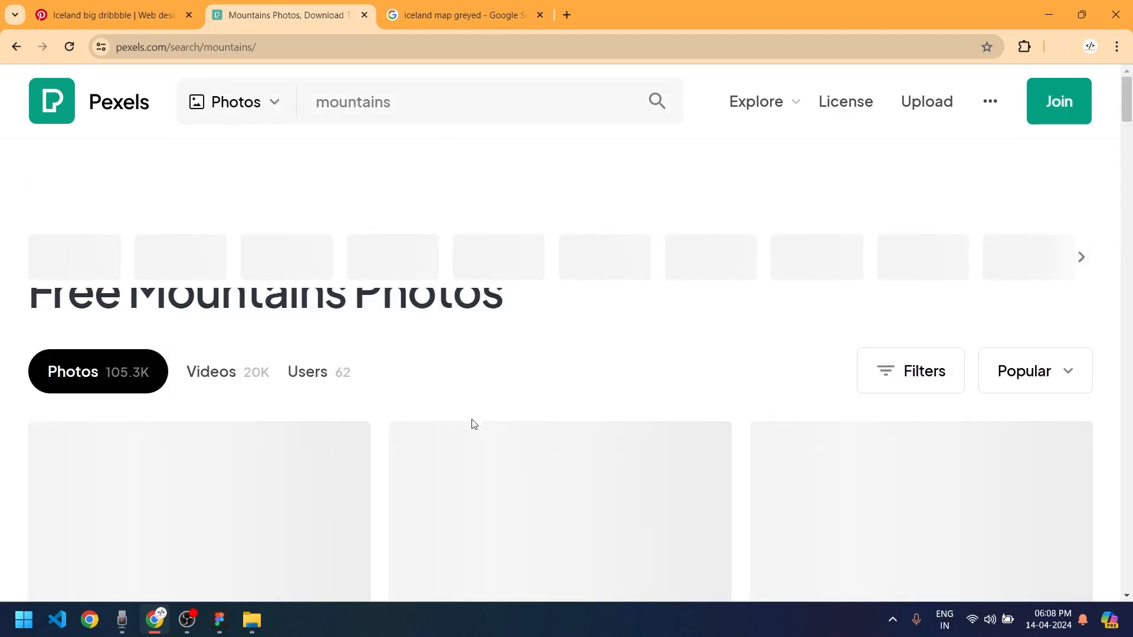
Find the mountains photo of a person standing on a cliff edge overlooking a lake and download it
scroll(381, 382, "down", 2)
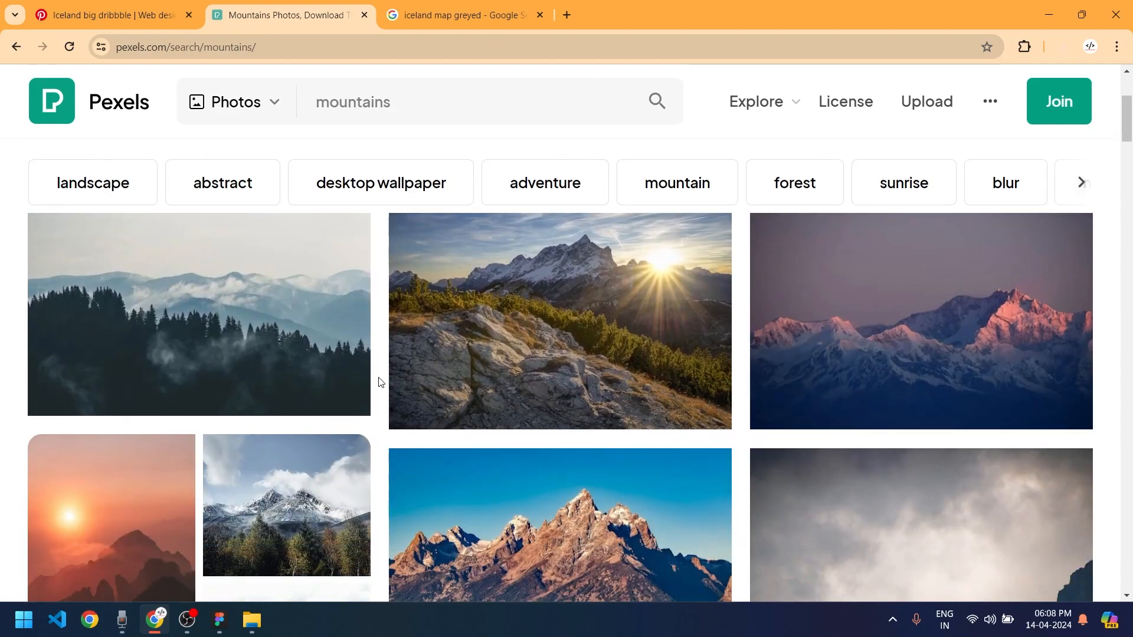
scroll(381, 383, "down", 5)
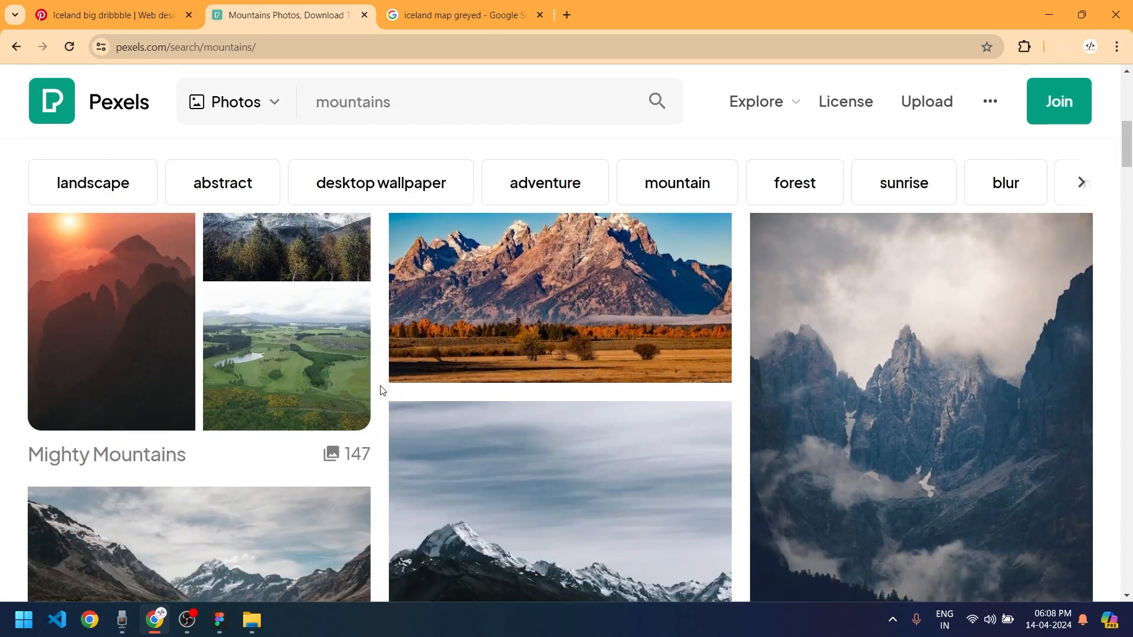
scroll(382, 390, "down", 2)
scroll(382, 390, "down", 2)
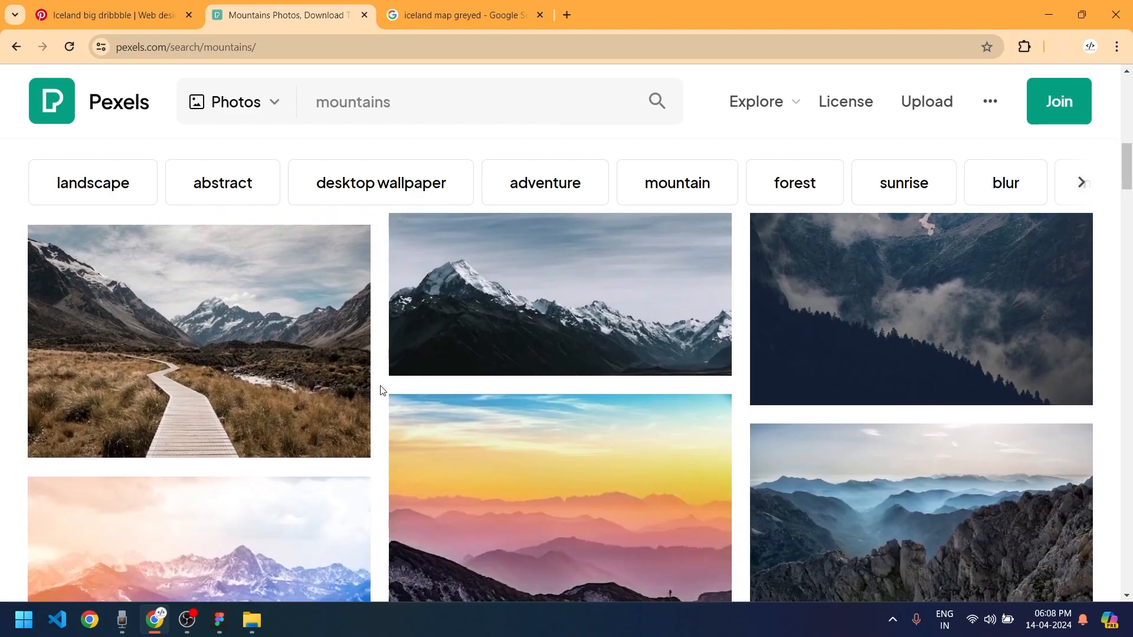
scroll(382, 390, "down", 4)
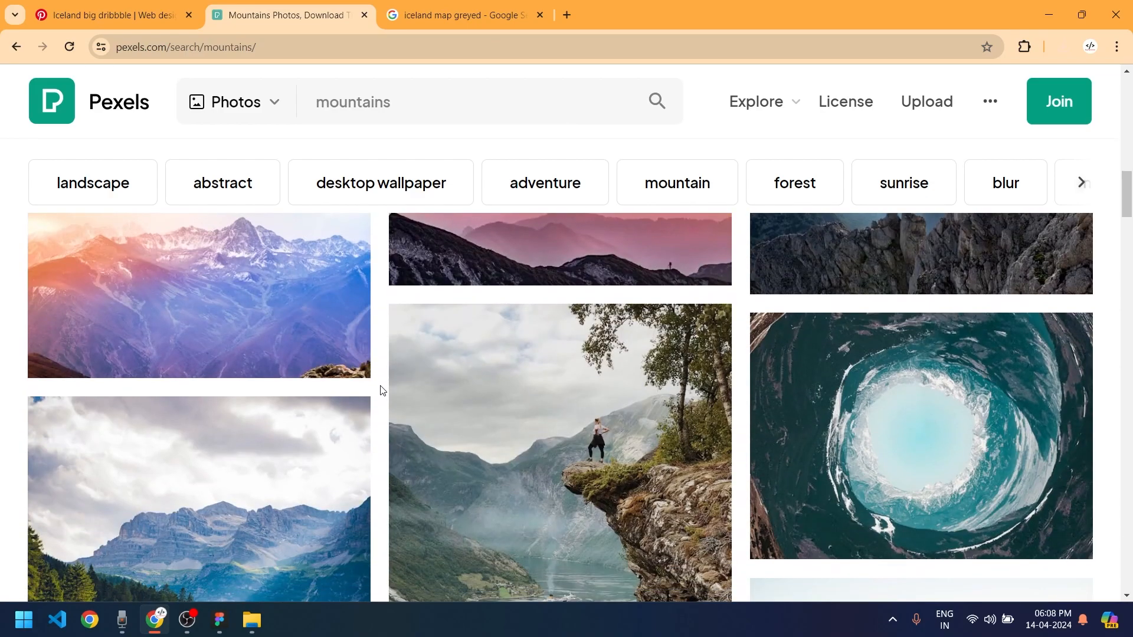
scroll(382, 390, "down", 5)
scroll(382, 390, "down", 5)
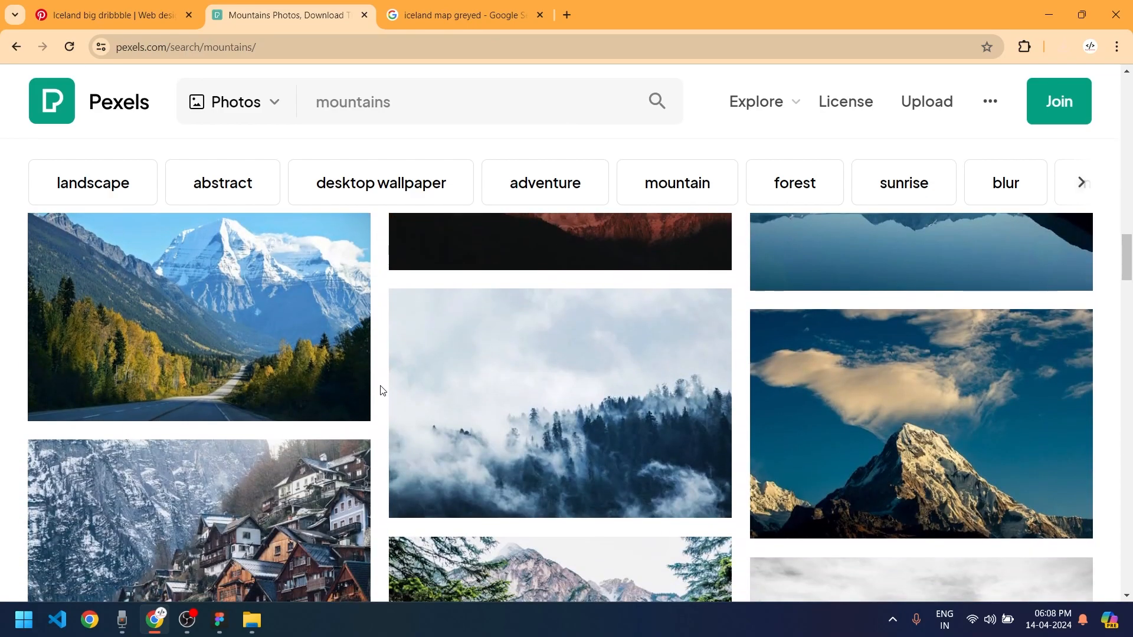
scroll(945, 438, "down", 2)
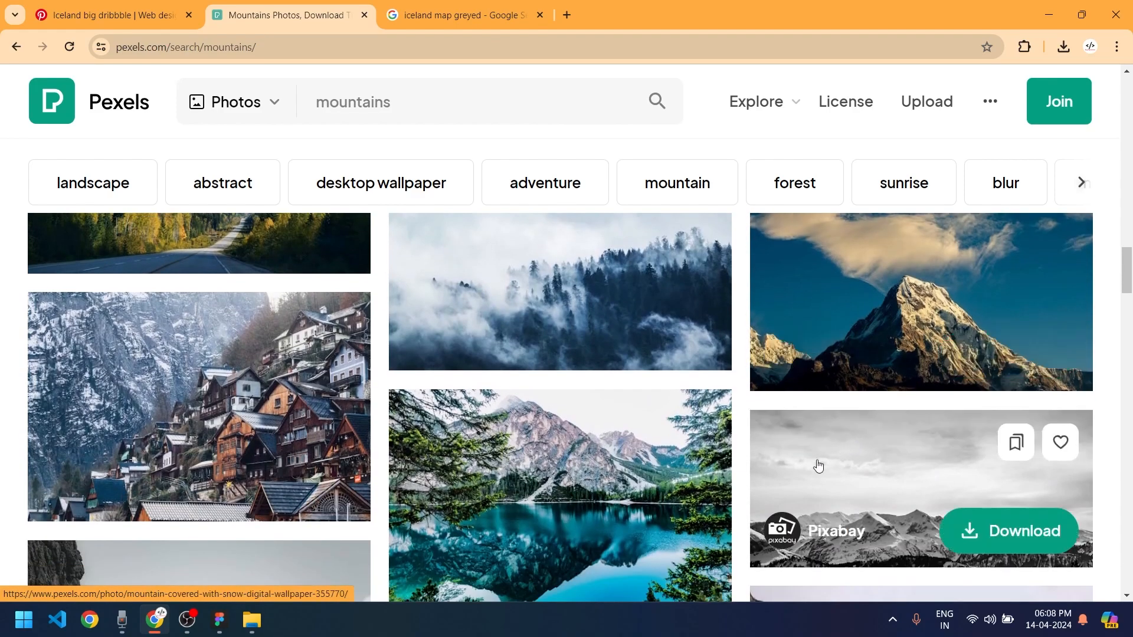
scroll(753, 459, "up", 1)
scroll(747, 446, "down", 5)
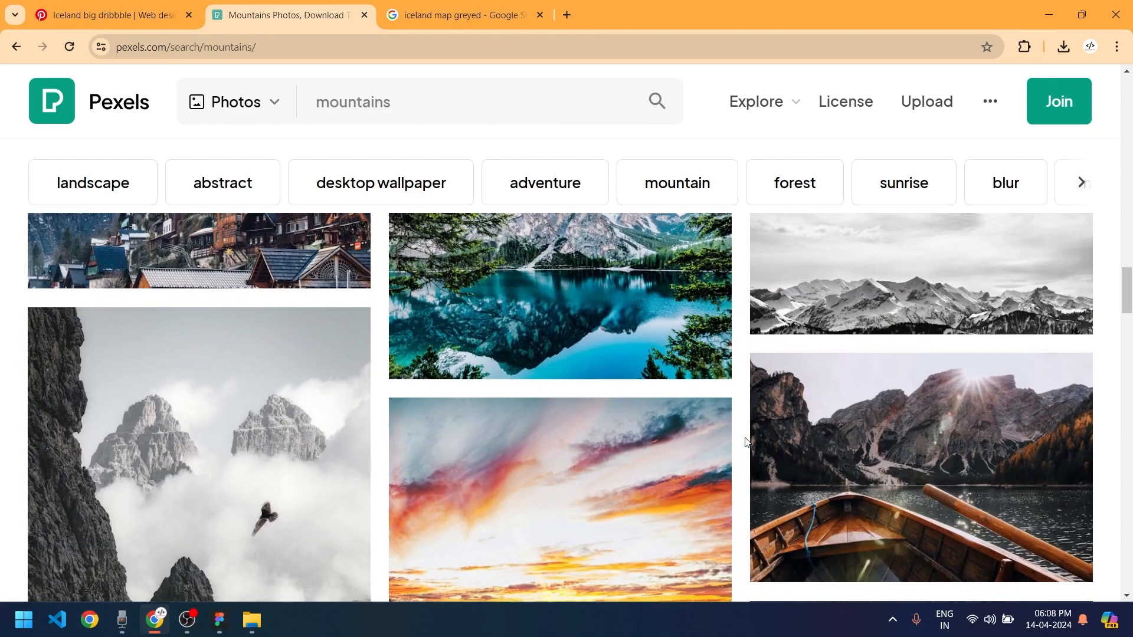
scroll(746, 443, "down", 8)
scroll(746, 442, "up", 2)
scroll(748, 443, "down", 10)
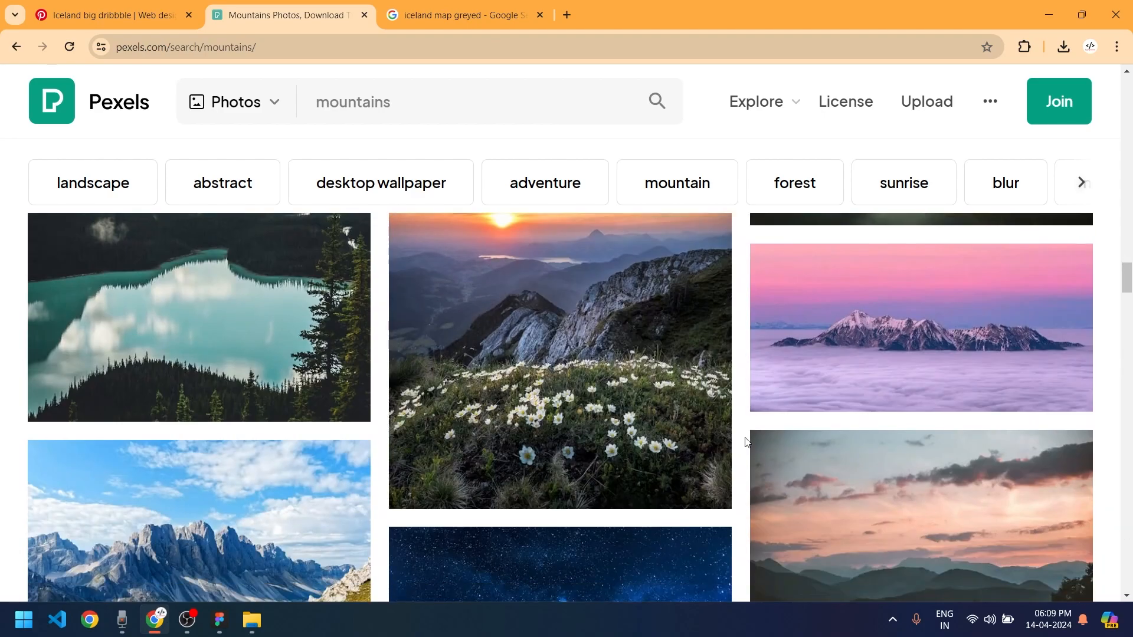
scroll(745, 442, "down", 5)
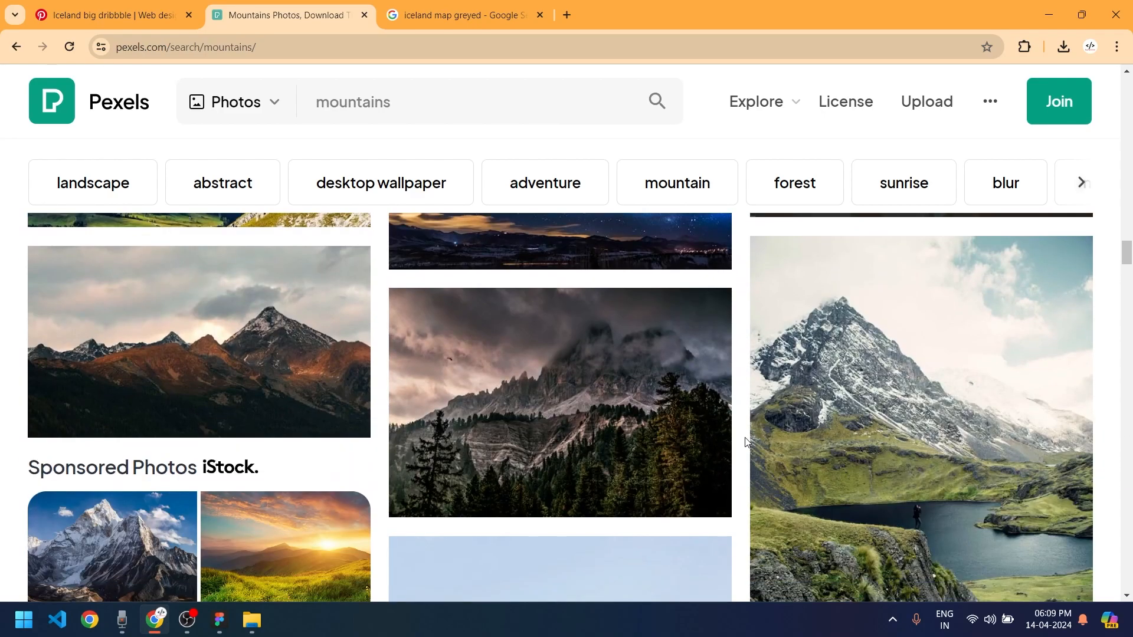
left_click(839, 387)
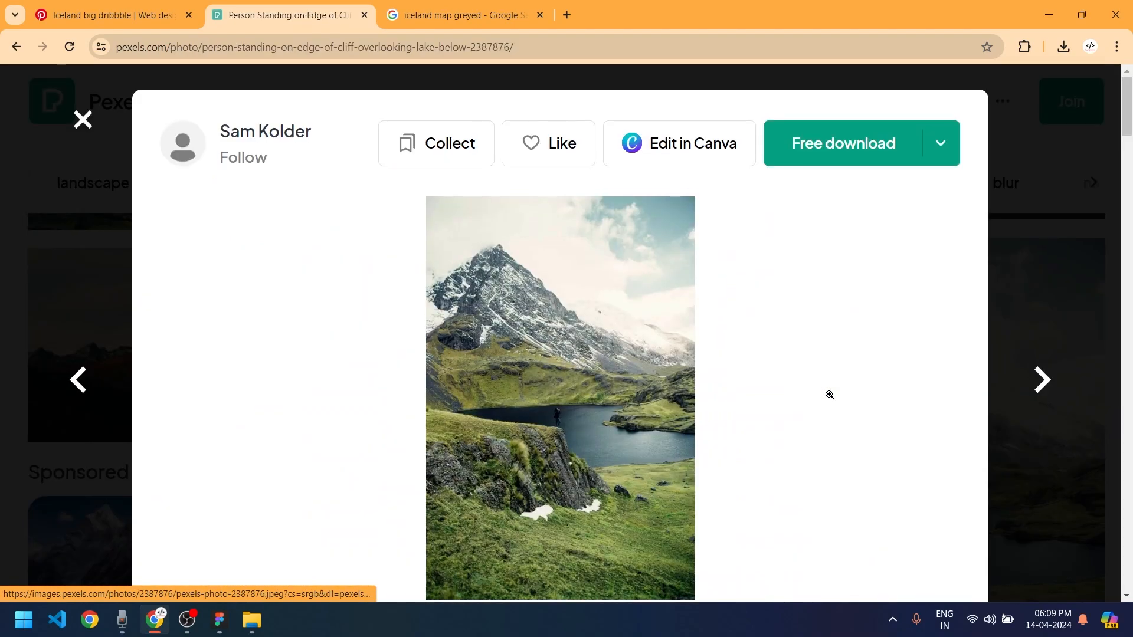
left_click(832, 148)
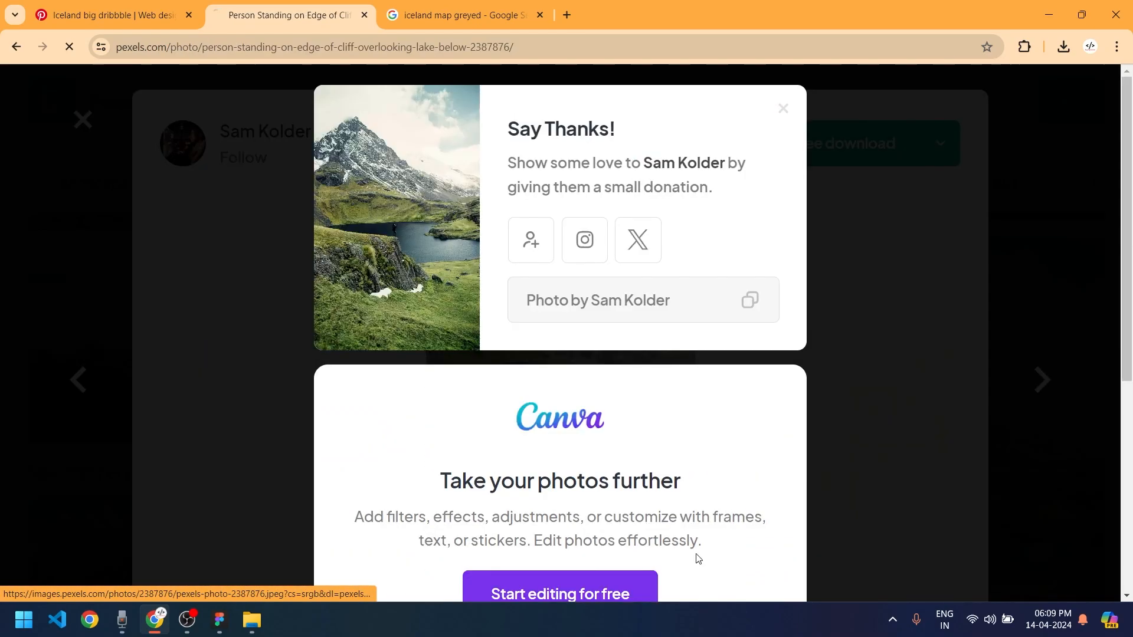
Return to the mountains results, download the photo of the rust-brown mountain ridge under a cloudy sky, and dismiss the thank-you dialog
left_click(783, 110)
left_click(1023, 161)
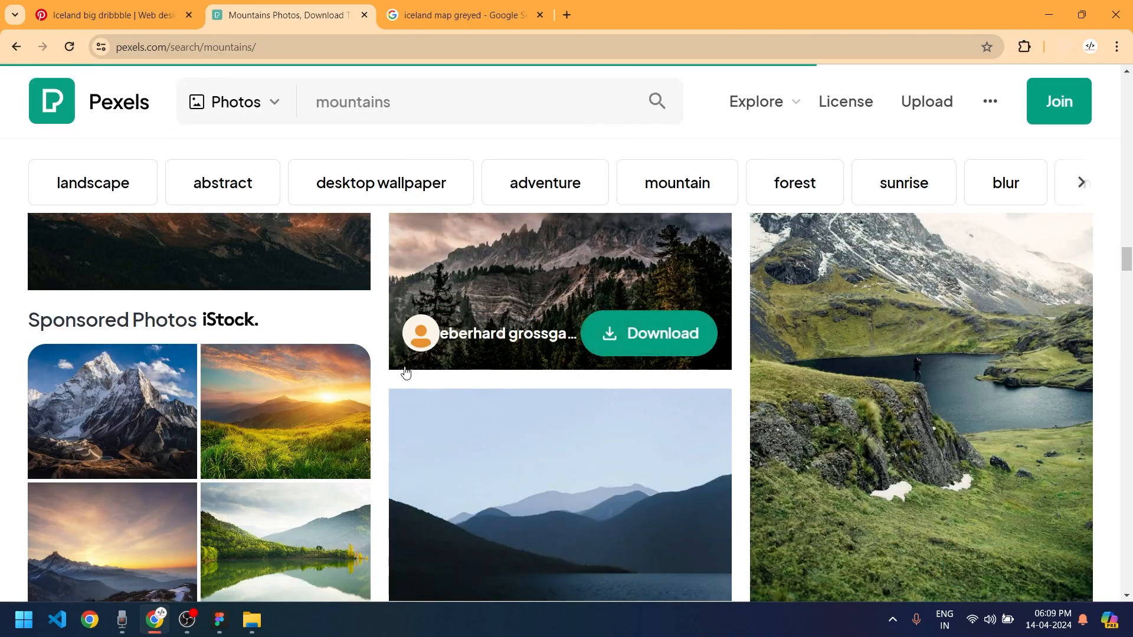
scroll(385, 409, "down", 10)
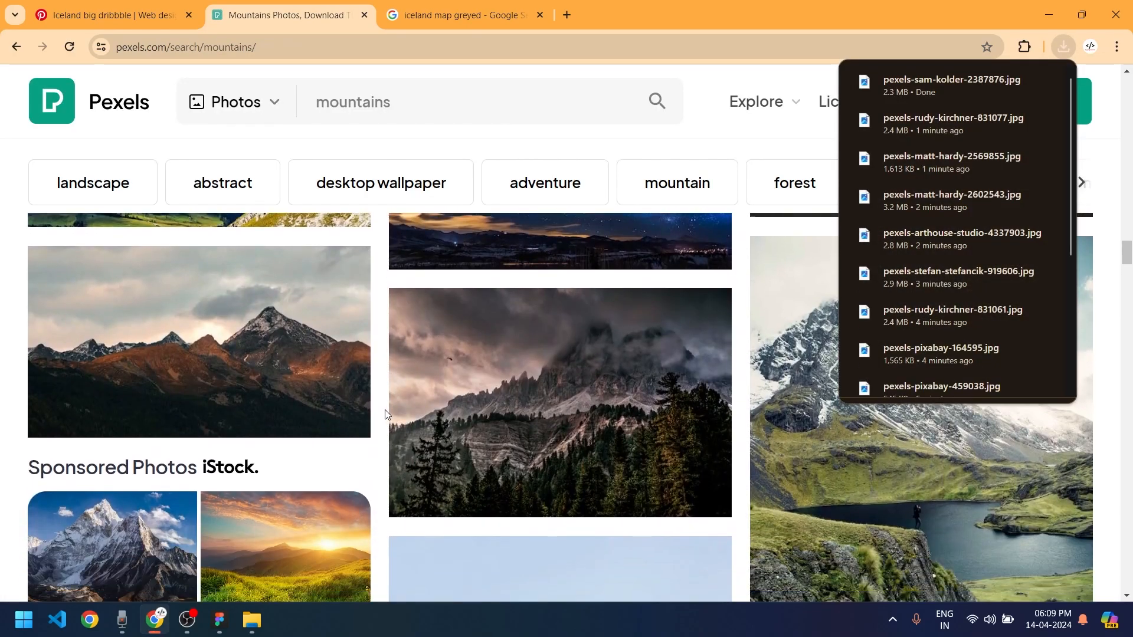
scroll(385, 413, "down", 1)
scroll(385, 413, "up", 1)
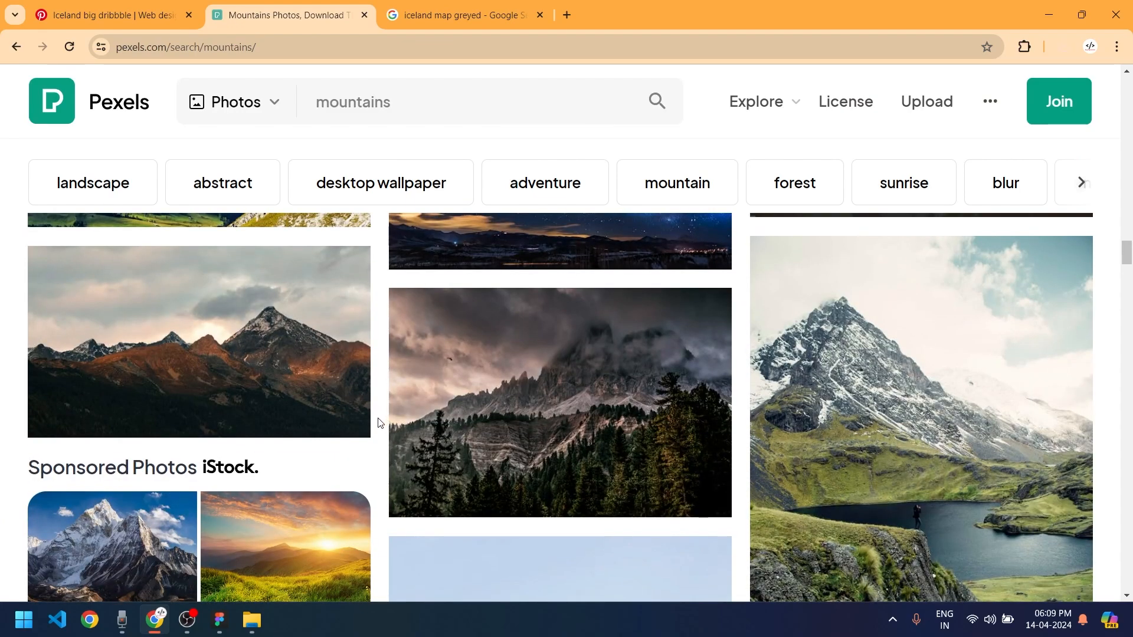
left_click(325, 408)
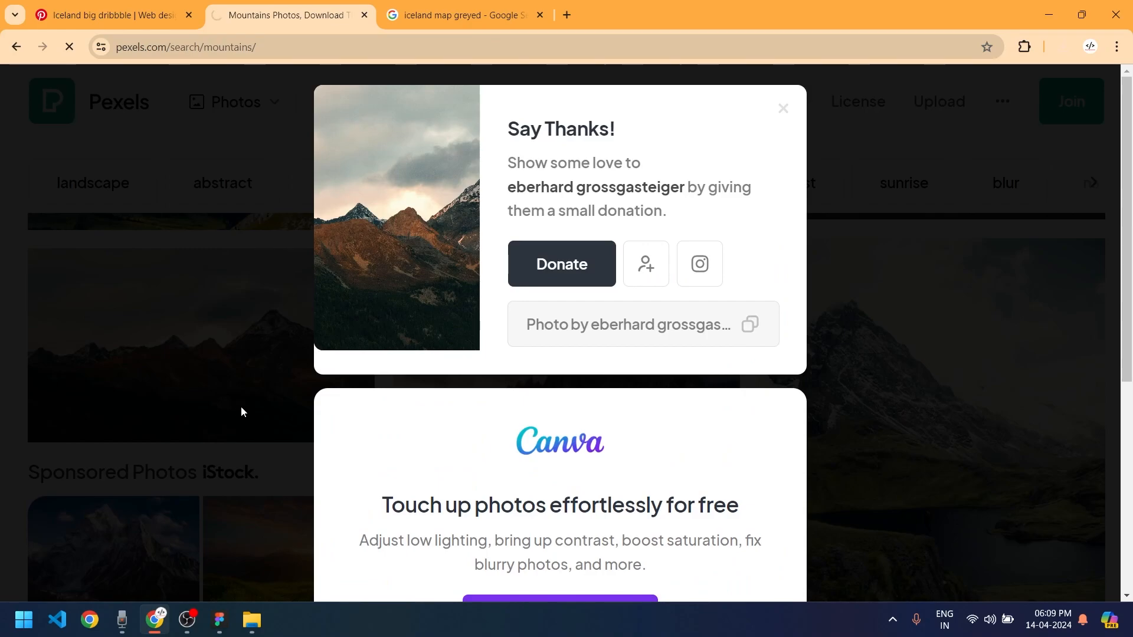
left_click(238, 412)
Look through further mountains photos in Pexels for images that suit the Iceland layout
scroll(354, 409, "down", 10)
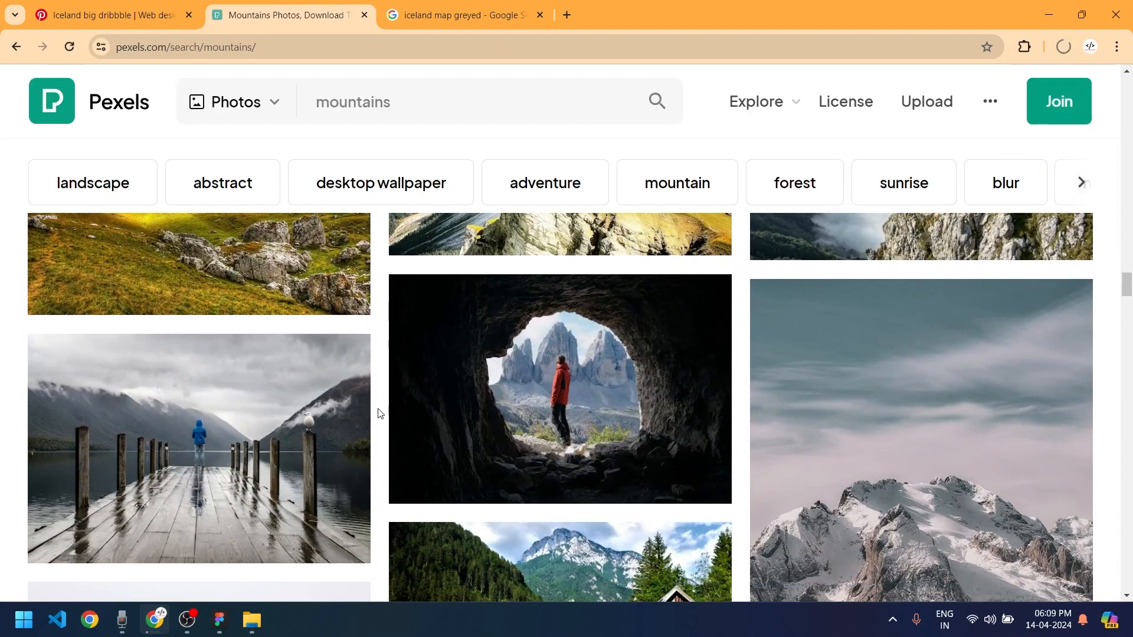
scroll(380, 414, "down", 4)
scroll(381, 413, "up", 1)
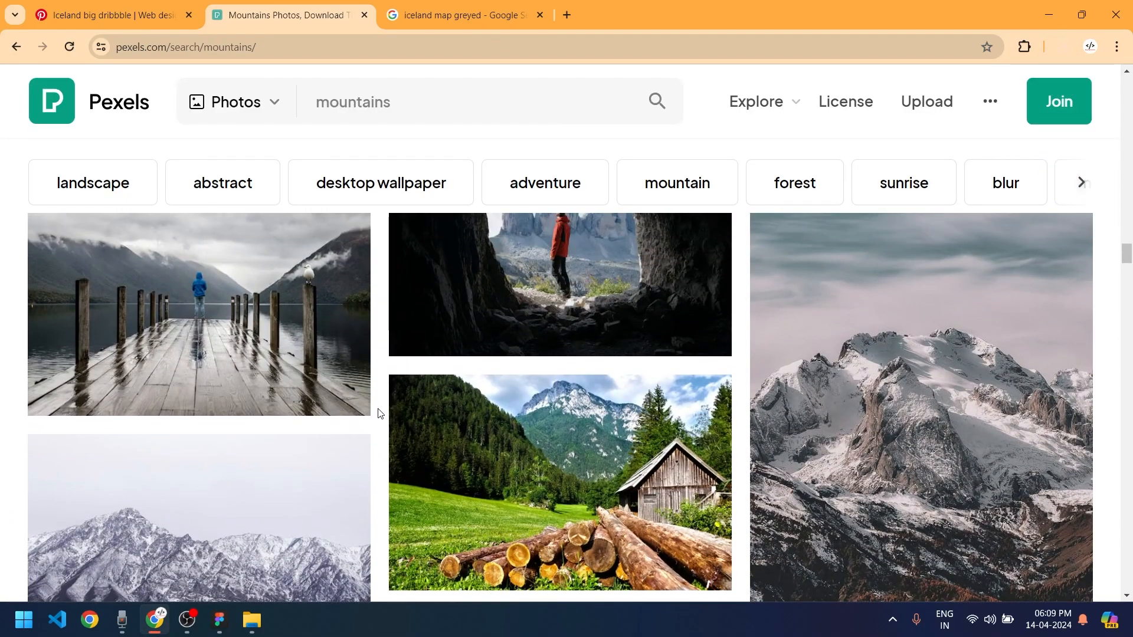
scroll(381, 413, "down", 12)
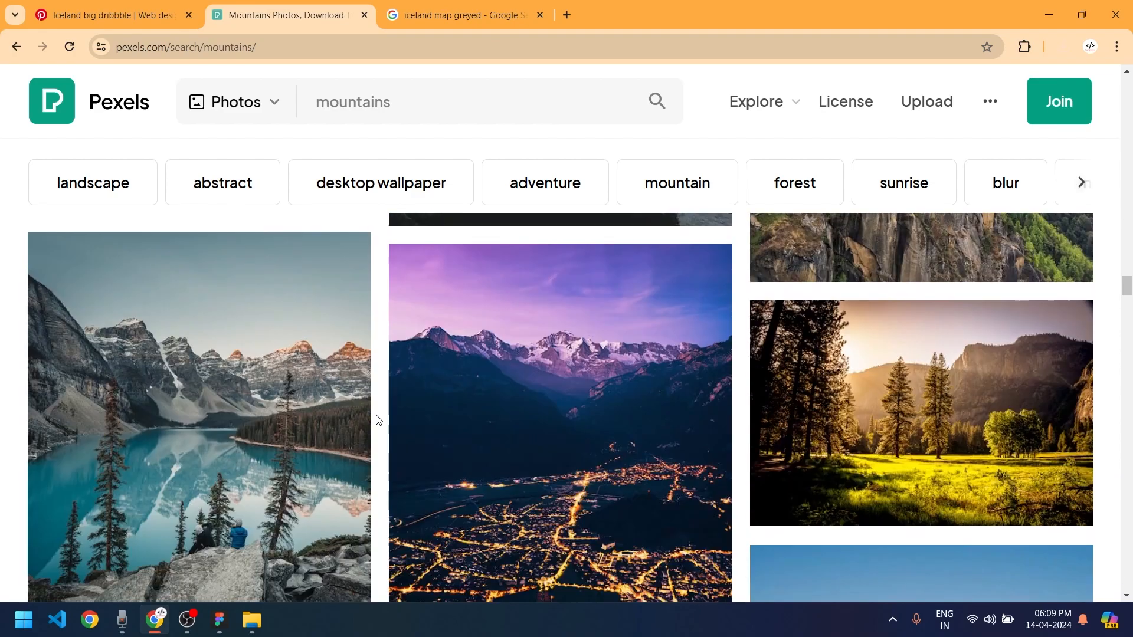
scroll(379, 421, "down", 4)
scroll(378, 418, "up", 2)
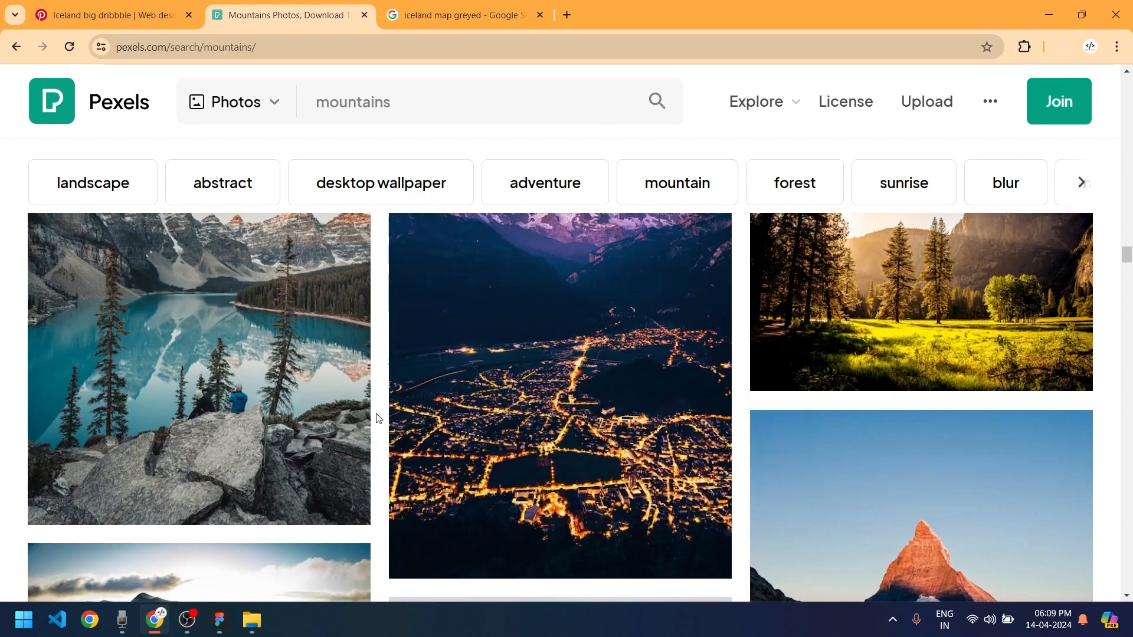
scroll(378, 419, "up", 2)
scroll(378, 418, "down", 4)
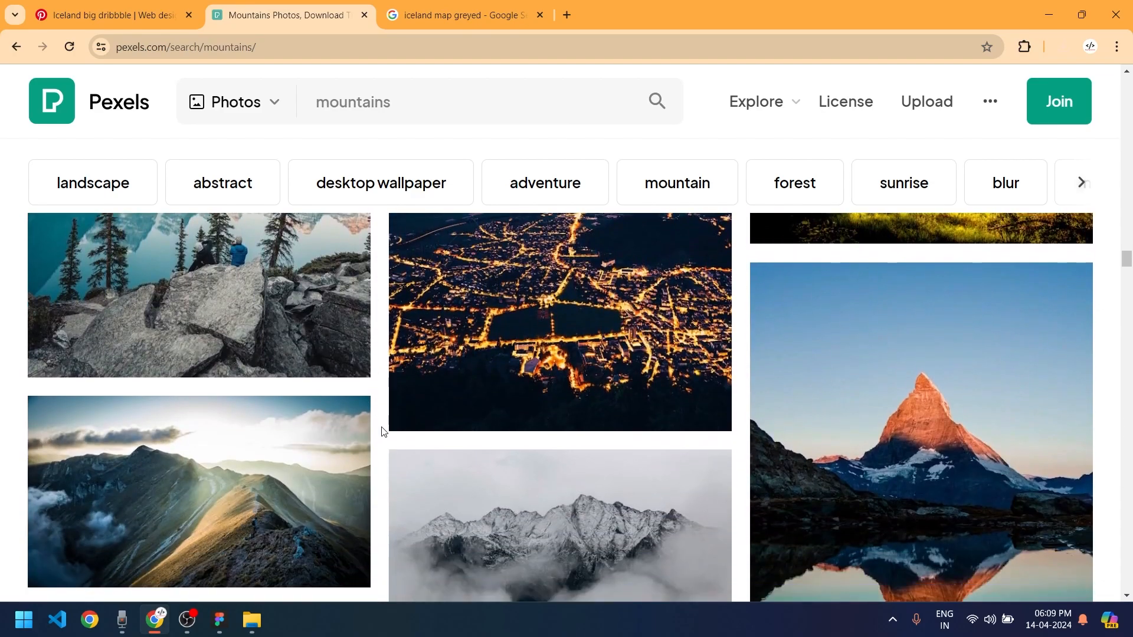
scroll(911, 476, "down", 8)
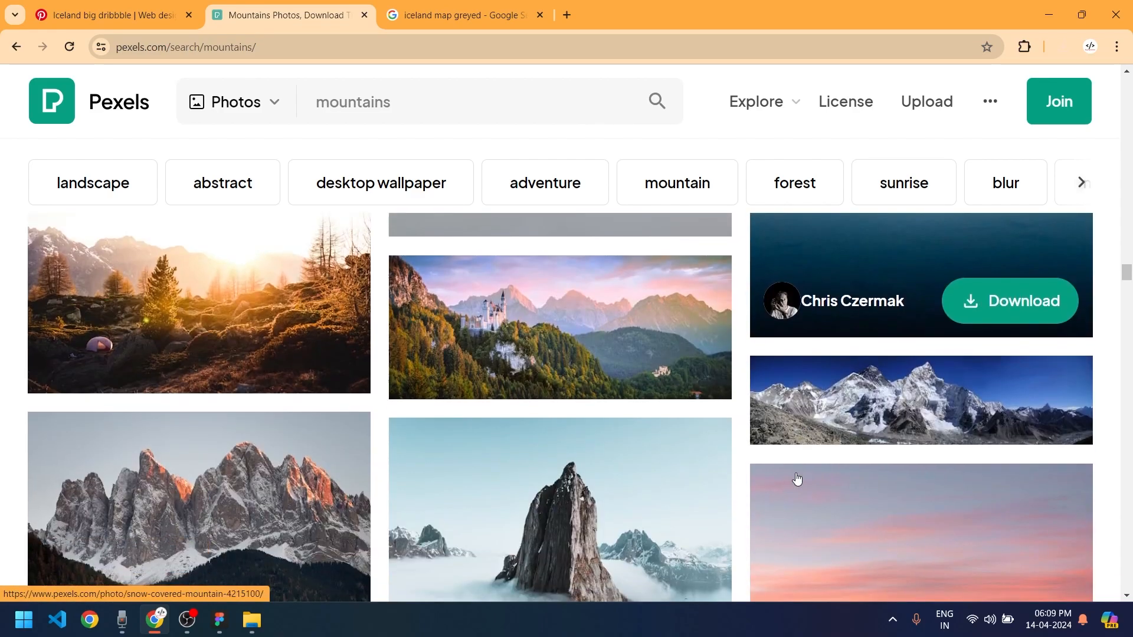
scroll(707, 462, "up", 2)
Switch to Figma and examine the Iceland reference layout for missing images, including the sketches behind the Stay and Nature sections
key("alt+Tab")
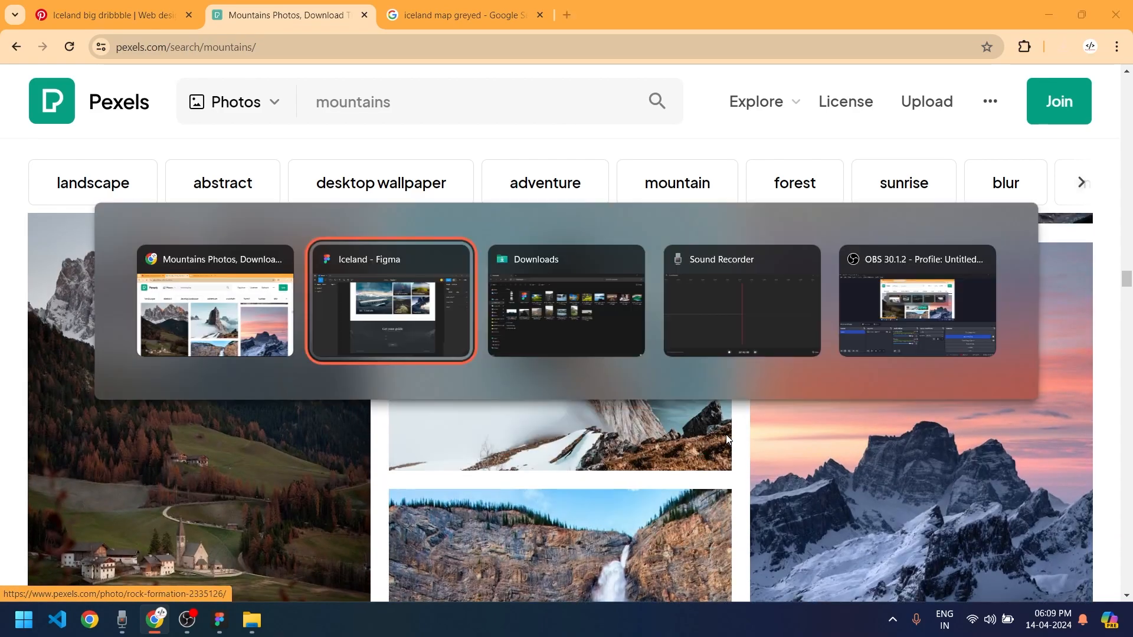
scroll(704, 469, "up", 10)
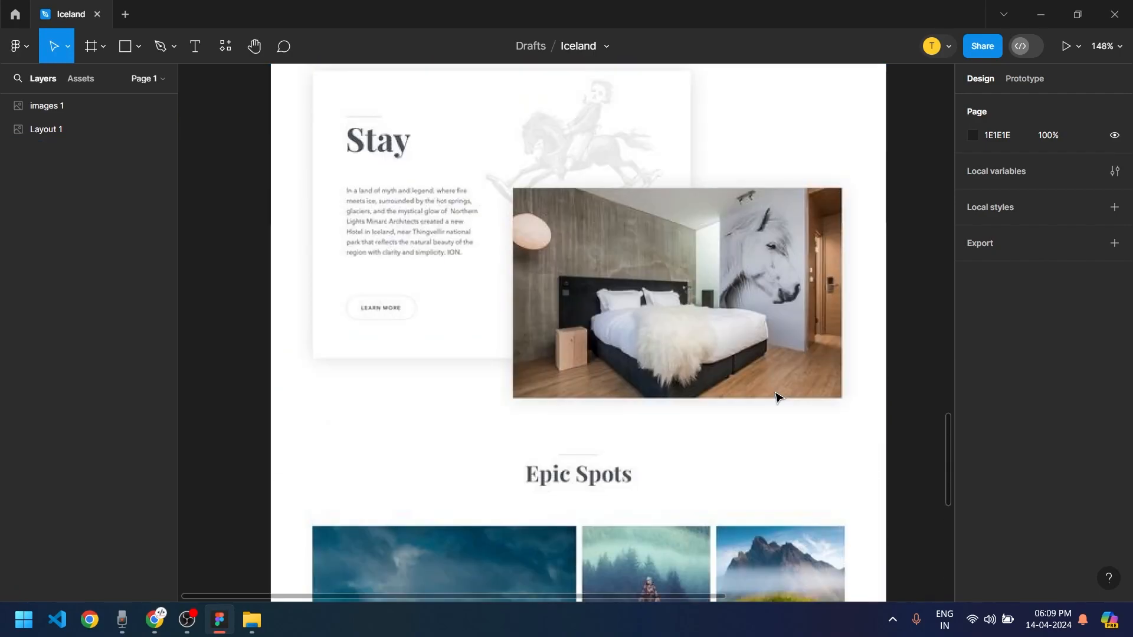
scroll(635, 430, "up", 5)
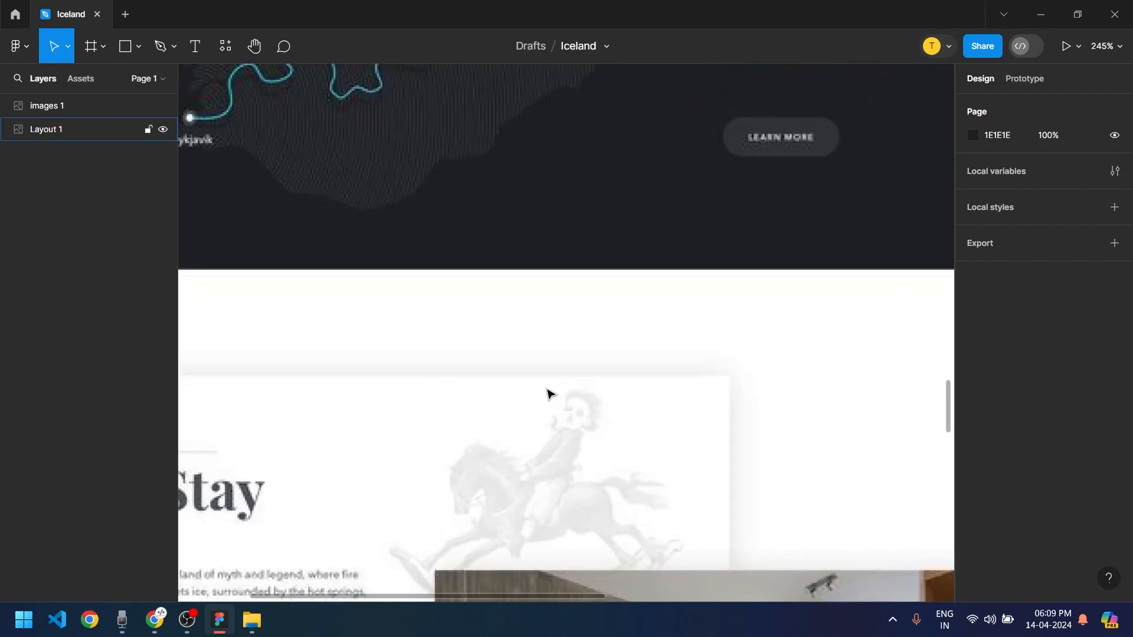
scroll(499, 471, "down", 3)
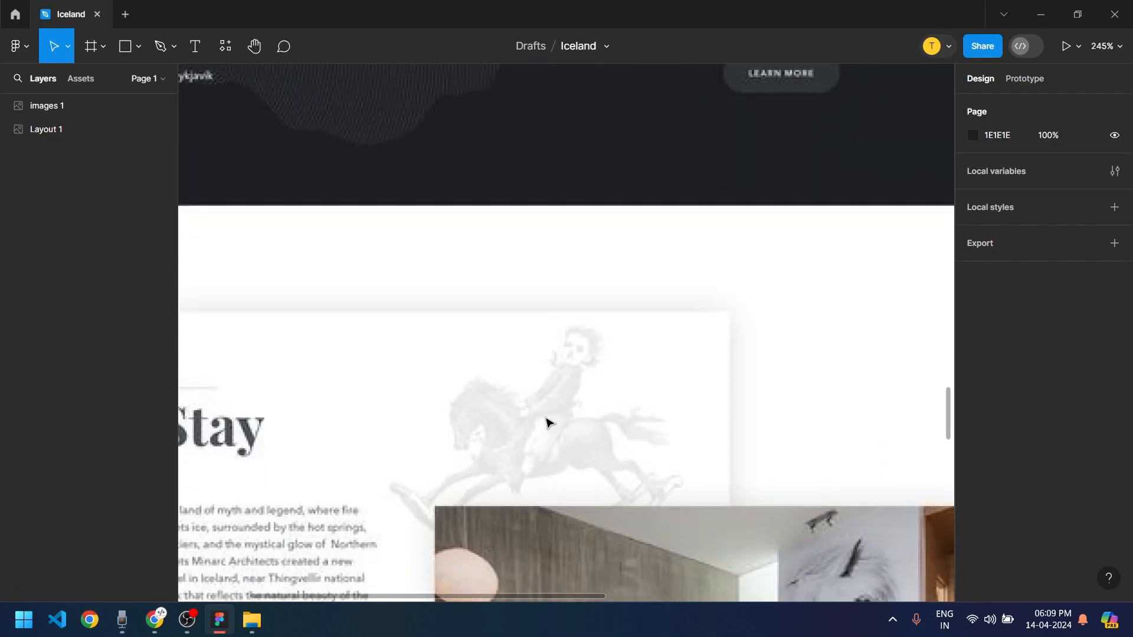
scroll(625, 413, "up", 20)
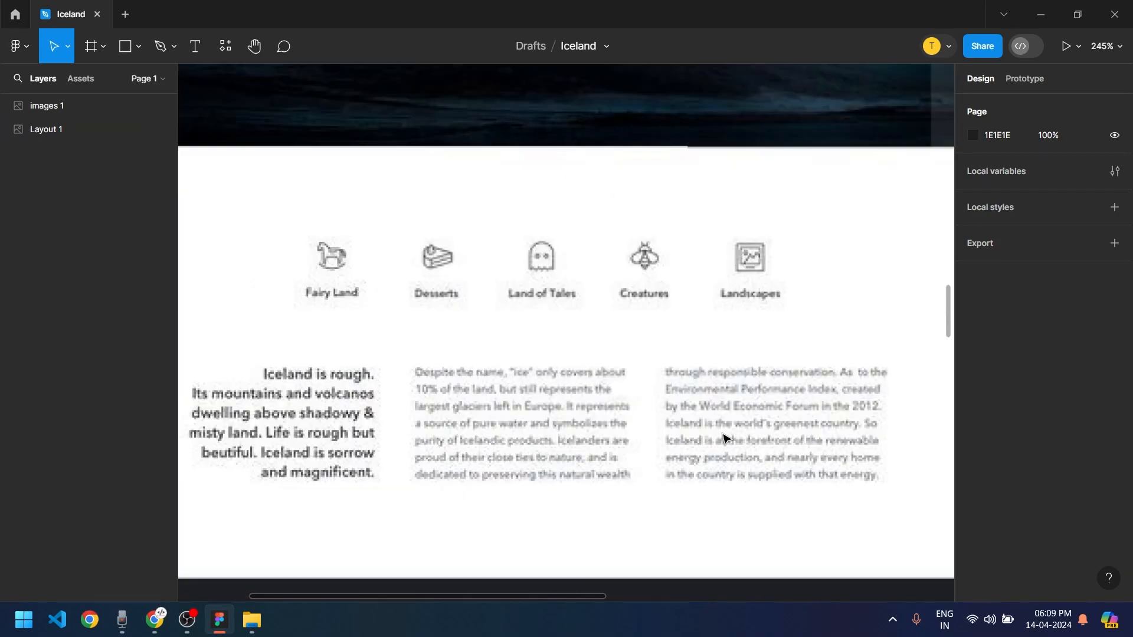
scroll(727, 440, "down", 5)
scroll(726, 438, "up", 5)
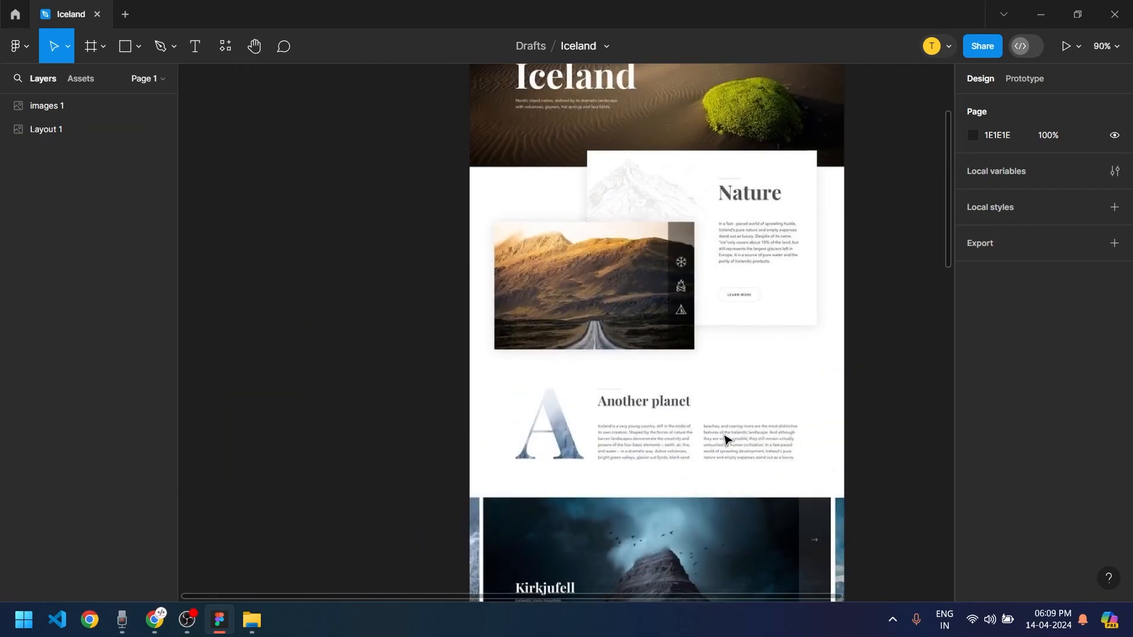
scroll(726, 437, "up", 5)
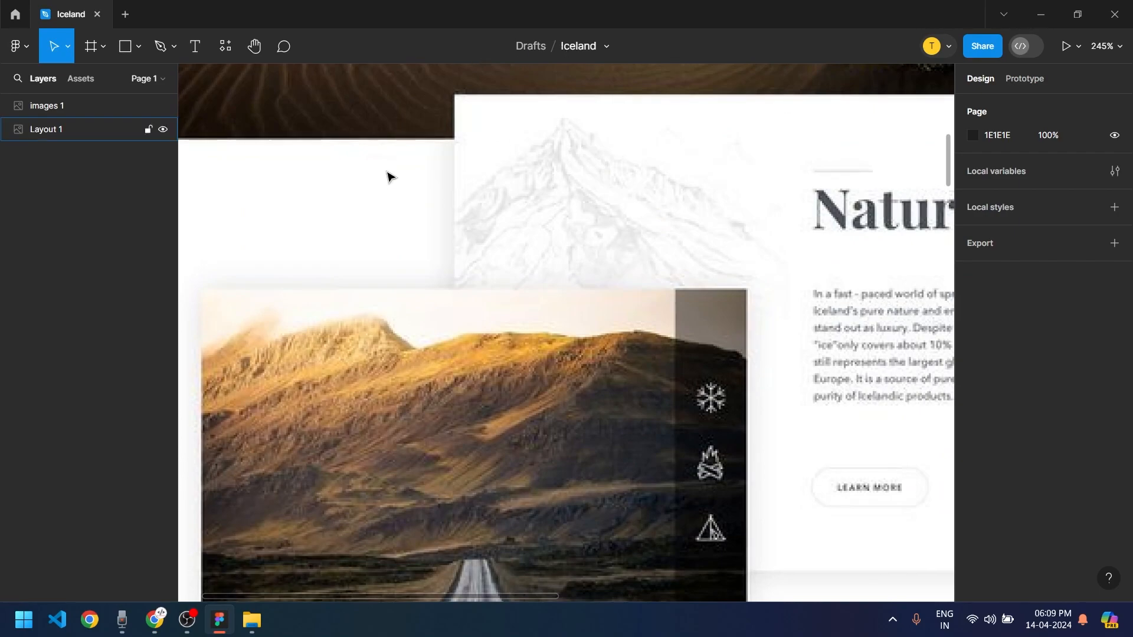
scroll(602, 410, "down", 5)
scroll(586, 448, "up", 3)
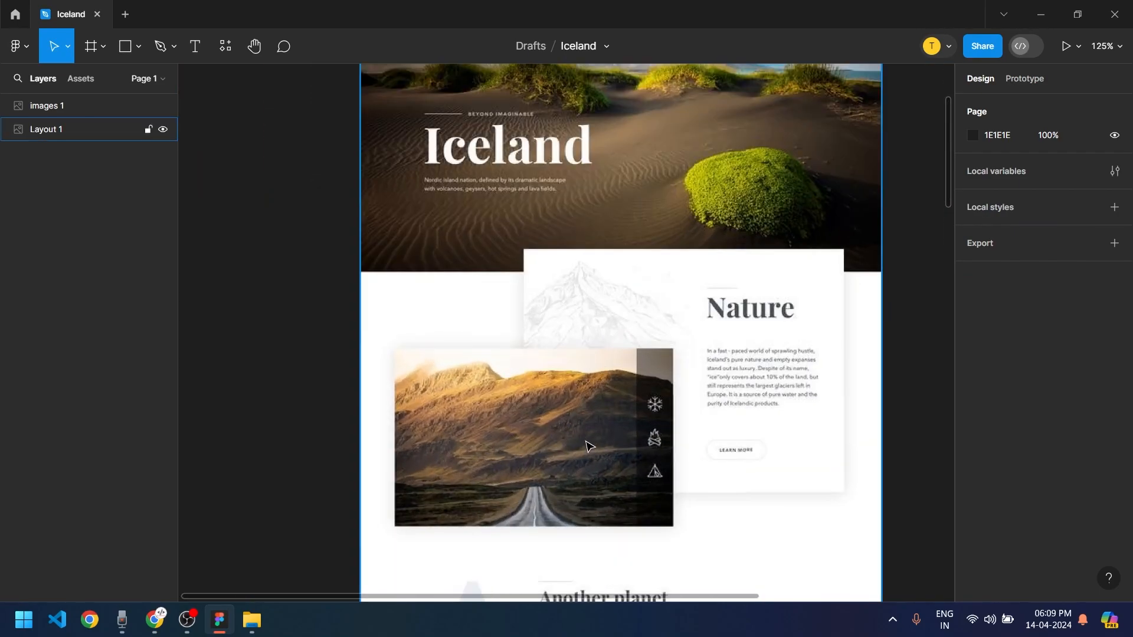
Switch back to Chrome, search Pexels for "mountain sketch", and look through the results for a drawing like the Nature section's
key("alt+Tab")
double_click(397, 100)
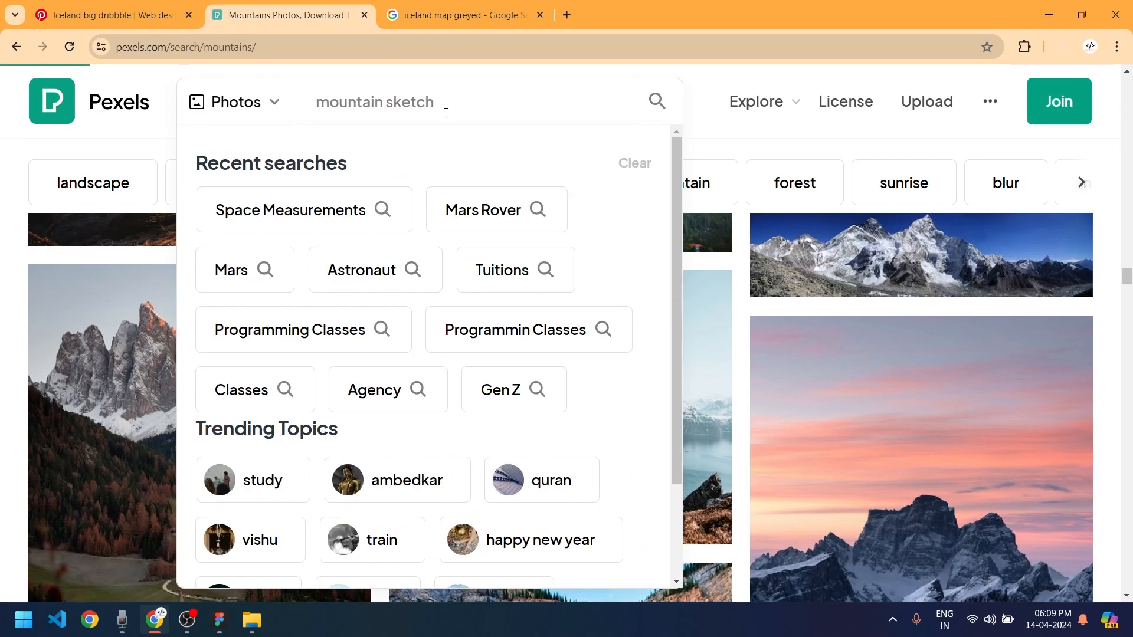
key("Return")
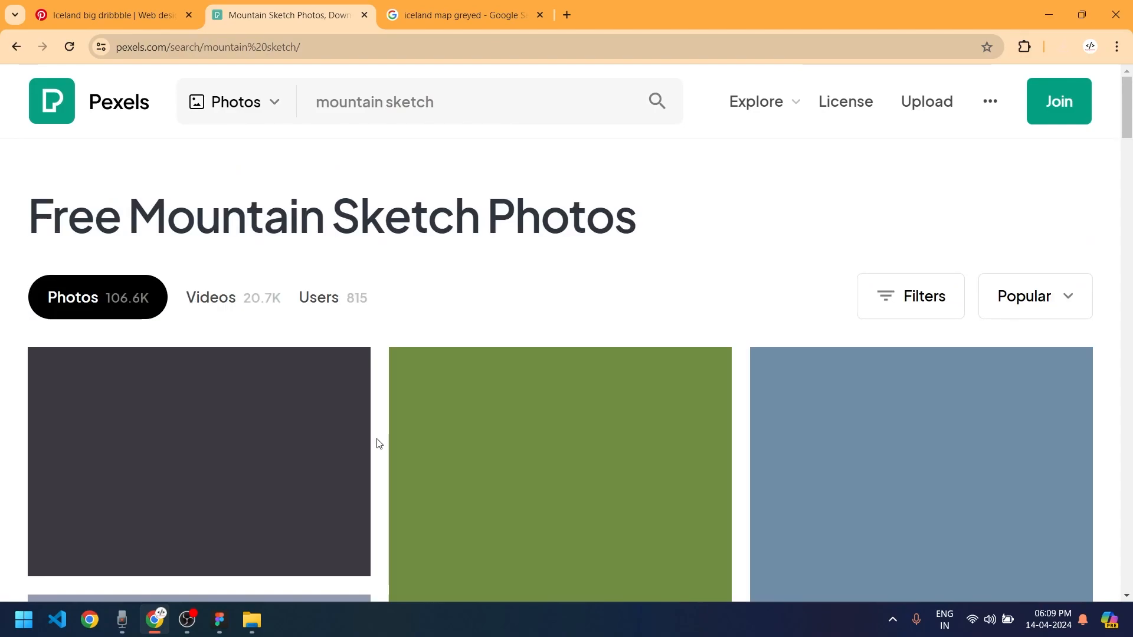
scroll(375, 433, "down", 6)
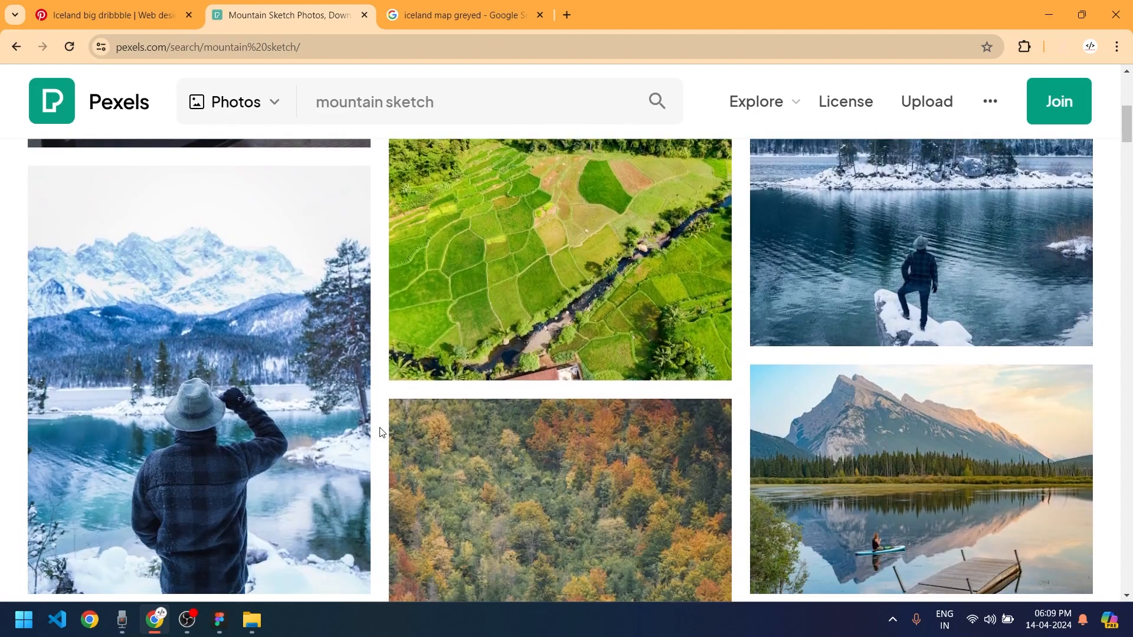
scroll(381, 432, "down", 14)
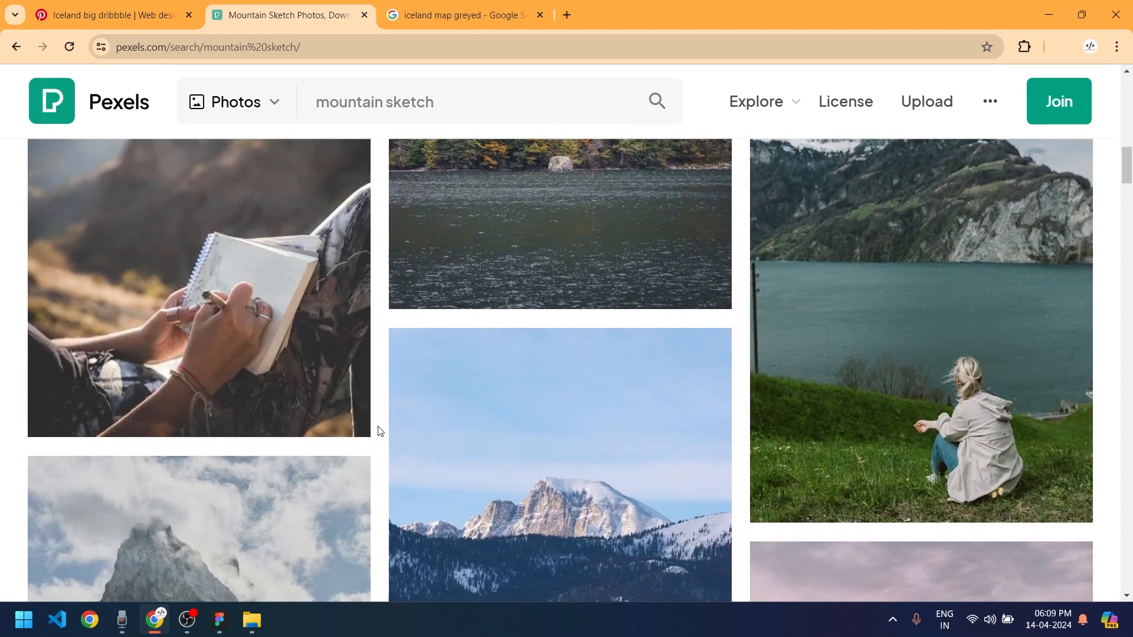
scroll(381, 432, "down", 15)
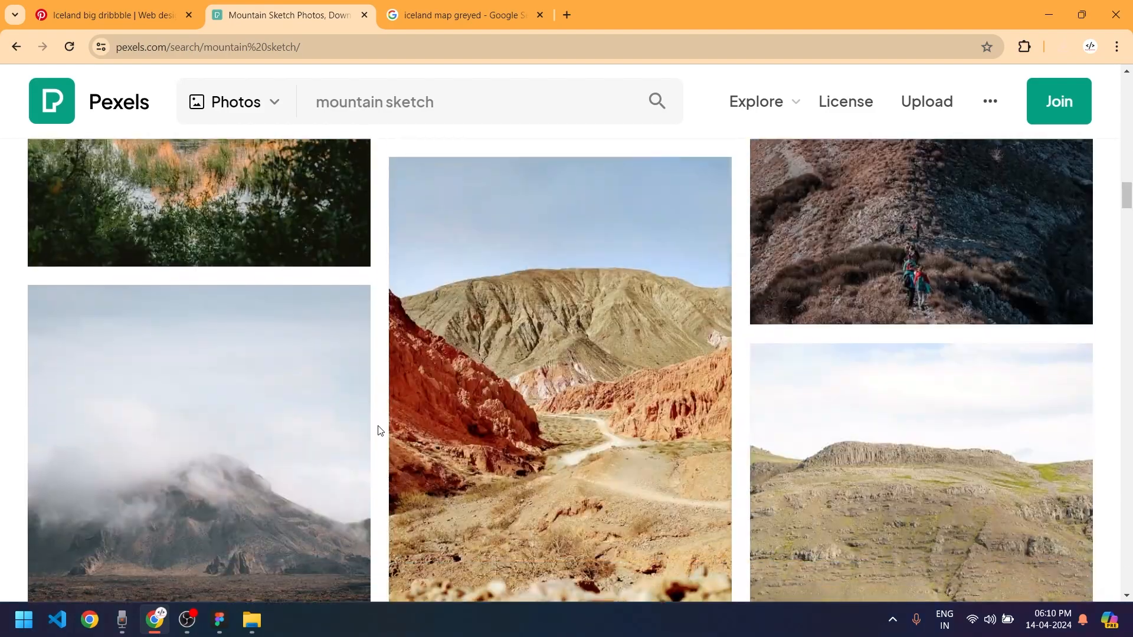
scroll(375, 431, "down", 15)
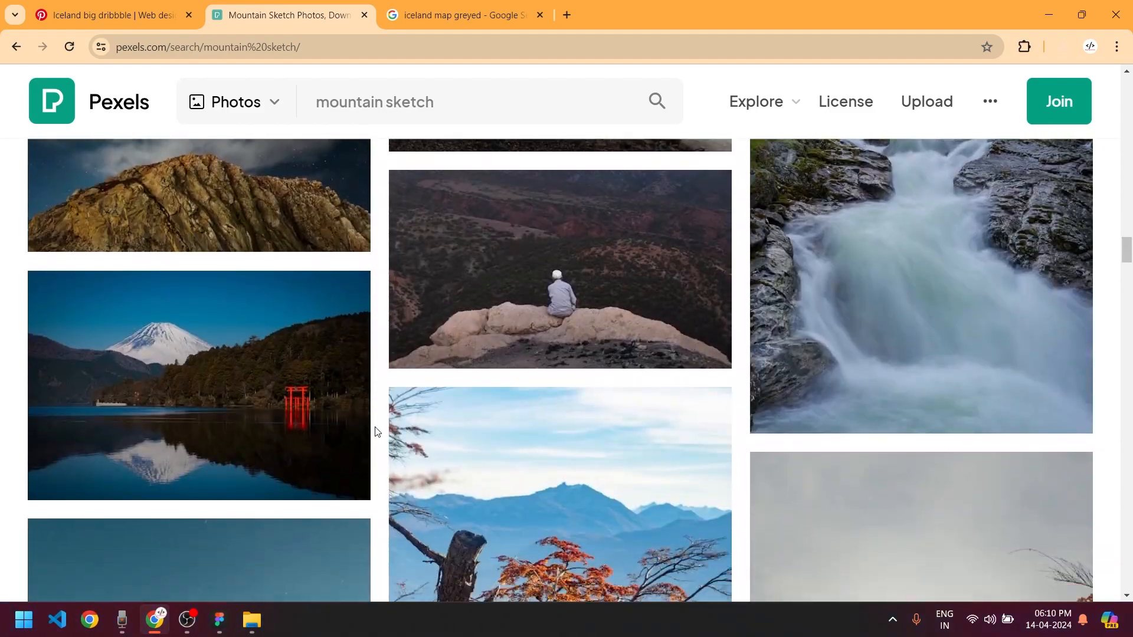
scroll(360, 445, "down", 15)
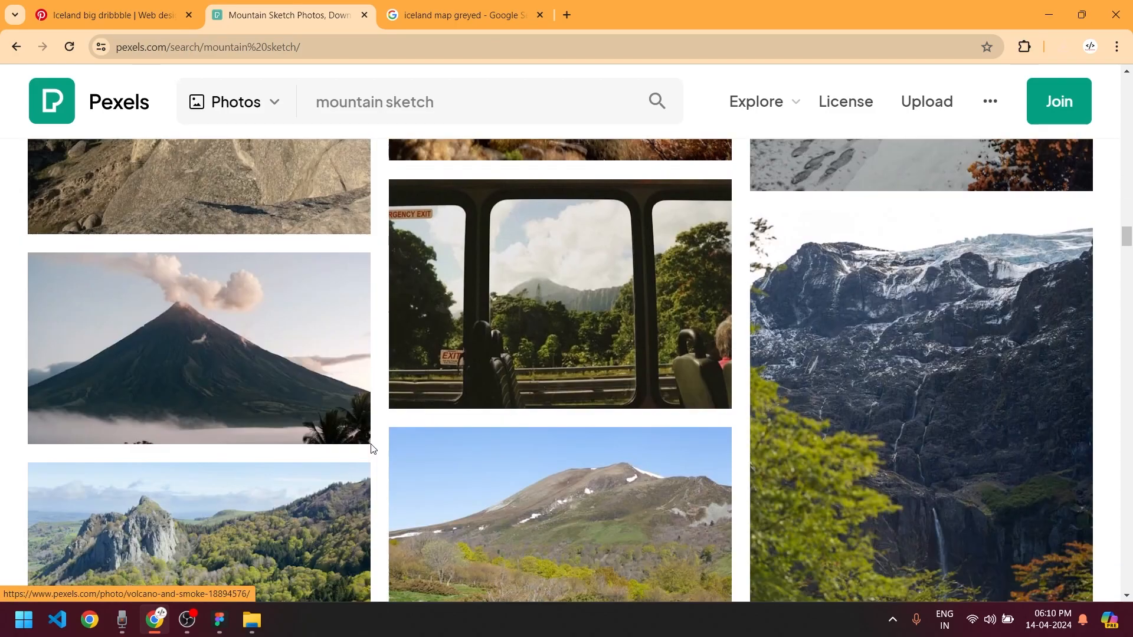
scroll(372, 448, "down", 5)
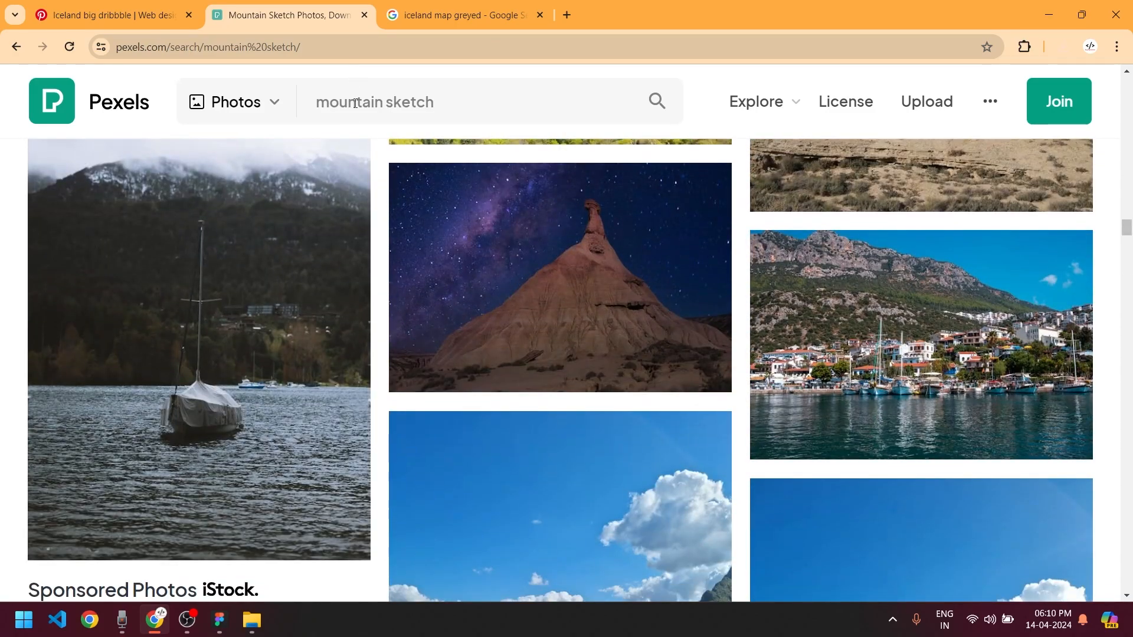
Search Pexels for "horse sketch" and look through the results for a drawing like the Stay section's
double_click(355, 106)
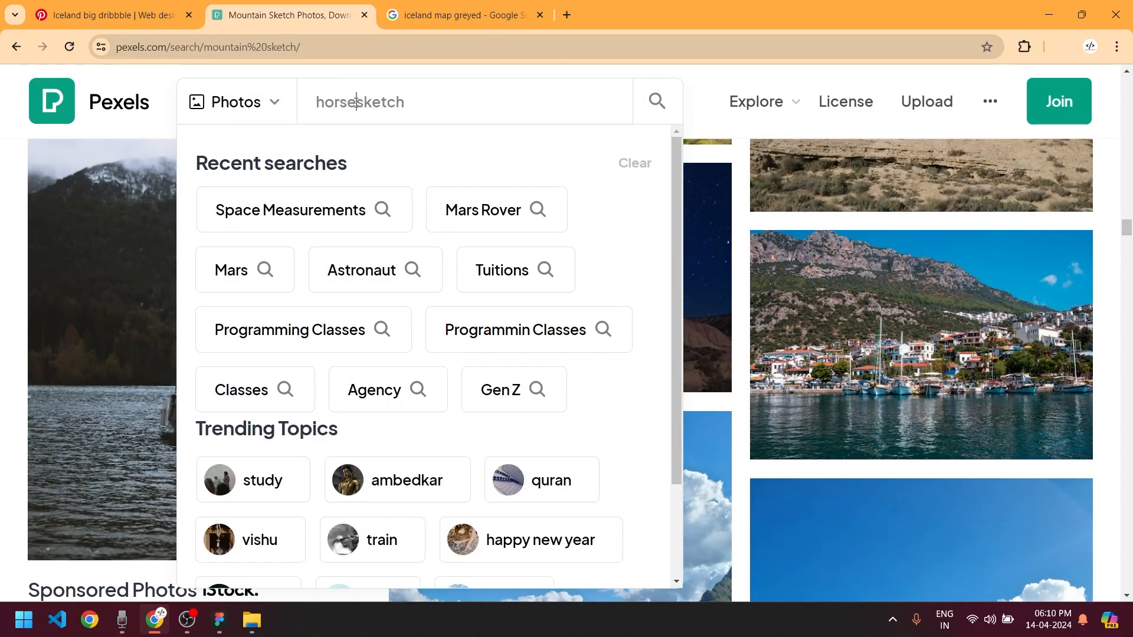
type("horse")
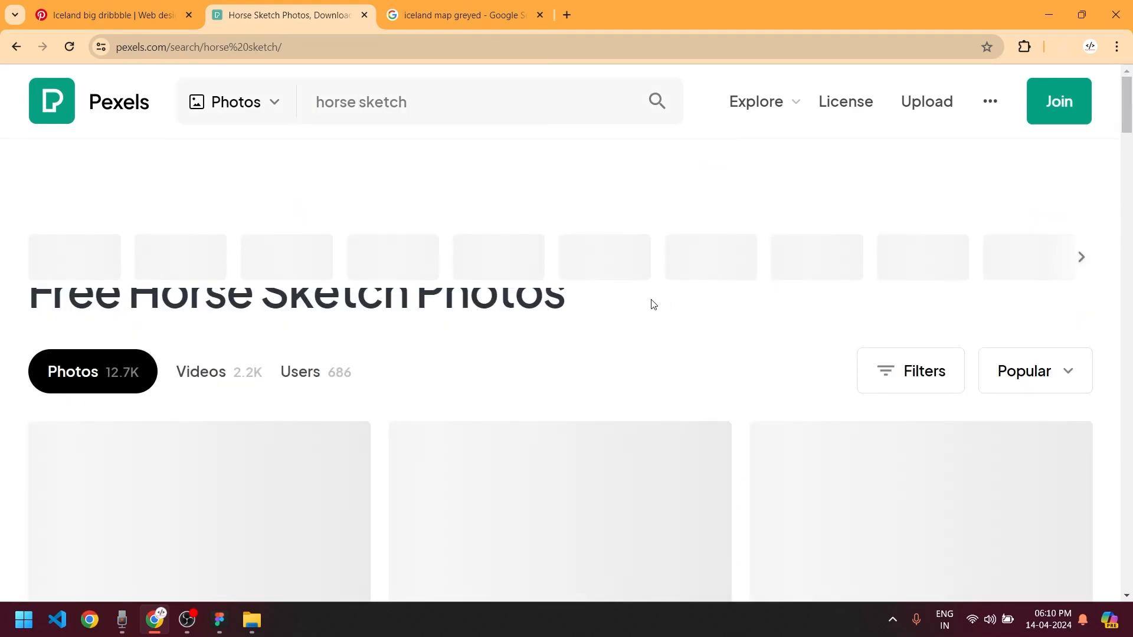
scroll(390, 348, "down", 2)
scroll(380, 357, "down", 20)
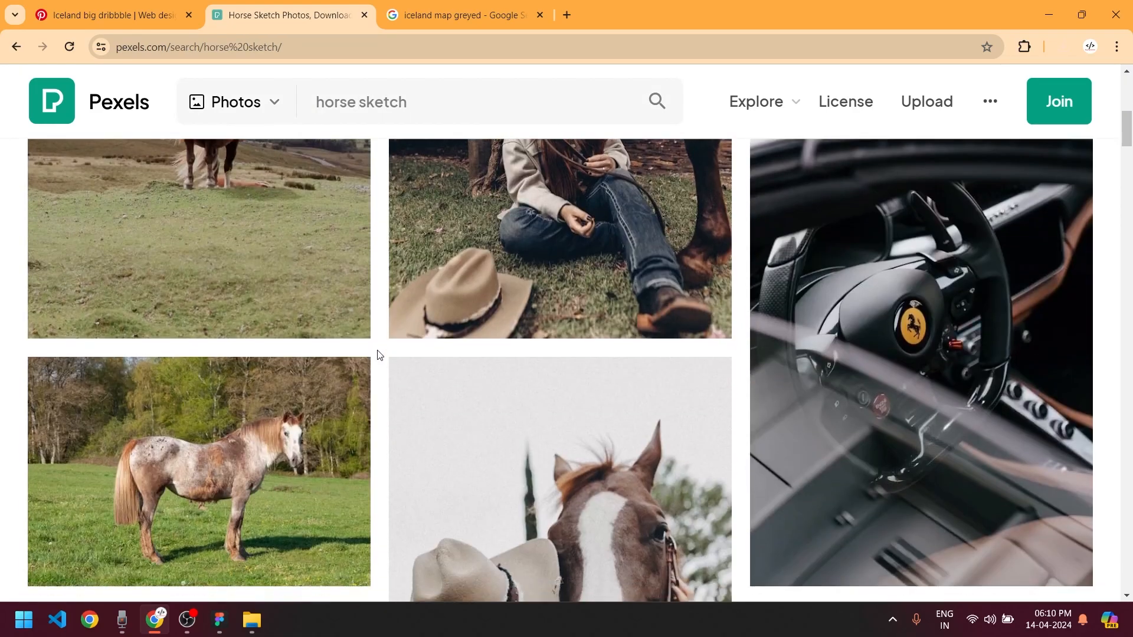
scroll(380, 353, "down", 15)
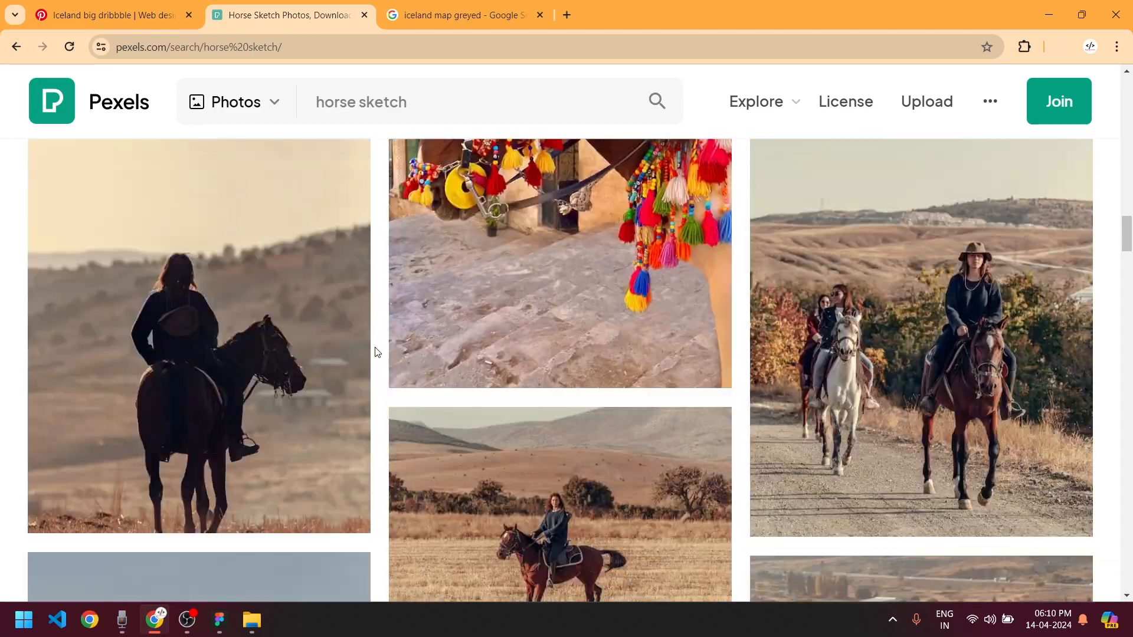
scroll(382, 357, "down", 15)
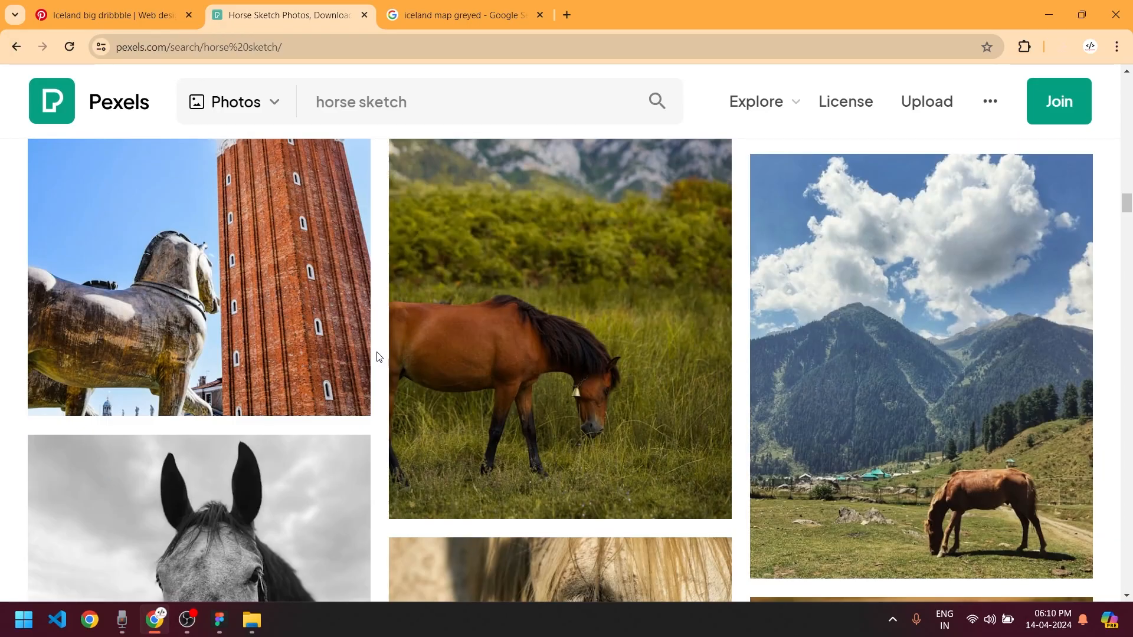
scroll(380, 354, "down", 10)
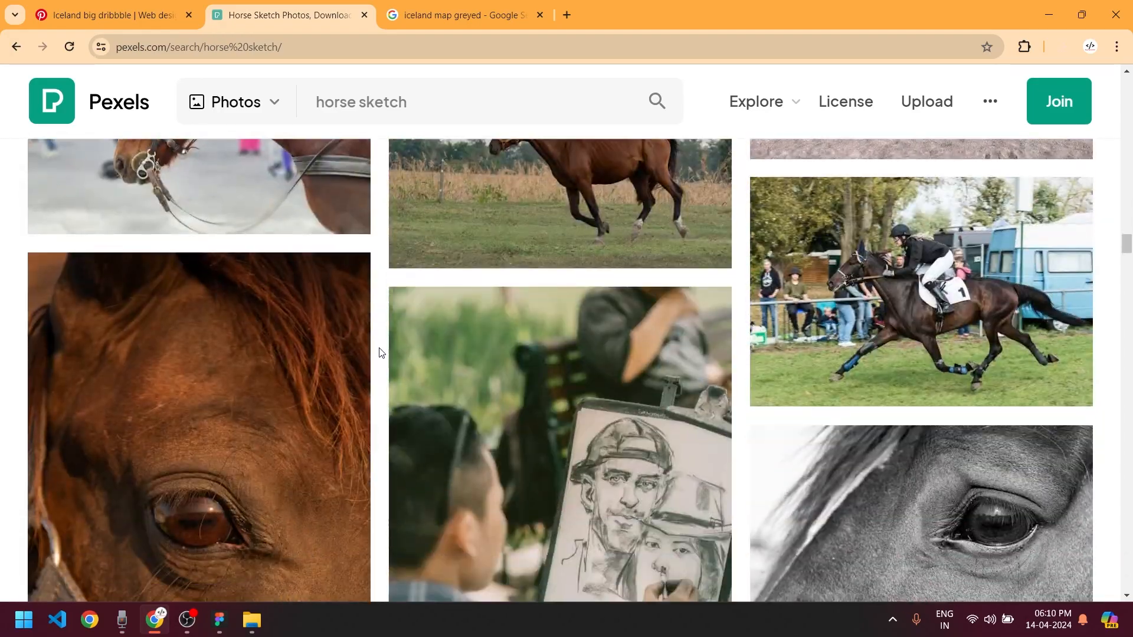
Search Google for "horse sketch" in place of the Iceland map search
left_click(425, 14)
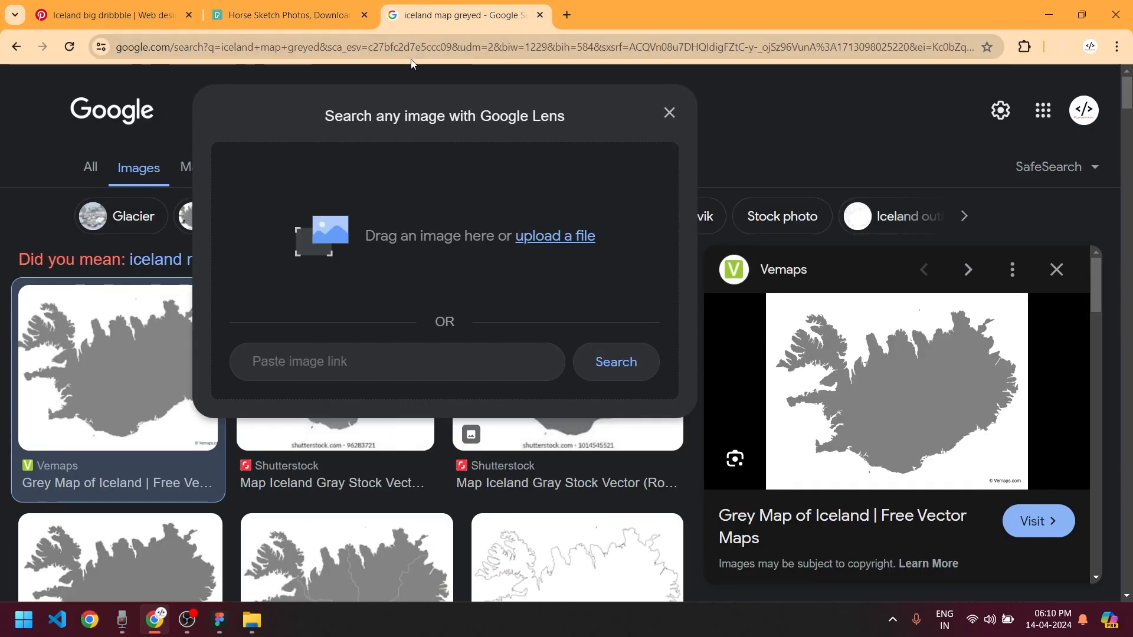
left_click(424, 47)
type("horse sketch")
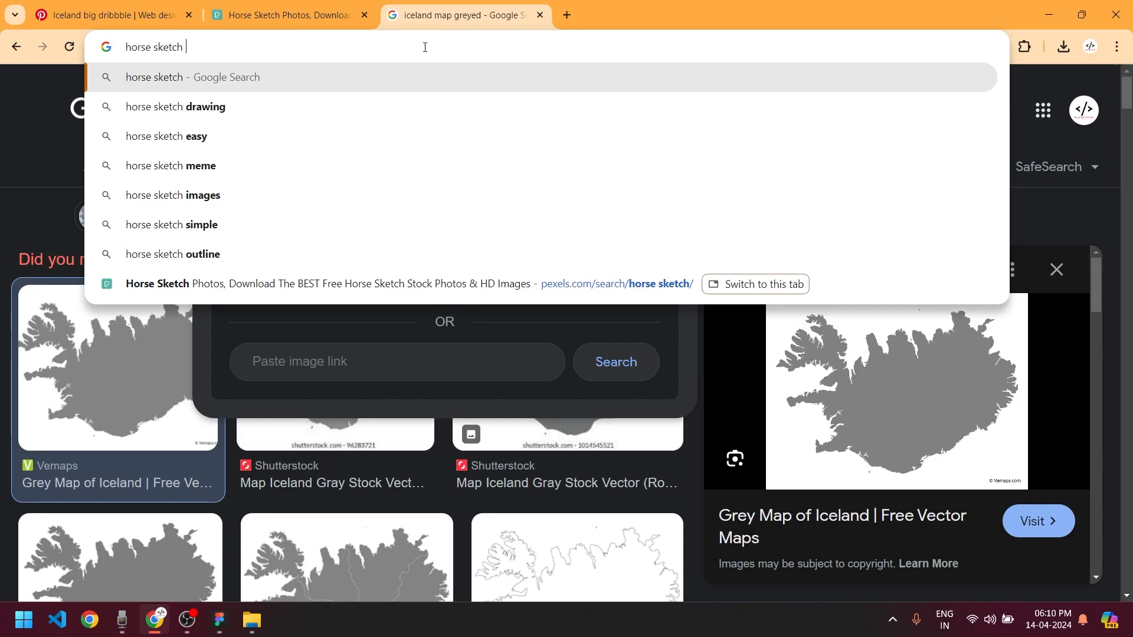
key("Return")
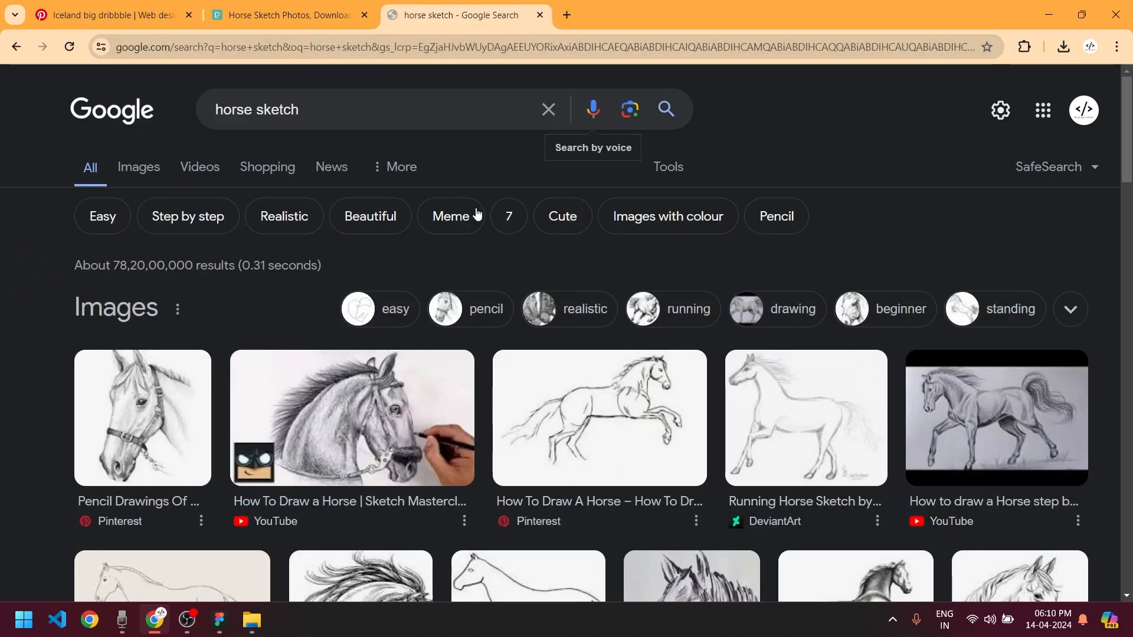
Look through the Google horse sketch results and preview the two running horse drawings, closing the preview at the end
scroll(615, 395, "down", 3)
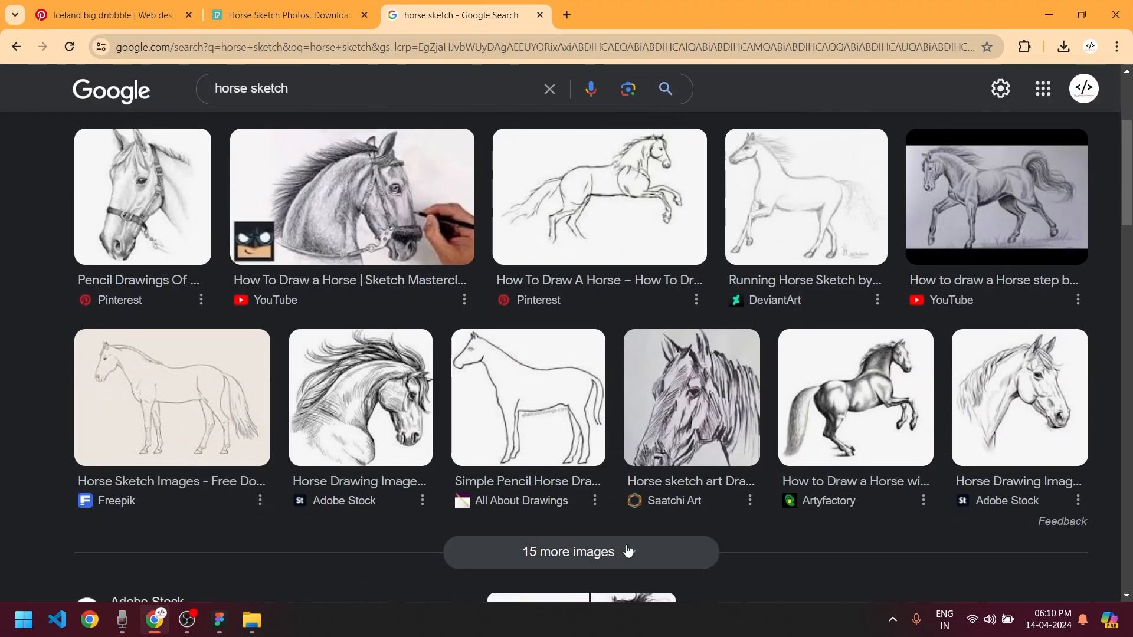
left_click(817, 278)
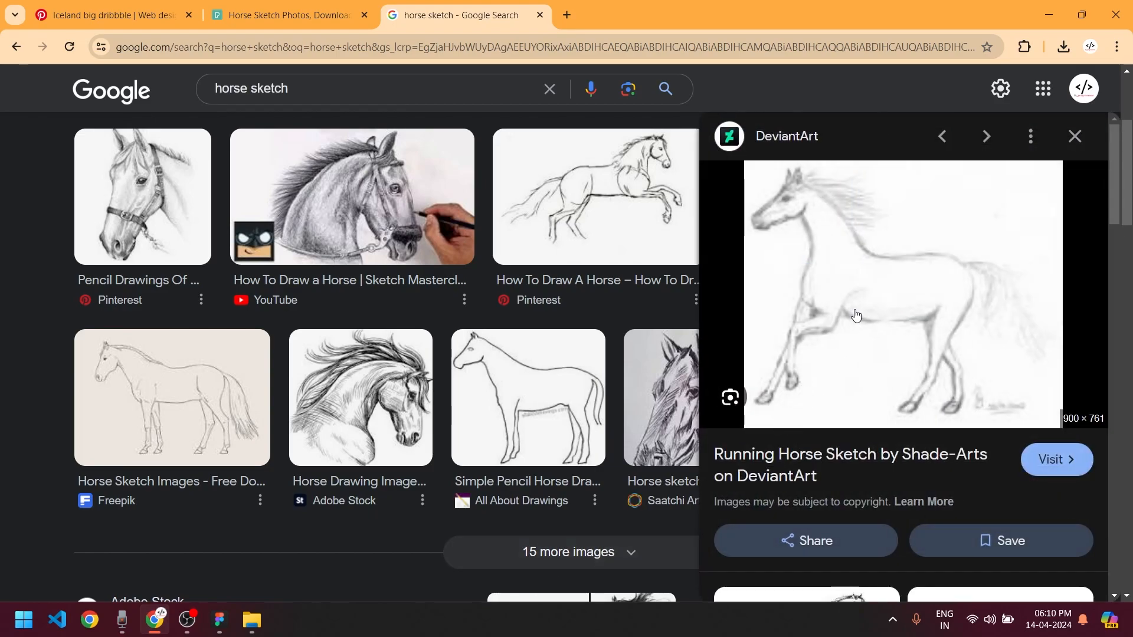
left_click(596, 194)
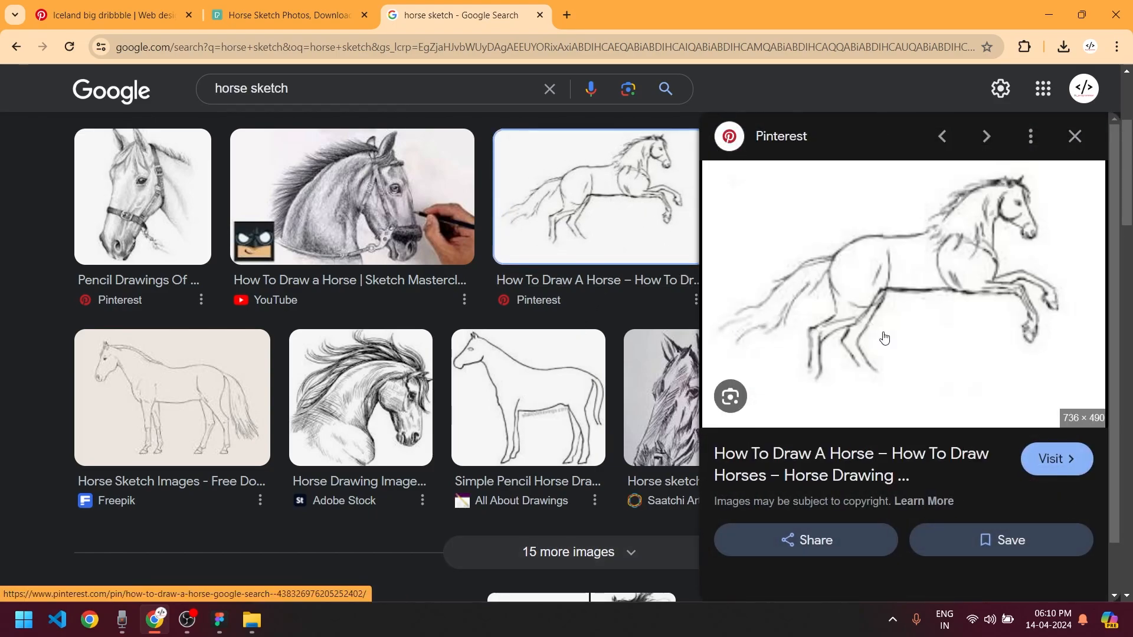
scroll(489, 325, "down", 2)
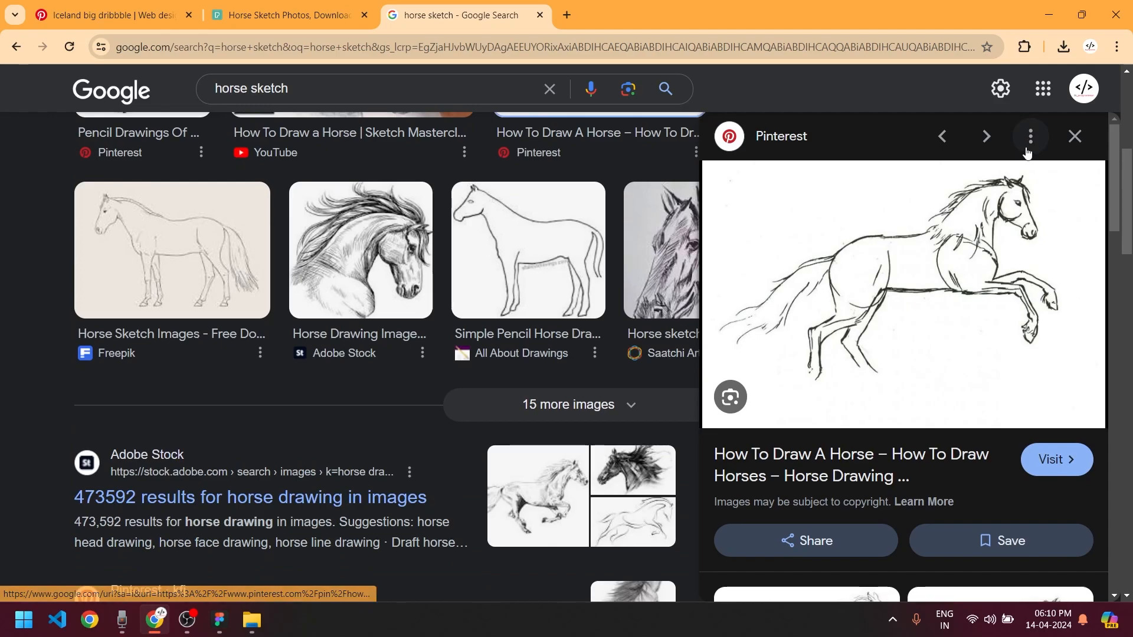
left_click(1075, 136)
scroll(210, 234, "up", 5)
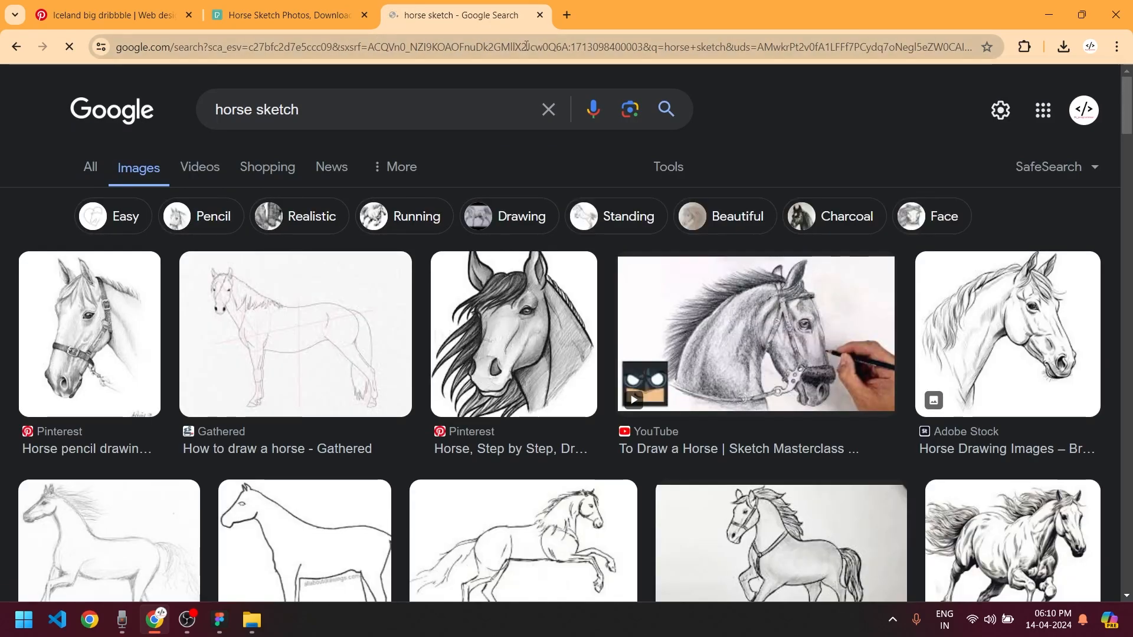
Open Pixabay and search its images for "horse sketch"
left_click(527, 46)
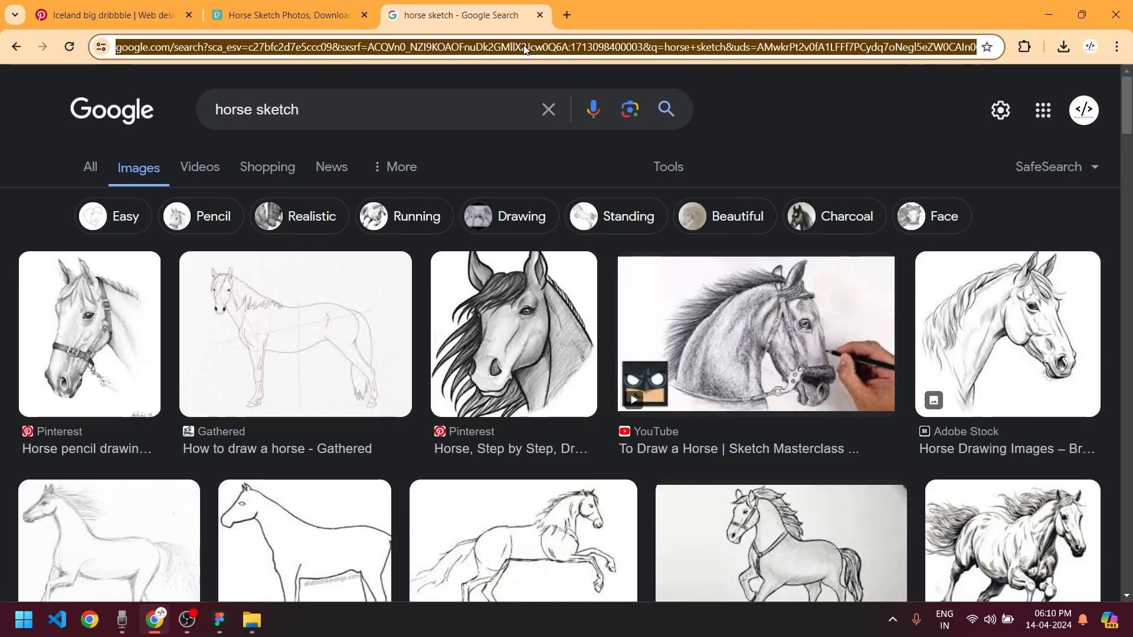
type("pixabay")
key("Return")
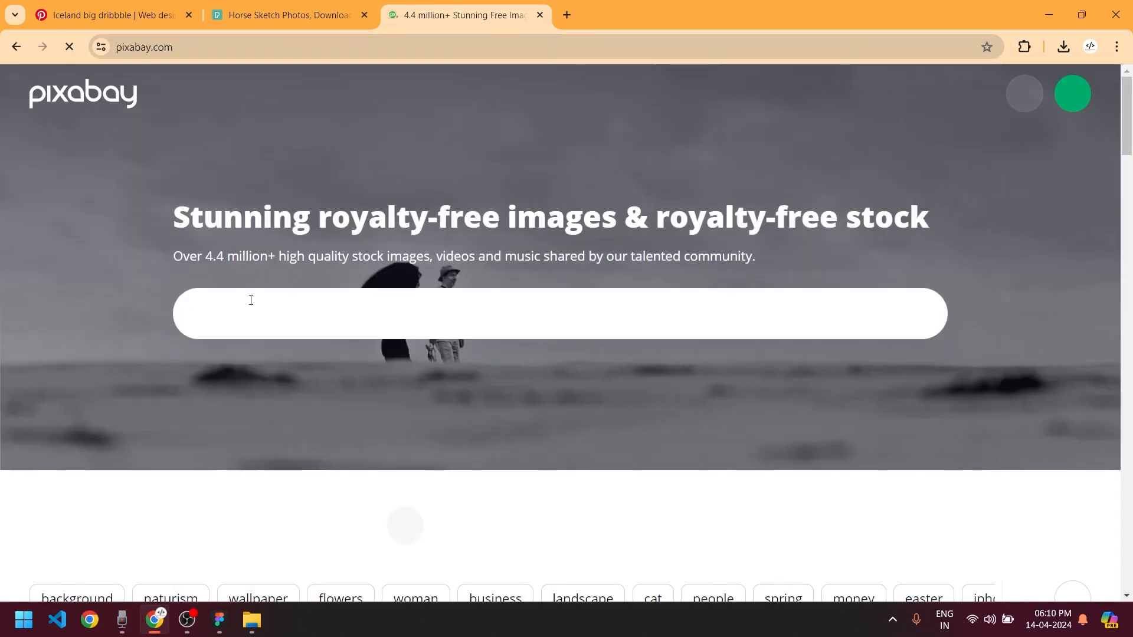
left_click(290, 307)
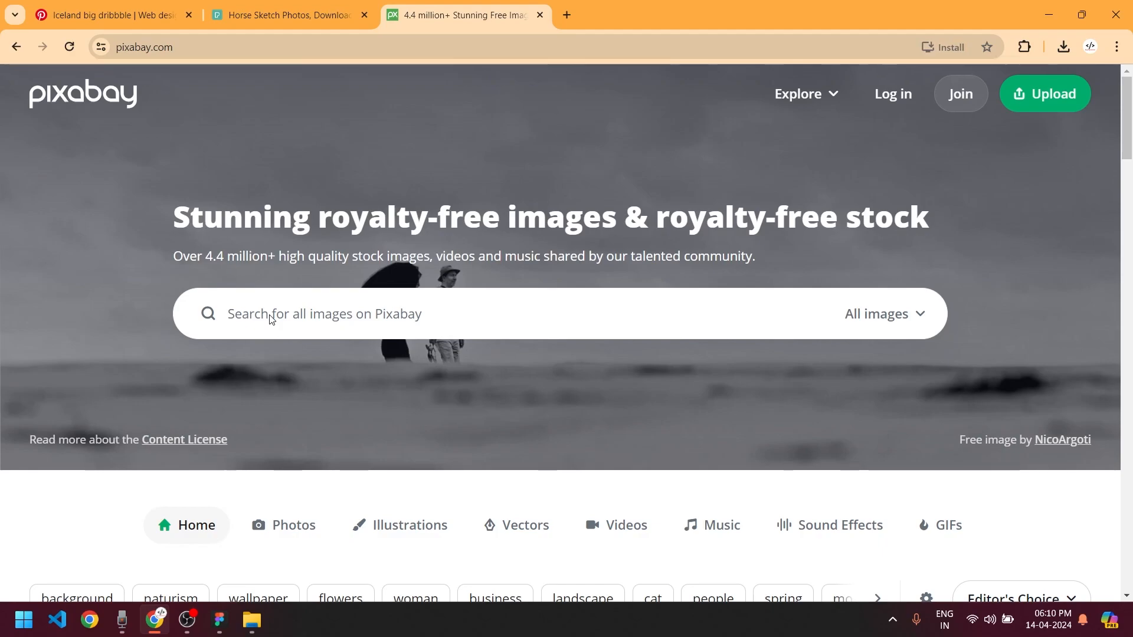
left_click(327, 323)
left_click(327, 323)
type("horse sk")
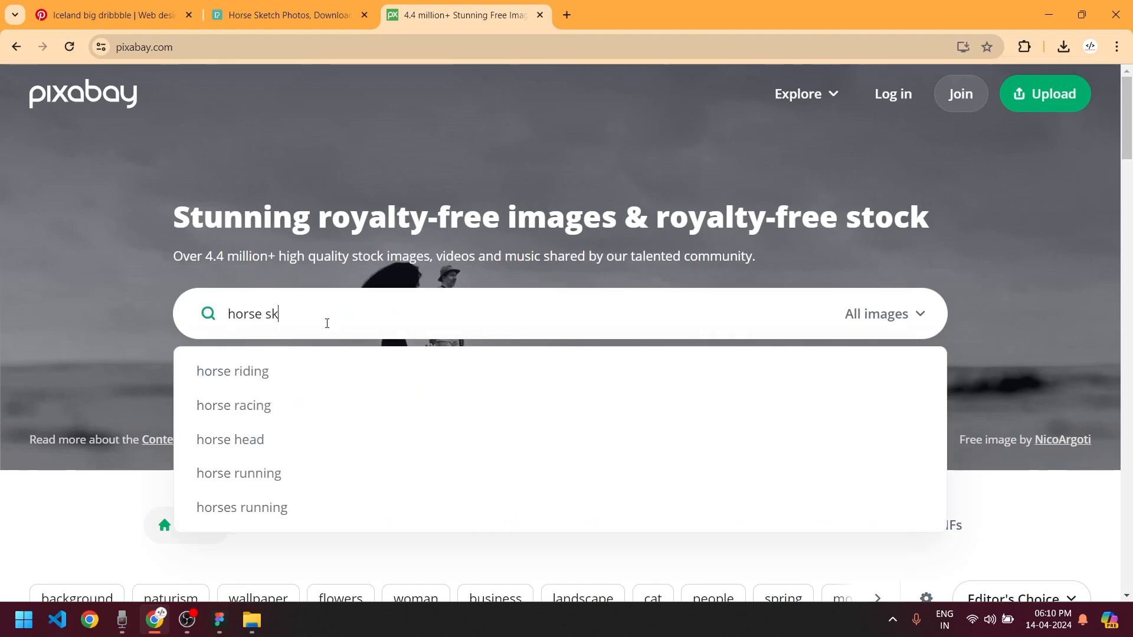
type("etch")
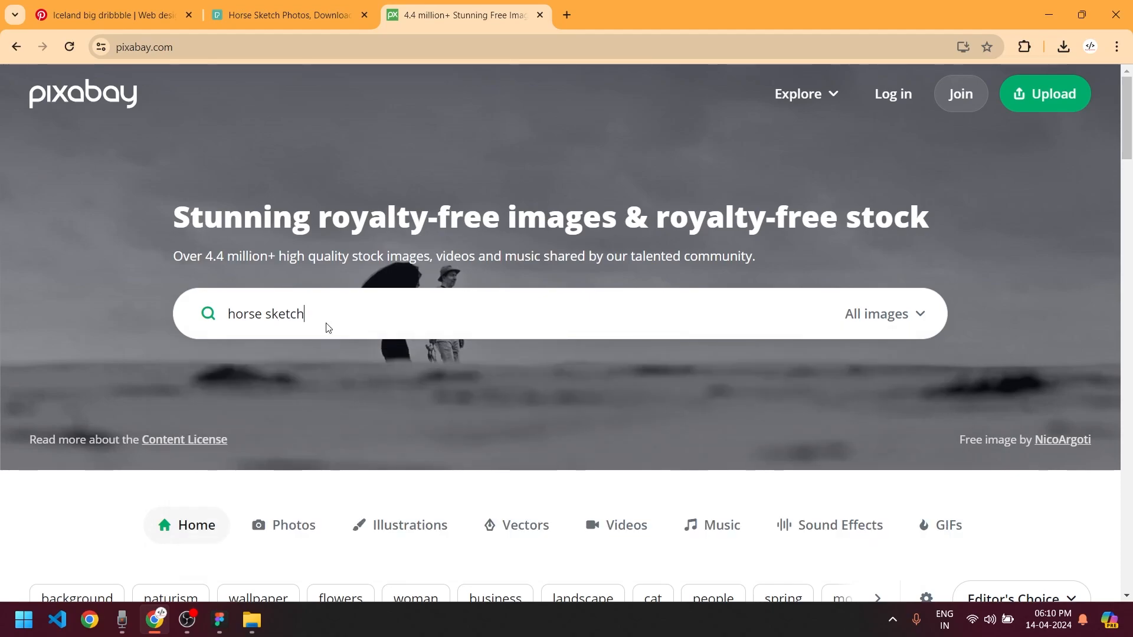
key("Return")
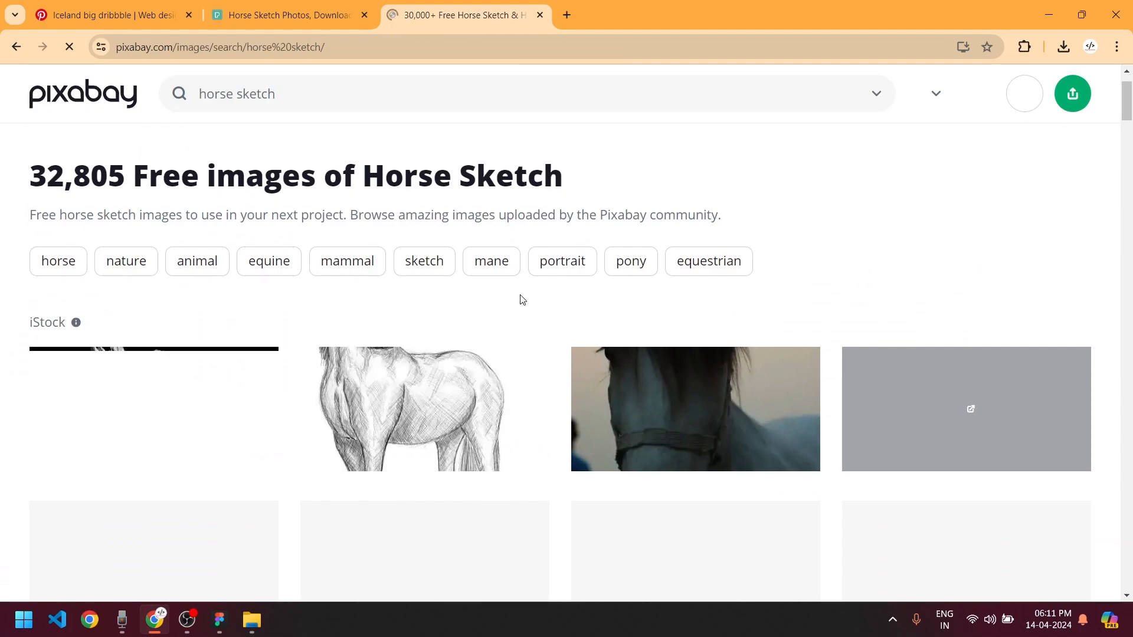
Look through the Pixabay results and open the pale pencil sketch of a full-body walking horse
scroll(519, 303, "down", 1)
scroll(407, 345, "down", 5)
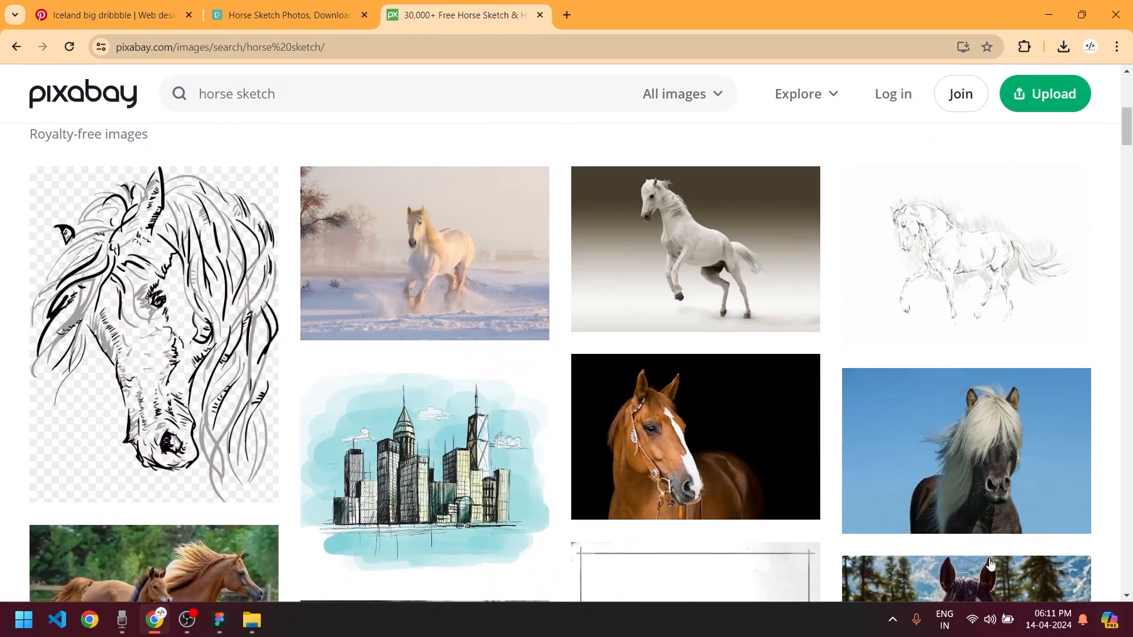
scroll(944, 269, "down", 6)
scroll(945, 270, "up", 6)
left_click(944, 270)
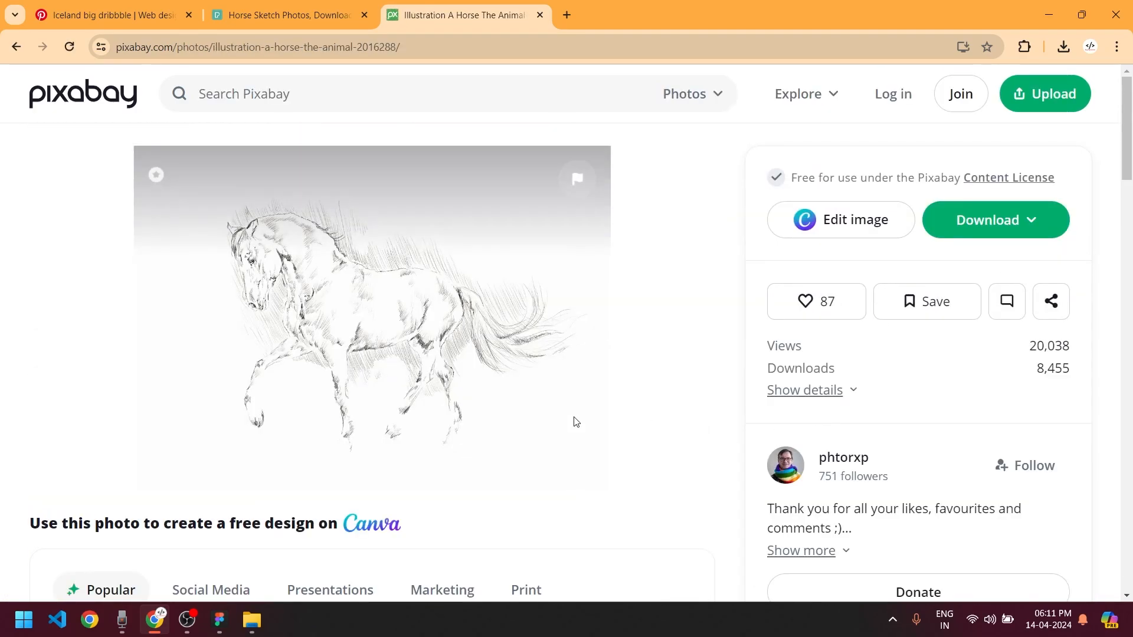
Try to download the horse sketch at 4520×3267, dismissing the sign-up form
left_click(1024, 222)
left_click(860, 407)
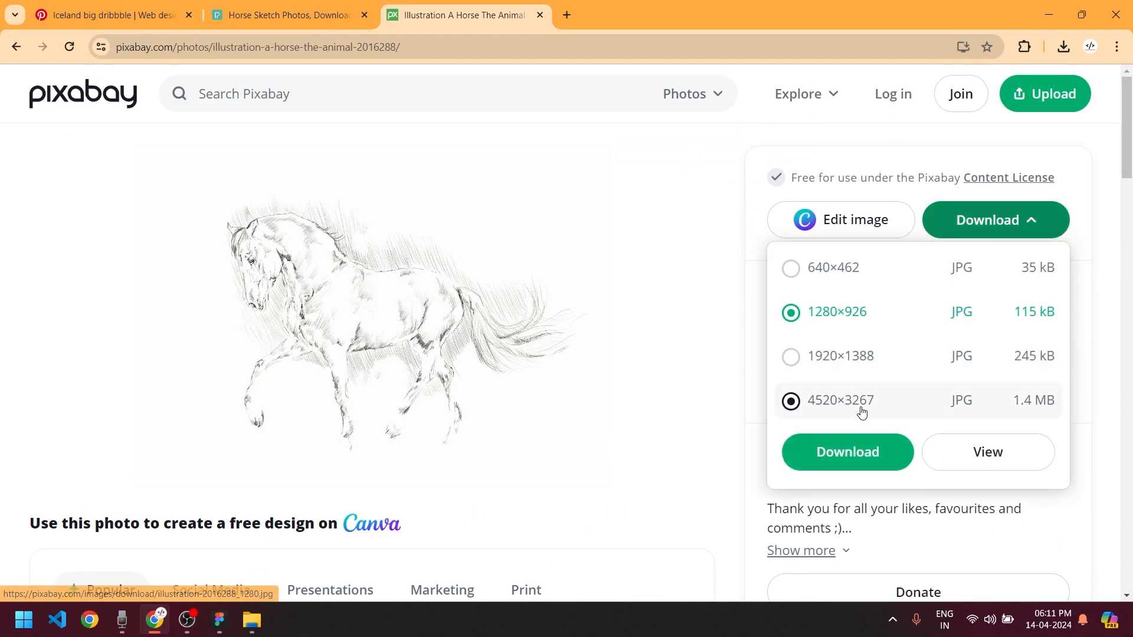
left_click(848, 453)
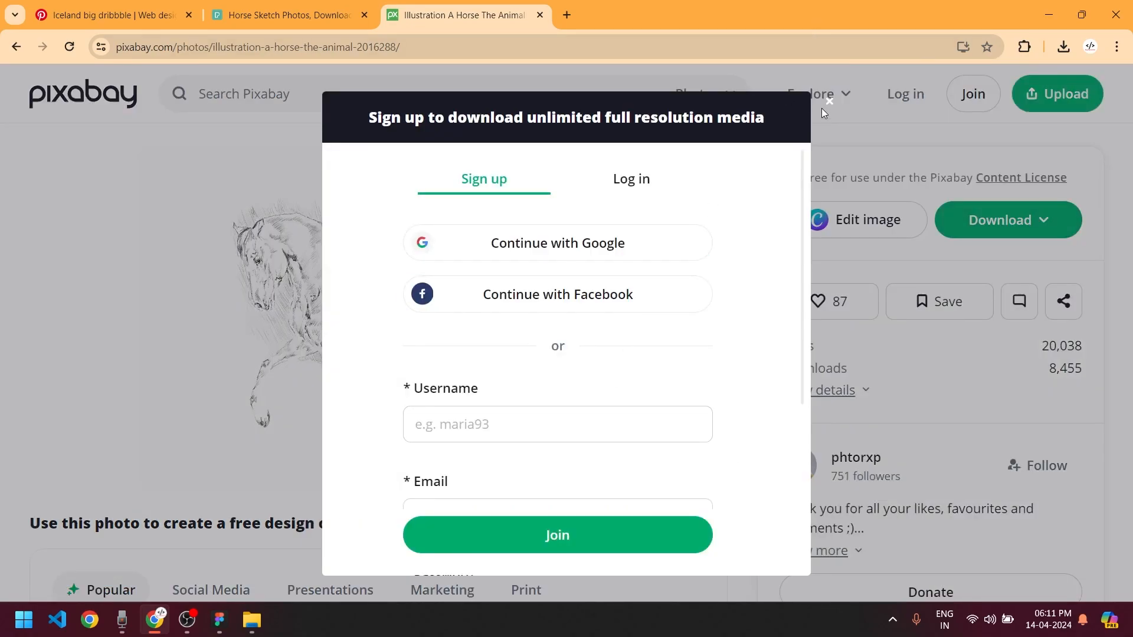
left_click(829, 103)
Download the horse sketch as a JPG without signing up
left_click(1004, 220)
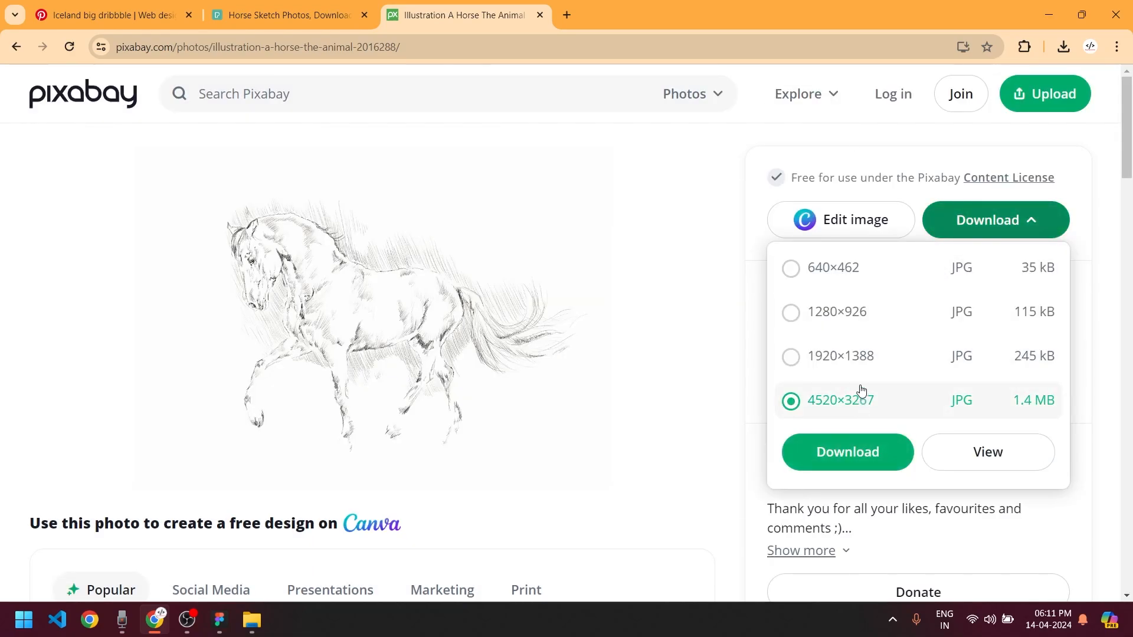
left_click(850, 450)
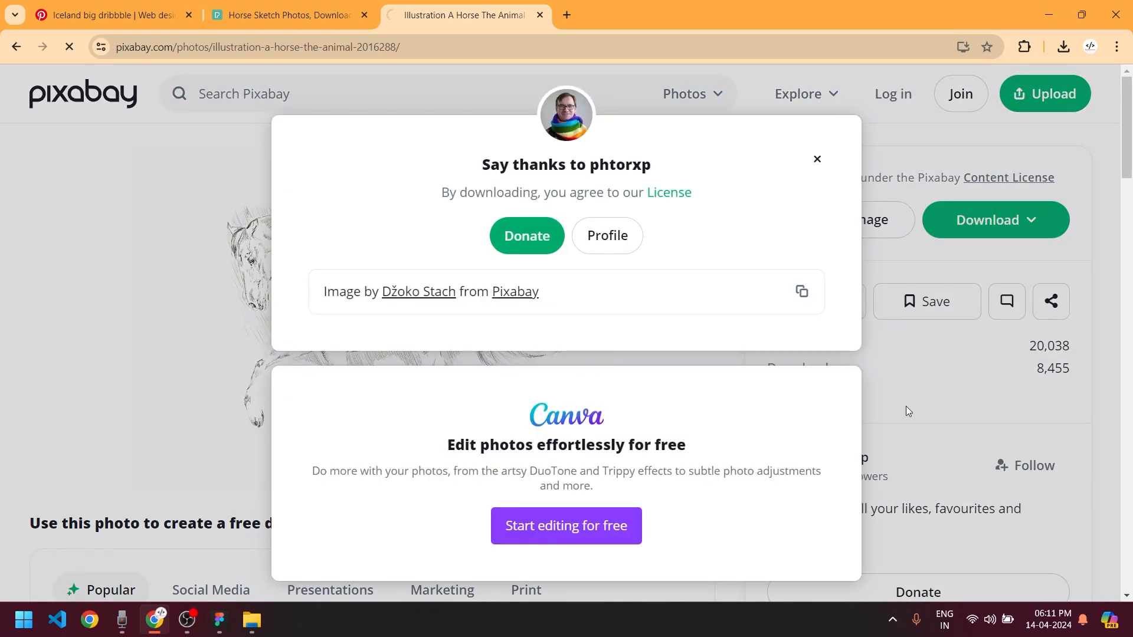
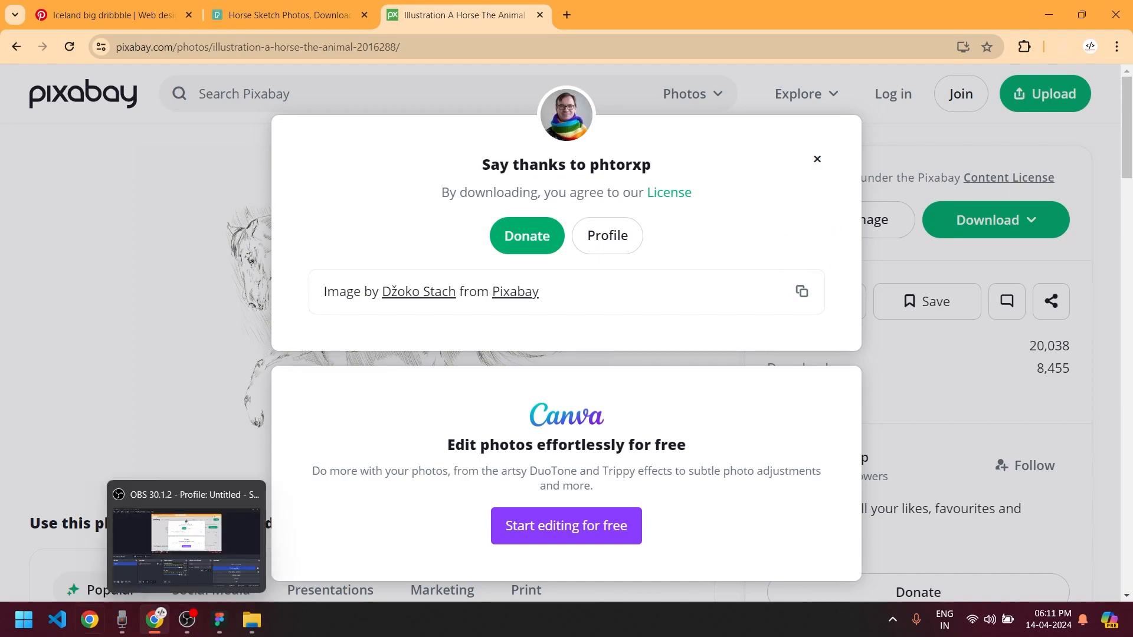
Switch to Figma, paste the copied Pixabay image credit, place it below the Iceland layout, and decline moving the file to the team
left_click(219, 619)
scroll(228, 498, "down", 3)
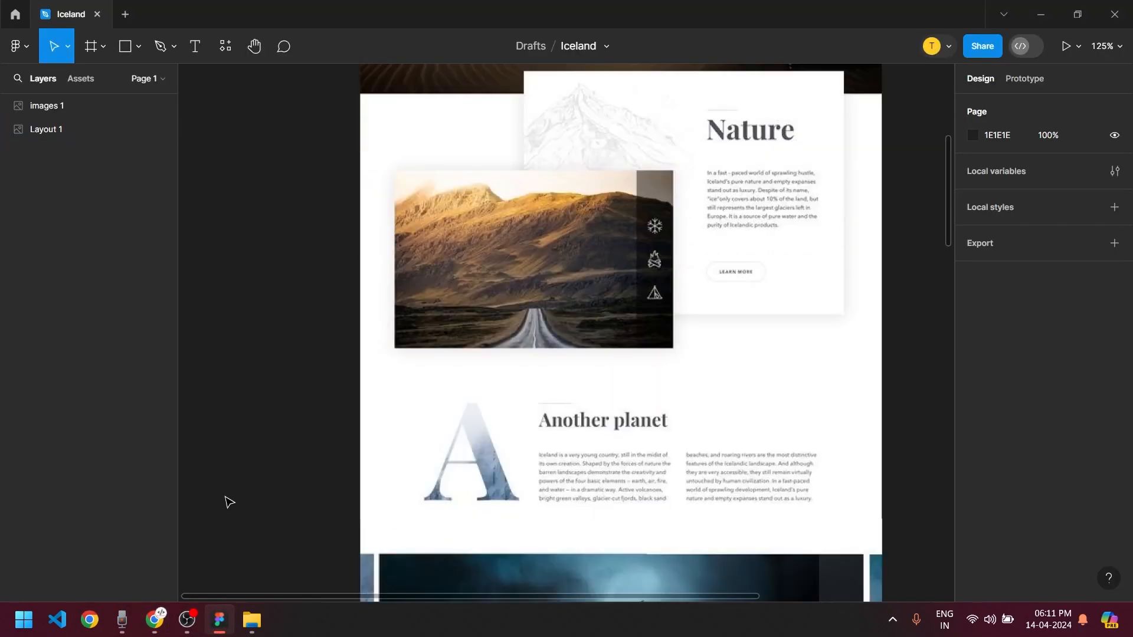
key("ctrl+v")
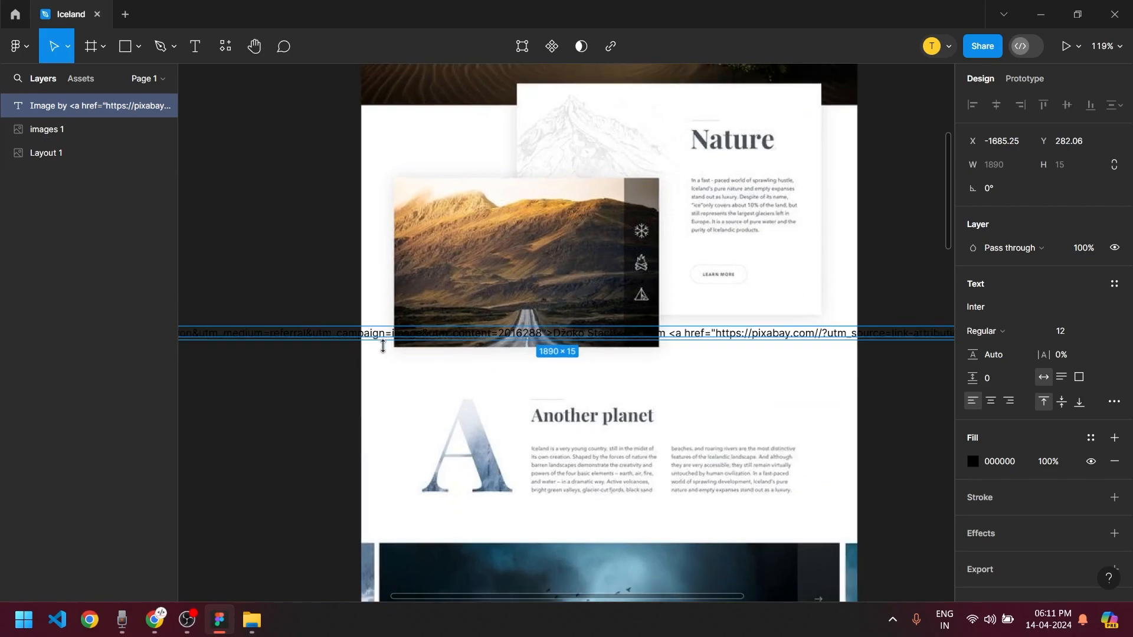
scroll(382, 341, "down", 5)
scroll(405, 357, "down", 3)
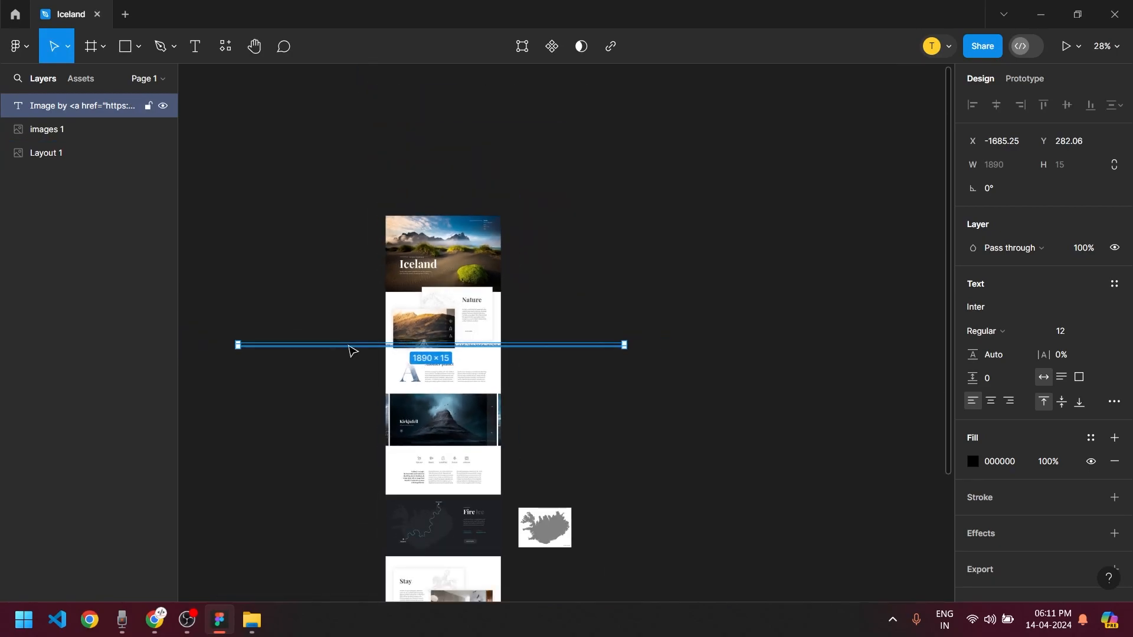
left_click_drag(348, 345, 341, 576)
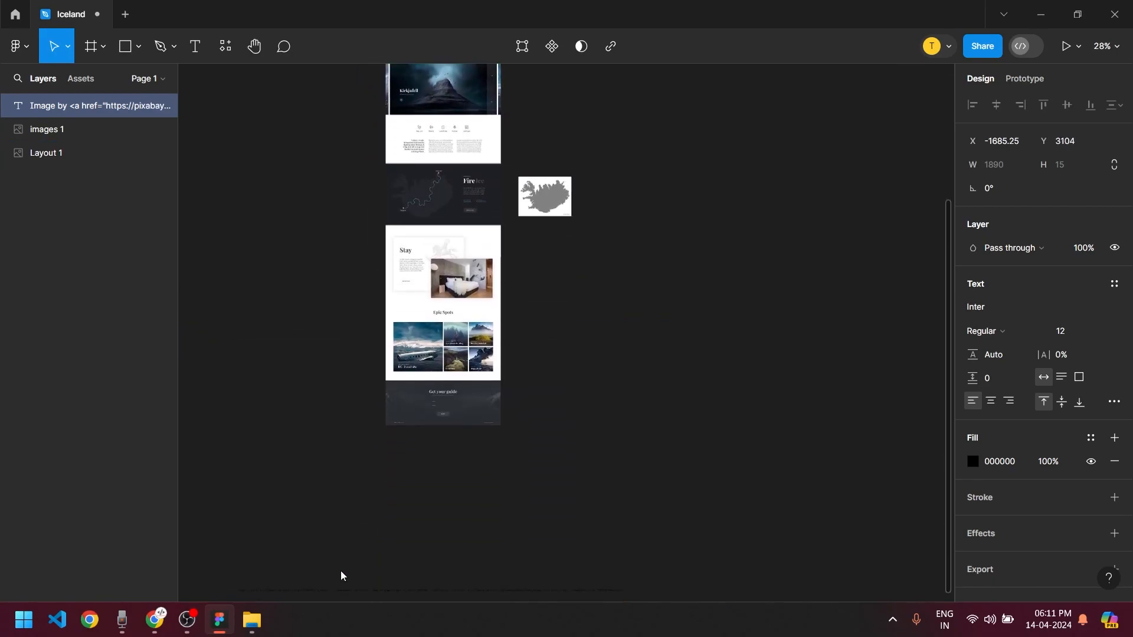
left_click(348, 482)
scroll(569, 362, "up", 2)
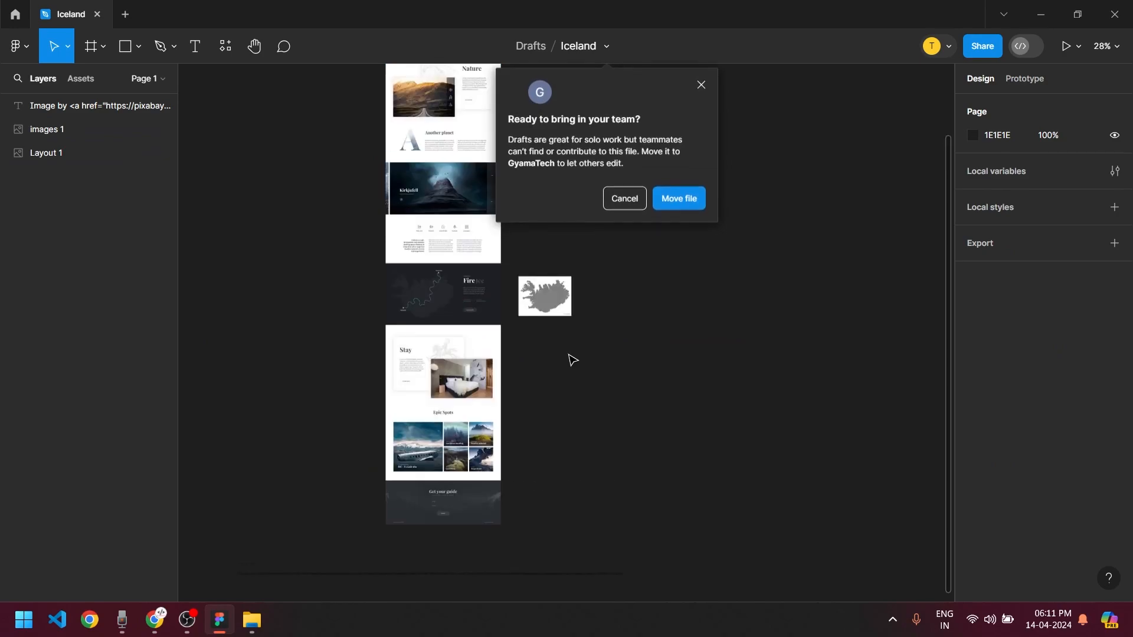
left_click(628, 199)
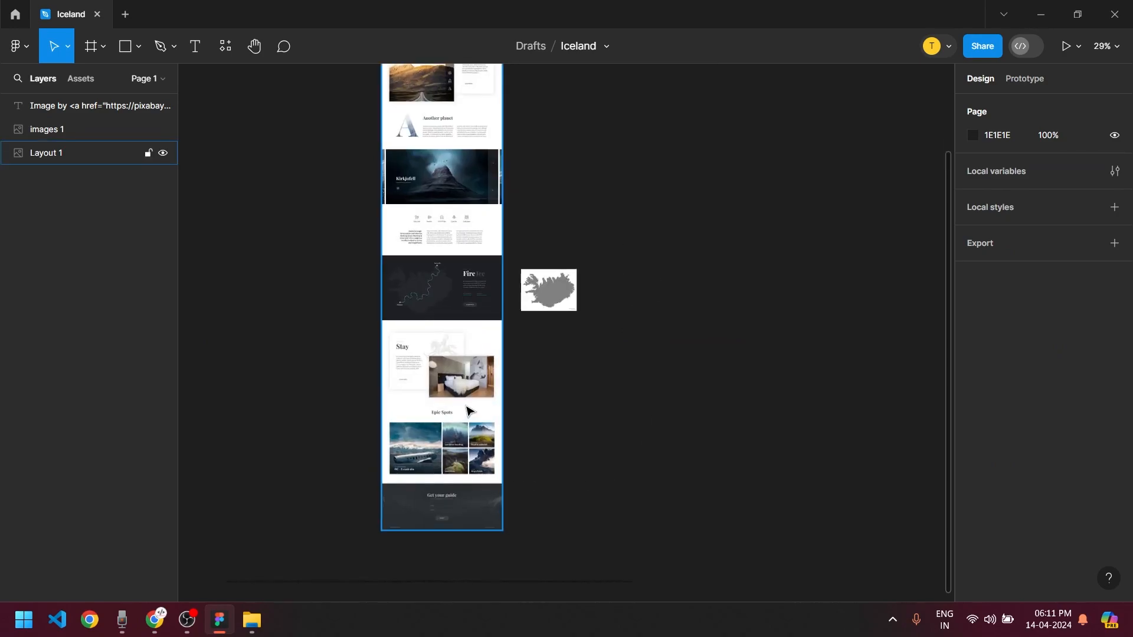
scroll(468, 405, "up", 5)
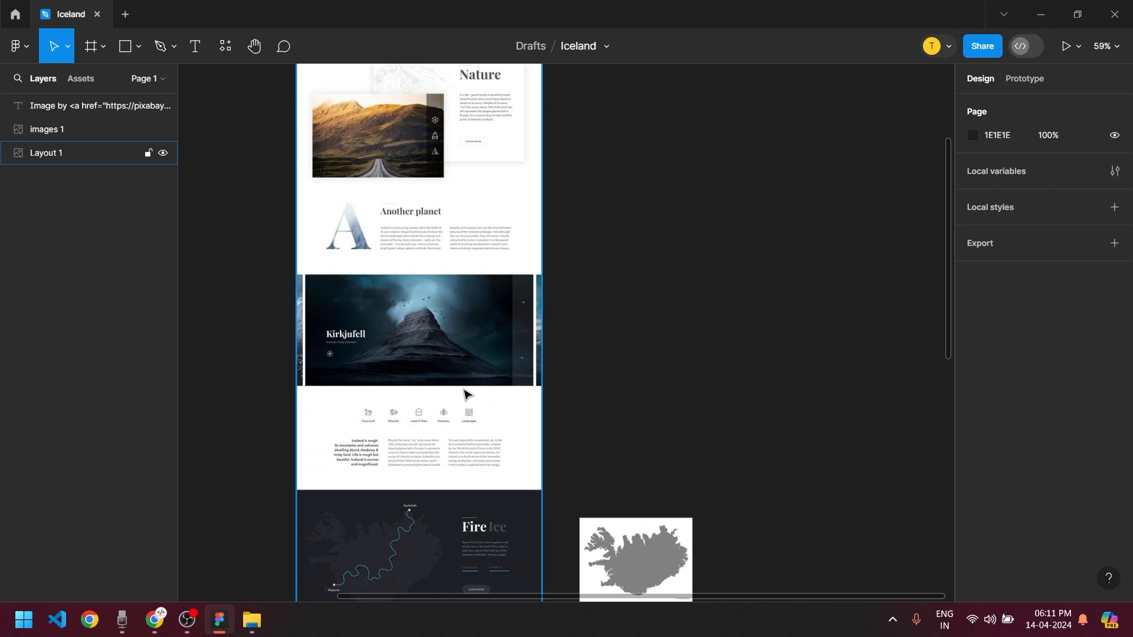
Switch back to Chrome, search Pixabay photos for "mountain sketch", and look through the results for a drawing like the Nature section's
key("alt+Tab")
left_click(819, 159)
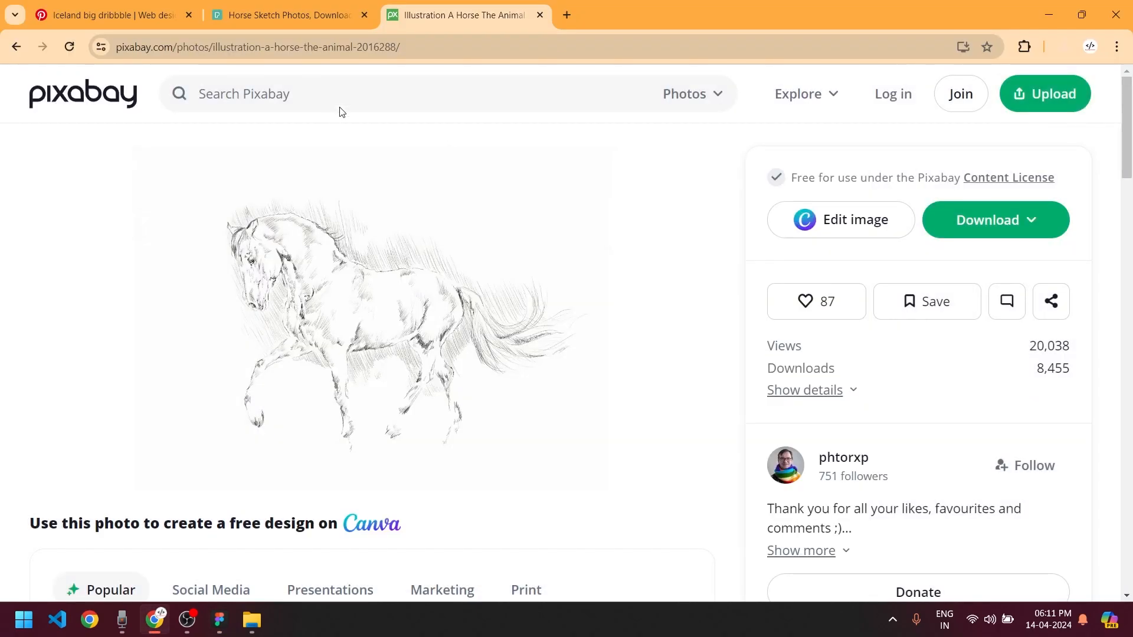
left_click(357, 90)
type("mountain ske")
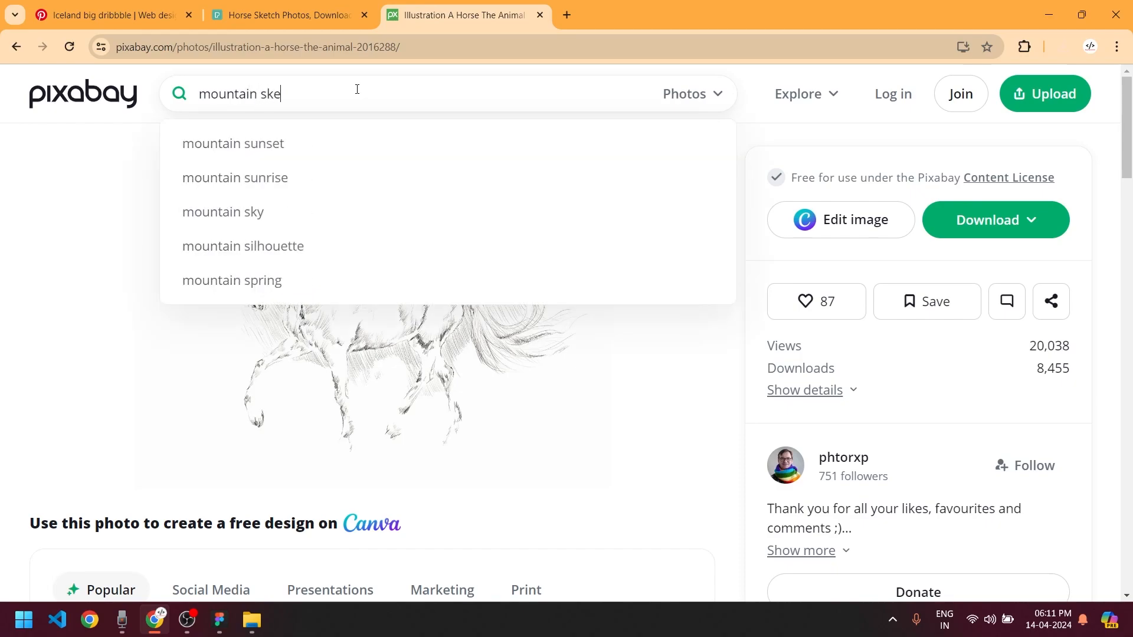
type("tch")
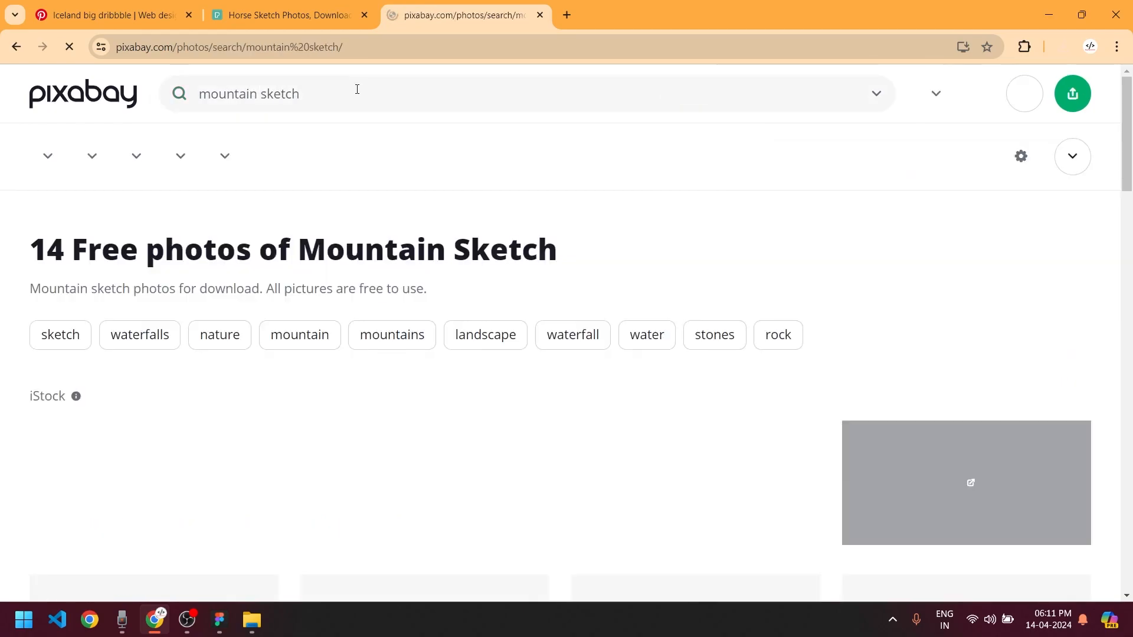
scroll(331, 260, "down", 5)
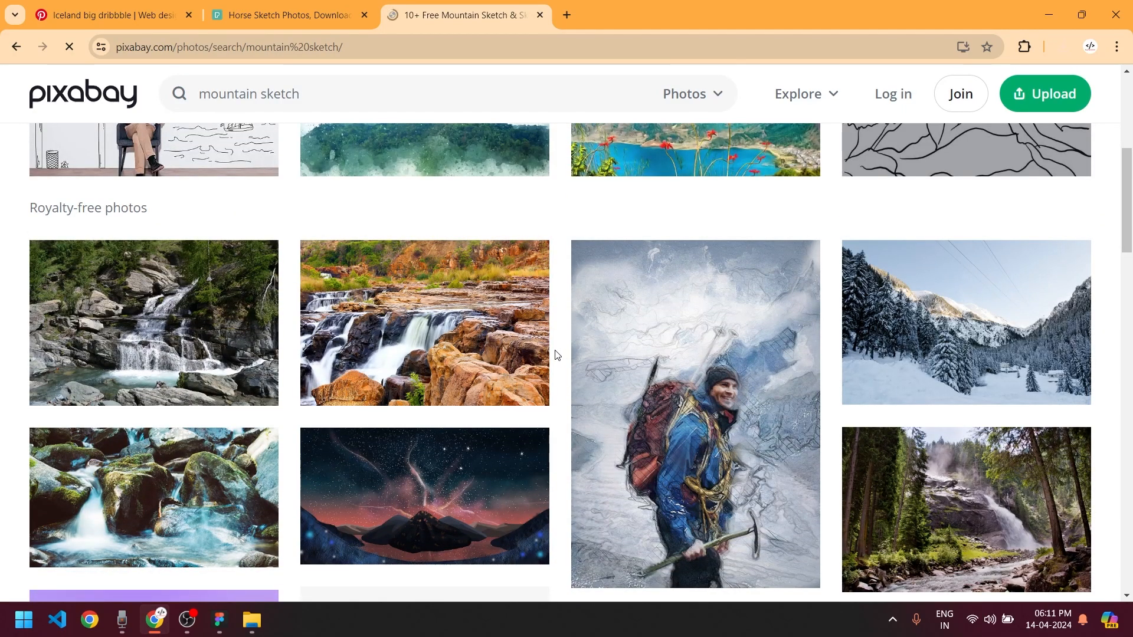
scroll(554, 355, "down", 12)
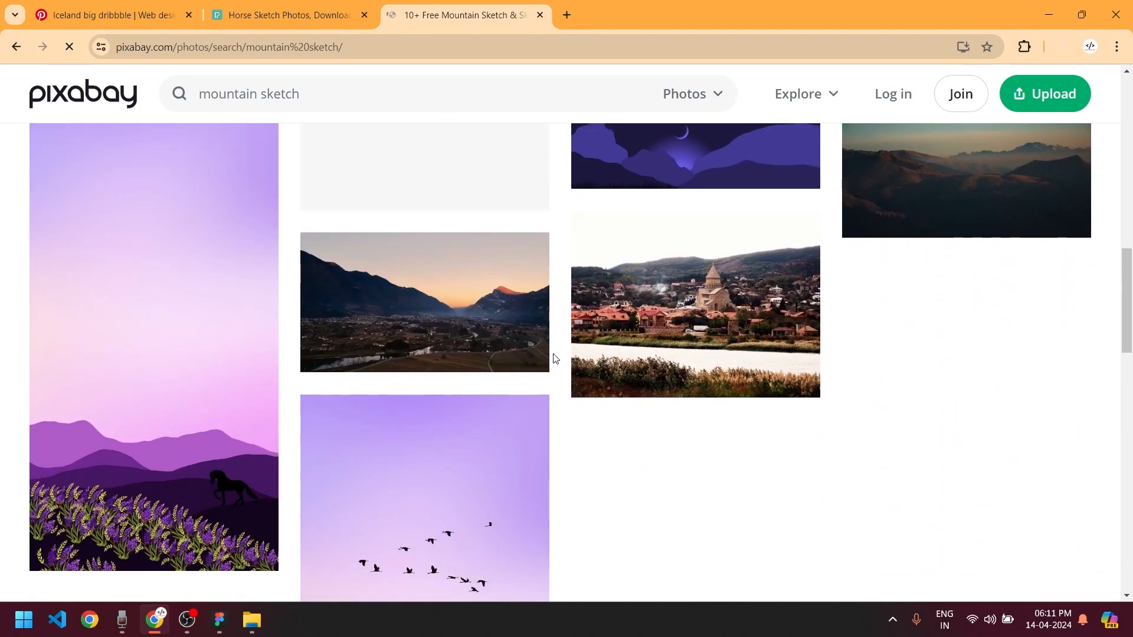
scroll(555, 361, "down", 2)
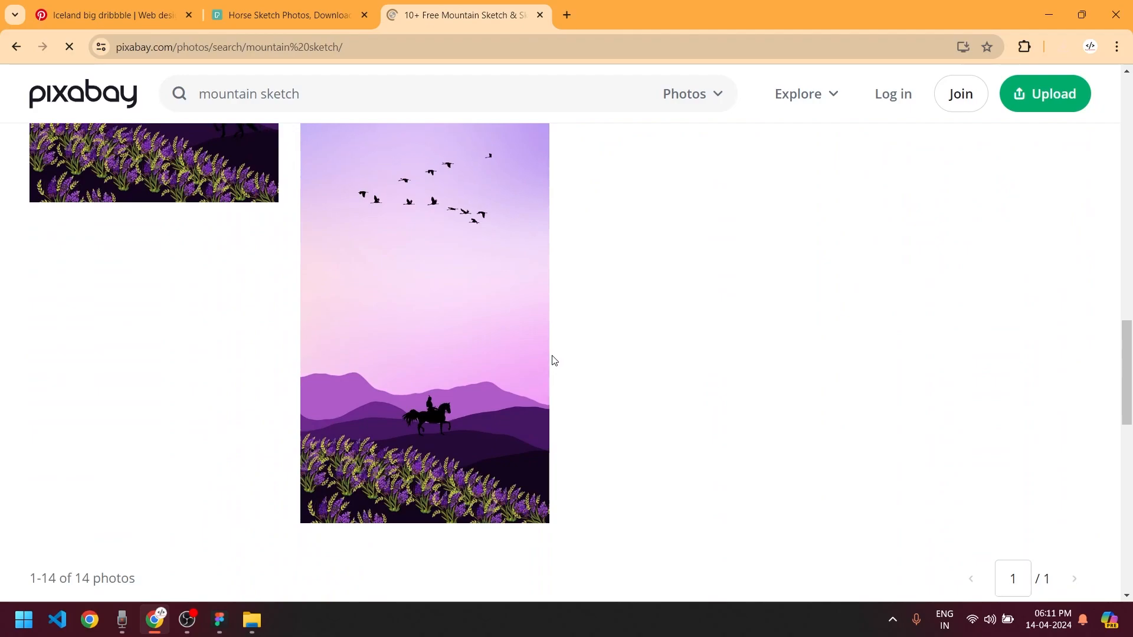
left_click(541, 46)
type("mountain")
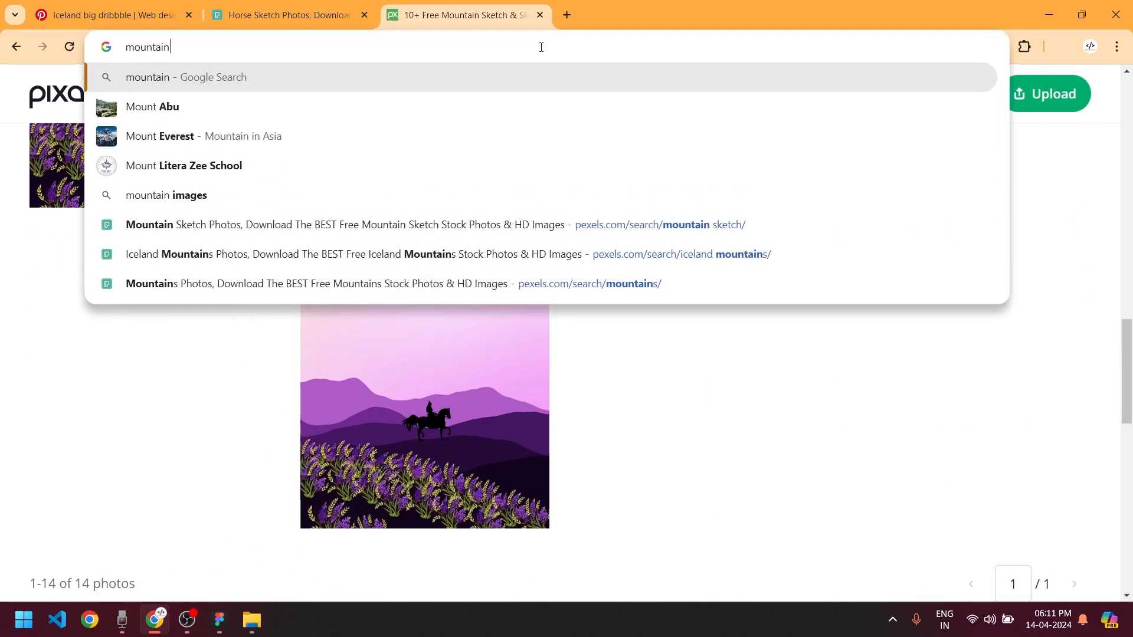
type(" sketch")
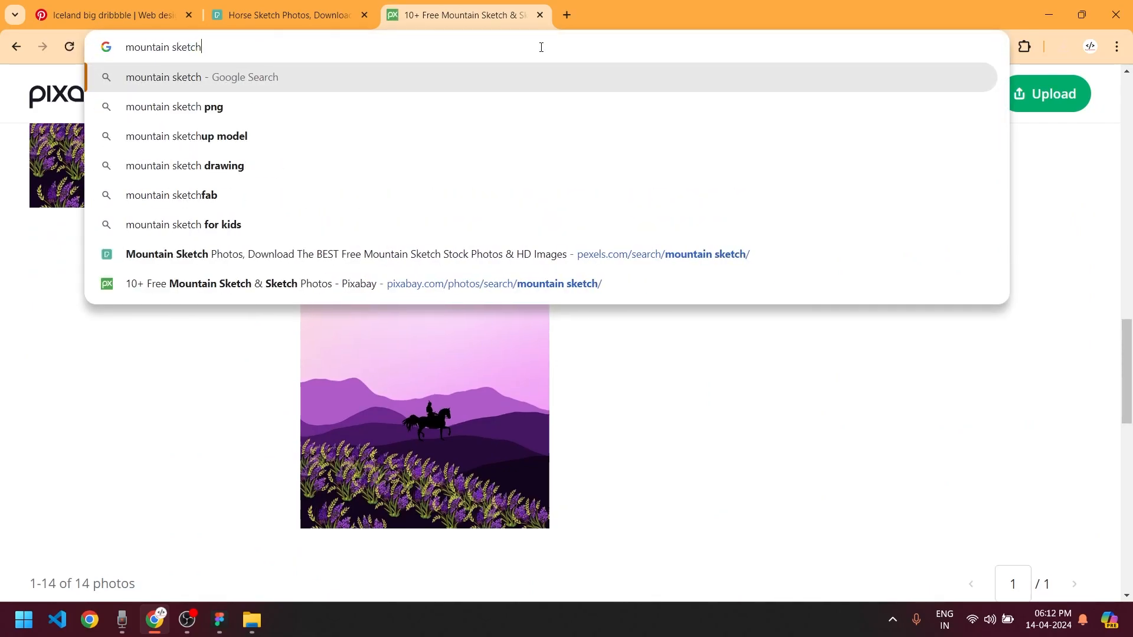
Search Google Images for "mountain sketch" in a new tab
key("ctrl+t")
type("mount")
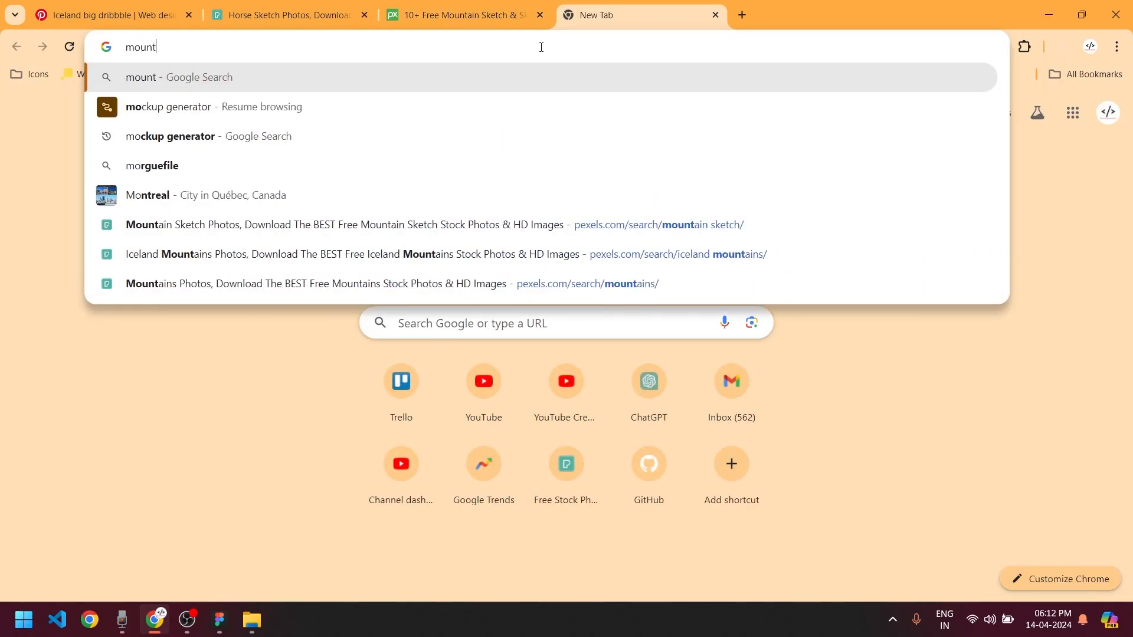
type("ain sketch")
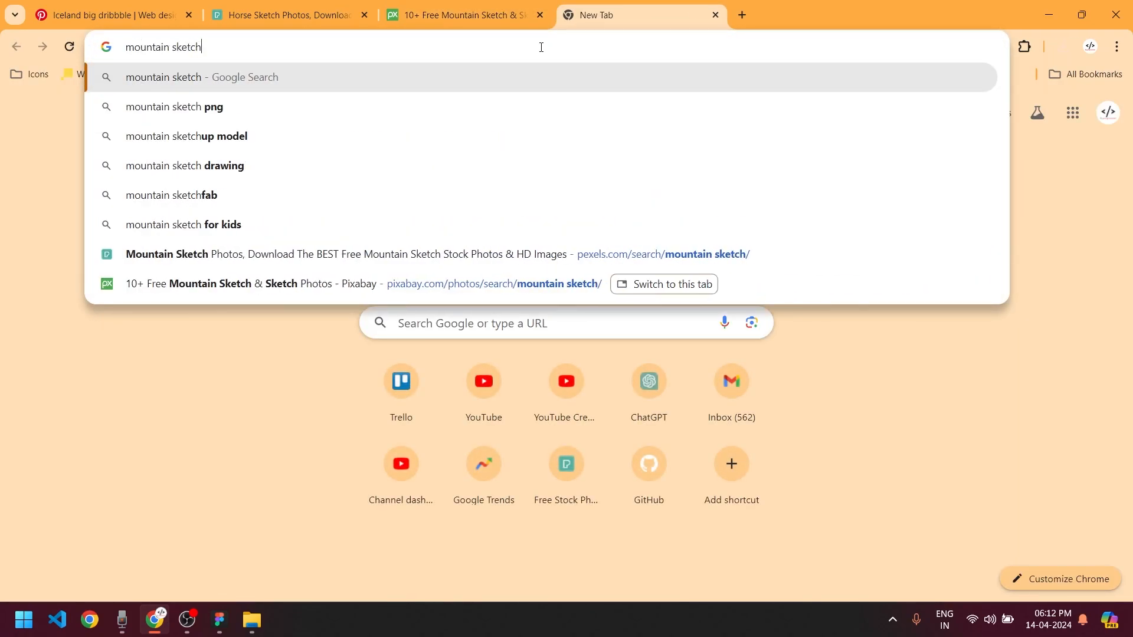
key("Return")
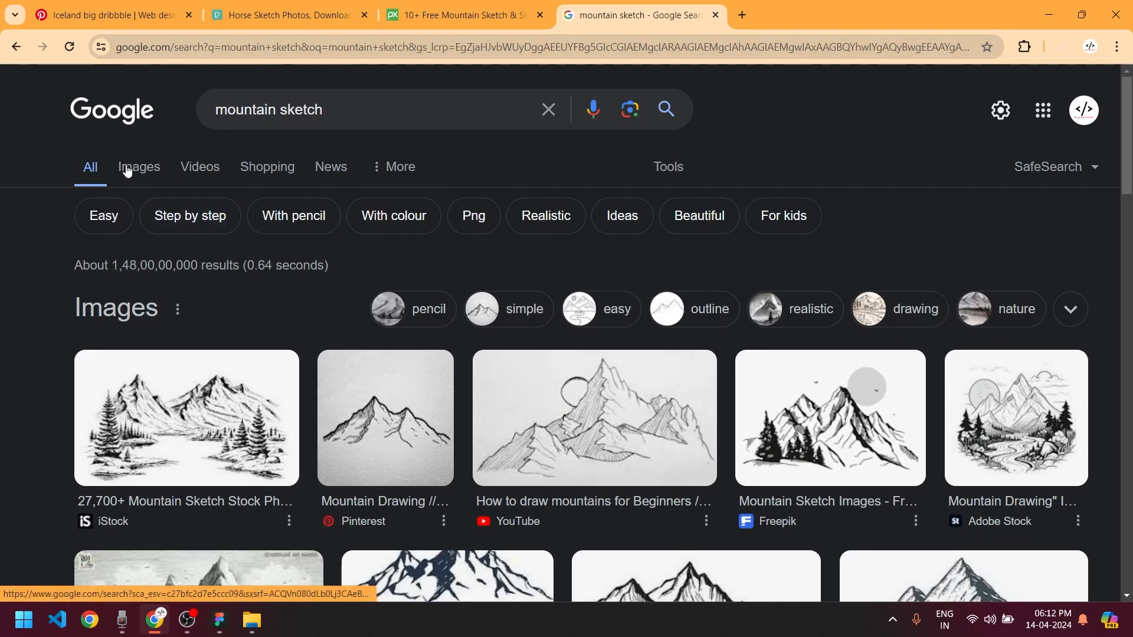
left_click(127, 169)
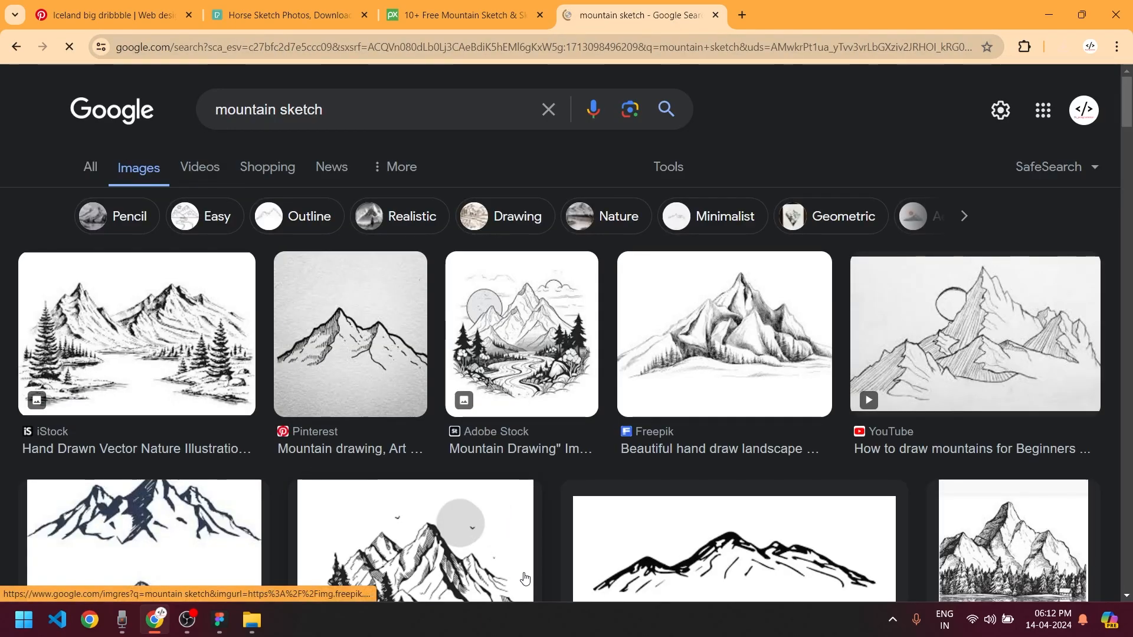
Check the source page of the three-peaked mountain drawing from Vecteezy, then close it and return to the image results
scroll(530, 540, "down", 1)
scroll(553, 508, "down", 3)
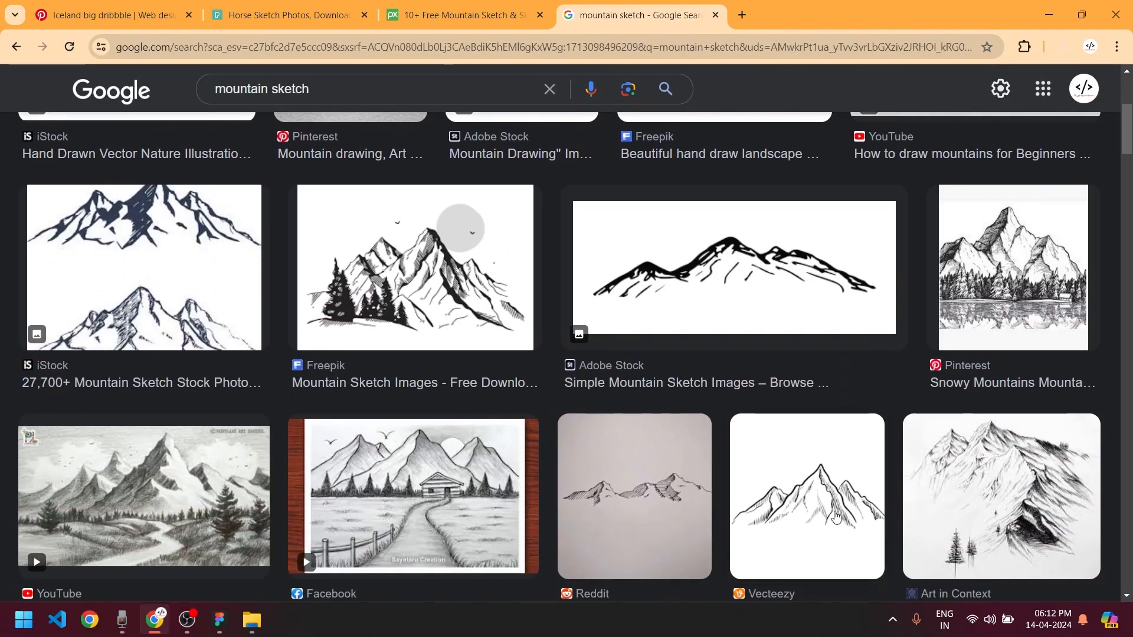
scroll(806, 484, "down", 1)
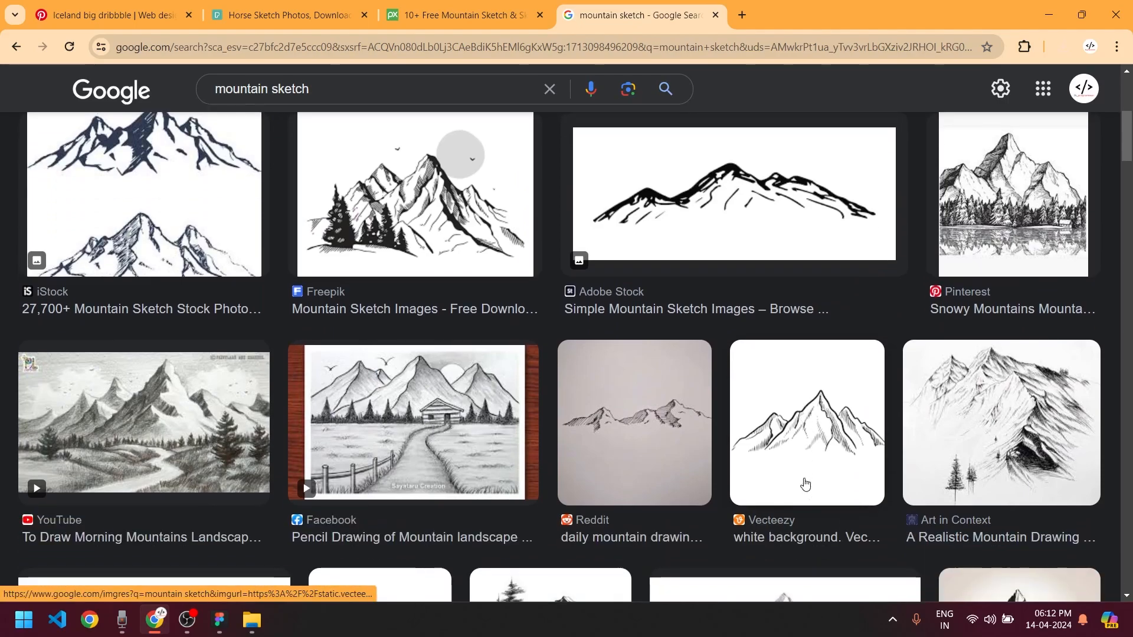
left_click(820, 464)
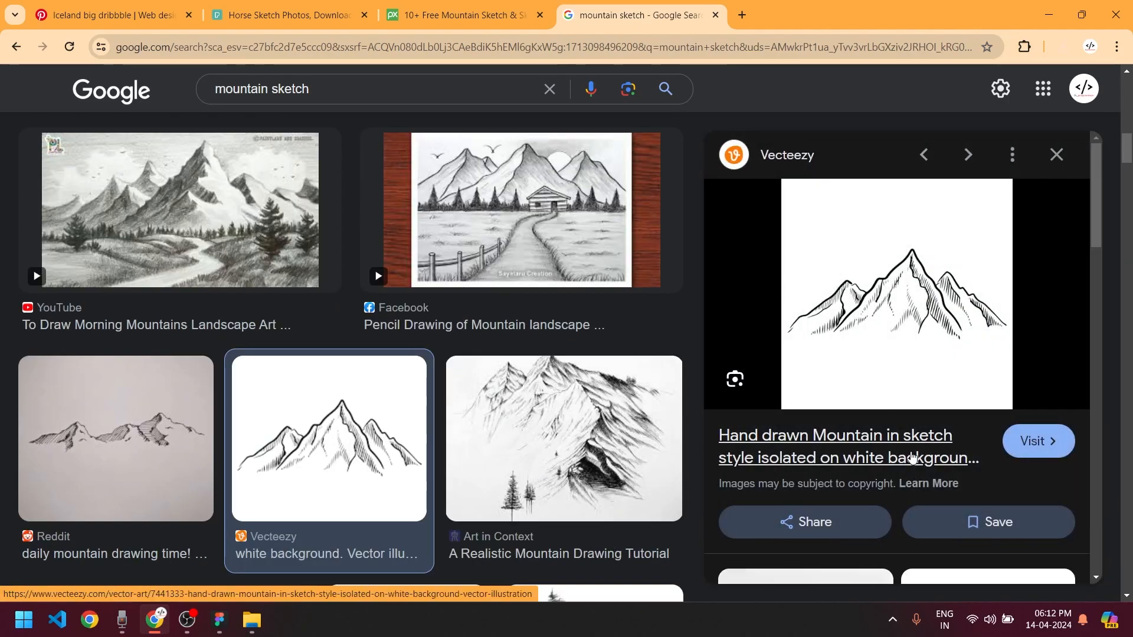
left_click(913, 456)
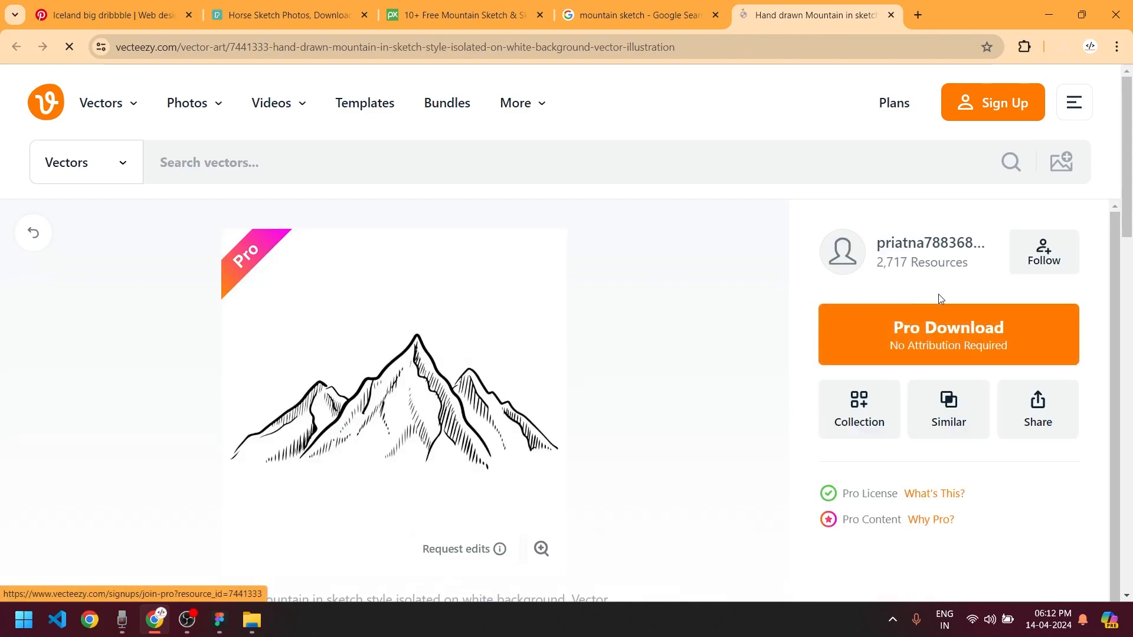
middle_click(836, 3)
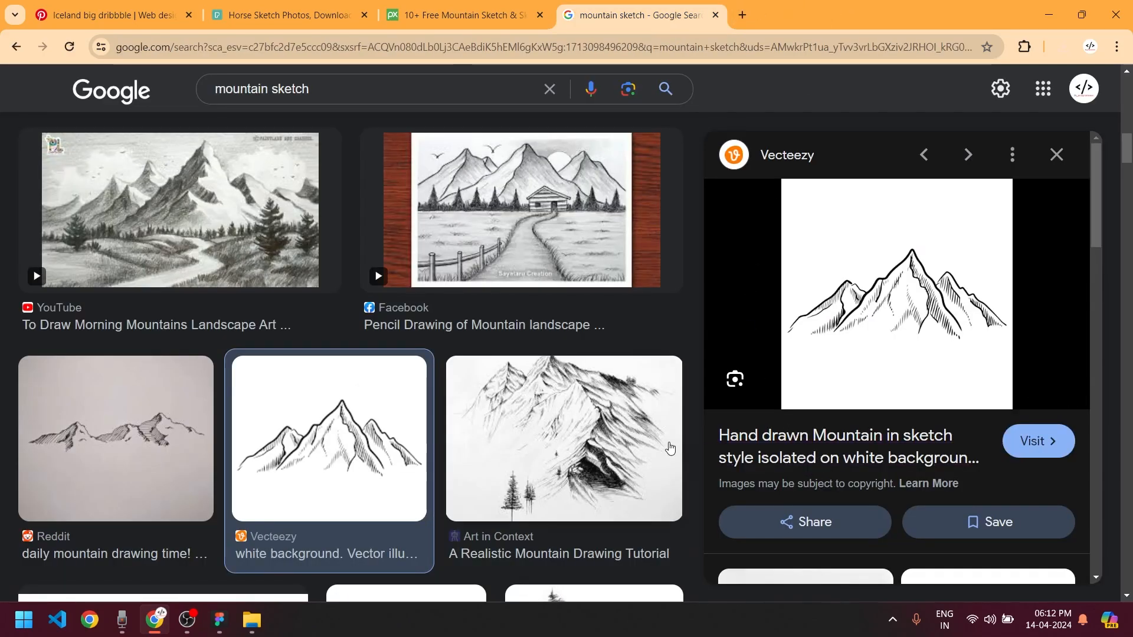
Check the "How to Draw Mountains: Easy Step by Step Tutorial" page behind the lightly shaded peak sketch, then close it
scroll(614, 435, "down", 2)
scroll(613, 437, "down", 2)
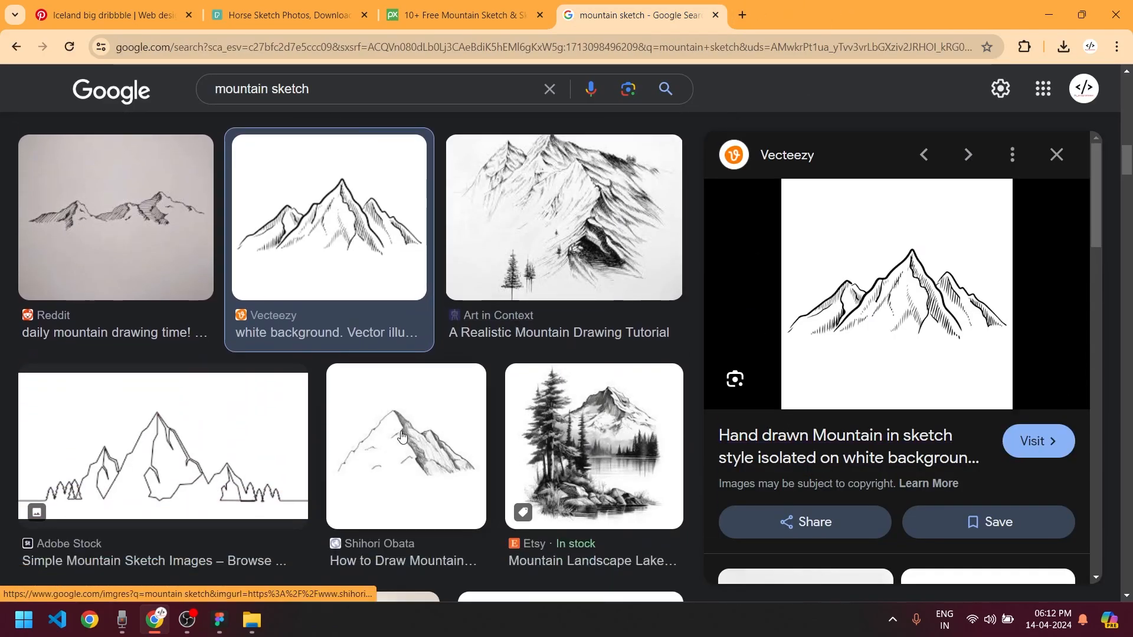
left_click(395, 471)
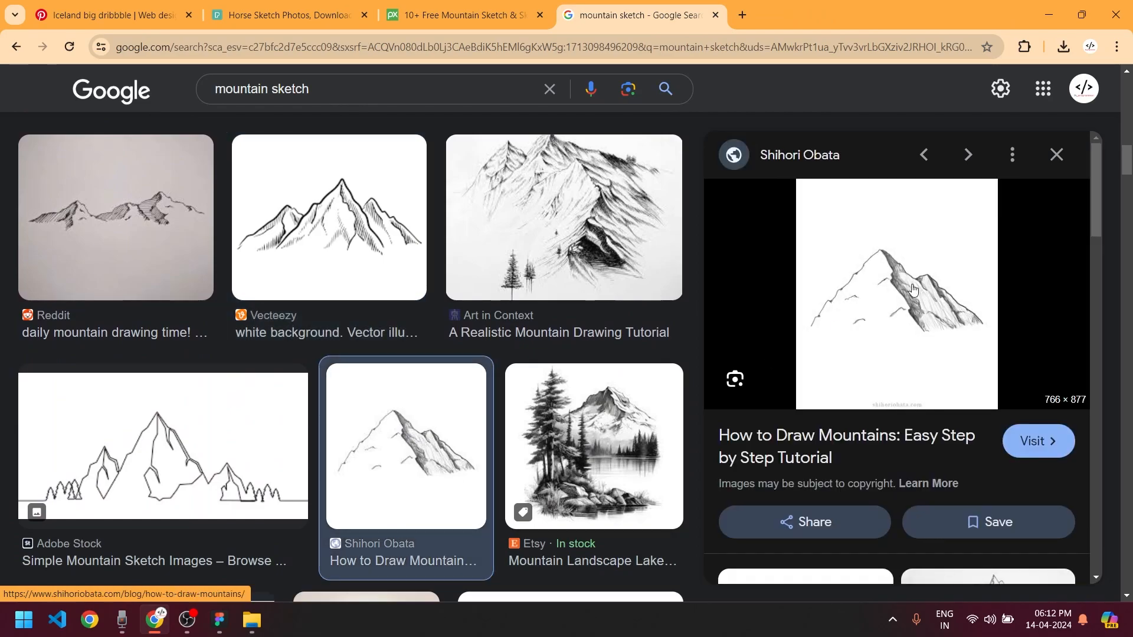
left_click(833, 453)
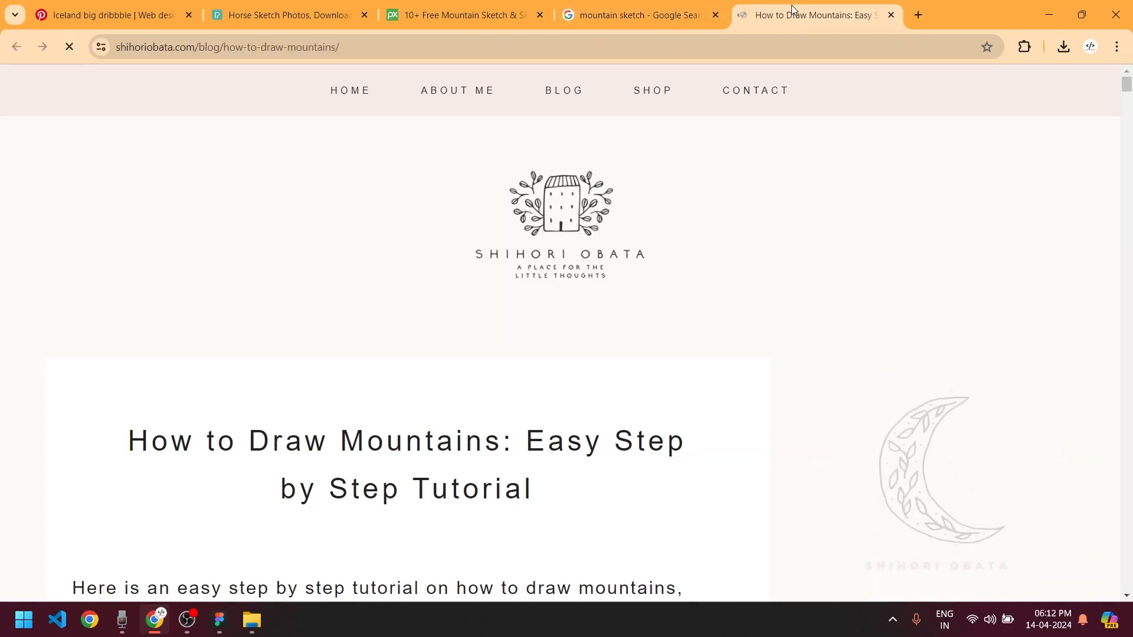
middle_click(791, 5)
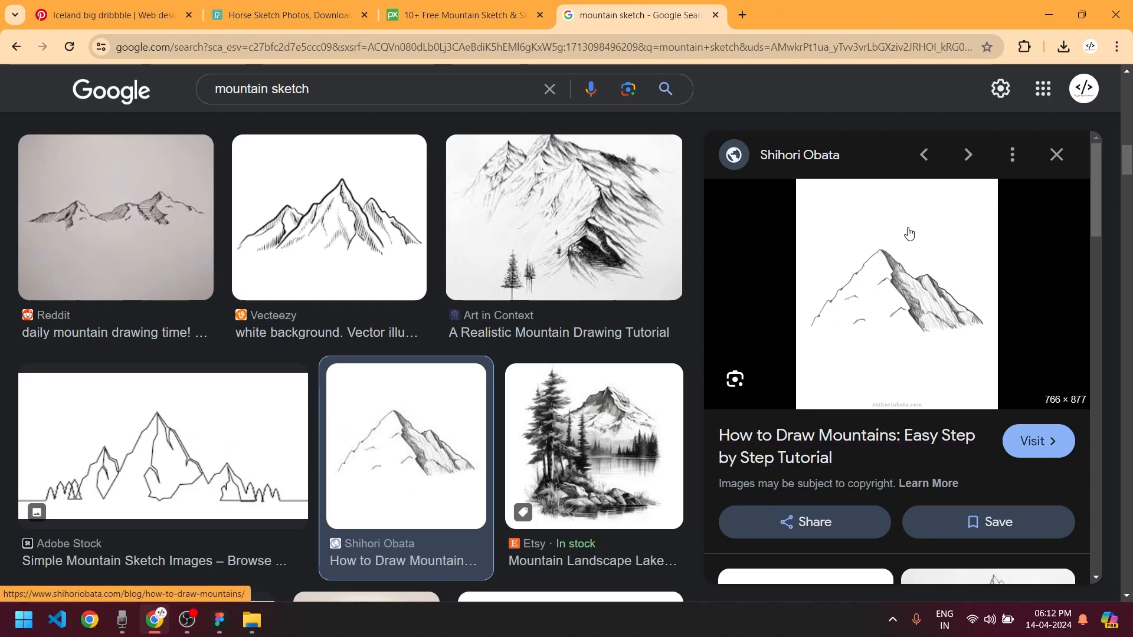
Look further through the mountain sketch results and preview the detailed shaded peak from acrylgiessen.com
scroll(524, 435, "up", 1)
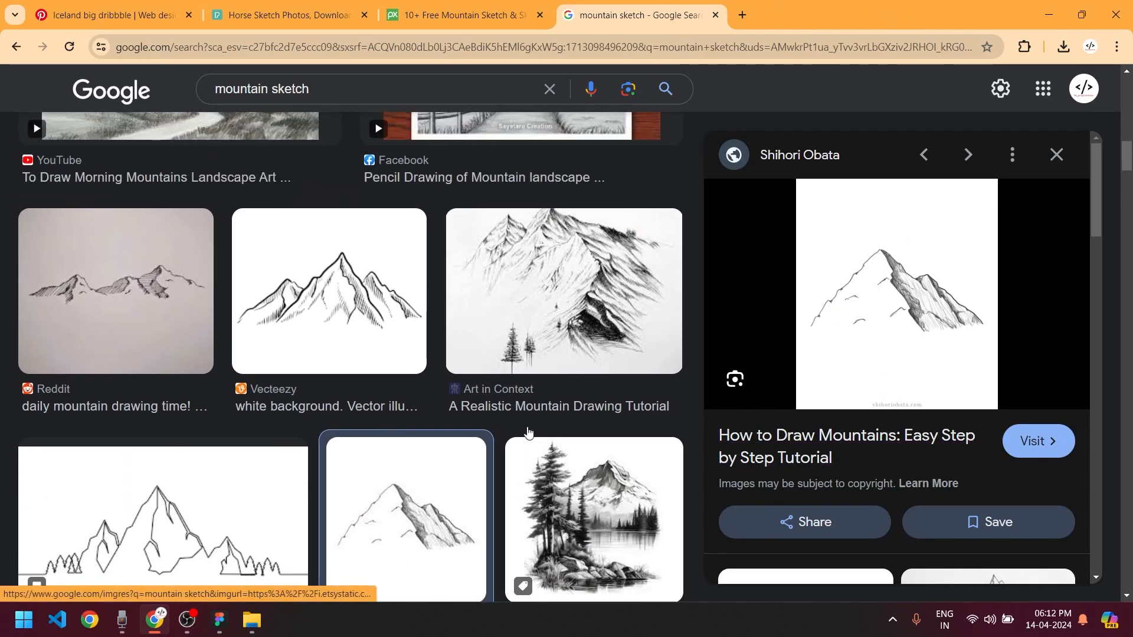
scroll(526, 433, "down", 3)
scroll(525, 433, "down", 6)
scroll(528, 433, "up", 1)
scroll(530, 432, "down", 1)
scroll(529, 433, "down", 4)
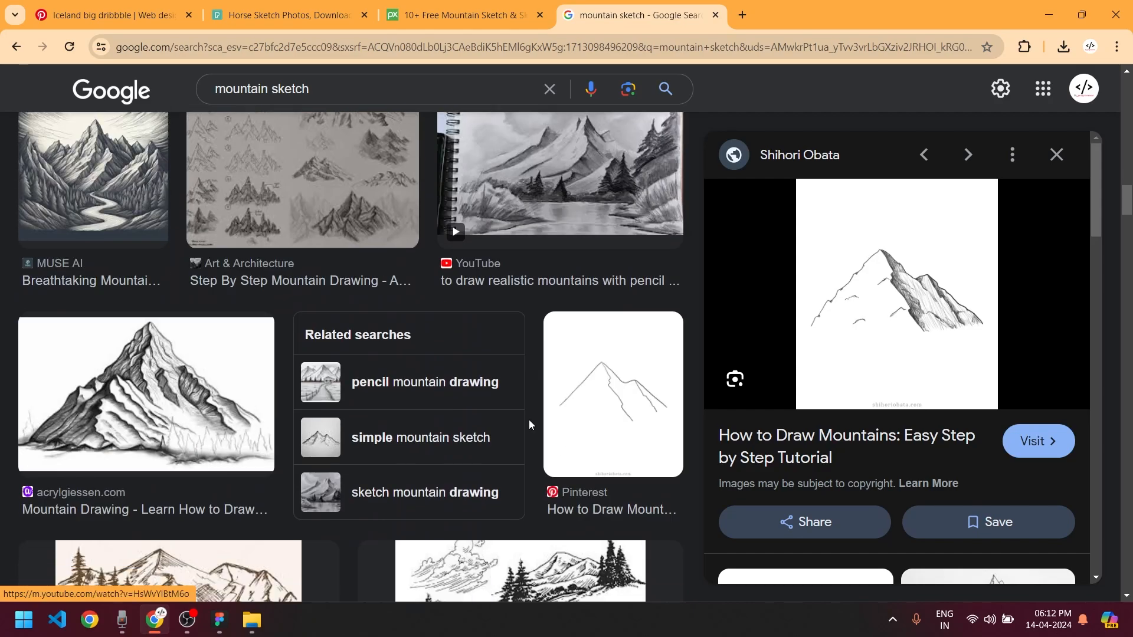
left_click(102, 373)
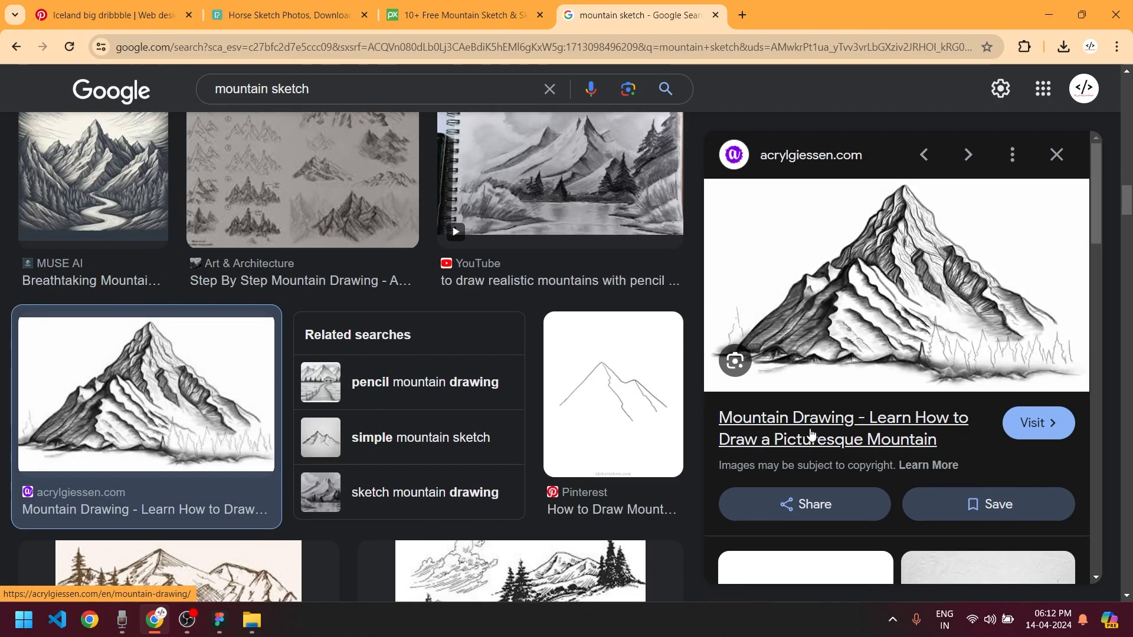
Bring the acrylgiessen.com mountain drawing into the Iceland file in Figma and place it beside the lower part of the layout
scroll(772, 431, "up", 7)
left_click_drag(772, 430, 712, 329)
scroll(658, 417, "down", 5)
scroll(658, 416, "up", 3)
left_click(793, 472)
scroll(648, 407, "up", 2)
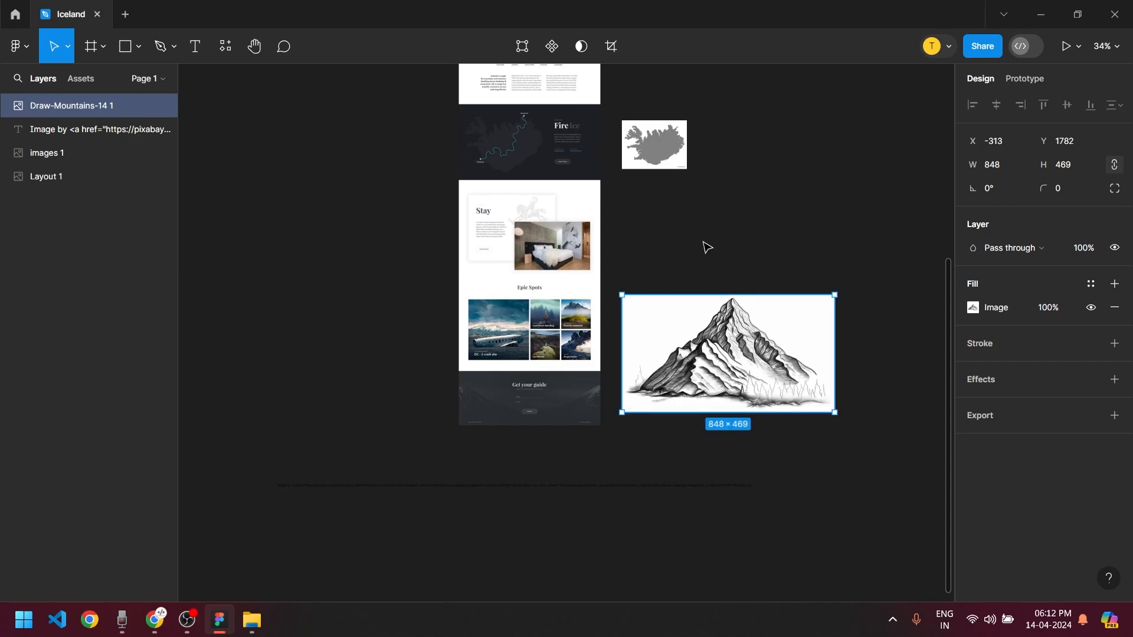
left_click(650, 281)
Import all of today's downloaded photos and the horse sketch from the Downloads folder into Figma, leaving out Layout.jpg and FigmaSetup.exe
scroll(646, 284, "down", 3)
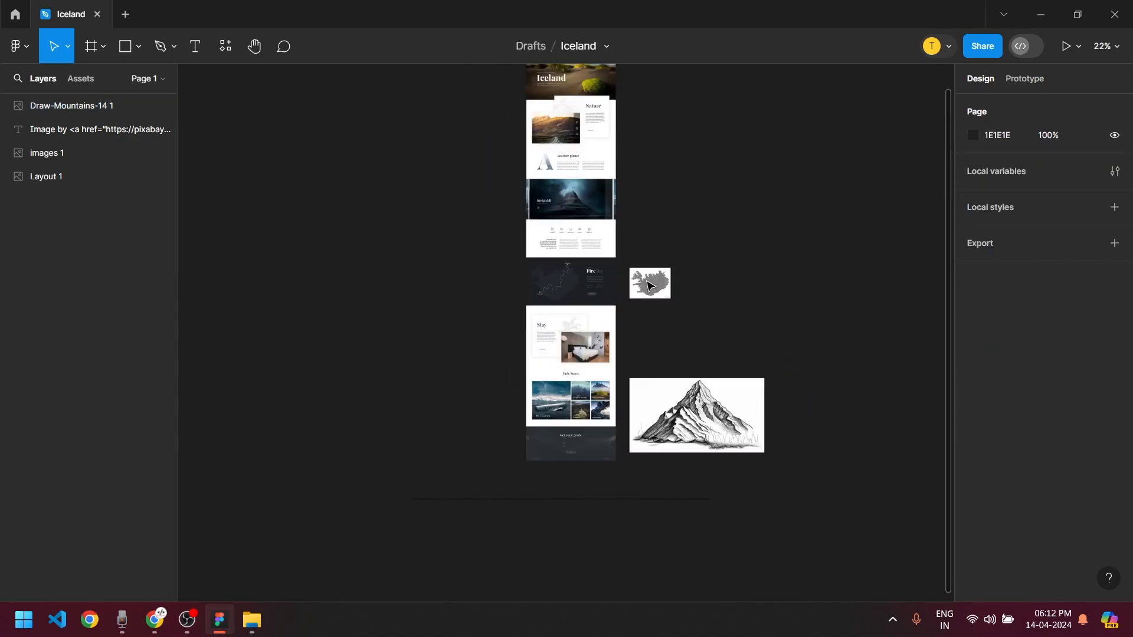
scroll(643, 288, "up", 9)
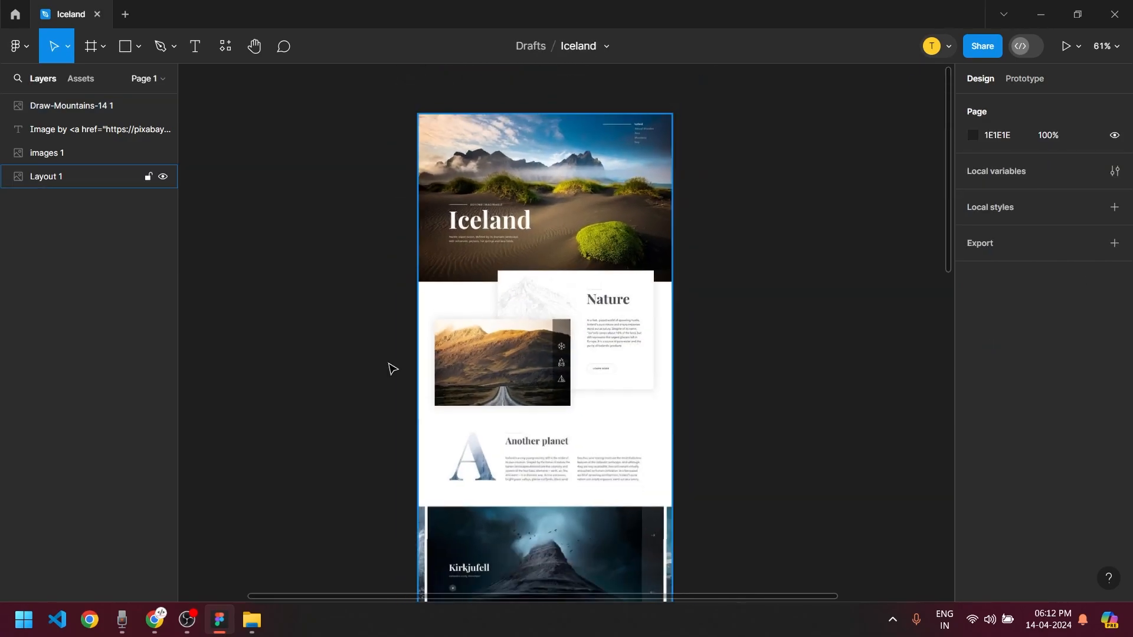
left_click(252, 620)
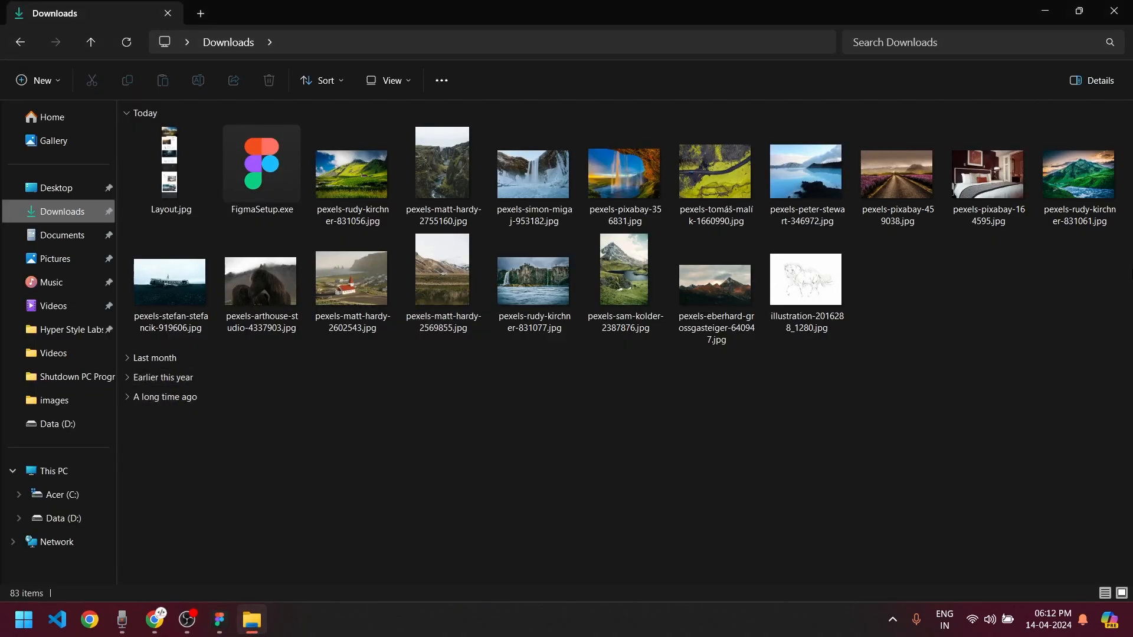
left_click_drag(1129, 118, 145, 321)
left_click(146, 163, "ctrl")
left_click(301, 166, "ctrl")
left_click_drag(338, 173, 860, 337)
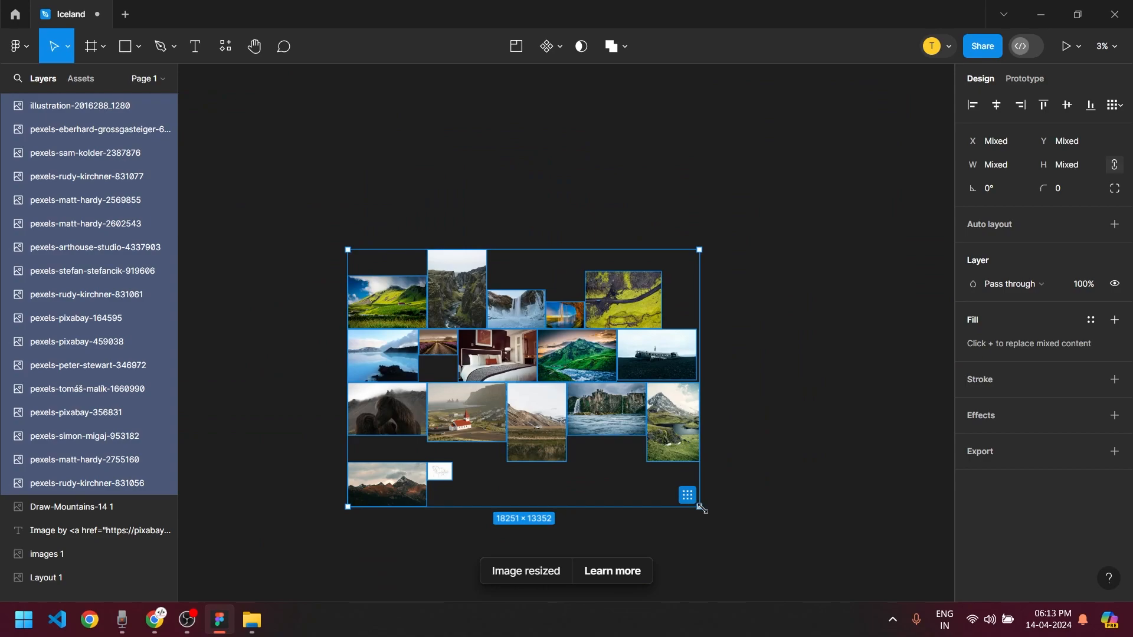
Scale the imported images down together to 2446 × 1790 and place them close to the left side of the Iceland layout
left_click_drag(700, 507, 558, 403)
scroll(558, 403, "up", 5)
left_click_drag(401, 283, 182, 334)
scroll(520, 422, "left", 3)
scroll(519, 422, "left", 3)
left_click_drag(571, 458, 531, 430)
scroll(604, 385, "up", 3)
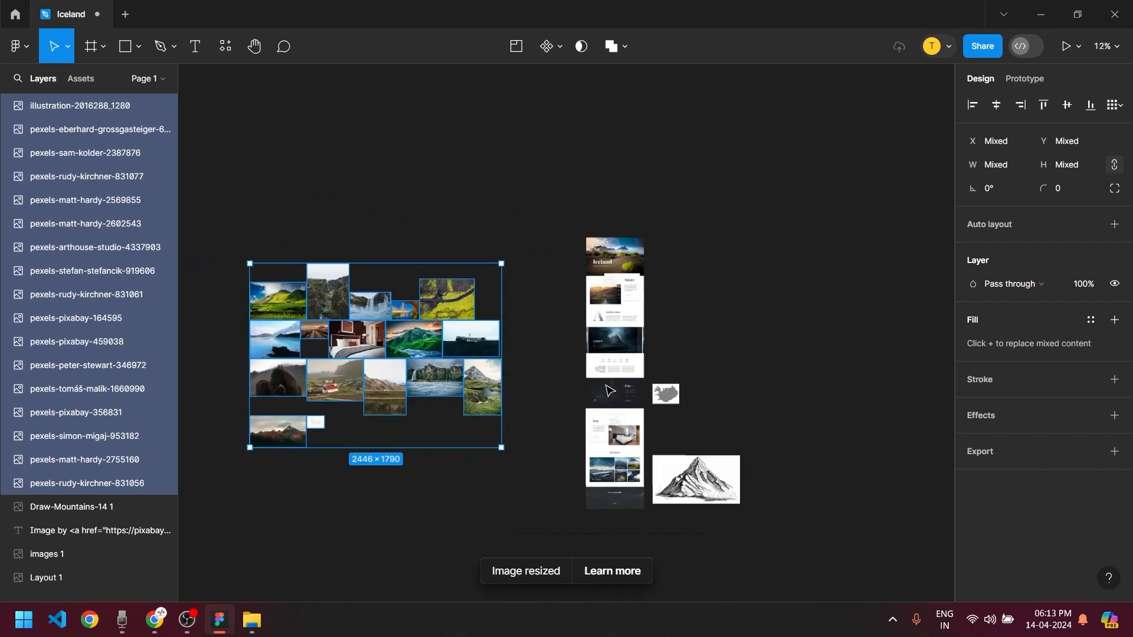
left_click_drag(340, 345, 531, 372)
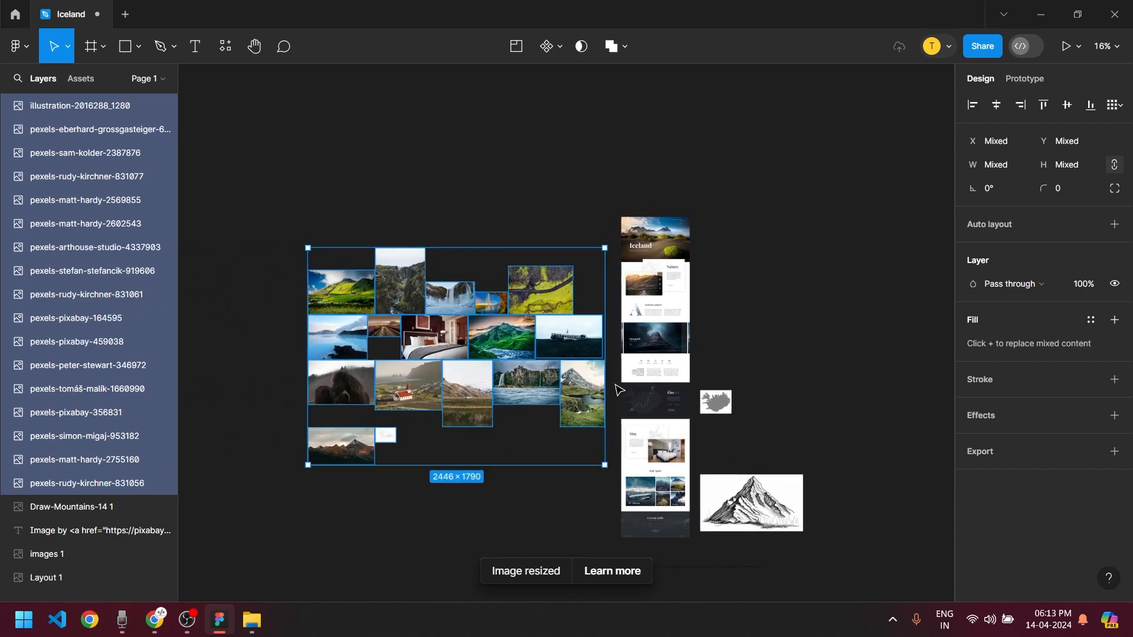
left_click(592, 453)
key("Escape")
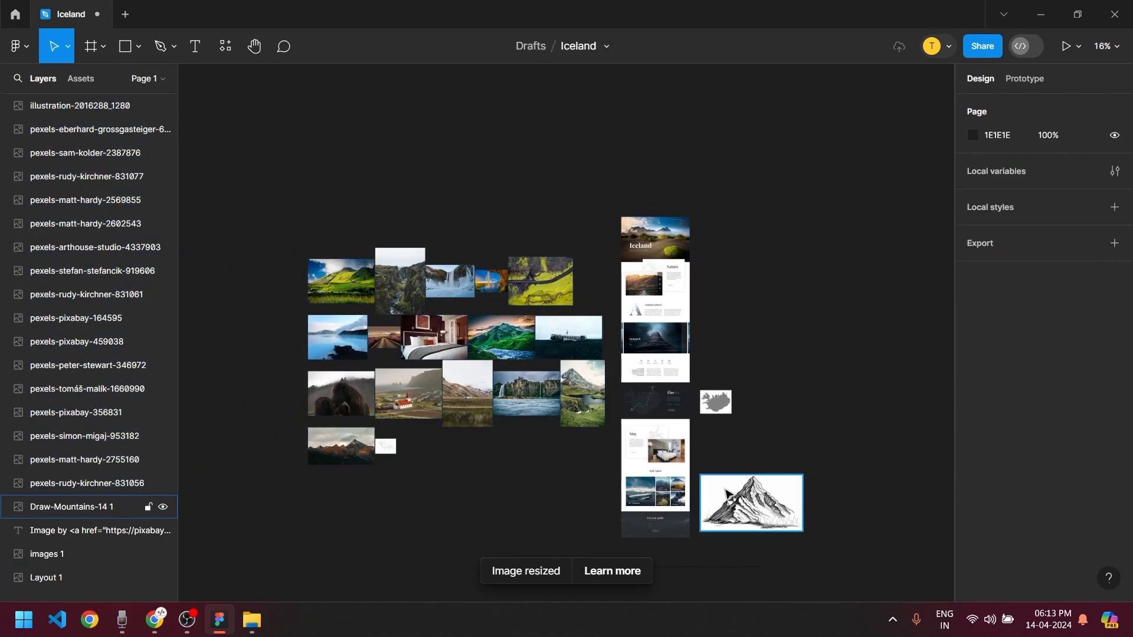
Move the grey Iceland map and the mountain drawing into the bottom row of the photo collection, beside the horse sketch
left_click_drag(730, 410, 544, 453)
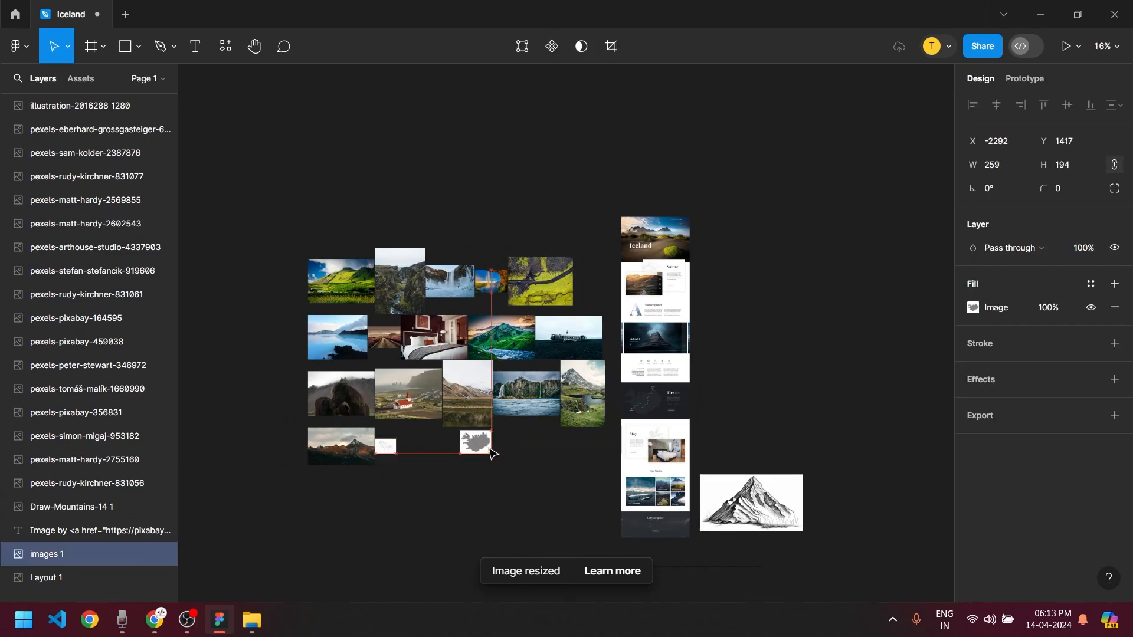
mouse_move(748, 505)
left_mouse_down()
mouse_move(635, 537)
mouse_move(585, 473)
mouse_move(557, 470)
left_mouse_up()
left_click_drag(481, 445, 448, 446)
mouse_move(564, 469)
left_mouse_down()
mouse_move(503, 467)
mouse_move(522, 469)
left_mouse_up()
Try to tidy up the photos, map and sketches into a grid beside the Iceland layout
mouse_move(608, 549)
left_mouse_down()
mouse_move(423, 356)
mouse_move(306, 313)
left_mouse_up()
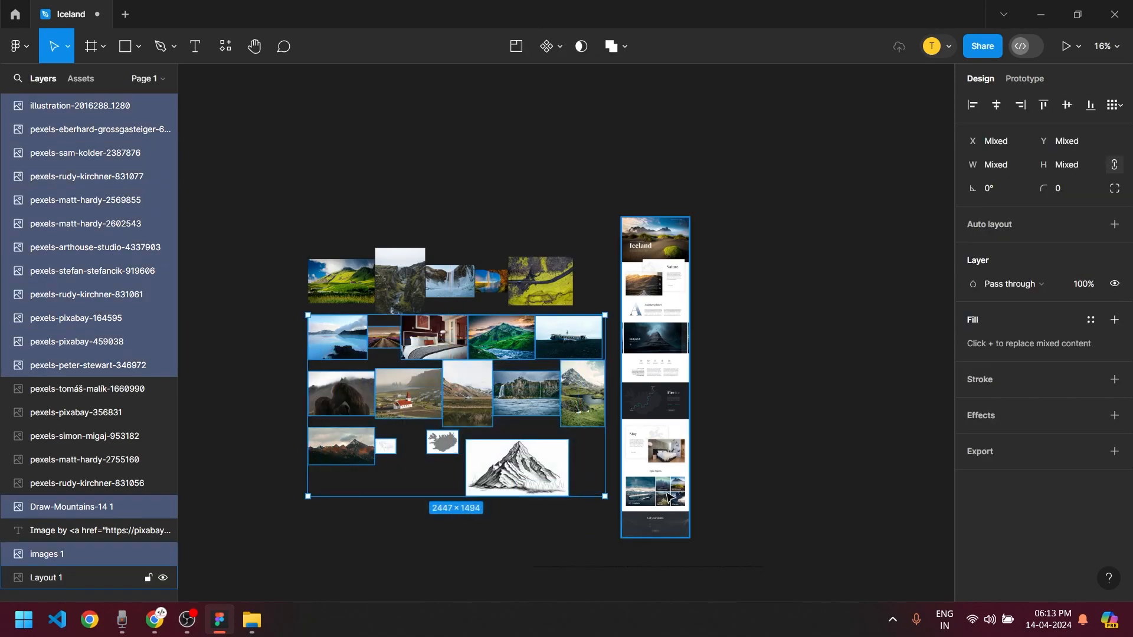
left_click_drag(620, 546, 326, 213)
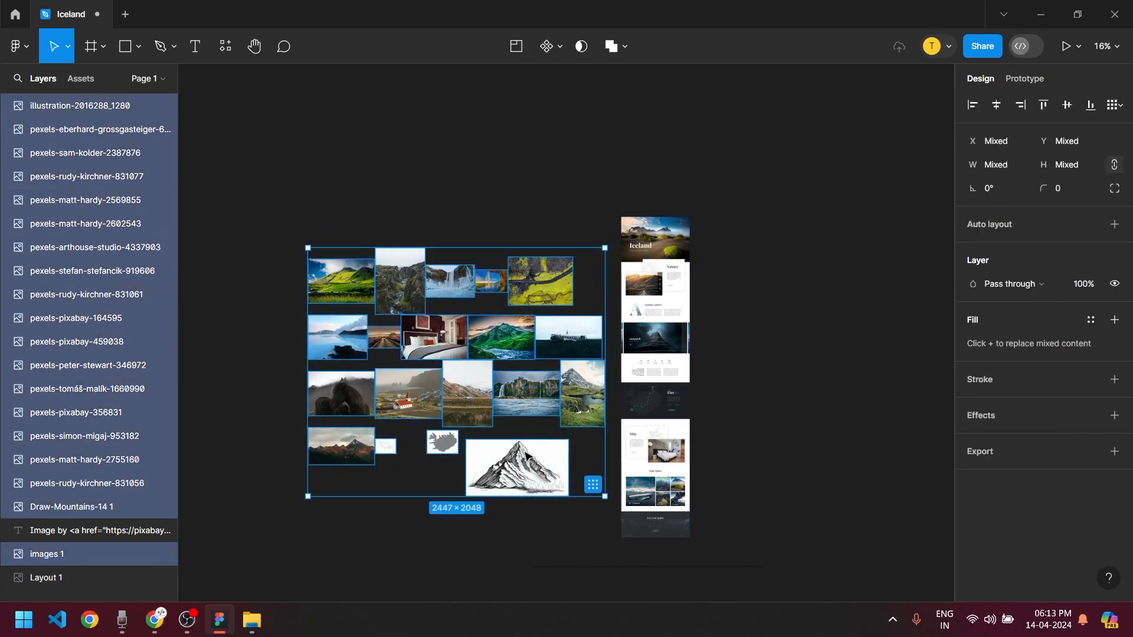
left_click(591, 484)
left_click(596, 506)
left_click_drag(581, 396, 292, 221)
left_click_drag(593, 292, 559, 293)
left_click(590, 478)
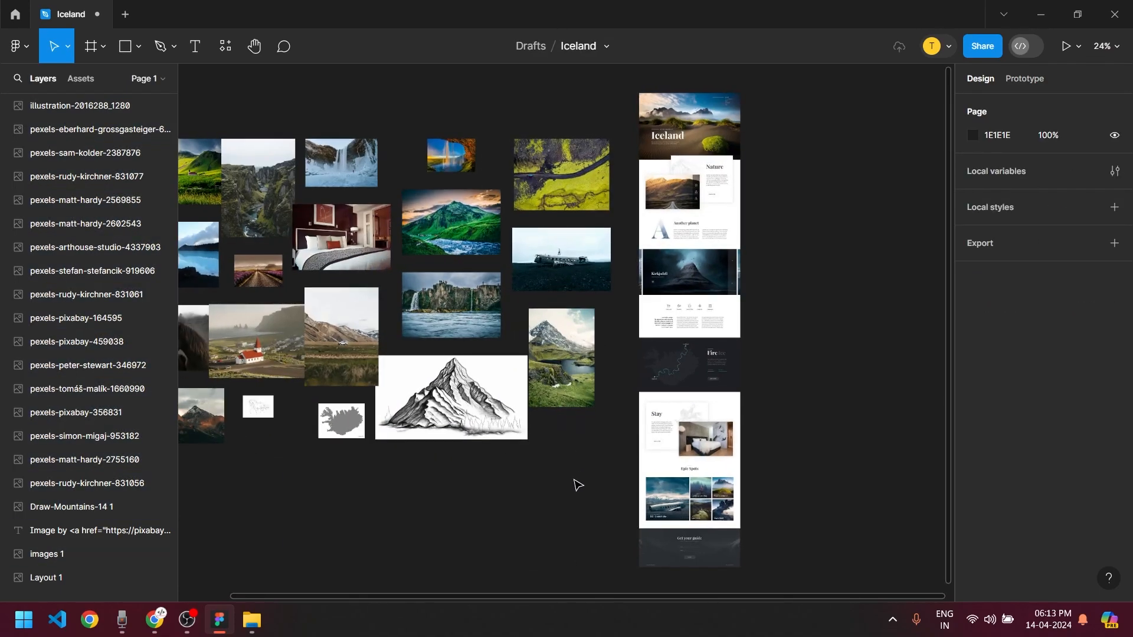
Arrange all the photos, map and sketches in a tidy grid with 93 horizontal and 66 vertical spacing beside the Iceland layout
scroll(566, 489, "down", 2)
left_click_drag(589, 472, 309, 270)
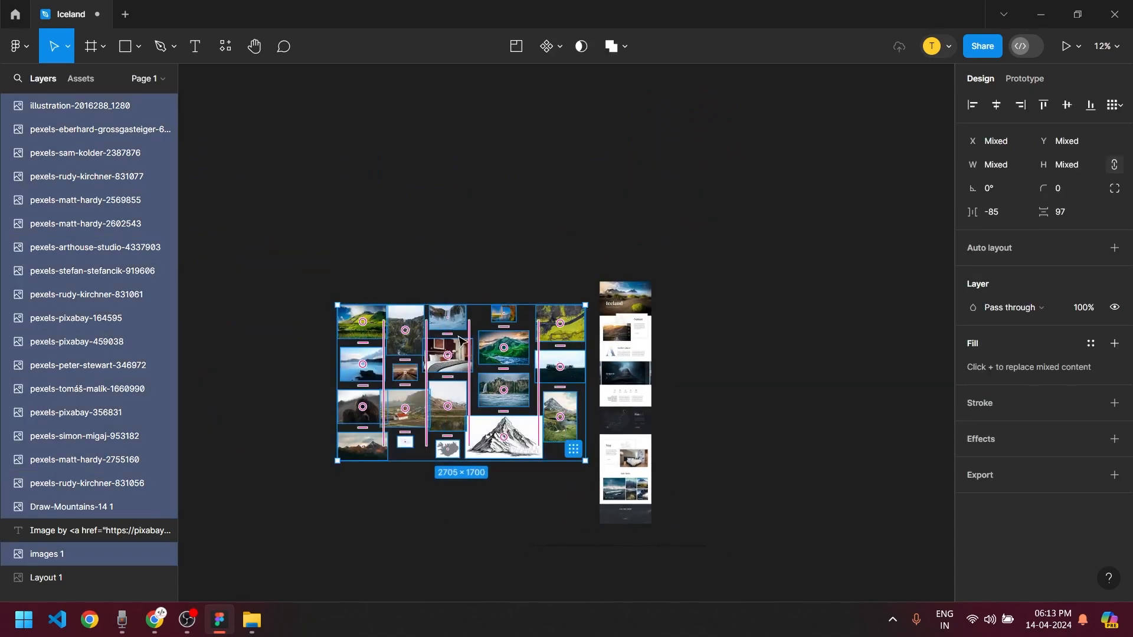
scroll(457, 337, "up", 3)
left_click_drag(674, 541, 699, 555)
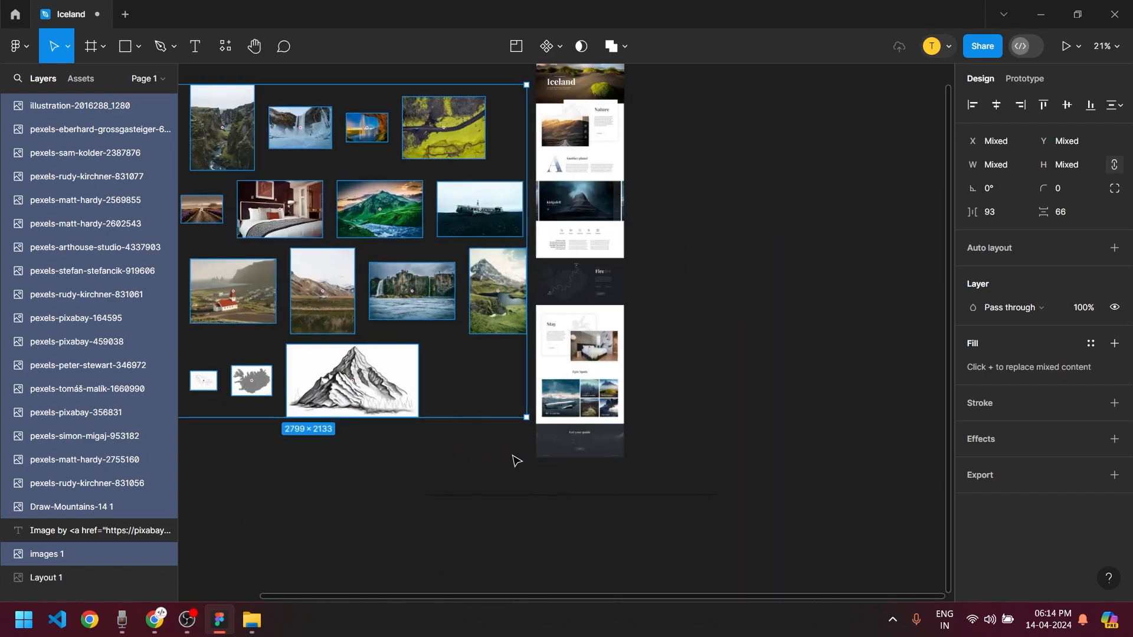
scroll(497, 386, "down", 4)
left_click(635, 350)
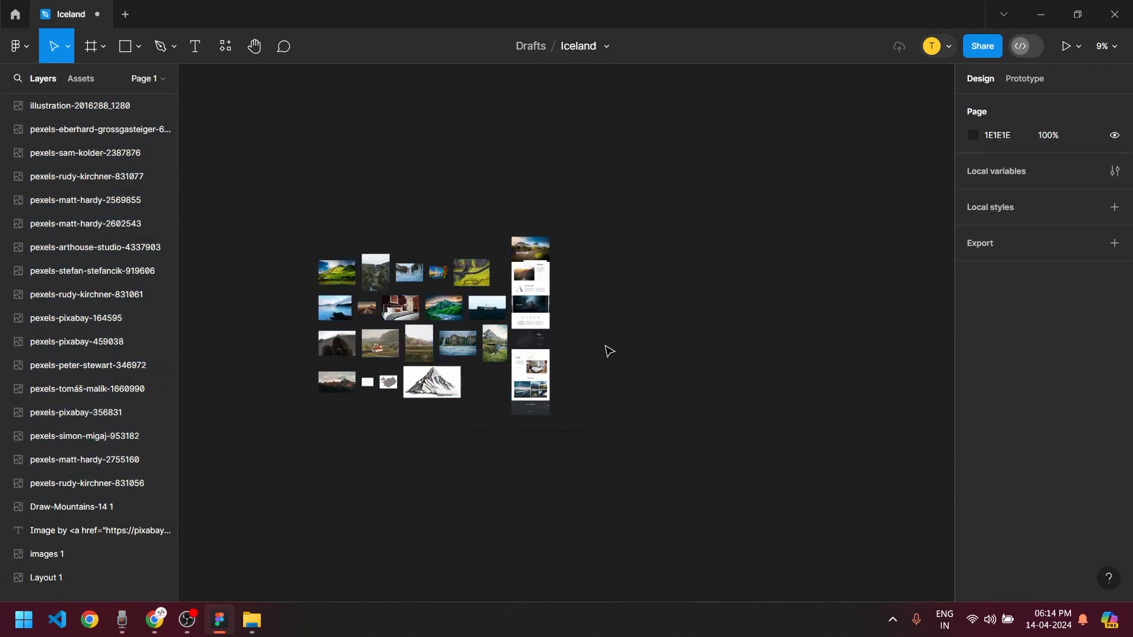
scroll(610, 351, "up", 3)
left_click_drag(580, 199, 464, 258)
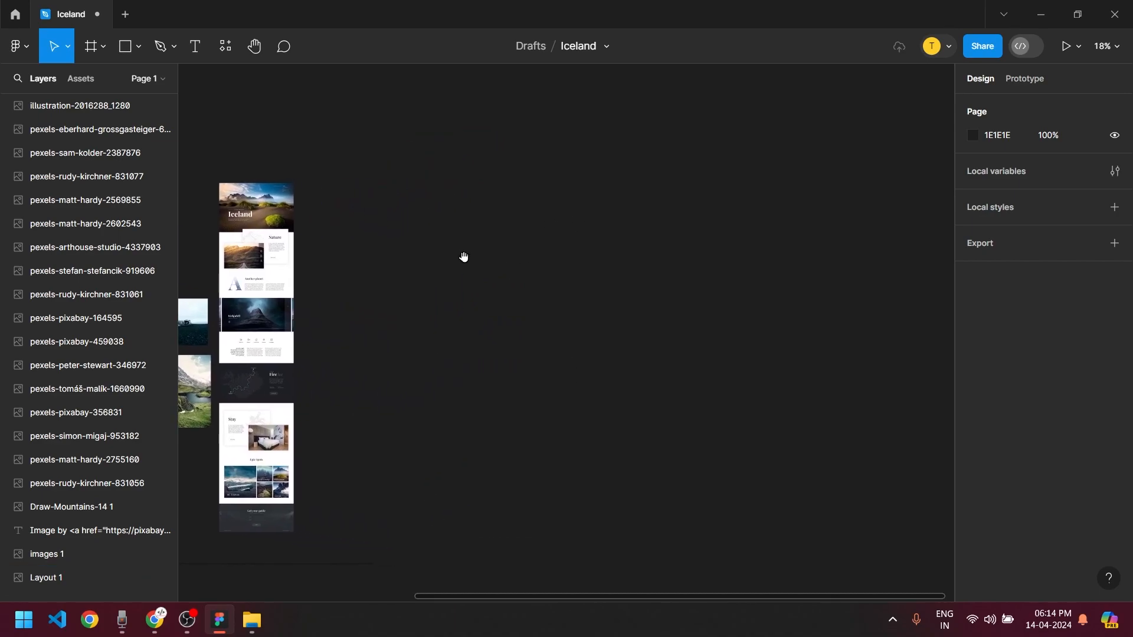
left_click(89, 51)
scroll(312, 183, "up", 1)
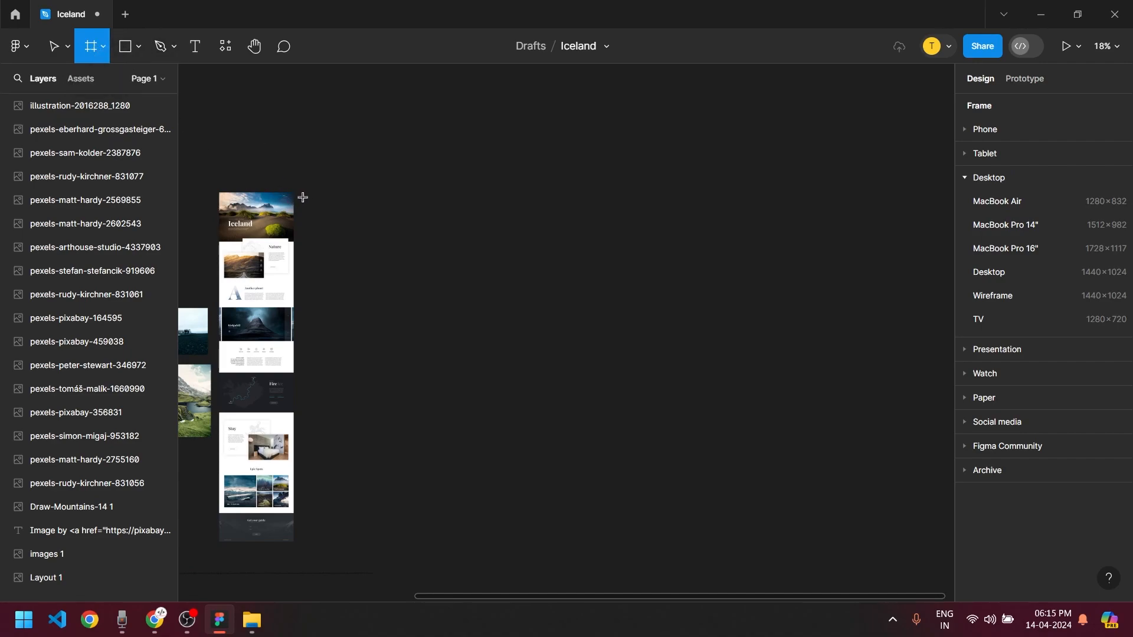
left_click_drag(309, 192, 687, 380)
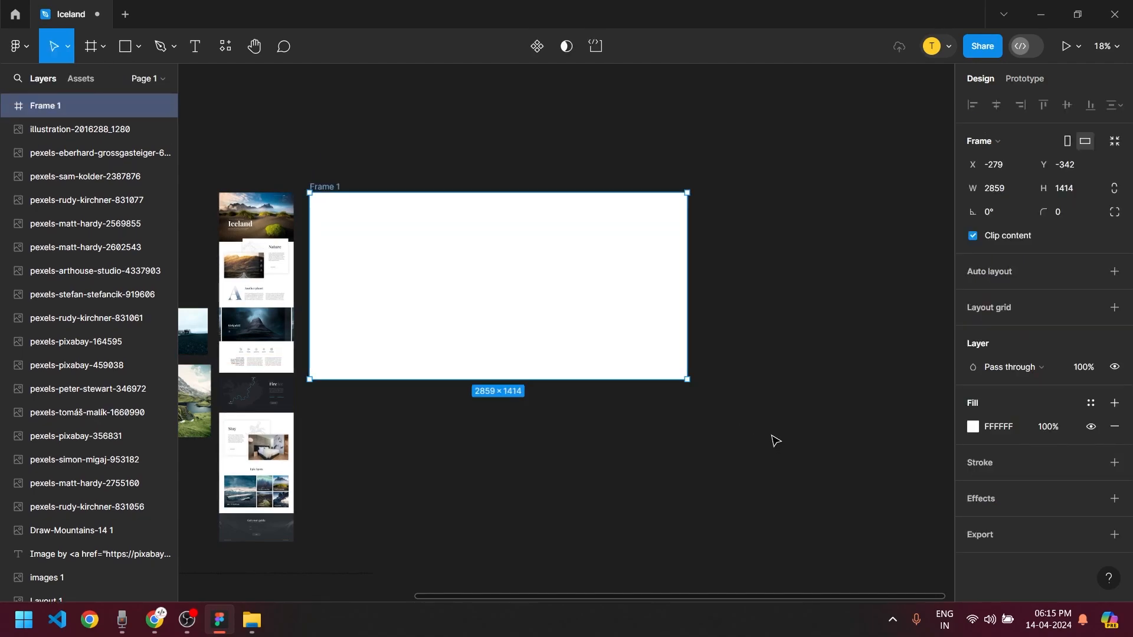
key("Delete")
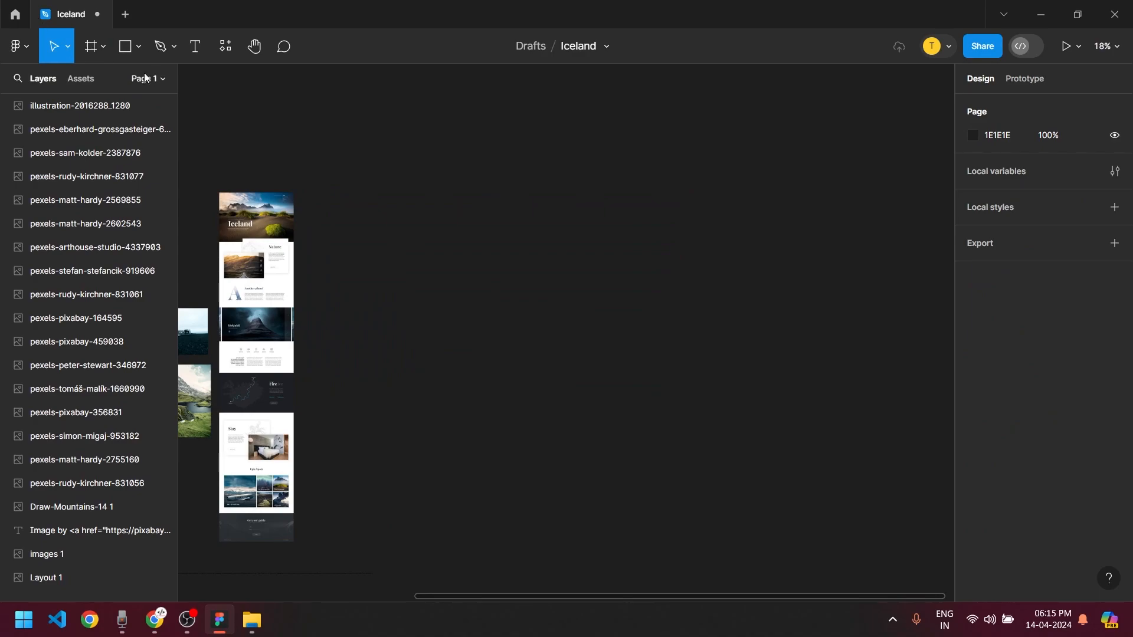
Place a 100 × 100 frame just right of the Iceland layout, with its top edge level with the layout's, at X -340, Y -342
left_click(90, 47)
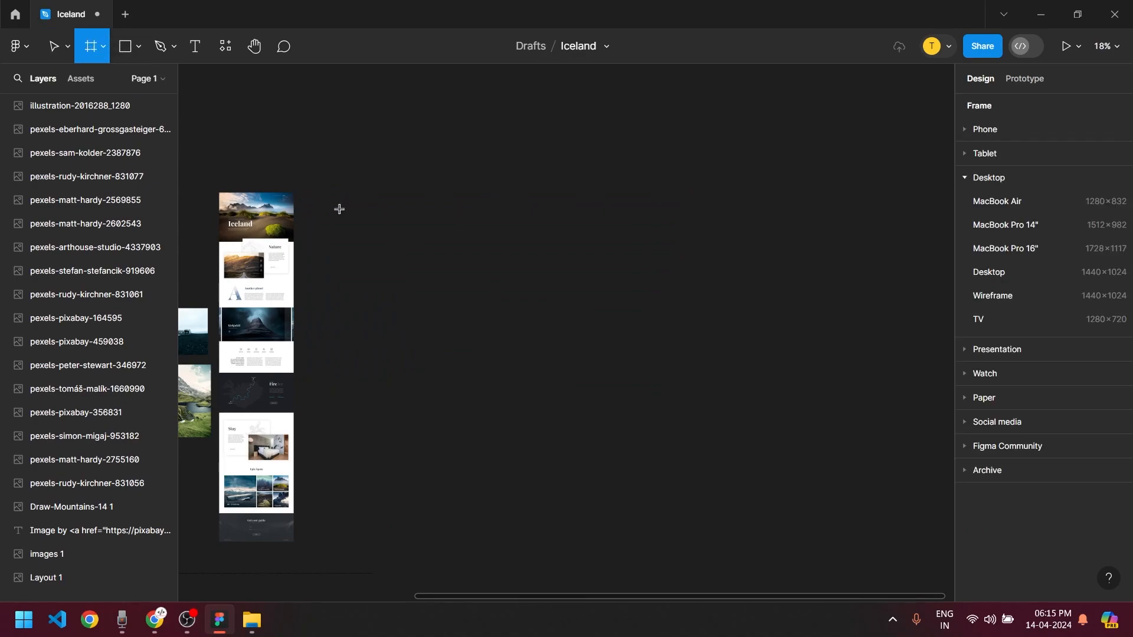
left_click(309, 189)
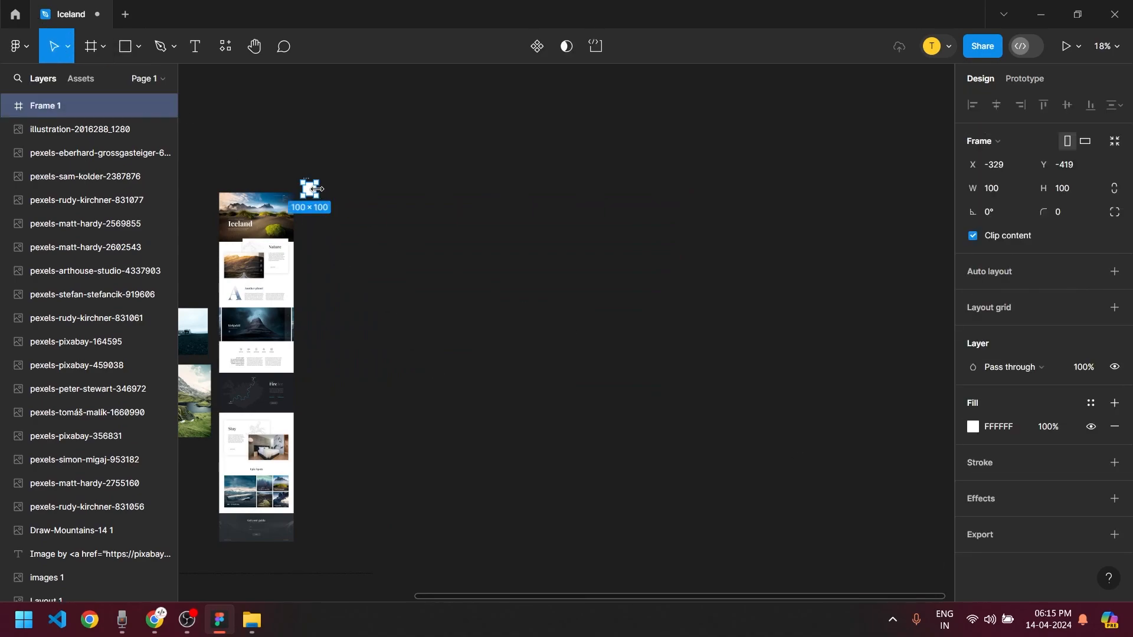
scroll(317, 189, "up", 3)
left_click_drag(305, 157, 301, 177)
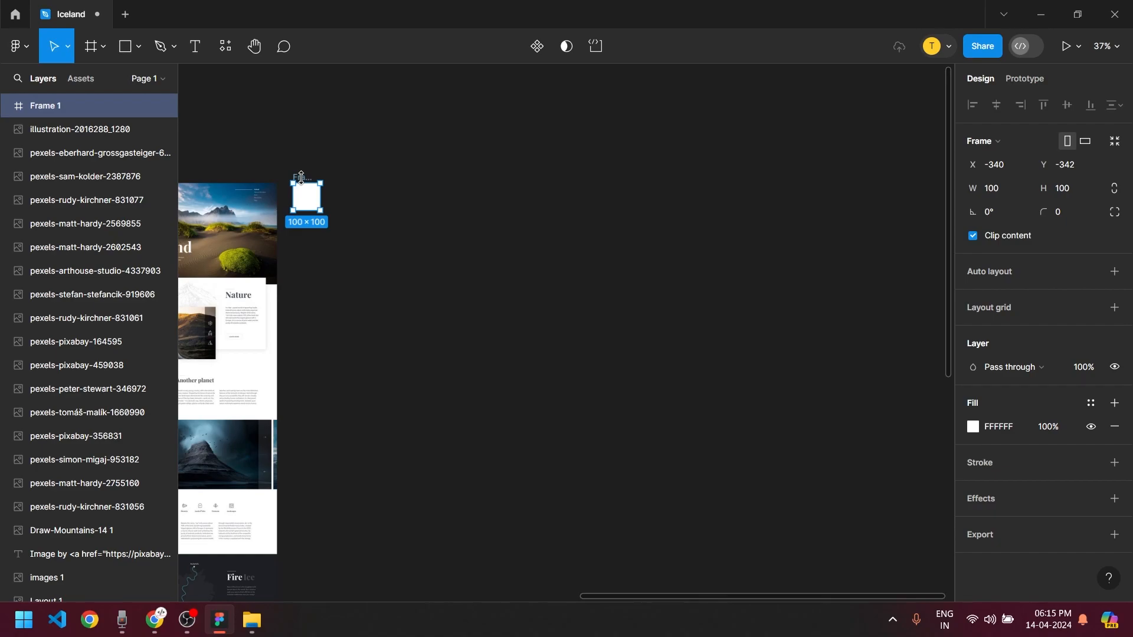
Set the new frame's width to 1920 and its height to 1080
scroll(294, 301, "up", 5)
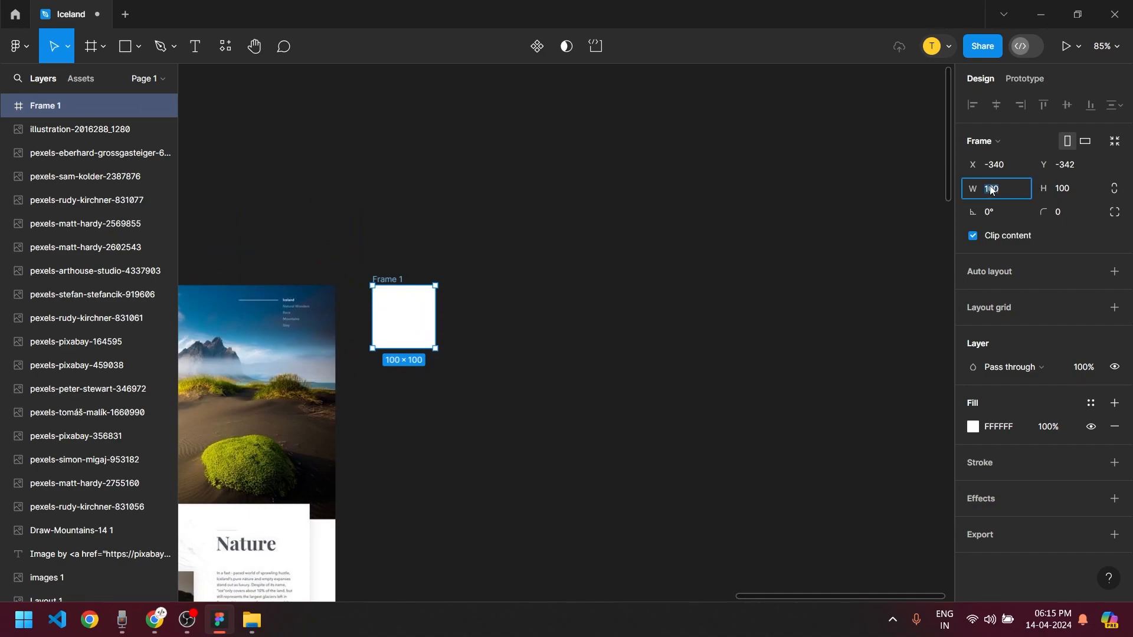
type("0")
key("Return")
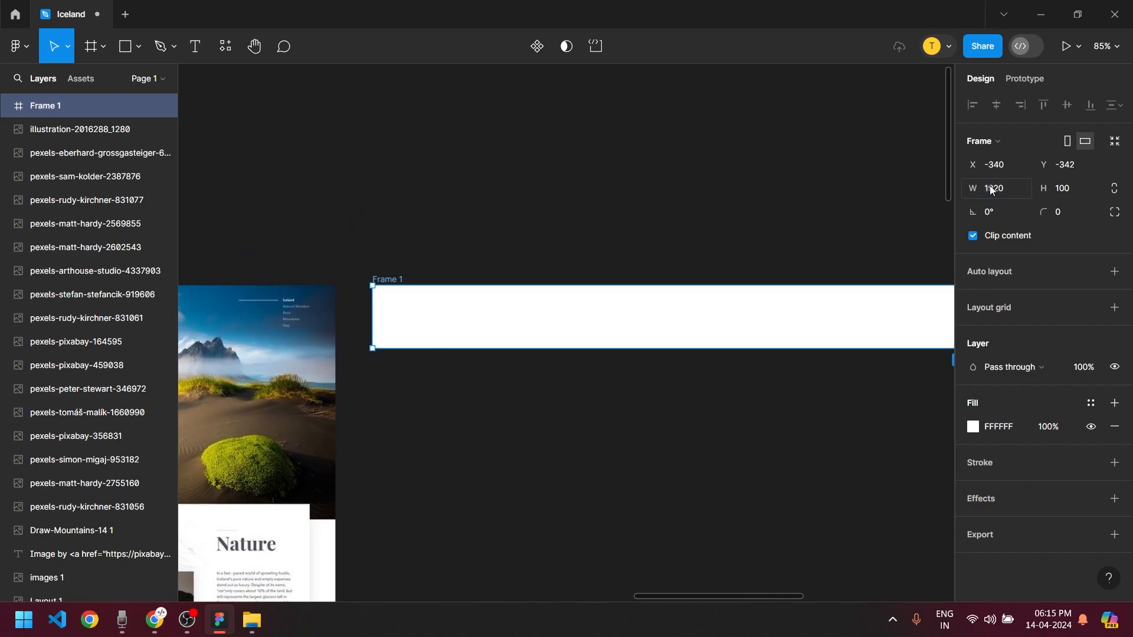
scroll(865, 364, "down", 3)
left_click_drag(862, 400, 700, 392)
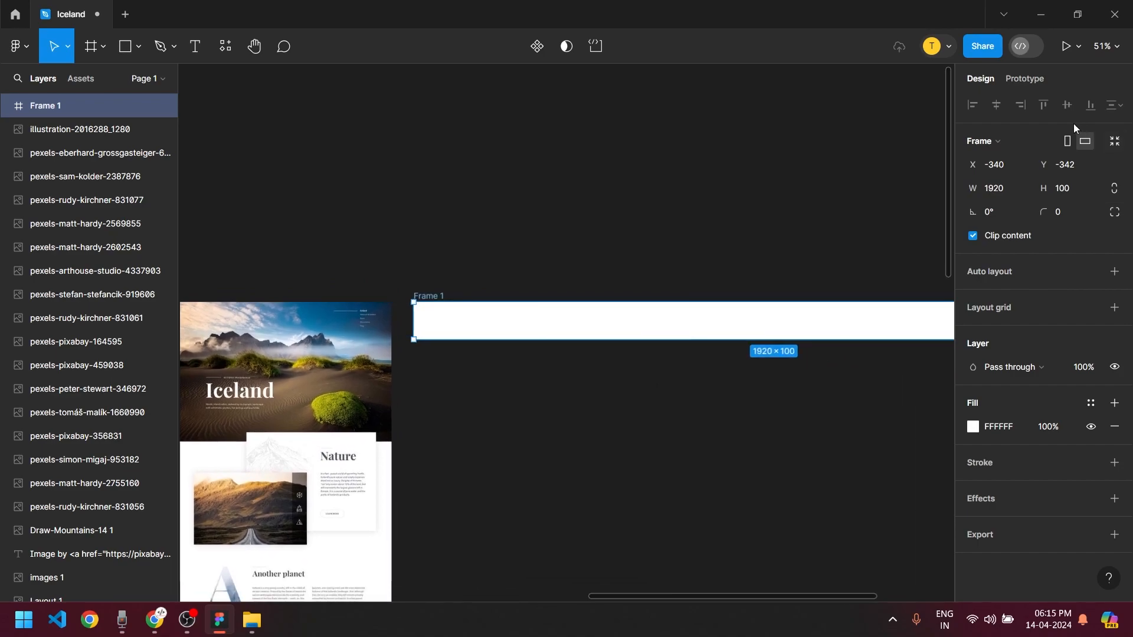
left_click(1063, 188)
type("1080")
key("Return")
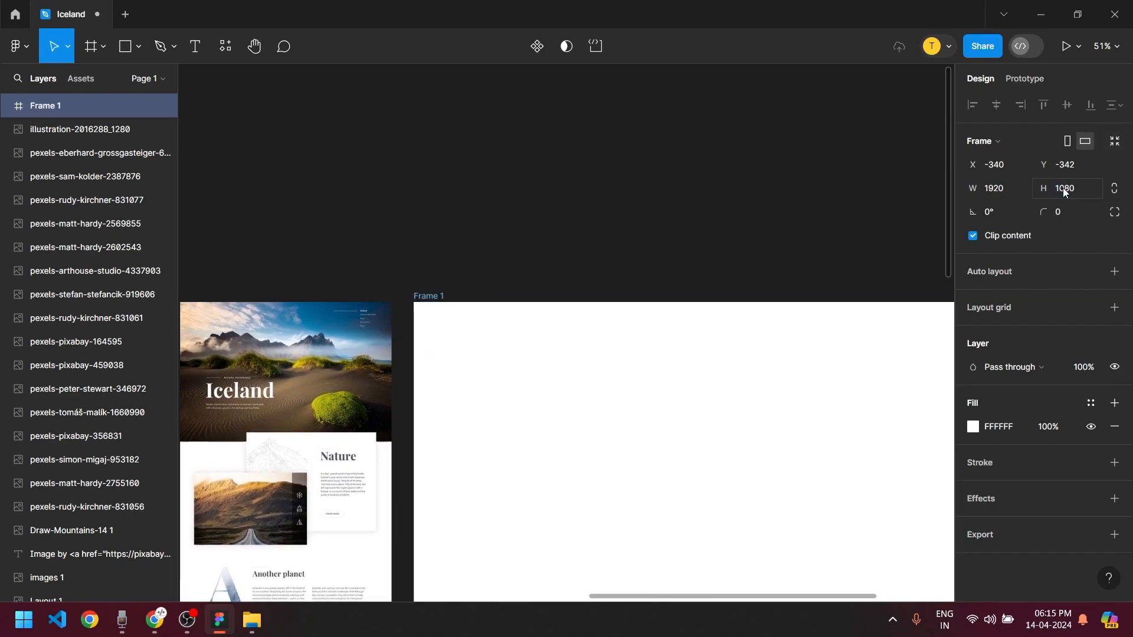
scroll(736, 340, "down", 4)
left_click_drag(736, 340, 692, 295)
left_click(657, 536)
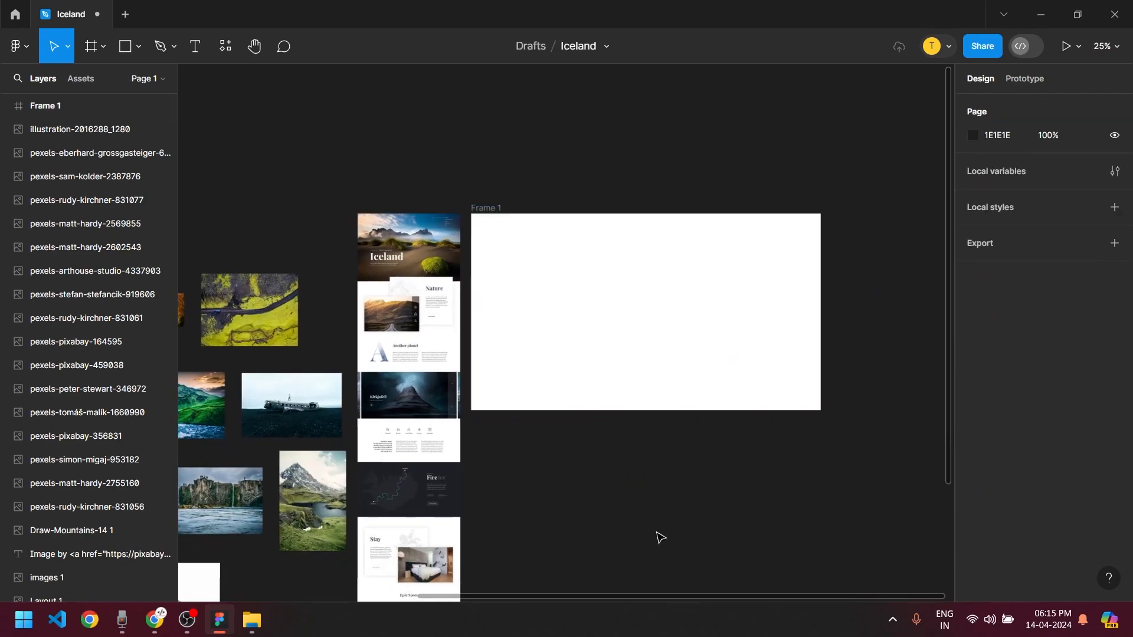
Move the Iceland layout image directly below the white frame, left edges aligned, at X -340, Y 895
left_click(499, 210)
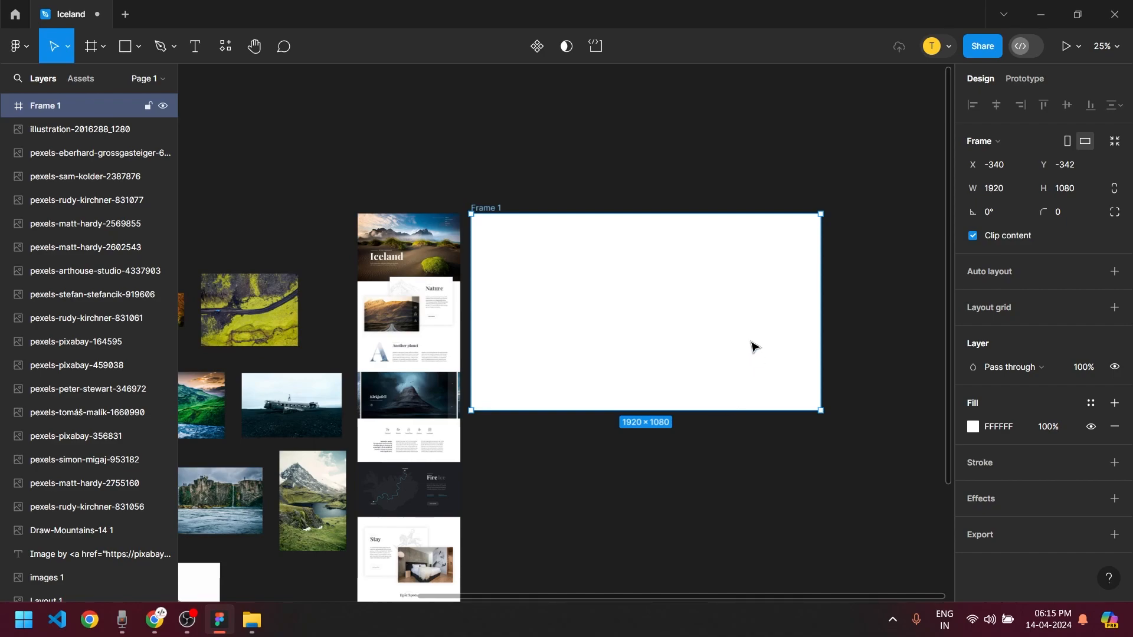
left_click(708, 193)
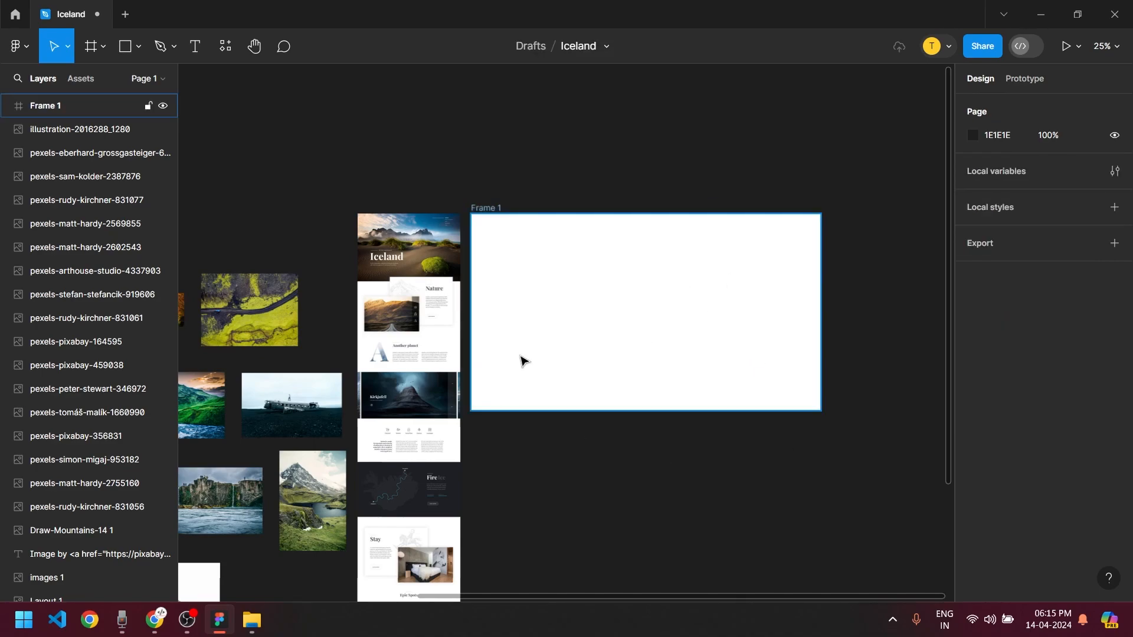
scroll(524, 359, "up", 2)
left_click(310, 259)
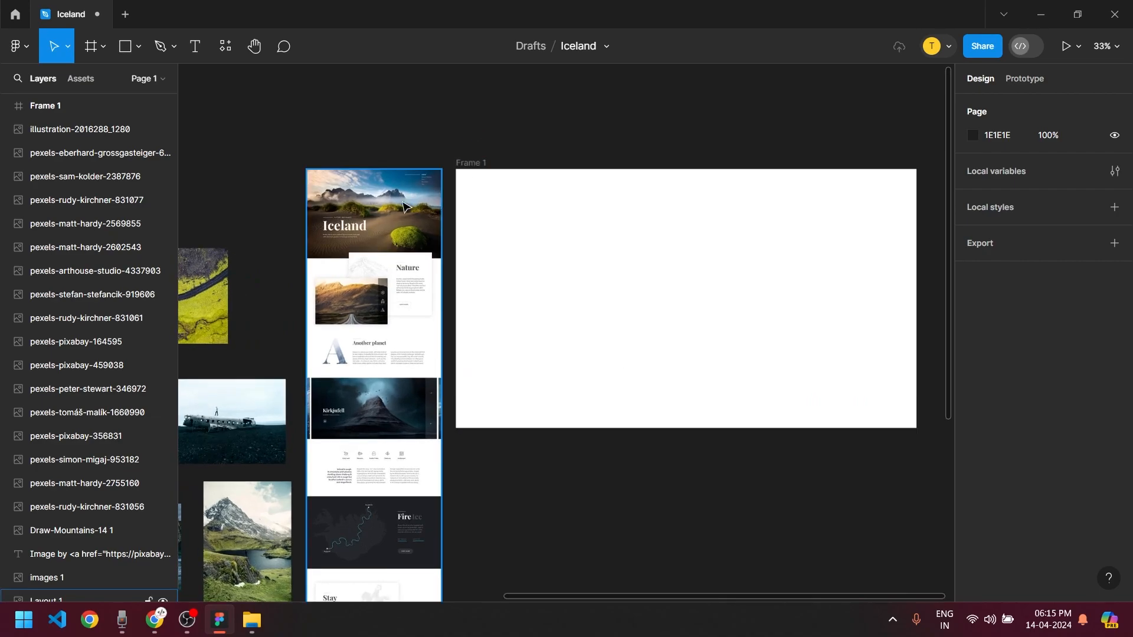
scroll(302, 262, "down", 5)
left_click_drag(318, 279, 375, 387)
scroll(490, 539, "down", 6)
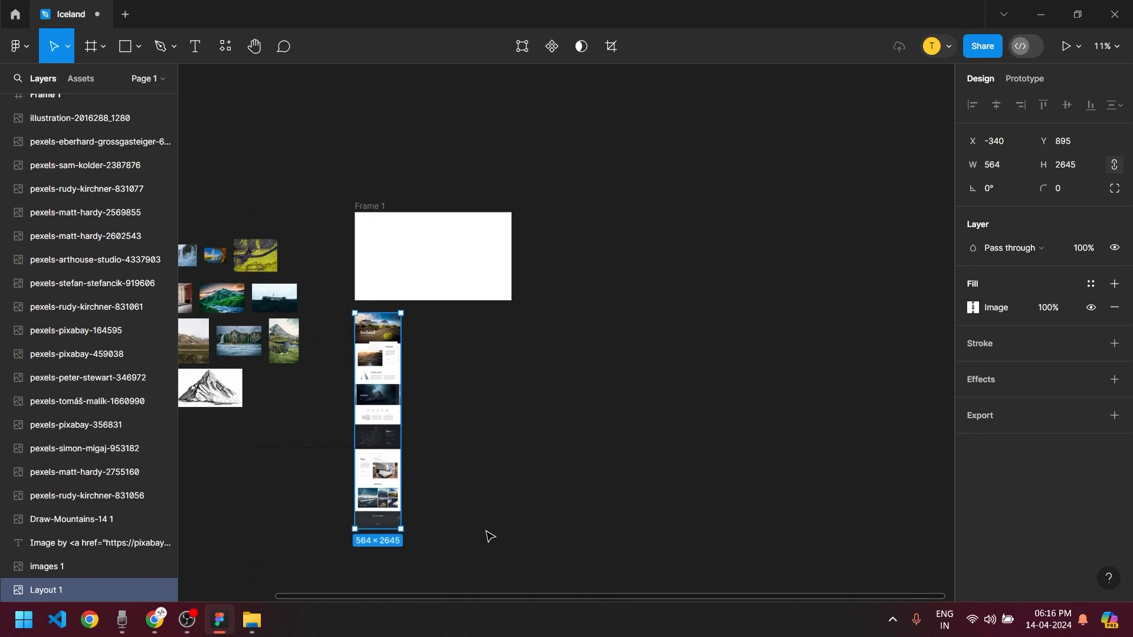
Scale the Iceland layout up proportionally to the frame's 1920 width and place it right of the frame with their tops level
scroll(428, 341, "up", 3)
left_click_drag(400, 371, 508, 502)
scroll(562, 450, "down", 5)
left_click_drag(527, 428, 570, 420)
left_click(513, 392)
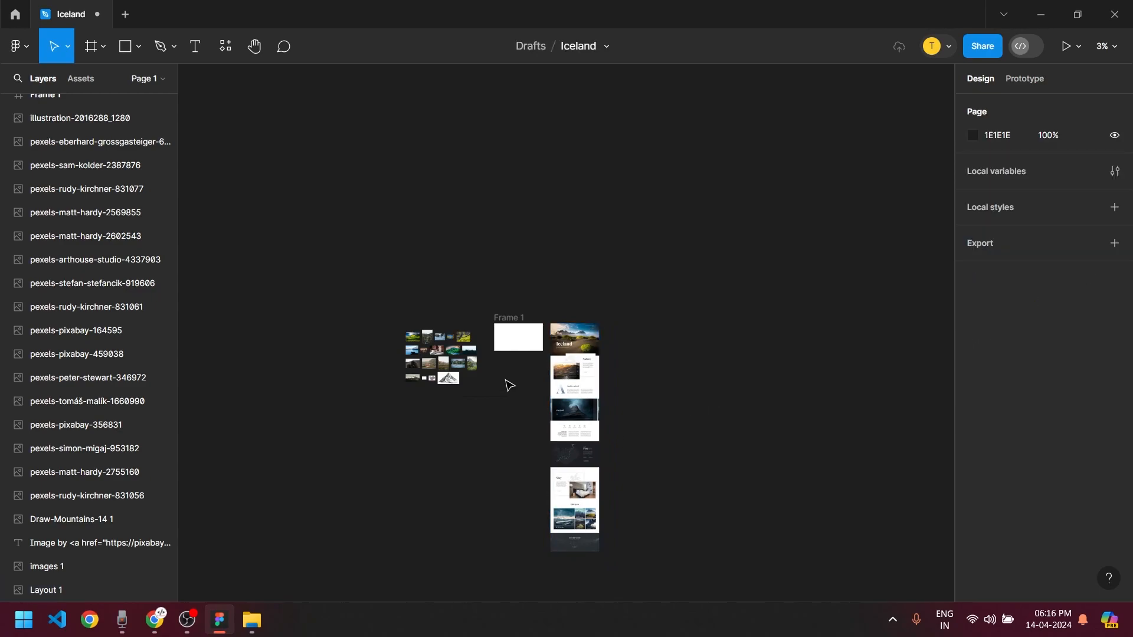
Extend the white frame downward to a height of 9004, level with the bottom of the Iceland layout
left_click(513, 347)
left_click_drag(515, 351, 524, 550)
left_click(702, 490)
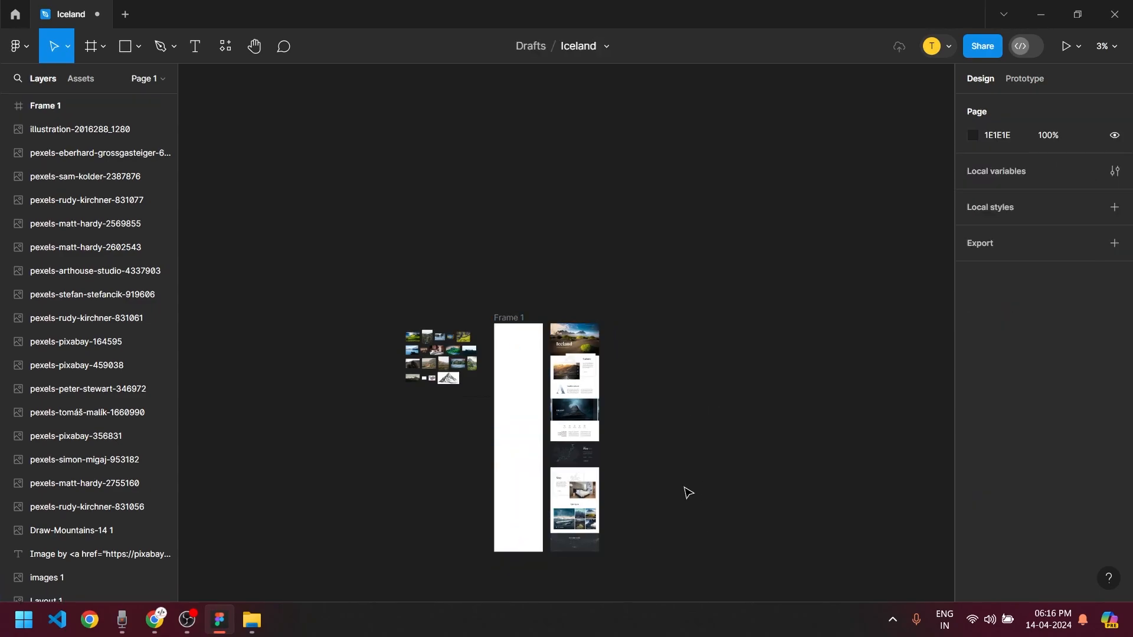
scroll(567, 478, "up", 5, "ctrl")
scroll(567, 474, "up", 4, "ctrl")
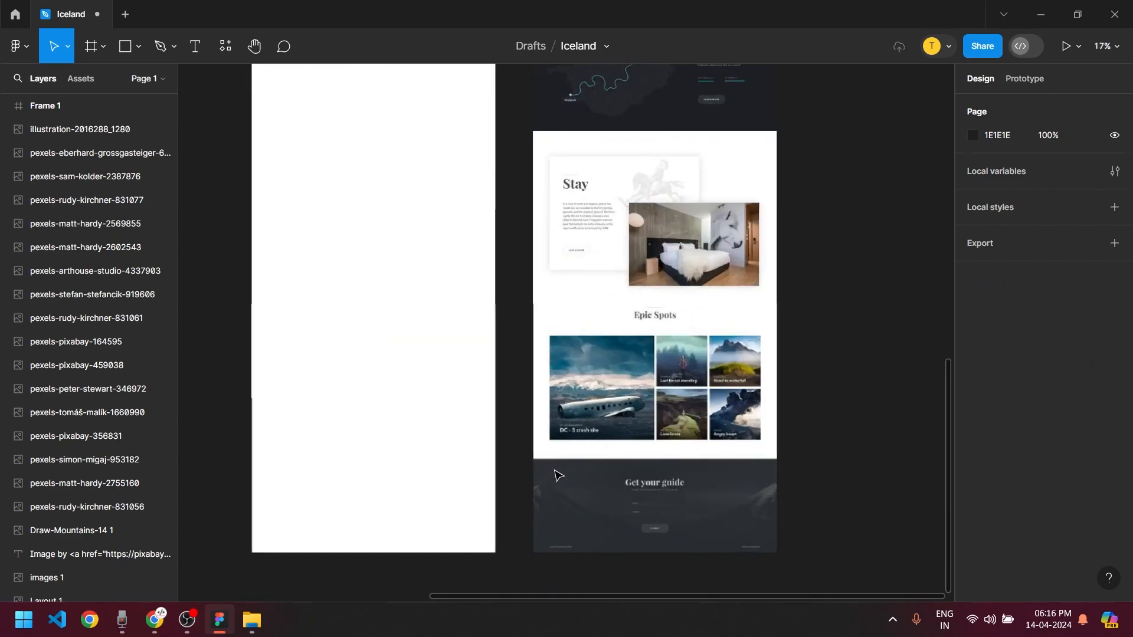
scroll(438, 458, "up", 10)
scroll(438, 458, "down", 3, "ctrl")
scroll(419, 434, "down", 3, "ctrl")
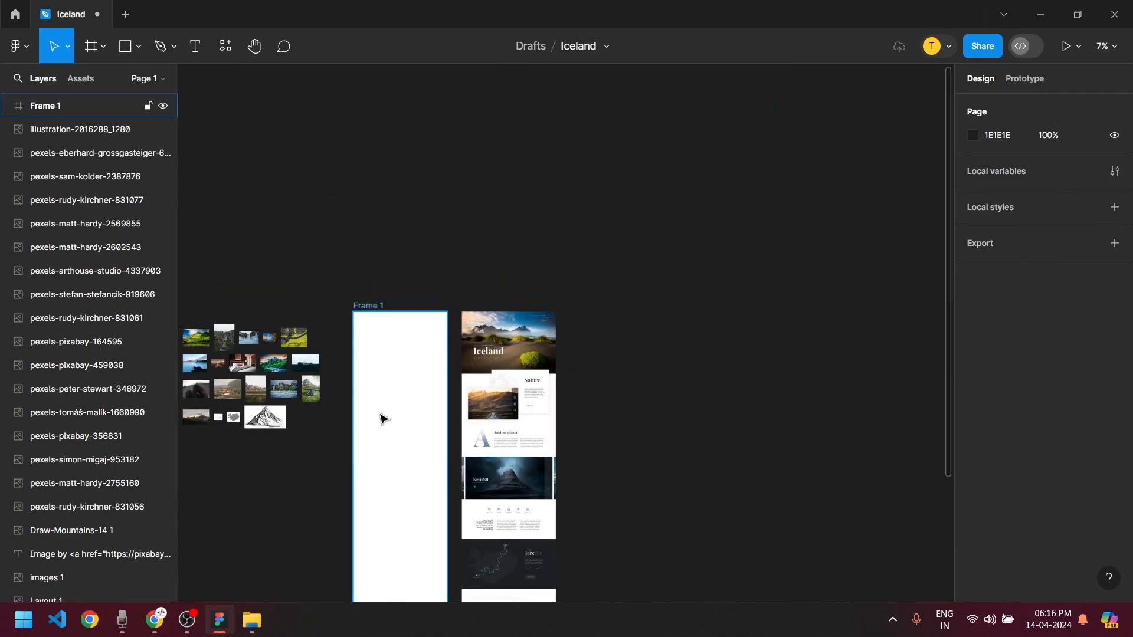
Rename the tall white frame as Home
left_click(371, 307)
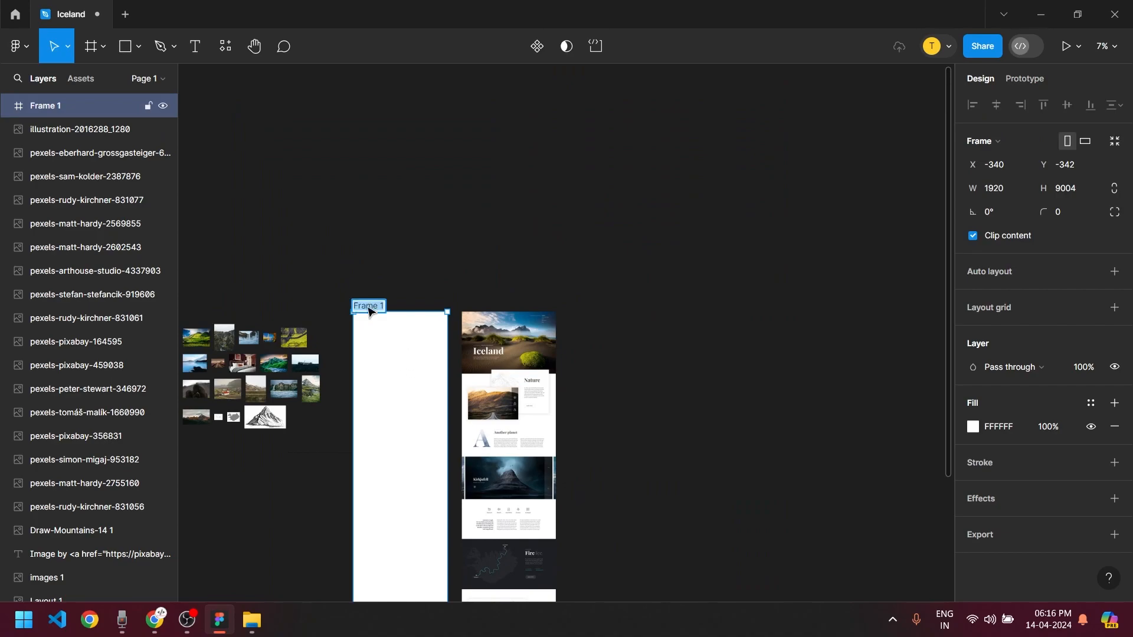
left_click(336, 309)
scroll(331, 313, "up", 3, "ctrl")
double_click(415, 285)
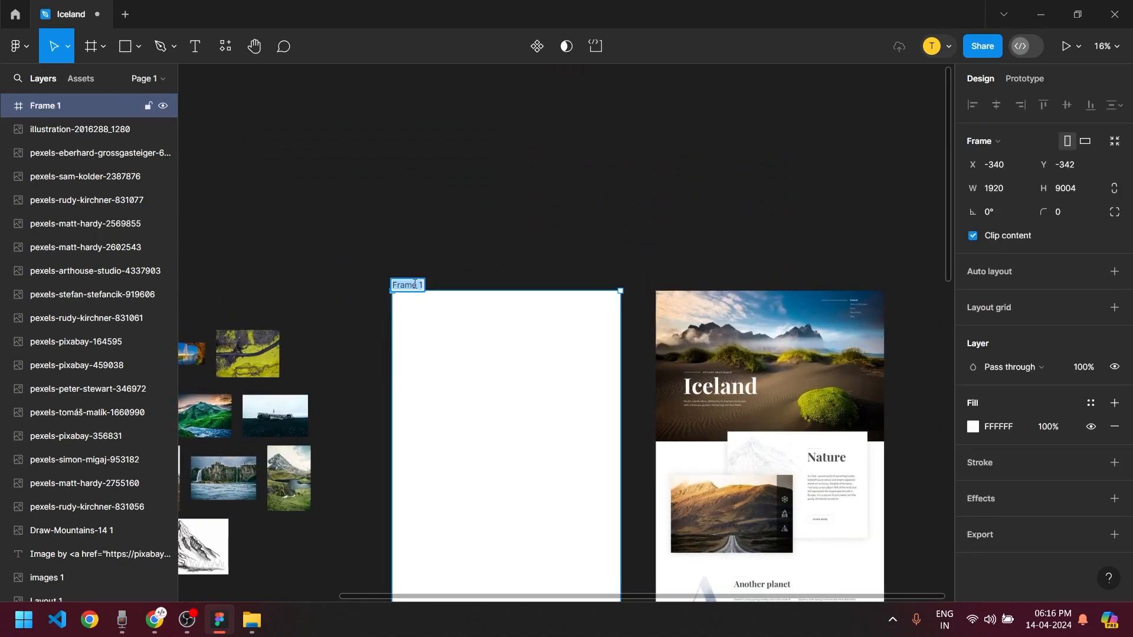
type("Home")
key("Return")
left_click(466, 276)
scroll(575, 313, "down", 4, "ctrl")
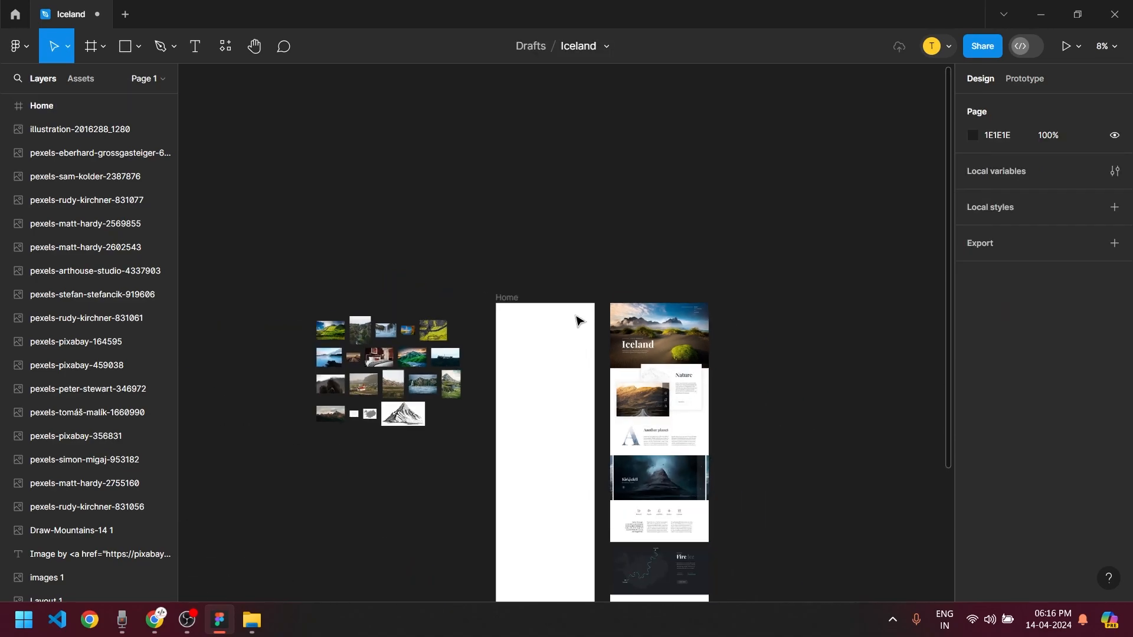
Draw a rectangle about 1351 high in the Home frame's top-left corner at X 0, Y 0 and widen it to the frame's full 1920 width
scroll(513, 318, "down", 3)
scroll(481, 279, "up", 2, "ctrl")
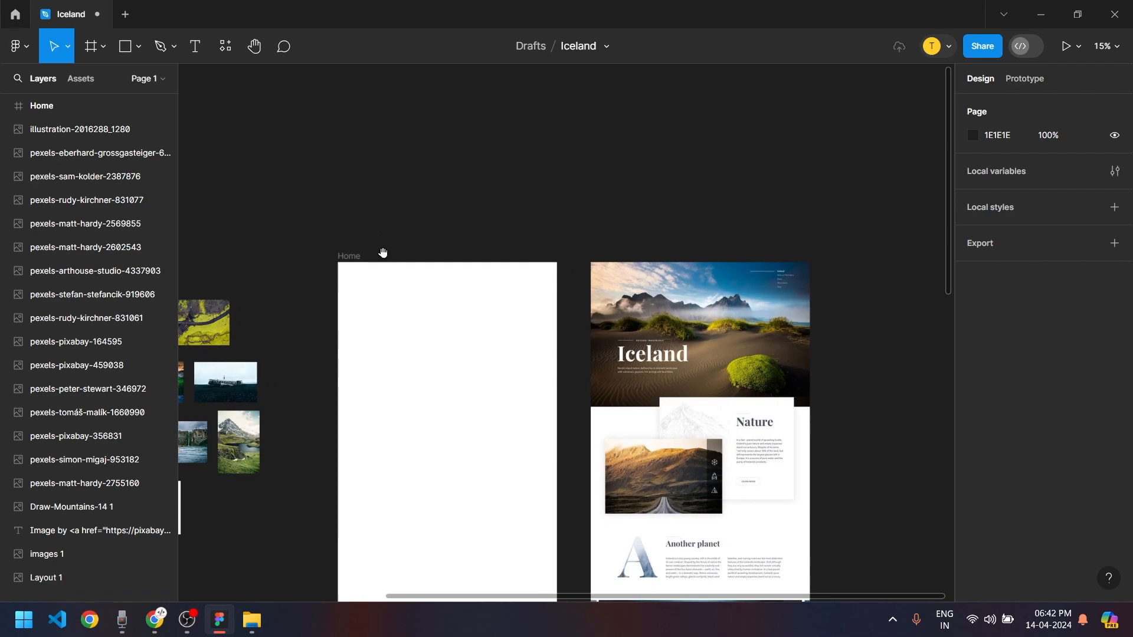
scroll(380, 242, "down", 2)
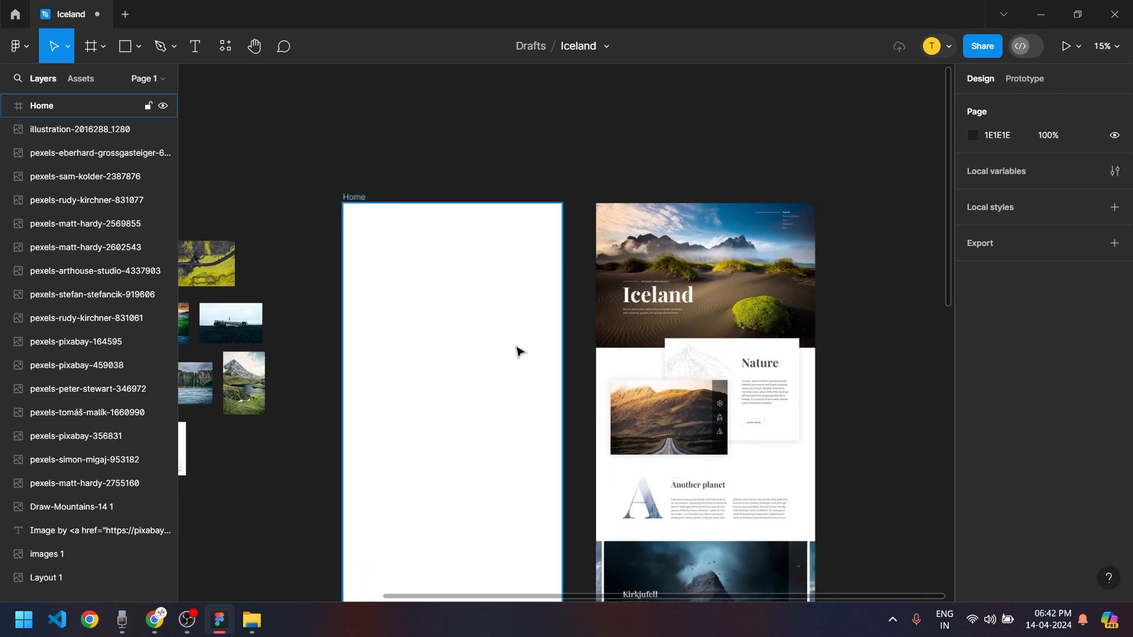
scroll(517, 352, "down", 1)
left_click(126, 47)
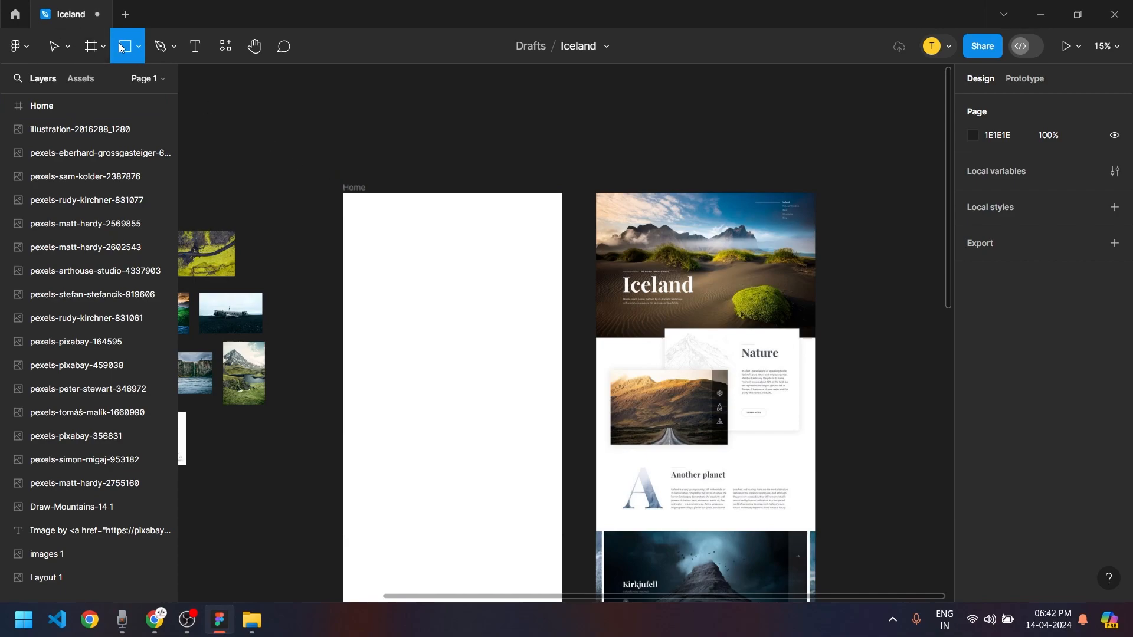
left_click_drag(354, 200, 536, 348)
left_click_drag(465, 280, 457, 281)
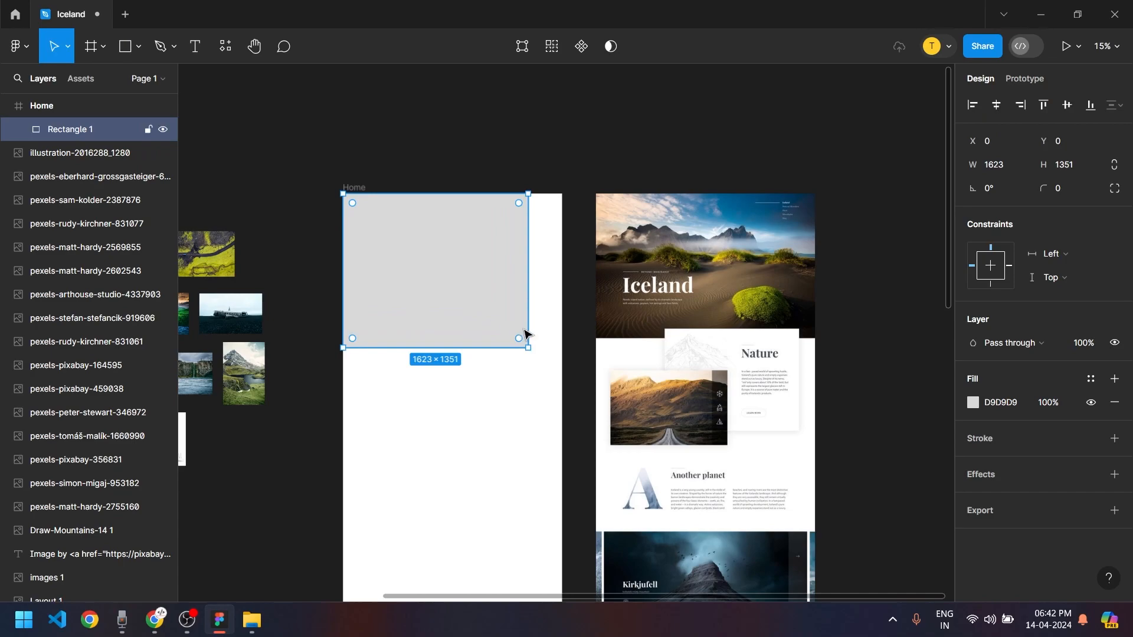
left_click_drag(524, 331, 559, 324)
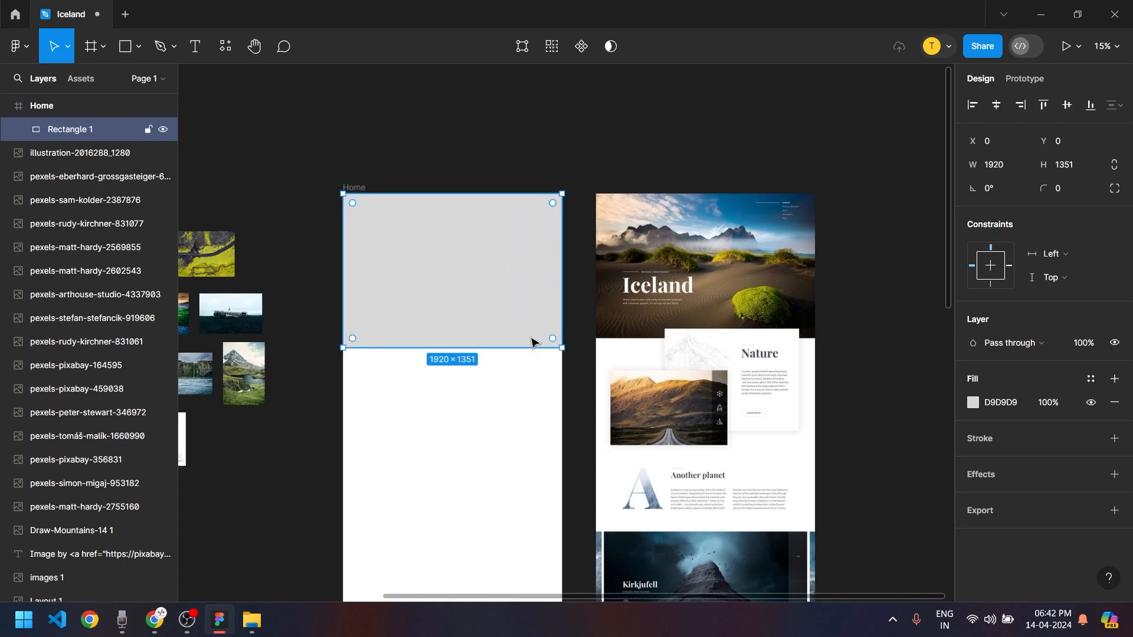
Set the height of the gray hero rectangle in the Home frame to 1250
scroll(451, 372, "up", 3)
left_click_drag(487, 335, 491, 318)
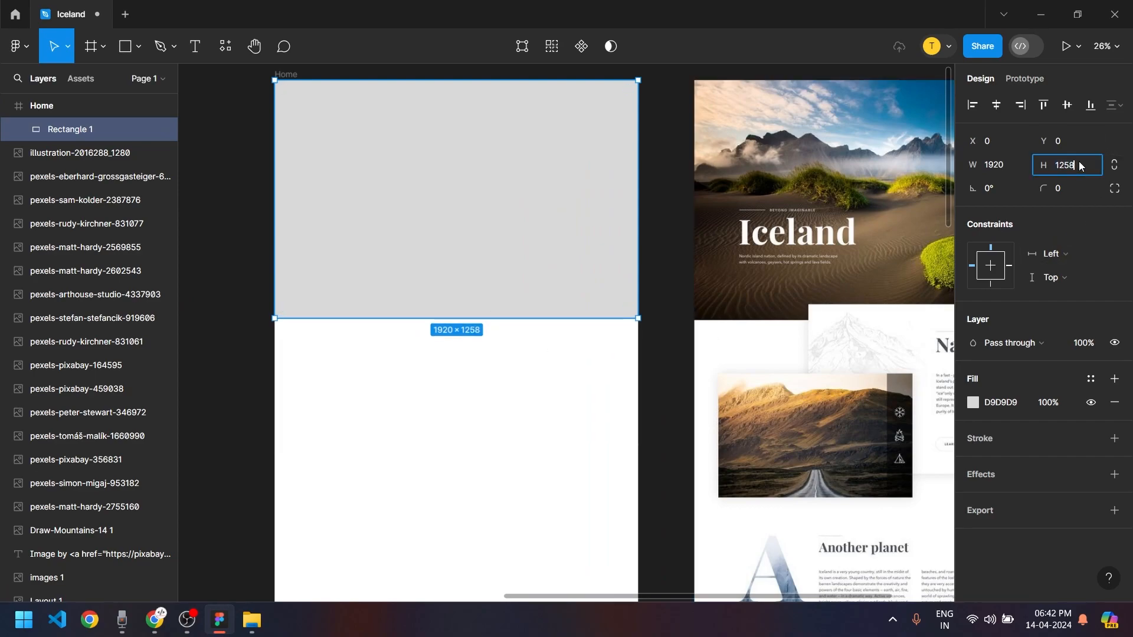
key("Return")
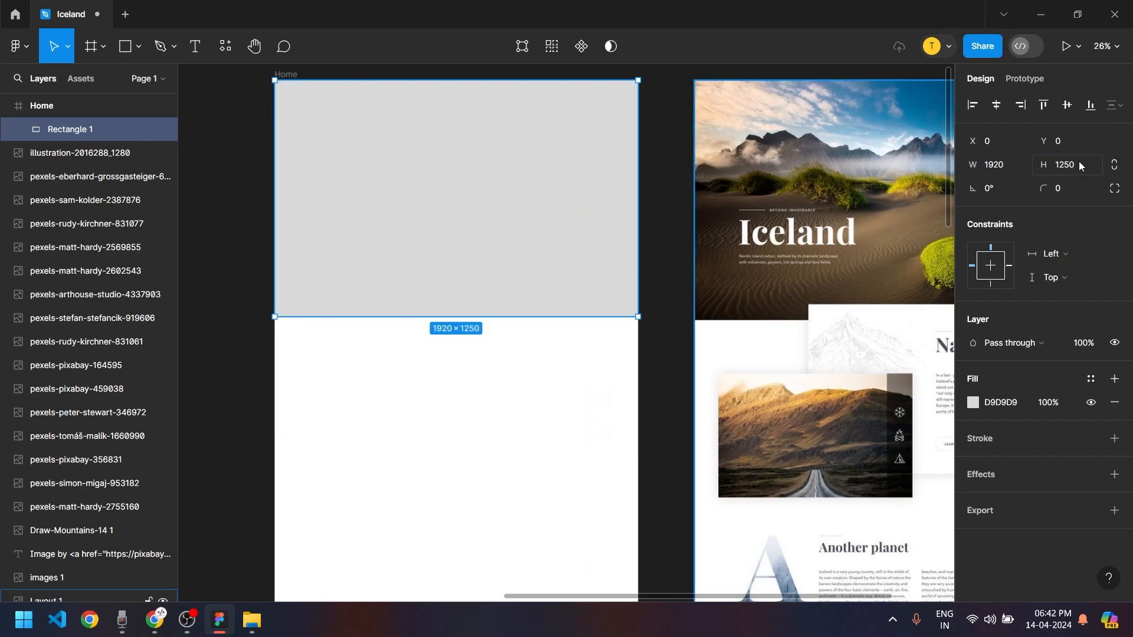
left_click(650, 245)
scroll(643, 244, "down", 2)
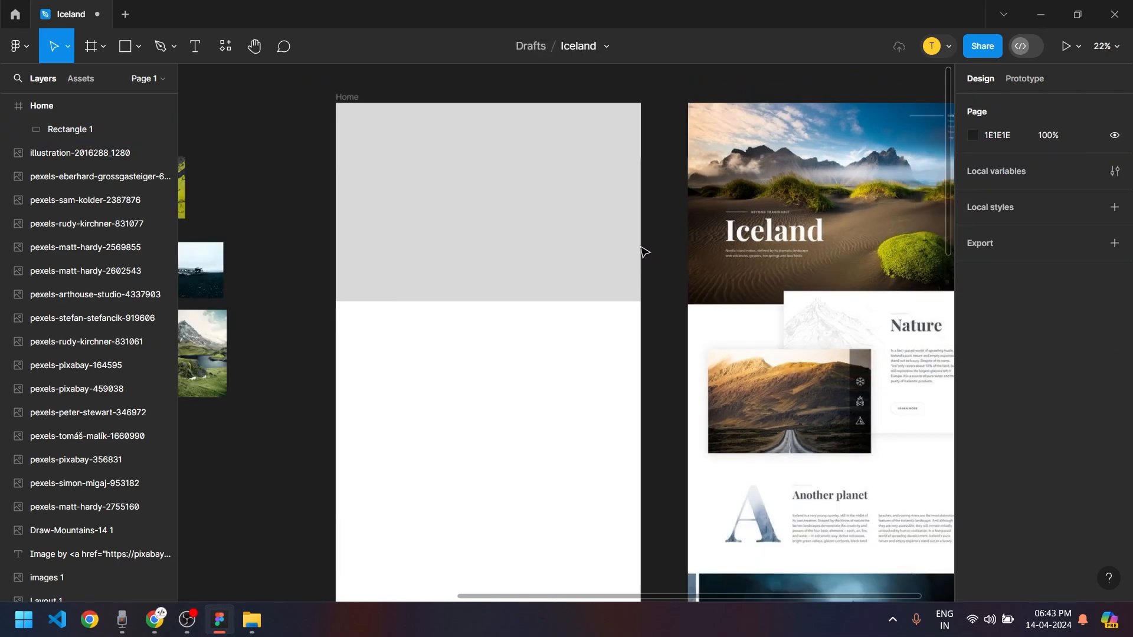
Duplicate the hero rectangle below itself in the Home frame and scale the copy down to about 1226 × 798
scroll(607, 384, "down", 3)
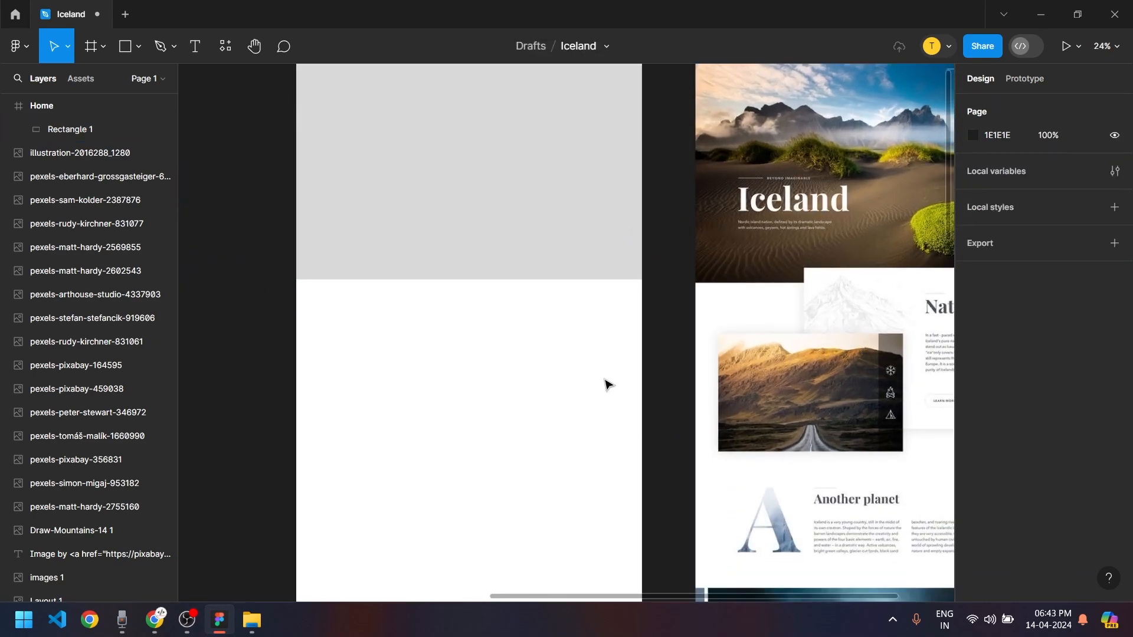
scroll(614, 378, "up", 3)
scroll(649, 360, "down", 3)
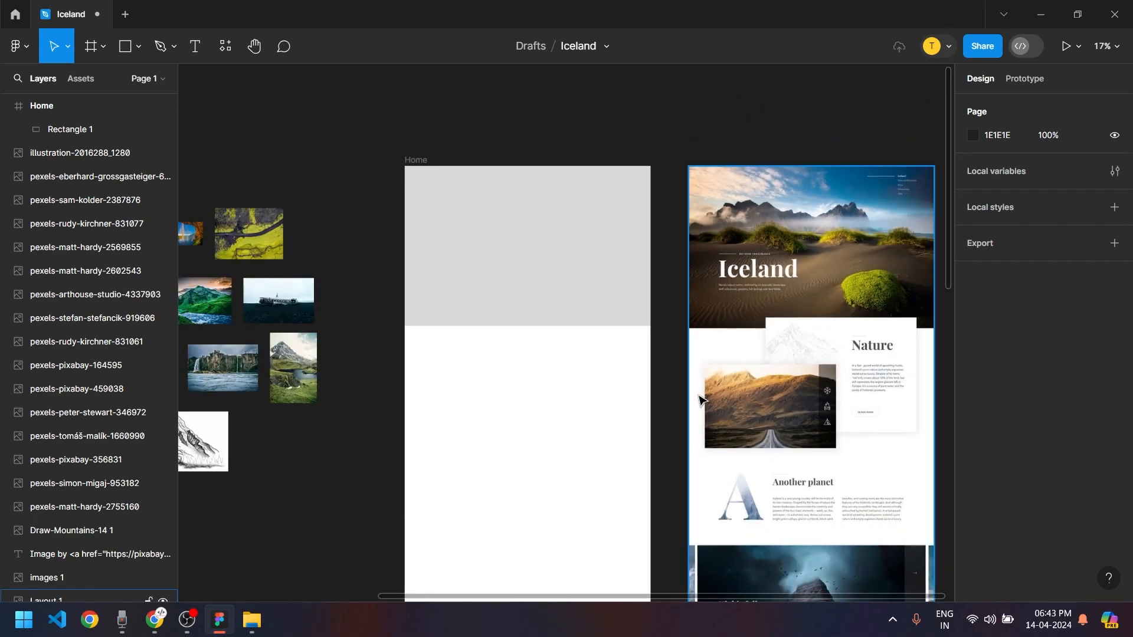
scroll(643, 354, "down", 2)
left_click(530, 207)
left_click_drag(493, 215, 495, 384)
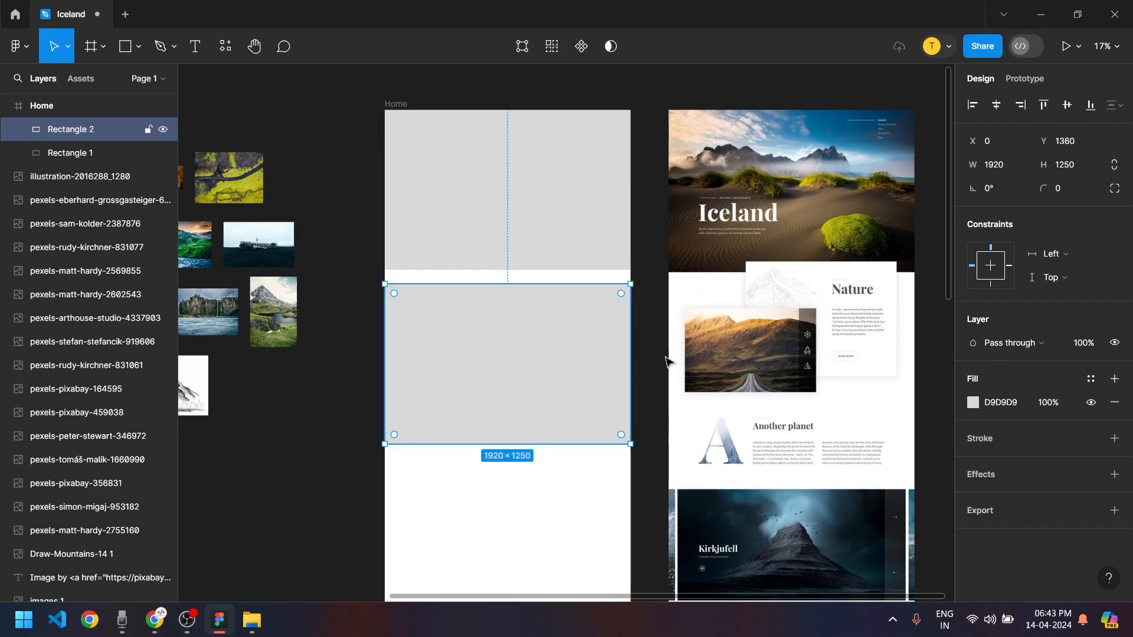
left_click_drag(632, 441, 582, 400)
Place the smaller rectangle over the hero's lower edge on the right side and duplicate it down to the left
left_click_drag(534, 329, 471, 355)
scroll(546, 392, "up", 3)
scroll(559, 372, "down", 2)
key("alt")
left_click(594, 511)
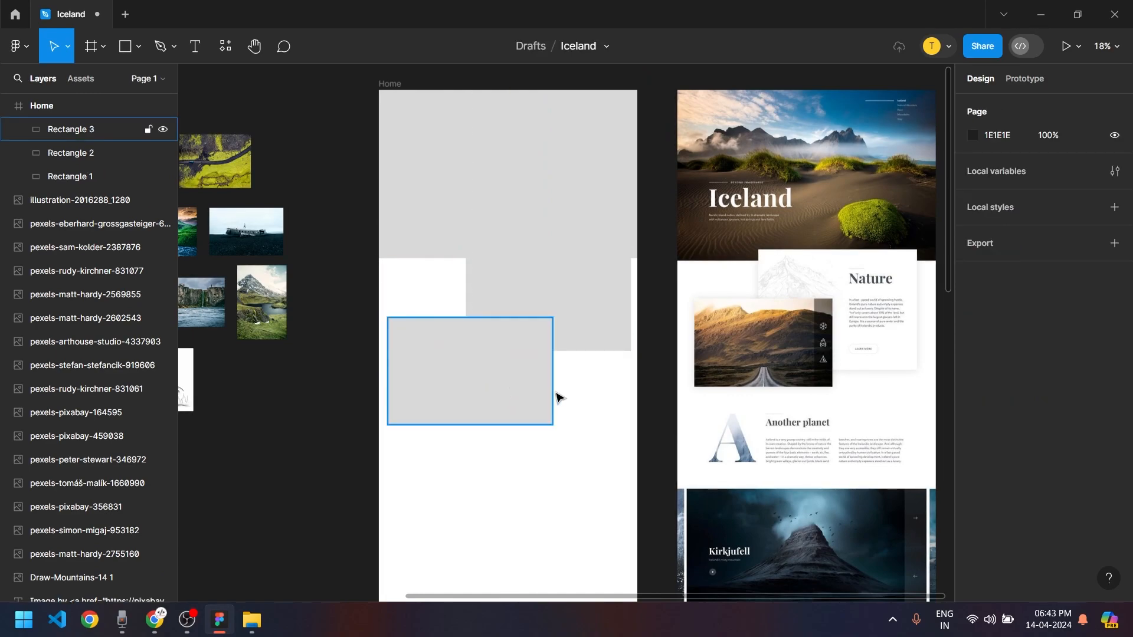
Move the lower-left rectangle onto the reference layout's road photo and resize it to match the photo, about 1023 × 666
scroll(505, 394, "down", 1)
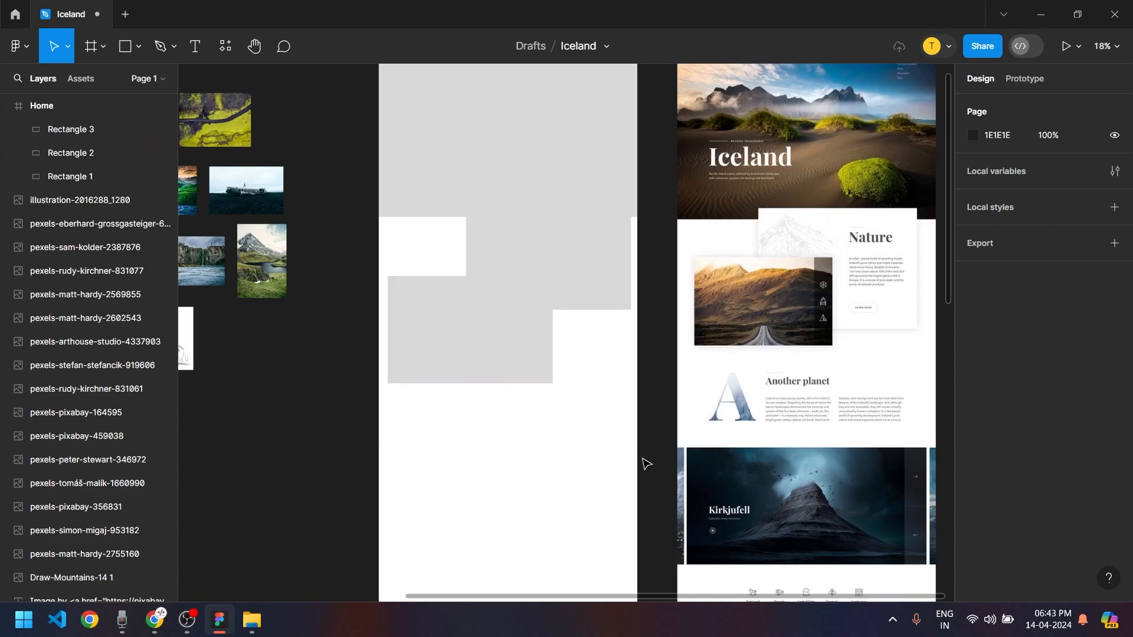
scroll(557, 394, "up", 2)
left_click_drag(472, 338, 842, 324)
scroll(862, 343, "up", 5)
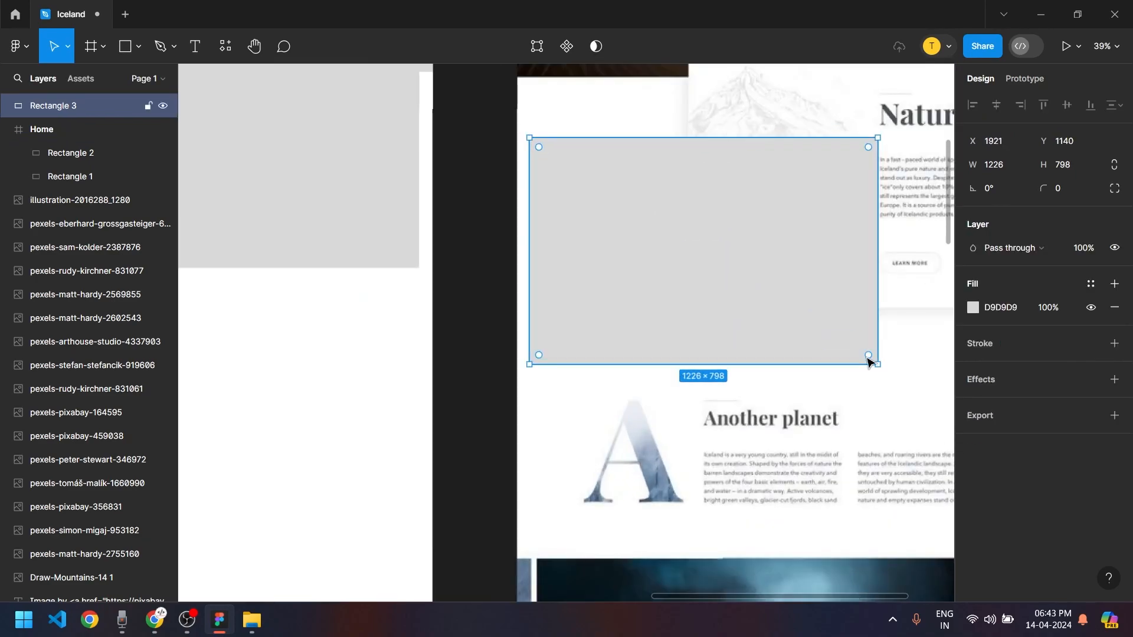
left_click_drag(881, 362, 845, 342)
left_click_drag(567, 251, 558, 250)
left_click_drag(677, 156, 677, 151)
Move the resized photo rectangle back into the Home frame below the hero, at about X 169, Y 1539
left_click_drag(701, 262, 348, 313)
scroll(642, 422, "left", 5)
scroll(548, 288, "down", 3)
left_click_drag(547, 288, 567, 346)
Delete the larger rectangle that overlaps the hero's lower edge
left_click(678, 248)
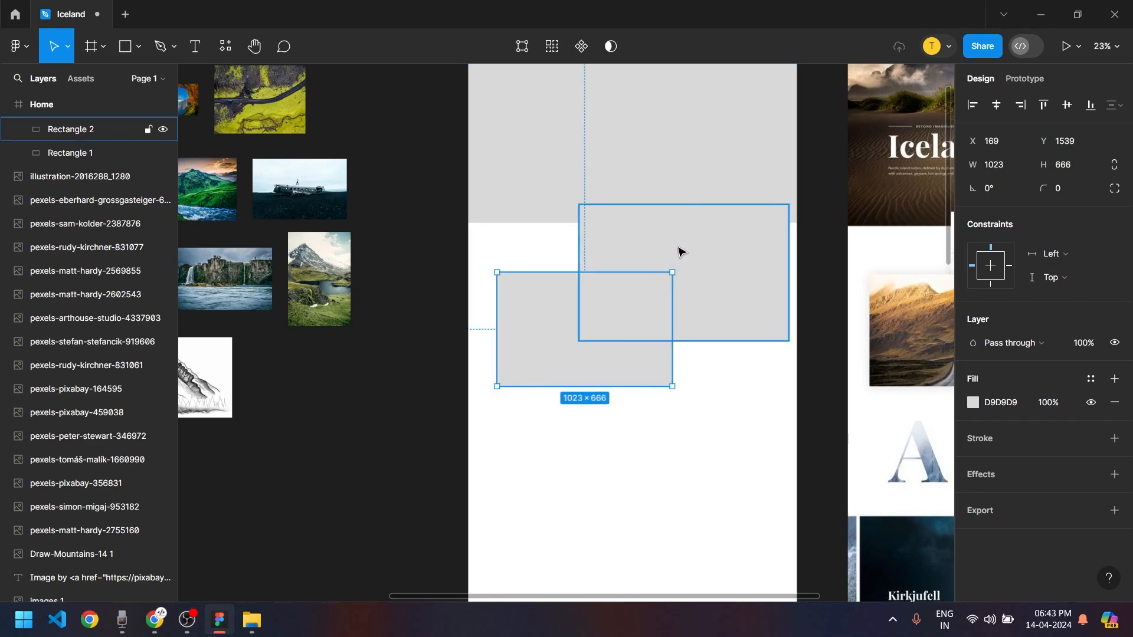
scroll(766, 311, "down", 5)
key("Delete")
Duplicate the photo rectangle up and to the right as a taller card overlapping the hero's lower edge
scroll(758, 311, "right", 3)
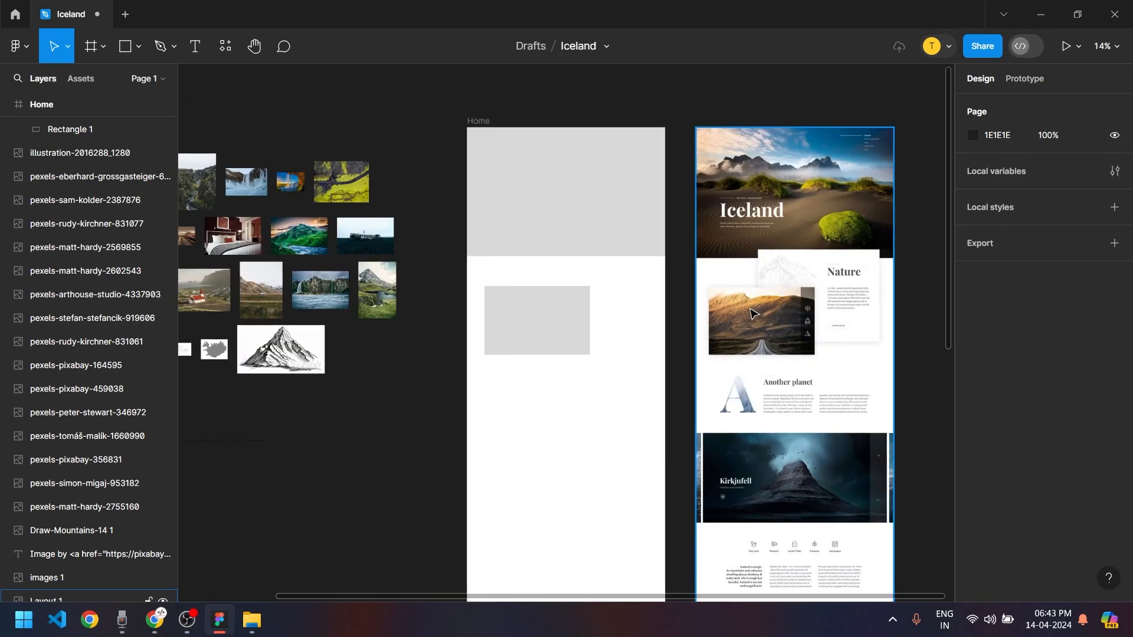
left_click_drag(513, 342, 584, 352)
scroll(678, 321, "up", 3)
left_click(590, 470)
scroll(585, 451, "down", 3)
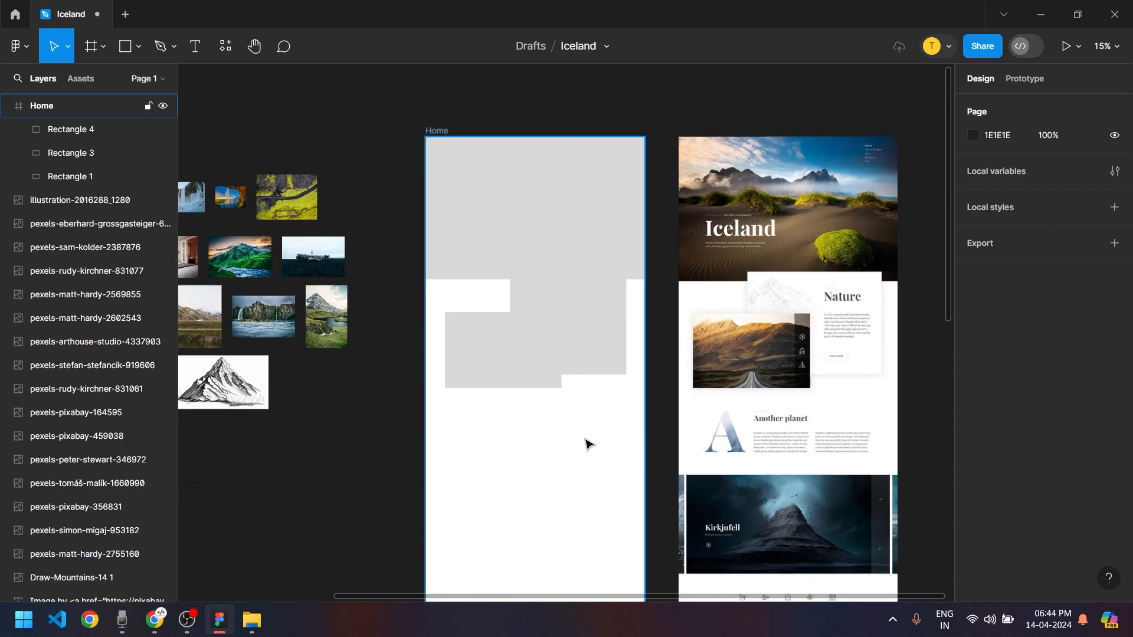
Duplicate the lower-left photo rectangle onto the Kirkjufell banner in the reference layout
scroll(585, 447, "up", 1)
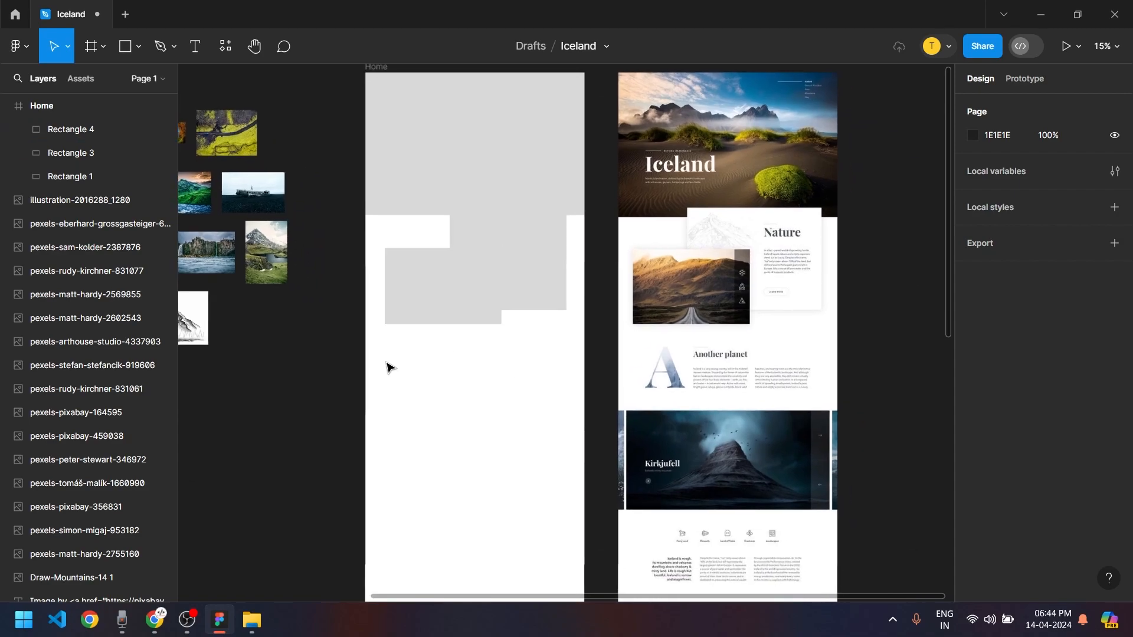
scroll(436, 420, "down", 1)
left_click(420, 255)
left_click_drag(419, 256, 782, 400)
scroll(498, 418, "down", 3)
scroll(484, 397, "up", 5)
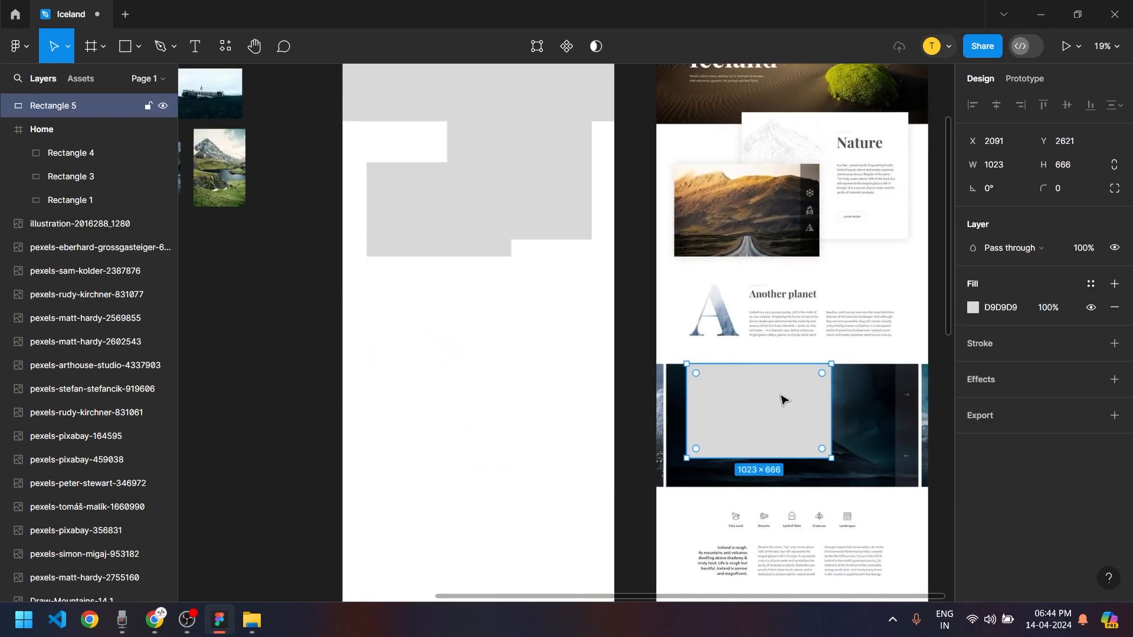
Stretch the copy to the Kirkjufell banner's bottom and right edges, about 1641 × 874
scroll(782, 400, "up", 2)
scroll(888, 445, "down", 2)
left_click_drag(632, 415, 634, 457)
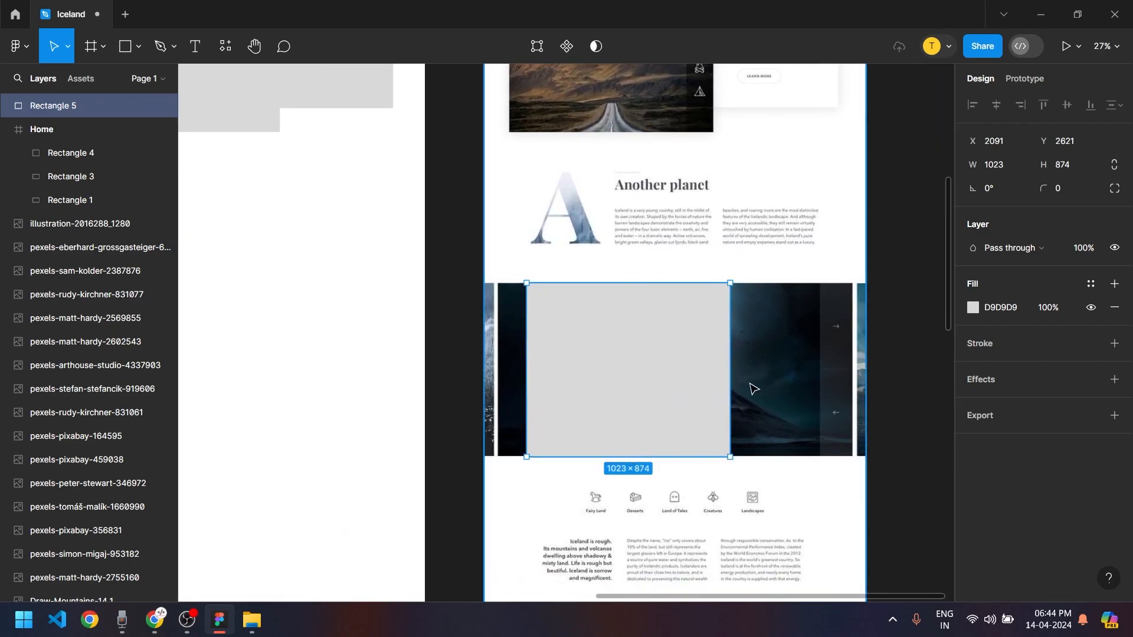
left_click_drag(730, 379, 854, 380)
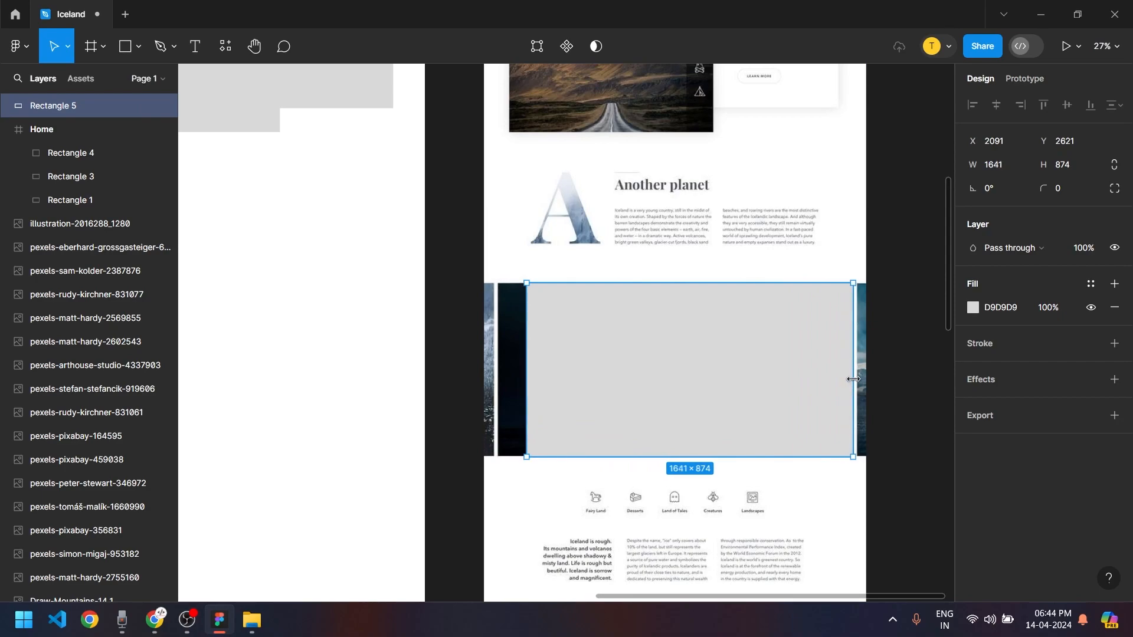
Widen the banner rectangle to about 1782 and center it in the Home frame at X 69, Y 2963
left_click_drag(527, 366, 296, 373)
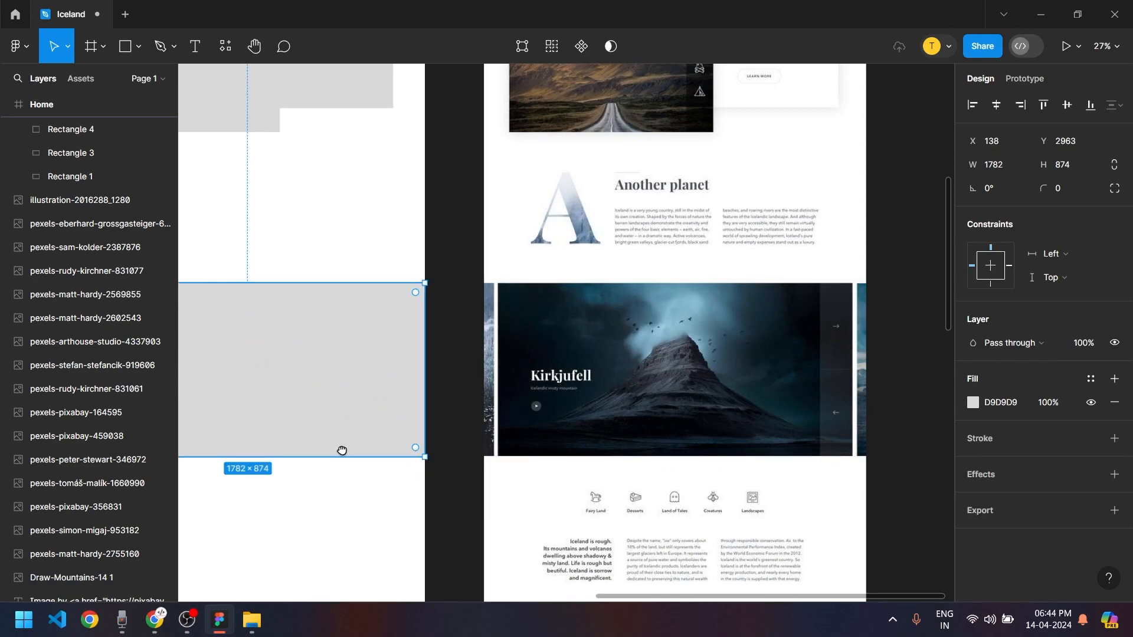
left_click_drag(342, 450, 672, 456)
left_click_drag(667, 411, 652, 409)
left_click(634, 539)
Duplicate the banner rectangle to its right at the same height, leaving a gap of about 37
left_click(576, 392)
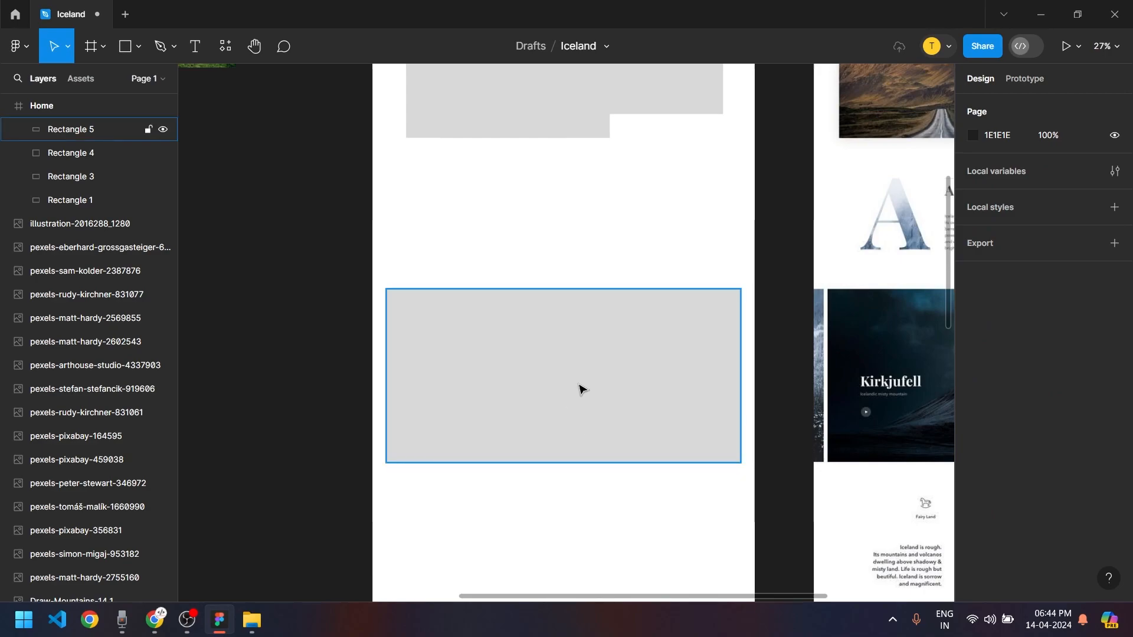
scroll(579, 387, "down", 2)
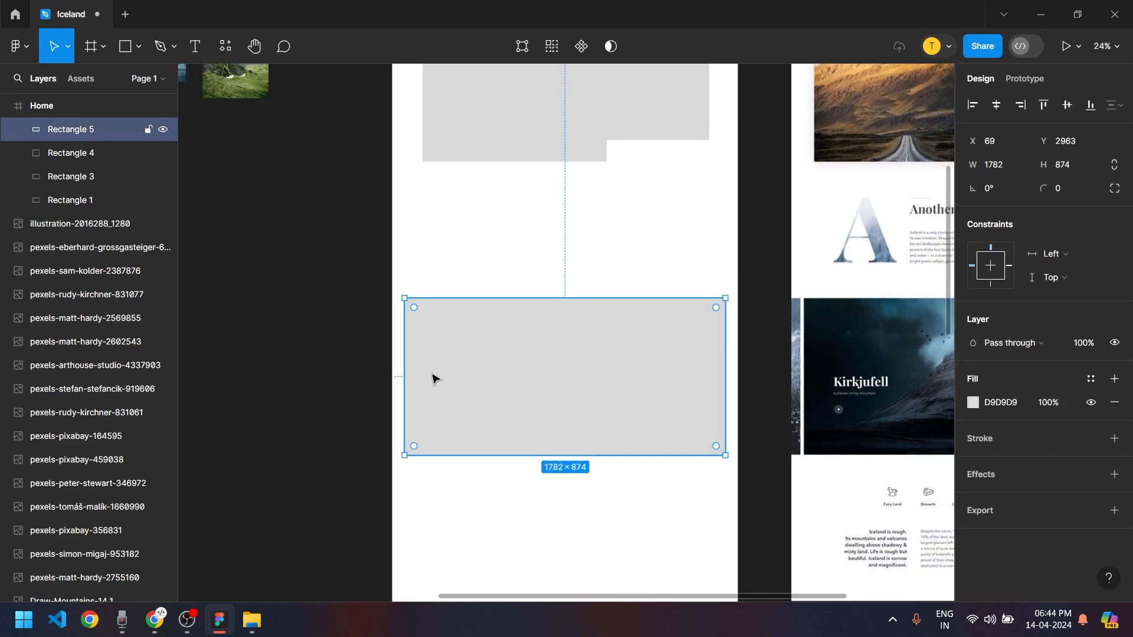
left_click_drag(439, 380, 600, 387, "alt")
mouse_move(698, 390)
left_mouse_down()
mouse_move(746, 382)
mouse_move(719, 382)
left_mouse_up()
key("alt")
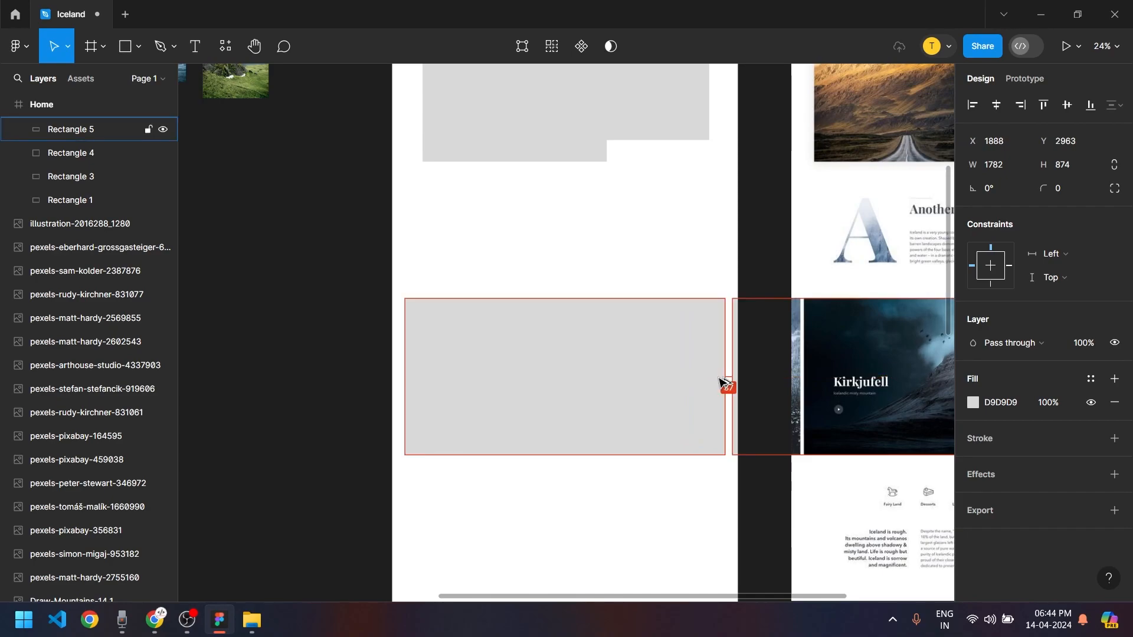
Nudge the right-hand banner copy left to X 1881 to narrow the gap beside the center banner
scroll(720, 381, "up", 5)
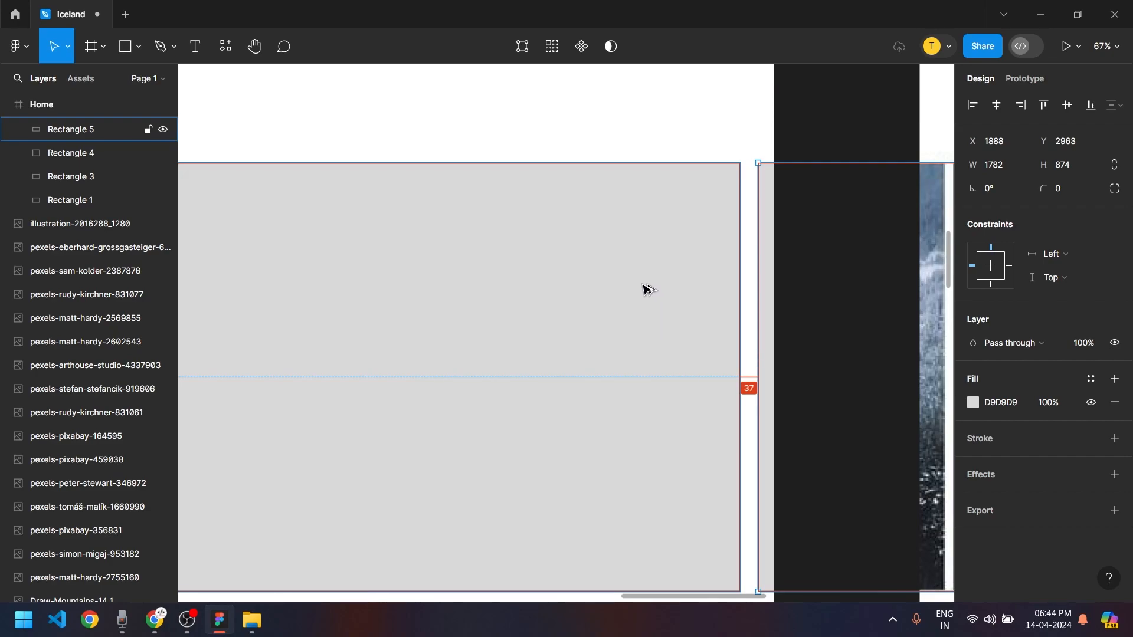
scroll(648, 289, "down", 5)
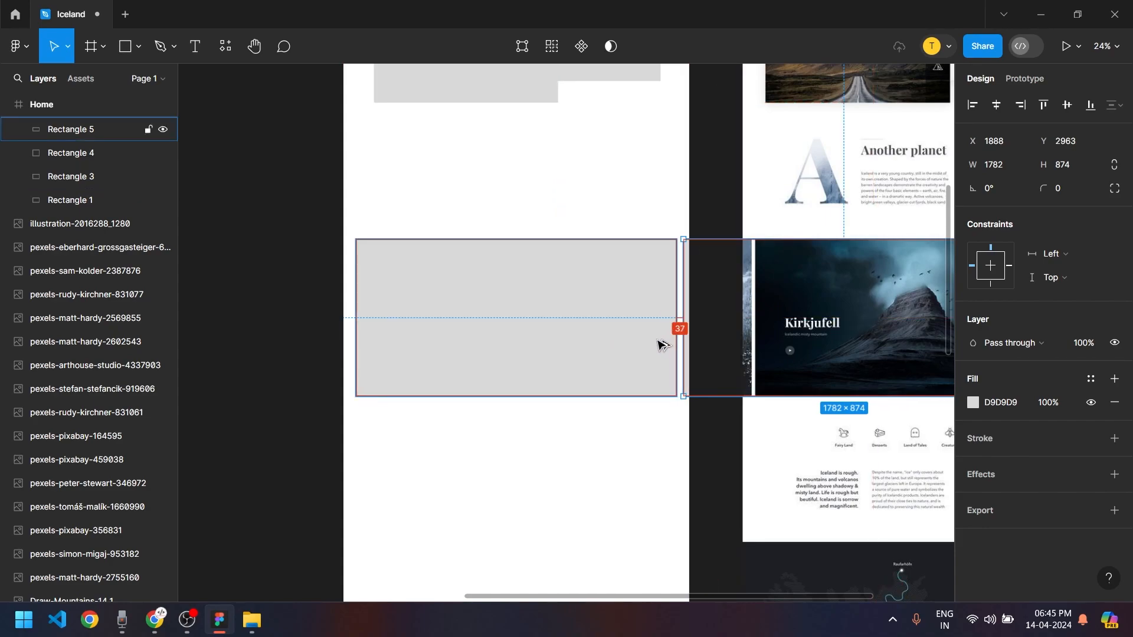
scroll(645, 296, "up", 5)
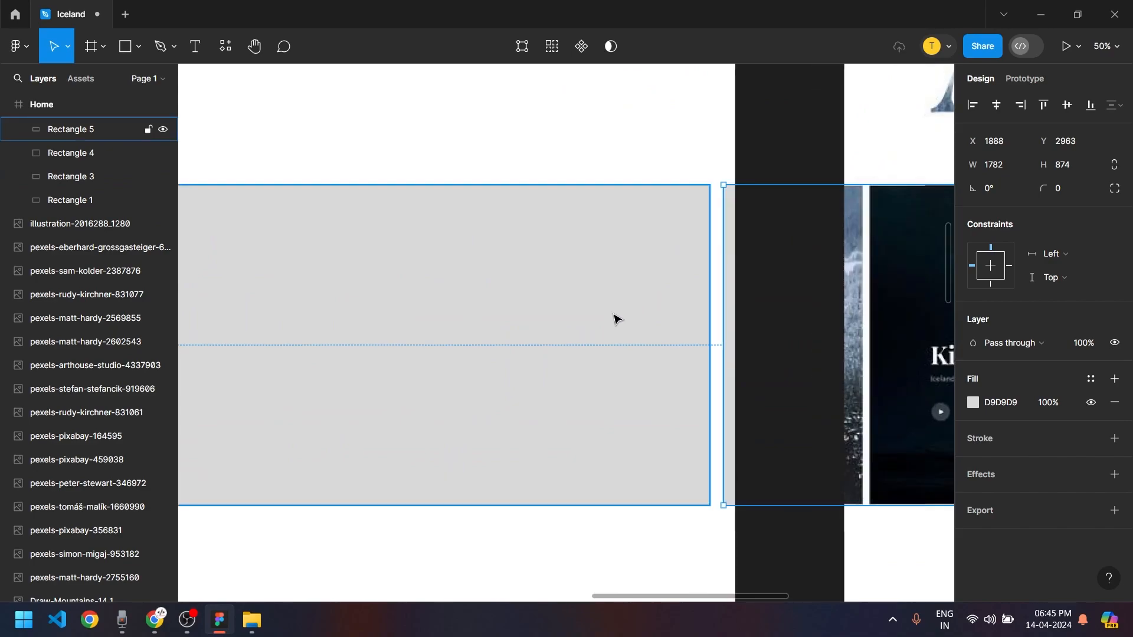
key("Left")
key("Left")
key("Left")
key("Left")
key("Left")
key("Left")
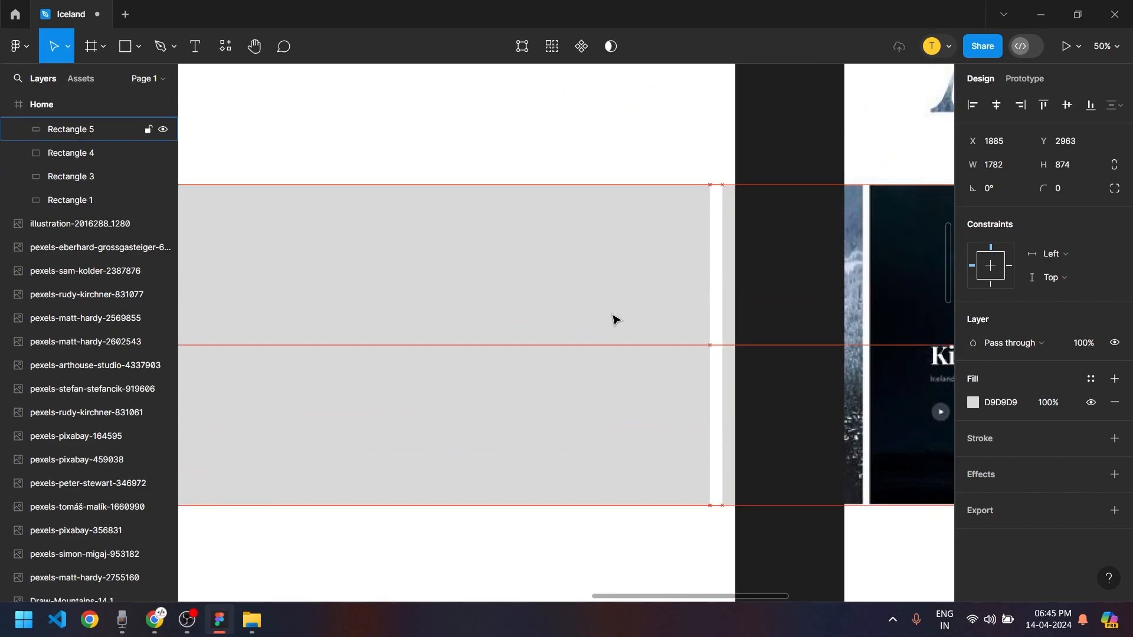
key("Left")
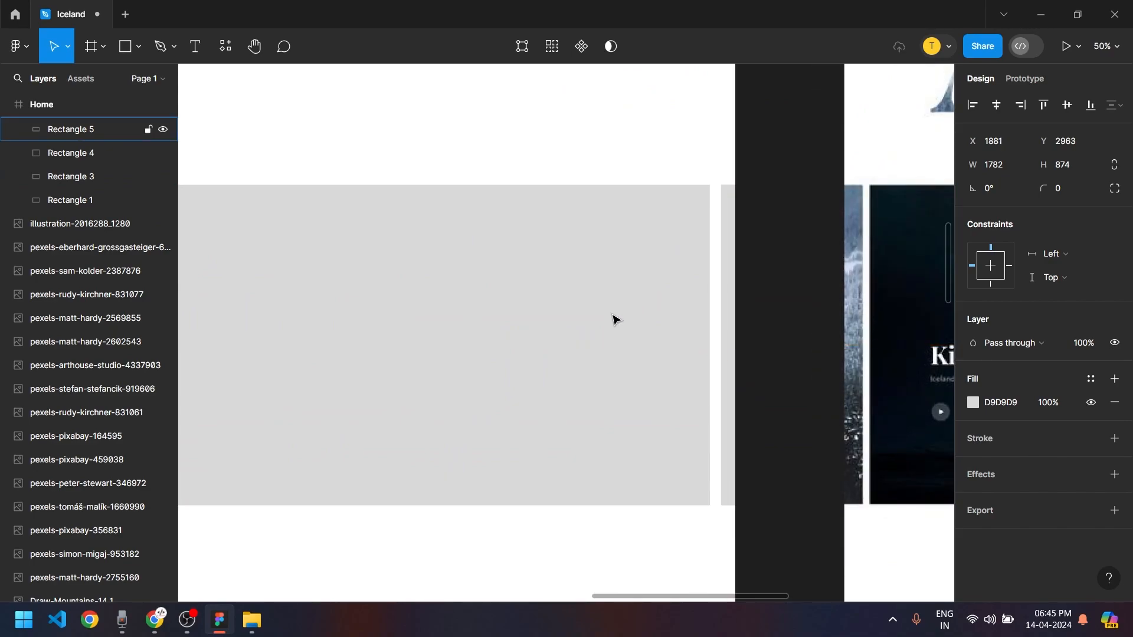
scroll(614, 320, "down", 5)
Duplicate the center banner rectangle to its left and nudge the copy to X -1745, leaving a narrow gap
left_click(553, 330)
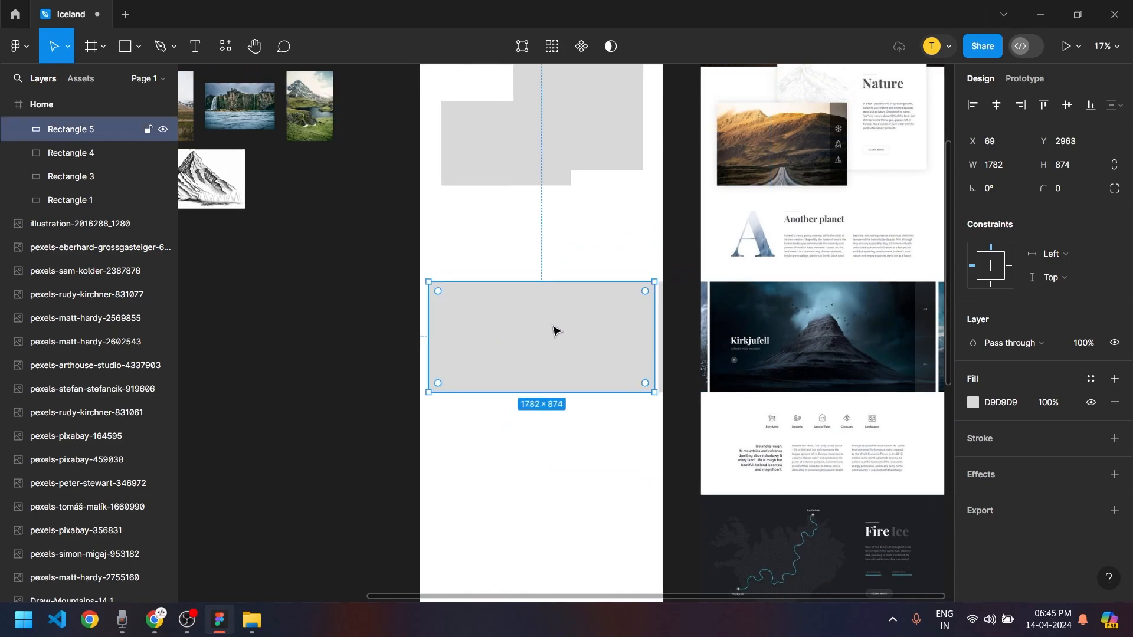
left_click_drag(614, 332, 424, 336)
key("shift+Left")
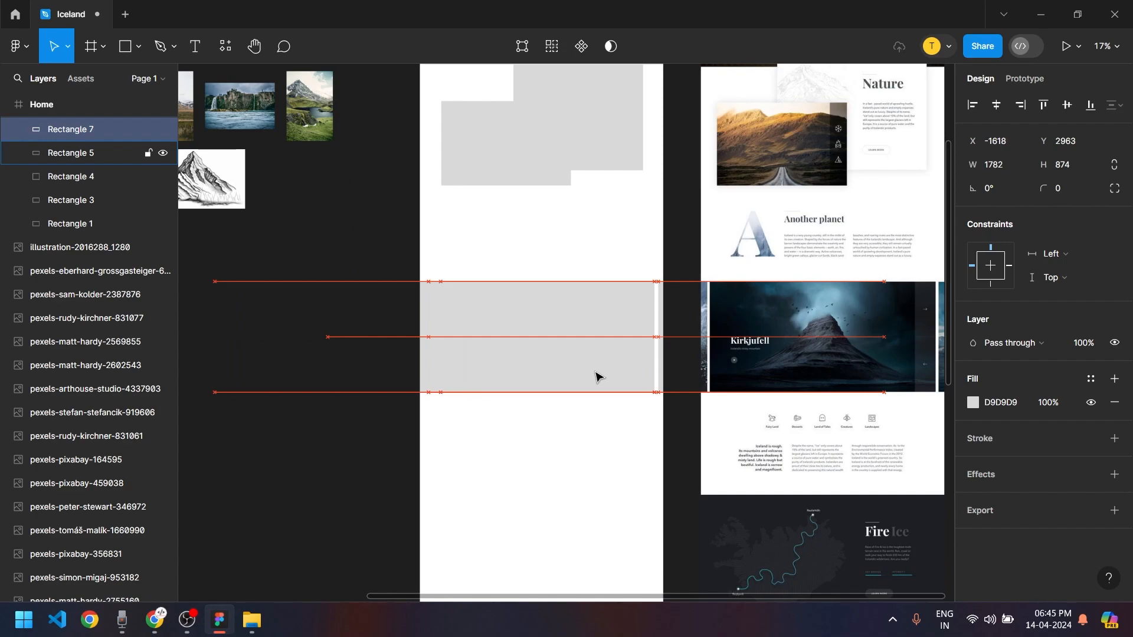
key("shift+Left")
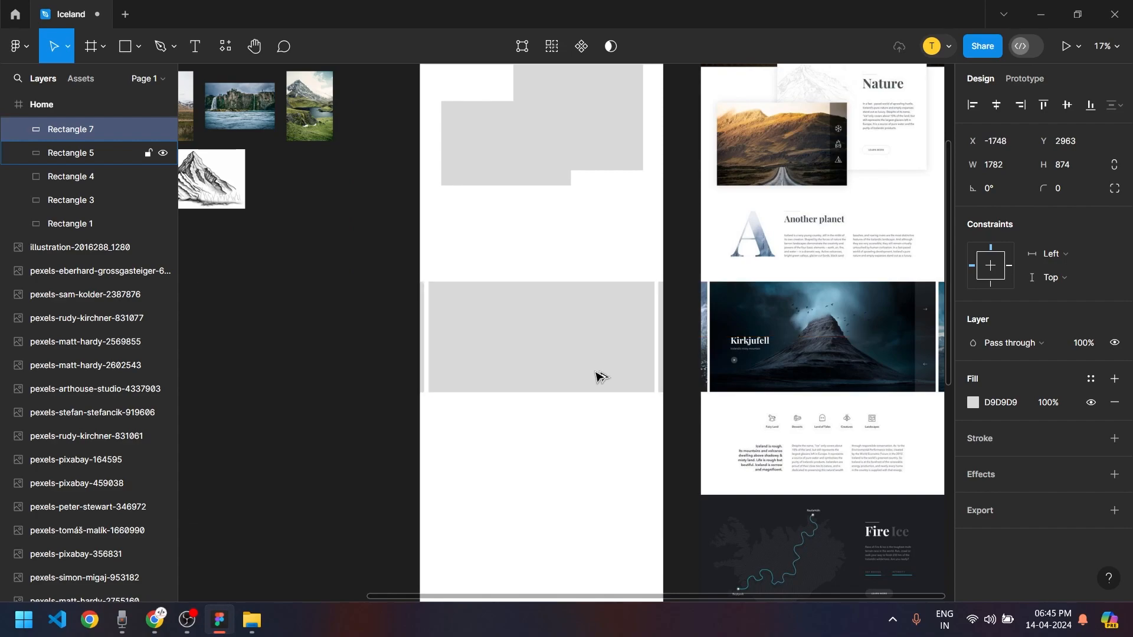
scroll(562, 389, "up", 5)
key("Right")
key("Right")
key("Right")
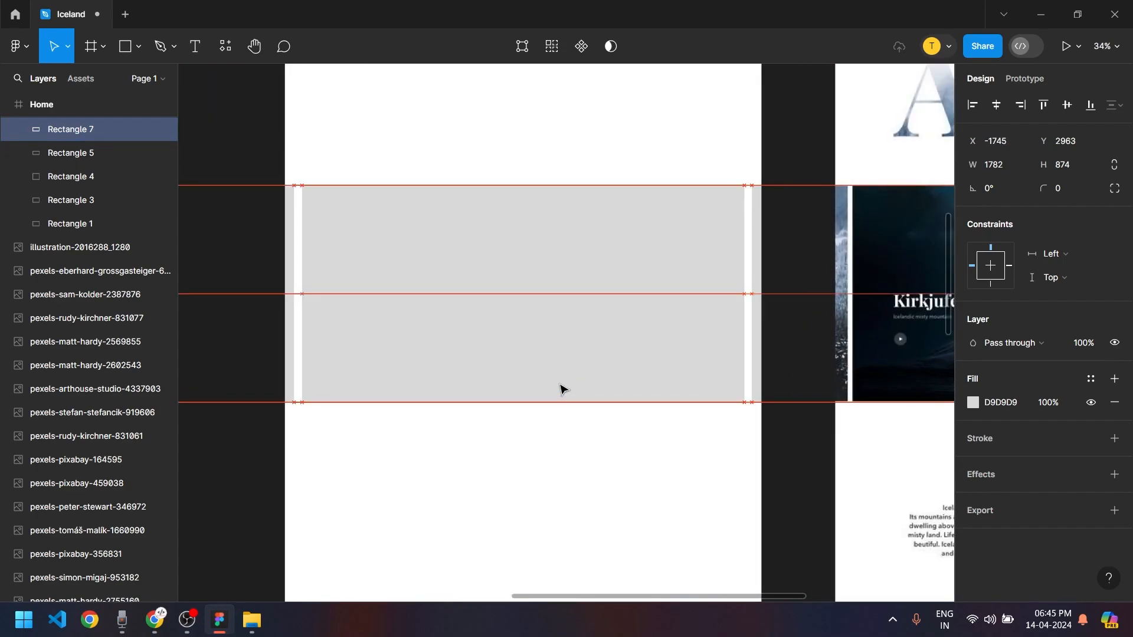
left_click(571, 496)
Duplicate the center banner rectangle straight down in the Home frame to about Y 4648
scroll(571, 496, "down", 5)
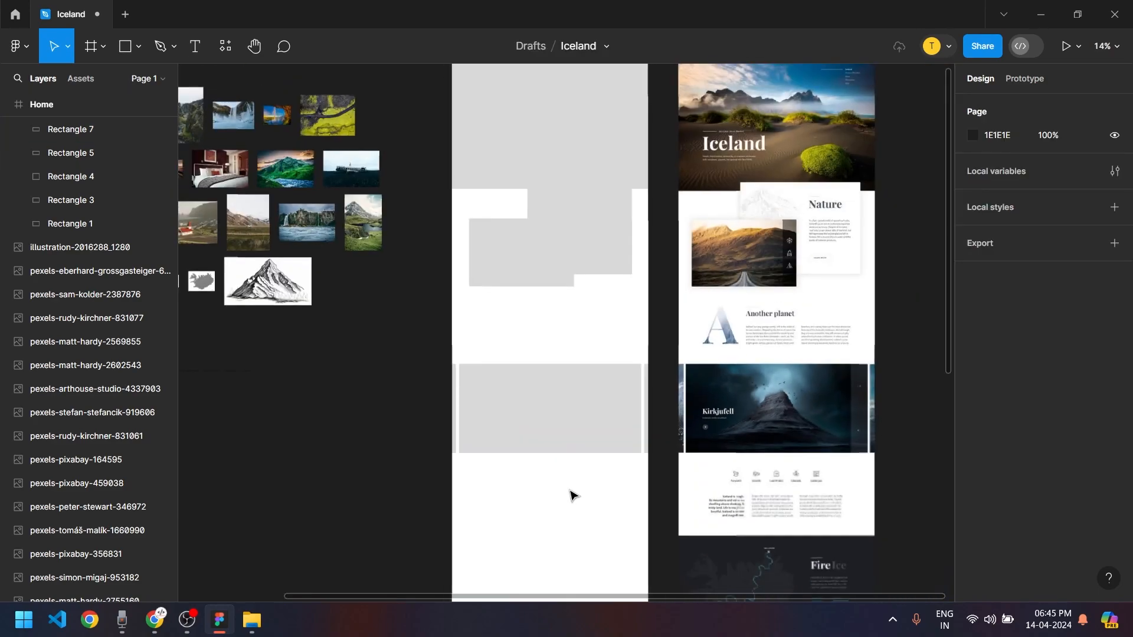
scroll(571, 495, "down", 5)
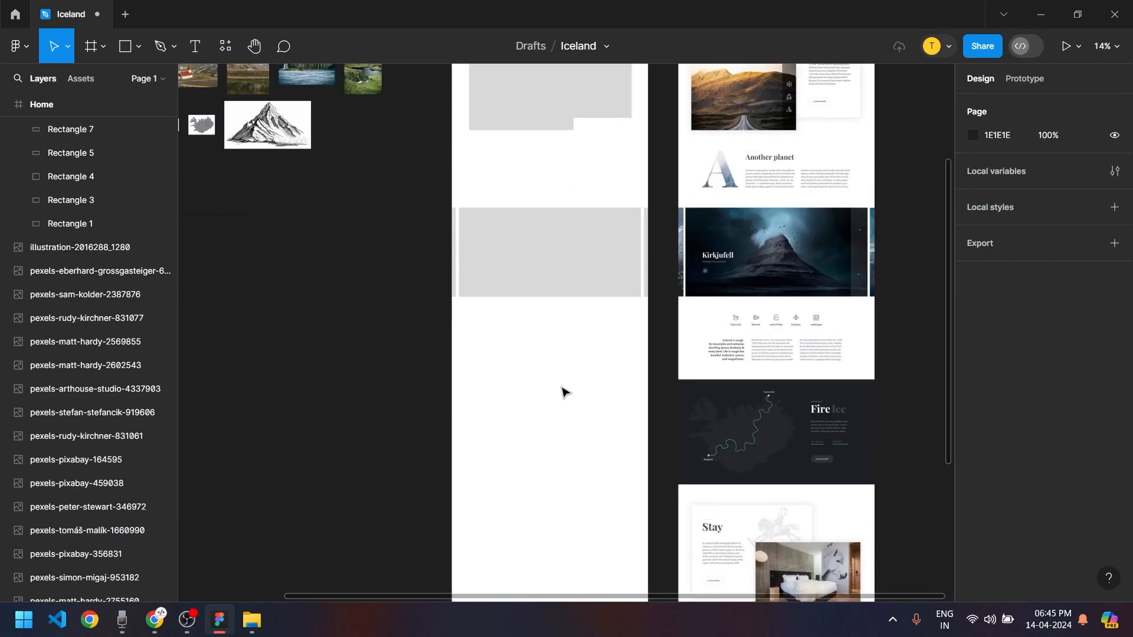
scroll(558, 396, "up", 1)
left_click(541, 197)
left_click_drag(541, 197, 547, 390)
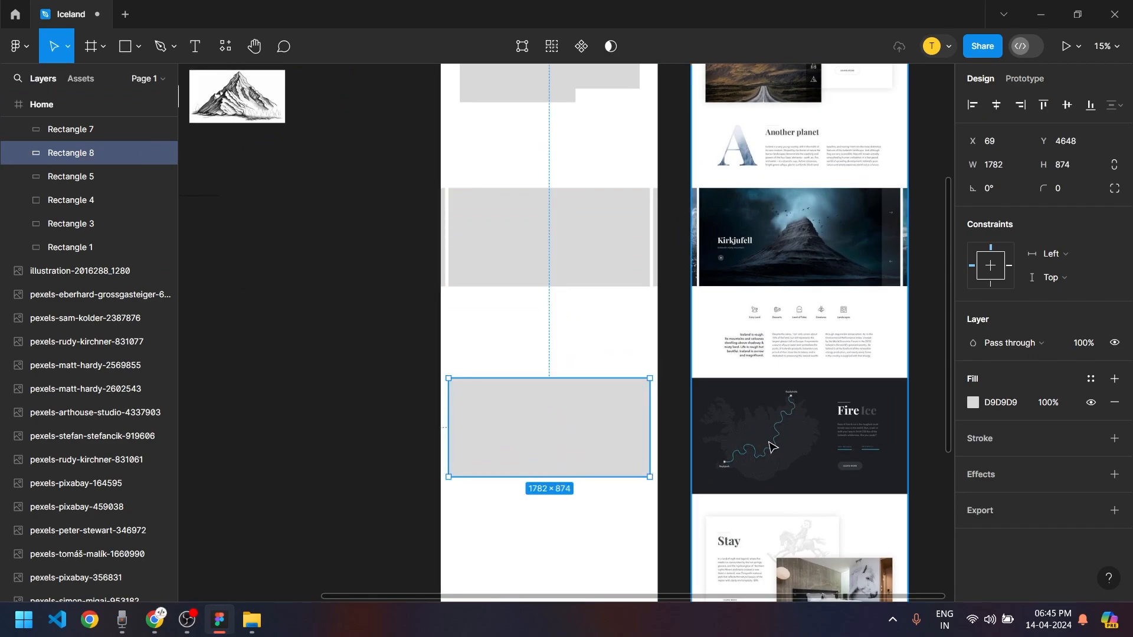
Move the new copy onto the reference's Fire Ice section and stretch its height to about 1021
scroll(725, 434, "up", 5)
scroll(304, 397, "down", 5)
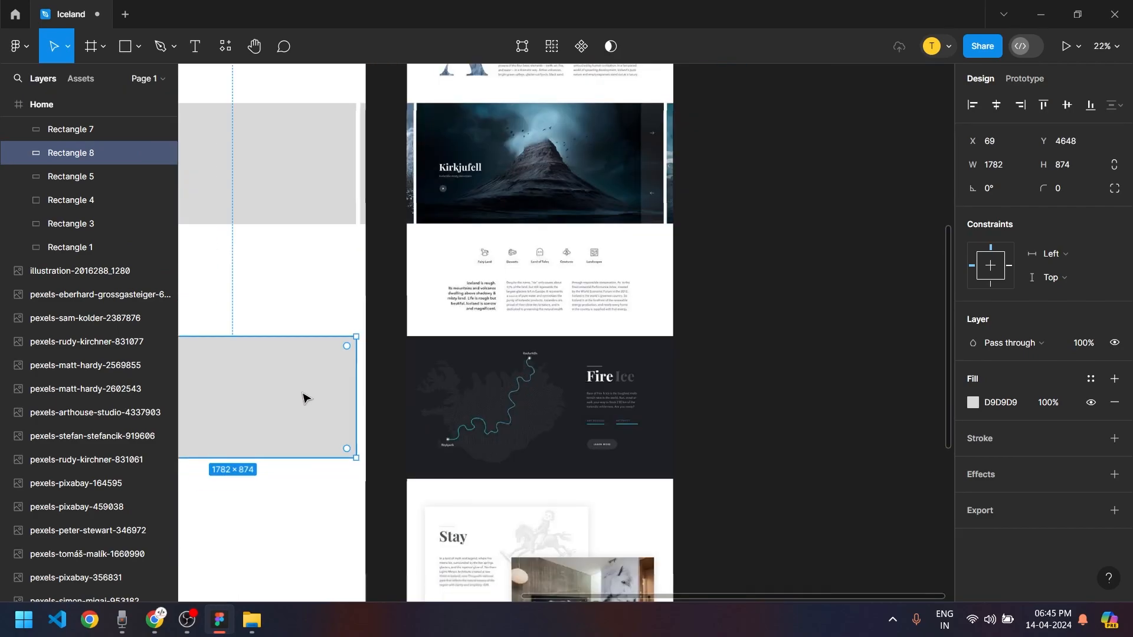
left_click_drag(450, 406, 598, 407)
scroll(597, 408, "up", 1)
left_click_drag(537, 469, 541, 493)
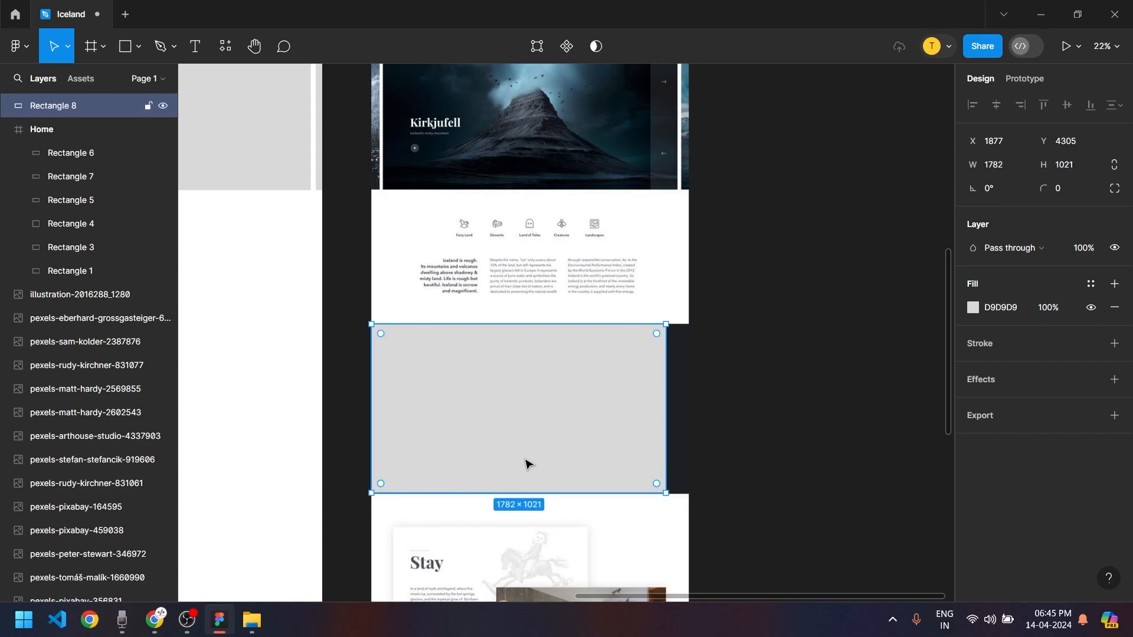
Move the Fire Ice rectangle into the Home frame at about Y 4647 and stretch its width to about 1914
scroll(528, 470, "down", 3, "ctrl")
left_click_drag(529, 430, 435, 438)
scroll(405, 435, "up", 3, "ctrl")
left_click_drag(327, 472, 592, 468)
left_click_drag(389, 424, 326, 407)
scroll(386, 423, "up", 5)
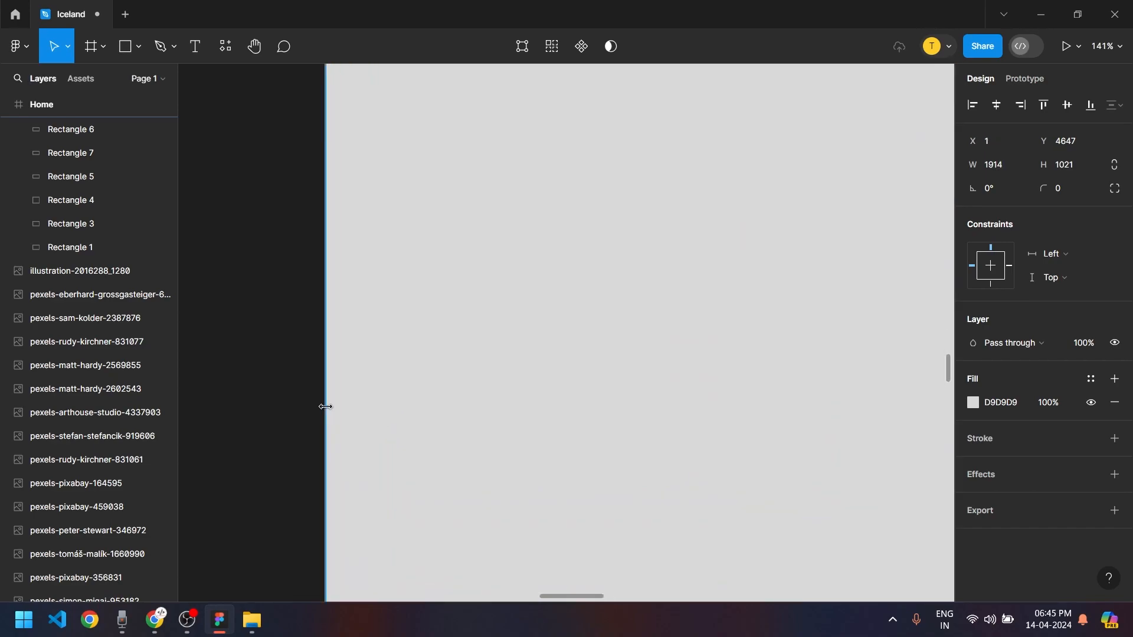
scroll(325, 407, "down", 10)
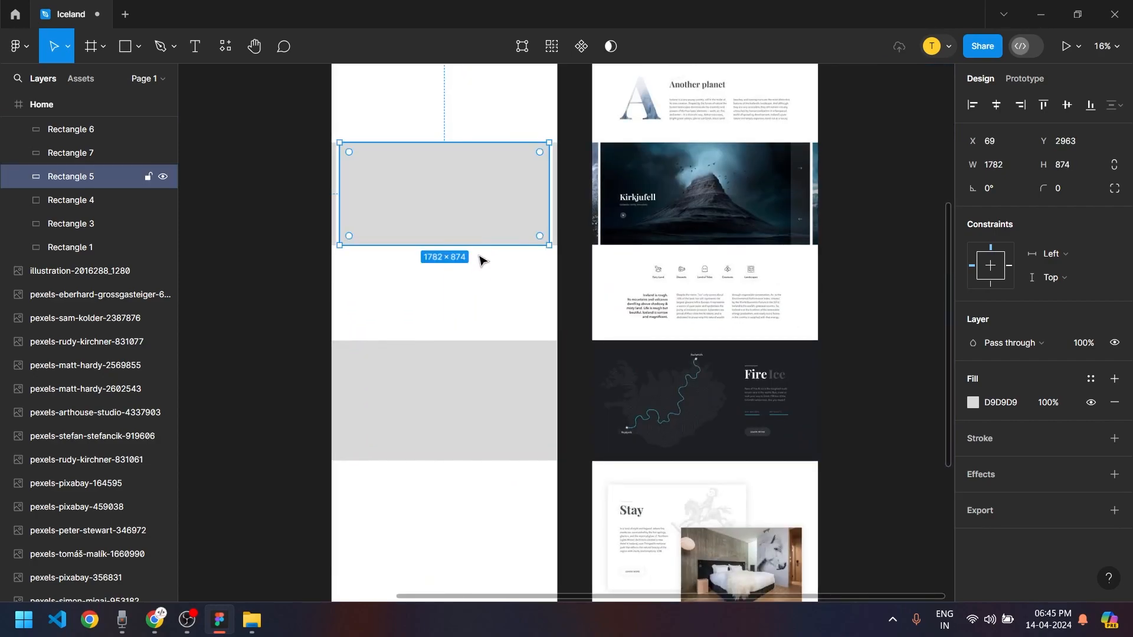
left_click(483, 303)
Duplicate the two overlapping Nature rectangles down into the blank area below the Fire Ice placeholder in the Home frame
scroll(483, 302, "down", 1)
scroll(514, 458, "down", 2)
scroll(499, 431, "up", 2)
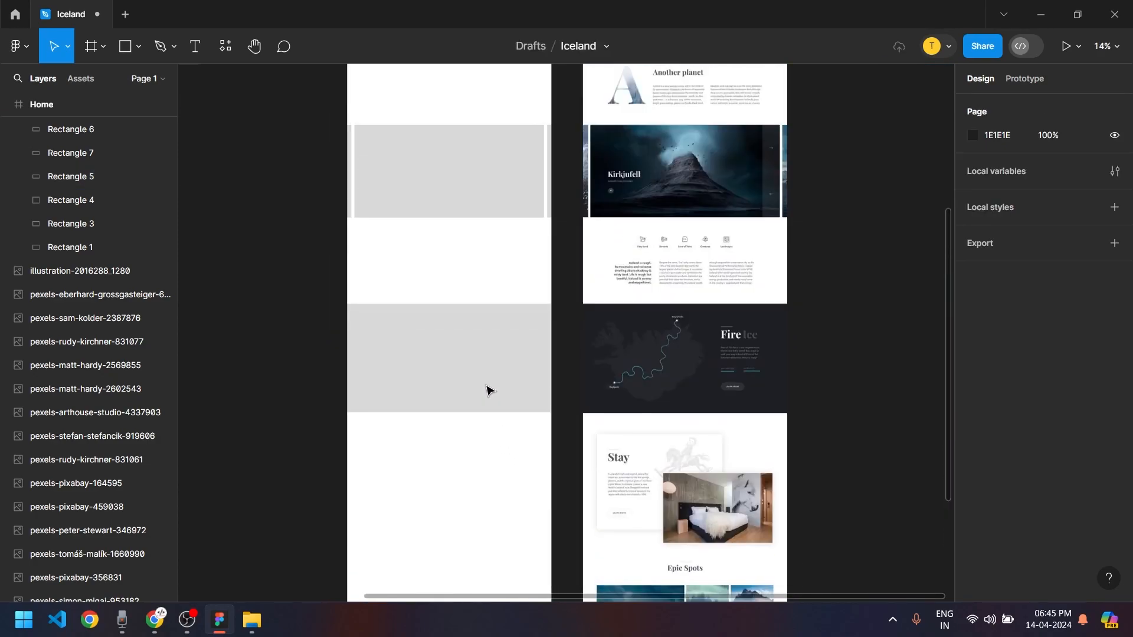
scroll(487, 390, "down", 2)
scroll(487, 390, "up", 4)
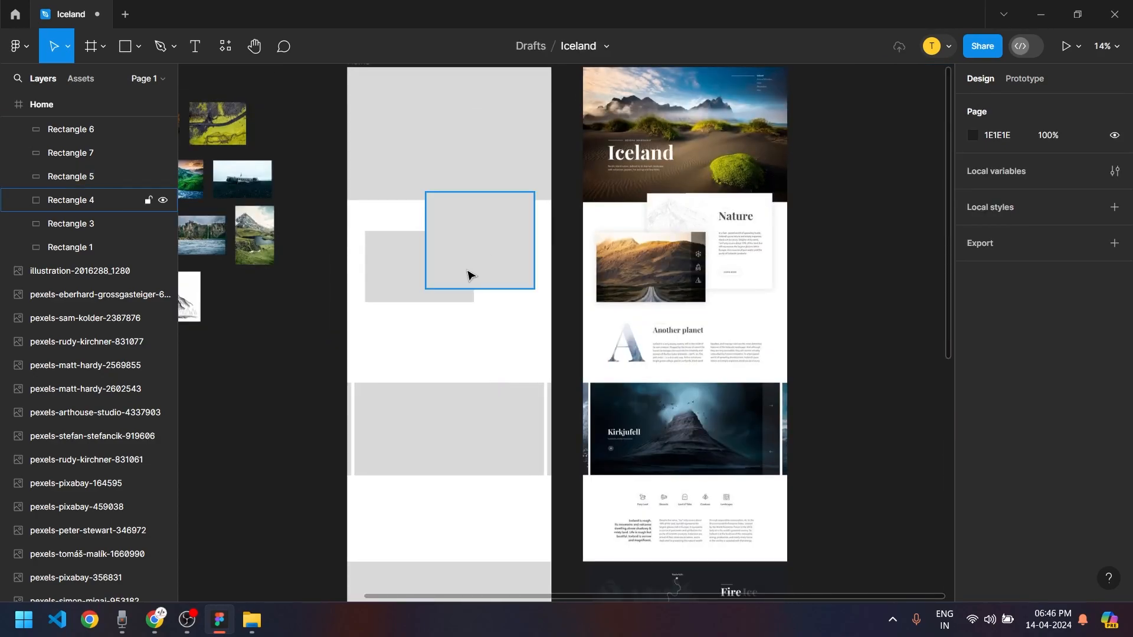
left_click_drag(462, 319, 435, 500)
scroll(469, 505, "up", 5)
left_click_drag(488, 422, 489, 431)
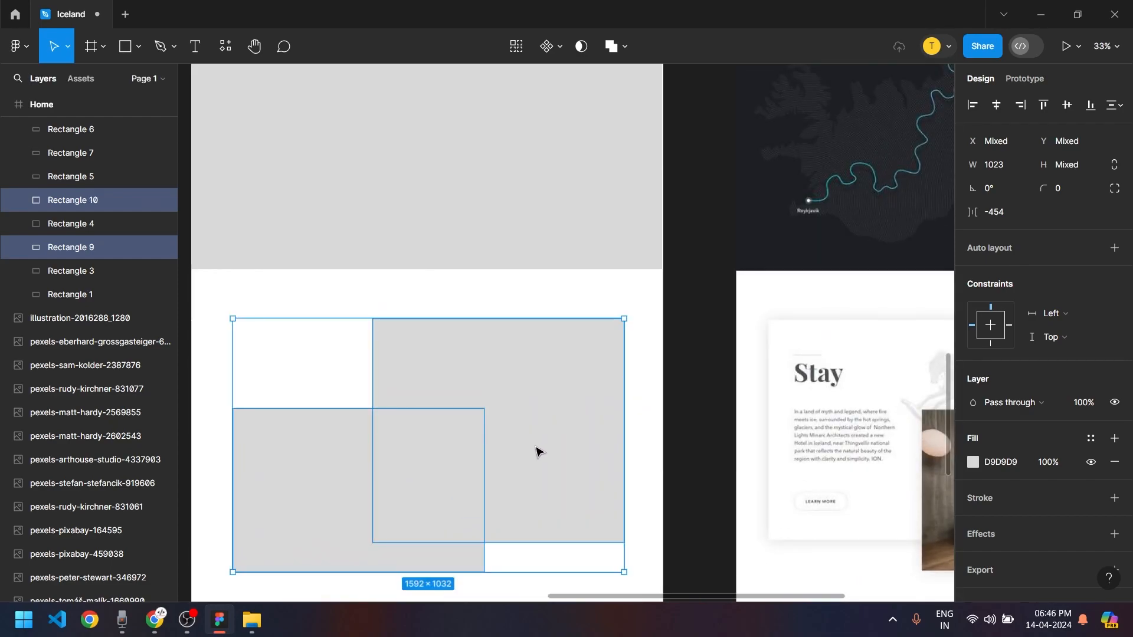
Flip the two copied overlapping rectangles horizontally to mirror their arrangement for the Stay section
key("shift+h")
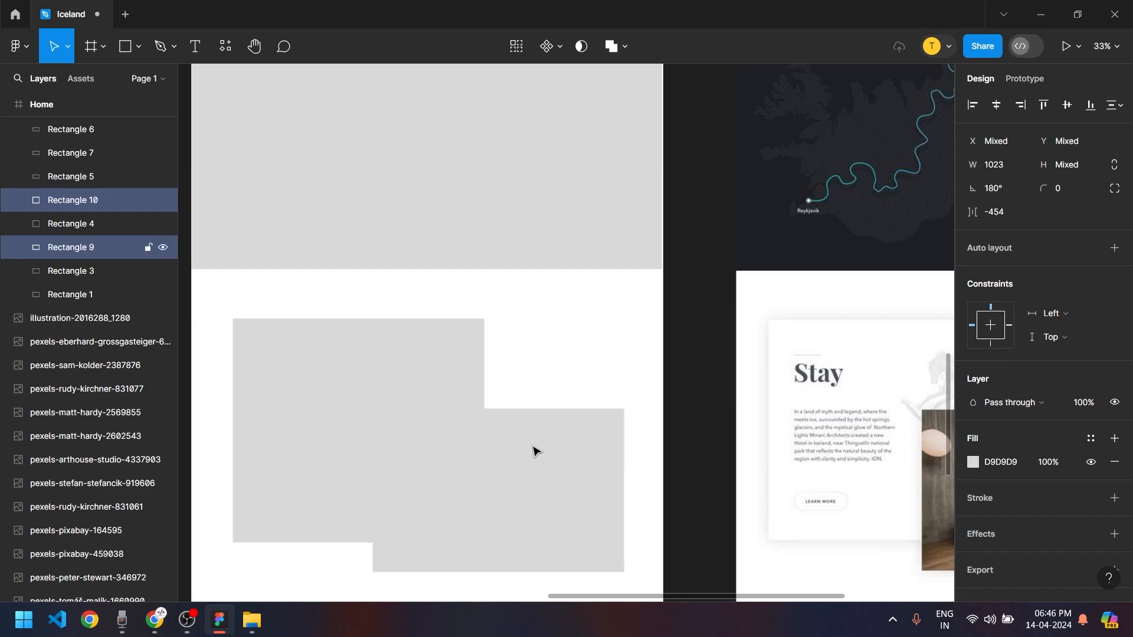
scroll(405, 422, "down", 2)
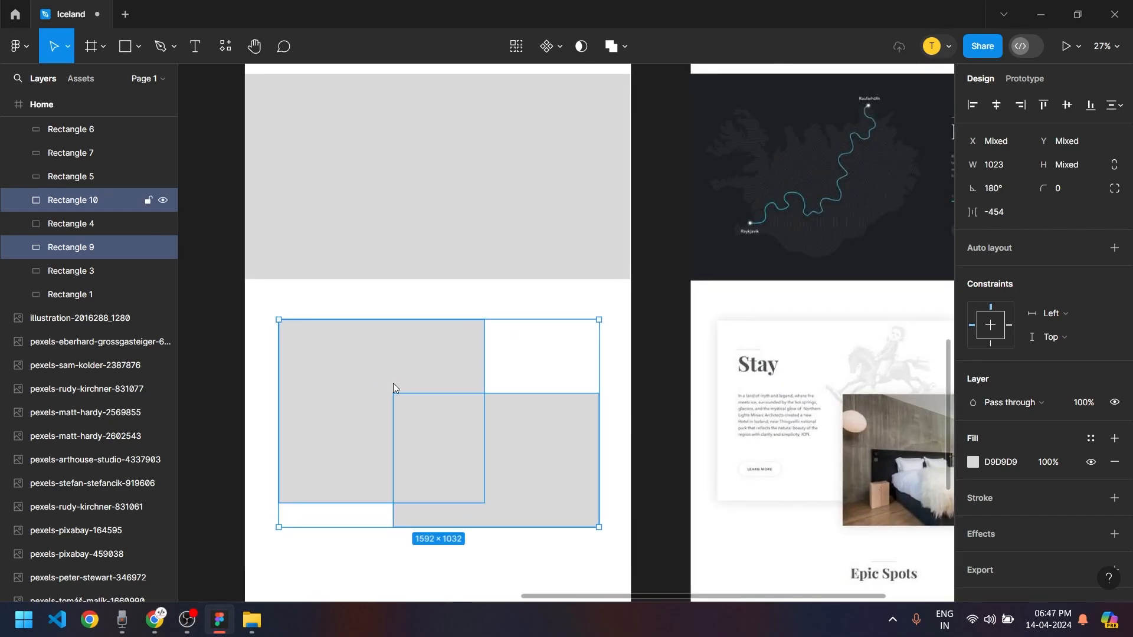
key("shift+h")
right_click(395, 391)
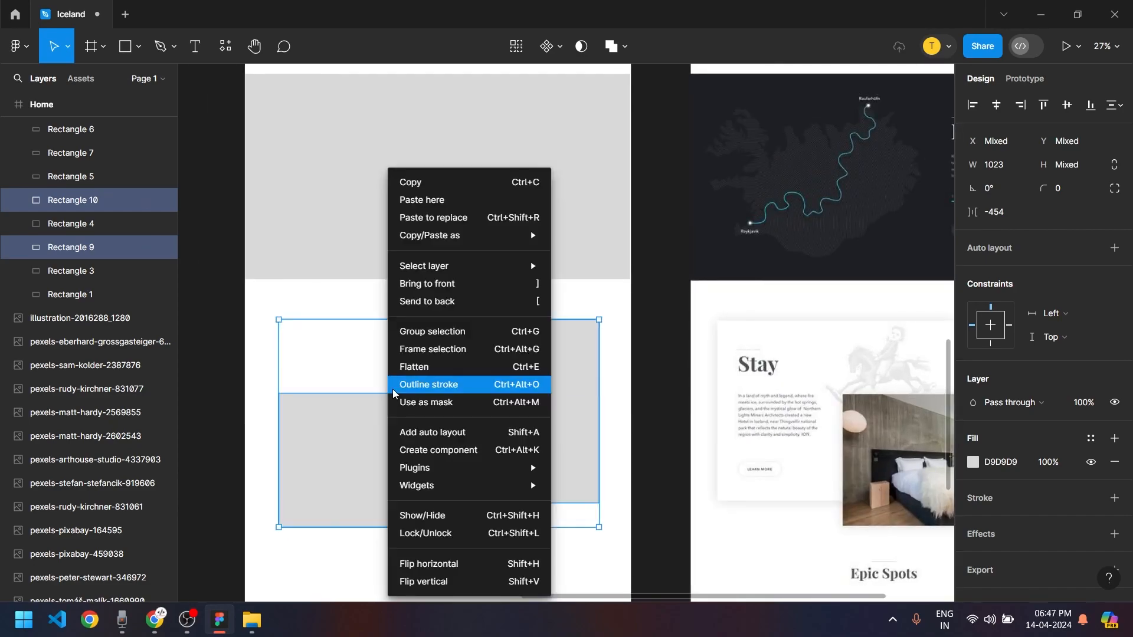
left_click(484, 565)
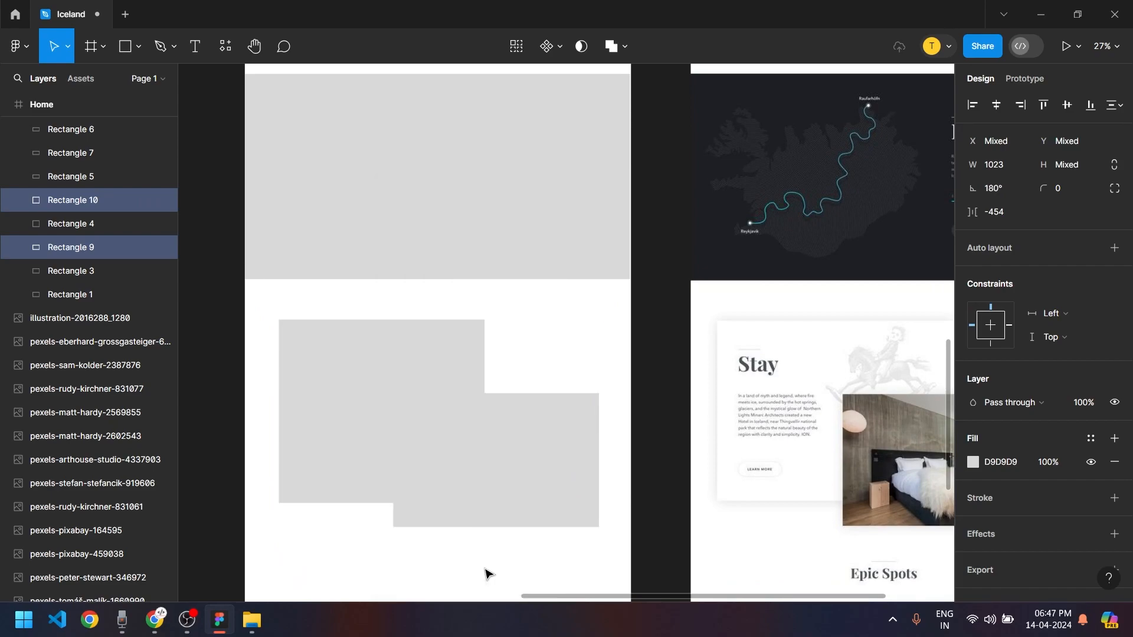
left_click(485, 575)
Duplicate the upper Stay rectangle onto the reference's DC - 3 crash site tile and resize the copy to about 832 × 837
scroll(481, 574, "down", 3)
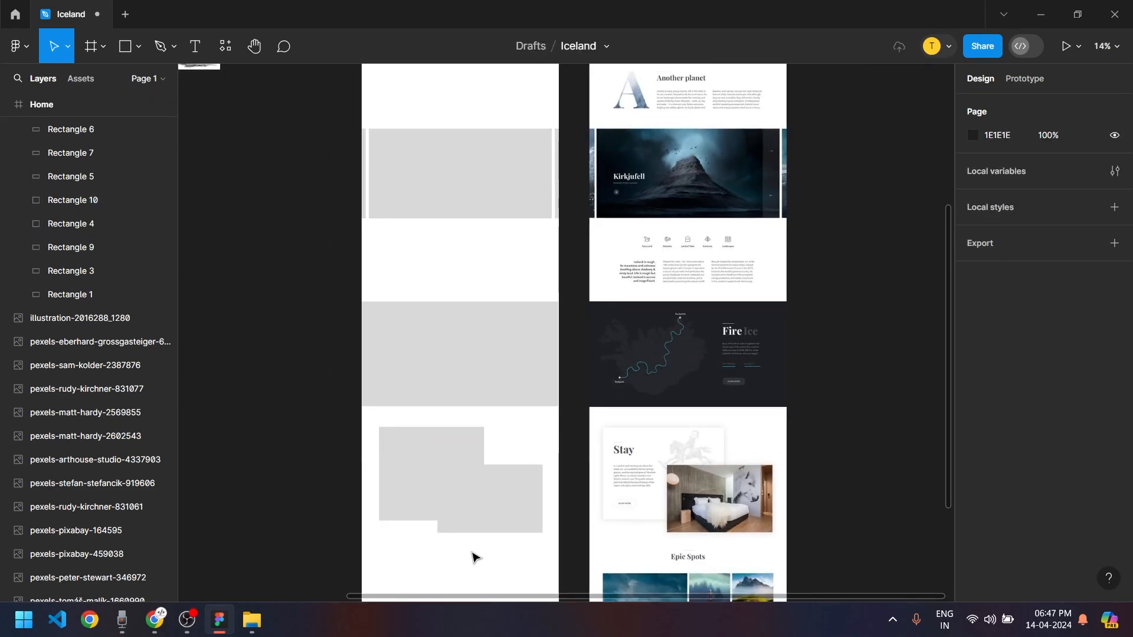
scroll(471, 522, "down", 3)
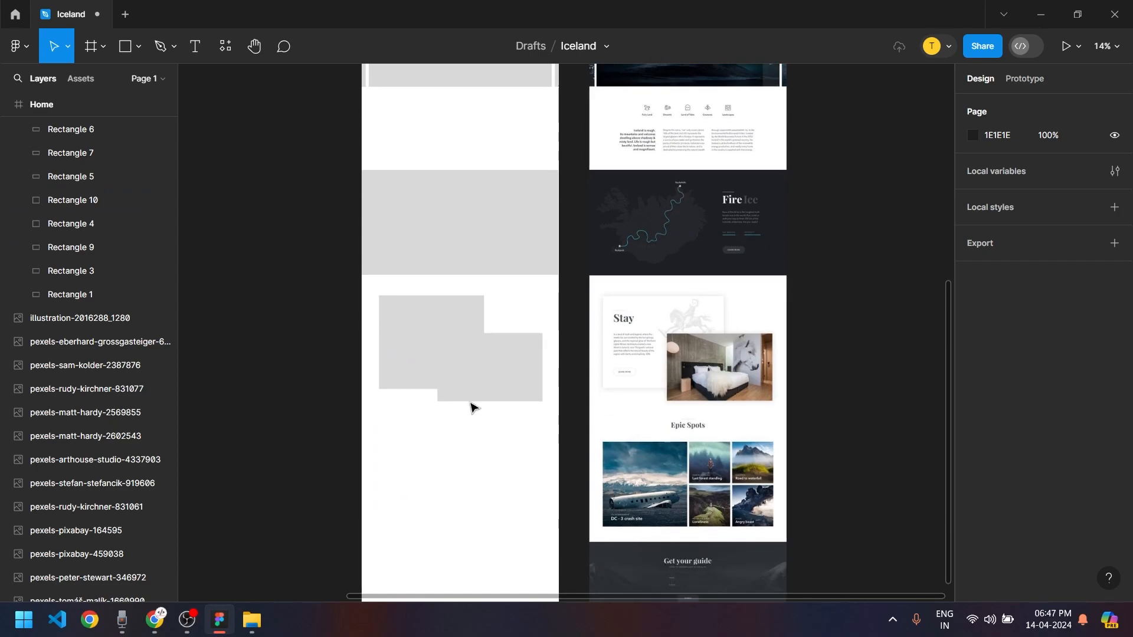
left_click_drag(398, 324, 751, 463)
scroll(425, 502, "up", 5)
scroll(751, 462, "up", 5)
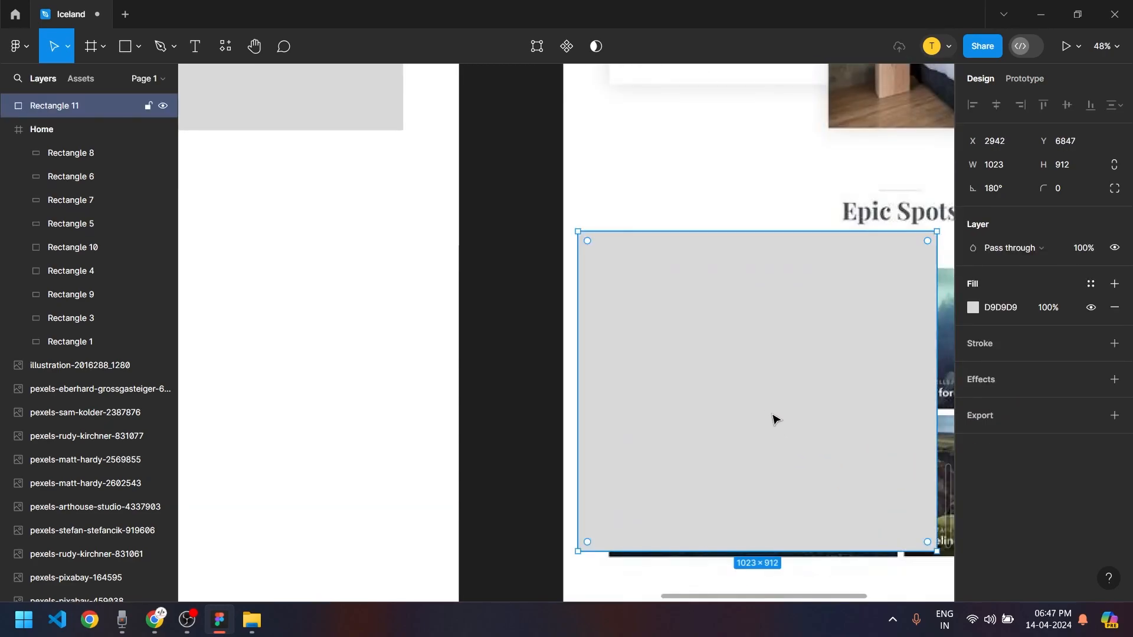
scroll(685, 431, "right", 3)
left_click_drag(645, 412, 671, 423)
left_click_drag(829, 232, 762, 264)
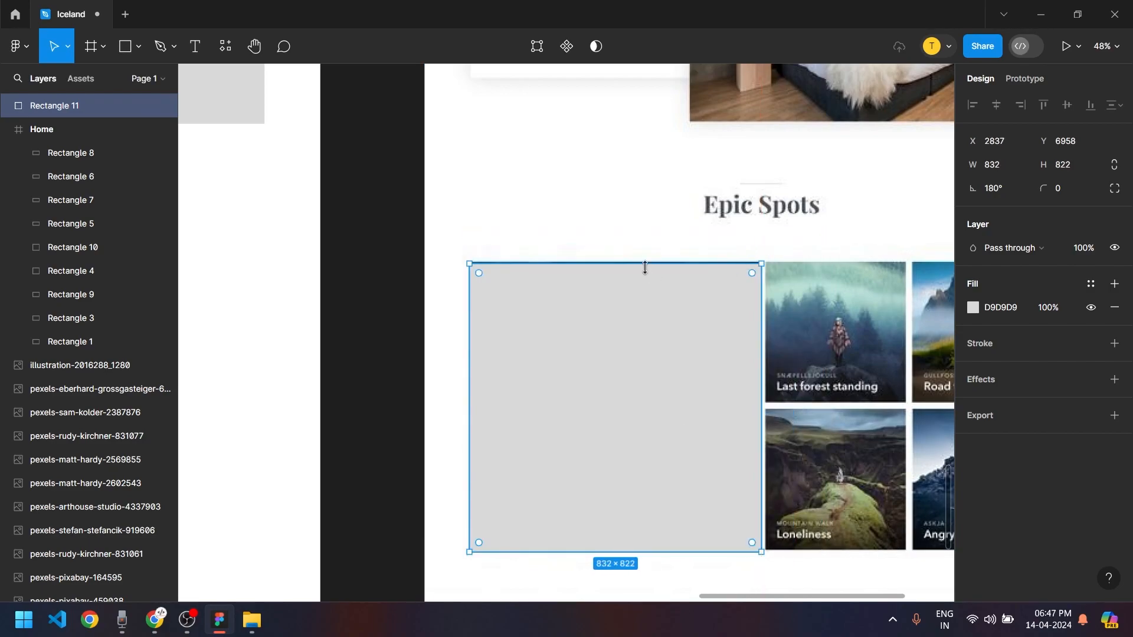
left_click_drag(642, 260, 641, 258)
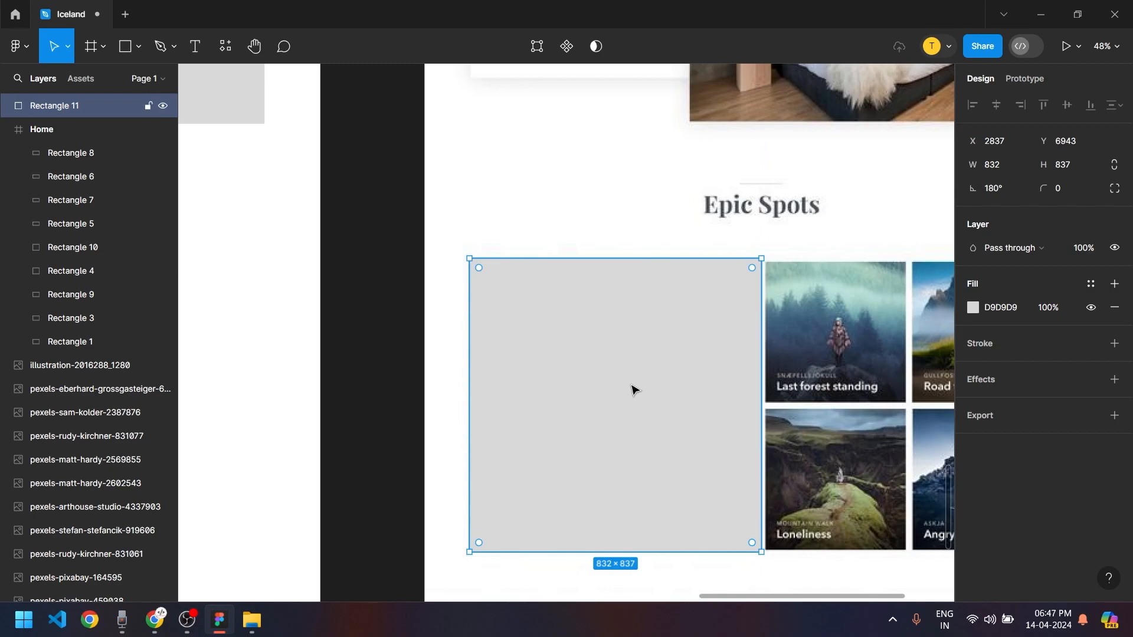
Duplicate the large tile rectangle onto the reference's Last forest standing tile and shrink the copy to about 393 × 406
left_click_drag(627, 400, 759, 389, "alt")
left_click_drag(890, 550, 731, 401)
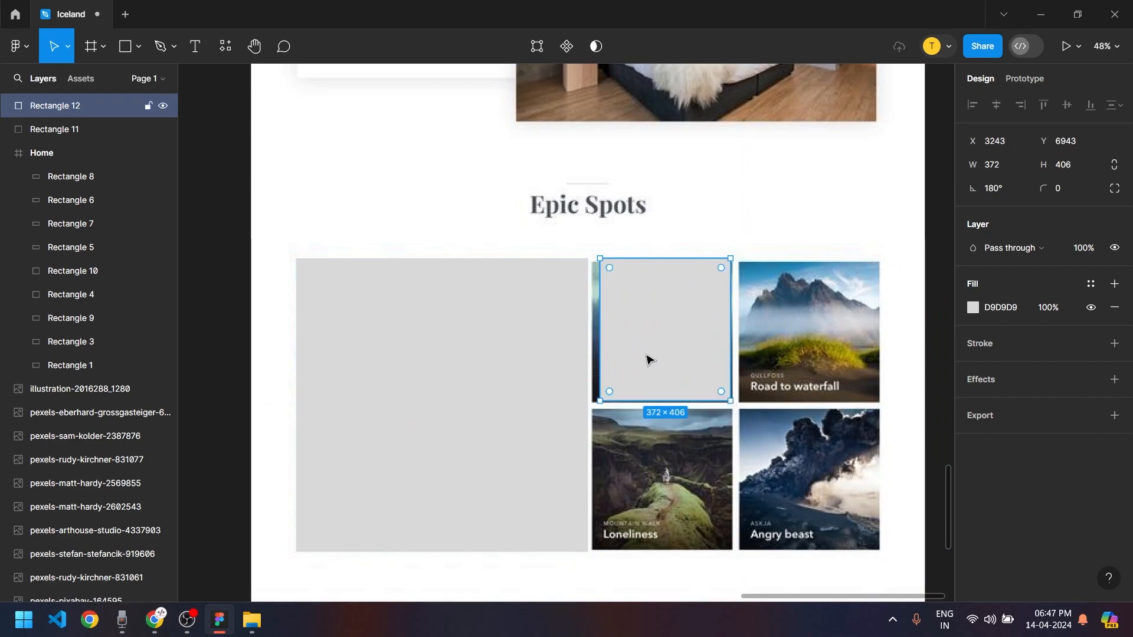
left_click_drag(597, 344, 593, 346)
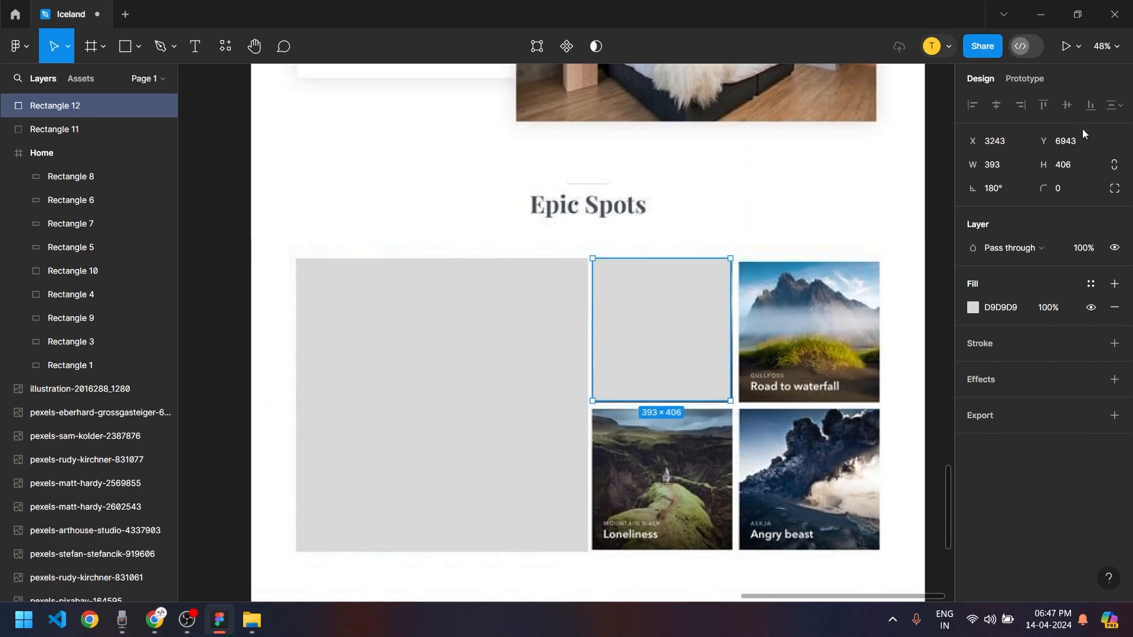
left_click_drag(714, 333, 719, 332)
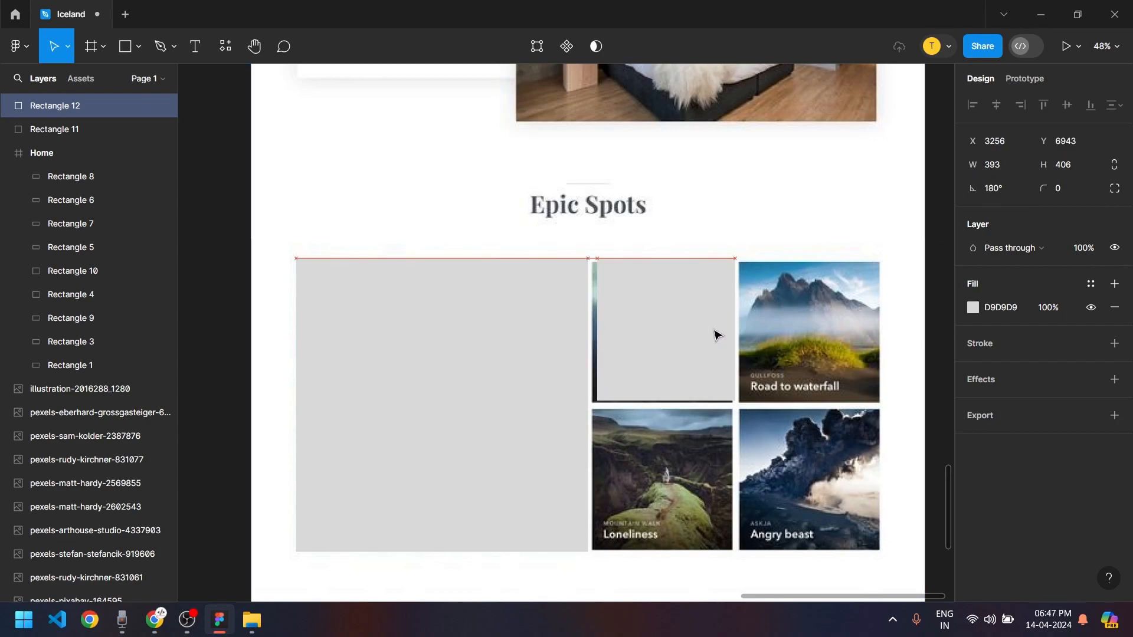
Set the small tile rectangle to 390 × 390 and move it beside the large tile at about X 3239
left_click(1002, 168)
type("390")
key("Return")
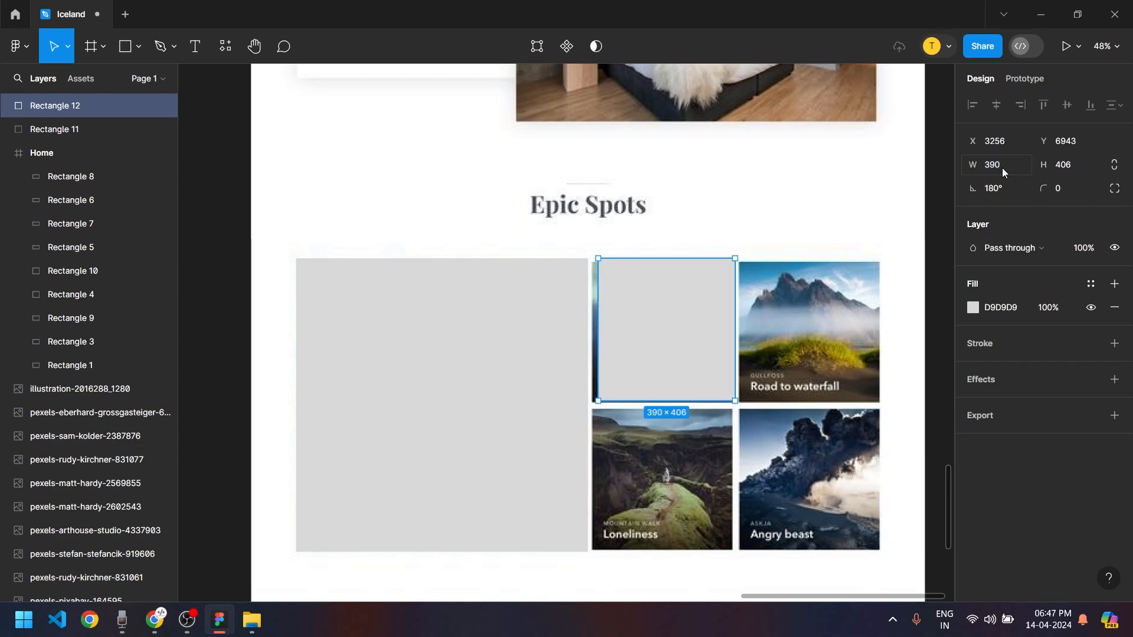
left_click(1064, 166)
type("390")
key("Return")
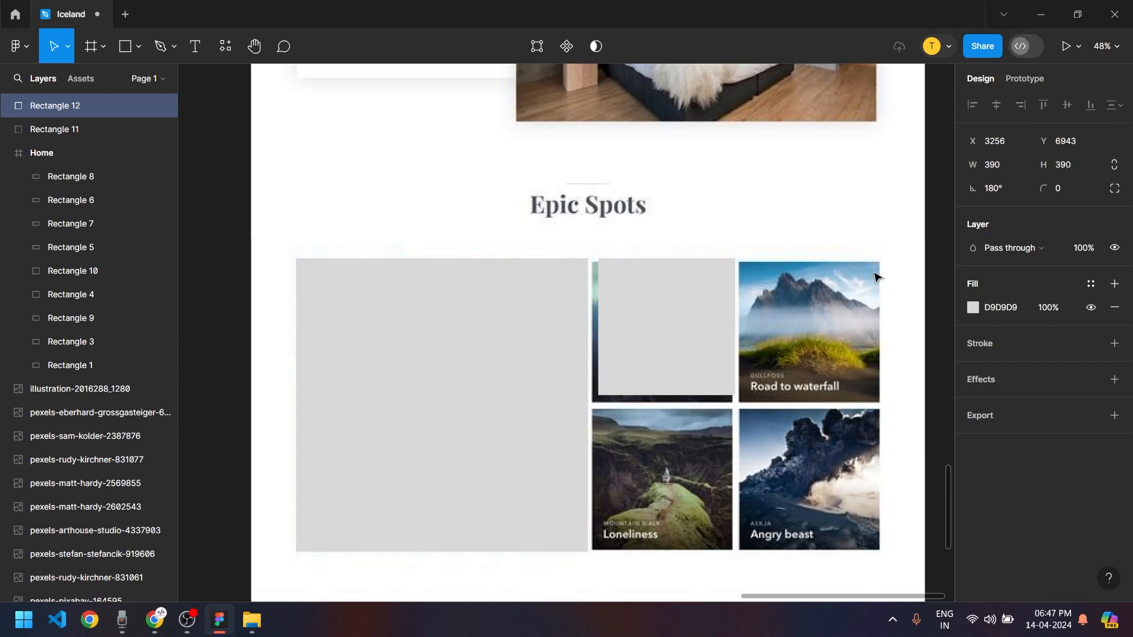
left_click_drag(673, 329, 667, 325)
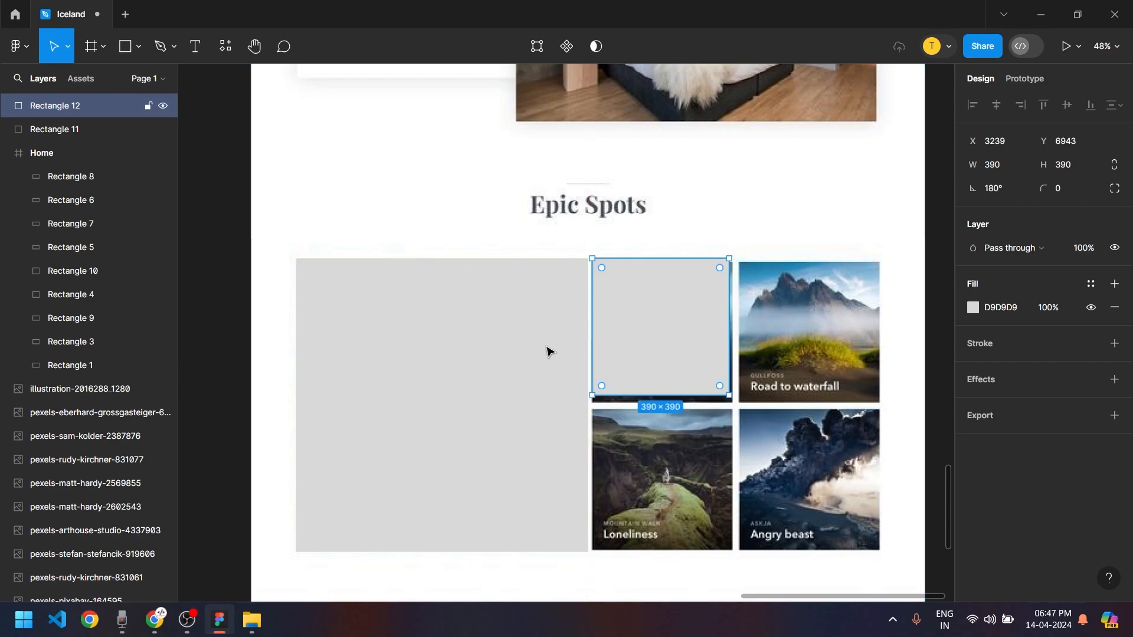
Move the large and small tile rectangles together into the Home frame below the Stay placeholders, at about Y 7285
left_click(511, 379)
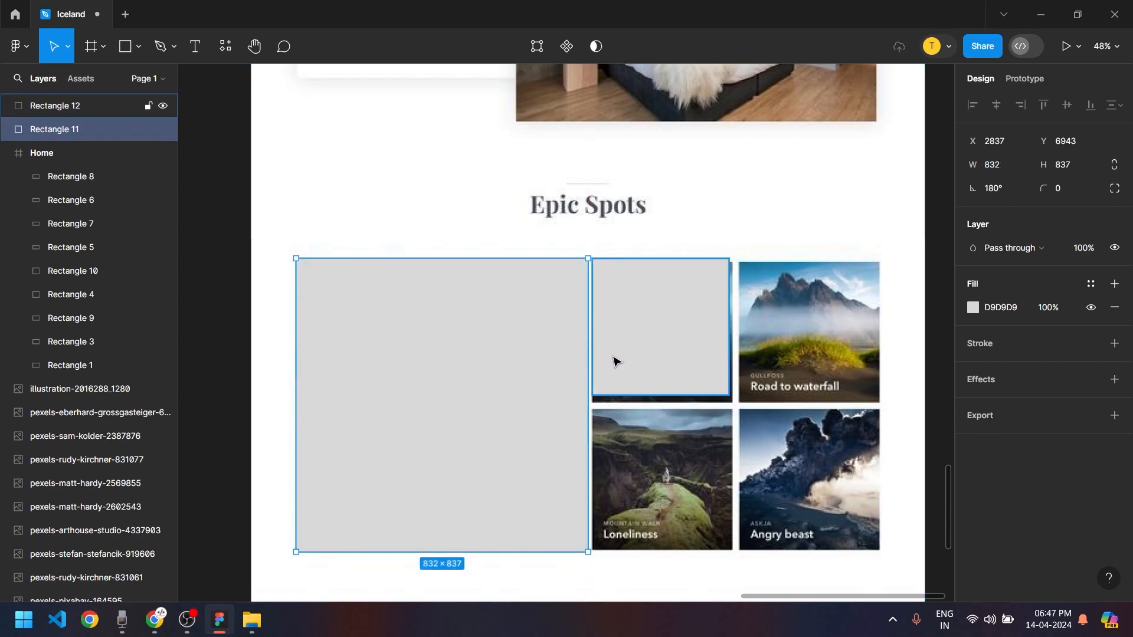
left_click(657, 335, "shift")
scroll(390, 409, "down", 5)
left_click_drag(375, 425, 399, 447)
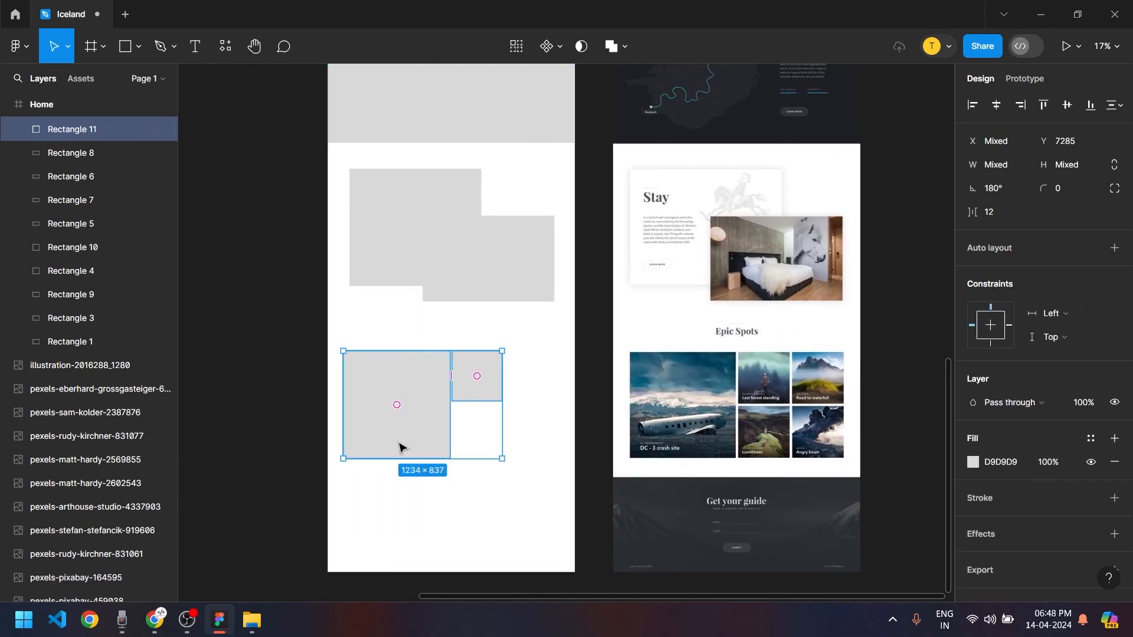
left_click(492, 491)
Resize the small tile in the Home frame to 410 × 410 with its proportions locked
scroll(504, 478, "up", 1)
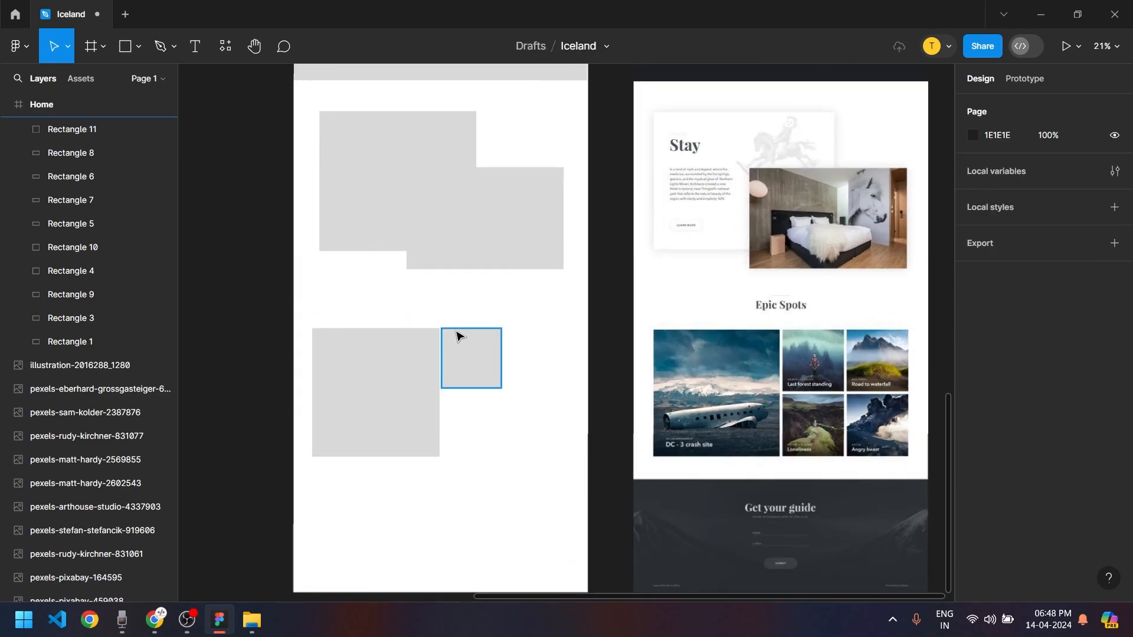
left_click(458, 337)
scroll(373, 385, "up", 5)
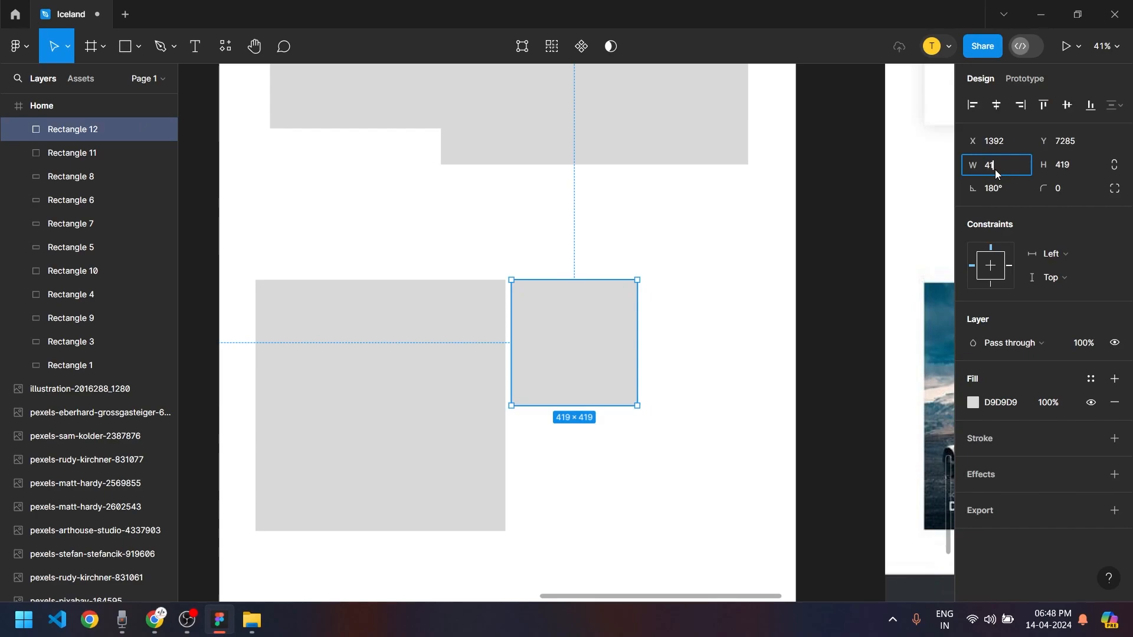
left_click(1114, 167)
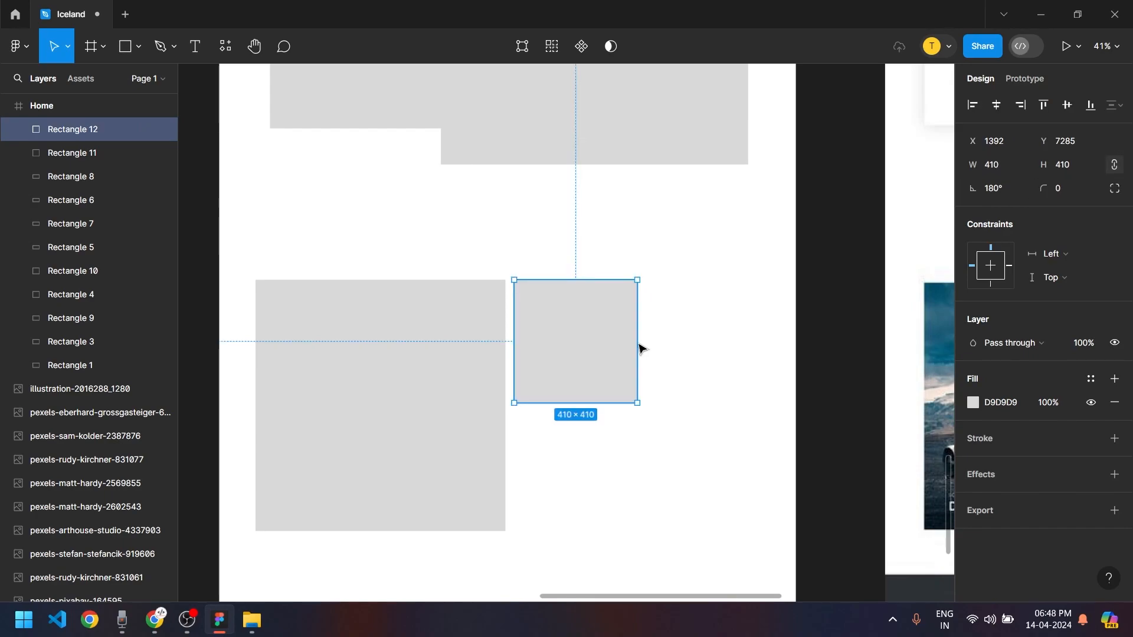
Duplicate the small tile to the right, then duplicate the pair below to form a two-by-two grid beside the large tile
key("alt")
left_click_drag(537, 372, 537, 372)
key("alt")
left_click_drag(614, 341, 730, 354)
left_click_drag(716, 445, 592, 444)
key("alt")
left_click(723, 536)
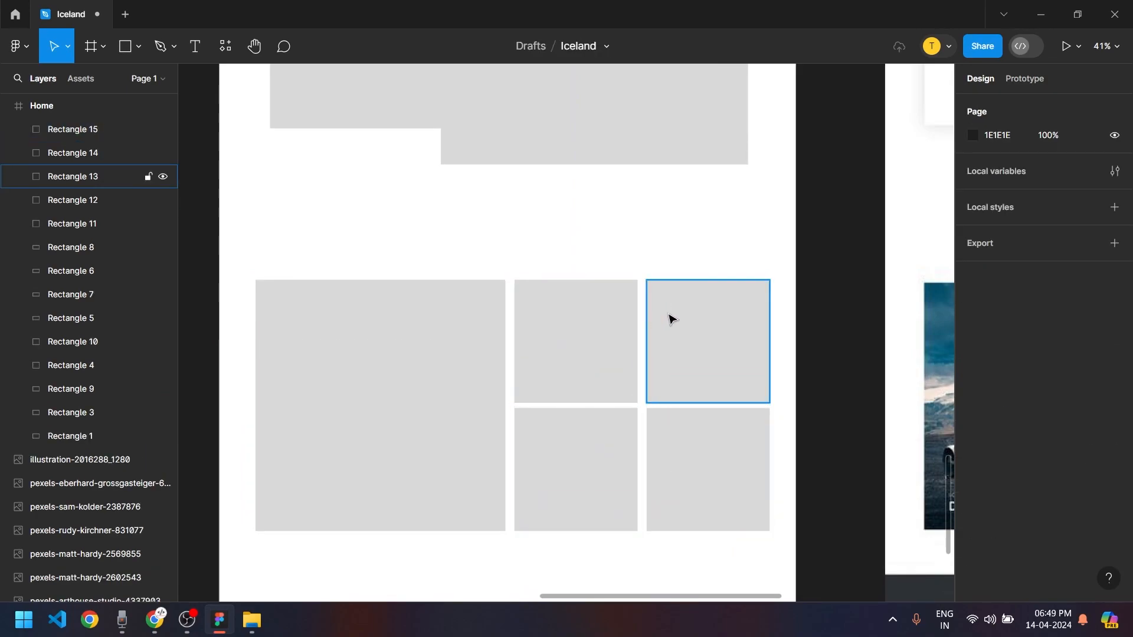
Select all five Epic Spots tiles and reduce their horizontal spacing to 17
left_click_drag(788, 388, 736, 483)
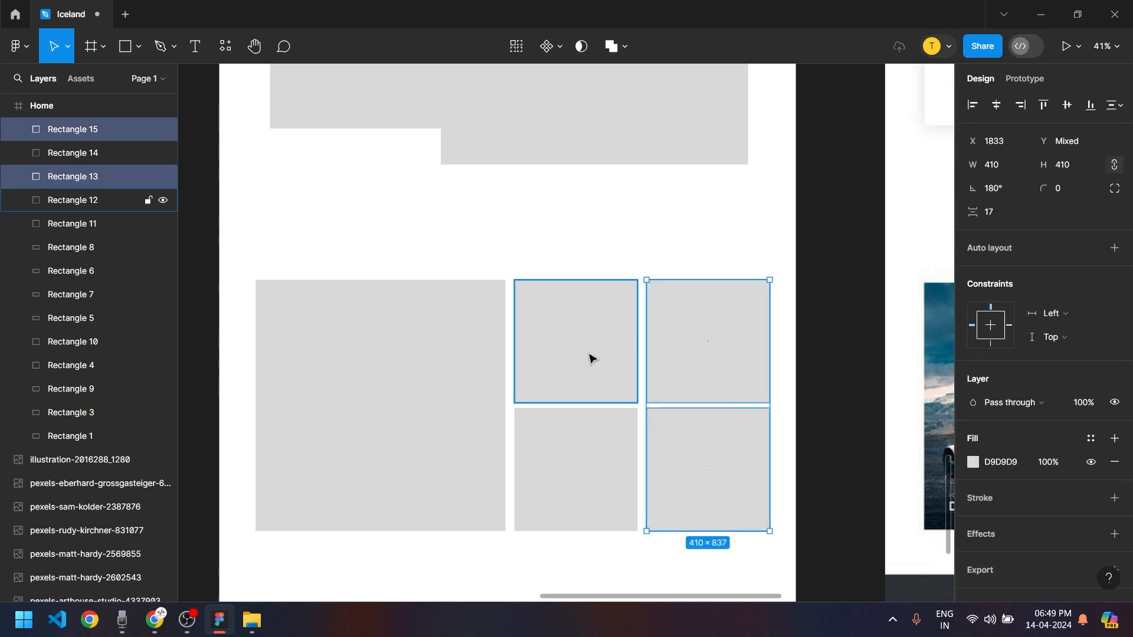
left_click_drag(640, 258, 425, 521)
scroll(515, 452, "up", 5, "ctrl")
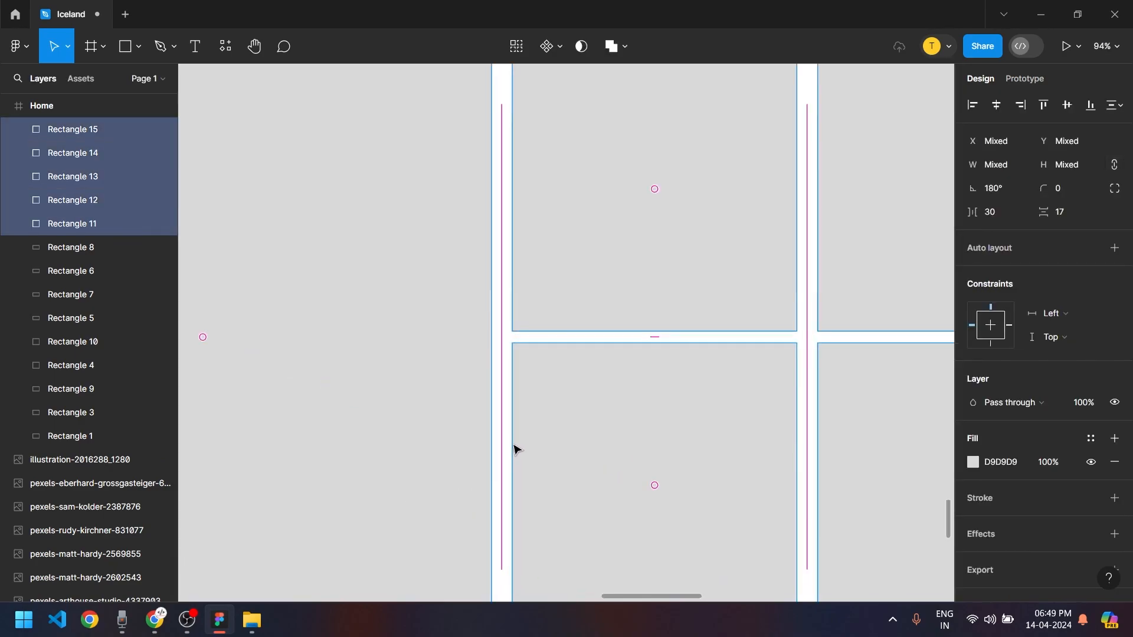
left_click_drag(503, 399, 502, 399)
scroll(502, 401, "up", 6, "ctrl")
scroll(503, 405, "up", 8, "ctrl")
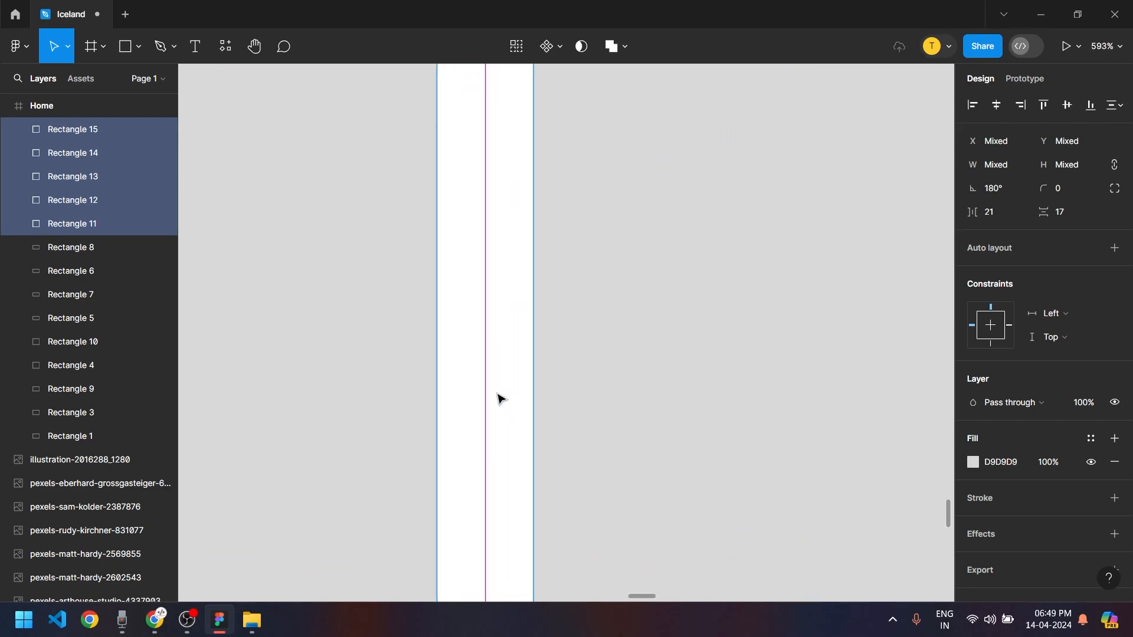
left_click_drag(465, 385, 446, 383)
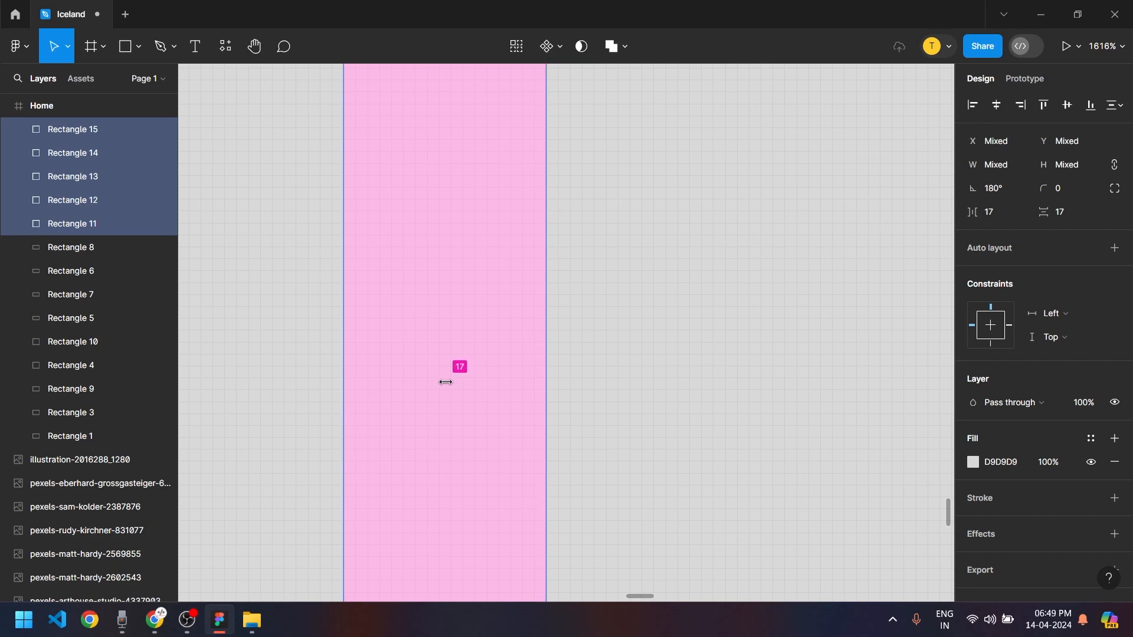
Examine the horizontal gap between the Epic Spots tiles up close
scroll(466, 366, "up", 5, "ctrl")
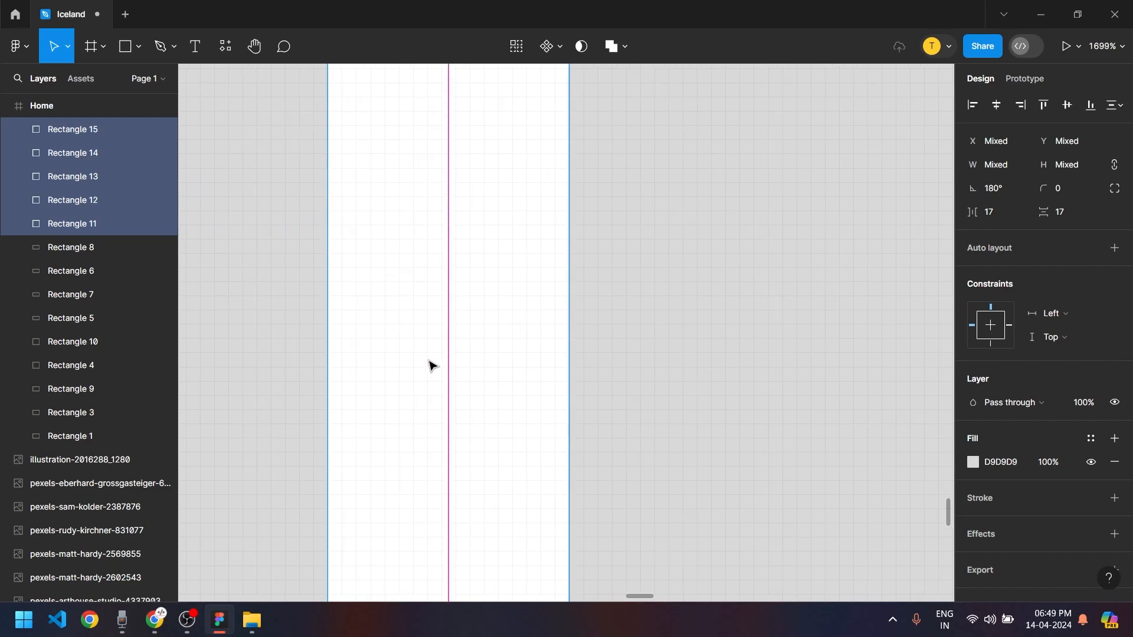
scroll(467, 368, "up", 5, "ctrl")
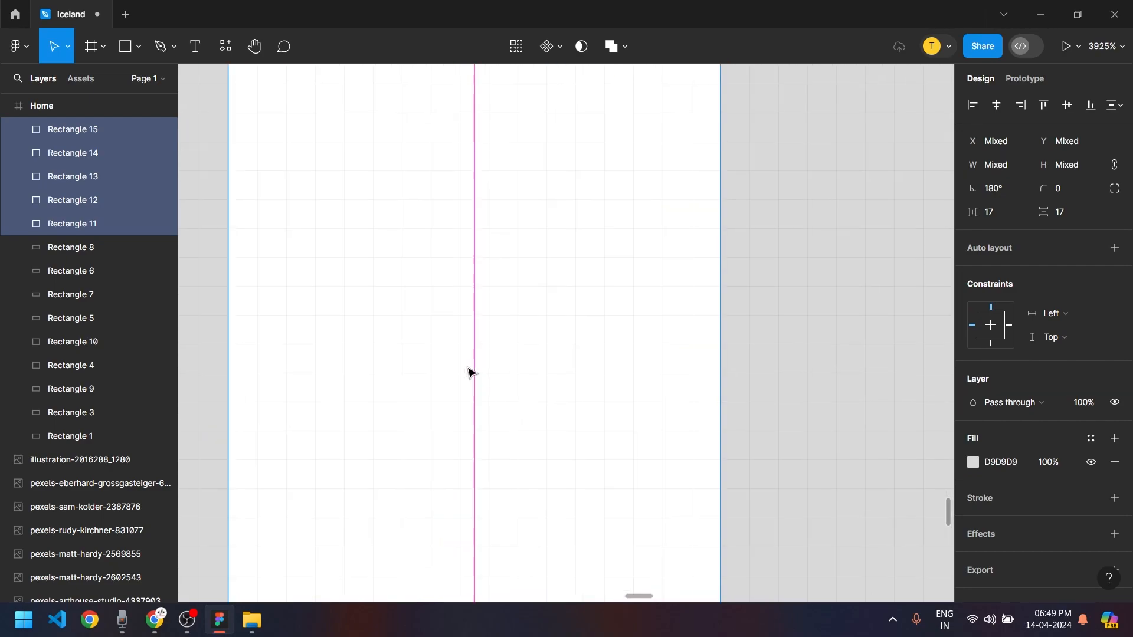
scroll(483, 342, "down", 5, "ctrl")
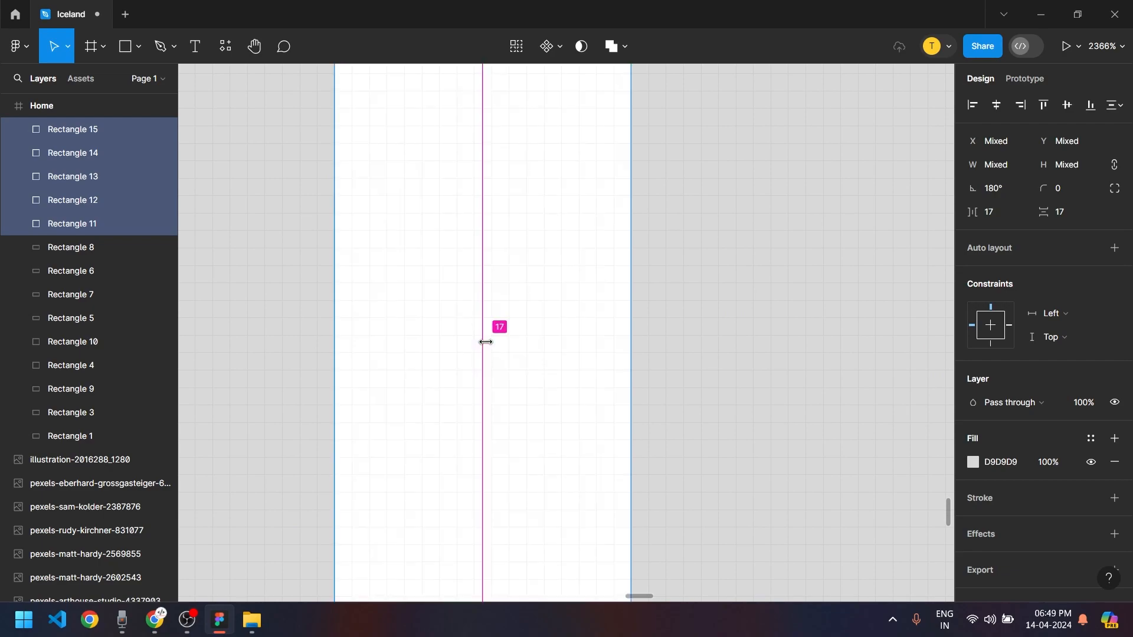
scroll(485, 343, "down", 1, "ctrl")
scroll(486, 345, "up", 2, "ctrl")
scroll(486, 346, "down", 4, "ctrl")
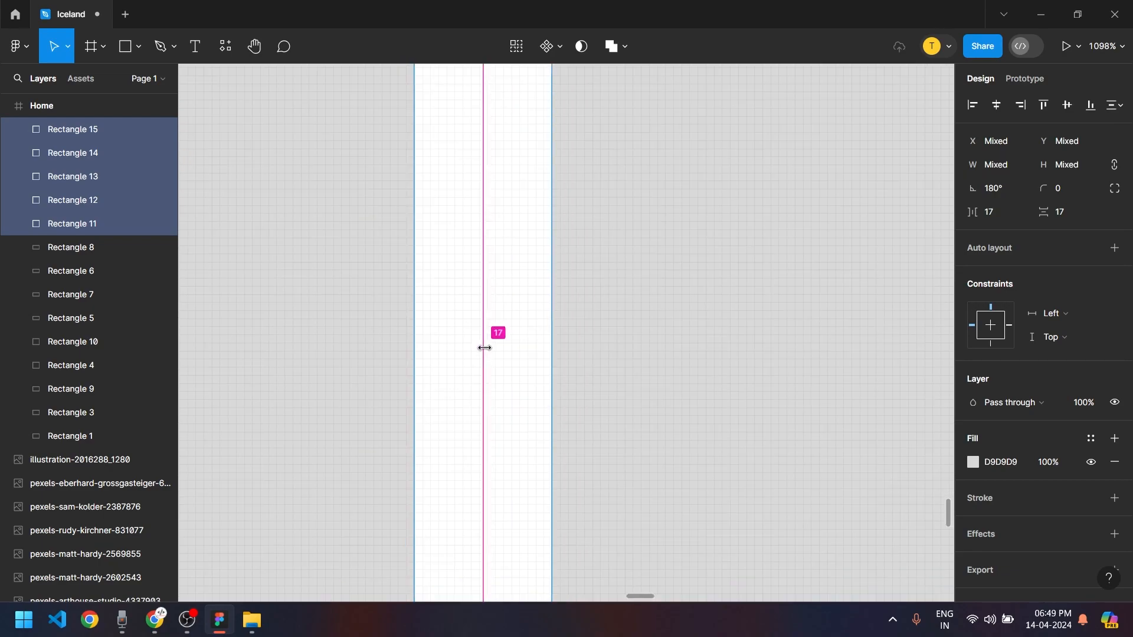
scroll(485, 347, "down", 10, "ctrl")
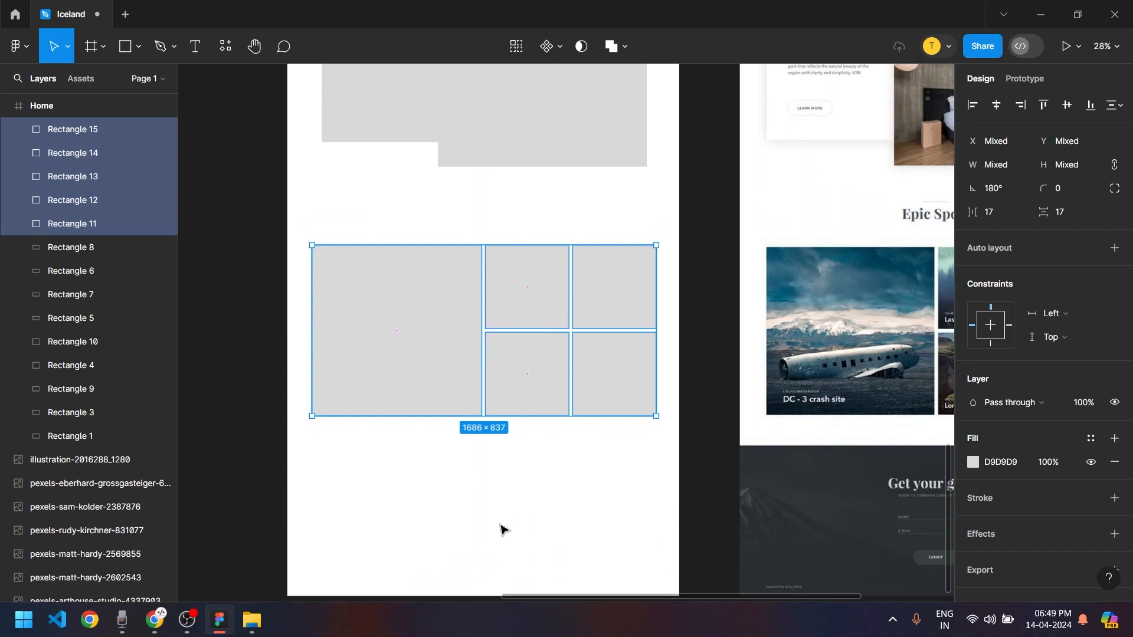
Duplicate the large Epic Spots tile into the empty area at the bottom of the Home frame
left_click(501, 530)
scroll(543, 488, "up", 3)
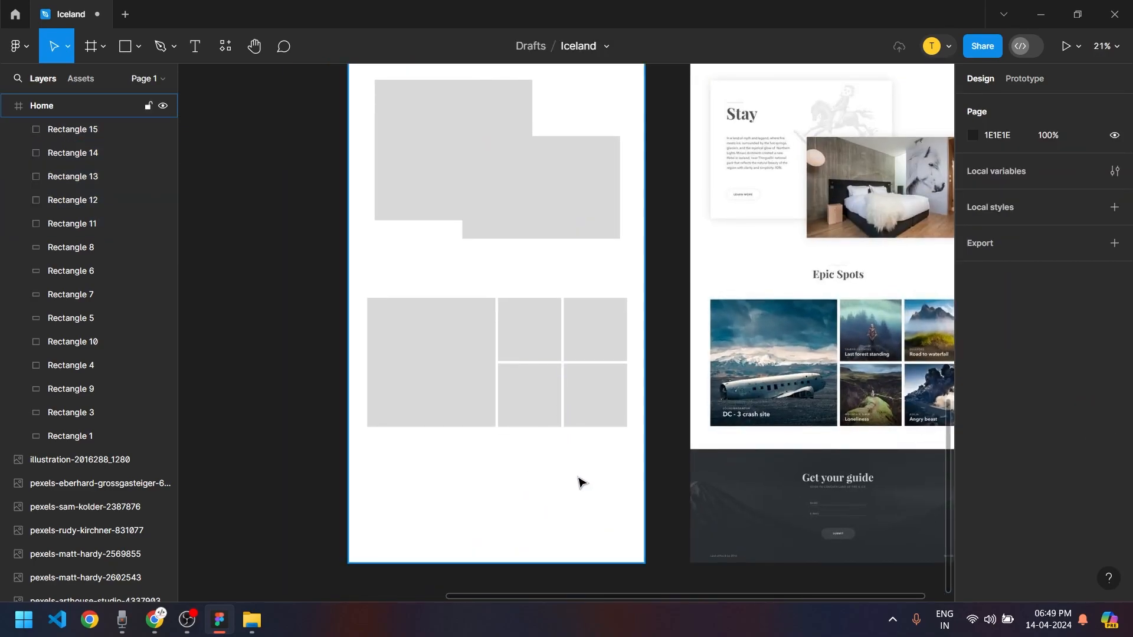
scroll(605, 498, "up", 1)
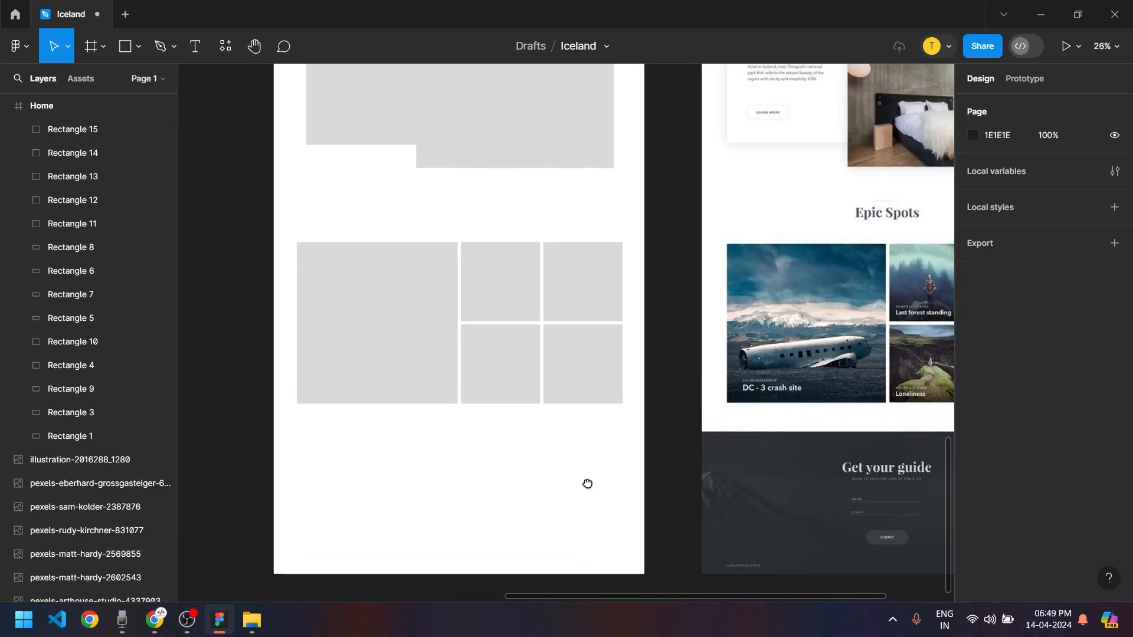
scroll(587, 481, "down", 2)
scroll(587, 480, "right", 1)
left_click(344, 264)
left_click_drag(344, 264, 342, 435, "alt")
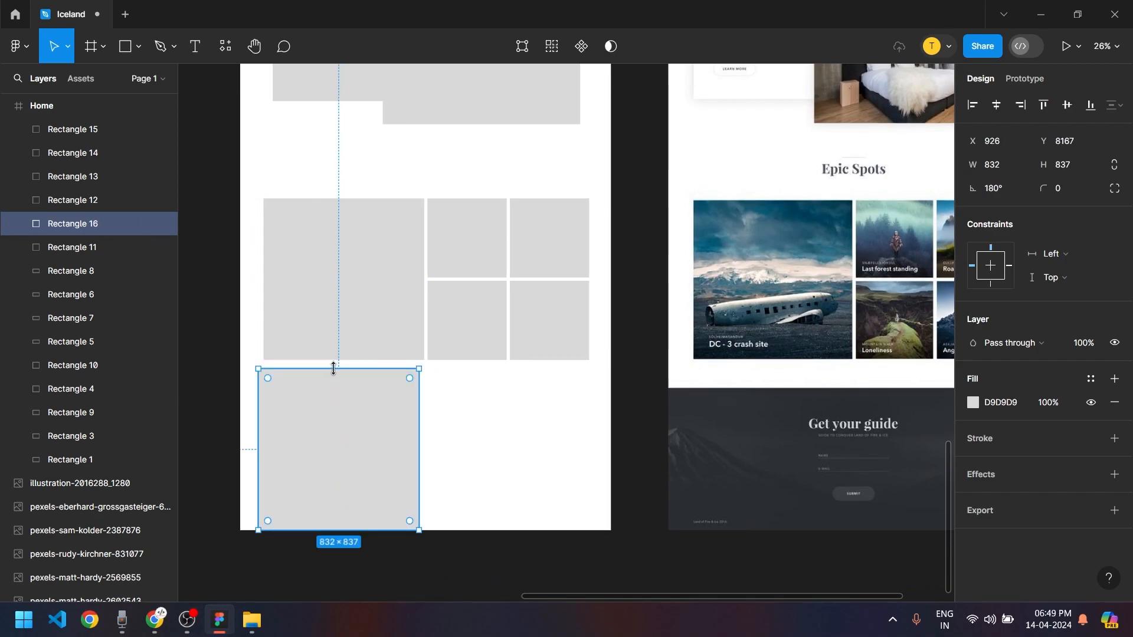
Resize the duplicated tile into a 1920 × 725 footer block spanning the full width of the Home frame
left_click_drag(333, 368, 334, 395)
scroll(615, 519, "down", 1)
scroll(614, 519, "right", 1)
left_click_drag(395, 443, 593, 443)
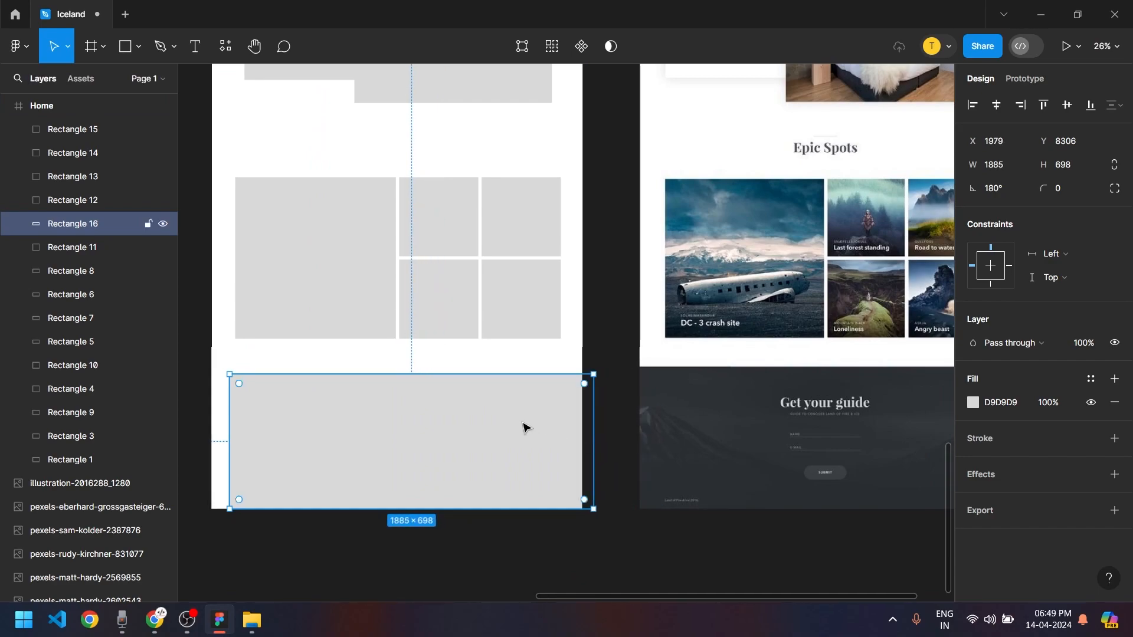
left_click_drag(492, 374, 504, 369)
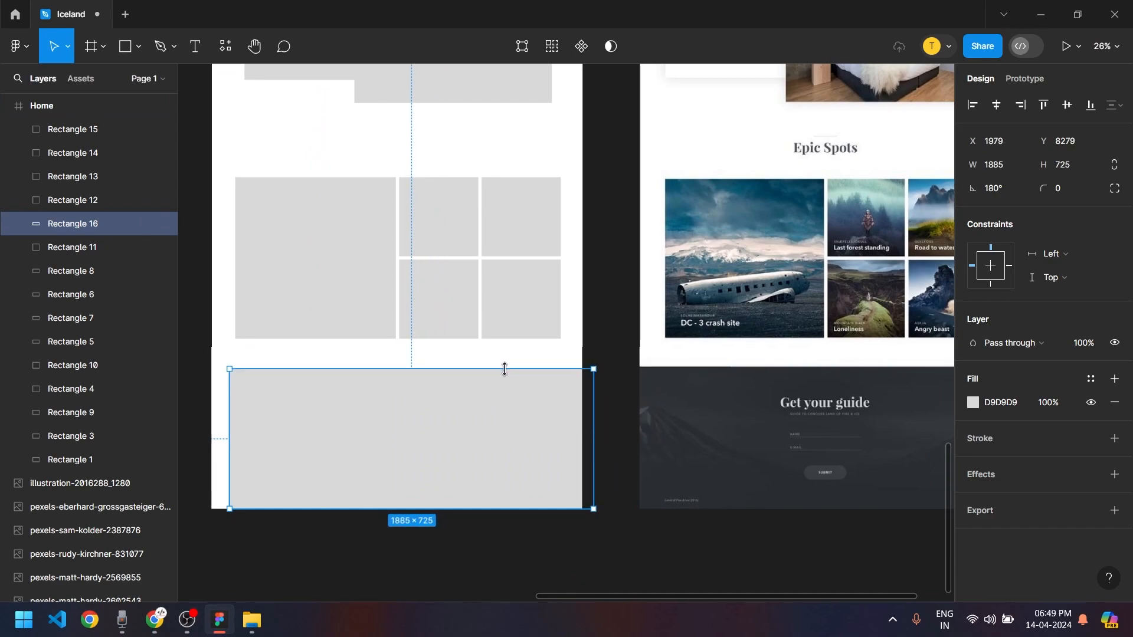
scroll(504, 368, "up", 5)
left_click_drag(513, 448, 501, 450)
scroll(701, 445, "left", 6)
scroll(312, 447, "down", 1)
left_click_drag(353, 417, 343, 417)
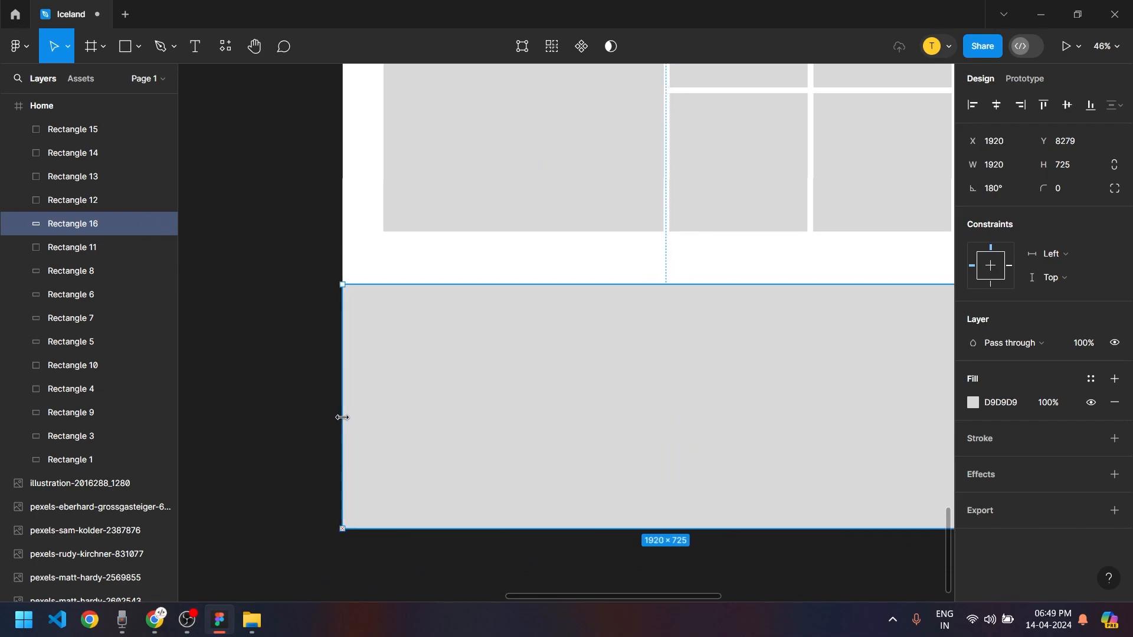
Raise the footer block's top edge to make it 731 high, matching the reference footer more closely
left_click(248, 380)
scroll(570, 450, "down", 5)
left_click_drag(744, 493, 445, 463)
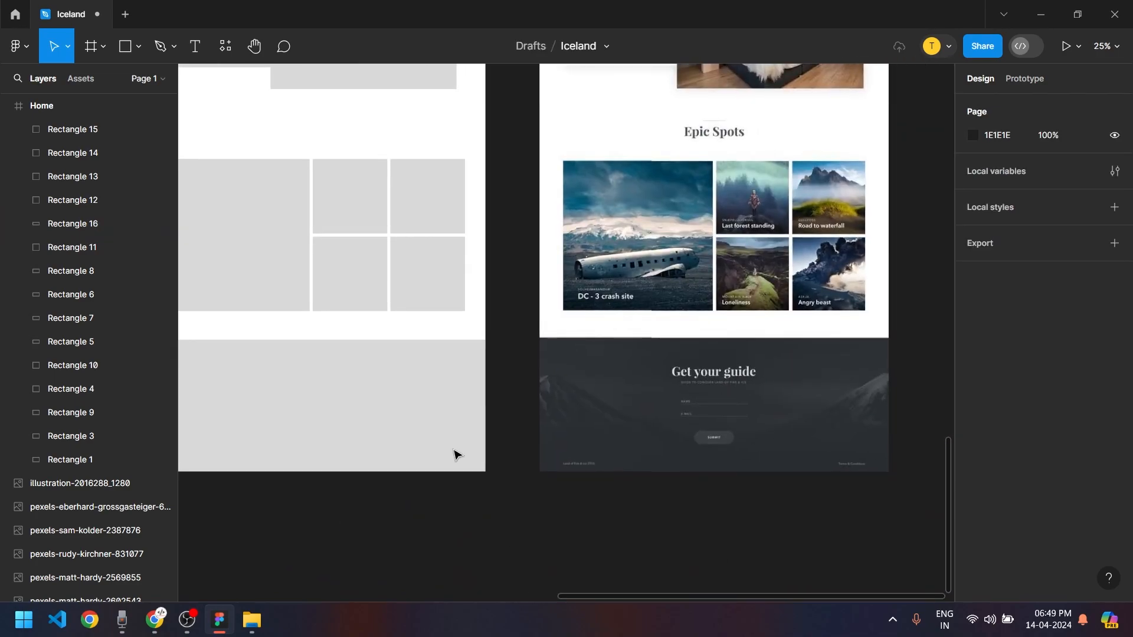
scroll(402, 386, "up", 5)
scroll(402, 390, "up", 5)
left_click(513, 300)
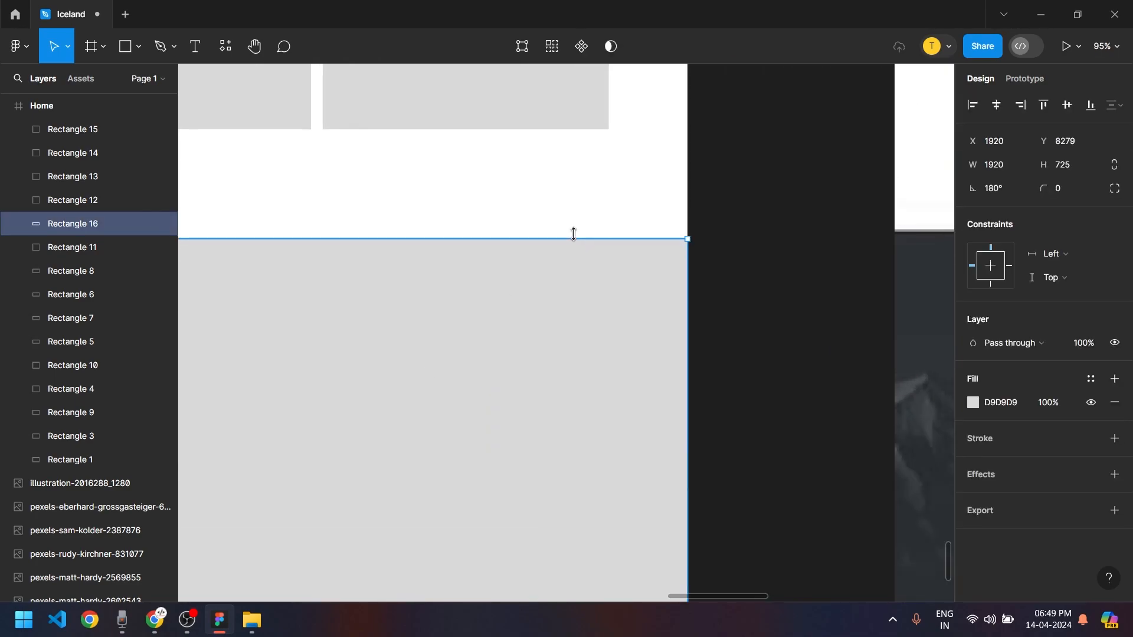
left_click_drag(576, 231, 582, 240)
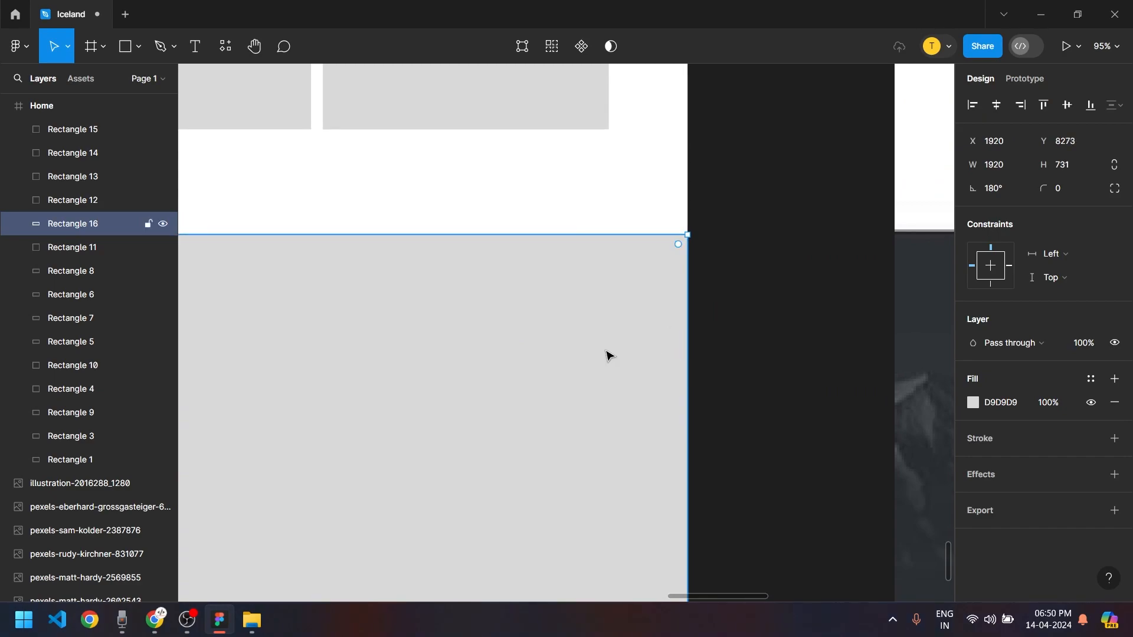
Move the footer block over the reference footer, fine-tune its top edge, and return it to the bottom of the Home frame
left_click_drag(822, 376, 940, 377)
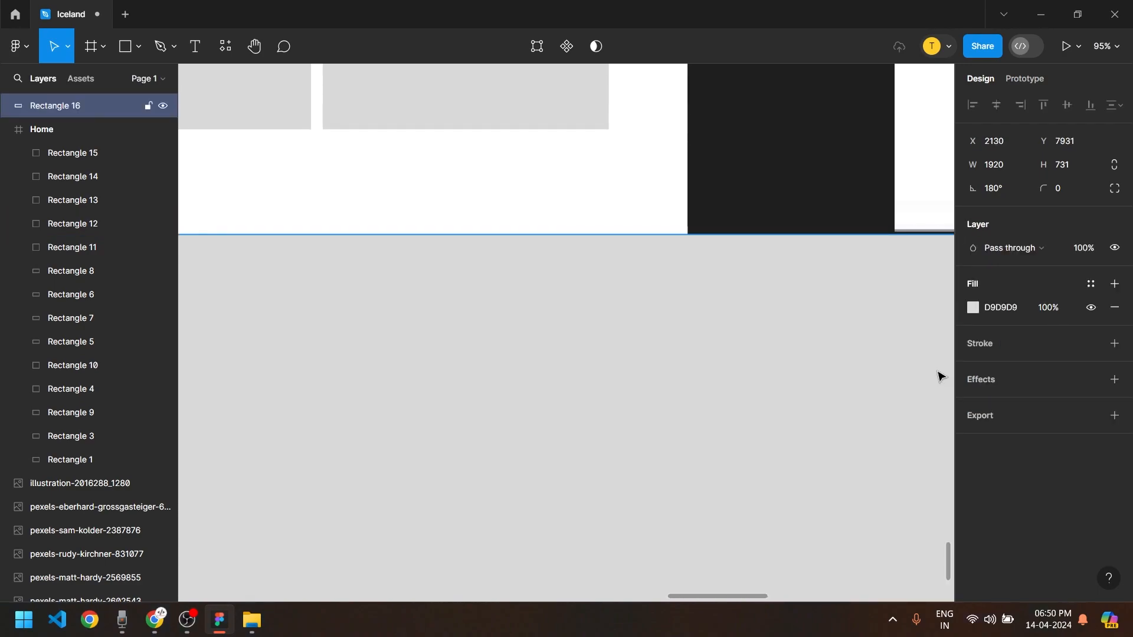
scroll(728, 319, "right", 5)
scroll(728, 318, "up", 1)
left_click_drag(712, 281, 712, 276)
scroll(712, 275, "down", 6)
left_click_drag(379, 412, 324, 413)
left_click(551, 539)
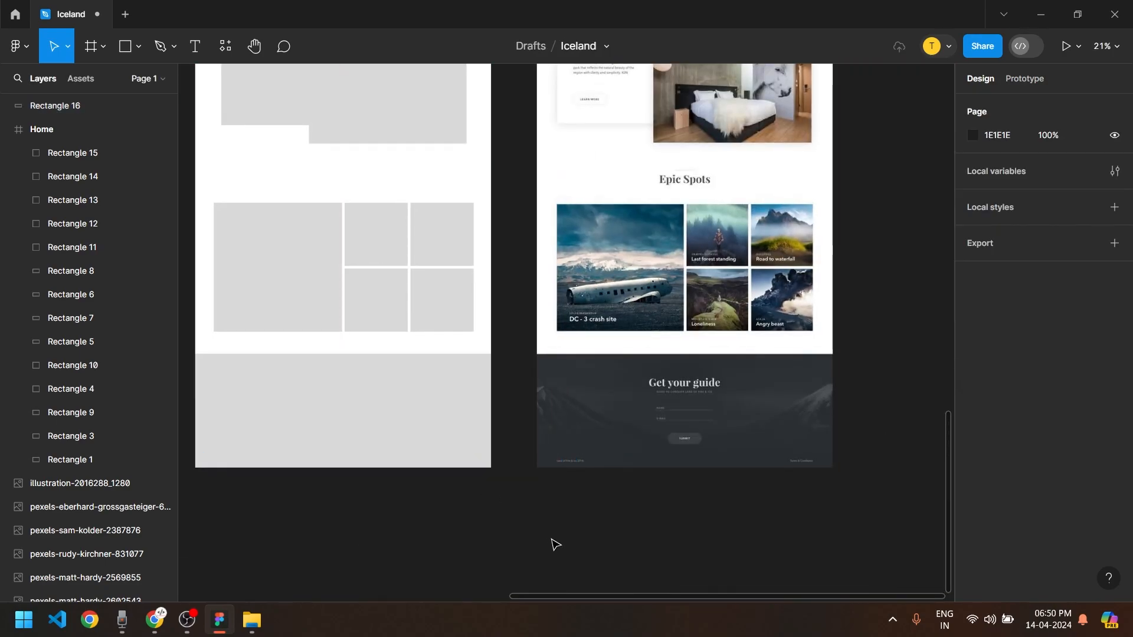
Move the photo of green hills with the red-roofed church from the image collection into the Home frame's hero area
scroll(551, 539, "down", 1)
scroll(612, 504, "down", 3)
scroll(374, 455, "down", 3)
left_click_drag(374, 455, 519, 541)
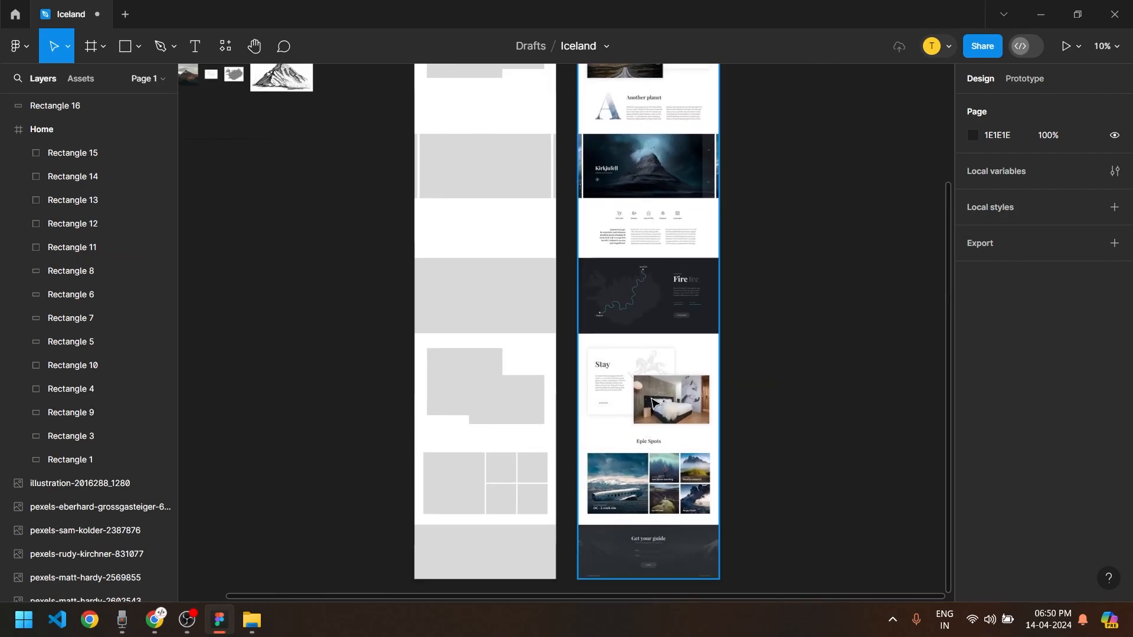
scroll(547, 253, "up", 5)
scroll(503, 372, "up", 1)
left_click_drag(429, 350, 762, 336)
scroll(362, 185, "up", 5)
left_click_drag(866, 386, 688, 384)
left_click(463, 289)
scroll(464, 290, "down", 2)
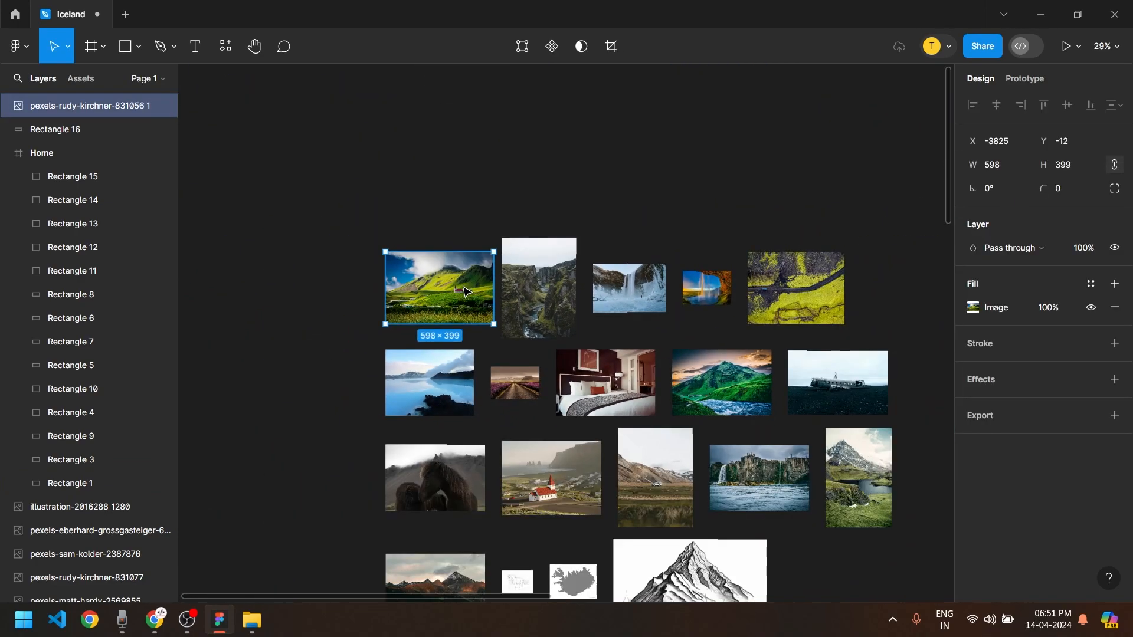
scroll(463, 291, "down", 2)
left_click_drag(455, 289, 673, 340)
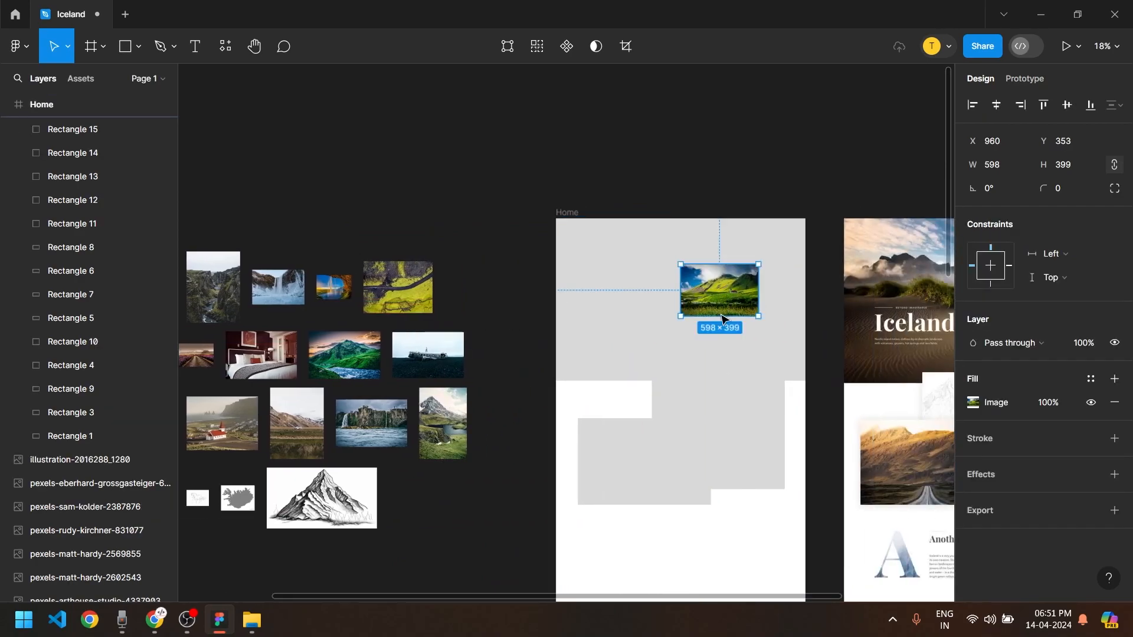
Enlarge the green hills photo to about 2134 × 1423 so it spans the hero's full width
scroll(622, 346, "right", 5)
scroll(455, 321, "down", 2)
scroll(457, 322, "up", 3)
left_click_drag(508, 278, 458, 274)
left_click_drag(495, 307, 601, 376)
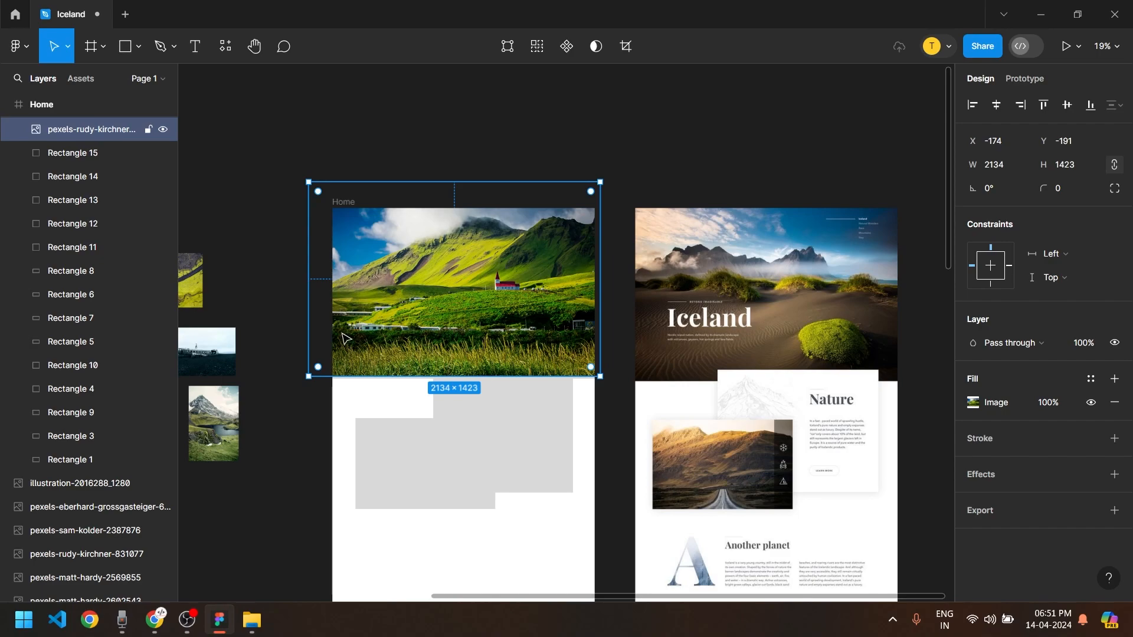
Centre the green hills photo over the hero rectangle and mask the photo with that rectangle
left_click_drag(438, 260, 472, 284)
left_click(466, 167)
left_click(488, 326)
left_click(370, 412)
left_click_drag(367, 405, 416, 298)
right_click(393, 247)
mouse_move(392, 244)
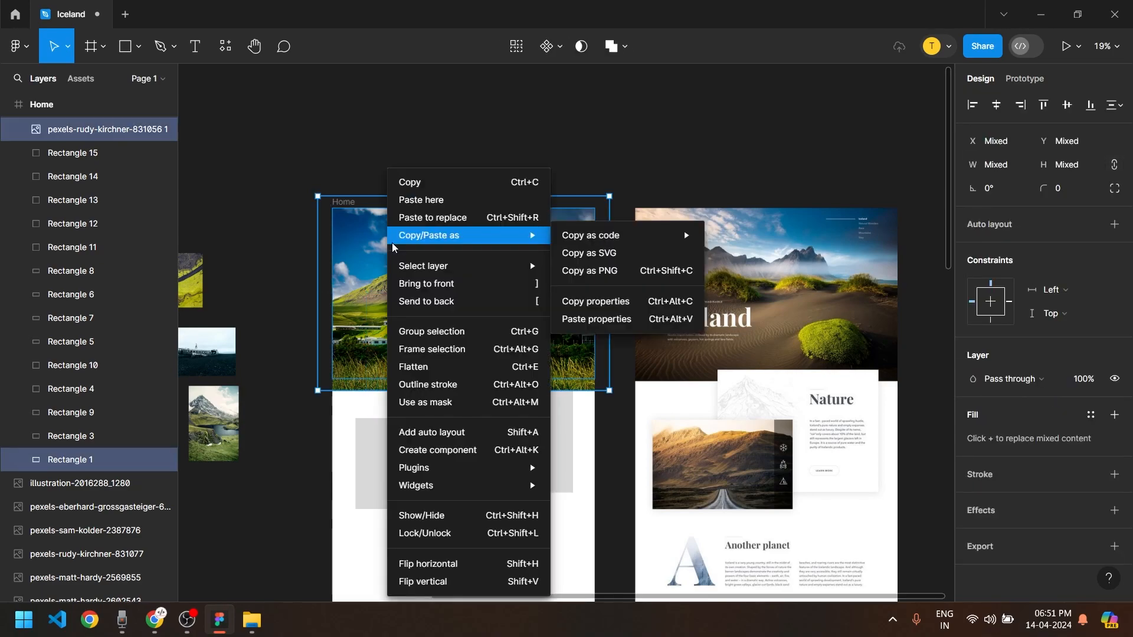
left_click(424, 404)
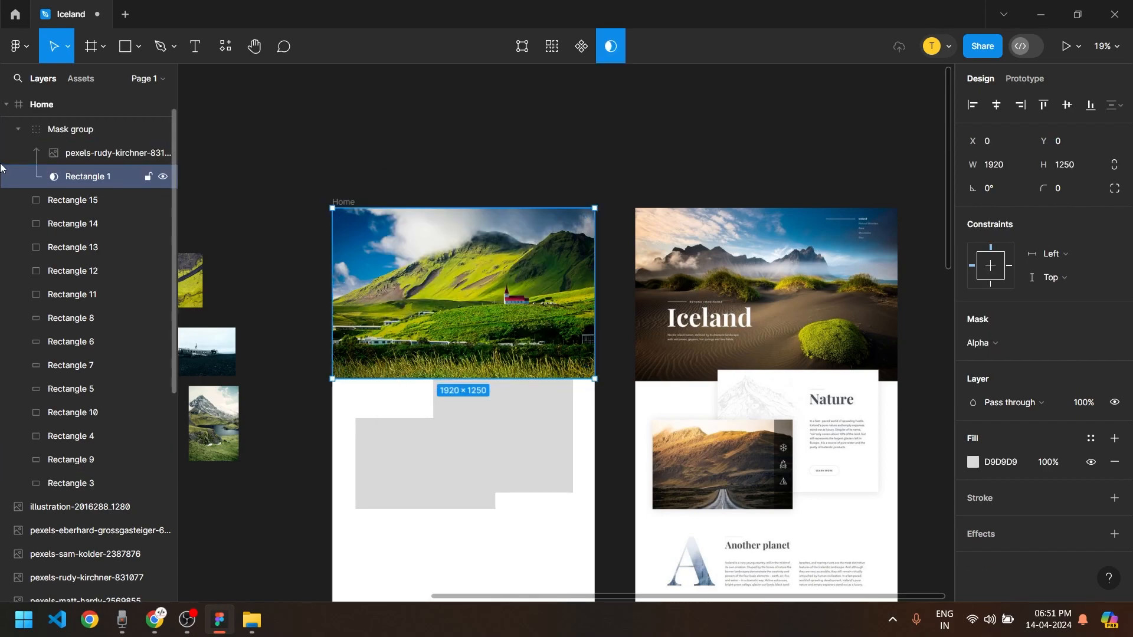
Select the photo inside the hero mask group and align it to the horizontal and vertical centre
scroll(71, 179, "up", 1)
left_click(18, 153)
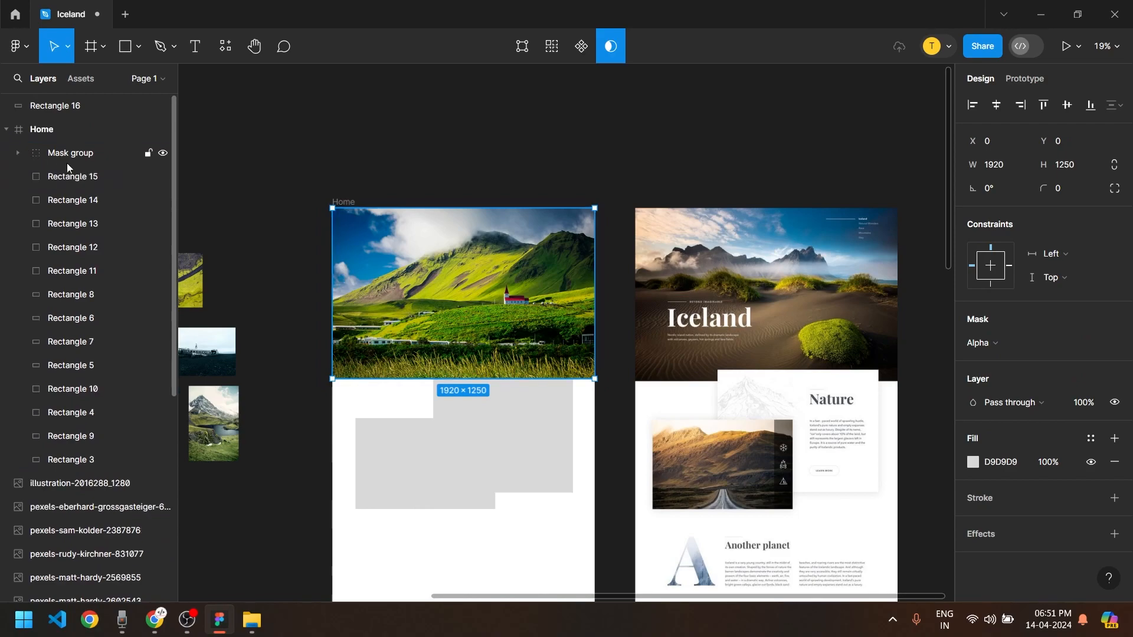
double_click(464, 271)
double_click(440, 287)
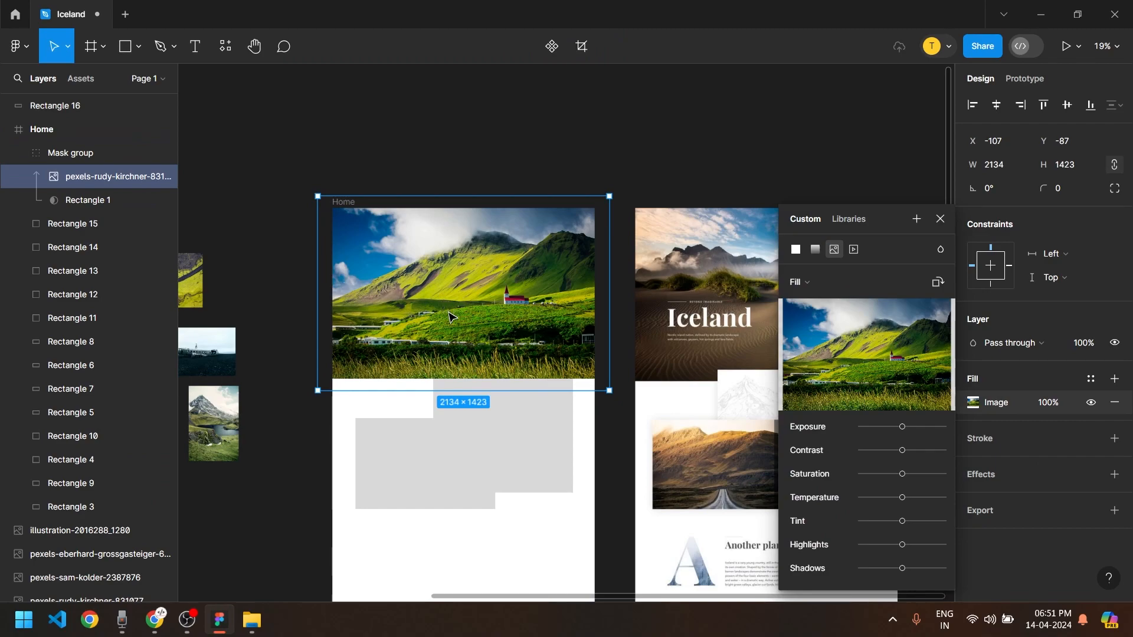
left_click(996, 104)
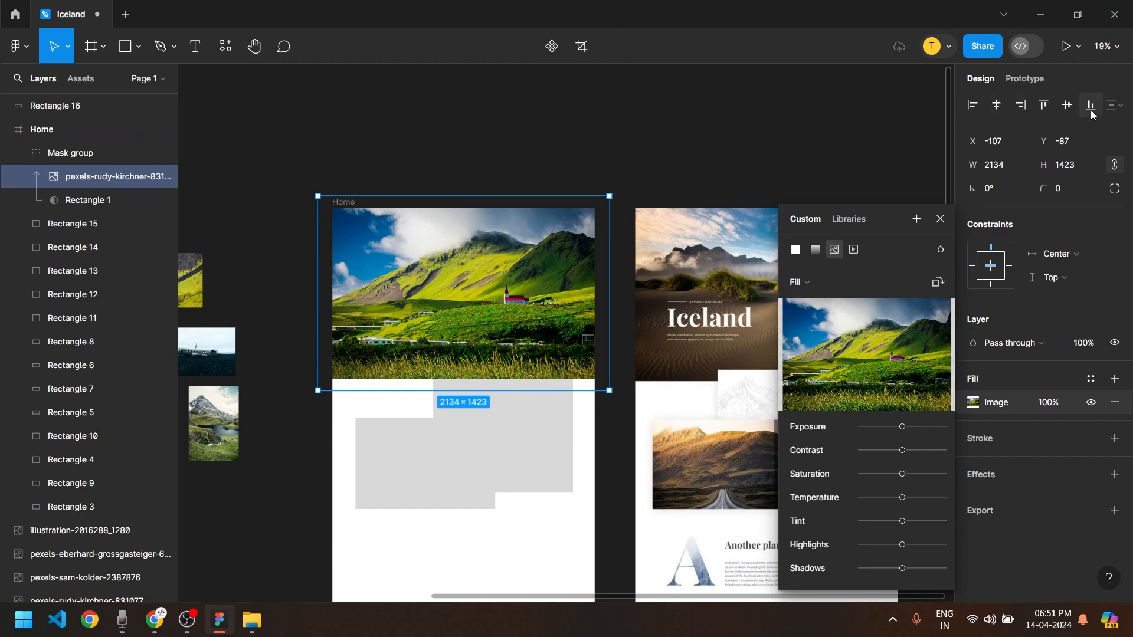
Enlarge the masked hero photo to about 2742.86 × 1829 and reposition it within the mask at about X -411.43, Y -97
scroll(588, 312, "up", 1)
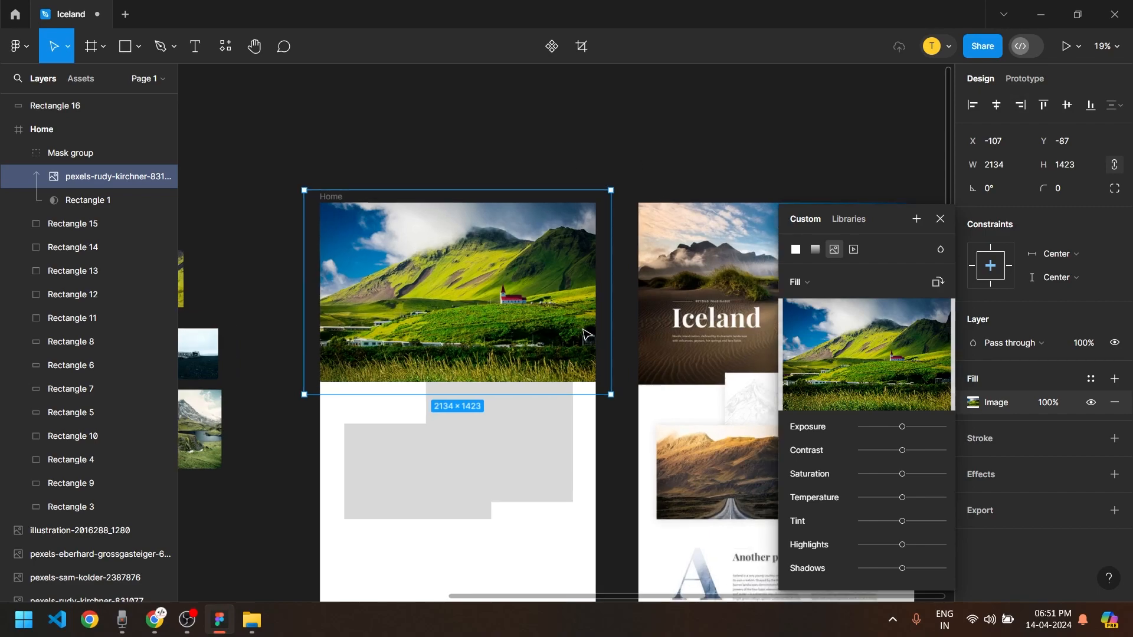
scroll(378, 389, "up", 1)
scroll(336, 364, "up", 1)
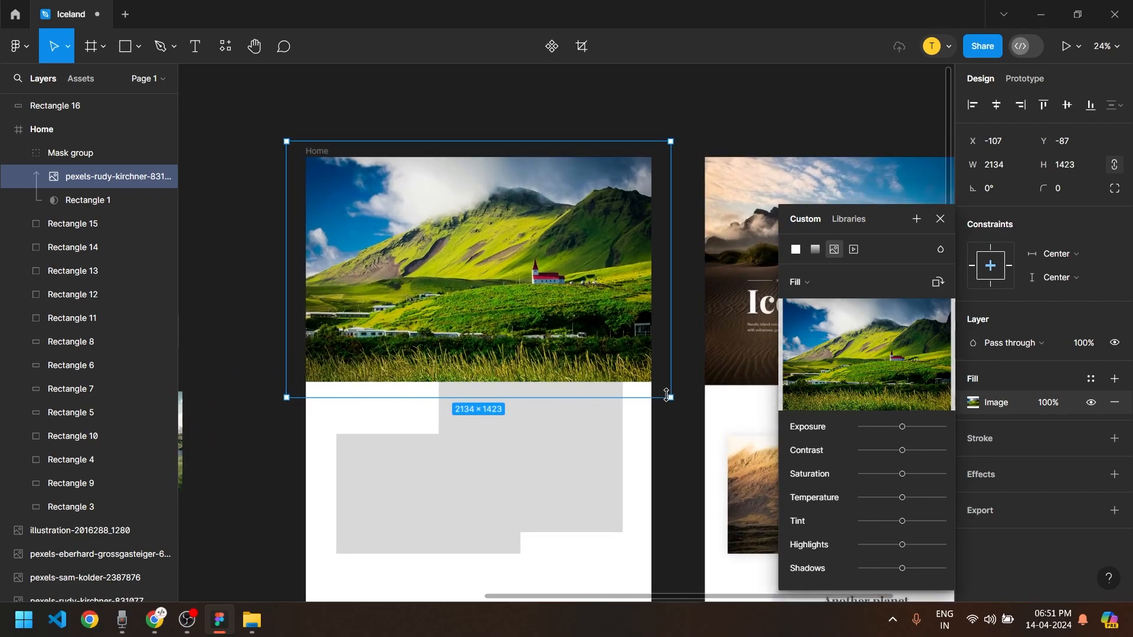
left_click_drag(667, 394, 717, 439)
left_click_drag(501, 201, 509, 234)
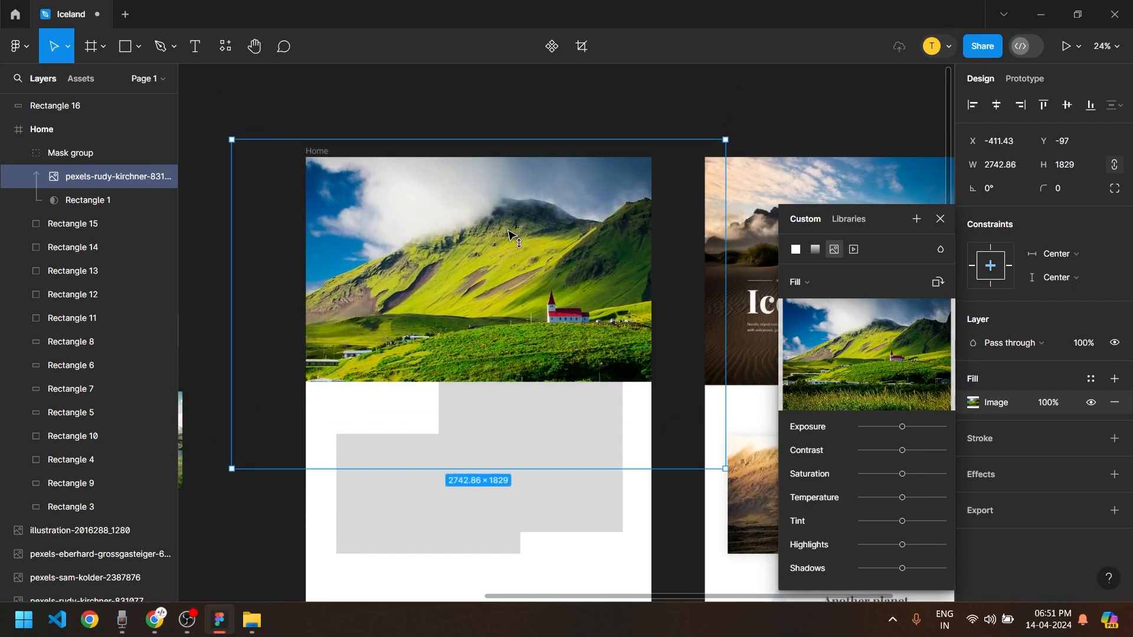
left_click(676, 95)
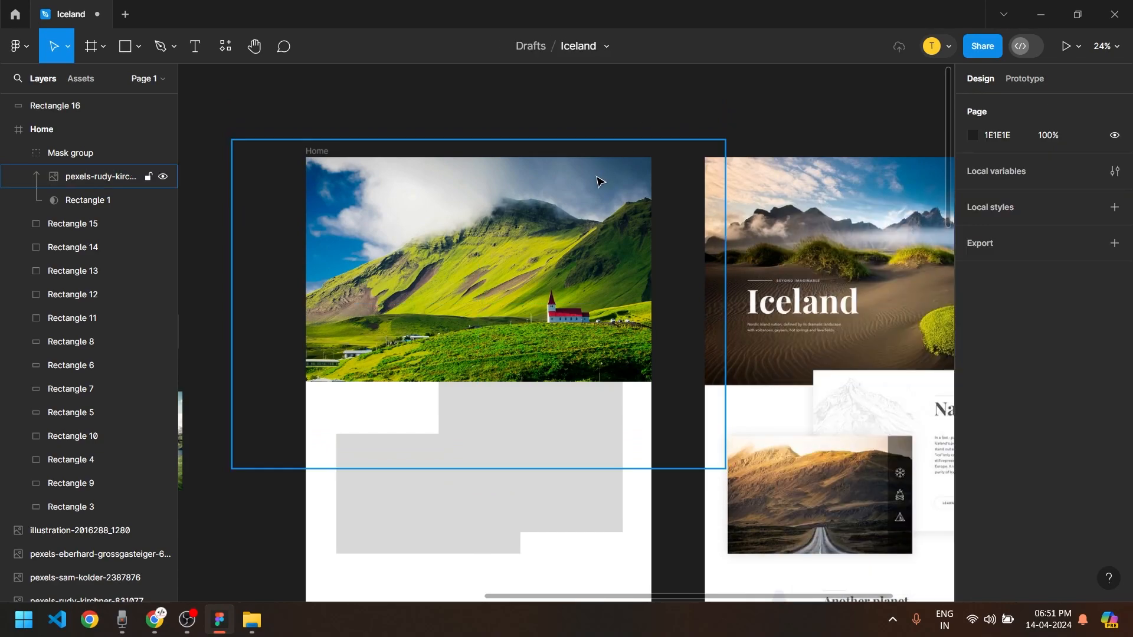
Grade the hero photo with slightly lower exposure and saturation, warmer temperature, raised tint, and shadows at the minimum
scroll(683, 266, "down", 1)
scroll(421, 240, "right", 2)
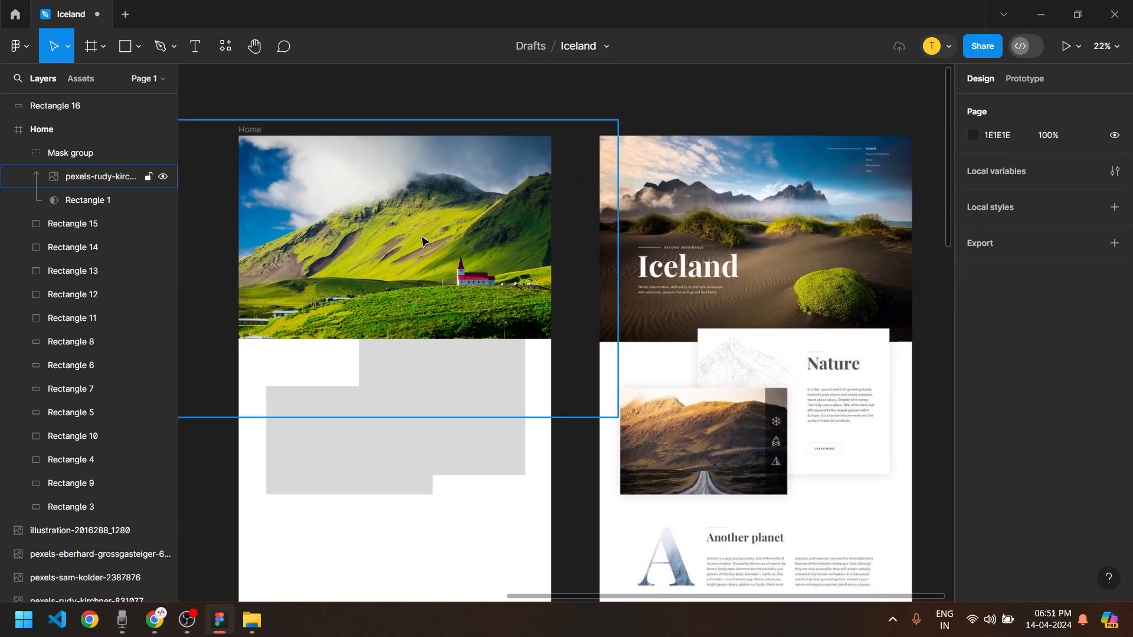
left_click(353, 217)
double_click(353, 217)
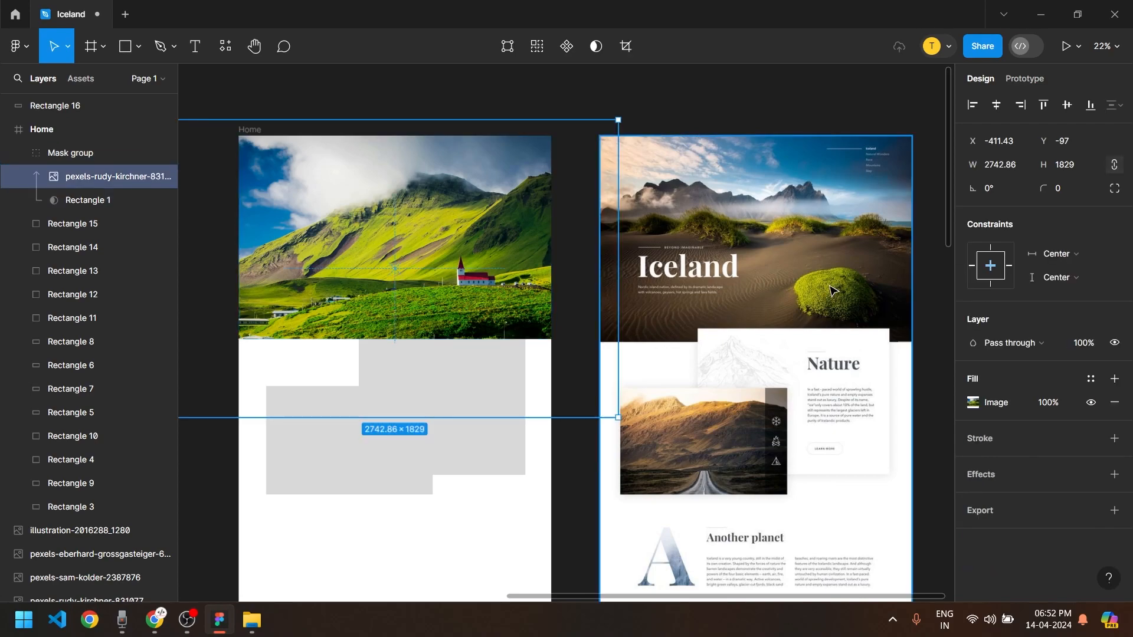
left_click(974, 402)
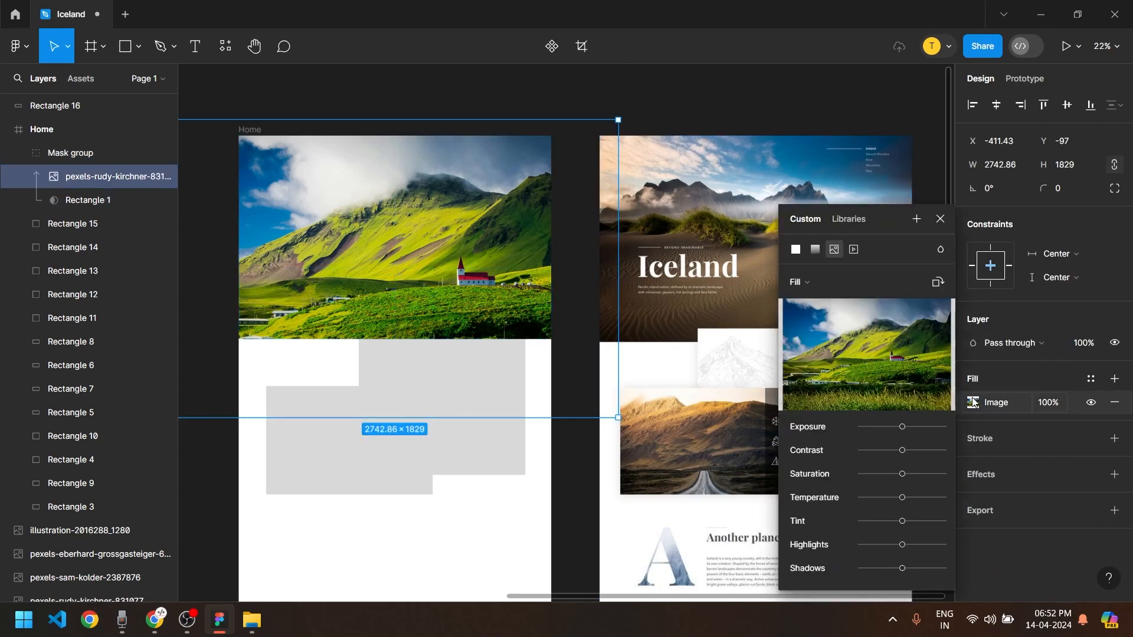
scroll(525, 343, "up", 3)
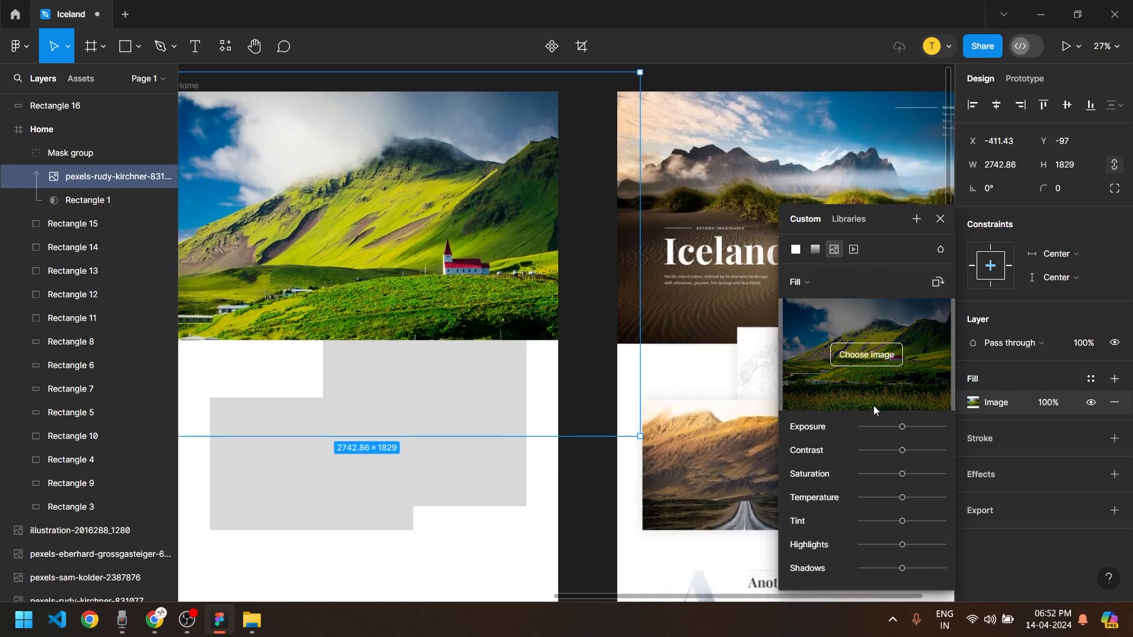
left_click_drag(902, 428, 896, 430)
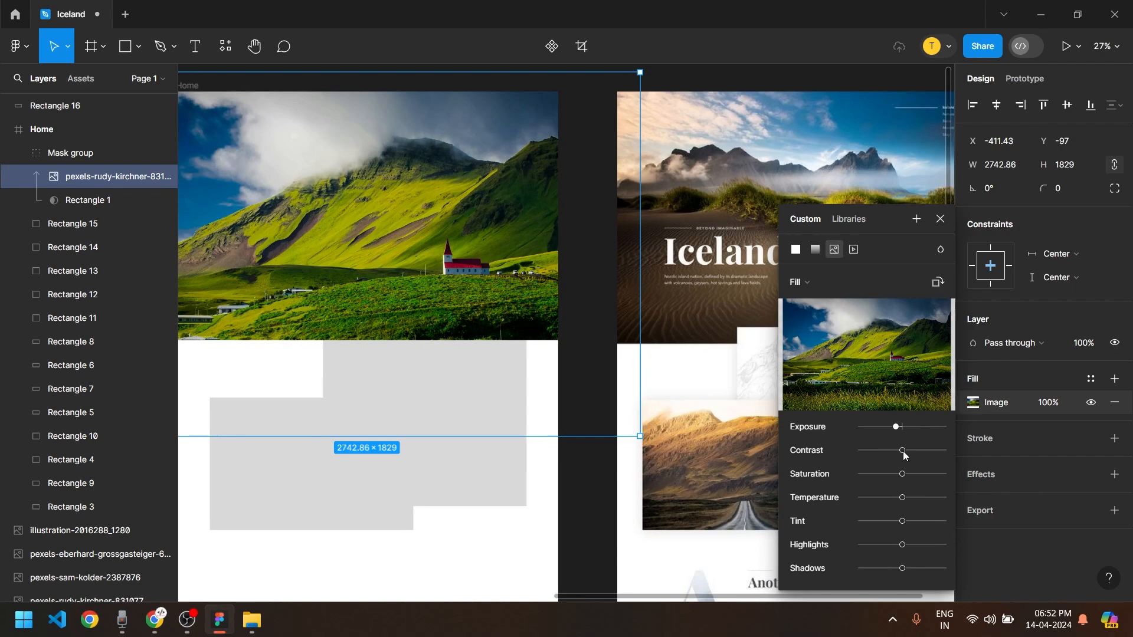
left_click_drag(903, 452, 831, 570)
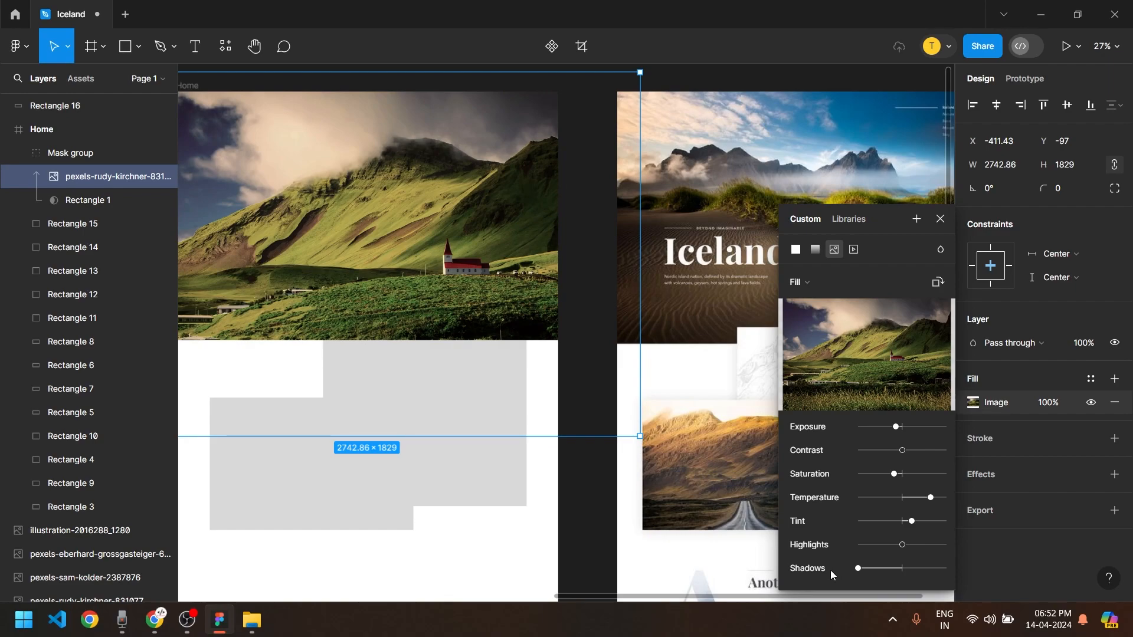
left_click(590, 493)
Compare the graded hero photo in the Home frame with the reference hero section
scroll(572, 481, "down", 2)
scroll(532, 496, "up", 3)
left_click_drag(518, 505, 521, 509)
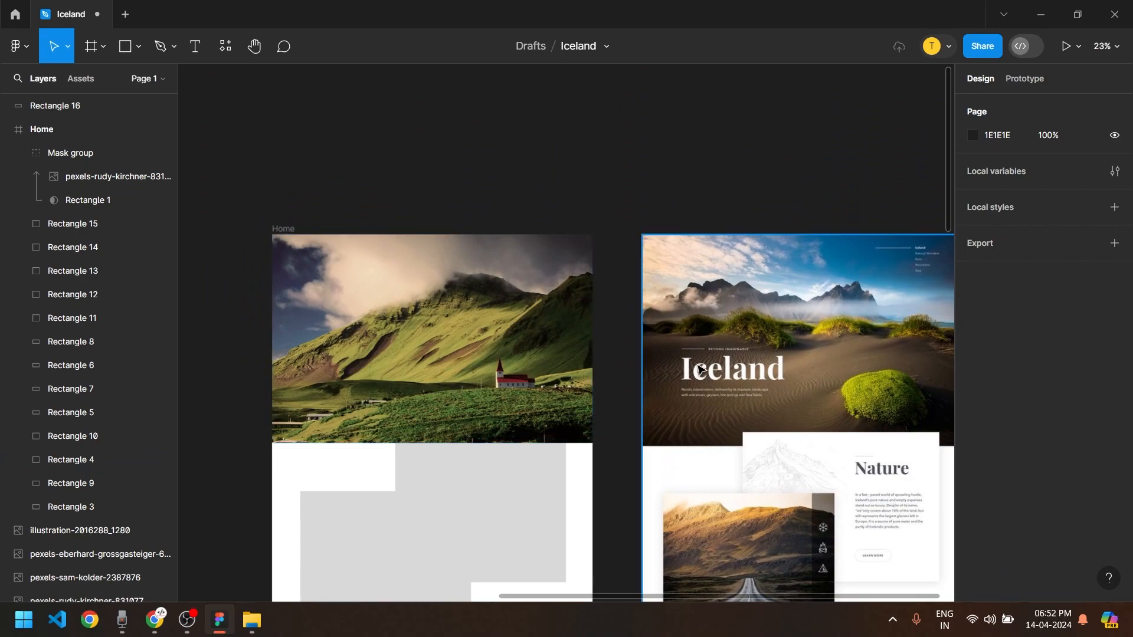
left_click_drag(614, 372, 570, 373)
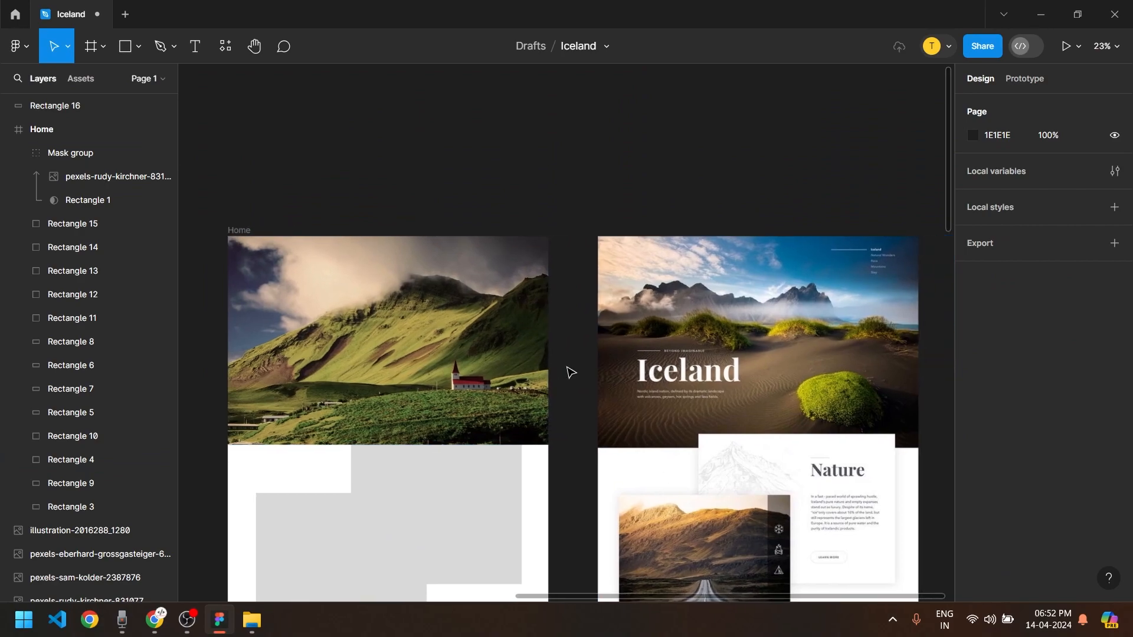
scroll(575, 367, "up", 1)
scroll(342, 114, "down", 2)
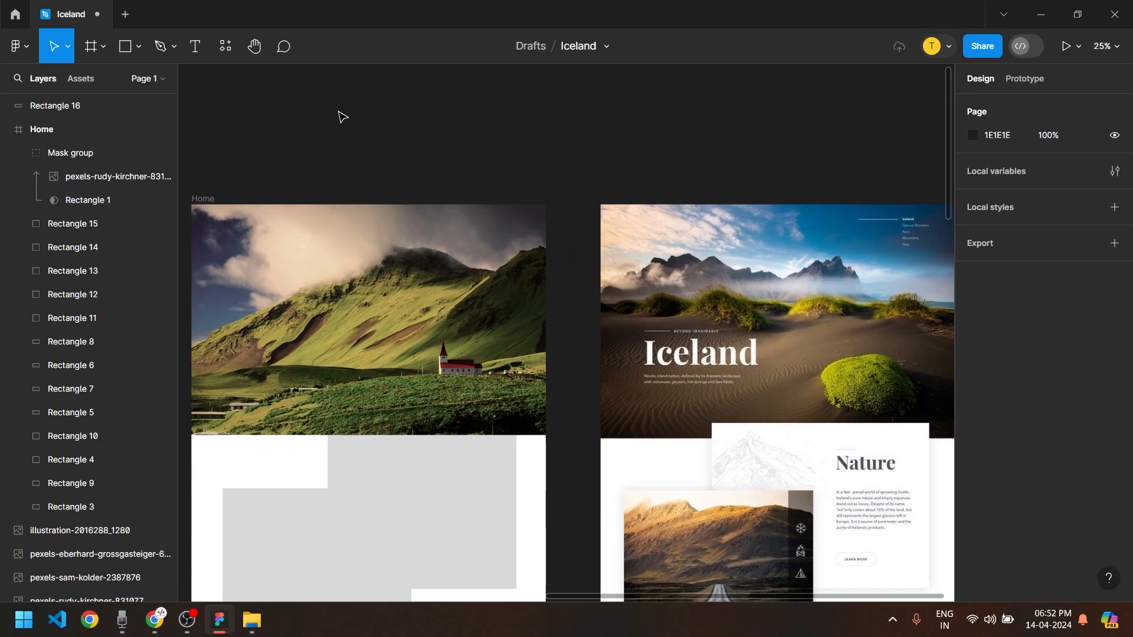
left_click_drag(362, 93, 435, 2)
left_click_drag(437, 114, 384, 258)
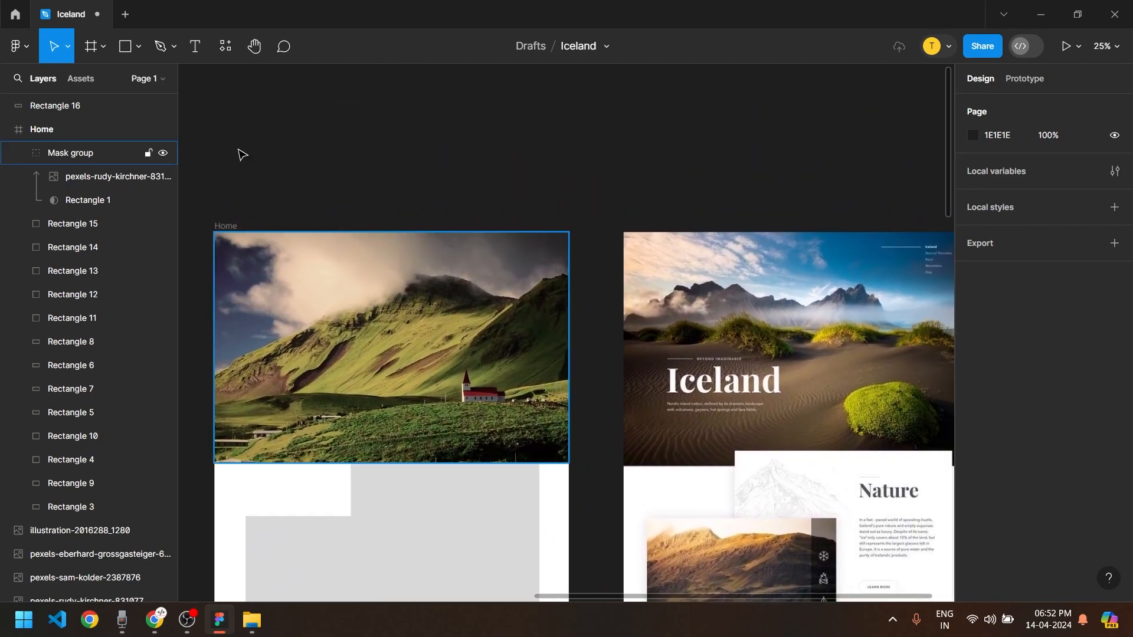
Add a text layer reading "Iceland" in the blank area below the placeholder blocks of the Home frame
left_click(195, 46)
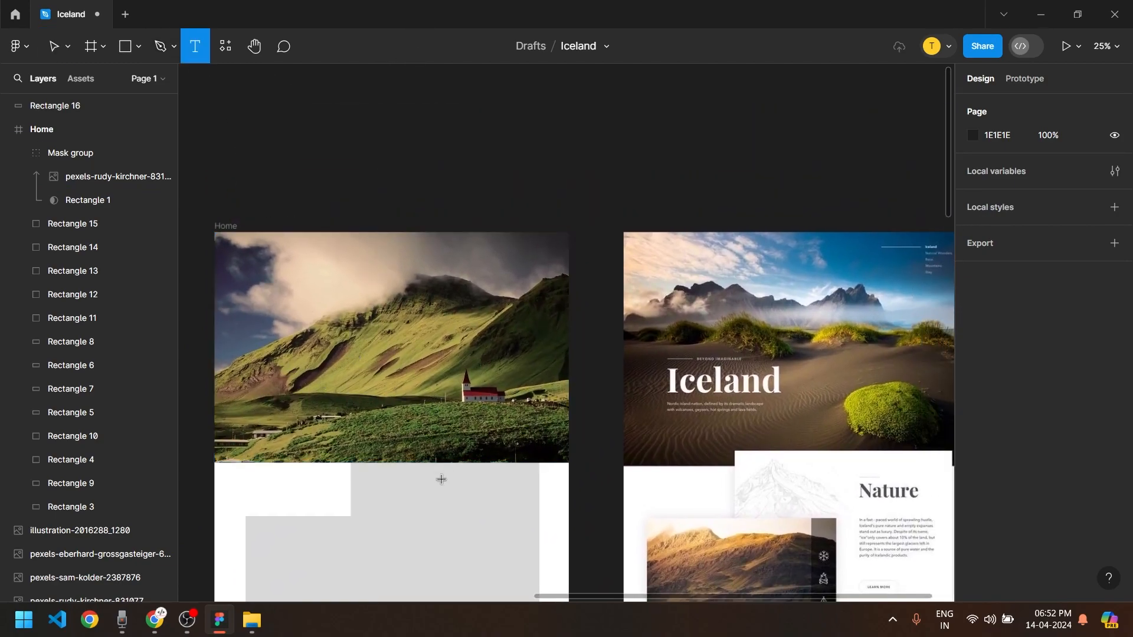
scroll(440, 479, "down", 5)
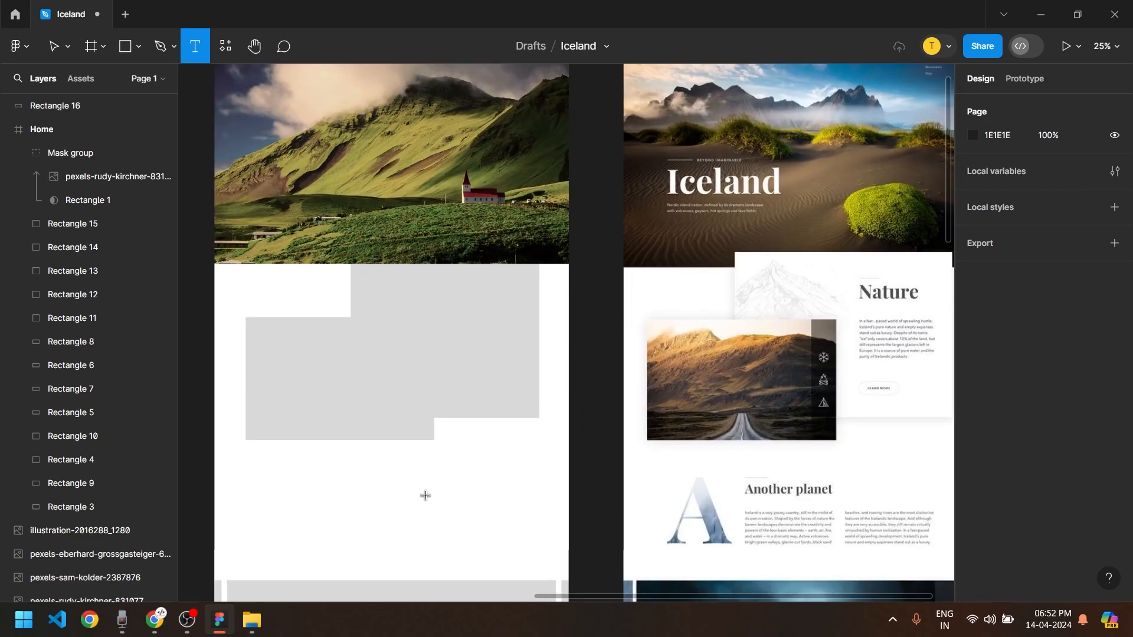
left_click(425, 497)
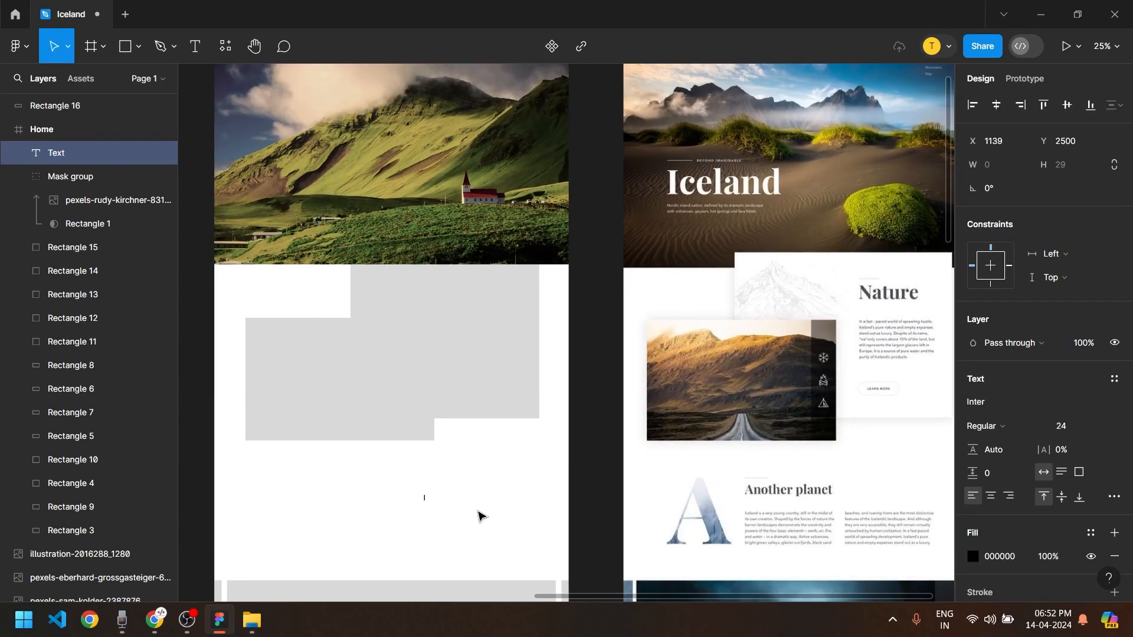
type("Iceland")
key("Escape")
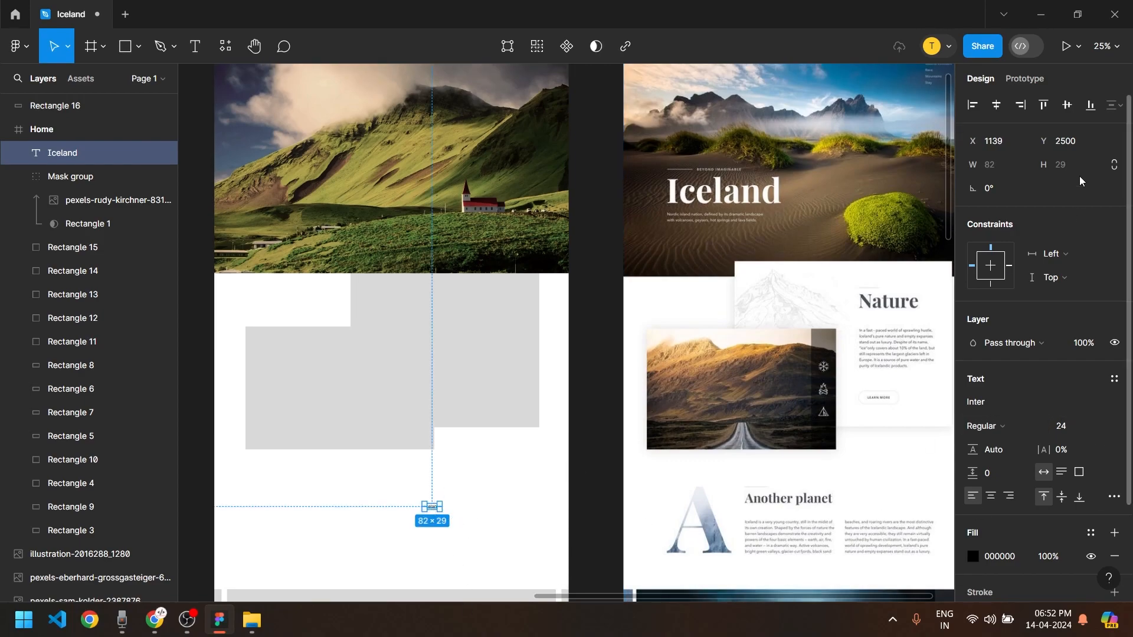
Enlarge the Iceland text to size 128 and move it onto the hero photo at about X 487, Y 693
scroll(1089, 190, "down", 2)
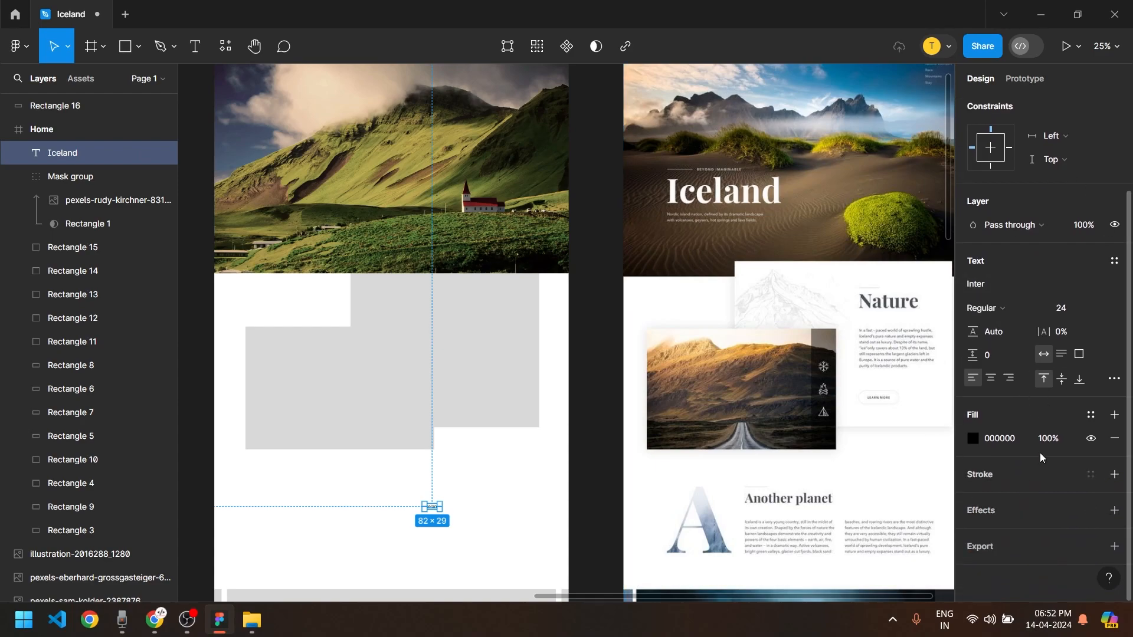
left_click(1004, 310)
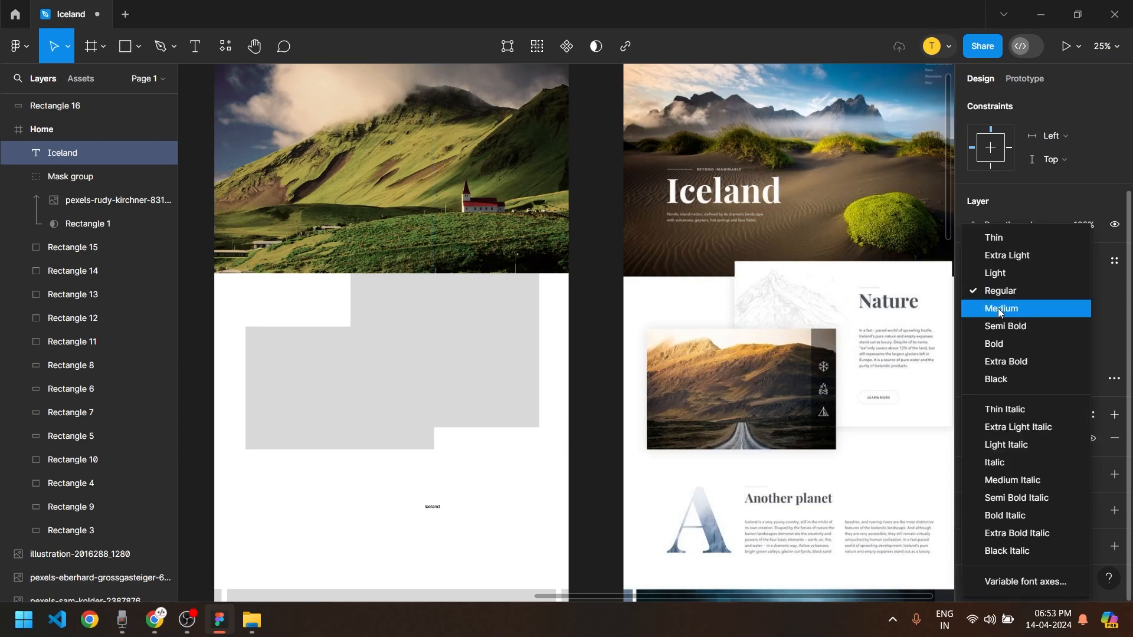
left_click(1103, 318)
left_click(1104, 317)
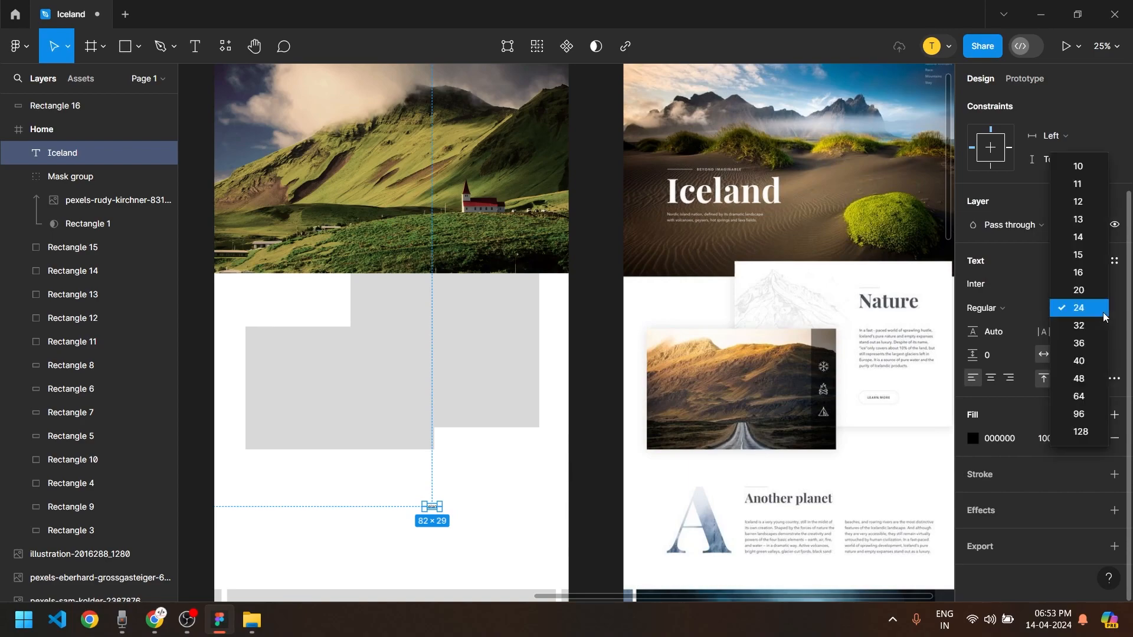
left_click(1090, 433)
left_click(433, 517)
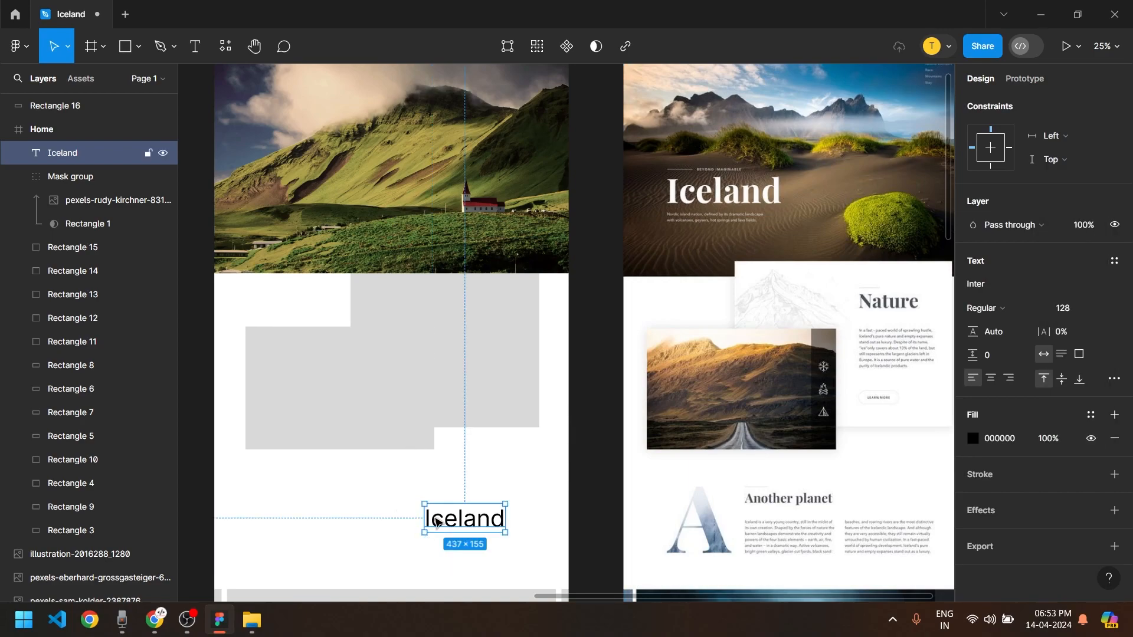
left_click_drag(479, 525, 359, 190)
scroll(371, 196, "up", 5)
scroll(371, 196, "down", 3)
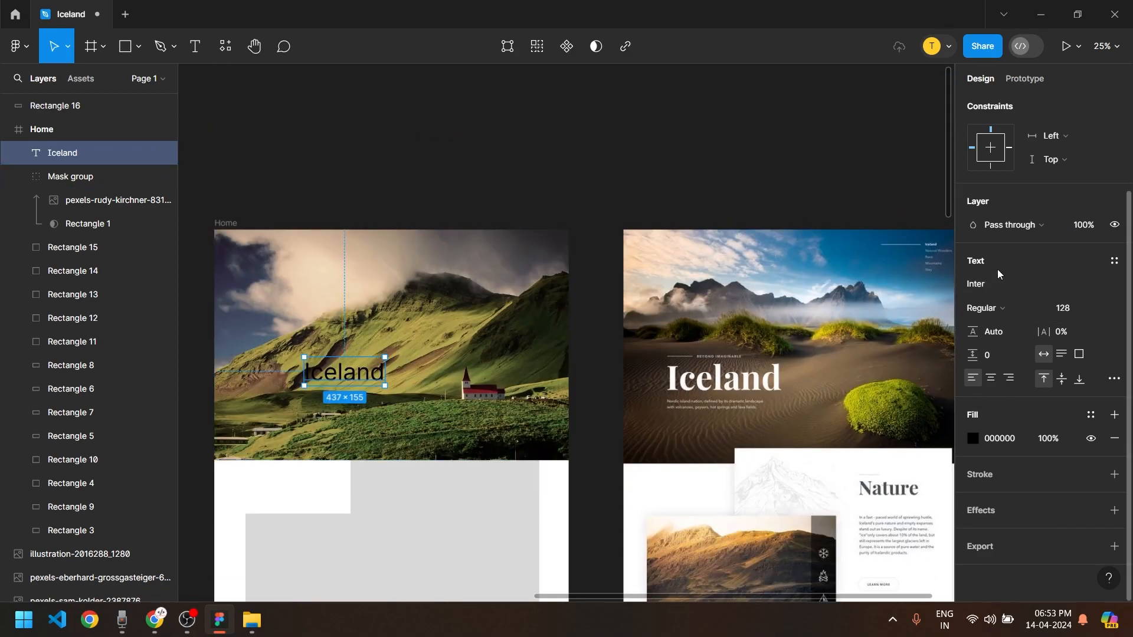
left_click(984, 284)
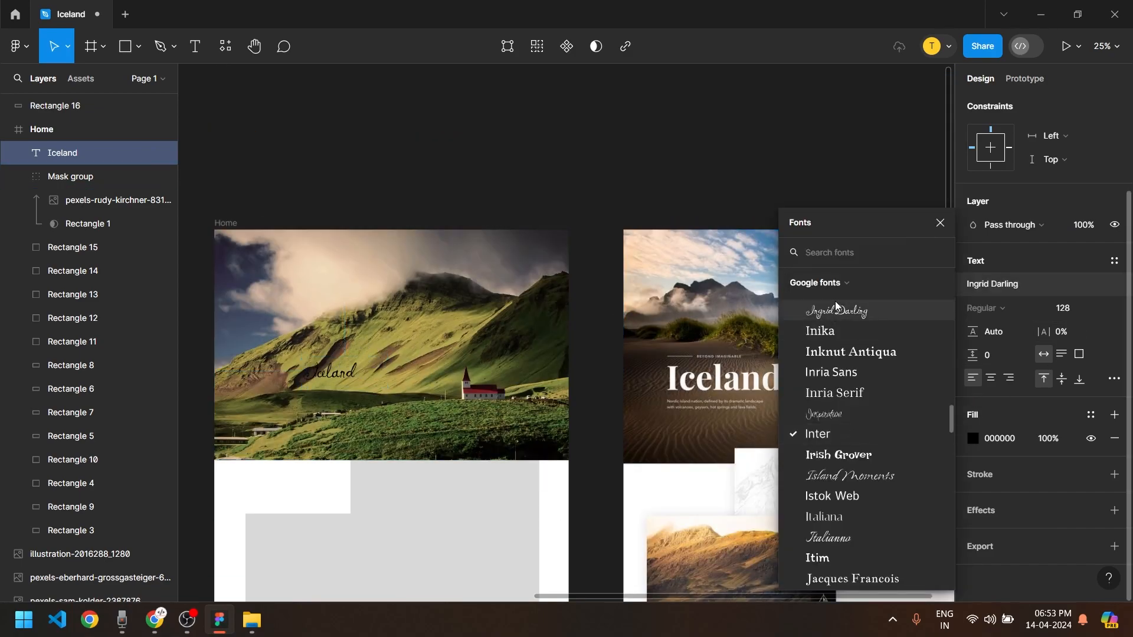
key("Down")
key("Down")
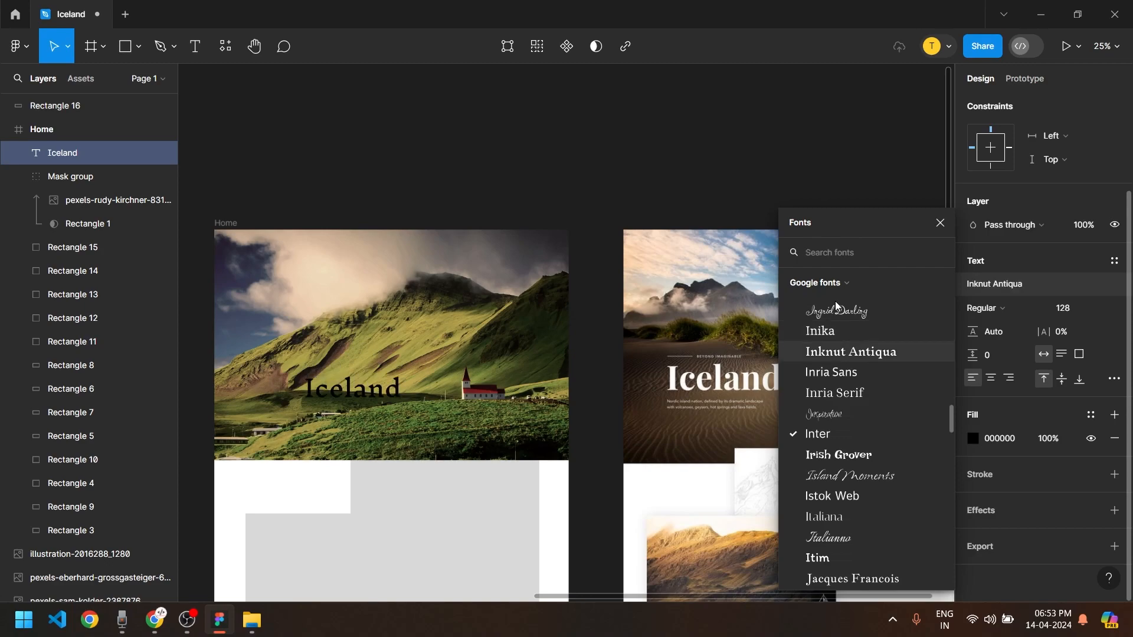
Colour the Iceland title white (FFFFFF) and set its font size to 200
left_click(974, 440)
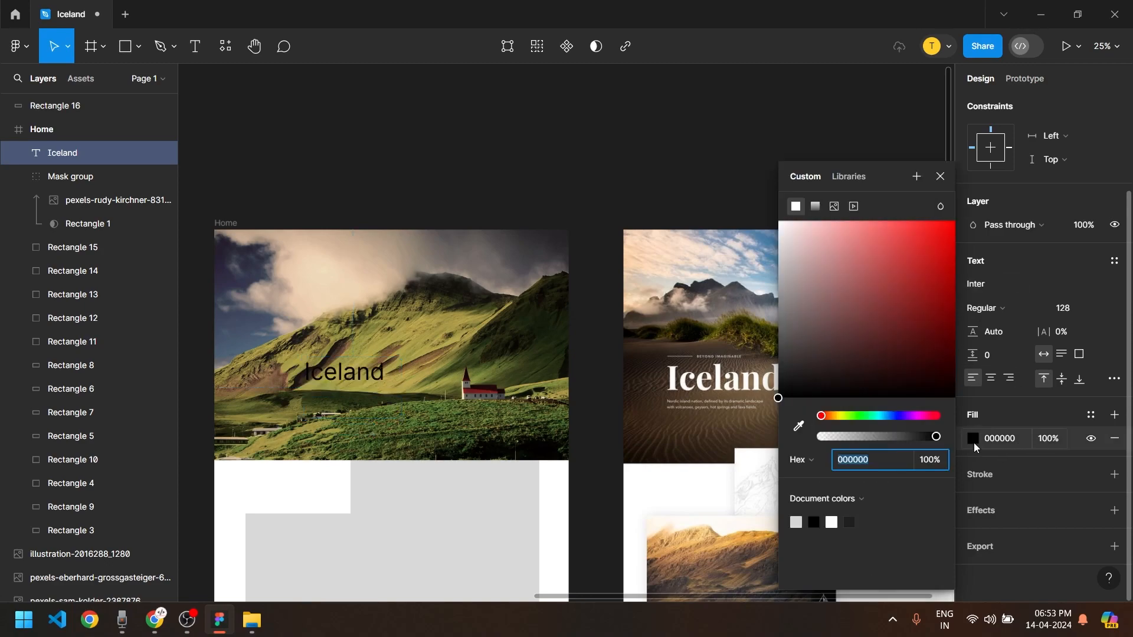
left_click_drag(829, 299, 778, 222)
scroll(223, 371, "up", 2)
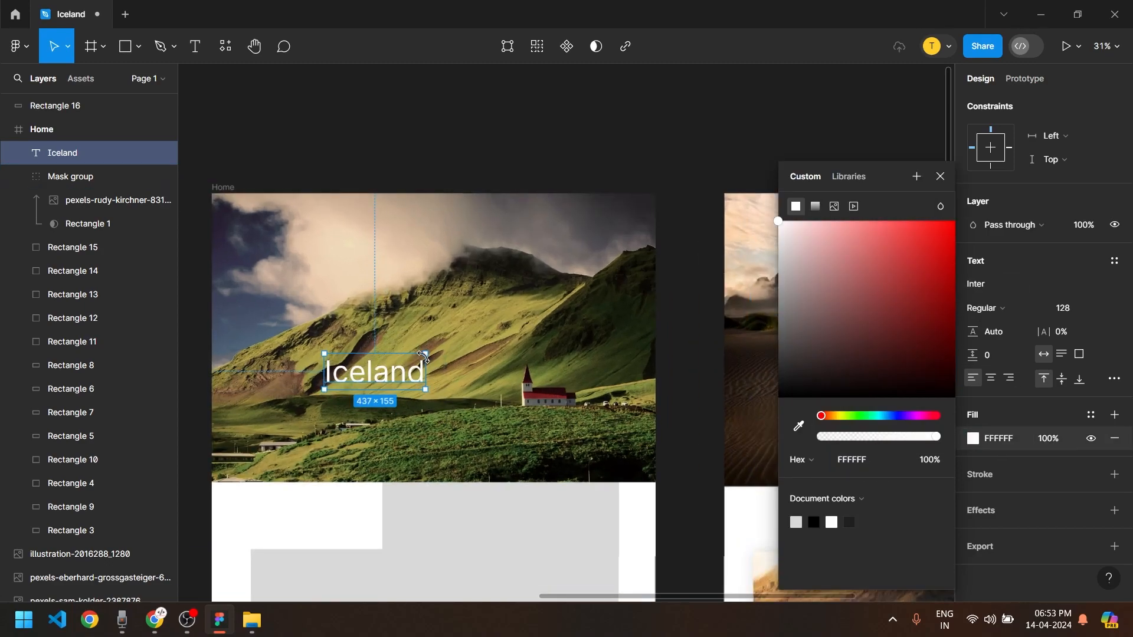
left_click(1066, 315)
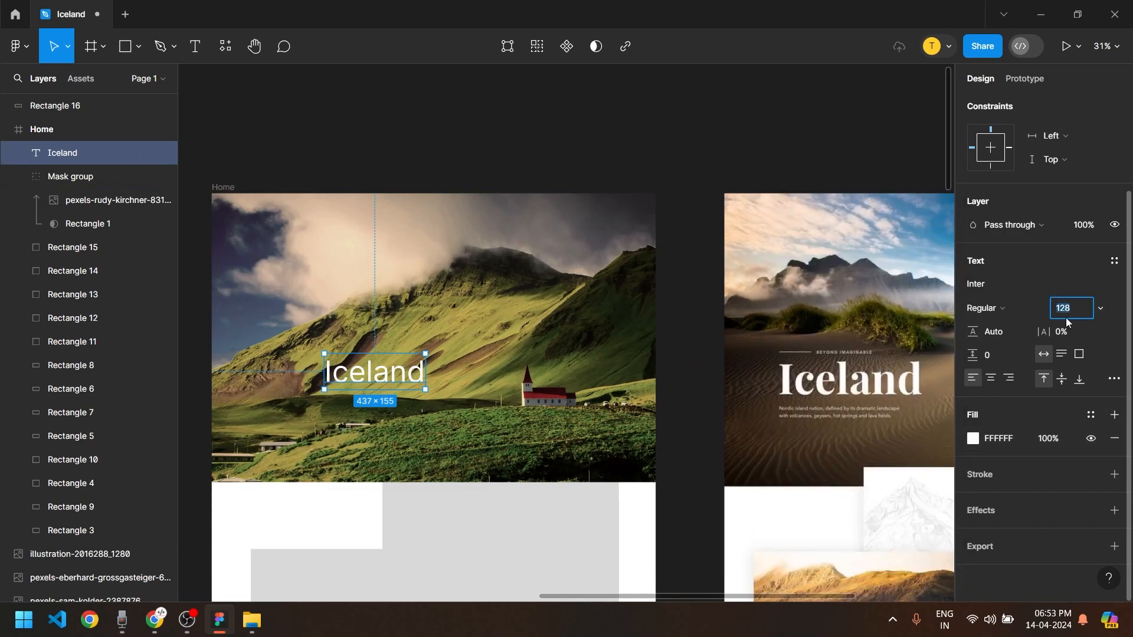
type("150")
key("Return")
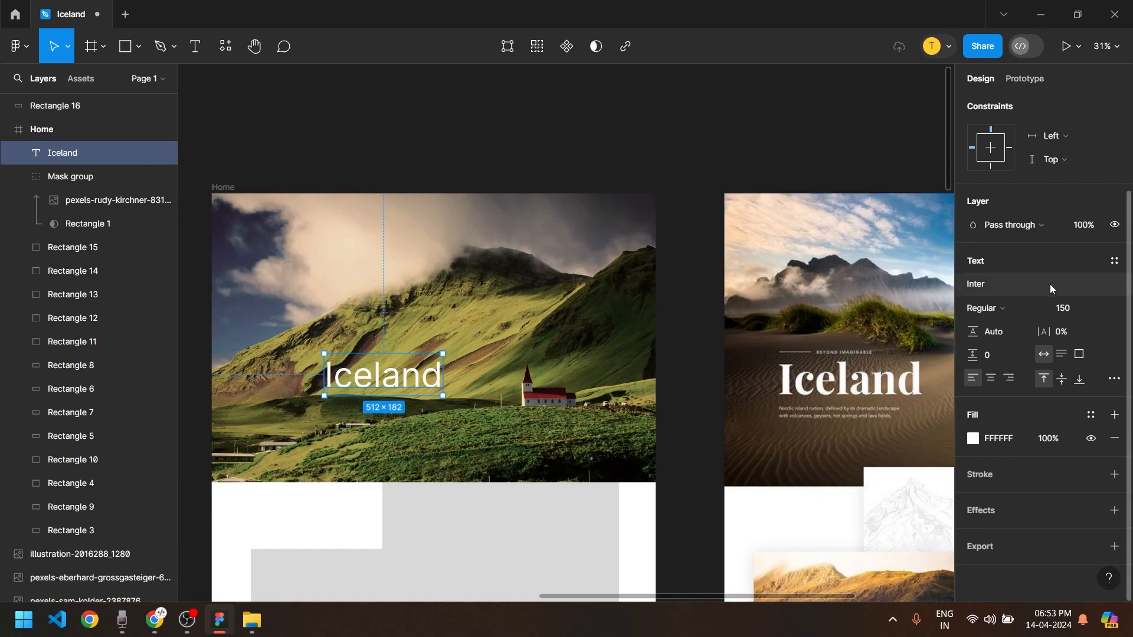
type("200")
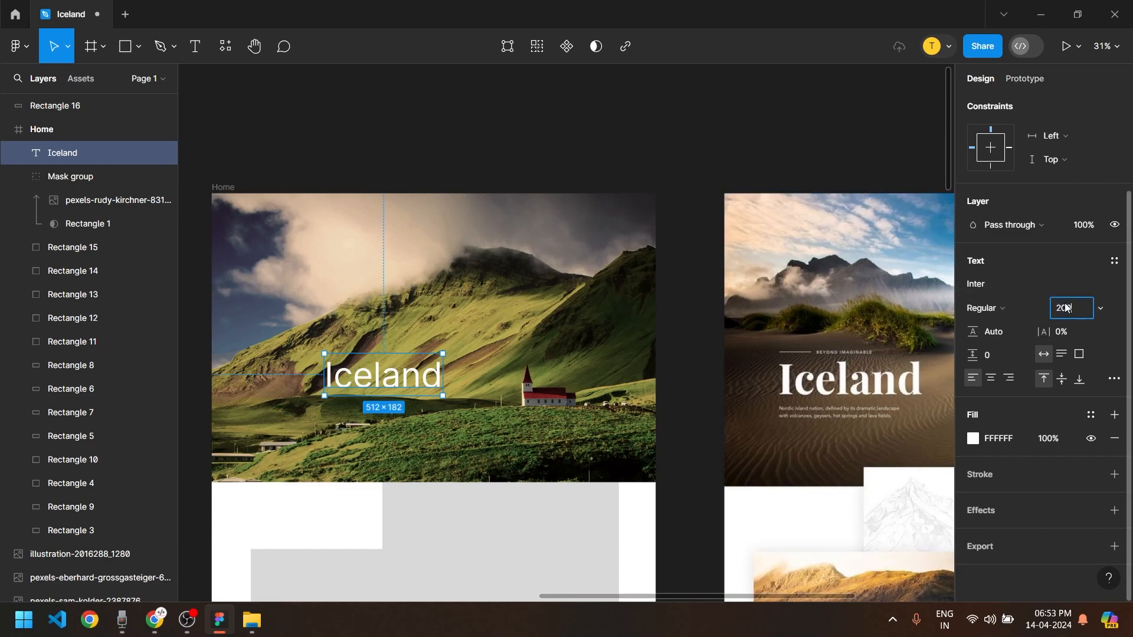
key("Return")
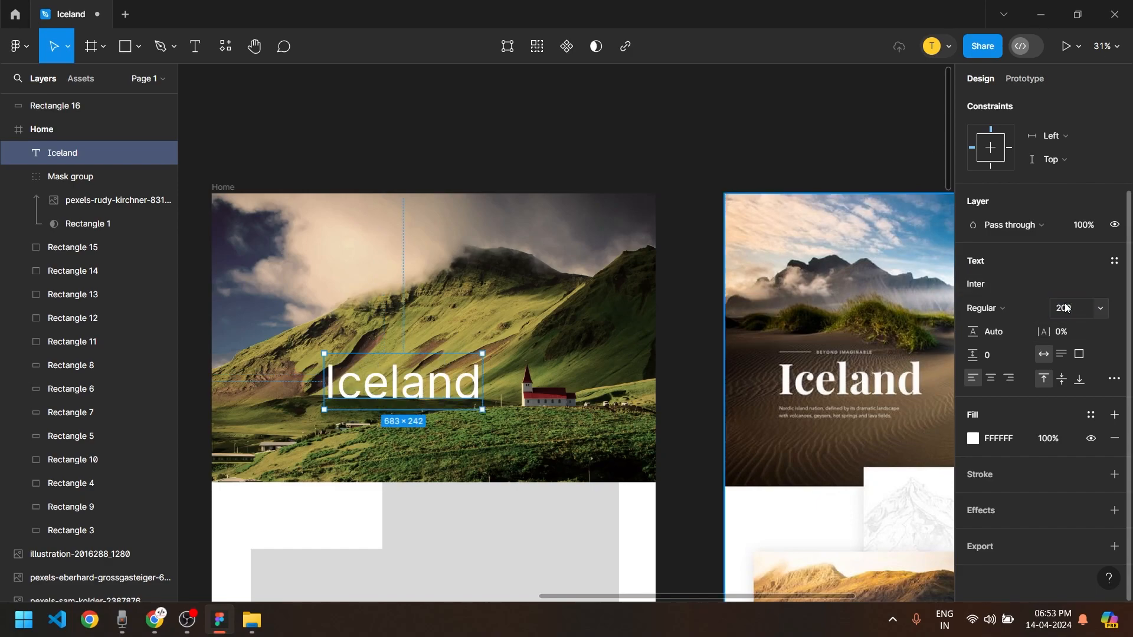
Preview several Google fonts on the Iceland title and apply the serif font Kaisei Decol
left_click(1000, 285)
key("Up")
key("Up")
key("Up")
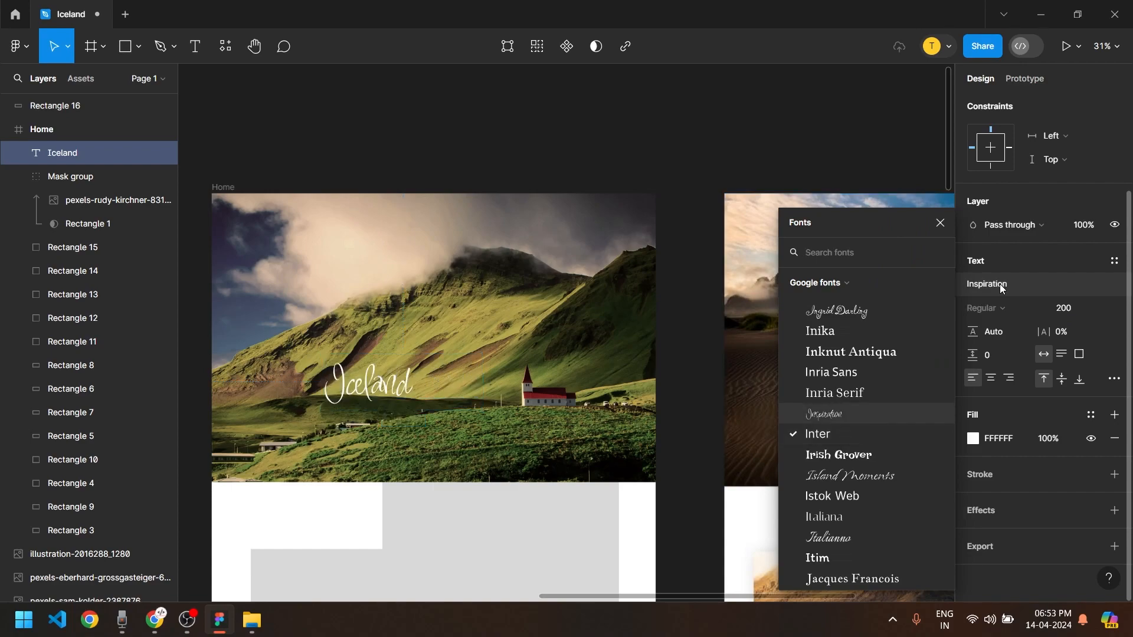
key("Up")
key("Up")
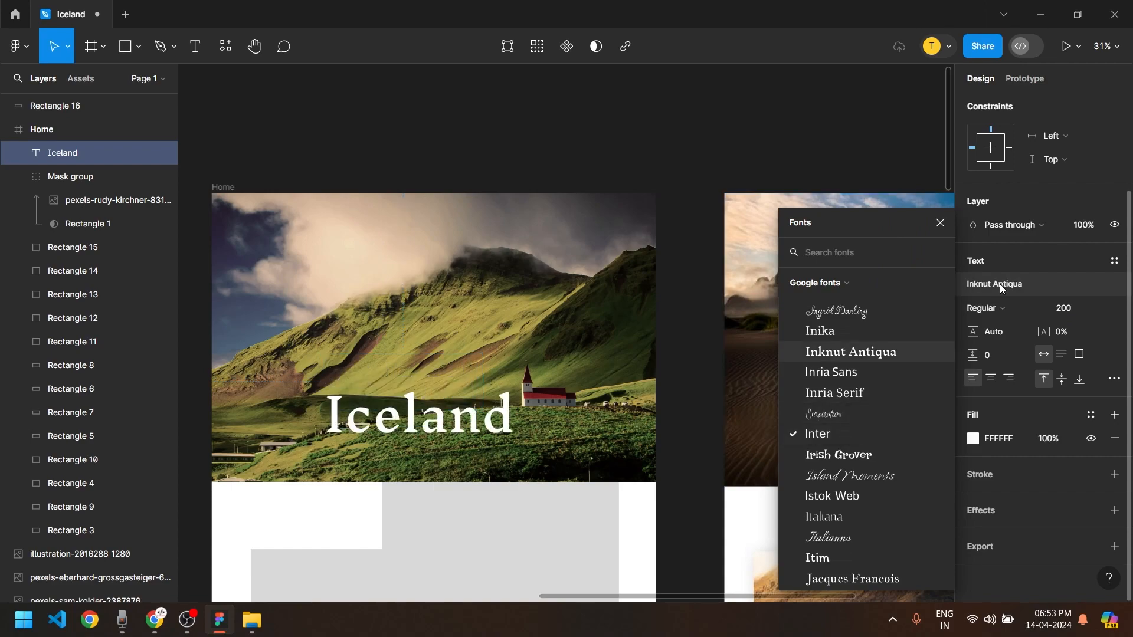
key("Page_Down")
key("Page_Down")
key("Down")
key("Down")
key("Down")
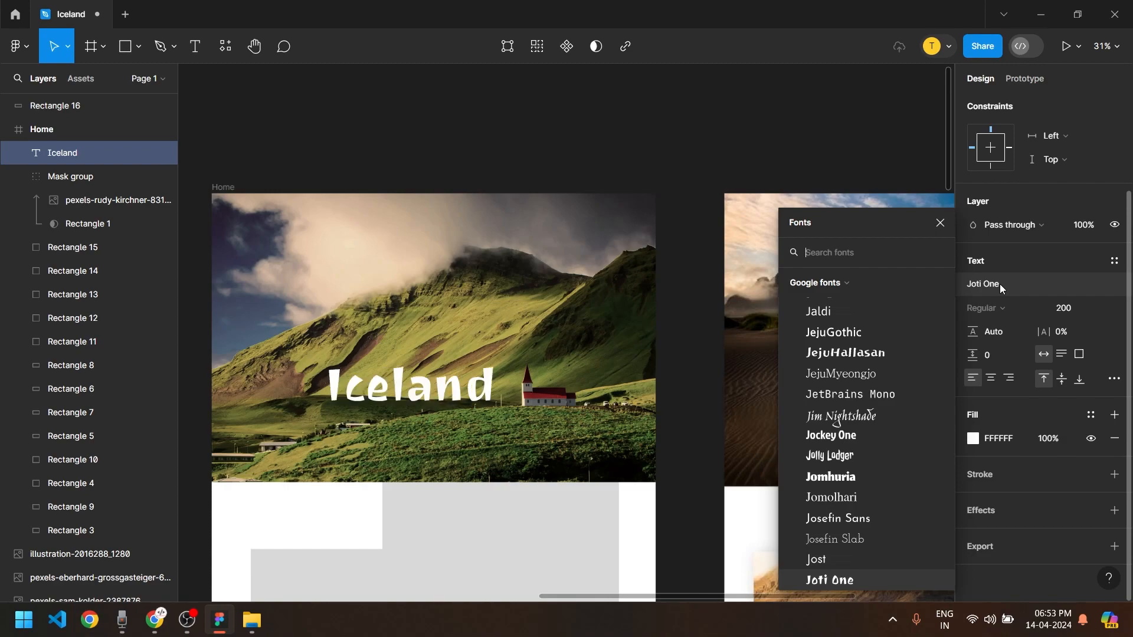
key("Down")
key("Down")
key("Down")
key("Down")
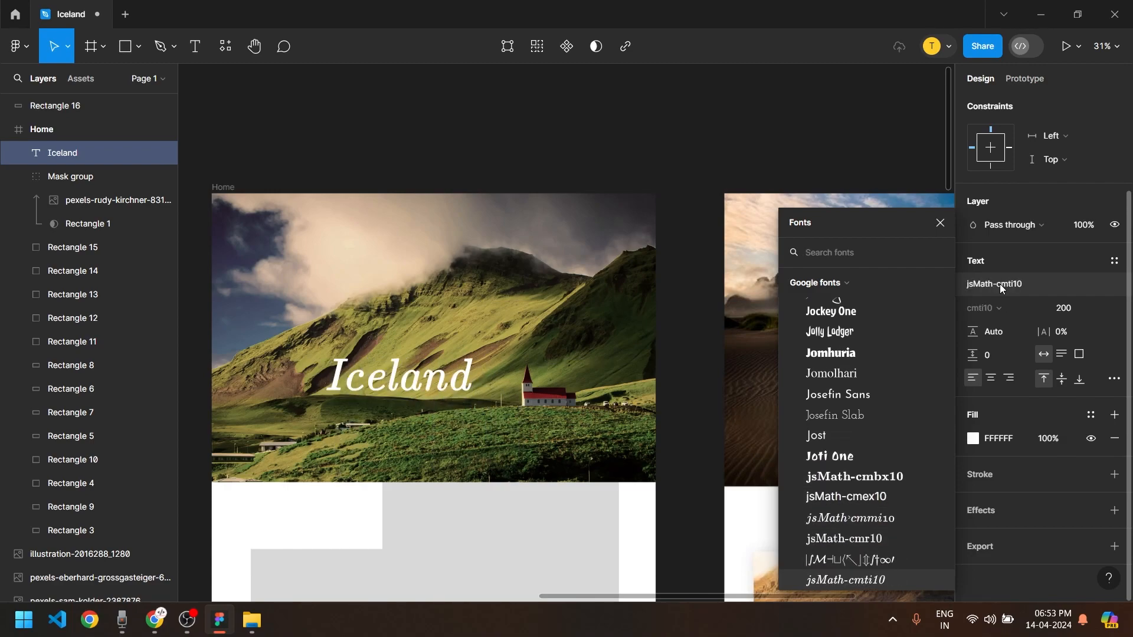
key("Down")
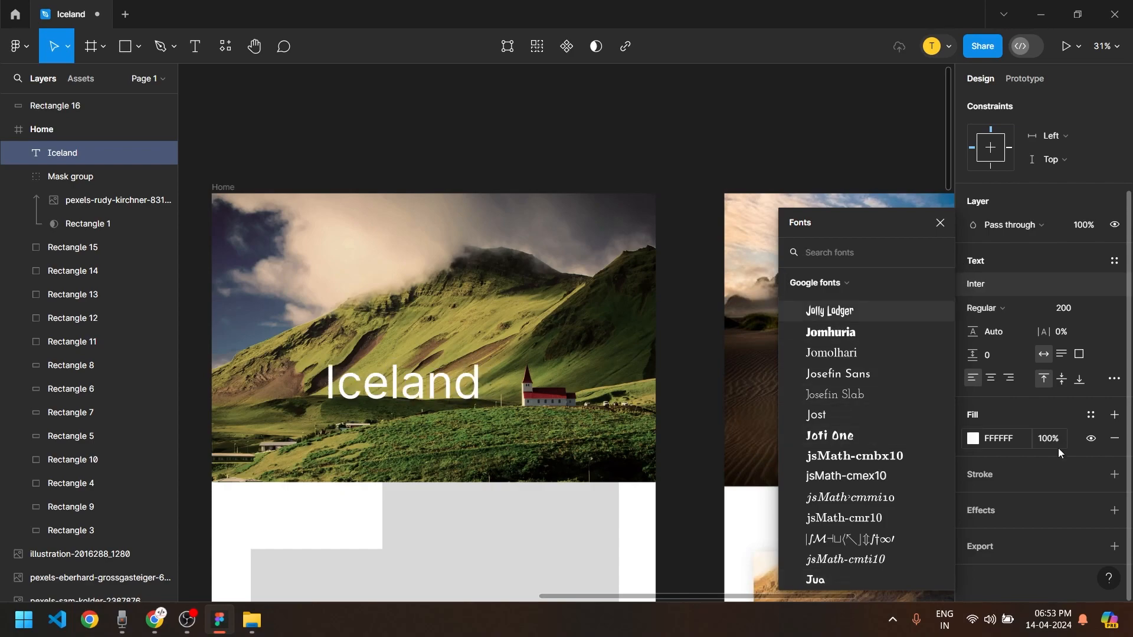
scroll(883, 518, "down", 10)
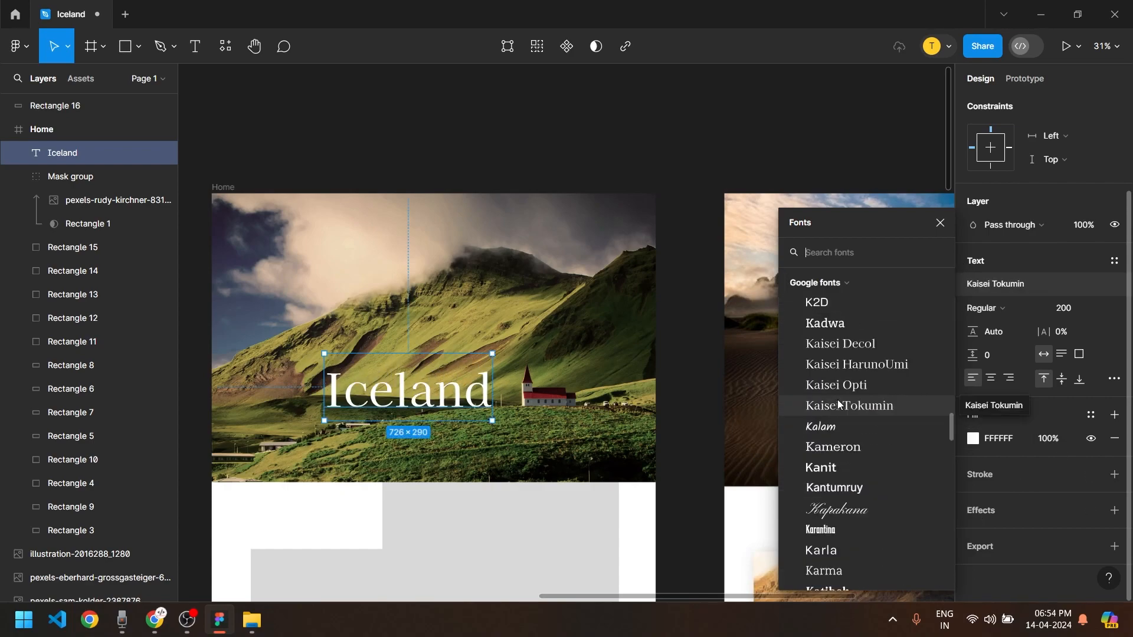
left_click(412, 395)
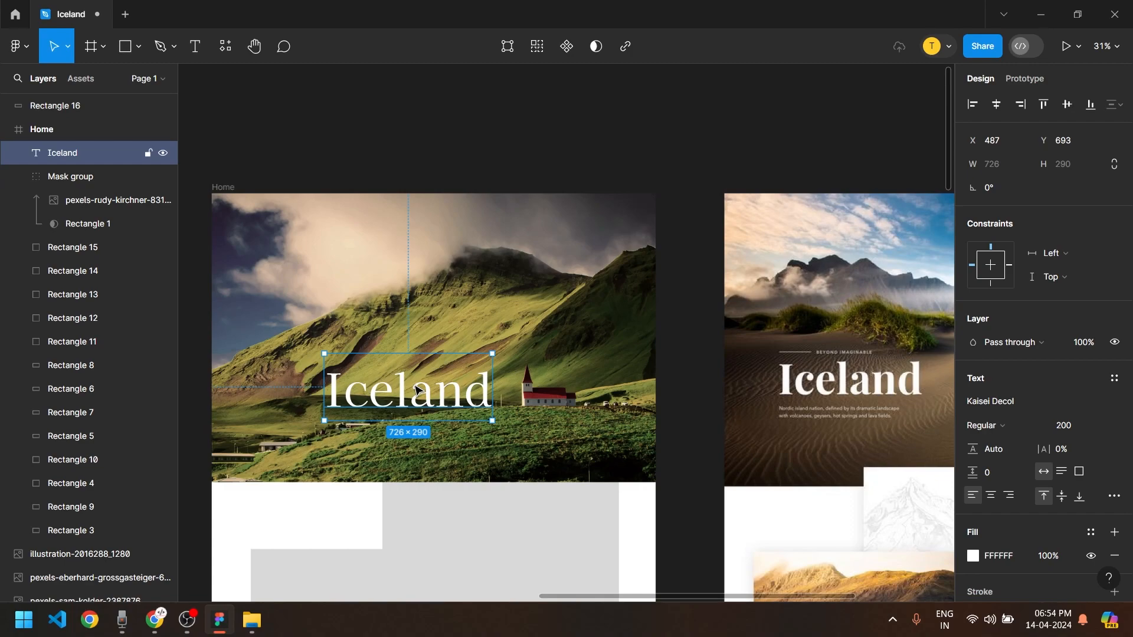
Duplicate the Iceland title, place the copy above the original at Y 259, and set its font to Modern Antiqua
key("ctrl+d")
left_click_drag(419, 390, 437, 317)
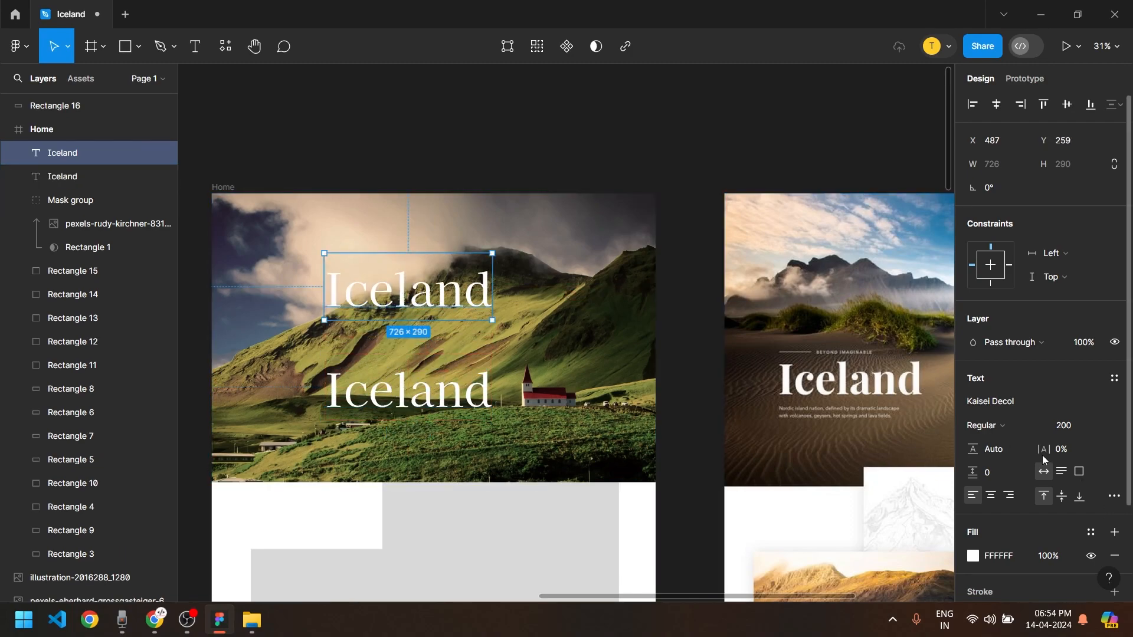
left_click(1040, 401)
scroll(826, 495, "down", 2)
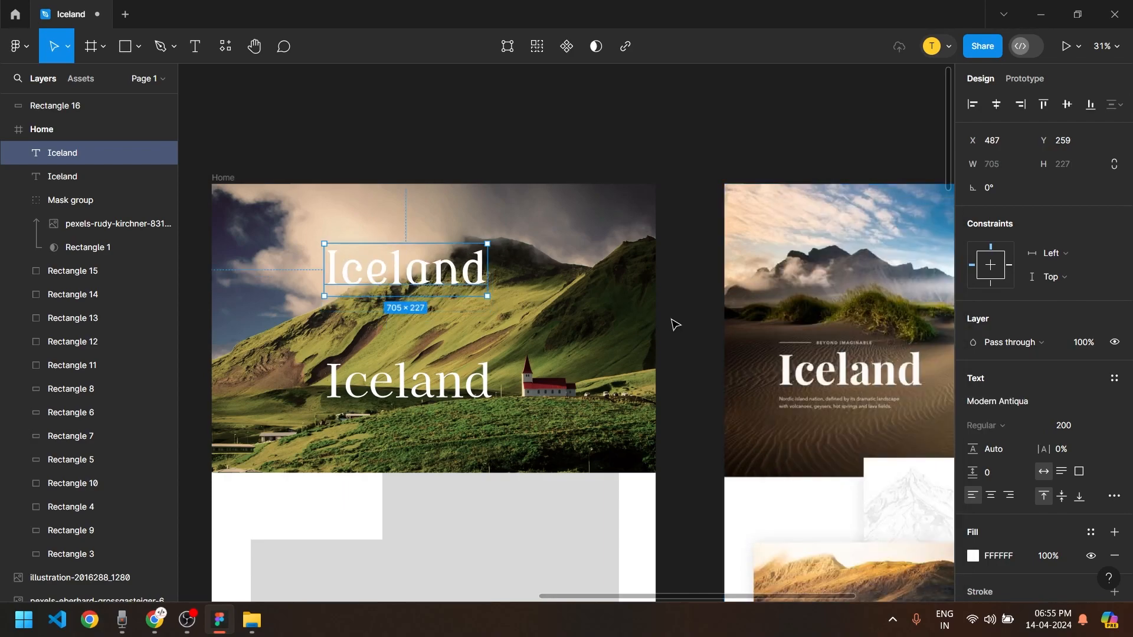
left_click(676, 324)
left_click(358, 273)
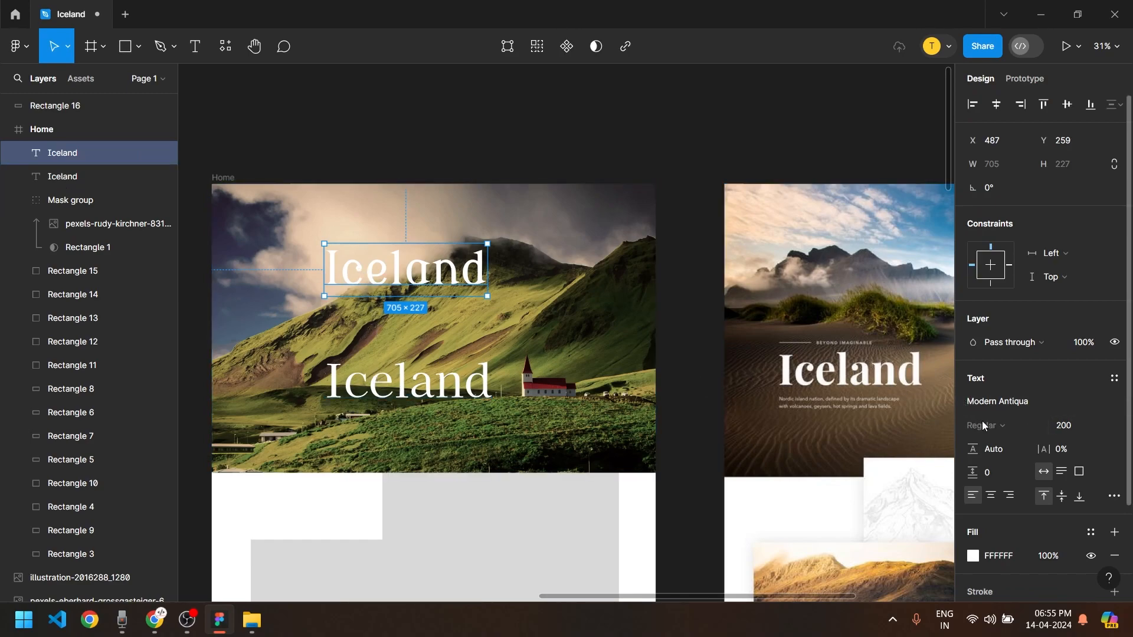
Set the weight of the lower Kaisei Decol title to Bold
left_click(467, 377)
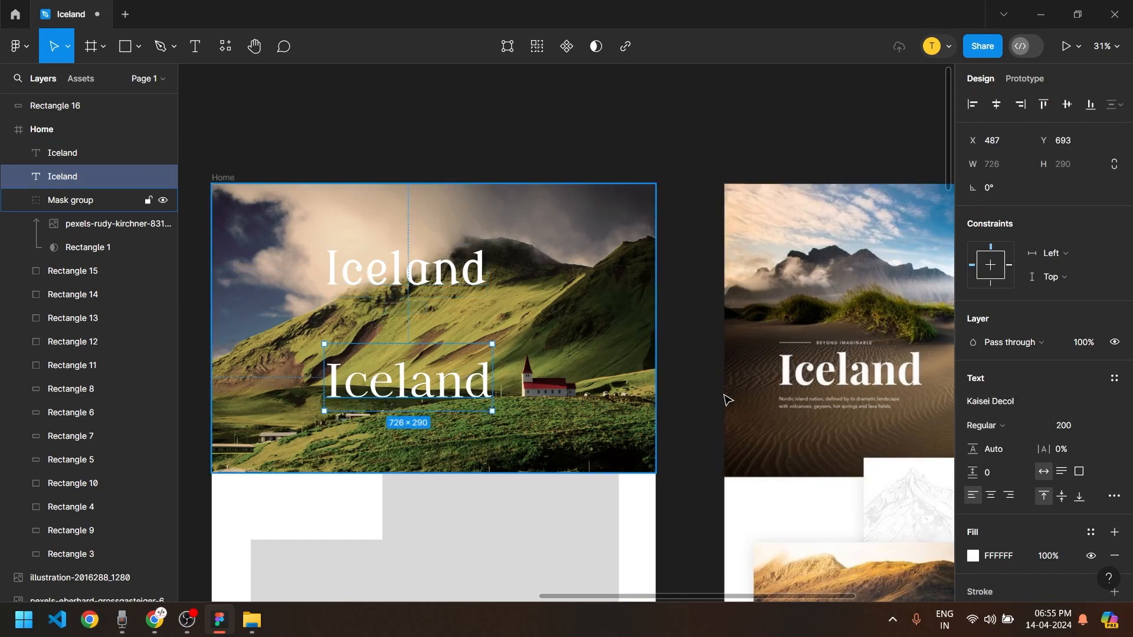
left_click(994, 425)
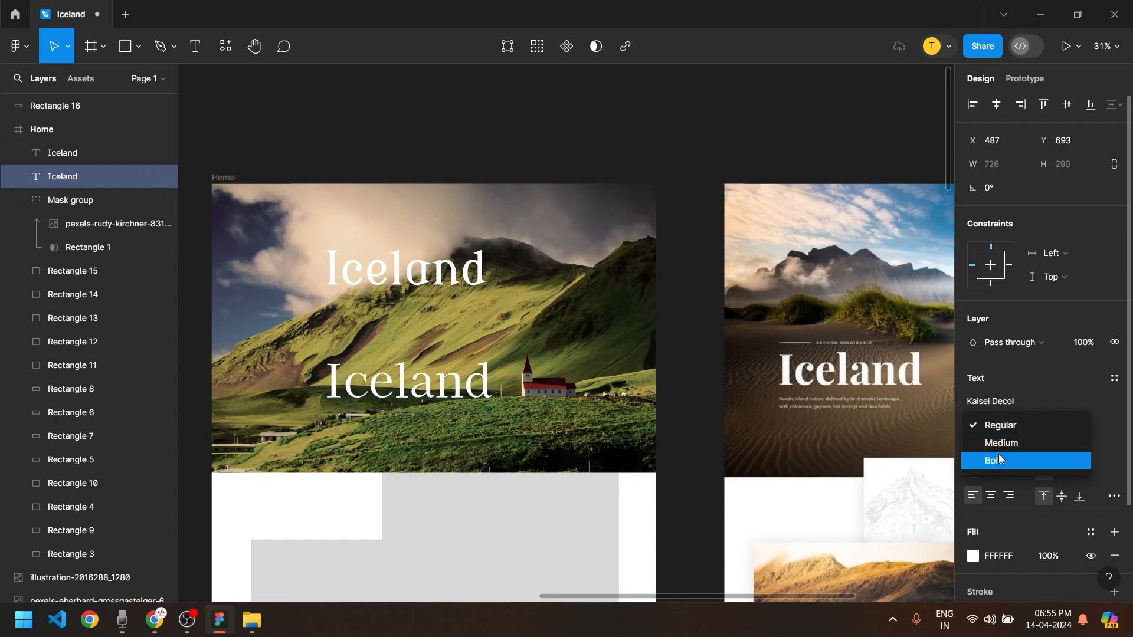
left_click(1000, 460)
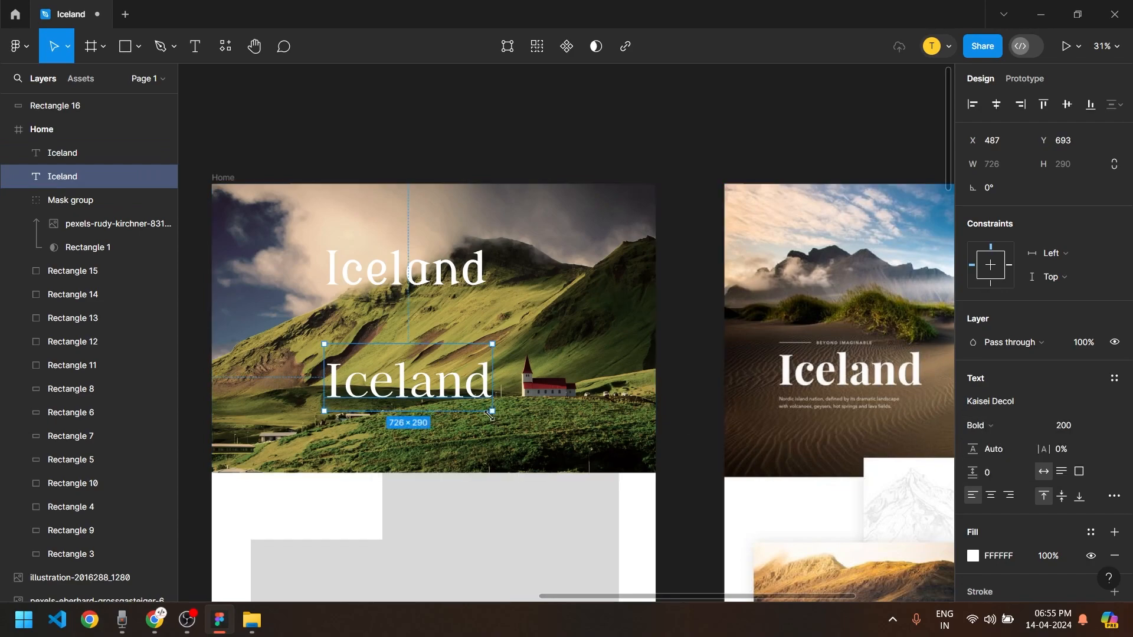
Compare the two Iceland titles and delete the Modern Antiqua copy
left_click(413, 270)
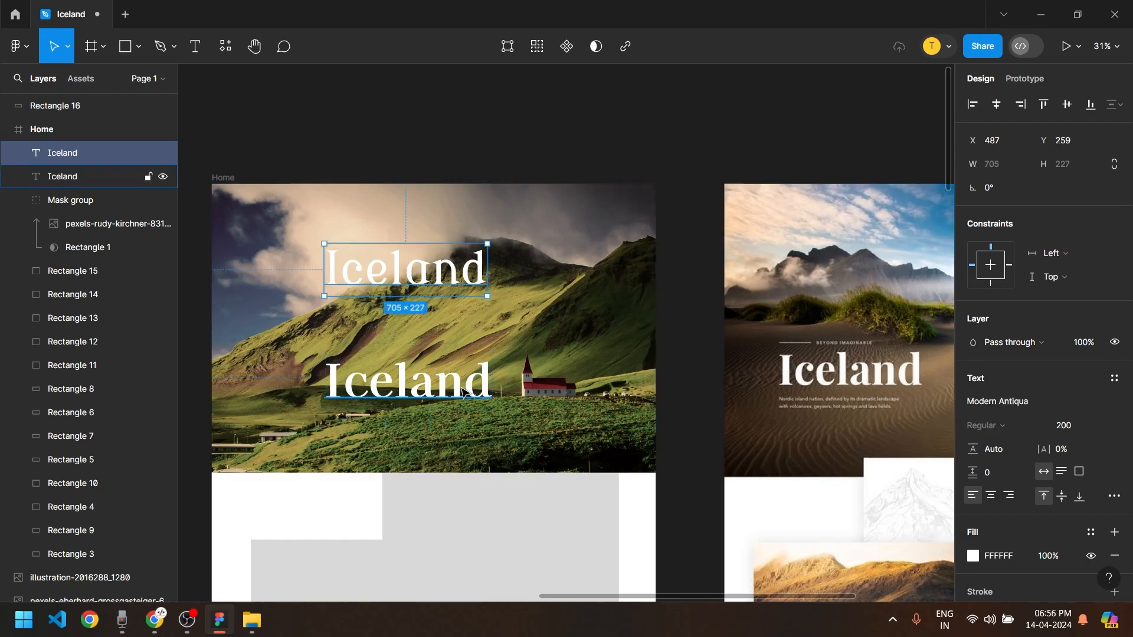
left_click(413, 383)
left_click(420, 284)
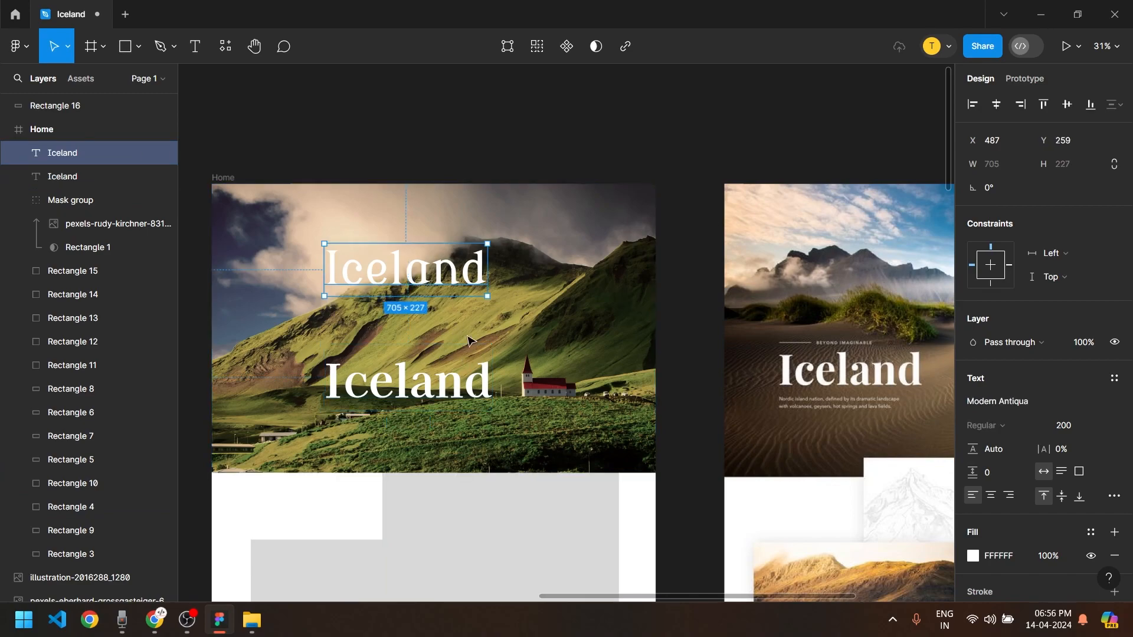
key("Delete")
Move the bold Iceland title horizontally to X 216, keeping Y 693, and deselect it
left_click(438, 385)
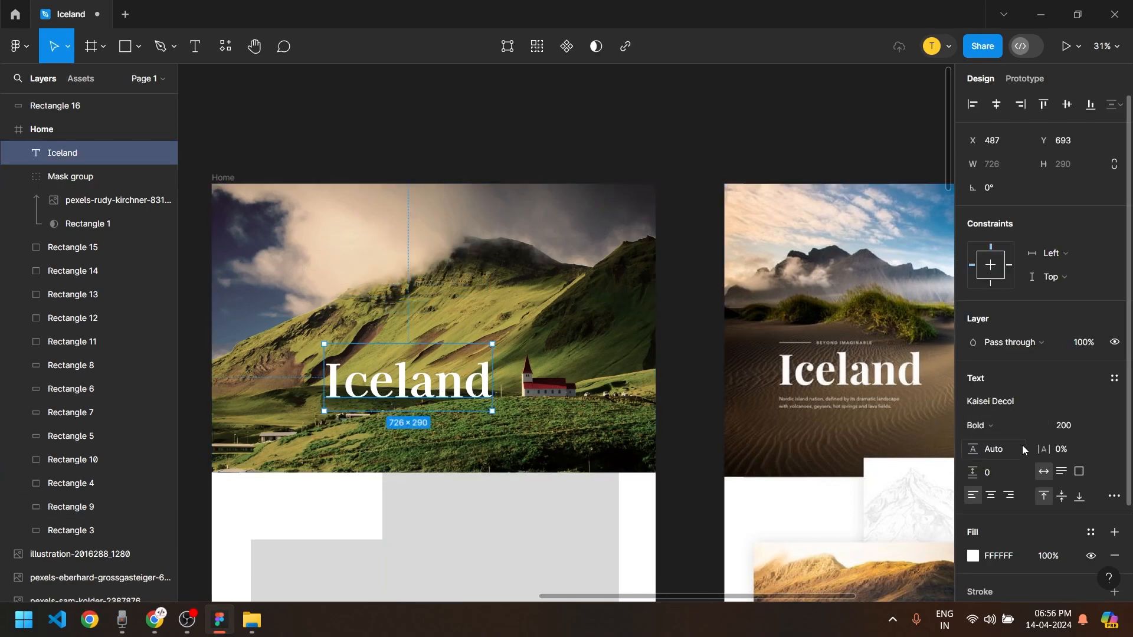
left_click_drag(455, 382, 404, 381)
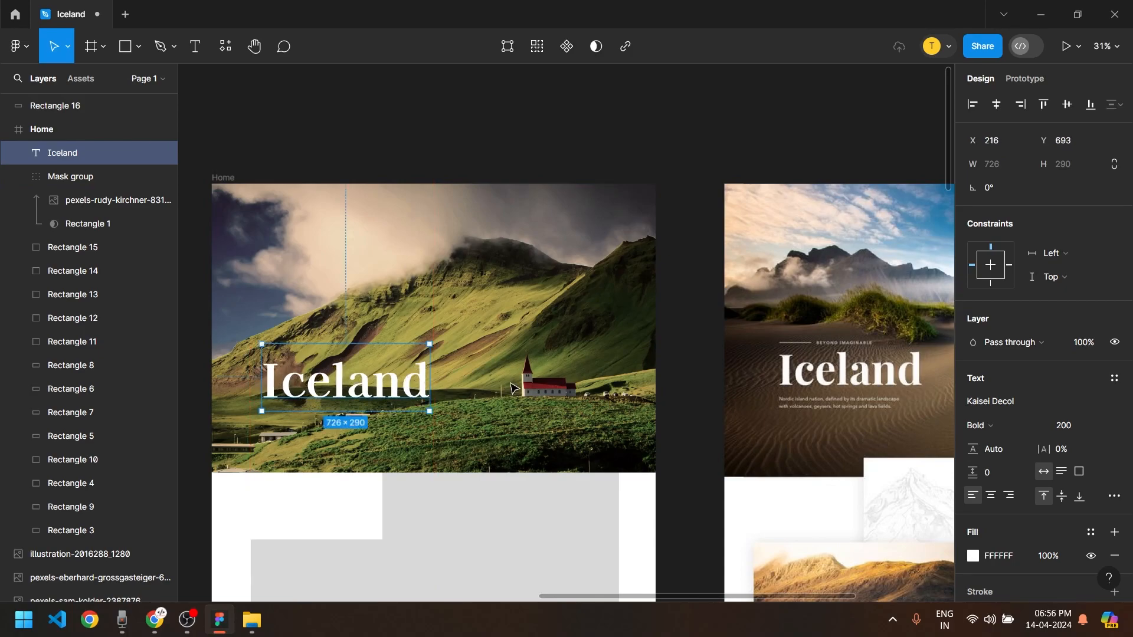
left_click(716, 323)
scroll(873, 328, "up", 5)
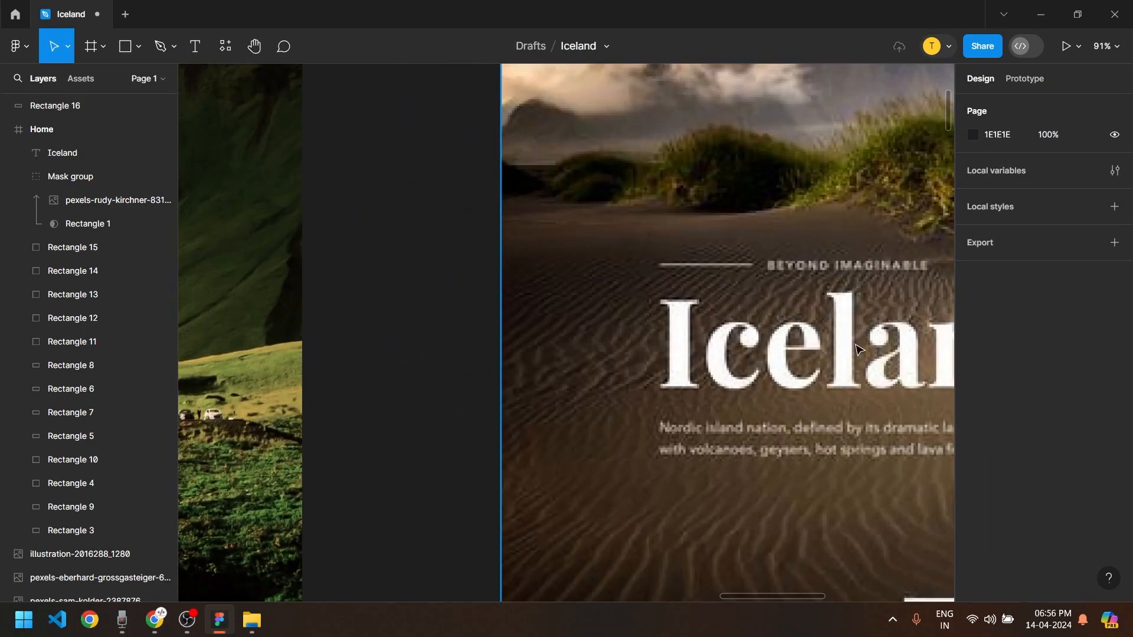
Duplicate the Iceland title on the Home frame and place the copy above the original at X 216, Y 403
scroll(760, 315, "down", 3)
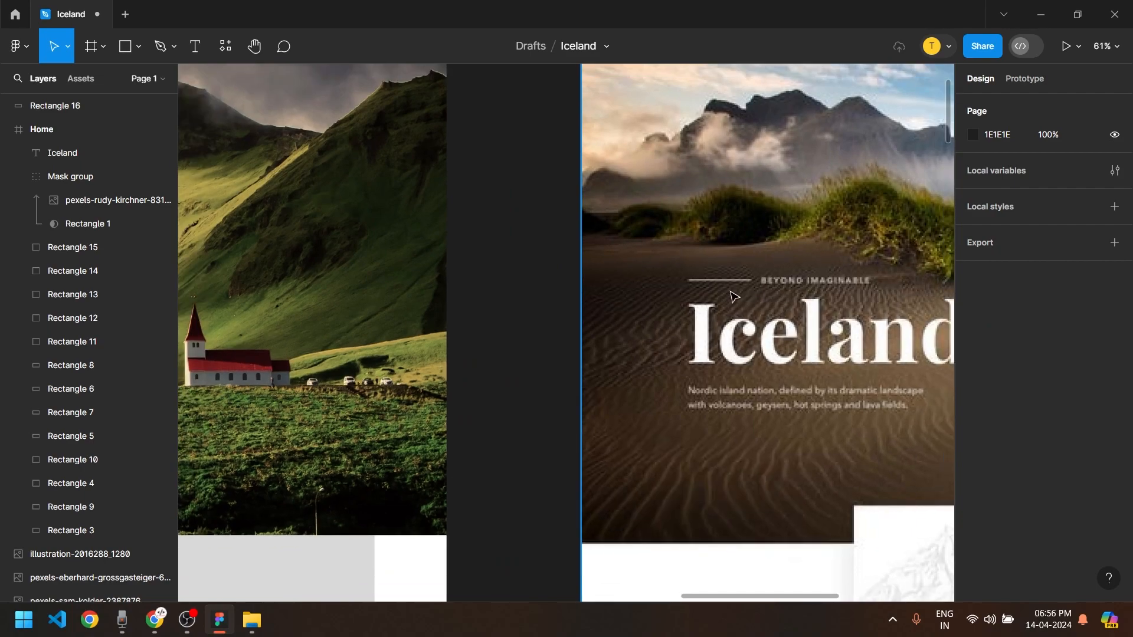
scroll(846, 310, "down", 3)
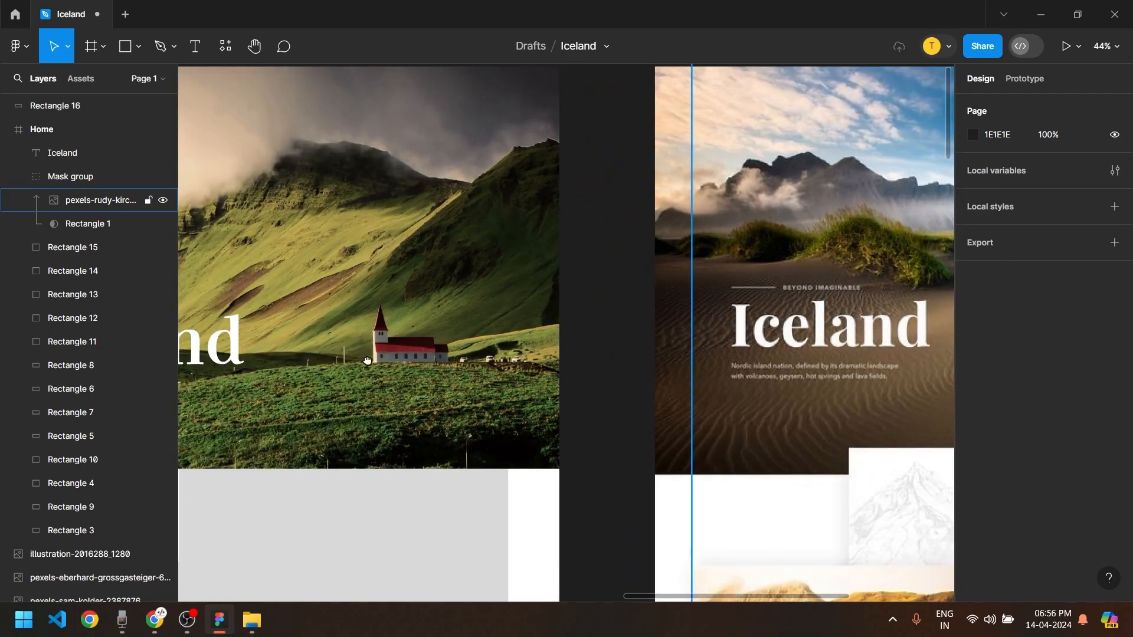
scroll(411, 365, "left", 4)
left_click_drag(445, 323, 446, 229)
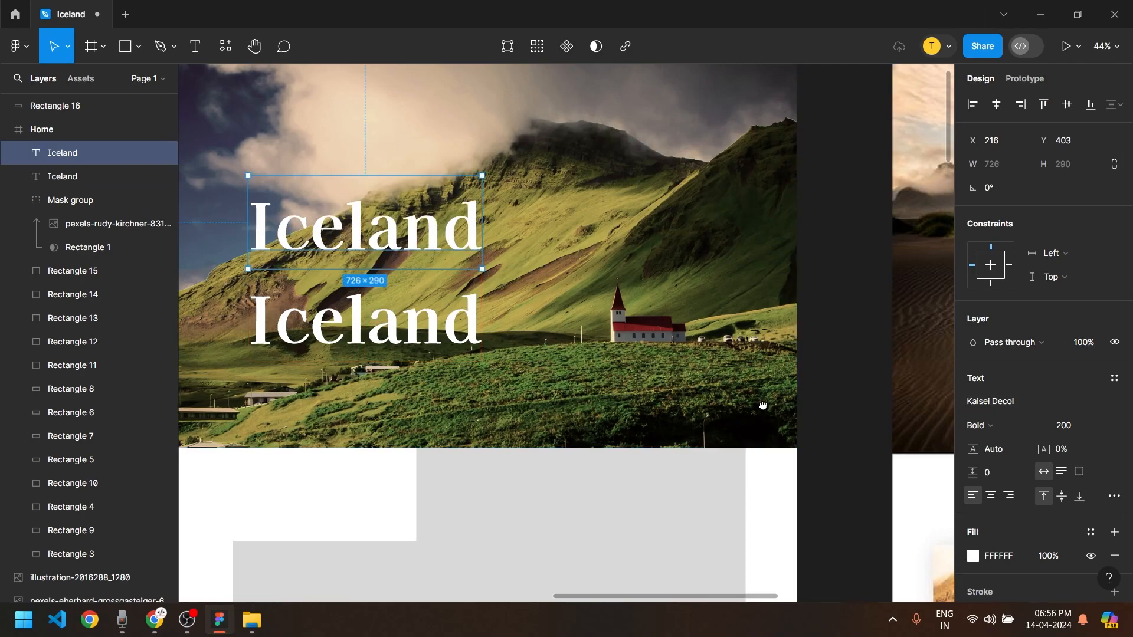
Browse the fonts listed before Kaisei Decol for the upper Iceland title, comparing it with the reference
scroll(759, 405, "right", 4)
scroll(582, 431, "down", 2)
left_click(990, 401)
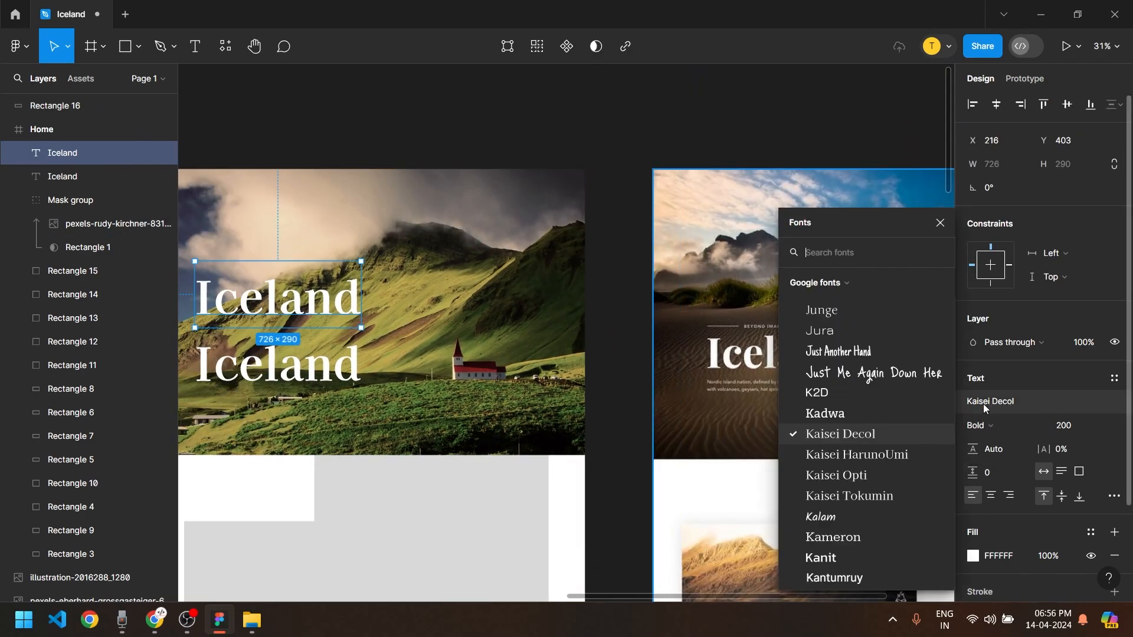
scroll(894, 430, "up", 4)
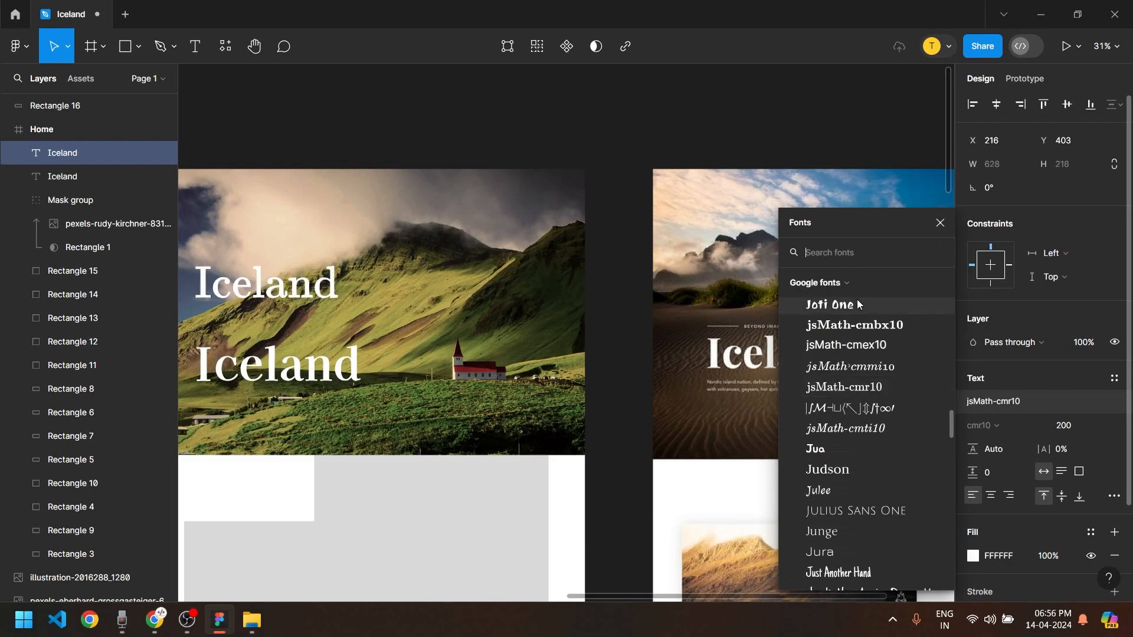
scroll(589, 329, "up", 1)
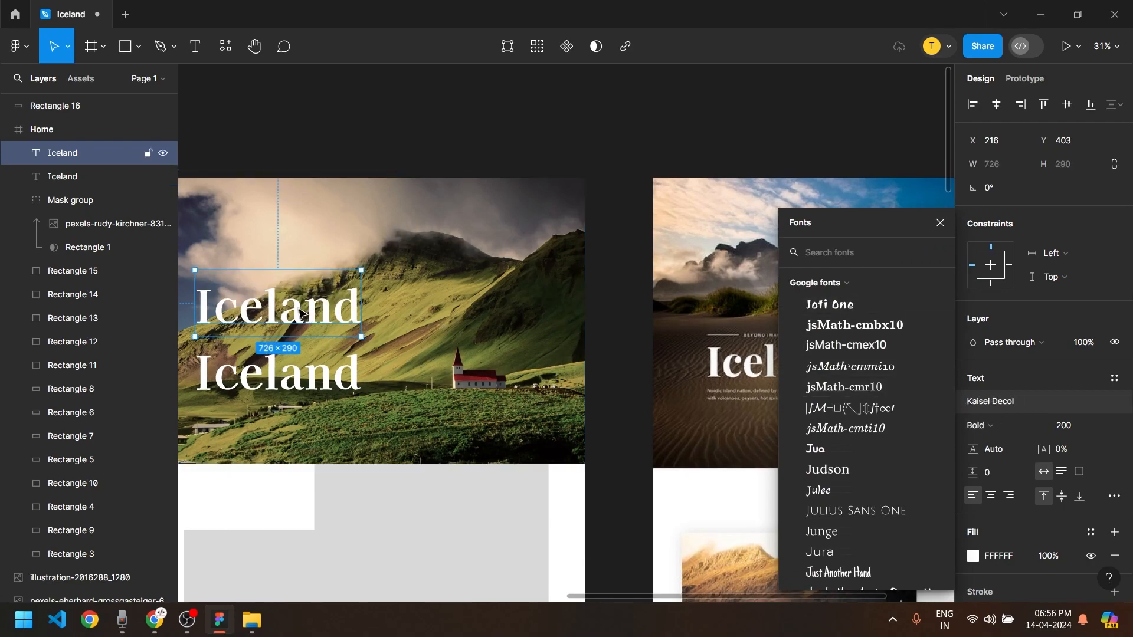
Move the upper Iceland copy onto the reference hero at X 2209, Y 51 and replace its text with "BEYOND IMAGINATION"
left_click_drag(267, 321, 774, 306)
scroll(775, 306, "up", 5)
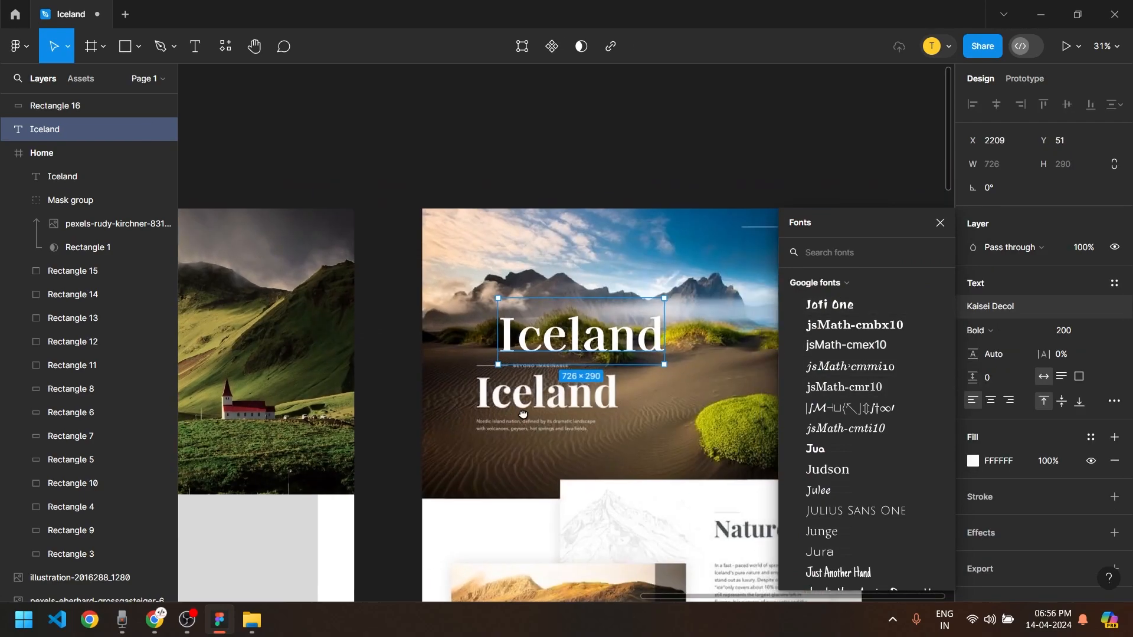
double_click(628, 315)
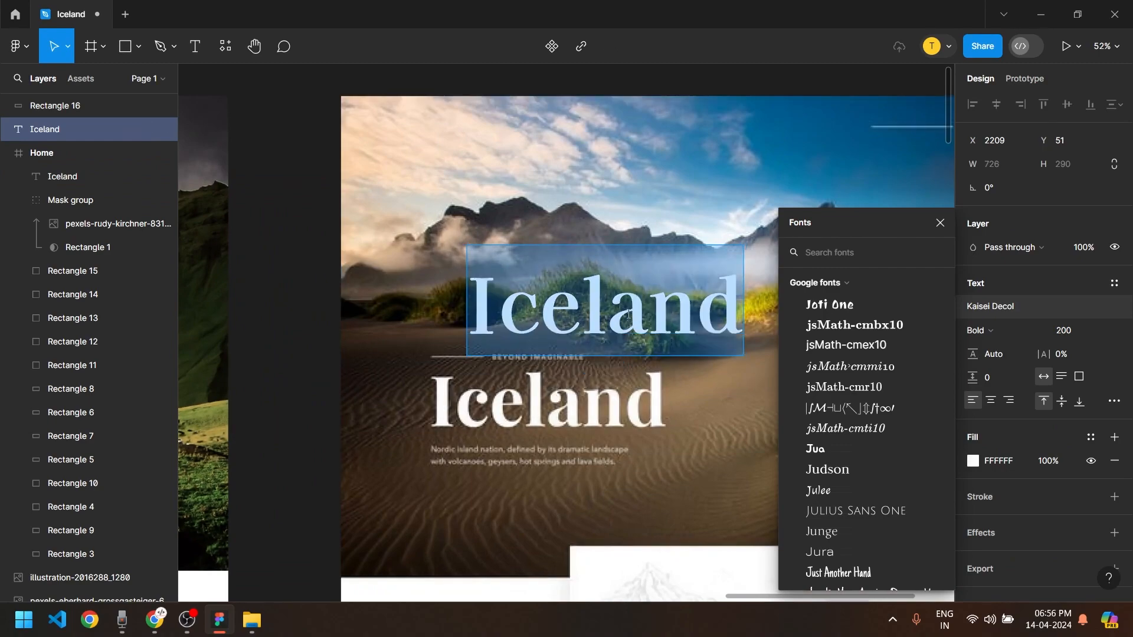
type("BEYON")
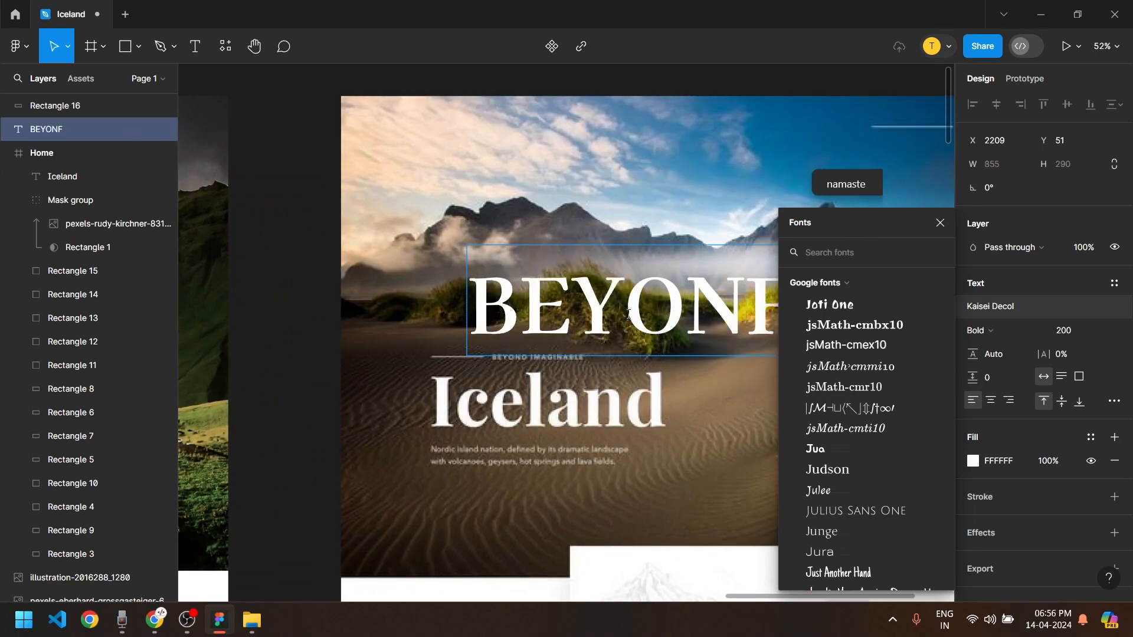
type("D IMAGINATION")
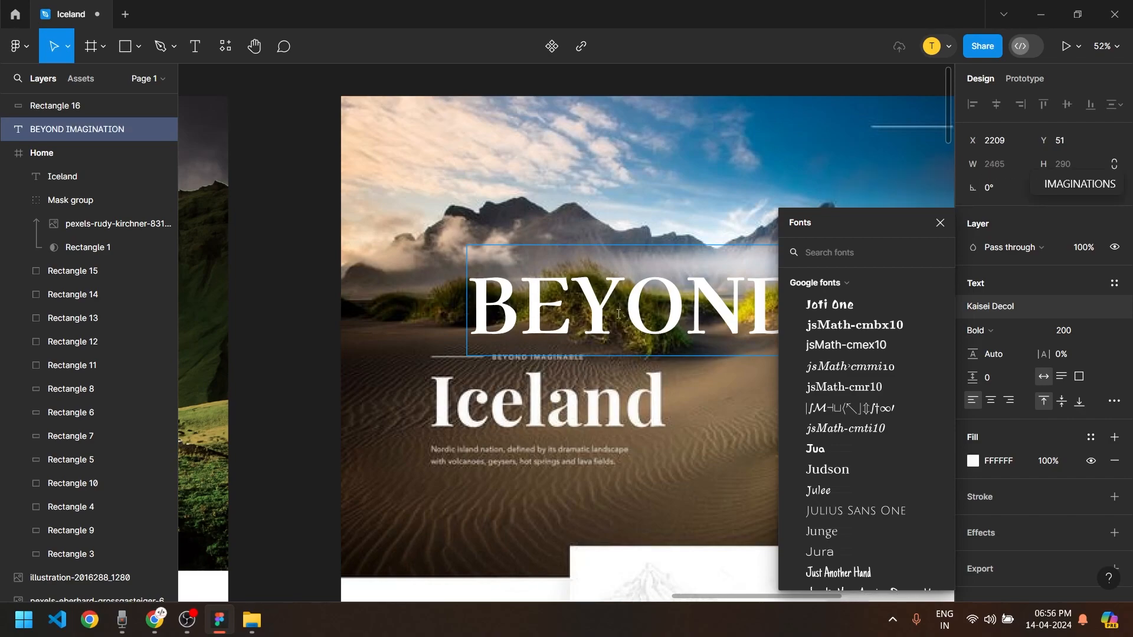
Set the BEYOND IMAGINATION text to size 48 and place it just above the reference caption at X 2096, Y 234
left_click(854, 325)
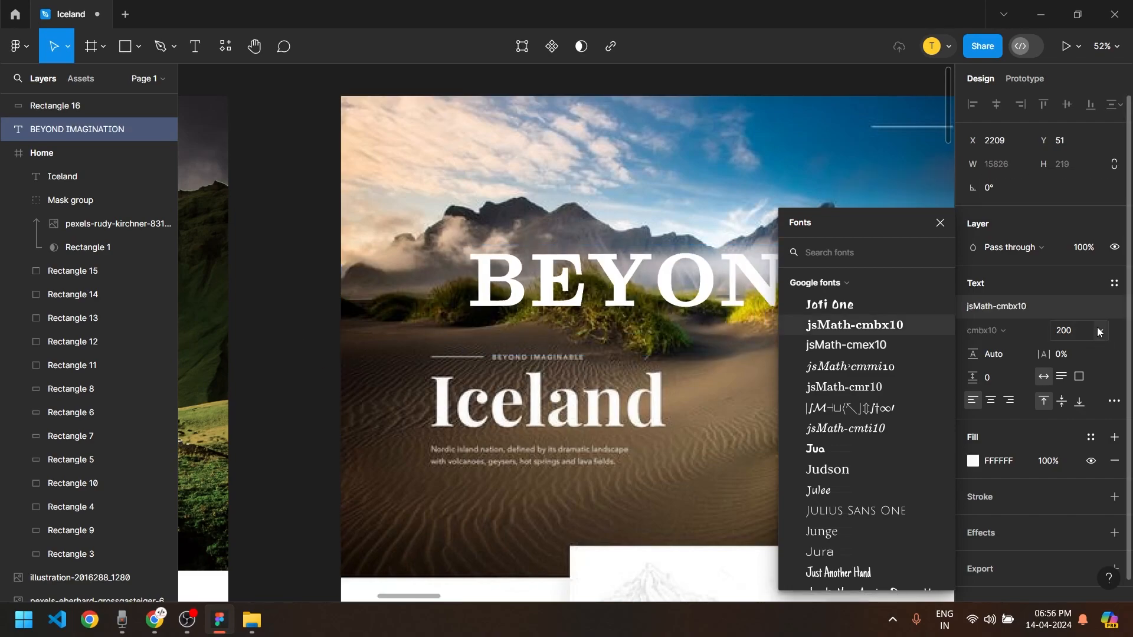
left_click(1097, 328)
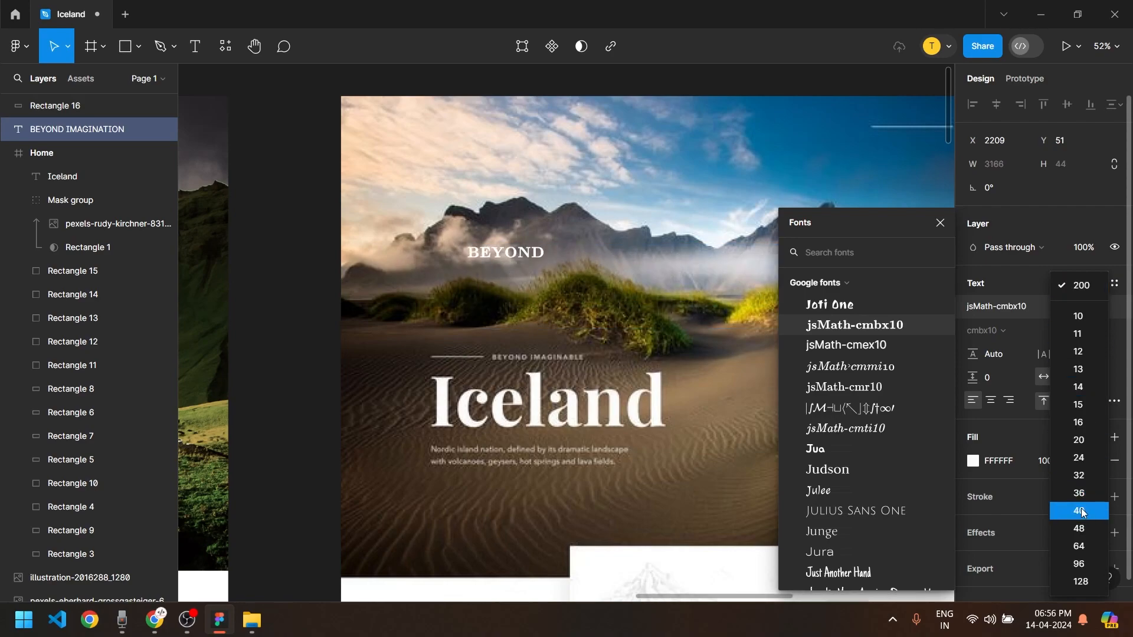
left_click(1086, 534)
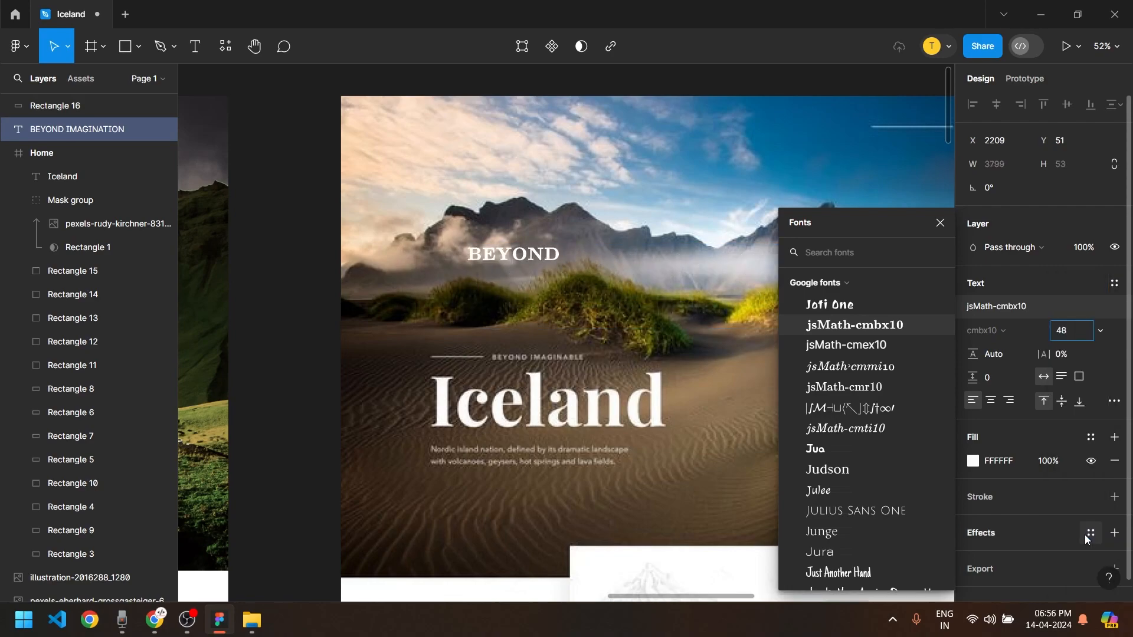
left_click(850, 408)
left_click(280, 257)
left_click(625, 253)
left_click_drag(626, 253, 585, 328)
scroll(584, 327, "up", 5)
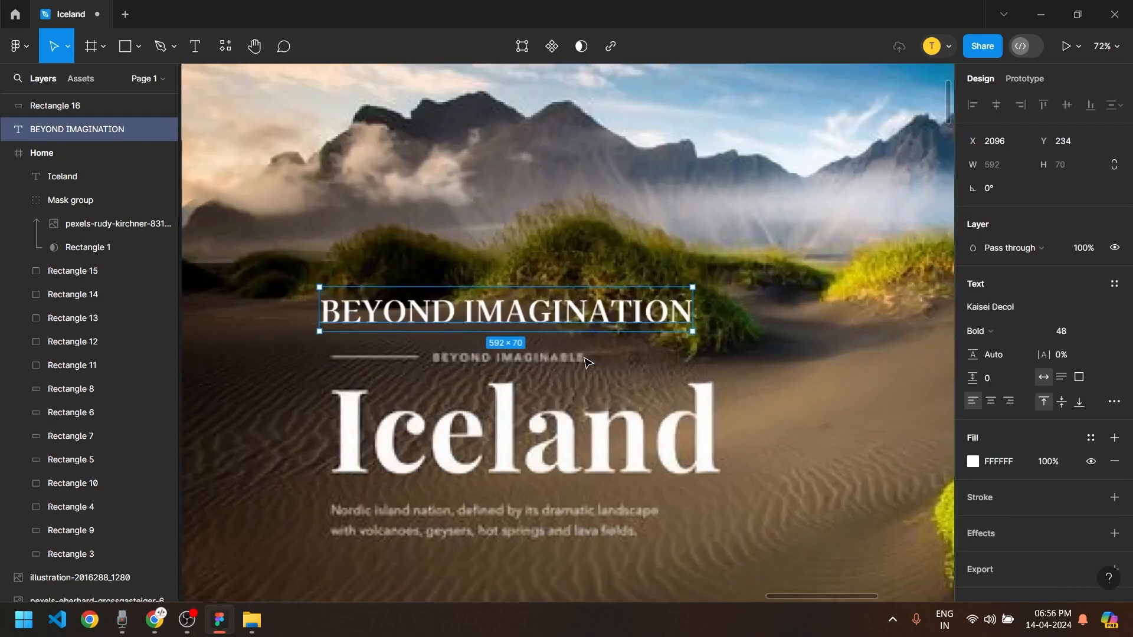
Correct the caption's wording to "BEYOND IMAGINABLE" to match the reference
double_click(630, 309)
left_click(633, 308)
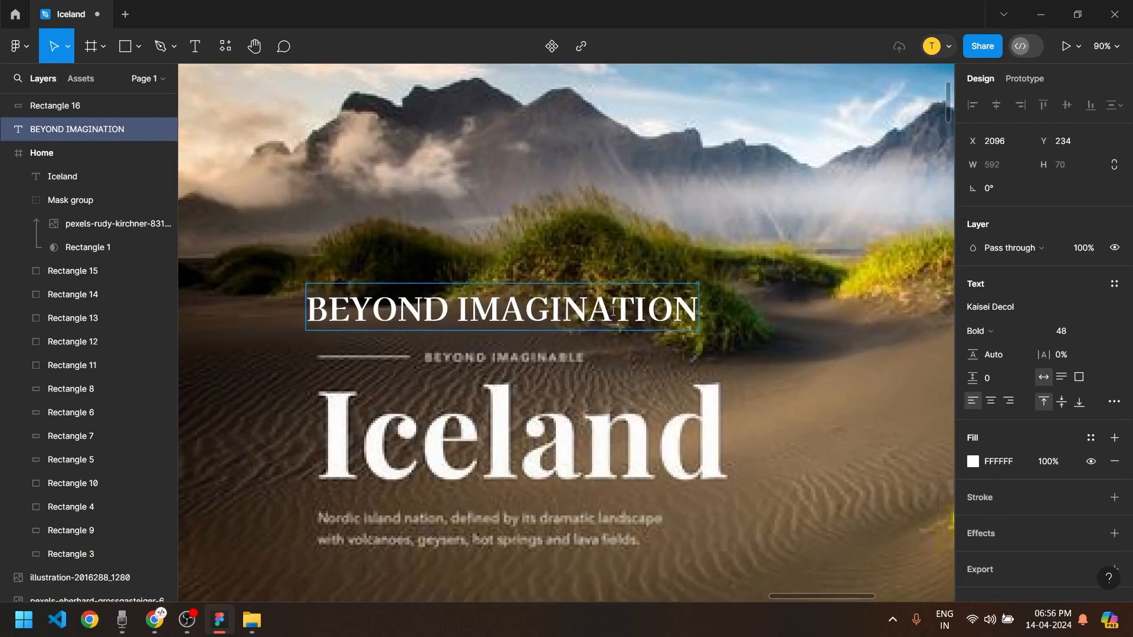
left_click_drag(611, 312, 759, 320)
type("BLE")
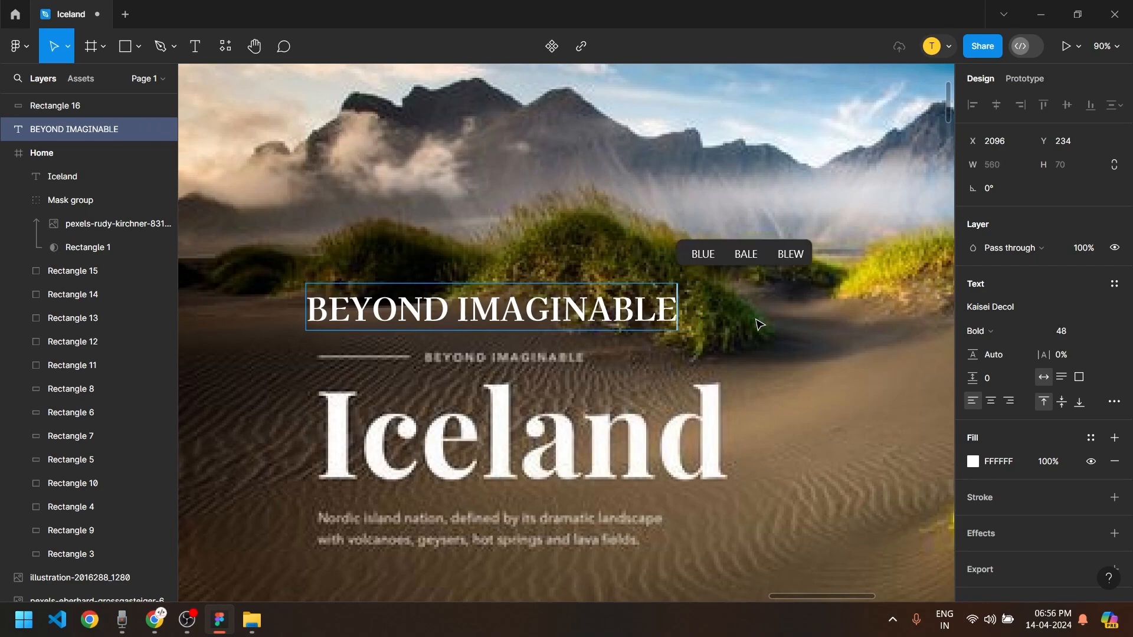
key("Escape")
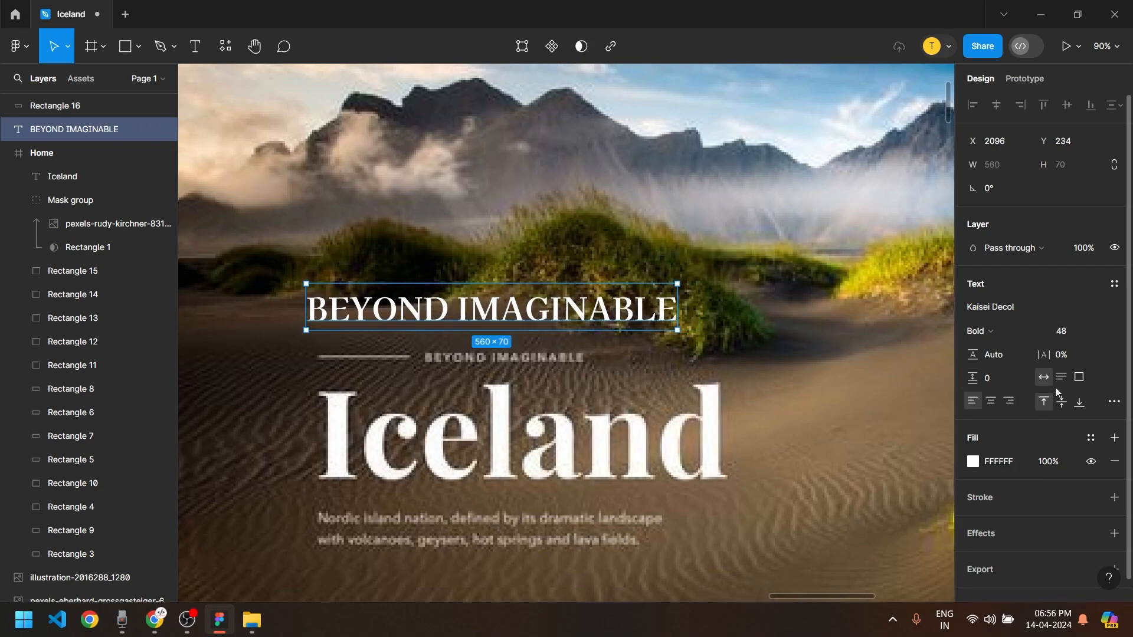
Set the font of the BEYOND IMAGINABLE caption to Actor
left_click(1026, 308)
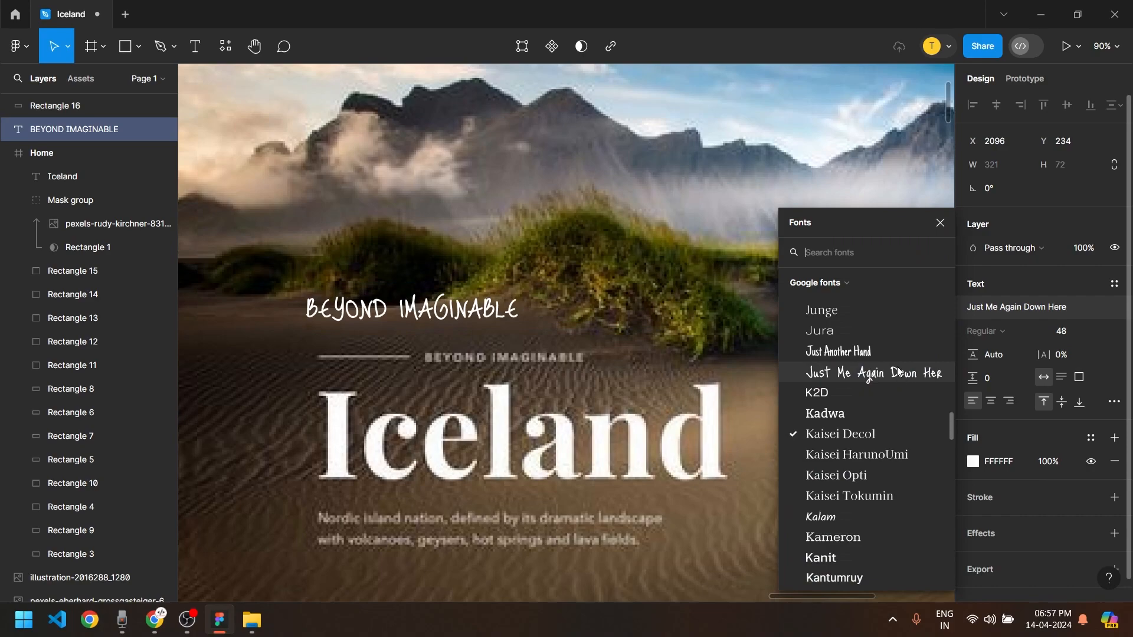
scroll(869, 329, "up", 5)
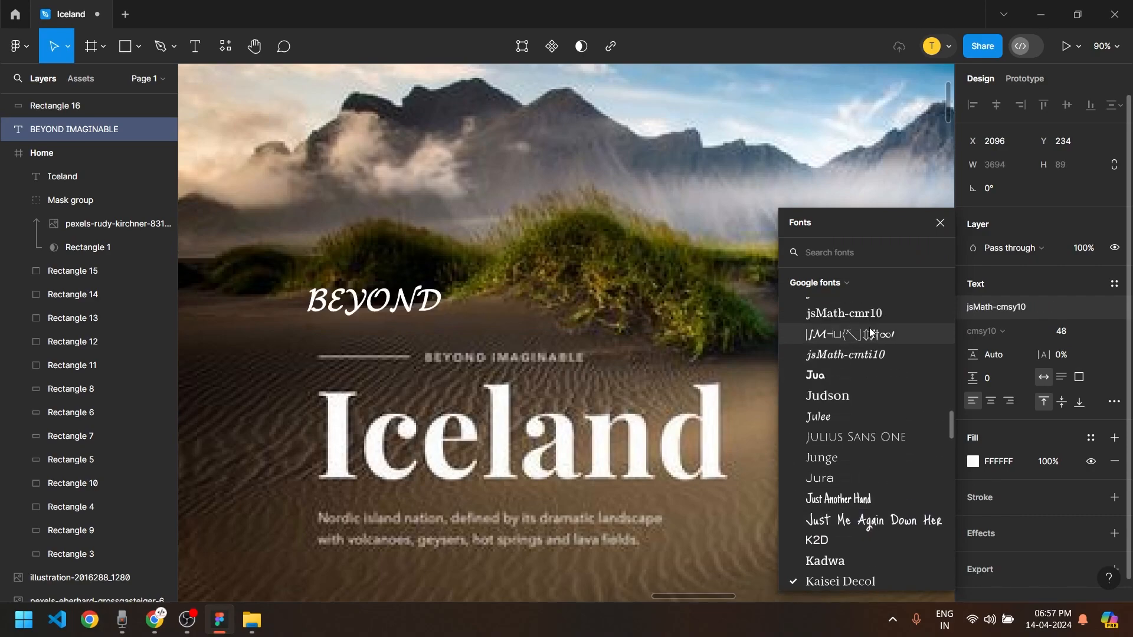
type("po")
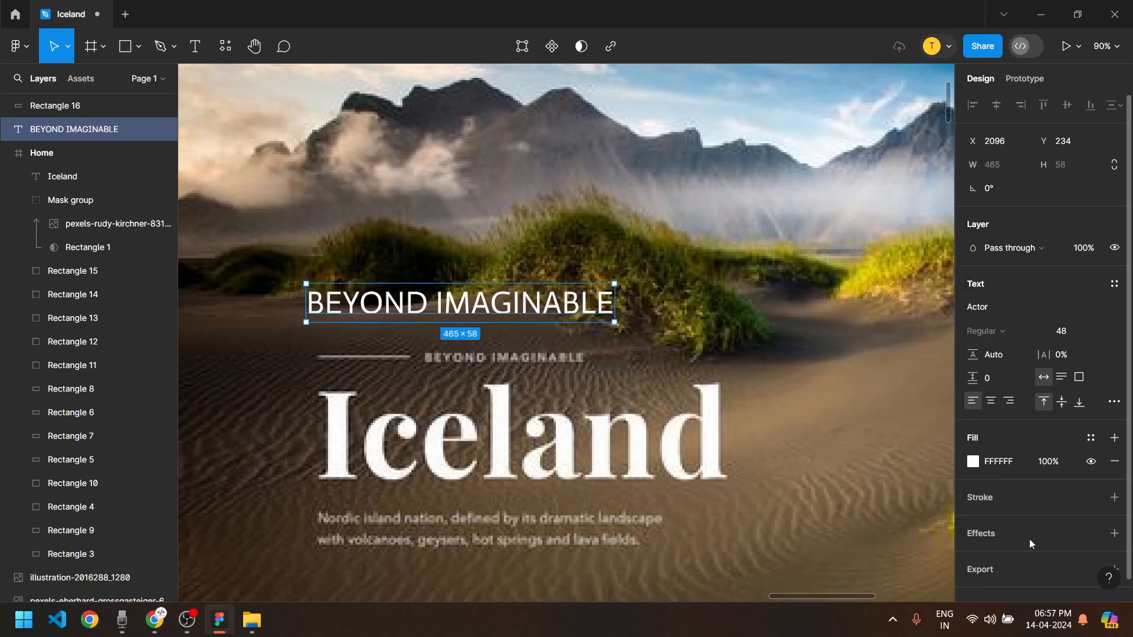
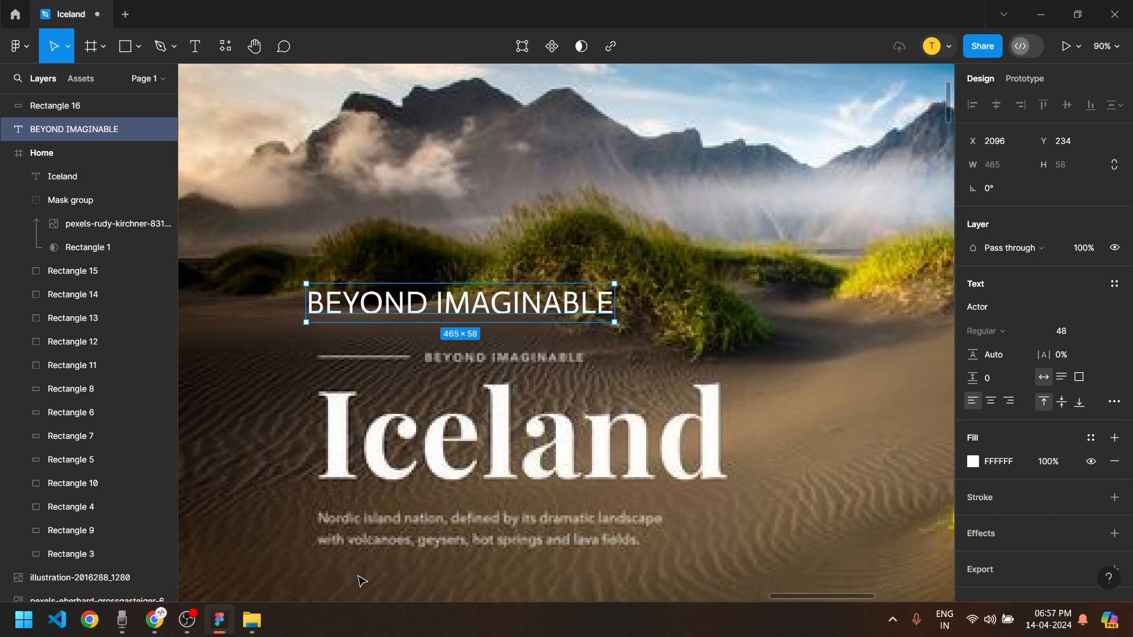
Move the BEYOND IMAGINABLE caption into the Home frame at X 346, Y 576 and set its font size to 24
scroll(417, 348, "down", 5)
left_click_drag(420, 330, 314, 385)
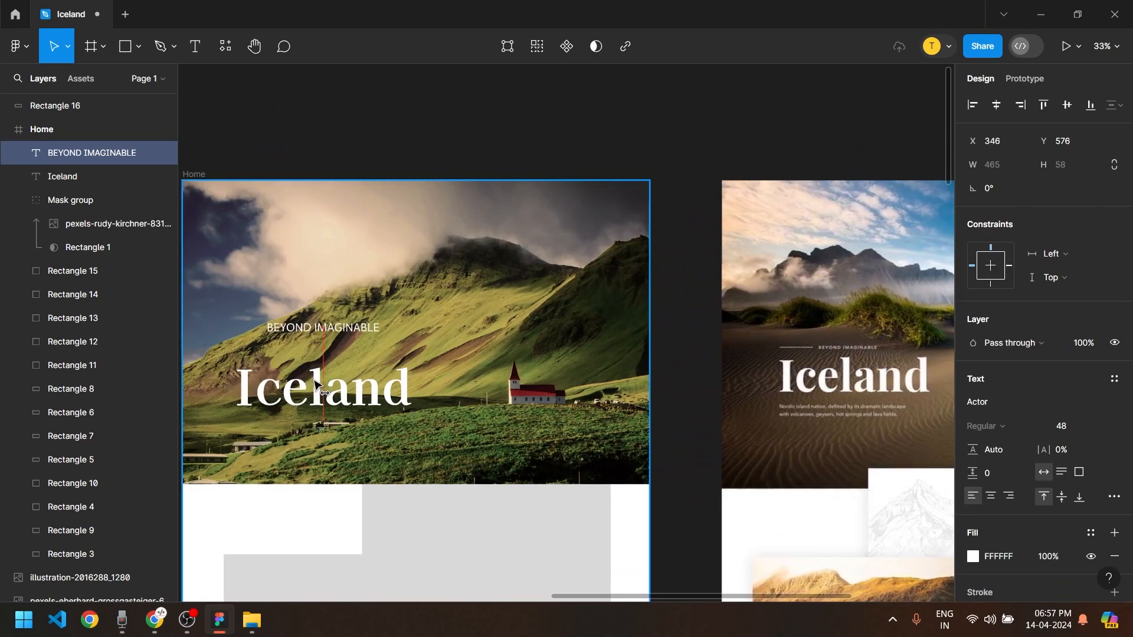
scroll(314, 384, "up", 1)
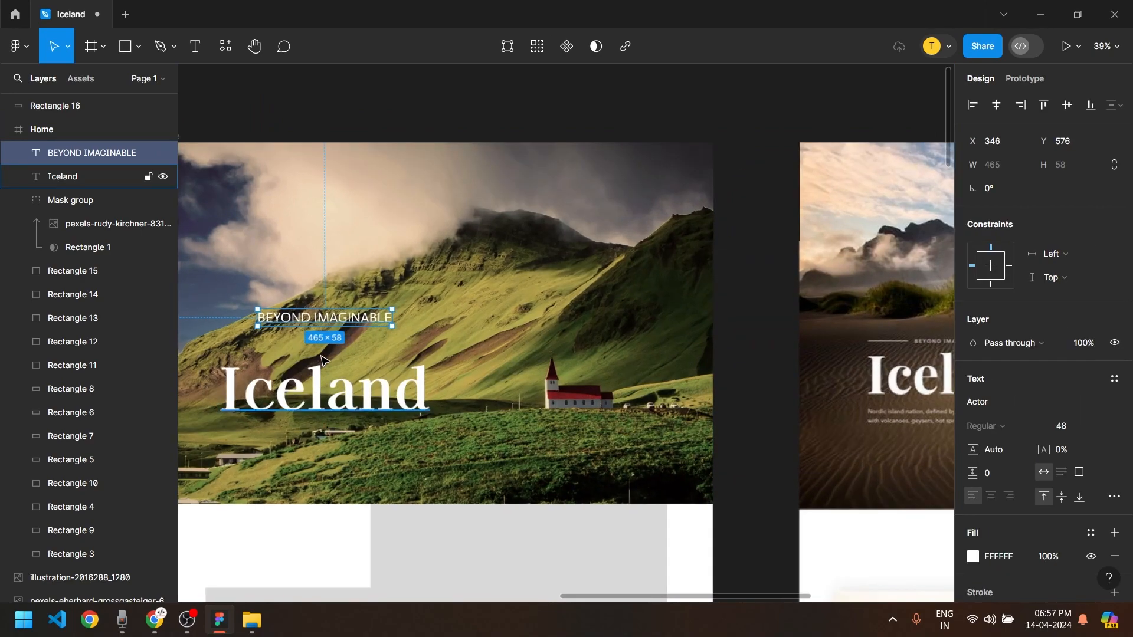
left_click(1103, 426)
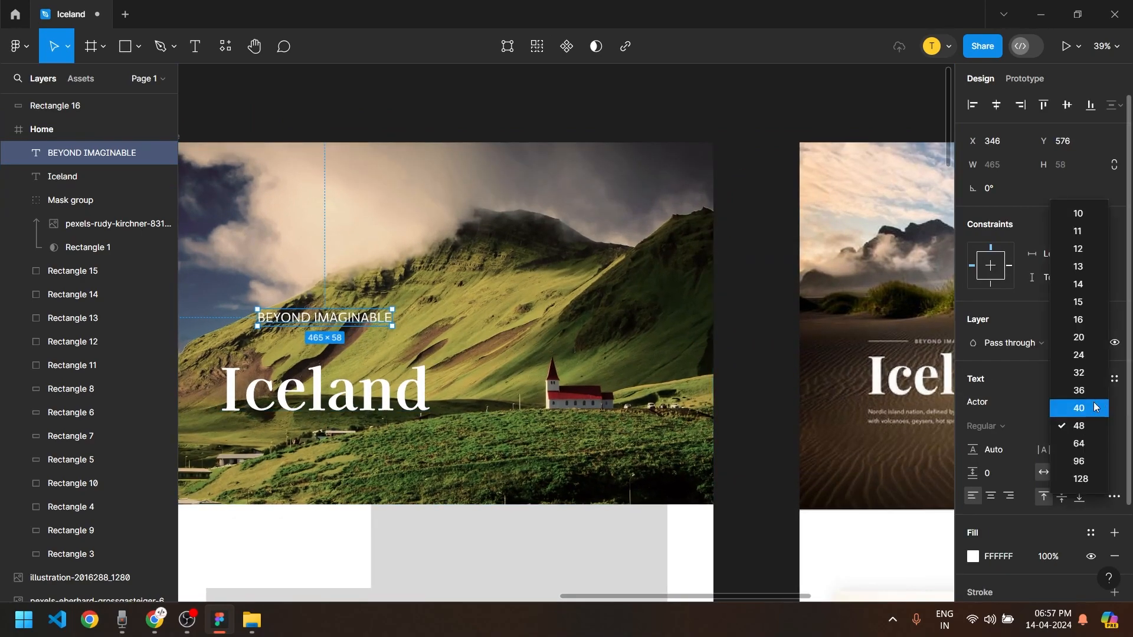
left_click(1077, 354)
scroll(429, 452, "up", 3)
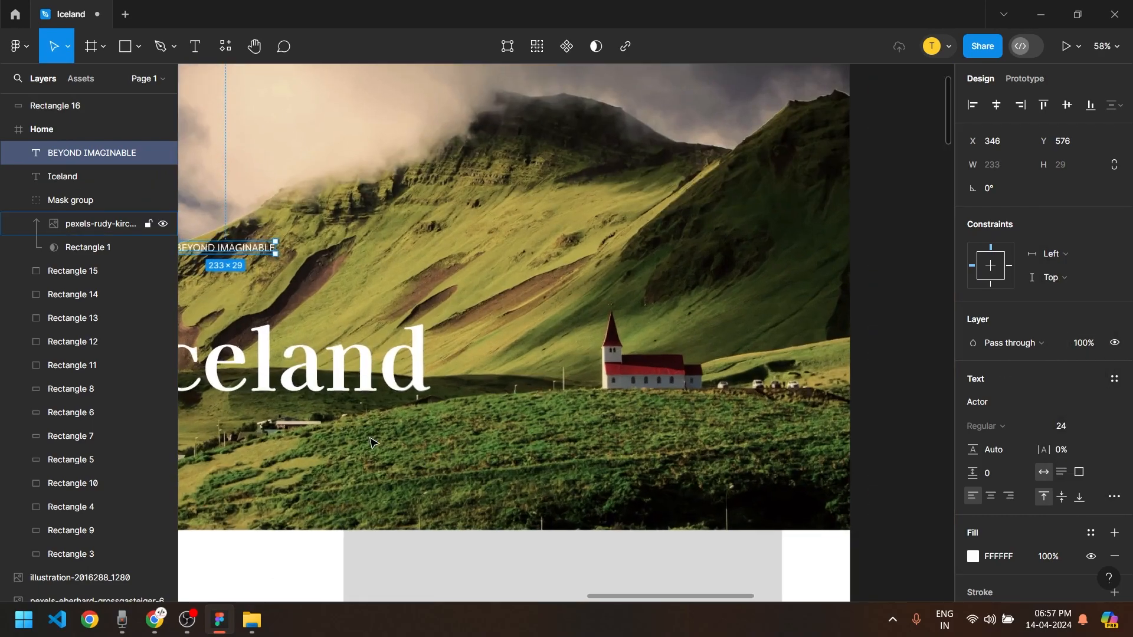
Place the BEYOND IMAGINABLE caption directly above the Iceland title at X 422, Y 714 and deselect it
scroll(341, 418, "up", 2)
scroll(341, 417, "left", 4)
left_click_drag(425, 328, 456, 386)
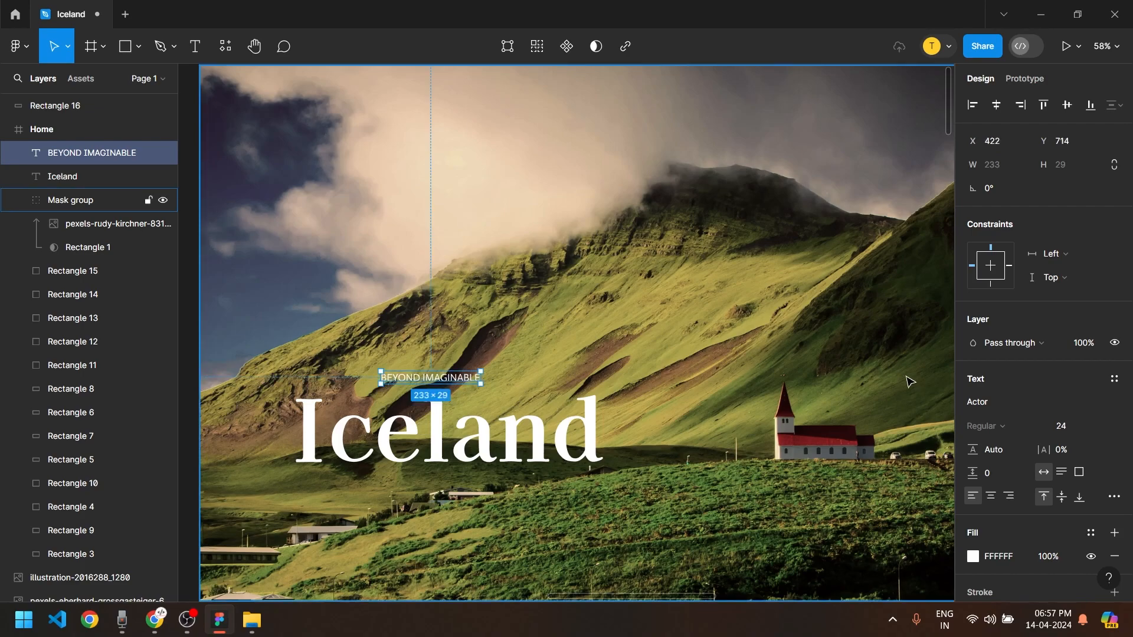
scroll(485, 452, "down", 5)
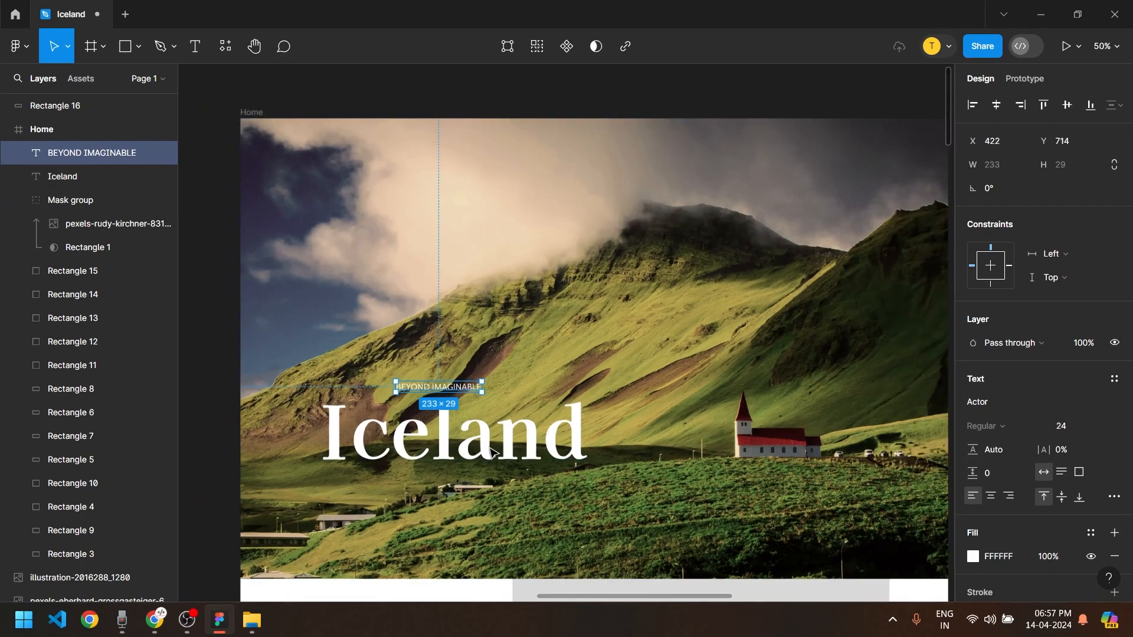
scroll(348, 406, "up", 1)
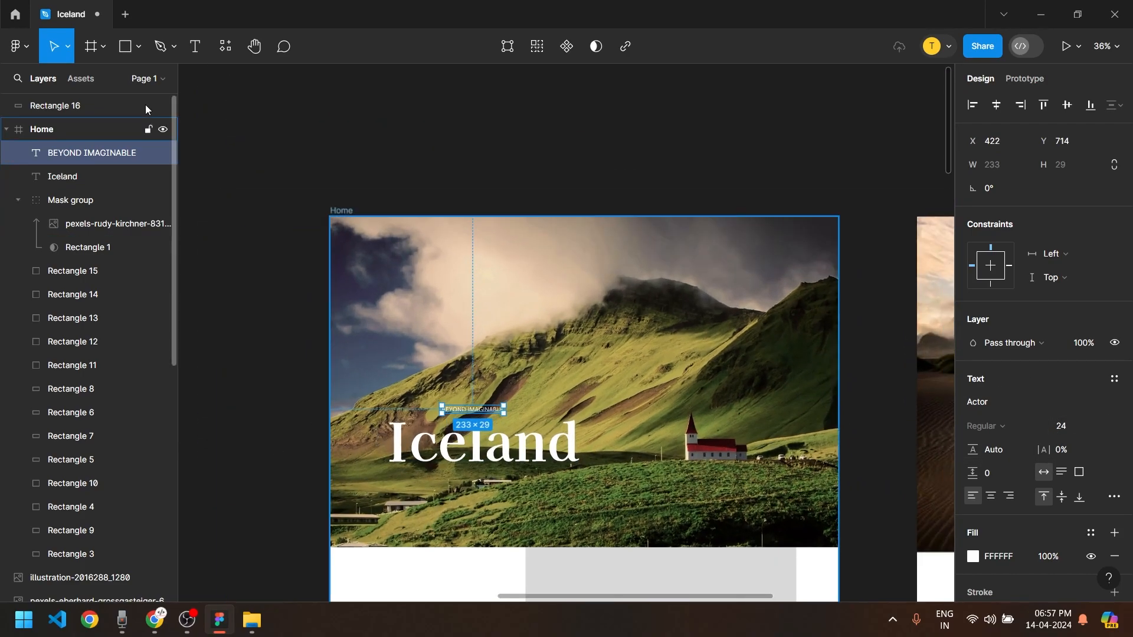
left_click(327, 355)
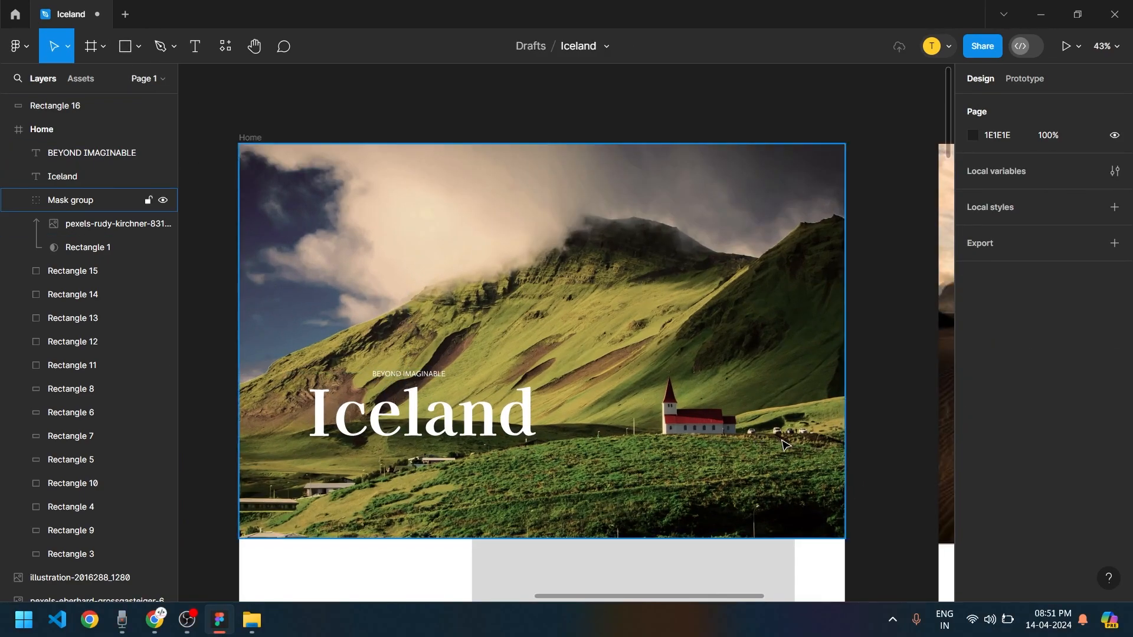
Check the reference hero, shift the BEYOND IMAGINABLE caption up to Y 713, and deselect it
left_click_drag(785, 443, 736, 399)
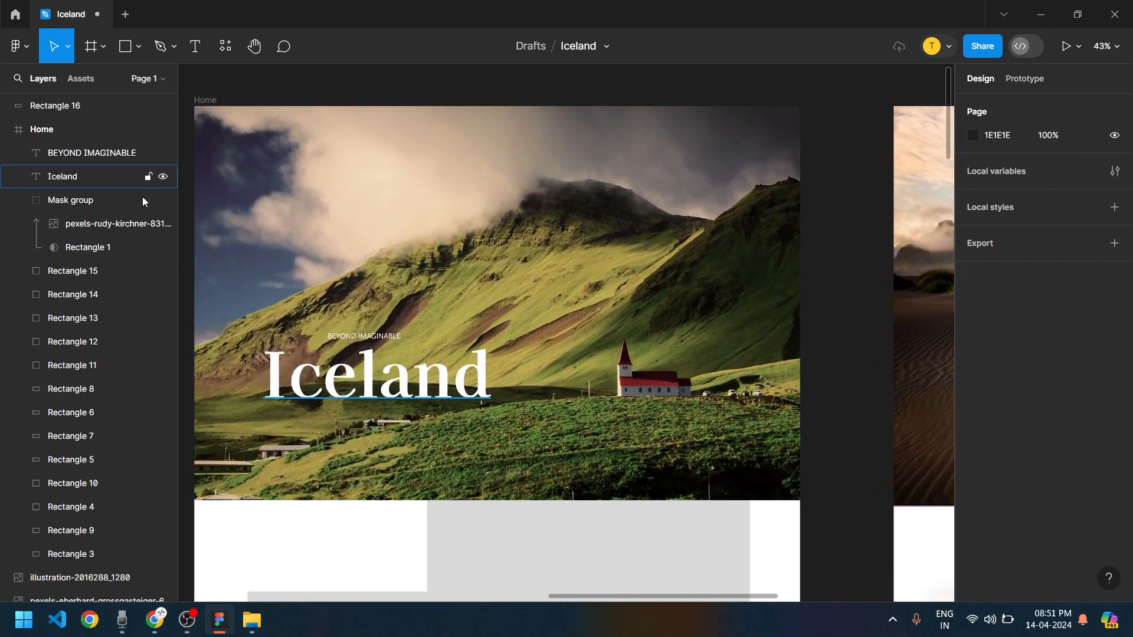
left_click_drag(860, 349, 633, 316)
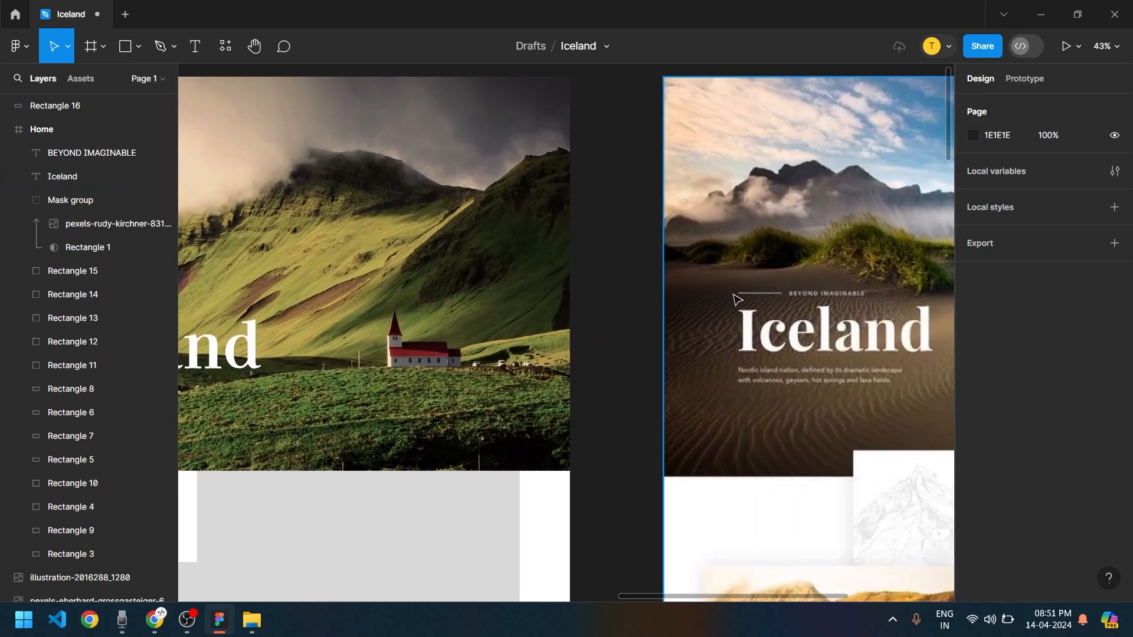
left_click_drag(434, 346, 697, 338)
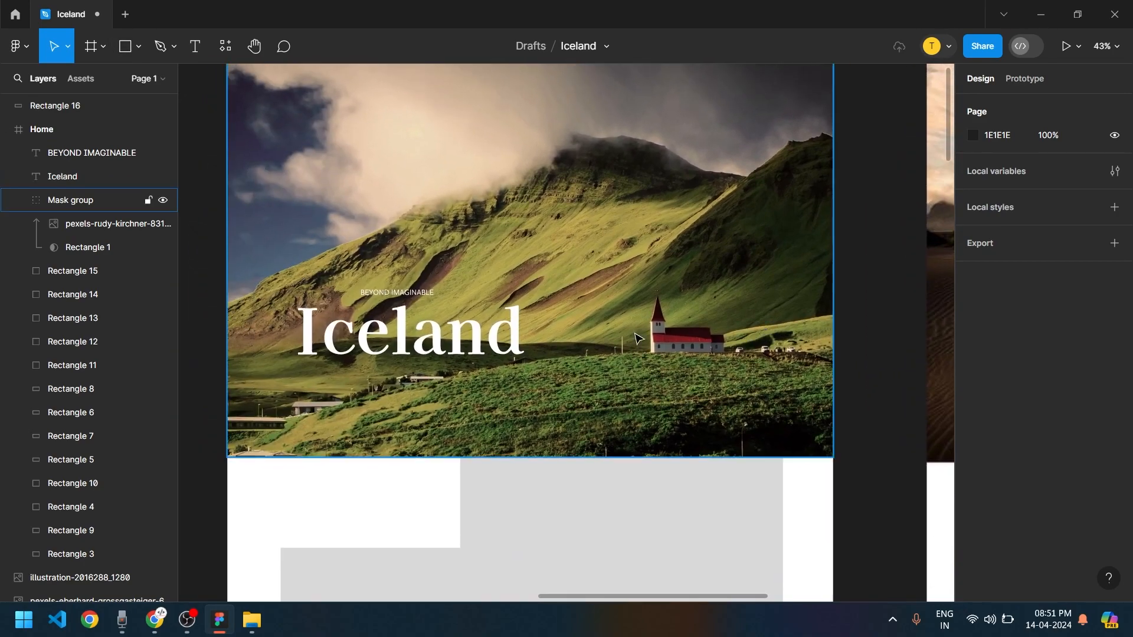
scroll(298, 315, "up", 5)
left_click(458, 281)
left_click_drag(451, 284, 451, 284)
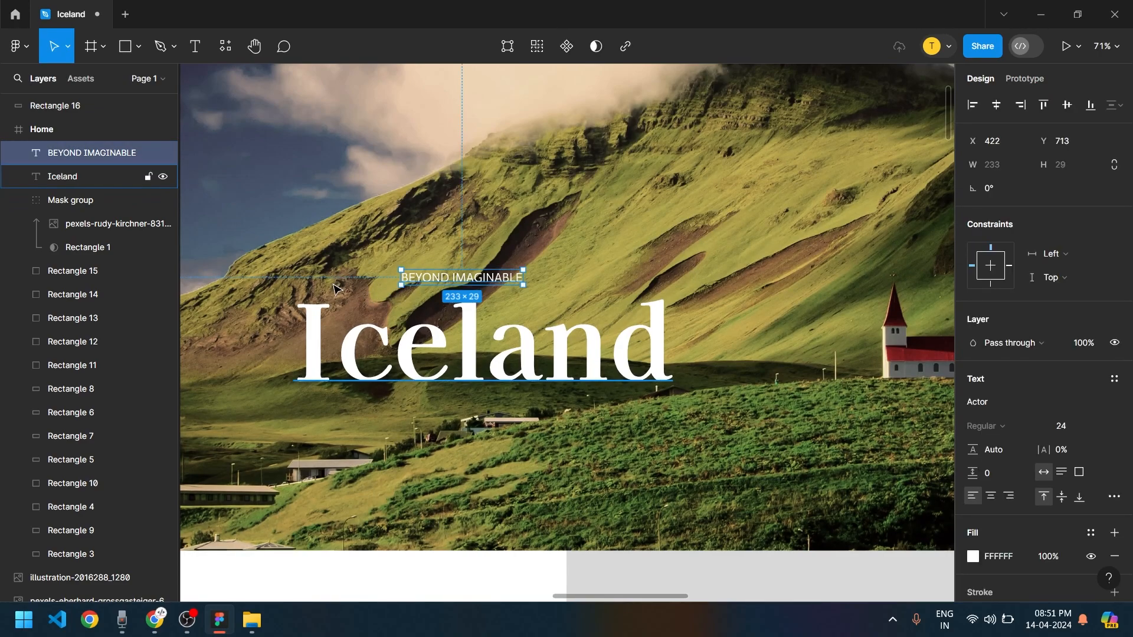
key("Escape")
scroll(711, 354, "down", 2)
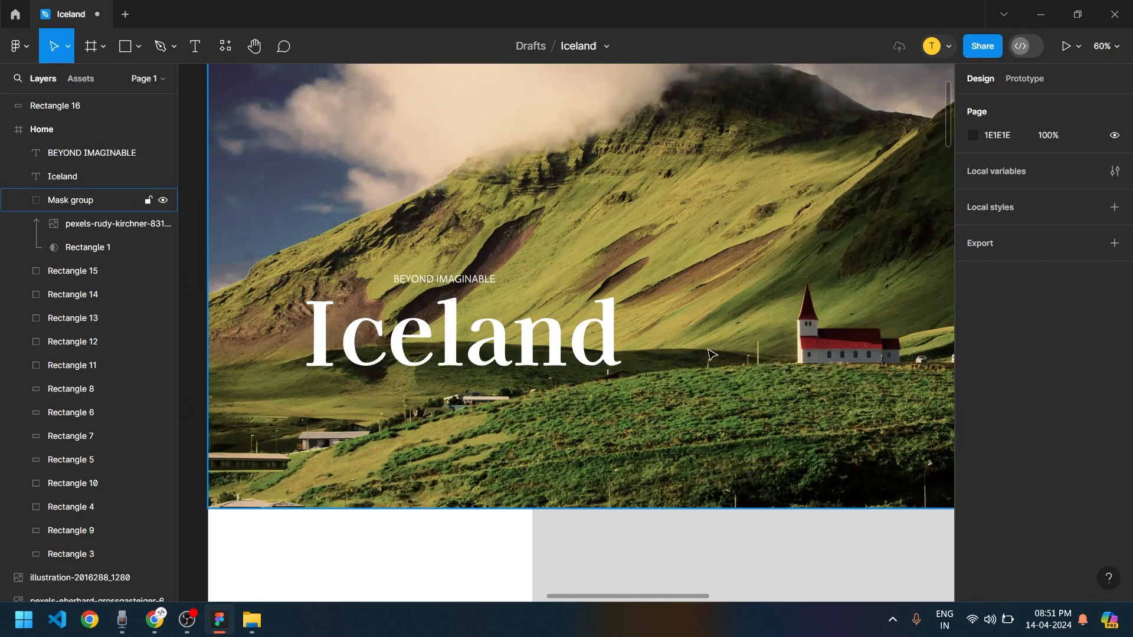
Draw a horizontal line about 187 px long from just before BEYOND IMAGINABLE back to the Iceland title's left edge
left_click(139, 48)
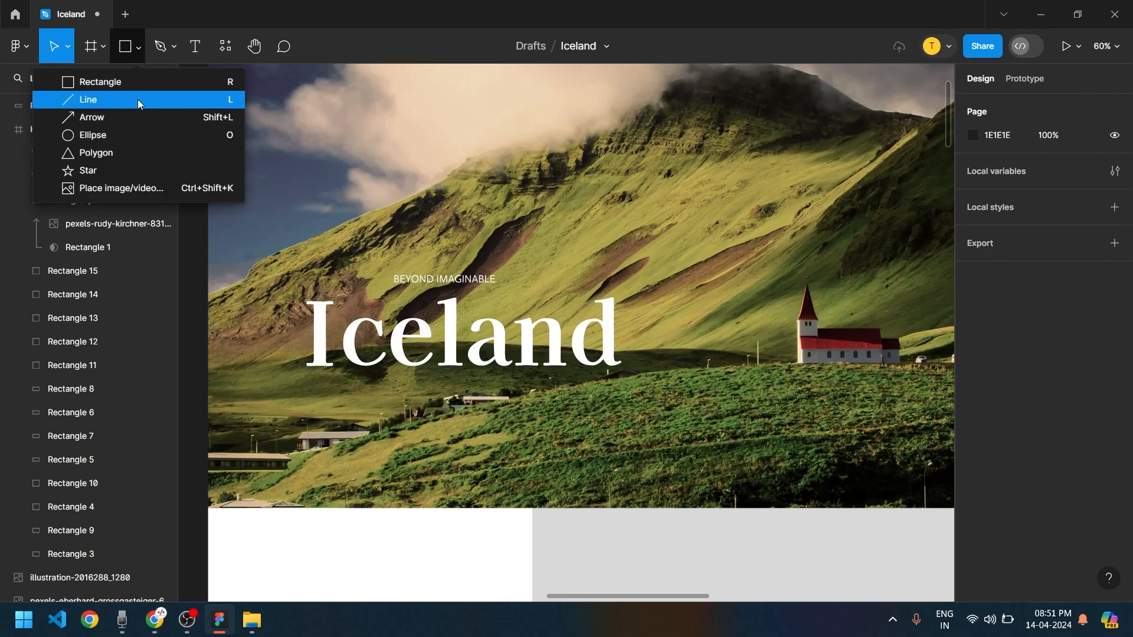
left_click(137, 100)
scroll(429, 310, "up", 5)
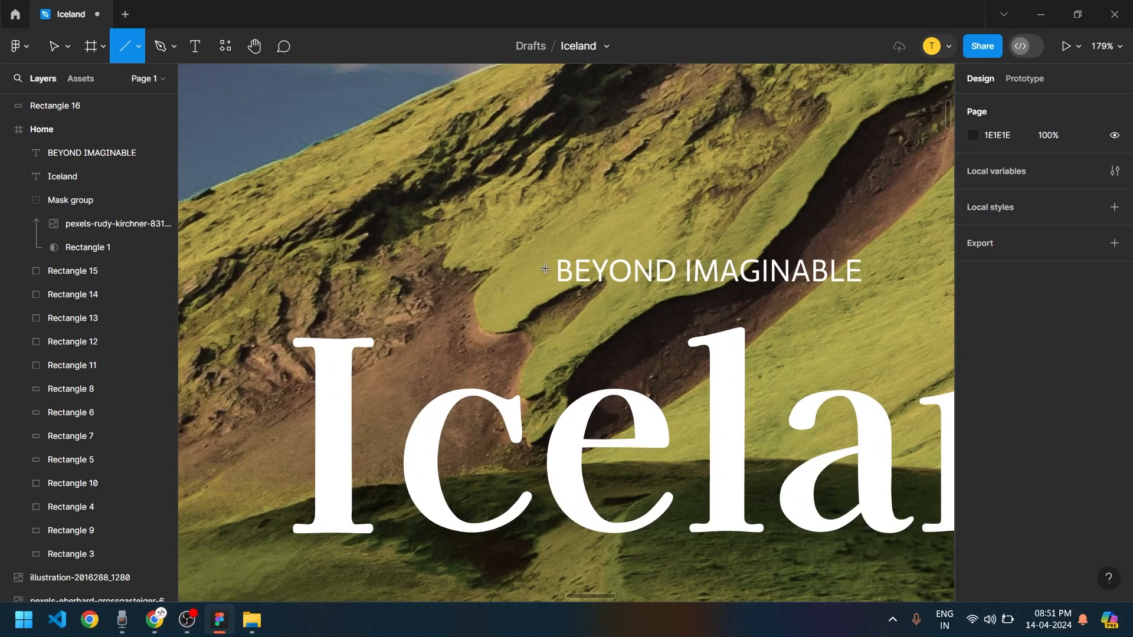
left_click_drag(545, 269, 297, 268)
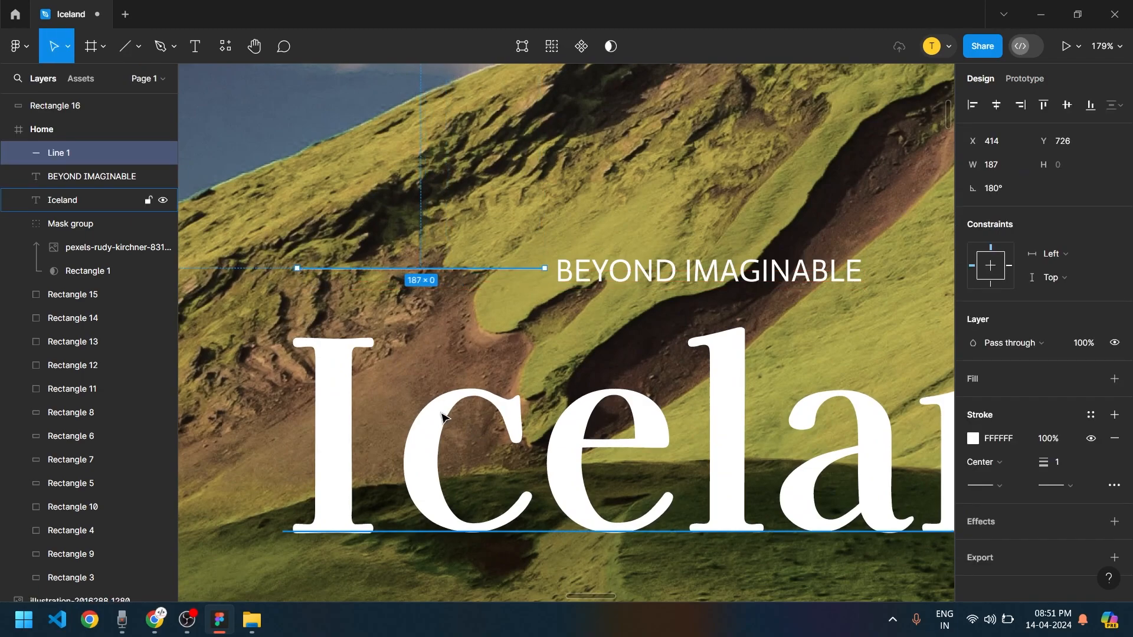
Compare the new line with the reference hero and set its stroke weight to 3
scroll(522, 310, "down", 5)
scroll(522, 310, "down", 3)
left_click_drag(808, 383, 470, 420)
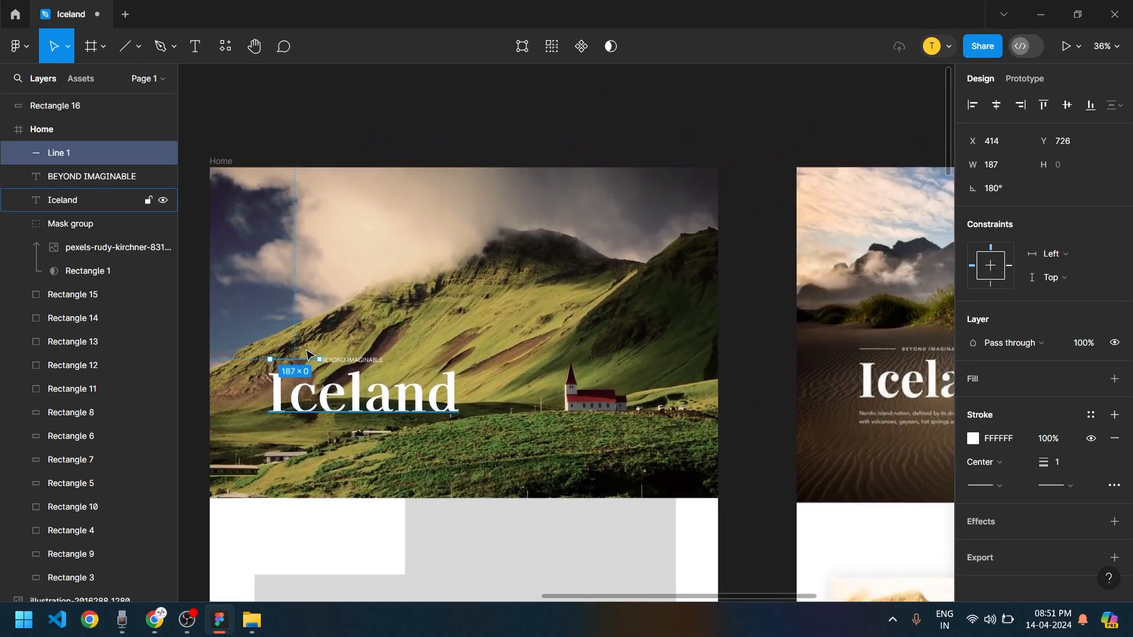
scroll(309, 357, "up", 4)
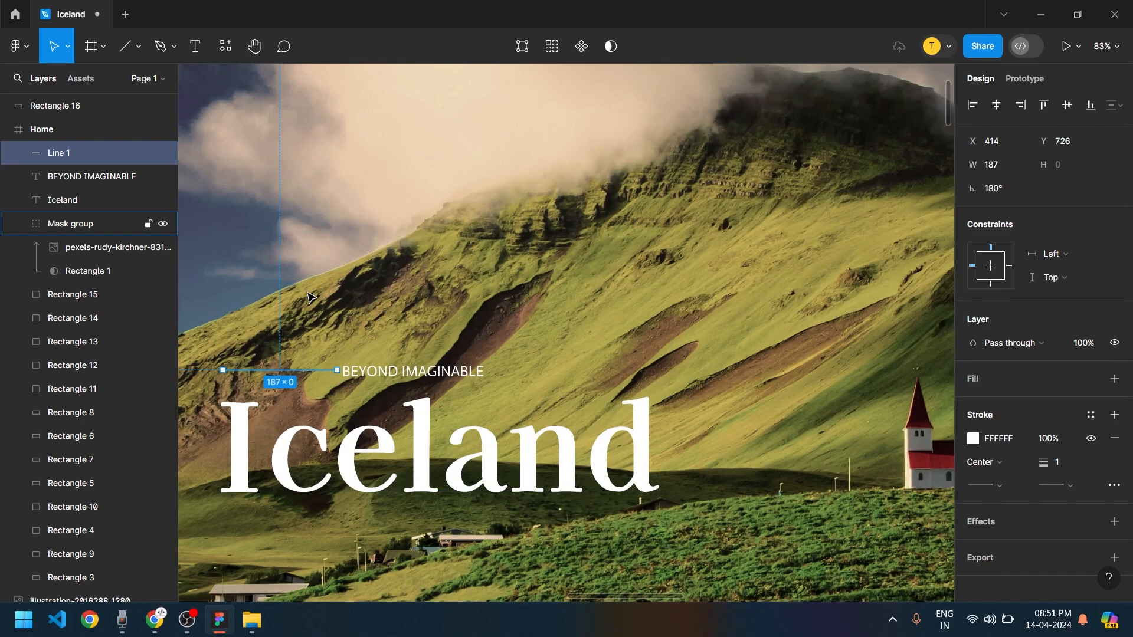
left_click(297, 374)
left_click(297, 375)
left_click(349, 377)
left_click(316, 375)
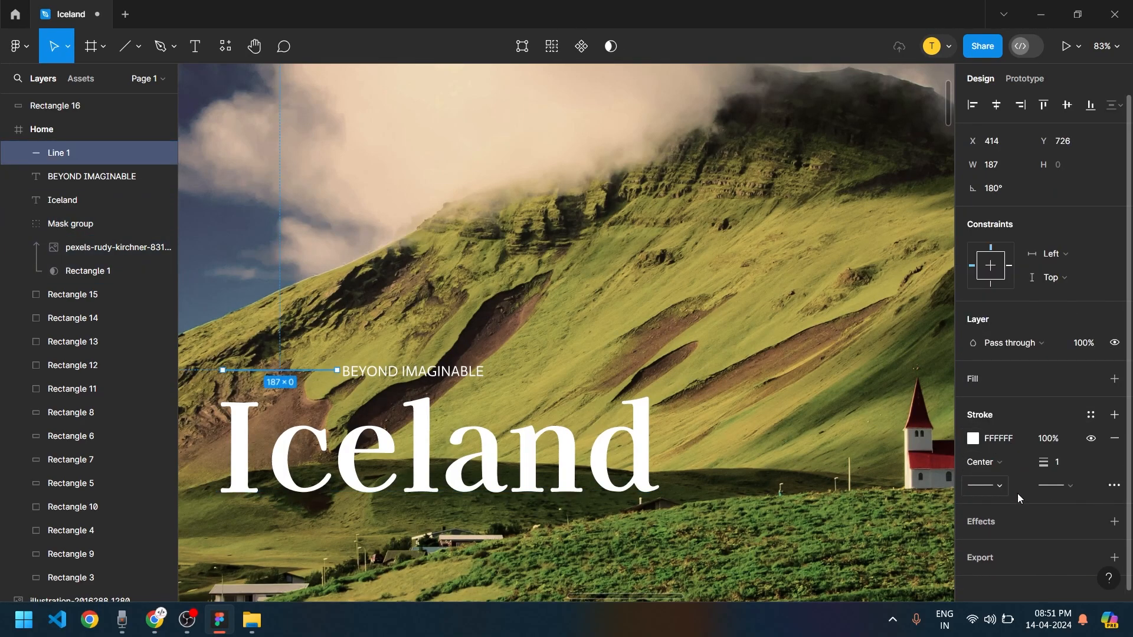
left_click_drag(1045, 462, 1052, 462)
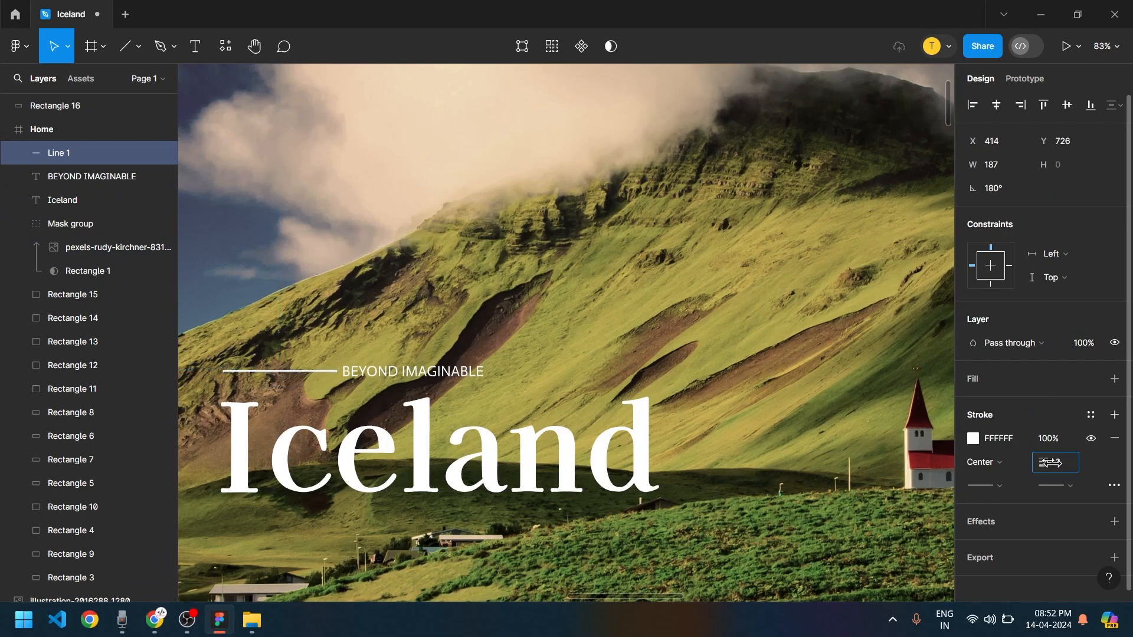
scroll(342, 405, "up", 5, "ctrl")
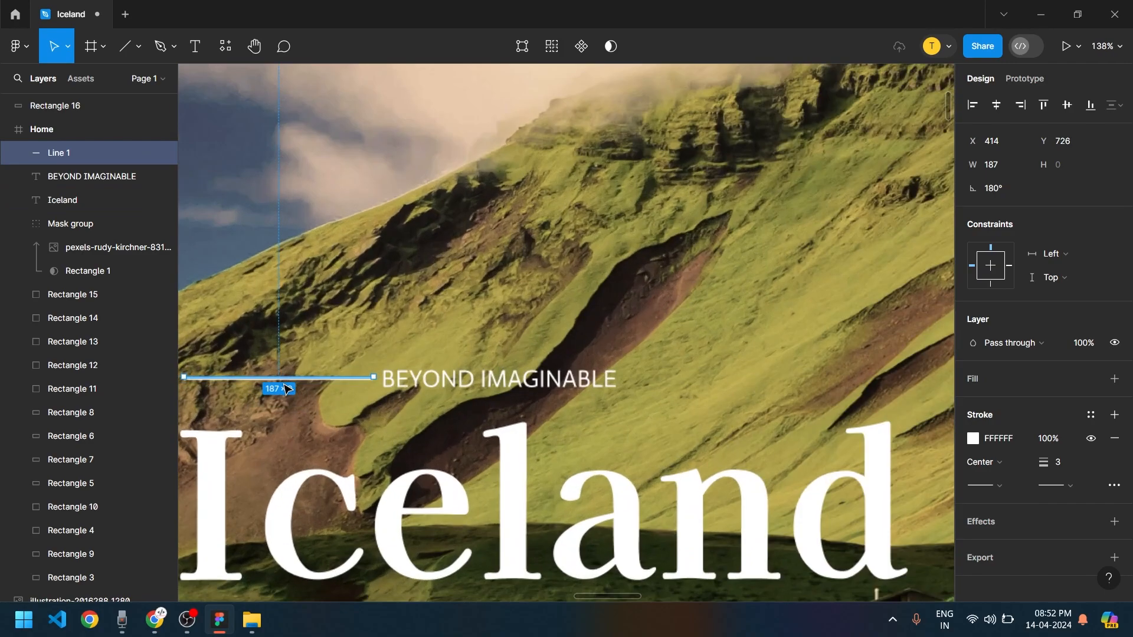
Give the line beside BEYOND IMAGINABLE round caps at both its start and end points
left_click_drag(379, 411, 453, 376)
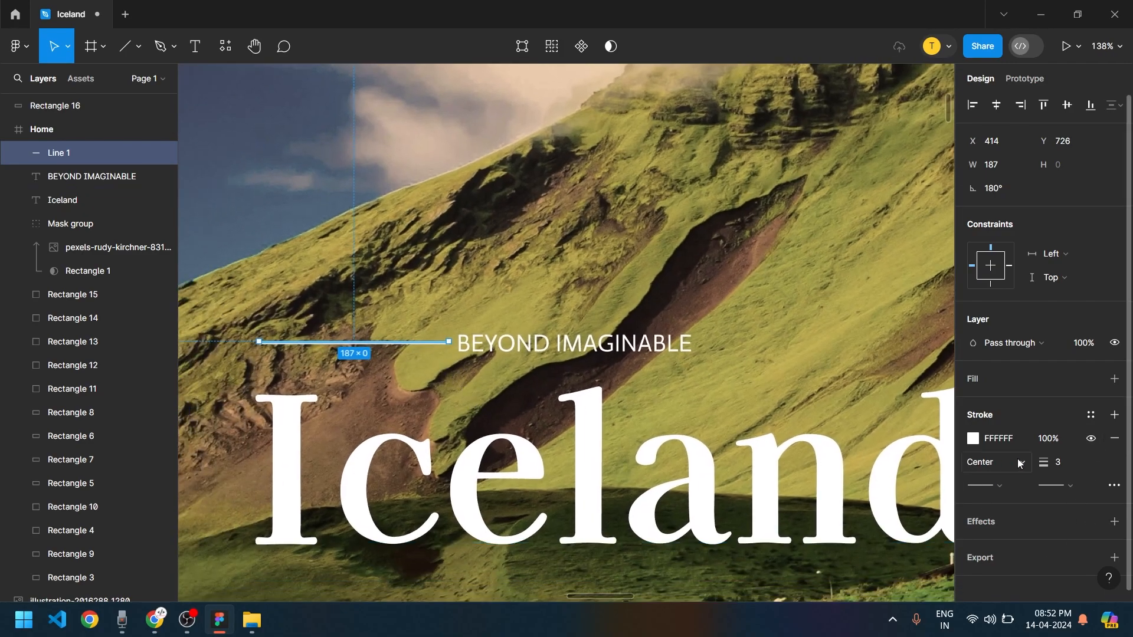
left_click(989, 485)
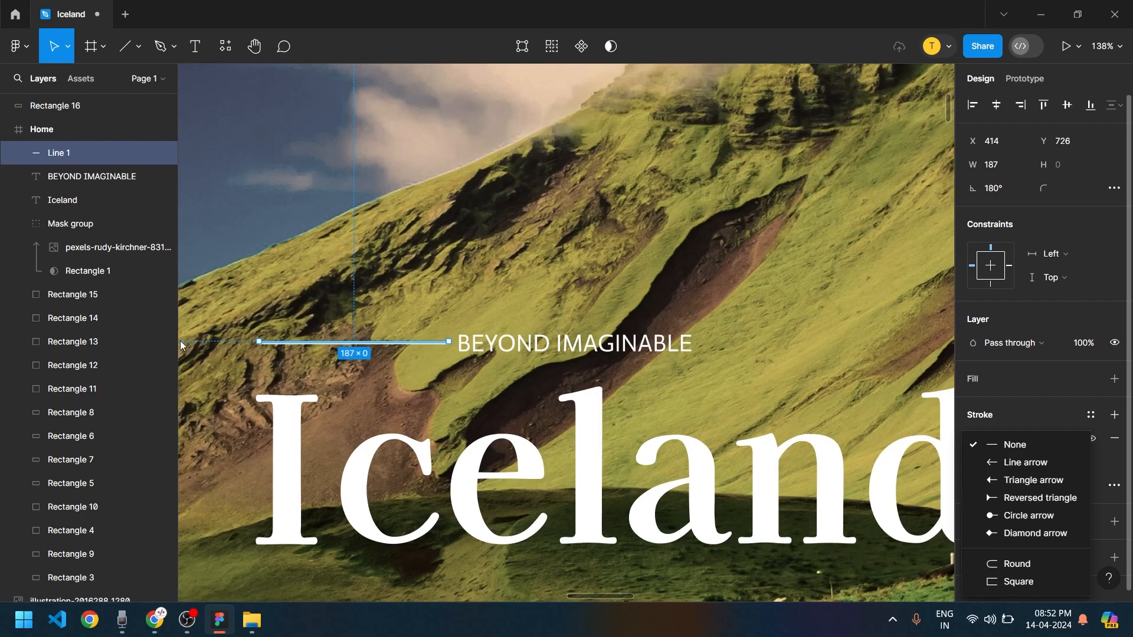
scroll(289, 372, "up", 10)
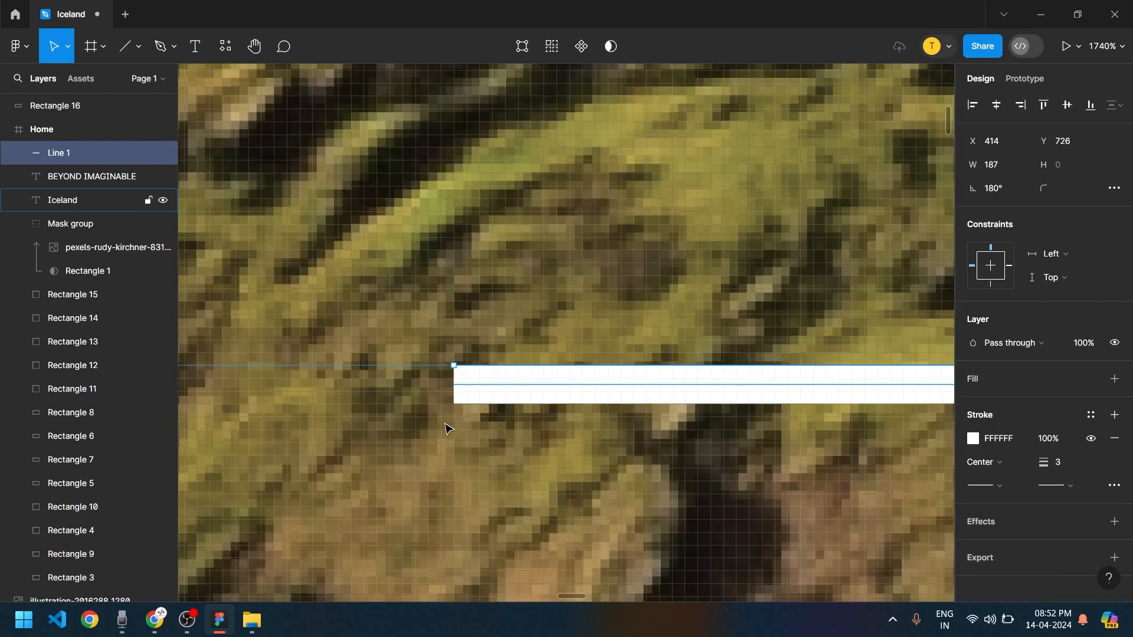
scroll(449, 399, "up", 5)
left_click(979, 484)
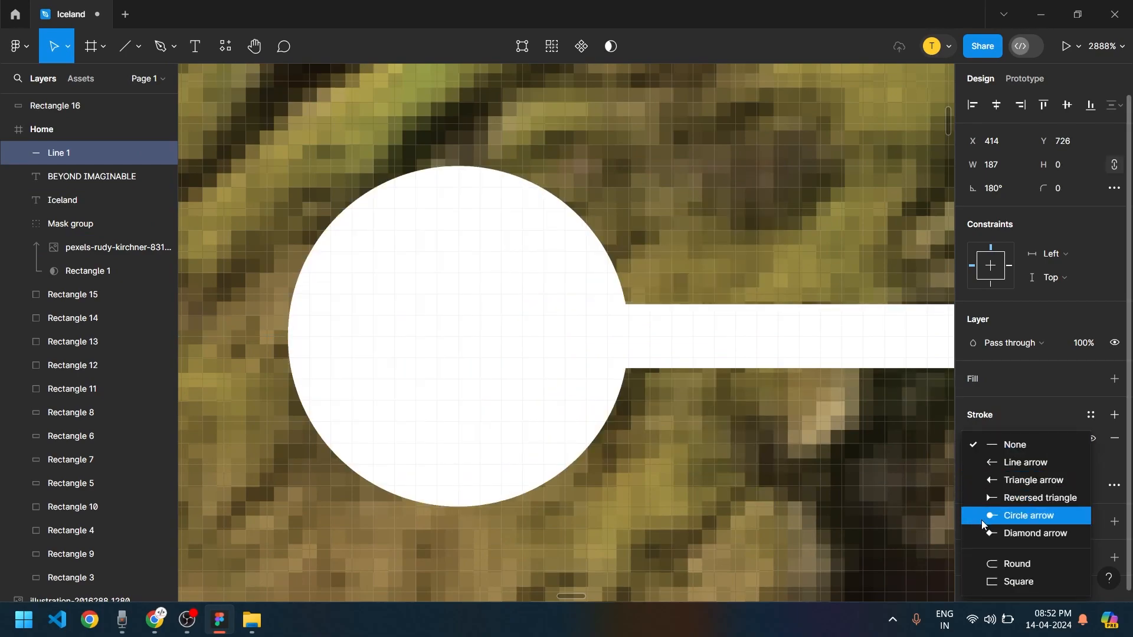
left_click(995, 565)
scroll(712, 412, "down", 5)
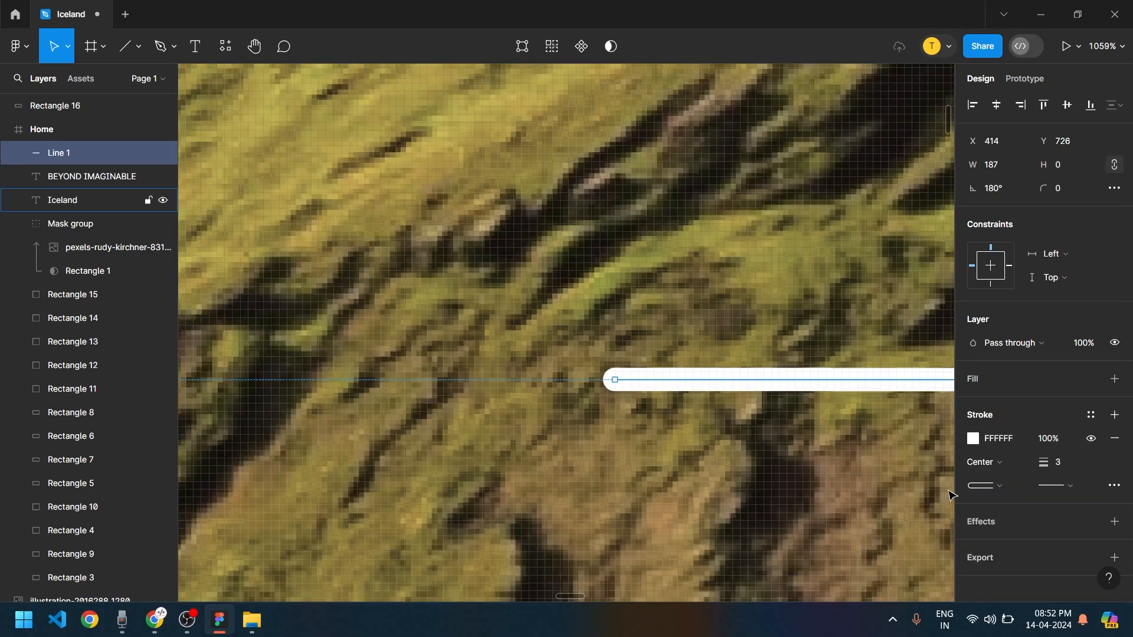
left_click(1065, 485)
left_click(1011, 569)
scroll(840, 430, "down", 13)
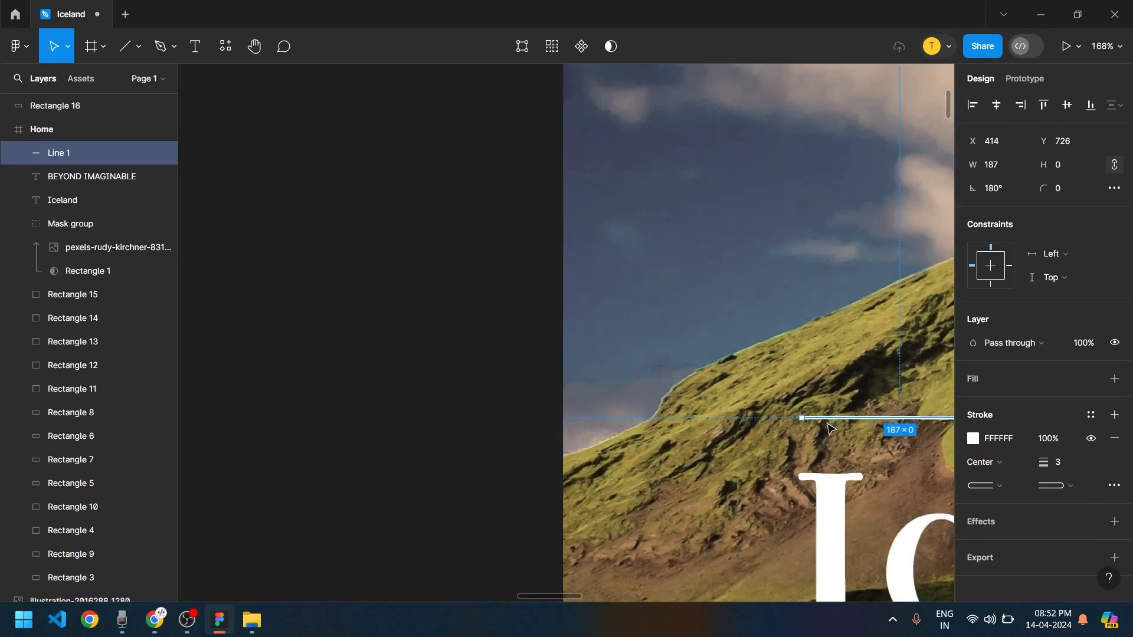
Align the line and the BEYOND IMAGINABLE caption on their vertical centers and group them
key("Escape")
left_click(874, 429)
left_click(944, 422, "shift")
key("shift+2")
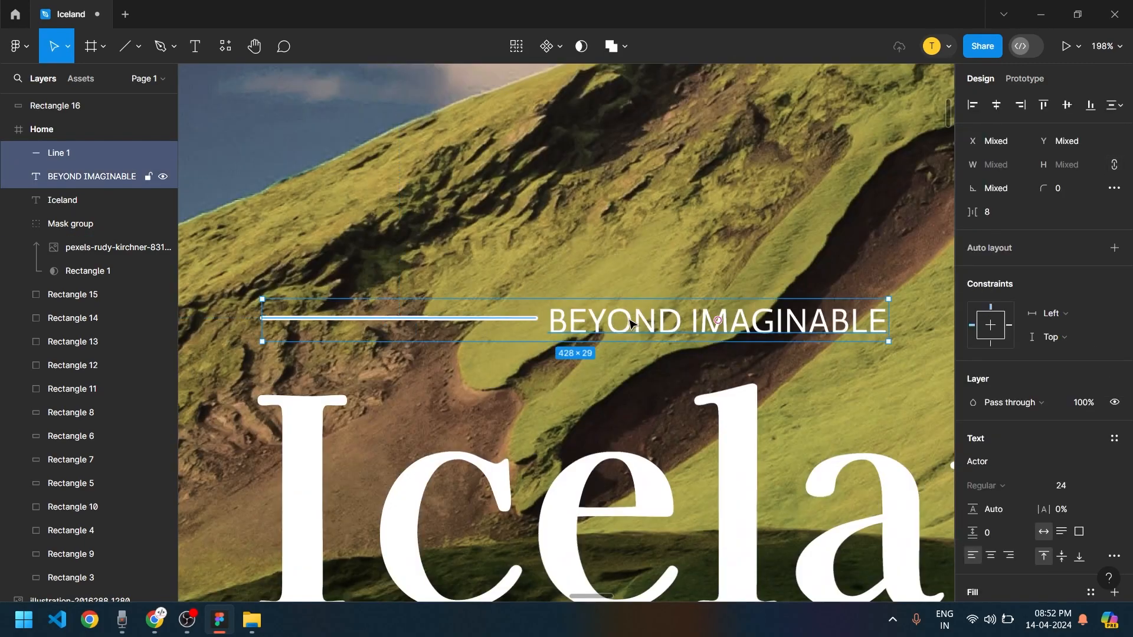
left_click(1068, 107)
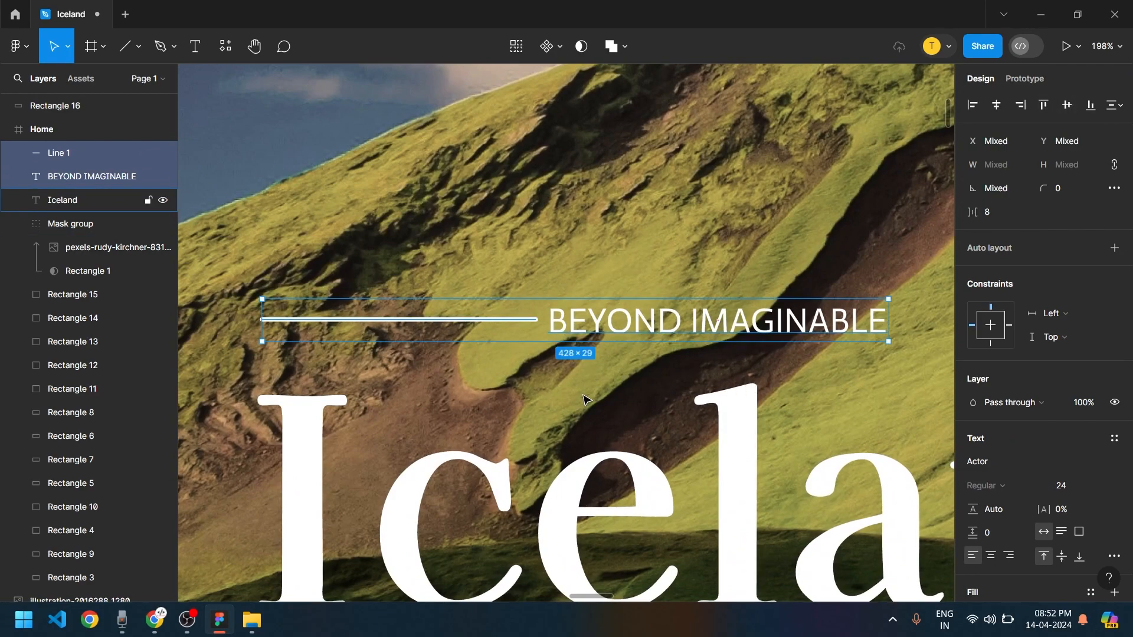
key("ctrl+g")
scroll(611, 409, "down", 5, "ctrl")
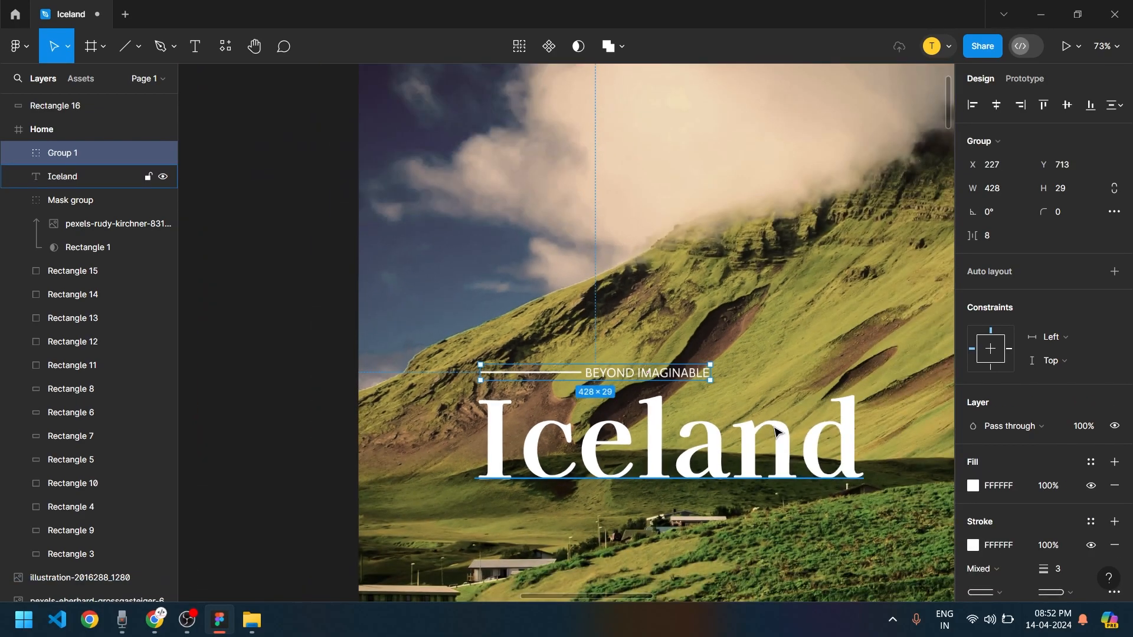
Group the Iceland title with the line-and-caption group and compare the result with the reference hero
left_click(589, 323)
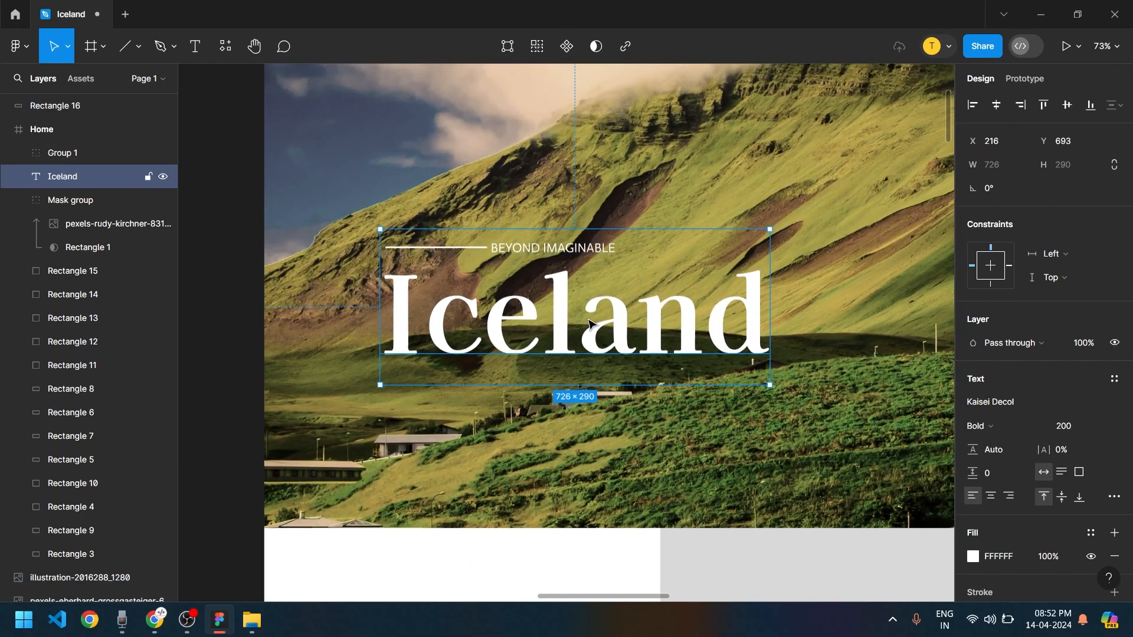
left_click(523, 242, "shift")
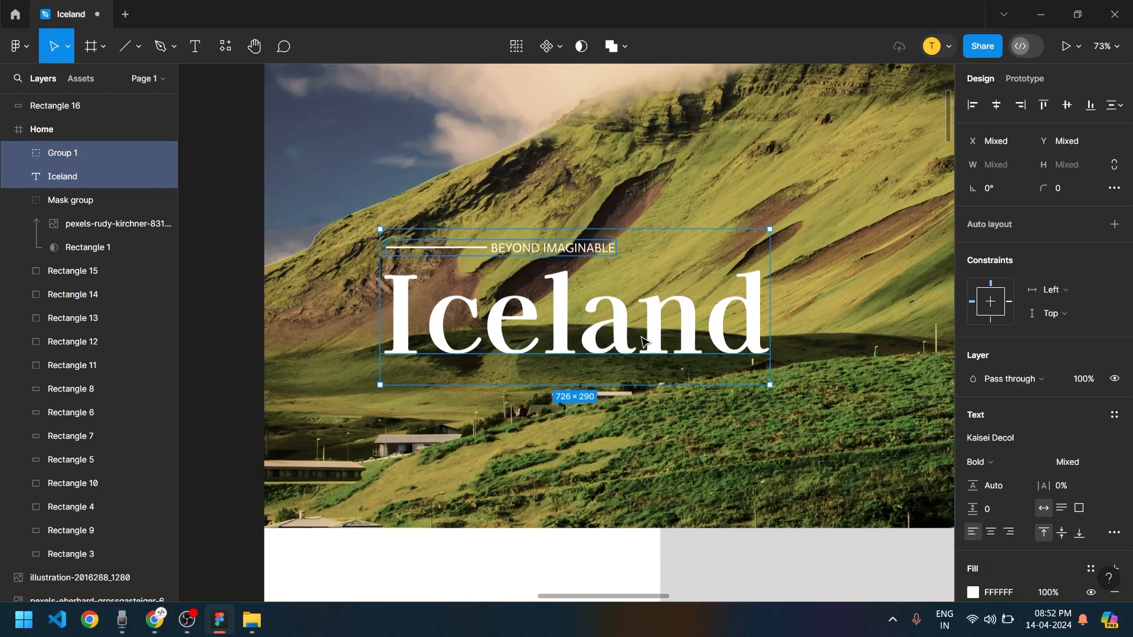
key("ctrl+g")
scroll(608, 351, "down", 4, "ctrl")
left_click_drag(731, 382, 499, 390)
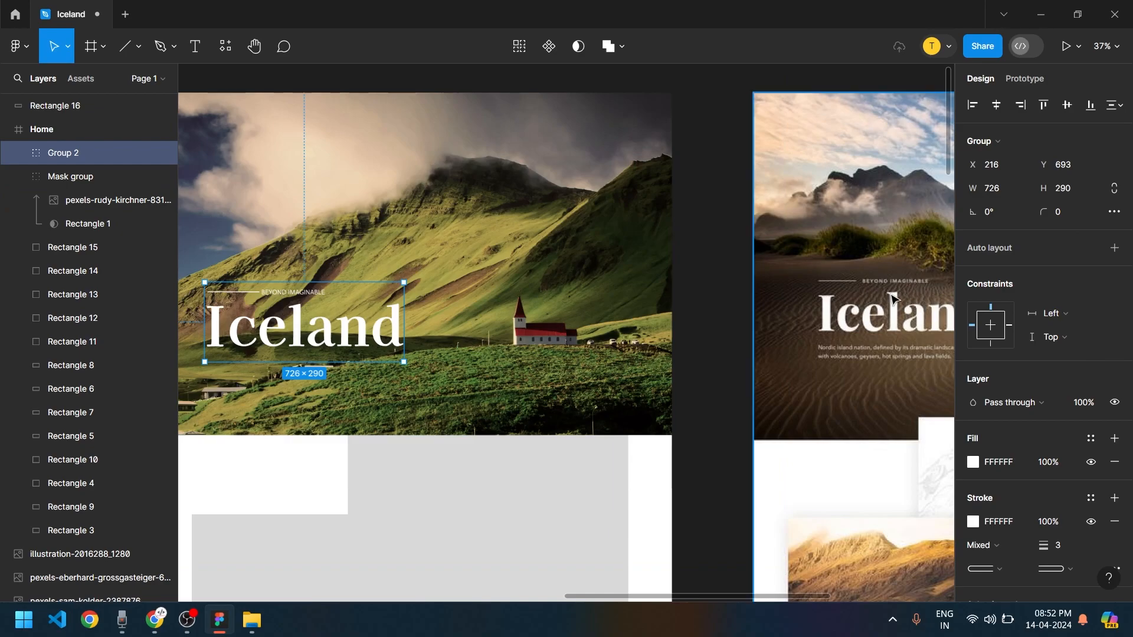
left_click_drag(252, 316, 502, 357)
Set the letter spacing of the BEYOND IMAGINABLE caption to 10% and deselect it
scroll(502, 360, "up", 5)
double_click(618, 300)
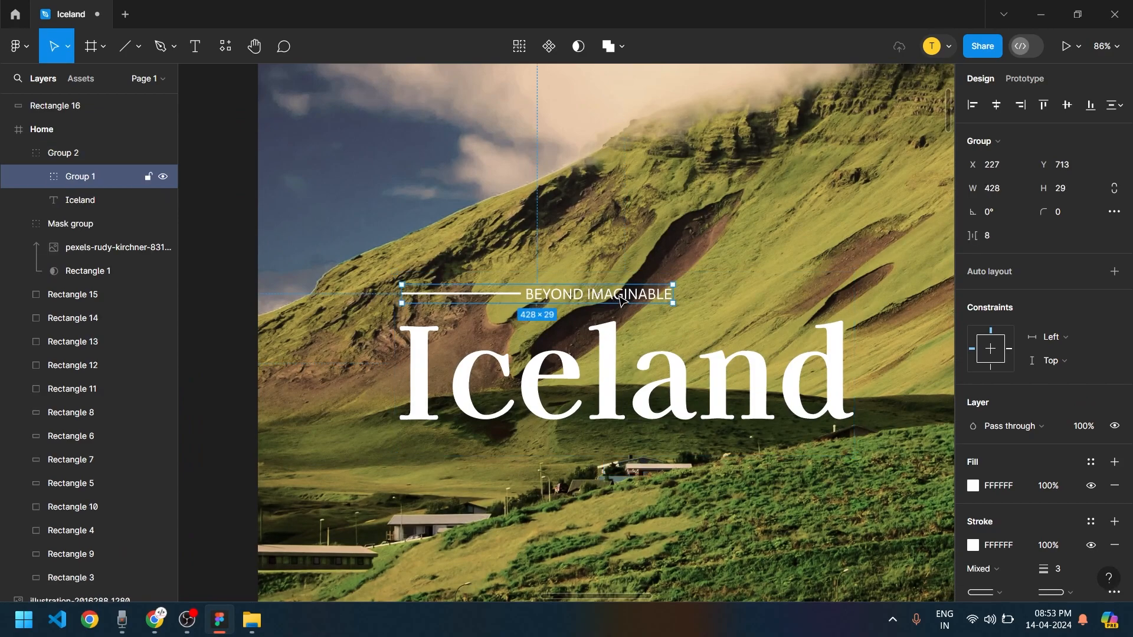
double_click(621, 297)
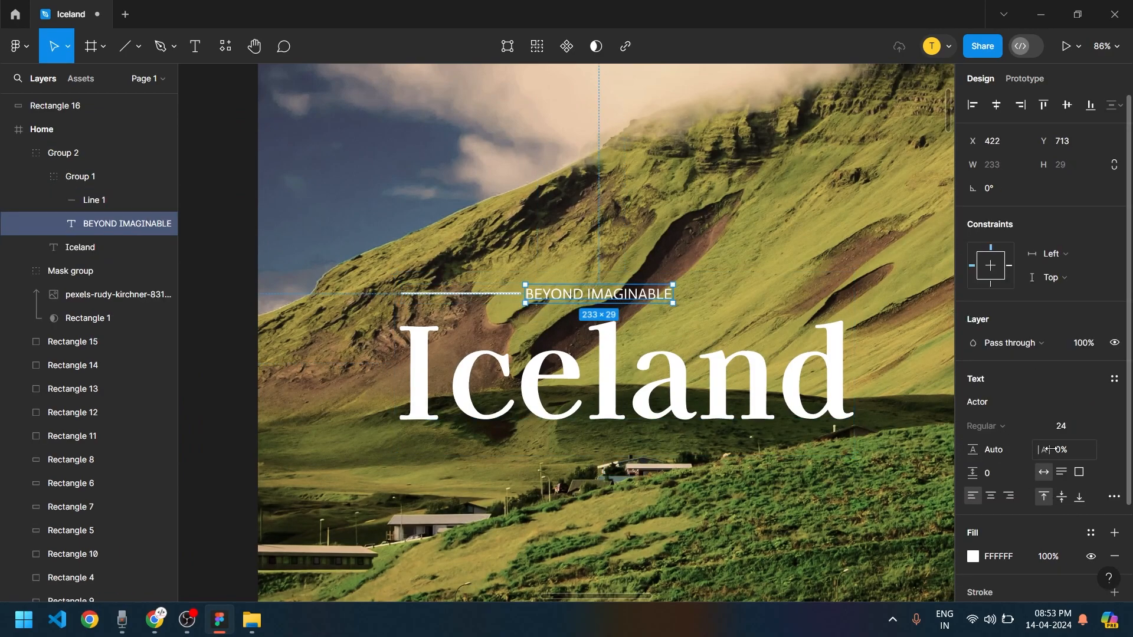
left_click(1045, 450)
left_click_drag(1046, 449, 1071, 451)
left_click(694, 216)
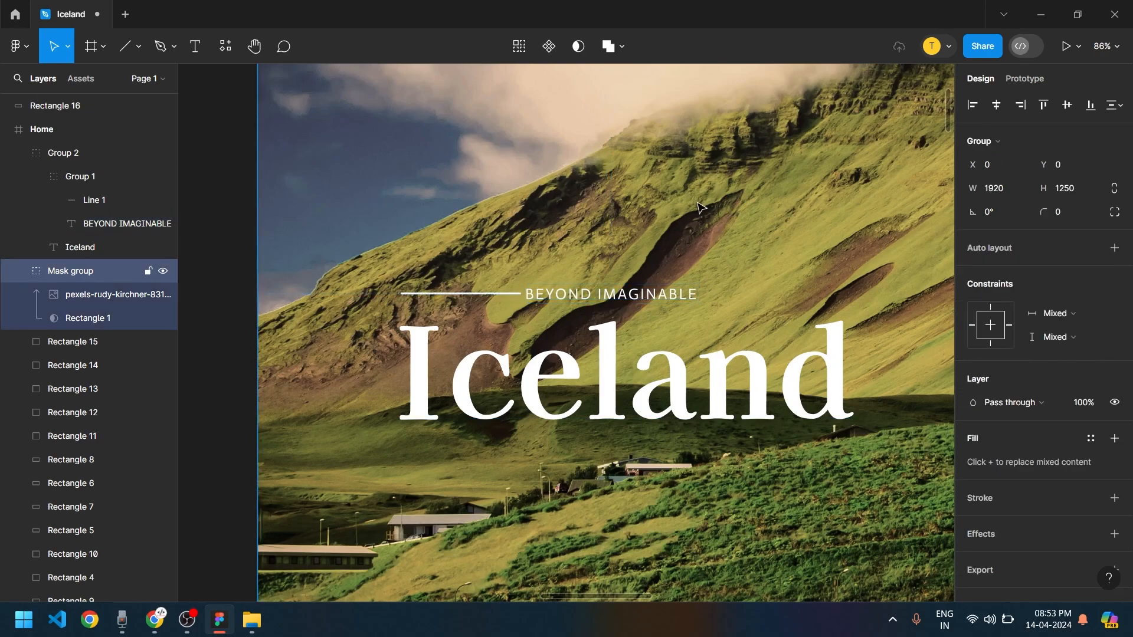
Shift the BEYOND IMAGINABLE caption away from the line to X 432 and check its spacing
scroll(694, 219, "down", 5)
scroll(693, 220, "up", 2)
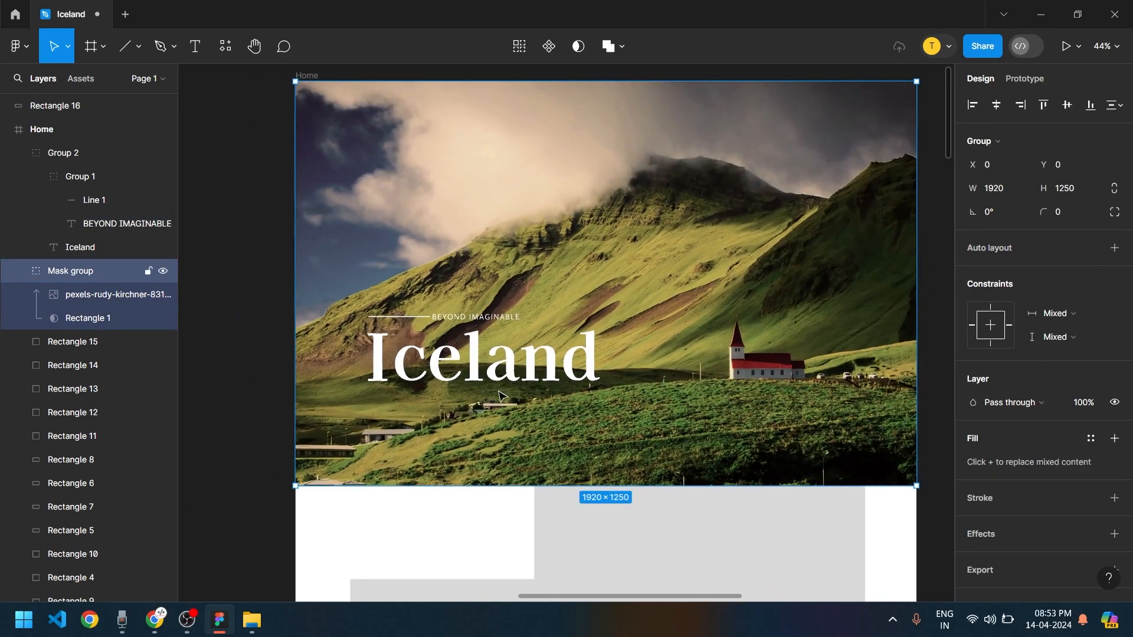
scroll(453, 318, "up", 5)
left_click(452, 319)
double_click(449, 318)
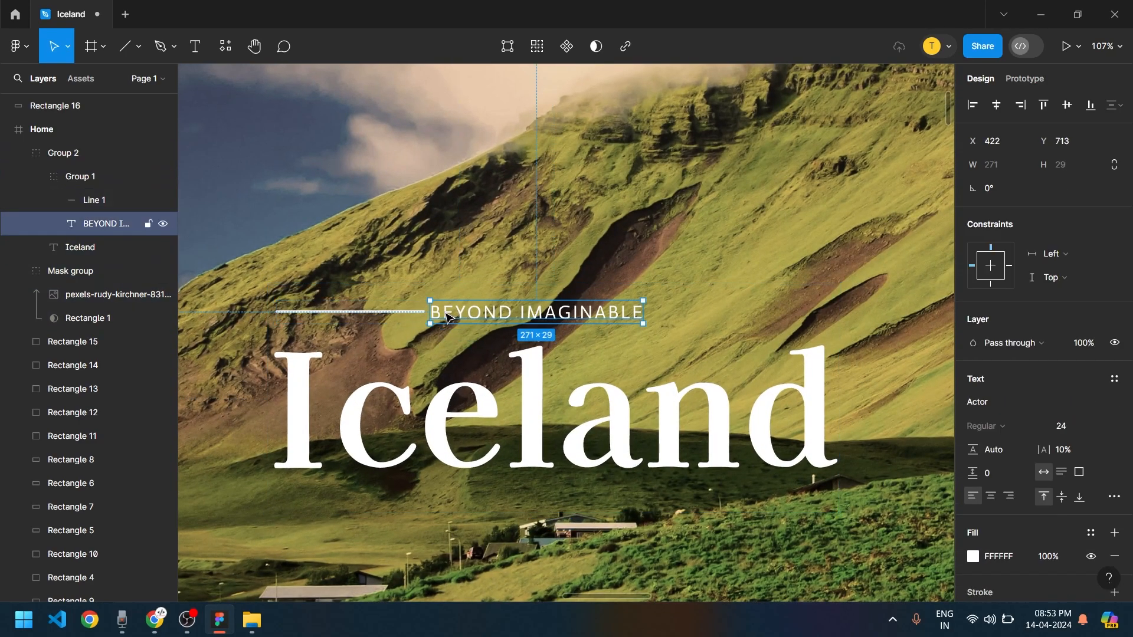
key("shift+Right")
key("alt")
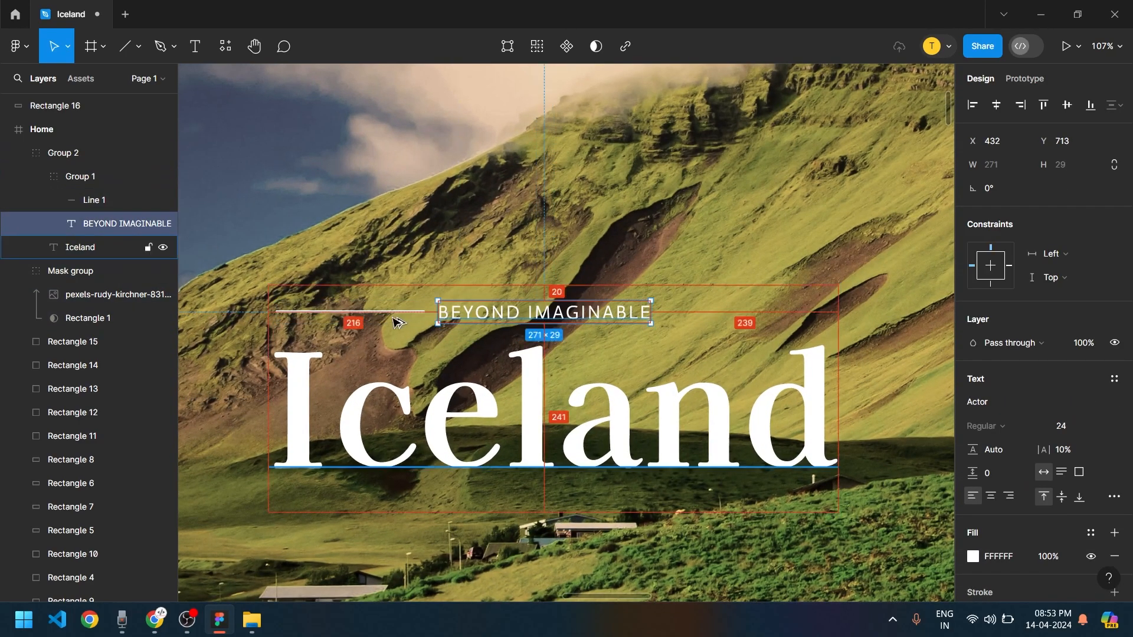
Add a new text on the reference hero, below its description, that begins "Nordic Island nation, defined"
scroll(404, 319, "down", 3)
left_click(721, 381)
left_click_drag(807, 402, 369, 479)
scroll(373, 479, "up", 2)
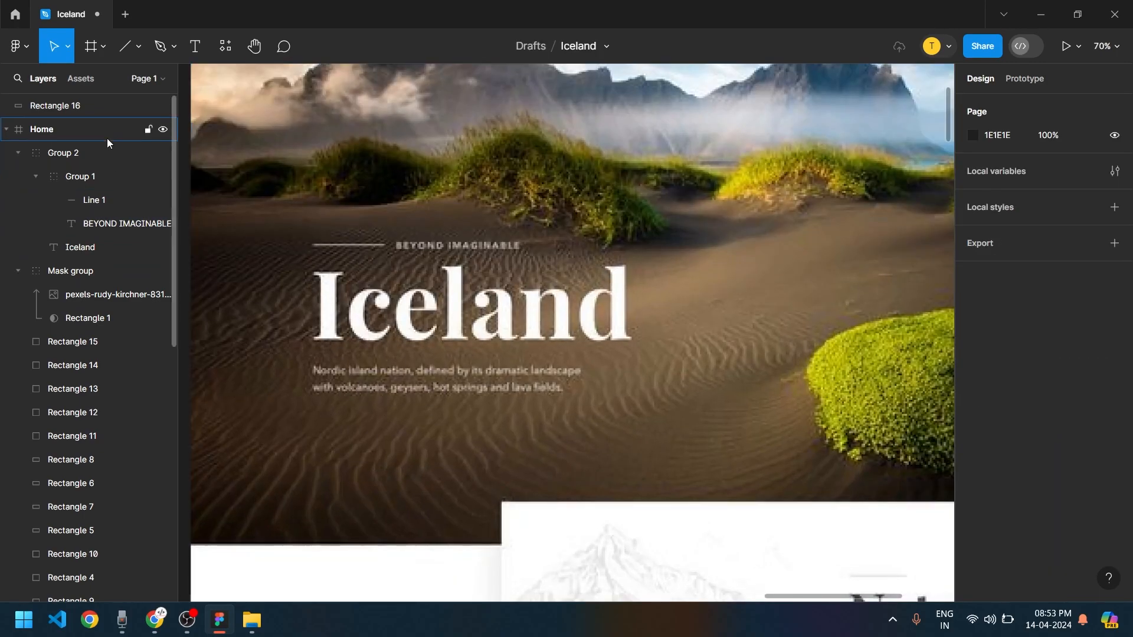
left_click(195, 47)
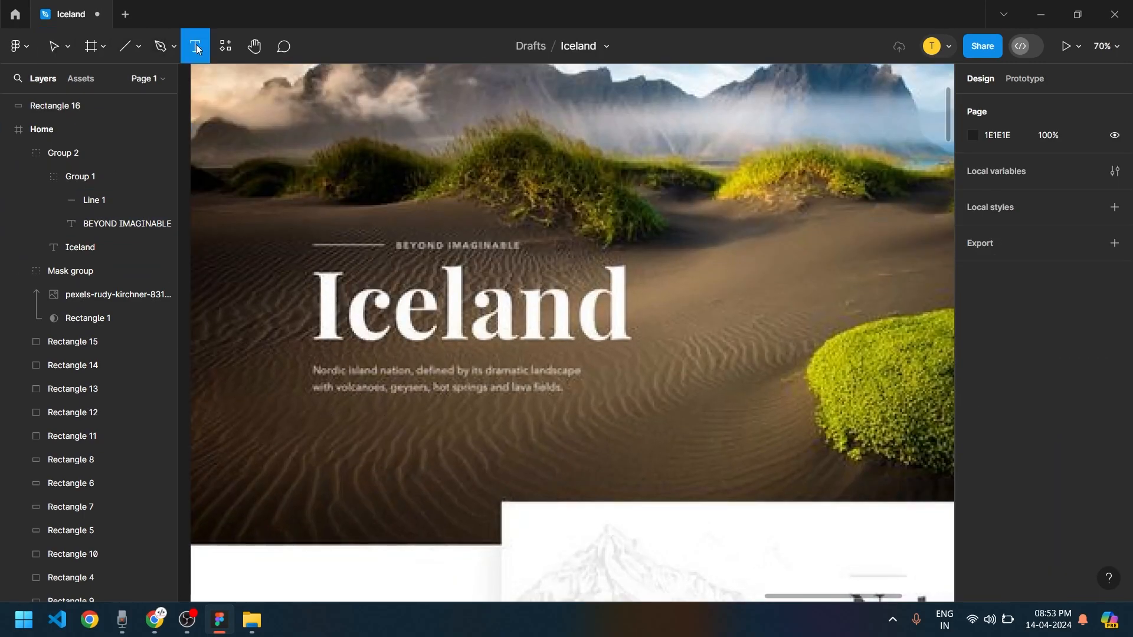
left_click(469, 422)
type("Nord")
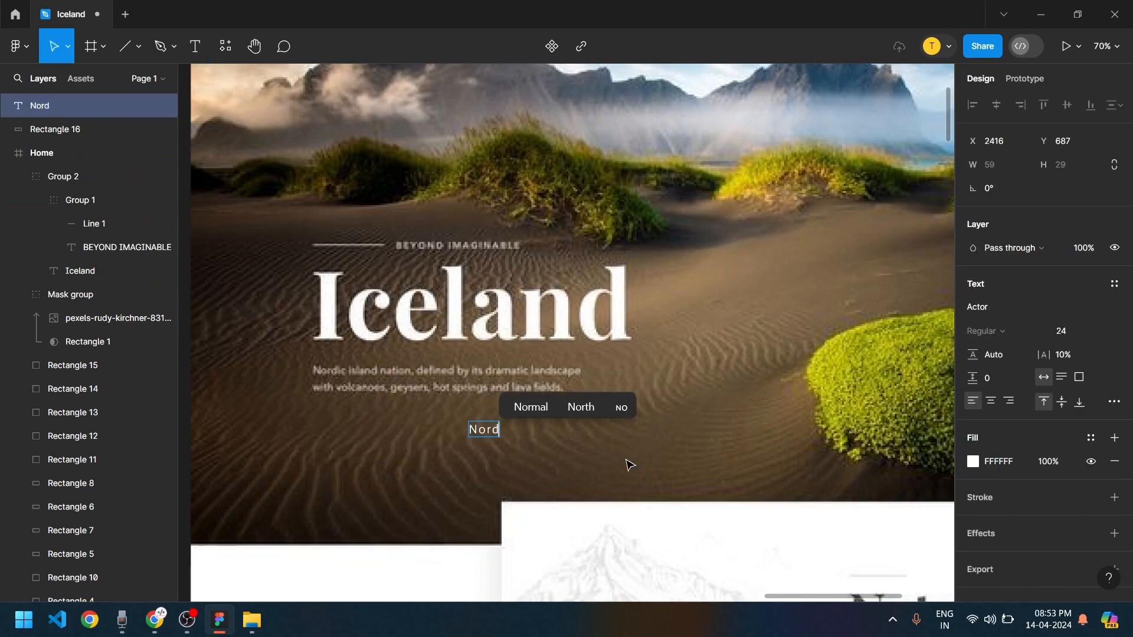
type("ic Island nation, ")
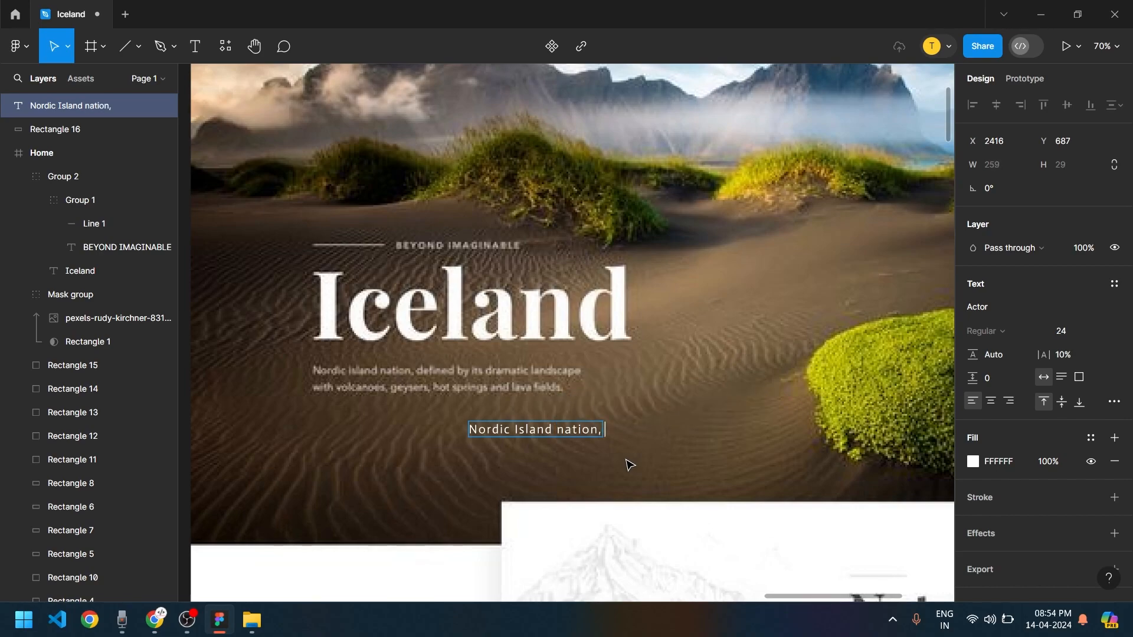
type("defined")
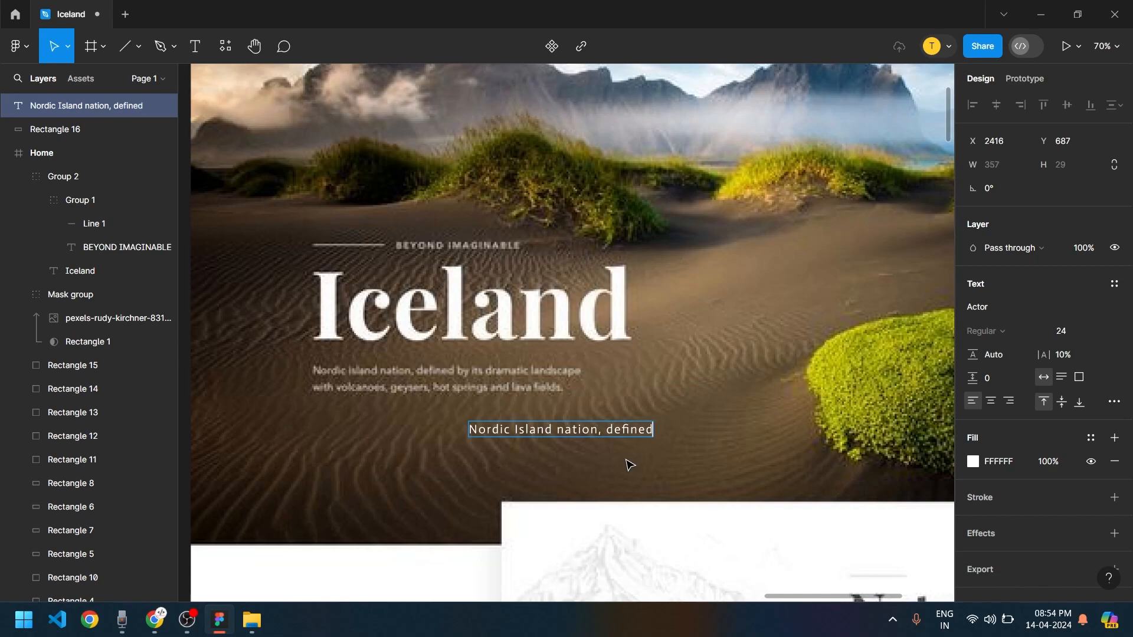
Complete the first line of the new description text so it reads "Nordic Island nation, defined by its dramatic landscape"
type(" byy it")
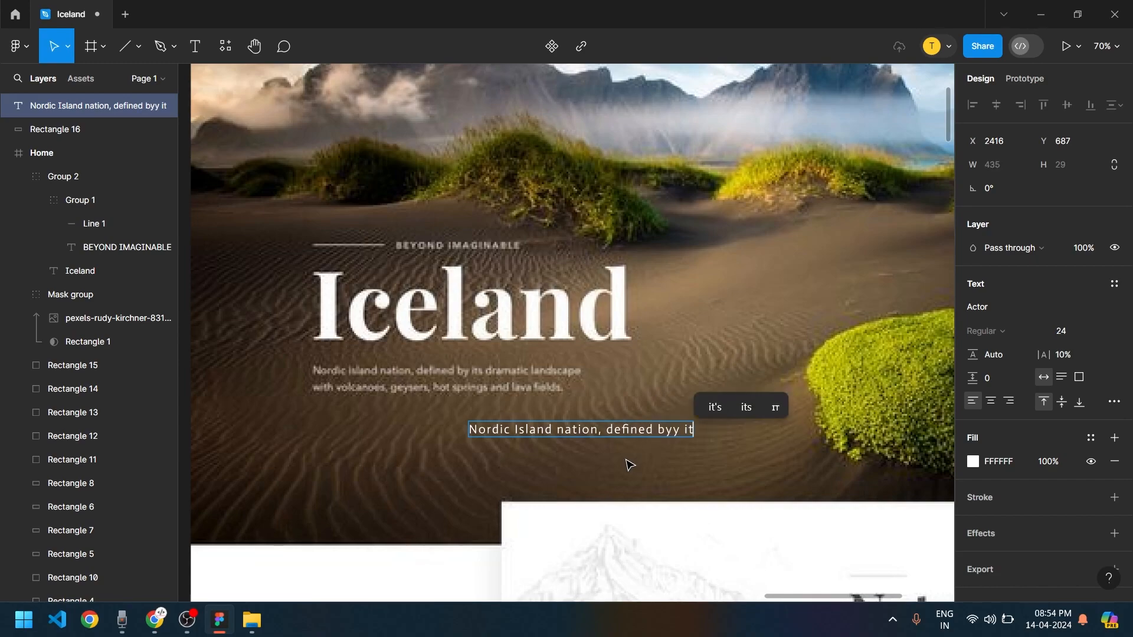
type("s")
key("Left")
key("Left")
key("Left")
key("Left")
key("BackSpace")
key("End")
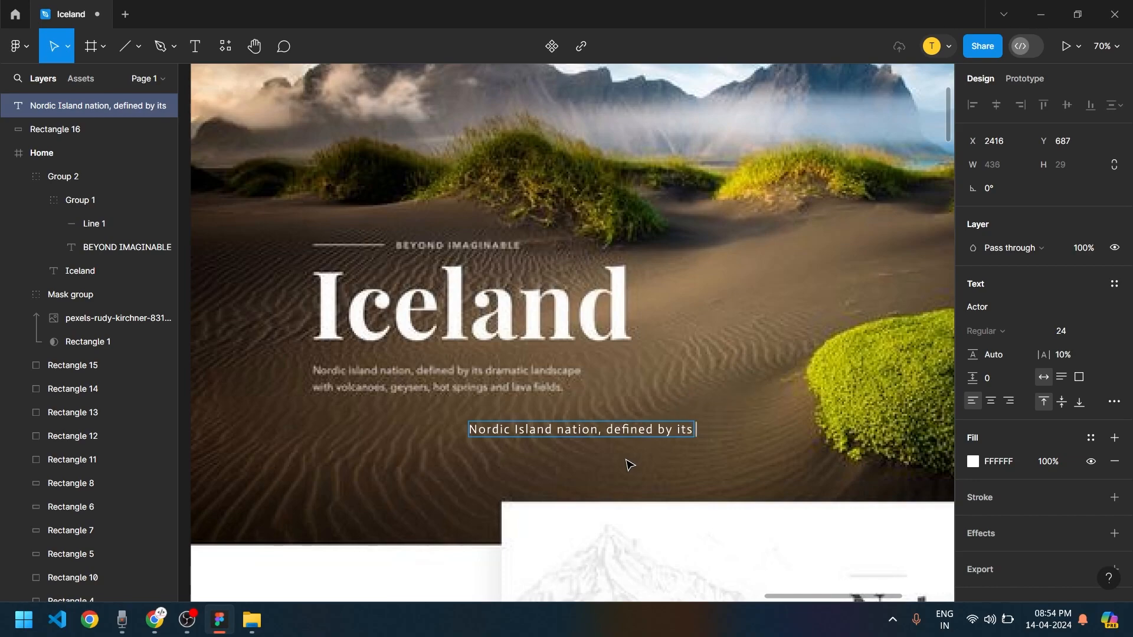
type("dram")
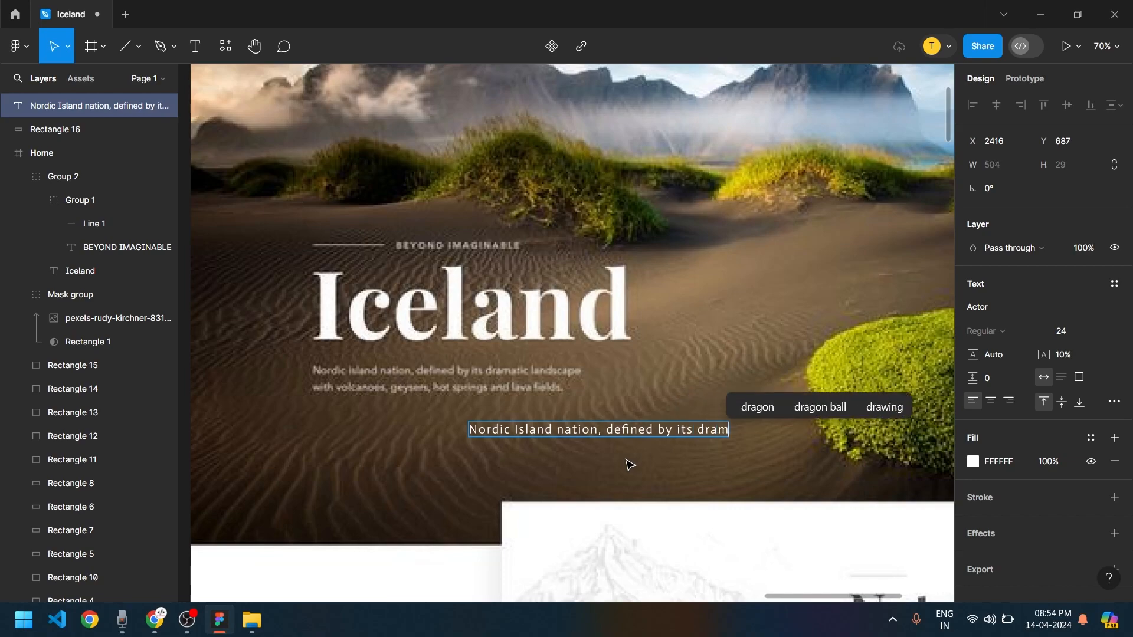
type("atic landscape")
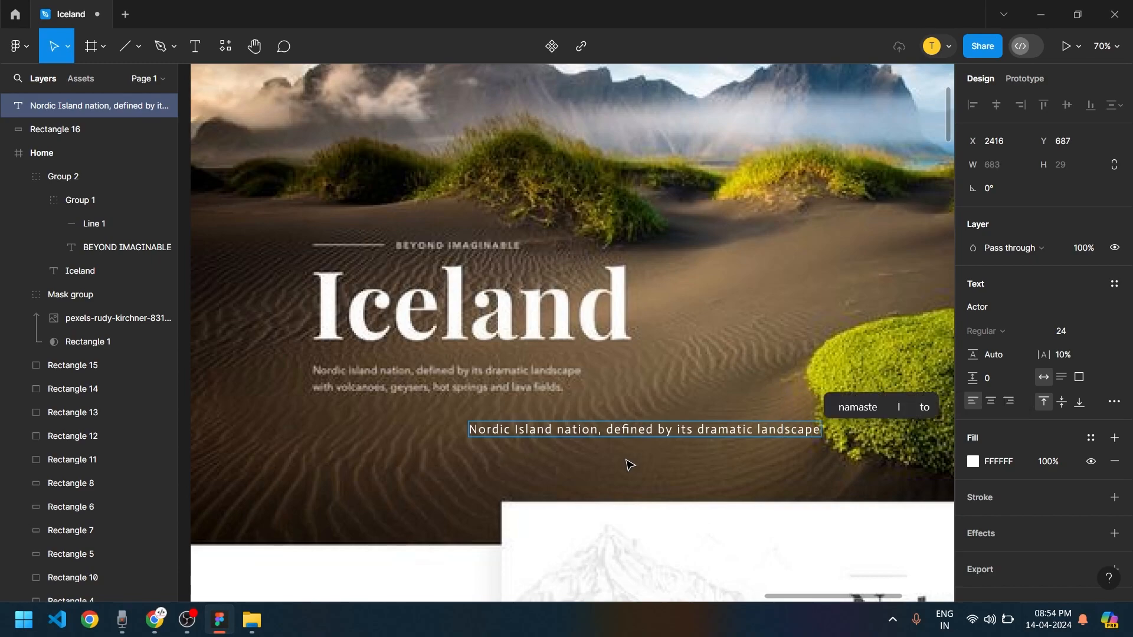
Add a second line to the description reading "with volcanoes, geysers, hot springs and lava fields." and finish editing the text
key("Return")
type("with ")
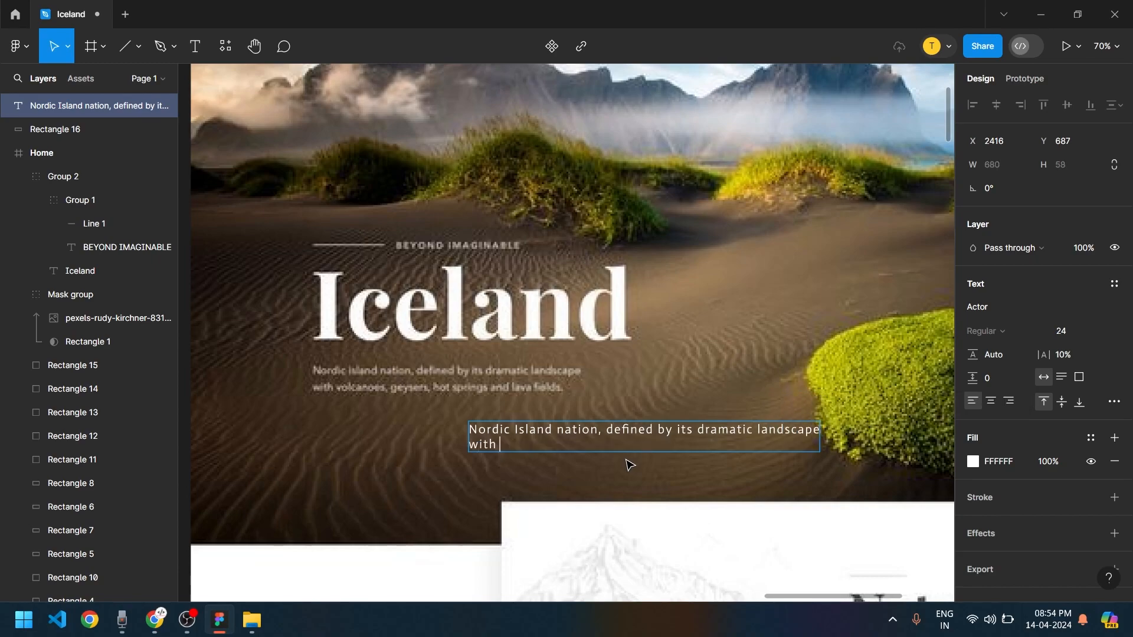
type("vola")
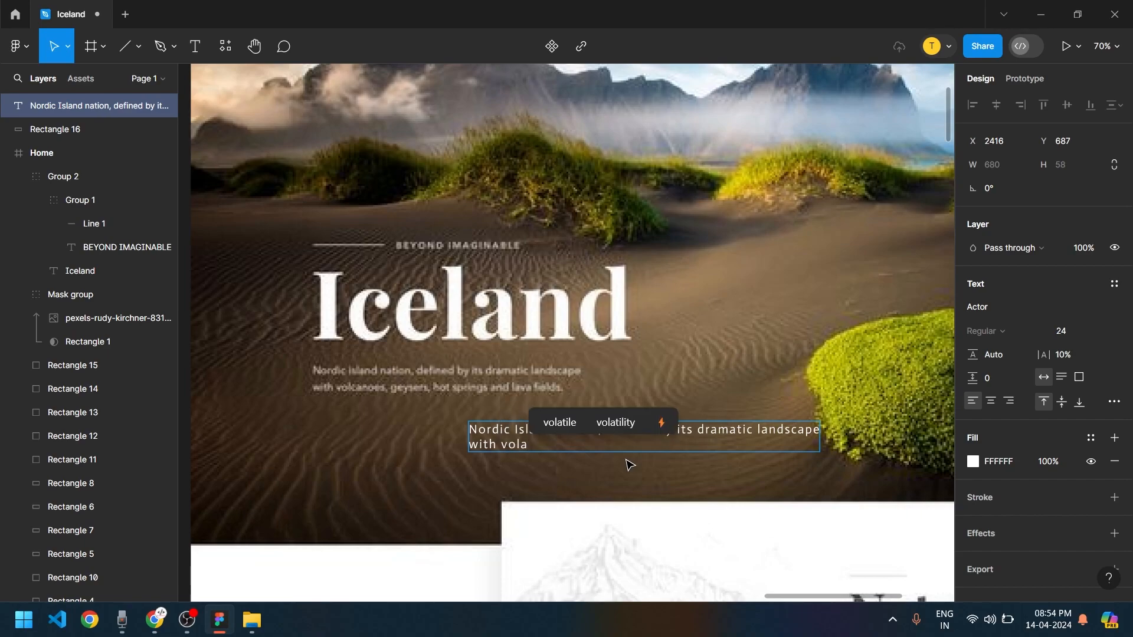
type("c")
type("no")
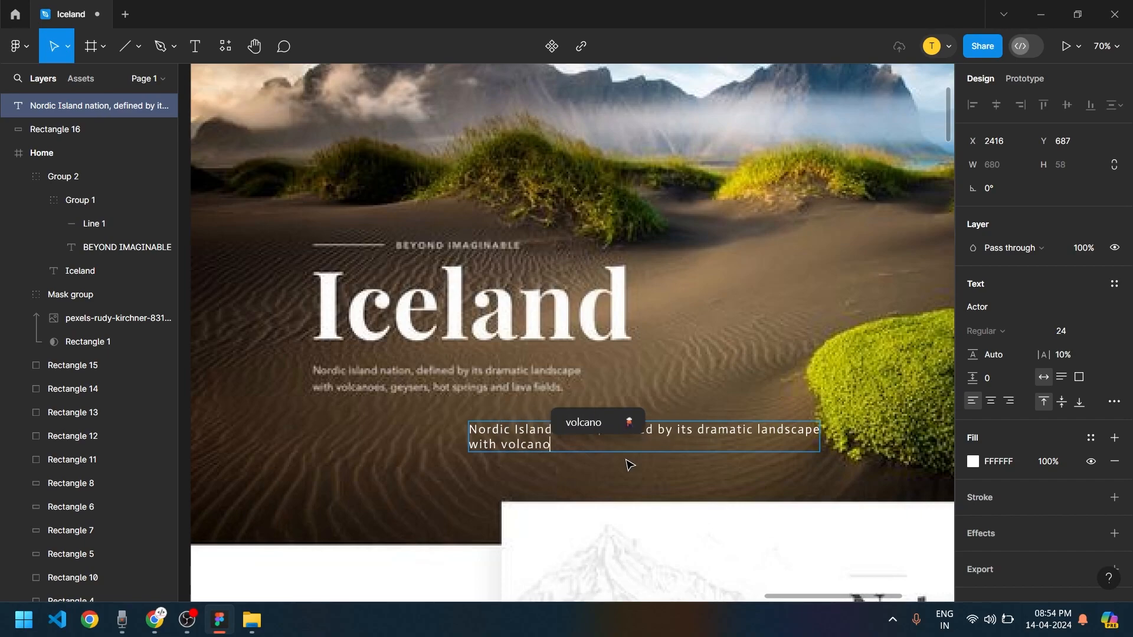
type("es")
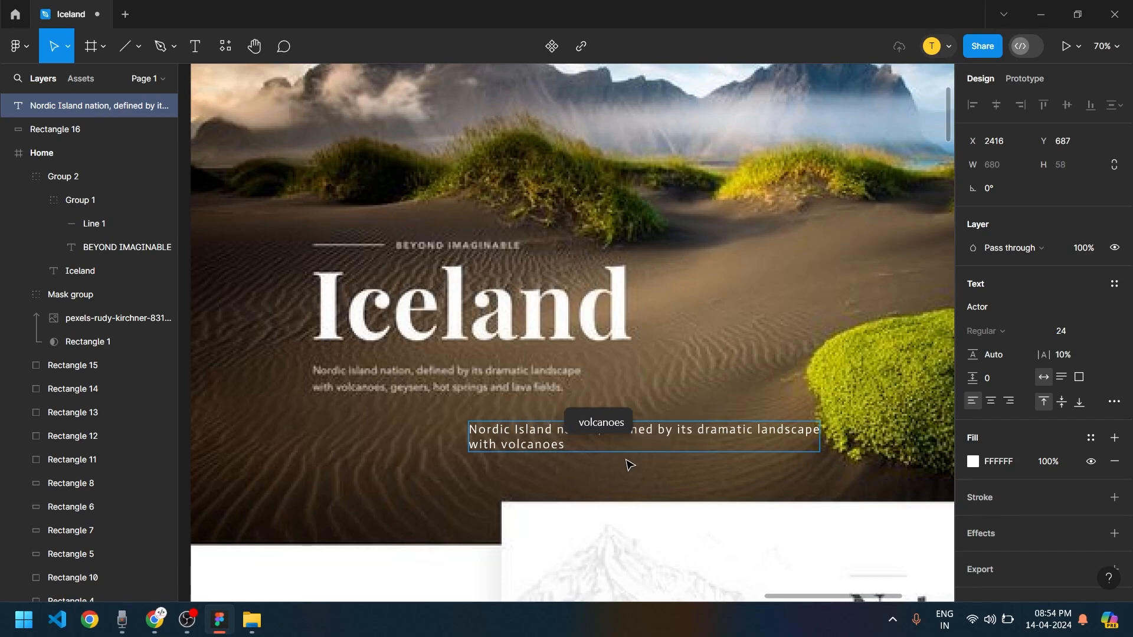
type(", geydsers,")
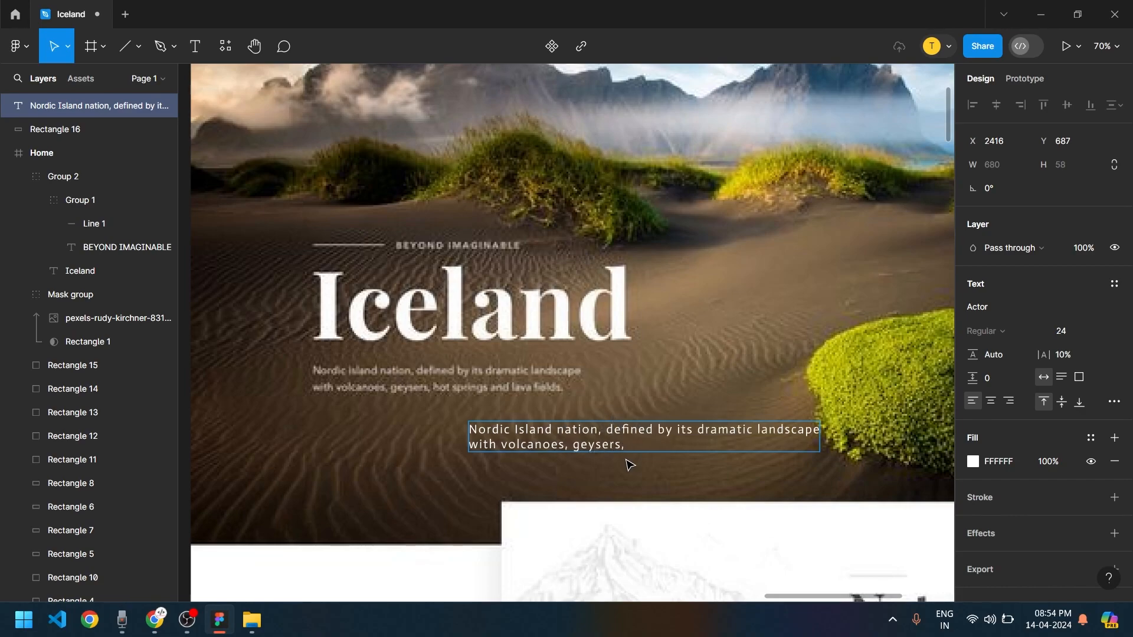
type(" boo")
key("BackSpace")
key("BackSpace")
key("BackSpace")
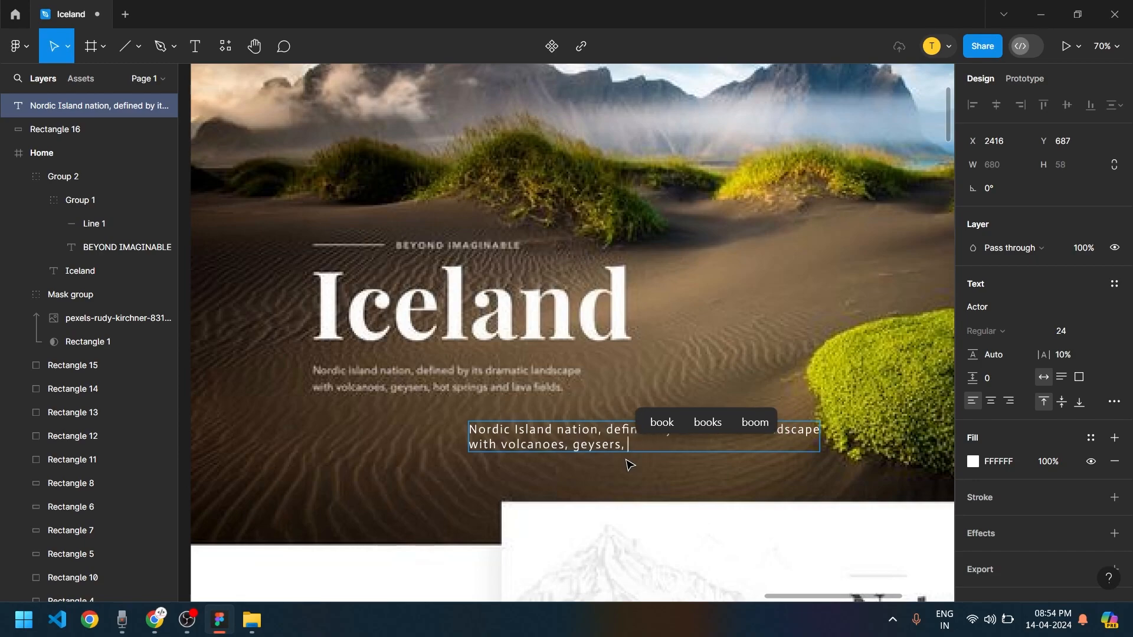
type("hot spr")
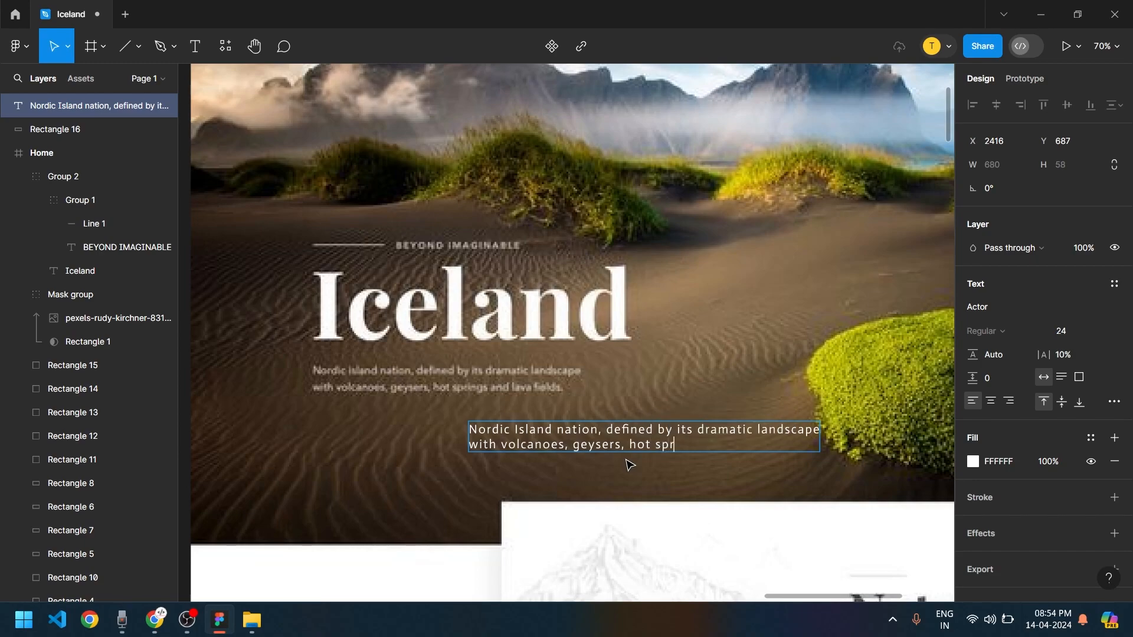
type("ings an")
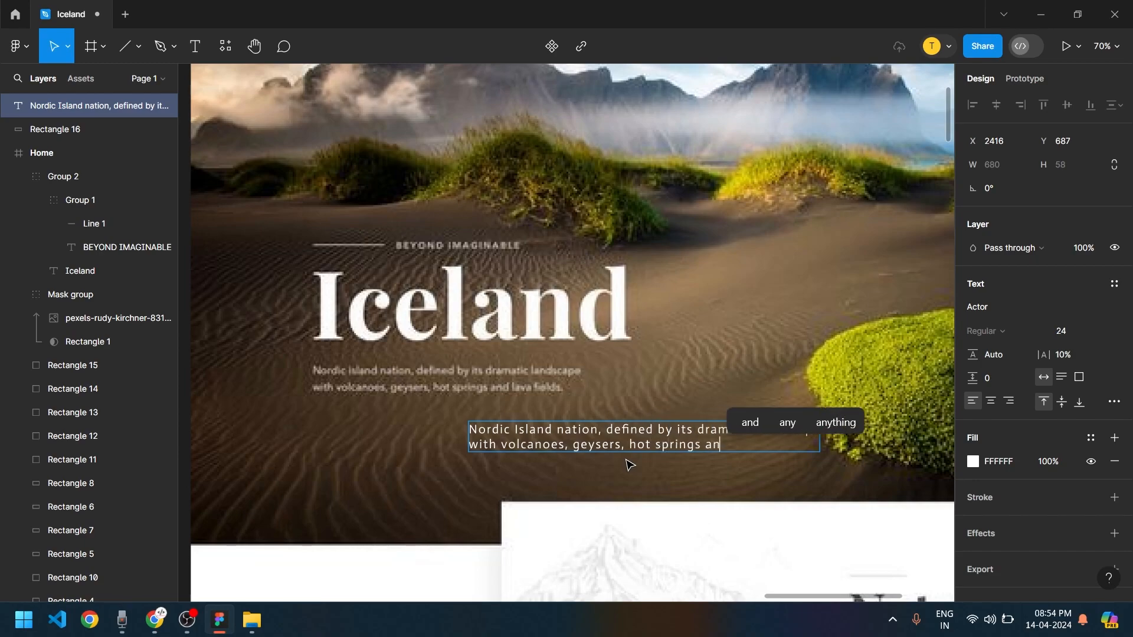
type("d lava")
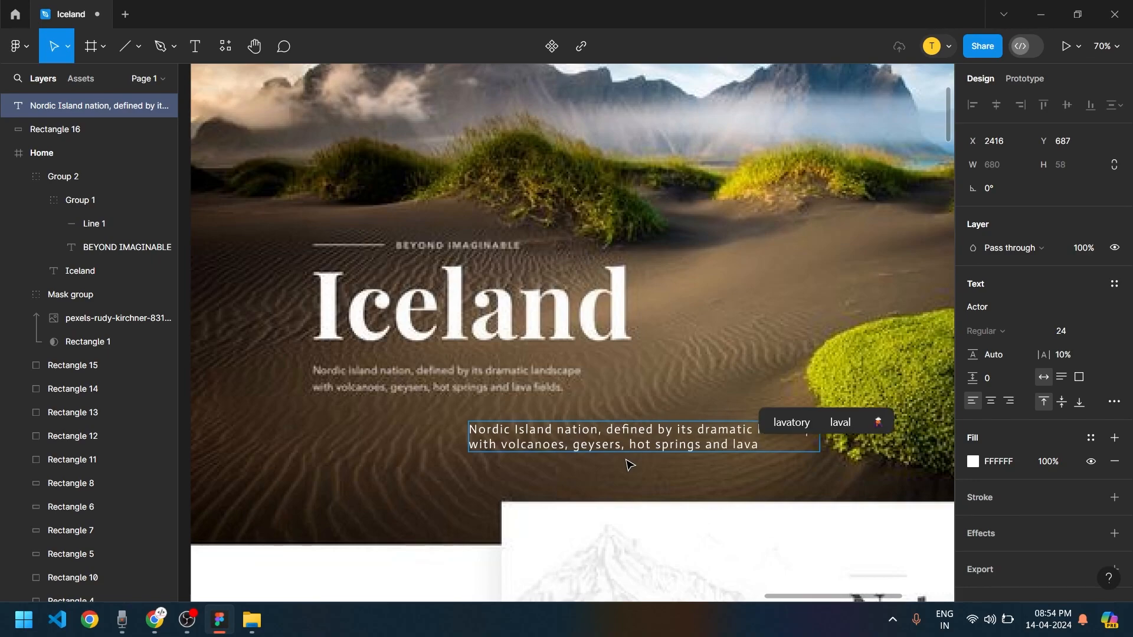
type(" fields.")
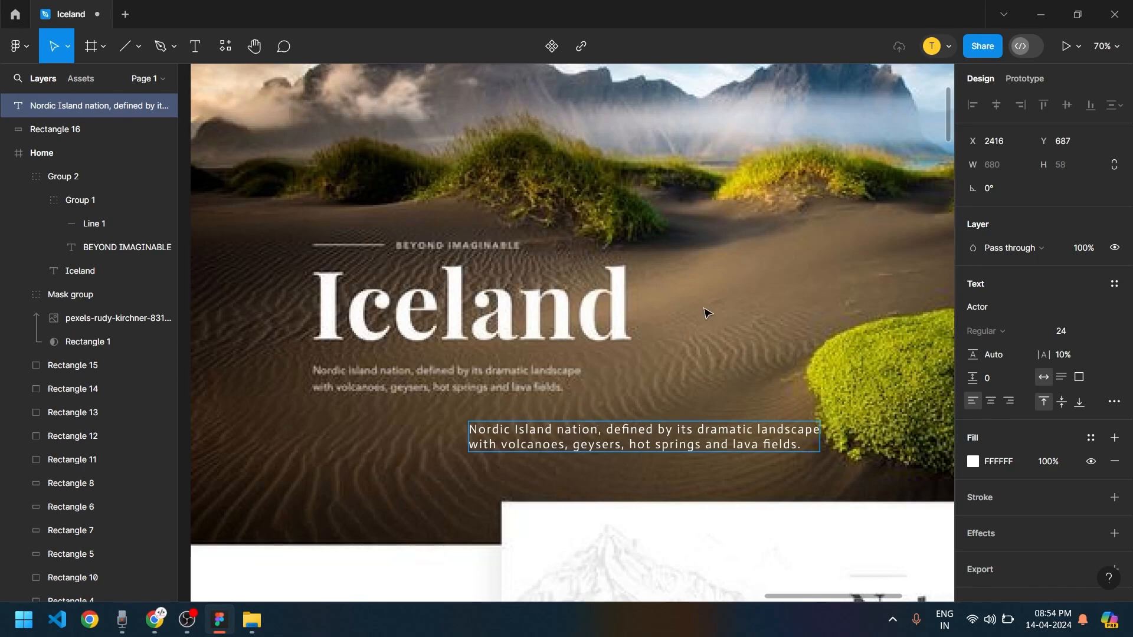
key("Escape")
Set the description's letter spacing to 0%, undoing any accidental shift of the reference layout
left_click(1071, 353)
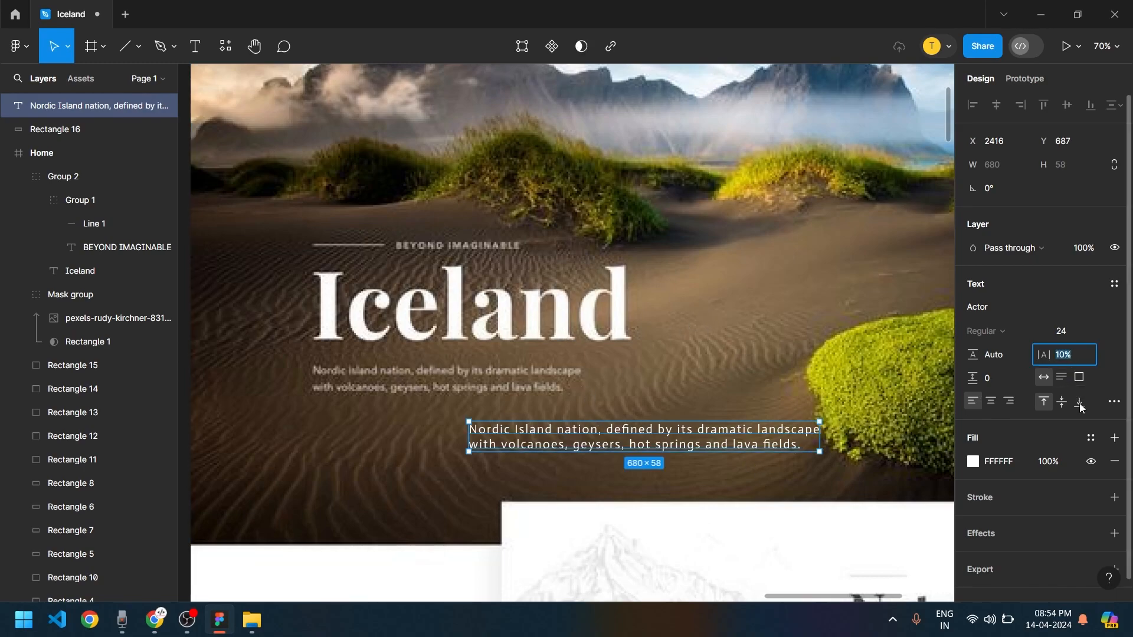
type("0")
left_click(702, 336)
left_click_drag(537, 431, 439, 415)
key("ctrl+z")
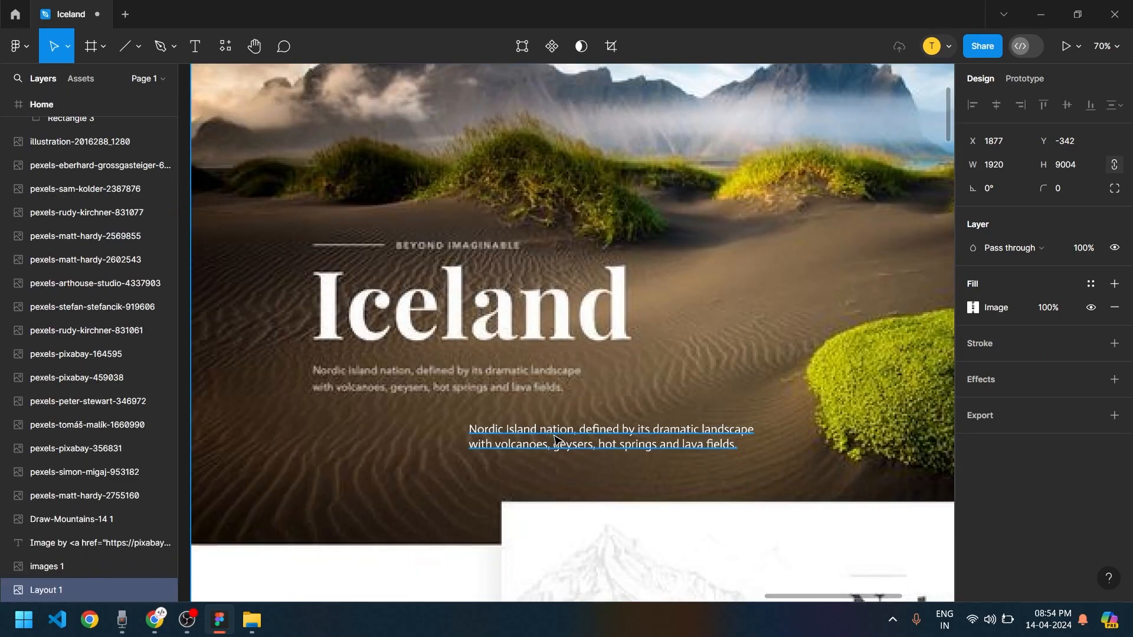
Place a copy of the description text below the reference hero's navigation list and change its content to "Iceland"
left_click(599, 444)
left_click_drag(602, 443, 616, 315)
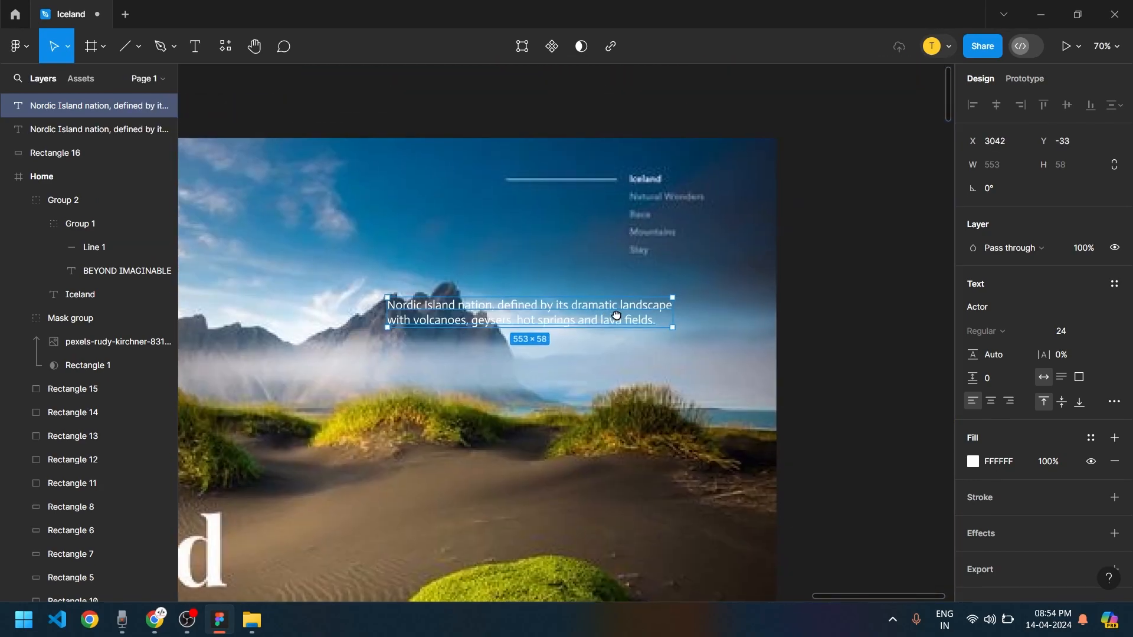
double_click(612, 313)
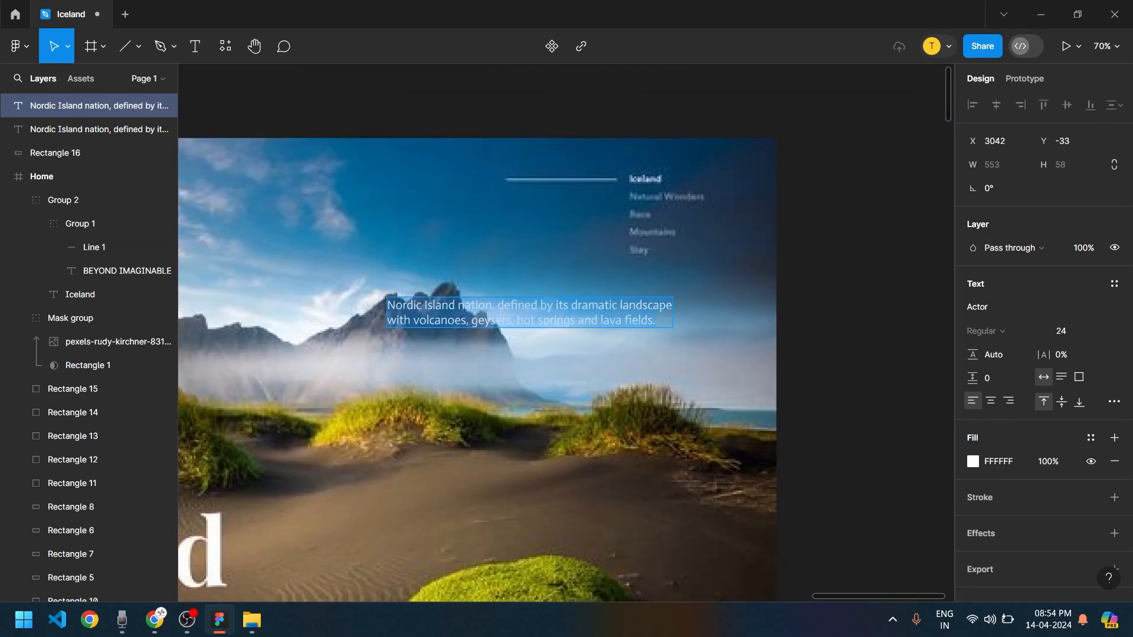
type("Iceland")
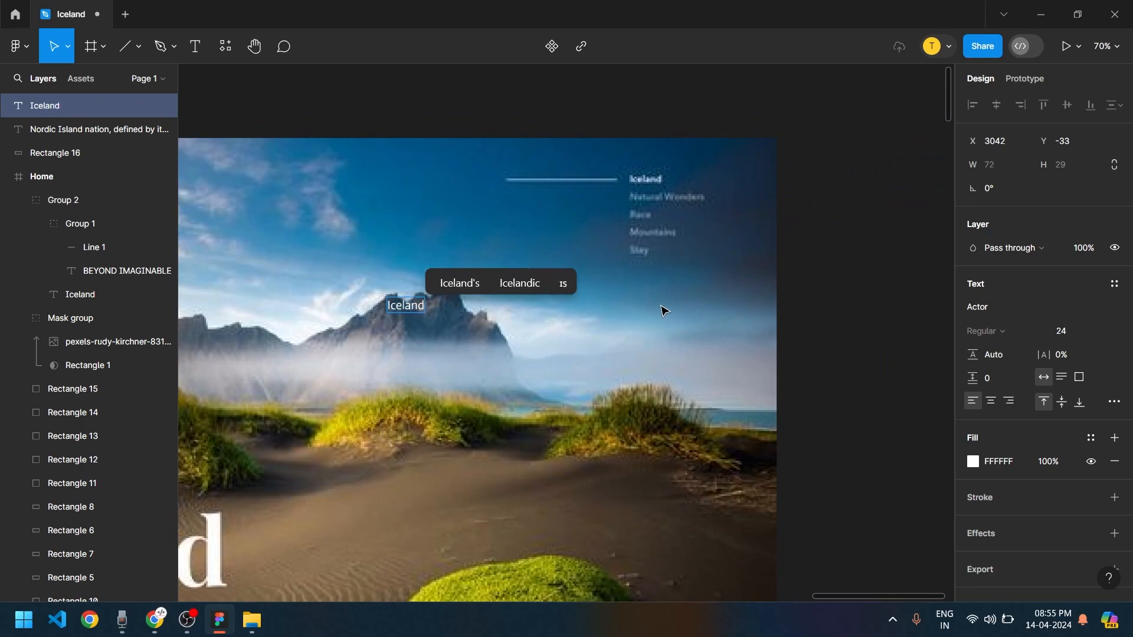
key("Escape")
Duplicate the small "Iceland" text directly below itself and change the copy to "Natural Waterfalls"
scroll(476, 302, "up", 2)
left_click_drag(388, 308, 387, 341)
double_click(388, 341)
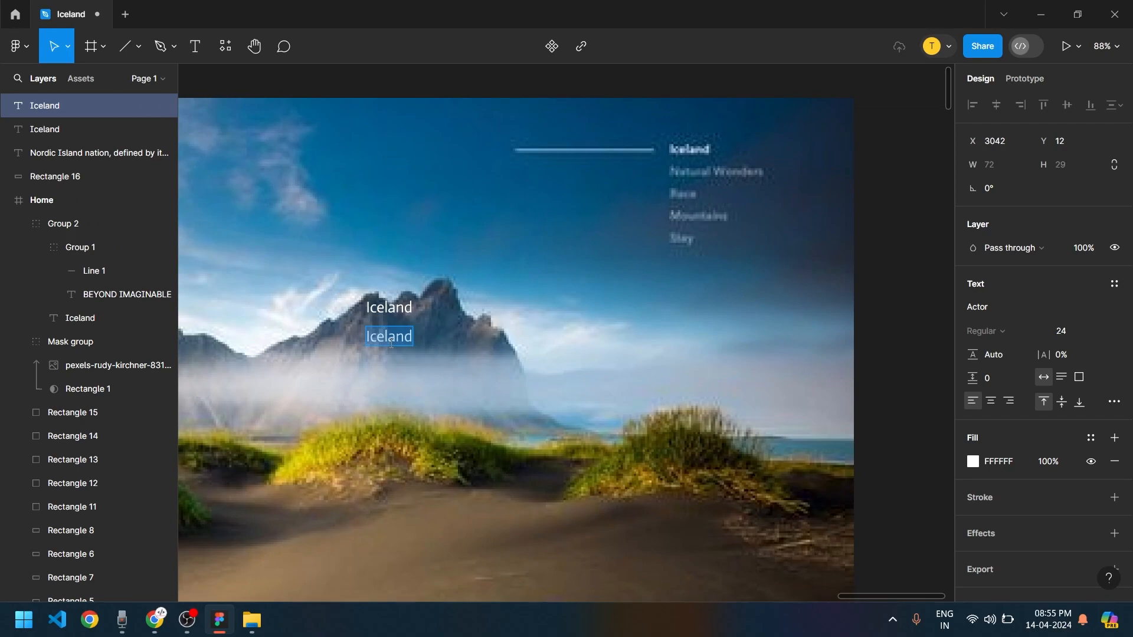
type("Natural Waterfalls")
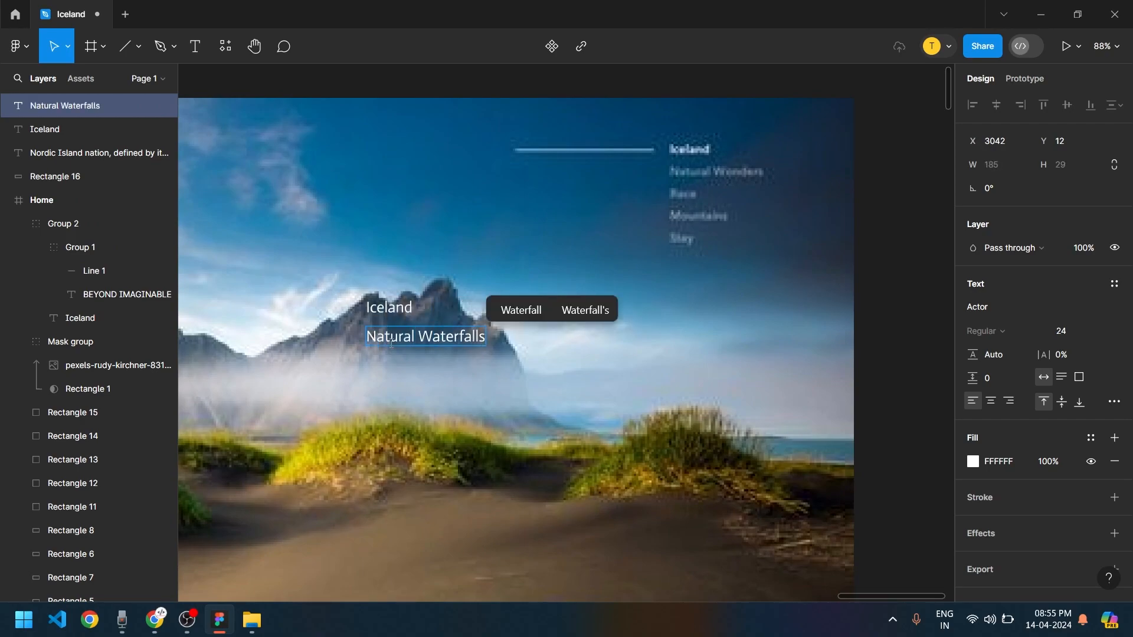
key("Escape")
Duplicate the "Natural Waterfalls" text below itself and change the copy to "Runes"
left_click_drag(447, 328, 436, 396)
double_click(436, 399)
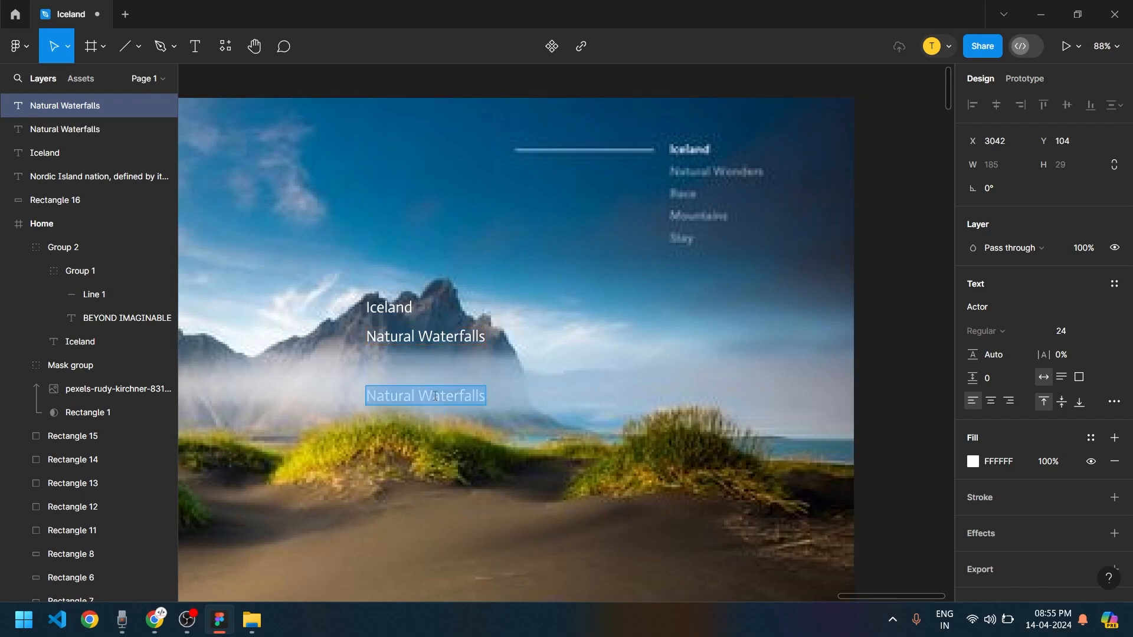
type("Runes")
key("Escape")
Duplicate the "Runes" text below itself and change the copy to "Mountains"
mouse_move(392, 395)
left_mouse_down()
mouse_move(392, 371)
mouse_move(383, 412)
mouse_move(384, 396)
left_mouse_up()
double_click(385, 395)
type("Mountains")
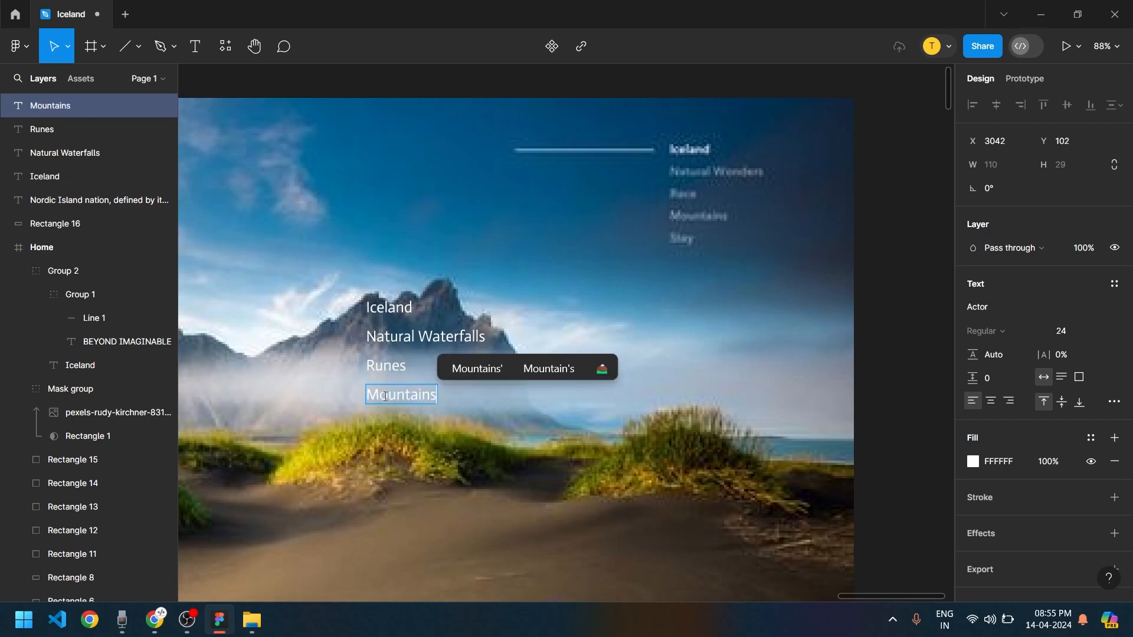
key("Return")
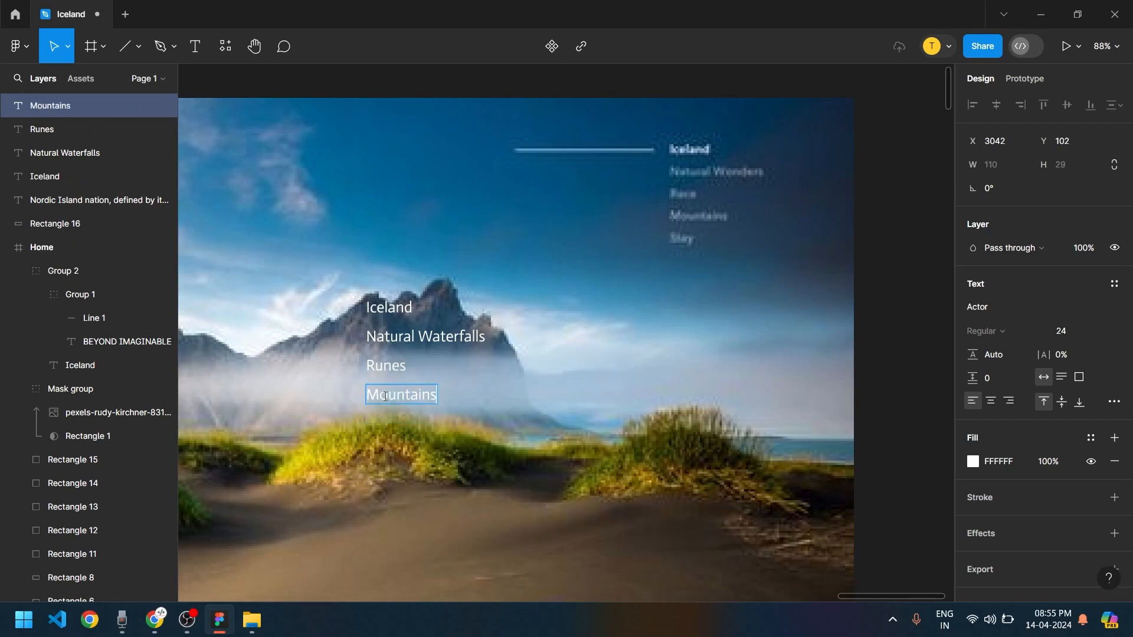
key("Escape")
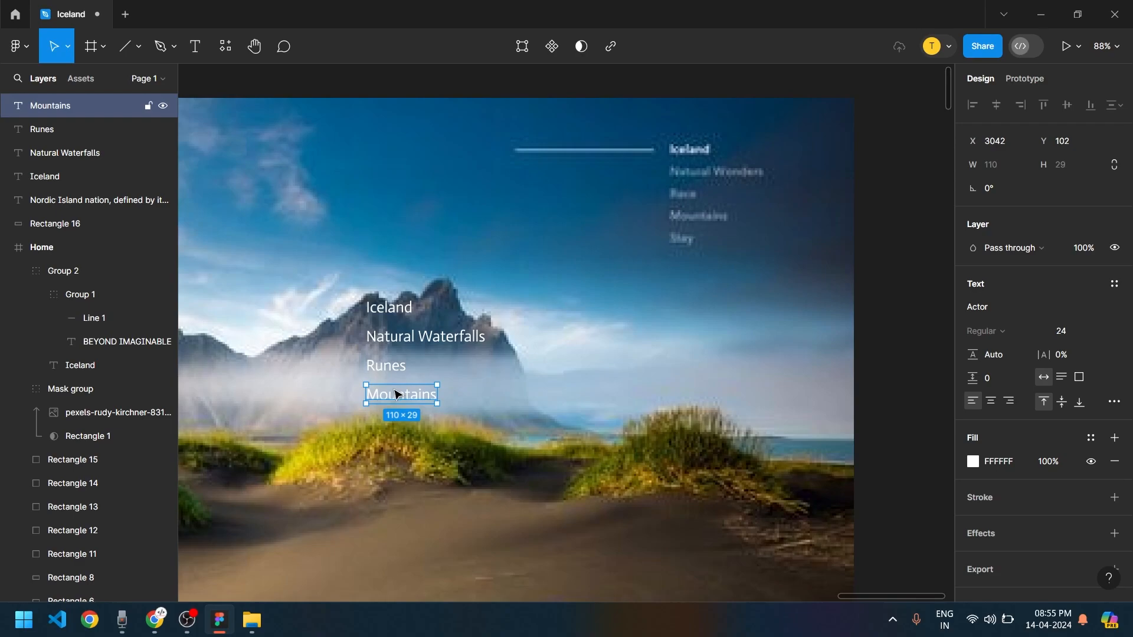
Duplicate the "Mountains" text below itself and change the copy to "Stay"
left_click_drag(397, 395, 391, 434)
key("Return")
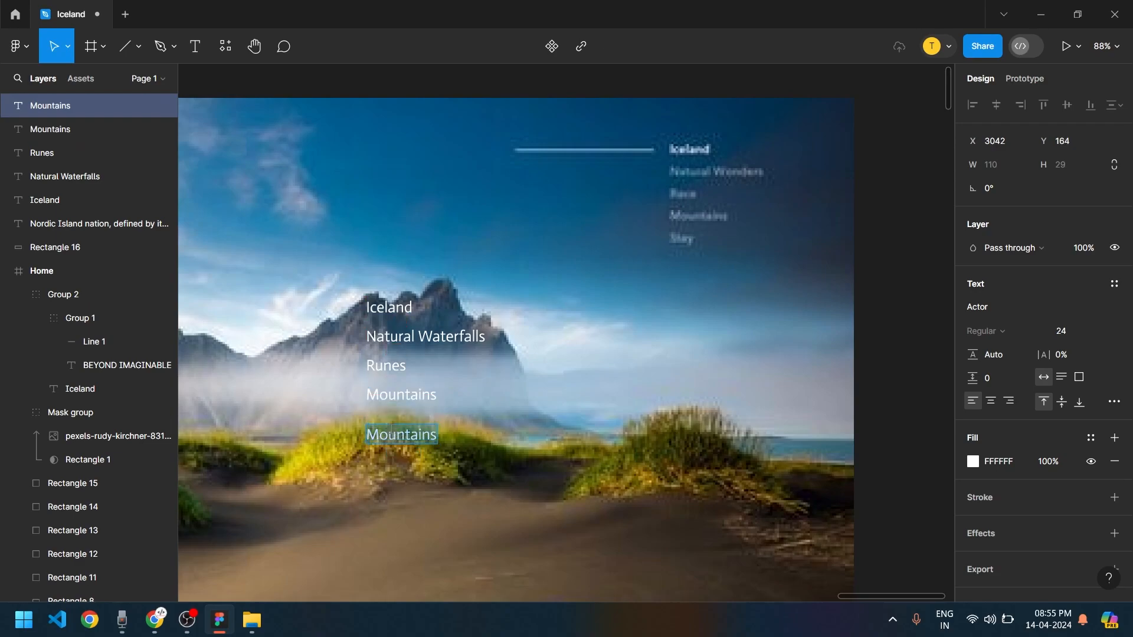
type("Stay")
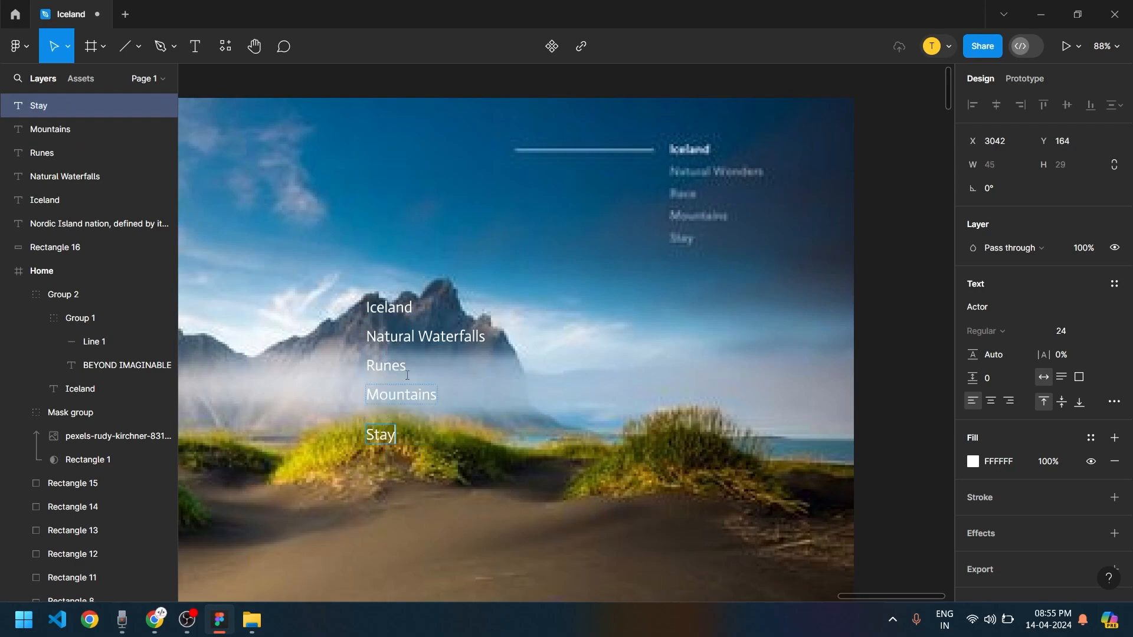
key("Escape")
Select the five navigation texts from Iceland to Stay and move them into the upper-right corner of the Home frame's hero photo
scroll(337, 263, "down", 3)
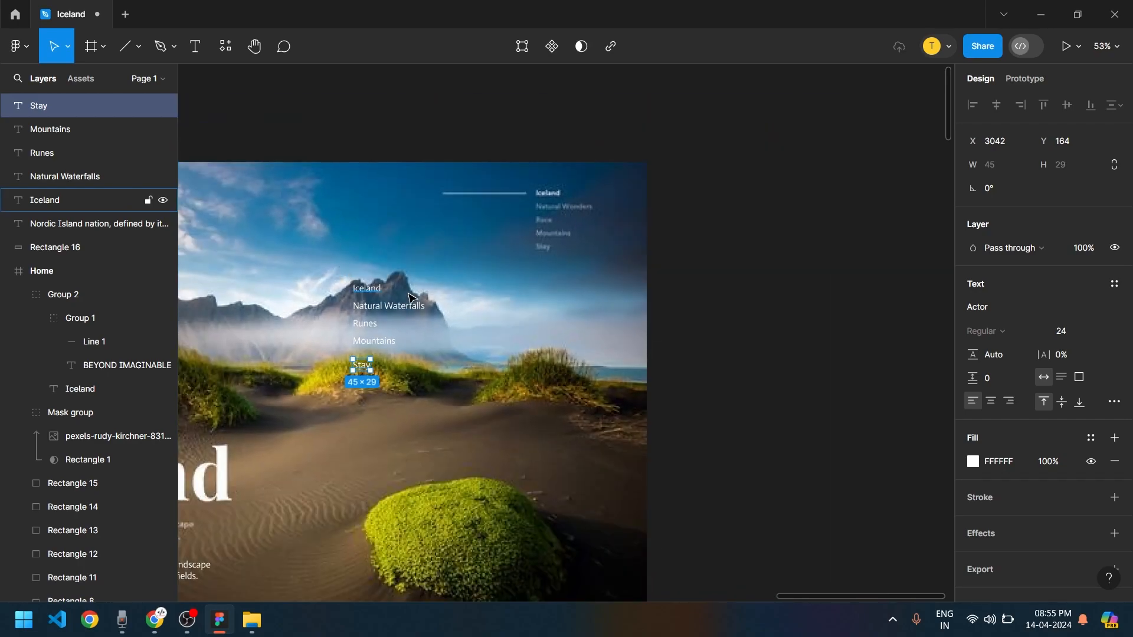
left_click(372, 283)
left_click(409, 304, "shift")
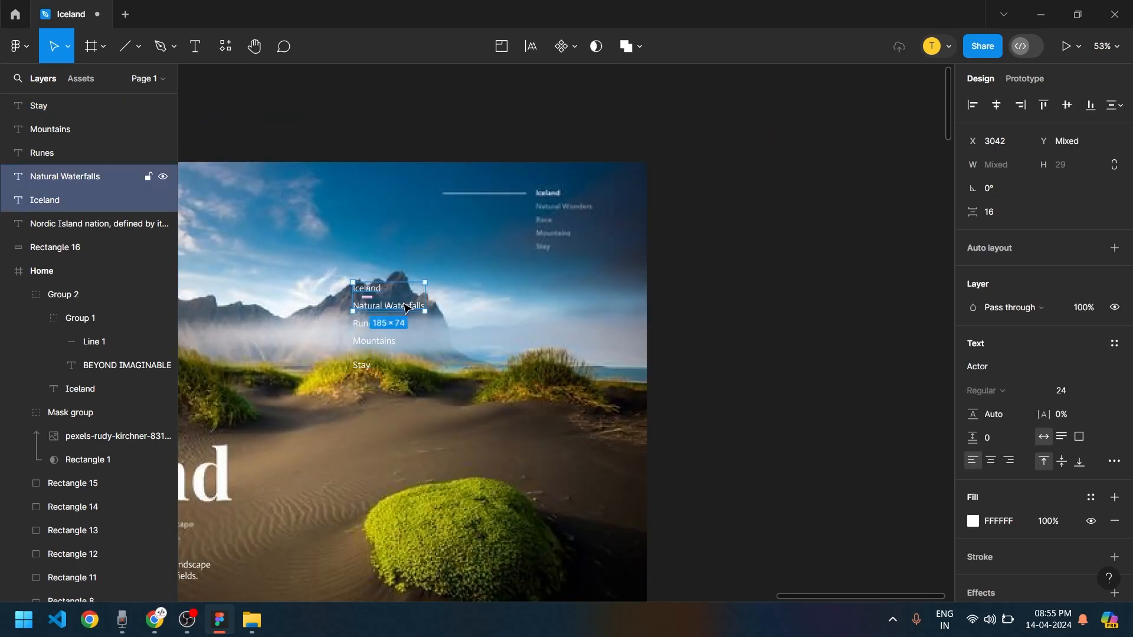
left_click_drag(769, 243, 230, 434)
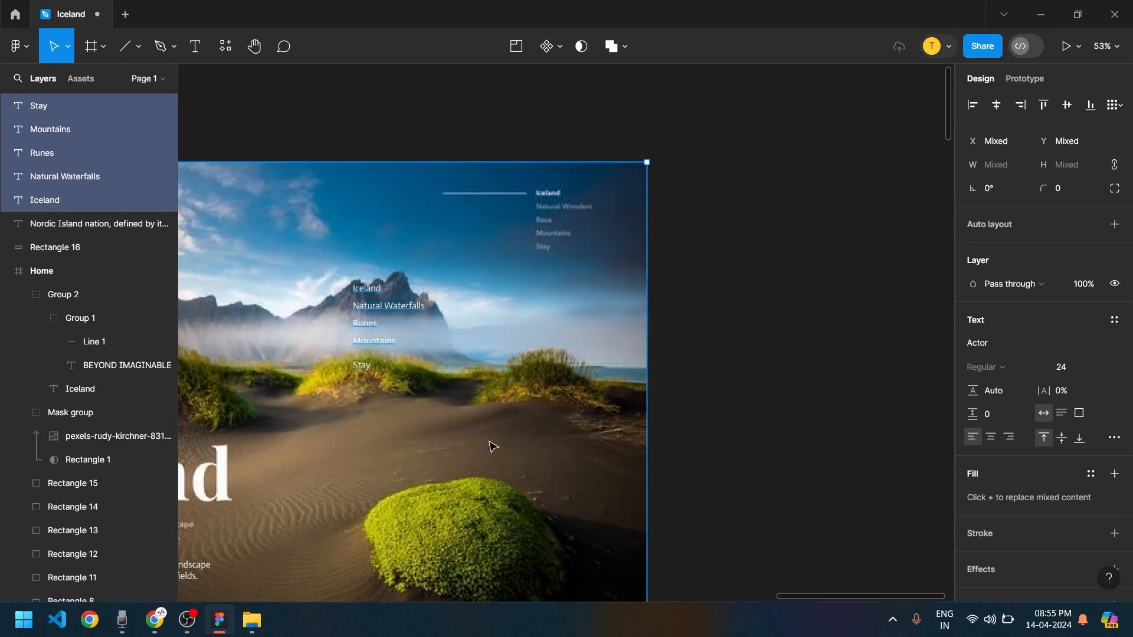
scroll(373, 419, "down", 2)
scroll(590, 365, "left", 4)
left_click_drag(742, 317, 578, 227)
left_click(671, 286)
scroll(726, 368, "down", 3)
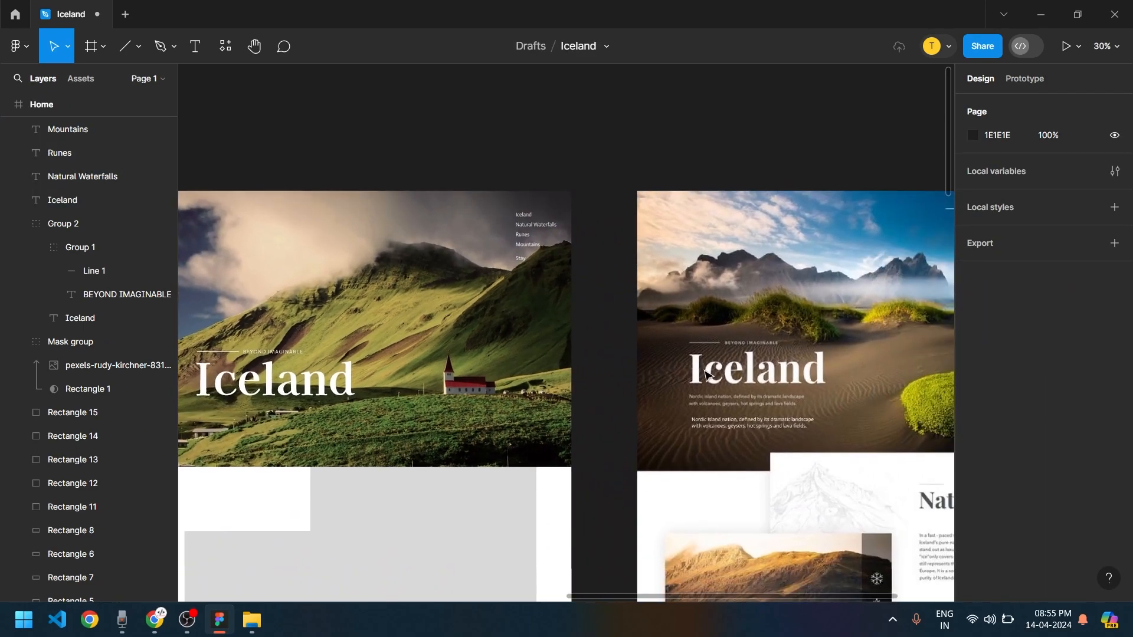
Move the two-line description from the reference hero to just below the Iceland title in the Home frame, at X 216, Y 983
left_click_drag(779, 427, 378, 420)
scroll(384, 405, "up", 5)
scroll(531, 426, "down", 5)
scroll(531, 426, "up", 4)
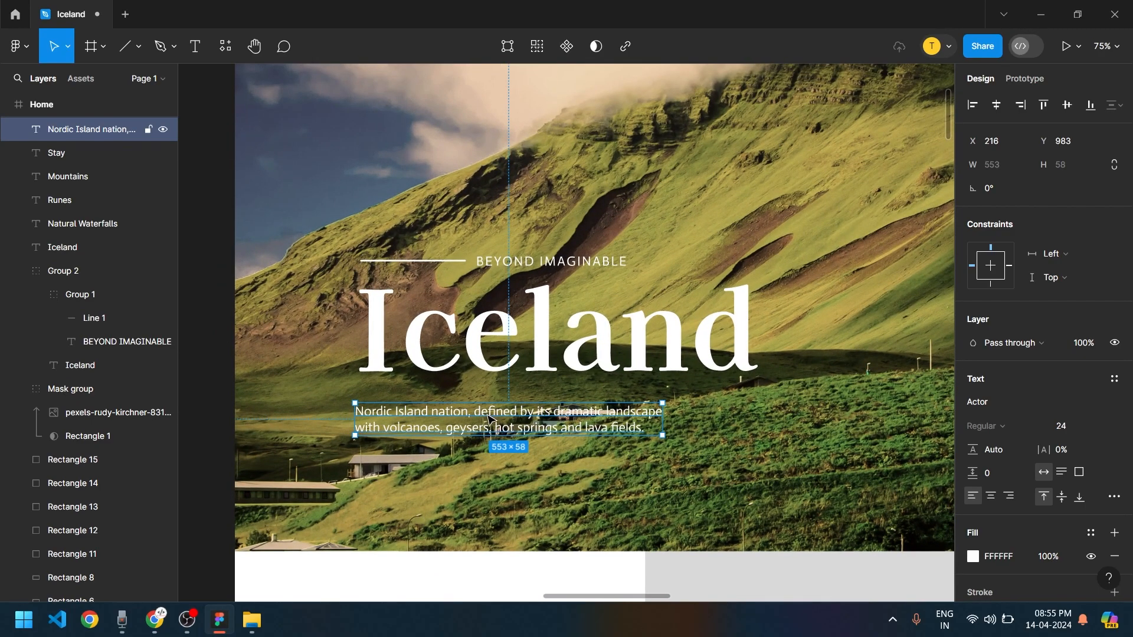
Set the letter spacing of the Home frame's description text to 3%
scroll(487, 420, "down", 3)
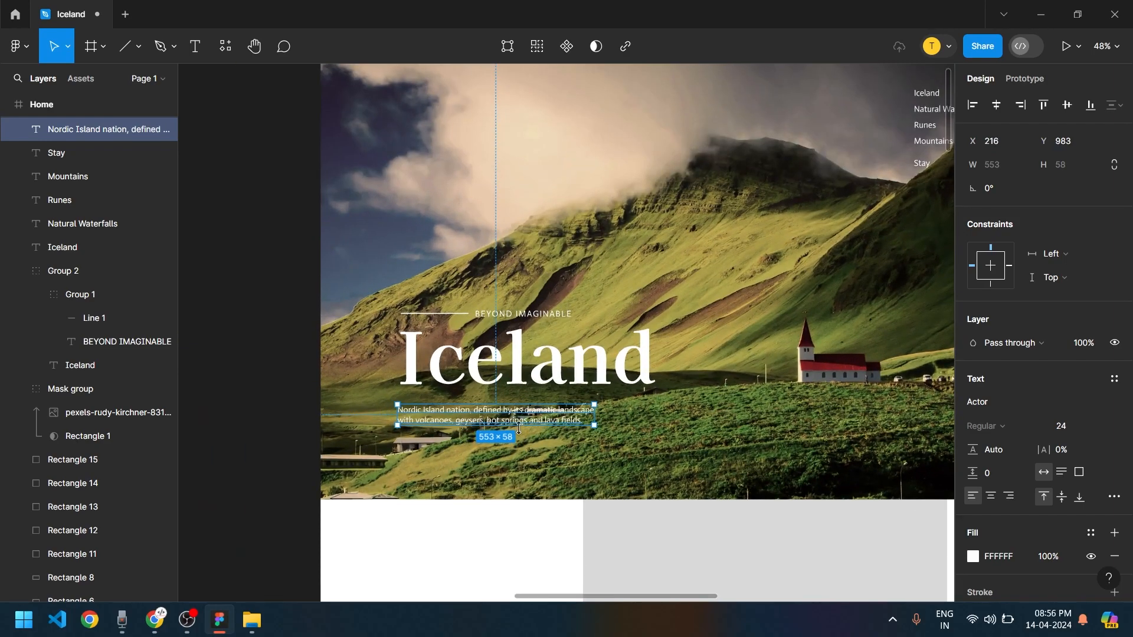
scroll(501, 428, "down", 1)
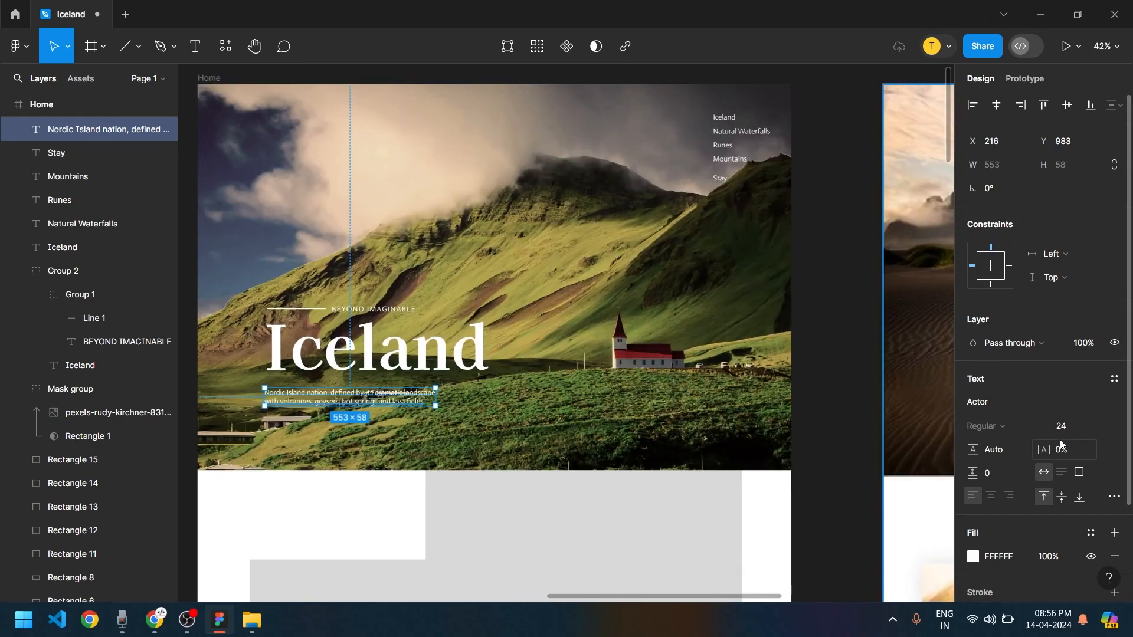
left_click_drag(1047, 450, 1049, 450)
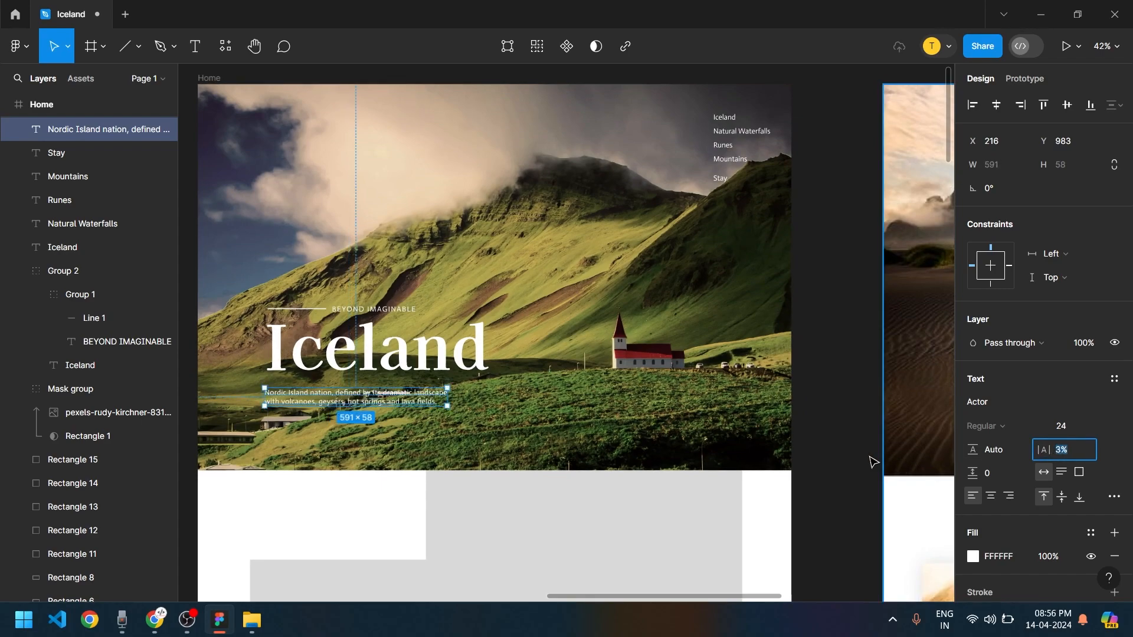
Lower the highlights of the Home frame's hero photo fill to the minimum
scroll(839, 450, "down", 3)
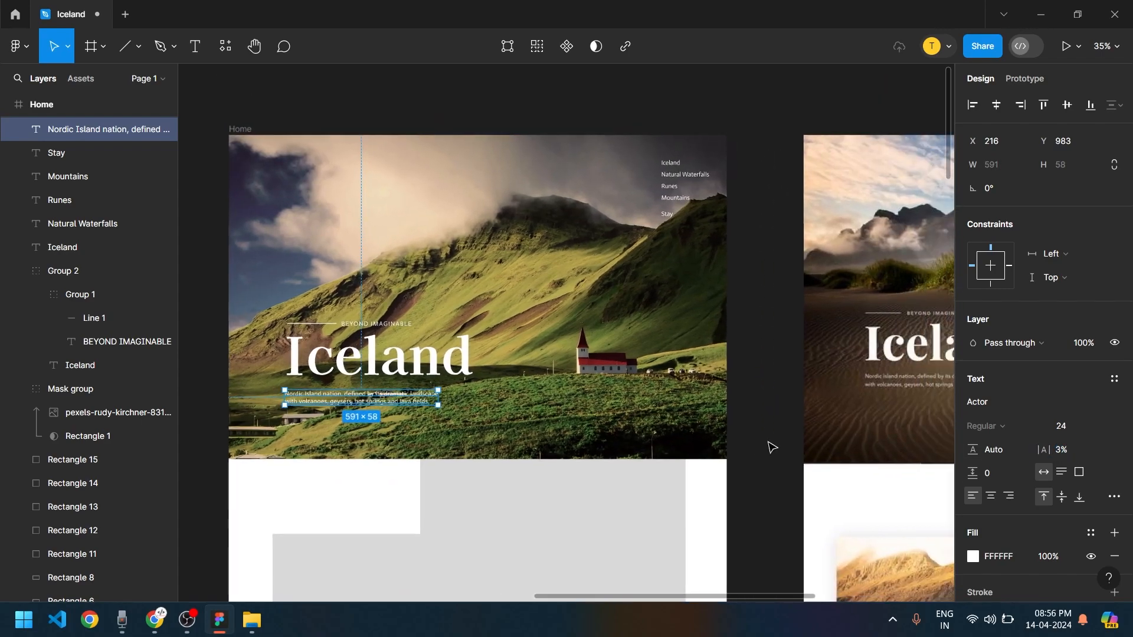
left_click(753, 444)
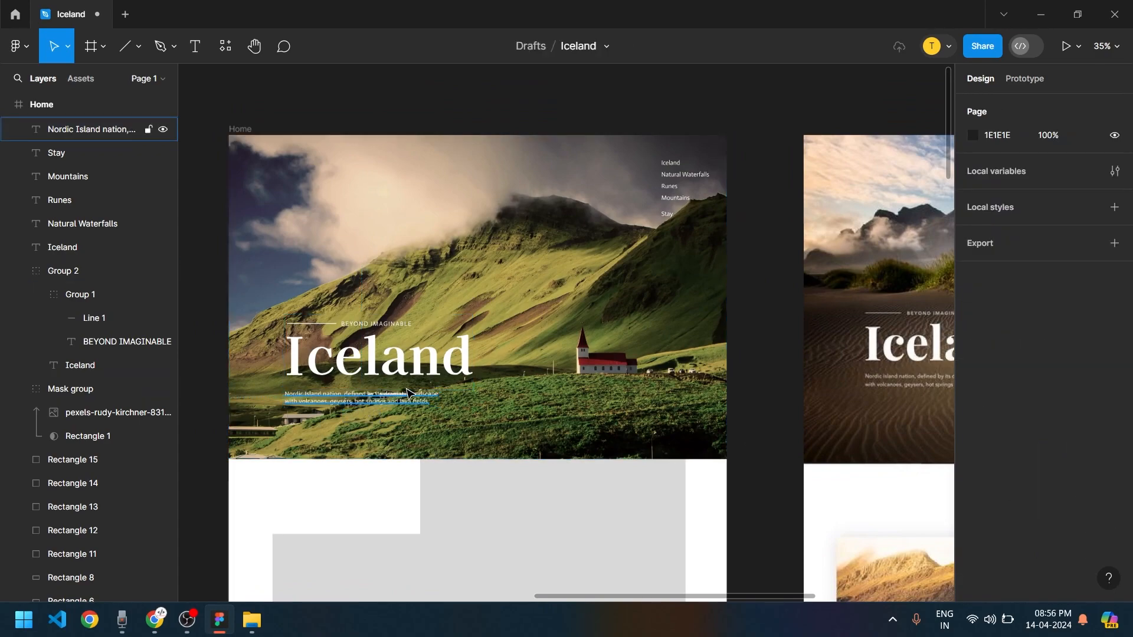
left_click(366, 421)
scroll(334, 424, "up", 3)
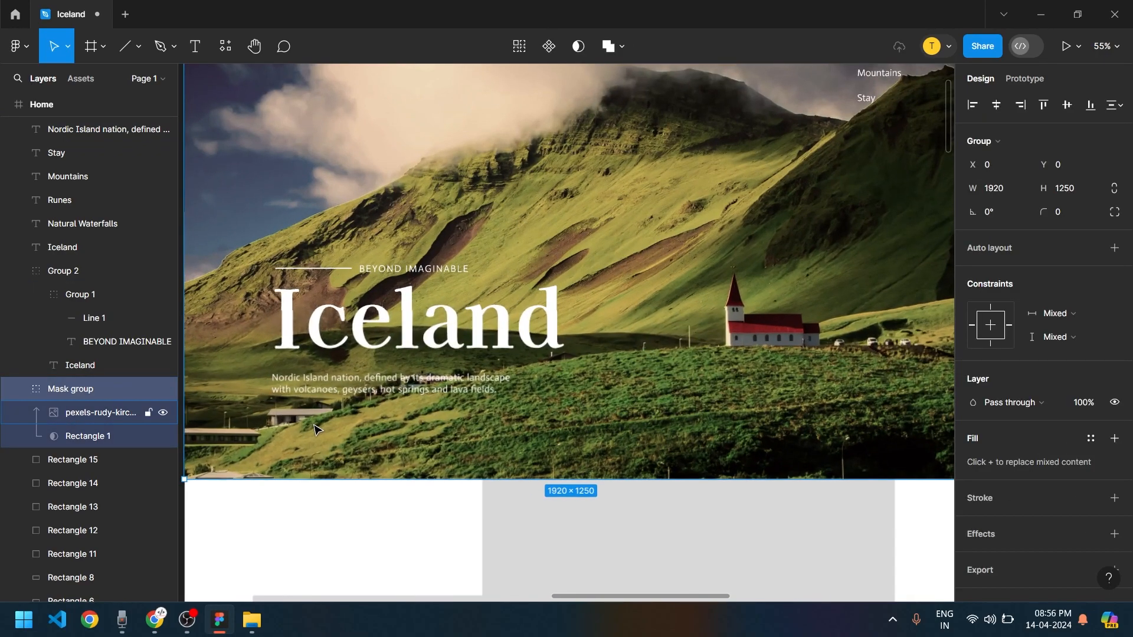
scroll(341, 427, "up", 1)
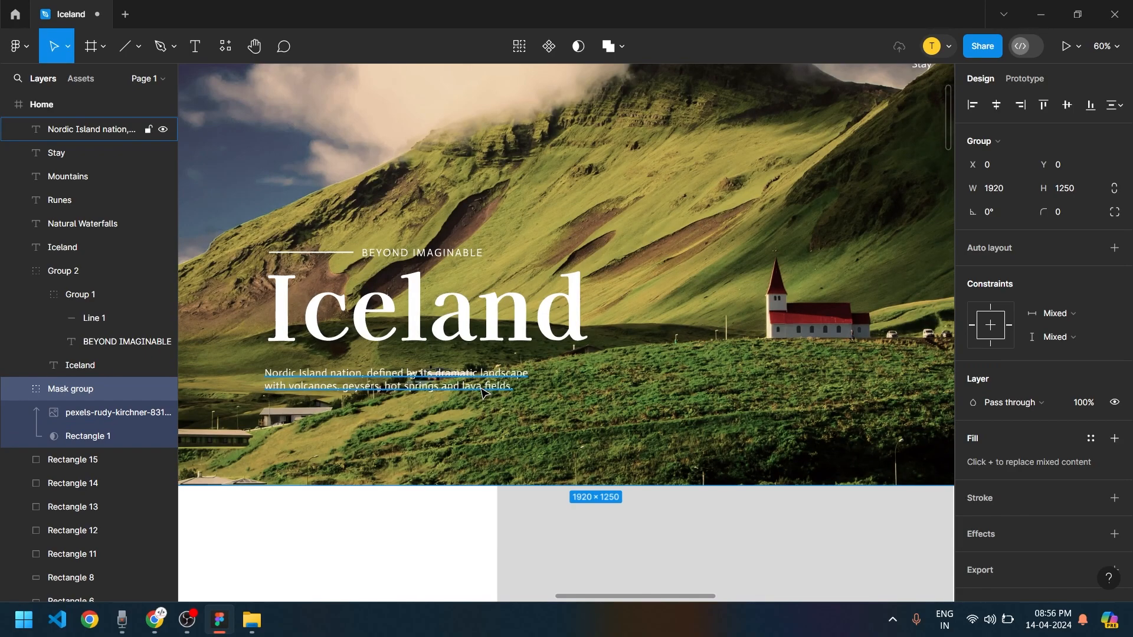
scroll(560, 410, "up", 4)
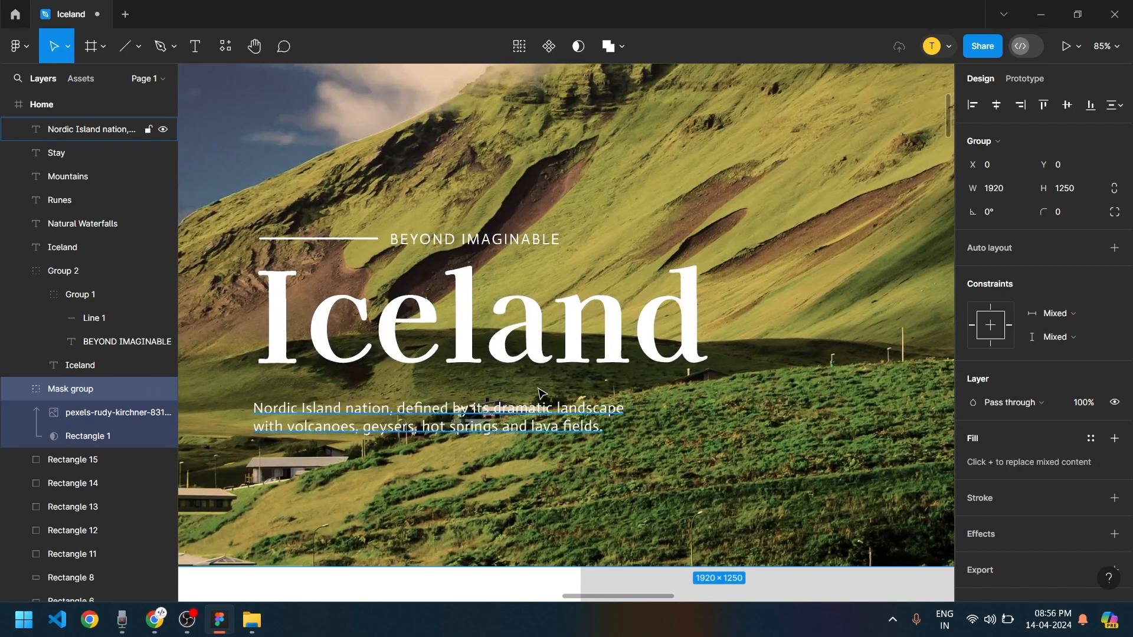
left_click(119, 418)
scroll(758, 466, "down", 4)
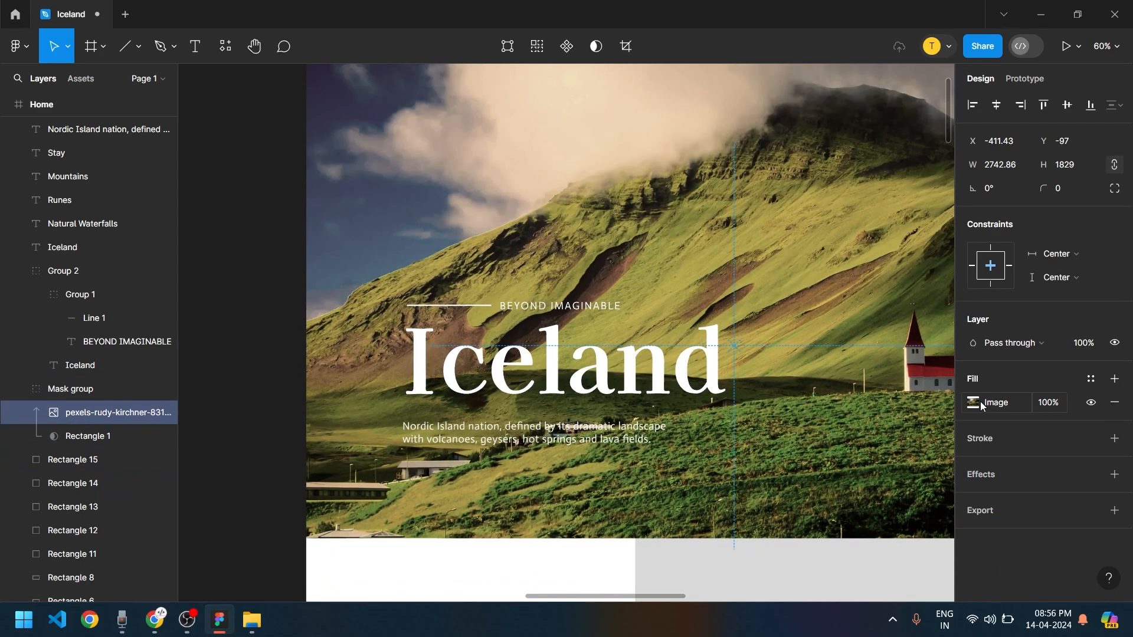
left_click(974, 404)
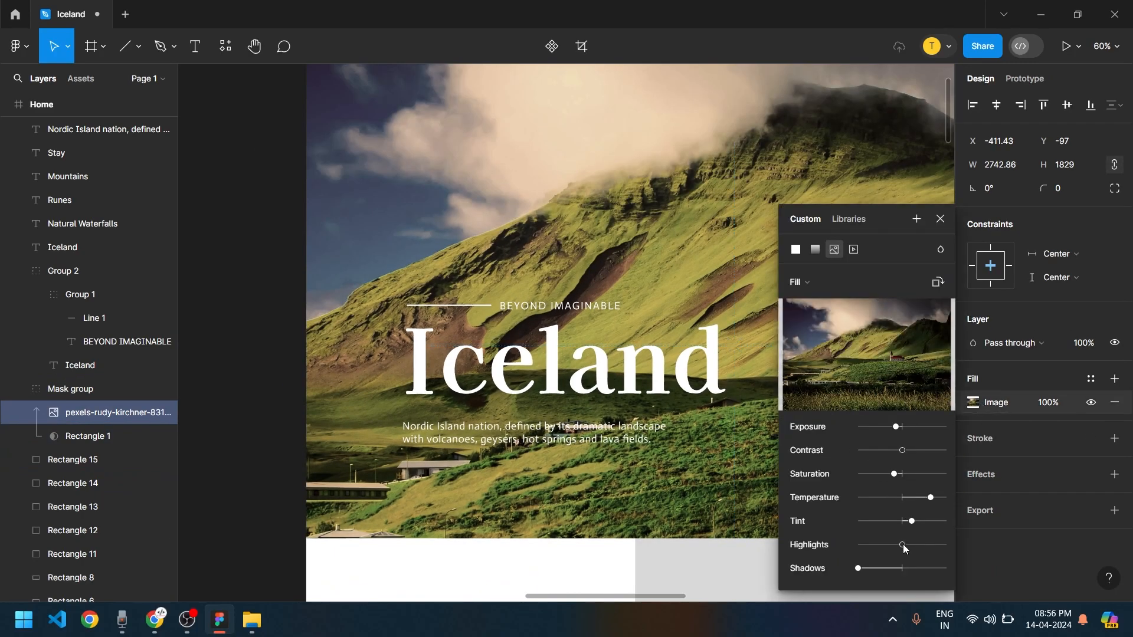
mouse_move(860, 568)
left_mouse_down()
mouse_move(897, 569)
mouse_move(859, 568)
mouse_move(879, 547)
mouse_move(862, 551)
mouse_move(882, 550)
mouse_move(850, 549)
left_mouse_up()
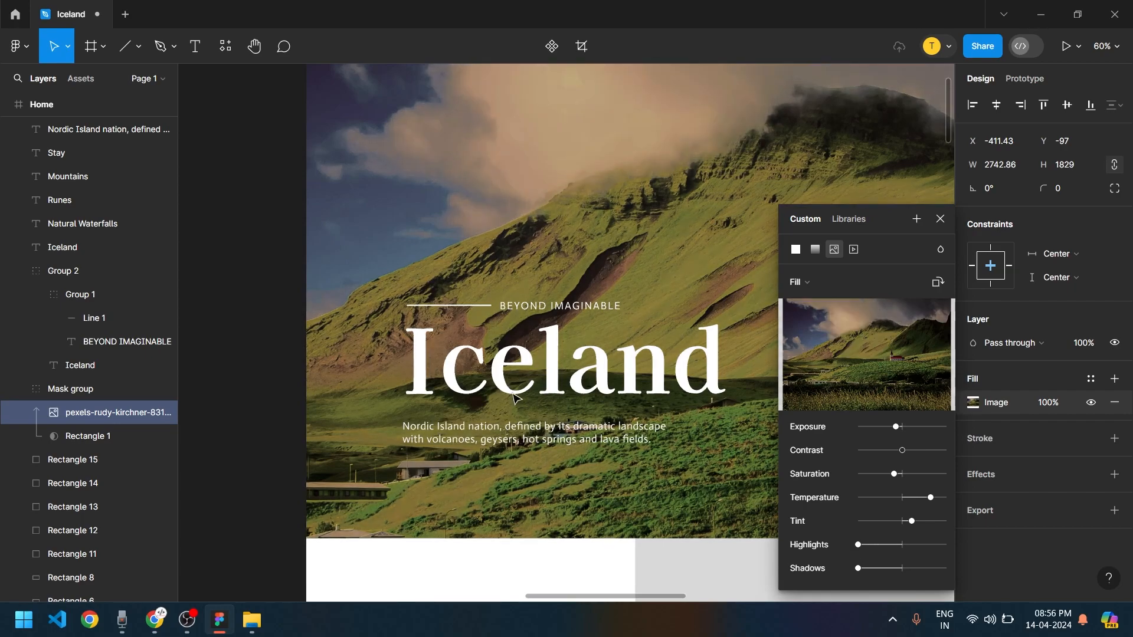
Raise the hero photo's tint slightly and fine-tune its saturation
scroll(655, 478, "up", 4)
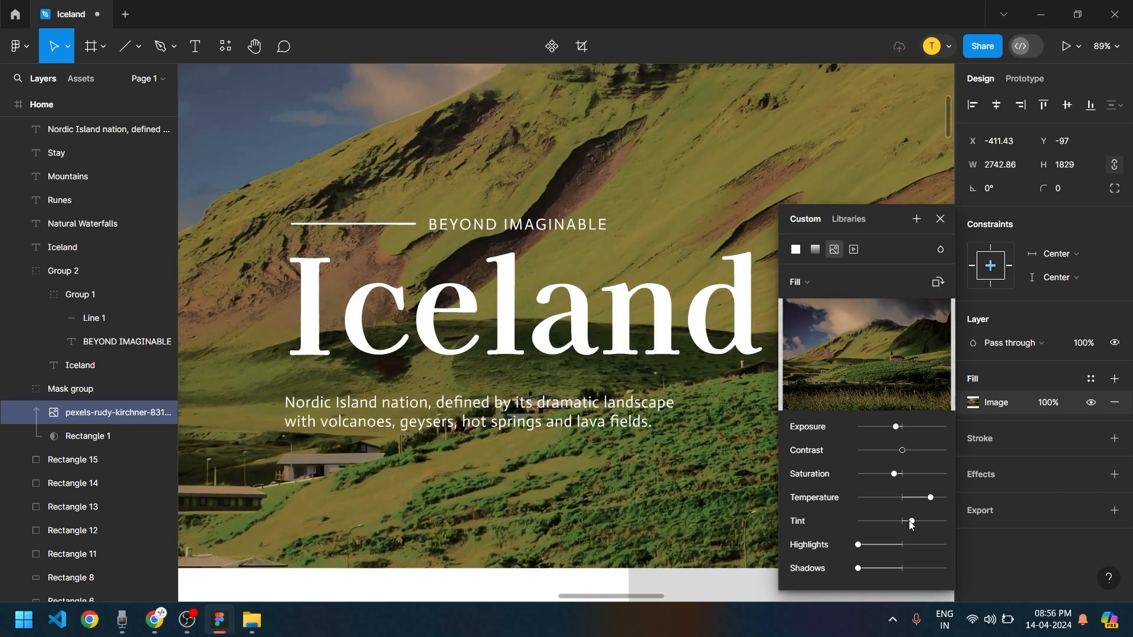
left_click_drag(915, 520, 921, 521)
left_click_drag(893, 474, 903, 450)
Add a drop shadow effect to the description text below the Iceland title
scroll(491, 393, "down", 5, "ctrl")
left_click(313, 355)
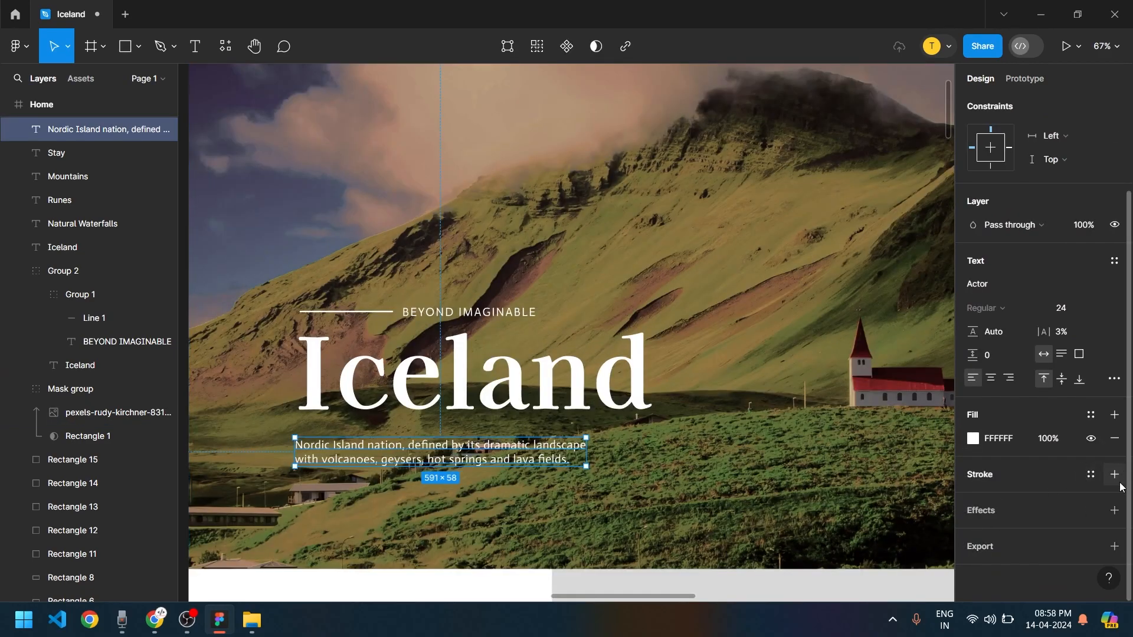
left_click(1114, 510)
scroll(1051, 519, "down", 1)
scroll(397, 471, "up", 3)
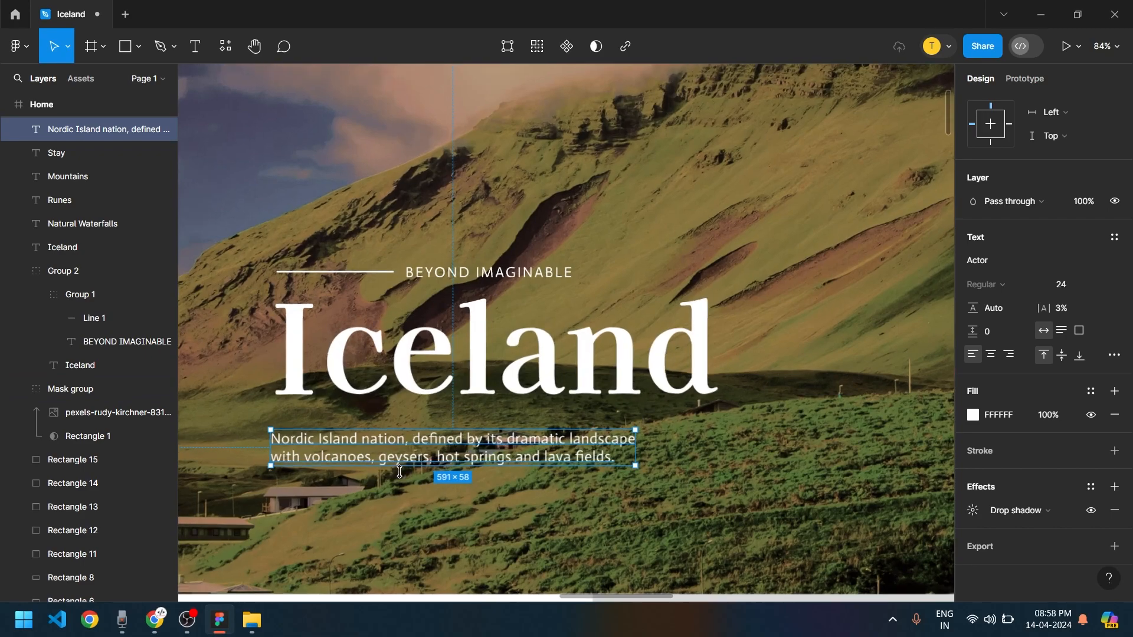
scroll(397, 471, "up", 2)
Set the description's drop shadow to X 3, Y 3, blur 30 and 100% opacity
left_click(973, 512)
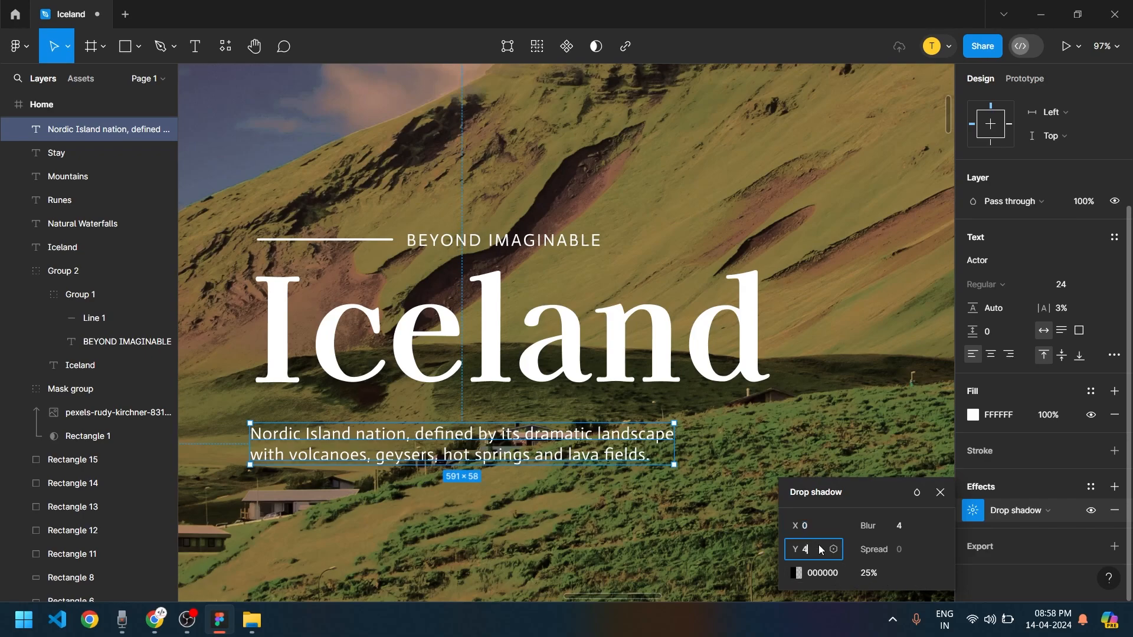
type("3")
left_click(820, 525)
type("3")
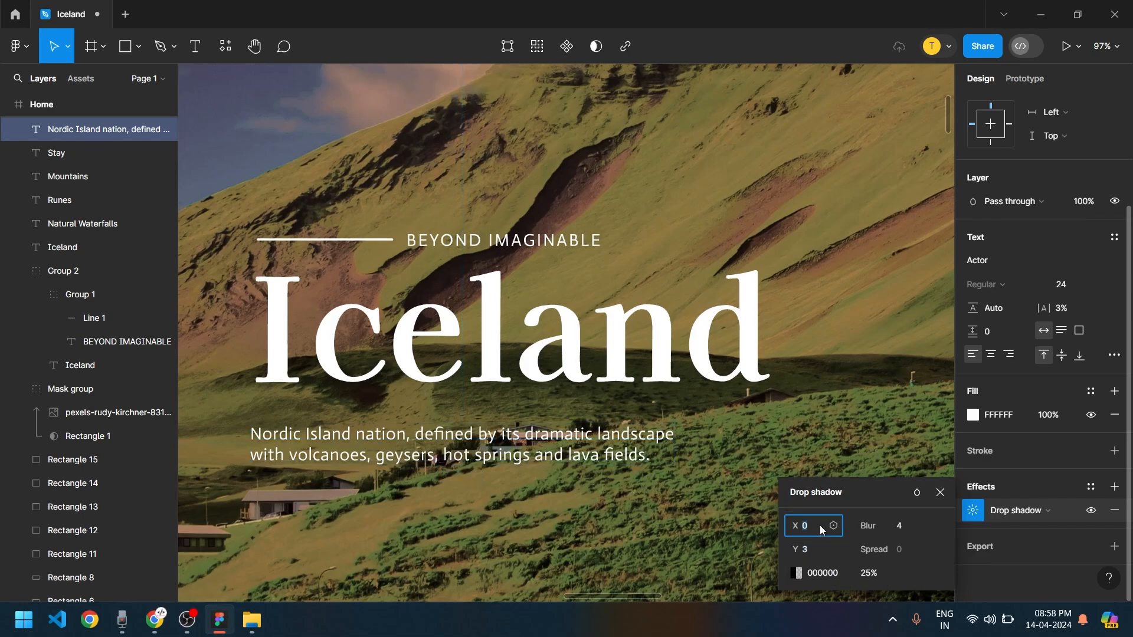
left_click(869, 573)
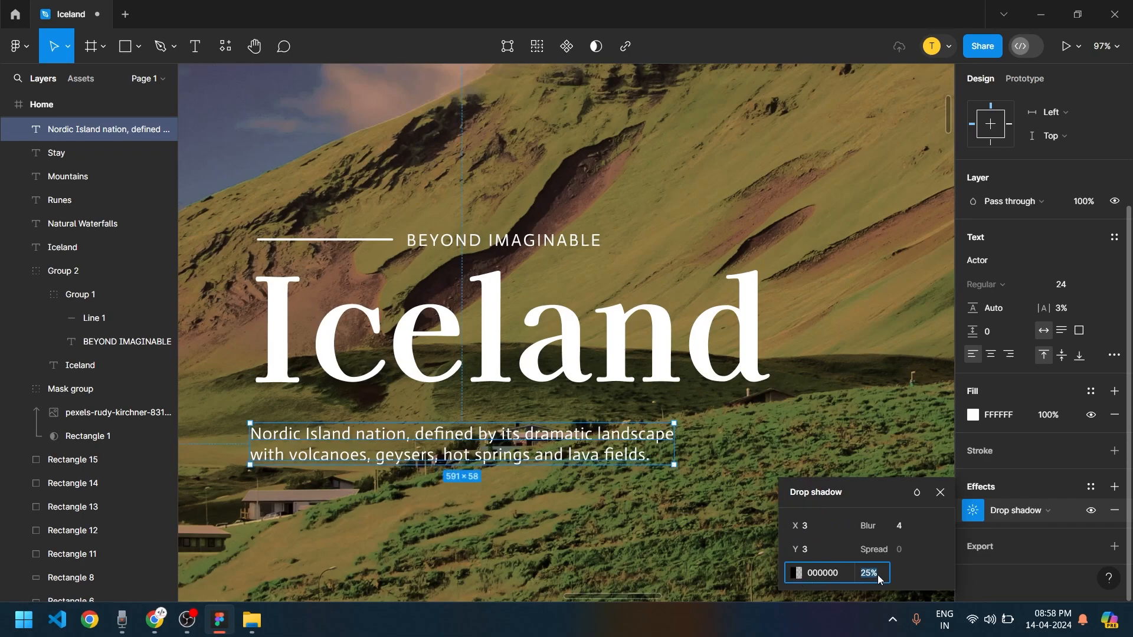
key("Return")
type("0")
key("Return")
left_click_drag(863, 527, 115, 514)
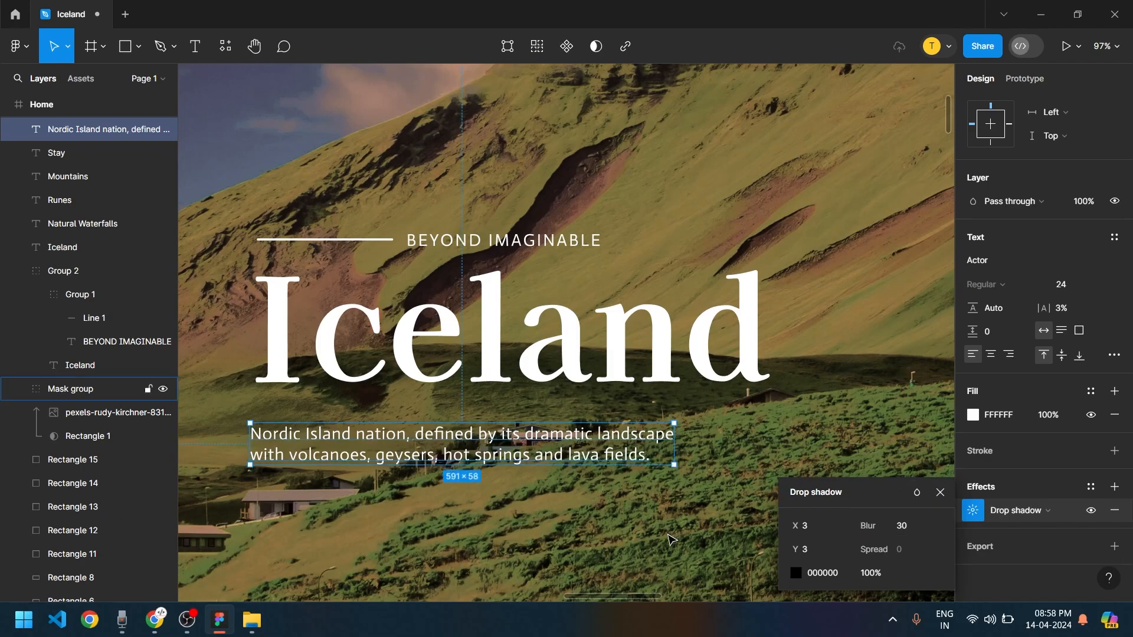
Examine how legible the description text is over the adjusted hero photo at different magnifications
left_click(106, 389)
key("shift+2")
left_click(211, 451)
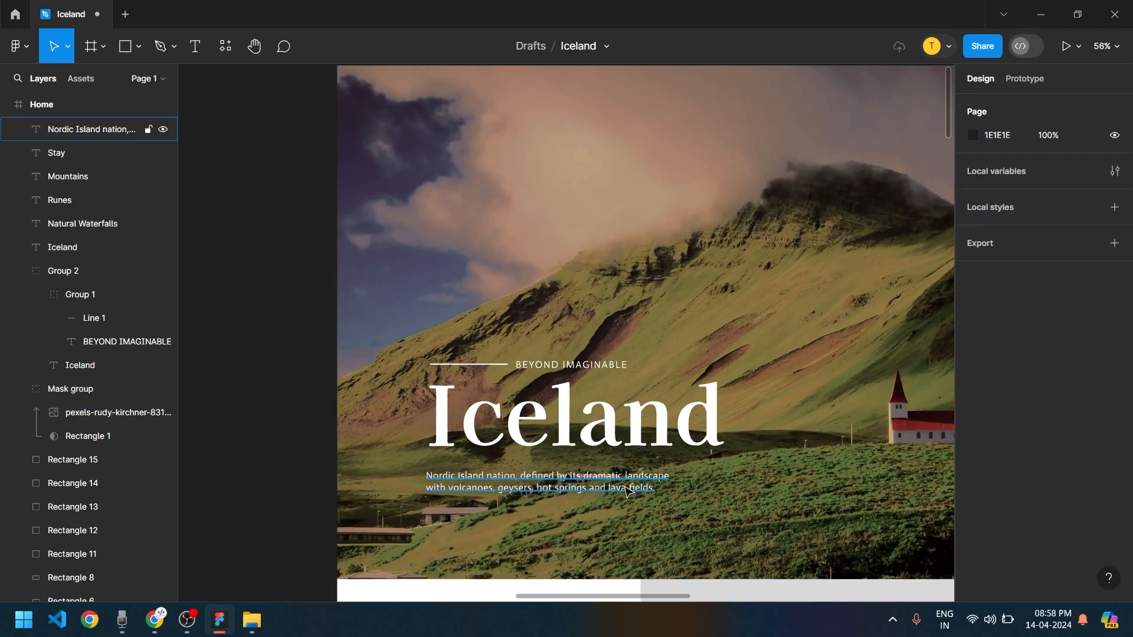
scroll(638, 497, "up", 3)
scroll(638, 497, "down", 3)
scroll(638, 497, "down", 3)
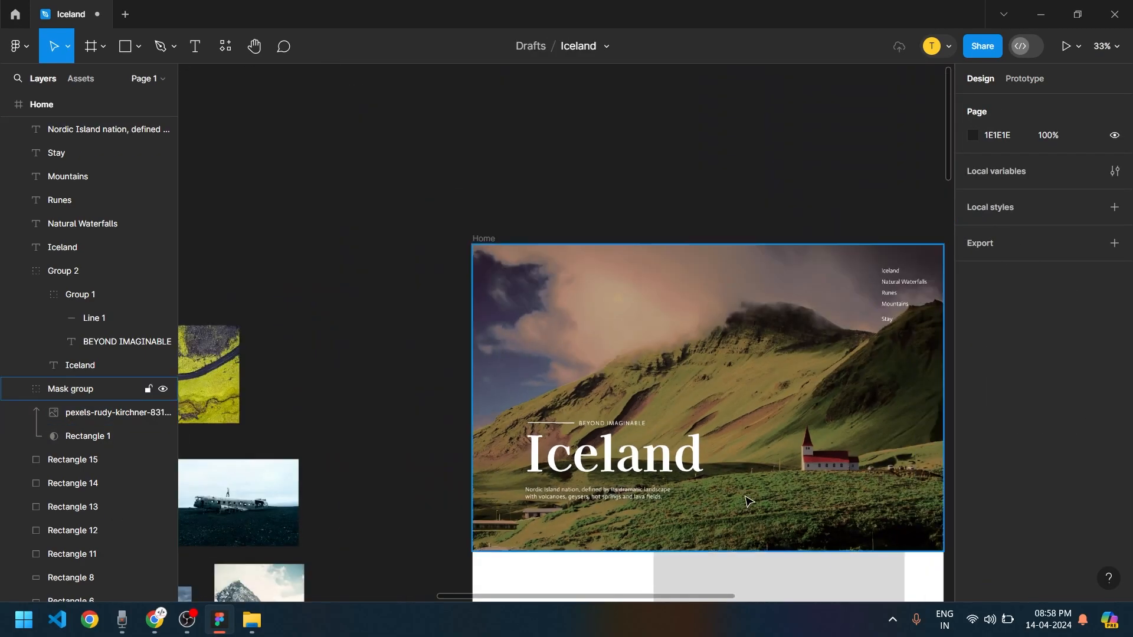
scroll(637, 497, "right", 5)
scroll(346, 515, "up", 2)
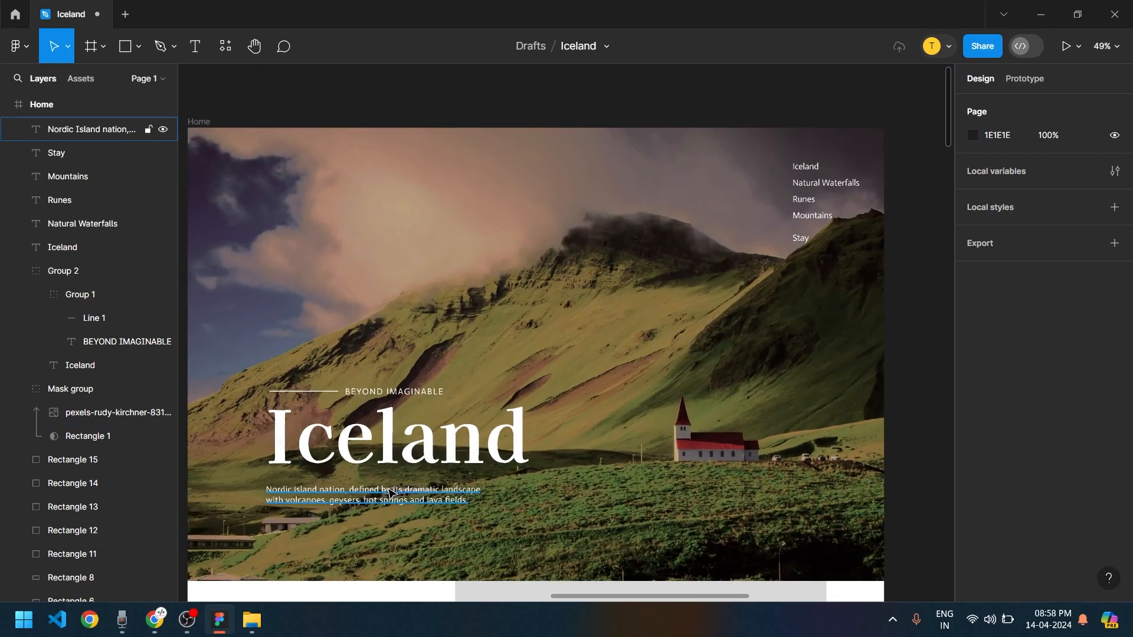
Group the description text with the hero's caption and title group
left_click(362, 499)
left_click(373, 484, "shift")
key("ctrl+g")
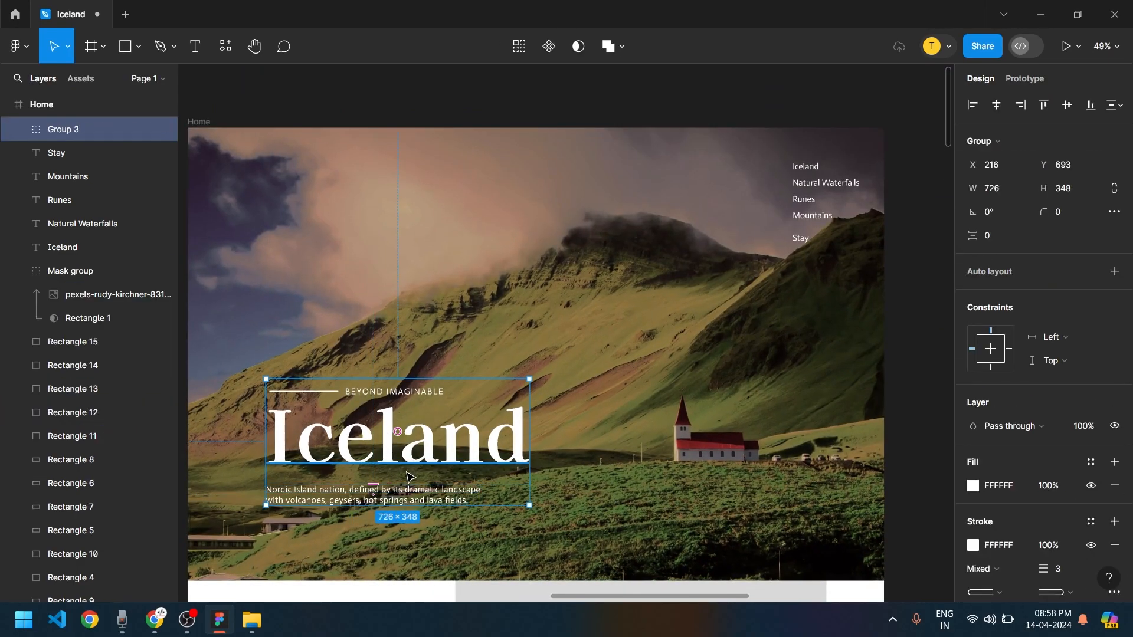
Move the grouped hero text down to Y 734
key("shift+Down")
key("shift+Down")
key("shift+Down")
key("shift+Down")
key("shift+Down")
key("Down")
key("Down")
key("Down")
key("Down")
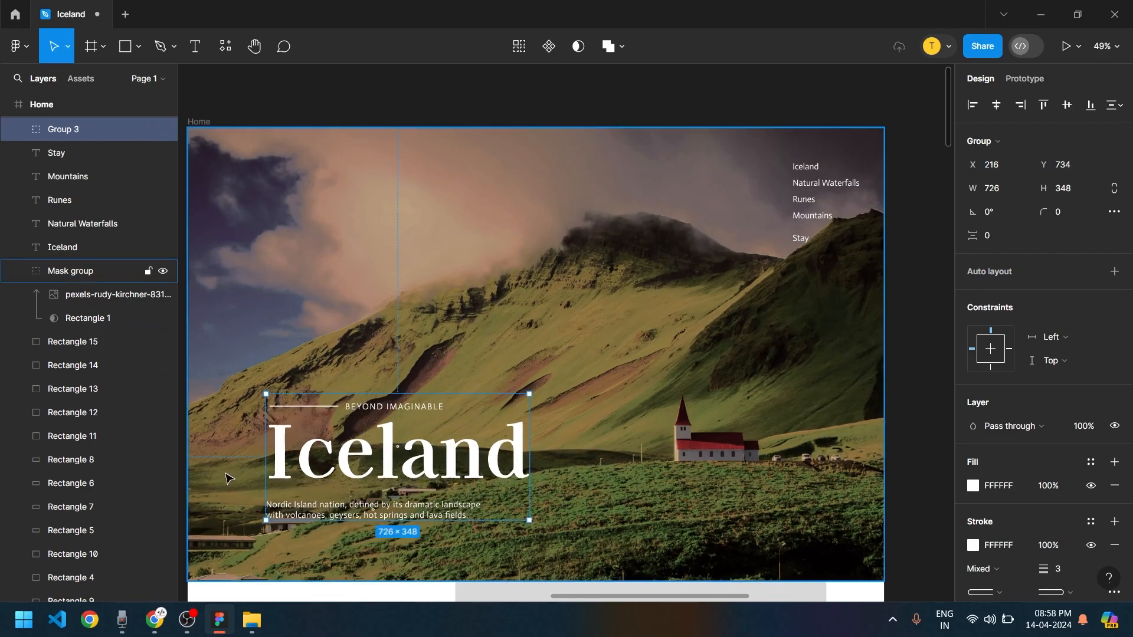
Compare the position of the hero text in the Home frame with the reference hero
left_click(223, 474)
scroll(455, 547, "up", 3)
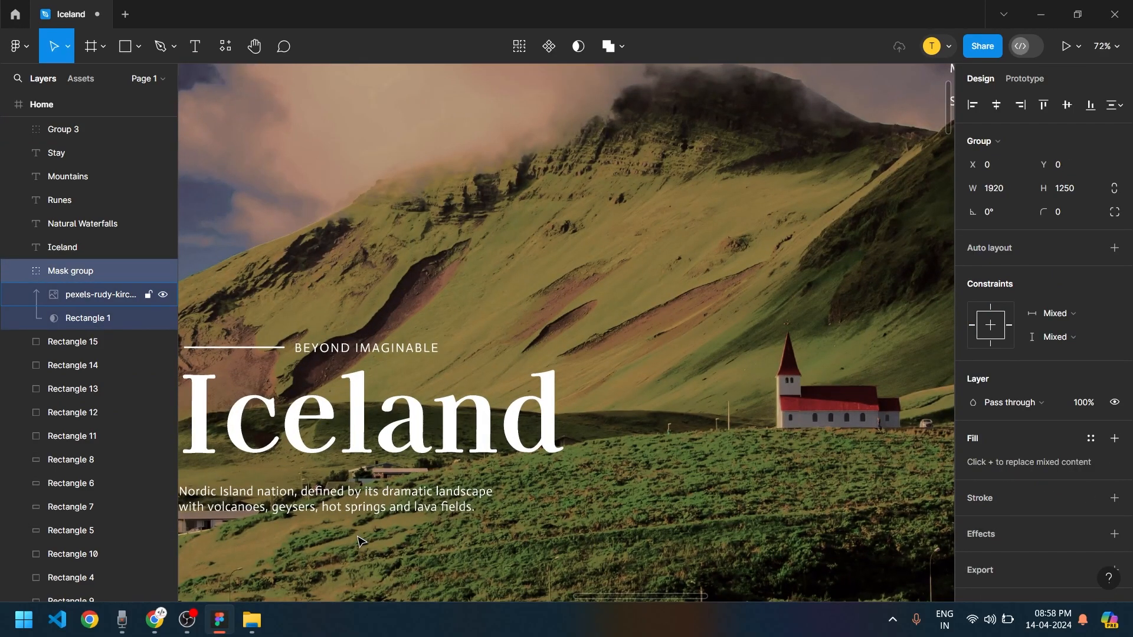
left_click_drag(350, 529, 592, 470)
scroll(593, 470, "down", 5)
scroll(531, 413, "right", 3)
scroll(590, 449, "left", 3)
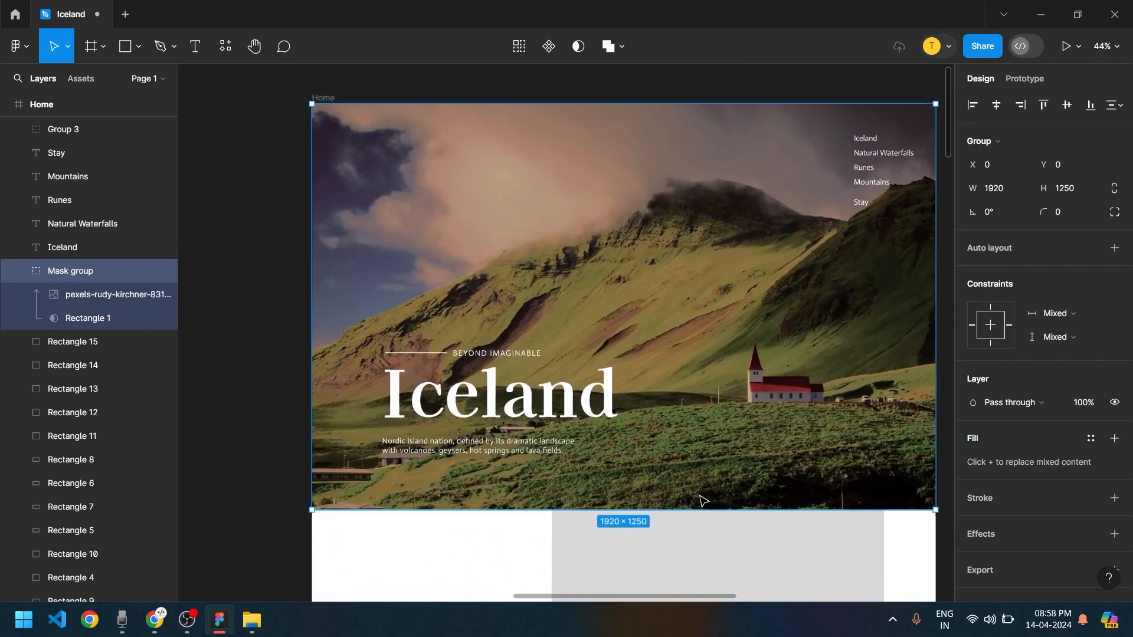
scroll(774, 500, "down", 4)
scroll(774, 500, "right", 4)
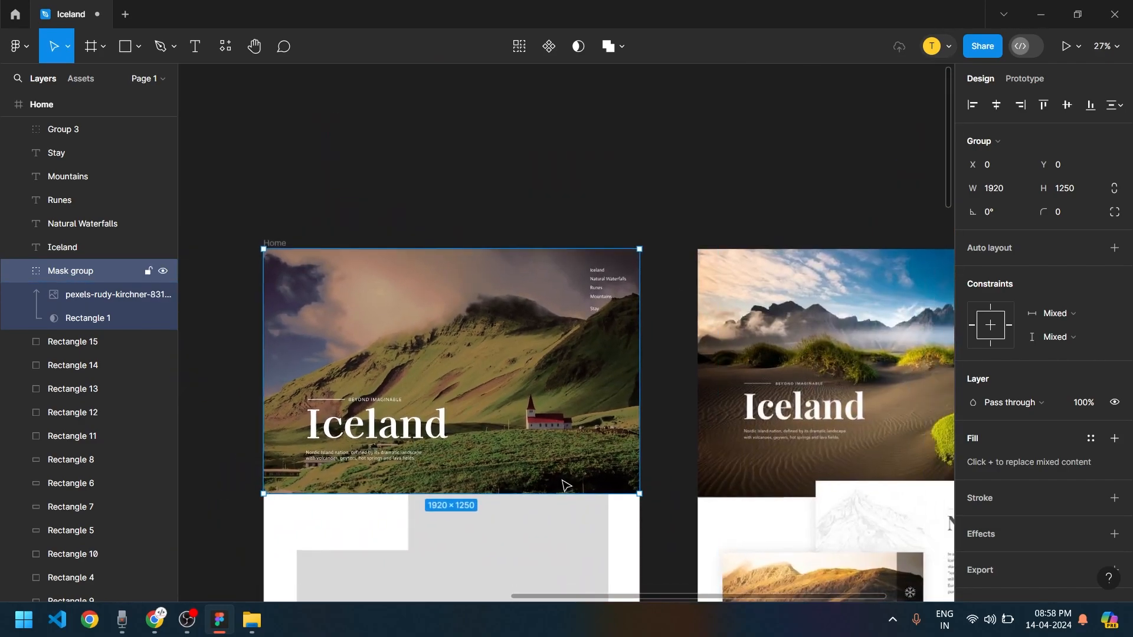
left_click_drag(683, 319, 589, 352)
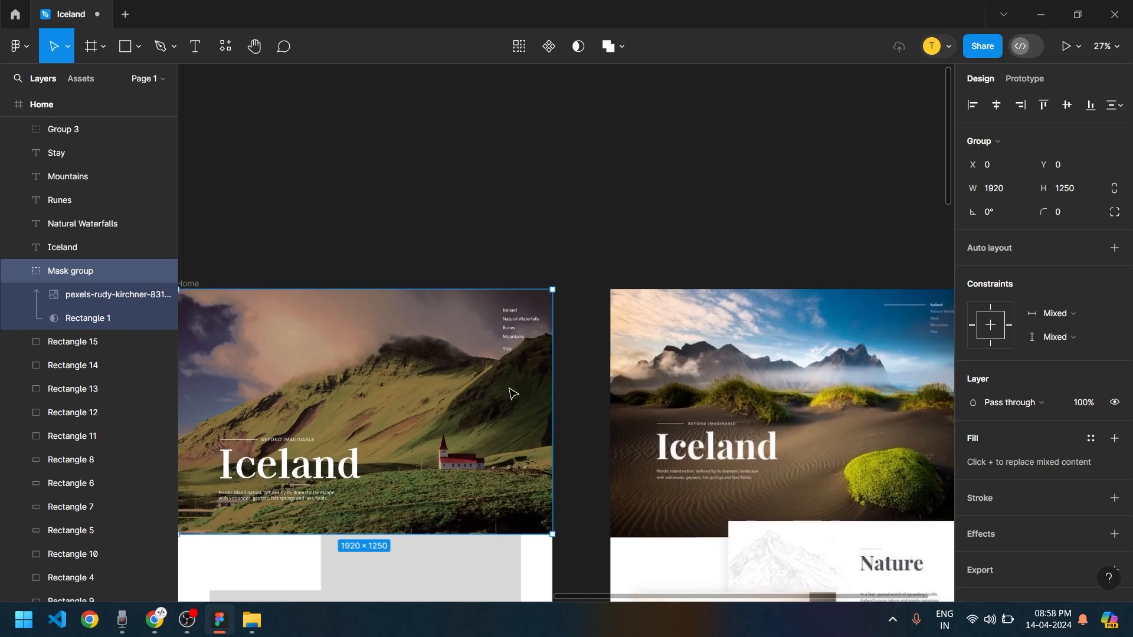
Move the grouped hero text up to about Y 645 in the Home frame
scroll(234, 525, "up", 2)
left_click(301, 460)
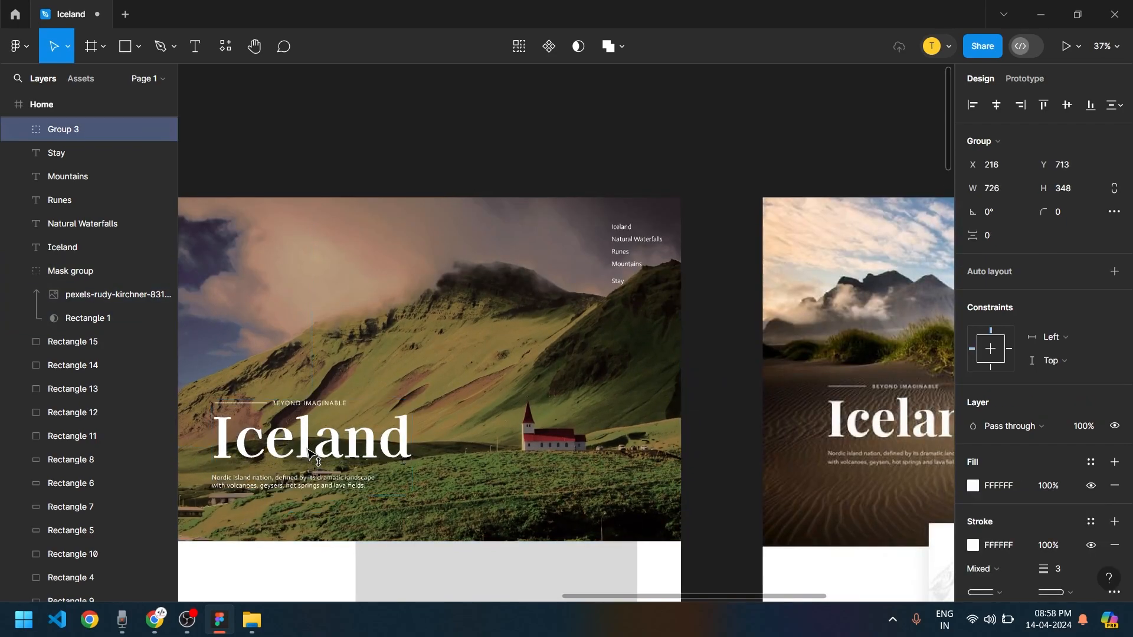
left_click_drag(309, 448, 309, 431)
left_click(753, 433)
Copy the short line beside the "BEYOND IMAGINABLE" caption and paste it into the hero's mask group
scroll(563, 366, "up", 1)
scroll(563, 366, "right", 1)
scroll(590, 377, "up", 2)
scroll(590, 378, "right", 2)
scroll(382, 519, "left", 5)
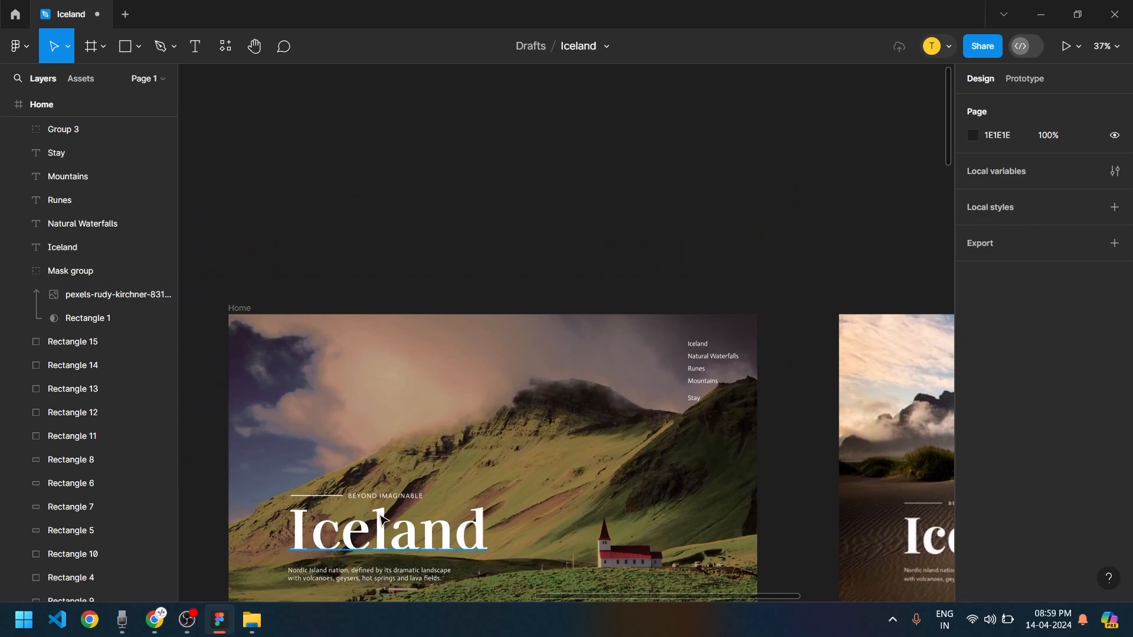
scroll(382, 520, "up", 3)
double_click(272, 483)
double_click(272, 484)
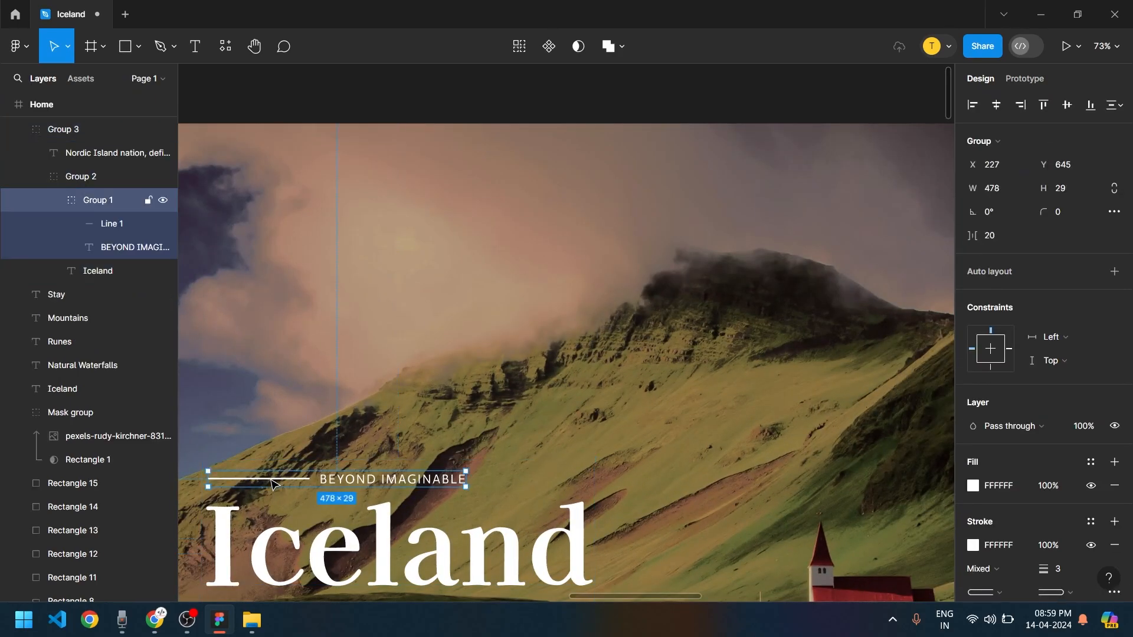
double_click(272, 482)
key("ctrl+c")
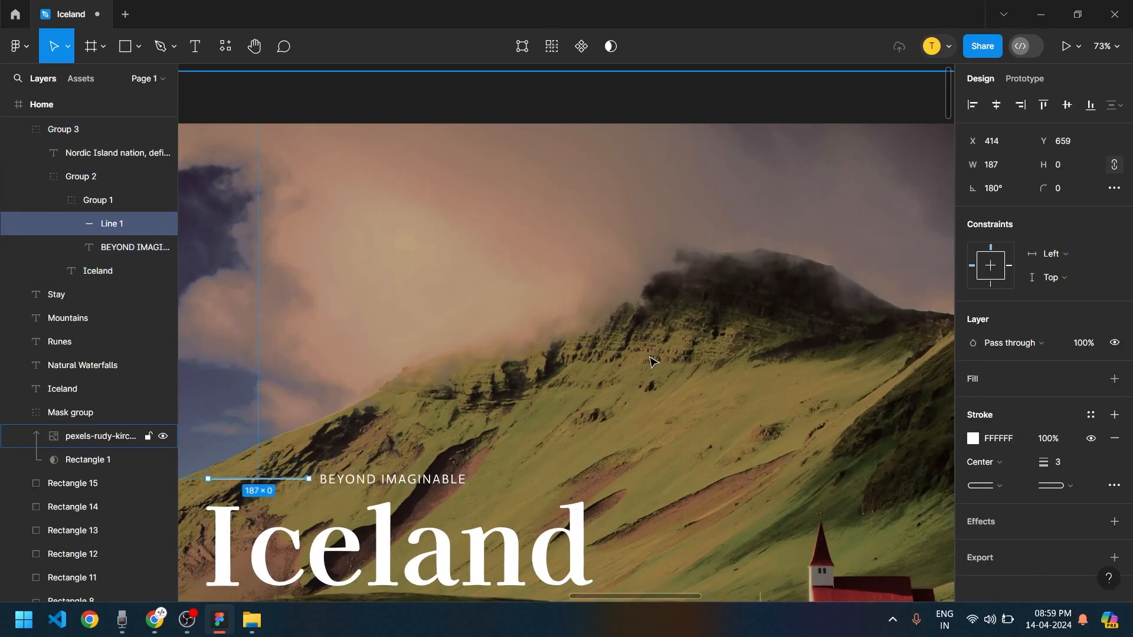
left_click(660, 354)
key("ctrl+v")
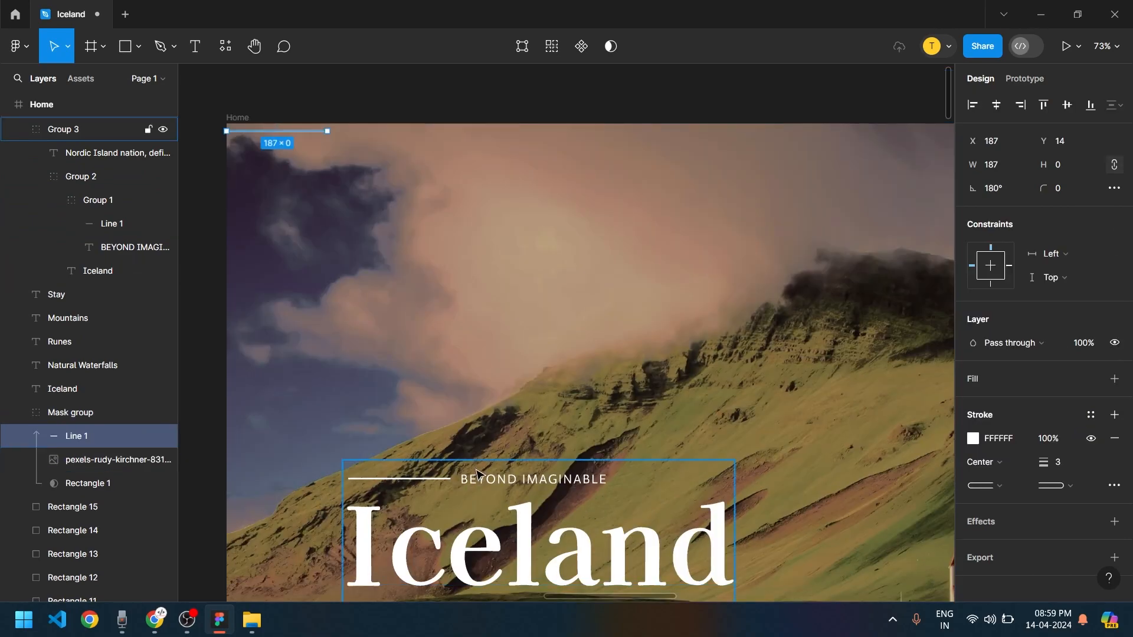
Move the pasted line to just before the "Iceland" navigation text, at X 1643, Y 106
left_click_drag(265, 132, 632, 186)
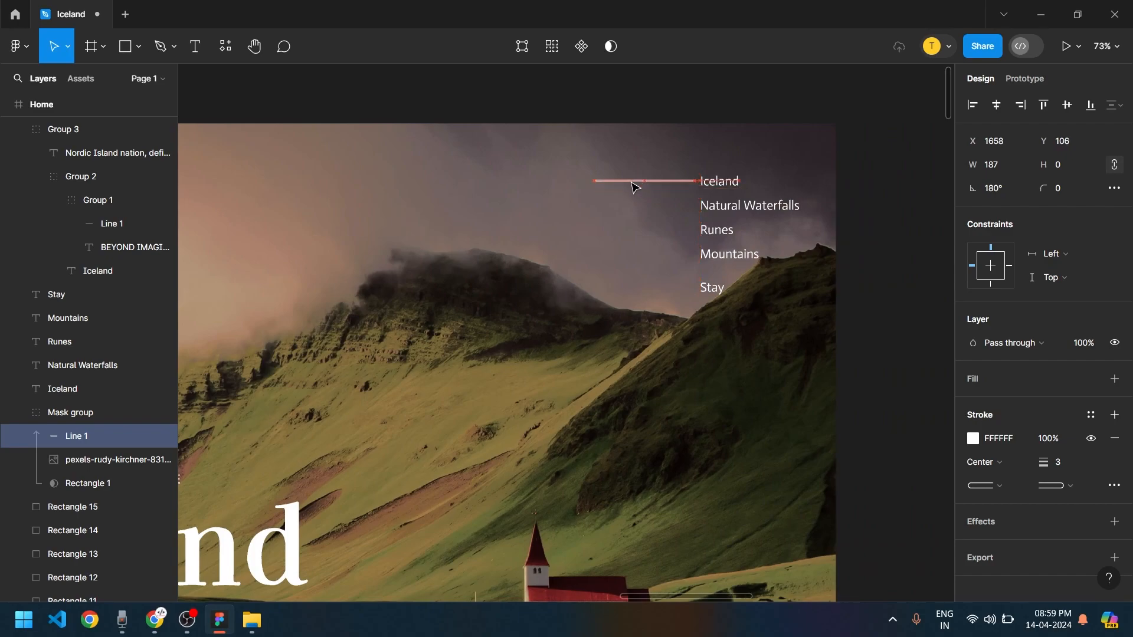
scroll(764, 311, "right", 3)
left_click(767, 311)
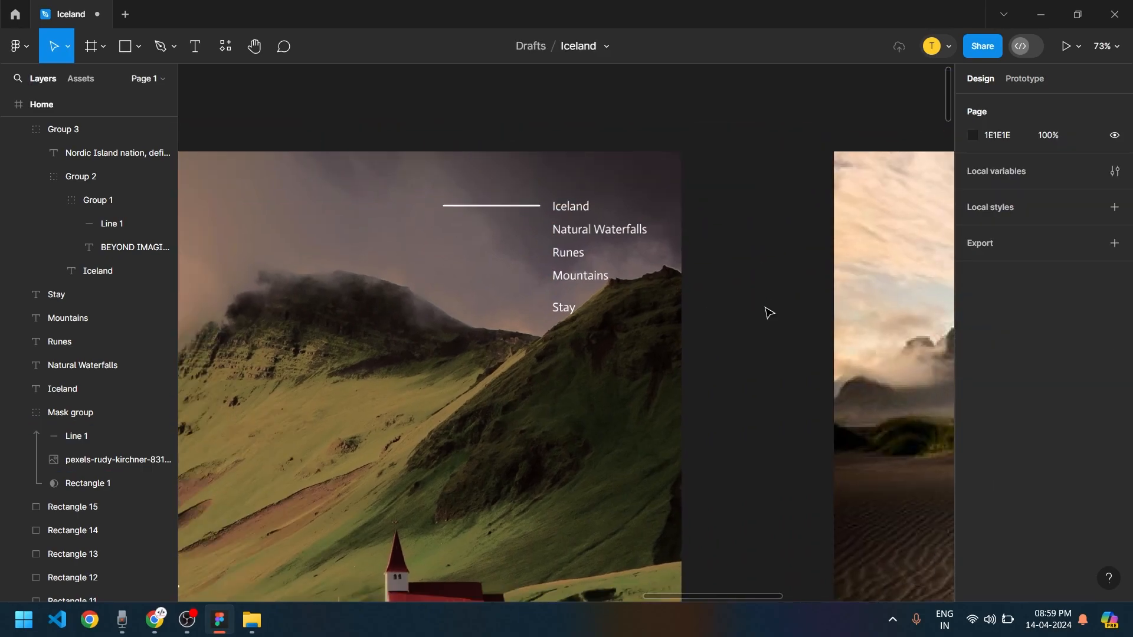
Lengthen the line beside the "Iceland" navigation text to 356, extending it away from the text
scroll(766, 311, "down", 5)
left_click_drag(501, 328, 415, 354)
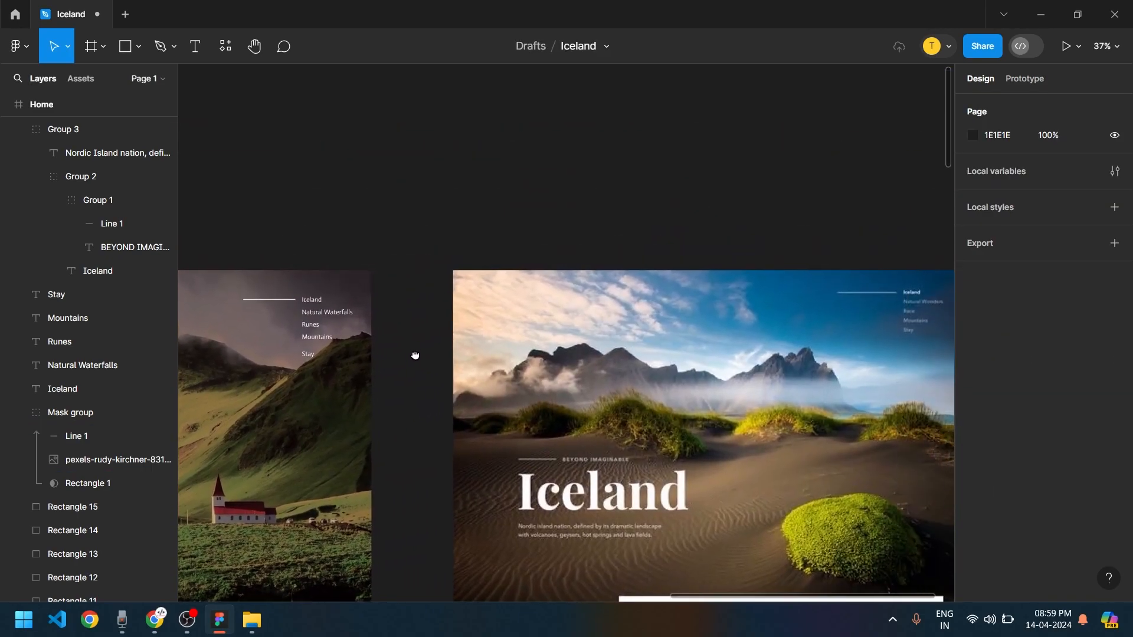
double_click(255, 302)
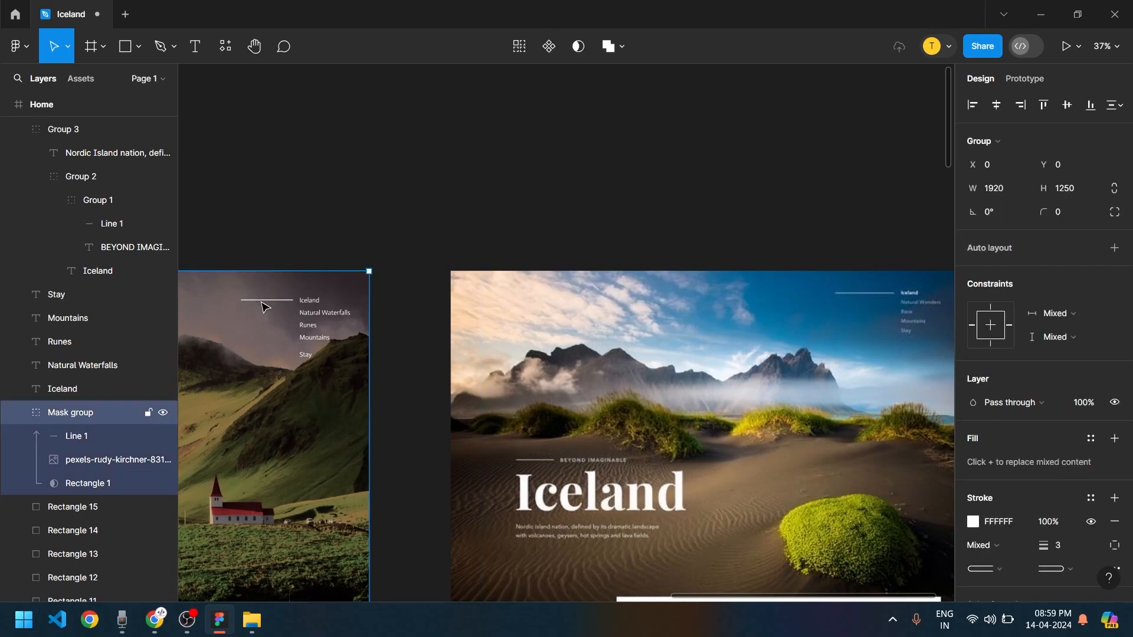
scroll(242, 305, "up", 5)
left_click_drag(214, 298, 313, 298)
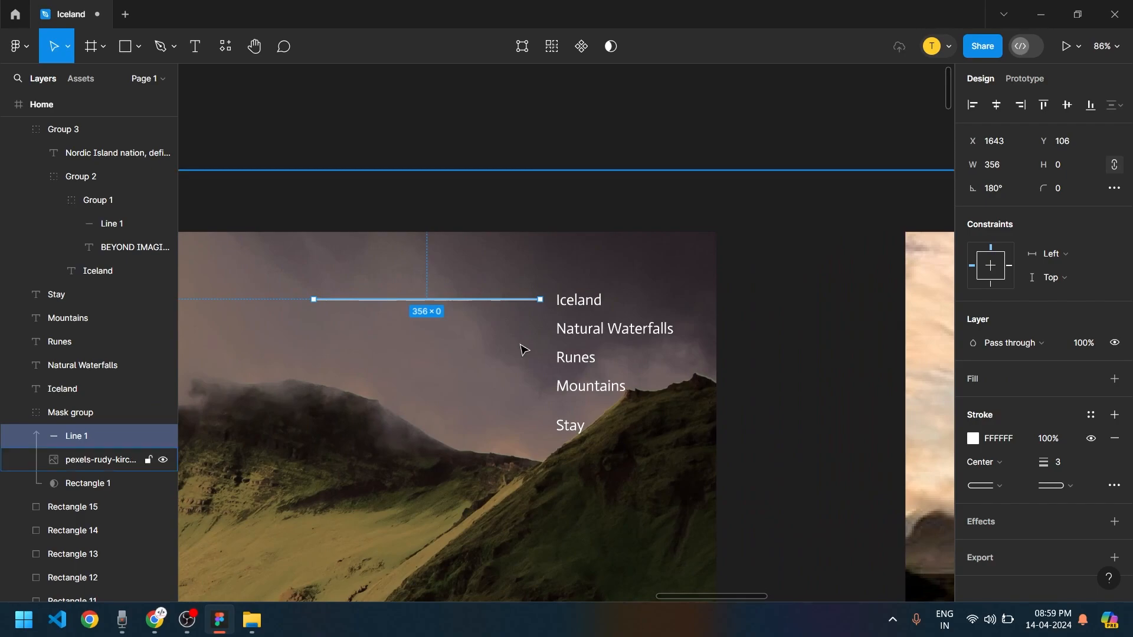
scroll(524, 349, "down", 5)
left_click_drag(638, 369, 565, 379)
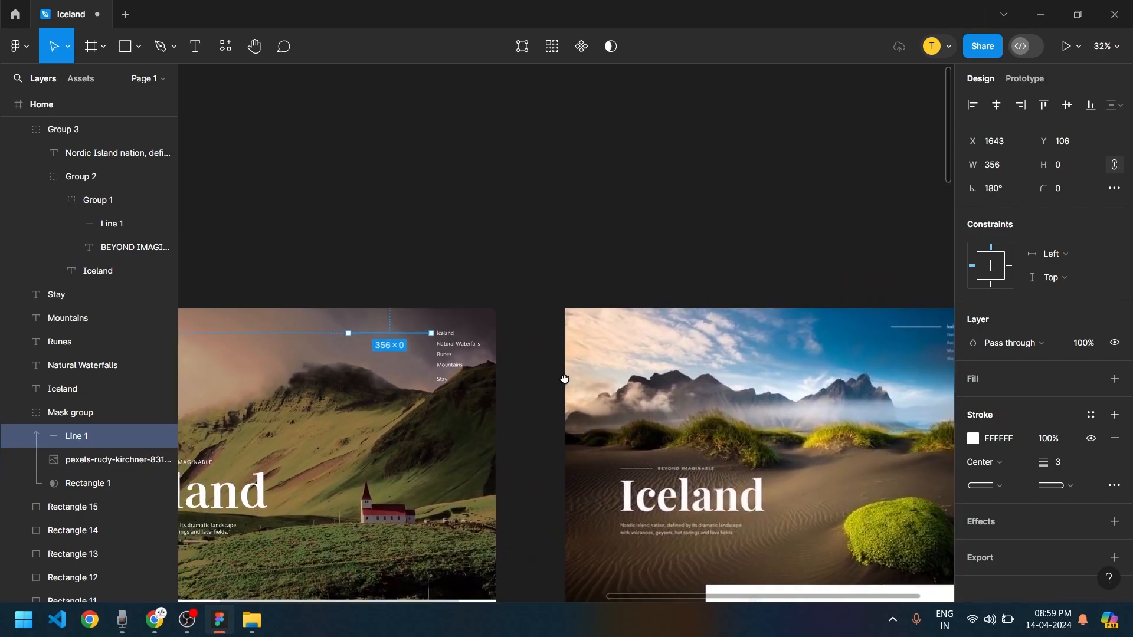
Set the font size of the five navigation texts, from "Iceland" to "Stay", to 20
scroll(537, 369, "up", 4)
left_click(362, 383)
left_click(380, 349, "shift")
left_click(365, 330, "shift")
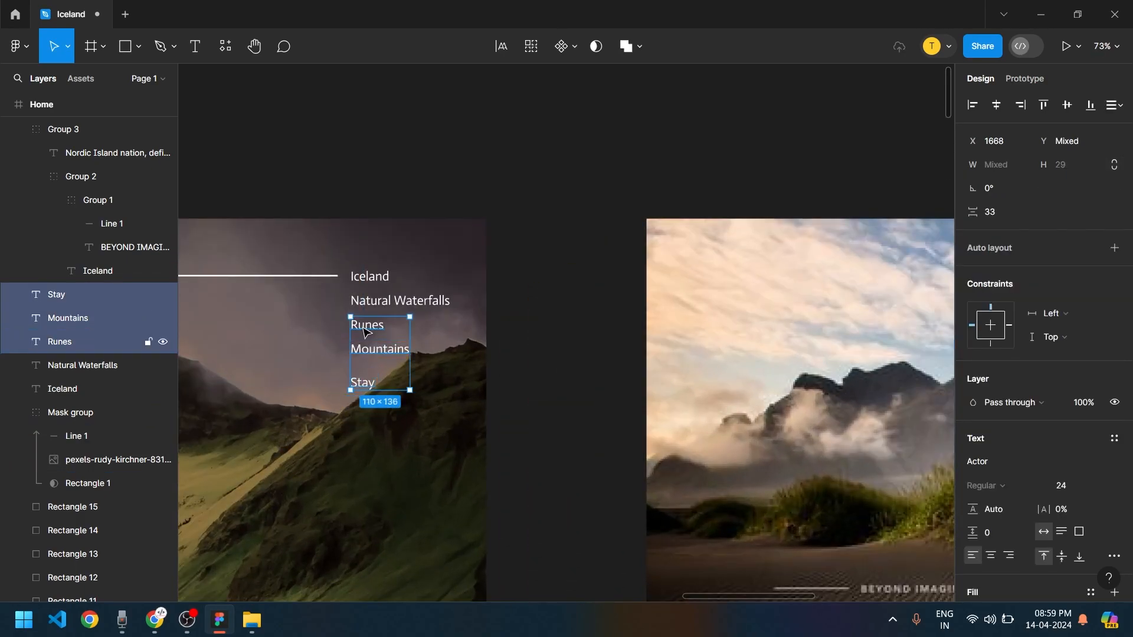
left_click(400, 300, "shift")
left_click(369, 277, "shift")
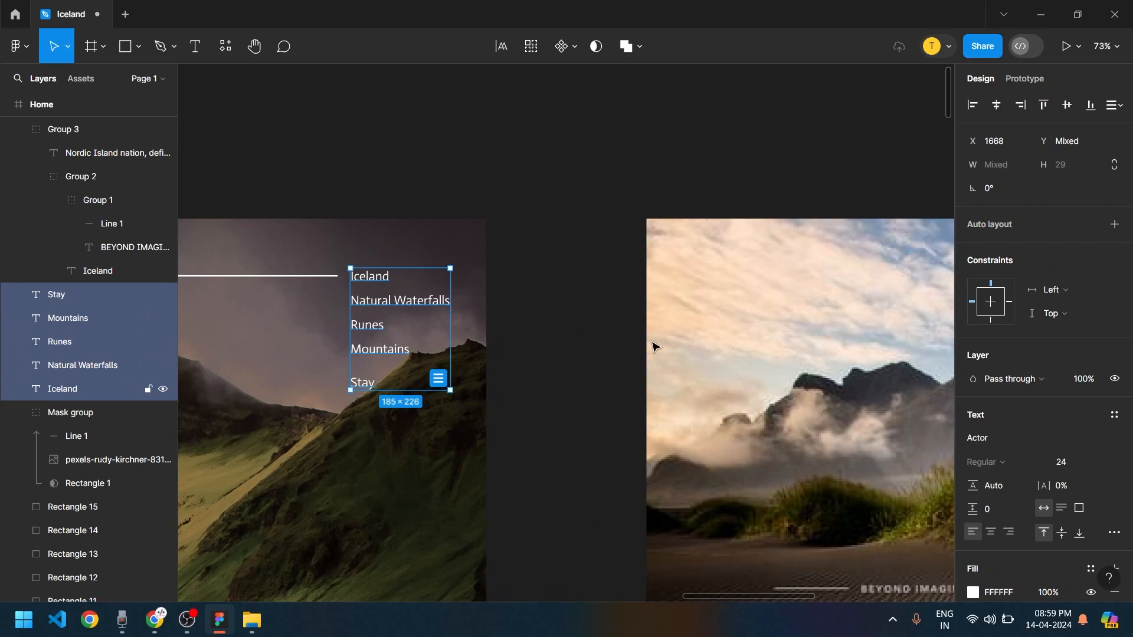
left_click(1099, 465)
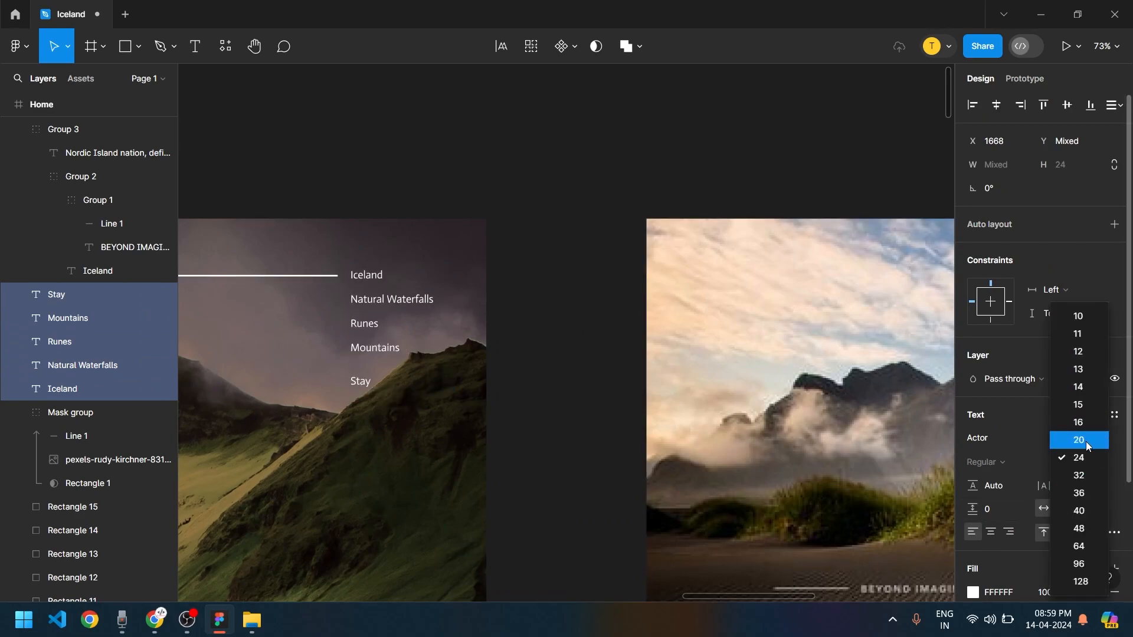
left_click(1086, 441)
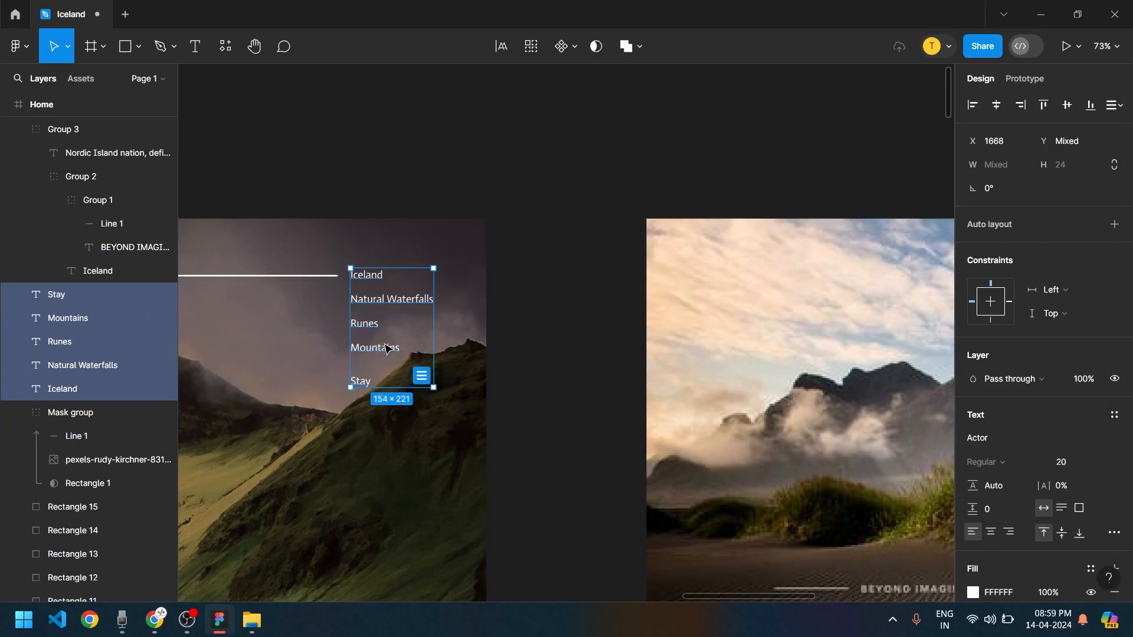
Distribute the five navigation texts evenly with a vertical spacing of 20
scroll(323, 356, "up", 5)
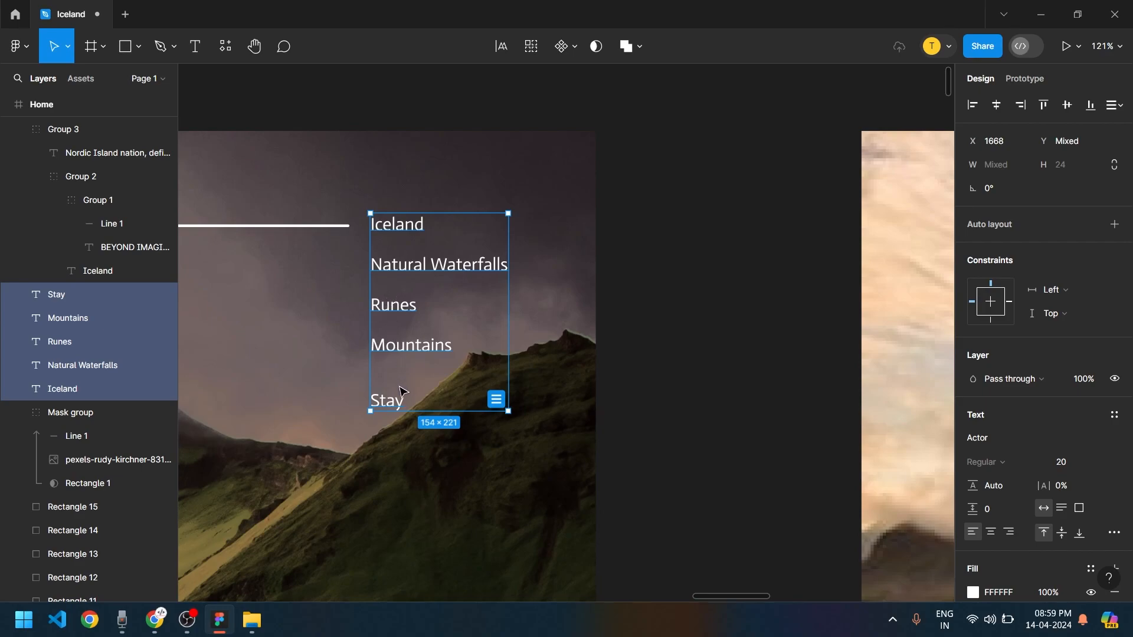
left_click(496, 401)
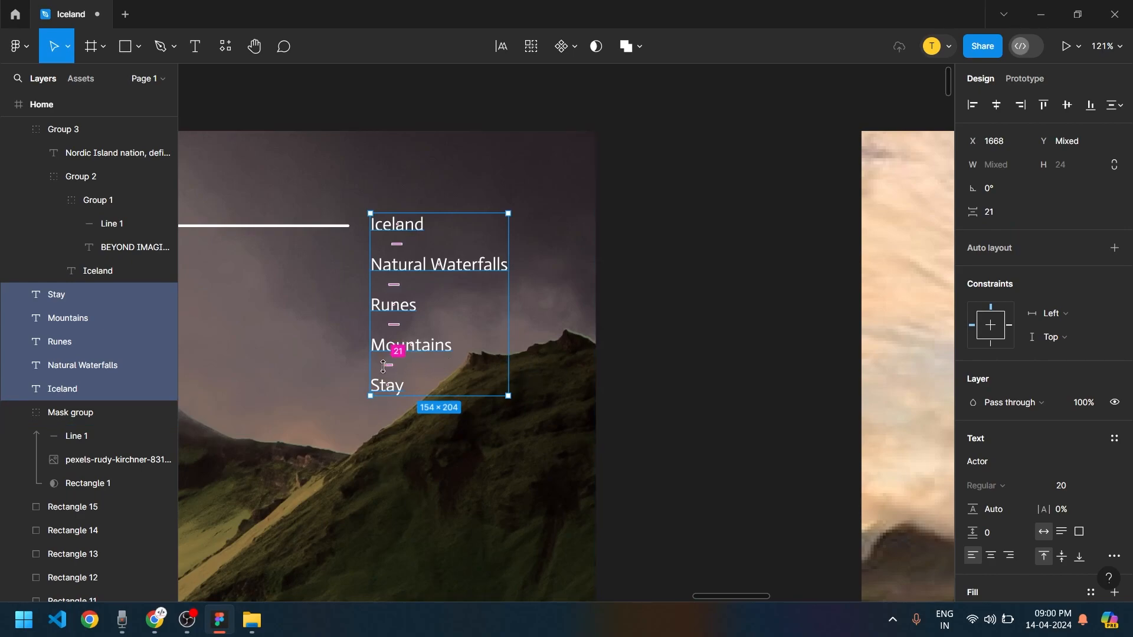
mouse_move(384, 367)
left_mouse_down()
mouse_move(394, 380)
mouse_move(384, 363)
left_mouse_up()
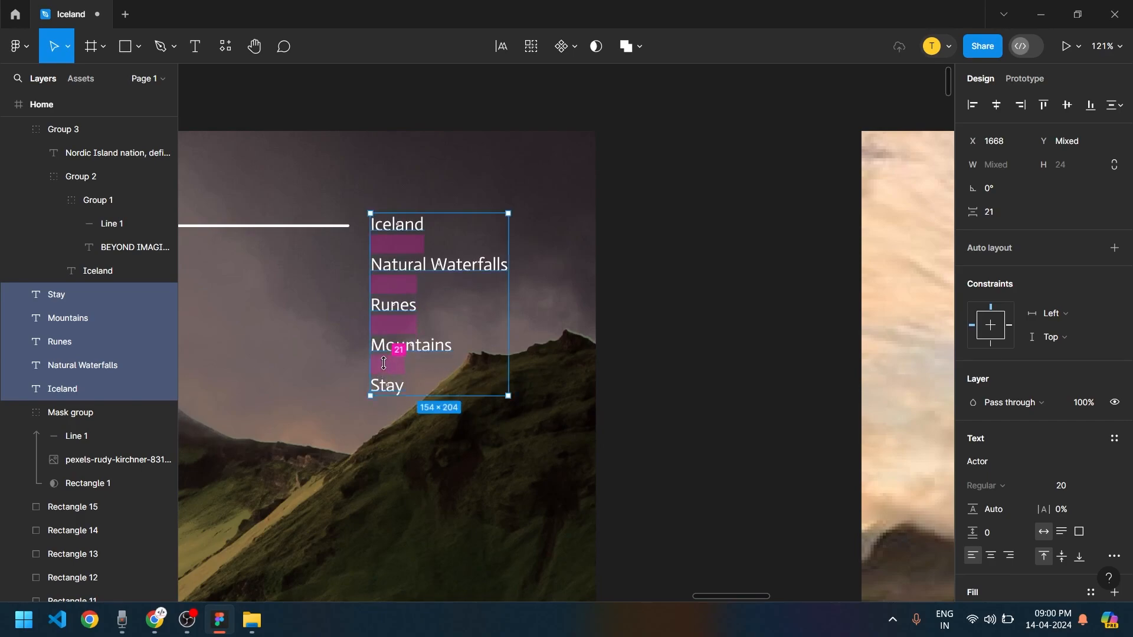
left_click(656, 330)
scroll(546, 373, "down", 5)
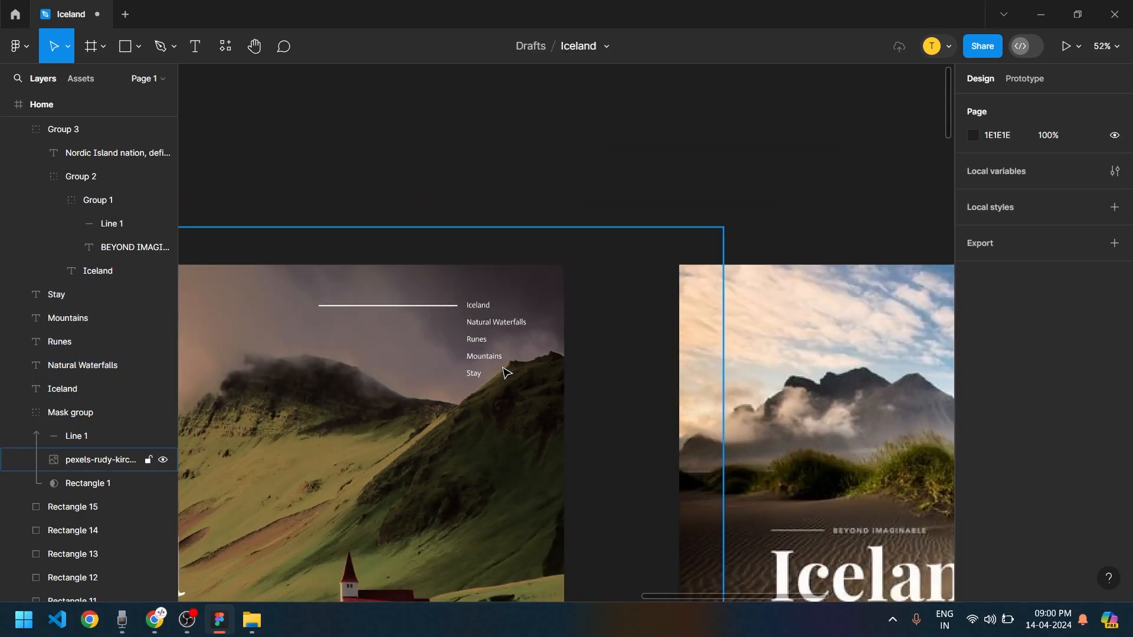
scroll(616, 382, "up", 2)
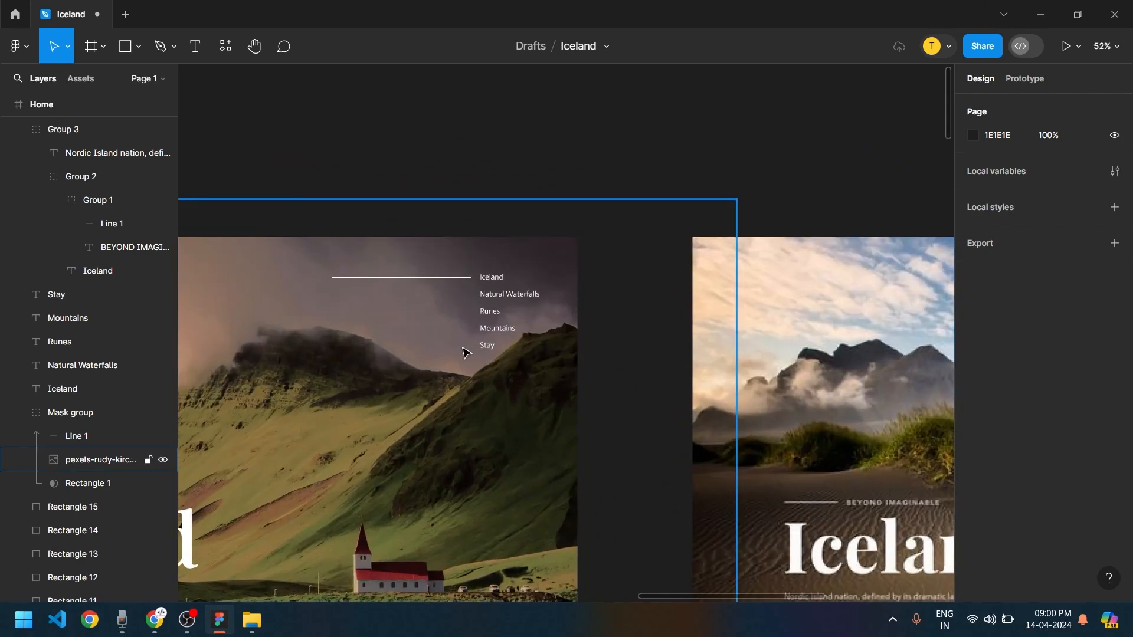
scroll(506, 345, "up", 4)
left_click(511, 334)
left_click(514, 304, "shift")
left_click(511, 274, "shift")
left_click(531, 244, "shift")
left_click(513, 215, "shift")
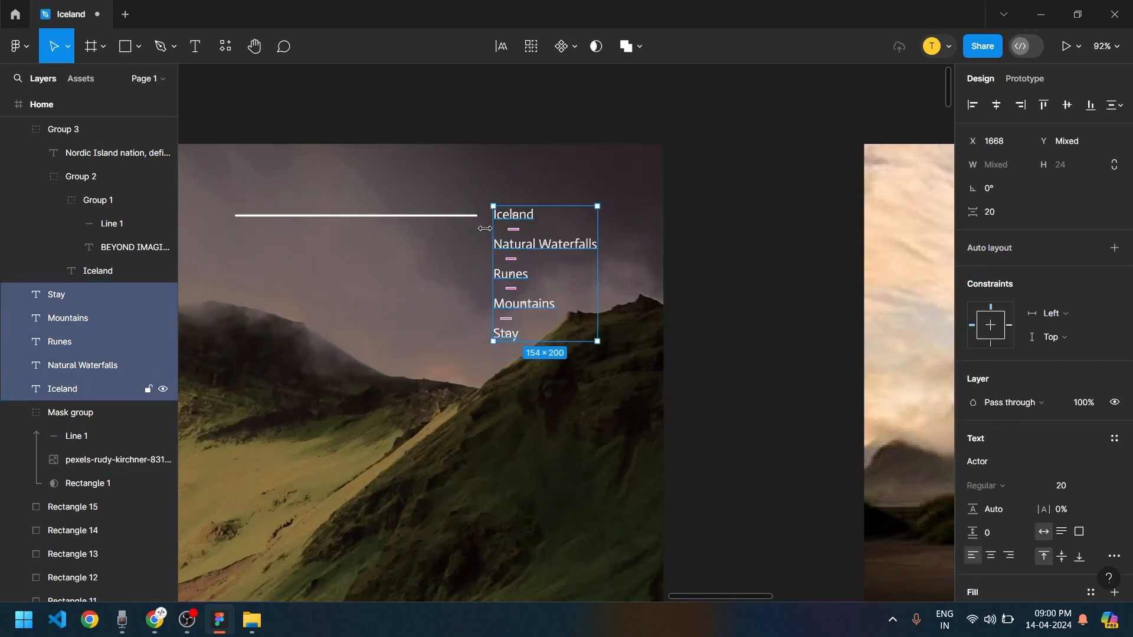
left_click(433, 222, "shift")
left_click(458, 227, "shift")
left_click(459, 221, "shift")
left_click(459, 220, "shift")
scroll(451, 222, "up", 5)
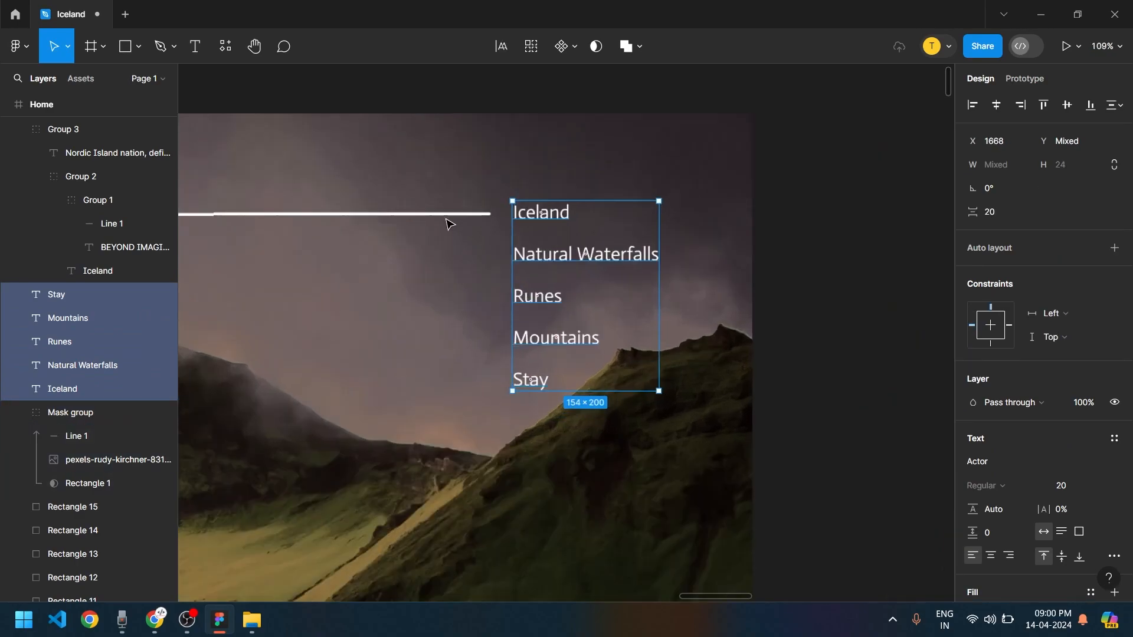
Move the accent line's layer out of the mask group to directly below the "Iceland" navigation text in the layer order
left_click(66, 440)
scroll(203, 450, "down", 6)
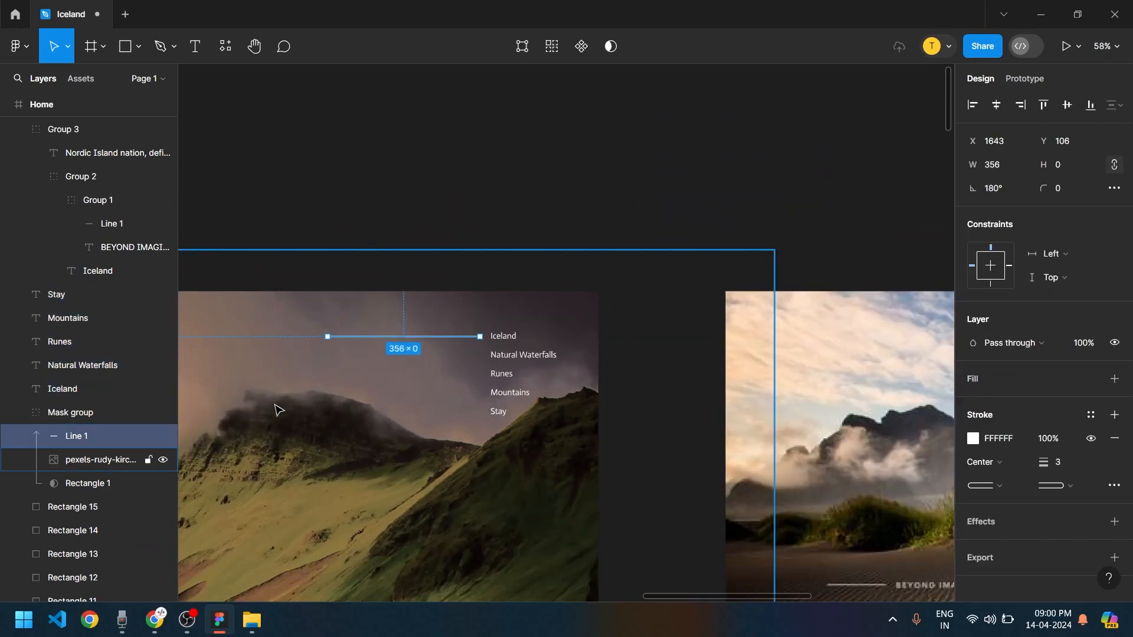
left_click_drag(69, 438, 87, 399)
Group the accent line with the five navigation texts, "Iceland", "Natural Waterfalls", "Runes", "Mountains" and "Stay"
scroll(456, 431, "up", 2)
scroll(502, 378, "up", 3)
left_click(558, 275, "shift")
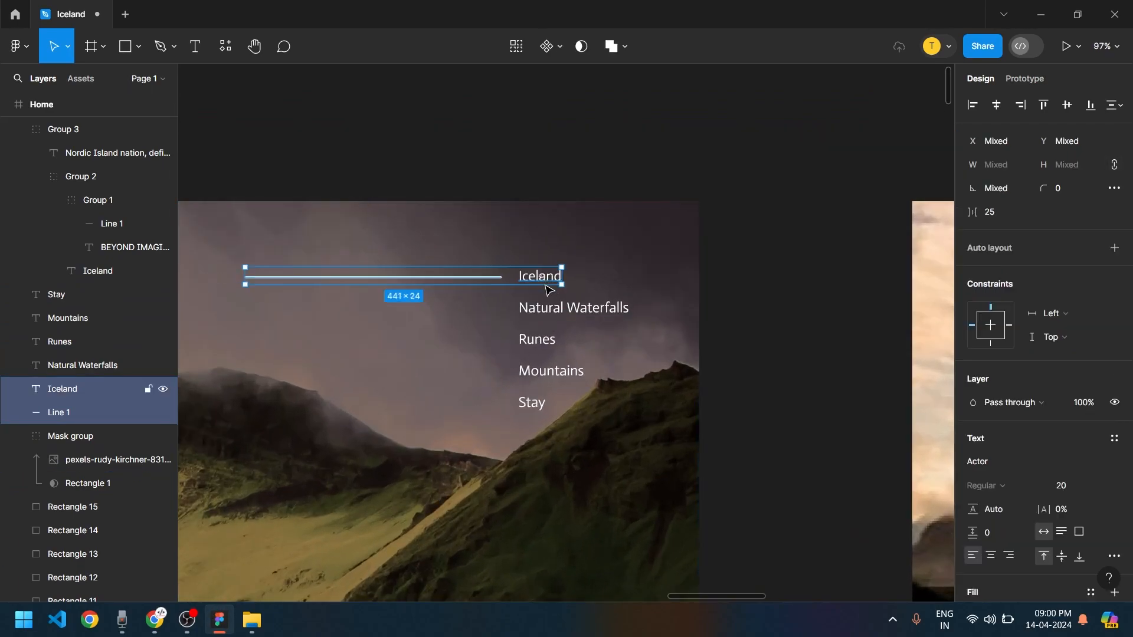
left_click(616, 309, "shift")
left_click(540, 341, "shift")
left_click(551, 372, "shift")
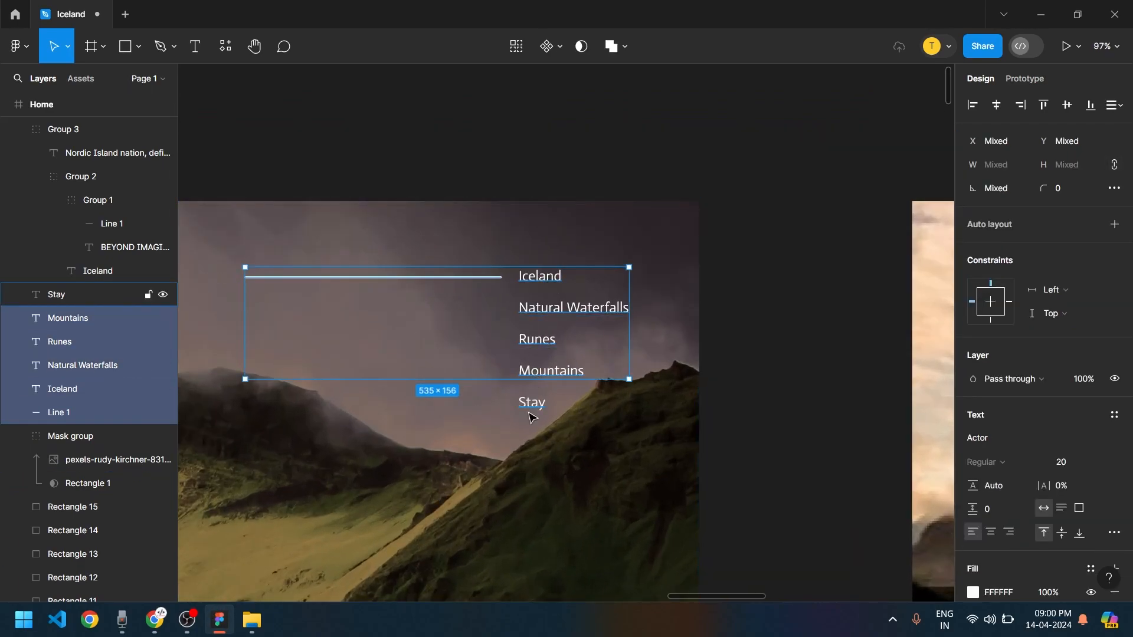
left_click(531, 404, "shift")
key("ctrl+g")
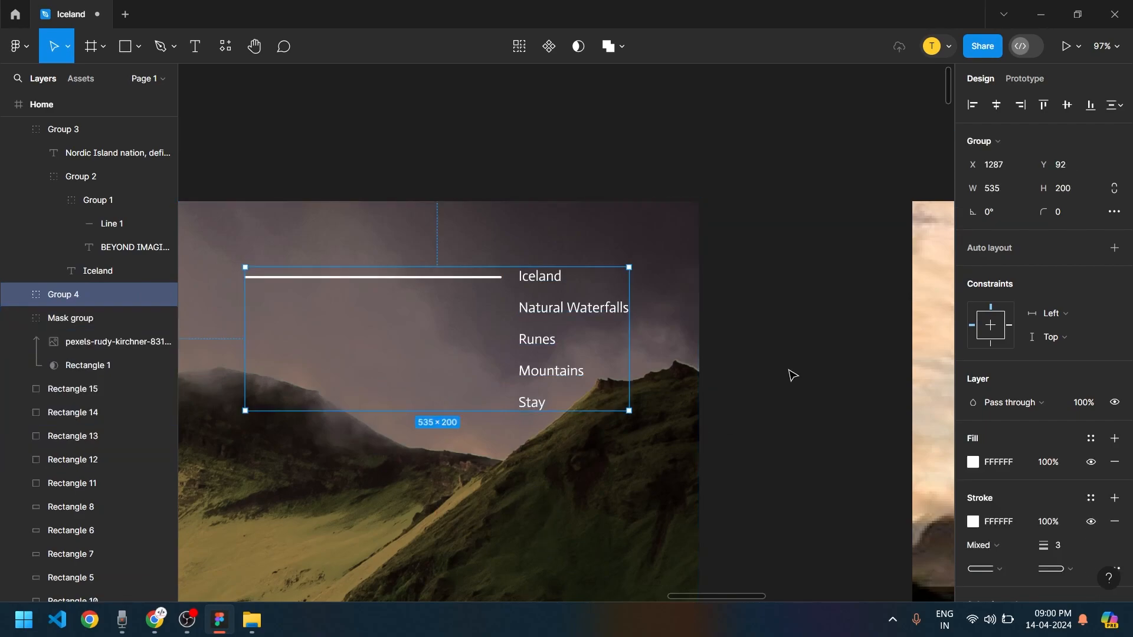
left_click(792, 375)
Rename the navigation group as "Menu"
scroll(406, 509, "down", 5)
left_click_drag(406, 508, 515, 376)
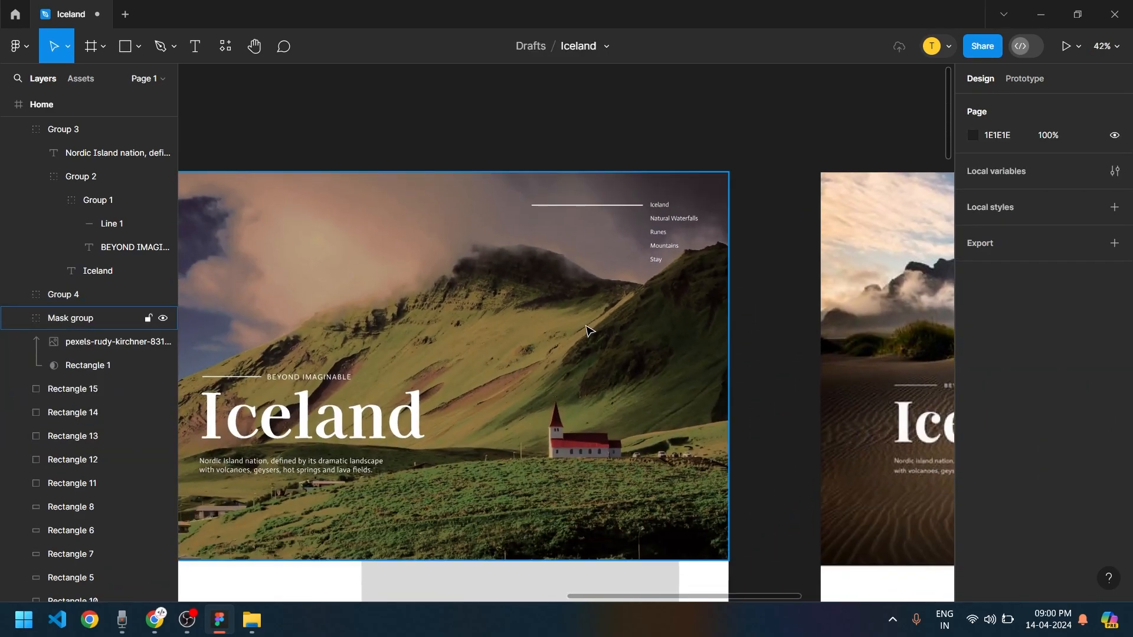
left_click(151, 289)
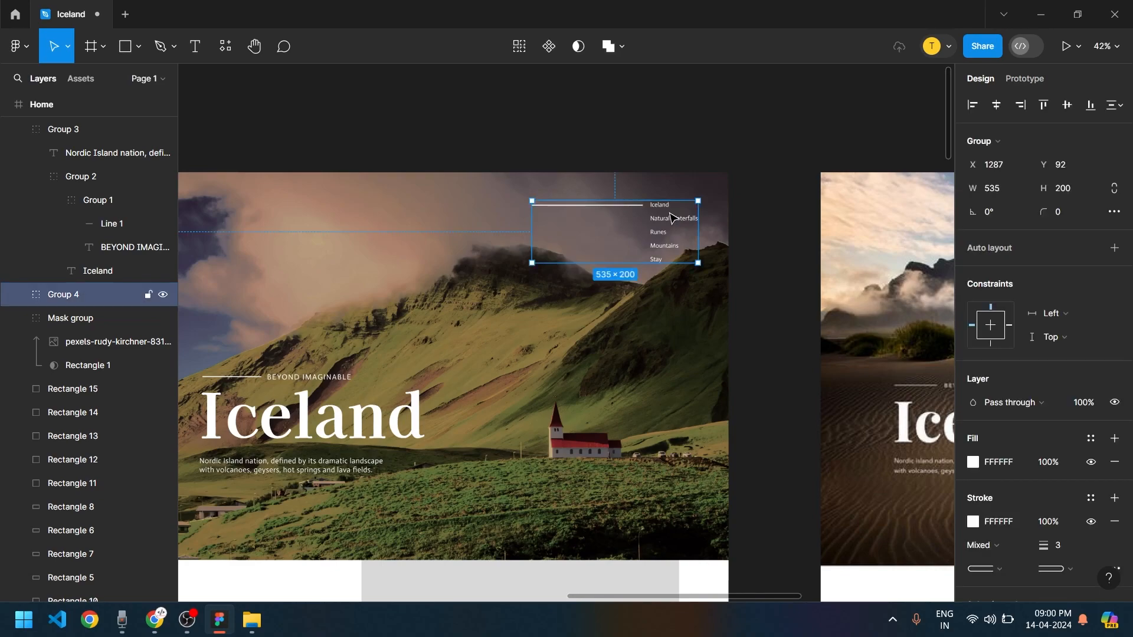
double_click(79, 297)
type("Menu")
key("Return")
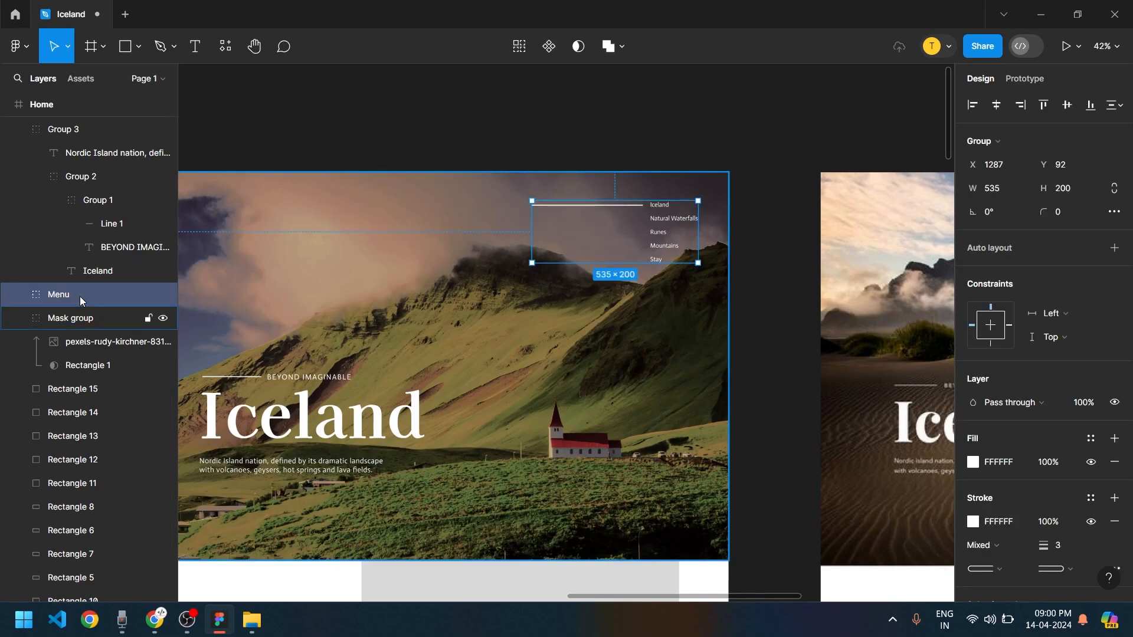
Rename the hero's title and description group as "Intro Text" and collapse its layers
left_click(79, 130)
scroll(82, 222, "up", 1)
scroll(82, 222, "up", 1)
double_click(69, 154)
type("Intro Text")
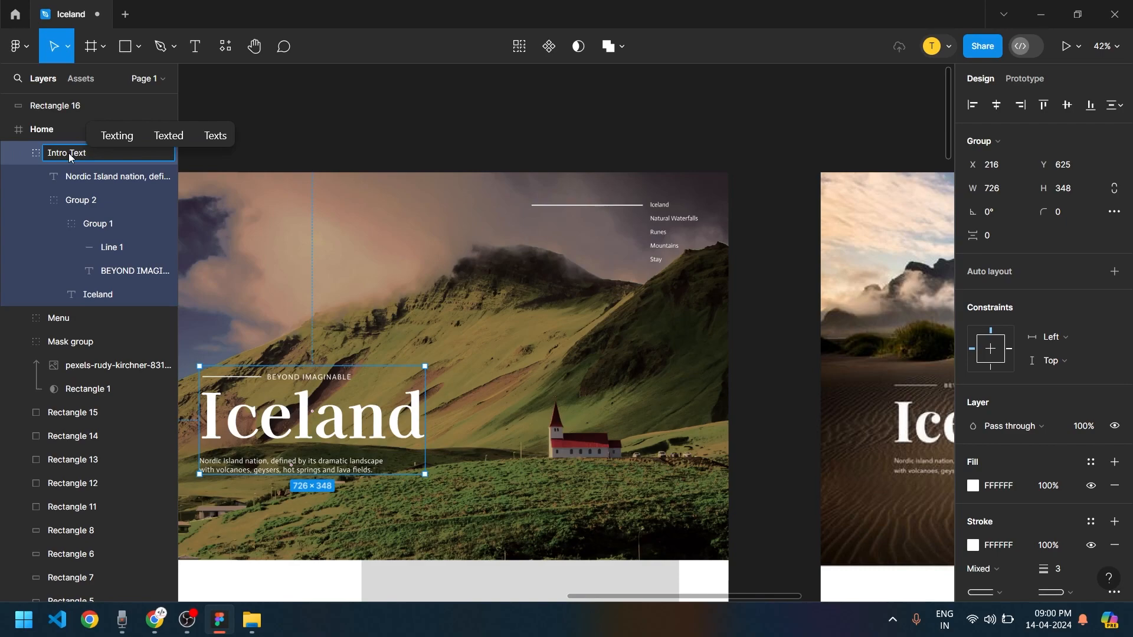
key("Return")
left_click(18, 153)
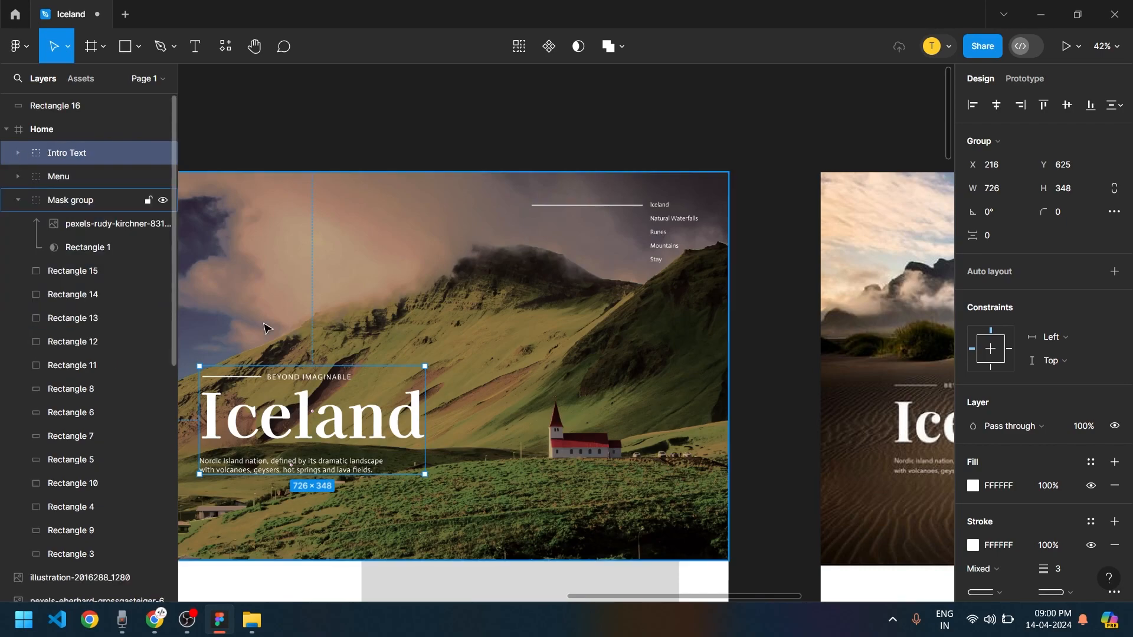
Rename the hero photo's mask group as "Intro Image" and collapse its layers
double_click(50, 202)
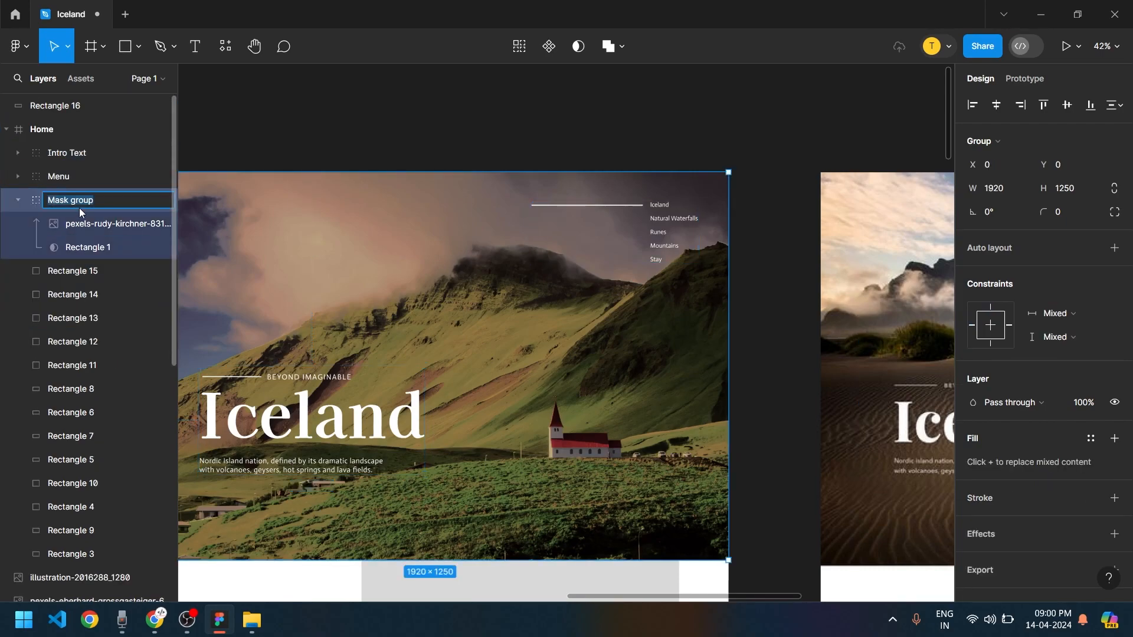
type("Intro Image")
key("Return")
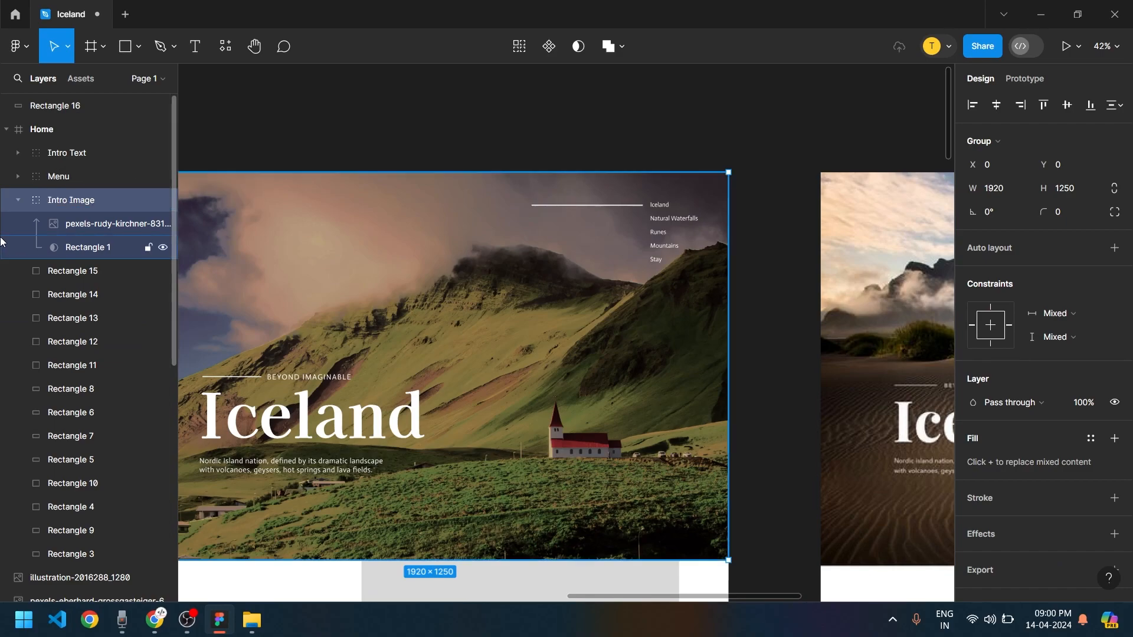
left_click(18, 199)
left_click(460, 83)
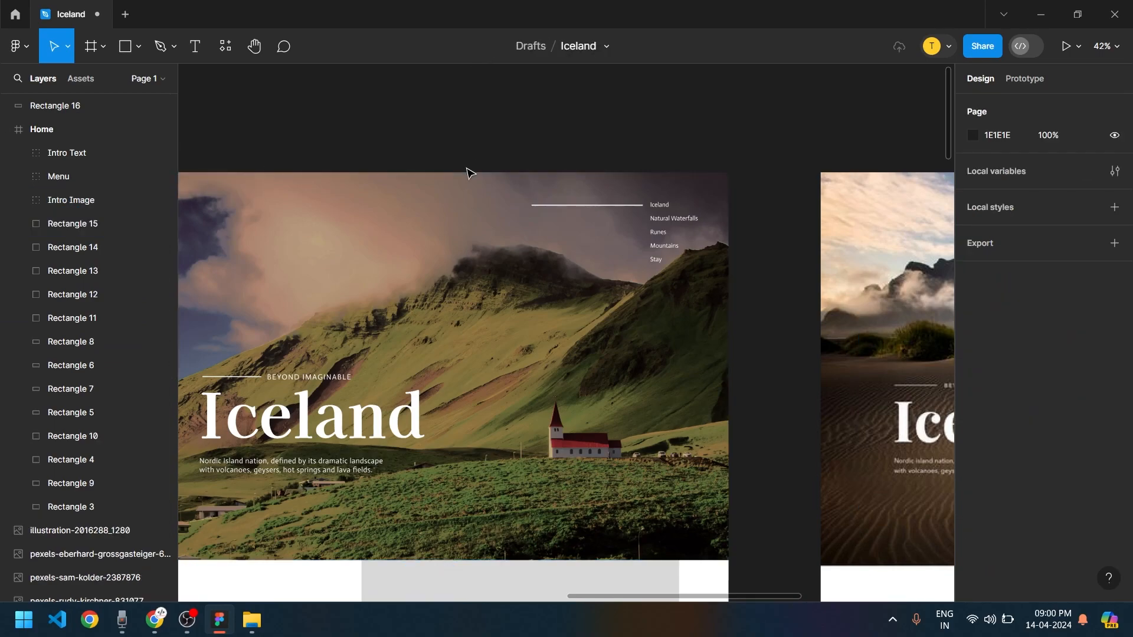
Compare the placeholder rectangles below the hero with the matching Nature section of the reference design
scroll(466, 170, "down", 5)
scroll(381, 382, "right", 2)
scroll(381, 382, "right", 2)
scroll(379, 385, "left", 3)
scroll(486, 332, "down", 2)
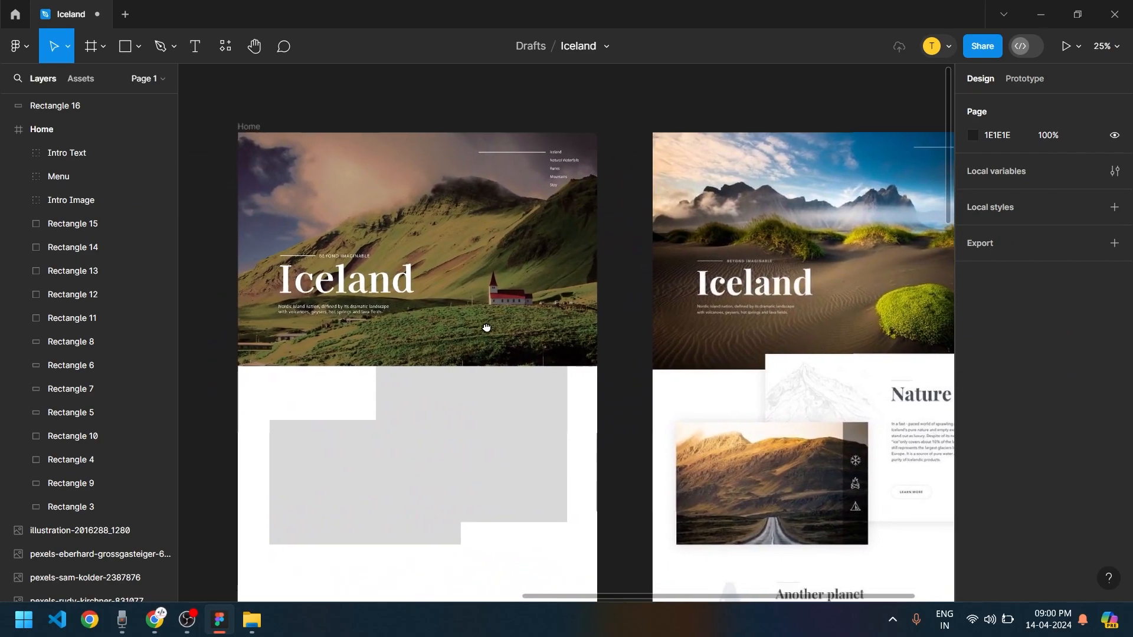
scroll(511, 367, "down", 5)
scroll(531, 307, "right", 2)
scroll(550, 252, "left", 3)
scroll(602, 299, "up", 1)
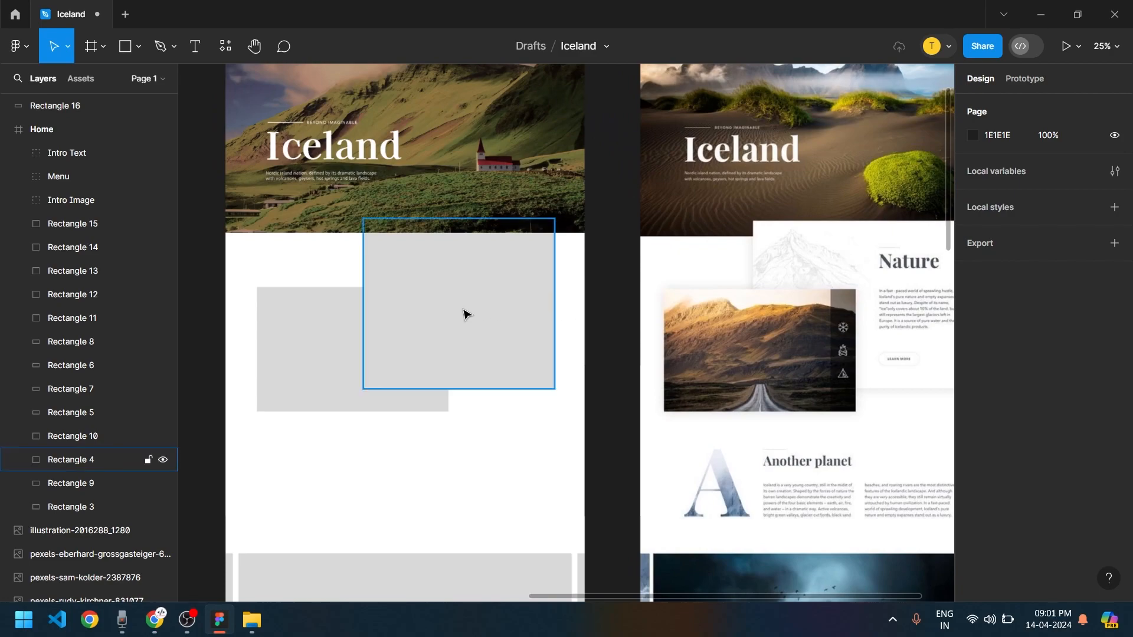
left_click(309, 364)
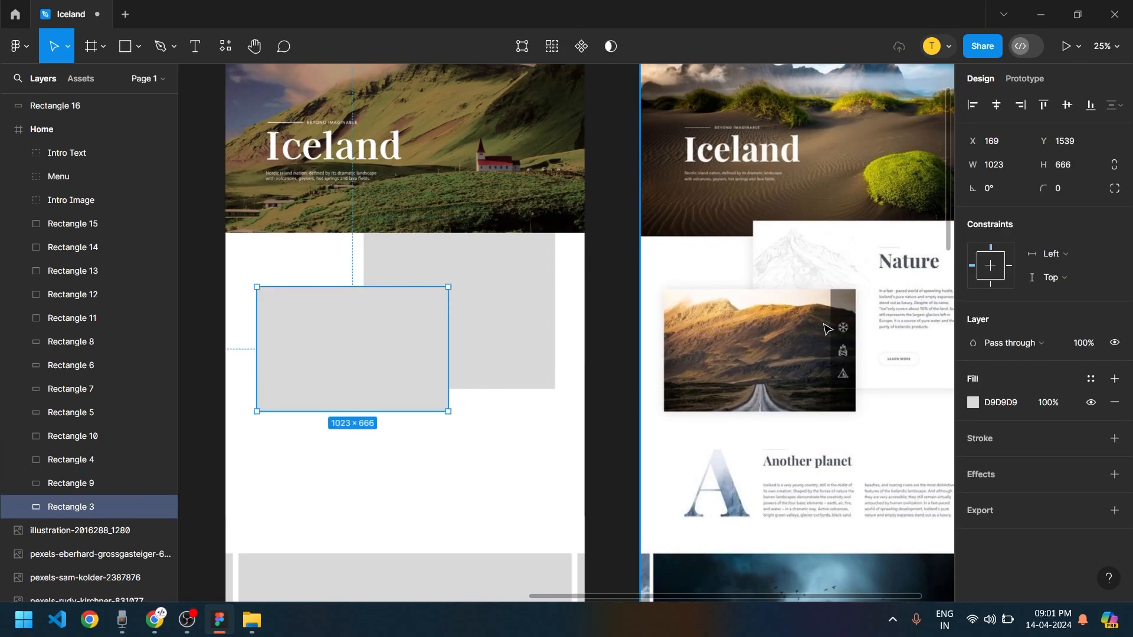
Move the aerial photo of the road through green moss from the image collection onto the overlapping placeholders below the hero
scroll(309, 449, "left", 10)
scroll(655, 517, "down", 3)
scroll(608, 451, "up", 5)
scroll(608, 451, "up", 2)
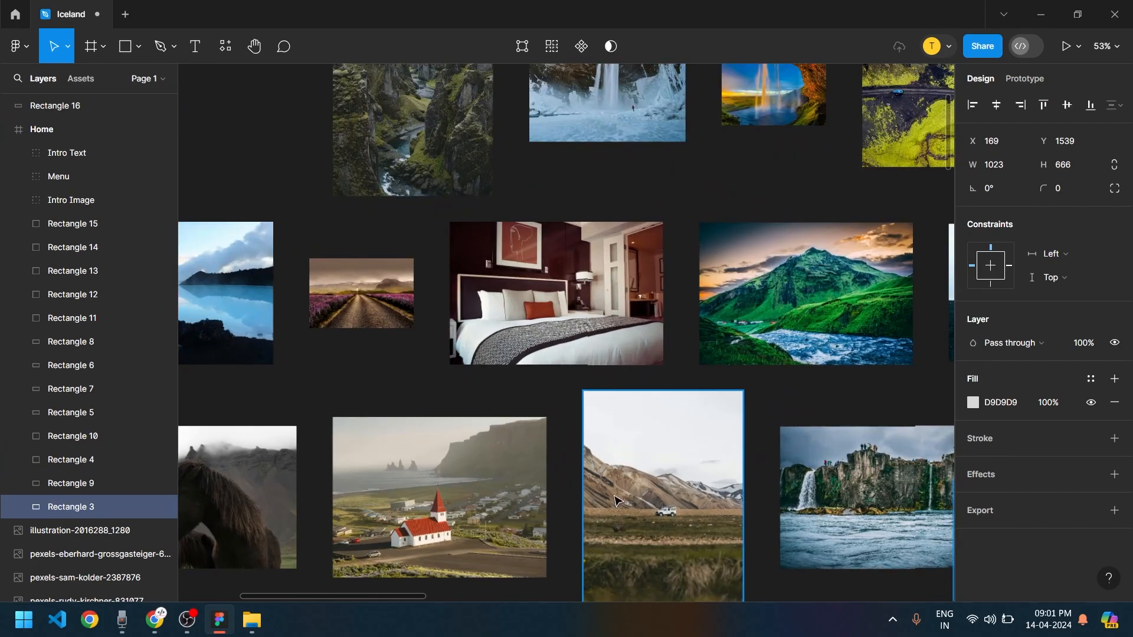
scroll(616, 454, "down", 2)
scroll(691, 400, "up", 5)
scroll(674, 430, "down", 10)
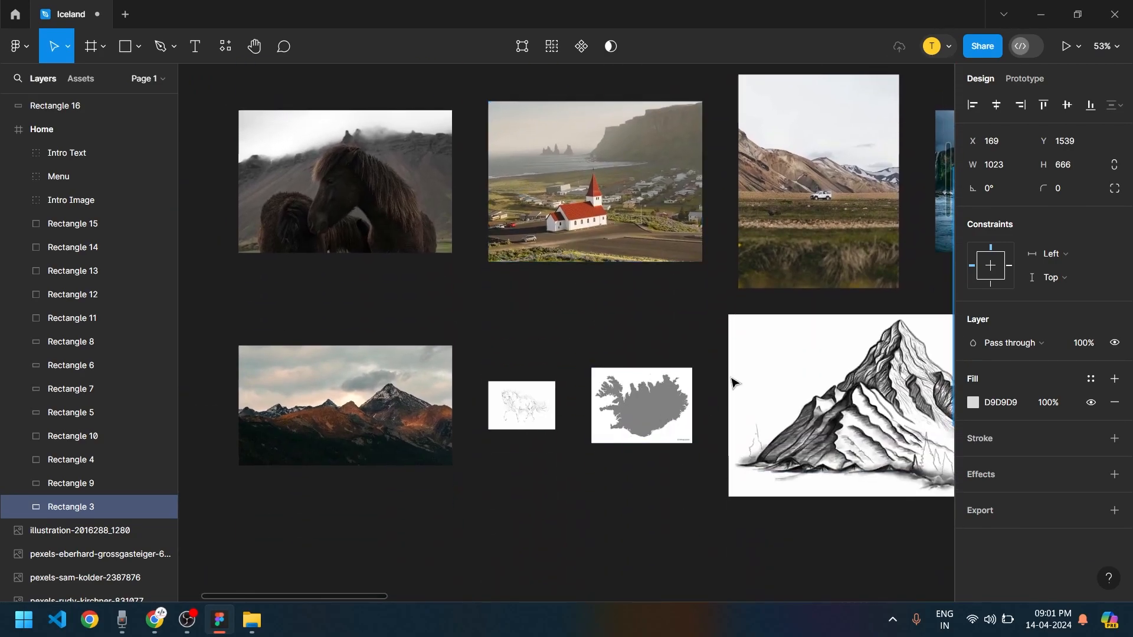
scroll(731, 384, "up", 5)
scroll(732, 384, "right", 8)
scroll(703, 315, "up", 4)
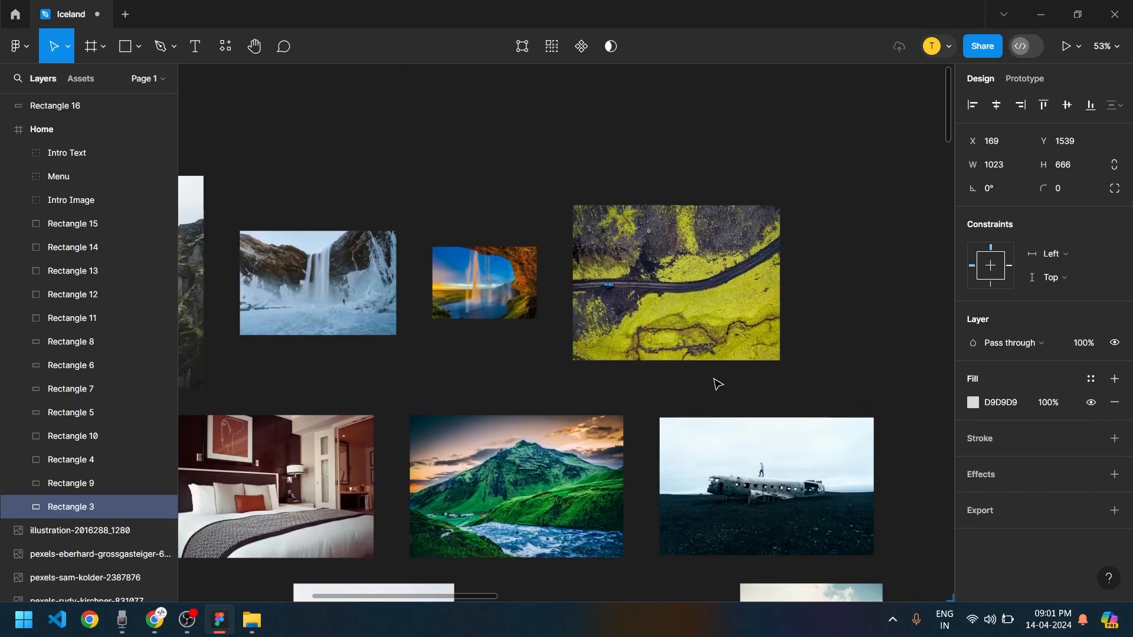
scroll(723, 365, "down", 5)
scroll(608, 295, "right", 5)
scroll(607, 295, "down", 1)
left_click_drag(392, 230, 797, 378)
scroll(827, 458, "down", 2)
scroll(704, 562, "left", 7)
scroll(372, 476, "up", 2)
left_click_drag(420, 406, 389, 416)
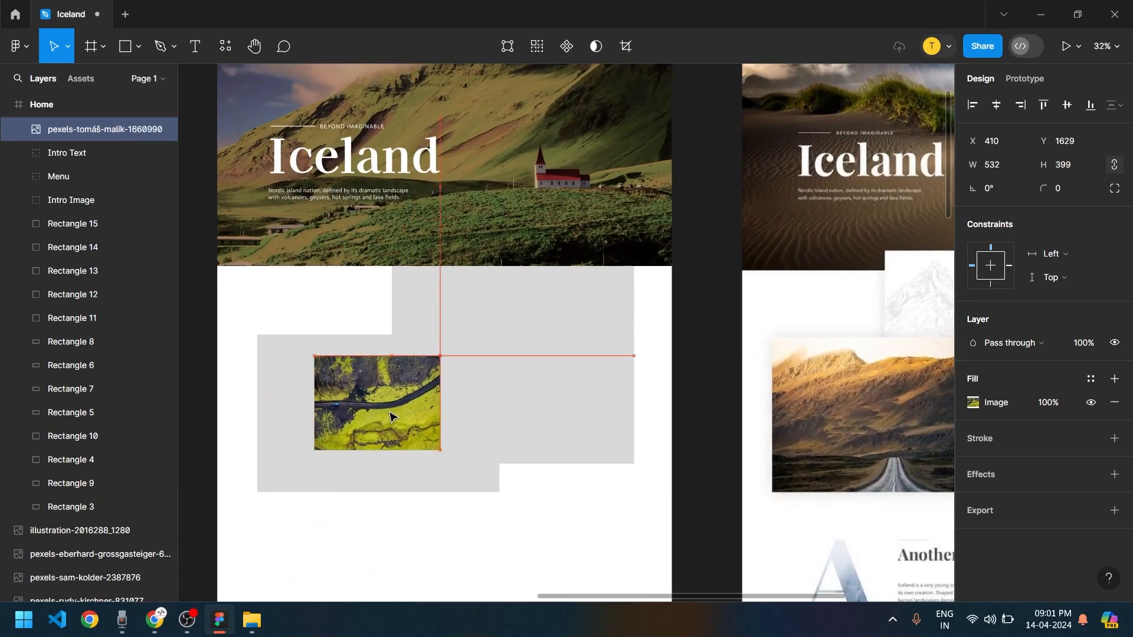
Send the taller 1023 × 912 placeholder rectangle below the hero to the back of the Home frame
left_click(457, 459, "shift")
left_click(574, 359)
left_click(577, 481)
left_click(531, 362)
key("ctrl+shift+bracketleft")
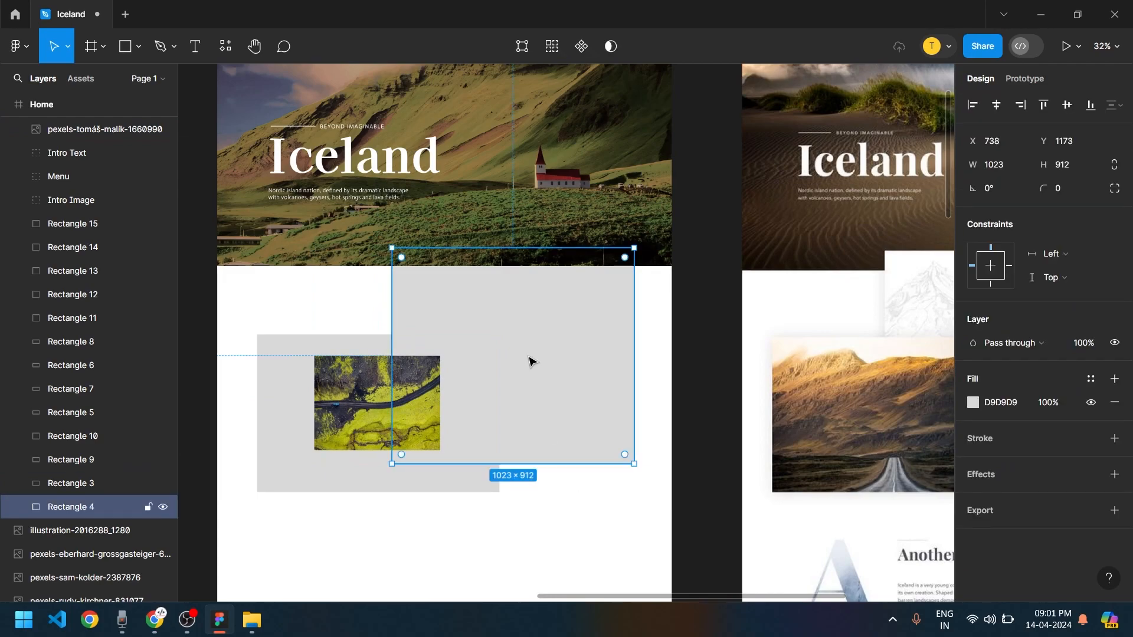
left_click(363, 533)
Centre the aerial road photo horizontally and vertically on the 1023 × 666 placeholder rectangle
left_click(378, 437)
left_click(323, 486, "shift")
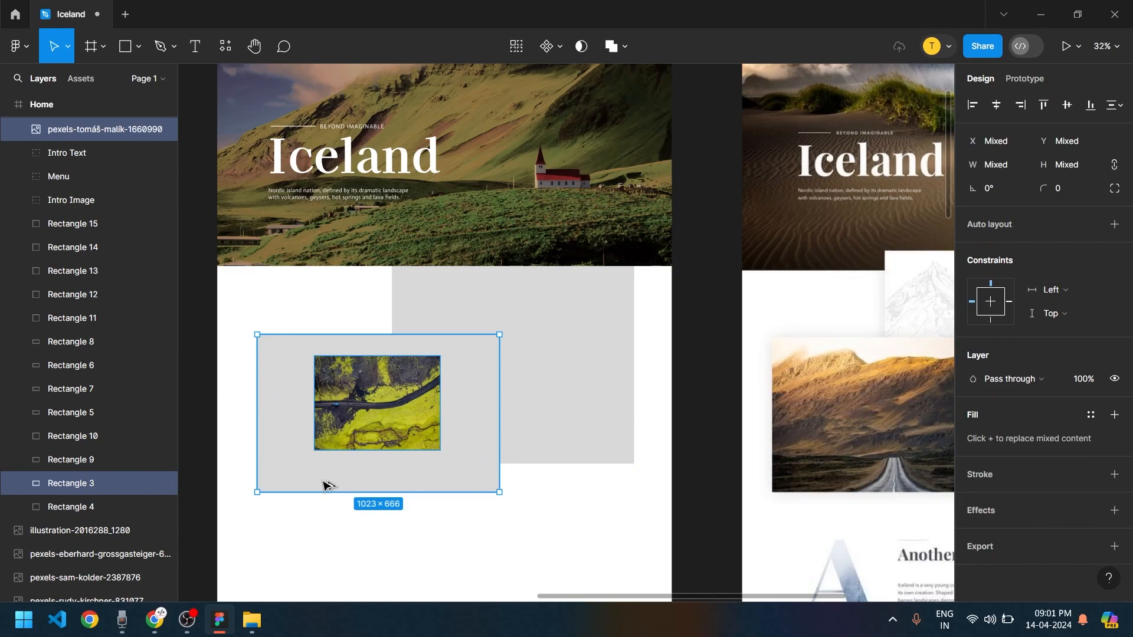
key("alt+v")
key("alt+h")
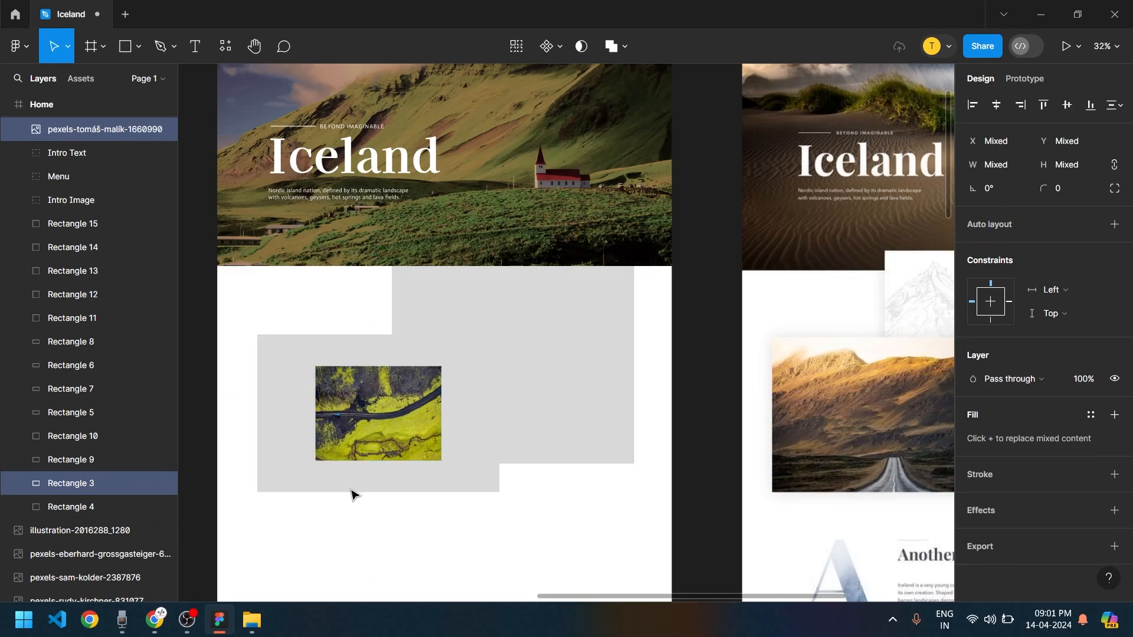
left_click(400, 498)
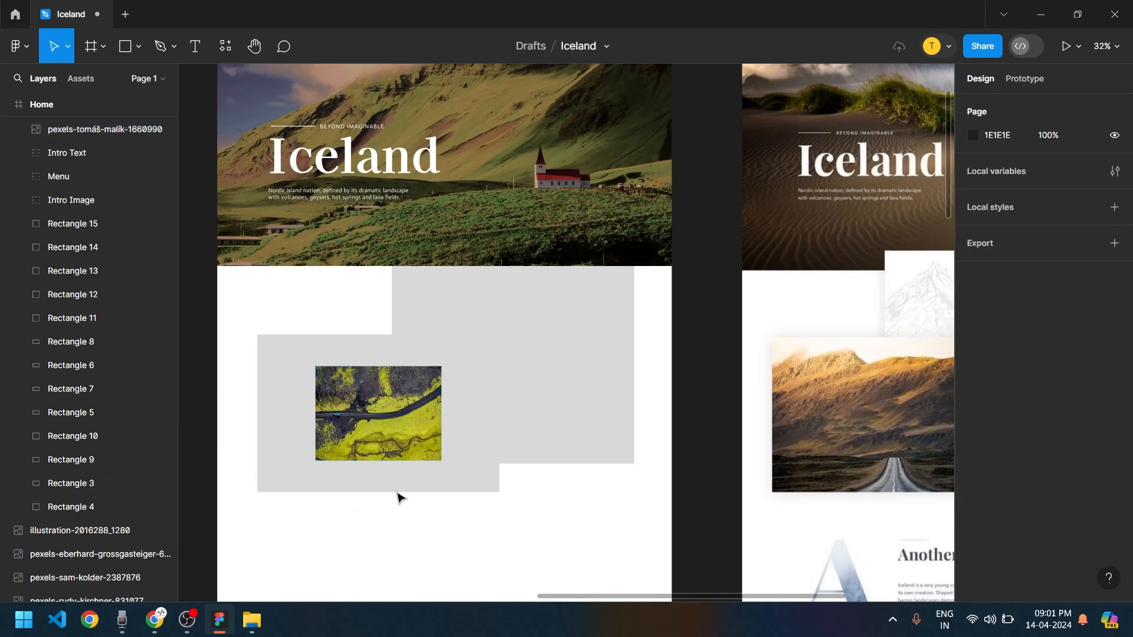
Enlarge the aerial road photo proportionally about its centre to 1068 × 801, covering the placeholder, and select both
left_click(363, 423)
left_click_drag(442, 466, 506, 508)
left_click_drag(313, 583, 302, 413)
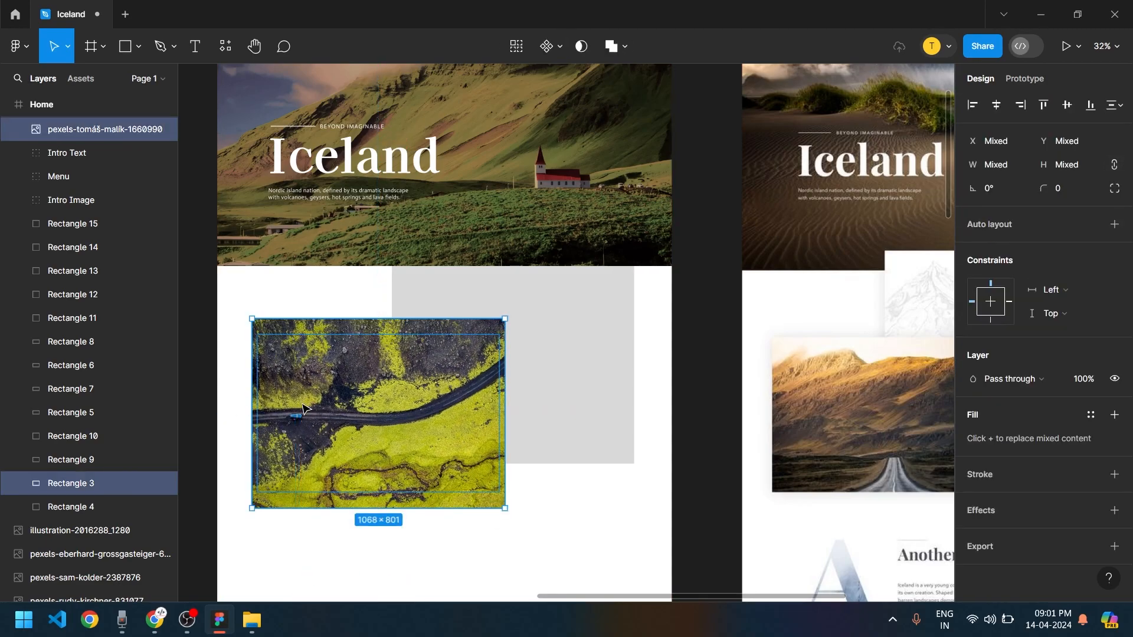
Mask the aerial road photo with the 1023 × 666 placeholder rectangle
right_click(304, 413)
left_click(354, 402)
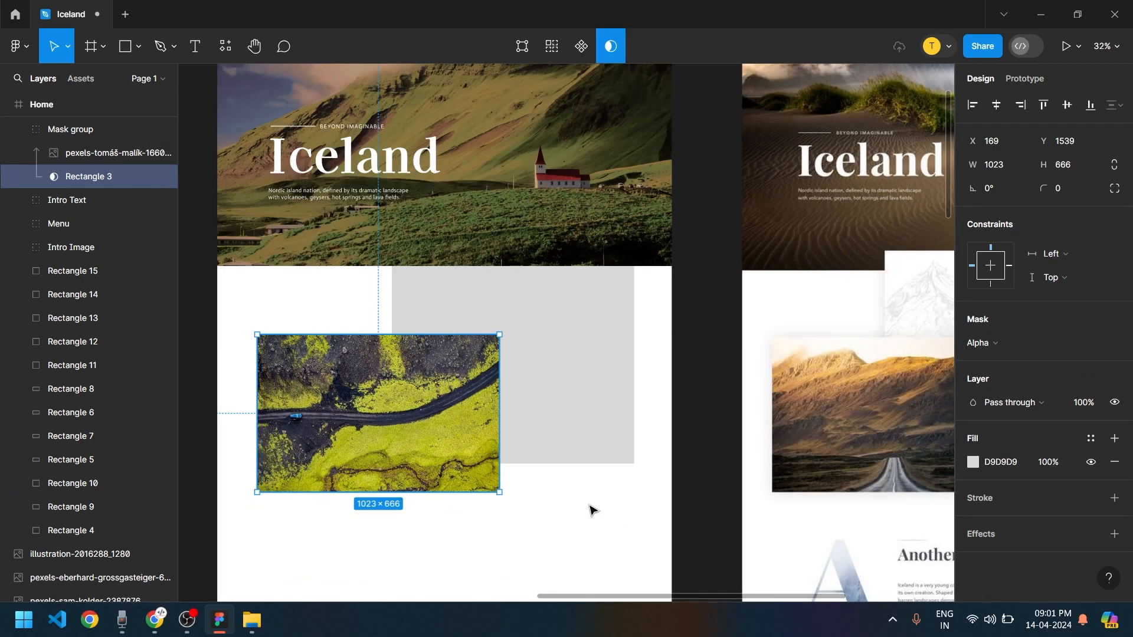
left_click(589, 511)
scroll(348, 421, "down", 3)
scroll(367, 435, "up", 3)
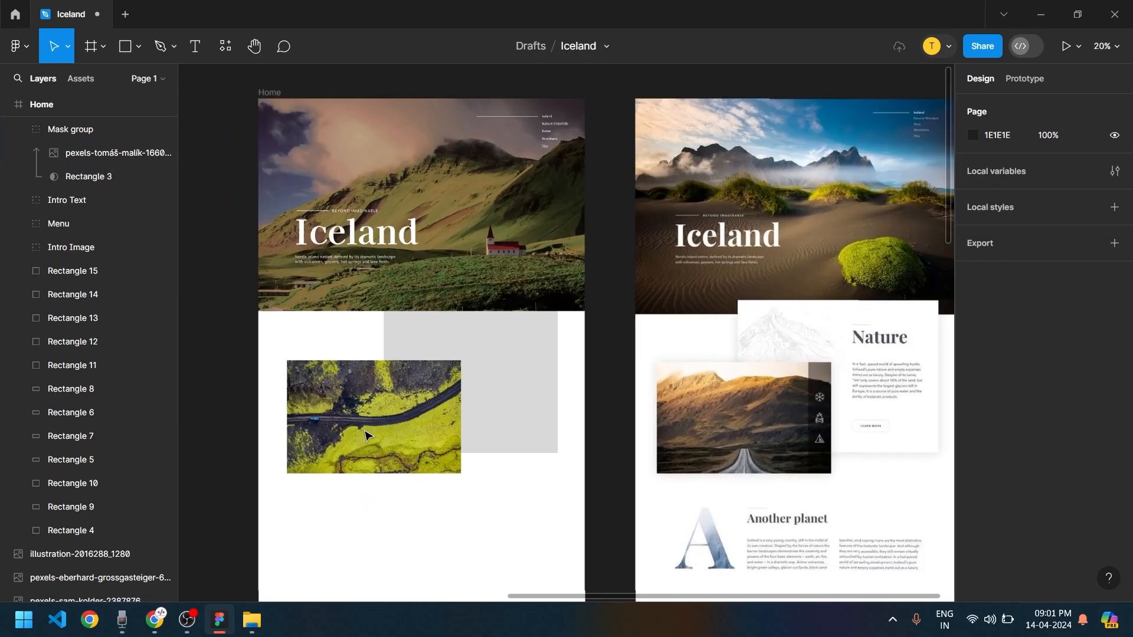
Enlarge the aerial road photo inside its mask proportionally about its centre to 1106 × 829
double_click(388, 405)
scroll(391, 471, "up", 4)
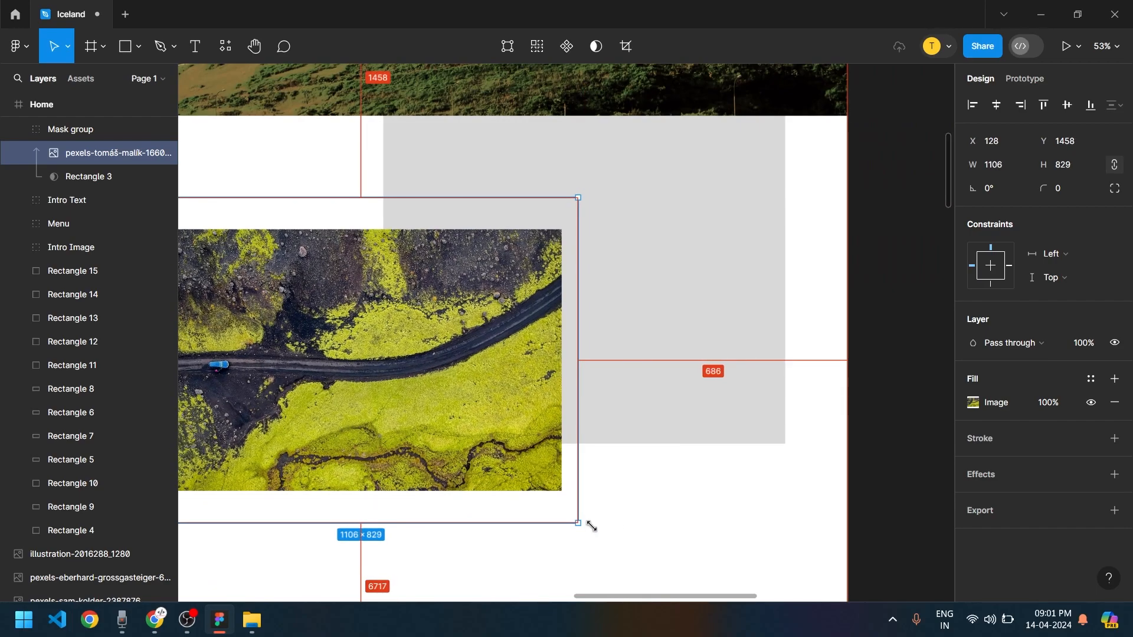
left_click(617, 516)
scroll(602, 524, "down", 1)
scroll(600, 524, "down", 2)
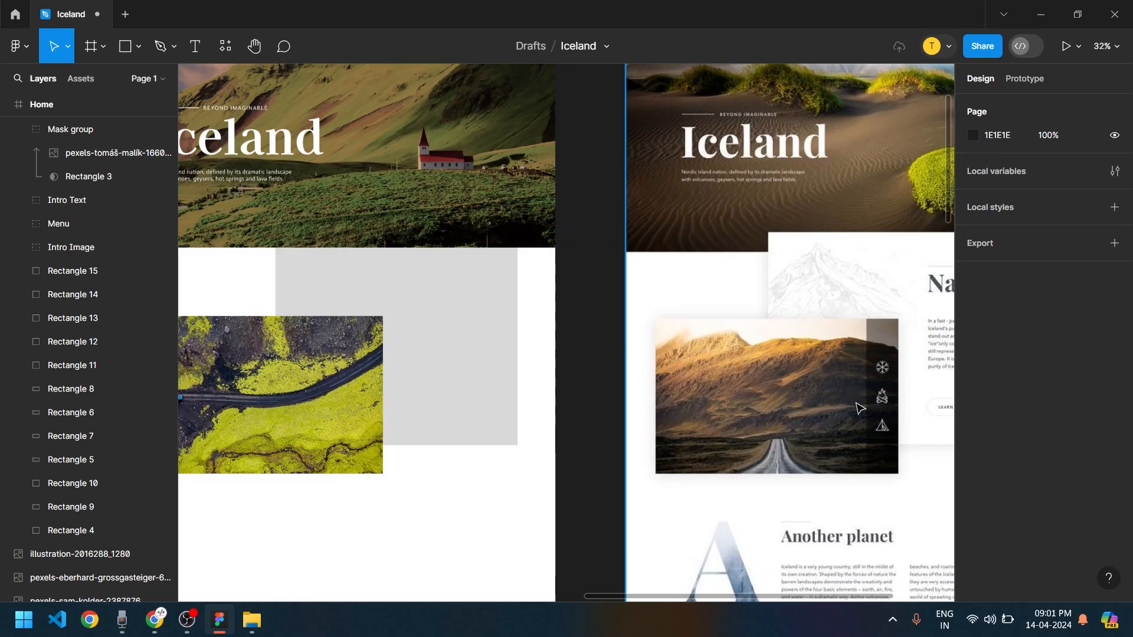
Draw a 159 × 666 vertical rectangle over the masked road photo, flush with its right edge and full height
scroll(370, 401, "up", 1)
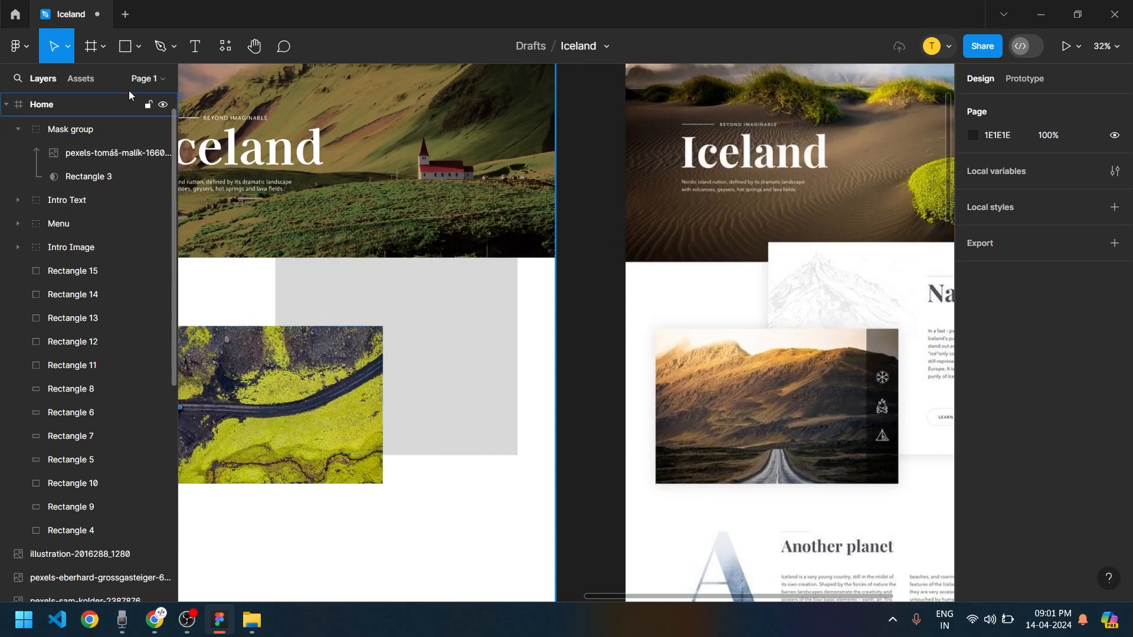
left_click(124, 48)
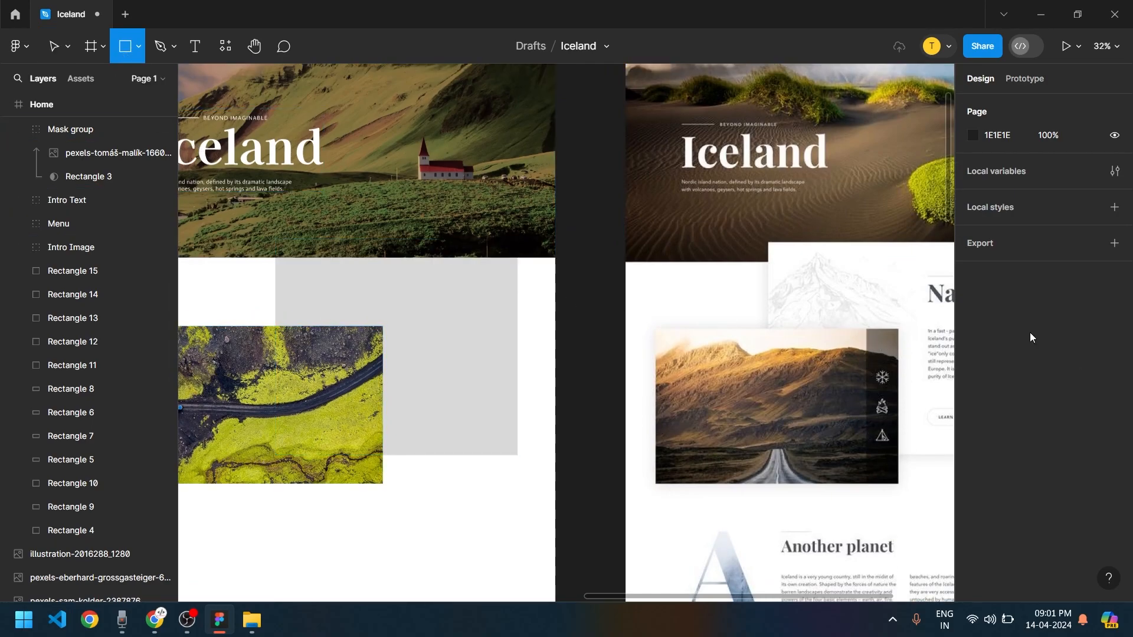
scroll(367, 355, "up", 3)
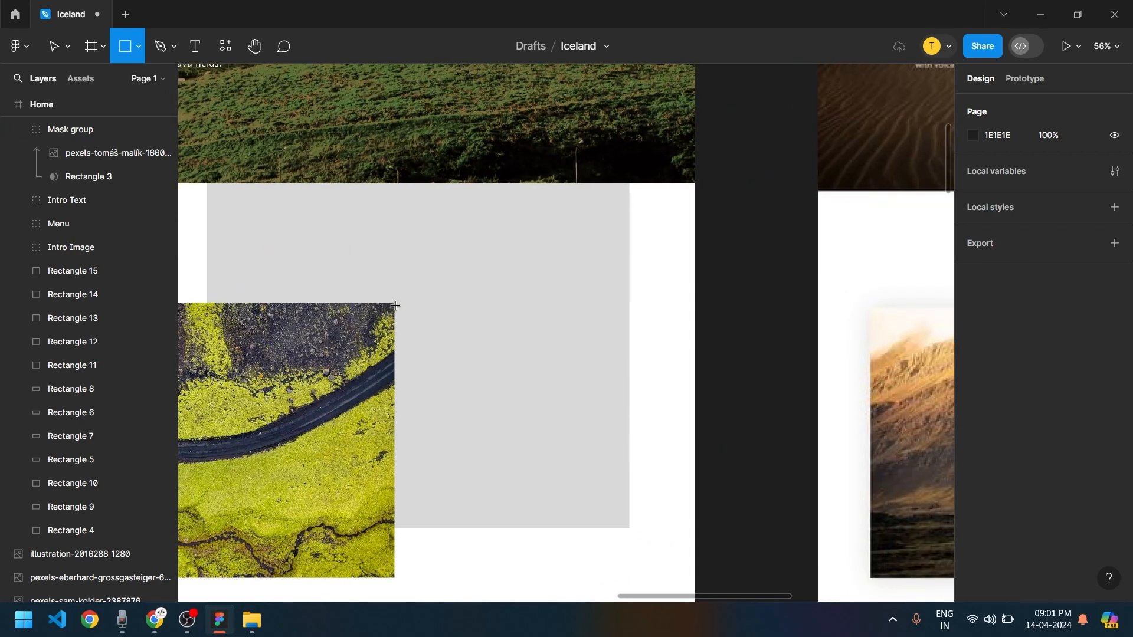
mouse_move(393, 302)
left_mouse_down()
mouse_move(322, 515)
mouse_move(328, 527)
left_mouse_up()
scroll(336, 502, "up", 1)
scroll(336, 502, "up", 3)
left_click_drag(354, 480, 361, 567)
scroll(361, 495, "down", 4)
left_click(472, 584)
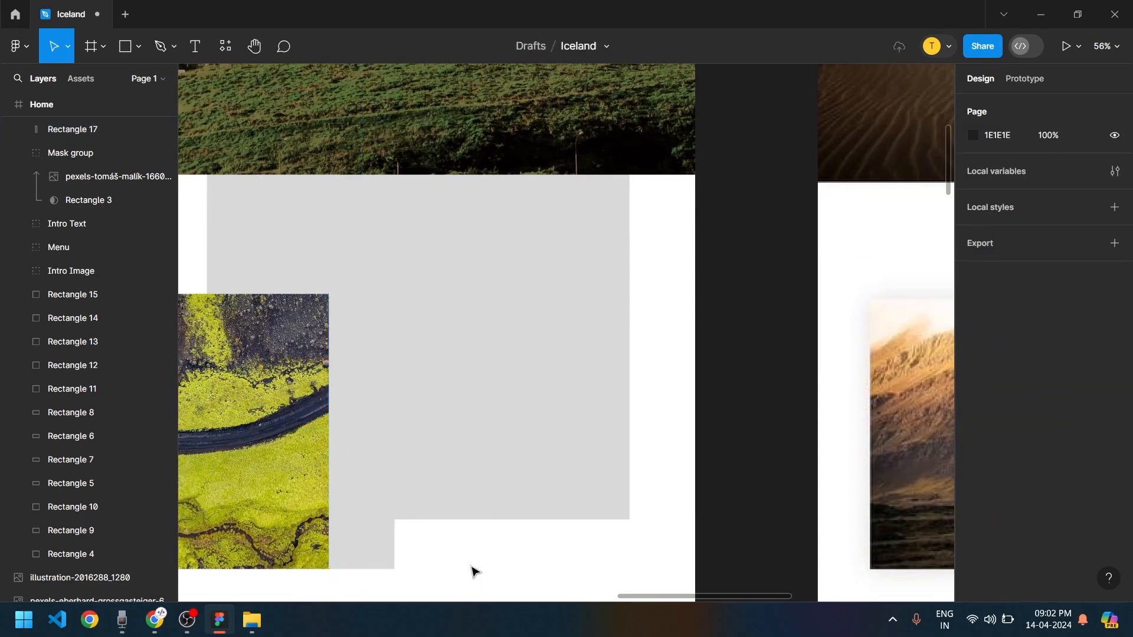
scroll(716, 513, "down", 5, "ctrl")
Fill the vertical strip on the road photo with black 000000 at 40% opacity
left_click(648, 439)
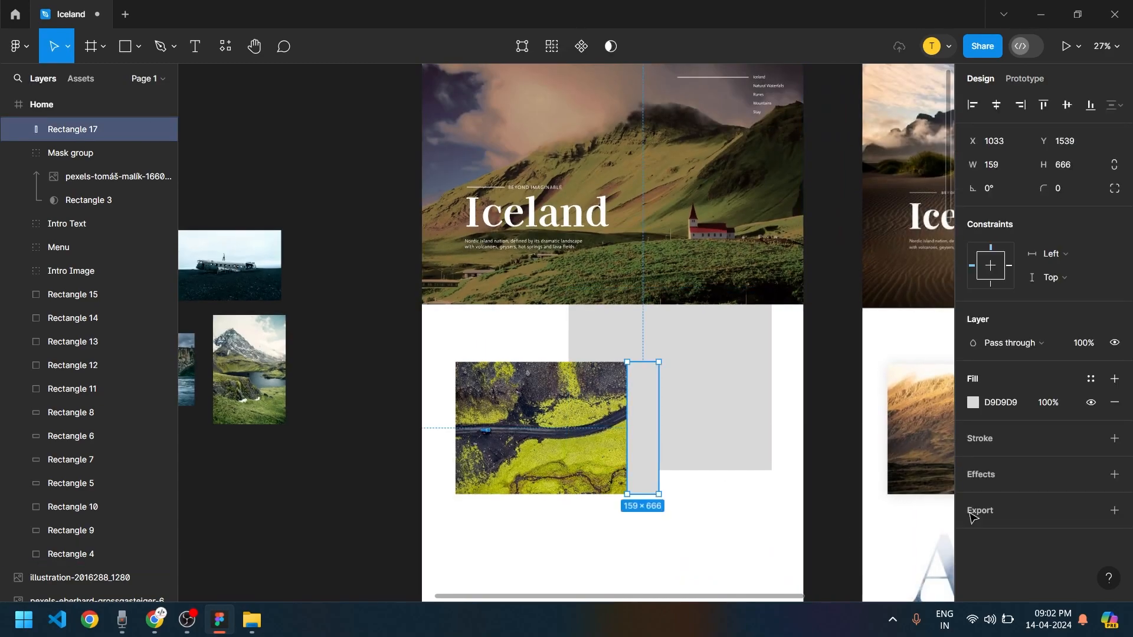
left_click(975, 402)
left_click_drag(792, 366, 721, 480)
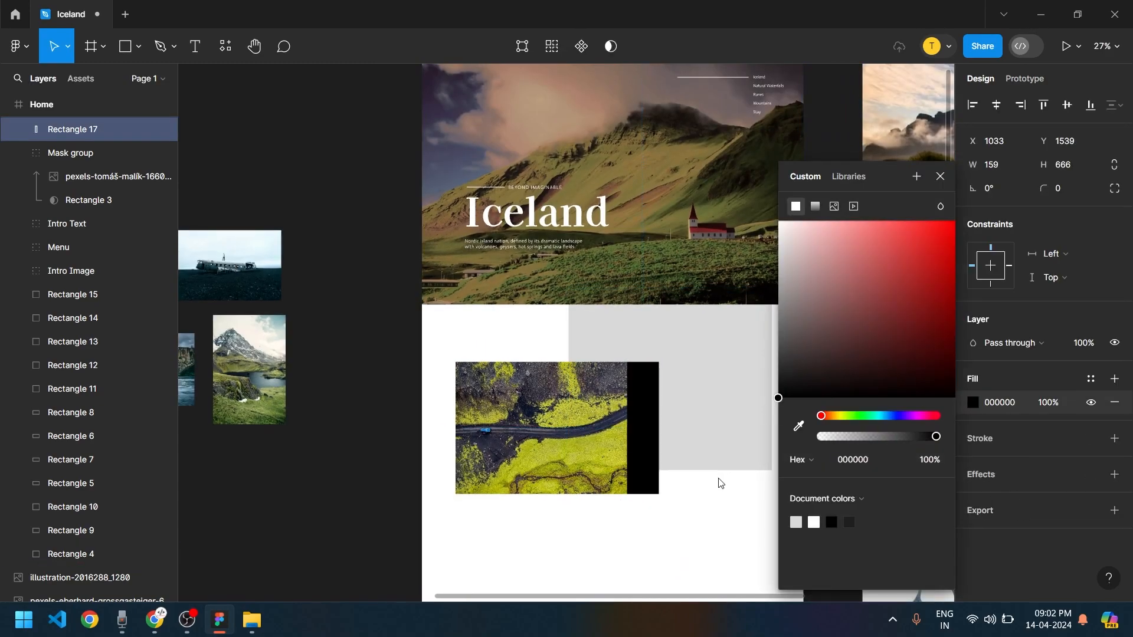
left_click_drag(933, 442, 873, 438)
left_click(928, 461)
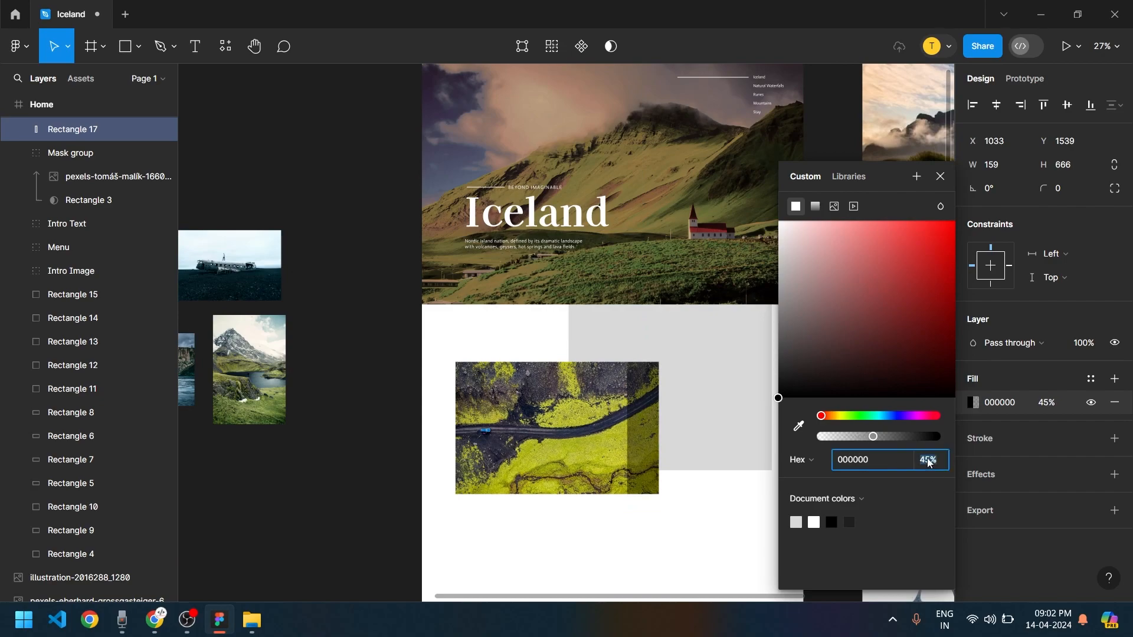
type("40")
key("Return")
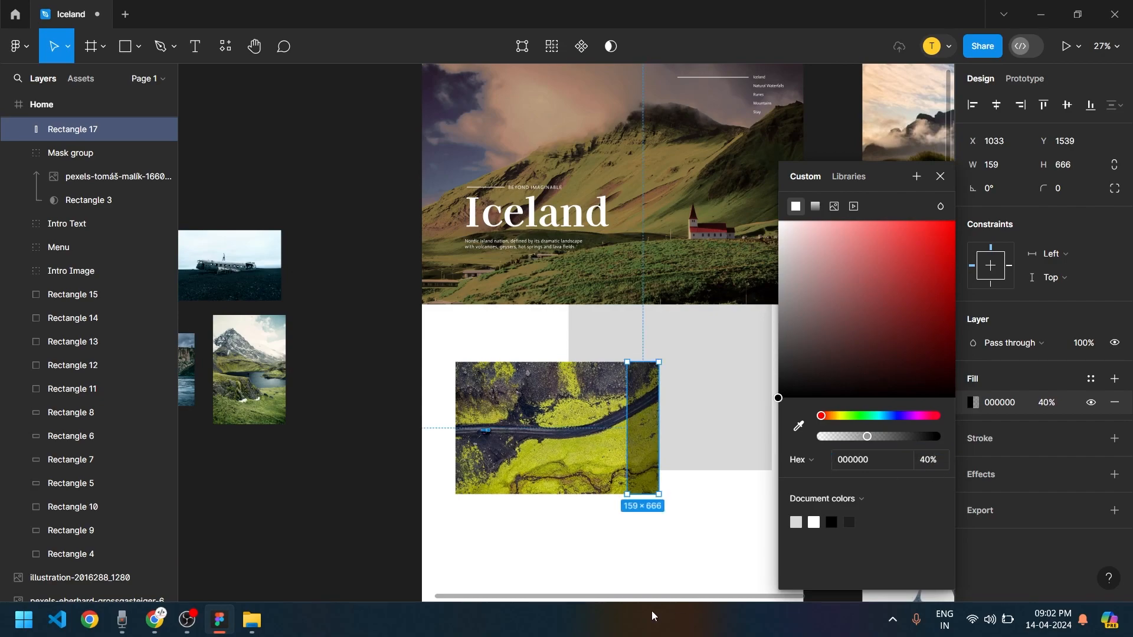
key("Escape")
scroll(605, 536, "right", 5)
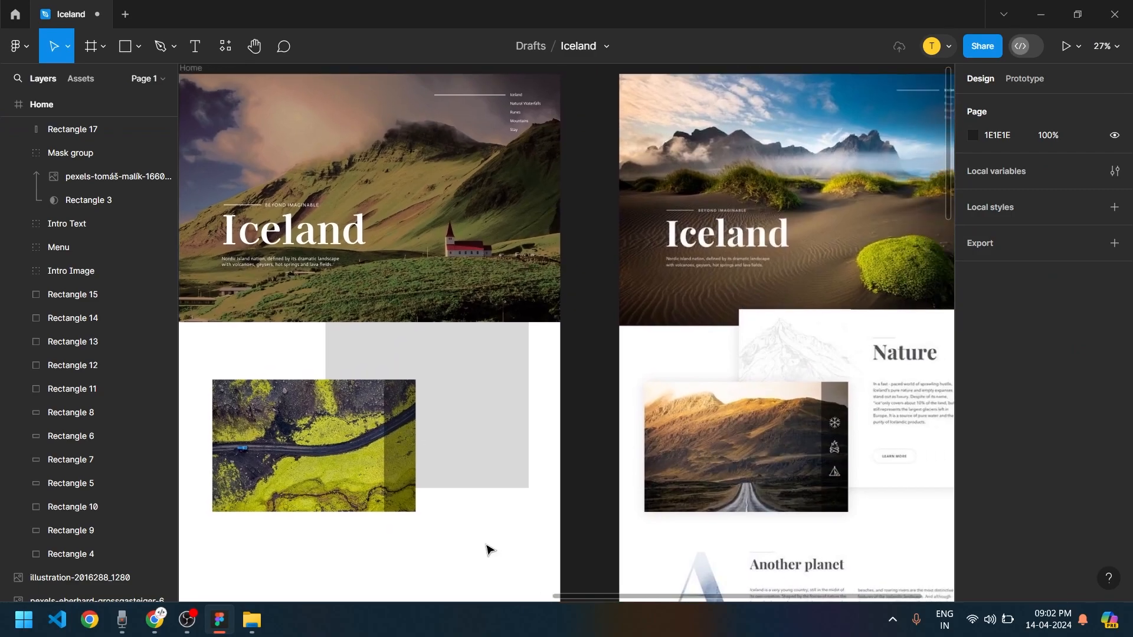
Set the fill opacity of the dark strip on the road photo to 50%
left_click(411, 463)
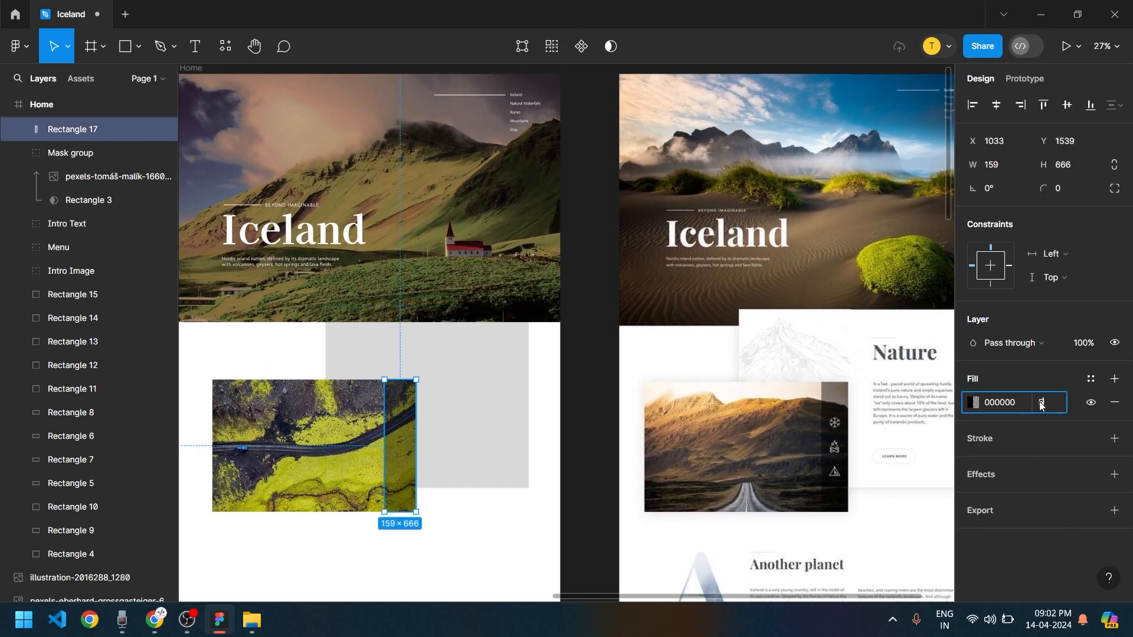
type("50")
key("Return")
key("Escape")
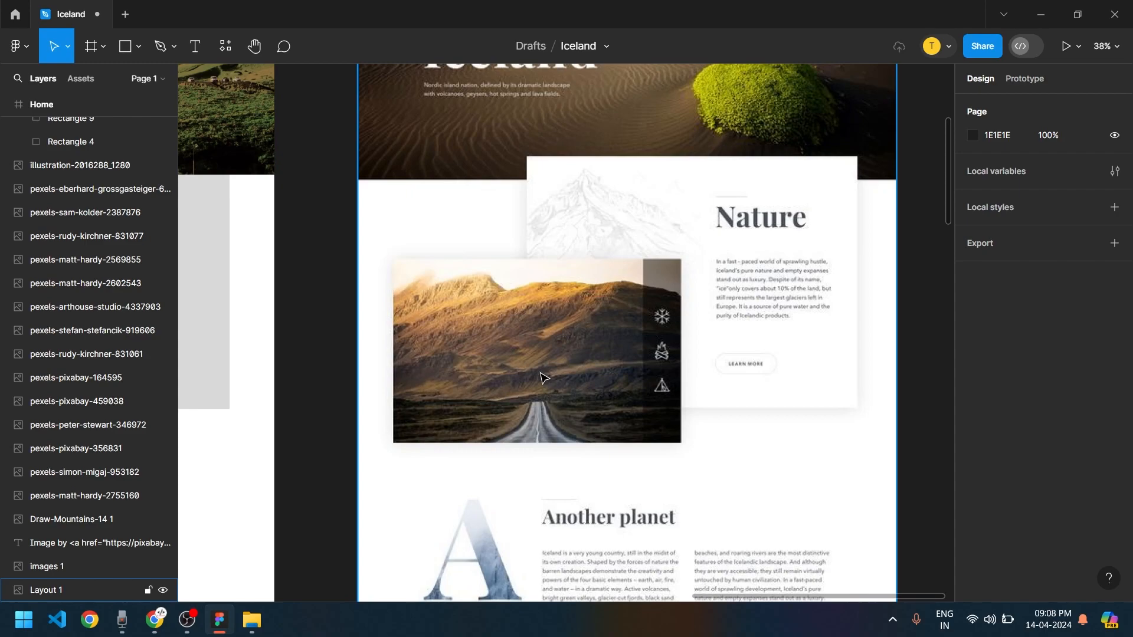
Clear the old plugin search and launch the Font Awesome Icons plugin
left_click(229, 46)
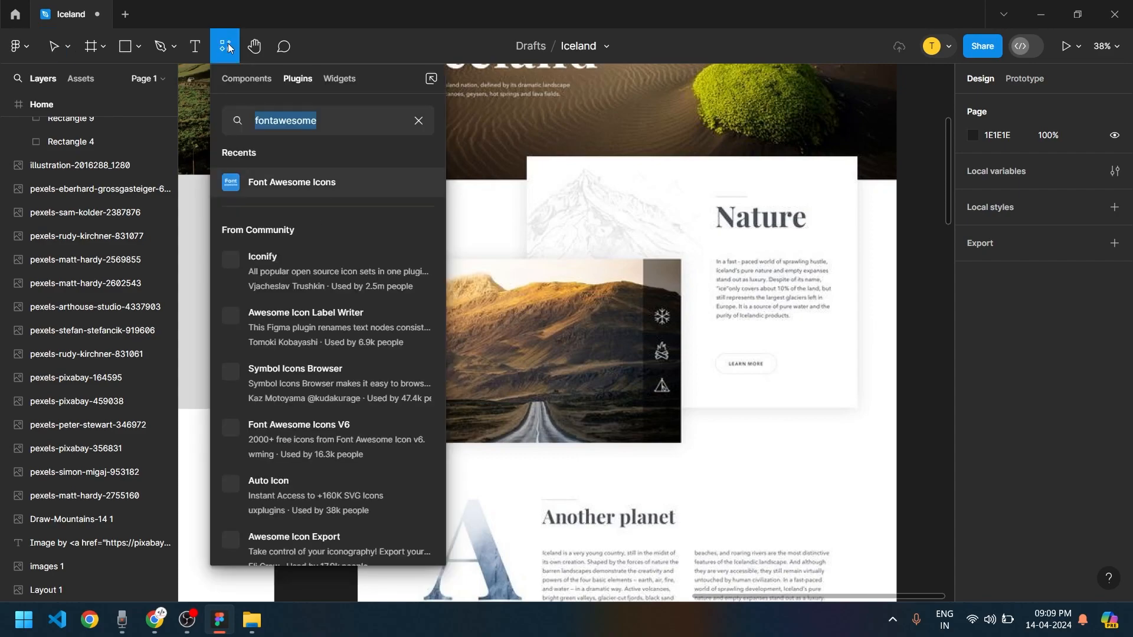
left_click(235, 79)
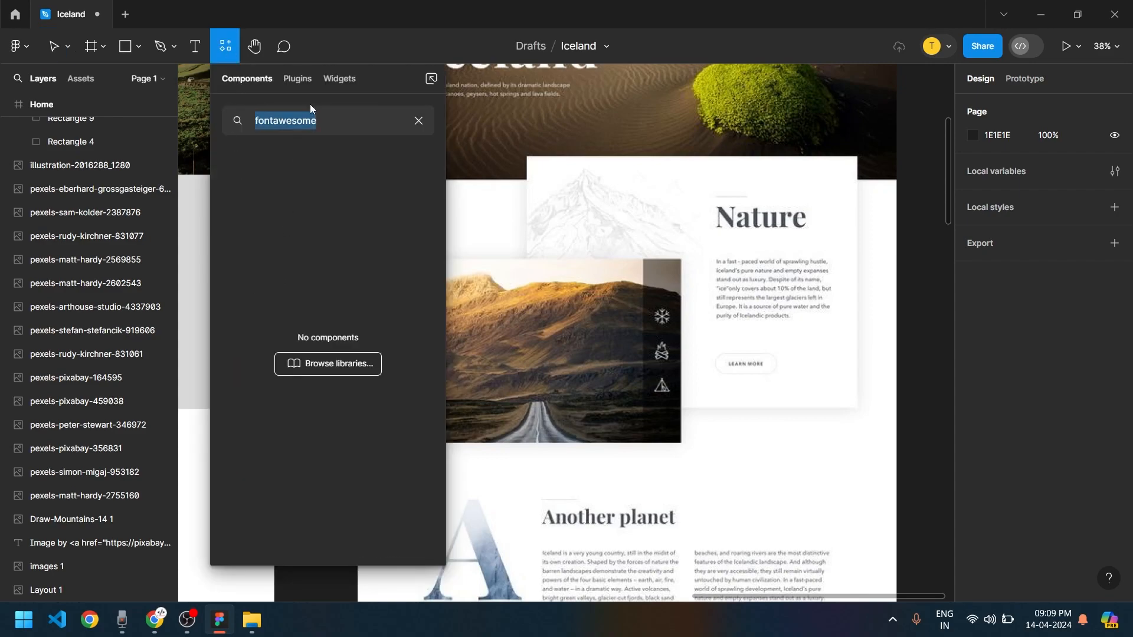
left_click(419, 121)
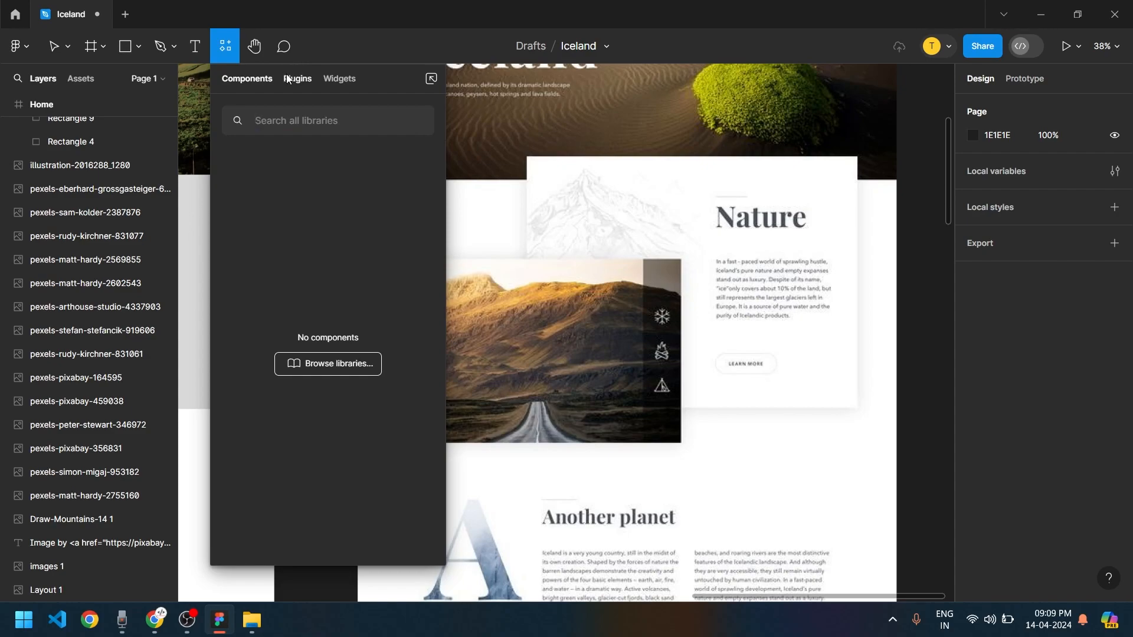
left_click(293, 78)
left_click(339, 79)
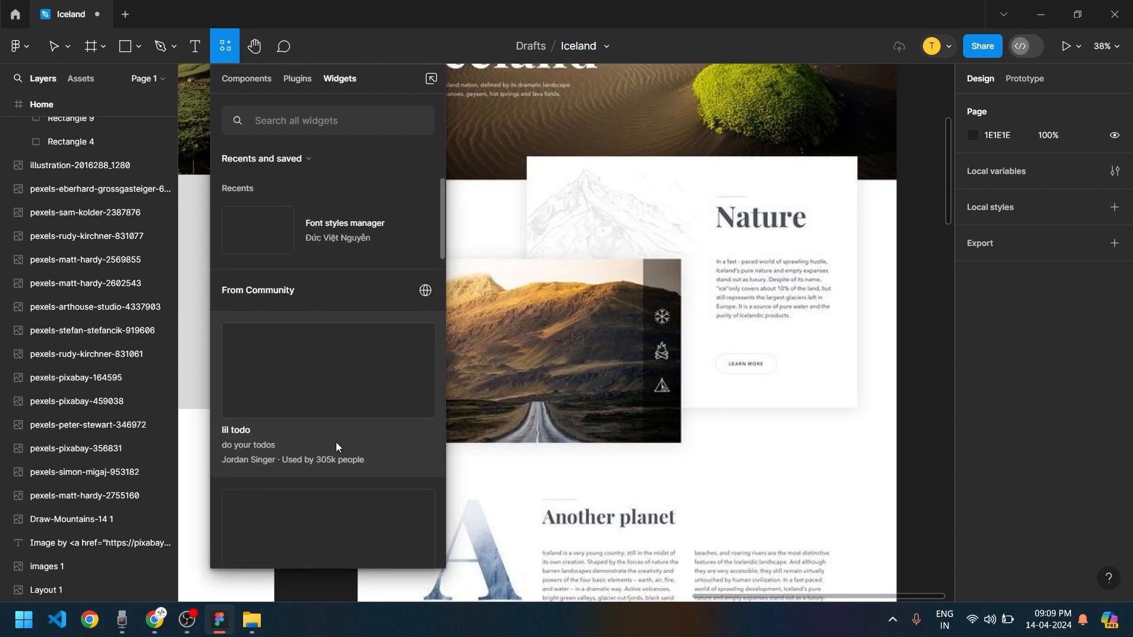
left_click(289, 80)
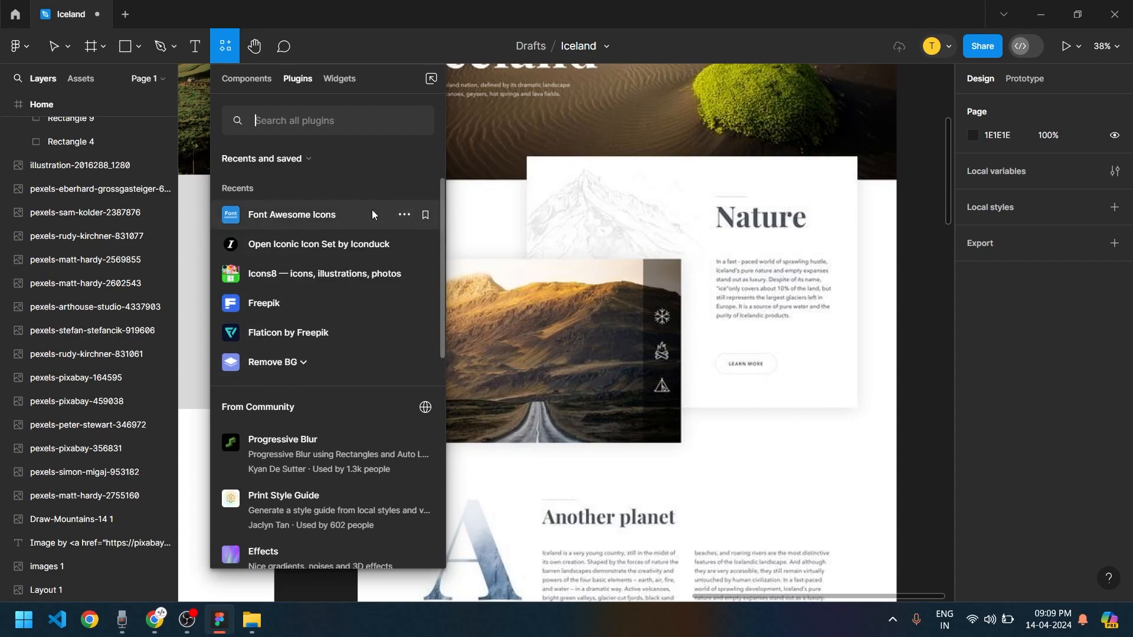
left_click(333, 216)
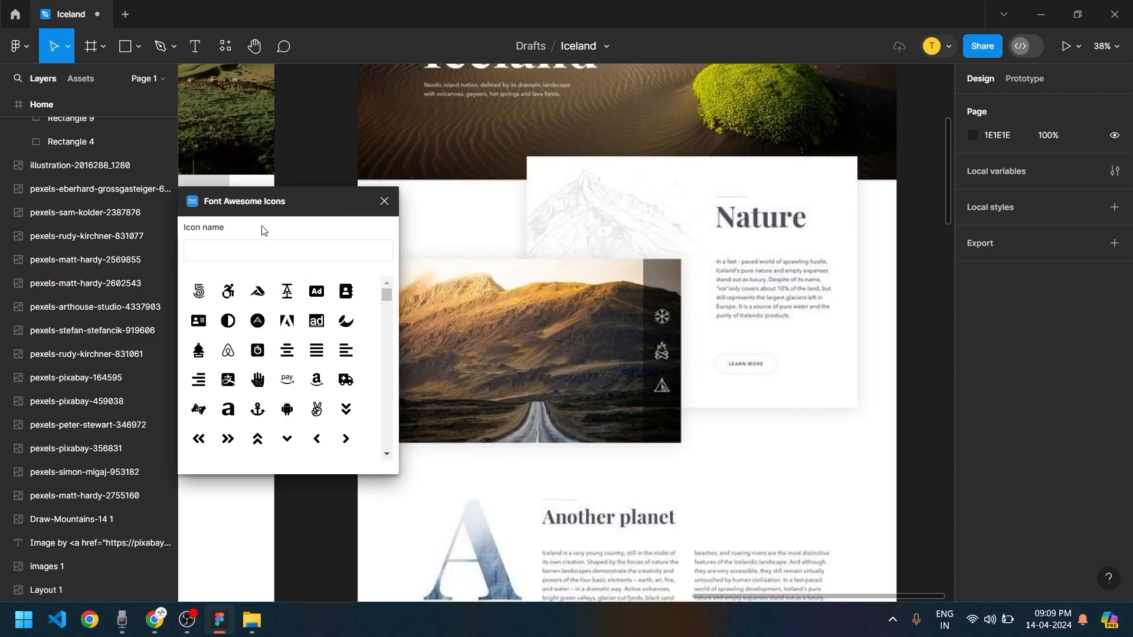
mouse_move(282, 204)
left_mouse_down()
mouse_move(146, 301)
mouse_move(272, 235)
mouse_move(290, 222)
mouse_move(285, 209)
left_mouse_up()
Search the icons for "snow", insert the snowflake icon and close the plugin
left_click(283, 258)
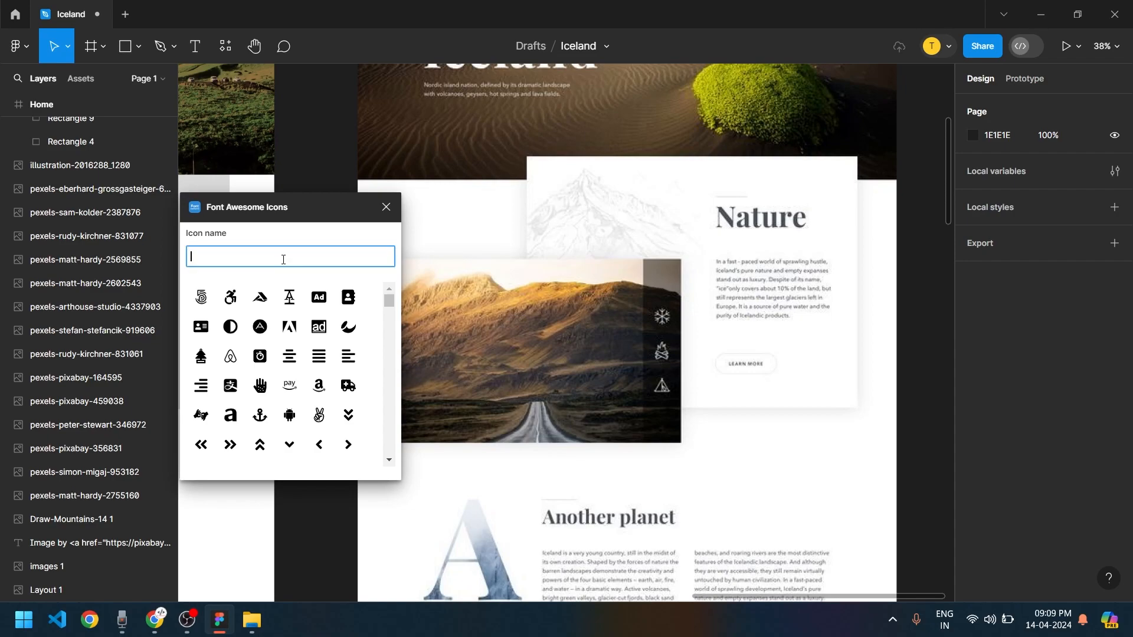
type("snow")
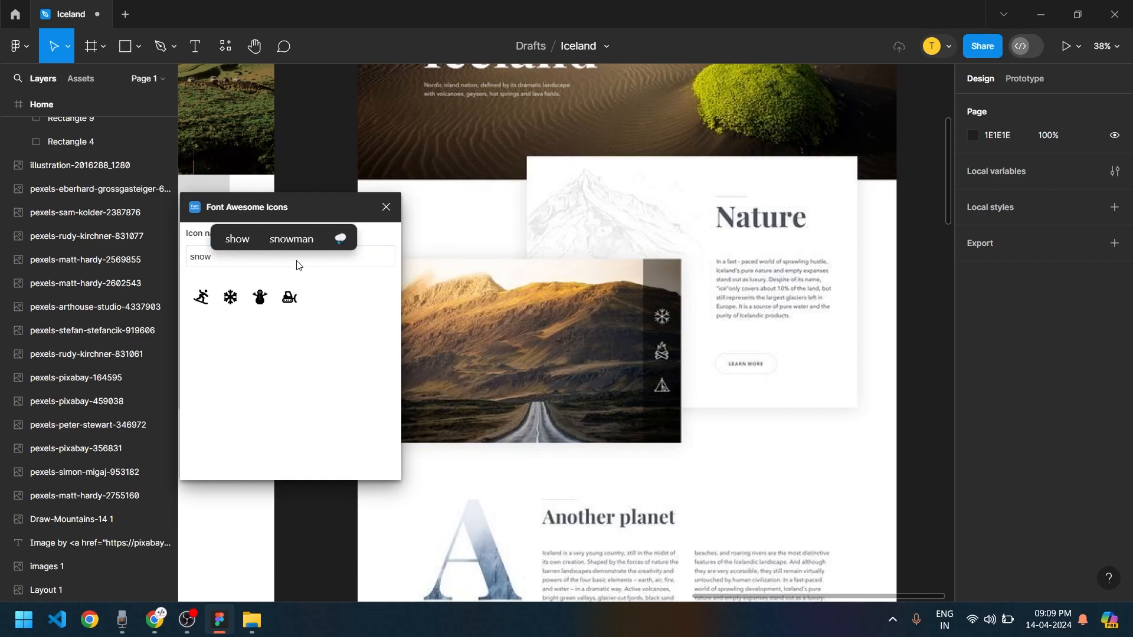
left_click(230, 299)
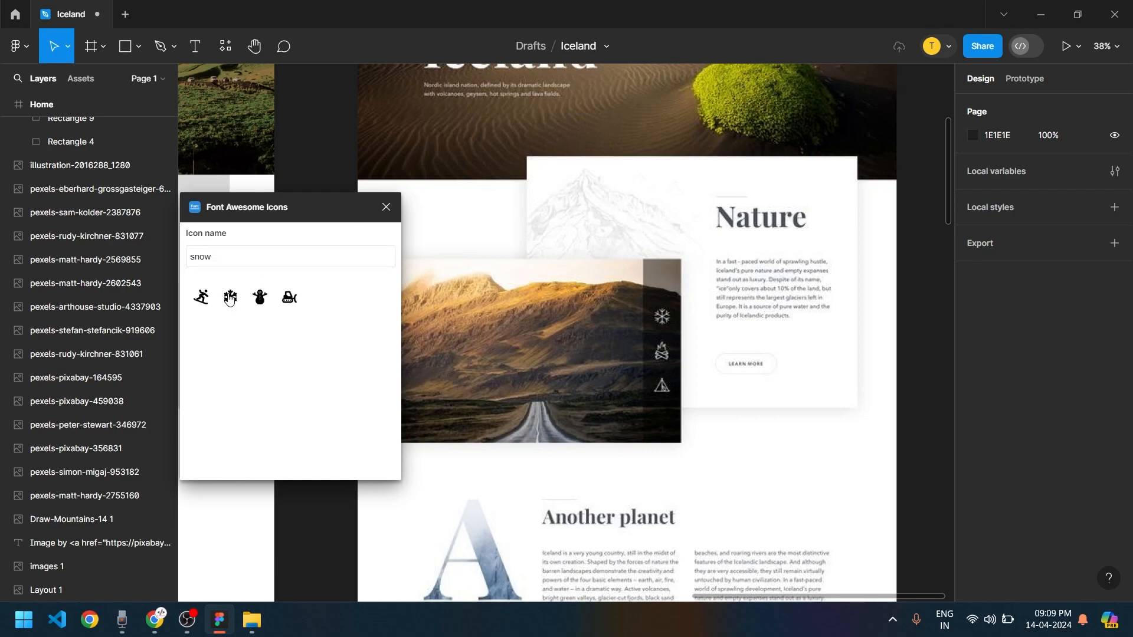
left_click(569, 337)
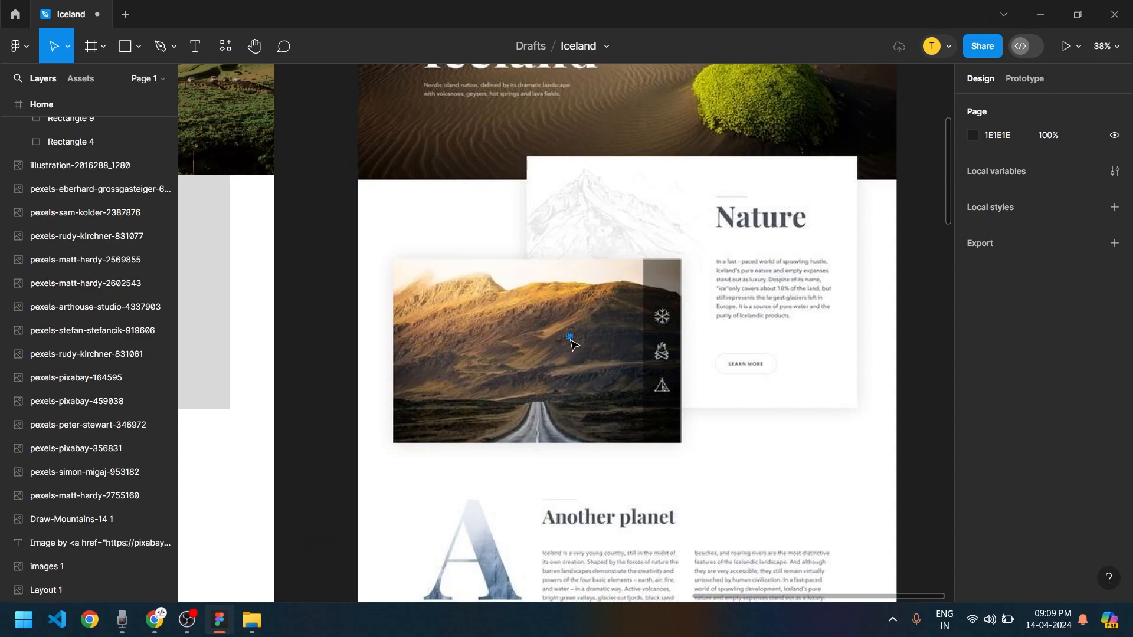
Reopen the Font Awesome Icons plugin and search the icons for "fire"
left_click(227, 46)
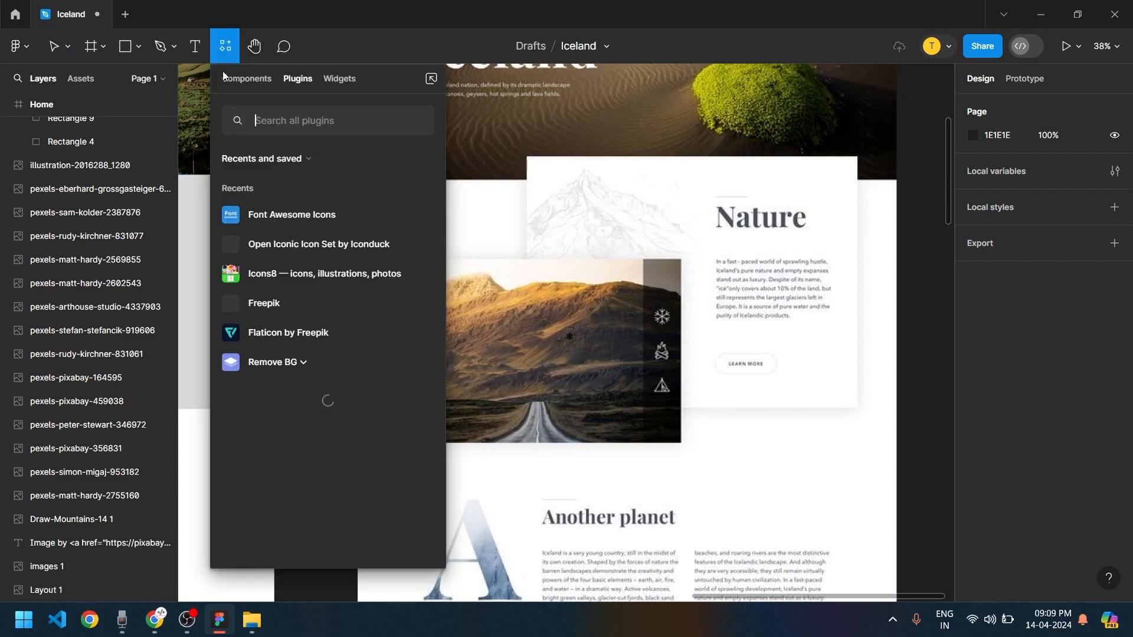
left_click(265, 258)
type("fire")
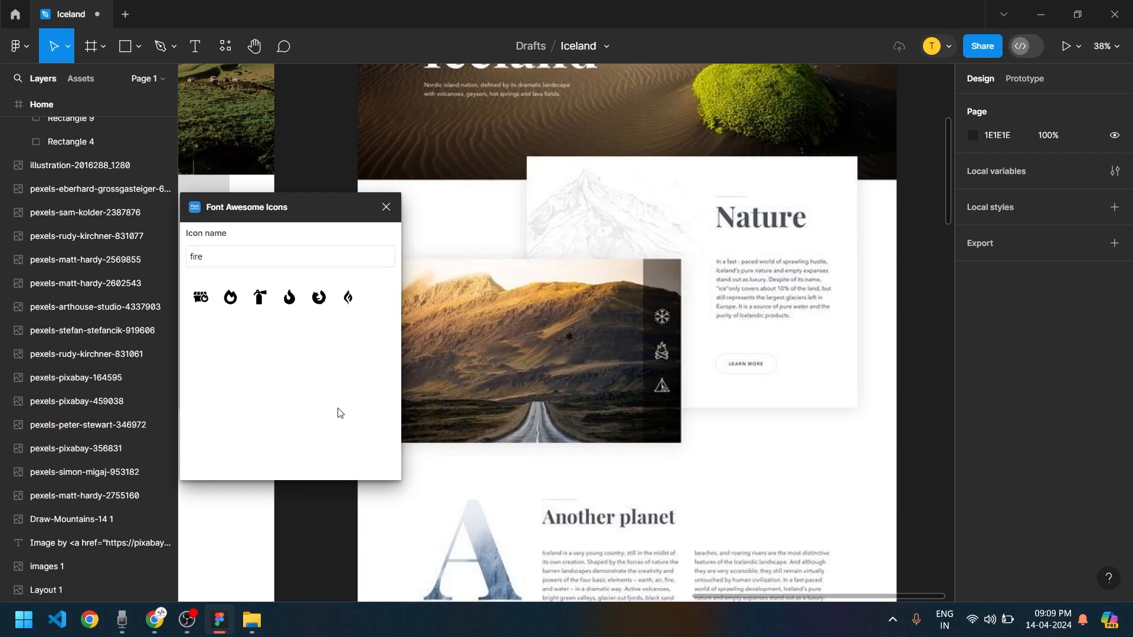
Insert the gripfire icon and position it just below the snowflake icon on the reference layout's mountain photo
left_click(349, 303)
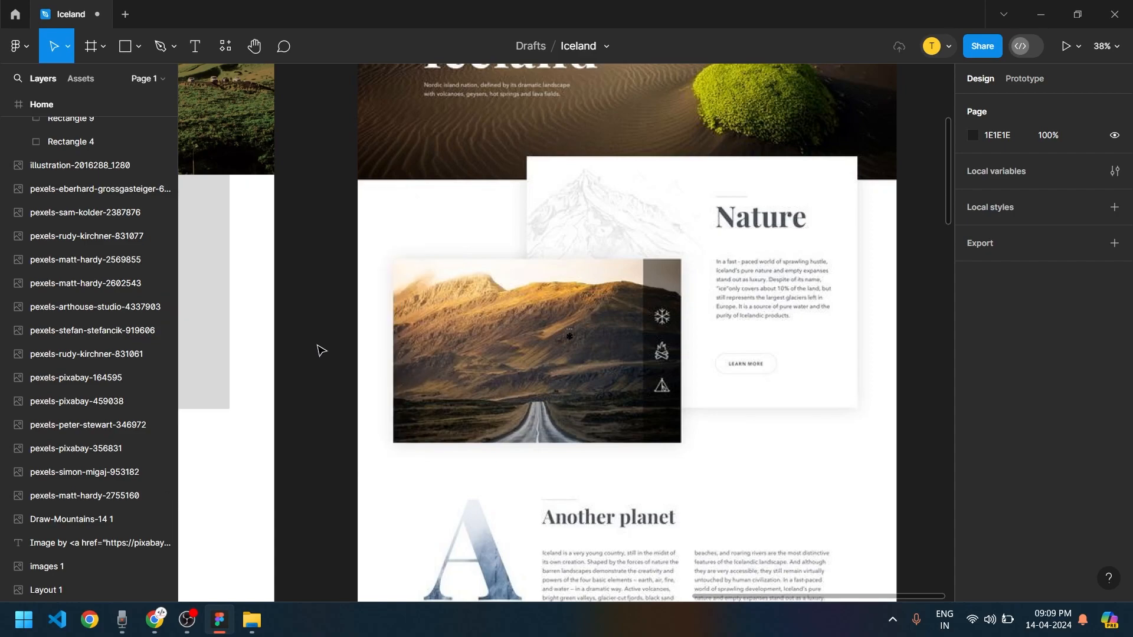
scroll(570, 338, "up", 5)
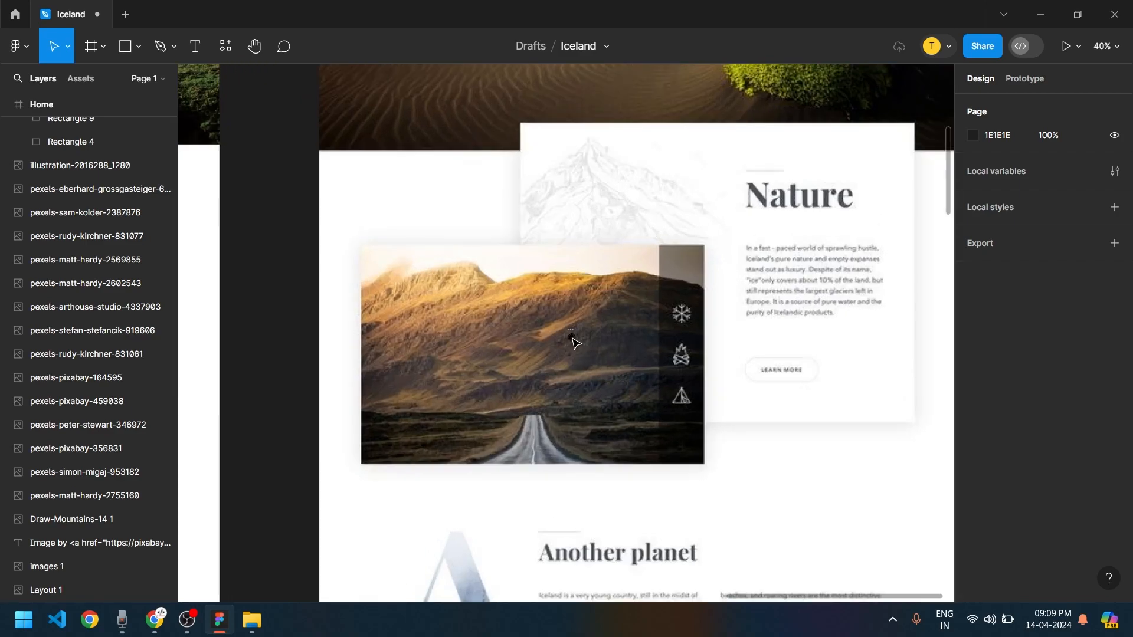
left_click(572, 370)
left_click_drag(573, 370, 573, 380)
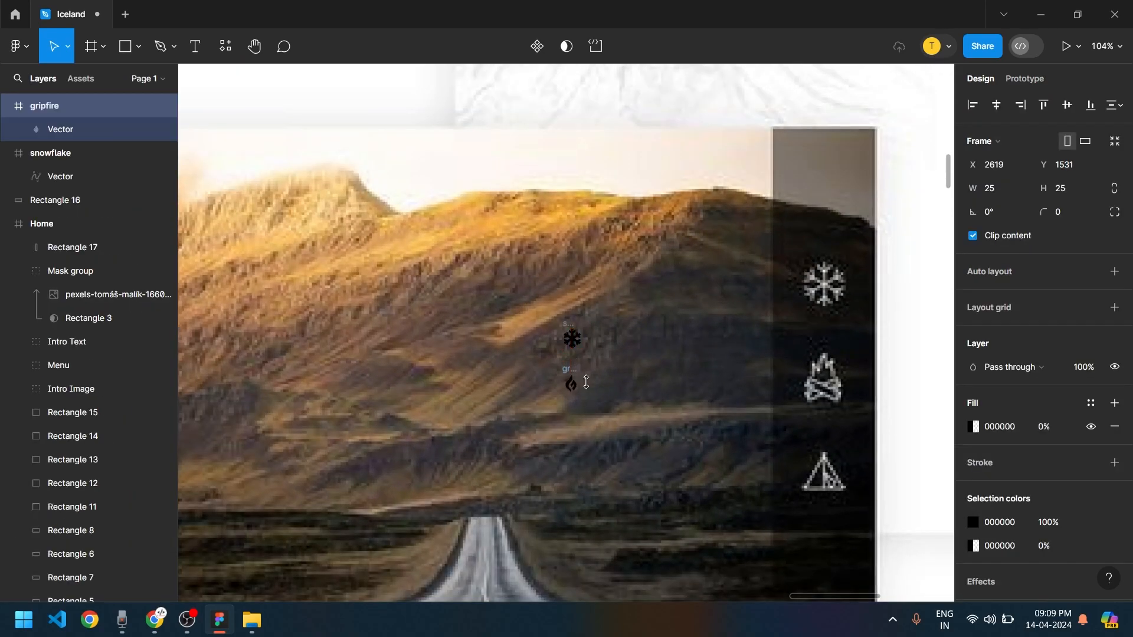
Search the Font Awesome Icons plugin for "temp", insert the temperature-low icon and place it beside the fire icon
left_click(226, 47)
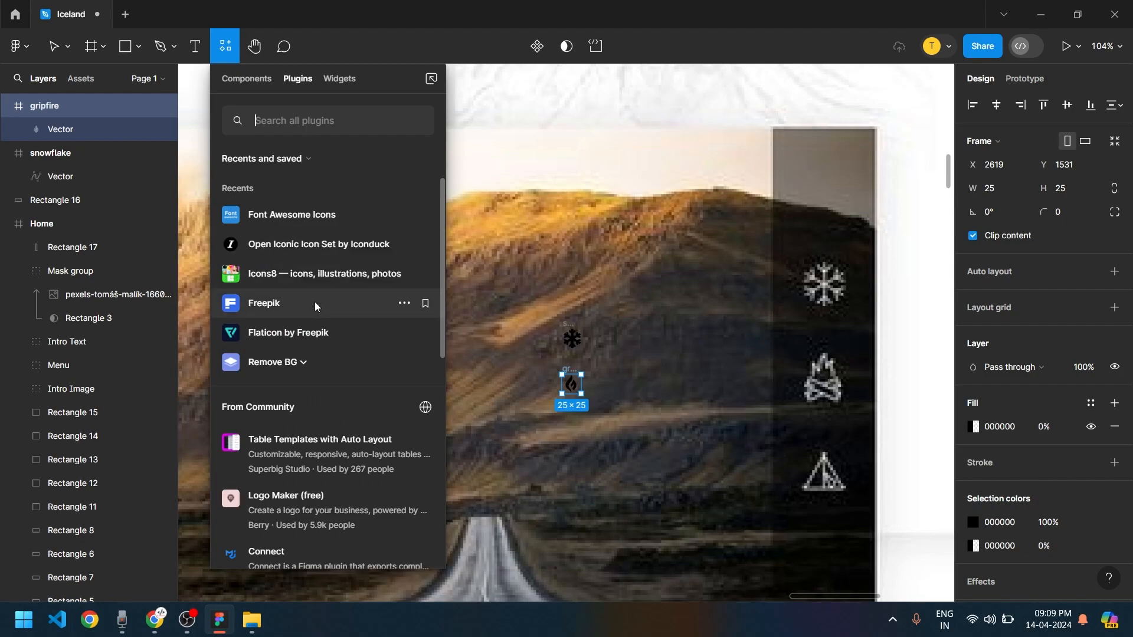
left_click(312, 215)
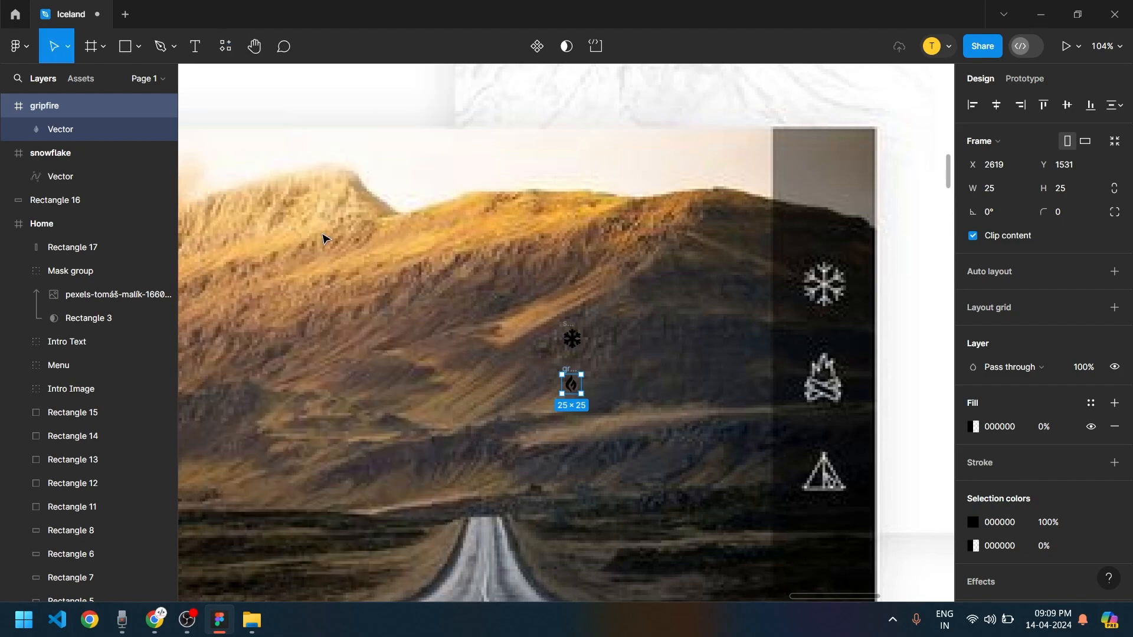
left_click(250, 267)
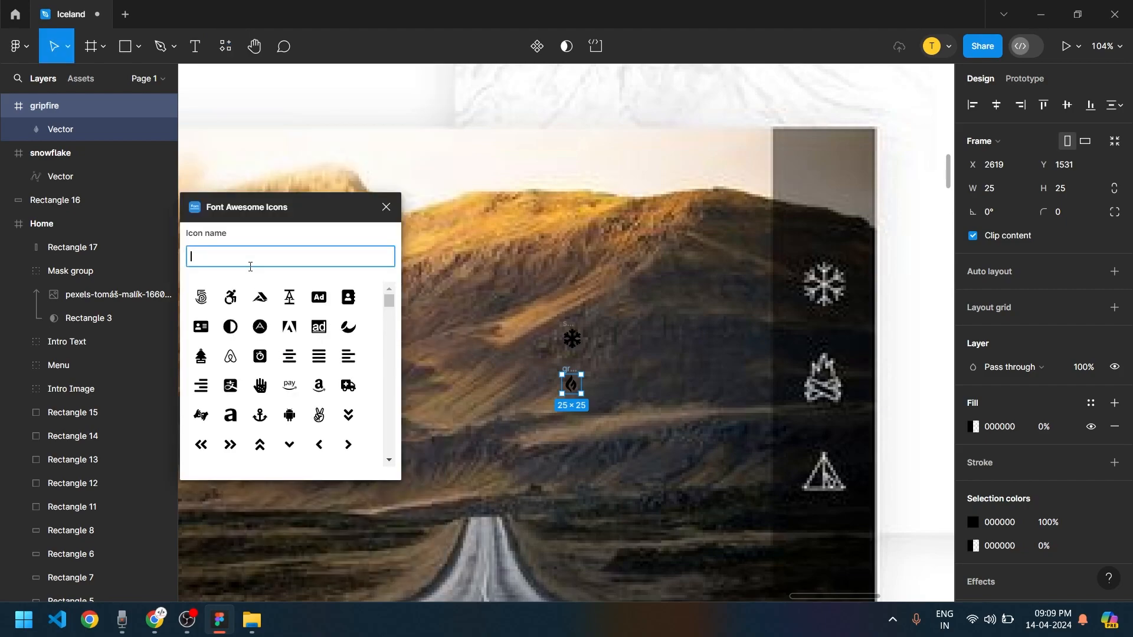
type("temp")
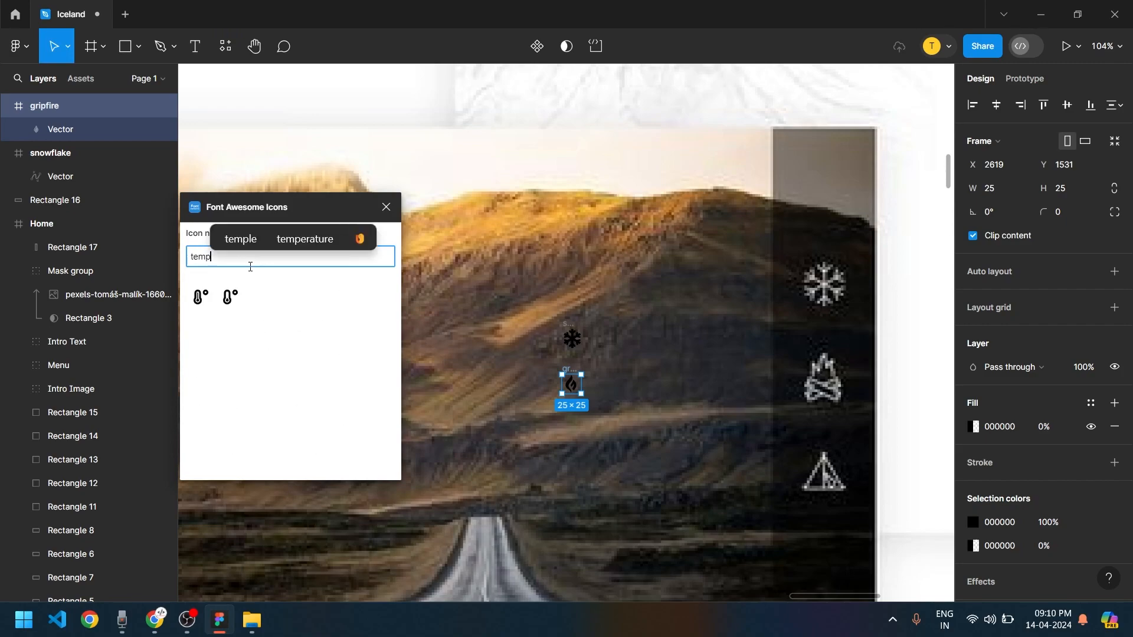
left_click(221, 301)
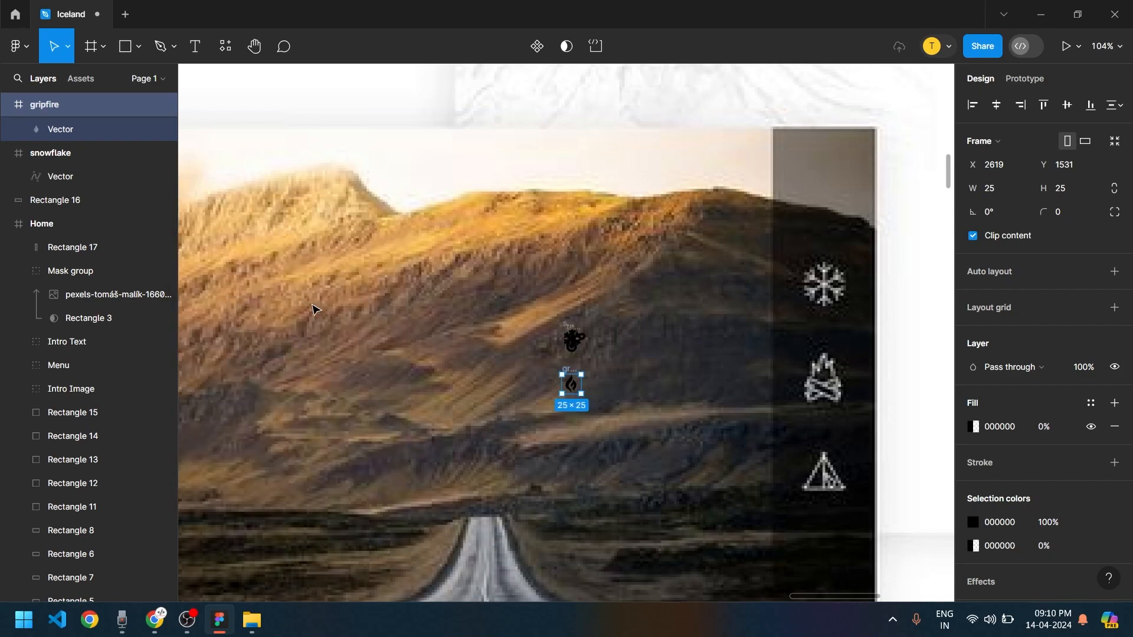
left_click_drag(573, 341, 517, 385)
left_click(661, 370)
Move the snowflake, fire and temperature icons together onto the Home frame's blank white area below the grey rectangle
scroll(531, 397, "down", 5)
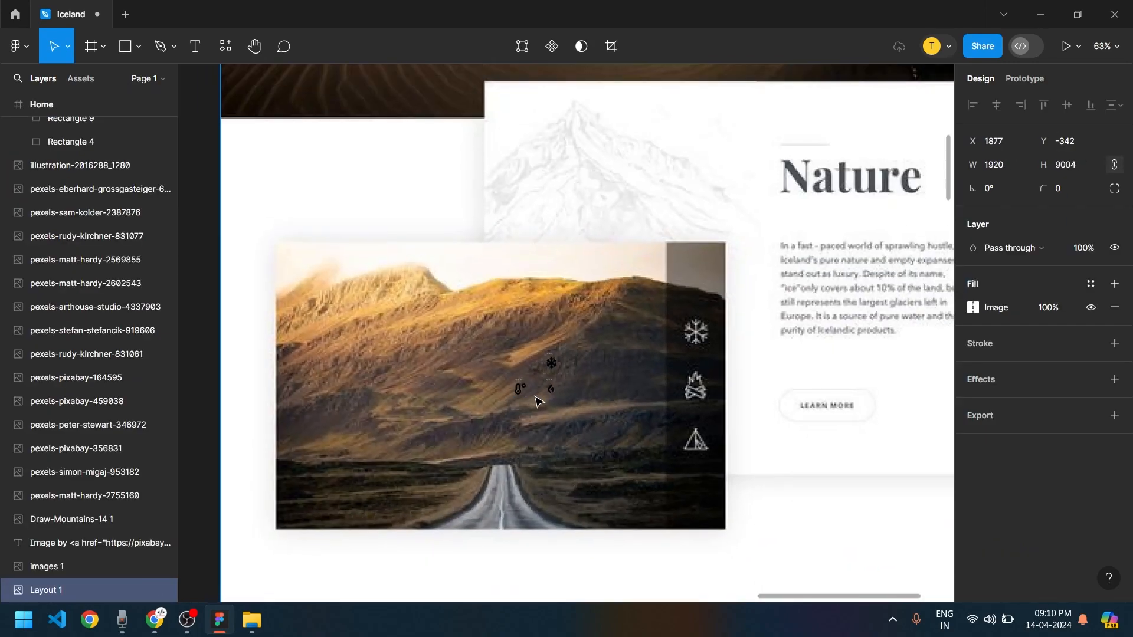
scroll(537, 401, "up", 1)
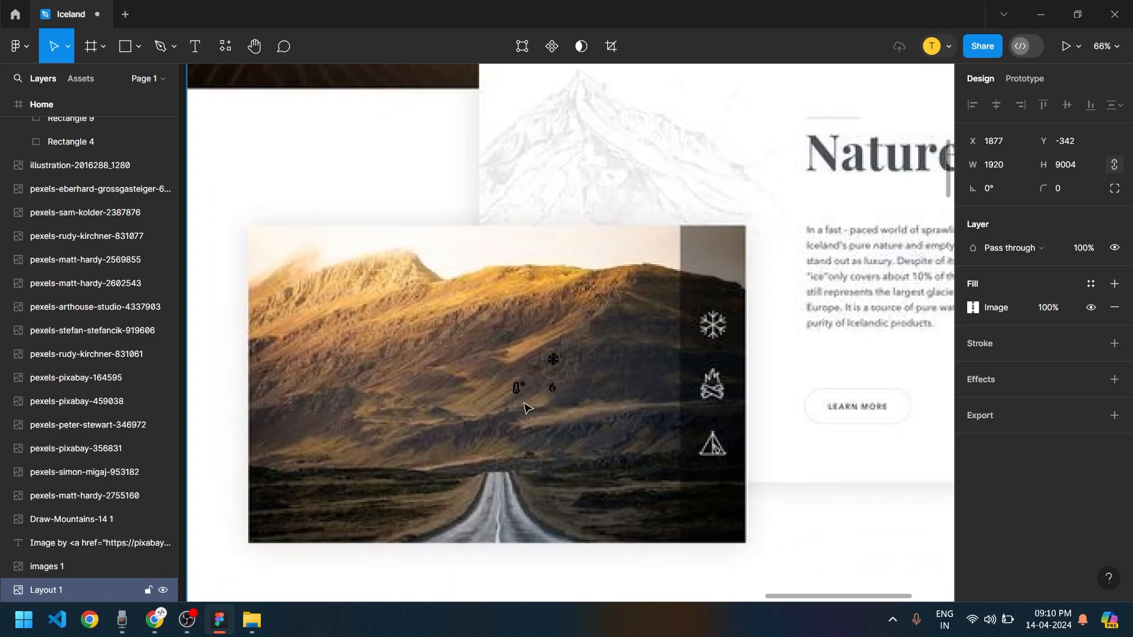
left_click(520, 385)
left_click(553, 387, "shift")
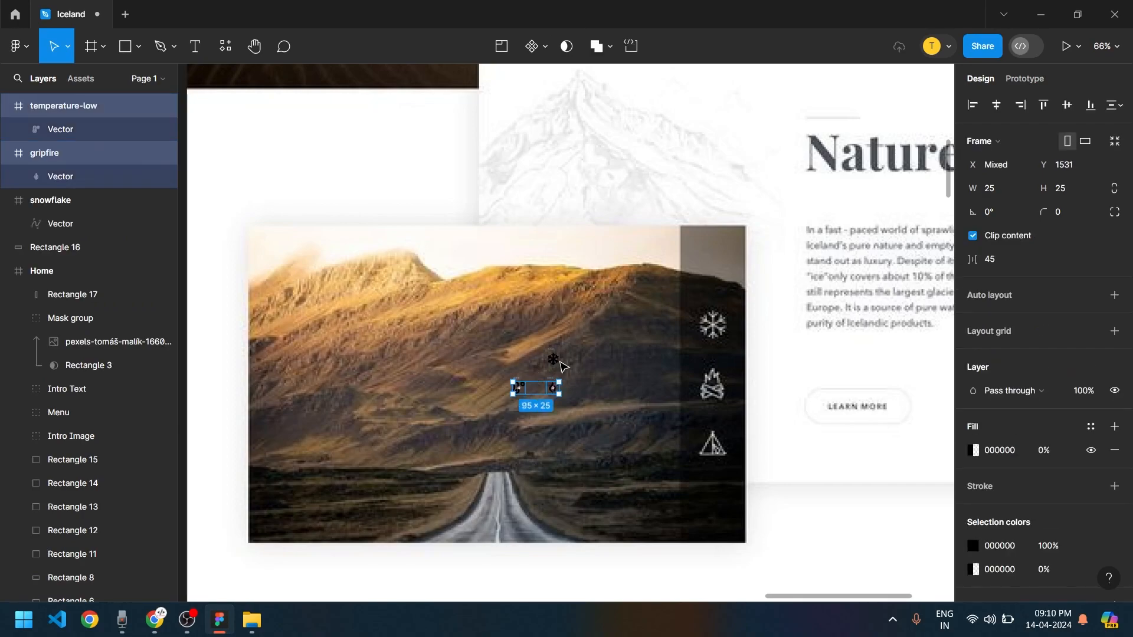
left_click(553, 356, "shift")
left_click_drag(552, 357, 425, 550)
scroll(489, 558, "up", 3, "ctrl")
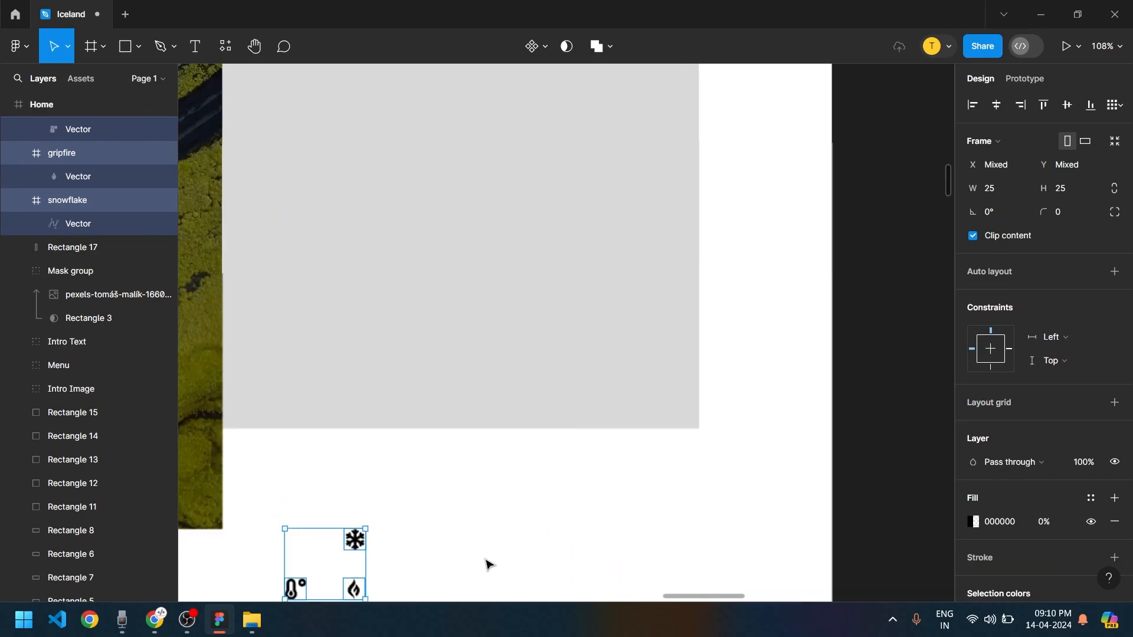
scroll(532, 413, "down", 3)
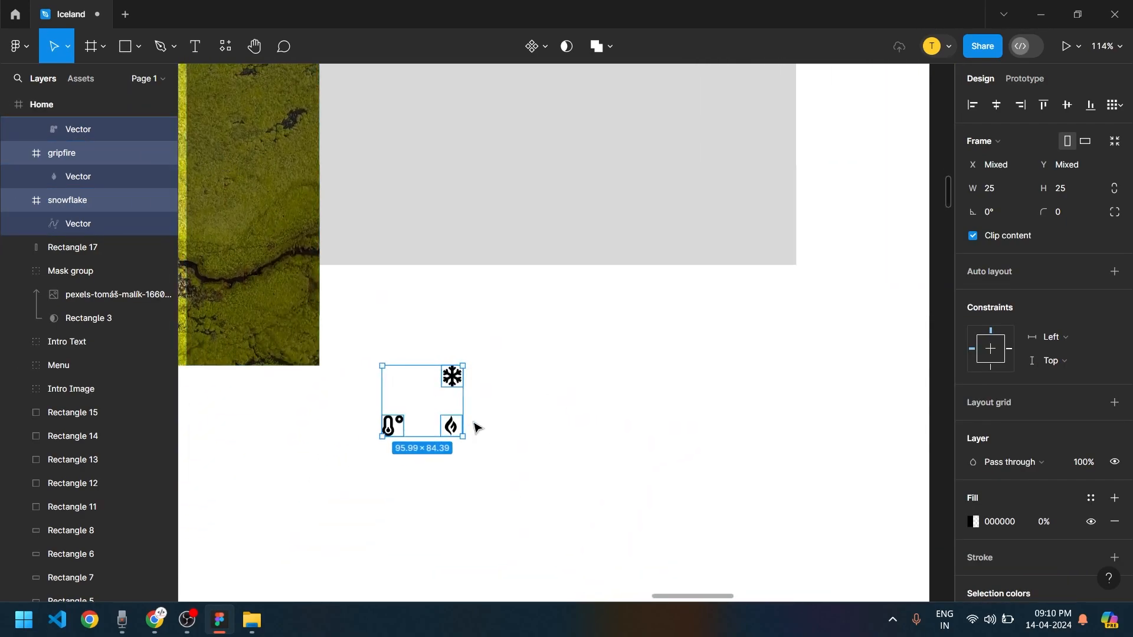
Pull the fire vector out of its gripfire frame and delete the empty frame
left_click(479, 431)
left_click(452, 426)
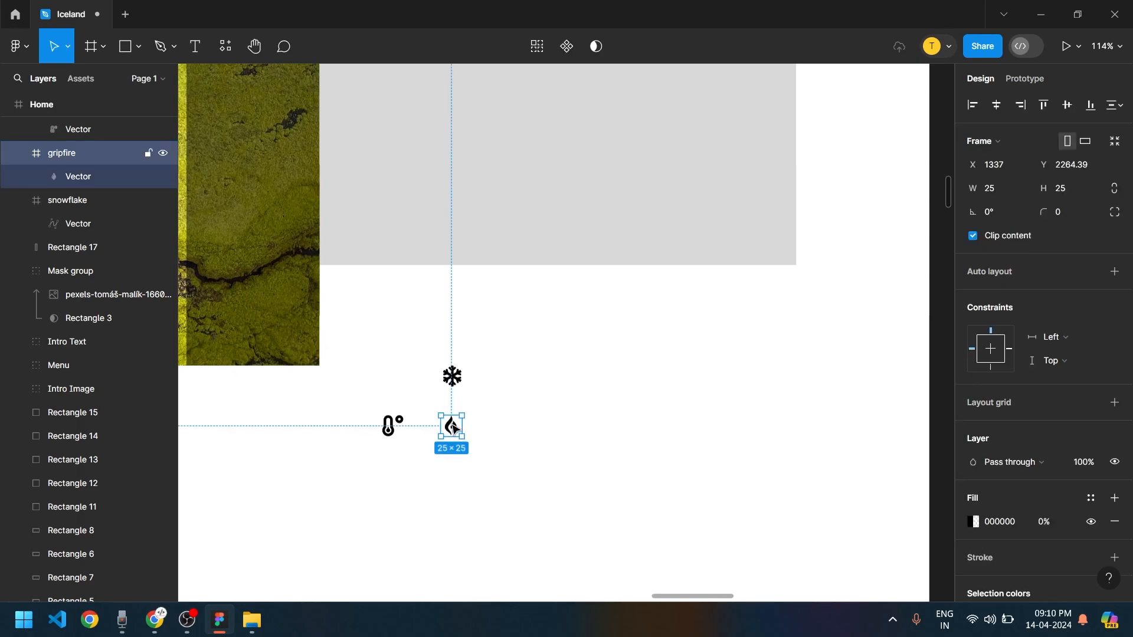
left_click(78, 176)
left_click_drag(456, 435, 572, 422)
left_click_drag(490, 484, 438, 395)
key("Delete")
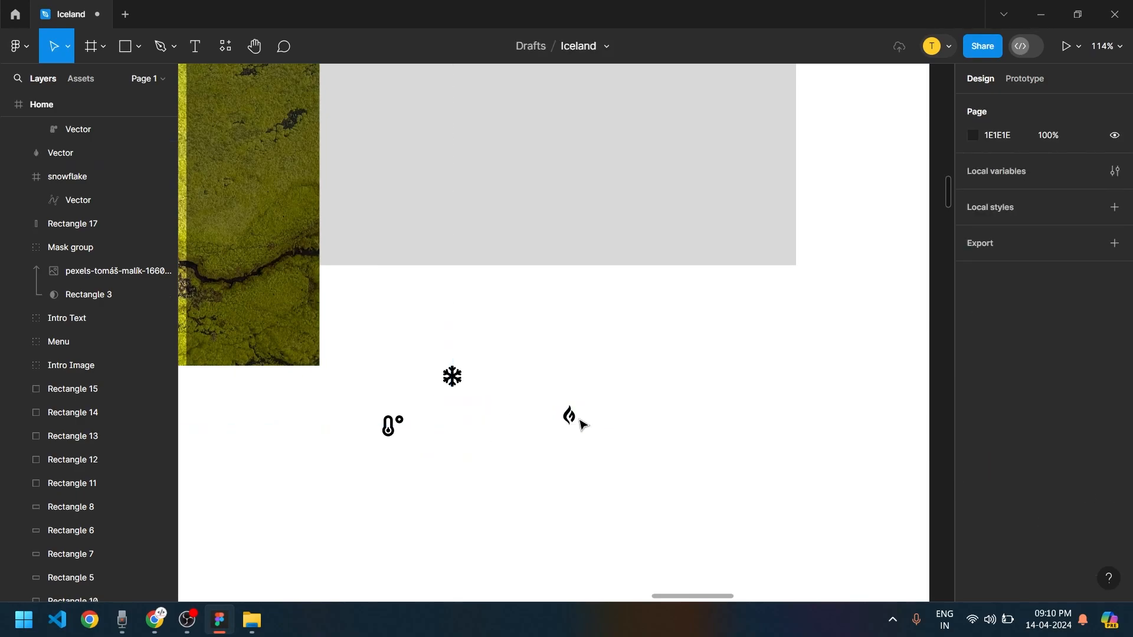
left_click(570, 418)
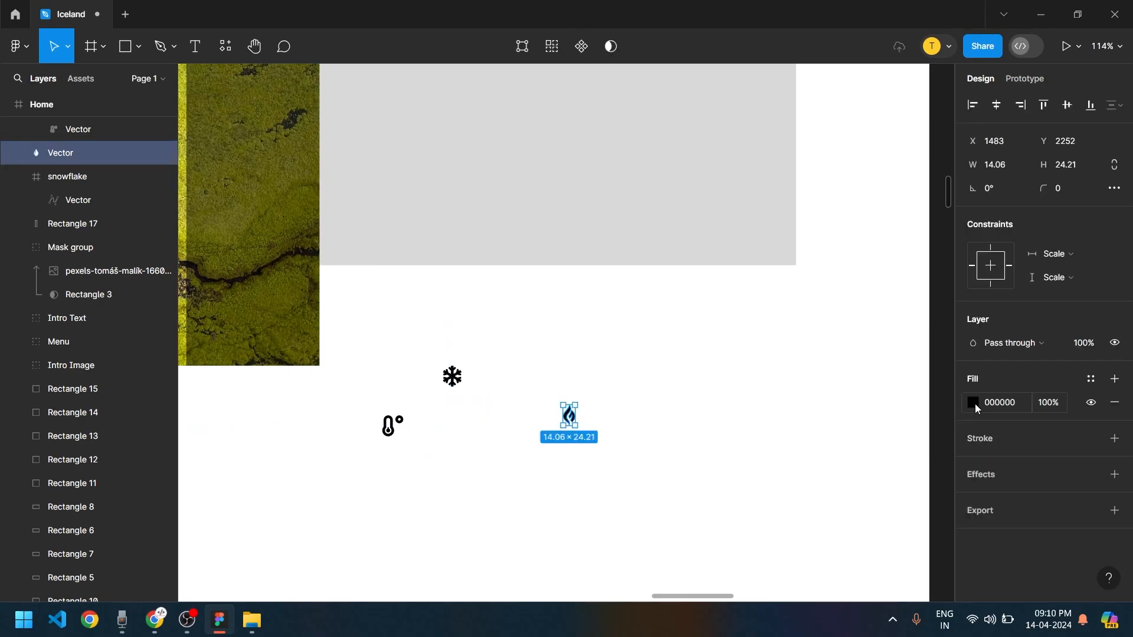
left_click(974, 402)
left_click_drag(888, 353, 485, 450)
Pull the snowflake vector out of its frame and delete the empty snowflake frame
left_click(453, 378)
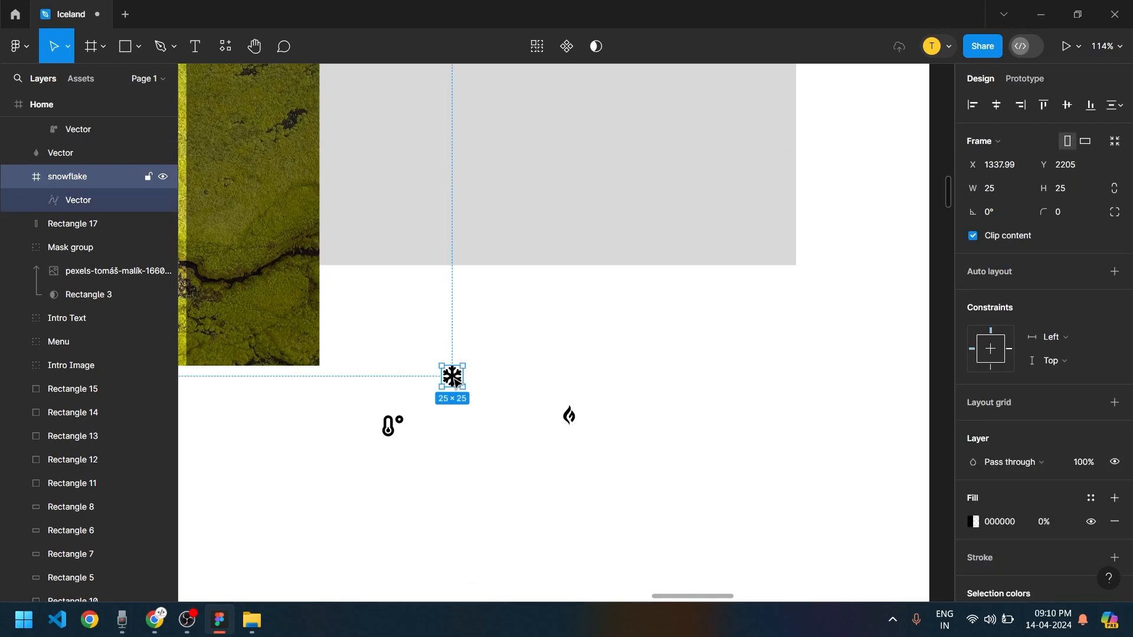
left_click_drag(462, 388, 522, 388)
left_click(92, 203)
left_click_drag(471, 415, 518, 518)
key("Delete")
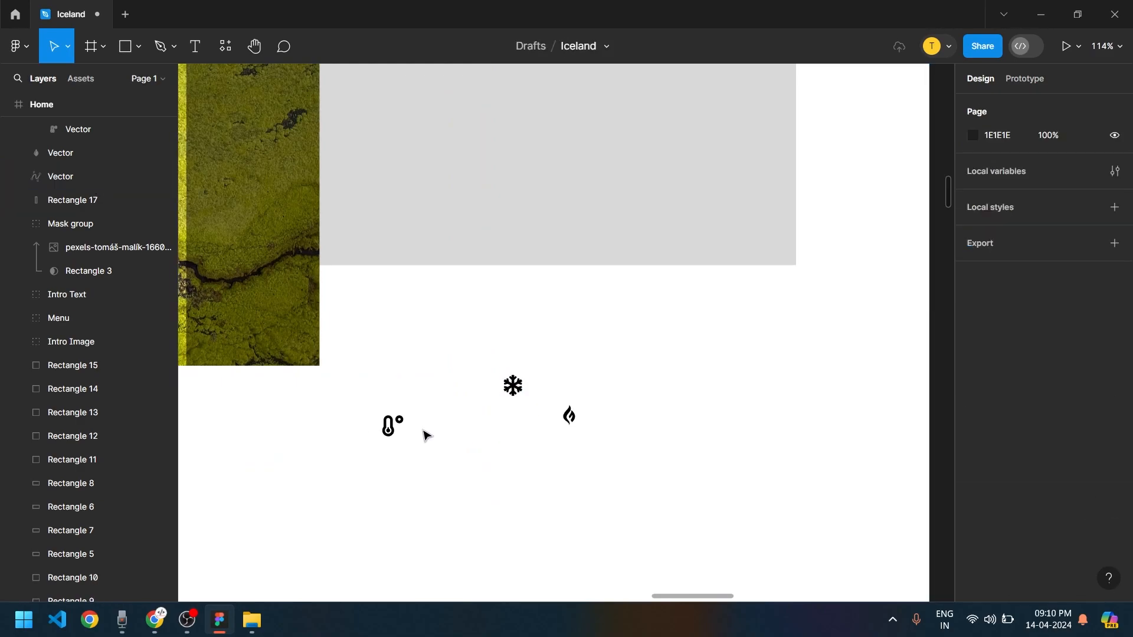
Pull the thermometer vector out of its temperature-low frame and delete the empty frame
left_click(396, 429)
left_click(92, 158)
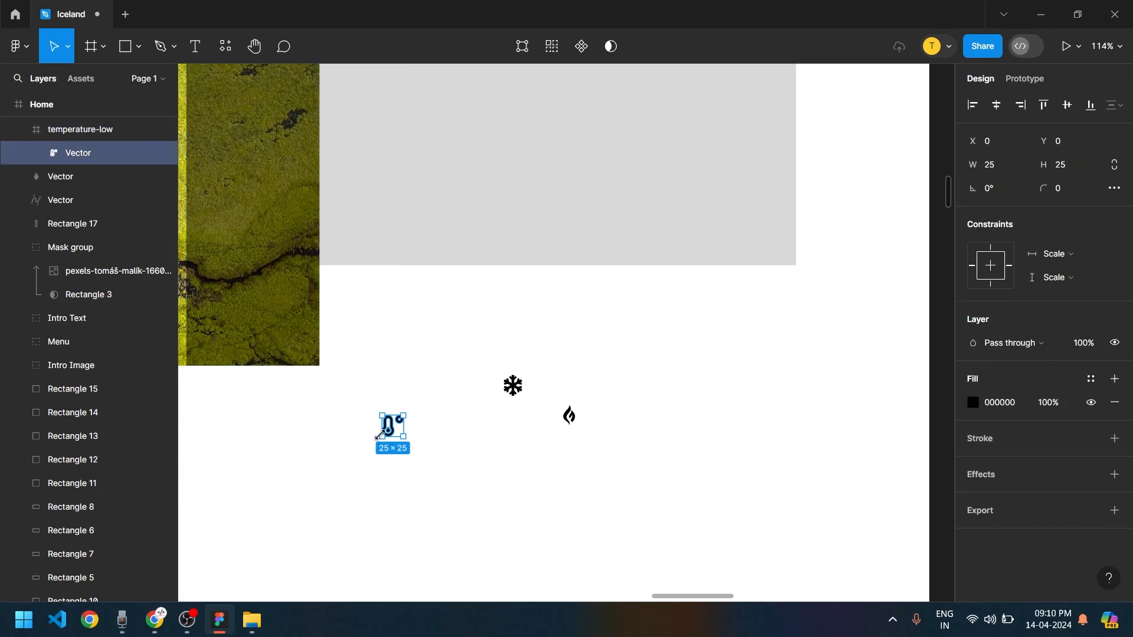
left_click_drag(391, 429, 568, 511)
left_click_drag(371, 357, 420, 506)
key("Delete")
Arrange the three icons as an evenly spaced, centre-aligned vertical column on the dark strip of the road photo
left_click_drag(476, 402, 463, 357)
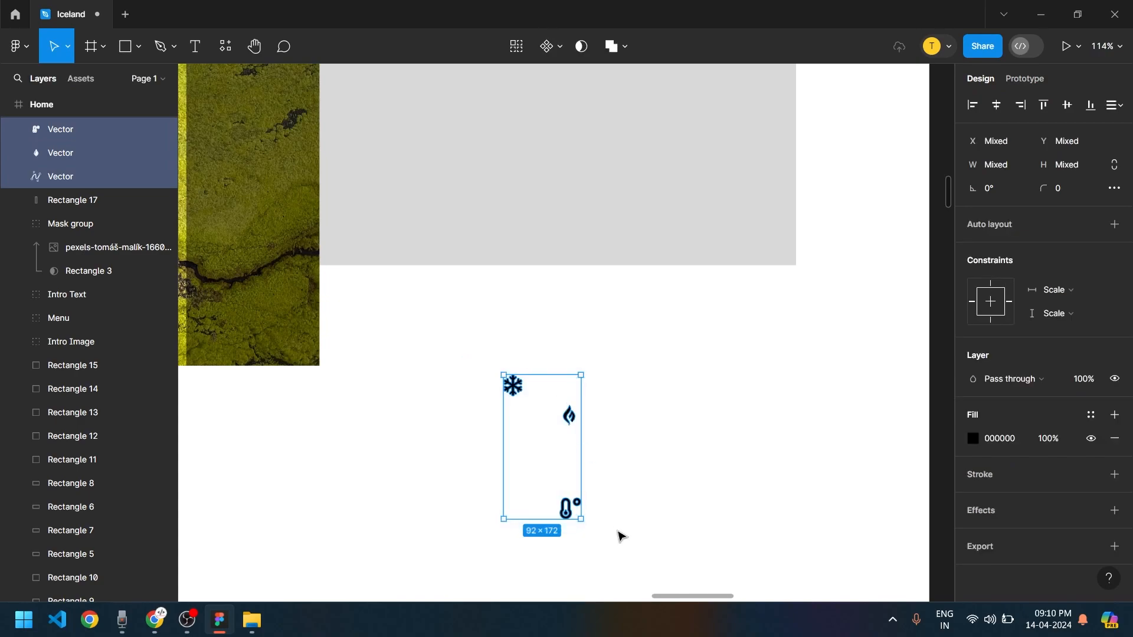
key("ctrl+alt+t")
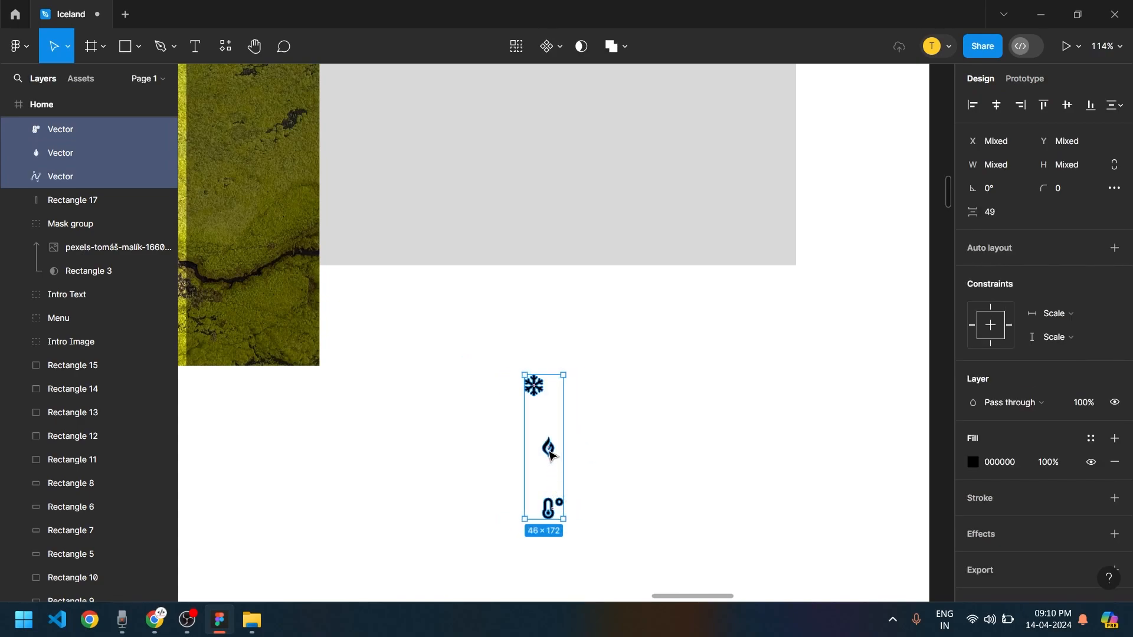
left_click_drag(549, 453, 247, 244)
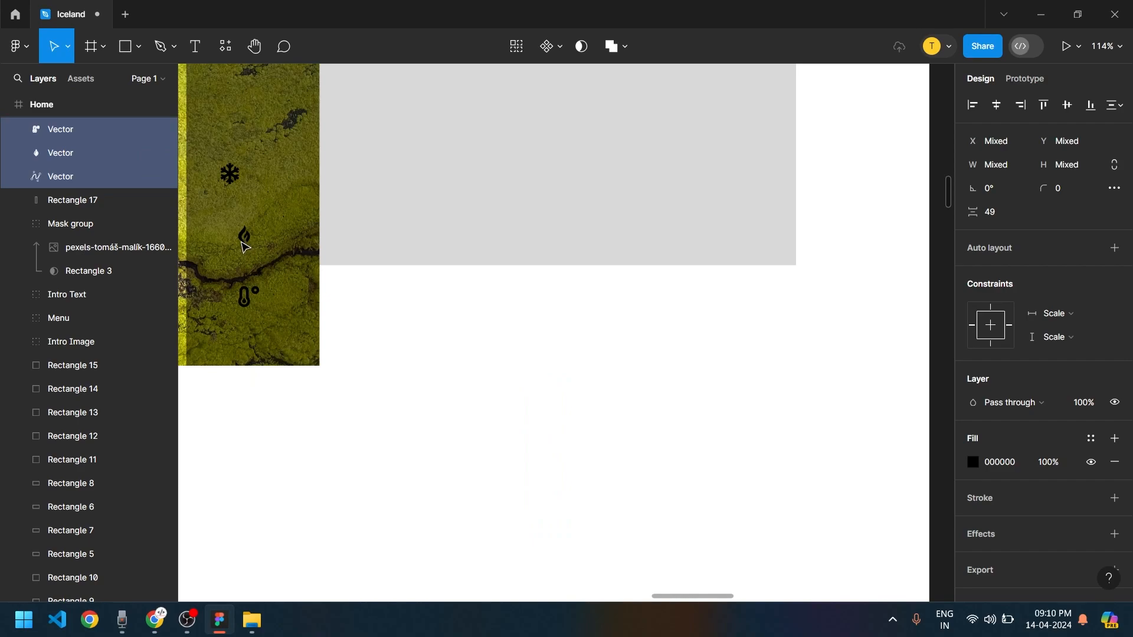
key("alt+v")
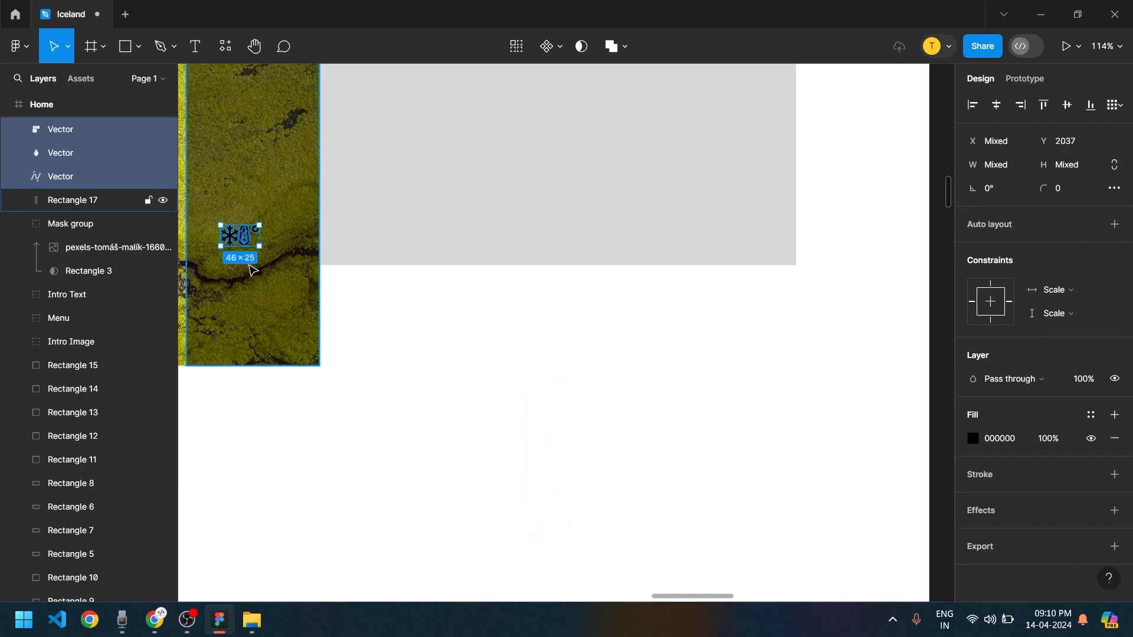
key("ctrl+z")
key("alt+h")
Enlarge the icon column proportionally to about 65 × 447 and centre it across the photo's dark strip
scroll(254, 247, "up", 3)
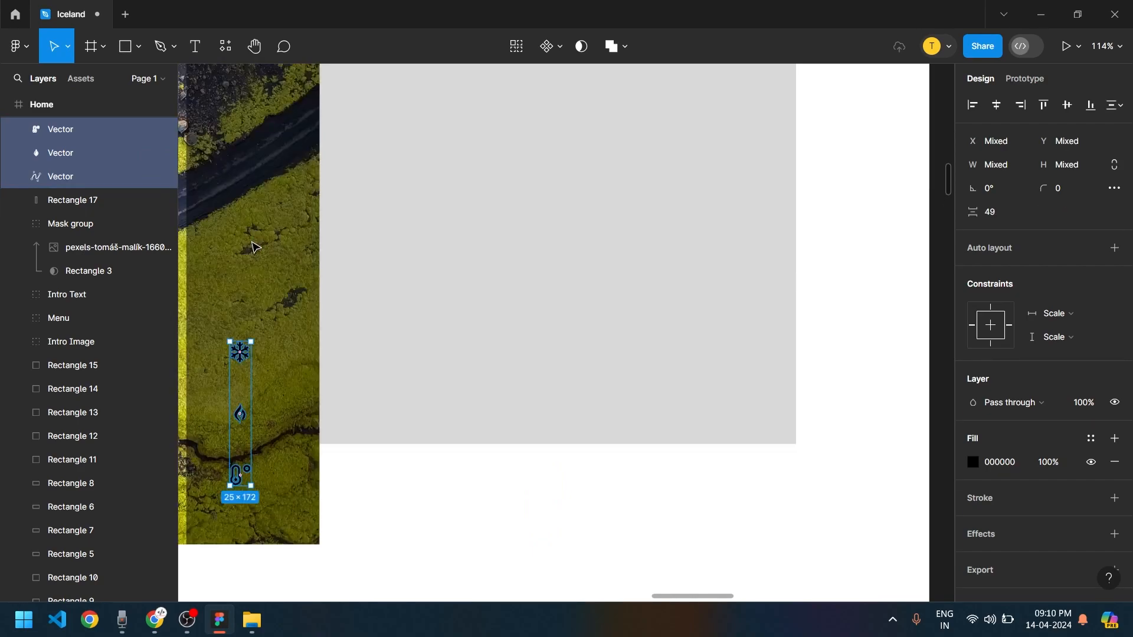
left_click_drag(246, 368, 265, 54)
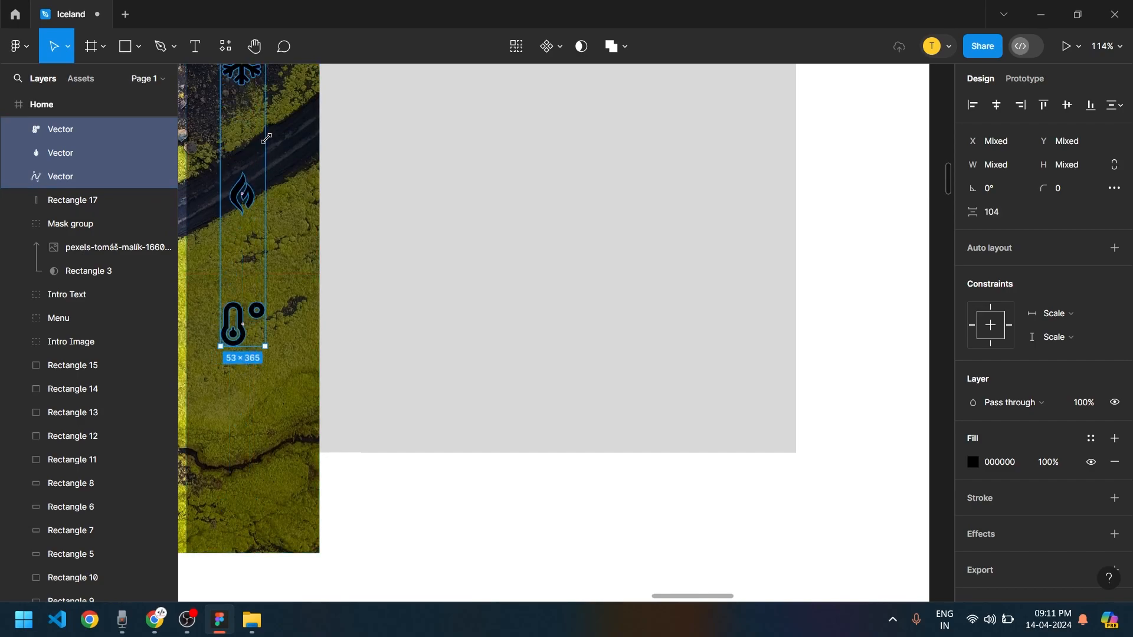
scroll(484, 387, "down", 4)
left_click_drag(484, 388, 542, 398)
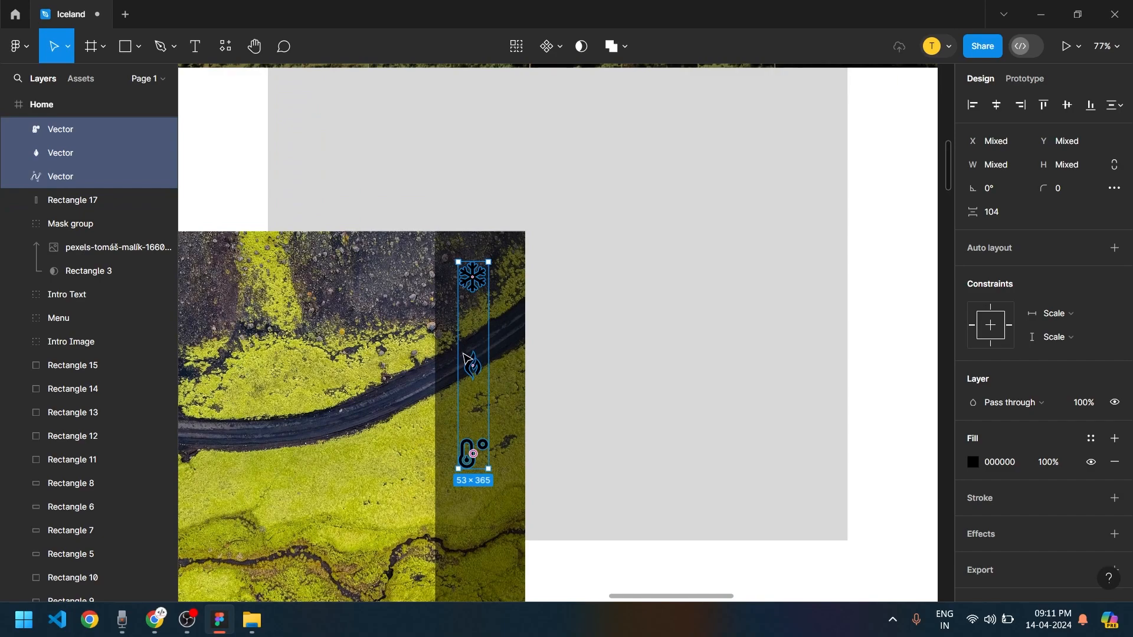
left_click_drag(482, 293, 499, 314)
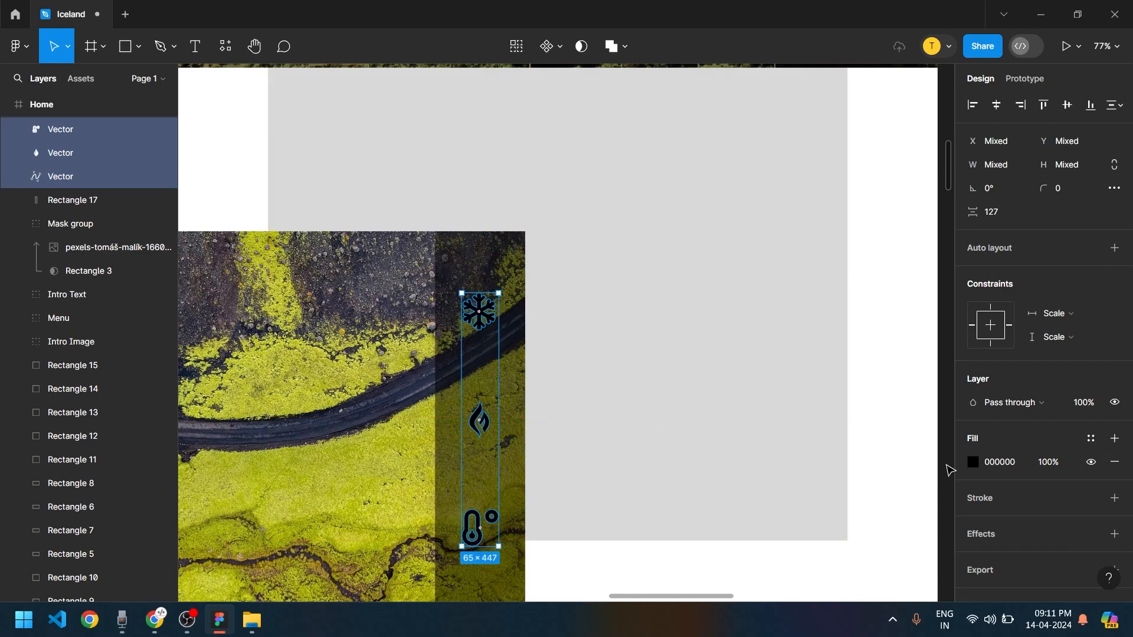
Change the fill of the three icons to white (FFFFFF)
left_click(972, 462)
left_click_drag(845, 334, 649, 180)
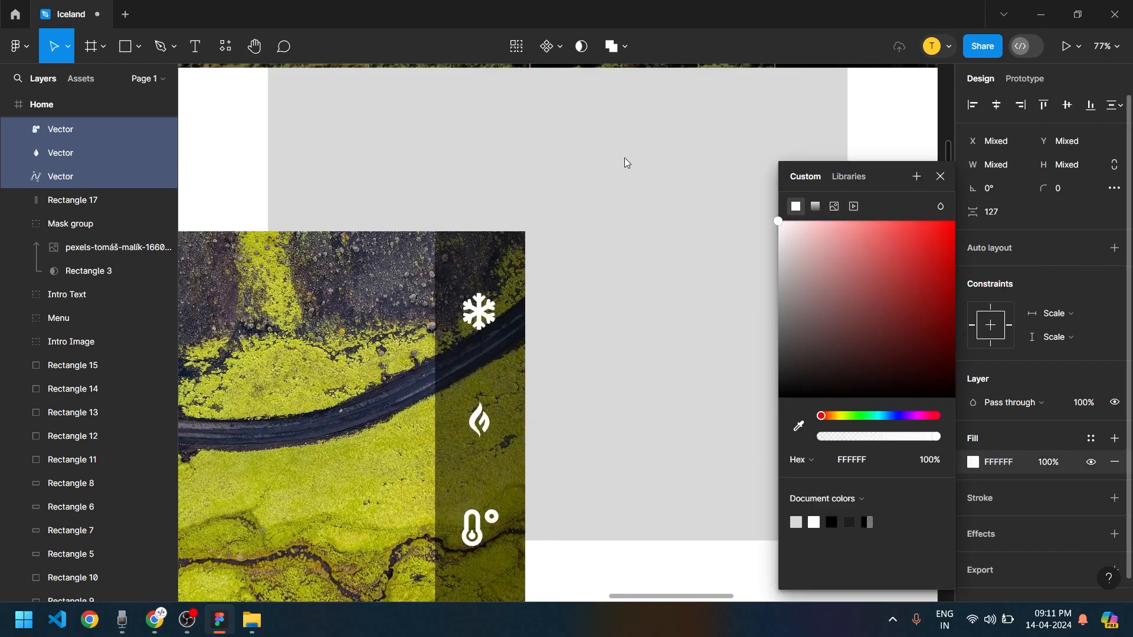
left_click(579, 577)
Set the fill of the snowflake, fire and thermometer icons to light grey CDCDCD
scroll(578, 577, "down", 6)
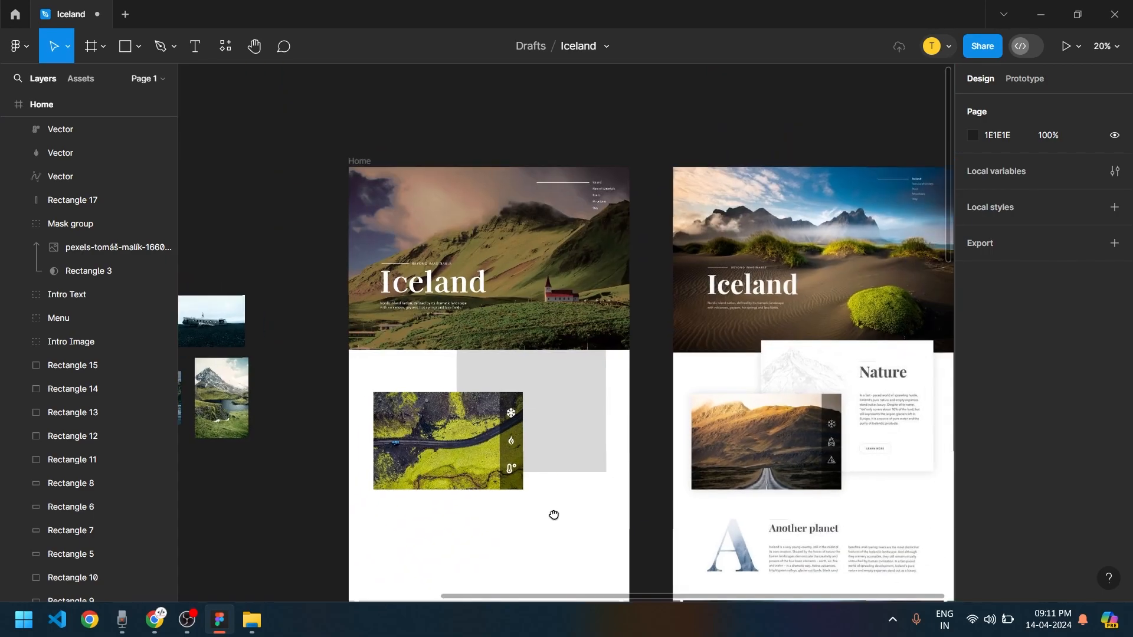
scroll(555, 514, "up", 5)
left_click(374, 315, "shift")
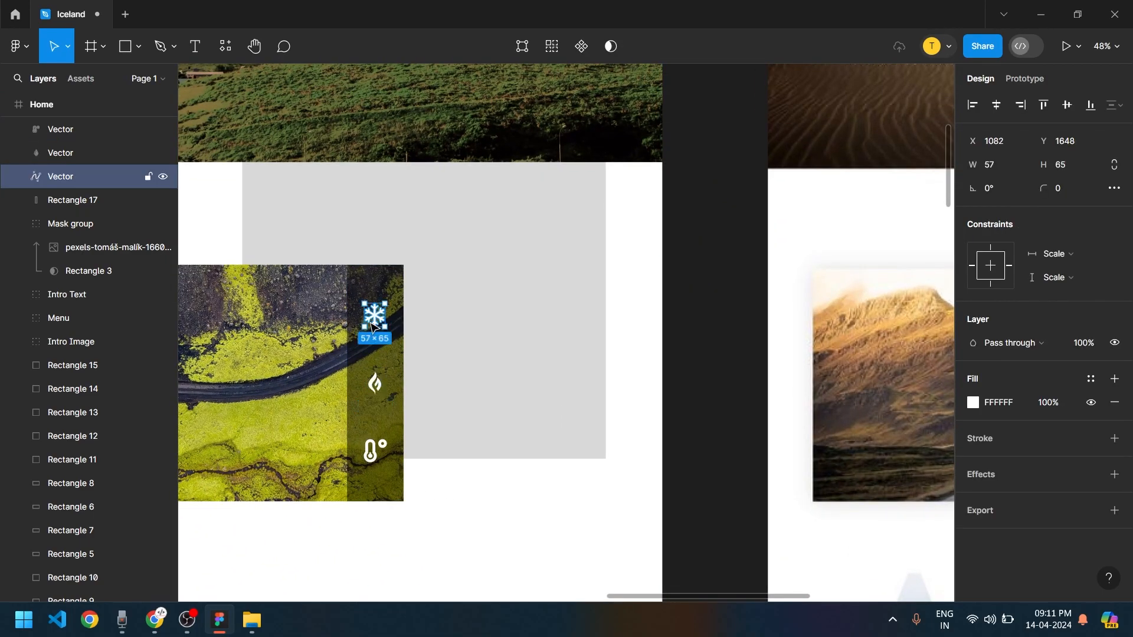
left_click(373, 451, "shift")
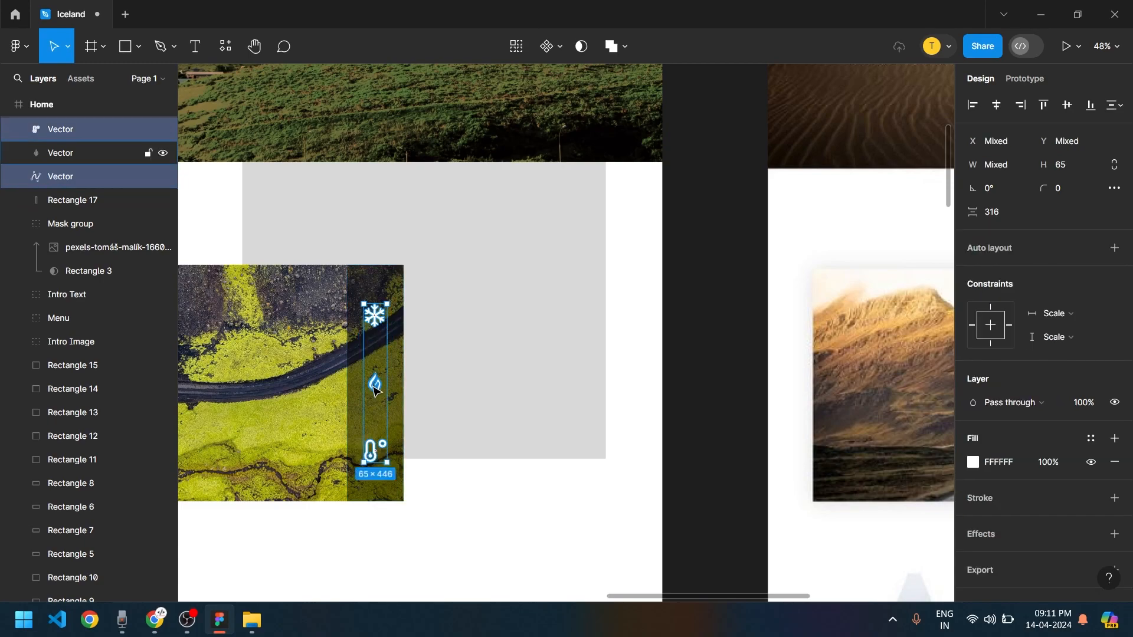
left_click(383, 379, "shift")
type("cdcdcd")
key("Return")
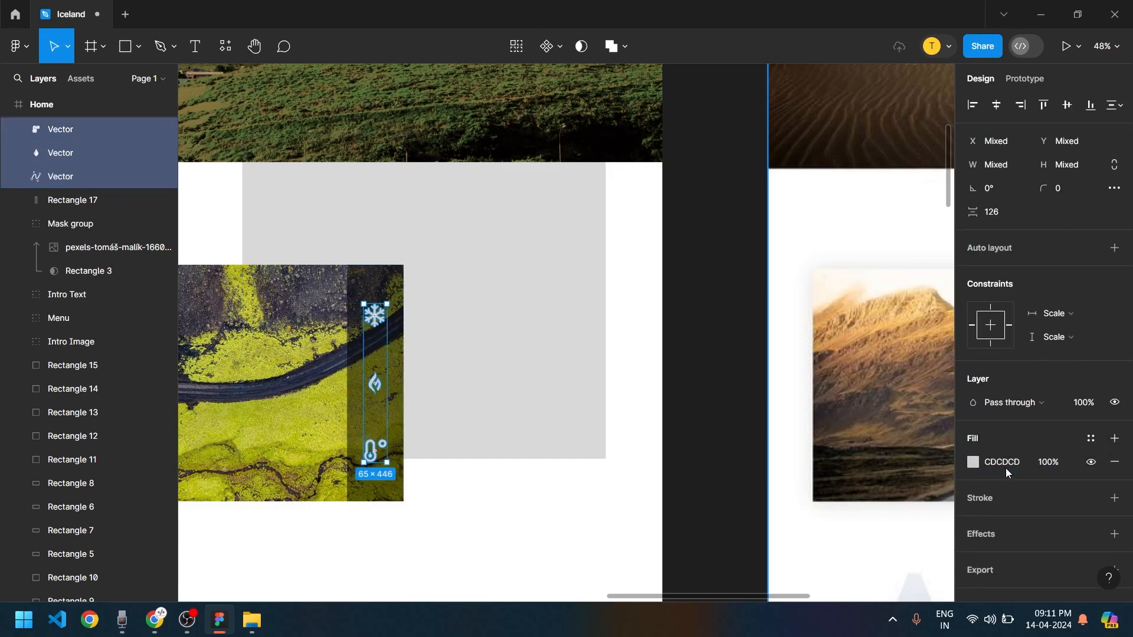
left_click(602, 528)
scroll(494, 516, "down", 5)
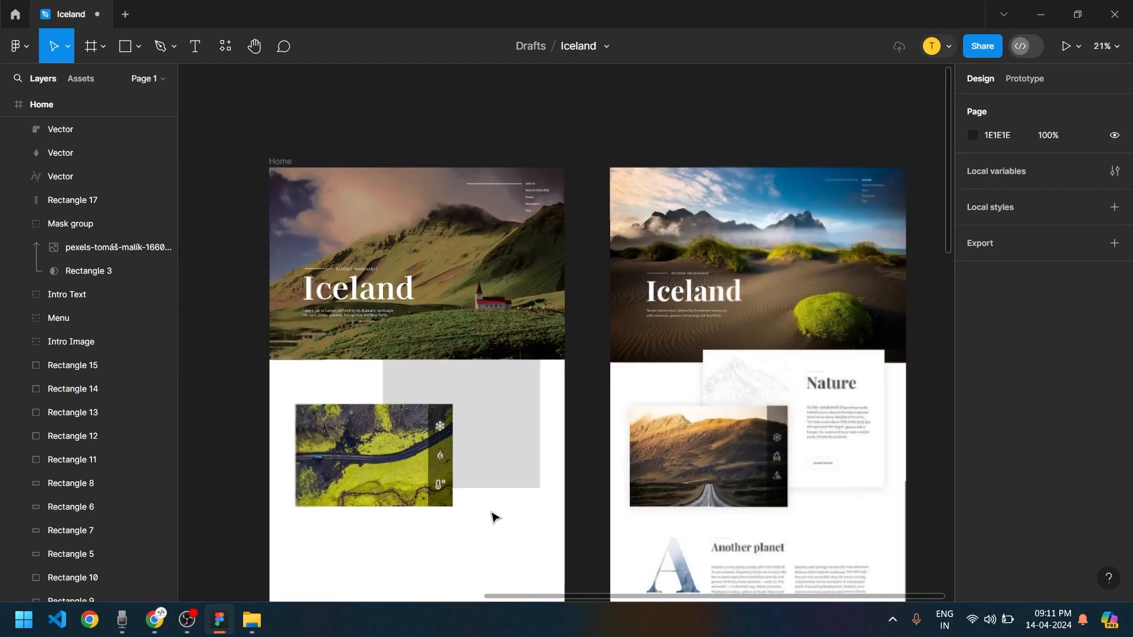
Group the road photo, its dark strip and the three icons together, leaving out the grey rectangle
scroll(494, 516, "up", 4)
left_click_drag(486, 513, 682, 468)
left_click(670, 395)
left_click_drag(737, 546, 669, 464)
left_click_drag(405, 499, 589, 529)
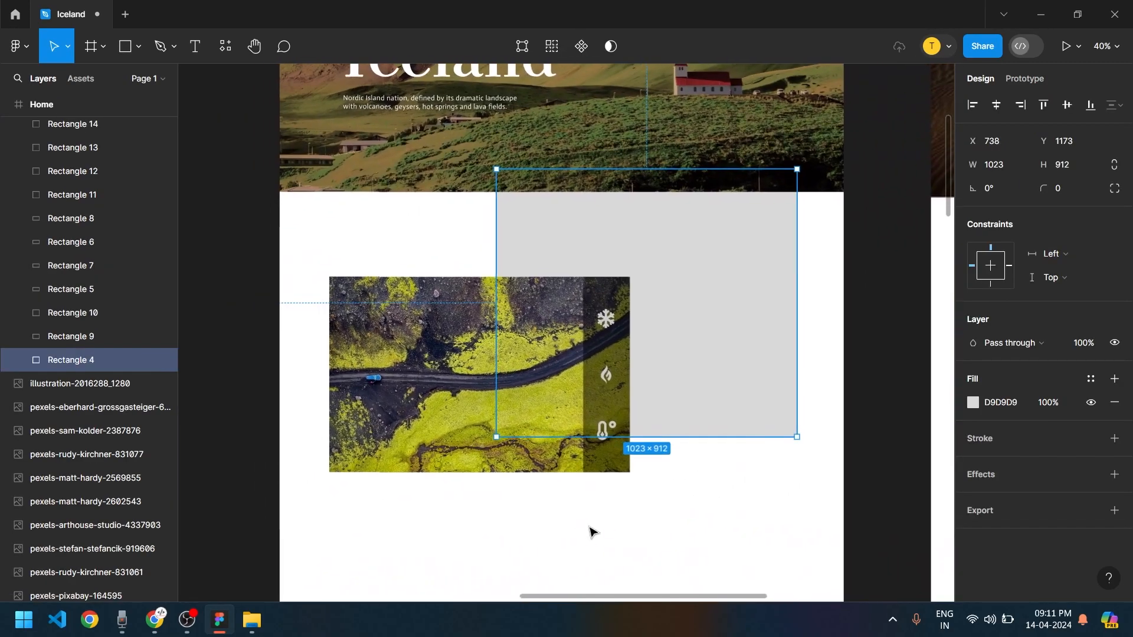
left_click(595, 487)
left_click_drag(593, 483, 572, 298)
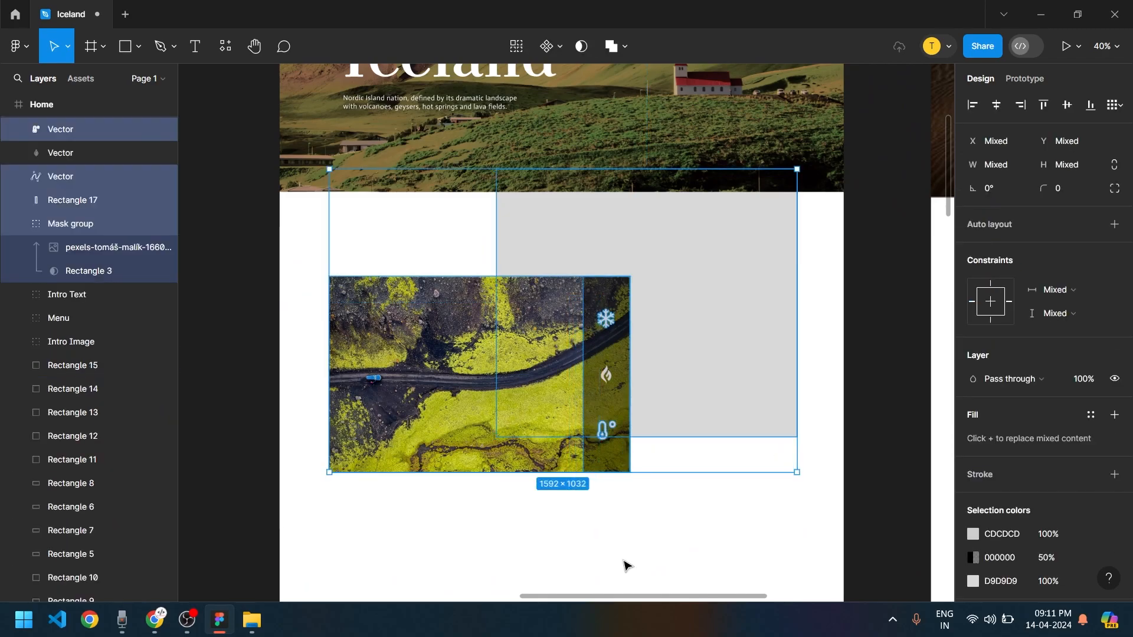
left_click(620, 536)
left_click_drag(624, 523, 386, 473)
left_click(770, 265, "shift")
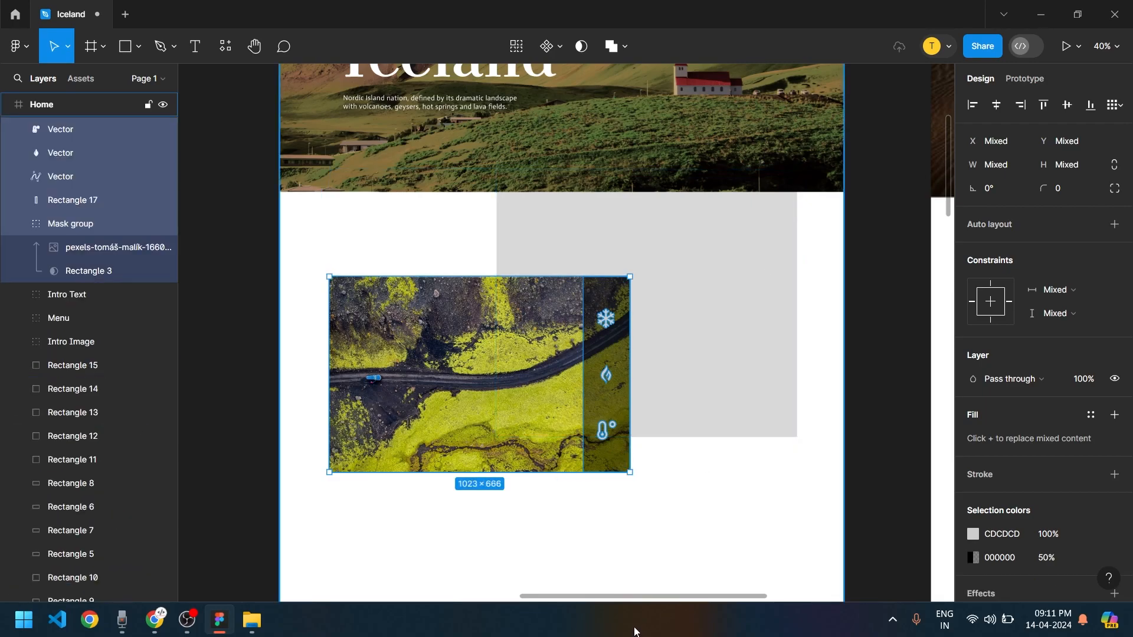
key("ctrl+g")
Bring the grey rectangle in the Nature section to the front, above the road photo group
left_click_drag(559, 529, 450, 589)
left_click_drag(599, 489, 673, 462)
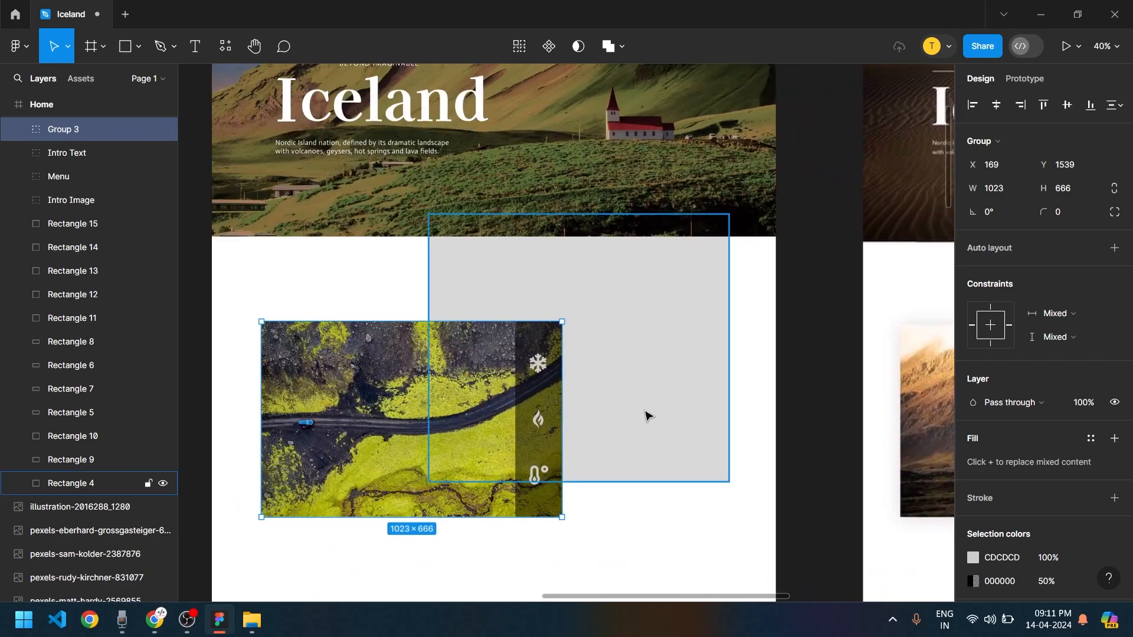
left_click(626, 334)
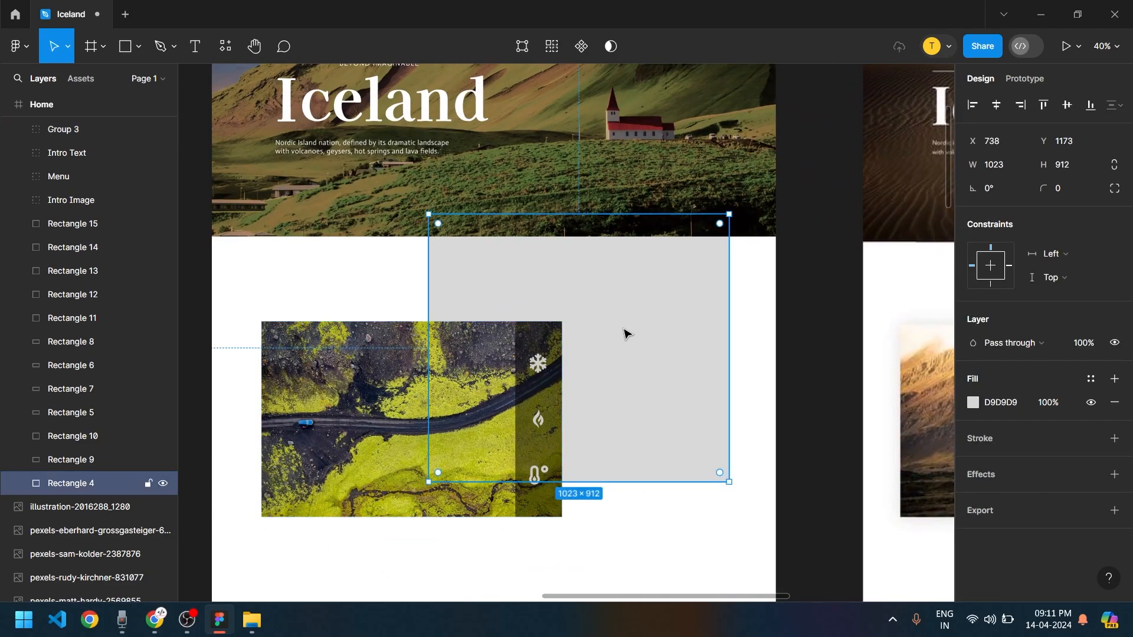
key("bracketright")
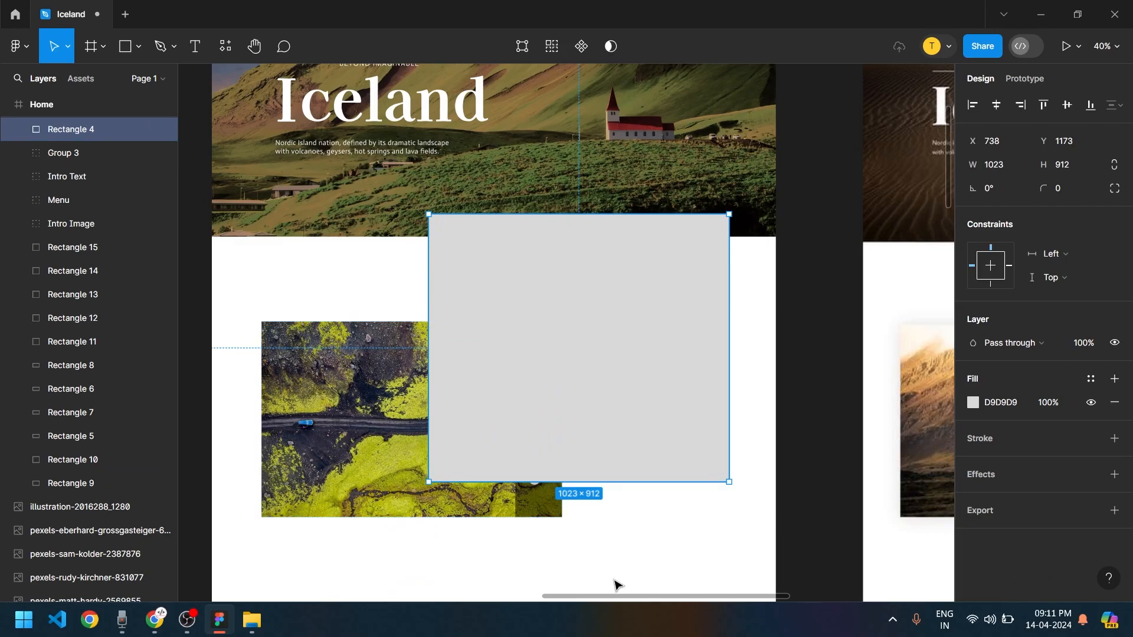
scroll(596, 605, "right", 5)
scroll(578, 558, "down", 5, "ctrl")
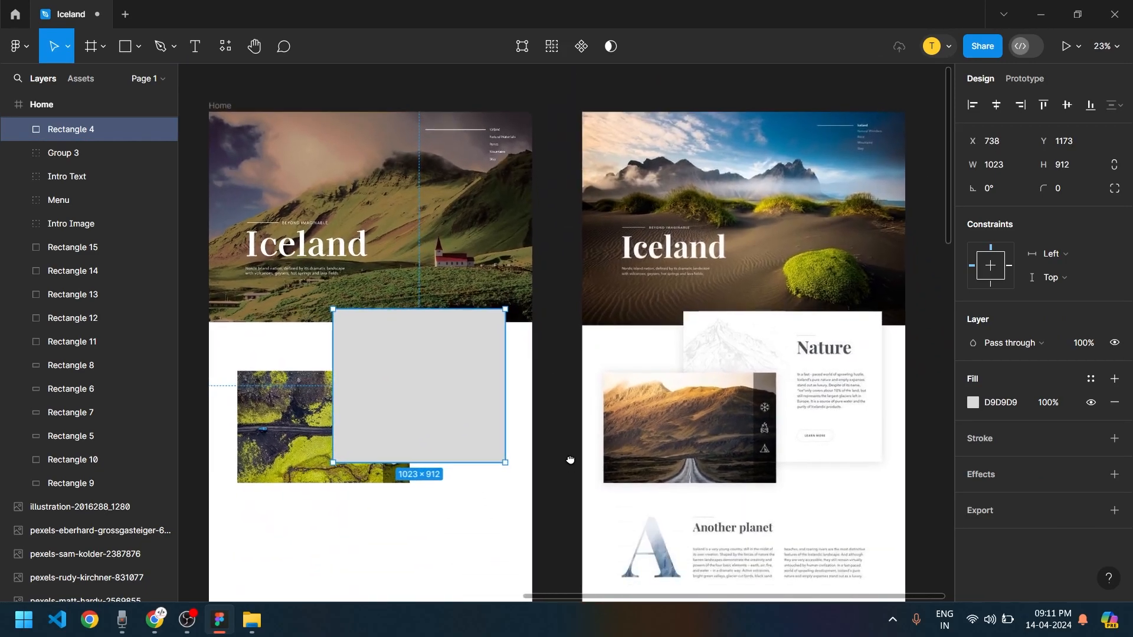
scroll(437, 508, "up", 2, "ctrl")
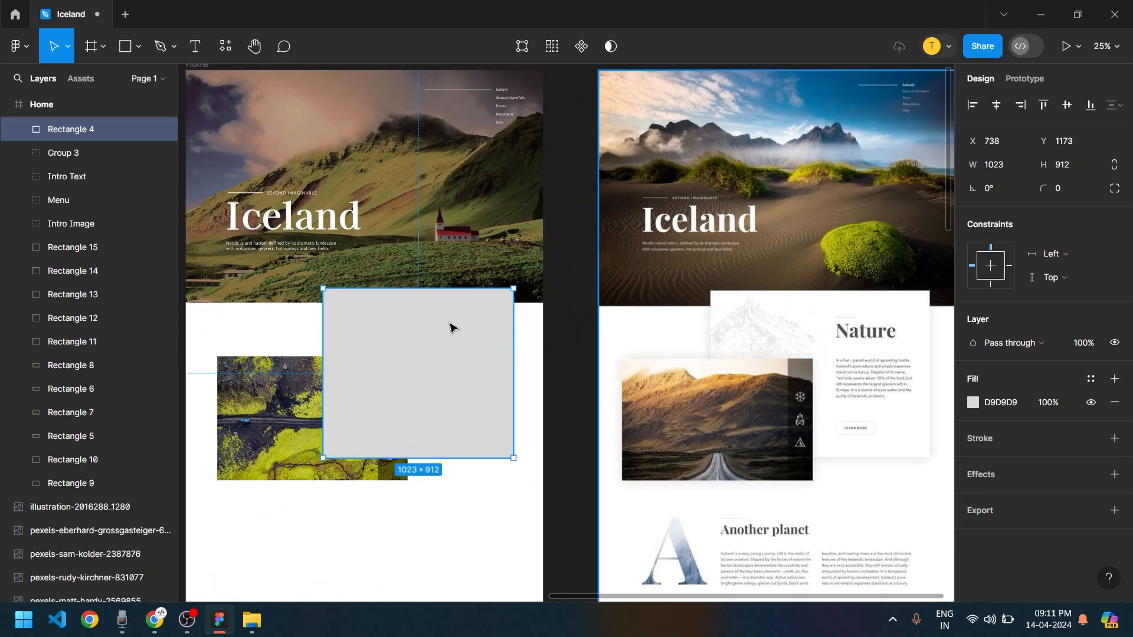
Move the mountain sketch image from outside the frame onto the upper part of the grey rectangle in the Home frame
scroll(324, 398, "down", 3, "ctrl")
scroll(413, 383, "left", 5)
scroll(531, 370, "up", 2, "ctrl")
scroll(531, 370, "up", 3, "ctrl")
mouse_move(295, 449)
left_mouse_down()
mouse_move(767, 366)
mouse_move(918, 317)
mouse_move(700, 264)
mouse_move(834, 397)
left_mouse_up()
scroll(767, 383, "right", 5)
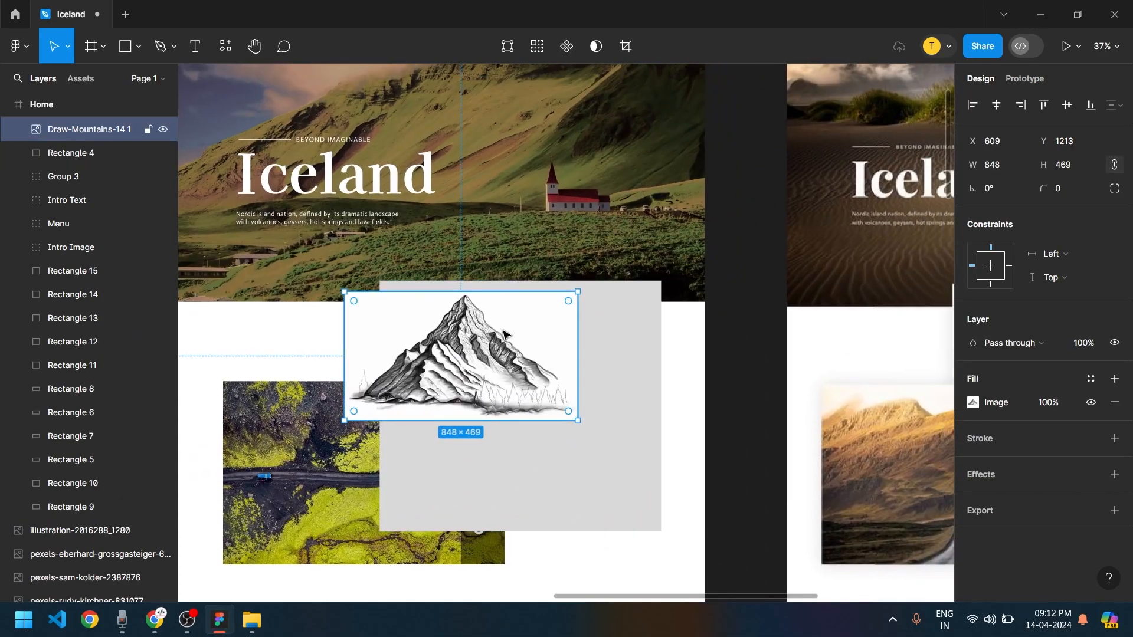
Try to mask the mountain sketch with the grey rectangle, and undo the mask
scroll(502, 354, "right", 5)
left_click(565, 424, "shift")
right_click(449, 299)
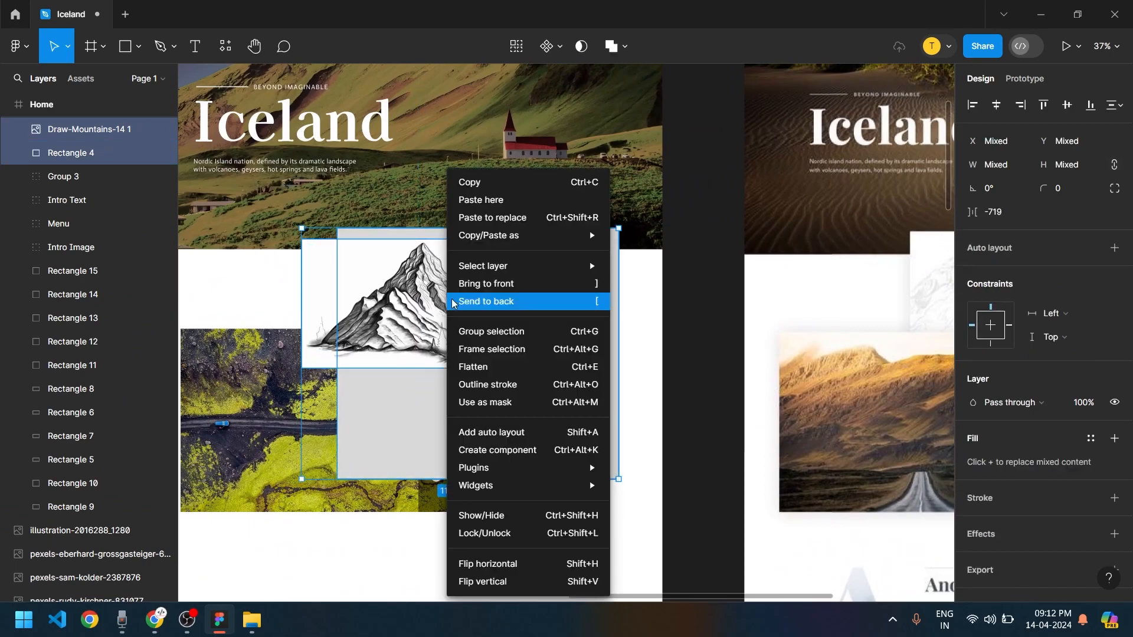
left_click(520, 403)
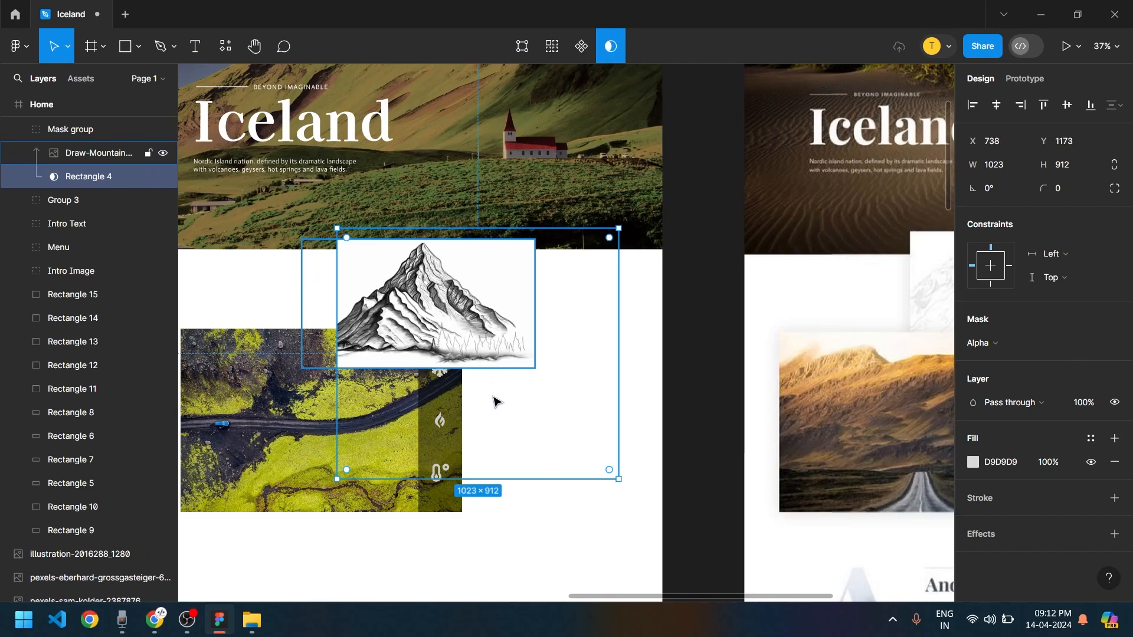
key("ctrl+z")
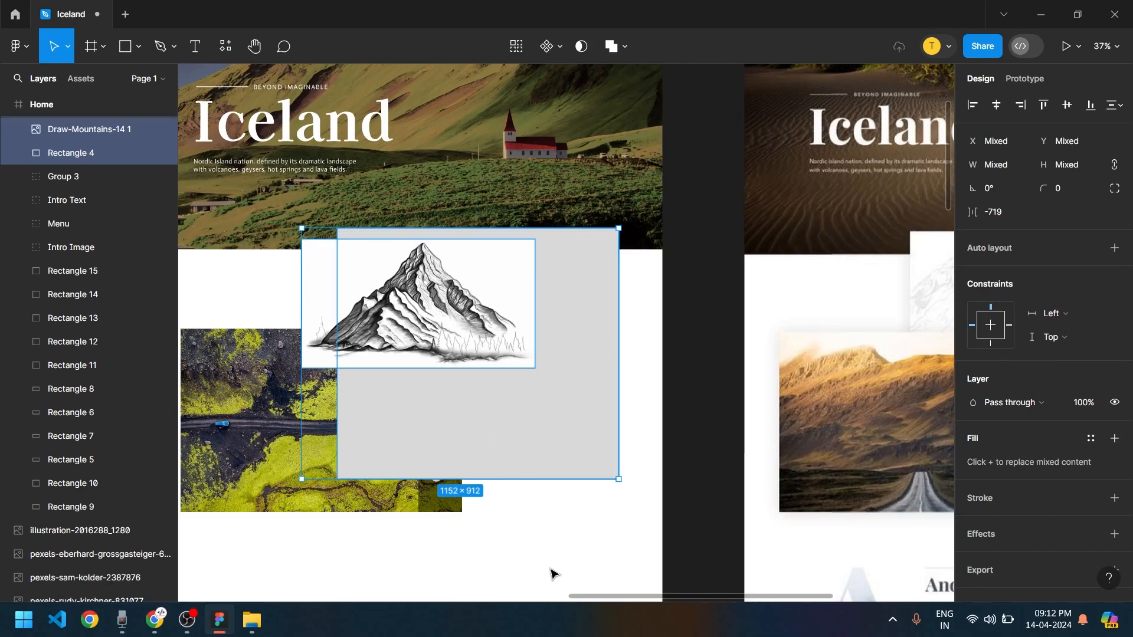
Move the mountain sketch up to Y 1173 so it lines up with the grey rectangle's upper edge
left_click(551, 501)
left_click(457, 337)
left_click_drag(457, 338, 457, 331)
scroll(354, 331, "down", 3)
scroll(288, 385, "up", 5)
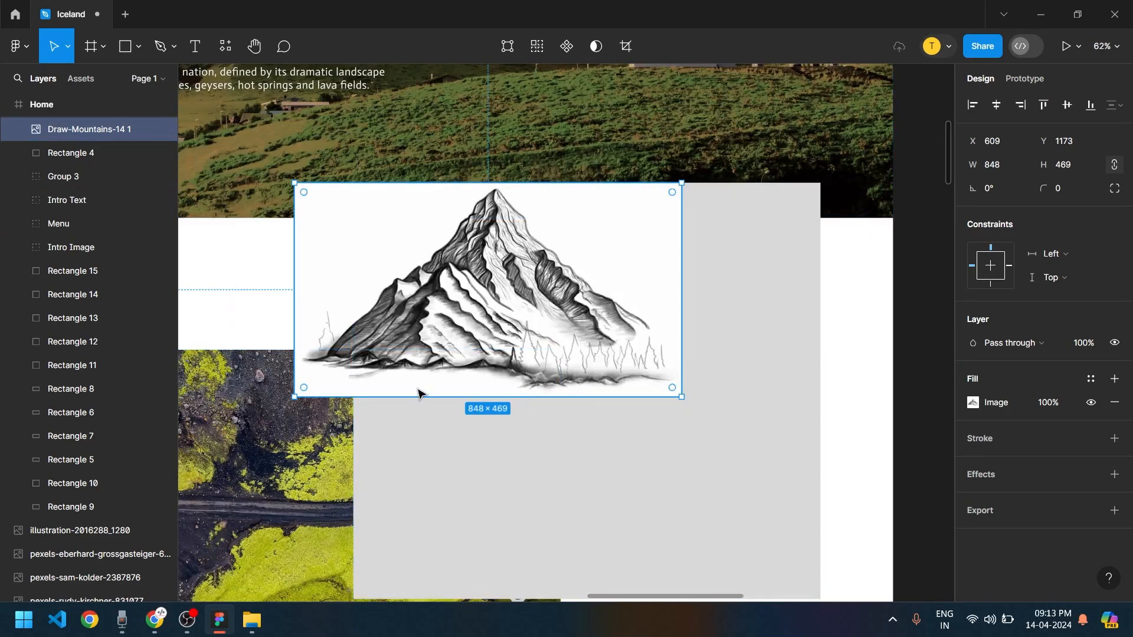
Check the Remove BG plugin's options, and switch to Chrome to search for "remove bg" and open the remove.bg site
left_click(227, 49)
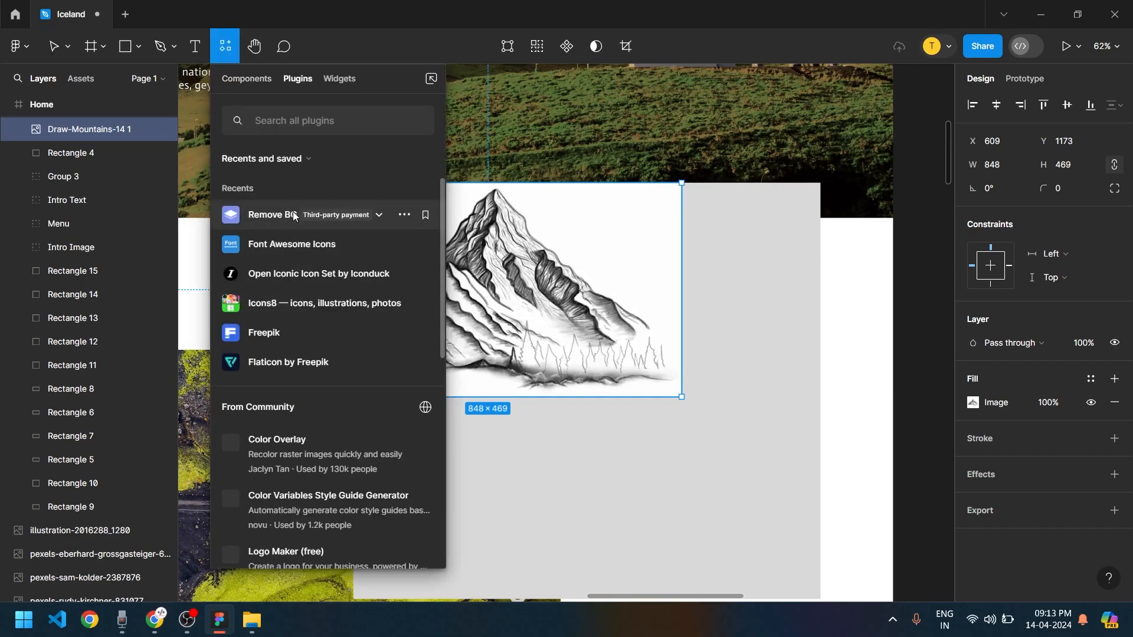
left_click(248, 221)
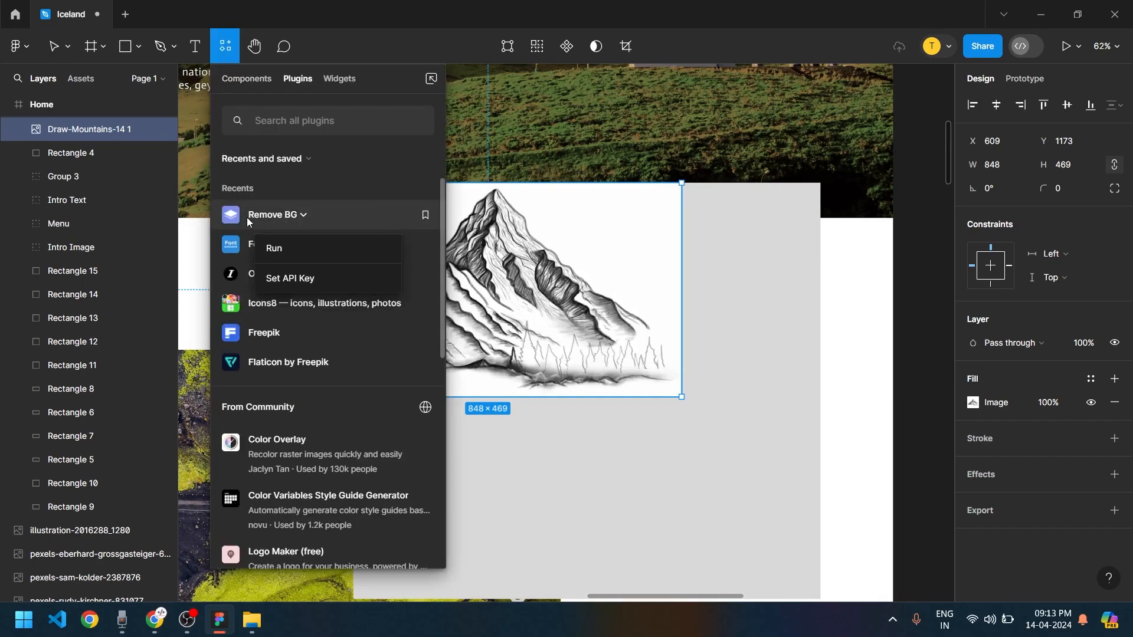
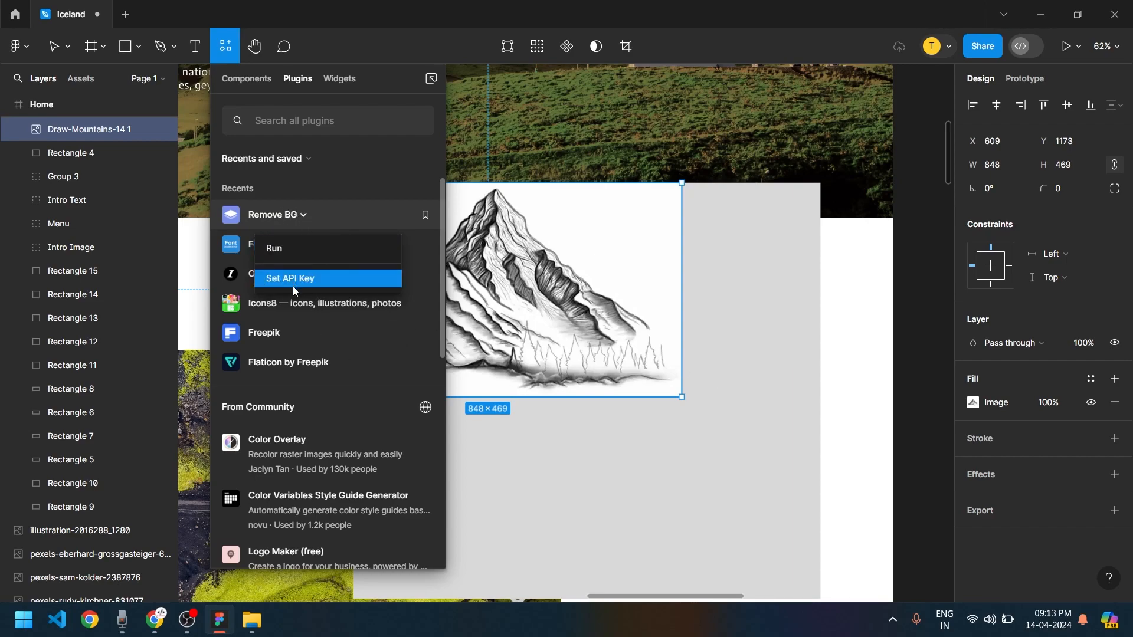
left_click(154, 620)
left_click(743, 14)
type("remove bg")
key("Return")
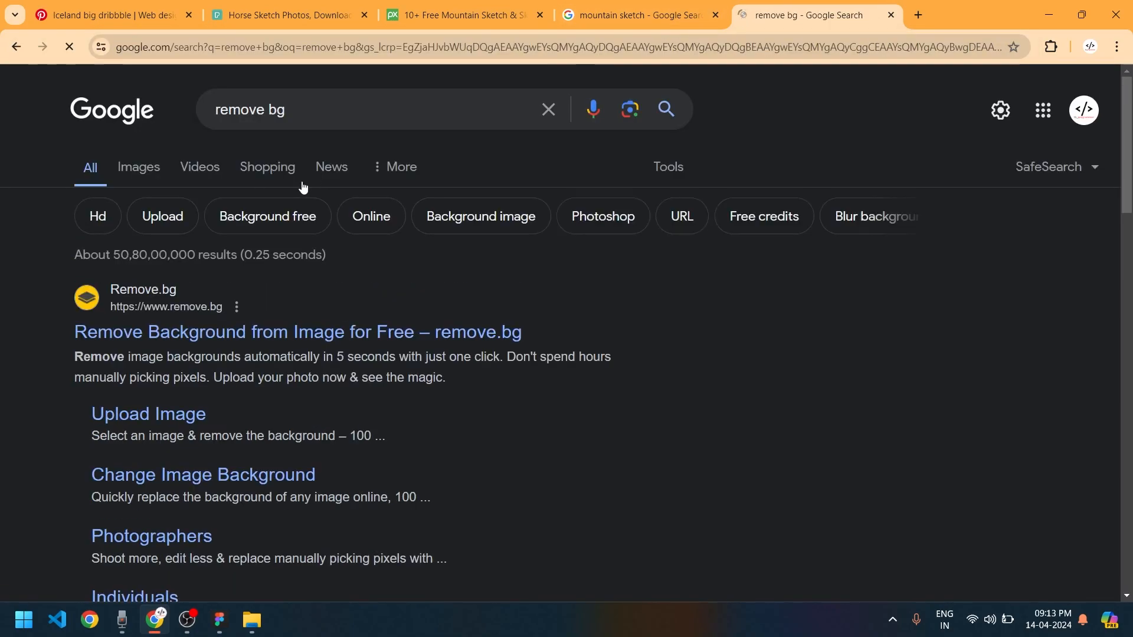
left_click(324, 331)
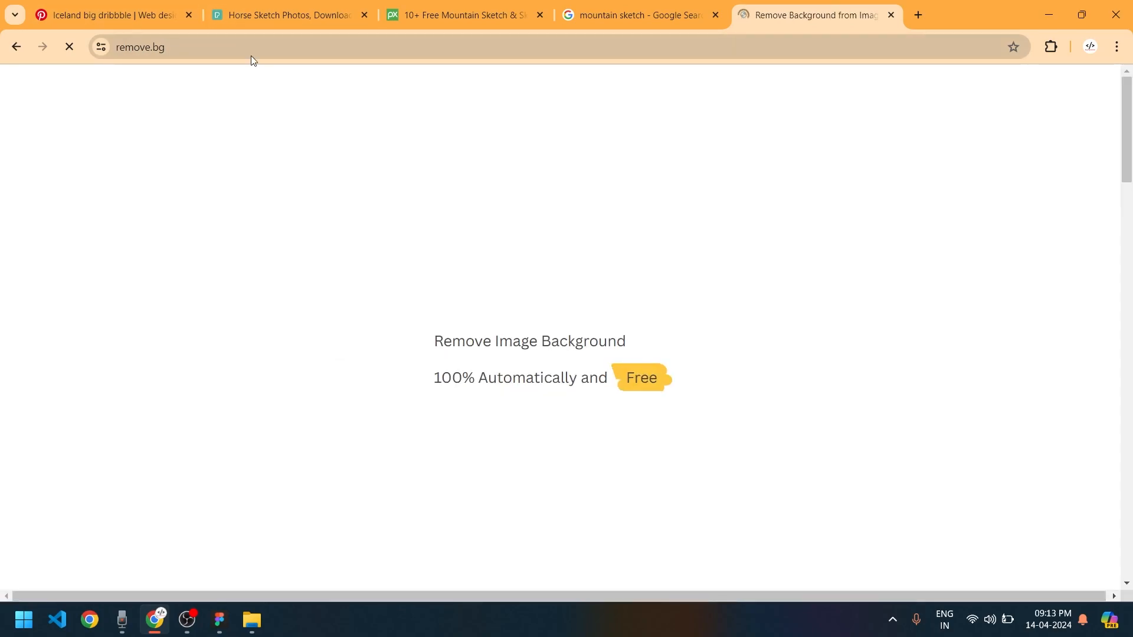
Dismiss the cookie notice on remove.bg and open the site's API Documentation page
scroll(882, 410, "down", 20)
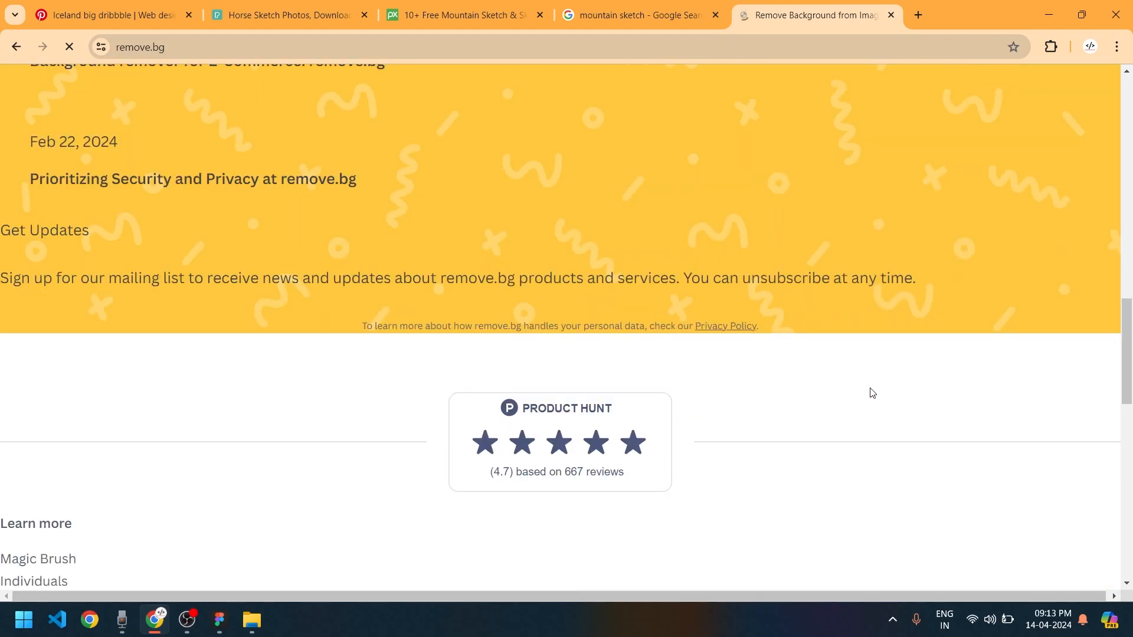
scroll(730, 404, "down", 5)
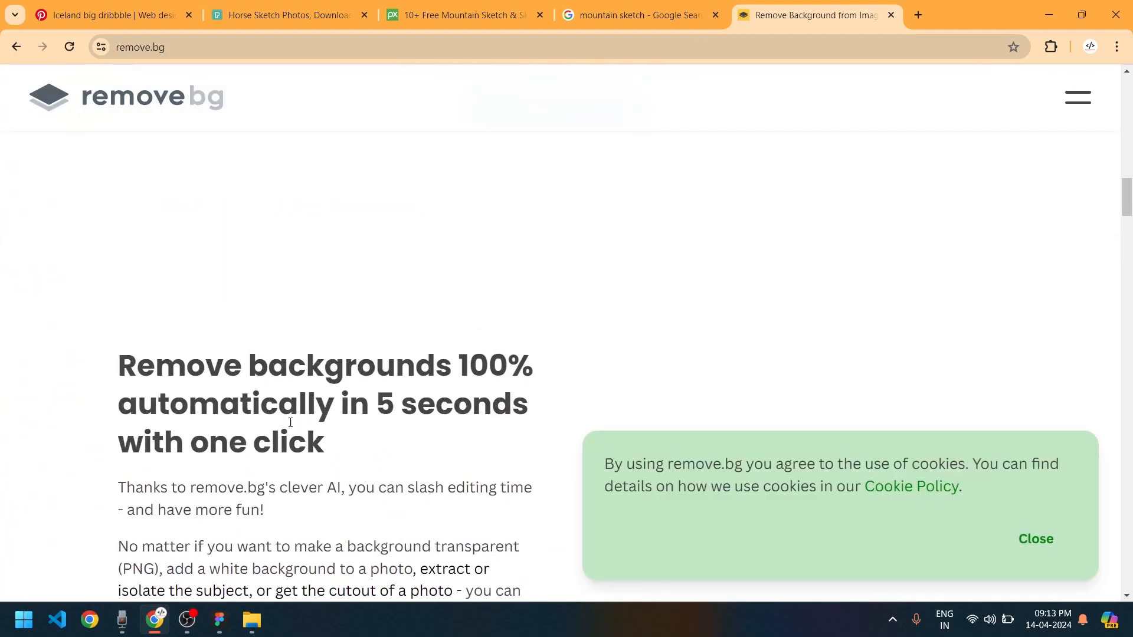
scroll(291, 426, "down", 10)
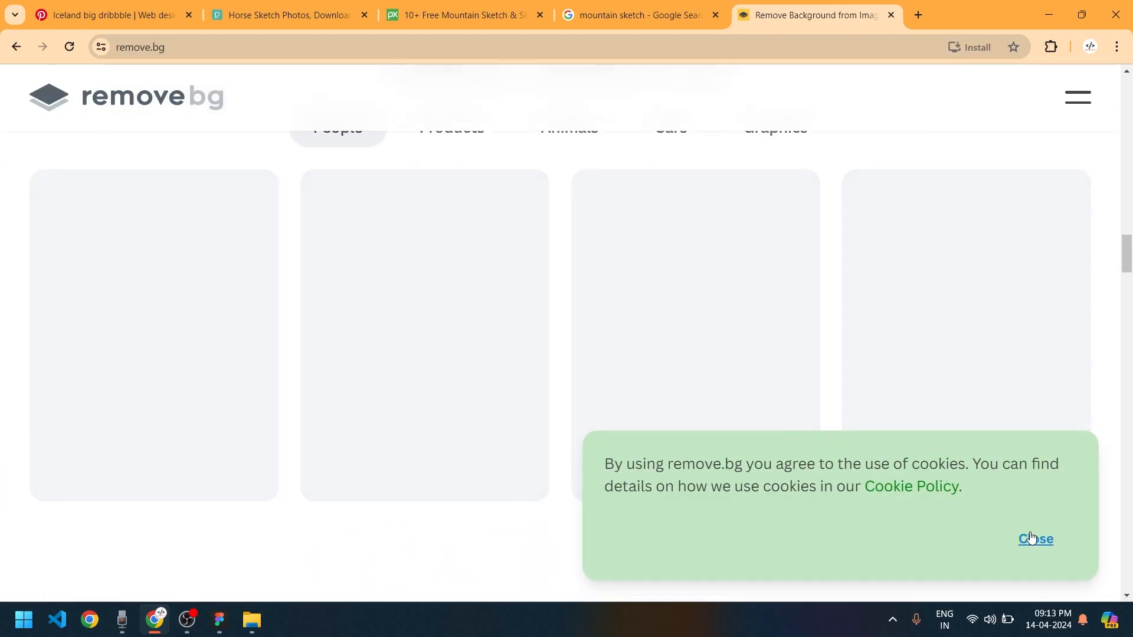
left_click(1031, 538)
scroll(440, 354, "up", 2)
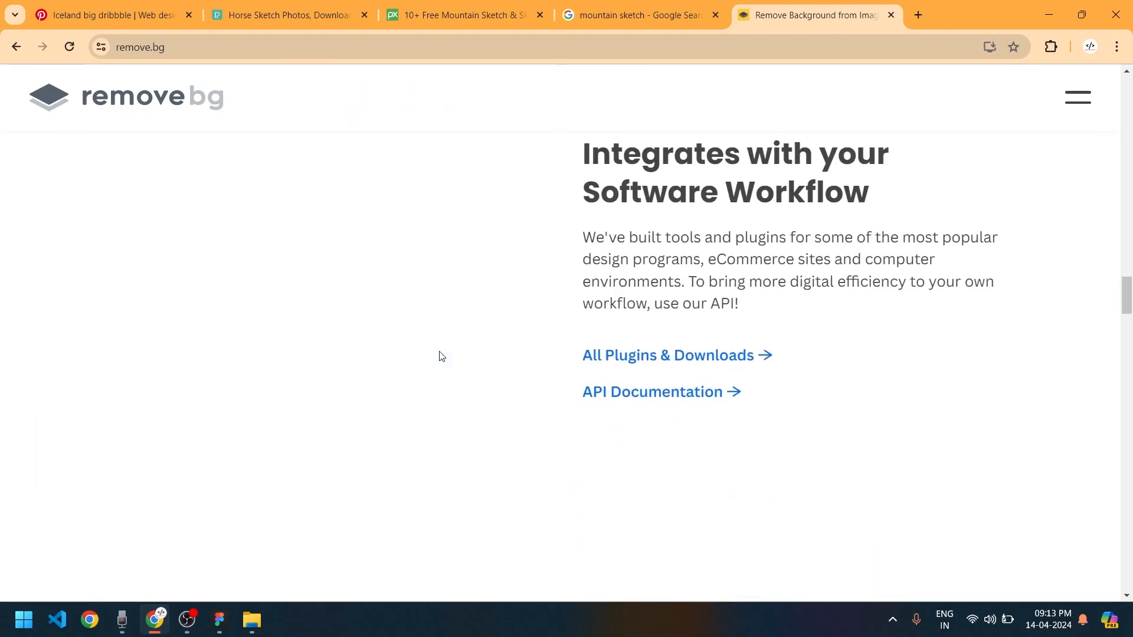
scroll(441, 356, "down", 15)
scroll(433, 424, "down", 15)
scroll(426, 399, "down", 8)
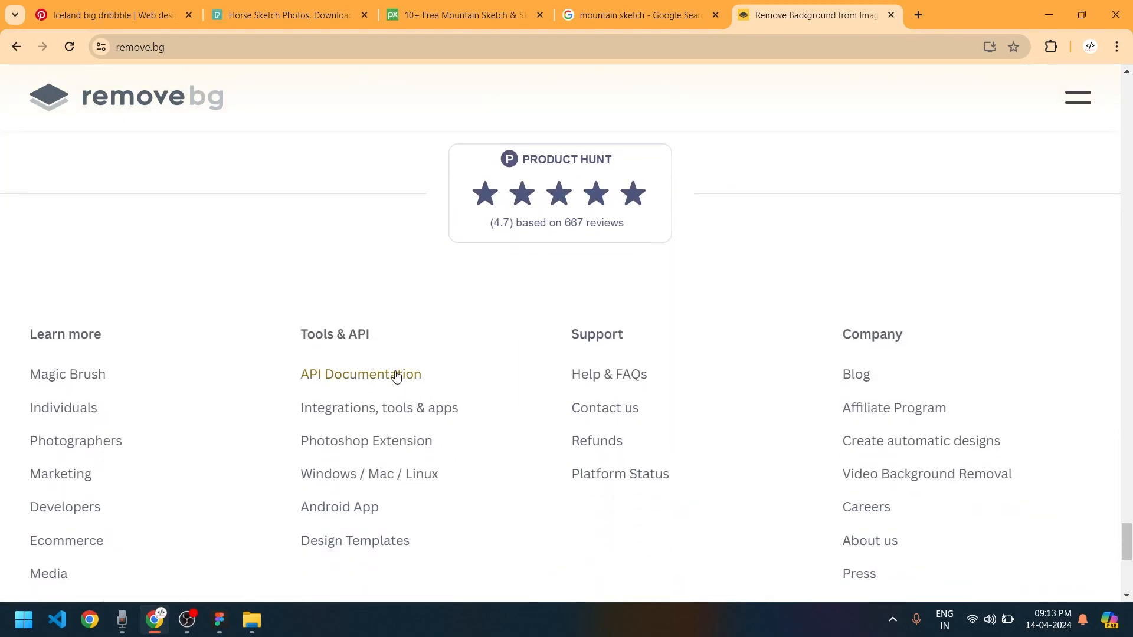
left_click(396, 375)
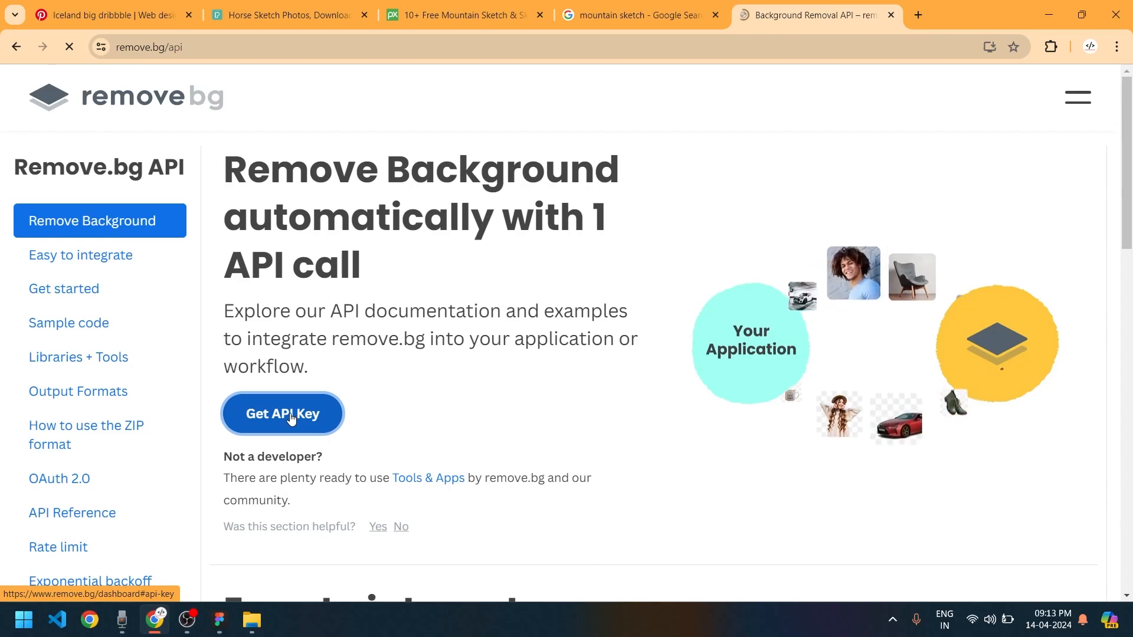
Request an API key and sign up for a Kaleido account with Google, agreeing to the terms but not to product updates
left_click(290, 417)
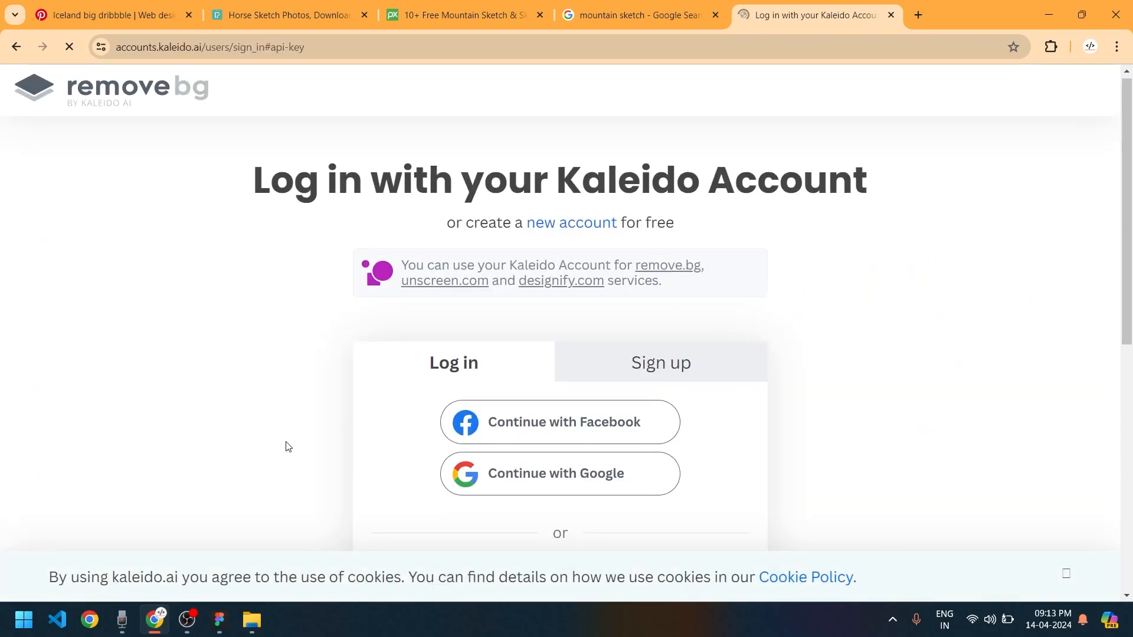
left_click(621, 482)
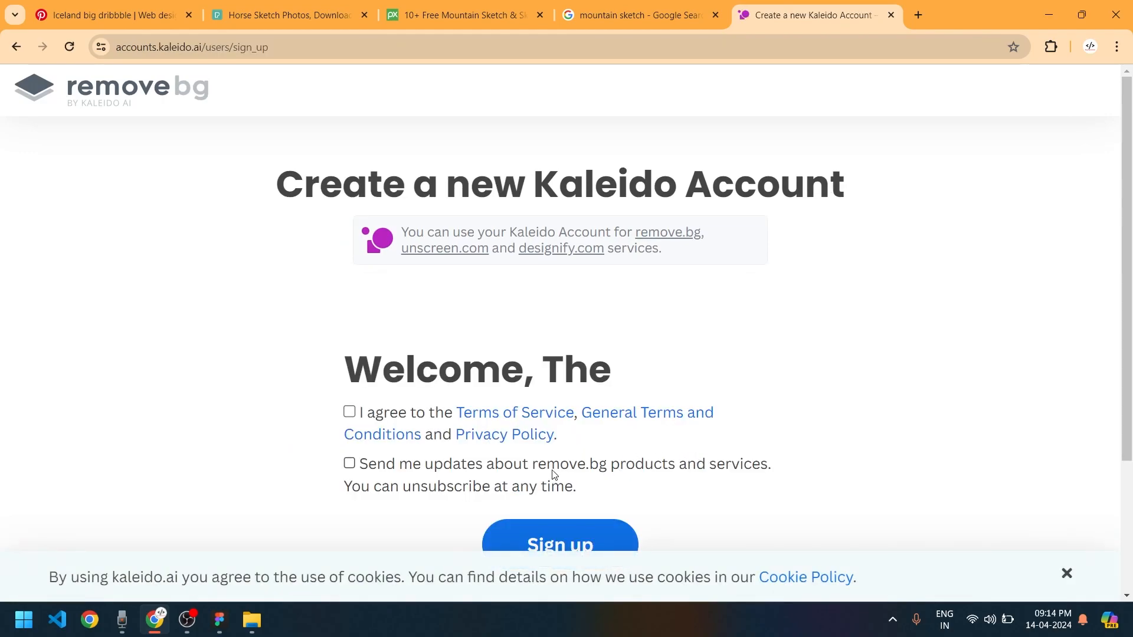
scroll(514, 386, "down", 4)
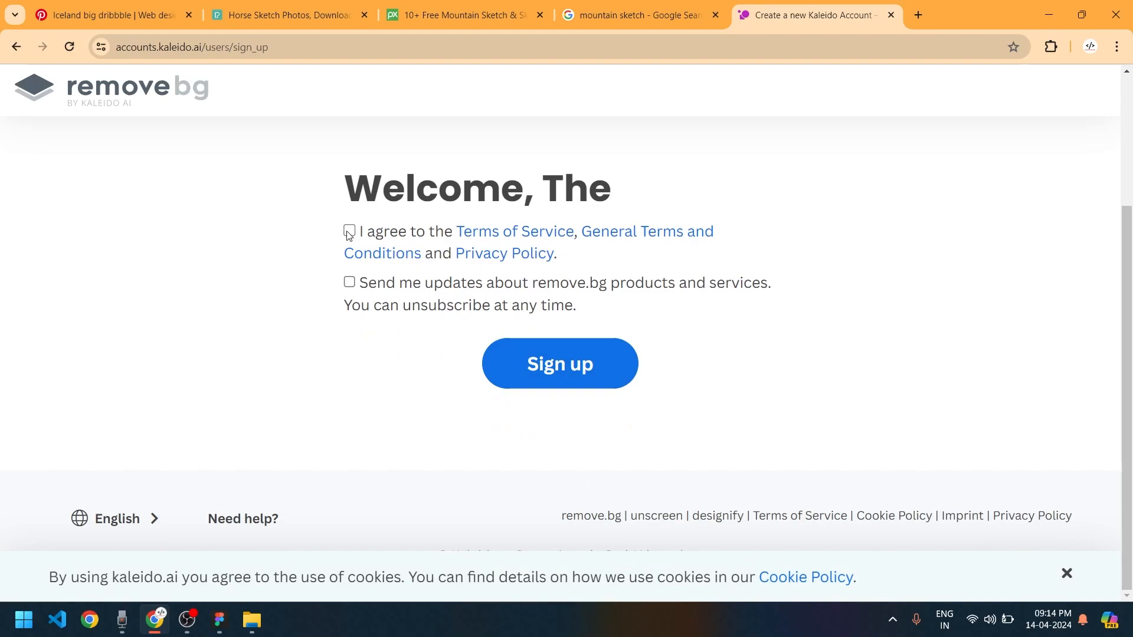
left_click(589, 367)
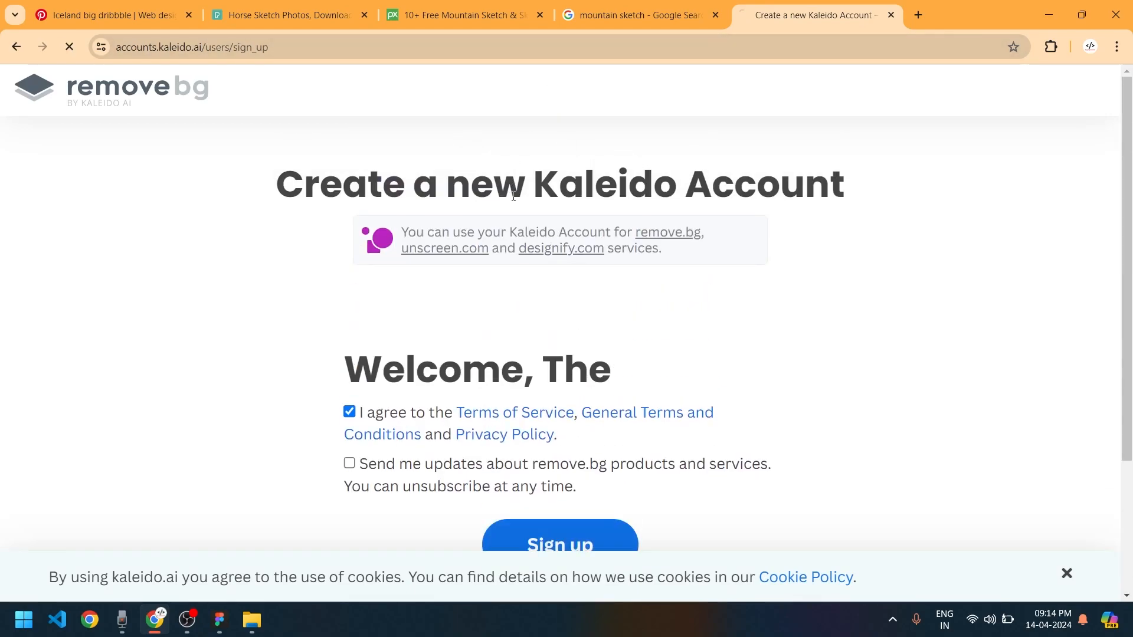
left_click_drag(537, 176, 674, 170)
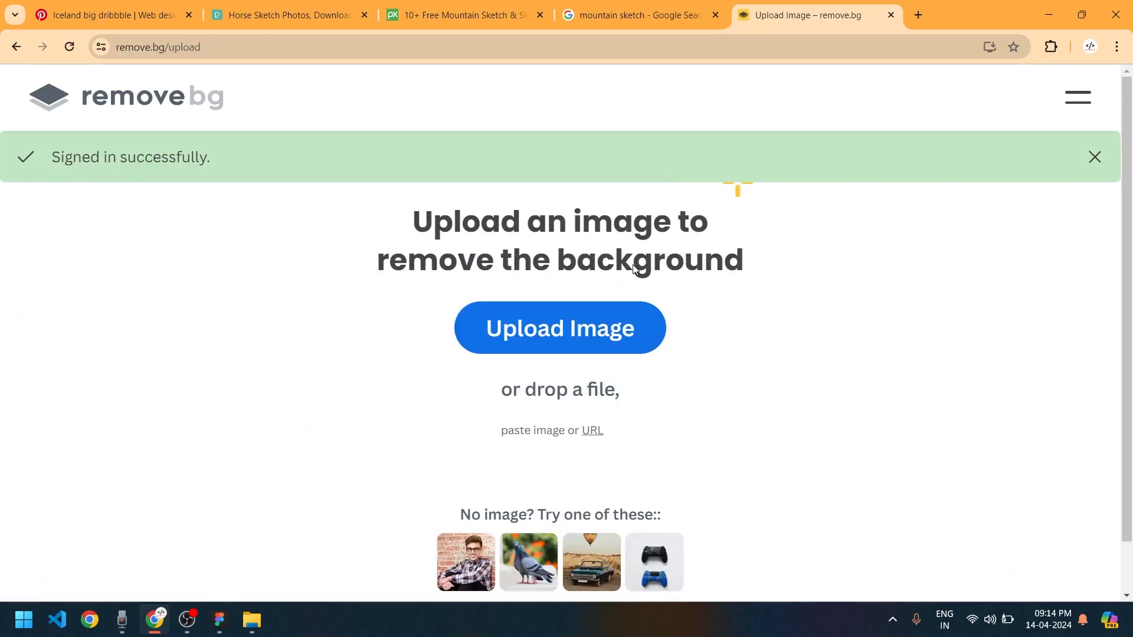
Open the Tools & API page of the remove.bg account
scroll(561, 354, "down", 1)
scroll(664, 359, "up", 1)
left_click(1074, 98)
scroll(197, 367, "down", 4)
scroll(48, 423, "up", 4)
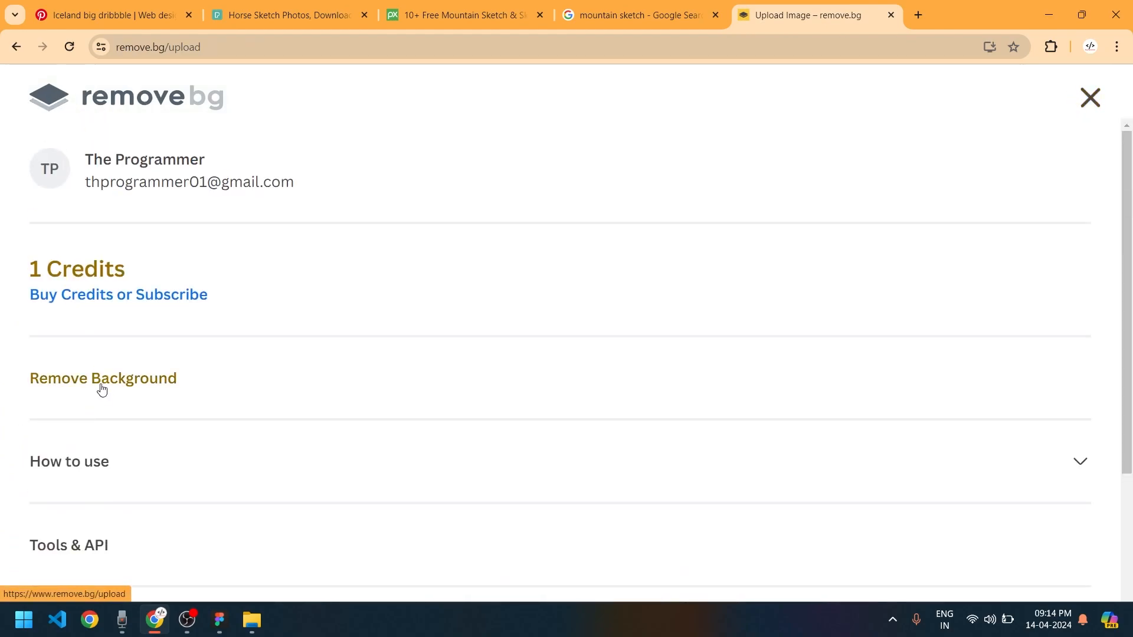
scroll(75, 334, "down", 4)
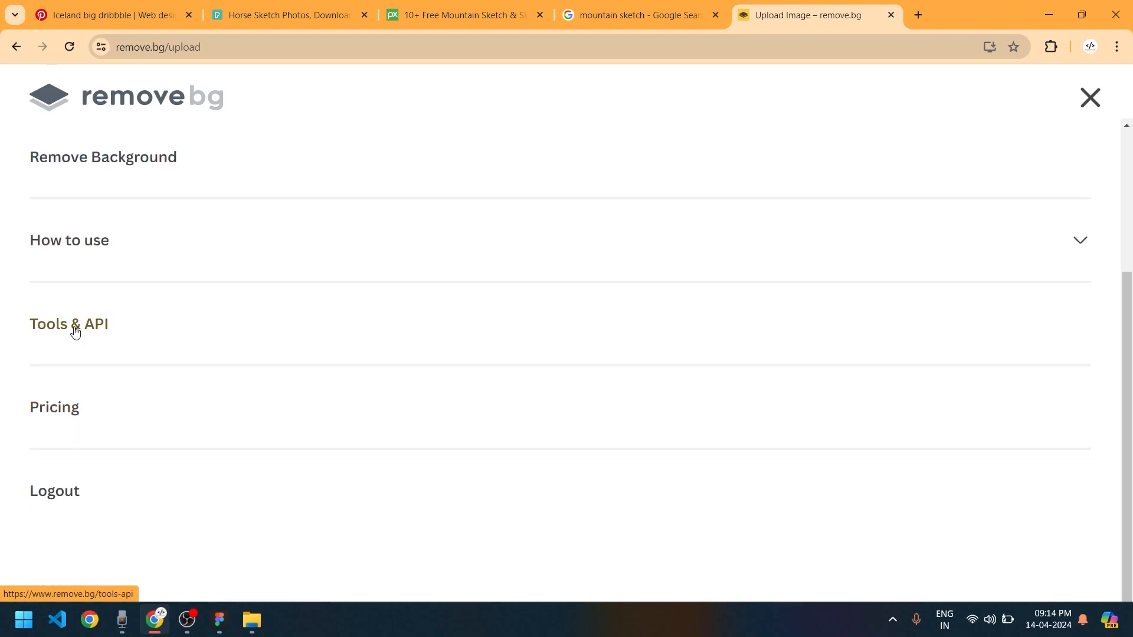
left_click(149, 357)
scroll(319, 384, "down", 2)
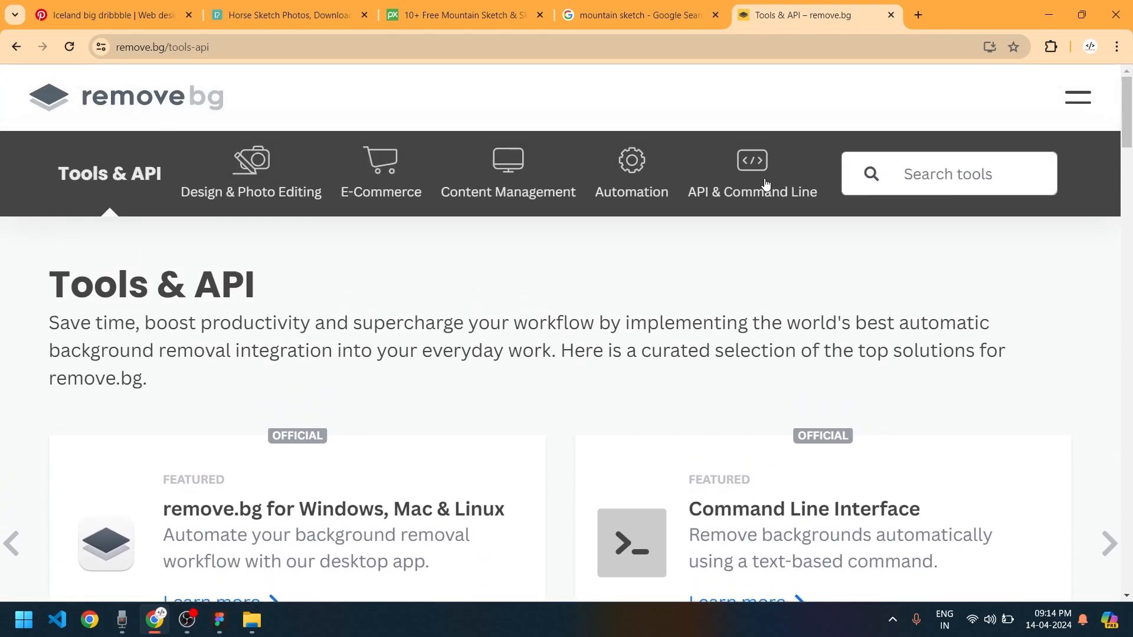
Go through API & Command Line to the API Docs and open the account's API Keys page
left_click(766, 184)
scroll(328, 344, "down", 2)
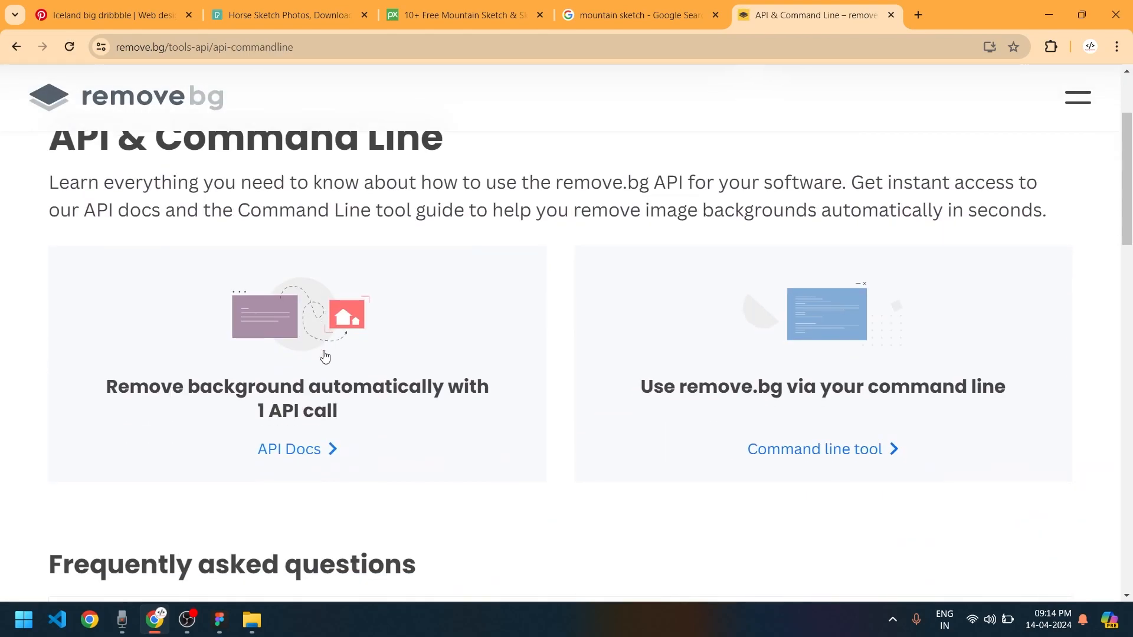
left_click(319, 449)
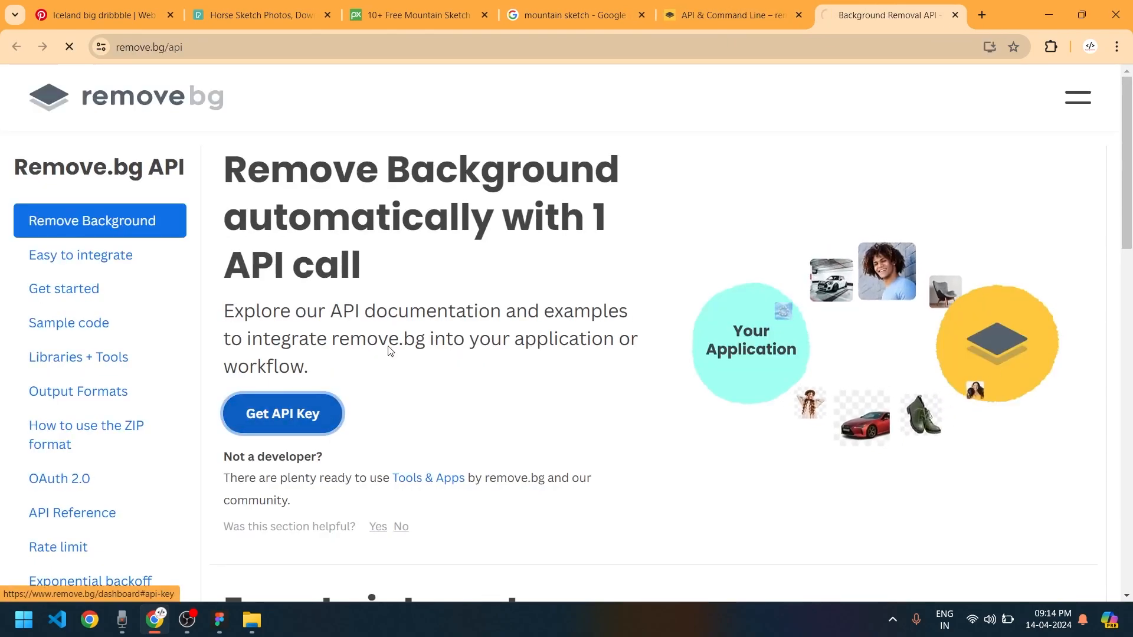
left_click(298, 420)
scroll(756, 351, "down", 5)
scroll(480, 271, "up", 4)
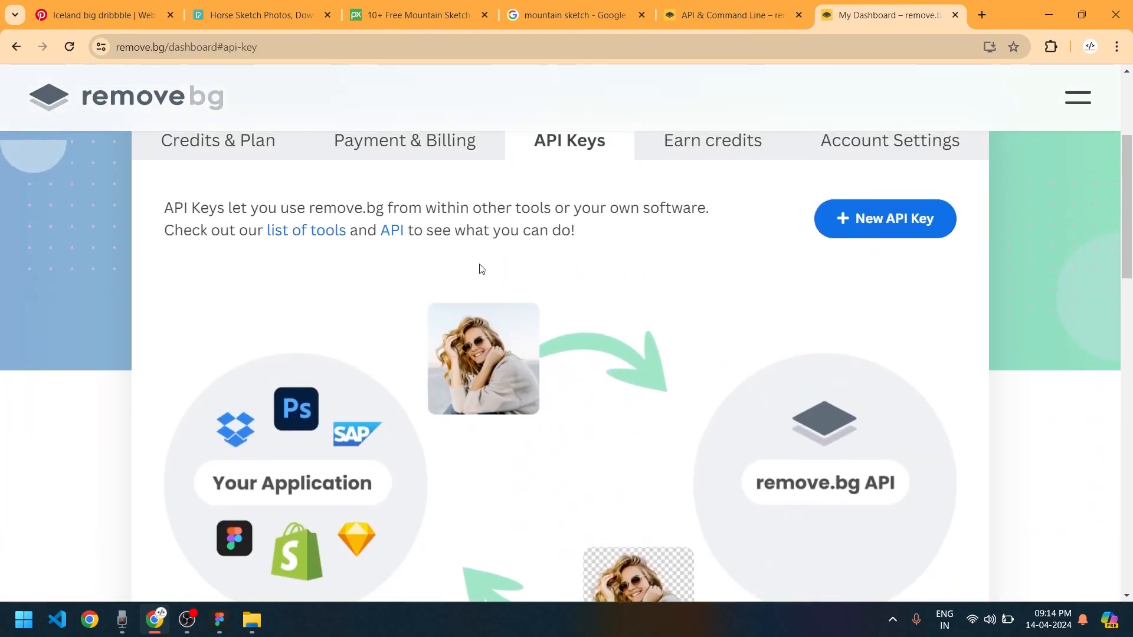
Create a new remove.bg API key labelled "MS Tech Campus"
scroll(589, 407, "up", 1)
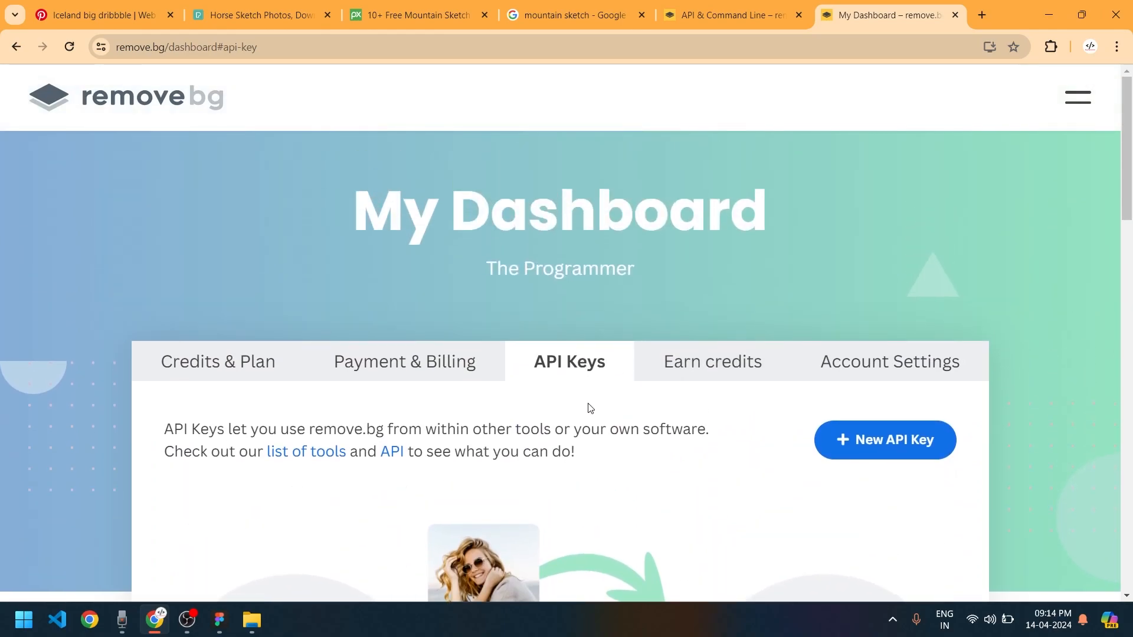
scroll(590, 408, "down", 2)
left_click(891, 296)
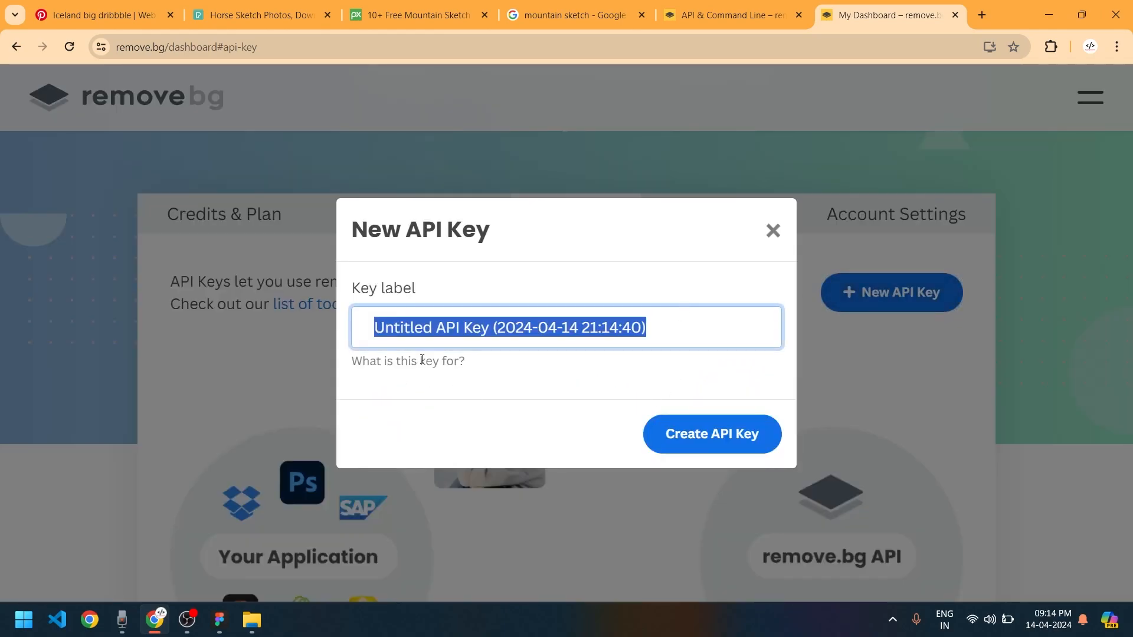
type("M")
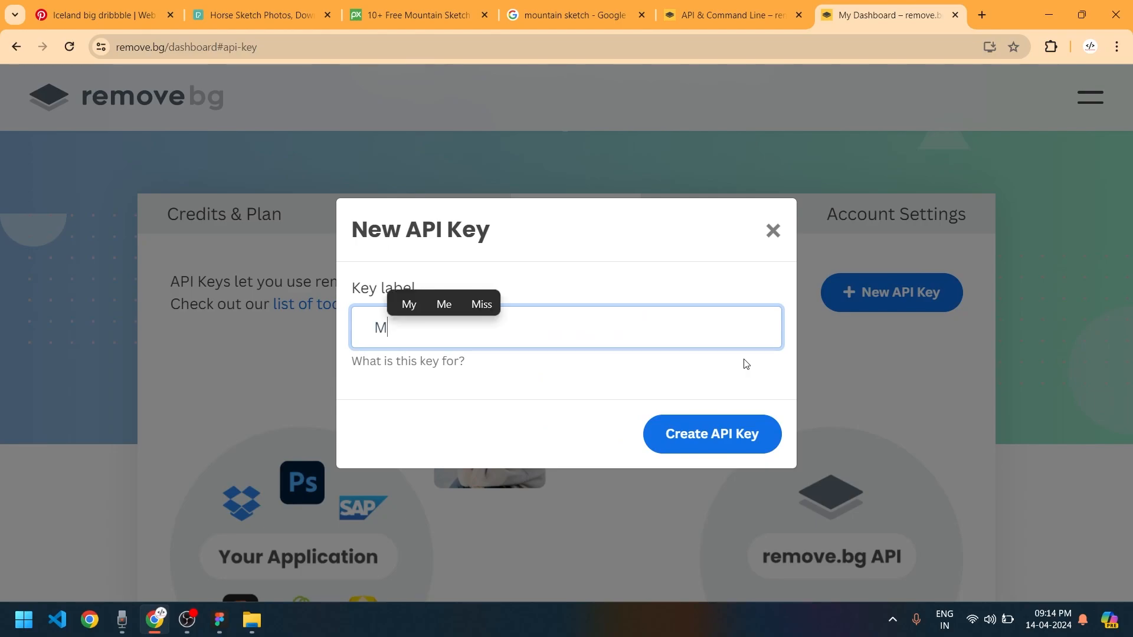
type("S Tech Campus")
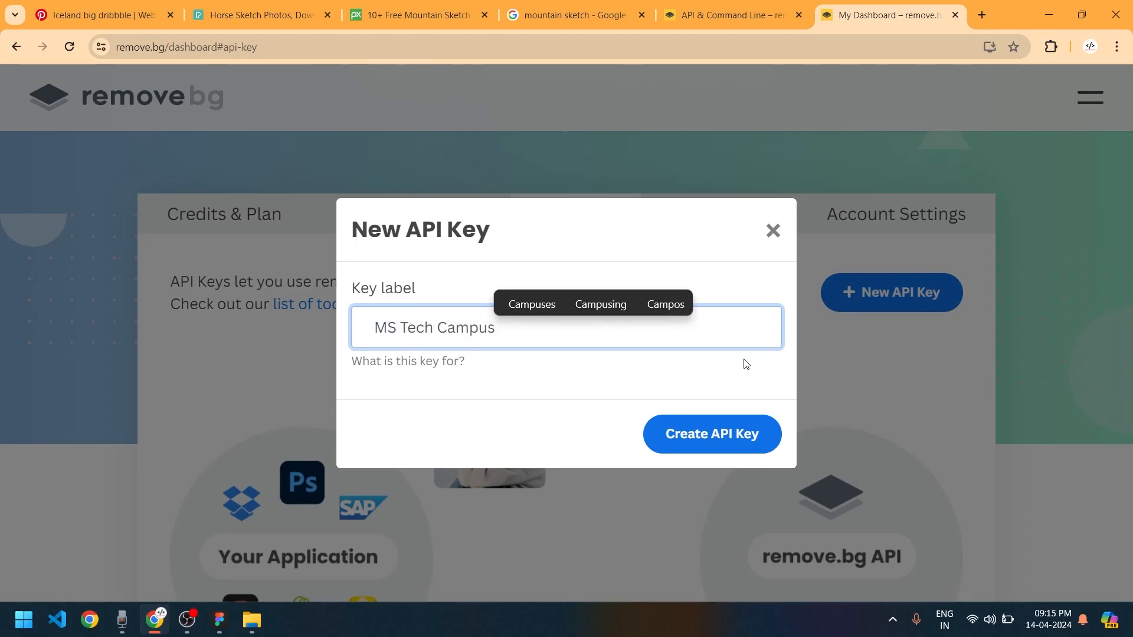
left_click(723, 432)
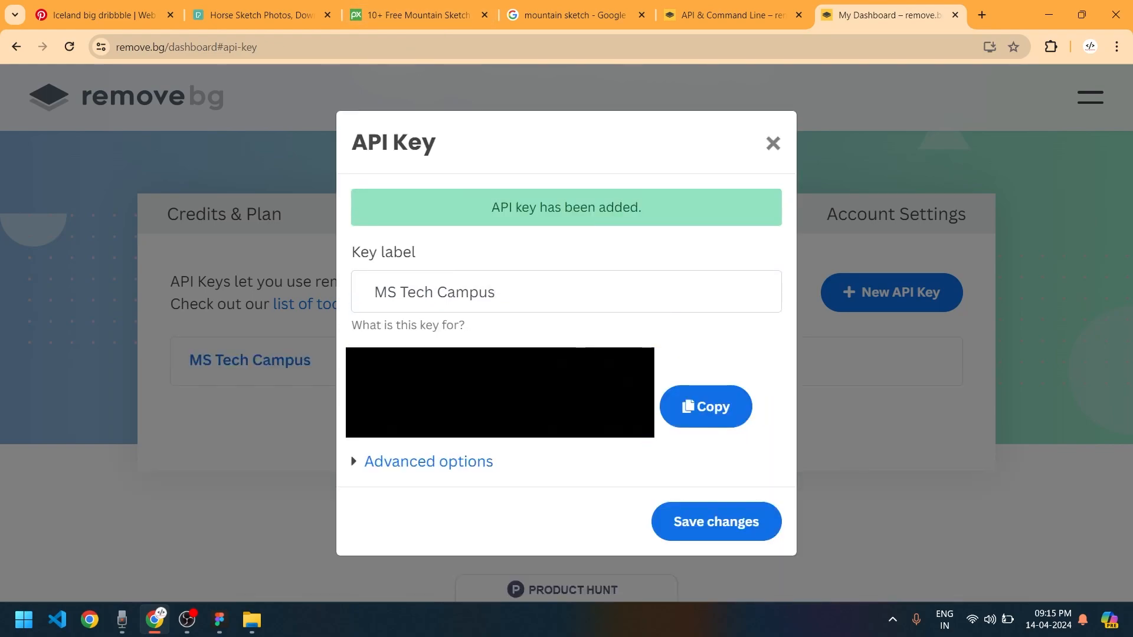
Copy the new API key, expand its advanced options and save the key's settings
left_click(685, 408)
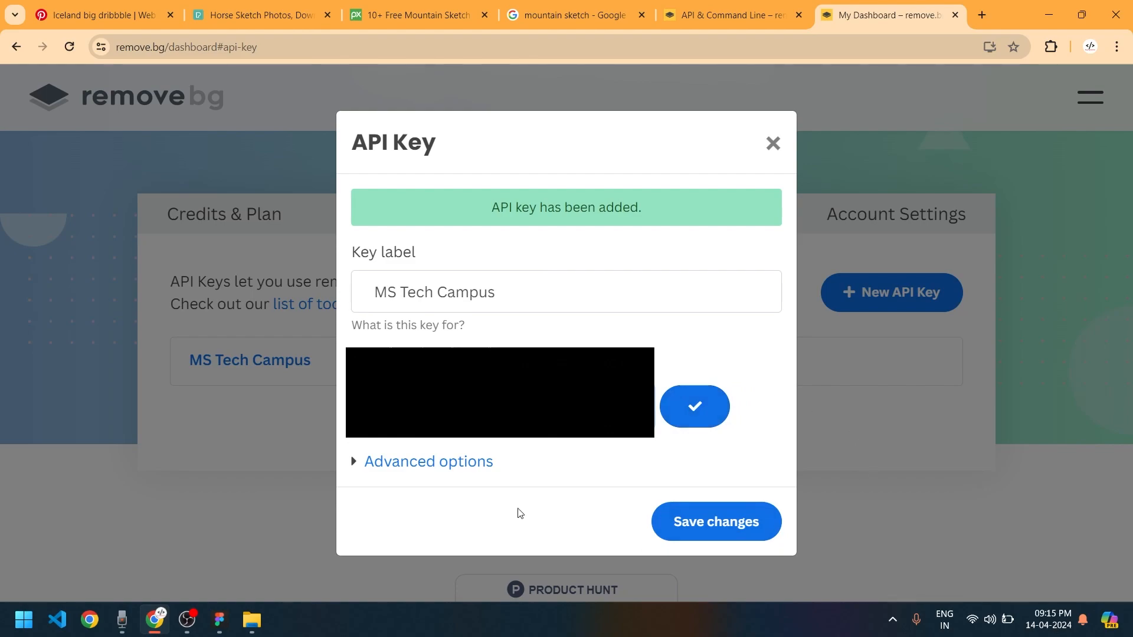
left_click(369, 462)
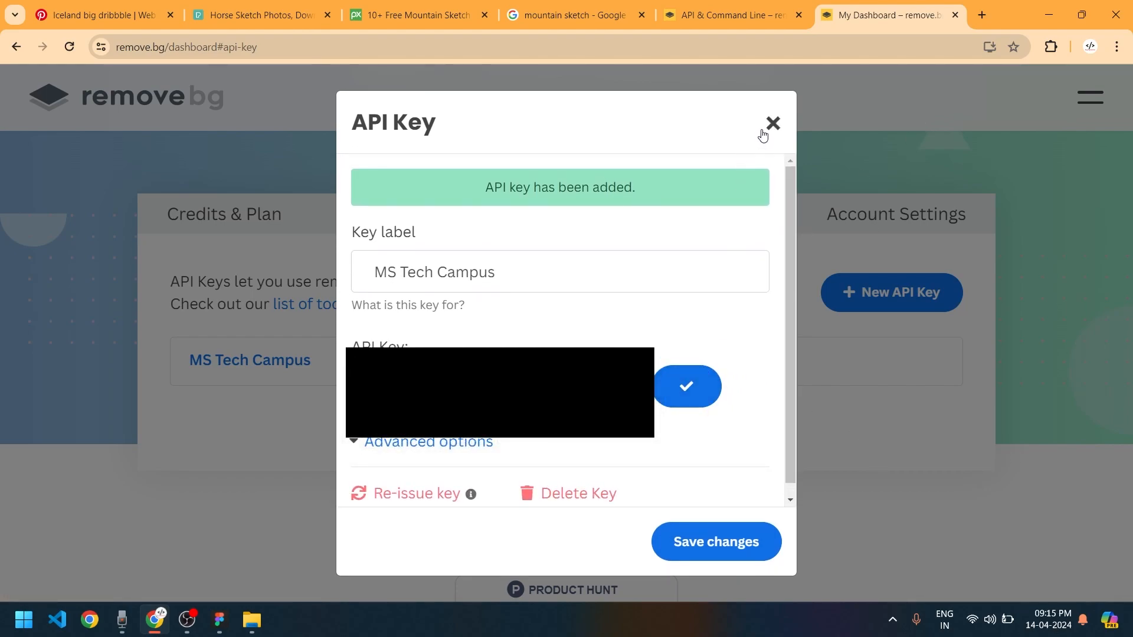
left_click(735, 555)
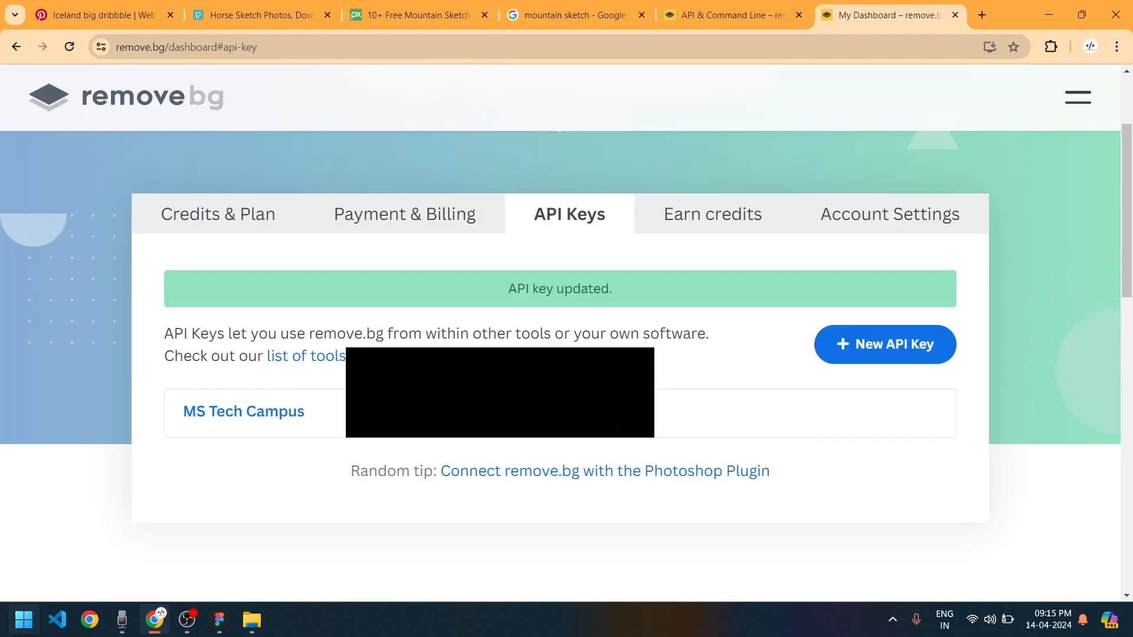
Switch to Figma and save the copied API key in the Remove BG plugin's API key setting
left_click(220, 620)
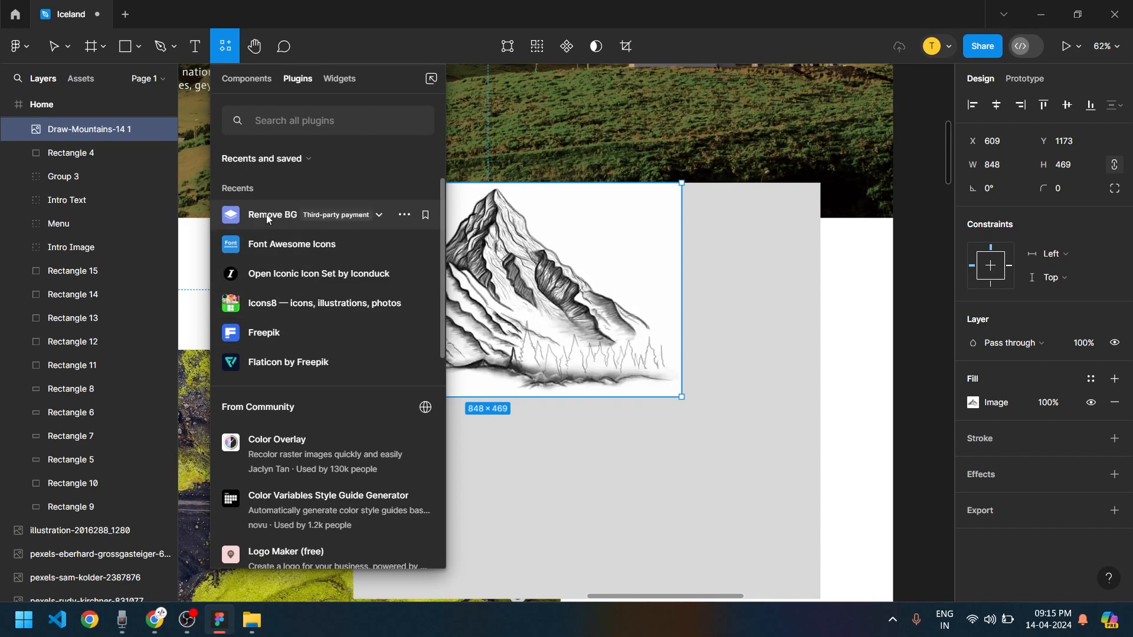
left_click(307, 217)
left_click(293, 277)
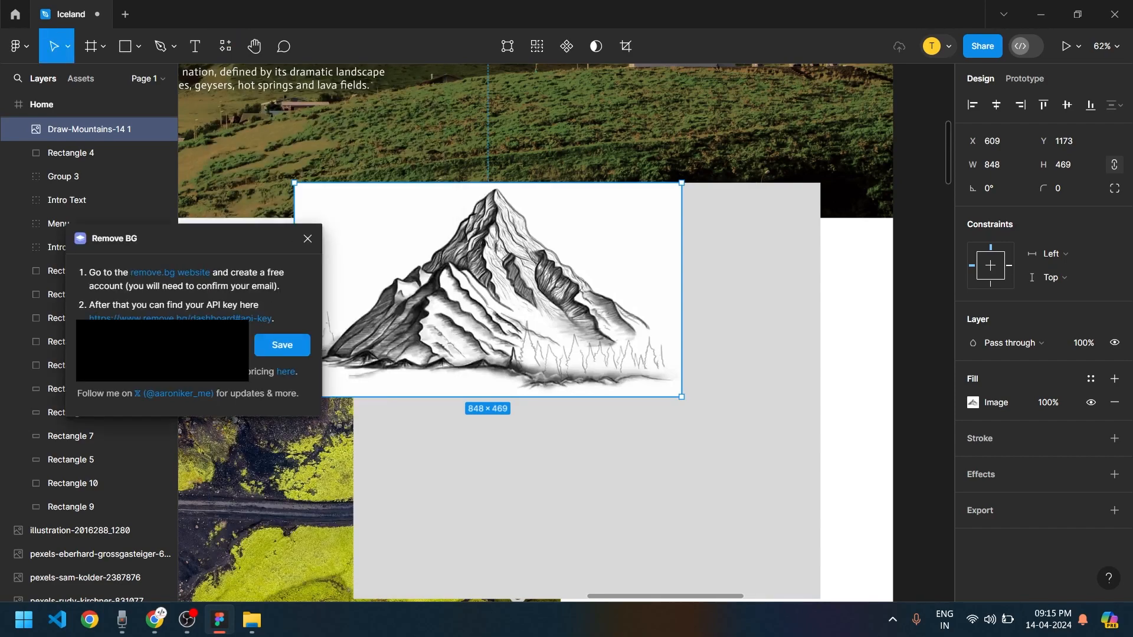
left_click(270, 350)
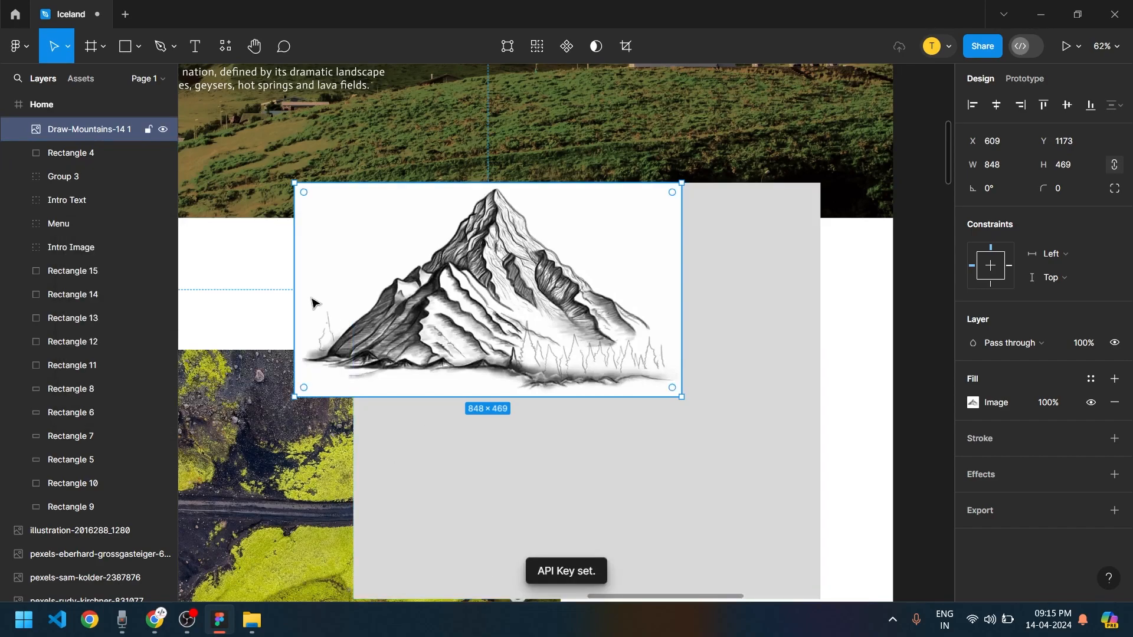
Run the Remove BG plugin on the mountain sketch to strip its white background
right_click(474, 284)
mouse_move(571, 469)
mouse_move(779, 302)
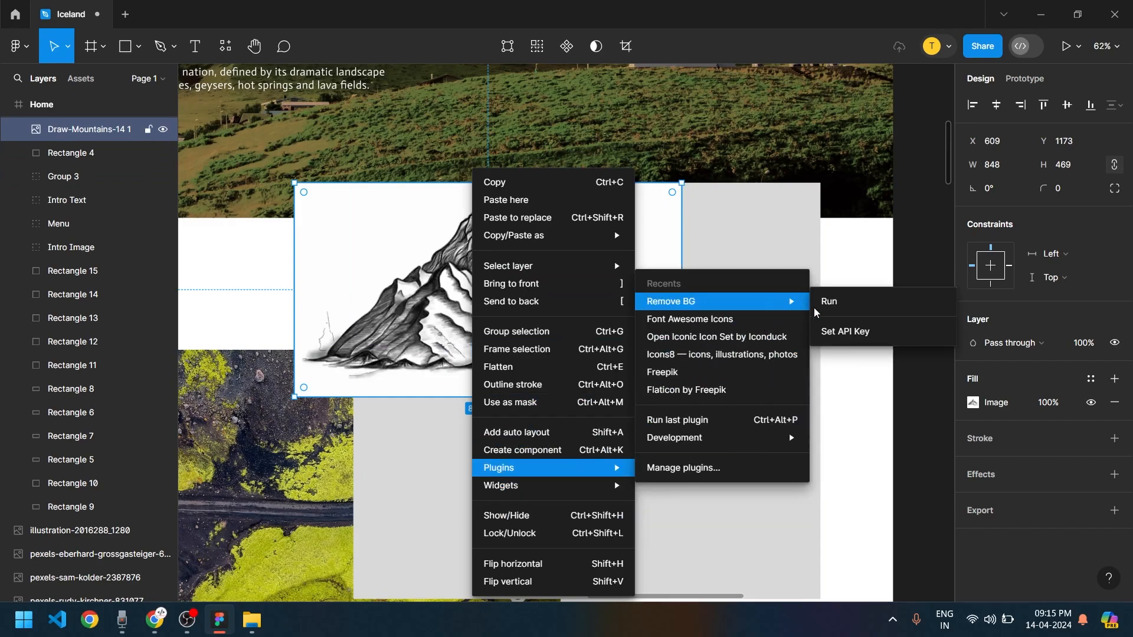
left_click(846, 304)
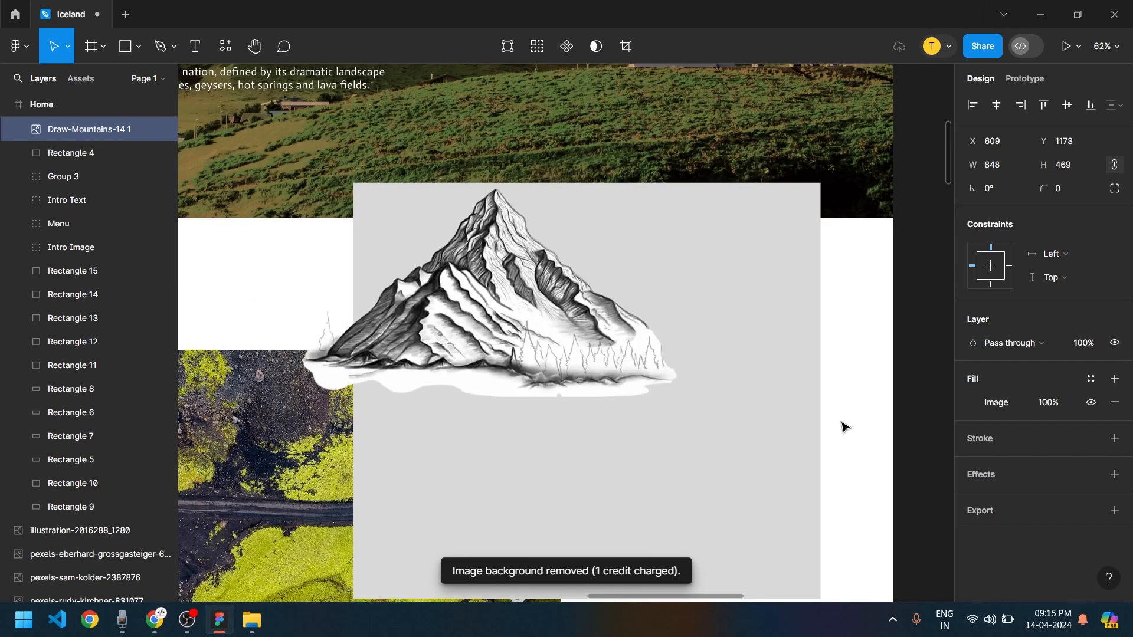
Shift the mountain sketch horizontally to X 656, further over the grey card rectangle
left_click(548, 291)
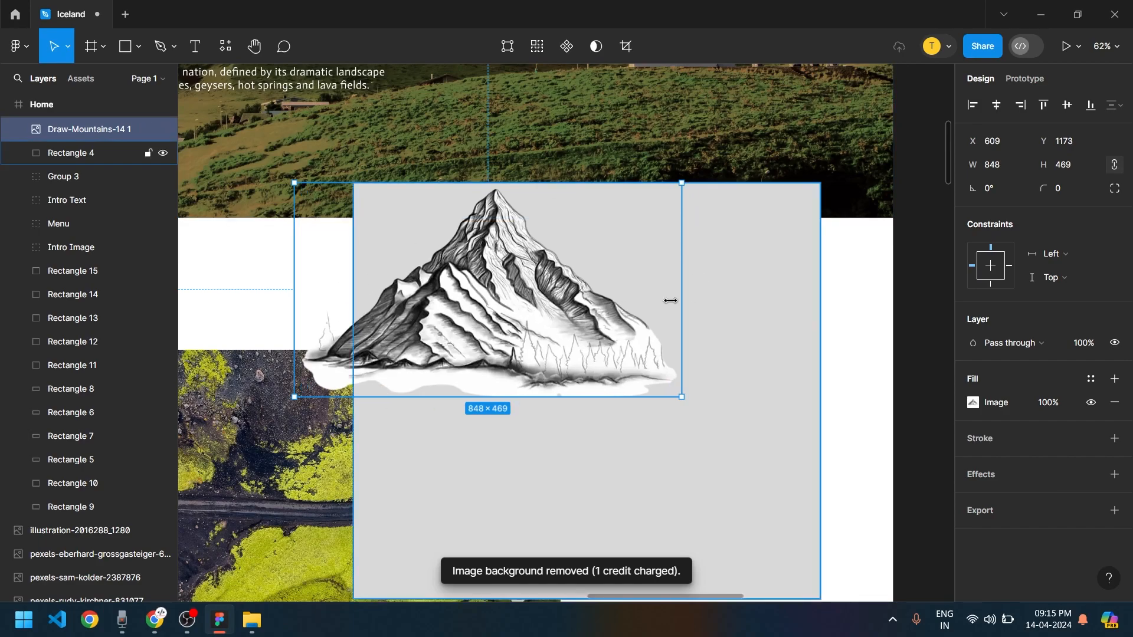
left_click_drag(528, 313, 550, 313)
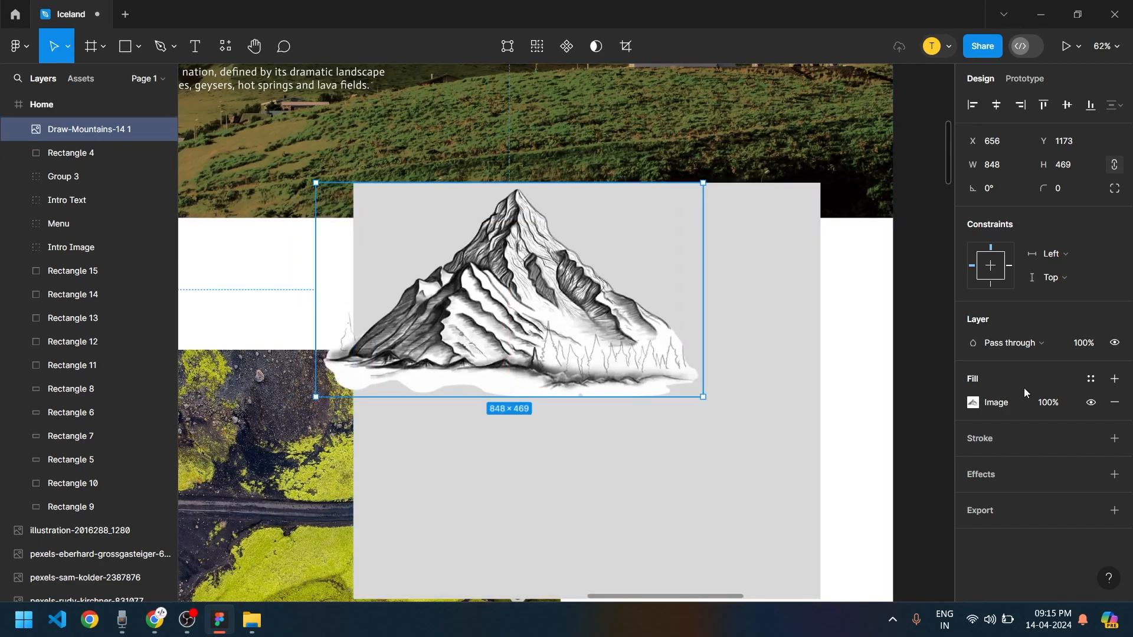
scroll(854, 396, "down", 3)
left_click_drag(674, 384, 479, 379)
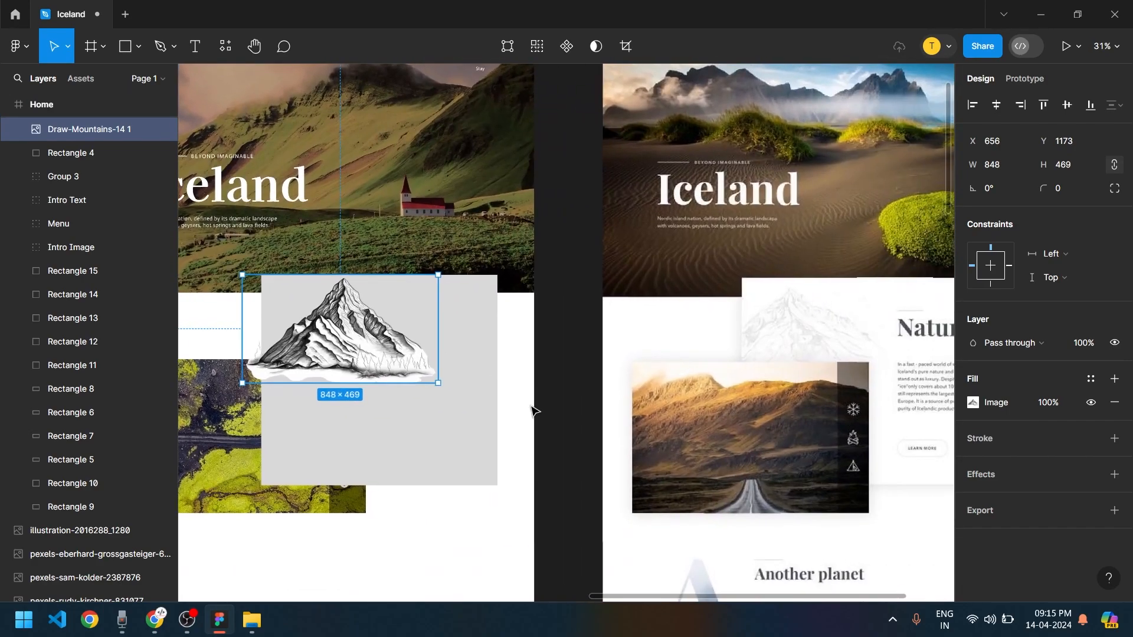
Set the fill of the grey card rectangle behind the mountain sketch to FFFFFF
left_click(973, 403)
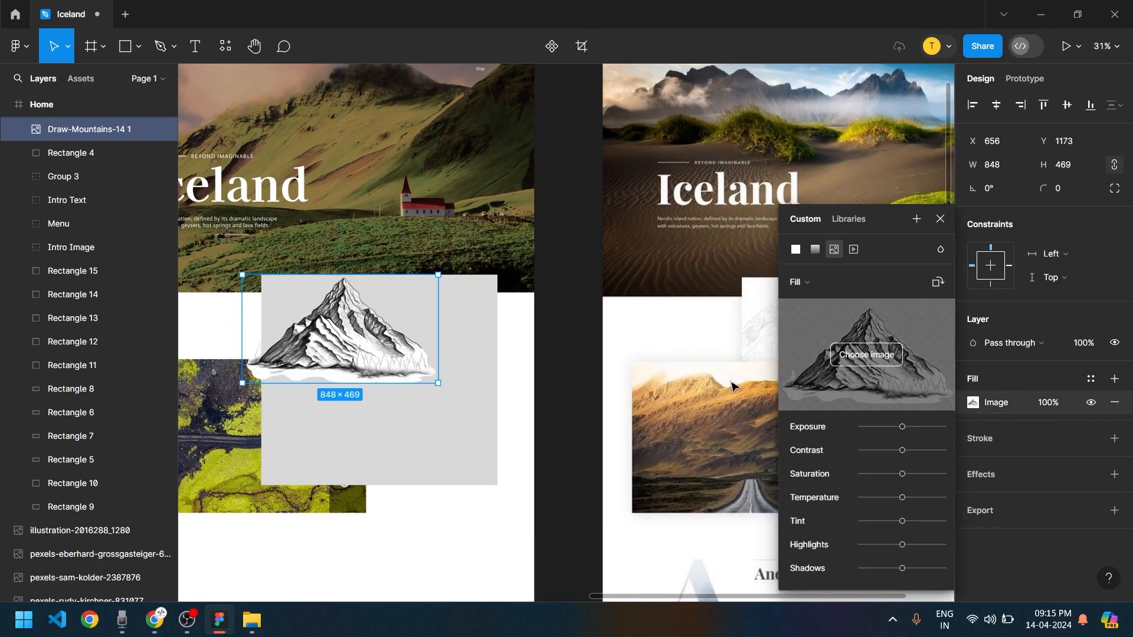
left_click(420, 456)
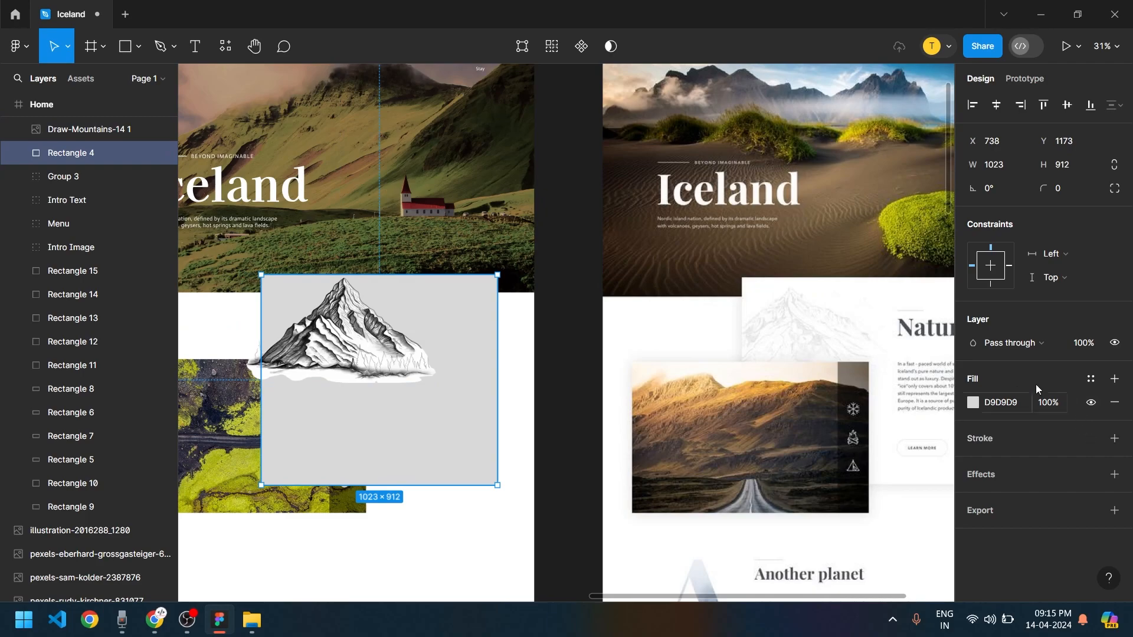
left_click(975, 404)
type("ffffff")
key("Return")
left_click(441, 549)
left_click(450, 418)
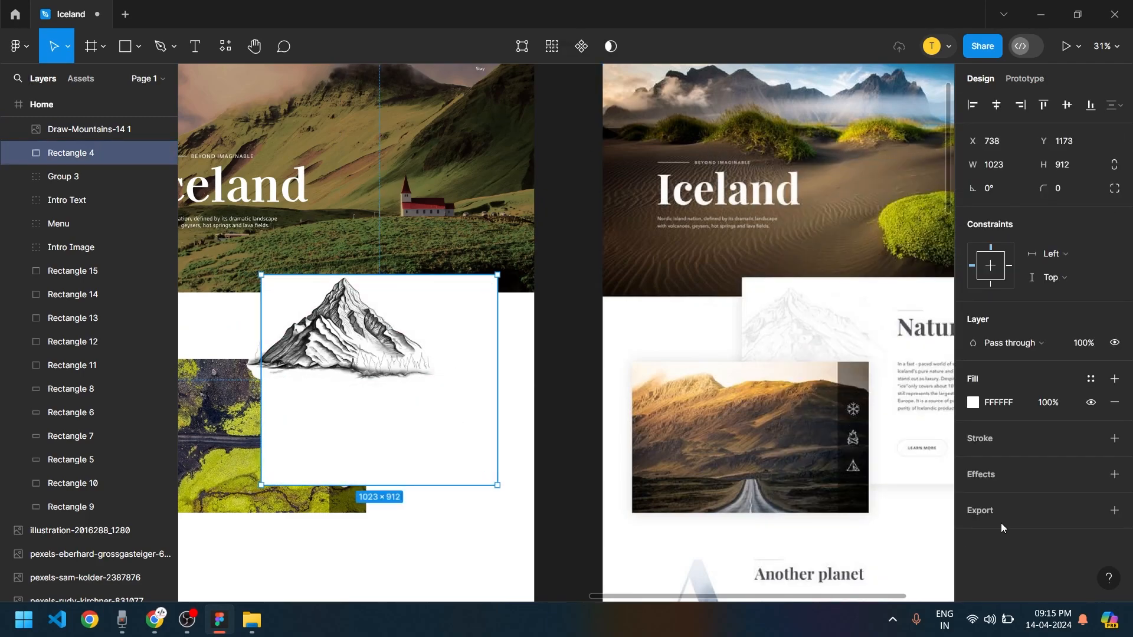
Add a drop shadow to the white card with X and Y offsets of 0 and a blur of 50
scroll(787, 533, "right", 3)
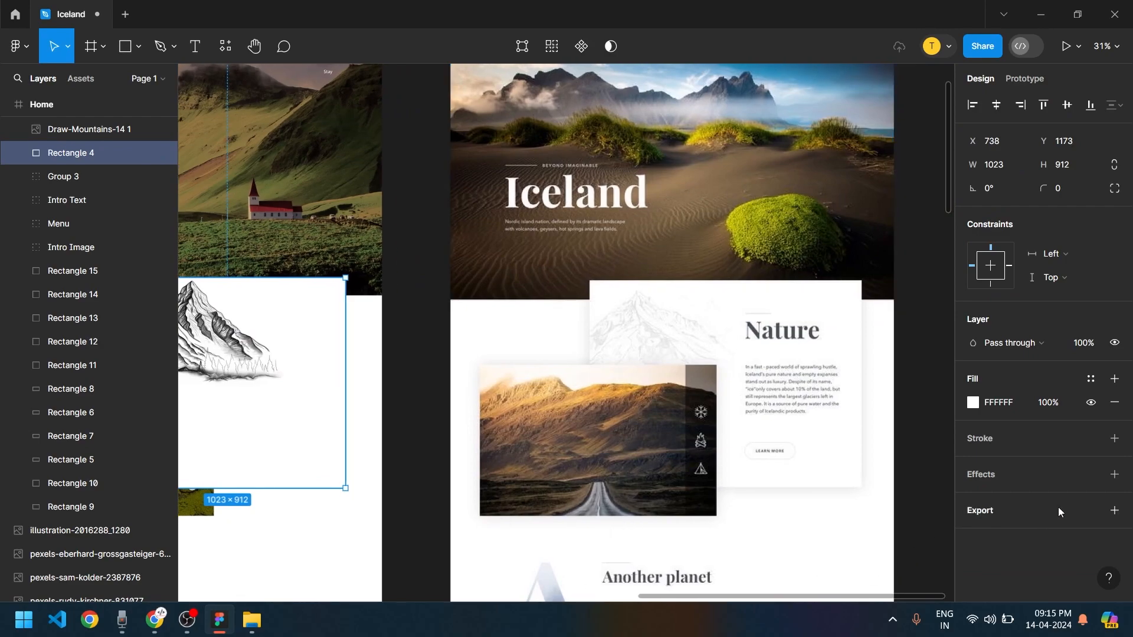
left_click(1115, 475)
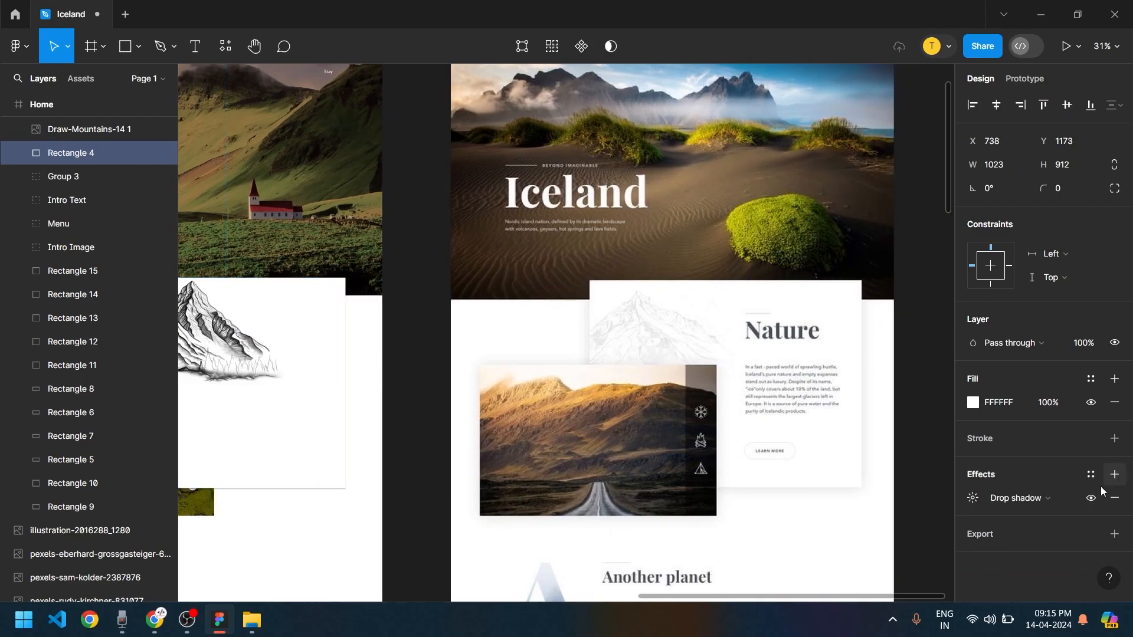
left_click(972, 499)
left_click_drag(798, 549, 792, 554)
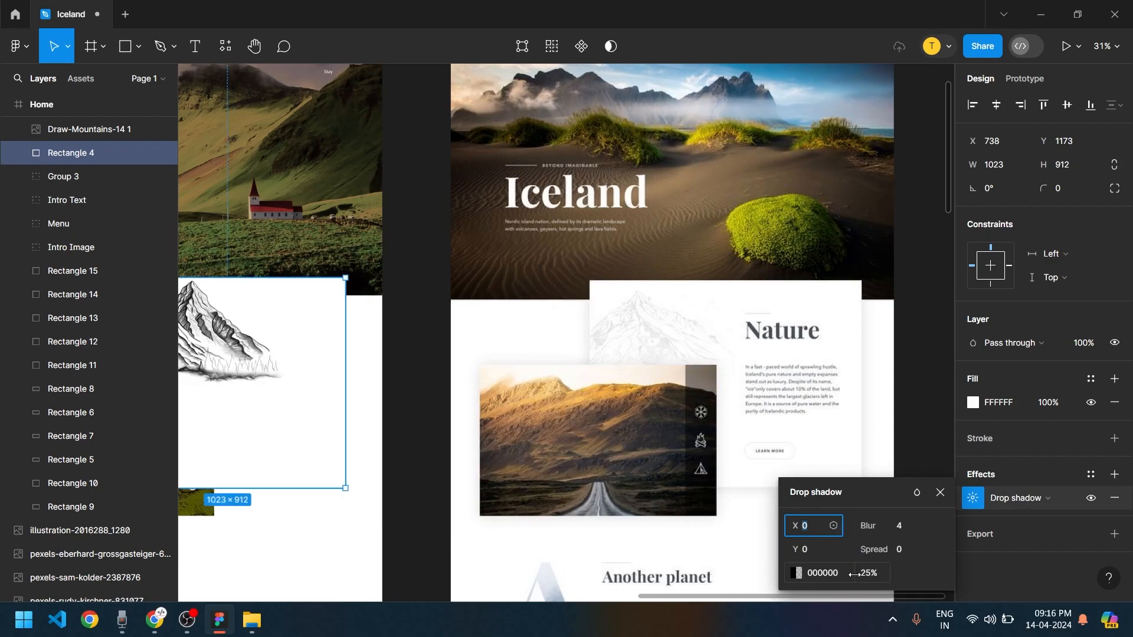
left_click_drag(864, 527, 901, 529)
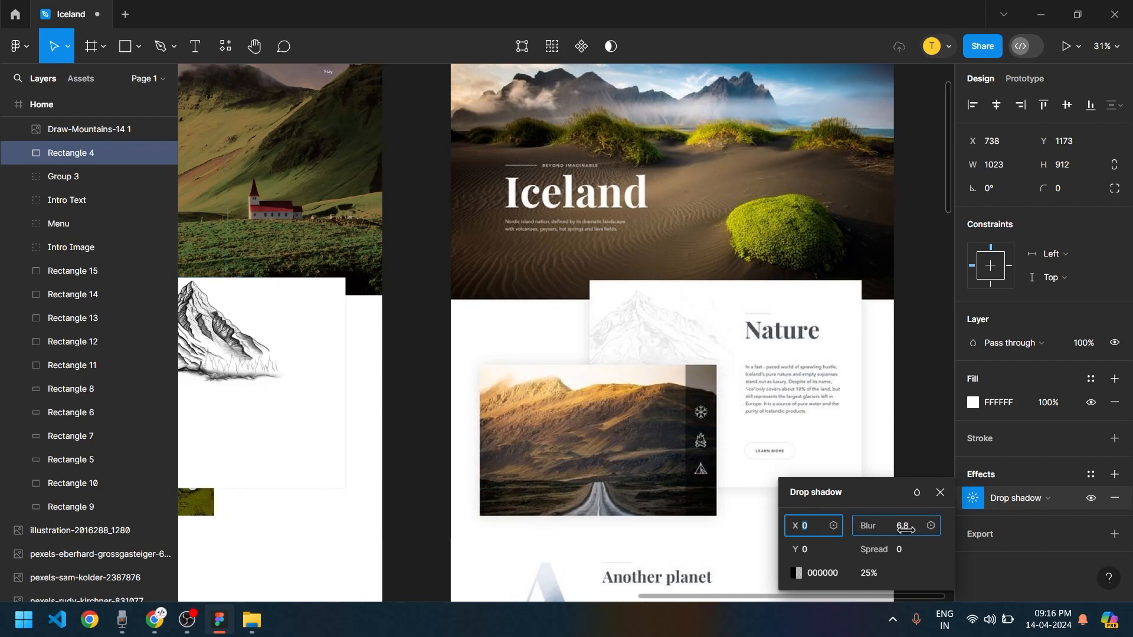
left_click_drag(380, 497, 443, 501)
left_click(907, 527)
key("Return")
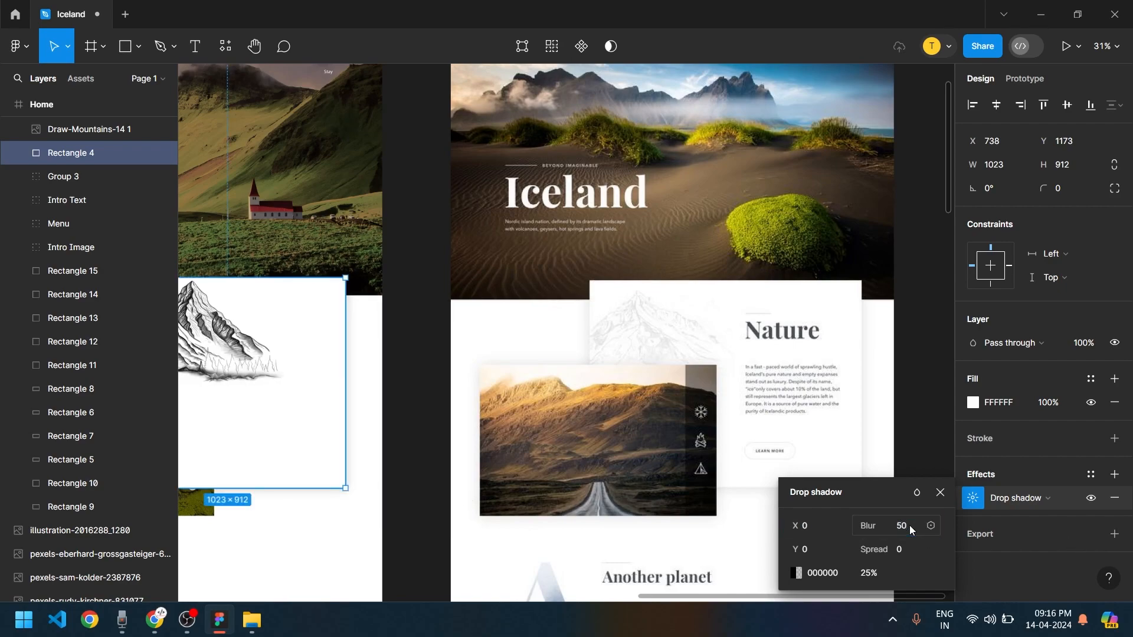
Move the mountain sketch leftward so it overhangs the white card's left edge
left_click(417, 550)
scroll(506, 549, "left", 8)
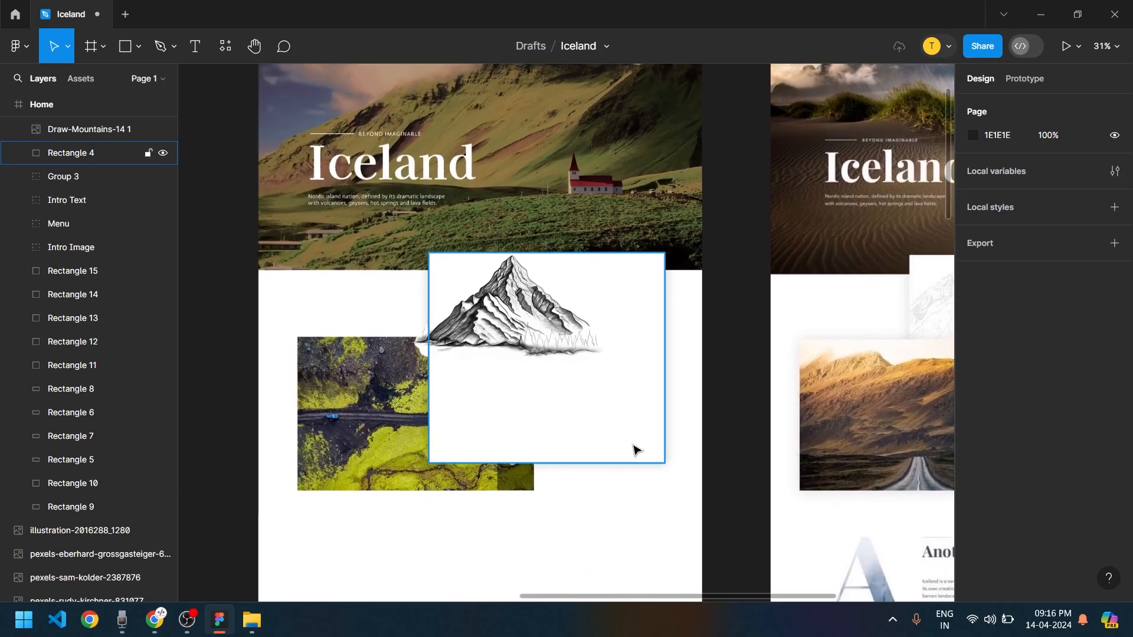
scroll(635, 450, "up", 3)
scroll(635, 450, "right", 4)
scroll(437, 599, "right", 2)
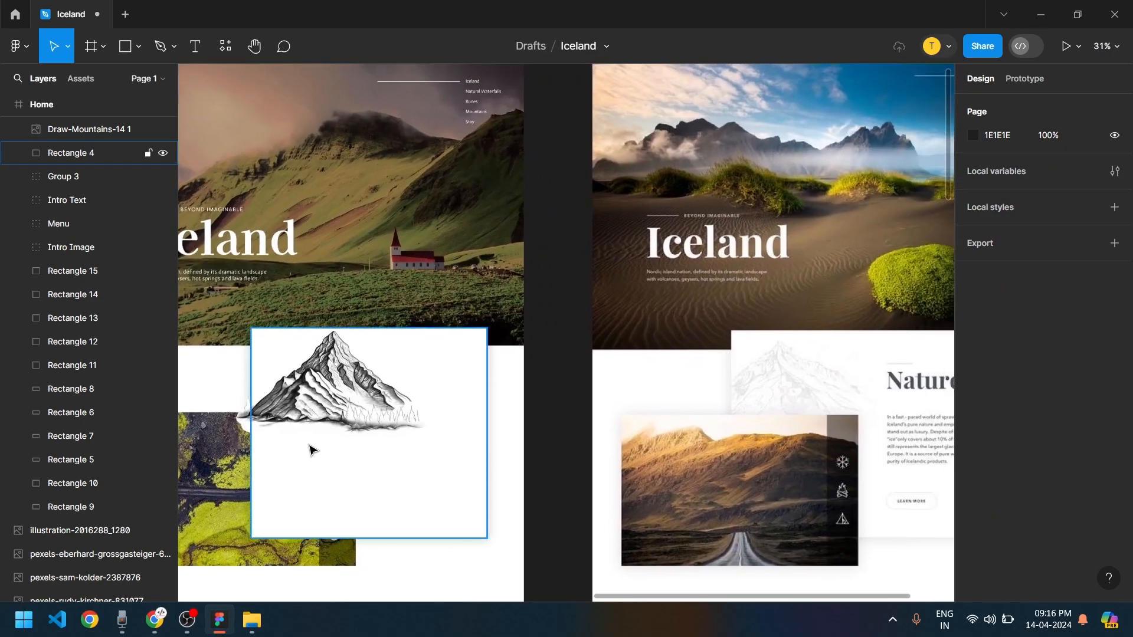
left_click(358, 403)
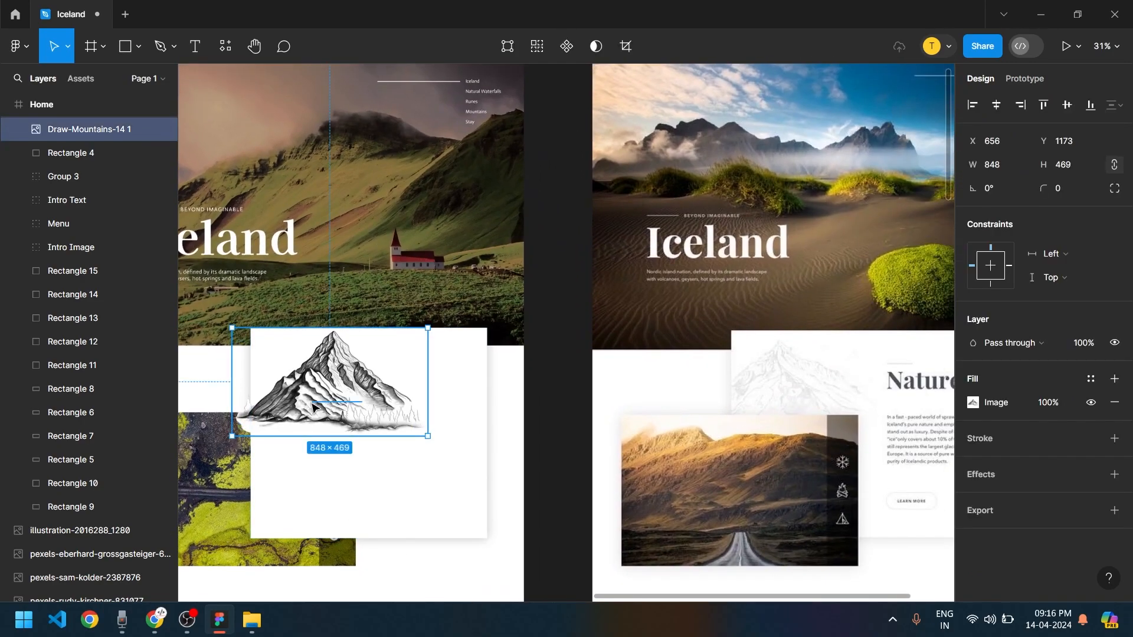
left_click_drag(349, 404, 315, 406)
Extend the white card's left edge to X 557, making the card 1204 wide
left_click(347, 499)
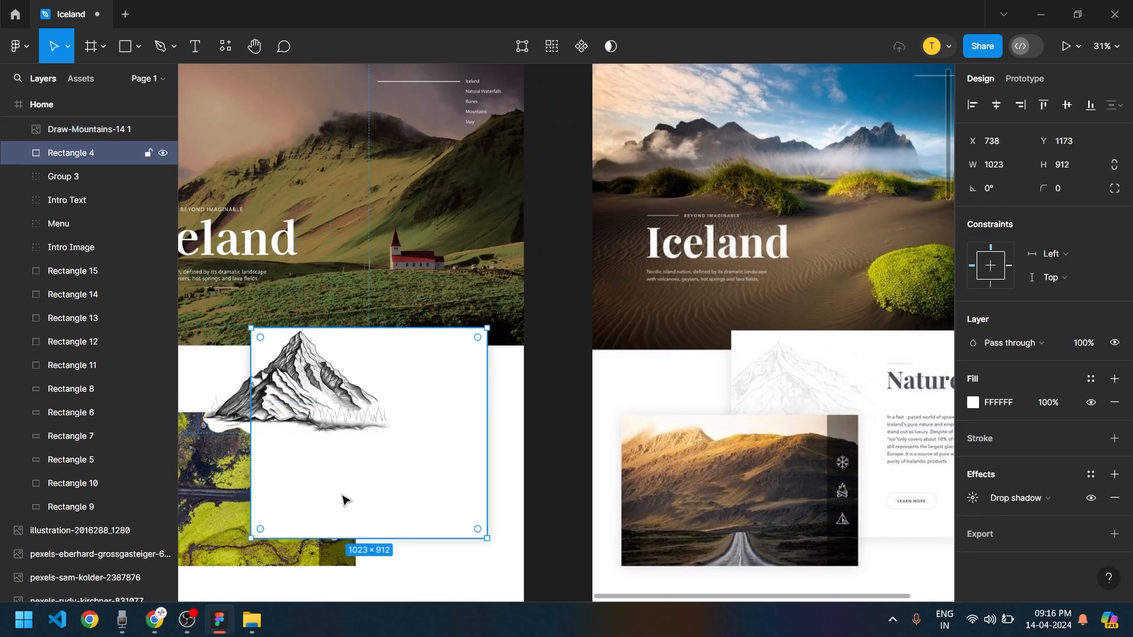
scroll(458, 537, "down", 3)
scroll(413, 536, "right", 2)
scroll(358, 536, "down", 1)
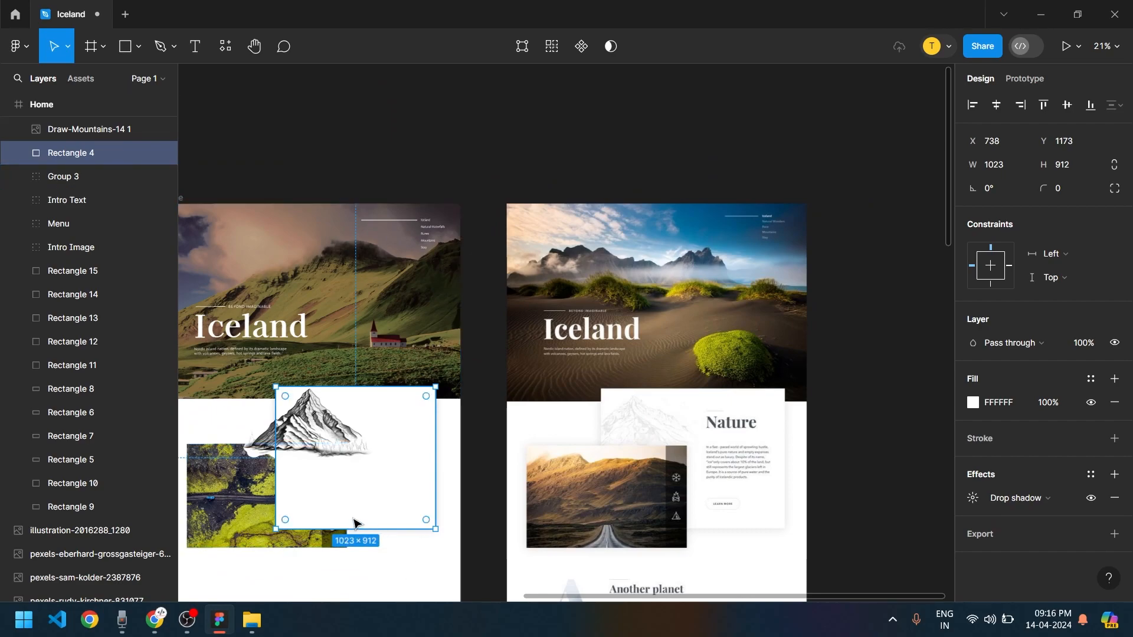
scroll(354, 524, "left", 3)
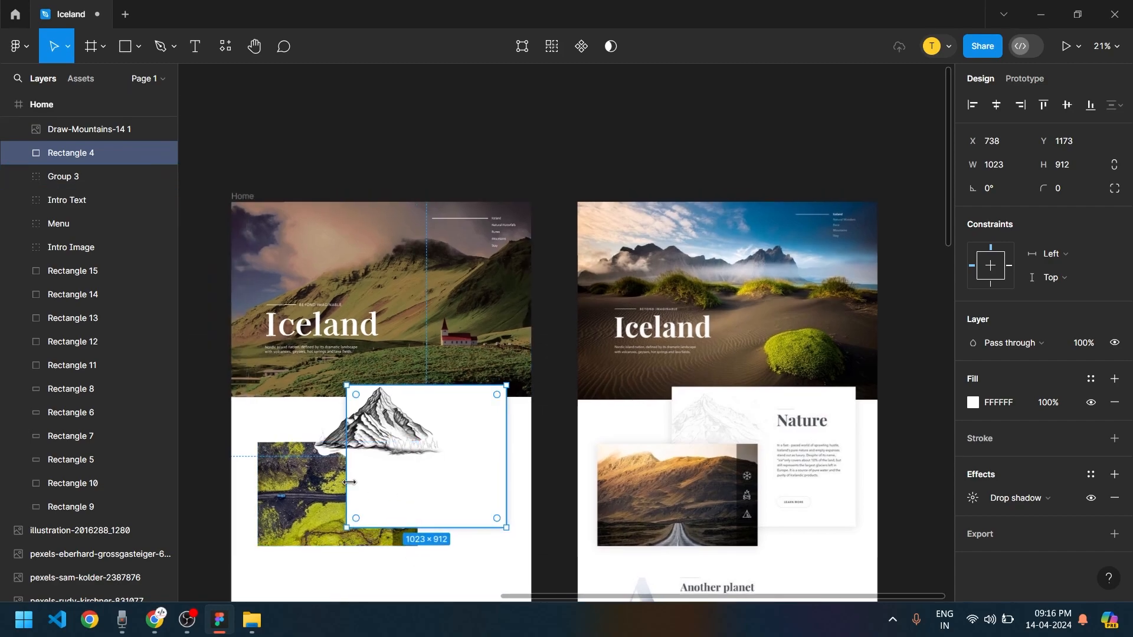
left_click_drag(341, 483, 318, 482)
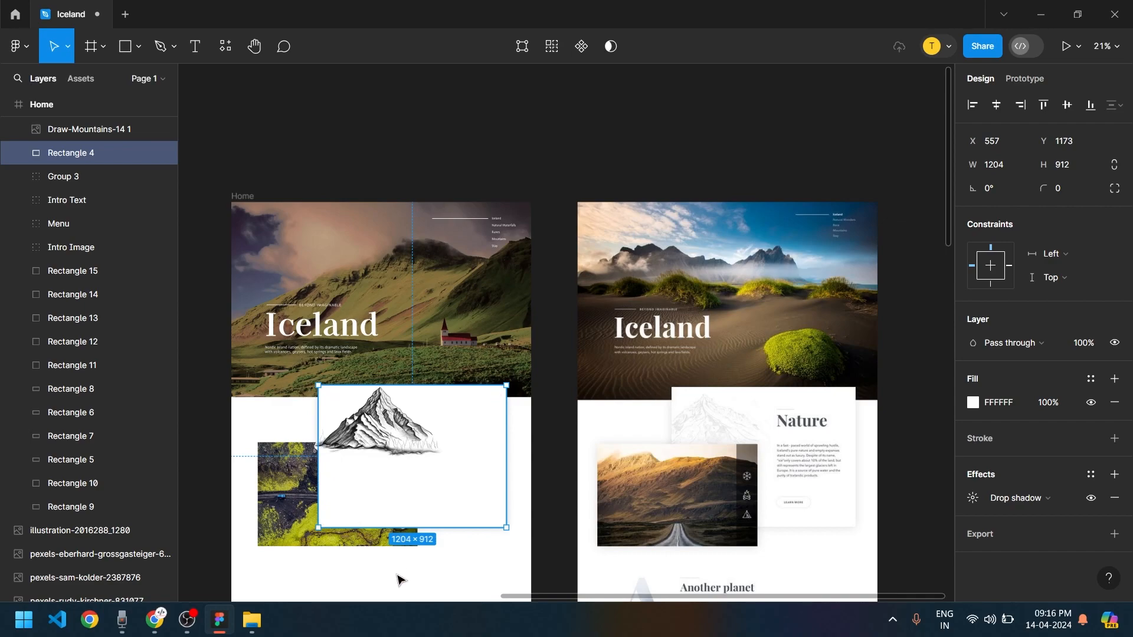
Move the mountain sketch to X 383, Y 1213, partly overhanging the white card's left edge
scroll(405, 577, "up", 1)
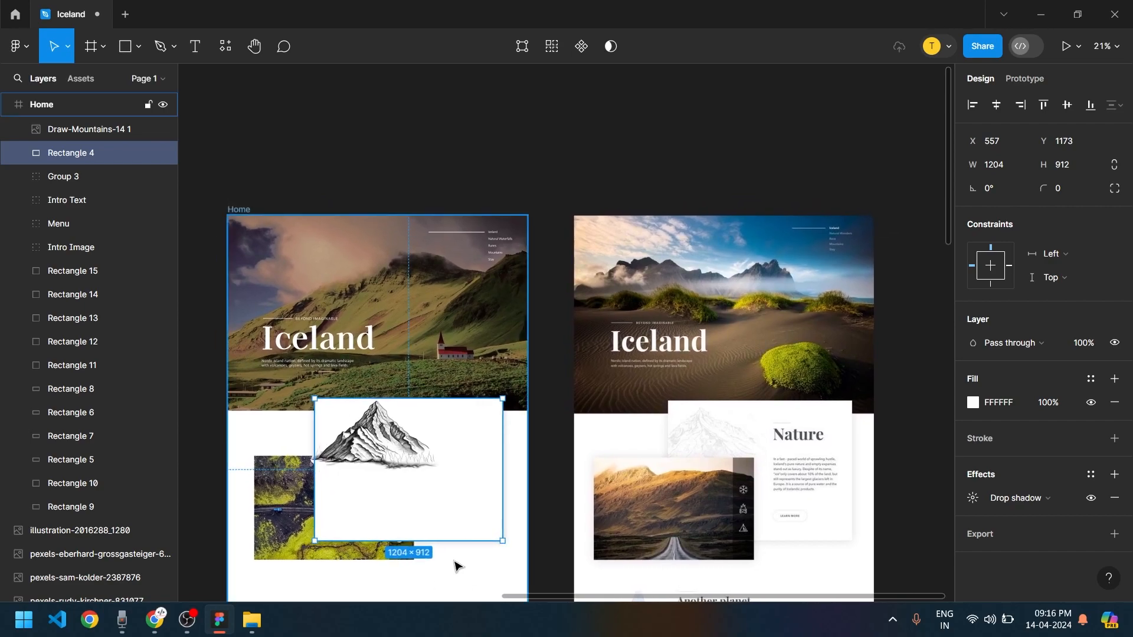
scroll(456, 567, "up", 1)
left_click_drag(445, 503, 814, 506)
mouse_move(697, 509)
left_mouse_down()
mouse_move(417, 519)
mouse_move(421, 548)
left_mouse_up()
mouse_move(384, 435)
left_mouse_down()
mouse_move(360, 435)
mouse_move(244, 493)
left_mouse_up()
scroll(357, 442, "up", 3)
scroll(377, 472, "down", 2)
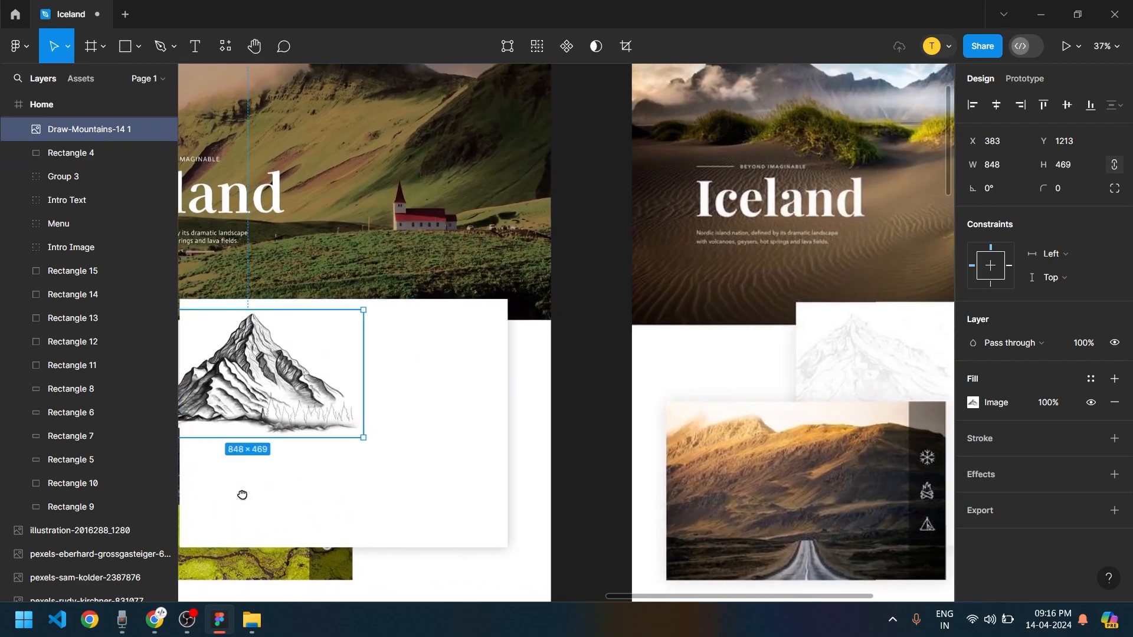
scroll(539, 476, "left", 3)
scroll(366, 443, "down", 4)
scroll(343, 482, "left", 3)
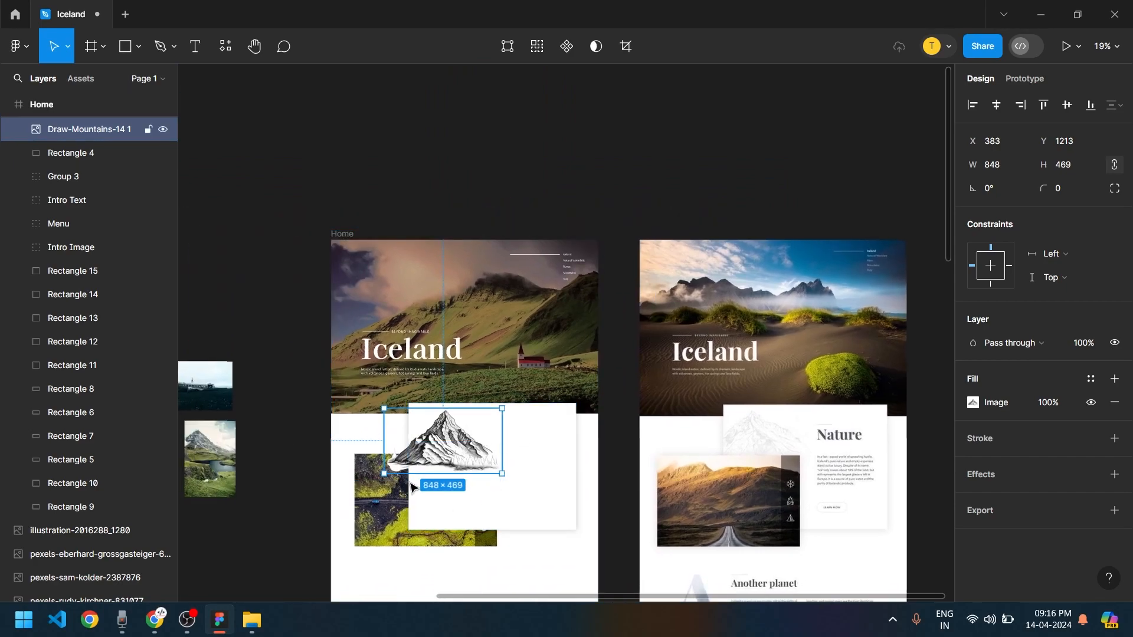
scroll(405, 454, "up", 4)
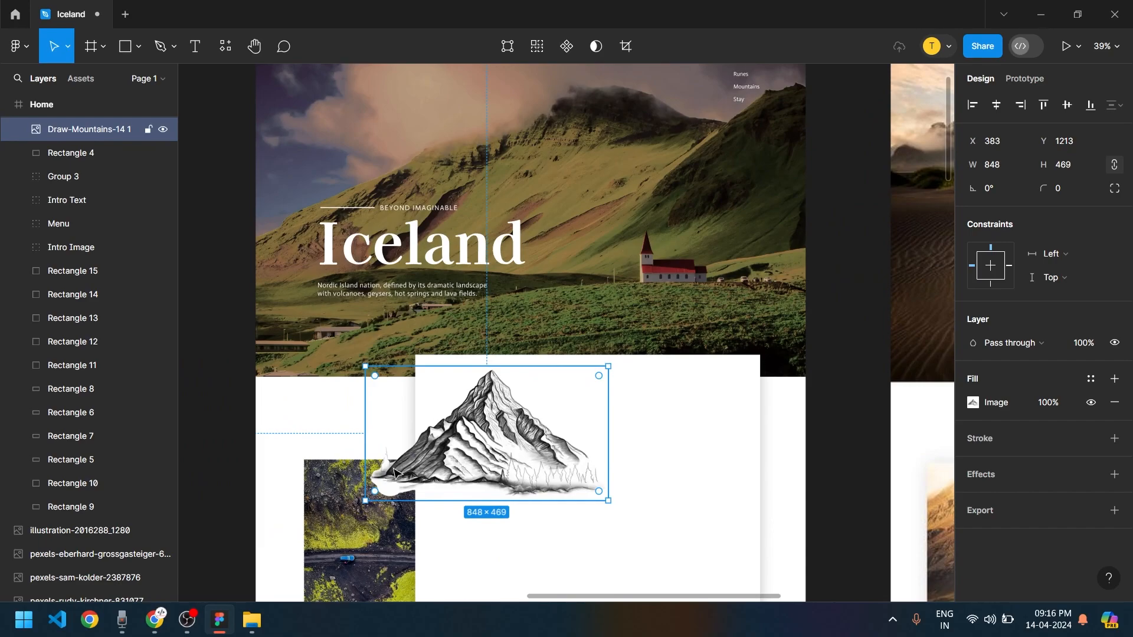
Move the mountain sketch up to Y 1180 and crop its left side to X 561, making it 670 wide
left_click_drag(487, 454, 481, 447)
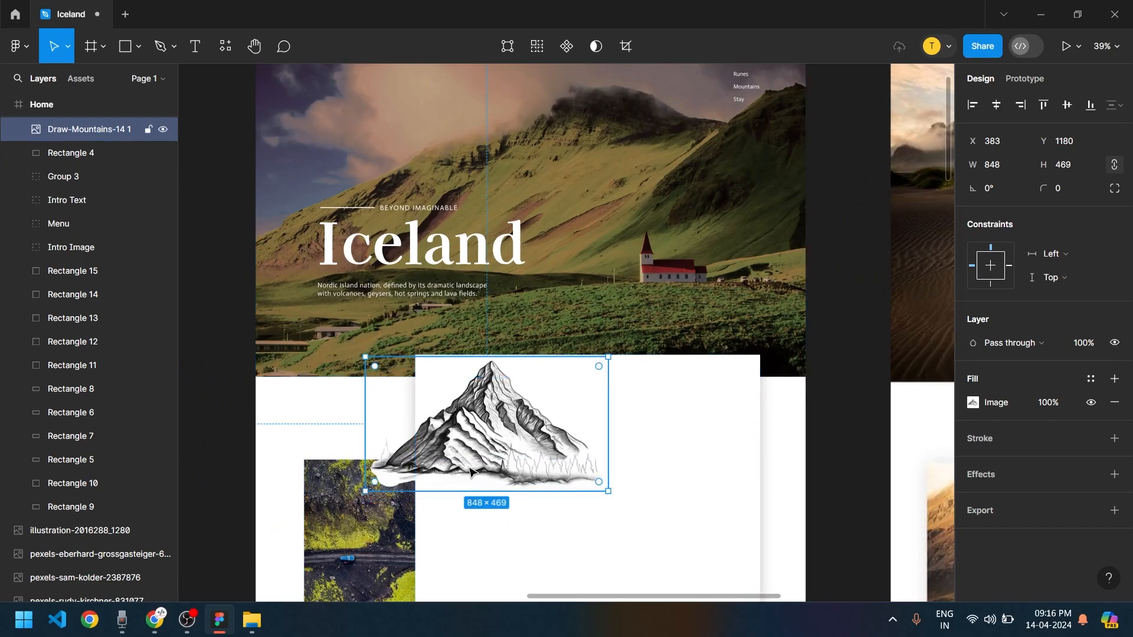
left_click(624, 46)
scroll(466, 301, "up", 4)
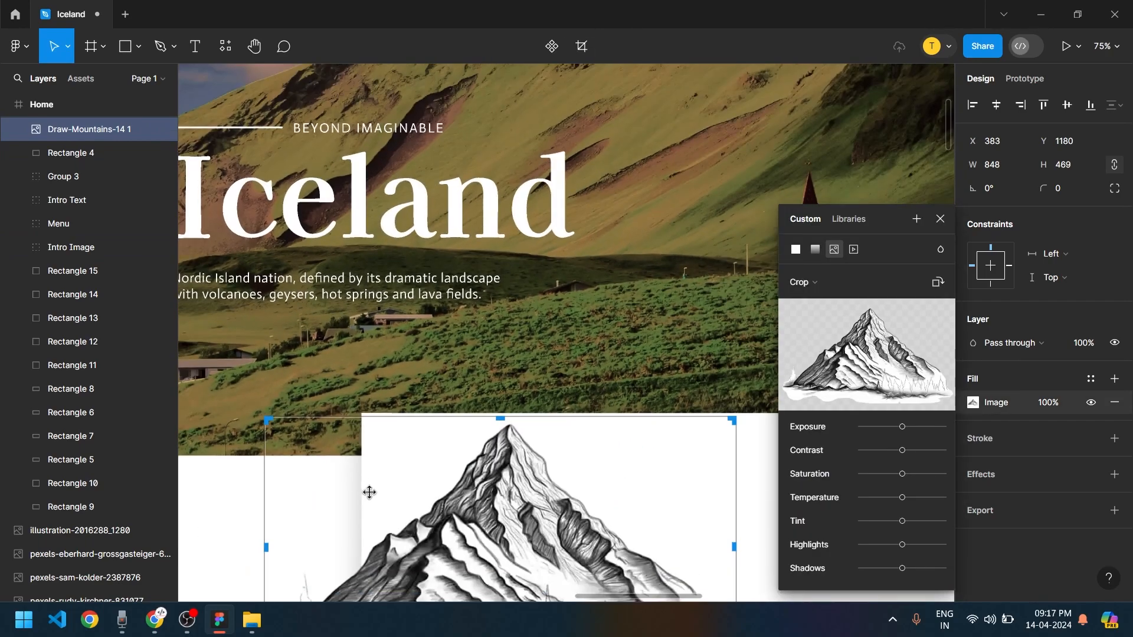
scroll(370, 492, "down", 3)
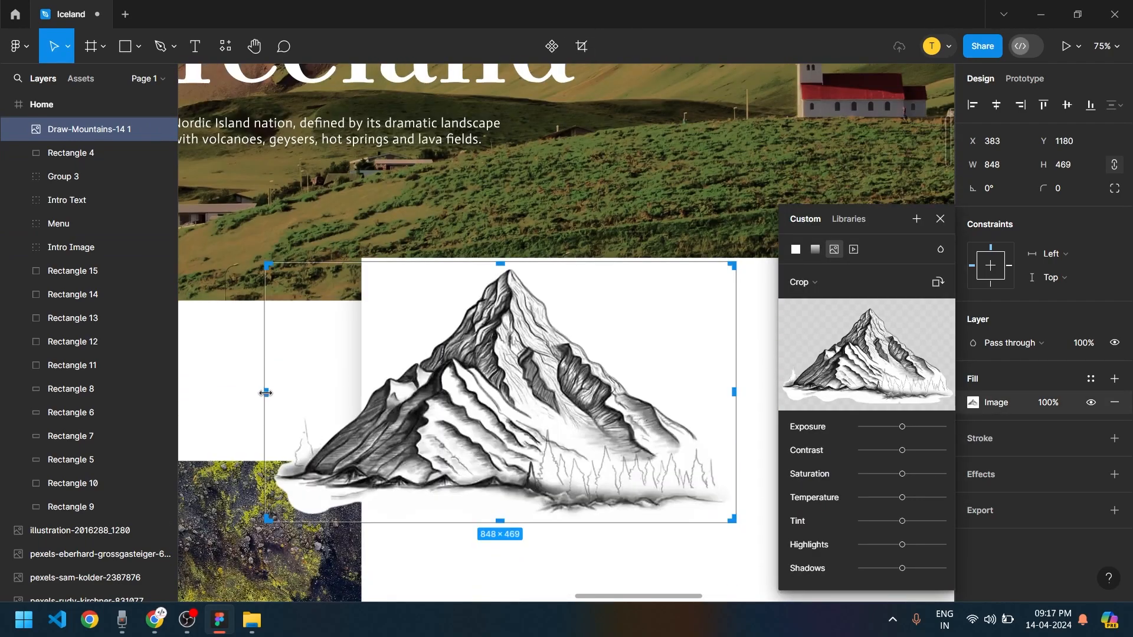
key("Escape")
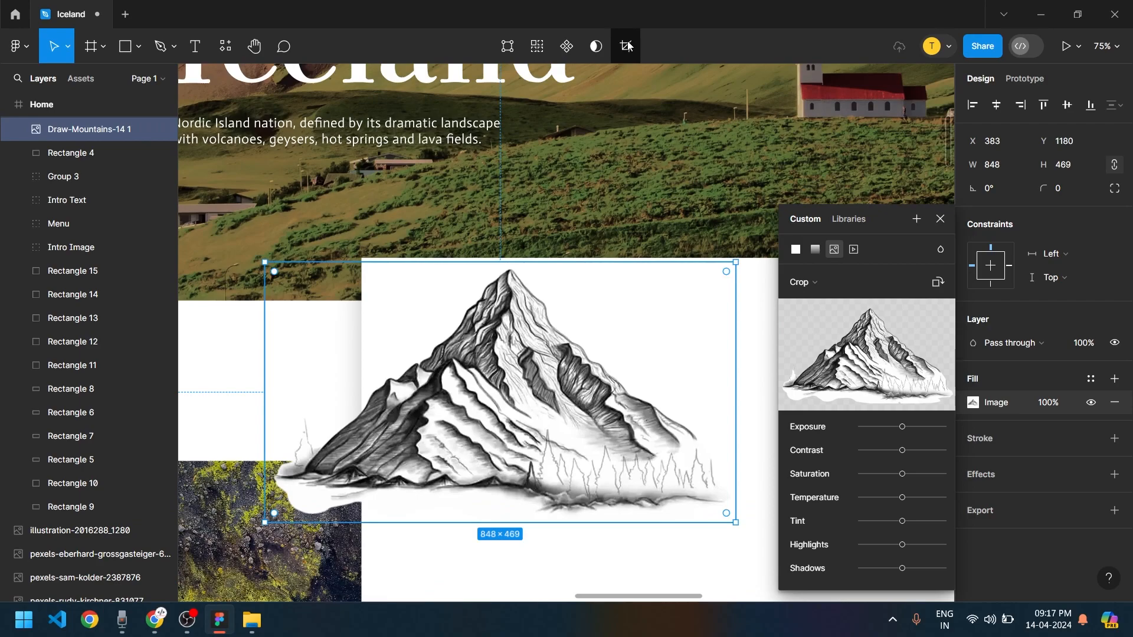
left_click(626, 45)
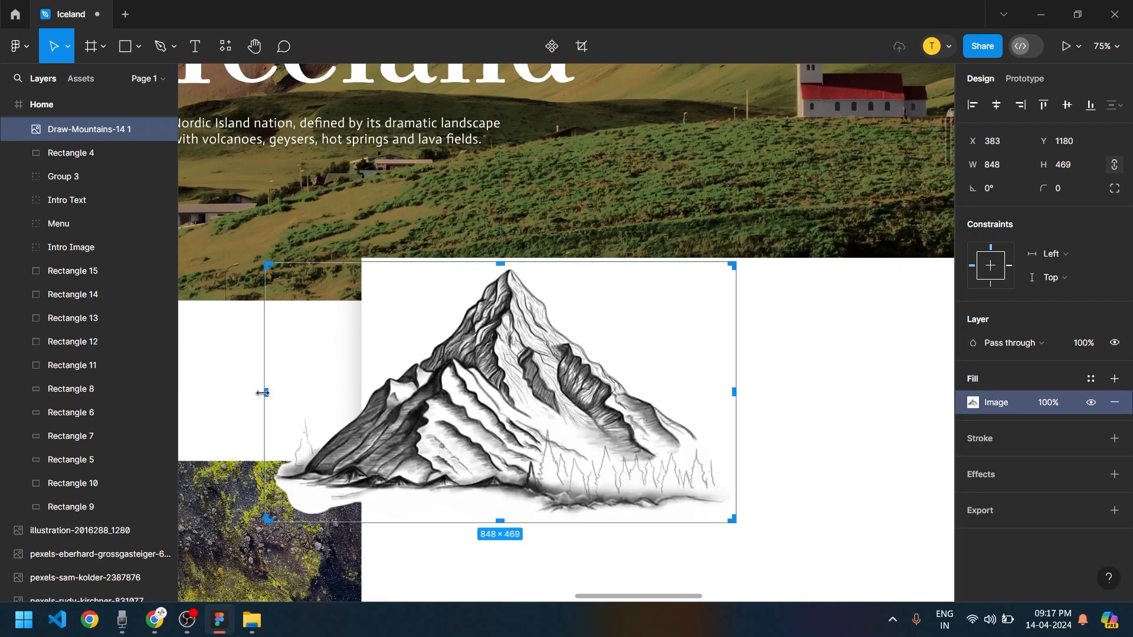
left_click_drag(301, 394, 361, 402)
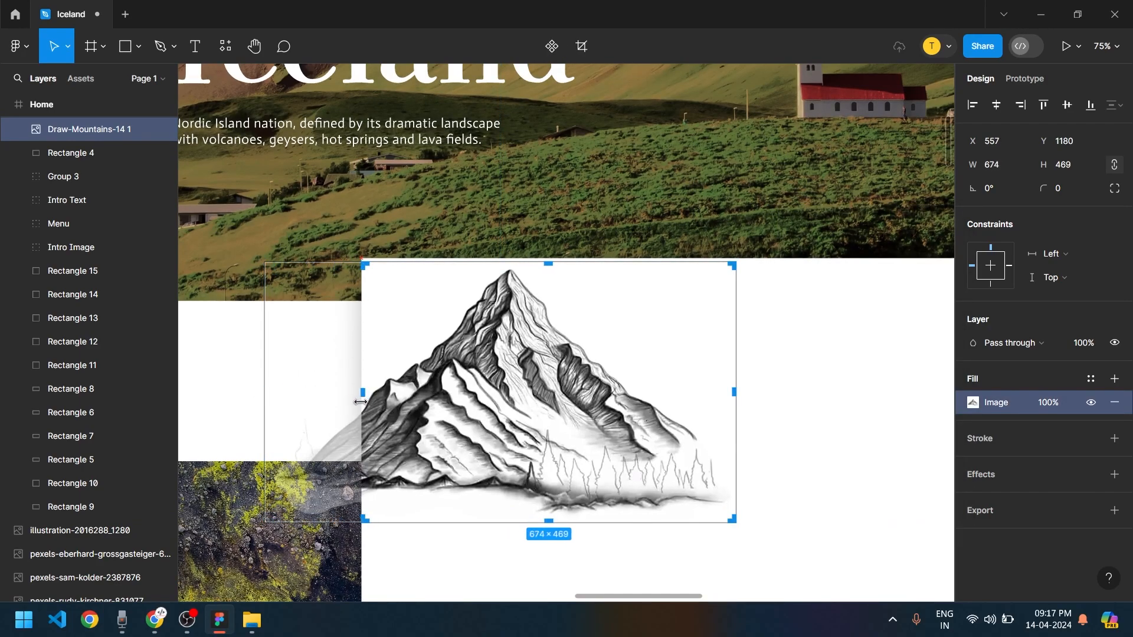
scroll(359, 396, "up", 10)
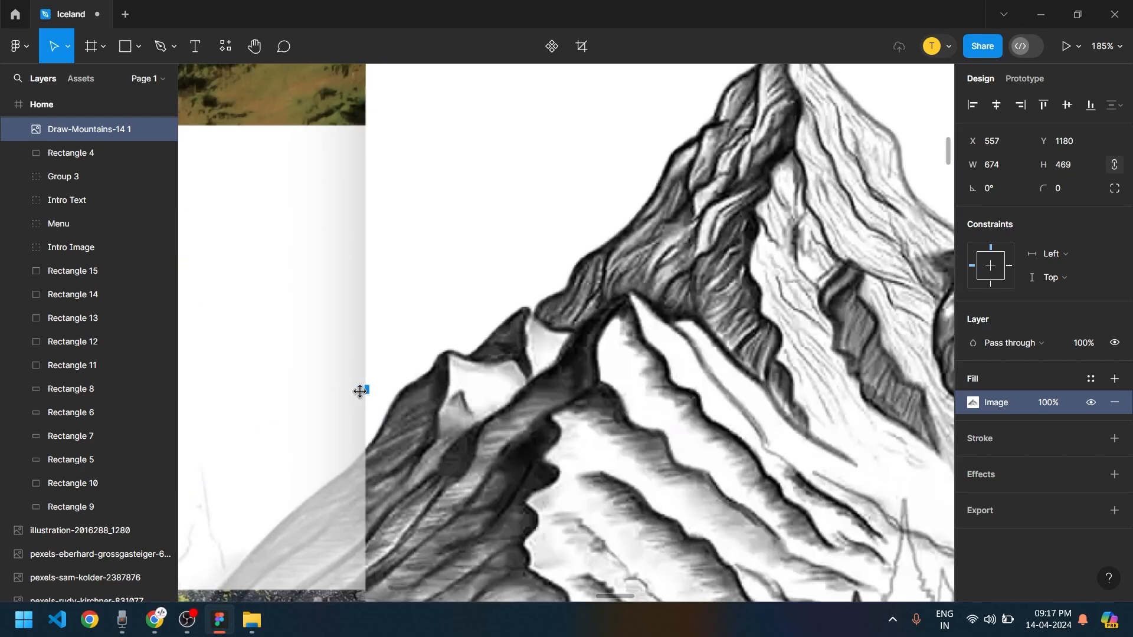
left_click_drag(367, 384, 382, 384)
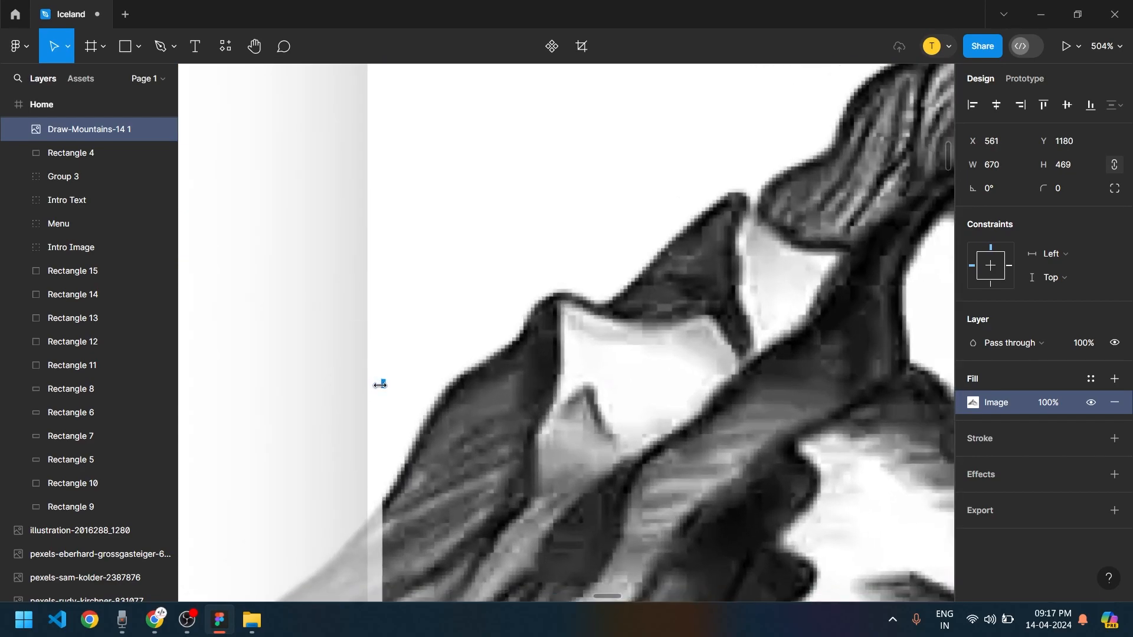
scroll(382, 384, "down", 14)
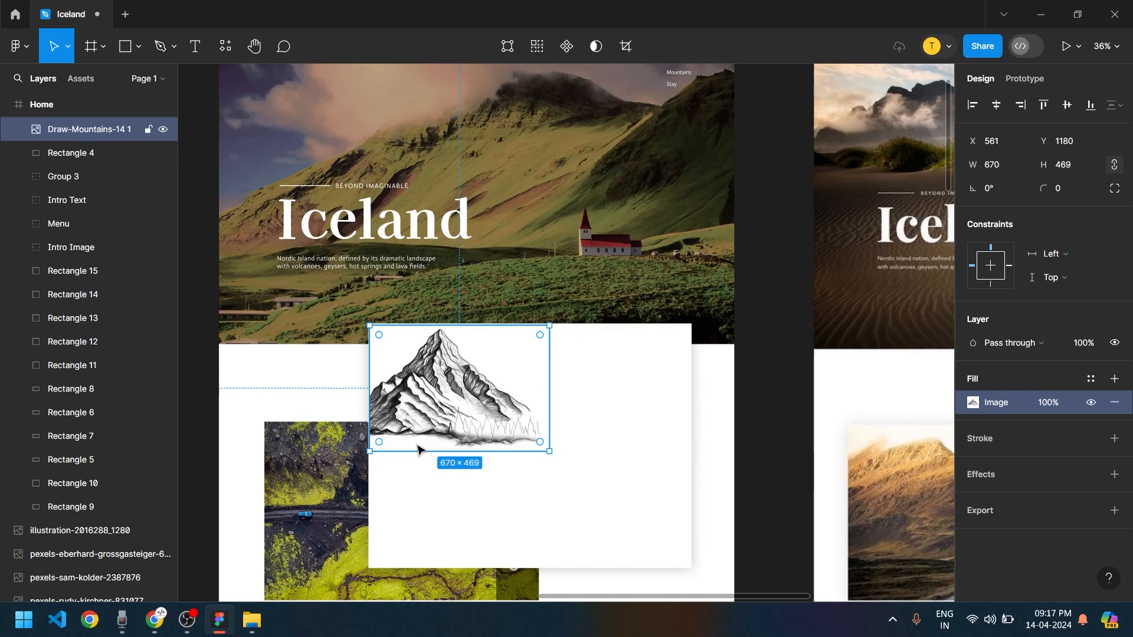
scroll(417, 447, "up", 3)
left_click(272, 367)
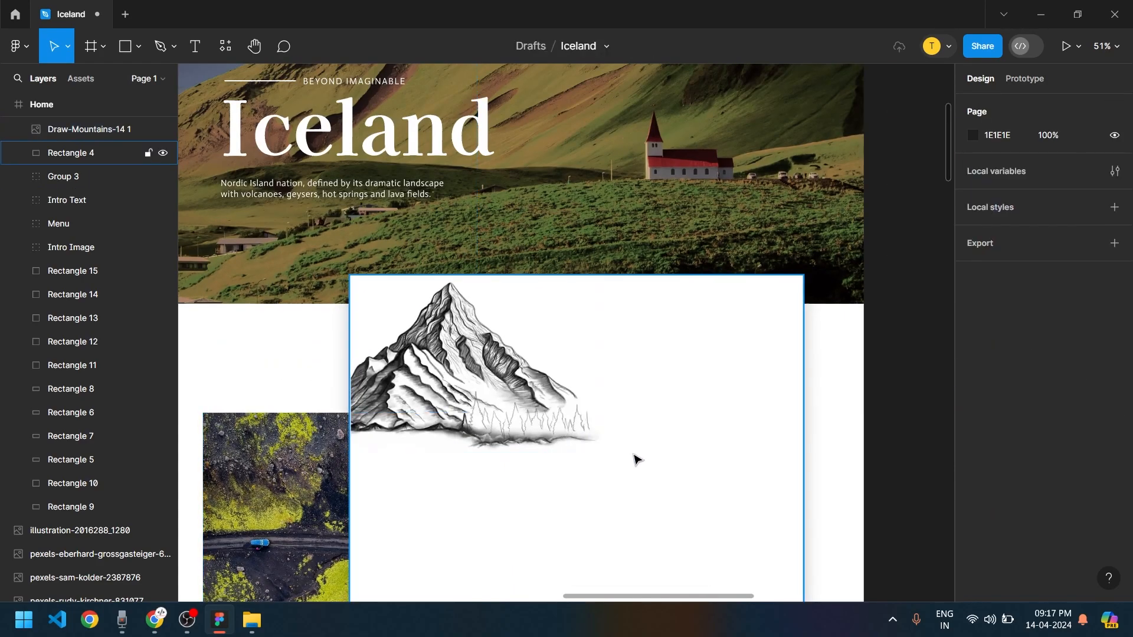
Set the mountain sketch's layer opacity to 20%
scroll(635, 458, "down", 5)
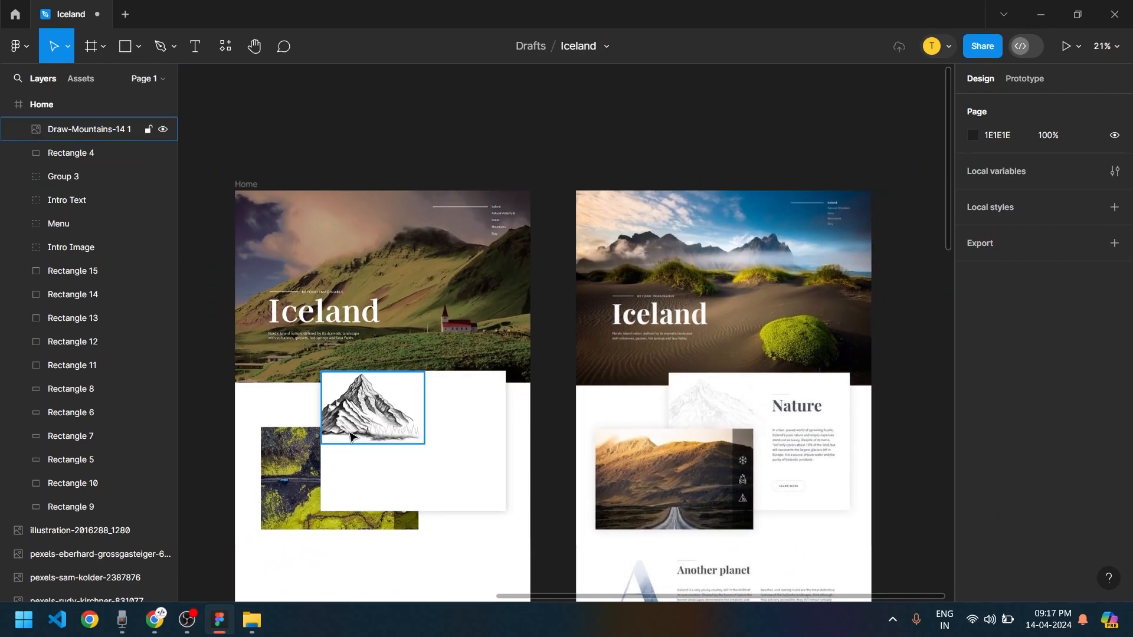
scroll(349, 424, "up", 2)
left_click(378, 422)
scroll(373, 432, "up", 3)
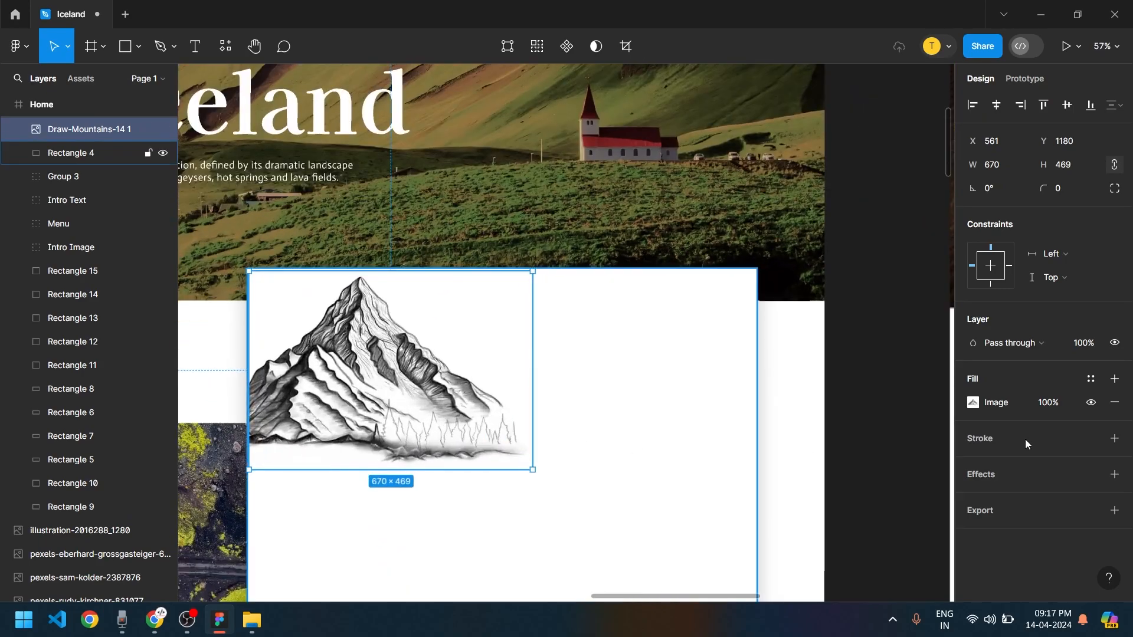
left_click(972, 405)
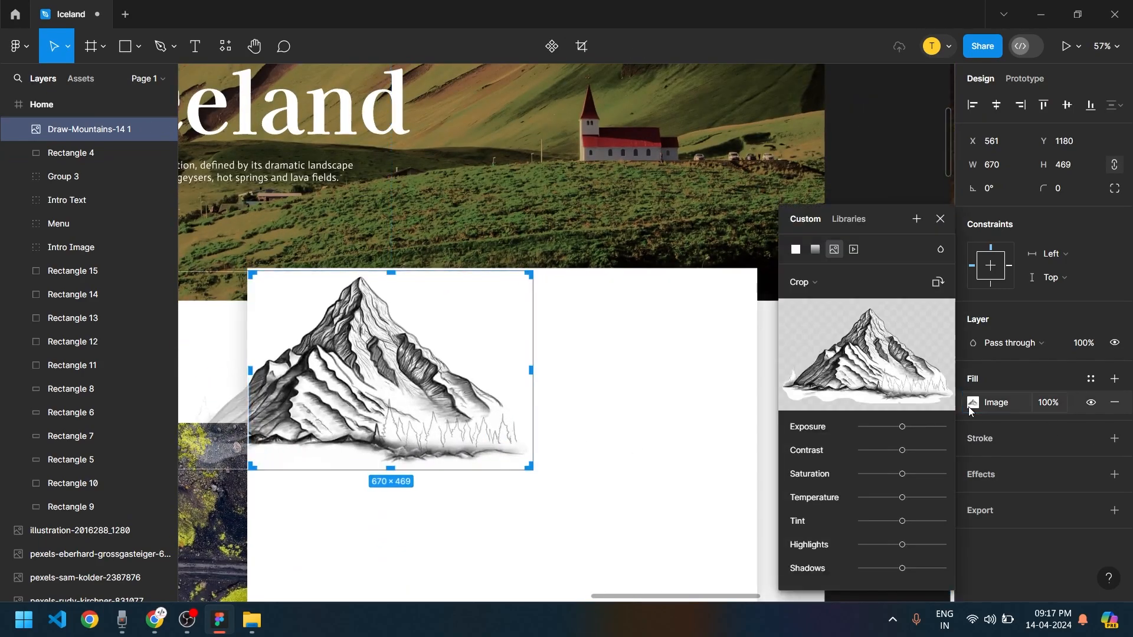
left_click(1089, 348)
type("20")
key("Return")
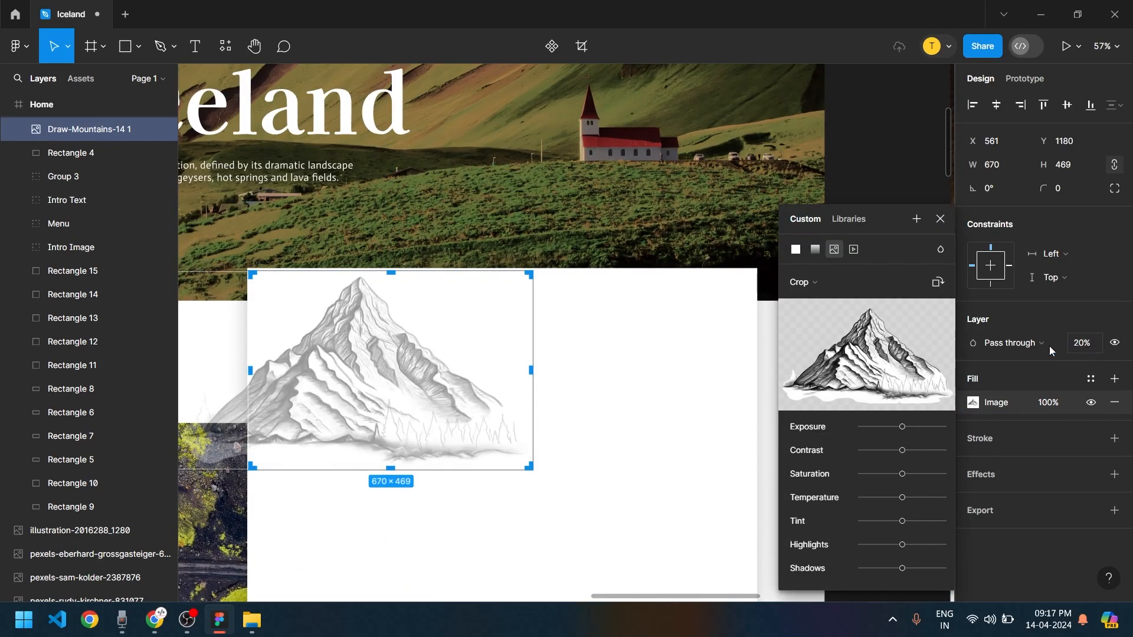
scroll(325, 540, "down", 2)
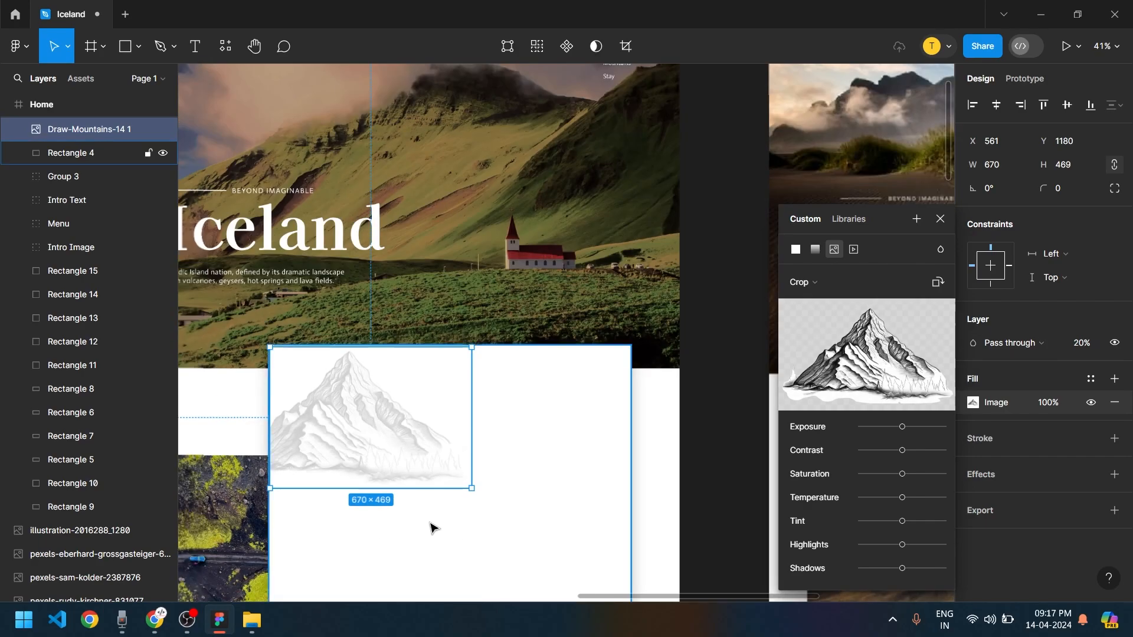
left_click(699, 464)
scroll(655, 484, "down", 2)
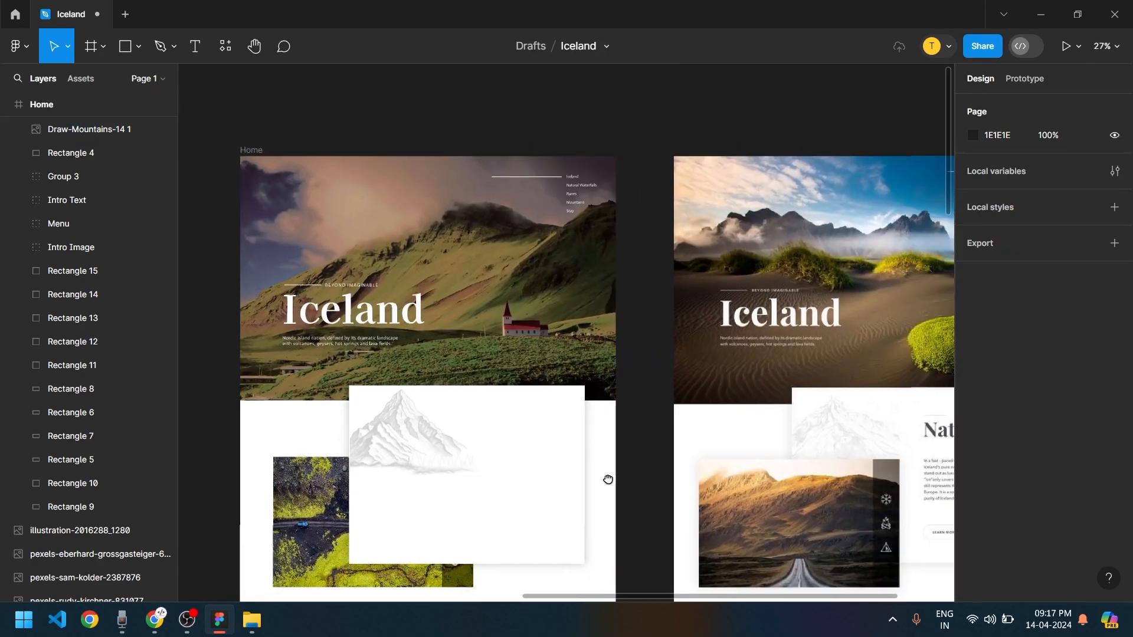
Lower the mountain sketch's layer opacity to 10%
left_click(390, 451)
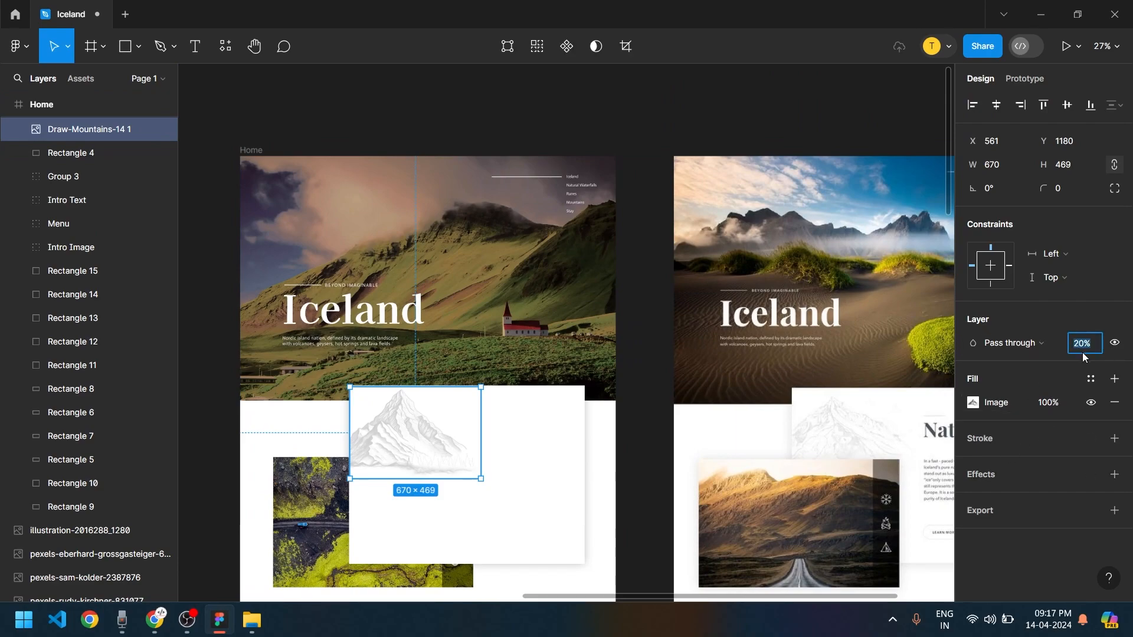
type("10")
key("Return")
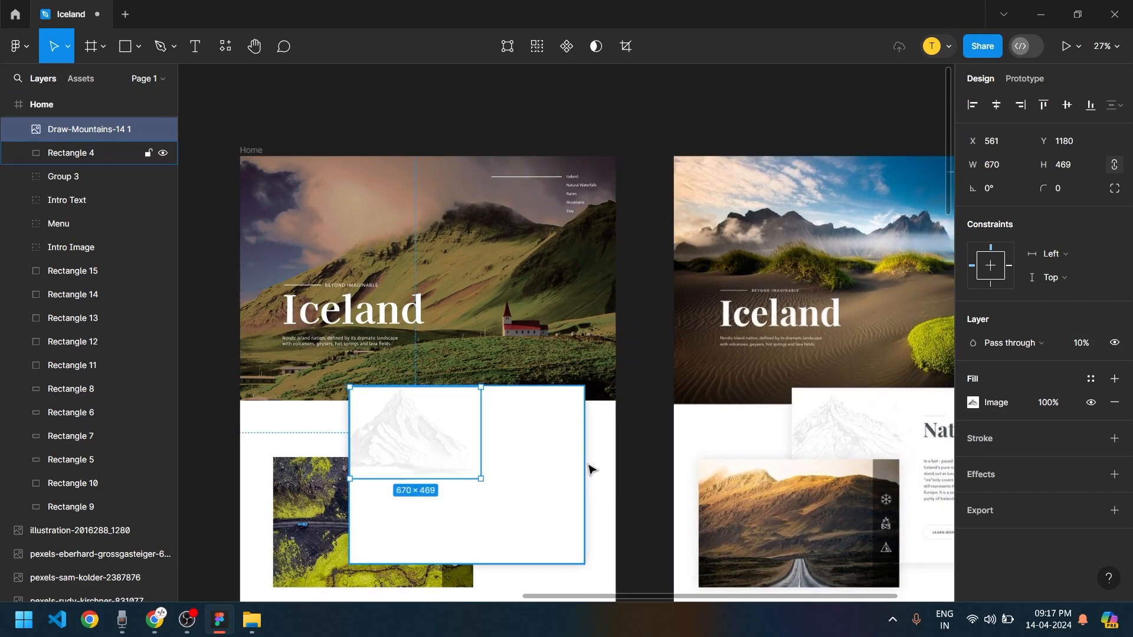
Compare the Home frame's white card and sketch with the Nature section of the reference design
left_click(638, 460)
scroll(610, 570, "down", 3)
left_click_drag(610, 566, 506, 513)
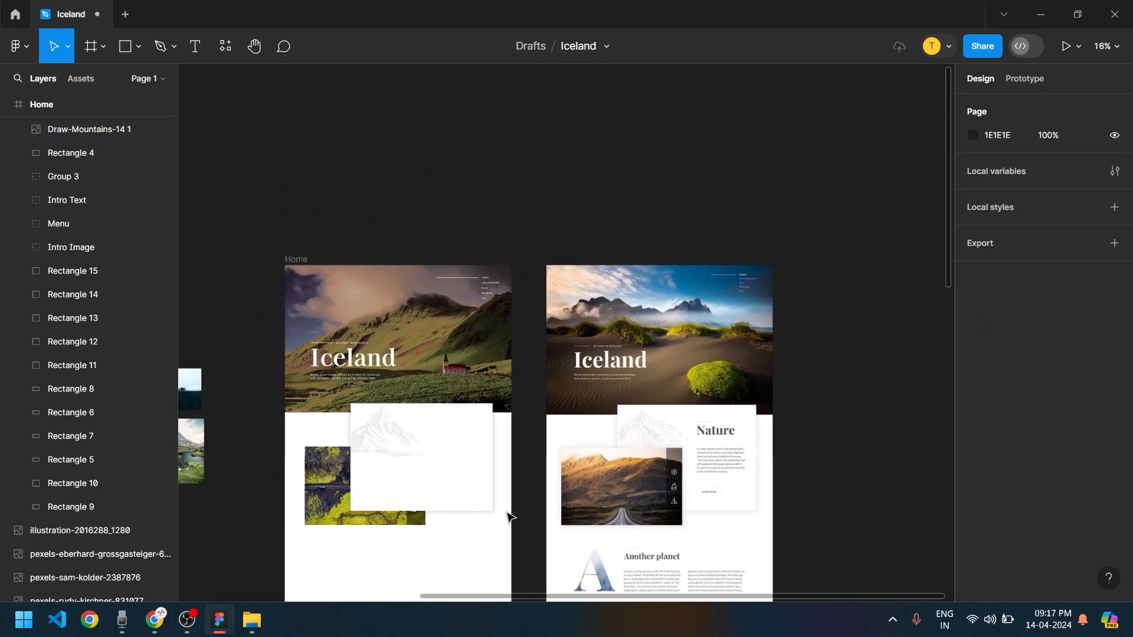
scroll(395, 458, "up", 2)
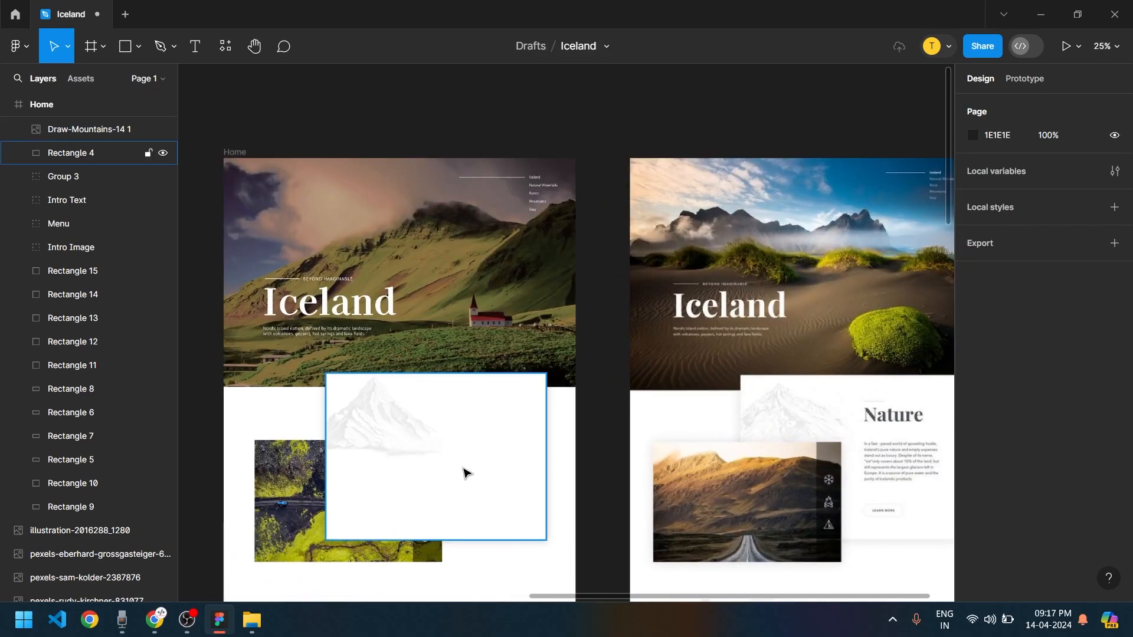
scroll(407, 469, "up", 1)
scroll(561, 484, "right", 5)
scroll(561, 484, "down", 2)
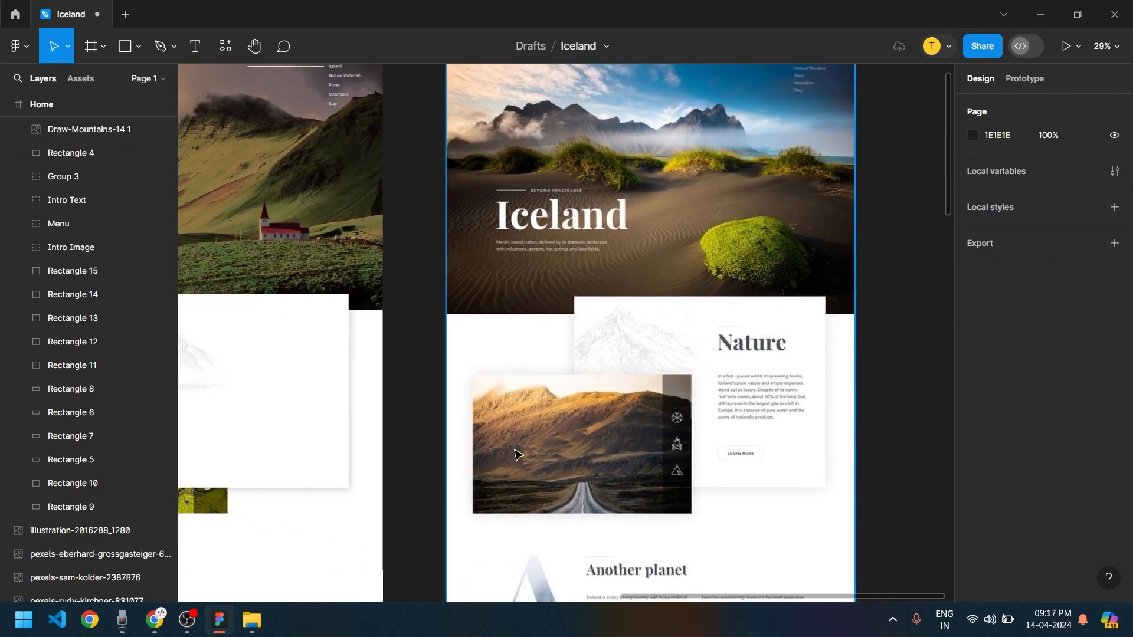
scroll(425, 450, "left", 4)
scroll(425, 450, "down", 1)
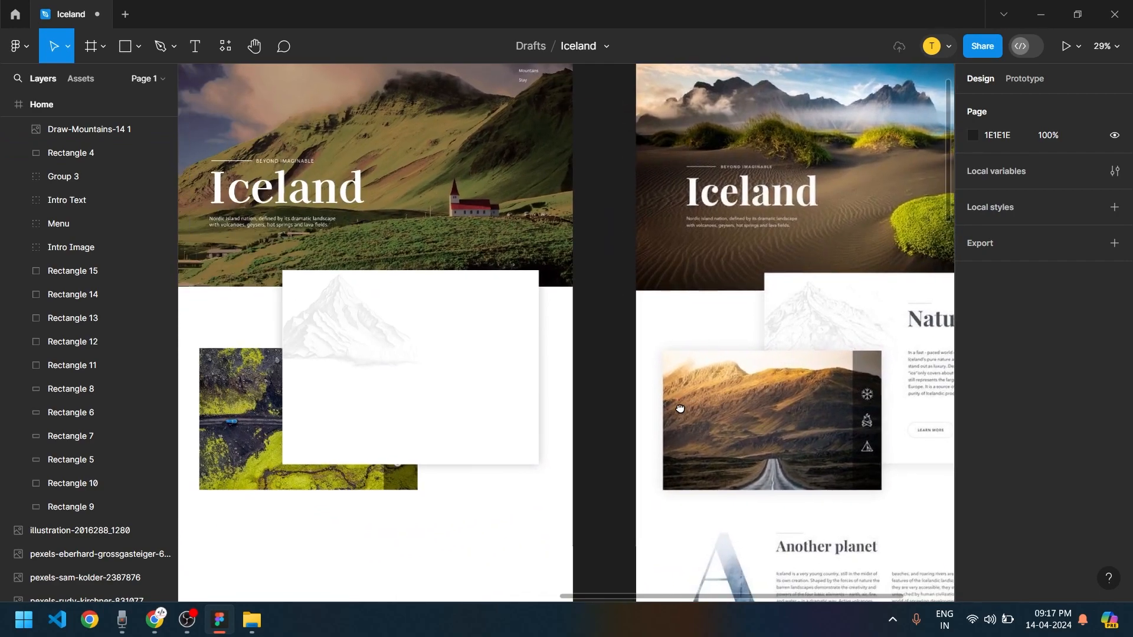
double_click(276, 188)
left_click_drag(280, 182, 463, 329)
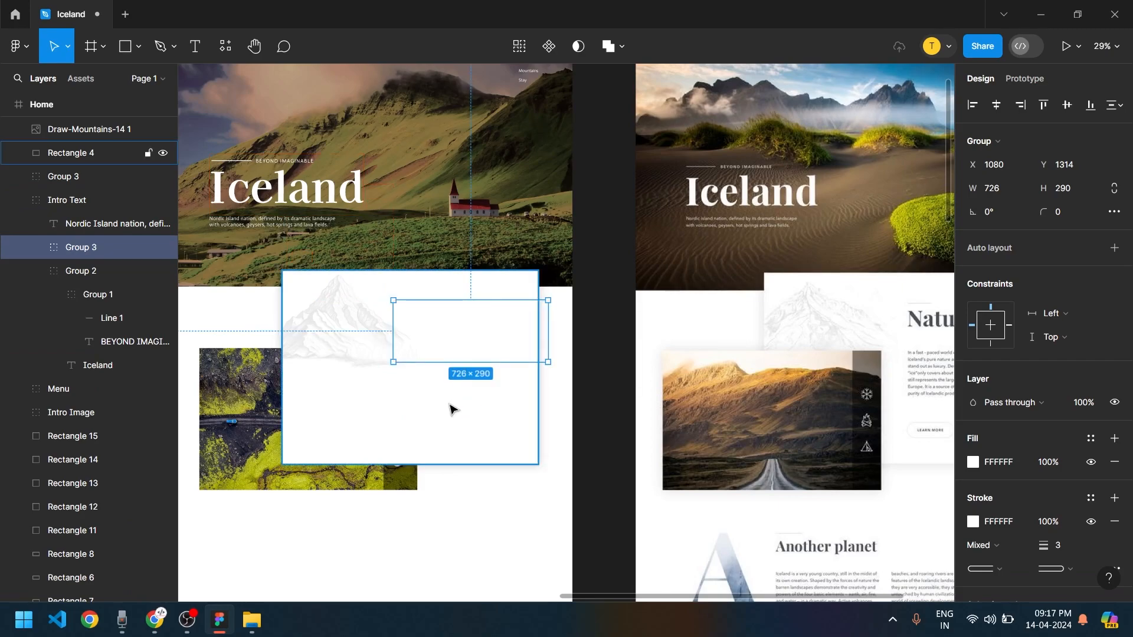
key("ctrl+z")
Duplicate the whole Intro Text group from the hero image onto the white card at X 1194, Y 1492
left_click(599, 373)
mouse_move(285, 191)
left_mouse_down()
mouse_move(467, 379)
mouse_move(449, 378)
left_mouse_up()
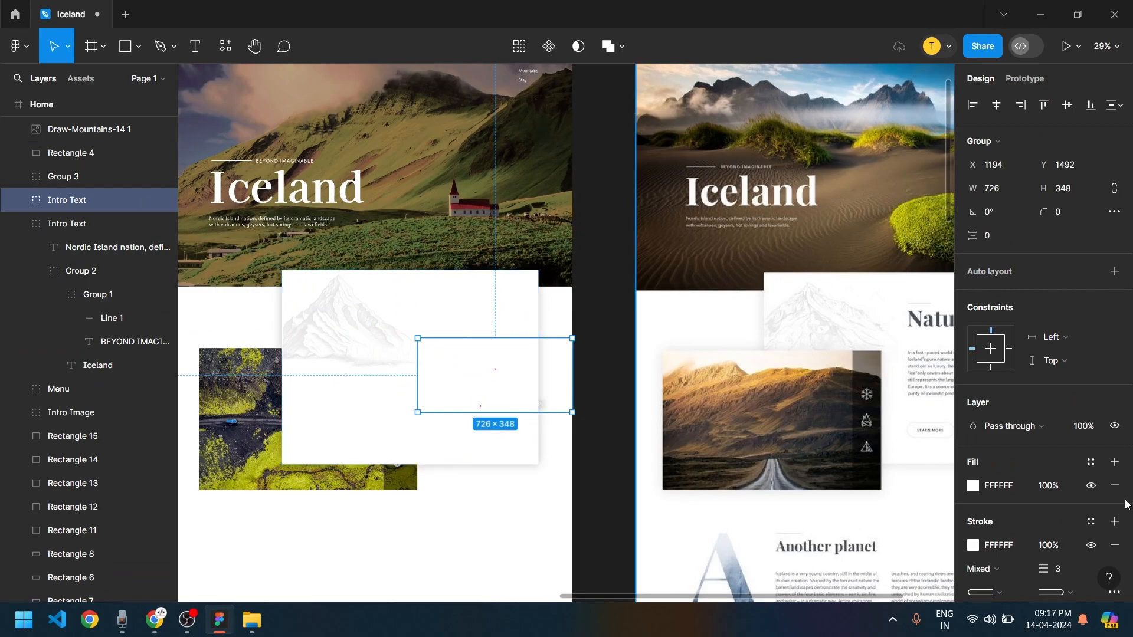
left_click(974, 546)
mouse_move(864, 348)
left_mouse_down()
mouse_move(767, 413)
mouse_move(711, 520)
left_mouse_up()
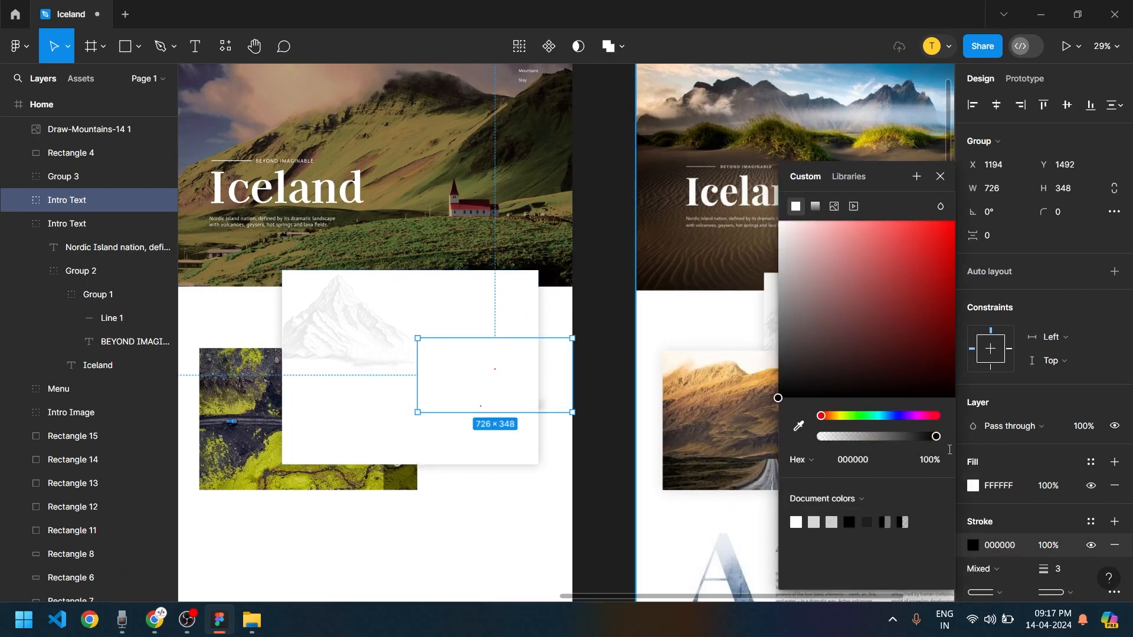
key("ctrl+z")
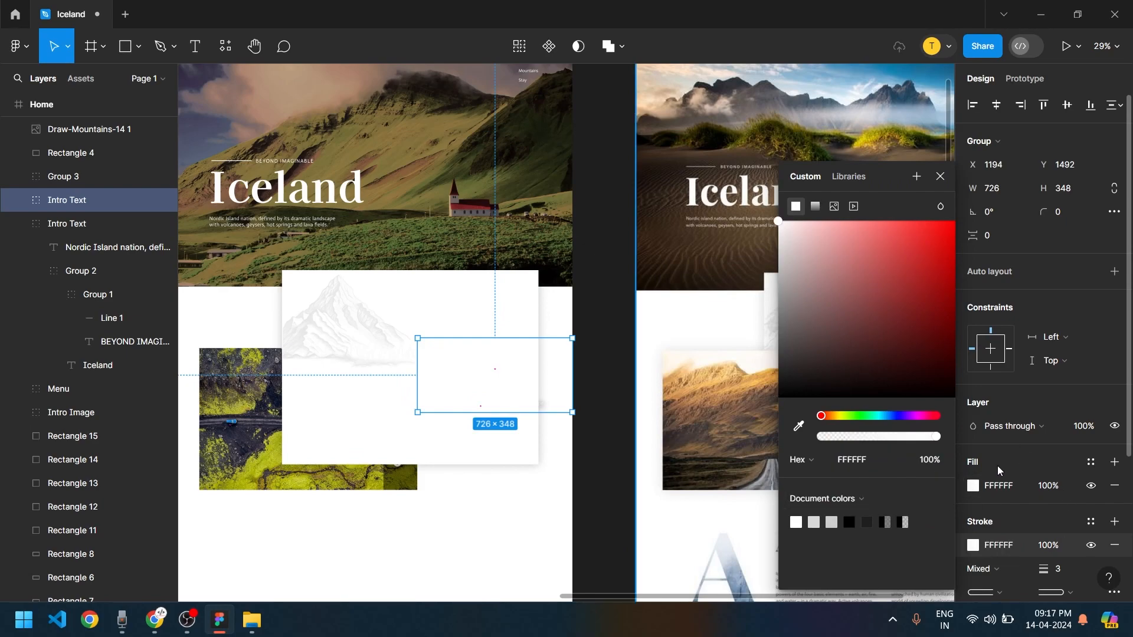
Set the duplicated Intro Text group's fill and stroke to 000000 and bring it in front of the card
left_click(972, 493)
left_click(972, 486)
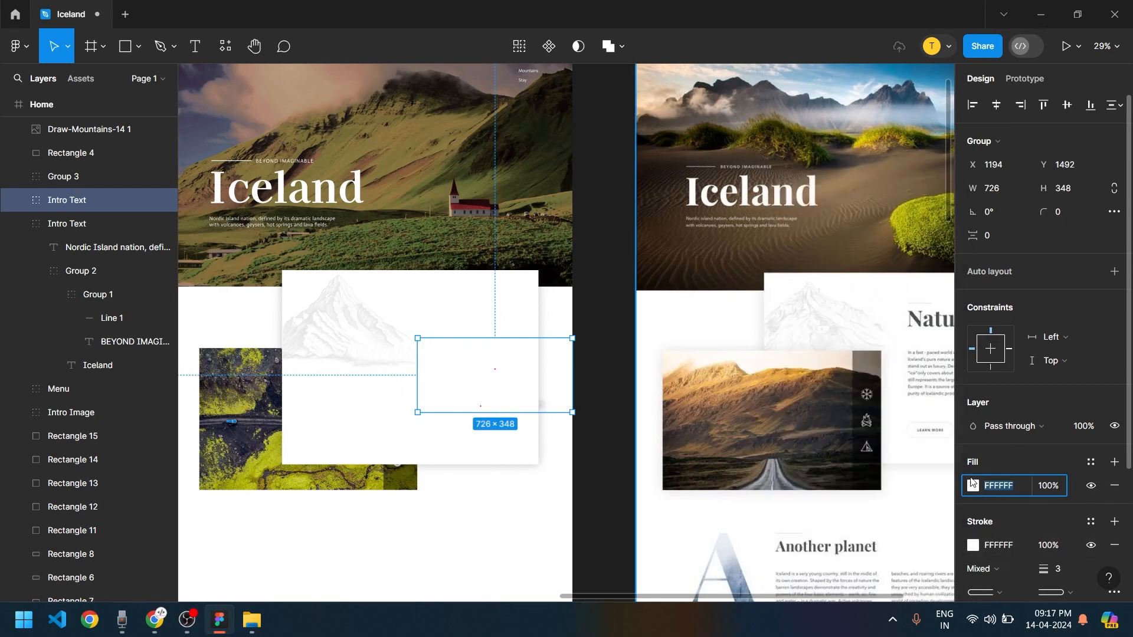
left_click(972, 487)
left_click(853, 397)
left_click_drag(747, 457, 714, 458)
left_click(973, 546)
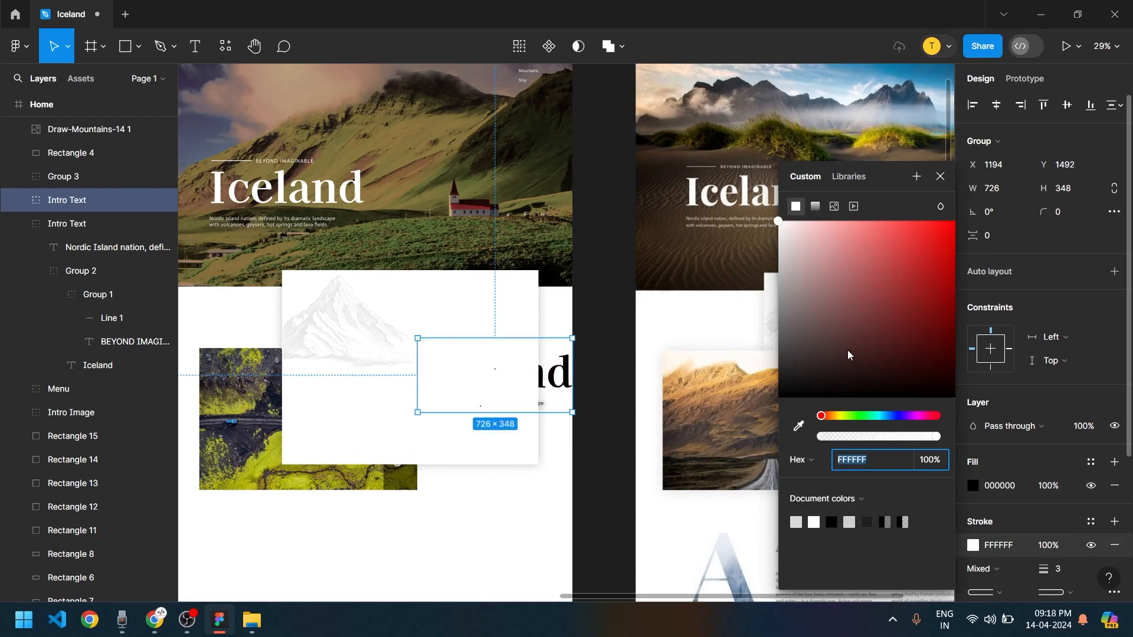
left_click(594, 454)
left_click(553, 385)
key("ctrl+shift+bracketright")
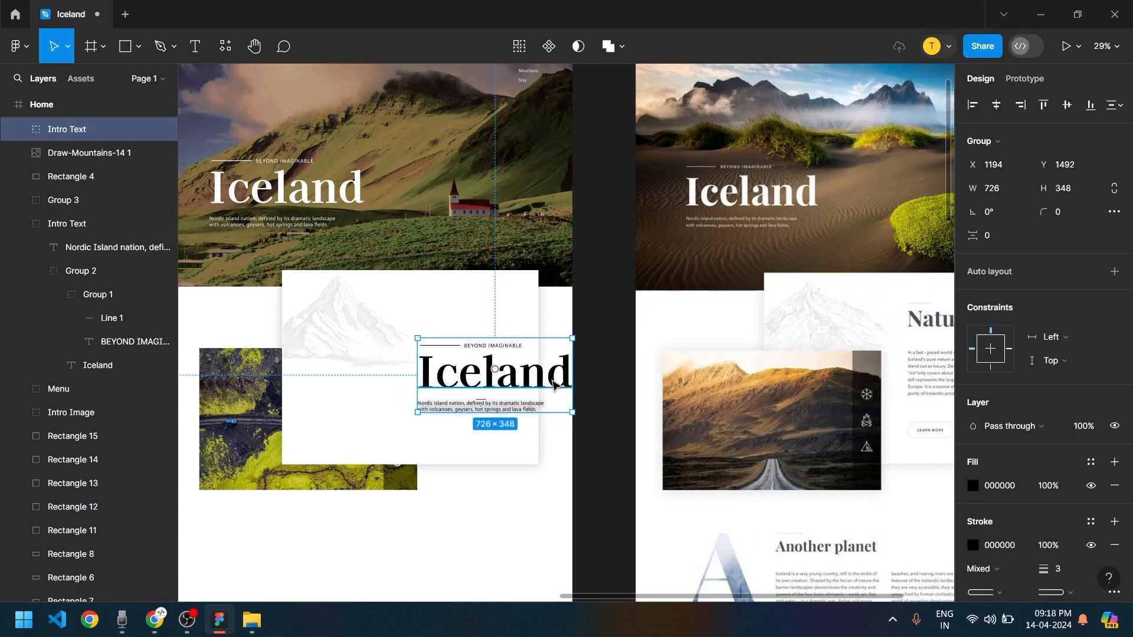
Ungroup the duplicated Intro Text and delete its BEYOND IMAGINABLE label, keeping the short line
scroll(441, 331, "down", 2)
scroll(472, 354, "up", 5)
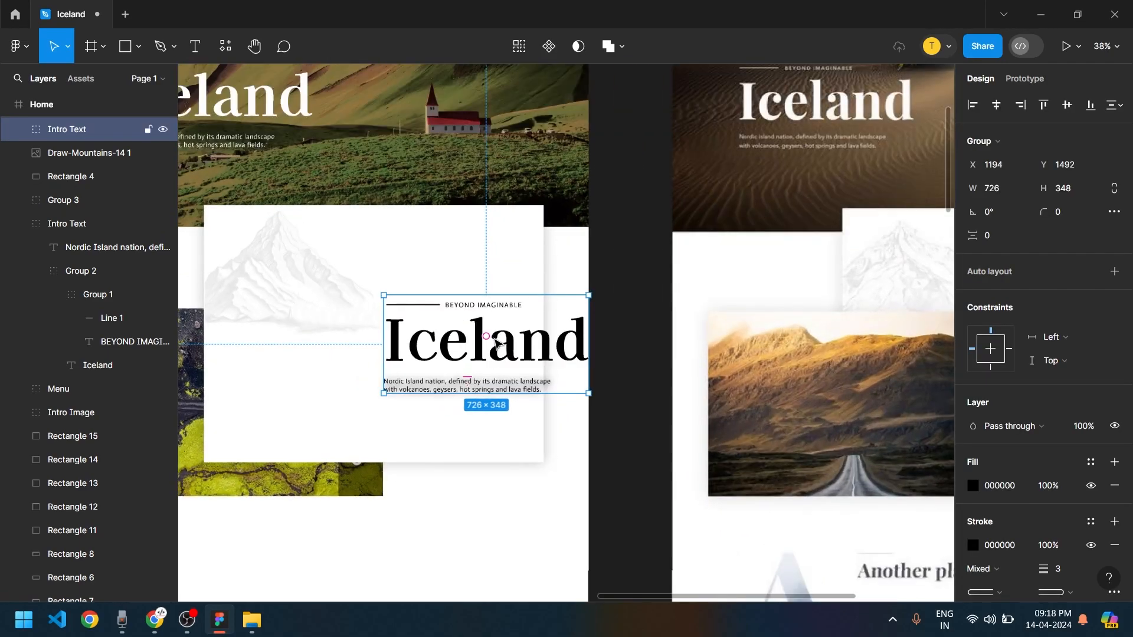
key("ctrl+shift+g")
left_click(478, 309)
double_click(487, 306)
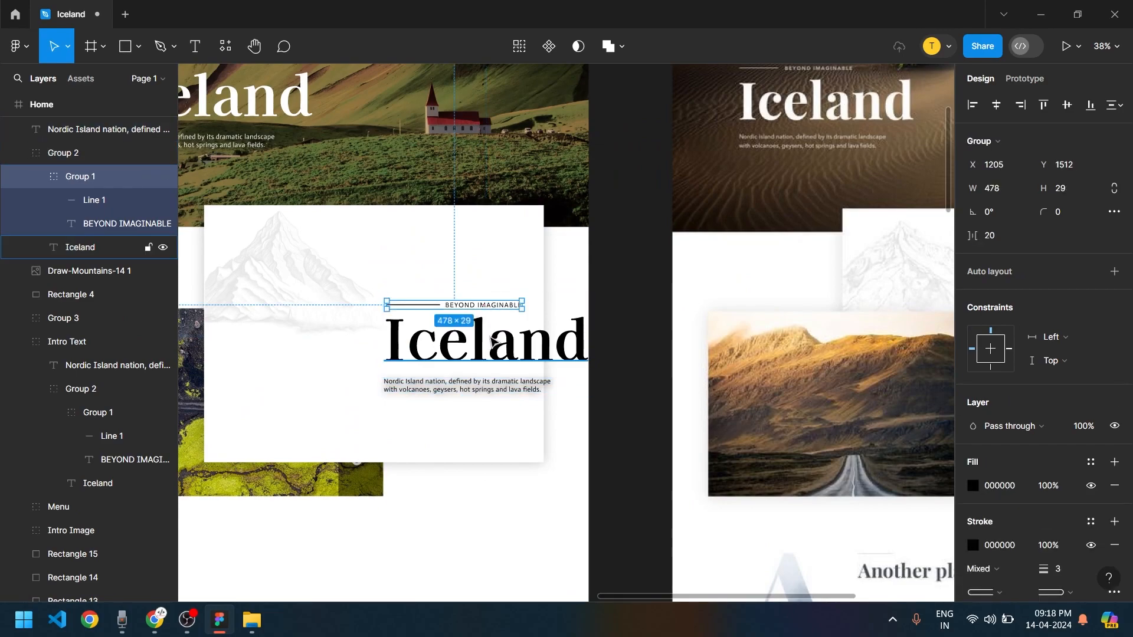
double_click(500, 309)
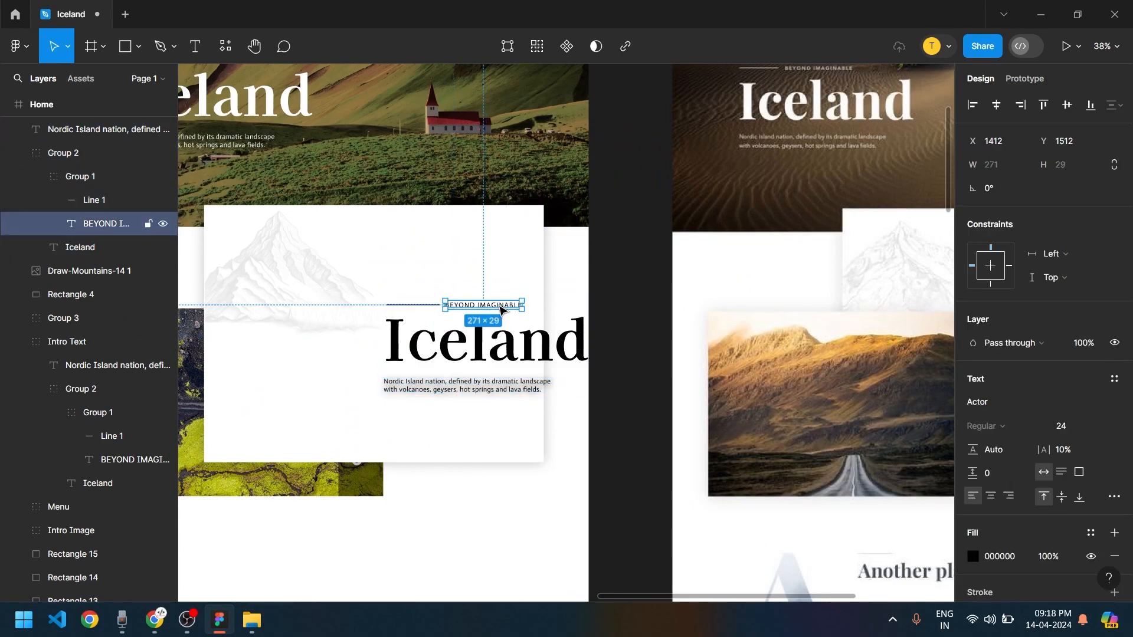
left_click(596, 367)
Replace the duplicated Iceland heading's text on the white card with "Nature"
double_click(513, 342)
double_click(514, 344)
left_click(515, 345)
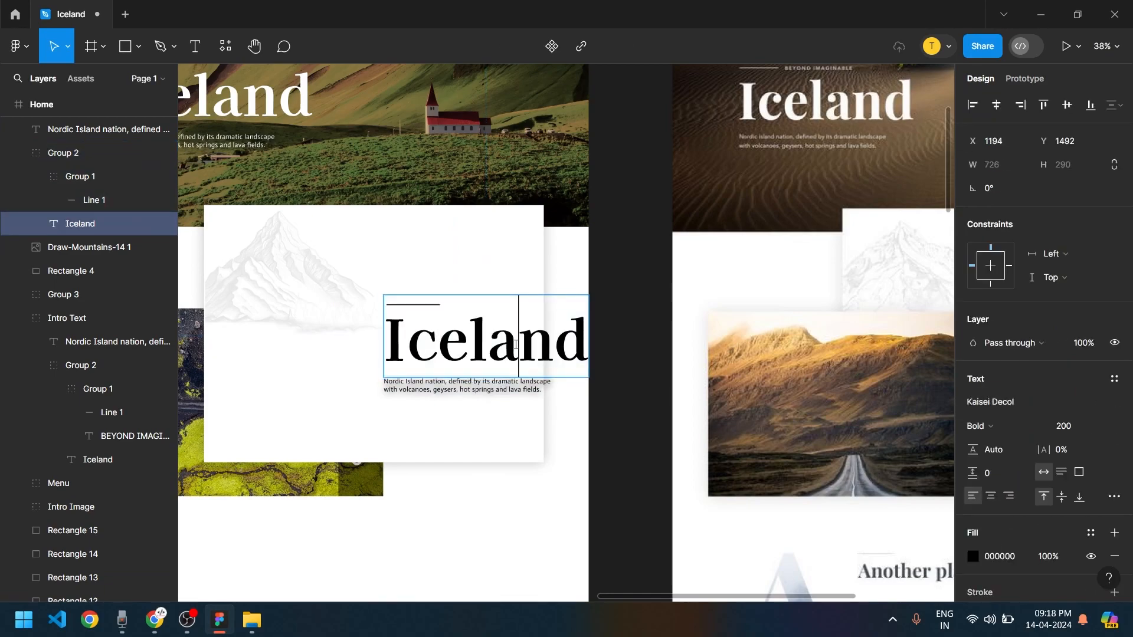
key("Delete")
key("Delete")
key("BackSpace")
key("BackSpace")
key("BackSpace")
key("BackSpace")
key("BackSpace")
type("Natuire")
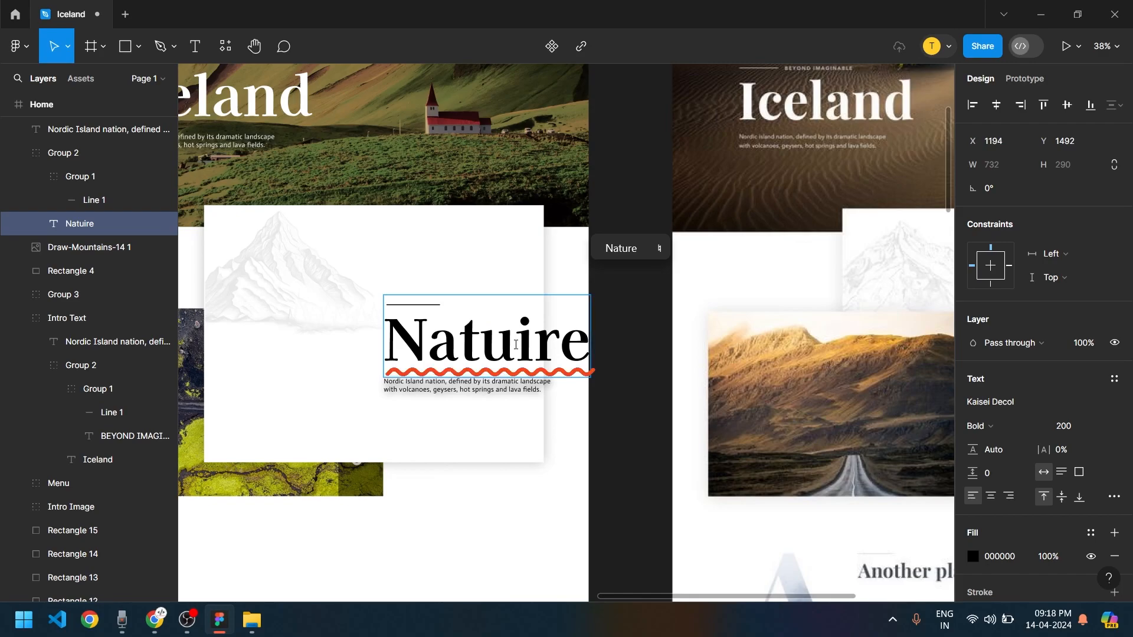
key("BackSpace")
key("Escape")
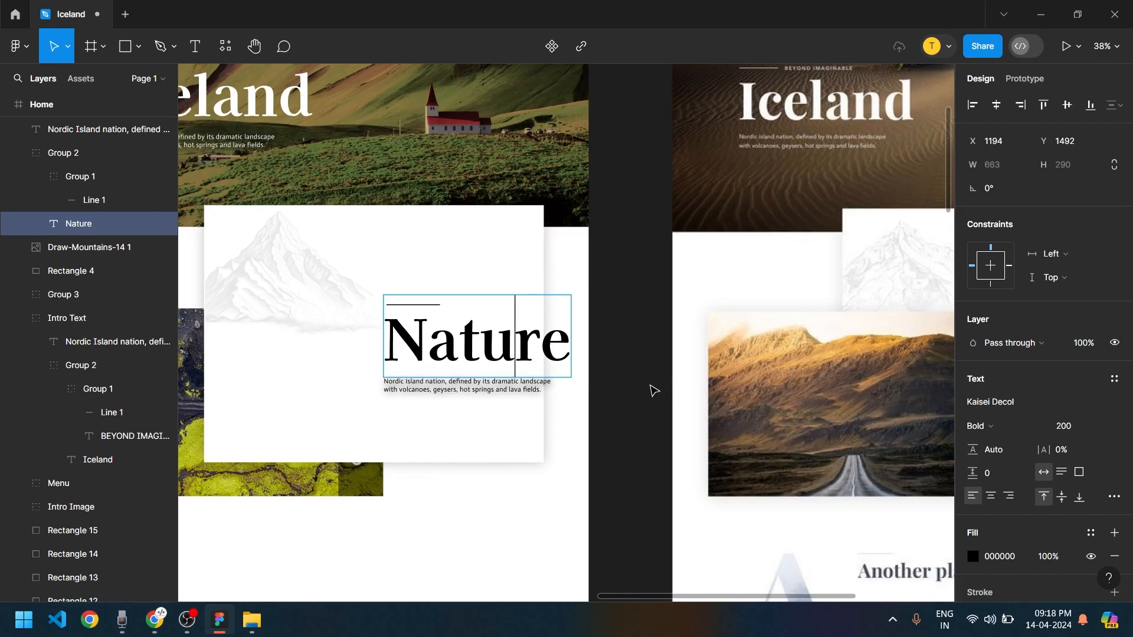
Move the Nature heading together with its short line up to the white card's upper area, with the heading at Y 1209
scroll(652, 398, "down", 4)
scroll(480, 403, "up", 2)
scroll(490, 378, "up", 3)
left_click(644, 283, "shift")
left_click_drag(657, 341, 654, 235)
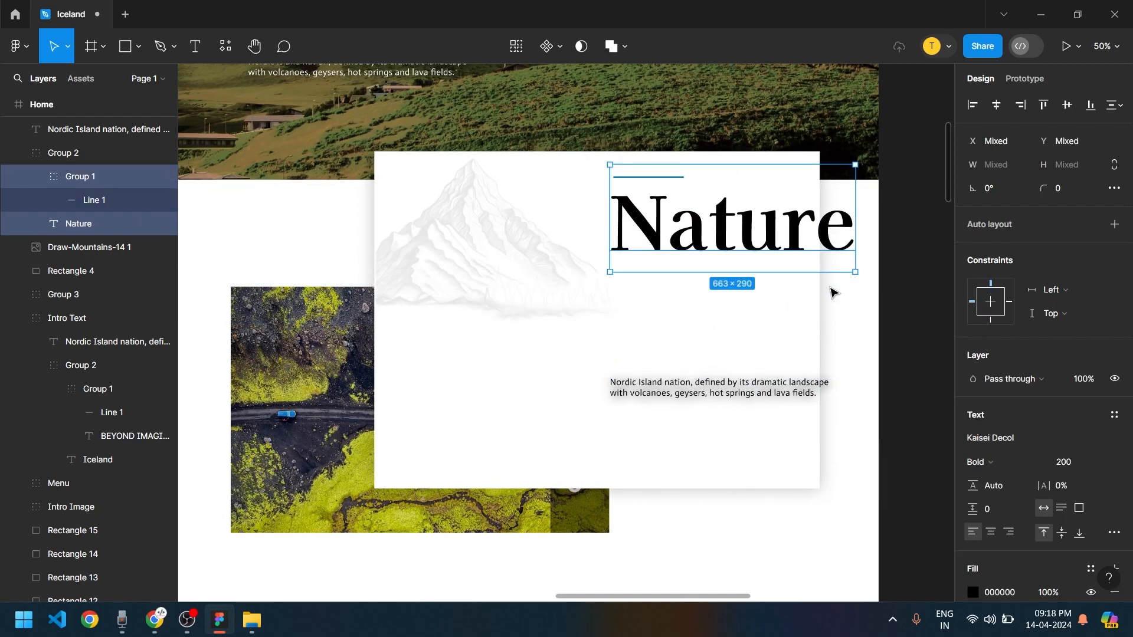
Set the Nature heading's font size to 128
left_click(791, 227)
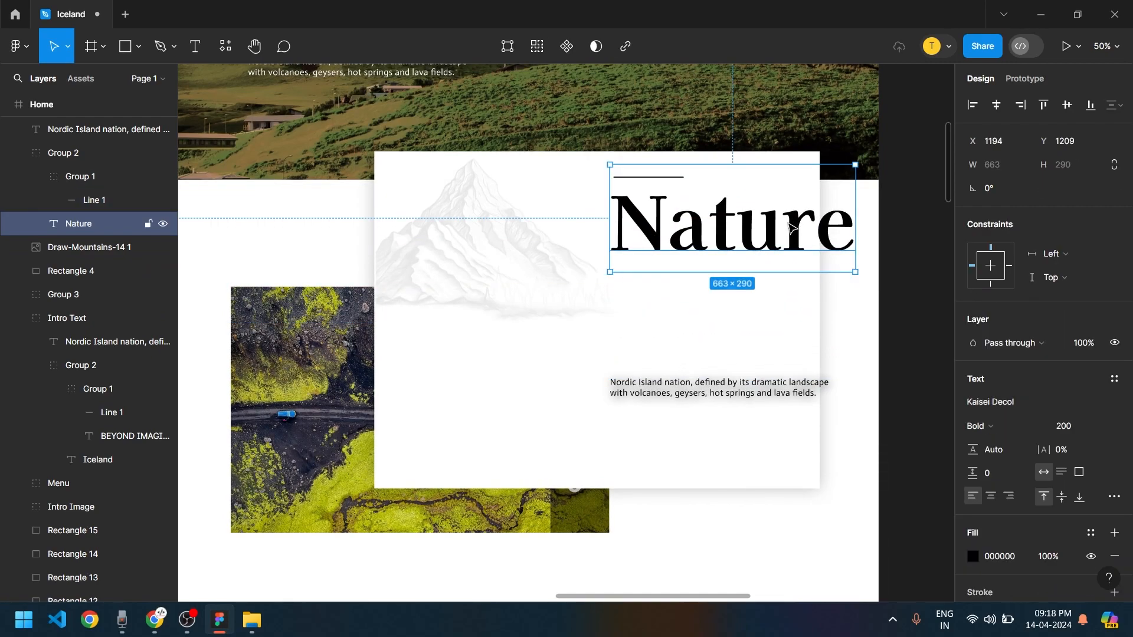
left_click(1101, 428)
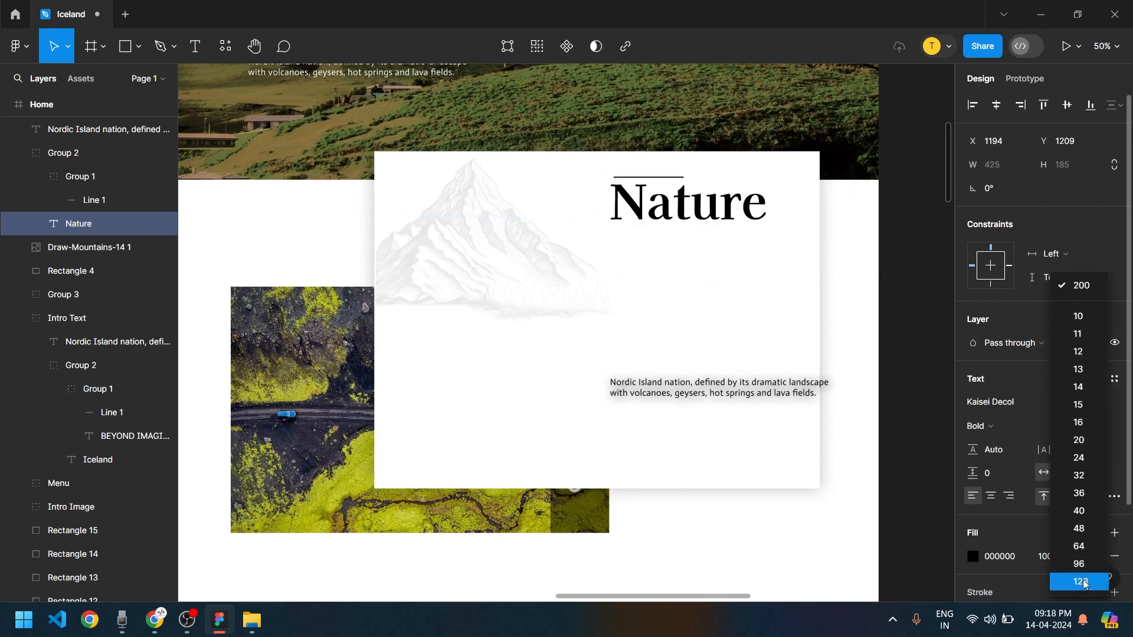
left_click(1084, 583)
left_click(792, 556)
Move the description text up beneath the Nature heading and remove its drop shadow
scroll(791, 556, "up", 3)
scroll(671, 539, "right", 2)
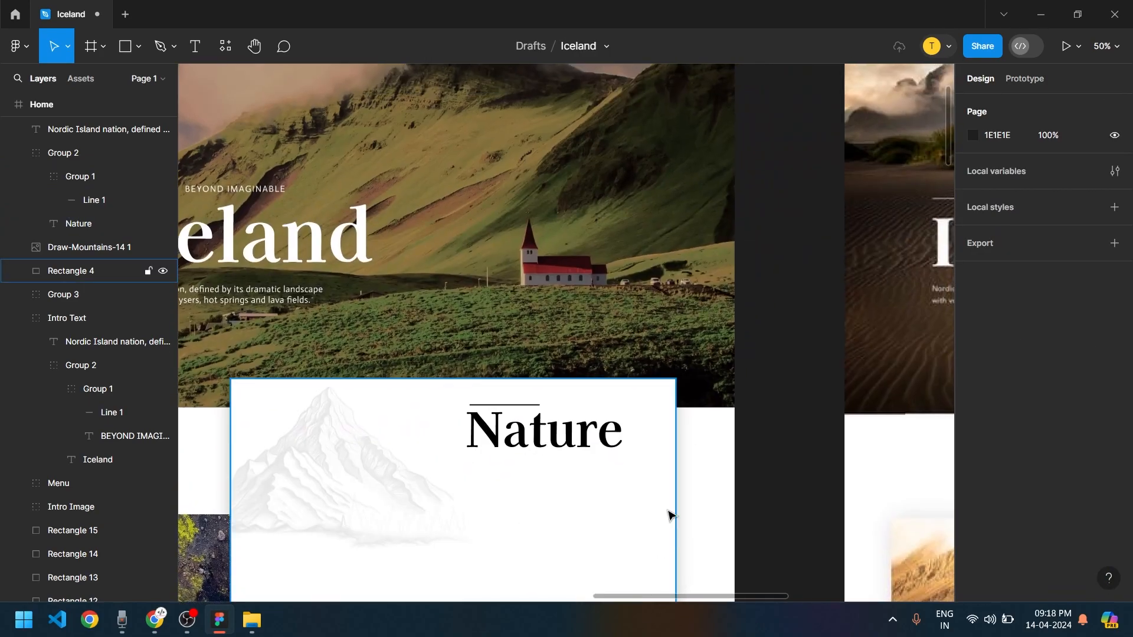
scroll(599, 515, "down", 1)
left_click(623, 549)
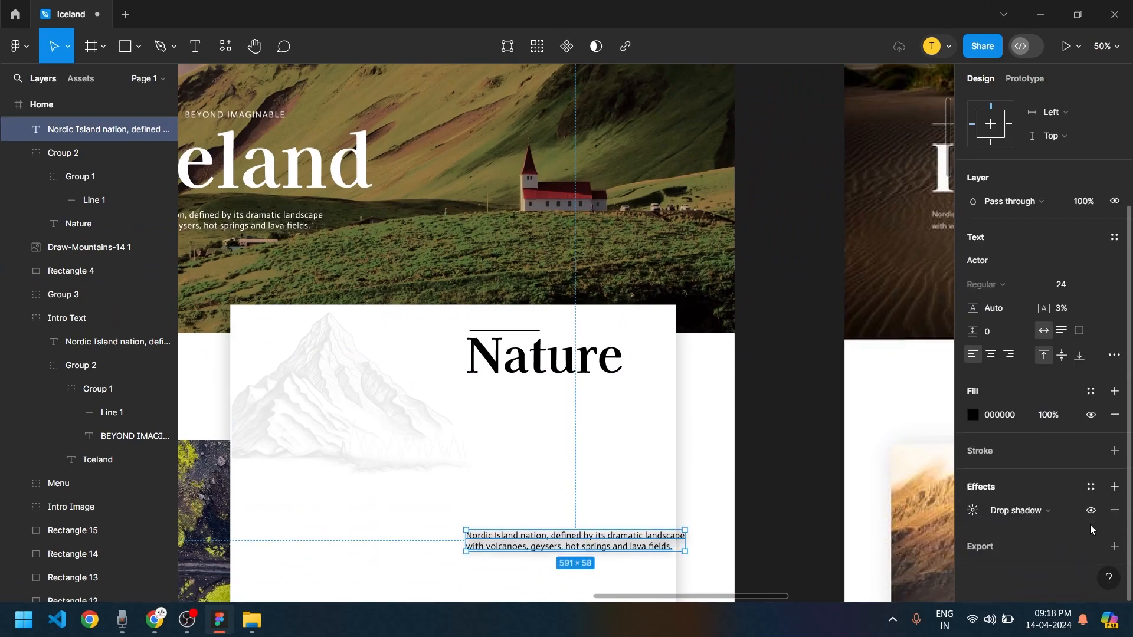
left_click_drag(608, 546, 612, 424)
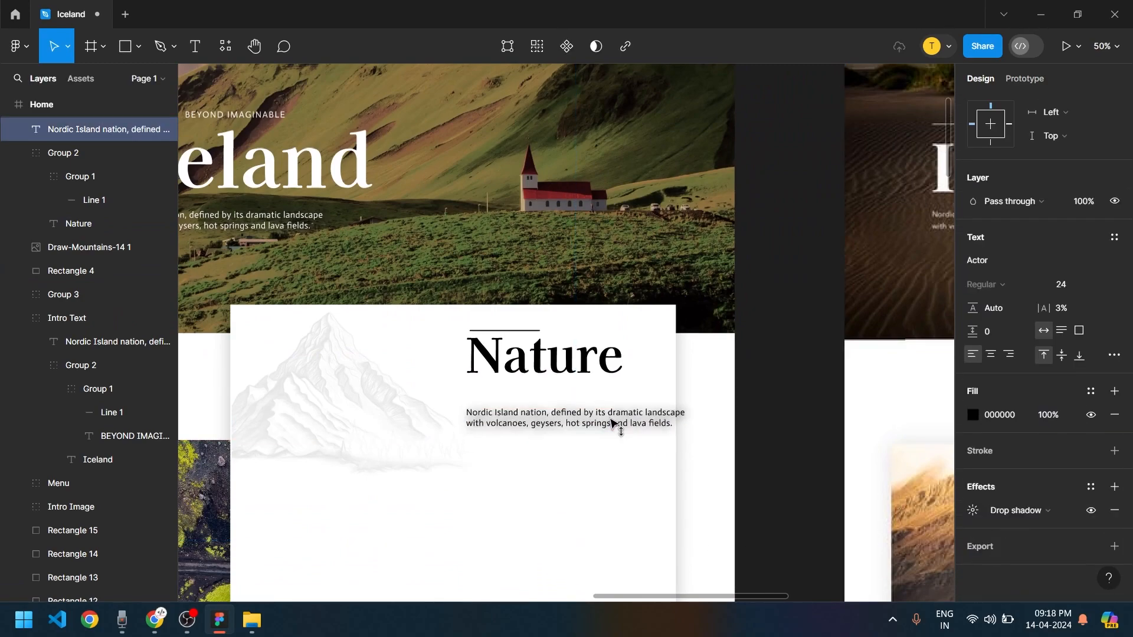
left_click(1114, 513)
Move the description text out of the Home frame onto the reference design's Nature card, at X 2738, Y 1107
scroll(640, 435, "right", 5)
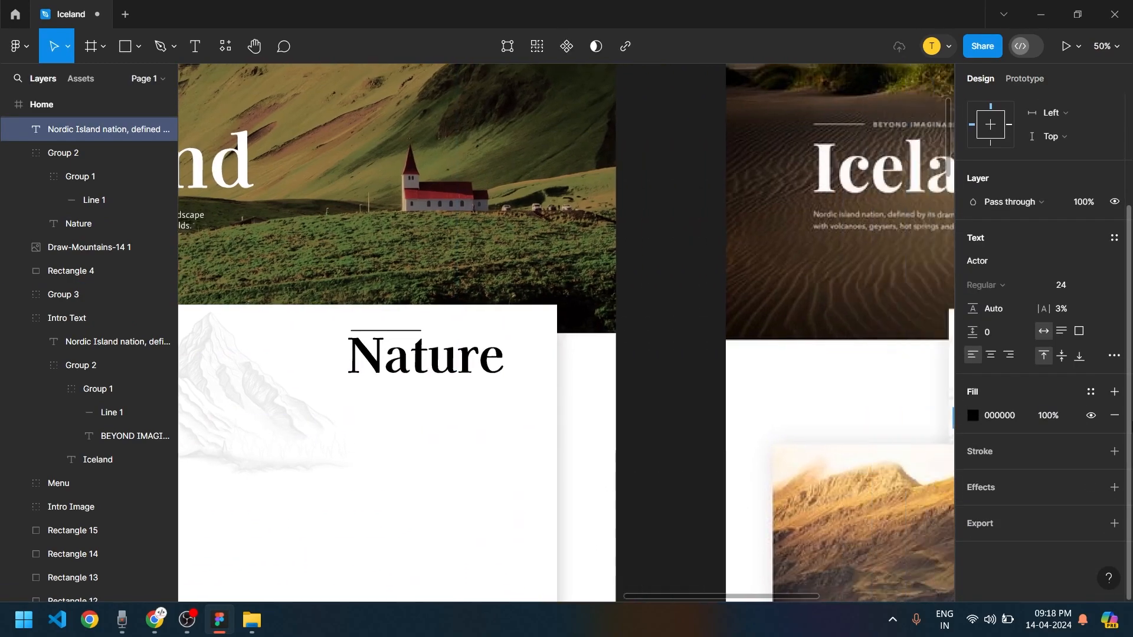
scroll(950, 431, "right", 5)
left_click_drag(689, 443, 677, 446)
scroll(817, 504, "up", 2)
left_click_drag(815, 499, 673, 411)
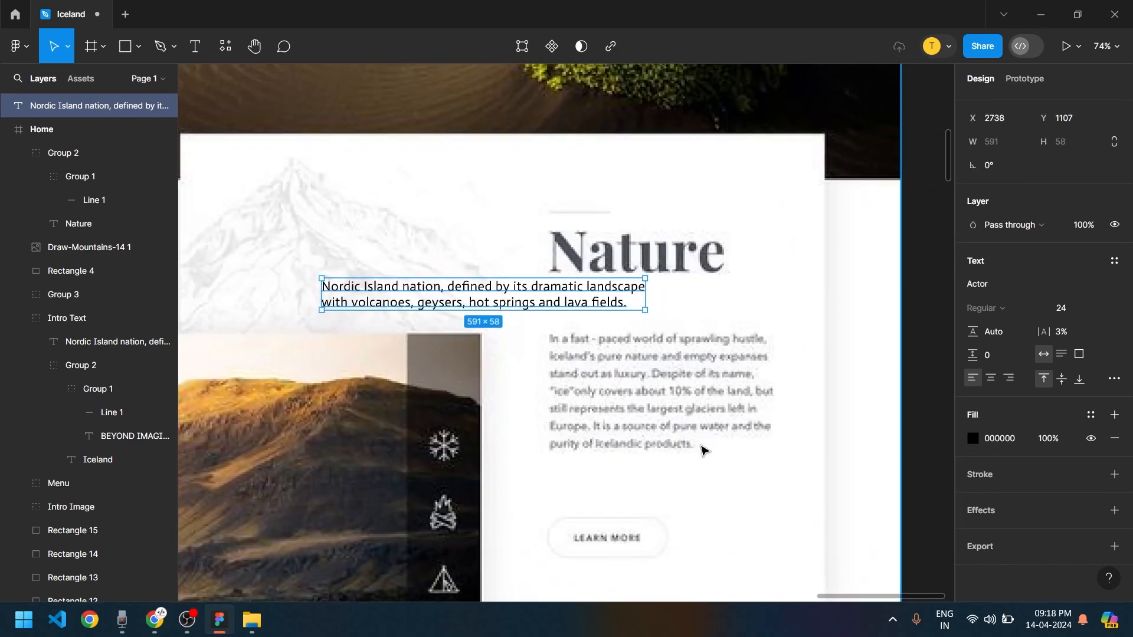
Capture a screen snippet of the reference design's Nature paragraph
scroll(702, 450, "up", 1)
scroll(700, 487, "up", 1)
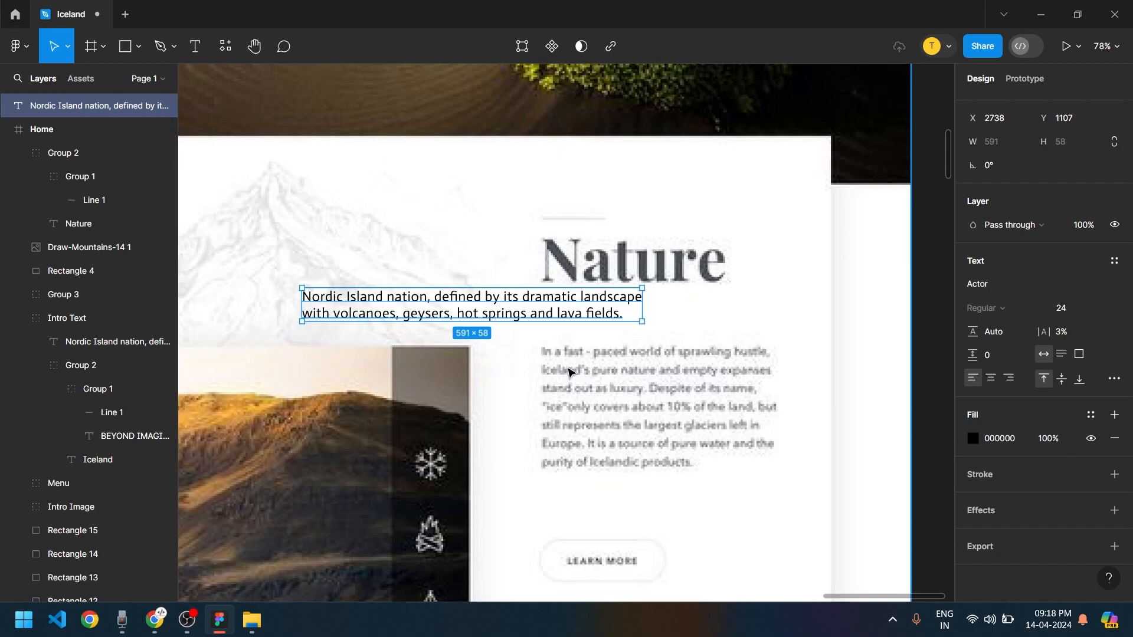
key("super+shift+s")
left_click_drag(527, 333, 801, 497)
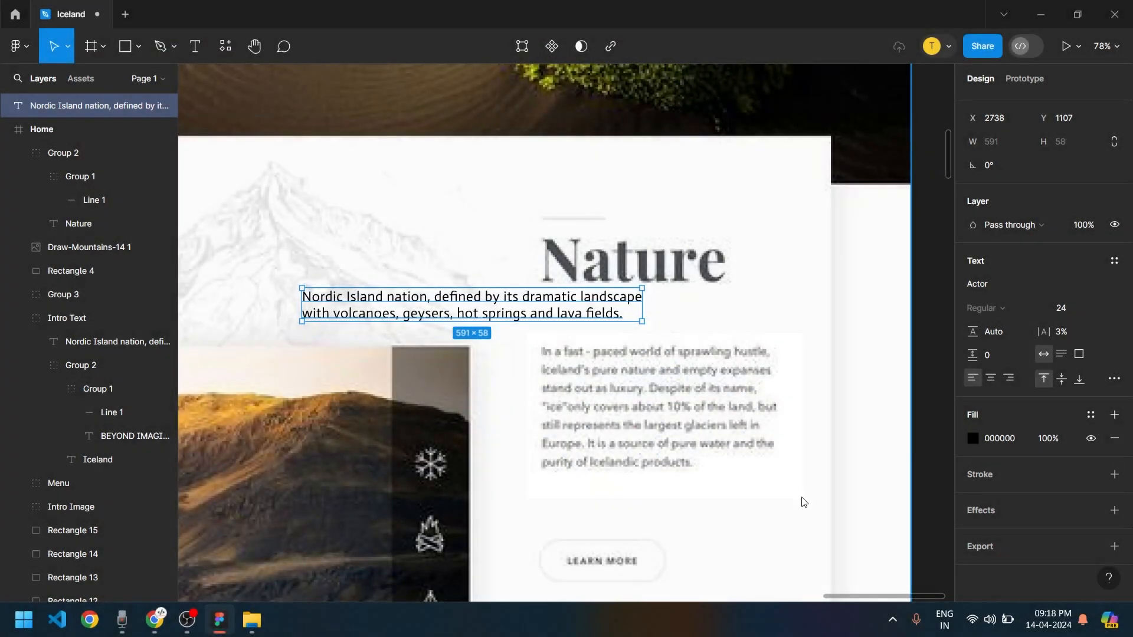
Switch to Chrome, open google.com in a new tab and search by image with the captured paragraph snippet
left_click(147, 630)
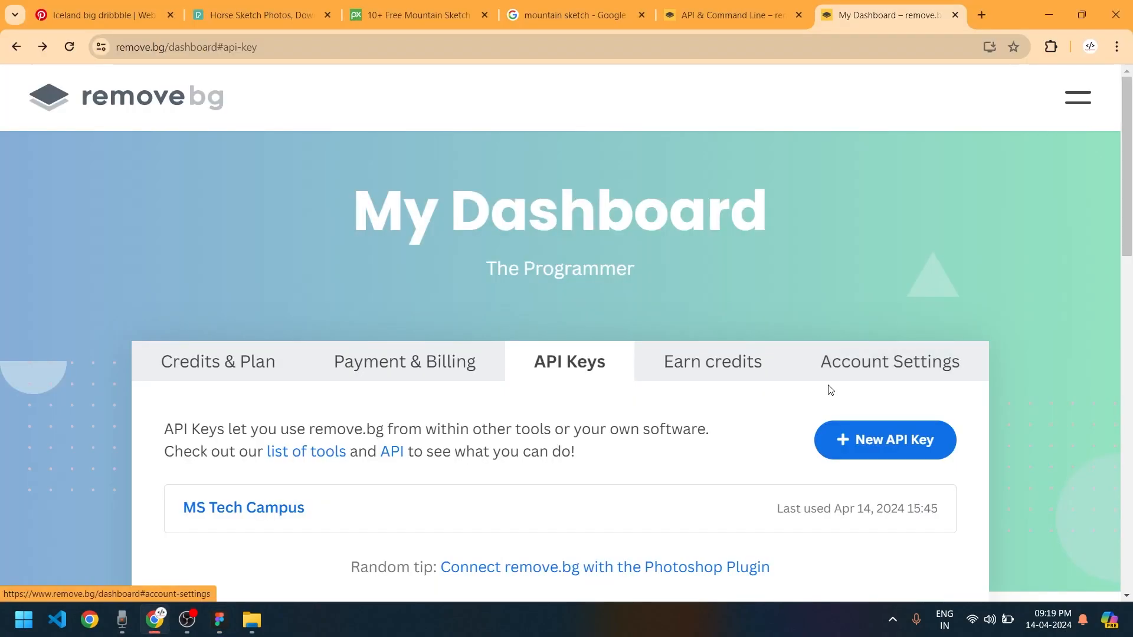
key("ctrl+t")
type("google.co")
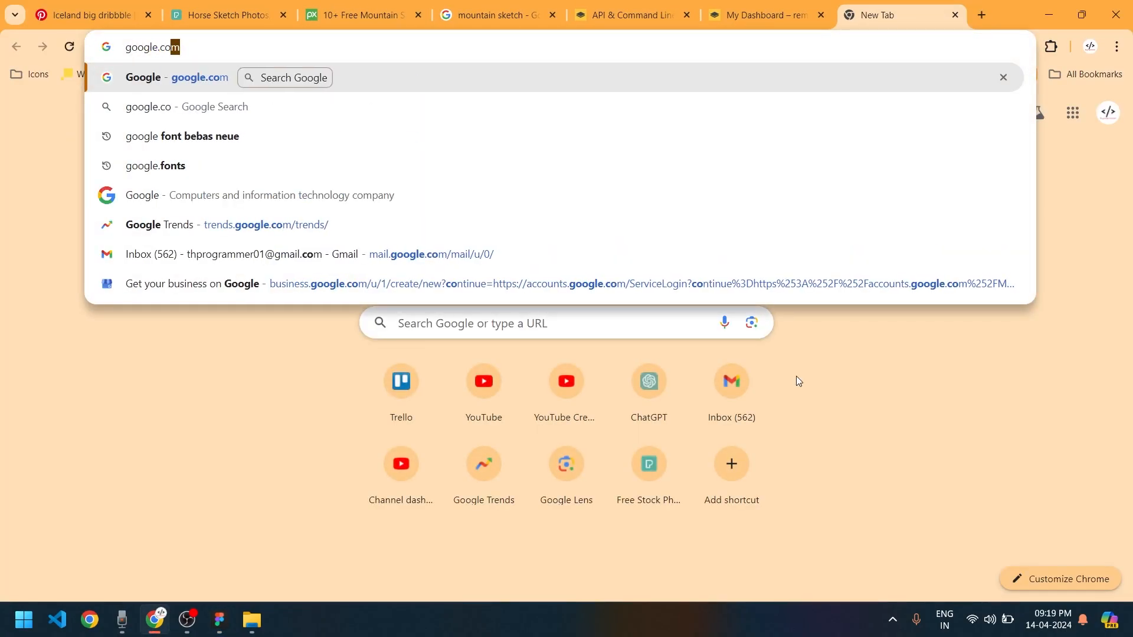
key("Return")
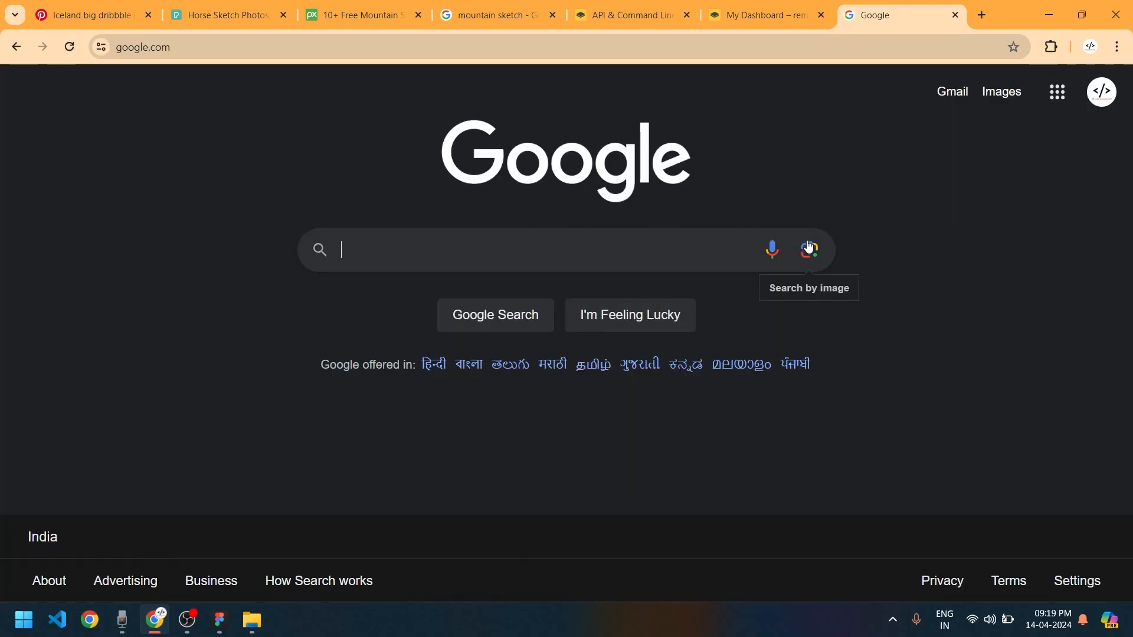
left_click(810, 253)
left_click(522, 502)
key("ctrl+v")
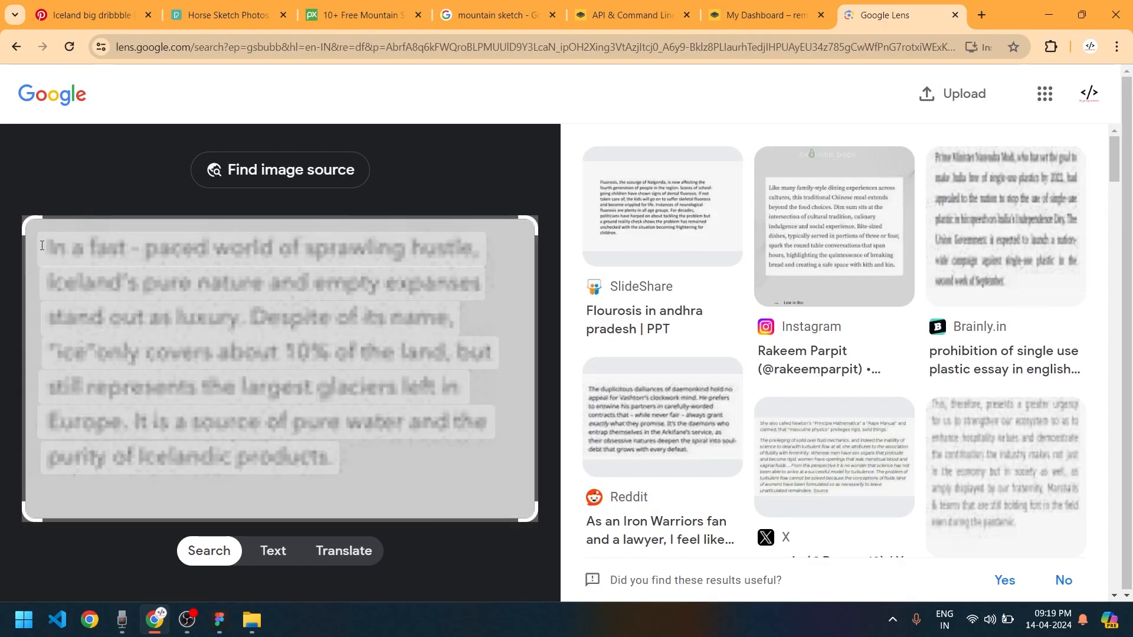
Copy the whole recognized paragraph from Google Lens and replace the description text in Figma with it
left_click_drag(42, 245, 337, 463)
key("alt+Tab")
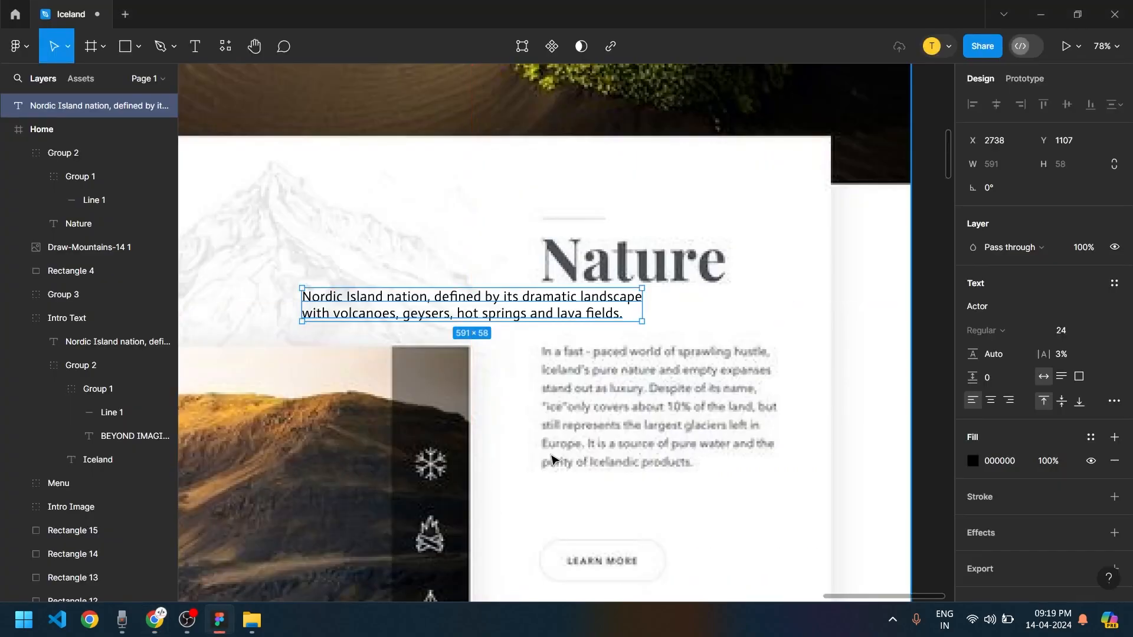
double_click(489, 304)
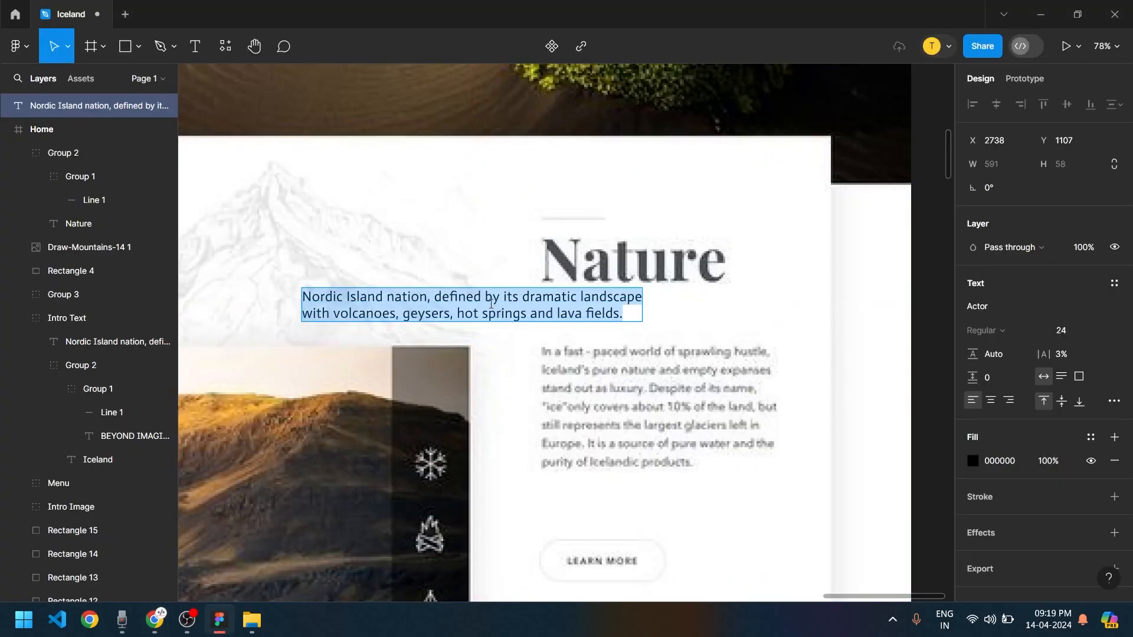
key("ctrl+v")
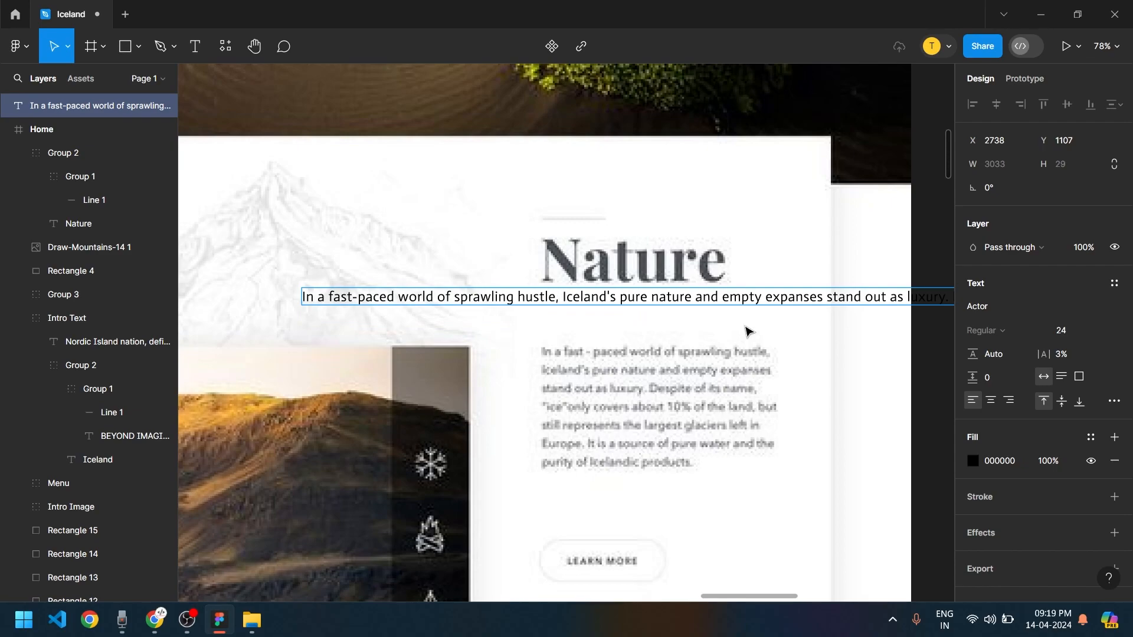
Break the pasted paragraph into seven lines at the same words as the reference Nature paragraph
key("Return")
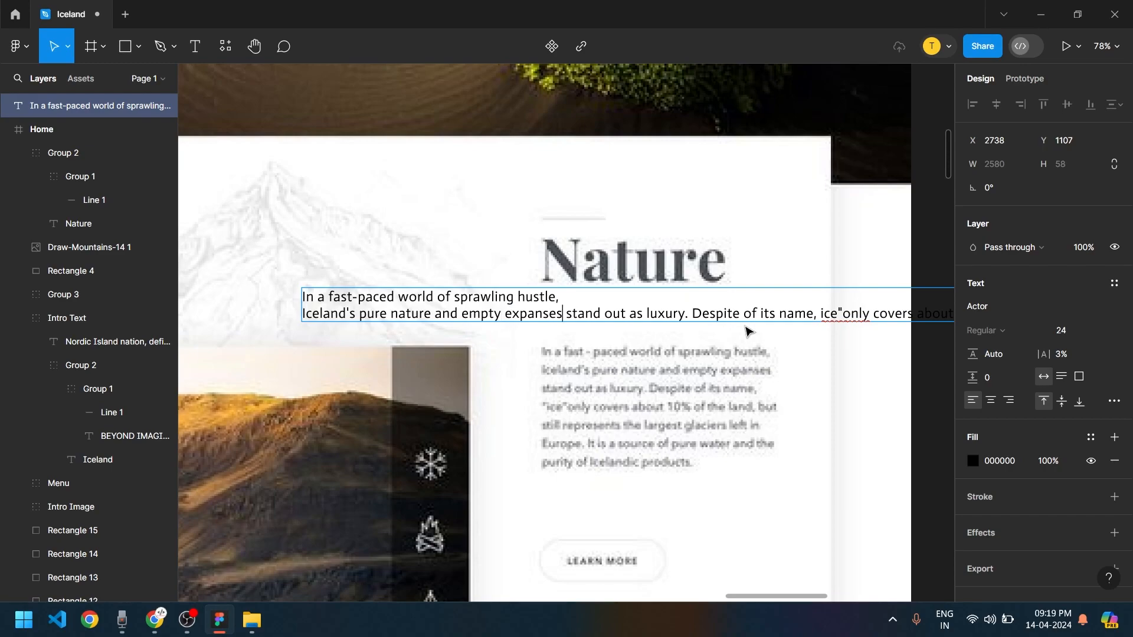
key("Return")
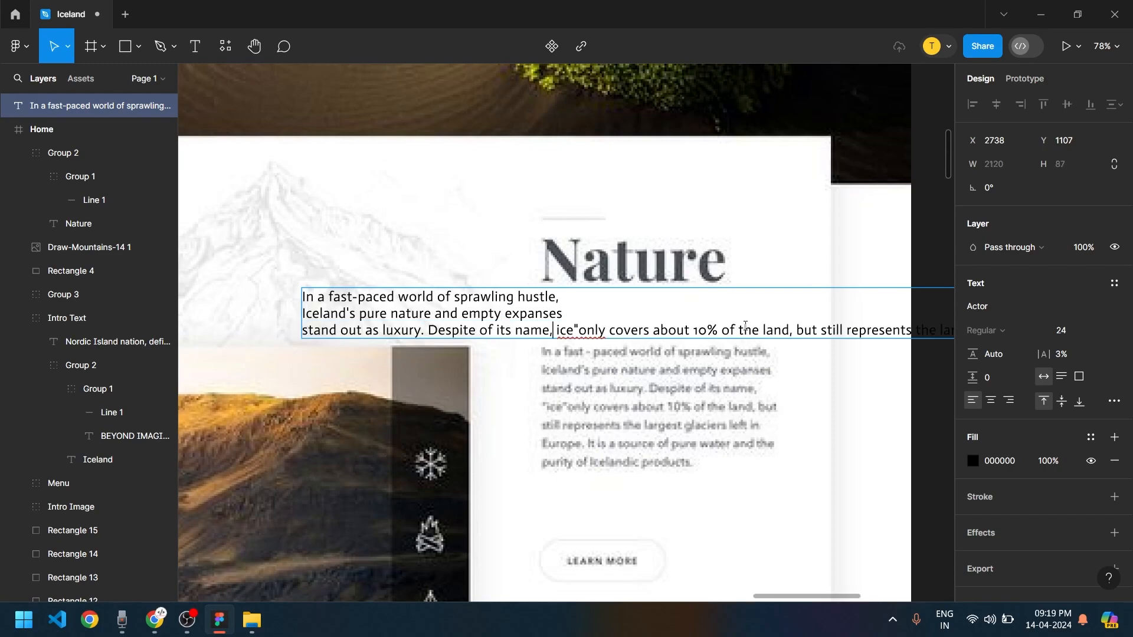
key("Return")
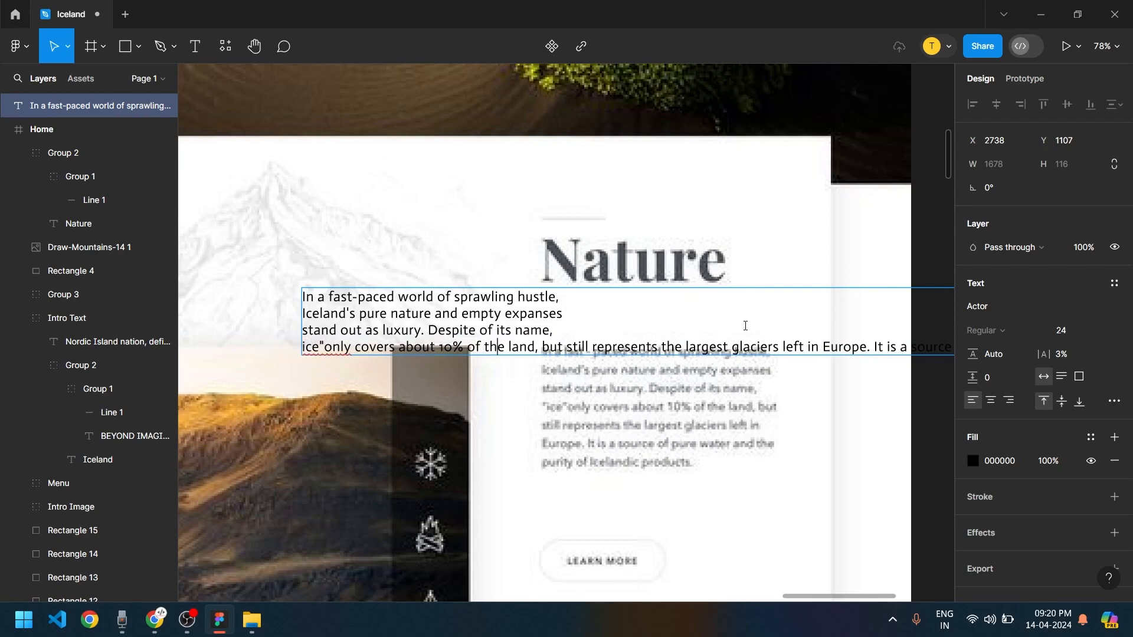
key("Return")
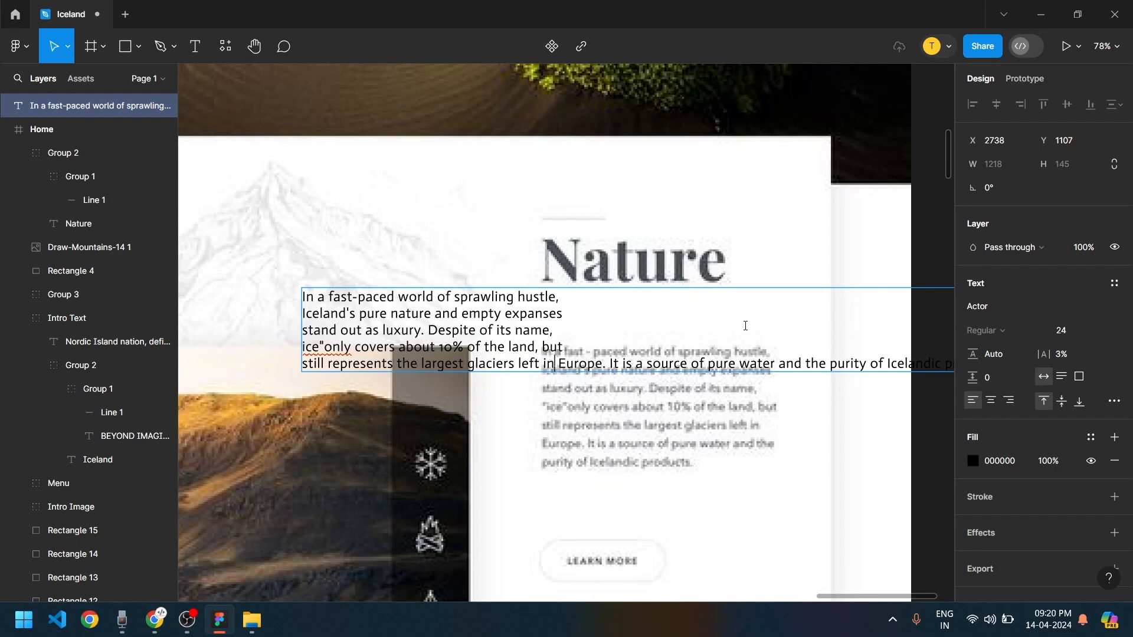
key("Return")
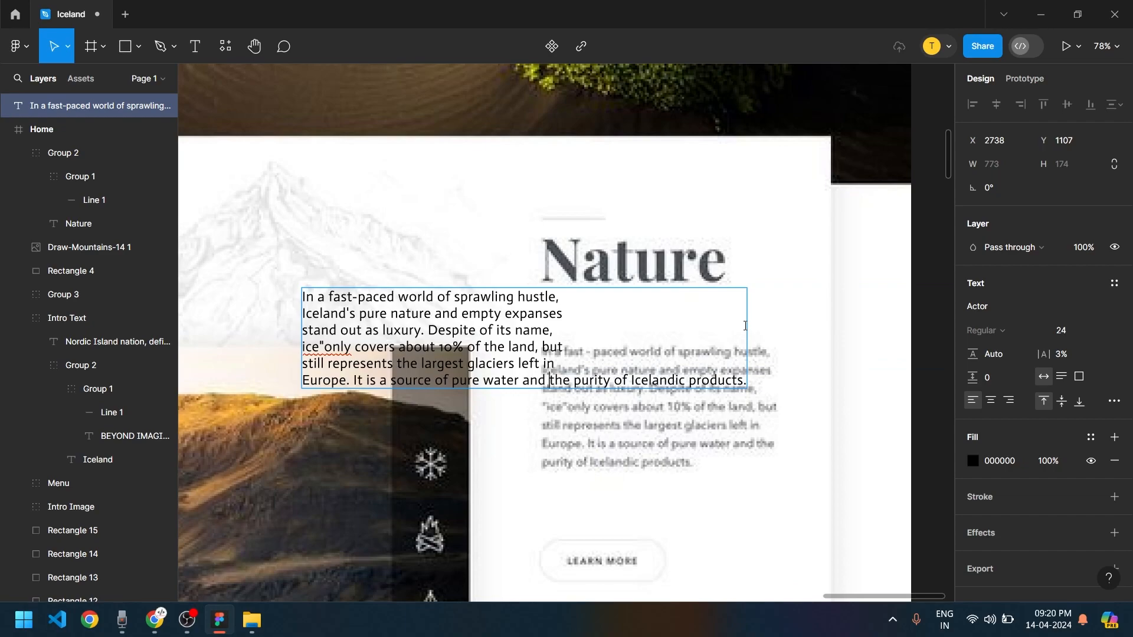
key("Return")
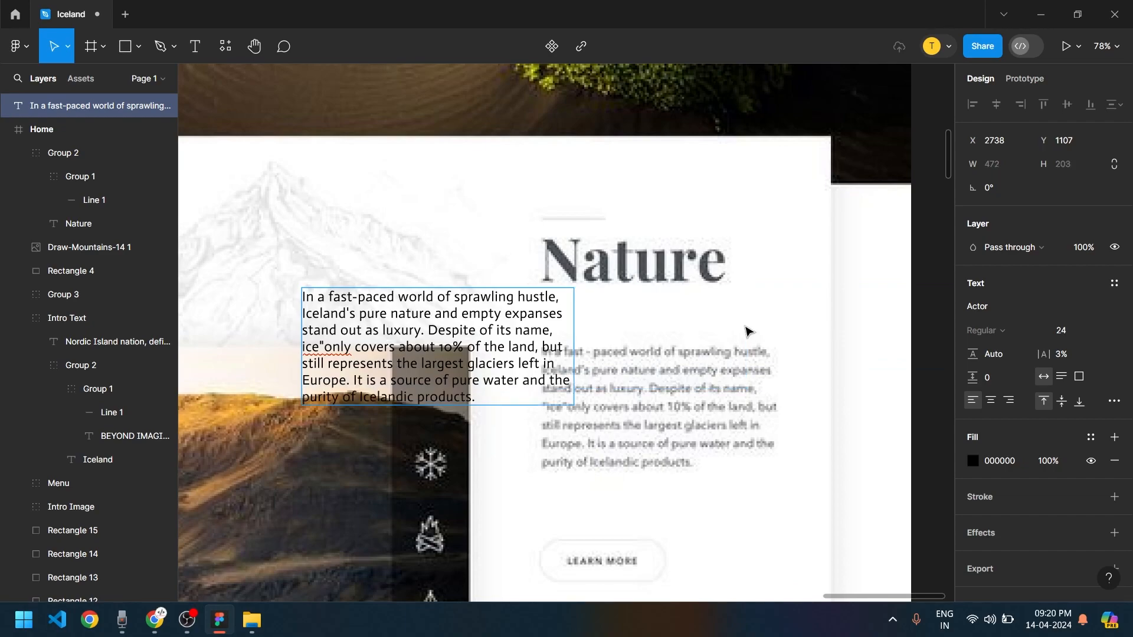
key("Escape")
Place the paragraph over the reference Nature paragraph at X 3160, Y 1211 and set its font size to 22
left_click_drag(454, 338, 673, 412)
scroll(673, 412, "down", 2)
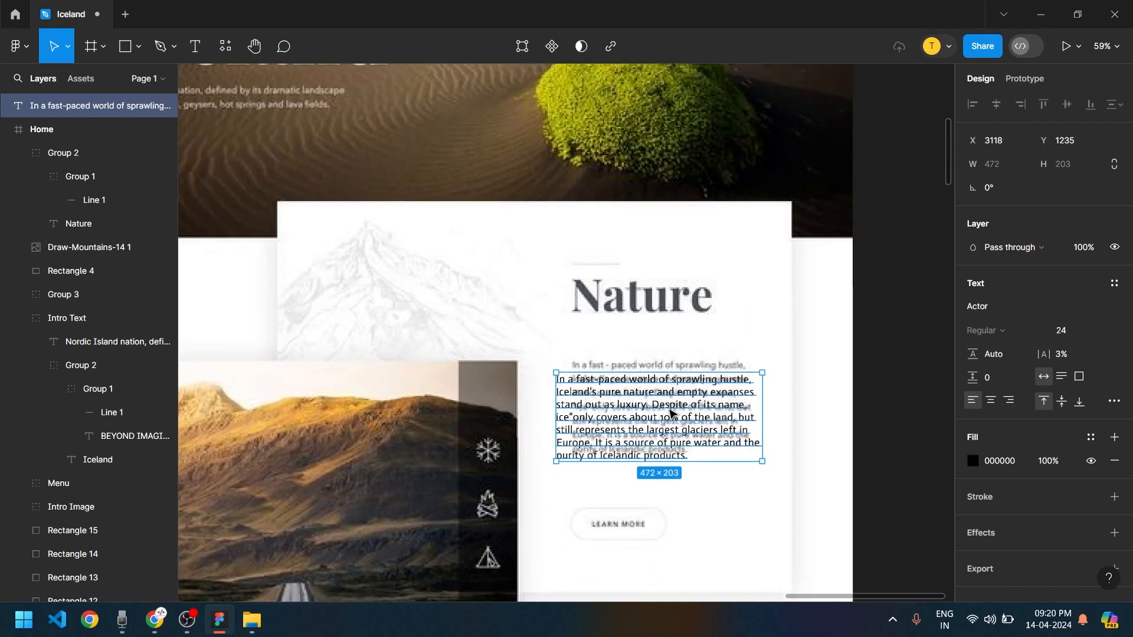
scroll(673, 411, "up", 3)
left_click(1100, 334)
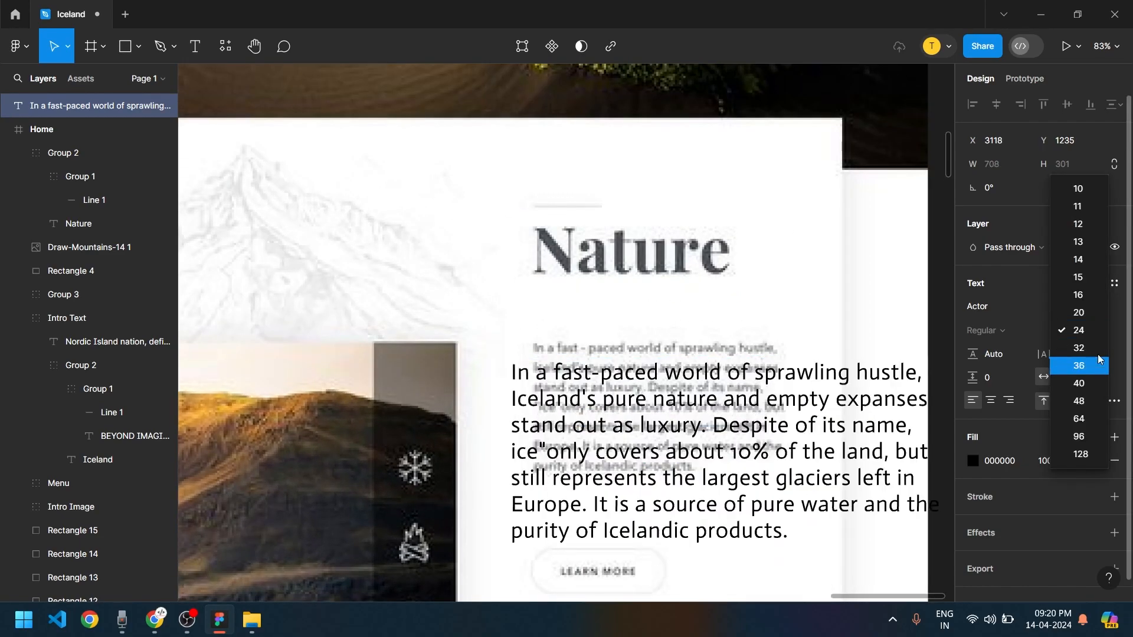
left_click(1093, 317)
left_click_drag(708, 416, 733, 401)
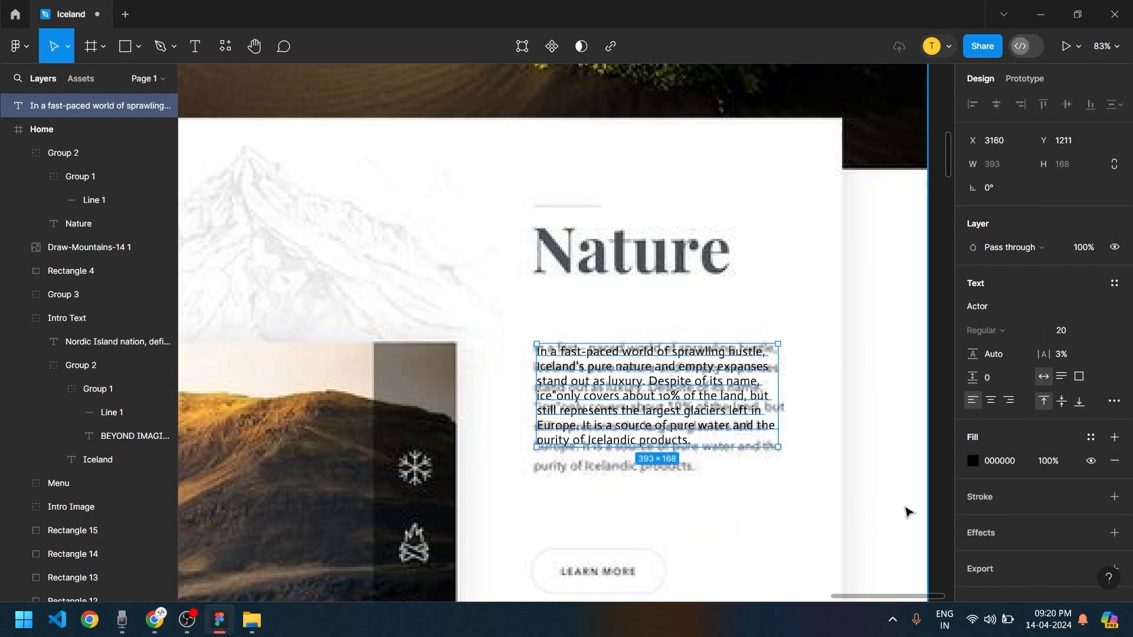
left_click(1070, 335)
type("22")
key("Return")
Move the paragraph back onto the Home frame's white card beneath the Nature heading, at X 1194, Y 1479
scroll(689, 464, "down", 5)
scroll(671, 494, "down", 3)
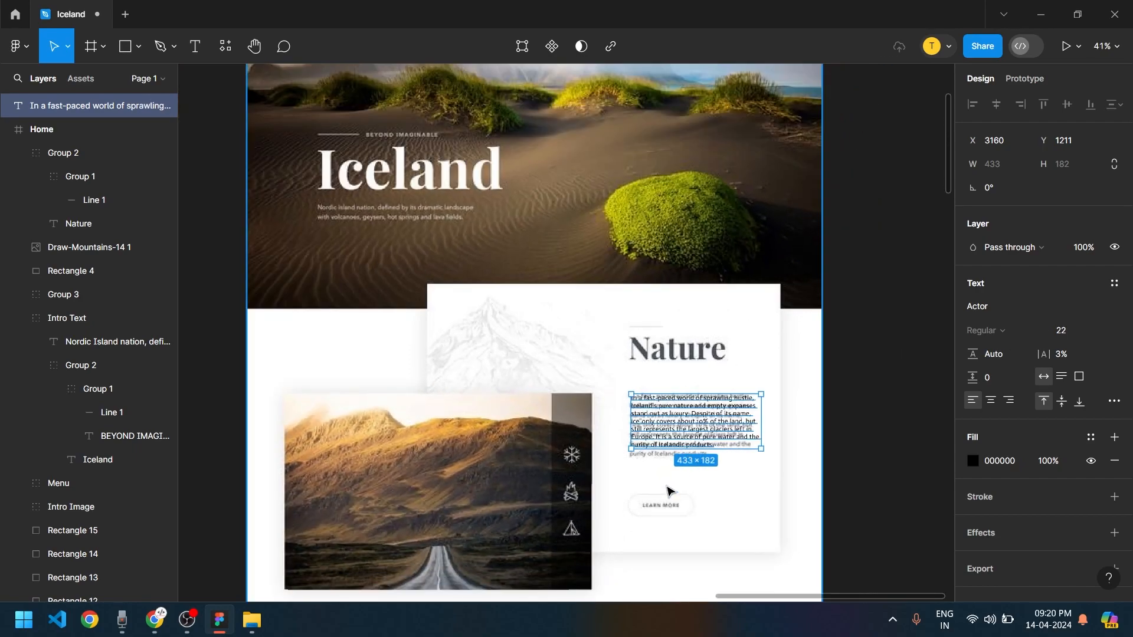
scroll(671, 493, "left", 3)
left_click_drag(826, 413, 431, 358)
scroll(656, 414, "down", 3)
scroll(657, 415, "right", 3)
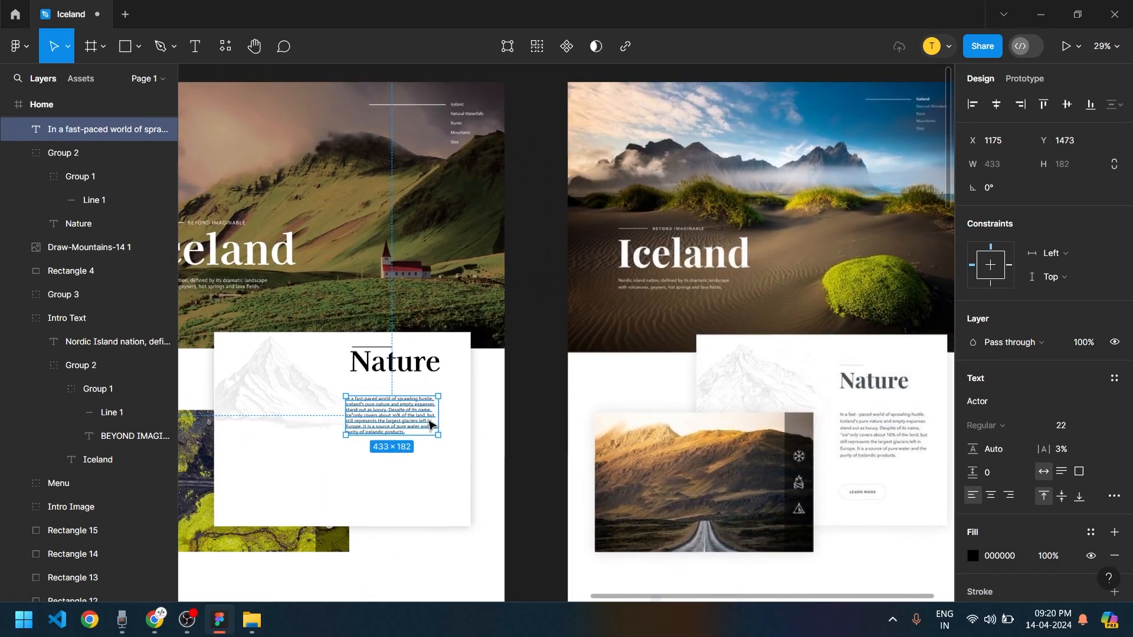
scroll(405, 433, "up", 1)
left_click_drag(394, 429, 396, 430)
Ungroup Group 1 around the short line above the Nature heading
scroll(395, 430, "up", 3)
left_click(370, 311)
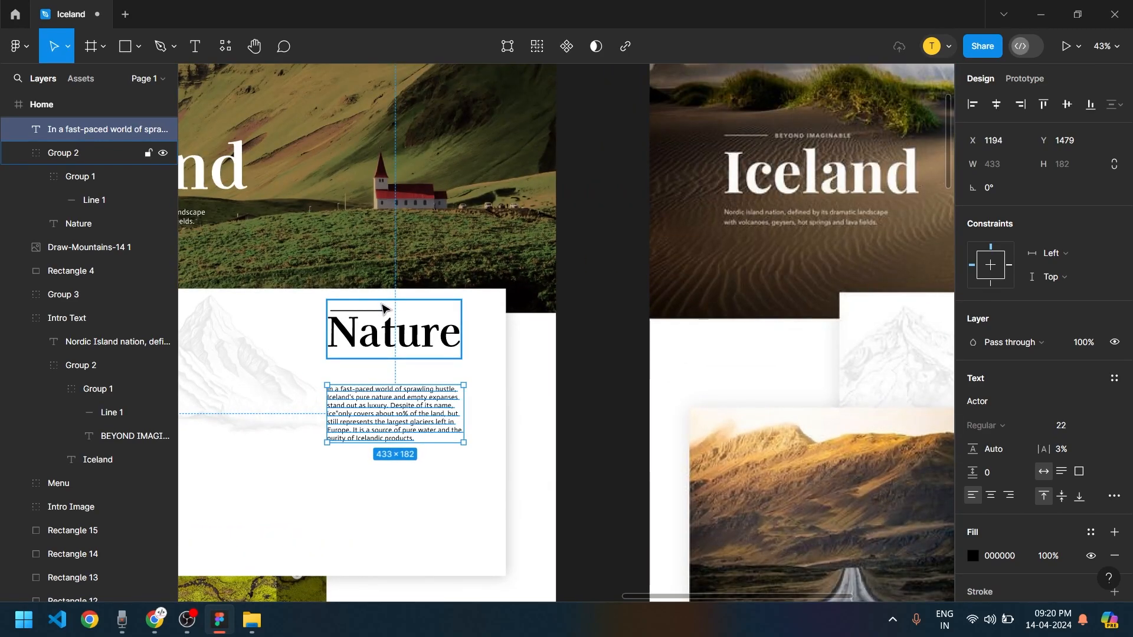
left_click(361, 310)
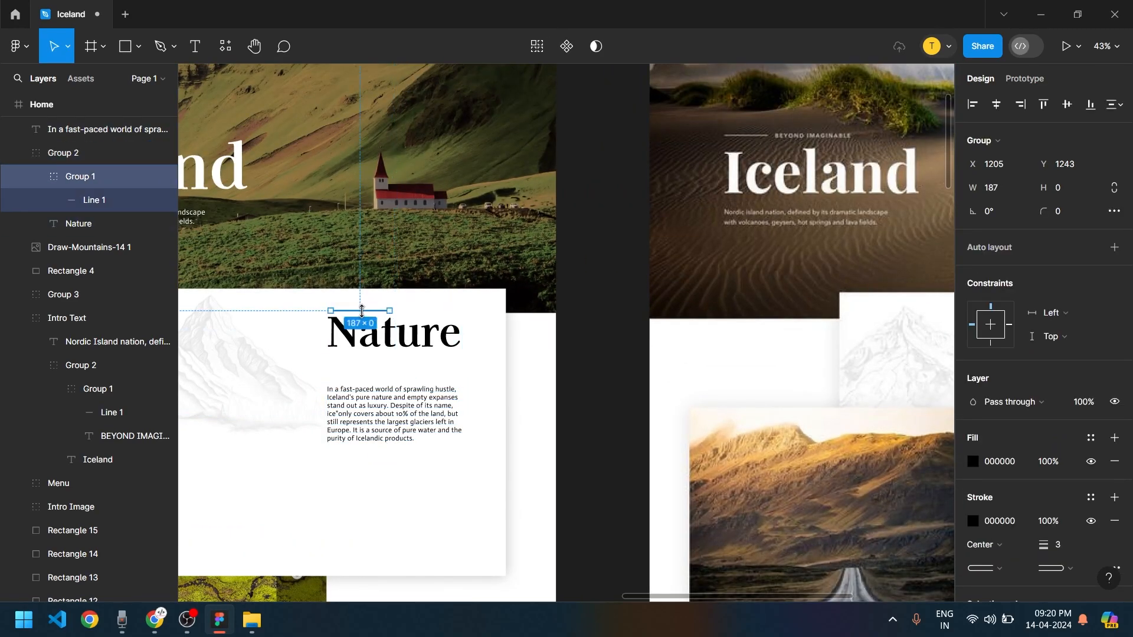
scroll(362, 311, "up", 5)
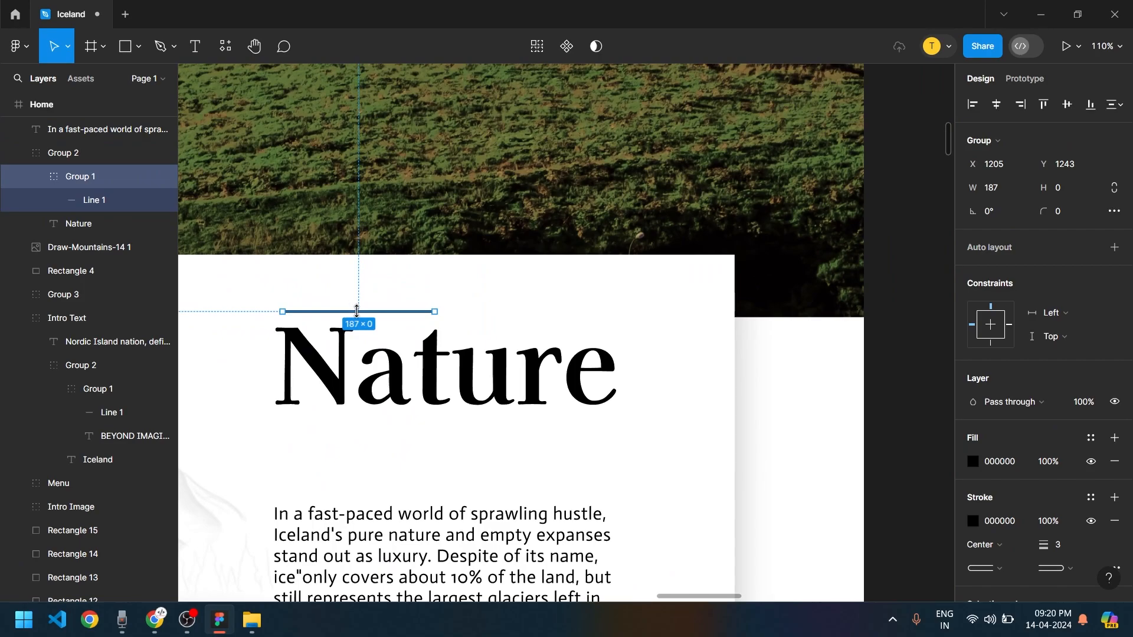
scroll(358, 310, "up", 4)
left_click(337, 311)
scroll(326, 303, "left", 3)
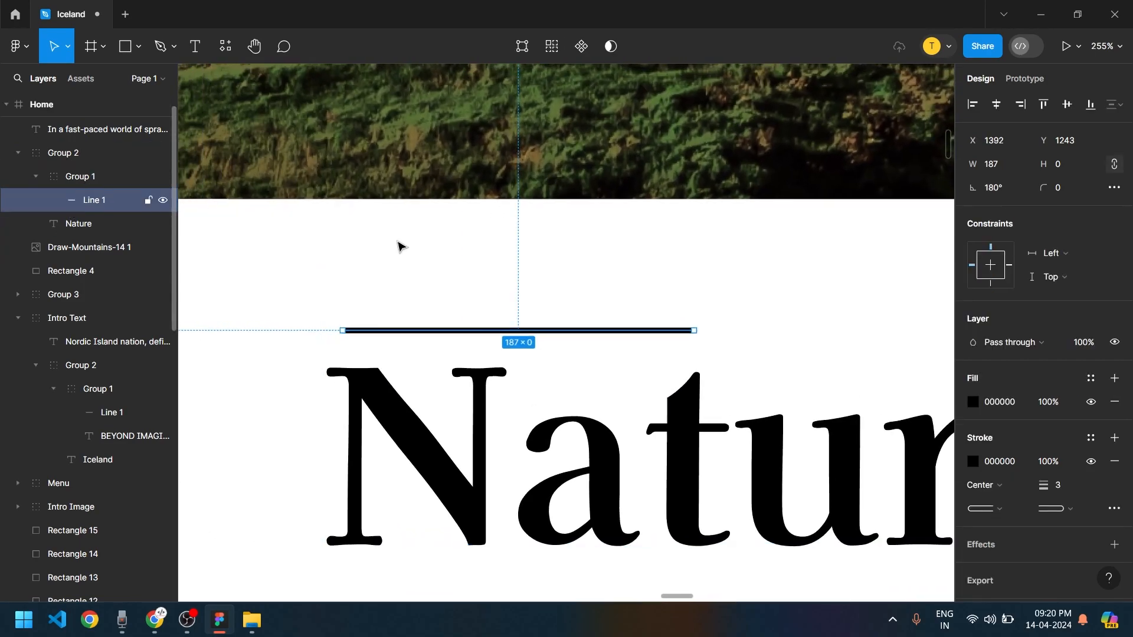
left_click(94, 176)
key("ctrl+shift+g")
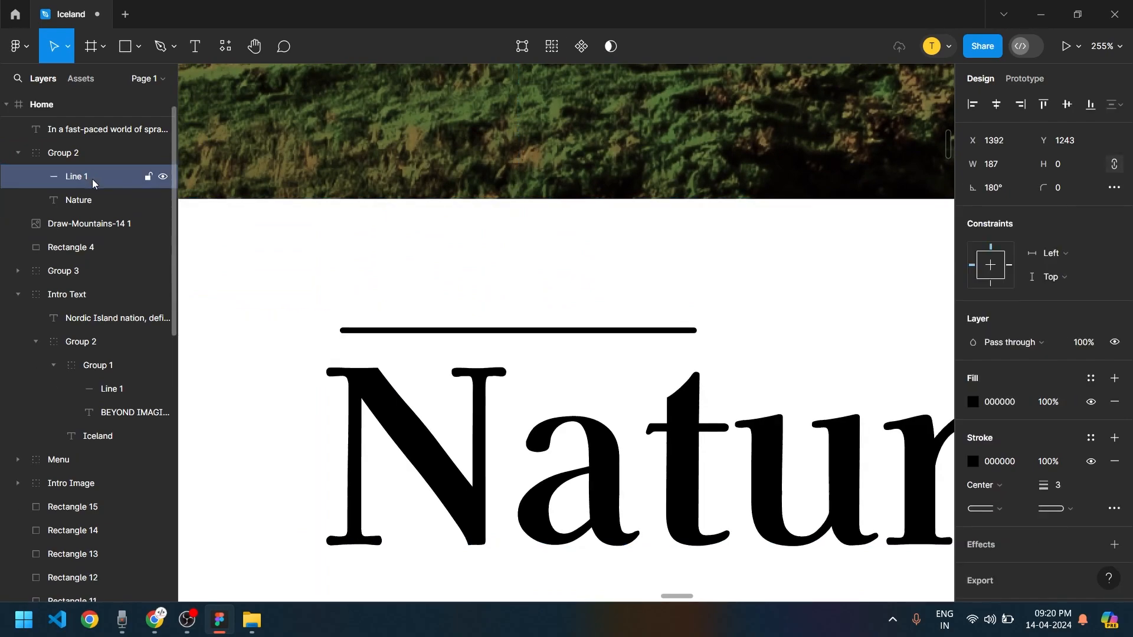
Ungroup Group 2 around the short line and Nature heading, and move the line to X 1385 above the heading
scroll(90, 177, "up", 1)
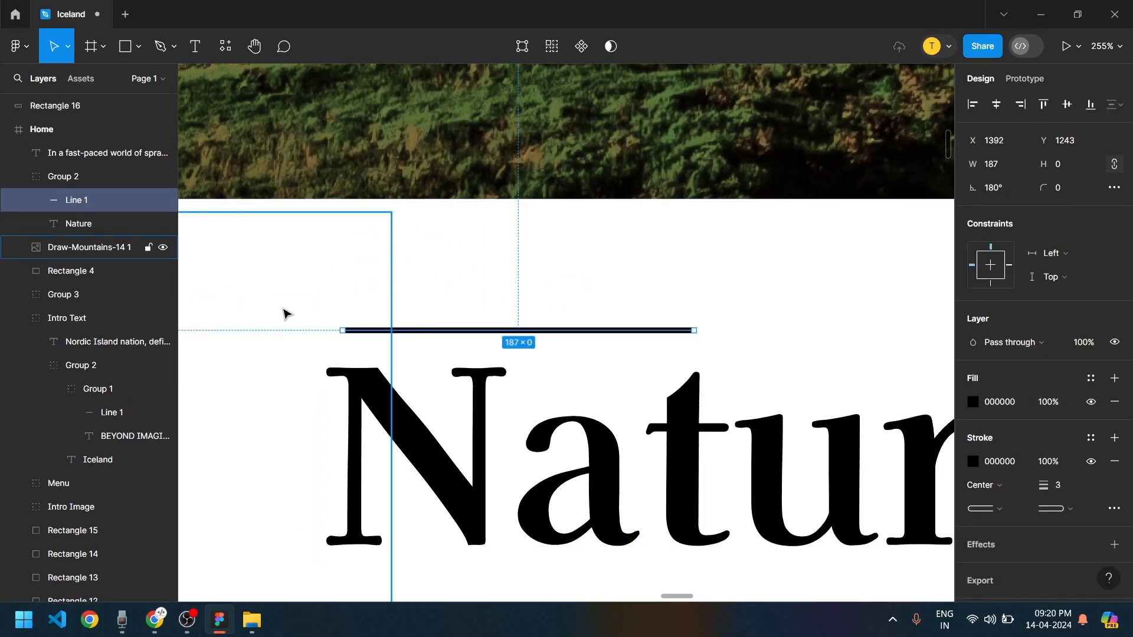
left_click(56, 176)
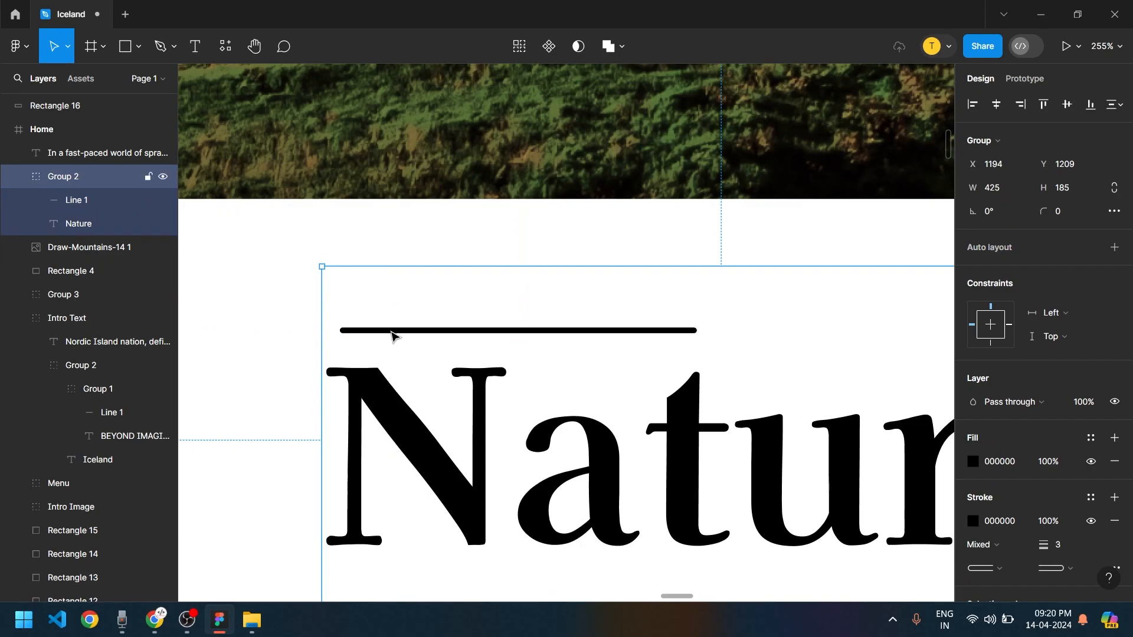
key("ctrl+shift+g")
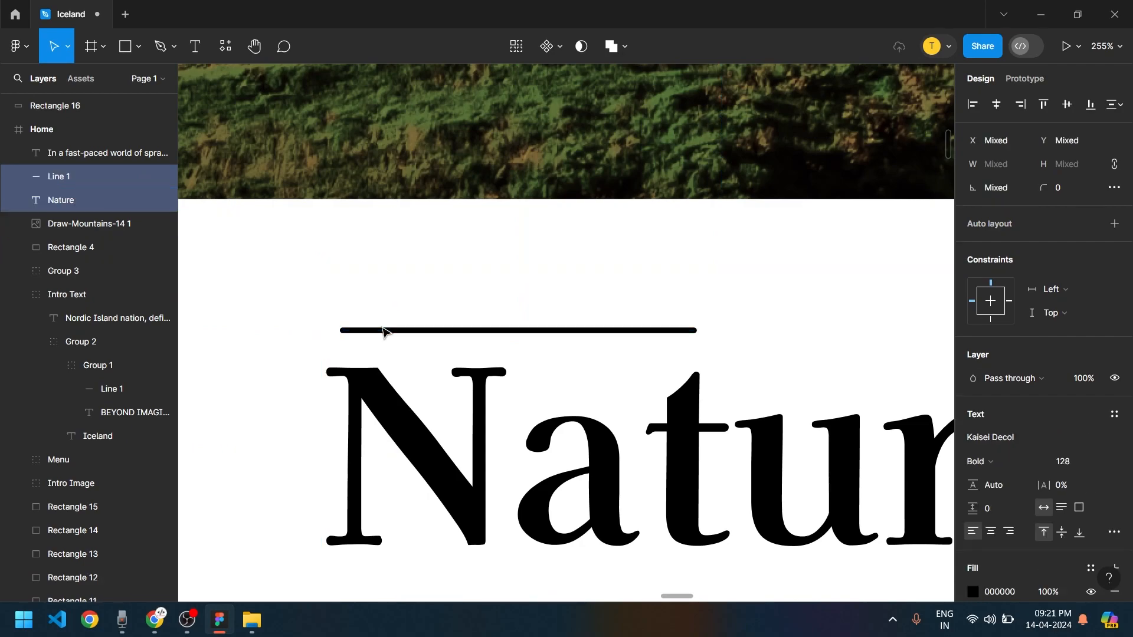
left_click(417, 332)
left_click_drag(430, 336, 420, 340)
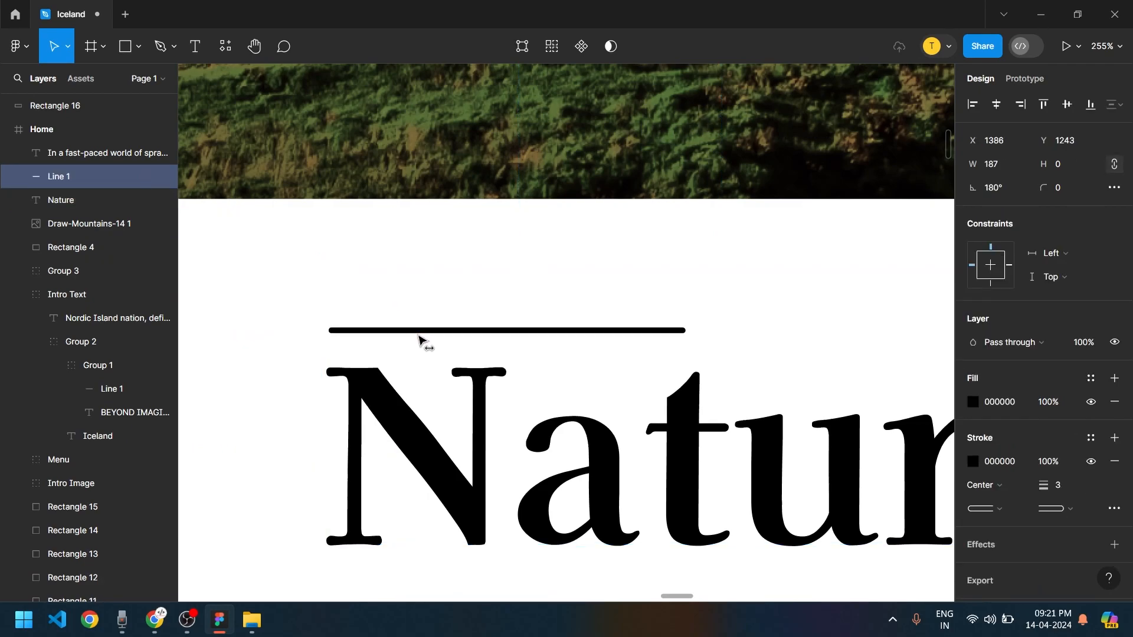
scroll(417, 340, "down", 6)
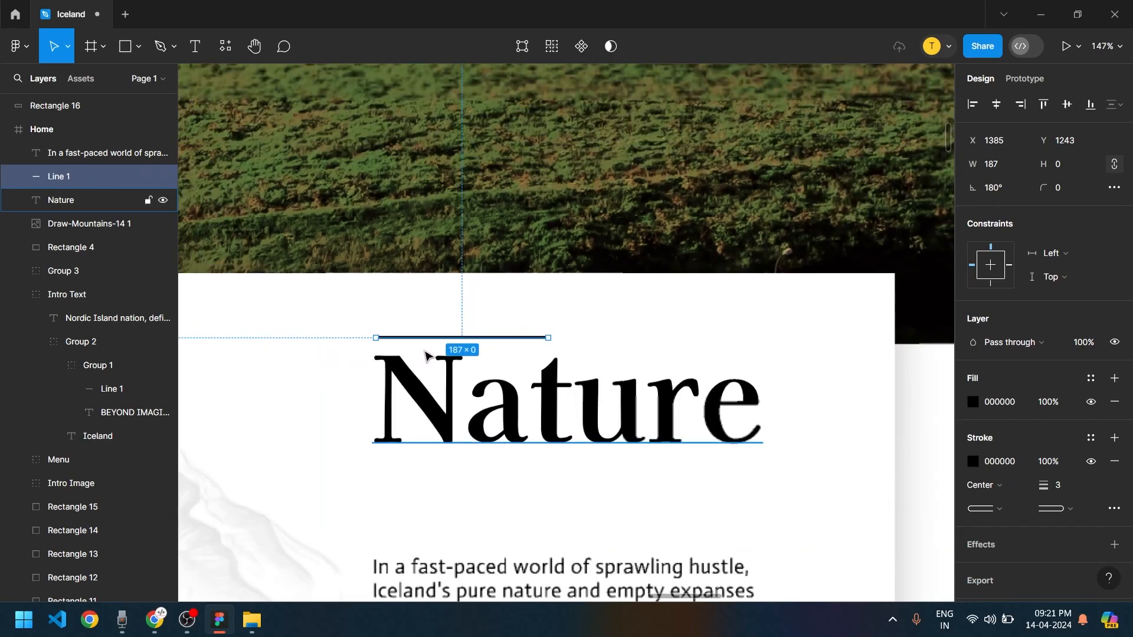
Move the Nature heading down to Y 1222, widening its gap from the short line
left_click(499, 386)
key("shift+Down")
key("Down")
key("Down")
key("Down")
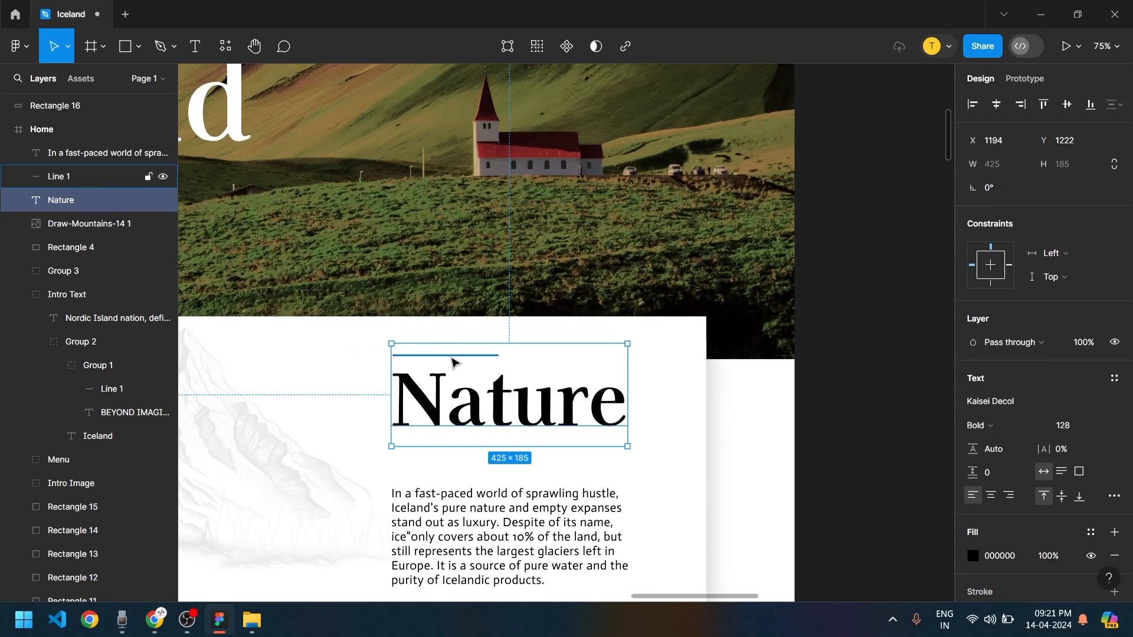
Select the short line, Nature heading and paragraph together and set their fill colour to dark grey 5A5A5A
left_click(452, 355)
scroll(683, 447, "down", 4)
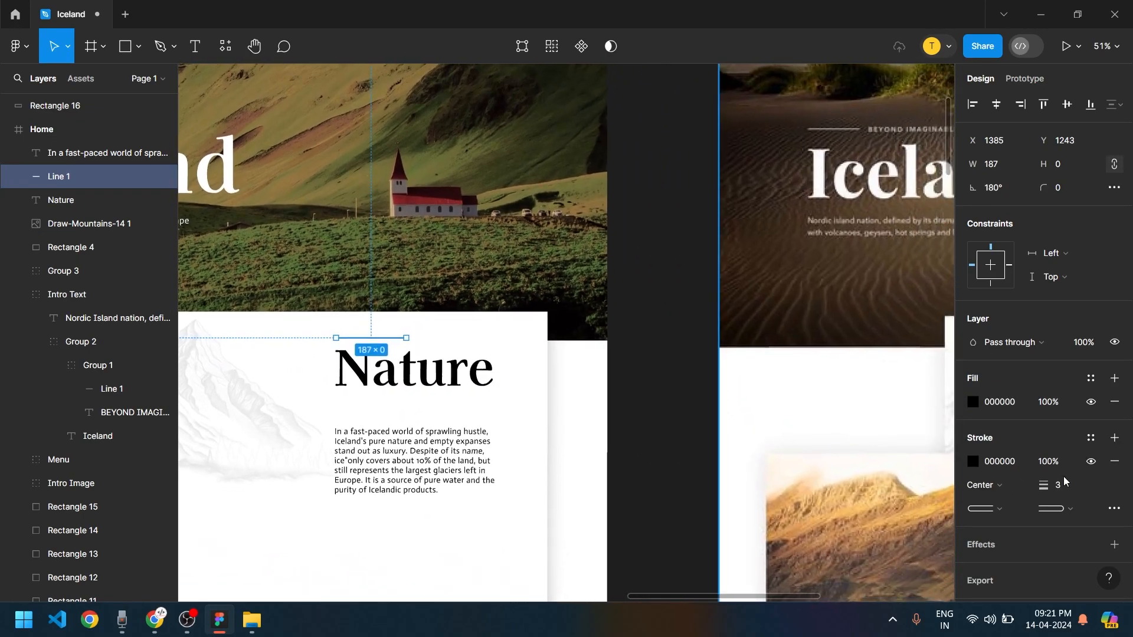
left_click_drag(649, 468, 501, 435)
mouse_move(606, 359)
left_mouse_down()
mouse_move(436, 347)
mouse_move(614, 356)
left_mouse_up()
scroll(667, 328, "down", 4)
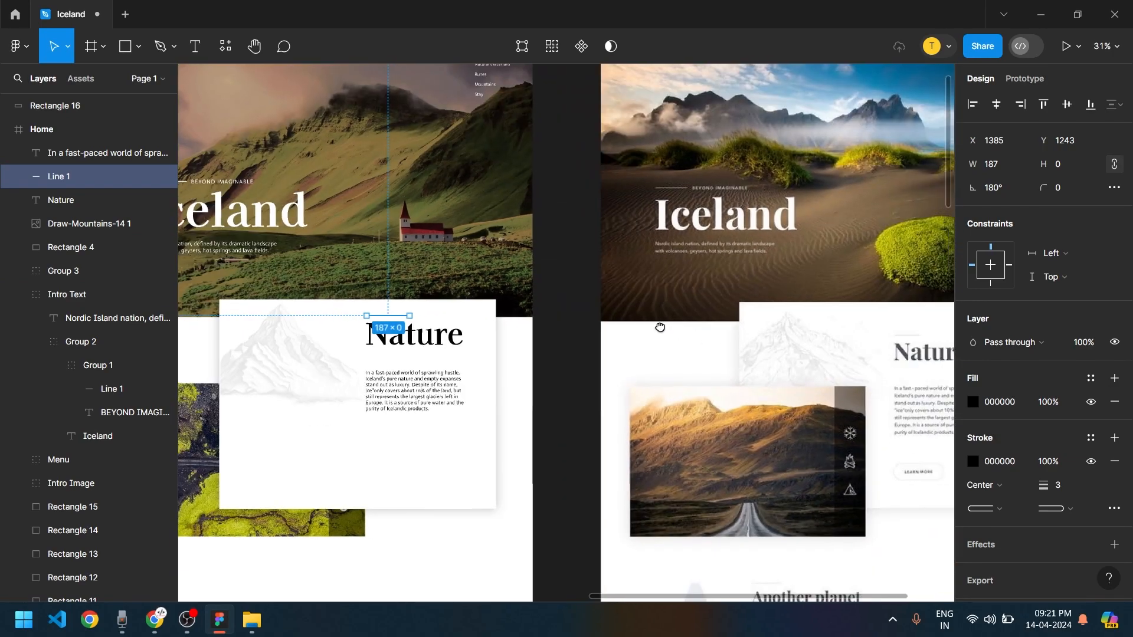
left_click(356, 324, "shift")
left_click(323, 394, "shift")
scroll(323, 394, "up", 3)
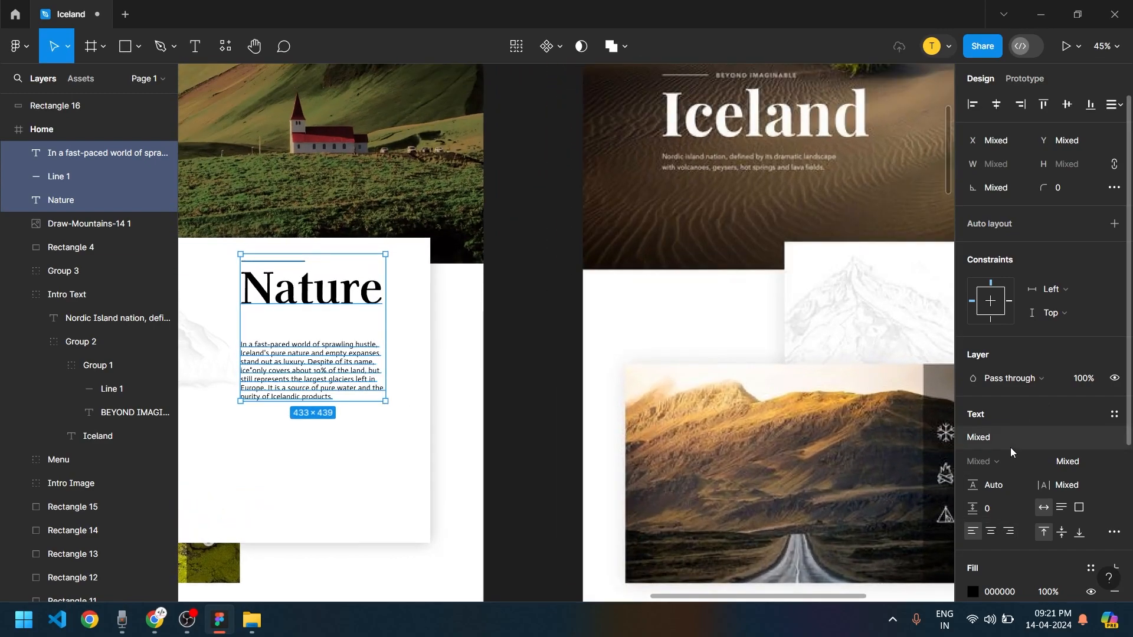
scroll(1011, 472, "down", 4)
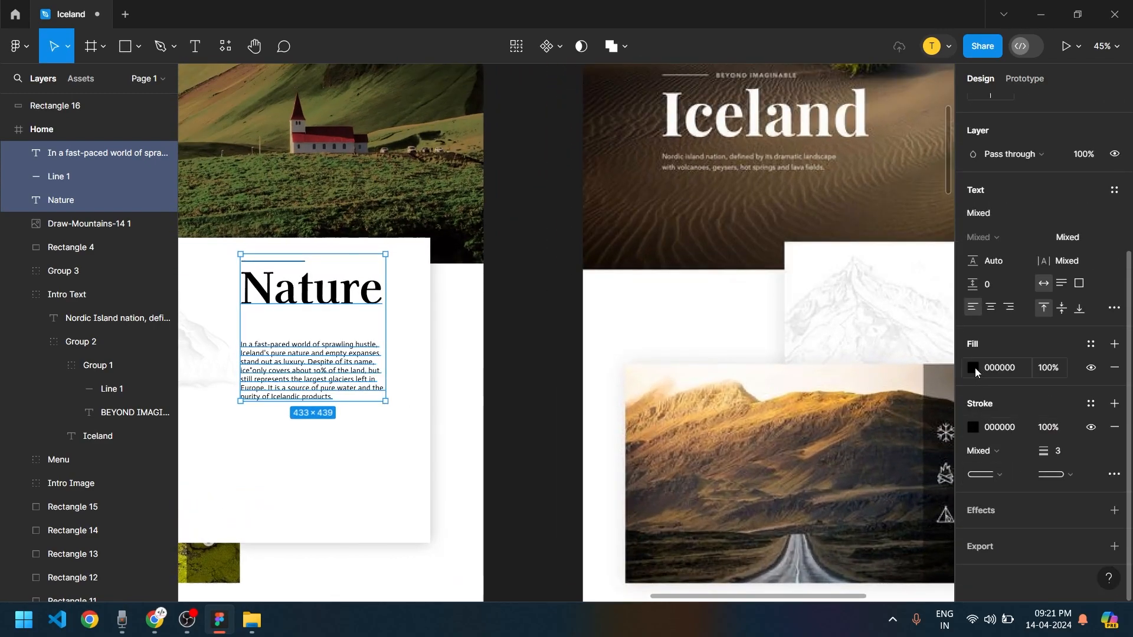
left_click(975, 367)
left_click(795, 376)
left_click_drag(789, 380, 762, 345)
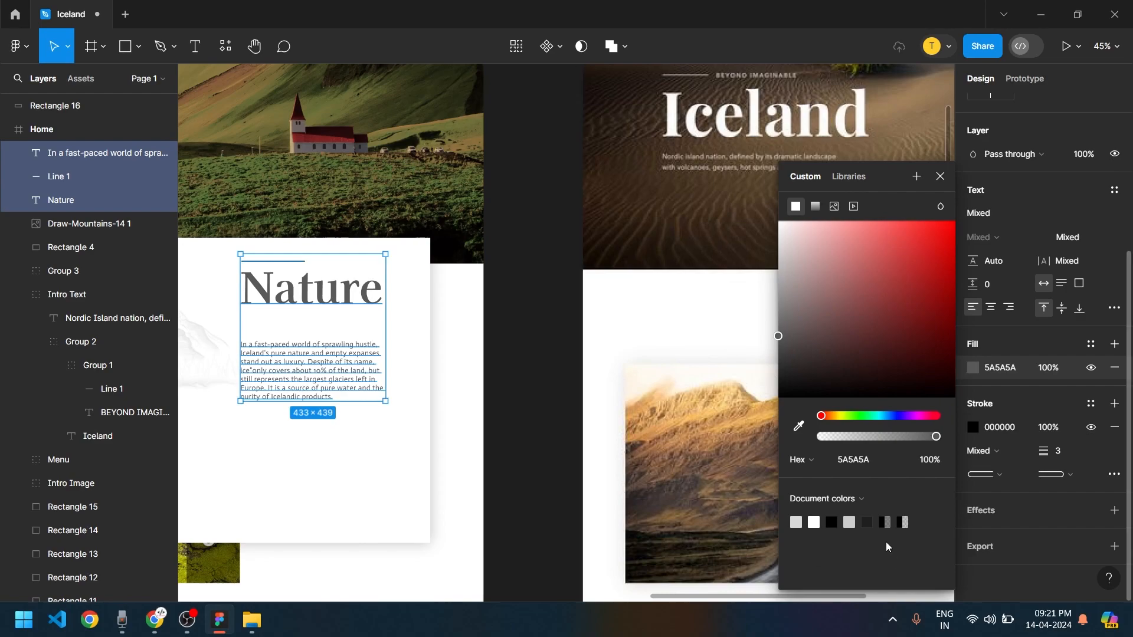
Apply the same 5A5A5A grey to the stroke of the selected line and texts
left_click(863, 470)
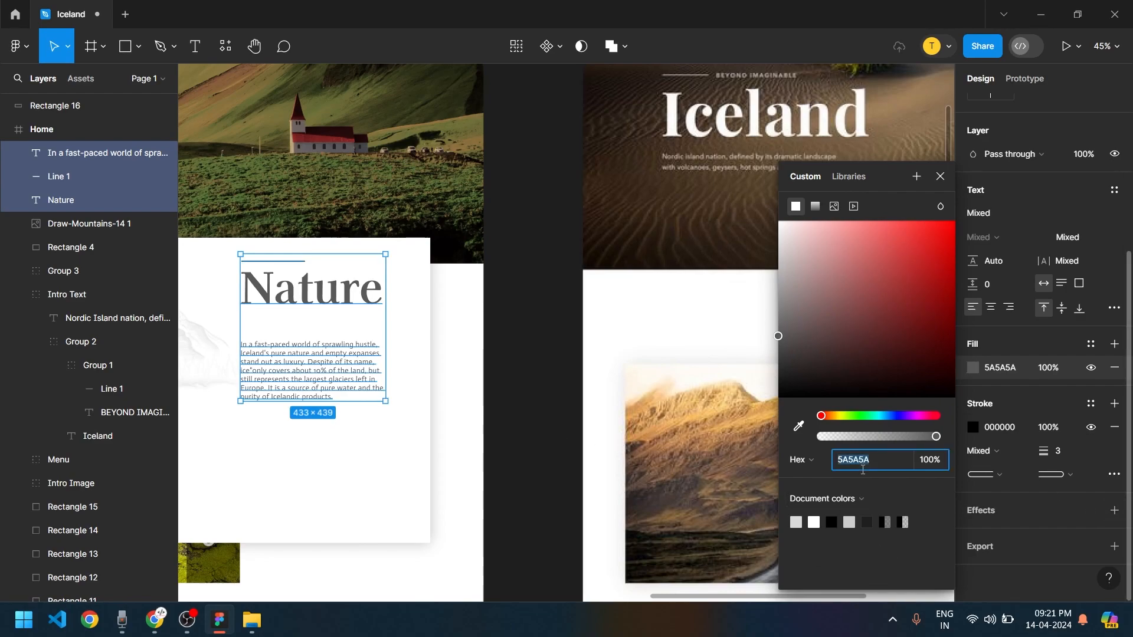
left_click(990, 427)
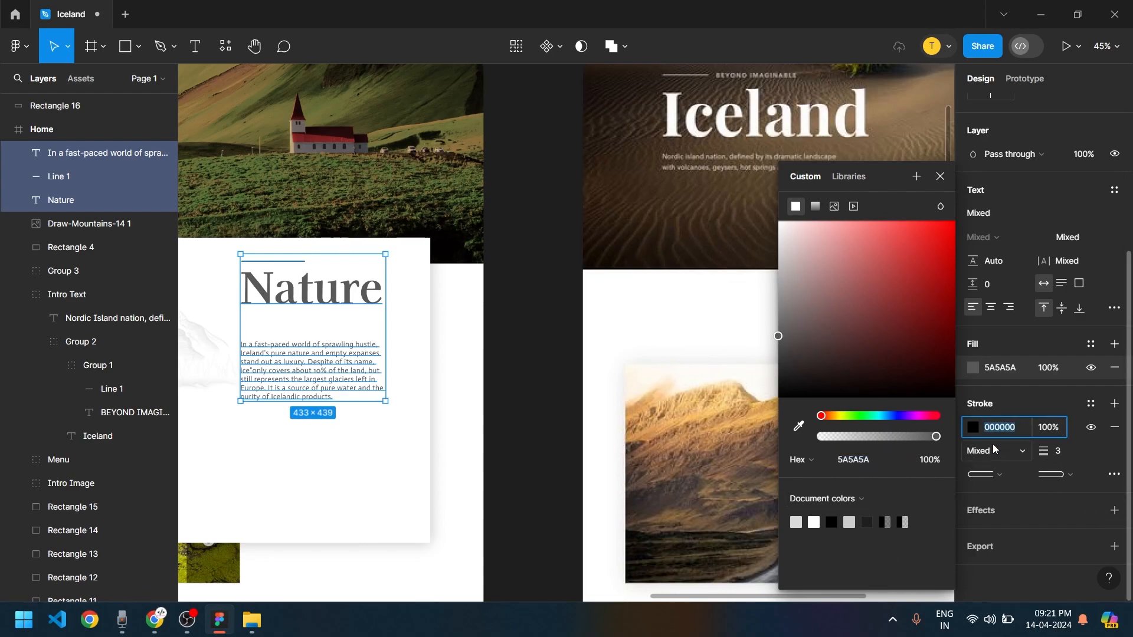
left_click(525, 321)
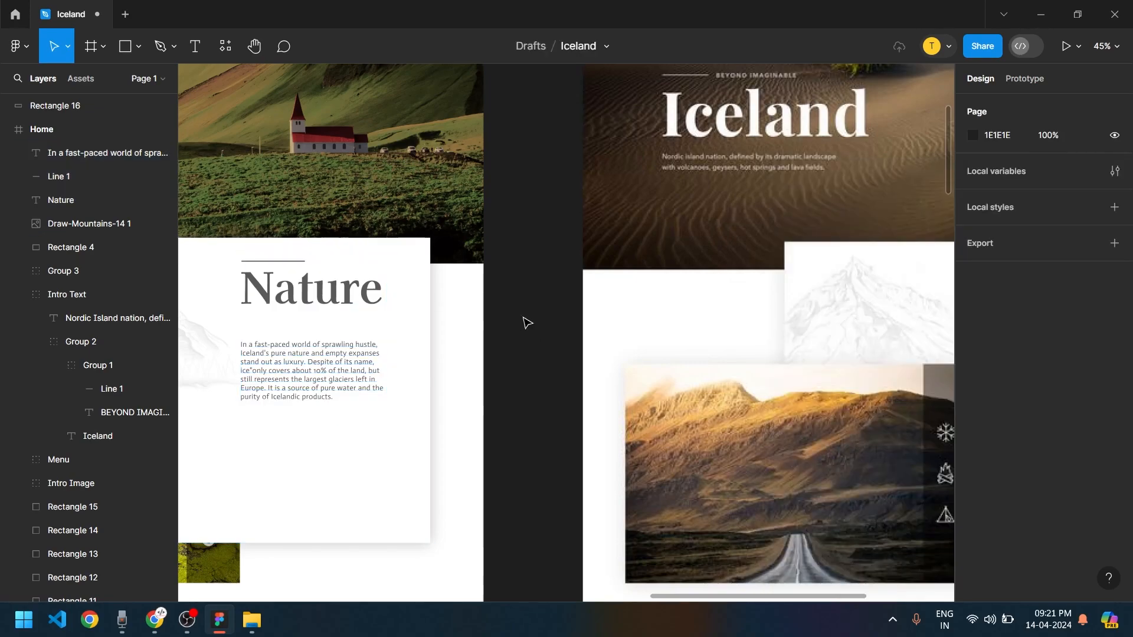
Shorten the line above the Nature heading to a width of 127, keeping its start aligned with the heading
scroll(525, 321, "down", 5)
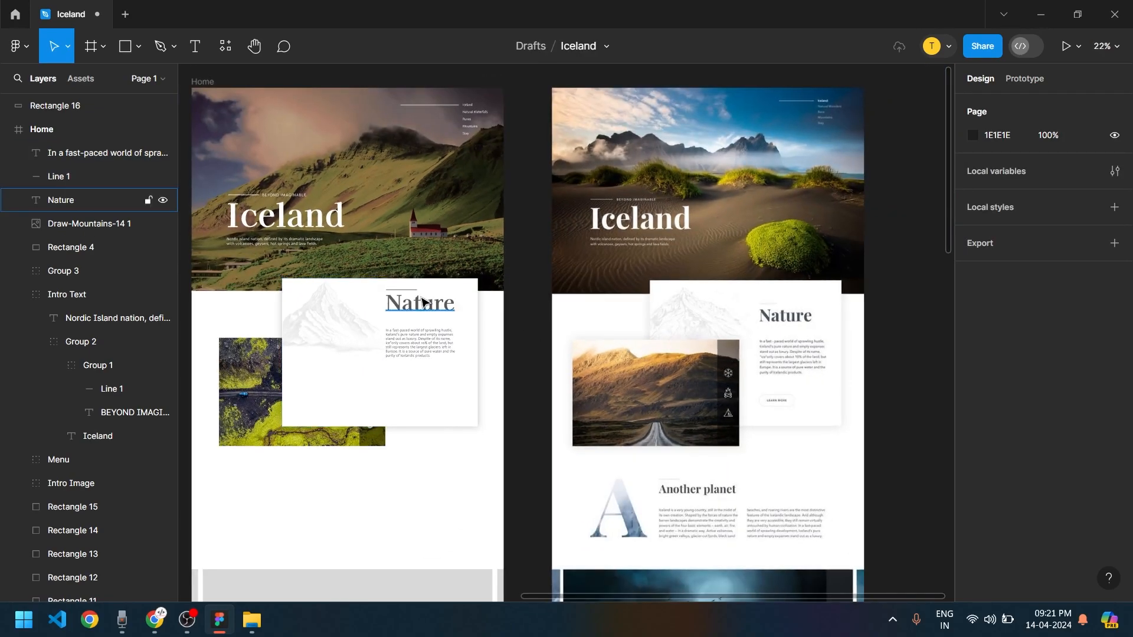
scroll(400, 293, "up", 4)
left_click(437, 286)
left_click_drag(435, 285, 417, 284)
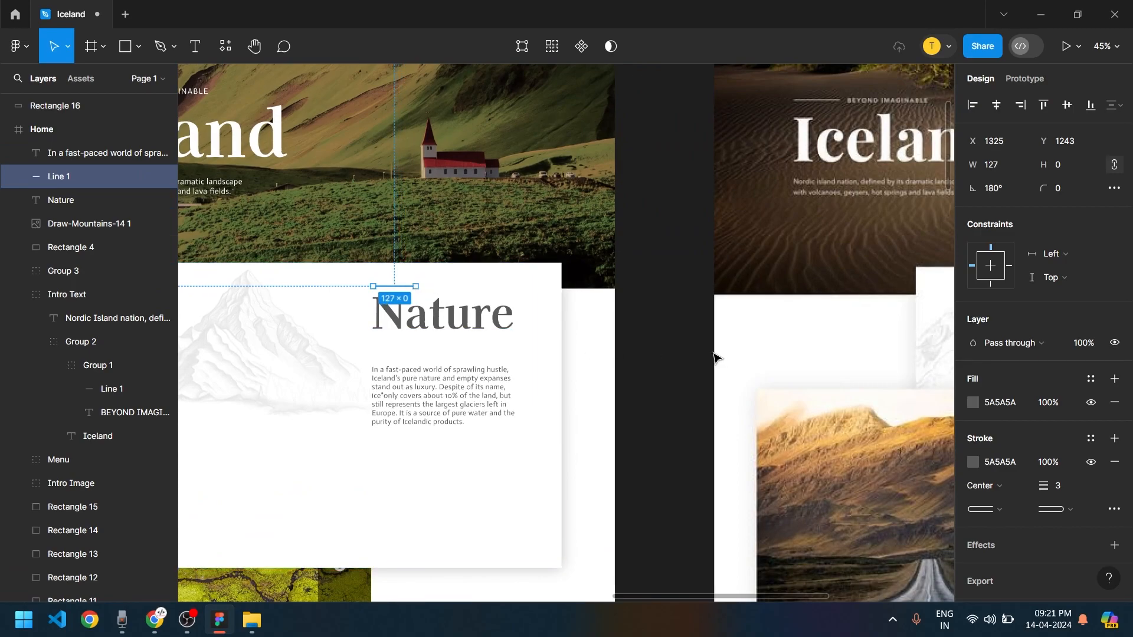
left_click(691, 347)
left_click_drag(691, 347, 574, 317)
scroll(574, 319, "down", 4)
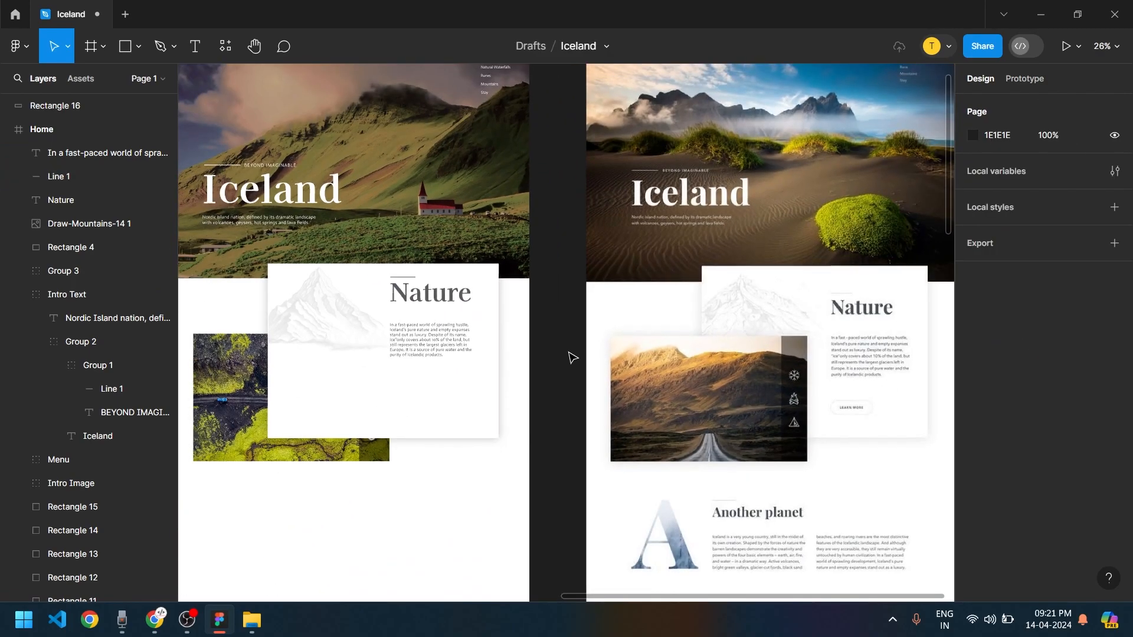
Increase the line height of the paragraph beneath the Nature heading to 148.3%
left_click(434, 353)
scroll(434, 353, "up", 5)
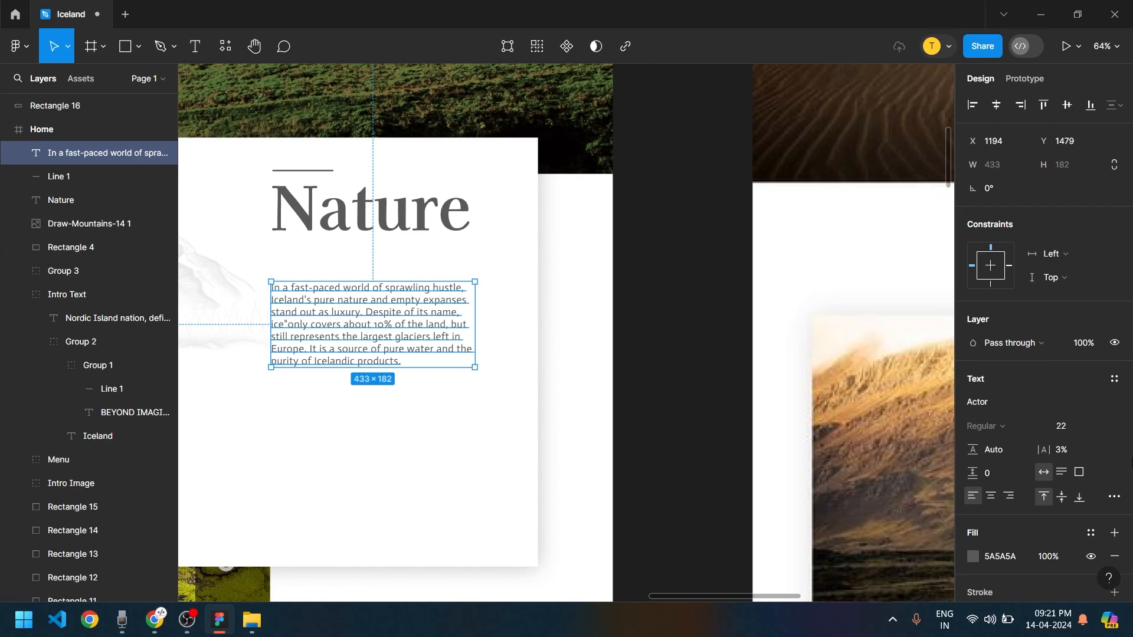
left_click(978, 451)
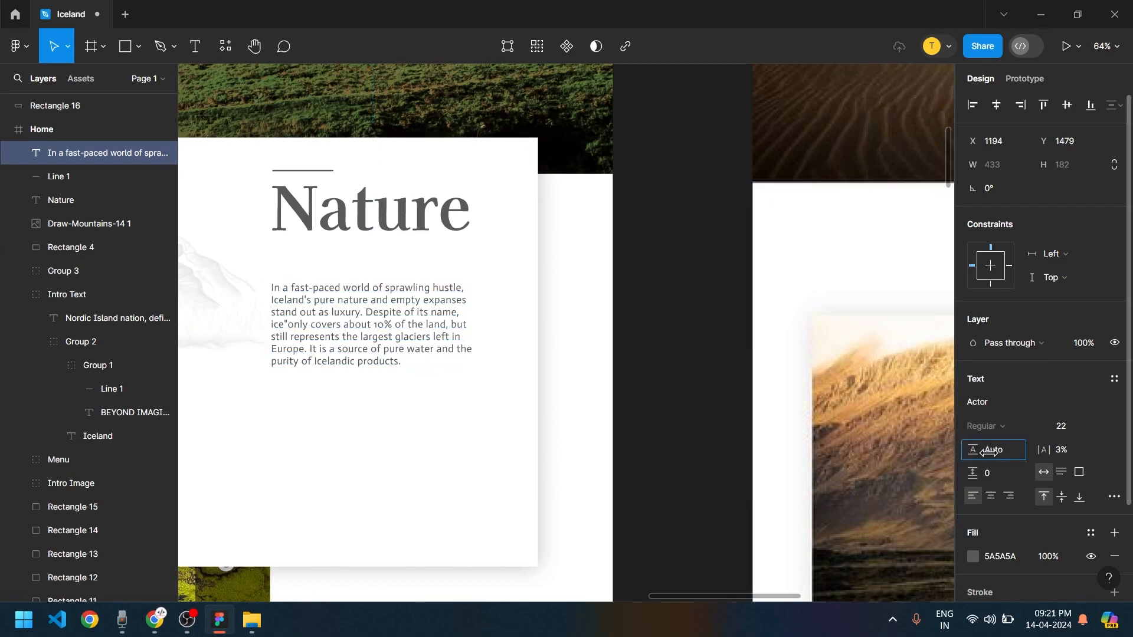
left_click_drag(988, 453, 997, 451)
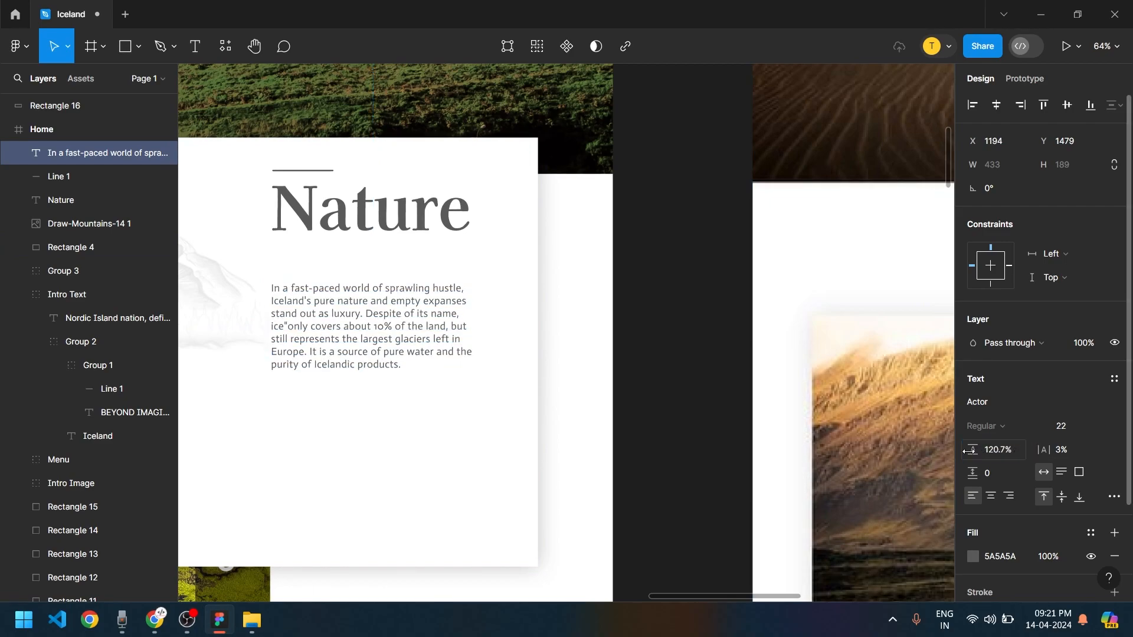
left_click_drag(978, 450, 1017, 453)
left_click_drag(289, 443, 750, 435)
left_click_drag(823, 415, 106, 462)
left_click_drag(182, 460, 965, 468)
scroll(488, 477, "down", 5)
left_click(539, 463)
scroll(502, 454, "right", 3)
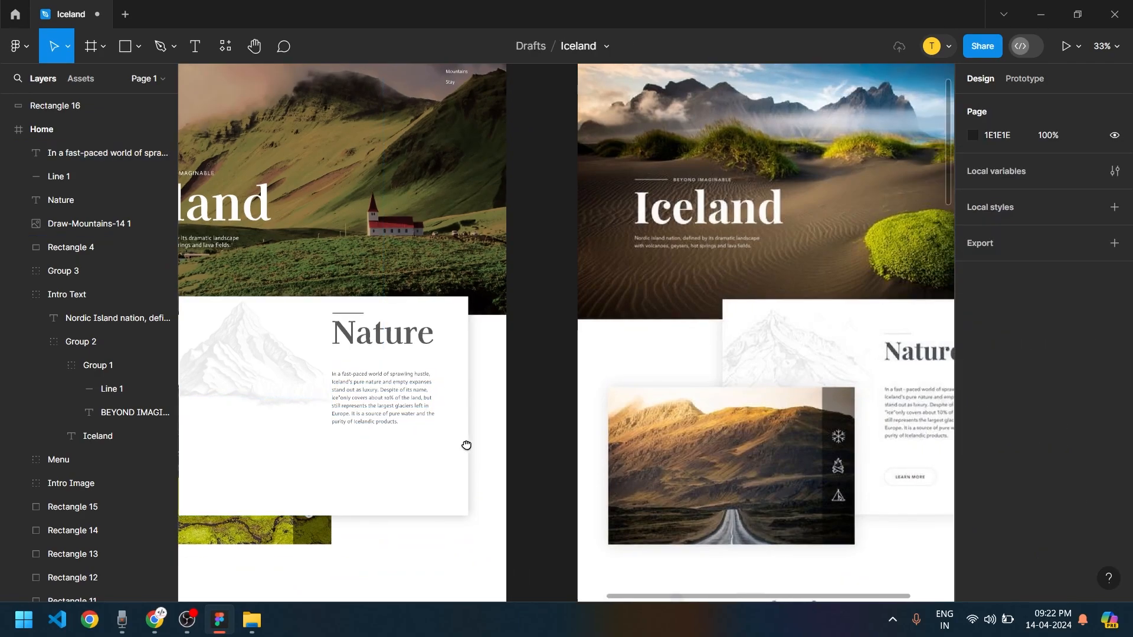
Duplicate the Nature paragraph below itself at X 1194, Y 1781 and replace the copy's text with "LEARN MORE"
left_click(323, 359)
scroll(279, 365, "up", 2)
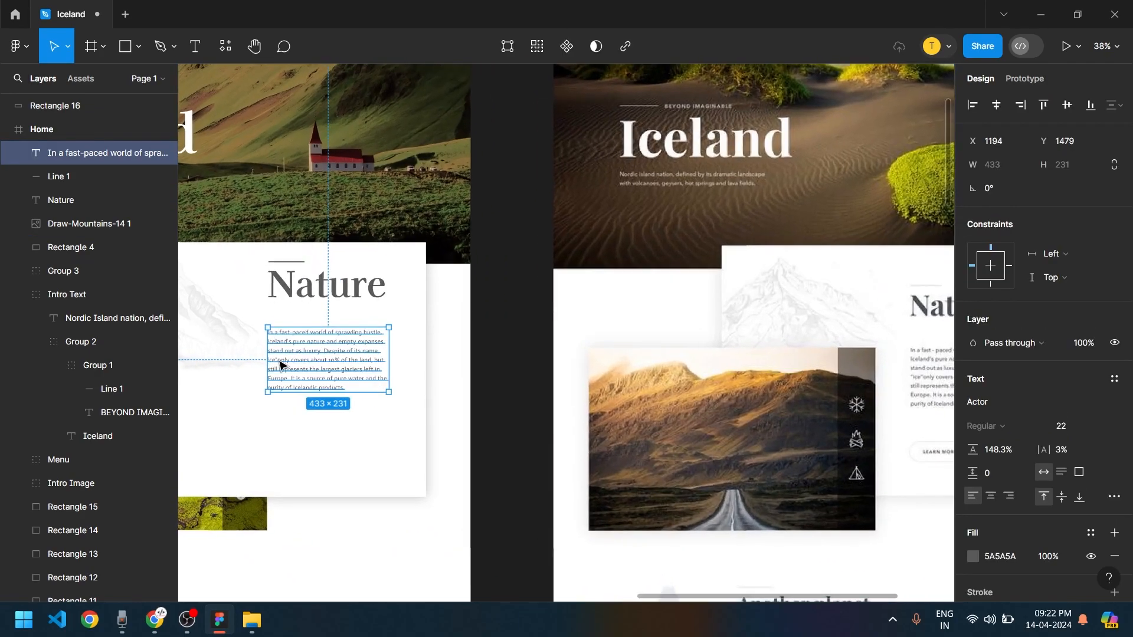
left_click_drag(300, 370, 303, 436)
double_click(303, 435)
type("L")
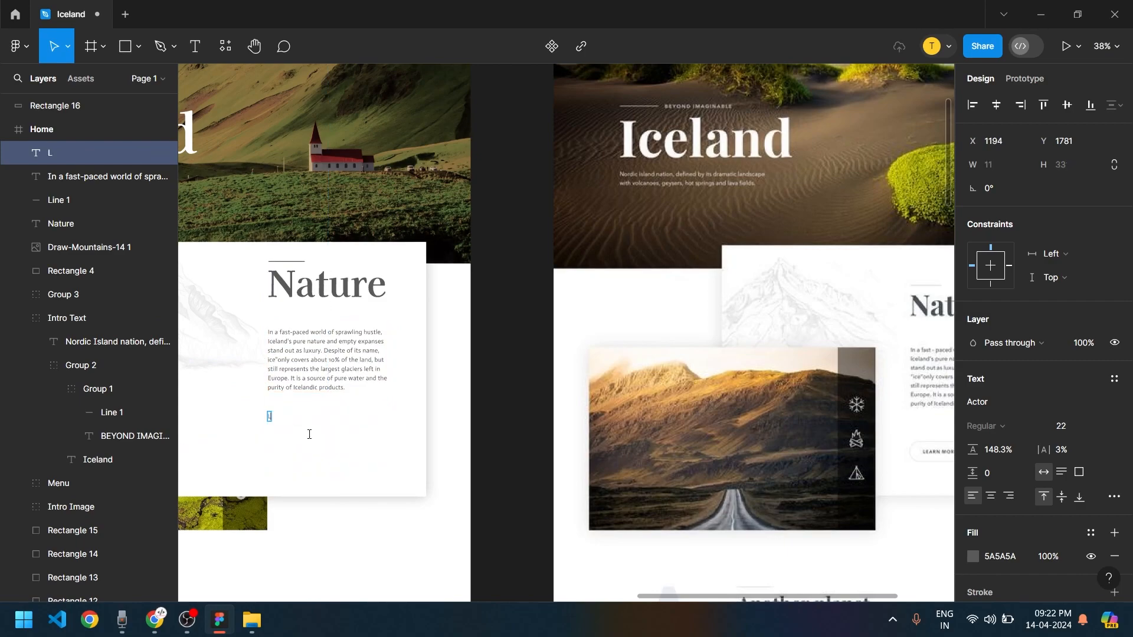
type("EARN MORE")
key("Escape")
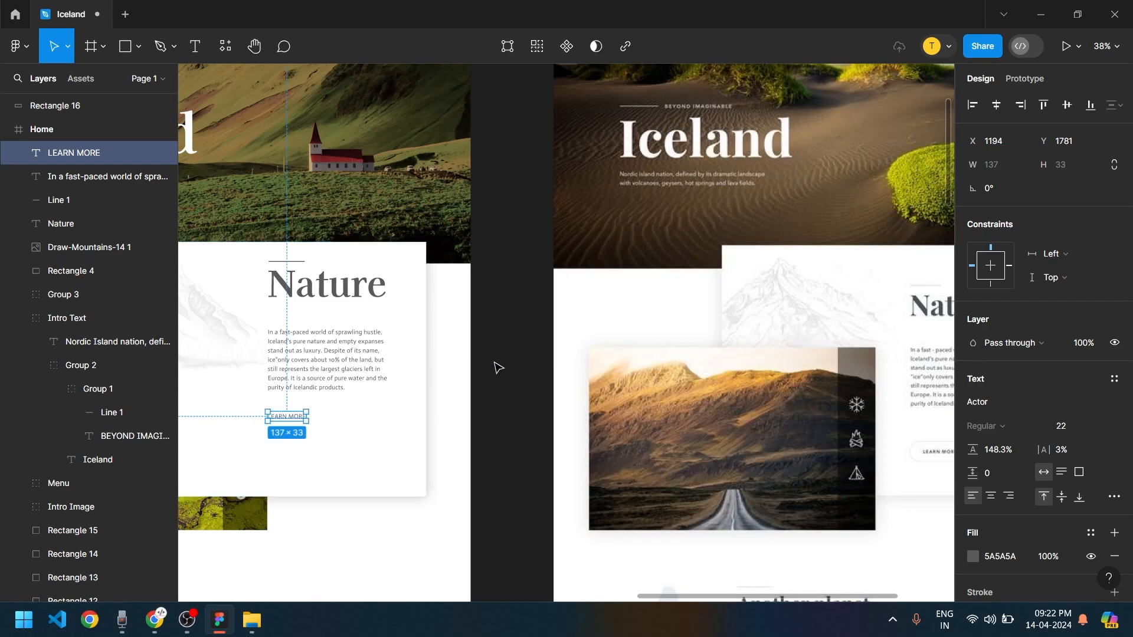
Set the LEARN MORE text's line height to Auto and its letter spacing to 0%
left_click(1008, 451)
type("Auto")
key("Return")
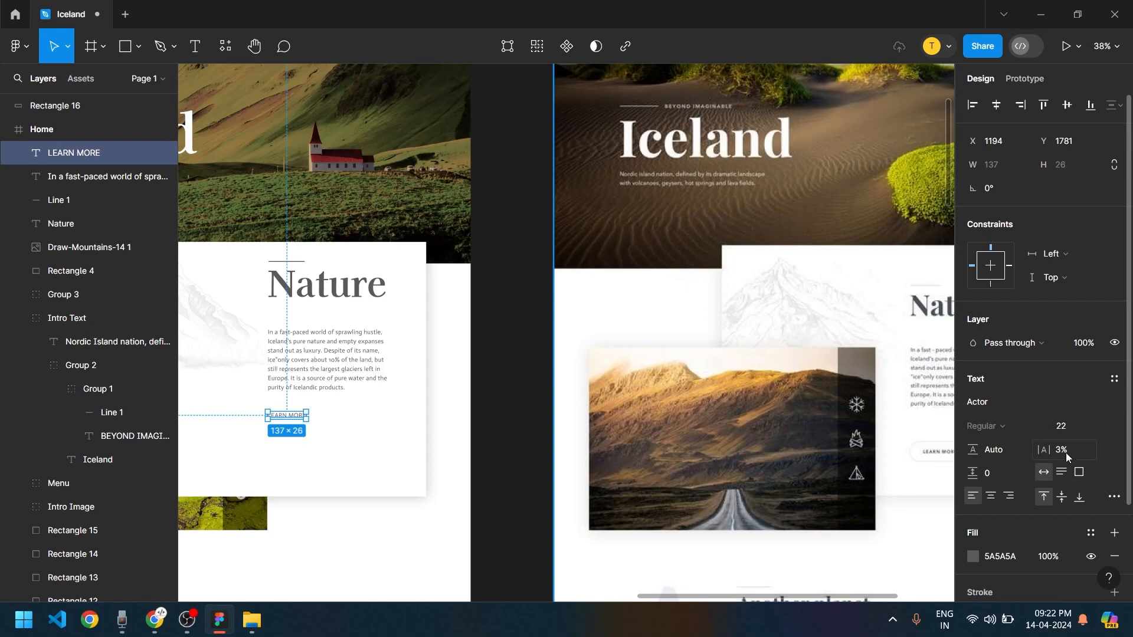
key("Return")
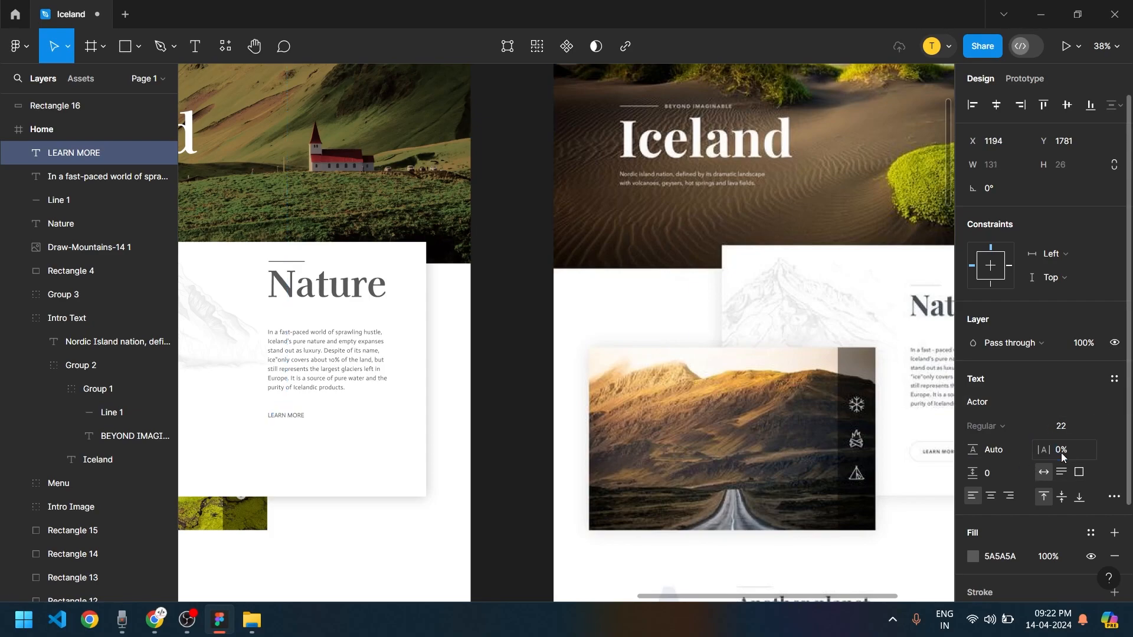
Move the LEARN MORE text further below the paragraph, to about X 1192, Y 1846
left_click(456, 463)
left_click(299, 422)
left_click_drag(300, 421, 299, 440)
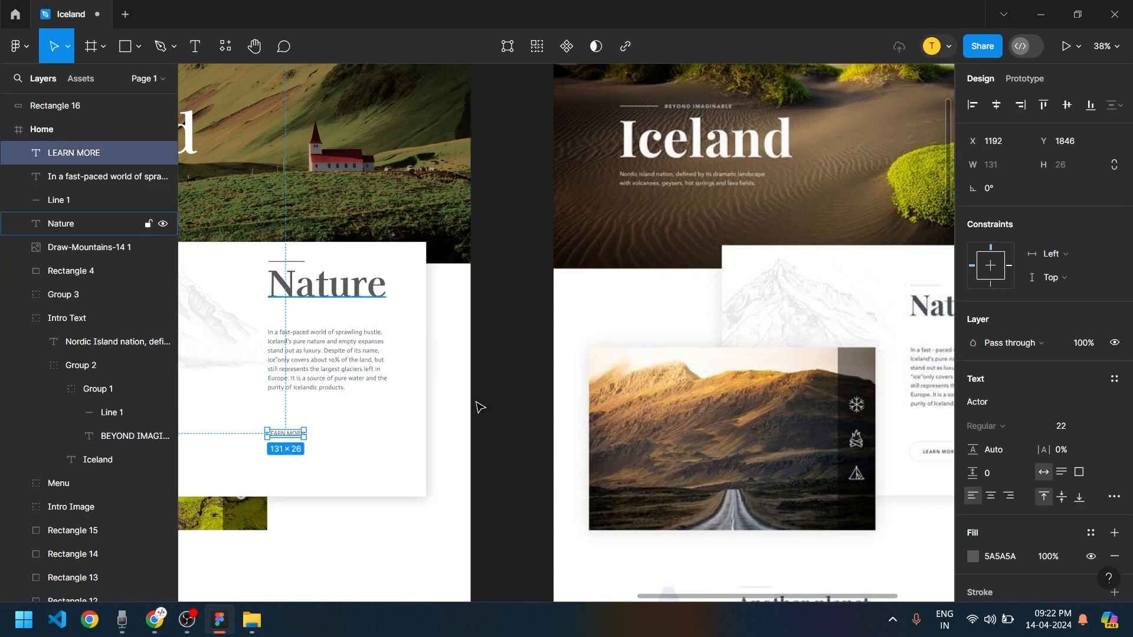
Draw a rectangle about 312 × 98 over the LEARN MORE text at X 1184, Y 1822, and send it behind the text
scroll(507, 448, "right", 5)
scroll(534, 463, "left", 6)
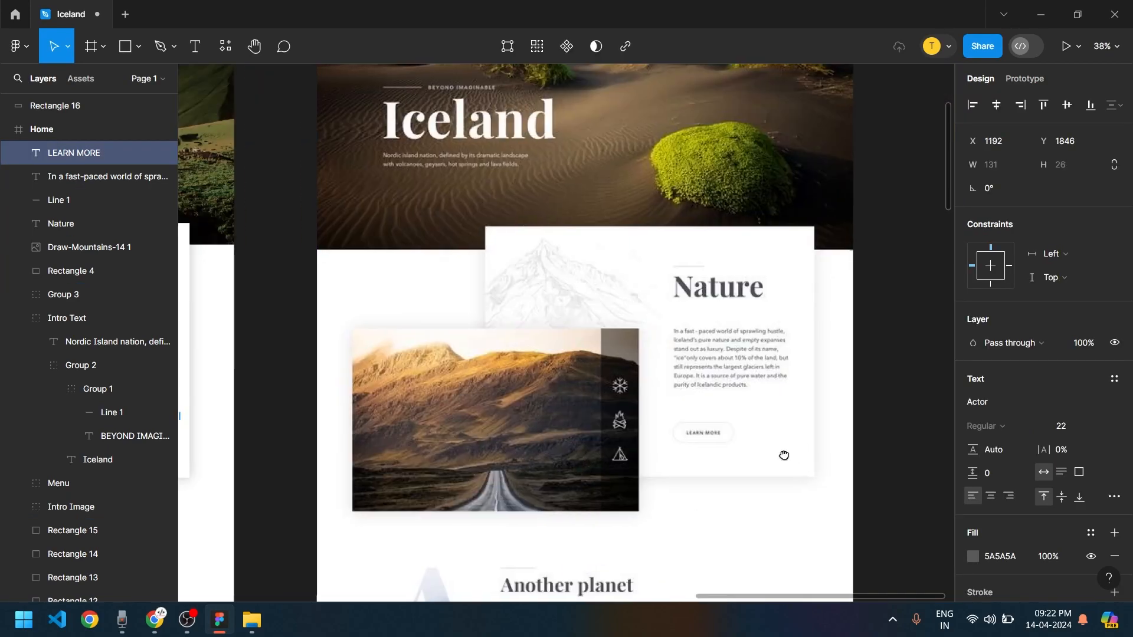
left_click(127, 48)
scroll(308, 370, "up", 3)
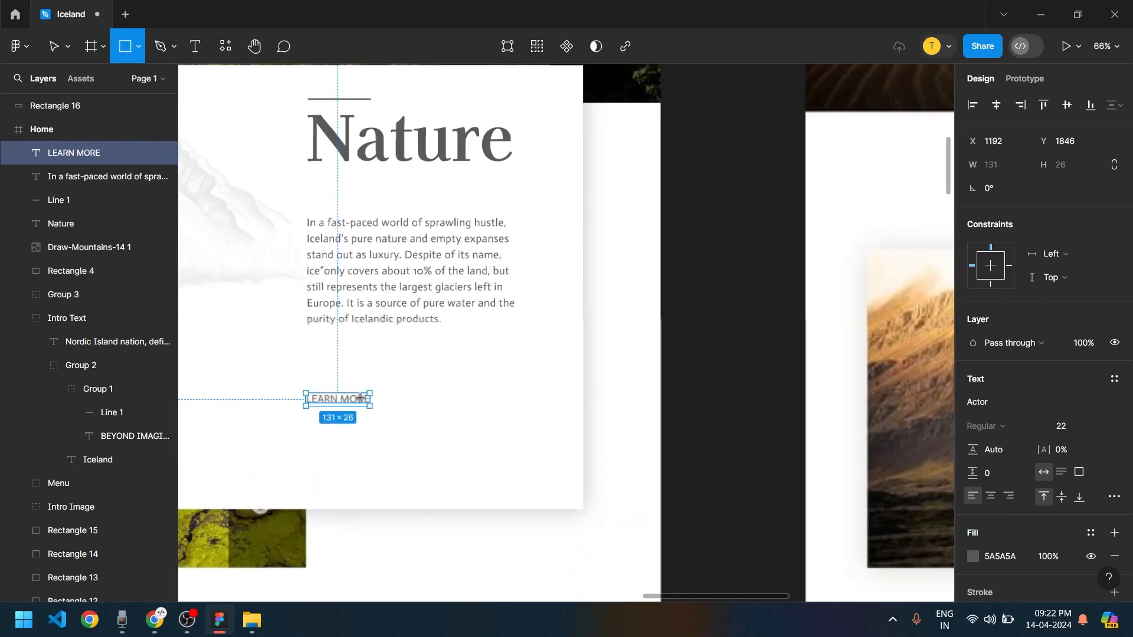
left_click_drag(301, 380, 309, 389)
left_click_drag(370, 414, 455, 429)
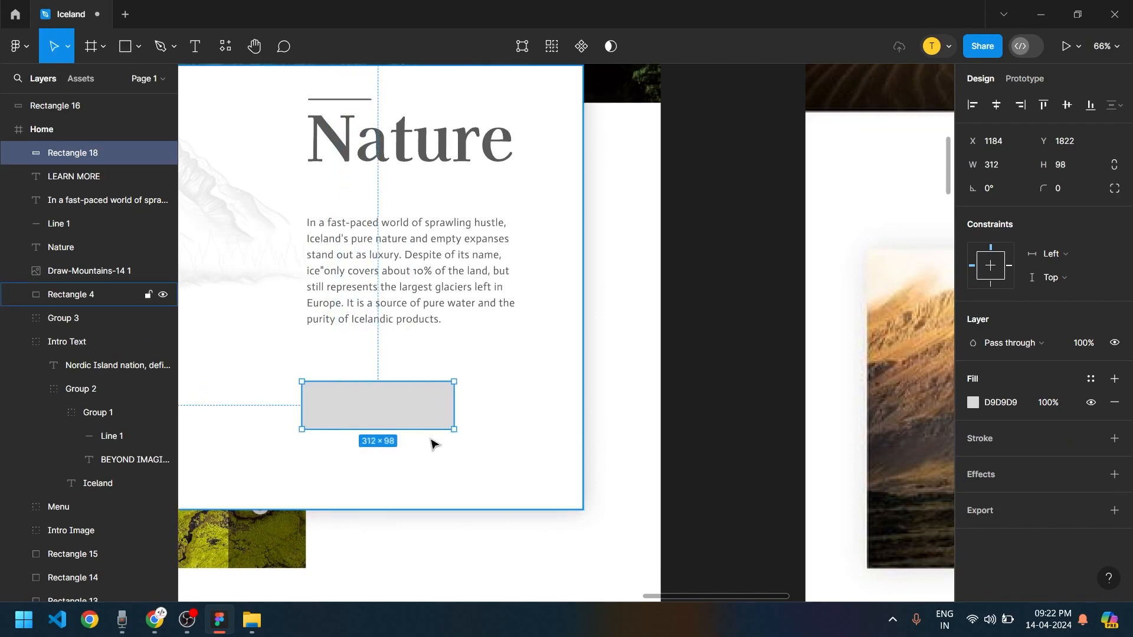
key("ctrl+[")
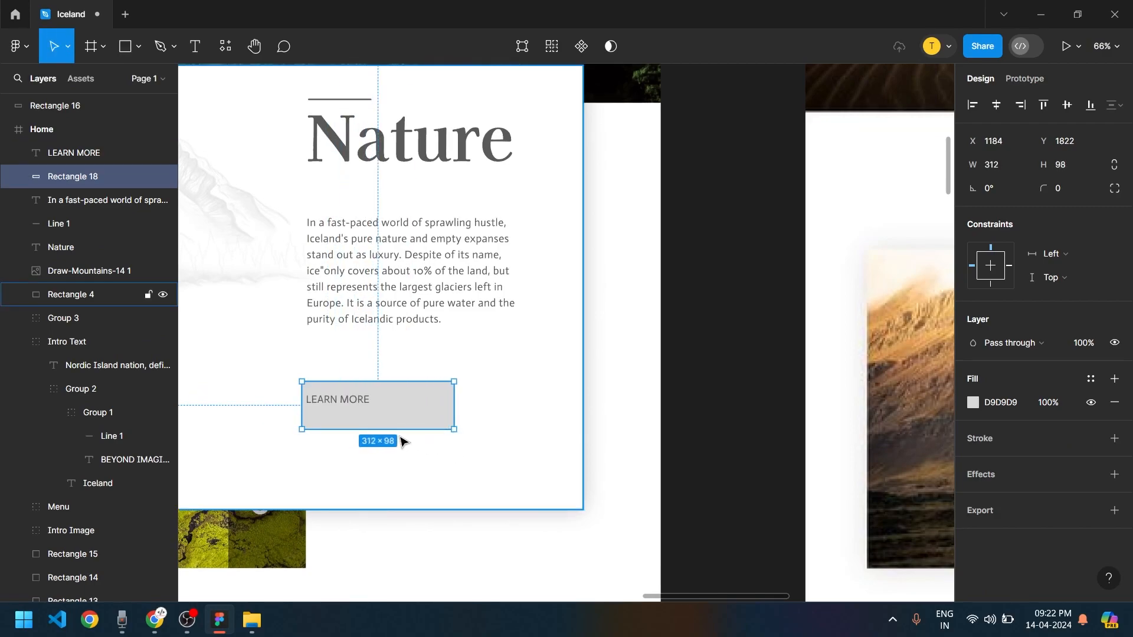
Centre the LEARN MORE text horizontally and vertically within its rectangle
left_click(359, 400, "shift")
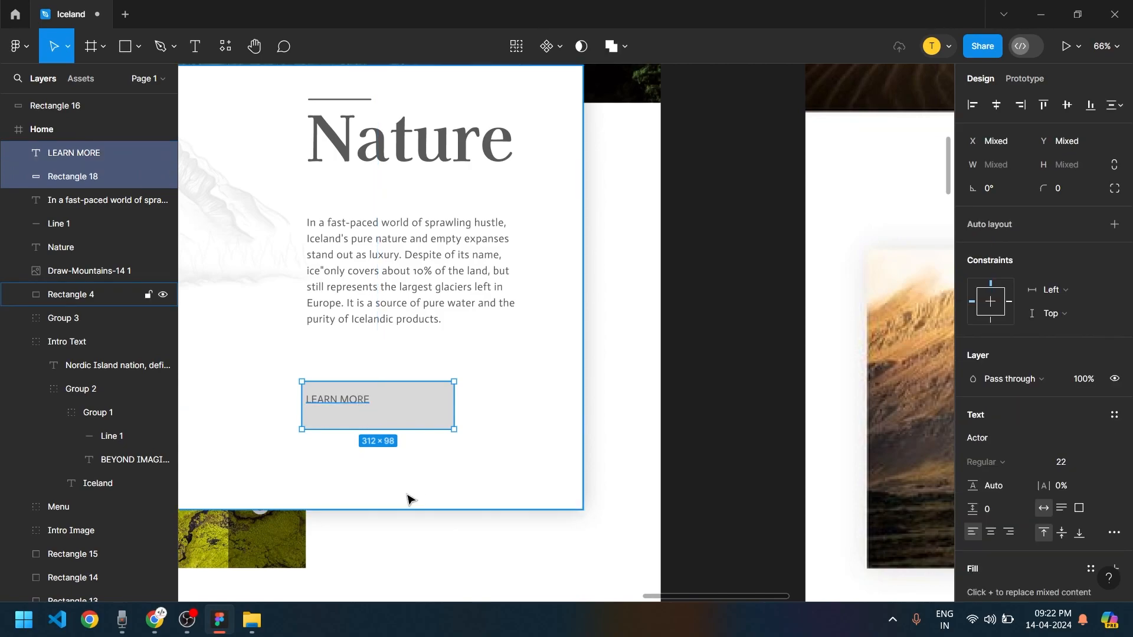
left_click(998, 105)
left_click(1068, 108)
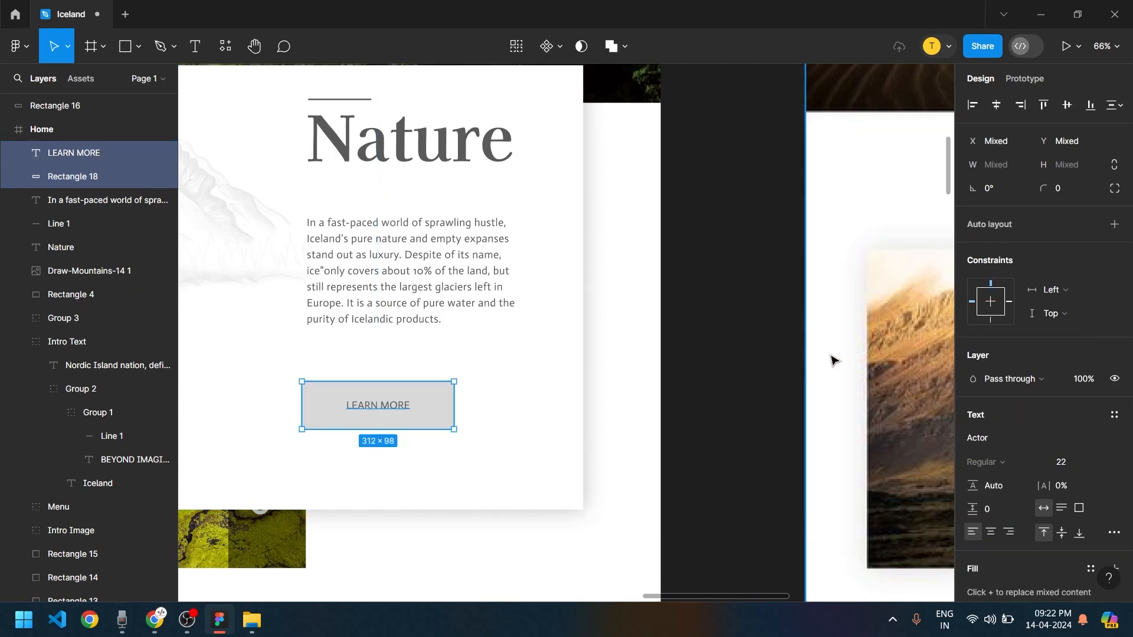
key("Escape")
Remove the fill from the rectangle behind the LEARN MORE text and add an inside stroke in 5A5A5A, 1 thick
left_click(442, 405)
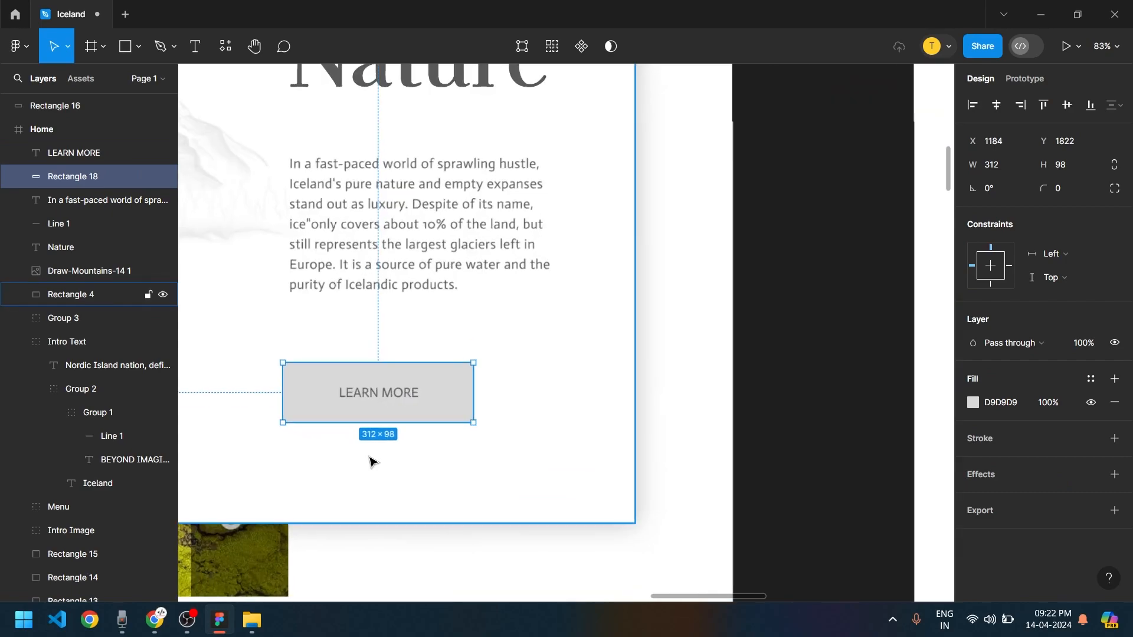
scroll(372, 458, "up", 3, "ctrl")
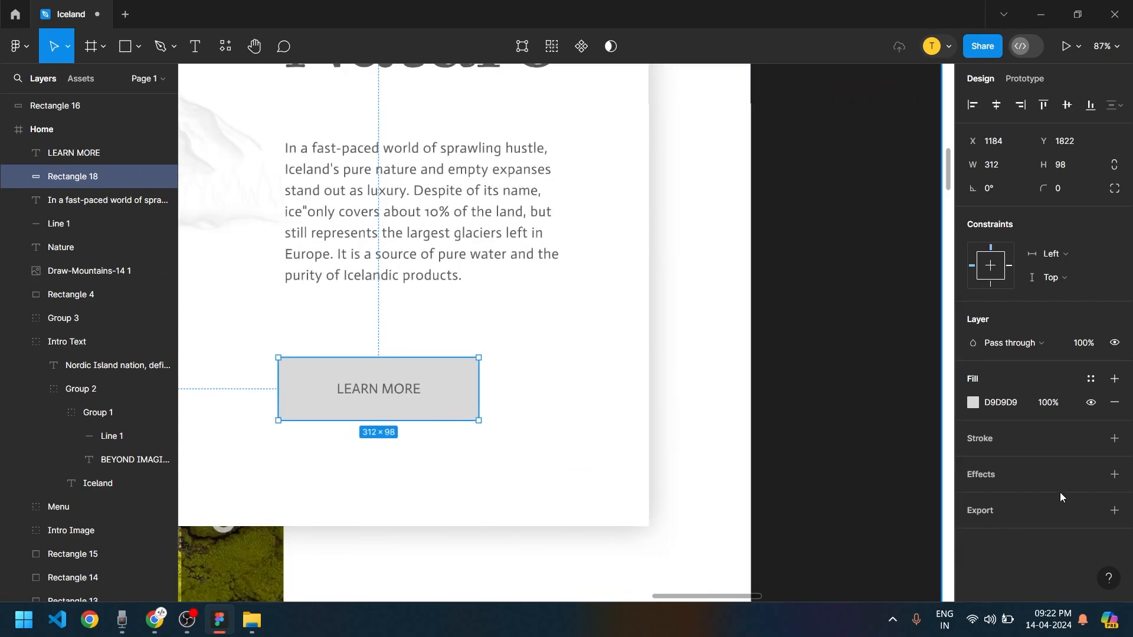
left_click(1115, 438)
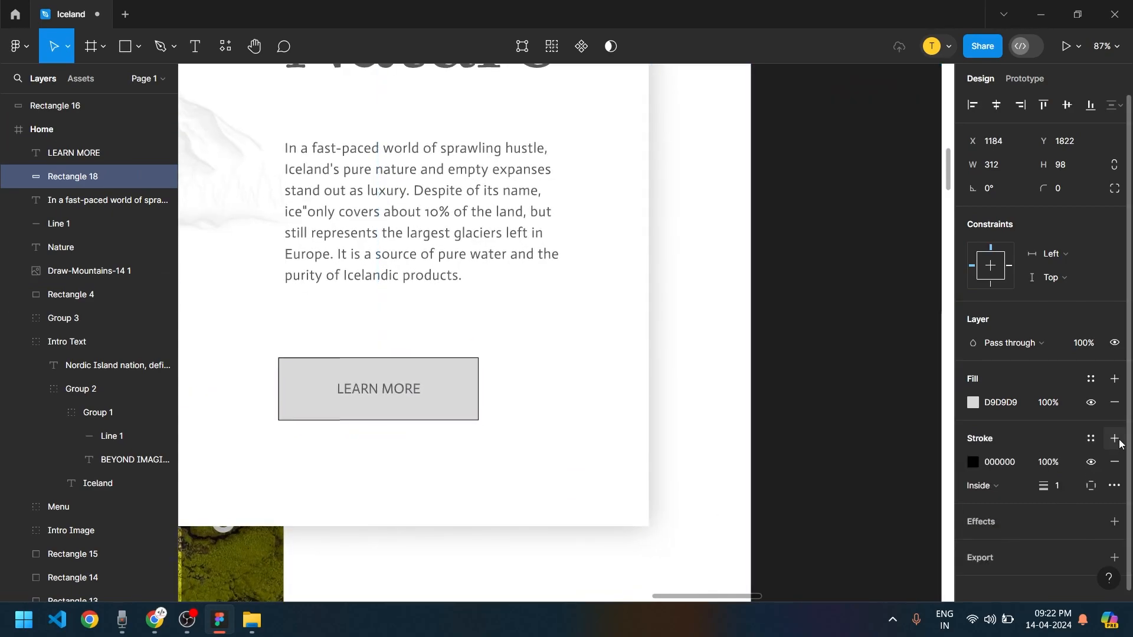
left_click(1115, 403)
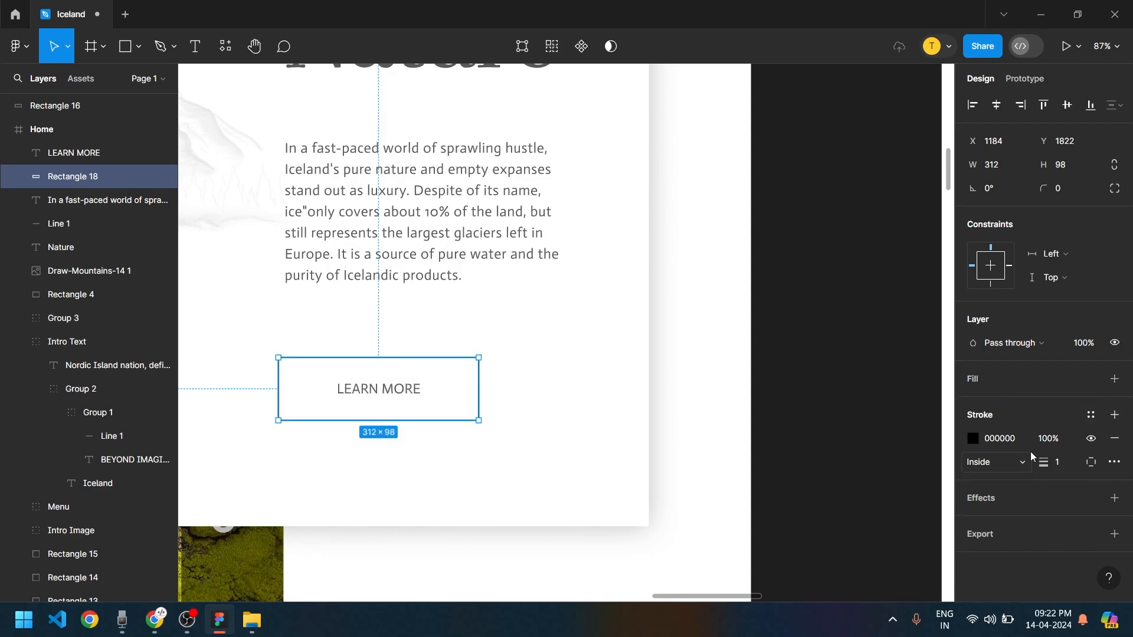
left_click(996, 440)
type("5a5a5a")
key("Return")
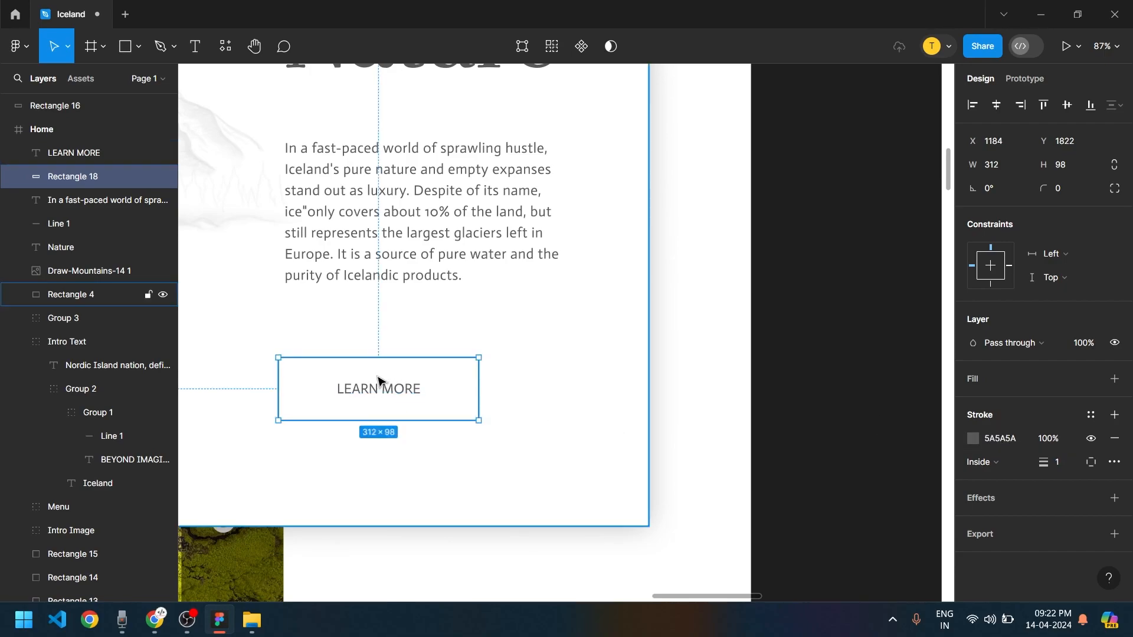
Round the LEARN MORE rectangle's corners fully into a pill shape, with a corner radius of 49
scroll(370, 393, "left", 3)
scroll(369, 392, "up", 1)
scroll(579, 418, "up", 1)
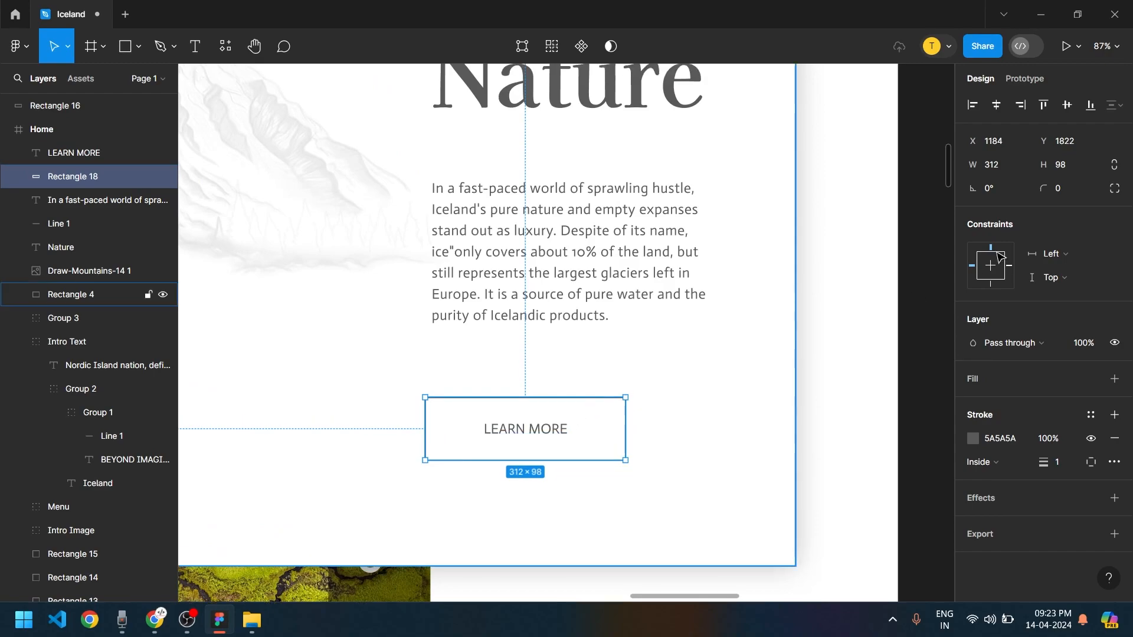
left_click_drag(1044, 190, 963, 220)
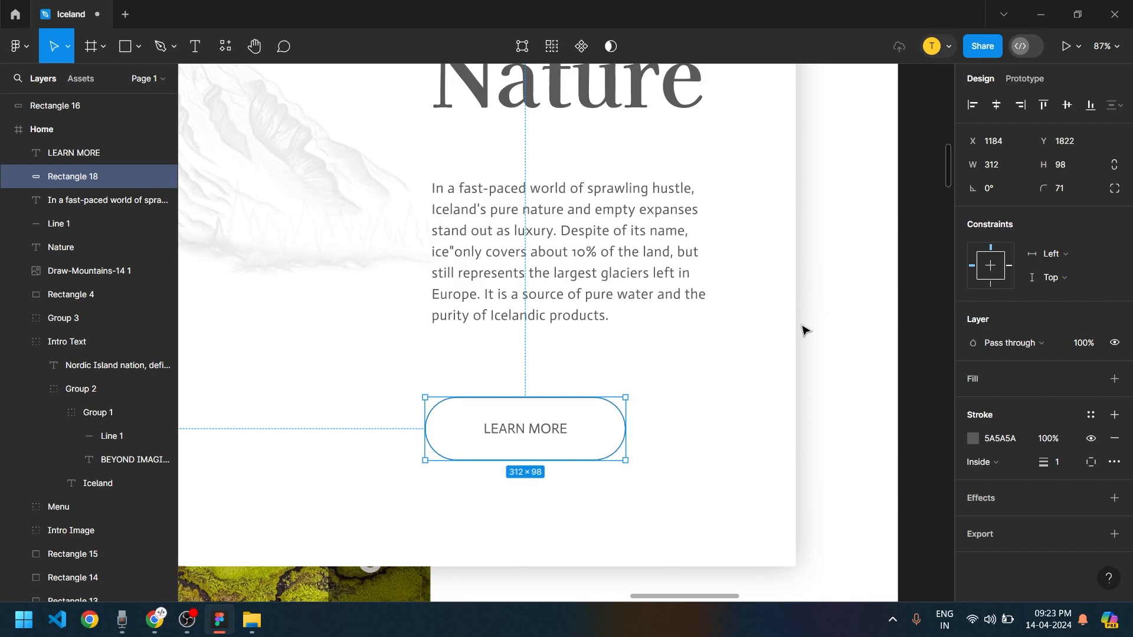
key("ctrl+z")
scroll(630, 372, "up", 6)
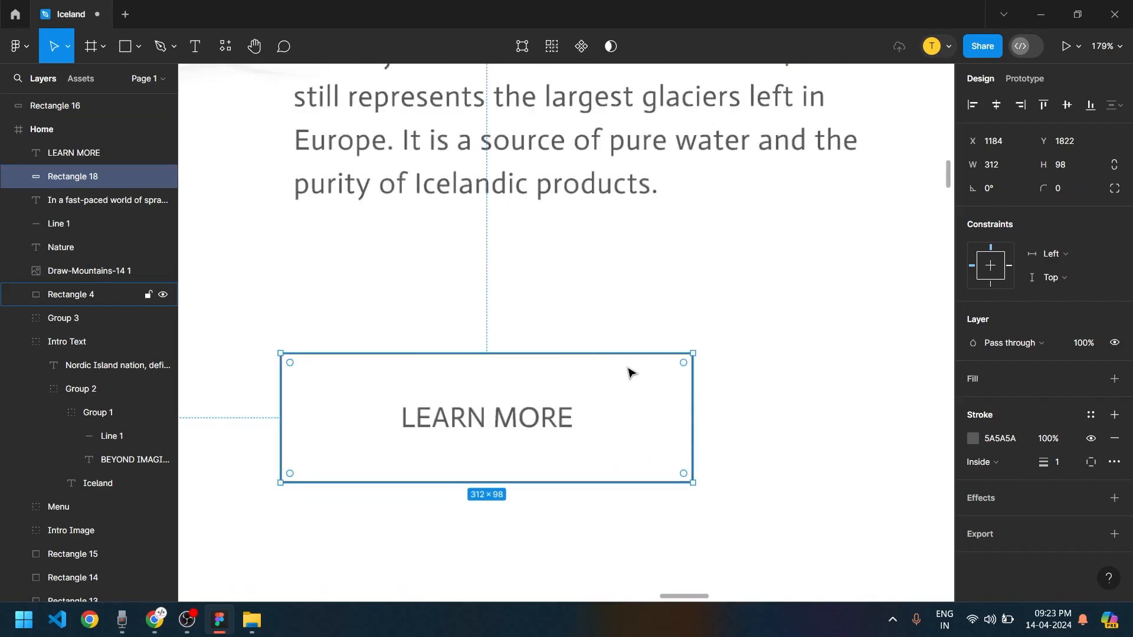
scroll(714, 363, "down", 1)
left_click_drag(639, 354, 449, 458)
scroll(507, 435, "down", 4)
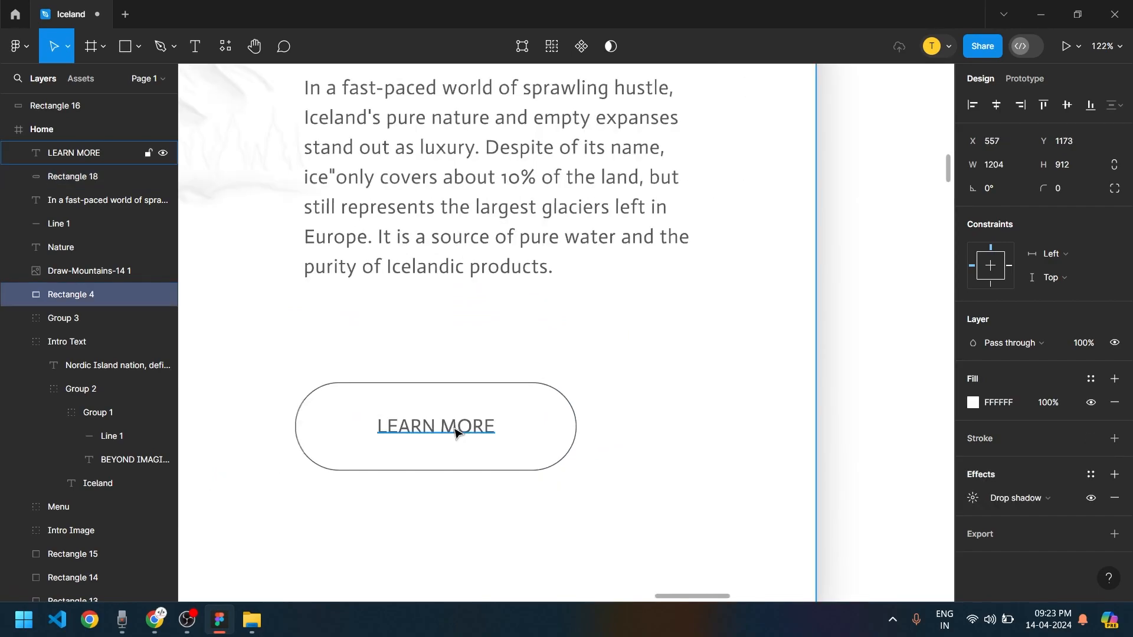
Shrink the pill outline around its centre to about 290 × 86, keeping it around the LEARN MORE text
left_click(460, 430)
scroll(516, 412, "down", 5)
scroll(518, 420, "down", 1)
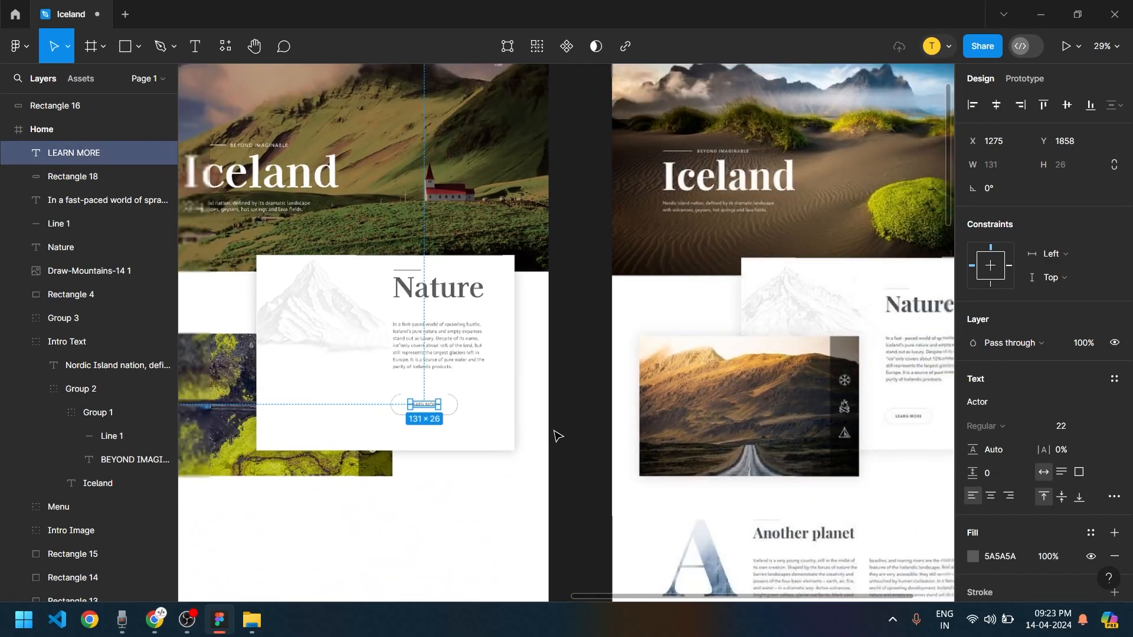
scroll(483, 384, "up", 4)
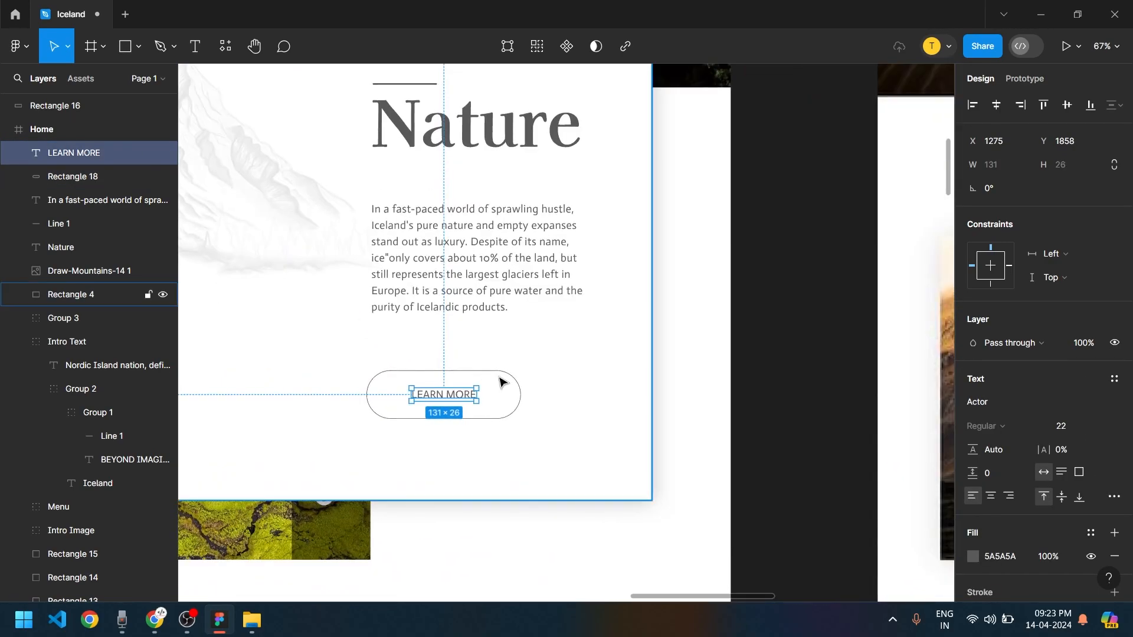
left_click(498, 387)
scroll(463, 398, "up", 3)
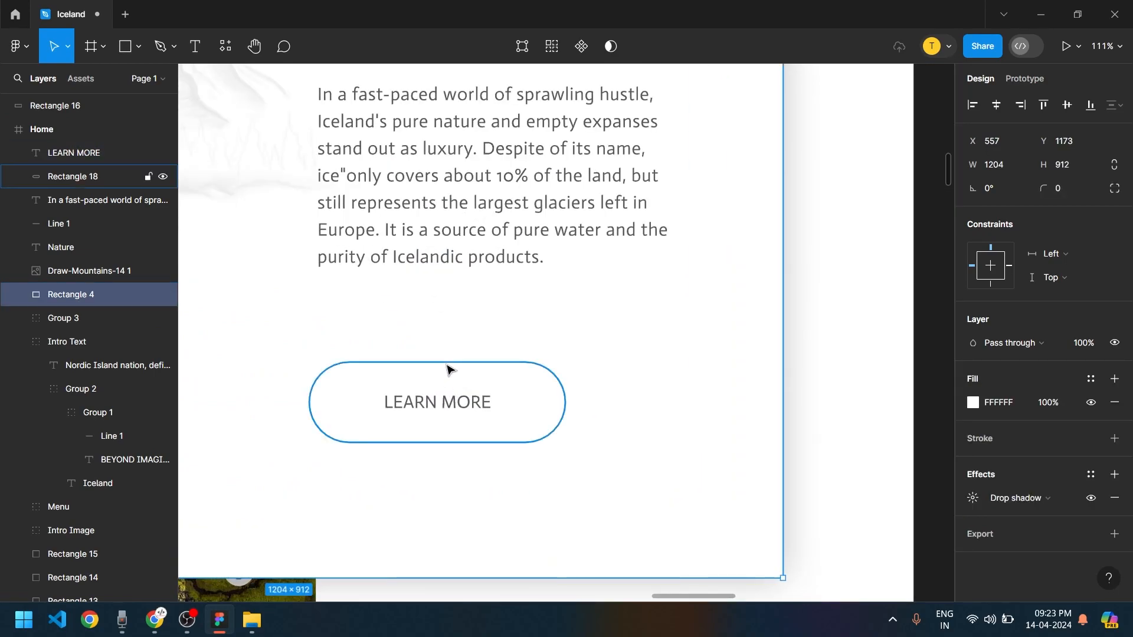
left_click(448, 370)
left_click_drag(430, 358, 433, 367)
left_click_drag(568, 401, 557, 401)
Group the LEARN MORE text with its pill outline and shift the button slightly left towards the paragraph's left edge
left_click(427, 404, "shift")
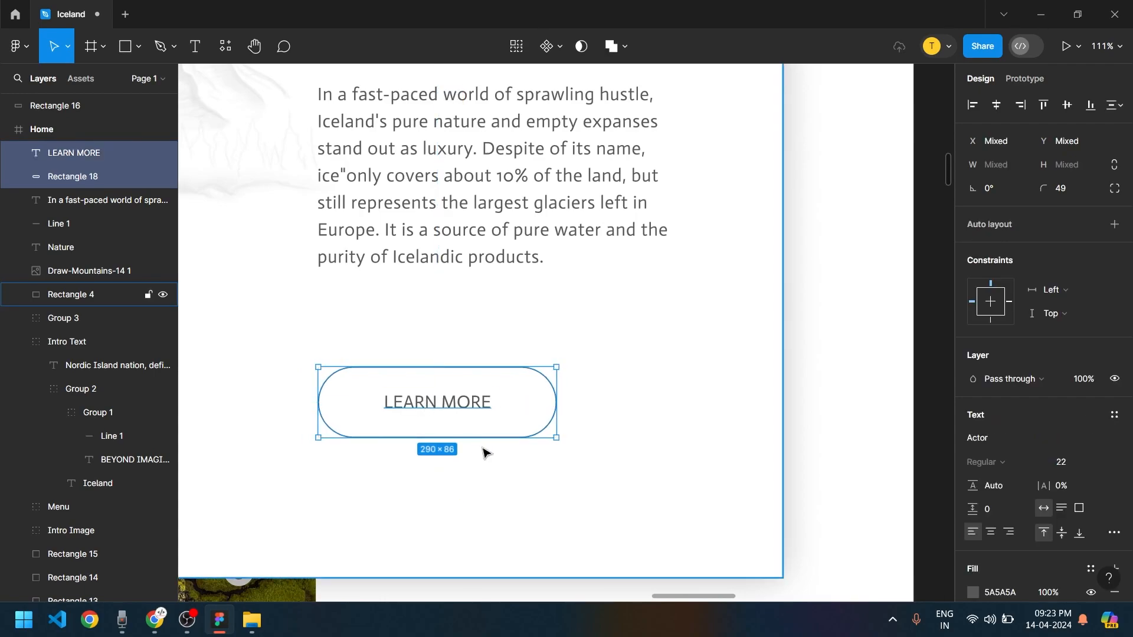
key("ctrl+g")
left_click_drag(464, 402, 458, 400)
scroll(726, 428, "down", 5)
scroll(738, 436, "down", 2)
left_click(847, 513)
left_click_drag(848, 513, 596, 460)
scroll(596, 460, "down", 4)
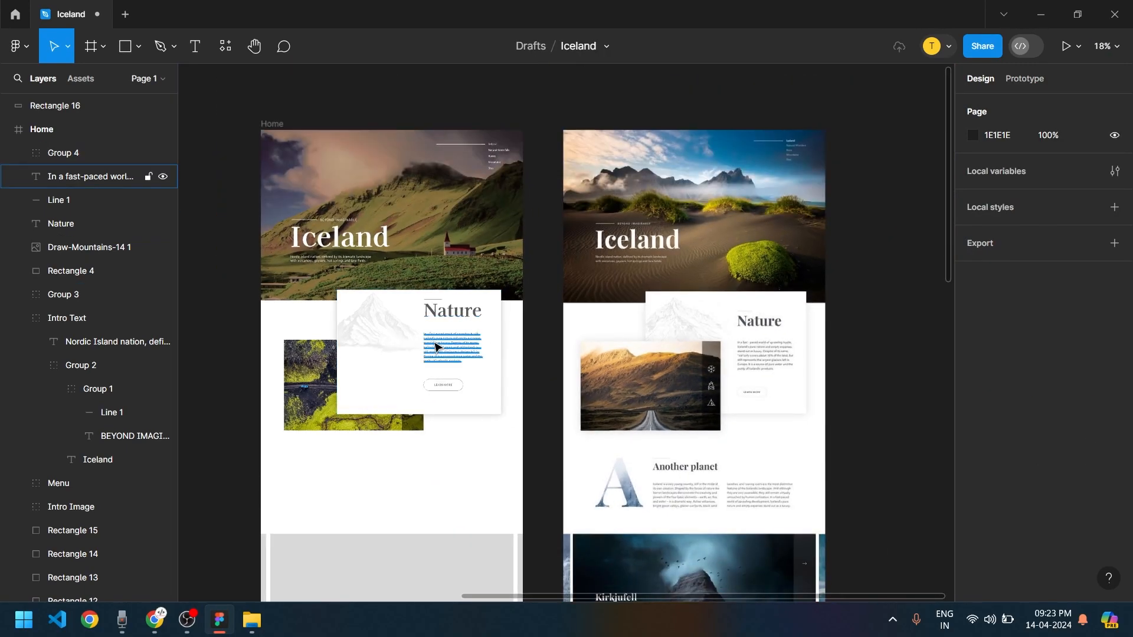
Group the white card, mountain sketch, line, Nature heading, paragraph and button, leaving out the photo group and the intro image
left_click(408, 319)
scroll(452, 324, "up", 3)
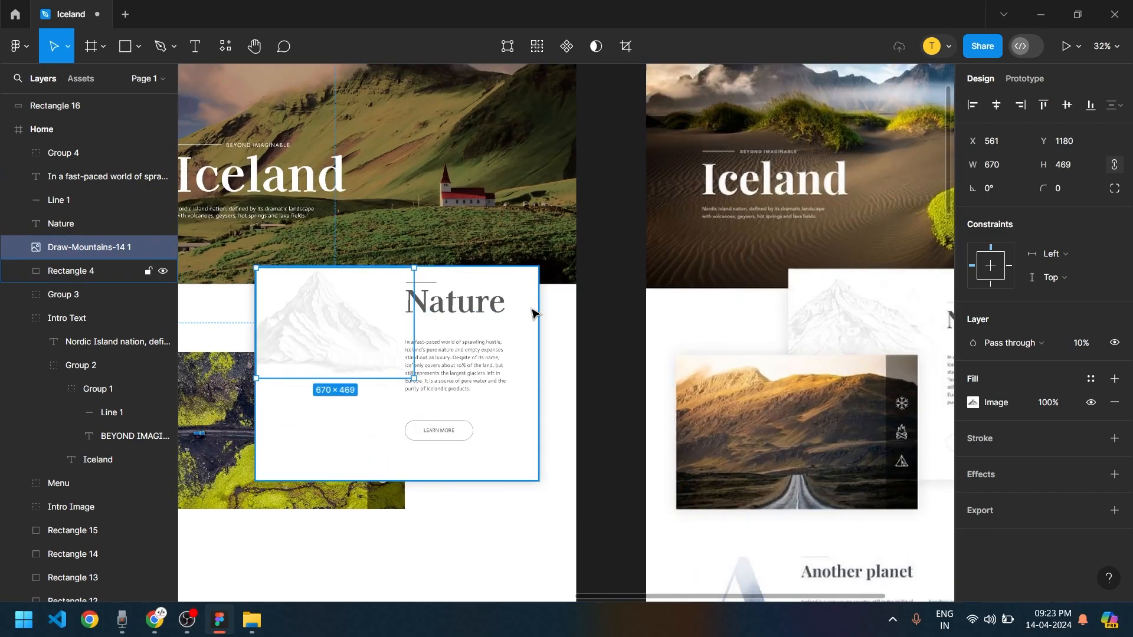
left_click_drag(599, 250, 331, 475)
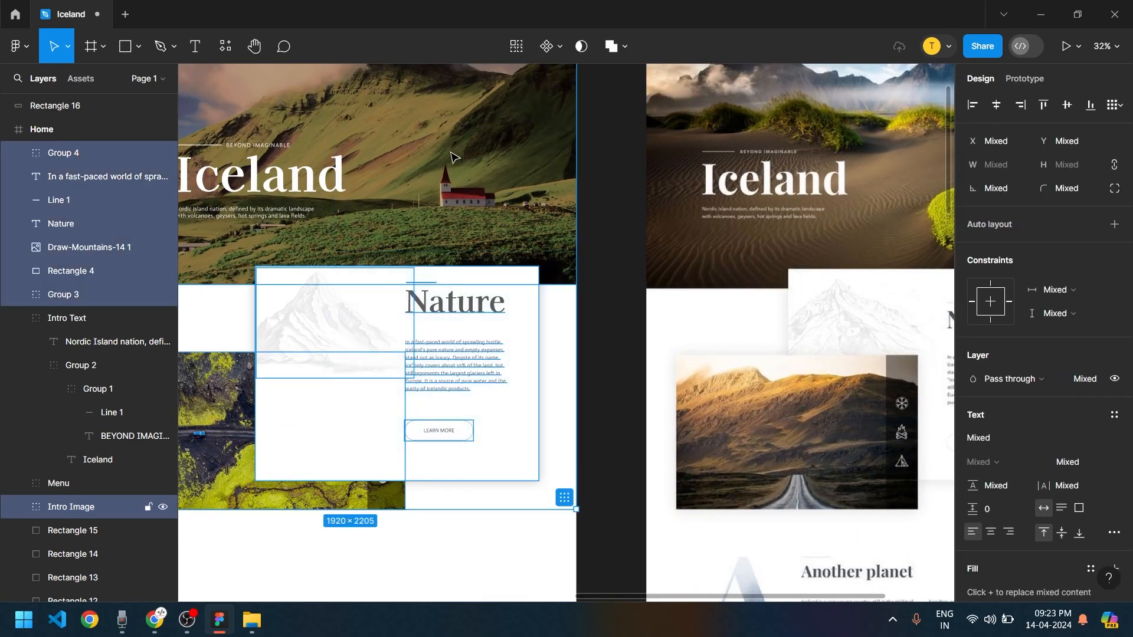
left_click(239, 470, "shift")
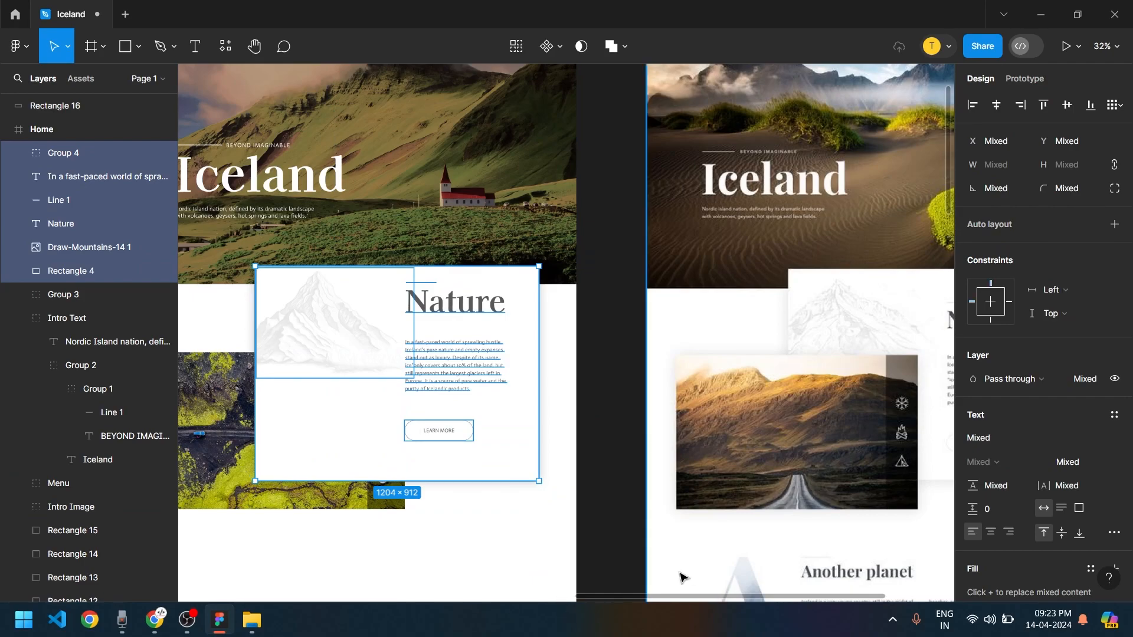
key("ctrl+g")
left_click(486, 534)
left_click_drag(452, 532, 528, 478)
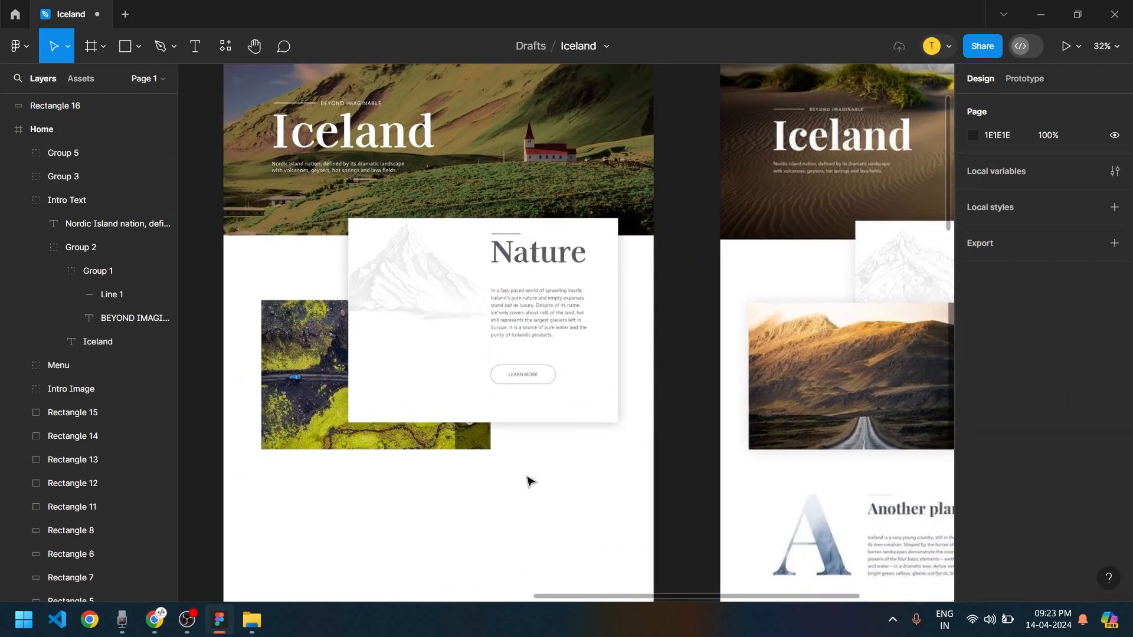
scroll(392, 468, "down", 3)
Bring the road photo group in front of the Nature card and move it to X 79, Y 1559
left_click(385, 416)
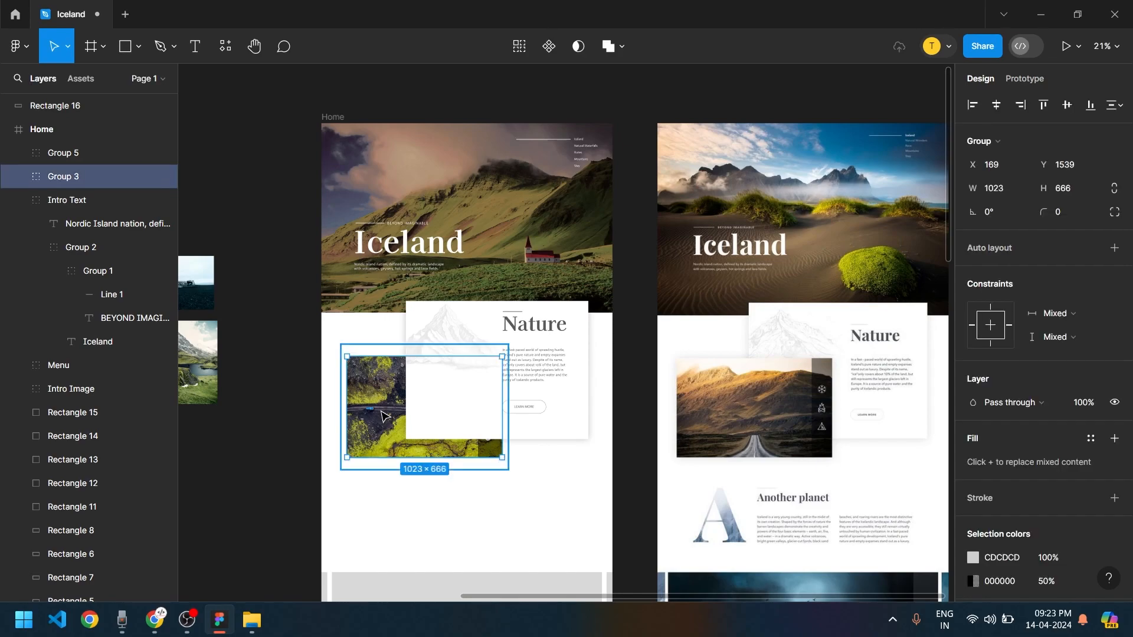
key("ctrl+]")
key("shift+Left")
key("shift+Left")
key("shift+Left")
key("shift+Left")
key("shift+Left")
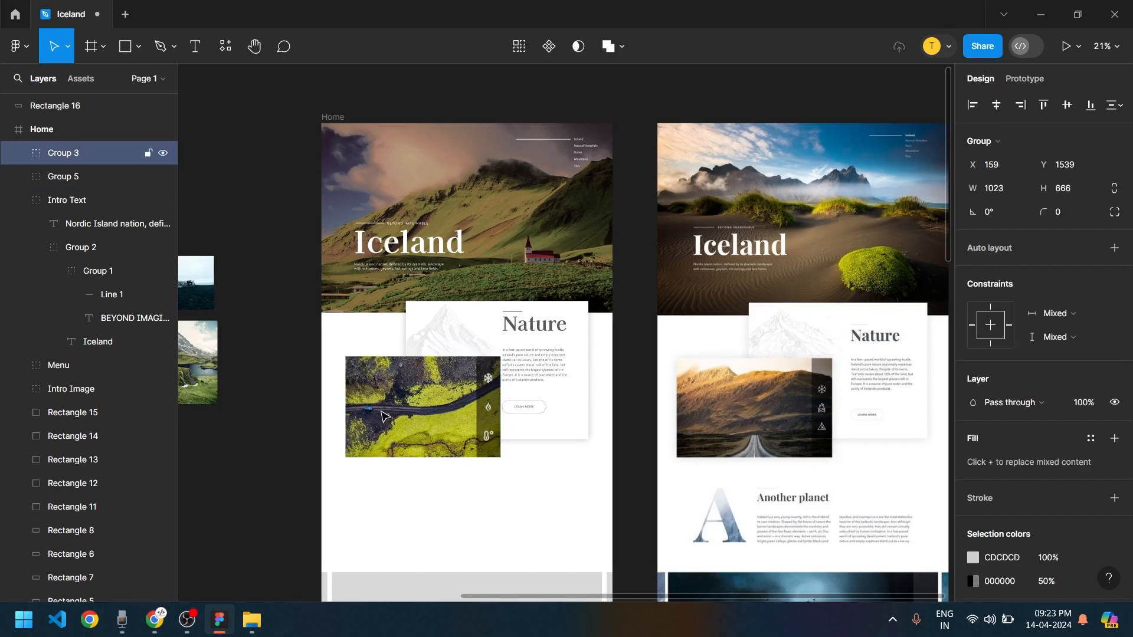
key("shift+Left")
key("shift+Left")
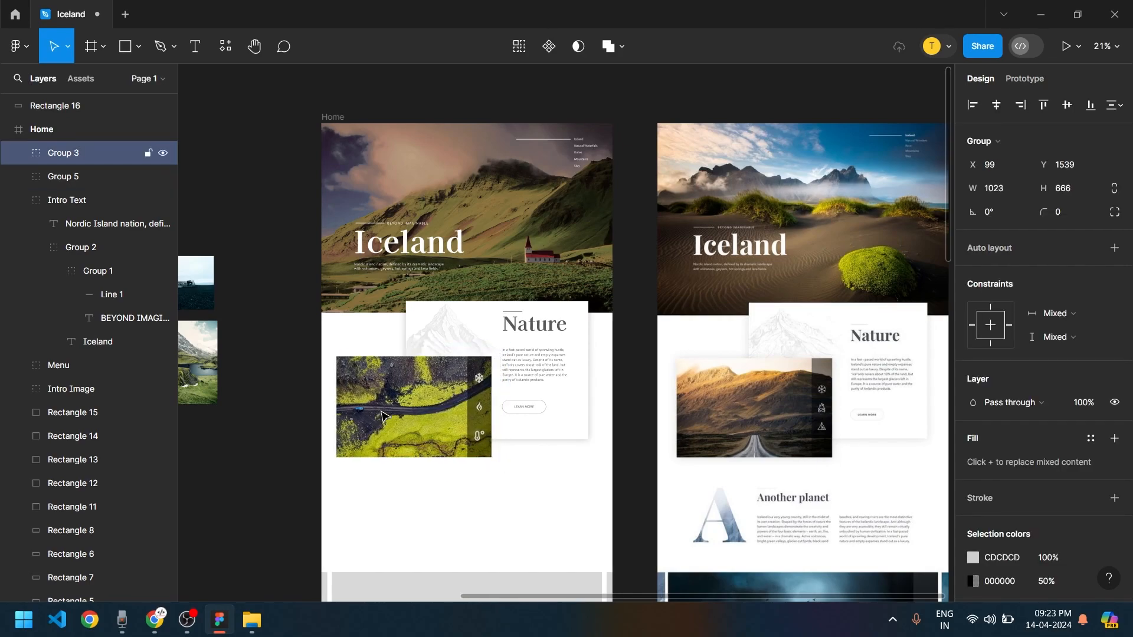
key("shift+Left")
key("shift+Left")
key("shift+Down")
key("shift+Down")
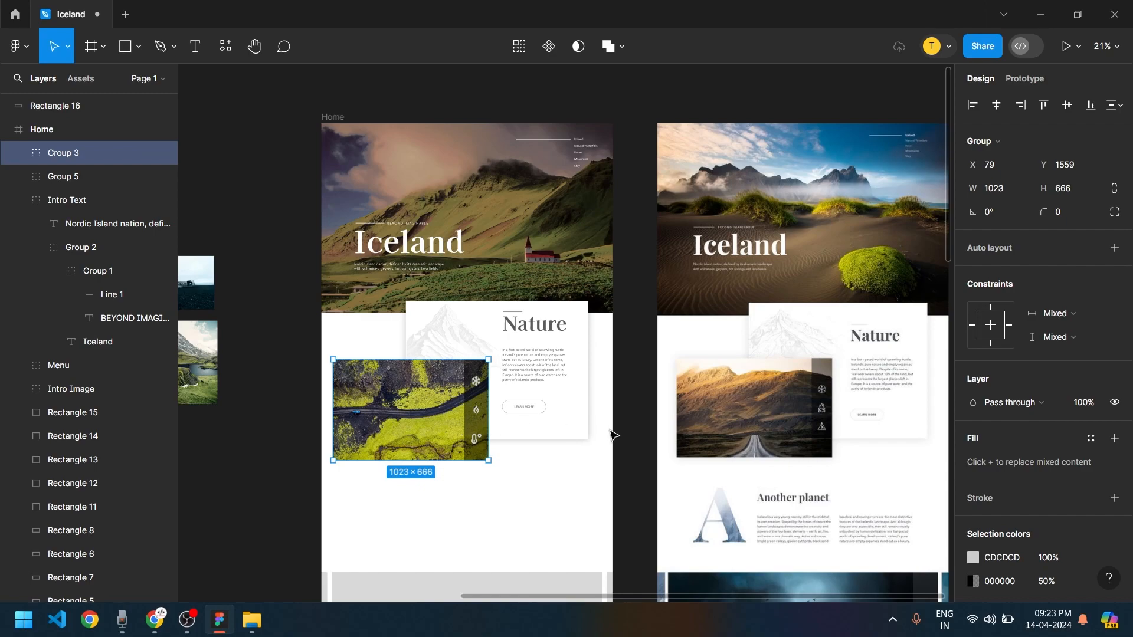
Select the Nature card group and the road photo group together and move them right to centre them horizontally in the Home frame
left_click_drag(609, 430, 556, 423)
left_click(484, 338)
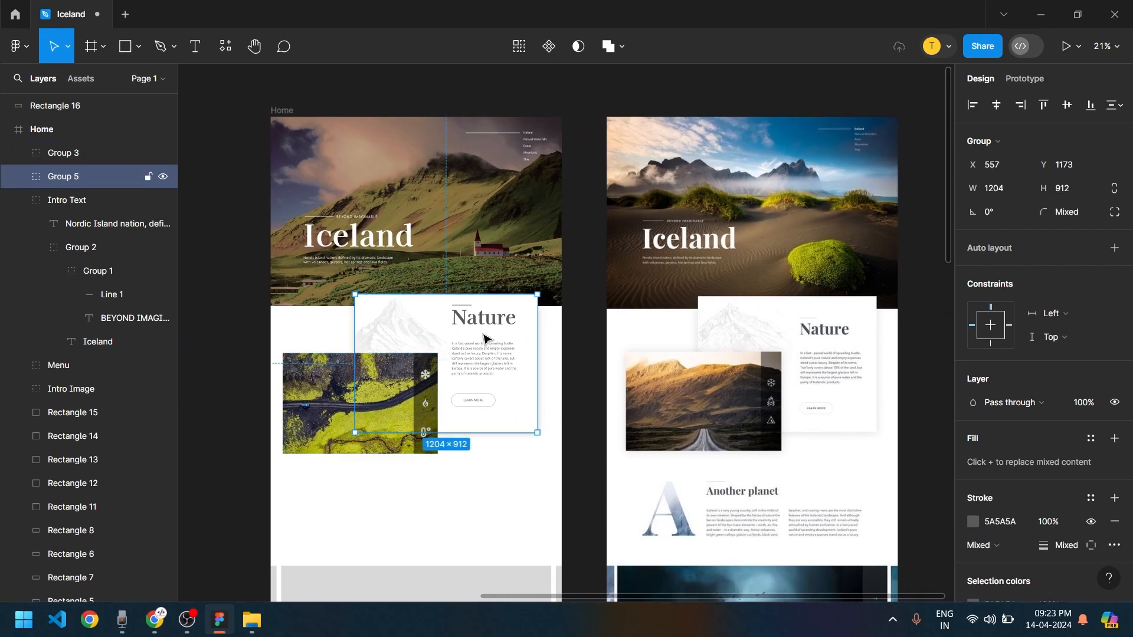
left_click(332, 391, "shift")
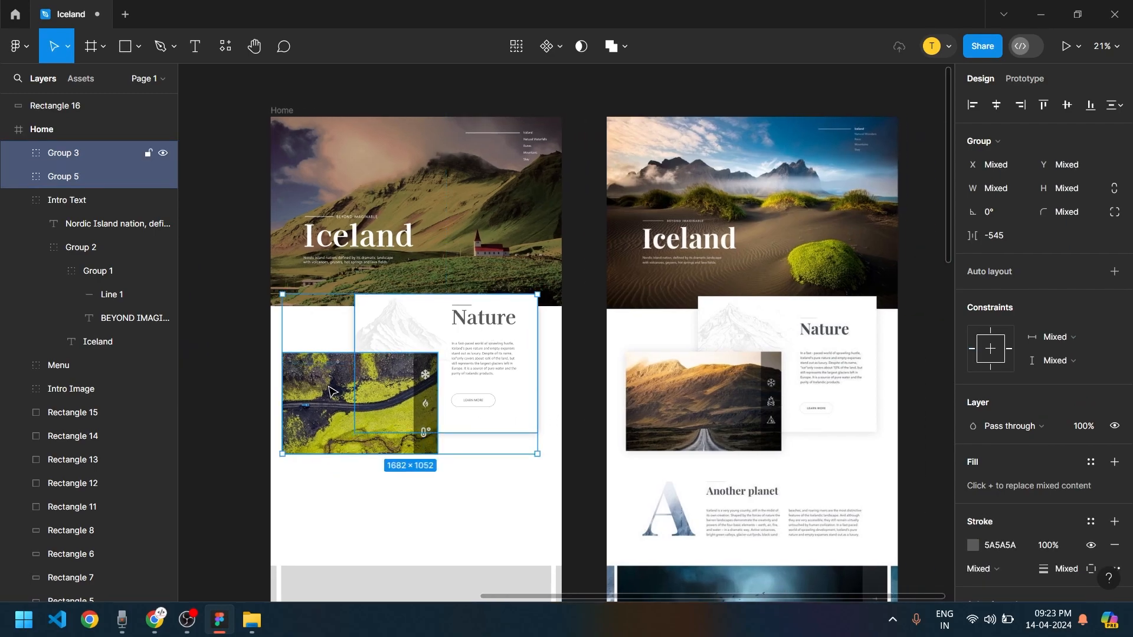
key("shift+Right")
key("shift+Right")
key("shift+Right")
key("shift+Right")
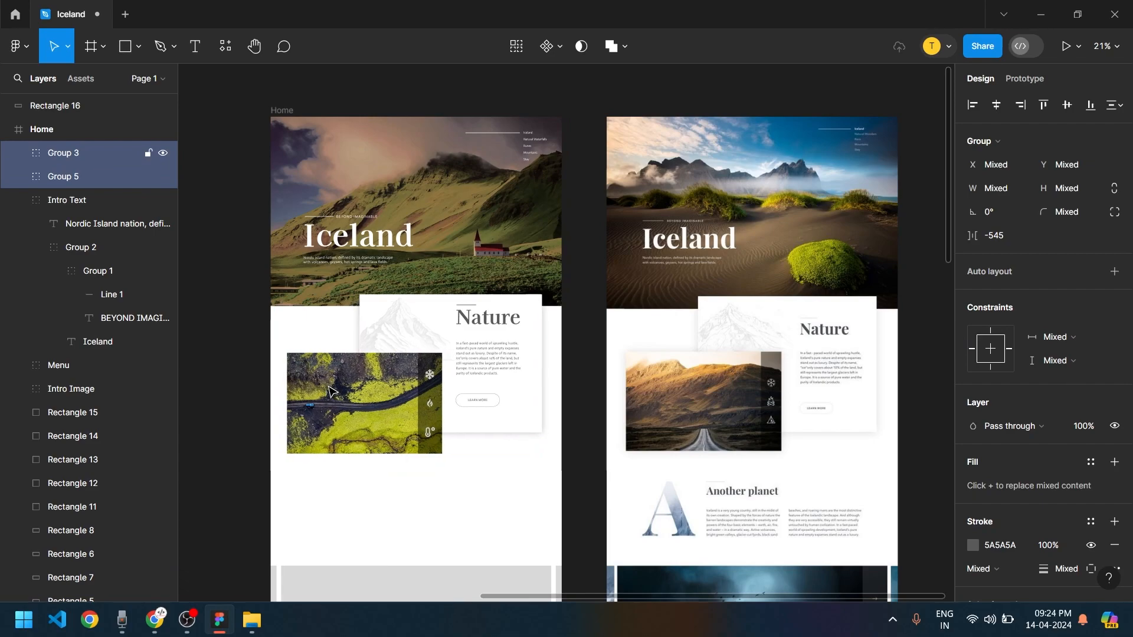
key("alt")
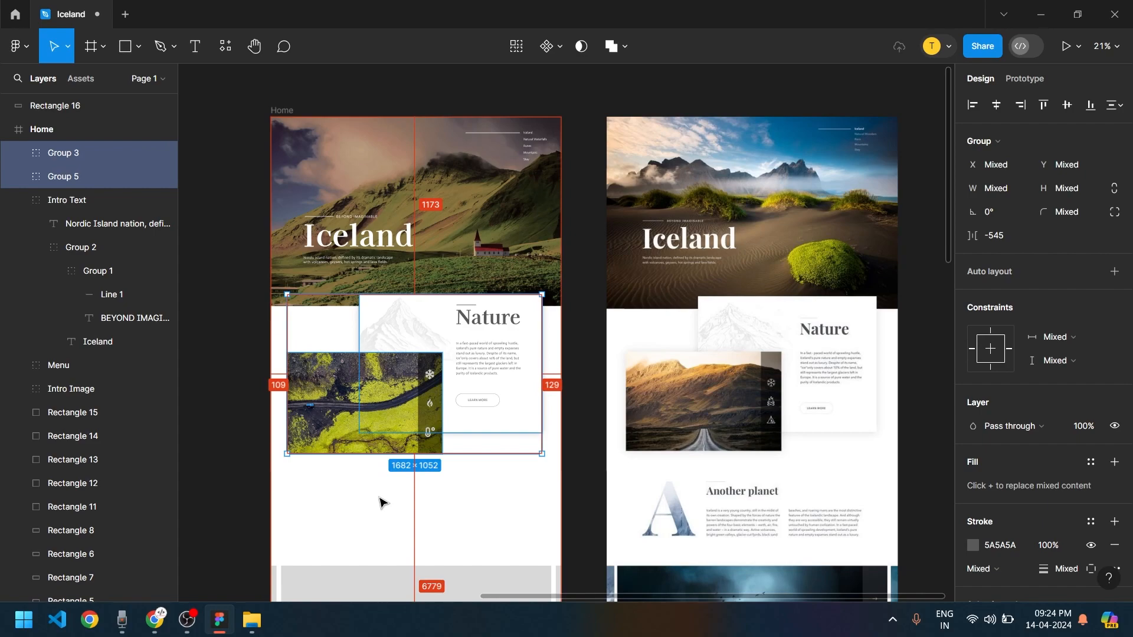
key("shift+Right")
key("alt")
key("Left")
key("Left")
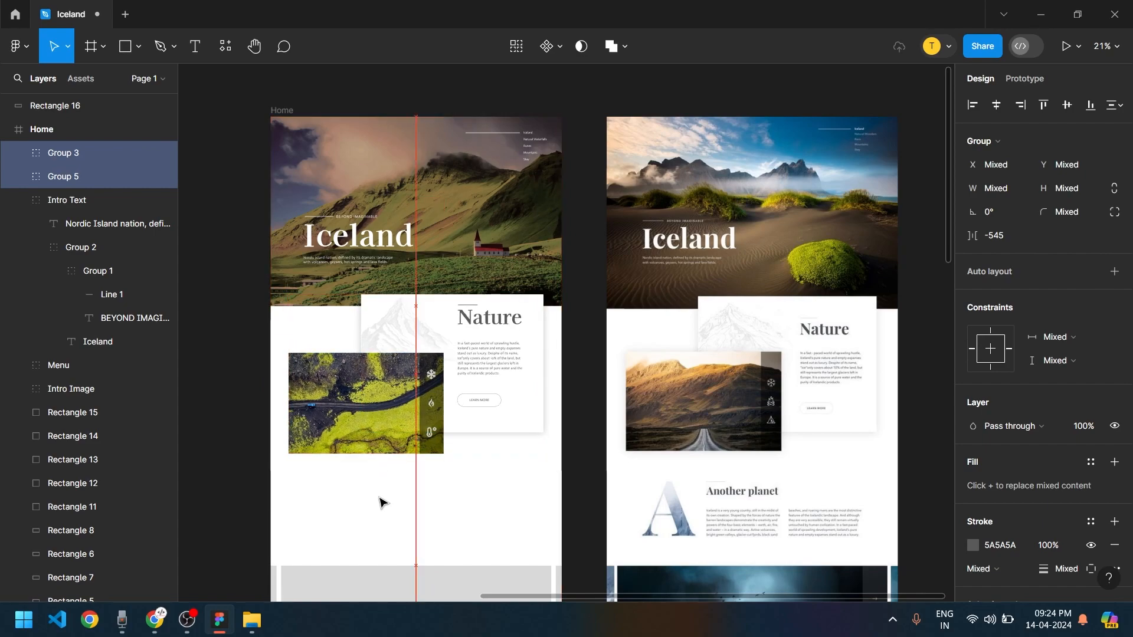
left_click(440, 504)
Compare the Nature section with the reference design and examine the reference's Another planet section with its image-filled letter A
scroll(440, 504, "up", 1)
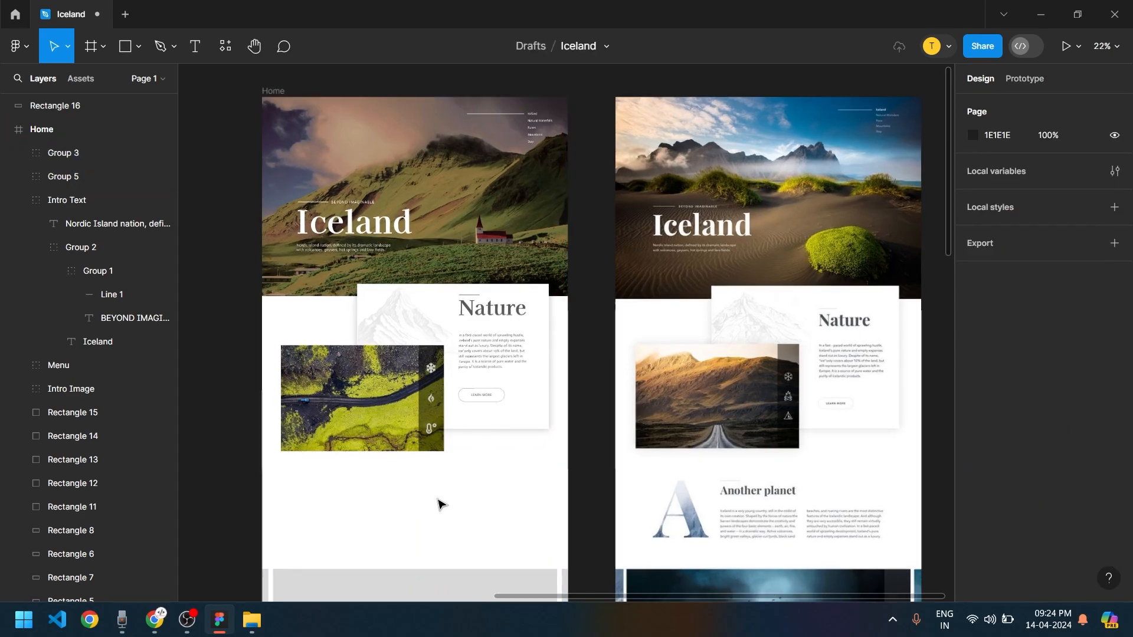
left_click_drag(441, 503, 413, 491)
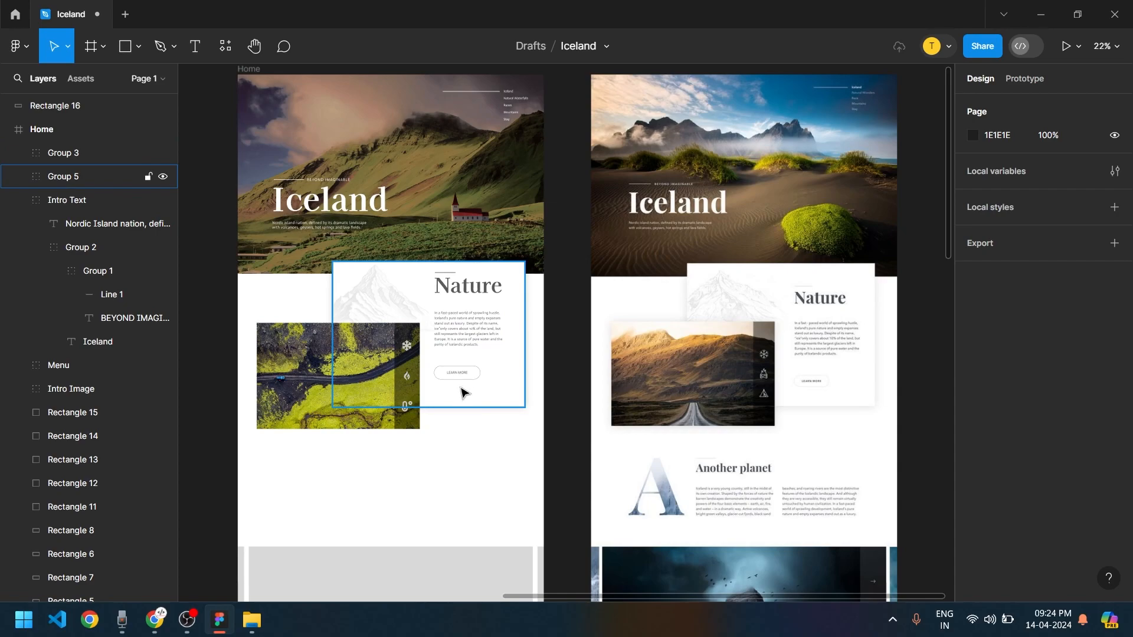
scroll(404, 418, "down", 3)
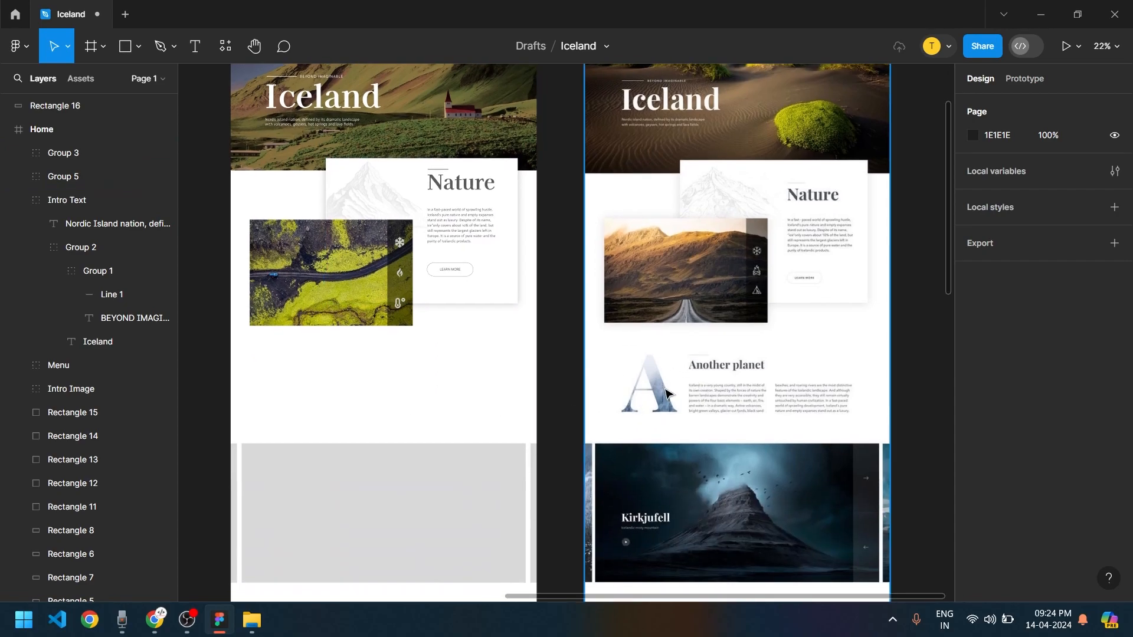
scroll(660, 394, "up", 3)
scroll(468, 431, "left", 3)
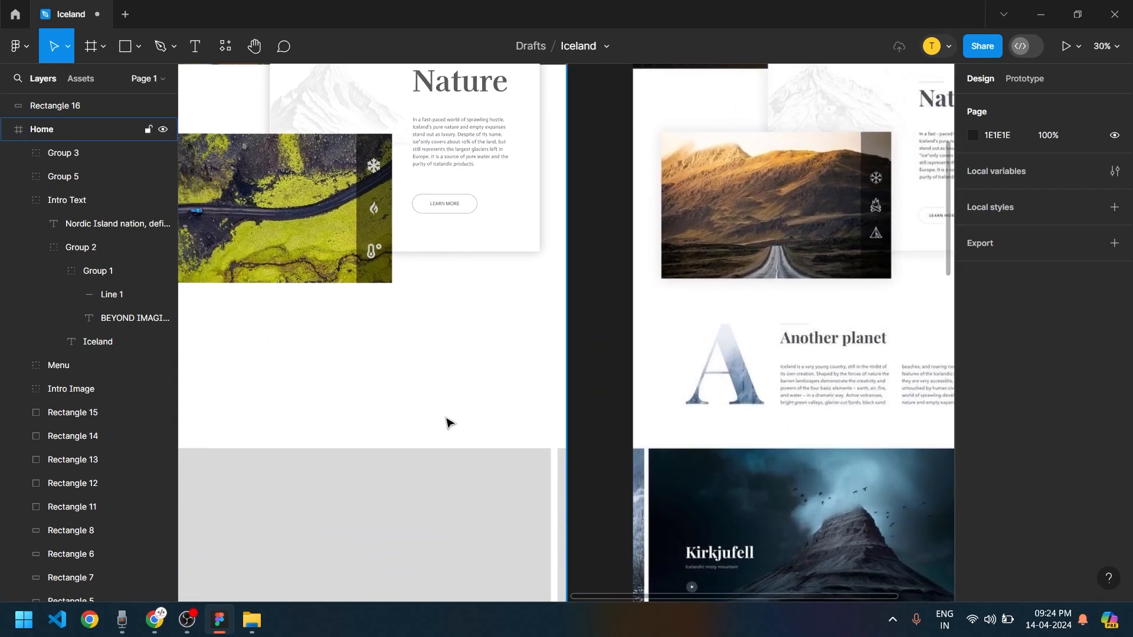
scroll(446, 423, "down", 3)
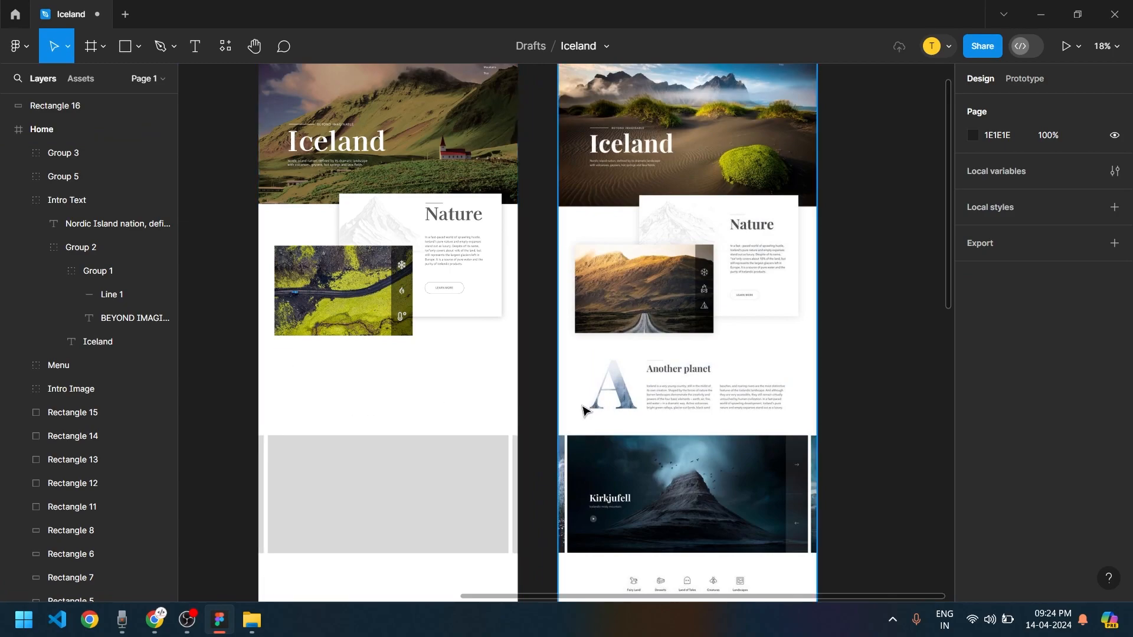
scroll(610, 401, "up", 2)
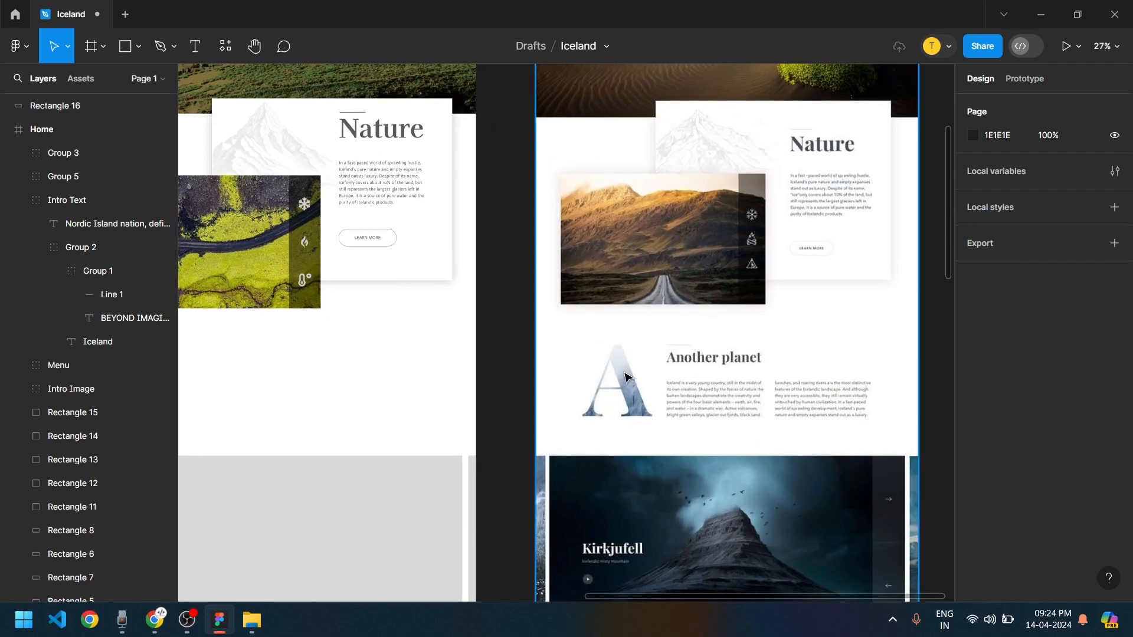
scroll(710, 415, "up", 3)
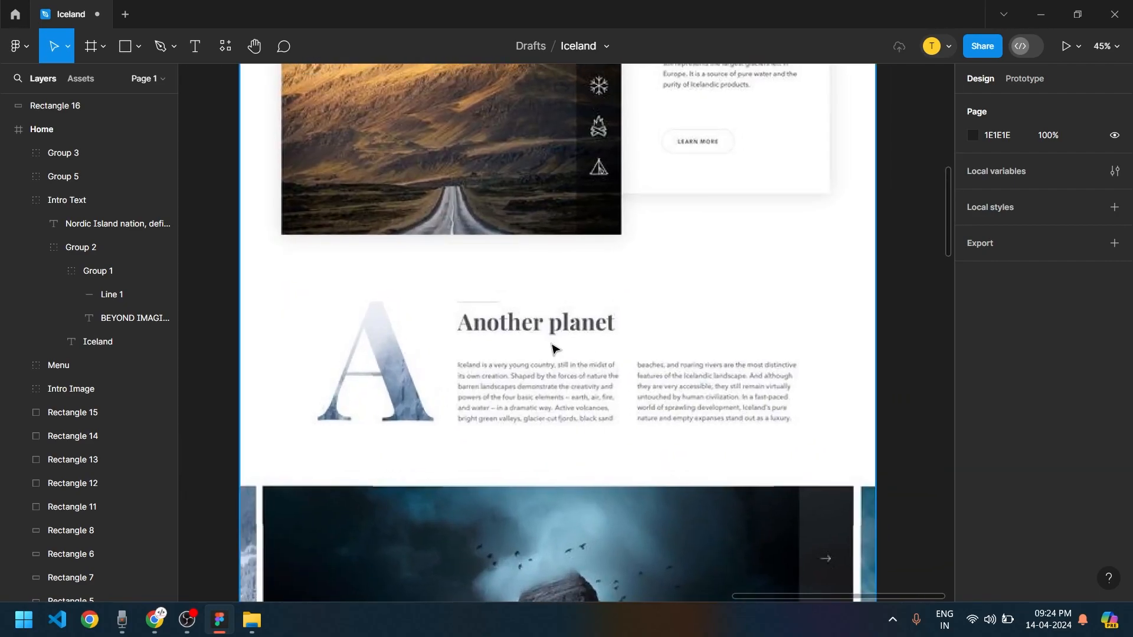
scroll(416, 335, "down", 3)
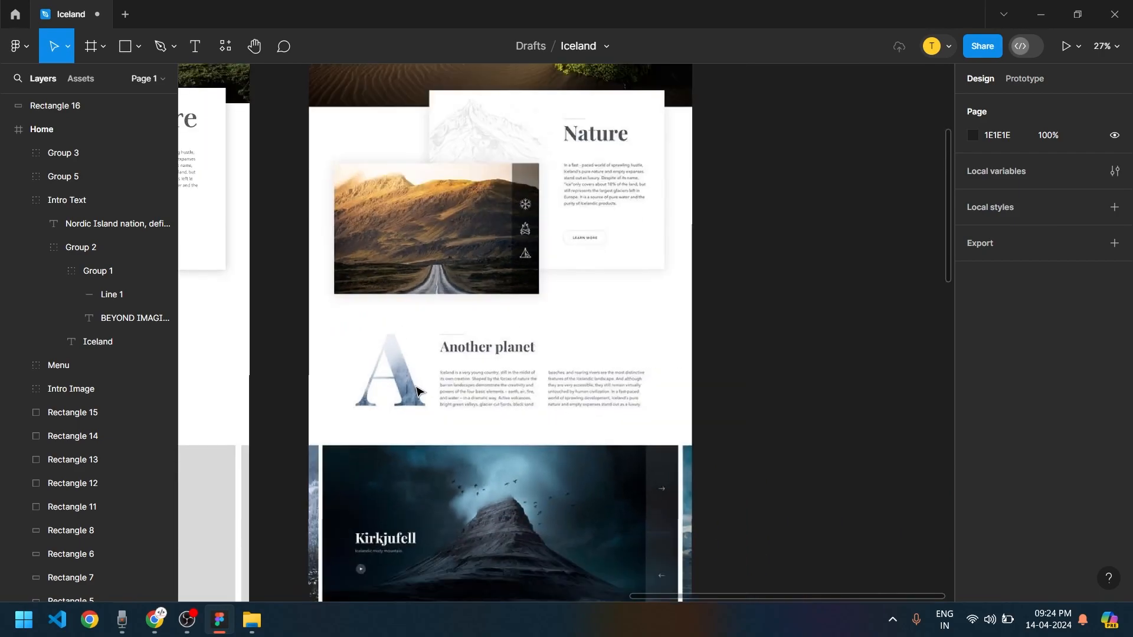
Copy the Nature card's line, heading and paragraph, and place the copies below the road photo in the Home frame
scroll(344, 151, "left", 4)
left_click(360, 114)
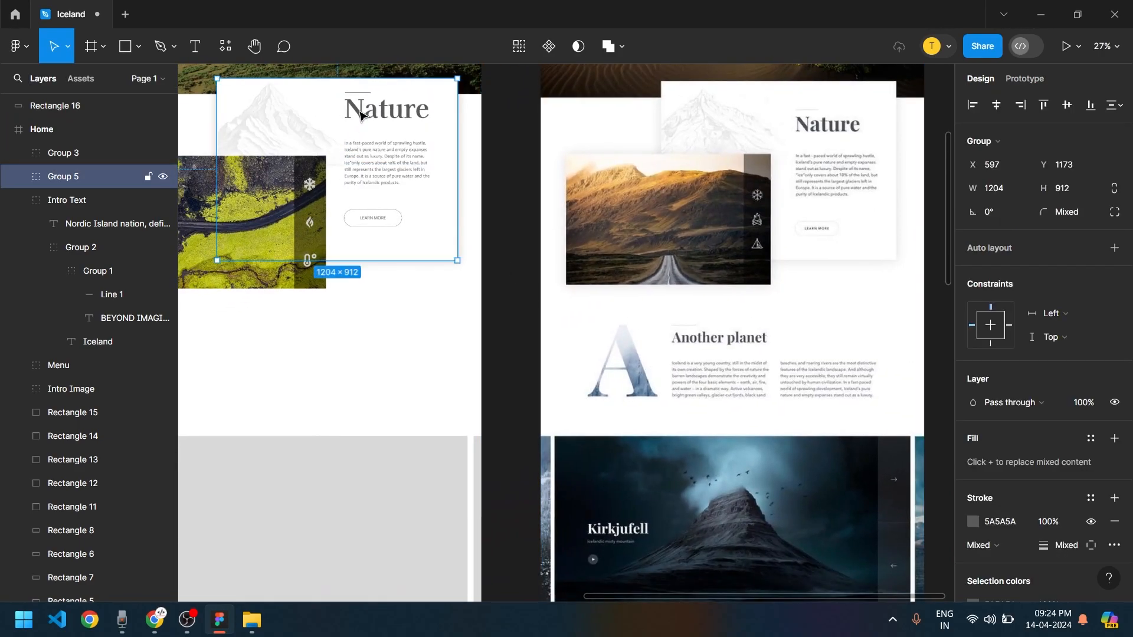
scroll(358, 118, "up", 1)
double_click(364, 135)
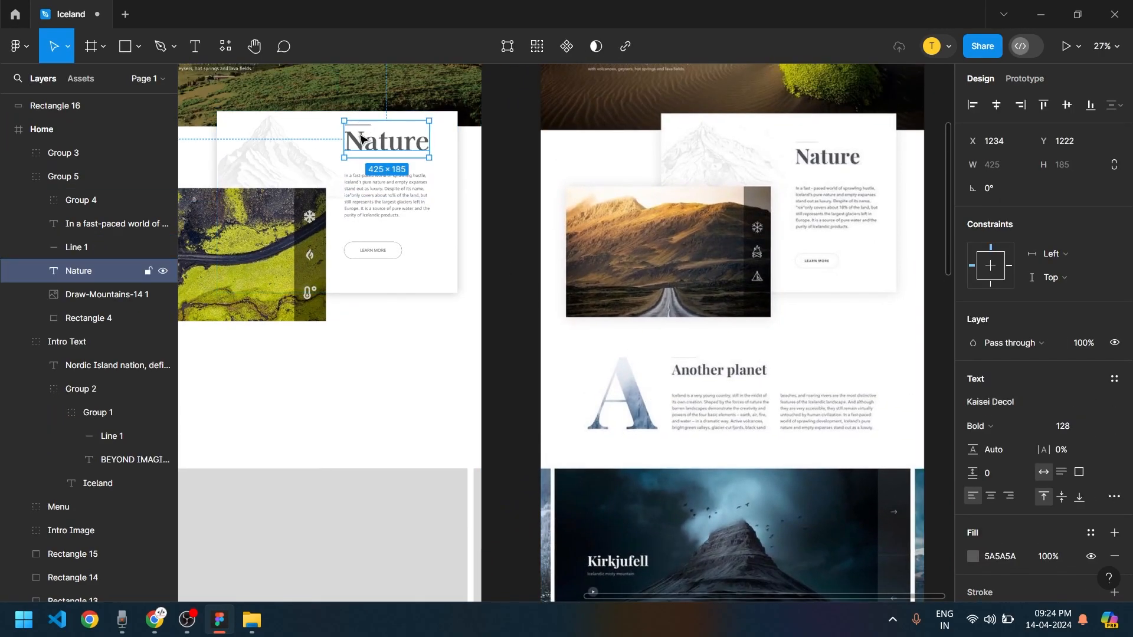
left_click_drag(375, 192, 474, 179)
double_click(469, 131)
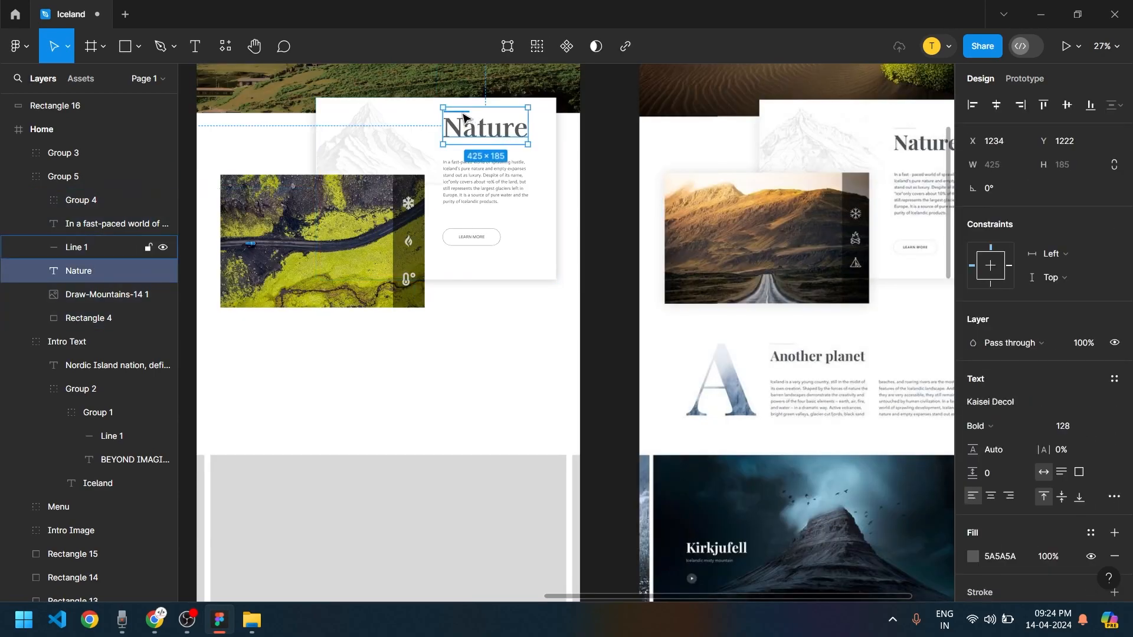
left_click(470, 189, "shift")
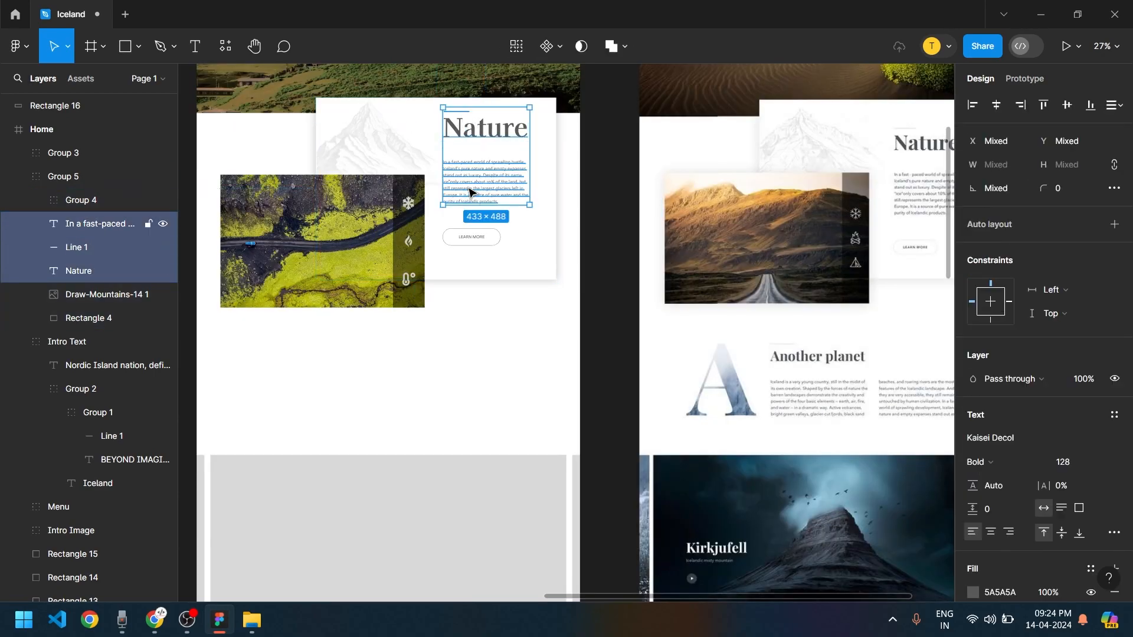
left_click(619, 318)
key("ctrl+v")
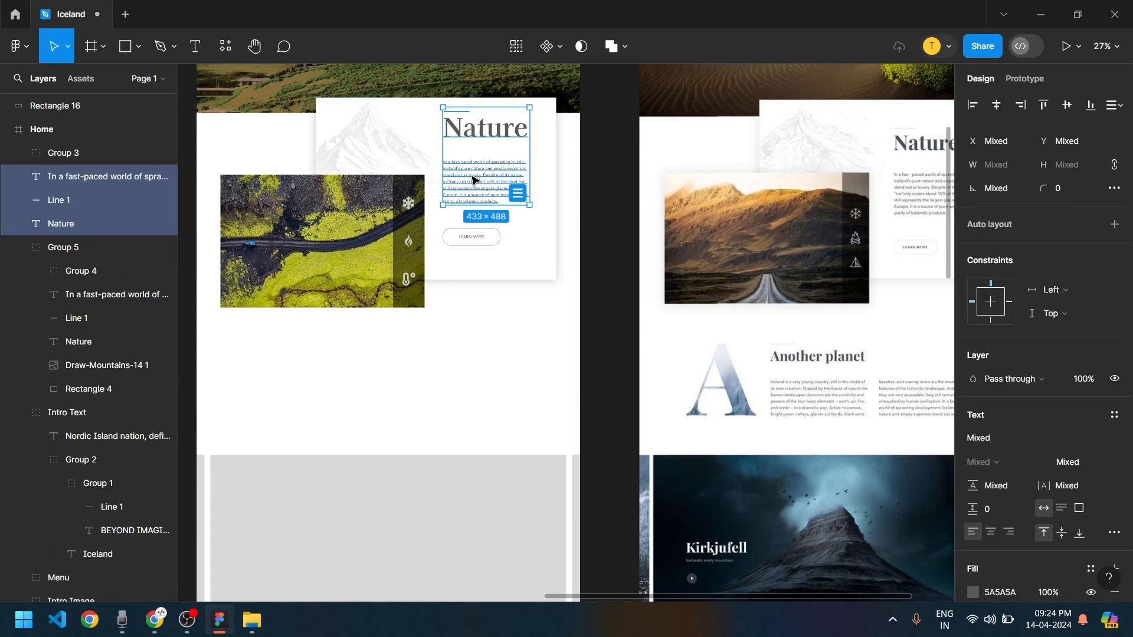
left_click_drag(472, 195, 349, 407)
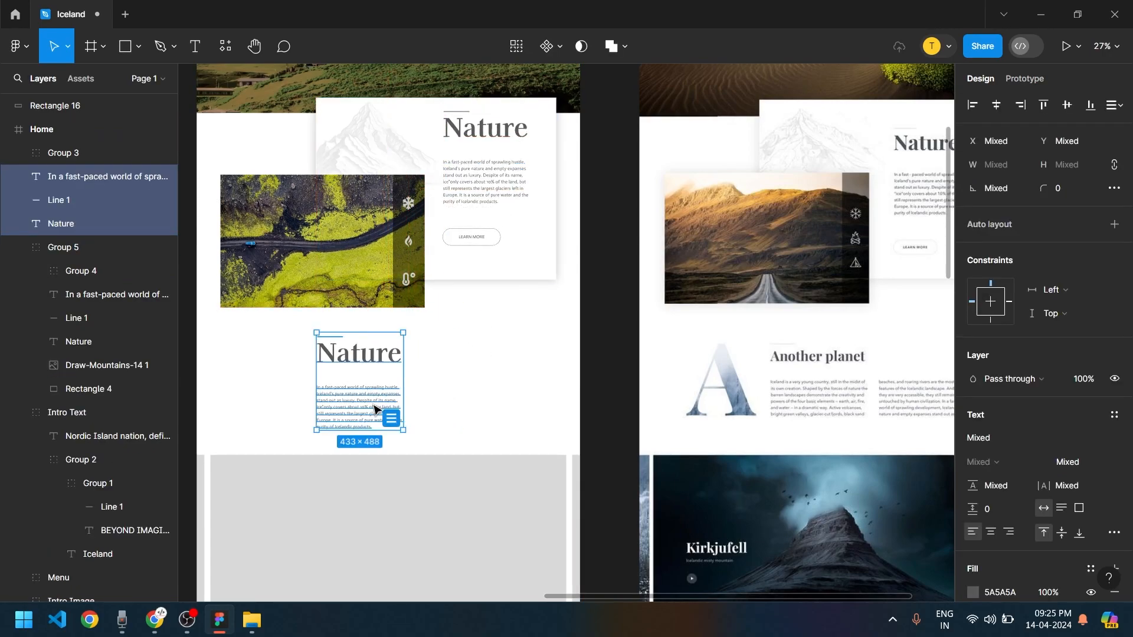
Move the copied paragraph up closer to its heading, to Y 2568
scroll(366, 401, "up", 3)
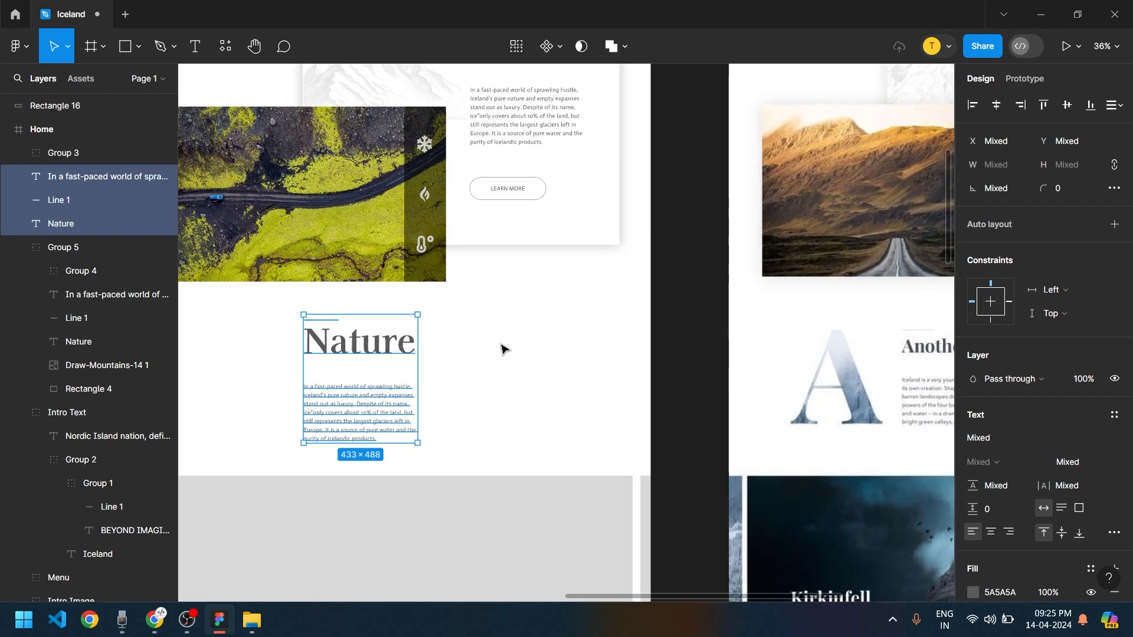
left_click(504, 349)
left_click(341, 405)
left_click_drag(341, 405, 348, 391)
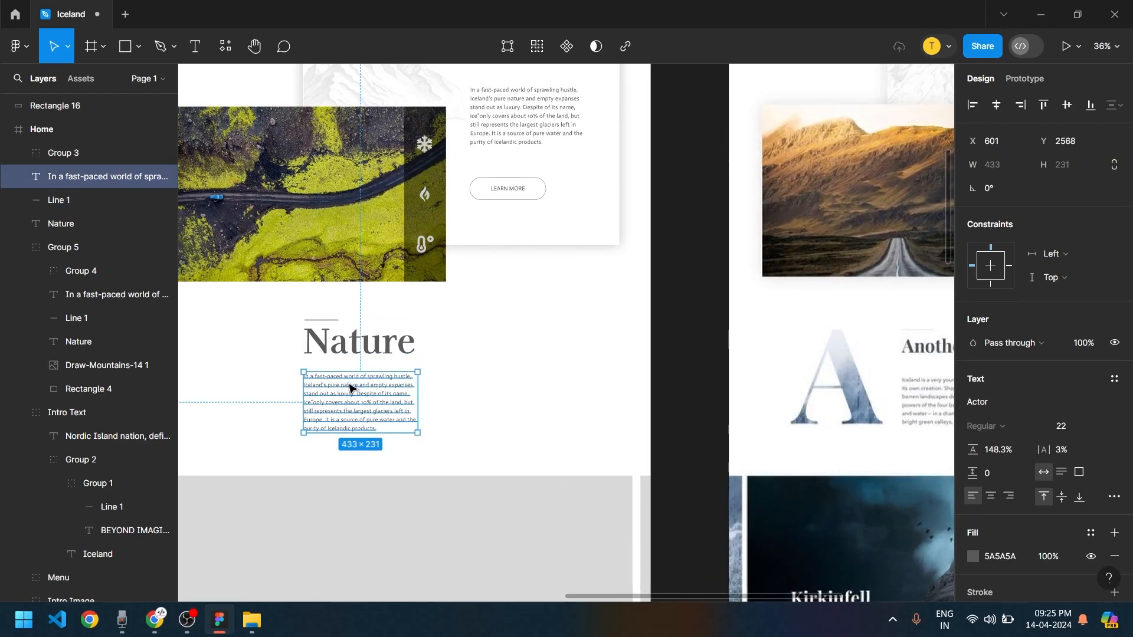
Change the copied Nature heading's text to "Another Planet"
left_click(341, 344)
type("An")
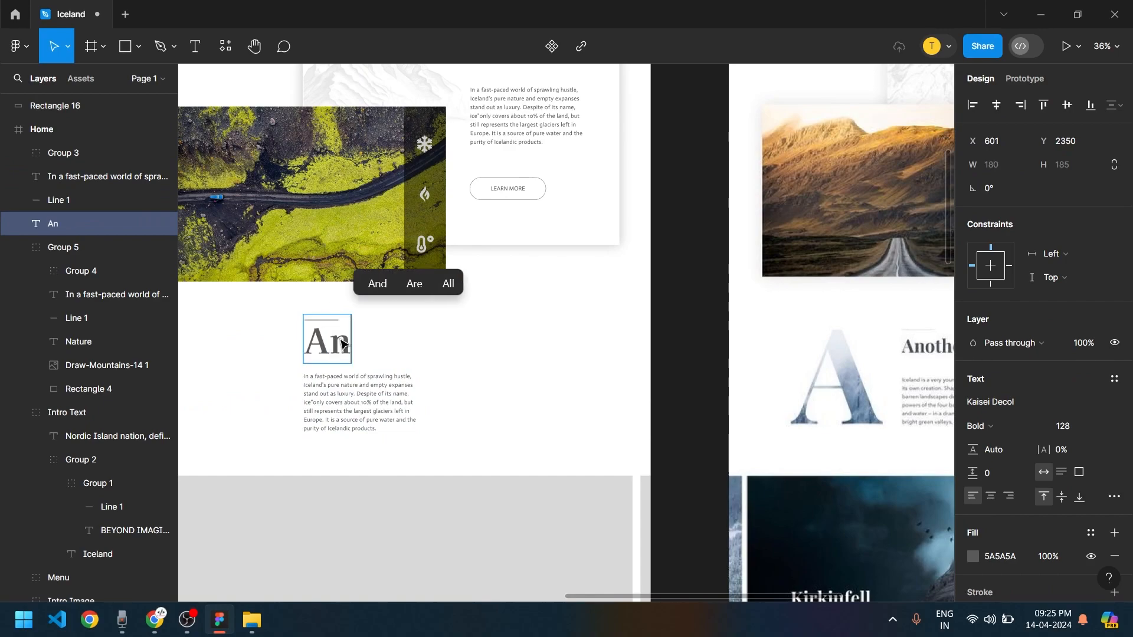
type("other Planet")
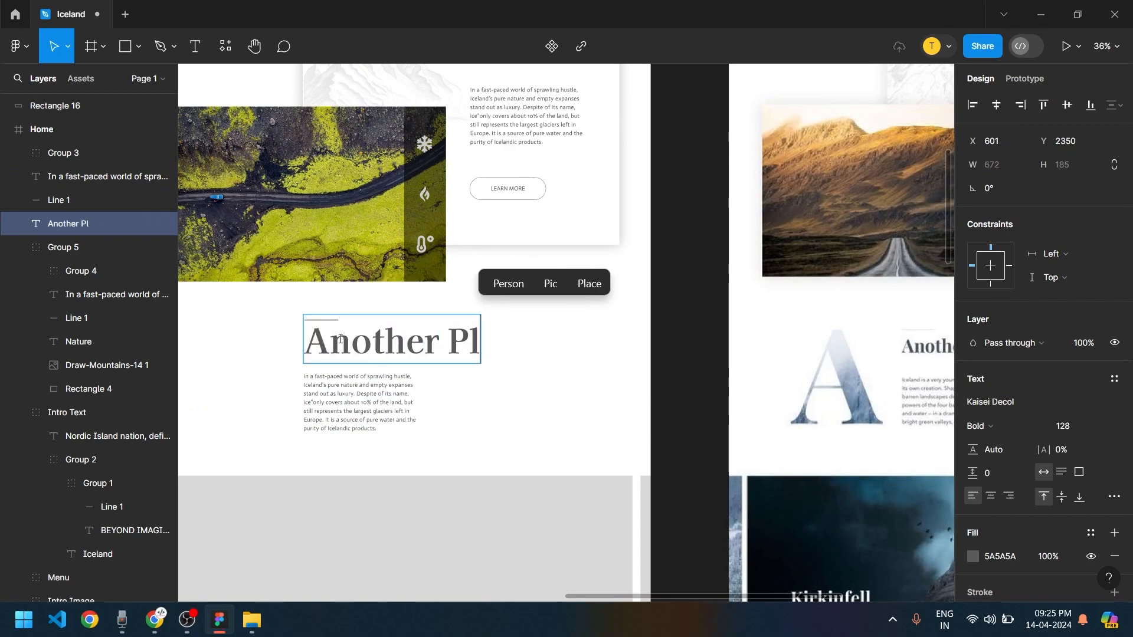
key("Escape")
Set the Another Planet heading's font size to 64 and move it down below the short line to Y 2407
scroll(688, 363, "down", 3)
scroll(688, 363, "down", 3)
scroll(688, 363, "up", 3)
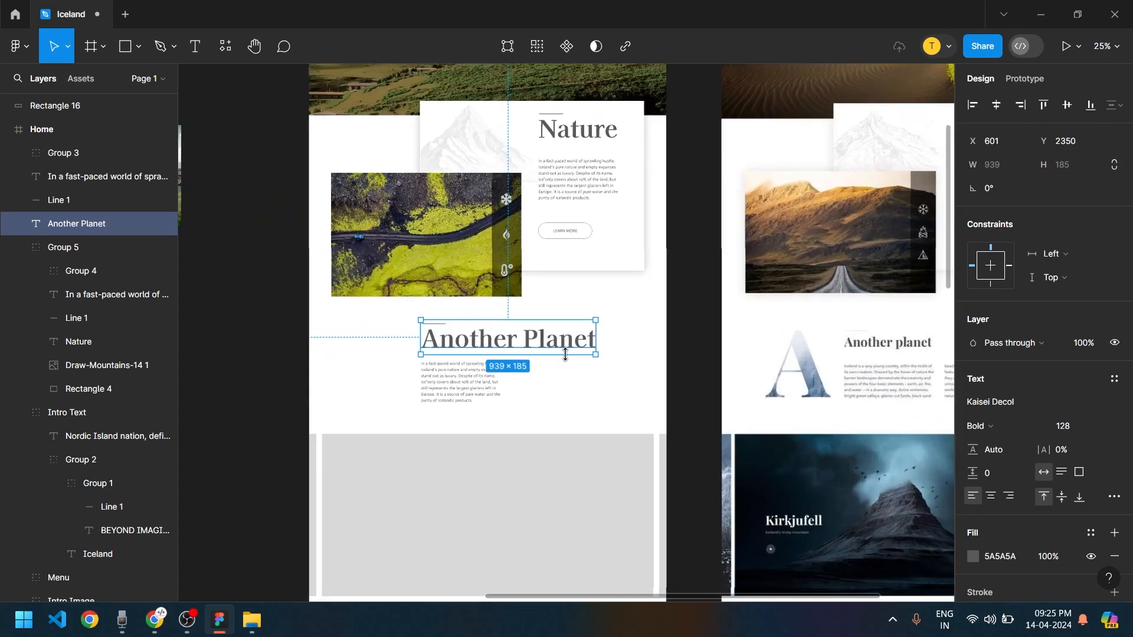
left_click(1099, 427)
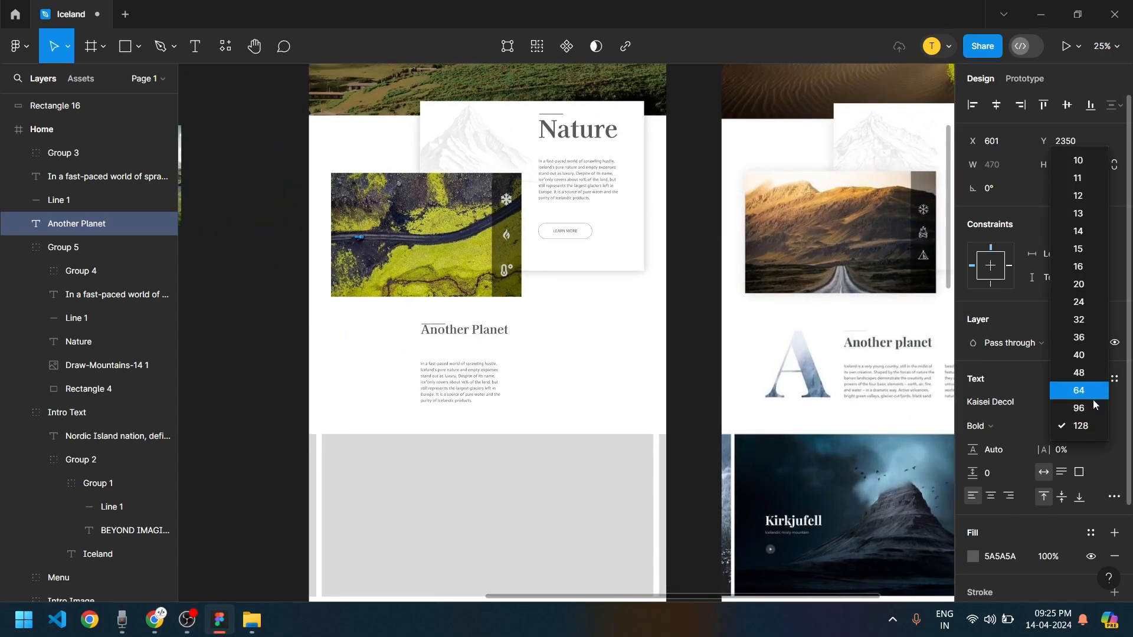
left_click(1094, 409)
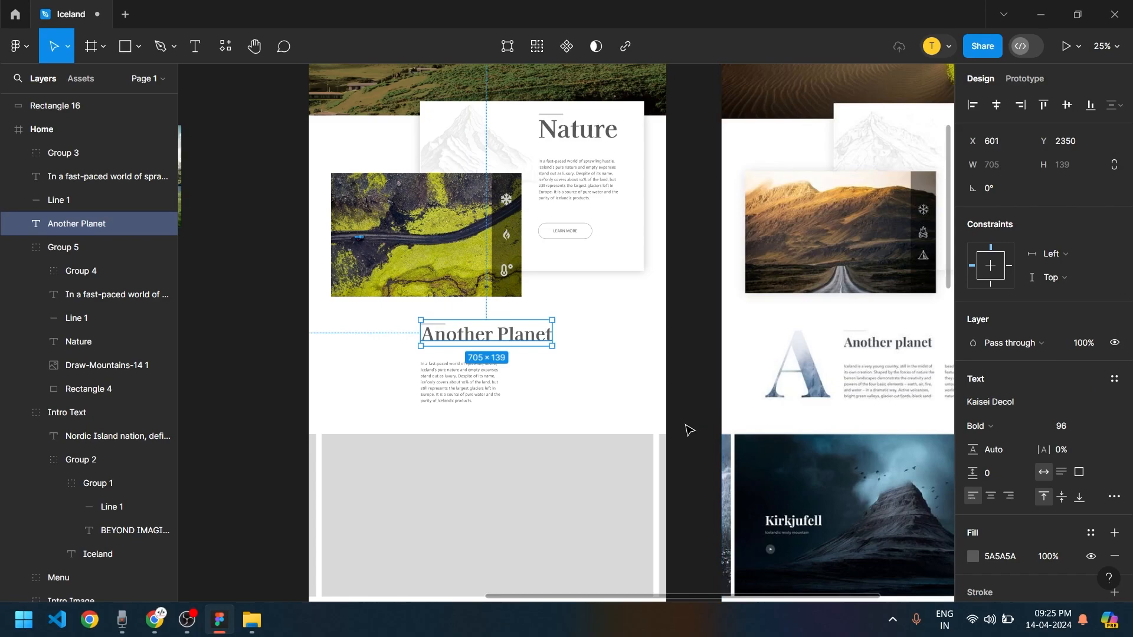
left_click(1106, 428)
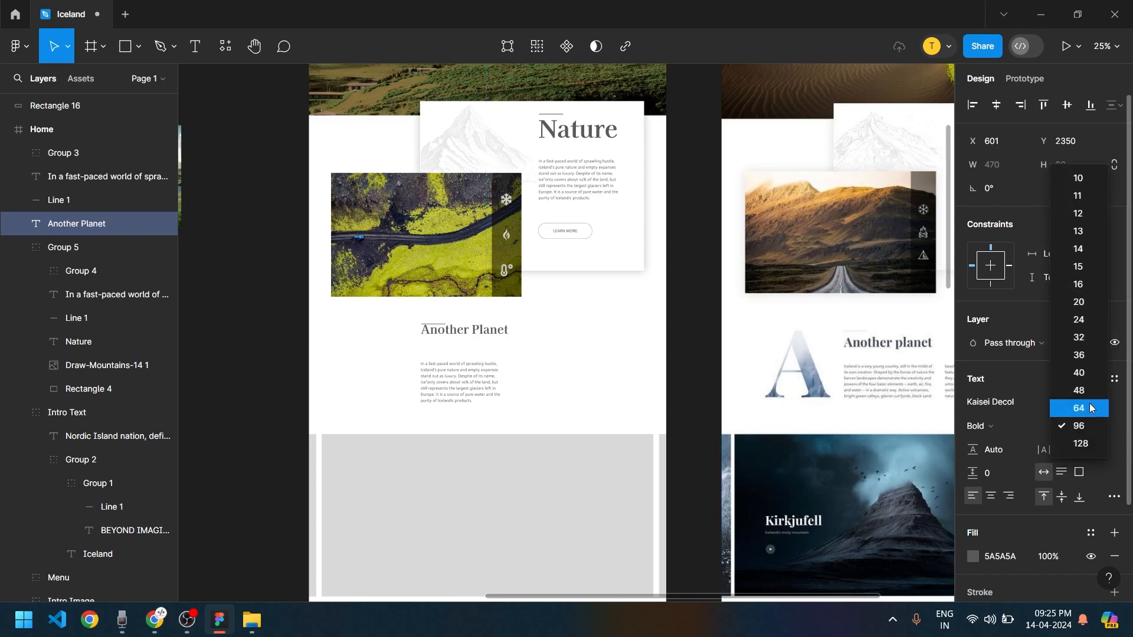
left_click(1090, 409)
scroll(566, 387, "up", 2)
scroll(543, 462, "up", 2)
left_click_drag(454, 404, 456, 420)
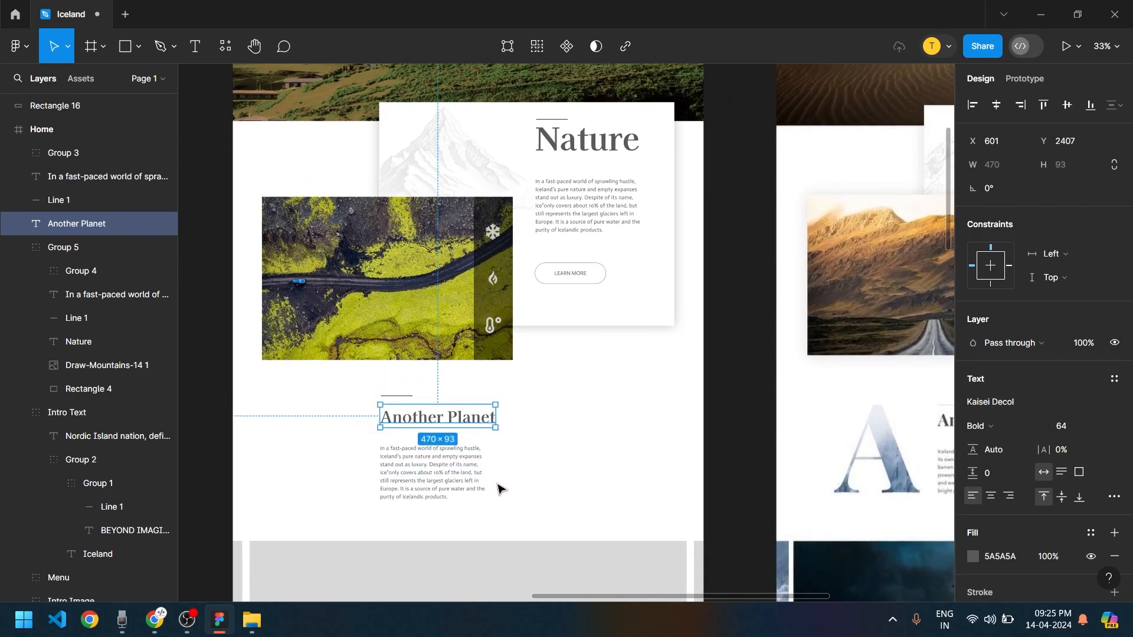
Capture a screenshot of the first paragraph column in the reference's Another planet section
left_click(576, 490)
scroll(576, 490, "right", 5)
scroll(753, 502, "up", 3)
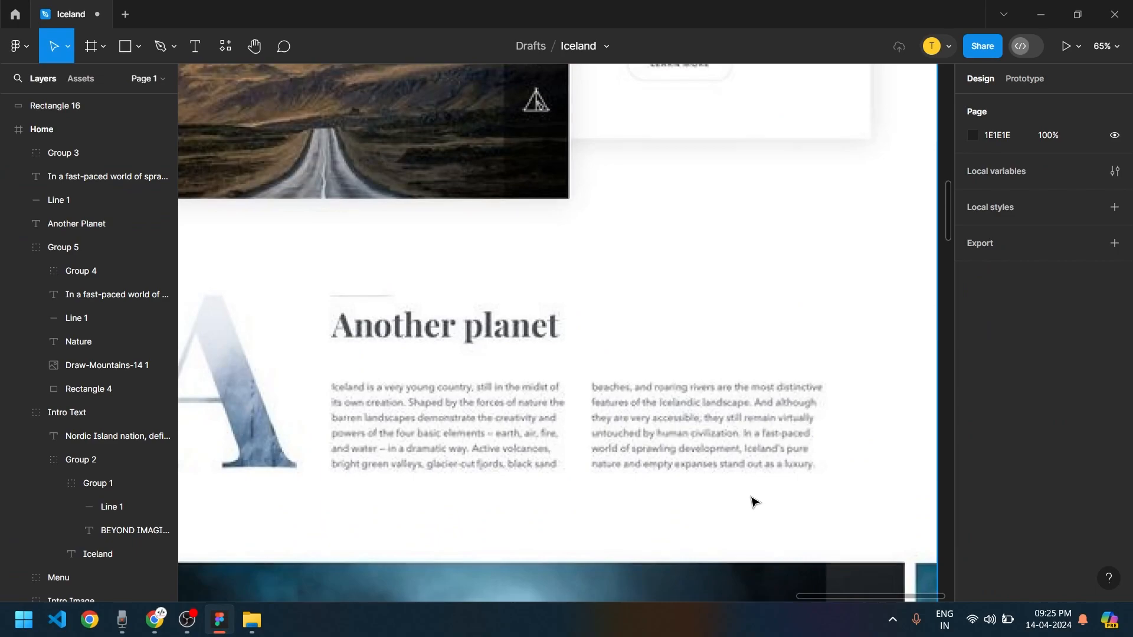
key("super+shift+s")
left_click_drag(320, 373, 584, 485)
Switch to Chrome, search the captured screenshot with Google Lens, and copy all of the paragraph text recognised in it
left_click(154, 620)
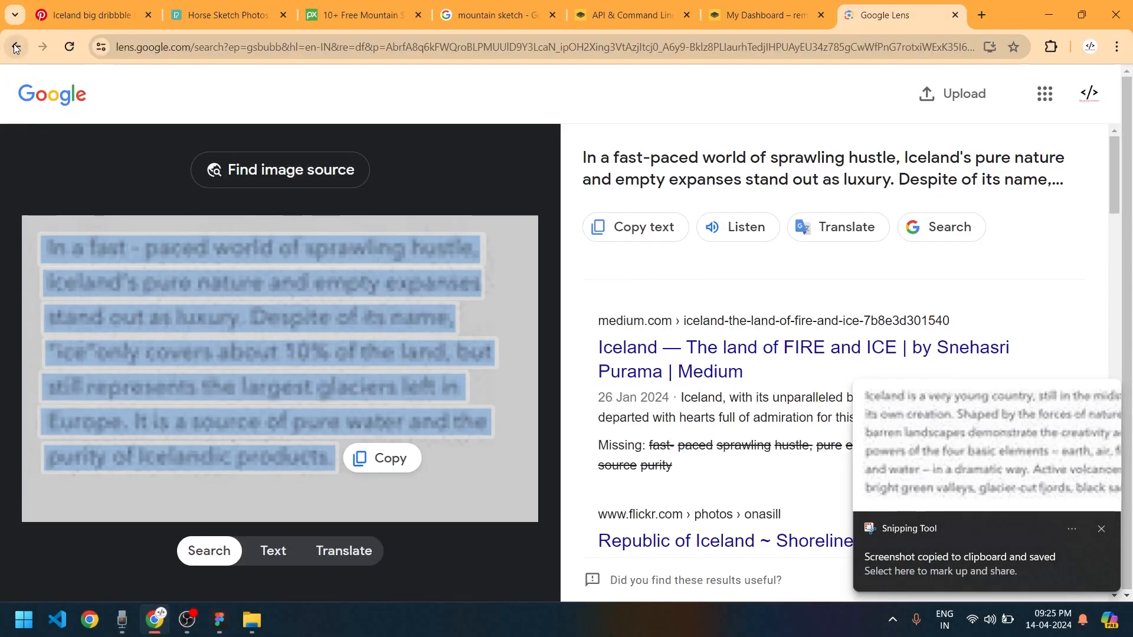
left_click(15, 48)
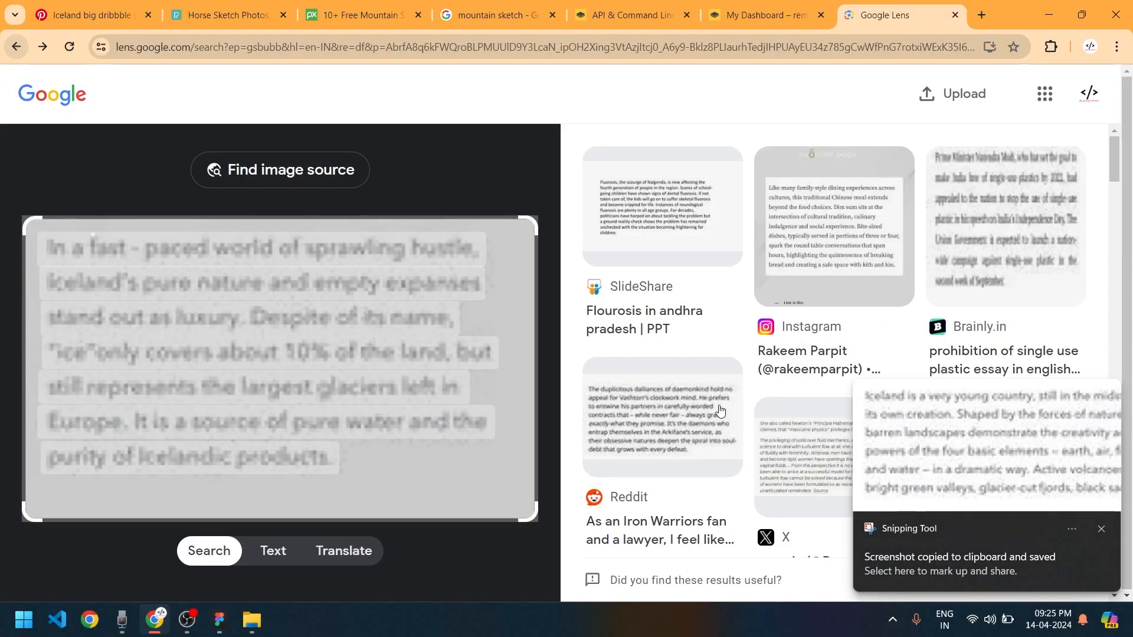
left_click(11, 51)
left_click(814, 256)
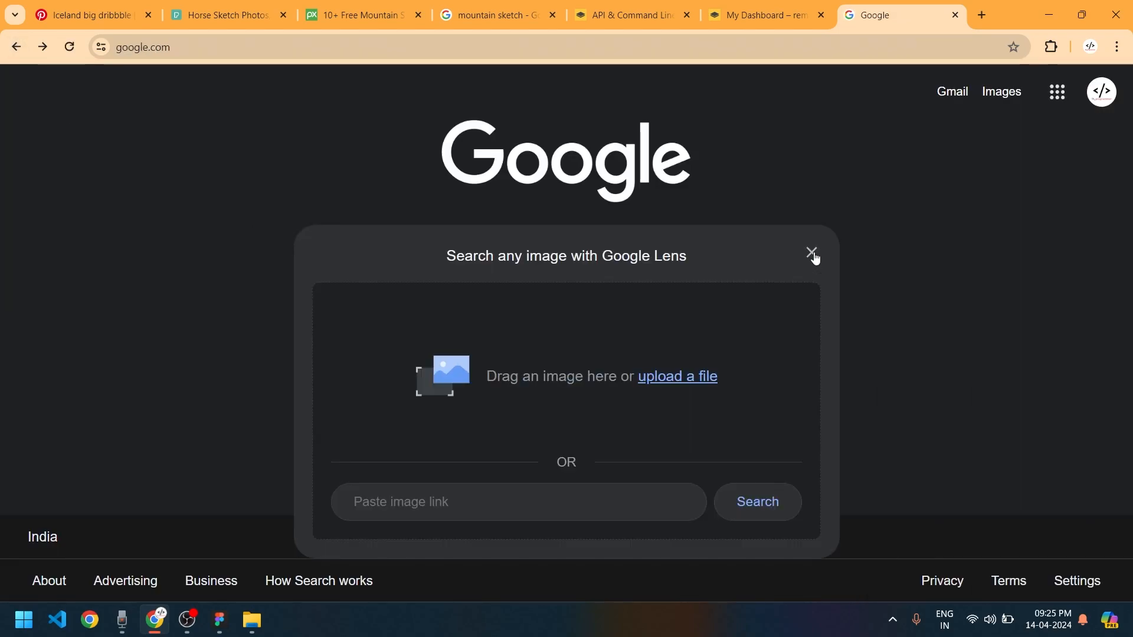
key("ctrl+v")
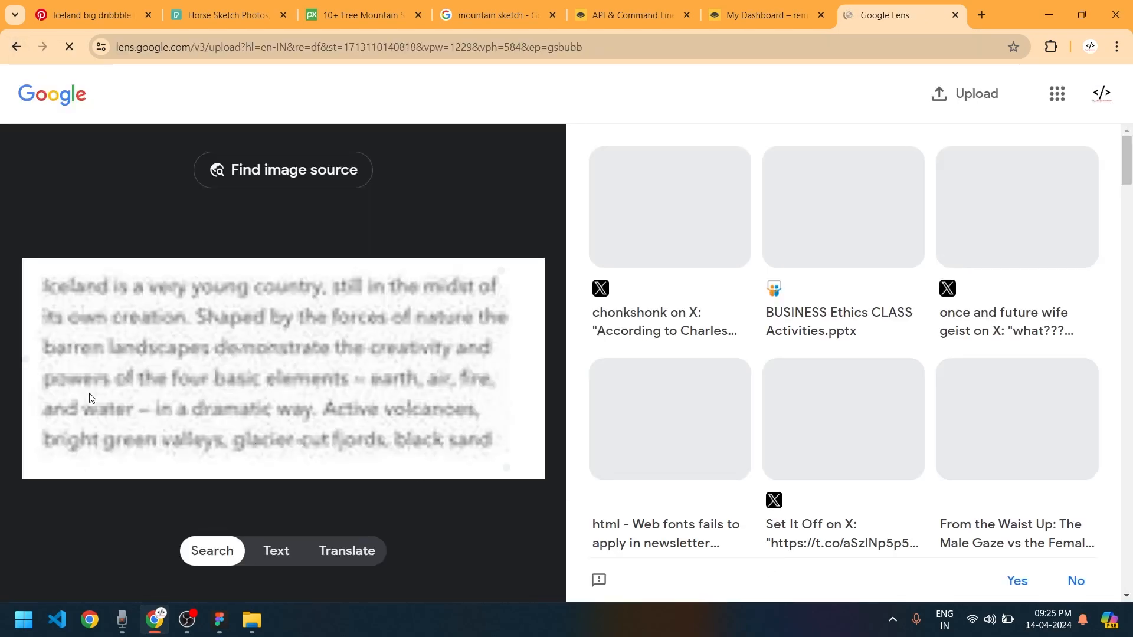
left_click_drag(44, 288, 499, 487)
Return to Figma and replace the paragraph under the Another Planet heading with the copied "Iceland is a very young country" text
key("alt+Tab")
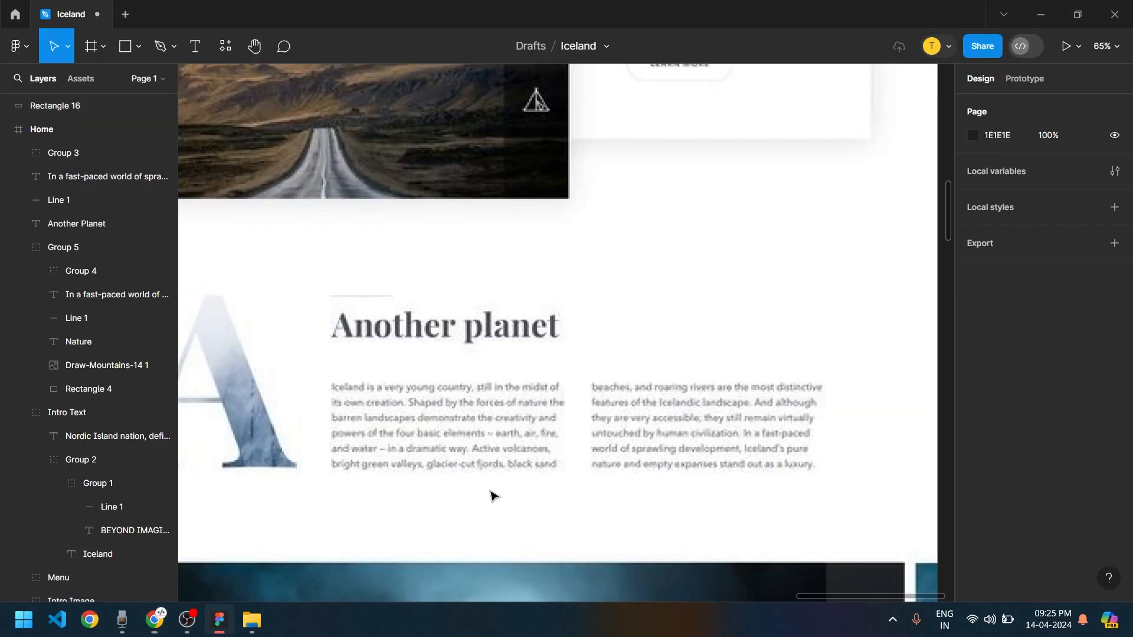
scroll(434, 494, "down", 3)
scroll(472, 425, "left", 5)
double_click(385, 410)
key("ctrl+v")
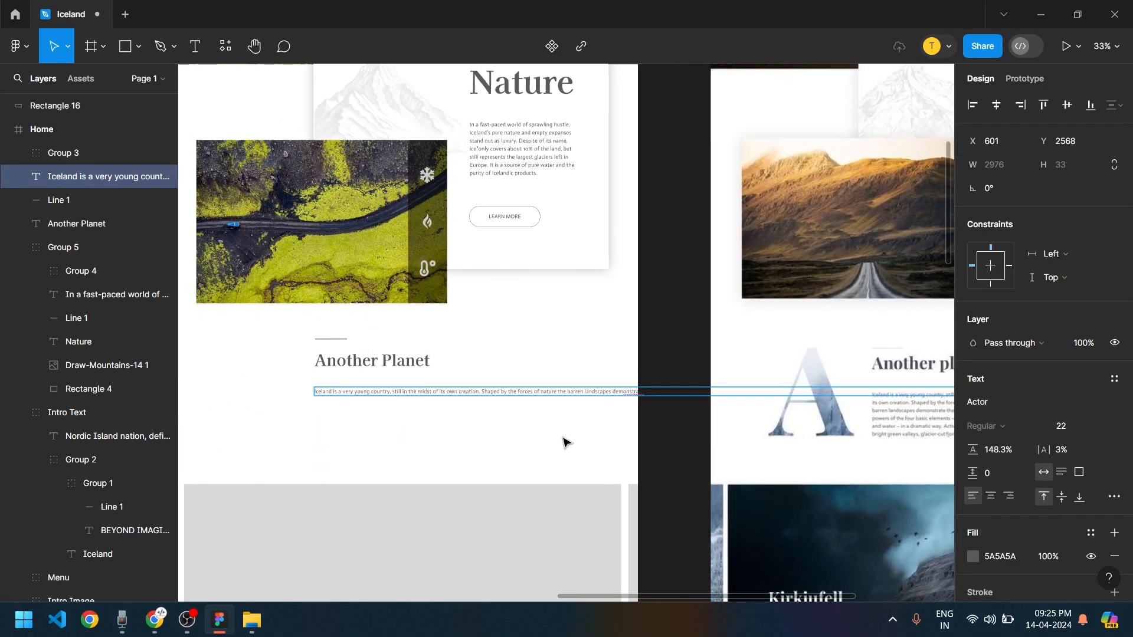
key("Escape")
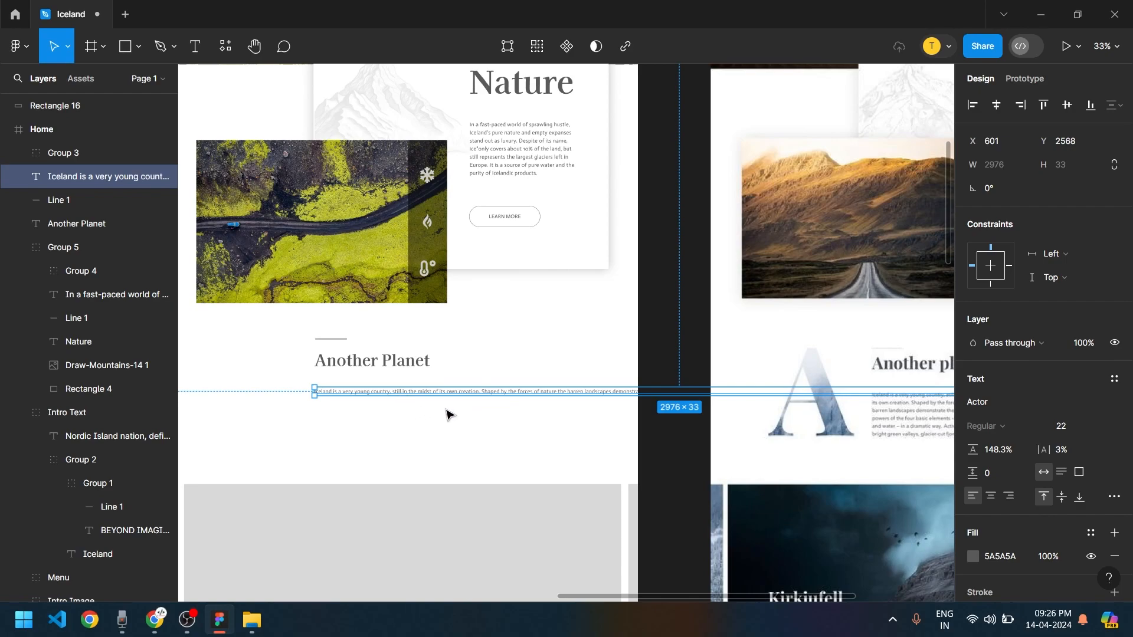
Narrow the Another Planet paragraph's text box to a width of 541 so the text wraps into a column
left_click_drag(930, 455, 676, 447)
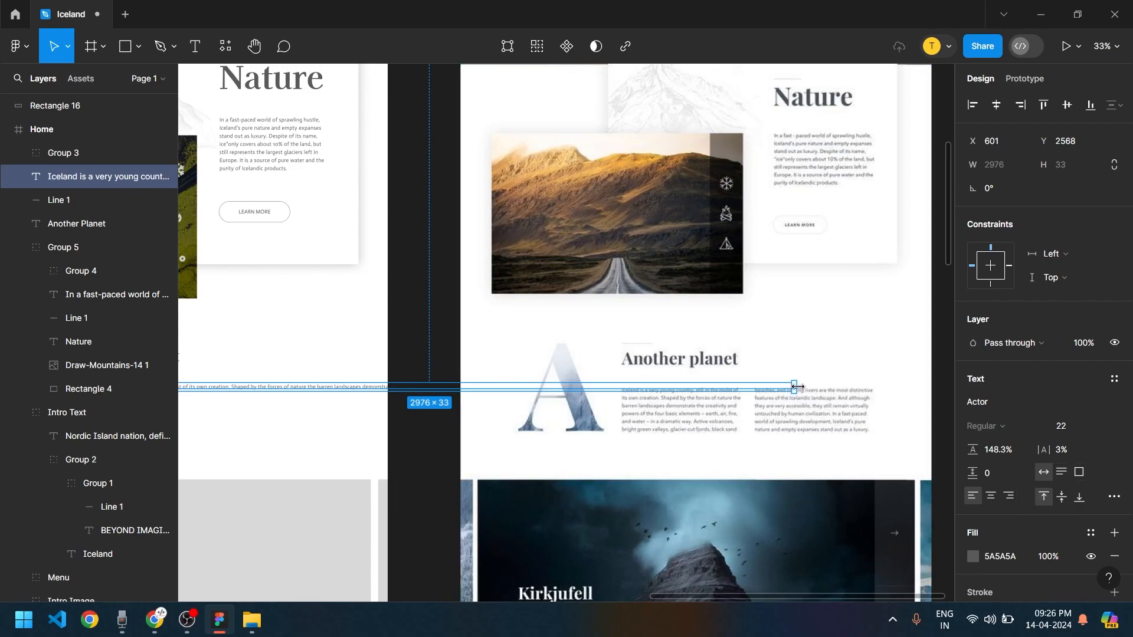
left_click_drag(766, 386, 168, 391)
left_click_drag(400, 381, 455, 395)
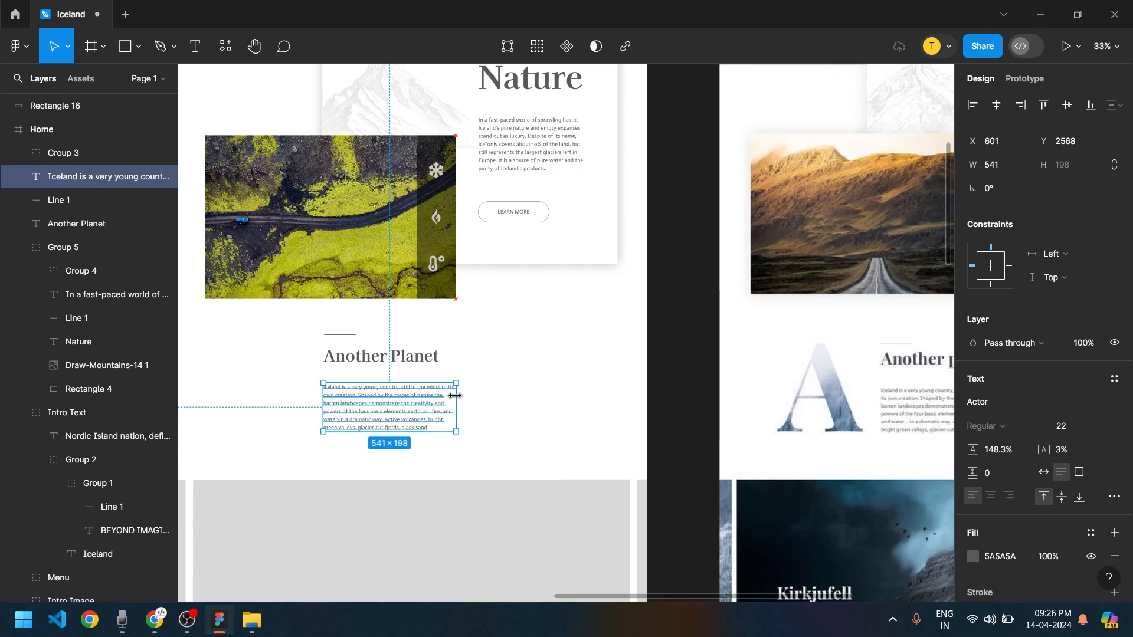
left_click(566, 409)
Duplicate the Another Planet paragraph as a second column to its right, at X 1202 and Y 2568
scroll(442, 410, "up", 3)
left_click(303, 405)
left_click_drag(303, 405, 556, 406)
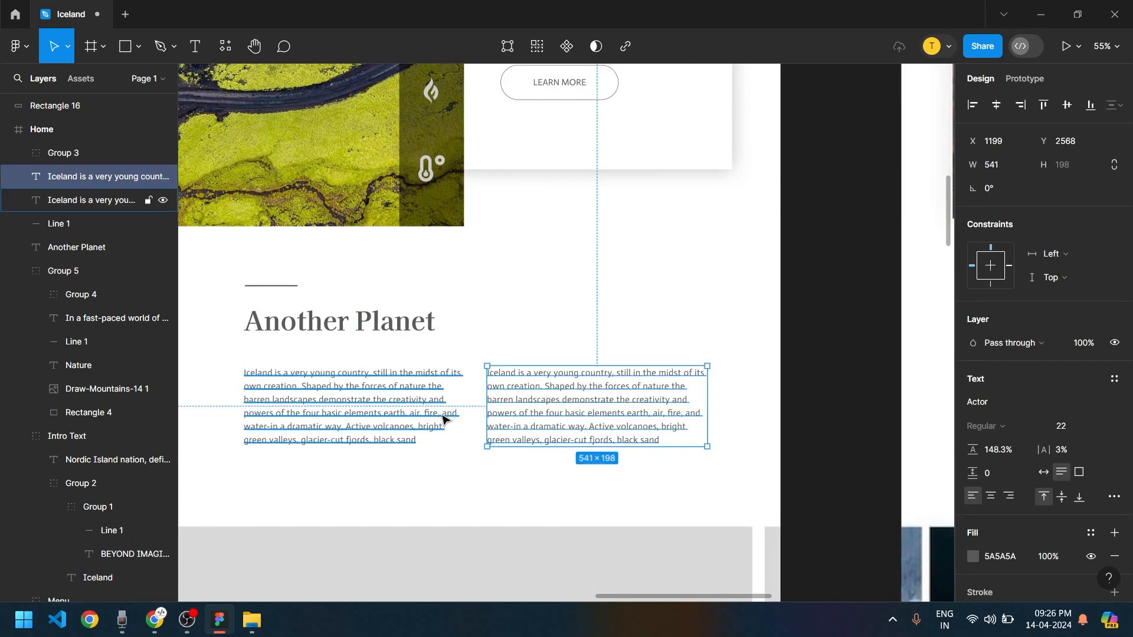
key("Right")
key("Right")
key("Right")
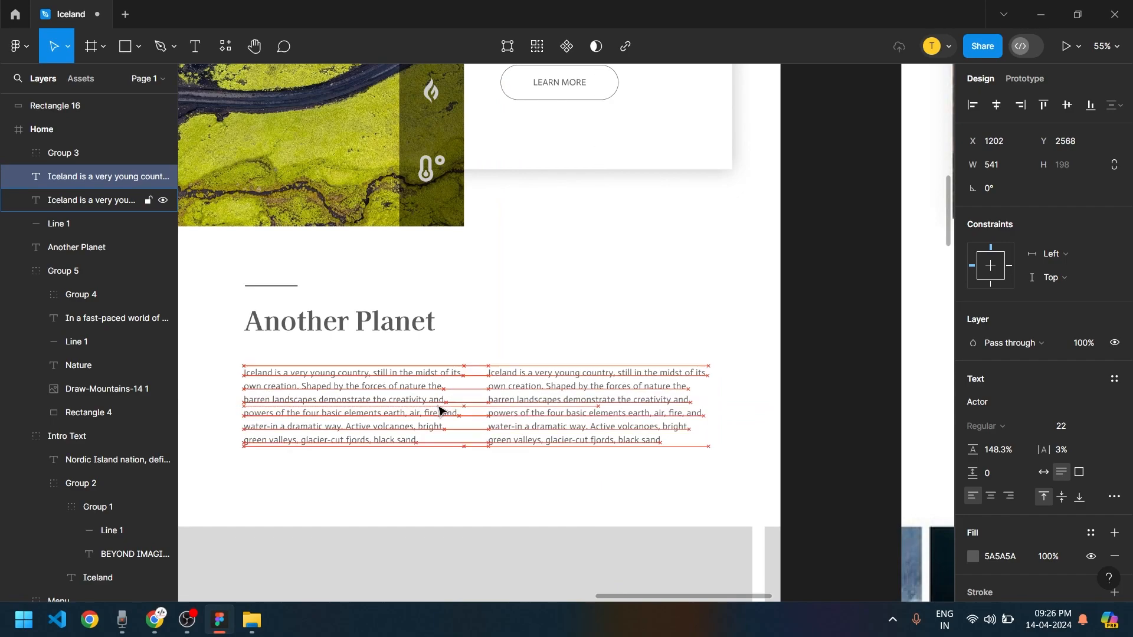
Capture a screenshot of the second paragraph column in the reference's Another planet section
scroll(440, 407, "down", 3)
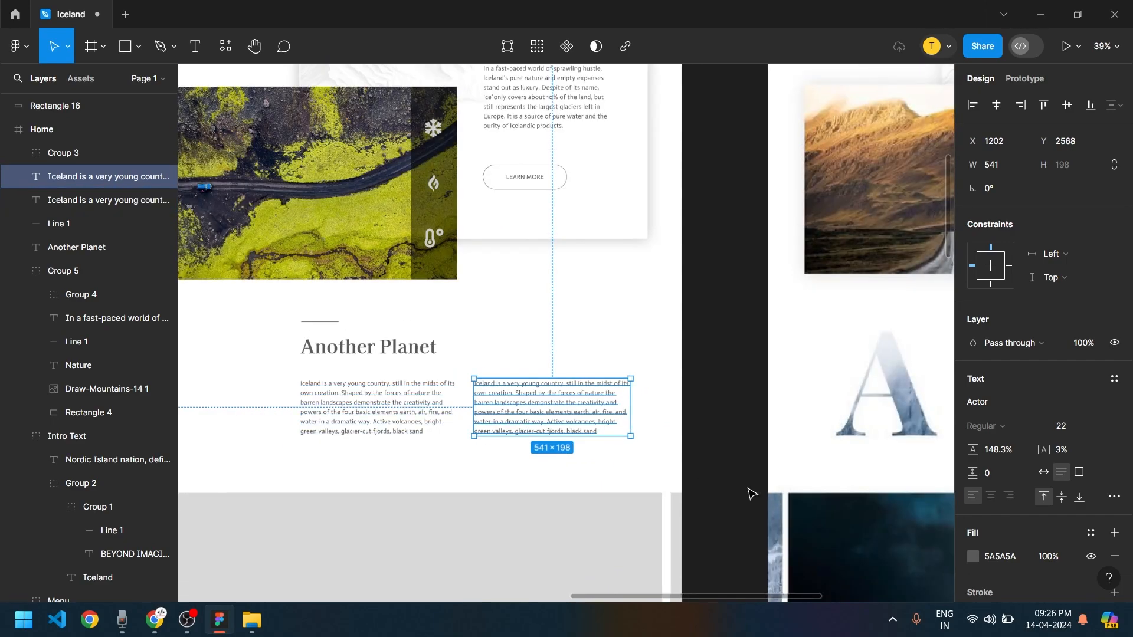
scroll(689, 466, "right", 5)
scroll(482, 467, "down", 2)
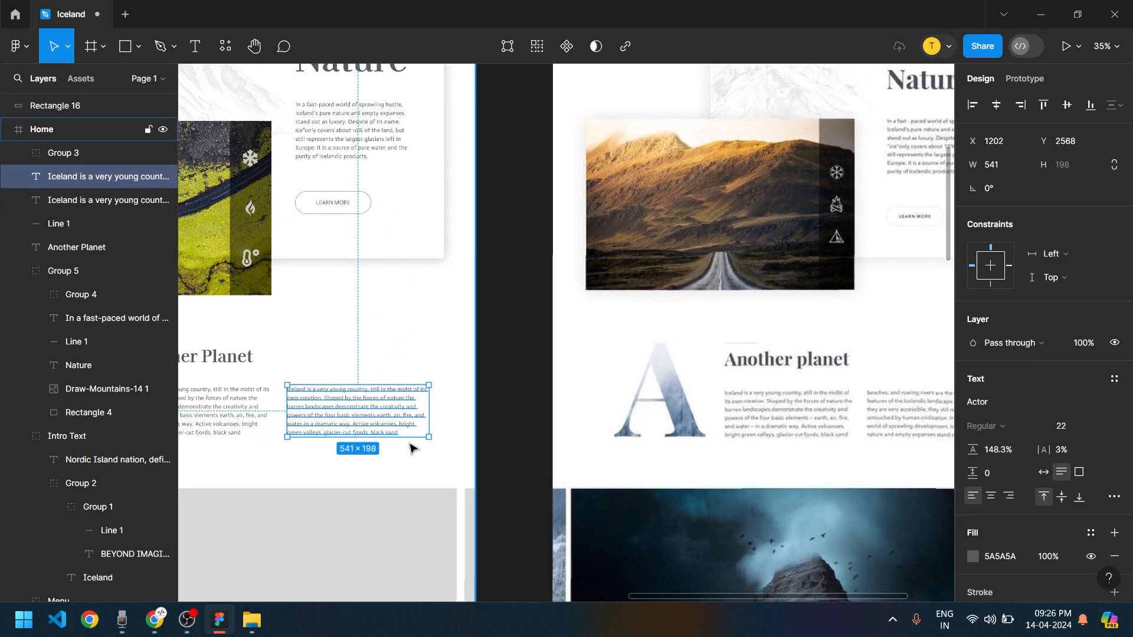
scroll(600, 472, "right", 5)
scroll(600, 473, "right", 2)
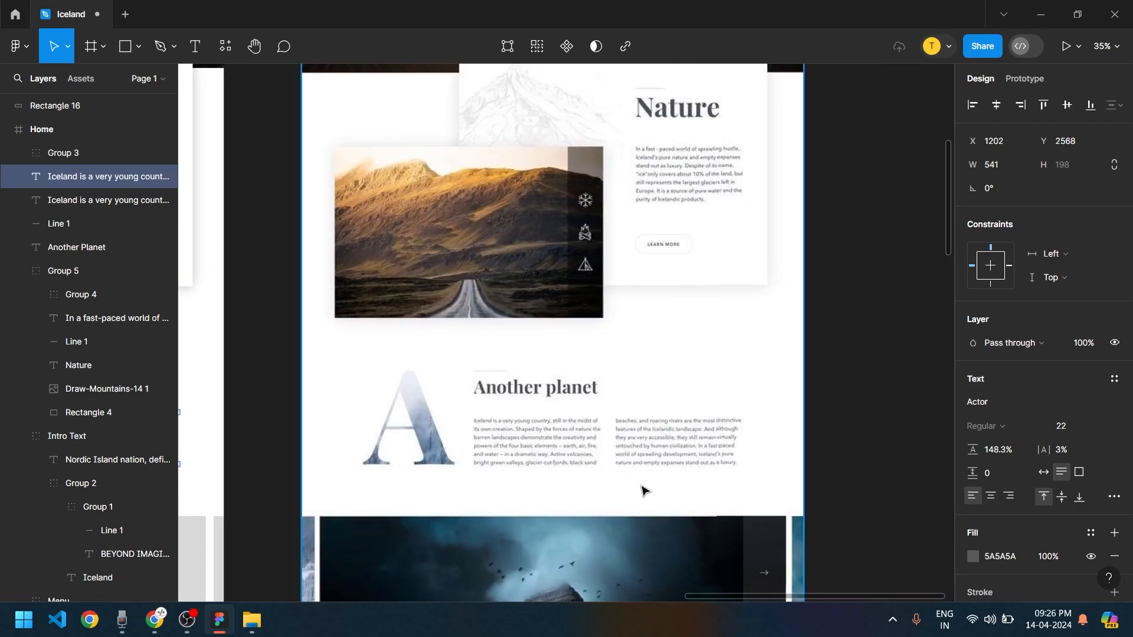
scroll(681, 502, "up", 5)
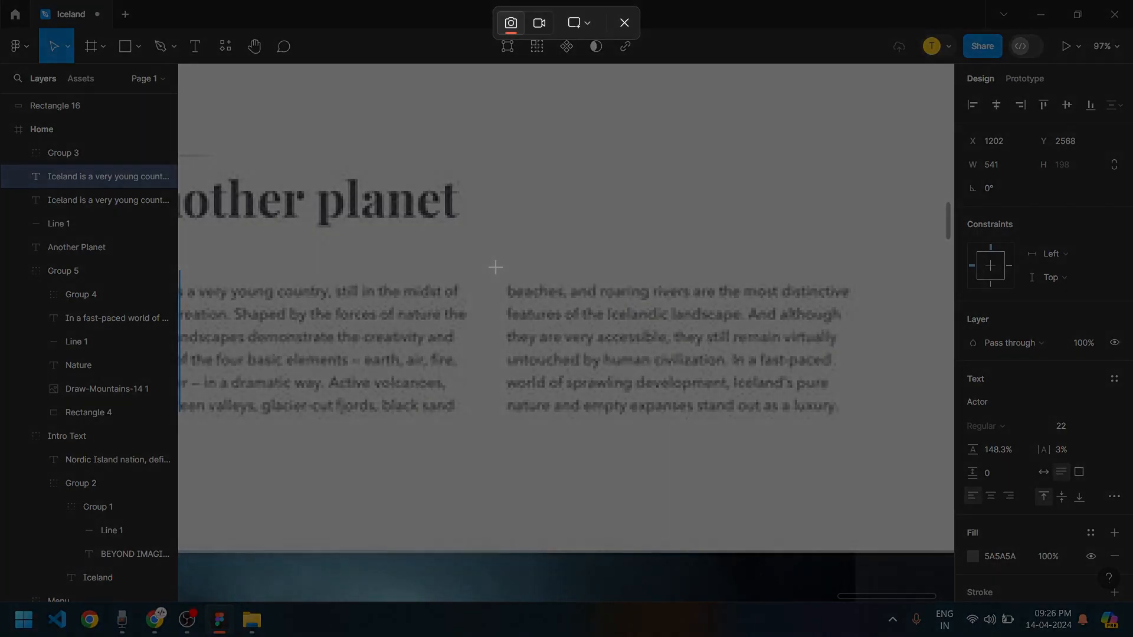
left_click_drag(494, 267, 886, 451)
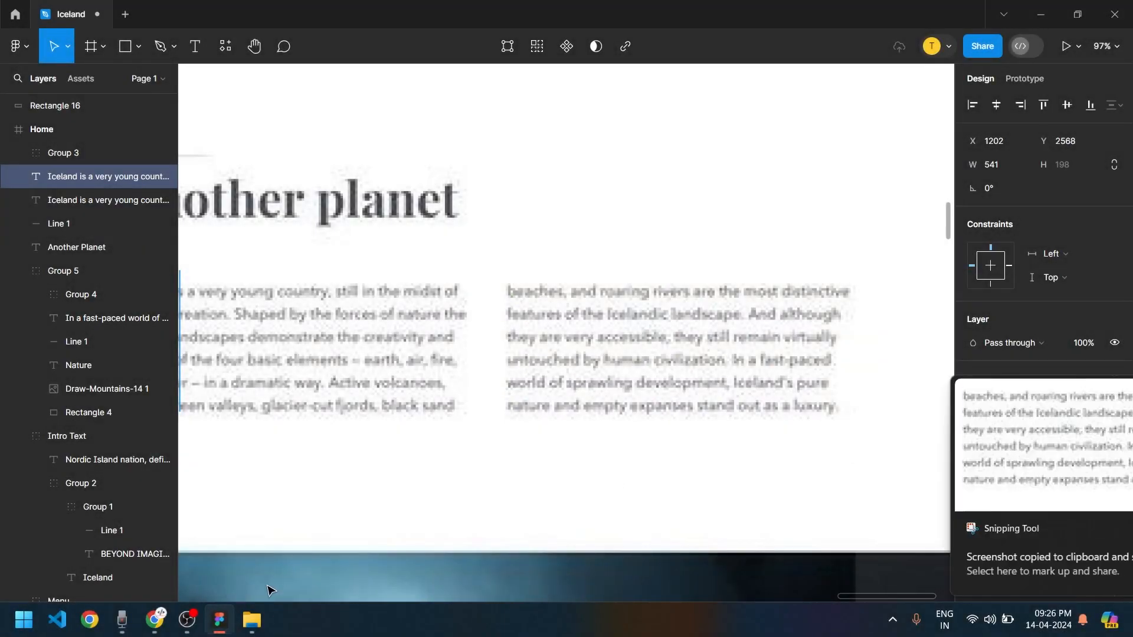
Switch to Chrome, run the second paragraph's screenshot through Google Lens image search and select all its recognized text for copying
left_click(155, 620)
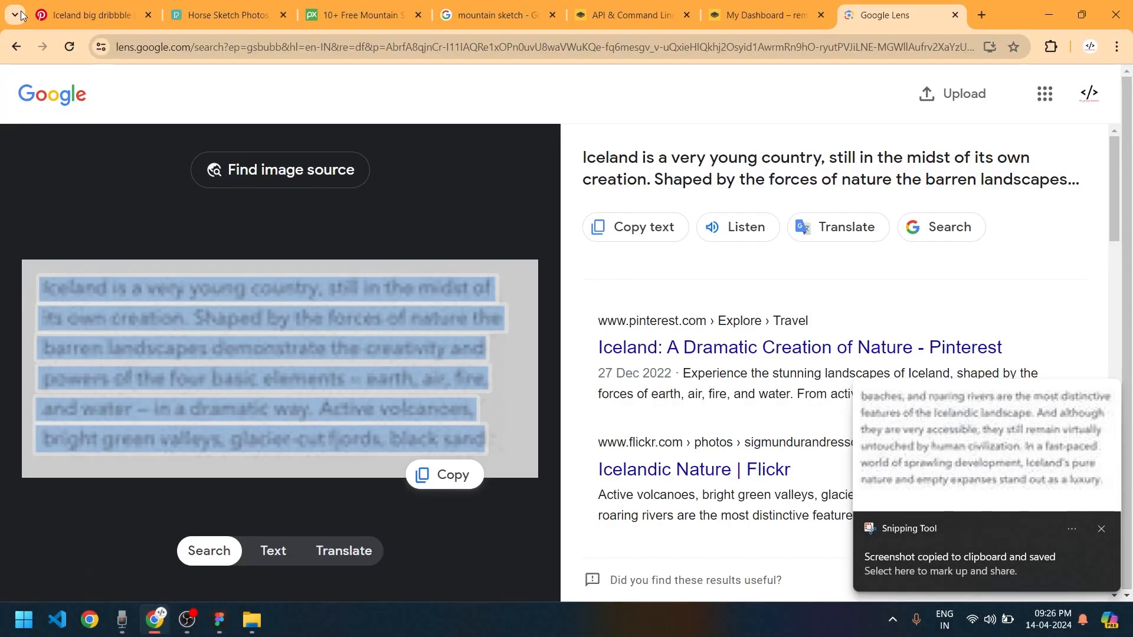
left_click(17, 47)
left_click(811, 252)
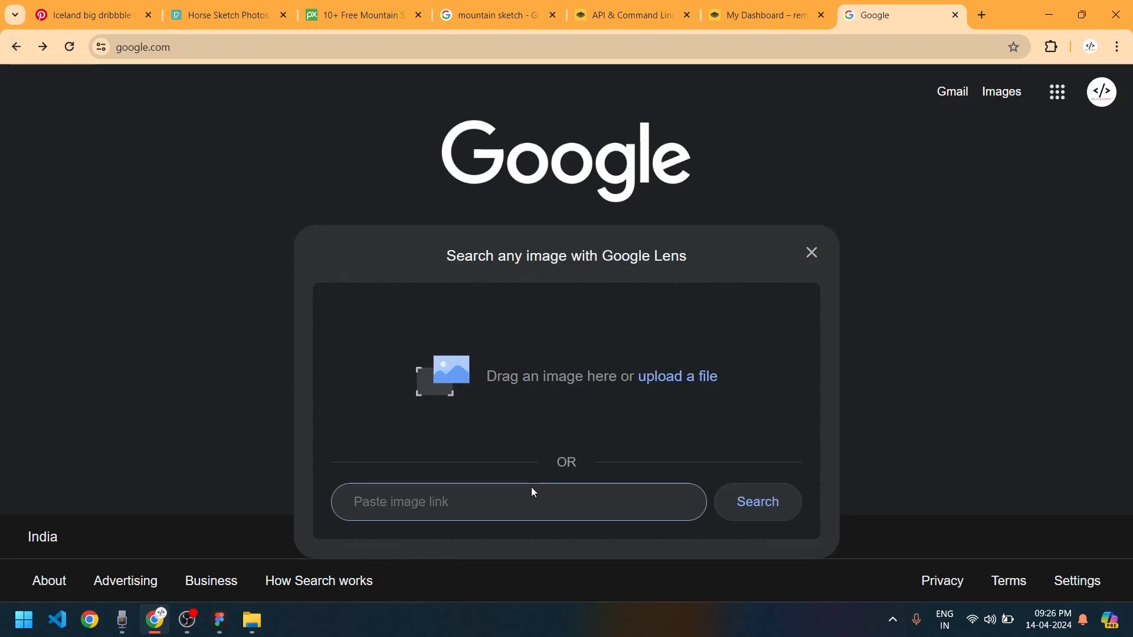
key("super+v")
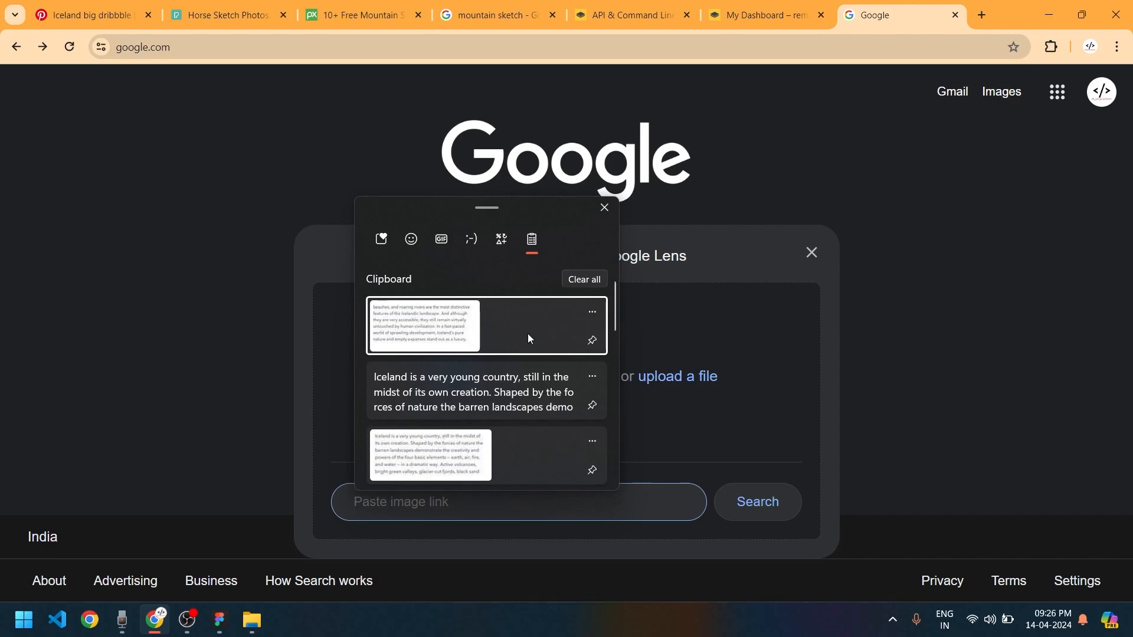
left_click(420, 321)
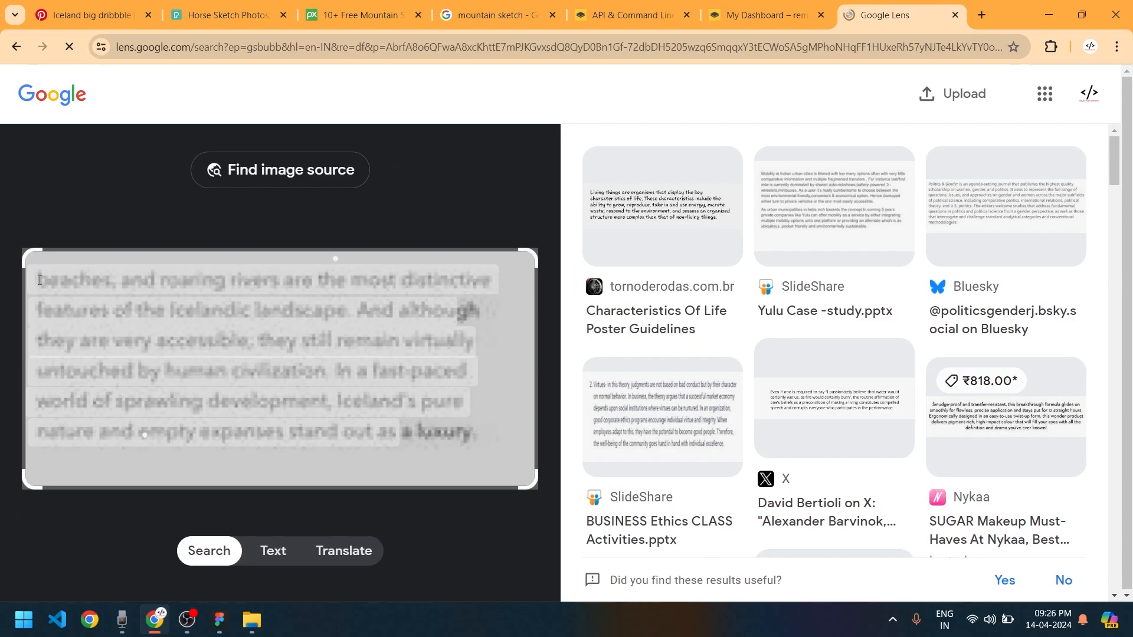
left_click_drag(39, 280, 478, 434)
Return to Figma and replace the second column's text with the copied "beaches, and roaring rivers" paragraph
key("alt+Tab")
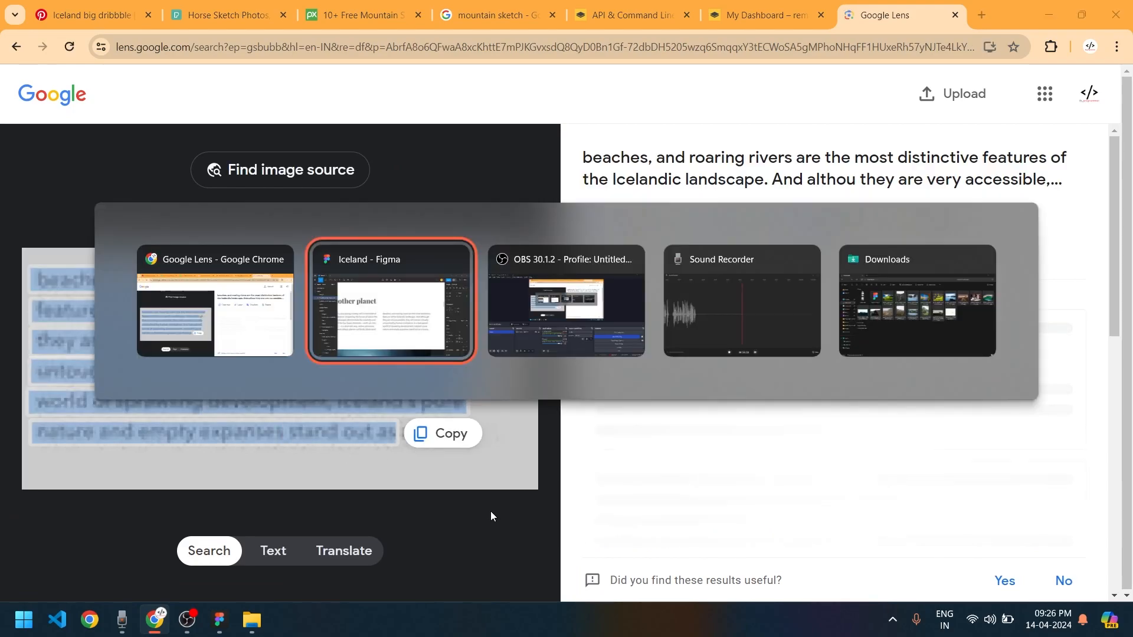
left_click_drag(600, 449, 957, 418)
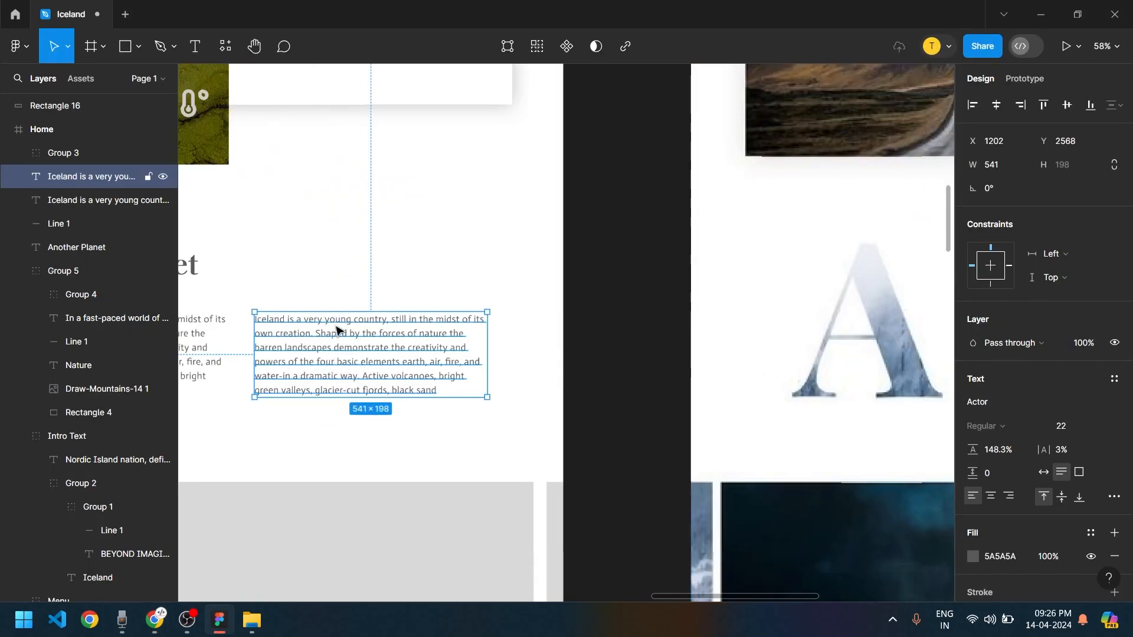
key("Return")
key("ctrl+v")
key("Escape")
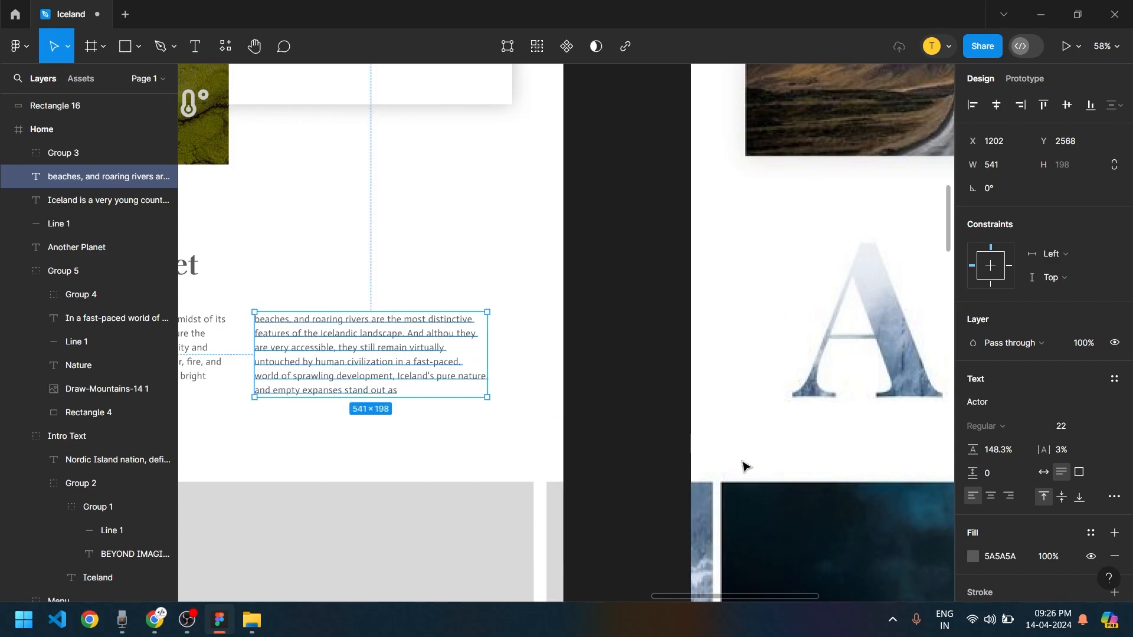
Complete the end of the second column's paragraph with "a luxury." as in the reference
scroll(392, 452, "right", 5)
scroll(827, 446, "up", 1)
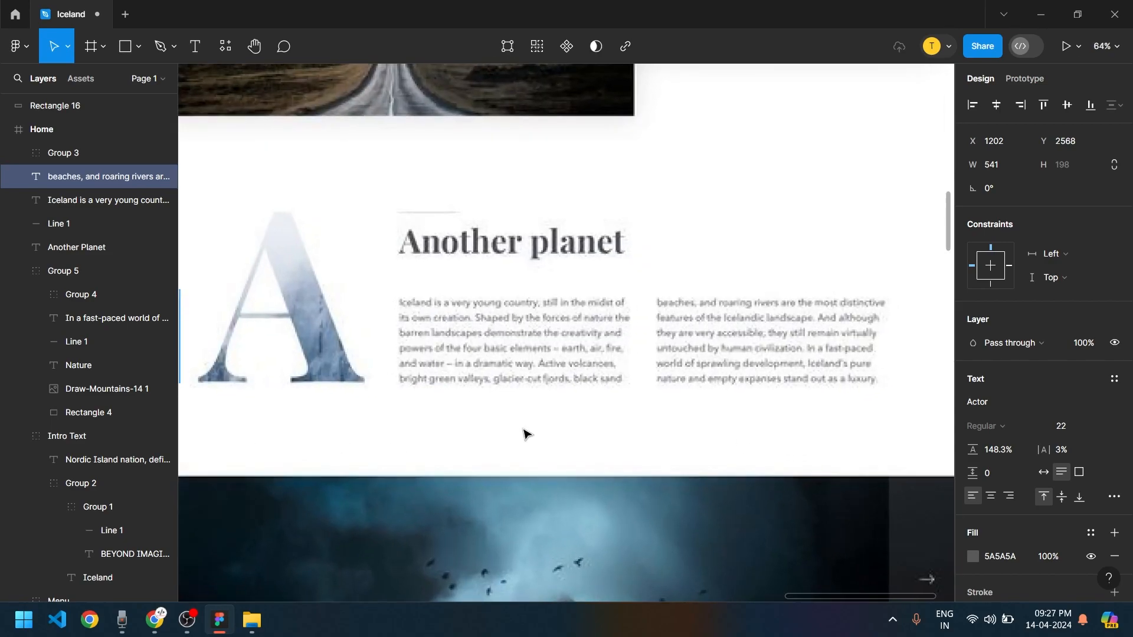
left_click_drag(526, 432, 999, 404)
left_click_drag(365, 376, 728, 388)
key("Escape")
left_click(606, 367)
key("Return")
left_click(627, 361)
type("a luxu")
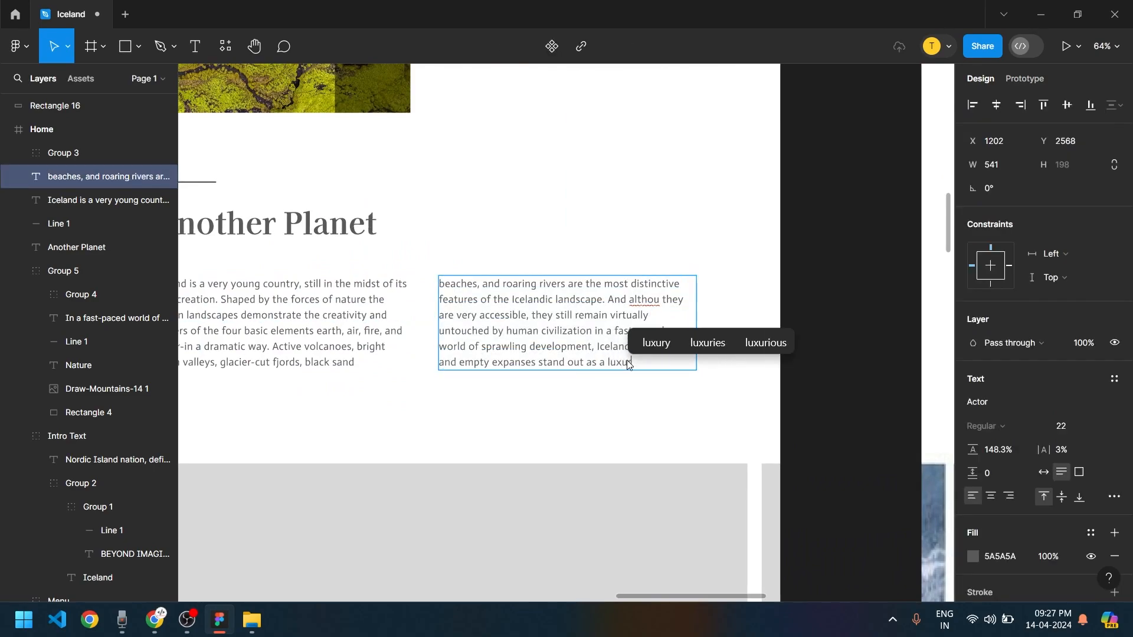
type("ry.")
left_click(593, 419)
Duplicate the Another Planet heading to the left of the text columns and change the copy's text to "A"
scroll(577, 479, "down", 5)
left_click_drag(576, 479, 675, 494)
left_click(389, 402)
left_click_drag(389, 402, 304, 428, "alt")
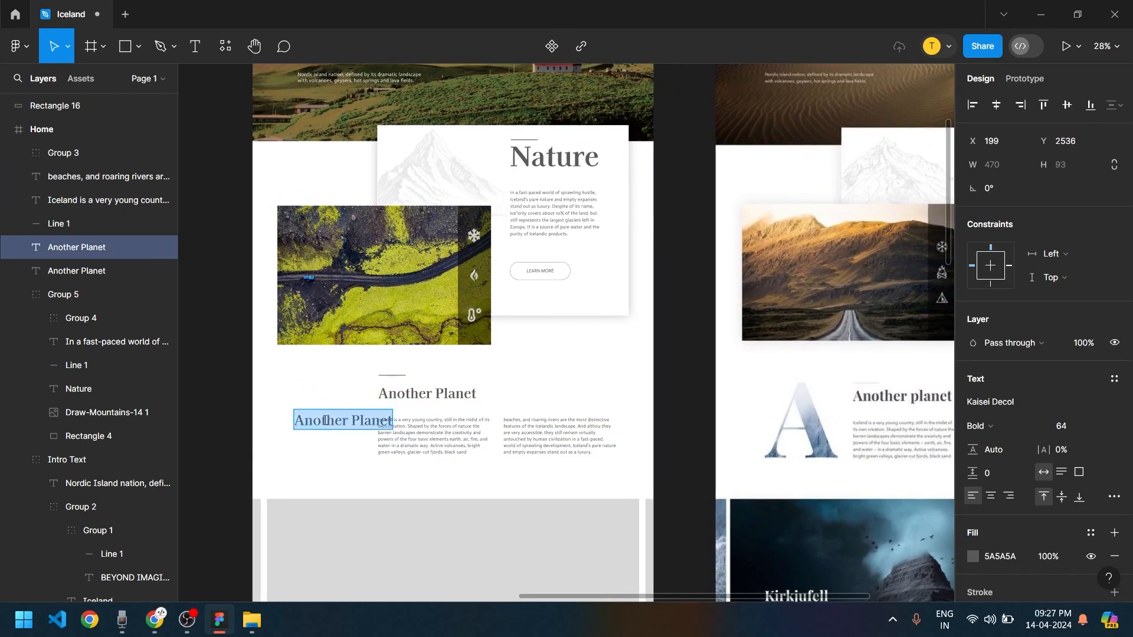
type("A")
key("Escape")
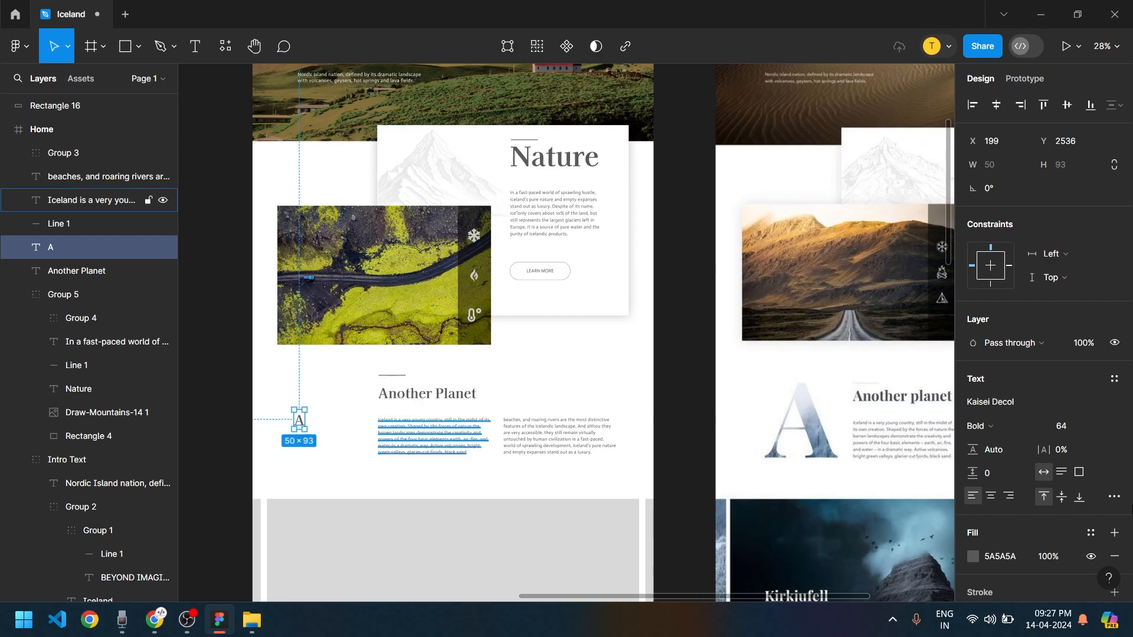
Set the letter A's font size to 290 and place it beside the columns at X 178, Y 2381
left_click(1106, 427)
left_click(1082, 462)
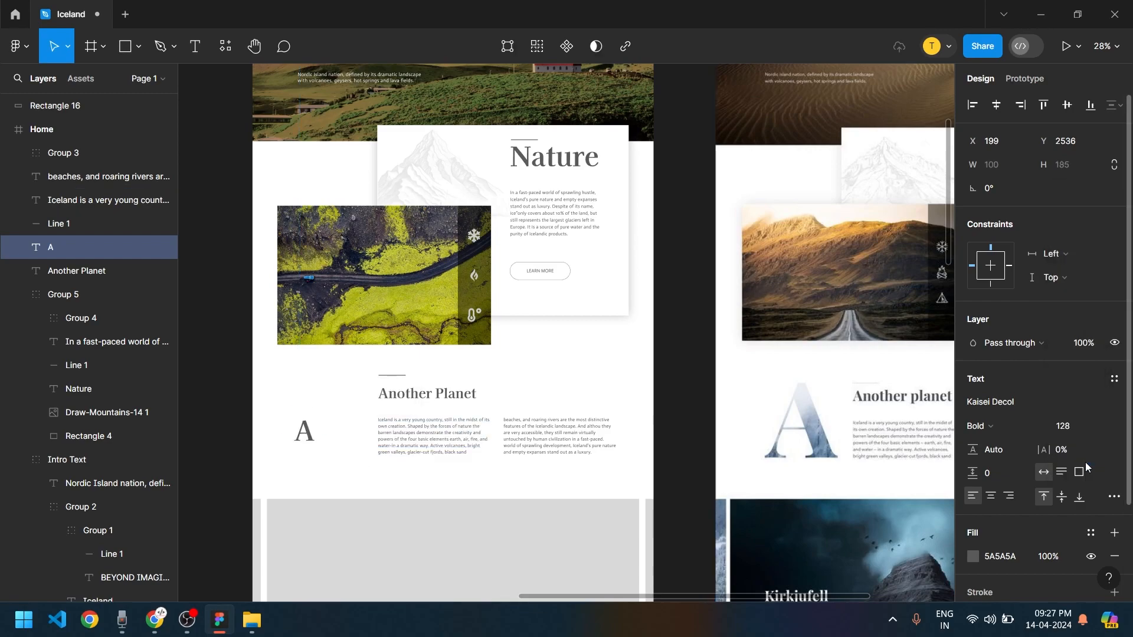
left_click(1074, 427)
type("290")
key("Return")
left_click_drag(313, 465, 309, 439)
scroll(296, 432, "up", 3)
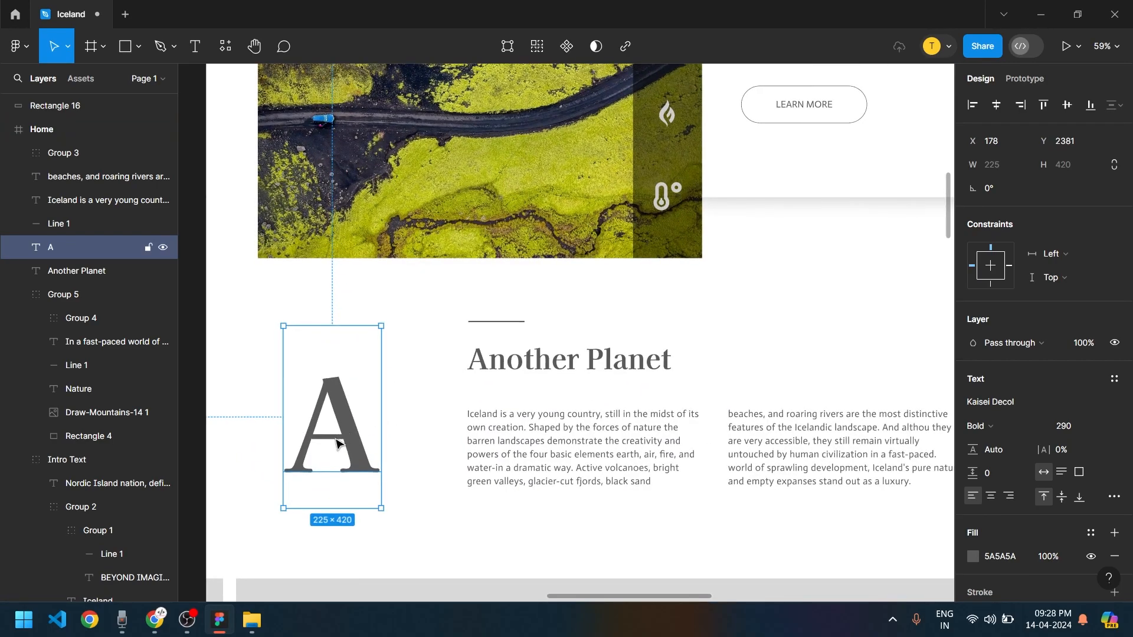
Flatten the large letter A into a vector shape
key("shift+a")
key("ctrl+z")
right_click(338, 419)
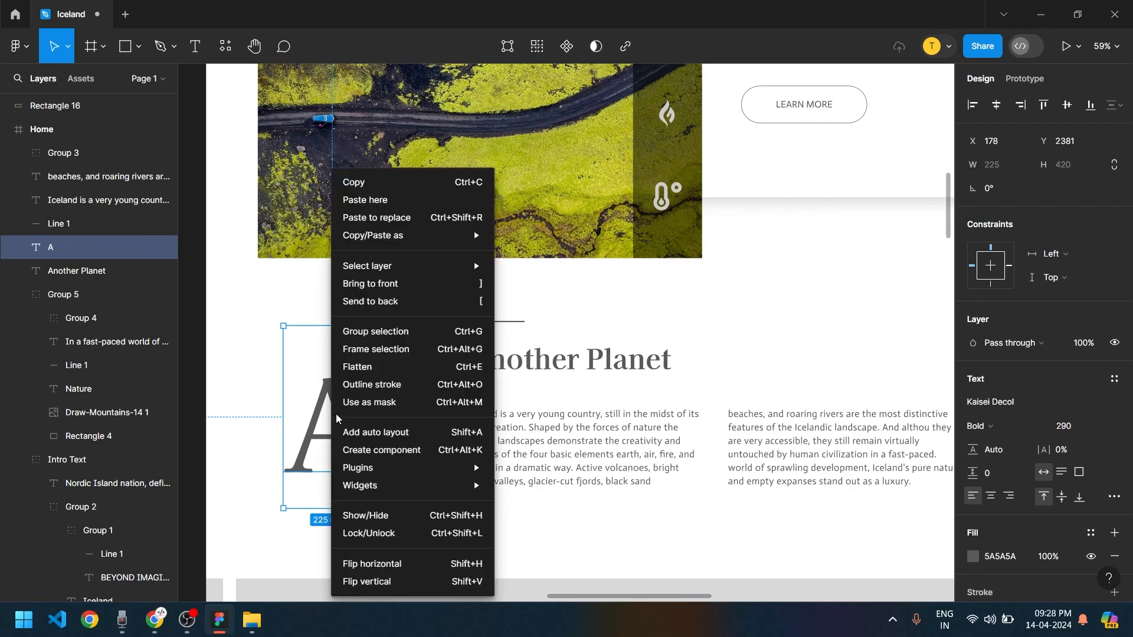
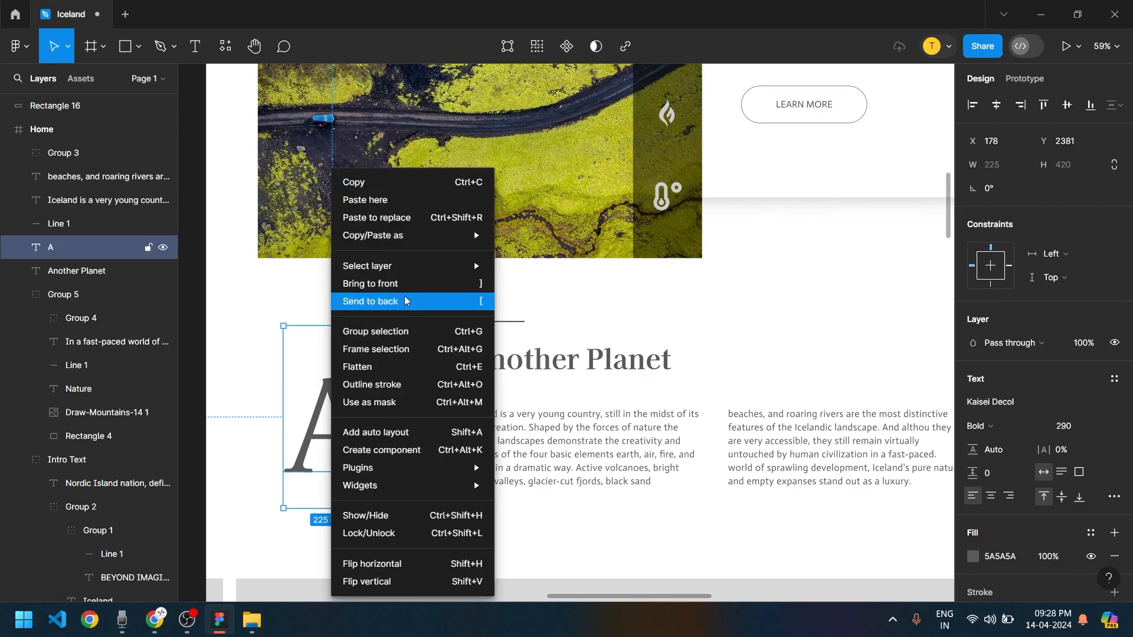
left_click(401, 367)
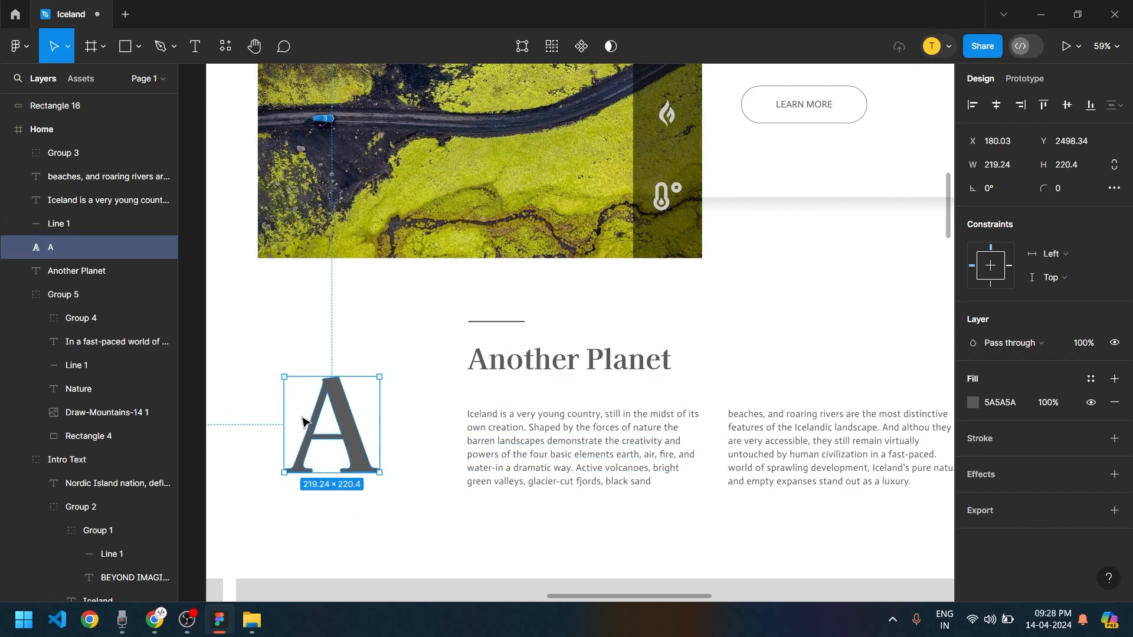
Try to reshape the flattened A by moving individual vector points on its outline
double_click(337, 415)
scroll(340, 416, "up", 5)
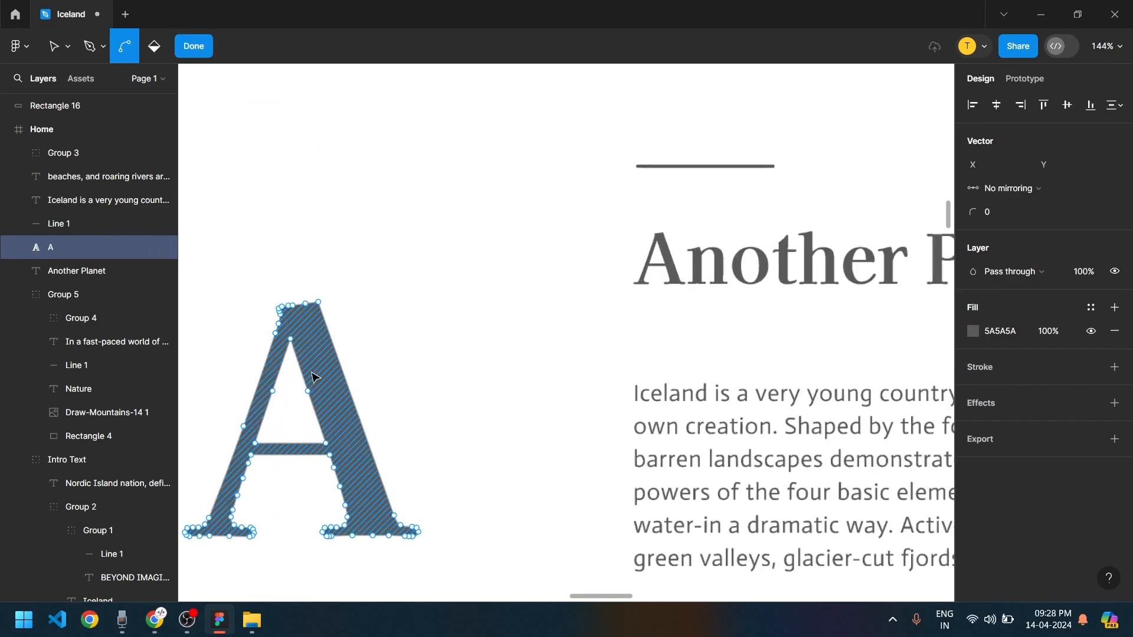
scroll(307, 425, "down", 2)
scroll(307, 425, "left", 3)
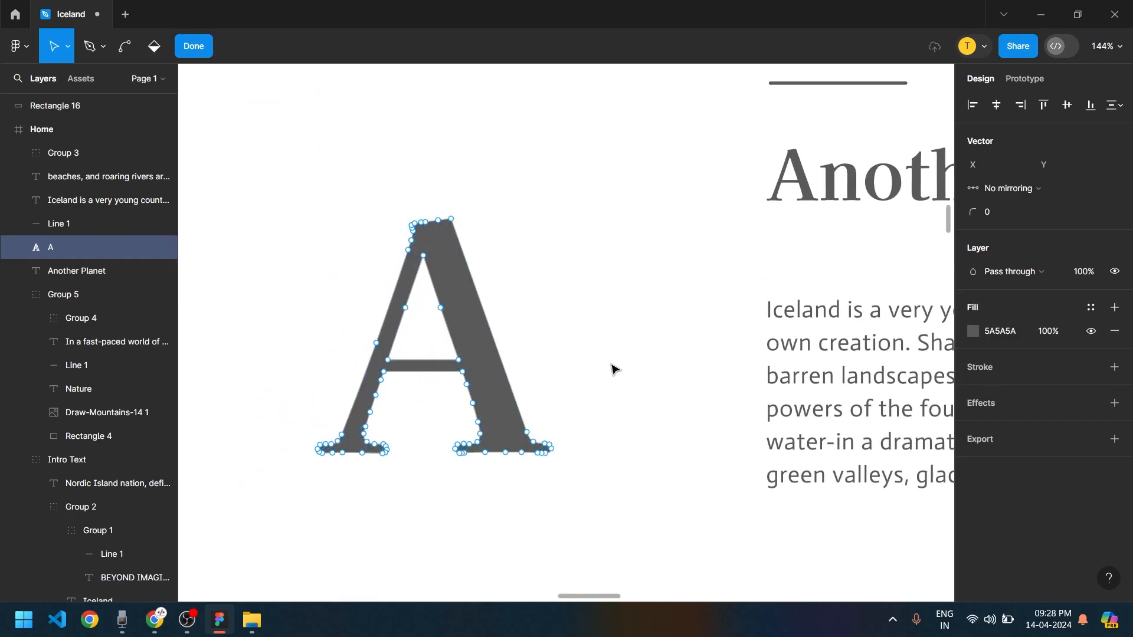
key("ctrl+a")
left_click_drag(526, 435, 447, 487)
key("ctrl+z")
left_click_drag(530, 430, 180, 458)
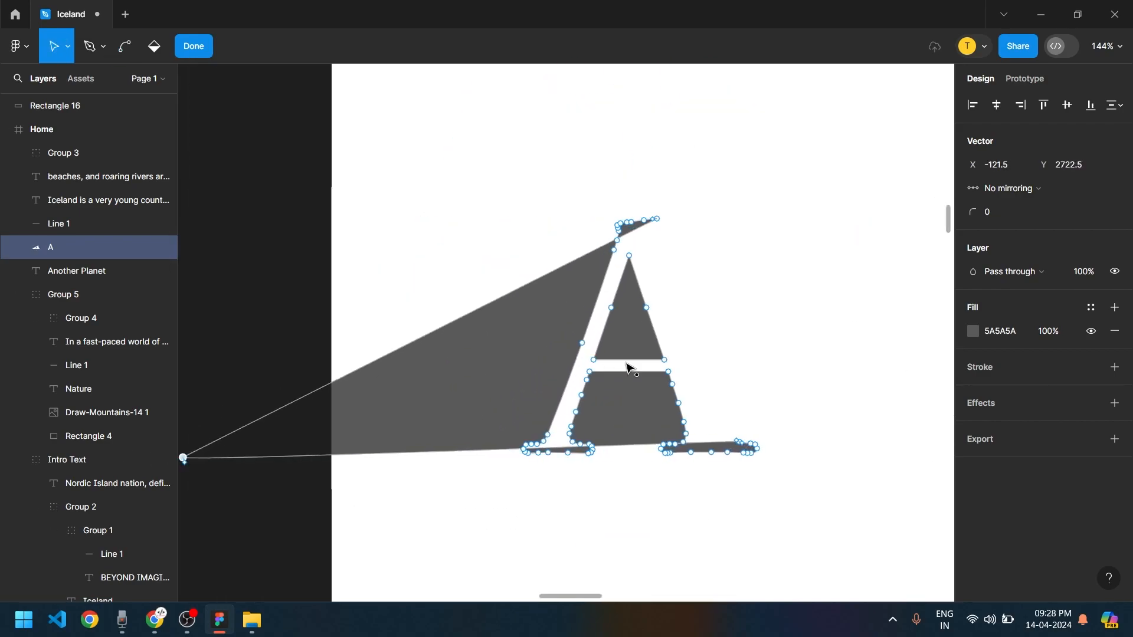
Undo all point edits on the letter A and leave vector editing
key("ctrl+z")
key("ctrl+z")
key("ctrl+z")
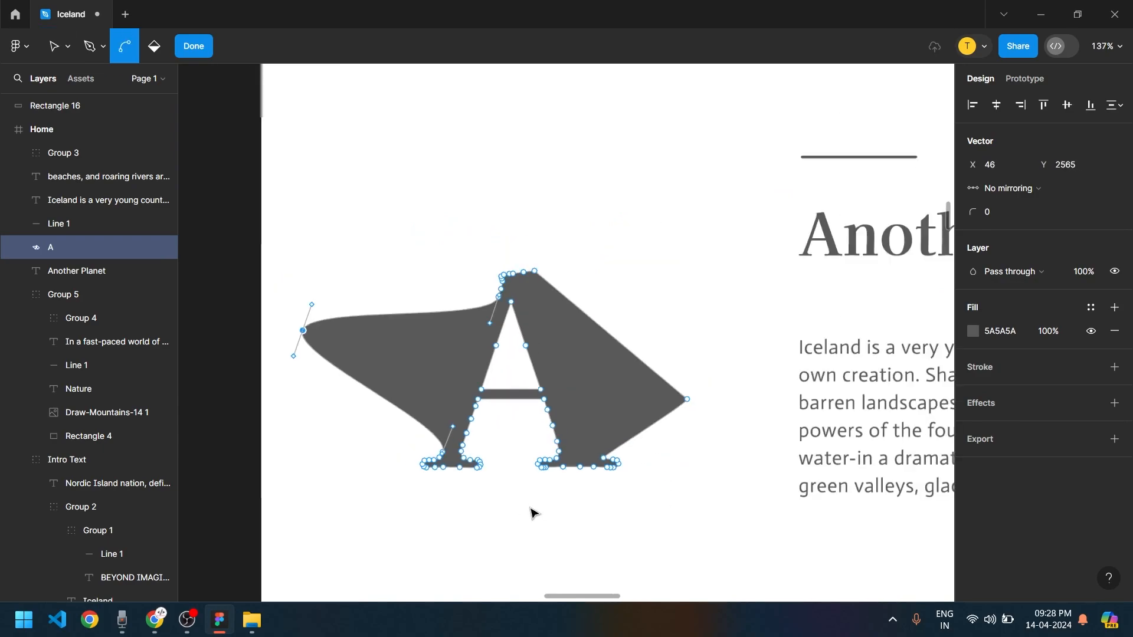
scroll(534, 514, "down", 5)
key("ctrl+z")
key("ctrl+z")
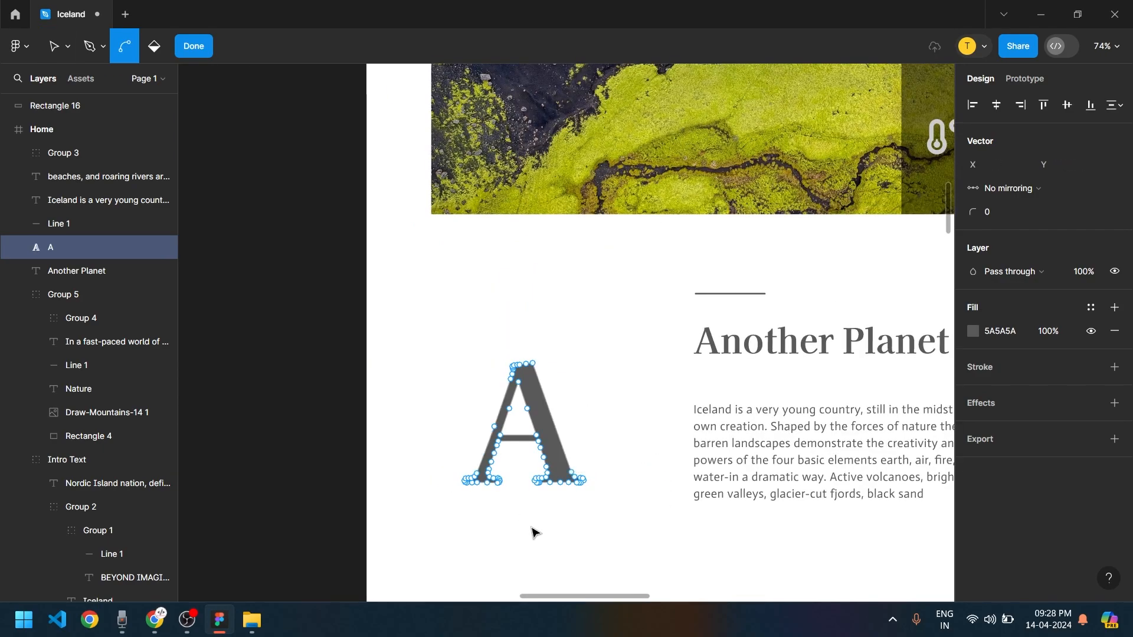
key("v")
left_click(187, 48)
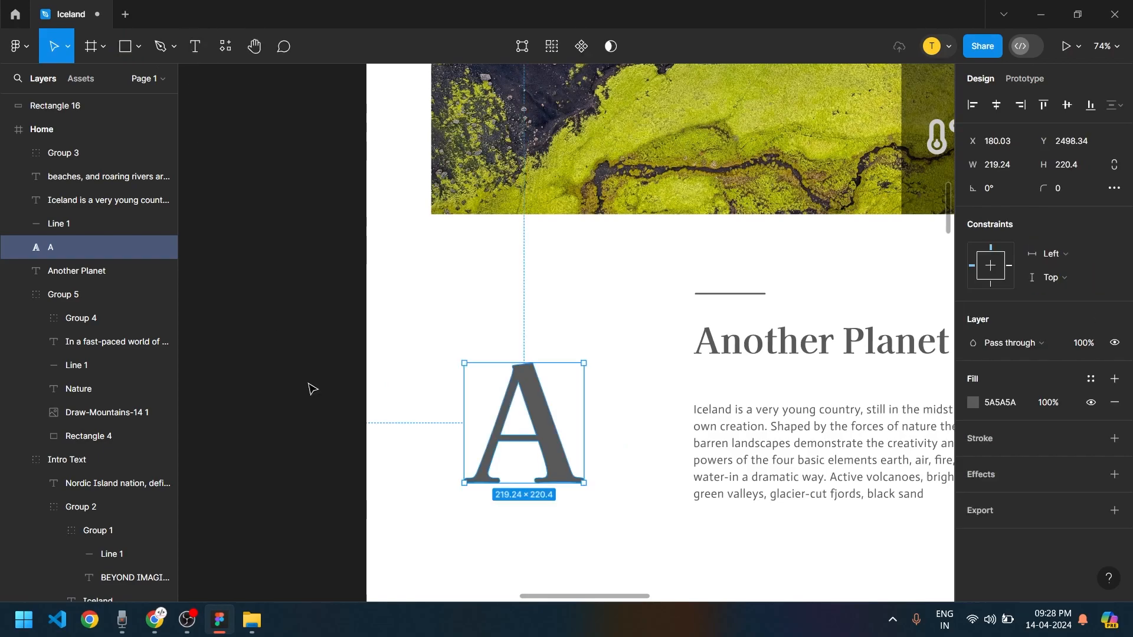
Bring the icy waterfall photo from the image collection into the Home frame and place it over the letter A at 450 × 300
scroll(584, 463, "down", 10)
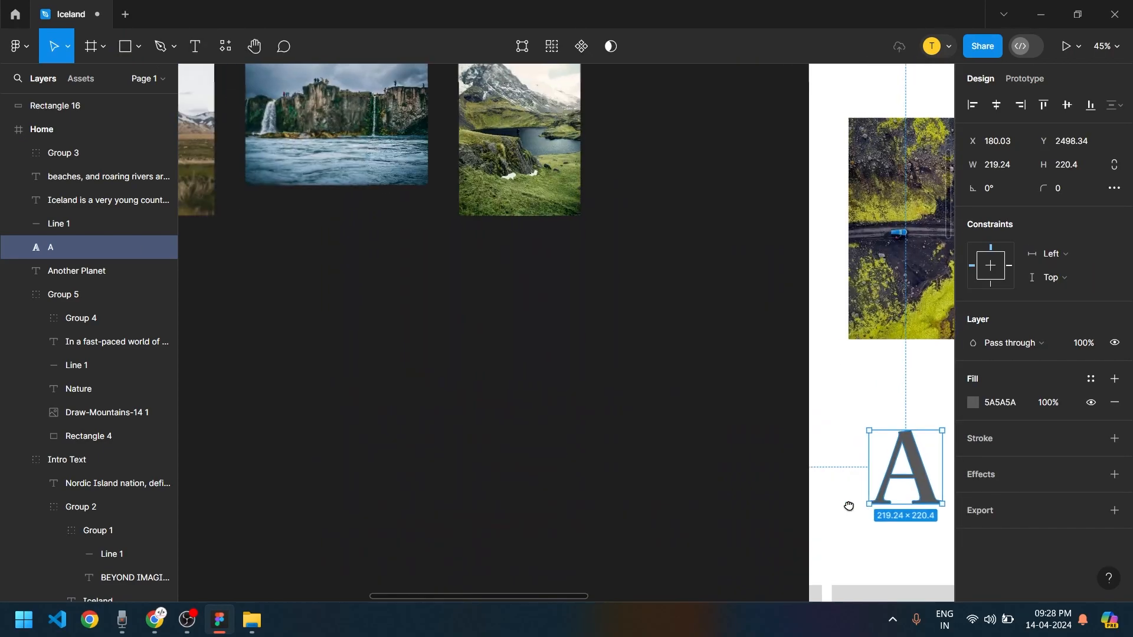
scroll(506, 425, "right", 2)
scroll(505, 468, "up", 5)
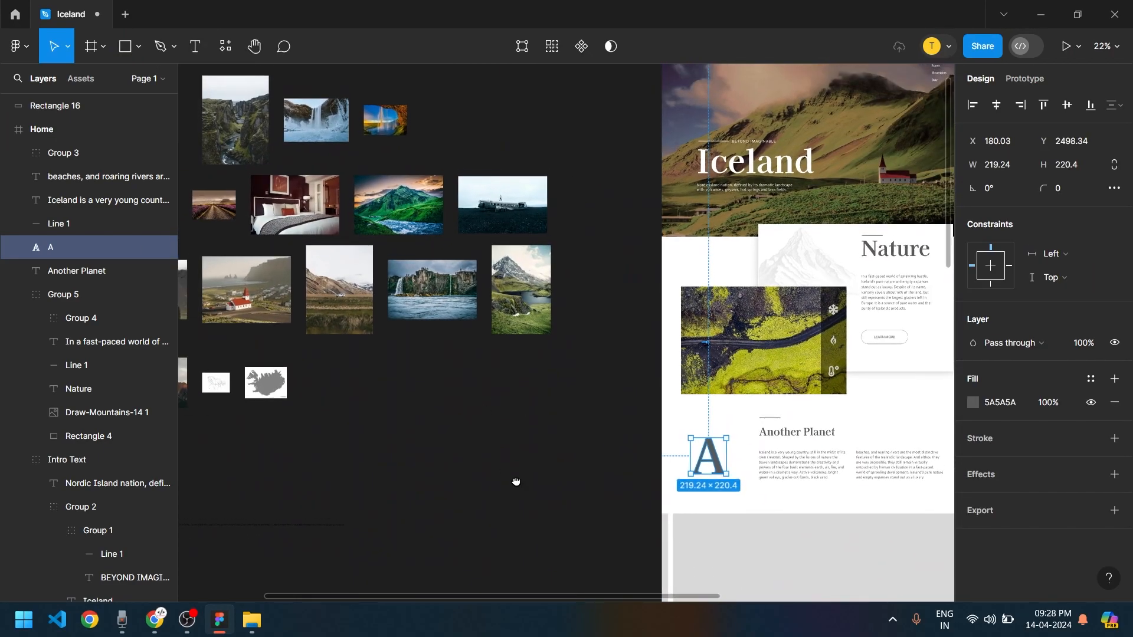
scroll(499, 483, "left", 5)
scroll(498, 483, "up", 3)
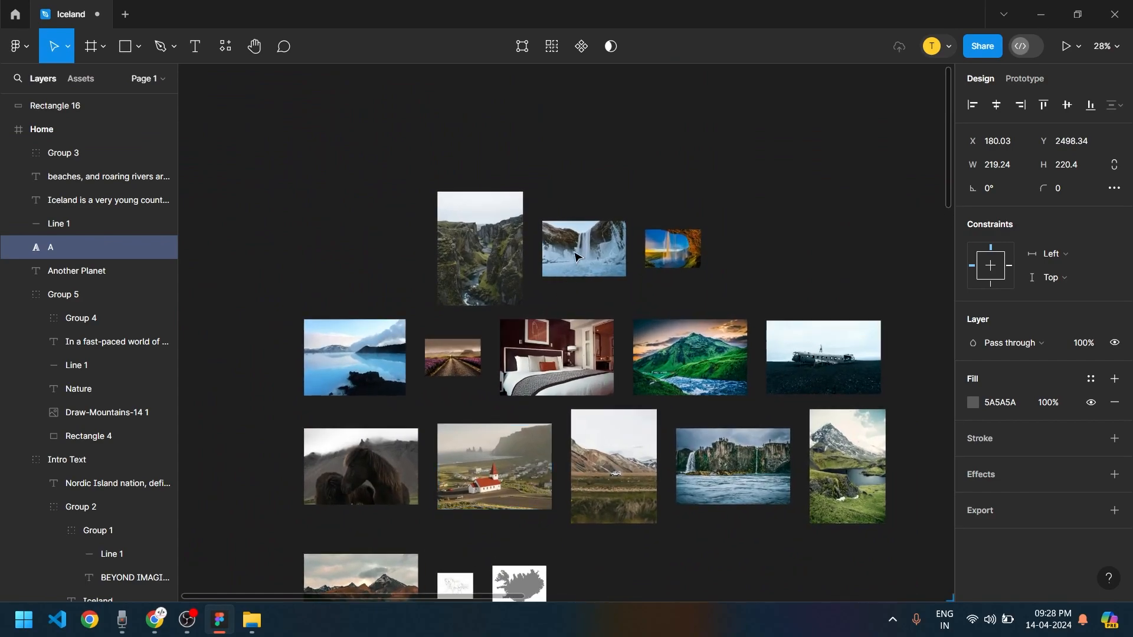
left_click(584, 236)
scroll(1007, 554, "right", 10)
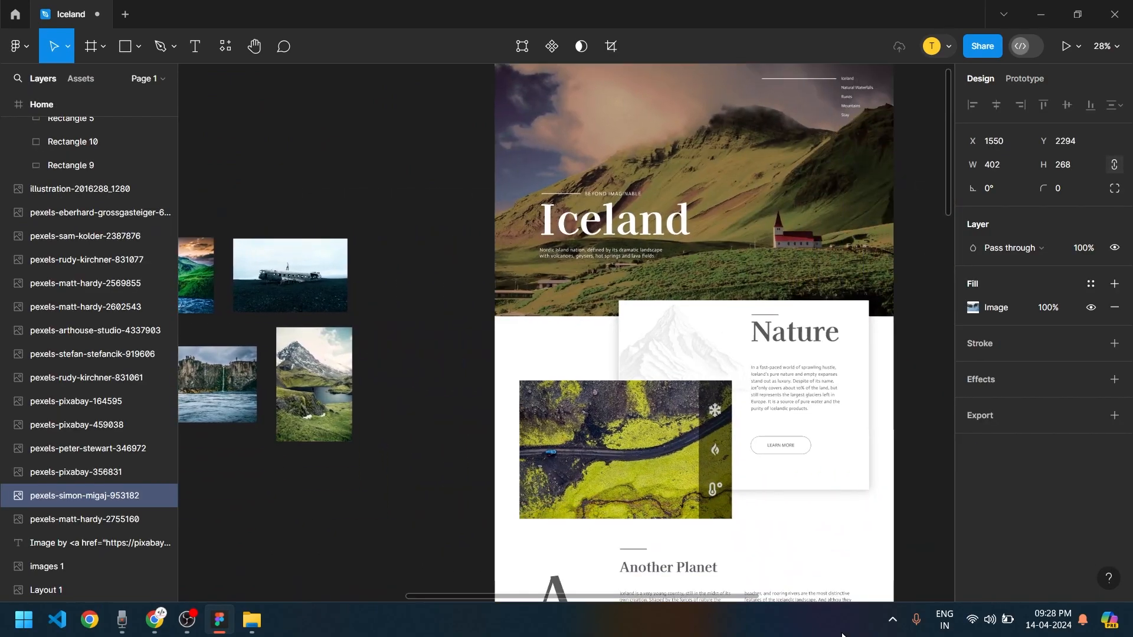
left_click_drag(843, 635, 557, 502)
scroll(590, 500, "up", 5)
Mask the waterfall photo with the letter A shape beneath it
left_click_drag(616, 464, 507, 391)
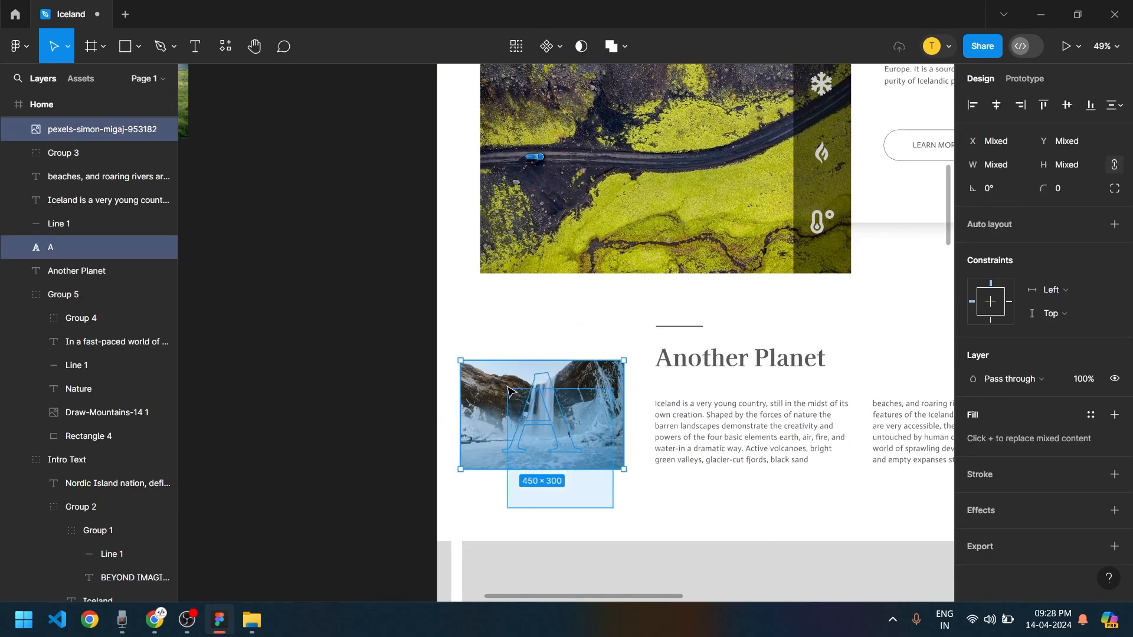
right_click(547, 388)
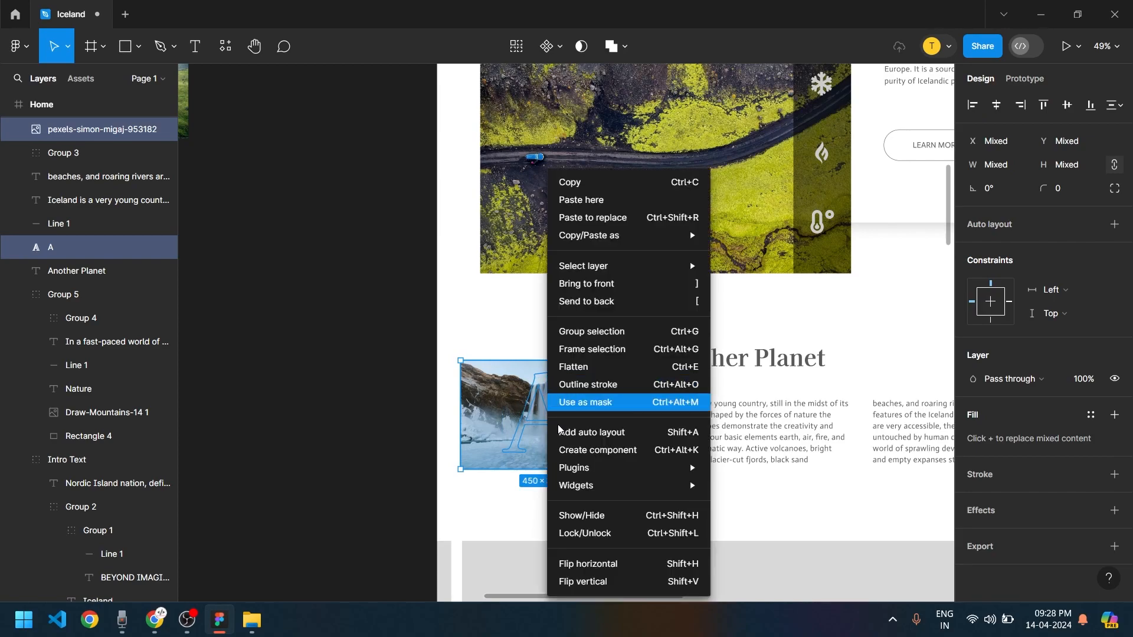
left_click(577, 404)
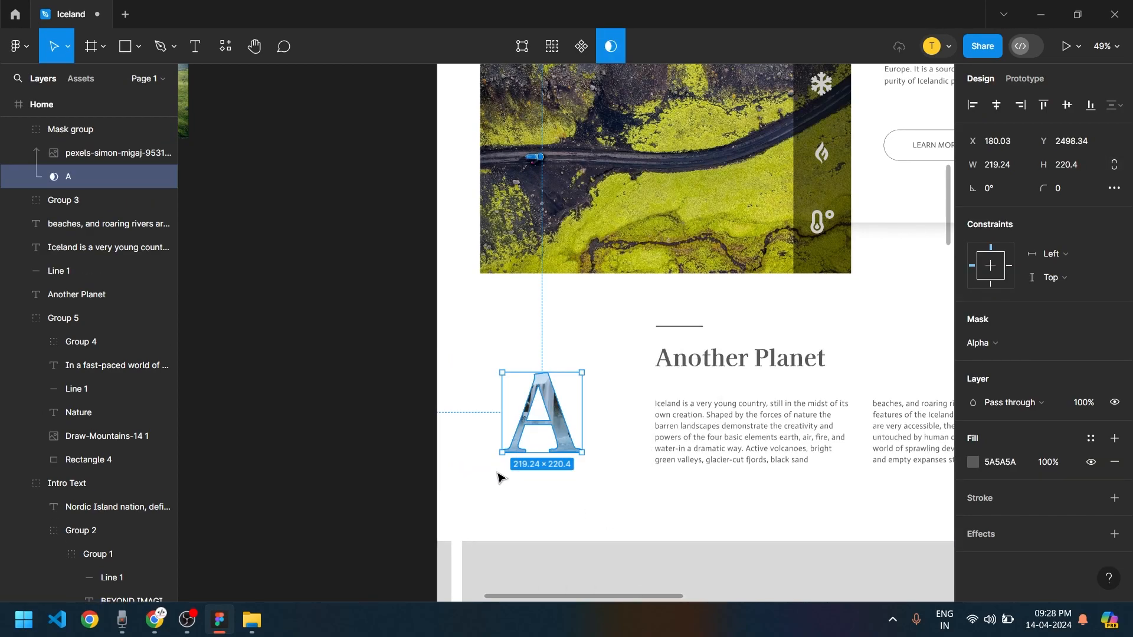
left_click(405, 380)
Enlarge the masked A group to about 351 × 353 and position it at about X 103, Y 2404
scroll(723, 516, "down", 5)
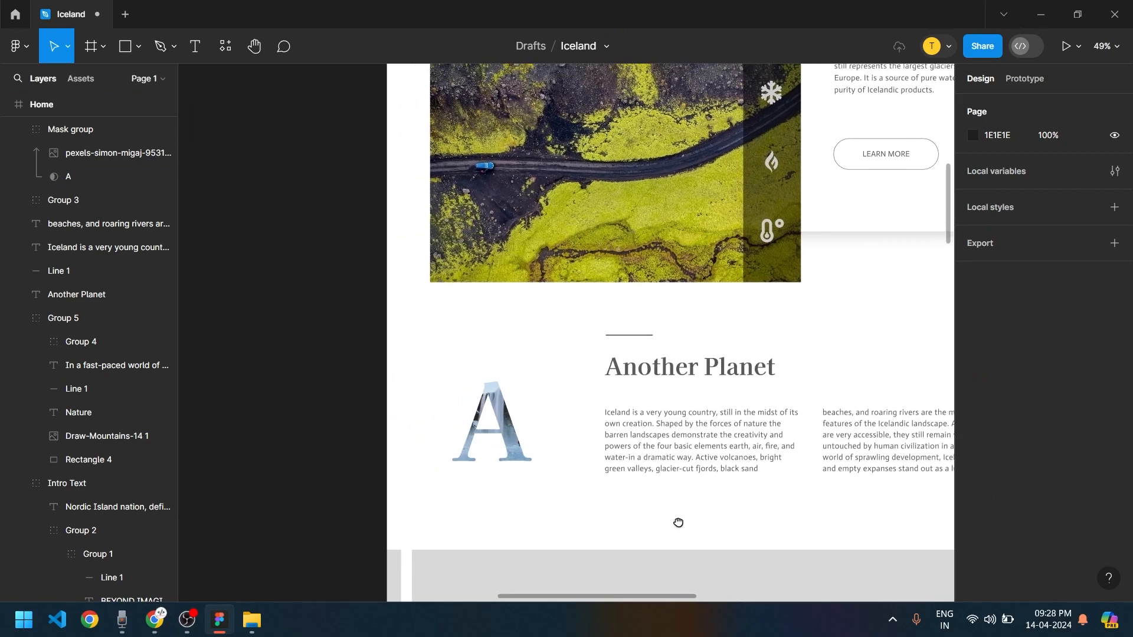
left_click_drag(674, 497, 480, 513)
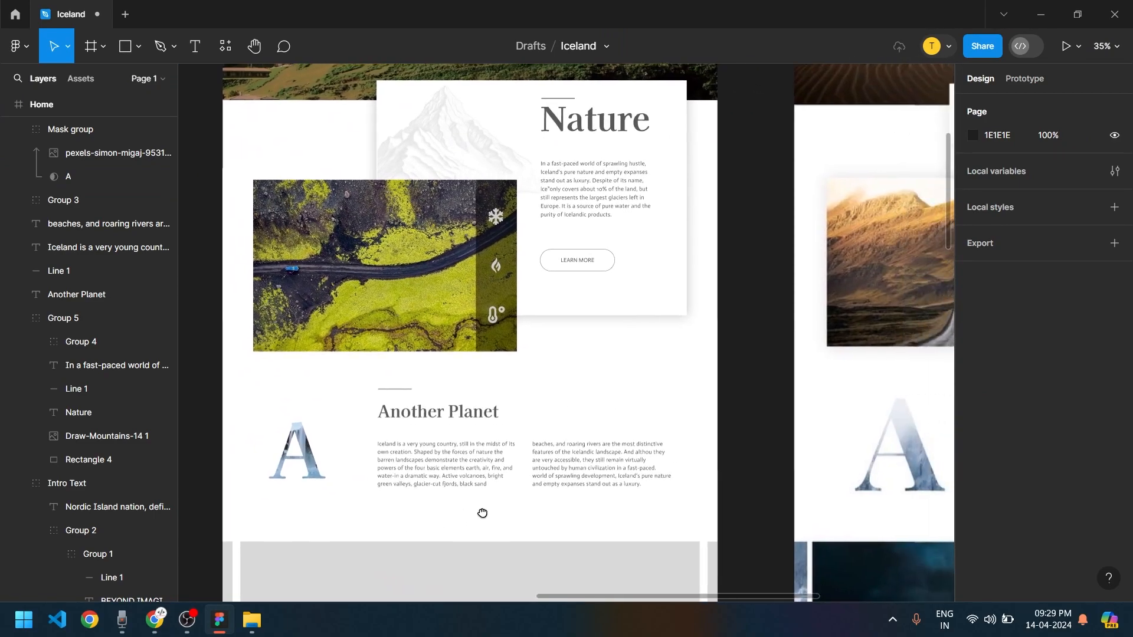
left_click(305, 469)
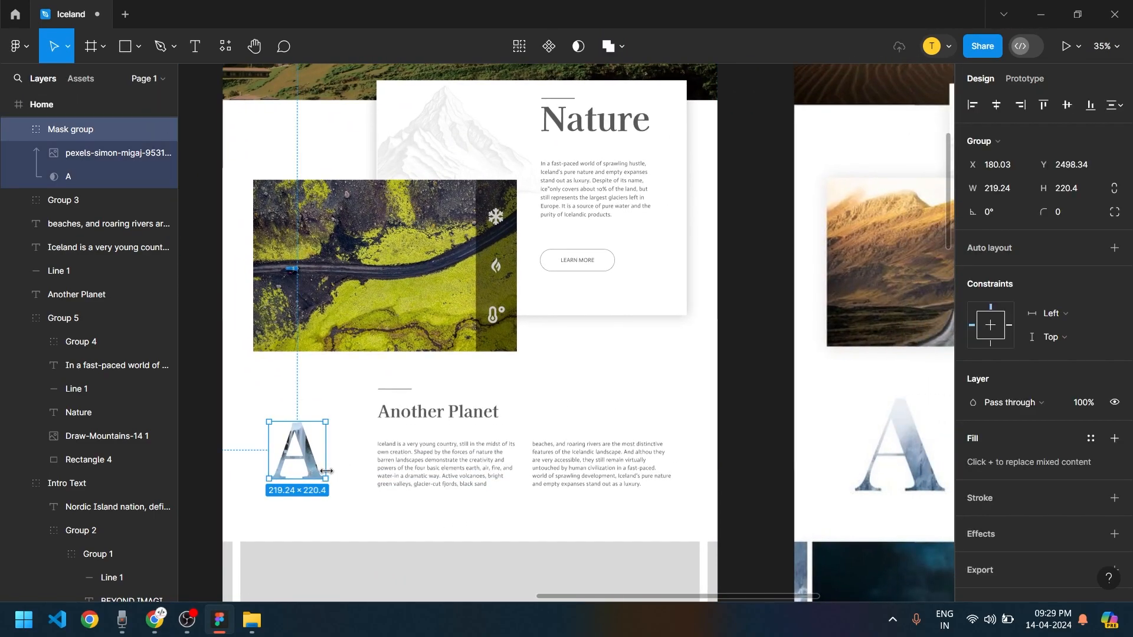
left_click_drag(325, 477, 338, 493)
scroll(513, 506, "down", 1)
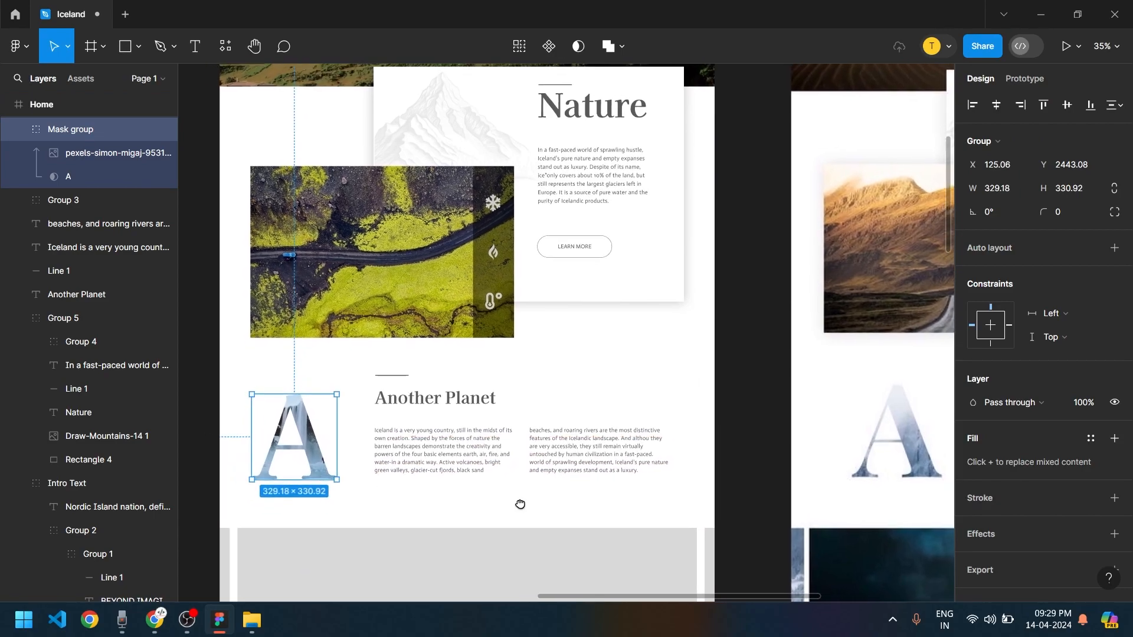
left_click_drag(307, 449, 309, 446)
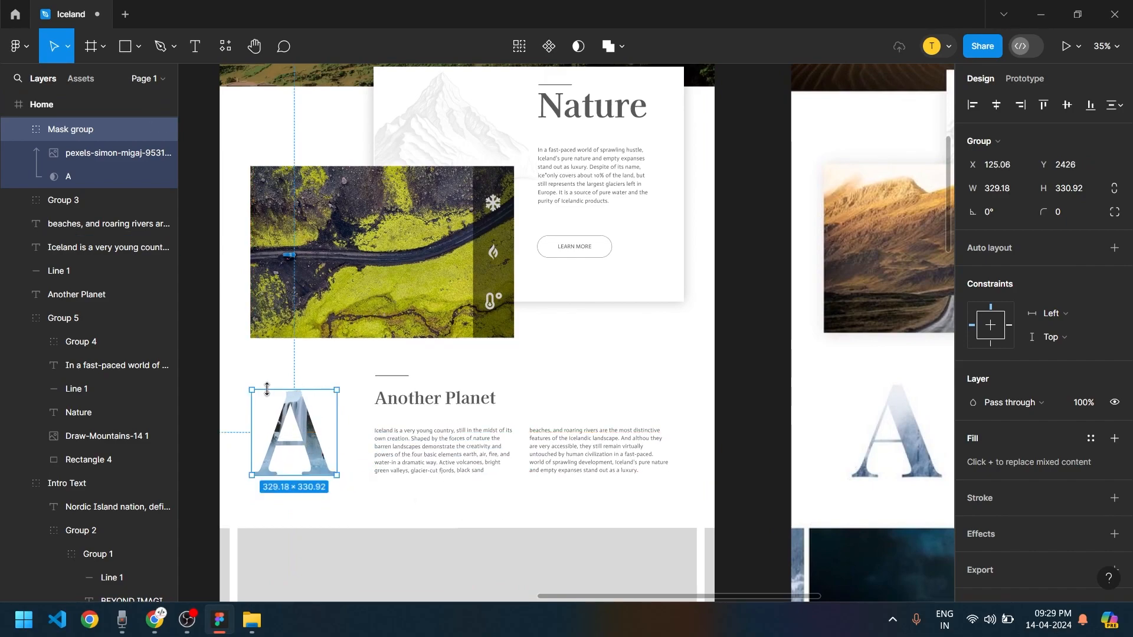
left_click_drag(253, 389, 246, 384)
left_click_drag(615, 470, 799, 468)
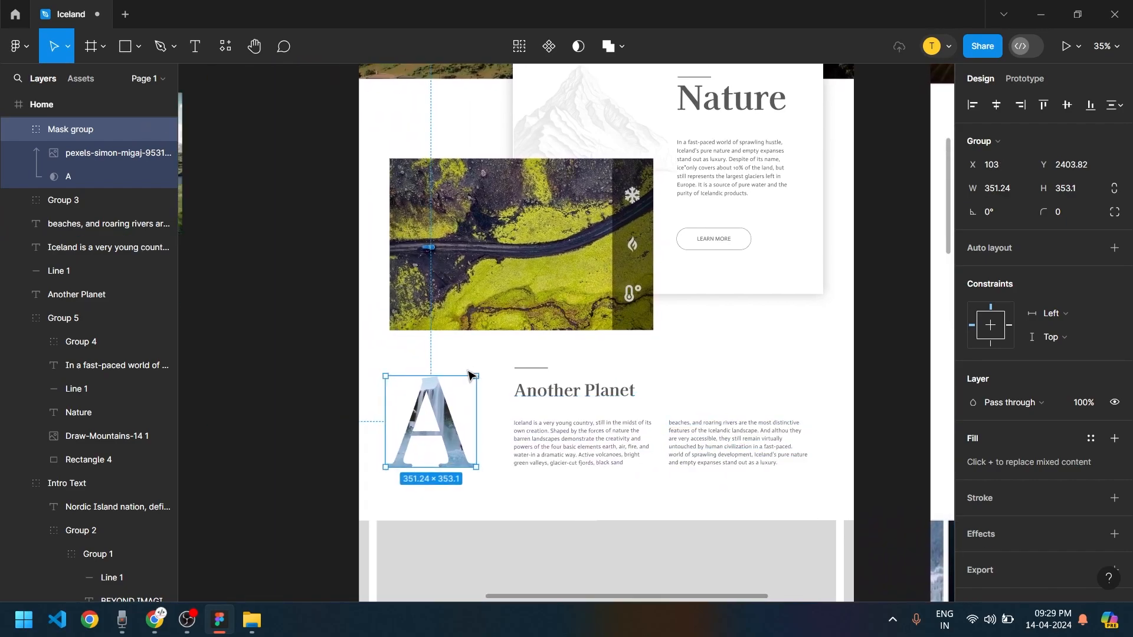
Enlarge the masked A group to about 384 × 386 and shift the waterfall photo inside it to about X 93, Y 2313
left_click_drag(475, 377, 481, 368)
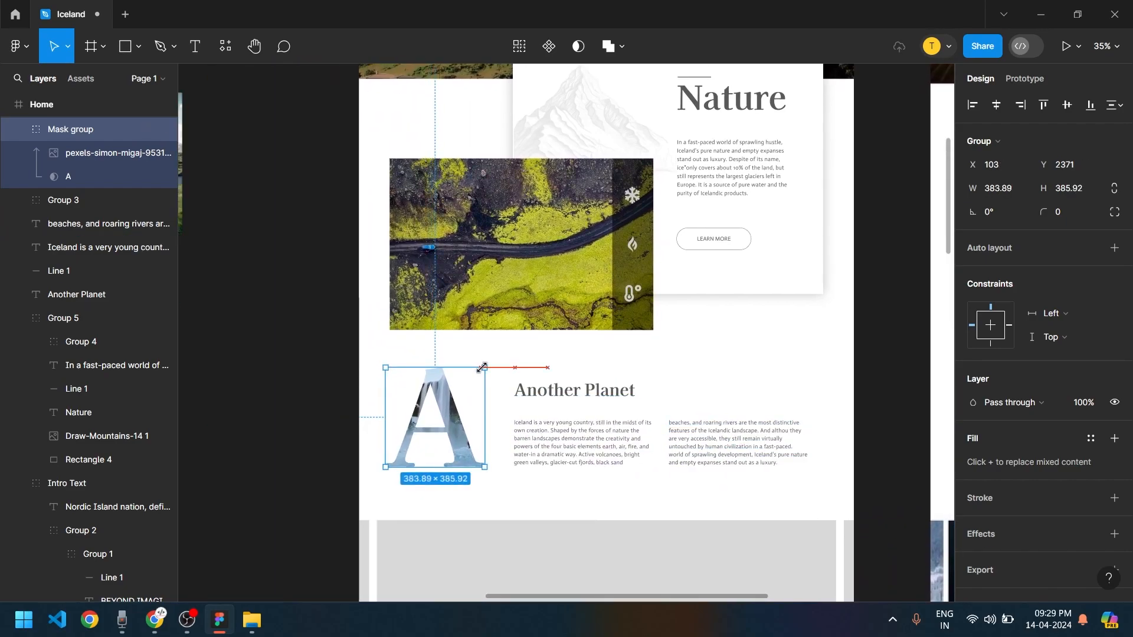
left_click(742, 512)
scroll(454, 422, "up", 3)
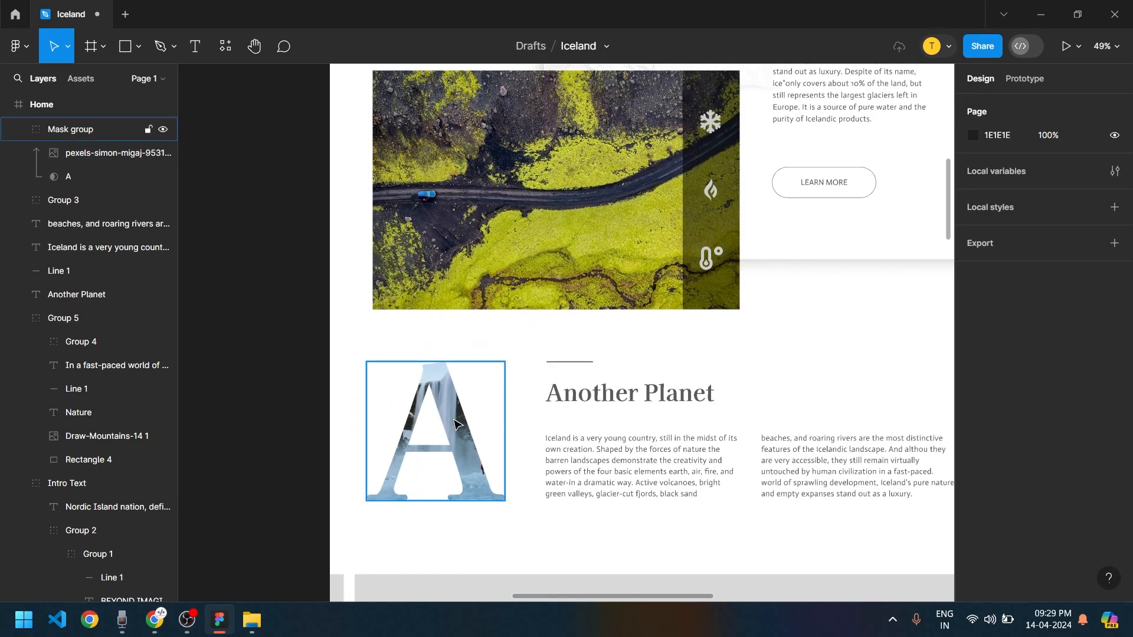
double_click(455, 423)
left_click_drag(462, 453, 520, 460)
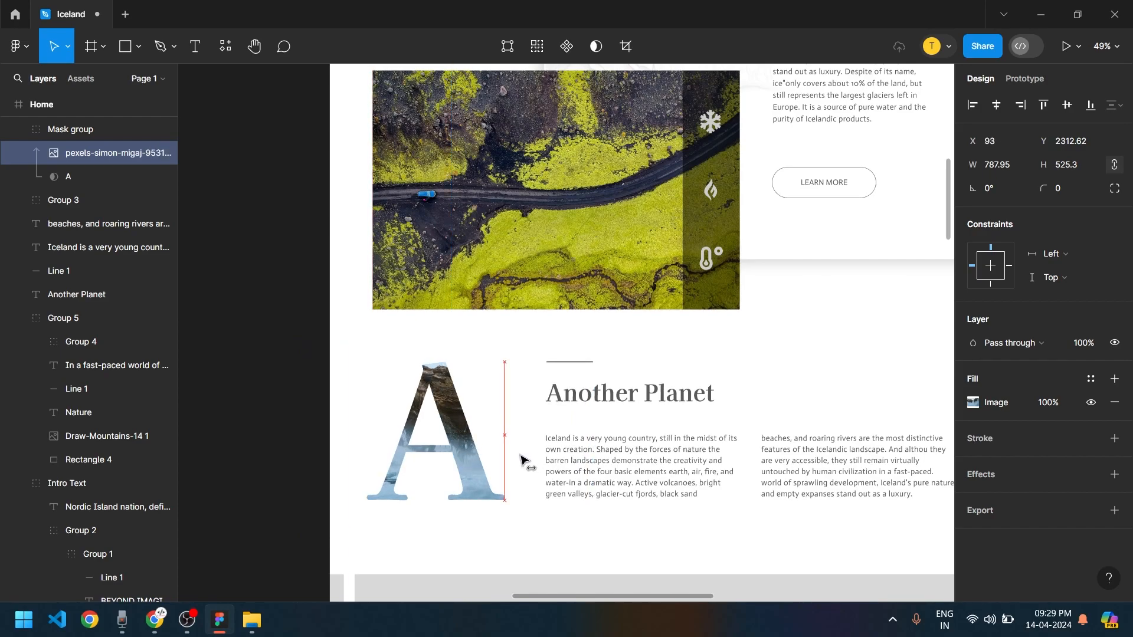
left_click(523, 553)
scroll(524, 556, "down", 3)
left_click_drag(599, 558, 469, 512)
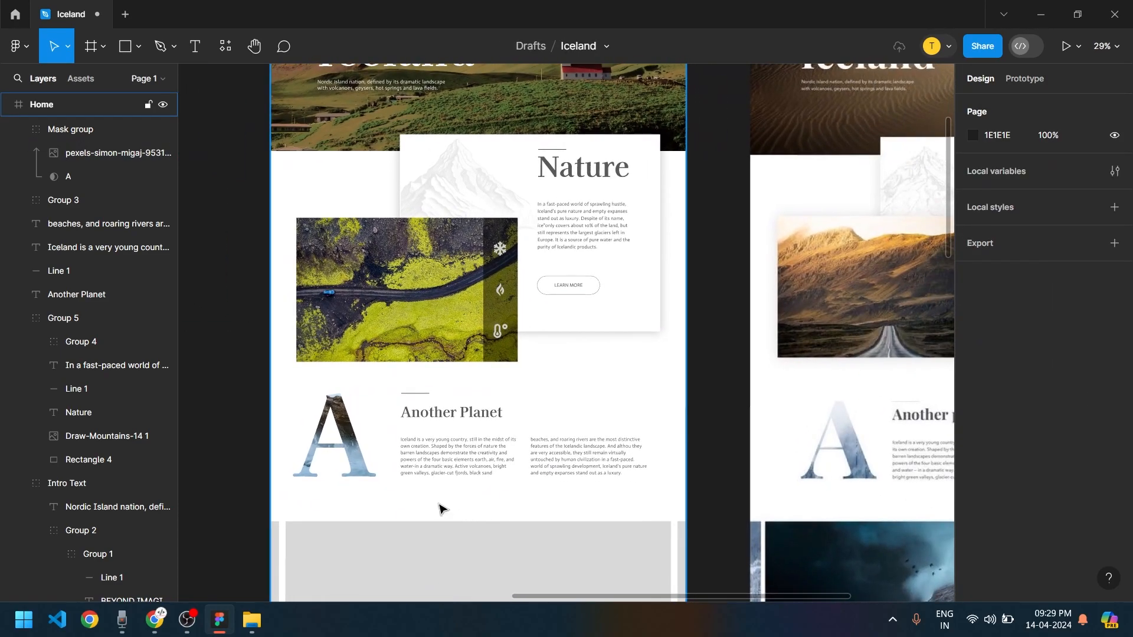
Reposition the waterfall photo inside the letter A mask to about X -301, Y 2313
scroll(335, 439, "up", 5)
double_click(362, 417)
left_click_drag(362, 417, 304, 418)
mouse_move(377, 466)
left_mouse_down()
mouse_move(293, 476)
mouse_move(278, 455)
mouse_move(364, 460)
mouse_move(356, 472)
left_mouse_up()
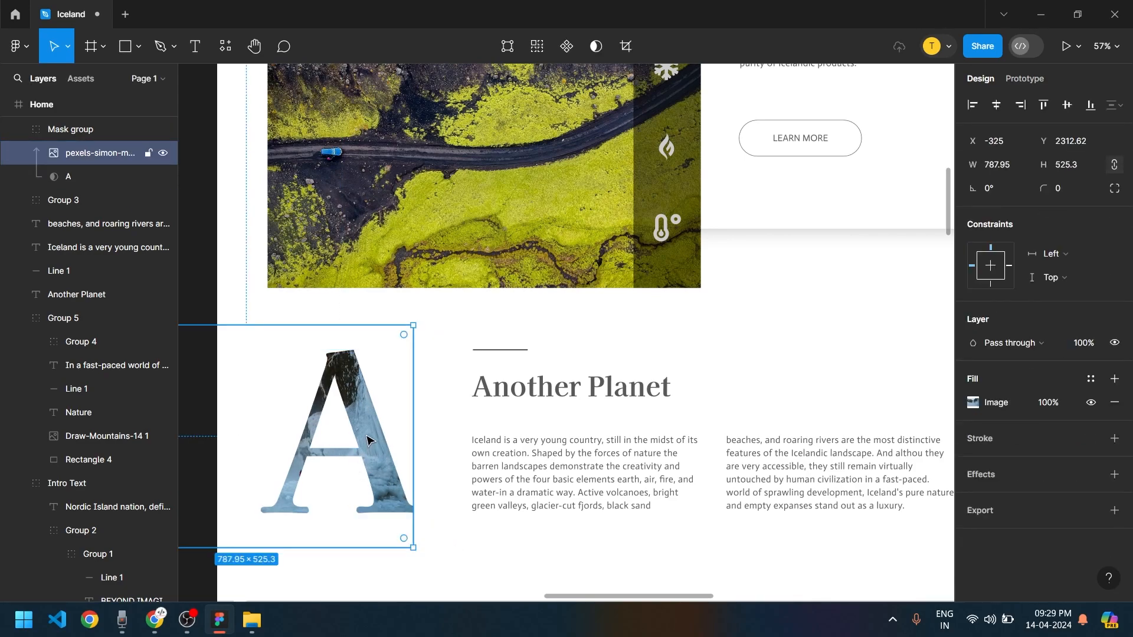
left_click_drag(366, 440, 381, 448)
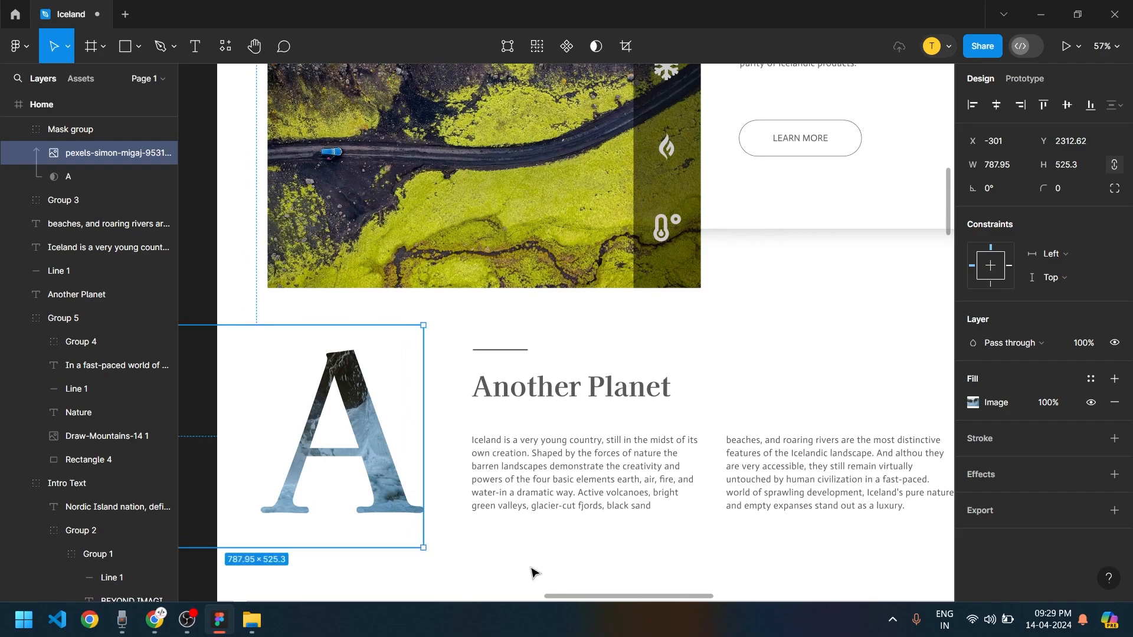
left_click(529, 581)
scroll(530, 582, "down", 4)
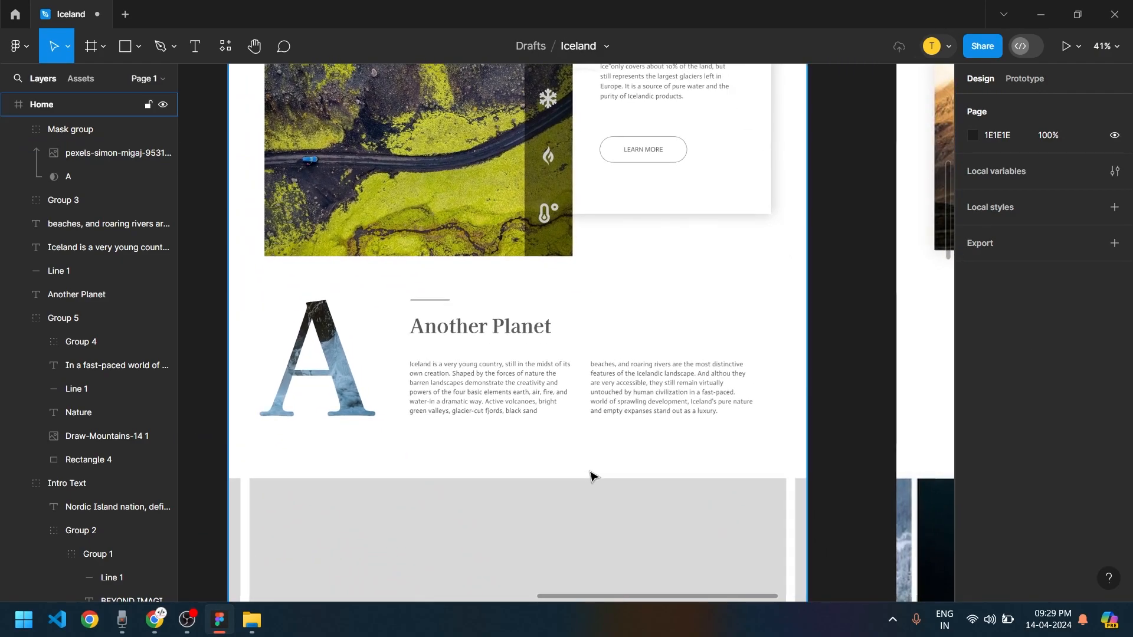
Compare the Home frame with the reference design, from the hero image to the Kirkjufell banner and the sections beneath it
left_click_drag(701, 519, 588, 474)
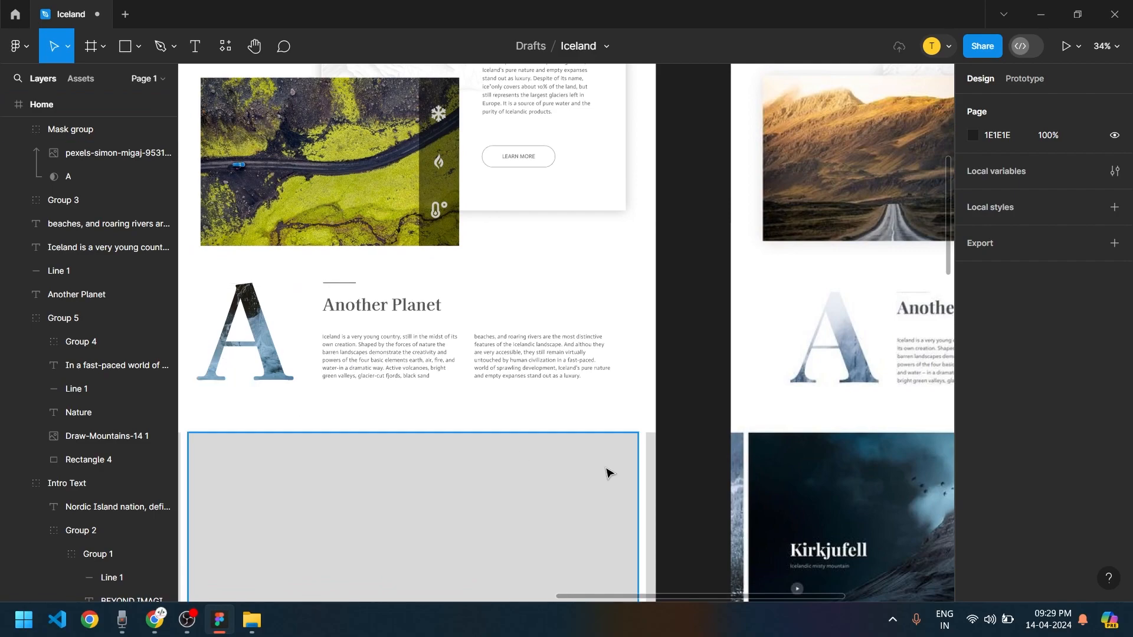
scroll(579, 399, "down", 3)
left_click_drag(810, 380, 731, 478)
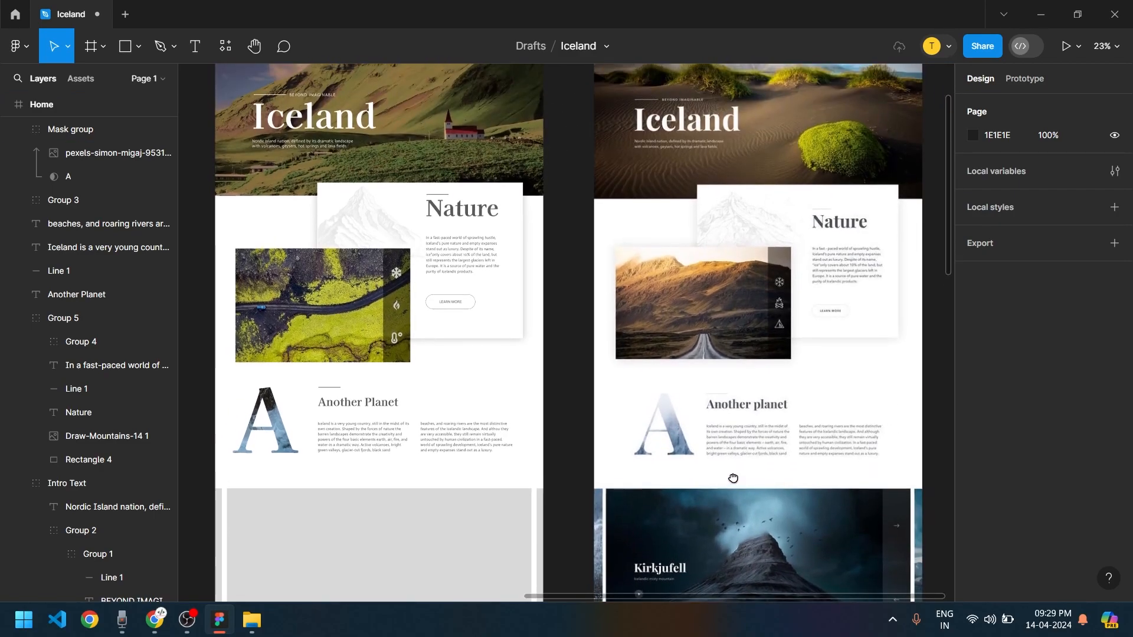
scroll(460, 430, "up", 1)
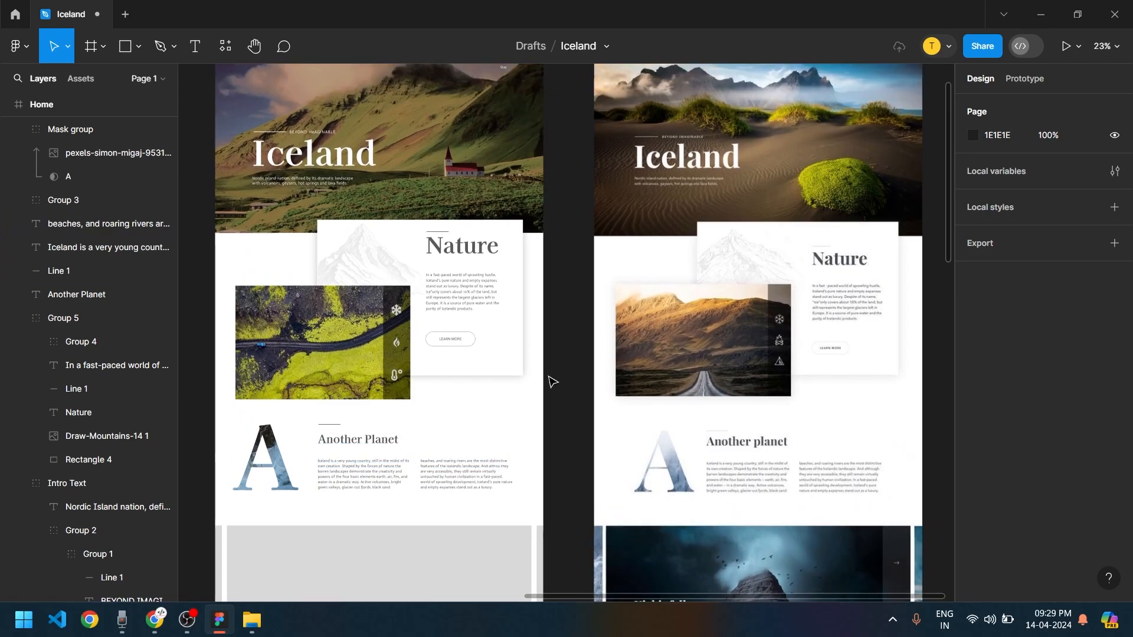
scroll(384, 354, "up", 3)
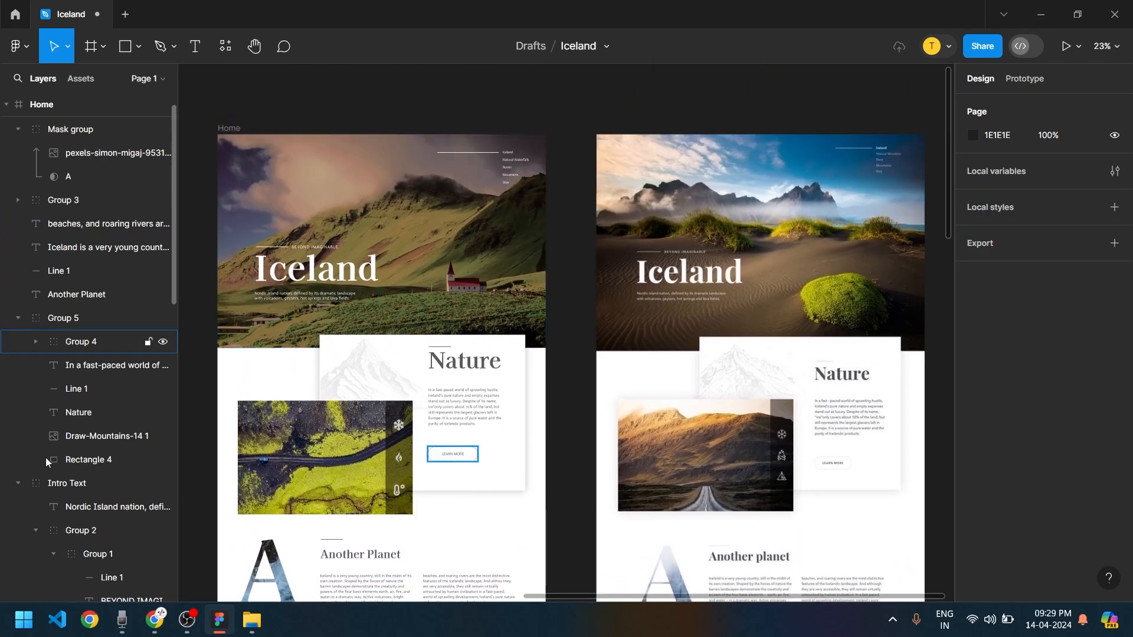
scroll(663, 421, "down", 4)
scroll(663, 421, "up", 1)
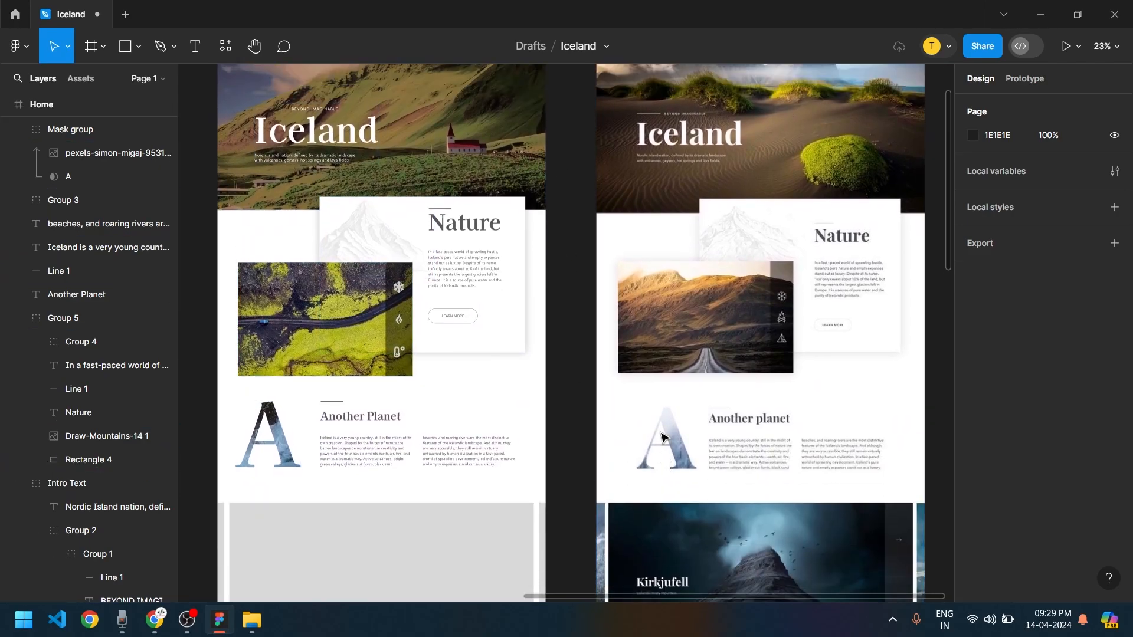
scroll(737, 436, "down", 4)
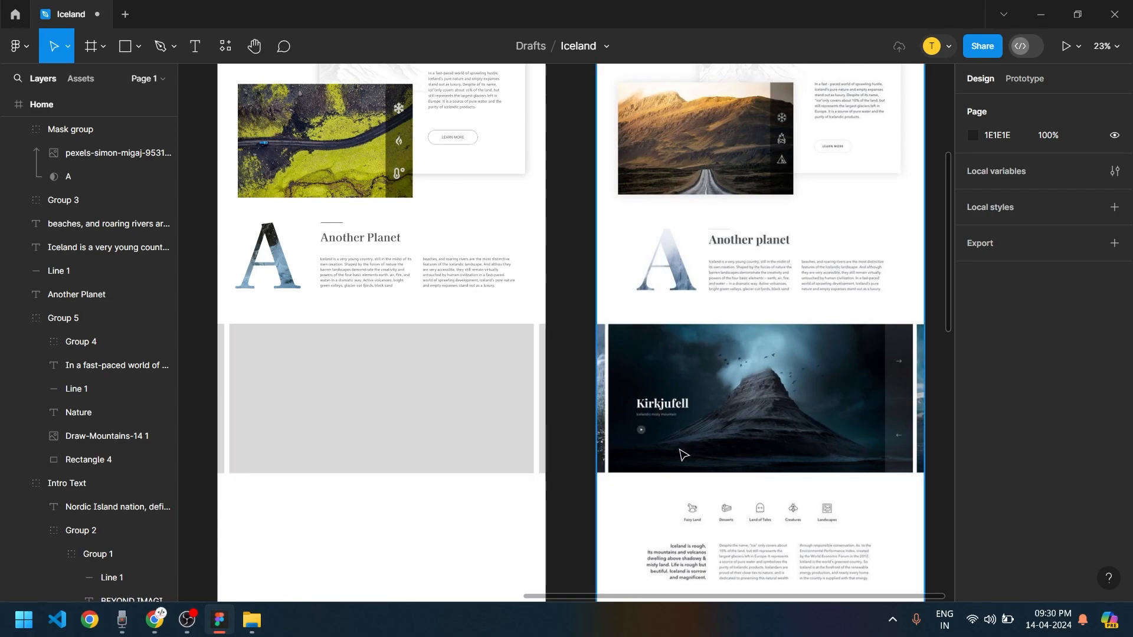
scroll(293, 431, "down", 2)
scroll(463, 430, "left", 3)
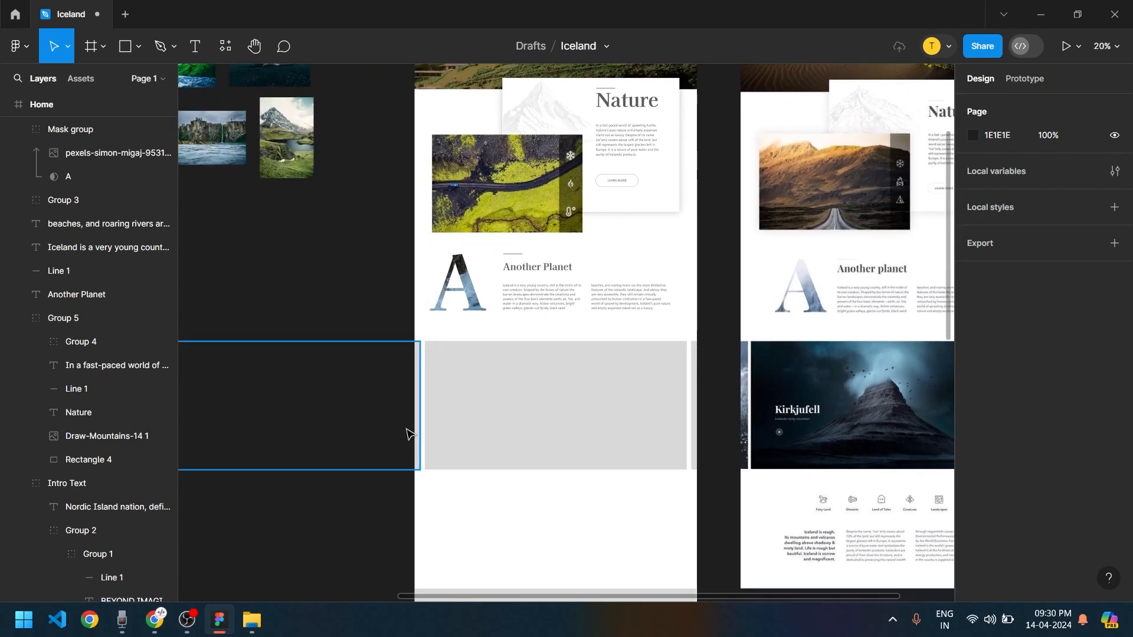
scroll(406, 434, "down", 2)
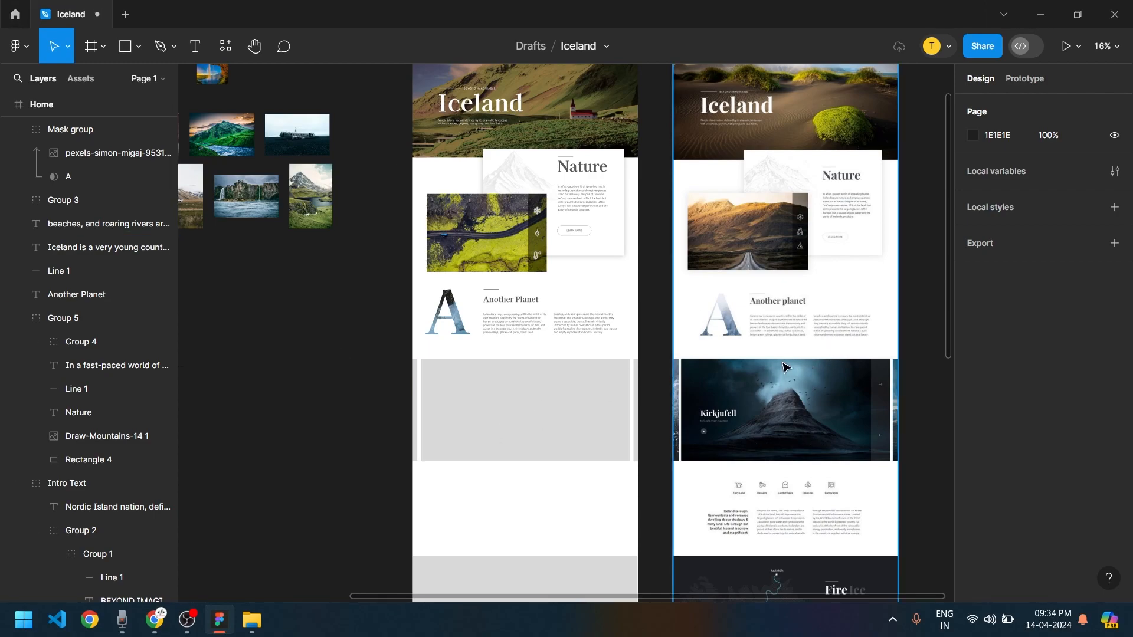
Select the blue lake, flower road, green mountain and wide waterfall photos in the image collection and move them down near the grey banner placeholders
left_click_drag(375, 402, 583, 519)
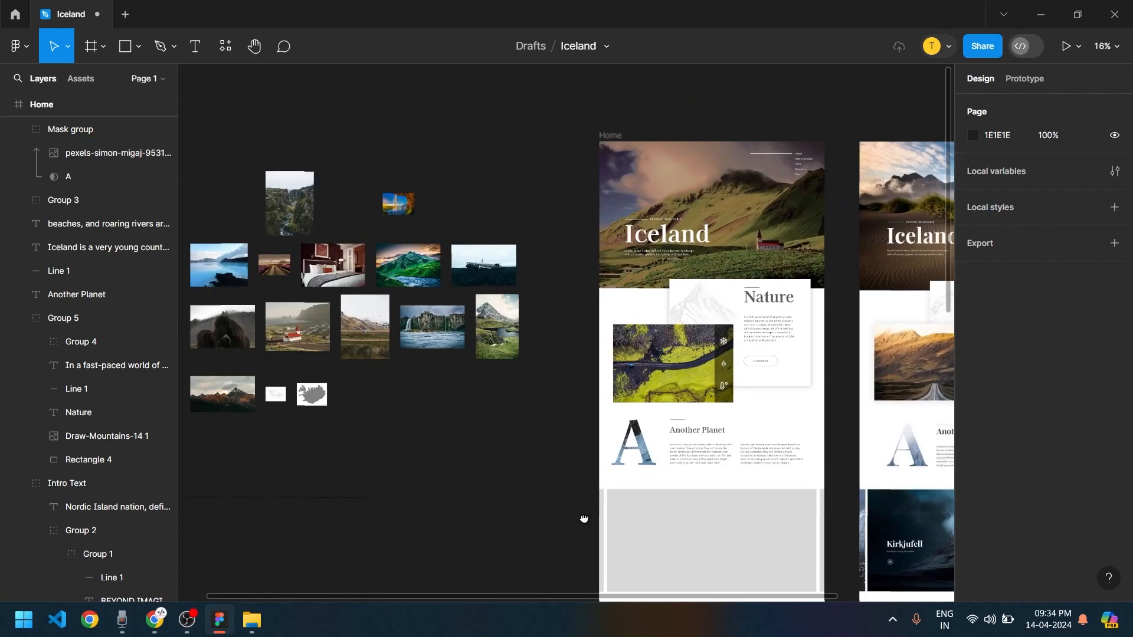
scroll(377, 377, "up", 2, "ctrl")
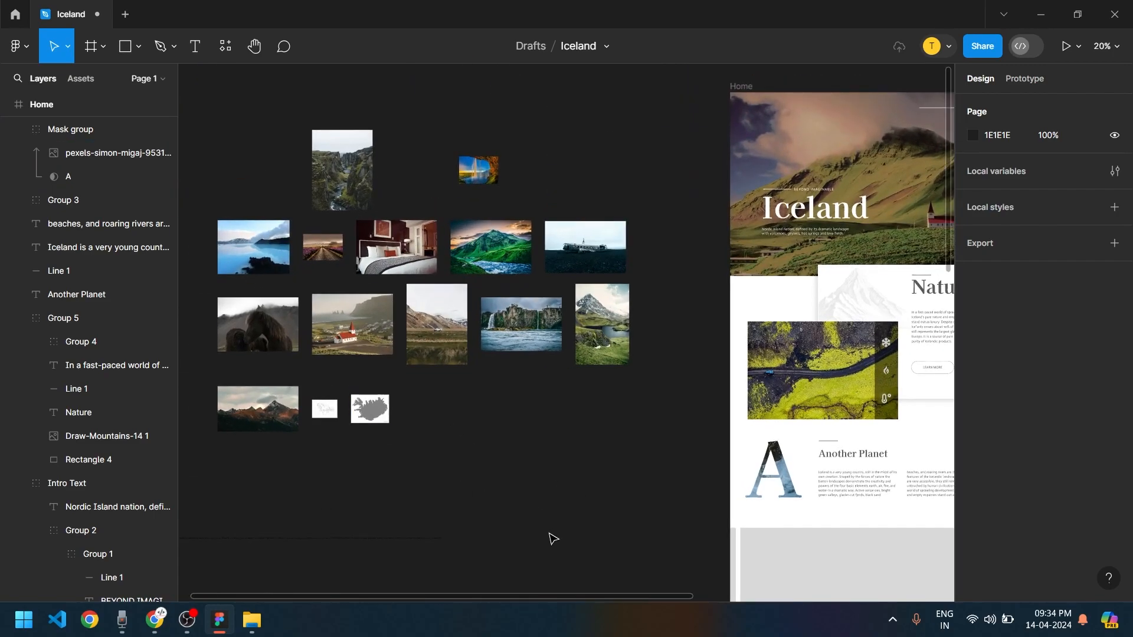
scroll(571, 476, "up", 2)
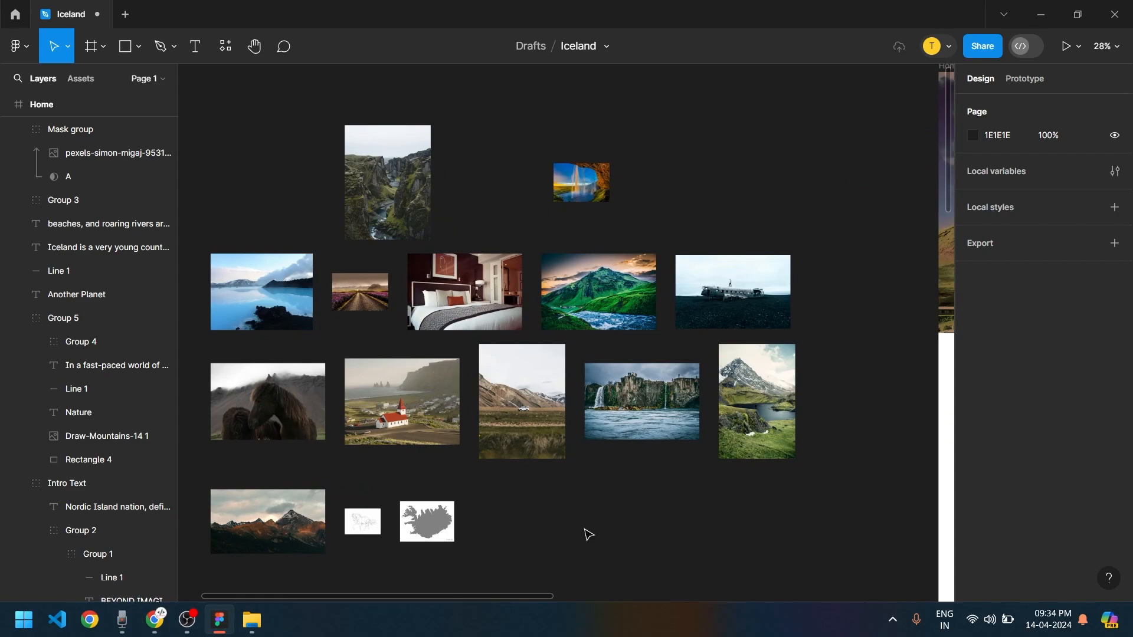
scroll(588, 535, "up", 2, "ctrl")
left_click(413, 318)
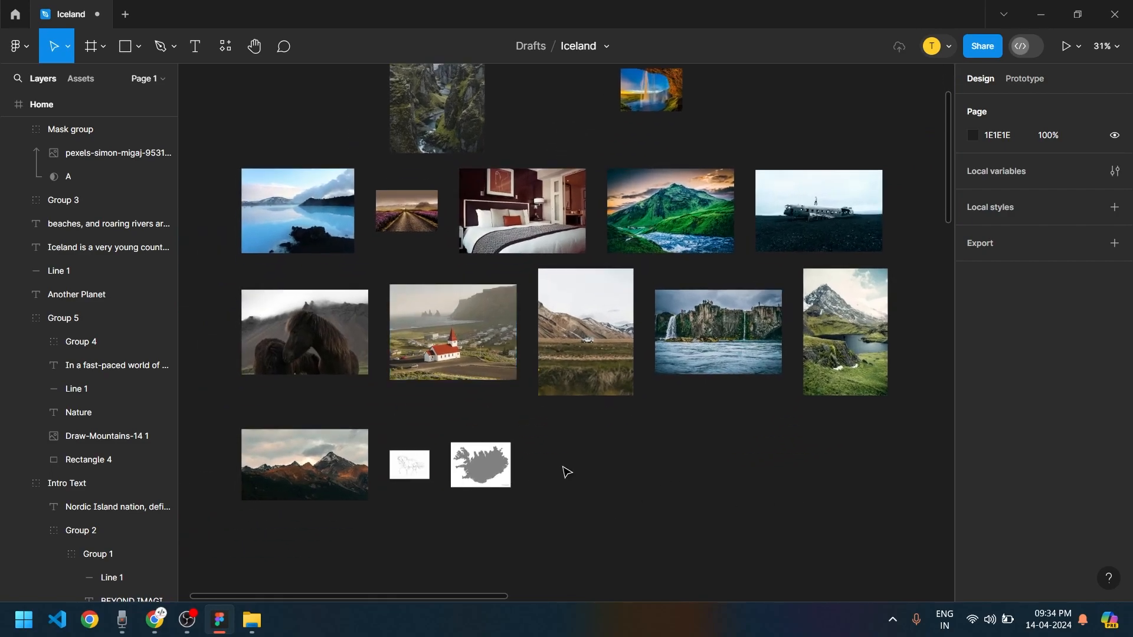
left_click(692, 346)
scroll(582, 462, "up", 1)
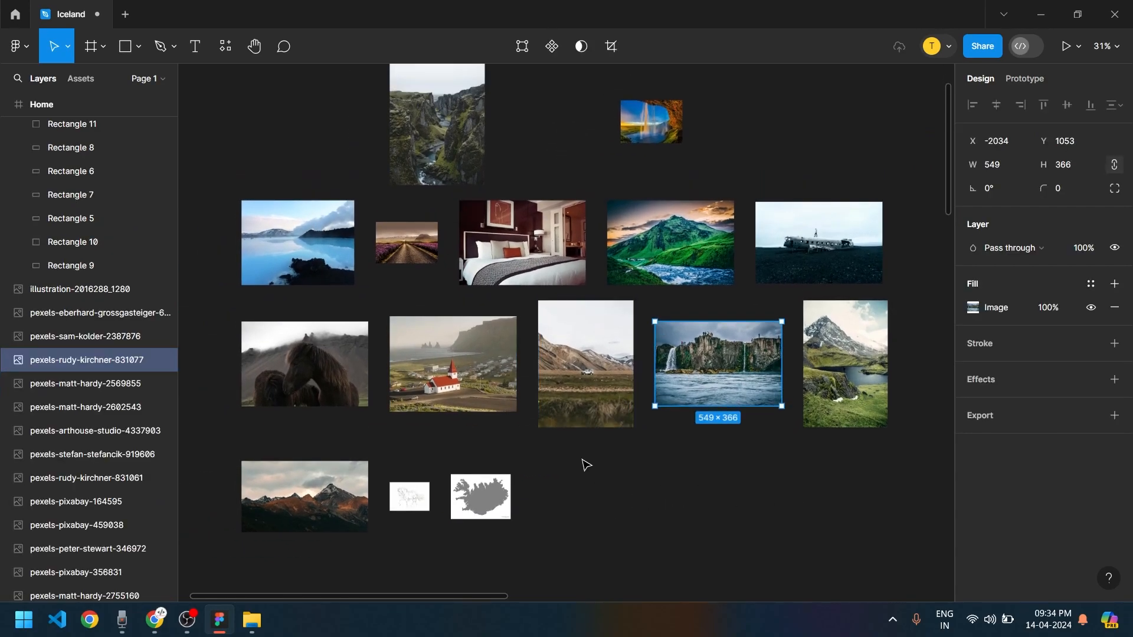
left_click(667, 271, "shift")
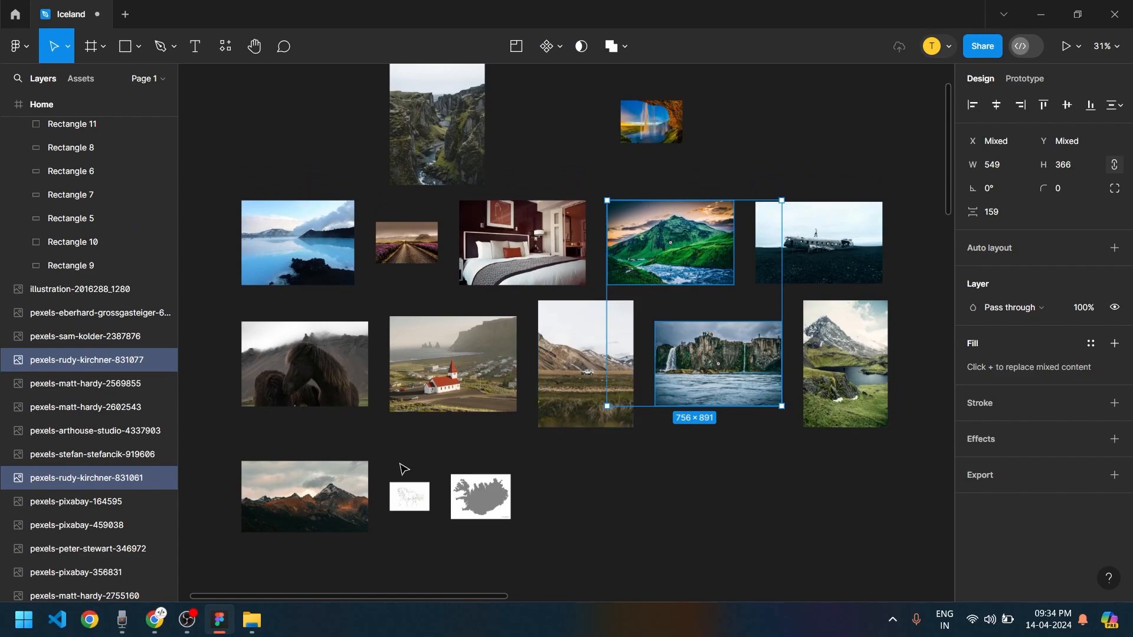
left_click(302, 230, "shift")
left_click(435, 251, "shift")
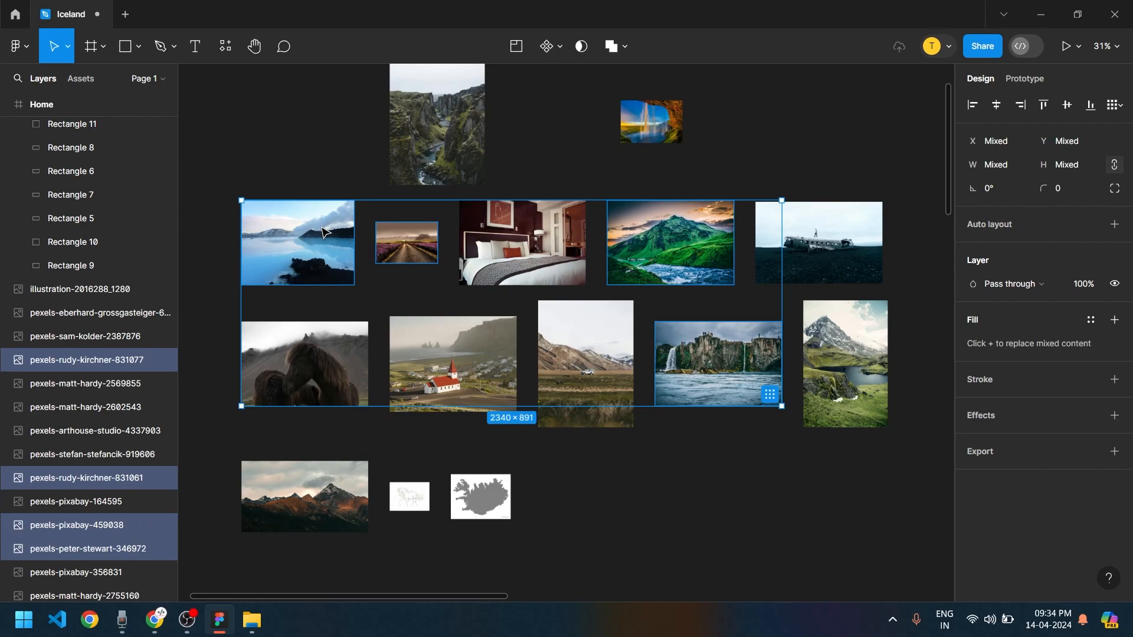
left_click_drag(371, 275, 245, 354)
scroll(245, 355, "down", 5)
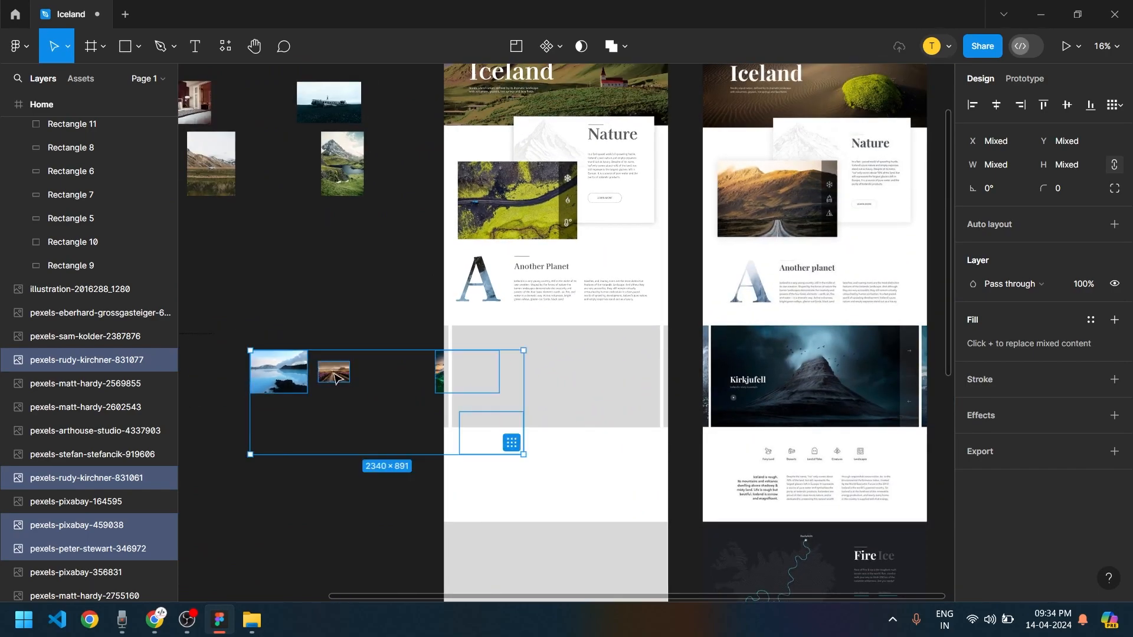
Place the green mountain photo in the Home frame over the large grey placeholder and centre the two horizontally and vertically
left_click_drag(317, 375, 559, 368)
left_click(488, 446)
left_click(501, 458)
left_click(372, 377)
scroll(557, 450, "up", 2)
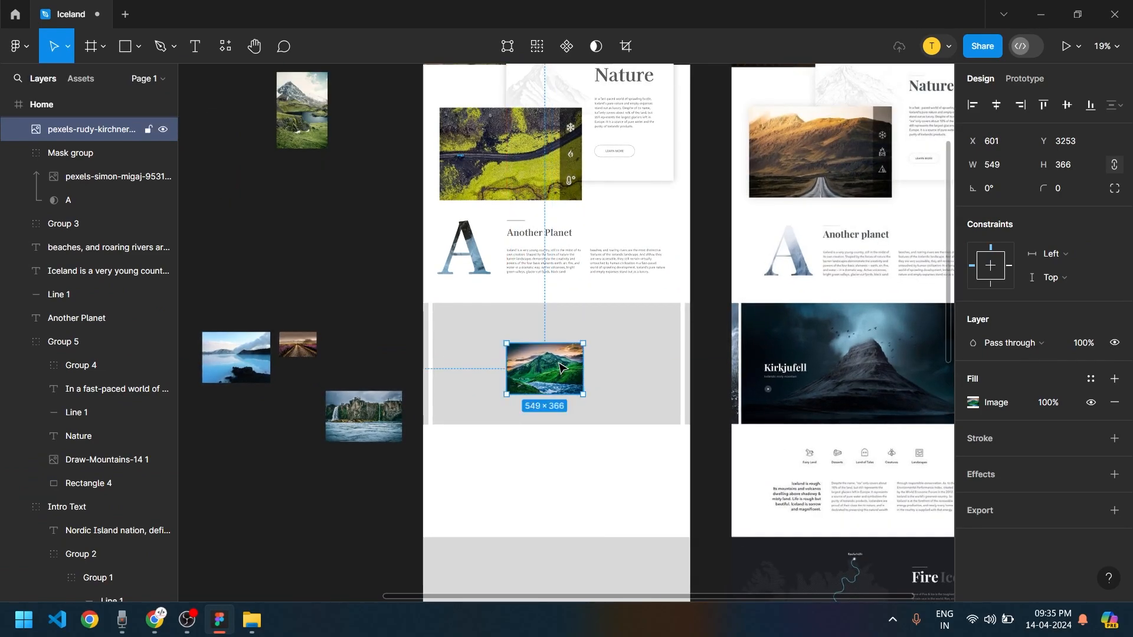
left_click(602, 395, "shift")
key("alt+v")
key("alt+h")
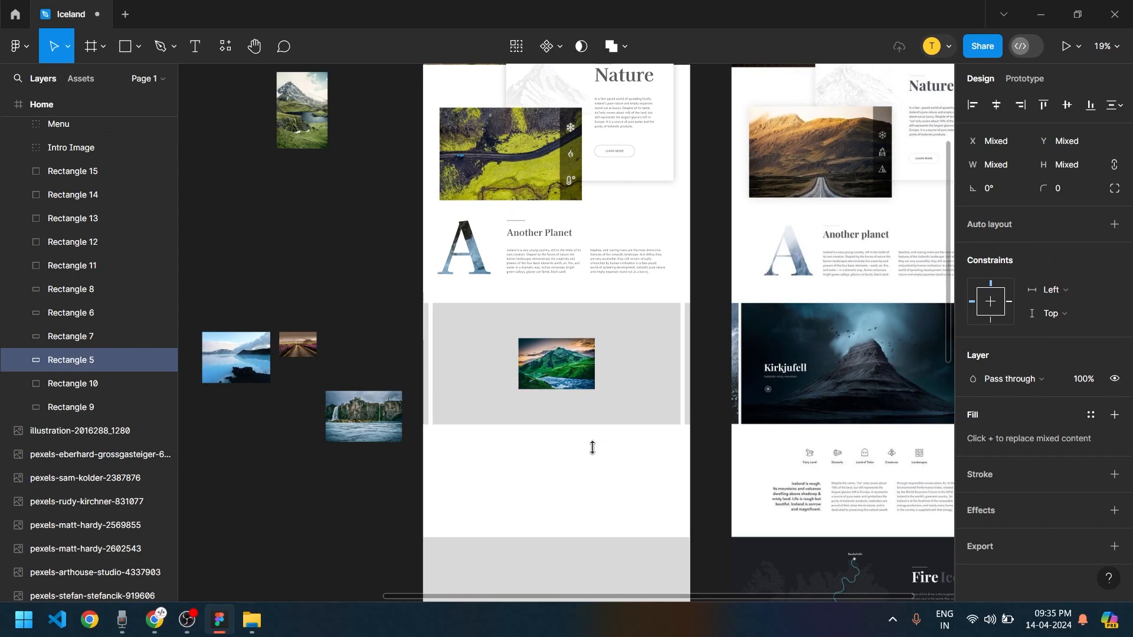
left_click(599, 445)
Enlarge the green mountain photo around its centre until it spans the full width of the large placeholder
left_click(584, 384)
left_click_drag(592, 390, 680, 447)
left_click(623, 484)
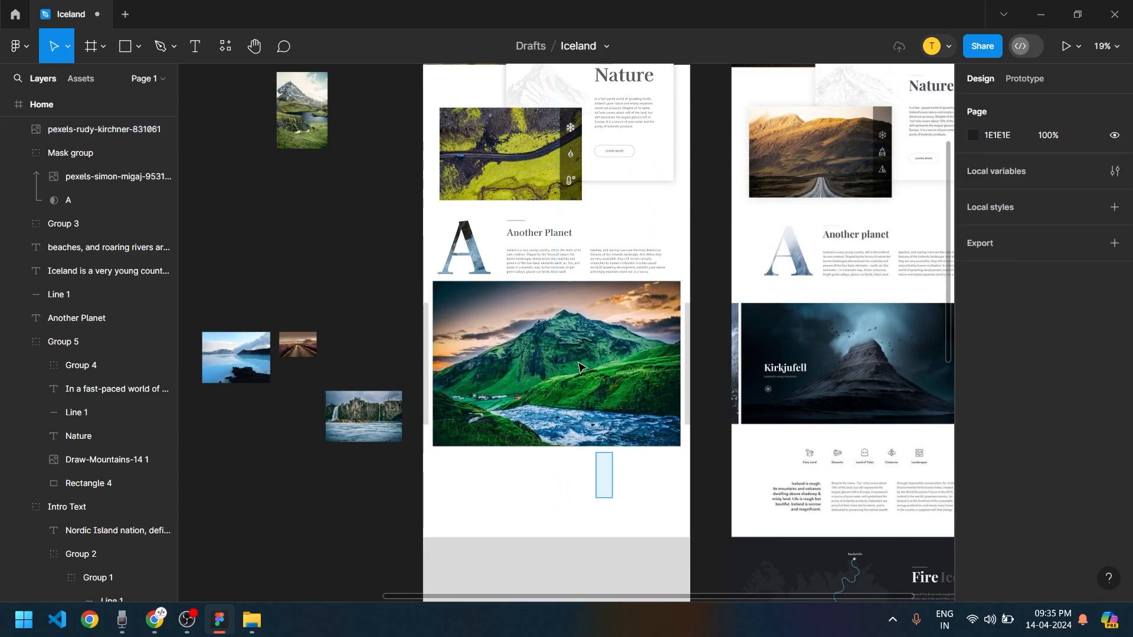
Mask the green mountain photo with the large placeholder Rectangle 5 beneath it, cropping it to 1782 × 874
left_click(545, 352)
right_click(542, 353)
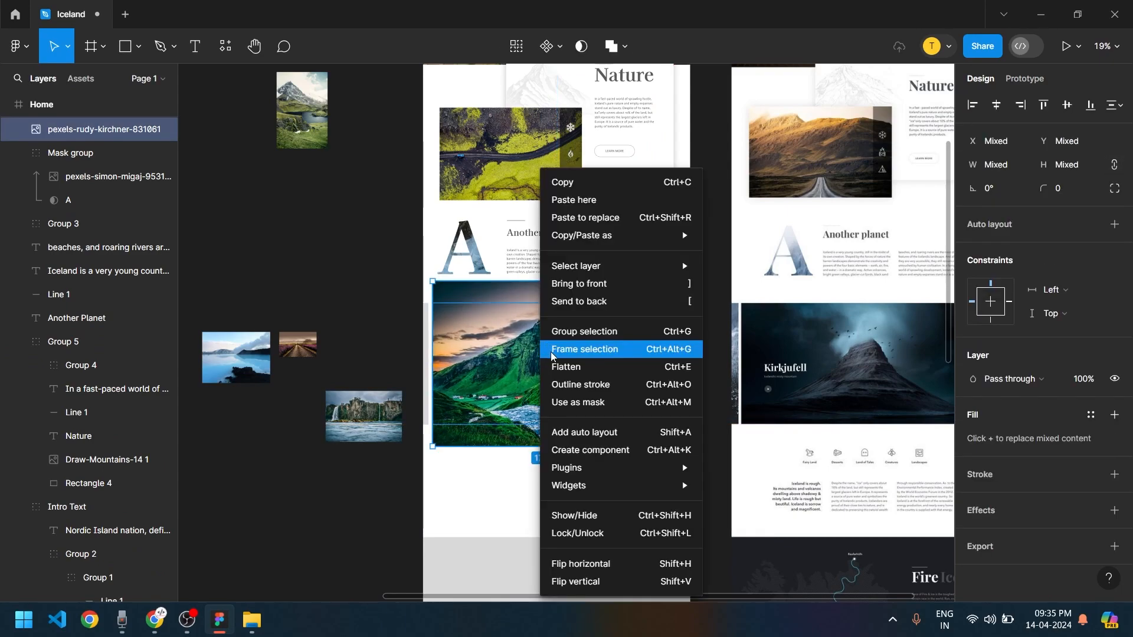
left_click(576, 402)
left_click(559, 470)
left_click(591, 348)
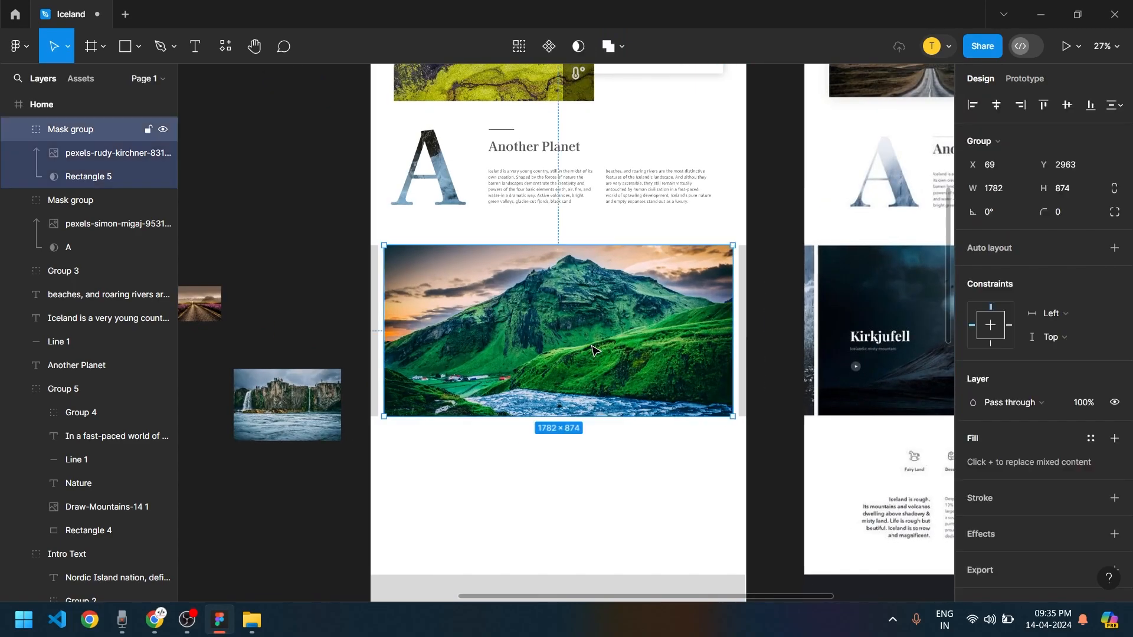
scroll(558, 321, "up", 3)
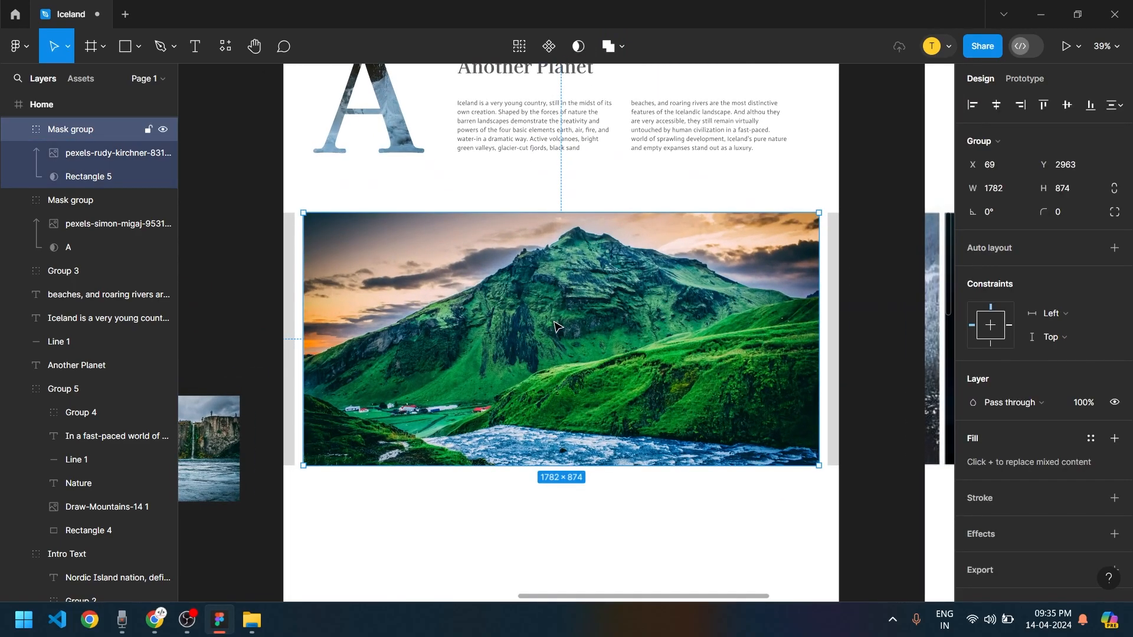
Copy the "Another Planet" heading onto the green mountain photo and bring the copy to the front
scroll(552, 352, "down", 4)
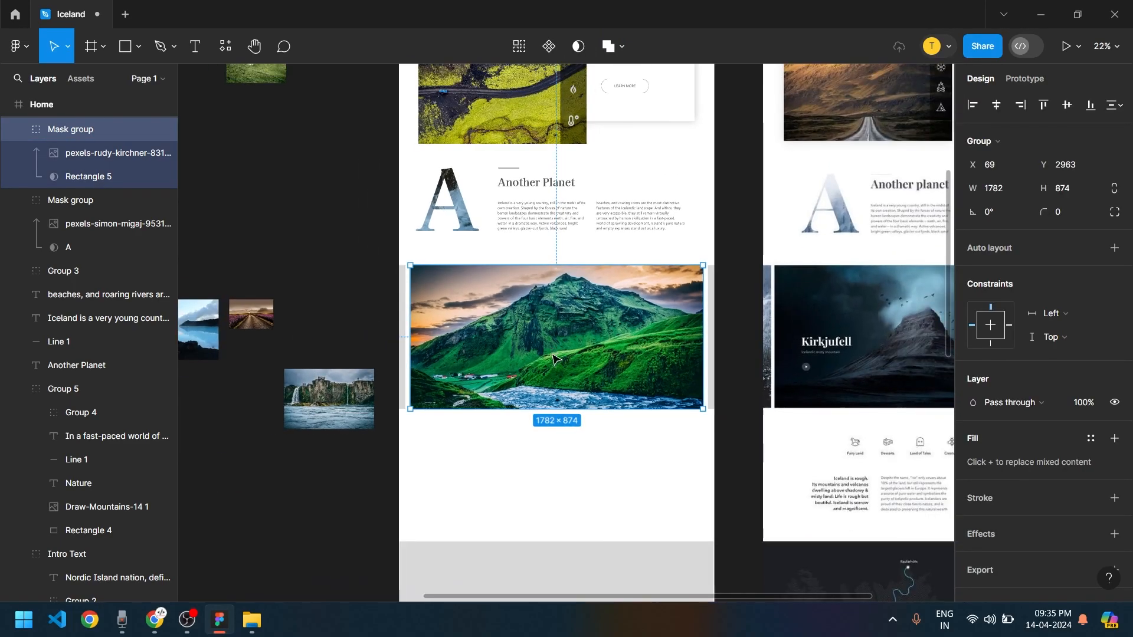
scroll(607, 387, "right", 1)
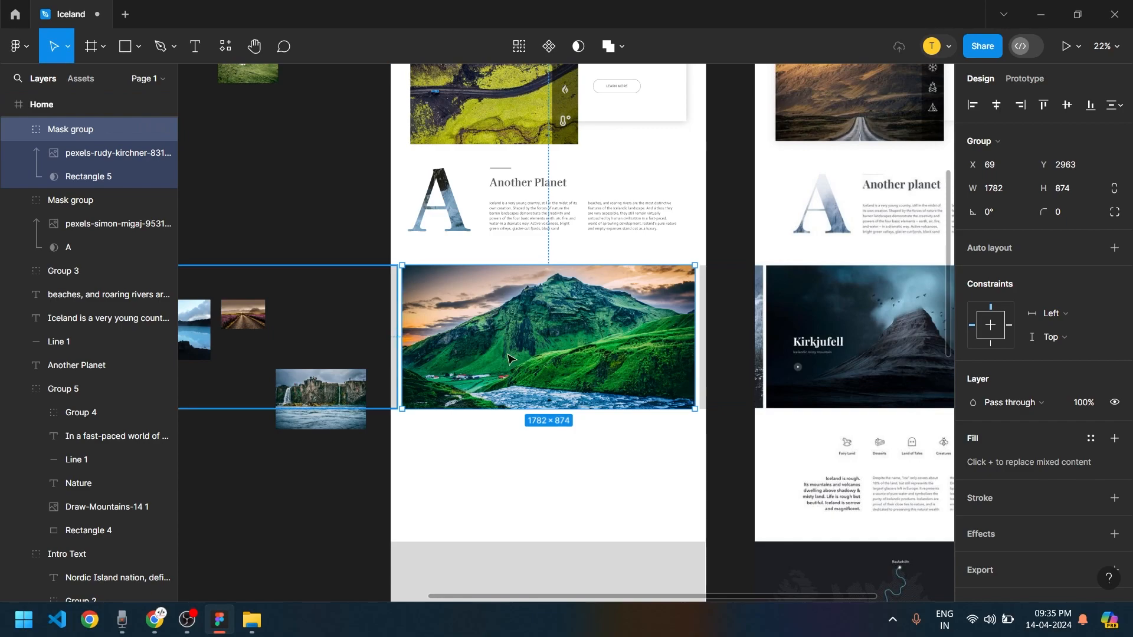
scroll(678, 425, "right", 5)
scroll(679, 425, "up", 1)
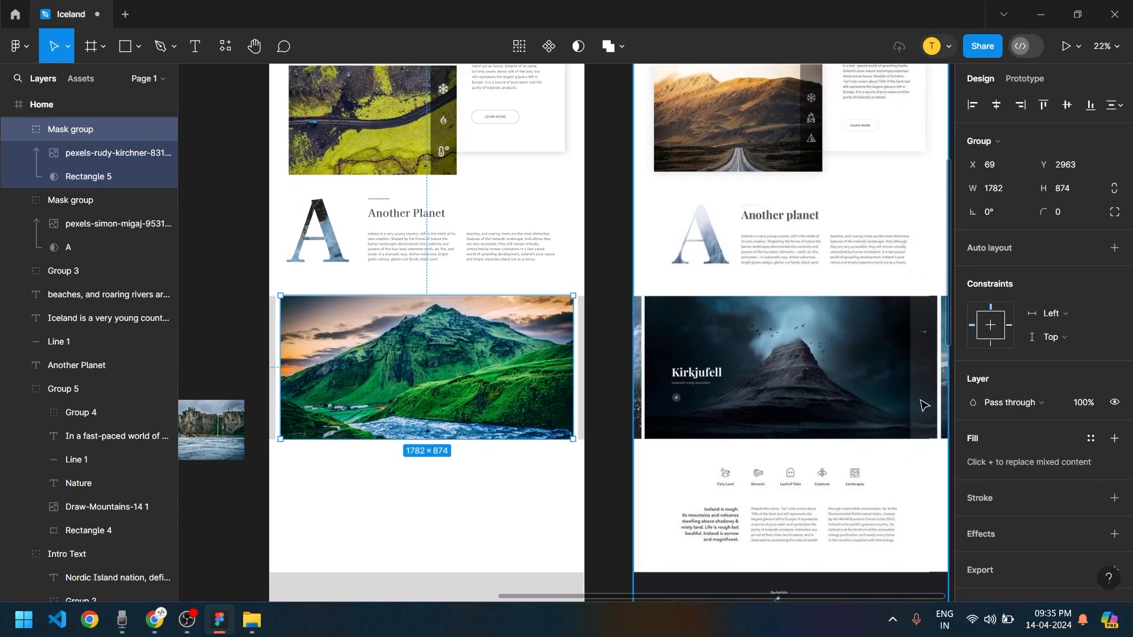
scroll(329, 404, "up", 3)
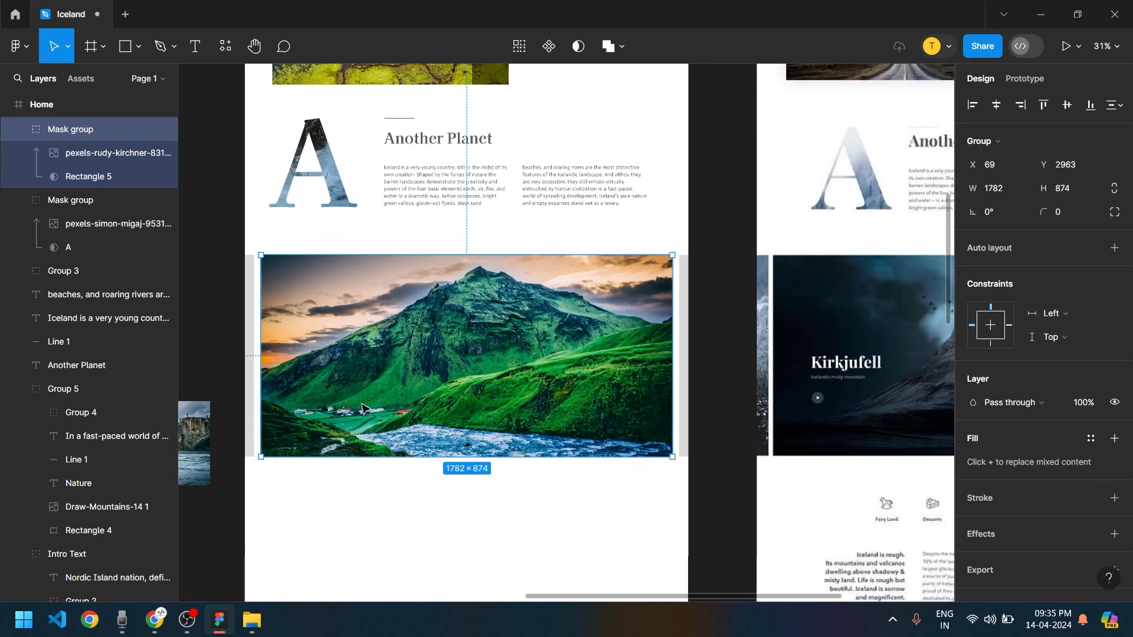
scroll(390, 375, "up", 2)
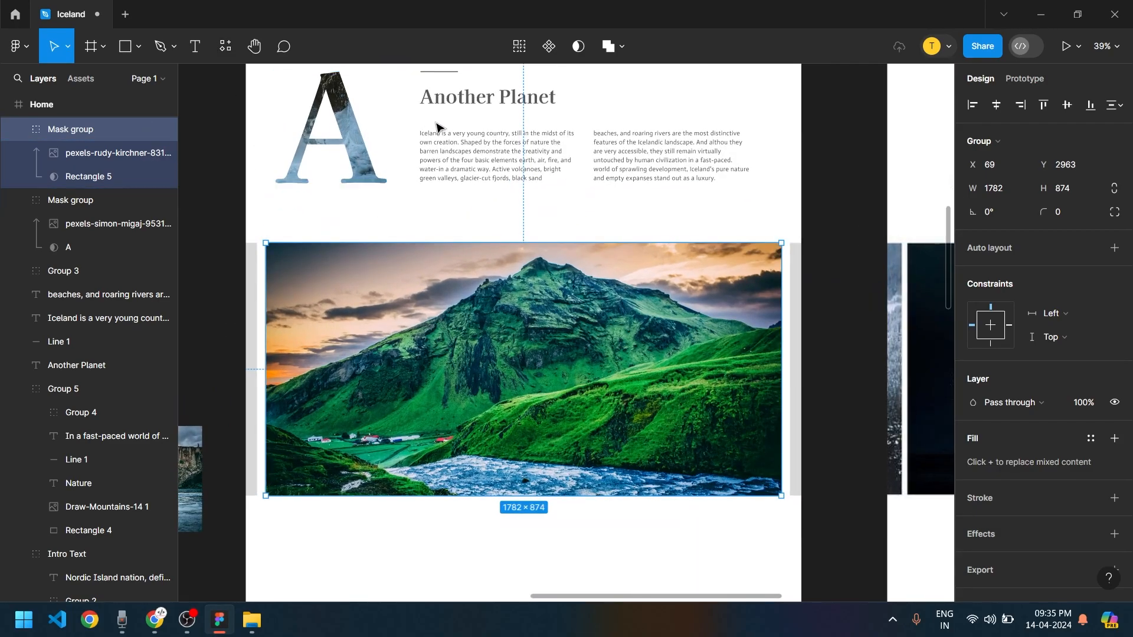
left_click(460, 111)
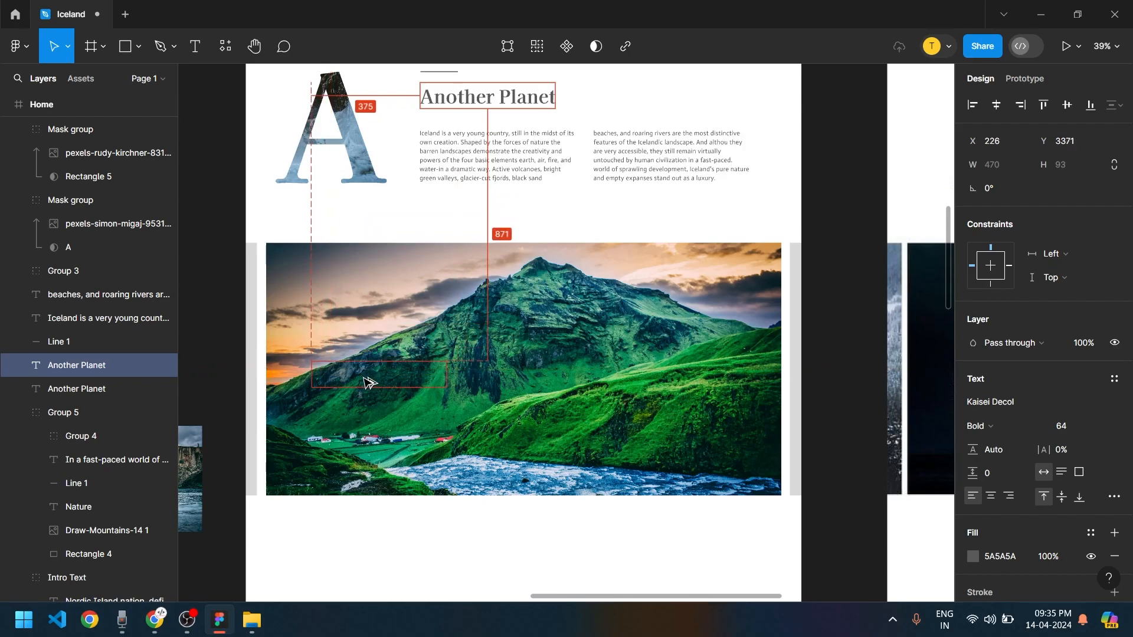
left_click_drag(487, 97, 376, 376)
scroll(555, 457, "right", 2)
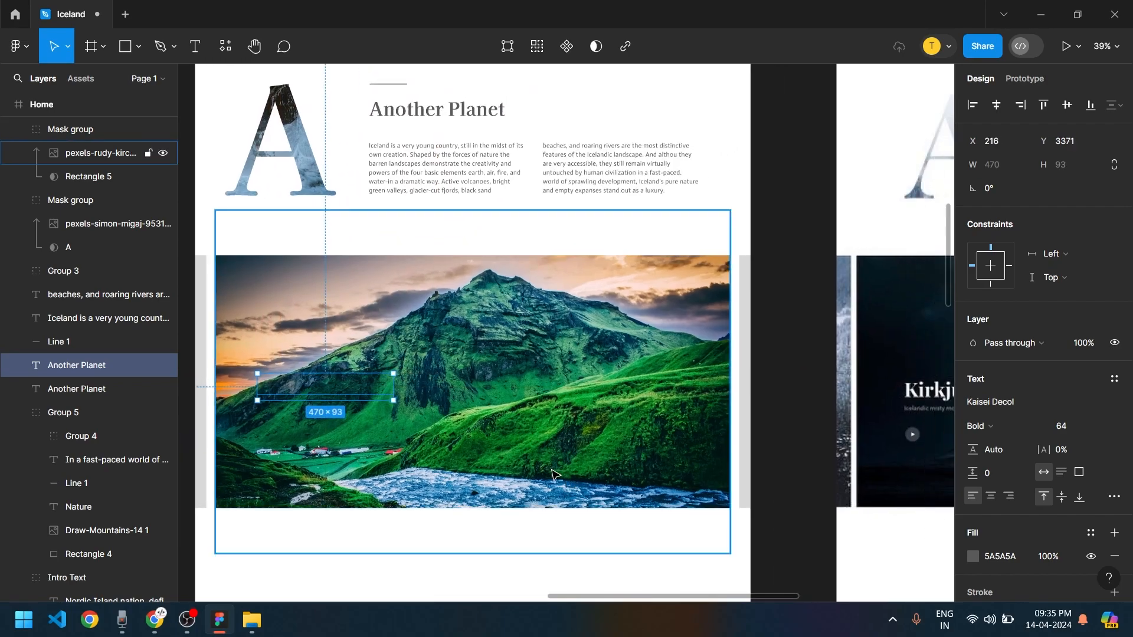
key("bracketright")
scroll(448, 410, "up", 2)
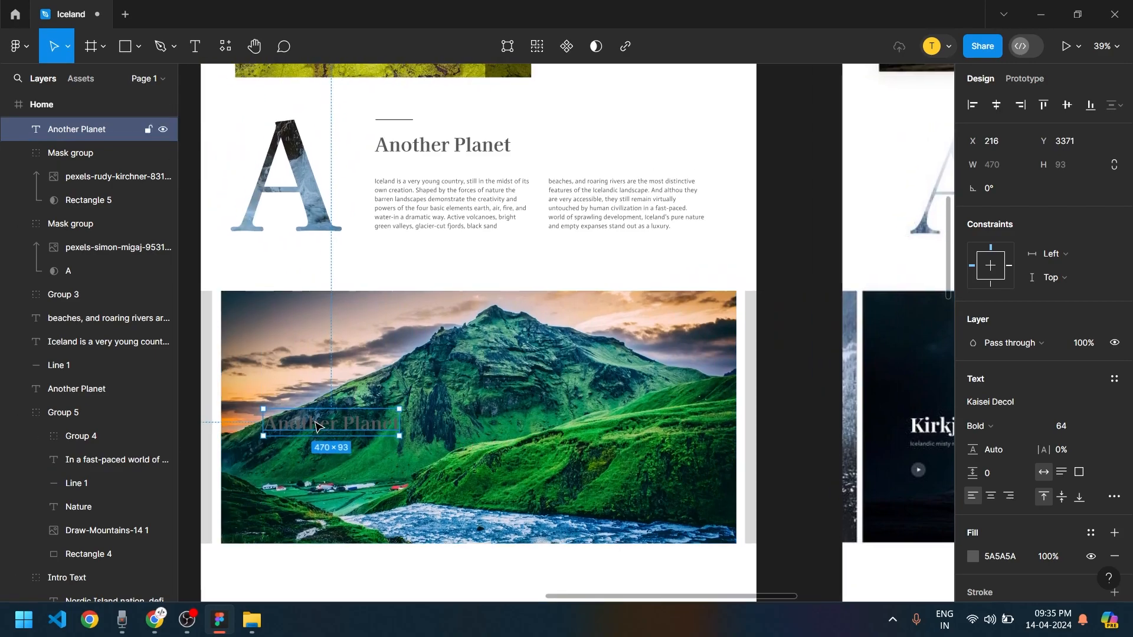
Move the copied heading to X 828 on the mountain photo and change its text to "Kirkjufell"
left_click_drag(316, 426, 349, 424)
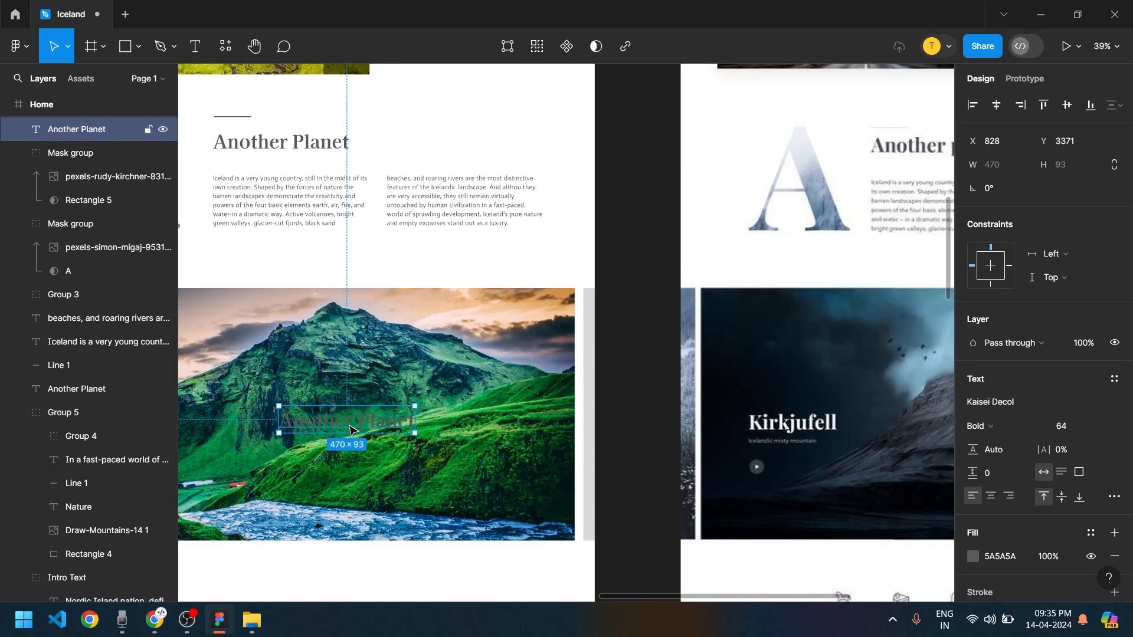
double_click(349, 423)
type("K")
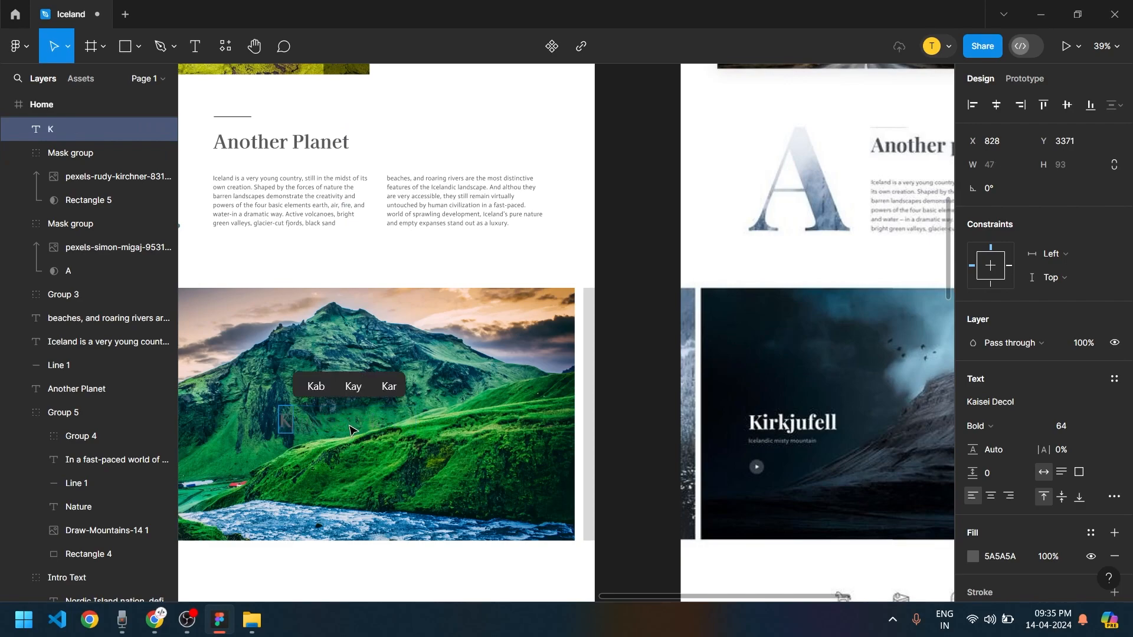
type("irkjufell")
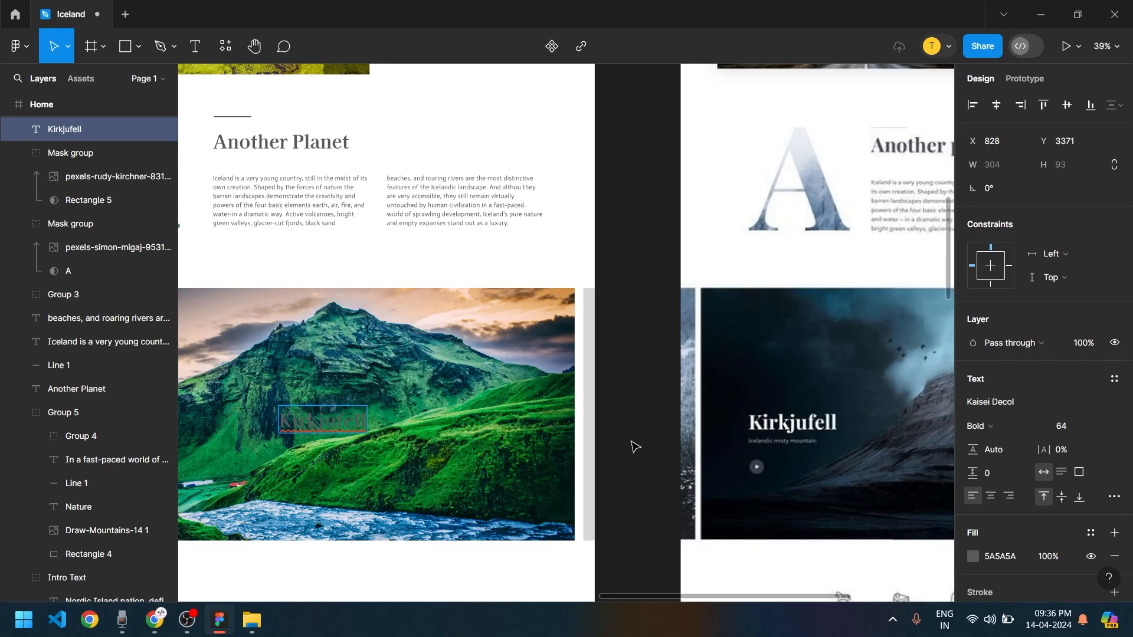
key("Escape")
Place a copy of the "Iceland is a very young country" paragraph beneath the Kirkjufell heading and bring it to the front
scroll(826, 448, "up", 5)
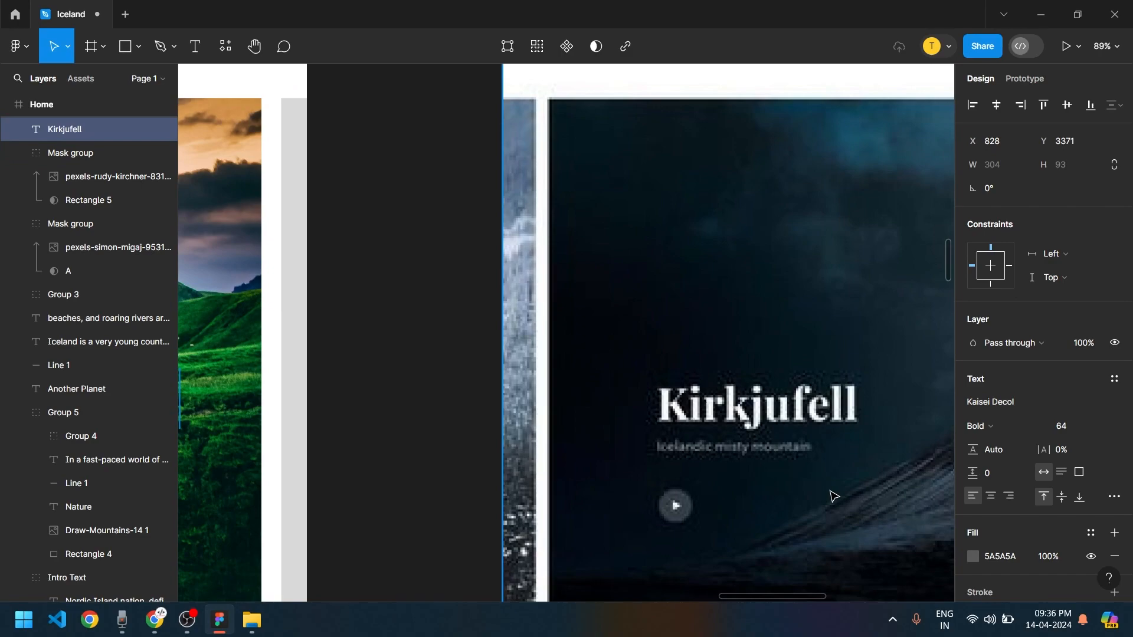
scroll(676, 496, "down", 6)
key("ctrl+v")
double_click(630, 502)
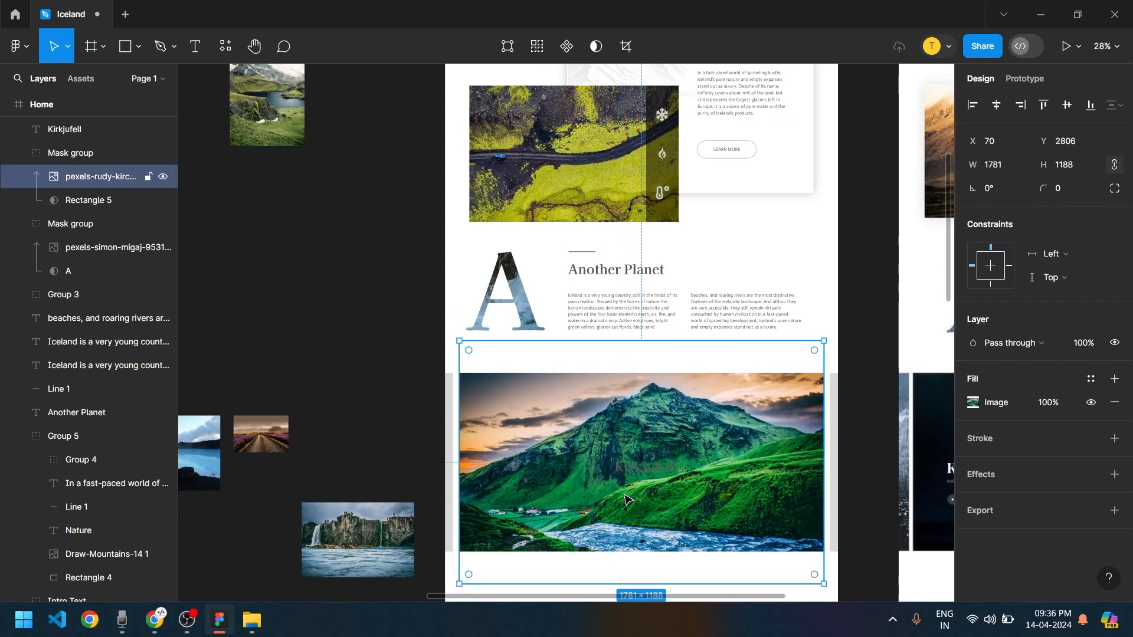
key("Escape")
left_click(627, 501)
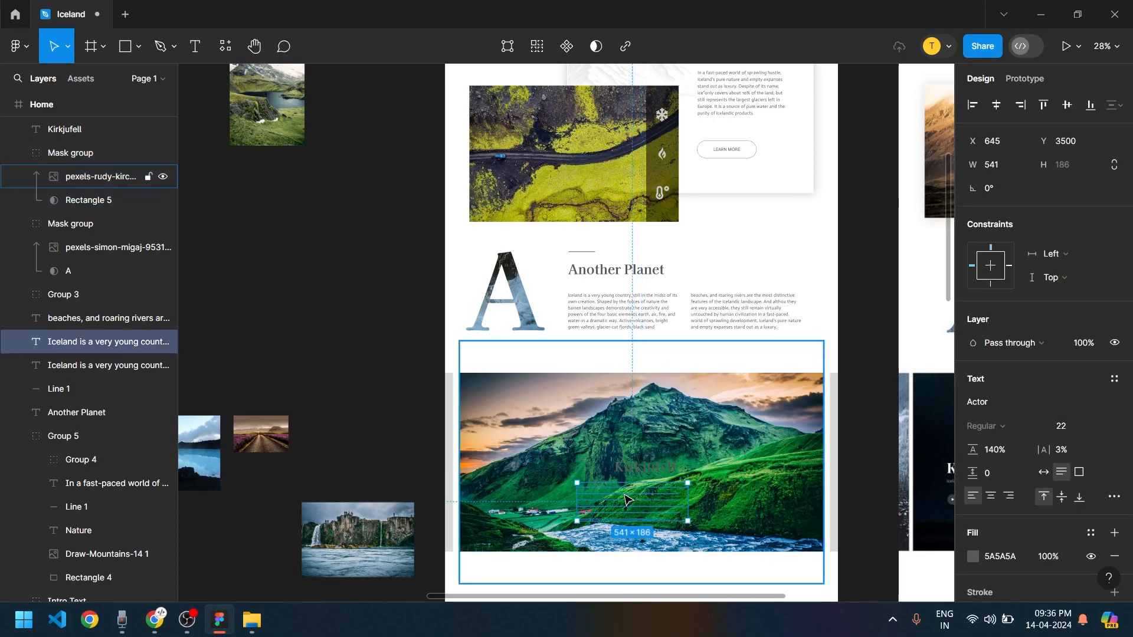
key("ctrl+shift+bracketright")
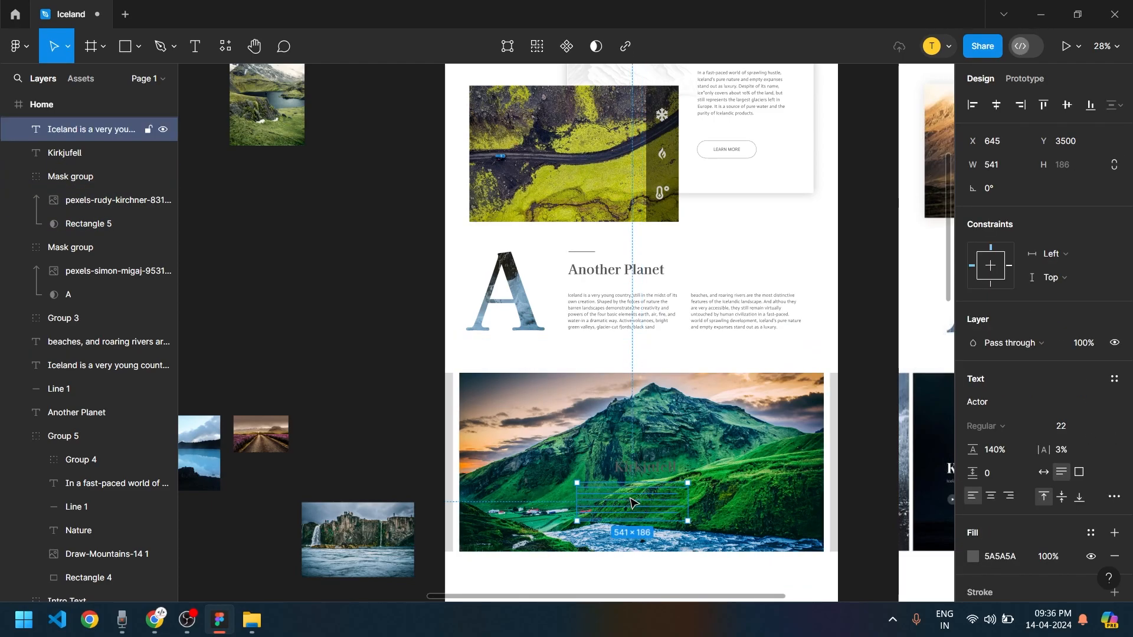
Replace the copied paragraph's text with "Icelandic melty mountains"
double_click(630, 500)
type("Icel")
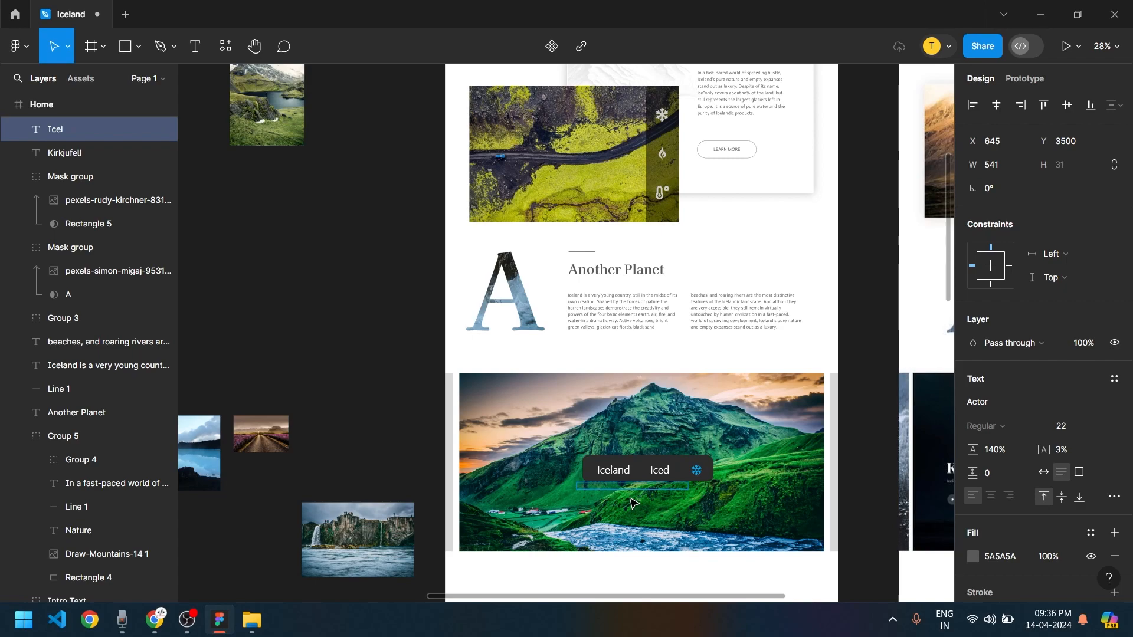
type("andic me")
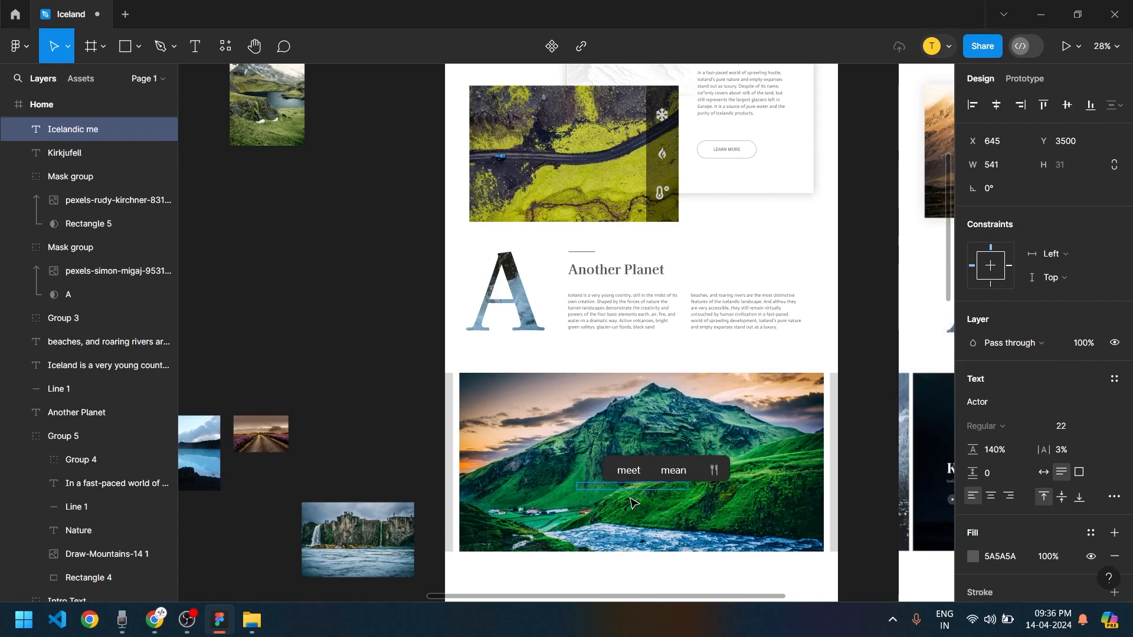
type("lty mountains")
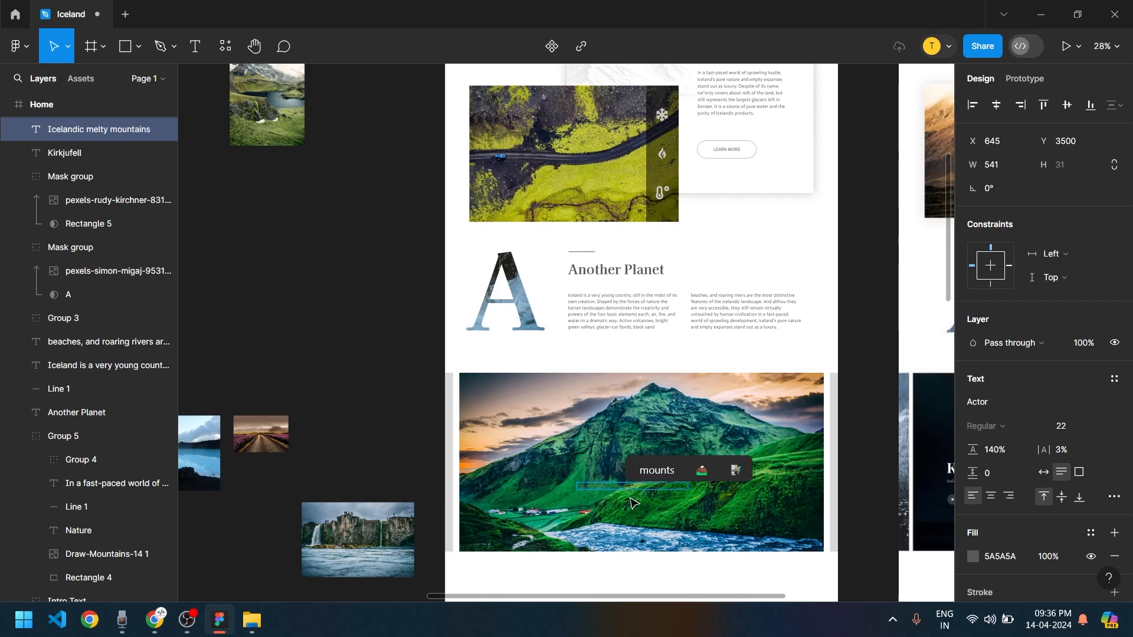
key("Escape")
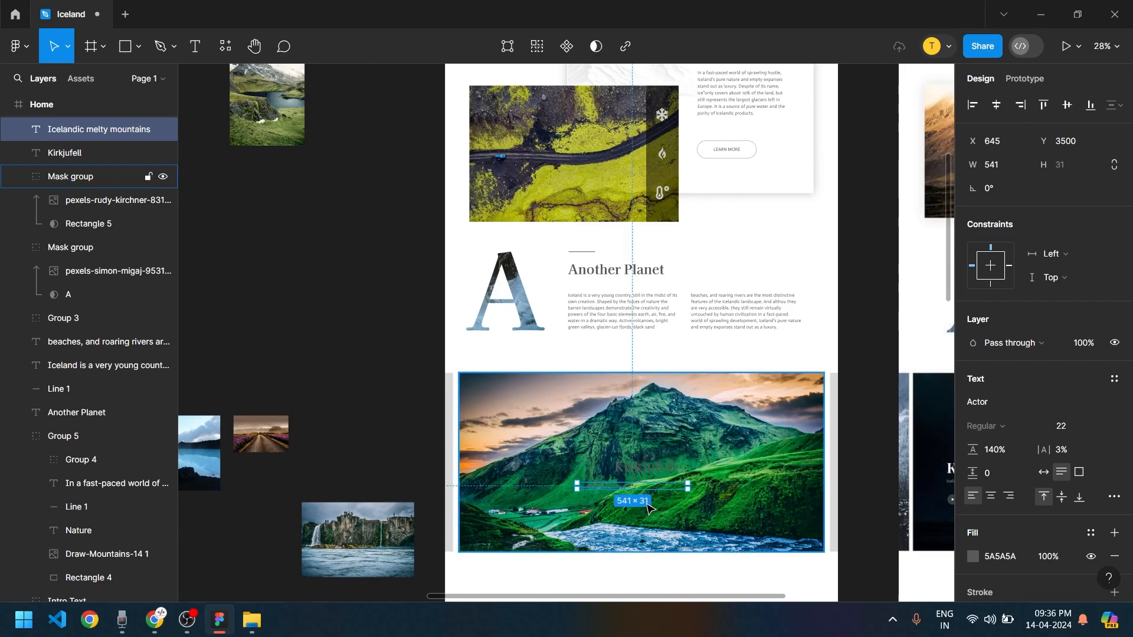
Set the fill of both the Kirkjufell heading and its caption to white, FFFFFF
scroll(650, 505, "up", 5)
left_click(647, 467, "shift")
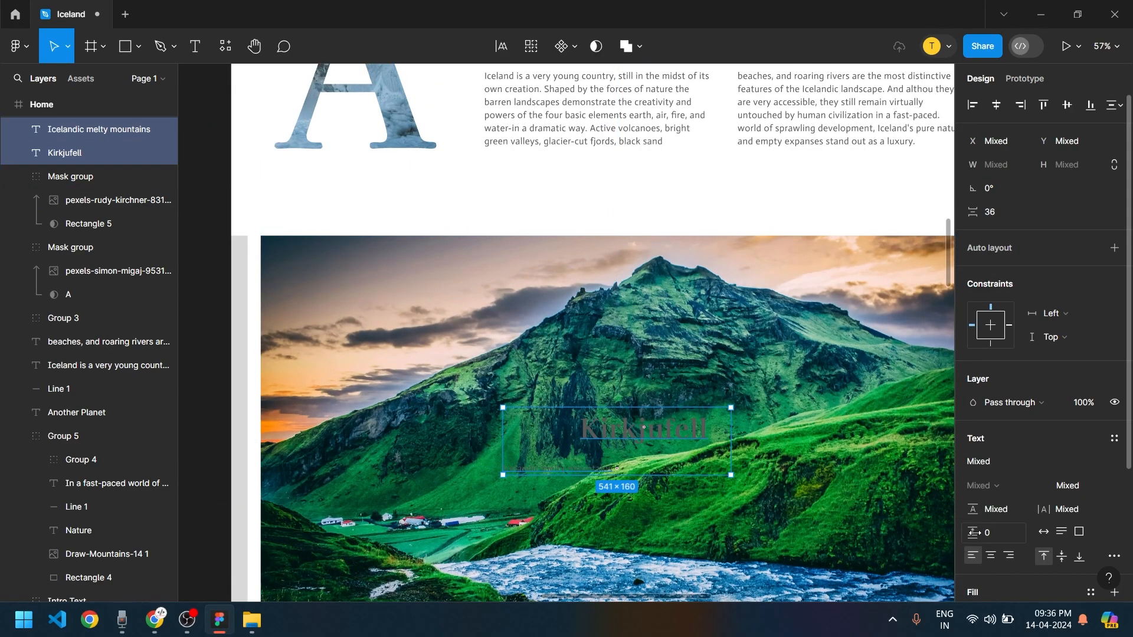
scroll(981, 493, "down", 3)
left_click(973, 439)
left_click(780, 223)
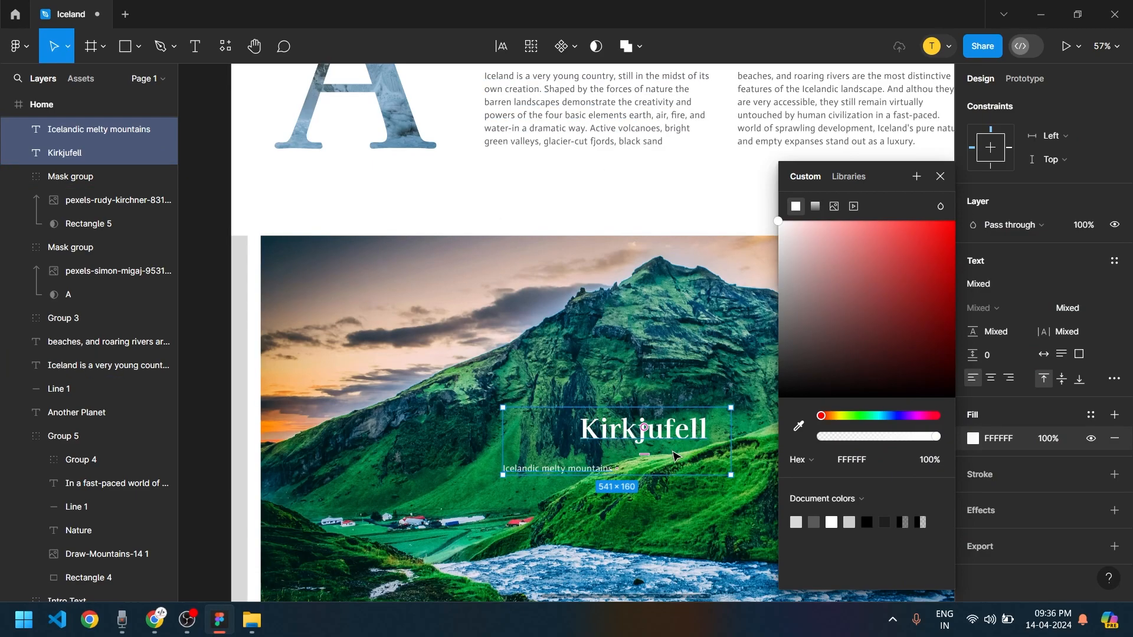
Align the heading and caption along their left edges and move both to X 295 on the lower part of the photo
scroll(1061, 195, "up", 3)
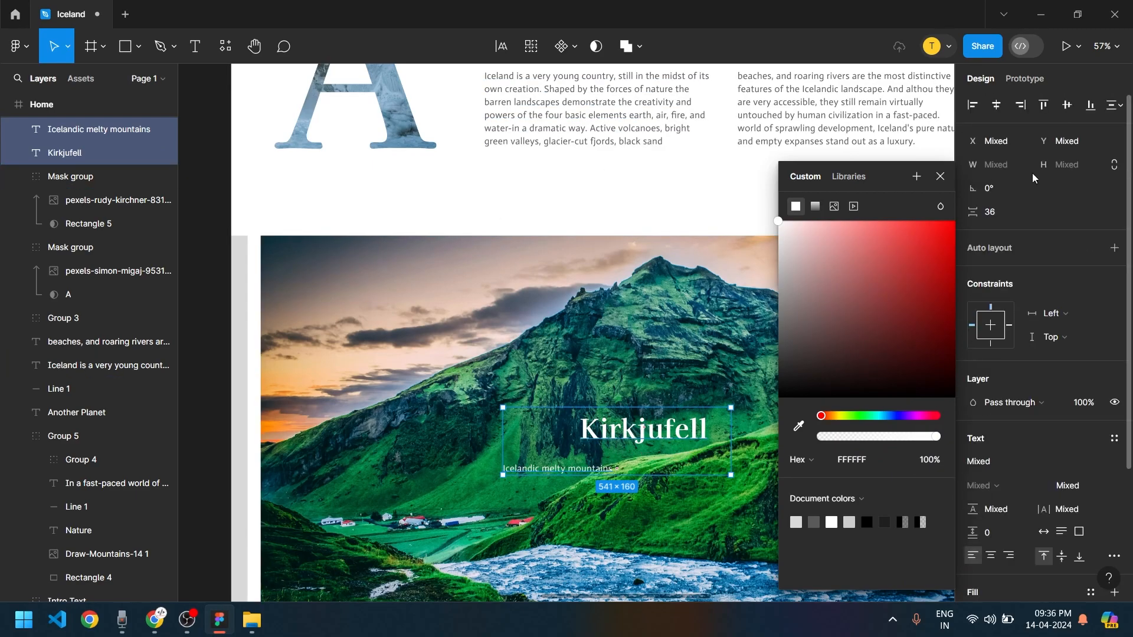
left_click(971, 109)
left_click_drag(567, 433, 419, 520)
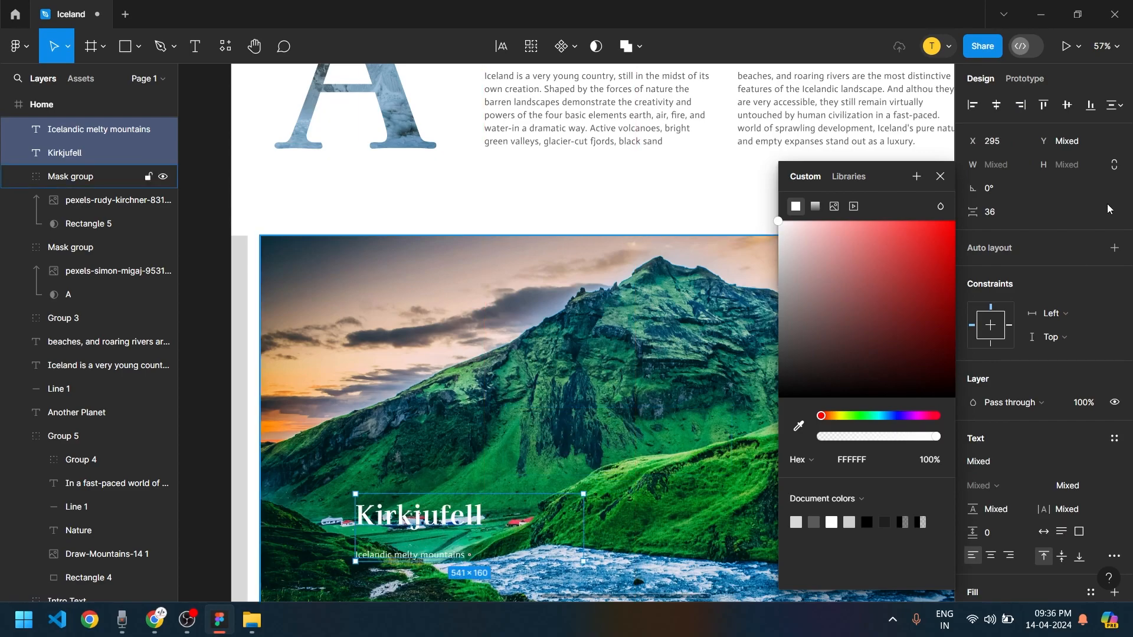
left_click(940, 176)
scroll(585, 354, "down", 3)
left_click_drag(585, 354, 525, 354)
key("ctrl+z")
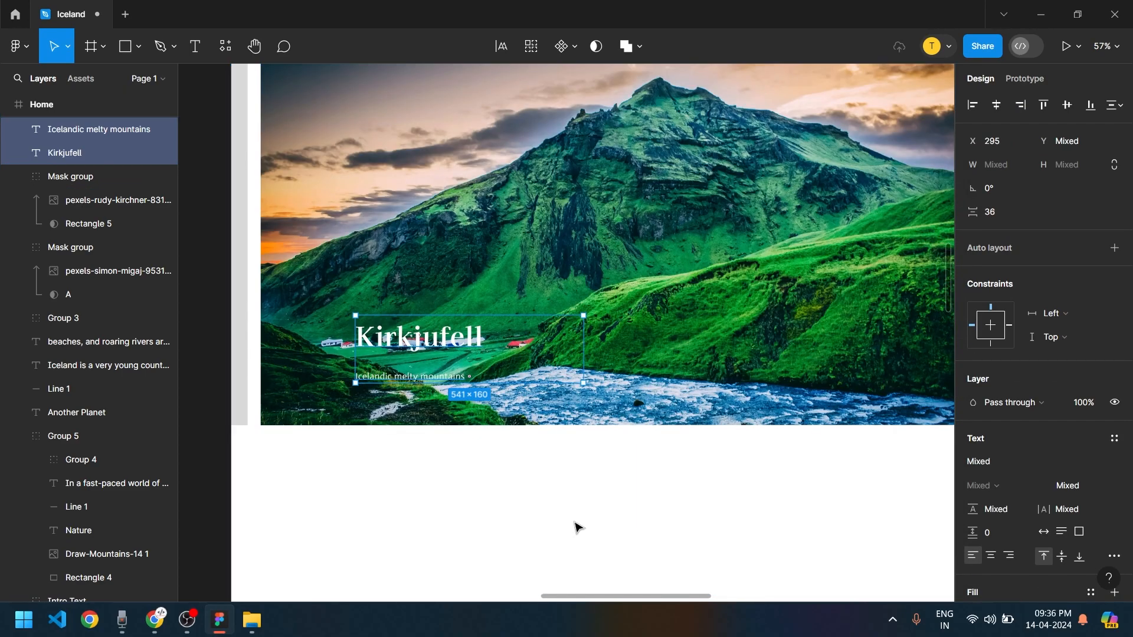
left_click(576, 526)
Reduce the gap between the Kirkjufell heading and its caption to 18 and move both higher on the photo to X 246
left_click(569, 383)
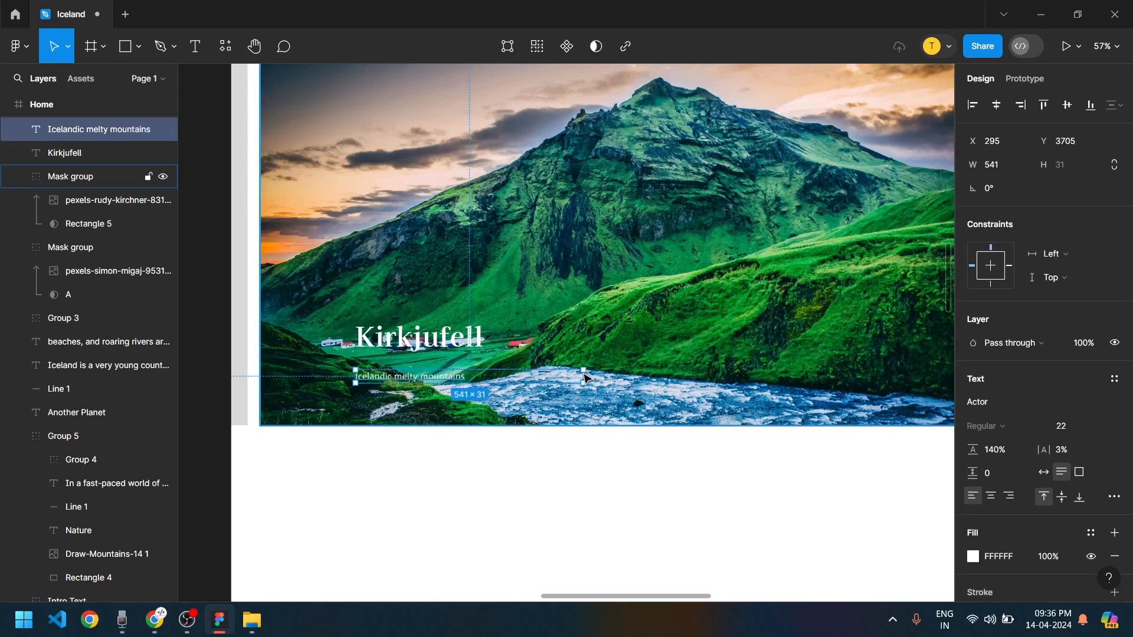
left_click(421, 347, "shift")
left_click_drag(410, 362, 422, 298)
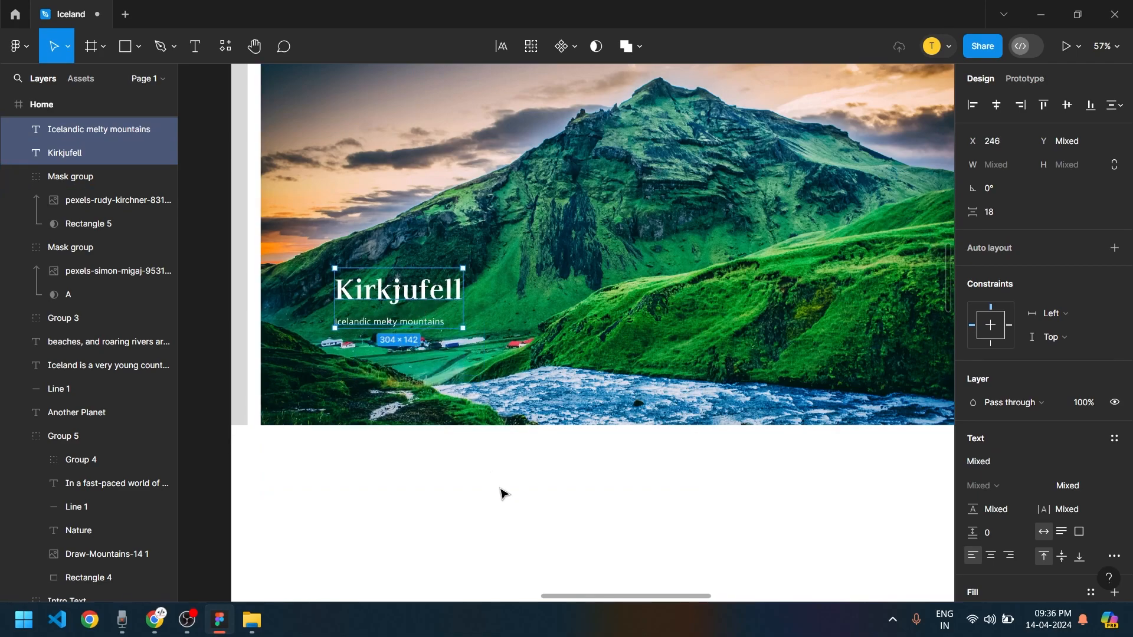
left_click(502, 494)
Draw a 114 × 114 circle beside the play button in the reference design's Kirkjufell section
scroll(555, 513, "down", 5)
scroll(510, 446, "up", 3)
left_click_drag(706, 449, 601, 412)
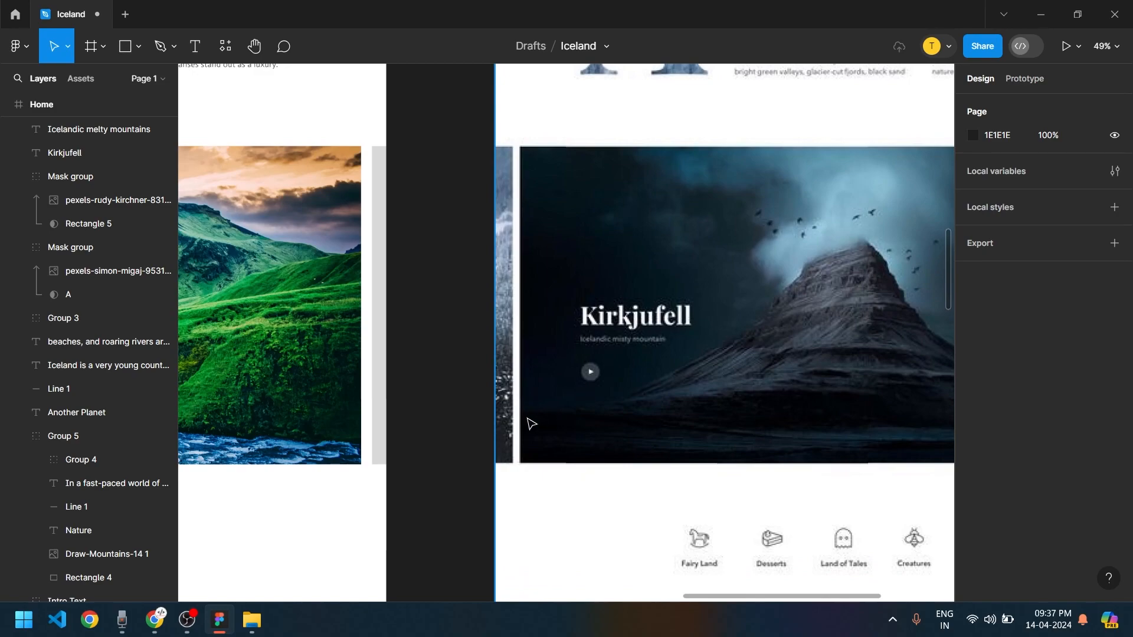
scroll(589, 399, "up", 2)
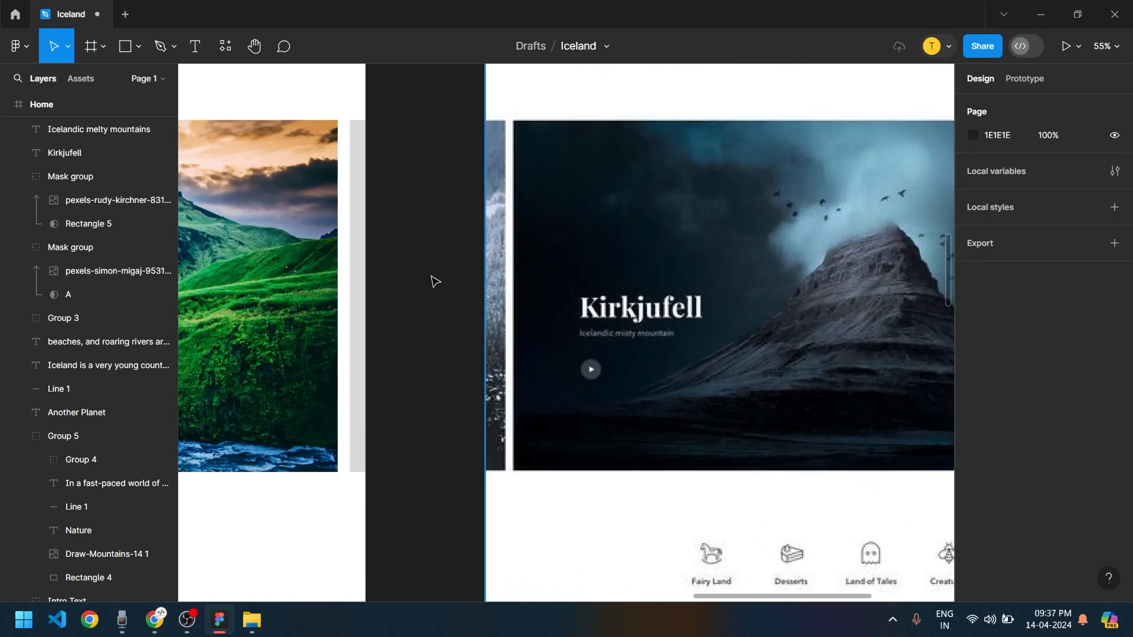
left_click(138, 46)
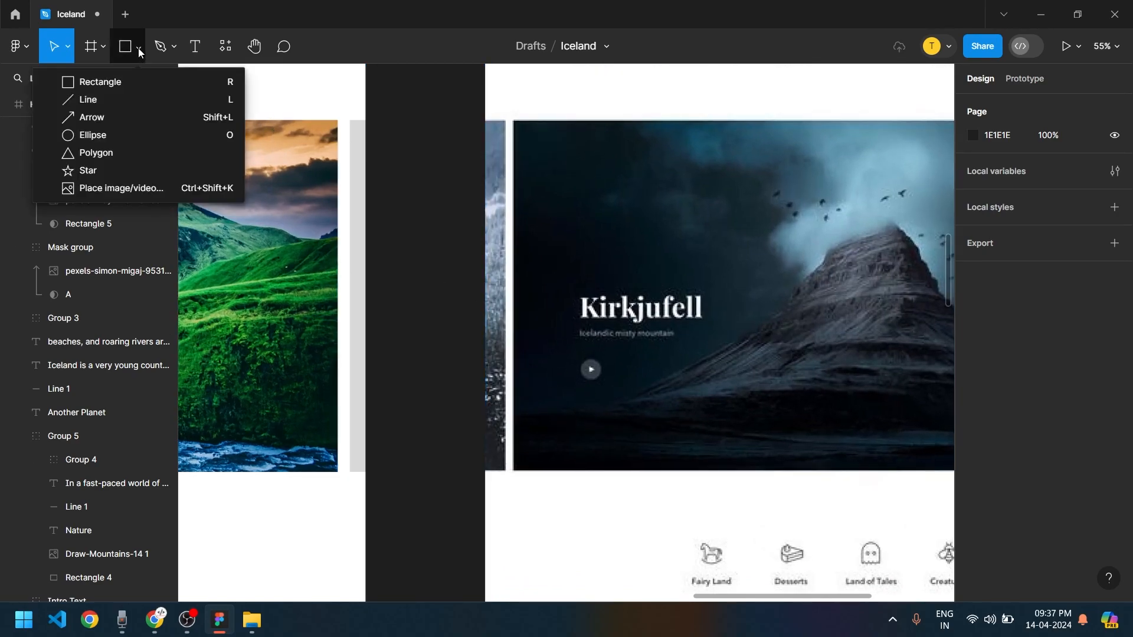
left_click(126, 135)
scroll(600, 379, "up", 1)
left_click_drag(600, 378, 650, 429)
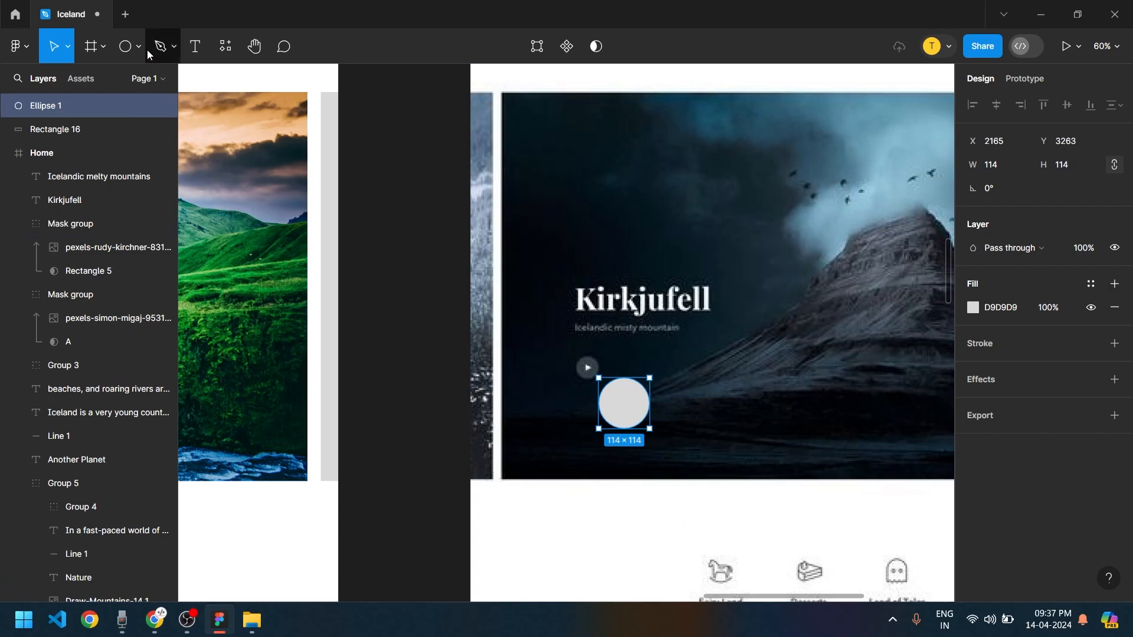
Draw a 58 × 58 triangle, rotate it -90° to point right, and place it over the new circle
left_click(137, 46)
left_click(190, 151)
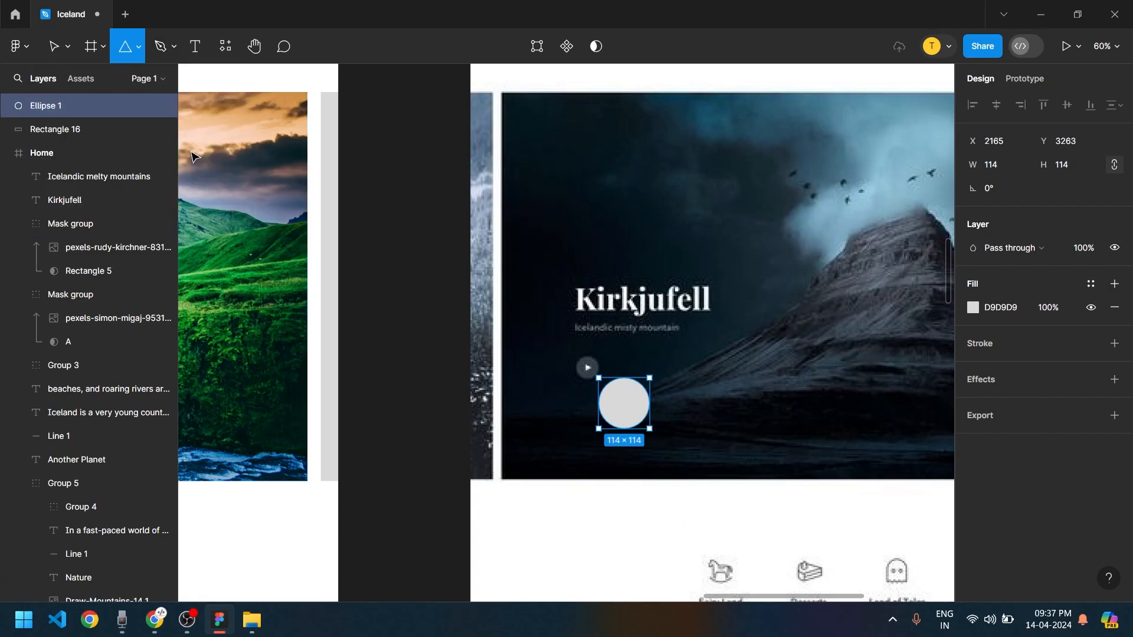
left_click_drag(674, 418, 709, 452)
left_click_drag(719, 411, 623, 411)
Center the triangle and the circle on each other horizontally and vertically
scroll(623, 412, "up", 3)
left_click(655, 402, "shift")
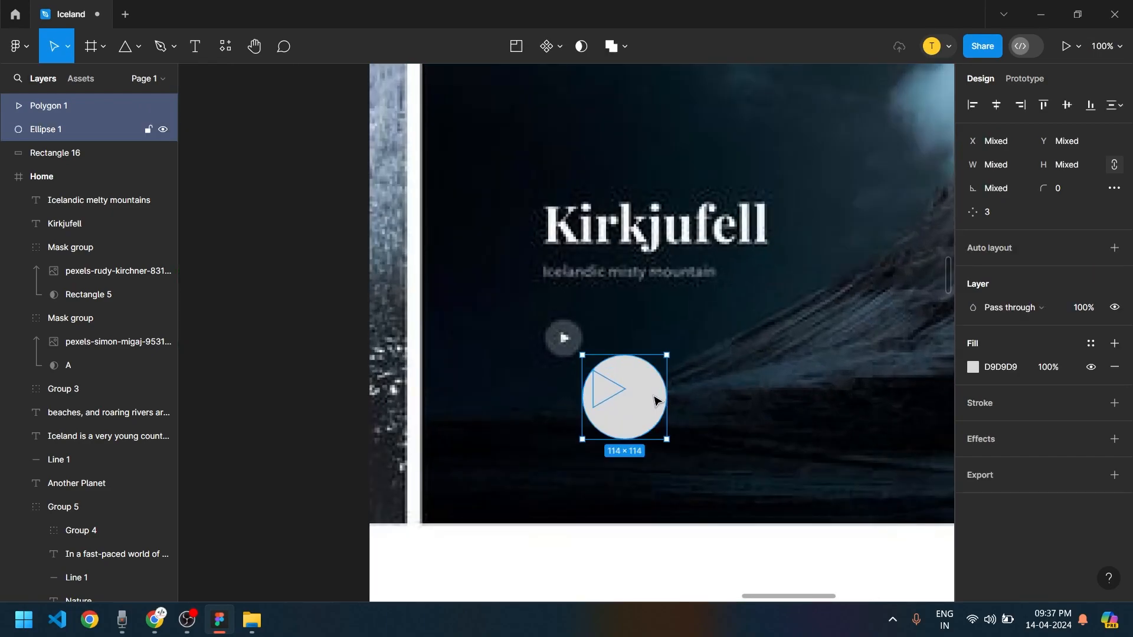
key("alt+h")
key("alt+v")
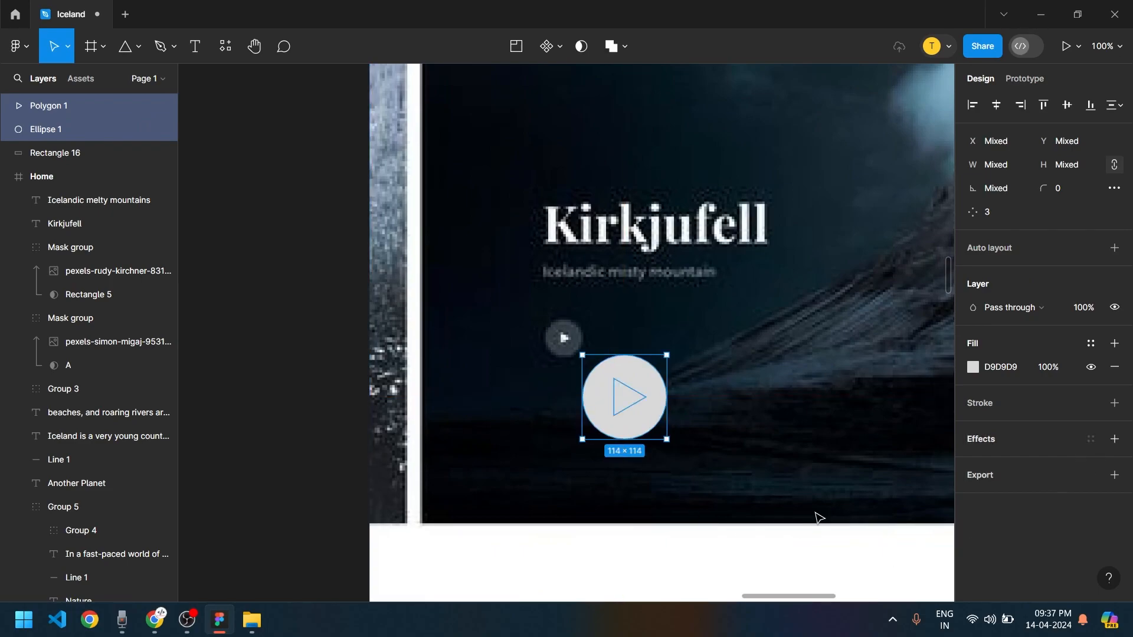
Set the play triangle's fill to white, FFFFFF
left_click(614, 562)
left_click(631, 395)
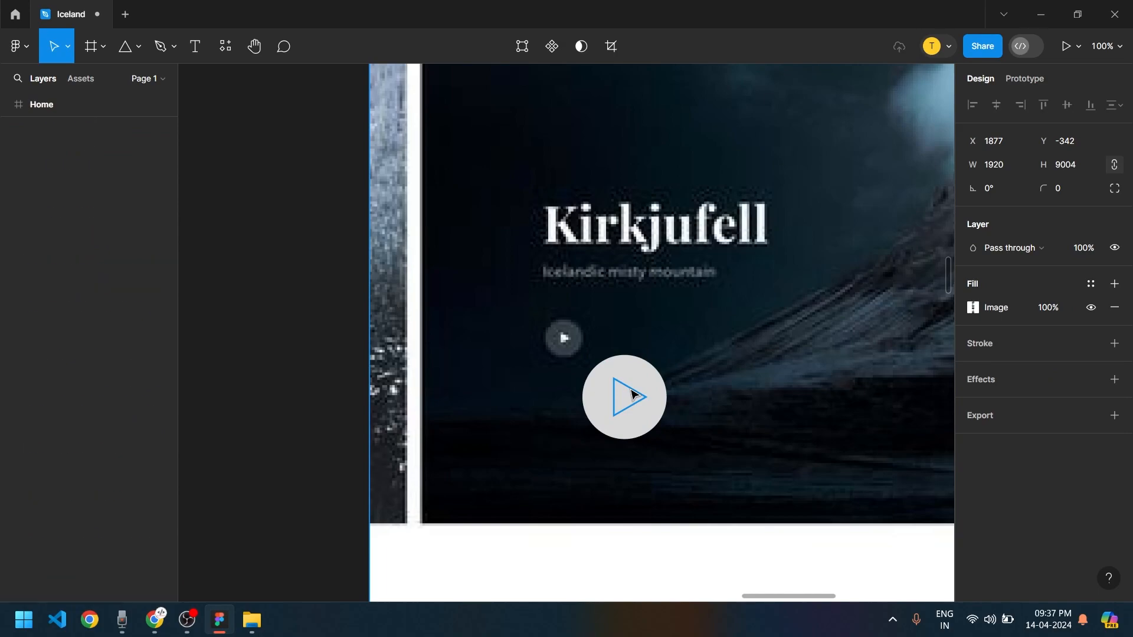
left_click(975, 331)
type("fff")
key("Return")
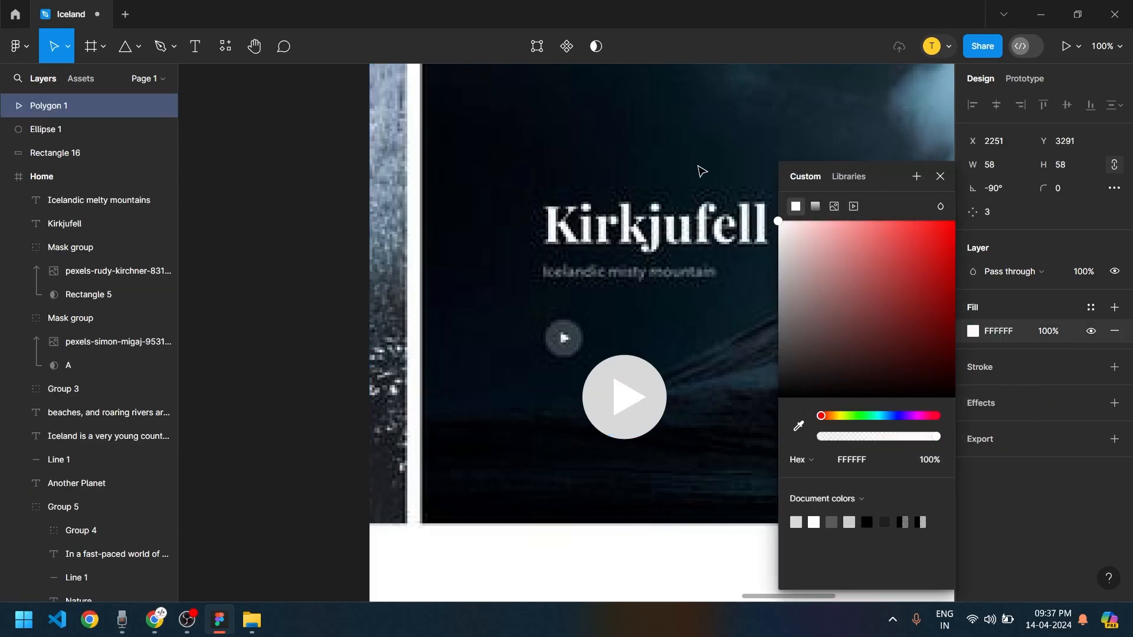
Set the play button circle's fill to 5A5A5A at 50% opacity
left_click(636, 369)
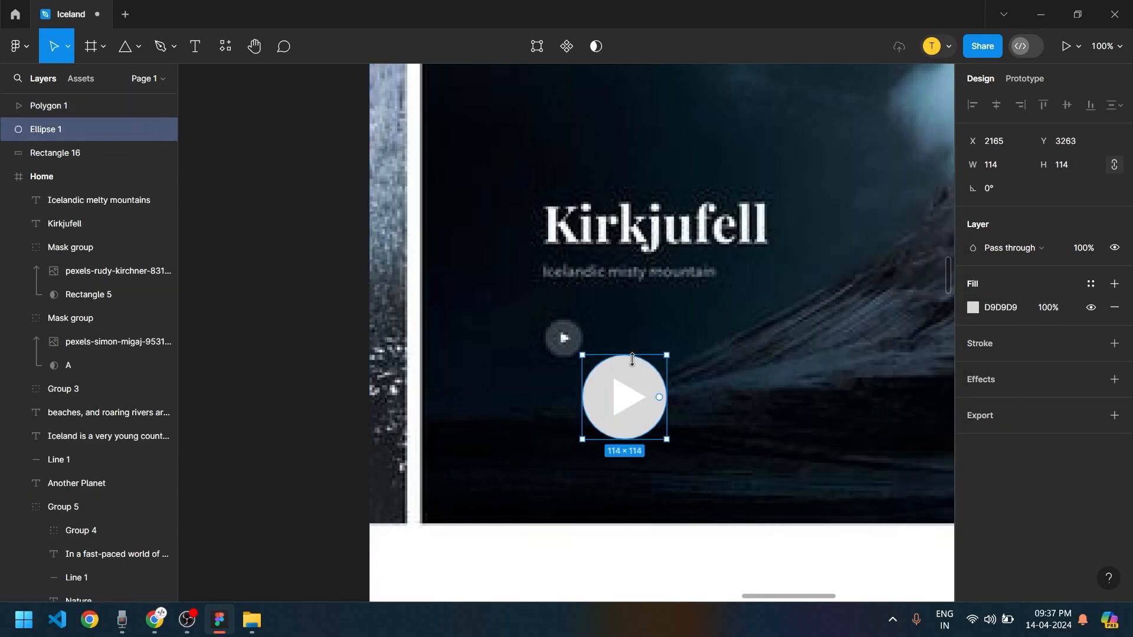
left_click(972, 307)
left_click_drag(791, 266, 728, 483)
left_click_drag(924, 441, 858, 432)
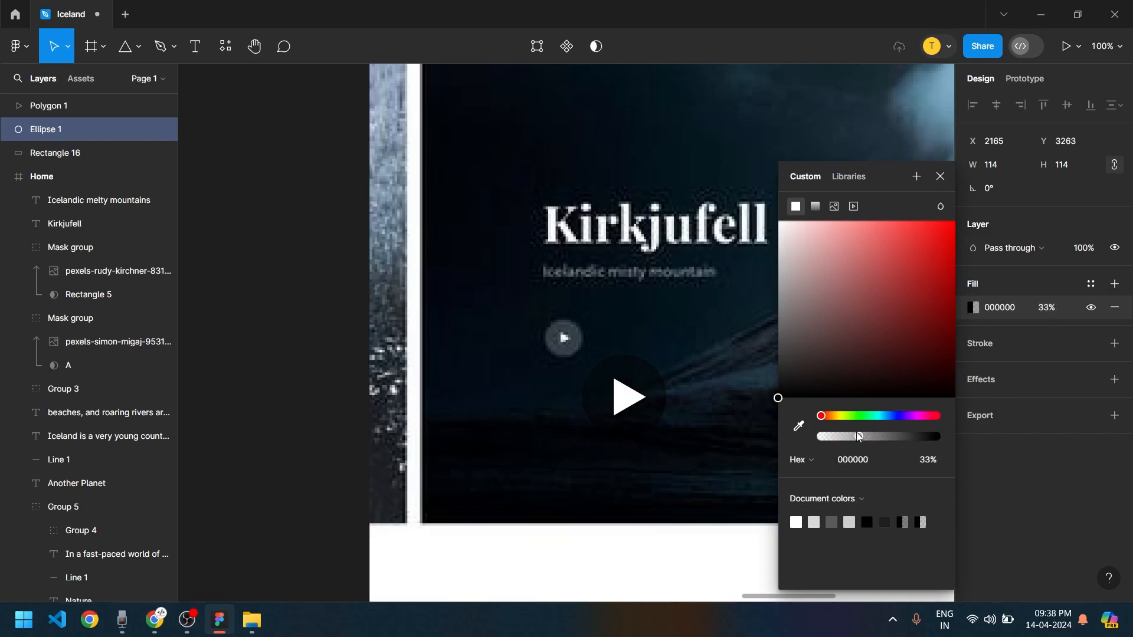
left_click_drag(792, 378, 763, 359)
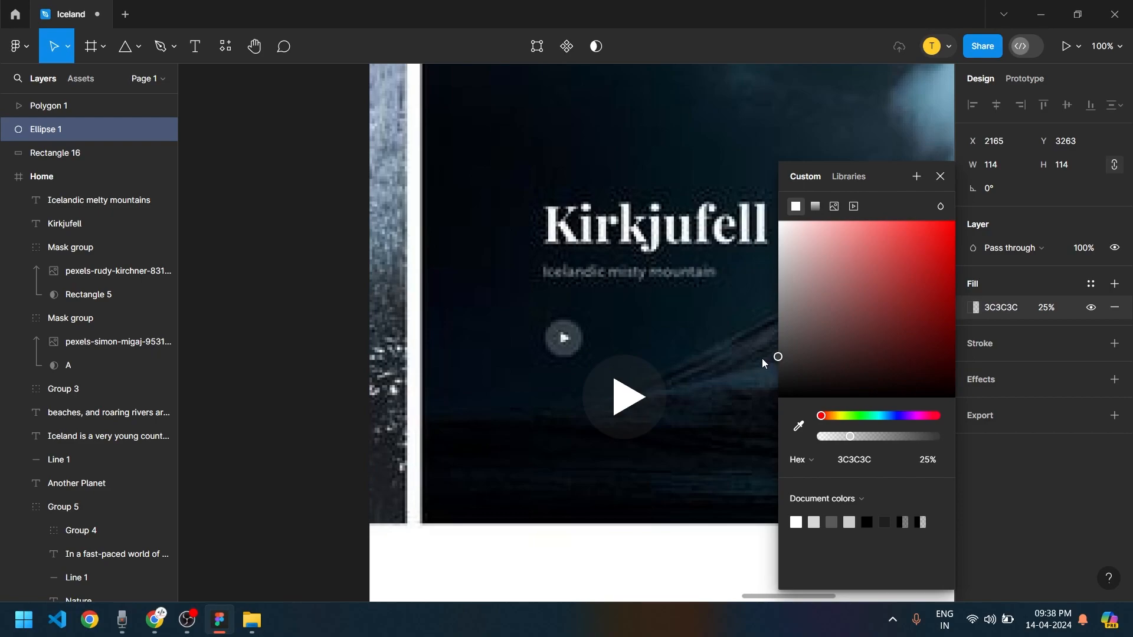
left_click(864, 461)
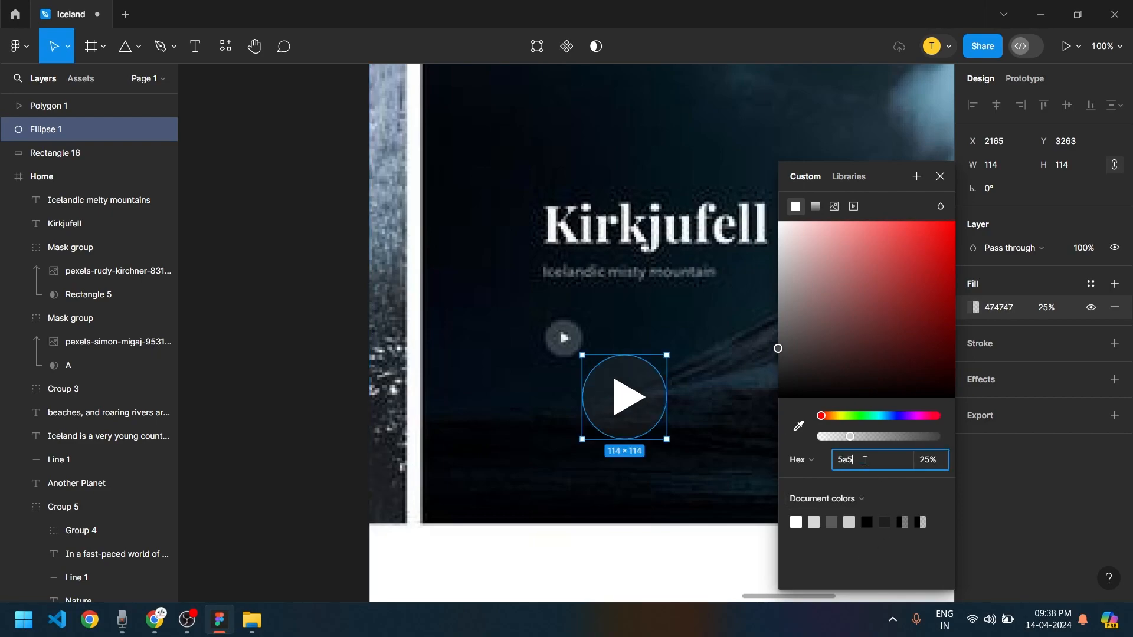
type("5a5a5a")
key("Return")
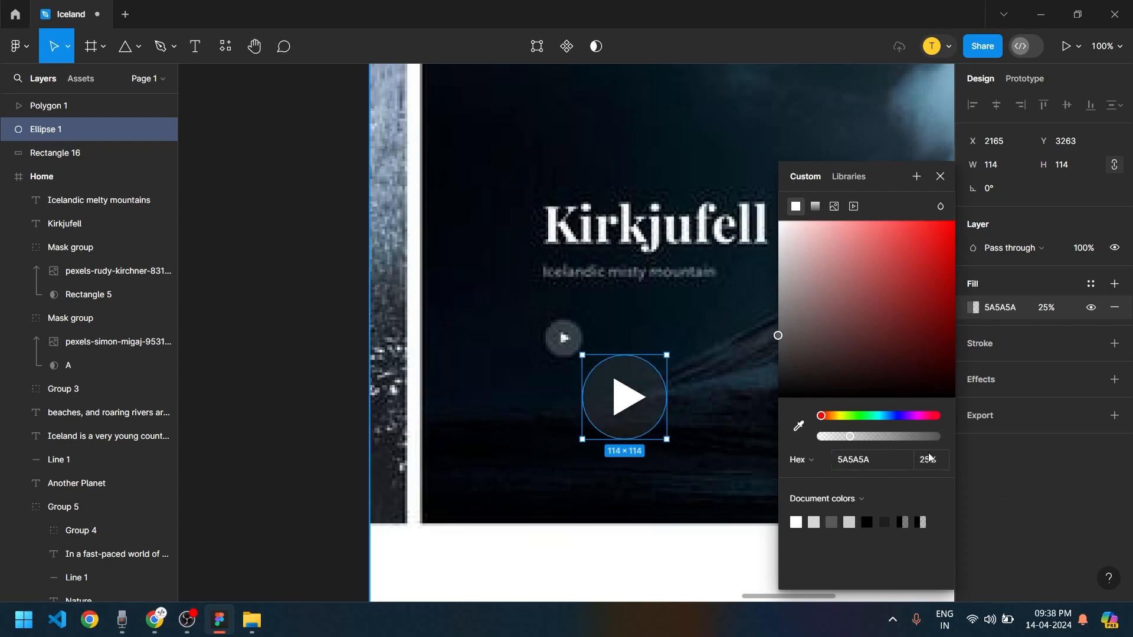
left_click_drag(850, 436, 881, 440)
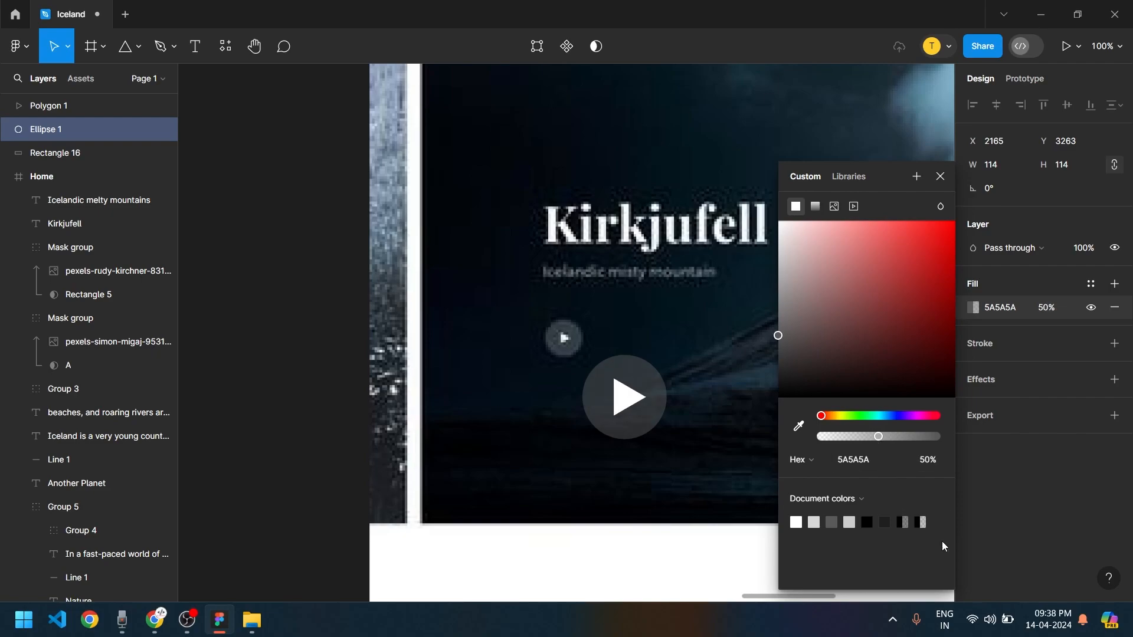
left_click(1008, 518)
Group the white play triangle with its circle
left_click(649, 404)
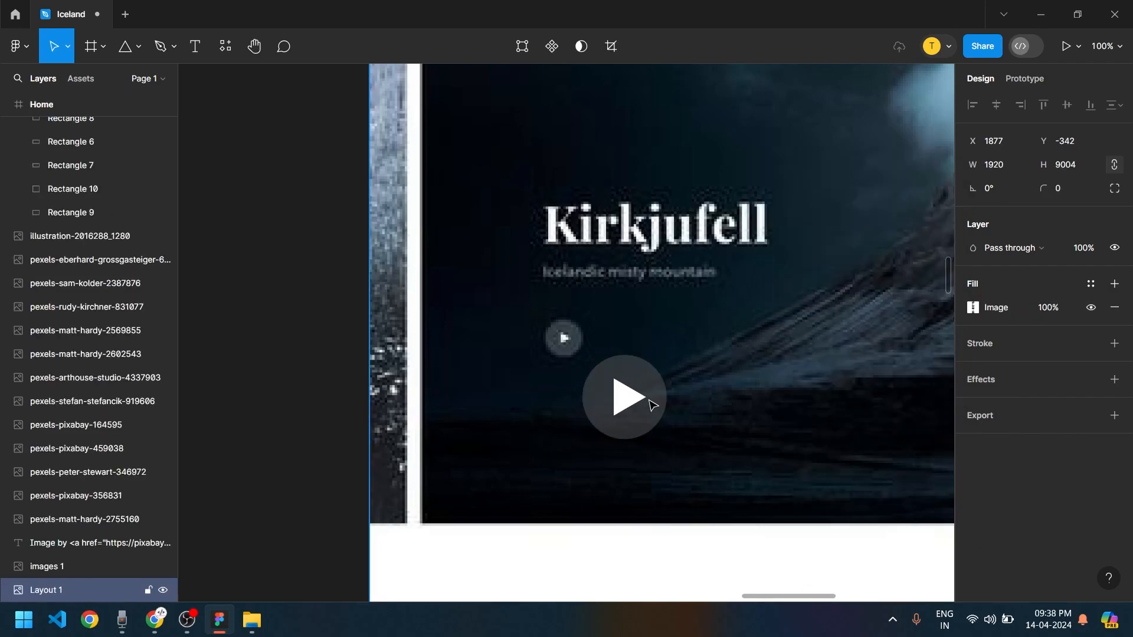
left_click(642, 382)
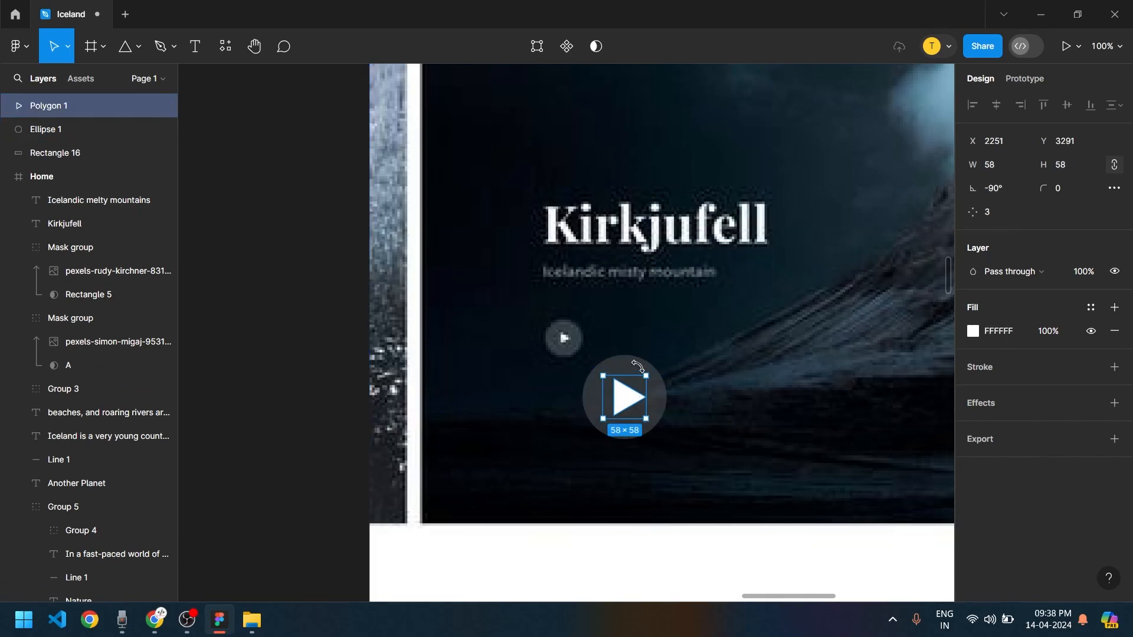
left_click(631, 358, "shift")
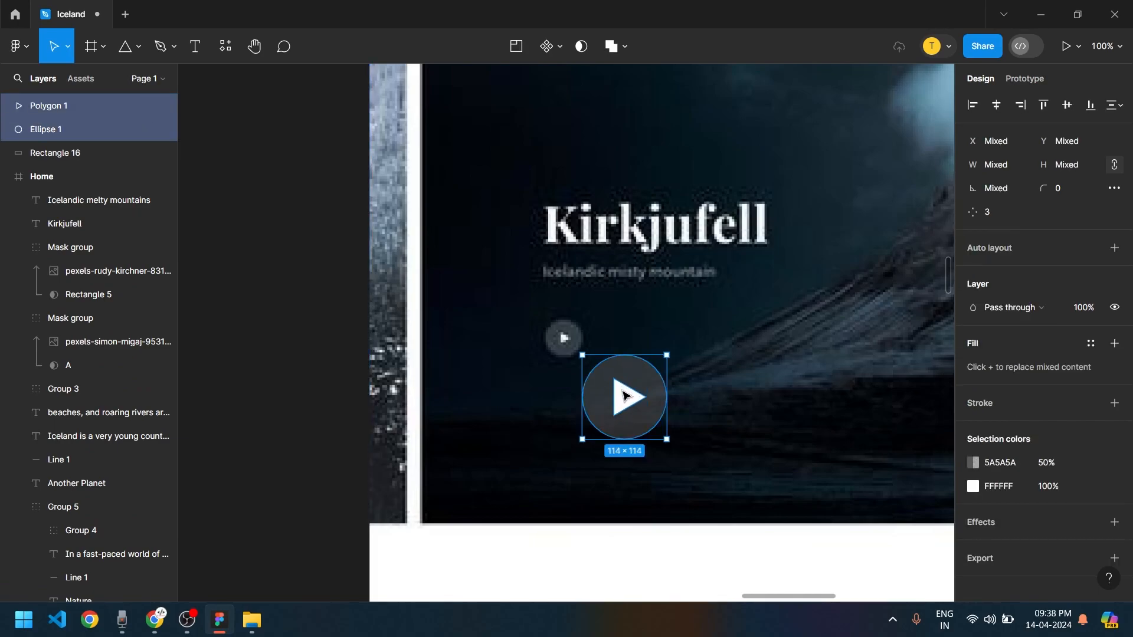
key("ctrl+g")
Move the play button group onto the green mountain photo below the caption, scale it to 41 × 41 and align it with the text's left edge
scroll(620, 420, "down", 5)
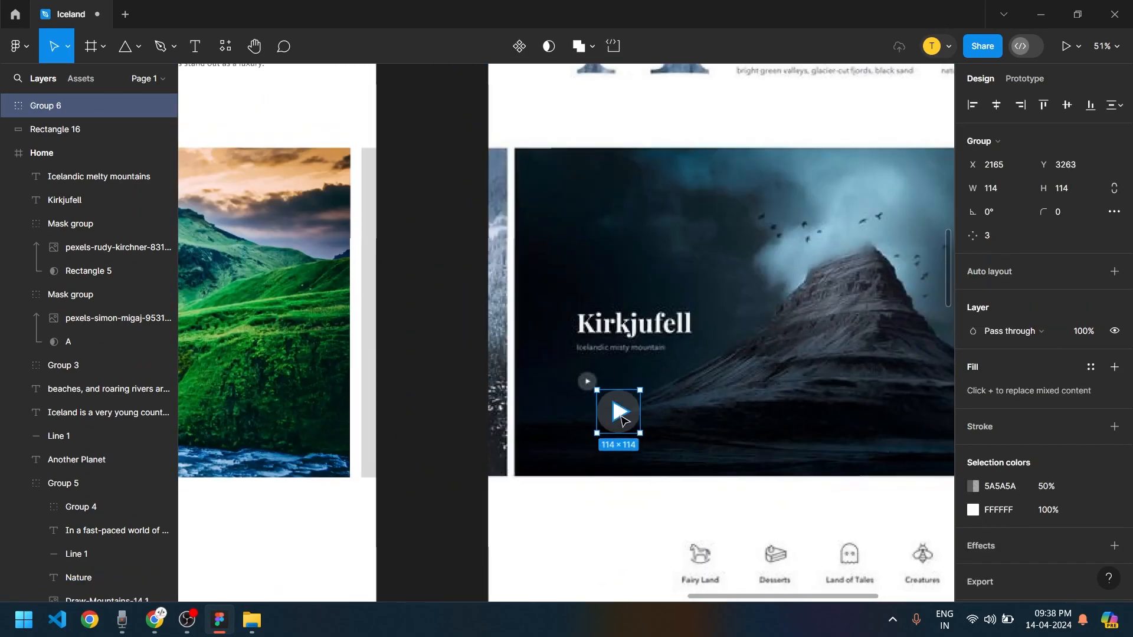
scroll(623, 420, "down", 5)
left_click_drag(618, 404, 403, 426)
scroll(399, 426, "up", 4)
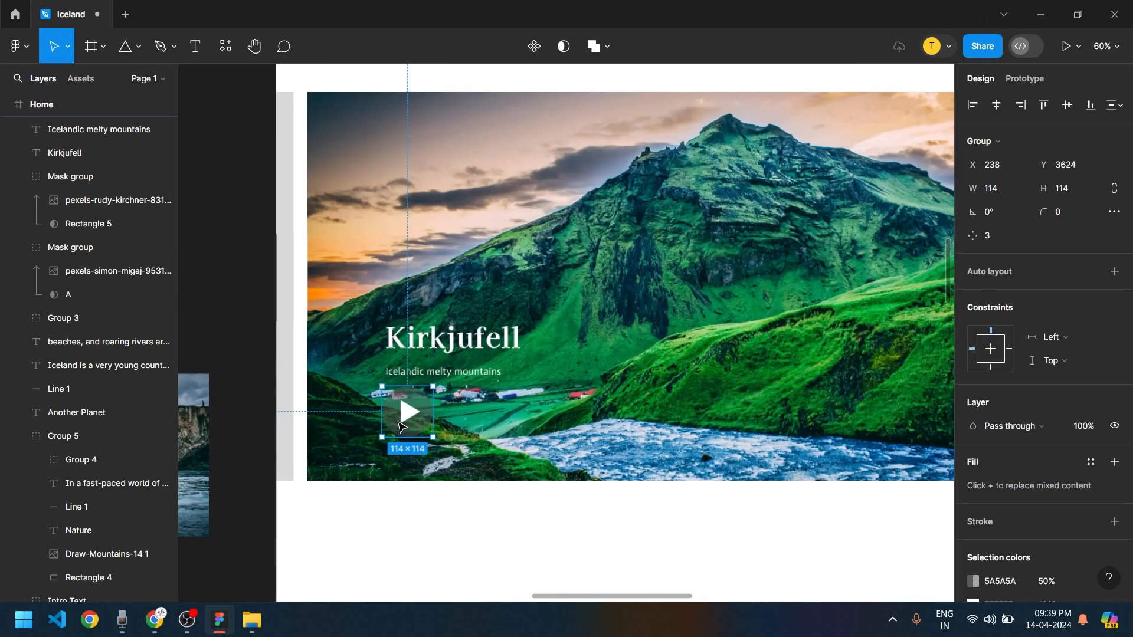
scroll(400, 426, "up", 4)
left_click_drag(481, 455, 417, 385)
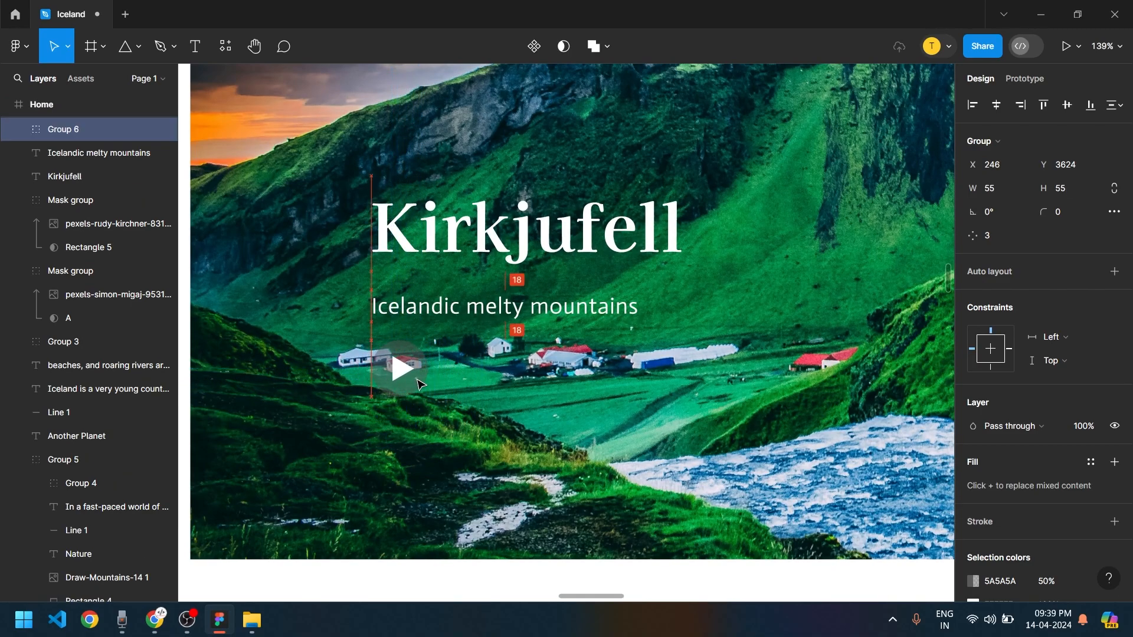
left_click_drag(417, 385, 408, 406)
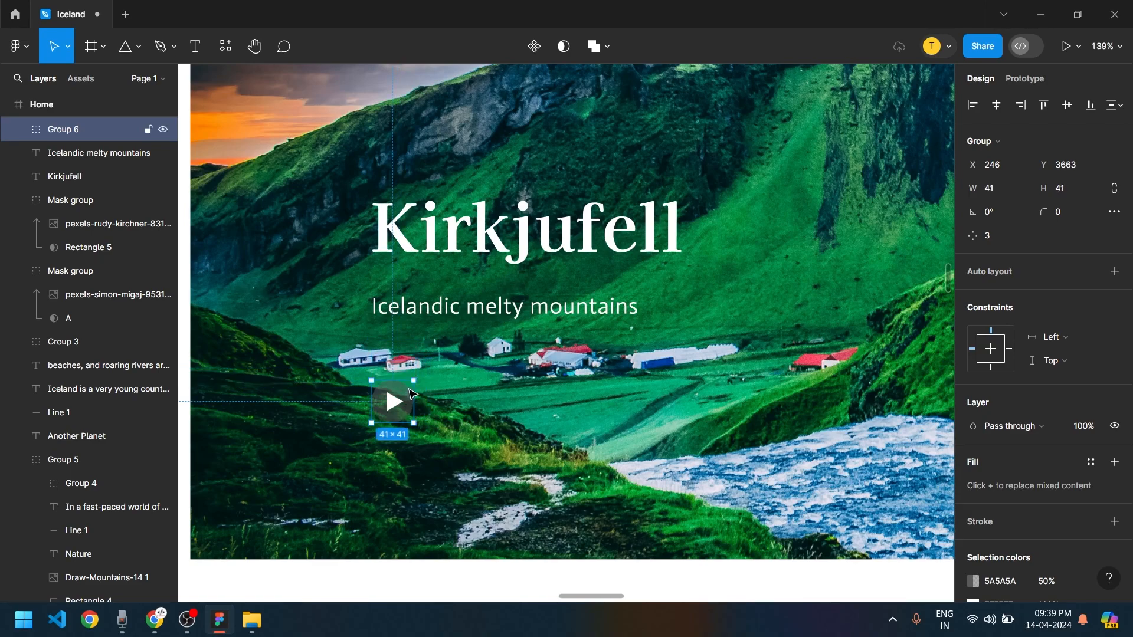
Change the circle's fill inside the play button group to black, 000000, at 50% opacity
scroll(412, 393, "up", 3)
scroll(416, 401, "down", 10)
scroll(382, 402, "up", 10)
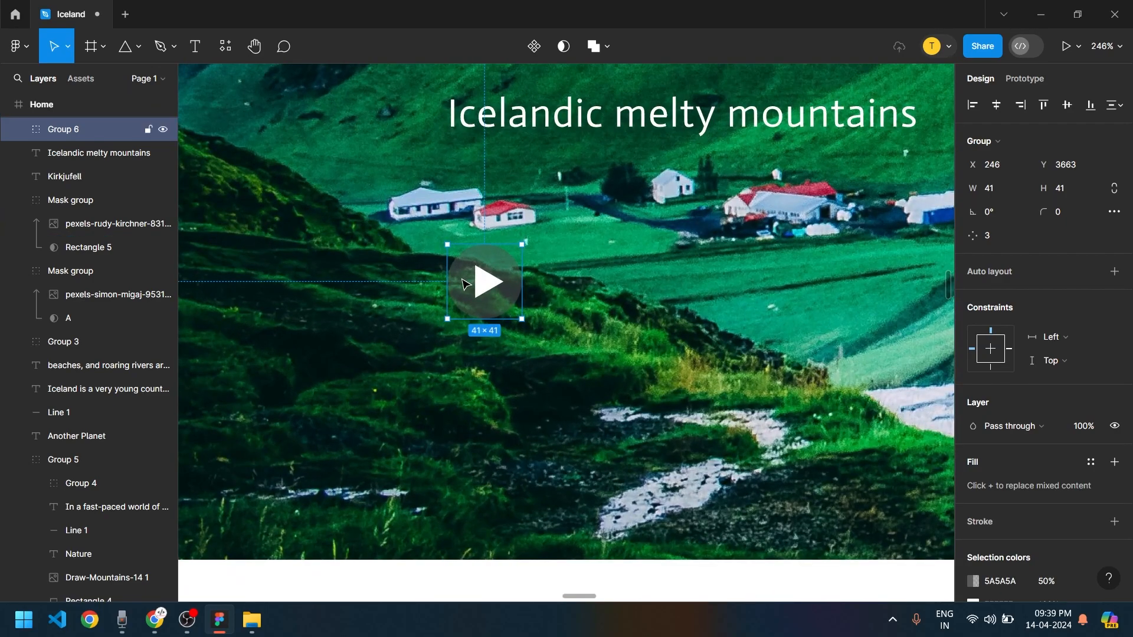
double_click(465, 284)
left_click(974, 402)
left_click_drag(855, 331, 710, 447)
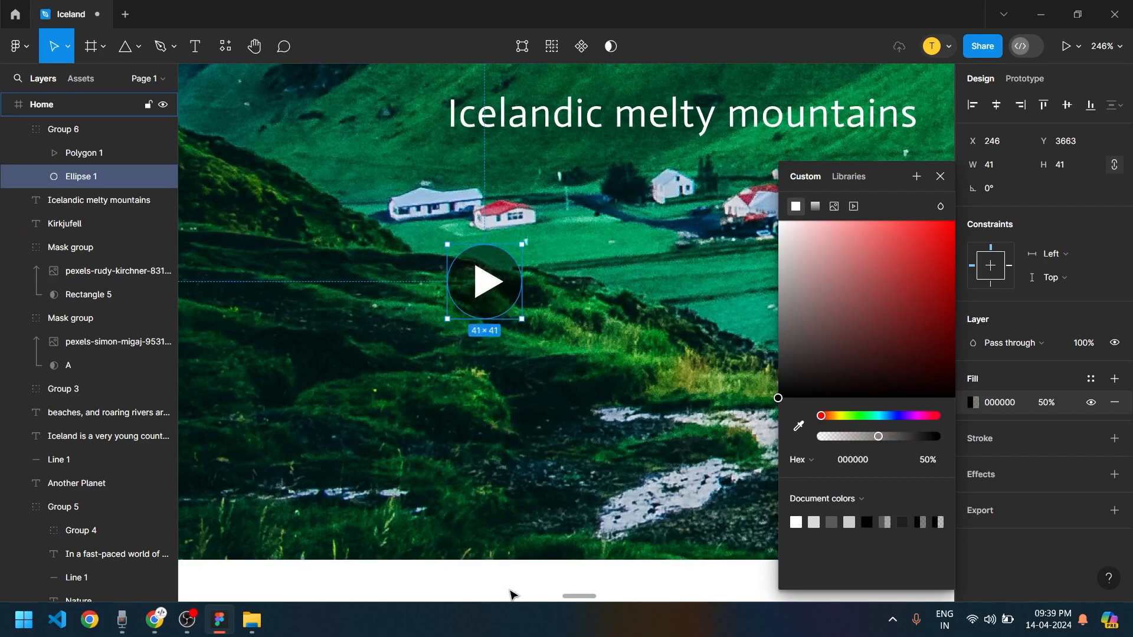
left_click(529, 567)
scroll(530, 567, "down", 5)
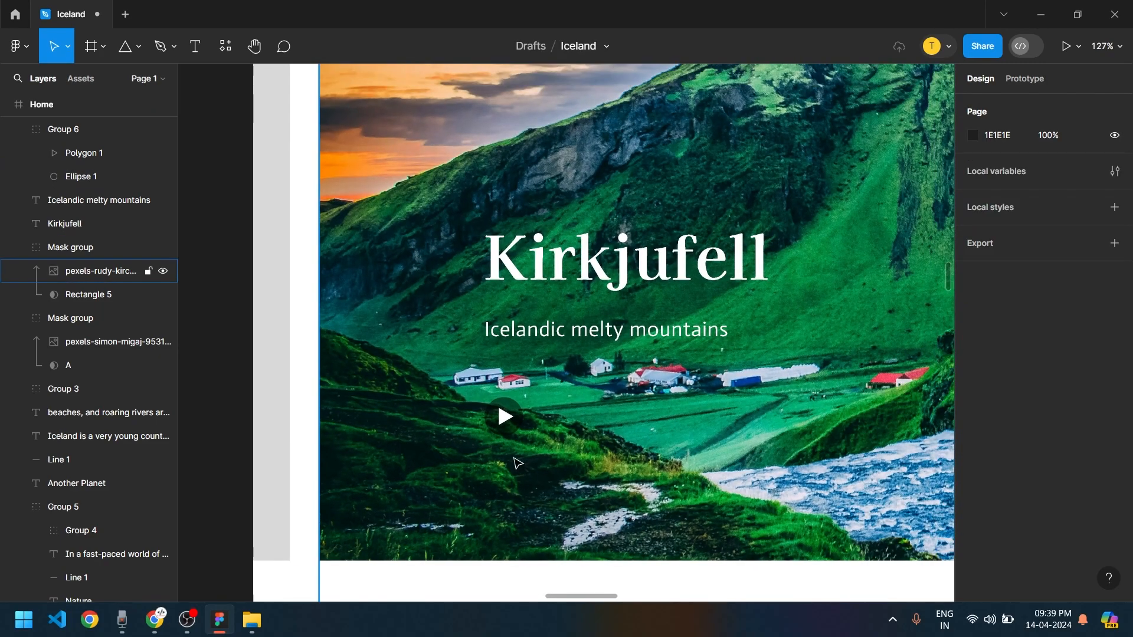
Round the play triangle's corners with a radius of 1
scroll(510, 422, "up", 5)
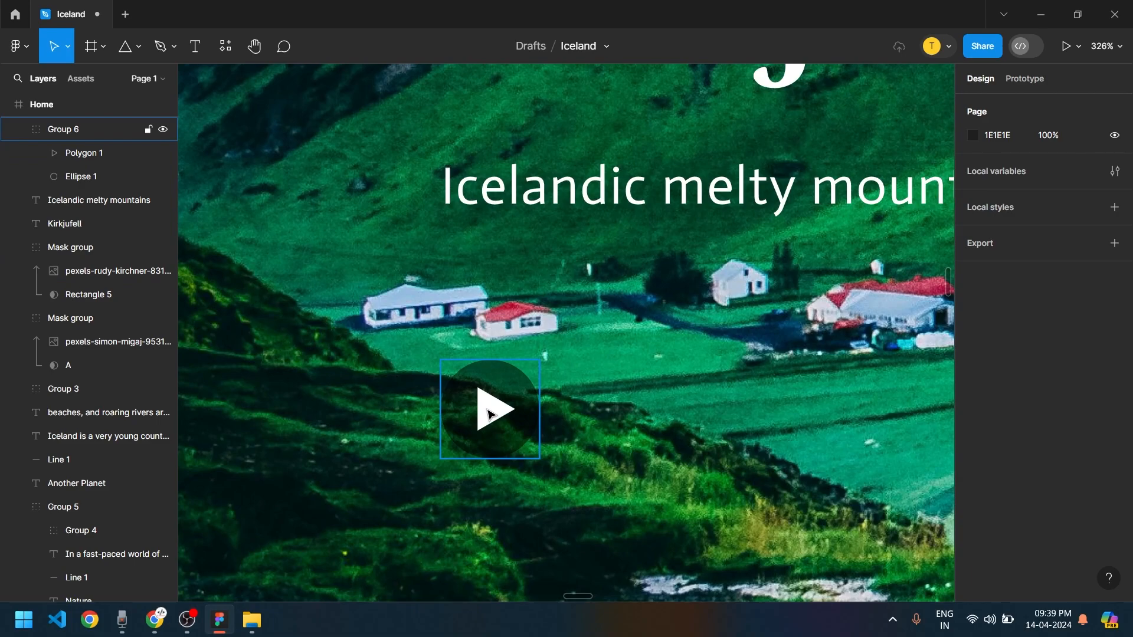
scroll(490, 412, "up", 4)
double_click(496, 412)
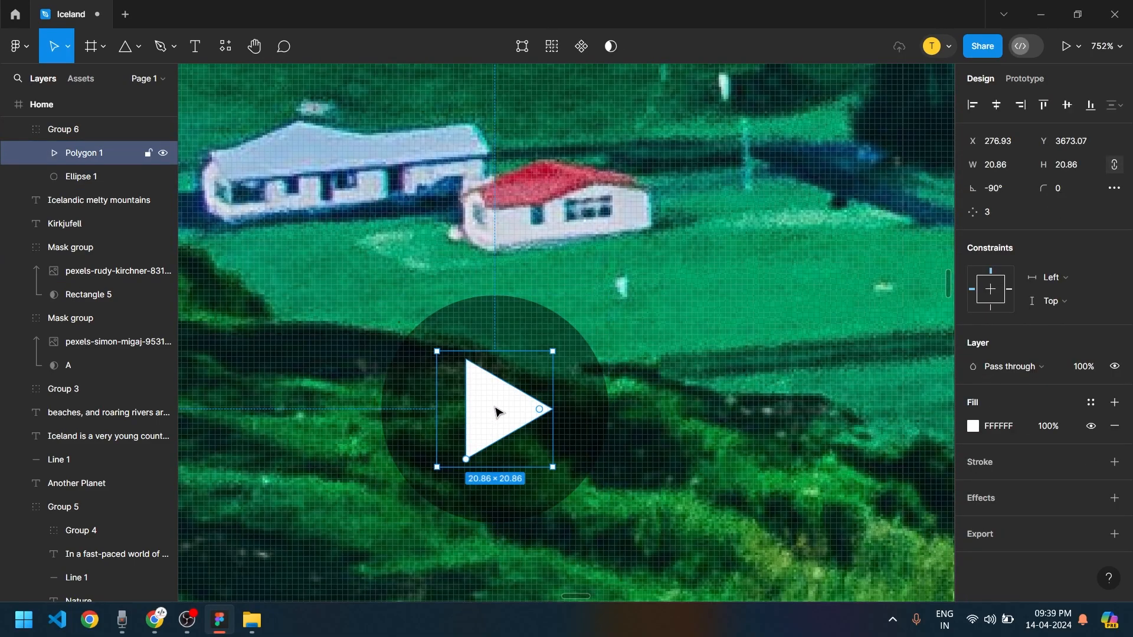
scroll(498, 410, "up", 4)
scroll(611, 422, "up", 2)
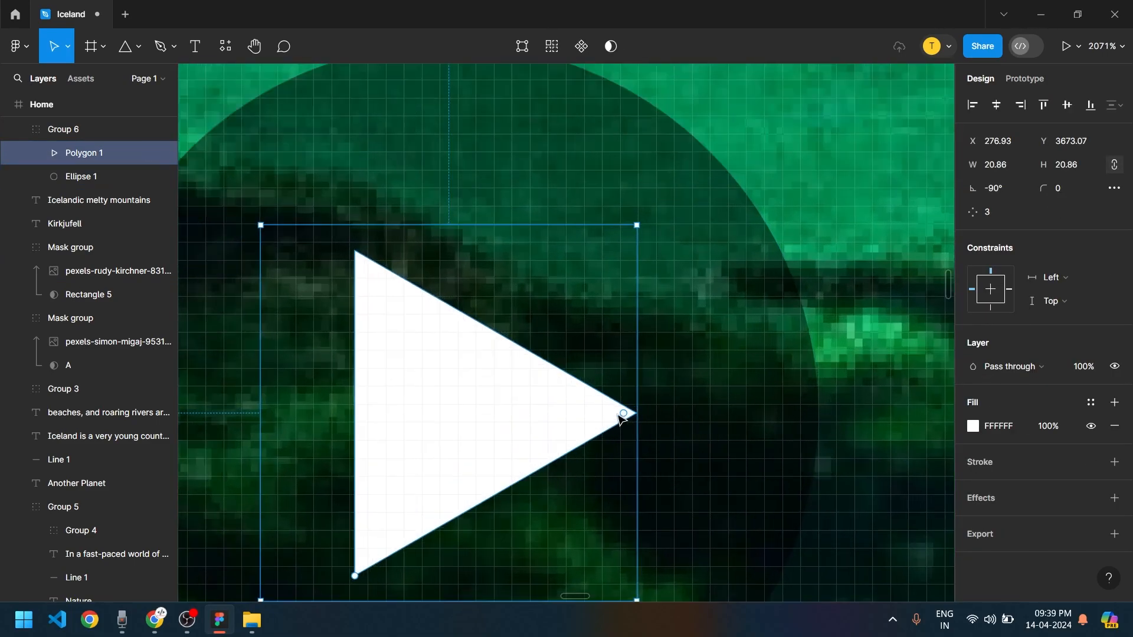
left_click_drag(628, 417, 617, 415)
scroll(617, 419, "down", 12)
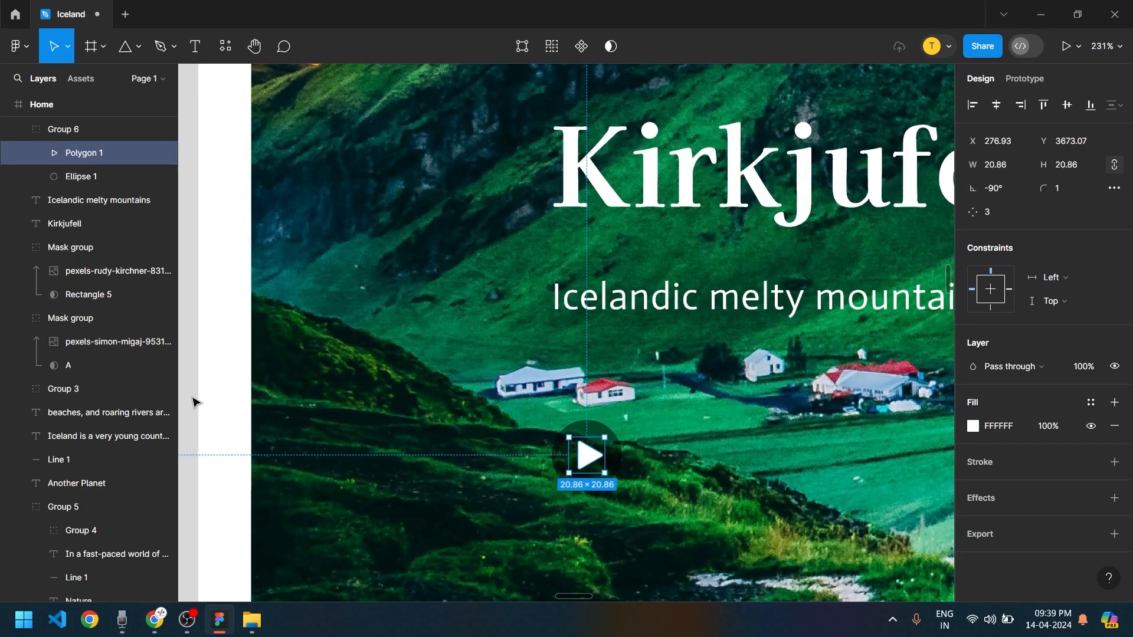
left_click(246, 399)
Raise the play button circle's black fill opacity to 65%
scroll(469, 503, "down", 2)
scroll(567, 466, "down", 1)
left_click_drag(567, 467, 539, 366)
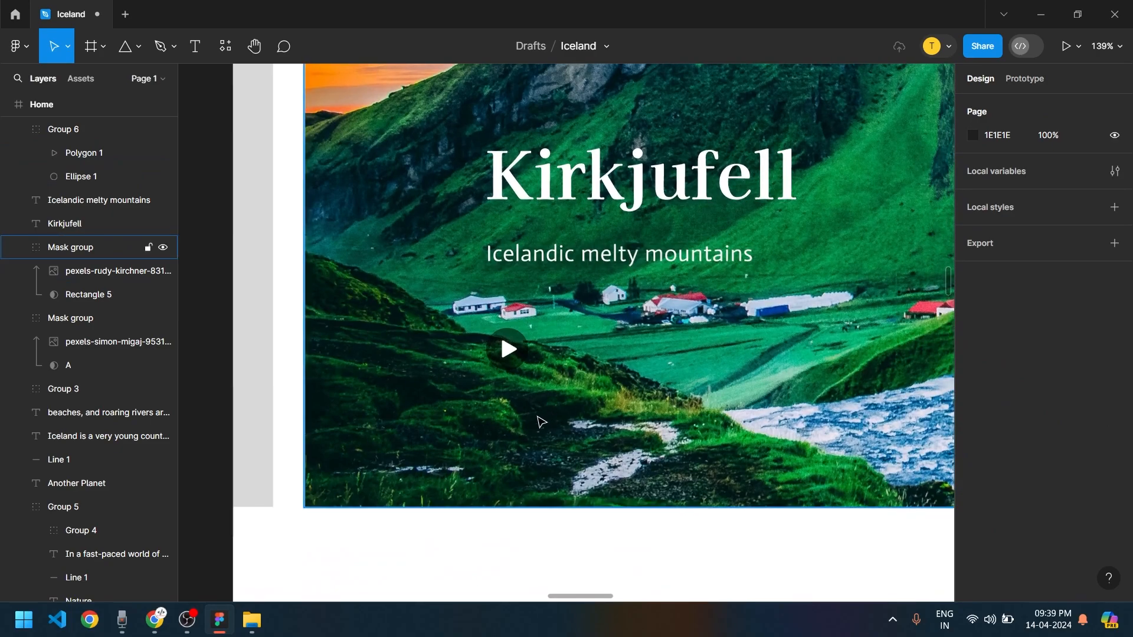
scroll(516, 365, "up", 3)
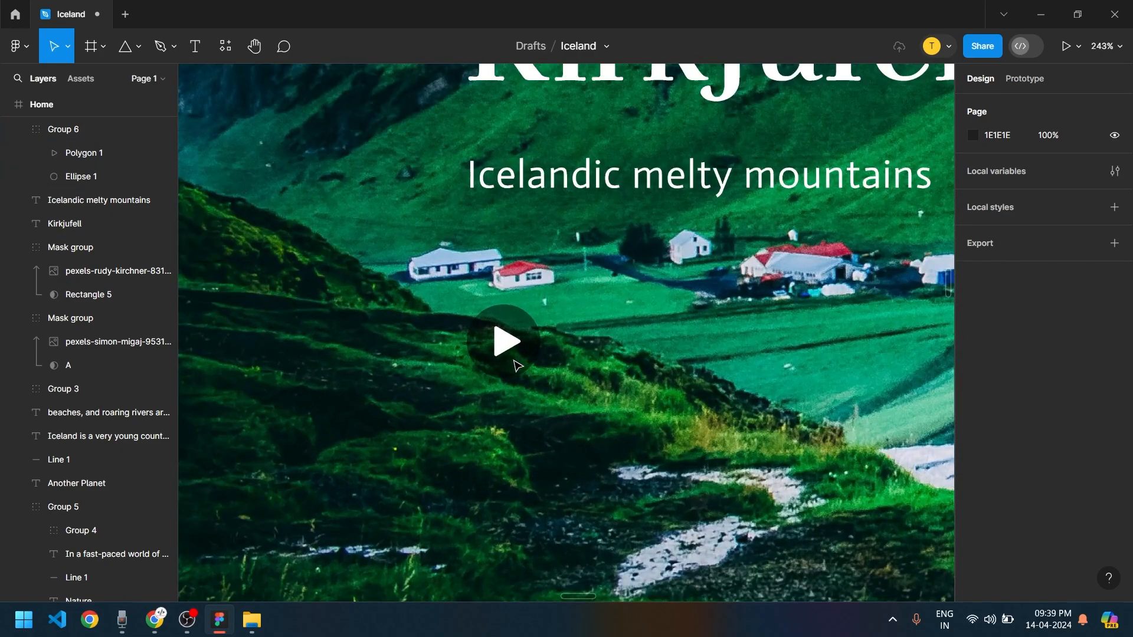
double_click(516, 361)
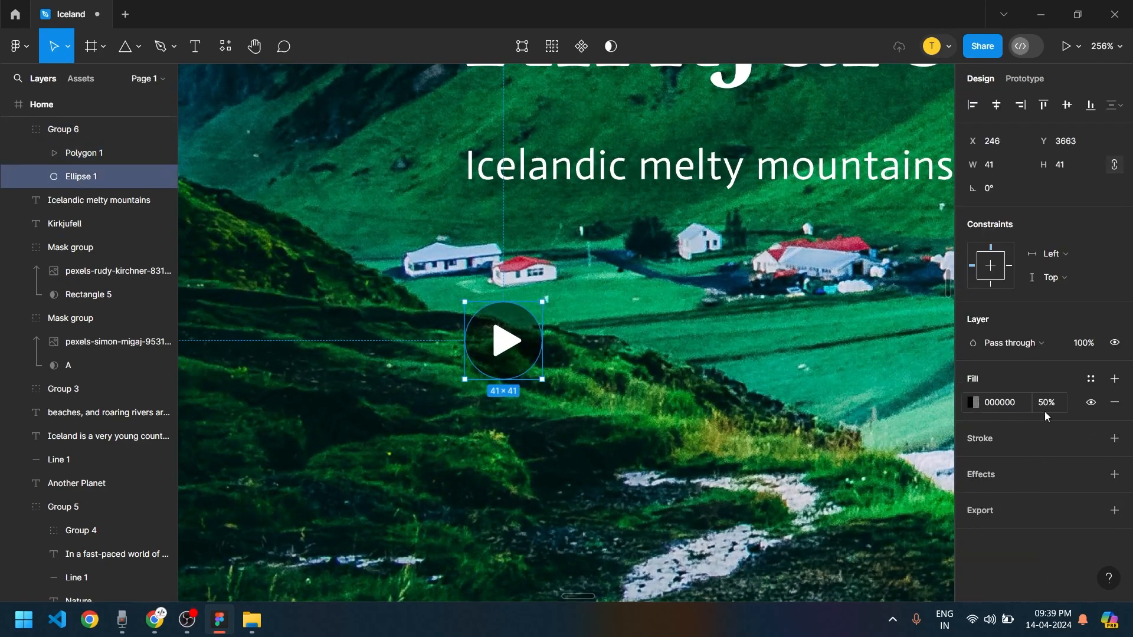
left_click_drag(1038, 407, 1058, 405)
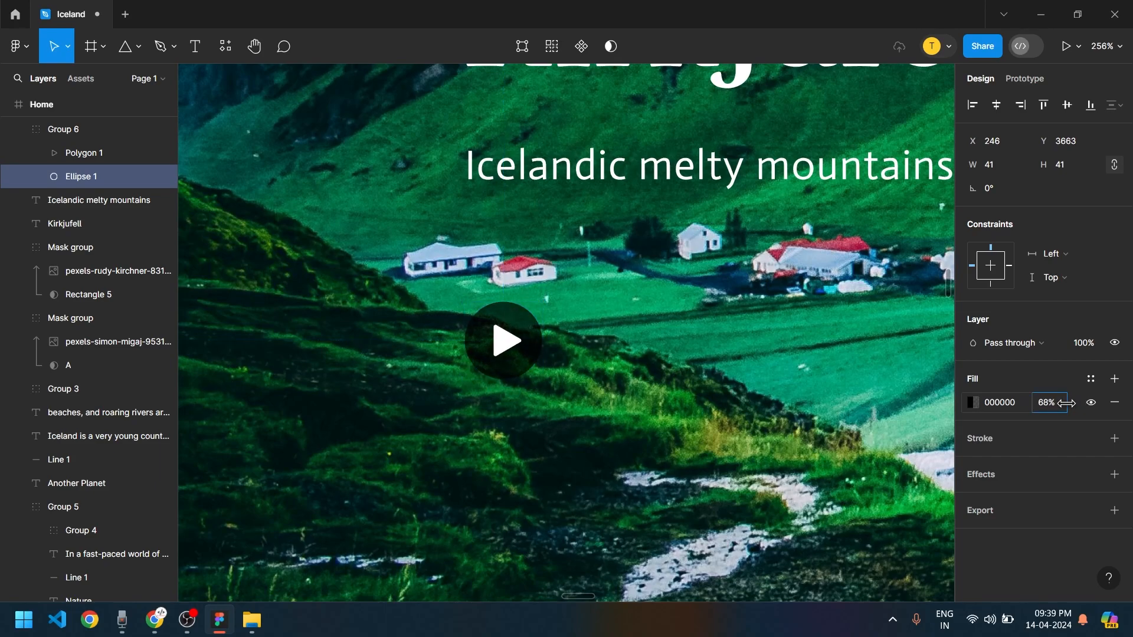
left_click(708, 531)
Move the play button group up to 18 px below the caption, matching the gap between heading and caption
scroll(710, 549, "down", 5)
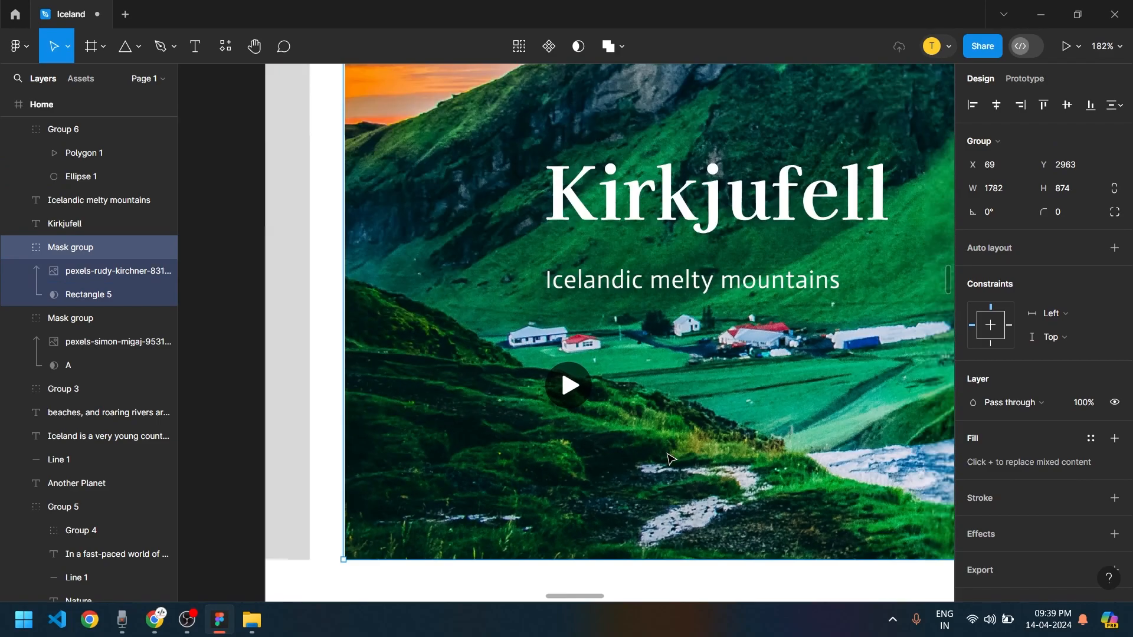
scroll(710, 552, "right", 2)
scroll(710, 552, "down", 1)
key("Escape")
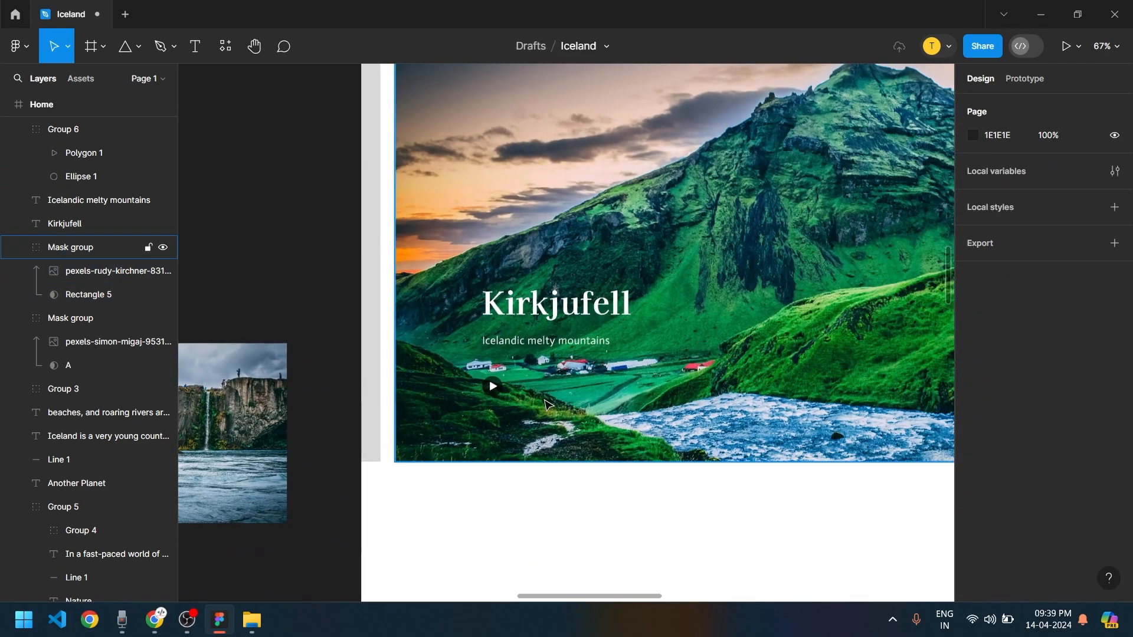
left_click_drag(508, 394, 508, 375)
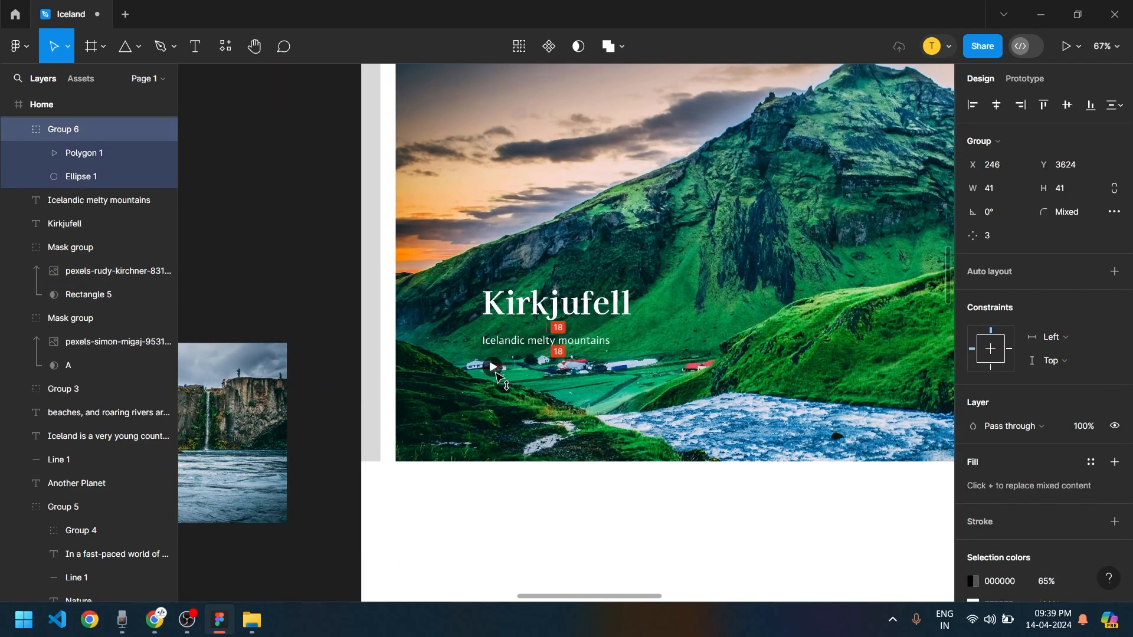
left_click(555, 531)
Group the Kirkjufell heading with its caption and move them up to leave a 42 px gap above the play button
left_click(570, 341)
left_click(581, 305, "shift")
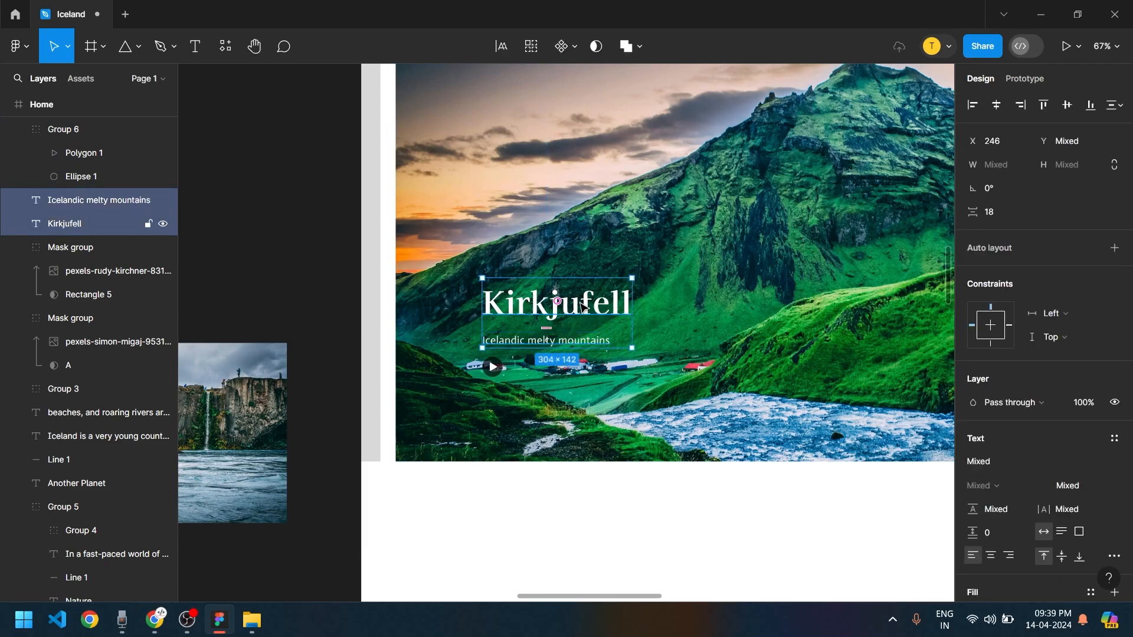
key("ctrl+g")
left_click_drag(576, 310, 576, 298)
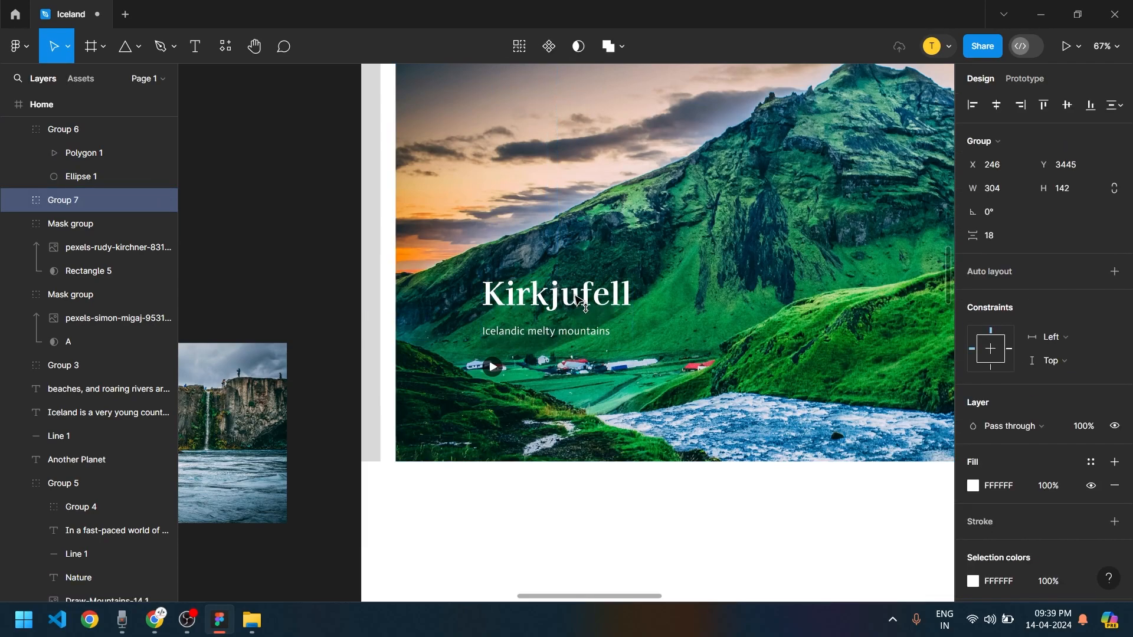
Group the heading and caption group together with the play button
left_click(500, 372, "shift")
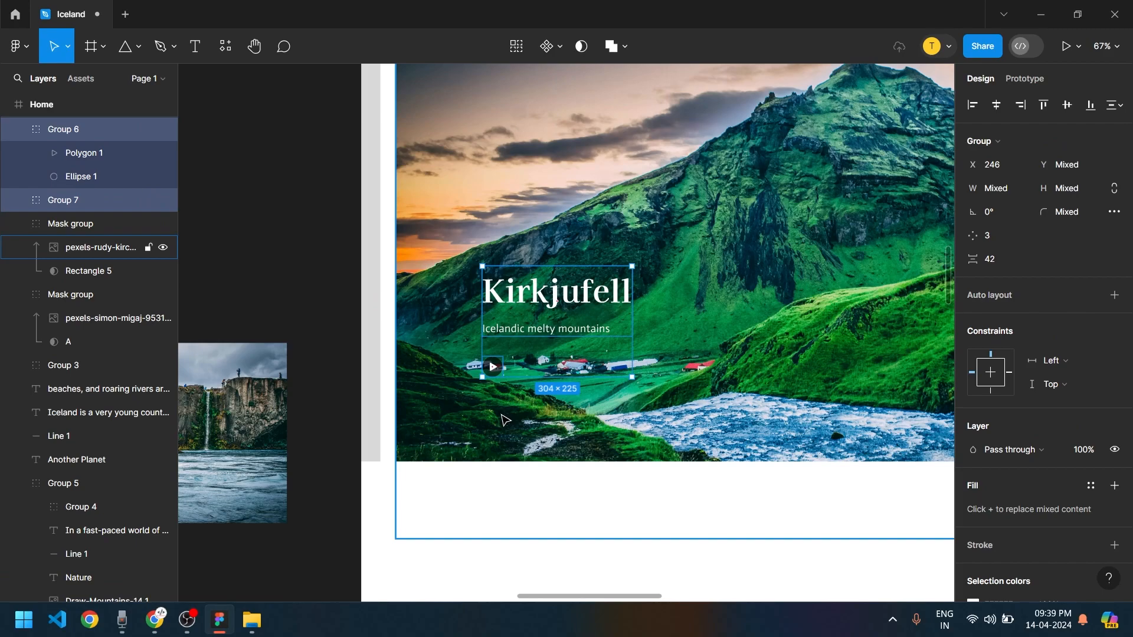
key("ctrl+g")
left_click(683, 539)
Compare the Kirkjufell section with the reference design and inspect the play button's circle and the photo's mask group
scroll(683, 539, "down", 5)
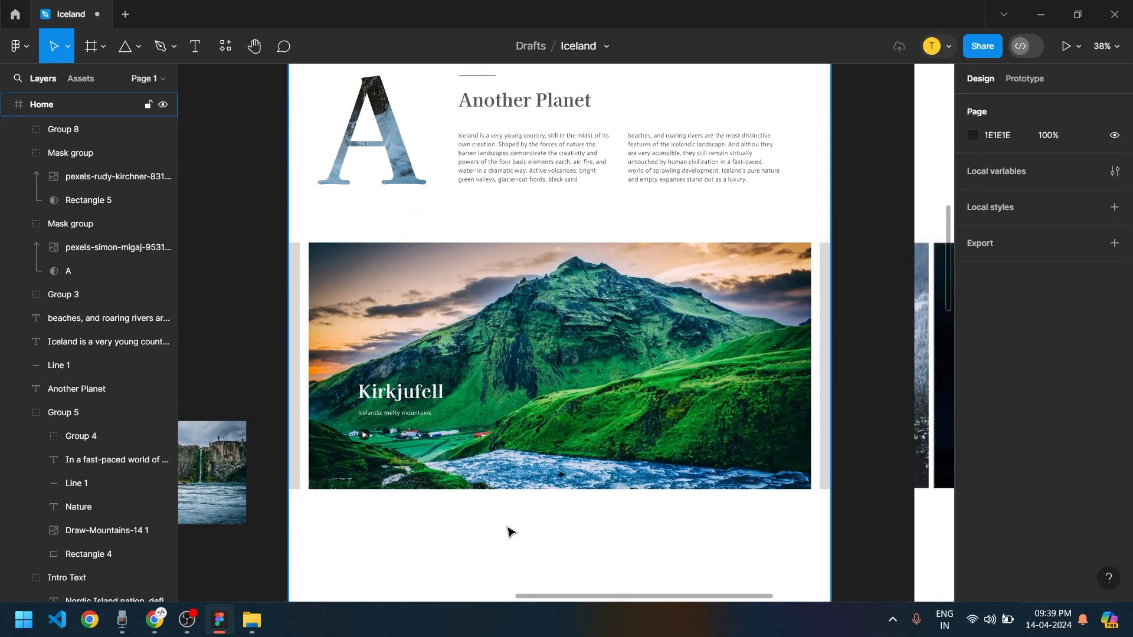
scroll(439, 491, "down", 3)
left_click_drag(557, 482, 417, 474)
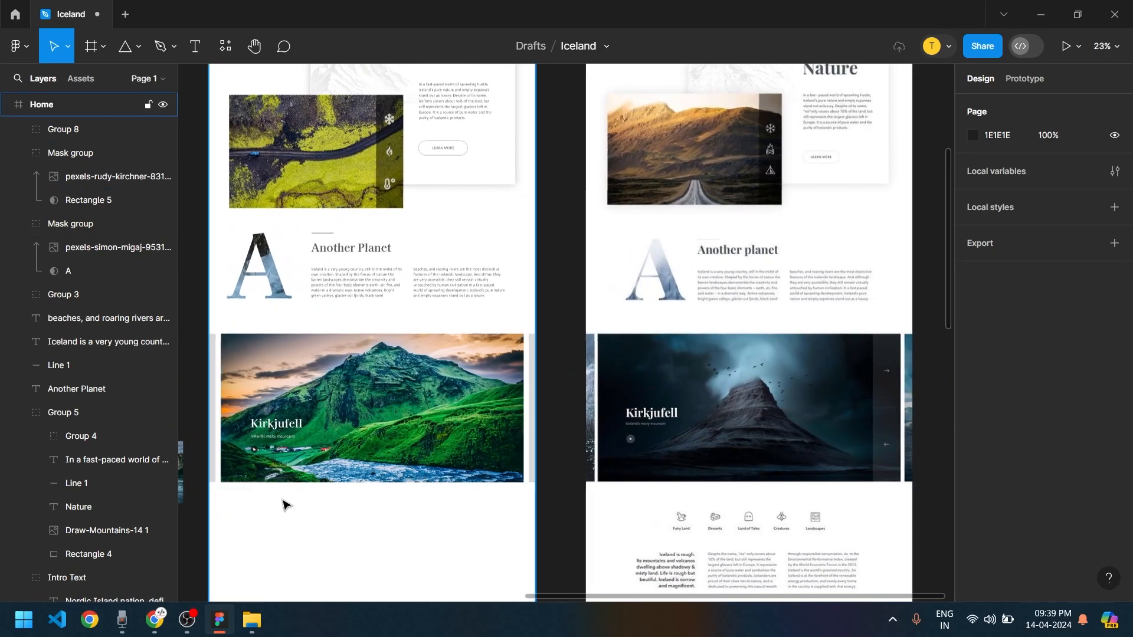
scroll(281, 502, "up", 2)
scroll(242, 433, "up", 5)
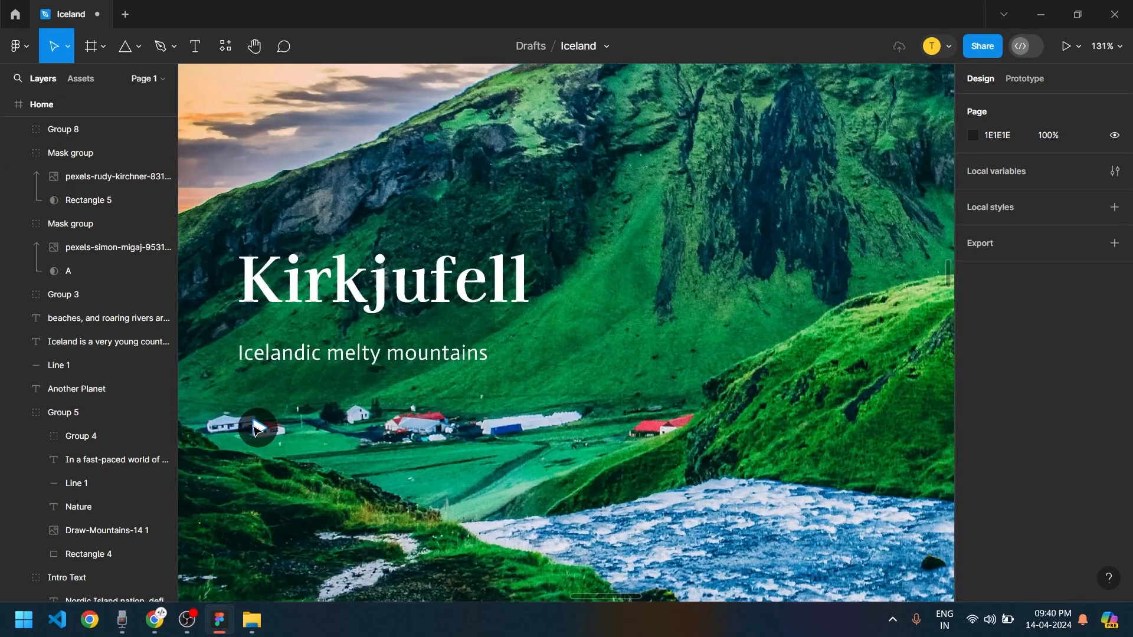
left_click(251, 431, "ctrl")
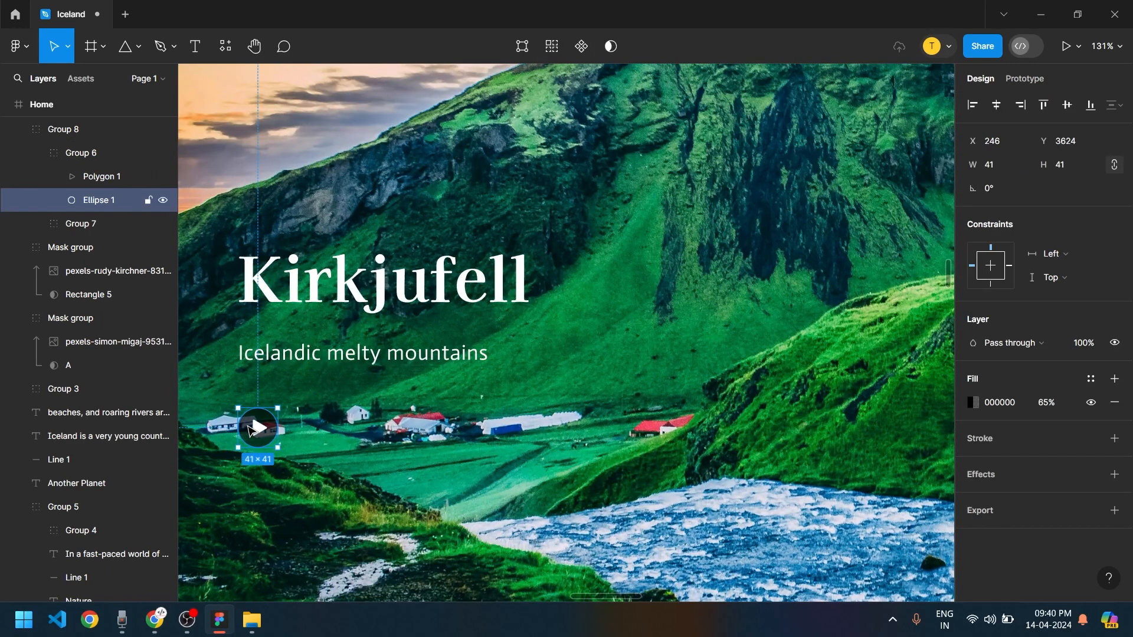
left_click(71, 247)
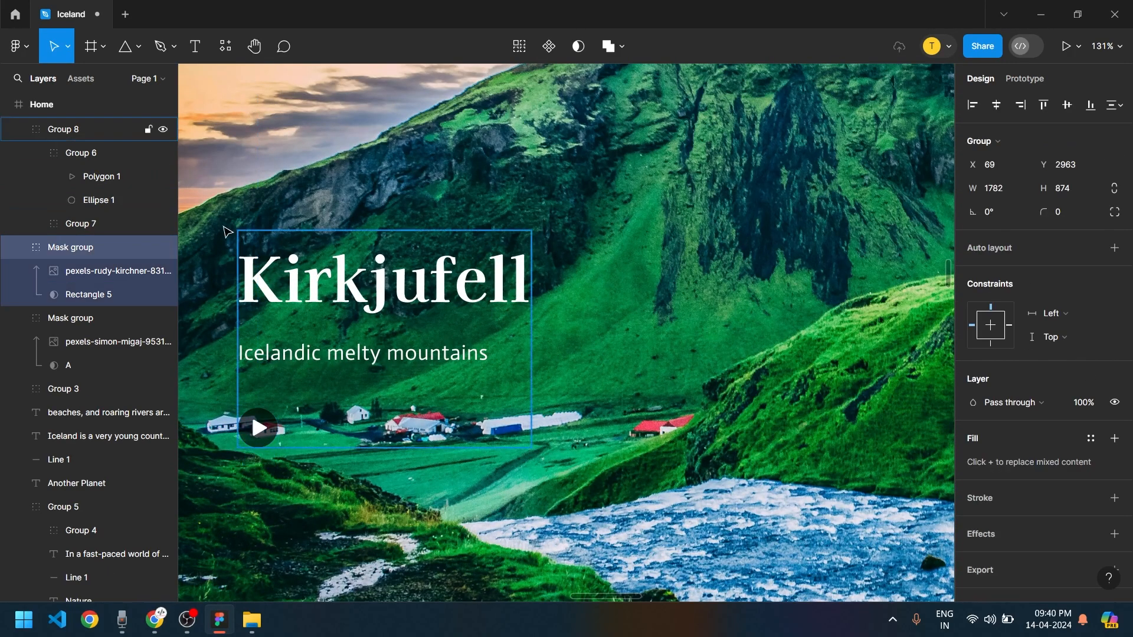
Draw a rectangle about 203 × 874 px covering the full height of the Kirkjufell photo's right end
scroll(670, 461, "down", 3)
scroll(673, 461, "down", 1)
left_click(721, 548)
left_click_drag(639, 491, 236, 455)
scroll(466, 465, "down", 2)
scroll(761, 348, "right", 2)
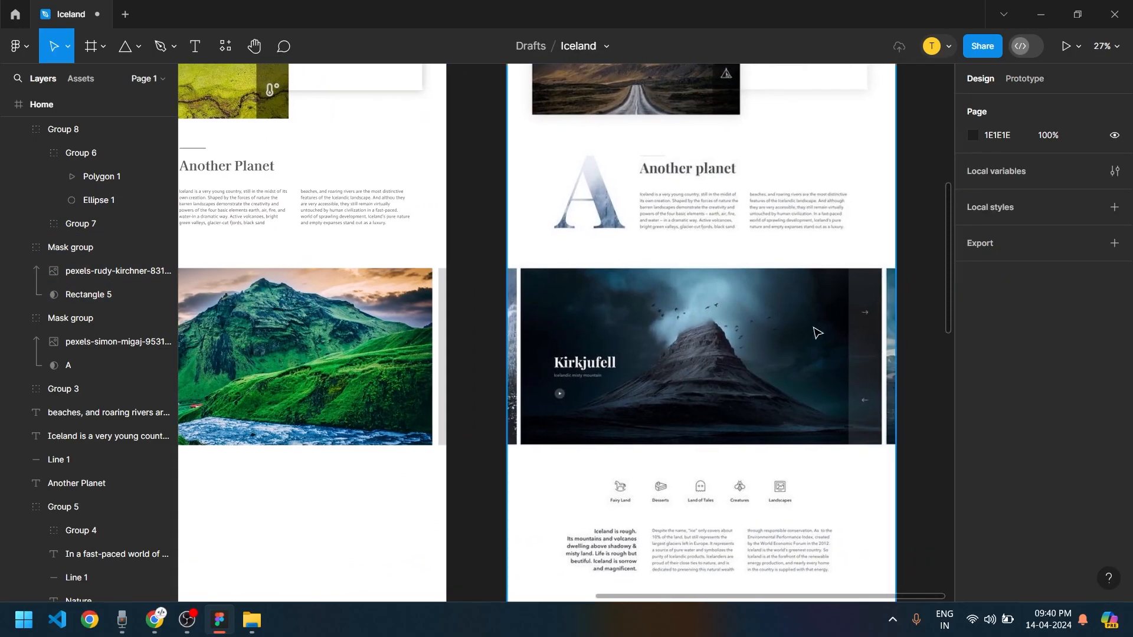
scroll(650, 384, "left", 3)
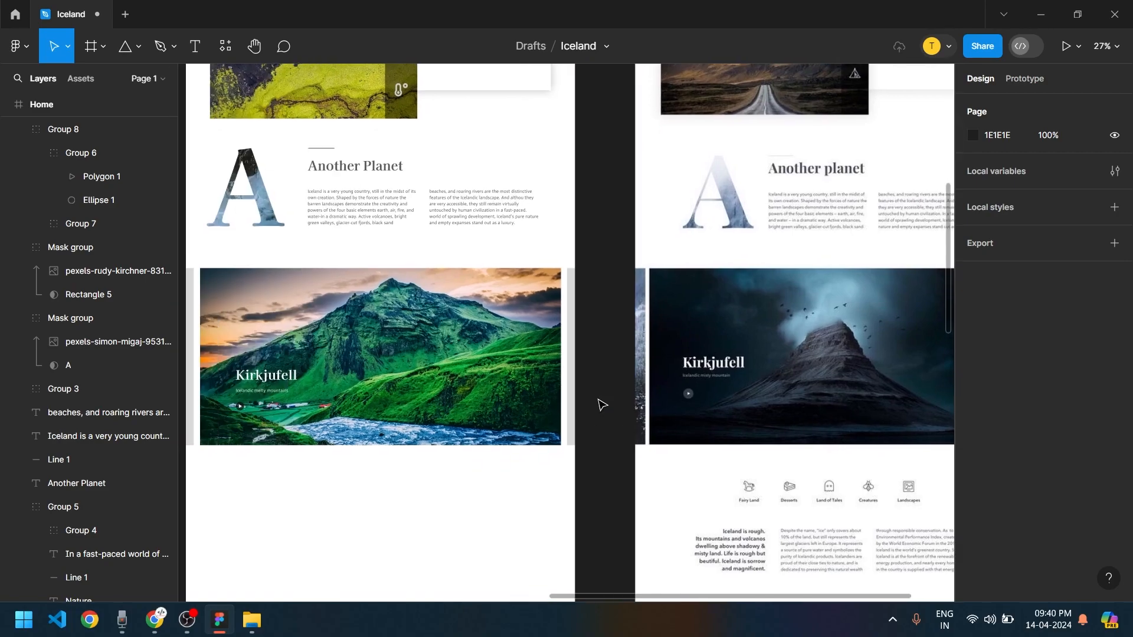
left_click(138, 46)
left_click(142, 81)
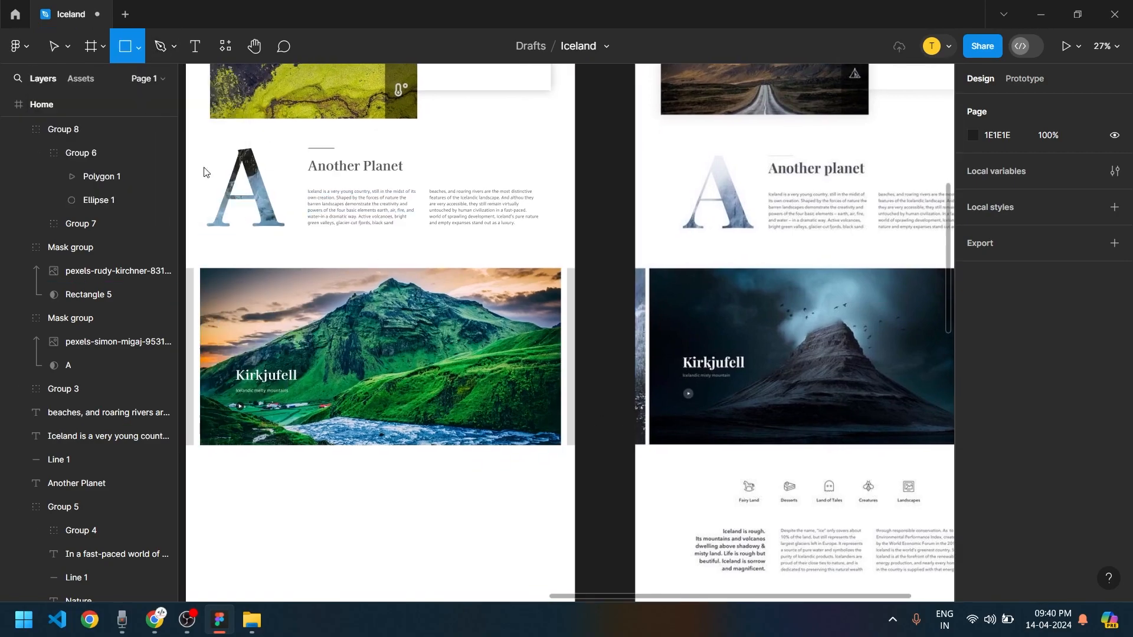
left_click(524, 274)
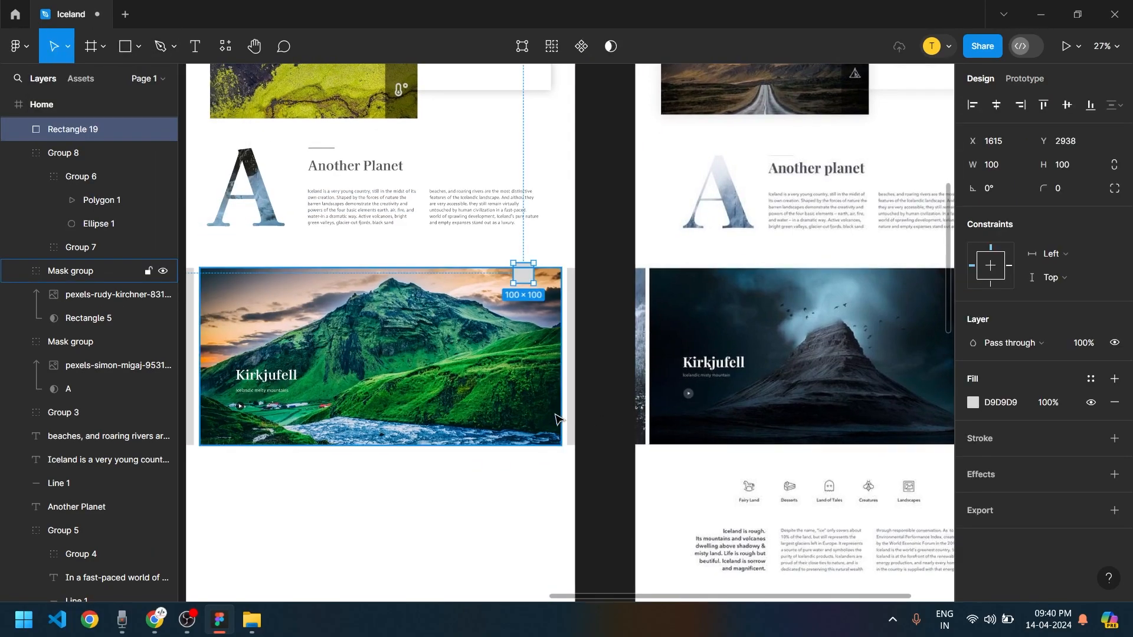
left_click_drag(529, 278, 544, 437)
scroll(549, 448, "up", 5)
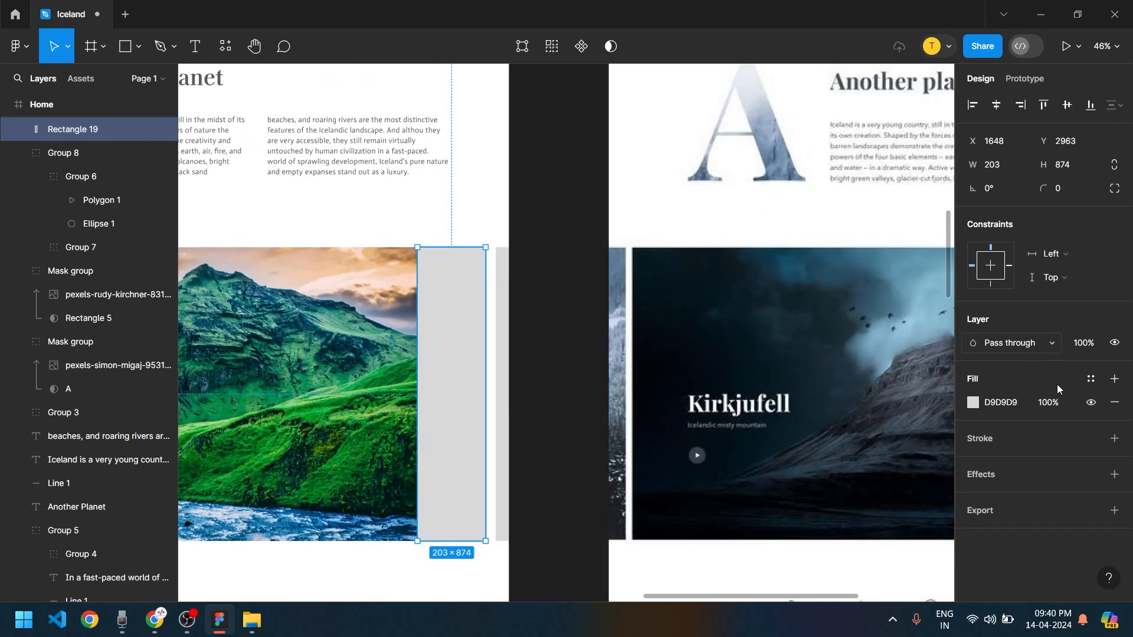
Halve the rectangle's height from its 874 px value and place a duplicate directly below it to cover the same strip
scroll(517, 437, "down", 2)
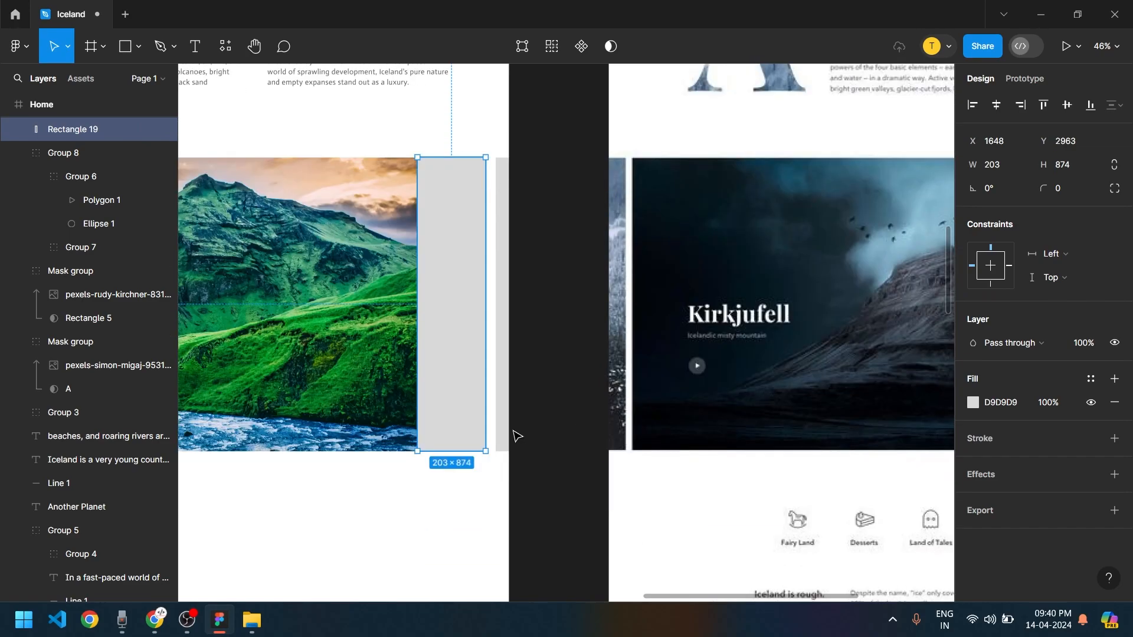
scroll(475, 242, "right", 7)
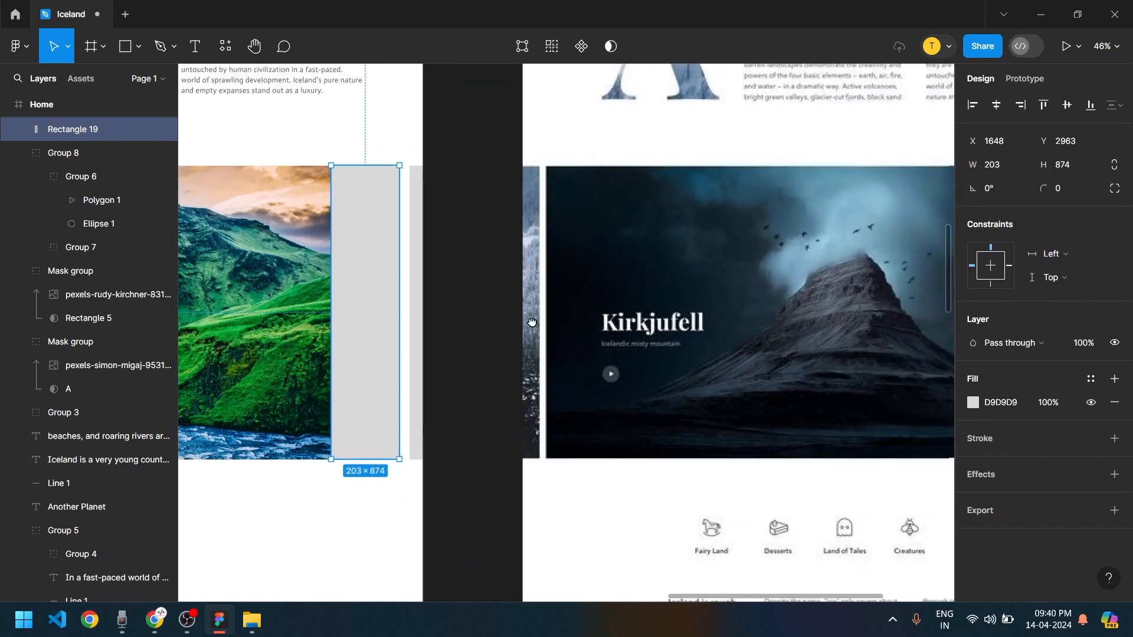
scroll(935, 317, "up", 2)
scroll(934, 317, "left", 5)
scroll(934, 317, "down", 1)
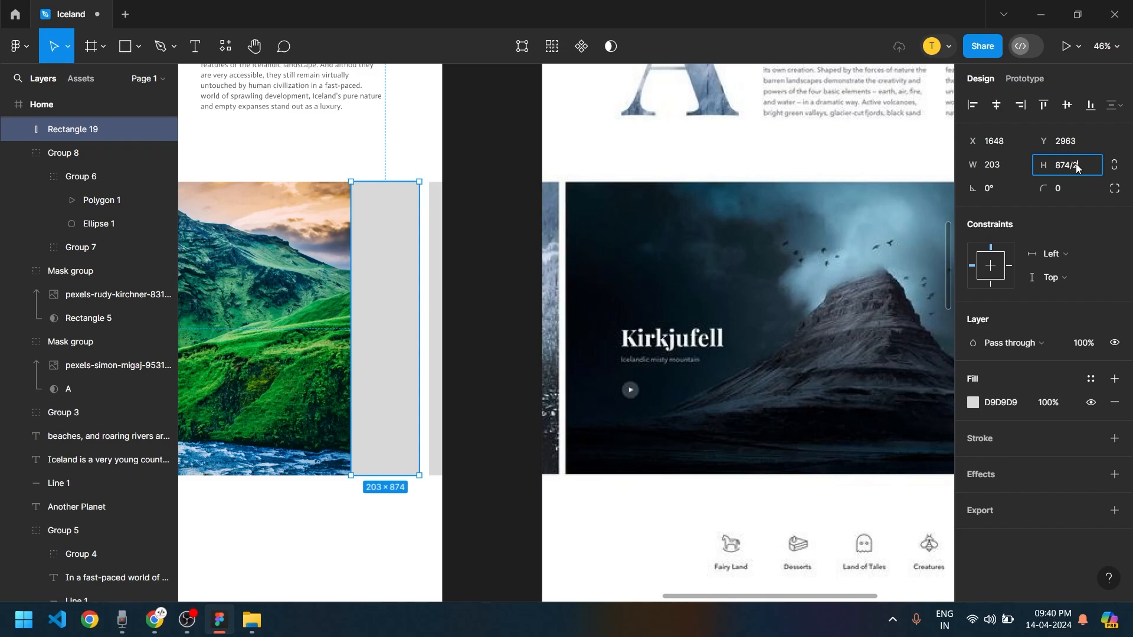
key("Return")
left_click(464, 504)
left_click(388, 235)
left_click_drag(389, 224, 377, 373)
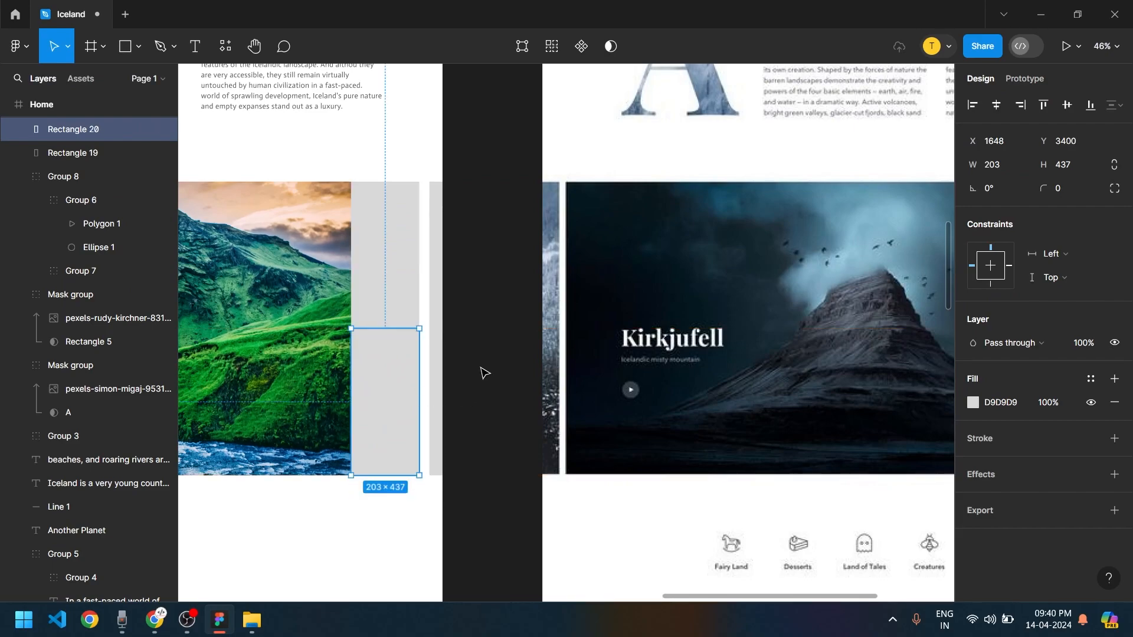
Fill both strip rectangles with black 000000 at 65% opacity
left_click(376, 259, "shift")
left_click(972, 462)
left_click_drag(780, 251, 738, 502)
left_click(938, 465)
type("60")
key("Return")
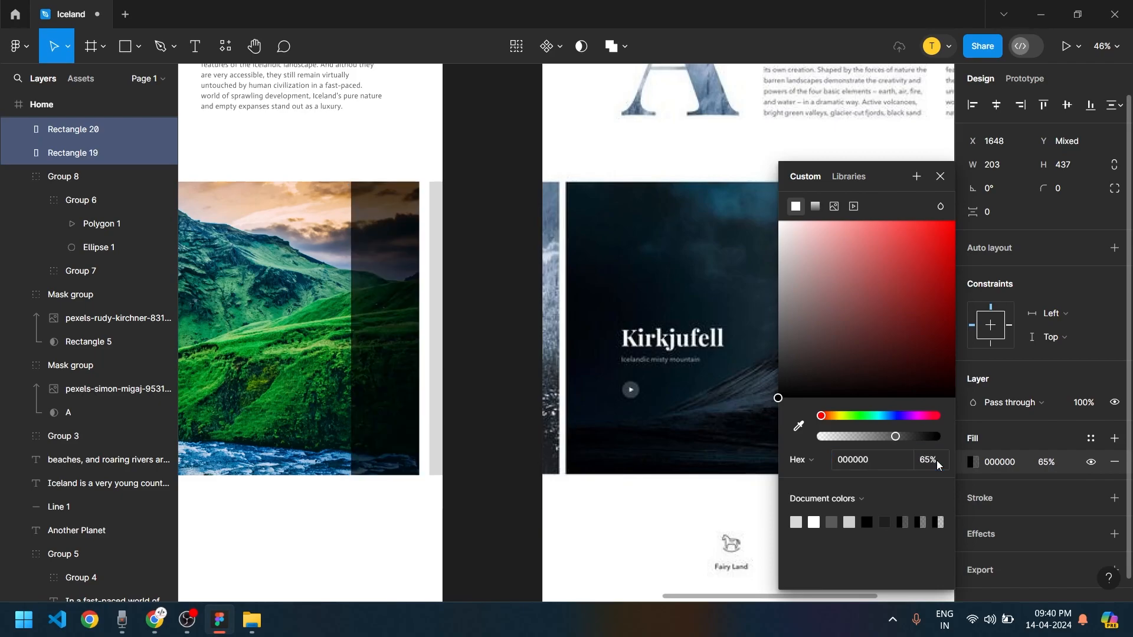
left_click(460, 464)
Draw a horizontal white arrow about 62 px long pointing right over the dark strip
scroll(401, 440, "down", 3)
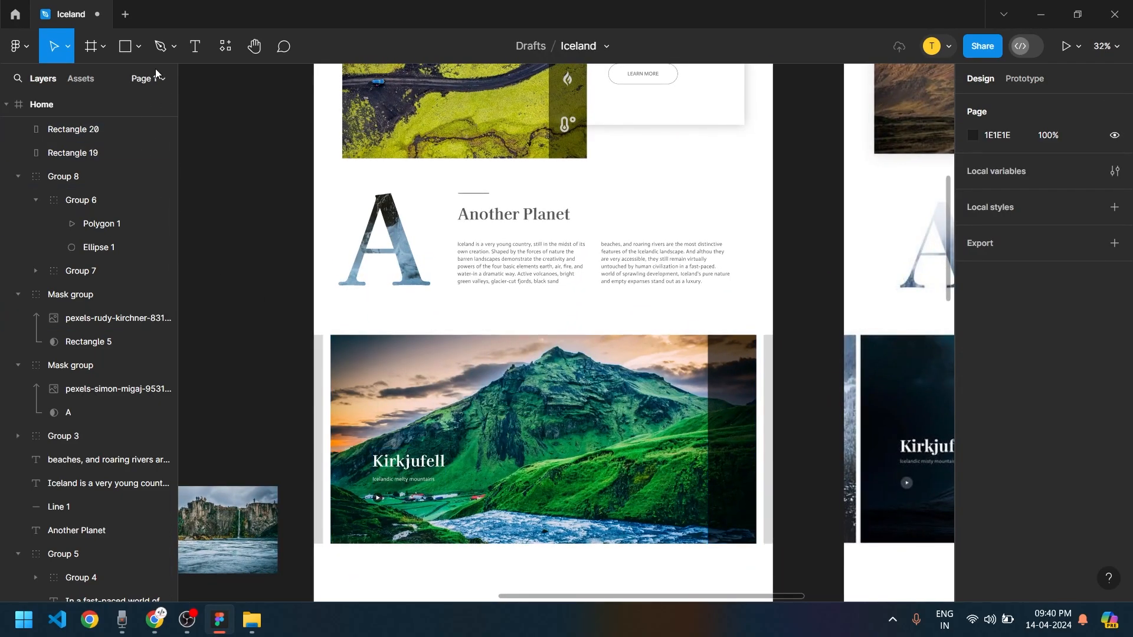
left_click(139, 48)
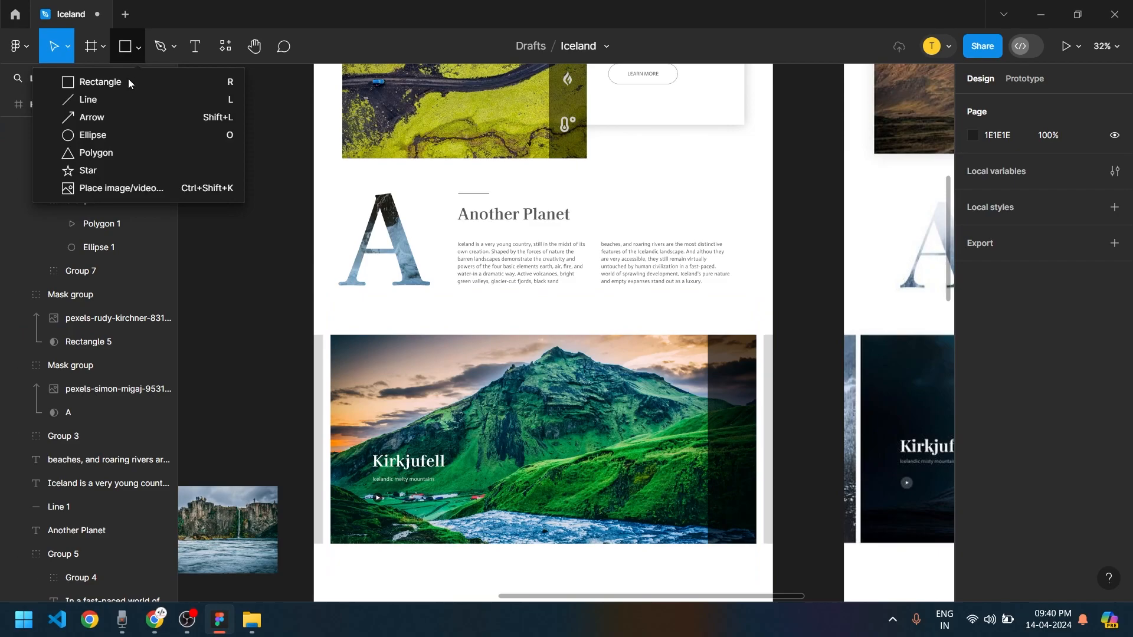
left_click(124, 113)
scroll(757, 458, "up", 10)
left_click_drag(702, 333, 757, 335)
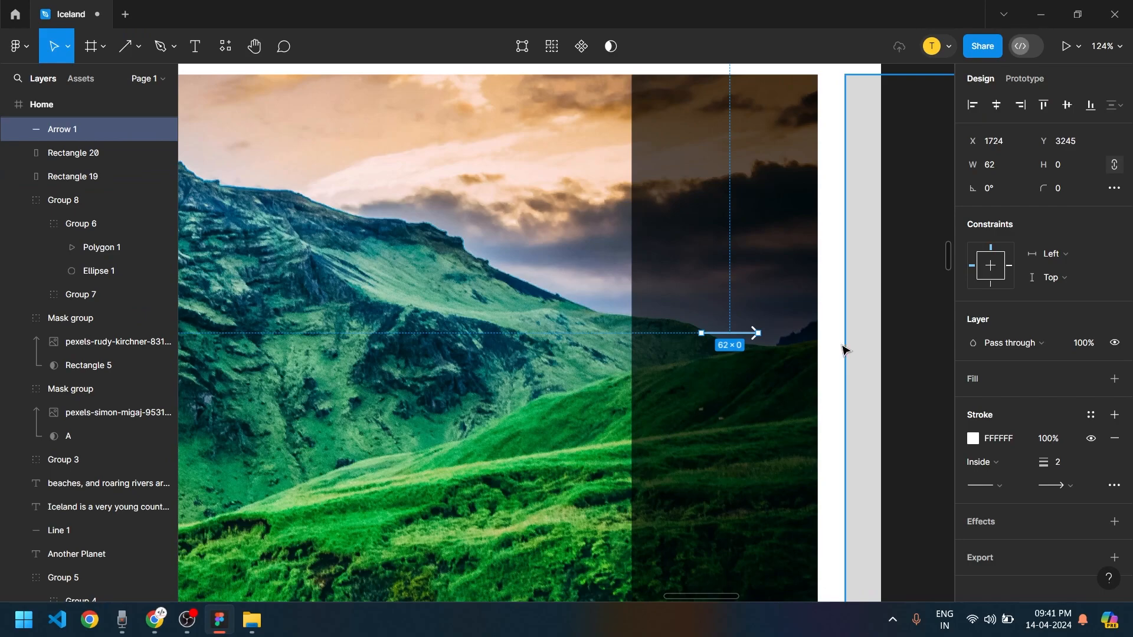
left_click(838, 347)
Centre the arrow horizontally and vertically in the upper dark rectangle
left_click(729, 333)
left_click(722, 242, "shift")
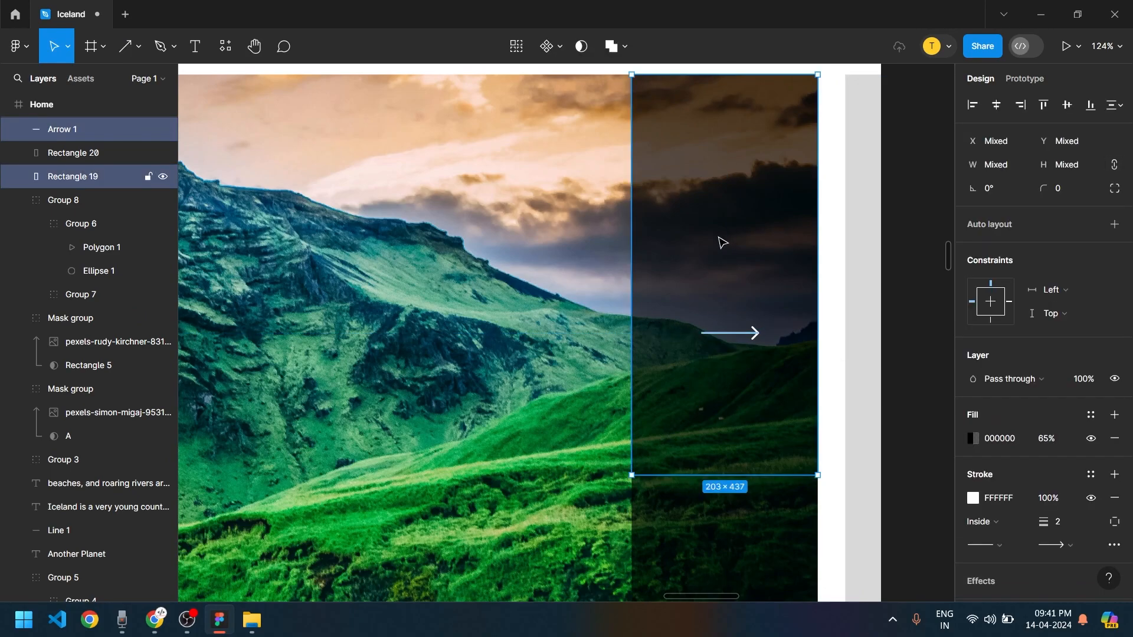
key("alt+h")
key("alt+v")
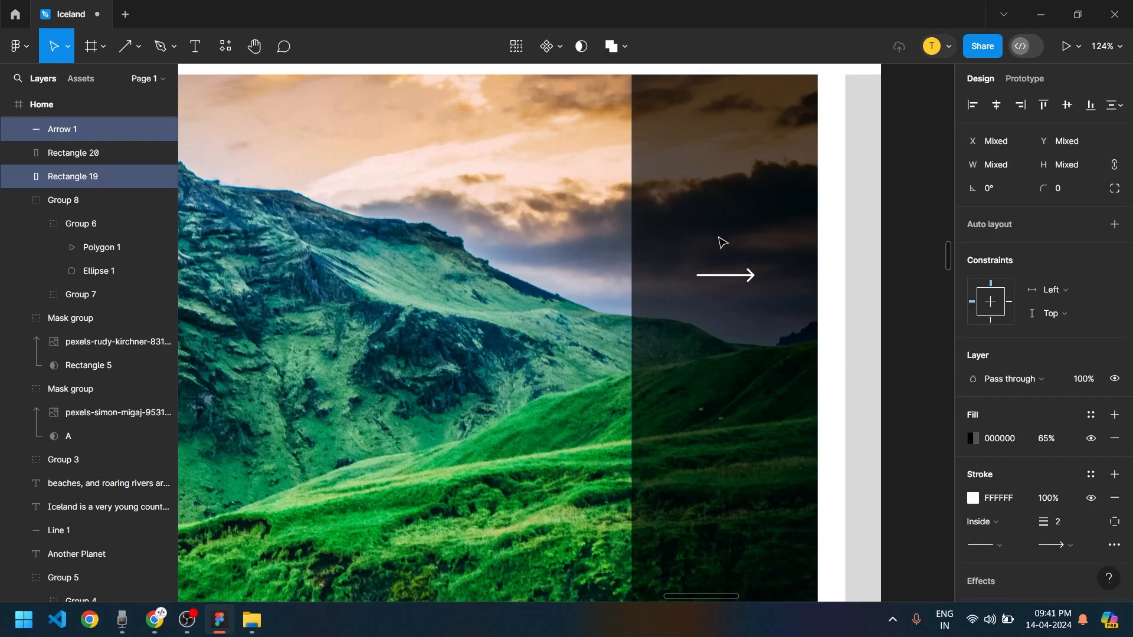
Place a copy of the arrow, flipped to point left, in the lower dark rectangle and centre it there
scroll(721, 242, "down", 5)
scroll(848, 418, "right", 5)
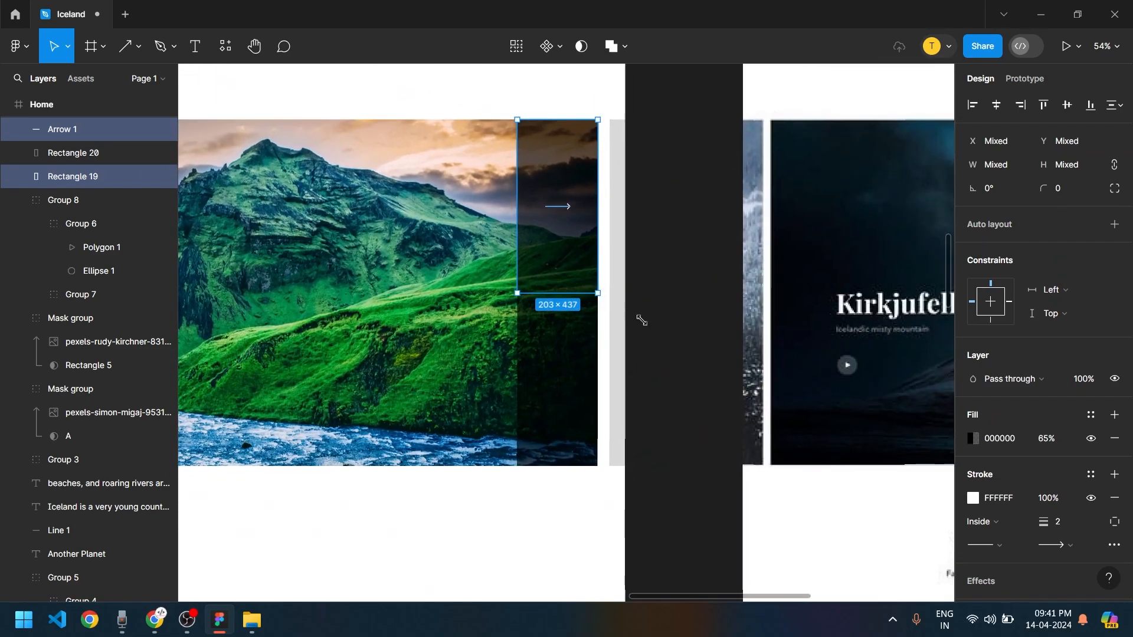
left_click(607, 213)
left_click_drag(570, 214, 552, 380)
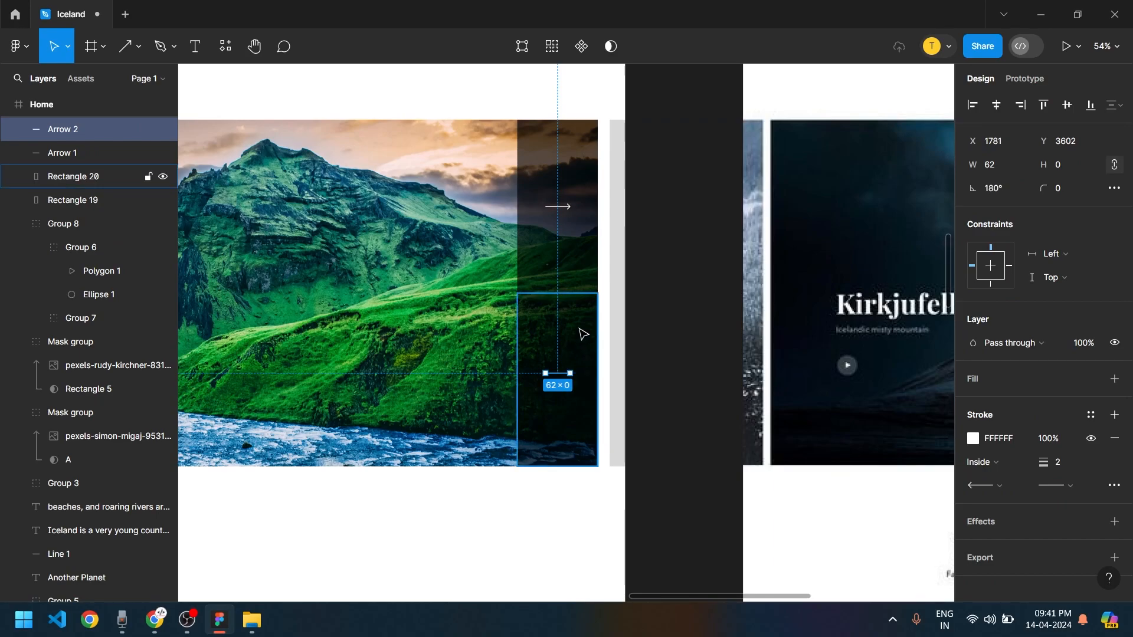
left_click(583, 334, "shift")
left_click_drag(584, 334, 586, 335)
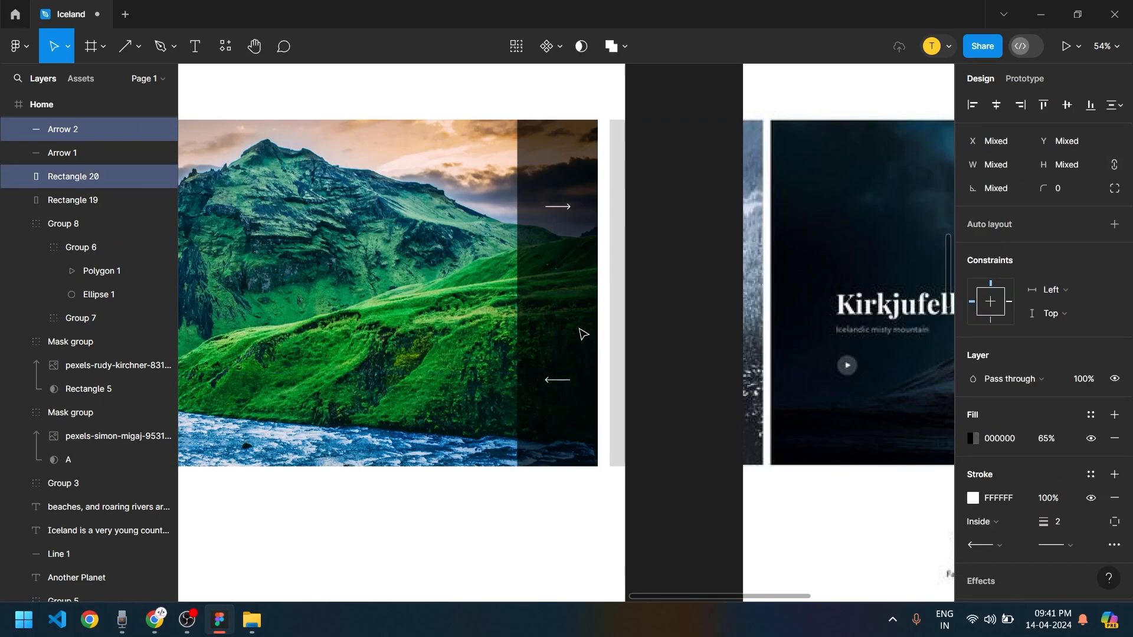
left_click(504, 482)
Group the lower arrow with its dark rectangle, and the upper arrow with its own
scroll(570, 444, "down", 1)
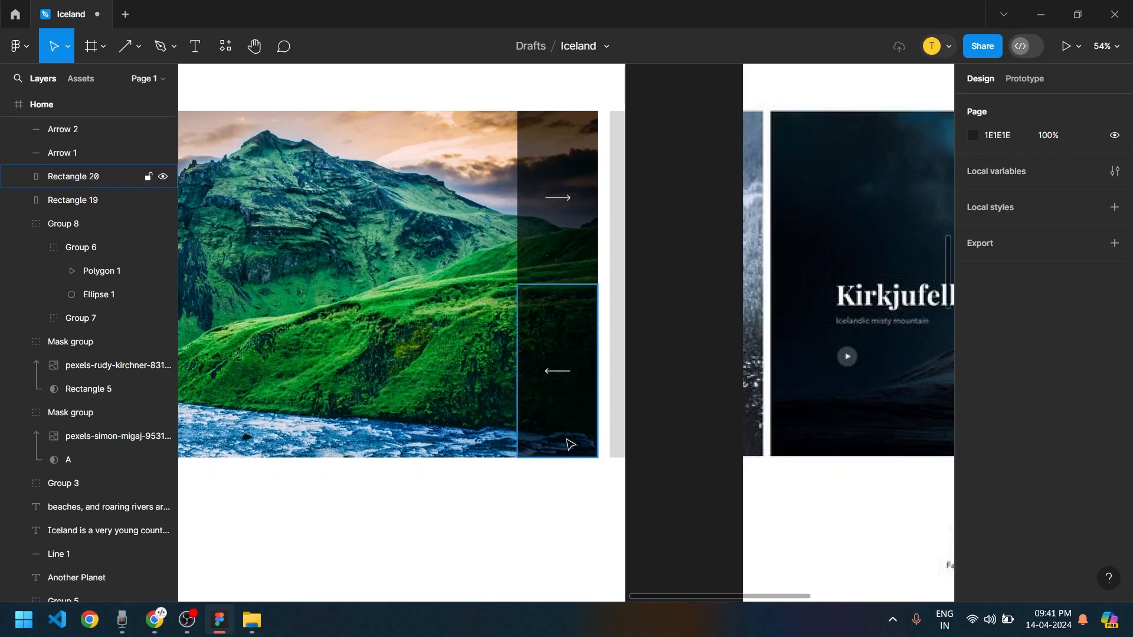
left_click(565, 373)
left_click(566, 323, "shift")
key("ctrl+g")
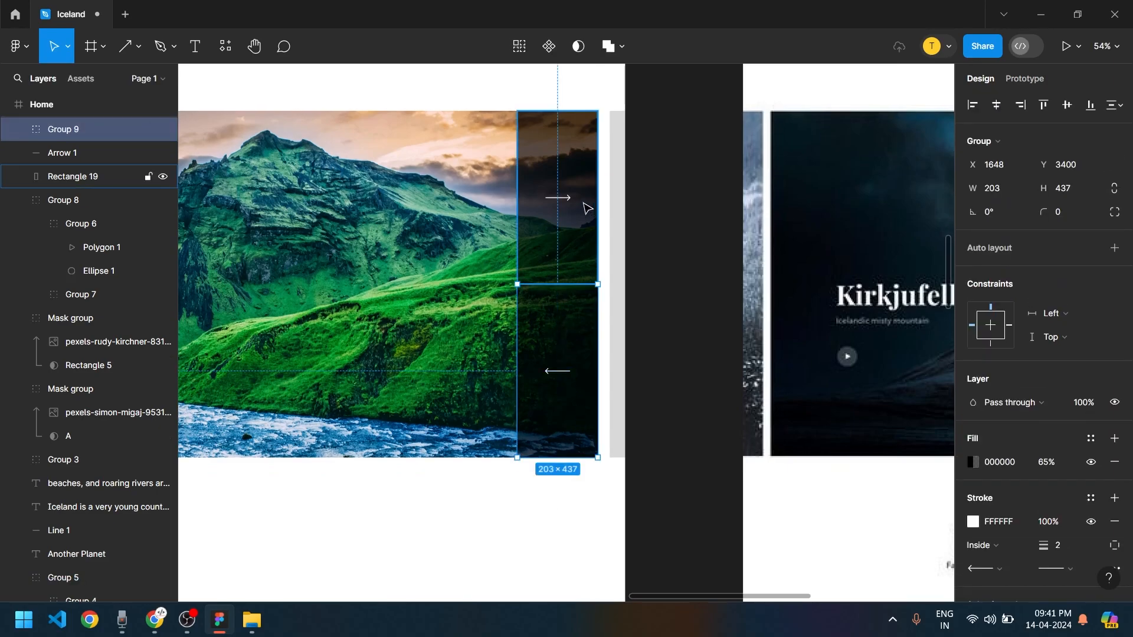
left_click(559, 197)
left_click(566, 165, "shift")
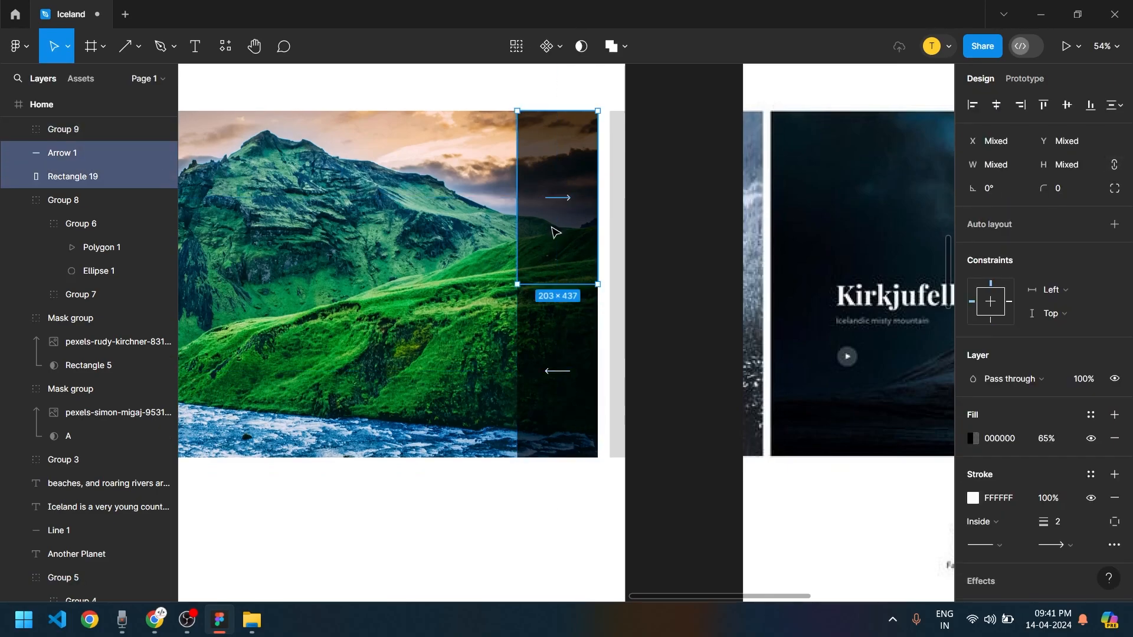
key("ctrl+g")
key("Escape")
Delete the grey placeholder strip to the right of the Kirkjufell photo
scroll(586, 513, "down", 3, "ctrl")
left_click_drag(492, 476, 648, 451)
left_click(532, 444)
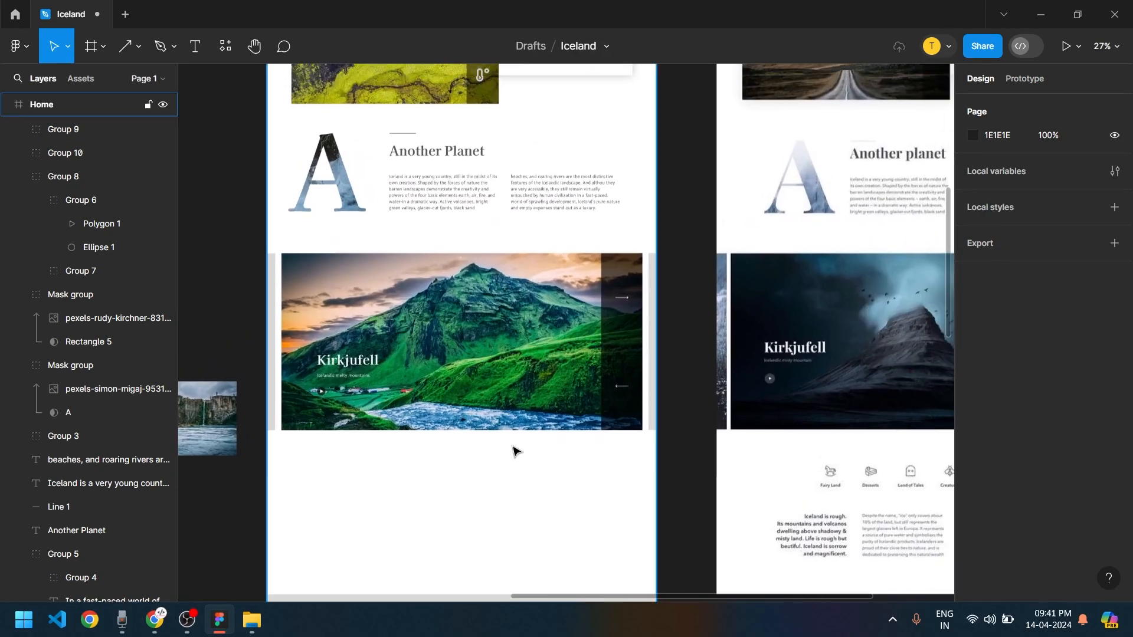
scroll(532, 444, "down", 3, "ctrl")
scroll(551, 455, "up", 2, "ctrl")
left_click(546, 391)
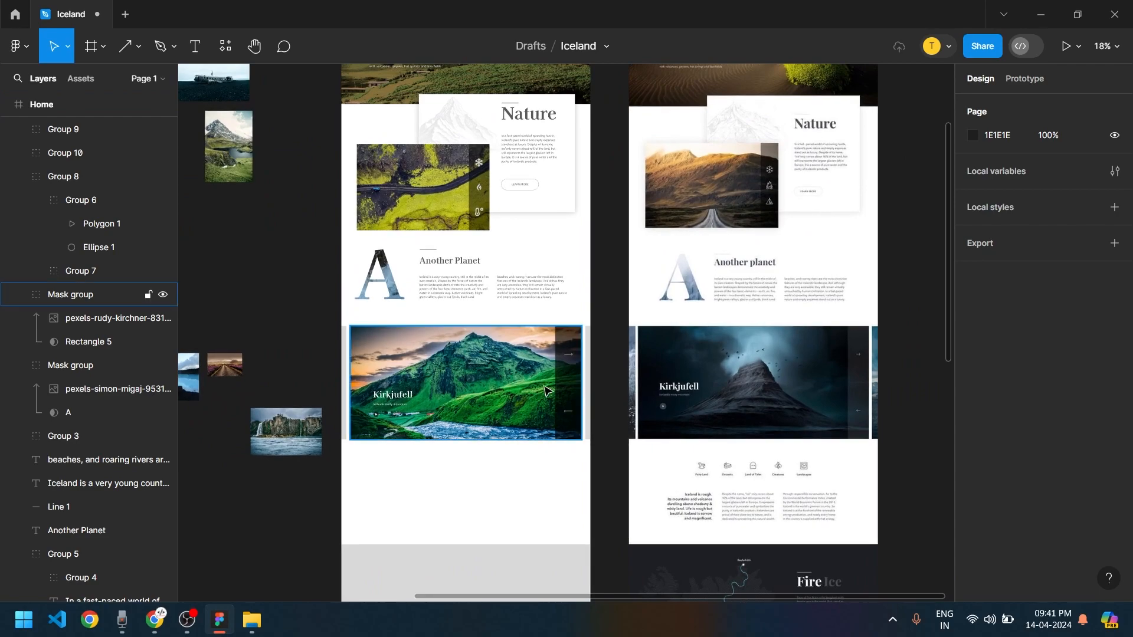
left_click(542, 387)
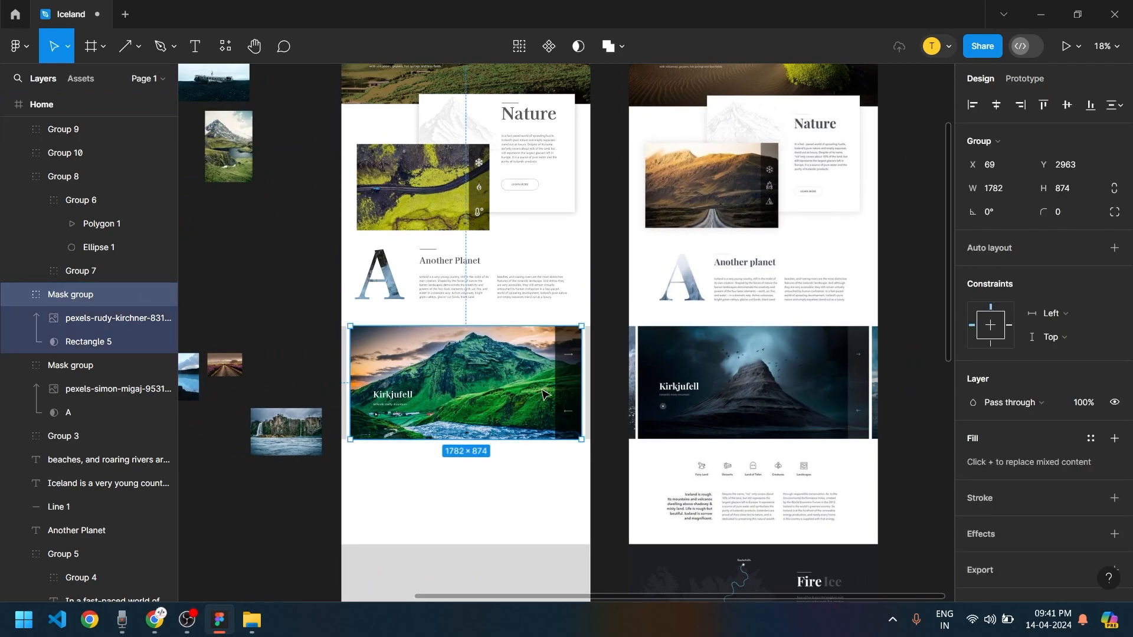
scroll(461, 387, "up", 2, "ctrl")
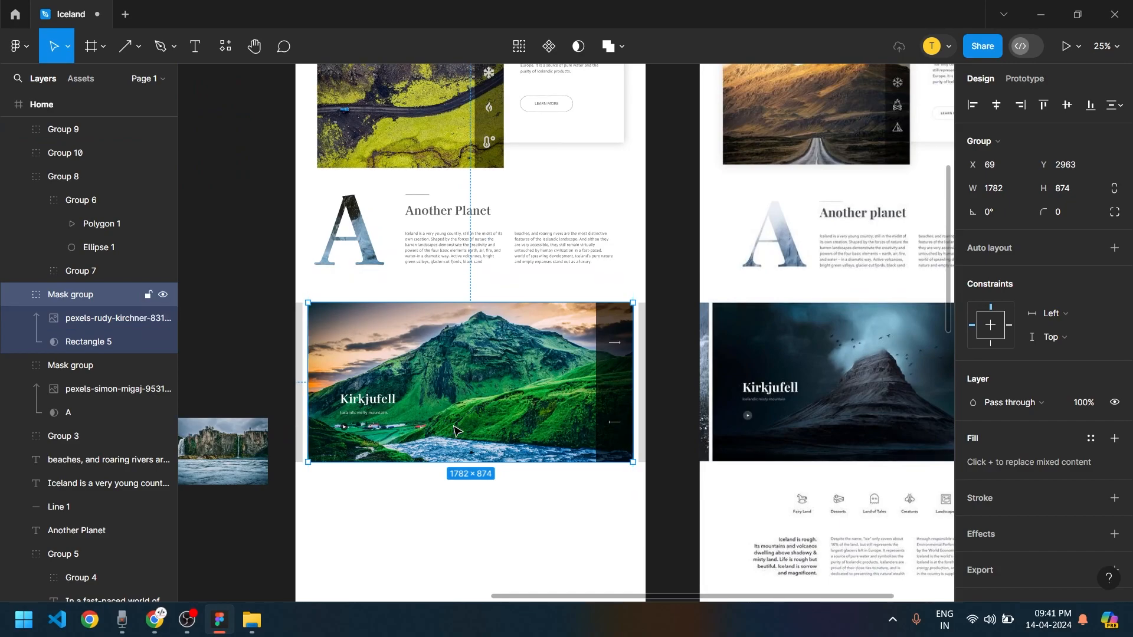
left_click(642, 381)
left_click(364, 384)
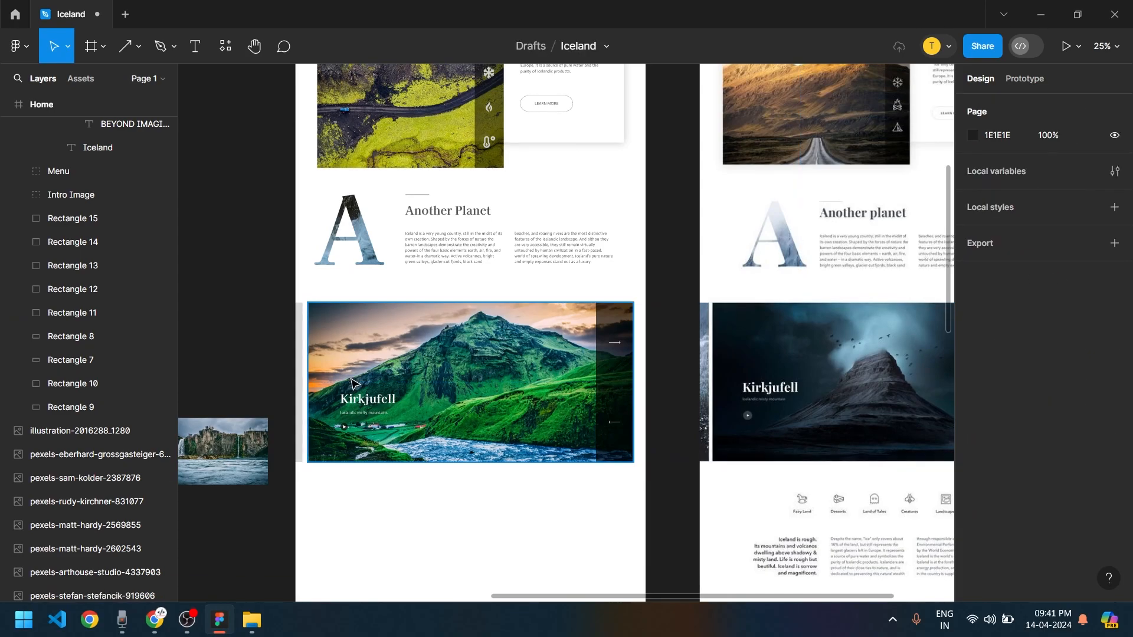
left_click_drag(385, 368, 458, 364)
key("ctrl+z")
Group the Kirkjufell photo with its text group and both arrow groups
left_click_drag(618, 525, 313, 296)
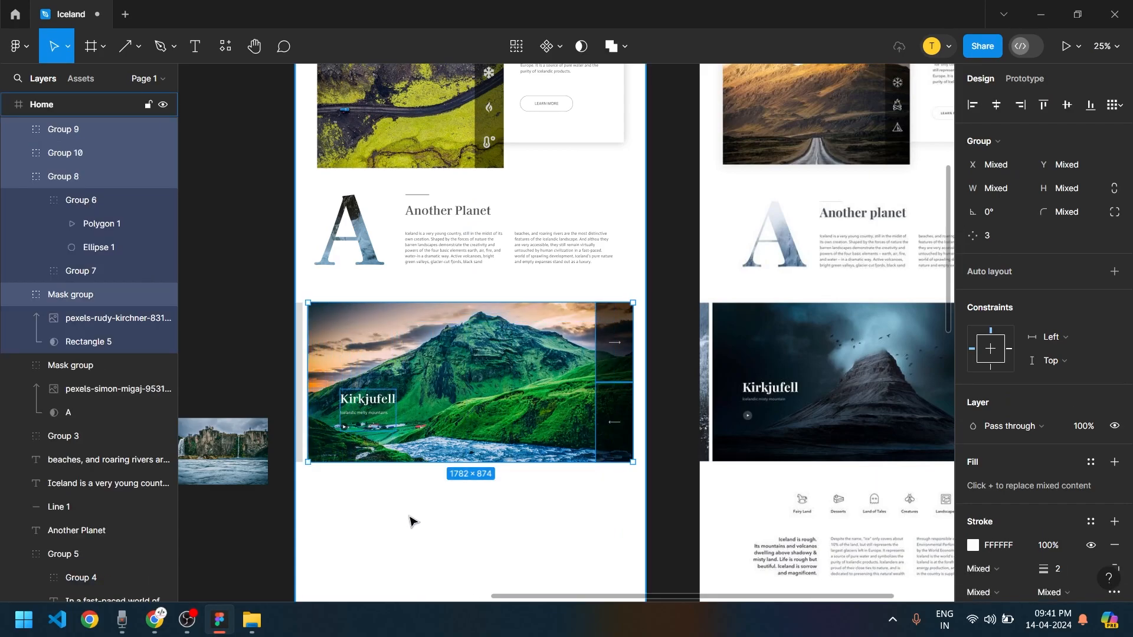
key("ctrl+g")
left_click(519, 506)
Duplicate the grouped Kirkjufell slide directly below the original, at Y 3914
left_click(366, 376)
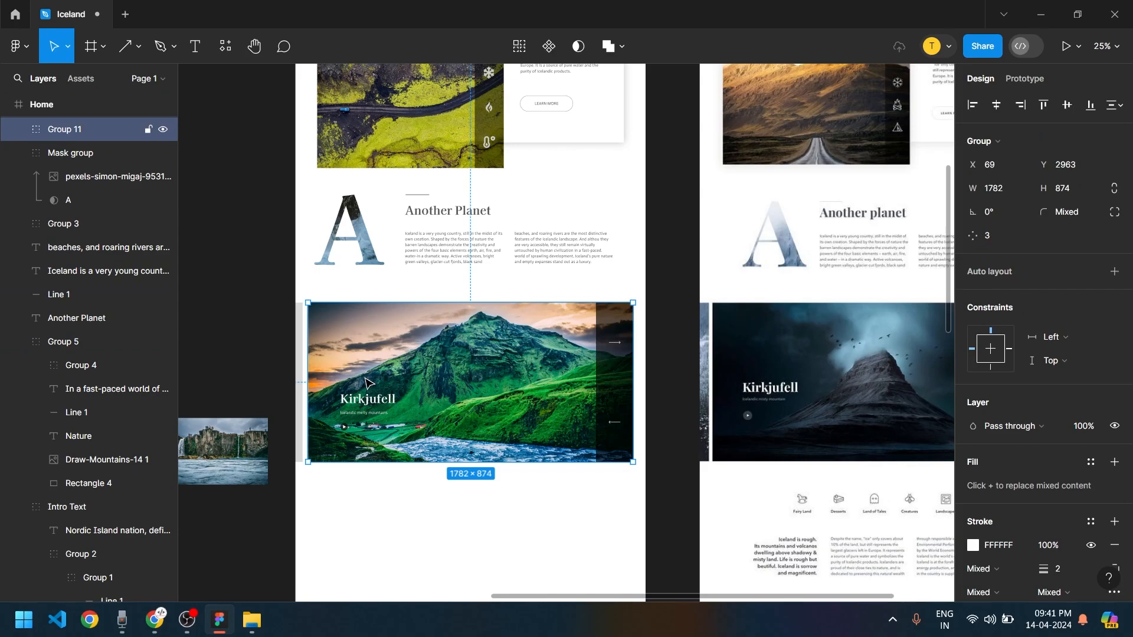
left_click_drag(351, 385, 398, 497)
scroll(467, 412, "down", 3)
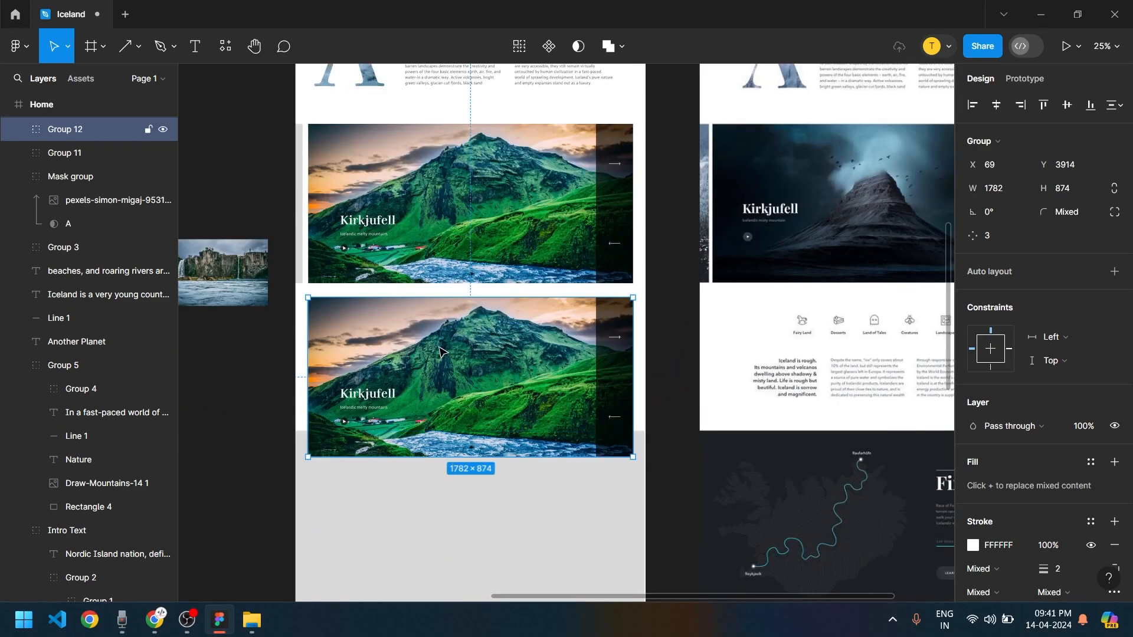
scroll(231, 316, "left", 5)
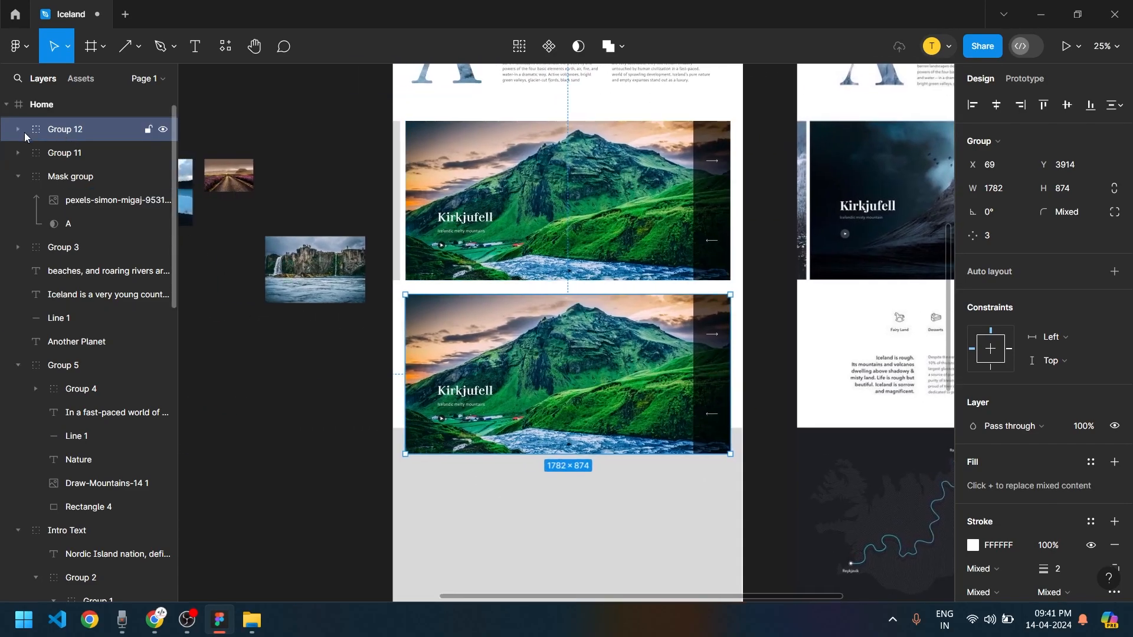
Place the lake photo in the Home frame below the duplicated Kirkjufell slide and rename it Carousel Image
left_click(18, 129)
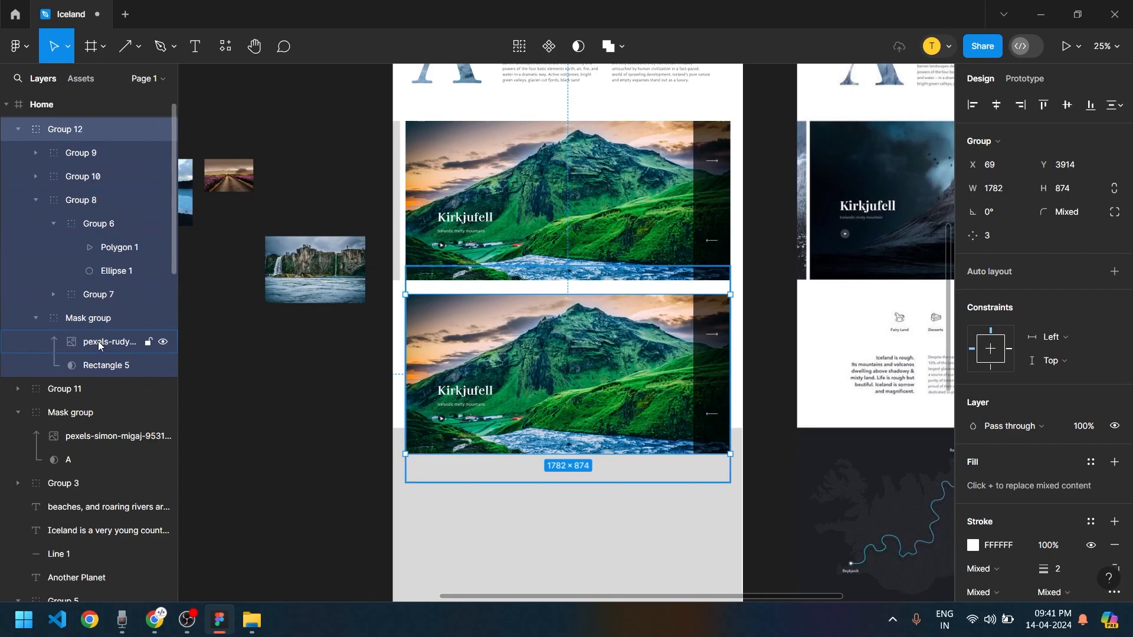
left_click_drag(342, 396, 532, 439)
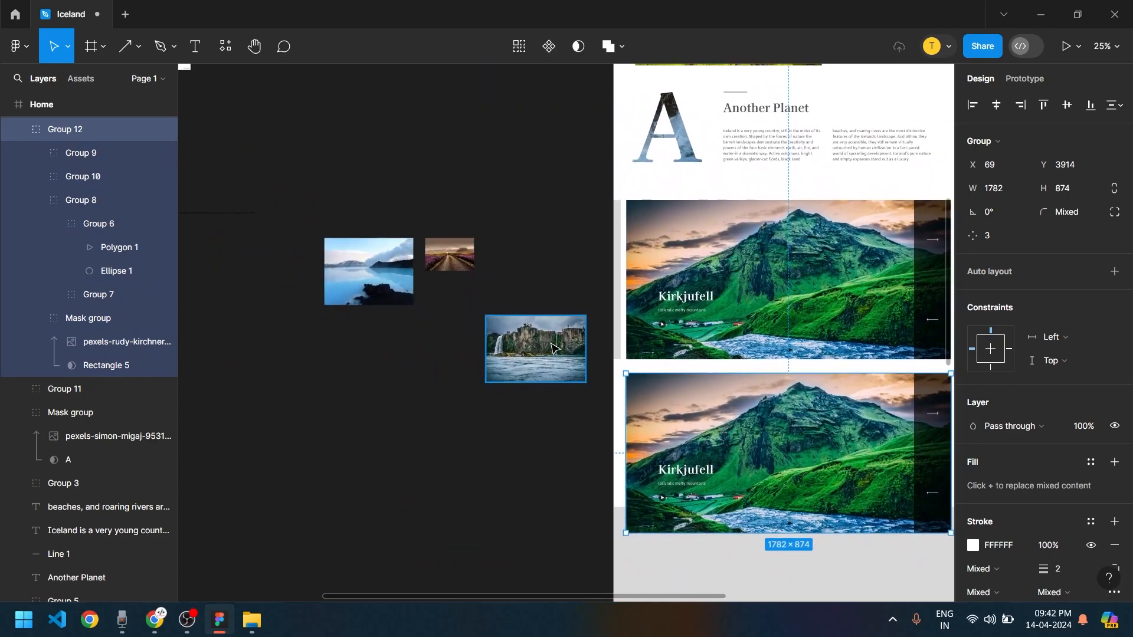
left_click_drag(370, 287, 357, 319)
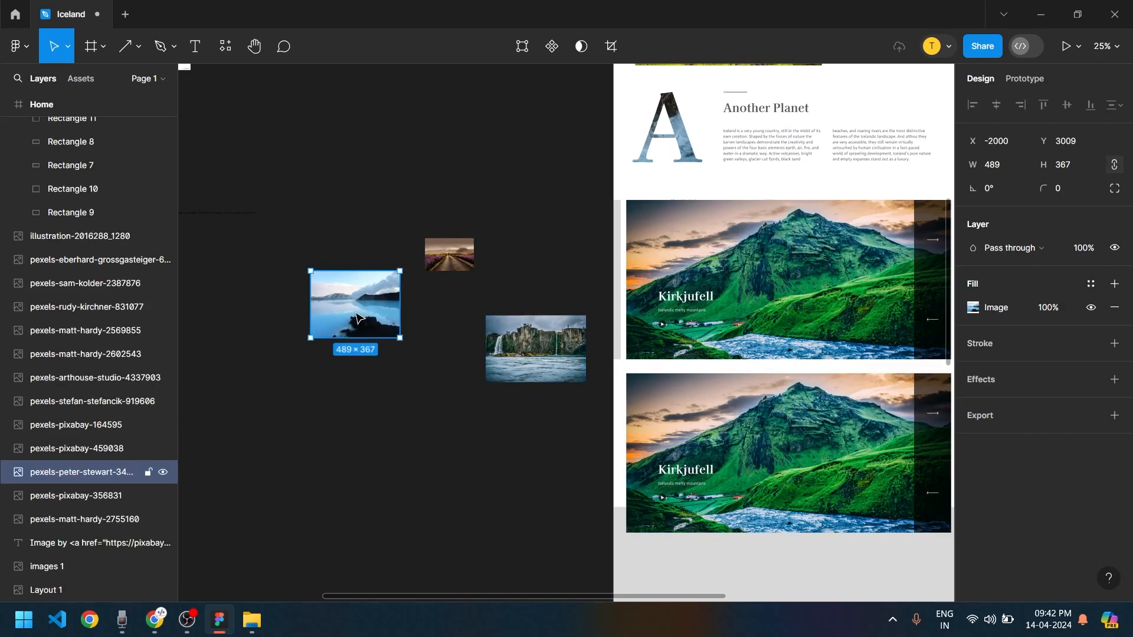
left_click_drag(84, 475, 77, 238)
scroll(129, 318, "up", 6)
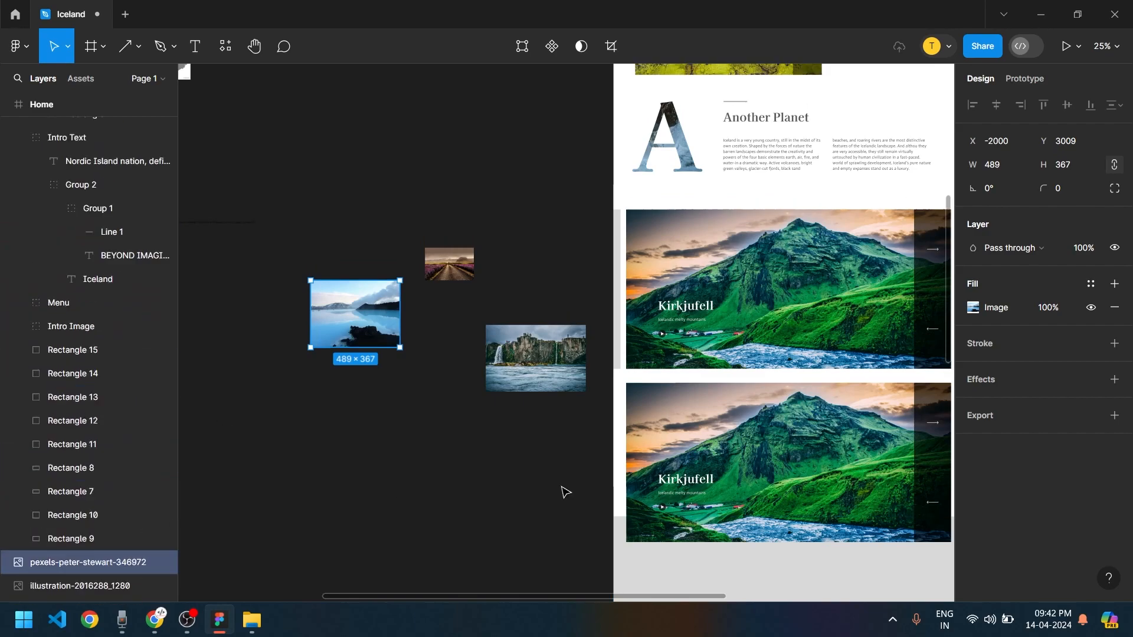
left_click(728, 435)
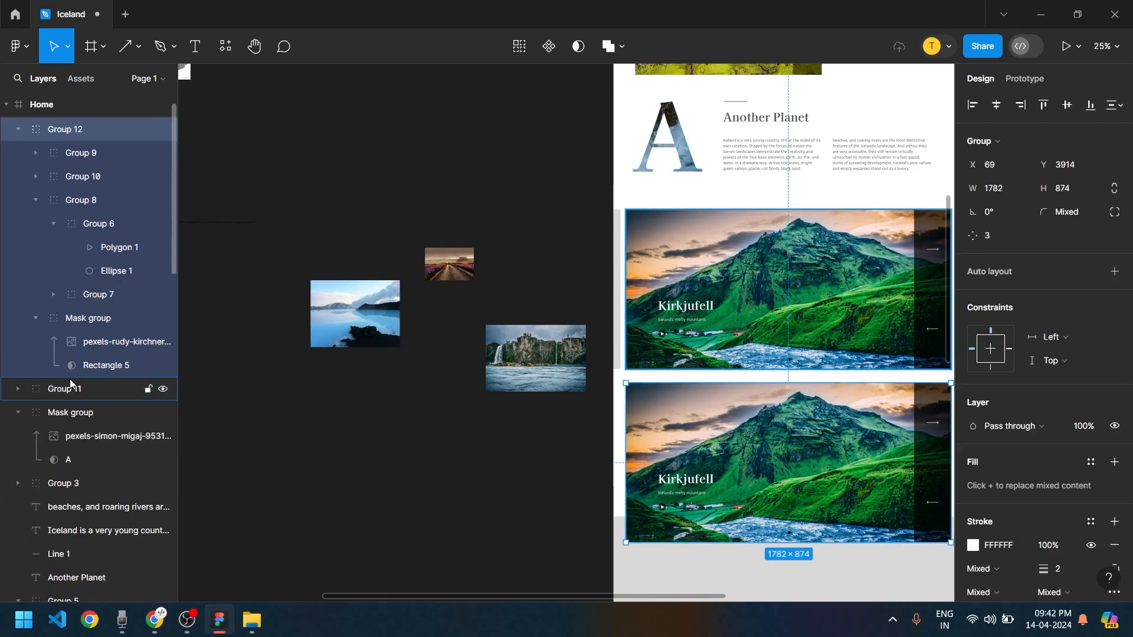
left_click(339, 327)
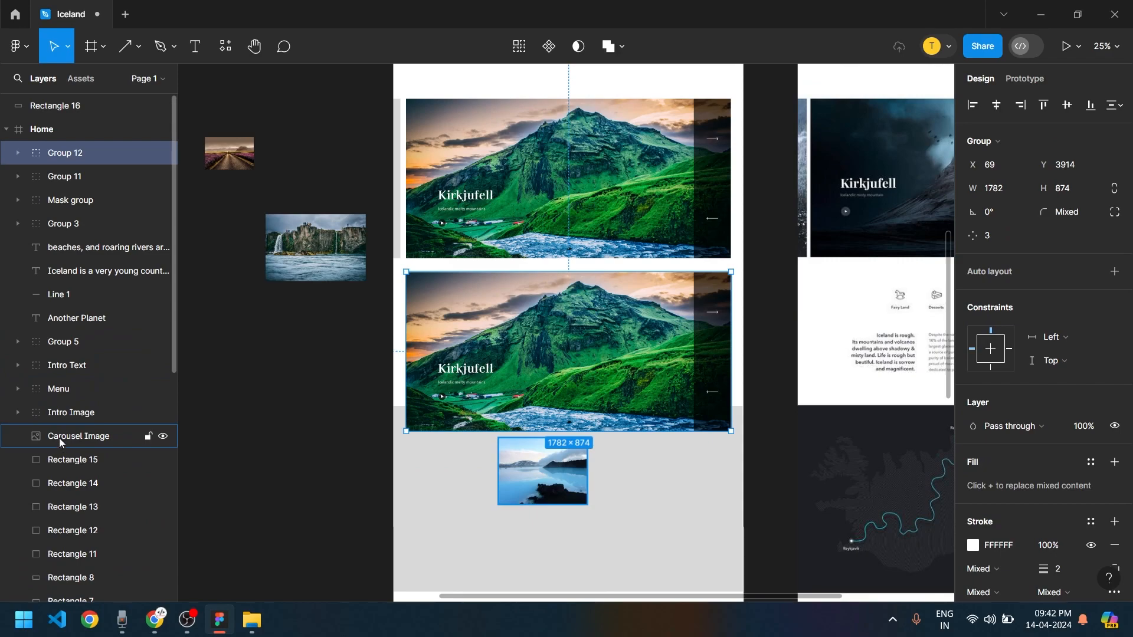
Put the Carousel Image layer into the duplicate slide's mask group and delete the Kirkjufell photo from that mask group
left_click(60, 439)
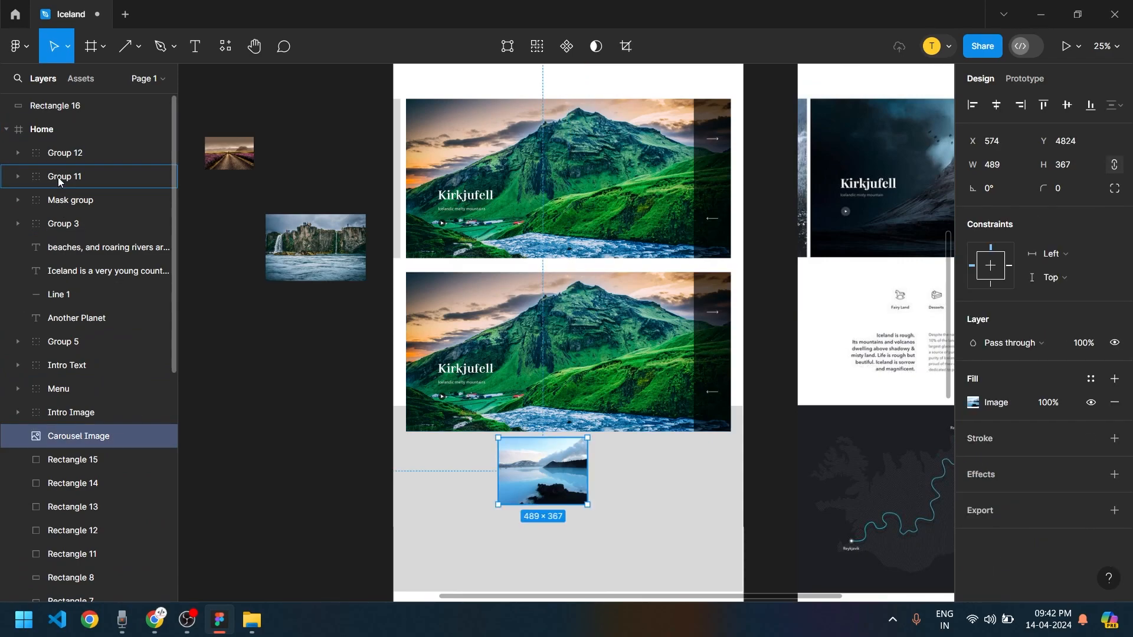
left_click_drag(58, 175, 57, 175)
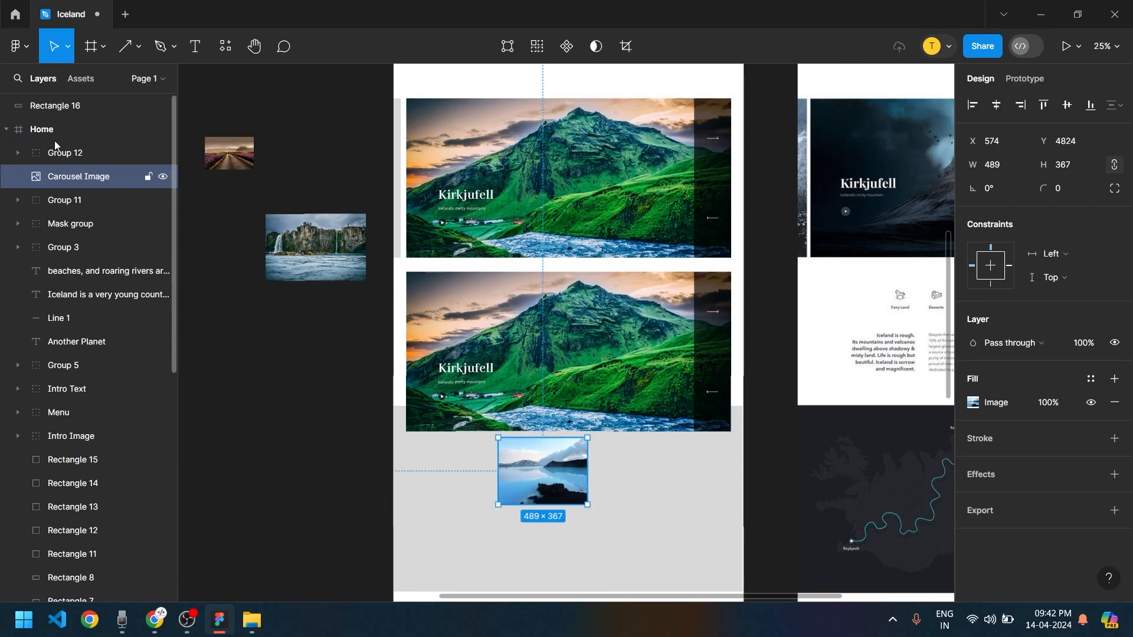
left_click(76, 153)
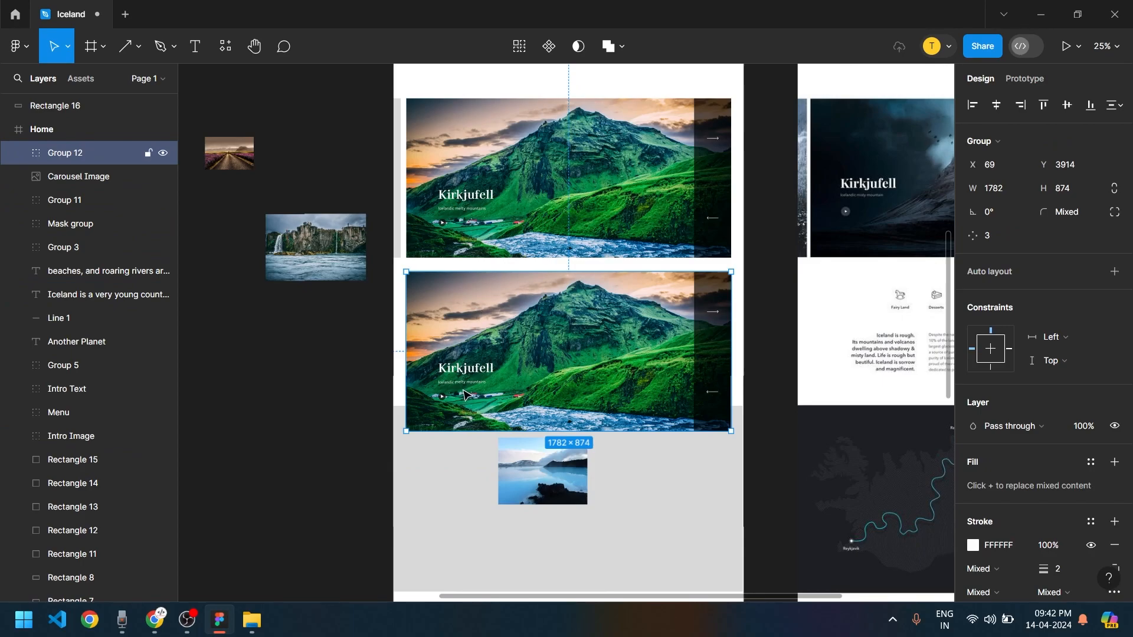
left_click(17, 153)
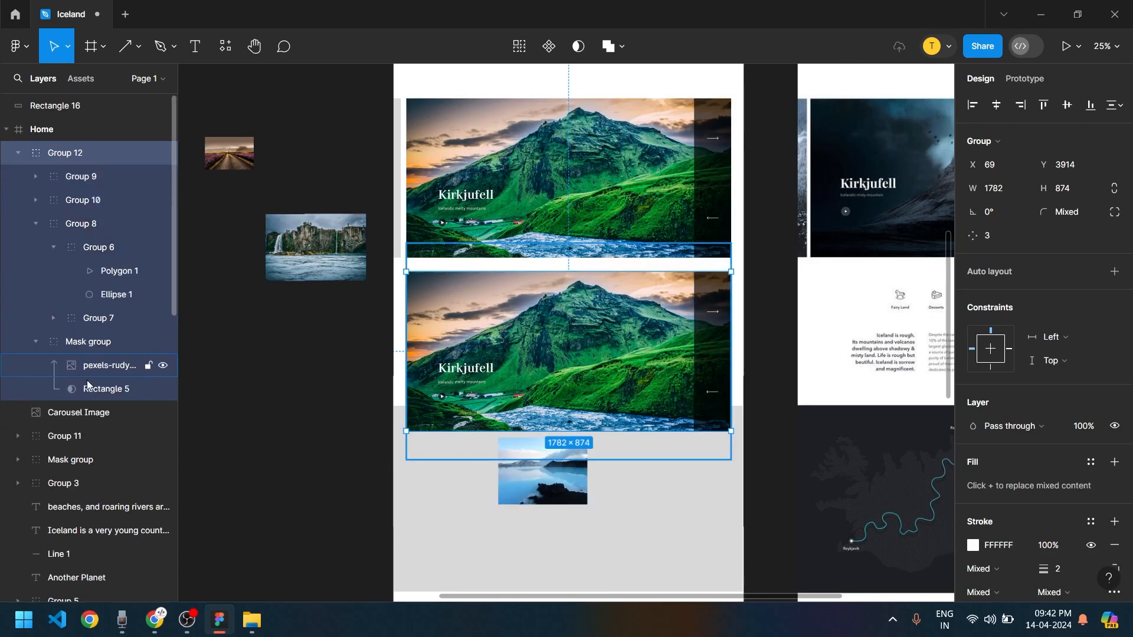
left_click(110, 366)
left_click(83, 402)
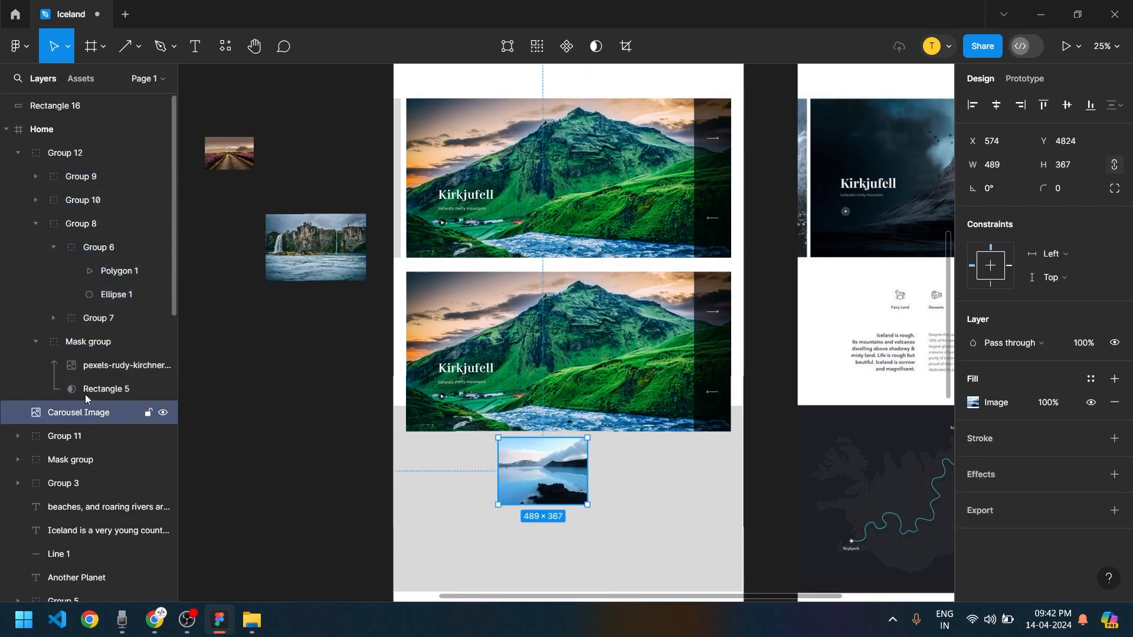
left_click_drag(101, 415, 104, 389)
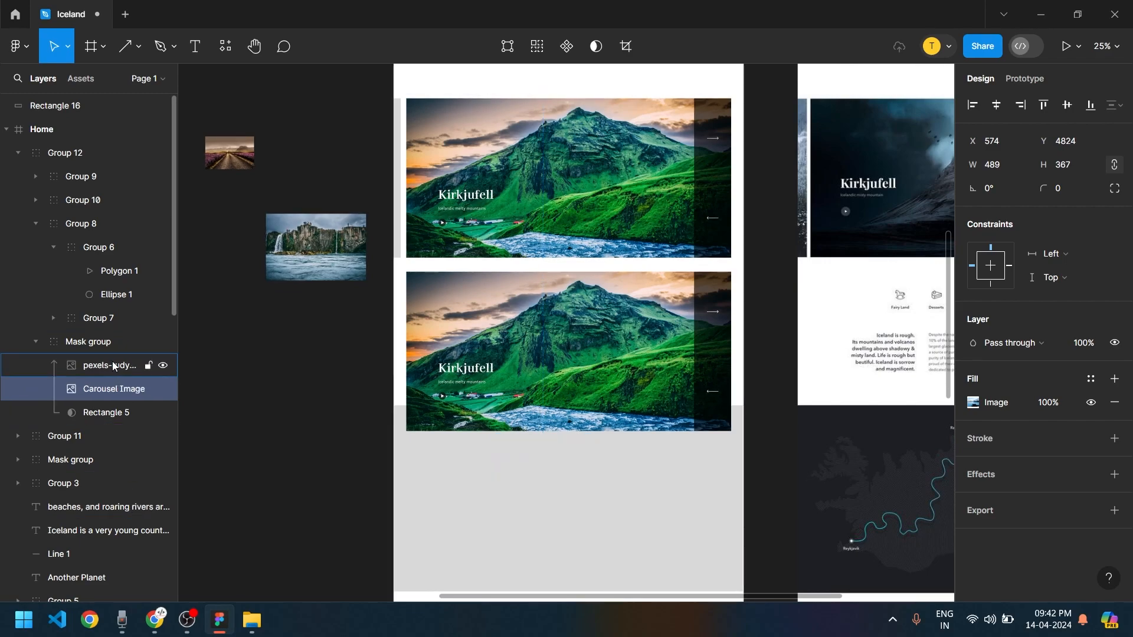
left_click(113, 366)
key("Delete")
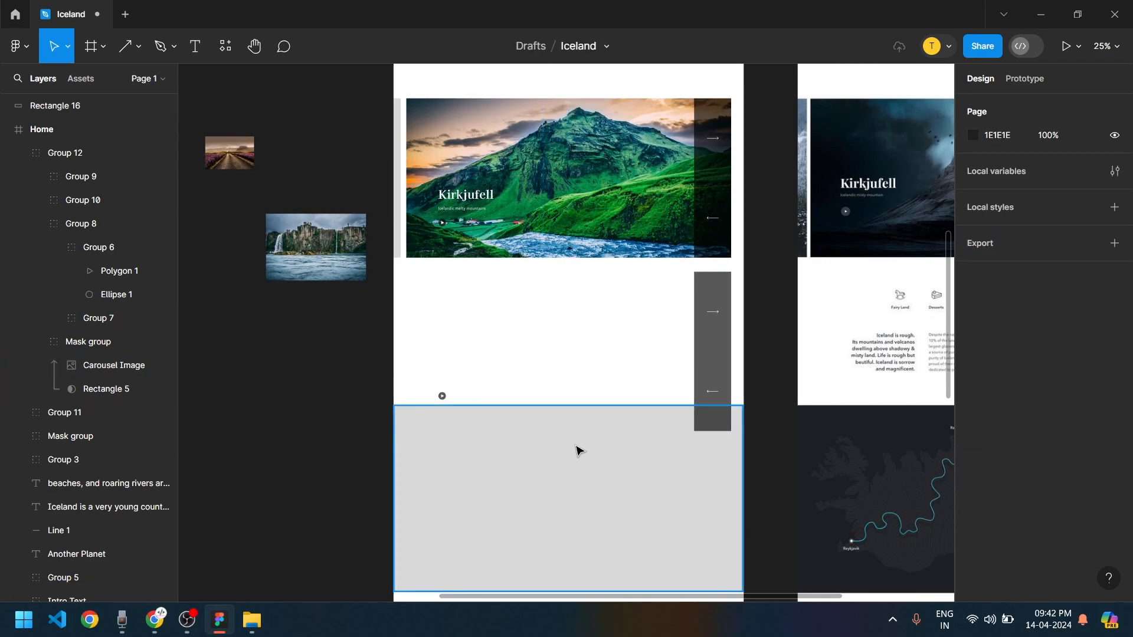
Move the lake photo up into the duplicate slide's masked area
left_click(113, 370)
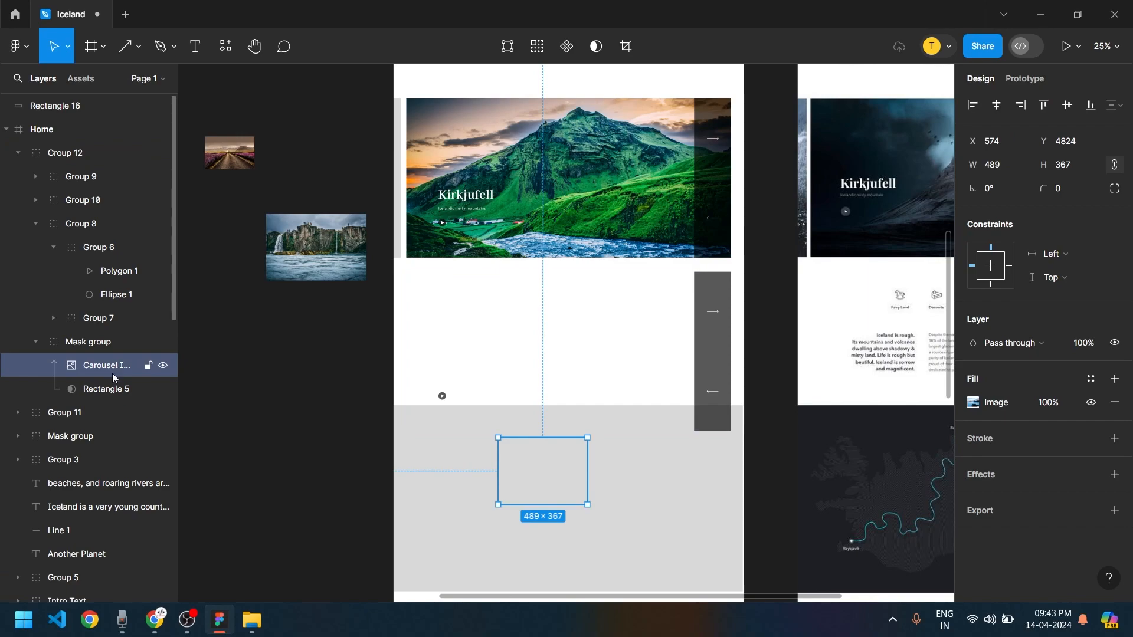
key("shift+Up")
key("shift+Up")
key("shift+Up")
key("shift+Up")
key("shift+Up")
key("shift+Up")
key("shift+Up")
key("shift+Up")
key("shift+Up")
key("shift+Up")
key("shift+Up")
key("shift+Up")
key("shift+Up")
key("shift+Up")
key("shift+Up")
key("shift+Up")
key("shift+Up")
key("shift+Up")
key("shift+Up")
key("shift+Up")
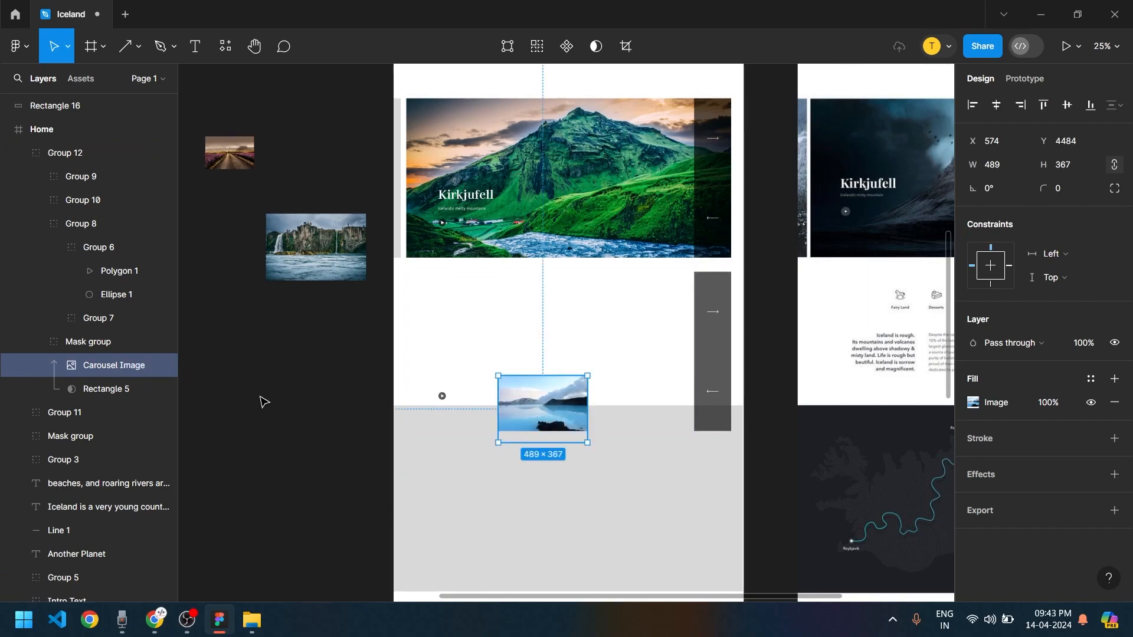
Enlarge the lake photo to about 1867 × 1401 and centre it horizontally and vertically in the slide's mask
left_click_drag(586, 390, 628, 423)
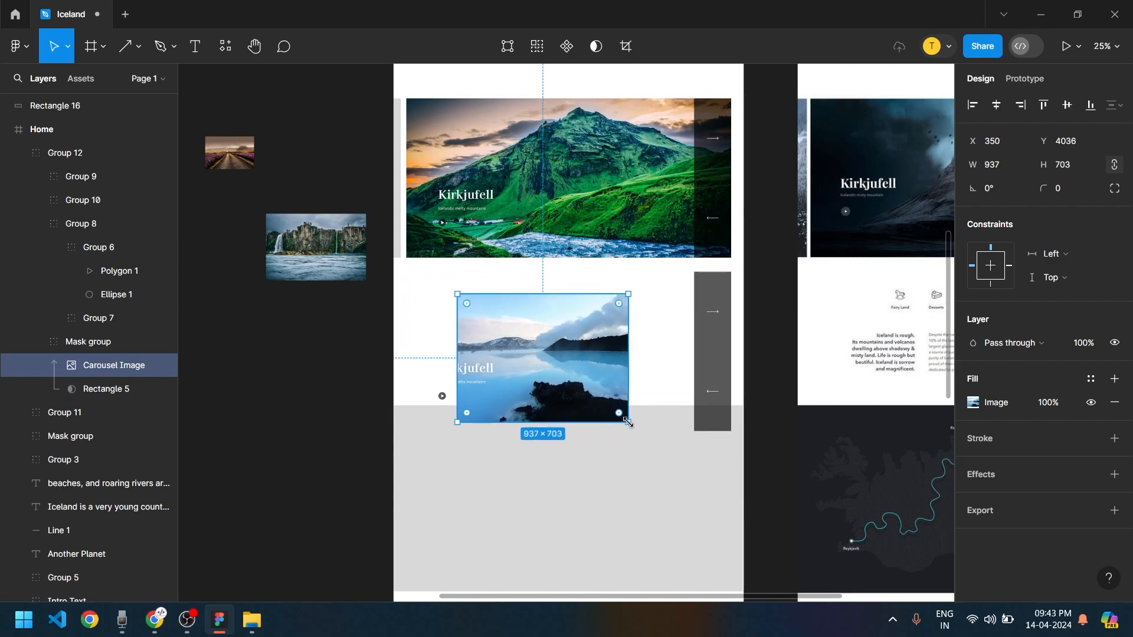
key("alt+h")
key("alt+v")
left_click_drag(679, 430, 729, 451)
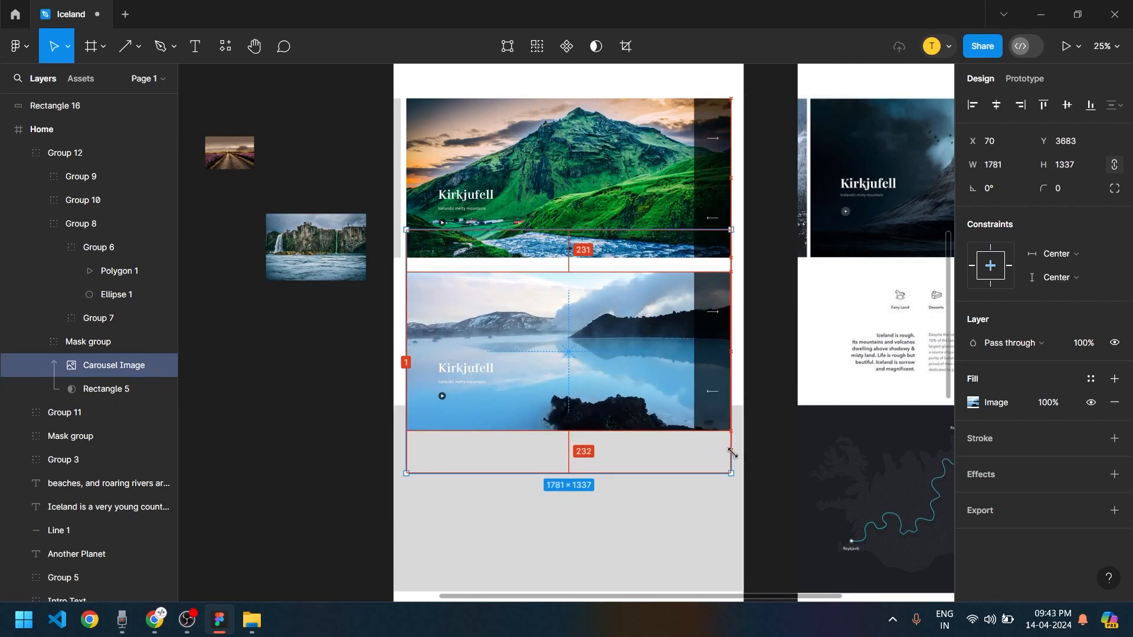
scroll(734, 469, "up", 2)
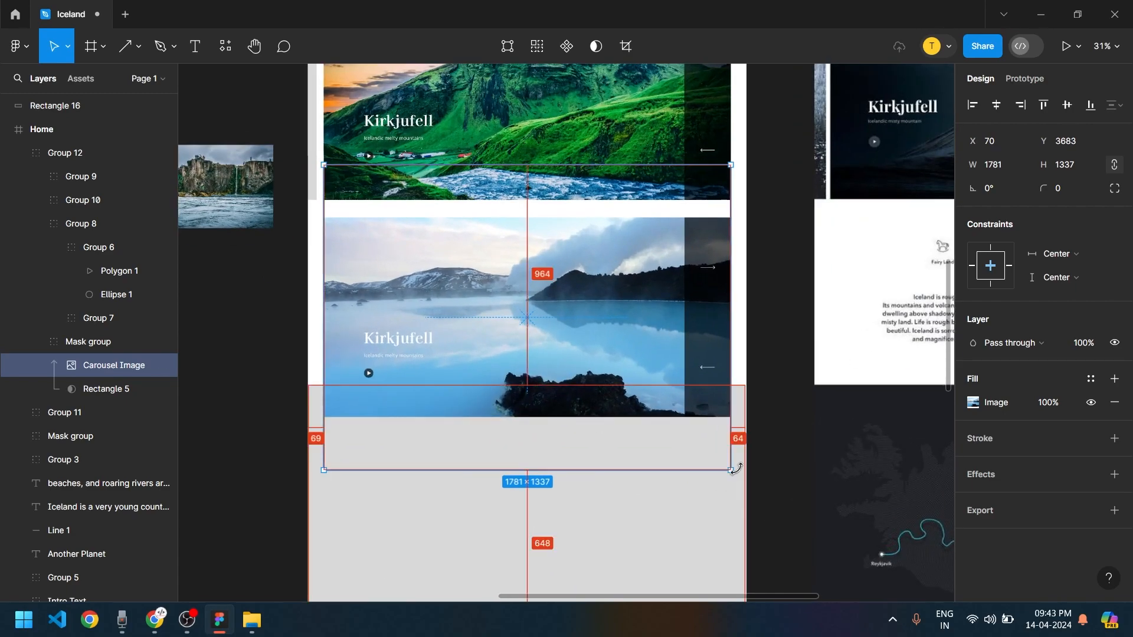
left_click_drag(733, 469, 739, 477)
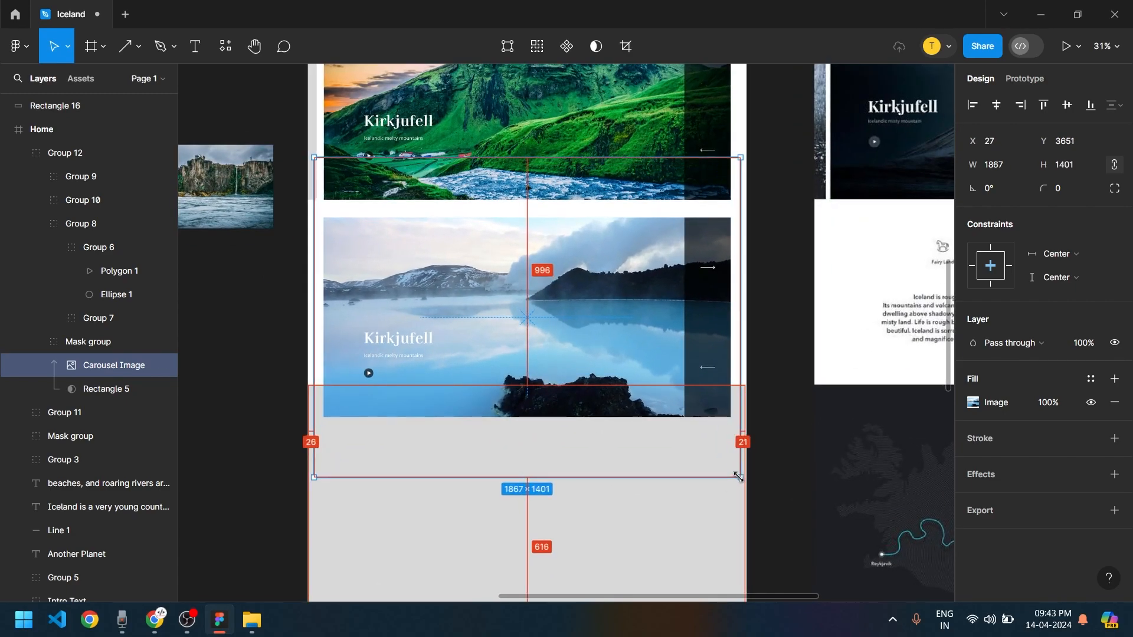
left_click(253, 367)
scroll(324, 345, "down", 5)
scroll(324, 345, "up", 3)
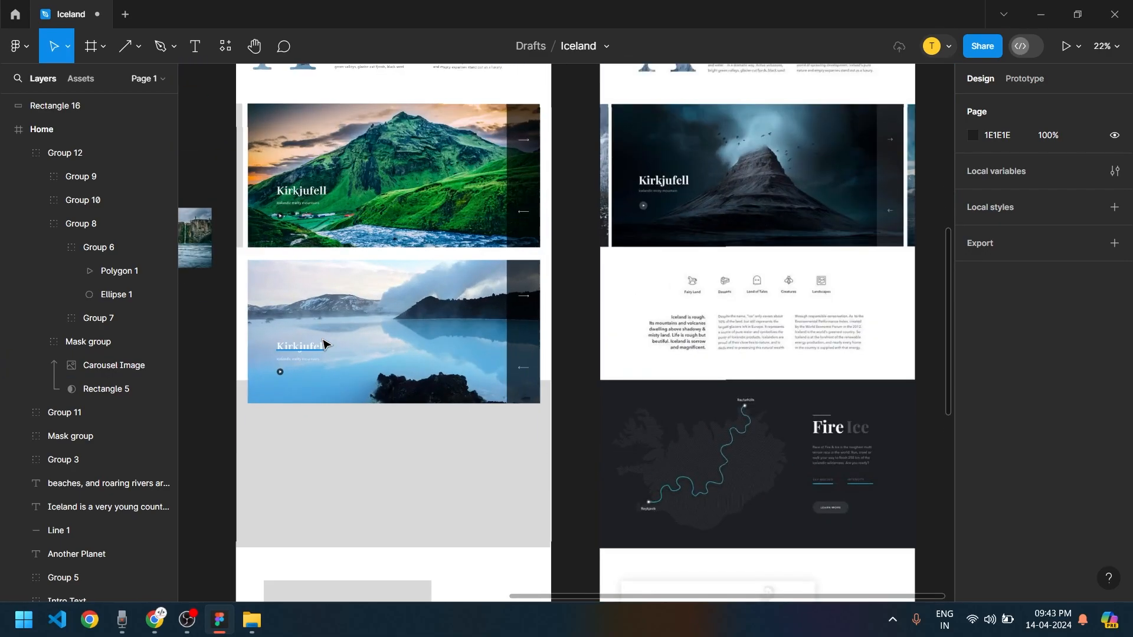
Shift the original Kirkjufell slide to the right and move the lake slide into its place at X 69, Y 2963
scroll(324, 345, "up", 2)
scroll(292, 331, "up", 3)
left_click(297, 268)
left_click_drag(277, 260, 593, 305)
left_click_drag(419, 459, 416, 274)
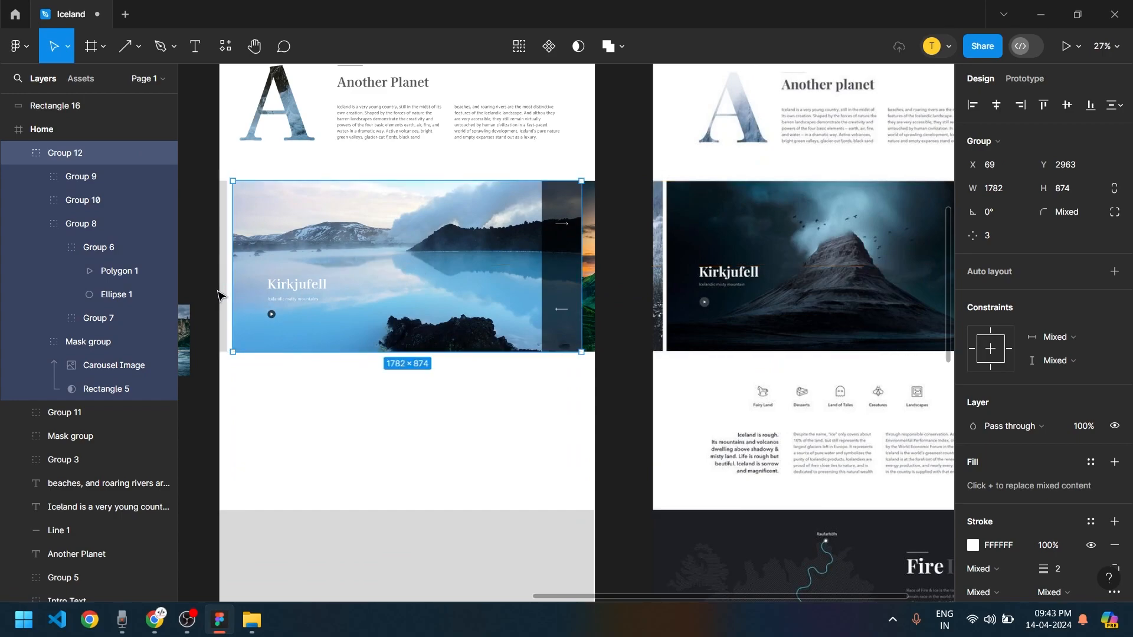
Position the Kirkjufell slide just past the lake slide's right edge, at X 1881, Y 2963
left_click(587, 268)
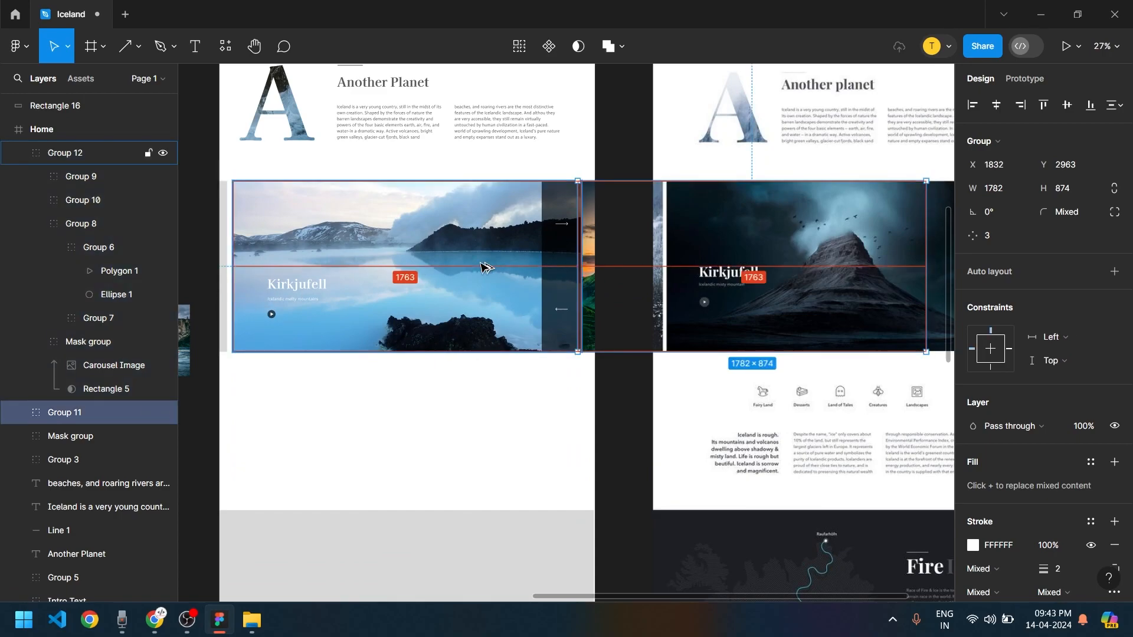
key("shift+Right")
key("shift+Right")
key("shift+Right")
key("shift+Right")
key("shift+Right")
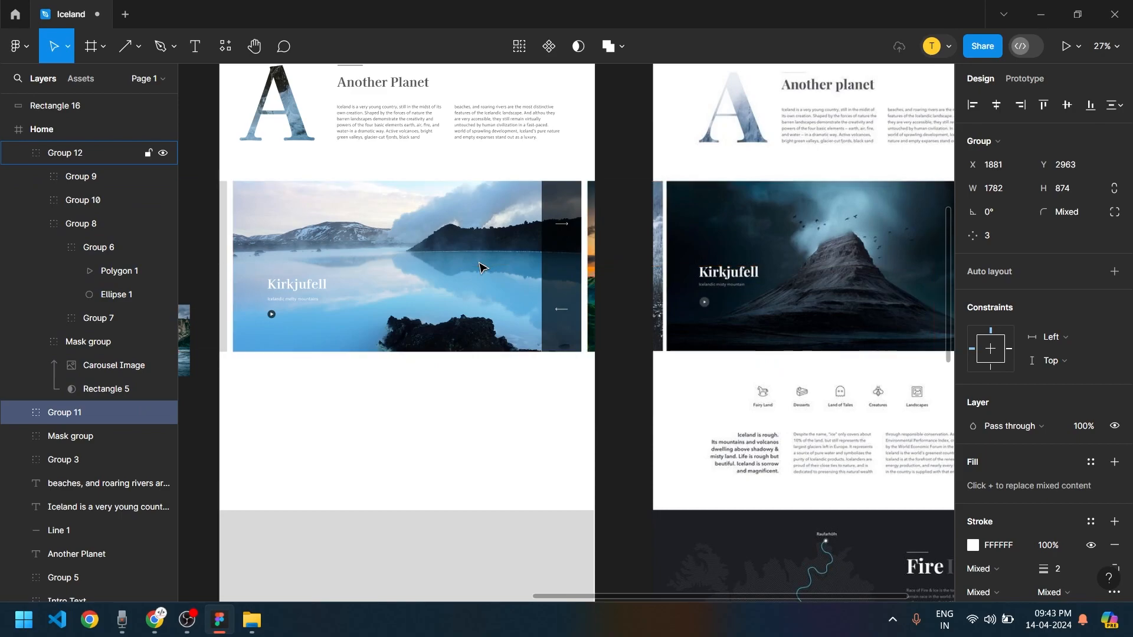
left_click(308, 390)
scroll(346, 400, "down", 5)
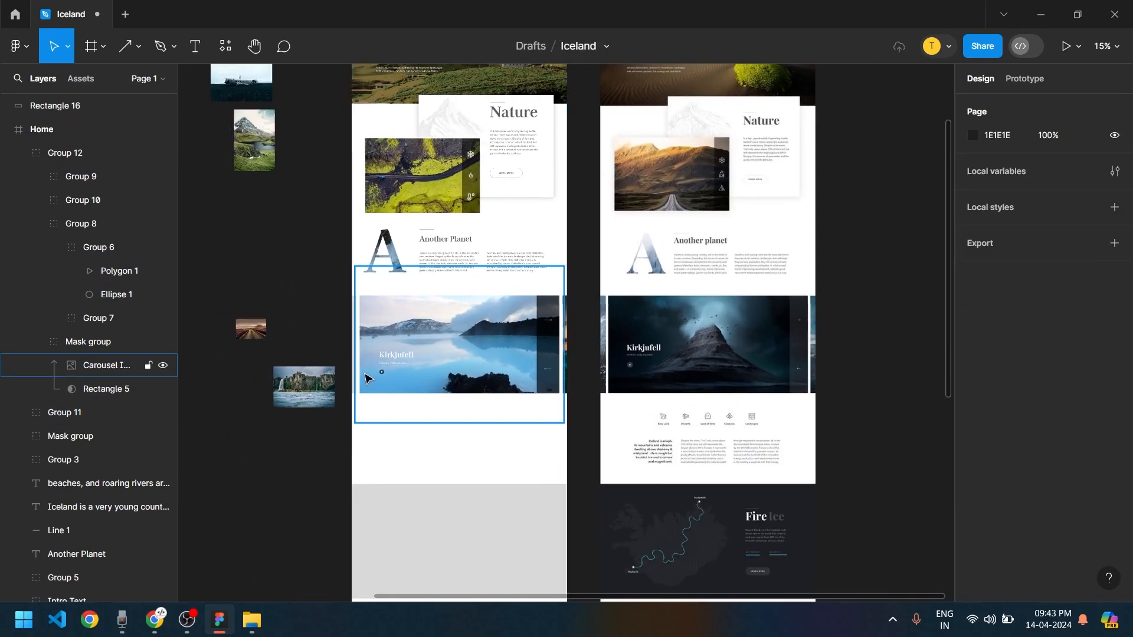
Duplicate the lake slide directly below the original, at Y 3946
scroll(362, 372, "up", 5)
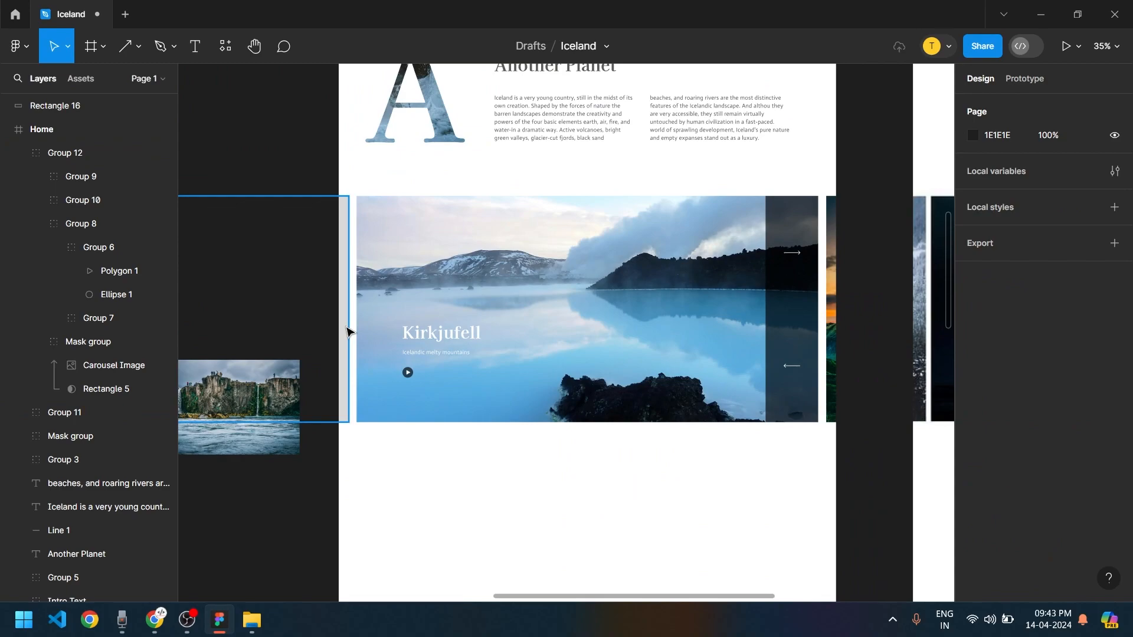
left_click(522, 282)
scroll(530, 293, "down", 5)
left_click_drag(530, 293, 534, 394)
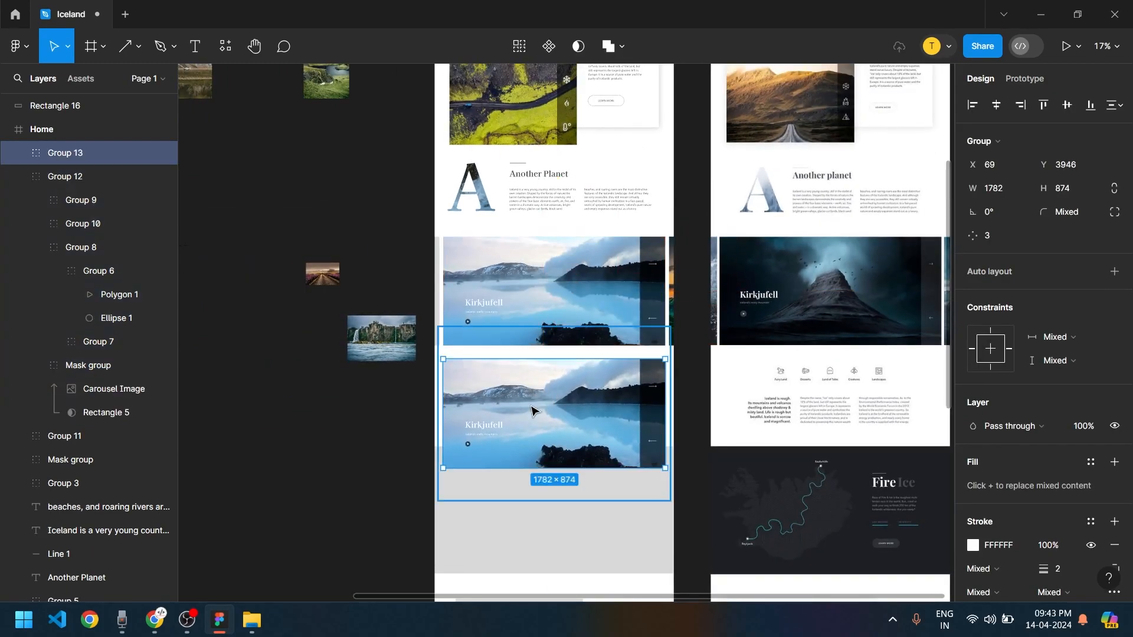
Delete the loose waterfall photo lying beside the Home frame
scroll(534, 407, "up", 1)
left_click(378, 336)
scroll(405, 384, "left", 1)
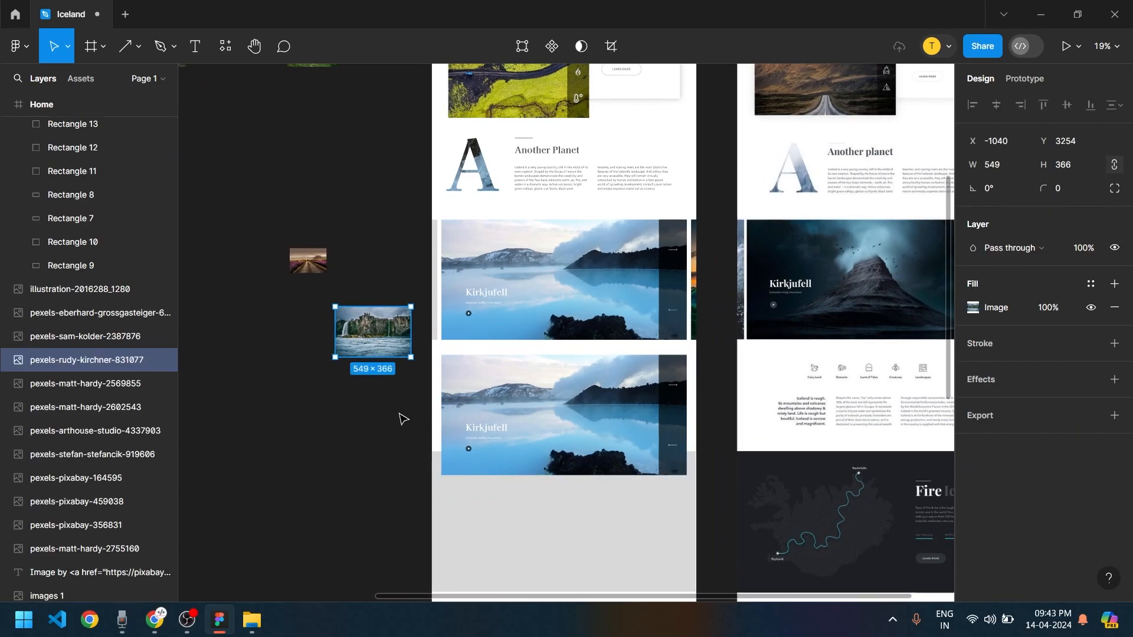
key("Delete")
Move the small road photo into the Home frame below the duplicated lake slide, at X 568, Y 5029
left_click(298, 261)
left_click_drag(316, 268, 381, 412)
left_click(495, 431)
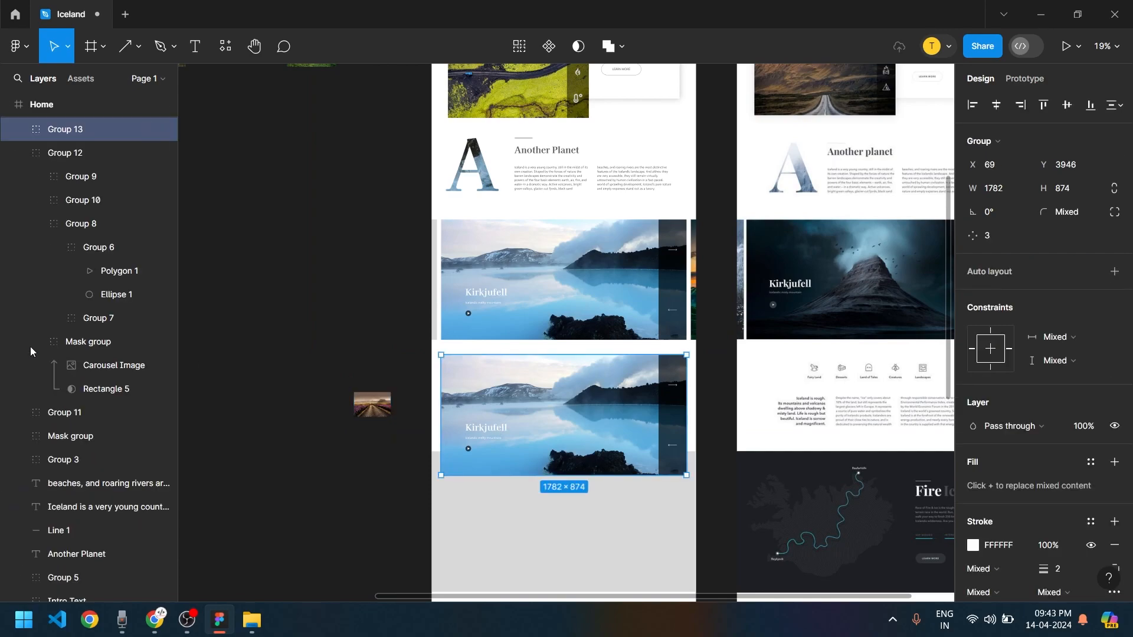
scroll(30, 177, "up", 1)
left_click(17, 177)
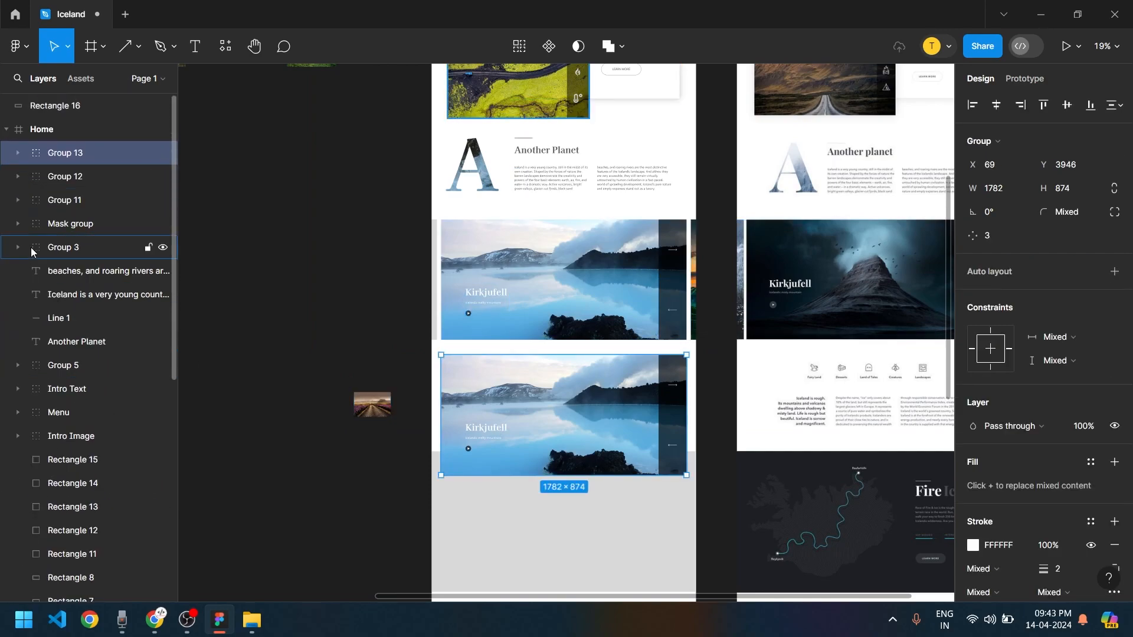
left_click_drag(364, 409, 528, 516)
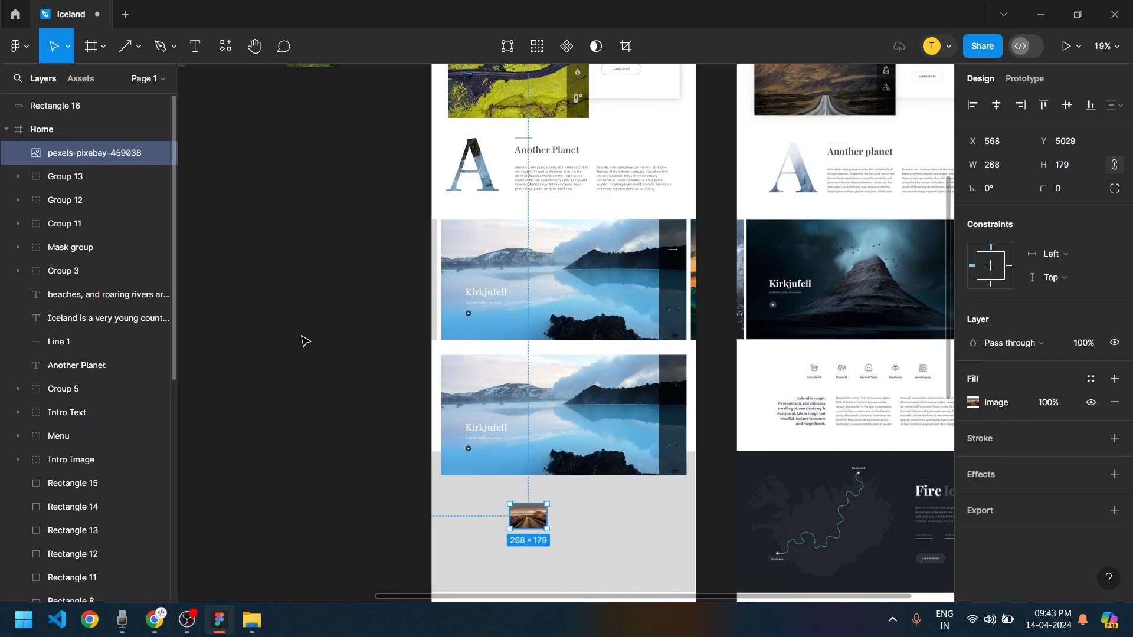
Put the road photo's layer into the duplicated slide's mask group and delete the lake photo from it
left_click(518, 417)
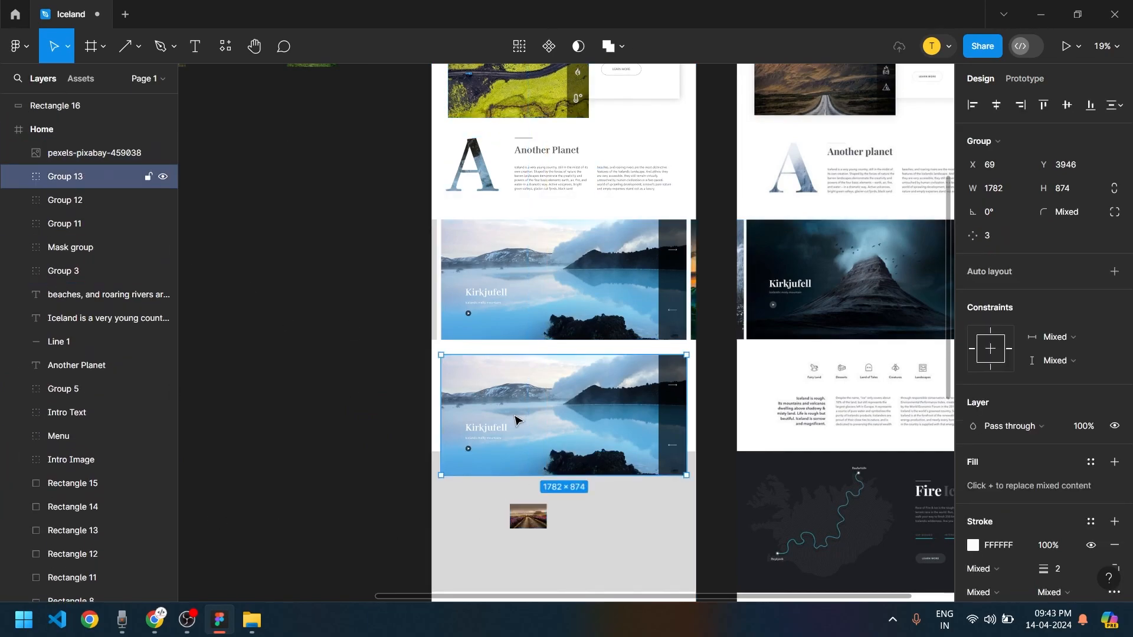
left_click(17, 179)
left_click_drag(79, 155, 100, 392)
left_click(104, 369)
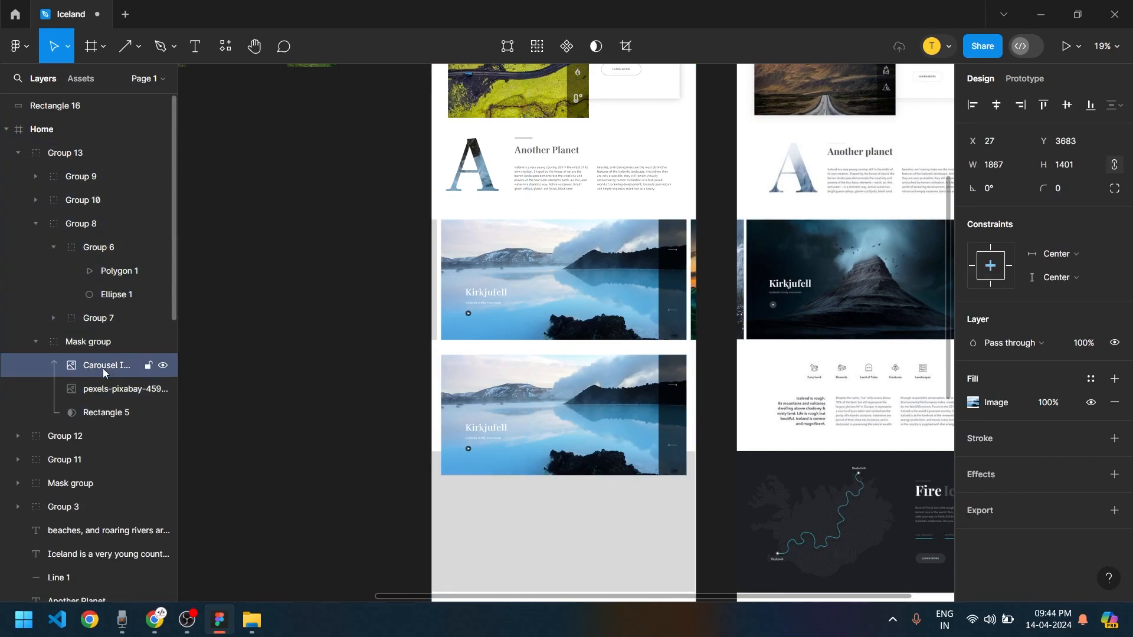
key("Delete")
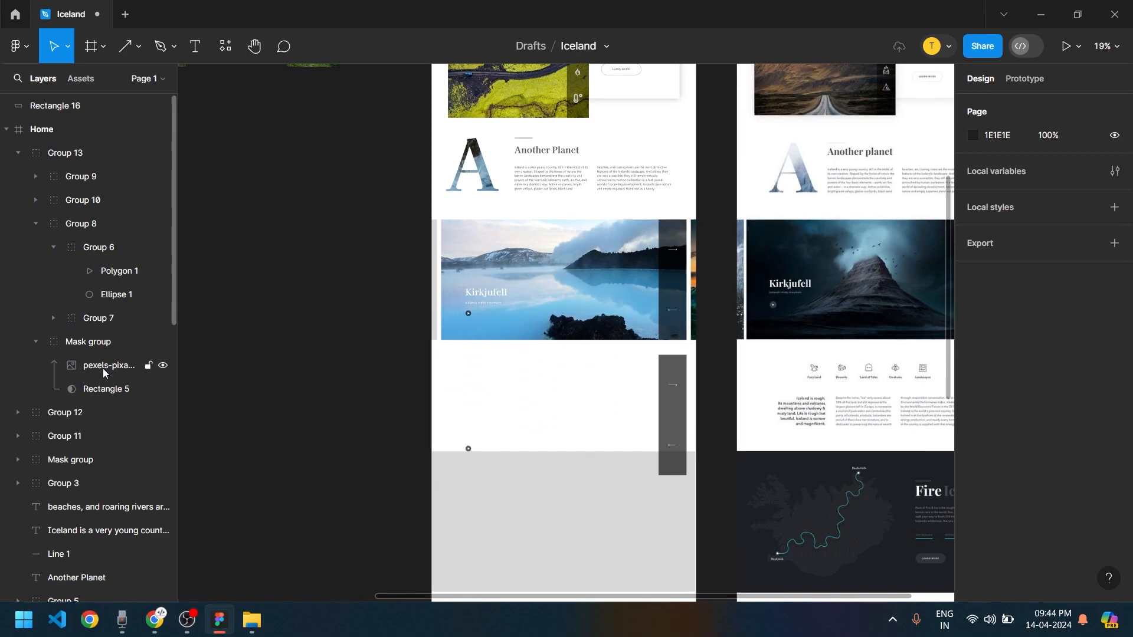
Move the road photo up into the masked area of the duplicated lake slide
left_click(140, 369)
key("shift+Up")
key("shift+Up")
key("shift+Up")
key("shift+Up")
key("shift+Up")
key("shift+Up")
key("shift+Up")
key("shift+Up")
key("shift+Up")
key("shift+Up")
key("shift+Up")
key("shift+Up")
key("shift+Up")
key("shift+Up")
key("shift+Up")
key("shift+Up")
key("shift+Up")
key("shift+Up")
key("shift+Up")
key("shift+Up")
key("shift+Up")
Enlarge the road photo so that it covers the whole masked area of the duplicated slide
left_click_drag(534, 424, 689, 492)
left_click(351, 407)
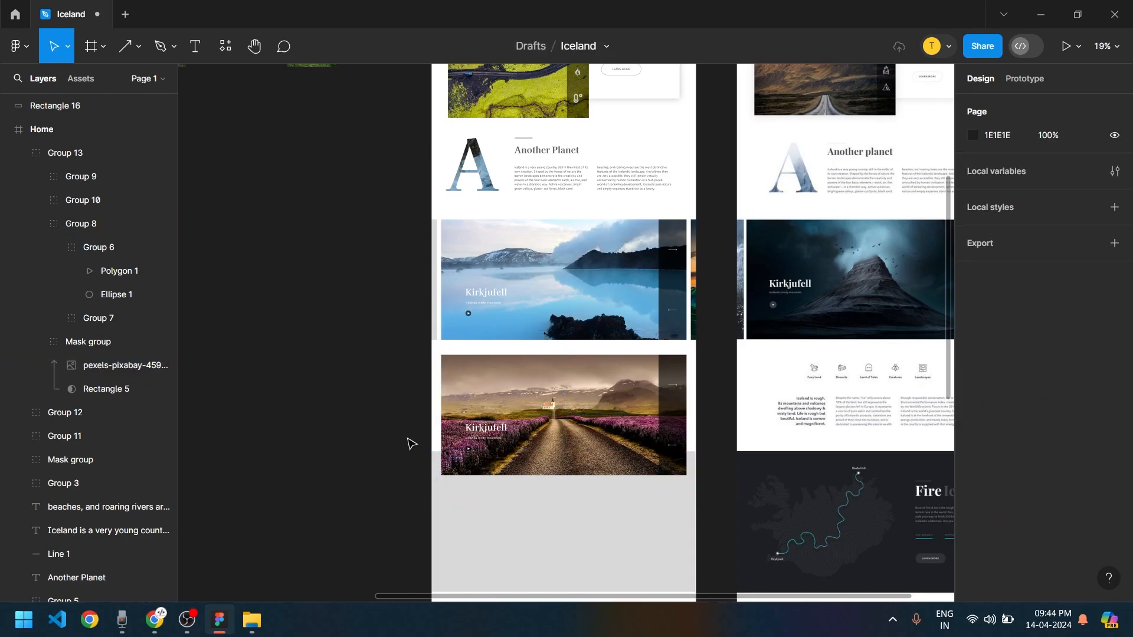
scroll(544, 514, "up", 5)
scroll(277, 456, "down", 1)
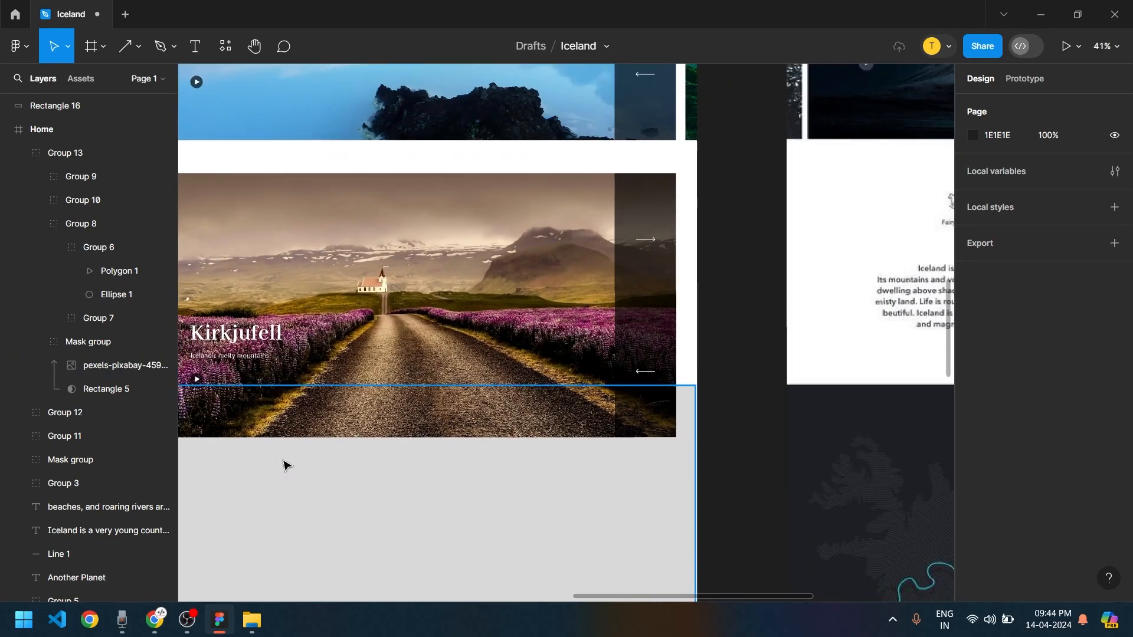
Shift the road photo down inside its slide mask so more sky fills the area, at X 39, Y 3918
left_click_drag(280, 456, 531, 551)
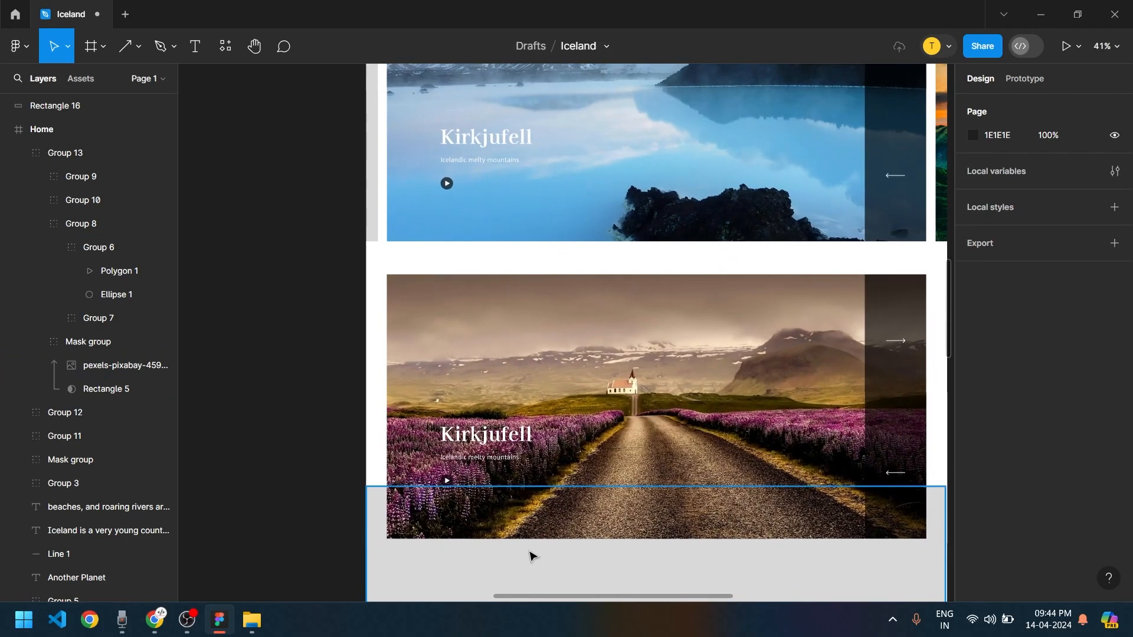
left_click(618, 370)
left_click(115, 365)
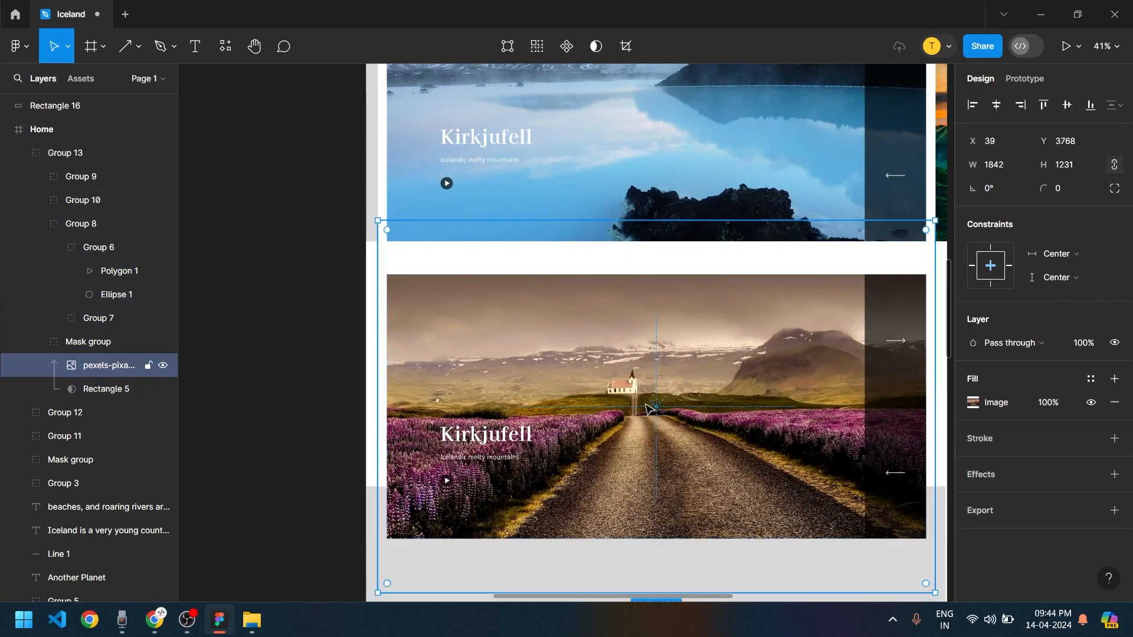
left_click_drag(665, 360, 665, 395)
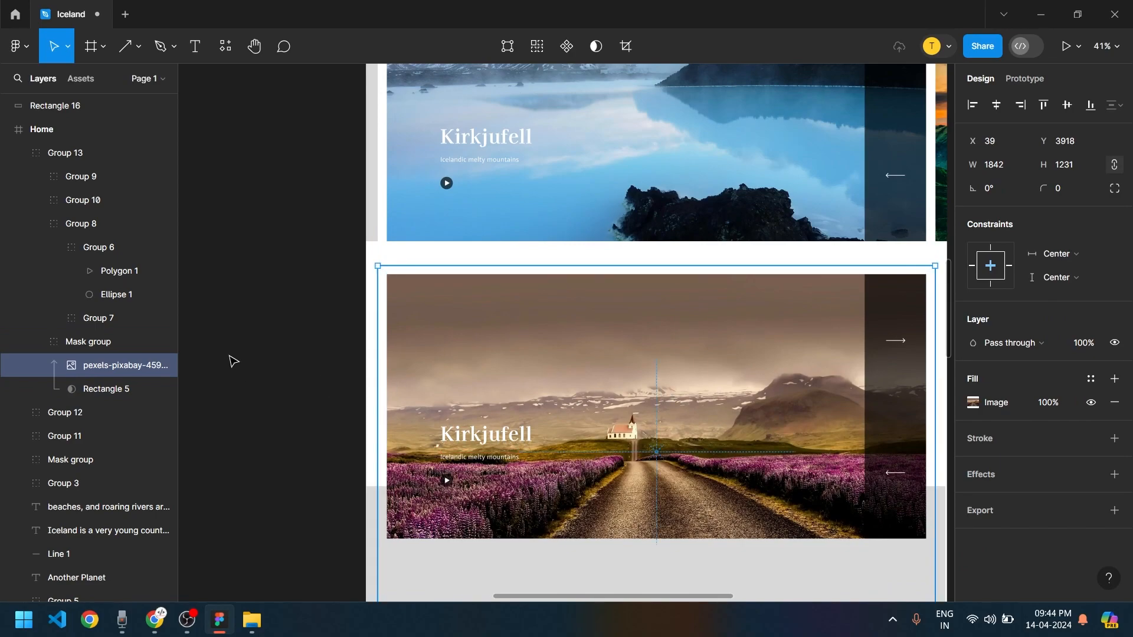
left_click(232, 360)
scroll(332, 373, "down", 3)
left_click(500, 349, "ctrl")
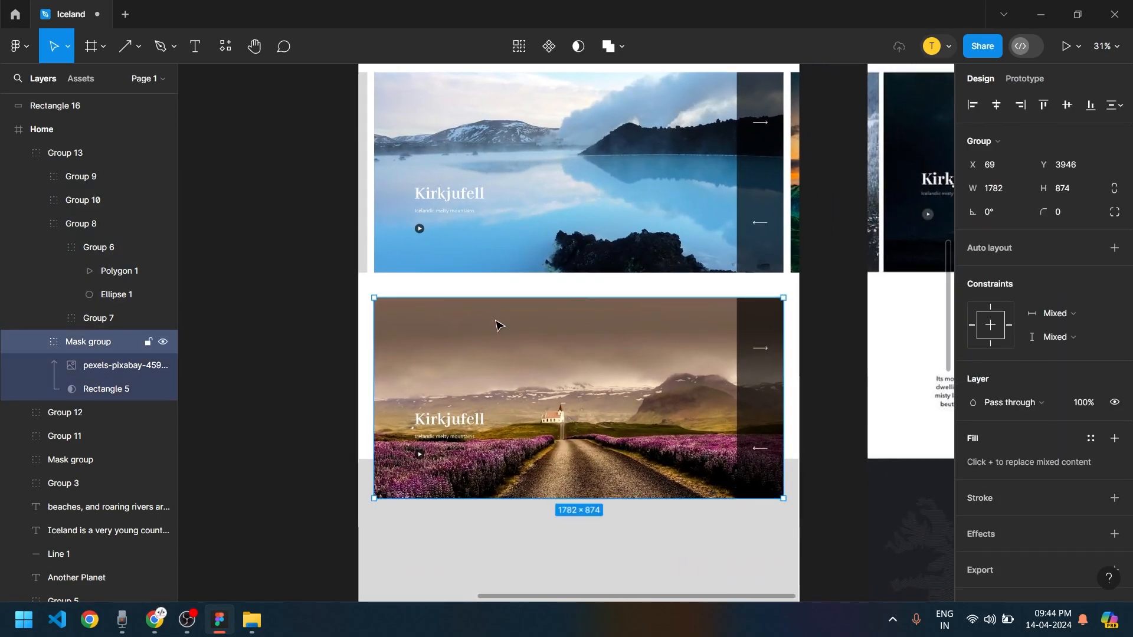
mouse_move(496, 337)
left_mouse_down()
mouse_move(496, 347)
mouse_move(498, 329)
left_mouse_up()
left_click(326, 372)
Move the road slide up into the slider row, directly beside the lake slide's left edge
scroll(372, 372, "down", 5, "ctrl")
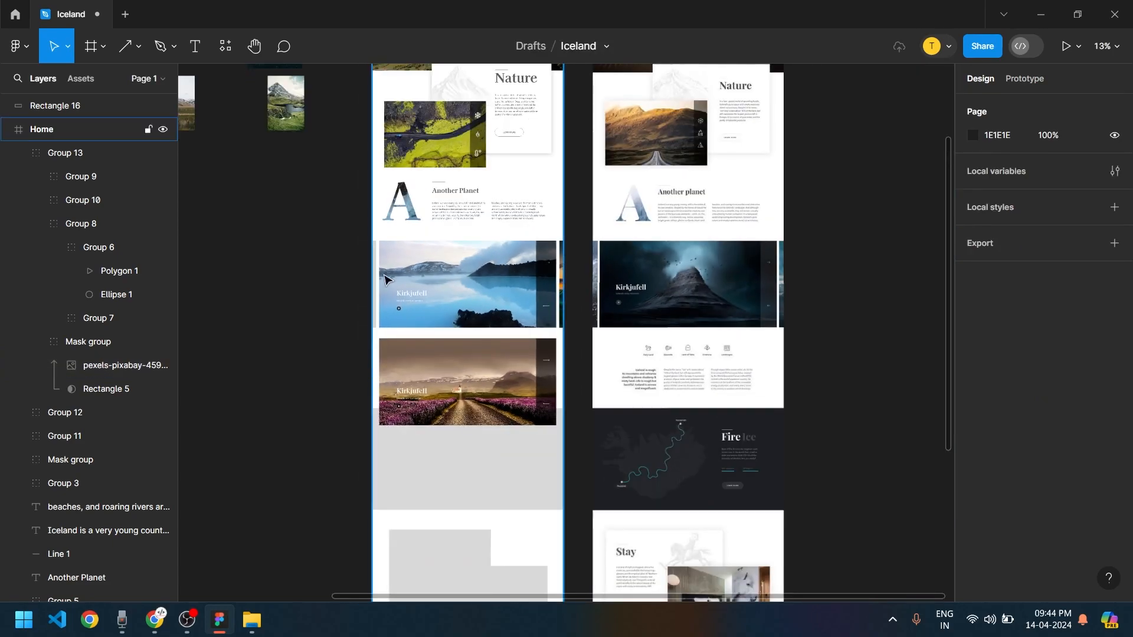
left_click(284, 284)
key("Escape")
left_click_drag(500, 403, 481, 311)
scroll(481, 311, "up", 4, "ctrl")
left_click_drag(352, 273, 267, 277)
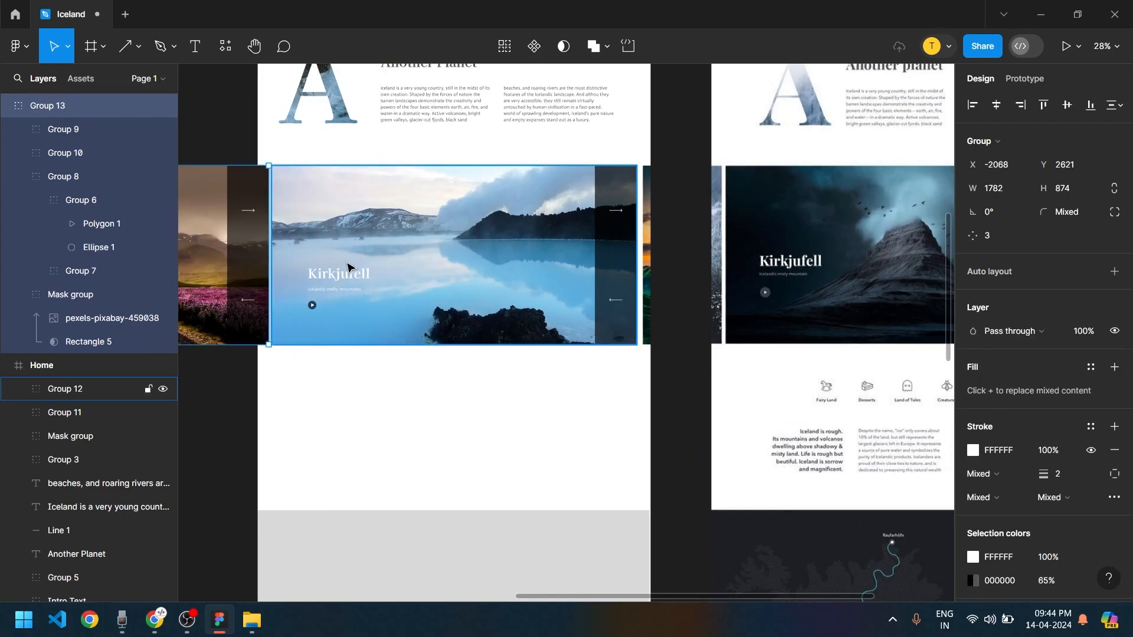
Place the road slide in the Home frame with a narrow gap before the lake slide, at about X -1745, Y 2963
left_click_drag(350, 265, 416, 297)
key("shift+Left")
key("shift+Left")
key("shift+Left")
key("shift+Left")
key("shift+Left")
key("shift+Left")
key("shift+Left")
key("shift+Left")
key("shift+Left")
key("shift+Left")
key("shift+Left")
key("shift+Left")
key("shift+Left")
key("shift+Left")
key("shift+Left")
key("shift+Left")
key("shift+Left")
key("shift+Left")
key("shift+Left")
key("shift+Left")
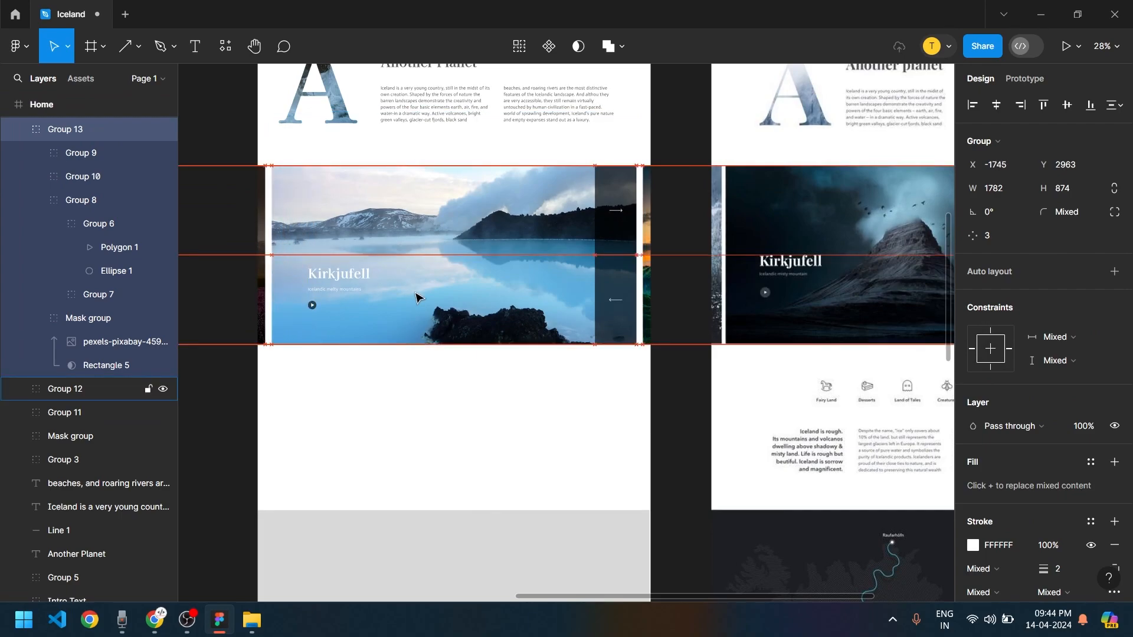
key("Right")
key("Right")
left_click(350, 435)
Compare the Home page with the reference layout, down to the icon row and text columns below the Kirkjufell slider
scroll(350, 435, "down", 2)
left_click_drag(443, 463, 374, 498)
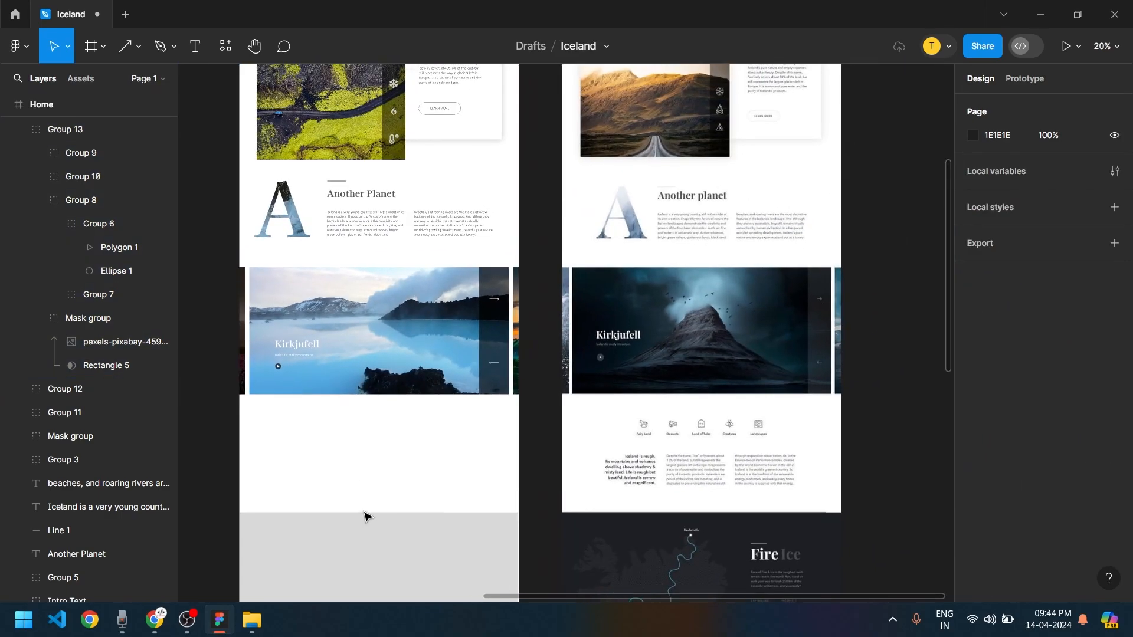
scroll(362, 329, "down", 2)
scroll(367, 329, "up", 8)
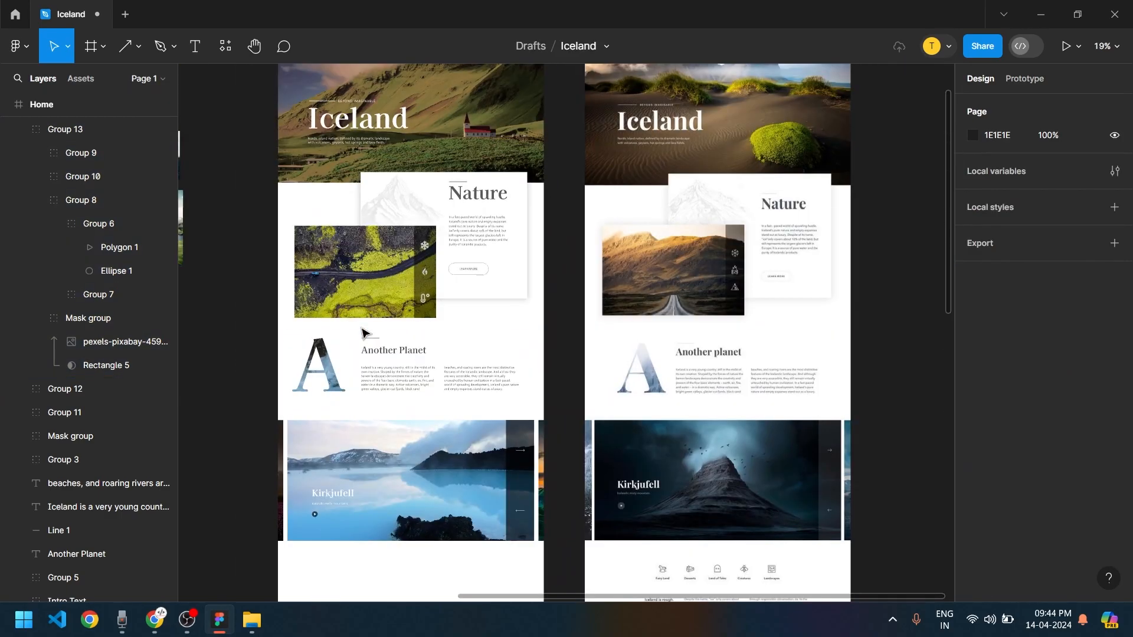
scroll(359, 308, "down", 2)
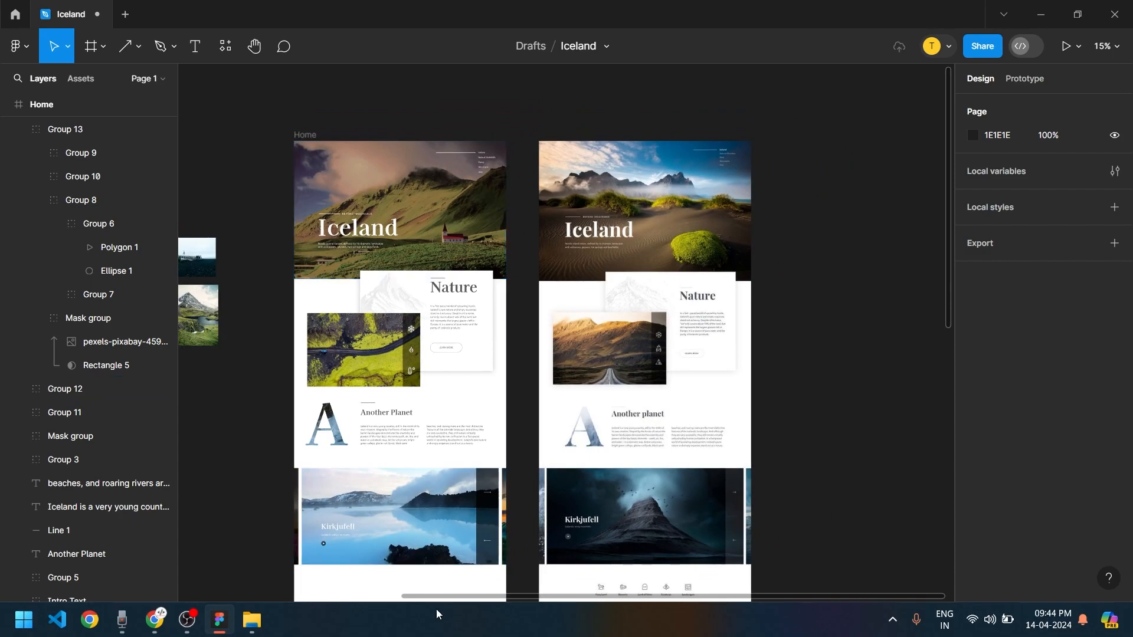
scroll(554, 546, "down", 5)
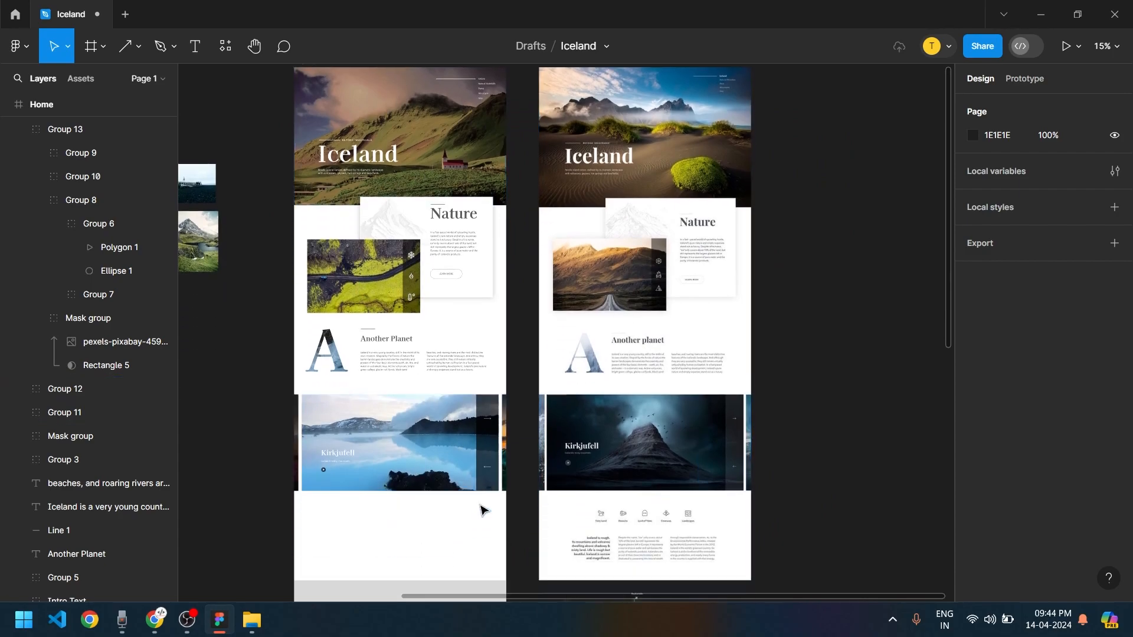
scroll(543, 490, "down", 2)
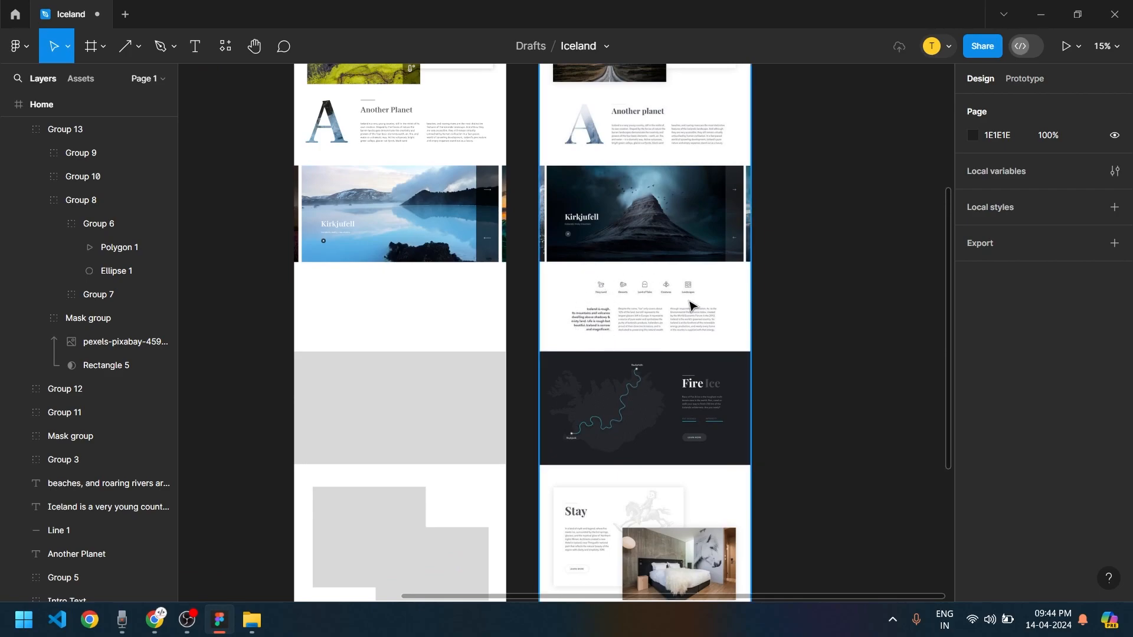
scroll(692, 305, "up", 5)
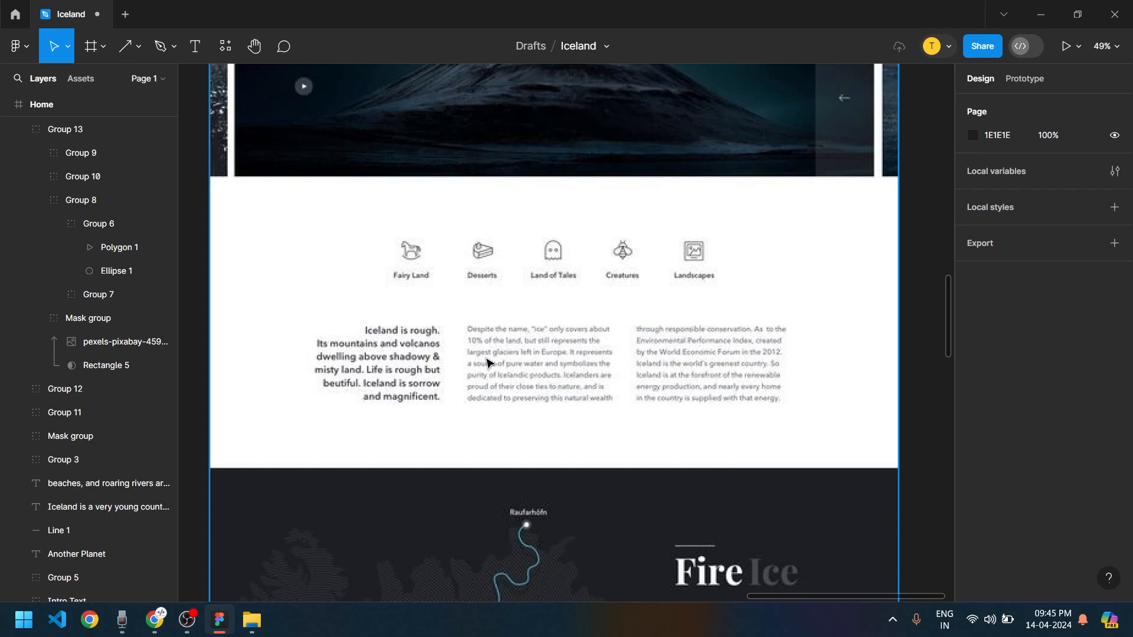
Open the Iconify plugin and move its window aside so the reference's icon row can be seen
left_click(488, 363)
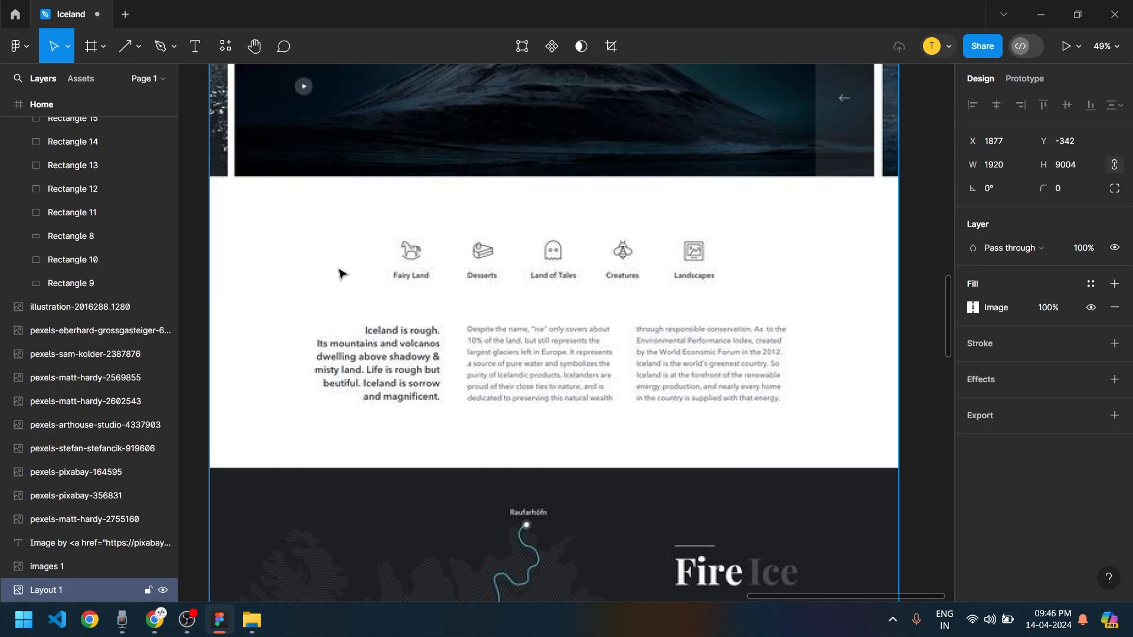
left_click(224, 47)
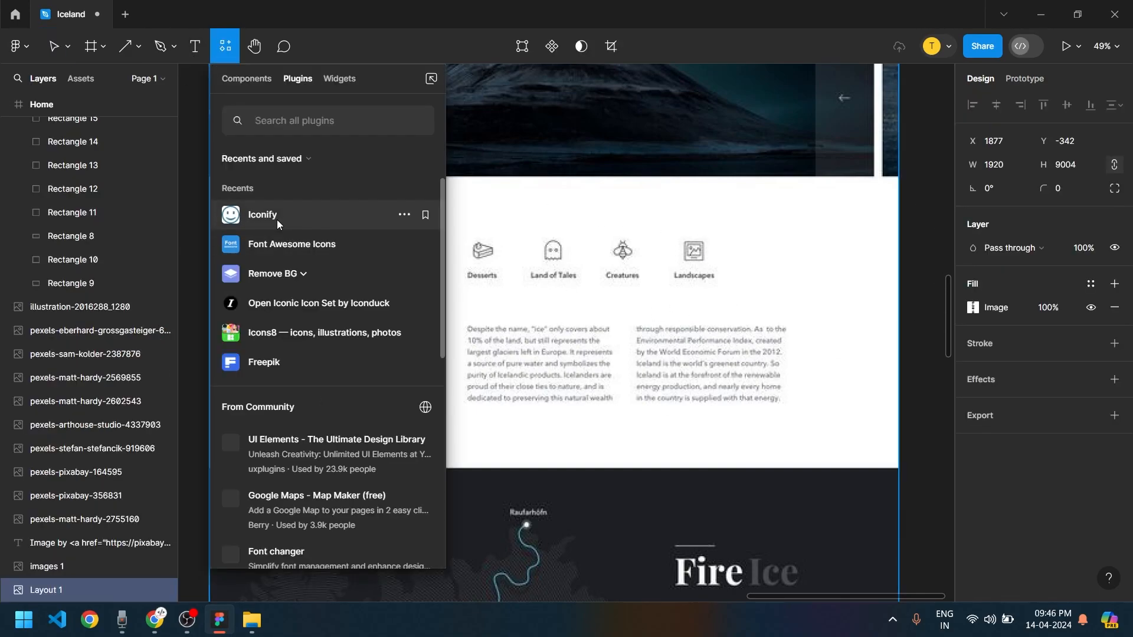
left_click(278, 220)
left_click(306, 125)
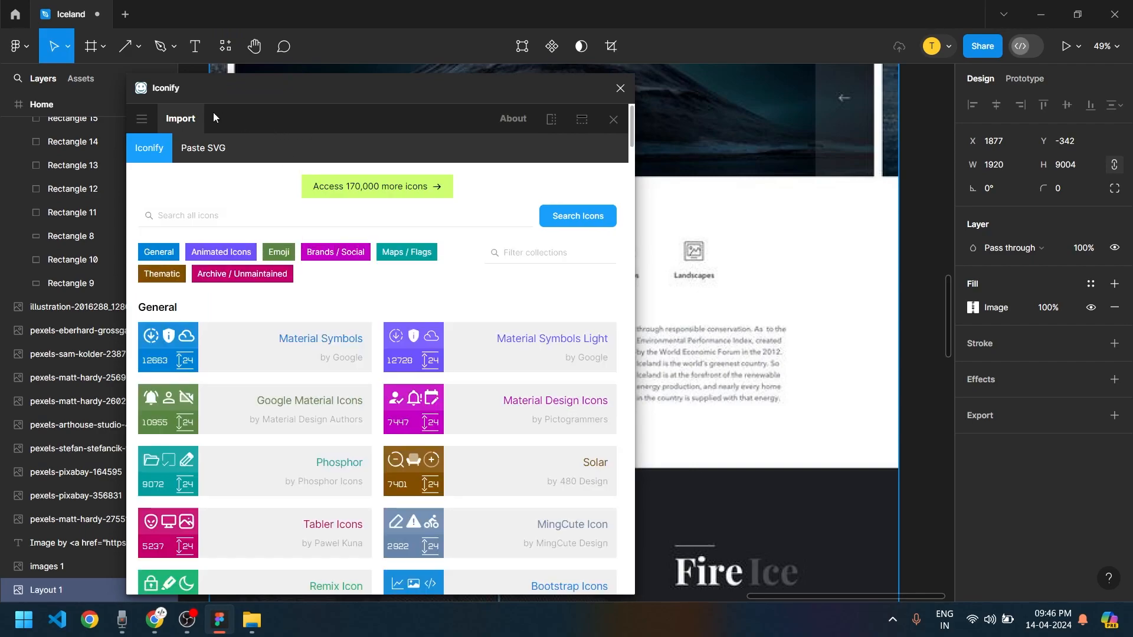
left_click_drag(444, 100, 994, 87)
Search Iconify for "fairy" and import the game-icons:fairy-wand icon
left_click(766, 216)
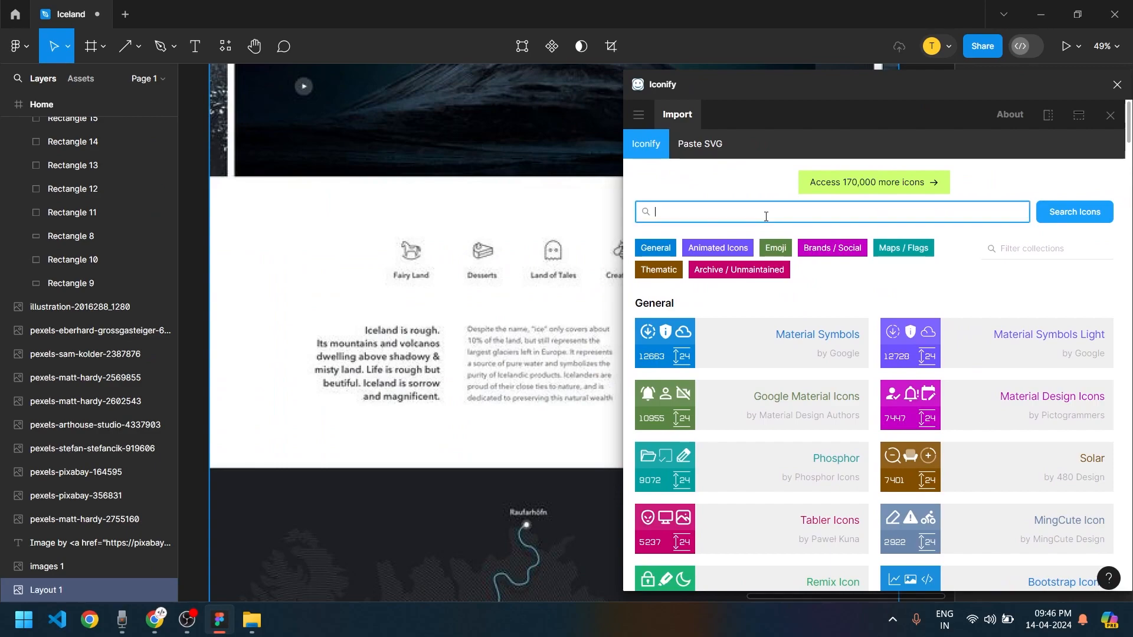
type("fairy")
key("Return")
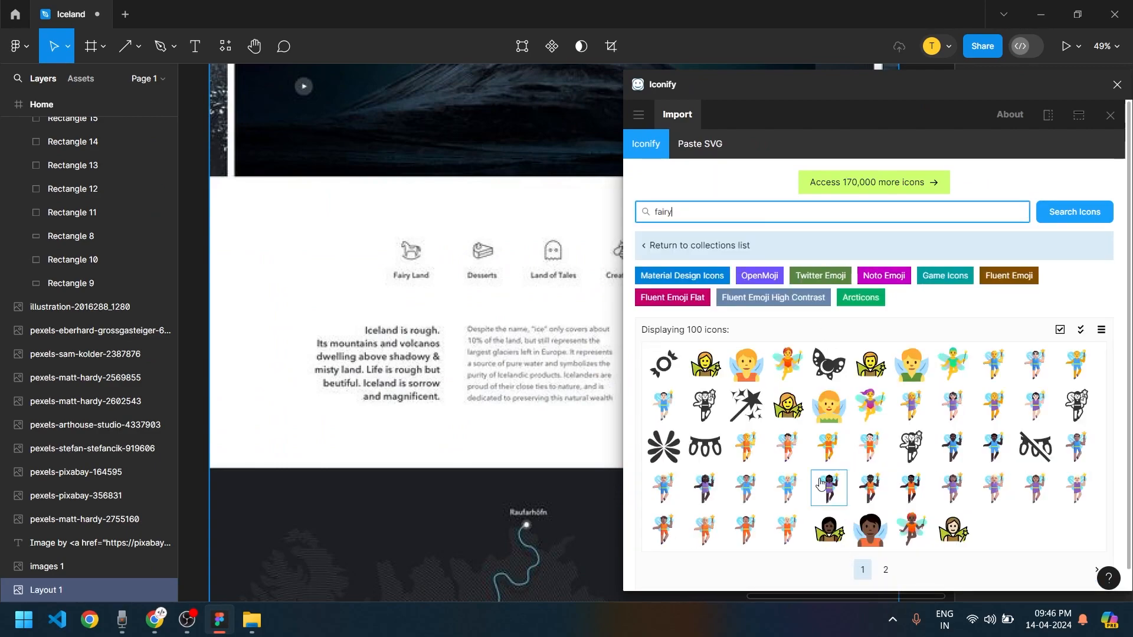
left_click(746, 412)
left_click(822, 472)
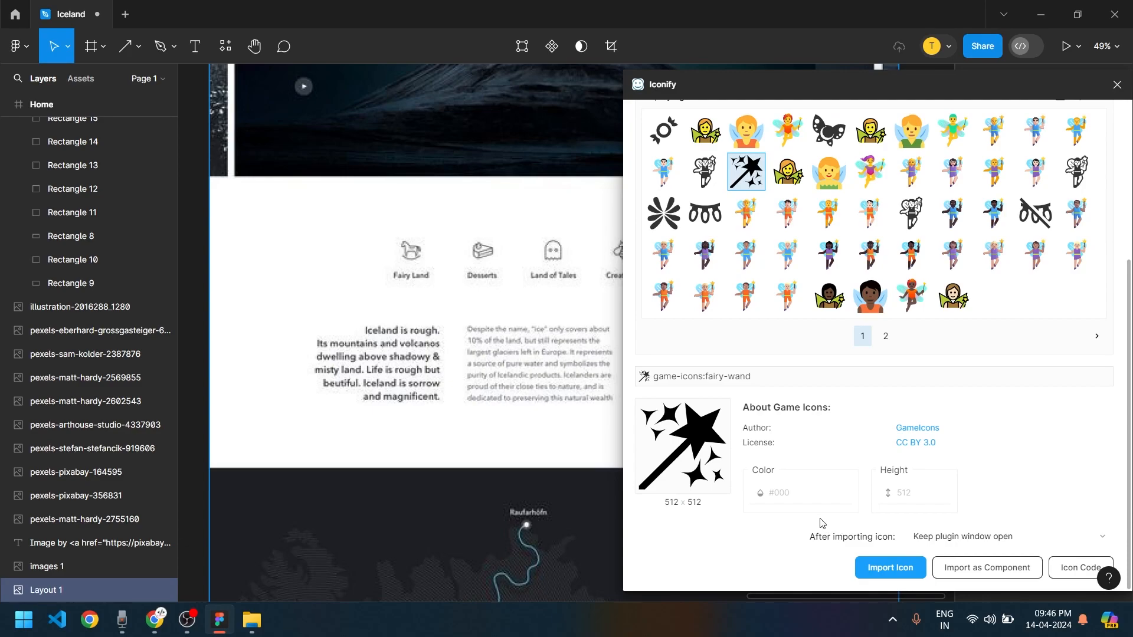
left_click(890, 568)
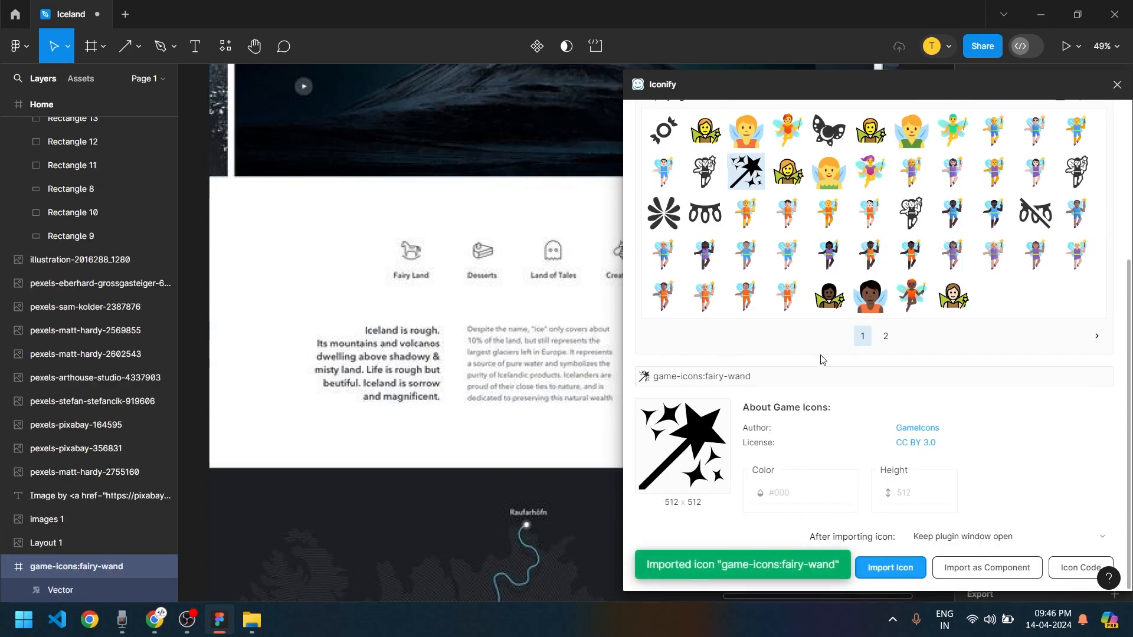
Search Iconify for "dessert" and import the lucide:dessert icon
scroll(749, 130, "up", 4)
left_click(658, 212)
type("dessert")
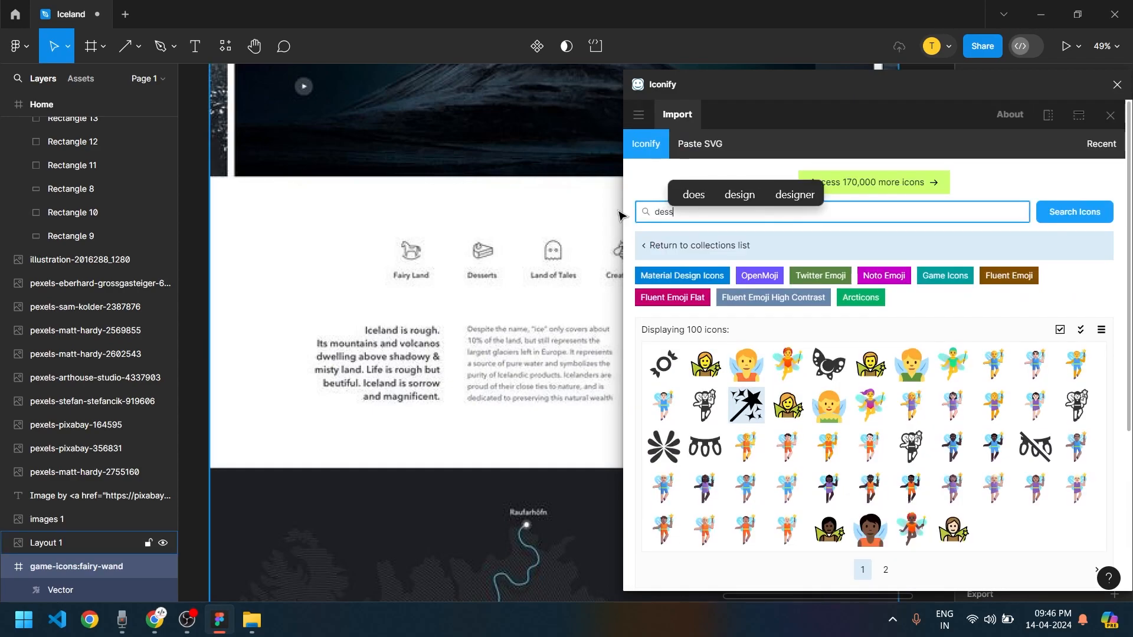
key("Return")
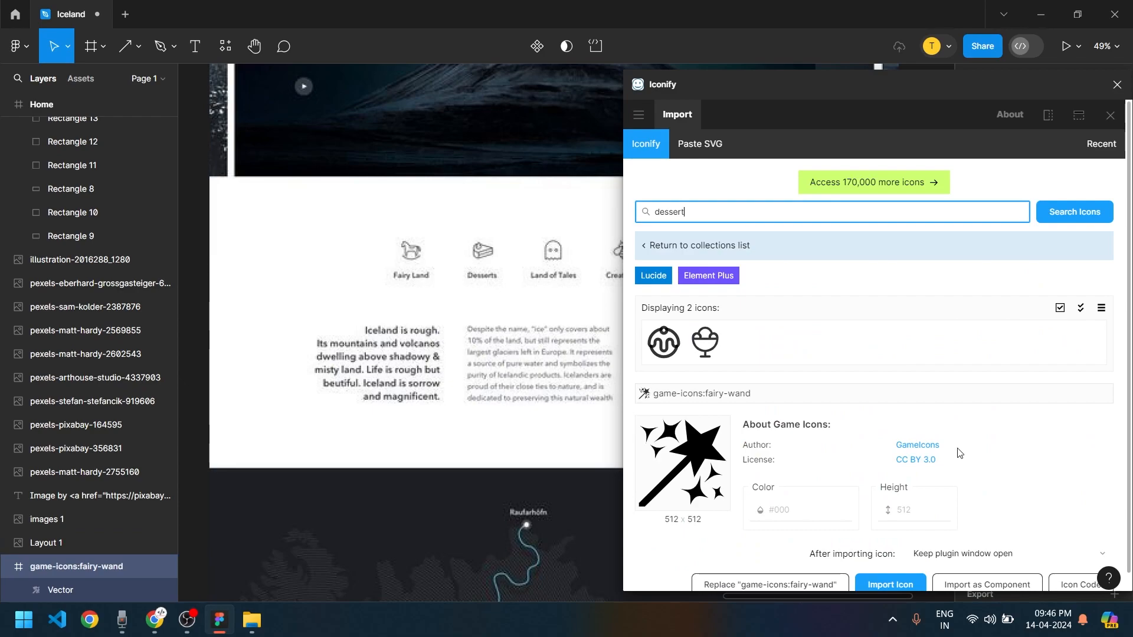
left_click(663, 343)
scroll(855, 473, "down", 1)
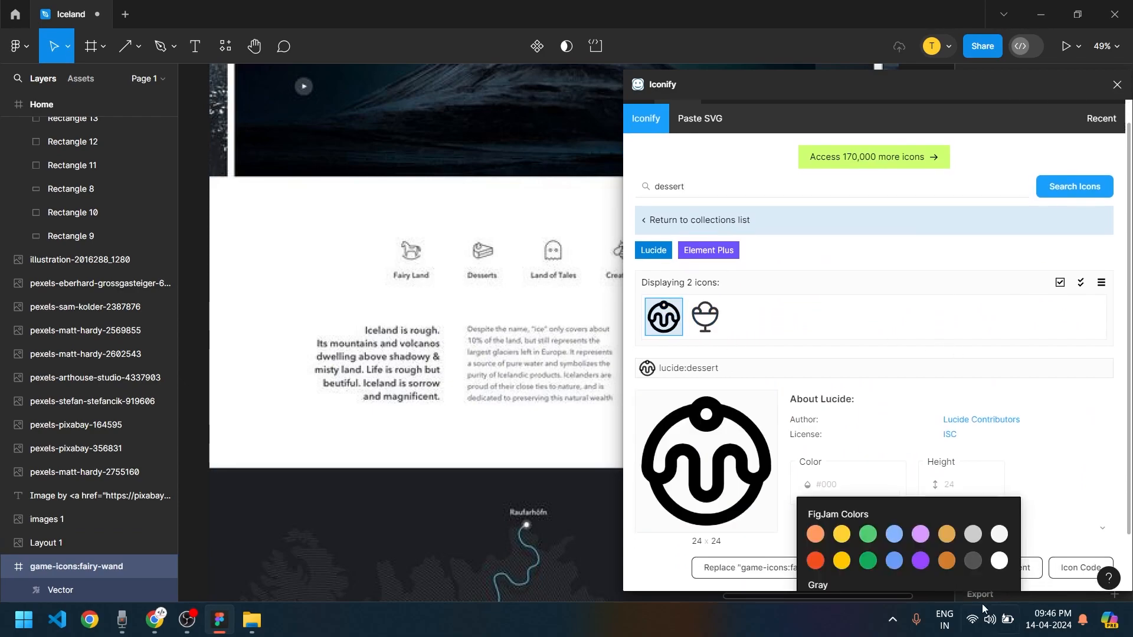
left_click(890, 568)
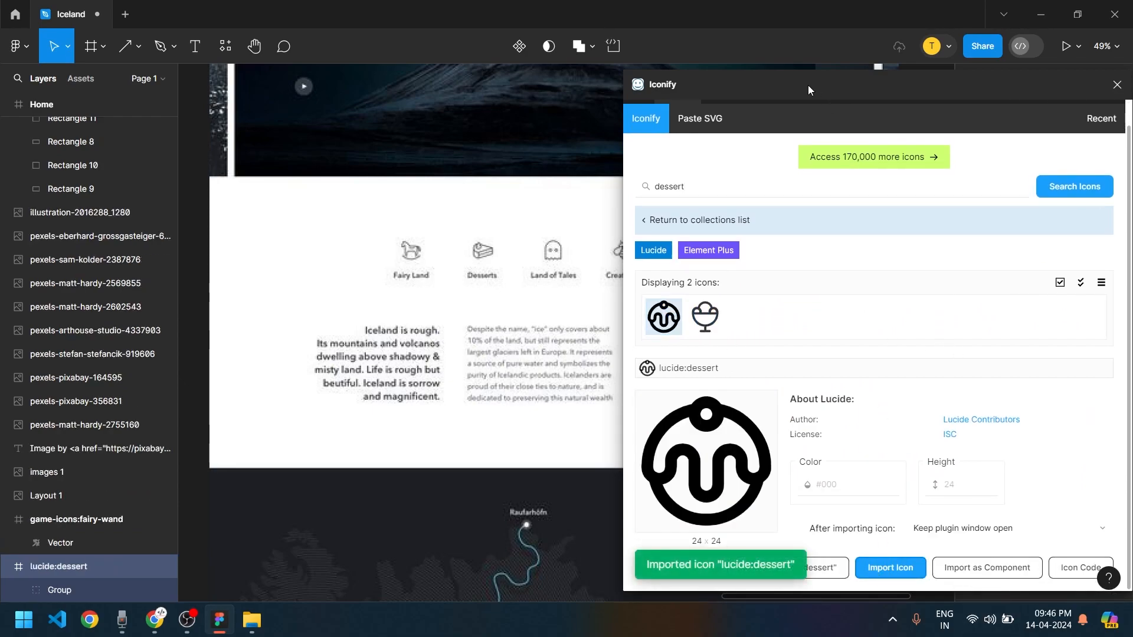
Search Iconify for "ghost" and import the solar:ghost-outline icon
left_click(842, 187)
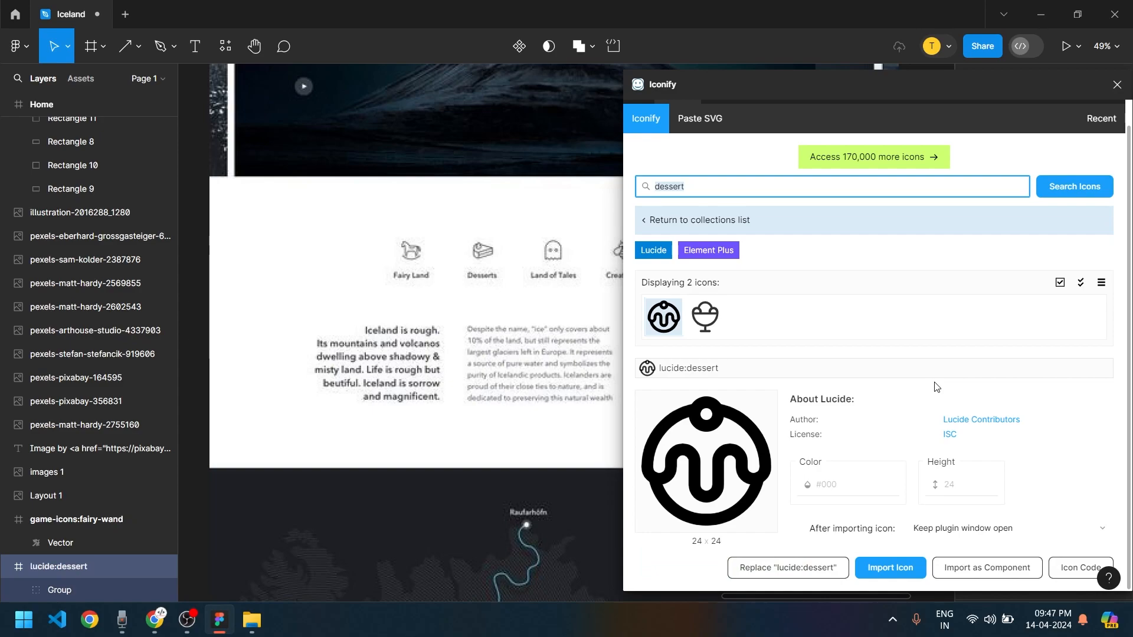
type("ghost")
key("Return")
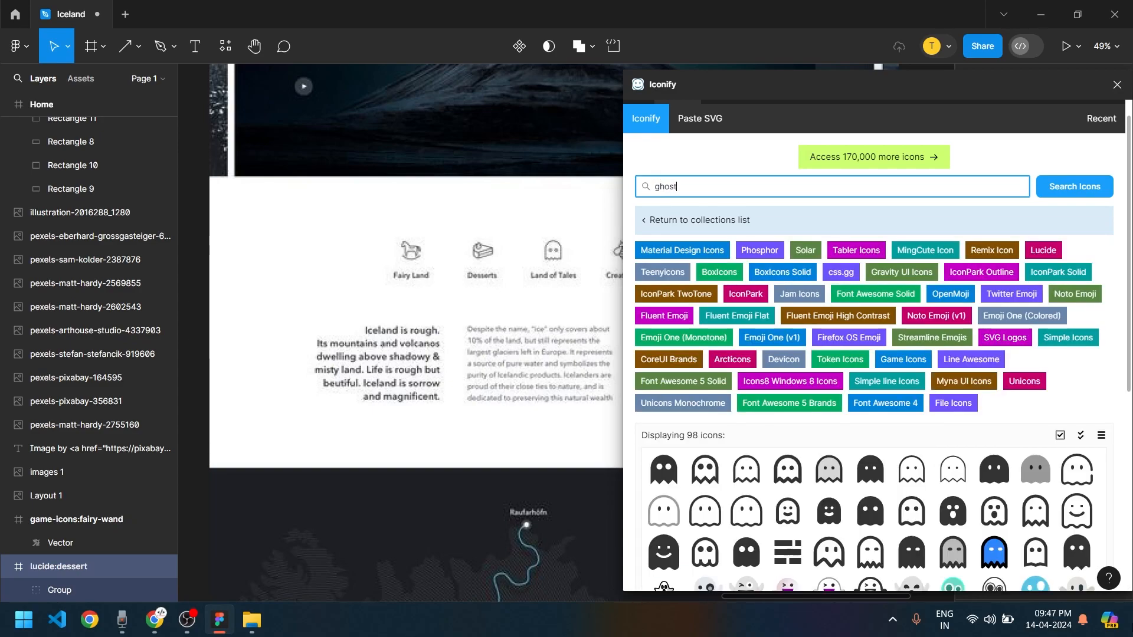
scroll(758, 534, "down", 3)
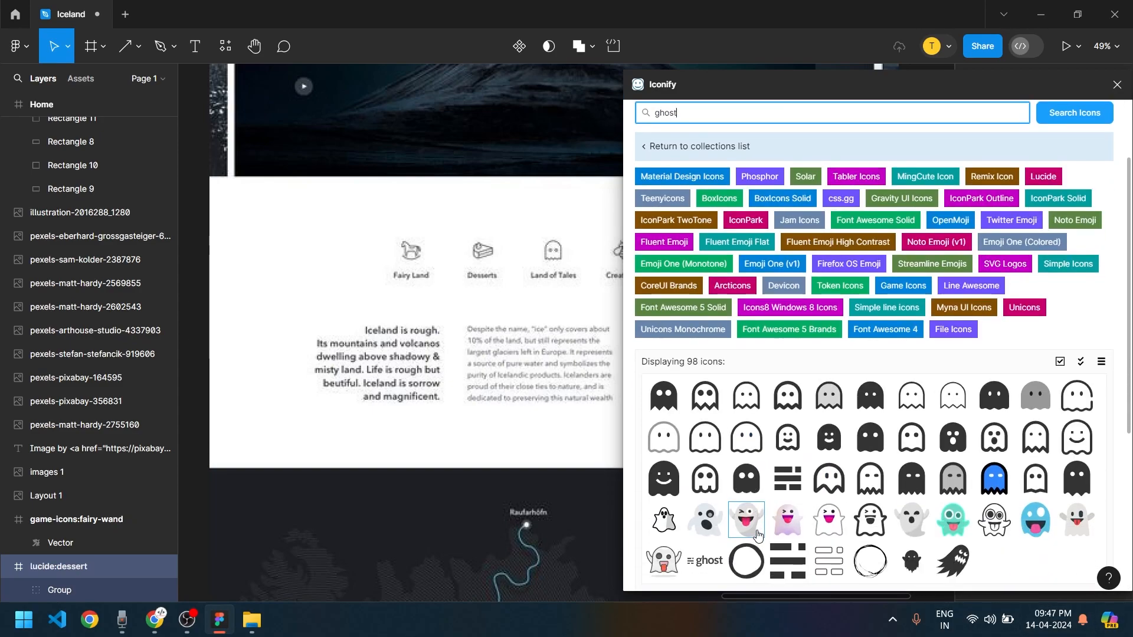
scroll(784, 338, "down", 3)
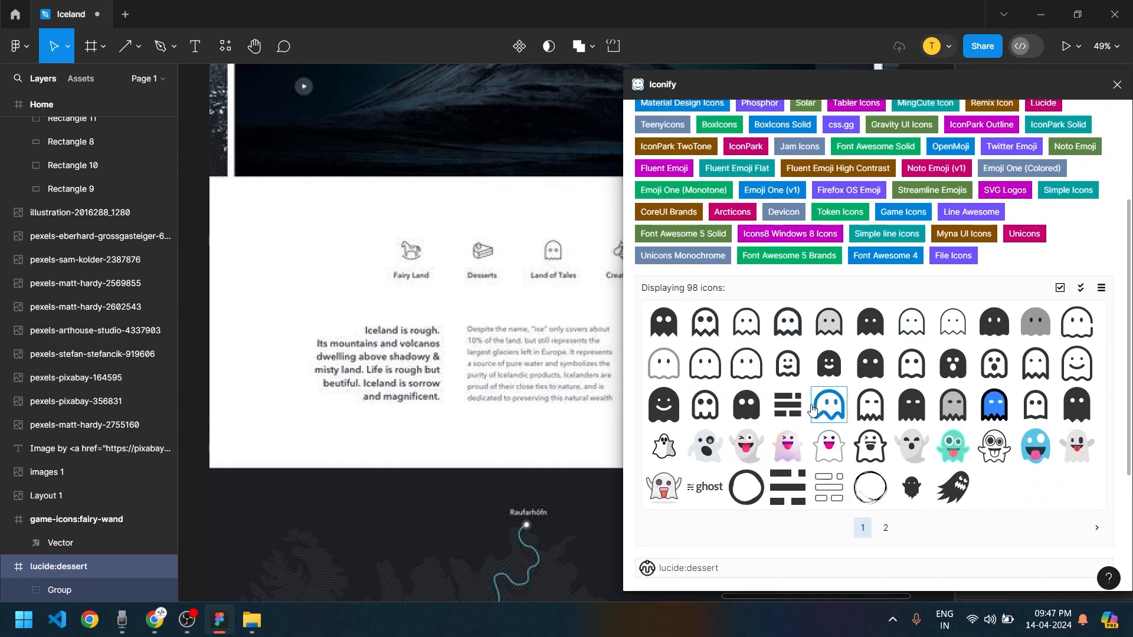
left_click(733, 365)
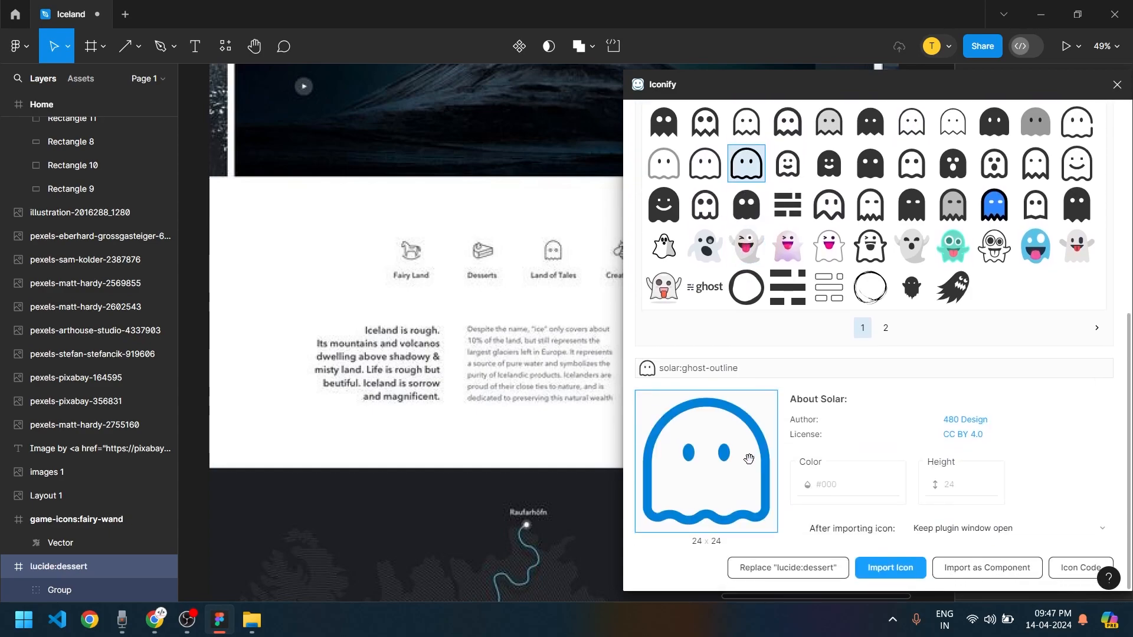
left_click(879, 571)
Search Iconify for "bee" and import the mdi:bee icon, with the plugin window moved off the reference's icon row
left_click(714, 209)
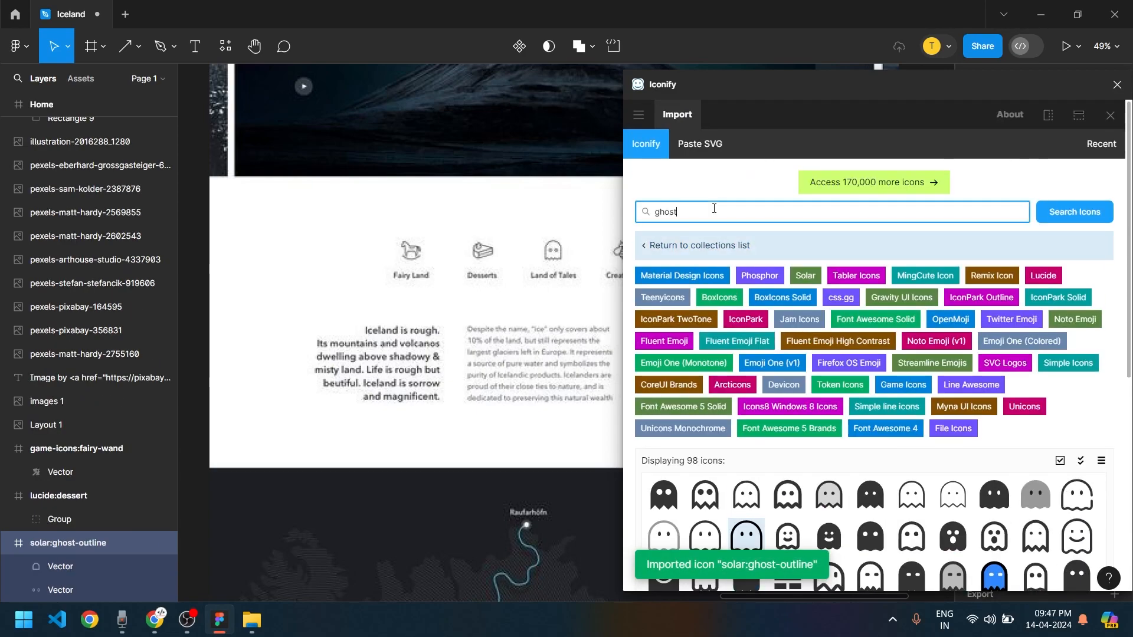
left_click_drag(763, 90, 201, 89)
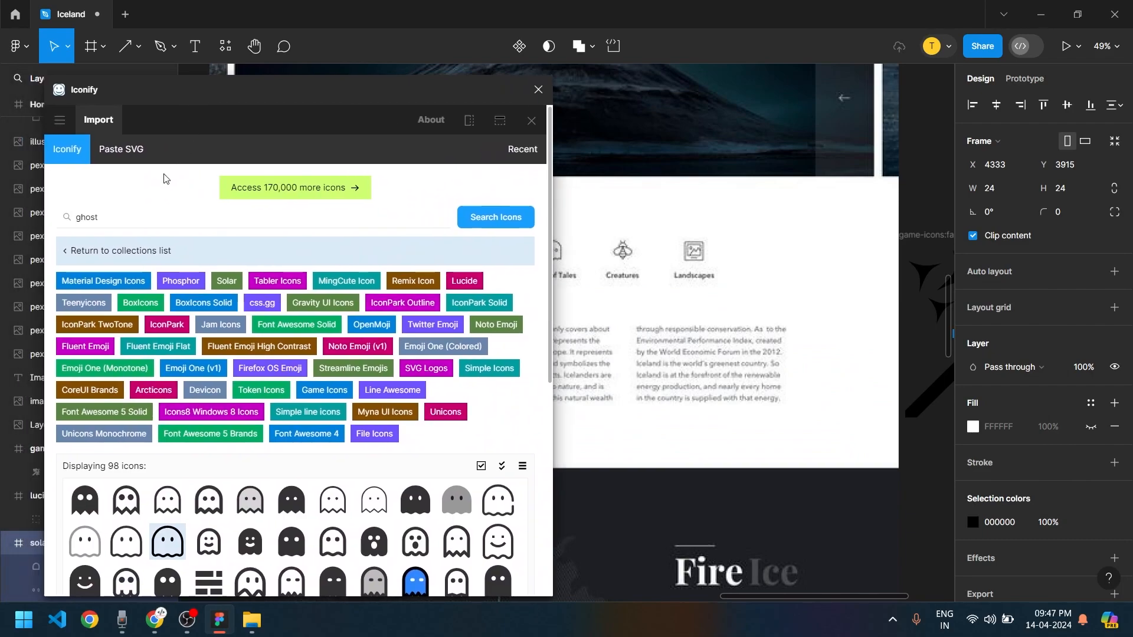
left_click(155, 212)
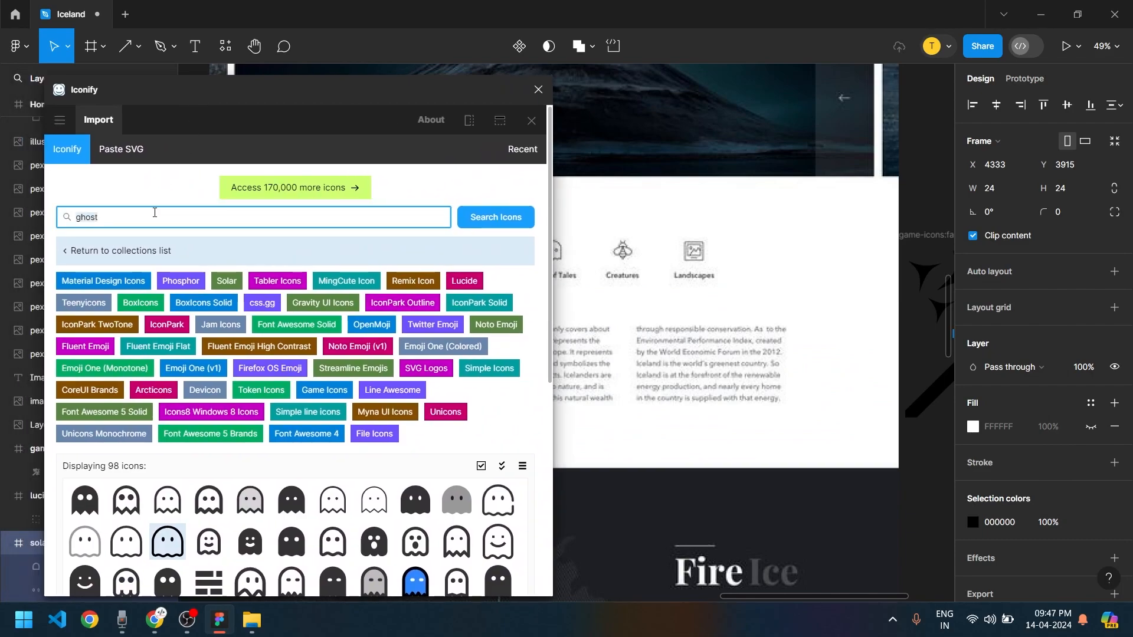
type("bee")
scroll(173, 466, "down", 1)
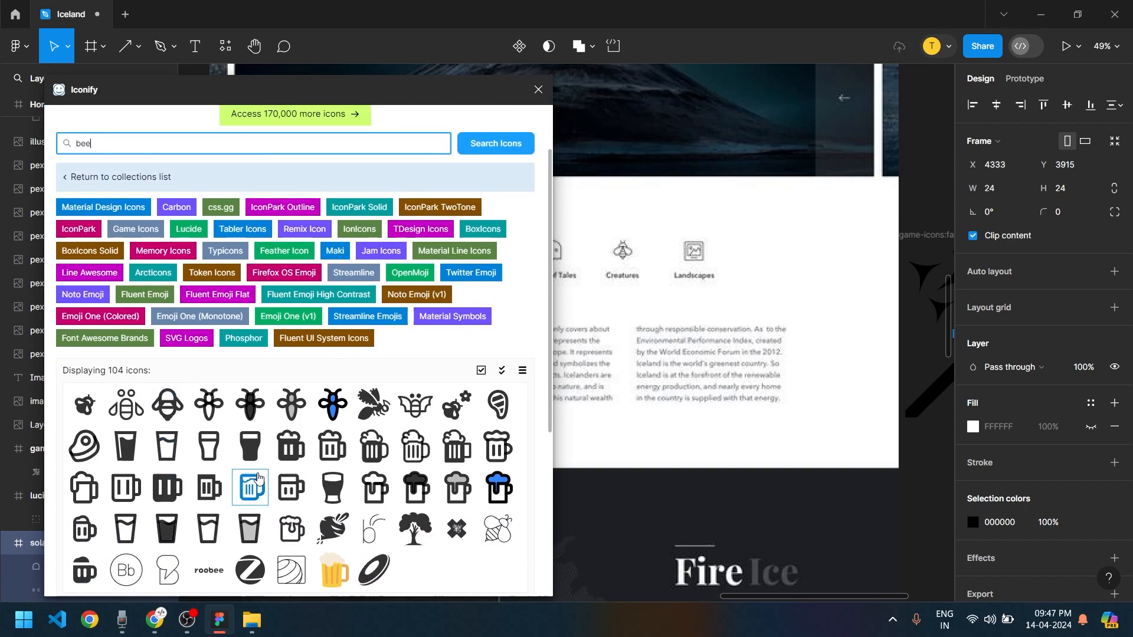
scroll(223, 467, "down", 1)
scroll(222, 466, "down", 1)
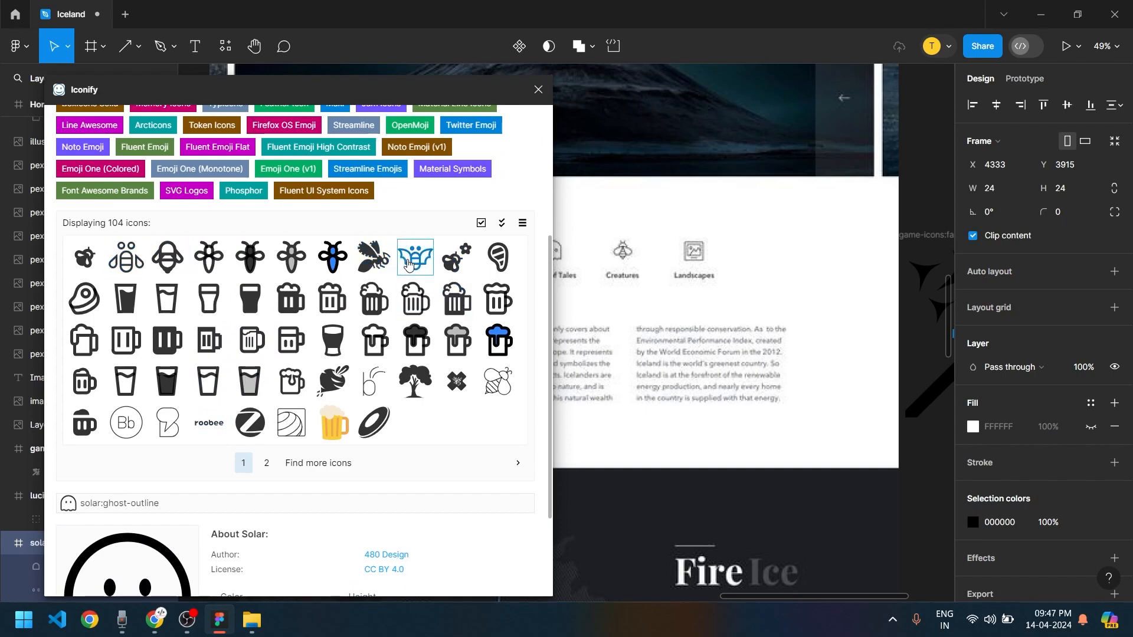
left_click(91, 269)
left_click(319, 496)
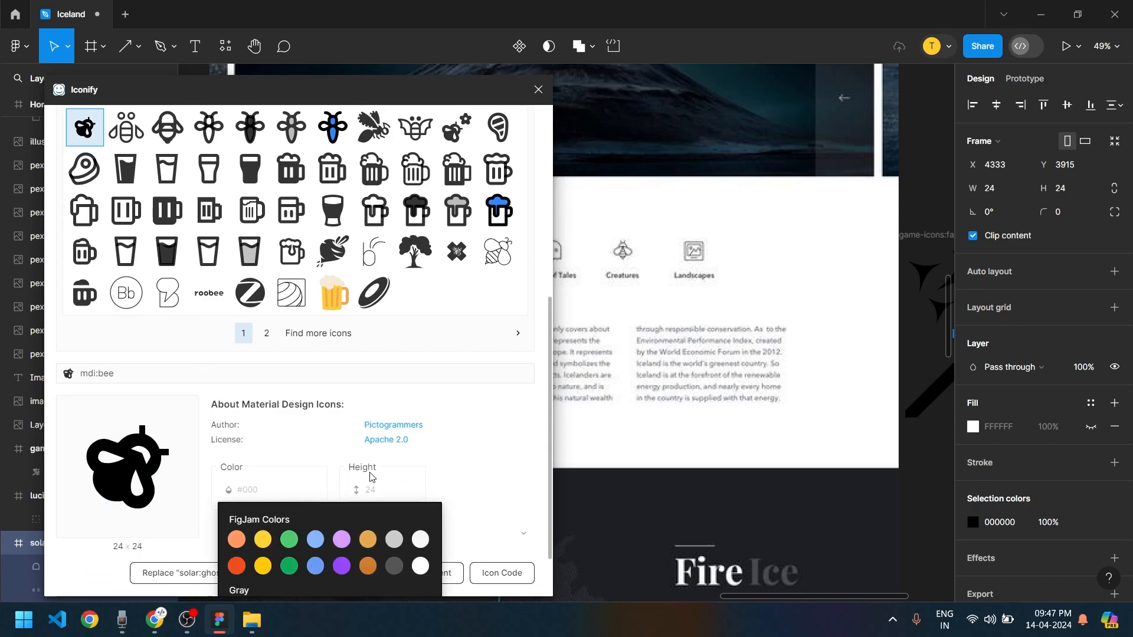
left_click(326, 571)
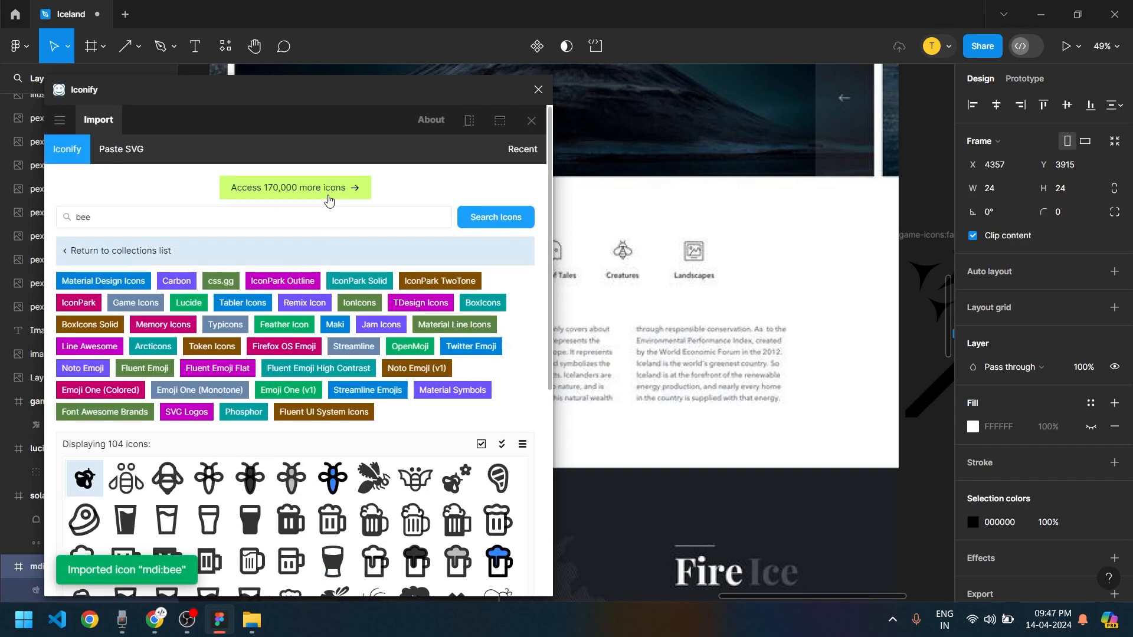
Search Iconify for "scene", import the uit:scenery icon and close the plugin
left_click(283, 218)
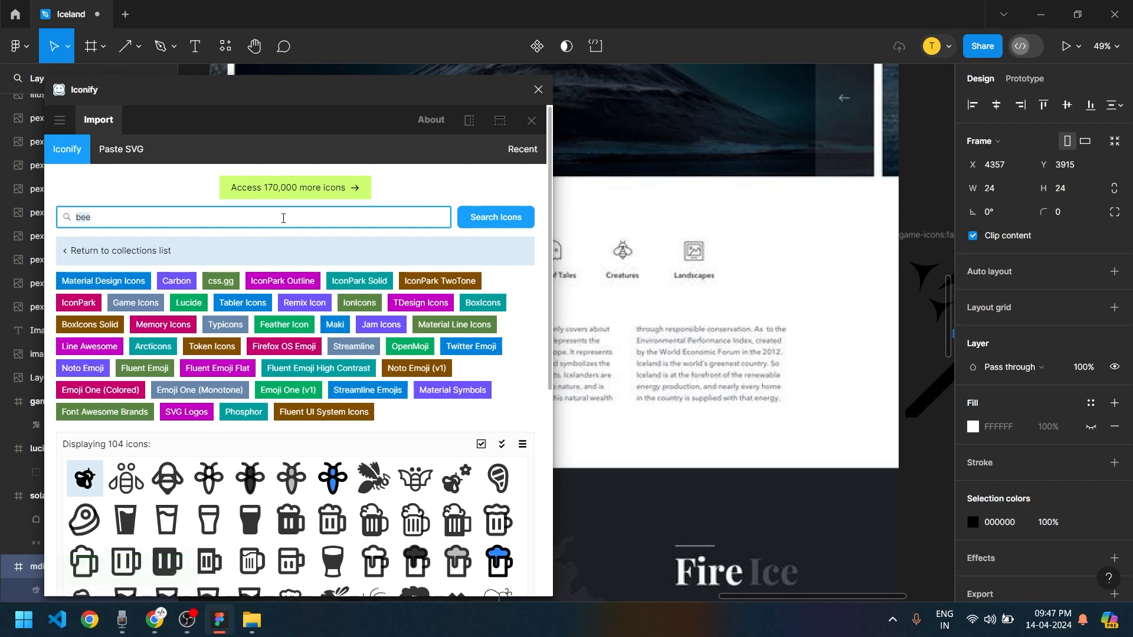
type("scene")
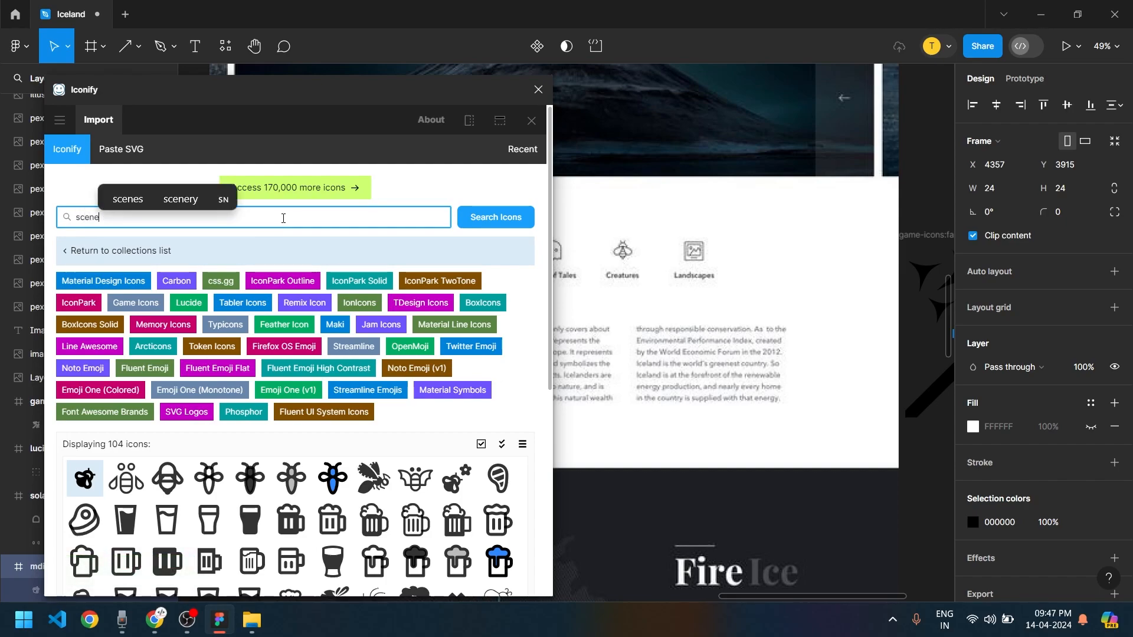
key("Return")
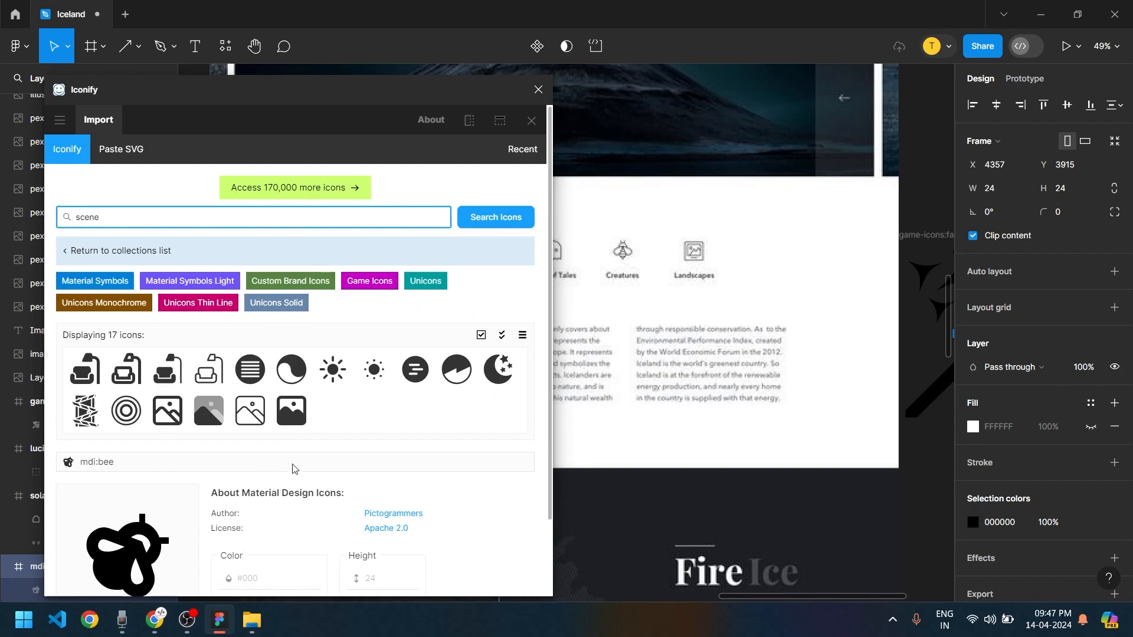
left_click(260, 423)
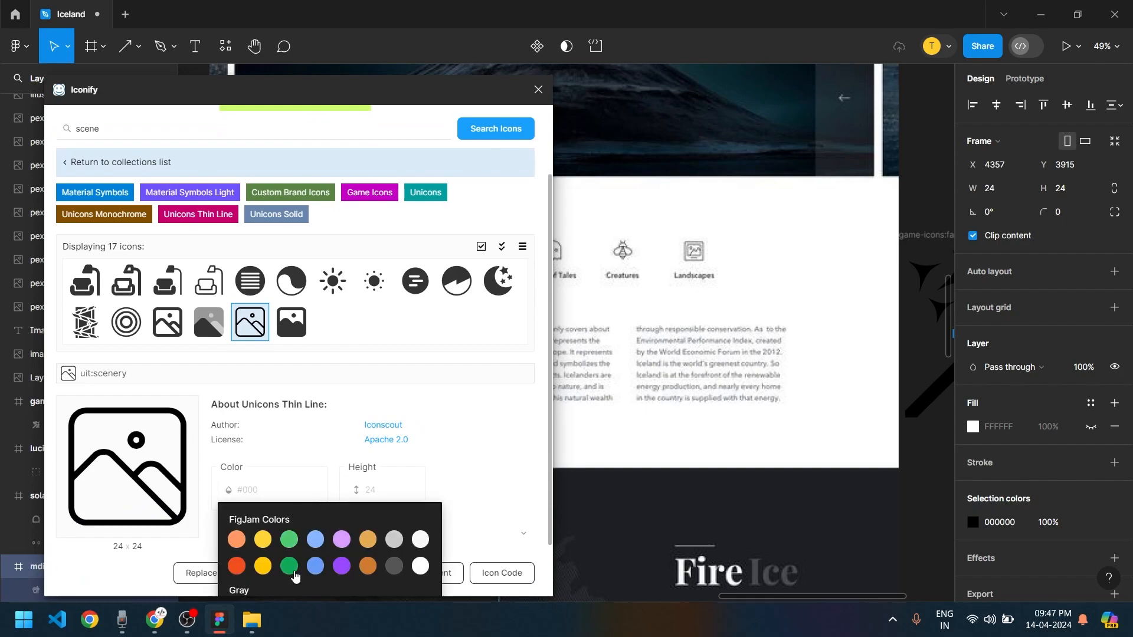
left_click(312, 573)
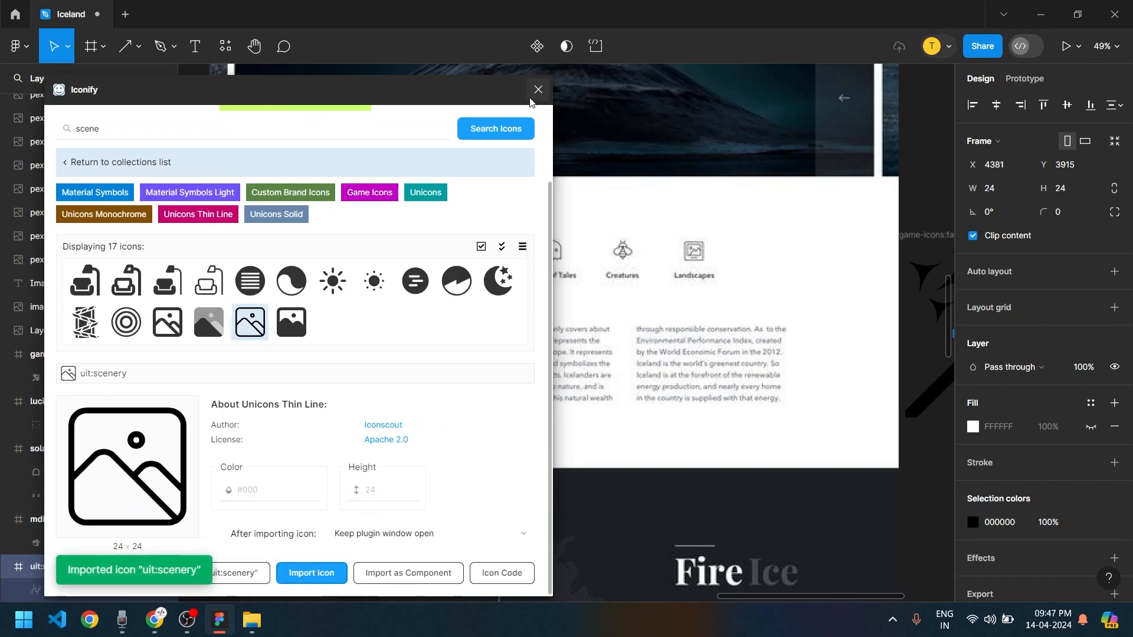
left_click(538, 90)
Move all five imported icons into the white area below the Kirkjufell slider in the Home frame
scroll(724, 380, "down", 5)
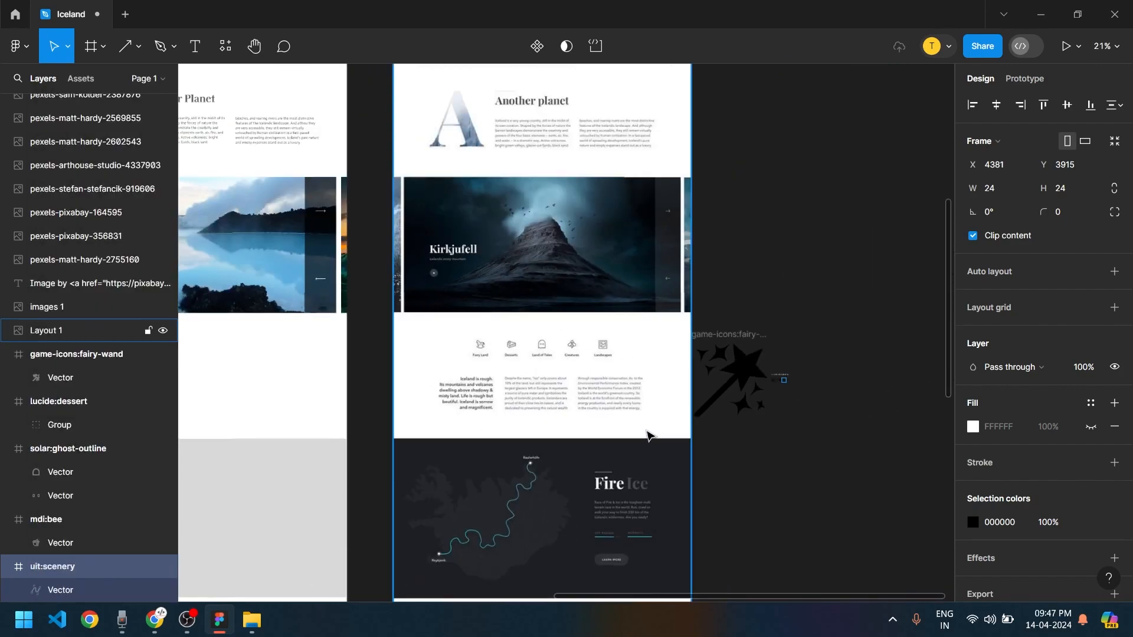
left_click_drag(829, 443, 694, 296)
left_click_drag(748, 378, 513, 372)
left_click(587, 392)
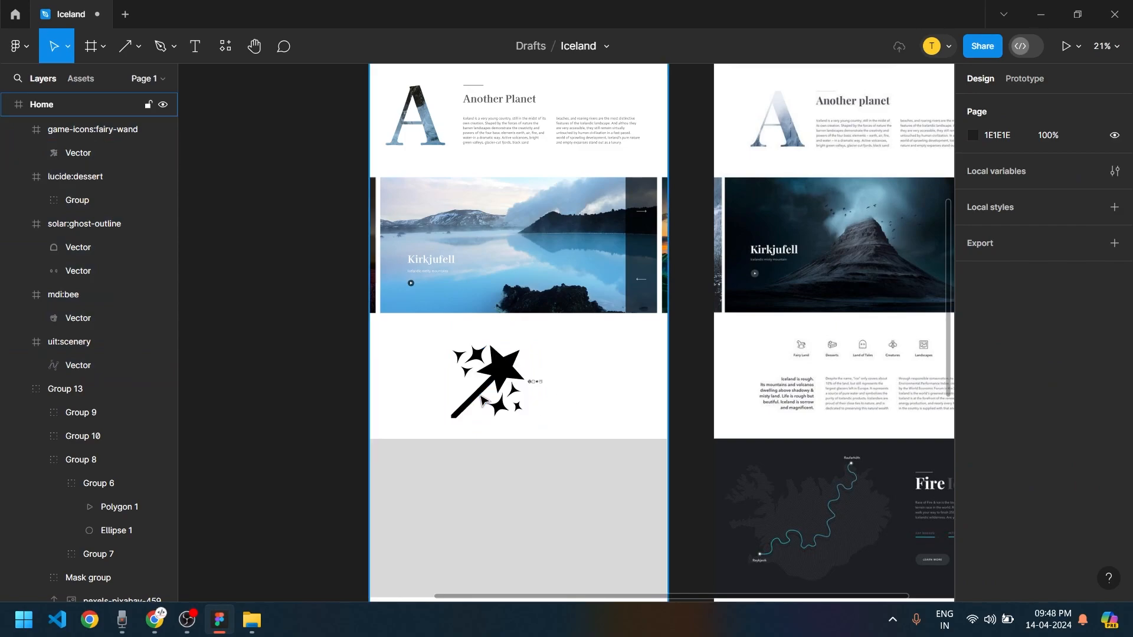
Take the fairy wand vector out of its game-icons:fairy-wand frame and delete the empty frame
scroll(520, 358, "up", 5)
left_click(519, 358)
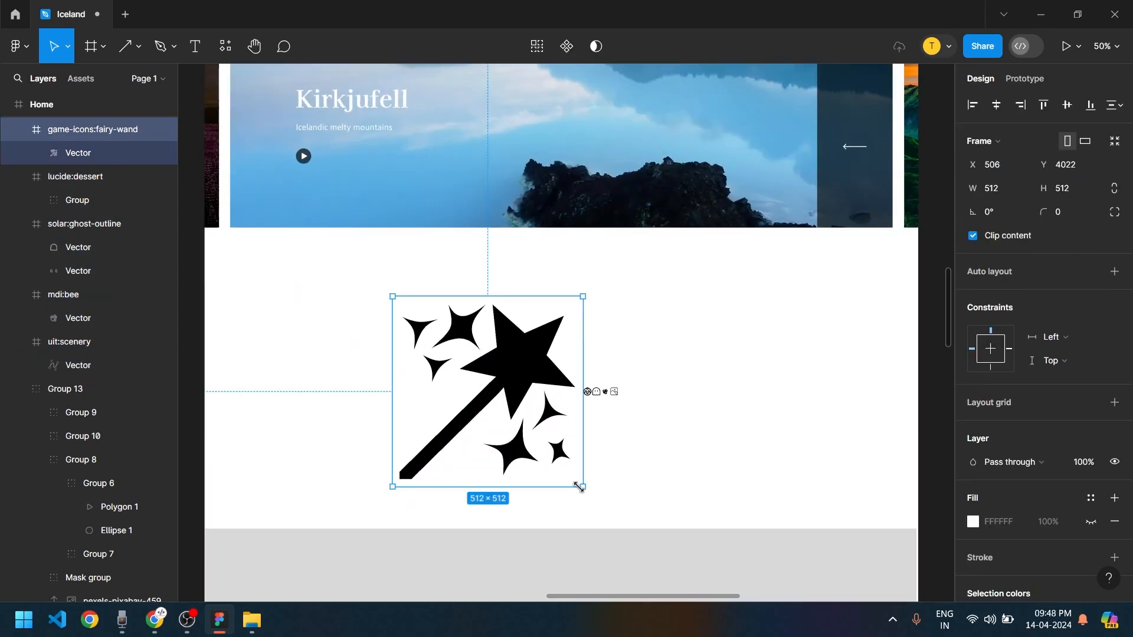
double_click(505, 367)
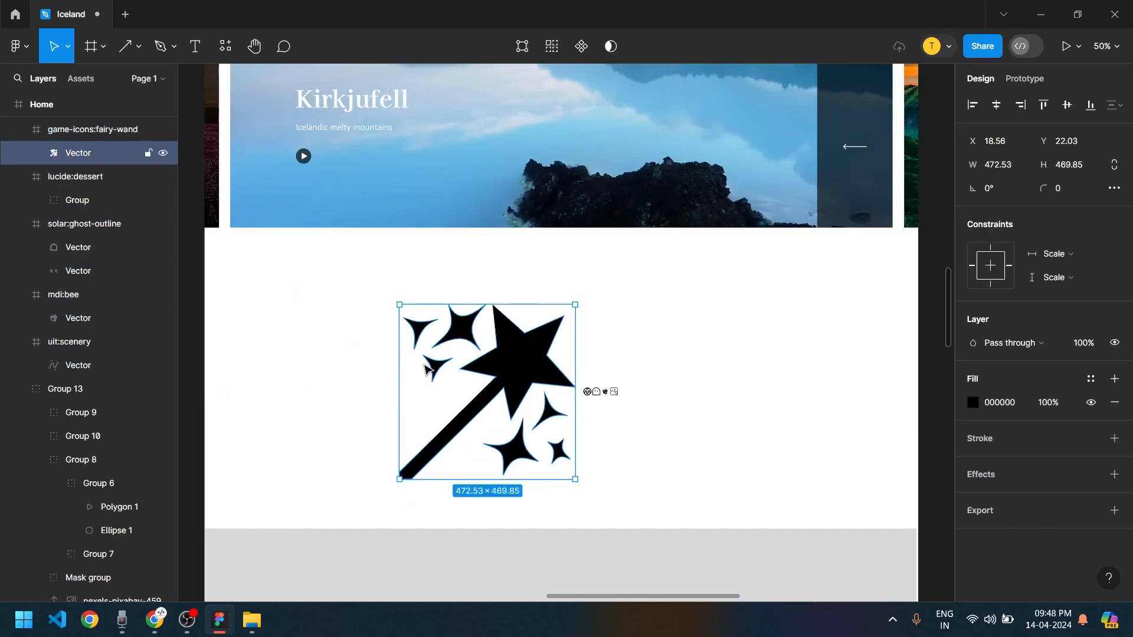
left_click_drag(498, 369, 273, 368)
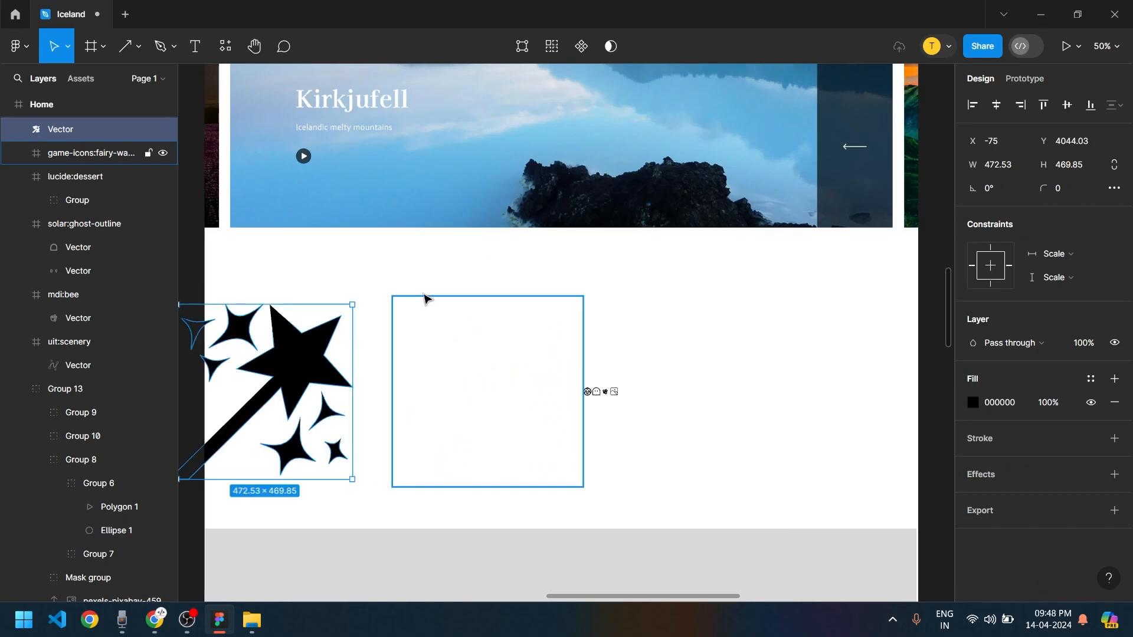
left_click(432, 317)
key("Delete")
scroll(595, 402, "up", 5)
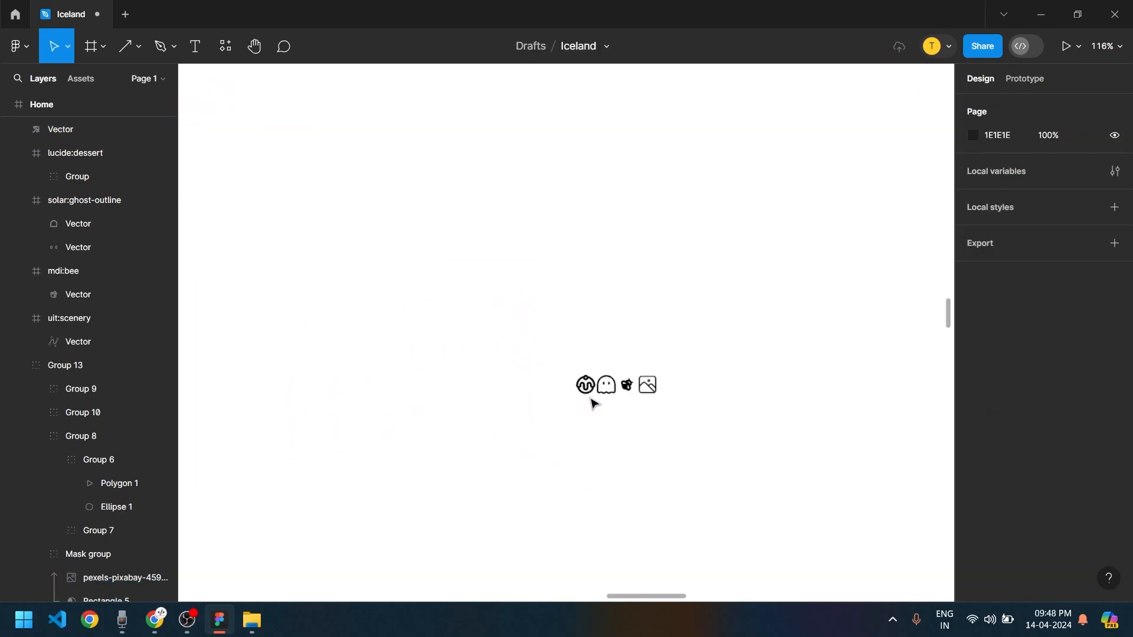
left_click(587, 386)
double_click(589, 388)
double_click(588, 388)
left_click_drag(588, 388, 457, 401)
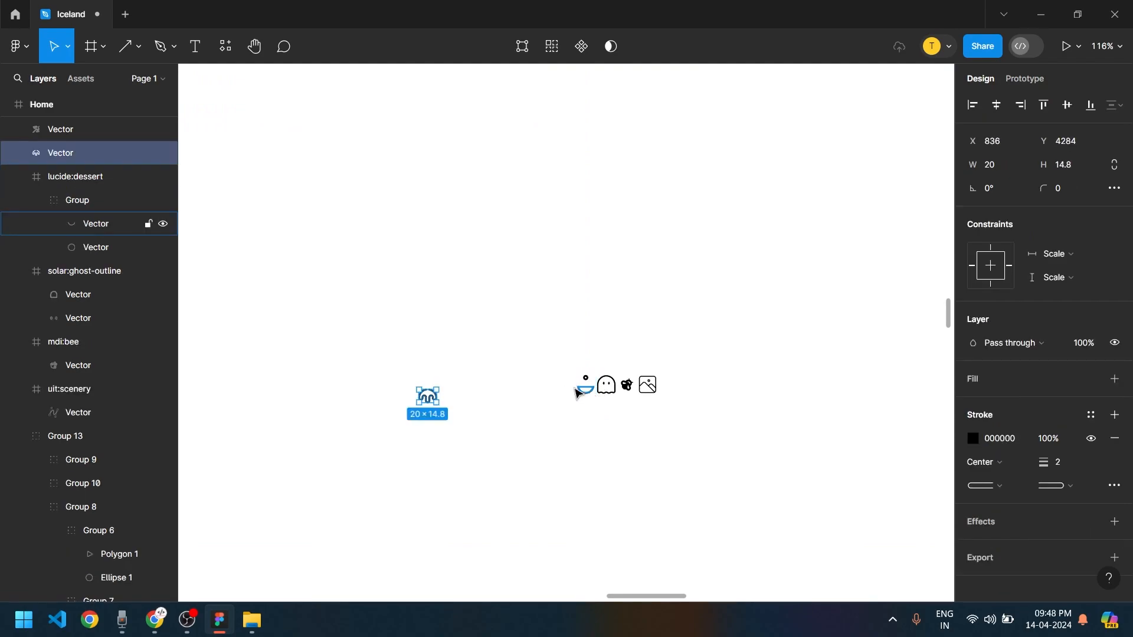
key("ctrl+z")
Move the whole dessert group out of its lucide:dessert frame and delete the empty frame
left_click(36, 184)
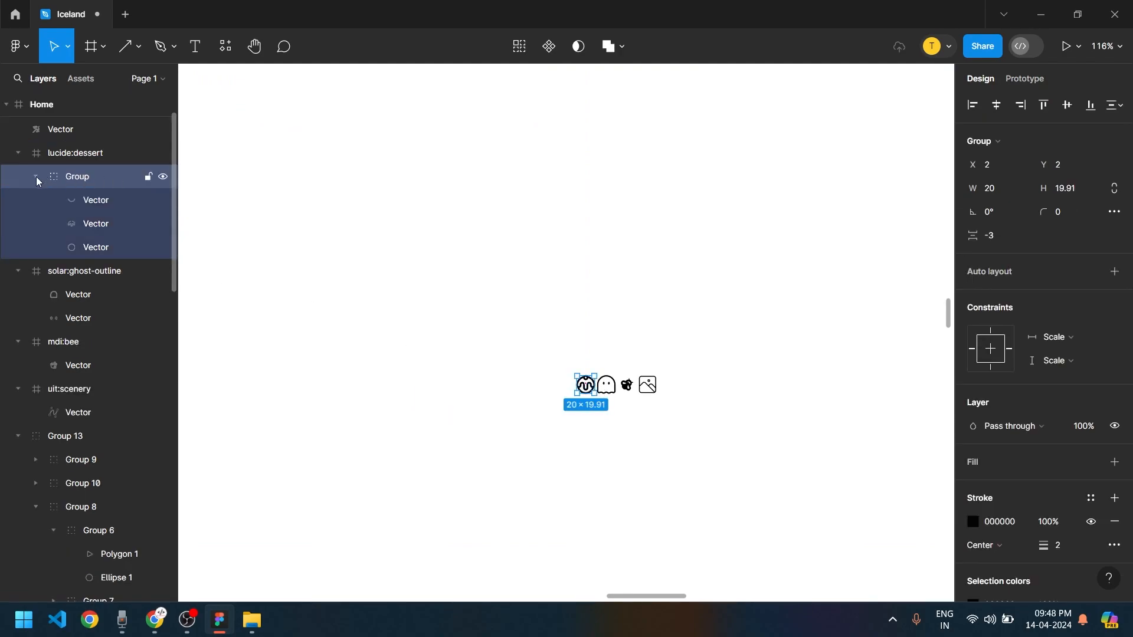
left_click(36, 177)
left_click_drag(585, 388, 498, 388)
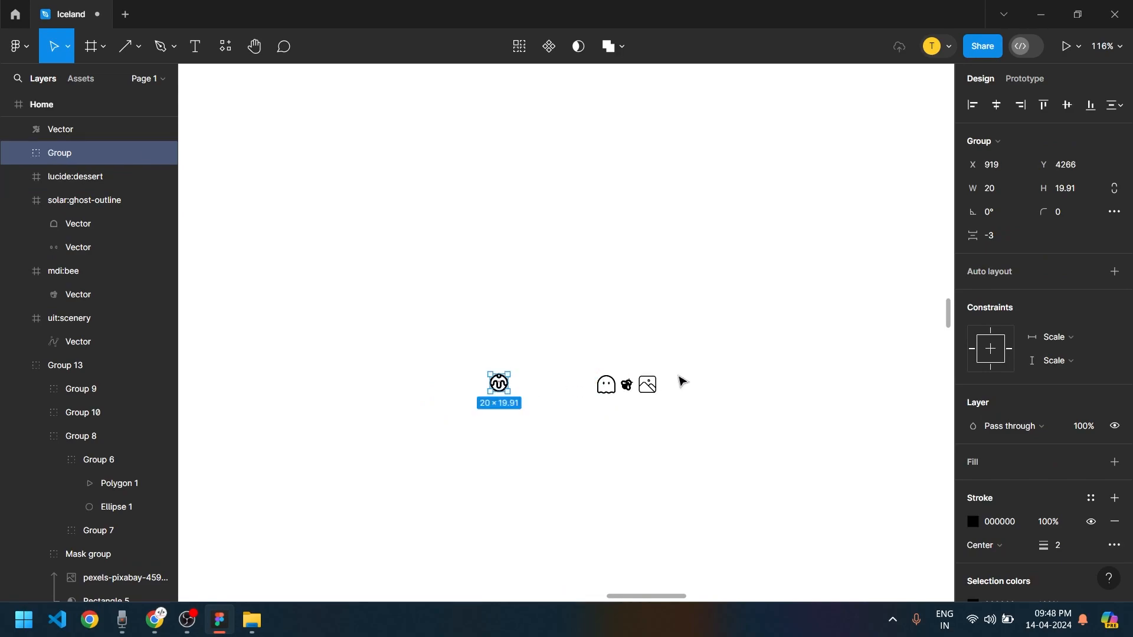
left_click(566, 379)
left_click_drag(551, 356, 592, 410)
key("Delete")
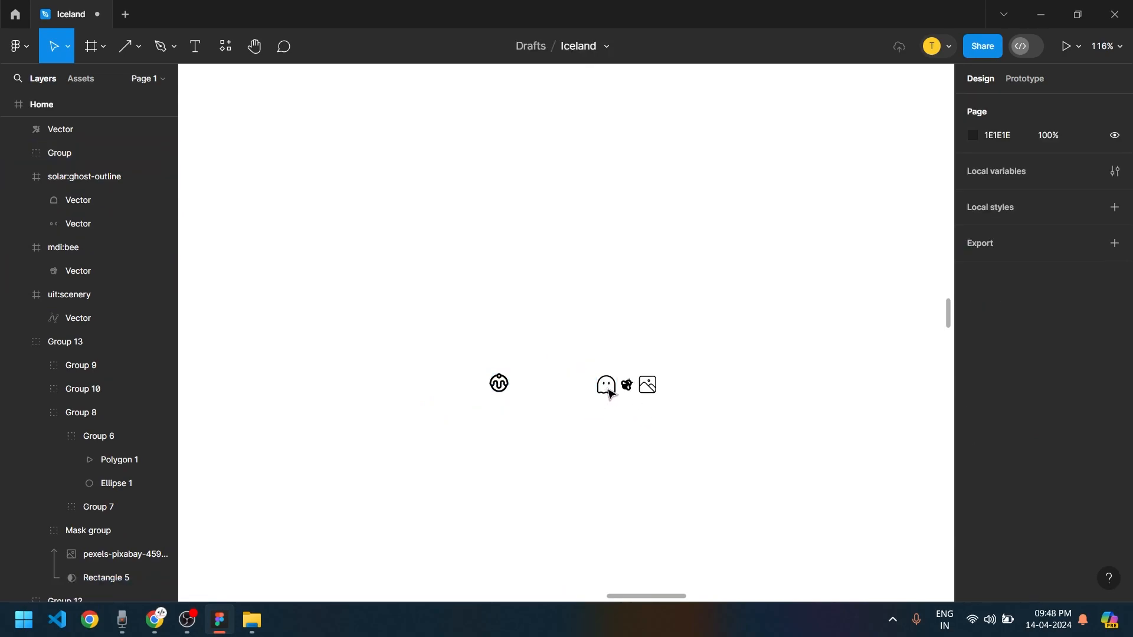
Group the two ghost vectors and move the group out of the solar:ghost-outline frame, beside the dessert icon
left_click(603, 380)
left_click(69, 205)
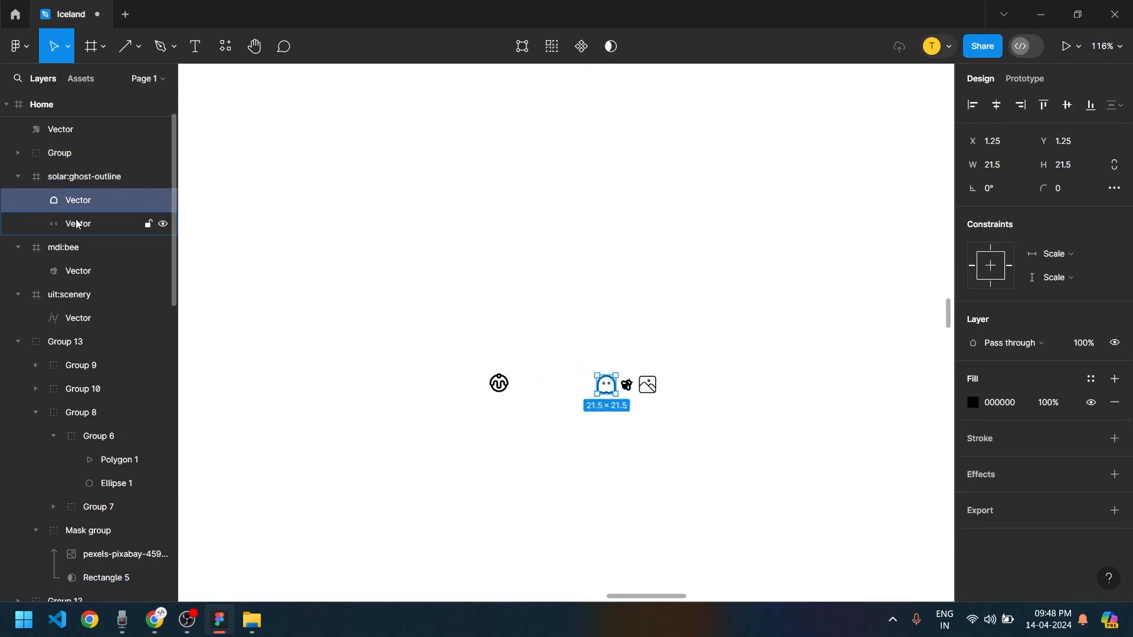
left_click(77, 226, "shift")
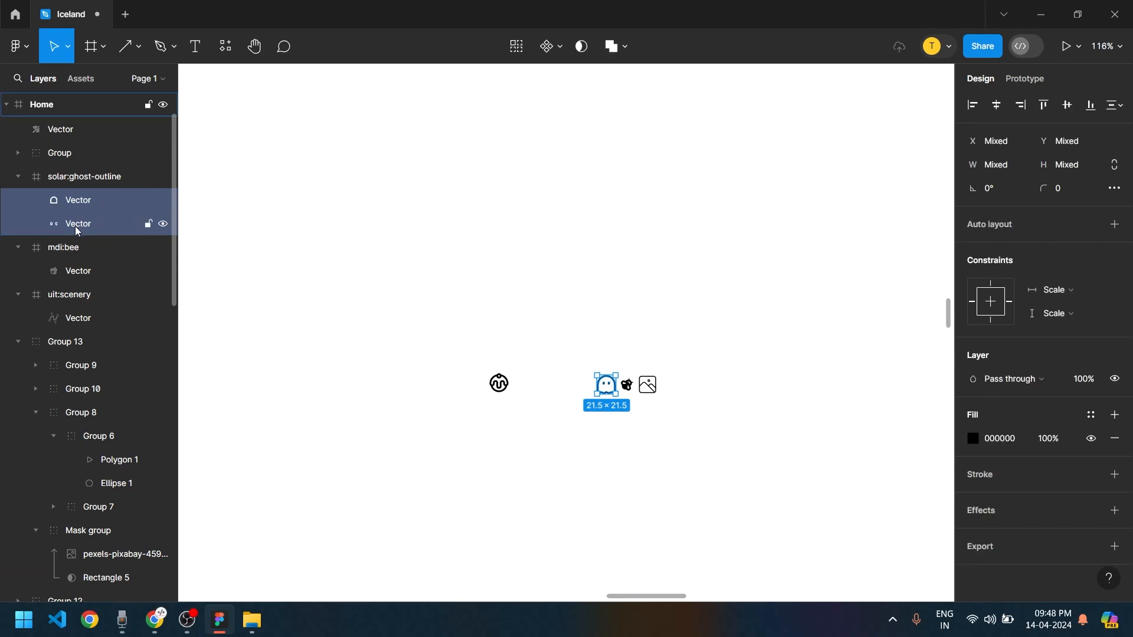
key("ctrl+g")
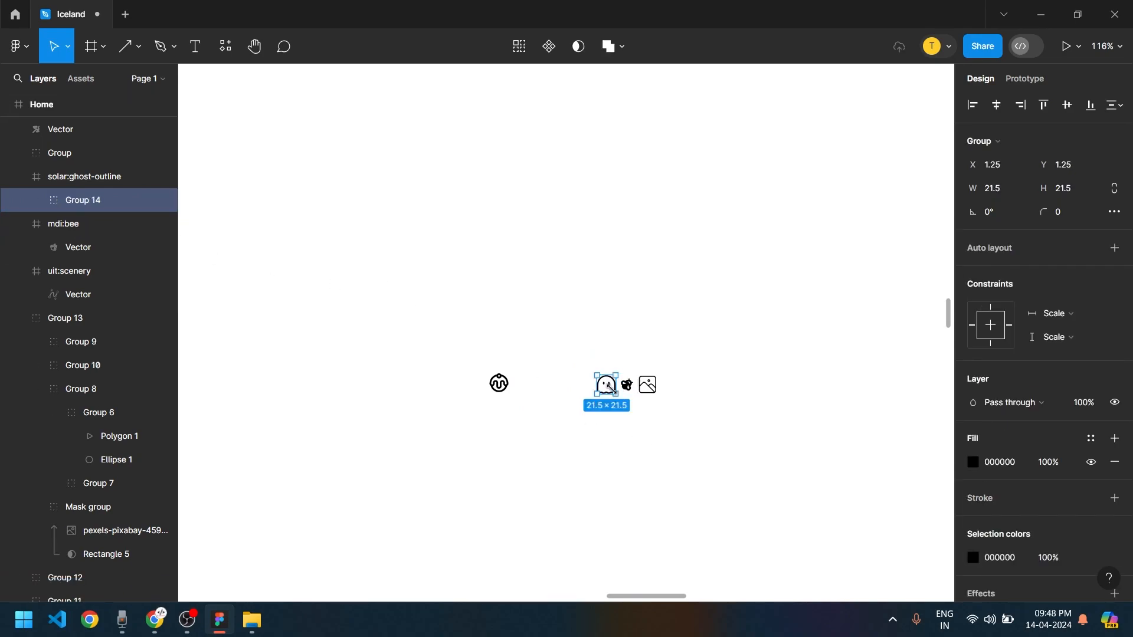
left_click_drag(612, 391, 624, 418)
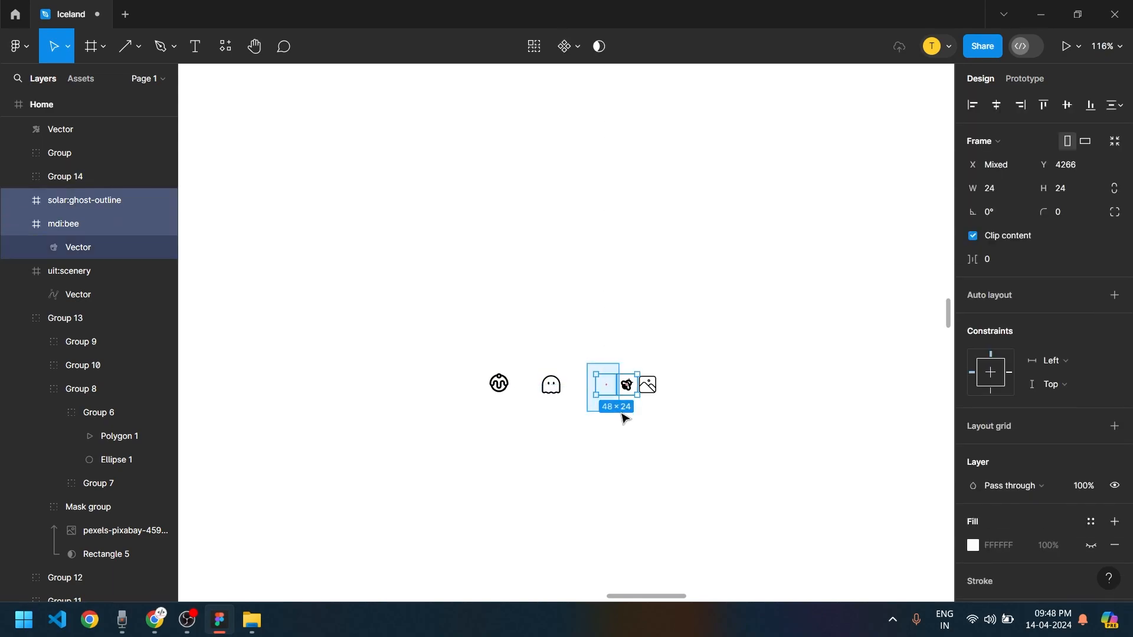
Move the bee vector out of its mdi:bee frame and delete the empty ghost and bee frames
left_click(629, 388)
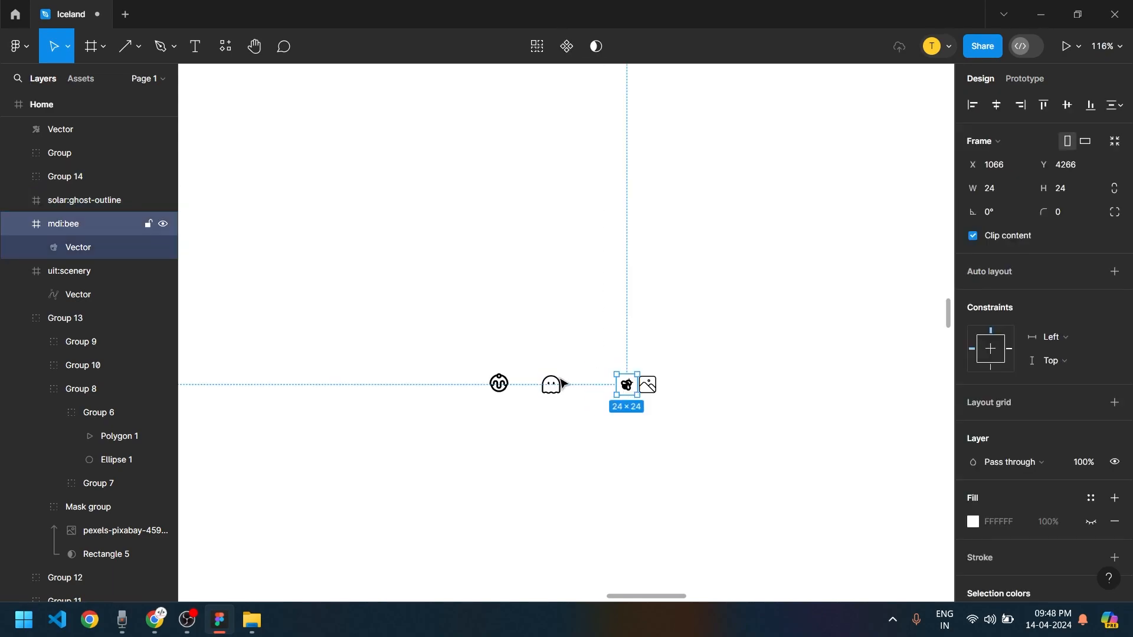
left_click(87, 251)
mouse_move(627, 386)
left_mouse_down()
mouse_move(586, 392)
mouse_move(642, 409)
mouse_move(633, 405)
left_mouse_up()
left_click_drag(634, 421, 611, 370)
key("Delete")
Move the scenery icon closer to the bee, take its vector out of the uit:scenery frame and delete the empty frame
left_click(648, 386)
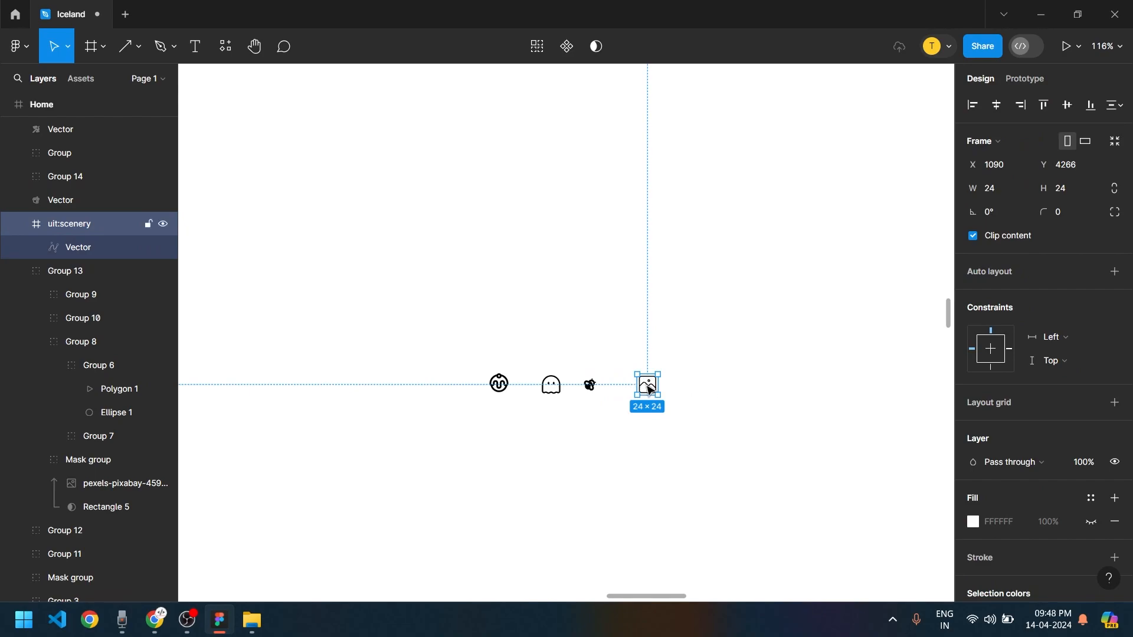
left_click_drag(649, 390, 630, 390)
left_click_drag(673, 347, 632, 421)
left_click(622, 397)
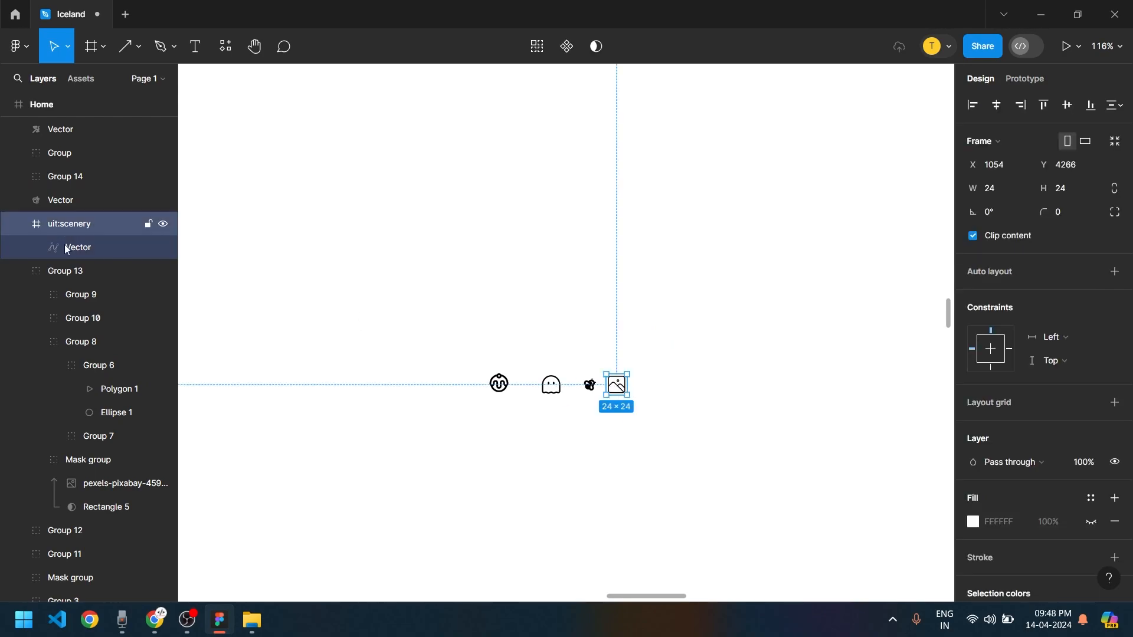
left_click(81, 250)
left_click_drag(645, 380, 622, 407)
key("Delete")
Place the fairy wand beside the small icons and scale it down from its centre to about 137 × 136
scroll(638, 438, "down", 4)
left_click_drag(531, 439, 681, 423)
left_click_drag(343, 379, 582, 385)
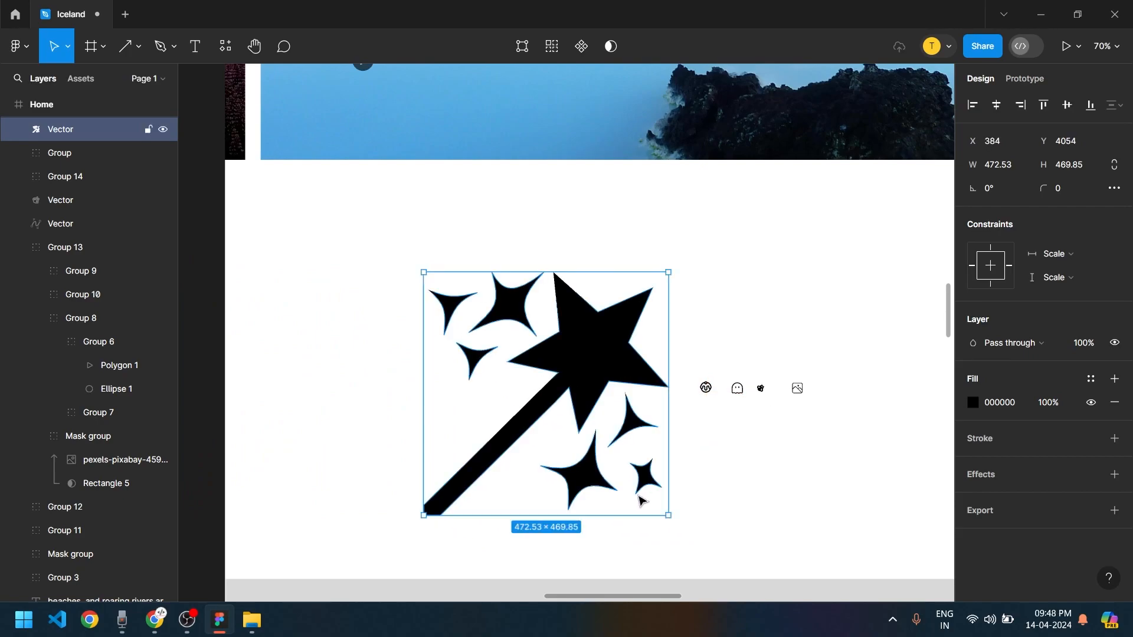
key("alt")
left_click_drag(666, 515, 583, 430)
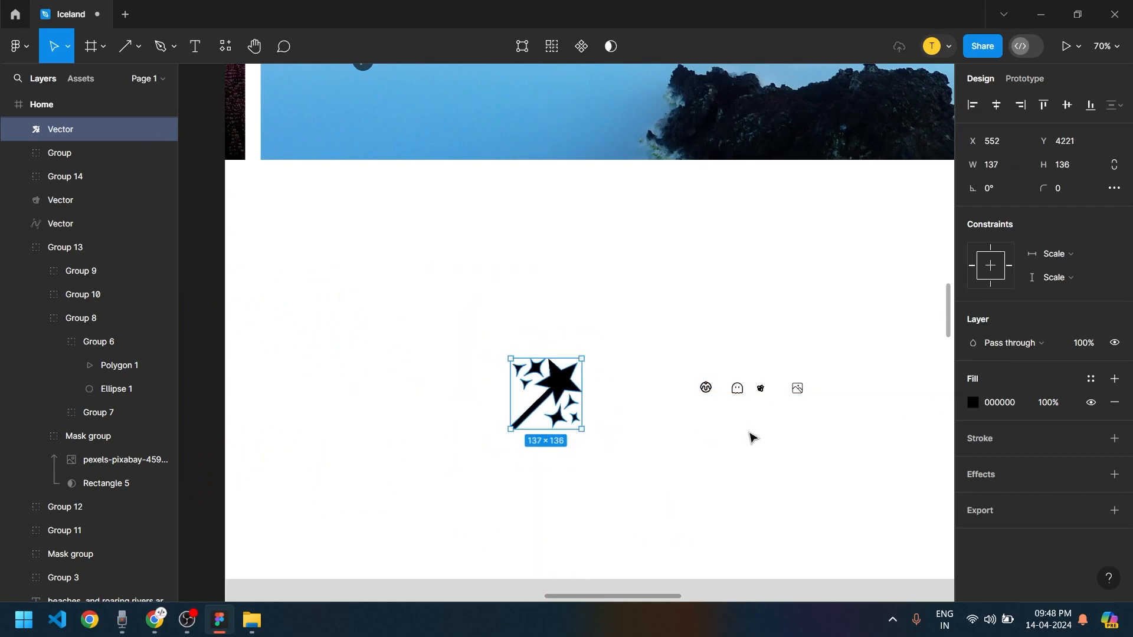
Enlarge the dessert, ghost, bee and scenery icons together and shrink the fairy wand further to a similar size
left_click_drag(850, 353, 673, 453)
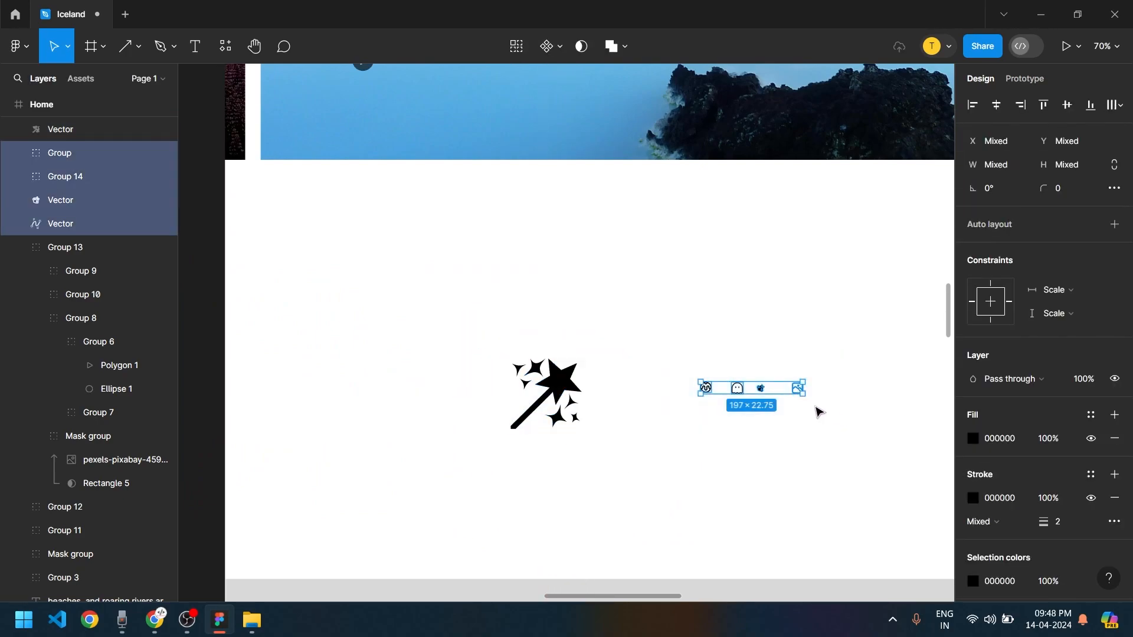
key("alt")
left_click_drag(804, 395, 829, 407)
left_click(558, 390)
left_click_drag(581, 429, 567, 413)
Align the five icons along their vertical centres and distribute them with equal horizontal spacing
left_click_drag(489, 314, 875, 435)
key("alt+v")
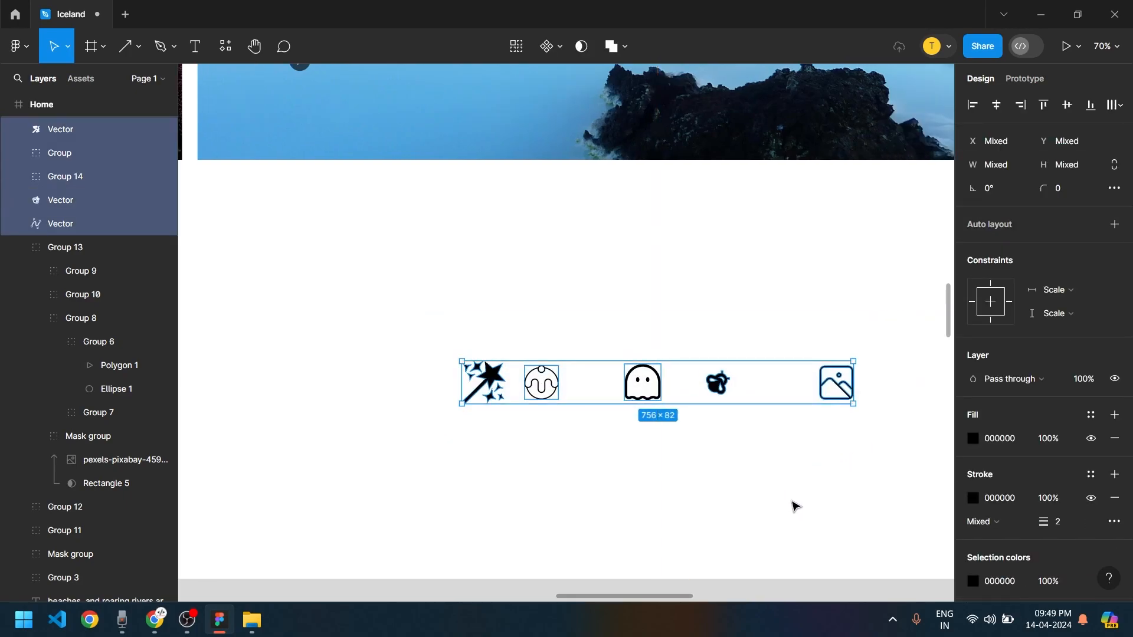
left_click(830, 488)
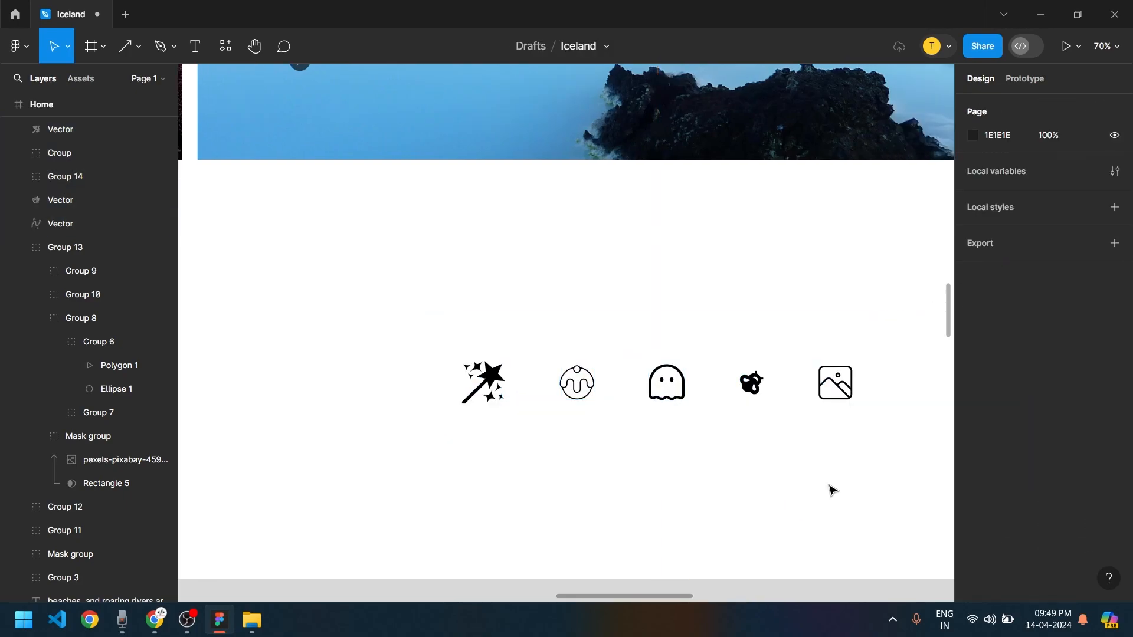
scroll(484, 375, "down", 5)
scroll(642, 400, "up", 5)
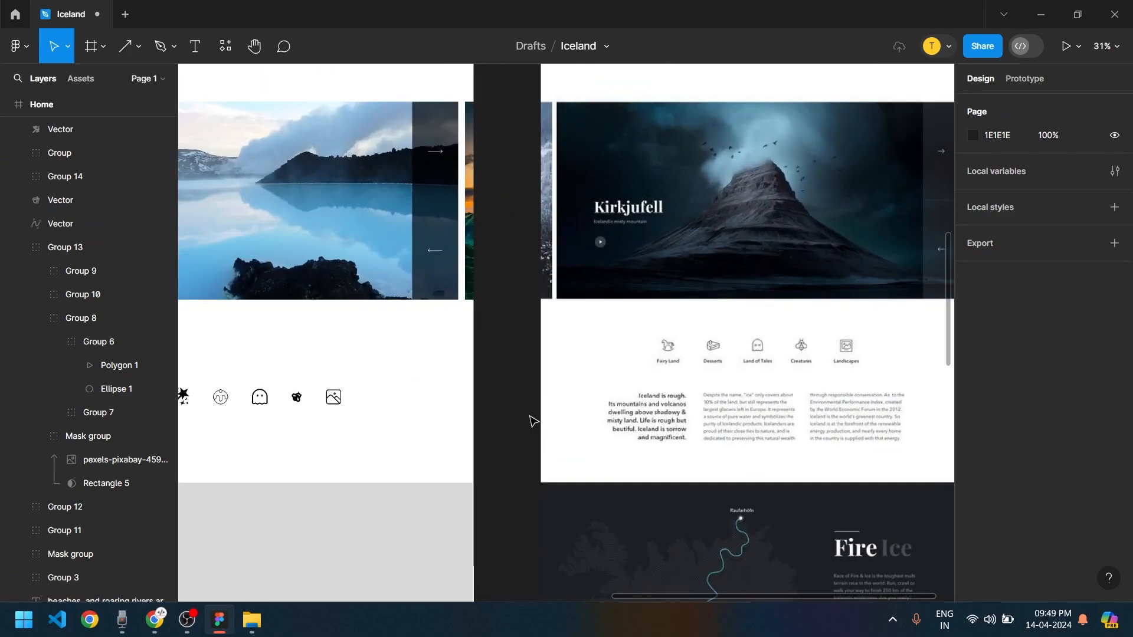
Add the text "Fairy Land" just below the reference's Fairy Land caption and set its fill to black (000000)
scroll(550, 367, "up", 3)
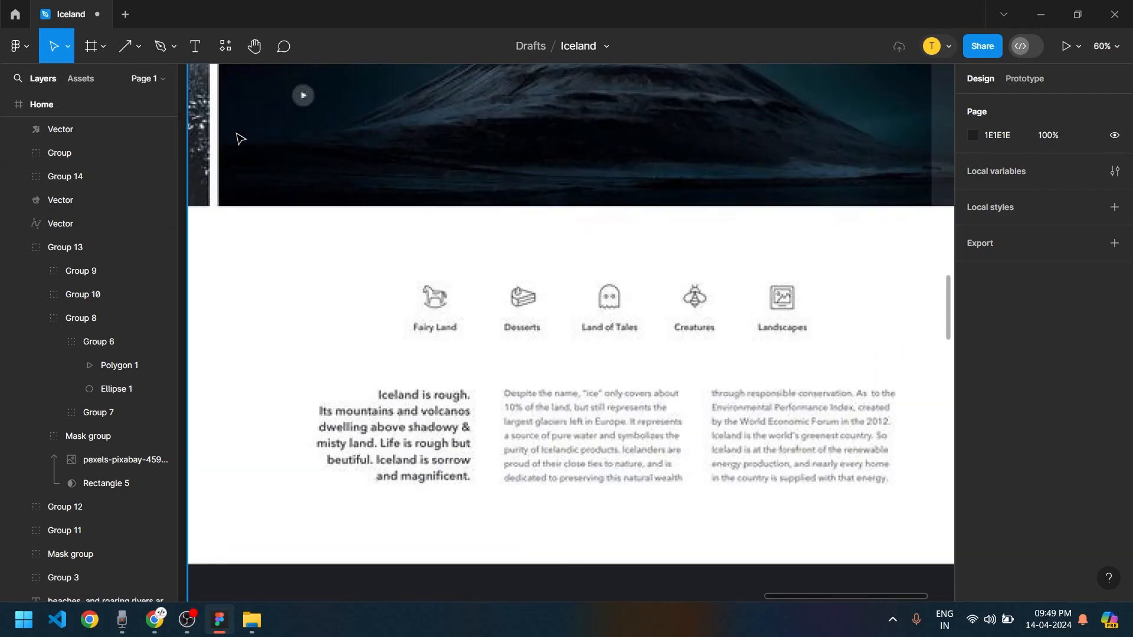
left_click(195, 46)
left_click(405, 356)
type("Fairy Land")
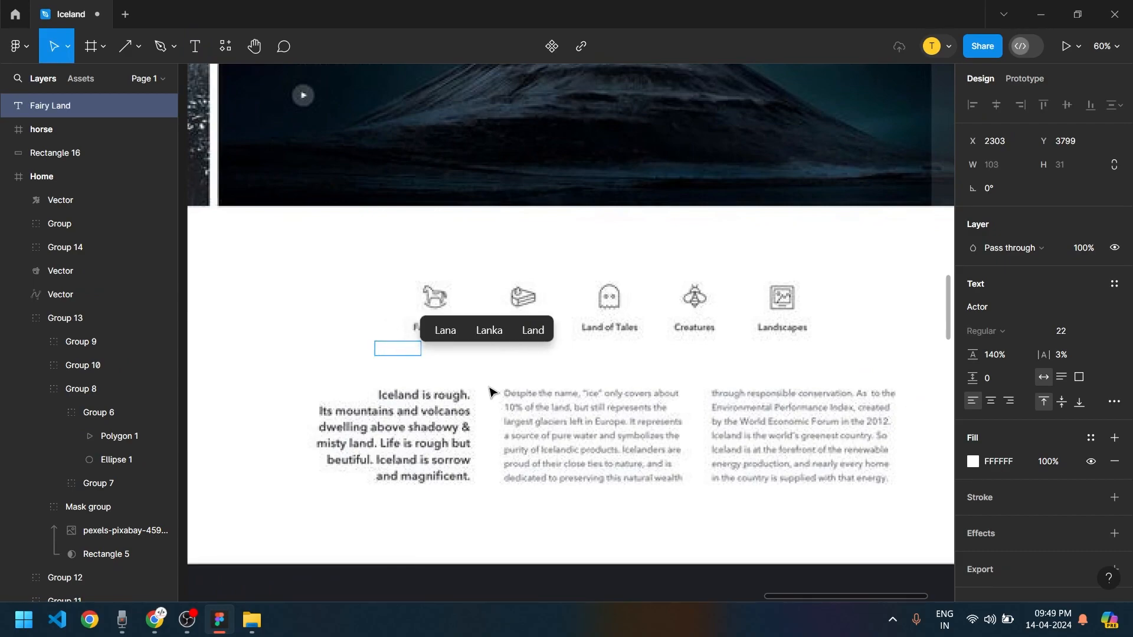
key("Escape")
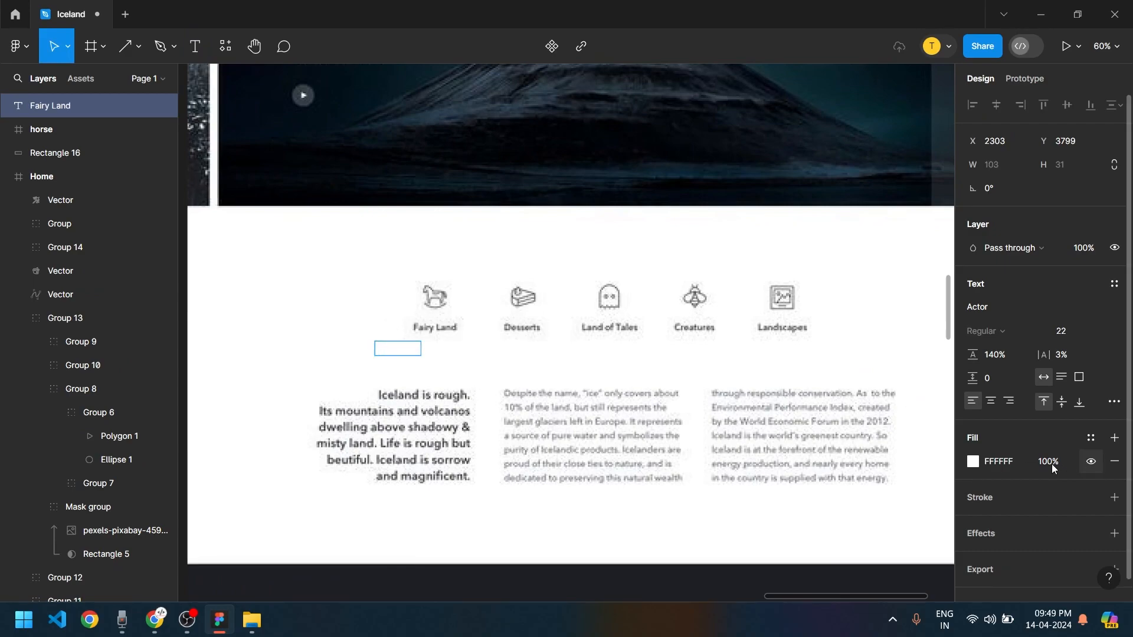
left_click(980, 462)
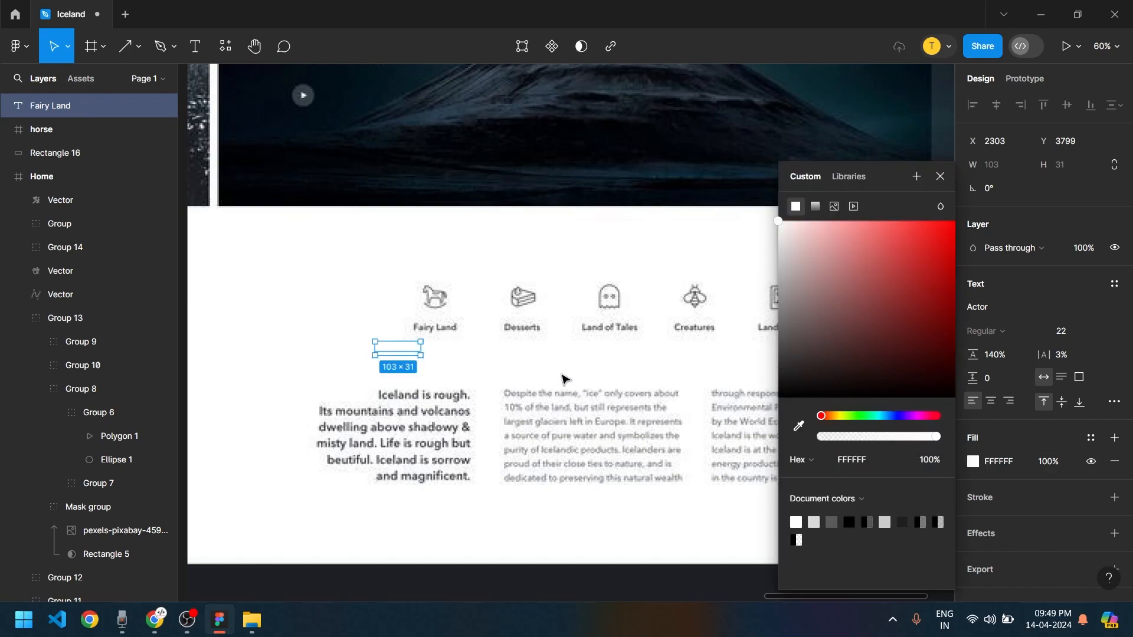
left_click_drag(822, 378, 630, 397)
left_click(611, 403)
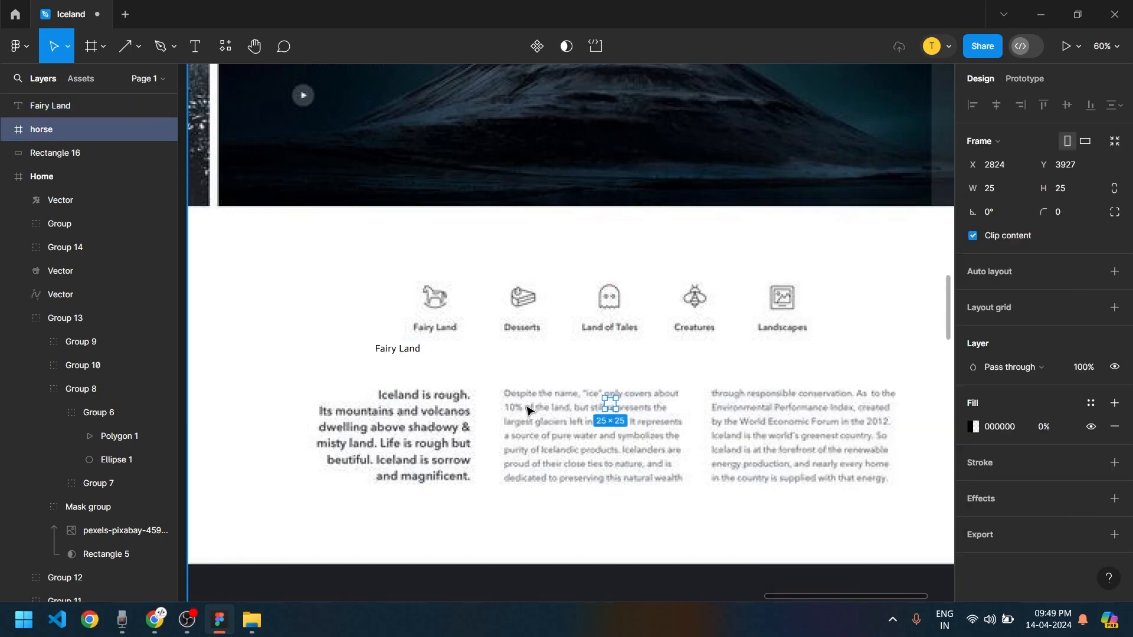
Move the Fairy Land label beneath its reference caption and duplicate it below the dessert icon with the text "Desserts"
left_click(394, 356)
left_click(400, 349)
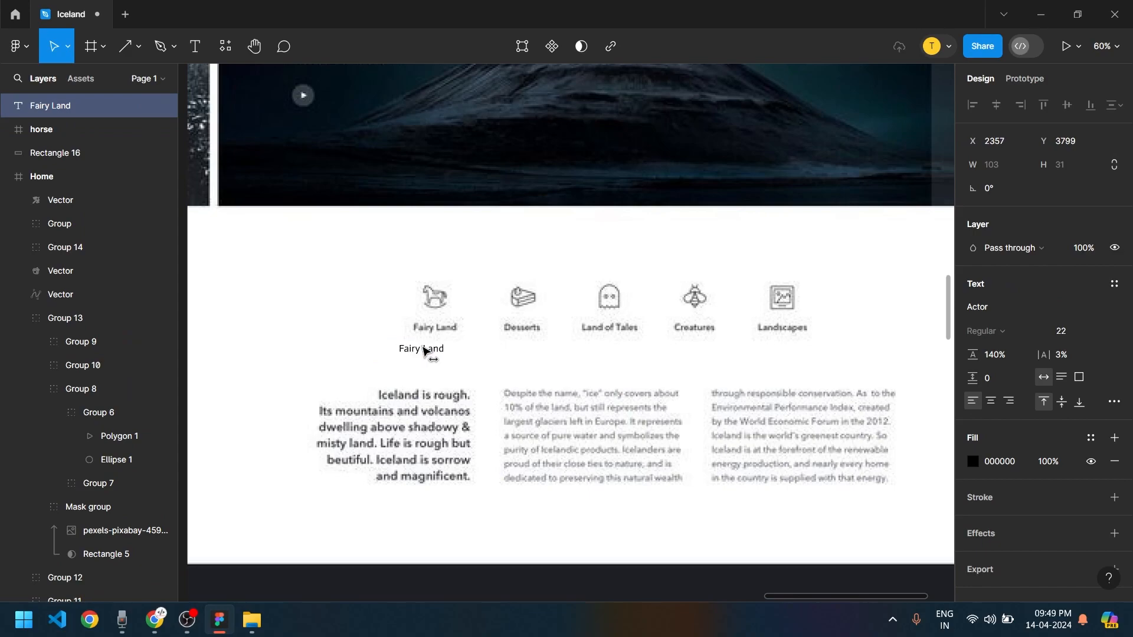
left_click_drag(428, 351, 524, 352)
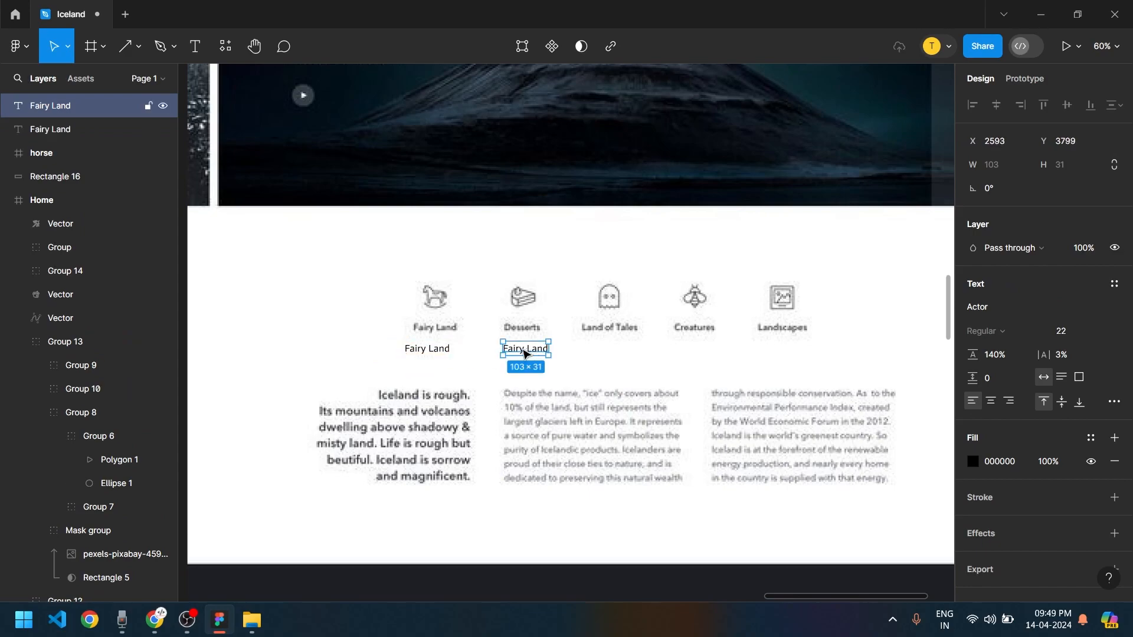
type("Desserts")
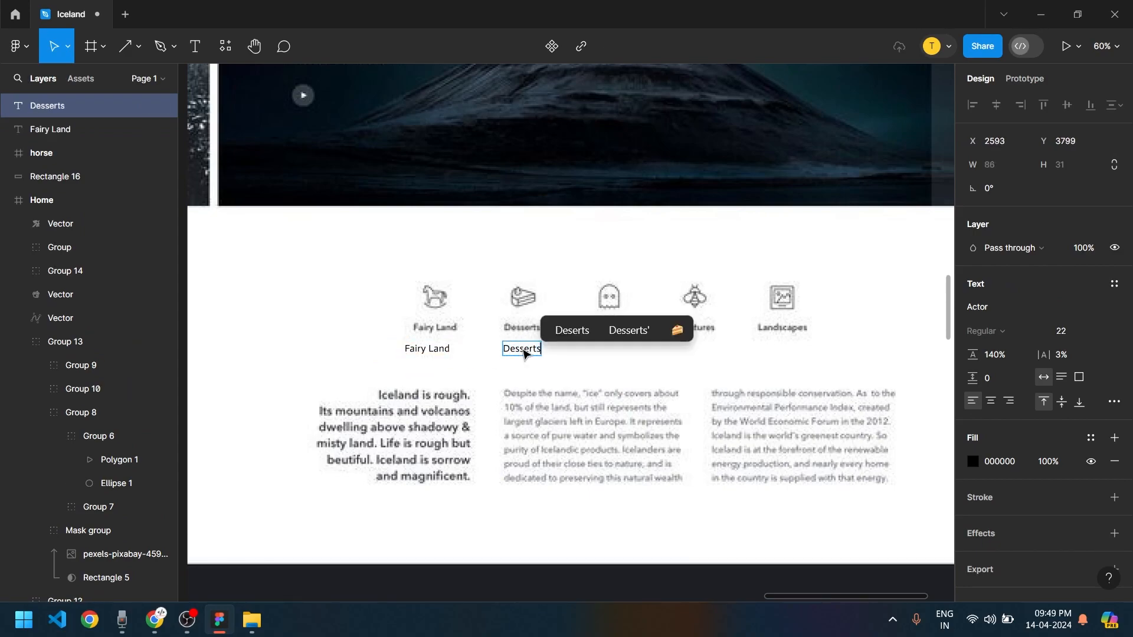
key("Escape")
Duplicate the Desserts label beneath the reference's ghost caption and change the copy's text to "Land of Tales"
left_click_drag(525, 353, 611, 352)
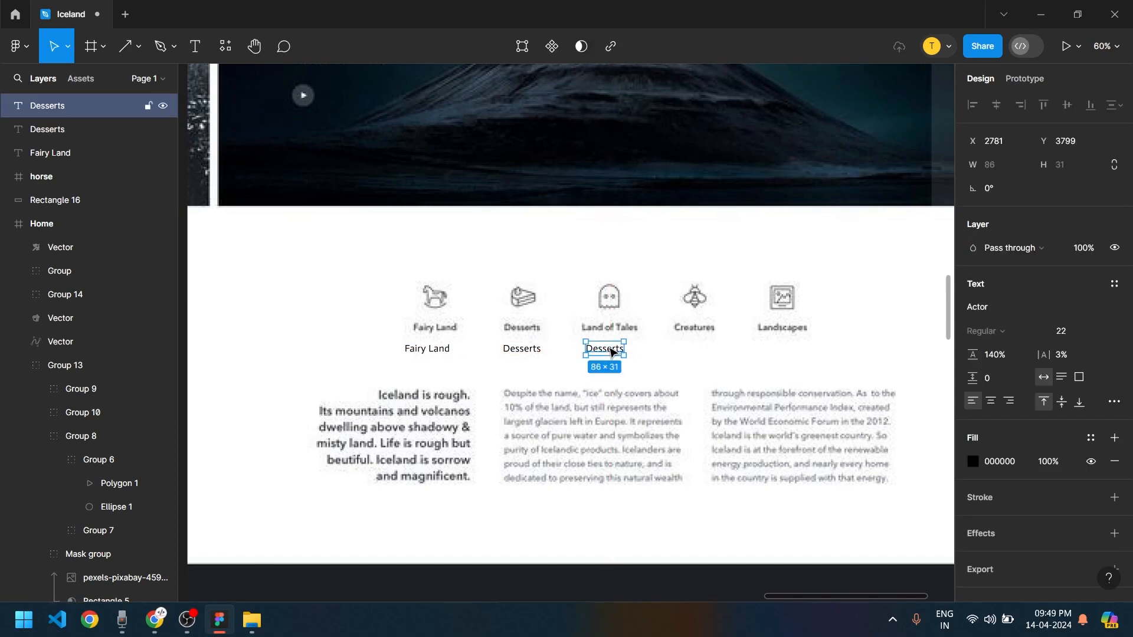
type("Land")
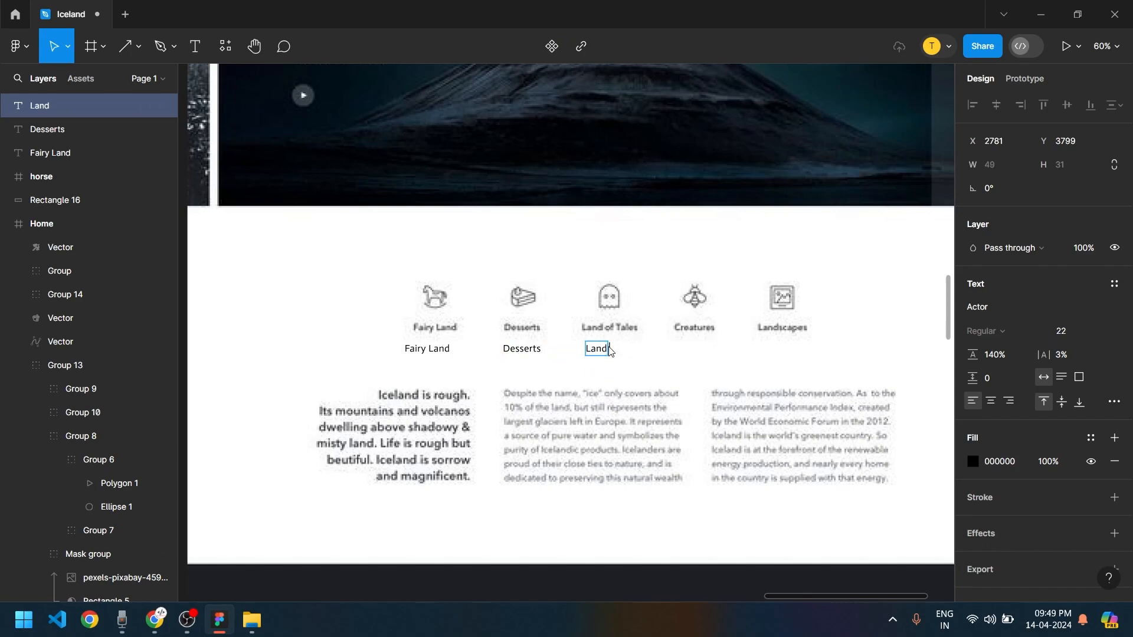
type(" of Tales")
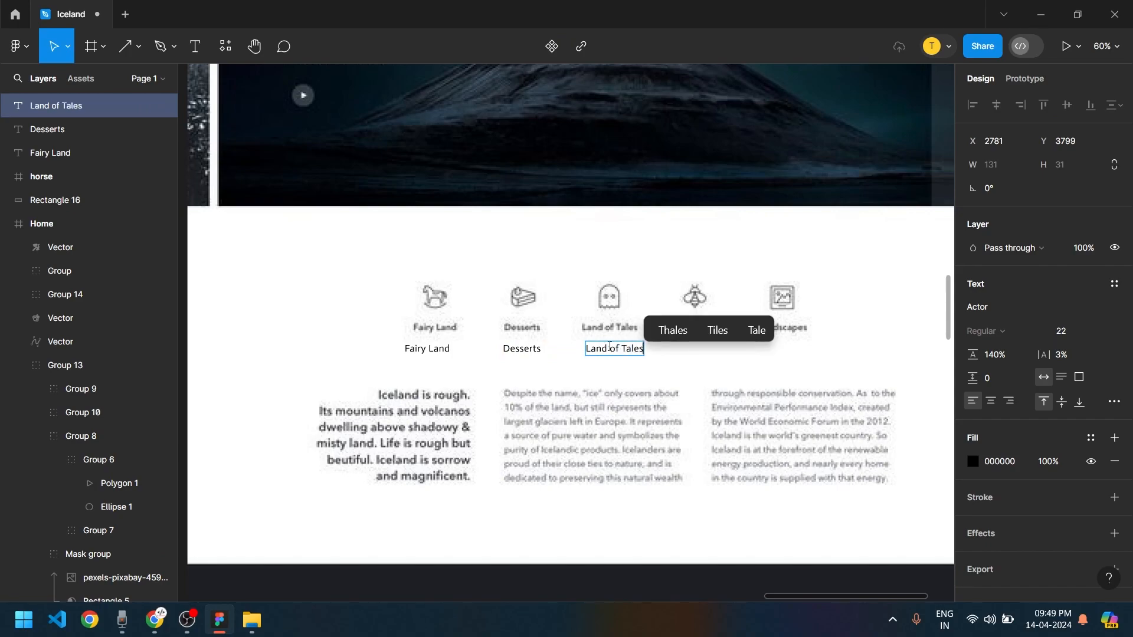
key("Escape")
Duplicate the Land of Tales label beneath the reference's bee caption and change the copy's text to "Creatures"
left_click_drag(631, 350, 712, 350)
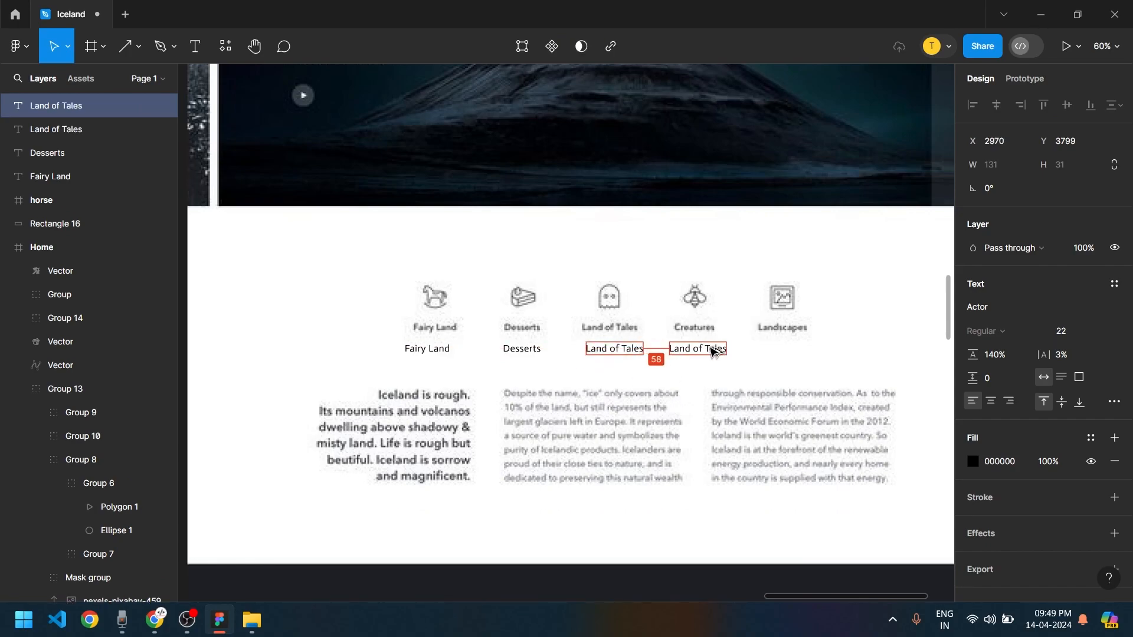
key("Return")
type("Creatu")
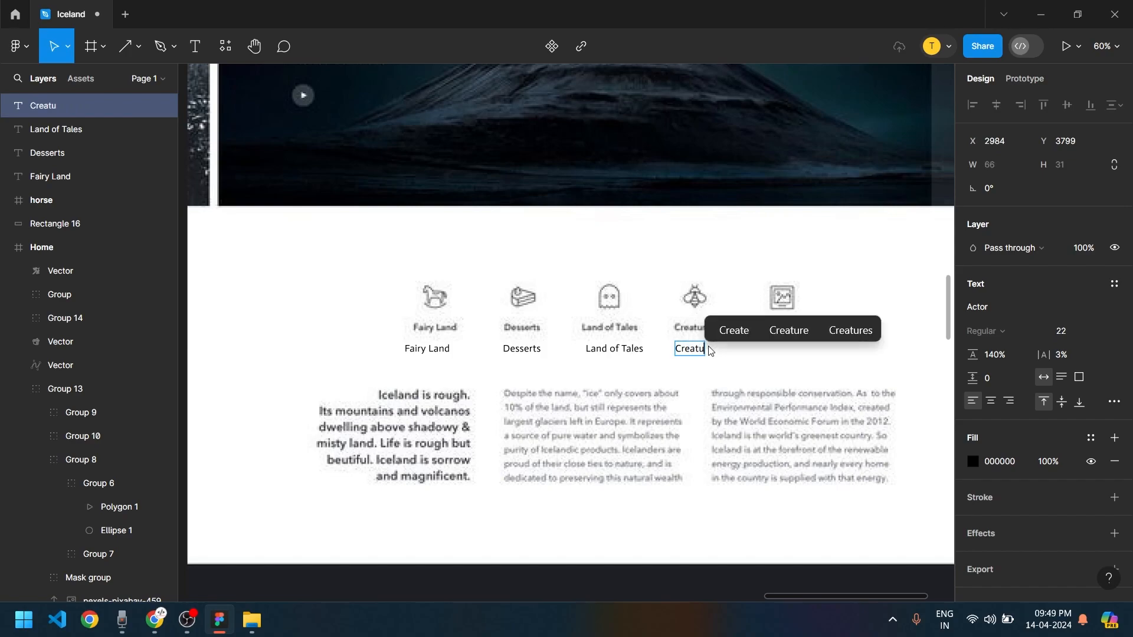
type("res")
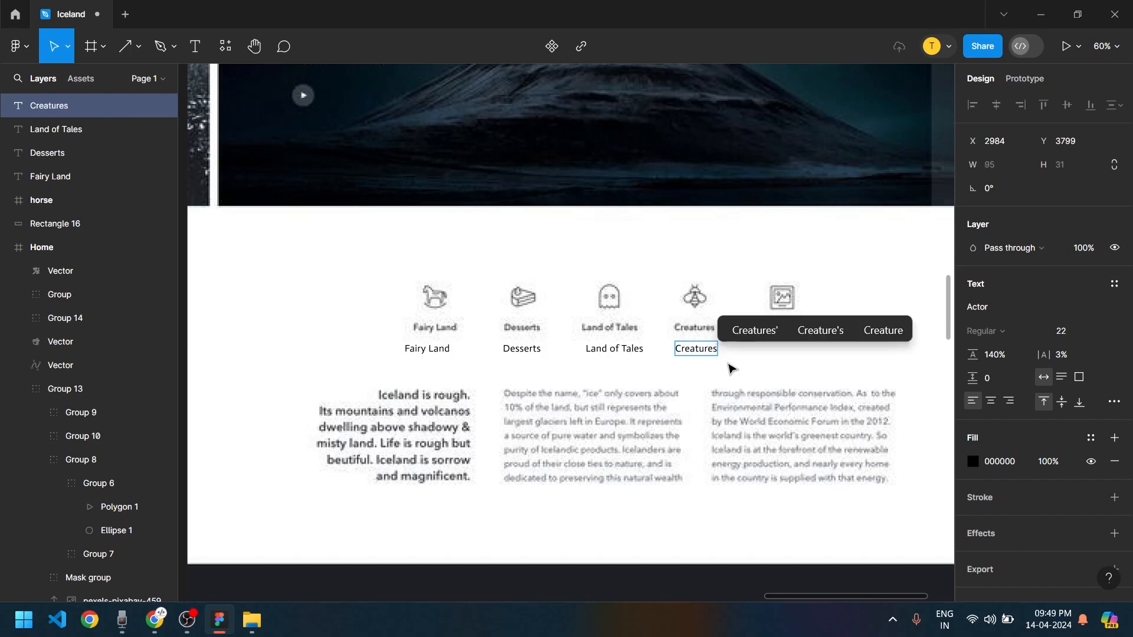
key("Escape")
Duplicate the Creatures label as "Landscapes" and line up the first and last labels with their reference captions
left_click_drag(699, 353, 787, 348)
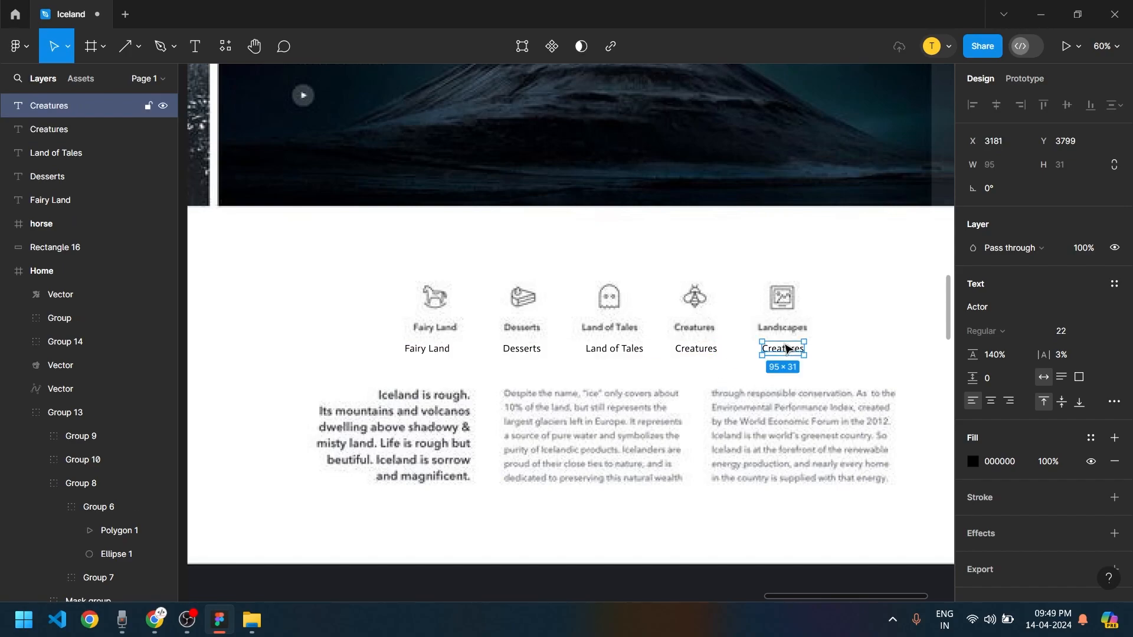
type("Landscapes")
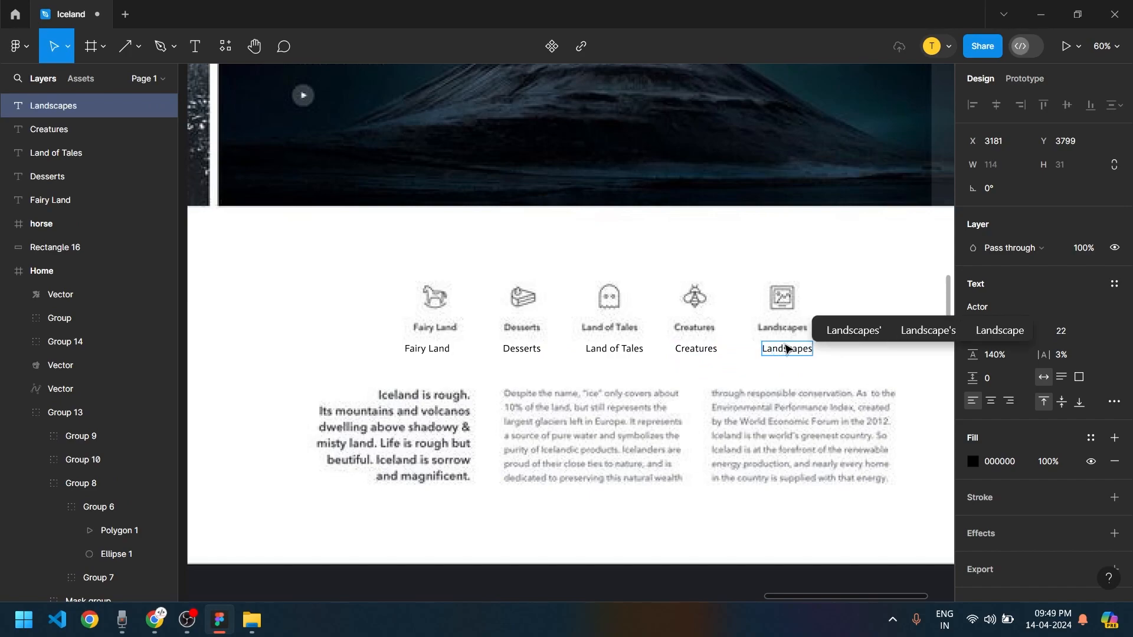
key("Escape")
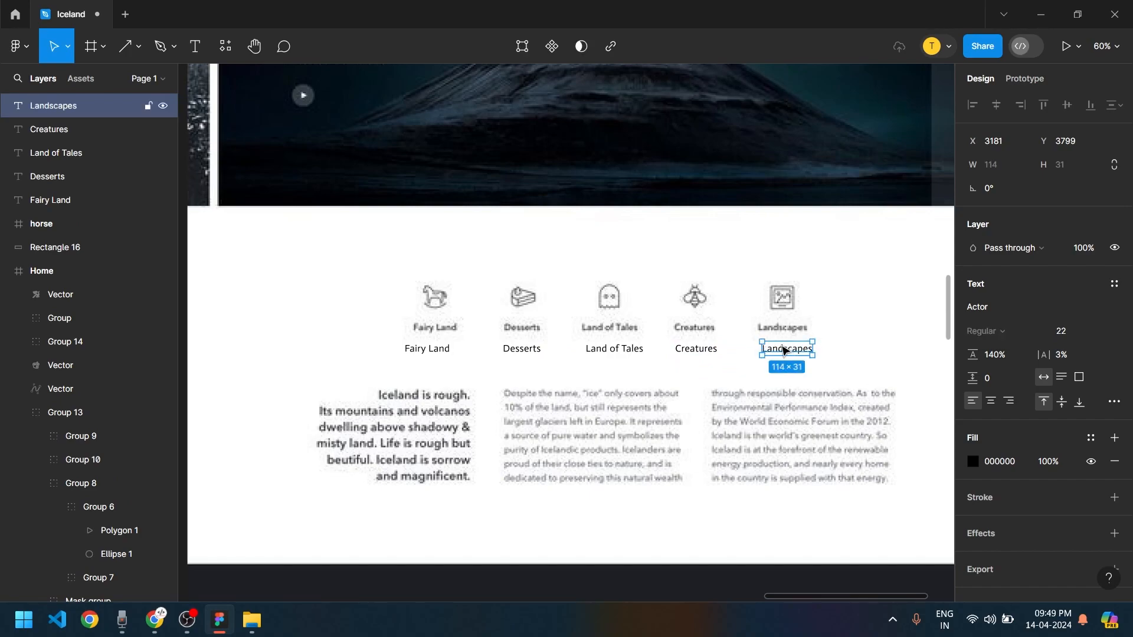
left_click(441, 348)
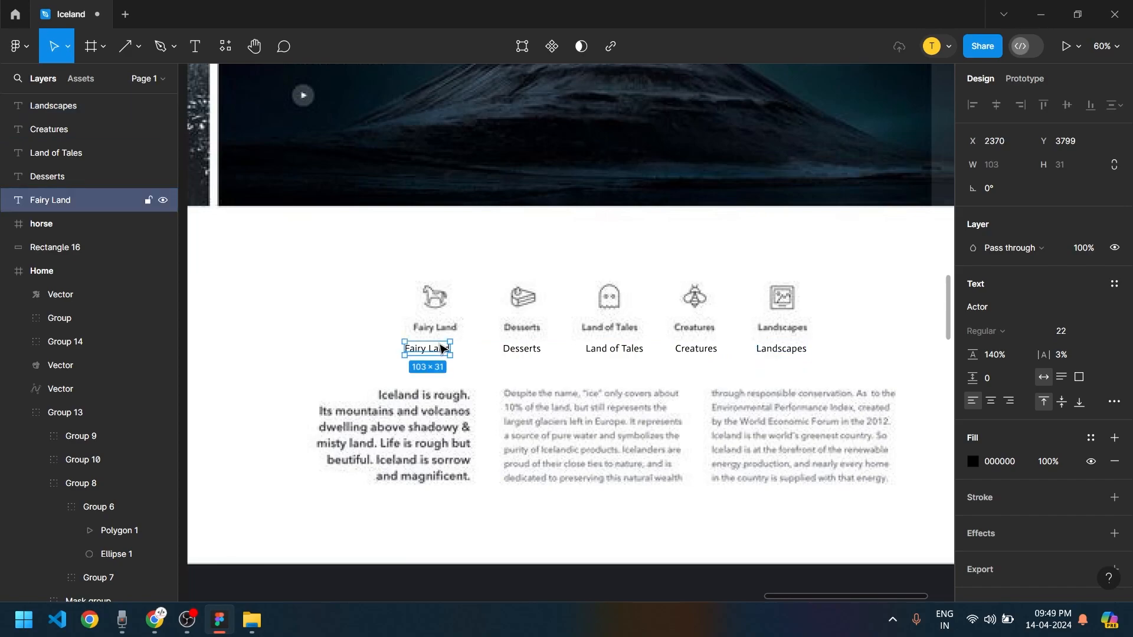
left_click(781, 349, "shift")
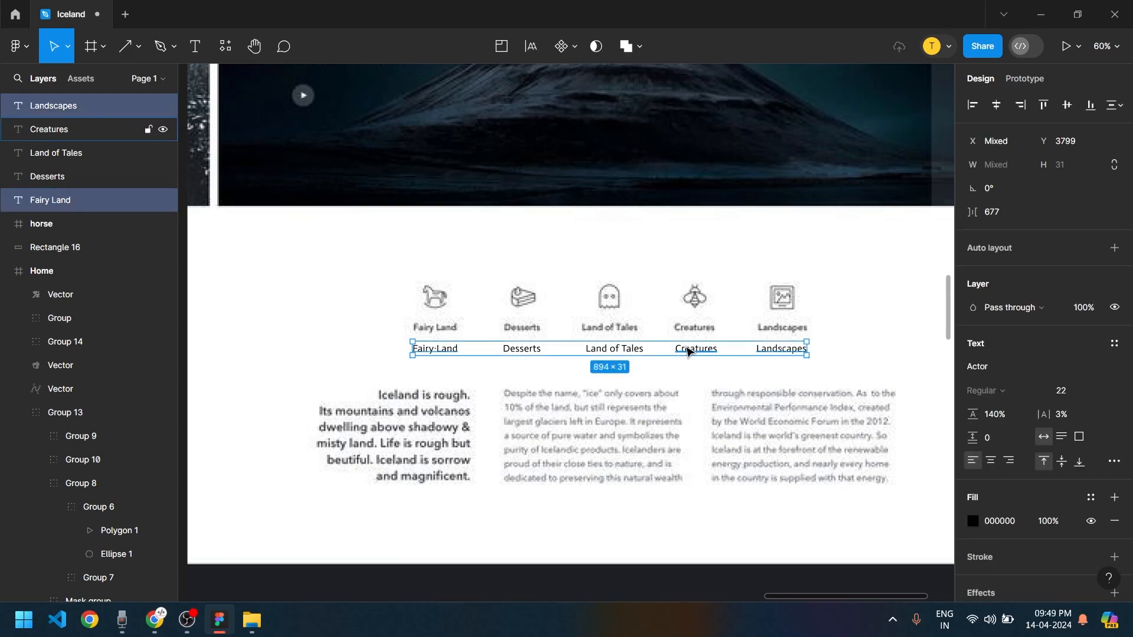
Distribute all five labels evenly and reduce their horizontal spacing to 94
left_click(687, 350, "shift")
left_click(614, 349, "shift")
left_click(527, 354, "shift")
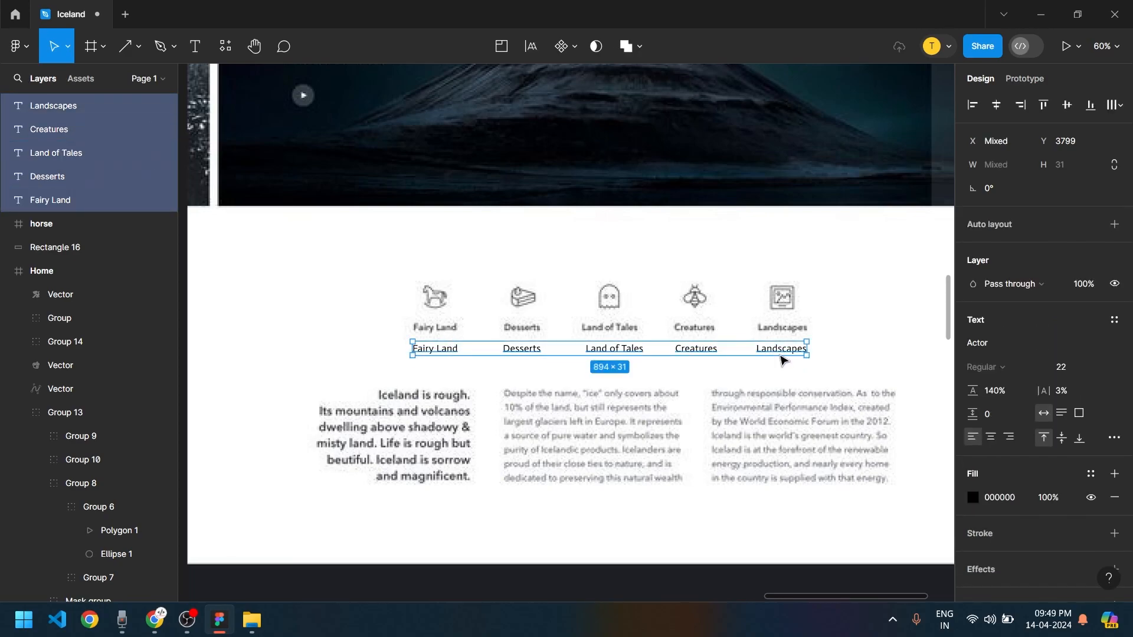
scroll(782, 357, "up", 5, "ctrl")
scroll(798, 363, "down", 5, "ctrl")
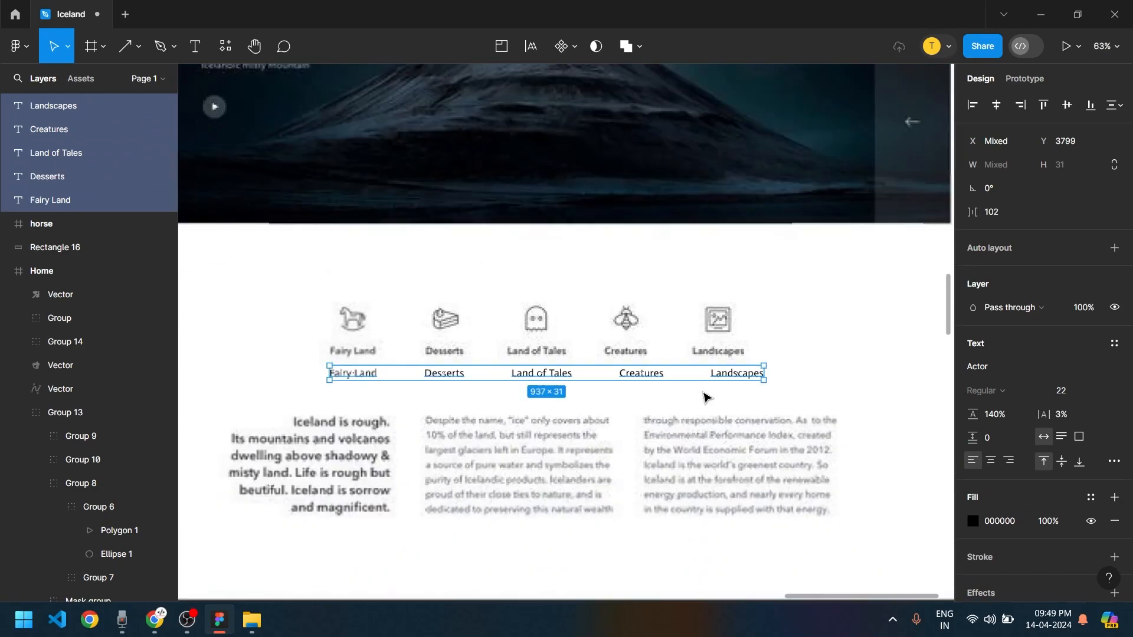
scroll(703, 374, "up", 4, "ctrl")
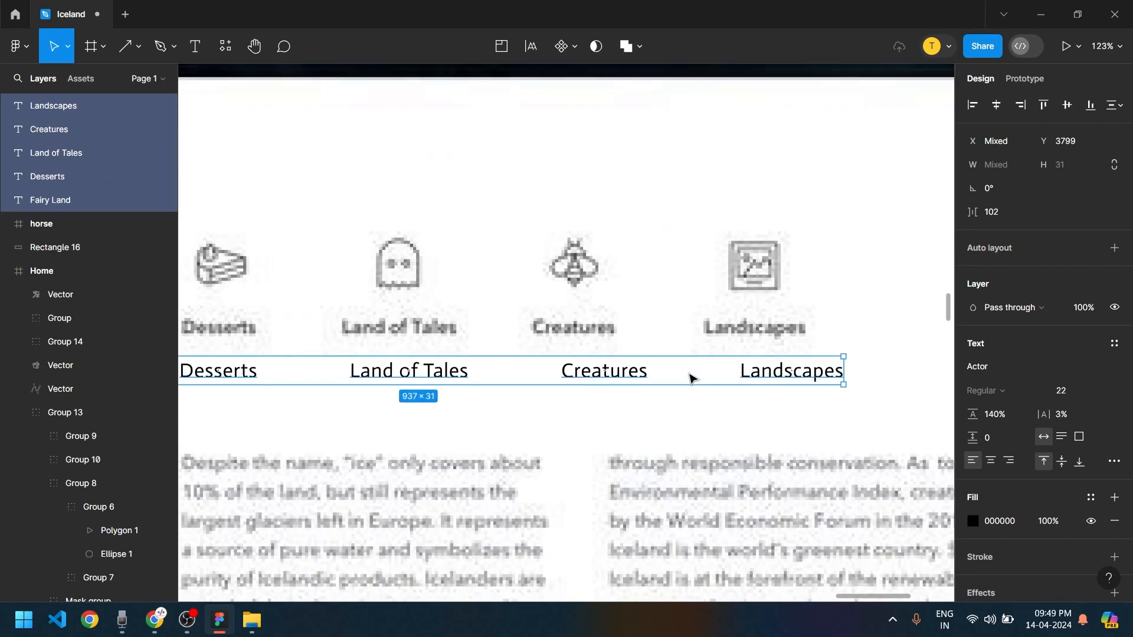
scroll(692, 378, "down", 4, "ctrl")
scroll(531, 435, "up", 5, "ctrl")
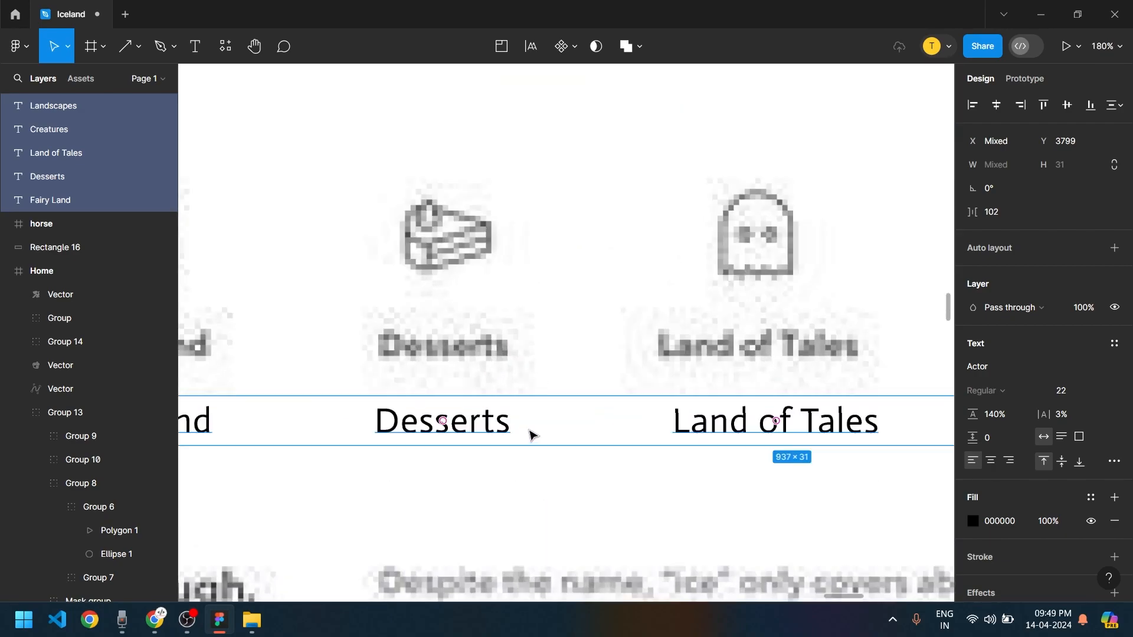
scroll(532, 435, "up", 5, "ctrl")
left_click_drag(637, 413, 609, 410)
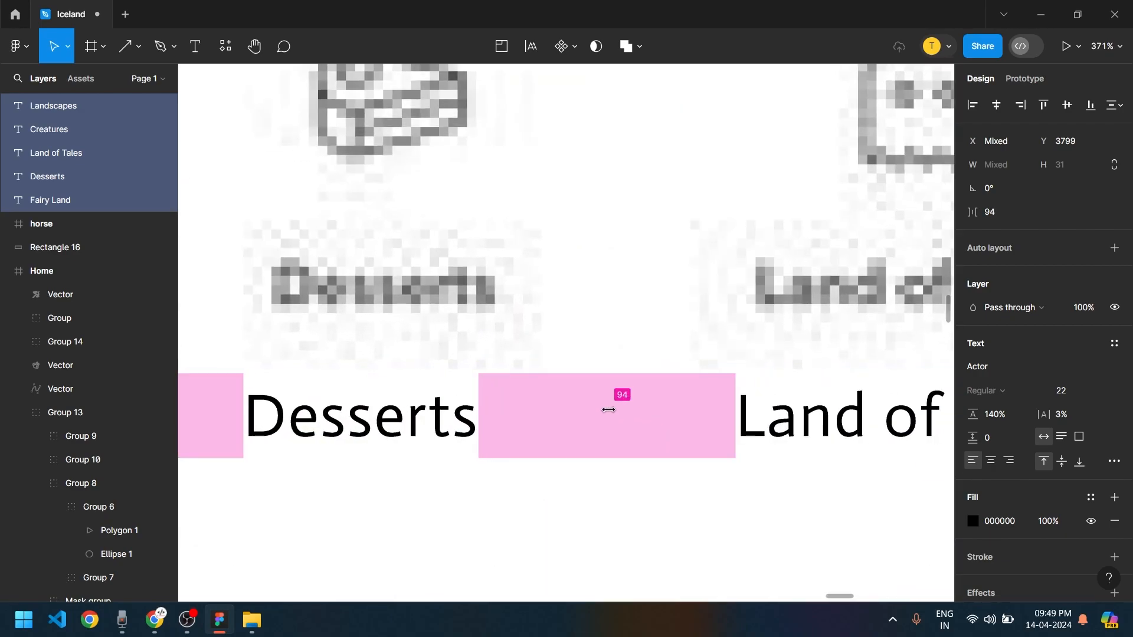
scroll(608, 409, "down", 12, "ctrl")
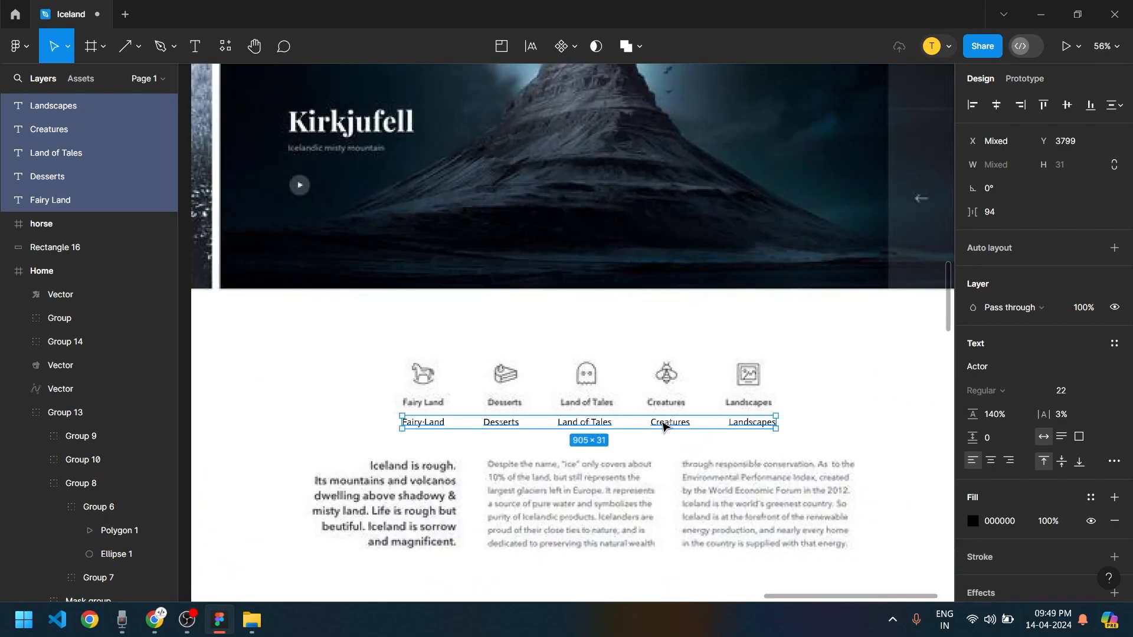
Move the five labels from the reference into the Home frame, near the row of icons
scroll(605, 426, "left", 10)
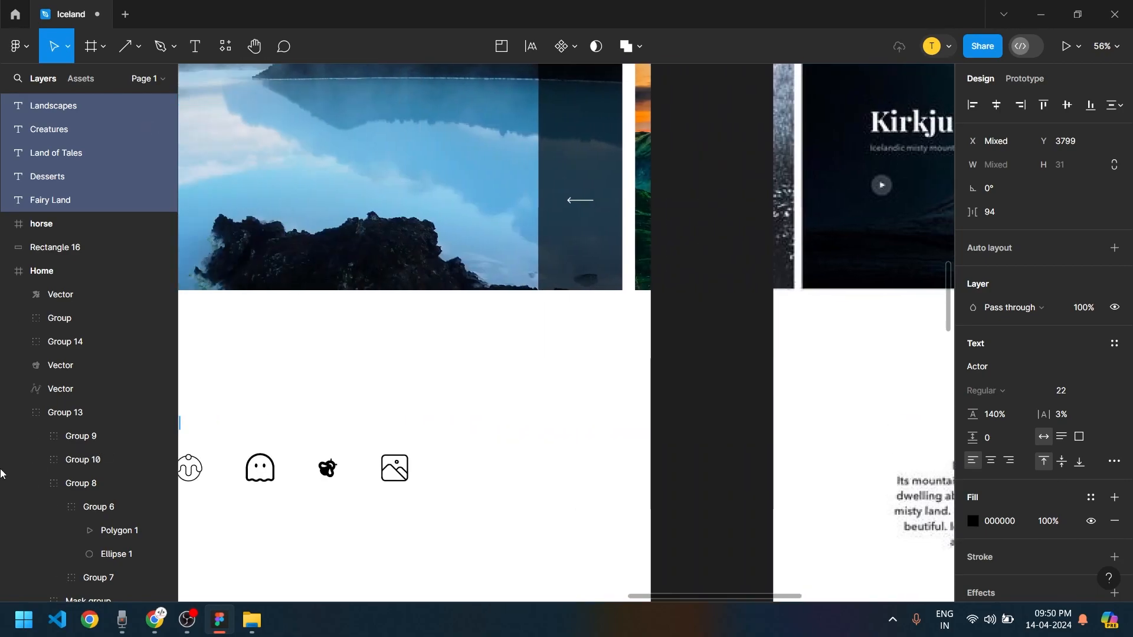
key("ctrl+z")
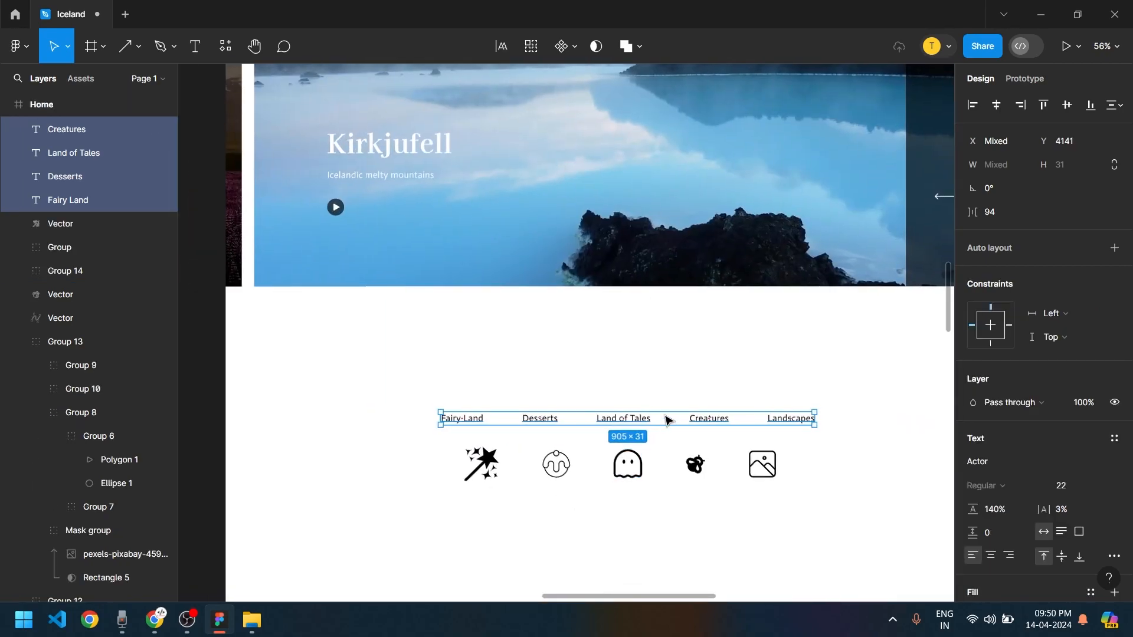
left_click_drag(640, 424, 651, 424)
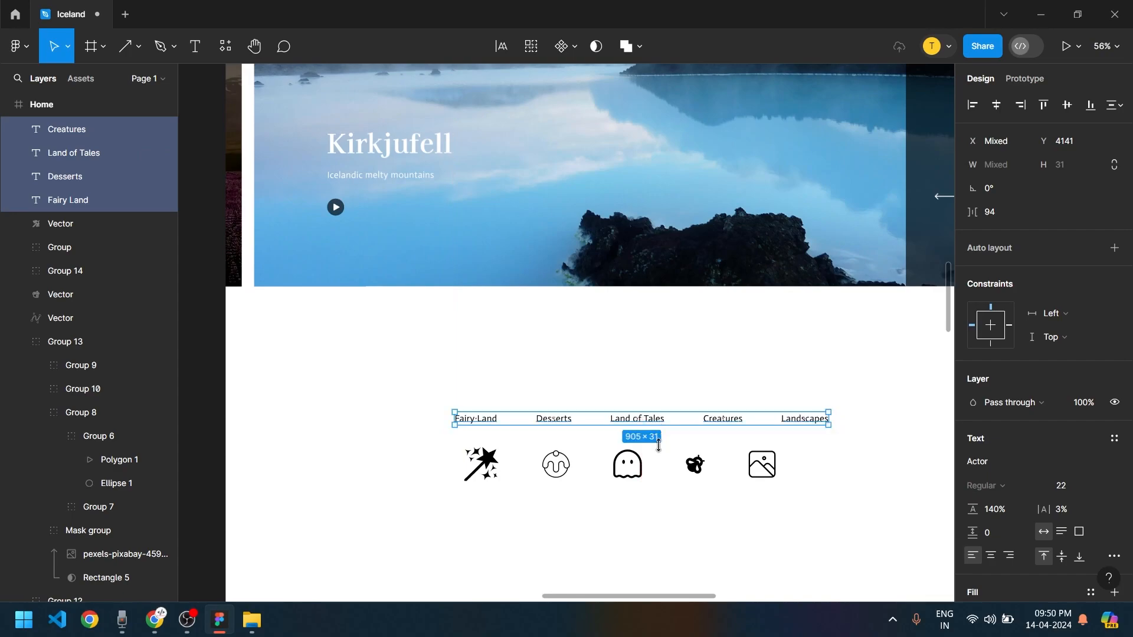
key("Escape")
Scale the five icons down together to a row 70 high and place them above the labels with 129 horizontal spacing
left_click_drag(471, 450, 473, 384)
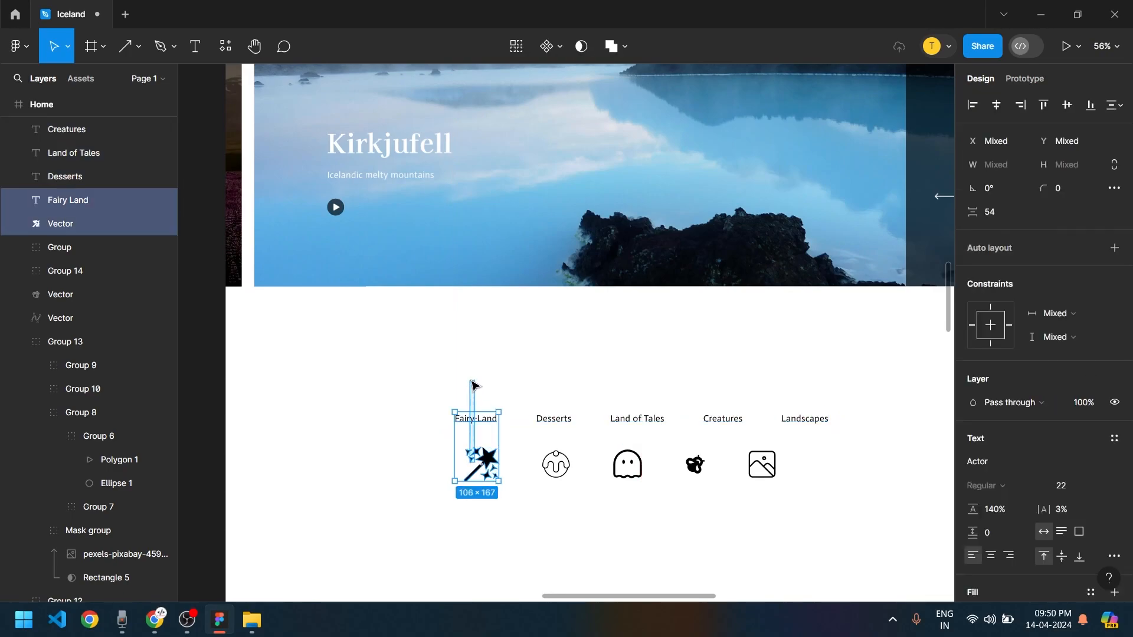
left_click_drag(806, 503, 454, 446)
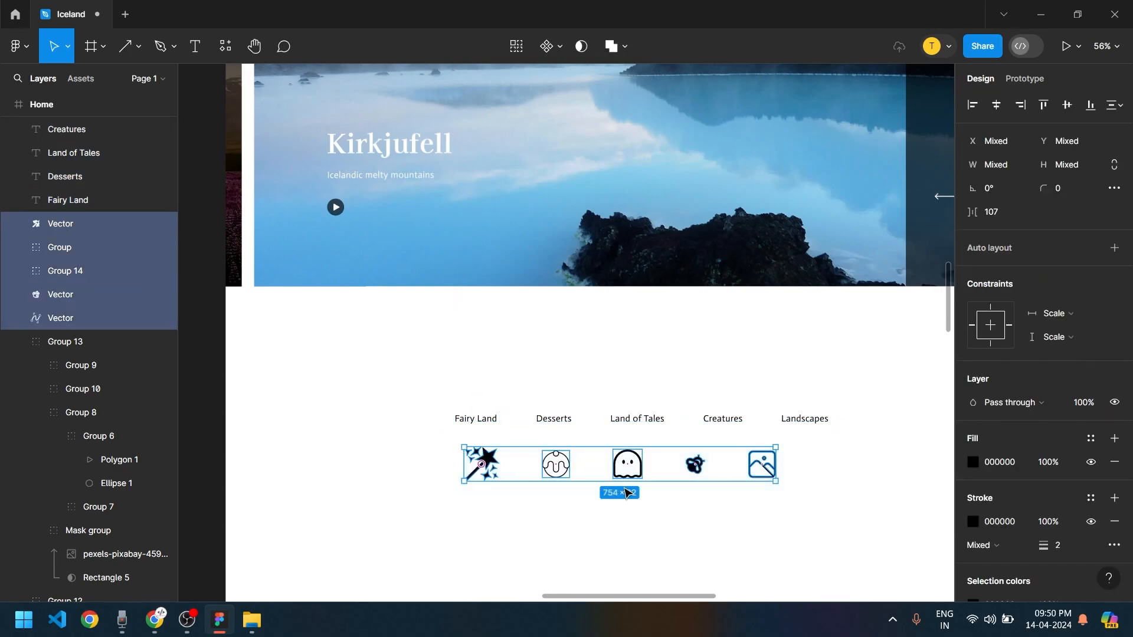
scroll(714, 493, "up", 3)
left_click_drag(795, 479, 767, 476)
left_click_drag(608, 472, 663, 336)
scroll(575, 348, "up", 3)
scroll(575, 348, "up", 5)
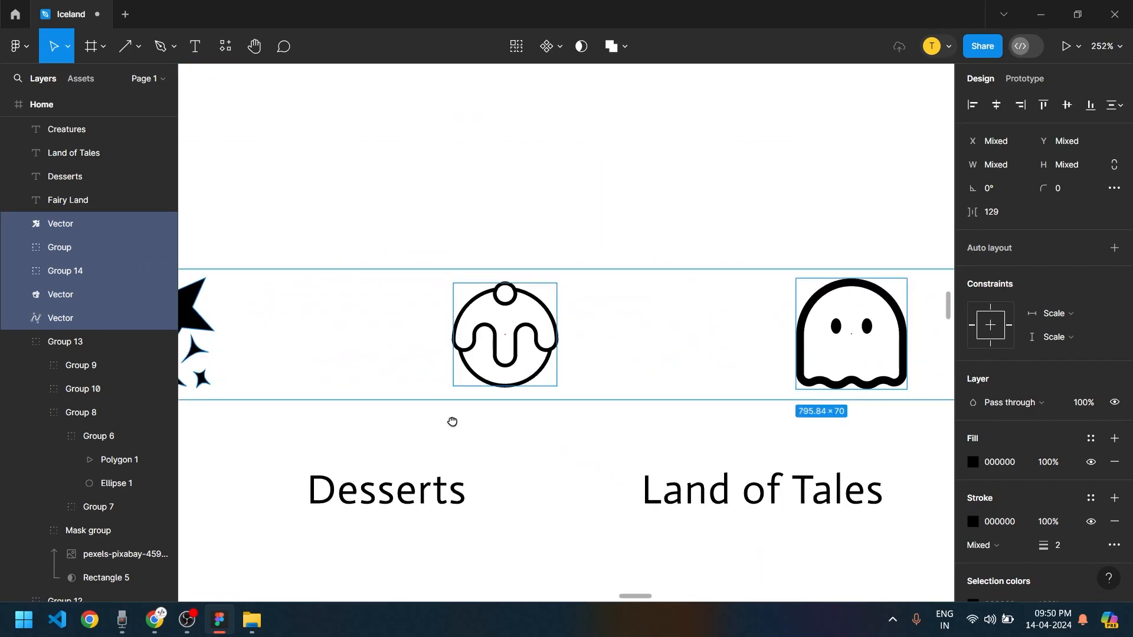
left_click_drag(448, 417, 746, 443)
scroll(746, 443, "down", 3)
left_click_drag(553, 404, 550, 400)
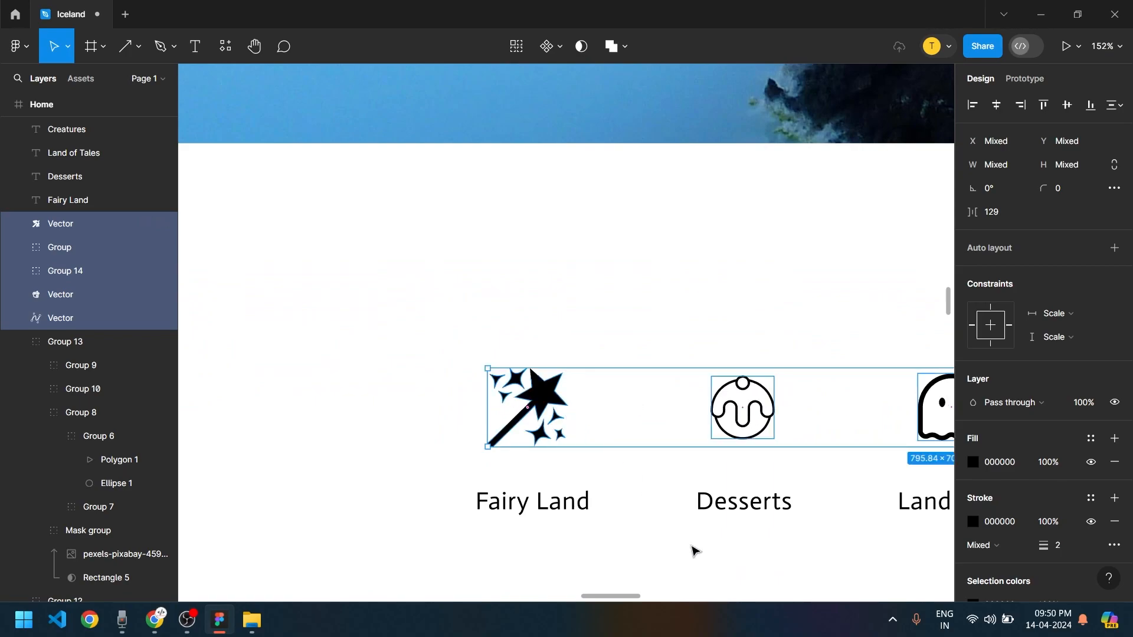
Scale the fairy wand icon down from its centre to 57 × 56
left_click(694, 561)
scroll(672, 535, "down", 5)
left_click(607, 479)
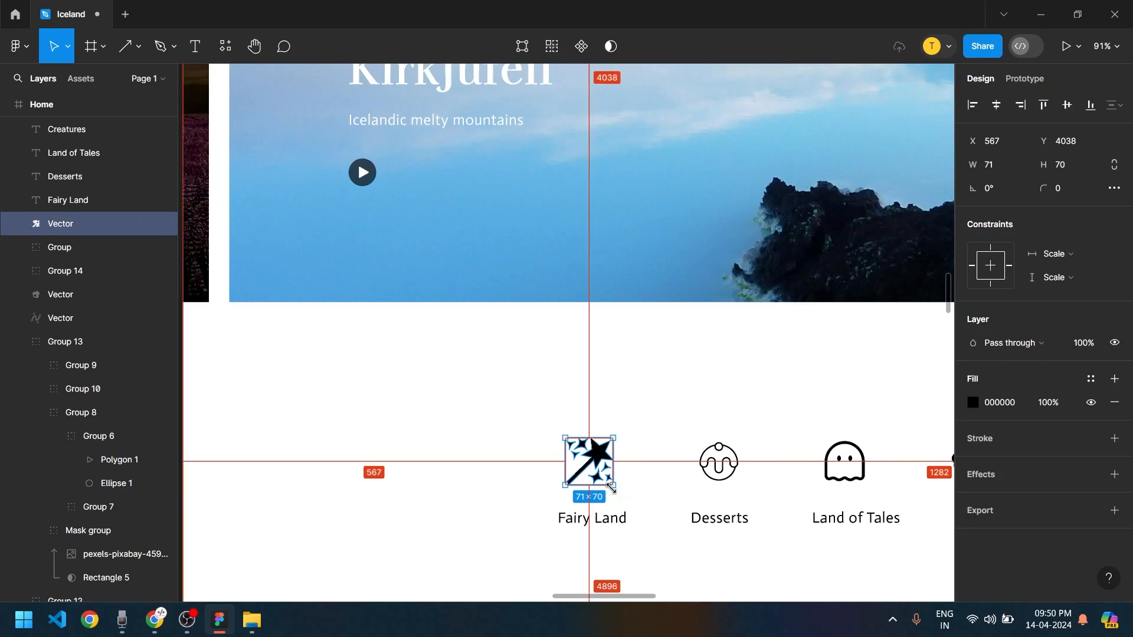
left_click_drag(602, 479, 598, 475)
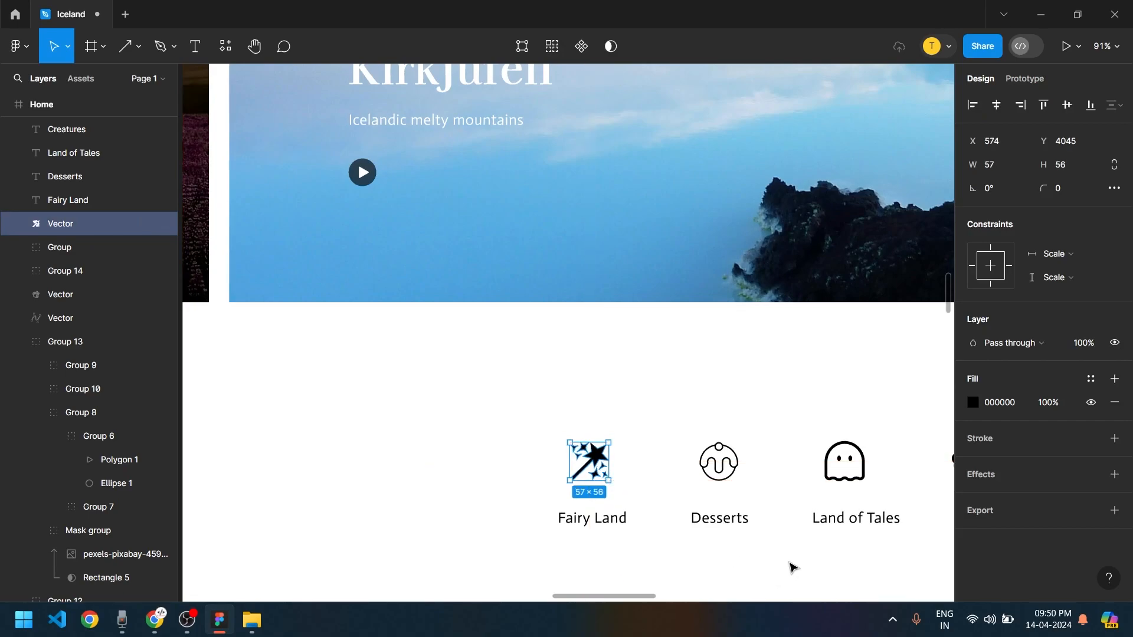
Scale the ghost icon above Land of Tales down from its centre to 56.67 × 56.67
scroll(591, 555, "right", 5)
left_click(626, 462)
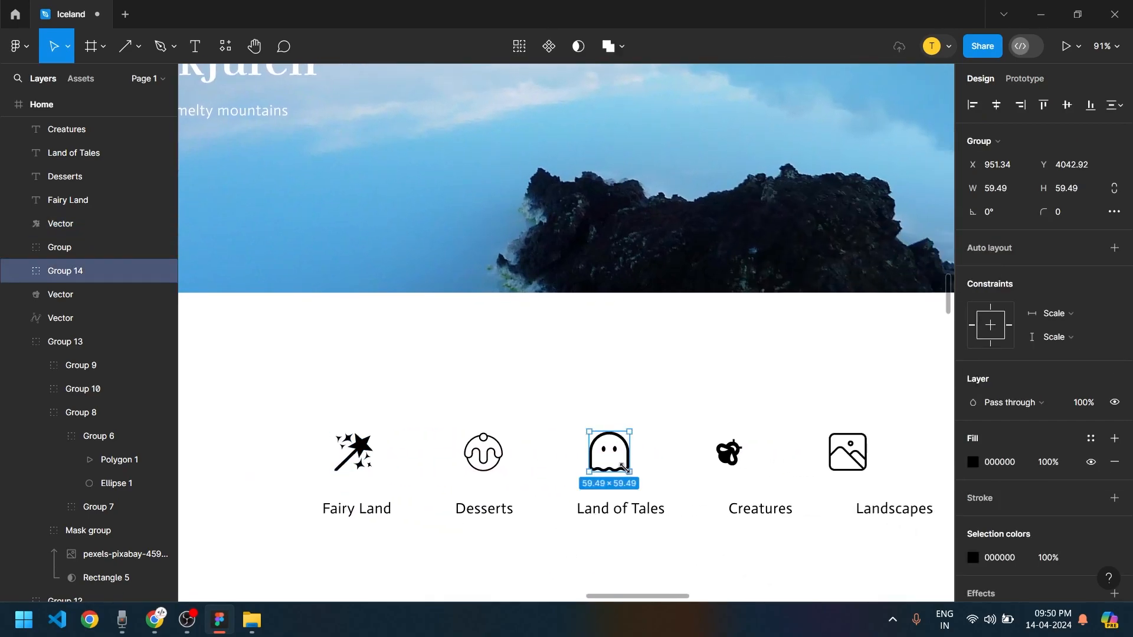
left_click_drag(626, 470, 631, 471)
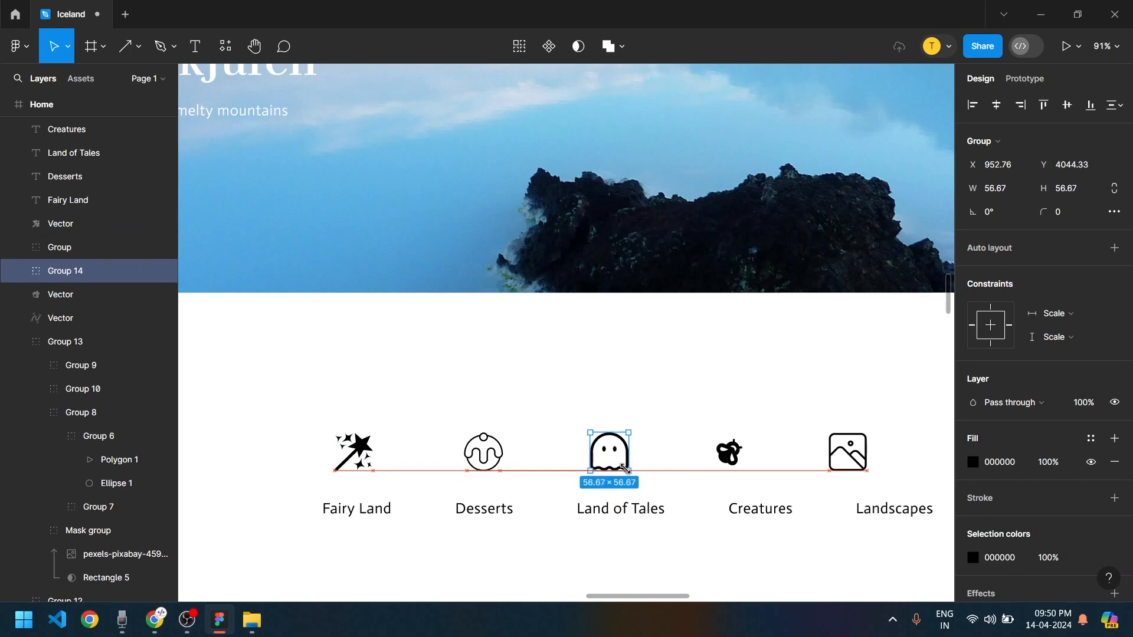
Enlarge the Creatures icon to 54 × 55 and move it and the 56 × 56 Landscapes icon above their labels
left_click(730, 453)
left_click_drag(741, 464, 763, 463)
left_click_drag(863, 461, 911, 470)
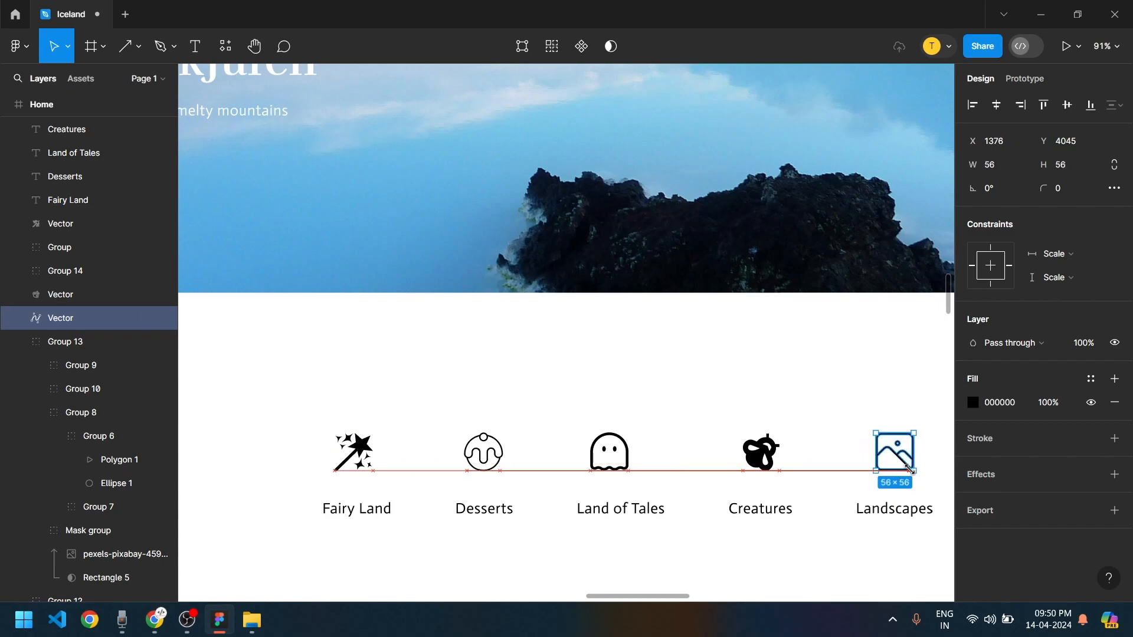
Align the five feature icons with one another on their vertical centres
scroll(874, 405, "down", 5)
scroll(868, 475, "up", 5)
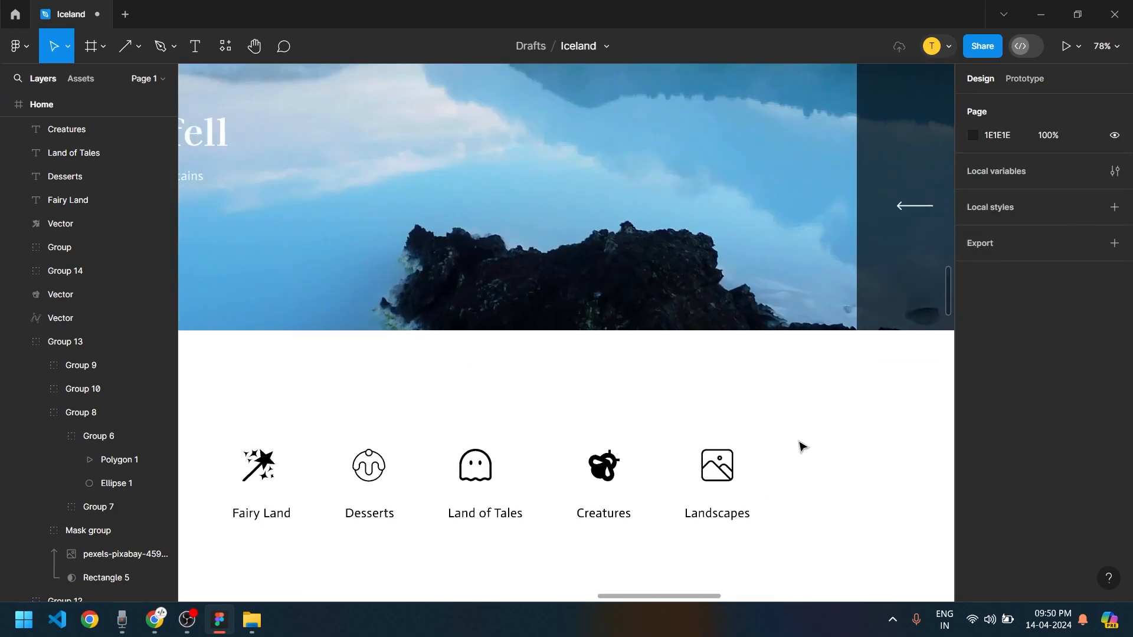
left_click_drag(460, 517, 219, 486)
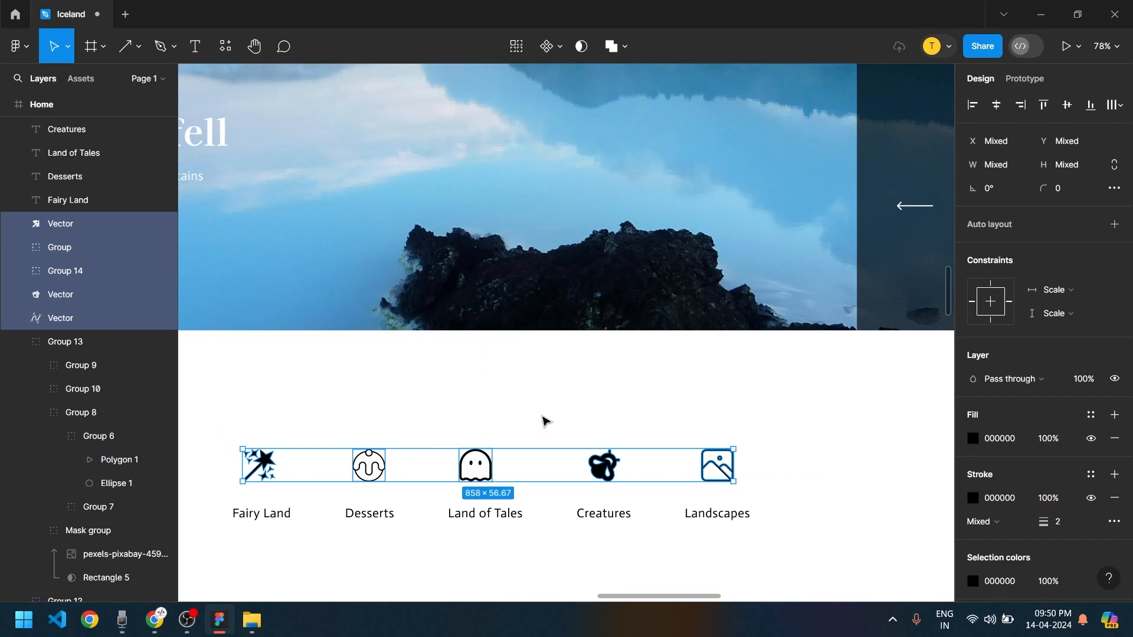
left_click(1066, 110)
left_click(696, 543)
scroll(698, 536, "down", 5)
left_click_drag(702, 529, 572, 478)
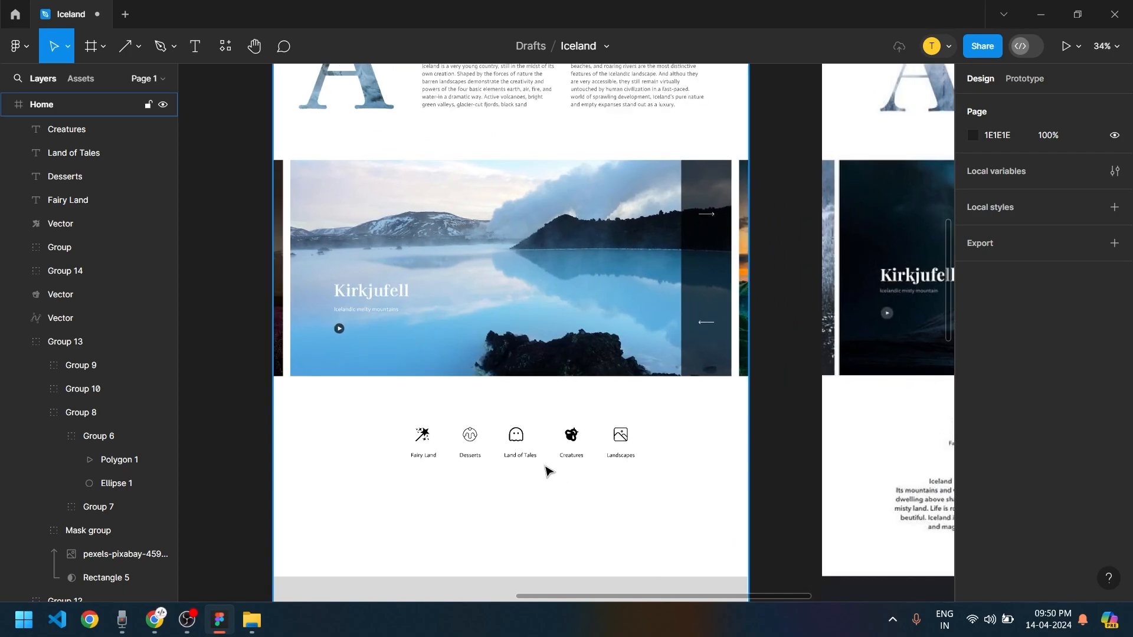
Group the five icons together with their five labels
scroll(543, 523, "up", 1)
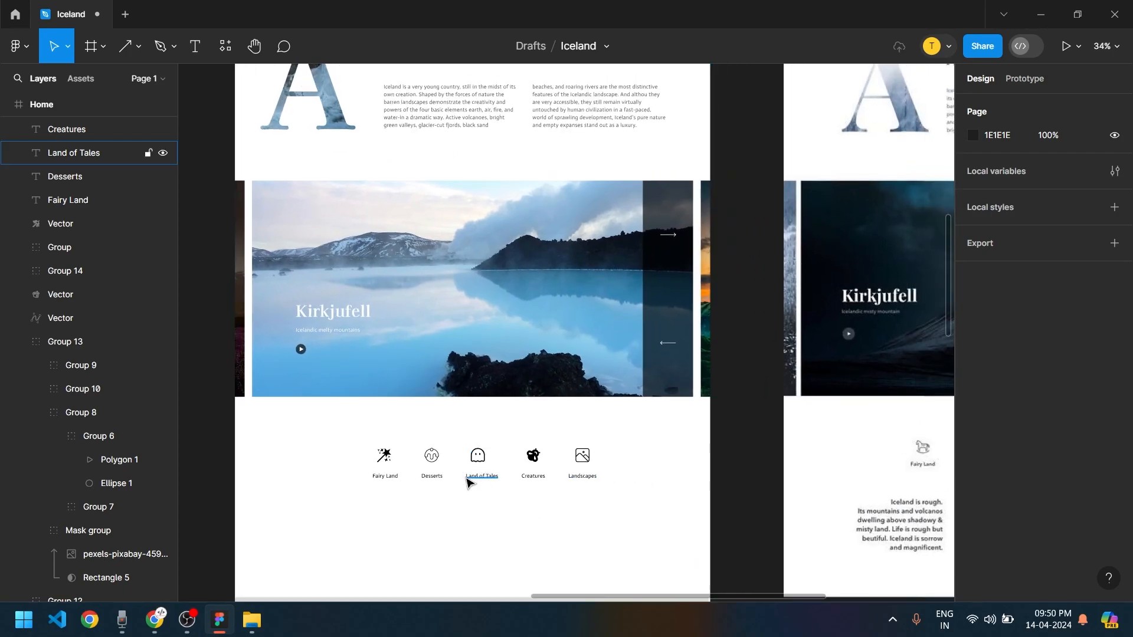
scroll(470, 475, "up", 2)
left_click_drag(342, 411, 738, 543)
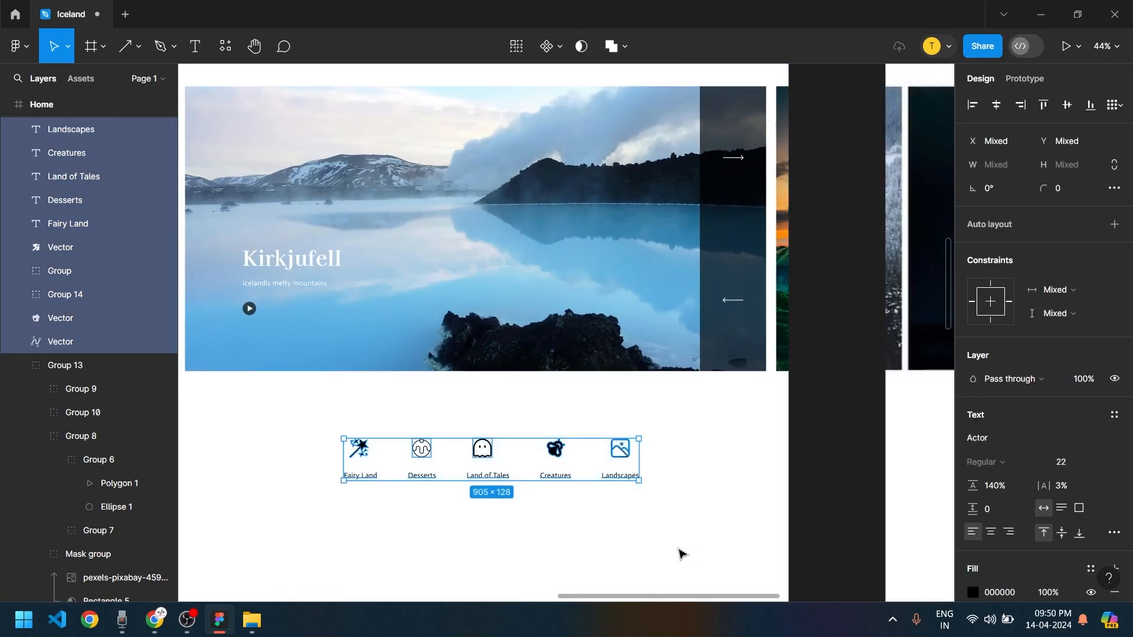
key("ctrl+g")
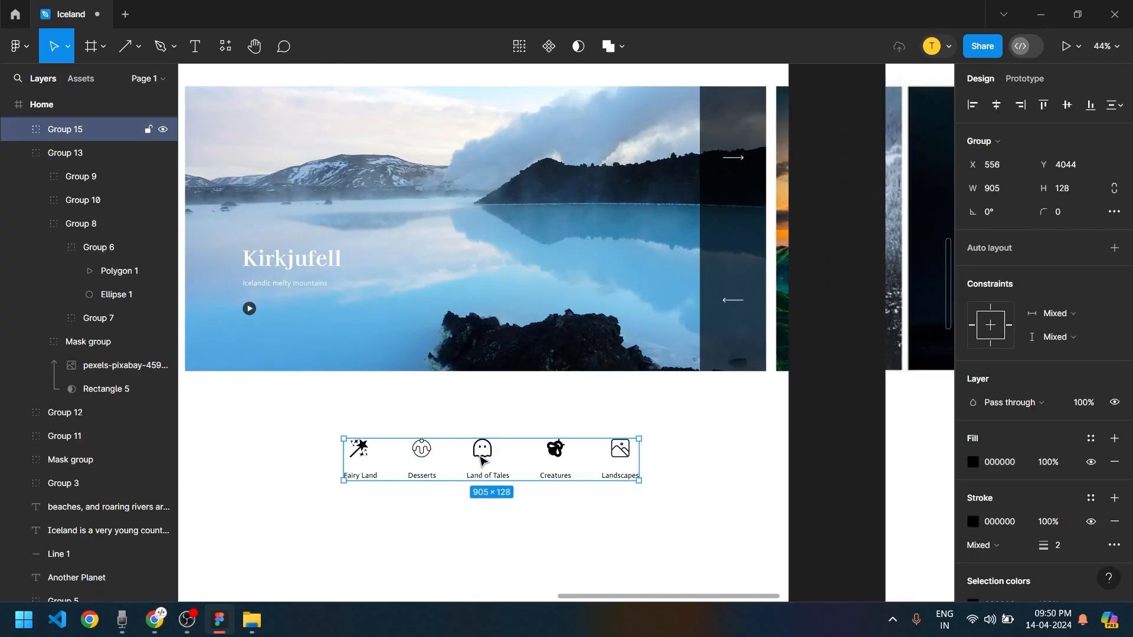
left_click(533, 520)
Centre the Land of Tales, Creatures and Desserts icons over their labels inside the group
scroll(484, 498, "up", 3)
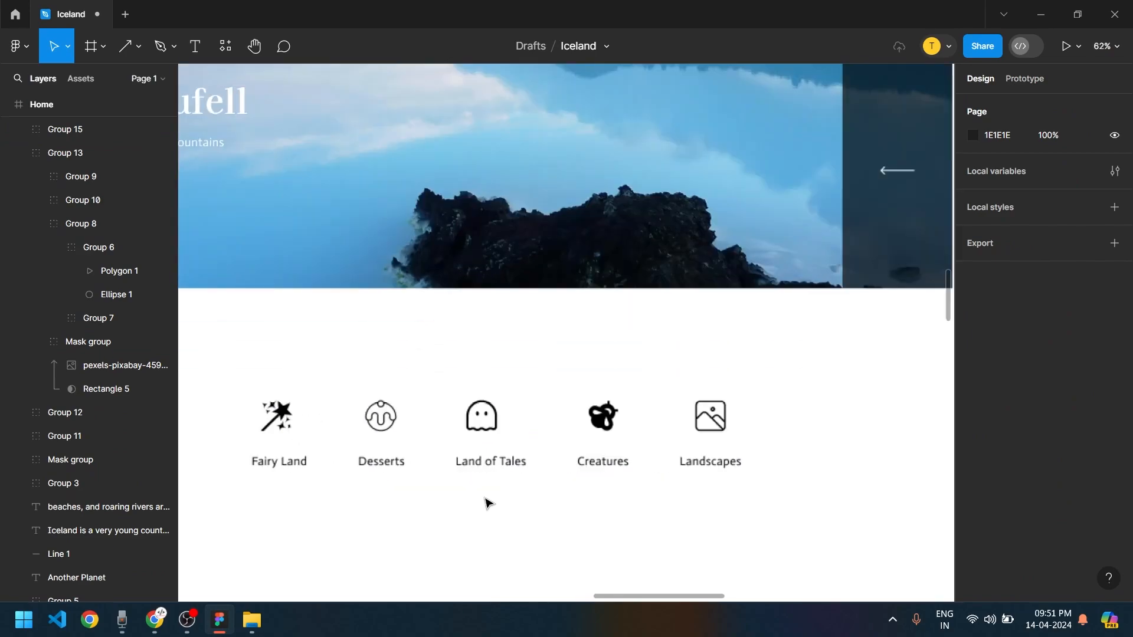
double_click(484, 423)
left_click_drag(490, 424, 498, 426)
left_click_drag(596, 417, 611, 425)
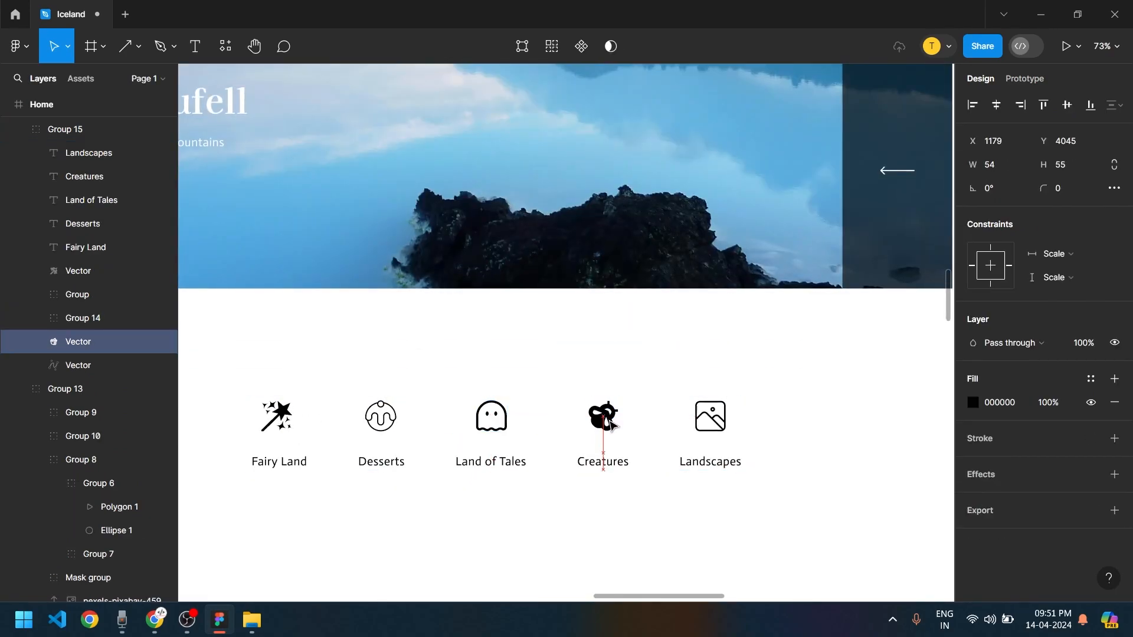
left_click(418, 422)
left_click(381, 416)
double_click(381, 417)
left_click_drag(381, 417, 378, 419)
left_click(463, 498)
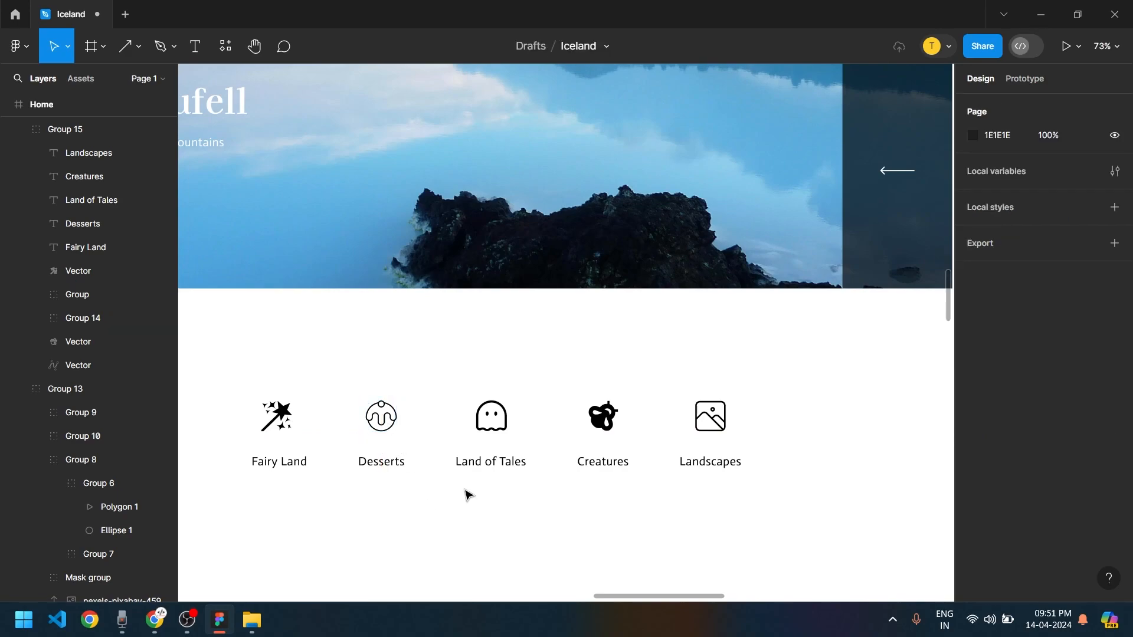
Centre the icon-and-label group horizontally in the Home frame at X 508
scroll(462, 498, "down", 5)
left_click(489, 442)
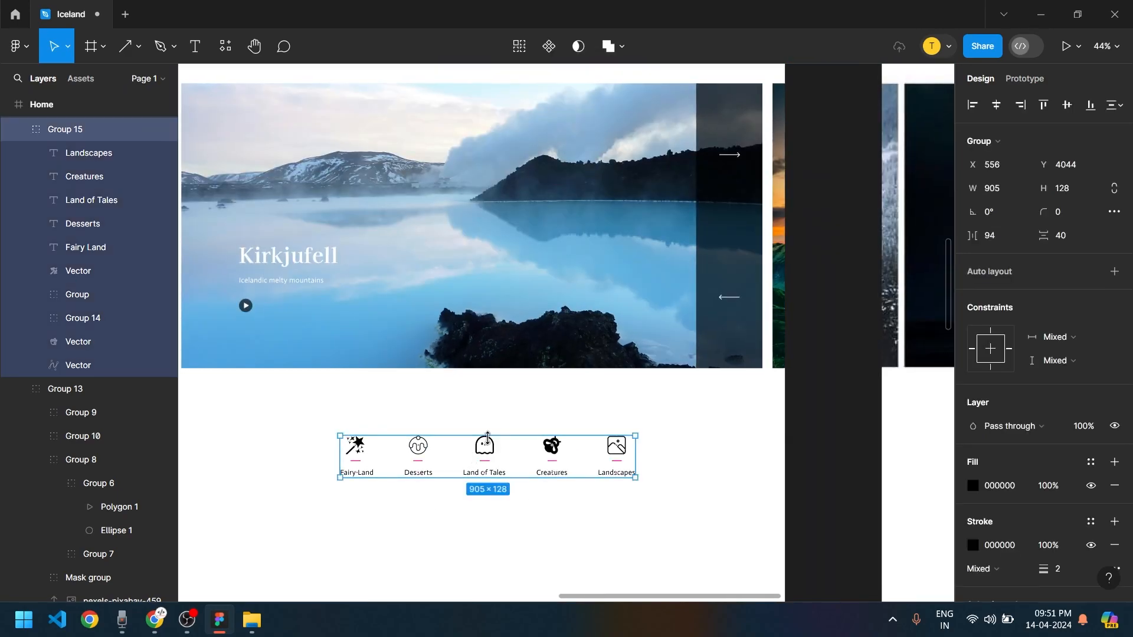
left_click(572, 535)
scroll(571, 536, "down", 3)
scroll(571, 468, "down", 3)
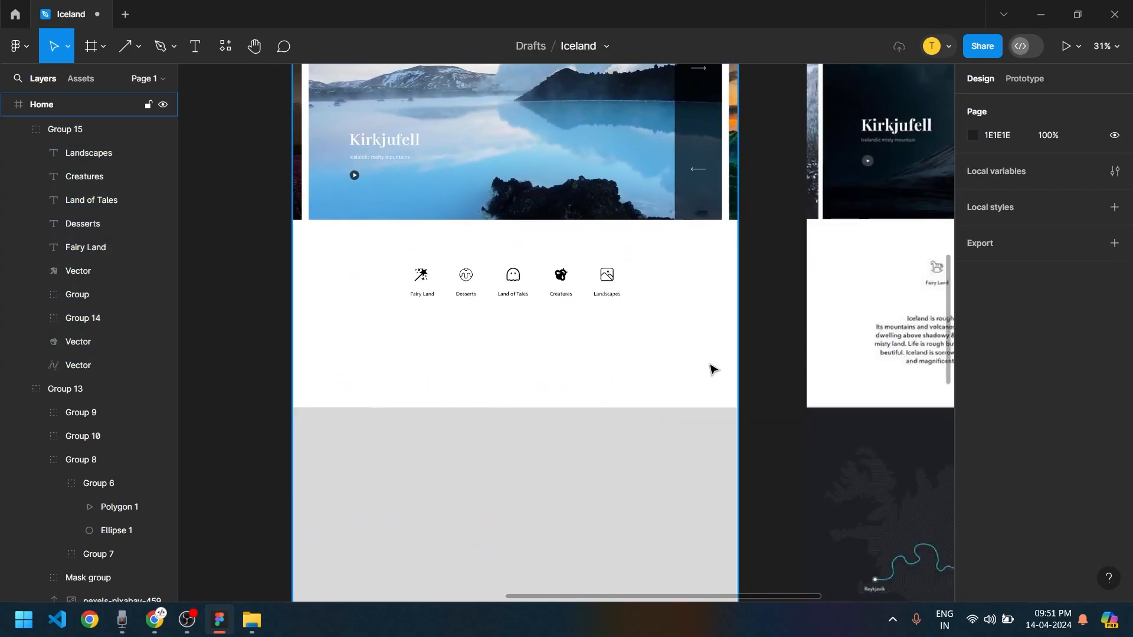
left_click_drag(713, 370, 592, 369)
scroll(592, 370, "down", 1)
left_click(458, 288)
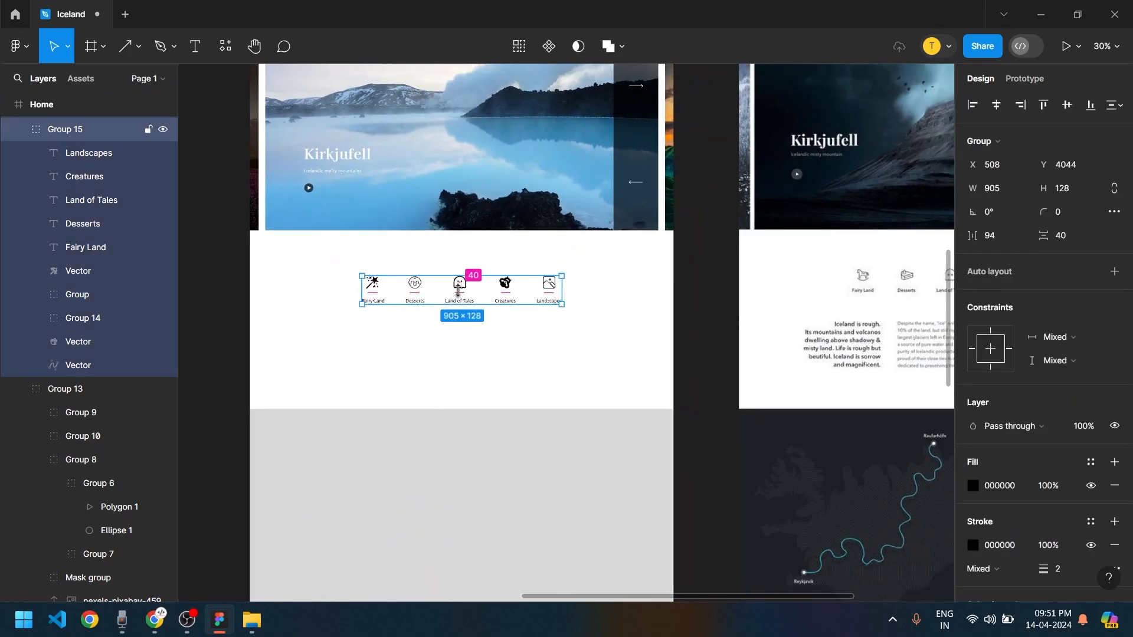
key("Escape")
Move the icon-and-label group up closer to the slider, putting its labels at Y 4083
scroll(458, 288, "up", 5)
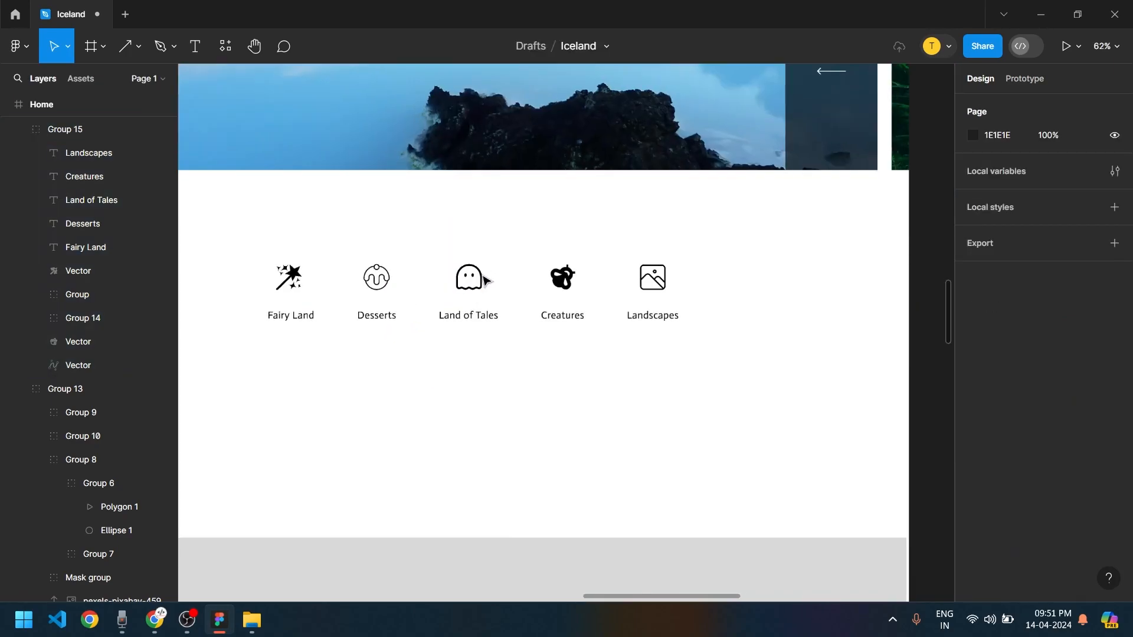
left_click(478, 275, "ctrl")
left_click(501, 360)
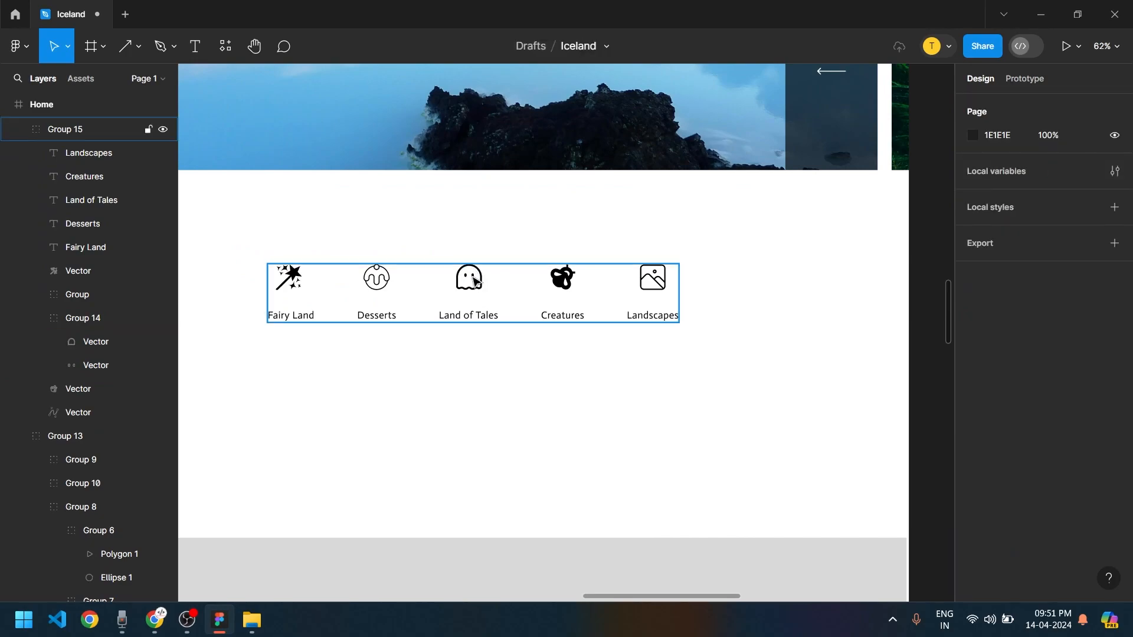
left_click(472, 283)
left_click(536, 385)
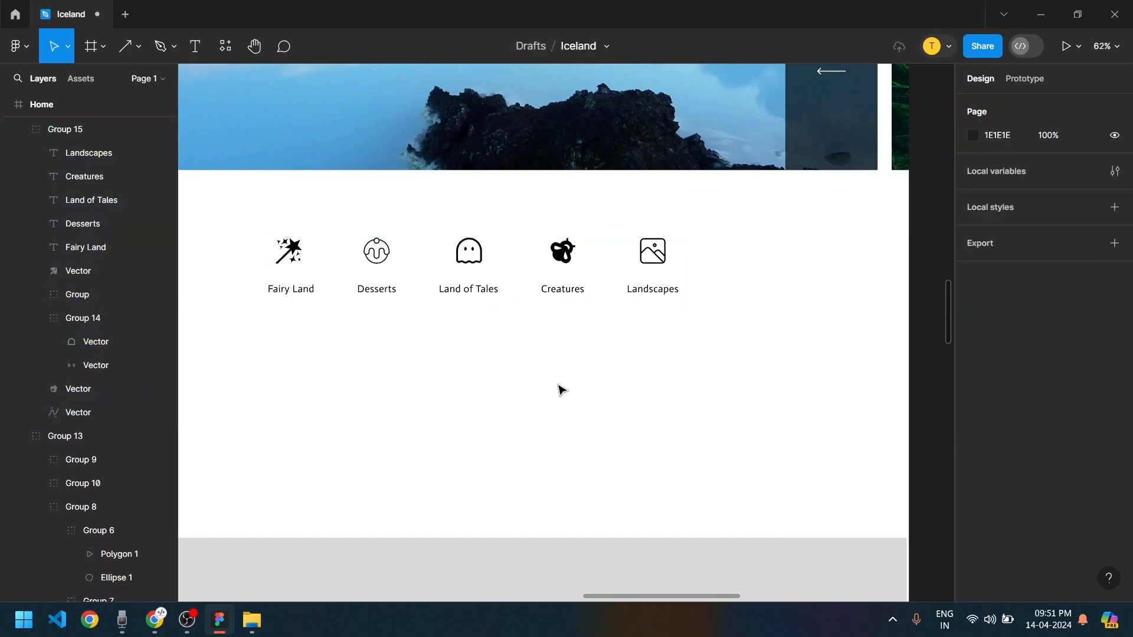
Take a screen snip of the bold "Iceland is rough" paragraph in the reference design
scroll(415, 295, "down", 5)
scroll(591, 366, "right", 5)
scroll(701, 323, "up", 3)
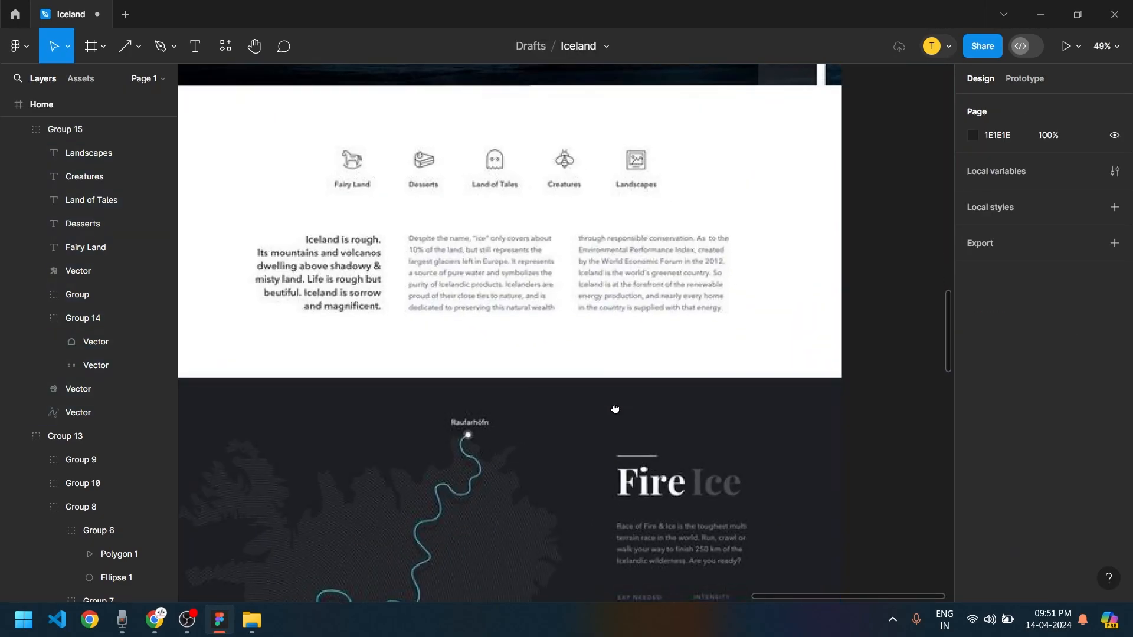
scroll(311, 311, "up", 3)
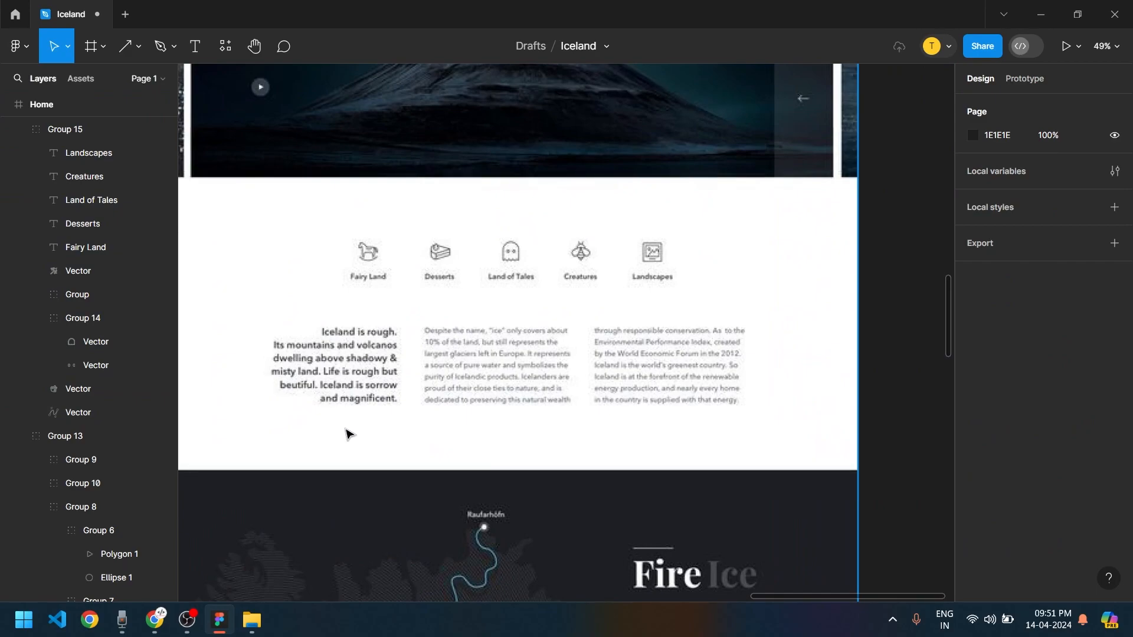
key("super+shift+s")
left_click_drag(247, 303, 410, 432)
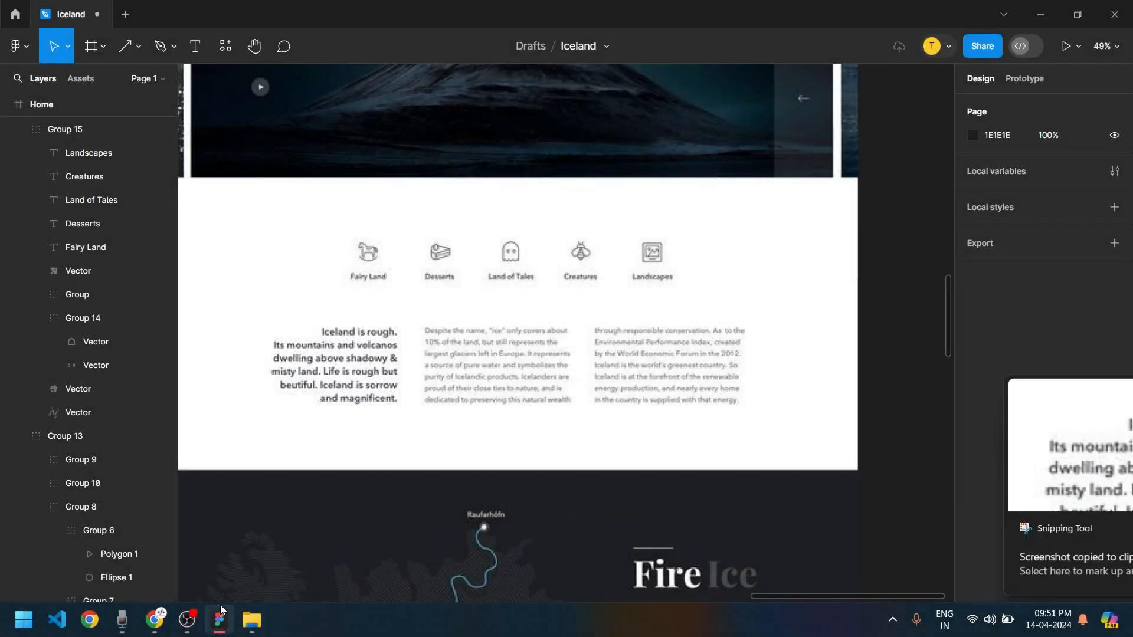
In Chrome, run a Google Lens image search with the copied snip and select all of the recognised paragraph text for copying
left_click(155, 620)
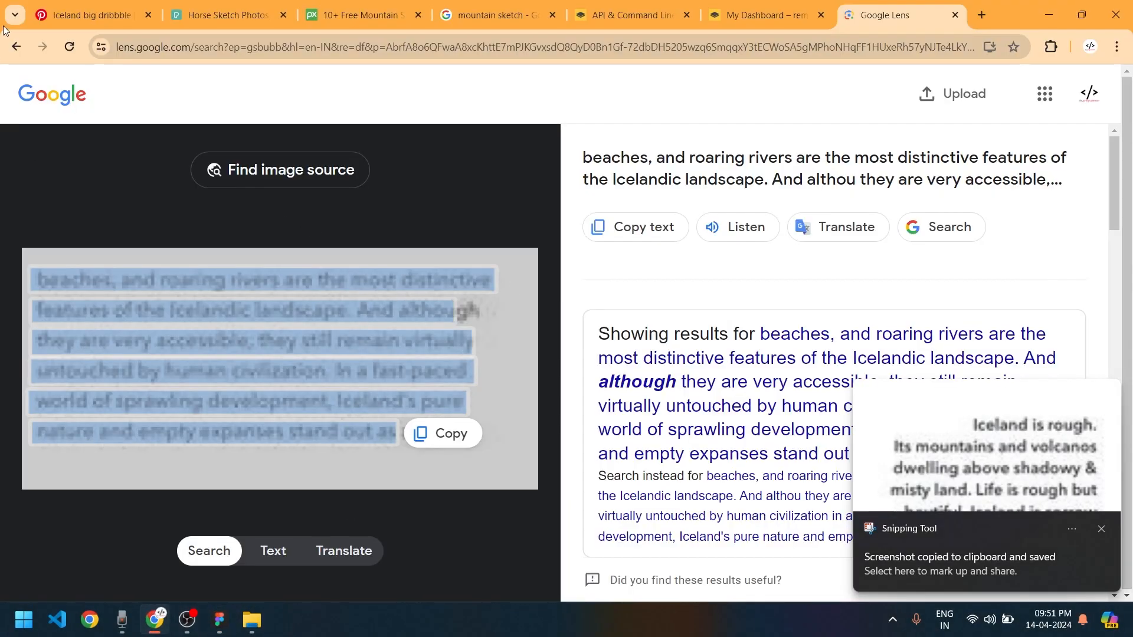
left_click(13, 49)
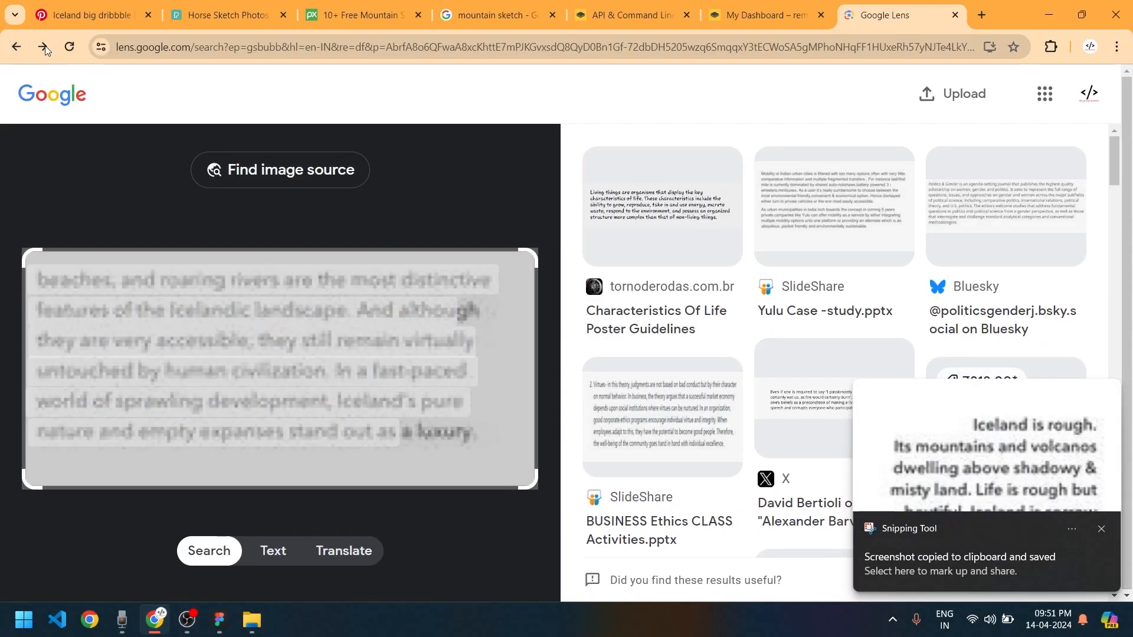
left_click(14, 50)
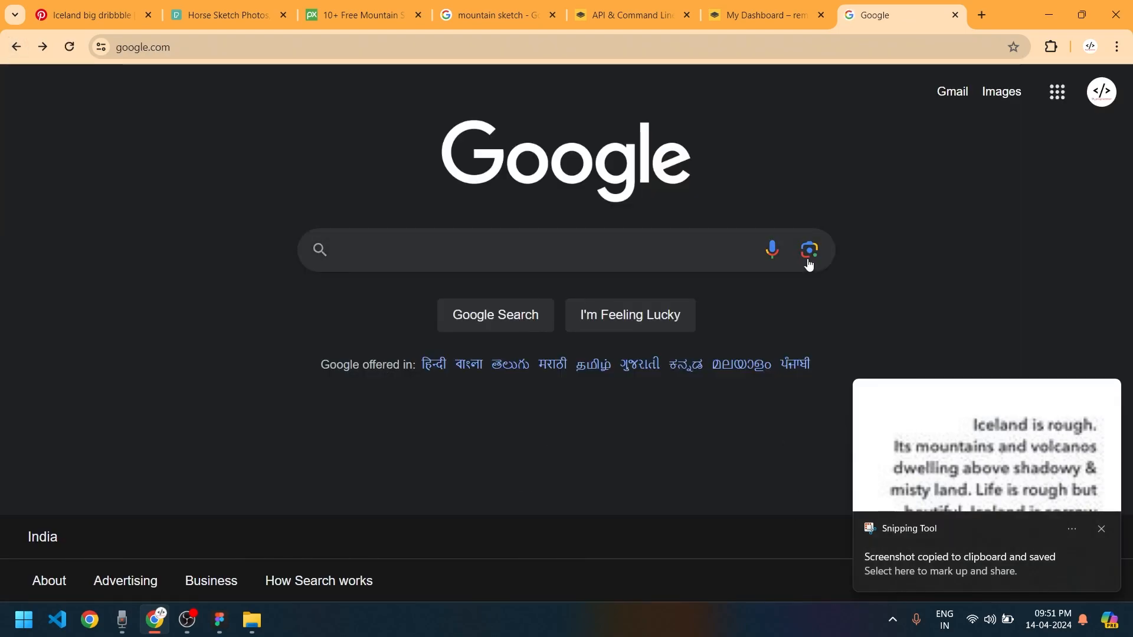
left_click(809, 249)
left_click(431, 511)
key("ctrl+v")
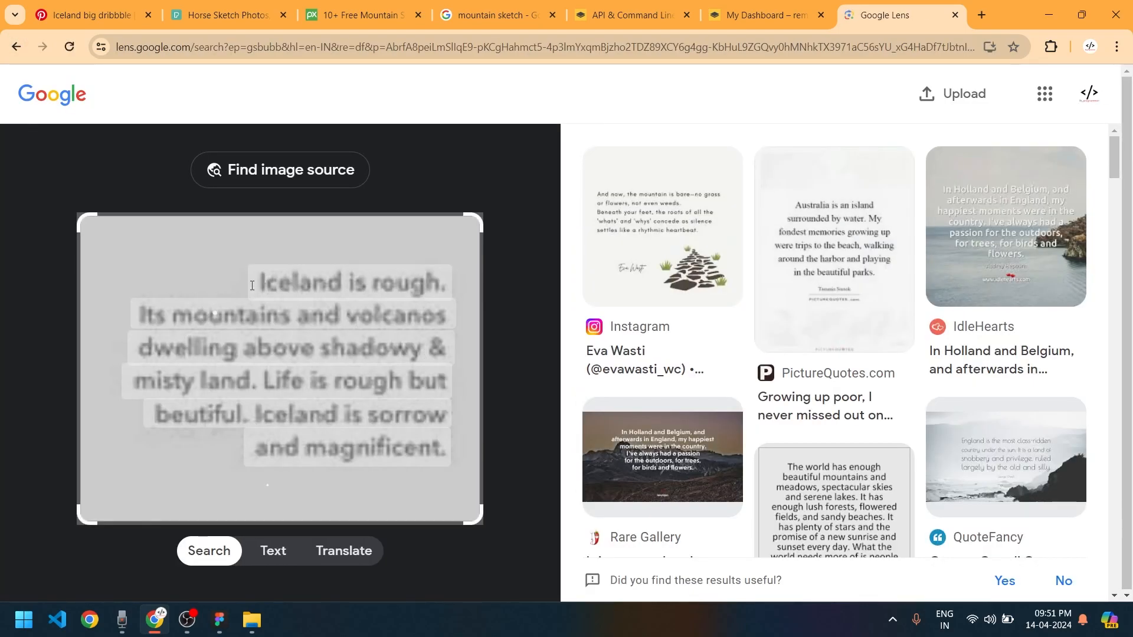
left_click_drag(252, 285, 473, 494)
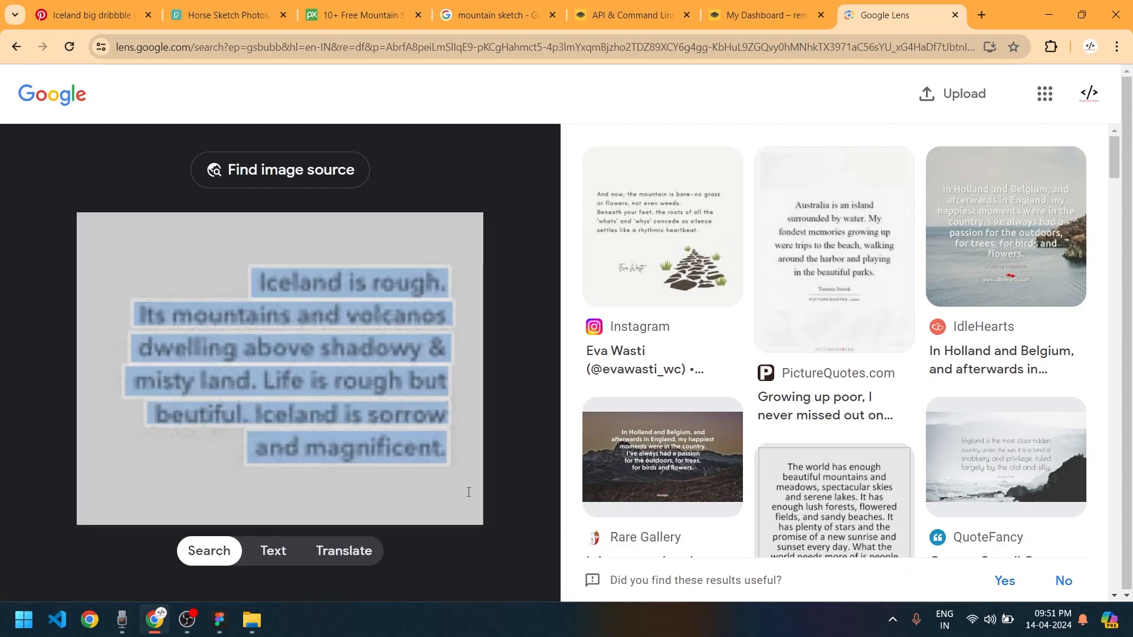
Return to Figma and paste a copy of the Fairy Land label below the icon row at X 406, Y 4428
key("alt+Tab")
left_click_drag(426, 445, 1069, 405)
left_click_drag(385, 273, 903, 317)
scroll(699, 262, "up", 1)
scroll(699, 261, "down", 2)
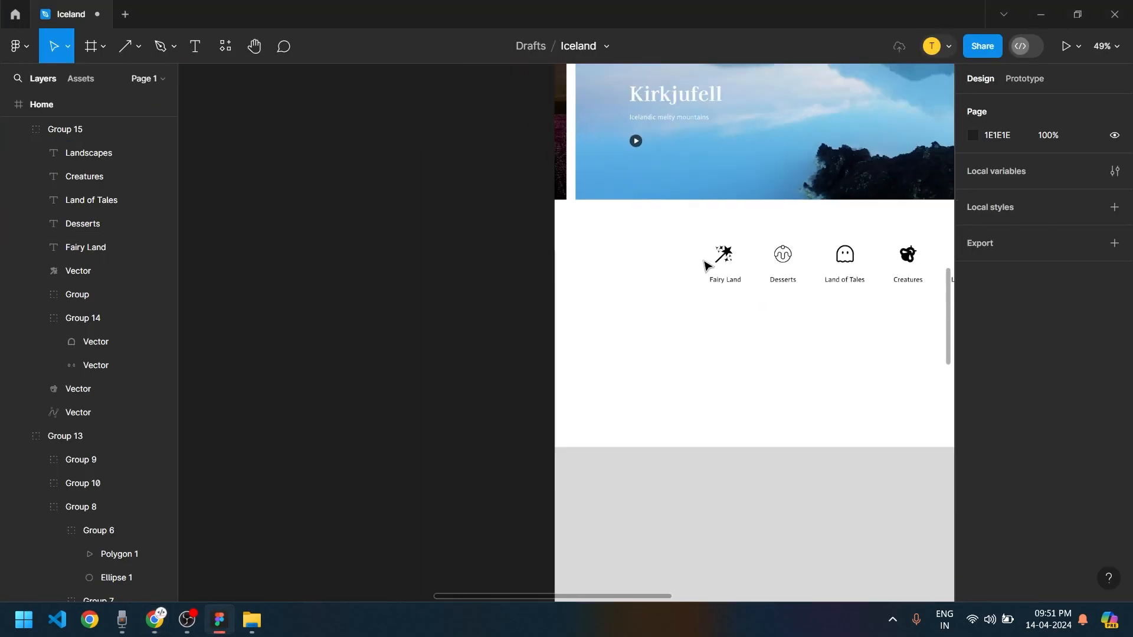
left_click_drag(705, 261, 599, 381)
left_click(602, 388)
left_click(604, 388)
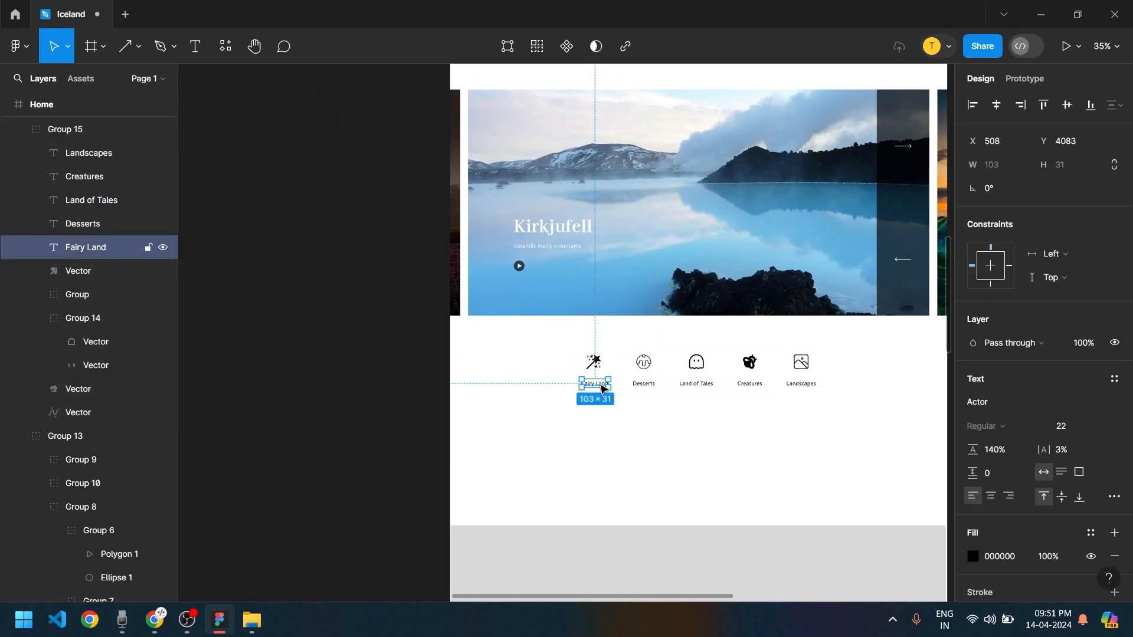
left_click(583, 479)
key("ctrl+v")
Replace the copied label's text with the "Iceland is rough. Its mountains and volcanos…" paragraph from the clipboard history
left_click_drag(598, 381, 597, 390)
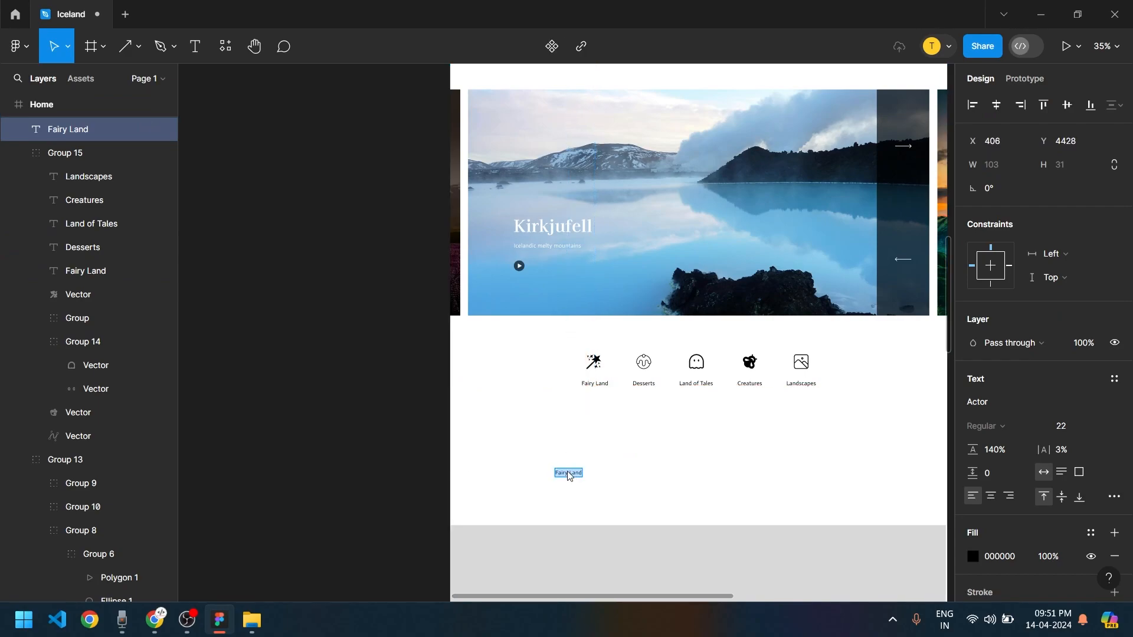
key("super+v")
left_click(653, 400)
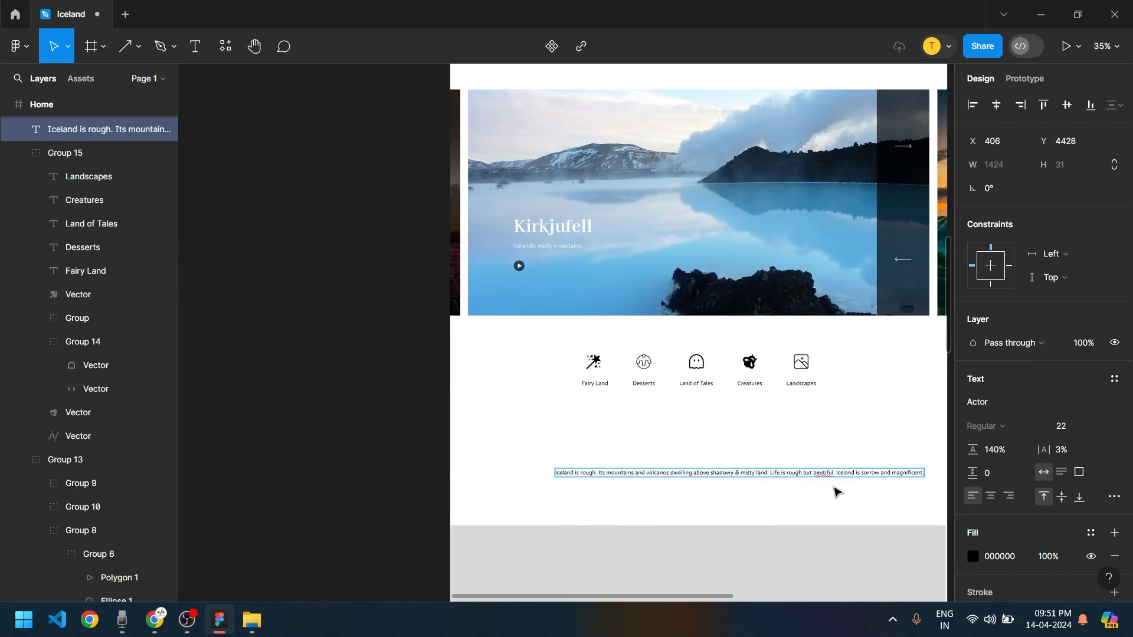
key("Escape")
Move the "Iceland is rough" text line up to Y 4336
scroll(731, 420, "down", 5)
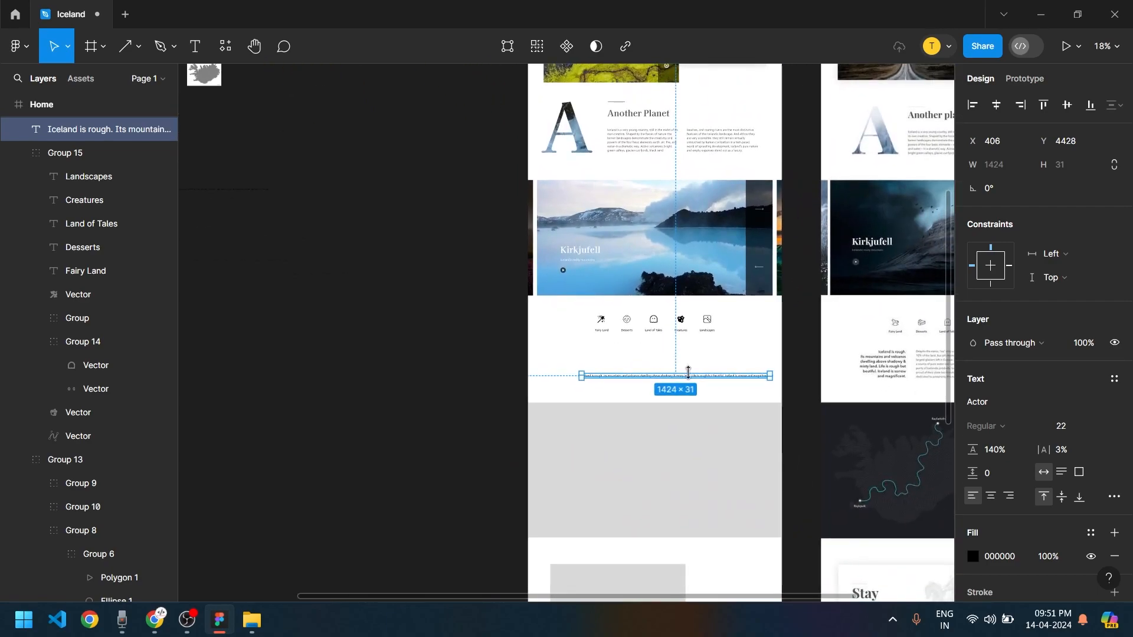
scroll(685, 369, "up", 5)
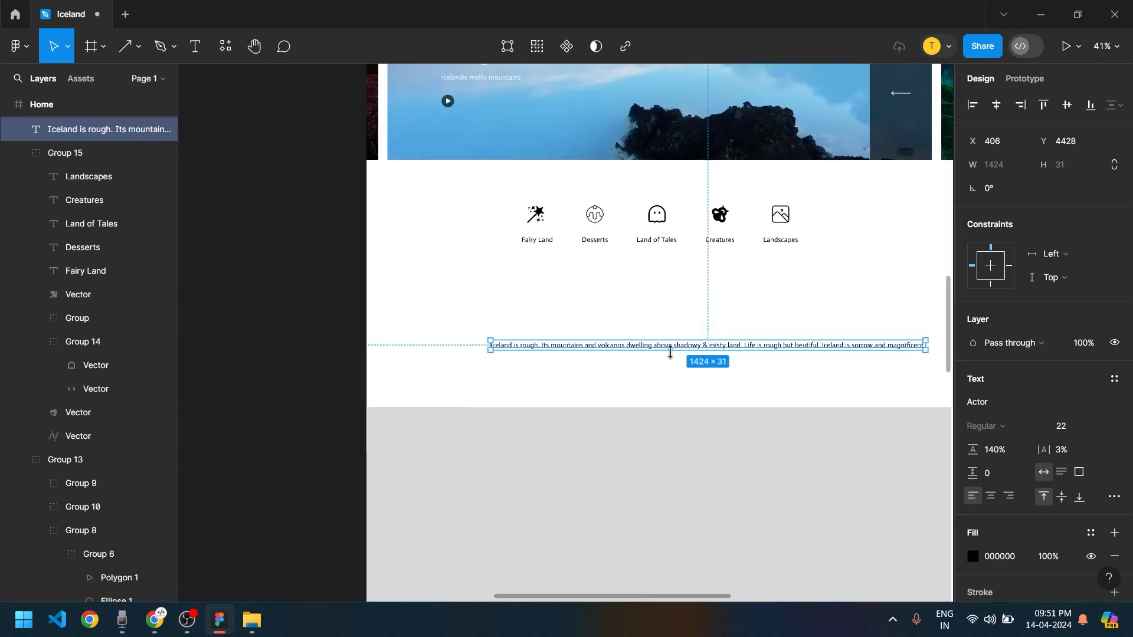
left_click_drag(671, 352, 663, 324)
Take a screen snip of the reference's "Despite the name" paragraph and switch to the Google Lens page in Chrome
scroll(771, 392, "right", 10)
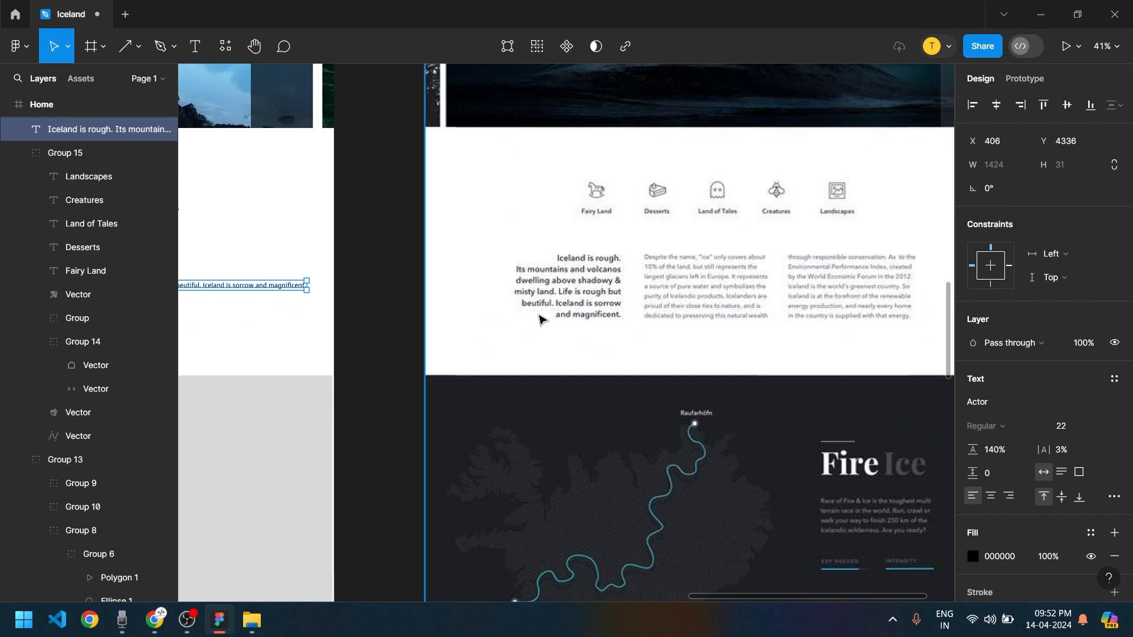
scroll(678, 292, "up", 5)
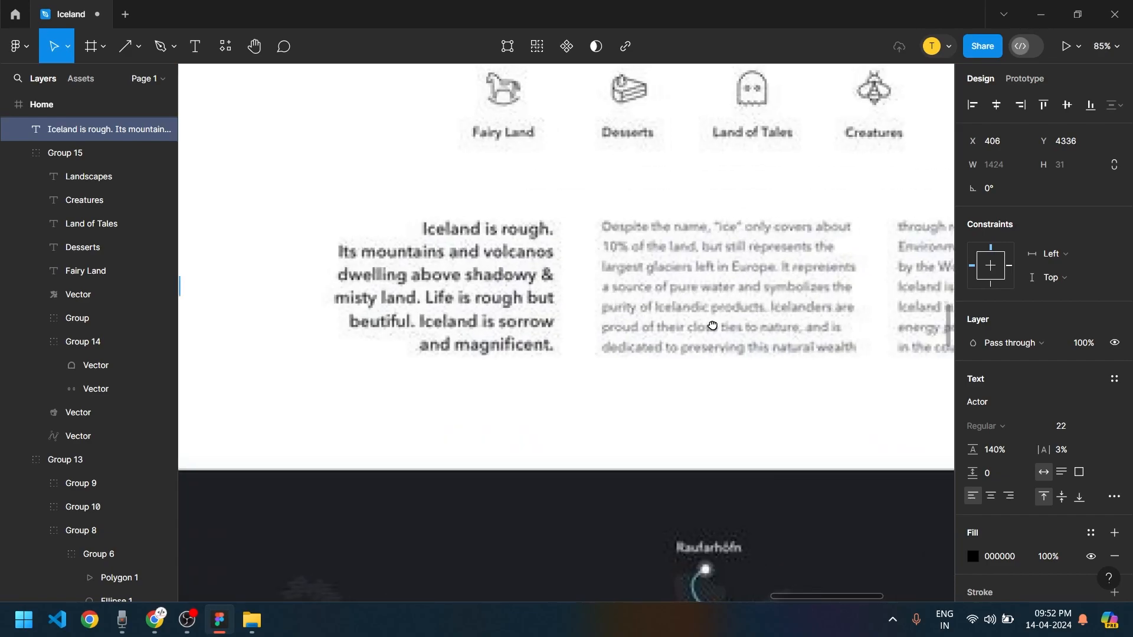
key("super+shift+s")
left_click_drag(494, 246, 776, 413)
key("alt+Tab")
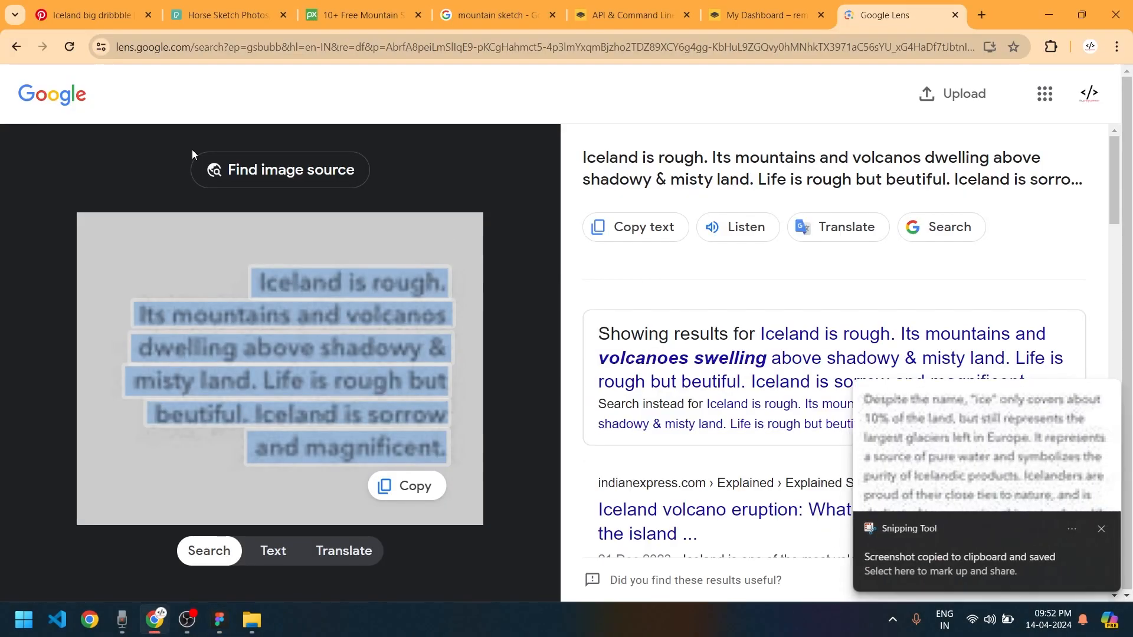
Run a Google Lens image search on the "Despite the name" snip and copy all of its recognised text
left_click(19, 47)
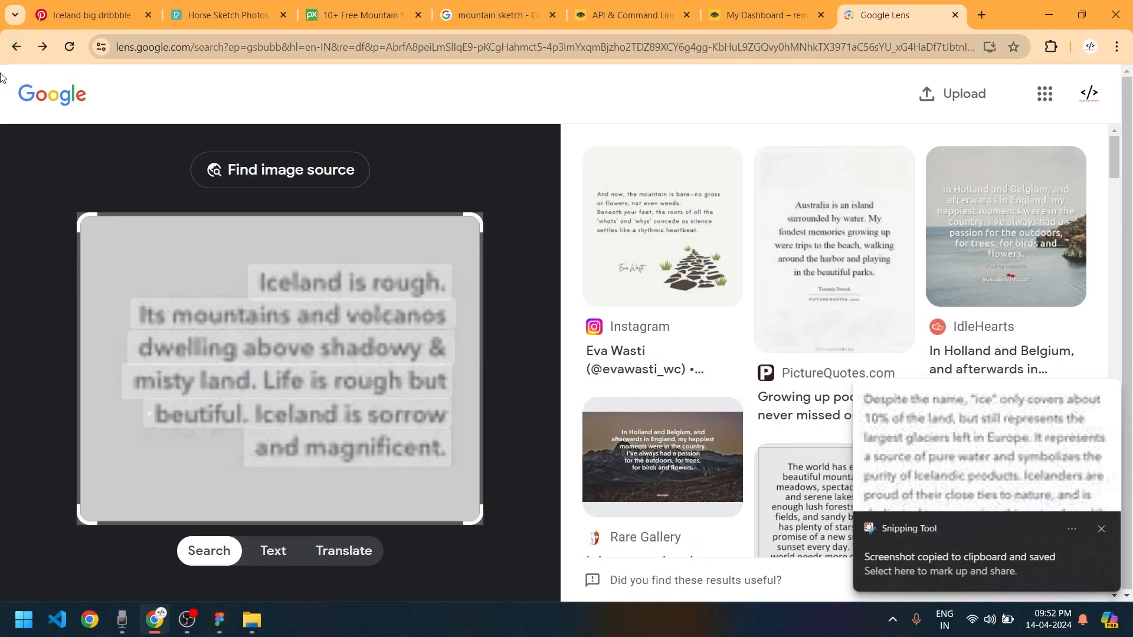
left_click(20, 47)
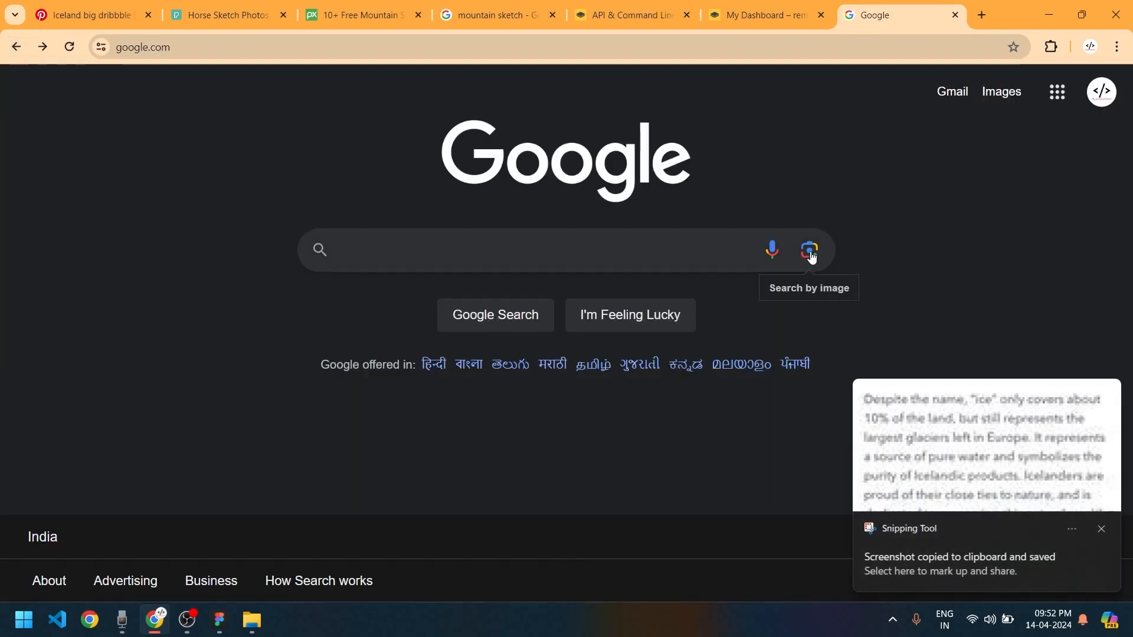
left_click(810, 253)
left_click(572, 499)
key("ctrl+v")
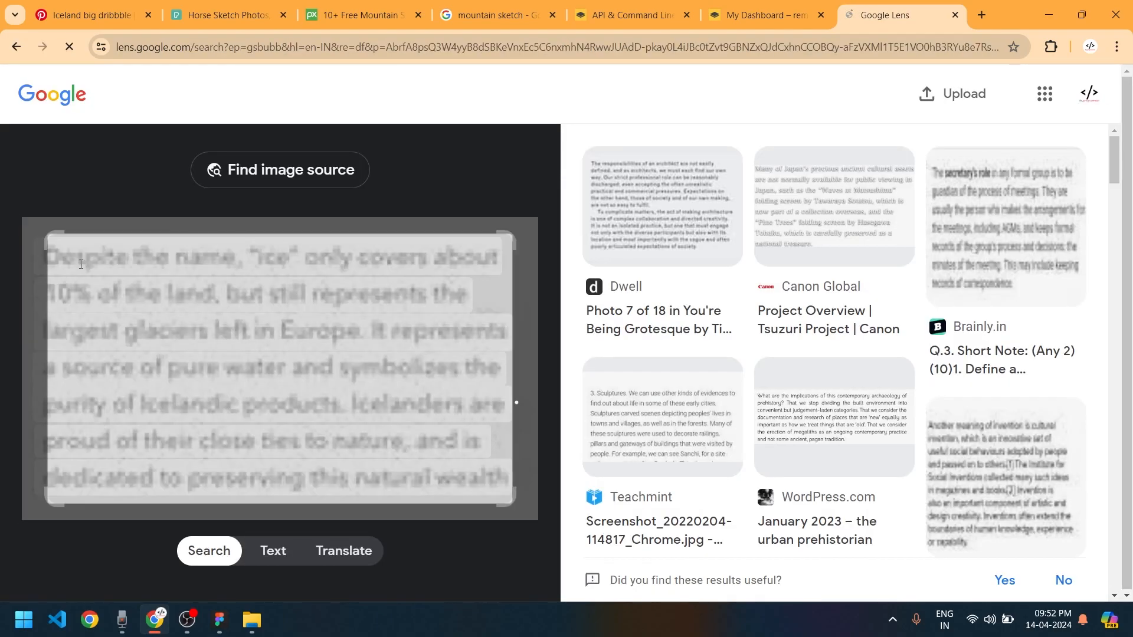
left_click_drag(81, 265, 611, 527)
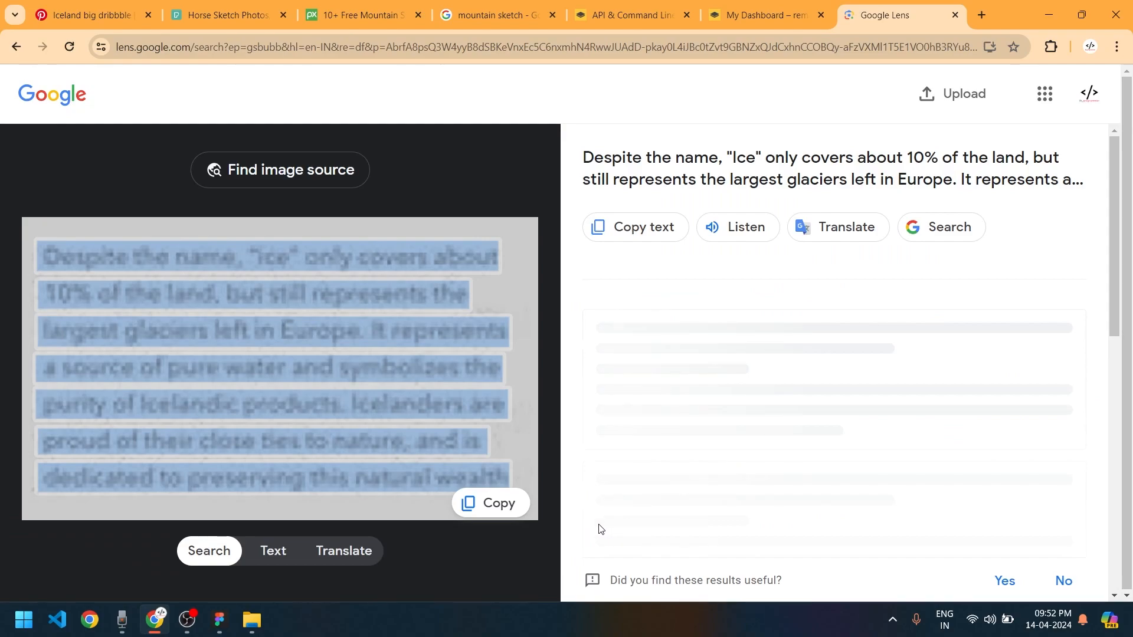
Back in Figma, duplicate the "Iceland is rough" line down to Y 4439 and replace its text with the copied "Despite the name" paragraph
key("alt+Tab")
left_click_drag(425, 472, 918, 363)
scroll(413, 320, "down", 3)
left_click_drag(407, 321, 806, 354)
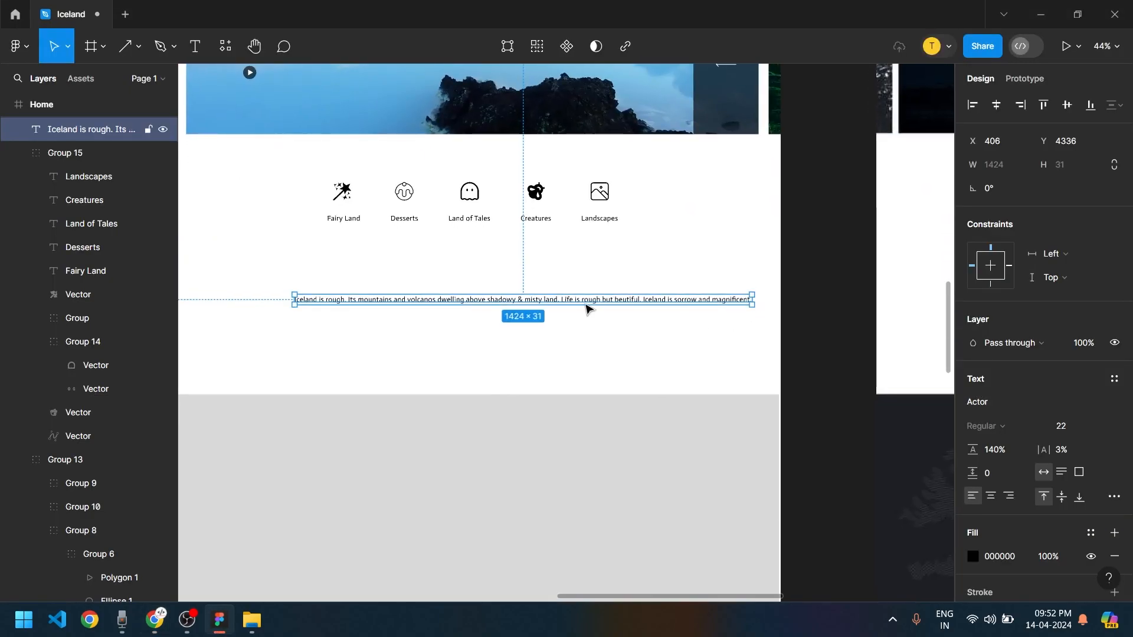
left_click_drag(587, 304, 586, 337, "alt")
key("Return")
key("ctrl+v")
key("Escape")
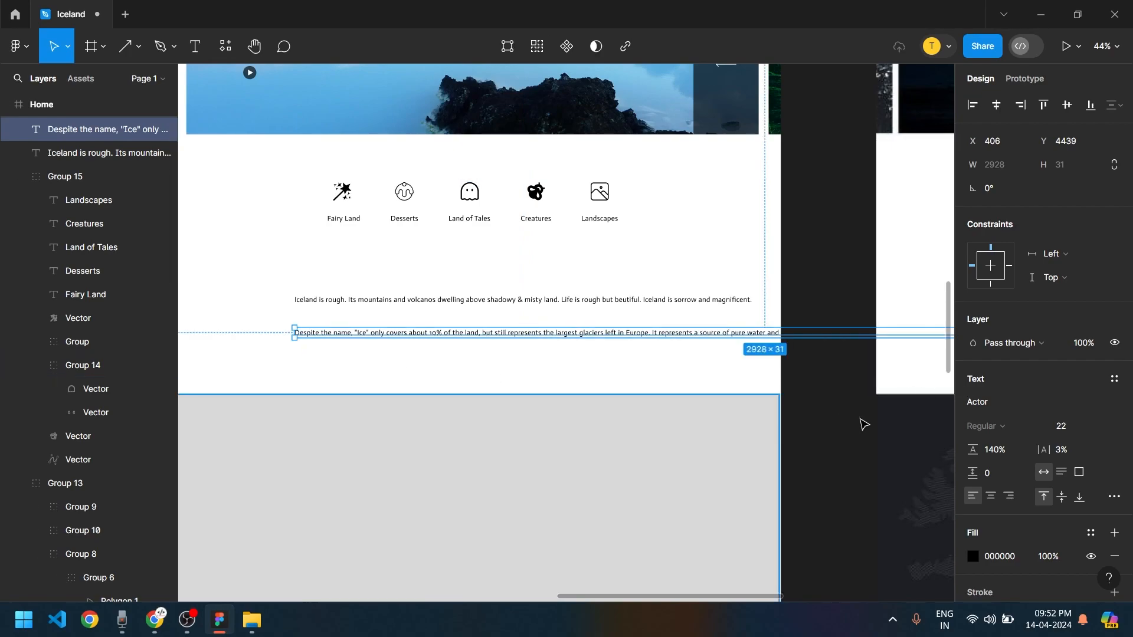
Take a screen snip of the reference's "through responsible conservation" paragraph
scroll(710, 372, "down", 2)
scroll(649, 367, "up", 5)
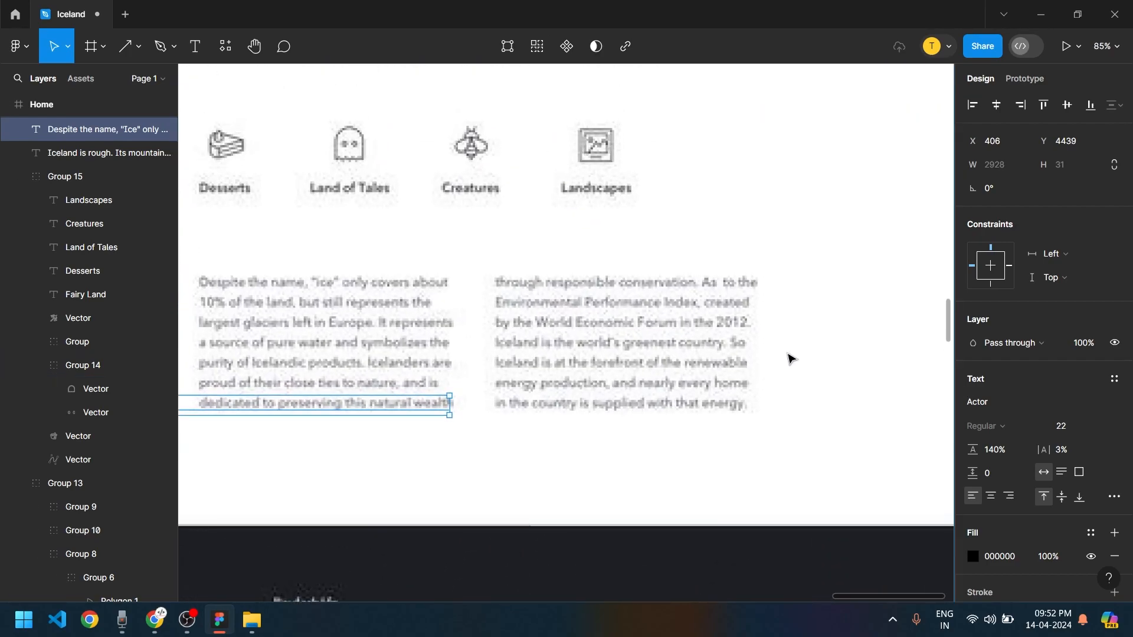
left_click(798, 345)
key("super+shift+s")
left_click_drag(485, 269, 791, 420)
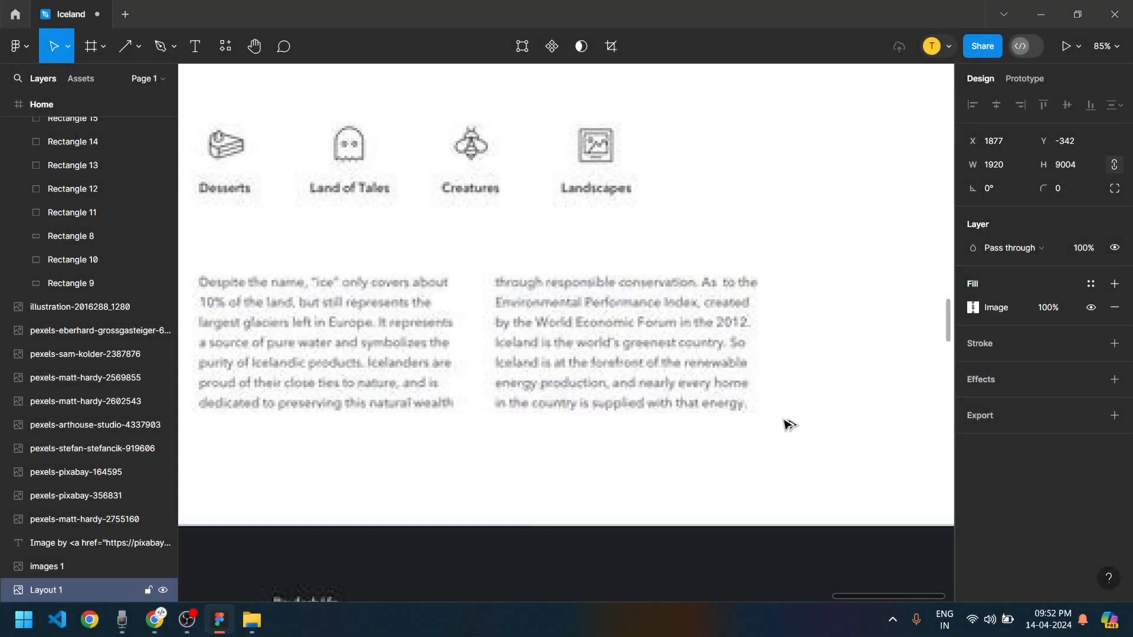
Switch to Chrome, search the "through responsible conservation" snip with Google Lens and copy its recognised text
key("alt+Tab")
key("alt+Left")
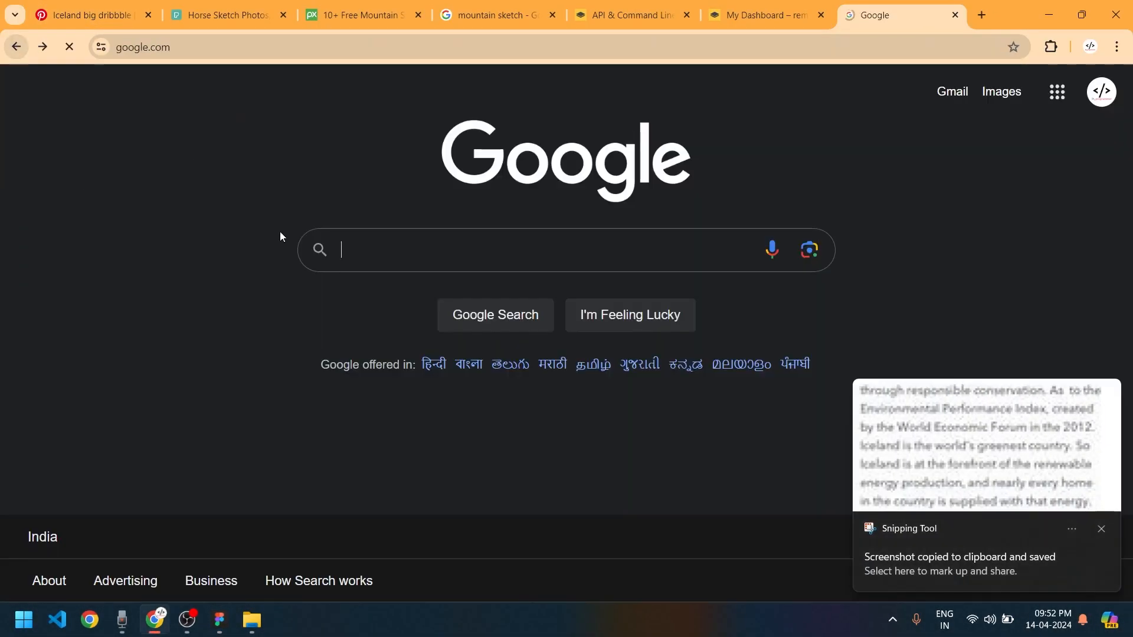
left_click(809, 251)
key("ctrl+v")
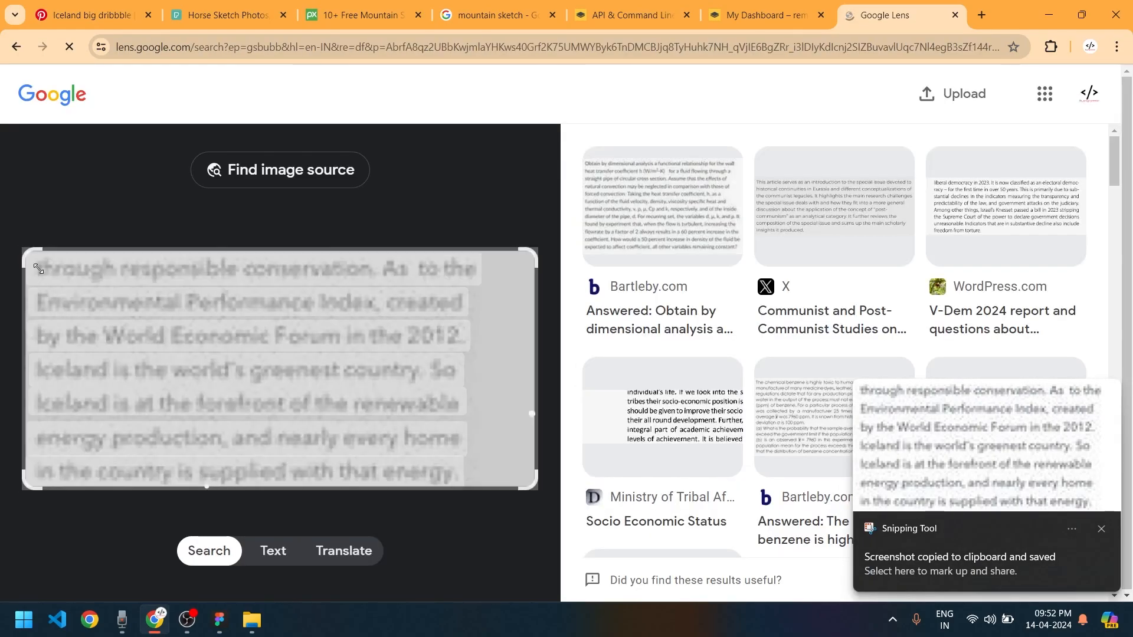
left_click(36, 268)
left_click_drag(37, 268, 456, 506)
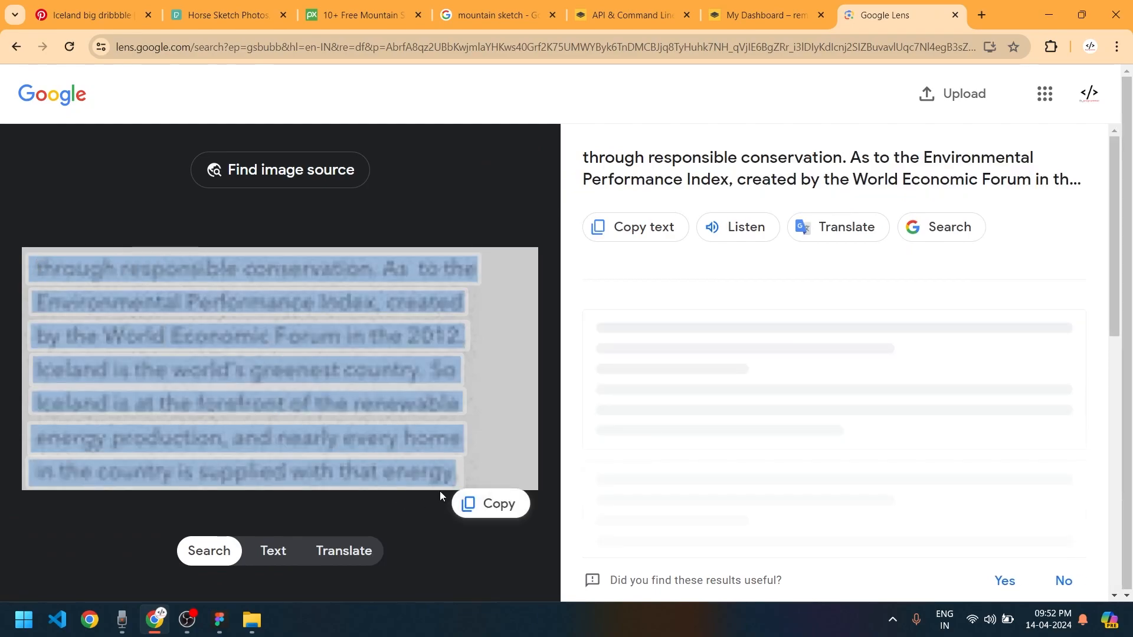
Return to Figma, duplicate the "Despite the name" line down to Y 4542 and replace its text with the copied "through responsible conservation" paragraph
key("alt+Tab")
scroll(450, 516, "left", 5)
scroll(670, 364, "up", 5)
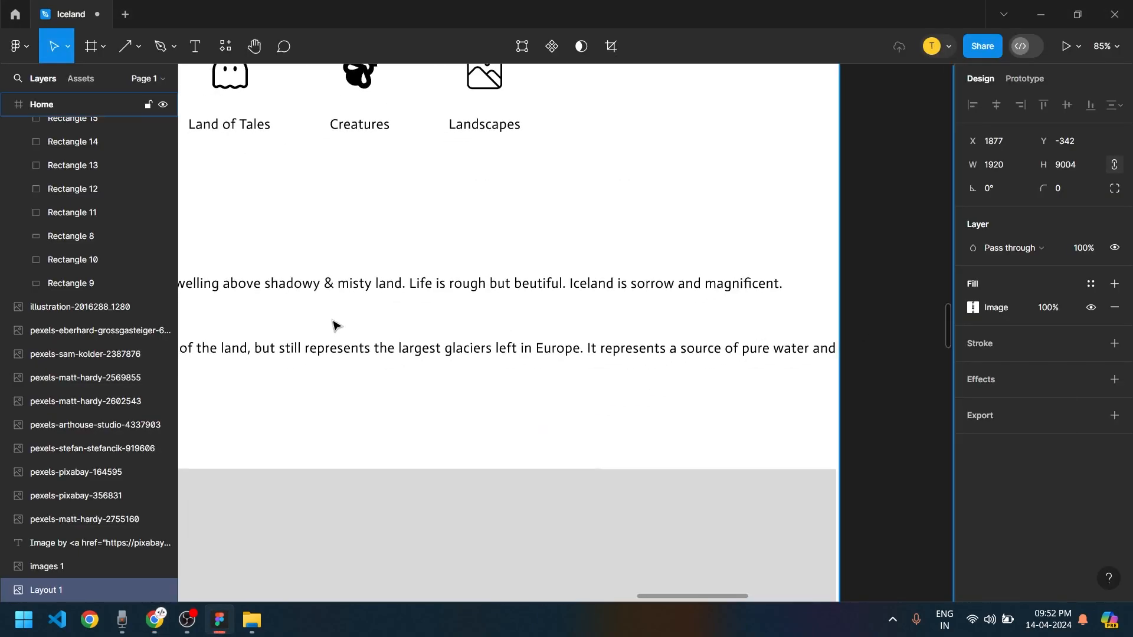
scroll(784, 357, "down", 3)
left_click(557, 330)
key("ctrl+d")
left_click_drag(557, 334, 555, 376)
double_click(553, 370)
key("ctrl+a")
key("ctrl+v")
scroll(698, 410, "down", 3)
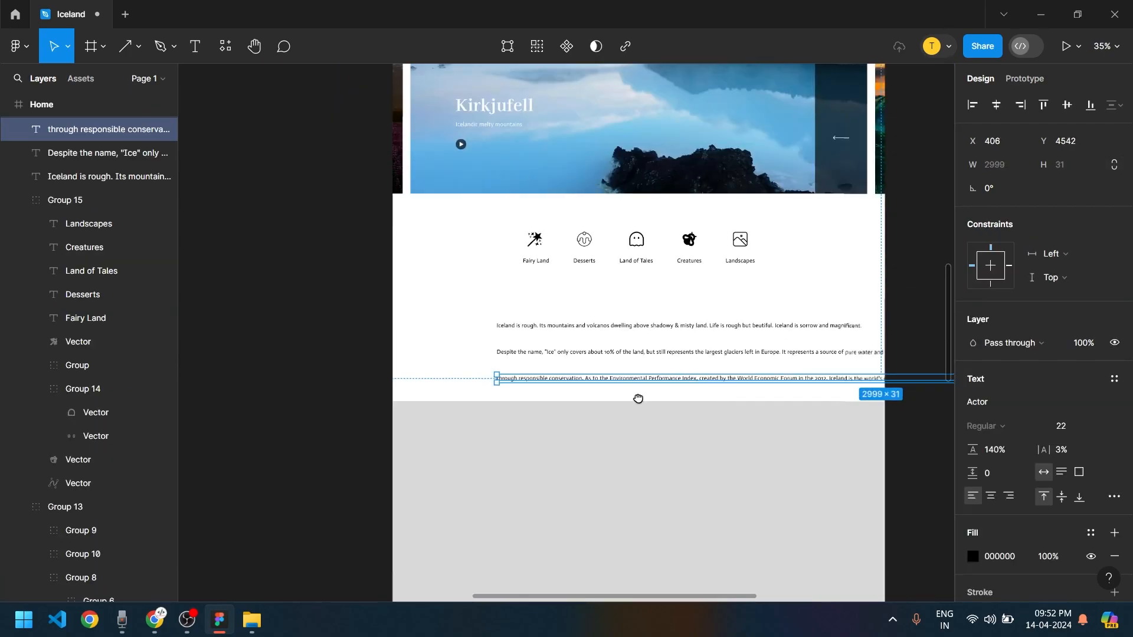
Select all three text lines and narrow them together so they wrap within the page
left_click_drag(638, 399, 445, 365)
left_click(464, 319, "shift")
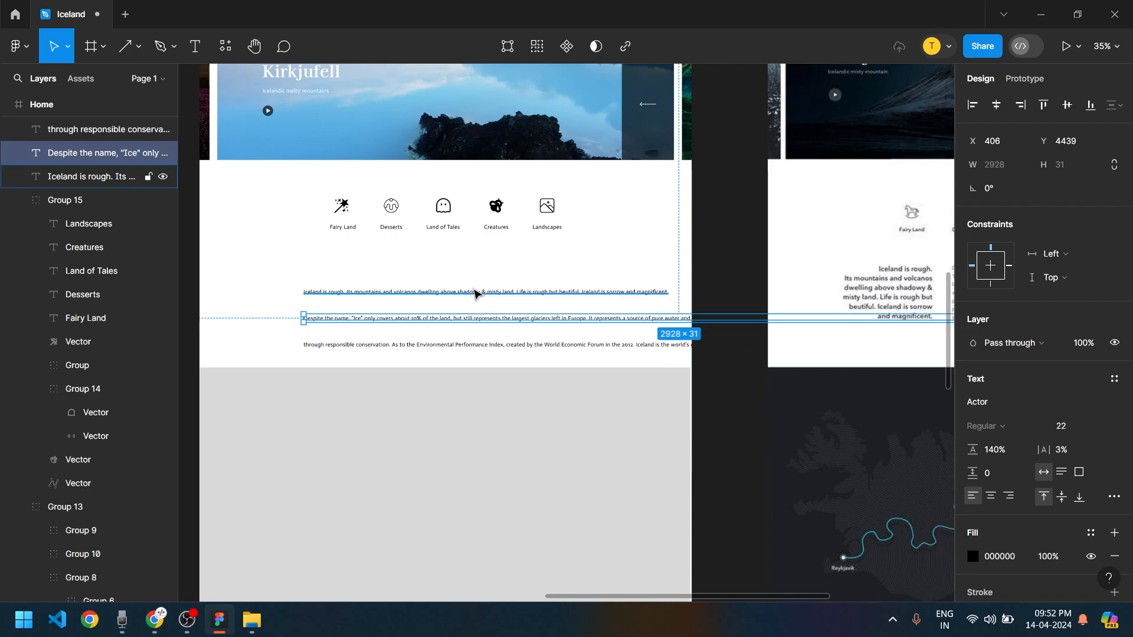
left_click(478, 291, "shift")
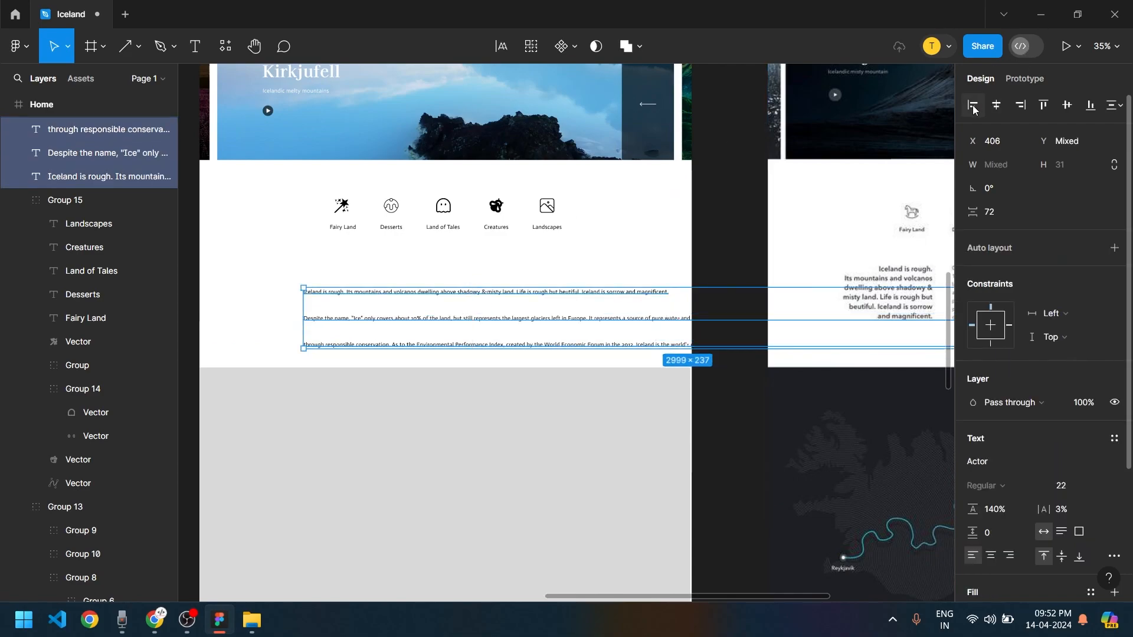
scroll(615, 306, "right", 2)
scroll(689, 366, "down", 3)
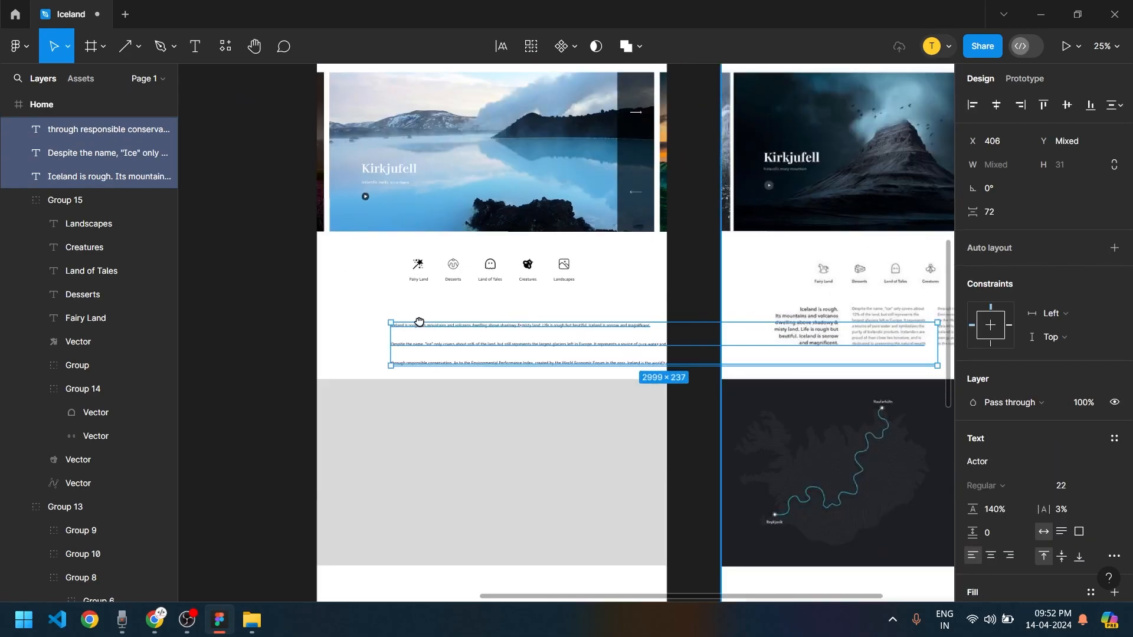
scroll(468, 260, "right", 5)
left_click_drag(494, 275, 209, 263)
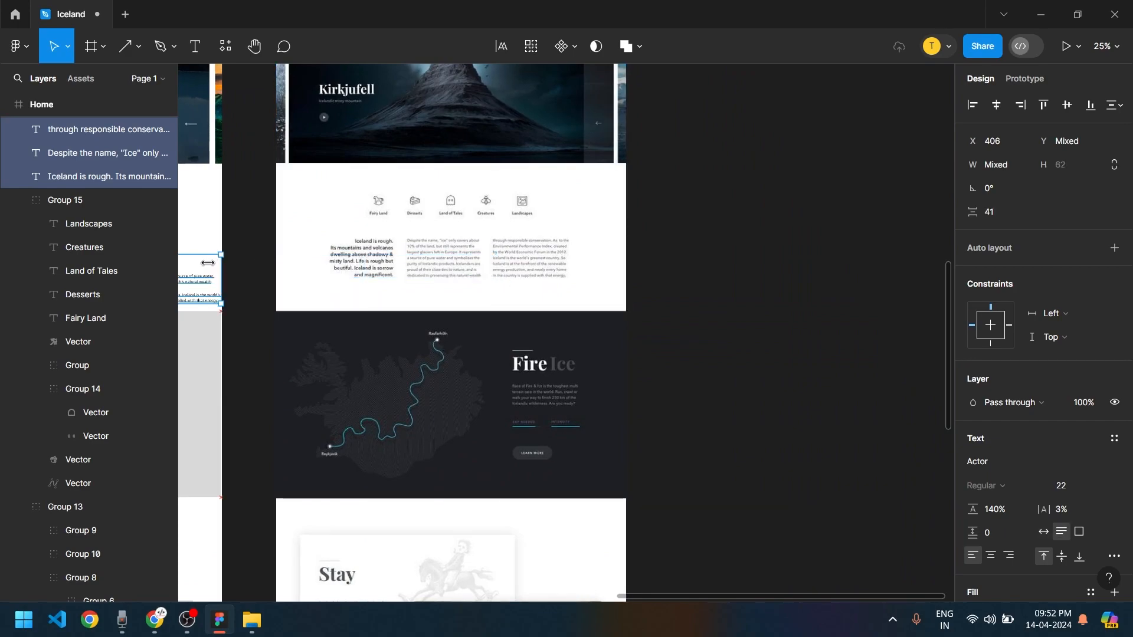
Arrange the three paragraphs as side-by-side columns below the icon row, the first about 264 wide and the second about 543 wide
scroll(413, 301, "left", 10)
left_click_drag(619, 303, 526, 293)
left_click(524, 269)
left_click_drag(437, 328, 604, 291)
left_click(444, 286)
left_click_drag(451, 296, 437, 296)
scroll(501, 343, "up", 2)
scroll(500, 343, "up", 2)
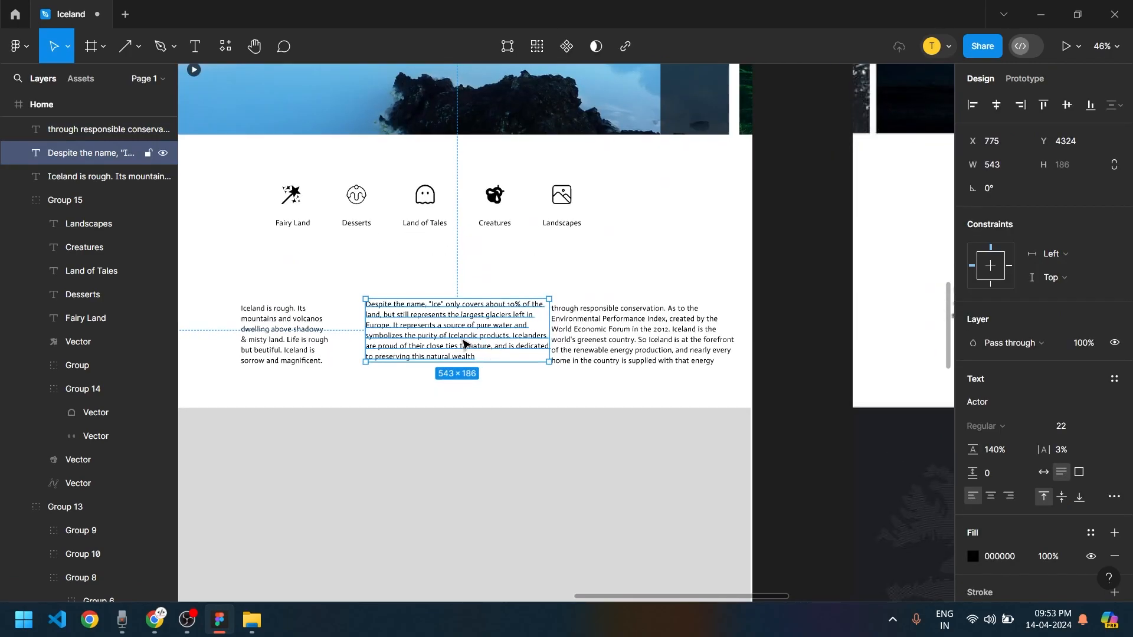
left_click_drag(483, 336, 466, 348)
Right-align the text of the "Iceland is rough" paragraph
key("Tab")
scroll(495, 354, "down", 3)
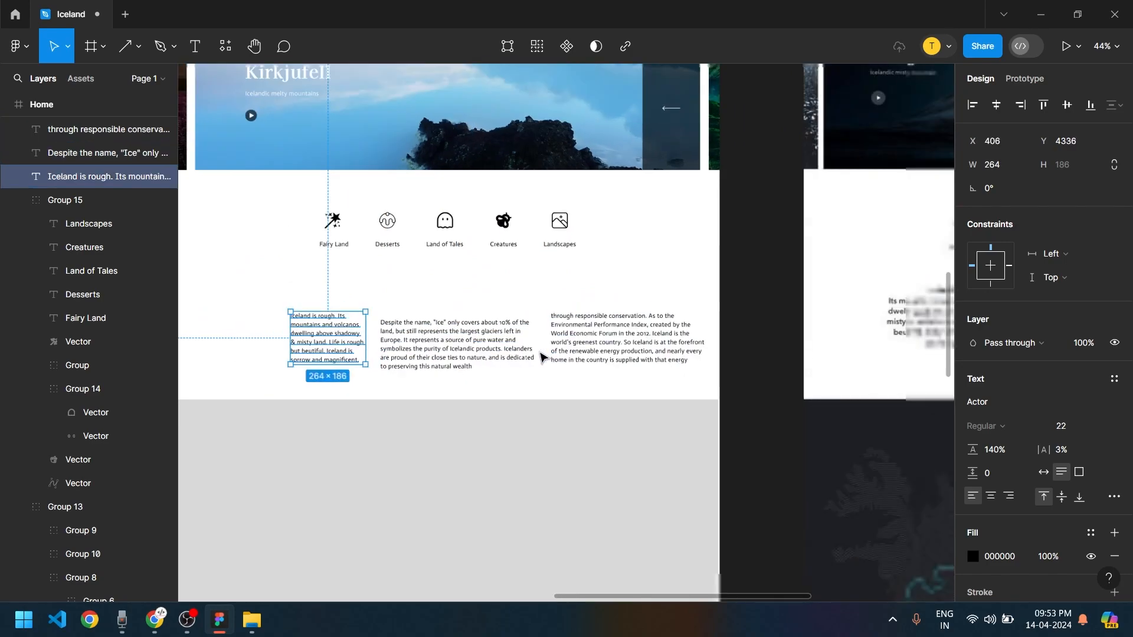
scroll(495, 354, "up", 4)
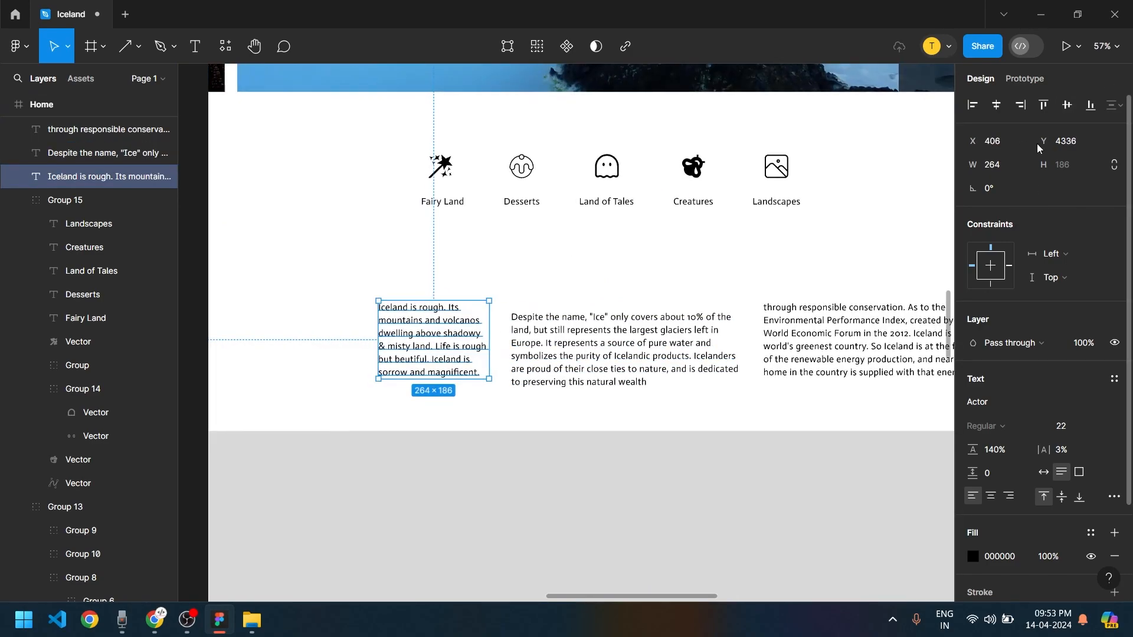
scroll(1040, 348, "down", 3)
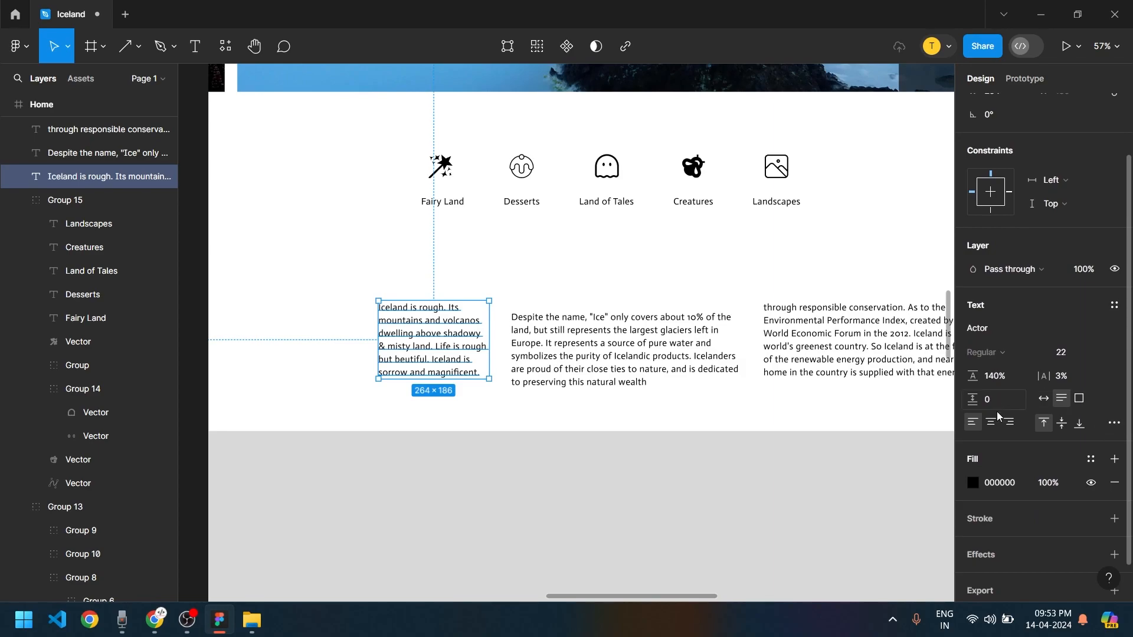
left_click(1008, 422)
left_click_drag(663, 434, 586, 488)
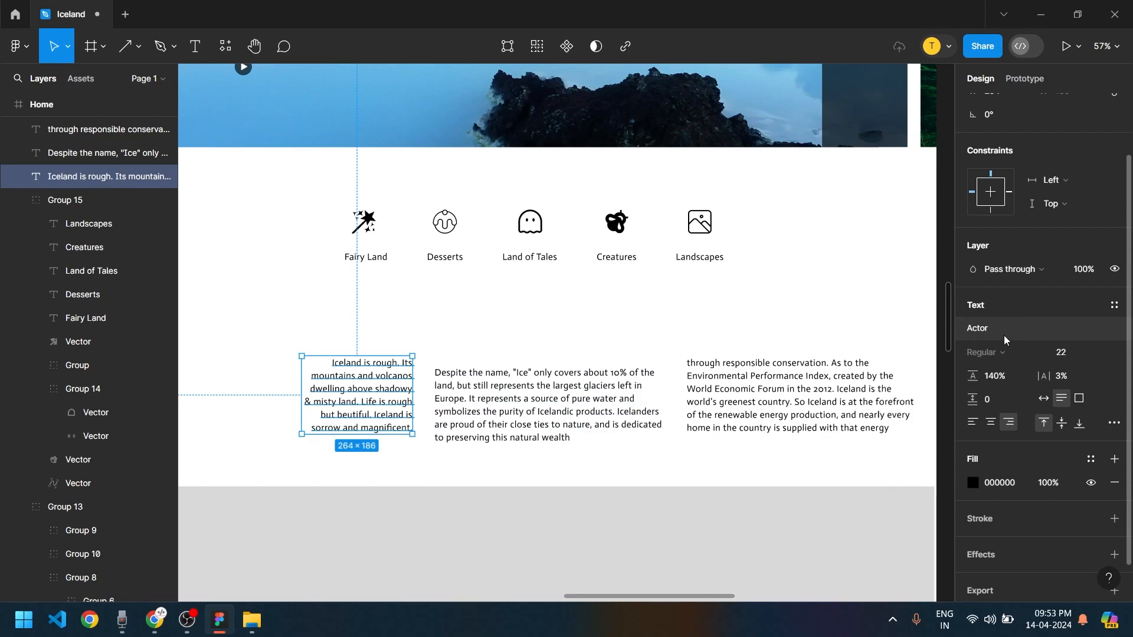
Add a 1-wide outside stroke in 000000 to the "Iceland is rough" paragraph
scroll(1002, 337, "down", 1)
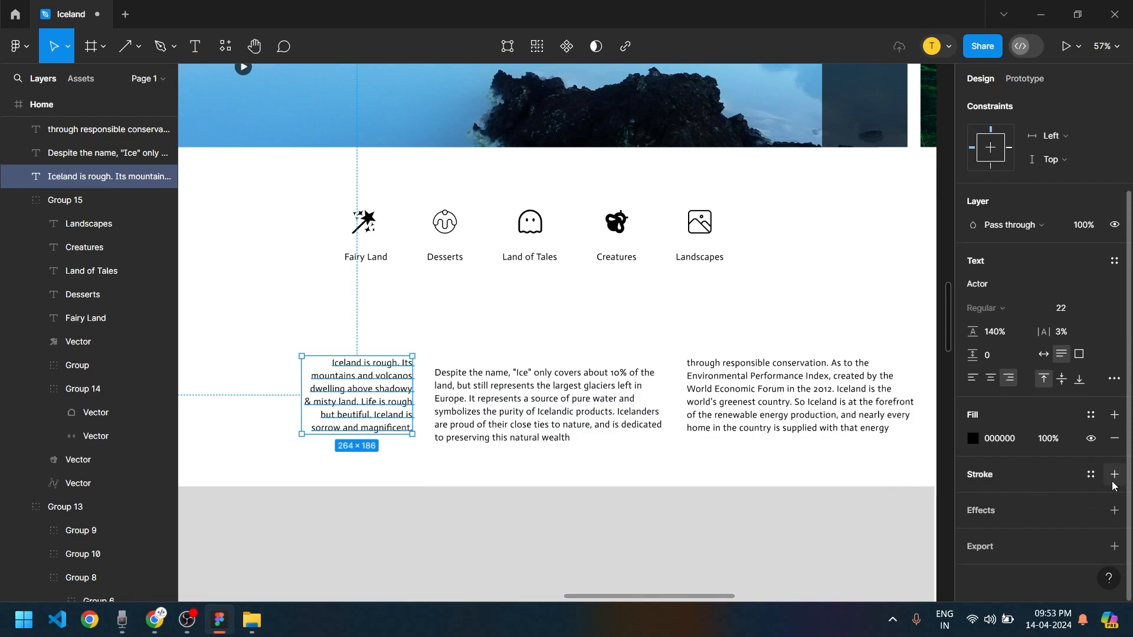
left_click(1114, 475)
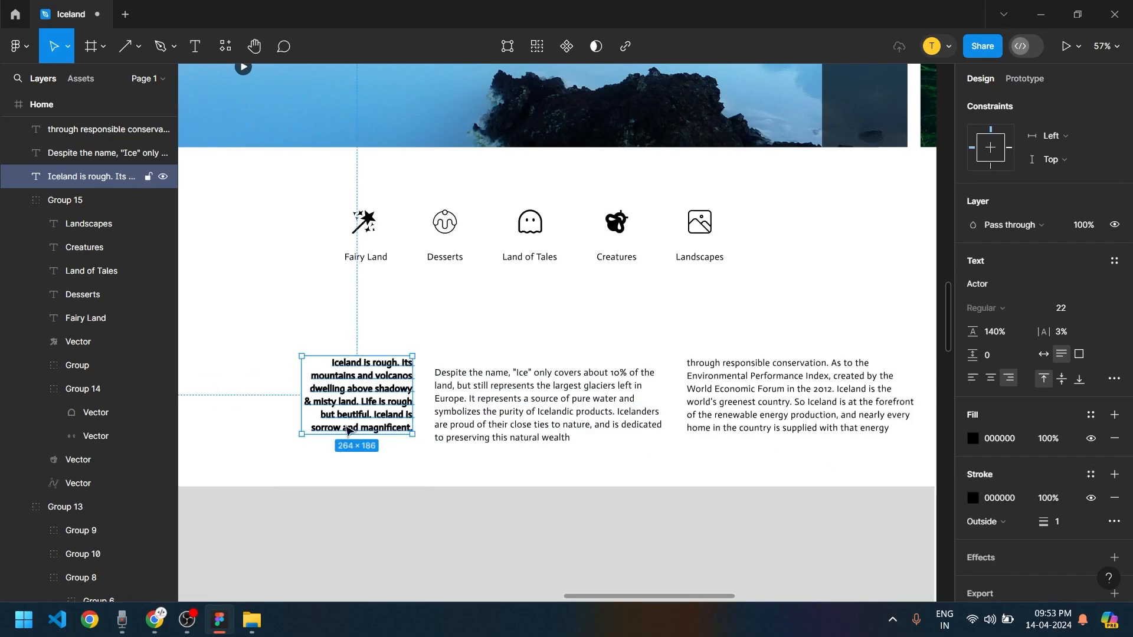
scroll(324, 398, "up", 5)
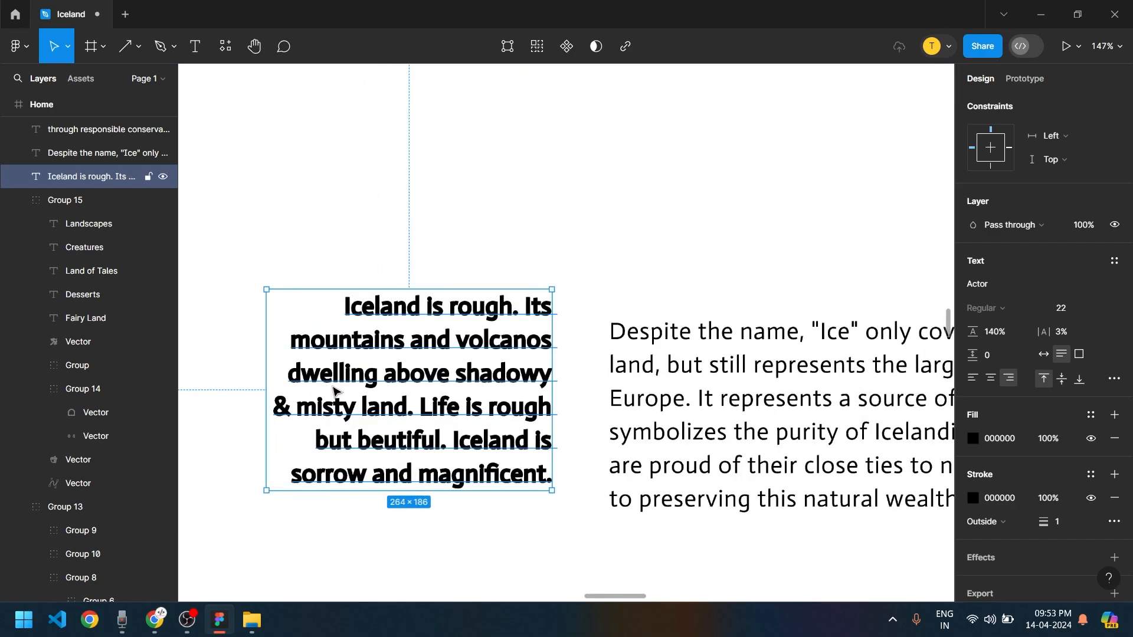
scroll(577, 429, "down", 4)
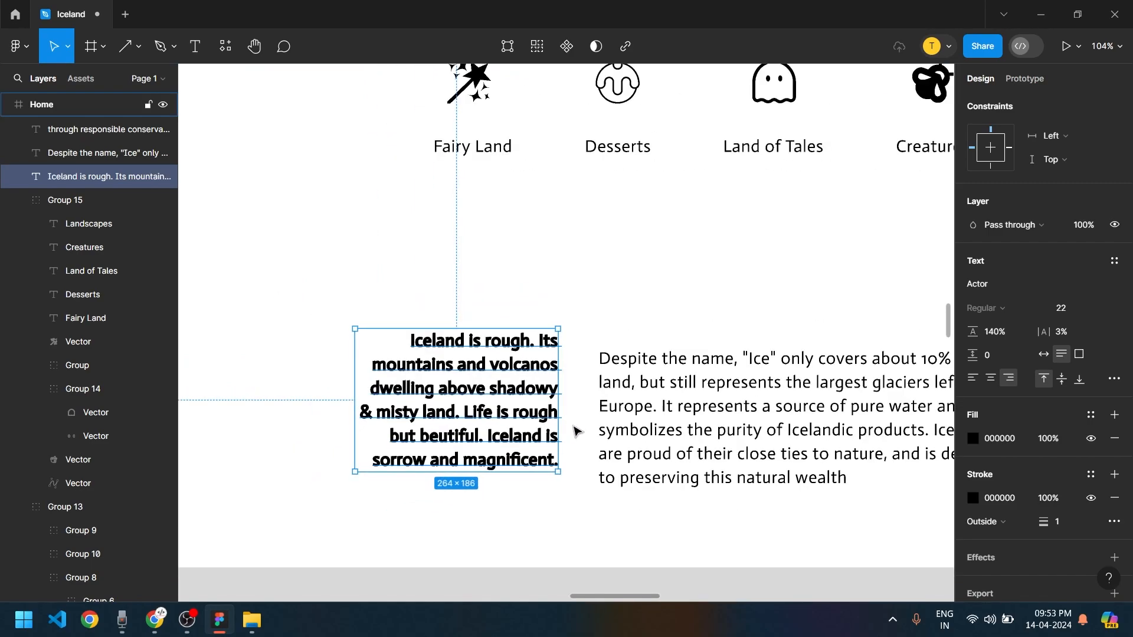
Line up the tops of the three paragraphs at Y 4359 and narrow the "through responsible conservation" paragraph to about 526
scroll(513, 401, "right", 5)
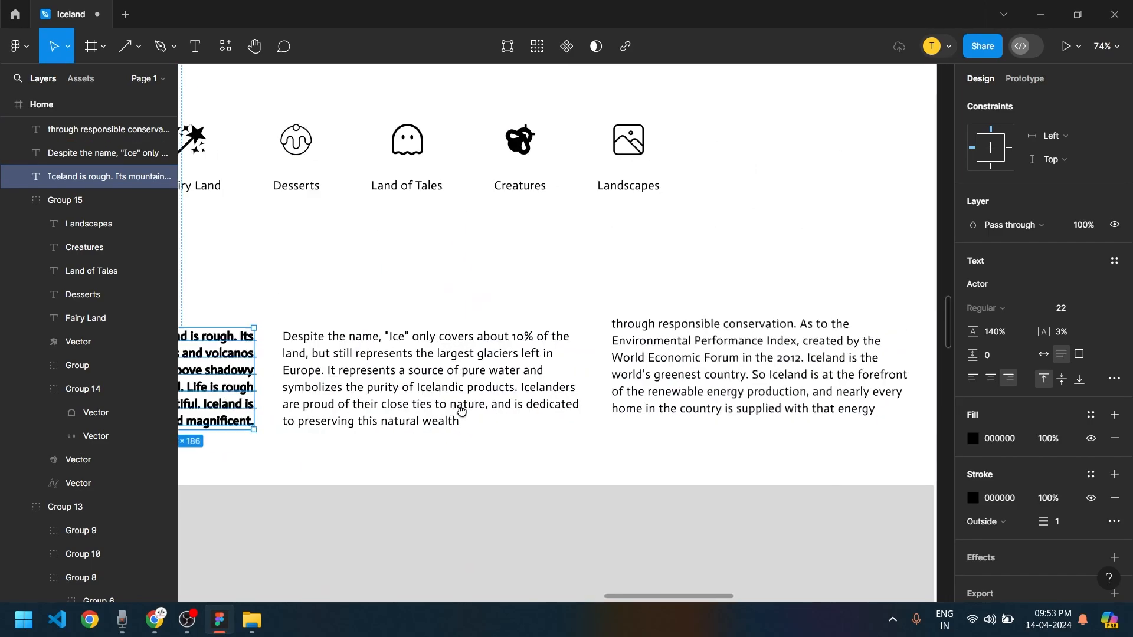
left_click(710, 348)
left_click_drag(710, 366, 698, 396)
left_click(683, 474)
scroll(668, 469, "down", 3)
left_click(696, 413)
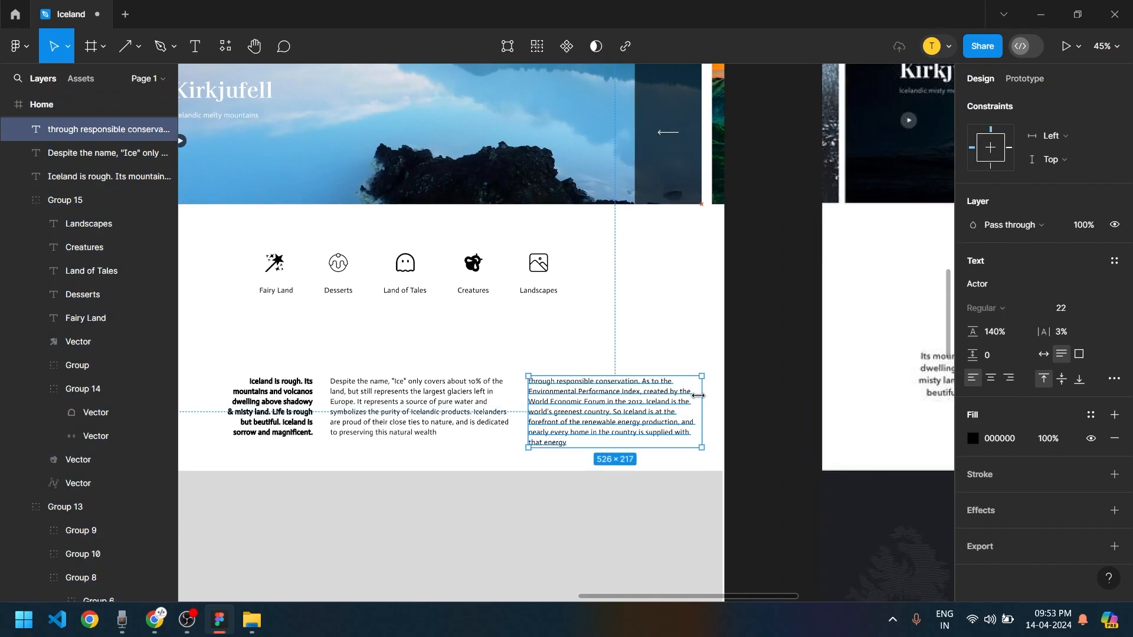
Narrow the "Despite the name" paragraph slightly and place the "through responsible conservation" paragraph at X 1298 with a width of about 553
left_click(418, 405)
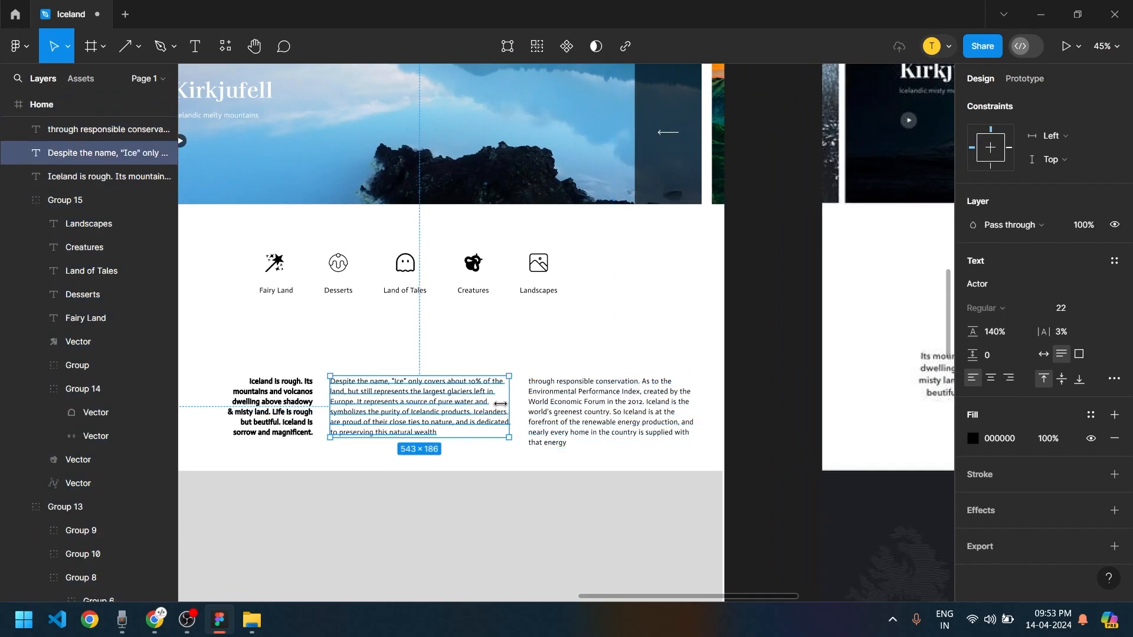
left_click(642, 398)
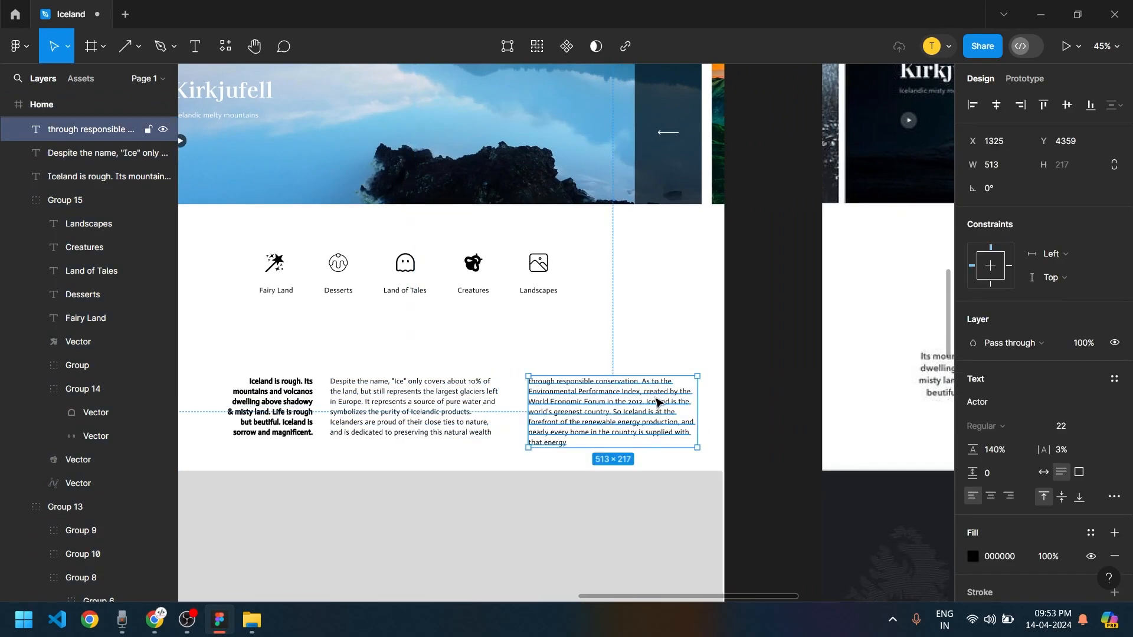
scroll(674, 431, "down", 3)
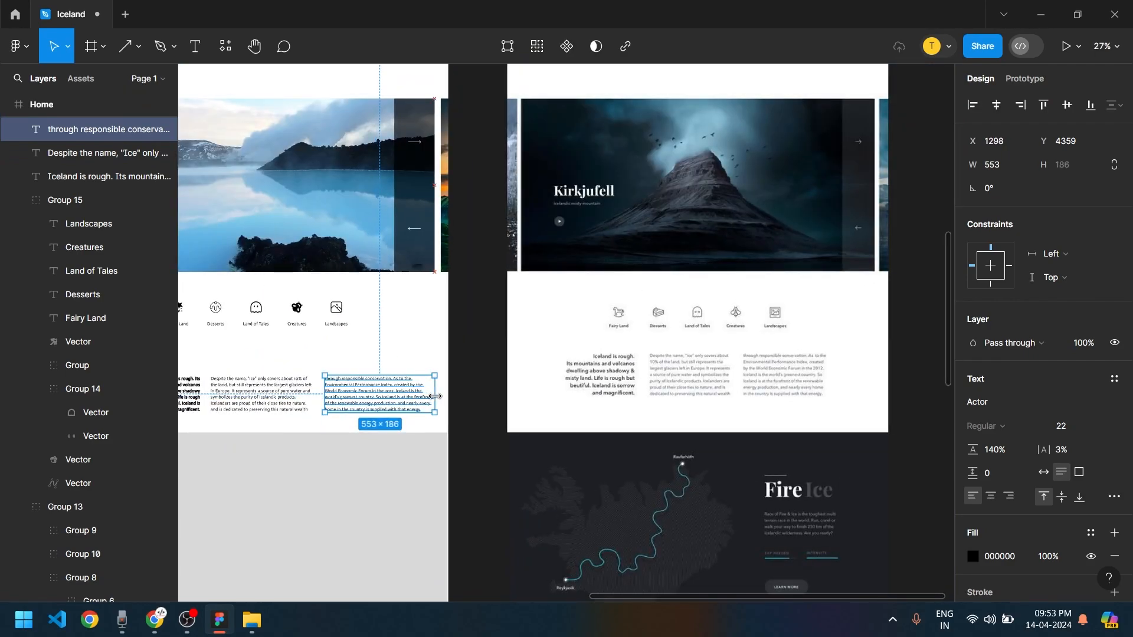
Select the three paragraphs, shift them left together and space them evenly with gaps of 59
left_click(379, 459)
left_click_drag(329, 423, 446, 466)
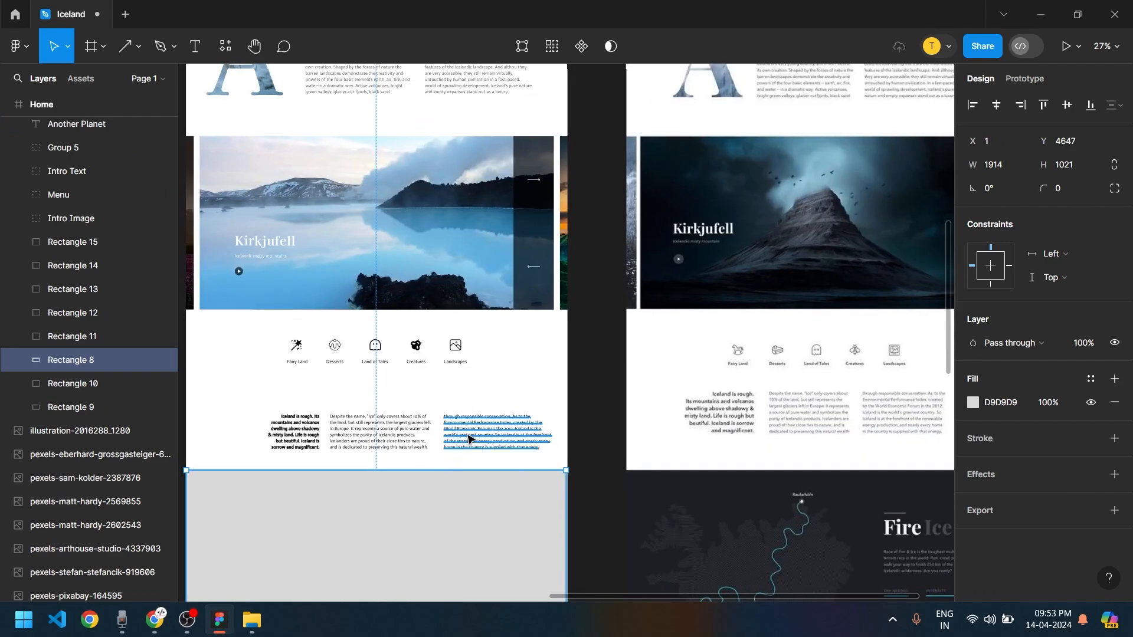
left_click(468, 439)
left_click(362, 430, "shift")
left_click(306, 431, "shift")
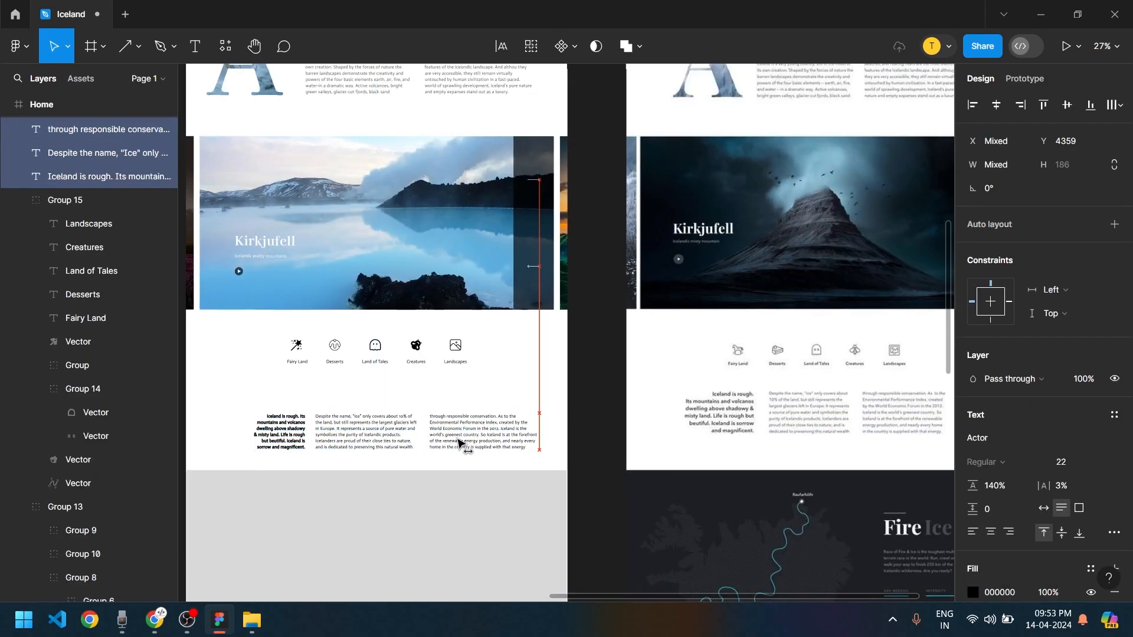
scroll(442, 469, "up", 5, "ctrl")
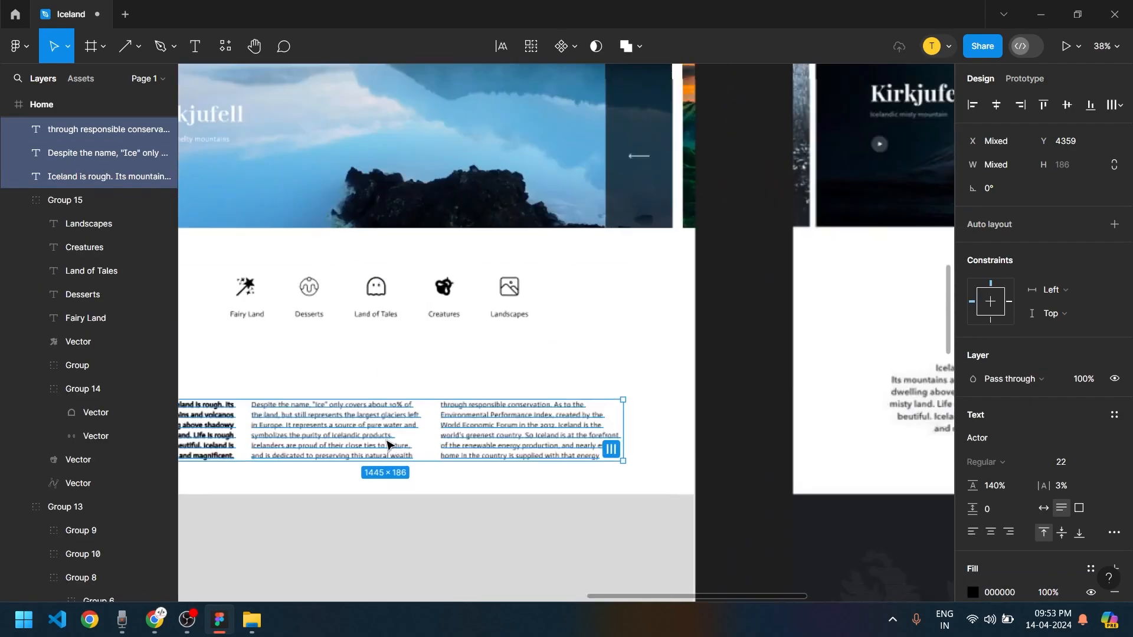
scroll(522, 493, "up", 5, "ctrl")
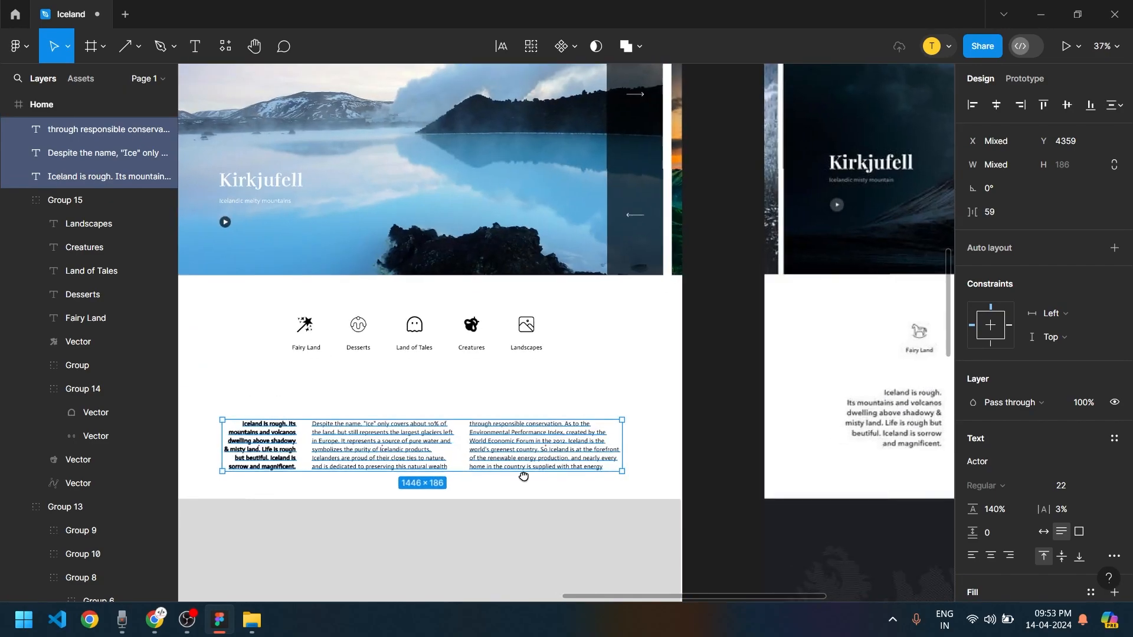
Widen the even gaps between the three paragraphs to 70 and group the paragraphs
left_click_drag(537, 443, 546, 444)
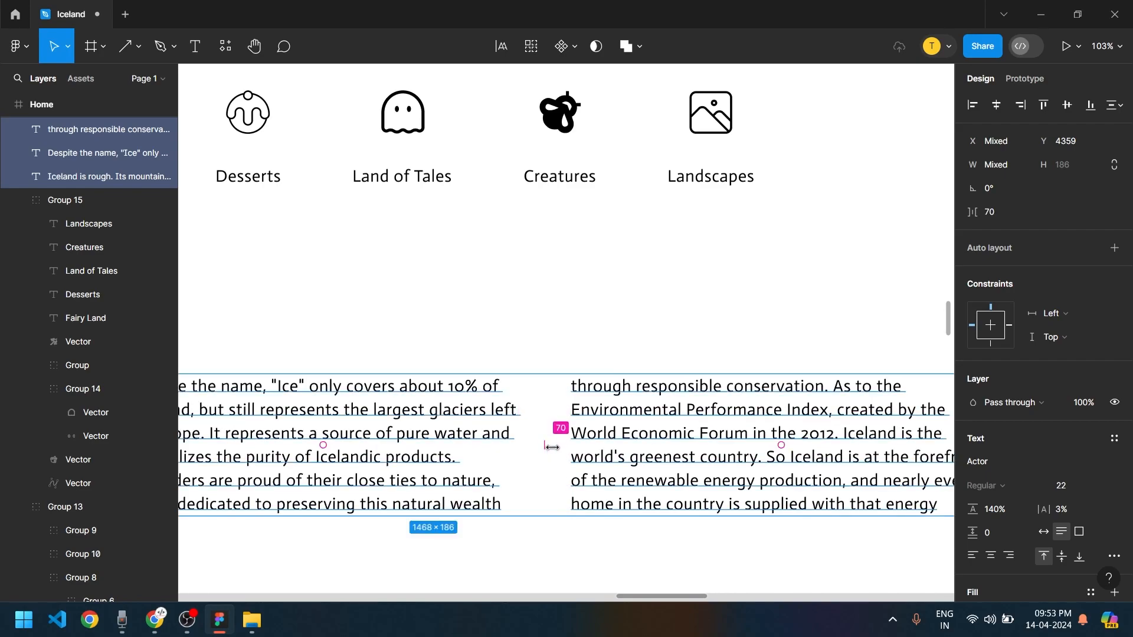
scroll(727, 469, "down", 8, "ctrl")
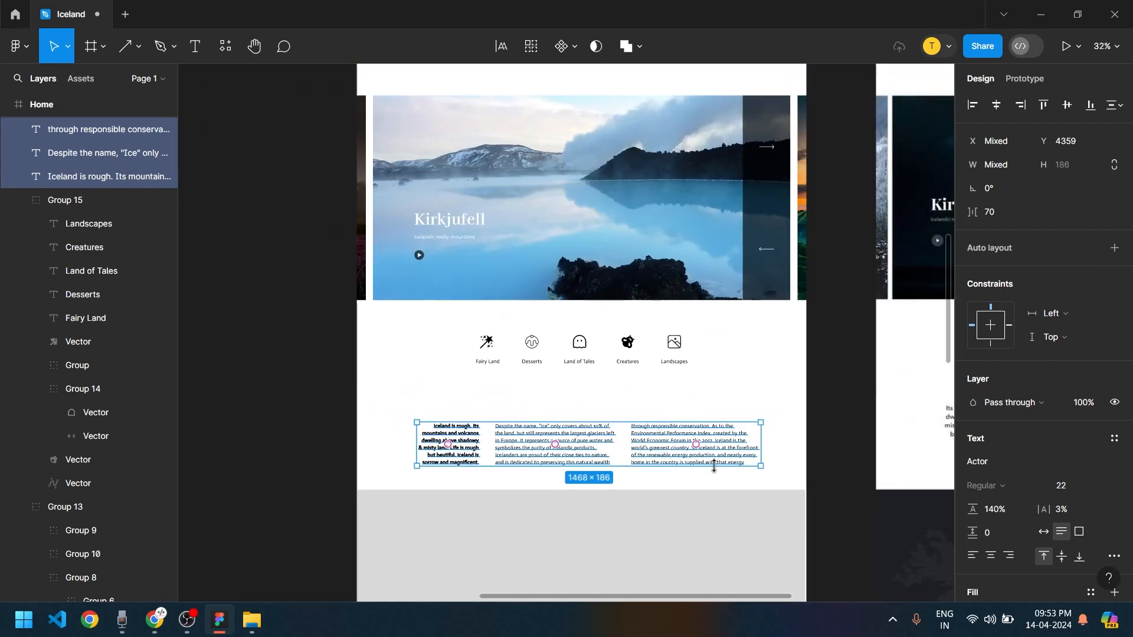
key("ctrl+g")
Center the paragraph group horizontally on the page and move it up to Y 4288
key("alt+h")
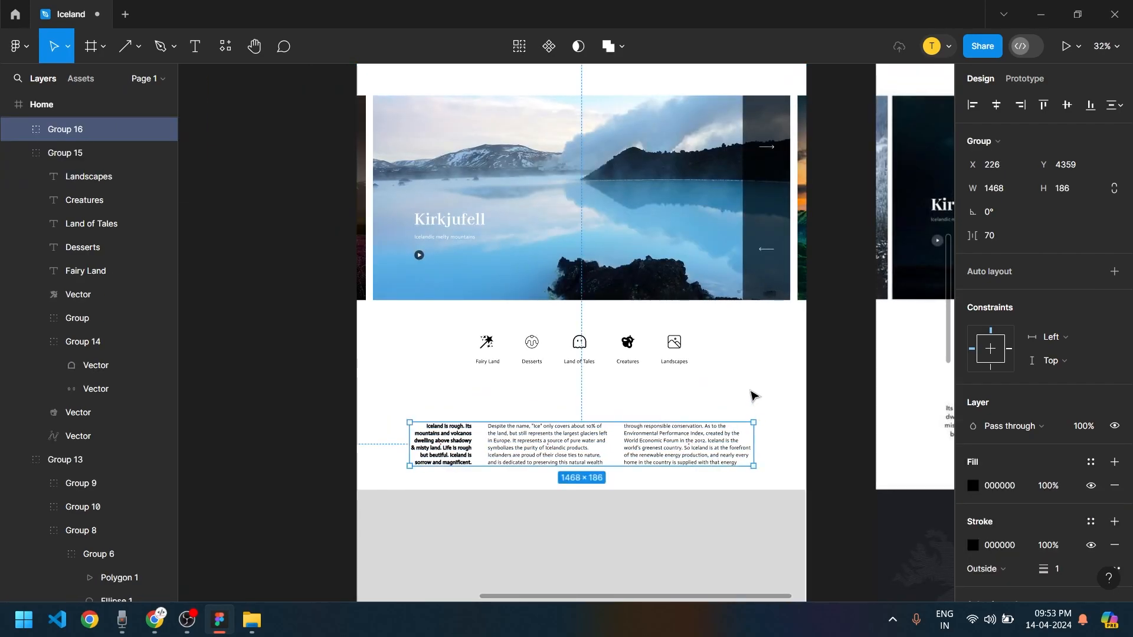
left_click(754, 396)
scroll(643, 429, "down", 1, "ctrl")
scroll(602, 430, "left", 2)
left_click(549, 406)
left_click_drag(549, 406, 550, 395)
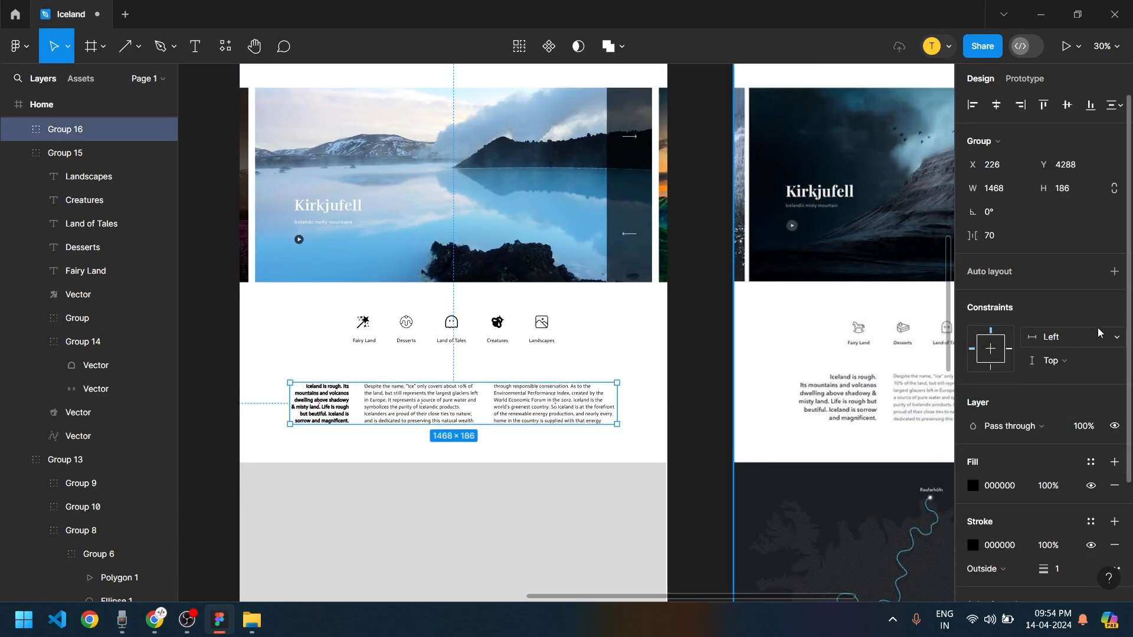
scroll(1075, 537, "down", 5)
scroll(1068, 524, "up", 5)
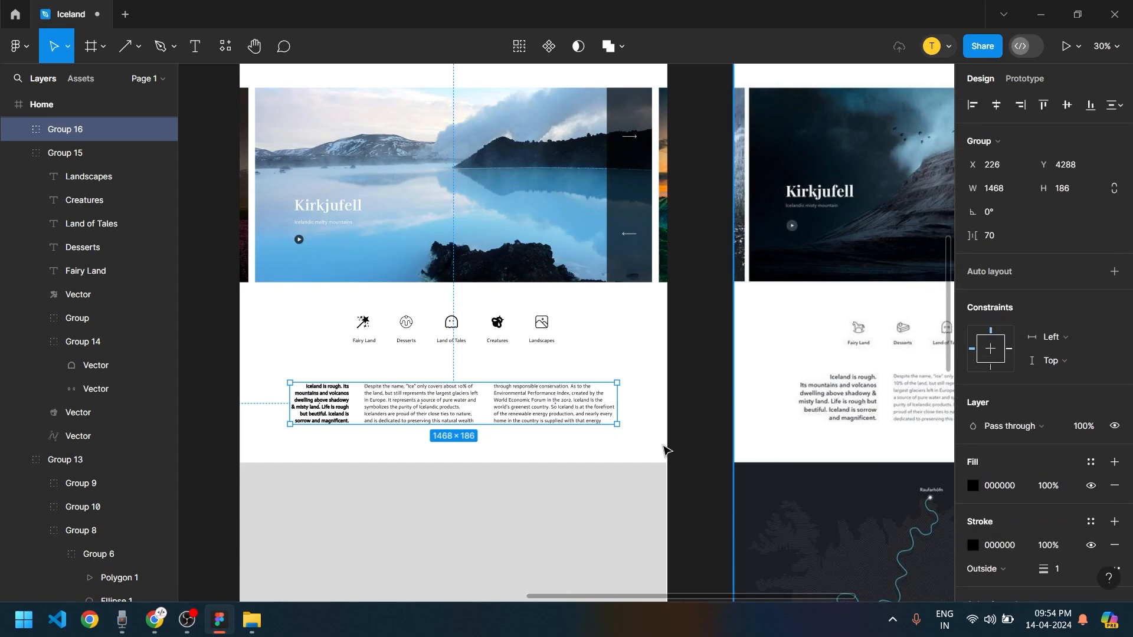
Set the font size of the two left-aligned paragraphs and the bold "Iceland is rough" paragraph to 24
double_click(523, 408)
left_click(422, 406, "shift")
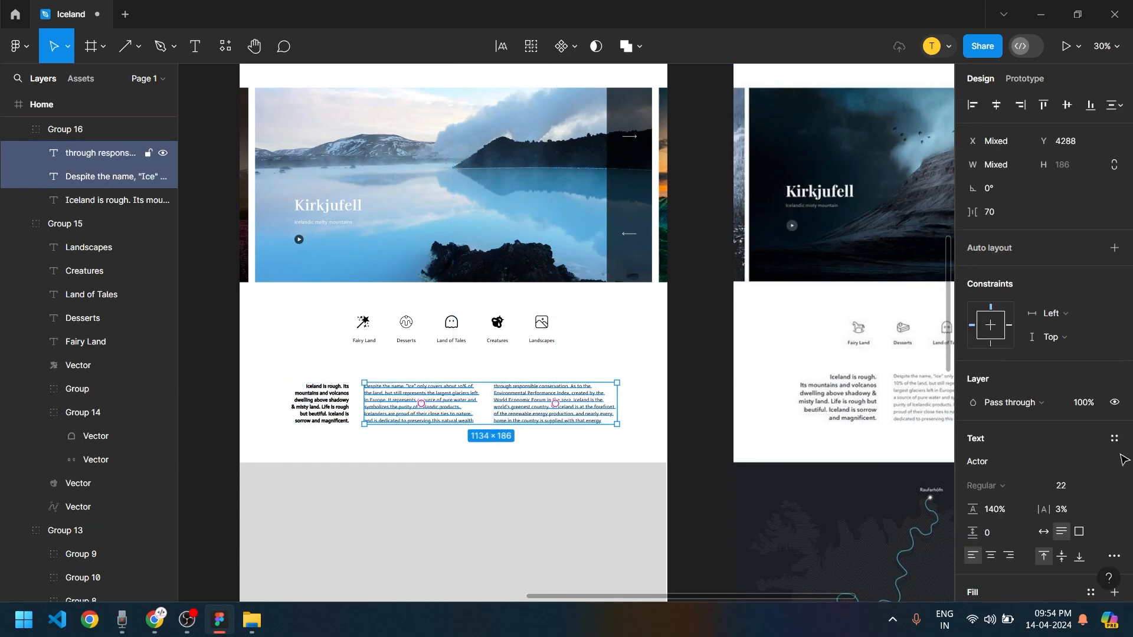
left_click(1102, 487)
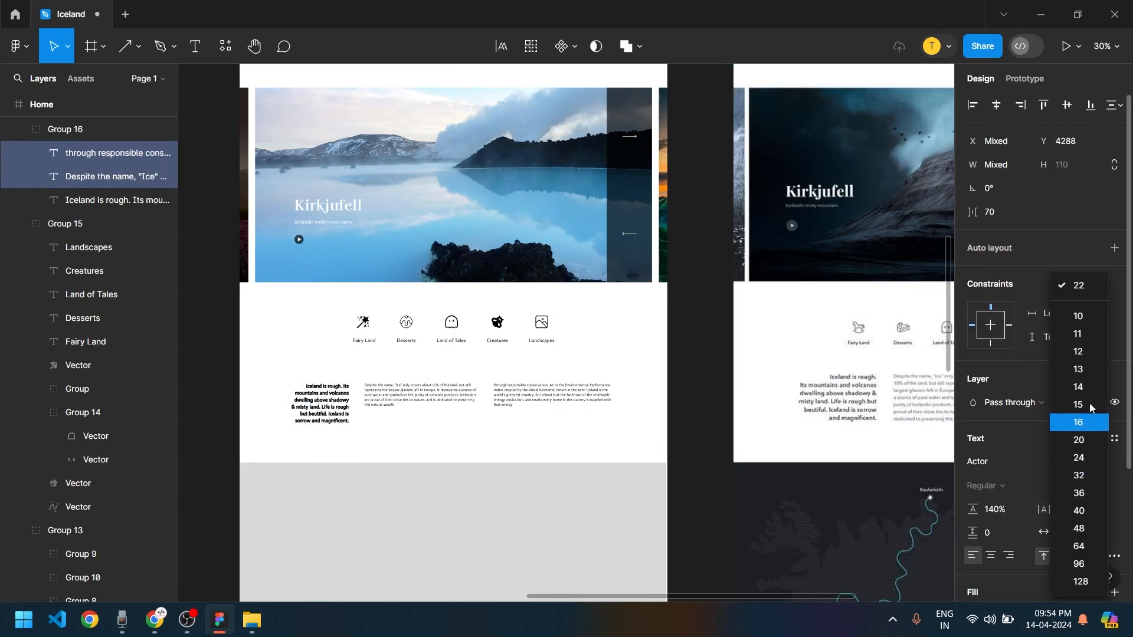
left_click(1079, 458)
left_click(320, 404)
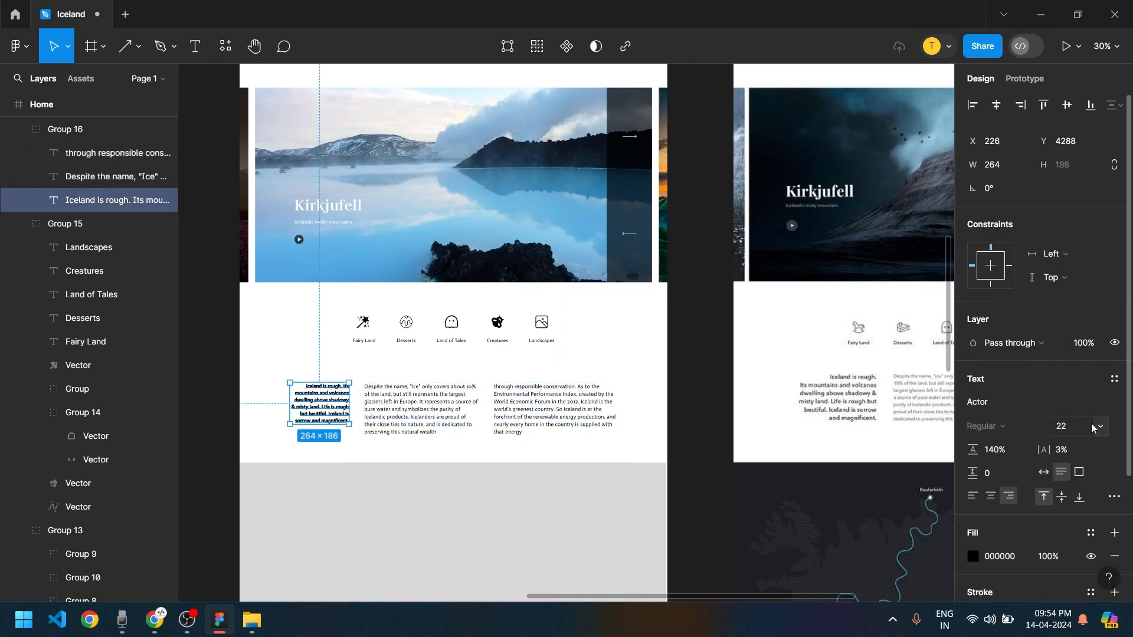
left_click(1095, 426)
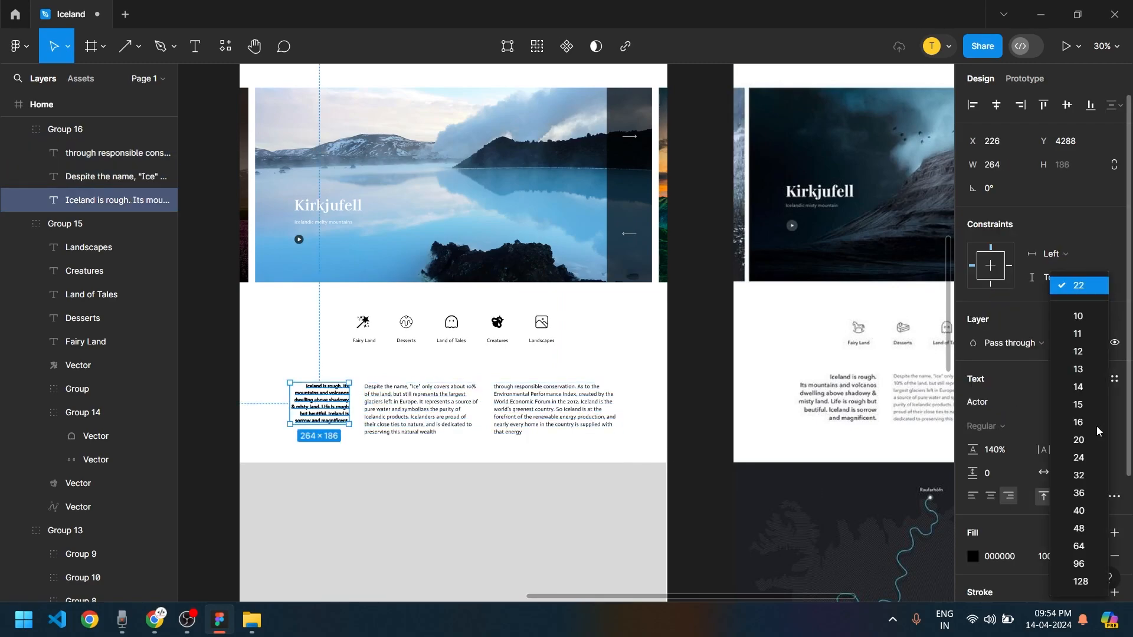
left_click(1085, 458)
Compare the icon row and the three paragraphs with the same section of the reference design
scroll(706, 450, "down", 3)
scroll(597, 450, "right", 2)
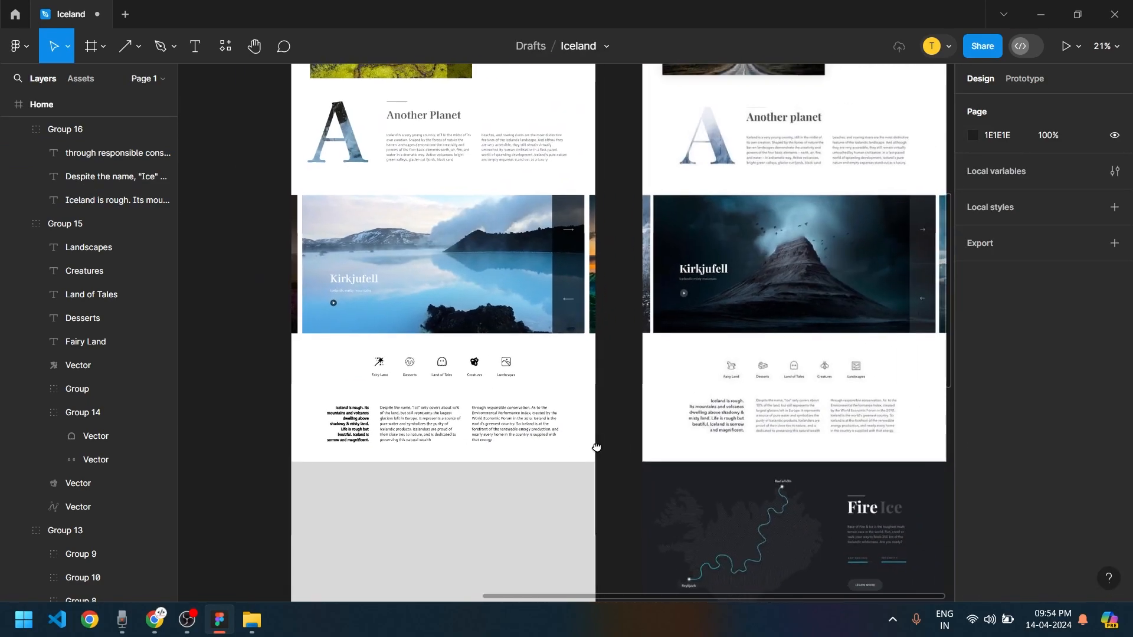
key("shift+Return")
left_click_drag(490, 436, 576, 480)
left_click(537, 453)
left_click_drag(688, 485, 667, 373)
scroll(749, 375, "up", 1)
left_click_drag(753, 374, 722, 417)
scroll(721, 415, "up", 2)
left_click_drag(625, 418, 1004, 560)
left_click_drag(854, 460, 456, 338)
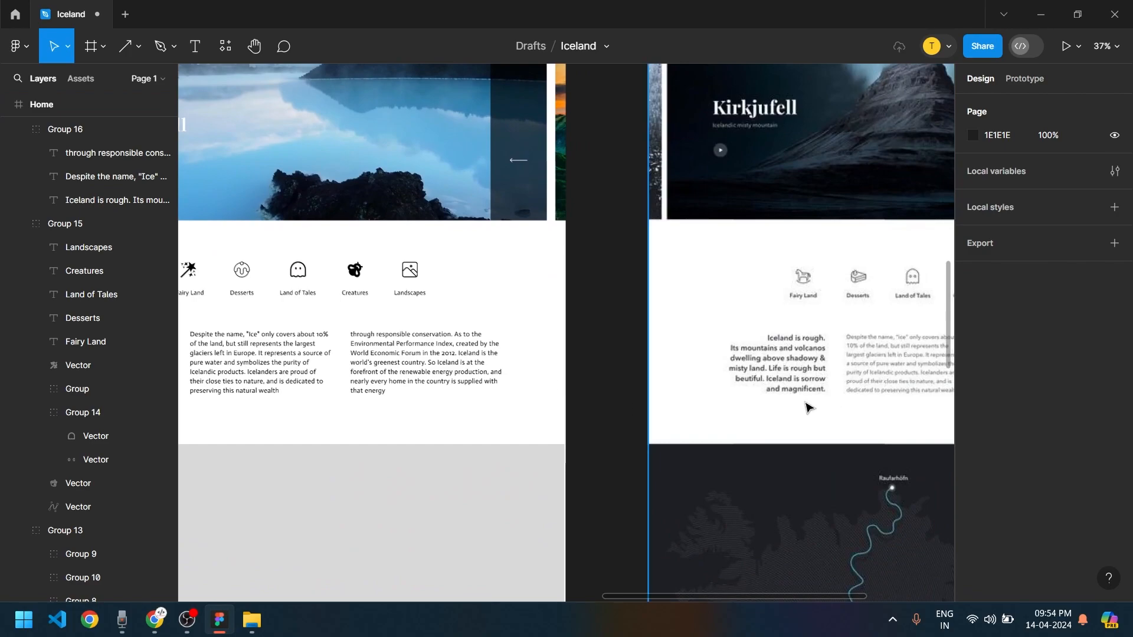
left_click_drag(829, 405, 646, 397)
Examine the dark "Fire Ice" map section of the reference design against the empty gray placeholder
scroll(646, 401, "down", 1)
left_click_drag(649, 576, 590, 420)
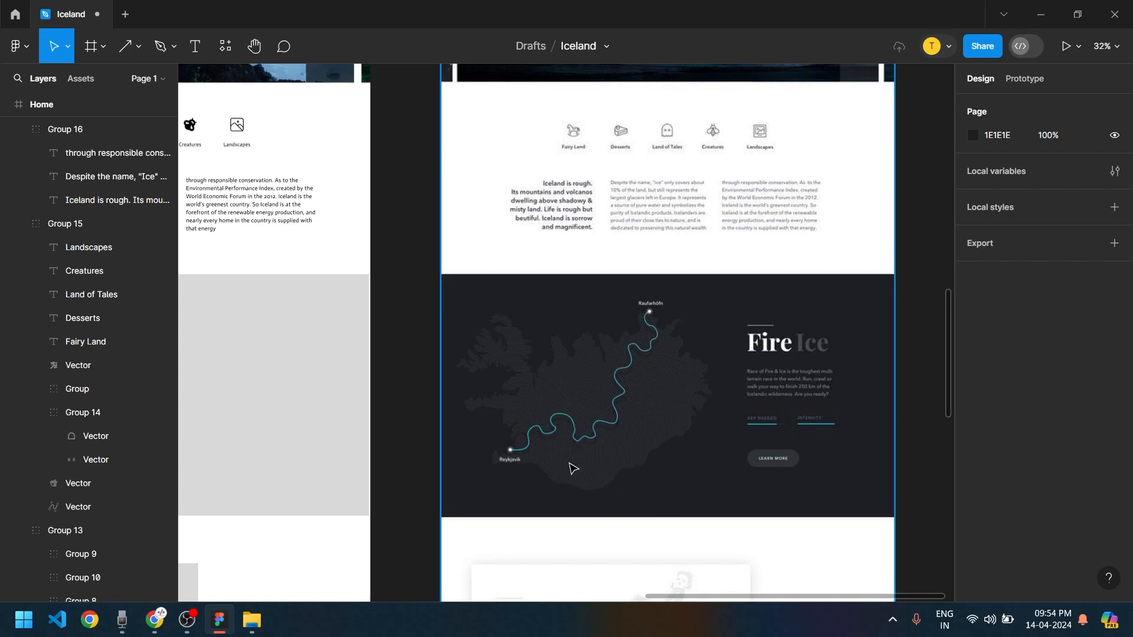
scroll(614, 388, "up", 5)
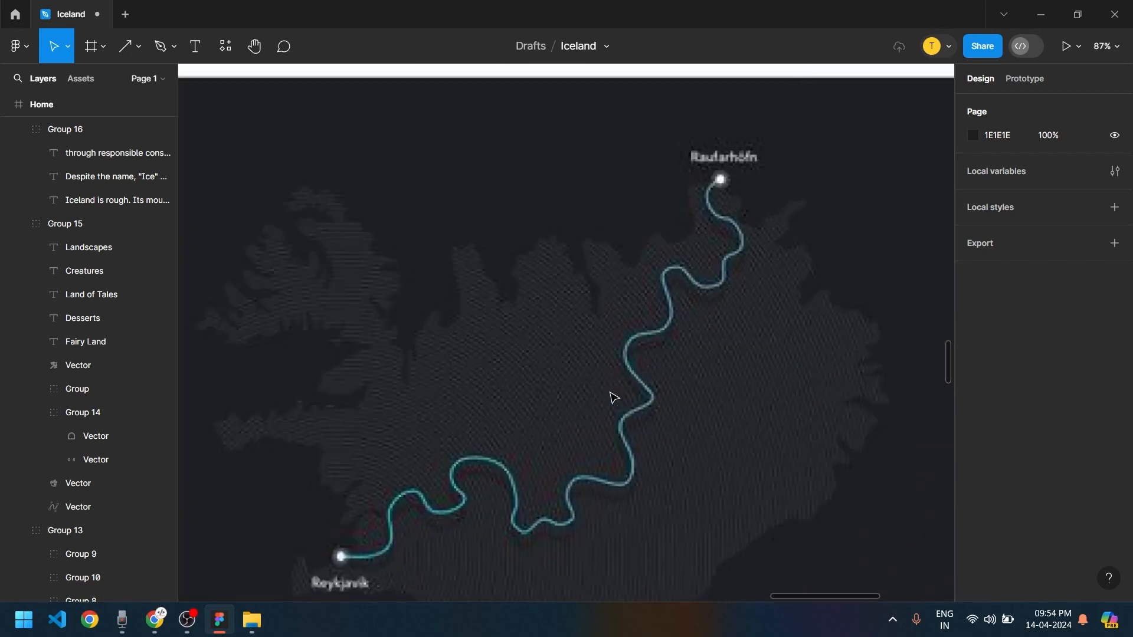
scroll(609, 393, "down", 5)
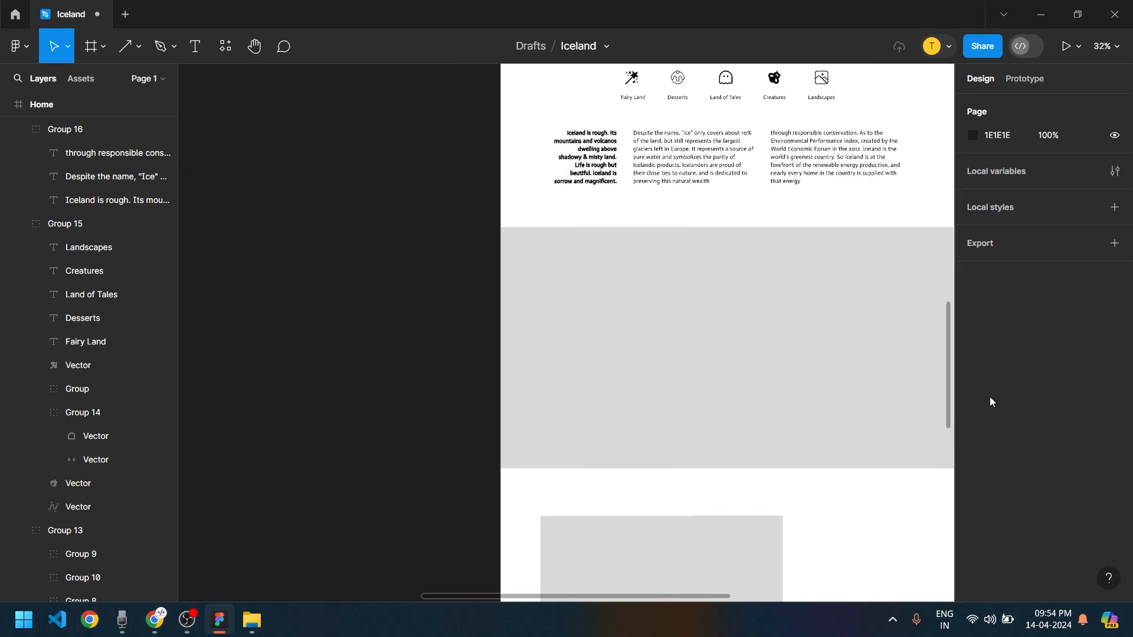
scroll(541, 334, "right", 3)
scroll(652, 354, "down", 3)
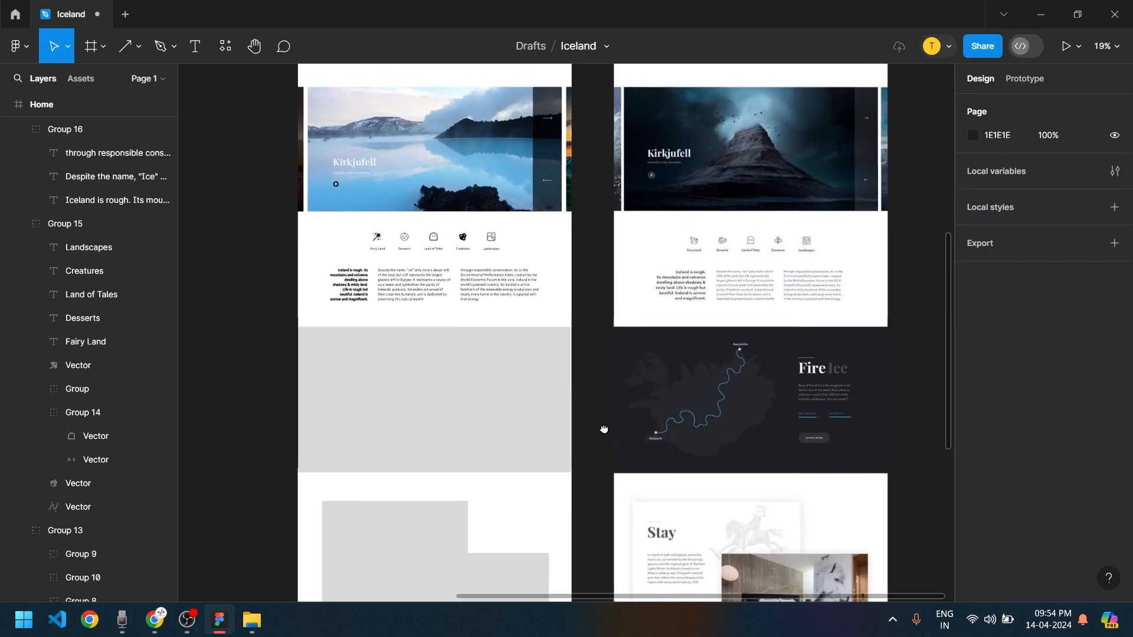
scroll(602, 430, "right", 2)
scroll(358, 402, "up", 1)
scroll(445, 384, "left", 3)
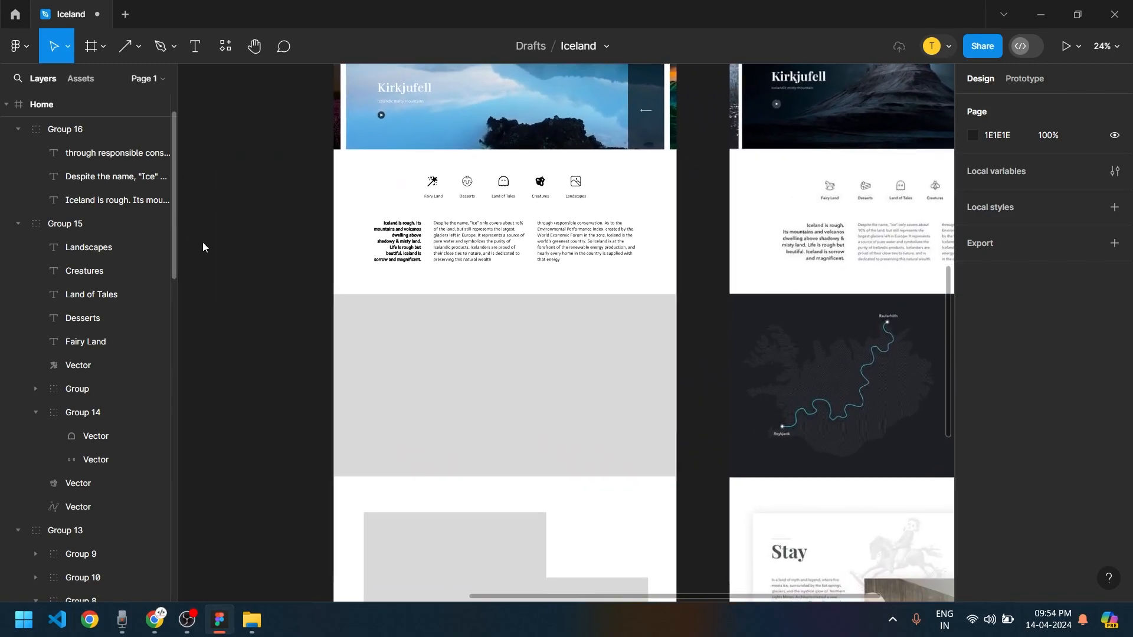
Move the Iceland map image from the loose images beside the page onto the large gray placeholder below the paragraphs
scroll(657, 304, "down", 3)
scroll(596, 251, "down", 5)
scroll(596, 251, "down", 3)
left_click_drag(688, 225, 582, 354)
scroll(556, 325, "up", 4)
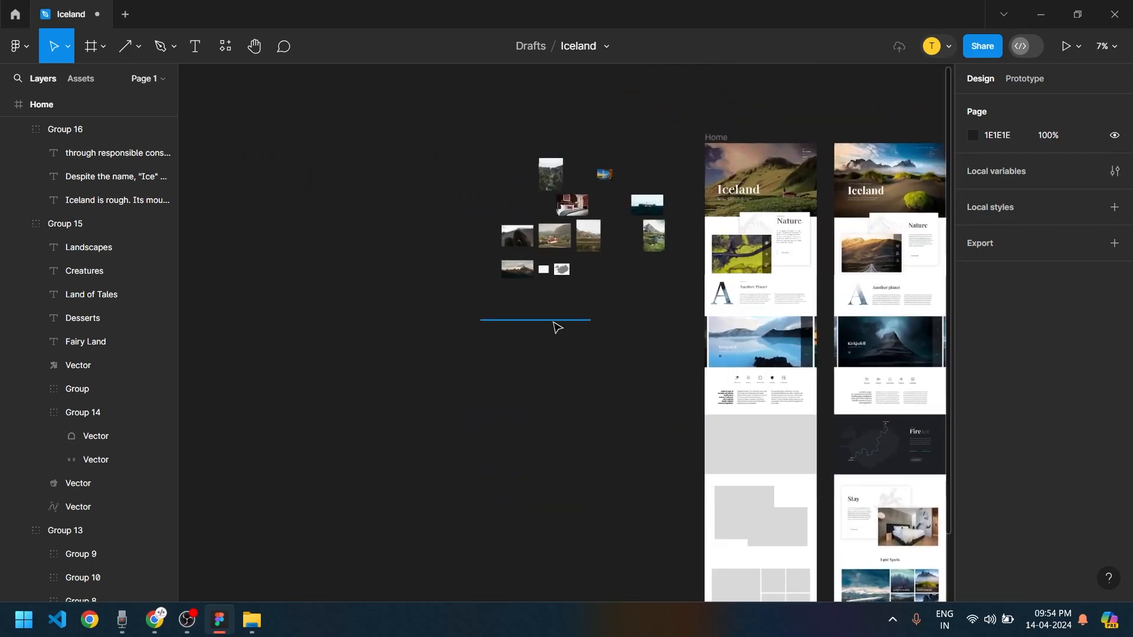
left_click_drag(569, 239, 597, 511)
Fill the 1914 × 1021 placeholder rectangle with 1E1F23, sampled from the reference's dark map section
left_click(650, 526)
scroll(696, 442, "up", 1)
scroll(696, 443, "down", 5)
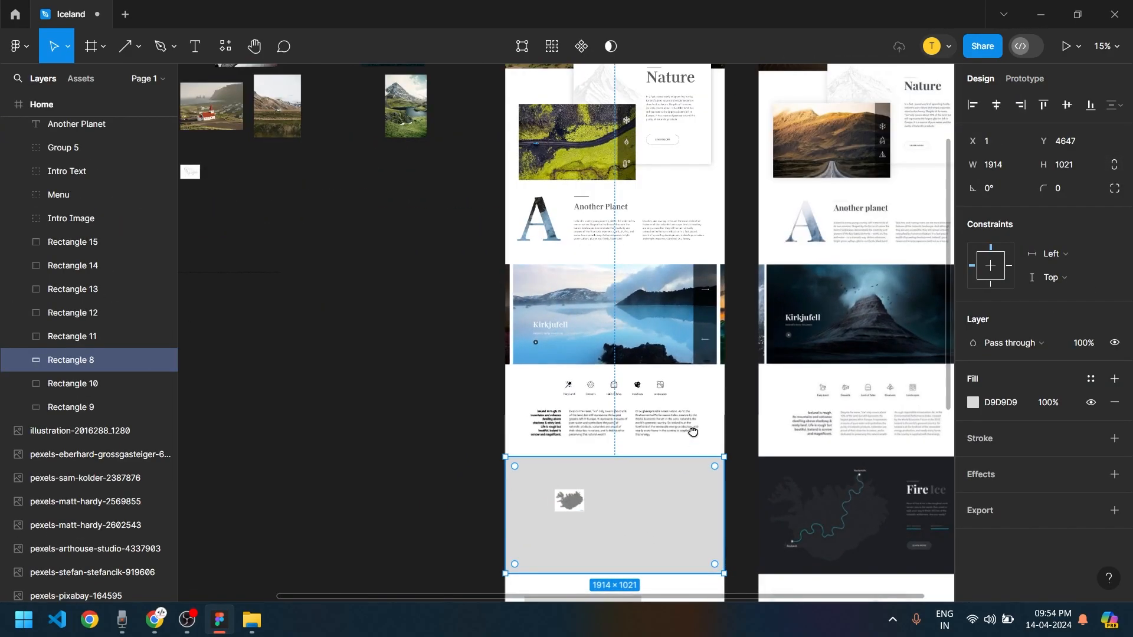
scroll(657, 345, "up", 3)
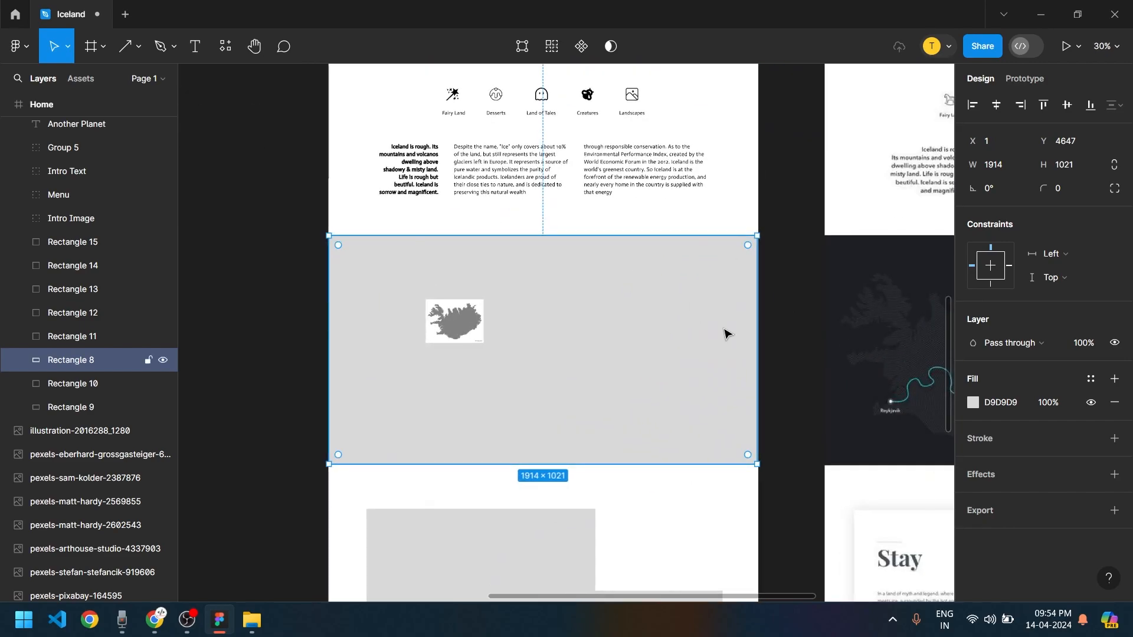
scroll(854, 293, "right", 2)
scroll(854, 294, "down", 1)
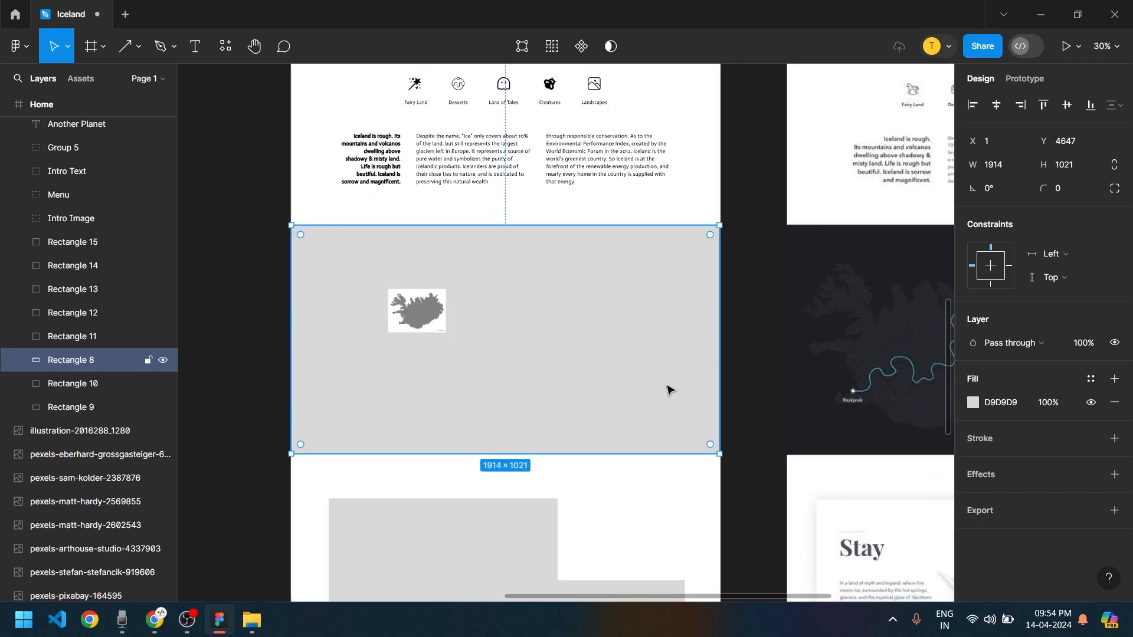
scroll(630, 375, "right", 5)
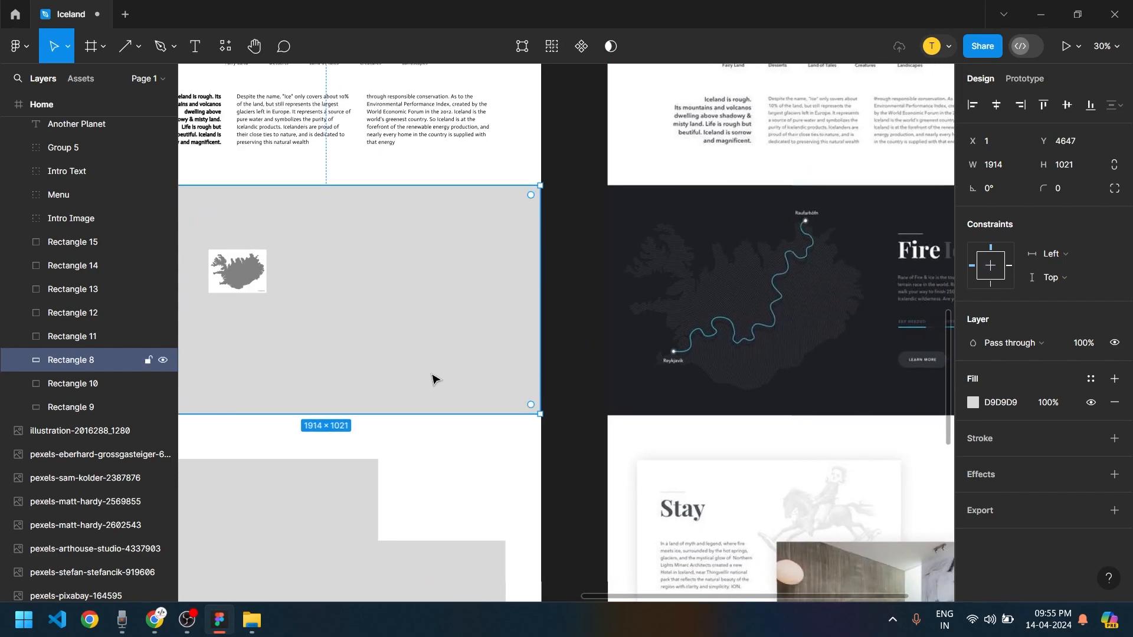
scroll(434, 382, "up", 2)
scroll(516, 432, "up", 1)
scroll(516, 432, "up", 3)
scroll(516, 432, "left", 2)
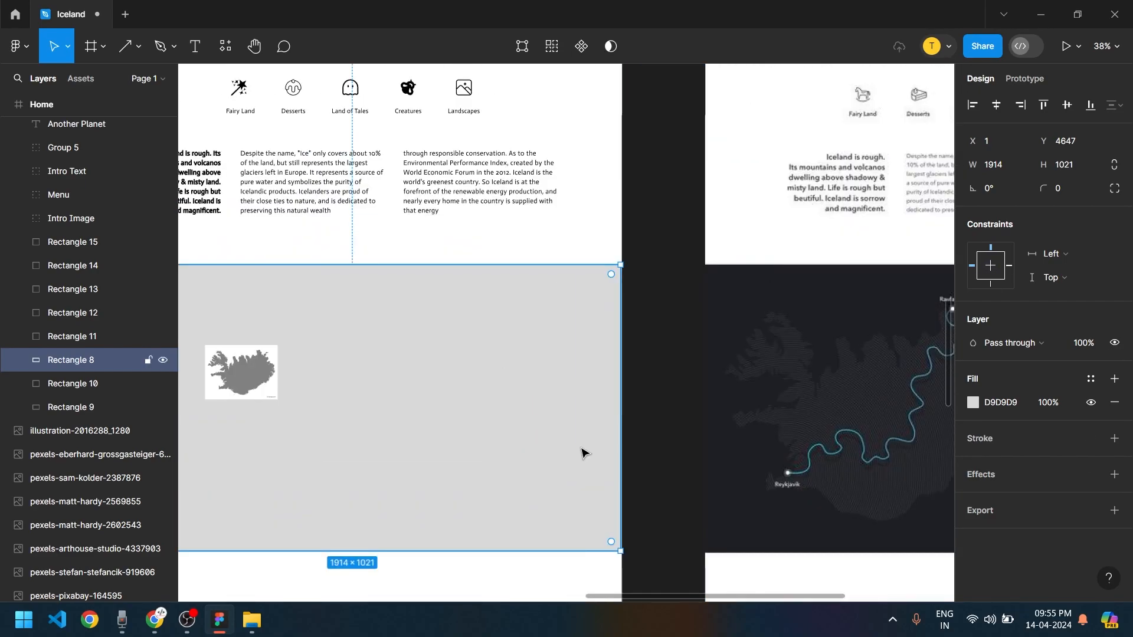
left_click(973, 402)
scroll(575, 434, "right", 3)
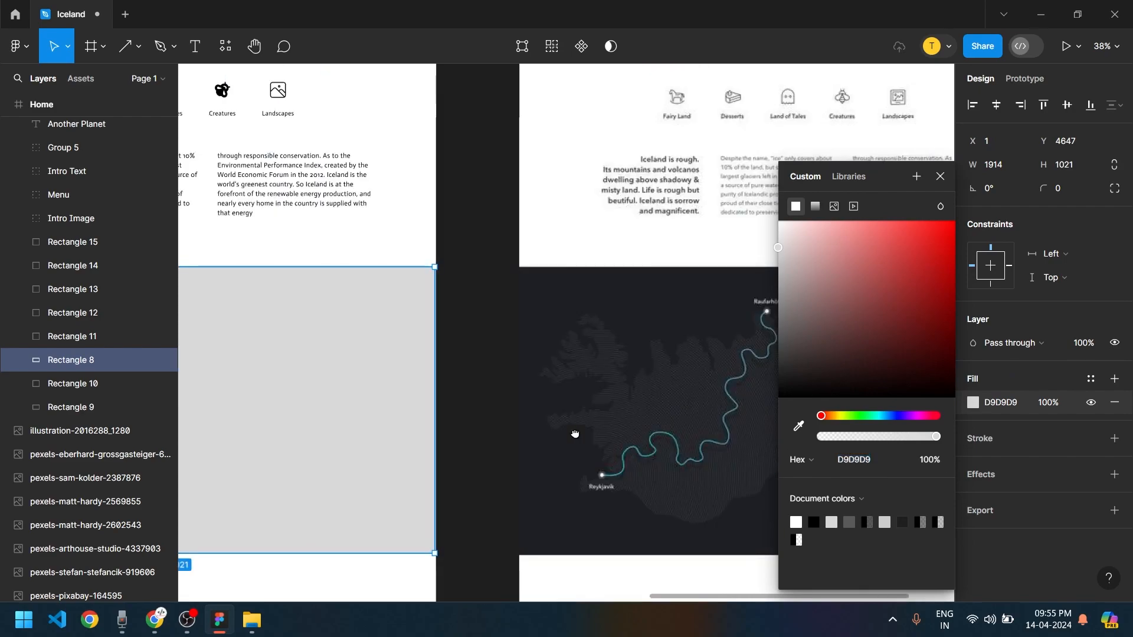
left_click(799, 427)
left_click(617, 285)
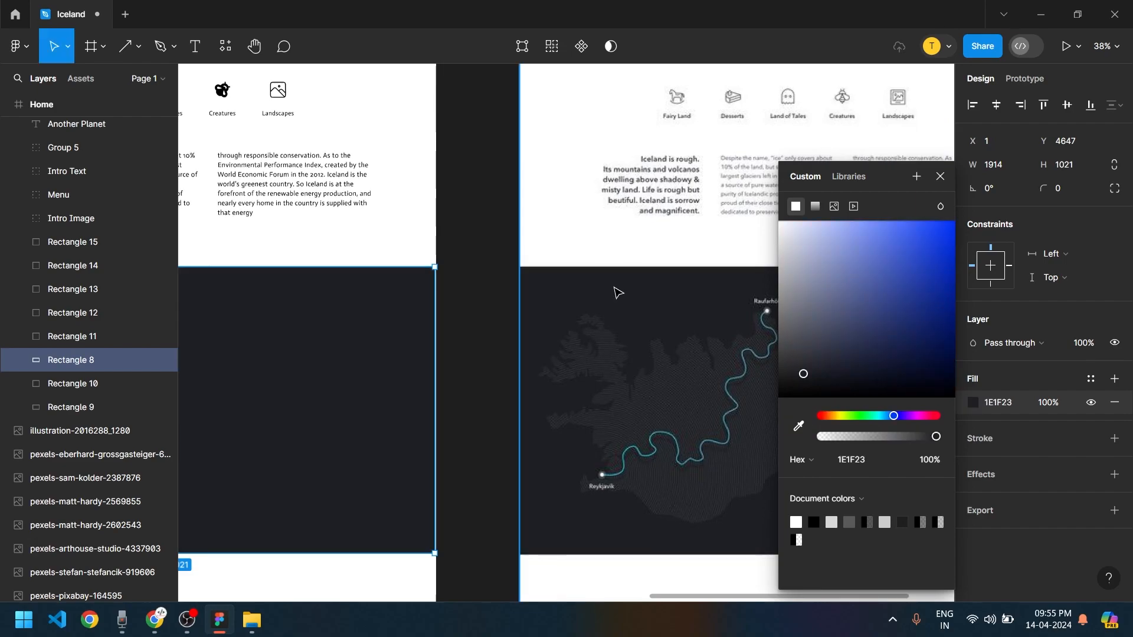
Enlarge the Iceland map image to about 1217 × 912 and place it in the dark section at X 82, Y 4668
scroll(569, 320, "left", 7)
scroll(569, 321, "down", 1)
scroll(496, 372, "down", 5)
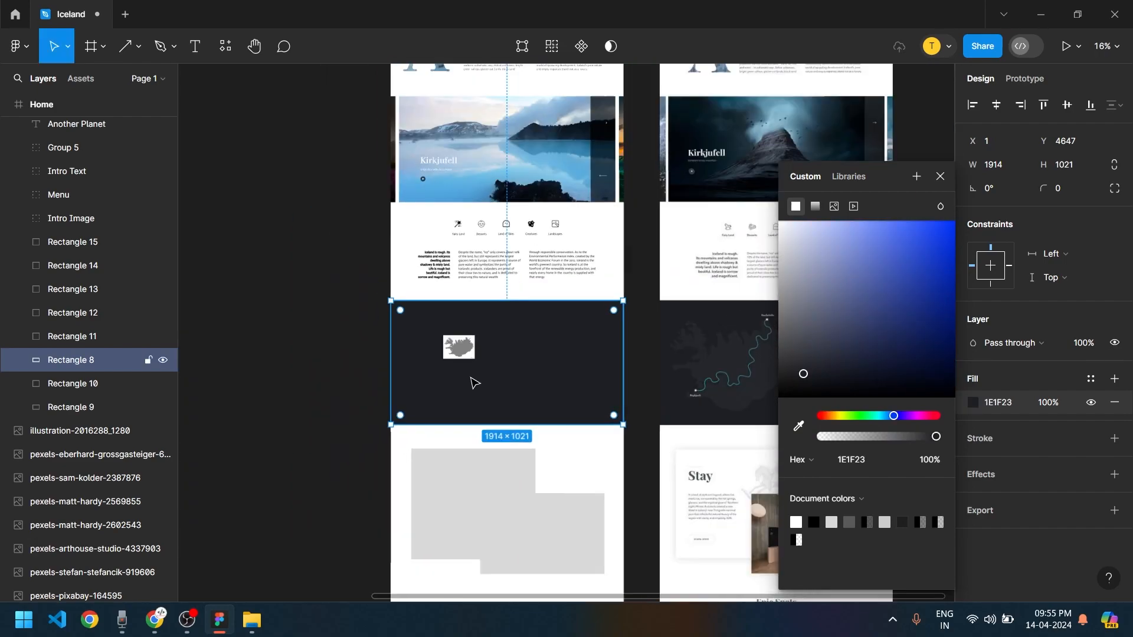
left_click(322, 354)
scroll(378, 358, "up", 5)
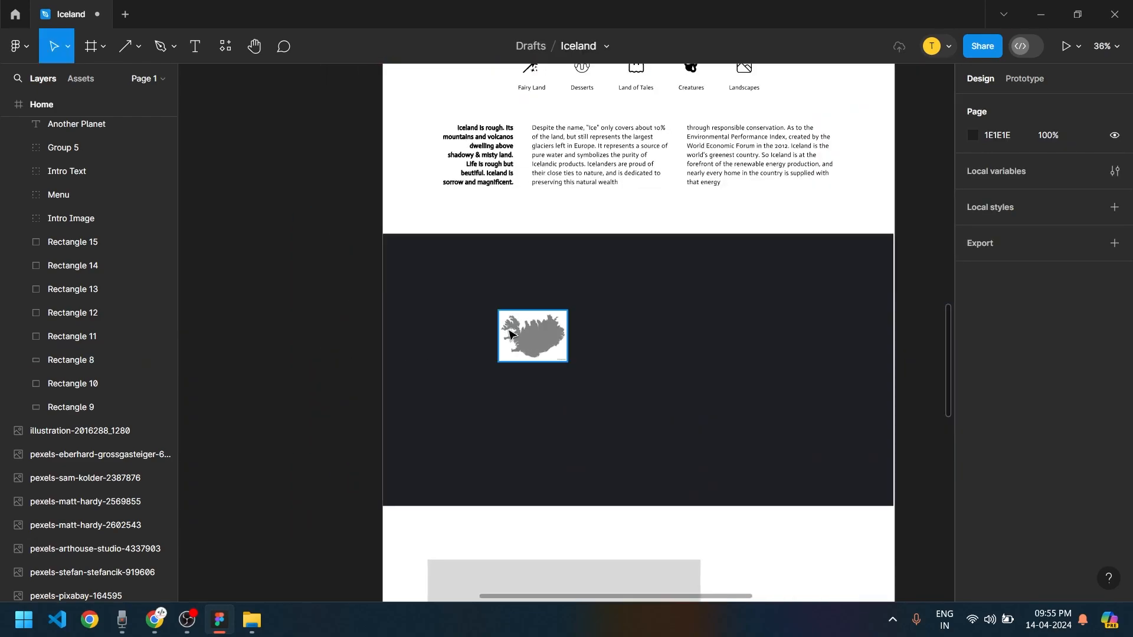
left_click(533, 336)
scroll(549, 373, "right", 1)
left_click_drag(464, 347, 552, 380)
key("ctrl+alt+g")
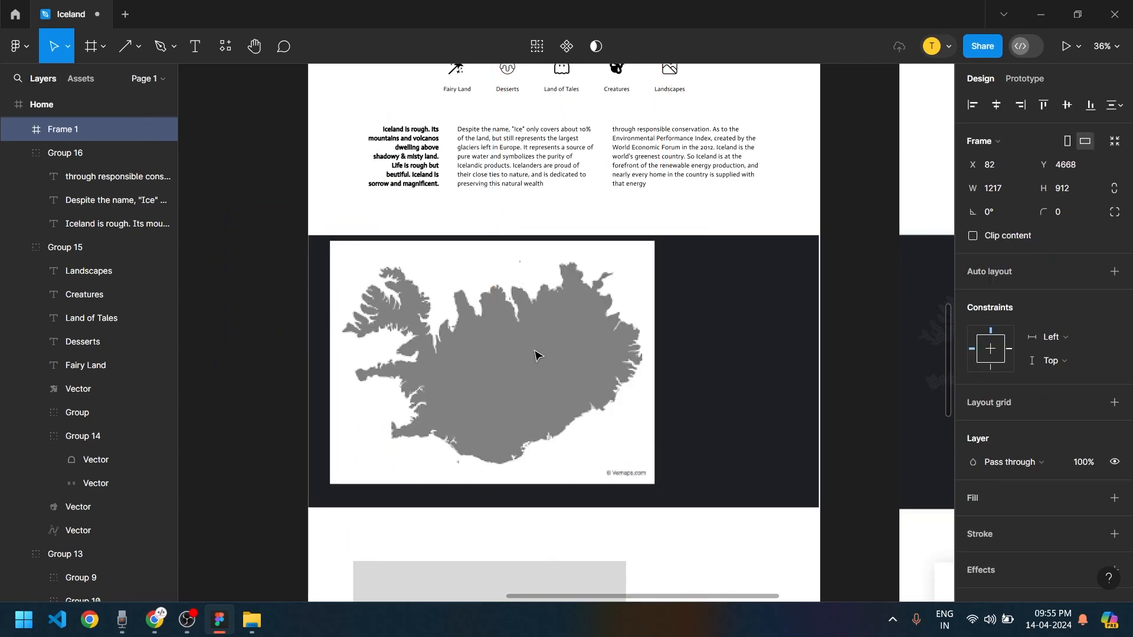
key("ctrl+z")
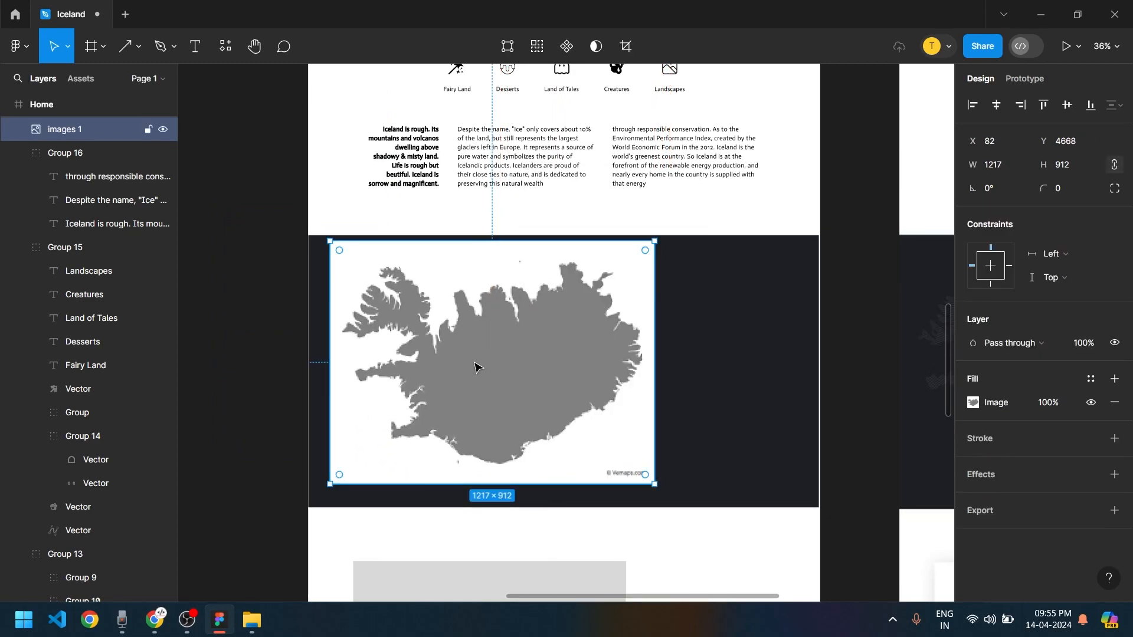
Remove the white background of the Iceland map image with the Remove BG plugin
right_click(411, 336)
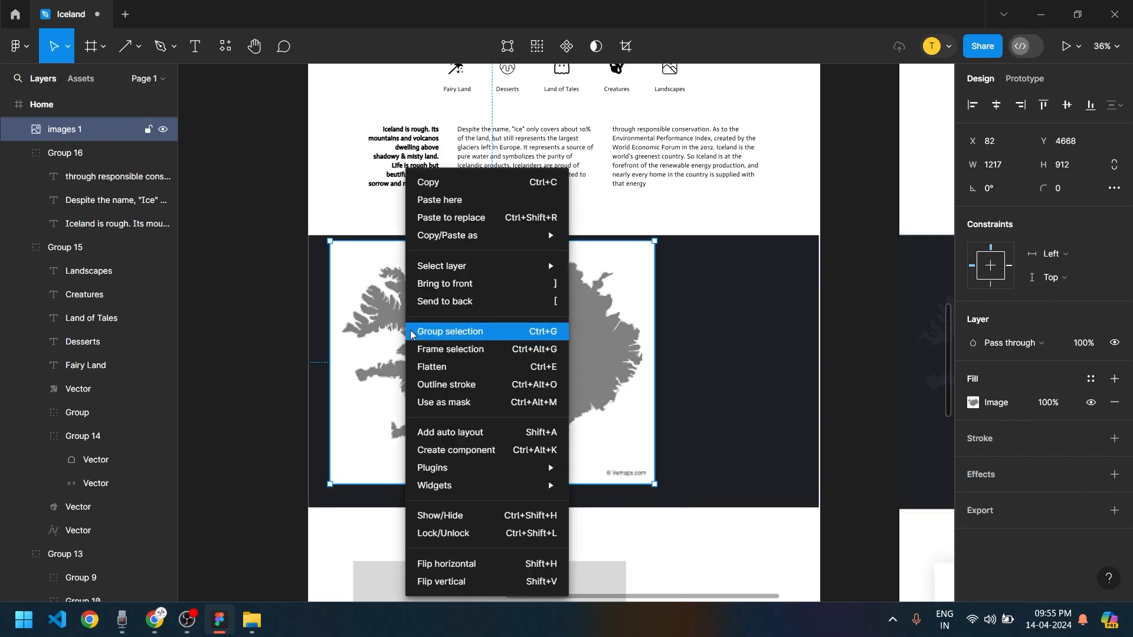
mouse_move(528, 468)
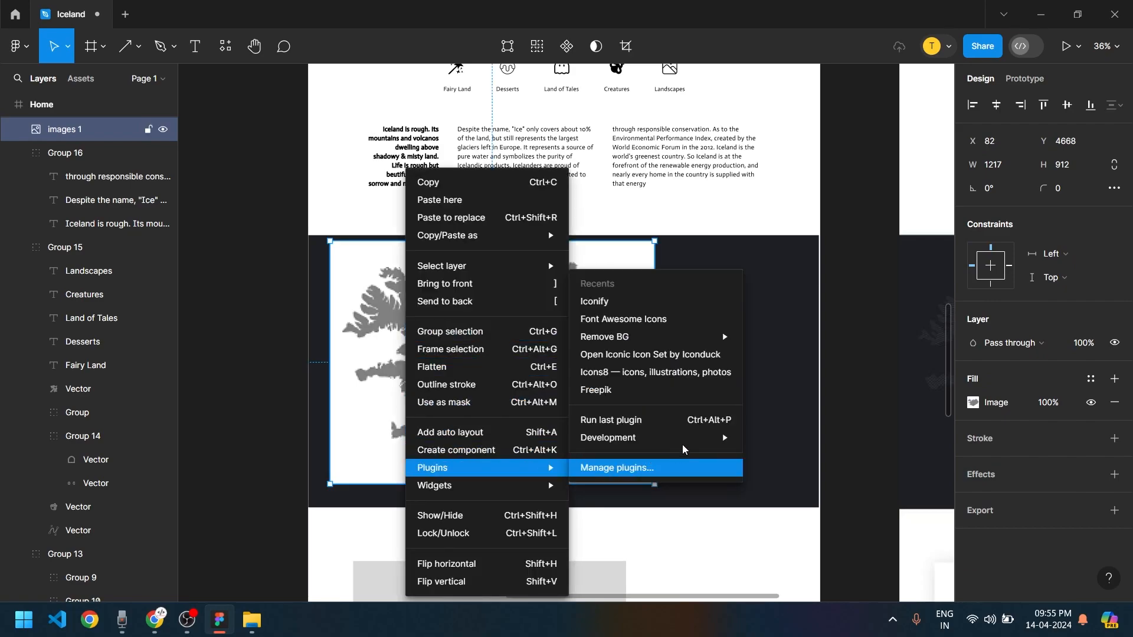
mouse_move(714, 339)
left_click(794, 341)
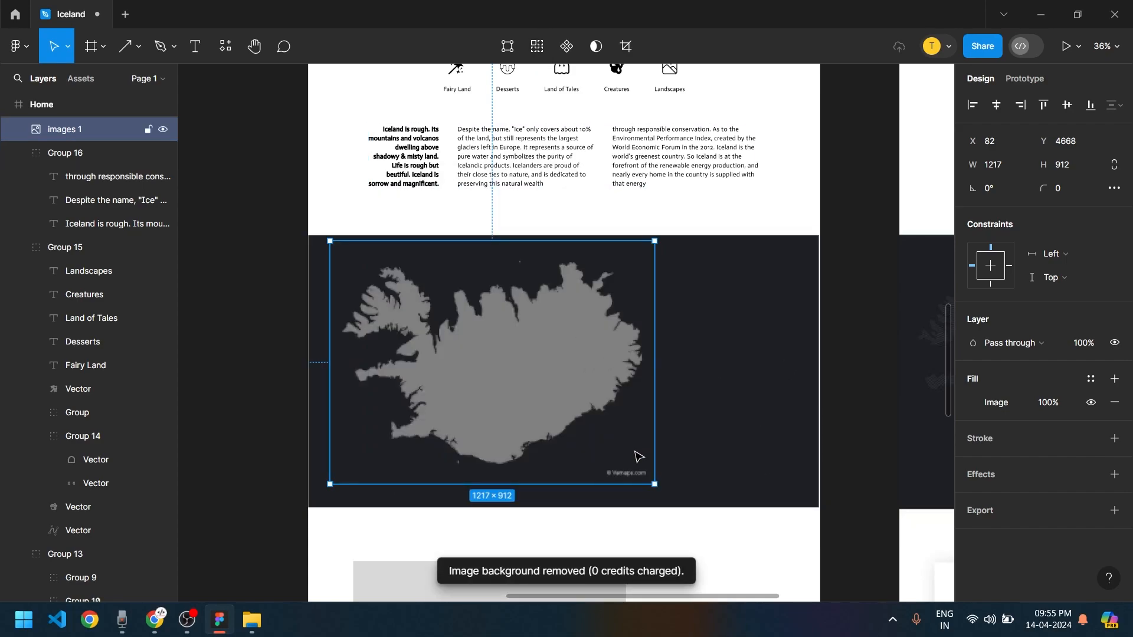
Crop the map image to about 1175 × 784, trimming its empty margins and the watermark below the map
scroll(590, 469, "up", 1, "ctrl")
key("Return")
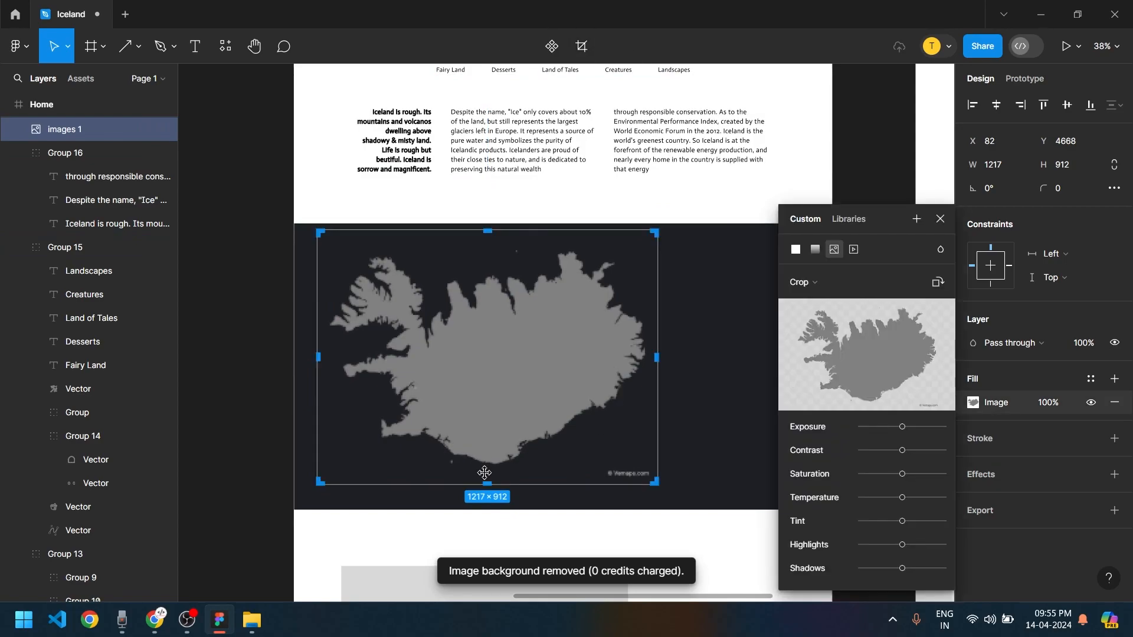
left_click_drag(491, 475, 490, 471)
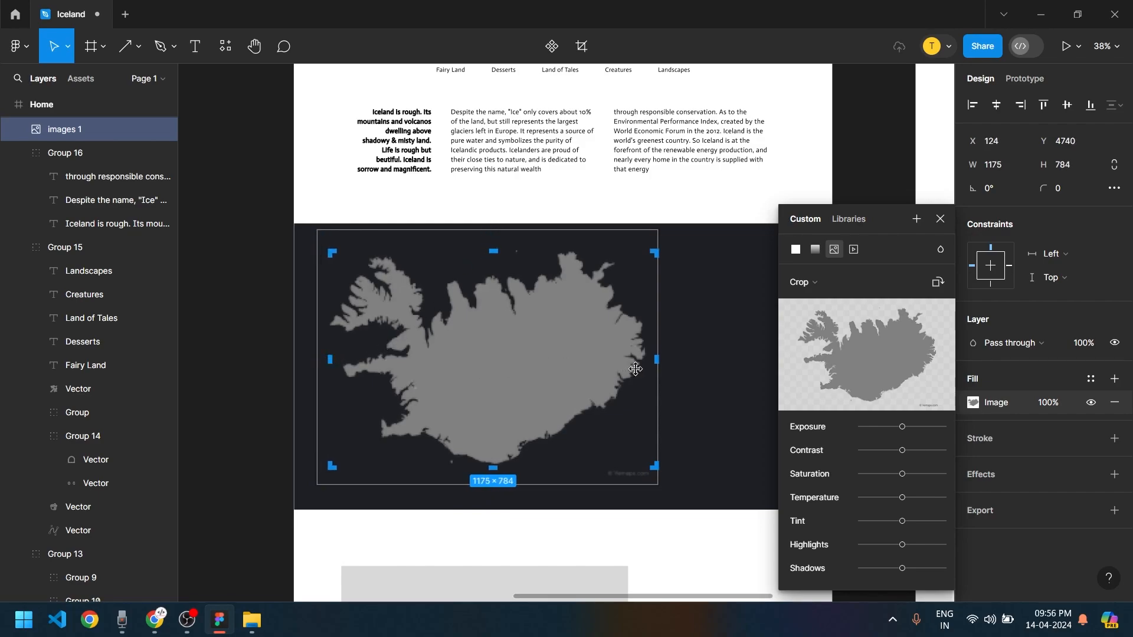
Crop the Iceland map image from its right side to 1142 × 784
left_click_drag(649, 357, 648, 357)
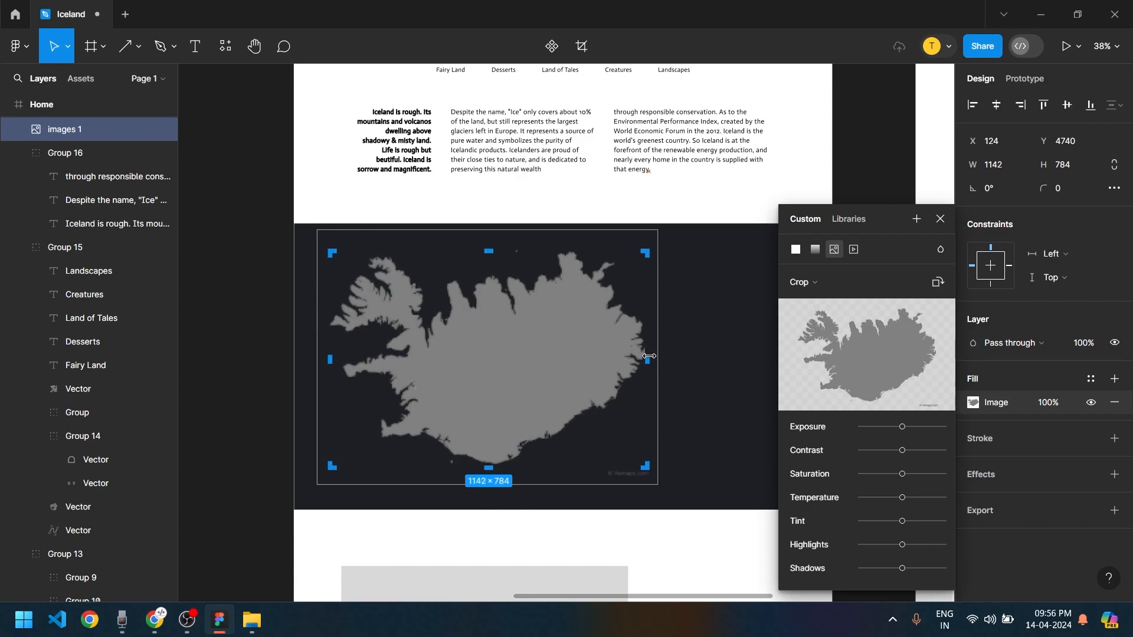
key("Escape")
scroll(612, 374, "down", 5)
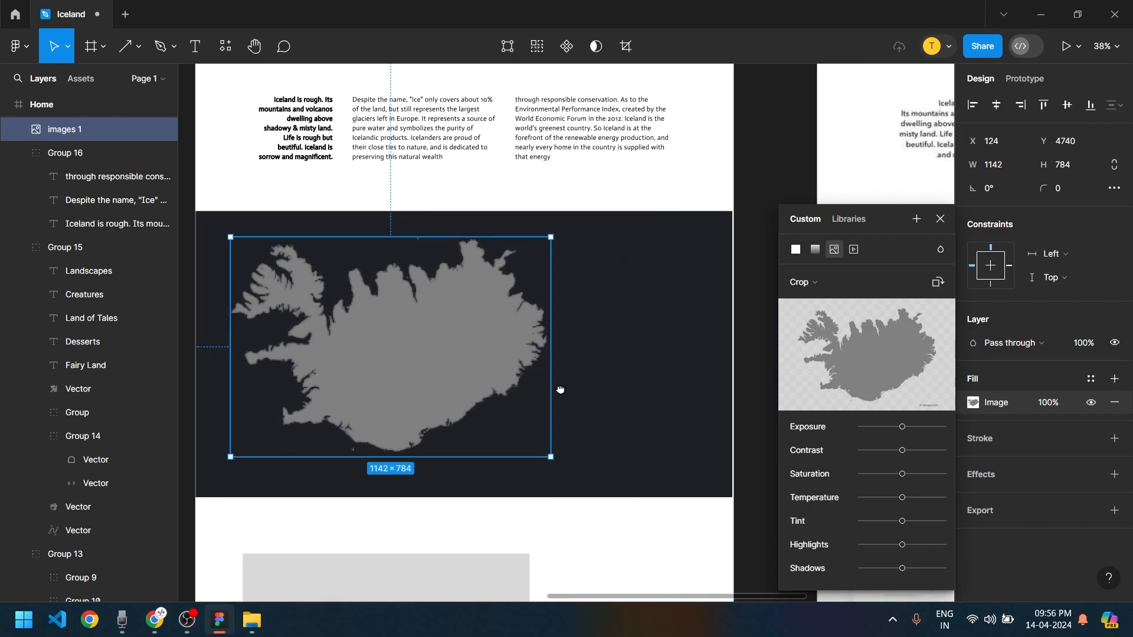
Scale the Iceland map down proportionally and shift it towards the left edge of the dark section
left_click_drag(584, 385, 484, 368)
left_click_drag(434, 406, 416, 394)
left_click_drag(381, 352, 362, 352)
left_click(561, 359)
scroll(282, 387, "up", 1)
scroll(282, 387, "right", 1)
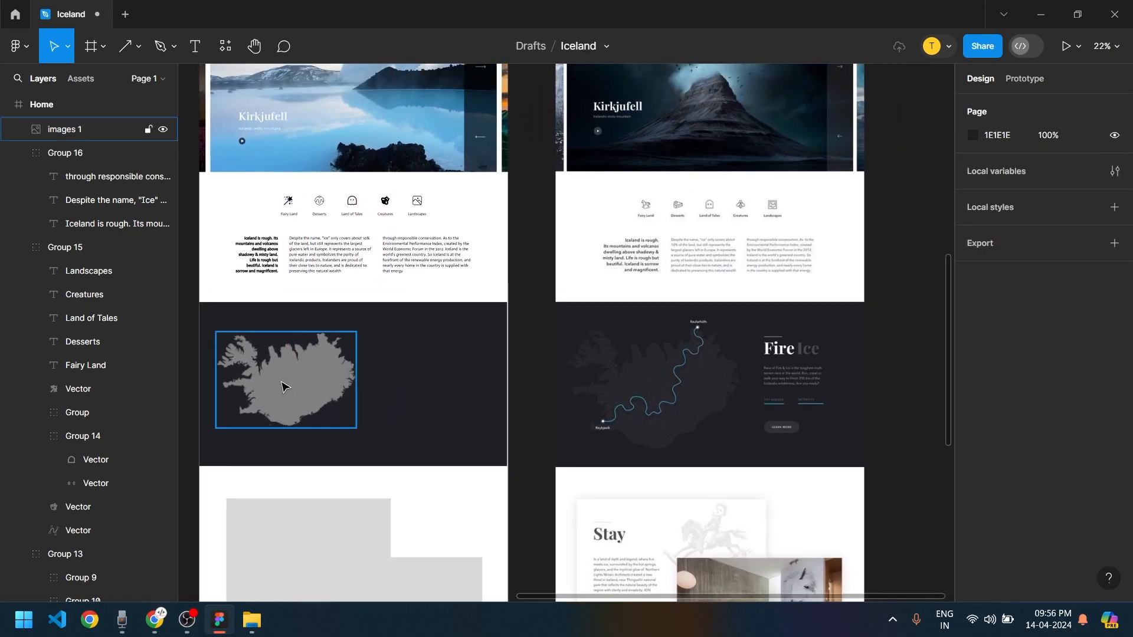
Enlarge the Iceland map proportionally and reposition it in the left half of the dark section
left_click(282, 387)
scroll(282, 388, "up", 3)
left_click_drag(384, 448, 406, 469)
scroll(354, 393, "left", 2)
mouse_move(397, 397)
left_mouse_down()
mouse_move(384, 397)
mouse_move(418, 397)
left_mouse_up()
left_click(562, 387)
scroll(562, 387, "down", 1)
scroll(579, 371, "right", 3)
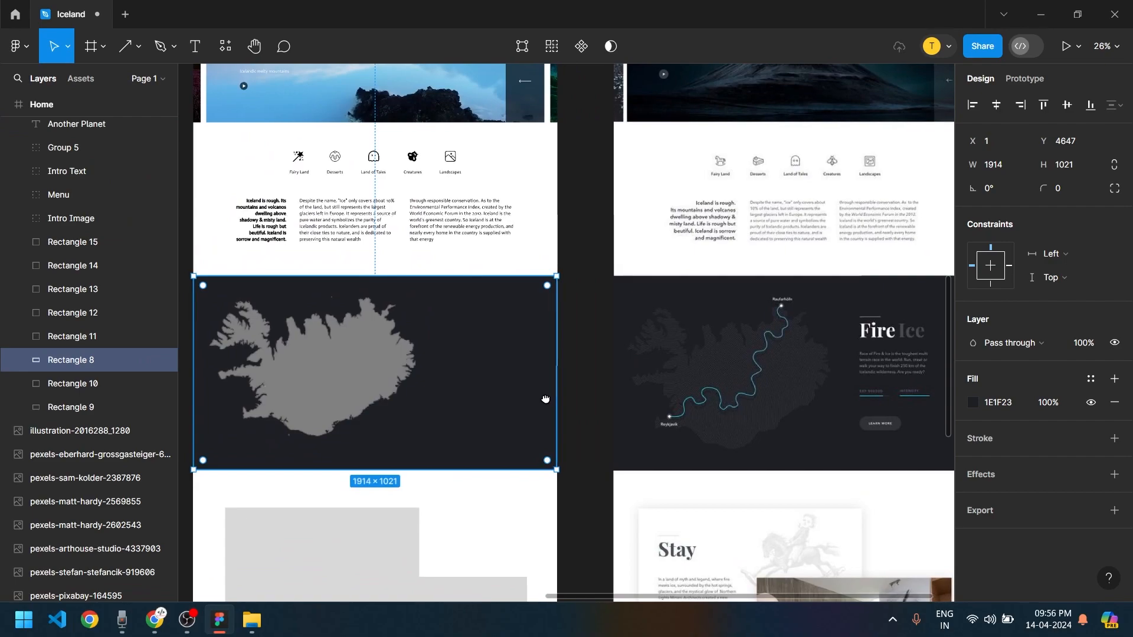
Duplicate the accent line, "Another Planet" heading and its first paragraph into the dark section beside the map, following the reference design
scroll(599, 354, "right", 1)
left_click_drag(598, 355, 527, 350)
left_click_drag(765, 386, 570, 394)
scroll(571, 393, "up", 5)
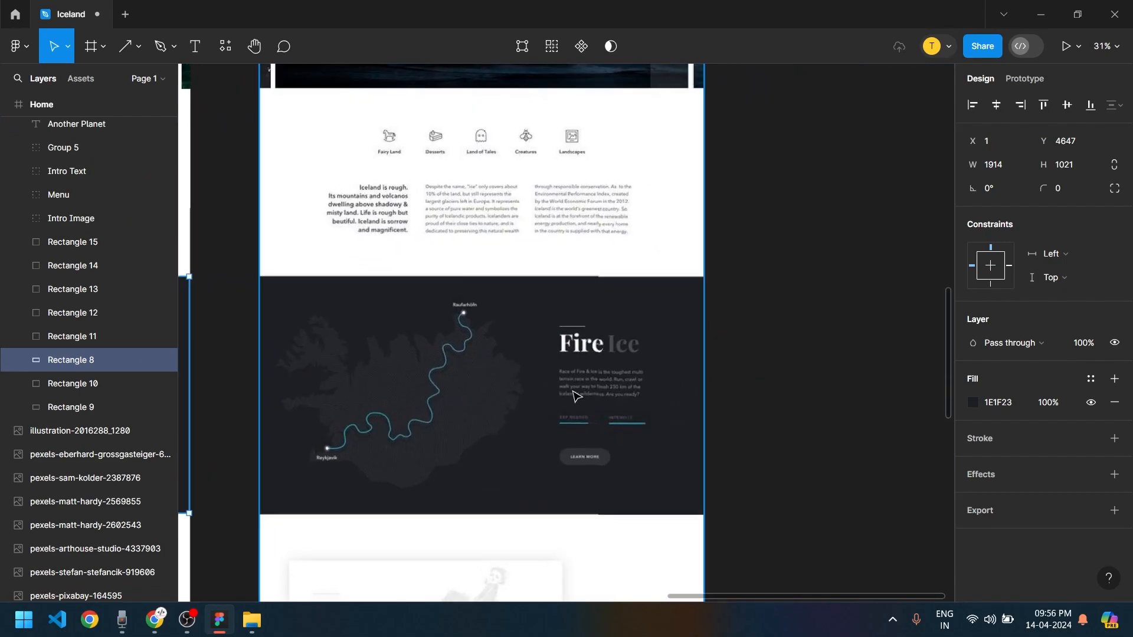
scroll(609, 379, "down", 3)
scroll(779, 355, "down", 2)
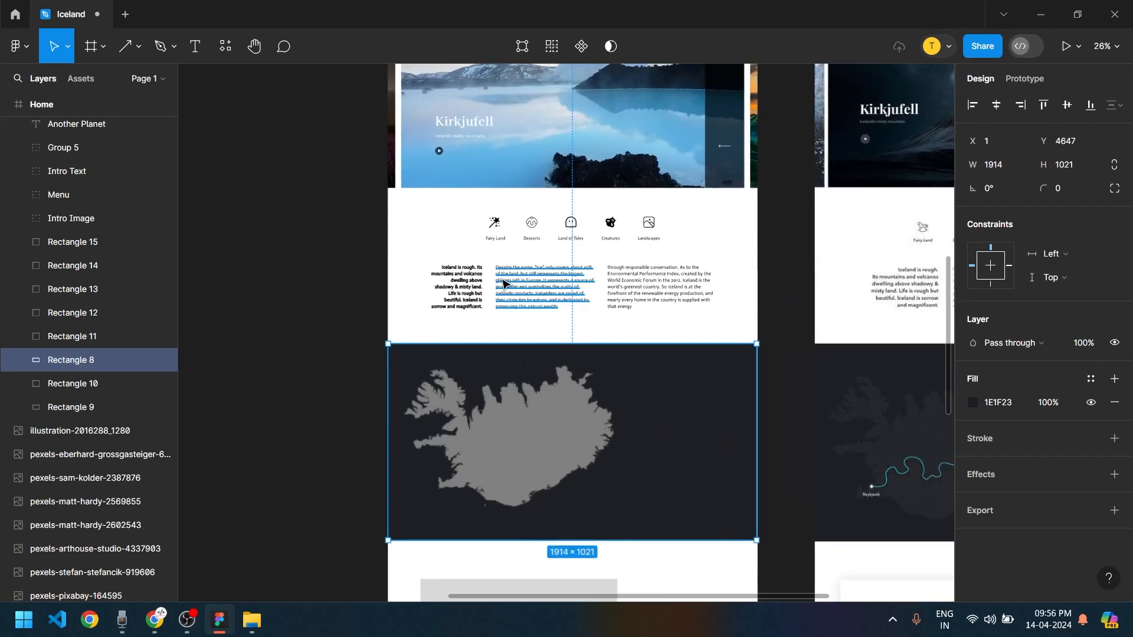
scroll(524, 255, "up", 5)
left_click(517, 186)
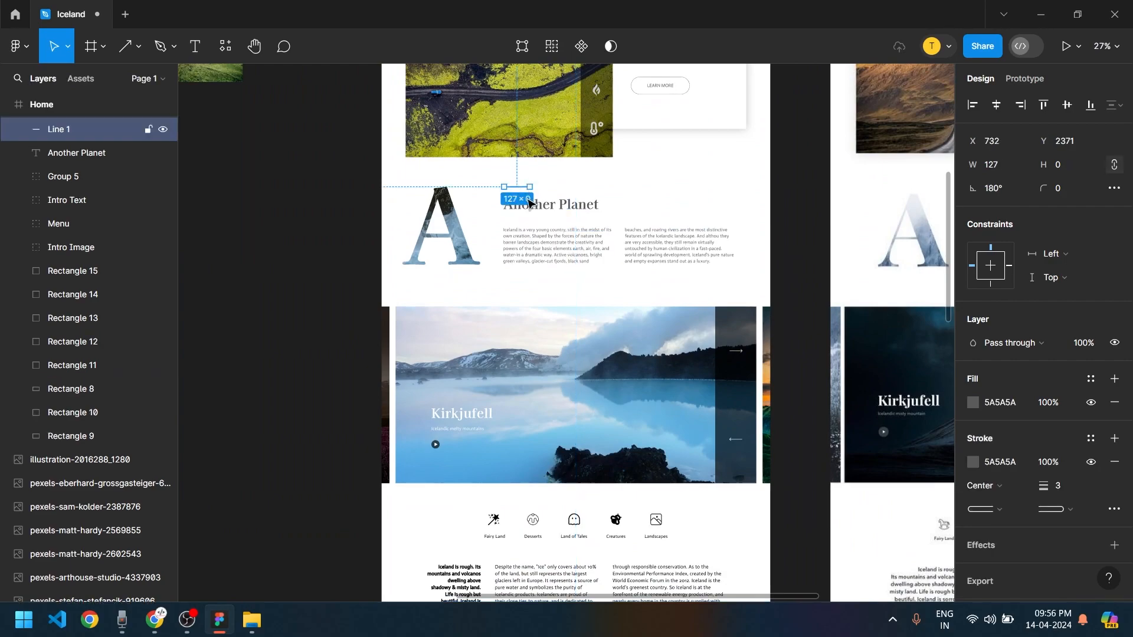
left_click(546, 205, "shift")
left_click(558, 249, "shift")
left_click_drag(558, 249, 348, 436)
scroll(354, 437, "up", 3)
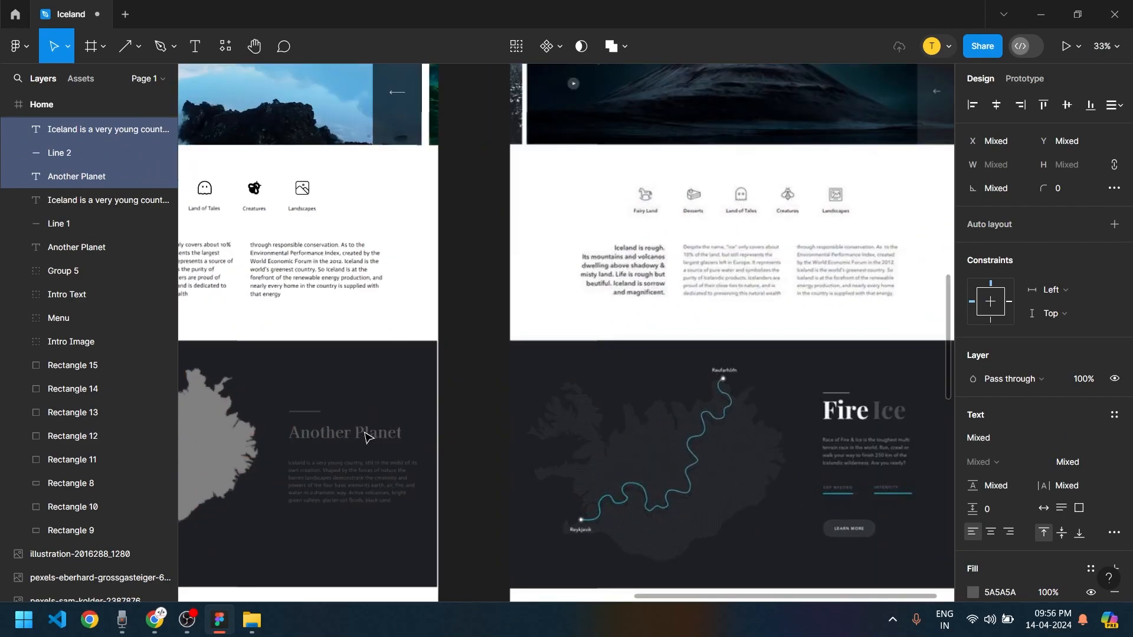
Replace the copied heading's text with "FireIce"
double_click(385, 436)
left_click(356, 433)
type("Fire")
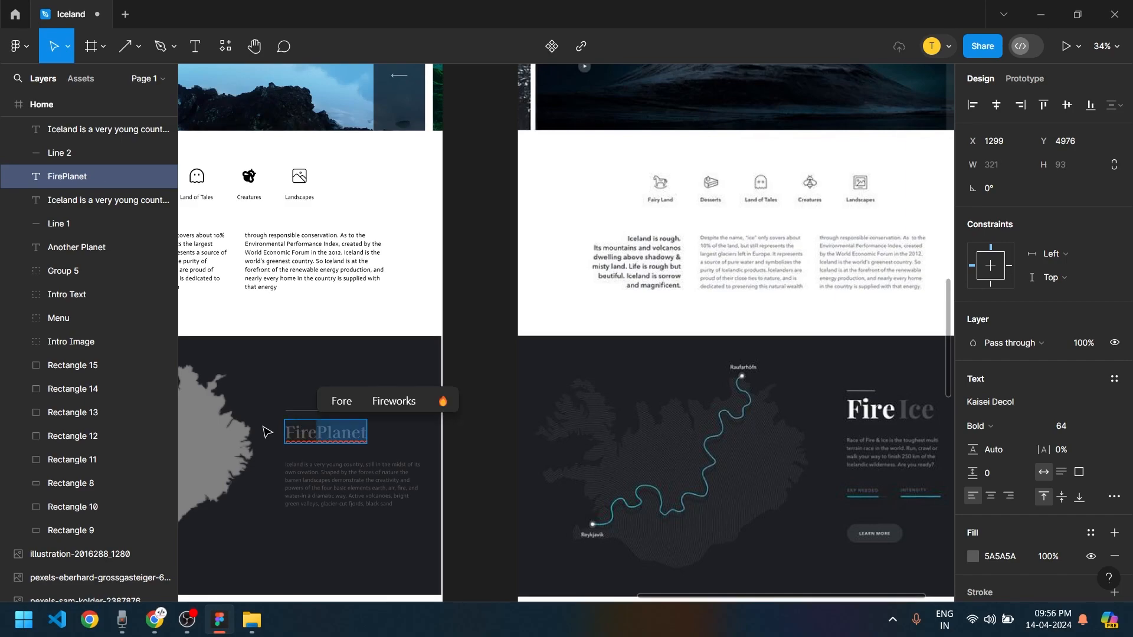
key("BackSpace")
type("Ice")
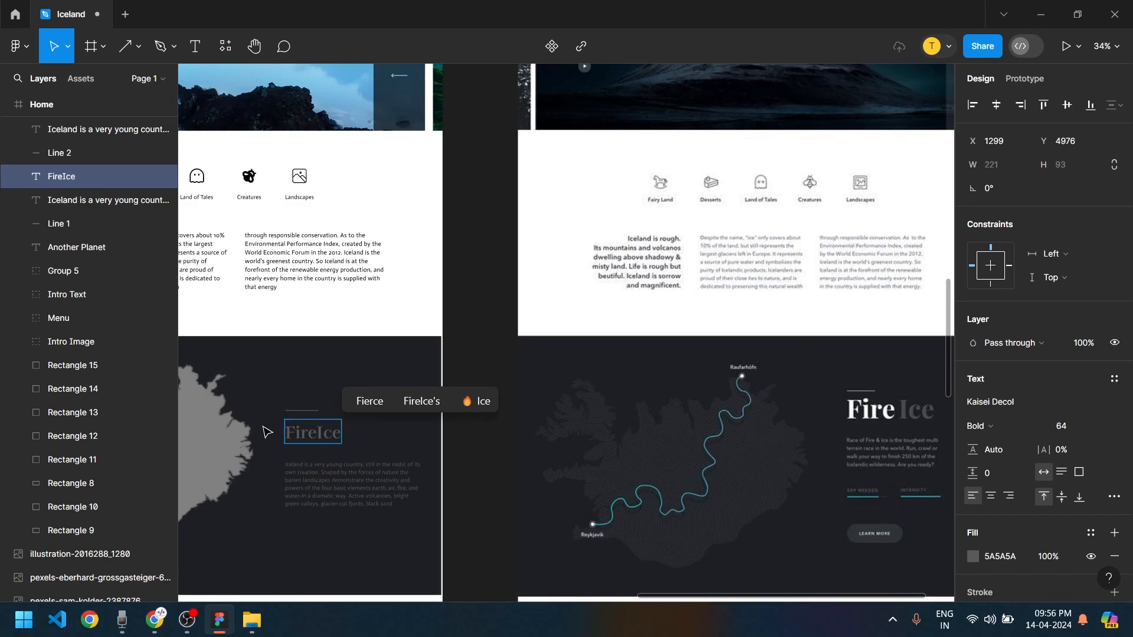
Change the fill of the word "Fire" in the heading to white
key("ctrl+shift+Left")
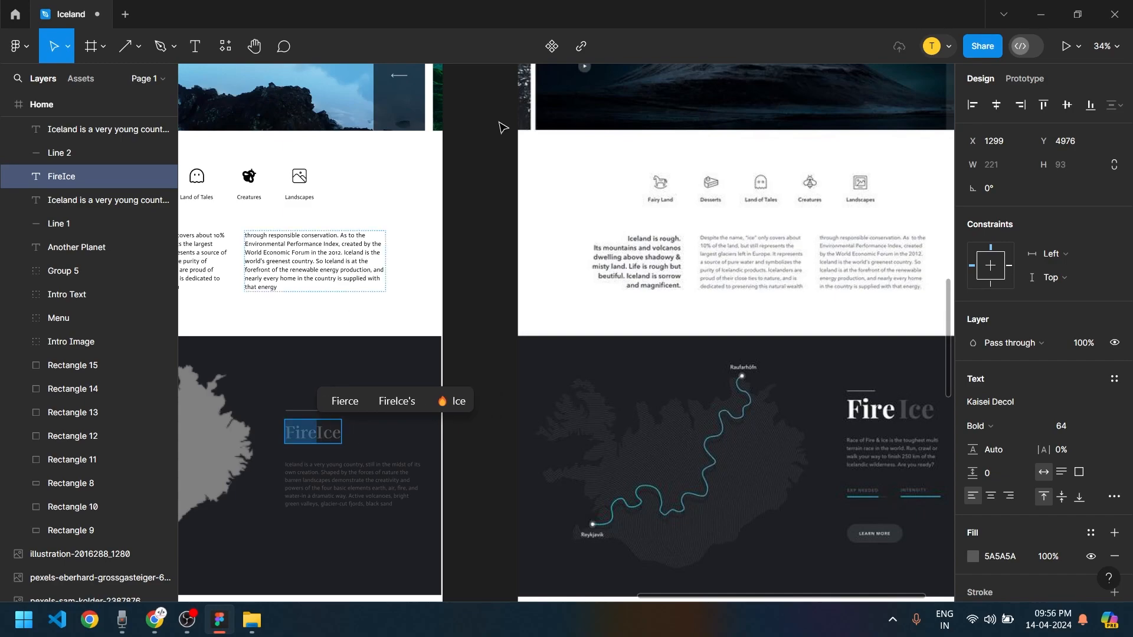
left_click(973, 557)
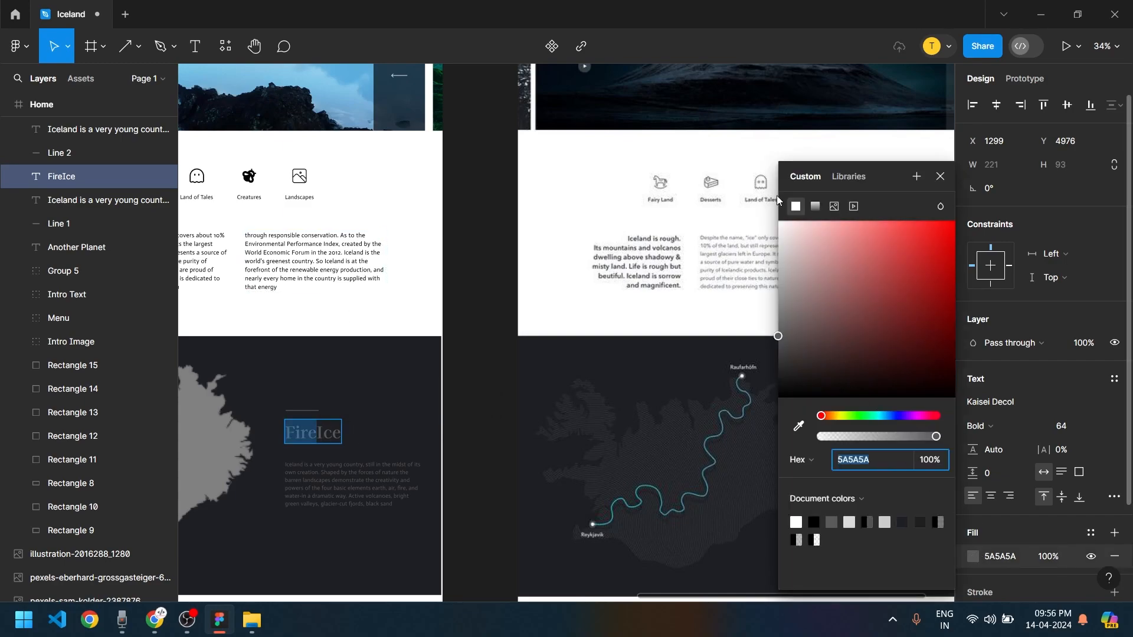
left_click_drag(787, 222, 778, 221)
key("Escape")
Move the FireIce heading and its accent line up in the dark section, placing the heading at Y 4775
scroll(470, 315, "down", 5)
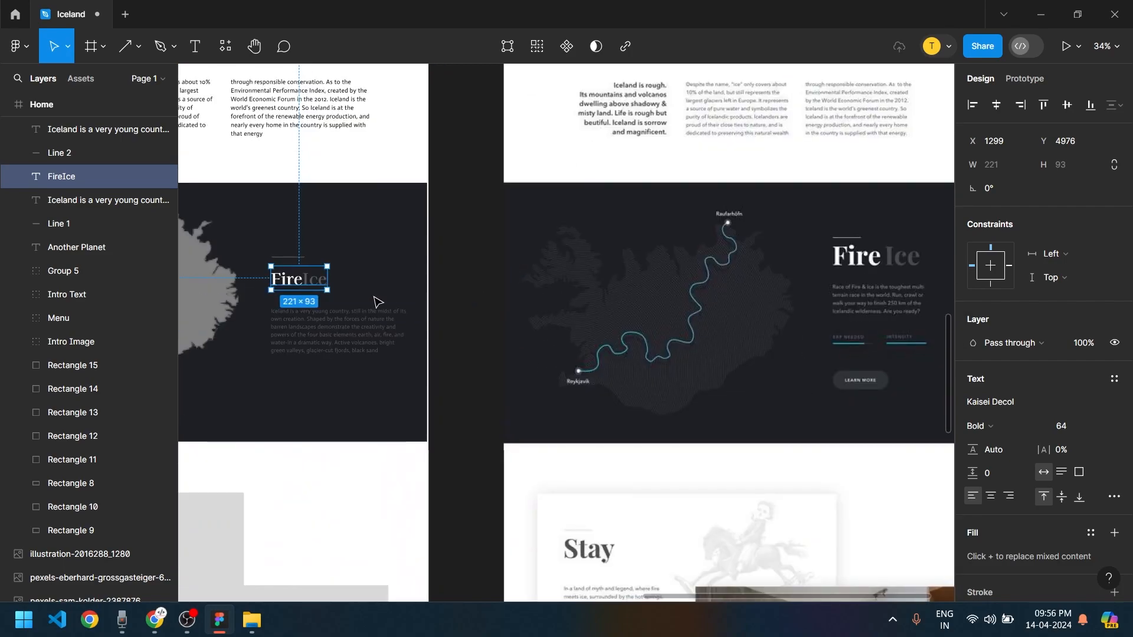
scroll(307, 277, "up", 2)
left_click(309, 244, "shift")
left_click_drag(313, 287, 314, 212)
left_click(378, 226)
Set the FireIce heading's font size to 96 and shift the heading and its accent line slightly down
left_click(347, 207)
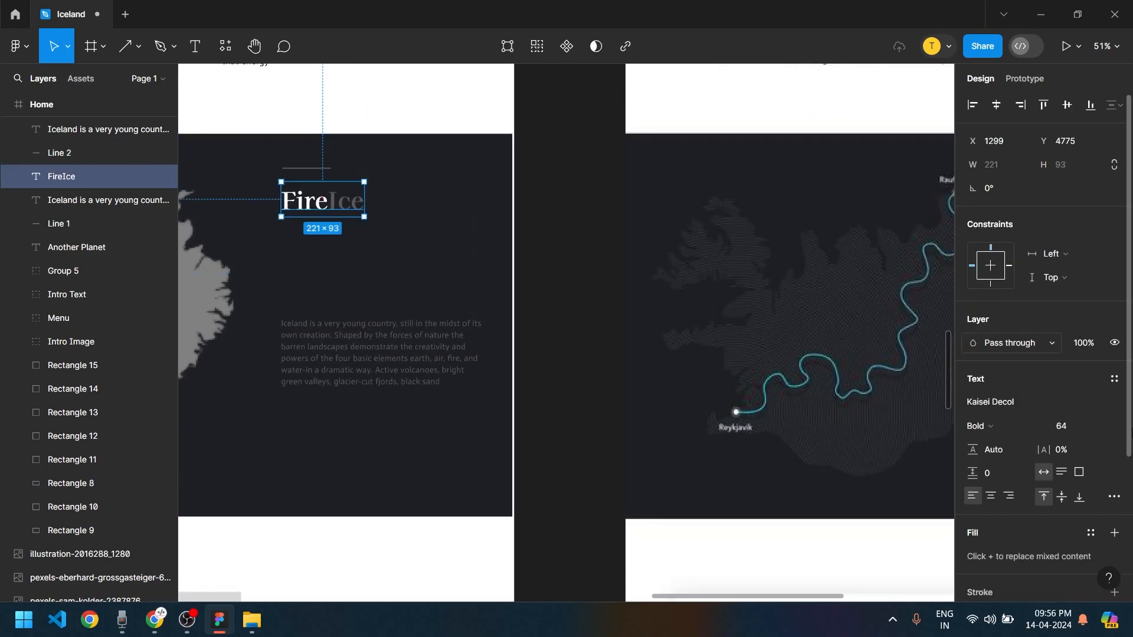
left_click(1107, 427)
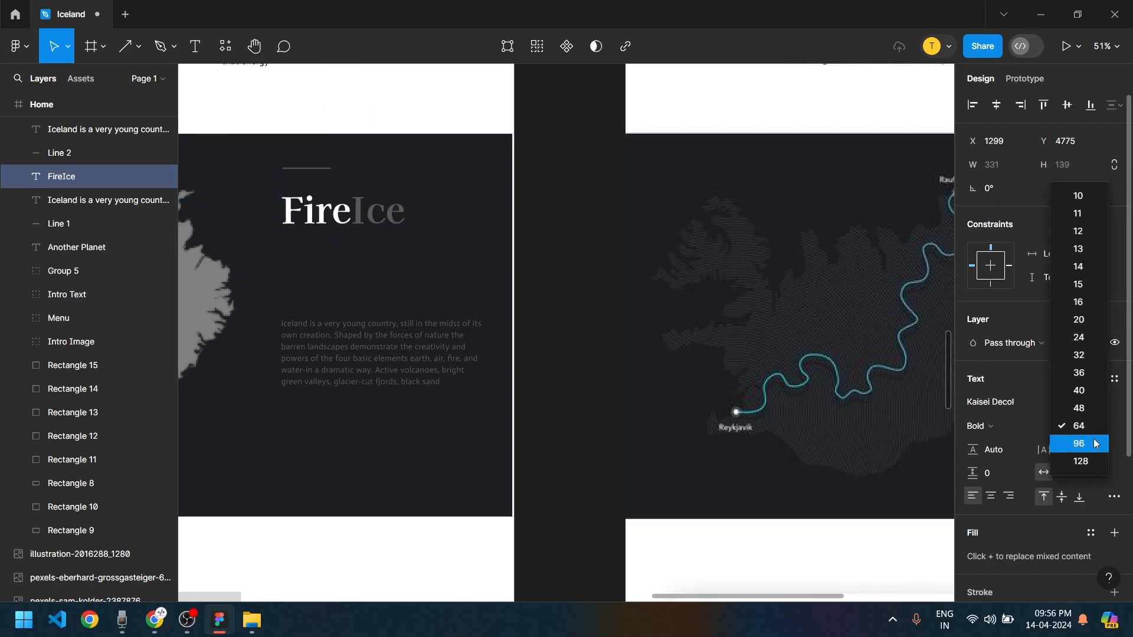
left_click(1095, 444)
left_click(313, 169)
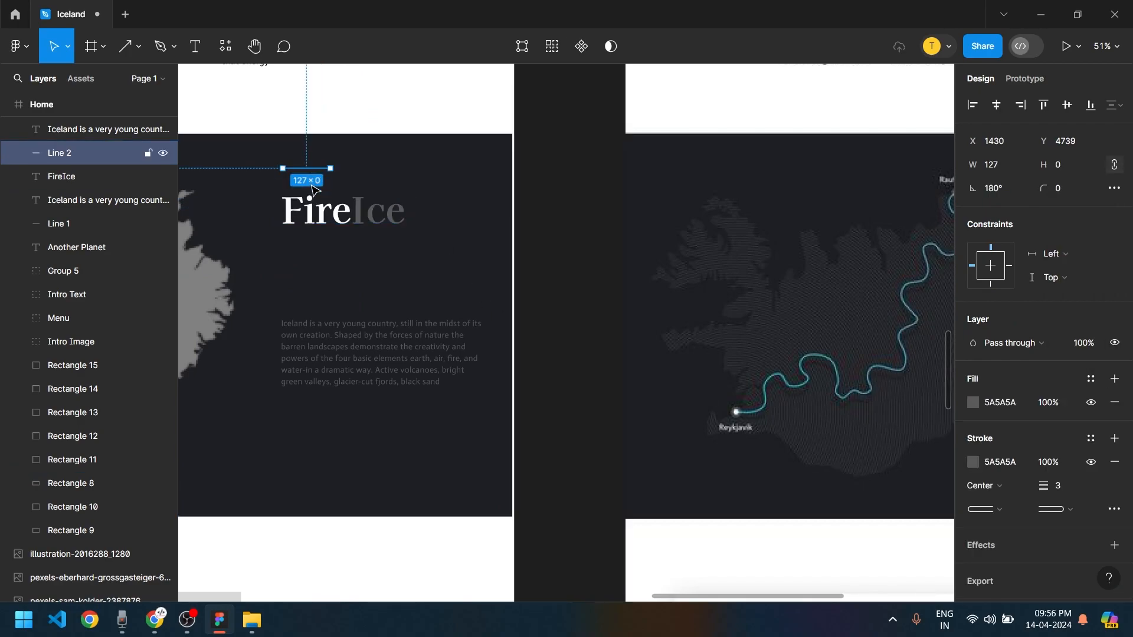
left_click(318, 210, "shift")
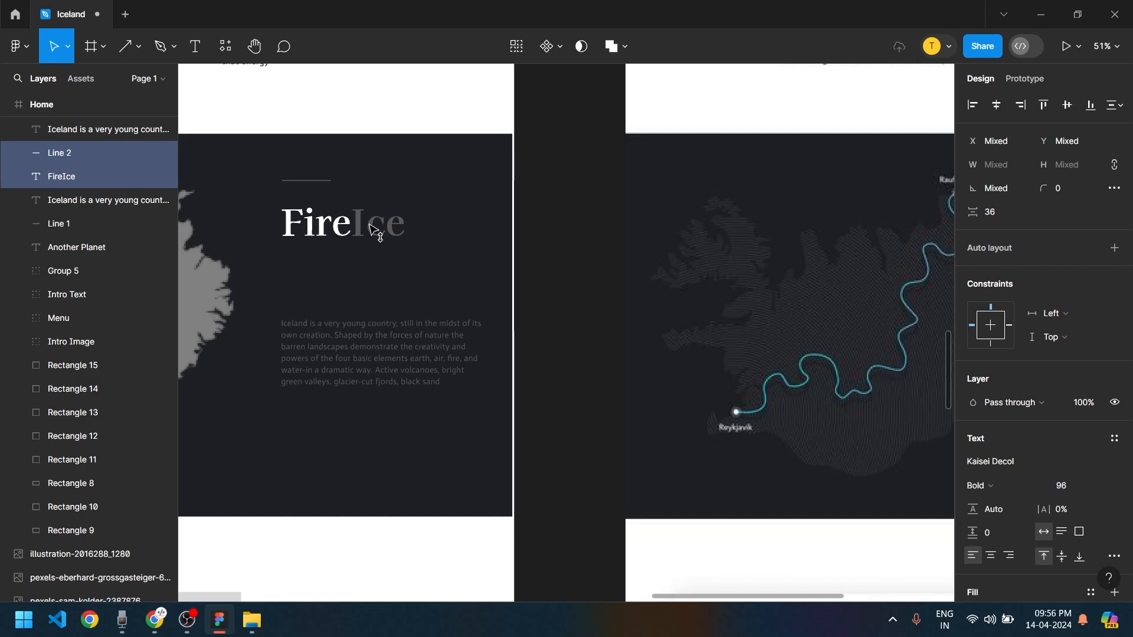
left_click_drag(373, 229, 374, 222)
left_click(425, 286)
Capture a screenshot of the paragraph under the Fire Ice heading in the reference design
left_click(466, 354)
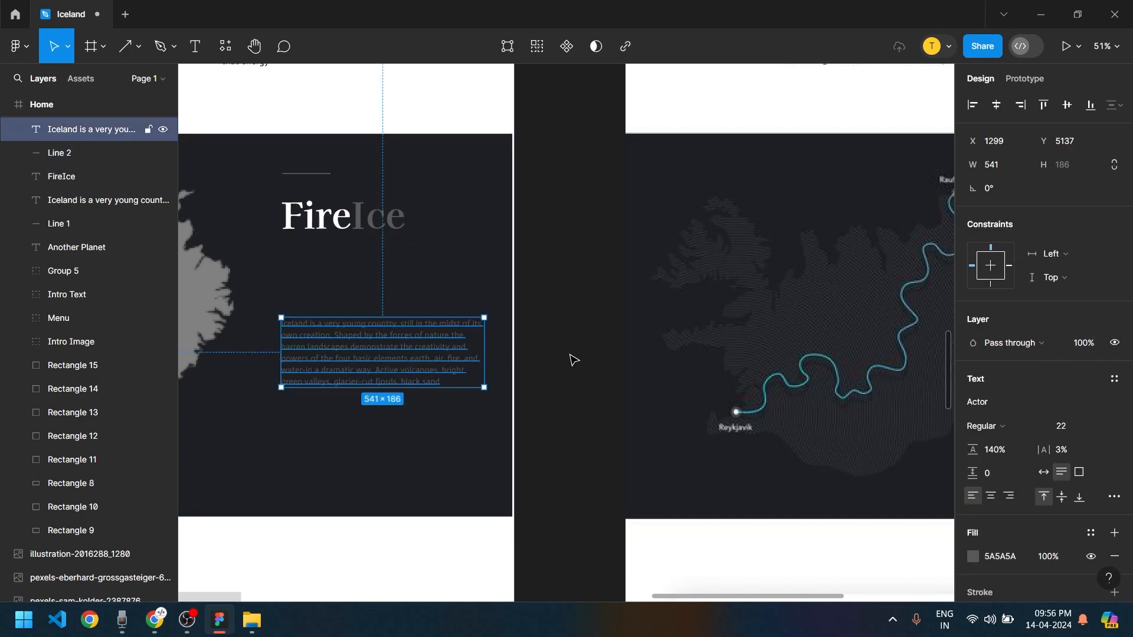
scroll(618, 382, "right", 5)
scroll(679, 334, "up", 4)
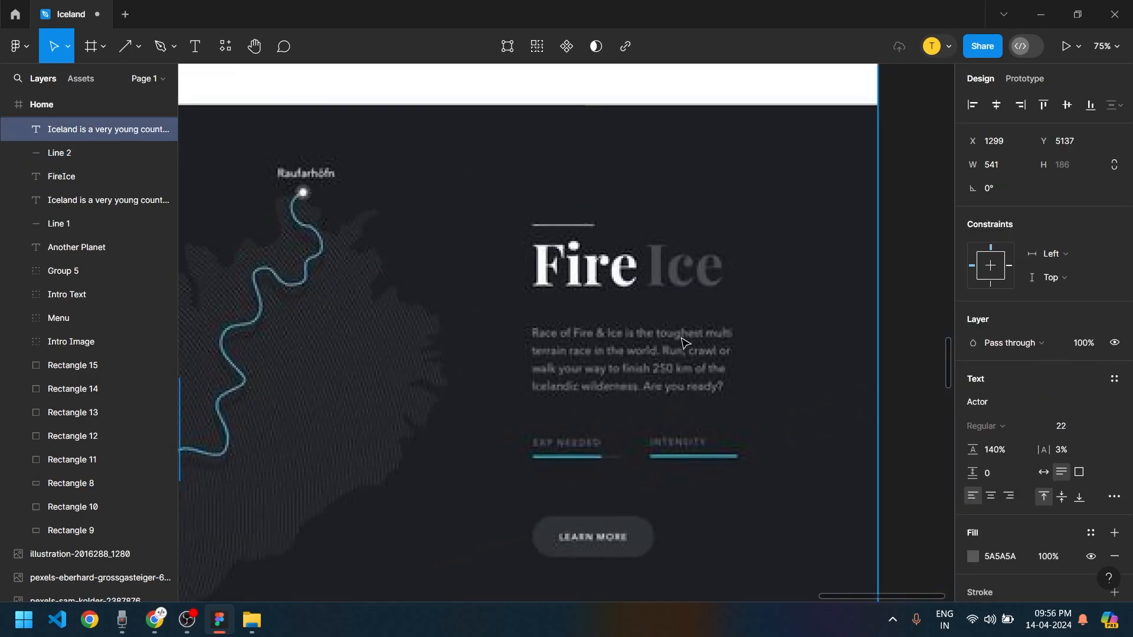
key("super+shift+s")
left_click_drag(518, 312, 748, 421)
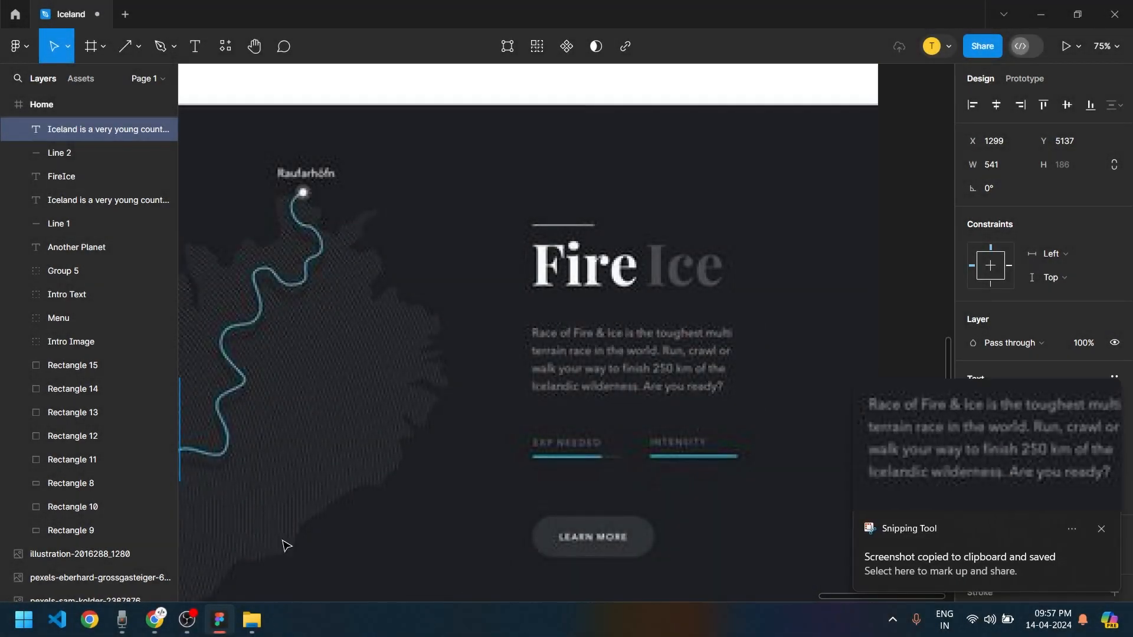
scroll(372, 460, "down", 1)
scroll(371, 460, "down", 2)
Switch to Chrome, run a Google image search on the captured screenshot and copy the paragraph text recognised in it
left_click(151, 628)
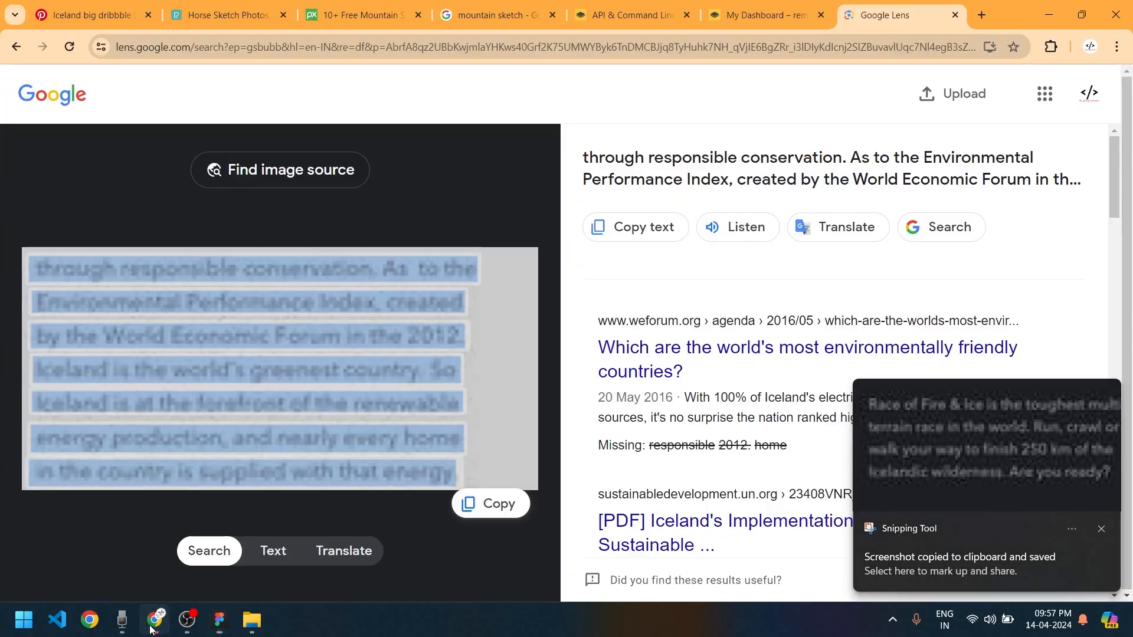
left_click(450, 336)
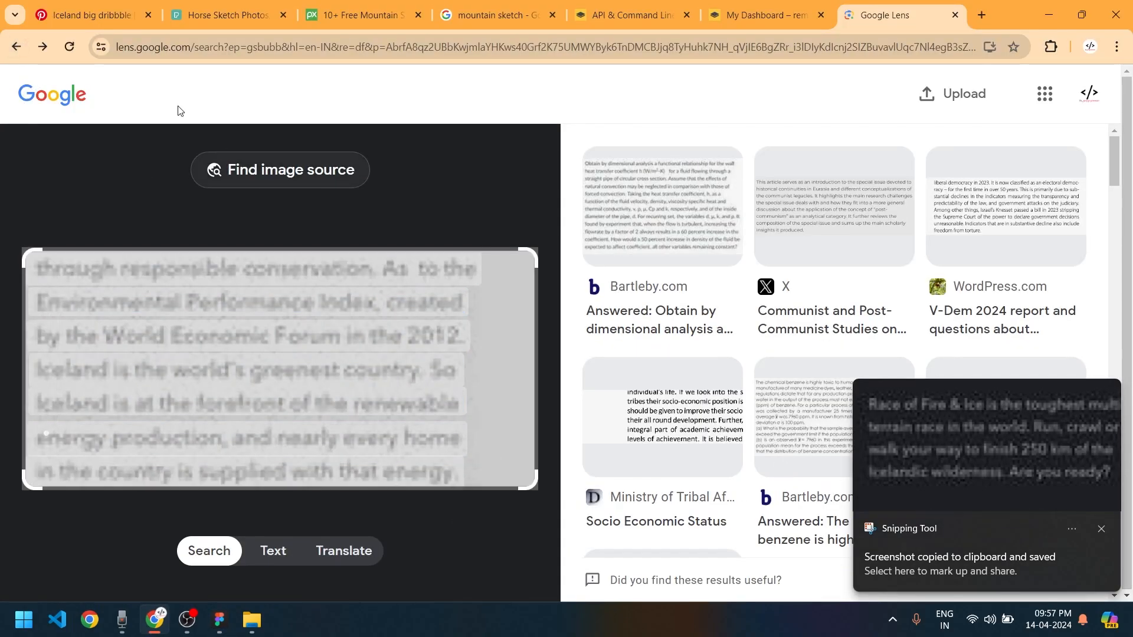
left_click(16, 46)
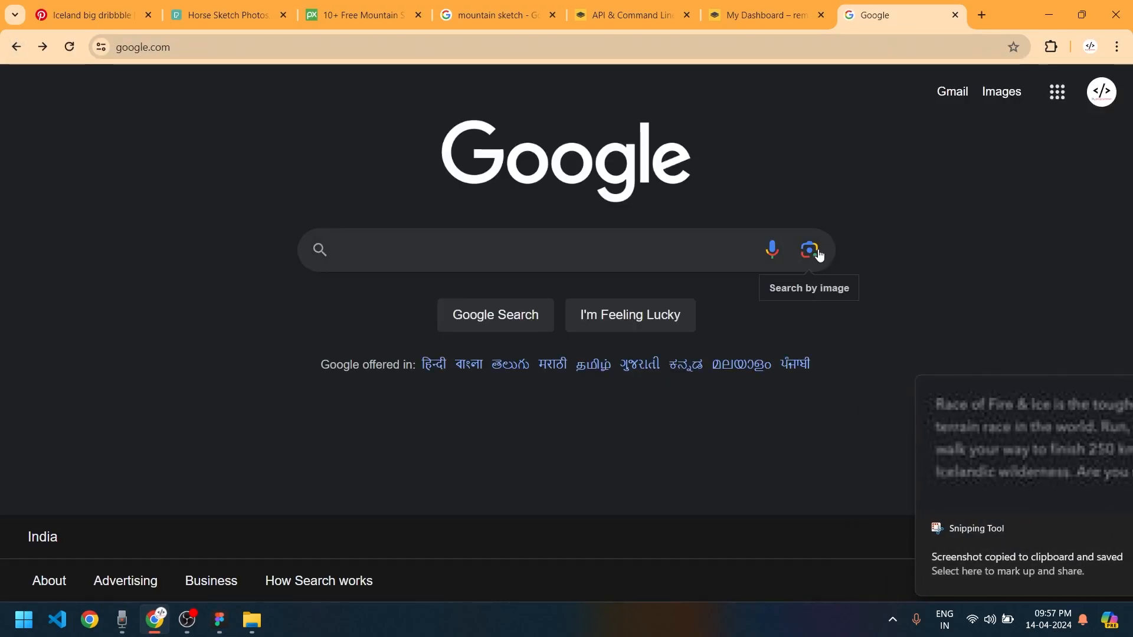
left_click(803, 259)
key("ctrl+v")
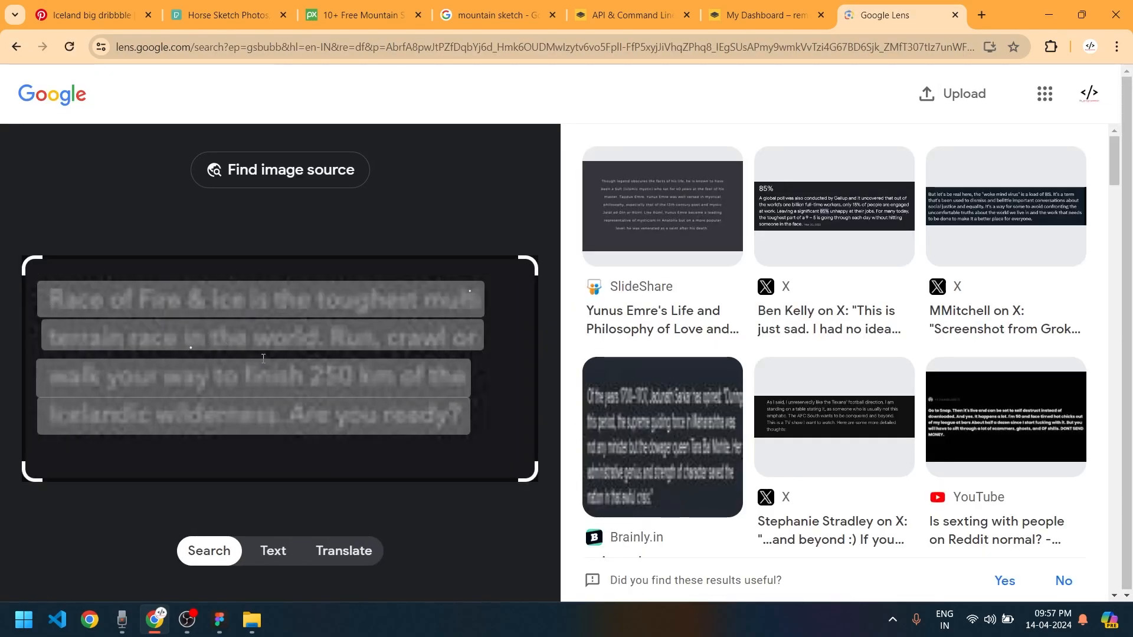
left_click_drag(207, 345, 534, 448)
Return to Figma and replace the duplicated paragraph in the dark section with the copied "Race of Fire & Ice" text
key("alt+Tab")
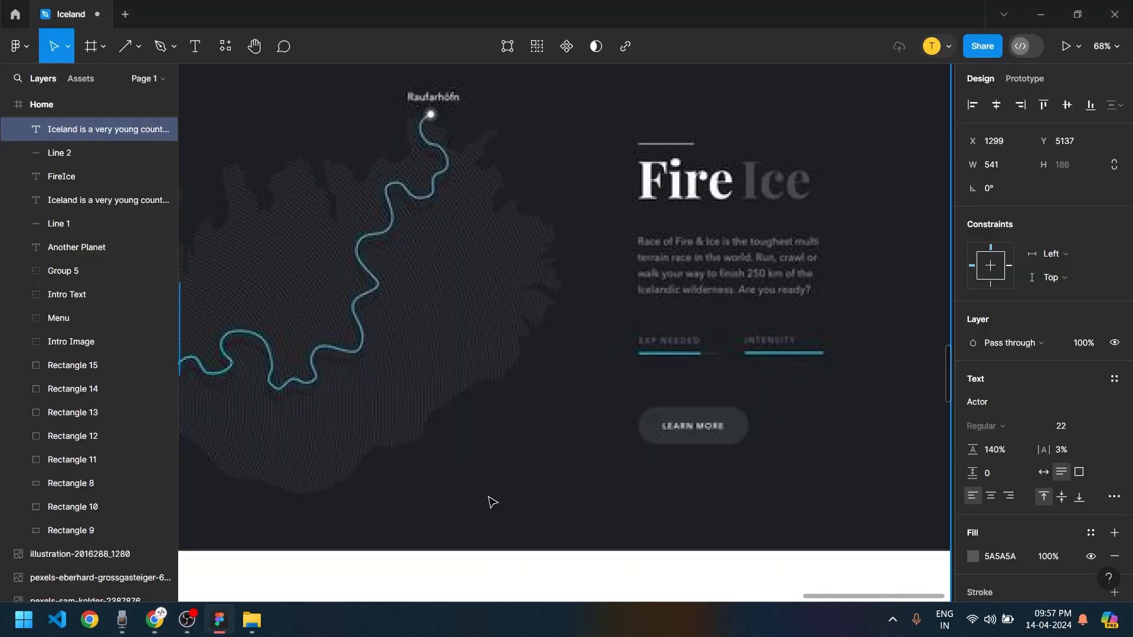
key("shift+2")
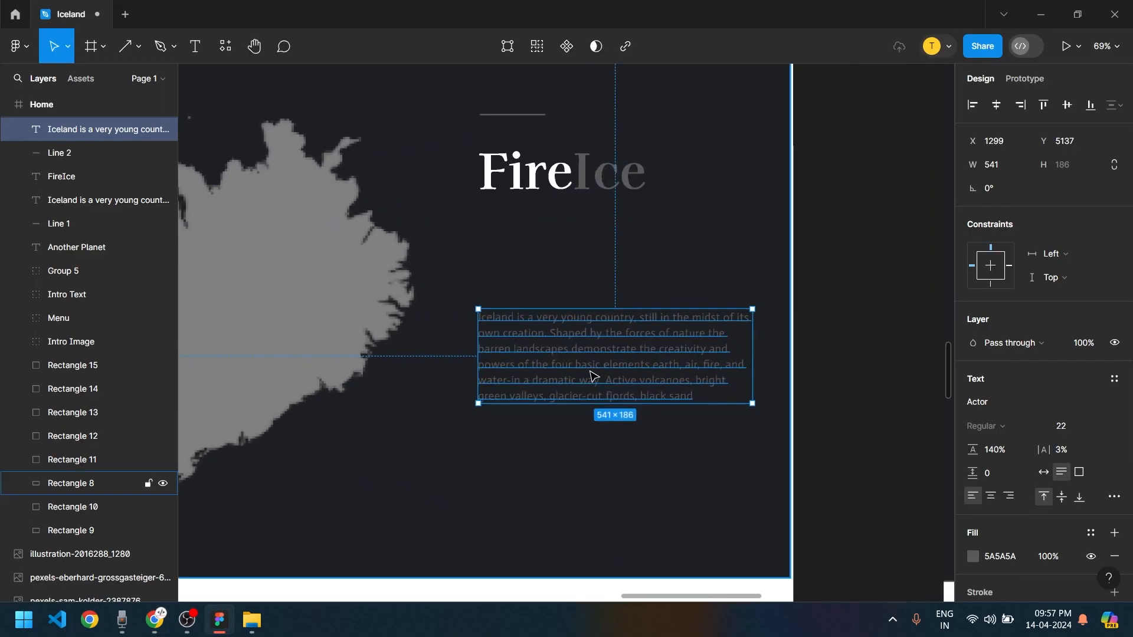
double_click(595, 363)
key("ctrl+v")
key("Escape")
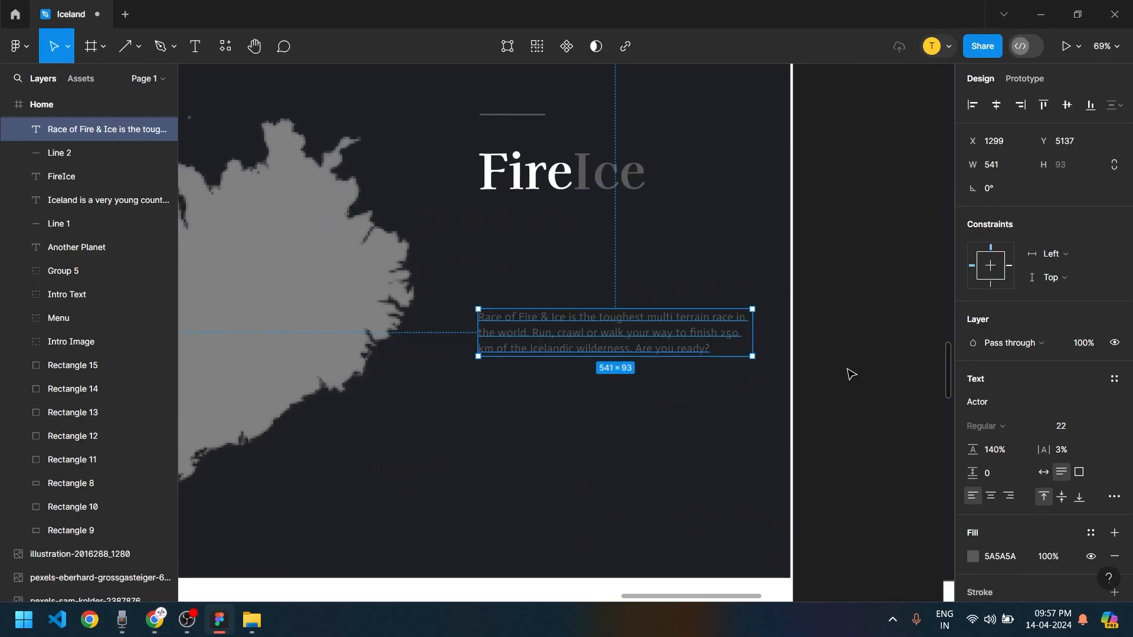
Narrow the "Race of Fire & Ice" paragraph's text box to a width of 332, following the reference layout
scroll(847, 400, "down", 5)
scroll(767, 413, "right", 3)
scroll(660, 428, "down", 2)
scroll(619, 430, "right", 8)
scroll(435, 445, "down", 4)
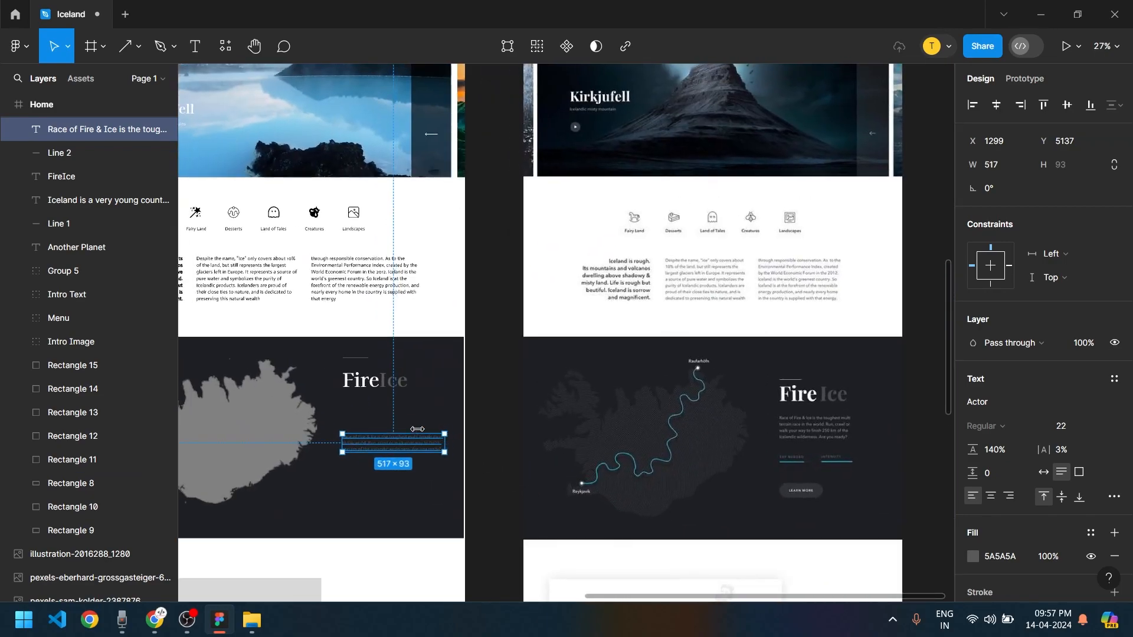
left_click_drag(450, 440, 410, 426)
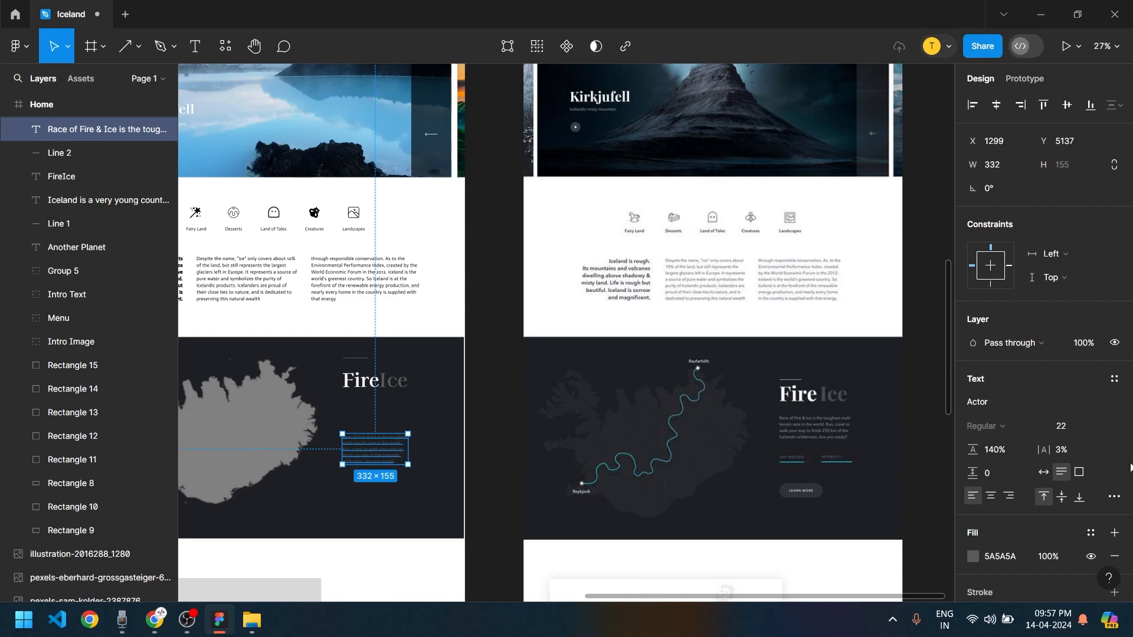
left_click(481, 488)
Move the "Race of Fire & Ice" paragraph up beneath the FireIce heading, to Y 4985
left_click(370, 454)
key("Return")
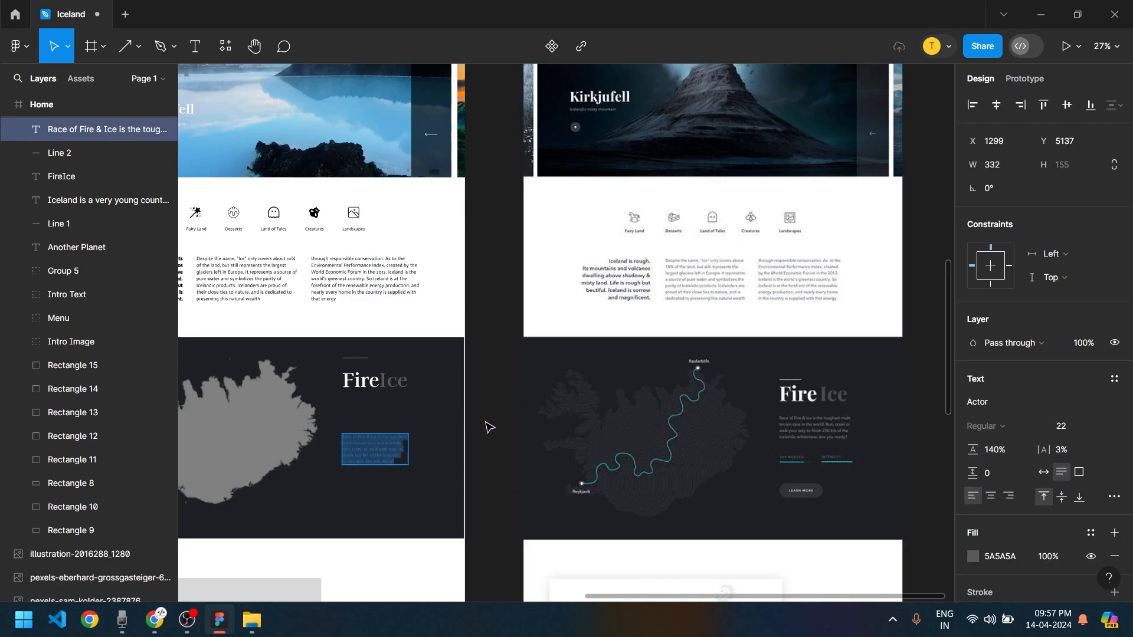
key("Escape")
left_click_drag(381, 450, 385, 431)
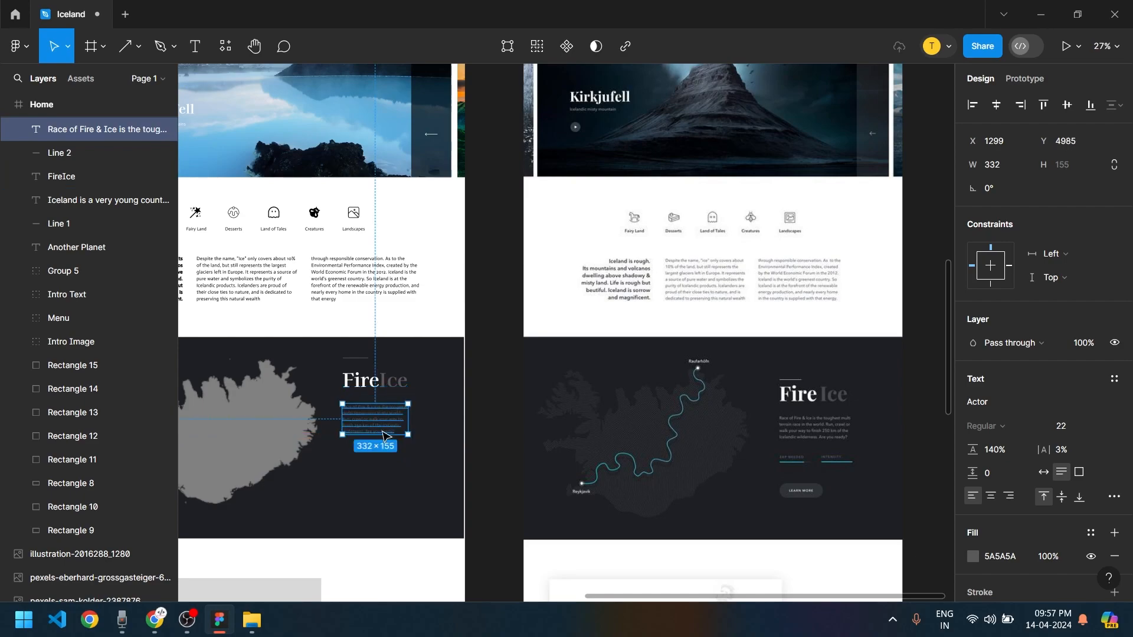
left_click(508, 458)
Copy the LEARN MORE button group from the Nature card and place the copy beneath the Race of Fire & Ice paragraph
scroll(508, 458, "up", 3)
scroll(708, 460, "right", 4)
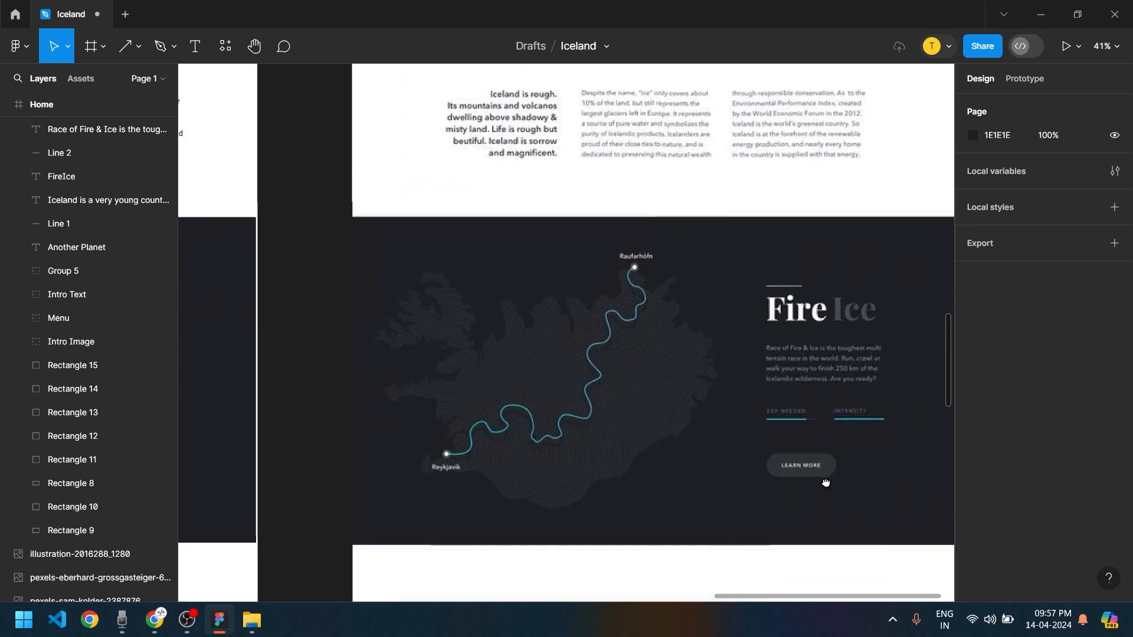
scroll(826, 482, "down", 3)
scroll(826, 483, "up", 2)
scroll(826, 482, "left", 4)
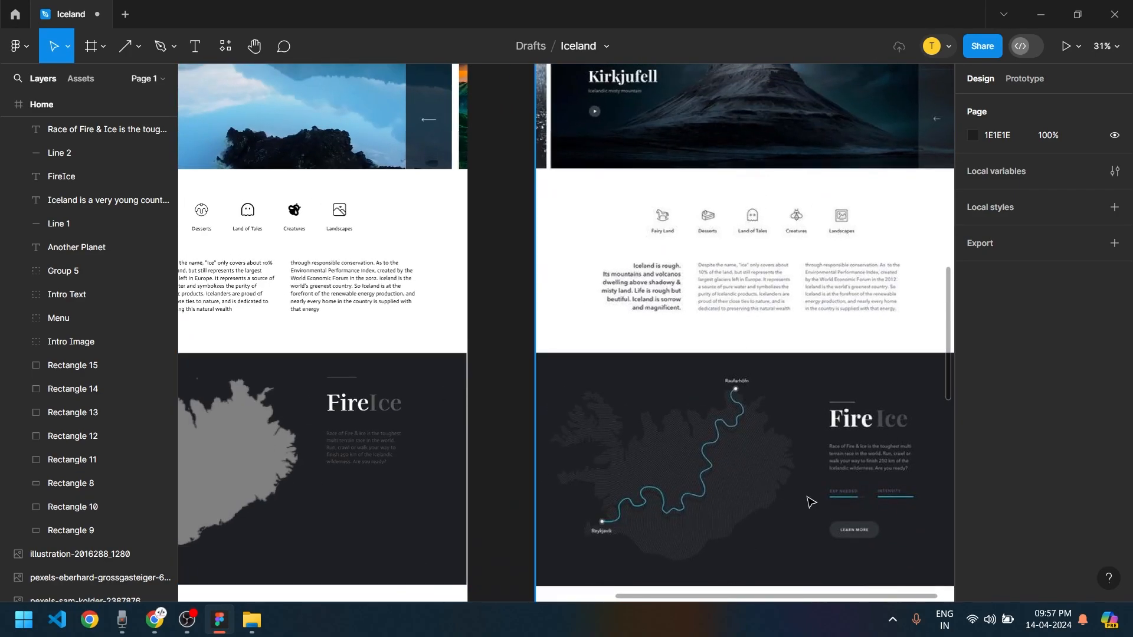
scroll(708, 449, "down", 2)
scroll(663, 397, "up", 5)
scroll(517, 314, "up", 5)
scroll(517, 476, "down", 3)
double_click(526, 355)
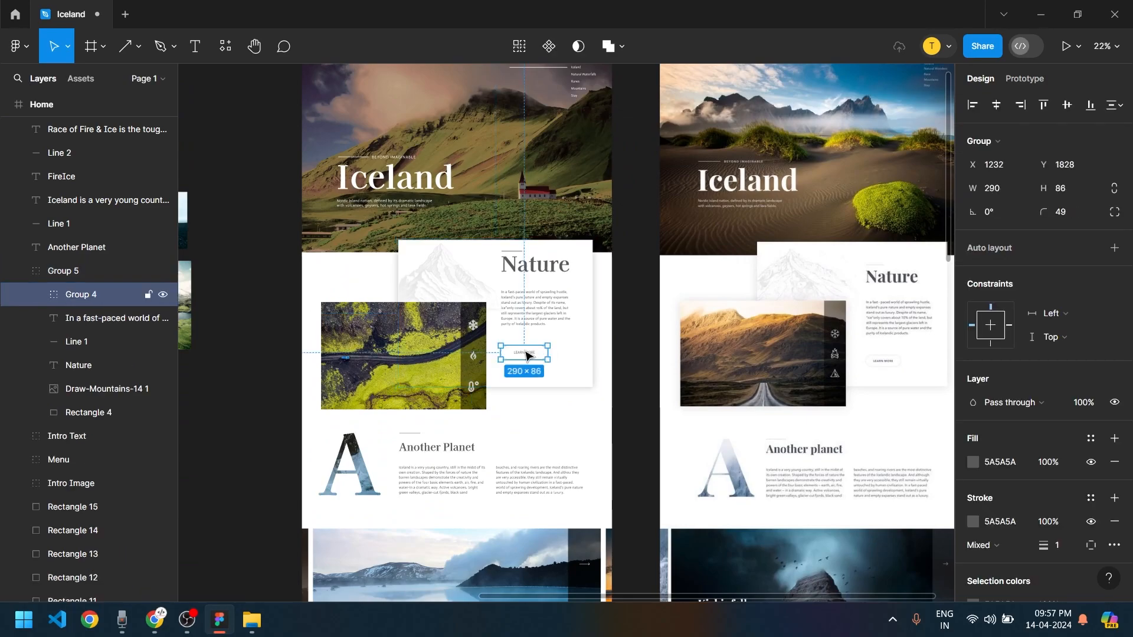
scroll(551, 435, "down", 3)
left_click(556, 244)
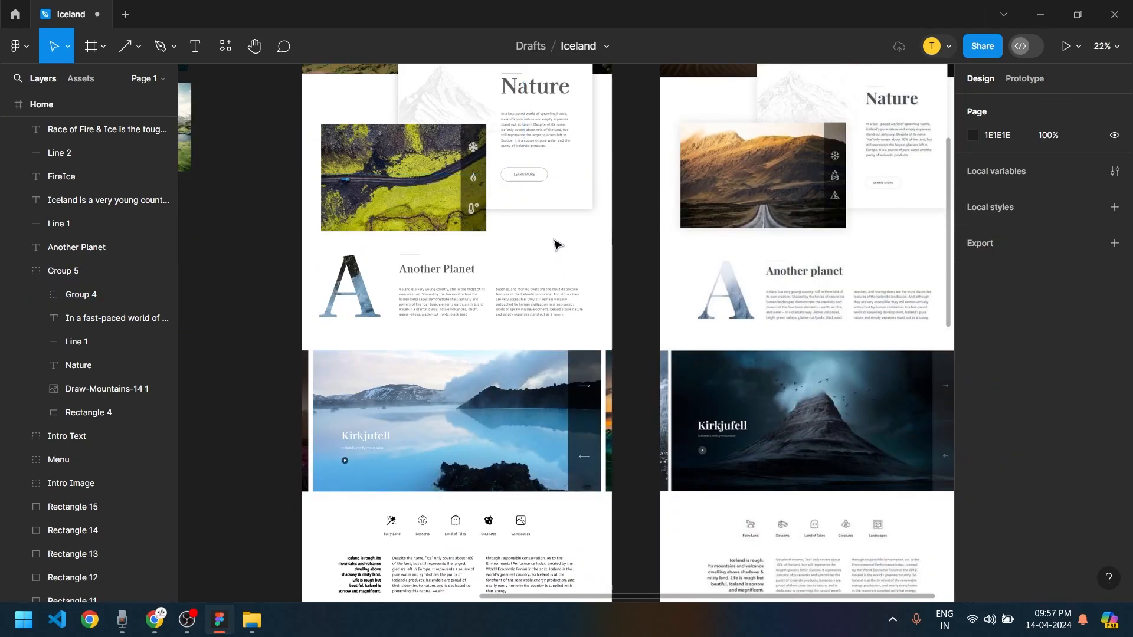
key("ctrl+v")
scroll(520, 584, "down", 5)
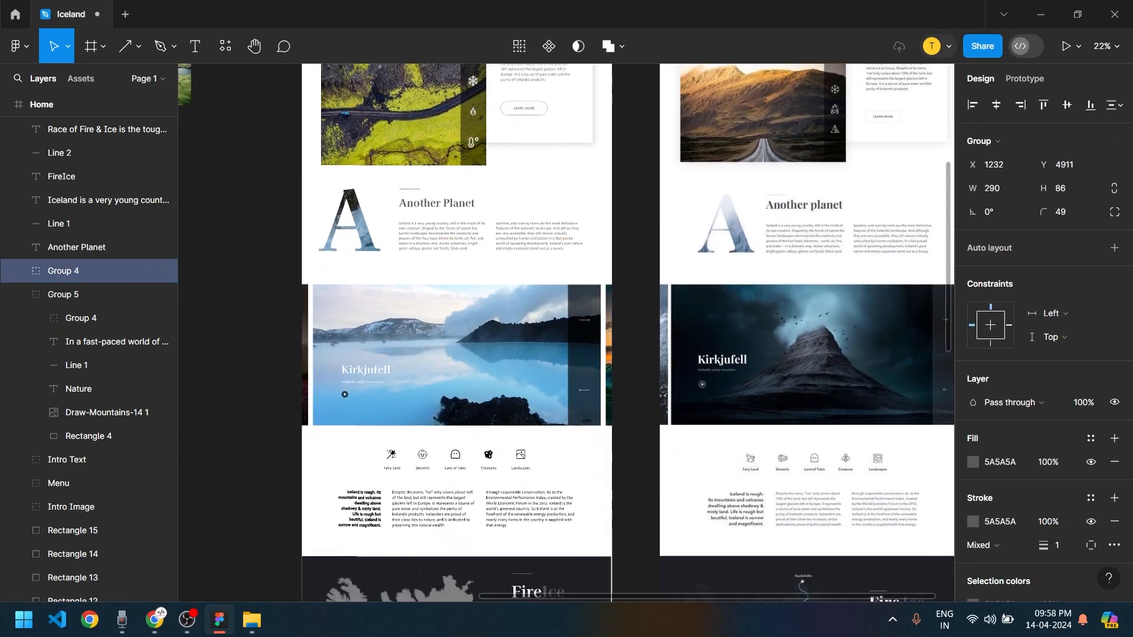
left_click_drag(518, 586, 562, 450)
Shrink the copied LEARN MORE button in the dark section to about 229 × 68
scroll(525, 450, "up", 3)
scroll(525, 450, "up", 2)
scroll(559, 454, "up", 4)
left_click_drag(703, 485, 641, 456)
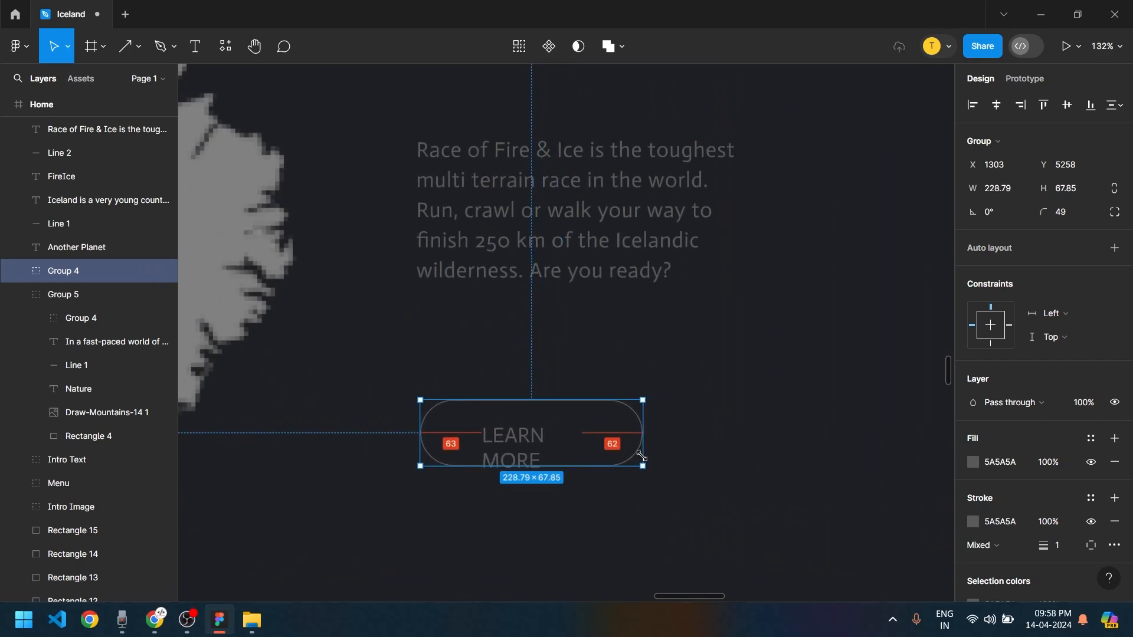
Set the copied button's LEARN MORE label to font size 16 and make its text box auto width
double_click(528, 436)
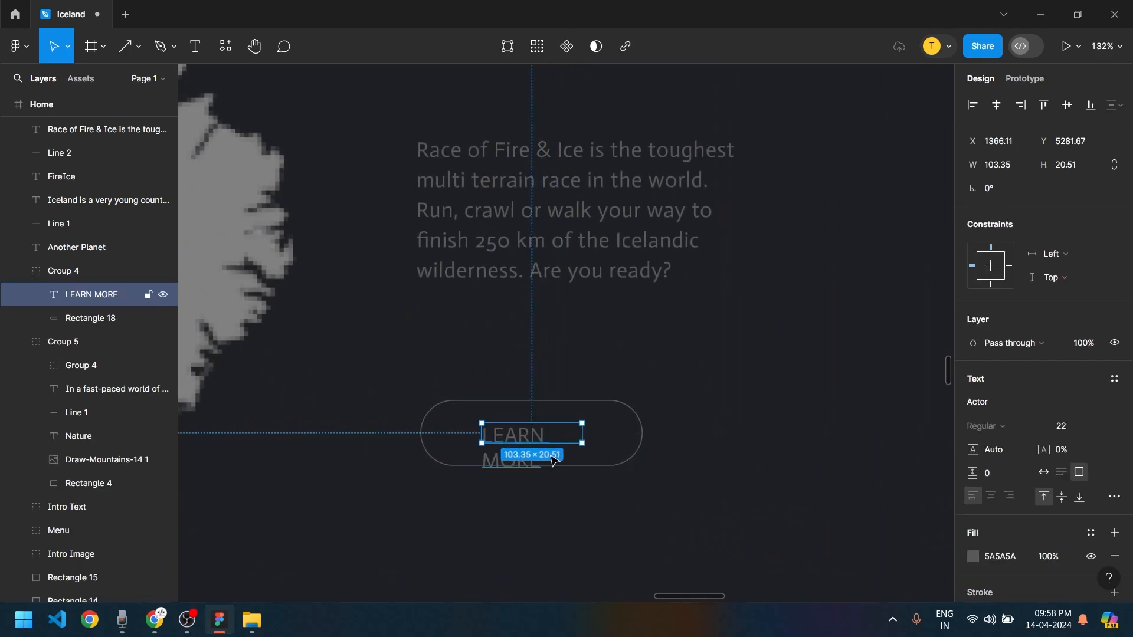
left_click(1103, 424)
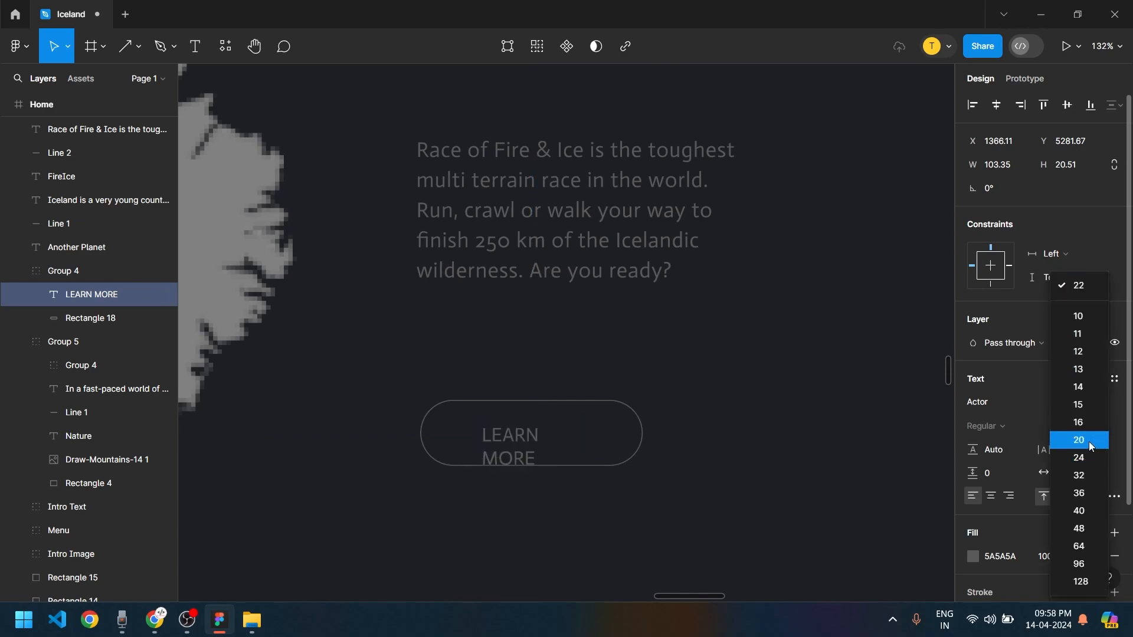
left_click(1089, 441)
left_click_drag(582, 436, 605, 435)
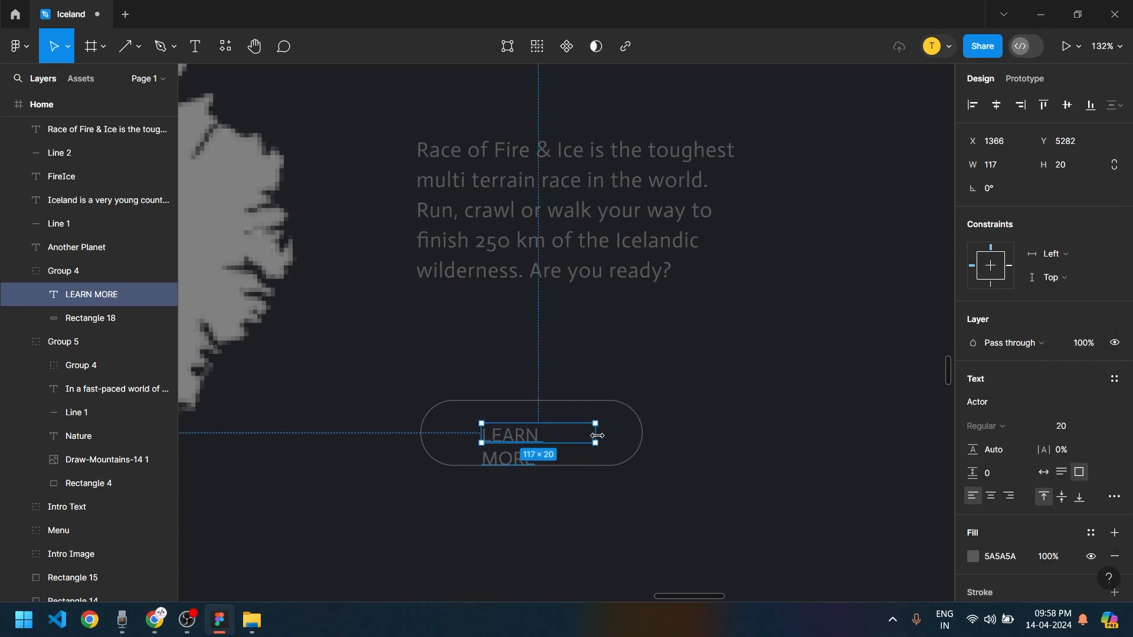
left_click(1101, 428)
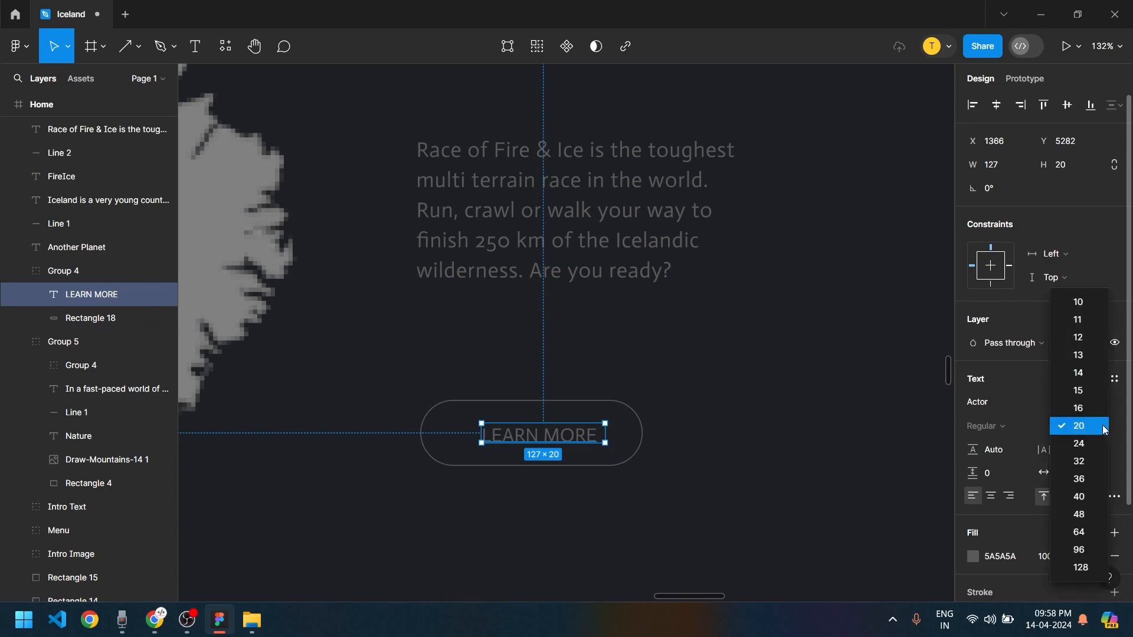
left_click(1091, 413)
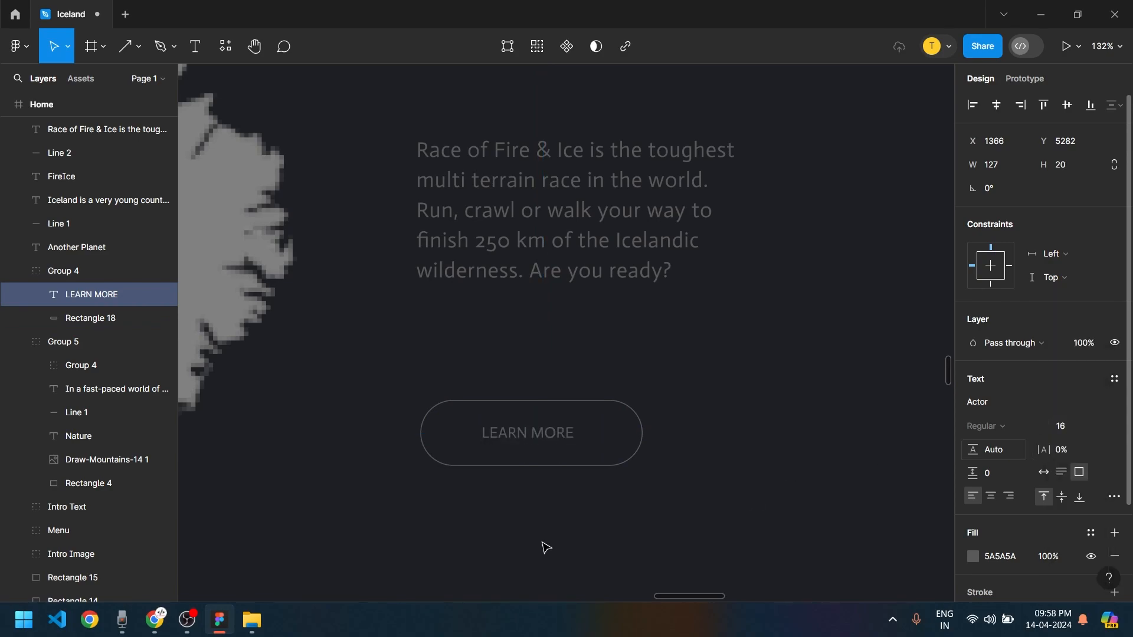
left_click(1044, 472)
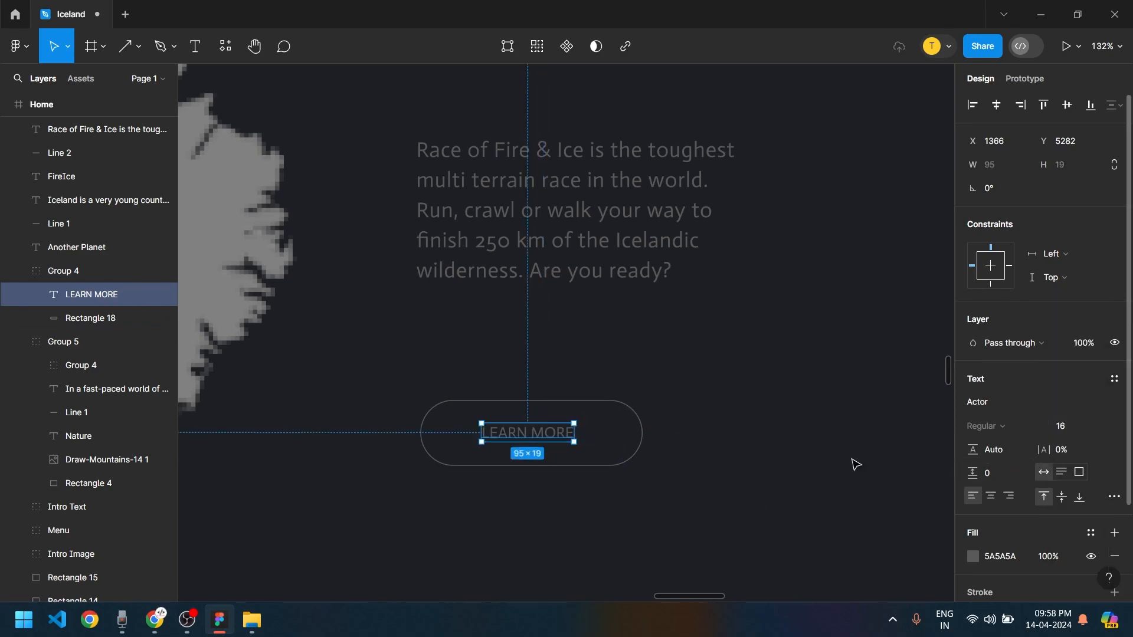
Centre the LEARN MORE label within the button's rounded outline
left_click(640, 425, "shift")
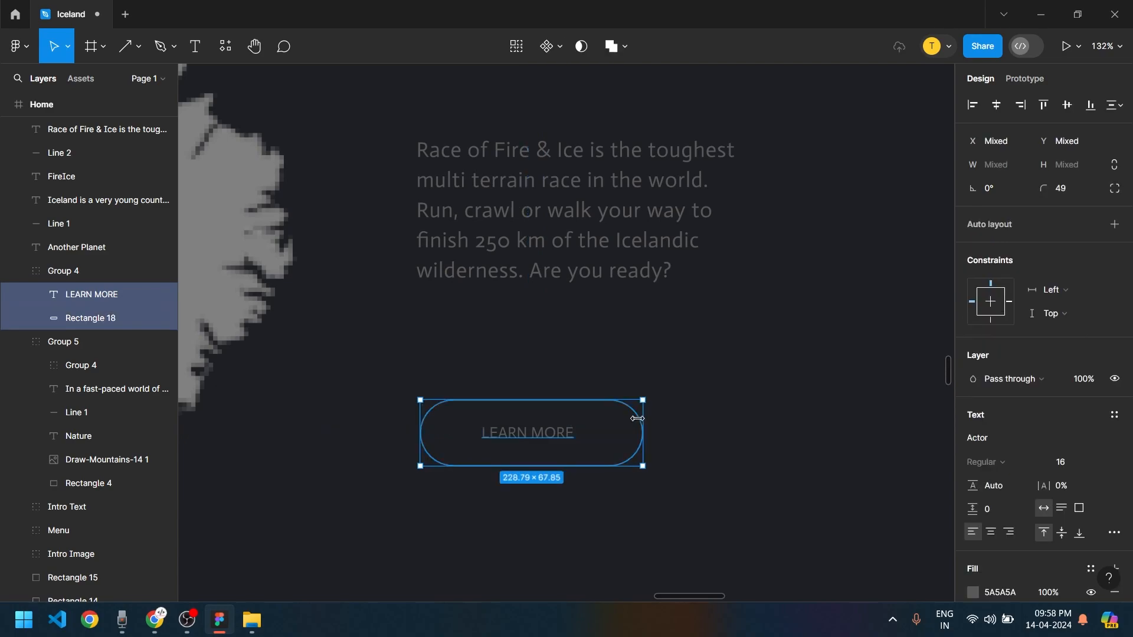
key("alt")
left_click(647, 442)
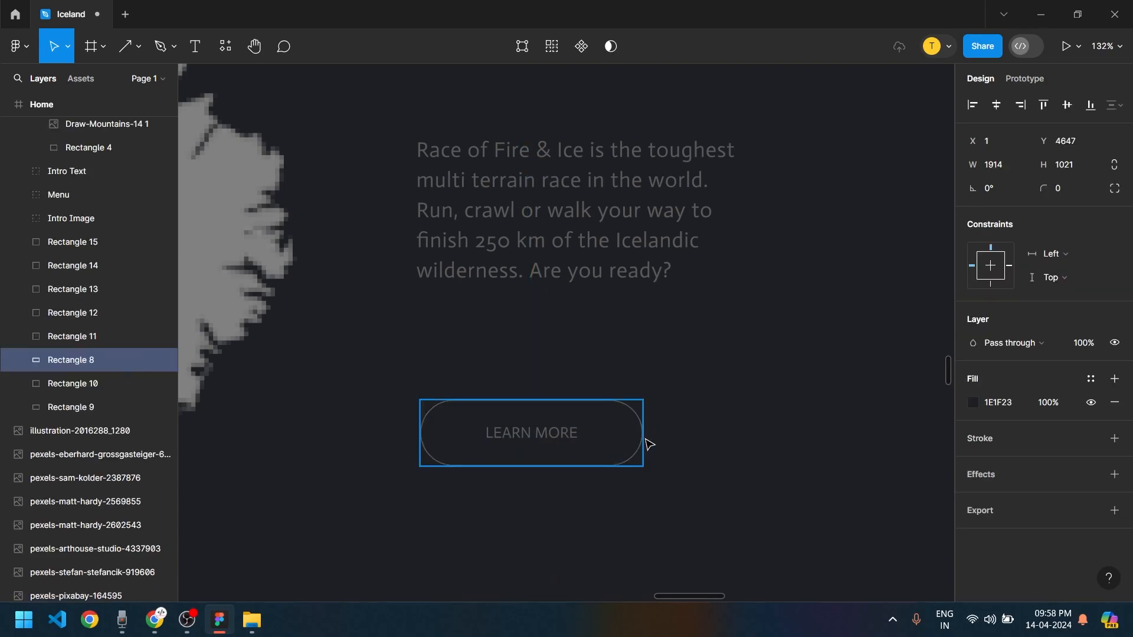
Add a 5A5A5A fill to Rectangle 18, the rounded background of the dark section's button
left_click(642, 443)
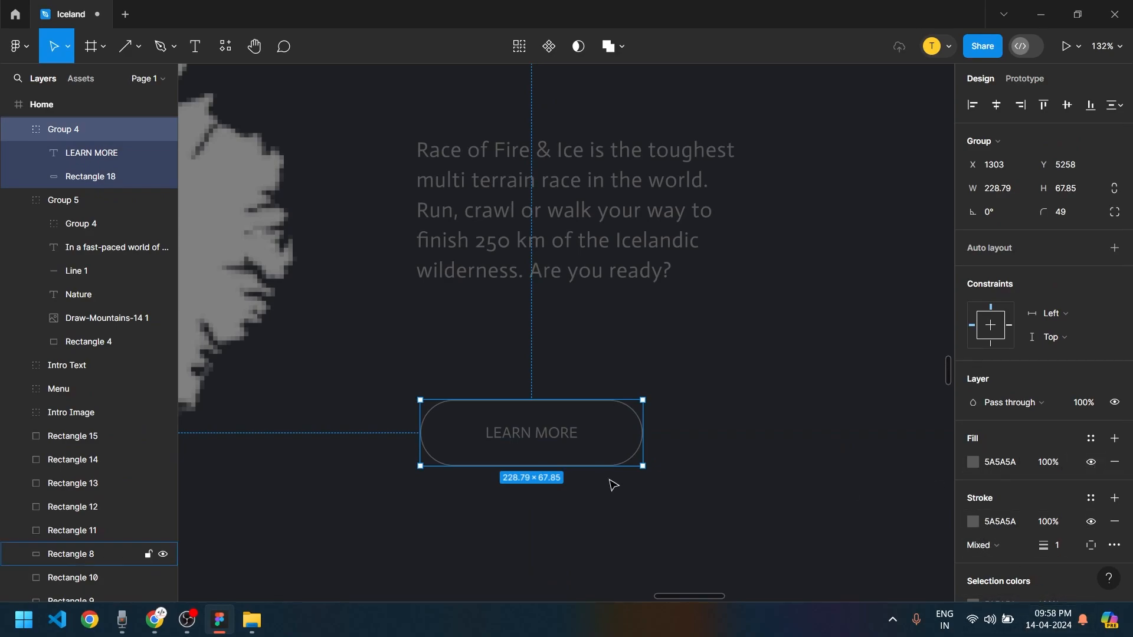
double_click(628, 442)
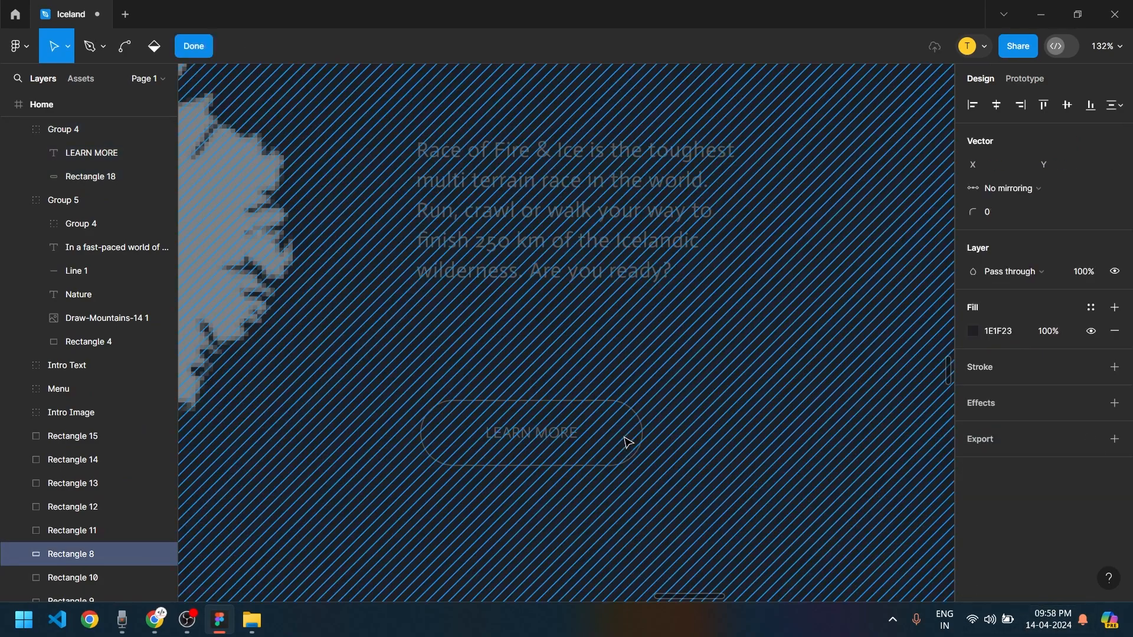
key("Escape")
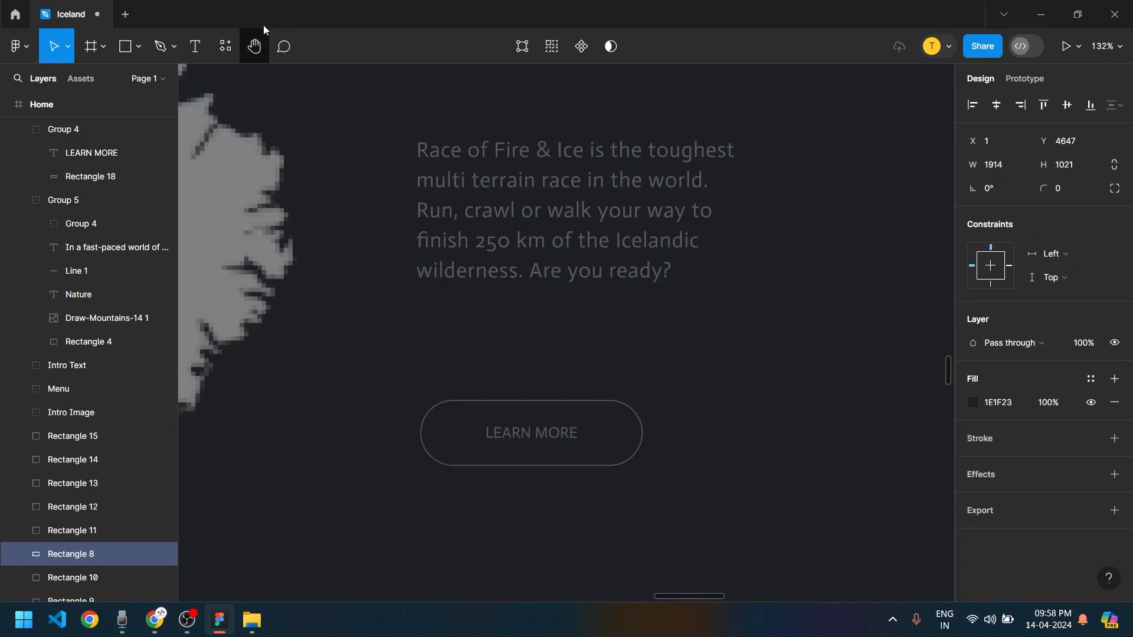
left_click(524, 406)
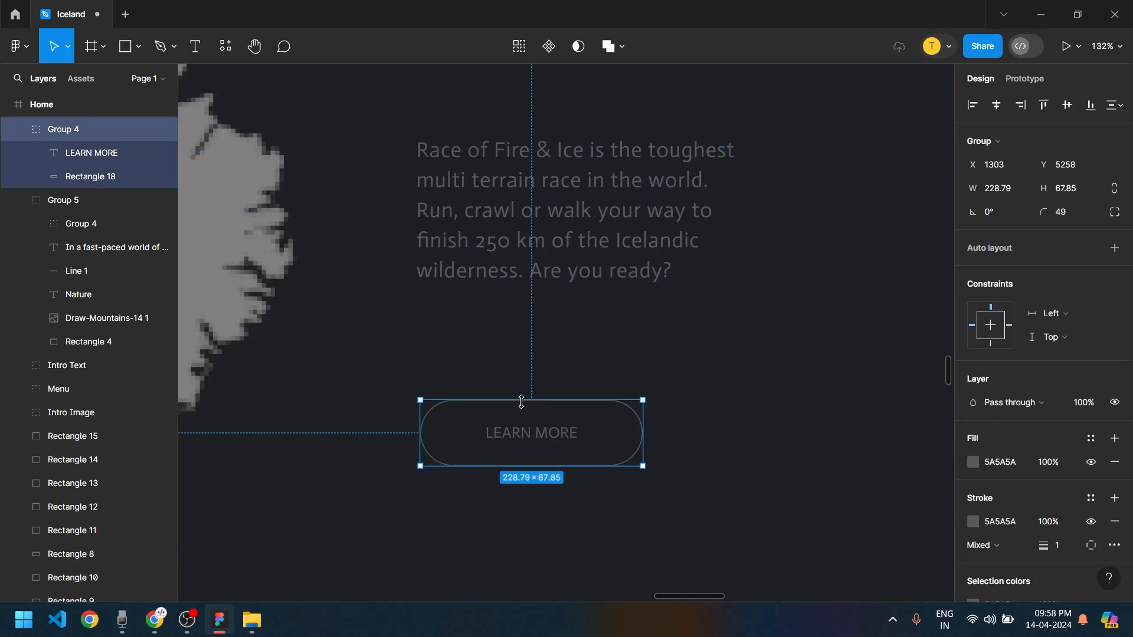
left_click(96, 157)
left_click(92, 176)
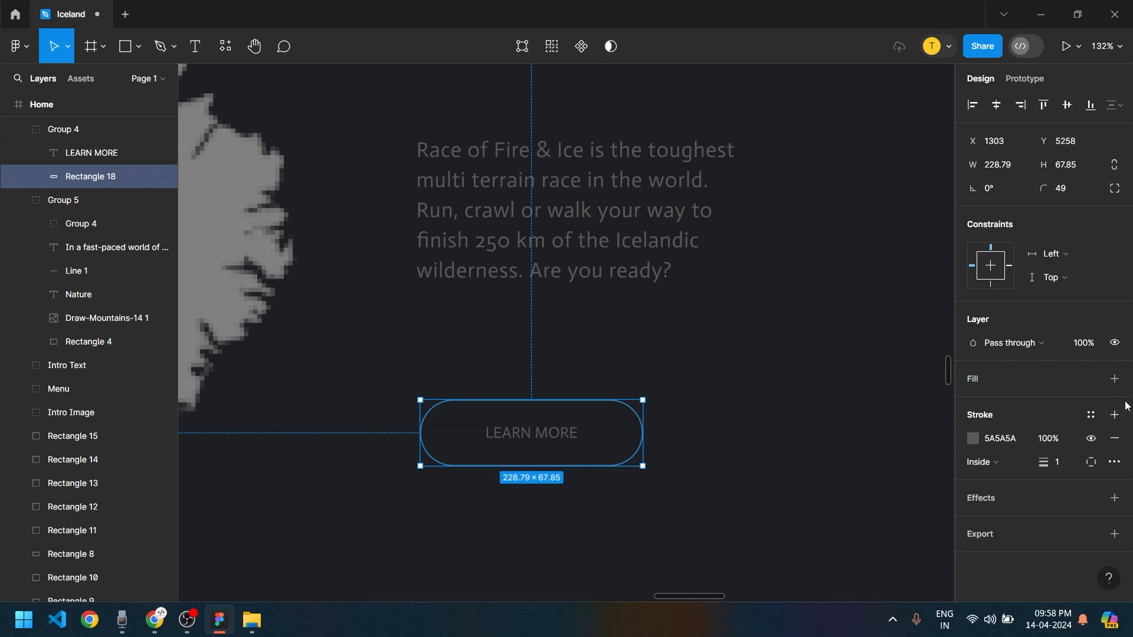
left_click(1115, 379)
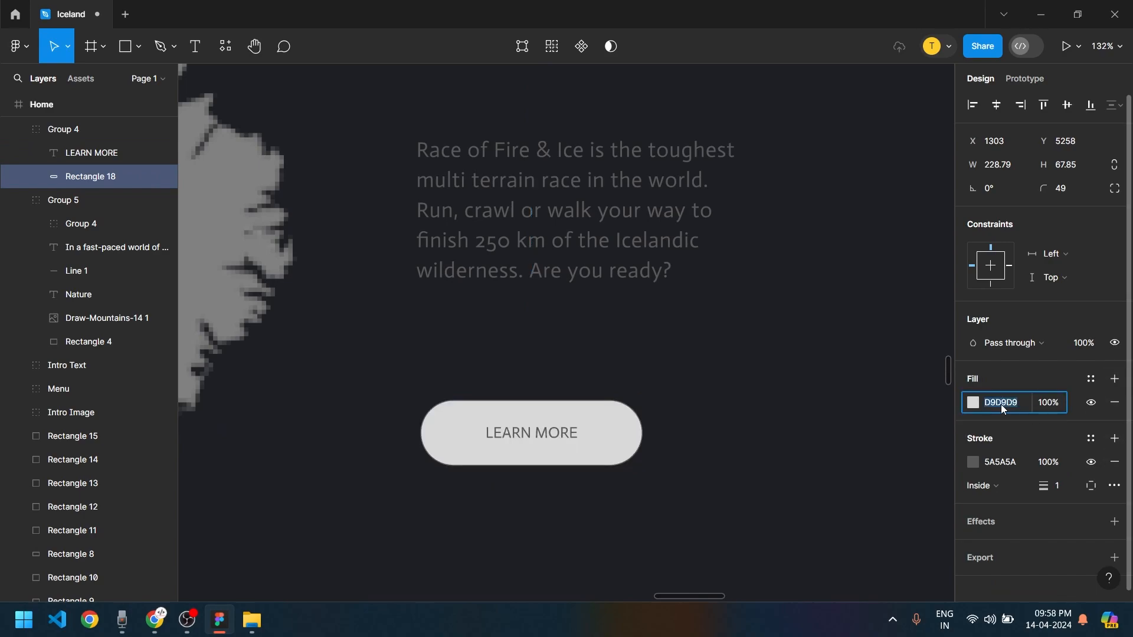
type("5a5a")
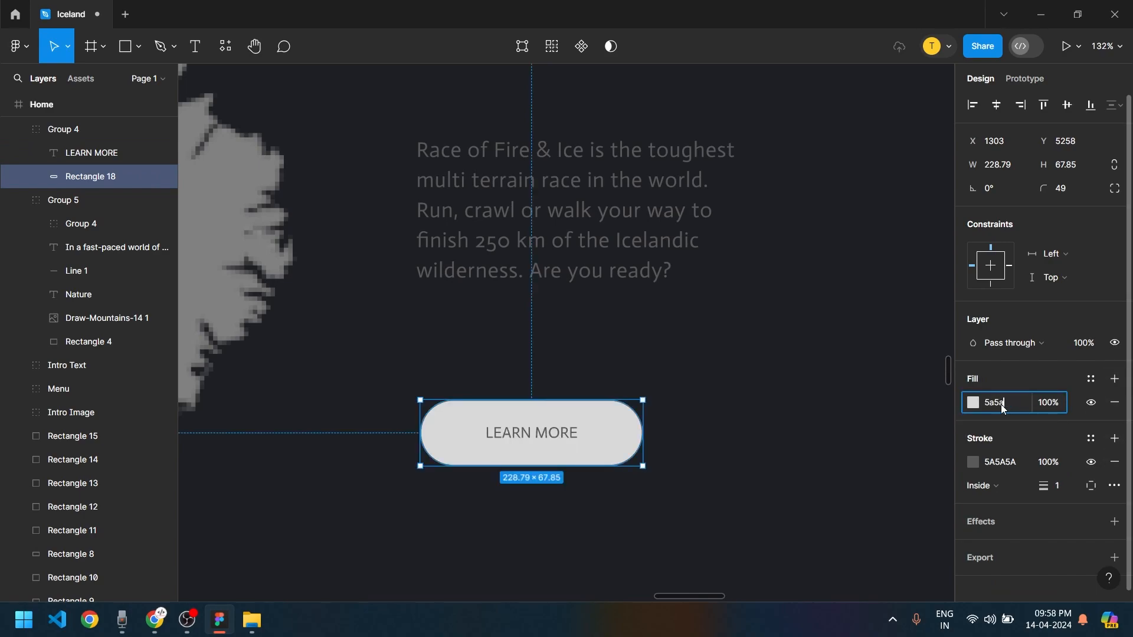
type("5a")
key("Return")
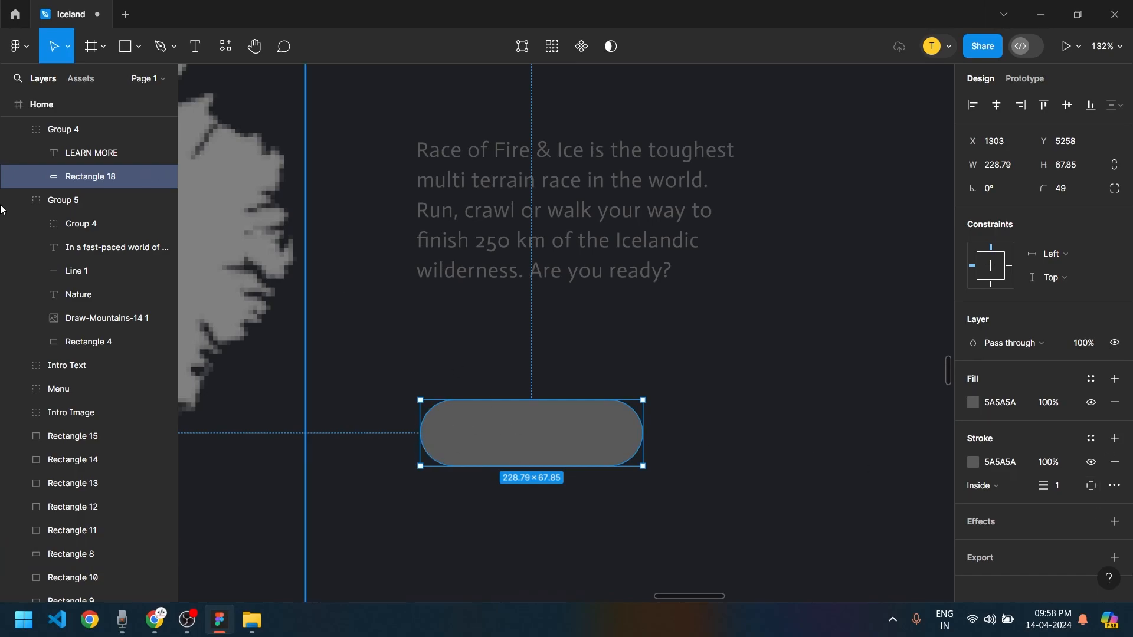
Change the dark section button's LEARN MORE label colour to white, FFFFFF, following the reference
left_click(87, 155)
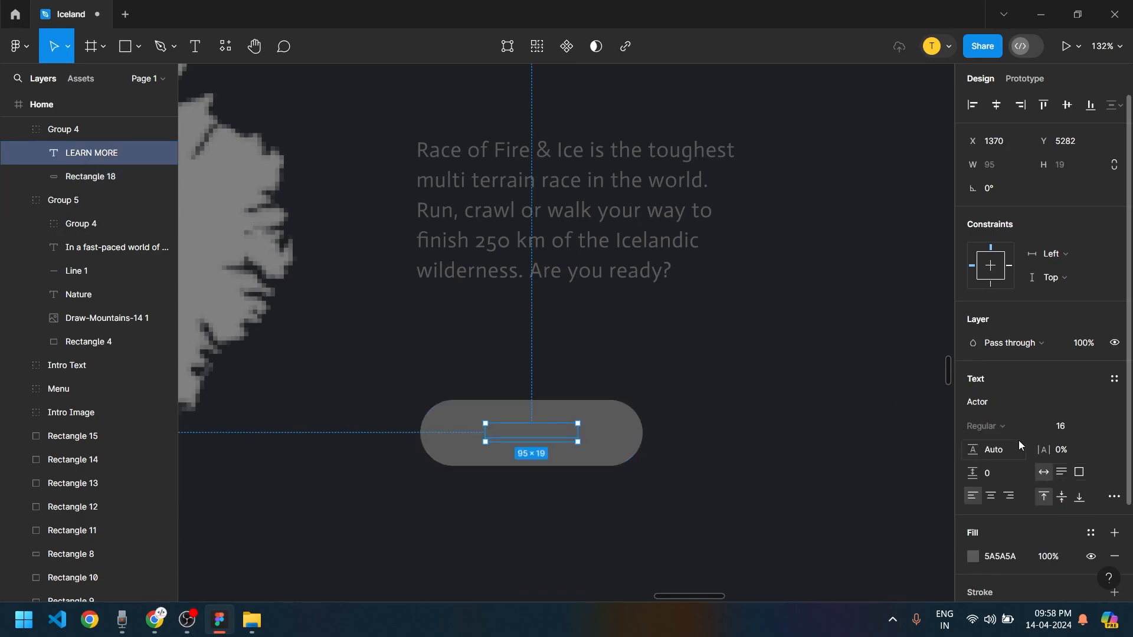
scroll(1007, 565, "down", 2)
scroll(818, 491, "down", 3)
left_click_drag(819, 493, 299, 409)
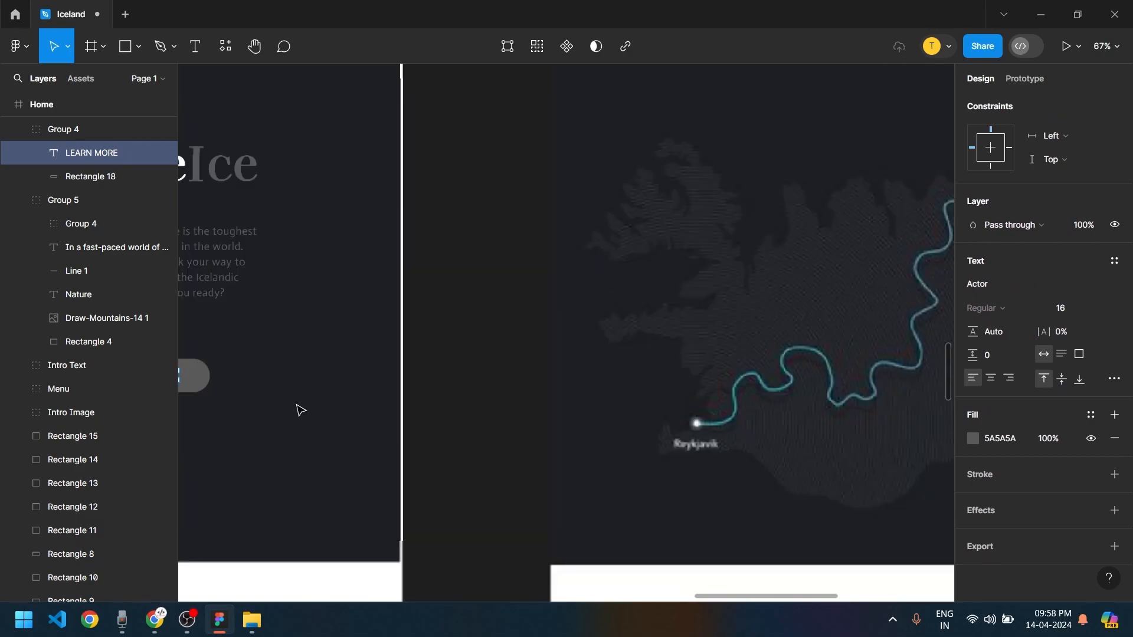
scroll(496, 419, "down", 3)
scroll(538, 425, "right", 1)
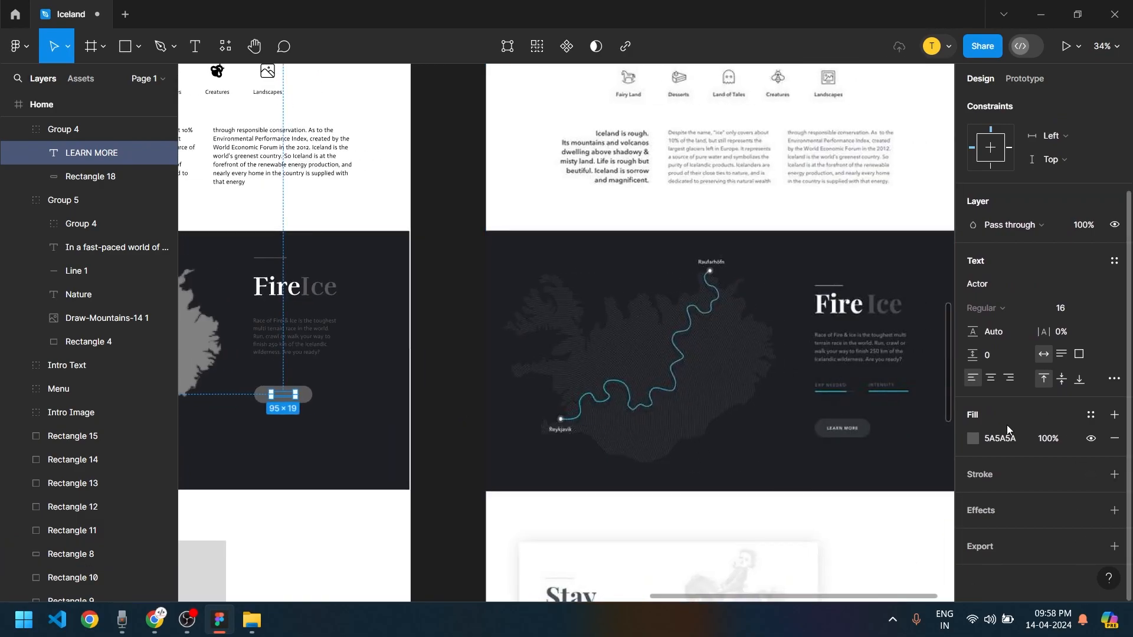
left_click(972, 440)
left_click_drag(860, 326, 652, 207)
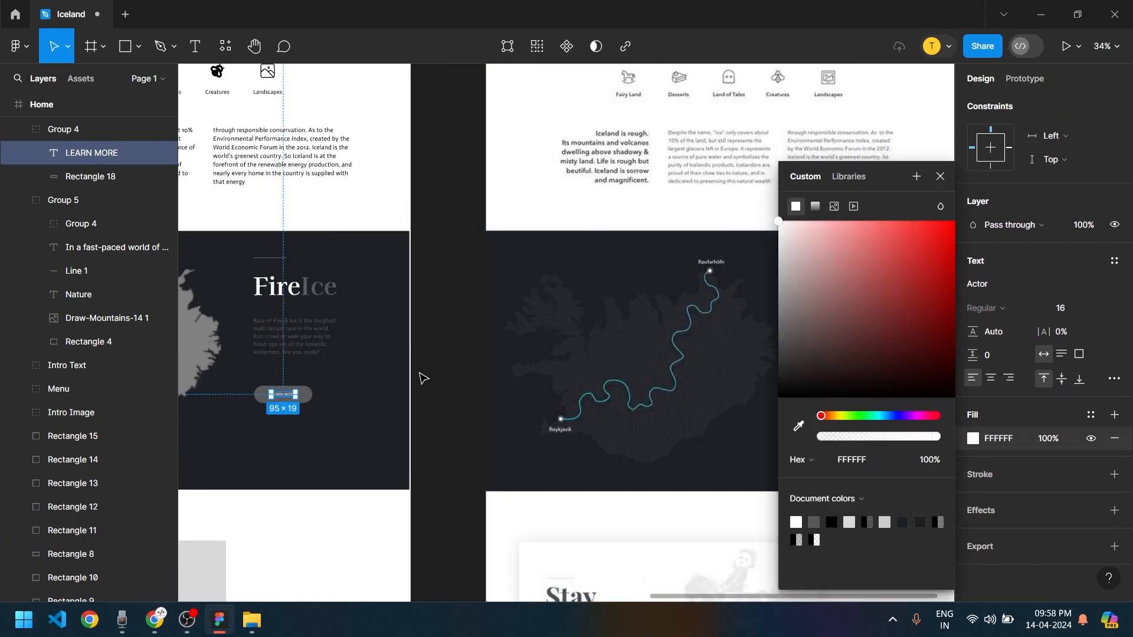
left_click(421, 377)
Examine the EXP NEEDED and INTENSITY labels between the paragraph and button in the reference, and compare with the recreated section
scroll(507, 519, "up", 2)
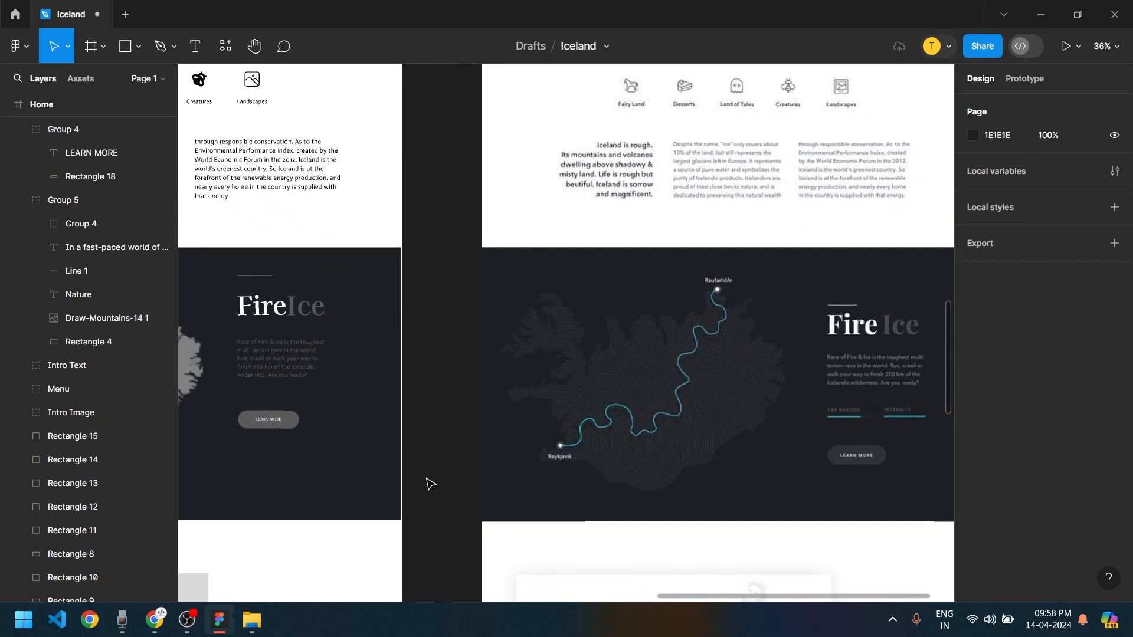
scroll(263, 441, "up", 1)
left_click_drag(748, 437, 390, 443)
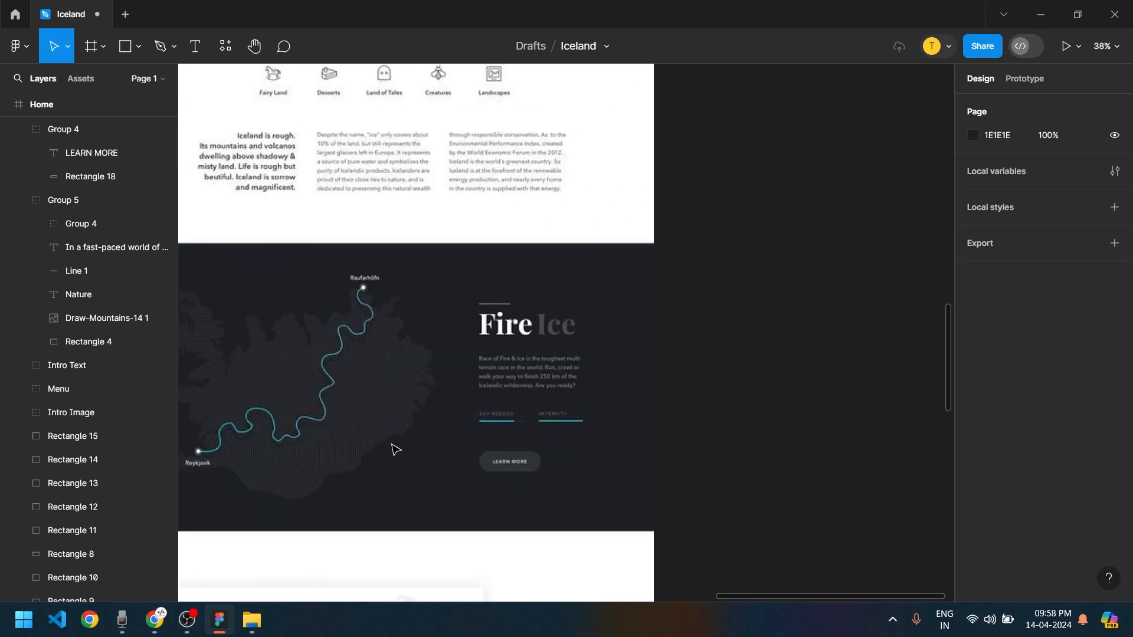
scroll(501, 429, "up", 5)
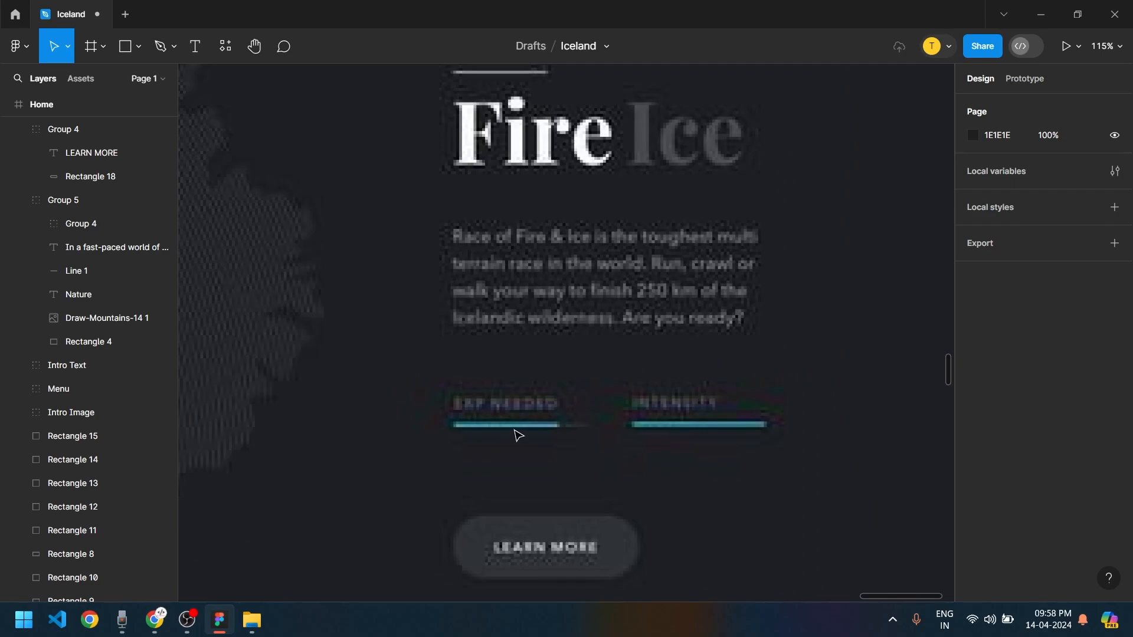
scroll(567, 455, "down", 4)
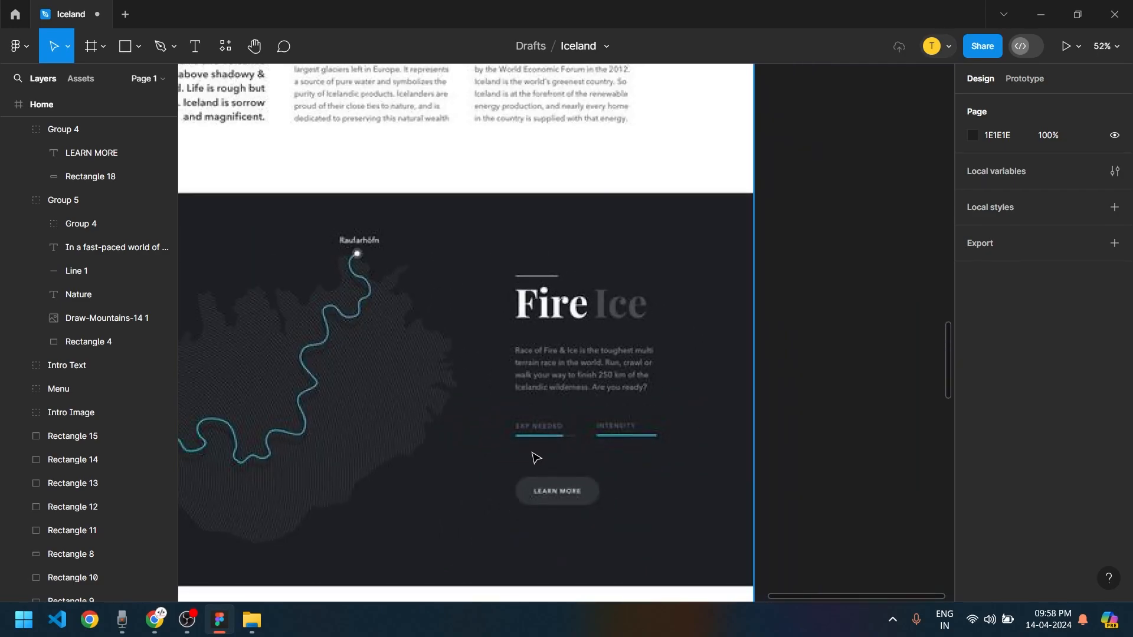
scroll(551, 456, "left", 5)
scroll(551, 456, "right", 5)
scroll(531, 418, "up", 2)
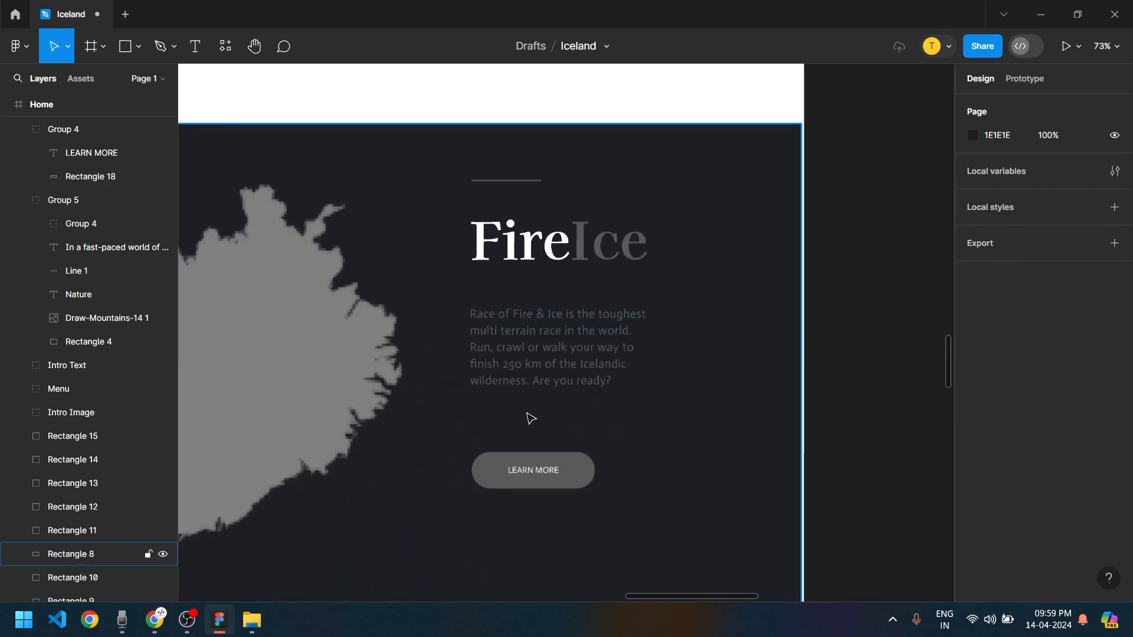
Duplicate the Race of Fire & Ice paragraph as an auto-width EXP NEEDED label placed between the paragraph and the button
left_click(526, 344)
left_click_drag(526, 344, 559, 394)
double_click(558, 395)
type("EXP")
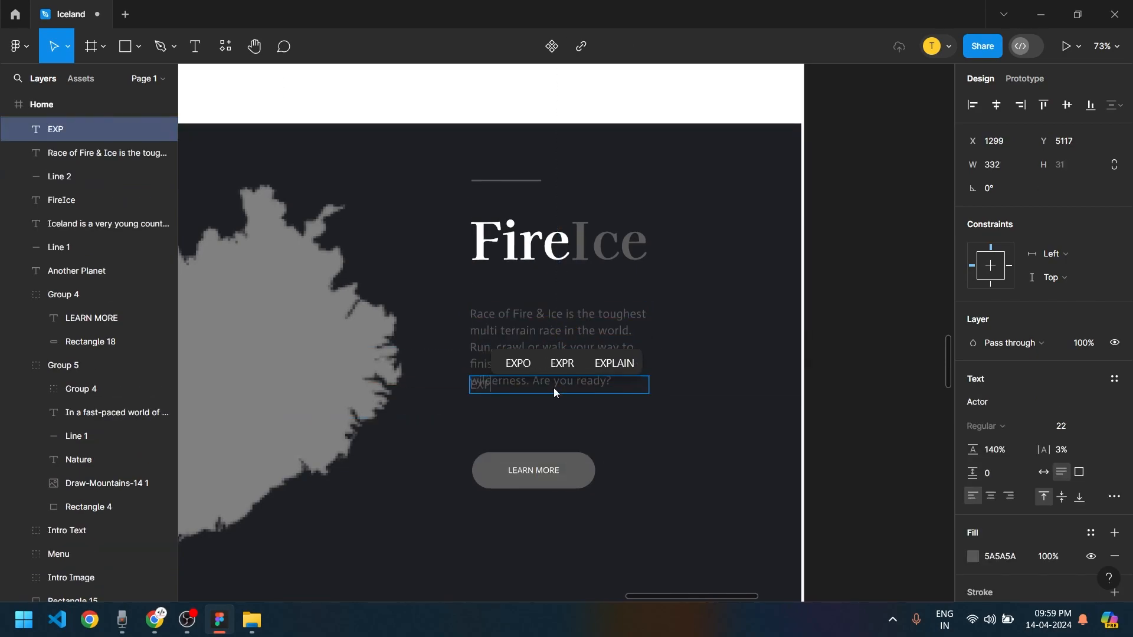
type(" NEEDED")
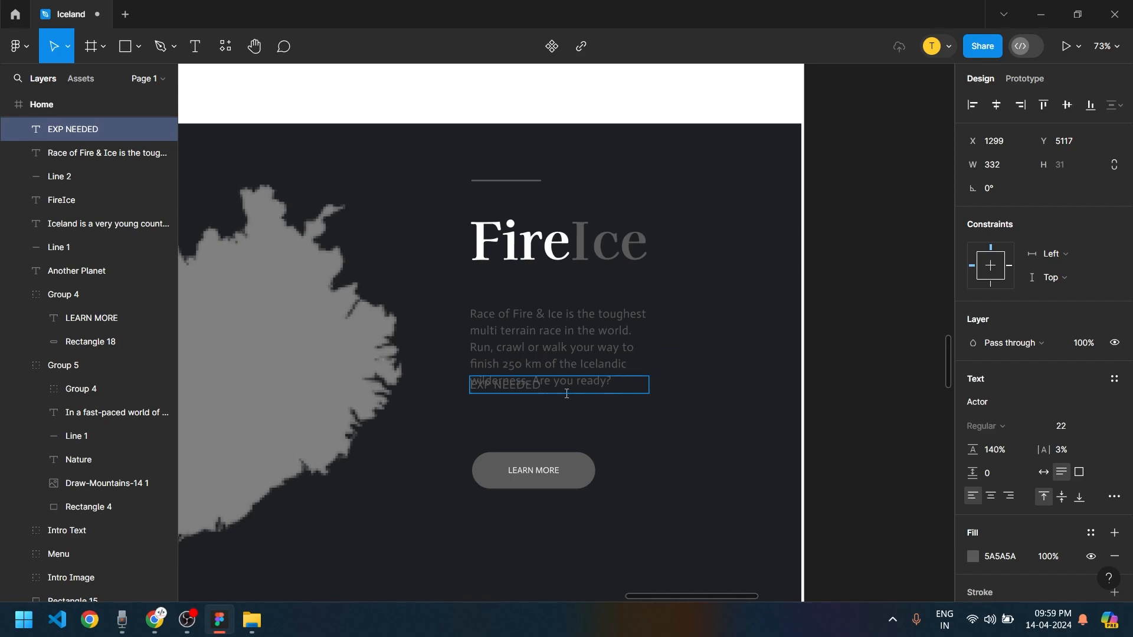
key("Escape")
left_click_drag(533, 392, 670, 433)
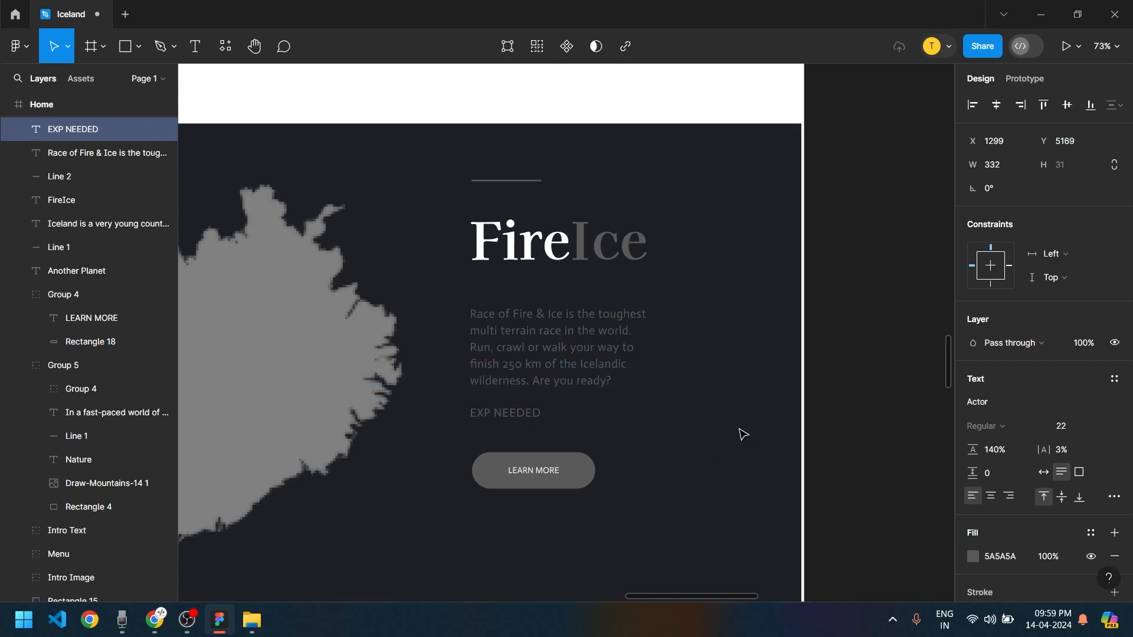
left_click(1044, 472)
Duplicate the EXP NEEDED label to its right at X 1484 and change the copy's text to INTENSITY
left_click_drag(507, 423, 621, 423)
double_click(619, 420)
type("INTENSITY")
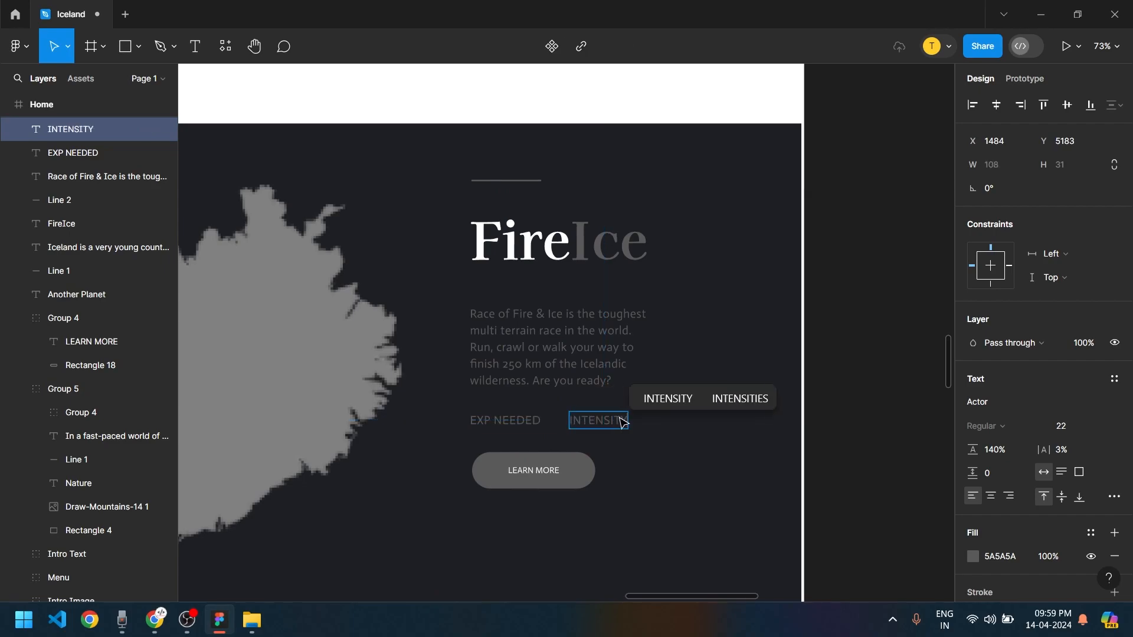
Duplicate the short accent line above the FireIce heading to beneath the EXP NEEDED label at Y 5232
scroll(872, 481, "down", 3)
left_click_drag(872, 481, 607, 453)
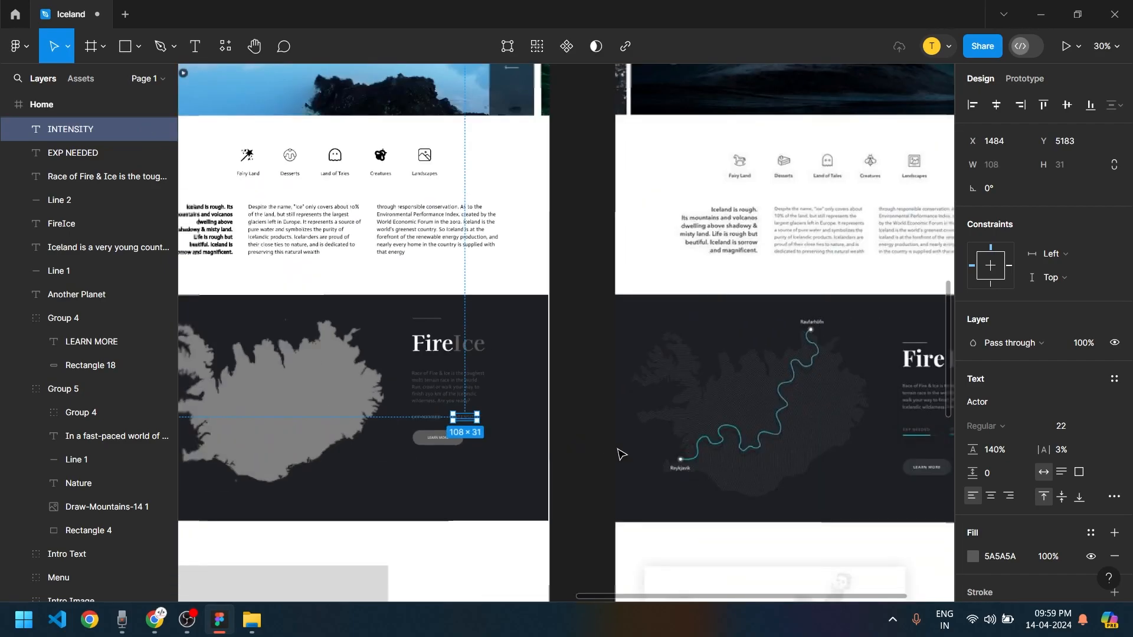
left_click_drag(750, 458, 472, 430)
scroll(801, 442, "up", 4)
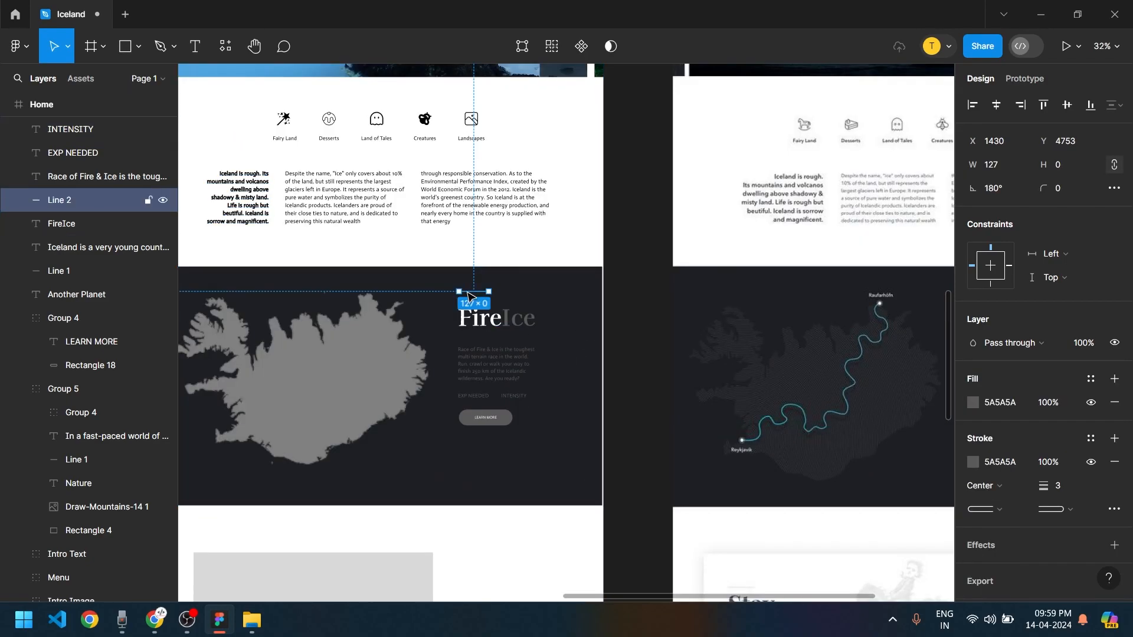
left_click_drag(470, 292, 468, 408)
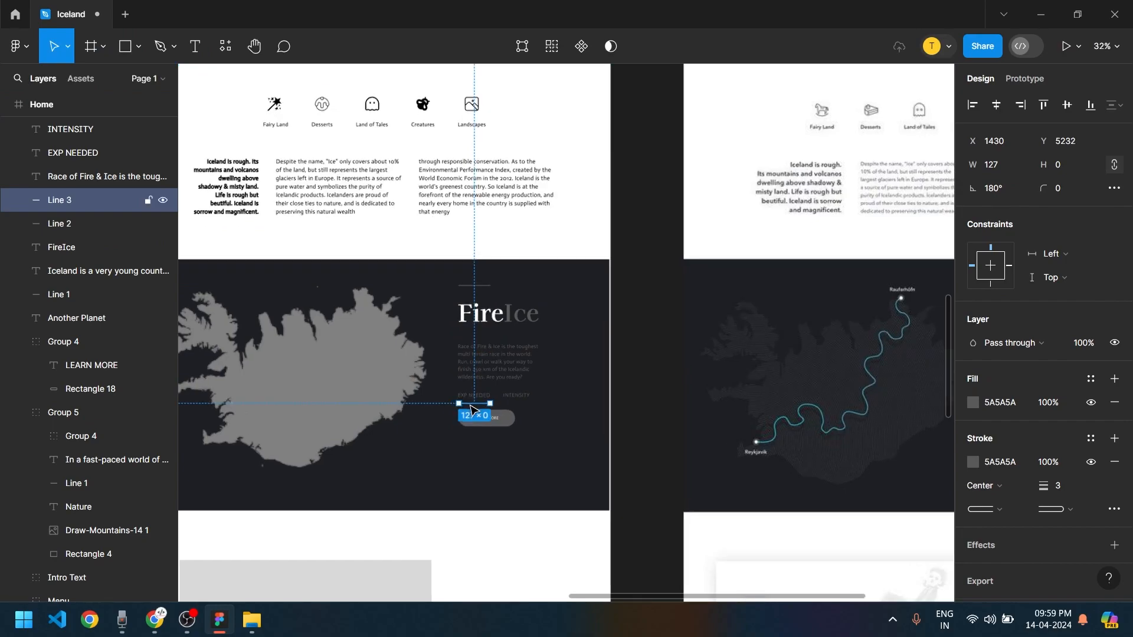
Duplicate the EXP NEEDED underline to beneath the INTENSITY label at X 1611, keeping it level
scroll(475, 409, "up", 5)
double_click(486, 400)
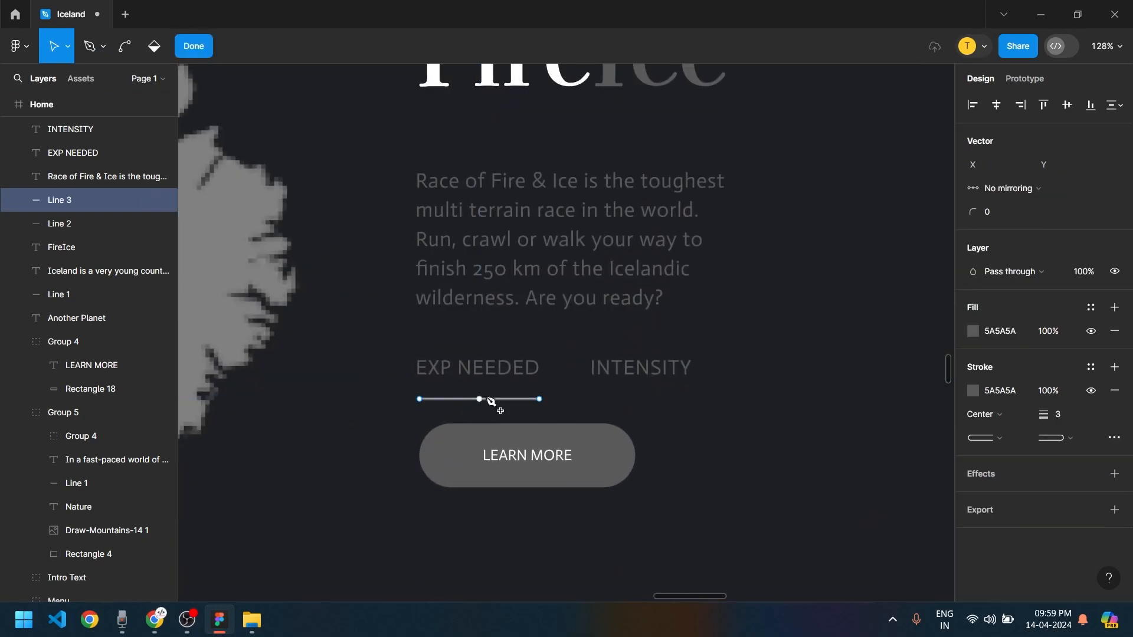
left_click(194, 46)
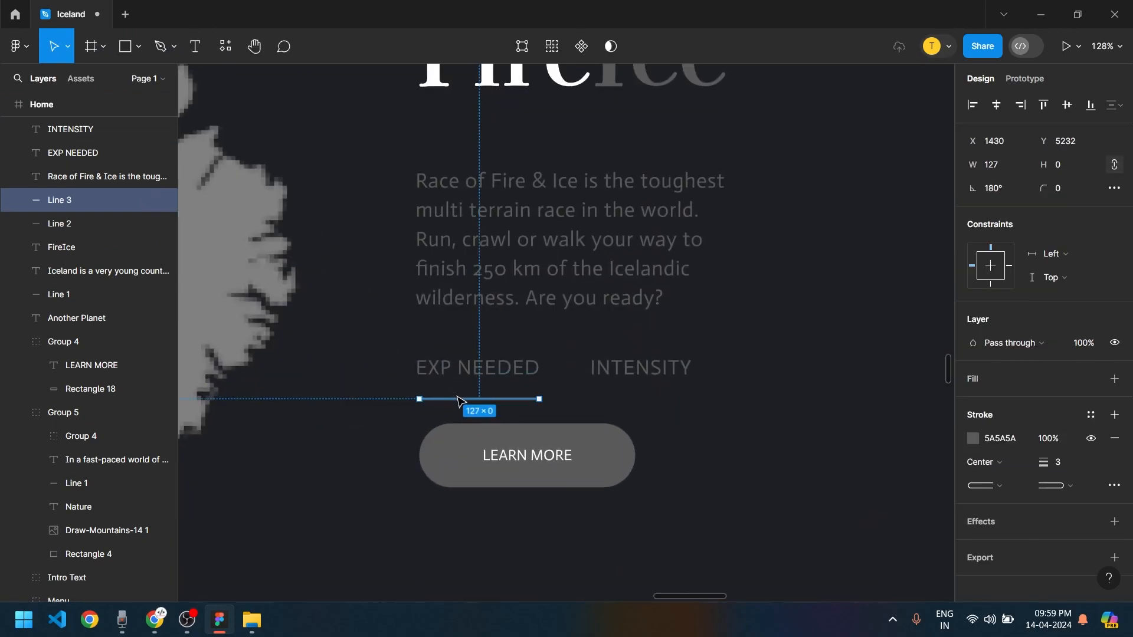
left_click_drag(453, 406, 628, 399)
Set the INTENSITY underline's stroke to 5D97AB, sampled from the blue underline in the reference
scroll(460, 413, "down", 6)
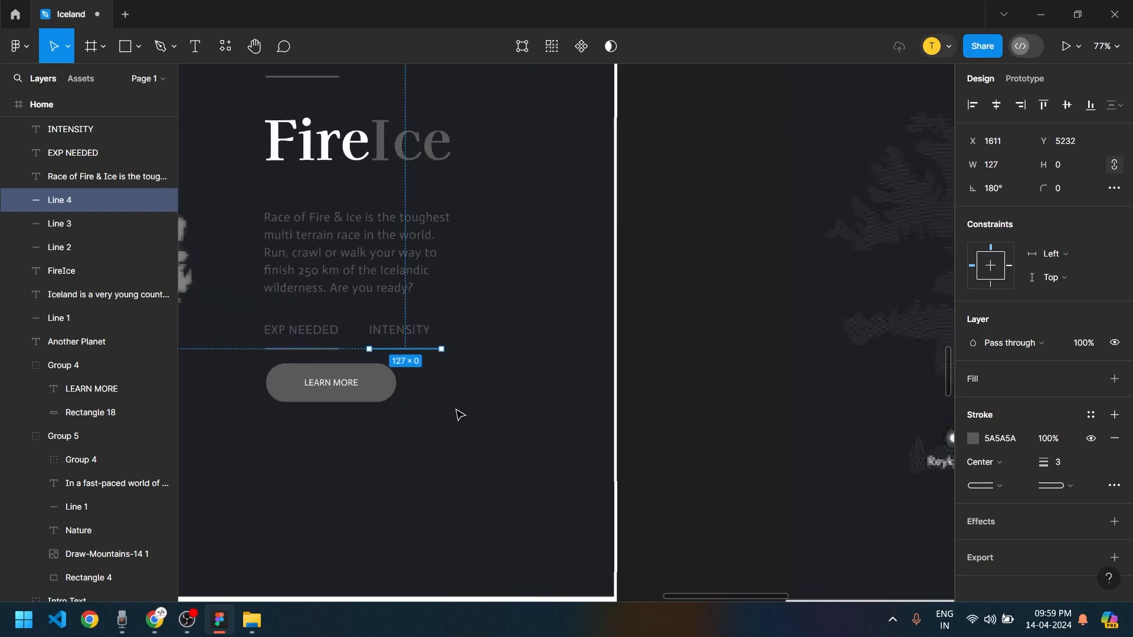
scroll(808, 449, "up", 5)
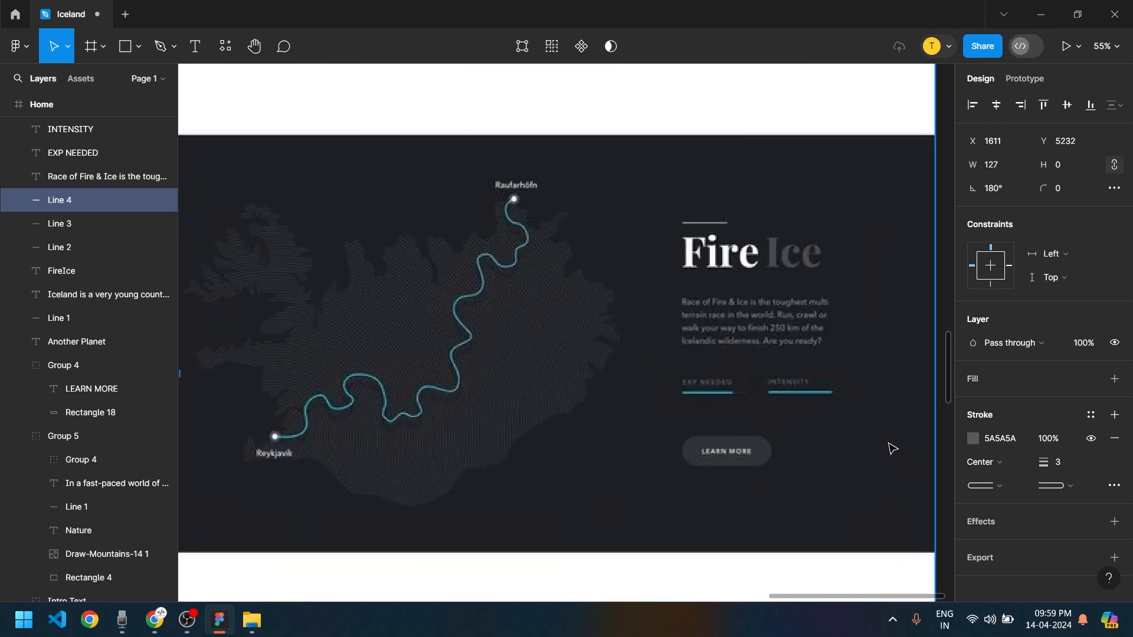
left_click(976, 440)
left_click(799, 426)
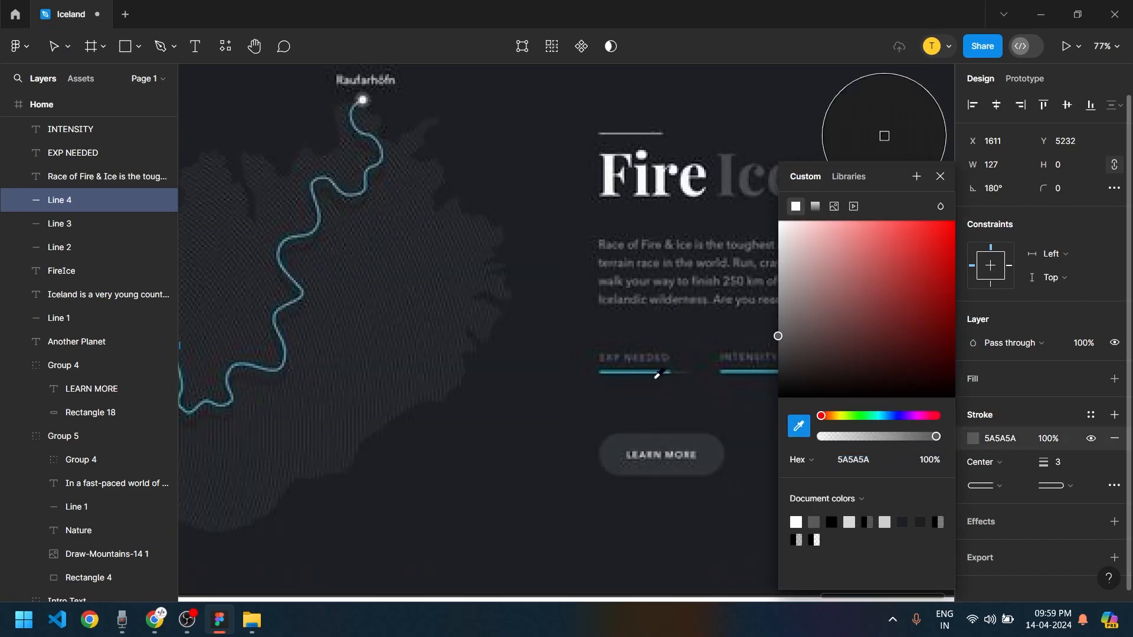
scroll(631, 370, "up", 3)
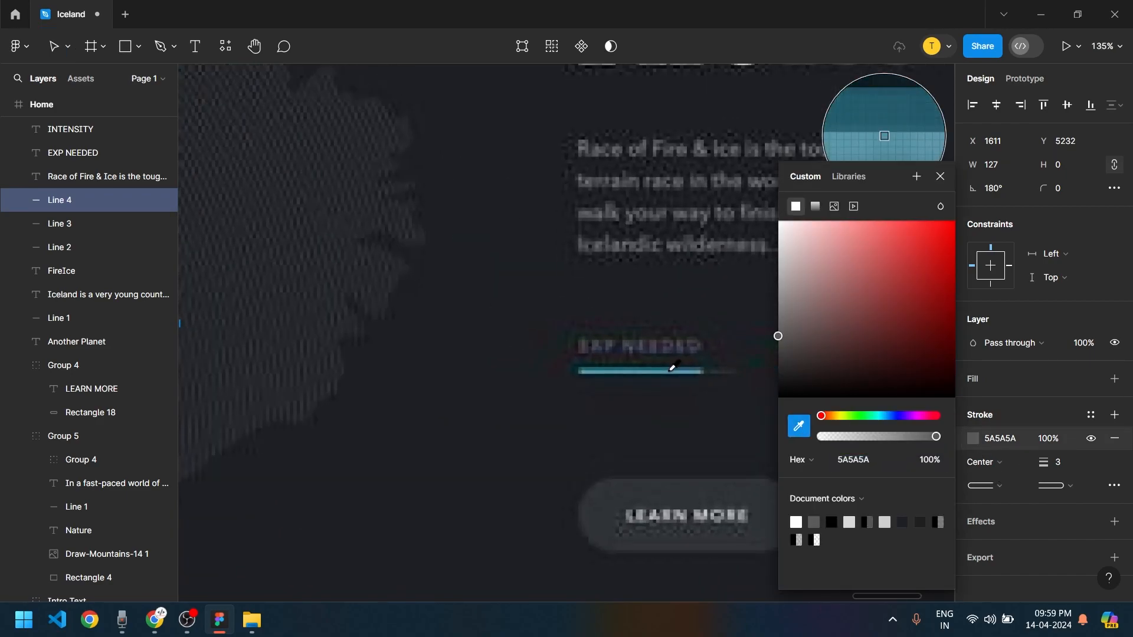
left_click(672, 370)
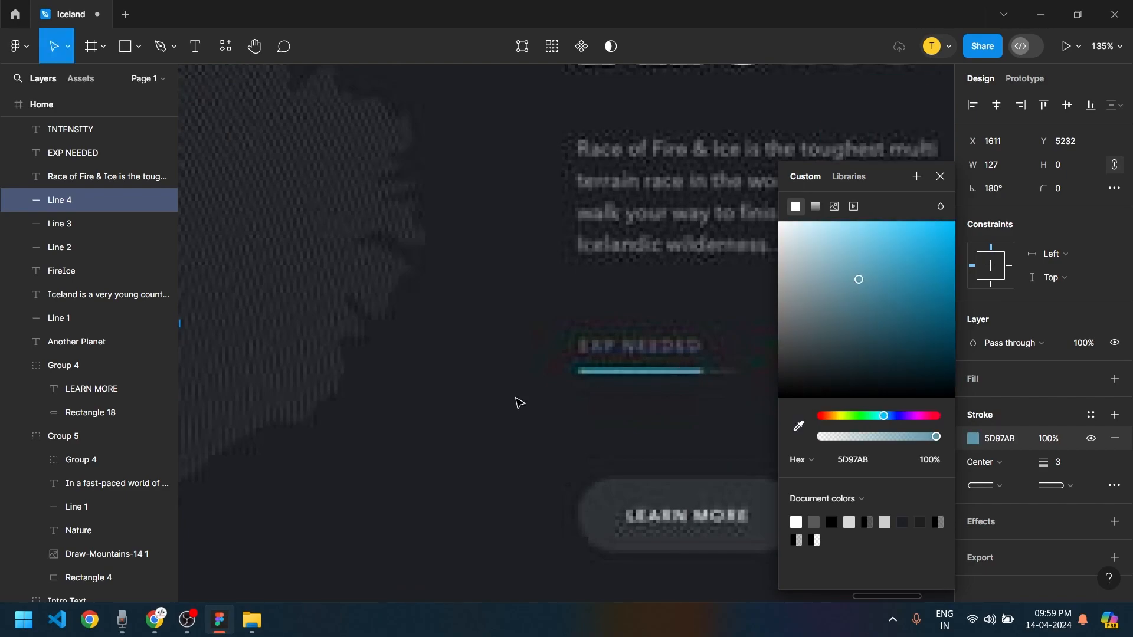
scroll(575, 394, "down", 8)
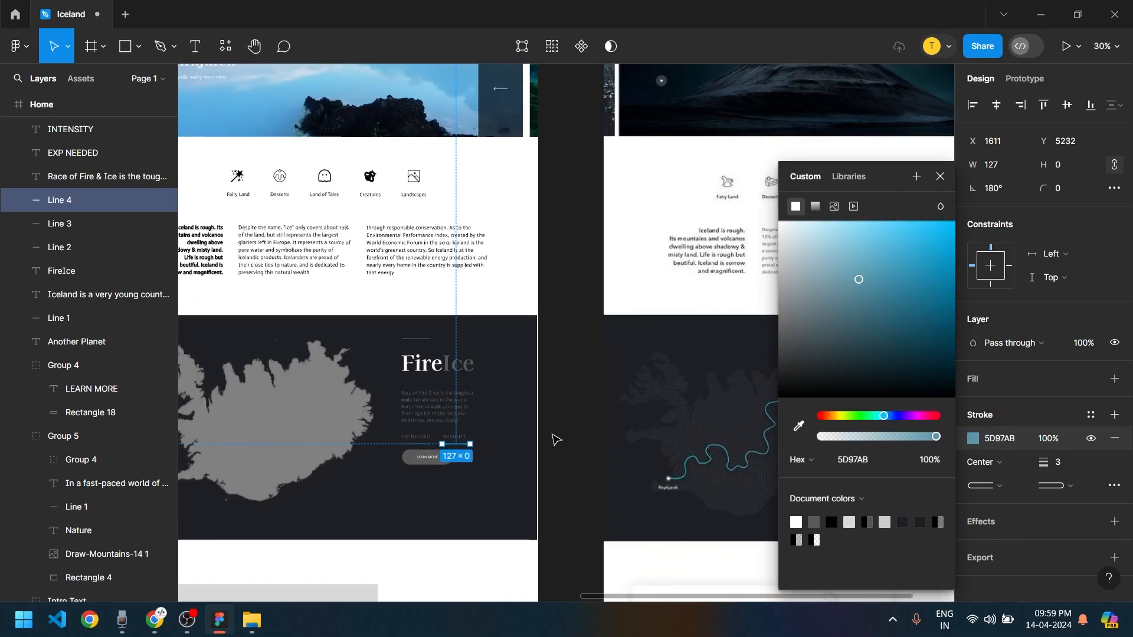
left_click(554, 440)
Duplicate the blue INTENSITY underline over the grey EXP NEEDED line, left-aligned at X 1406, and shorten the copy to a width of 107
scroll(440, 446, "up", 6)
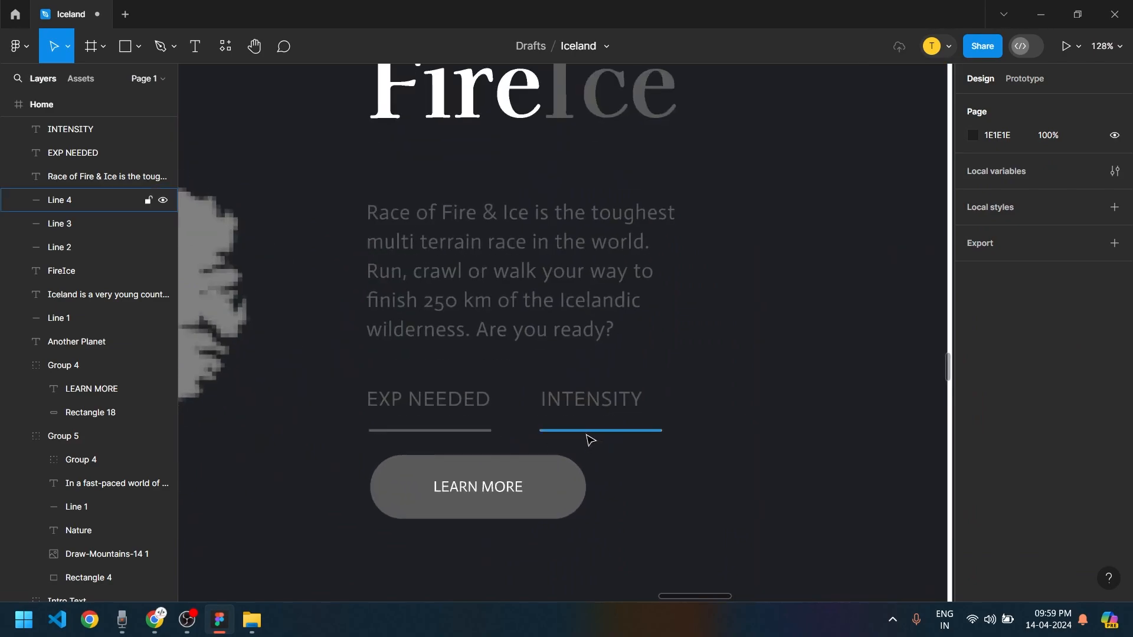
left_click(590, 432)
left_click_drag(606, 438, 520, 421, "alt")
left_click_drag(439, 430, 431, 430)
scroll(496, 434, "up", 5)
left_click_drag(510, 429, 475, 423)
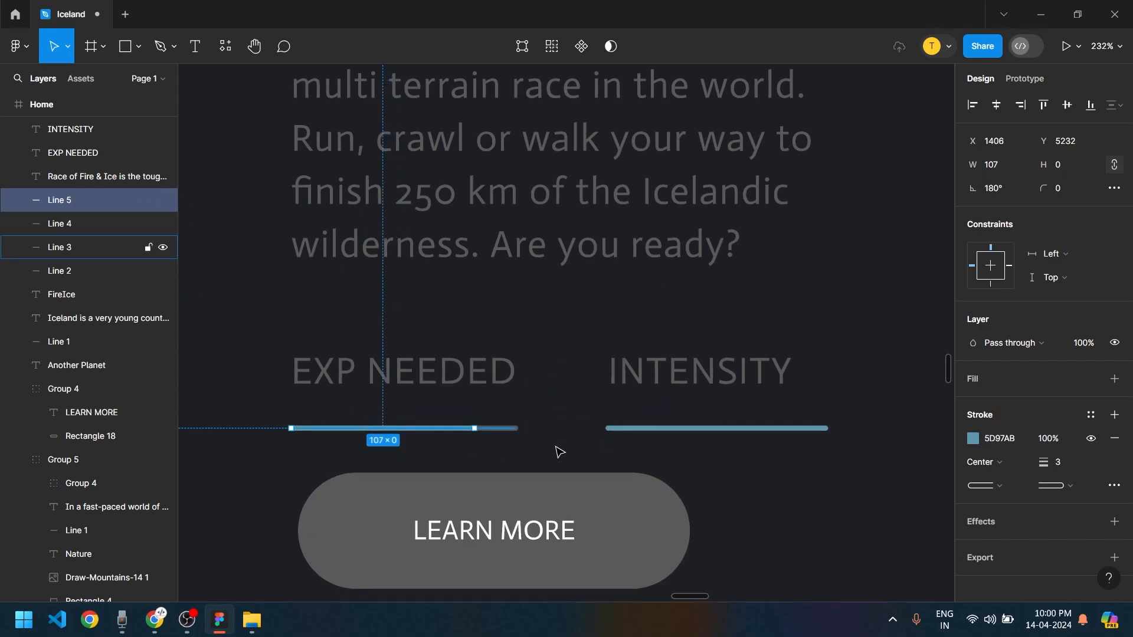
left_click(702, 470)
Move the LEARN MORE button group straight down to Y 5339, leaving more space below the underlines
scroll(703, 468, "down", 5)
scroll(732, 464, "down", 5)
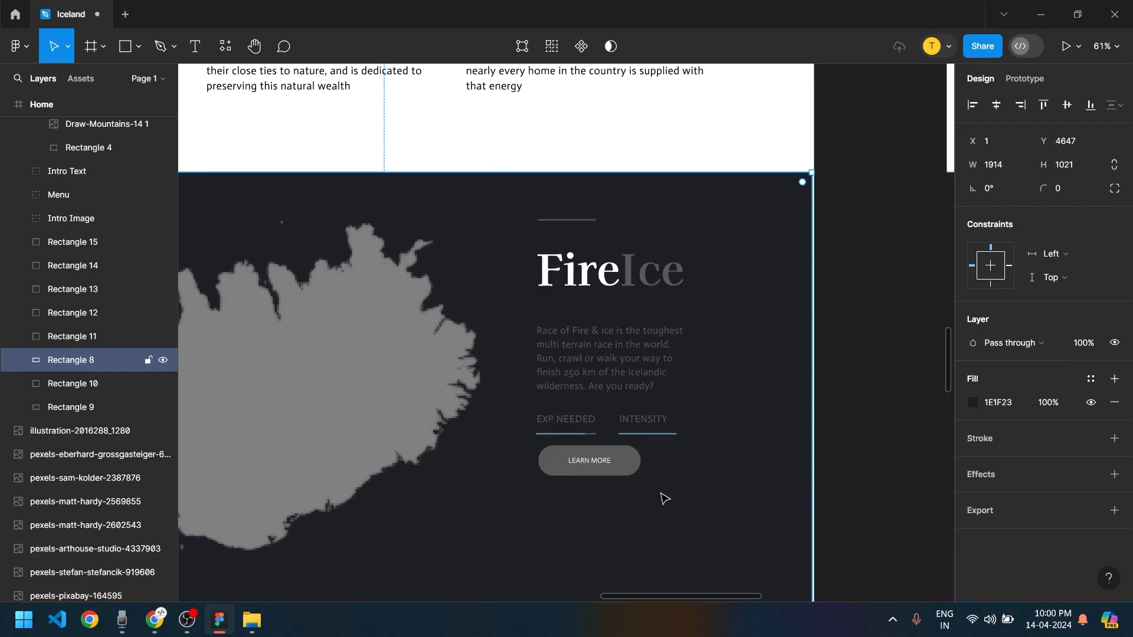
left_click(589, 463)
left_click_drag(597, 481, 567, 429)
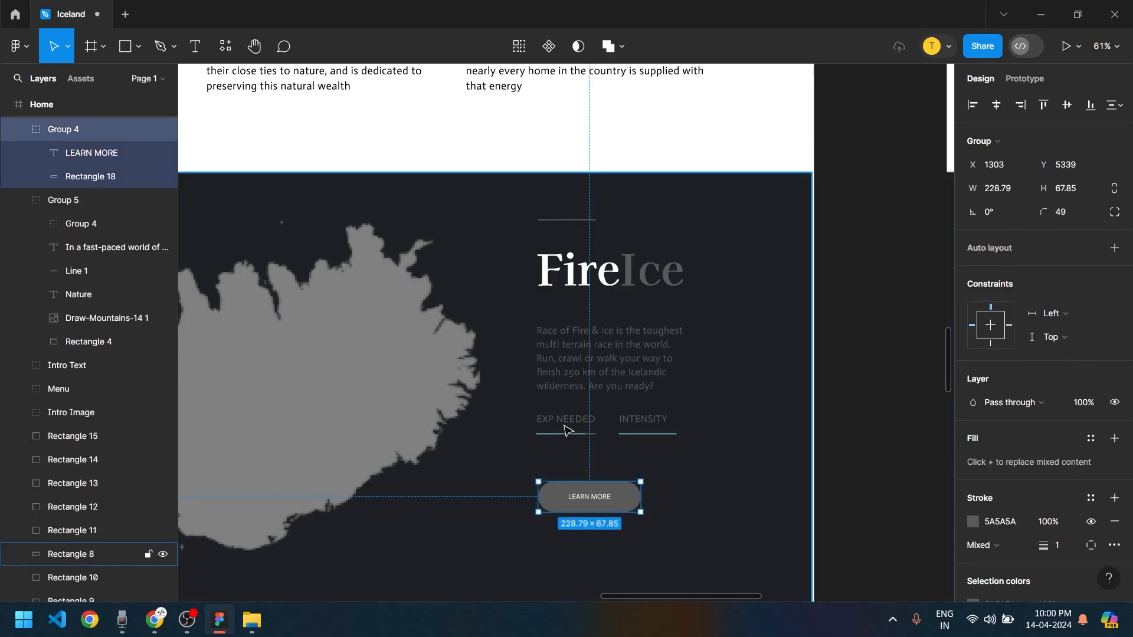
left_click(520, 411)
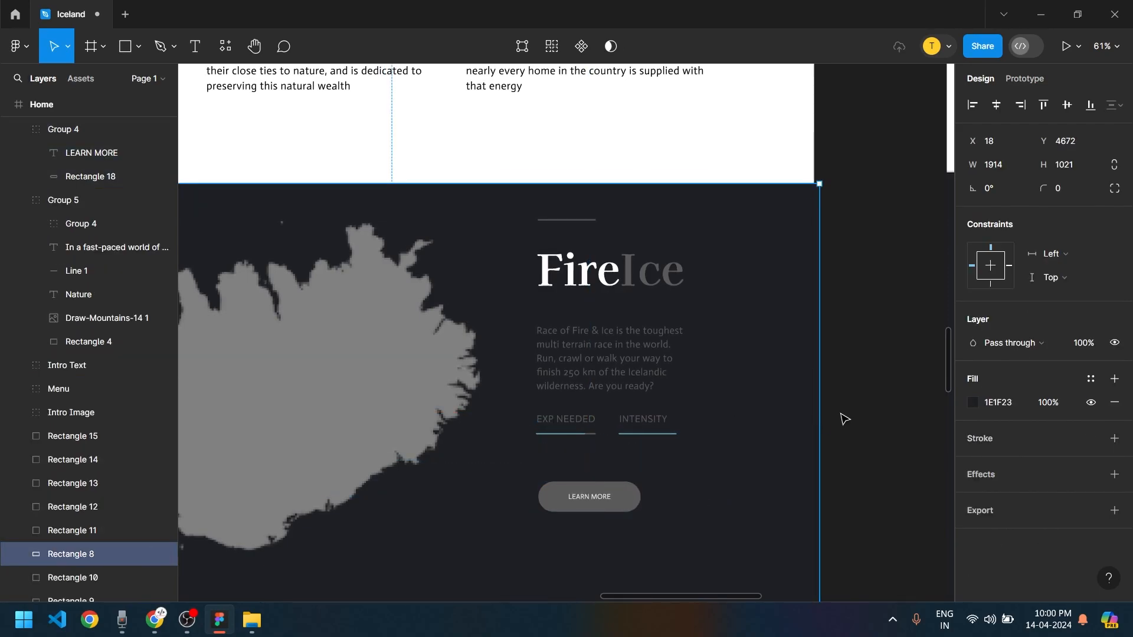
key("ctrl+z")
left_click(836, 369)
Widen the dark section's background rectangle to 1923 so it reaches the page's right edge
scroll(834, 369, "down", 5)
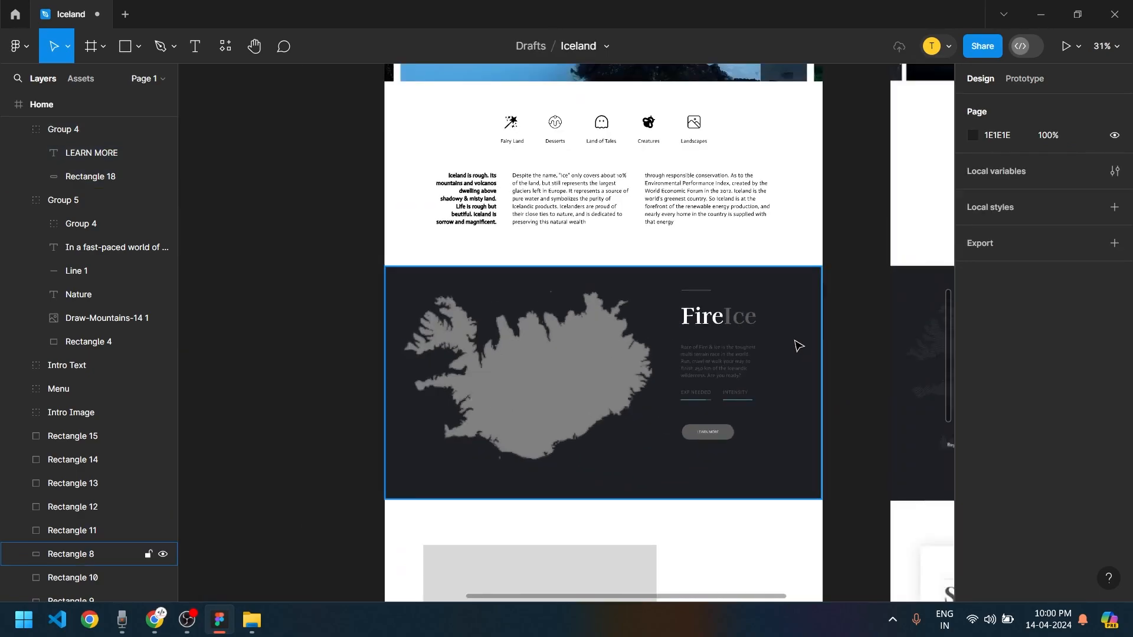
left_click(795, 344)
left_click_drag(825, 350, 825, 353)
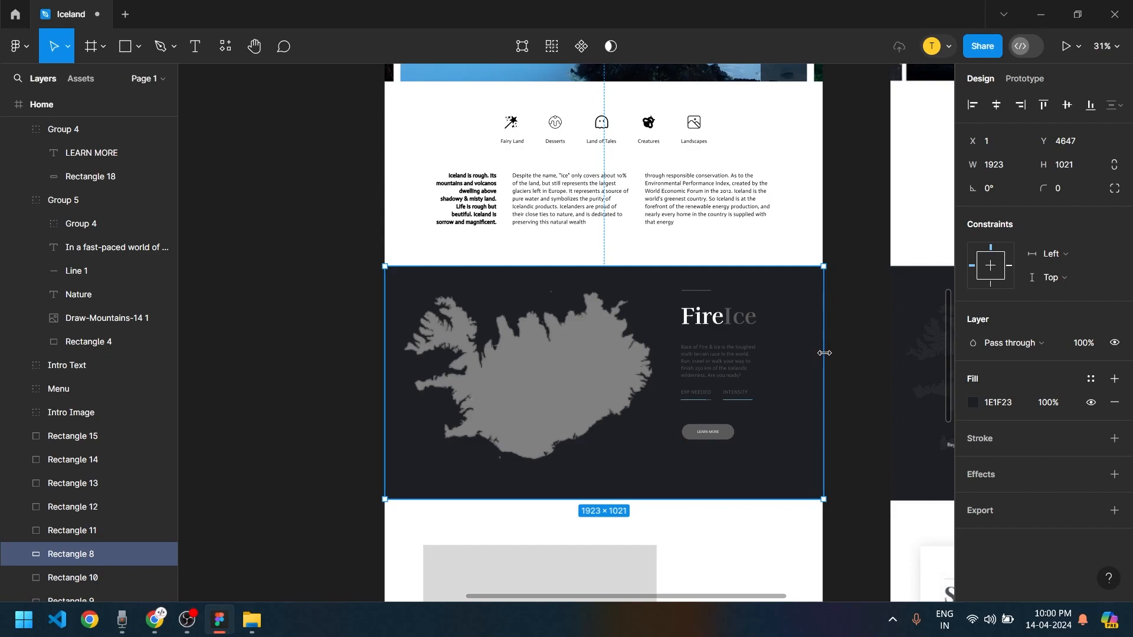
scroll(70, 523, "down", 5)
scroll(71, 512, "up", 18)
scroll(74, 498, "up", 4)
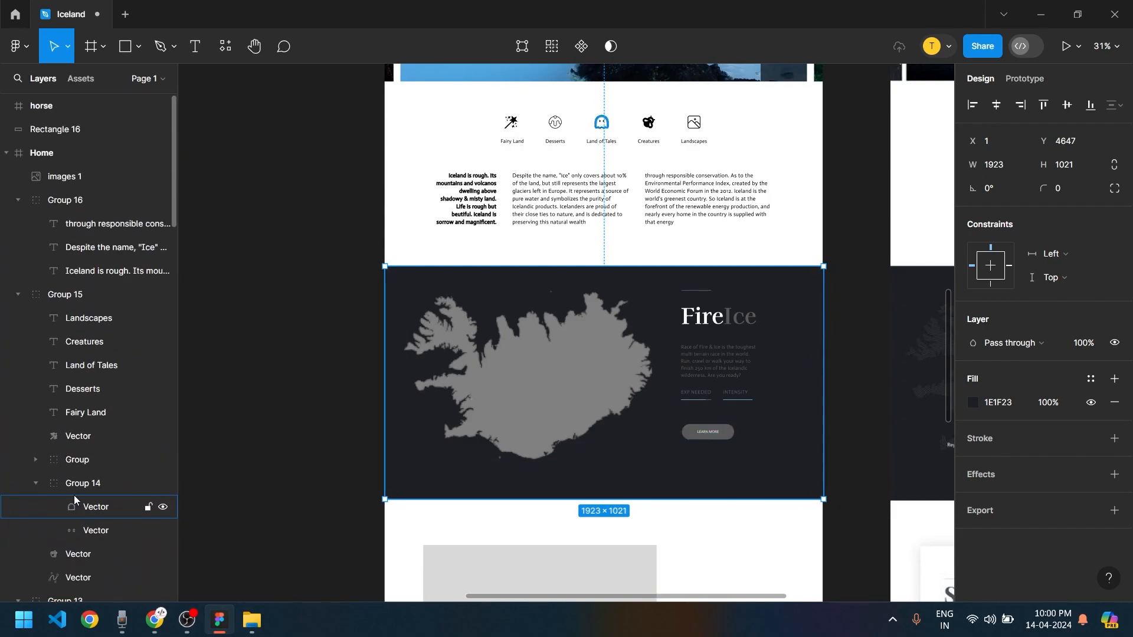
Reposition the dark background rectangle to X -2, Y 4652 so that it spans the full page width
scroll(360, 386, "down", 5)
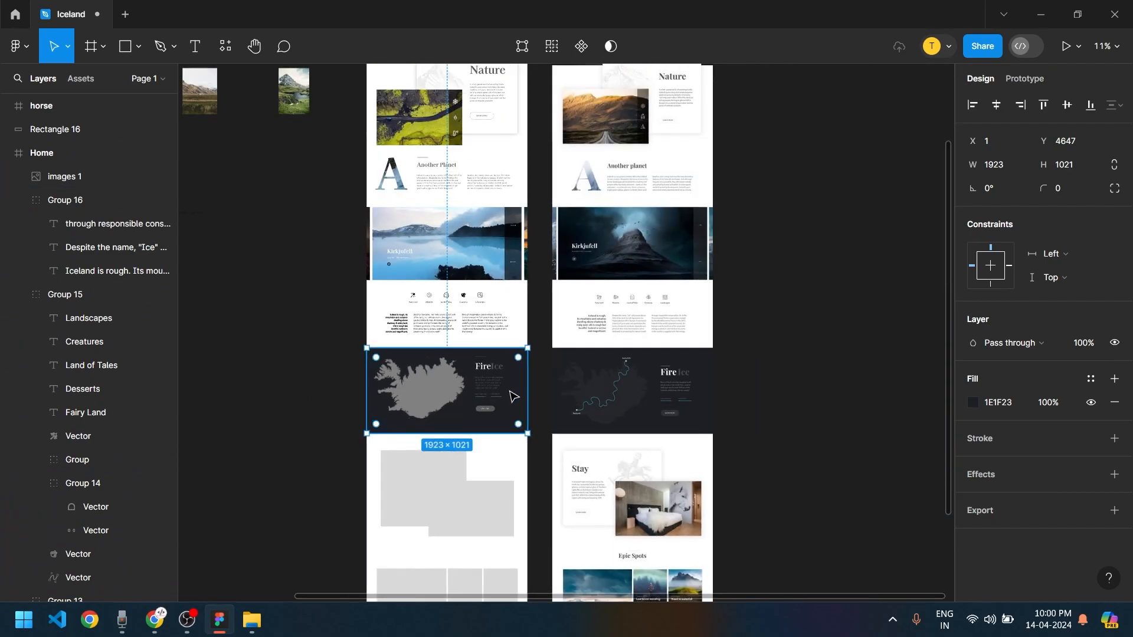
left_click_drag(523, 384, 526, 388)
scroll(527, 389, "up", 3)
scroll(527, 405, "up", 8)
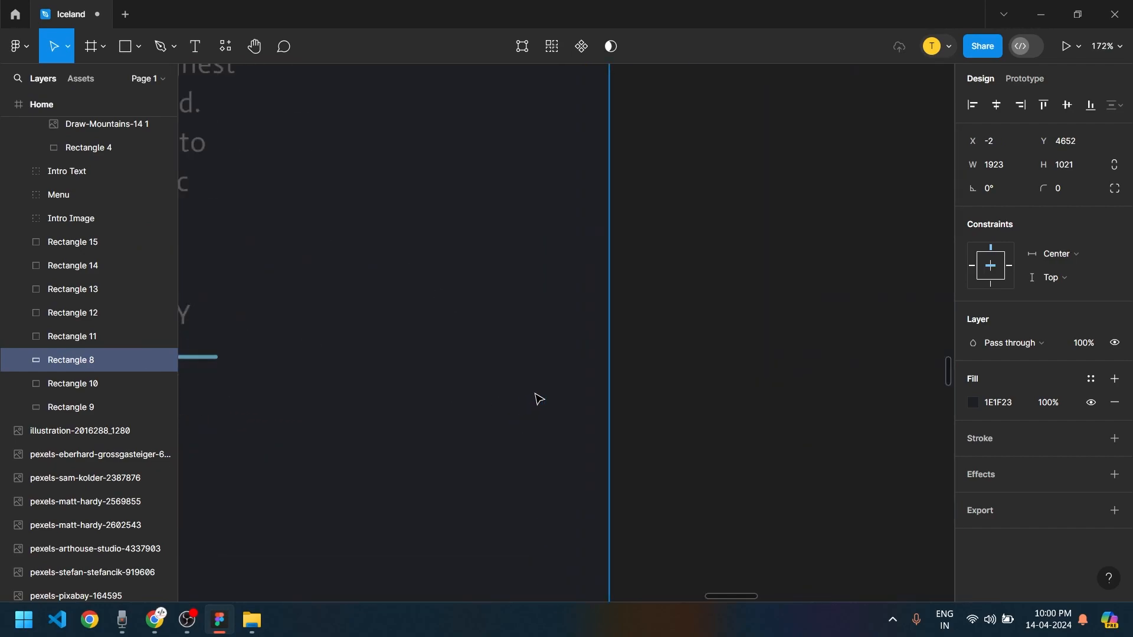
left_click(697, 414)
scroll(696, 413, "down", 6)
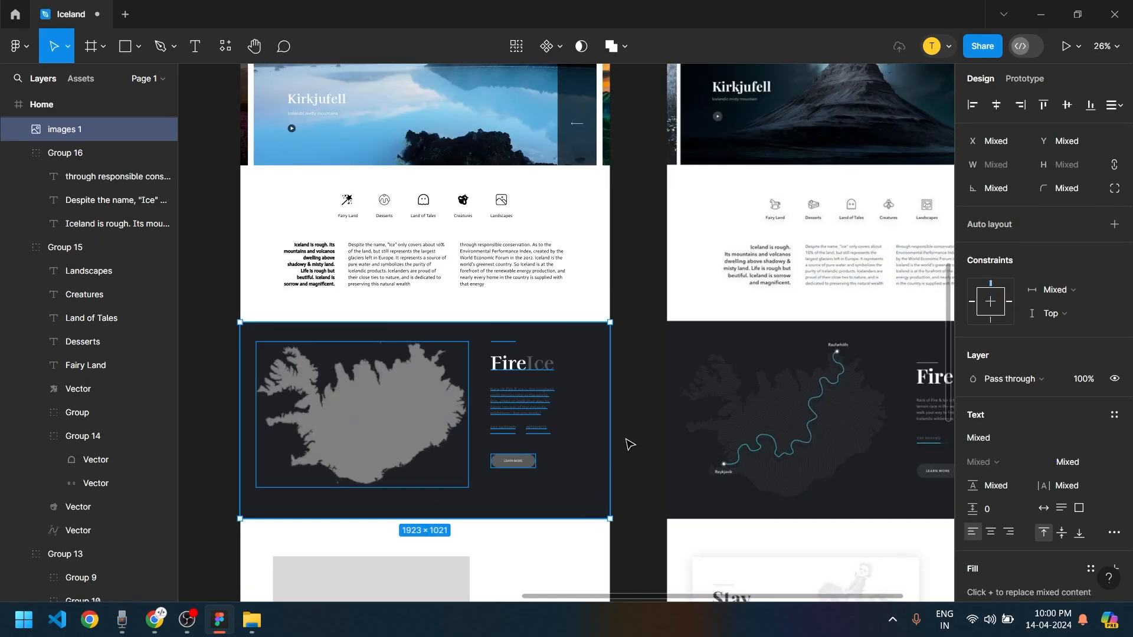
left_click(630, 446)
Move the accent line down to Y 4789, just above the FireIce heading, and group the line with the heading
scroll(552, 491, "right", 3)
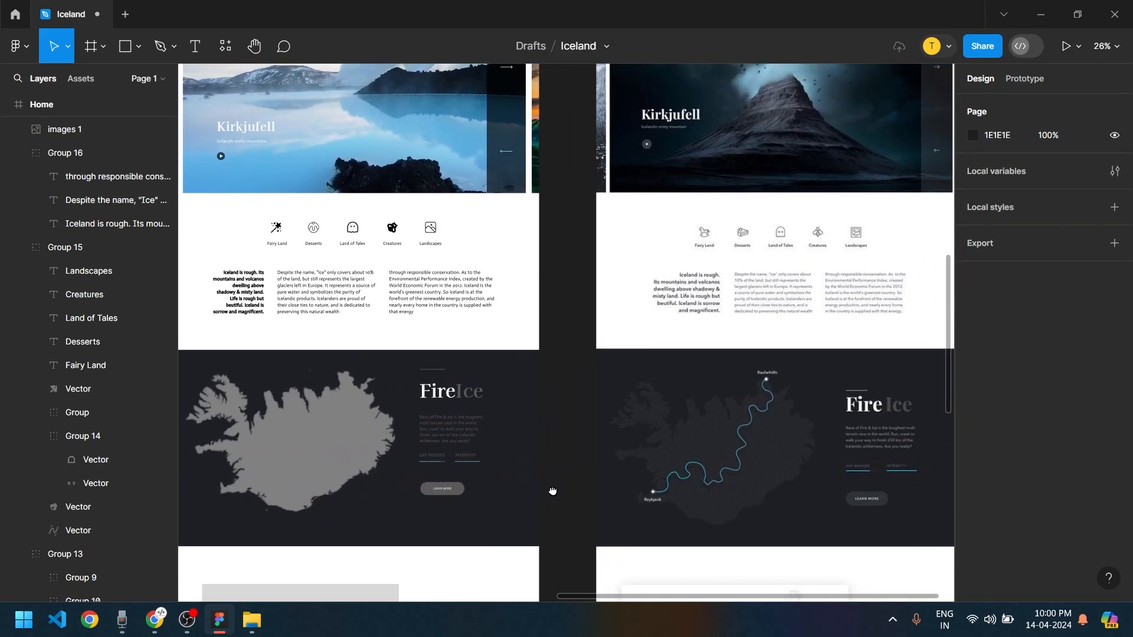
scroll(354, 378, "up", 4)
left_click(388, 384)
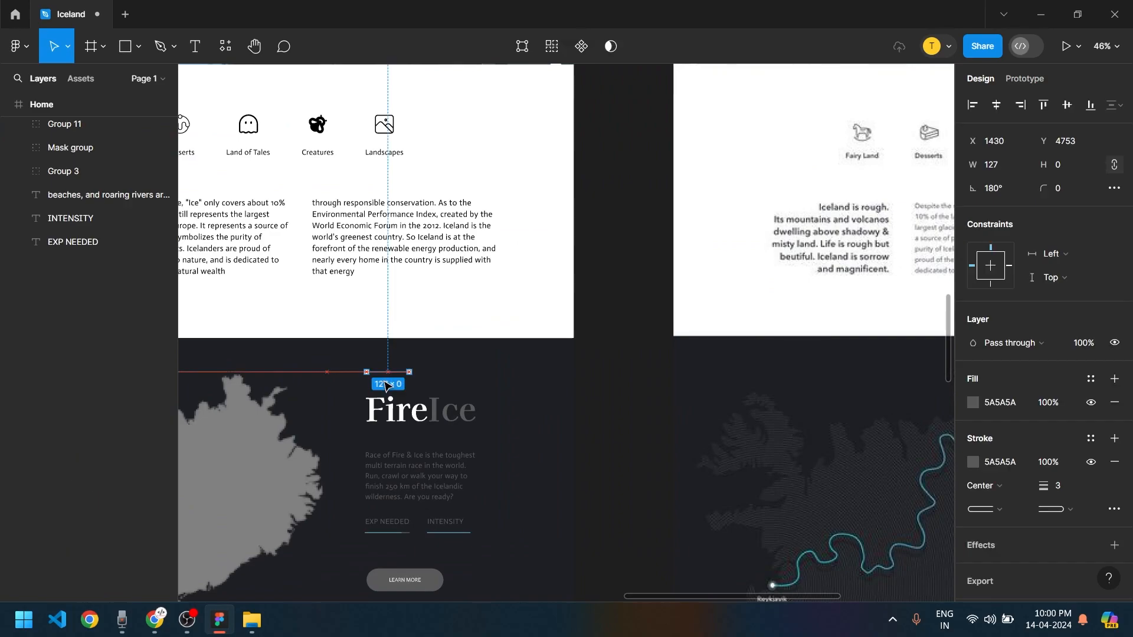
left_click(434, 418, "shift")
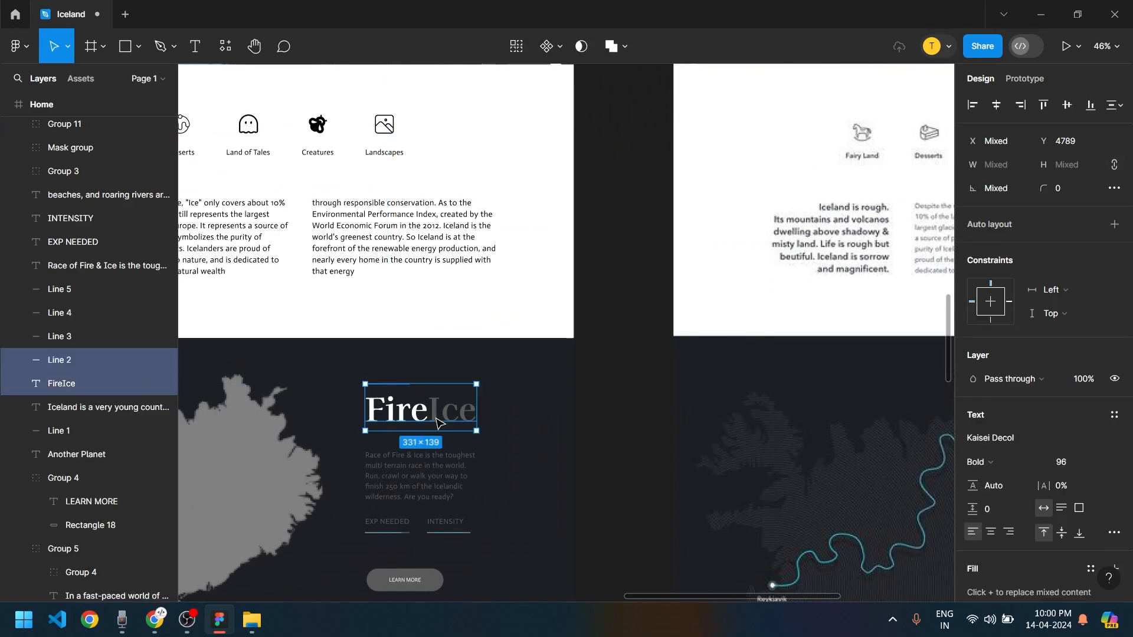
key("ctrl+g")
left_click(609, 504)
scroll(539, 425, "down", 2)
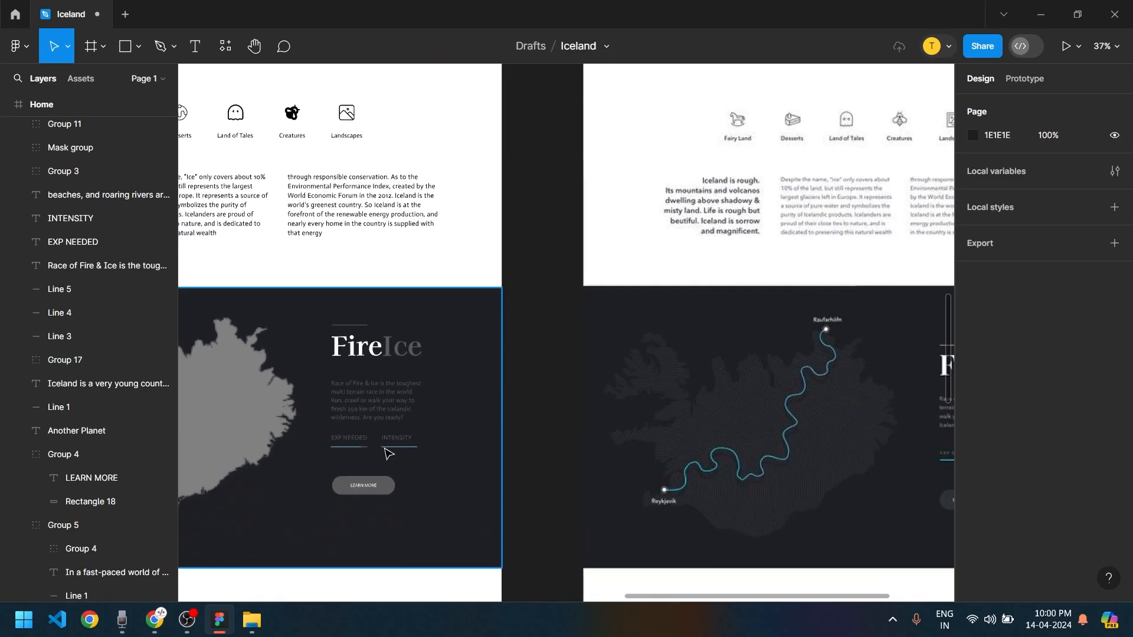
Group the FireIce heading, paragraph, labels, underlines and LEARN MORE button together, and move the group down to Y 4854
scroll(548, 477, "down", 1)
scroll(548, 477, "right", 3)
left_click(320, 305)
left_click(295, 326)
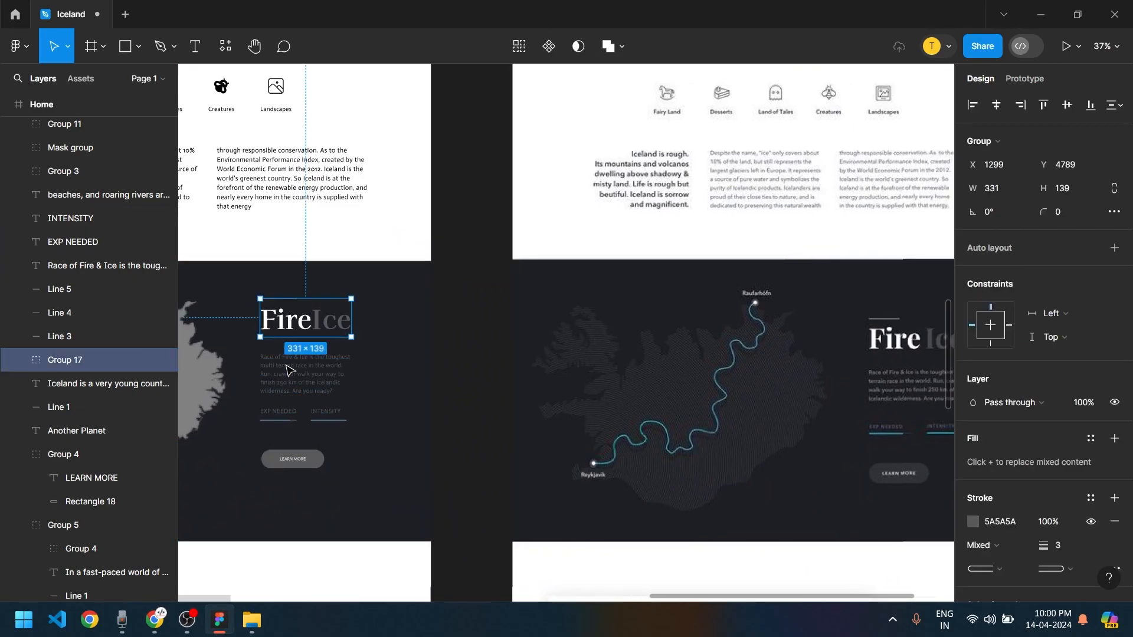
left_click(289, 369, "shift")
scroll(322, 419, "up", 2, "ctrl")
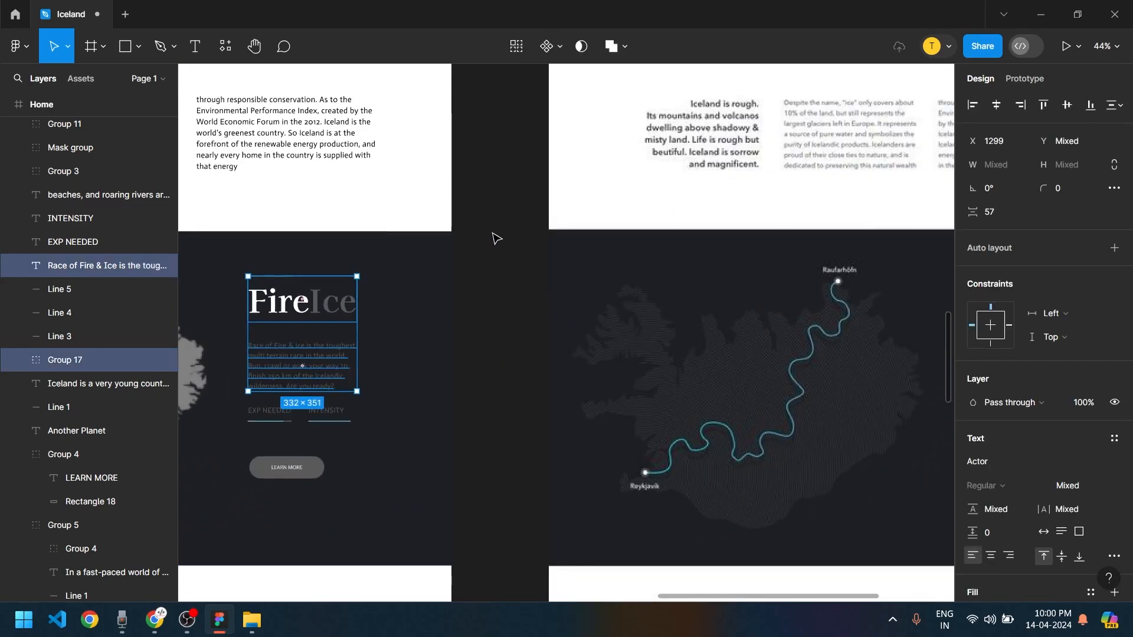
left_click(493, 246)
left_click_drag(493, 247, 246, 540)
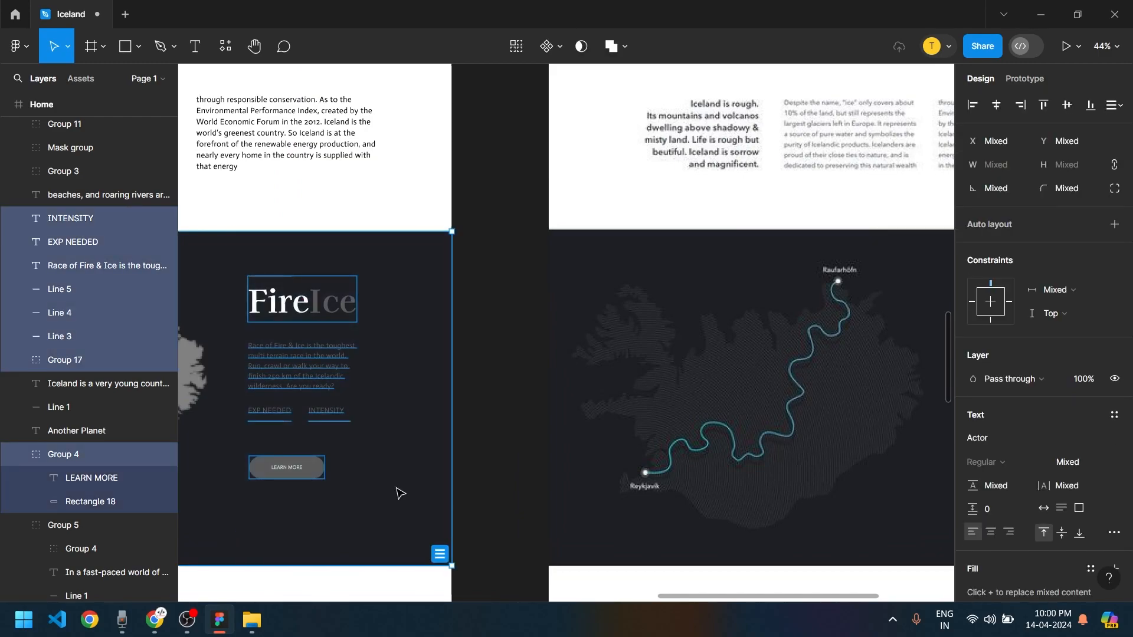
key("ctrl+g")
left_click_drag(324, 374, 318, 395)
scroll(430, 445, "down", 3, "ctrl")
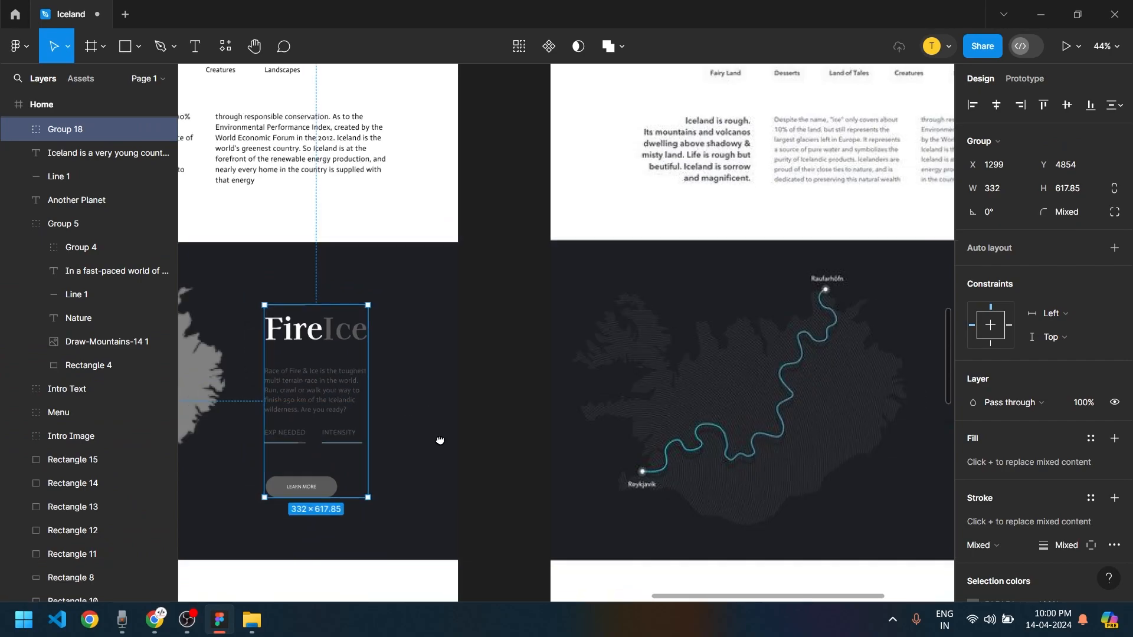
left_click_drag(435, 443, 591, 394)
left_click(601, 398)
Trace the route from Reykjavik to Raufarhöfn over the reference map with the Pencil tool, about 616 × 596 in size
scroll(513, 462, "down", 4, "ctrl")
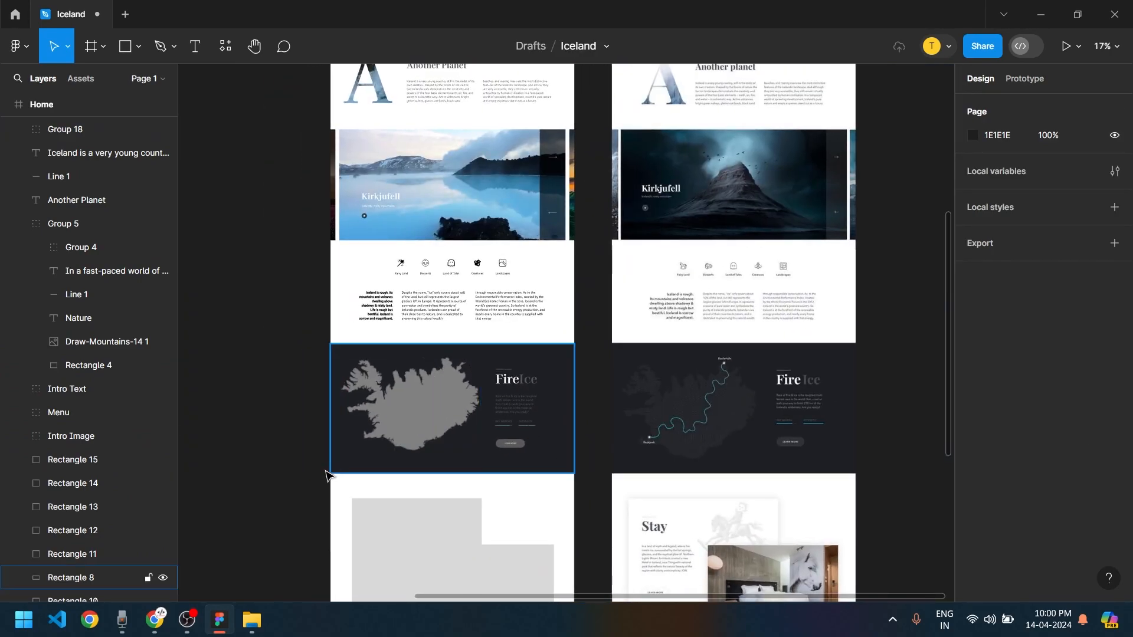
scroll(439, 446, "up", 4, "ctrl")
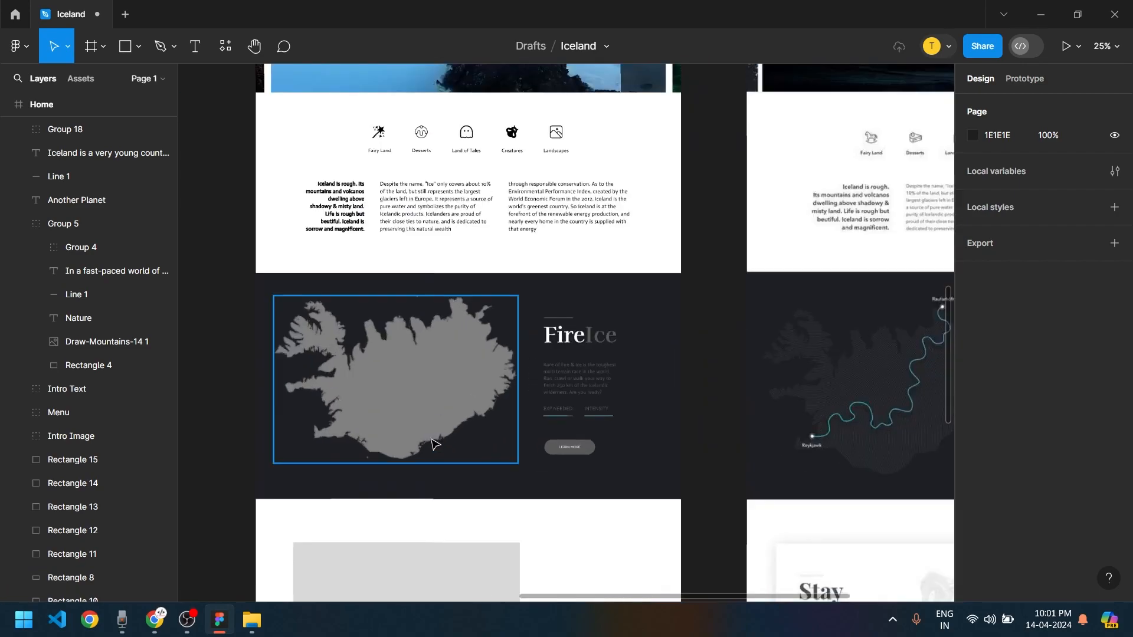
left_click_drag(467, 459, 288, 516)
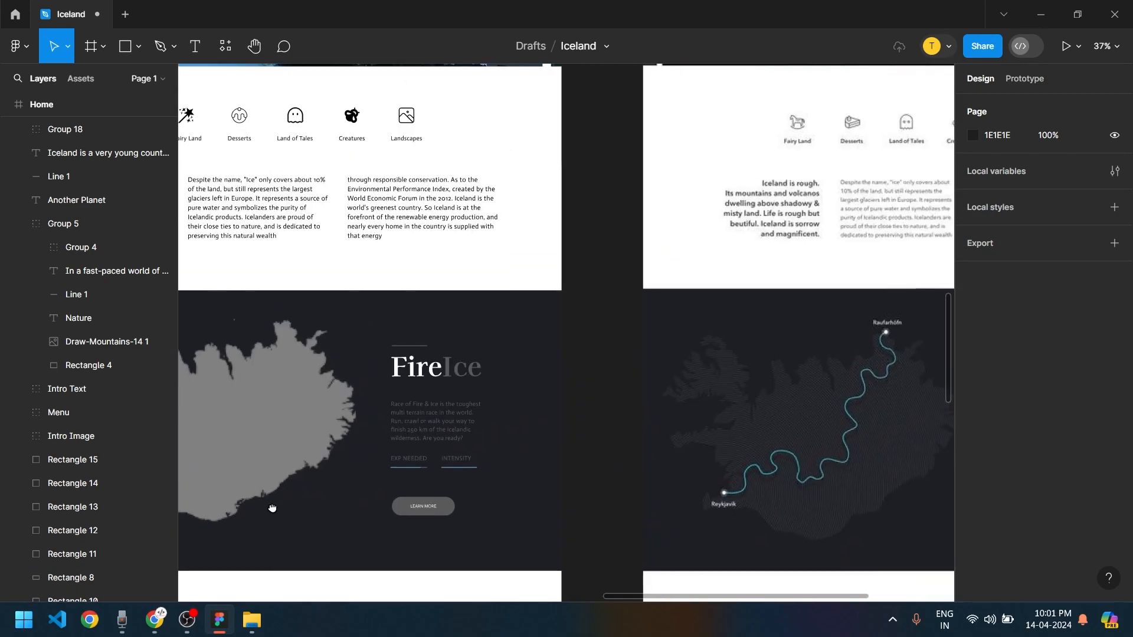
left_click(177, 47)
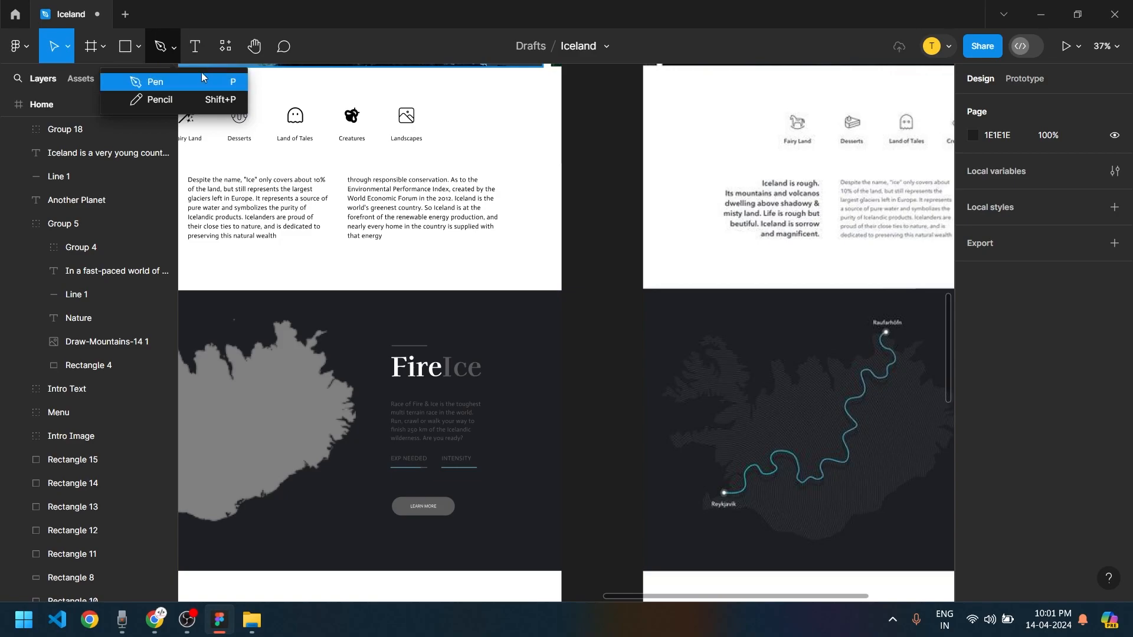
left_click(189, 97)
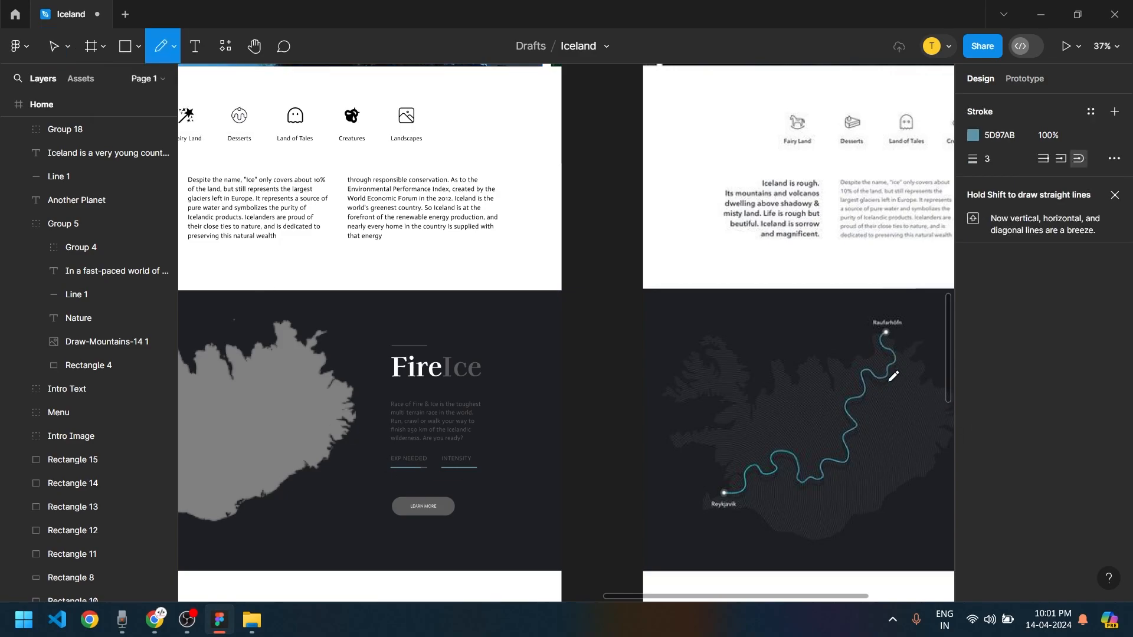
scroll(678, 395, "right", 5)
scroll(663, 387, "up", 1)
scroll(653, 422, "up", 3)
scroll(695, 492, "down", 2)
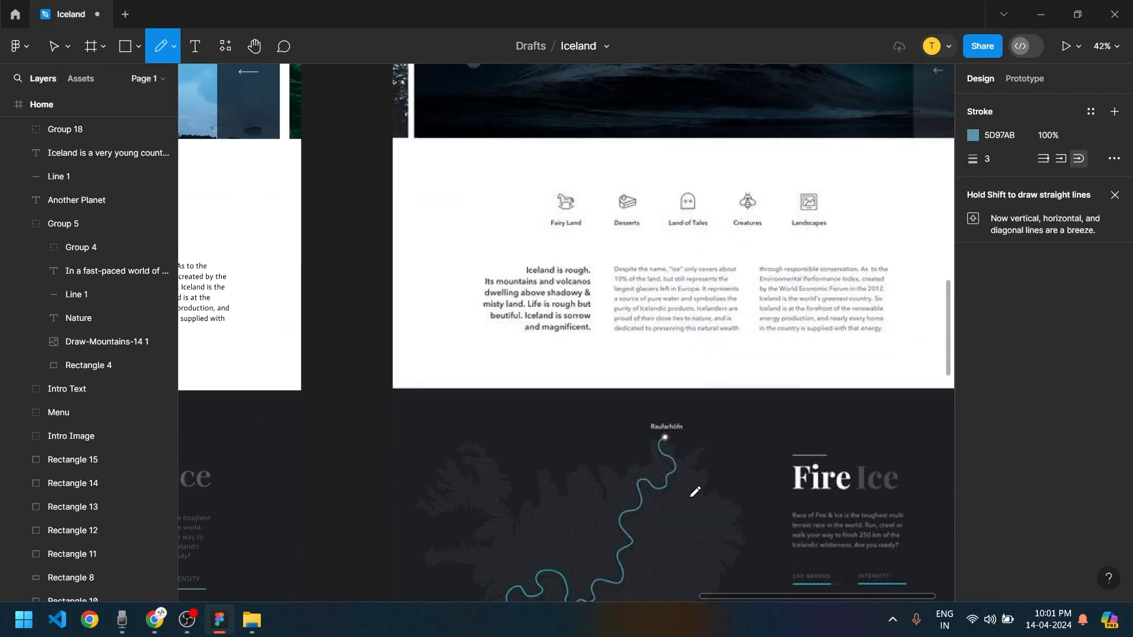
scroll(694, 491, "down", 5)
scroll(538, 306, "up", 3)
scroll(481, 425, "up", 2)
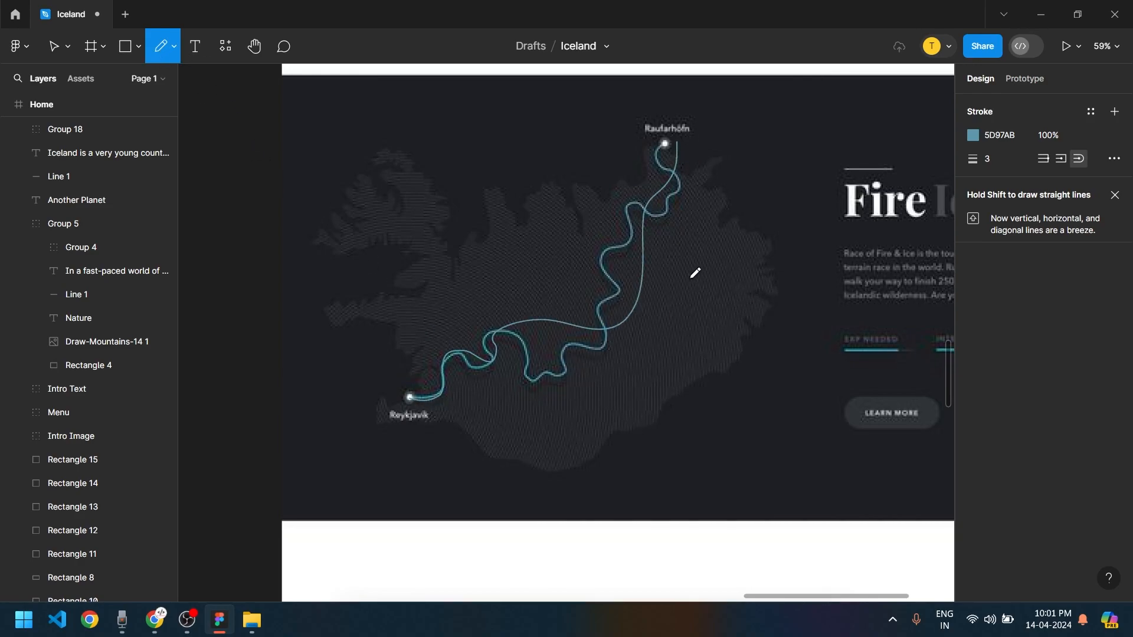
Move the traced route line from the reference onto the gray Iceland map in the design
key("Escape")
mouse_move(639, 316)
left_mouse_down()
mouse_move(653, 372)
mouse_move(144, 367)
mouse_move(454, 364)
mouse_move(393, 359)
mouse_move(446, 329)
left_mouse_up()
scroll(653, 371, "down", 5)
scroll(401, 360, "up", 3)
Scale the Iceland map image down to 1016 × 698
left_click(507, 378)
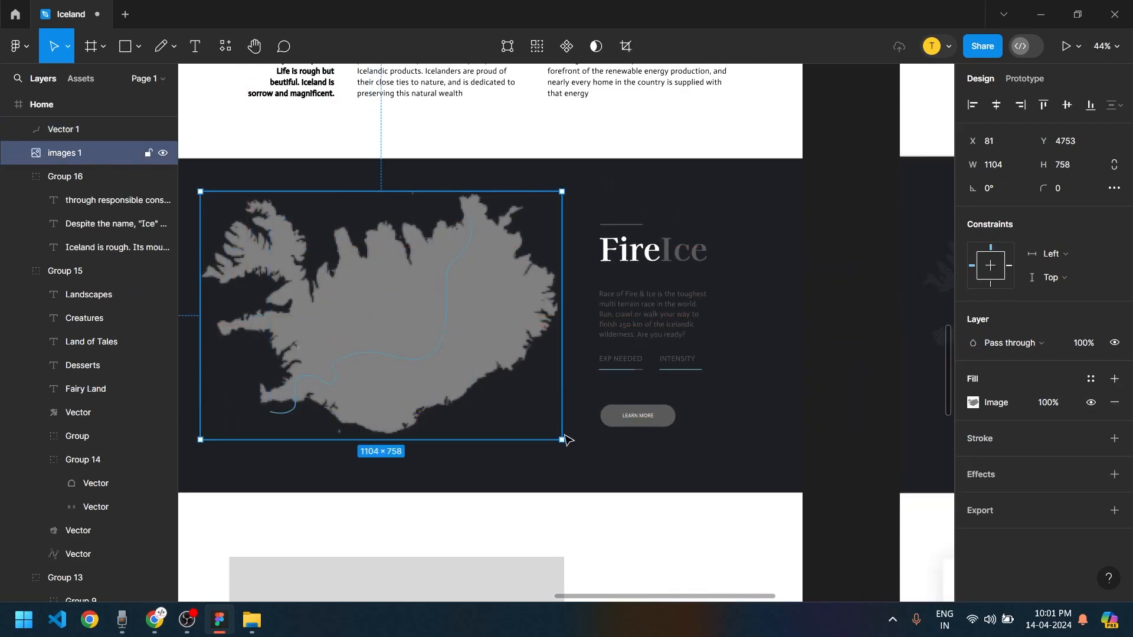
mouse_move(551, 430)
left_mouse_down()
mouse_move(537, 422)
mouse_move(547, 427)
left_mouse_up()
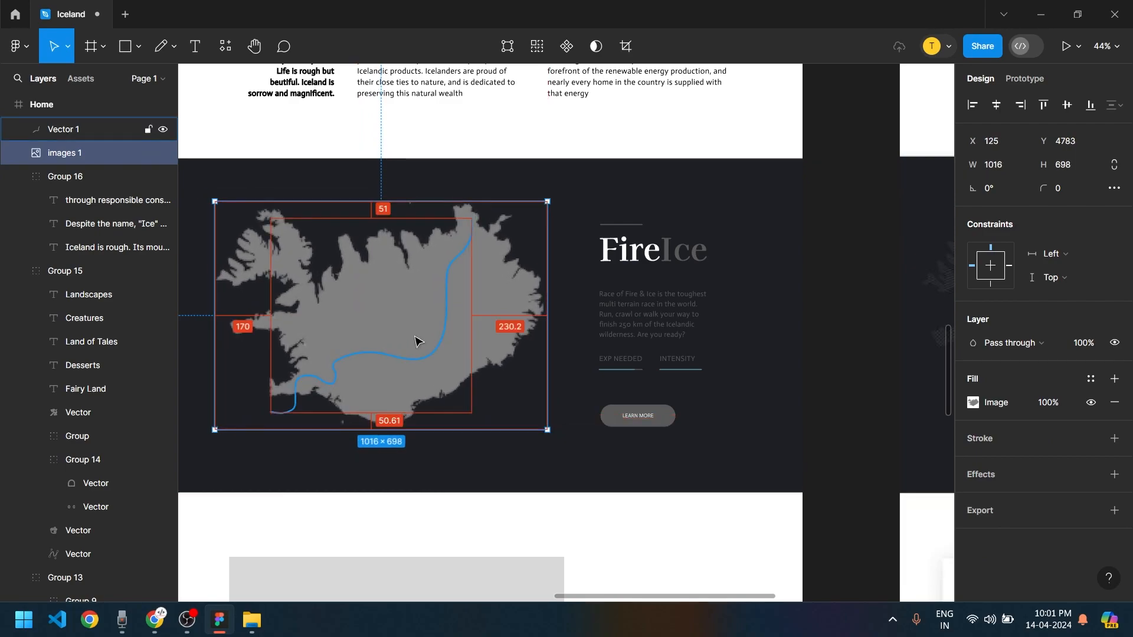
Reposition the map at Y 4814 and the route line at Y 4752, and set the line's stroke weight to 6
mouse_move(479, 344)
left_mouse_down()
mouse_move(489, 337)
mouse_move(489, 347)
mouse_move(440, 343)
mouse_move(443, 332)
mouse_move(443, 347)
mouse_move(444, 319)
left_mouse_up()
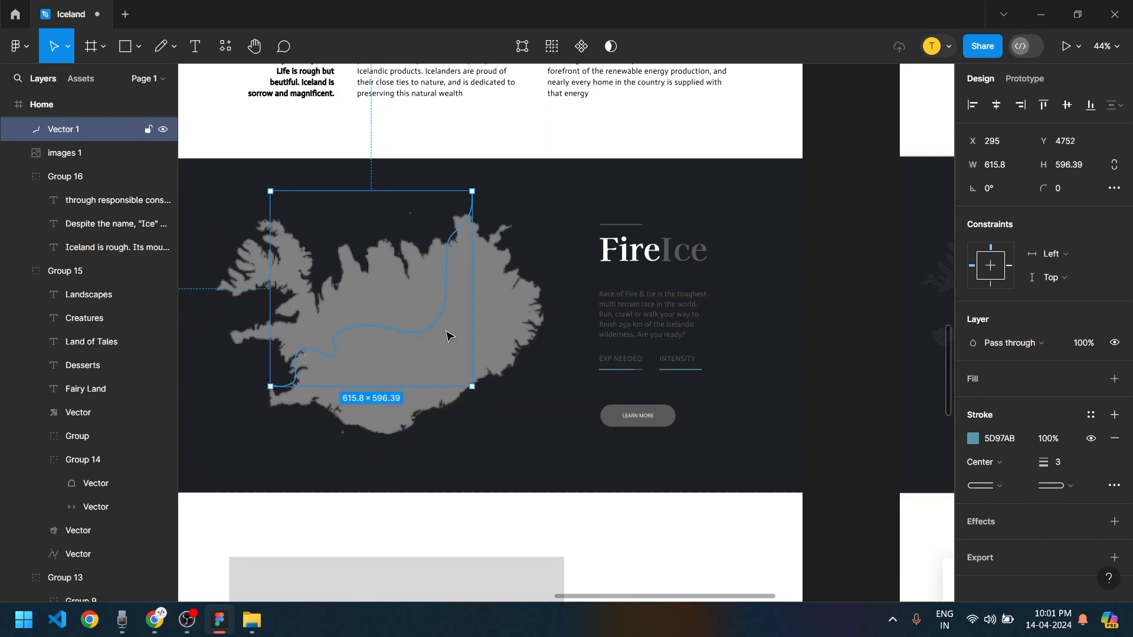
left_click_drag(1050, 464, 1052, 465)
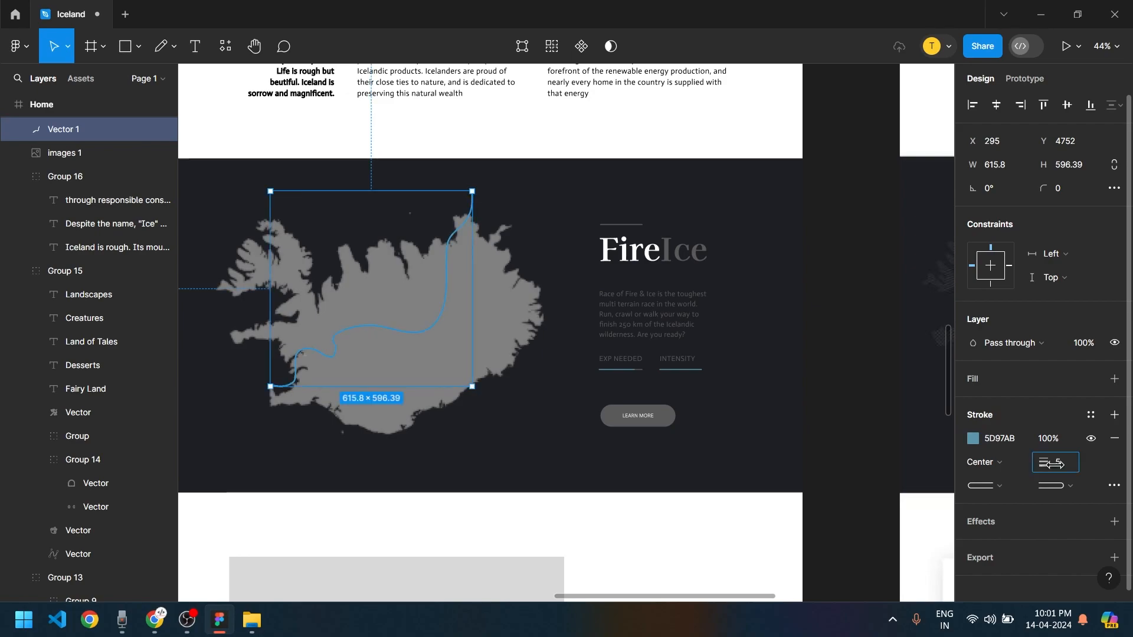
Lower the exposure of the Iceland map's image fill to make it dark gray
left_click(506, 311)
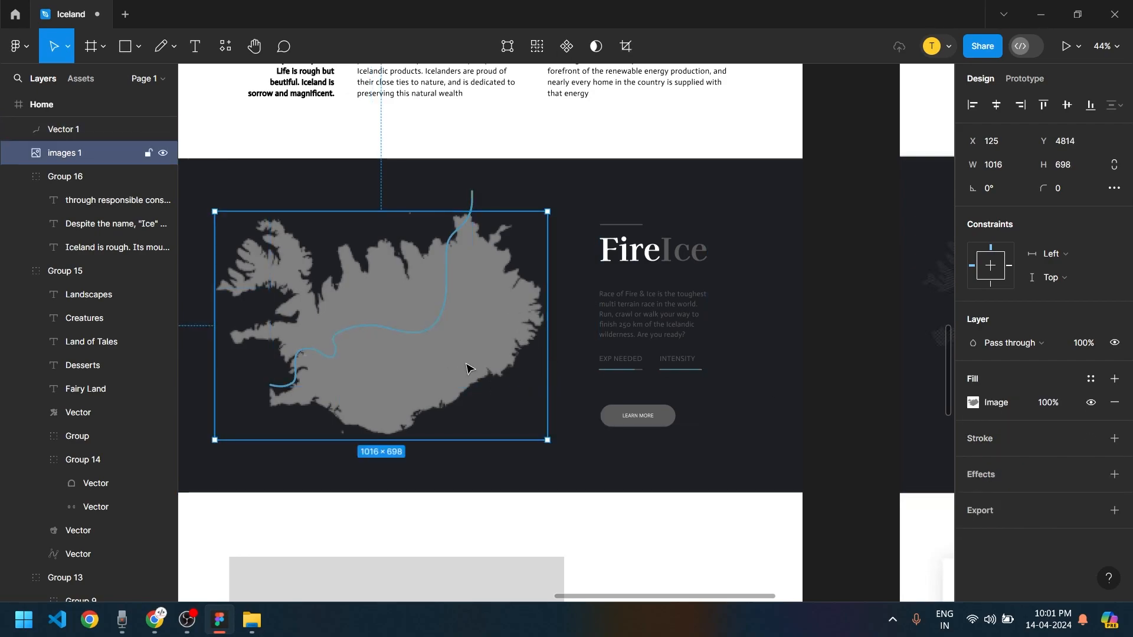
scroll(466, 370, "down", 5)
scroll(455, 362, "up", 6)
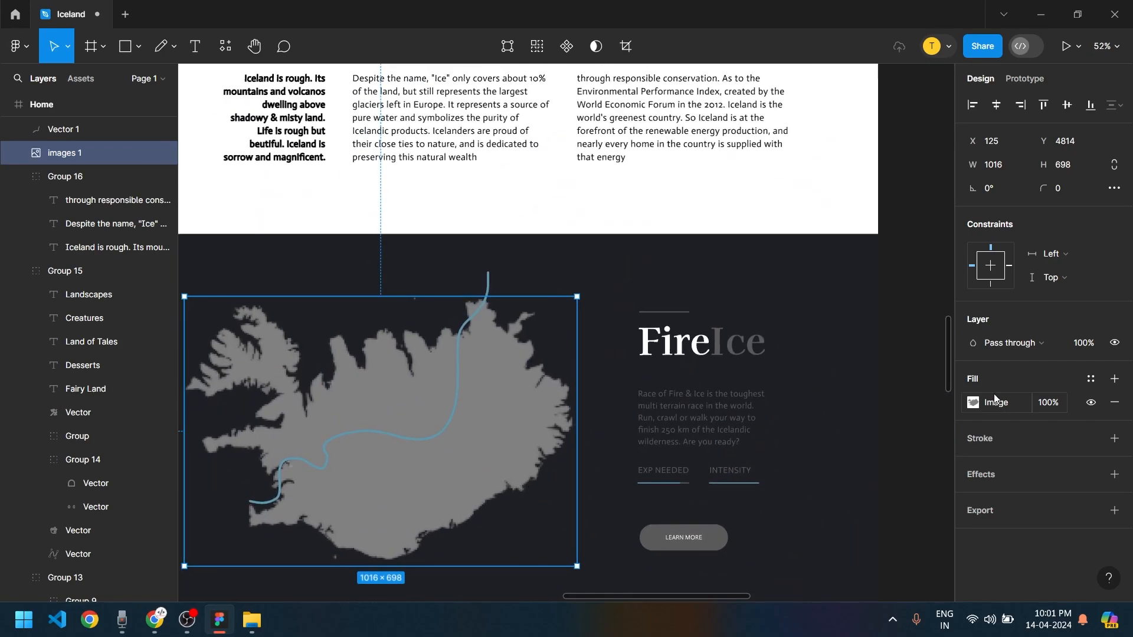
left_click(972, 404)
mouse_move(901, 427)
left_mouse_down()
mouse_move(875, 429)
mouse_move(892, 428)
left_mouse_up()
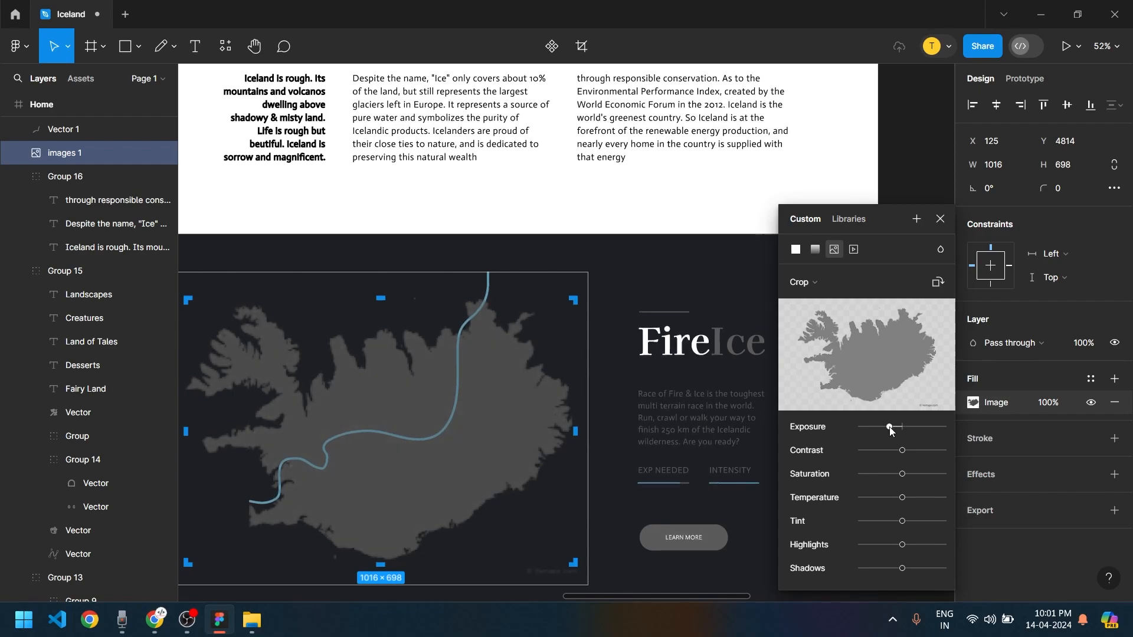
scroll(701, 451, "down", 6)
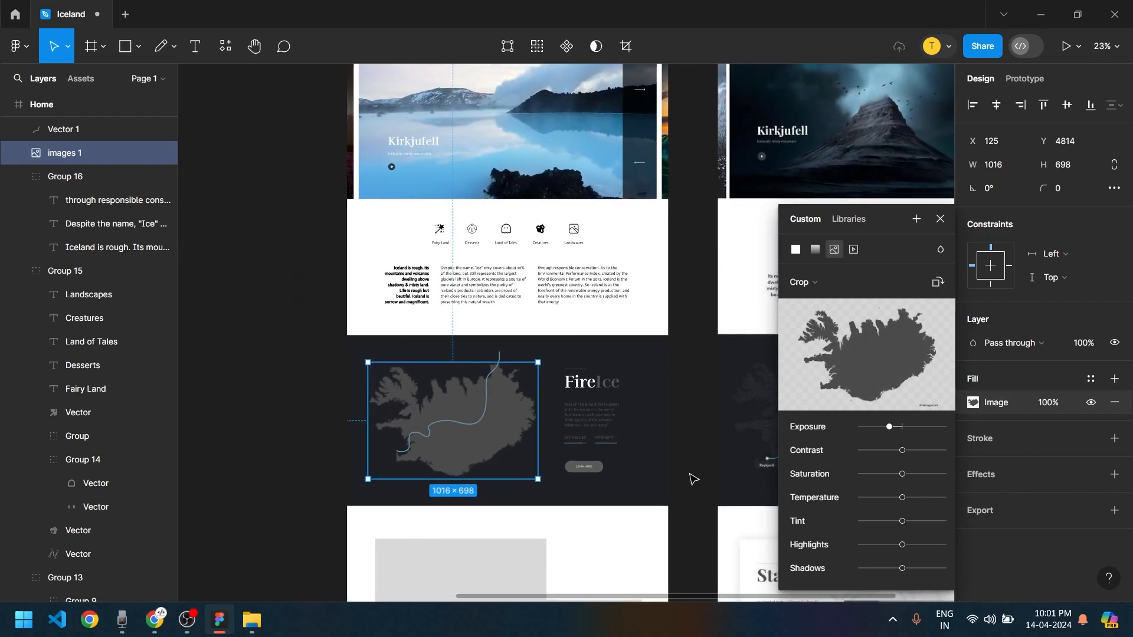
Slightly lower the map image's contrast and shift its temperature to the coldest setting for a blue tint
scroll(643, 518, "right", 2)
scroll(644, 518, "up", 1)
left_click_drag(873, 452, 962, 464)
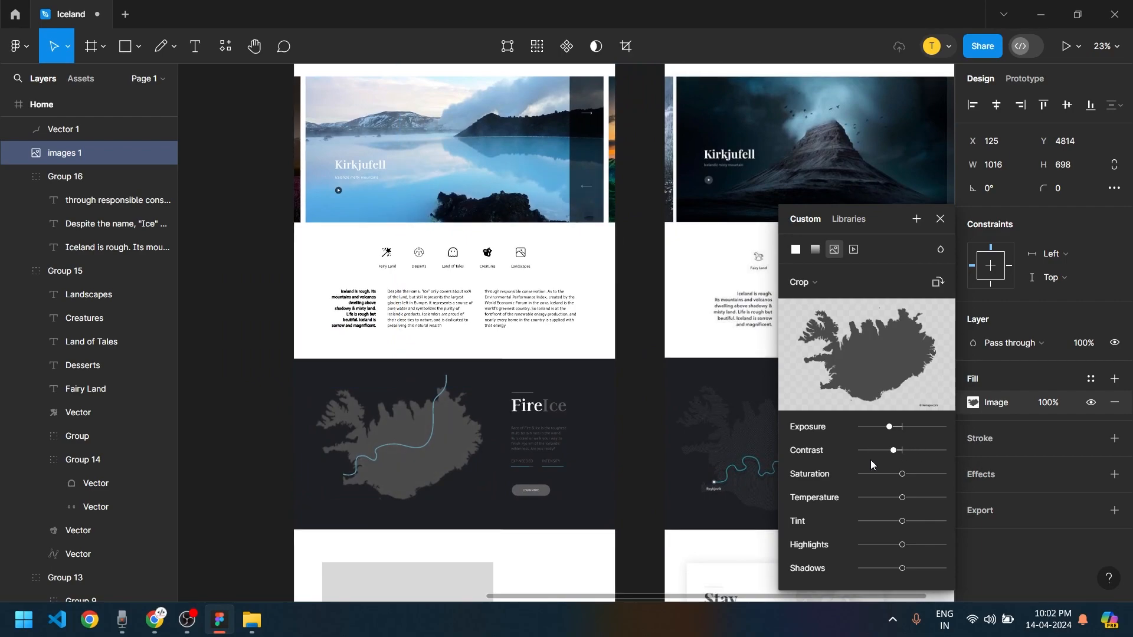
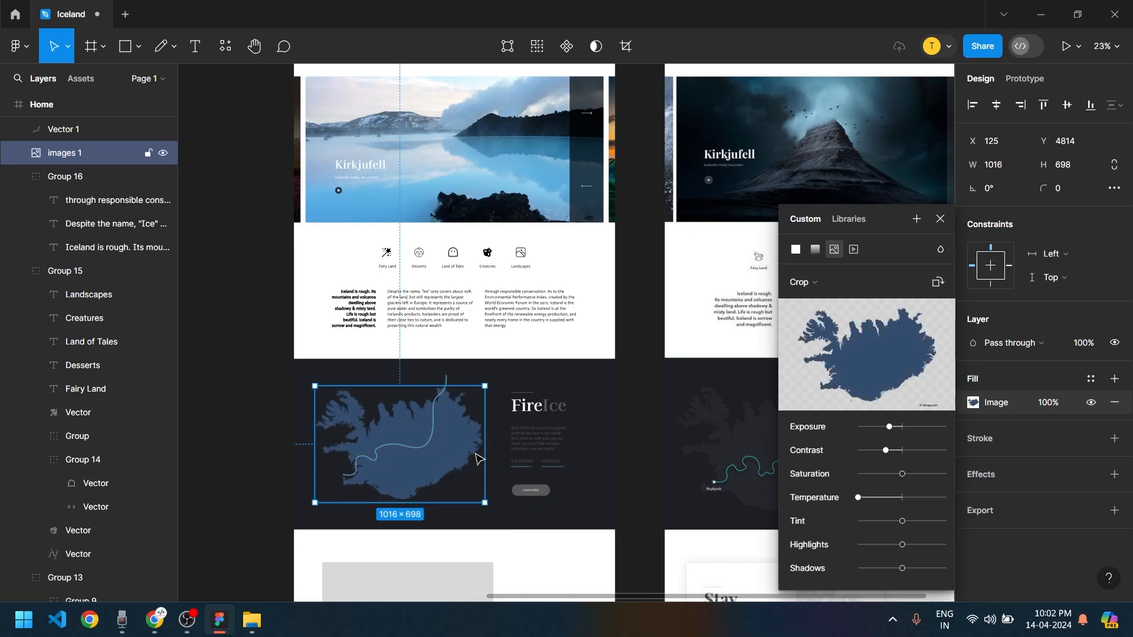
scroll(478, 459, "up", 3)
left_click_drag(858, 497, 986, 508)
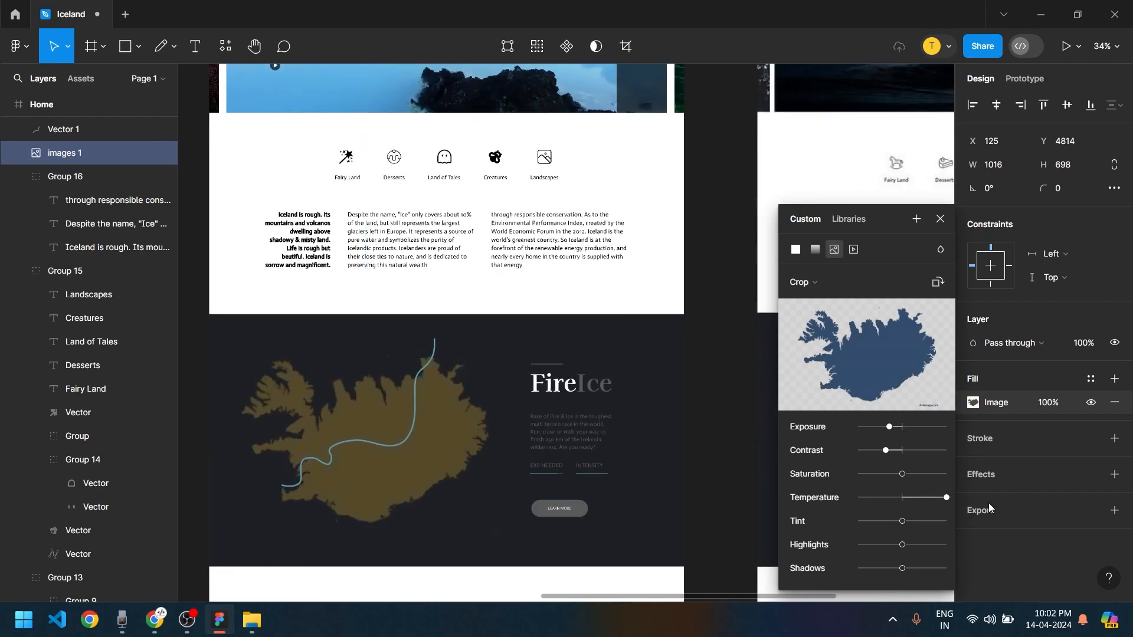
left_click_drag(891, 507, 617, 505)
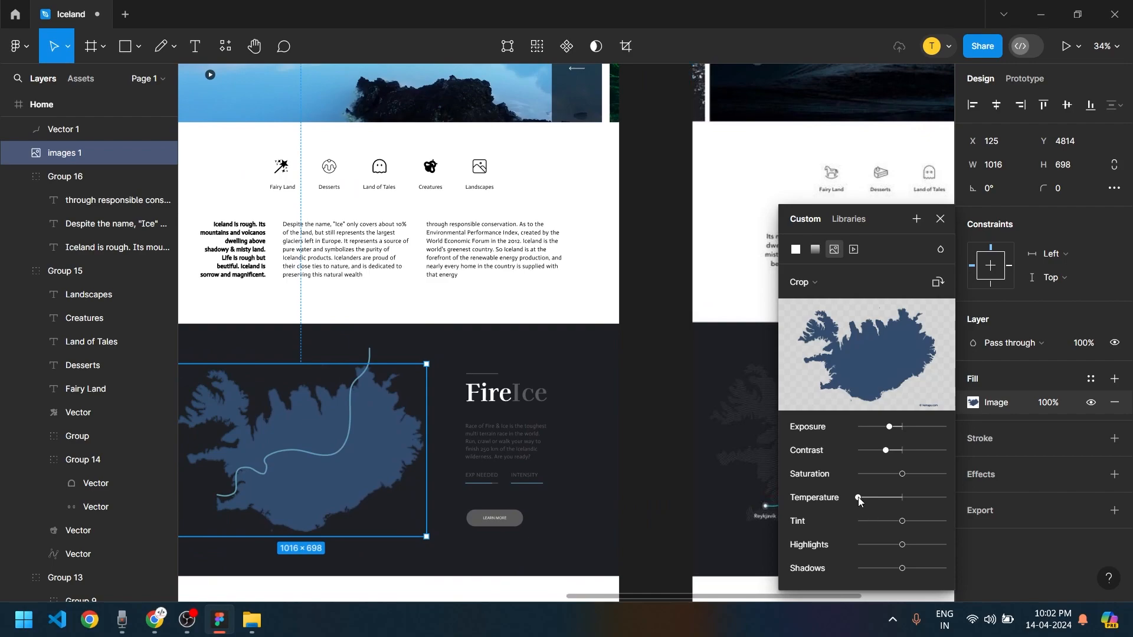
Lower the map image's shadows to the minimum and keep its highlights at neutral
left_click_drag(859, 502, 871, 501)
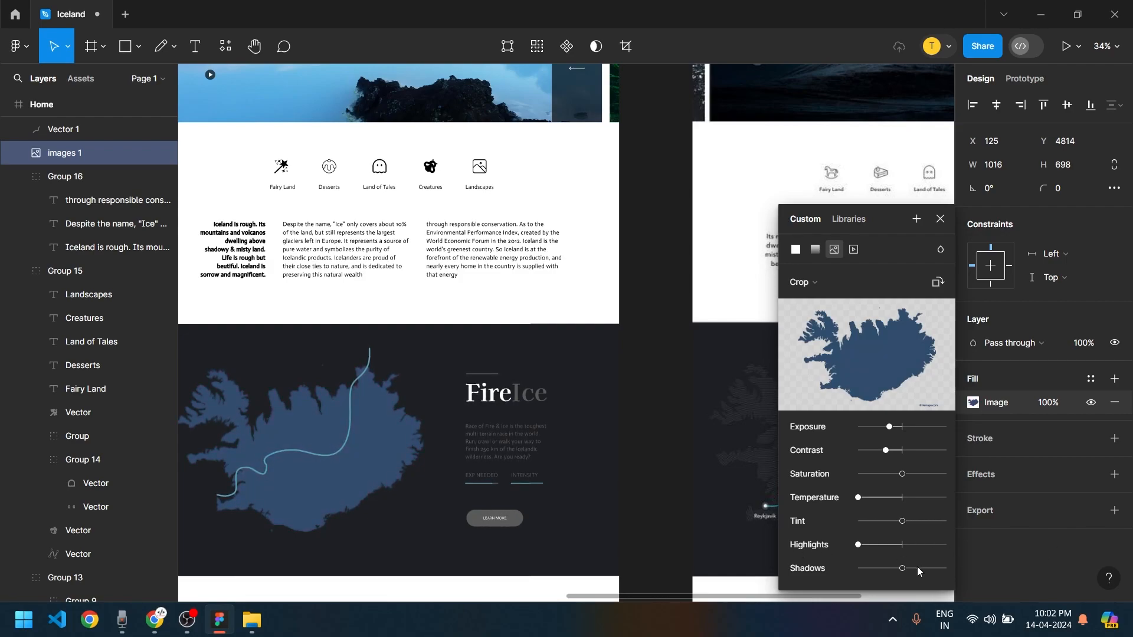
left_click_drag(902, 570, 904, 544)
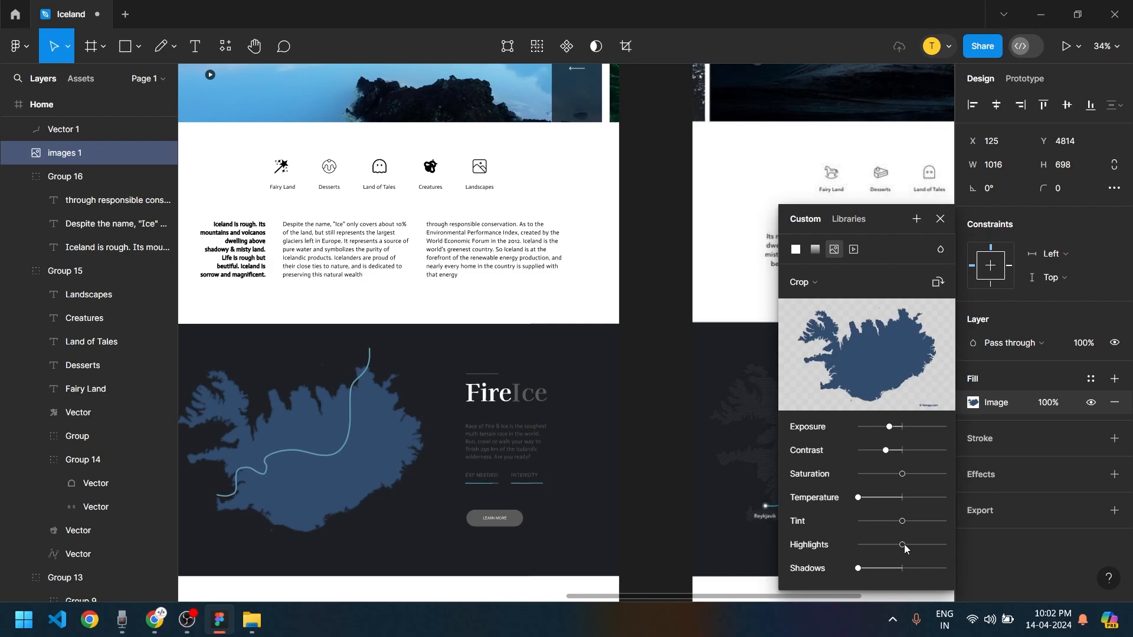
left_click(665, 507)
Draw a 30 × 30 circle at the route line's lower-left end and a concentric 54 × 54 circle around it
scroll(655, 568, "down", 2)
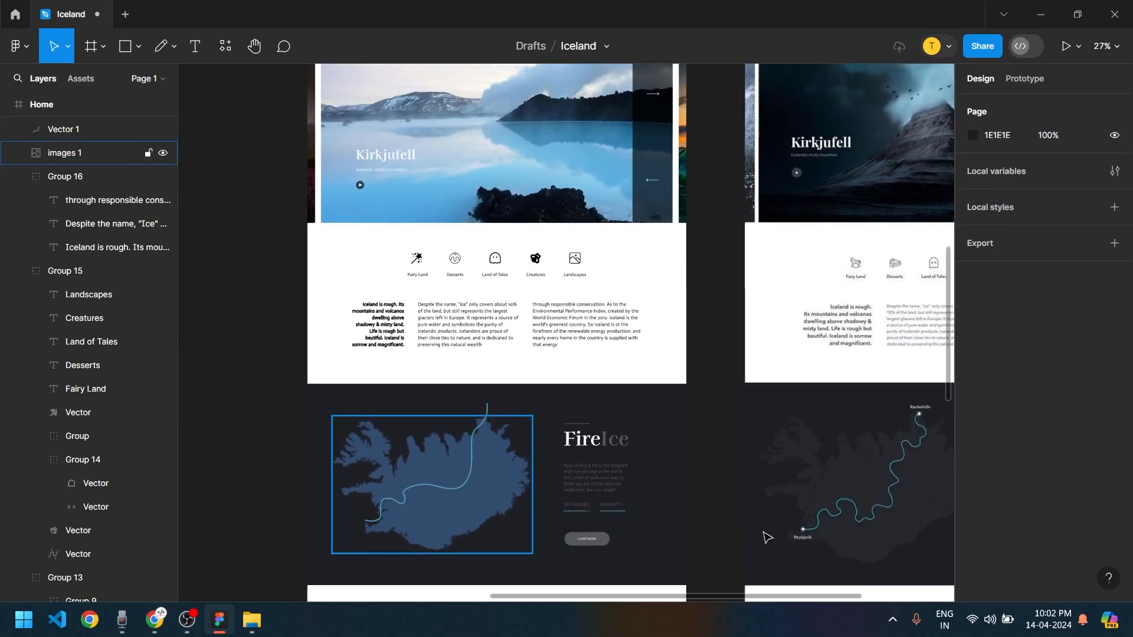
scroll(826, 543, "up", 3)
scroll(831, 547, "up", 3)
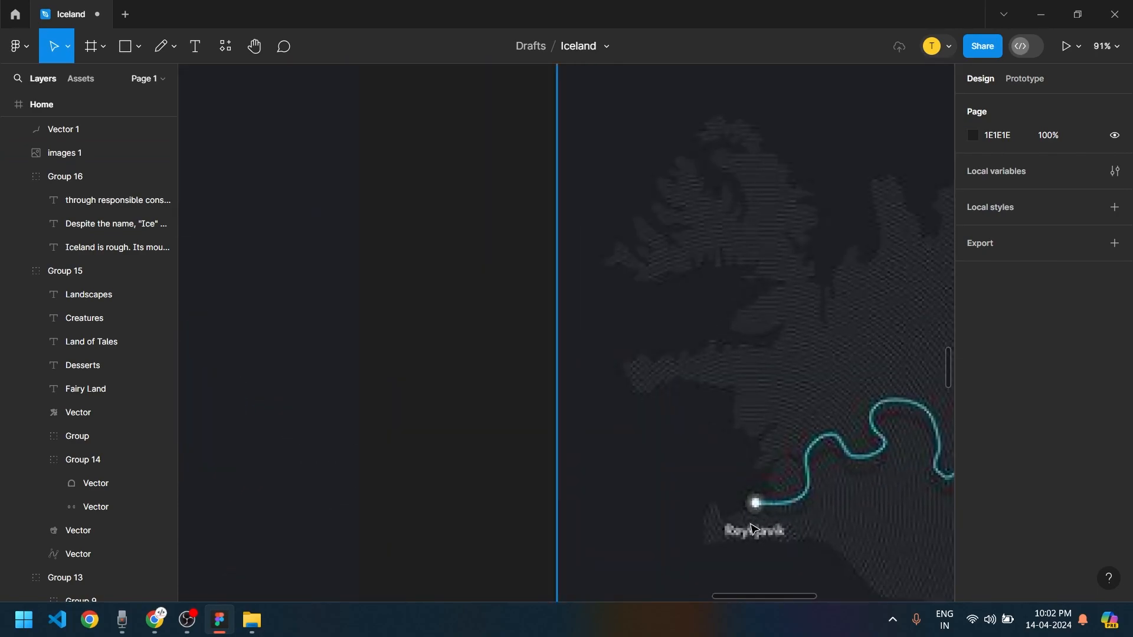
scroll(701, 529, "down", 3)
left_click_drag(259, 525, 607, 489)
scroll(366, 487, "up", 6)
left_click_drag(428, 530, 572, 567)
left_click(138, 47)
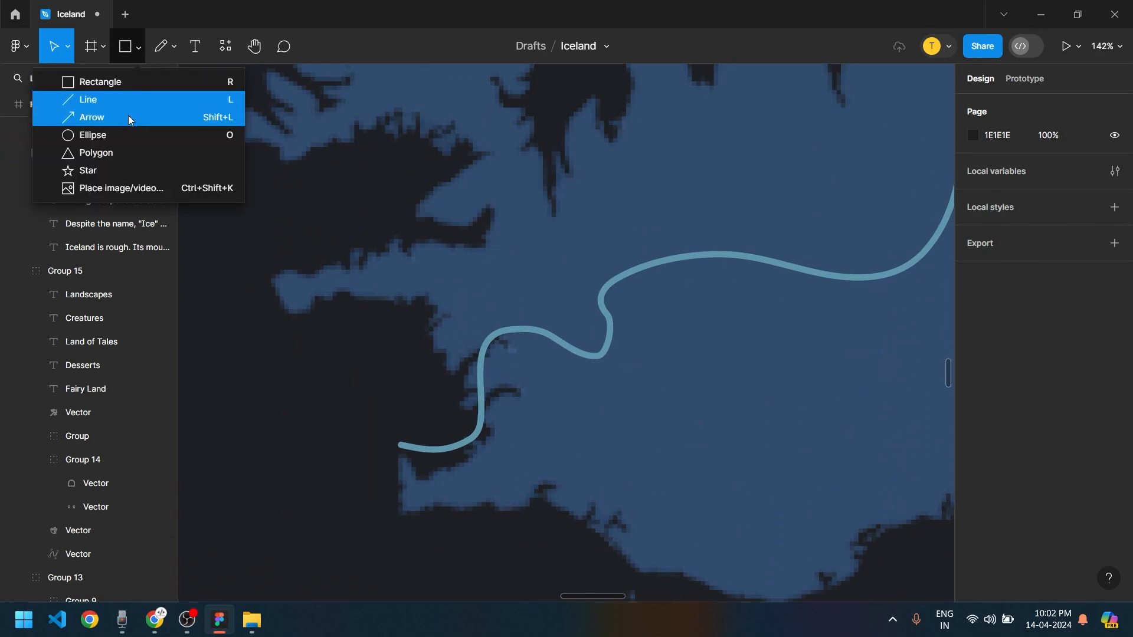
left_click(337, 308)
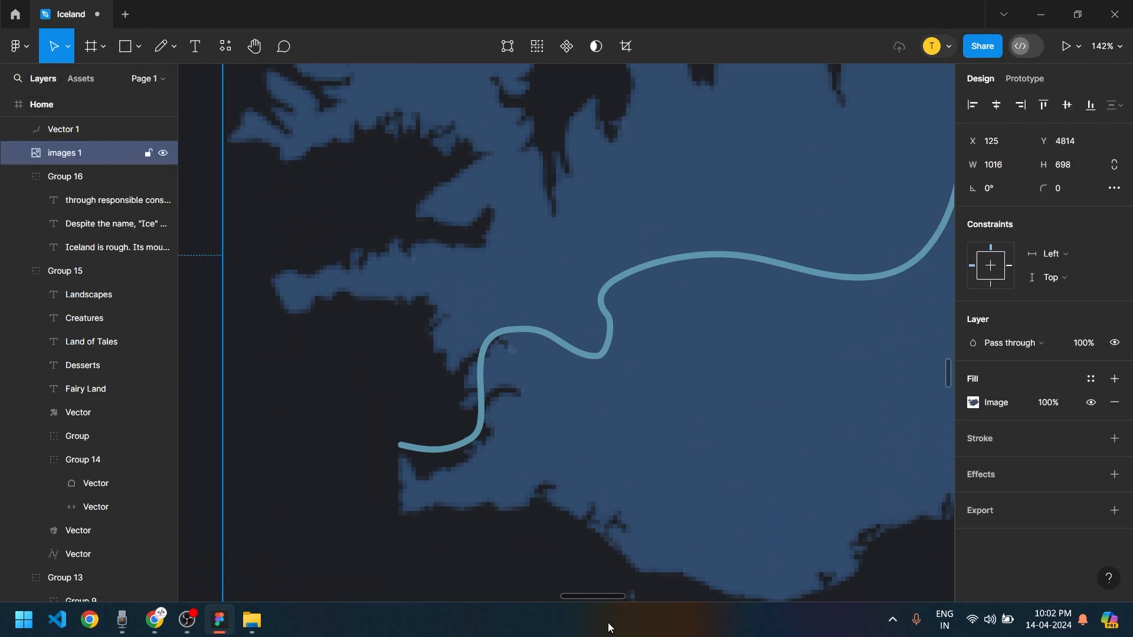
left_click(138, 46)
left_click(123, 130)
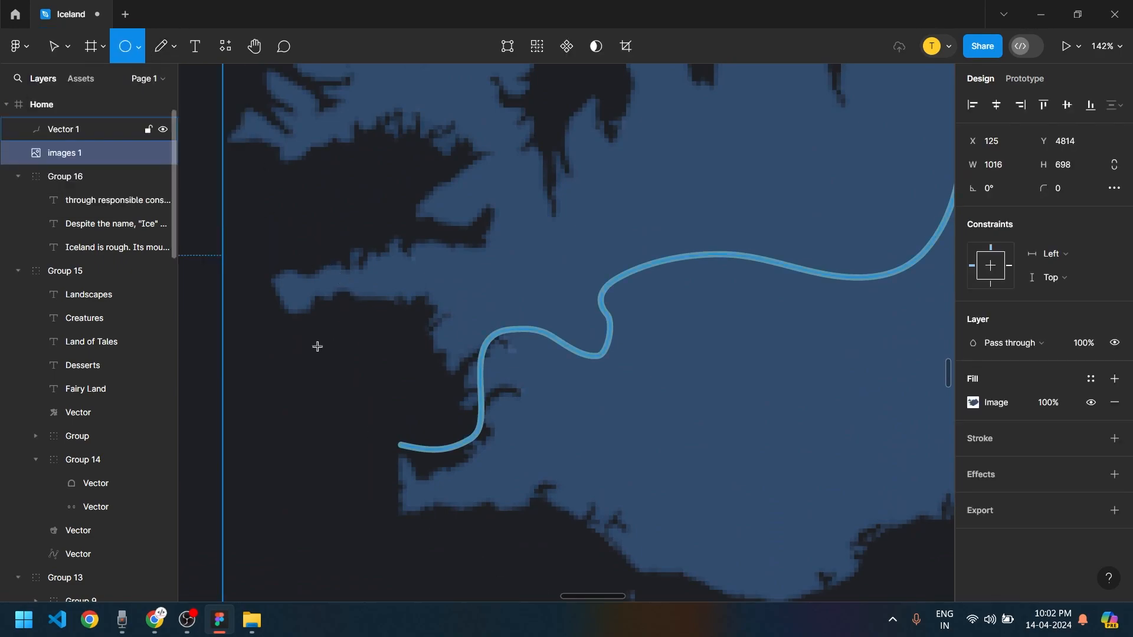
scroll(366, 443, "up", 5)
mouse_move(405, 435)
left_mouse_down()
mouse_move(430, 461)
mouse_move(405, 438)
mouse_move(412, 509)
mouse_move(455, 553)
left_mouse_up()
left_click_drag(421, 522, 415, 455)
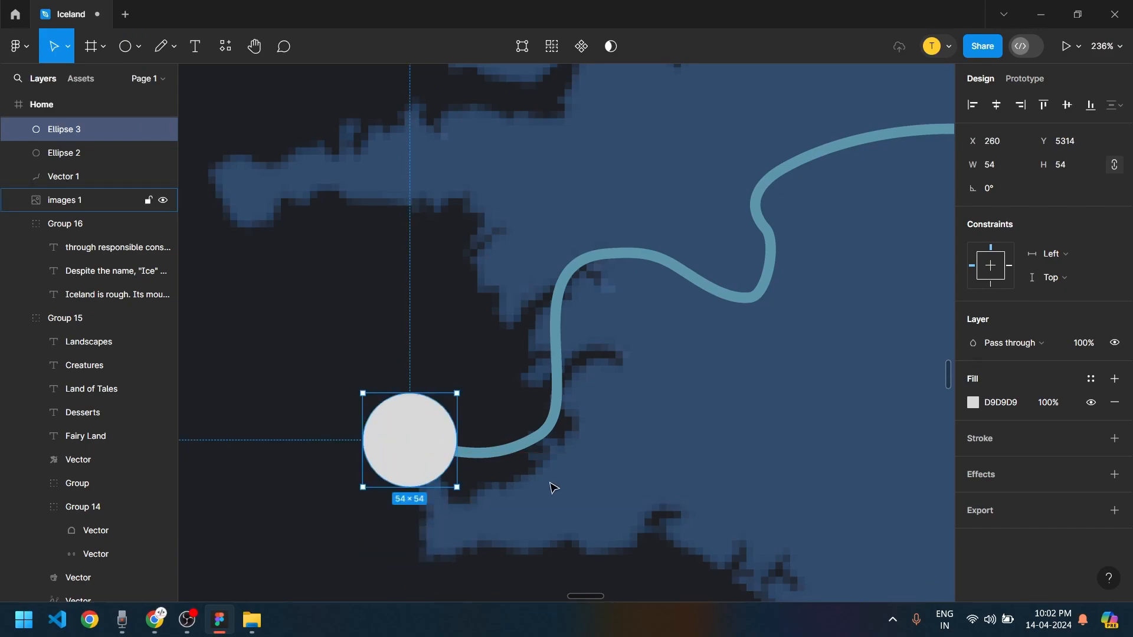
Try to send the 54 × 54 circle backward through the layer order, behind the small circle, route line and map
key("ctrl+bracketleft")
key("ctrl+bracketleft")
key("ctrl+bracketleft")
key("ctrl+bracketleft")
key("ctrl+bracketleft")
key("ctrl+bracketleft")
key("ctrl+bracketleft")
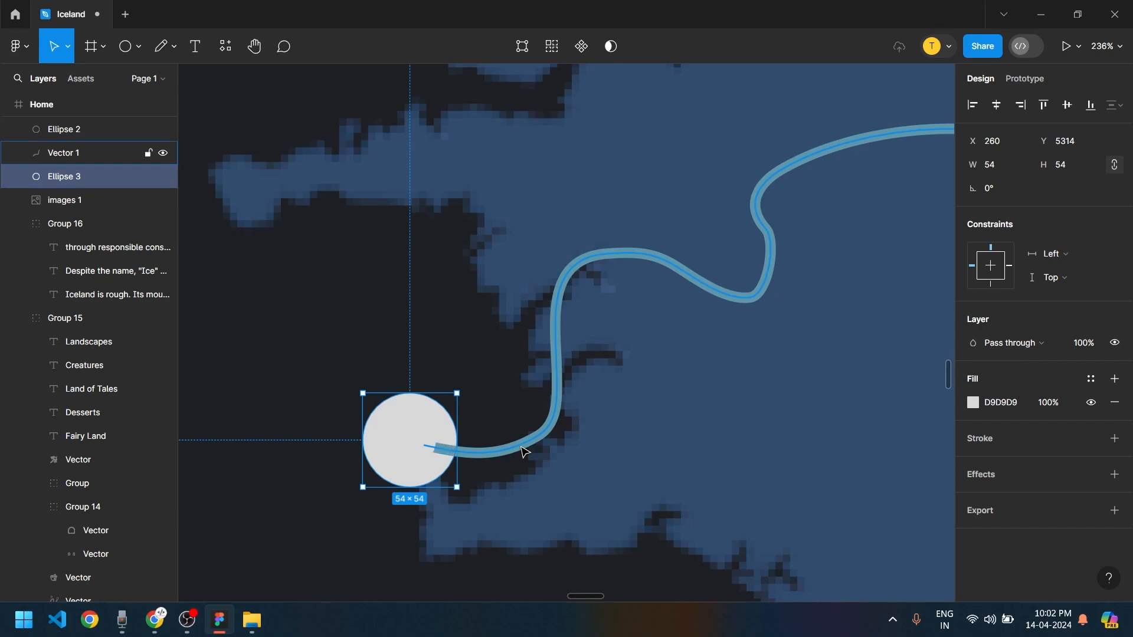
key("ctrl+bracketleft")
key("ctrl+bracketleft")
key("ctrl+bracketleft")
key("ctrl+bracketleft")
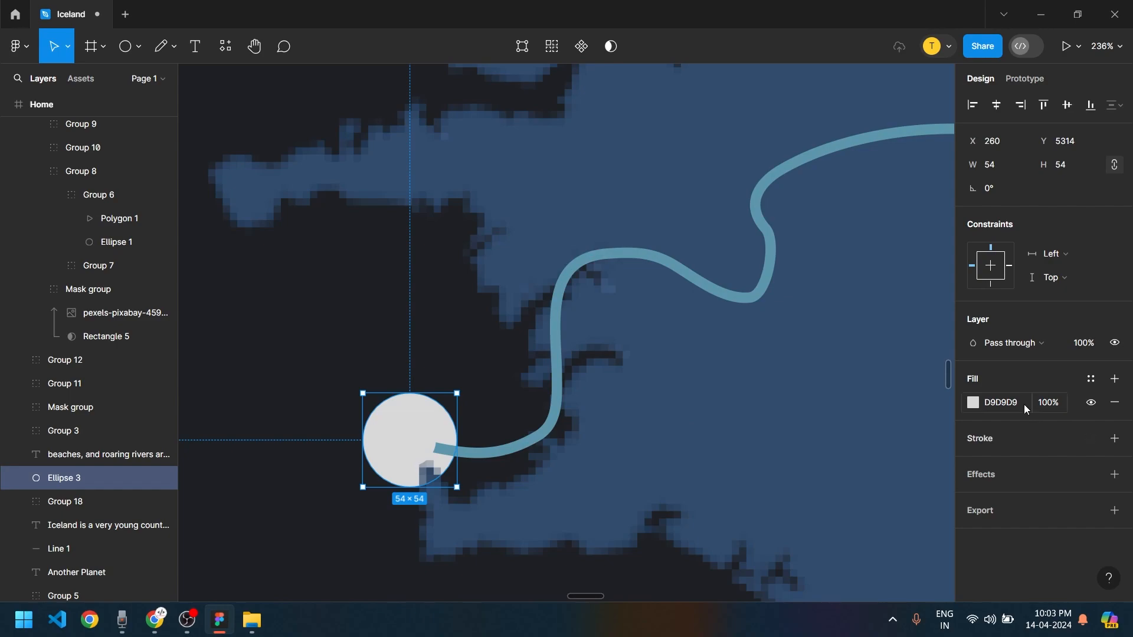
Set the large circle's fill opacity to 50%
left_click(1058, 406)
type("50")
key("Return")
Undo the large circle's move back through the layer order
left_click(395, 439)
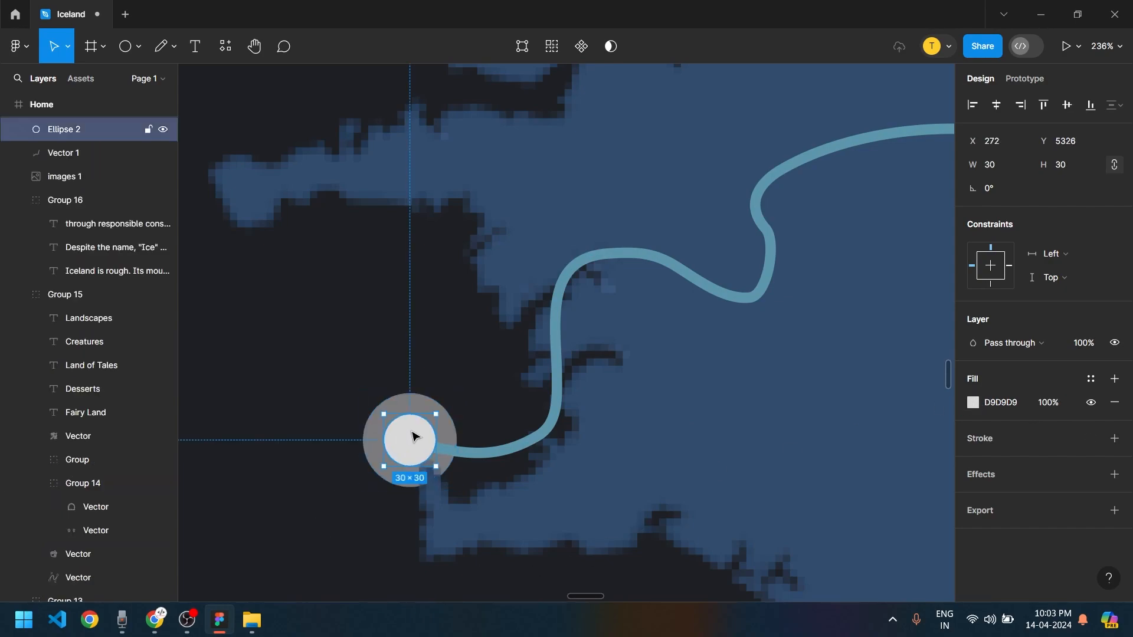
left_click(411, 410, "shift")
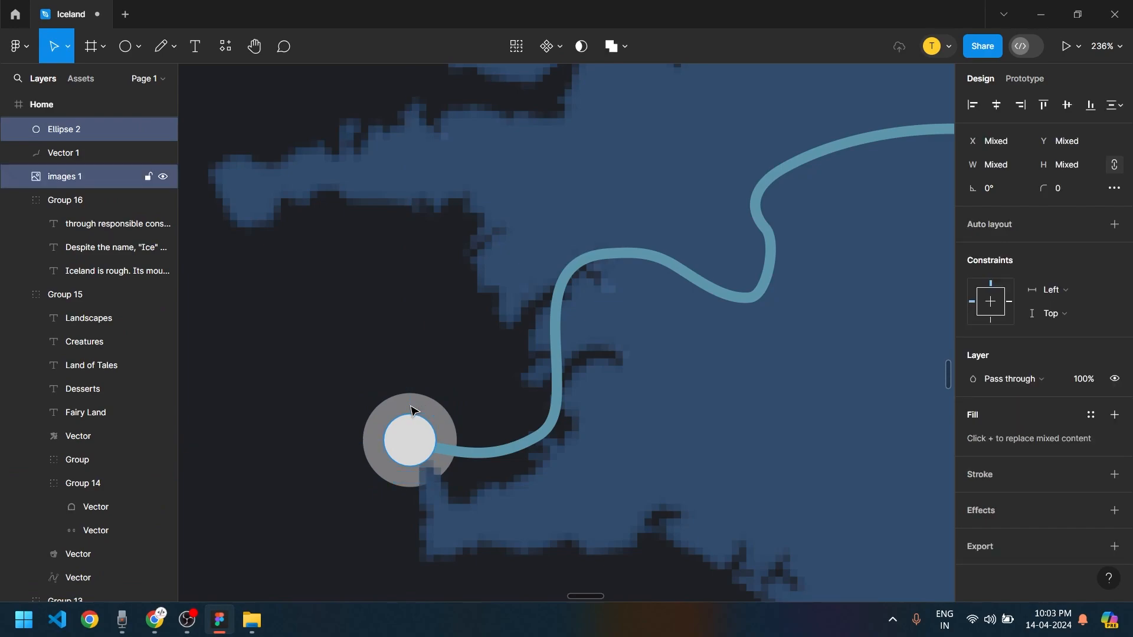
left_click(428, 449)
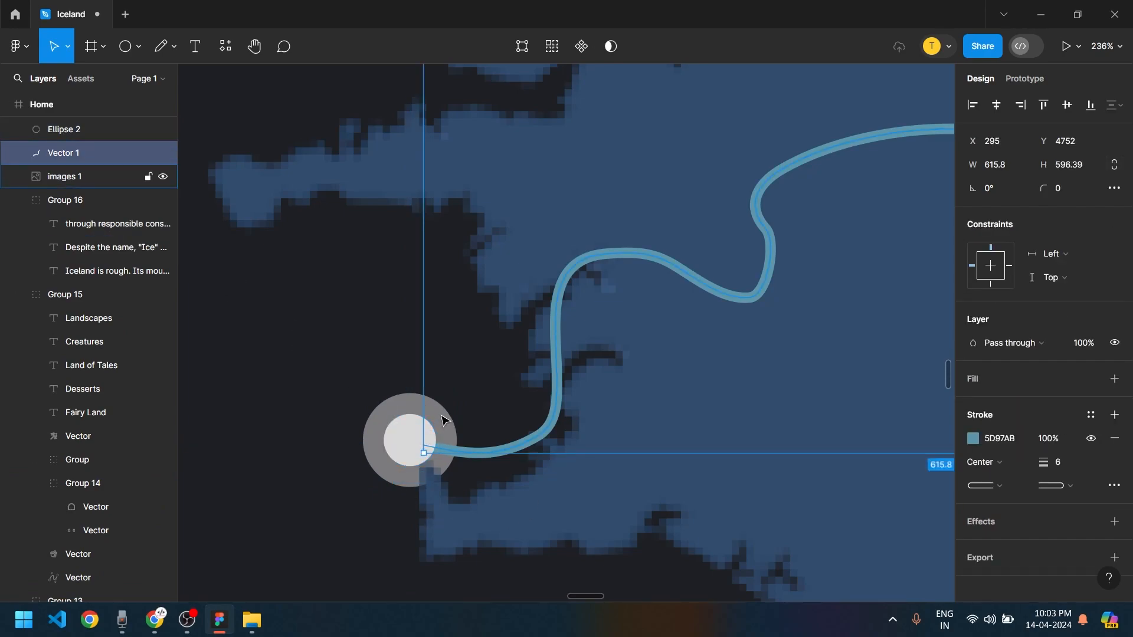
key("ctrl+z")
key("ctrl+z")
key("ctrl+z")
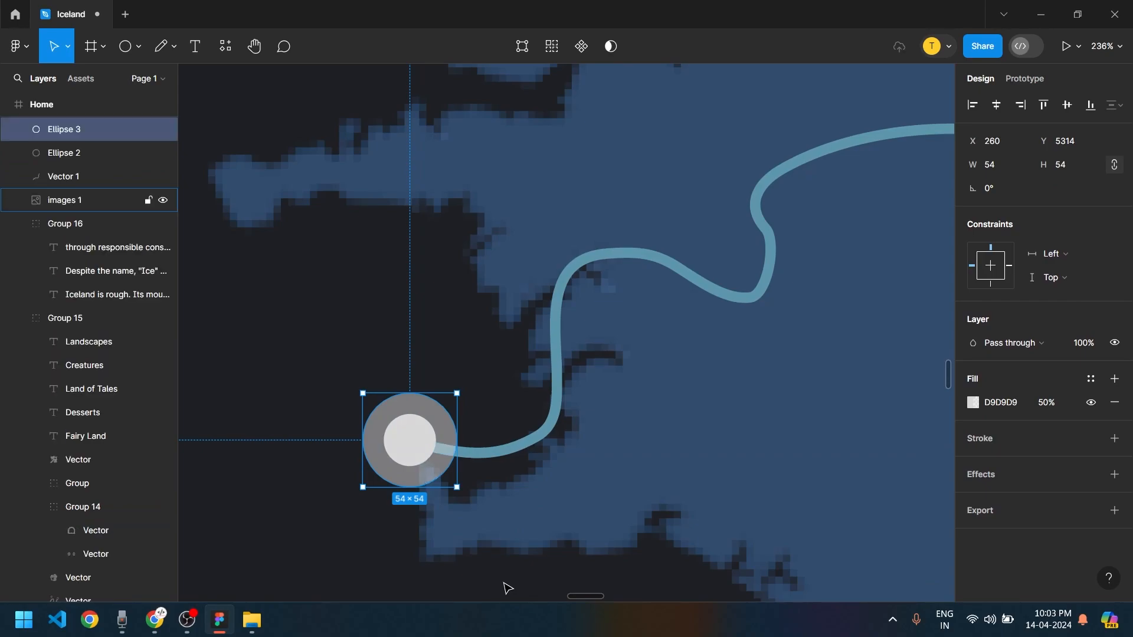
Place the small circle above the large one in the layer order and fill it with white (FFFFFF)
left_click_drag(81, 157, 74, 122)
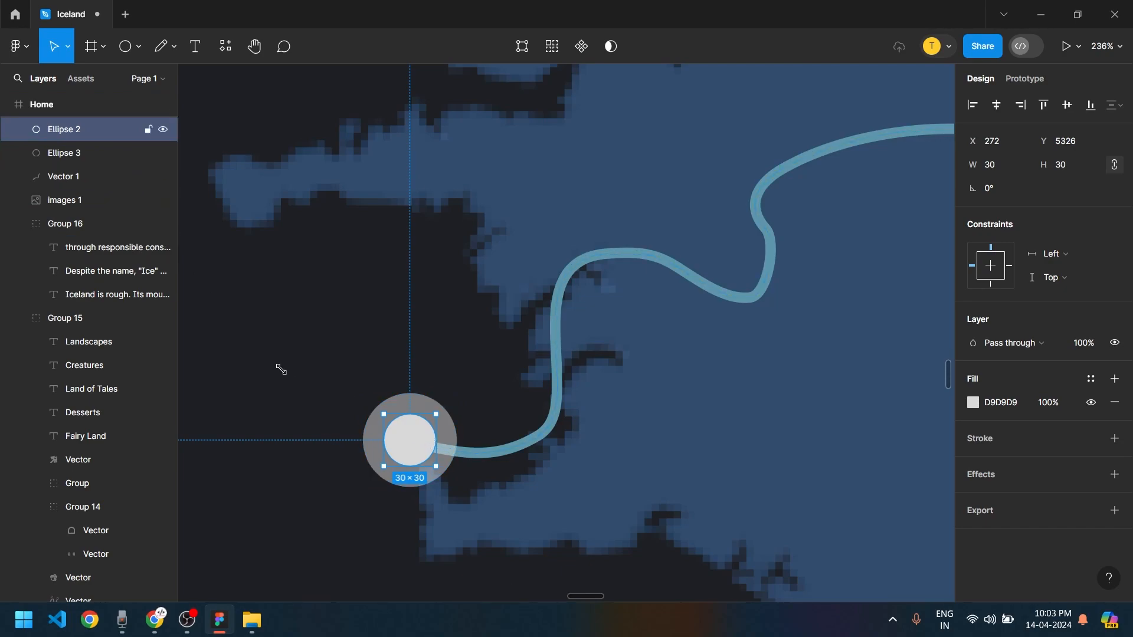
mouse_move(413, 460)
left_mouse_down()
mouse_move(411, 528)
mouse_move(406, 451)
left_mouse_up()
left_click(973, 402)
left_click_drag(789, 302, 749, 165)
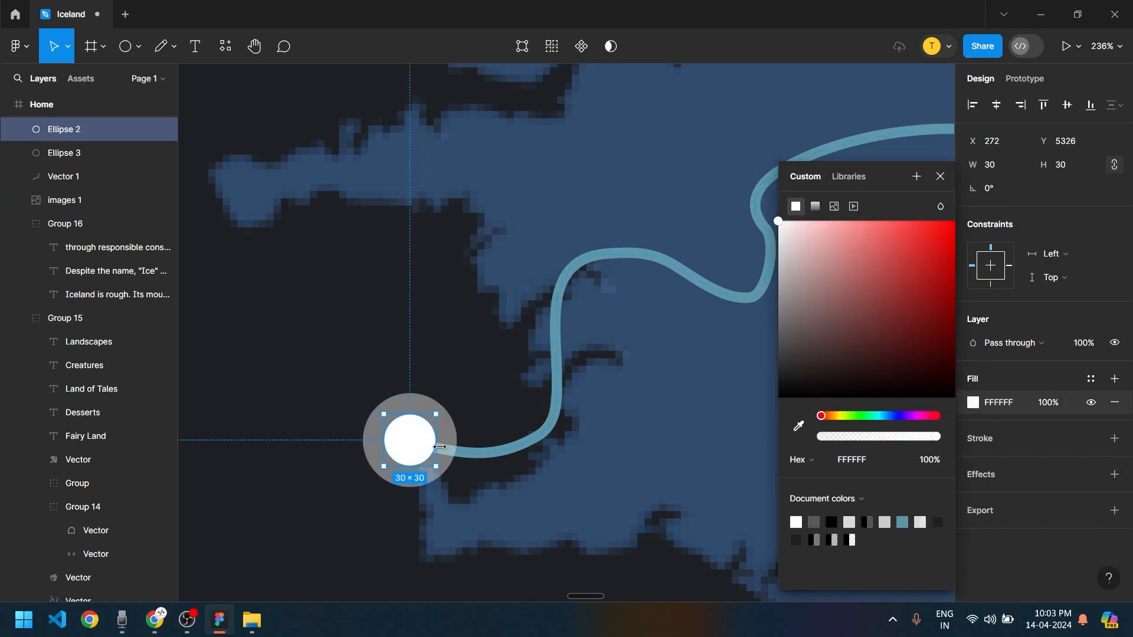
Change the large marker circle's fill colour to white (FFFFFF), keeping 50% opacity
left_click(460, 448)
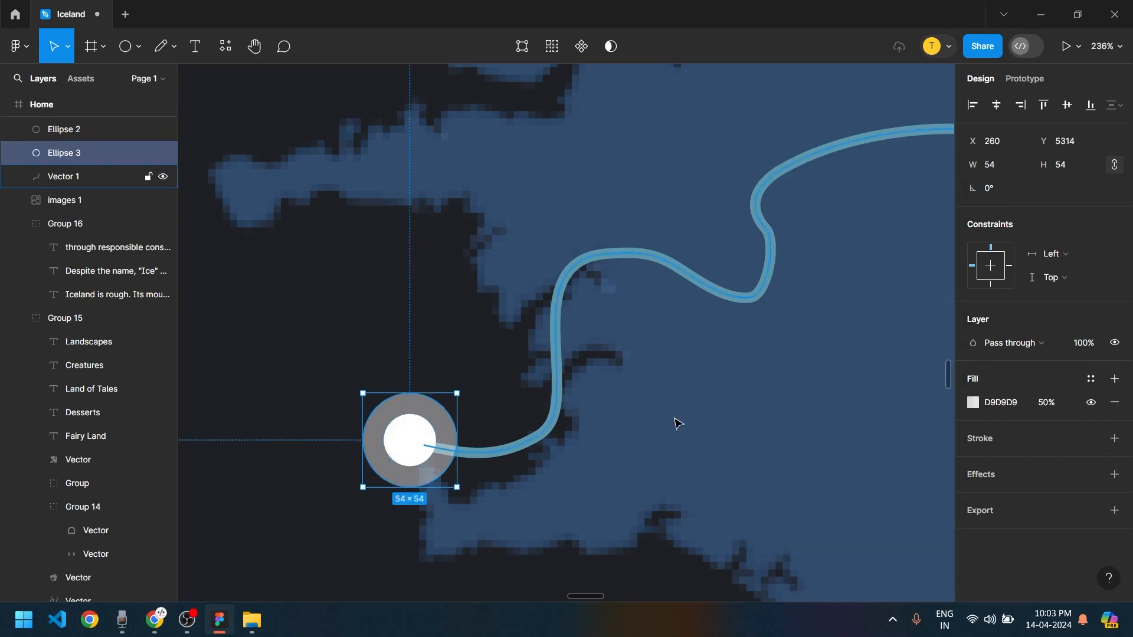
left_click(975, 402)
left_click_drag(830, 256, 742, 159)
left_click(478, 337)
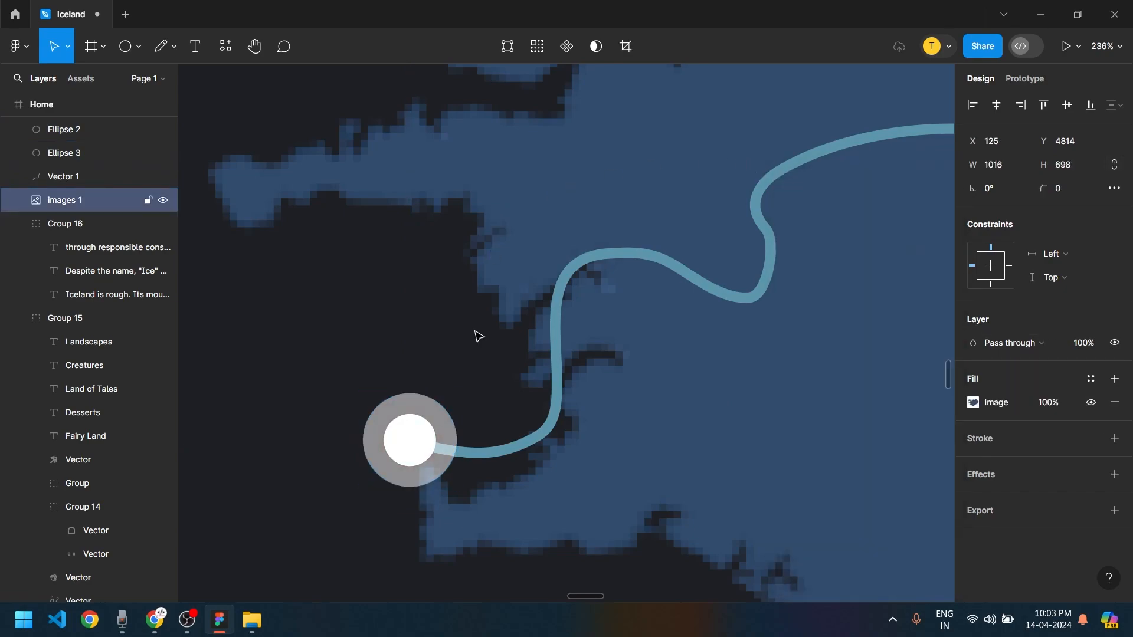
Group the two marker circles and place a copy of the group at the route line's northern end
left_click(413, 449)
left_click(451, 436, "shift")
key("ctrl+g")
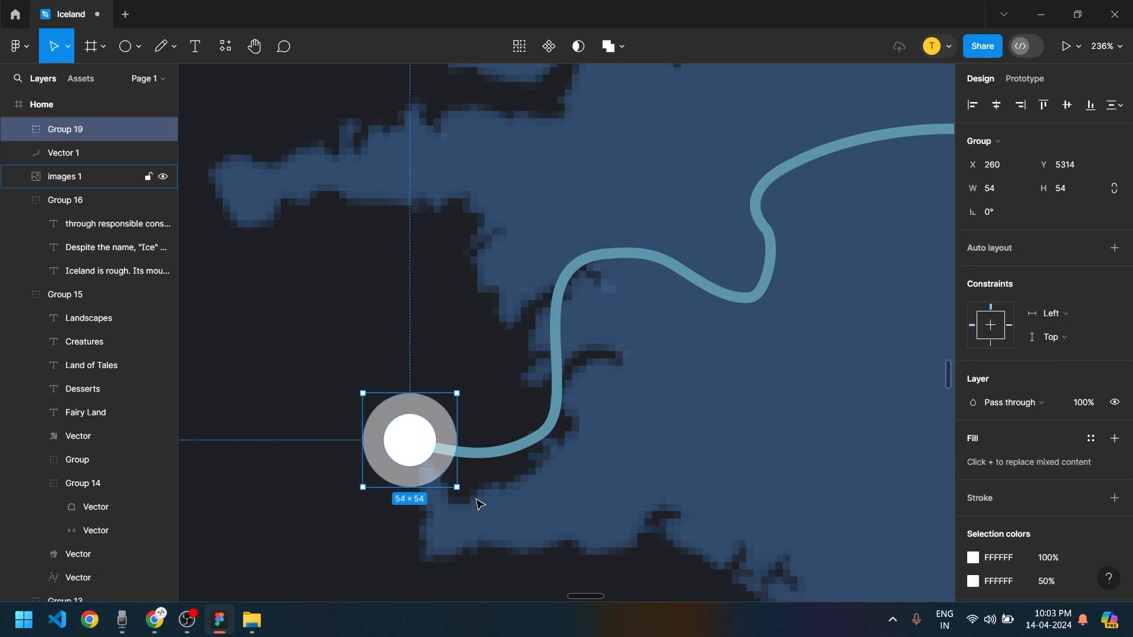
scroll(597, 524, "down", 10)
scroll(541, 516, "down", 3)
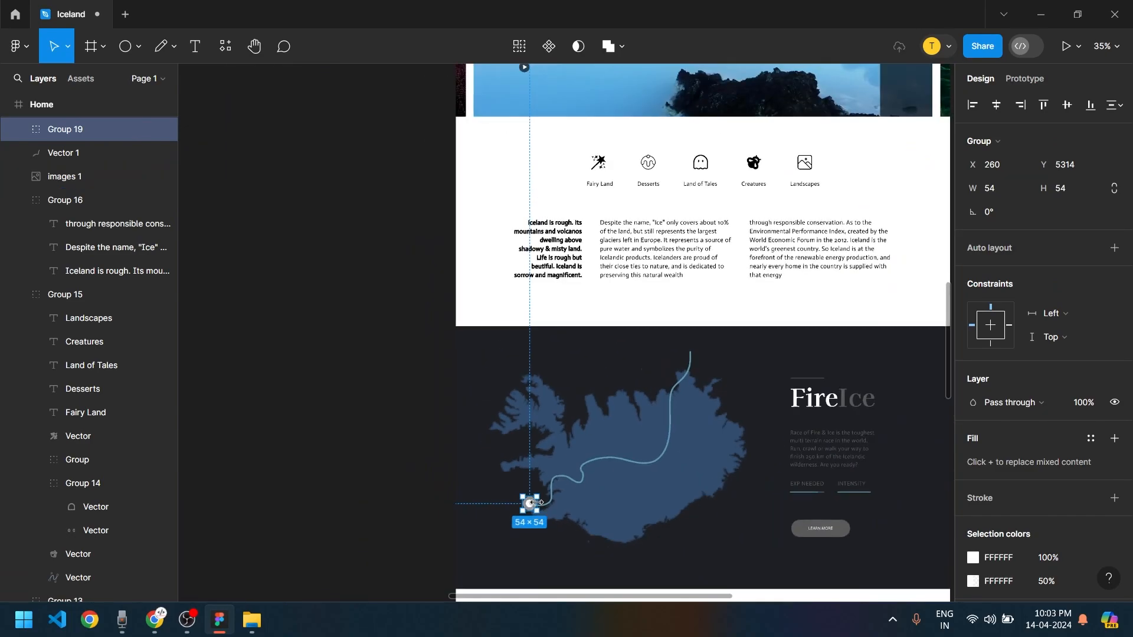
left_click_drag(530, 503, 693, 357)
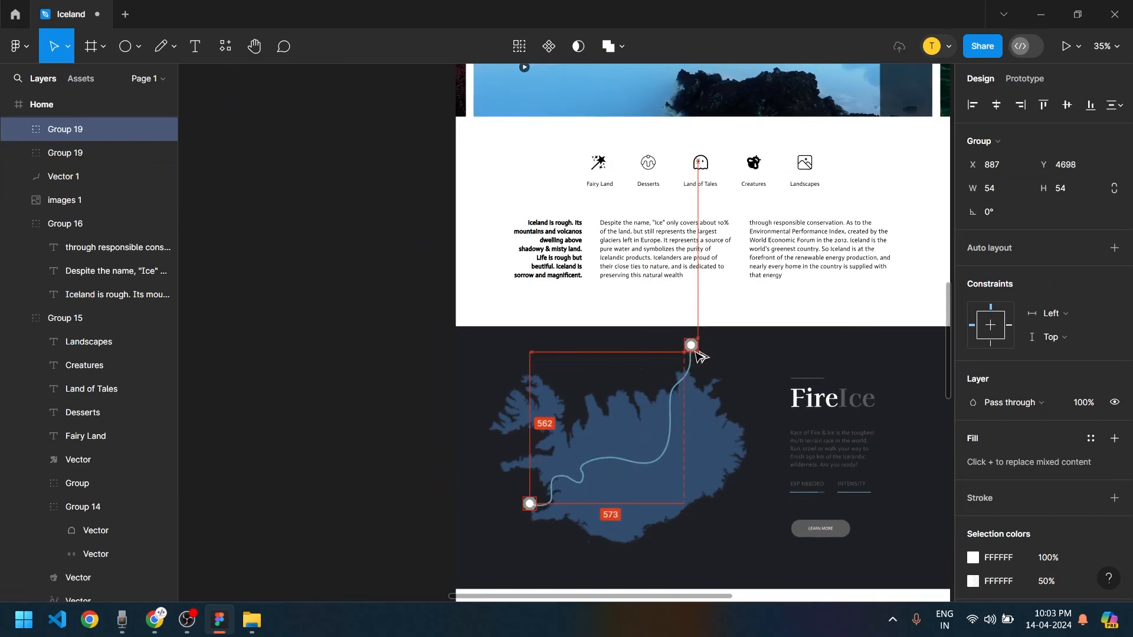
scroll(700, 356, "up", 5)
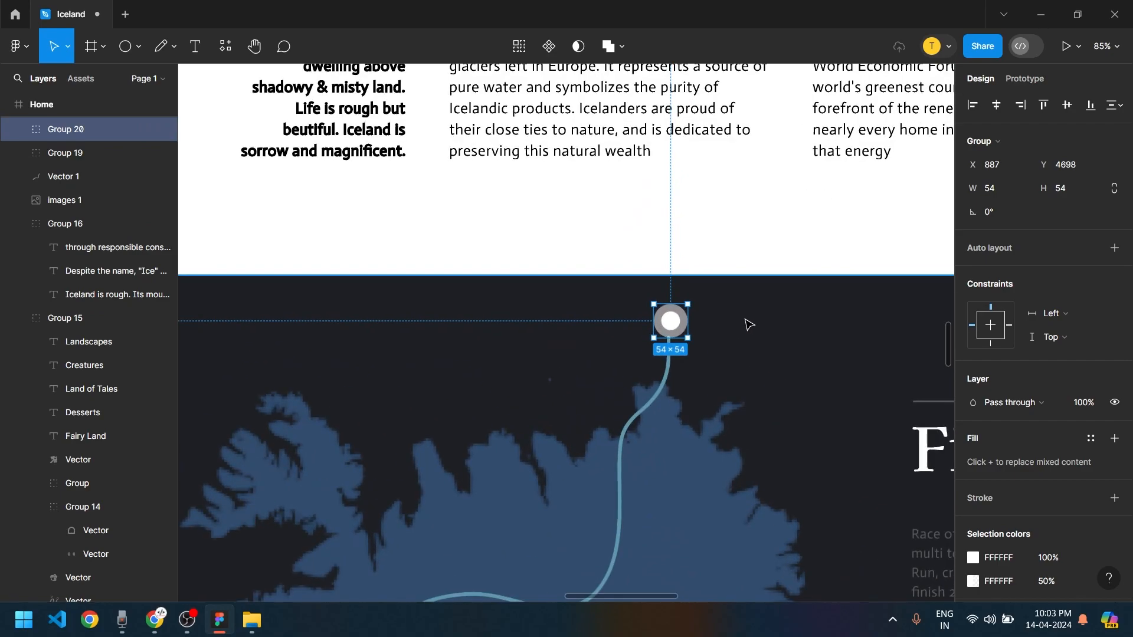
left_click(663, 468)
Compare the Fire Ice map section with the reference design's route line, markers and place labels
scroll(662, 468, "down", 5)
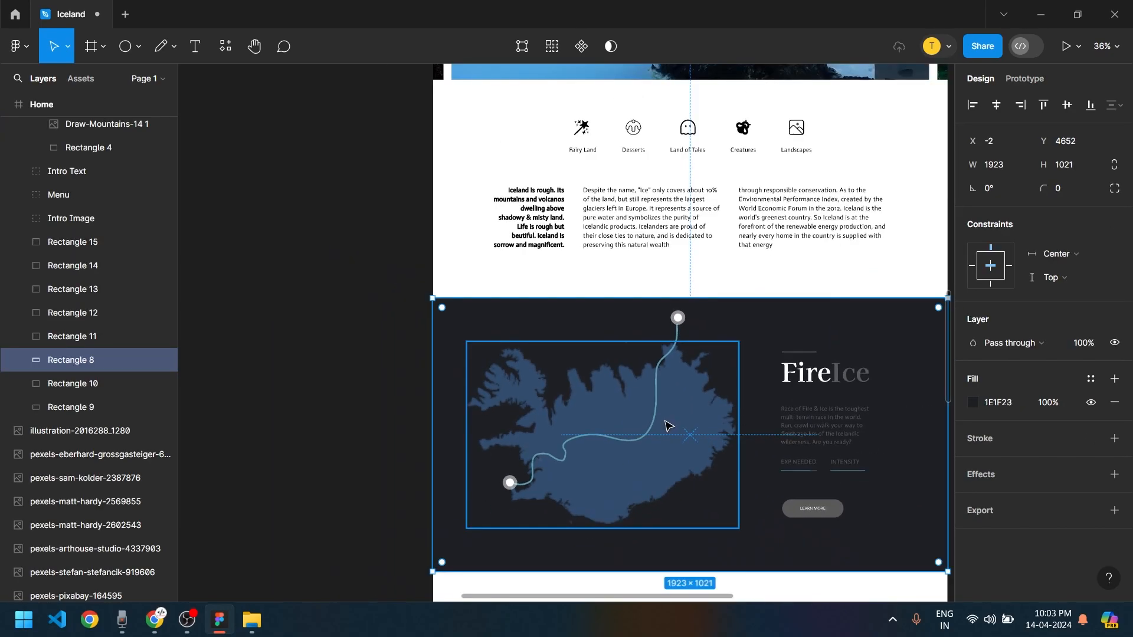
scroll(608, 461, "down", 3)
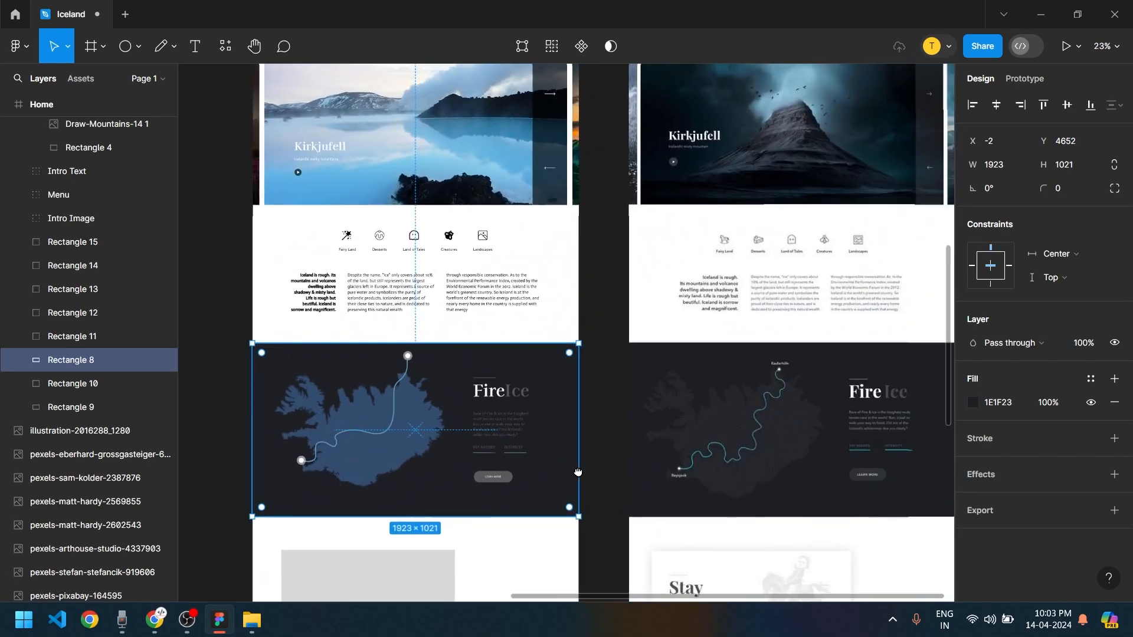
scroll(676, 487, "up", 6)
scroll(718, 494, "down", 3)
left_click_drag(743, 406, 592, 454)
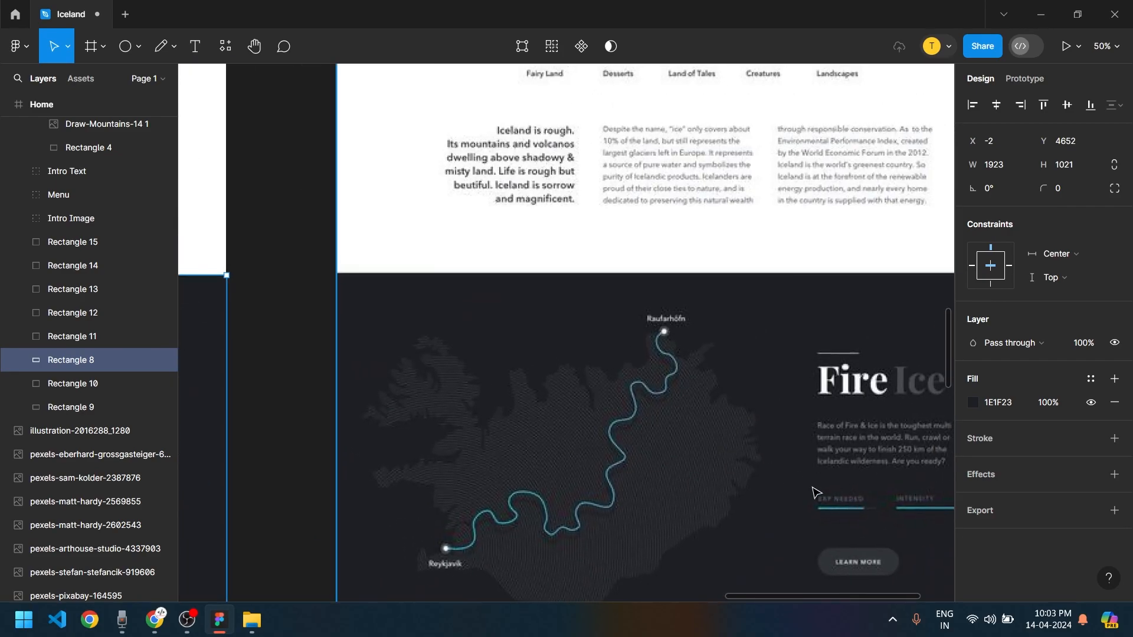
scroll(795, 478, "right", 3)
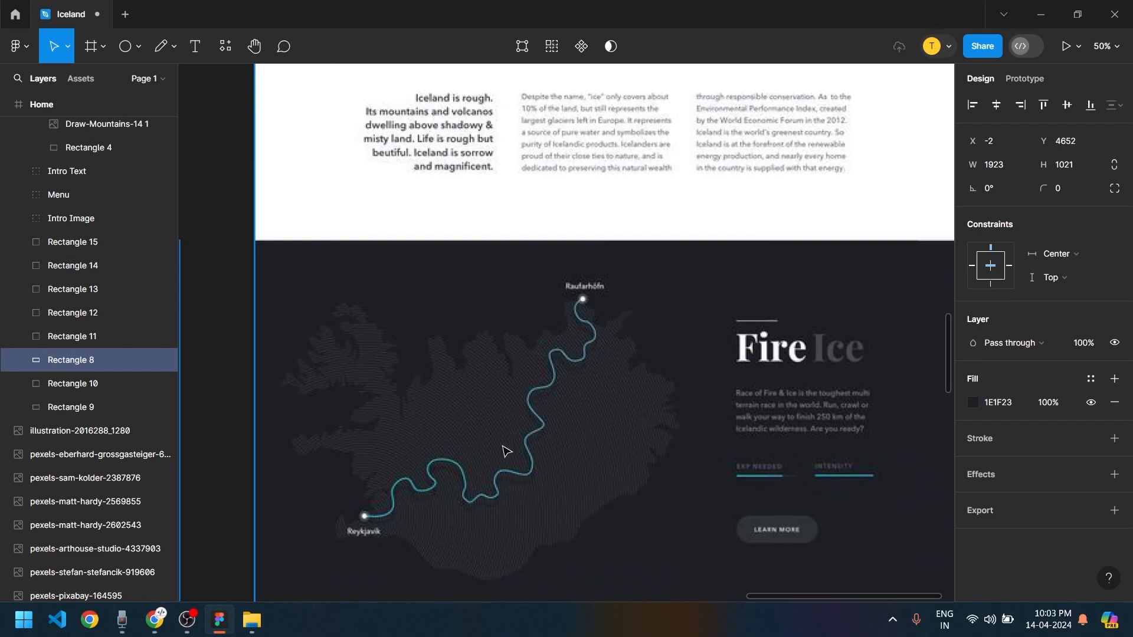
scroll(437, 448, "up", 3)
scroll(384, 366, "down", 3)
left_click(325, 235)
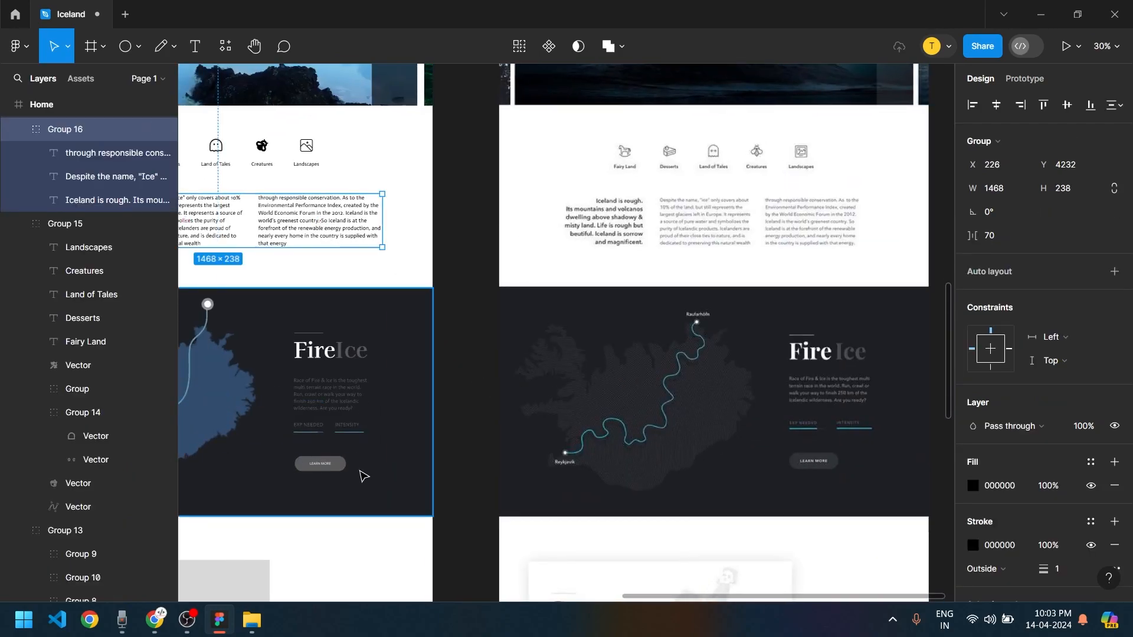
double_click(334, 408)
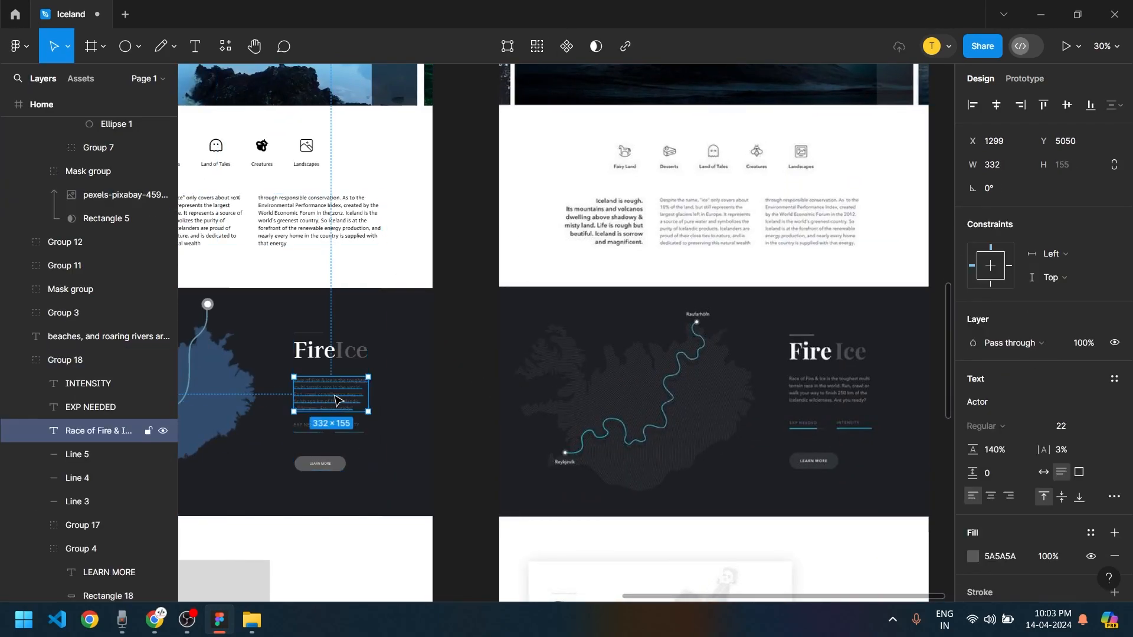
left_click(420, 384)
key("ctrl+v")
left_click_drag(319, 378, 685, 378)
scroll(685, 377, "up", 5)
scroll(716, 435, "up", 4)
scroll(720, 449, "down", 3)
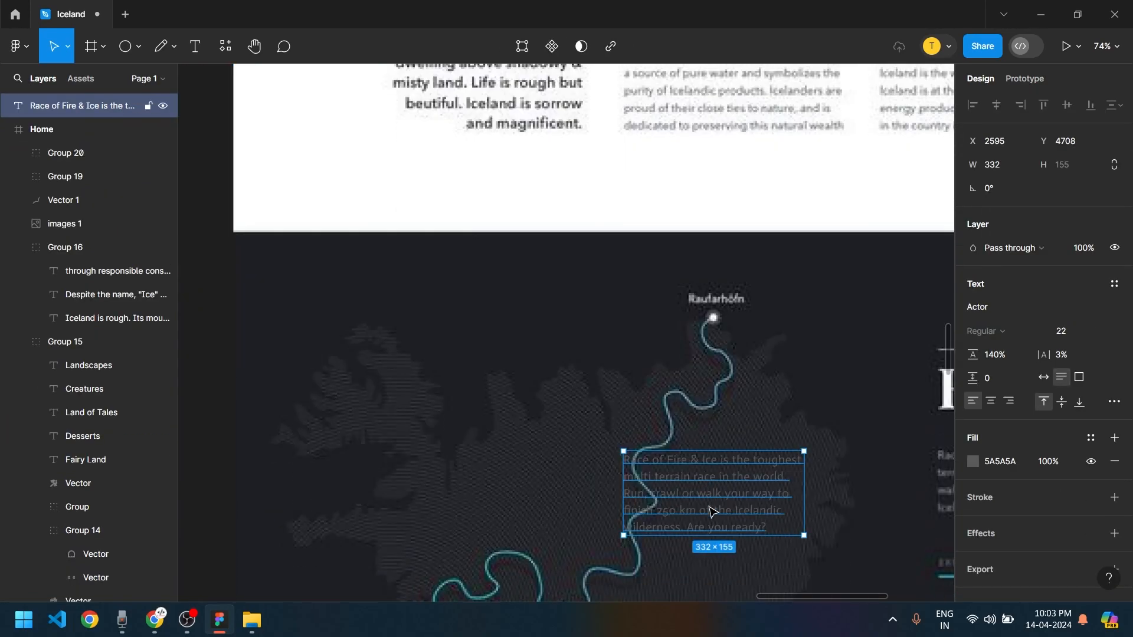
left_click_drag(720, 492, 721, 395)
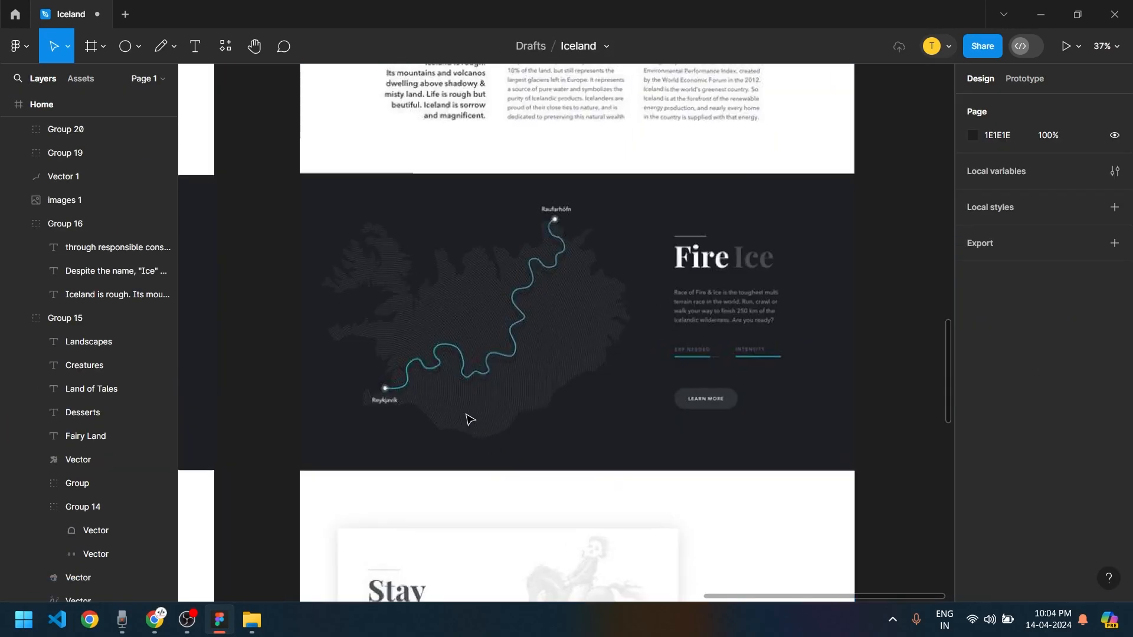
Add a white text label reading "Kirkjufell" and place it beside the marker at the route's northern end
scroll(612, 216, "up", 5)
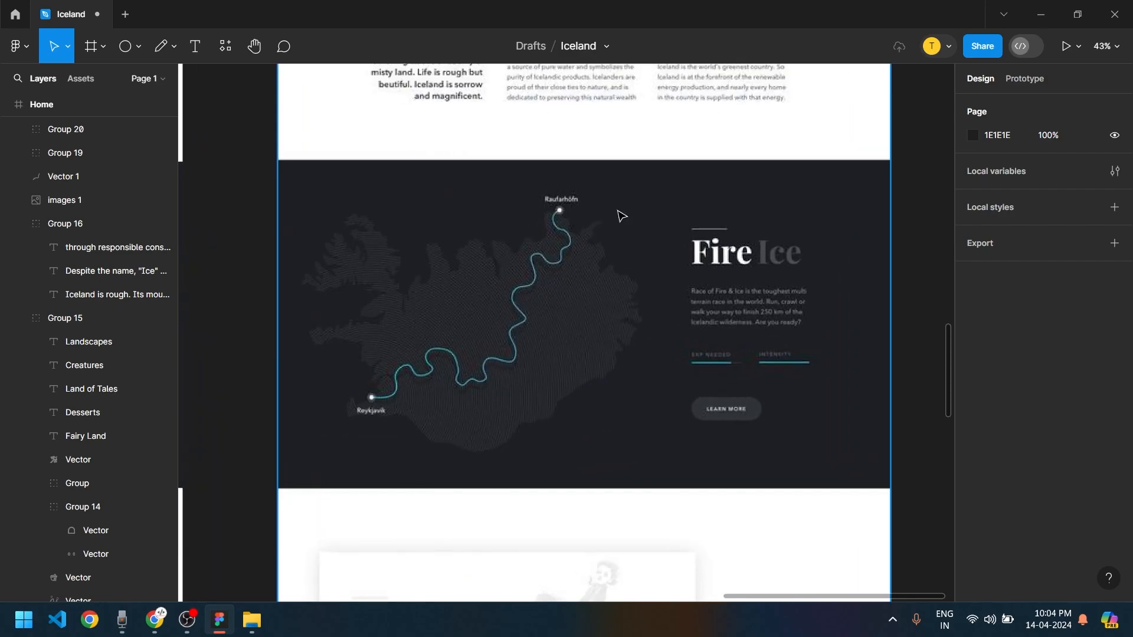
scroll(457, 221, "up", 3)
scroll(435, 273, "down", 8)
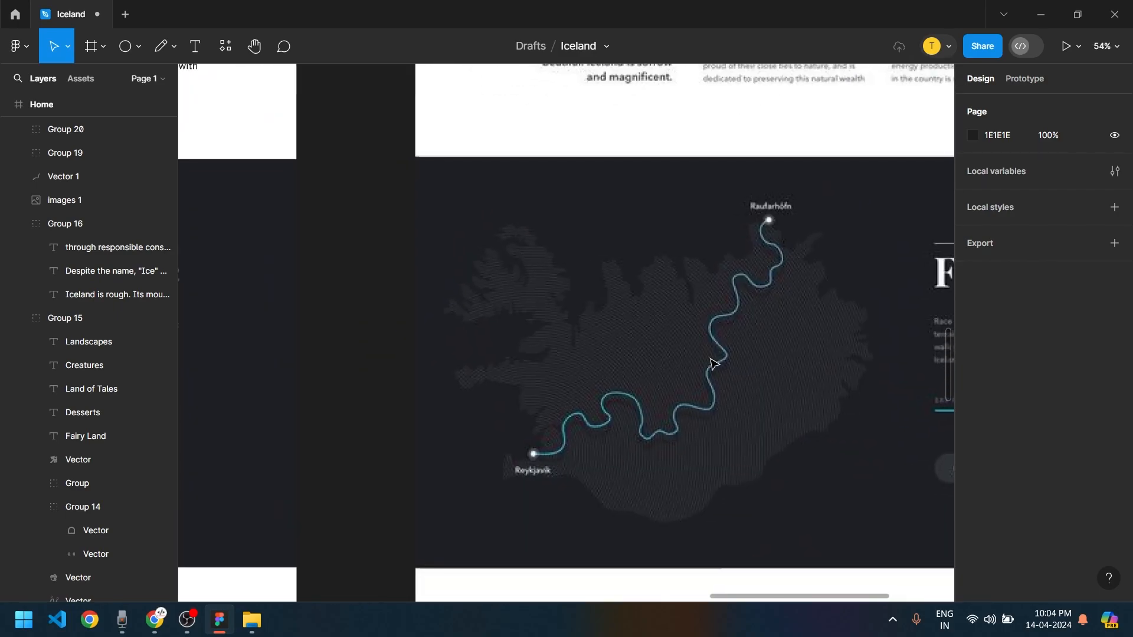
scroll(401, 519, "up", 3)
scroll(665, 367, "up", 4)
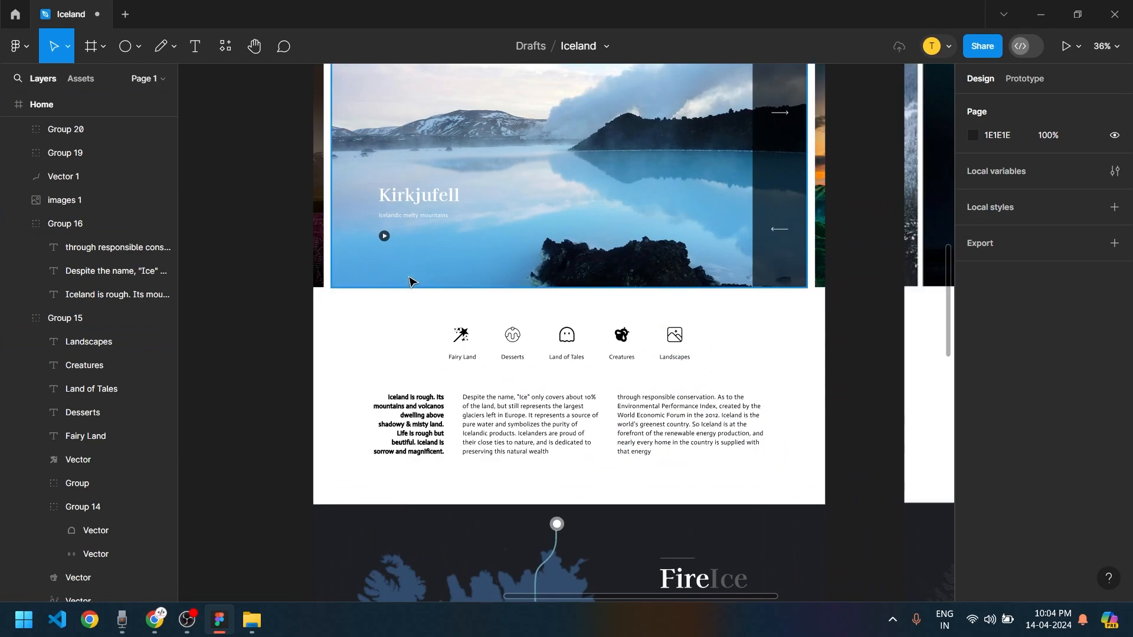
scroll(383, 242, "up", 3)
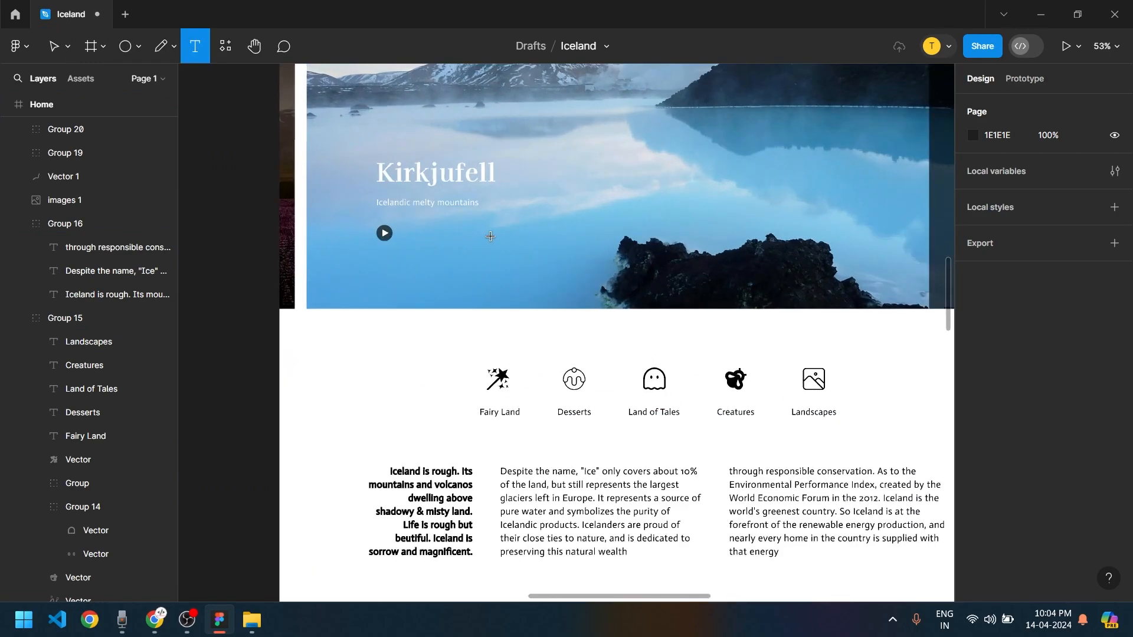
left_click(374, 302)
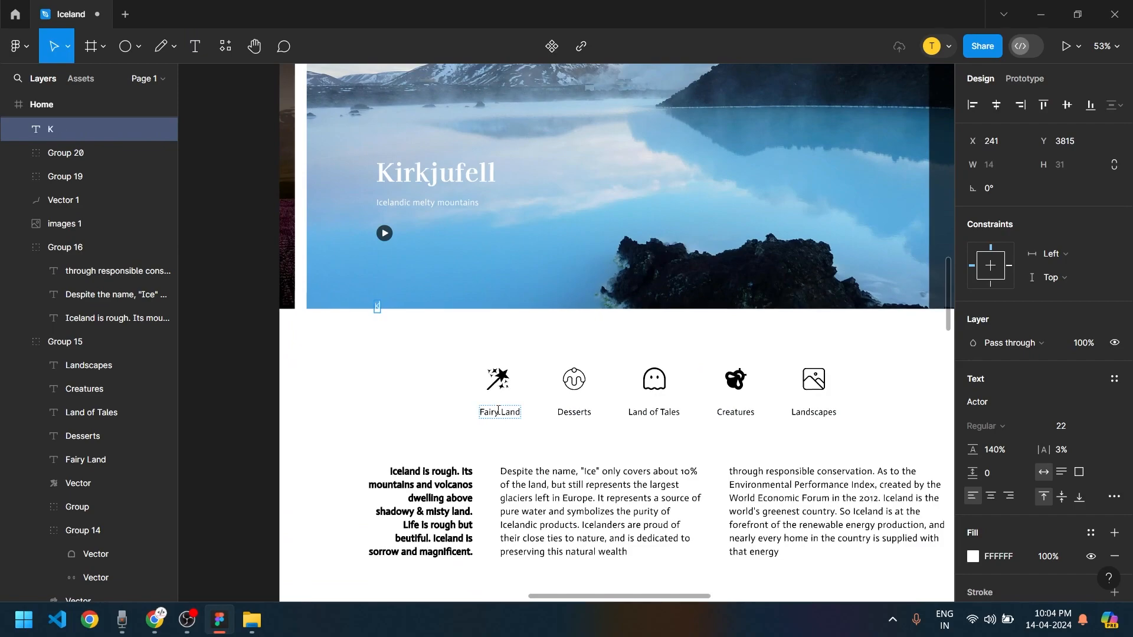
type("Kirk")
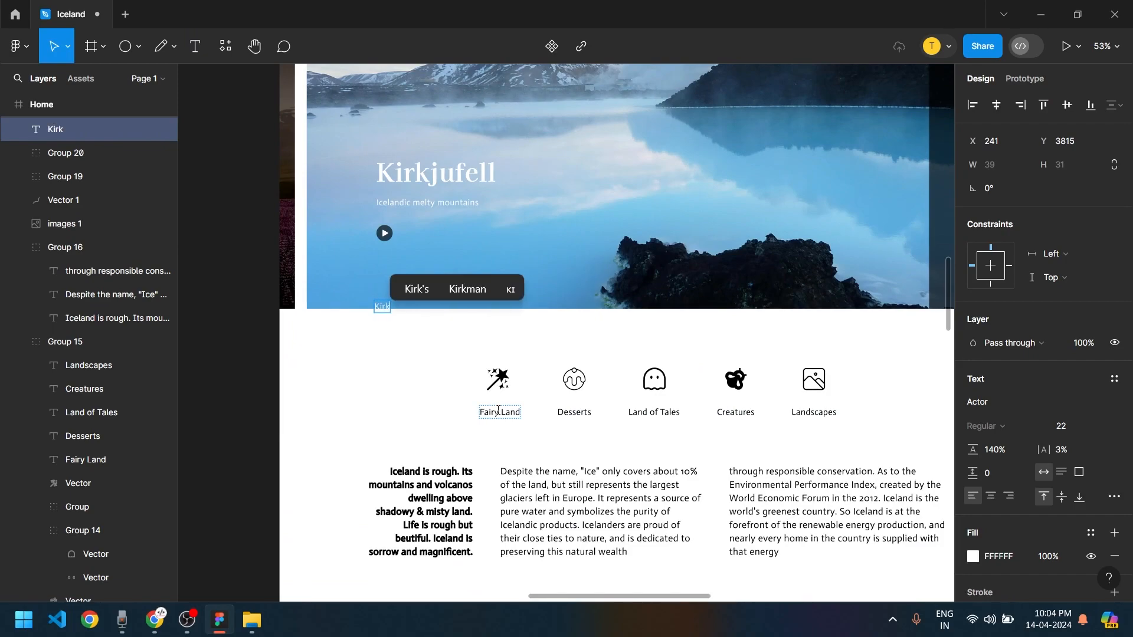
type("jufell")
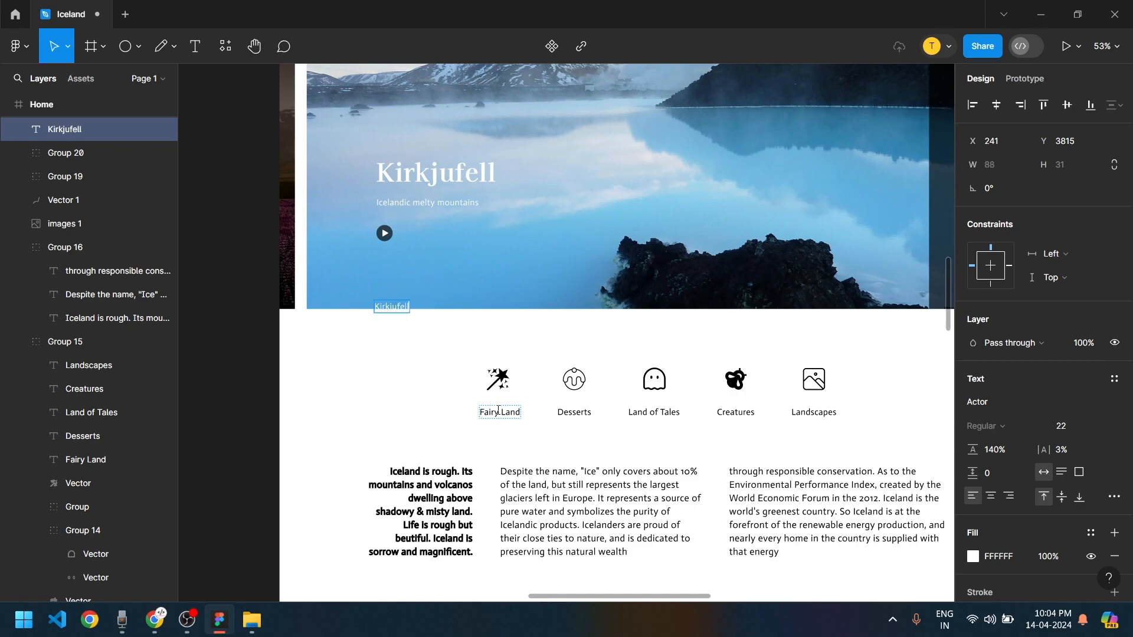
key("Escape")
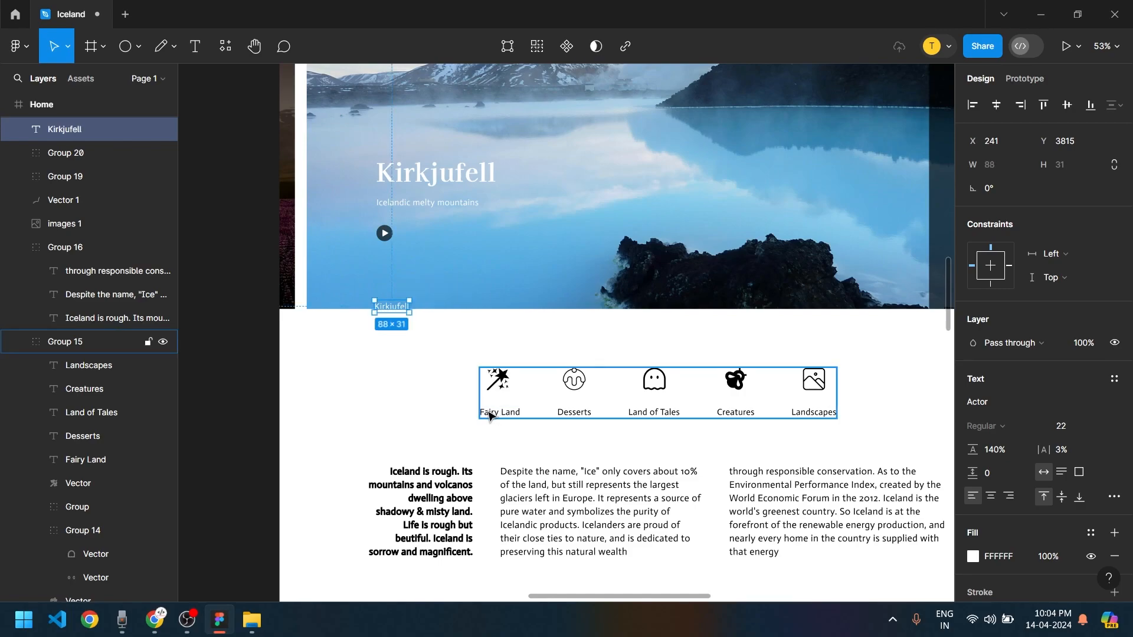
scroll(405, 356, "down", 3)
left_click_drag(405, 356, 548, 530)
Duplicate the Kirkjufell label near the reference map's lower marker and change the copy's text to "Roykjavik"
scroll(548, 531, "up", 3)
scroll(569, 405, "up", 6)
scroll(569, 405, "down", 5)
scroll(612, 303, "up", 5)
scroll(568, 378, "up", 2)
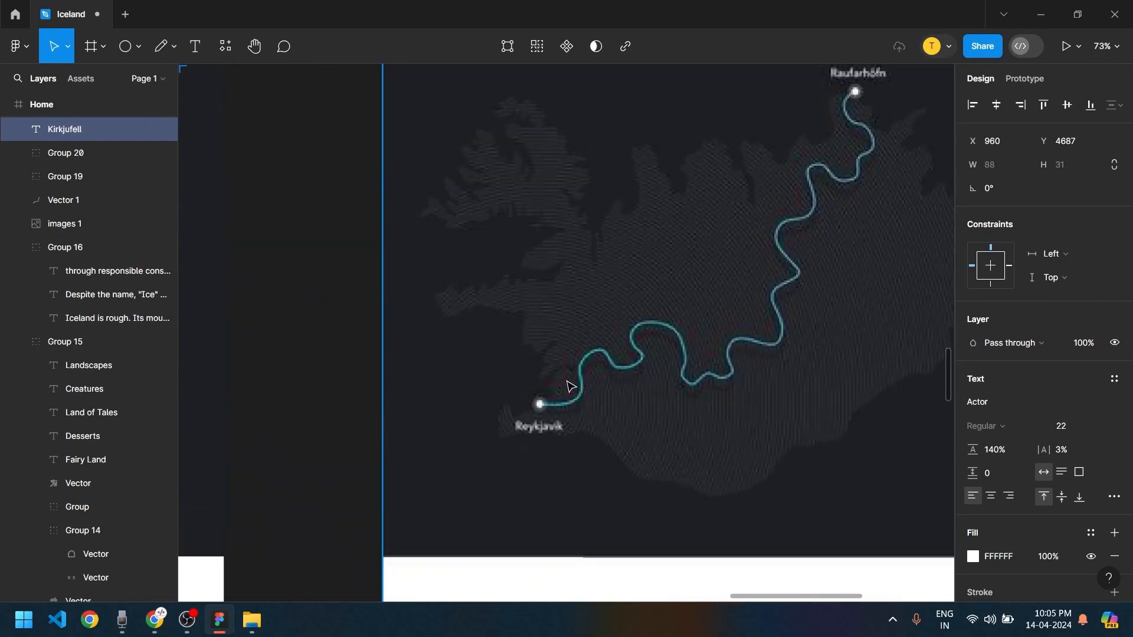
scroll(570, 386, "down", 2)
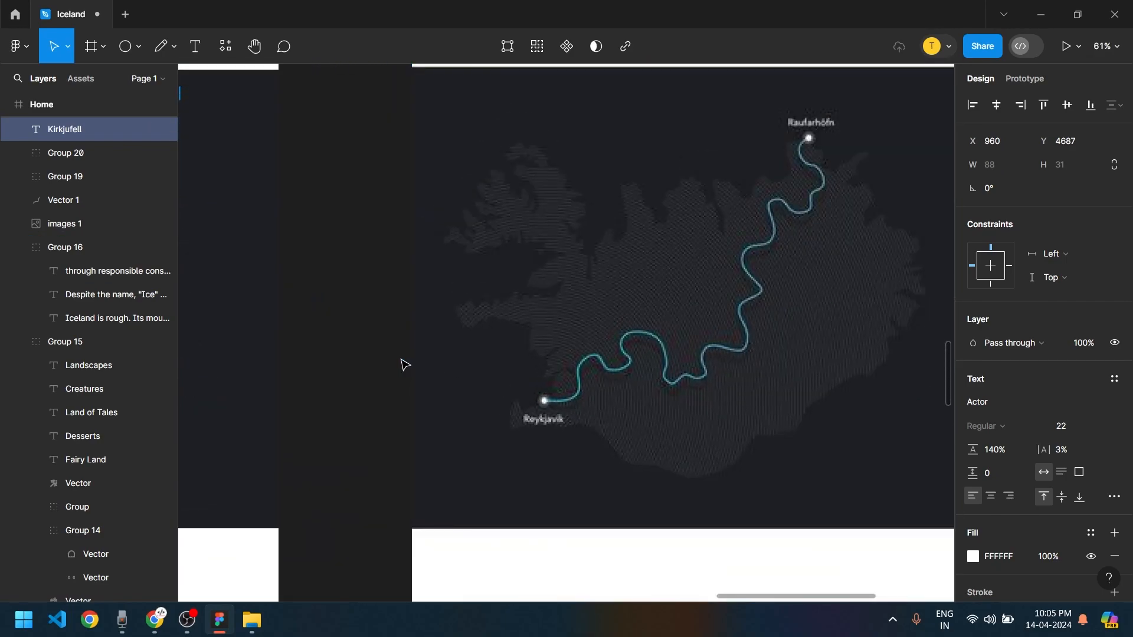
scroll(407, 366, "left", 8)
left_click_drag(390, 122, 873, 468)
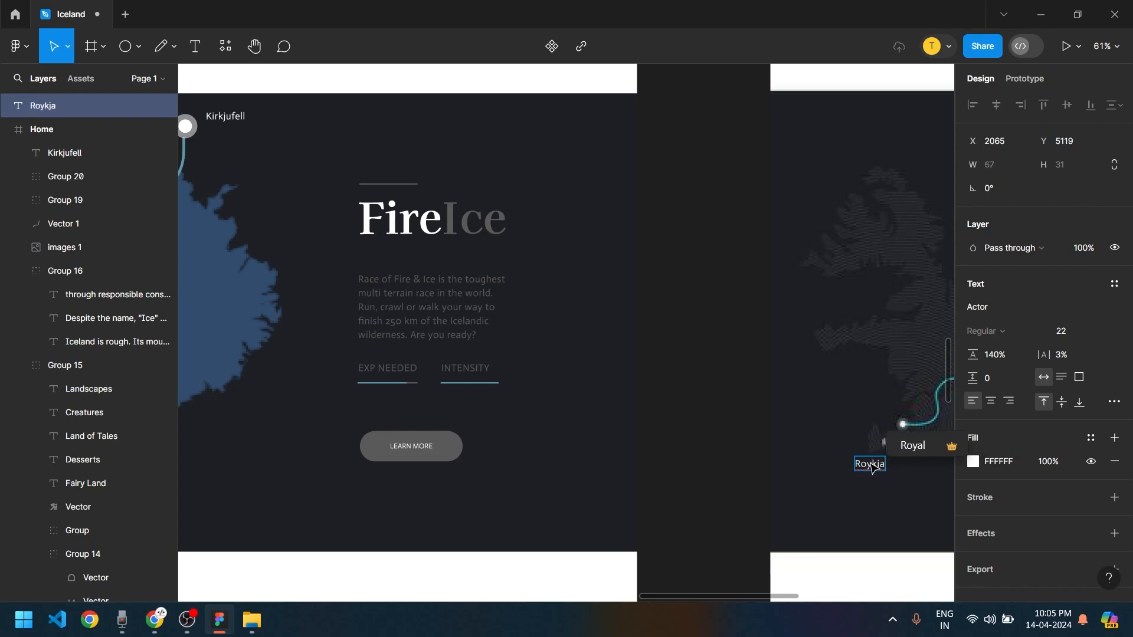
scroll(857, 335, "up", 5)
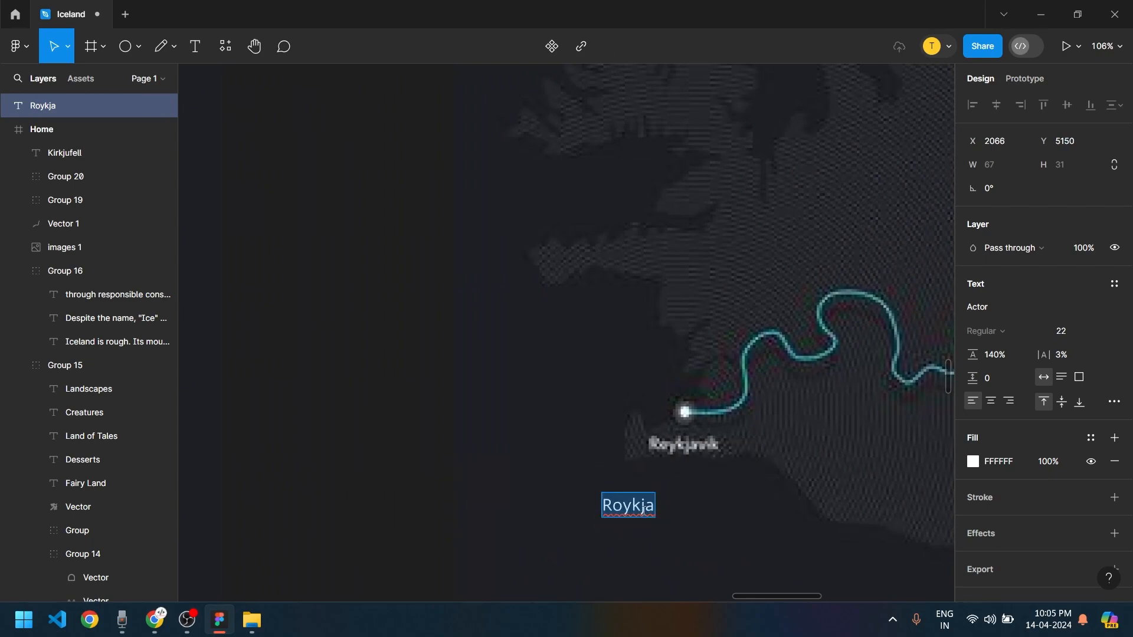
type("ik")
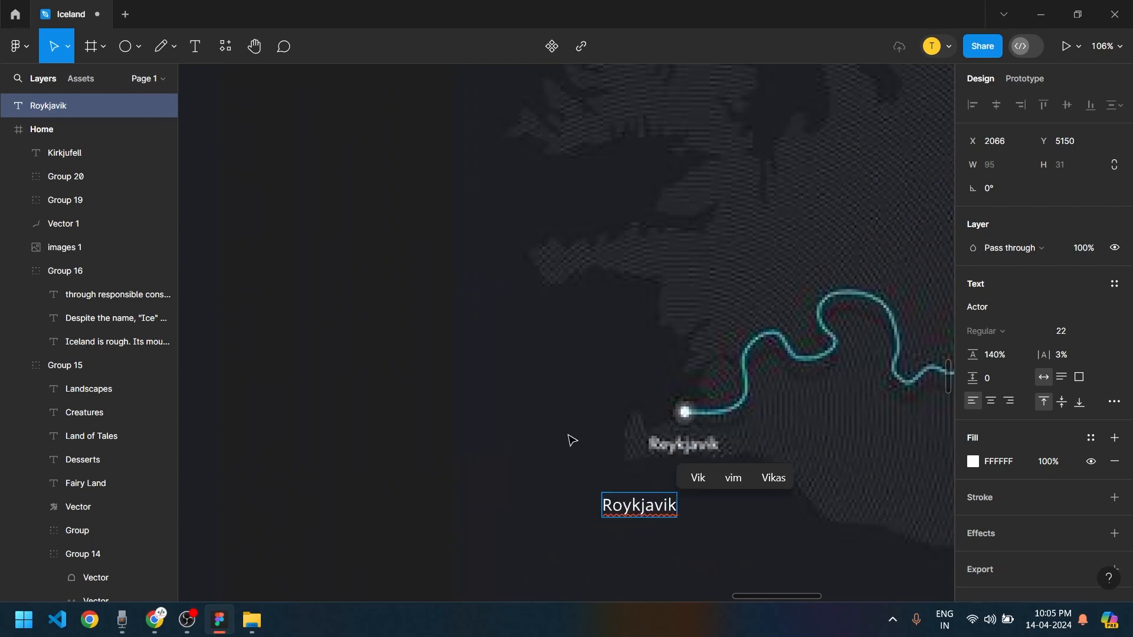
key("Escape")
Place the Roykjavik label below the route's southwestern marker and move the Kirkjufell label closer to its own marker
scroll(602, 502, "down", 4)
left_click_drag(620, 501, 384, 453)
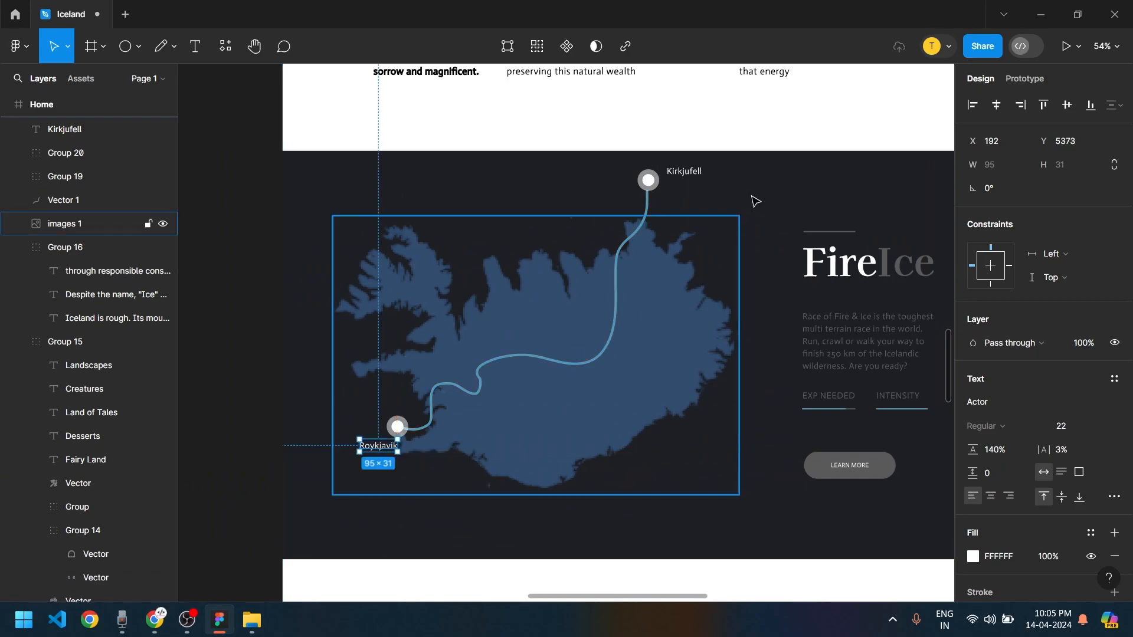
left_click_drag(690, 177, 683, 179)
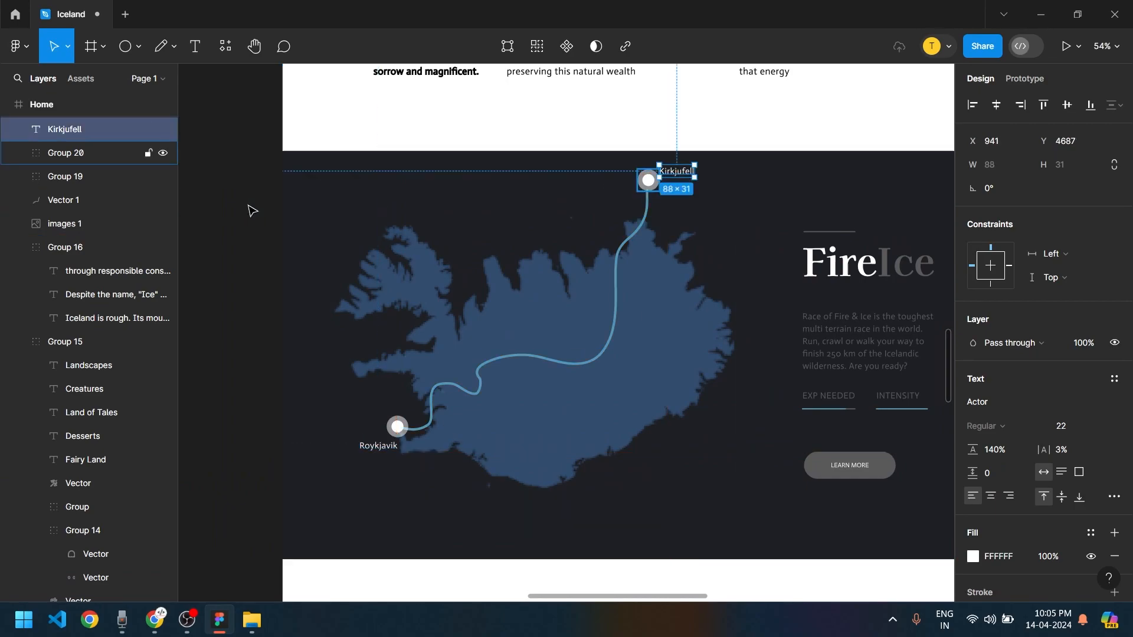
left_click(250, 210)
Compare the unfinished Stay section's placeholders with the reference design and examine the existing Nature card group
scroll(549, 413, "down", 5)
left_click_drag(548, 413, 551, 258)
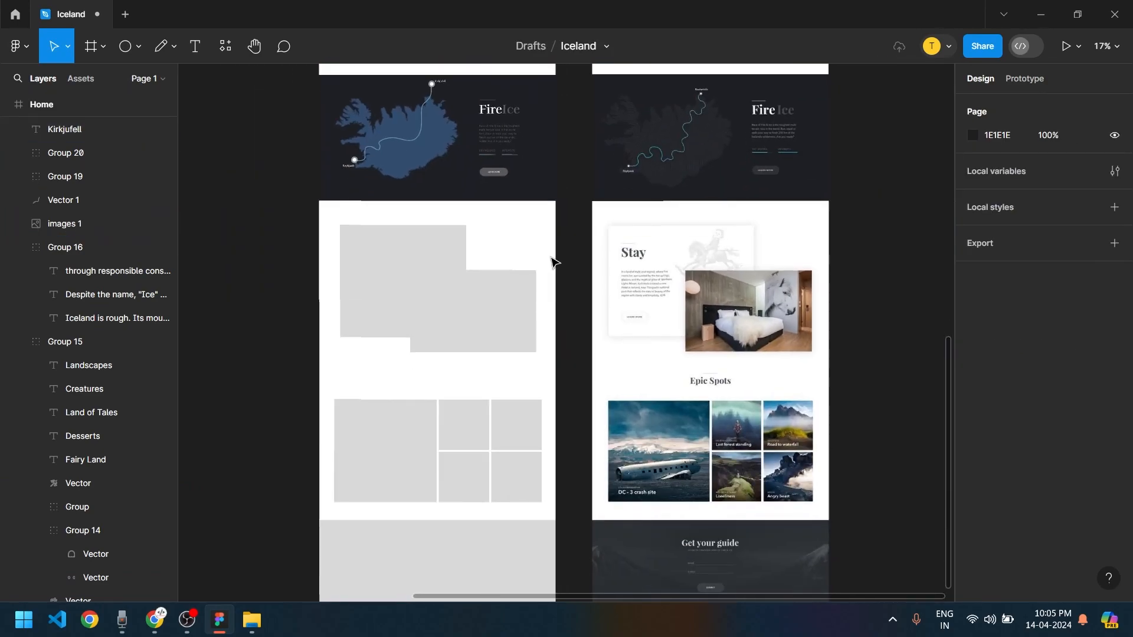
scroll(561, 263, "up", 3)
scroll(561, 266, "up", 5)
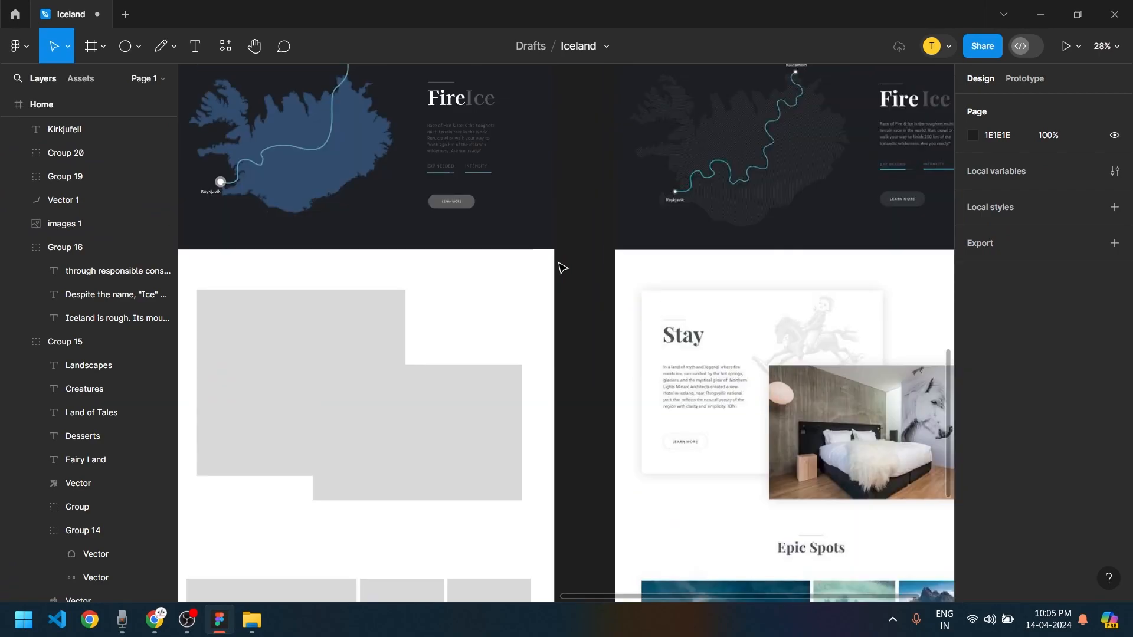
scroll(405, 384, "down", 3)
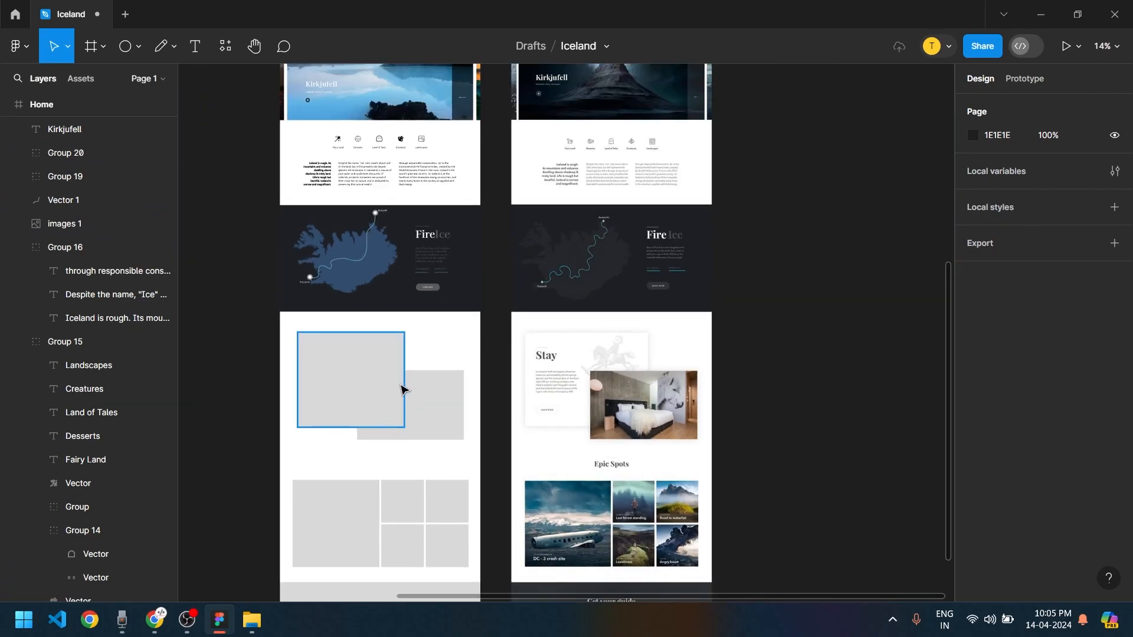
scroll(403, 388, "up", 5)
left_click(424, 181)
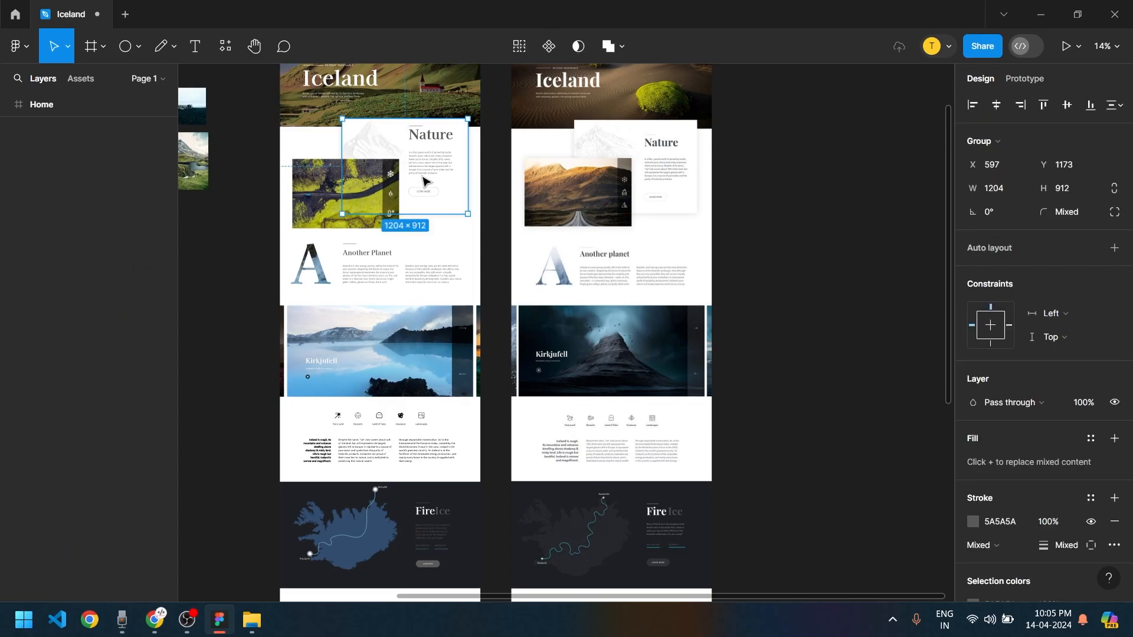
scroll(316, 202, "down", 3)
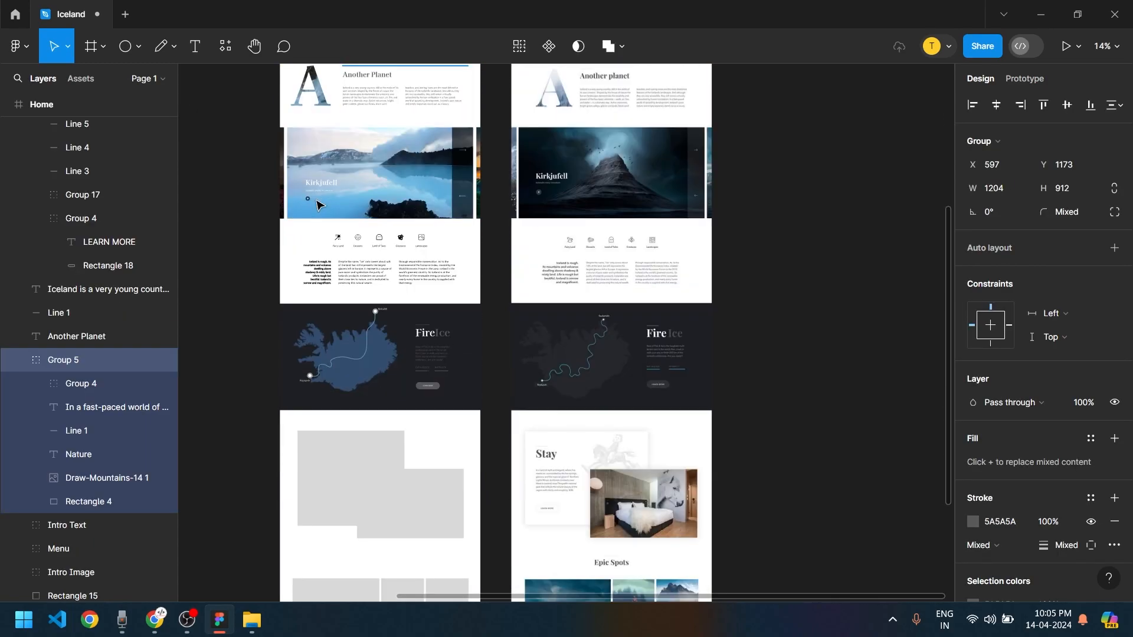
scroll(403, 91, "up", 1)
scroll(403, 92, "up", 2)
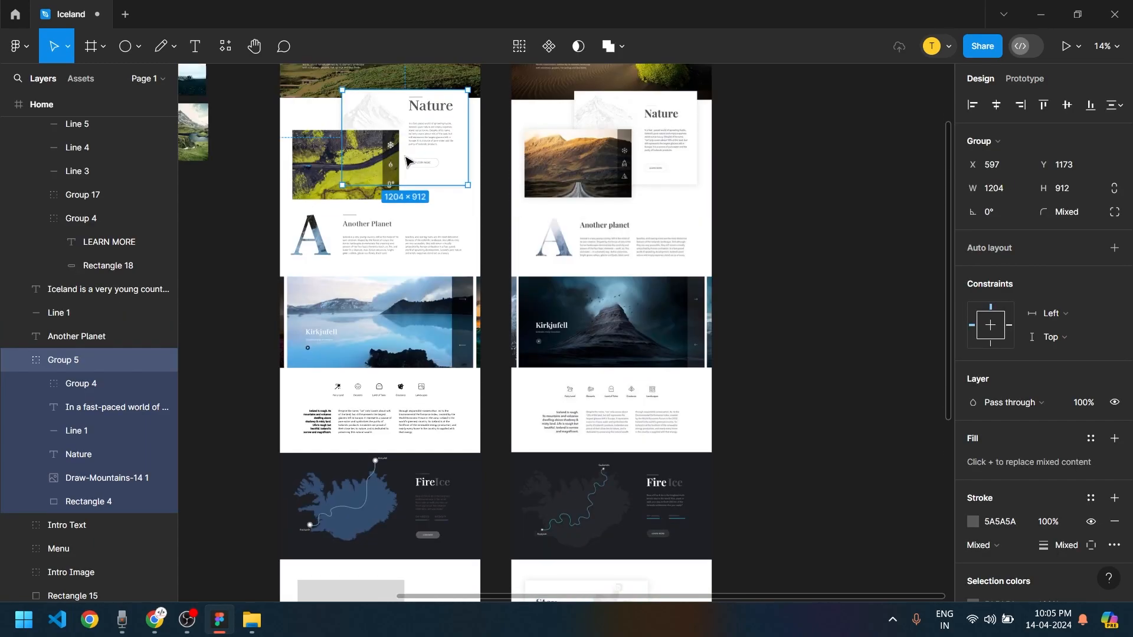
Replace the Stay section's upper grey placeholder with a copy of the Nature card group positioned at about X 214, Y 5779
left_click_drag(442, 117, 387, 418)
left_click(441, 438)
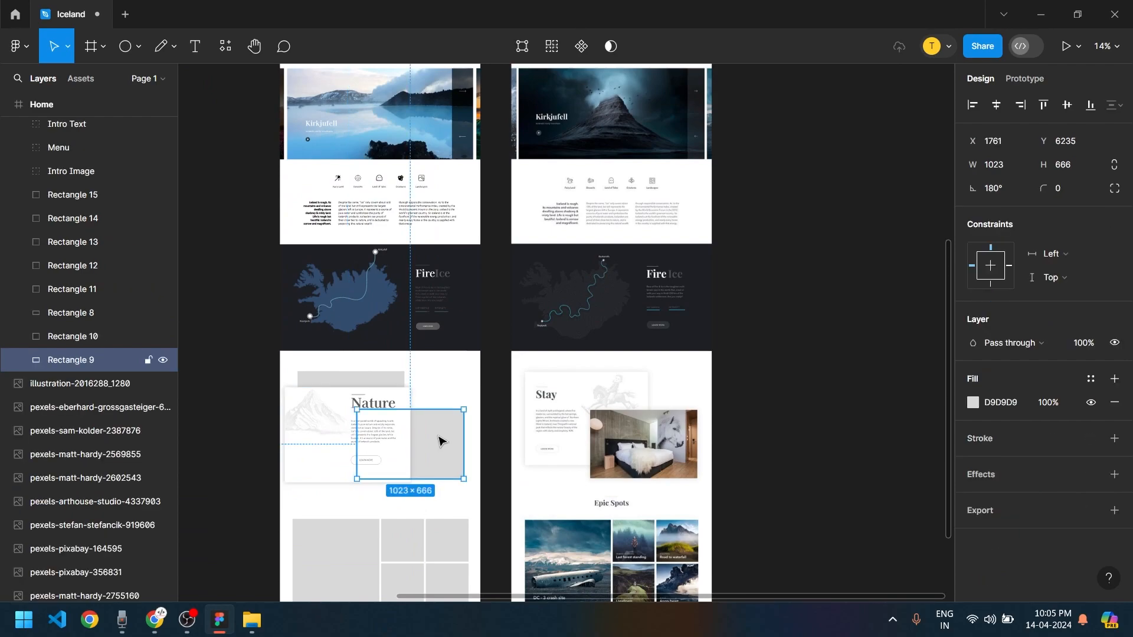
scroll(438, 439, "up", 3)
left_click(283, 313)
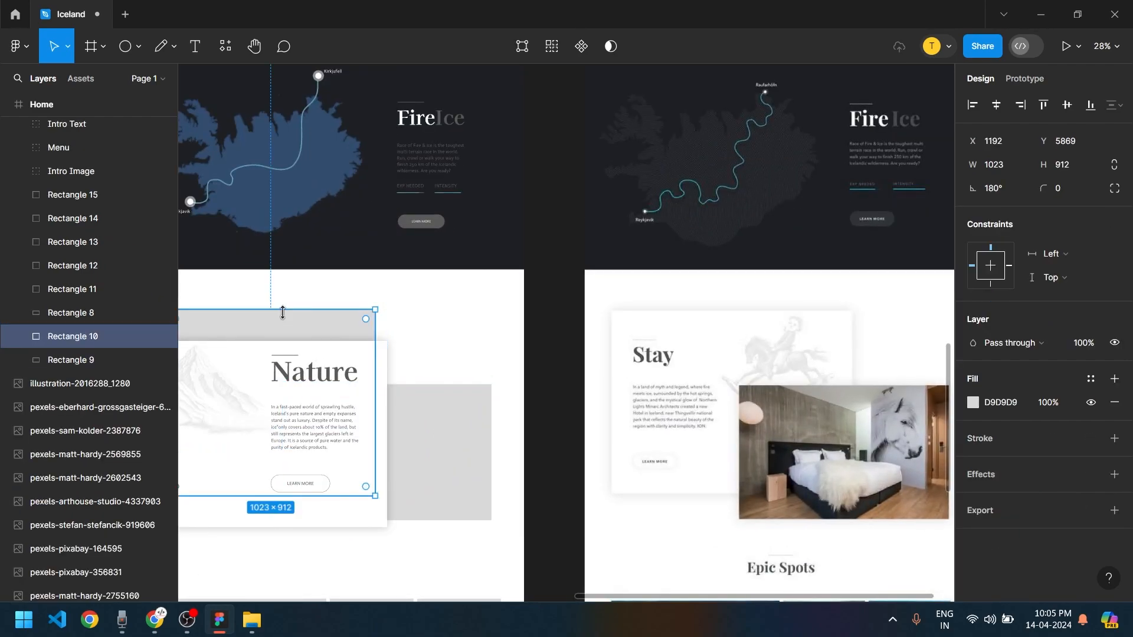
key("Delete")
left_click_drag(301, 422, 336, 371)
scroll(336, 486, "left", 3)
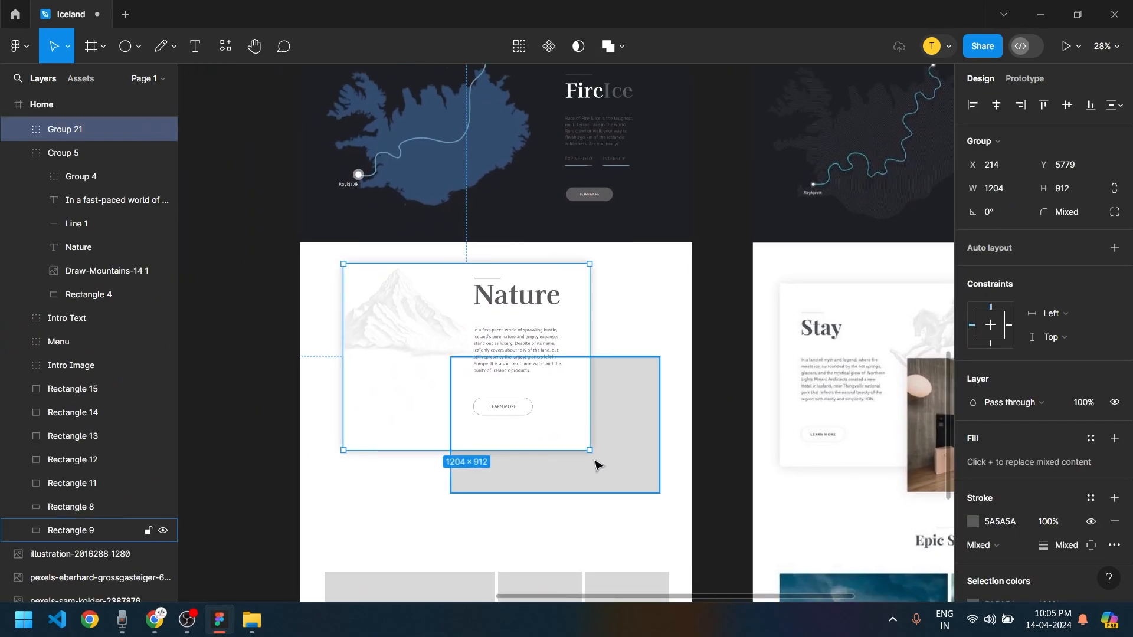
Bring the red-walled bedroom photo from the loose images onto the Stay section's remaining grey placeholder
left_click(542, 465)
scroll(531, 449, "down", 3)
scroll(485, 424, "up", 10)
scroll(485, 424, "left", 6)
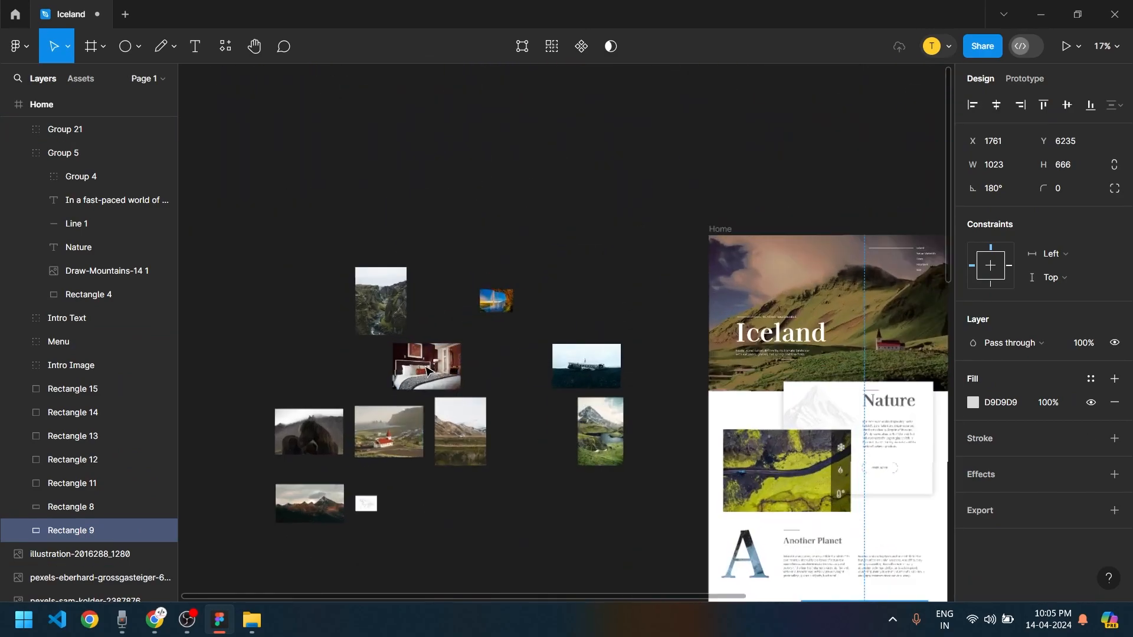
scroll(426, 370, "down", 2)
left_click(356, 307)
scroll(649, 472, "down", 10)
scroll(649, 472, "right", 8)
left_click_drag(950, 607, 540, 454)
scroll(537, 520, "down", 3)
scroll(546, 454, "up", 3)
Mask the bedroom photo with the grey placeholder rectangle
left_click(630, 376, "shift")
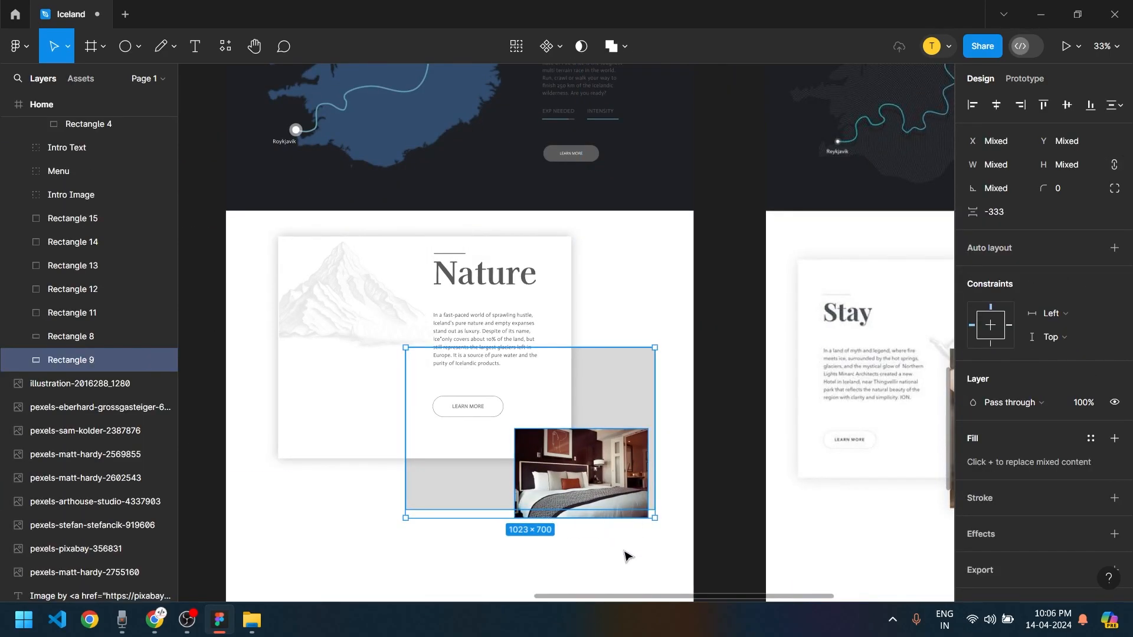
right_click(602, 458)
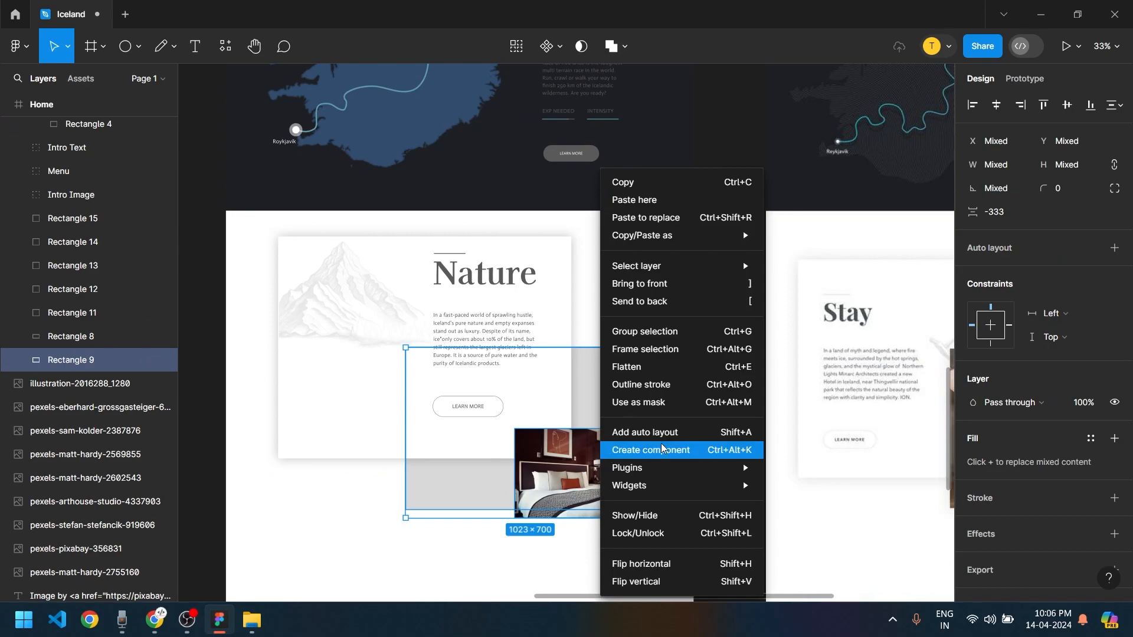
left_click(649, 402)
left_click(602, 555)
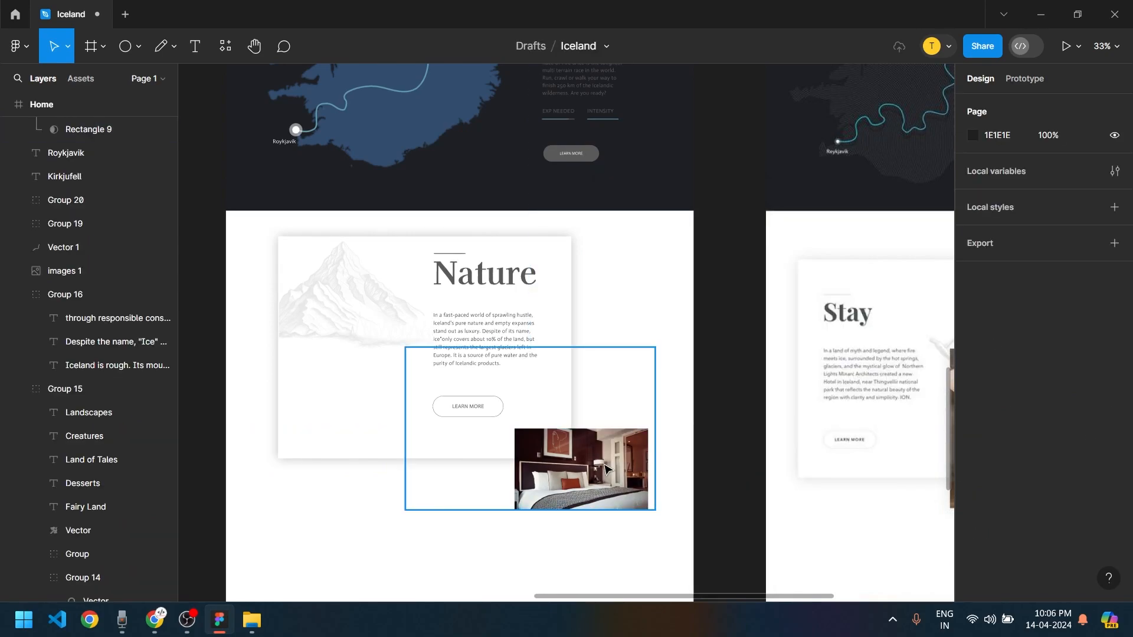
Reposition the masked bedroom photo and enlarge it to about 1022 × 685 so it covers the whole mask
double_click(595, 464)
left_click_drag(577, 459, 527, 414)
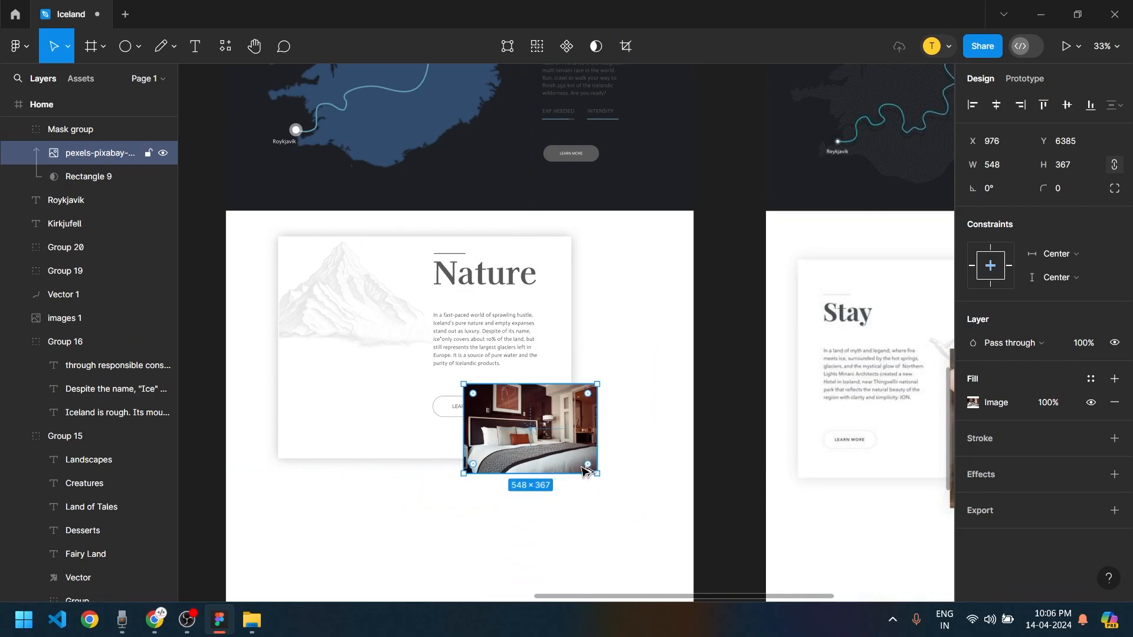
left_click_drag(635, 522, 660, 513)
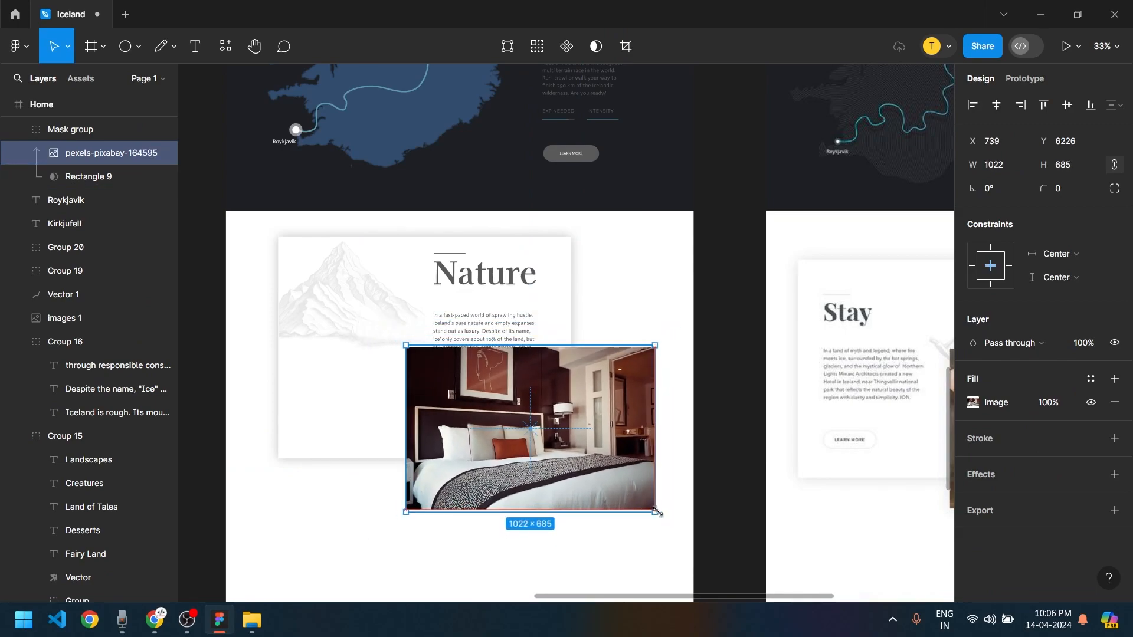
left_click(614, 543)
Send the masked bedroom photo to the back, behind the copied Nature card
left_click(533, 423)
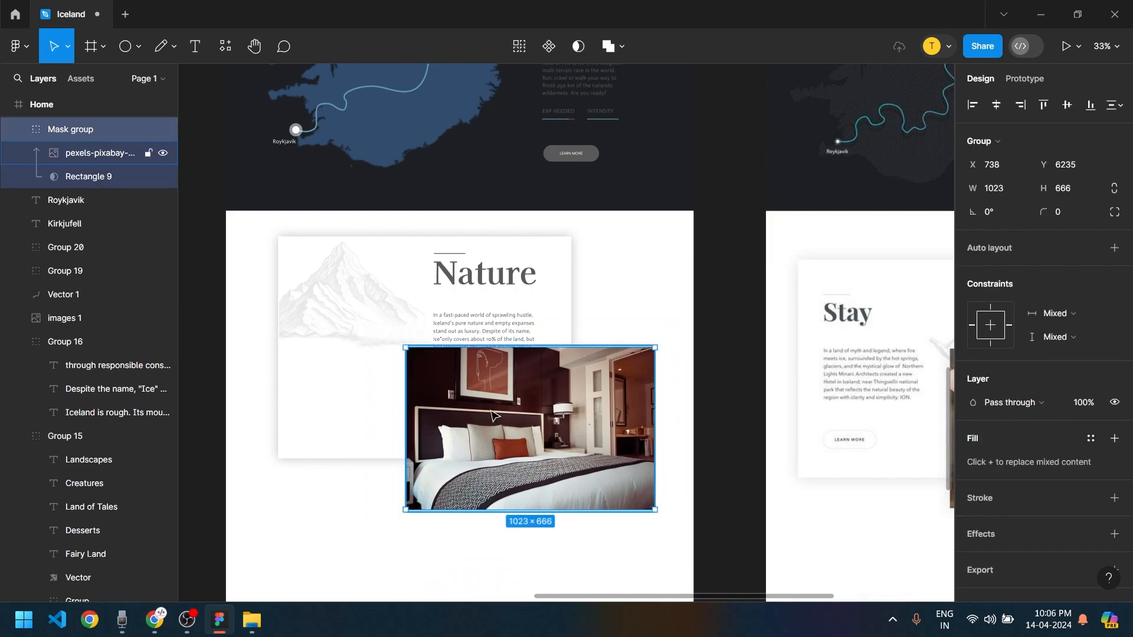
key("ctrl+shift+bracketleft")
left_click(316, 497)
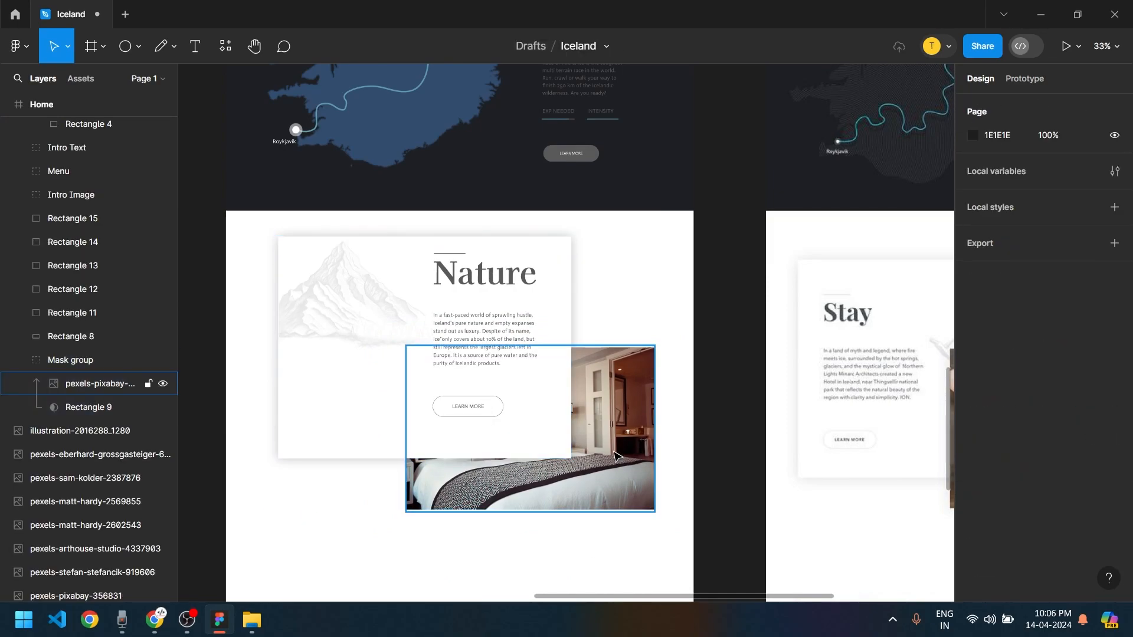
scroll(557, 429, "down", 3)
scroll(588, 470, "up", 1)
left_click(589, 471)
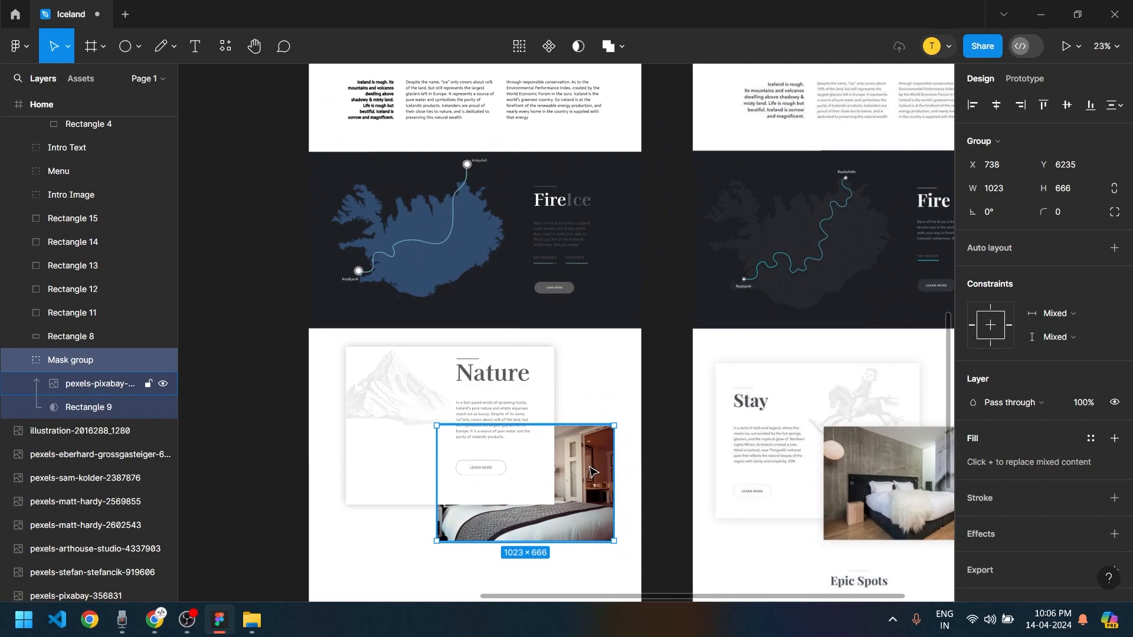
key("ctrl+shift+bracketright")
key("ctrl+z")
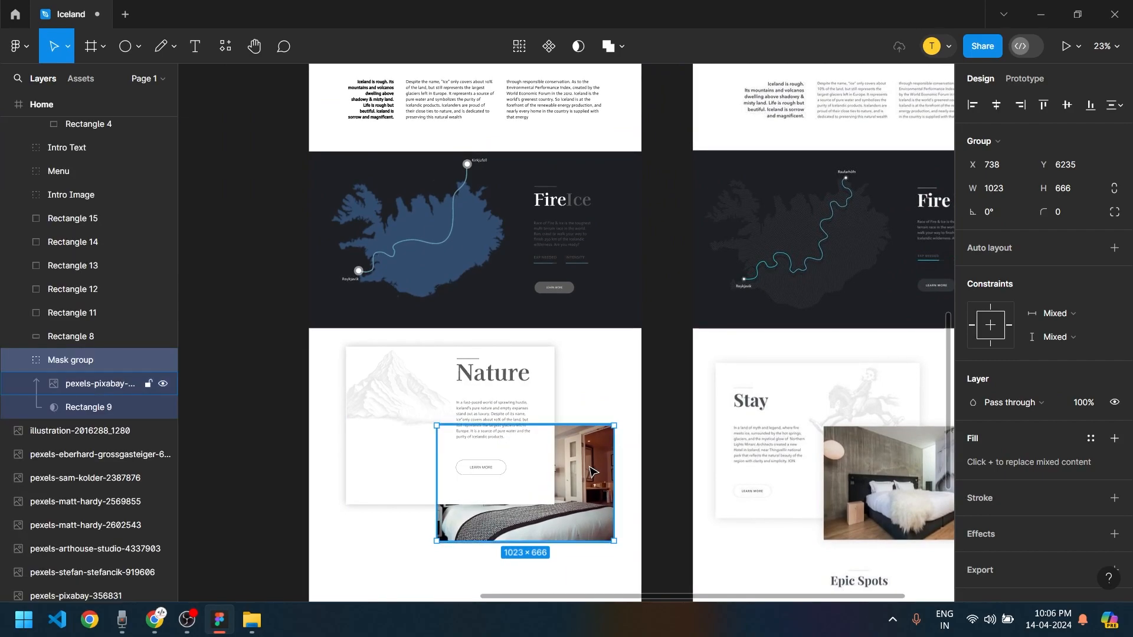
scroll(585, 461, "up", 1)
key("Escape")
Delete the mountain drawing from the copied card in the Stay section
scroll(533, 395, "up", 2)
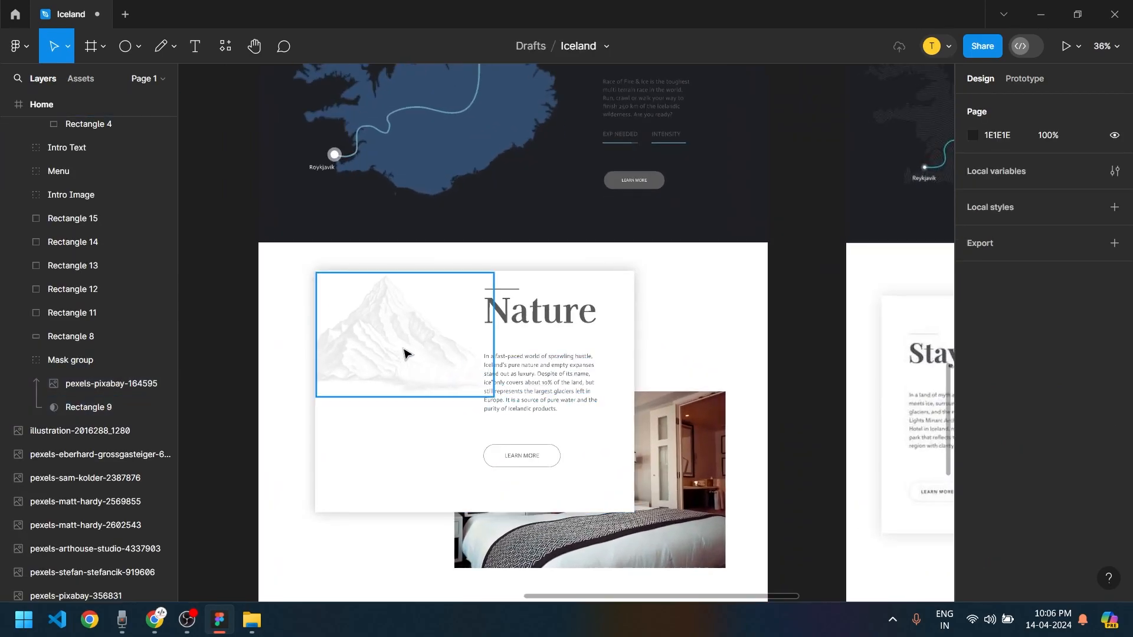
left_click(399, 355)
double_click(416, 338)
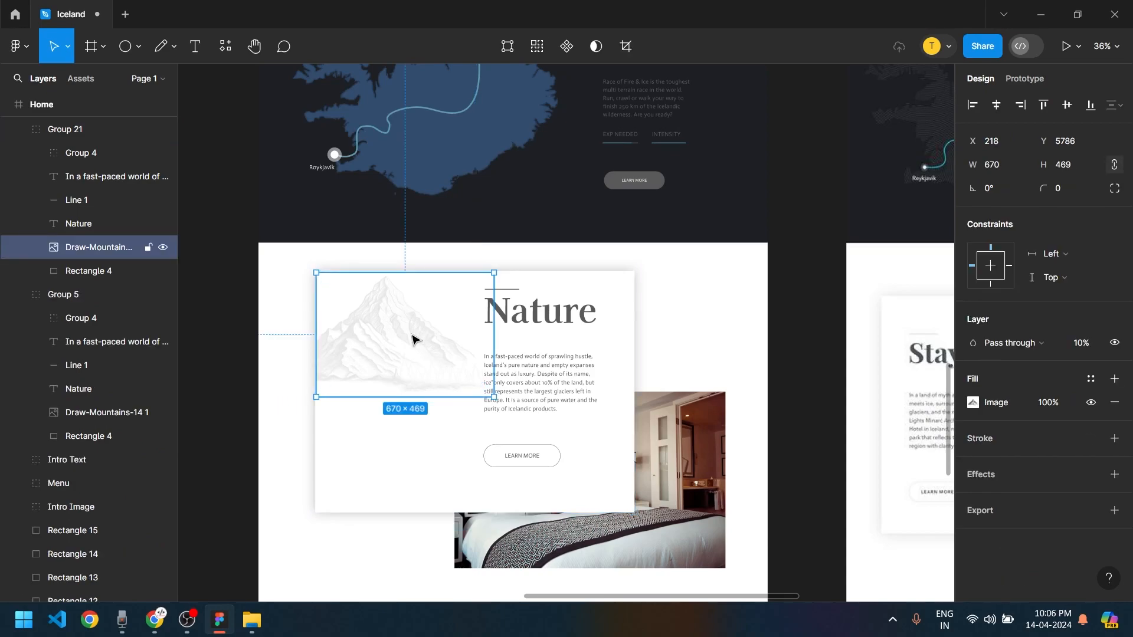
key("ctrl+z")
Move the copied card's accent line, Nature heading, paragraph and Learn More button together to the card's left side
scroll(504, 290, "up", 8)
left_click(509, 293, "shift")
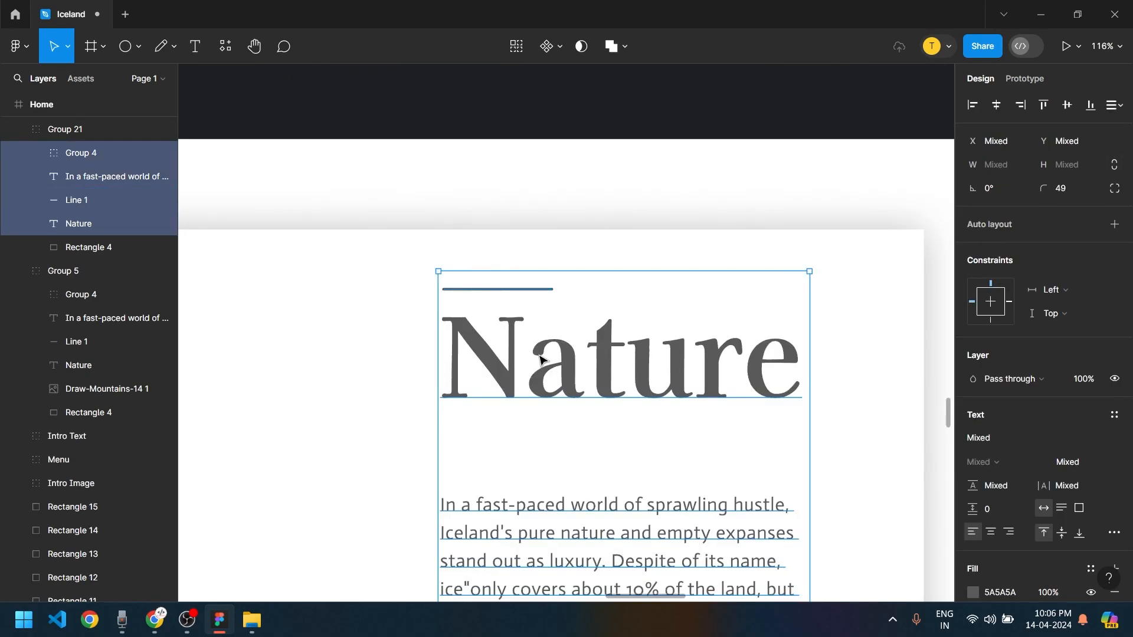
scroll(509, 294, "down", 6)
left_click_drag(572, 391, 399, 380)
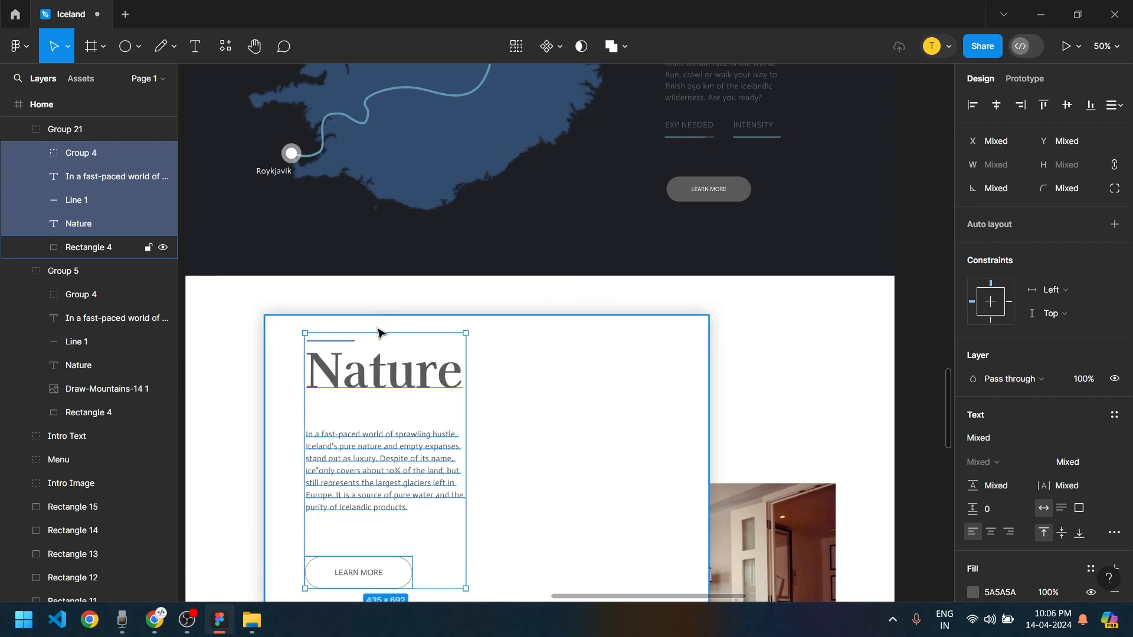
scroll(523, 354, "down", 3)
scroll(541, 366, "right", 3)
scroll(425, 390, "down", 5)
left_click(380, 302)
Bring the horse illustration from the loose images onto the Stay card's right half and enlarge it to about 706 × 508
scroll(366, 278, "up", 5)
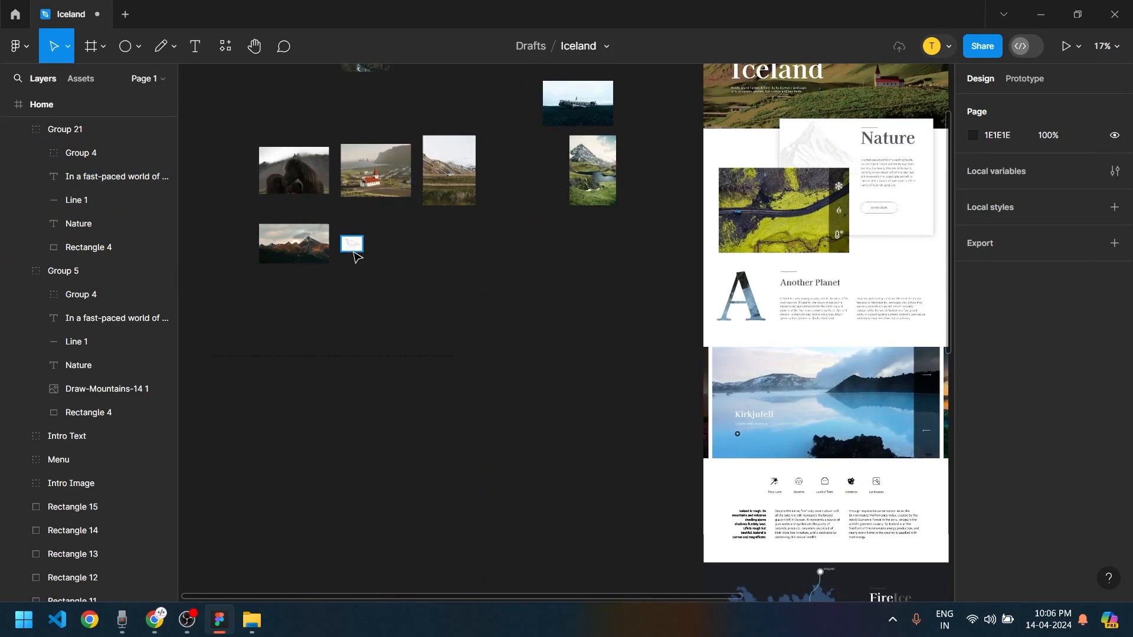
left_click_drag(353, 239, 758, 394)
left_click_drag(854, 432, 615, 460)
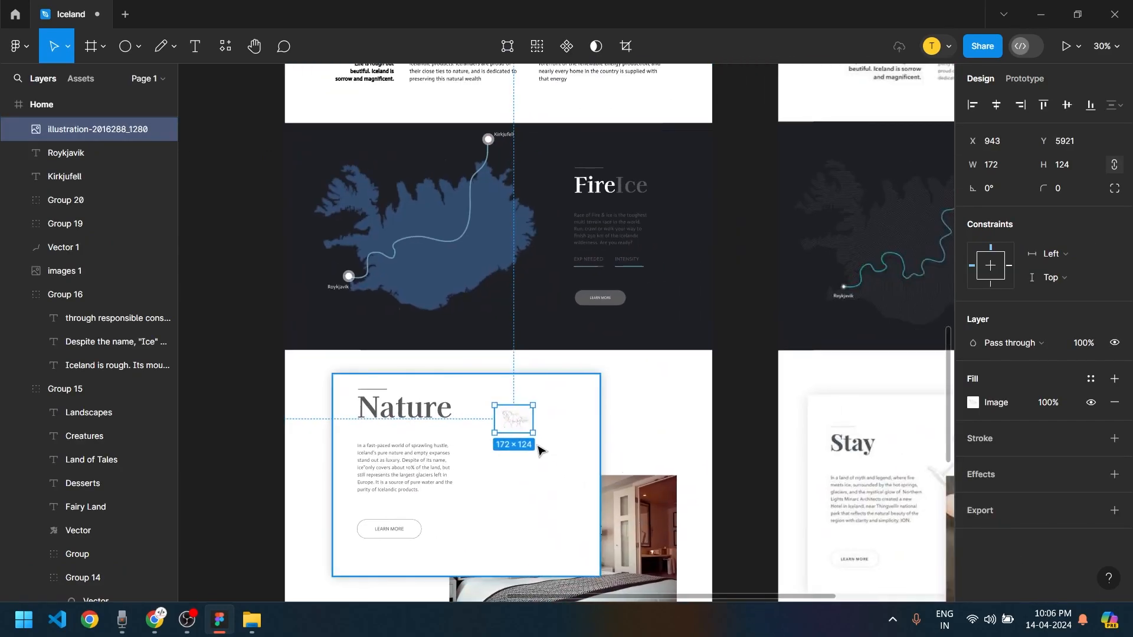
scroll(539, 450, "up", 1)
mouse_move(505, 408)
left_mouse_down()
mouse_move(554, 386)
mouse_move(665, 463)
mouse_move(493, 417)
left_mouse_up()
scroll(541, 435, "down", 2)
left_click_drag(379, 371, 370, 393)
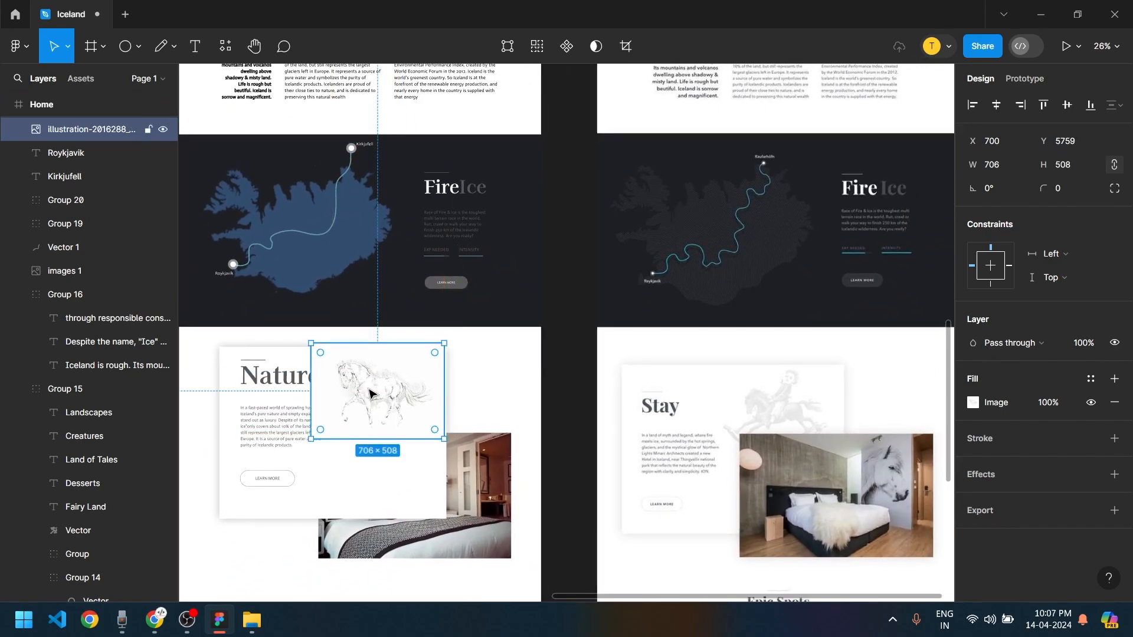
Lower the horse illustration through the layer order until it sits directly above the Stay card group
key("ctrl+[")
key("ctrl+[")
key("ctrl+[")
key("ctrl+[")
key("ctrl+[")
key("ctrl+[")
key("ctrl+[")
key("ctrl+[")
key("ctrl+[")
key("ctrl+[")
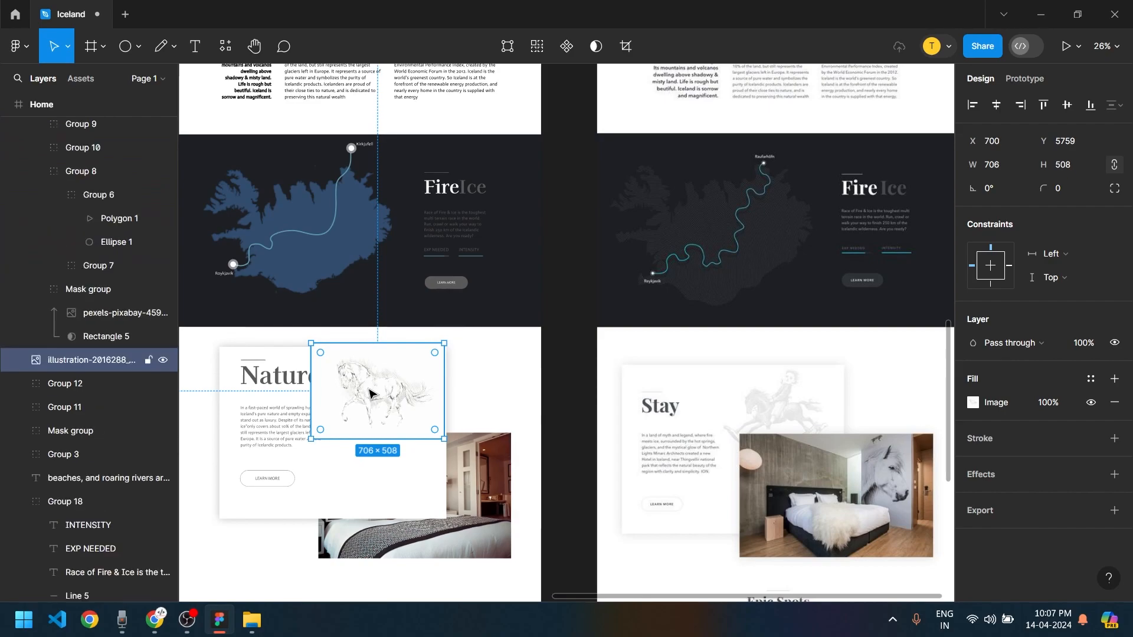
key("ctrl+[")
key("ctrl+[")
key("ctrl+[")
key("ctrl+[")
key("ctrl+[")
key("ctrl+[")
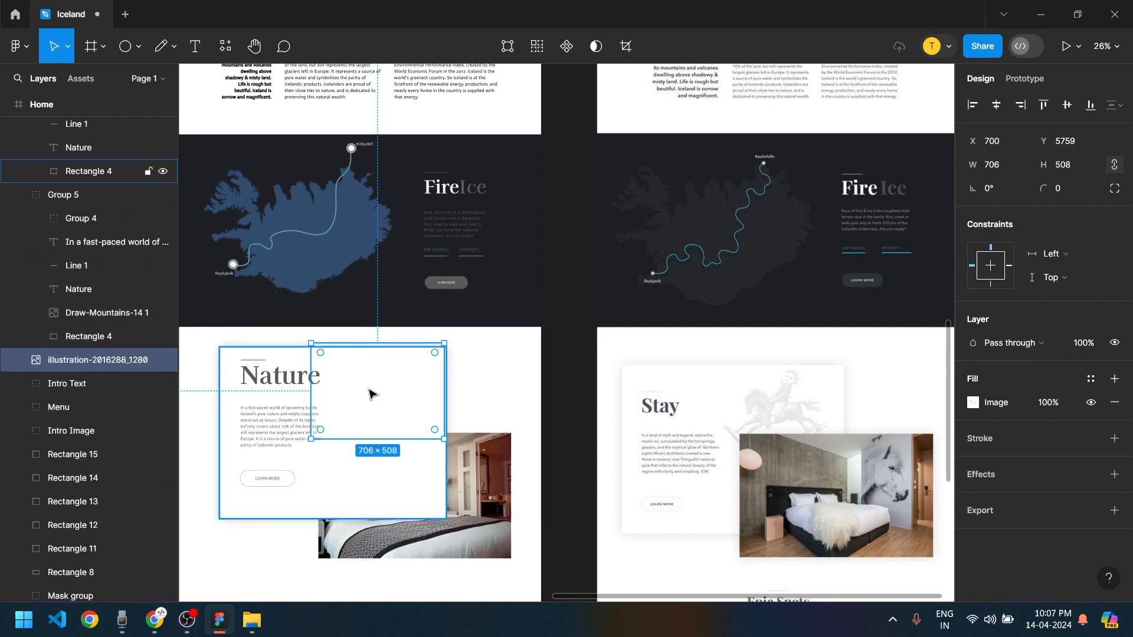
key("ctrl+]")
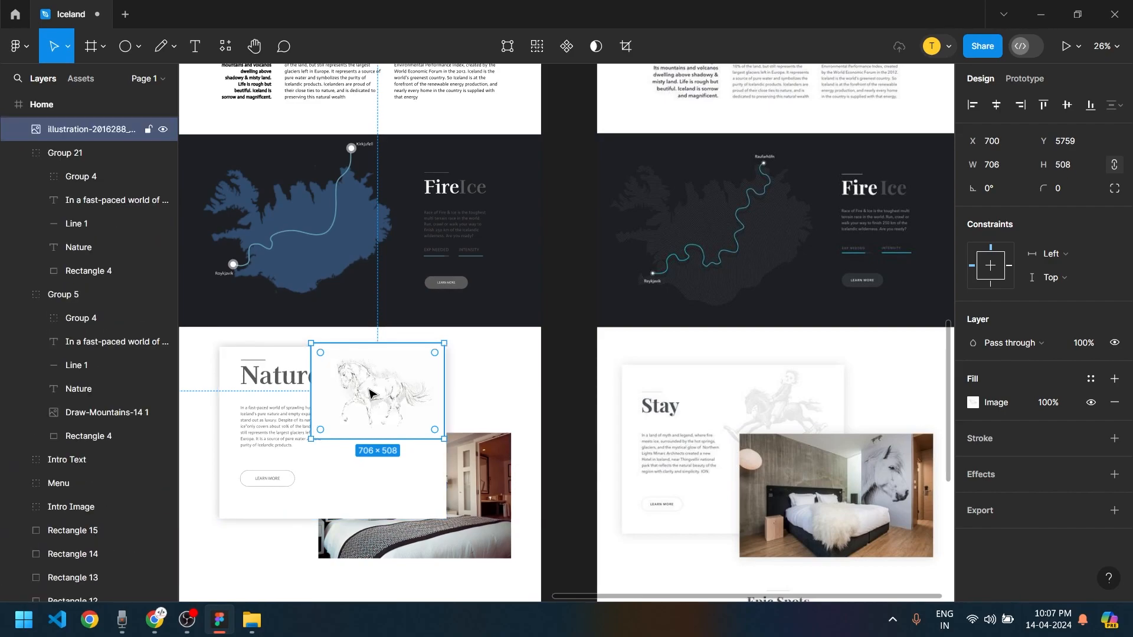
Bring the heading and paragraph to the front of the Stay card group, and bring the group in front of the horse illustration
left_click(282, 386)
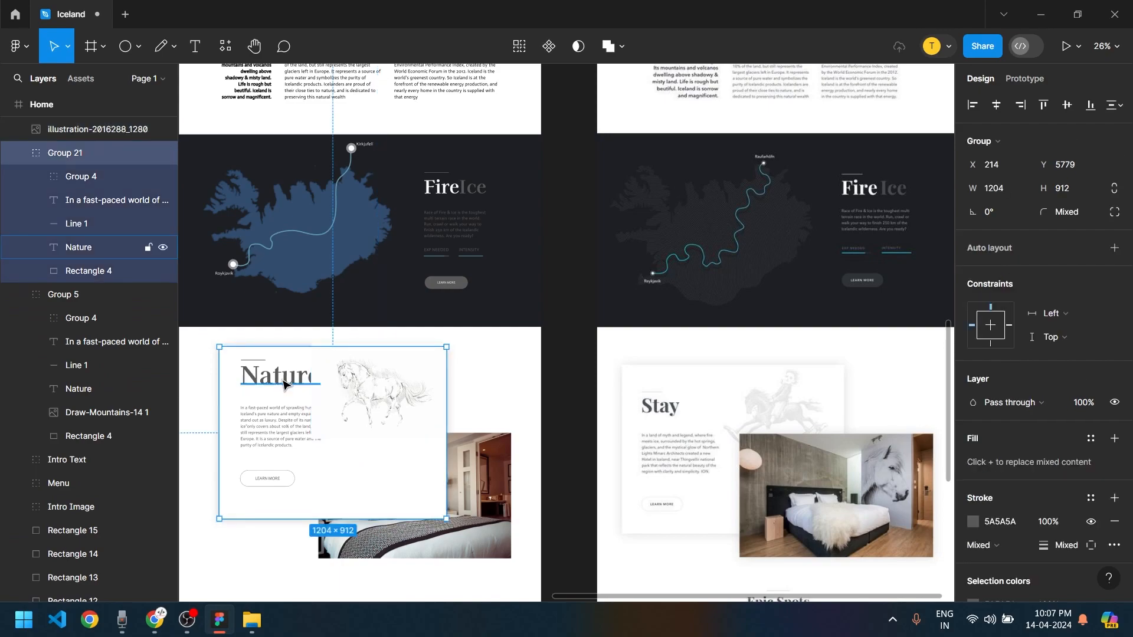
scroll(282, 387, "up", 5)
left_click(282, 385)
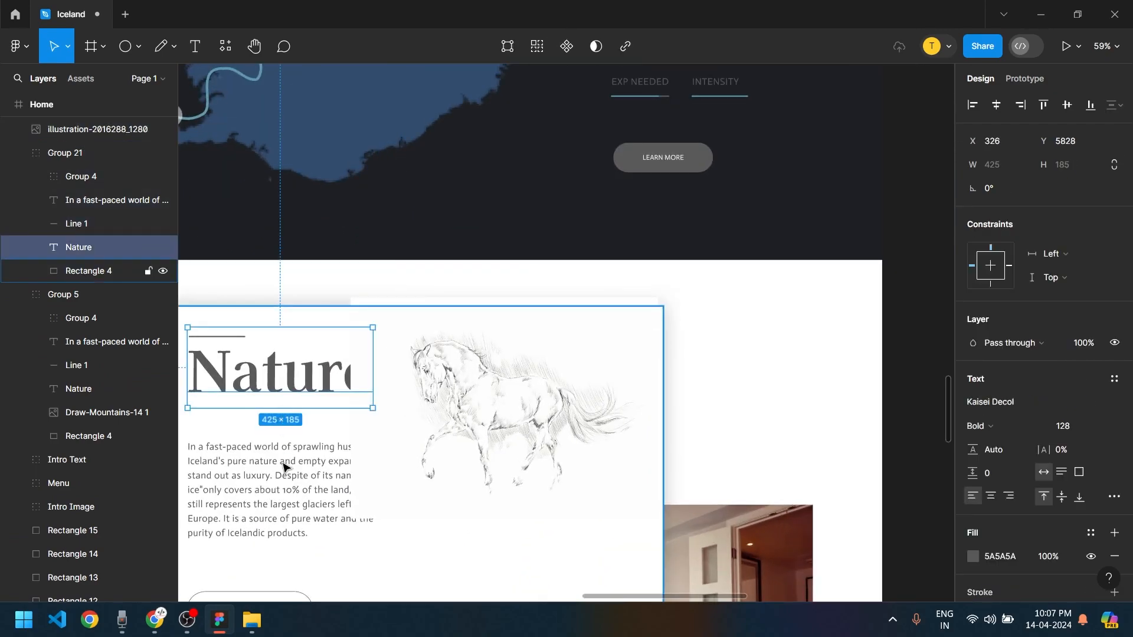
left_click(293, 500, "shift")
key("ctrl+shift+bracketright")
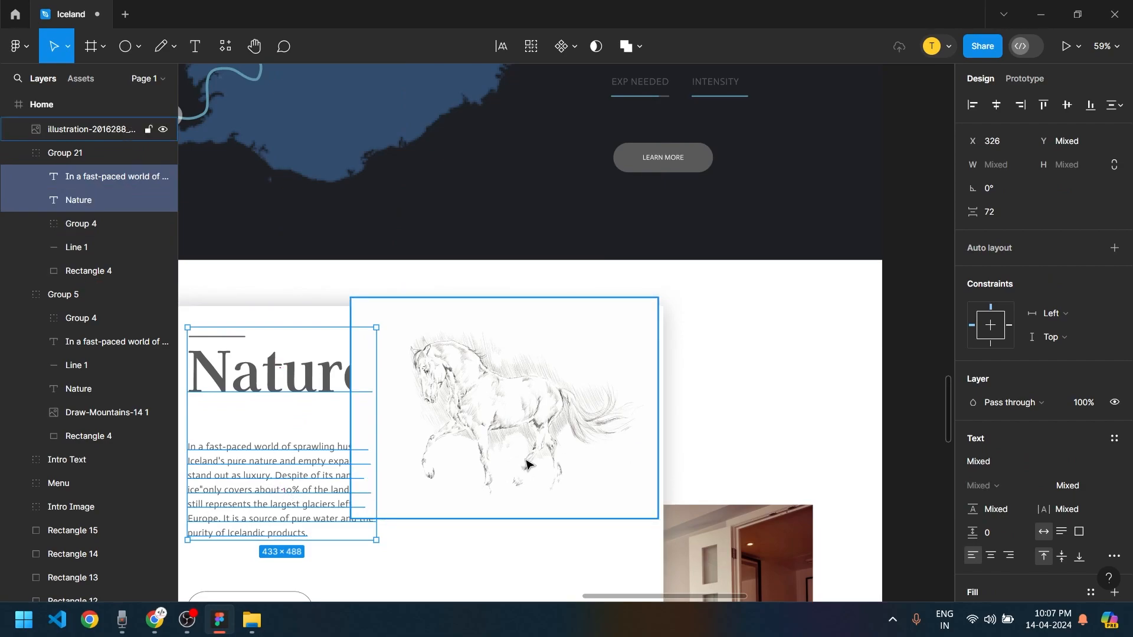
left_click(80, 155)
key("bracketright")
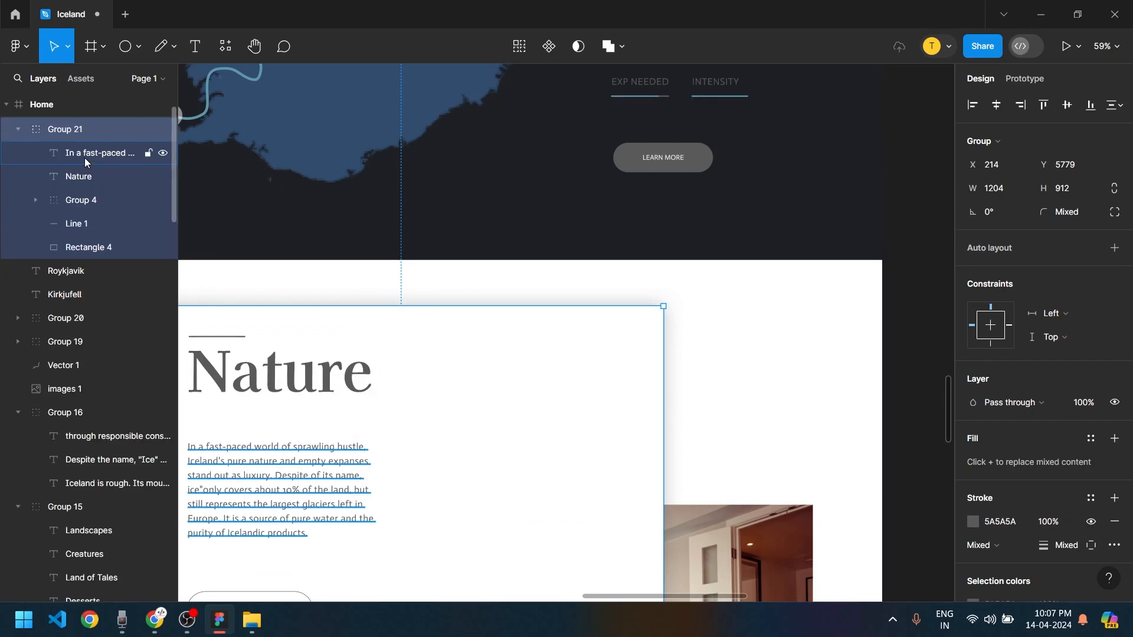
Ungroup the Stay card and layer its white background rectangle behind the horse illustration but above the bedroom photo
scroll(499, 403, "down", 3)
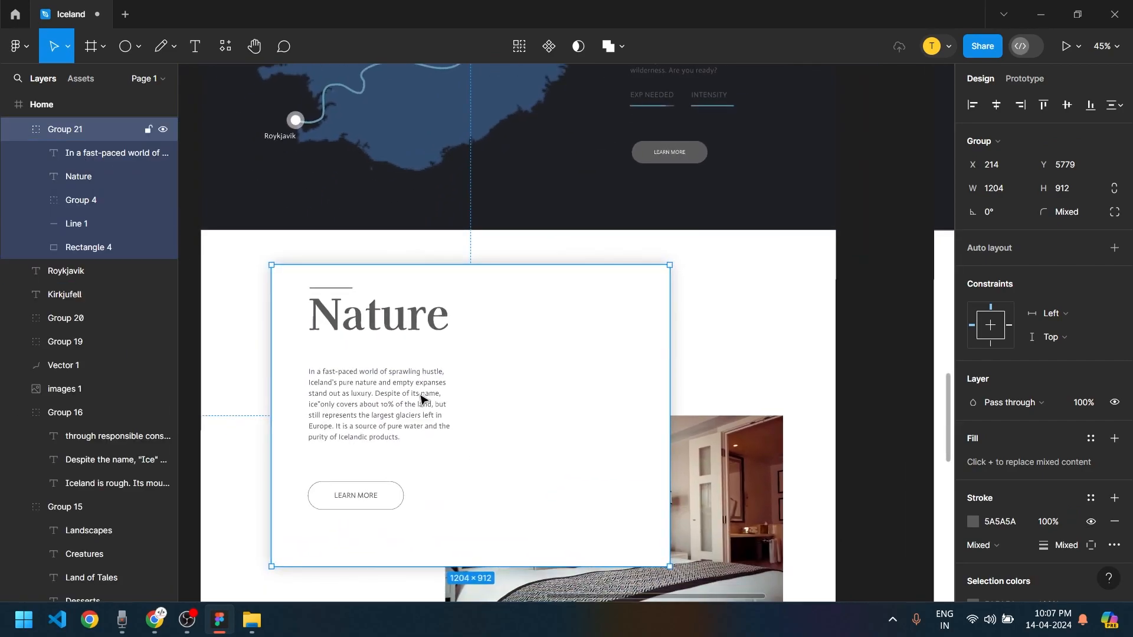
key("ctrl+shift+g")
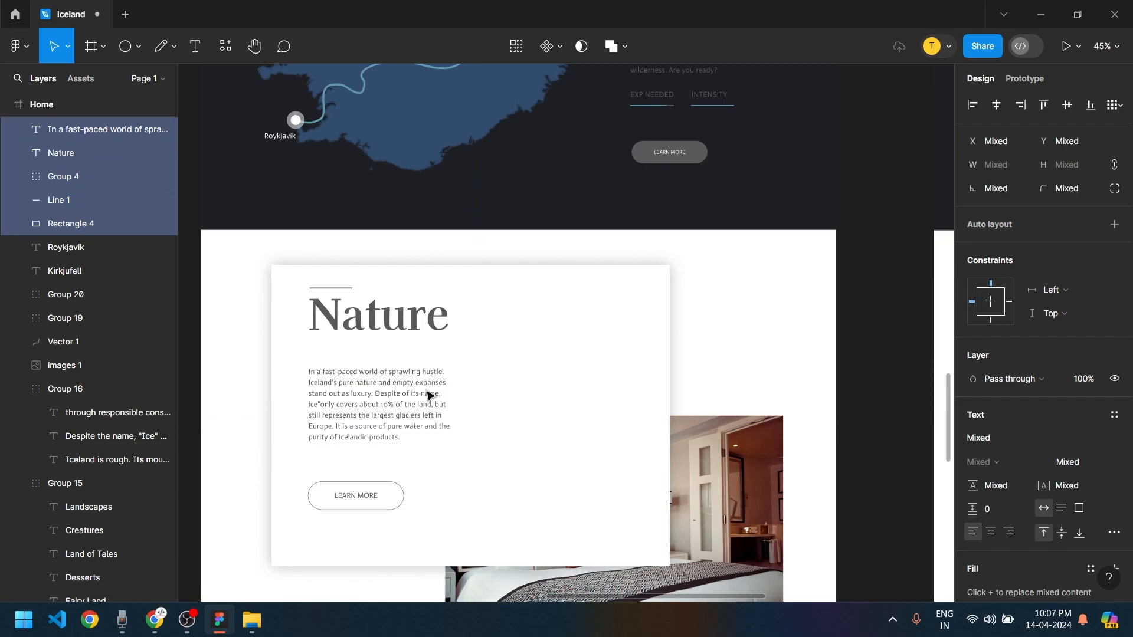
left_click(518, 355)
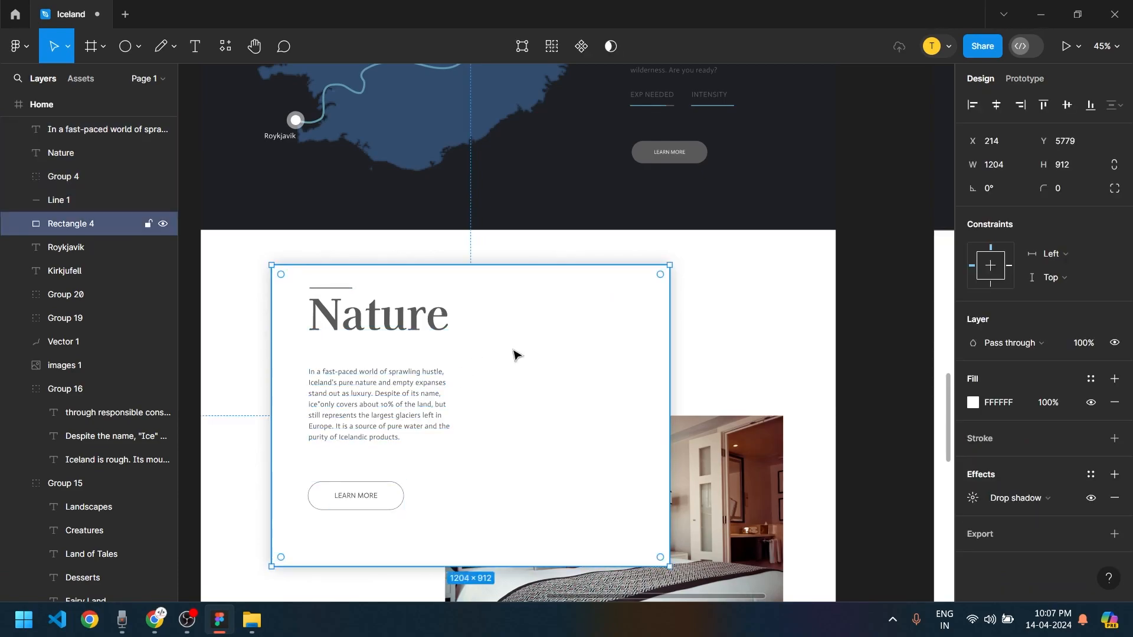
key("ctrl+shift+bracketleft")
left_click(632, 451)
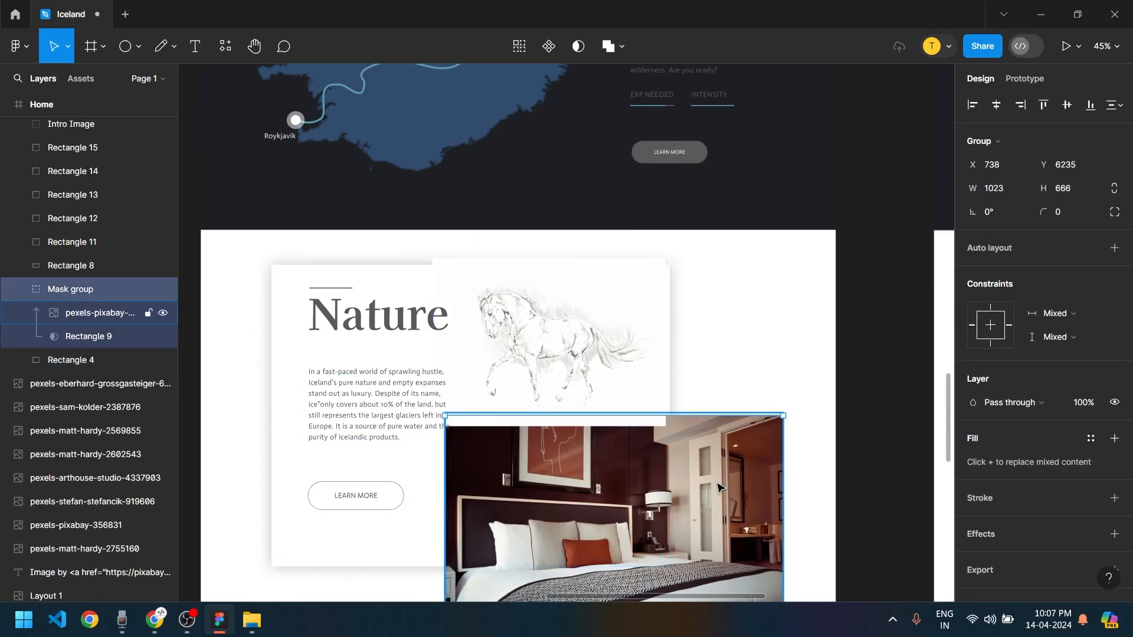
key("ctrl+bracketleft")
Enlarge the horse illustration to about 819 × 589 and shift it toward the Stay card's upper right corner
left_click(549, 354)
scroll(548, 356, "up", 3)
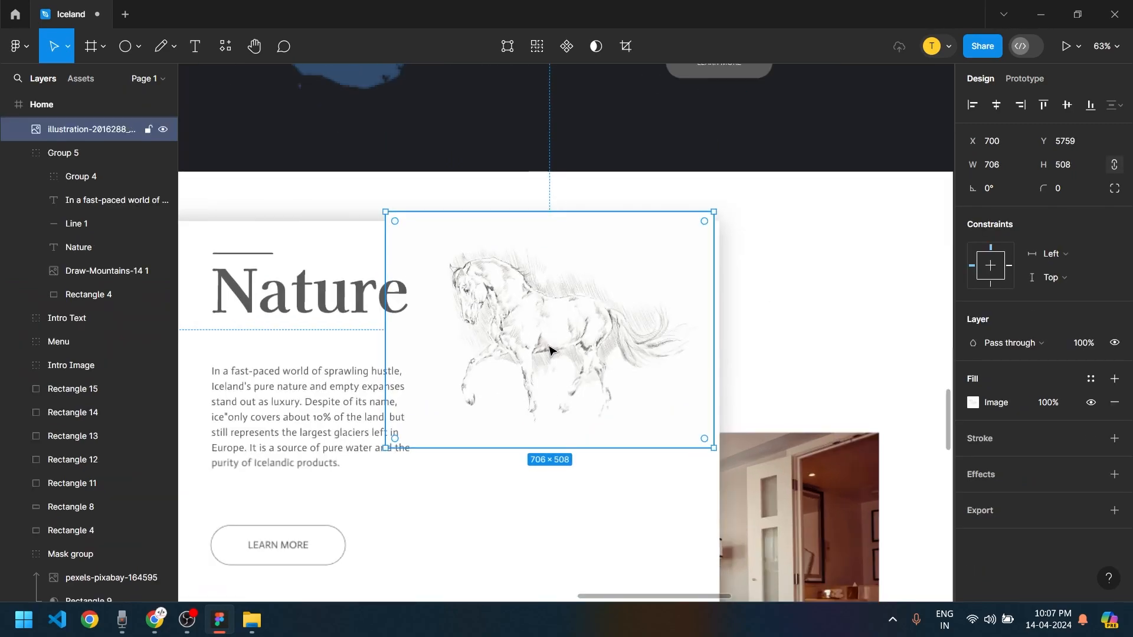
left_click_drag(549, 356, 600, 348)
left_click_drag(424, 443, 375, 486)
left_click_drag(659, 344, 730, 305)
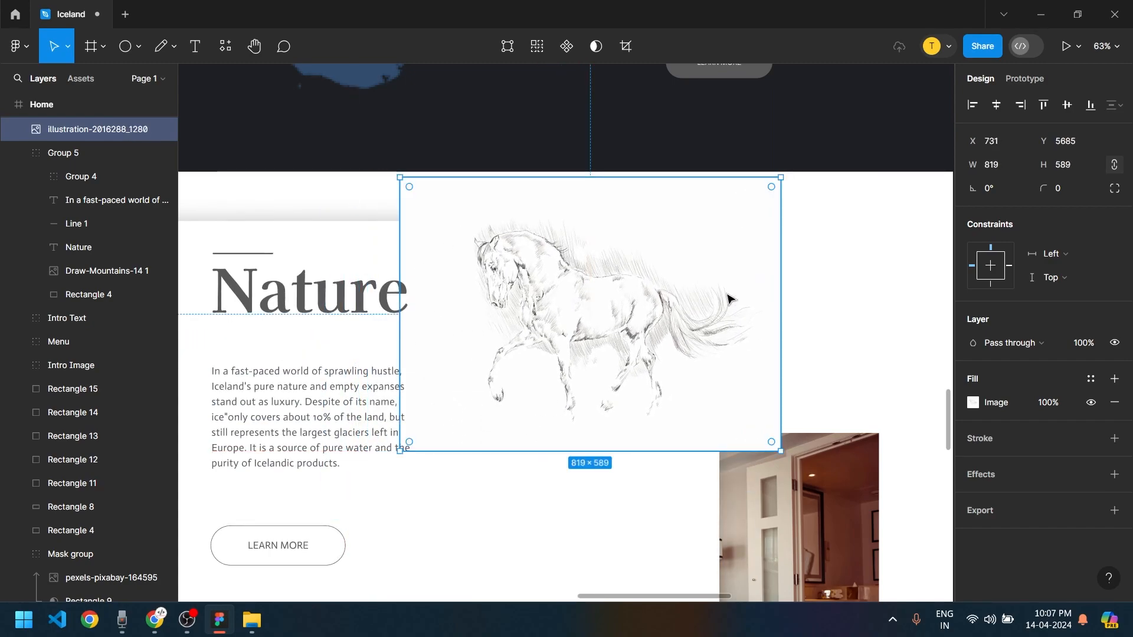
Crop the horse illustration's top and right edges to fit the Stay card, leaving it about 687 × 511
left_click(627, 48)
mouse_move(591, 210)
left_mouse_down()
mouse_move(589, 232)
mouse_move(593, 212)
left_mouse_up()
scroll(751, 339, "right", 3)
left_click_drag(693, 329, 636, 329)
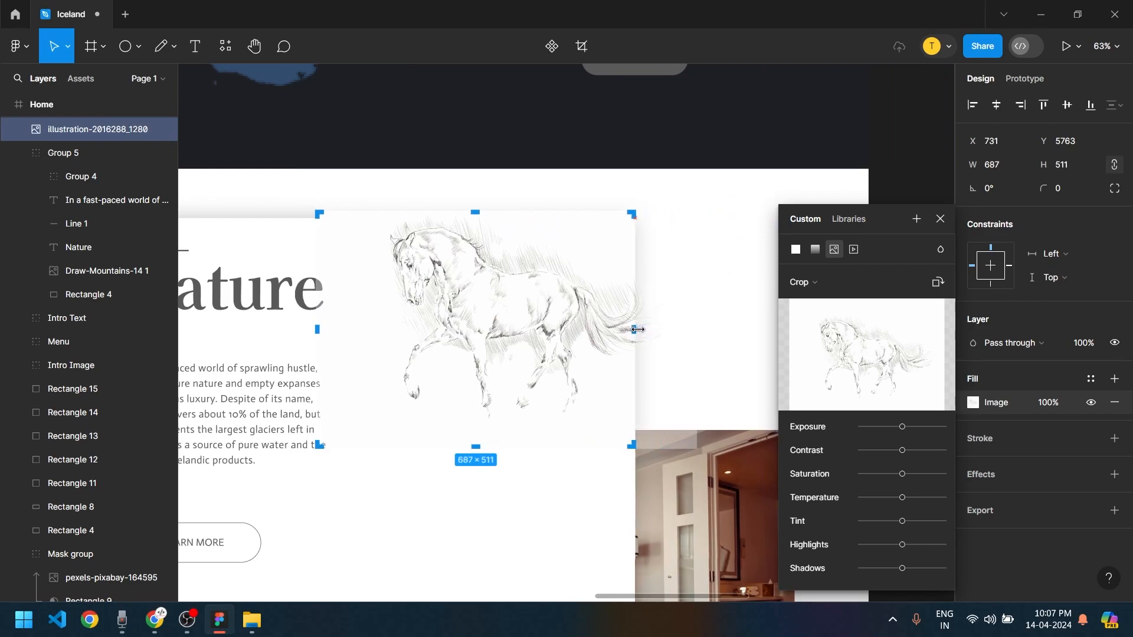
mouse_move(461, 287)
left_mouse_down()
mouse_move(463, 298)
mouse_move(463, 287)
left_mouse_up()
left_click(721, 260)
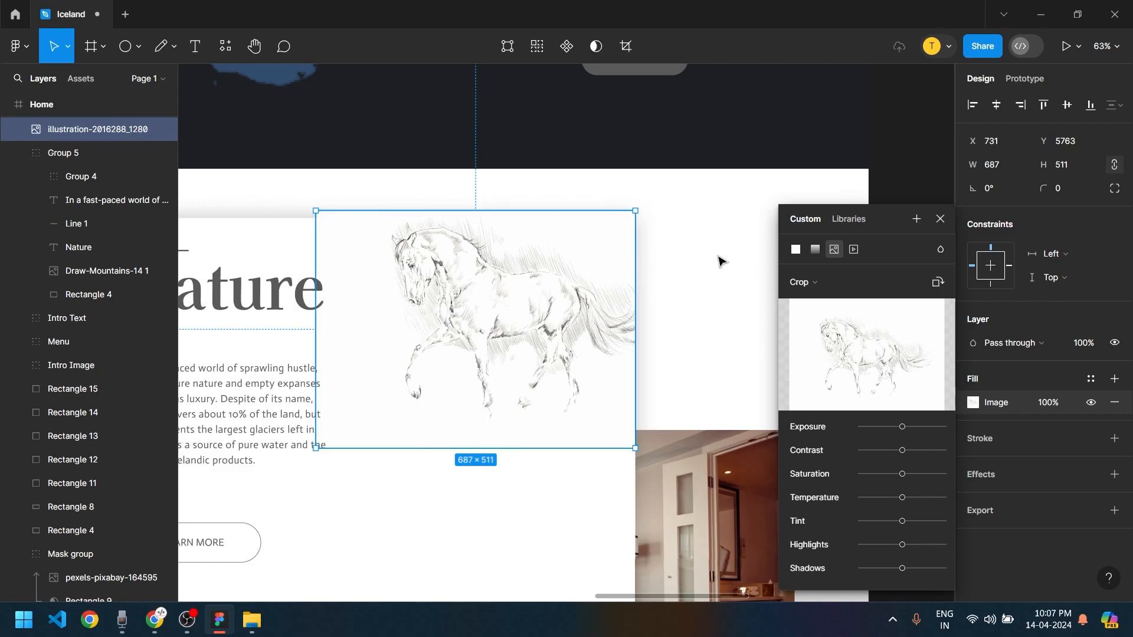
Close the crop editing and shift the horse illustration down to Y 5779, flush with the card's upper edge
left_click(493, 254)
left_click_drag(494, 254, 492, 261)
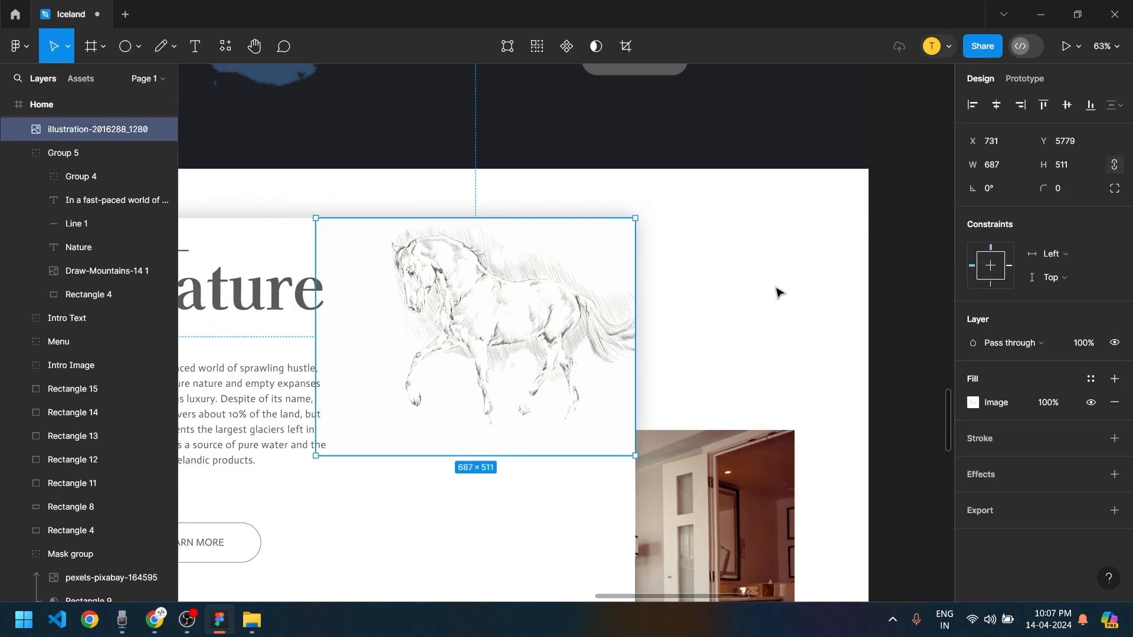
left_click(640, 348)
Bring the masked bedroom photo in front of the card and horse illustration, and nudge it right to X 818
scroll(501, 354, "down", 5)
left_click_drag(668, 312, 638, 259)
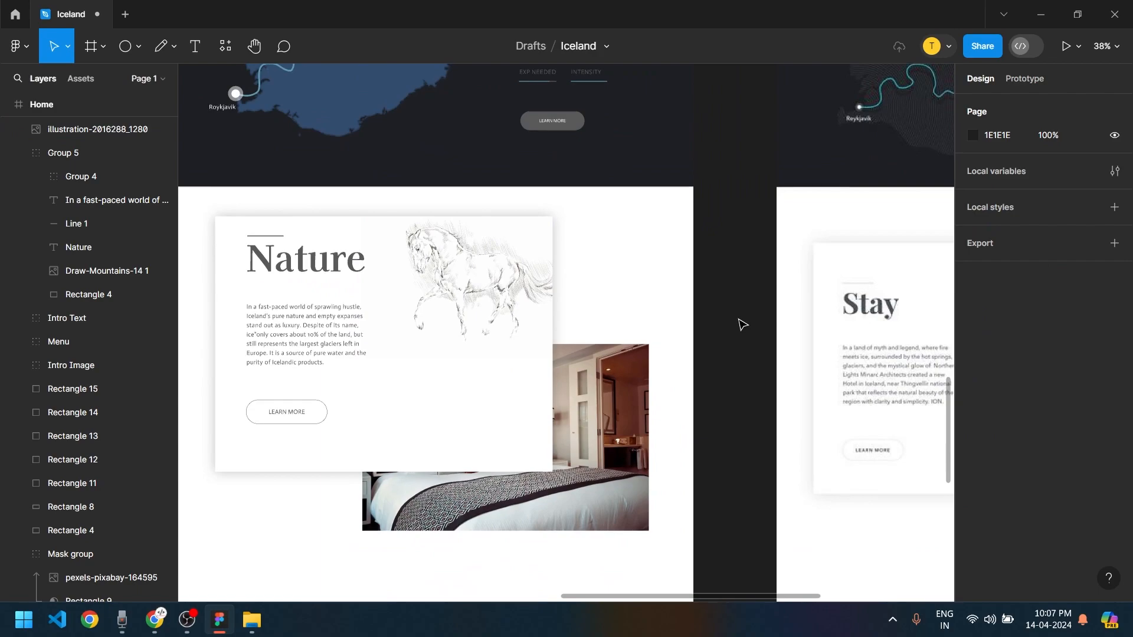
scroll(736, 382, "down", 3)
left_click(594, 399)
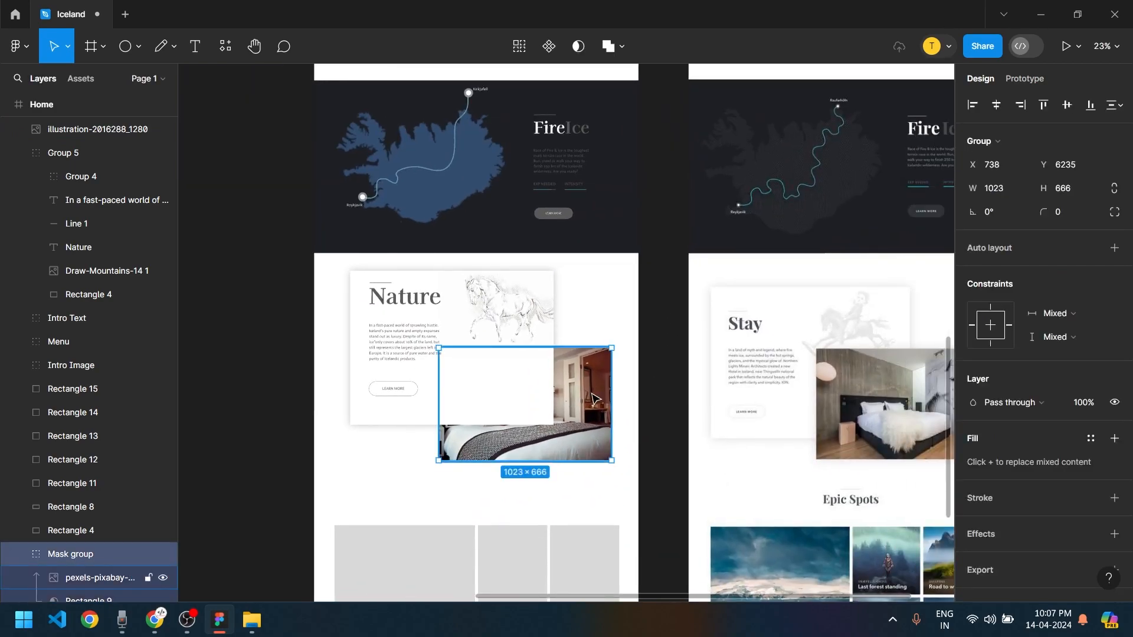
key("shift+Right")
key("shift+Right")
key("shift+Right")
key("shift+Right")
key("shift+Right")
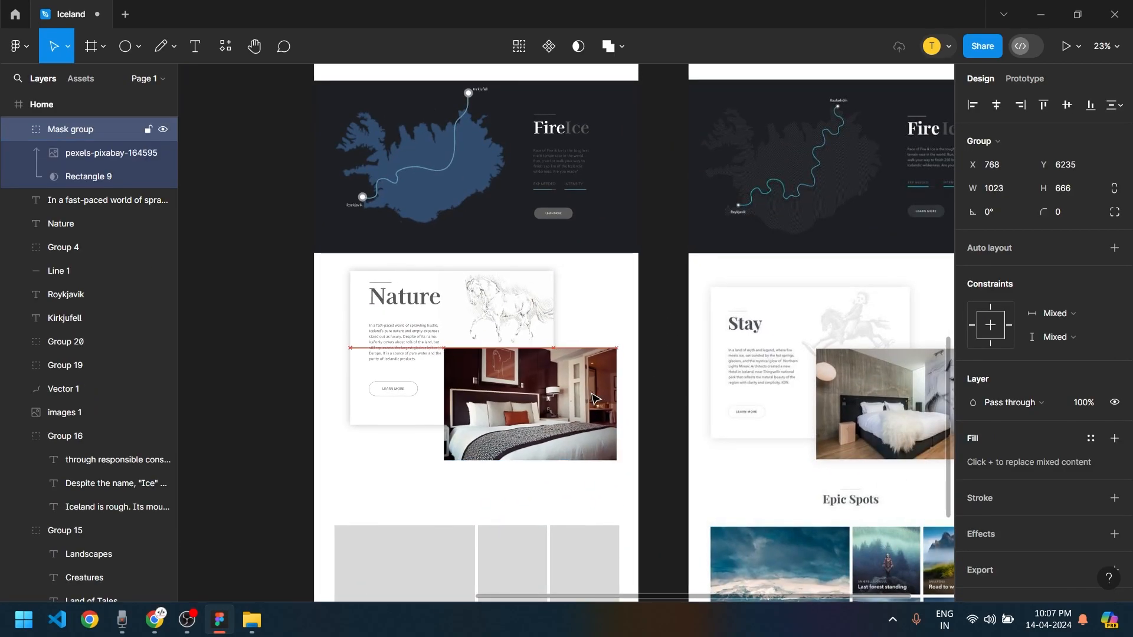
key("shift+Right")
key("shift+Right")
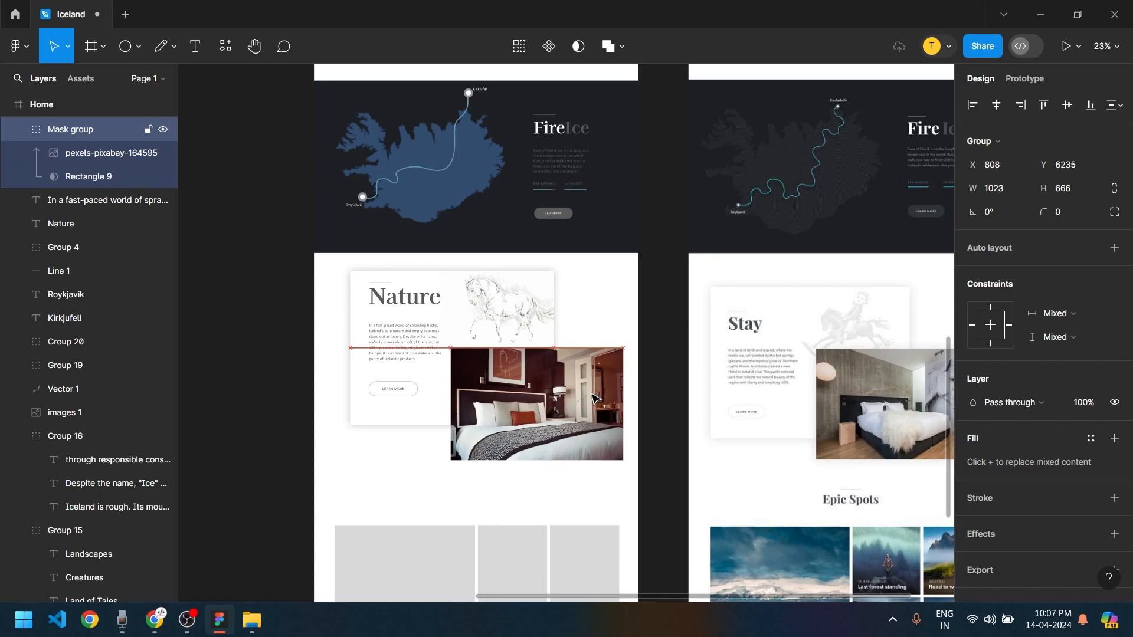
key("shift+Right")
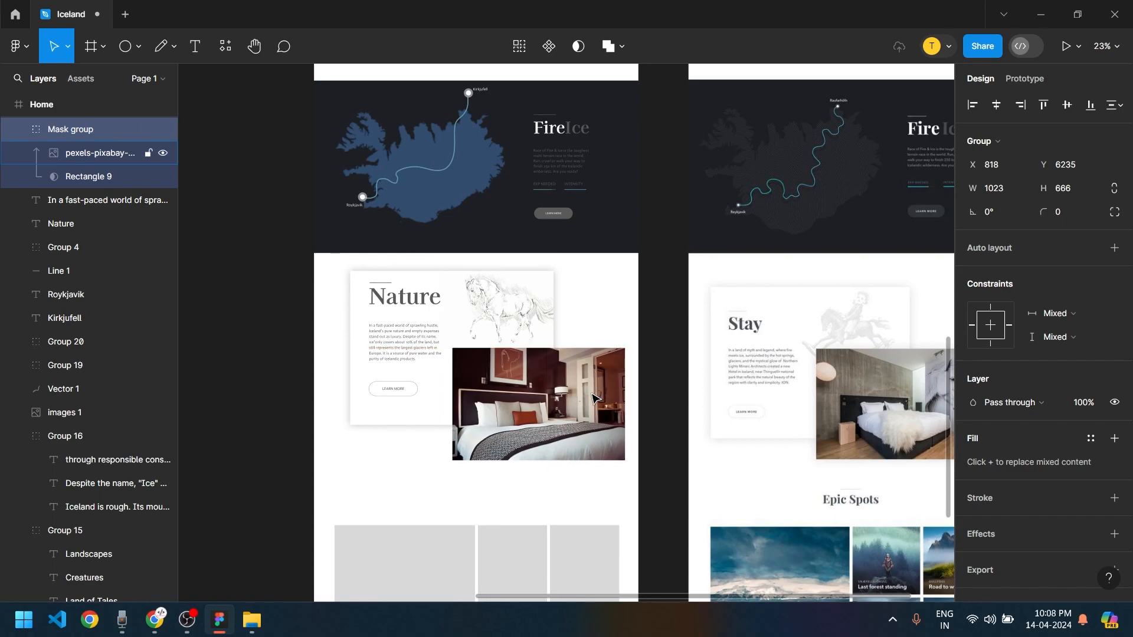
Crop the horse illustration's left edge close to the horse, leaving the image about 546 × 511
left_click(487, 329)
scroll(487, 328, "up", 5)
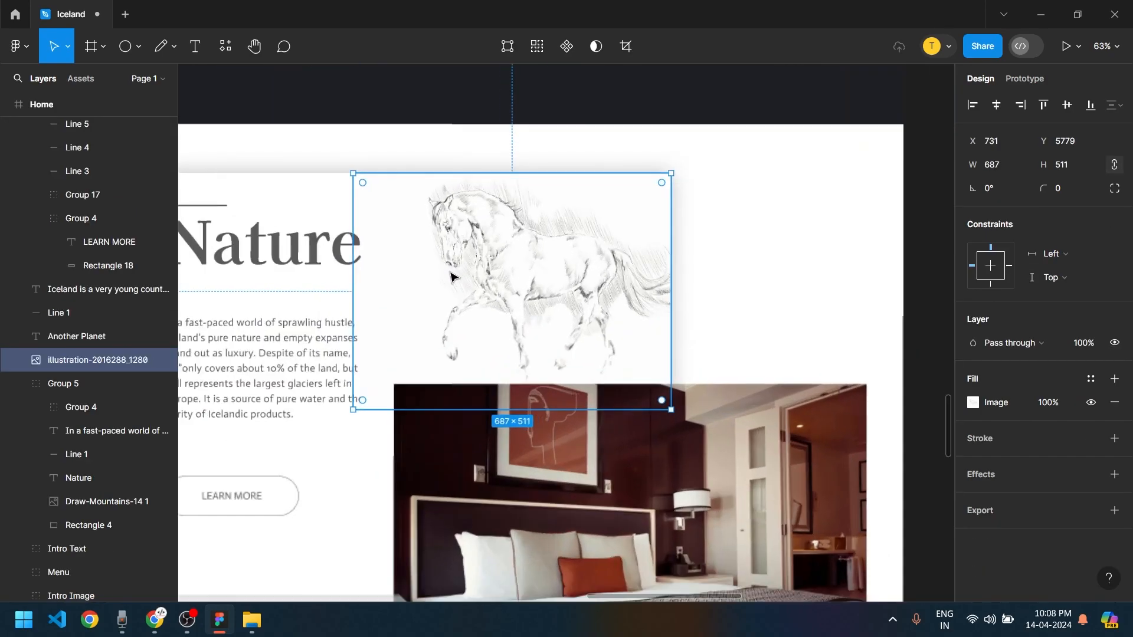
double_click(427, 269)
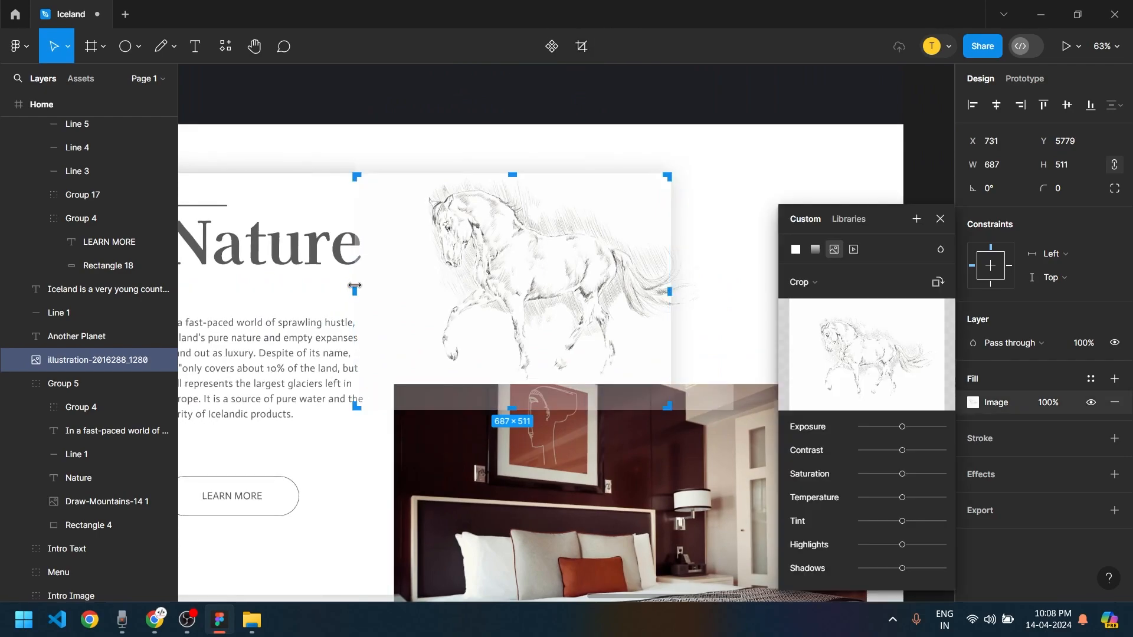
left_click_drag(403, 288, 415, 291)
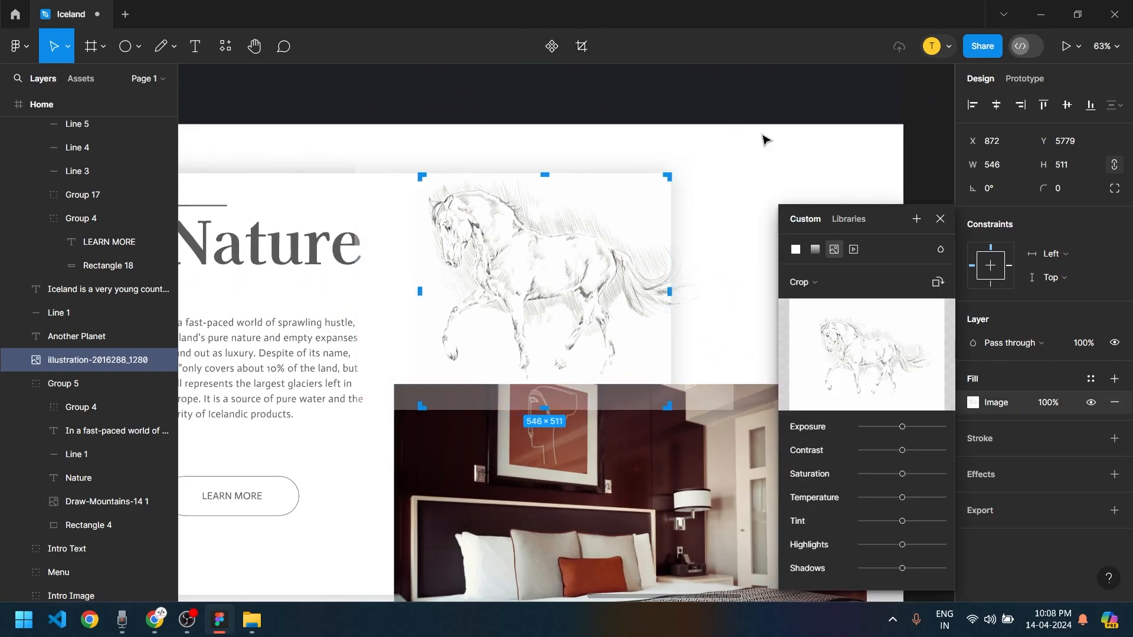
key("Return")
Enlarge the horse illustration to about 729 × 682, then crop its right edge to the card's border at about 650 wide
left_click_drag(420, 410, 371, 455)
left_click_drag(671, 454, 708, 486)
left_click(626, 46)
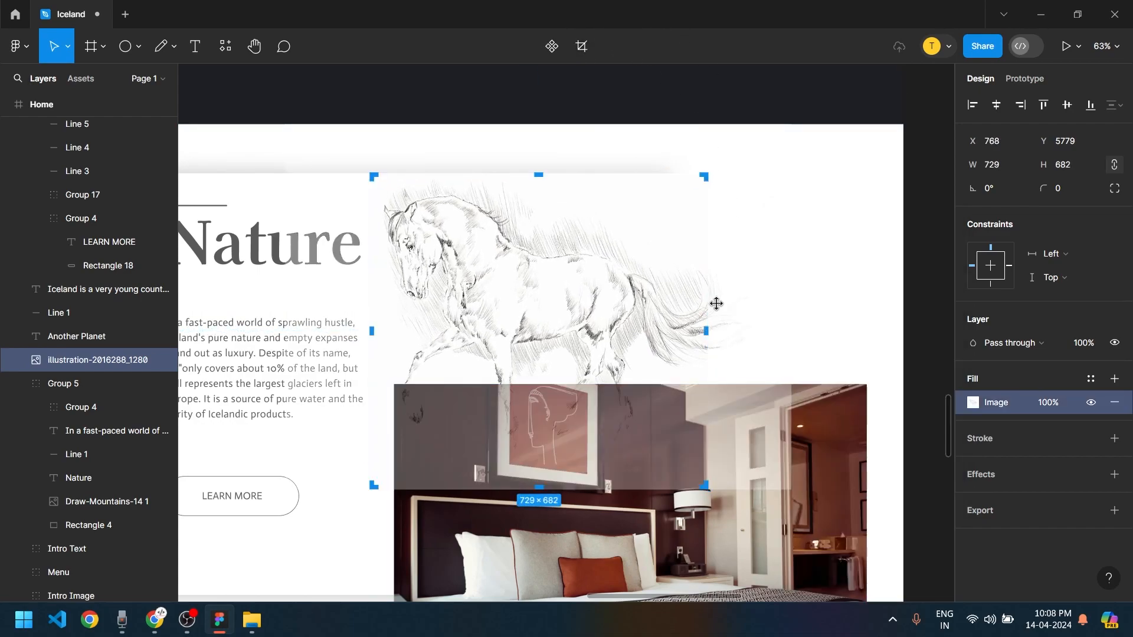
left_click_drag(700, 331, 668, 333)
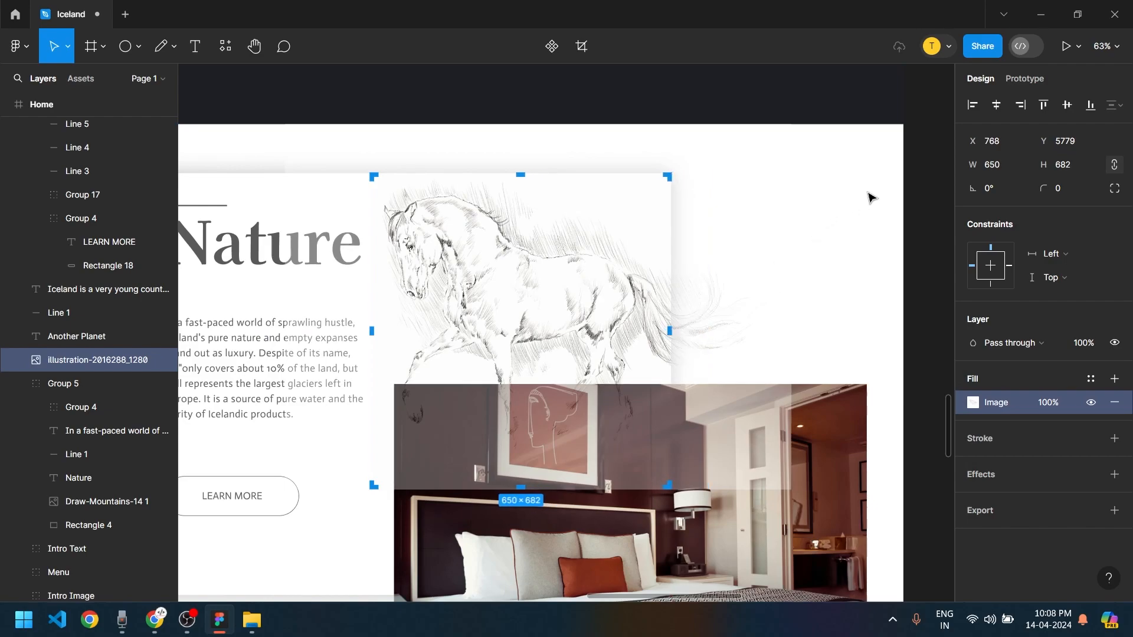
key("Escape")
scroll(832, 248, "down", 5)
key("Escape")
scroll(796, 270, "up", 1)
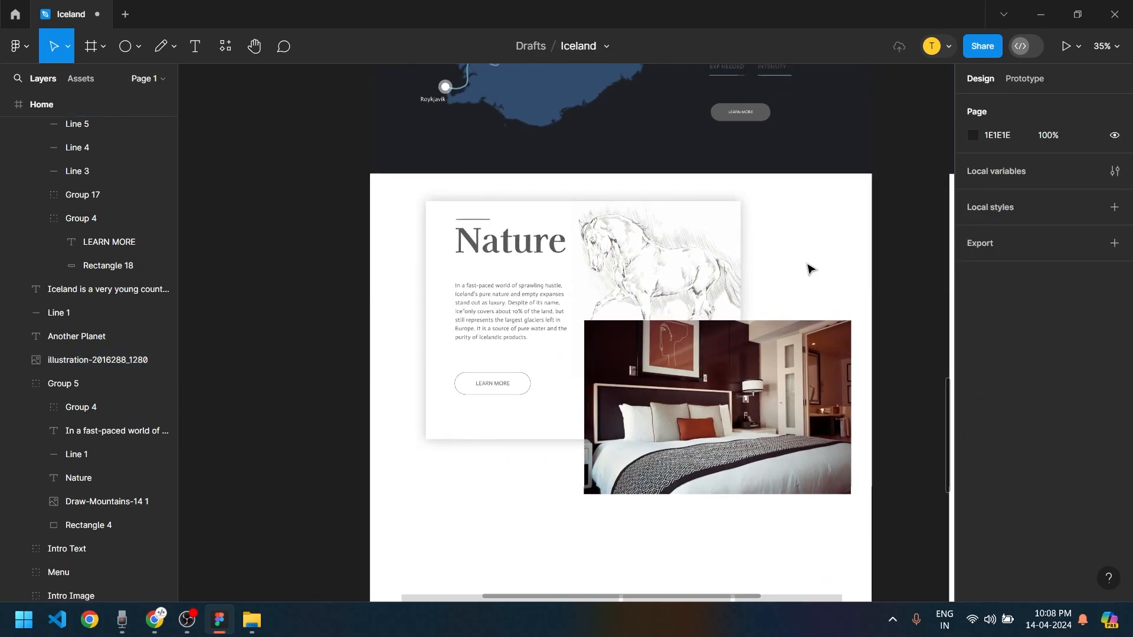
Change the card's "Nature" heading text to "Stay"
left_click_drag(742, 295, 373, 335)
scroll(623, 337, "down", 5)
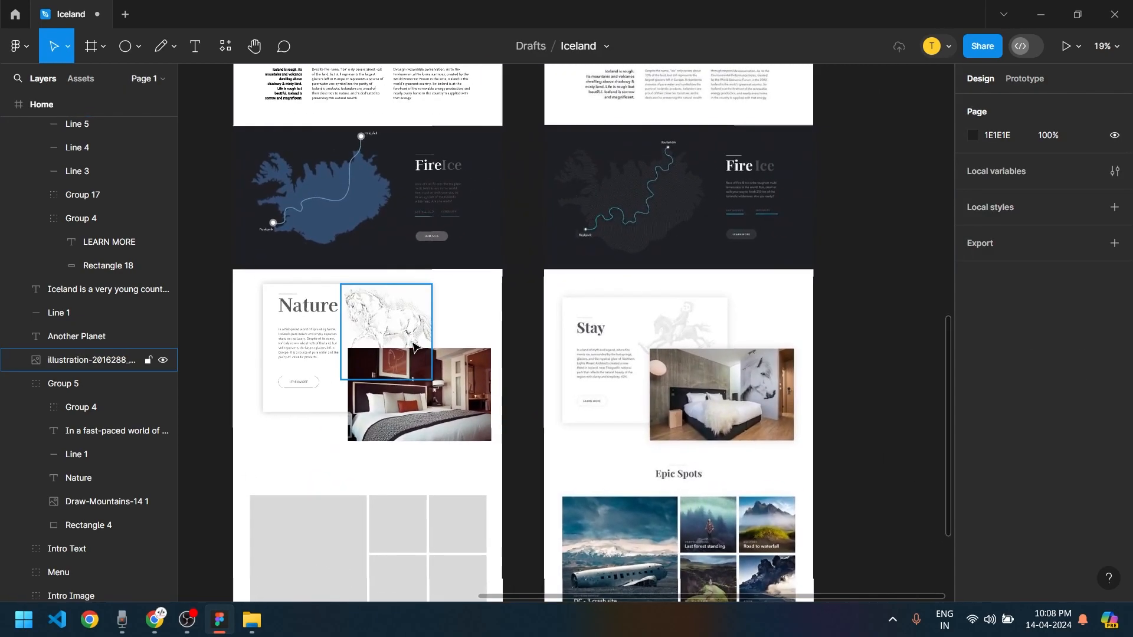
double_click(315, 306)
type("Stay")
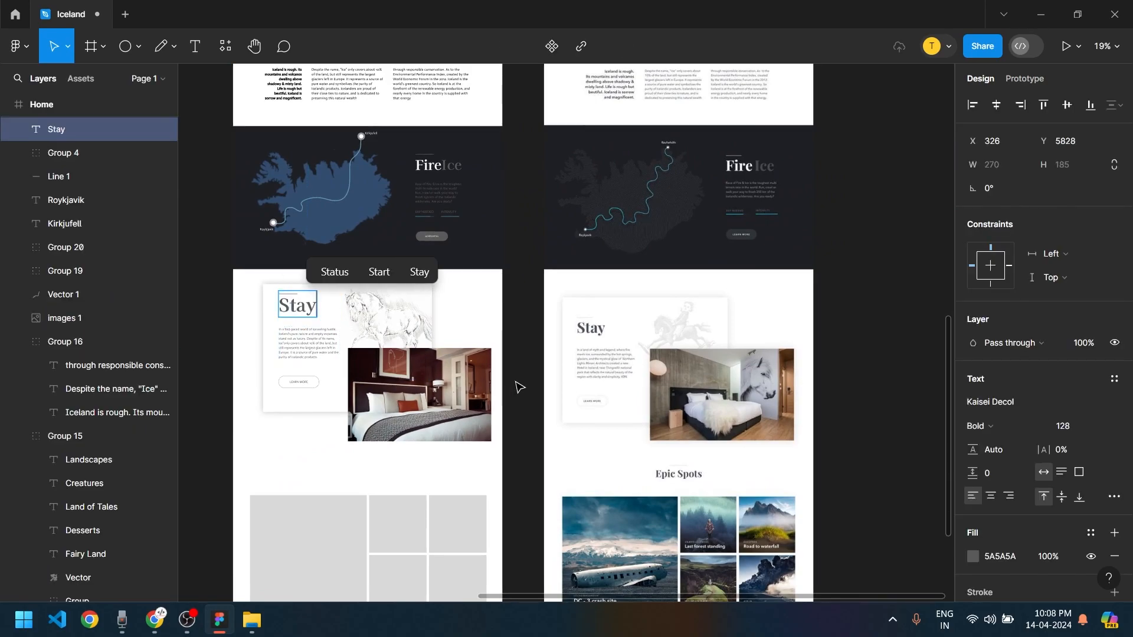
Capture a screen snip of the paragraph under the Stay heading in the reference design
scroll(581, 357, "up", 10)
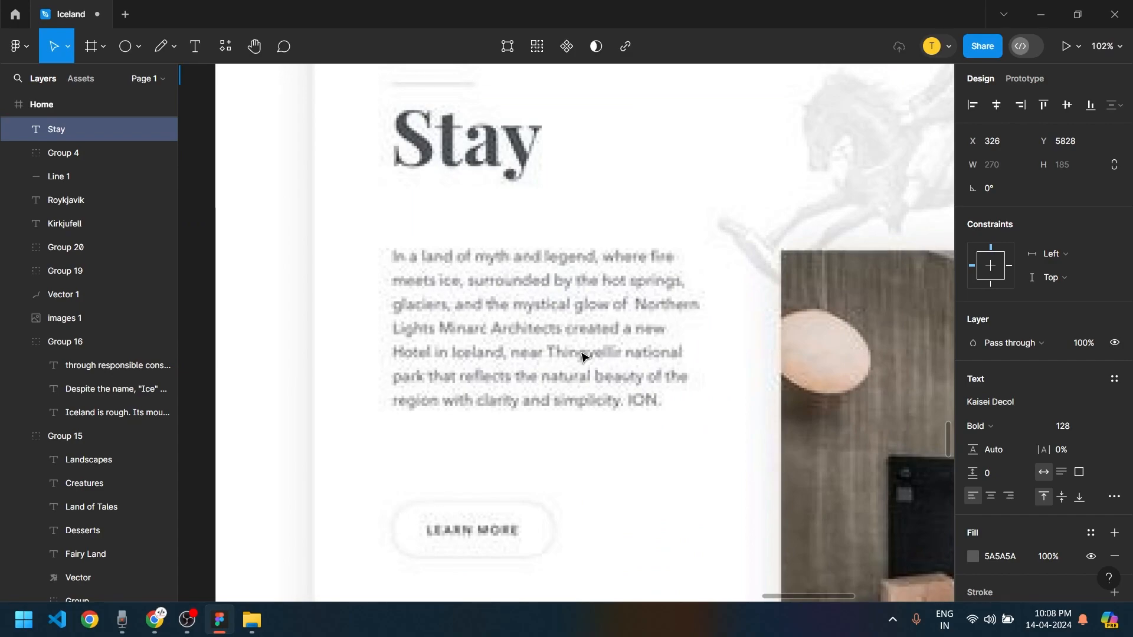
key("super+shift+s")
left_click_drag(379, 235, 711, 426)
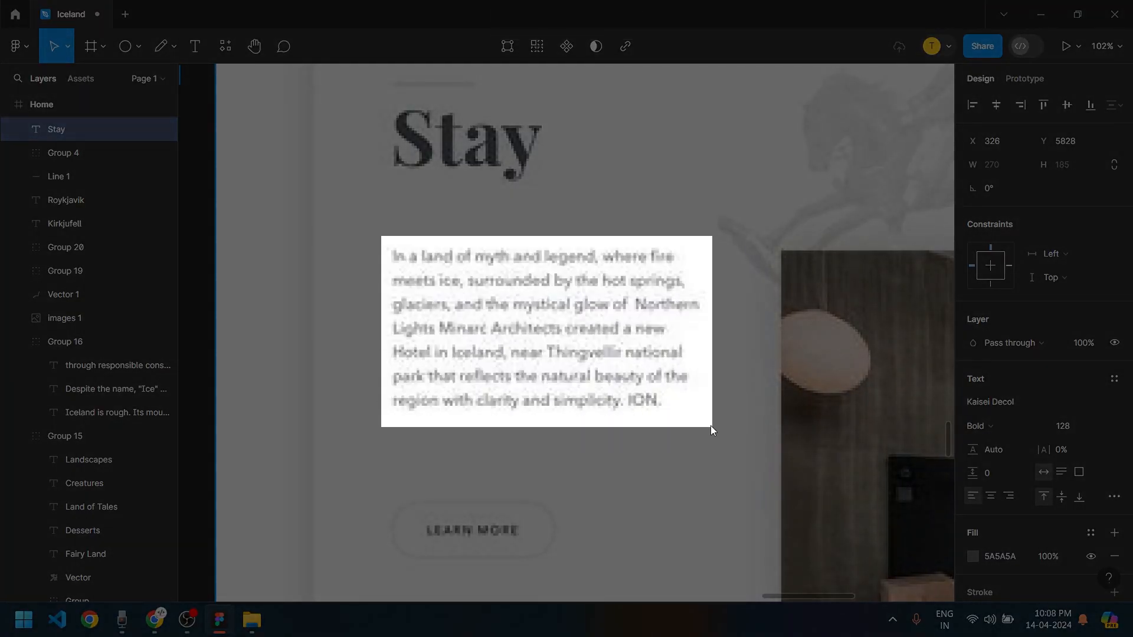
Switch to Chrome, run the paragraph snip through Google Lens and copy the recognized text
left_click(155, 620)
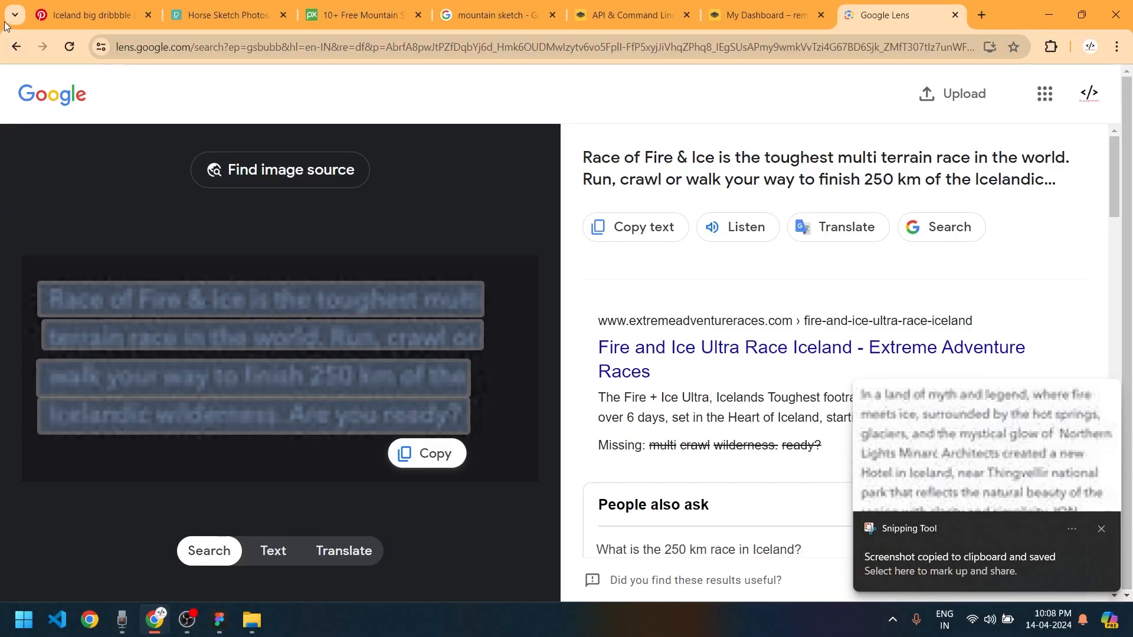
left_click(13, 46)
left_click(16, 46)
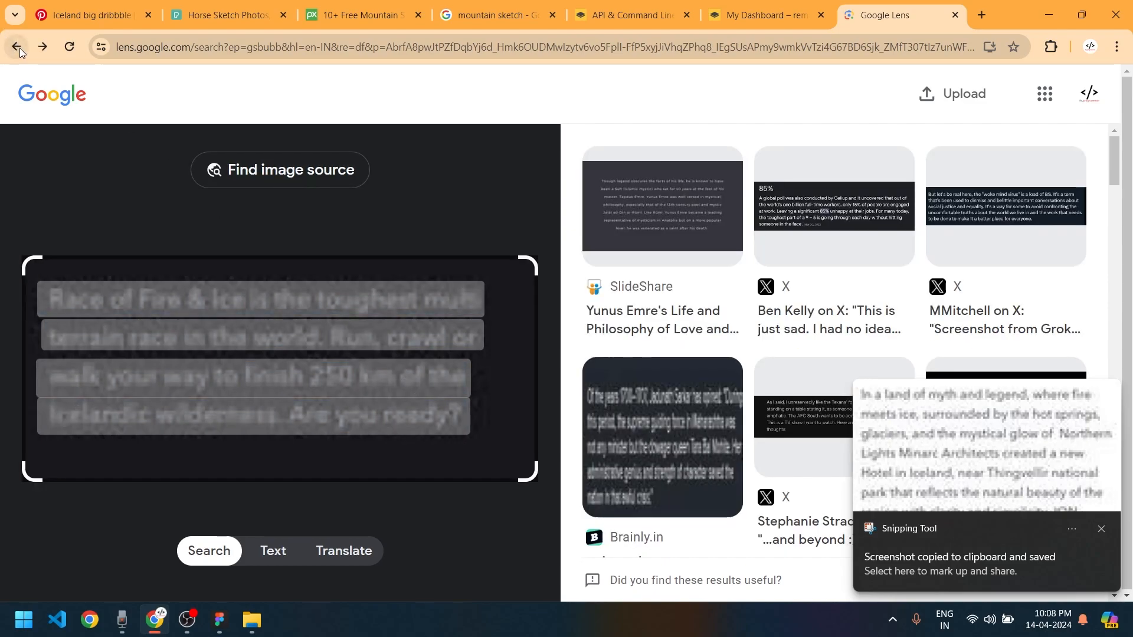
left_click(810, 250)
key("ctrl+v")
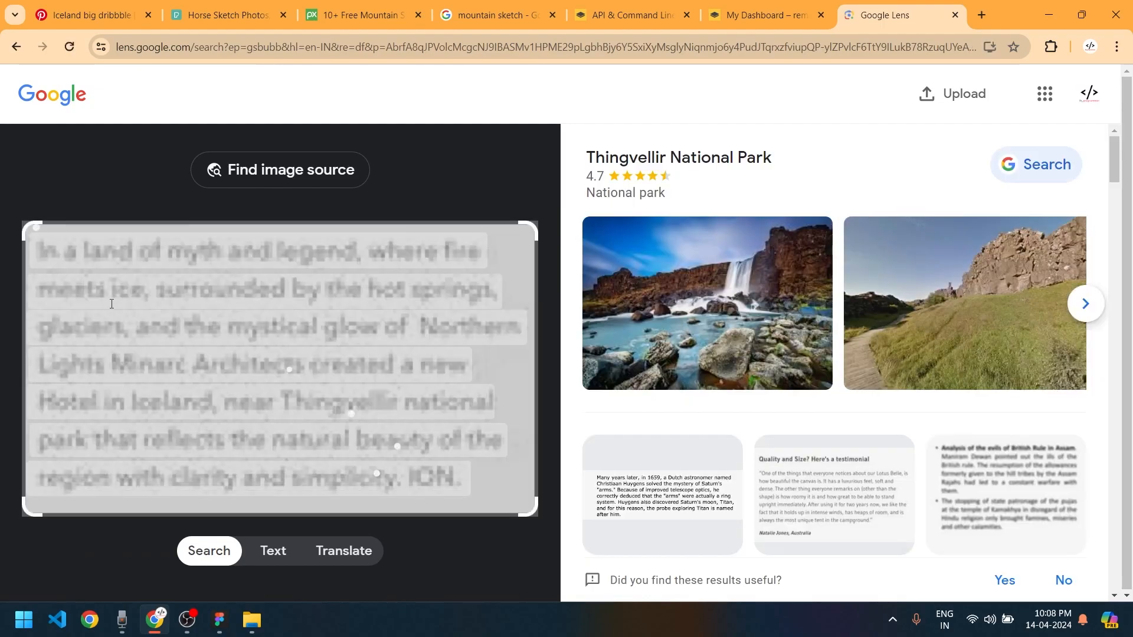
left_click_drag(69, 266, 558, 587)
Switch back to Figma and replace the card's paragraph with the copied "In a land of myth and legend" text
key("alt+Tab")
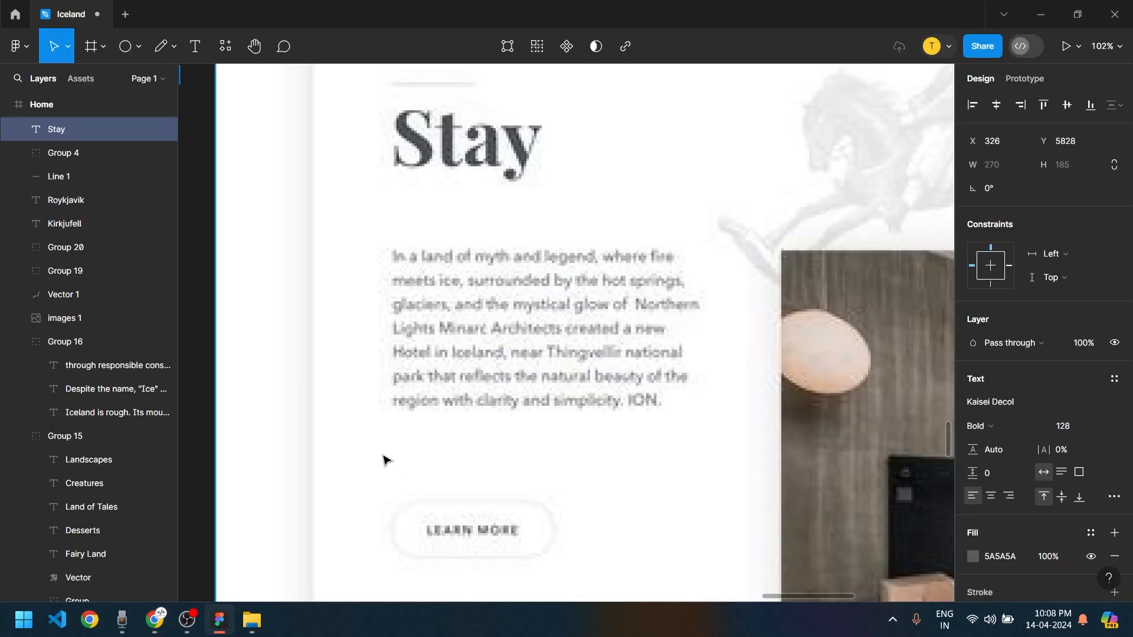
scroll(405, 423, "down", 10)
type("In a fast-paced world of sprawling hustle, Iceland's pure nature and empty expanses stand out as luxury. Despite of its name, \"Ice\" only covers about 10% of the land, but still represents the largest glaciers left in Europe. It is a source of pure water and the purity of Icelandic products.")
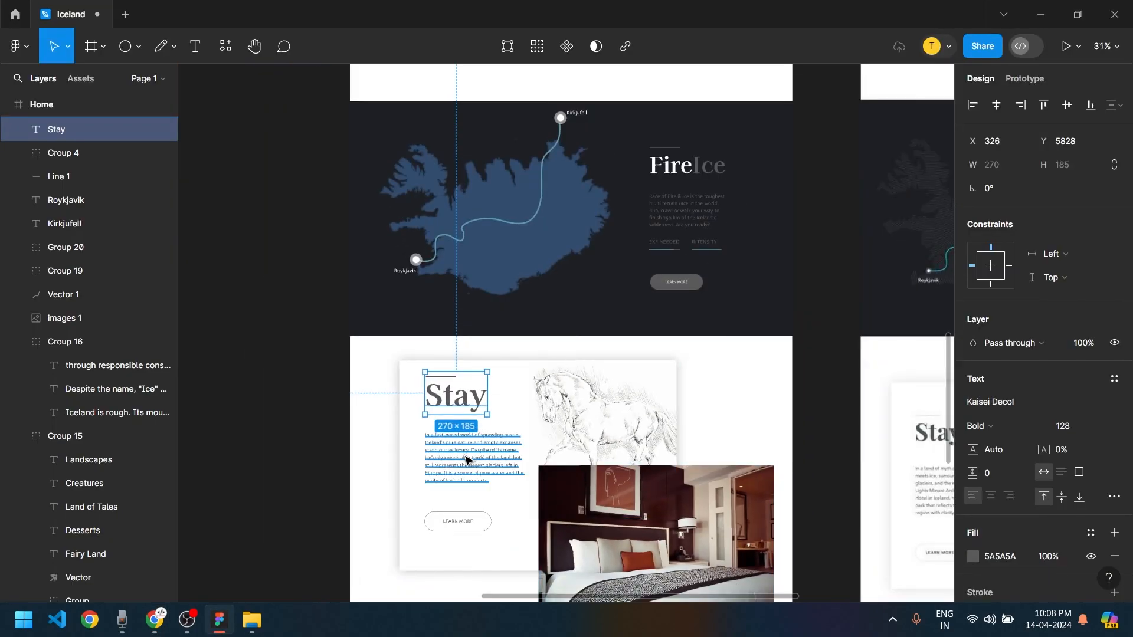
key("ctrl+v")
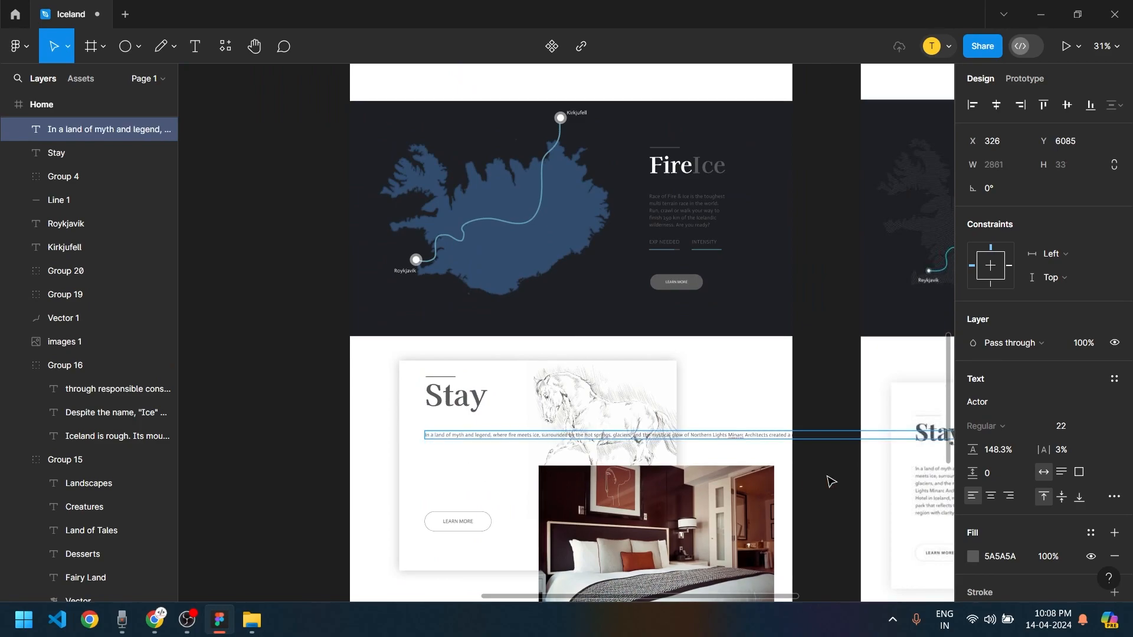
Narrow the pasted paragraph's text box to about 397 wide so it wraps beside the horse illustration
scroll(831, 482, "down", 5)
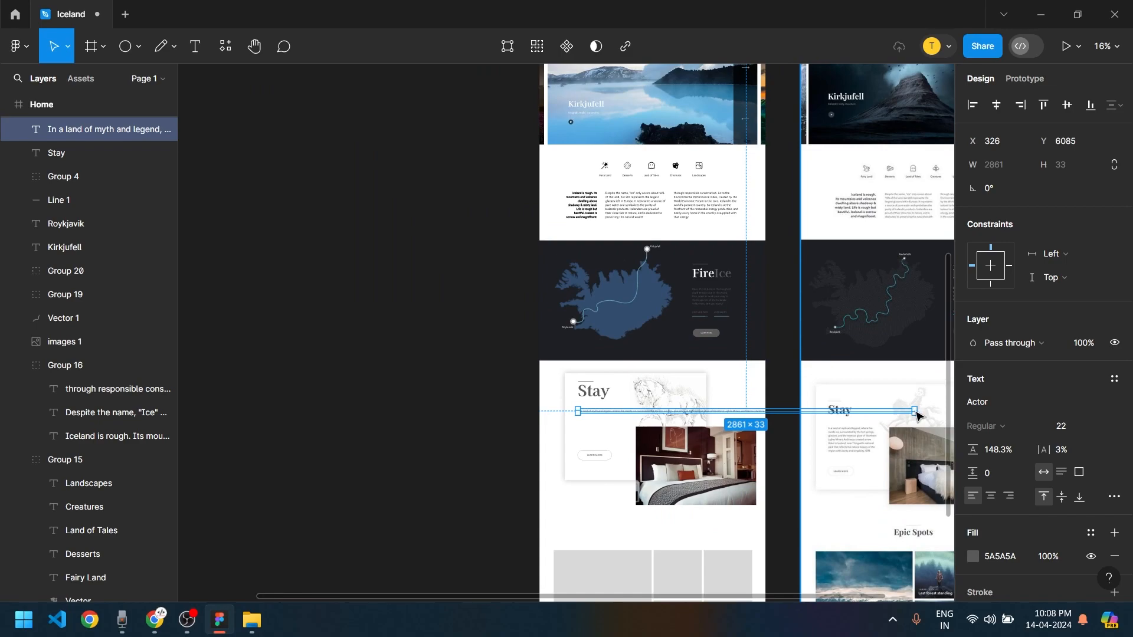
left_click_drag(918, 410, 624, 417)
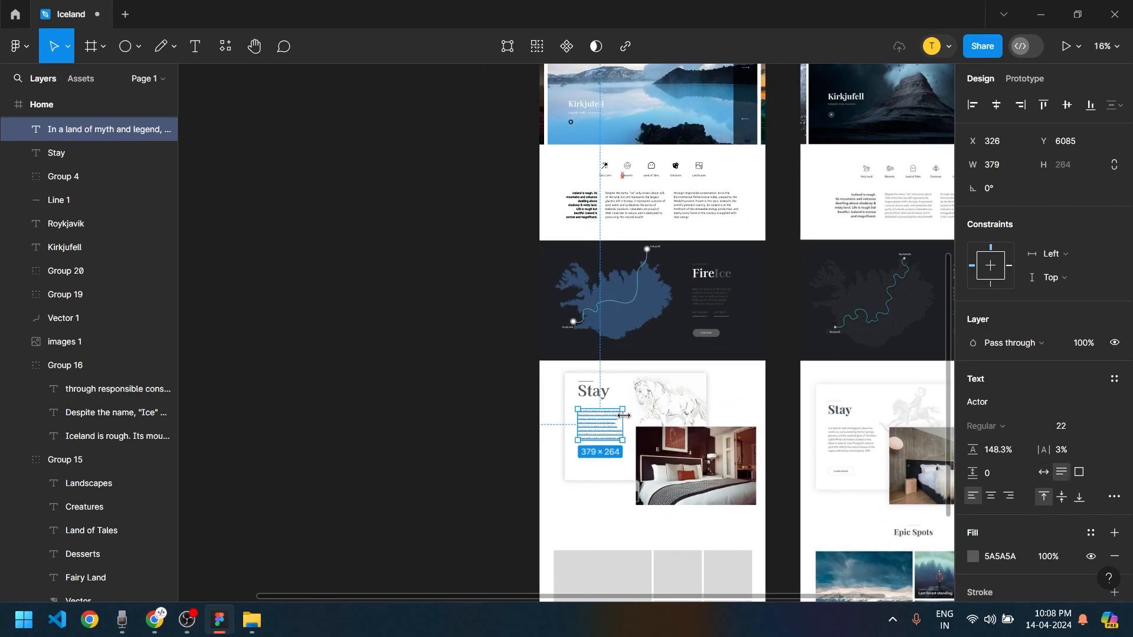
scroll(625, 421, "up", 5)
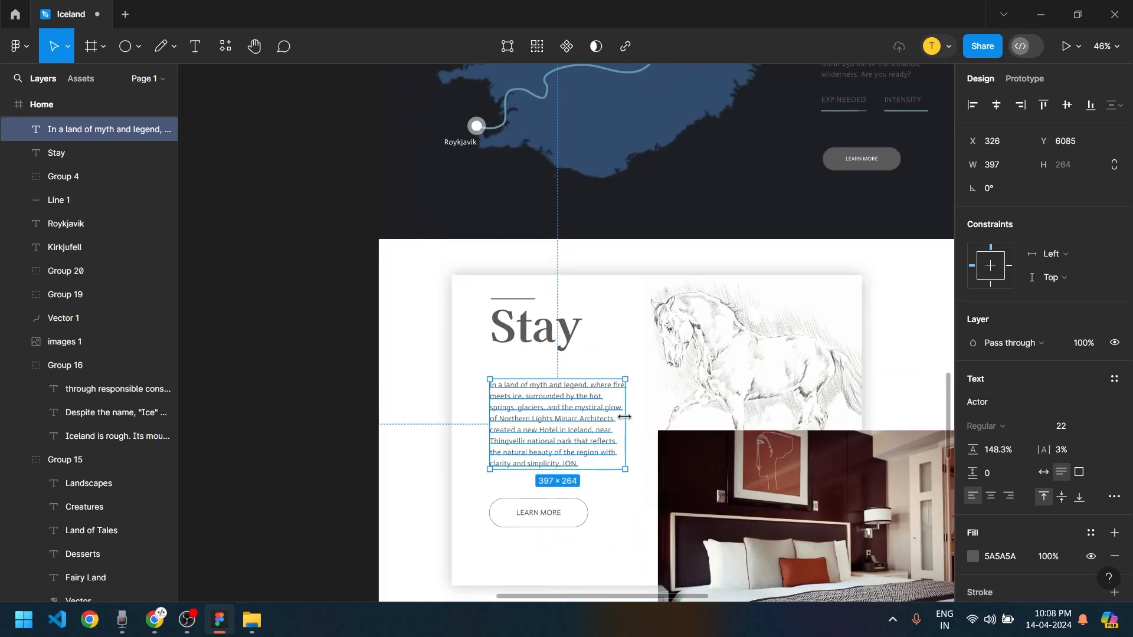
left_click(346, 425)
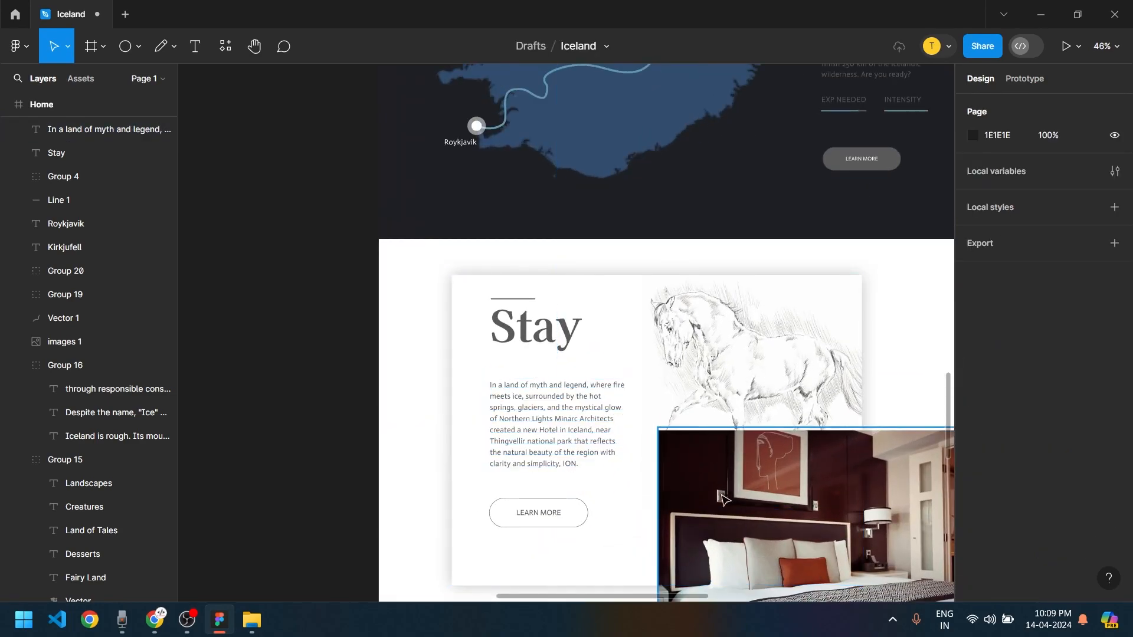
Compare the finished Stay section's layout with the reference design and its Epic Spots section below
scroll(599, 439, "down", 3)
scroll(599, 440, "right", 4)
scroll(599, 440, "down", 3)
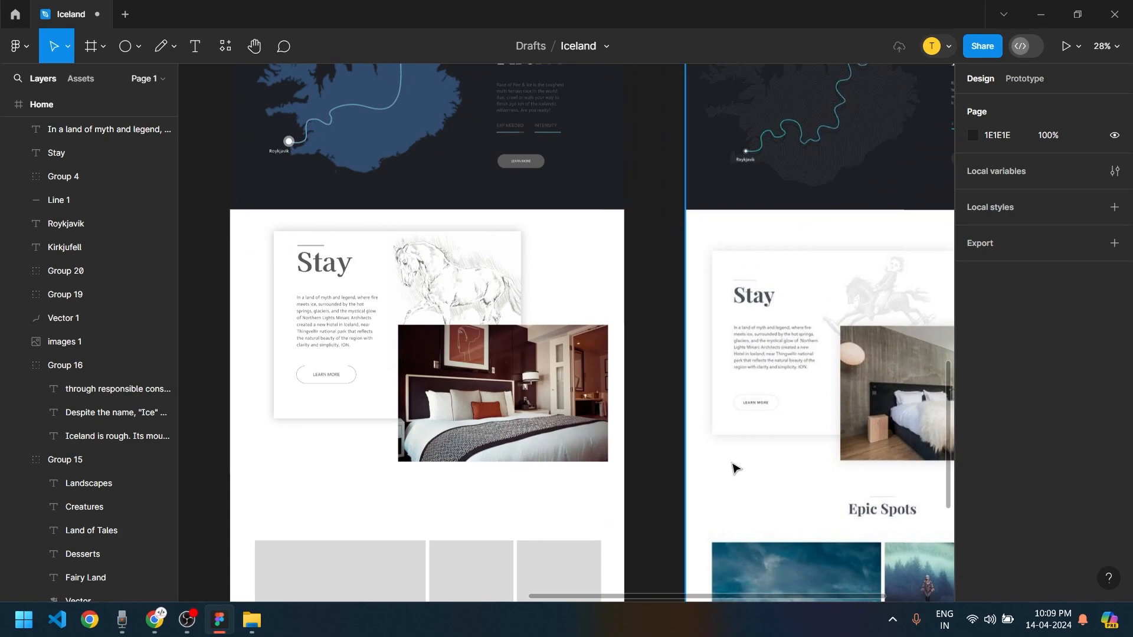
scroll(734, 468, "right", 3)
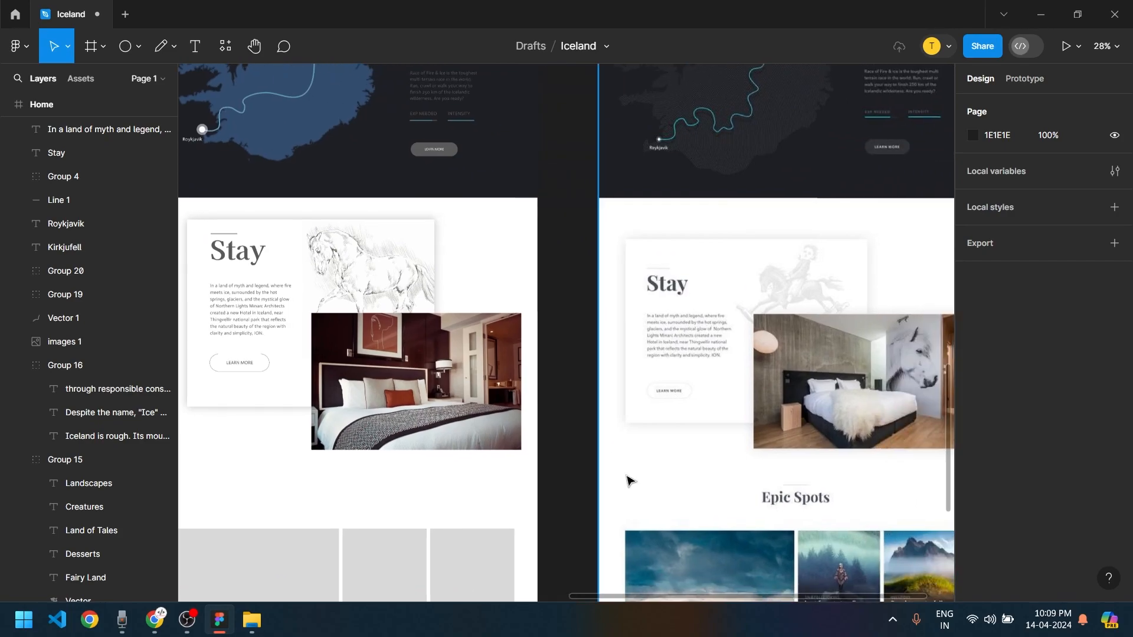
scroll(591, 476, "right", 3)
scroll(443, 443, "down", 3)
scroll(443, 443, "left", 5)
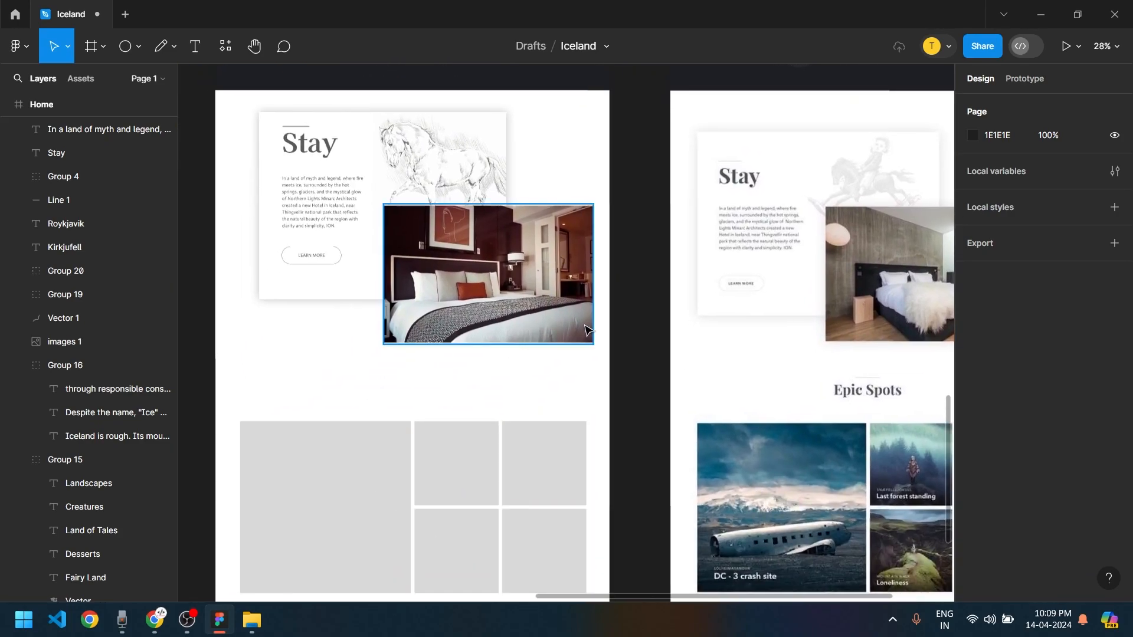
scroll(584, 328, "up", 2)
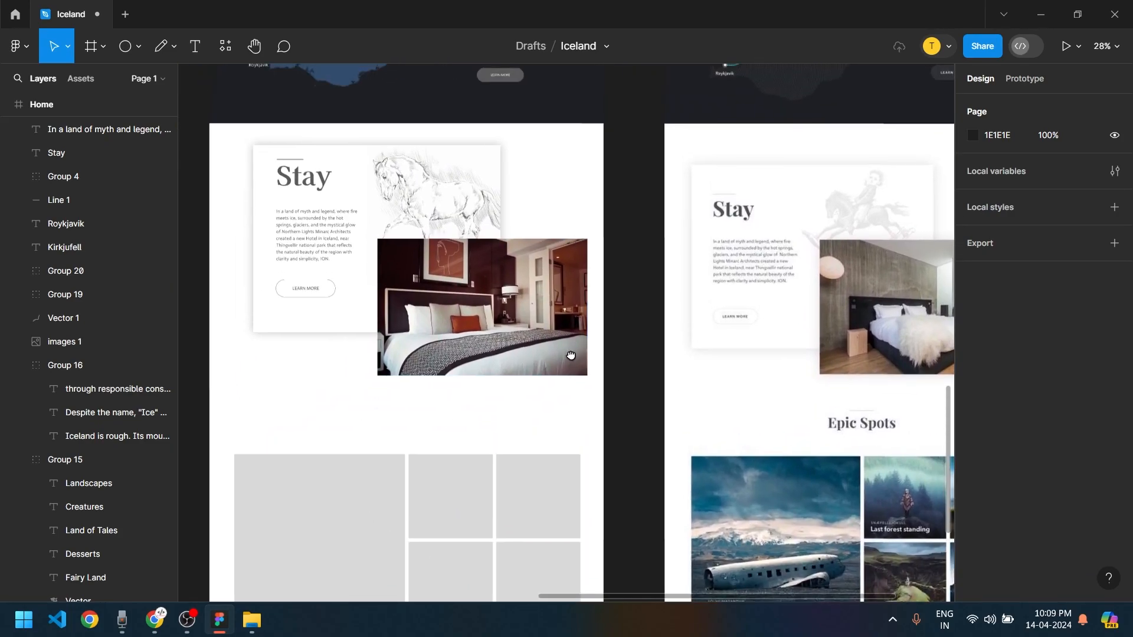
Duplicate the Stay heading with its short line into the white gap above the grey placeholder tiles
left_click(288, 166)
scroll(289, 166, "up", 3)
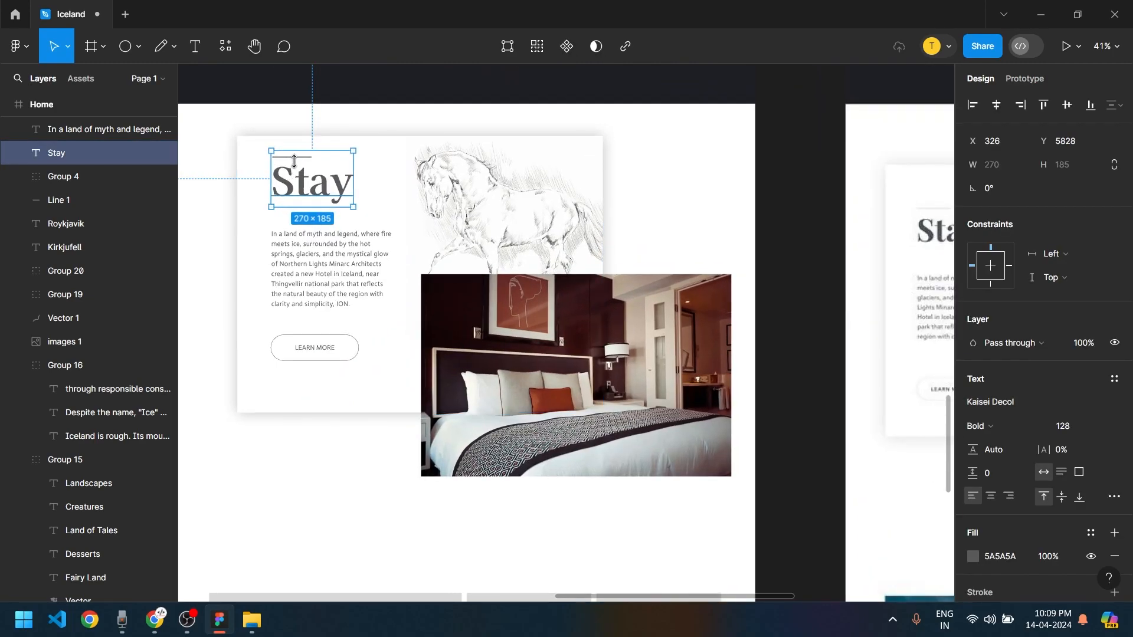
scroll(295, 177, "up", 8)
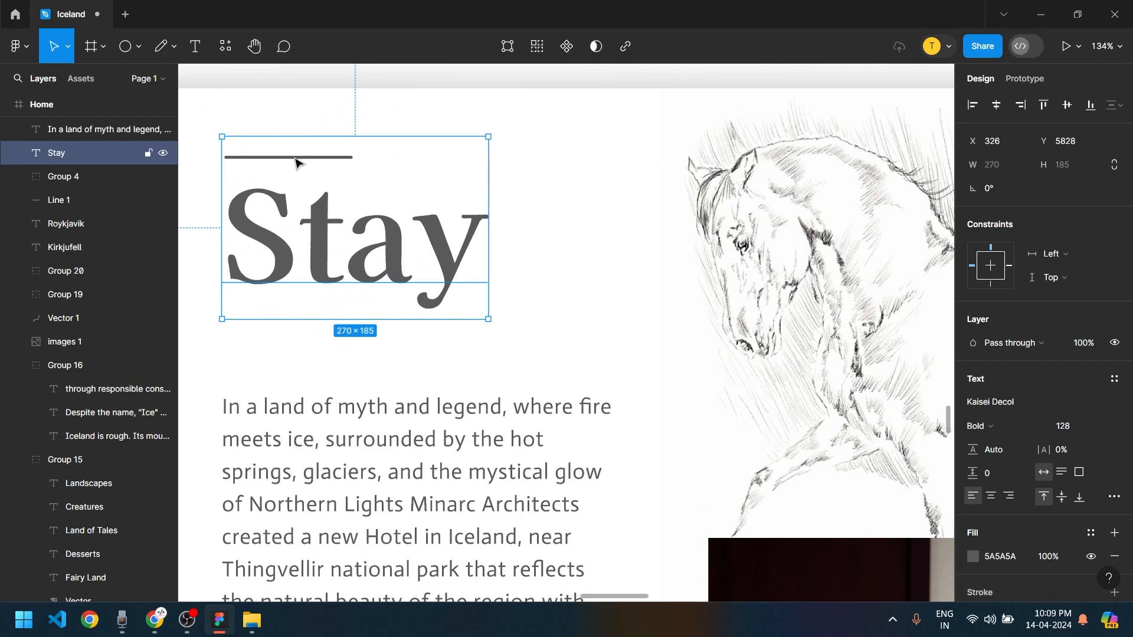
key("Escape")
left_click(303, 227)
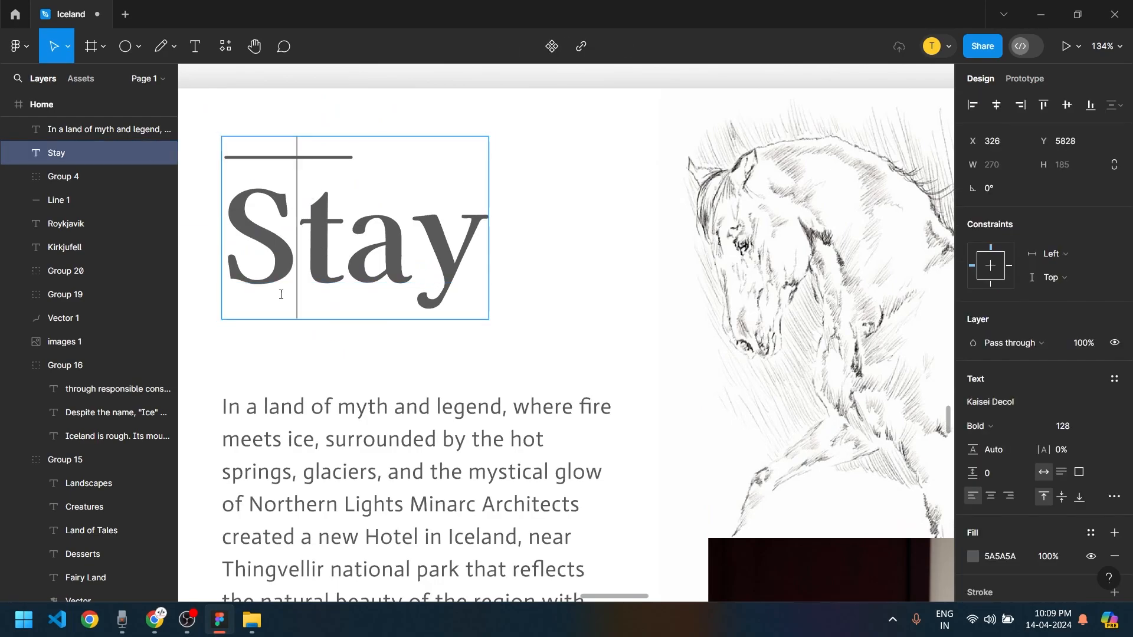
scroll(286, 286, "down", 8)
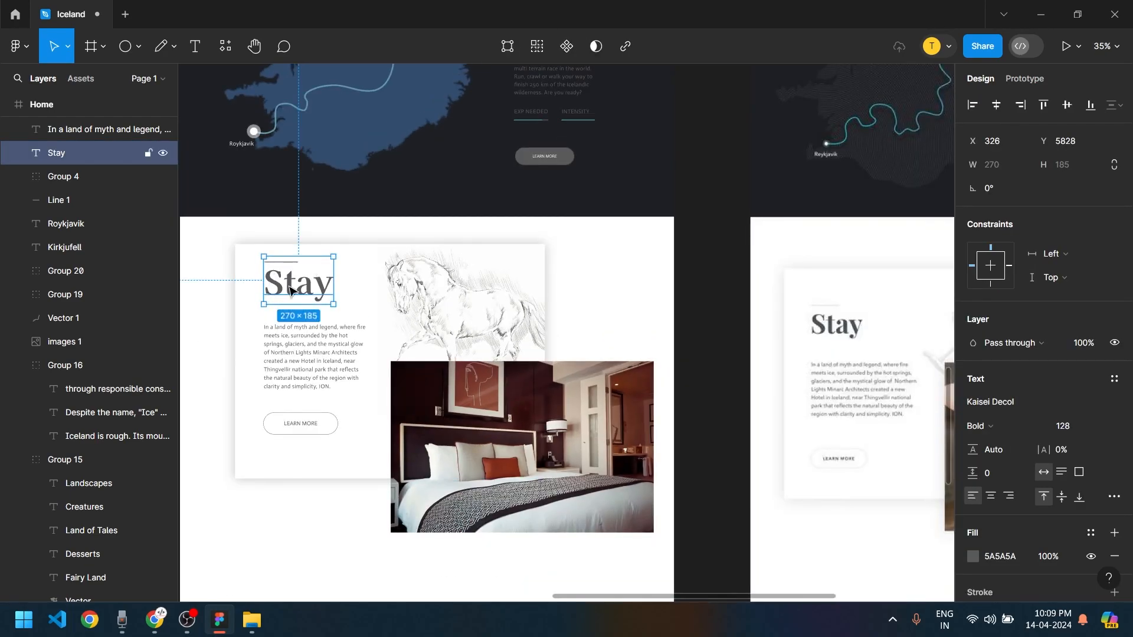
left_click(71, 201)
scroll(317, 308, "up", 3)
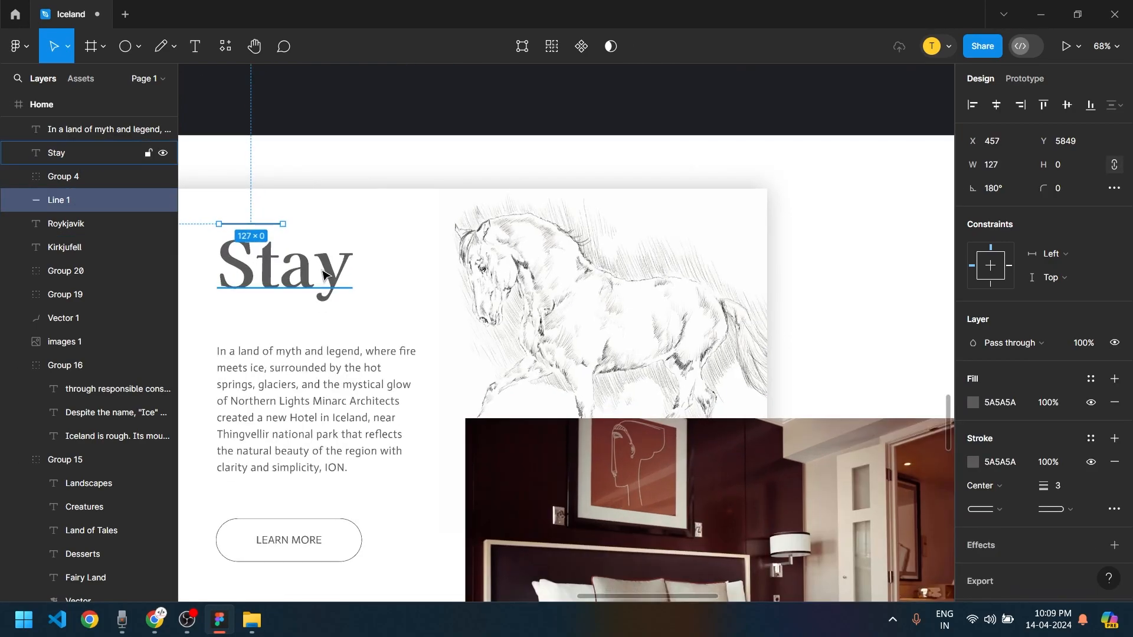
left_click(301, 288, "shift")
scroll(283, 304, "down", 3)
left_click_drag(284, 283, 399, 590)
scroll(354, 472, "down", 1)
key("Escape")
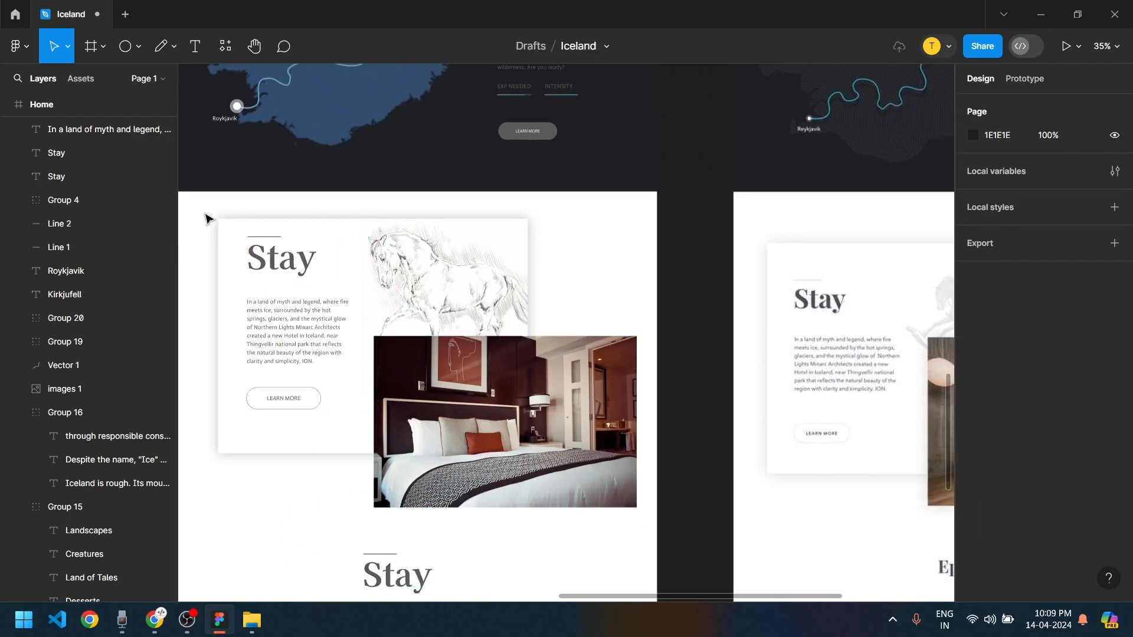
Group the Stay card's heading, line, paragraph, button, horse illustration and background
left_click_drag(201, 224, 513, 472)
left_click(595, 466, "shift")
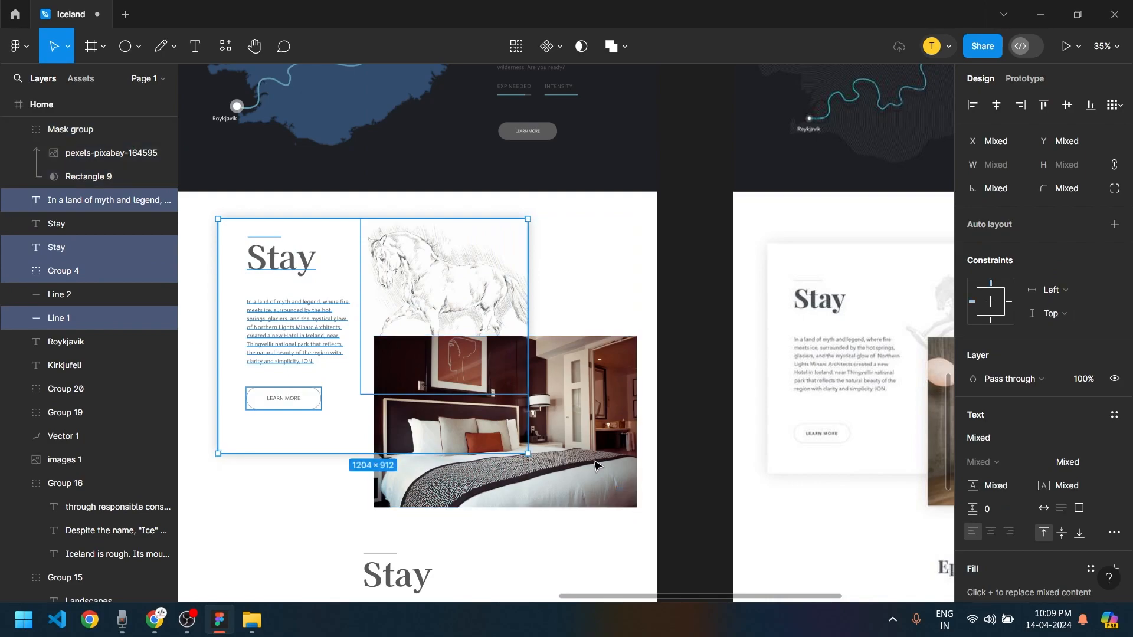
key("ctrl+g")
left_click(584, 555)
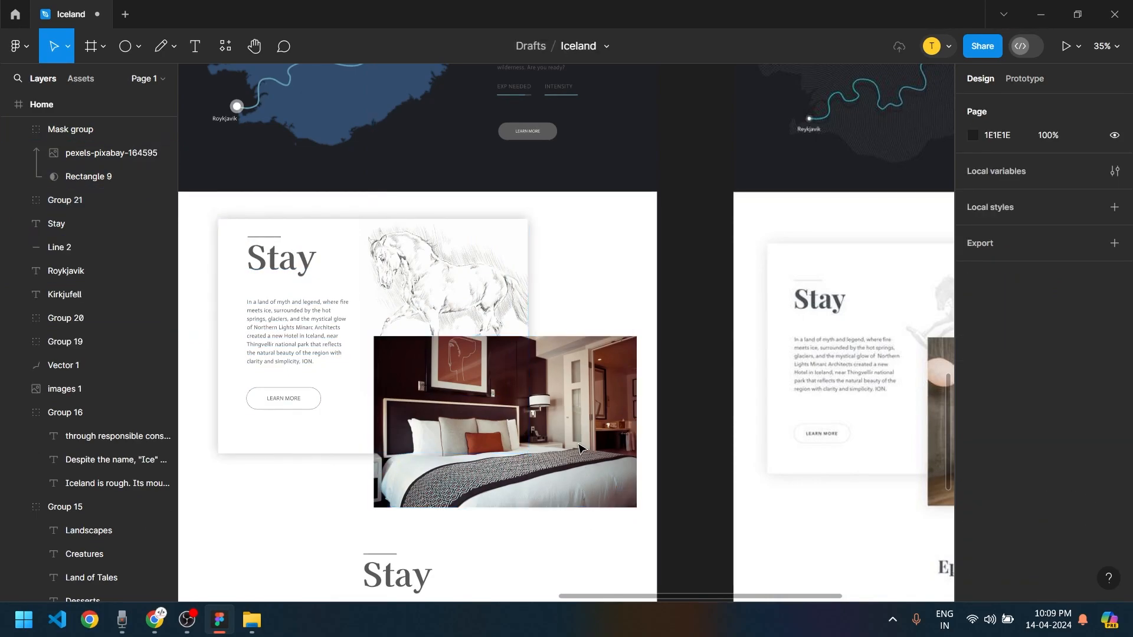
Group the Stay card together with the masked bedroom photo, leaving out the duplicated heading
left_click_drag(585, 565, 341, 378)
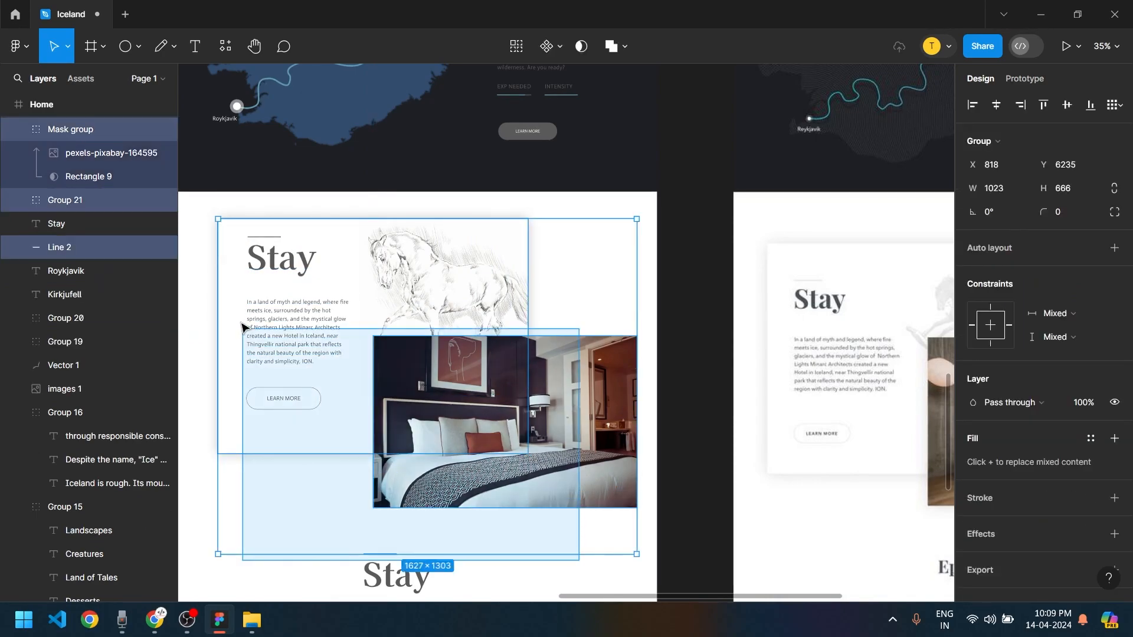
left_click(569, 570)
left_click(460, 473)
left_click(296, 336, "shift")
key("ctrl+g")
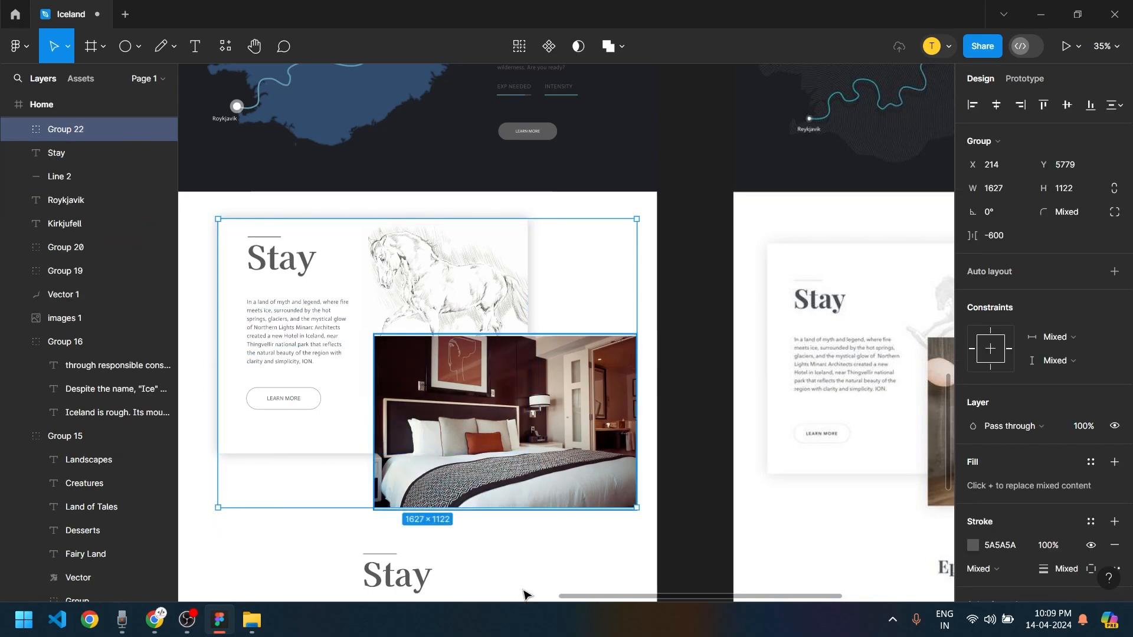
Shift the combined Stay group horizontally to X 146 within its white section
scroll(522, 581, "down", 5)
left_click(649, 488)
left_click_drag(478, 448, 504, 454)
key("shift+Left")
key("shift+Left")
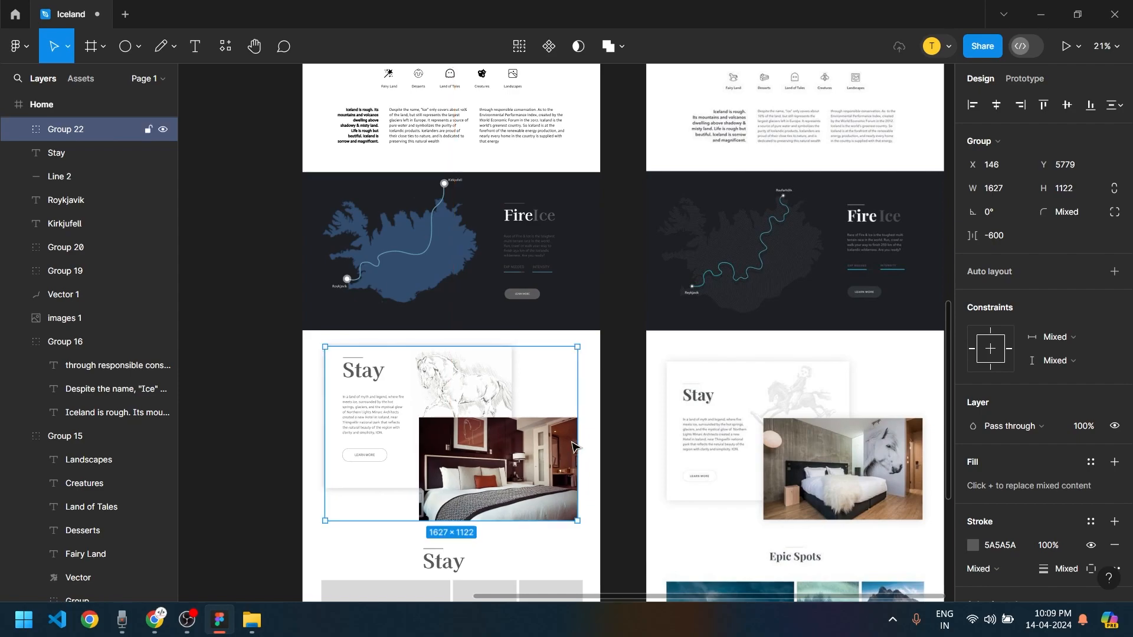
left_click(633, 429)
Change the duplicated heading's text to "Epic Spots"
scroll(519, 468, "down", 3)
scroll(496, 425, "up", 1)
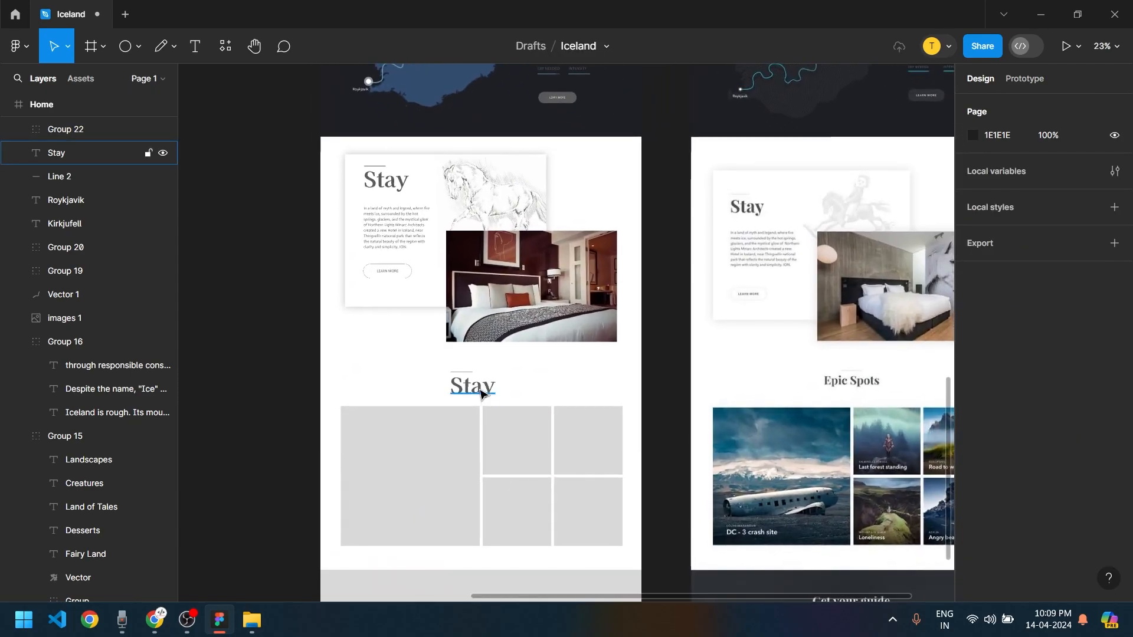
left_click(482, 396)
type("Epic Sport")
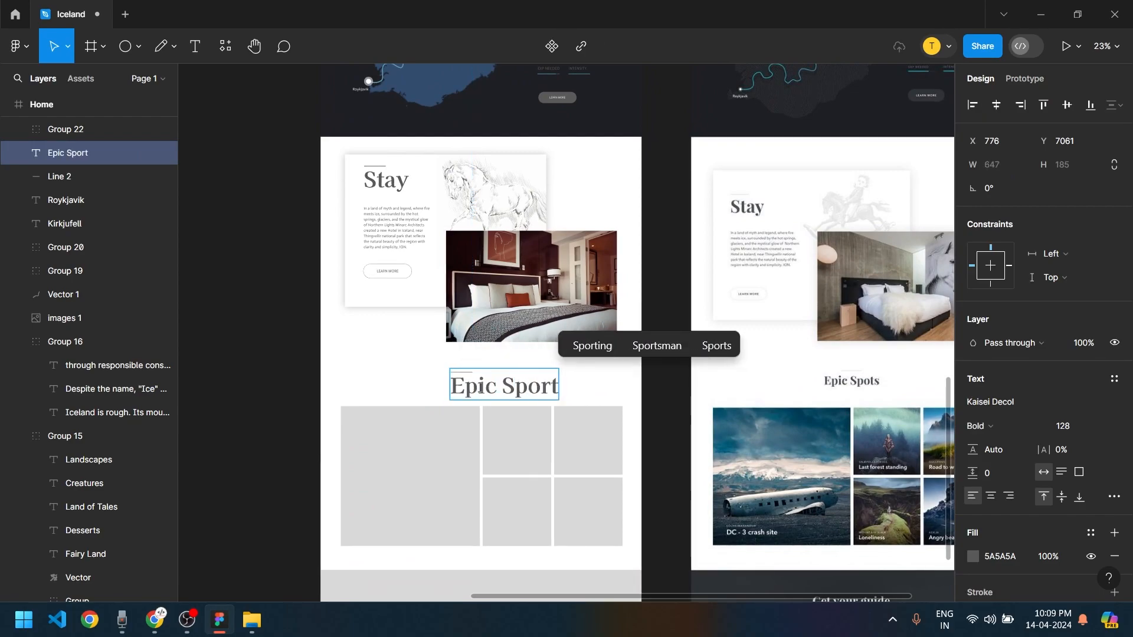
key("BackSpace")
key("BackSpace")
type("ts")
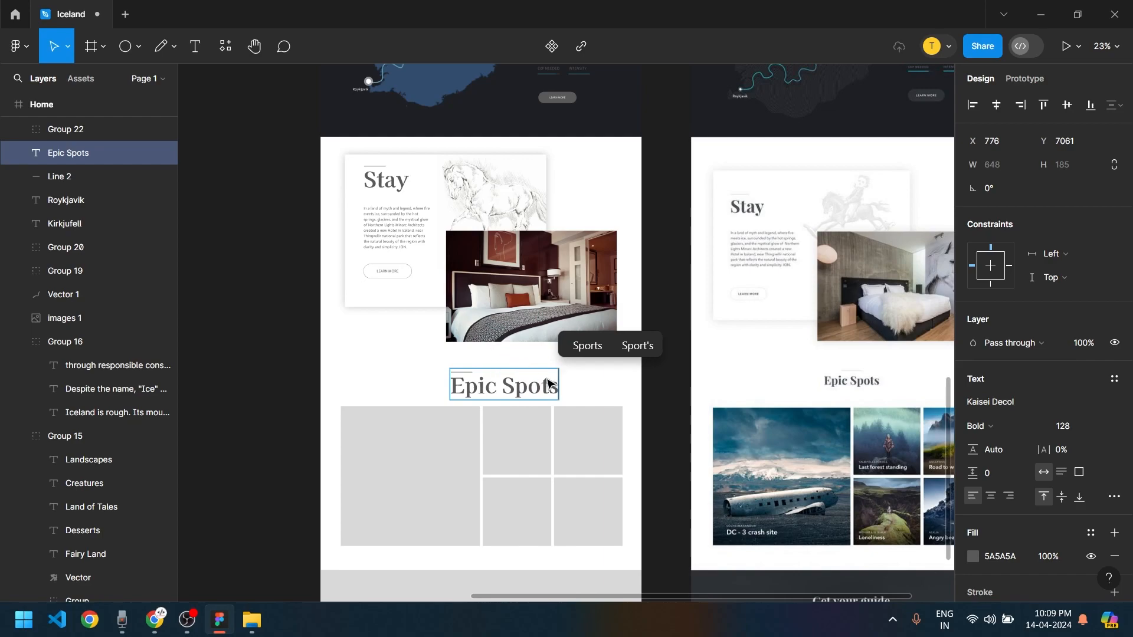
key("Escape")
Centre the short line above the Epic Spots heading and raise it to Y 7061
scroll(436, 408, "up", 10)
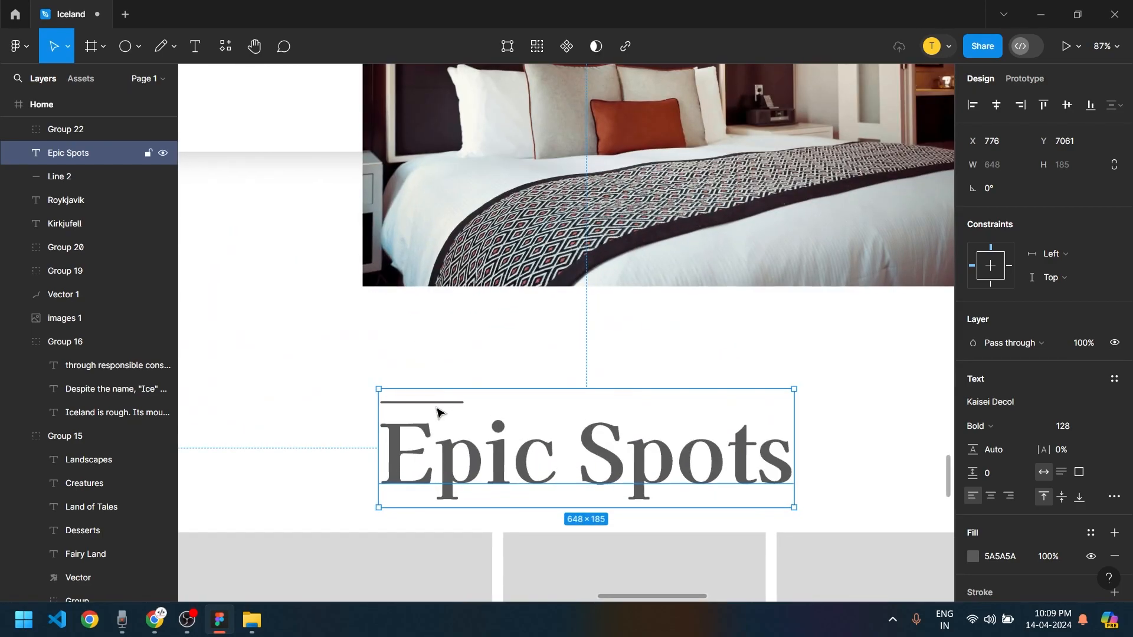
scroll(400, 400, "up", 1)
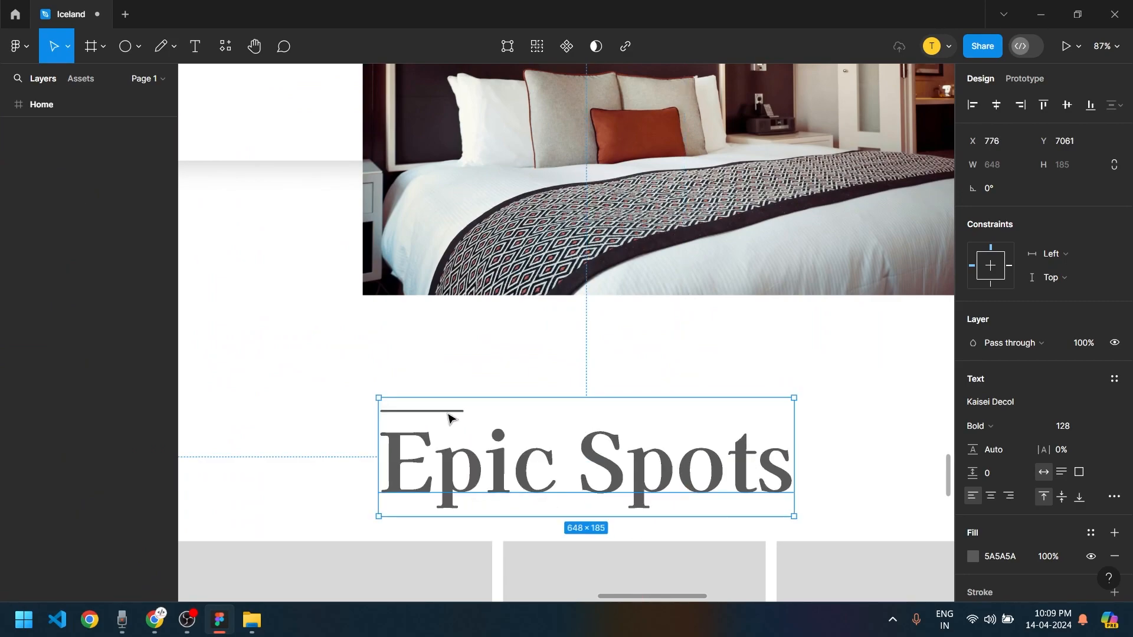
left_click(432, 412)
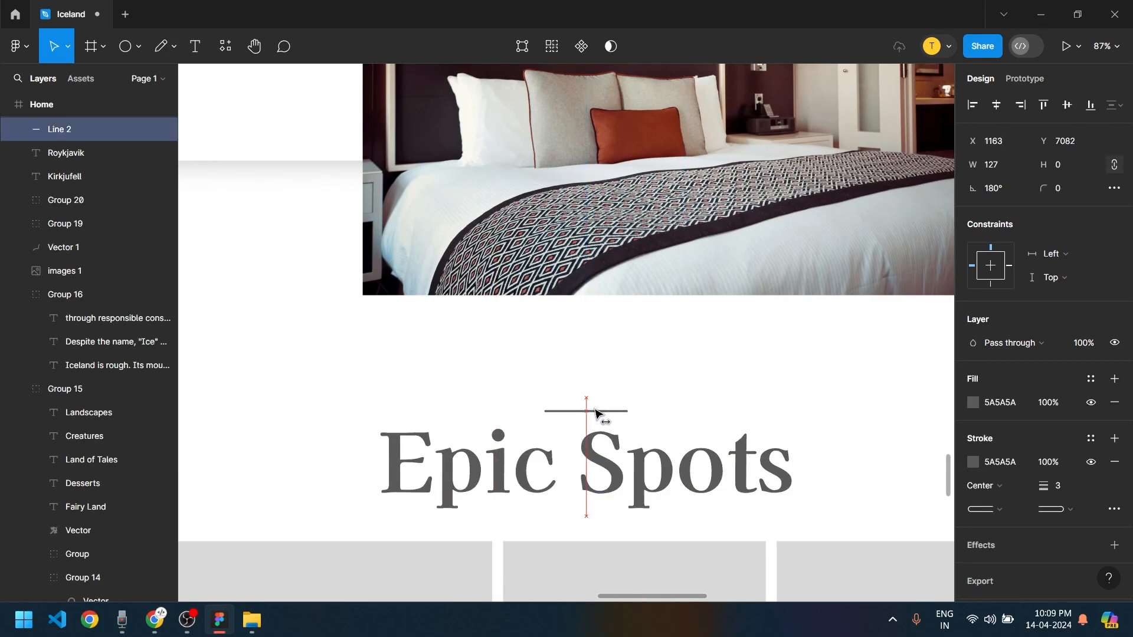
mouse_move(593, 415)
left_mouse_down()
mouse_move(620, 424)
mouse_move(605, 407)
left_mouse_up()
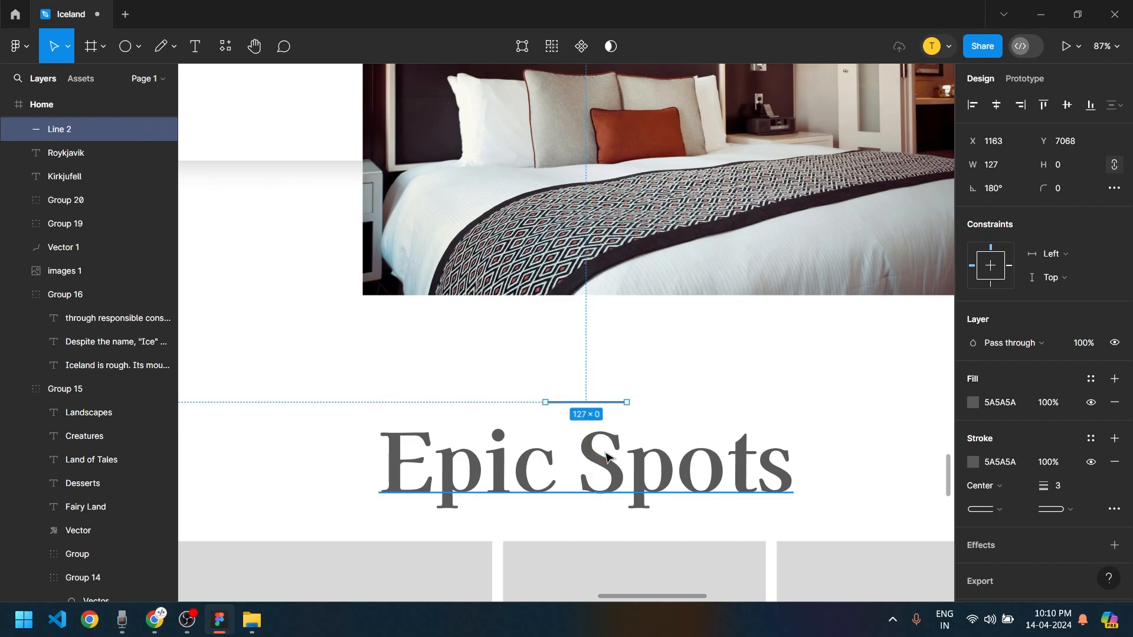
key("Up")
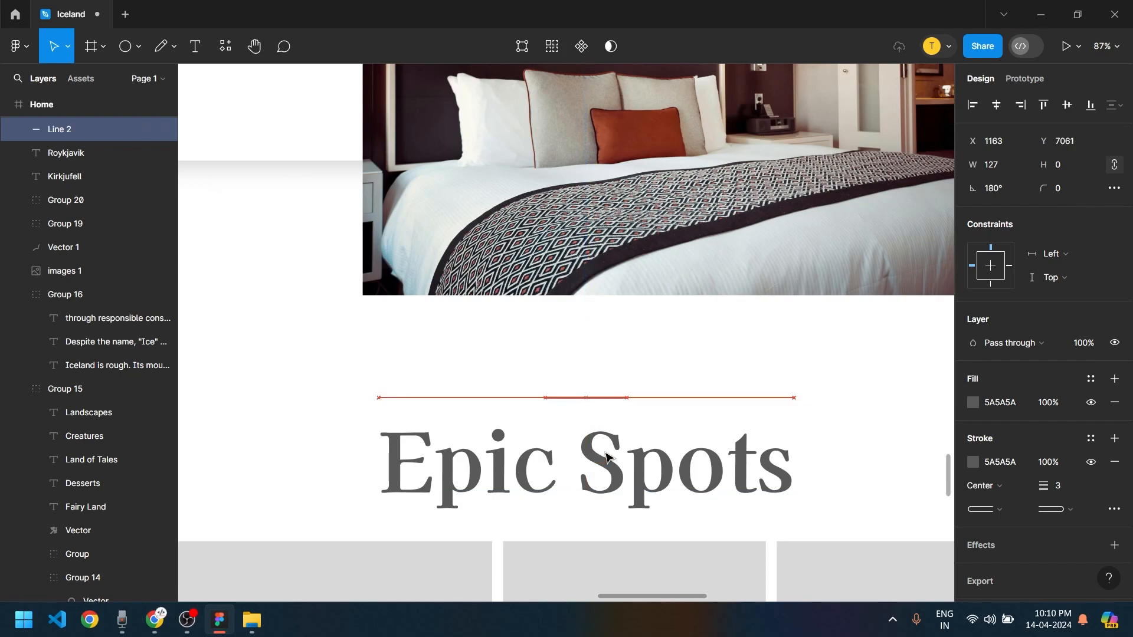
left_click(878, 382)
Move all the loose Pexels photos down the canvas so they sit beside the page's Epic Spots section
scroll(643, 329, "down", 5)
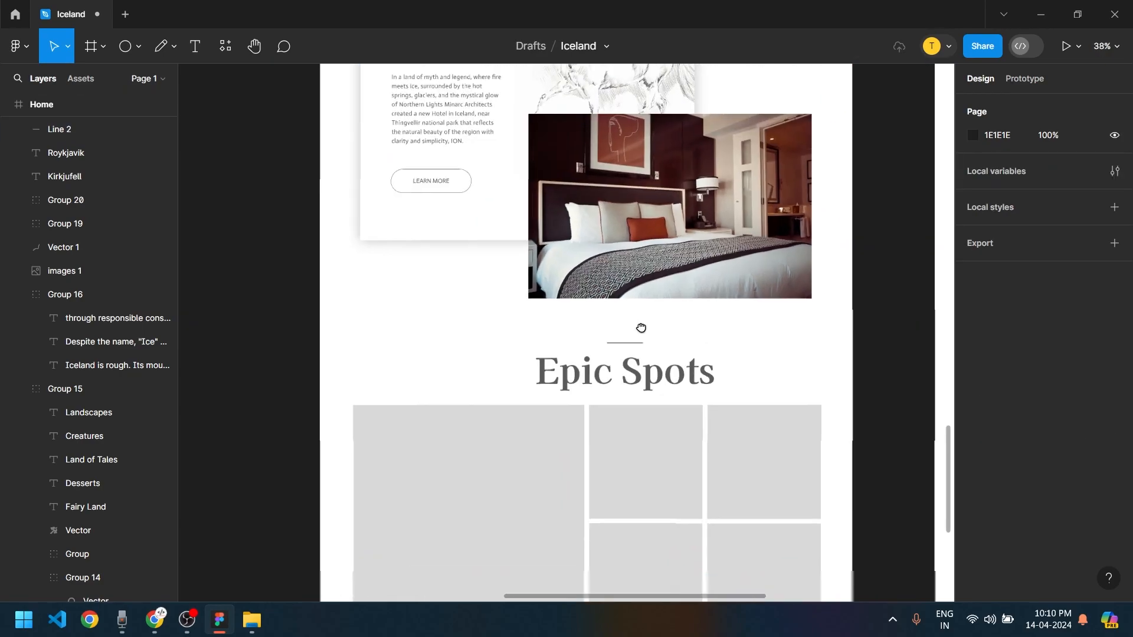
scroll(642, 329, "down", 3)
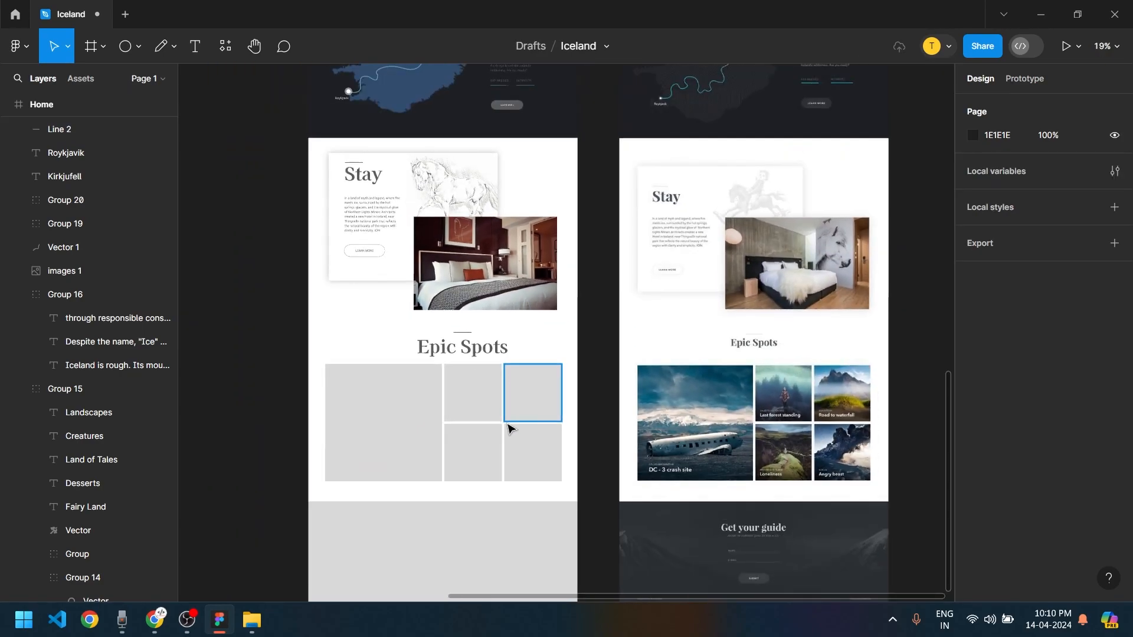
scroll(484, 389, "down", 2)
scroll(379, 378, "up", 2)
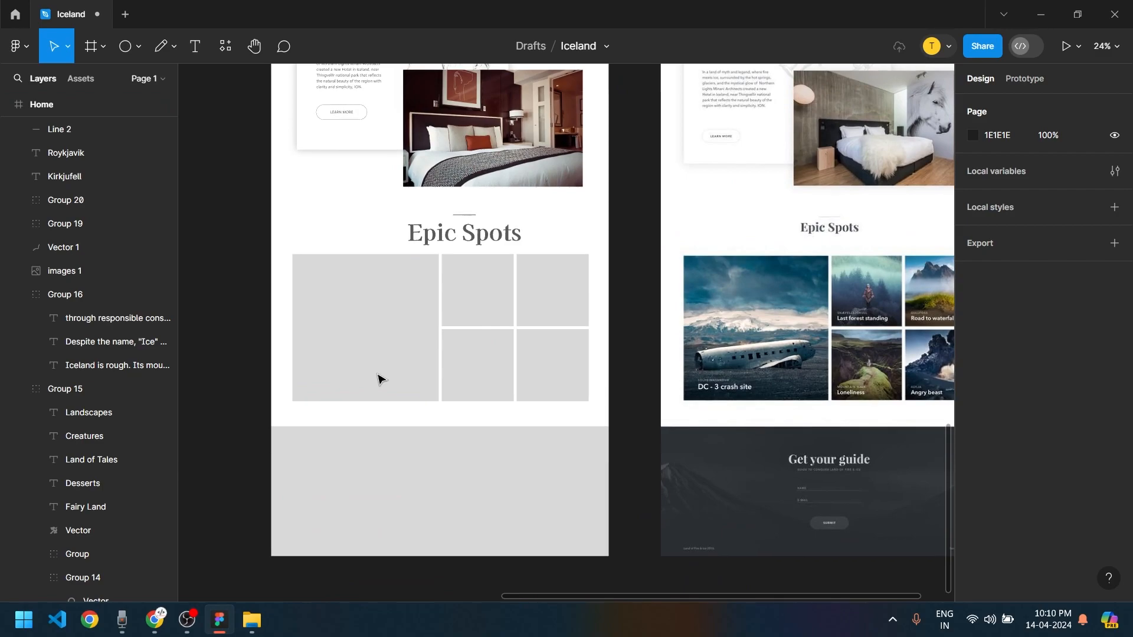
scroll(420, 387, "down", 2)
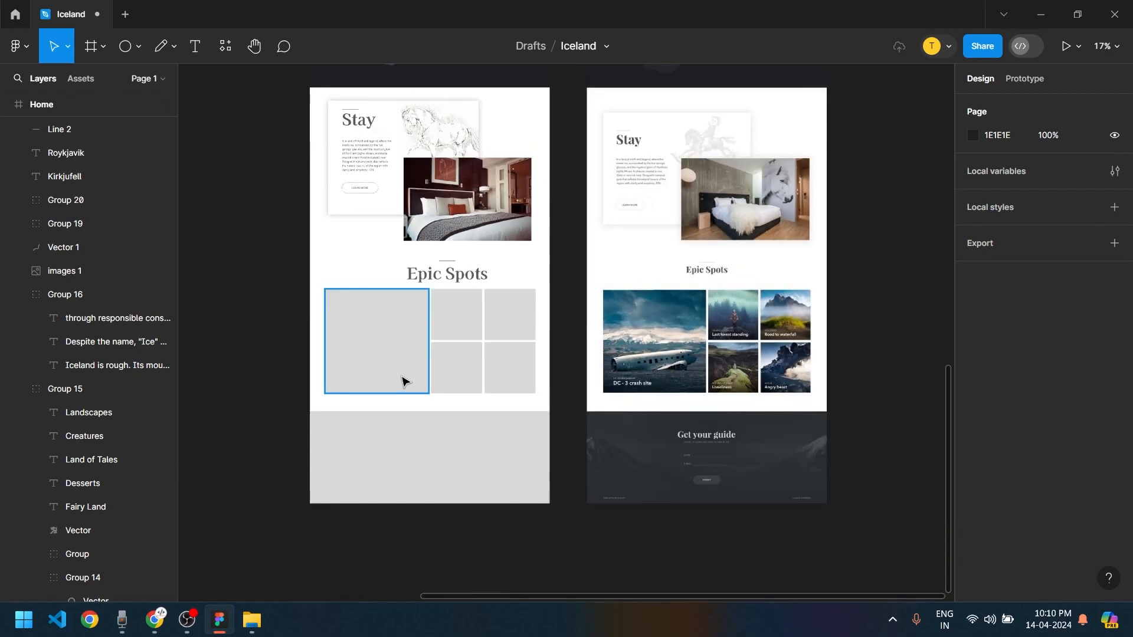
scroll(572, 433, "up", 3)
scroll(476, 364, "down", 5)
scroll(380, 389, "up", 2)
left_click_drag(567, 302, 356, 144)
left_click_drag(455, 231, 493, 354)
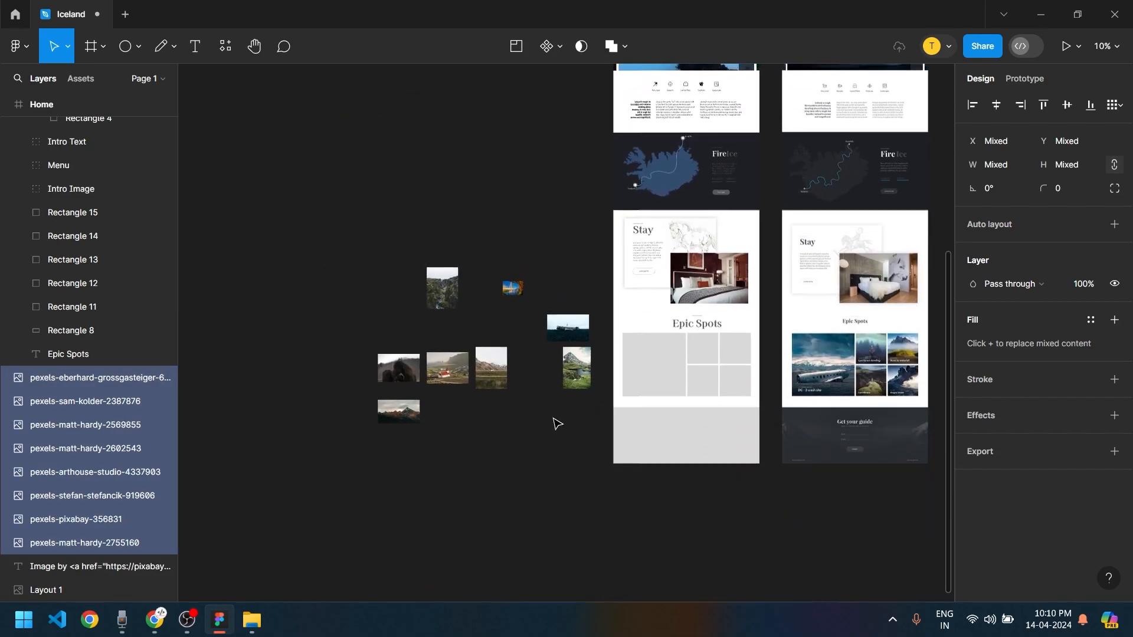
scroll(554, 423, "up", 3)
left_click(608, 564)
Place the plane wreck photo over the large Epic Spots tile and mask it with that tile
left_click_drag(584, 258, 734, 322)
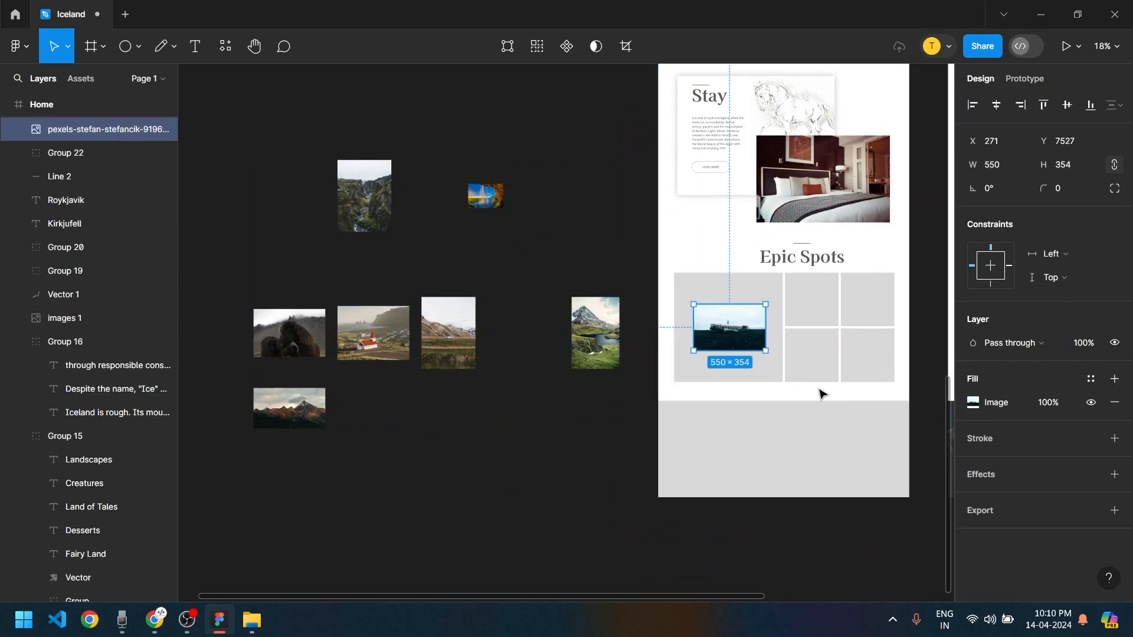
scroll(649, 401, "right", 5)
left_click(496, 407, "shift")
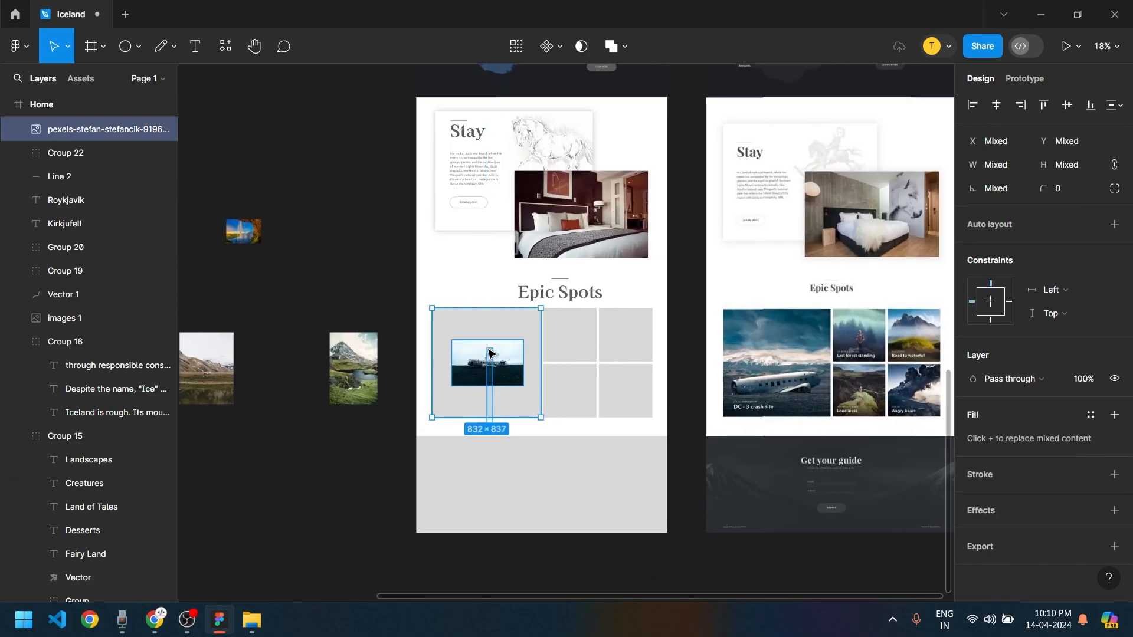
right_click(479, 351)
left_click(517, 407)
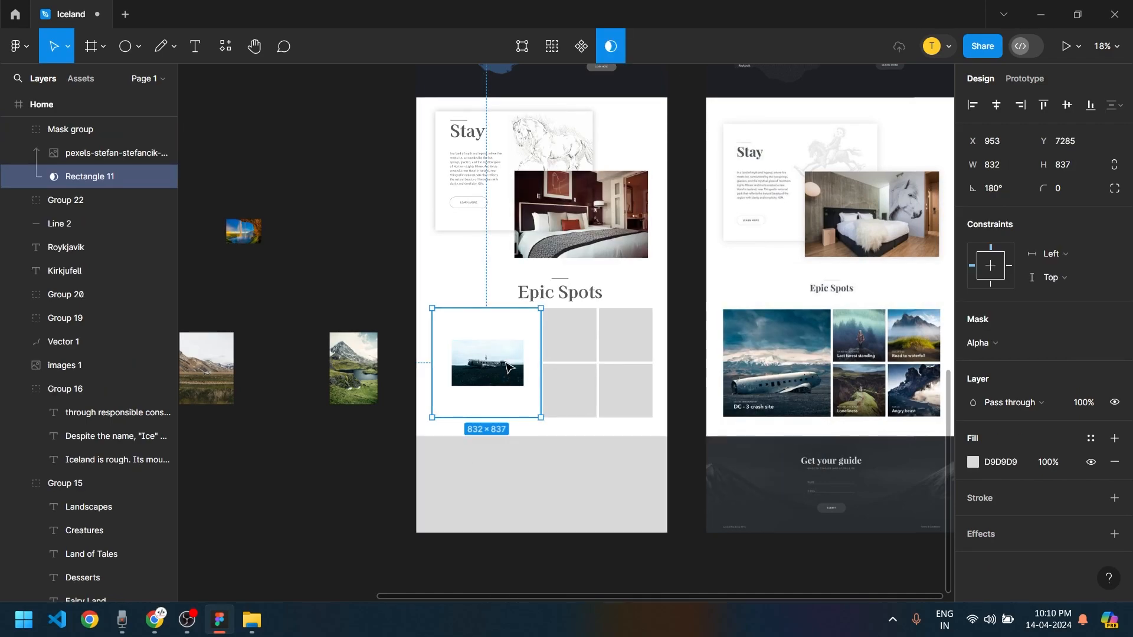
Enlarge the masked plane wreck photo to about 1386 × 892 so it fills the large tile
double_click(514, 377)
scroll(528, 393, "up", 3)
left_click_drag(529, 391, 560, 442)
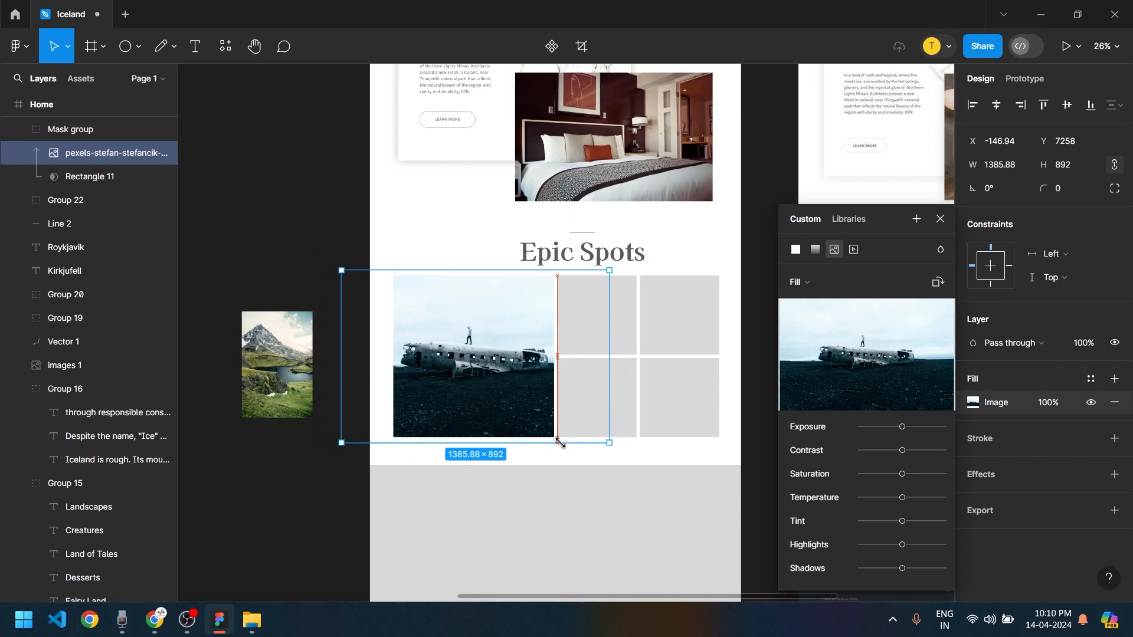
left_click(458, 455)
Place the green mountain lake photo over the upper tile beside the plane wreck and mask it with that tile
scroll(382, 501, "right", 5)
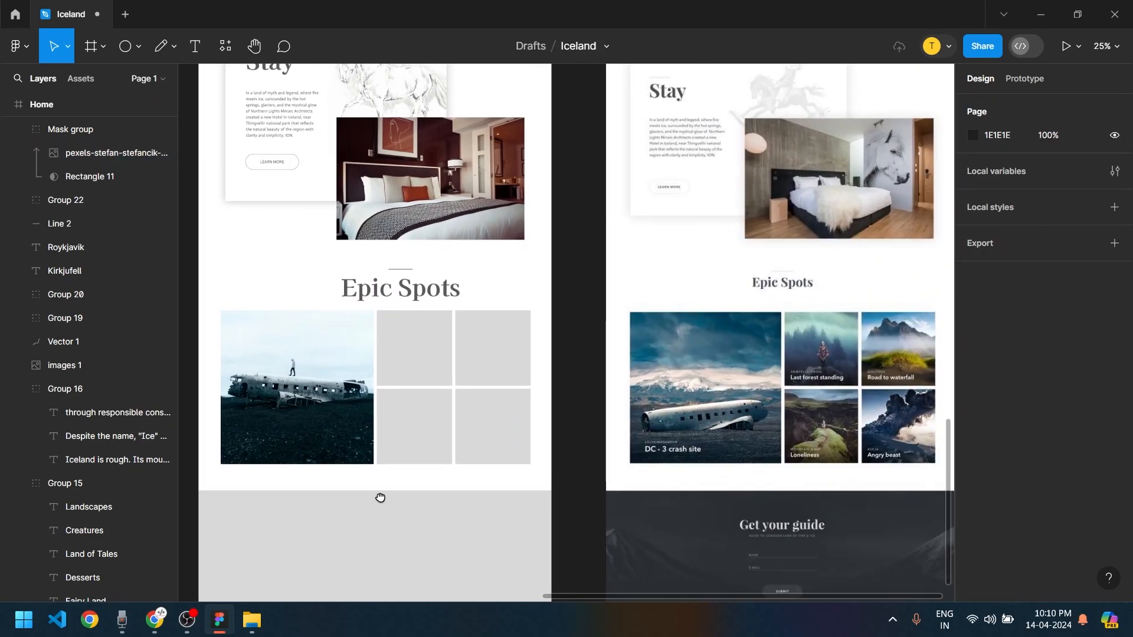
scroll(332, 448, "left", 5)
scroll(384, 431, "down", 2)
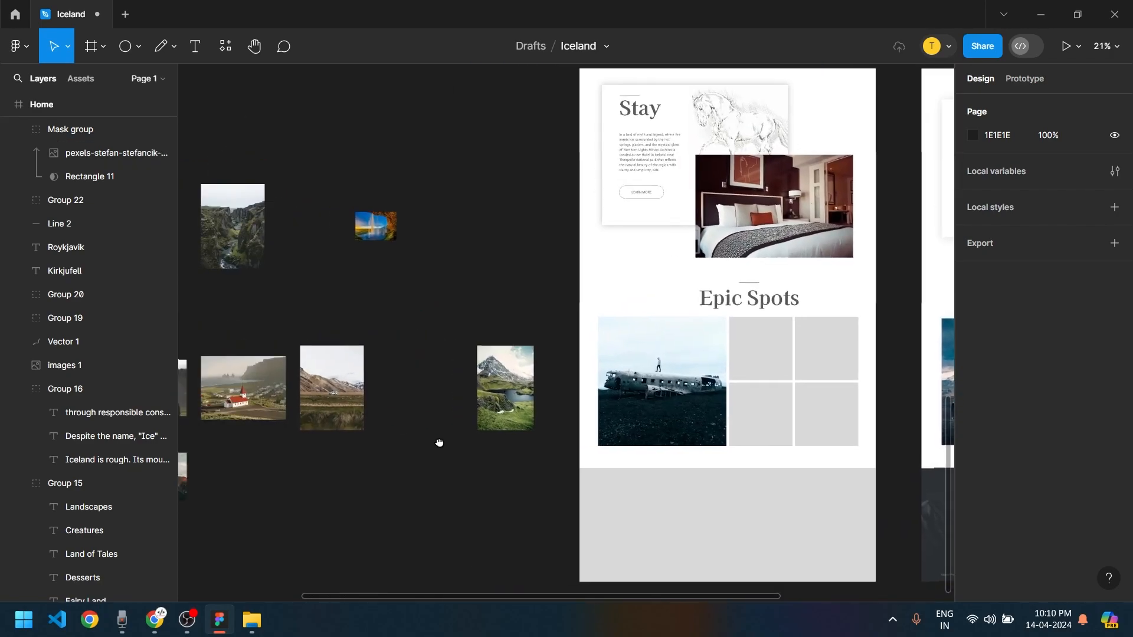
scroll(434, 443, "right", 3)
left_click_drag(384, 403, 633, 366)
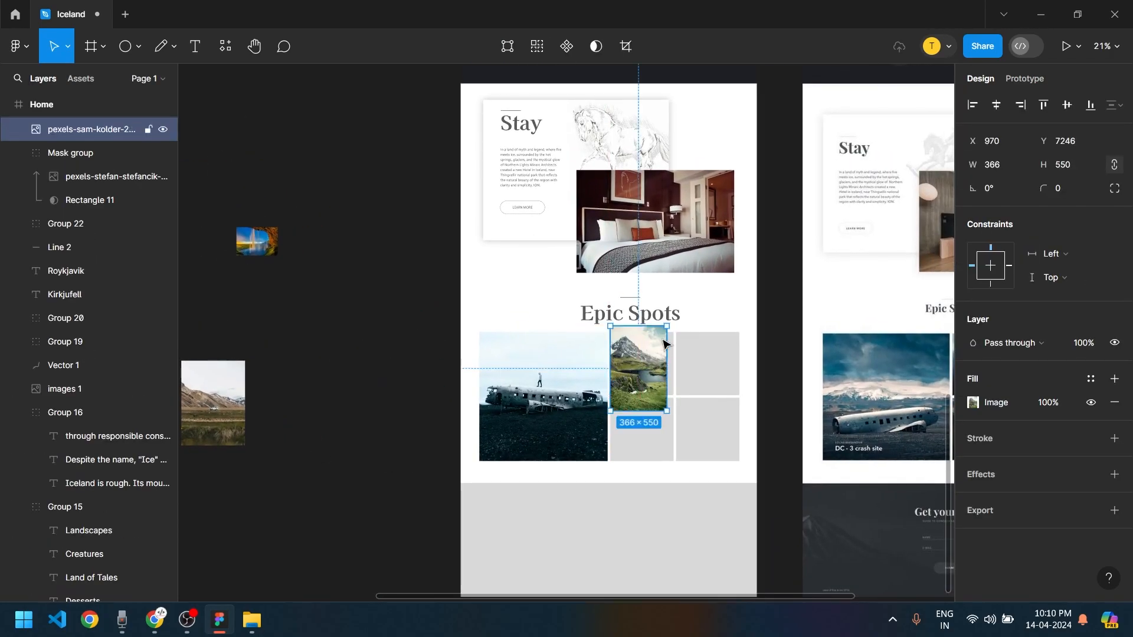
scroll(673, 373, "up", 5, "ctrl")
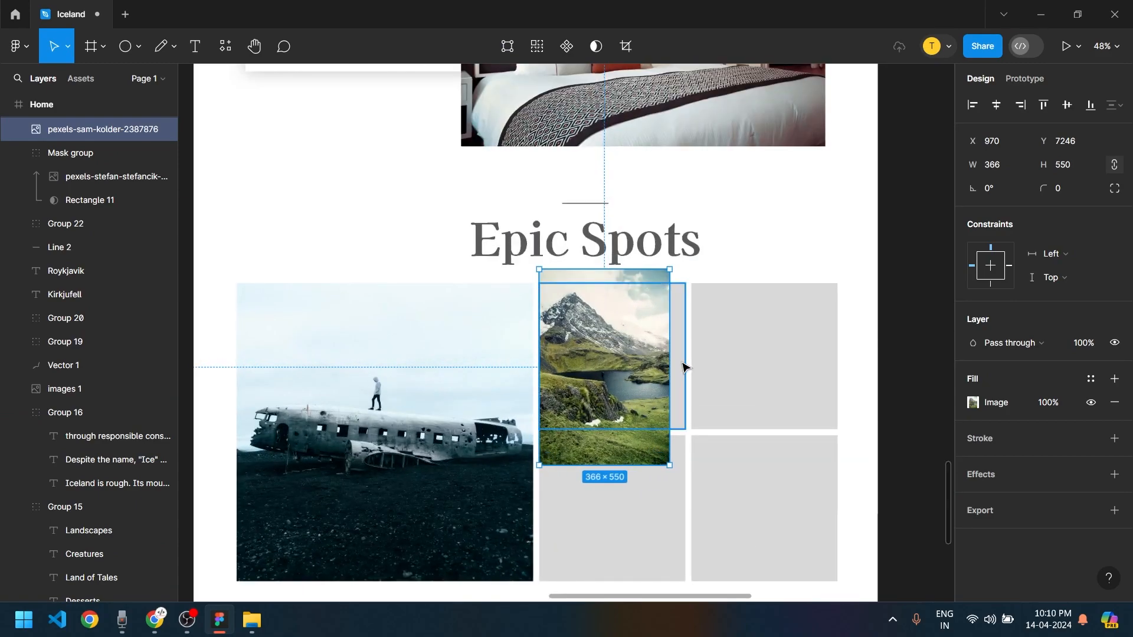
left_click(683, 367, "shift")
right_click(636, 378)
left_click(673, 402)
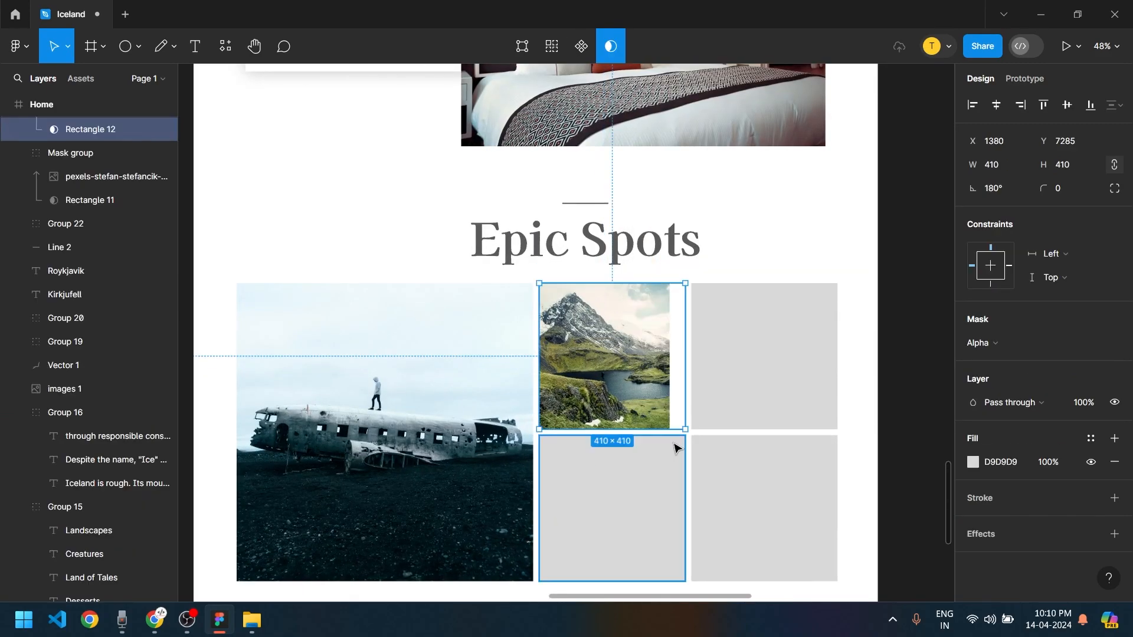
Enlarge the masked mountain lake photo to about 466 × 700 so it fills its square tile
scroll(625, 377, "up", 3, "ctrl")
double_click(609, 366)
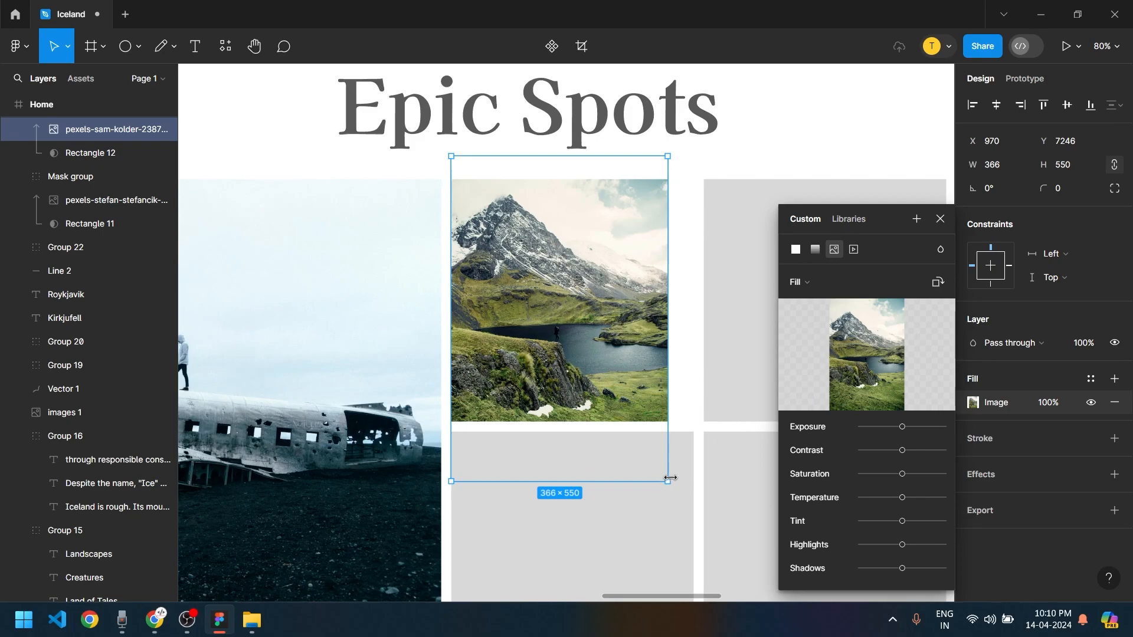
left_click_drag(677, 491, 710, 501)
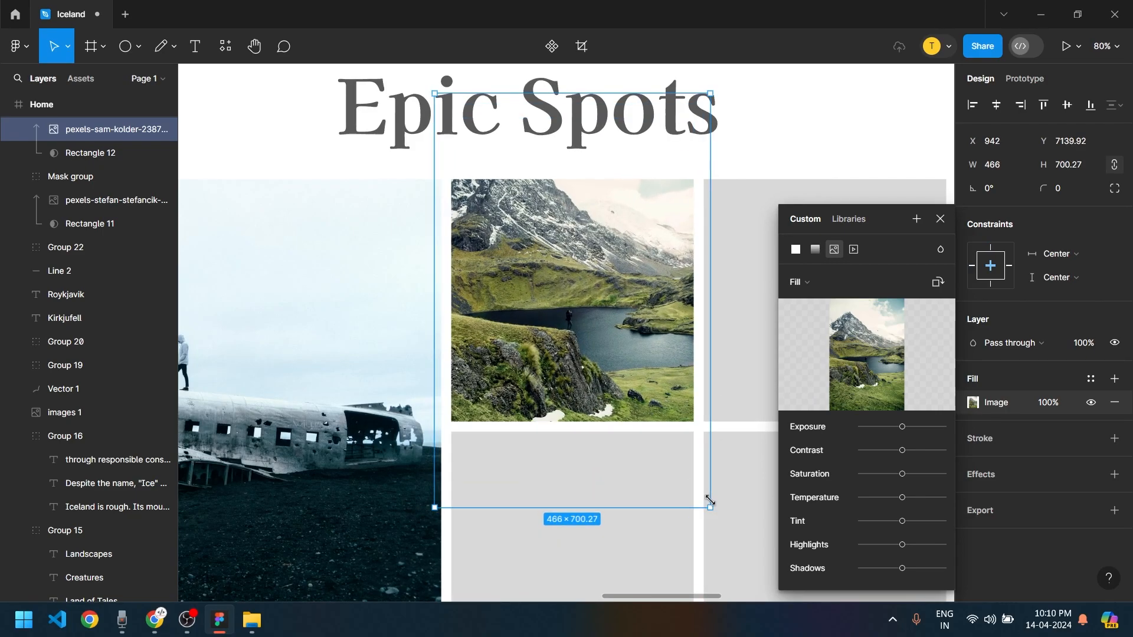
Shift the masked mountain lake photo upward so its lower part with the grassy slope fills the tile
left_click_drag(583, 293, 611, 227)
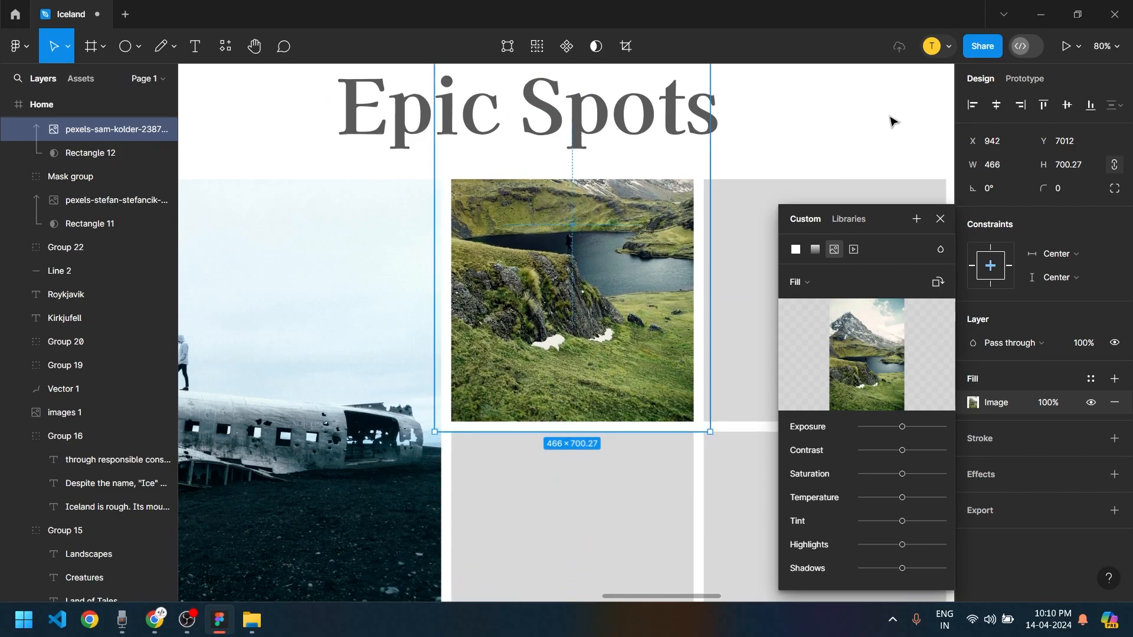
left_click(845, 151)
scroll(568, 419, "down", 5)
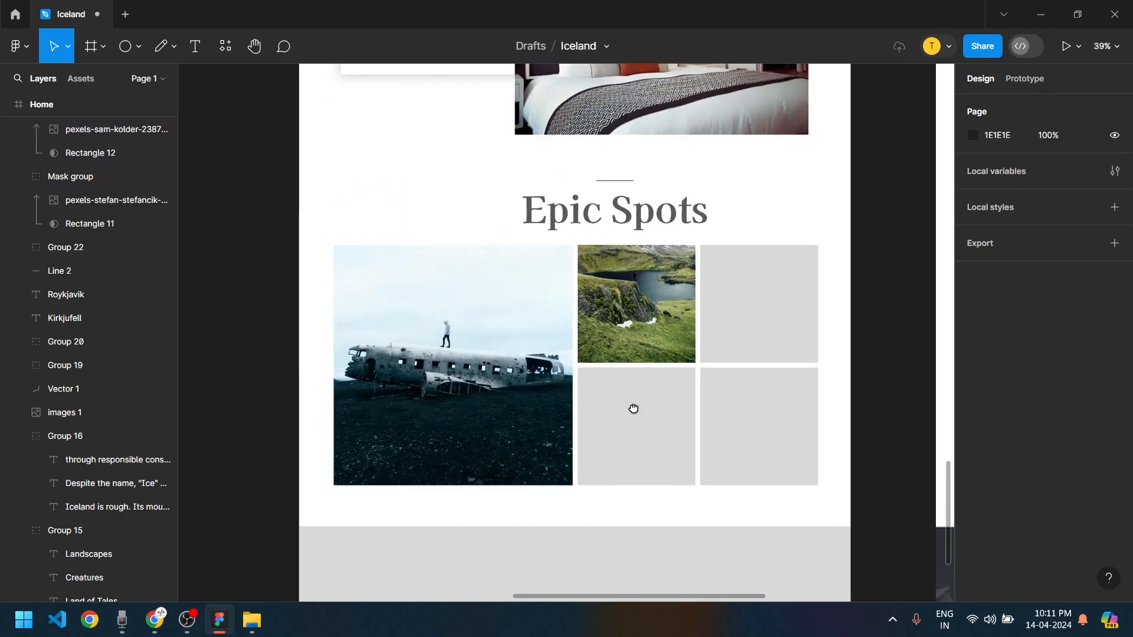
Place the red-roofed church photo over the grid's upper-right Epic Spots tile and mask it with that tile
left_click_drag(568, 419, 1055, 342)
scroll(619, 374, "down", 5)
left_click_drag(620, 374, 380, 366)
left_click(217, 332)
left_click_drag(206, 336, 678, 332)
scroll(673, 319, "up", 1)
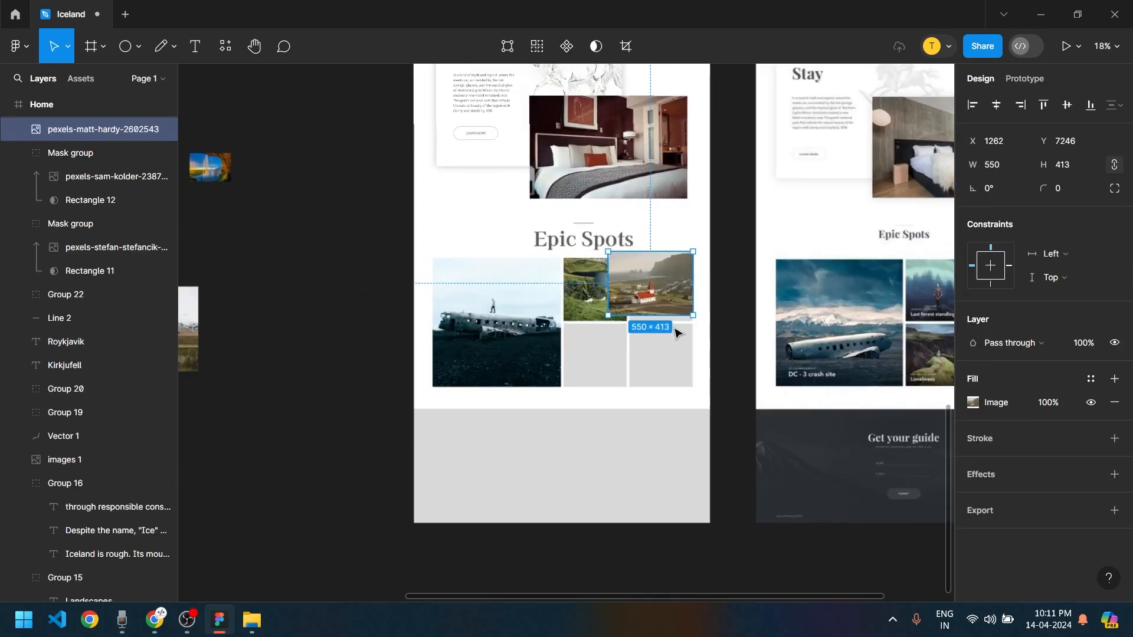
scroll(674, 333, "up", 5)
left_click_drag(775, 278, 665, 235)
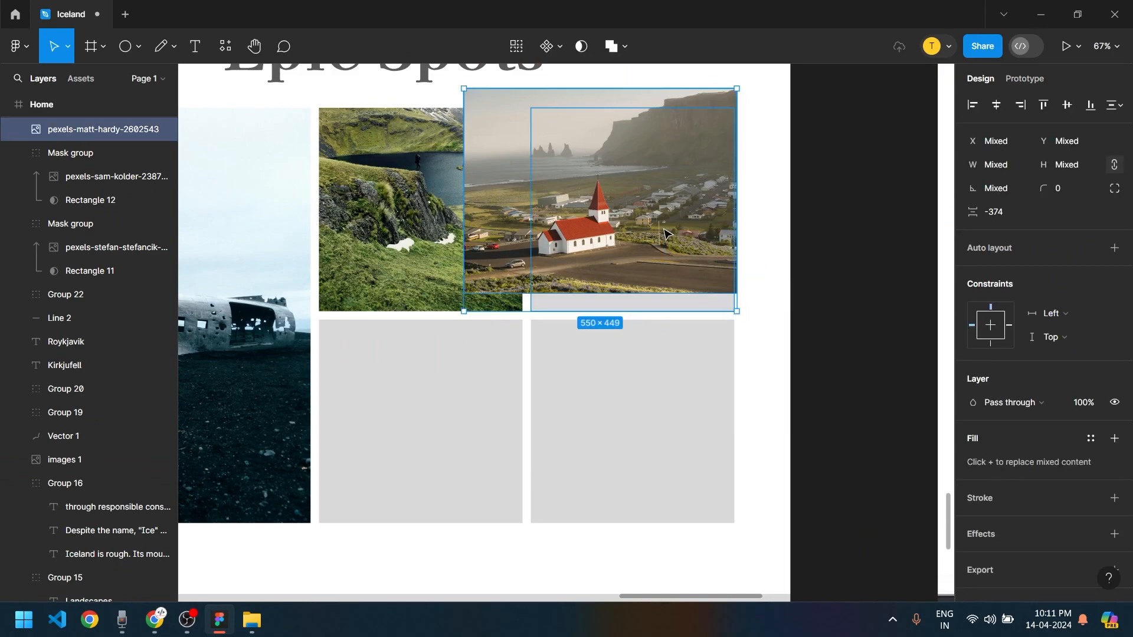
right_click(665, 234)
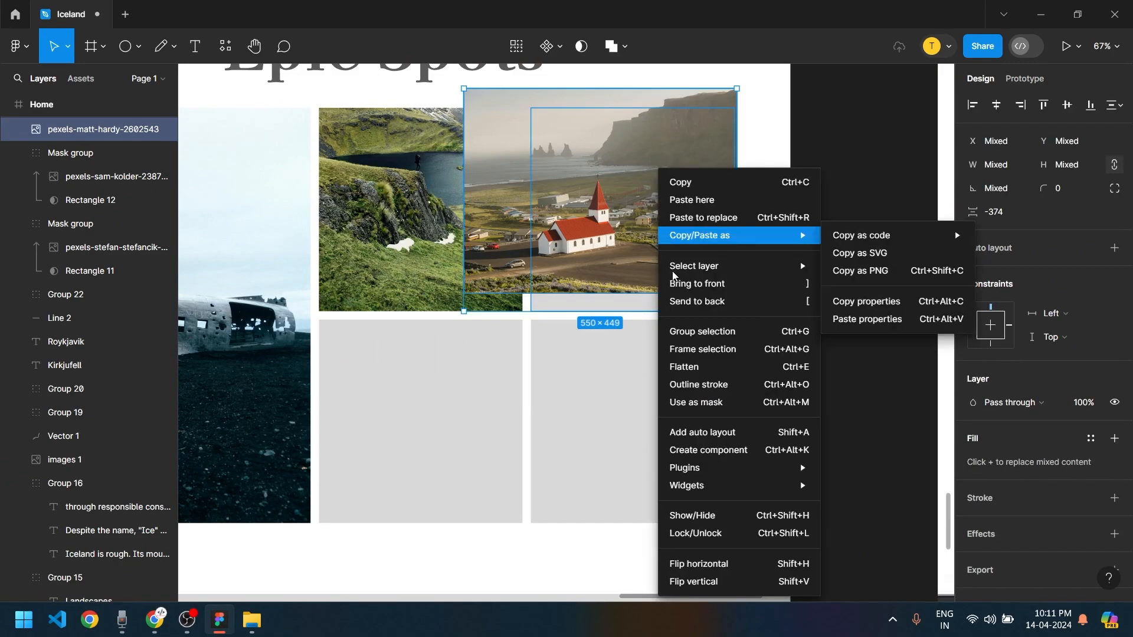
left_click(709, 403)
Reposition the masked church photo so it fills its square tile with the church kept in view
scroll(640, 272, "up", 3)
scroll(640, 293, "up", 1)
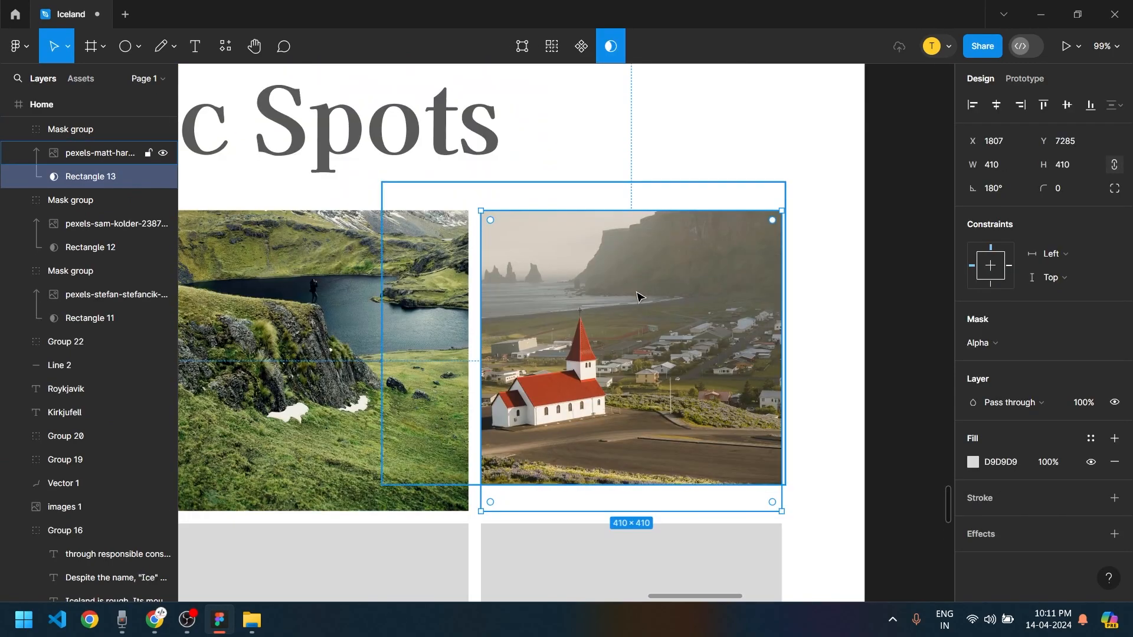
double_click(637, 337)
left_click_drag(640, 358, 684, 388)
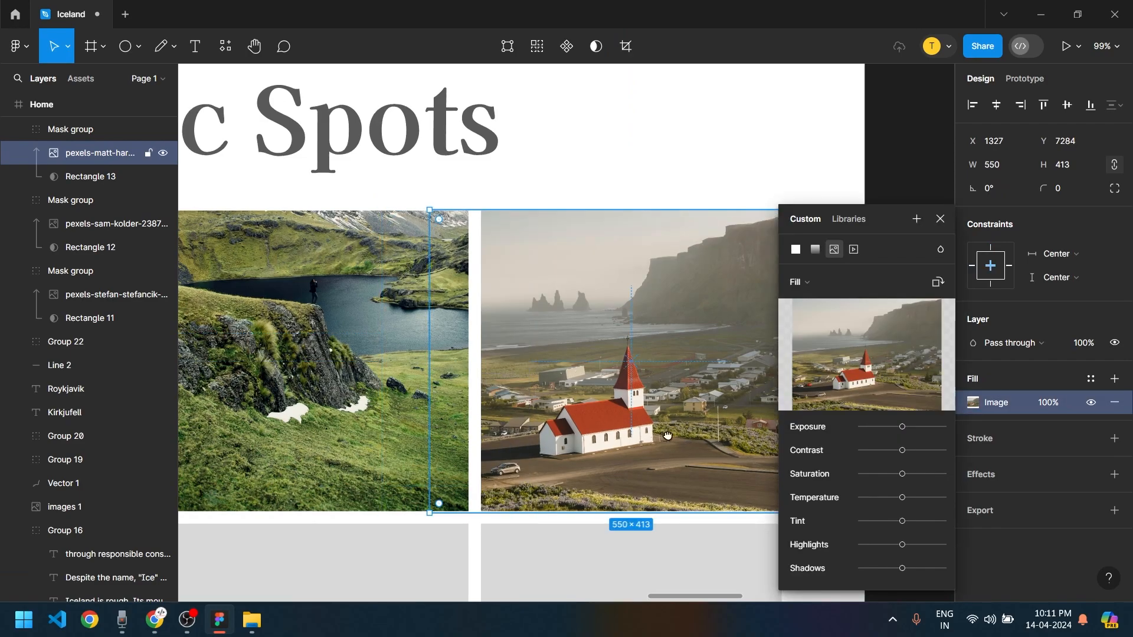
scroll(643, 391, "right", 5)
scroll(643, 391, "down", 2)
left_click(679, 515)
Place the horse photo over the tile below the mountain lake and mask it with that tile
scroll(670, 397, "down", 10)
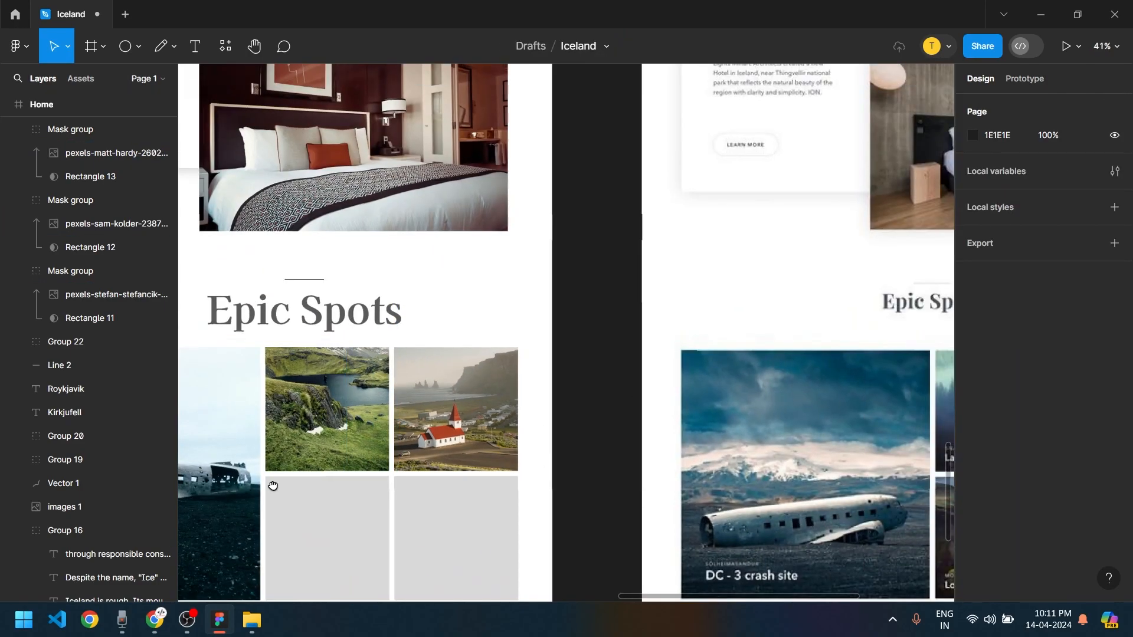
scroll(513, 362, "right", 5)
left_click_drag(295, 321, 789, 346)
scroll(789, 345, "up", 5)
left_click(790, 384, "shift")
right_click(778, 336)
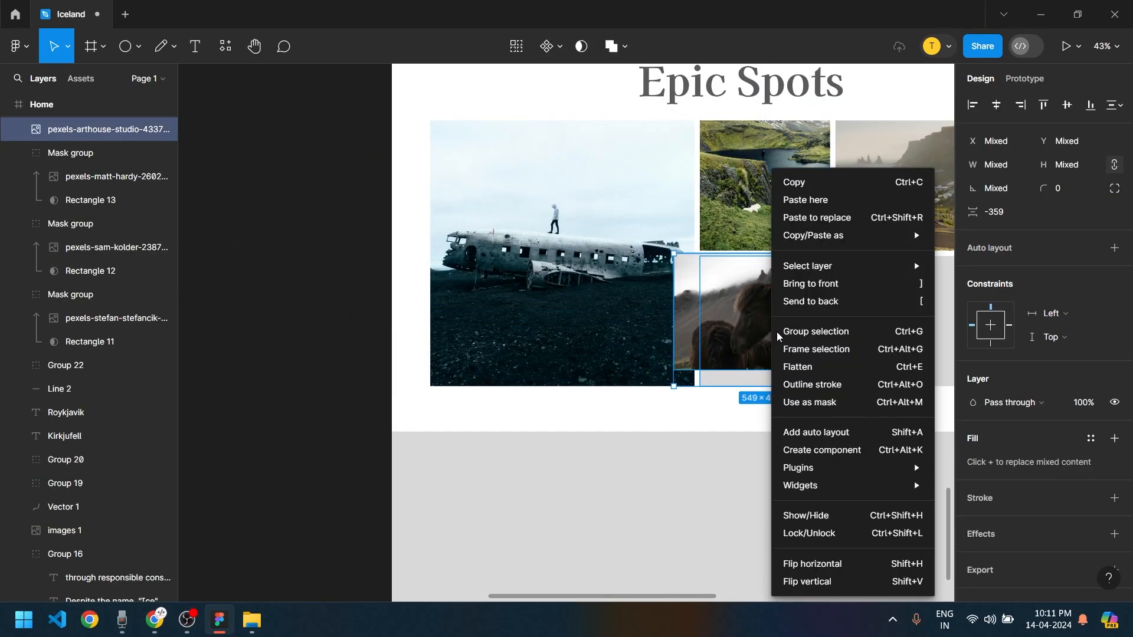
left_click(810, 402)
Enlarge the masked horse photo to about 702 × 469 so it fills its square tile
scroll(810, 394, "up", 5)
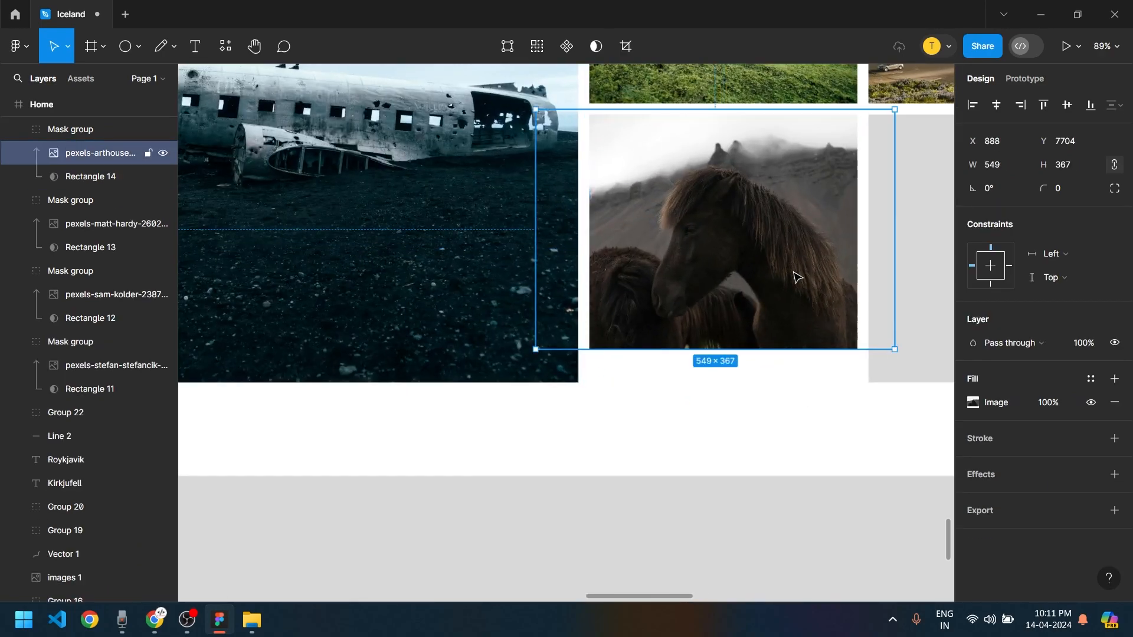
double_click(797, 277)
scroll(679, 387, "right", 5)
scroll(678, 388, "up", 2)
left_click_drag(604, 432, 634, 485)
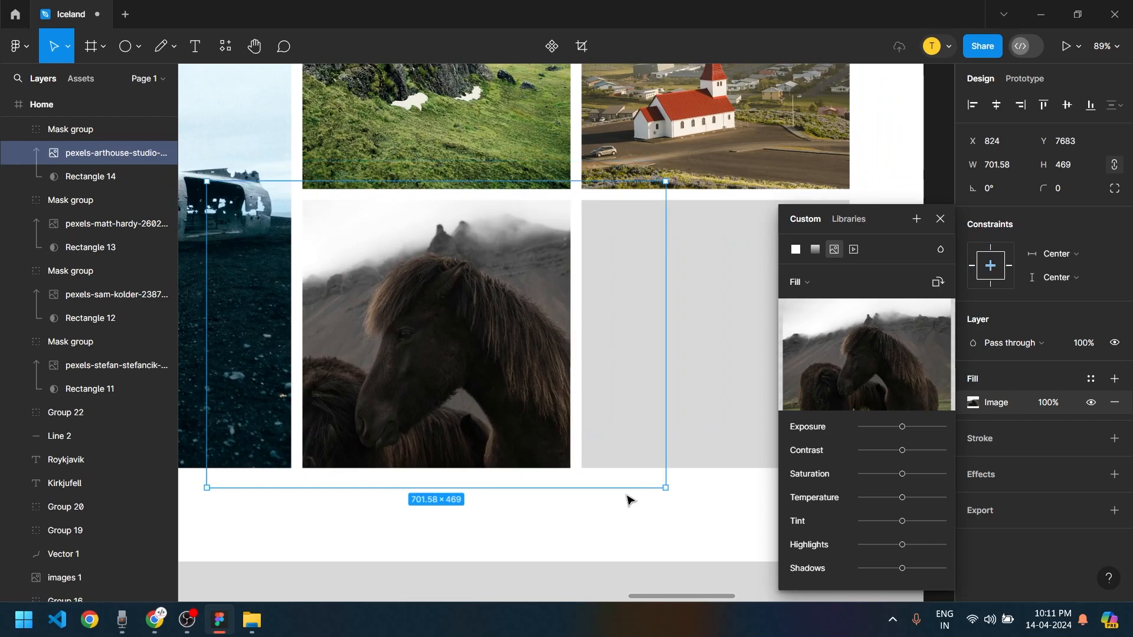
scroll(419, 514, "down", 5)
key("Escape")
Place the waterfall photo over the remaining grey tile below the church and mask it with that tile
scroll(669, 468, "left", 3)
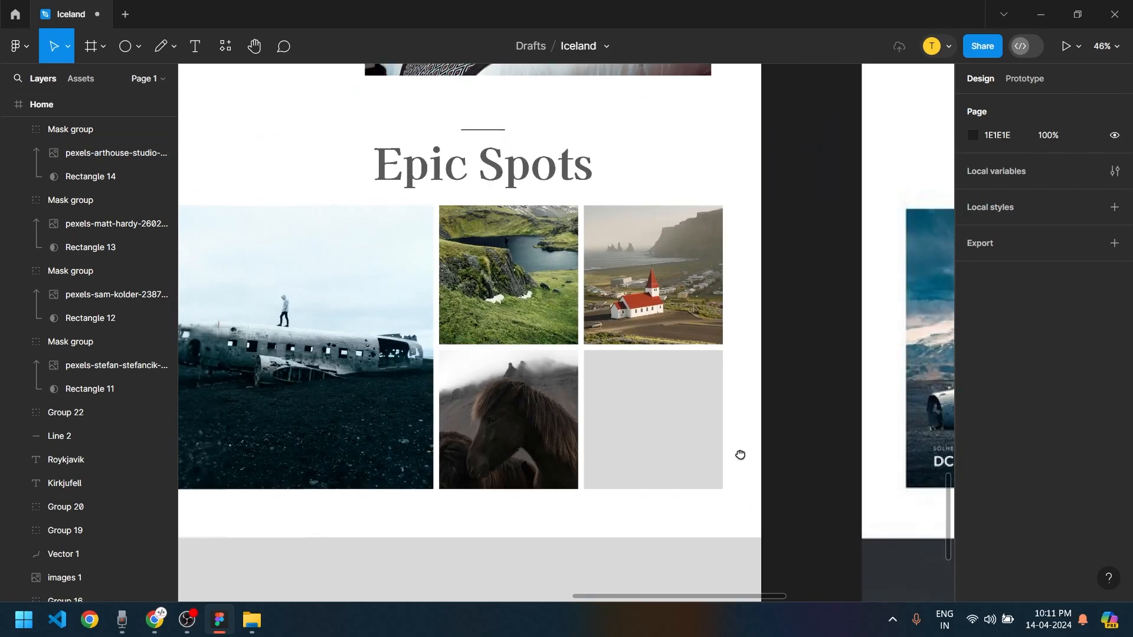
scroll(375, 450, "down", 5)
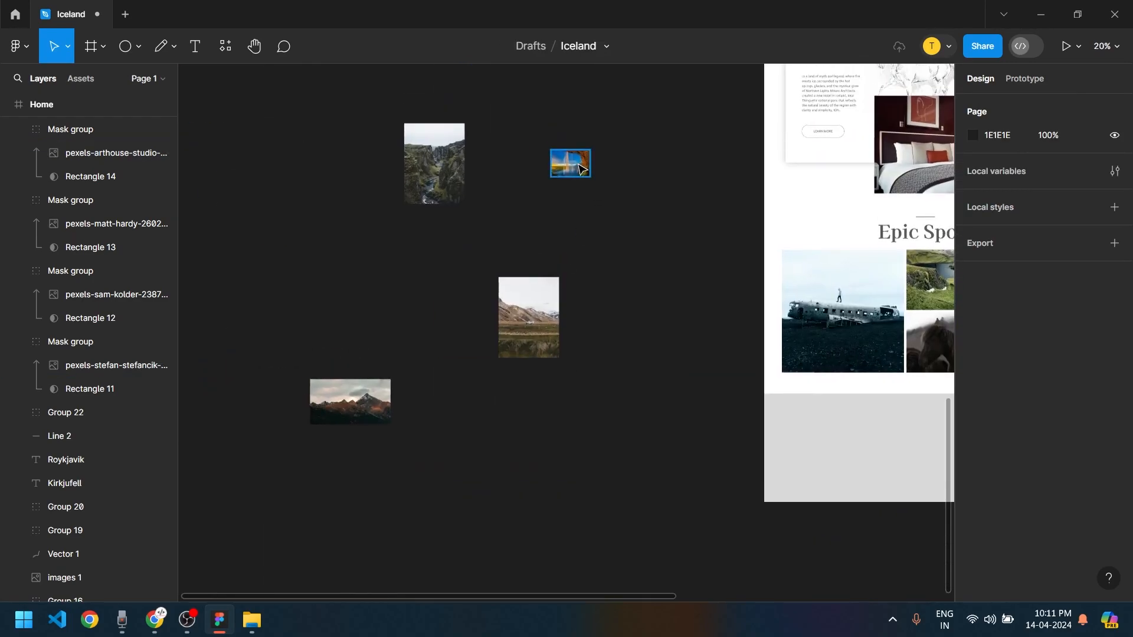
left_click_drag(568, 172, 806, 379)
scroll(813, 367, "up", 8)
left_click_drag(794, 436, 699, 284)
right_click(691, 276)
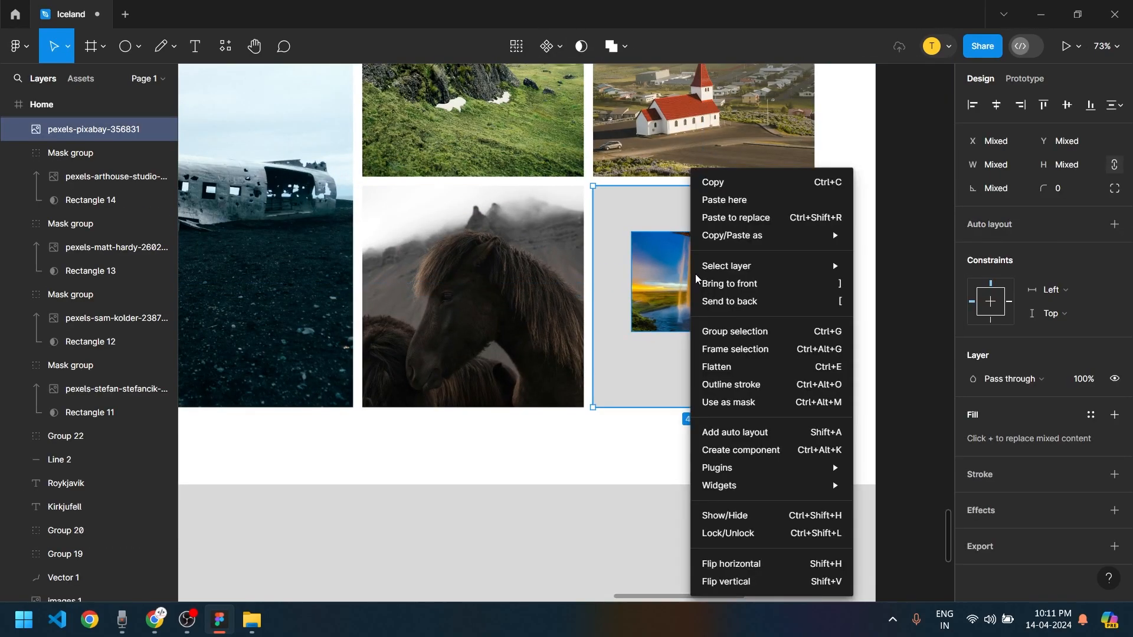
left_click(735, 402)
Enlarge the masked waterfall photo to about 694 × 479 so it fills its square tile
double_click(768, 331)
left_click_drag(776, 332, 869, 416)
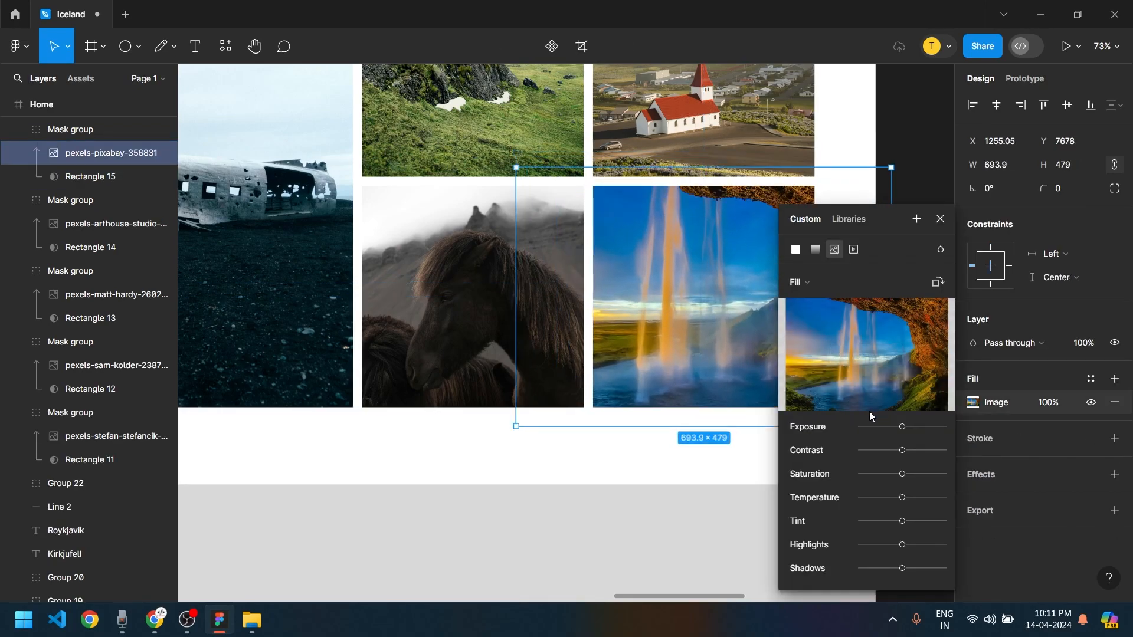
scroll(683, 467, "down", 3)
left_click(546, 458)
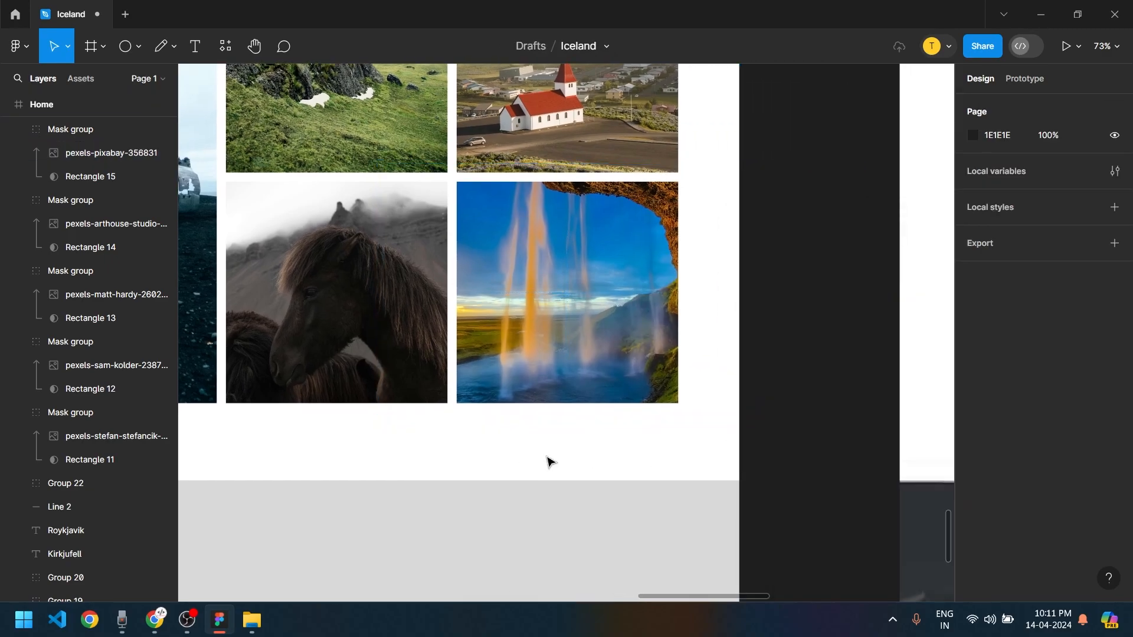
Compare the filled Epic Spots grid with the reference design and examine the captions on its tiles
scroll(549, 460, "down", 4)
scroll(417, 516, "up", 2)
scroll(544, 516, "down", 3)
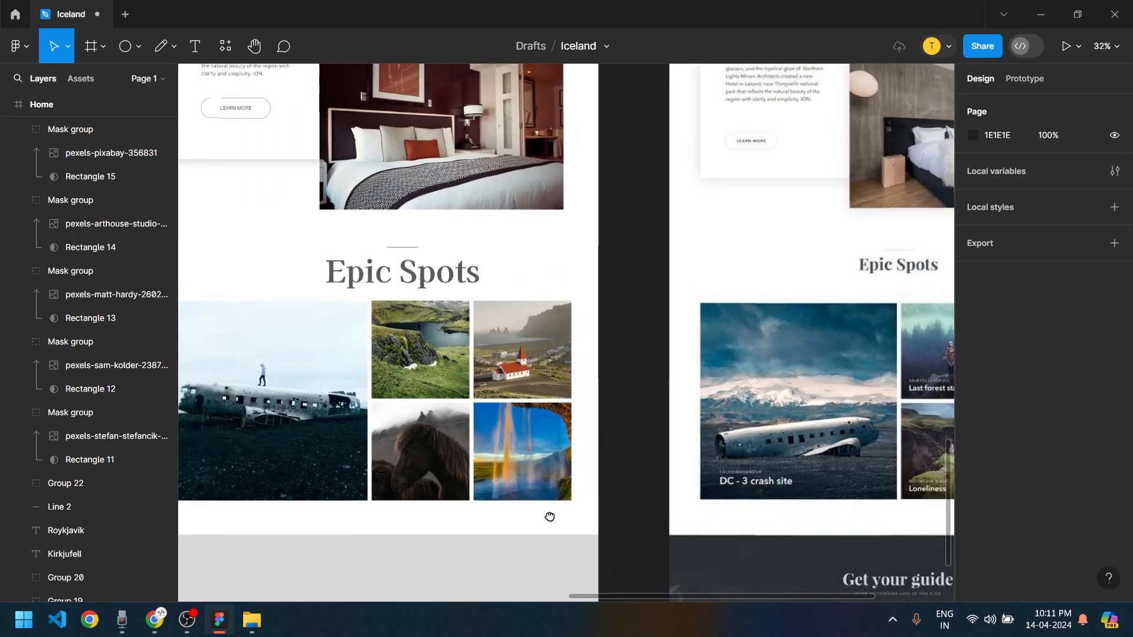
scroll(572, 485, "right", 3)
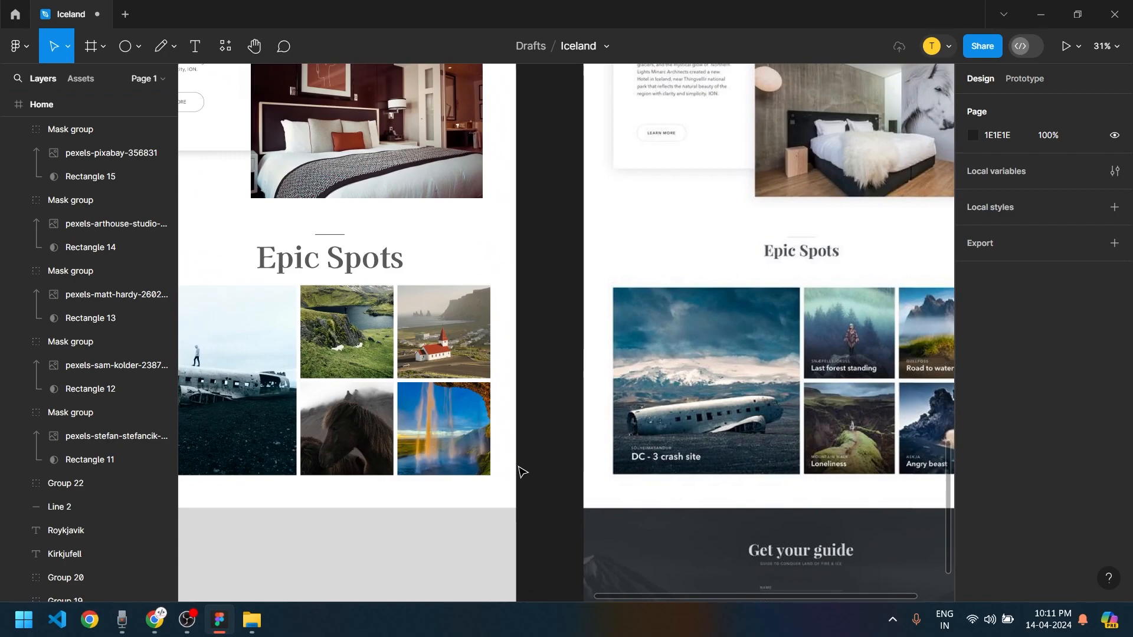
scroll(552, 487, "down", 2)
scroll(762, 524, "left", 4)
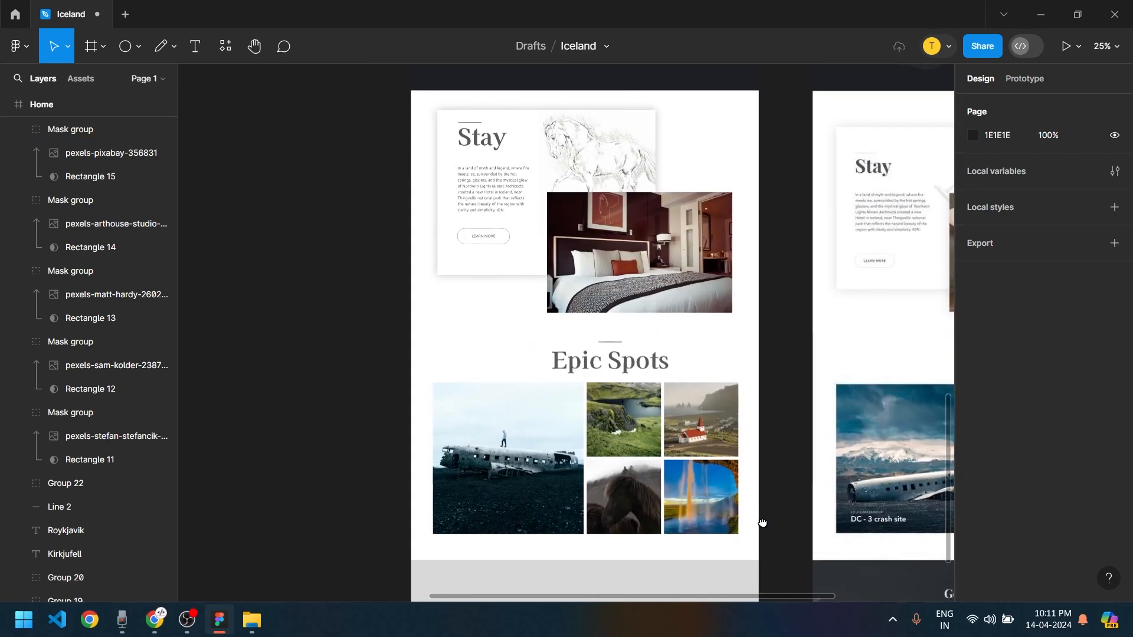
scroll(773, 501, "up", 4)
scroll(782, 492, "up", 6)
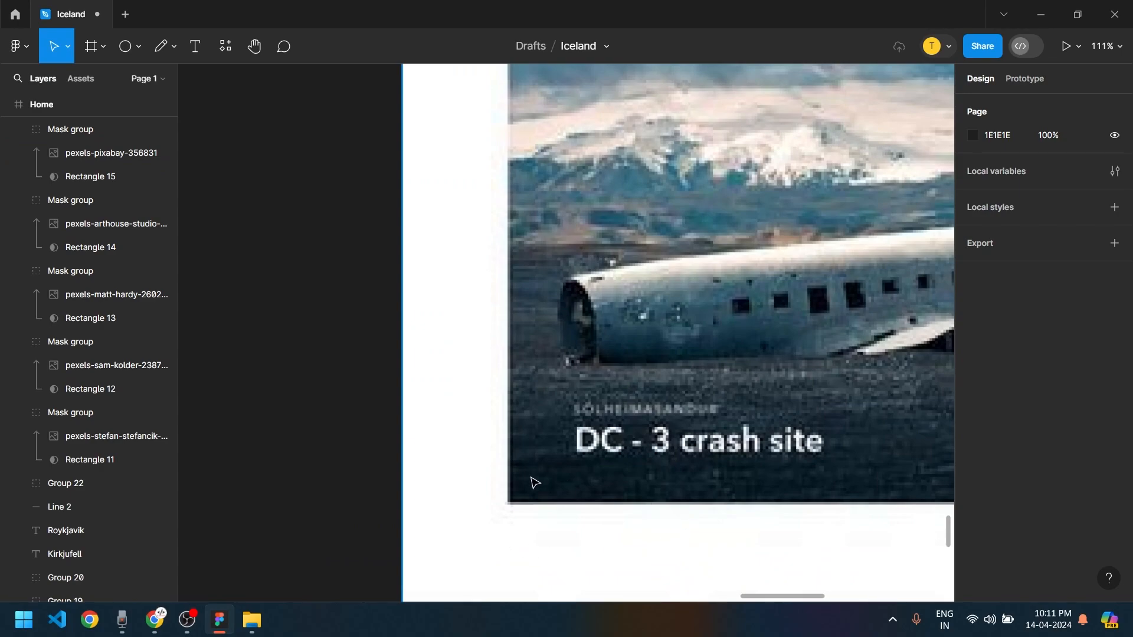
scroll(508, 511, "down", 5)
scroll(437, 521, "left", 8)
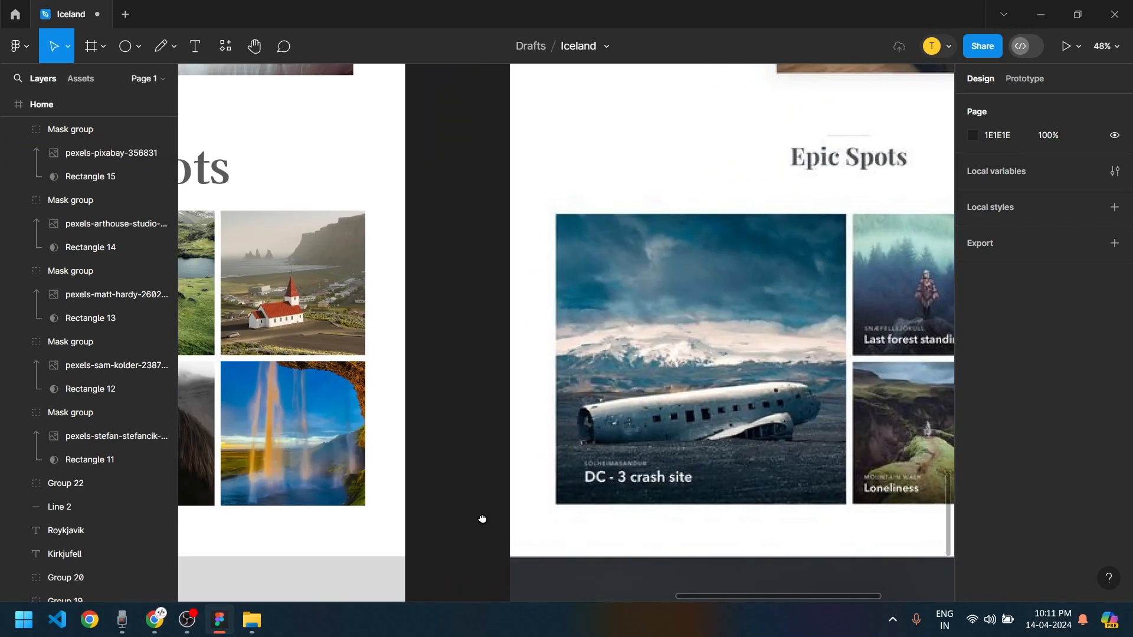
scroll(716, 451, "right", 8)
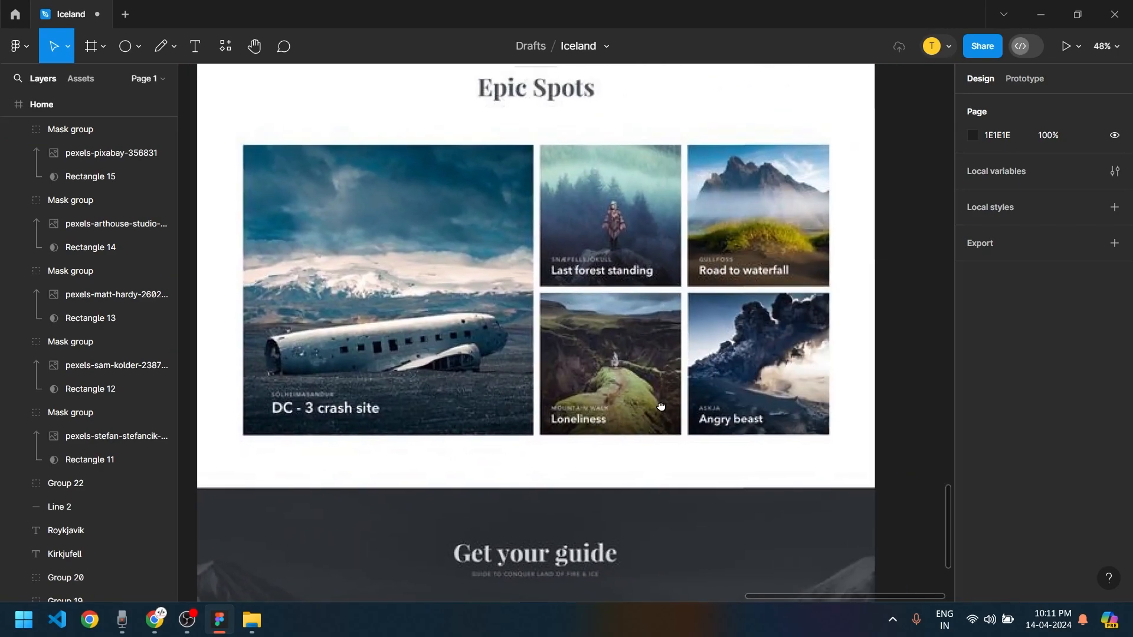
Add the text "DC - 3 crash site" below the reference design's plane wreck tile
left_click(288, 451)
type("DC")
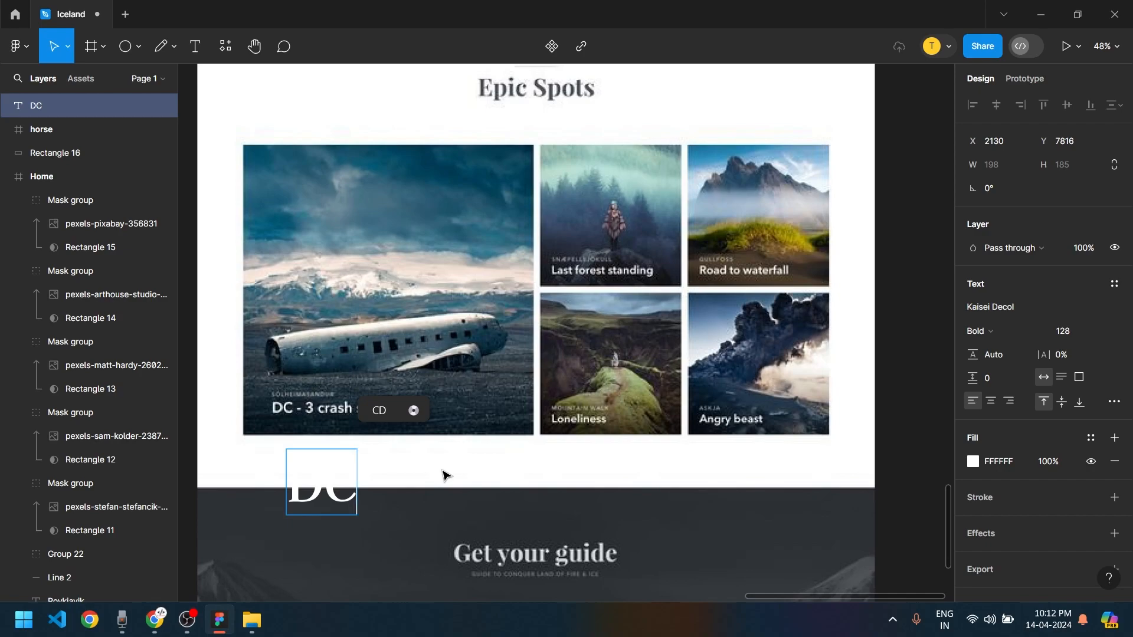
type(" - 3 creash site")
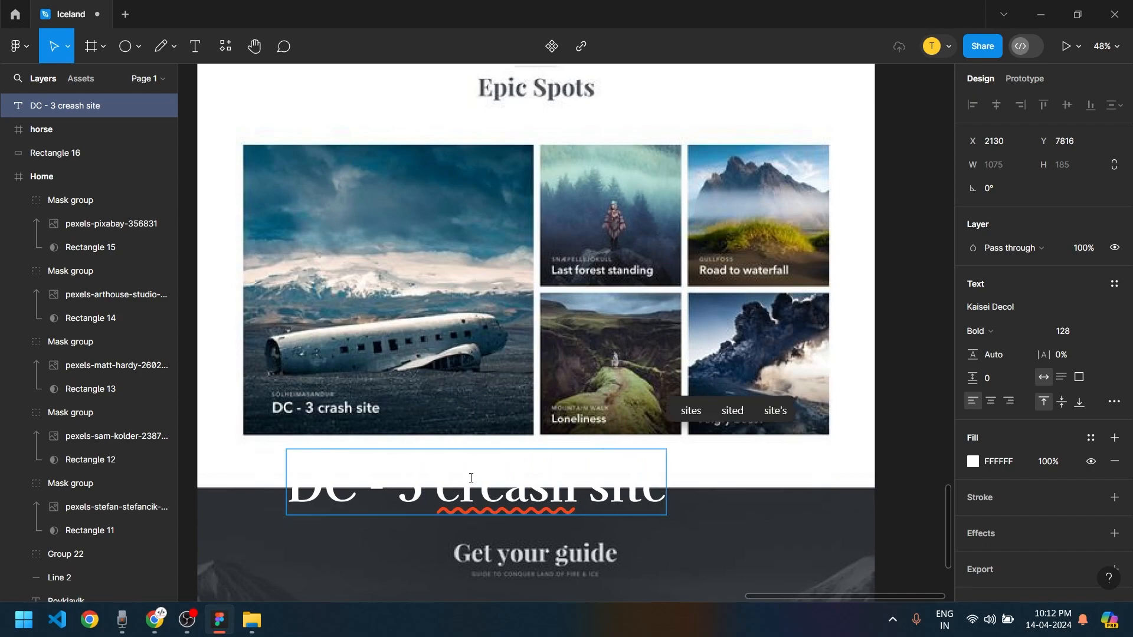
left_click(504, 499)
key("BackSpace")
left_click(721, 480)
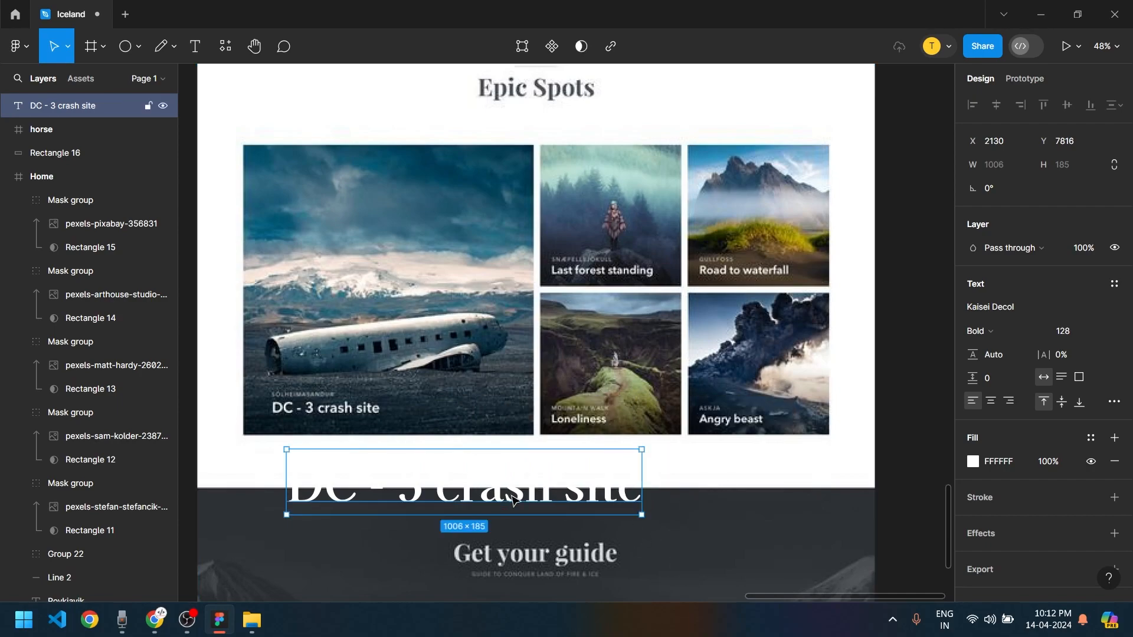
Change the crash site text's font to Actor
scroll(517, 496, "down", 5)
left_click(1033, 306)
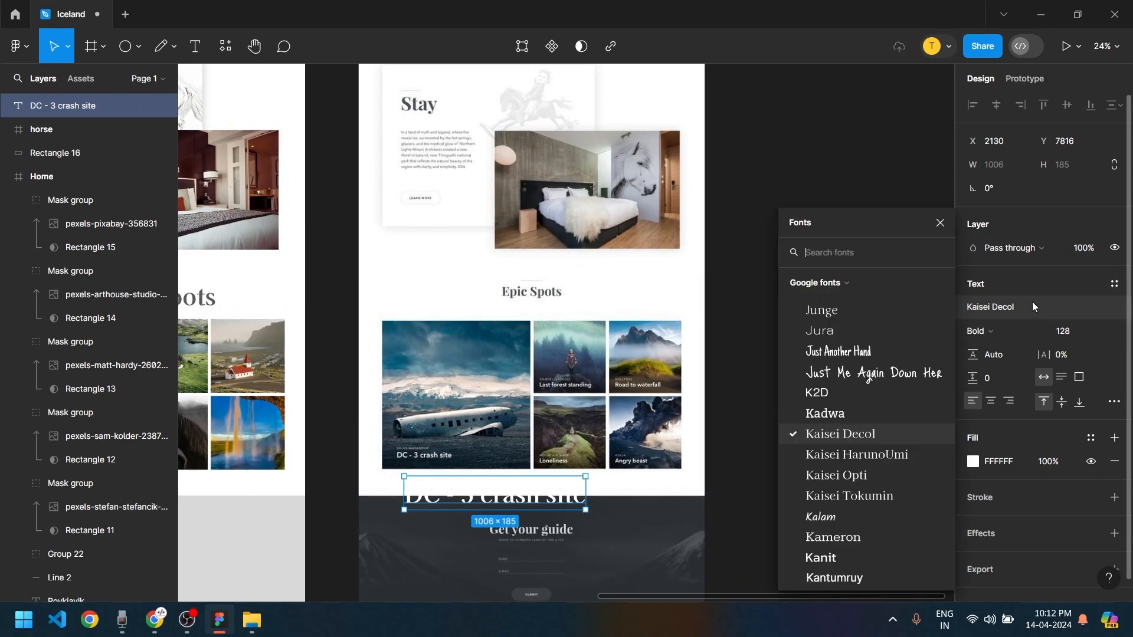
type("actor")
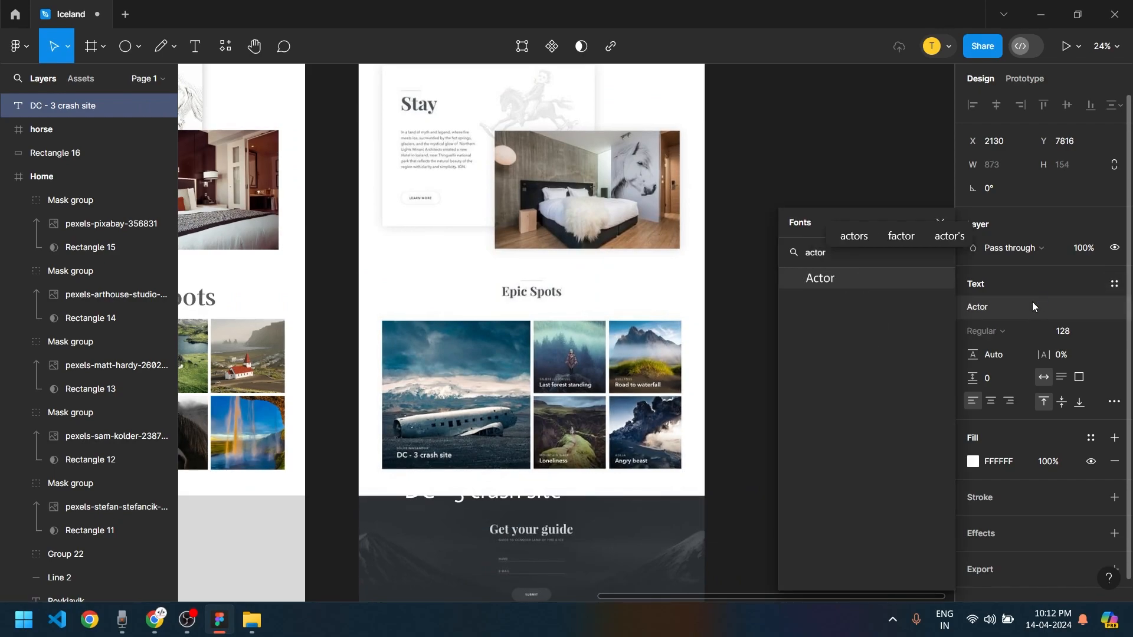
key("Return")
Move the crash site text into the Home frame over the plane wreck photo and set its font size to 32
scroll(513, 461, "down", 3)
scroll(518, 426, "up", 4)
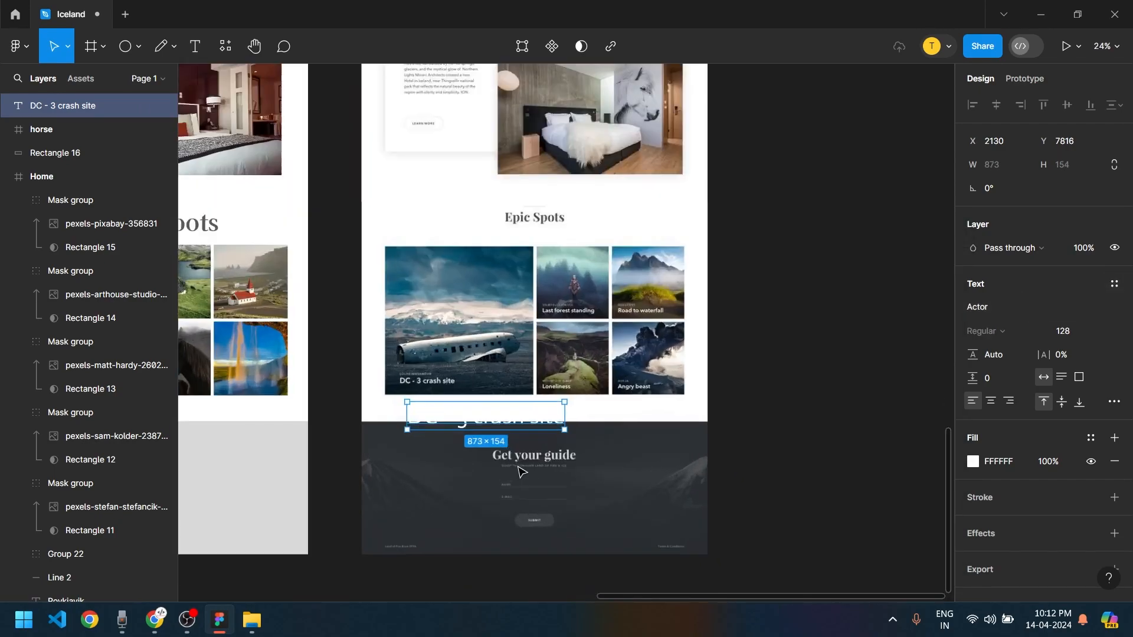
left_click_drag(517, 426, 366, 415)
scroll(366, 414, "down", 3)
left_click(1101, 431)
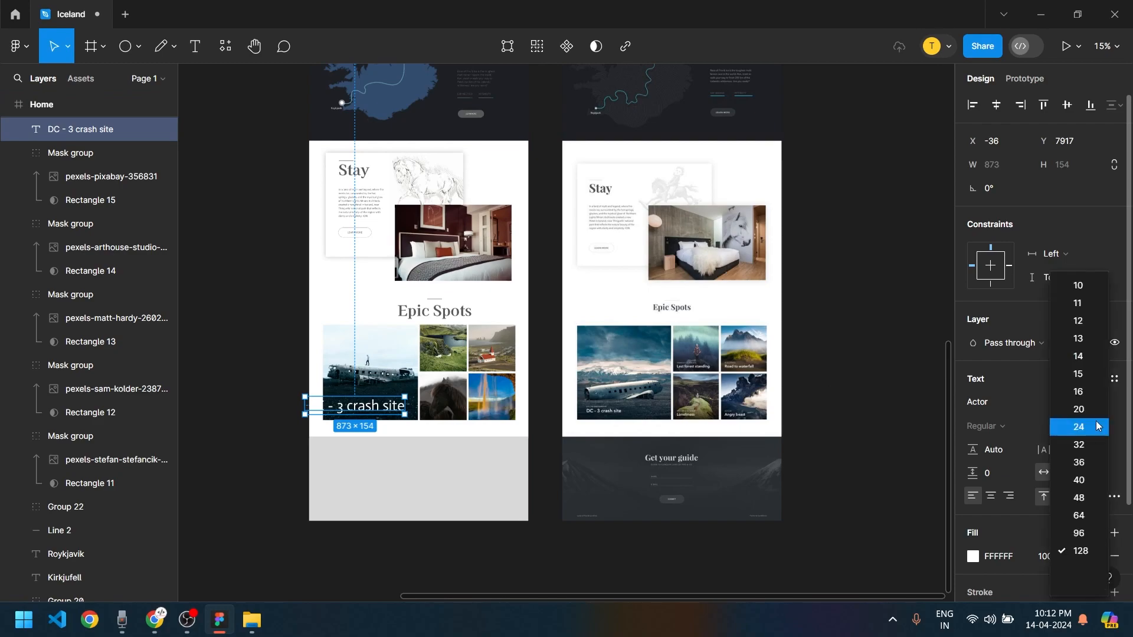
left_click(1085, 446)
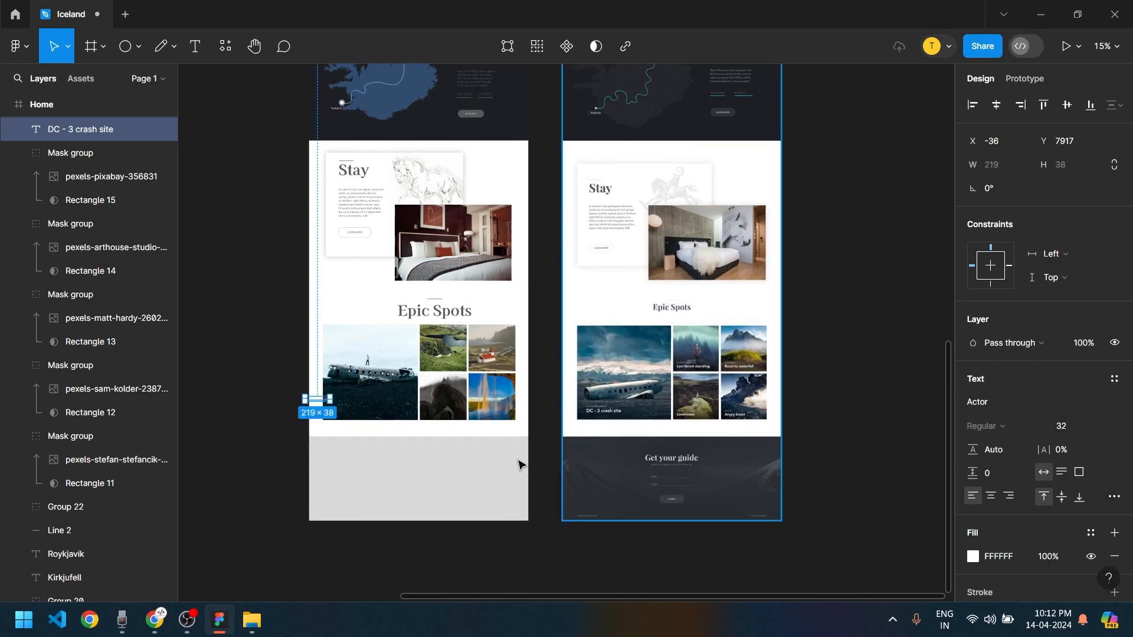
Place the crash site caption near the lower-left corner of the plane wreck tile, at about X 177, Y 8036
scroll(437, 443, "up", 5)
left_click_drag(202, 340, 257, 362)
key("alt")
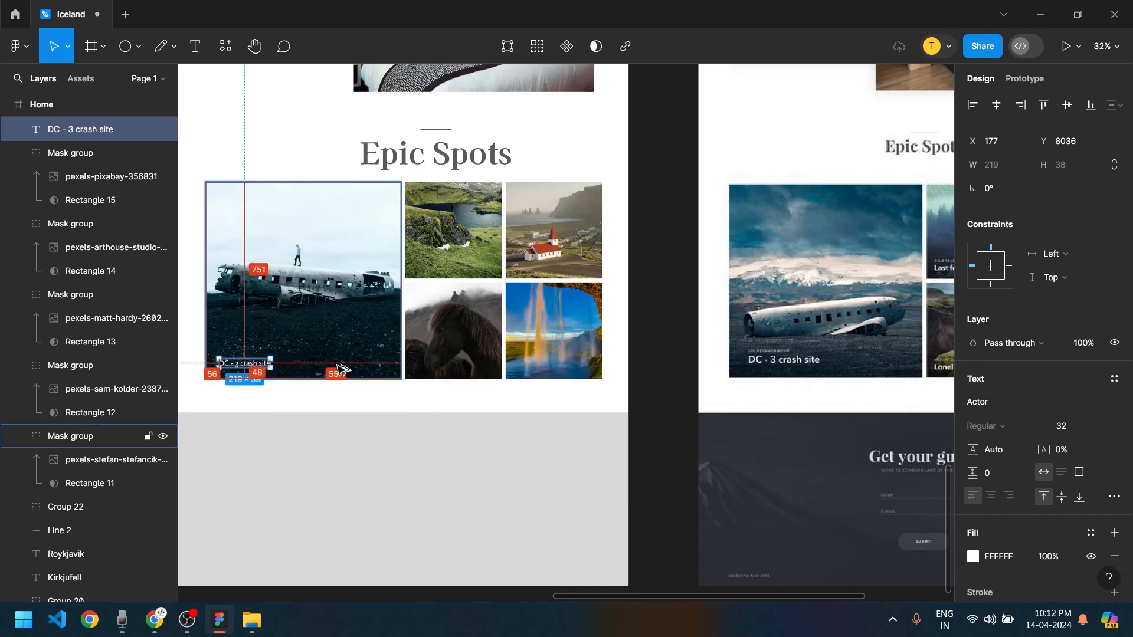
scroll(334, 383, "up", 6)
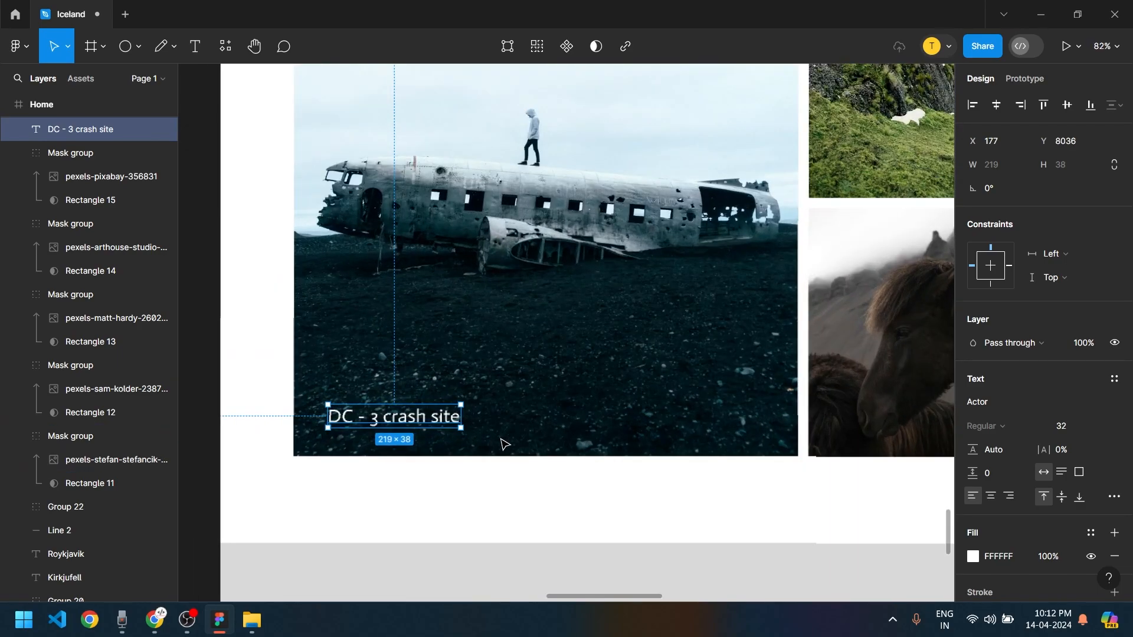
Nudge the crash site caption slightly left and up to fine-tune its margins within the plane wreck tile
scroll(505, 444, "up", 4)
key("Left")
key("Left")
key("Left")
key("Left")
key("Left")
key("Left")
key("Up")
key("Up")
scroll(638, 539, "down", 3)
left_click(708, 531)
Copy the DC - 3 crash site caption onto the mountain walk tile of the reference design's Epic Spots grid
scroll(559, 578, "down", 4)
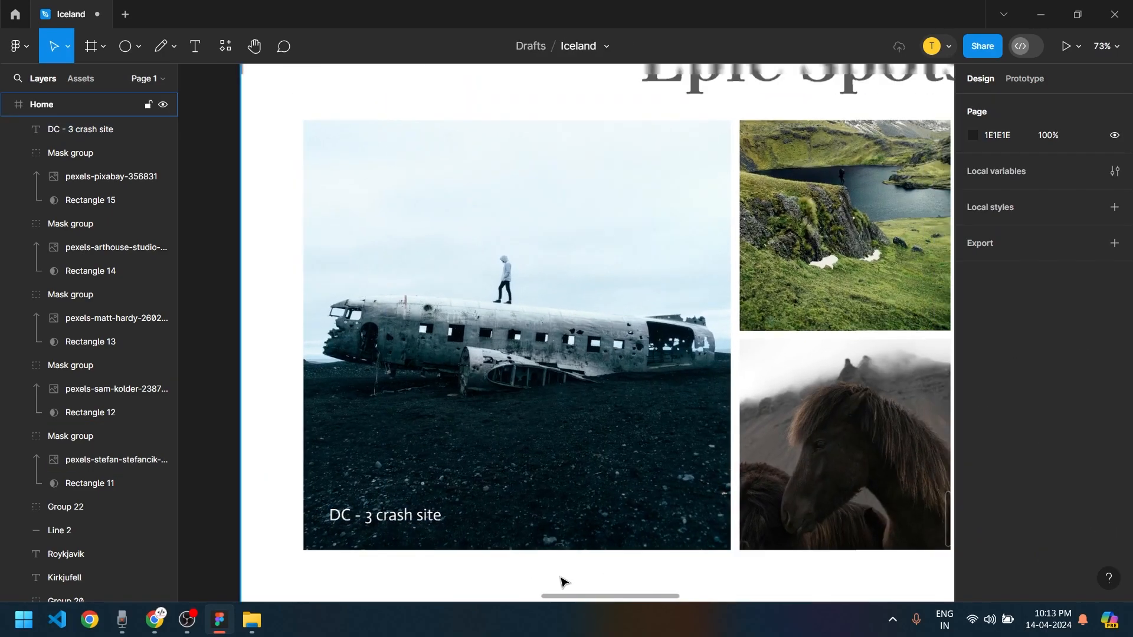
scroll(689, 578, "down", 2)
left_click_drag(678, 575, 467, 520)
scroll(458, 516, "up", 1)
left_click_drag(353, 501, 766, 372)
scroll(766, 372, "up", 3)
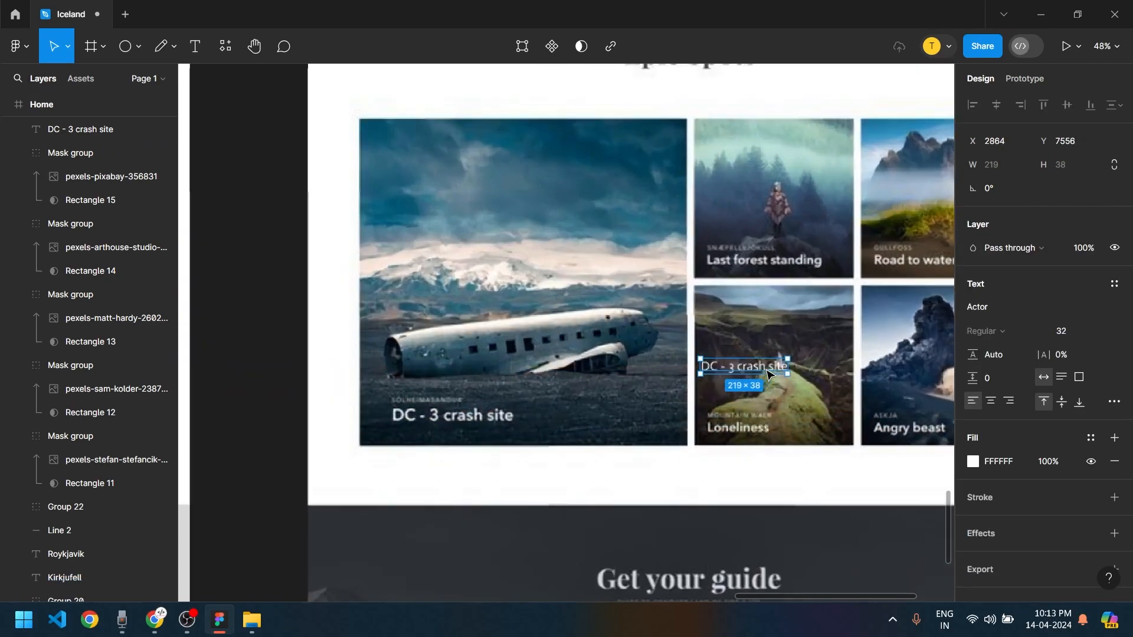
Change the copied caption's text to "Loneliness"
double_click(768, 373)
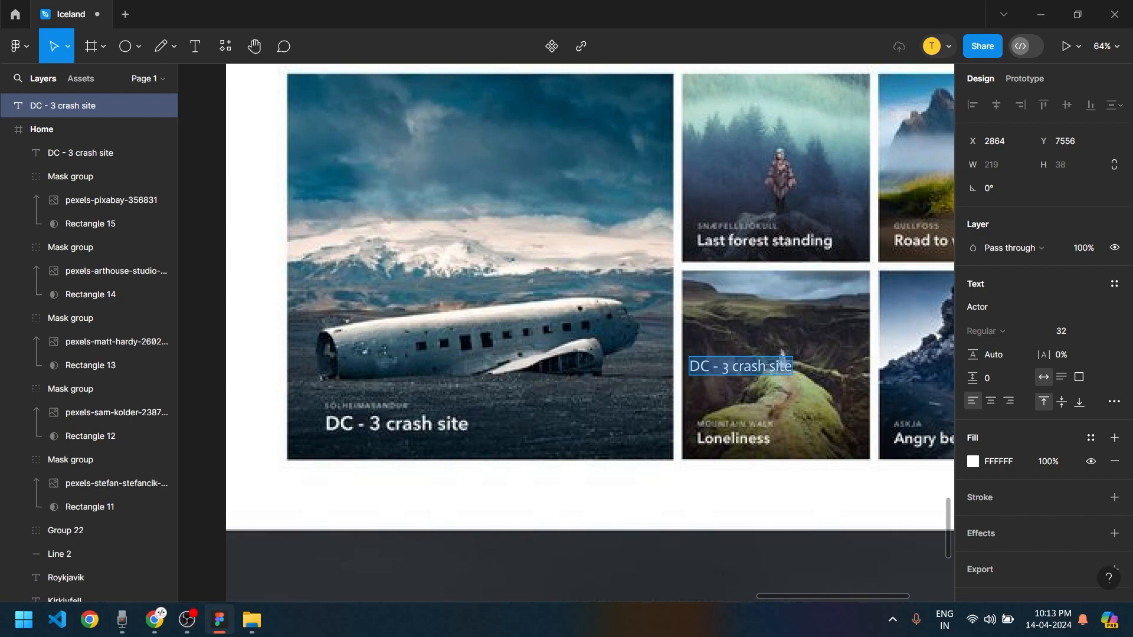
type("Lonelines")
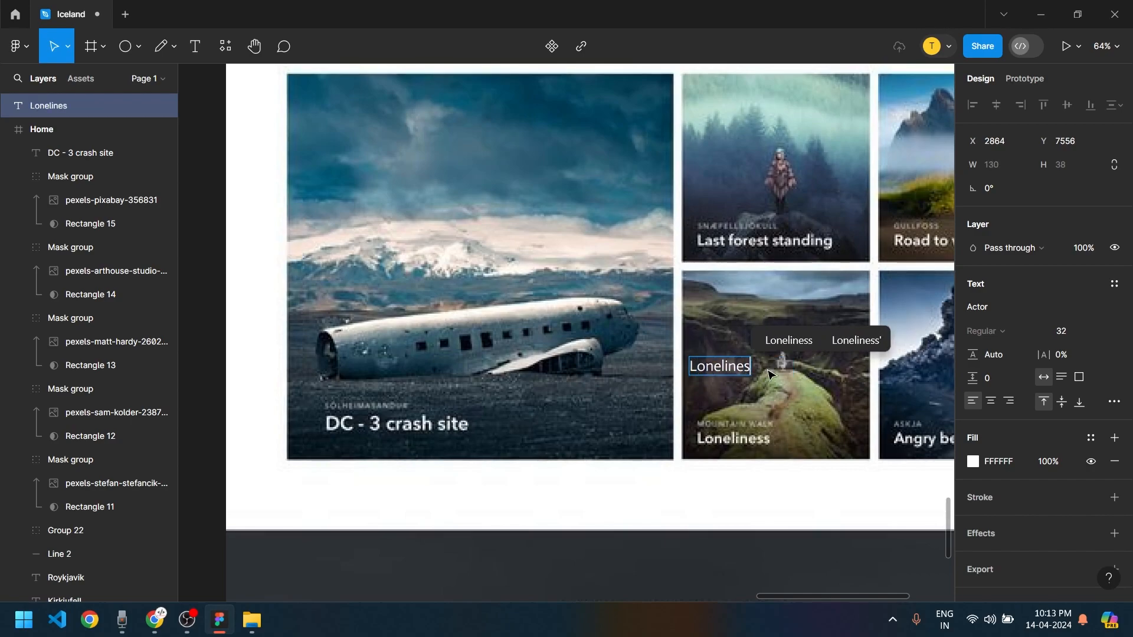
type("s")
key("Escape")
Duplicate the Loneliness caption just below itself and change the copy's text to "Last Forest Standing"
left_click_drag(742, 365, 739, 400)
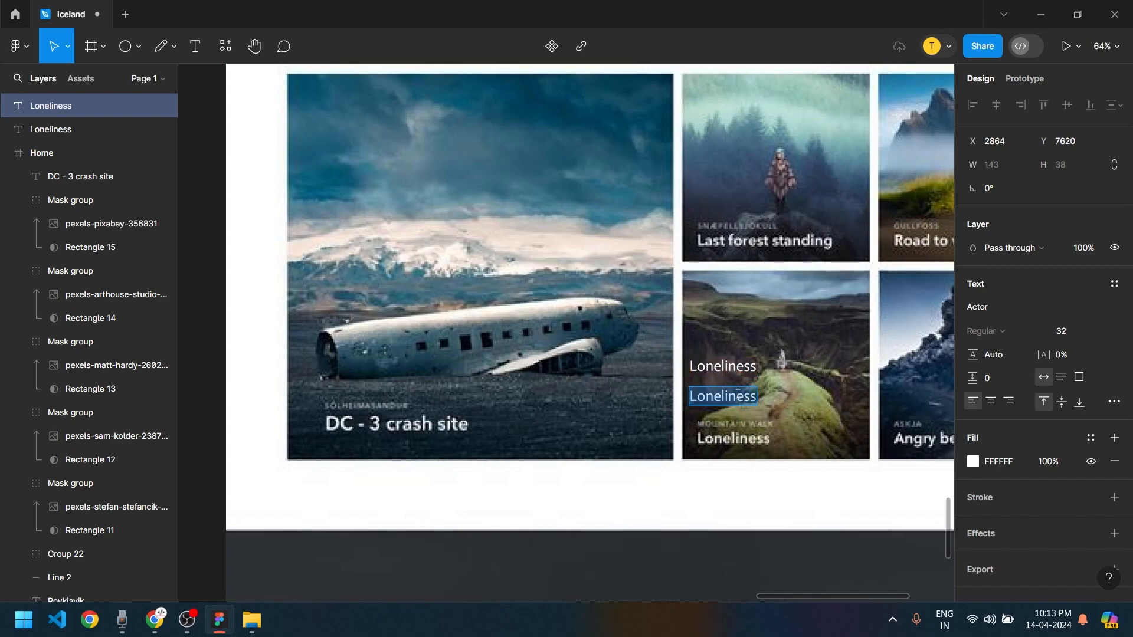
type("Last Forest Standing")
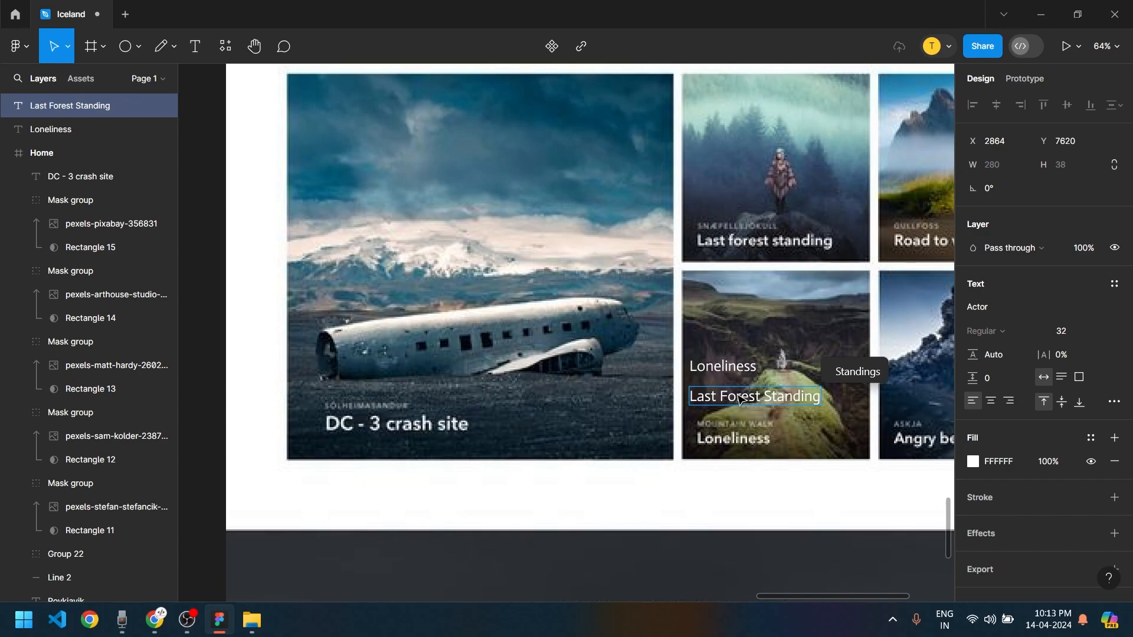
key("Escape")
Duplicate the Last Forest Standing caption beside it and change the copy's text to "Angry Beast"
scroll(818, 505, "right", 5)
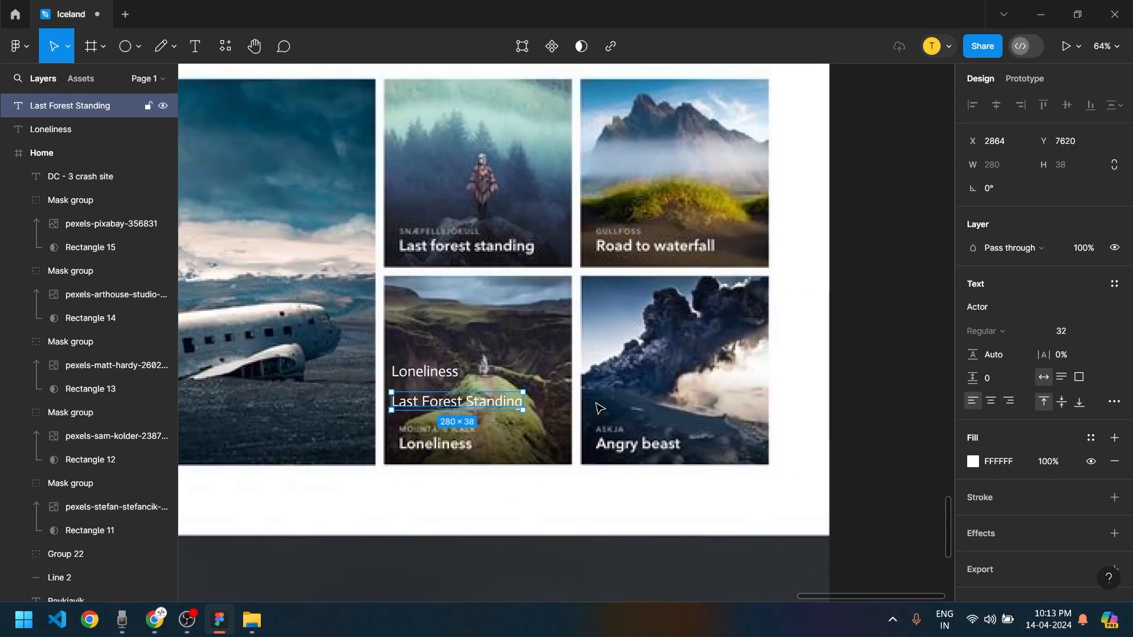
key("ctrl+d")
key("Return")
type("Angry Beast")
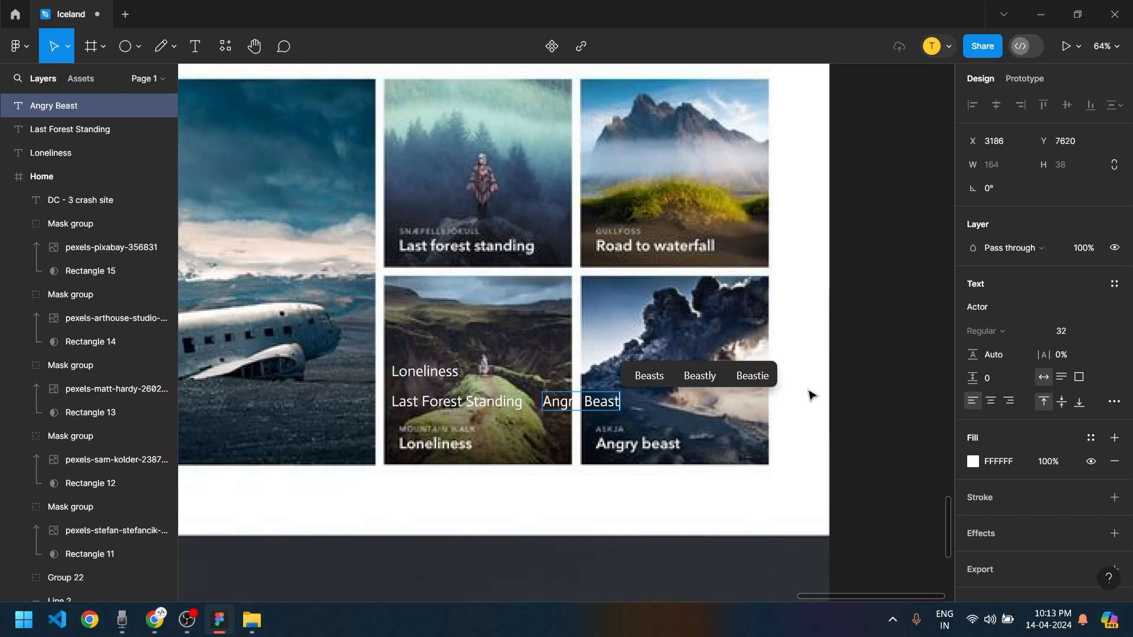
key("Escape")
Duplicate the Angry Beast caption above it and change the copy's text to "Road to waterfall"
left_click_drag(590, 404, 631, 366)
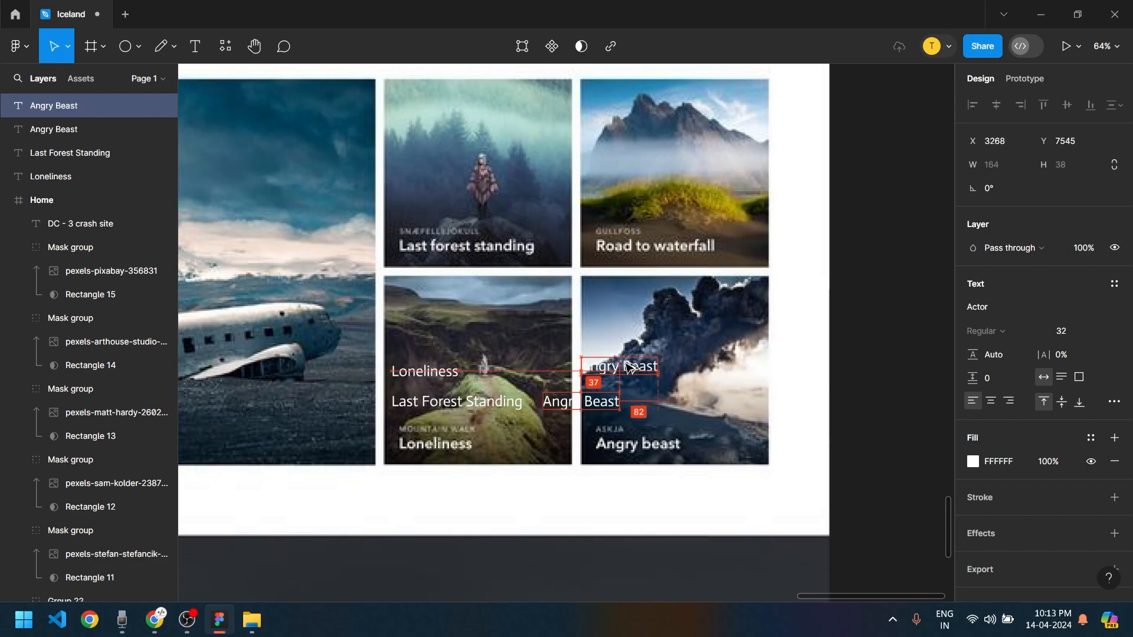
type("Road ")
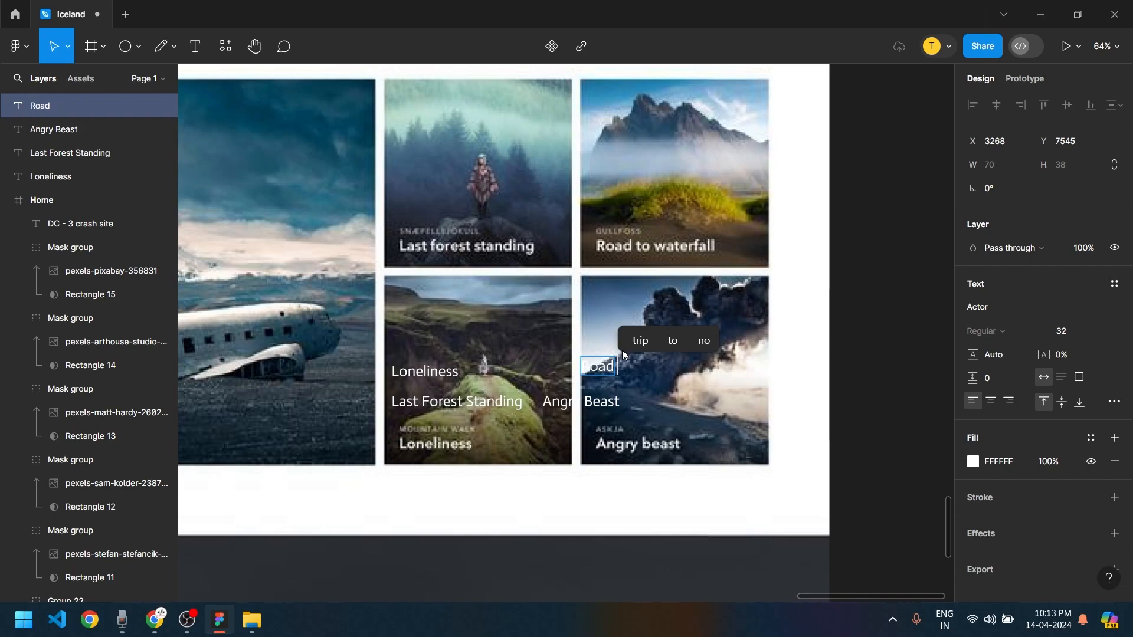
type("to")
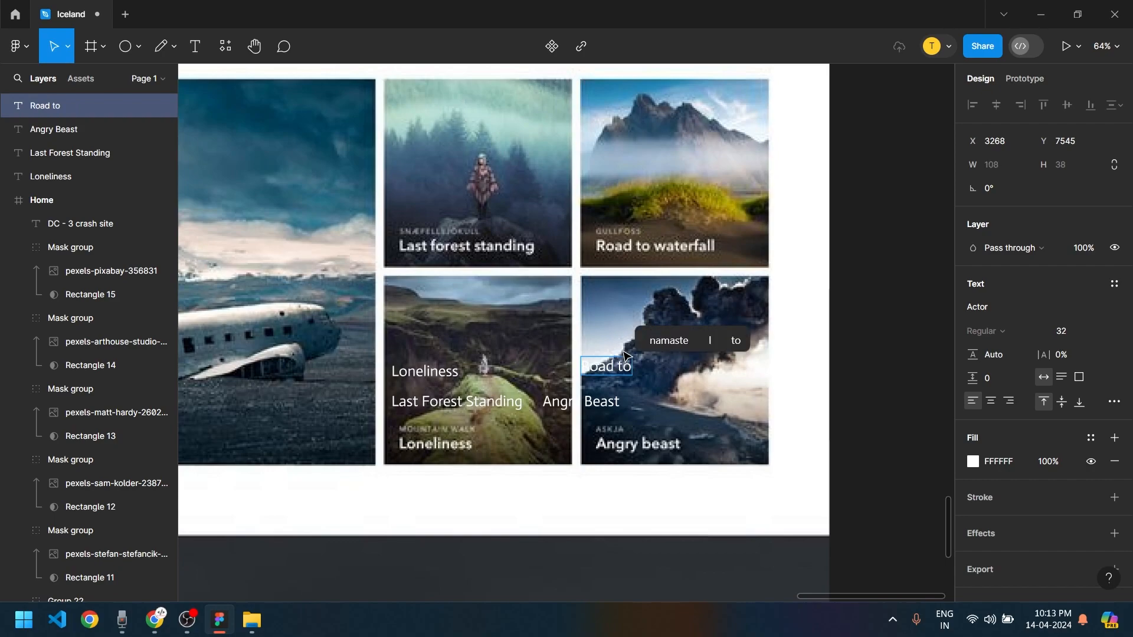
type(" waterfakk")
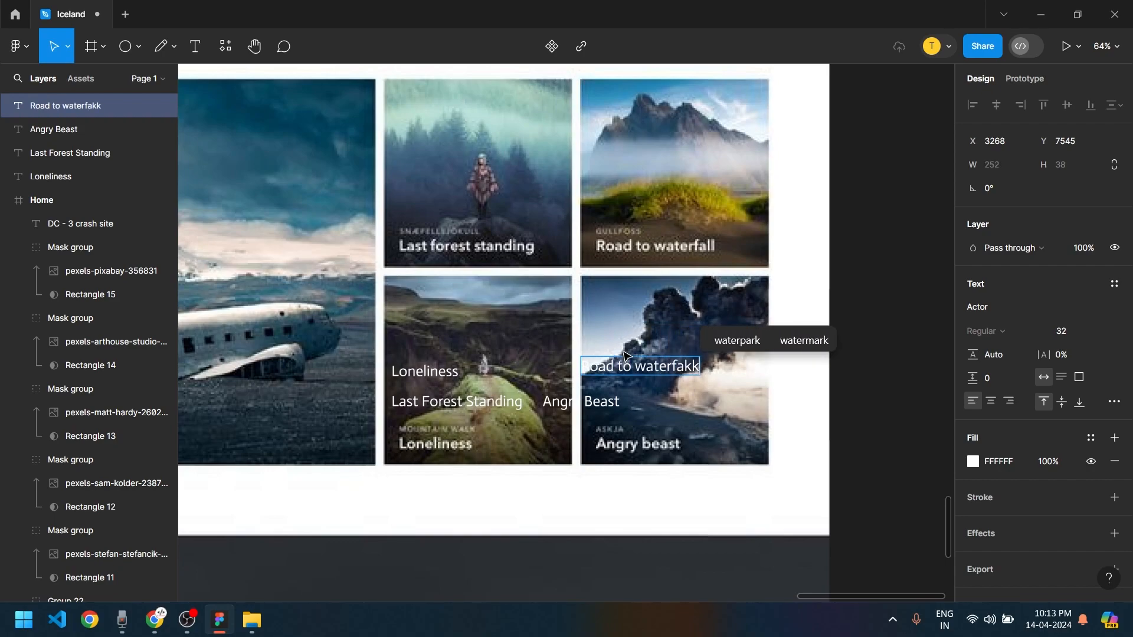
key("Escape")
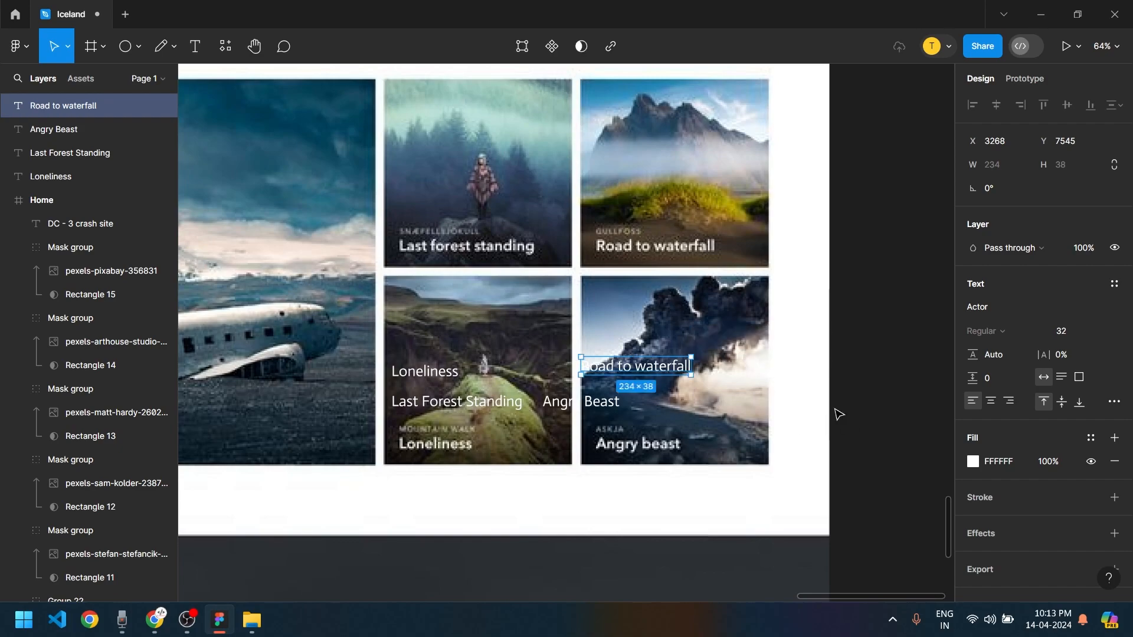
Move the four new captions together from the reference design onto the small photo tiles in the Home frame
left_click(564, 403, "shift")
left_click(496, 403, "shift")
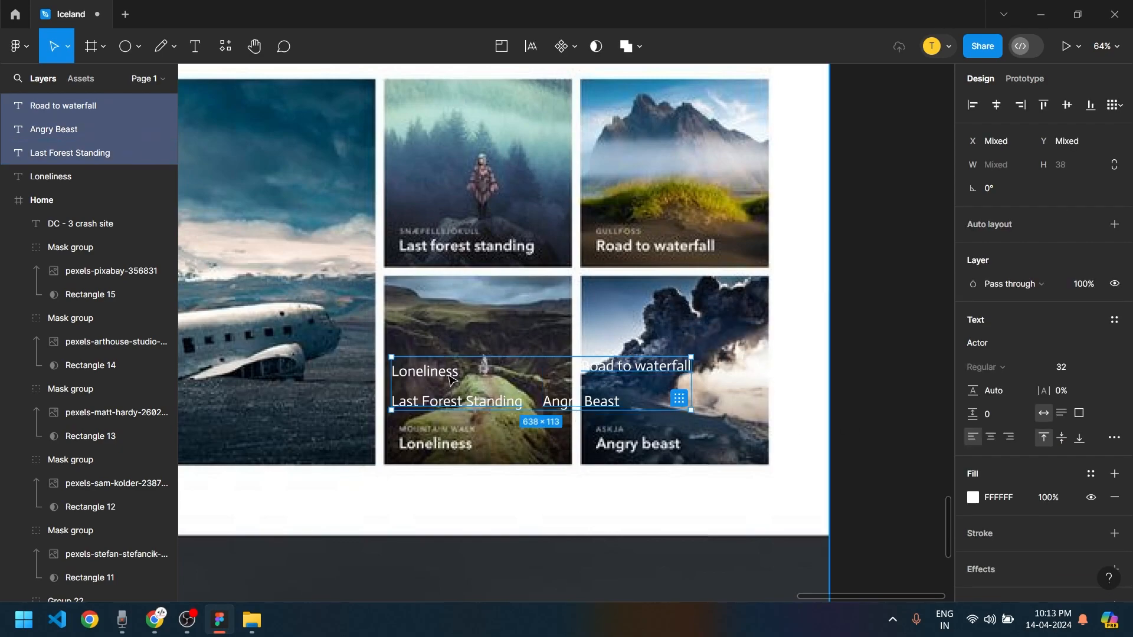
left_click(449, 373, "shift")
left_click_drag(166, 395, 446, 250)
Place the Last Forest Standing caption near the lower-left corner of the green hillside tile, at X 1020, Y 7607
left_click(453, 412)
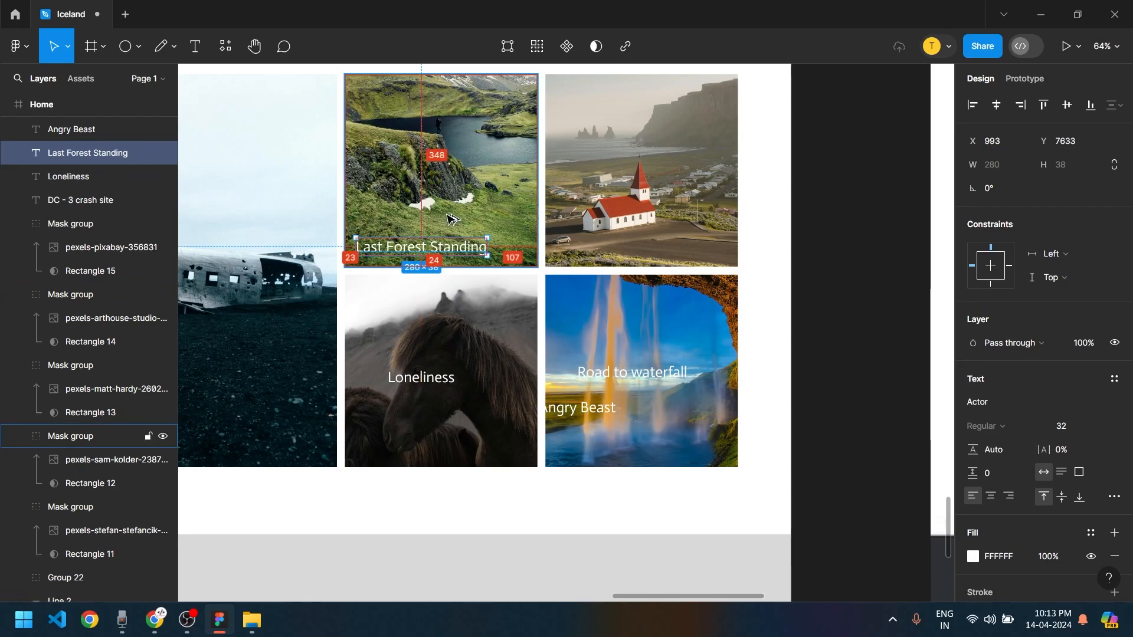
key("Up")
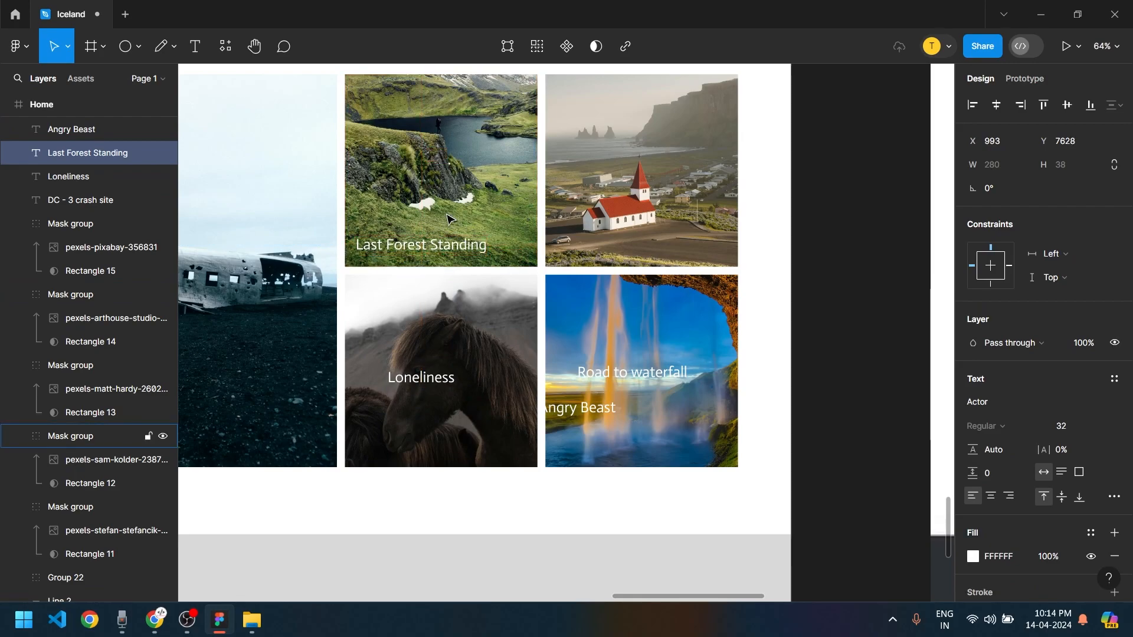
key("shift+Up")
key("shift+Up")
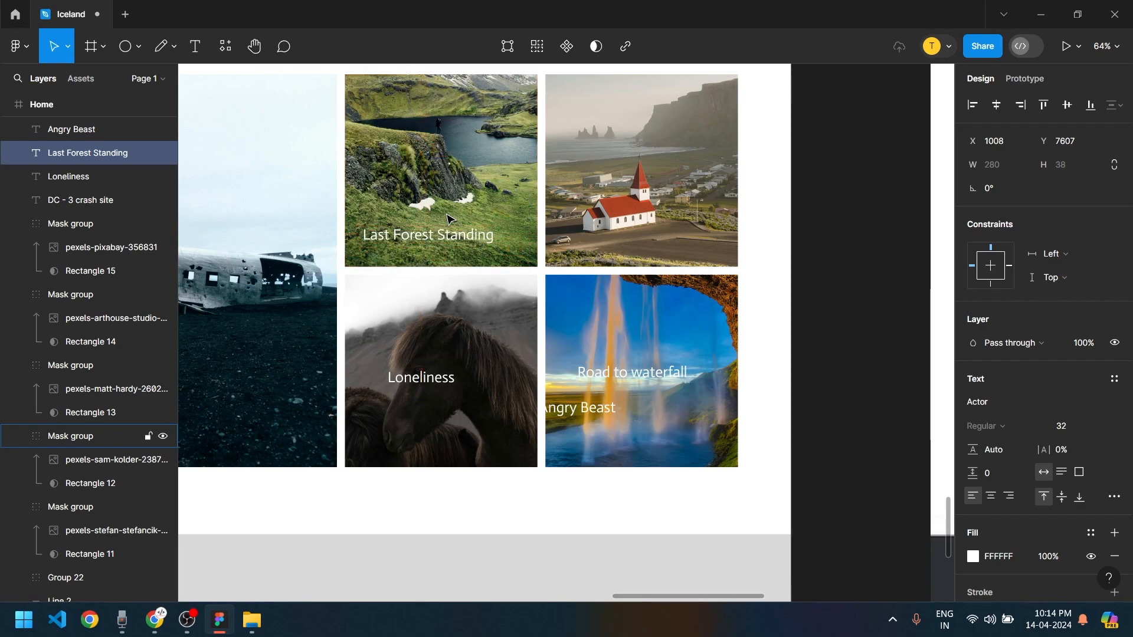
key("Right")
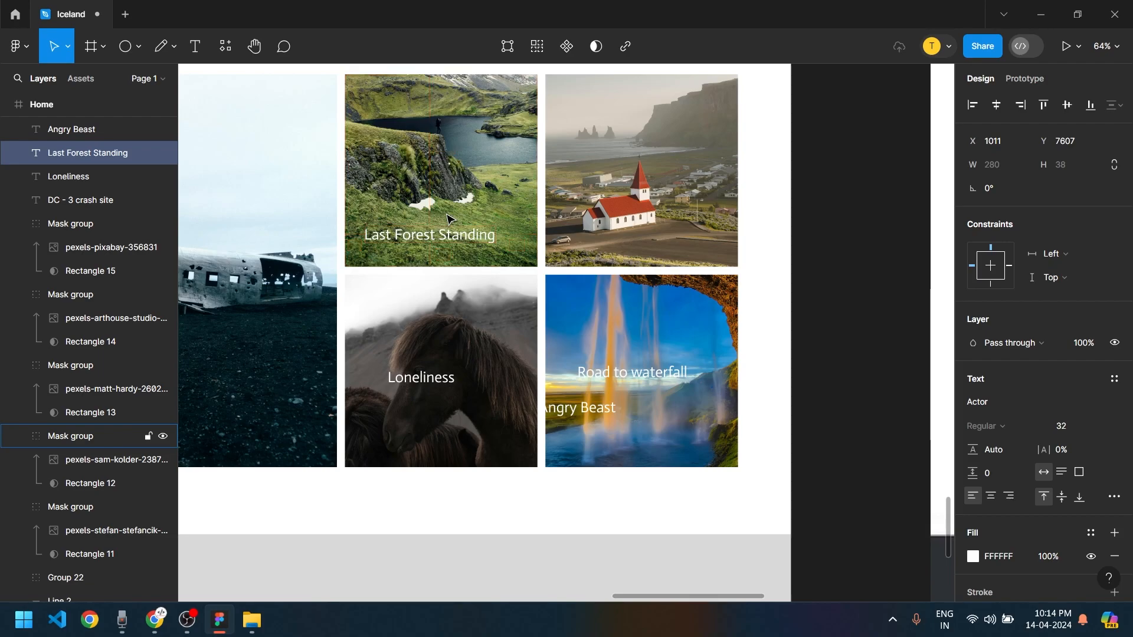
scroll(429, 338, "down", 3)
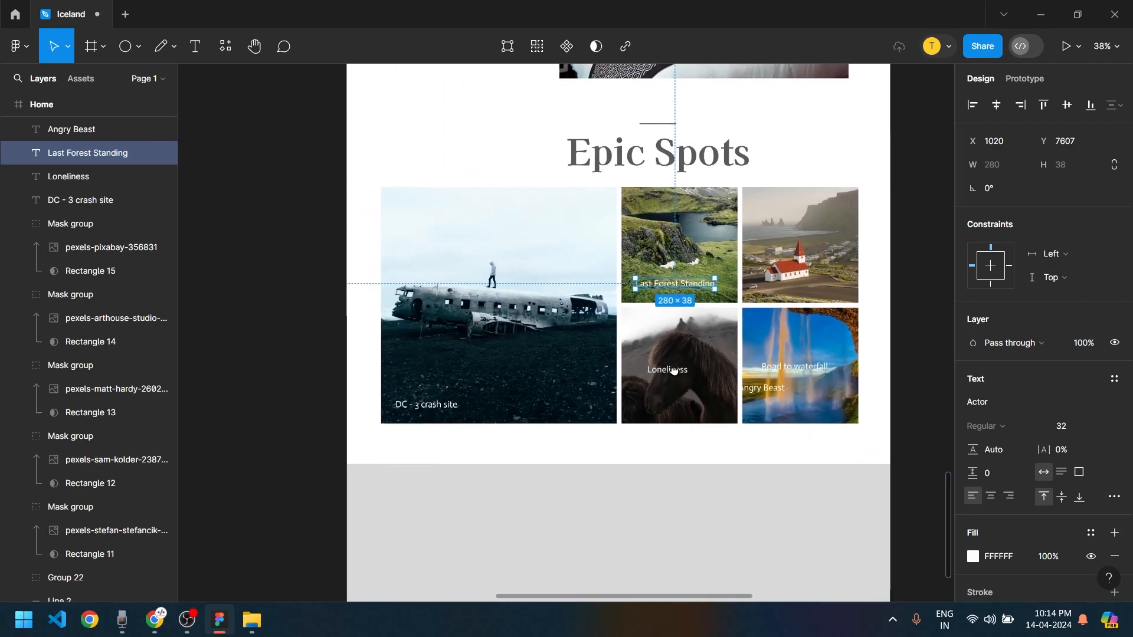
scroll(577, 458, "up", 3)
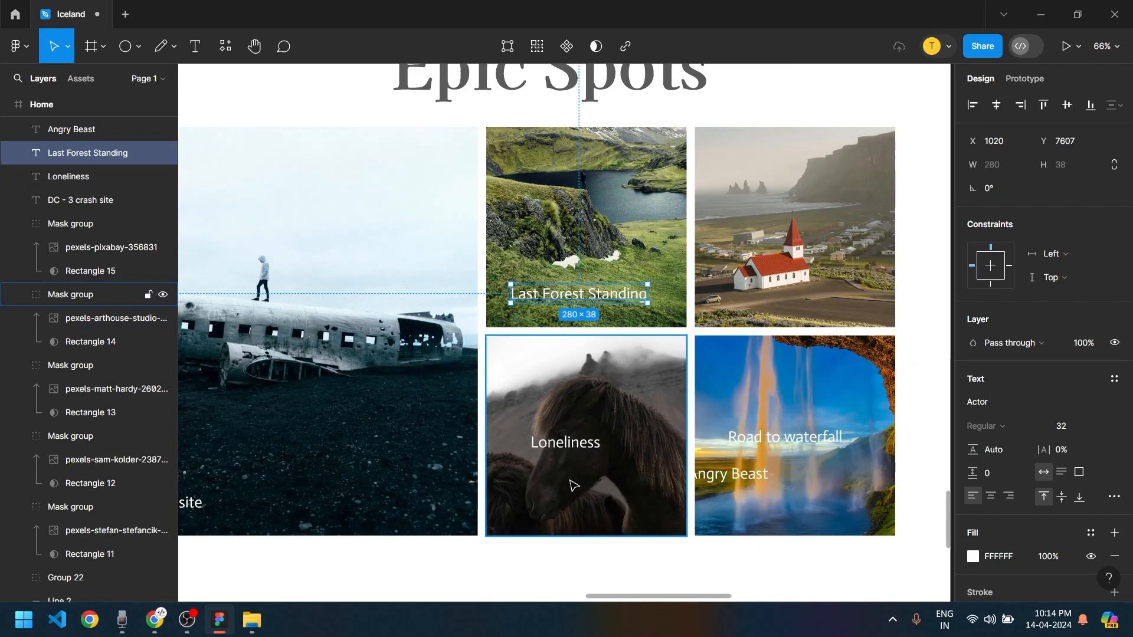
Place the Loneliness caption near the lower-left corner of the horse tile, left-aligned with the Last Forest Standing caption
left_click_drag(577, 455, 541, 531)
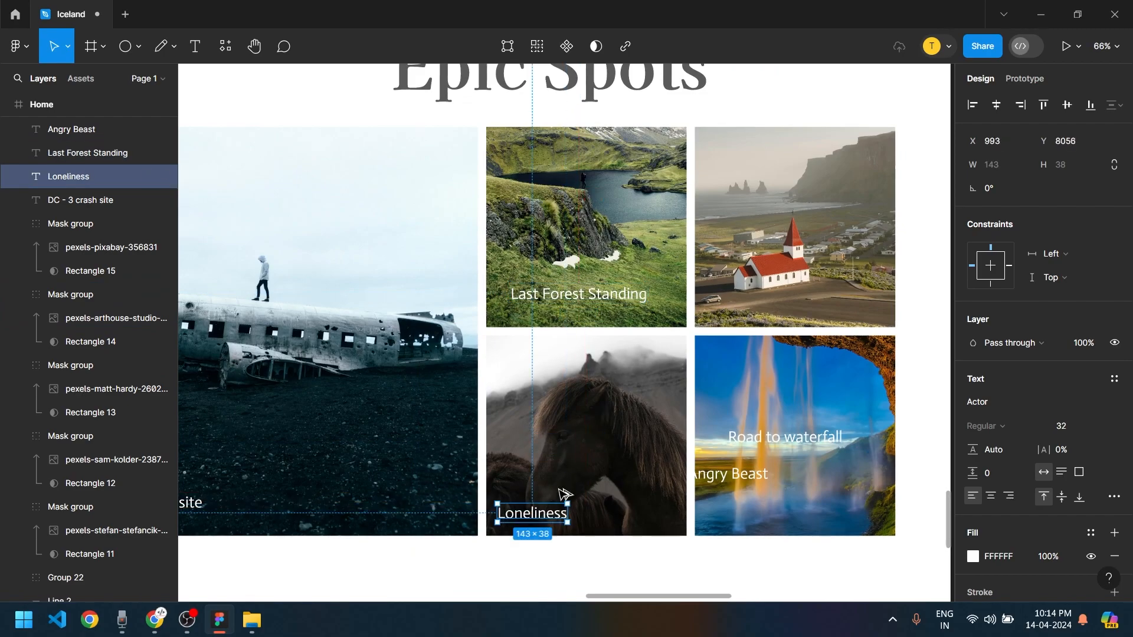
key("Left")
key("Left")
key("Left")
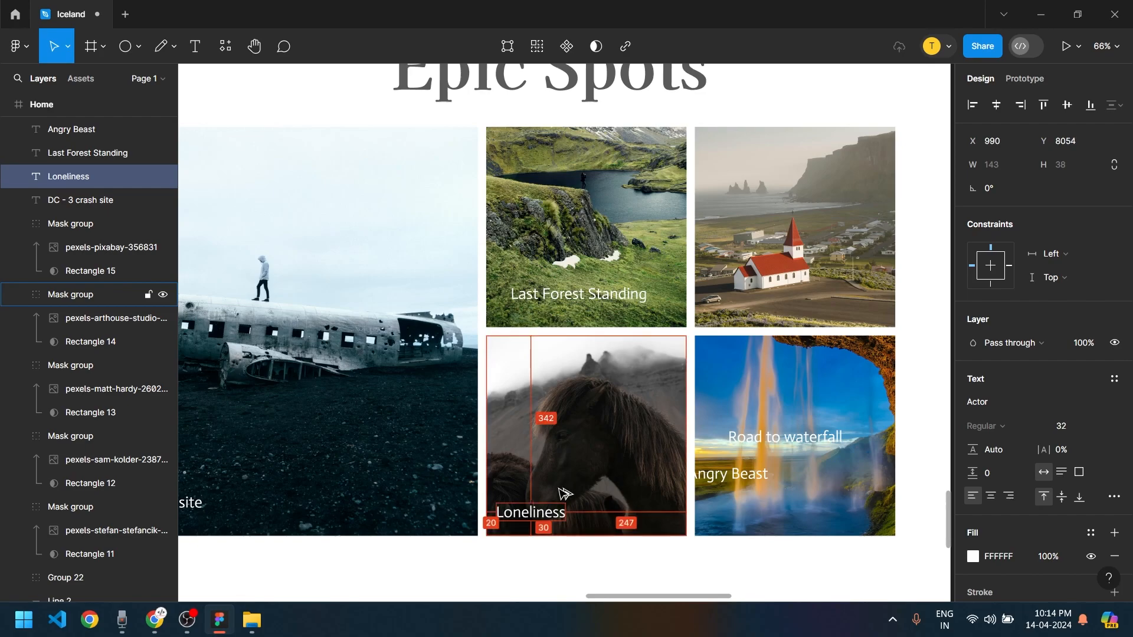
key("shift+Up")
key("shift+Up")
key("Up")
key("Up")
left_click_drag(557, 487, 566, 495)
left_click(631, 573)
Place the Angry Beast caption near the lower-left corner of the waterfall tile, level with Loneliness, at X 1447, Y 8034
scroll(631, 574, "right", 3)
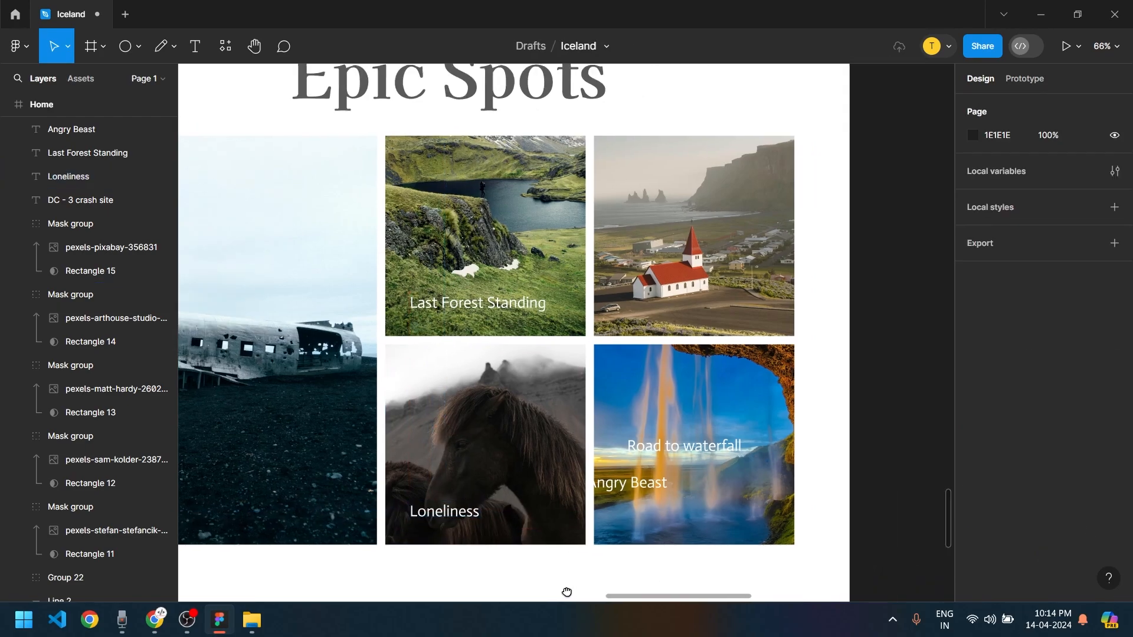
left_click(588, 495)
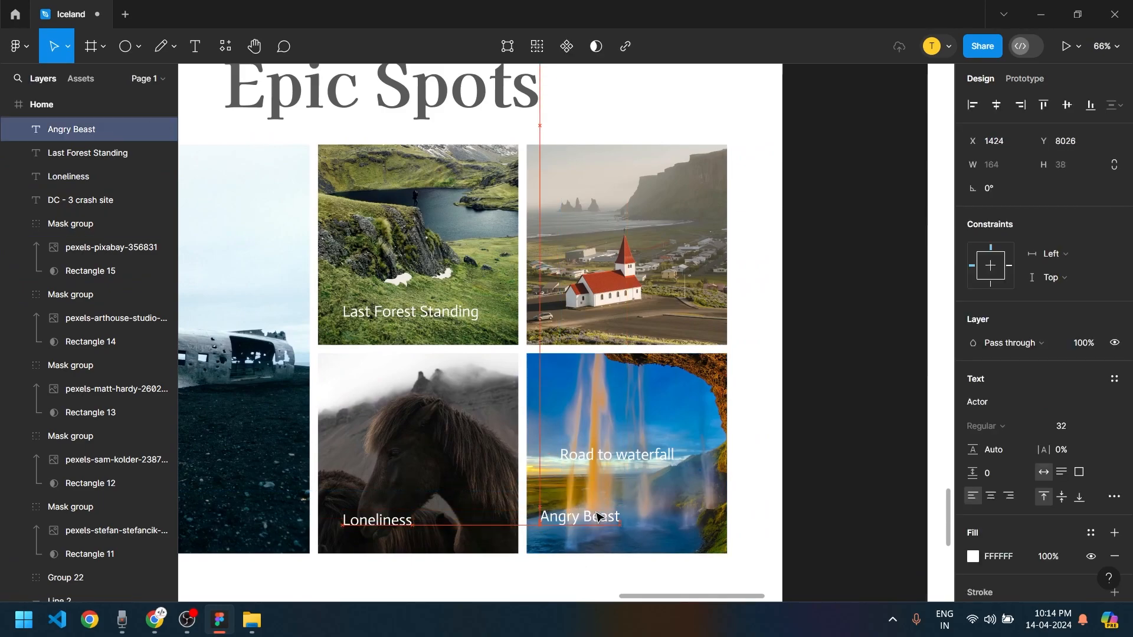
key("alt")
key("Right")
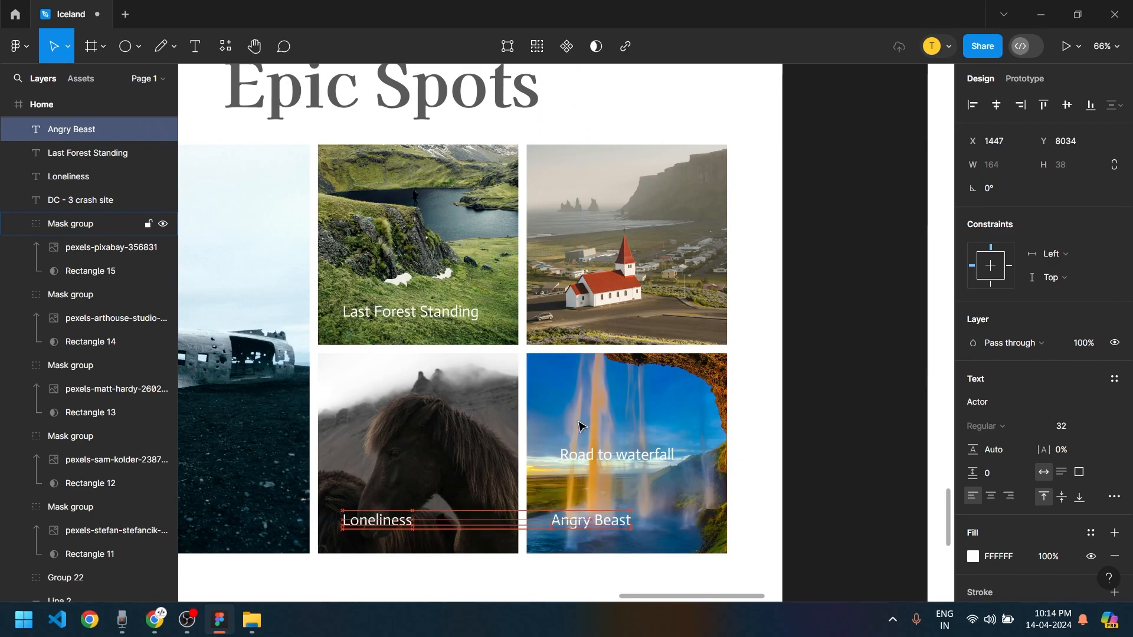
Place the Road to waterfall caption in the red-roofed church tile, level with Last Forest Standing, at X 1447, Y 7607
left_click_drag(615, 303, 616, 308)
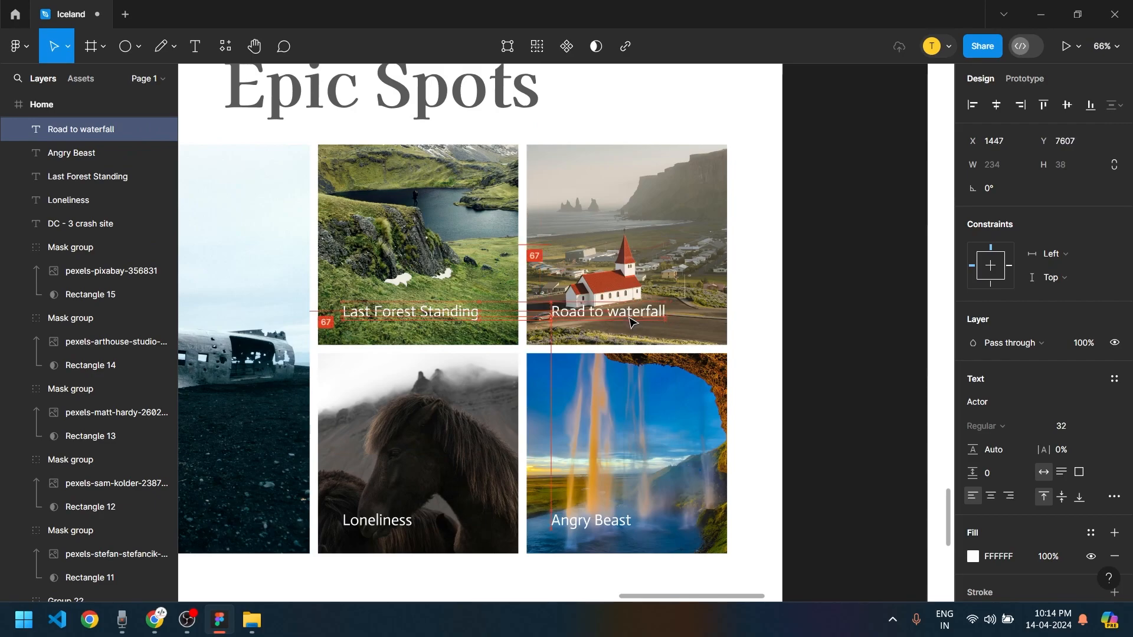
left_click(733, 336)
scroll(734, 339, "down", 2)
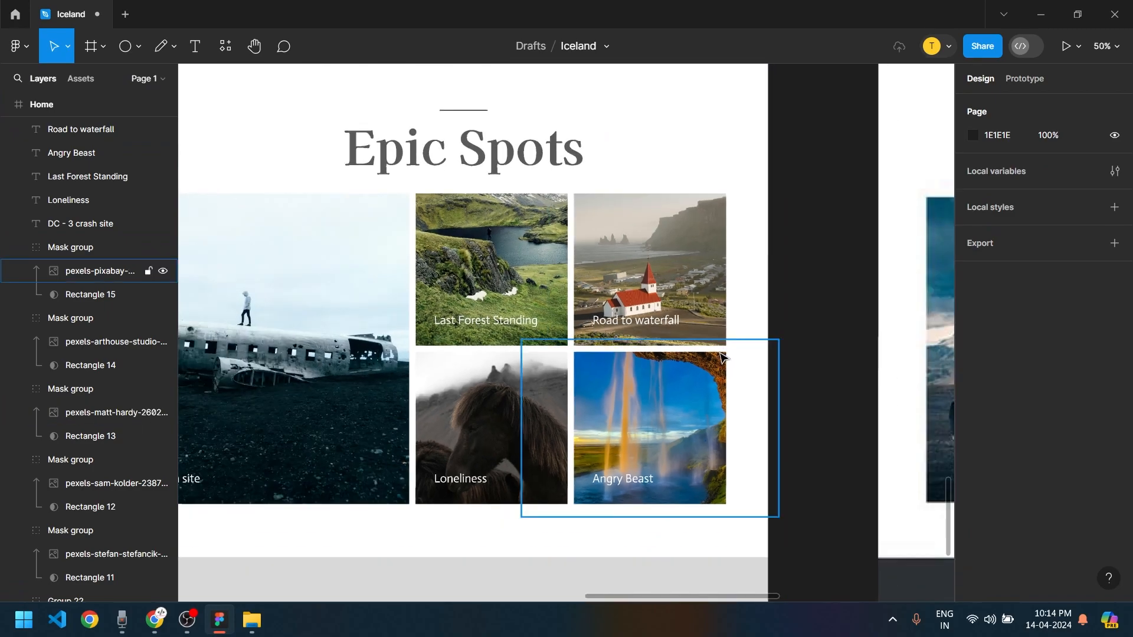
Select all Epic Spots photo tiles together with their captions and group them
left_click_drag(745, 425, 505, 389)
scroll(500, 468, "down", 4)
scroll(544, 413, "up", 4)
left_click_drag(634, 383, 380, 294)
scroll(413, 136, "up", 5)
scroll(413, 136, "left", 5)
key("ctrl+g")
scroll(379, 293, "down", 3)
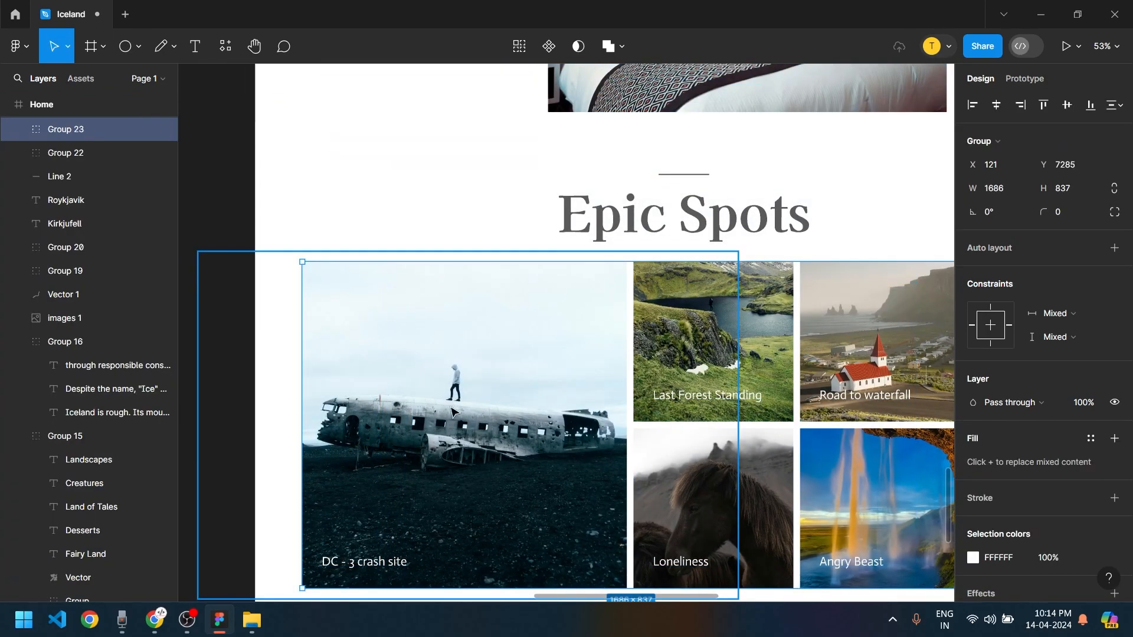
scroll(638, 455, "down", 2)
left_click(637, 458)
Move the mountain photo from beside the page into the Home frame over the grey footer rectangle, at about X 84, Y 8433
scroll(602, 240, "down", 3)
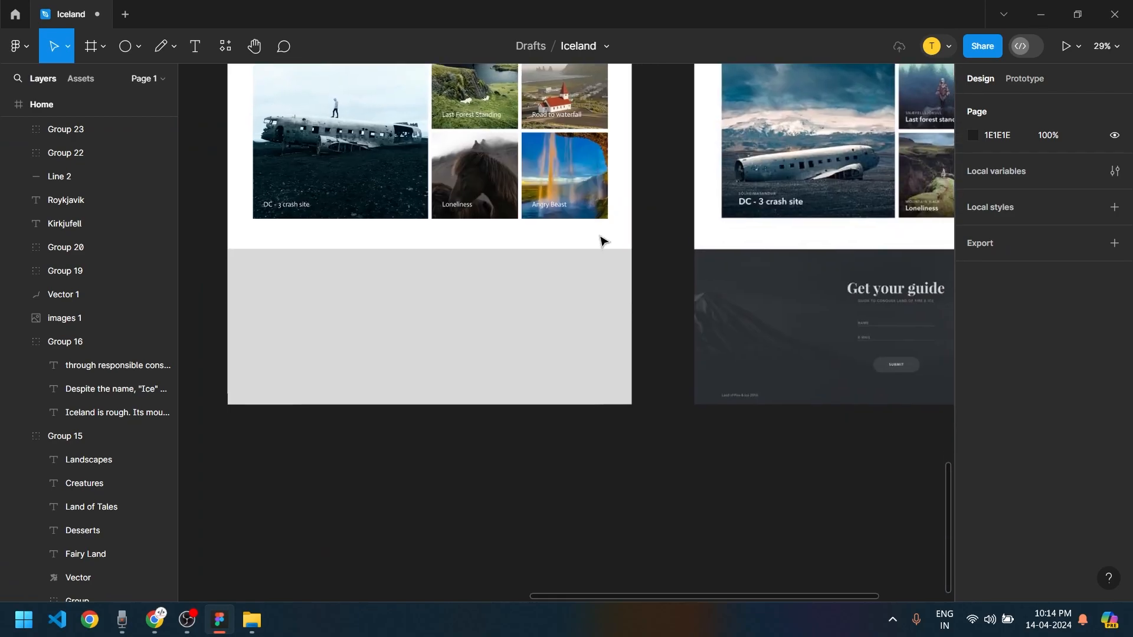
scroll(687, 415, "down", 1)
scroll(687, 415, "down", 3)
scroll(539, 537, "down", 2)
scroll(539, 536, "left", 2)
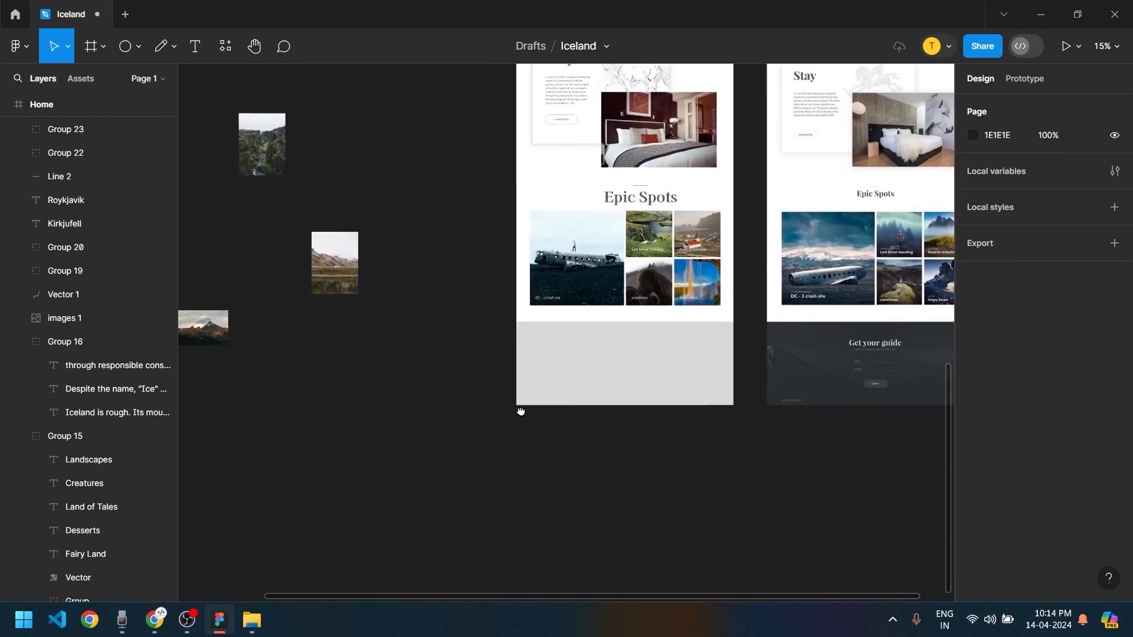
scroll(519, 407, "left", 1)
scroll(372, 397, "right", 3)
left_click_drag(233, 359, 724, 493)
scroll(480, 397, "up", 1, "ctrl")
scroll(481, 399, "up", 3, "ctrl")
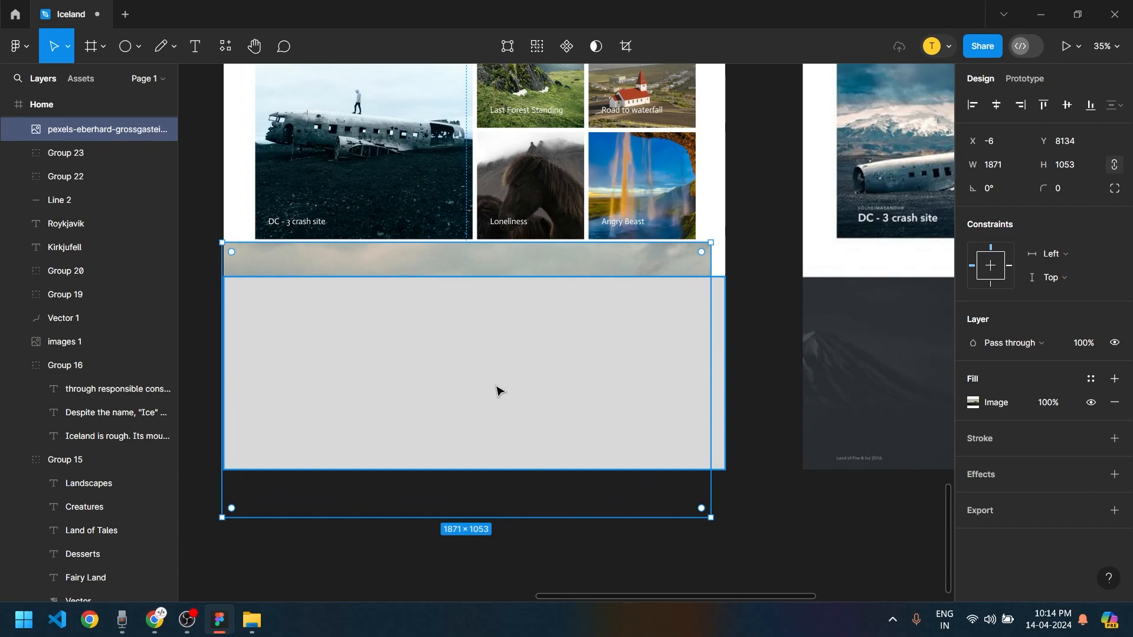
left_click_drag(466, 266, 604, 334)
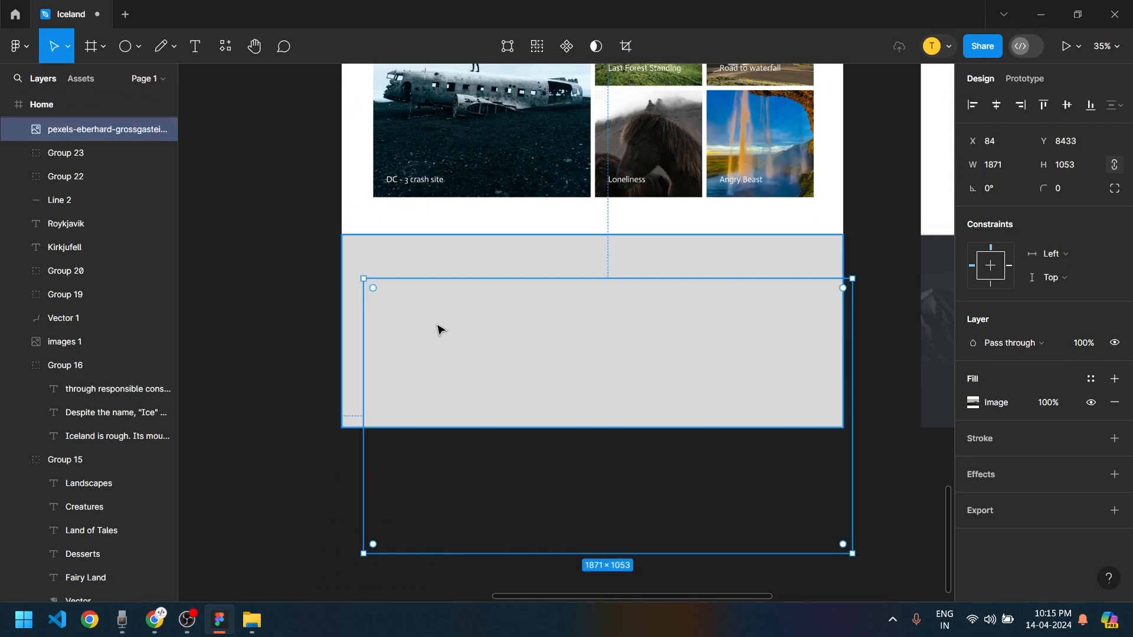
Move the grey footer rectangle into the Home frame and send it to the back, behind the mountain photo
left_click(464, 242)
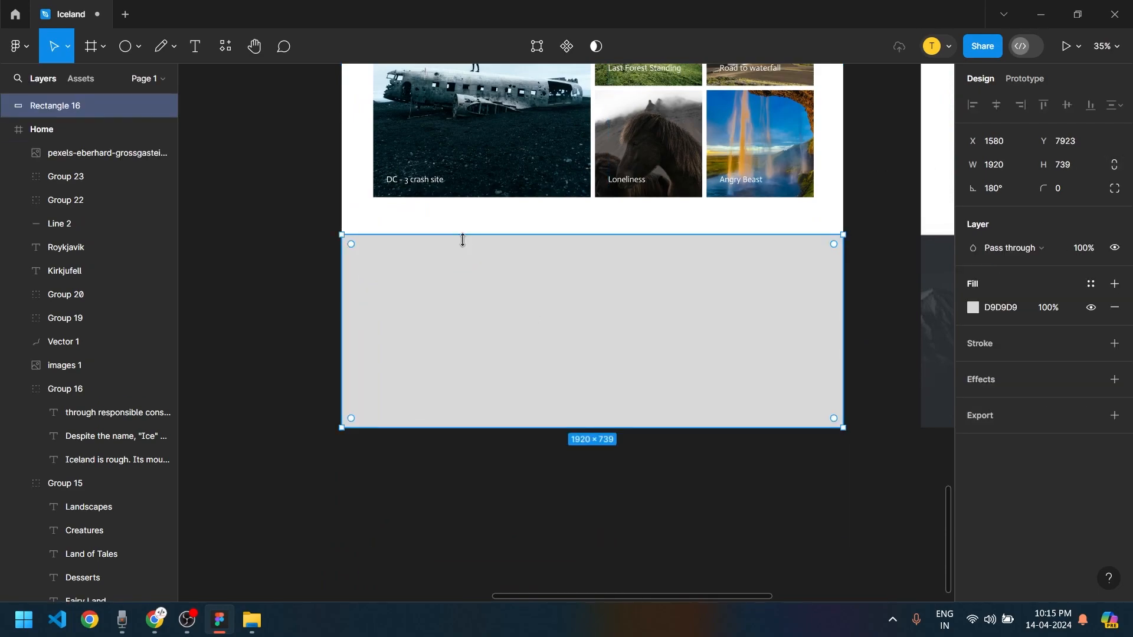
left_click_drag(462, 240, 529, 205)
key("ctrl+shift+bracketleft")
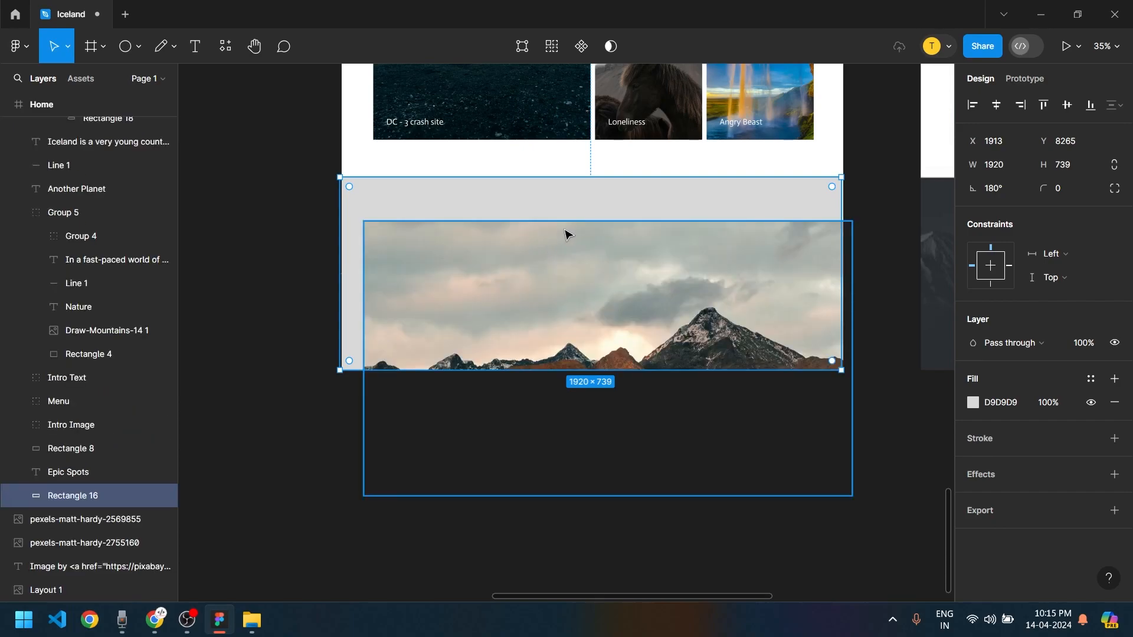
Select the mountain photo together with the grey footer rectangle and use the rectangle as its mask
left_click_drag(576, 162, 618, 289)
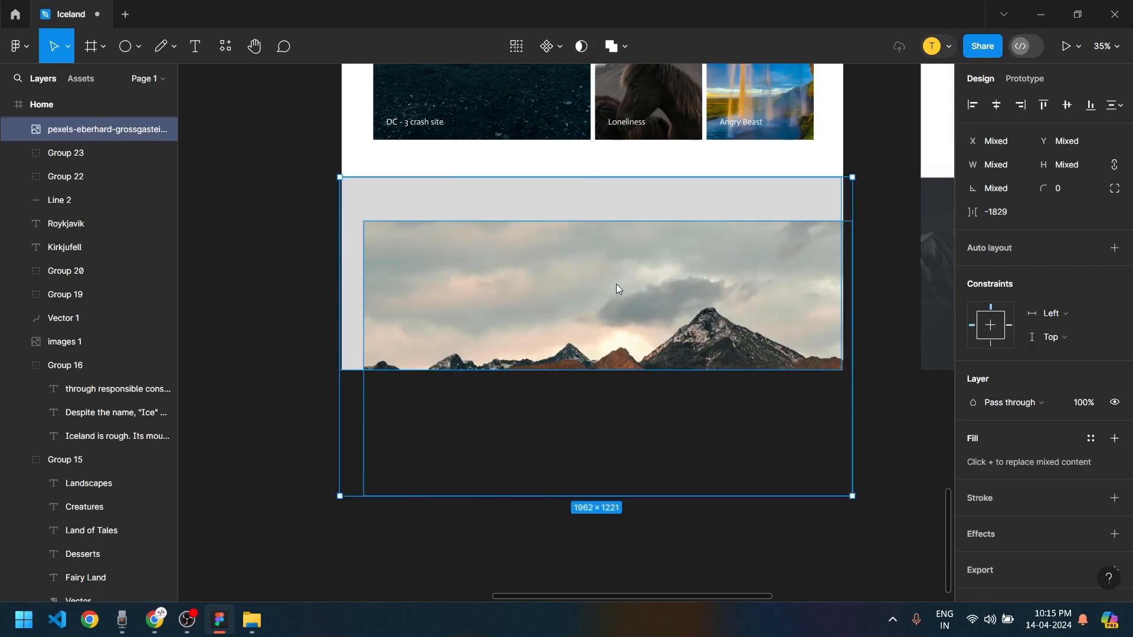
right_click(618, 289)
left_click(655, 399)
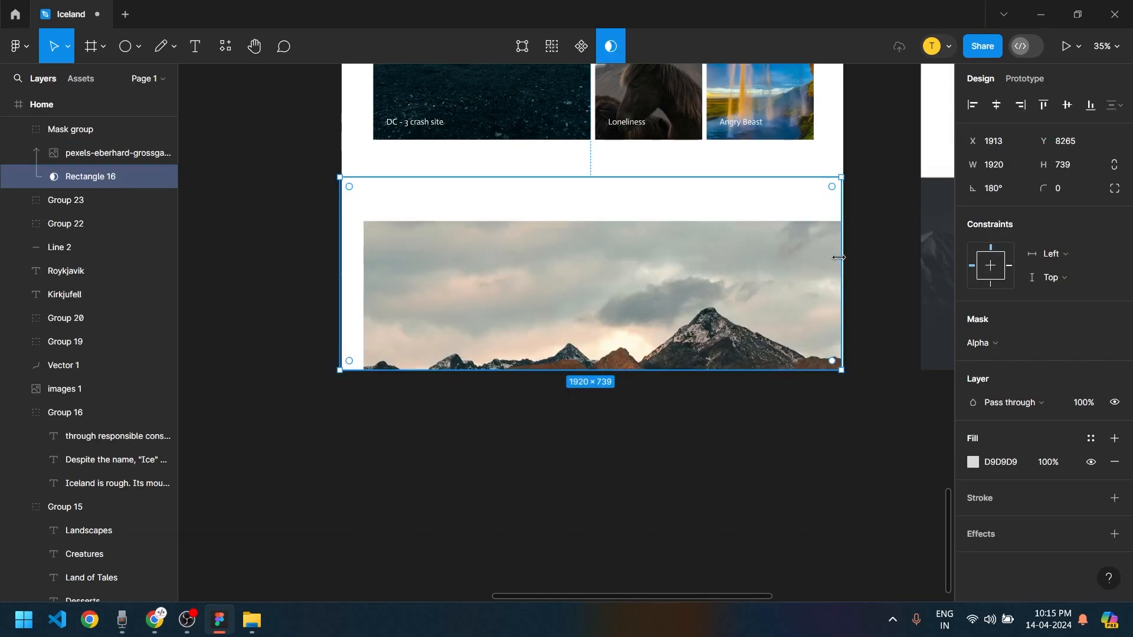
Reposition the mountain photo inside the footer mask to X 17, Y 8108 and leave the photo selected
scroll(838, 257, "up", 5)
left_click(650, 282)
left_click_drag(649, 282, 693, 433)
scroll(639, 560, "left", 2)
scroll(779, 507, "down", 5)
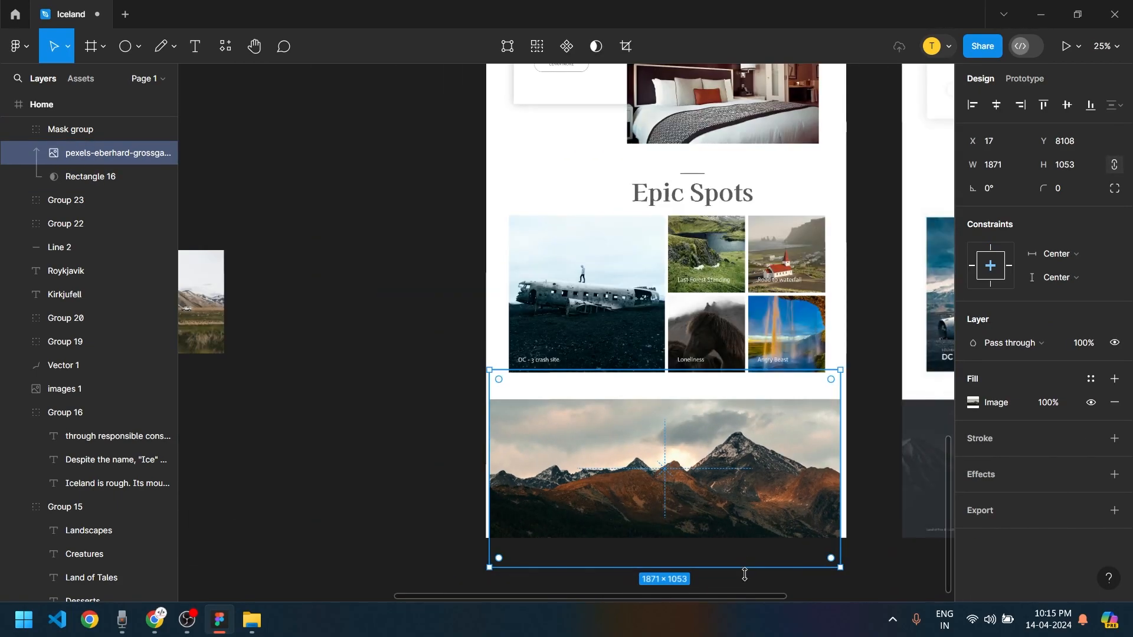
left_click(880, 468)
double_click(765, 442)
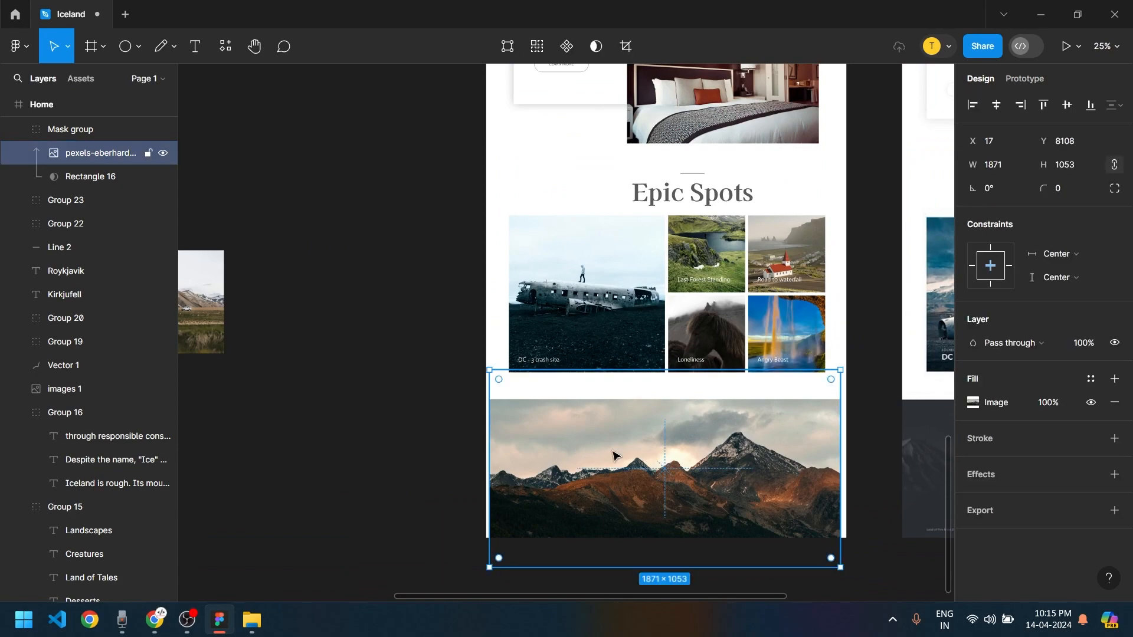
Widen the mountain photo in the mask group to about 1903 px, reaching the page's right edge
scroll(704, 471, "up", 5)
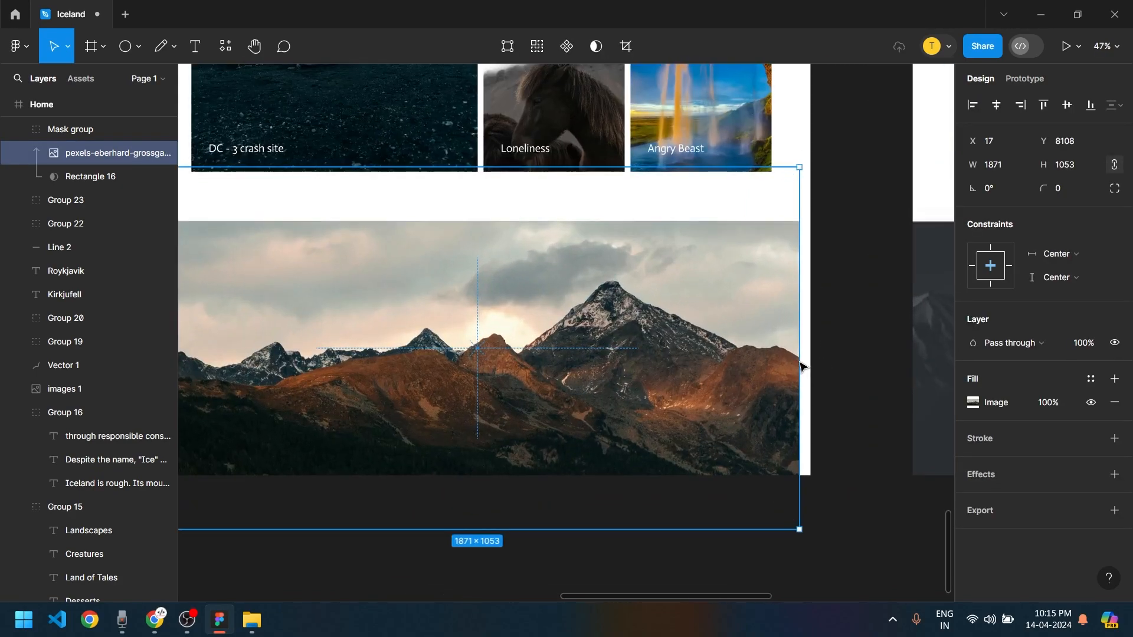
left_click_drag(797, 360, 812, 360)
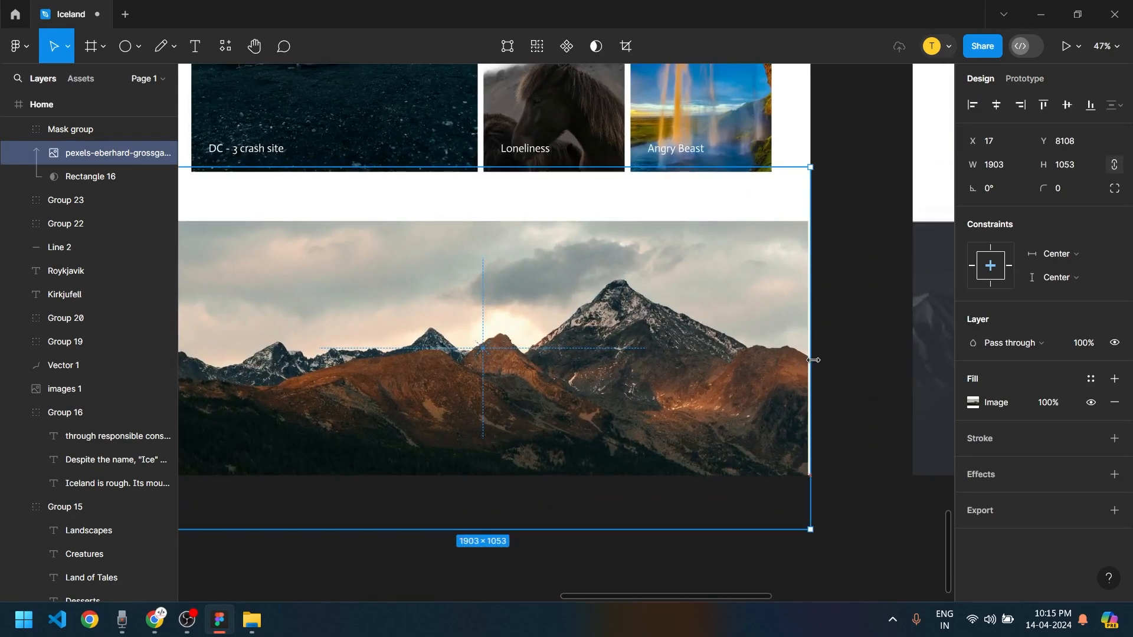
left_click(851, 425)
Stretch the mask rectangle over the mountain photo to both page edges, making it 1920 px wide
double_click(804, 411)
left_click(770, 404)
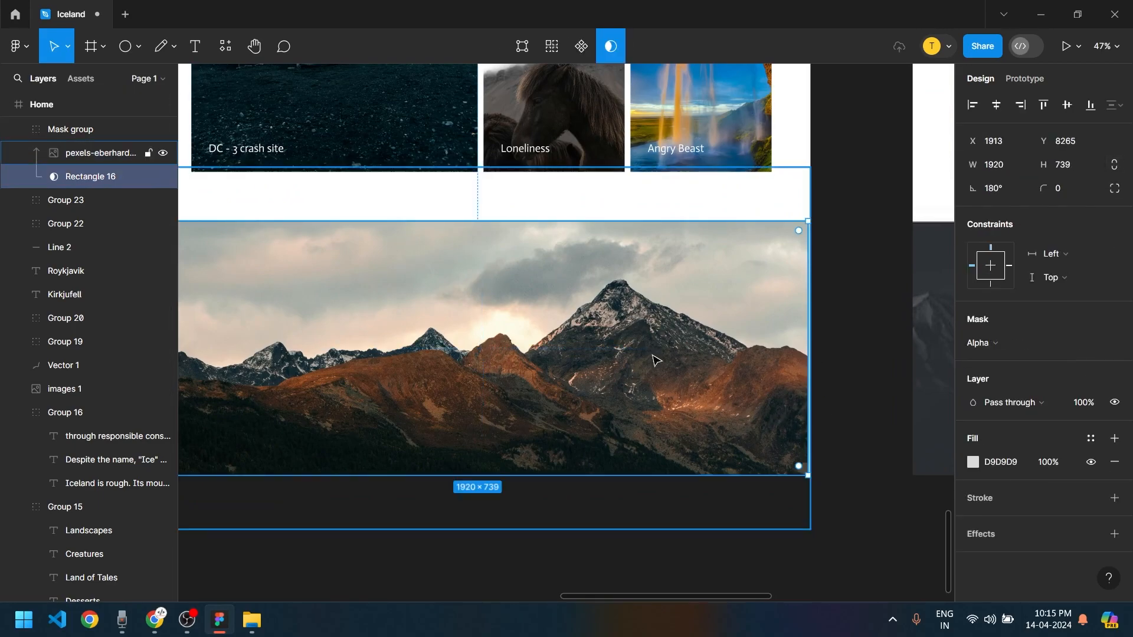
scroll(841, 420, "up", 3)
scroll(842, 419, "up", 3)
left_click_drag(789, 375, 793, 375)
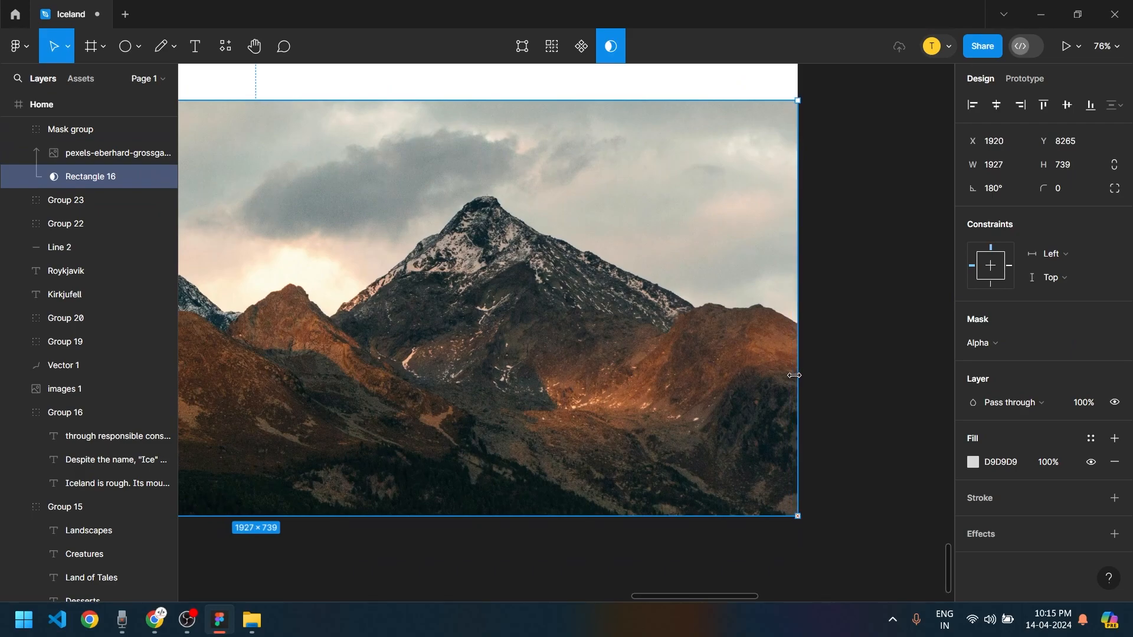
scroll(453, 443, "left", 3)
scroll(612, 399, "down", 3)
scroll(309, 375, "up", 5)
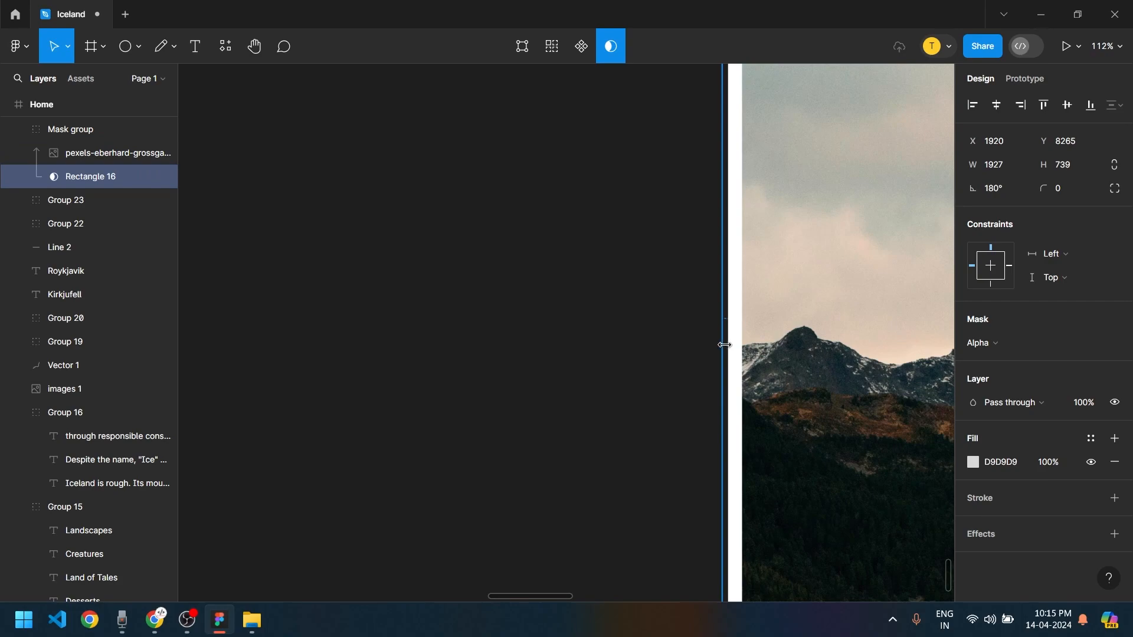
scroll(725, 344, "down", 4)
left_click_drag(720, 349, 724, 349)
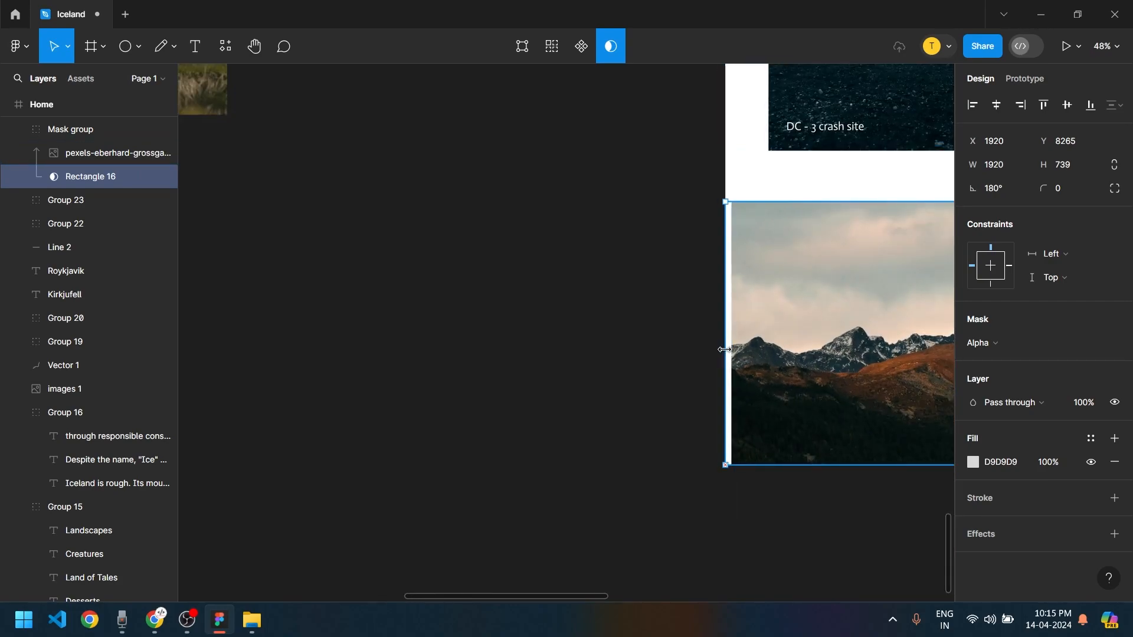
Shift and enlarge the mountain photo to about 2047 × 1133 so it covers the whole mask
scroll(527, 494, "right", 5)
left_click(527, 493)
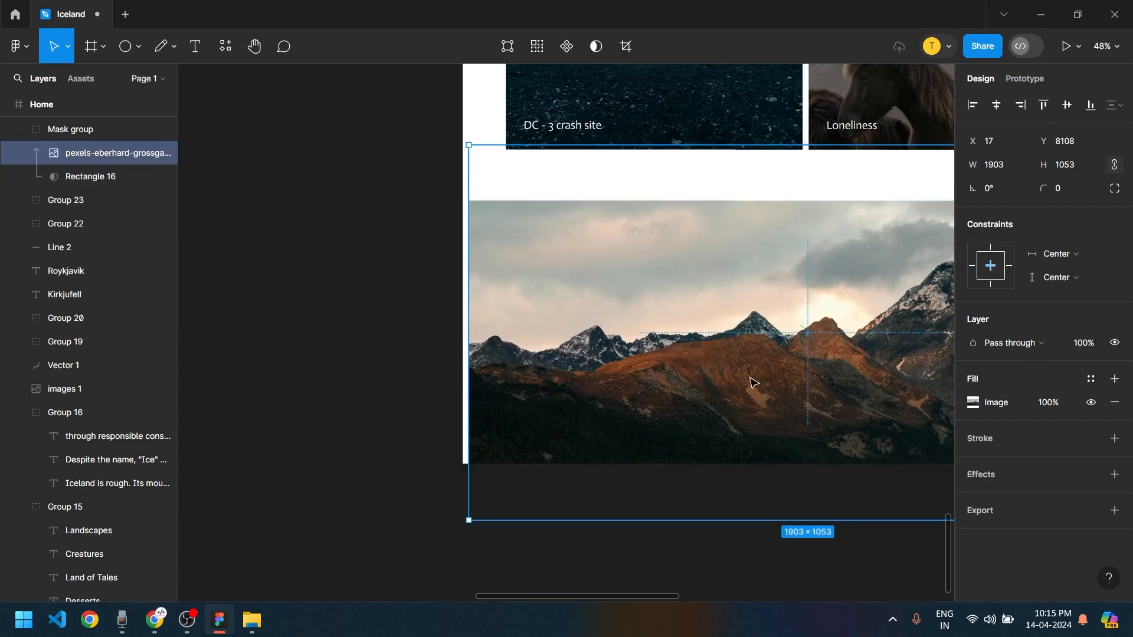
scroll(403, 358, "right", 6)
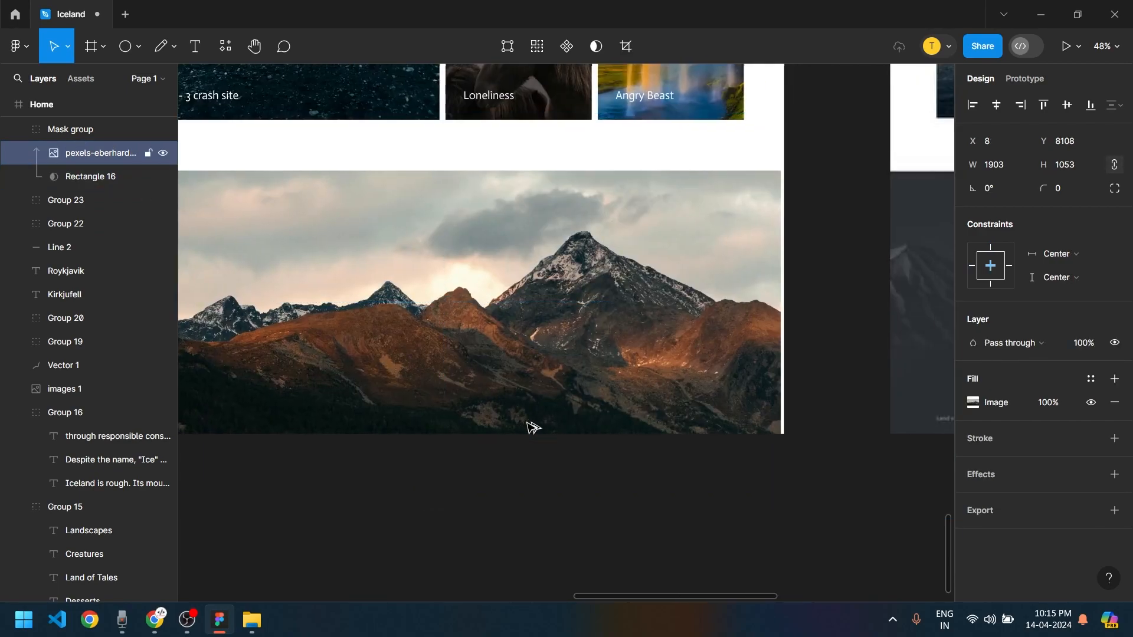
scroll(775, 490, "down", 1)
left_click_drag(784, 490, 810, 508)
left_click(780, 569)
Reduce the mountain photo's Saturation almost to the minimum and lower its Exposure to about halfway below neutral
scroll(629, 490, "down", 4)
left_click_drag(579, 510, 517, 542)
scroll(517, 541, "down", 1)
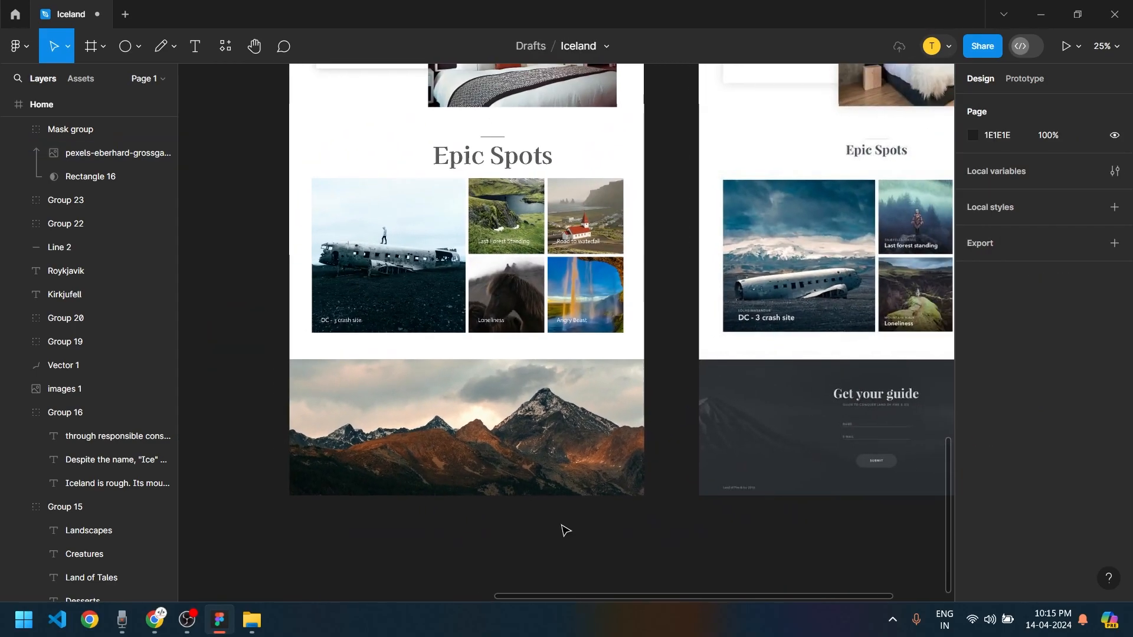
scroll(514, 487, "down", 5)
left_click_drag(511, 488, 548, 509)
scroll(548, 508, "up", 2)
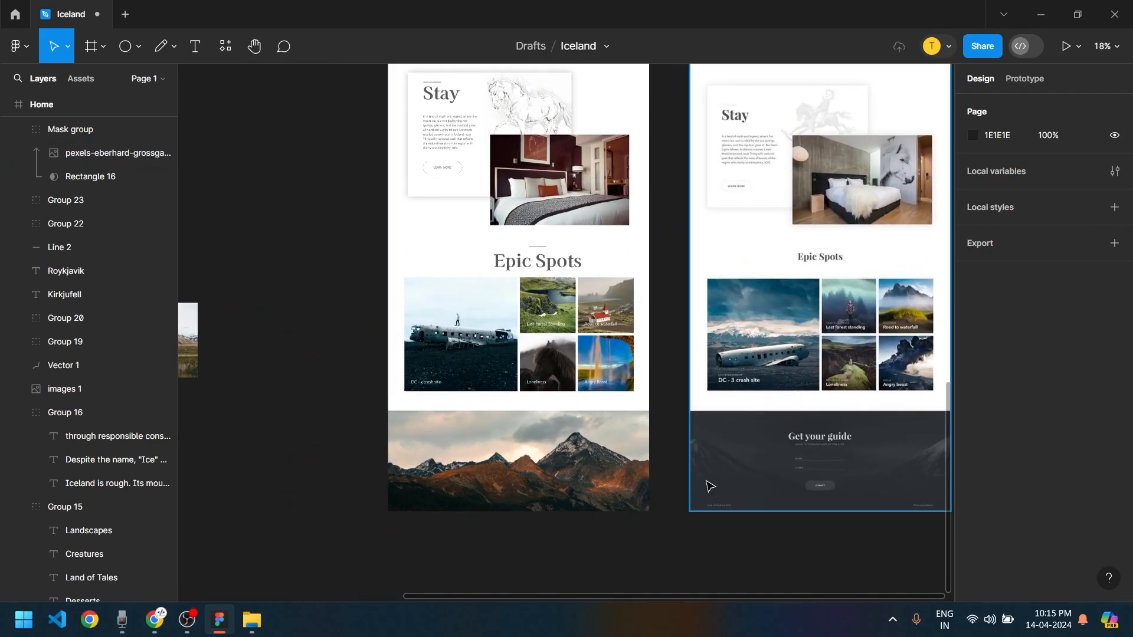
left_click(512, 505)
scroll(679, 478, "up", 2)
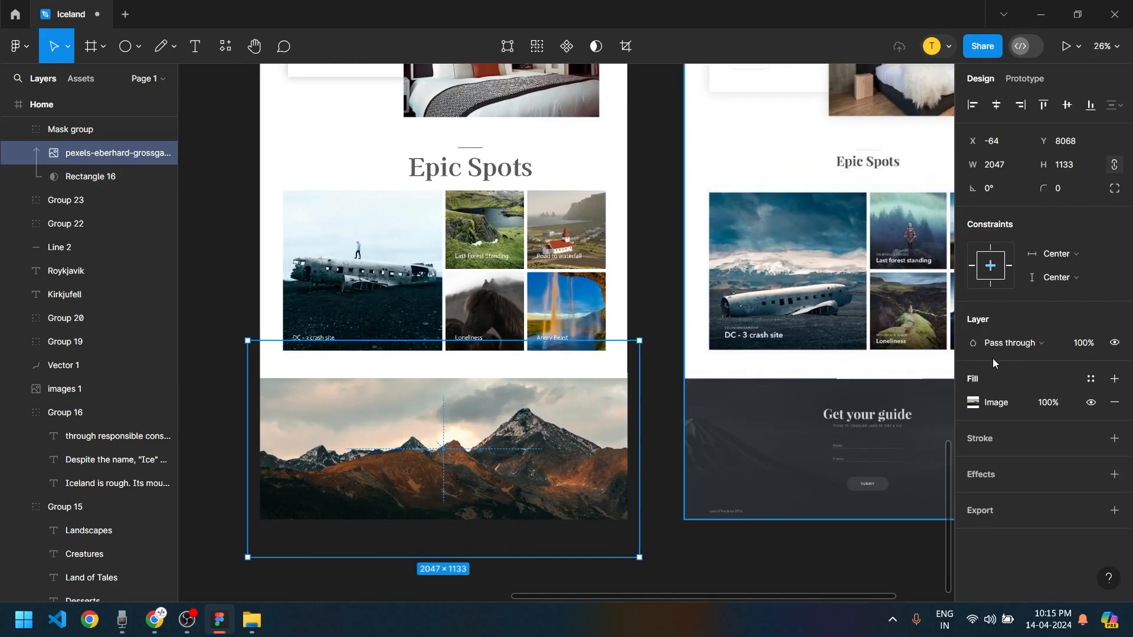
left_click(969, 403)
left_click_drag(905, 475, 866, 475)
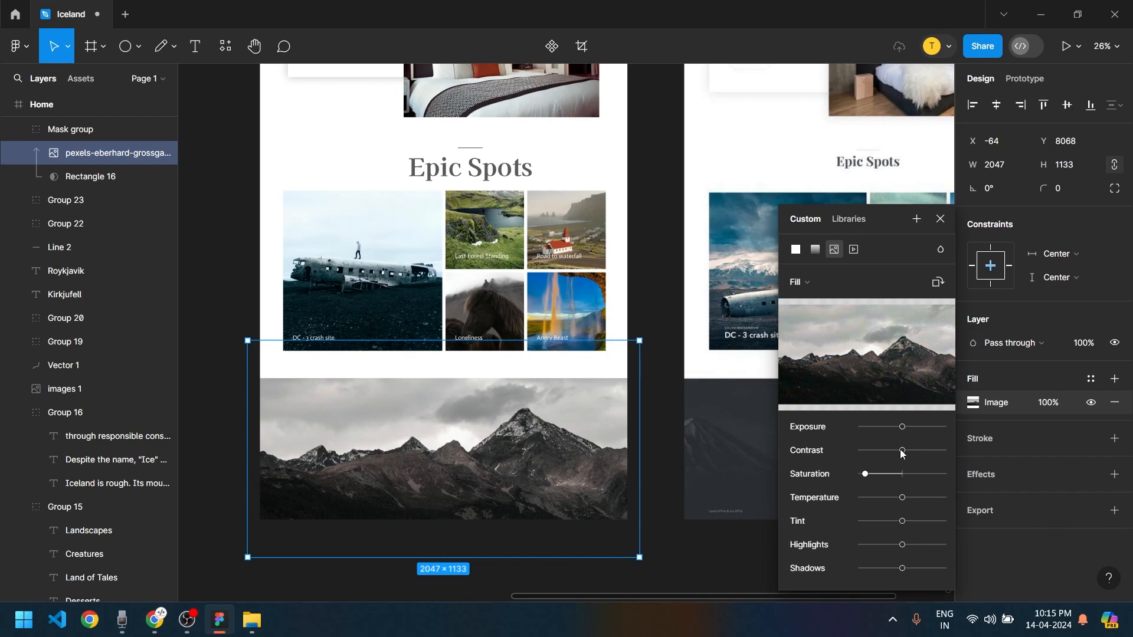
left_click_drag(900, 430, 882, 433)
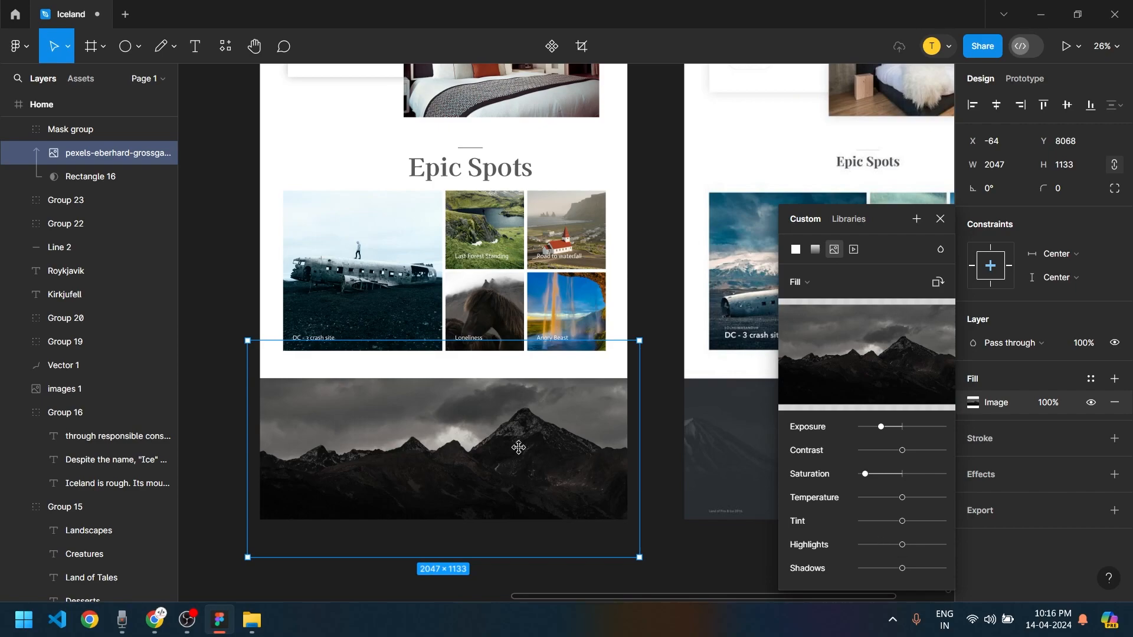
Move the photo up to Y 7941, then set Temperature to maximum and Tint, Highlights and Shadows to minimum
left_click_drag(481, 468, 484, 444)
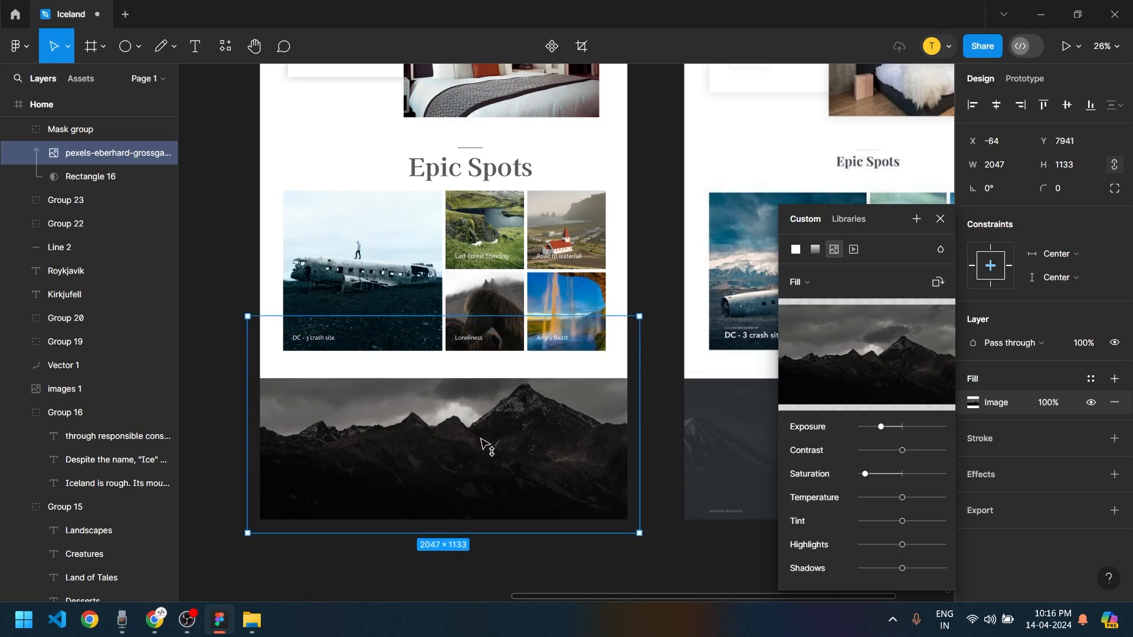
left_click_drag(901, 522, 837, 525)
left_click_drag(902, 497, 958, 495)
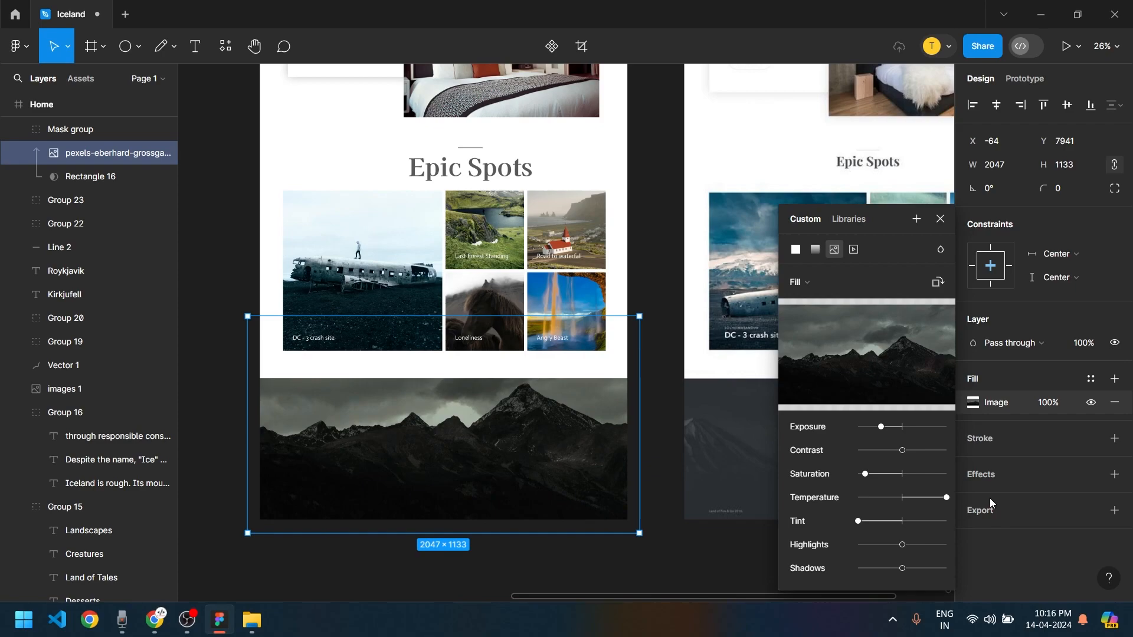
left_click_drag(903, 545, 821, 543)
left_click_drag(896, 569, 843, 568)
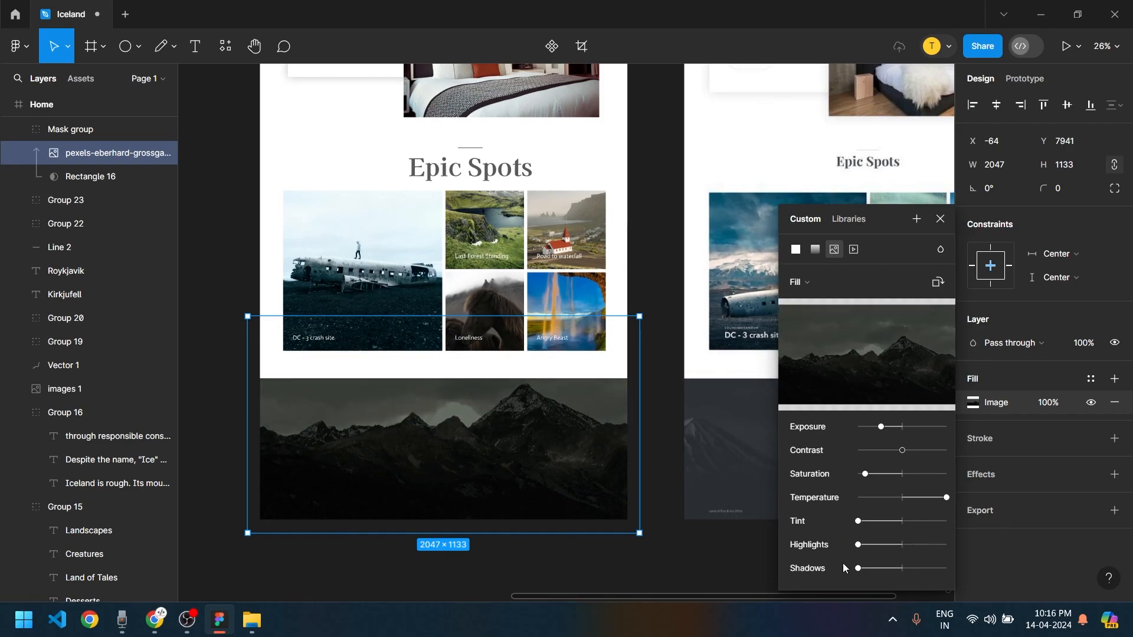
left_click(713, 568)
Draw a 1920 × 739 rectangle at X 0, Y 8265 covering the dark mountain section
scroll(502, 558, "left", 3)
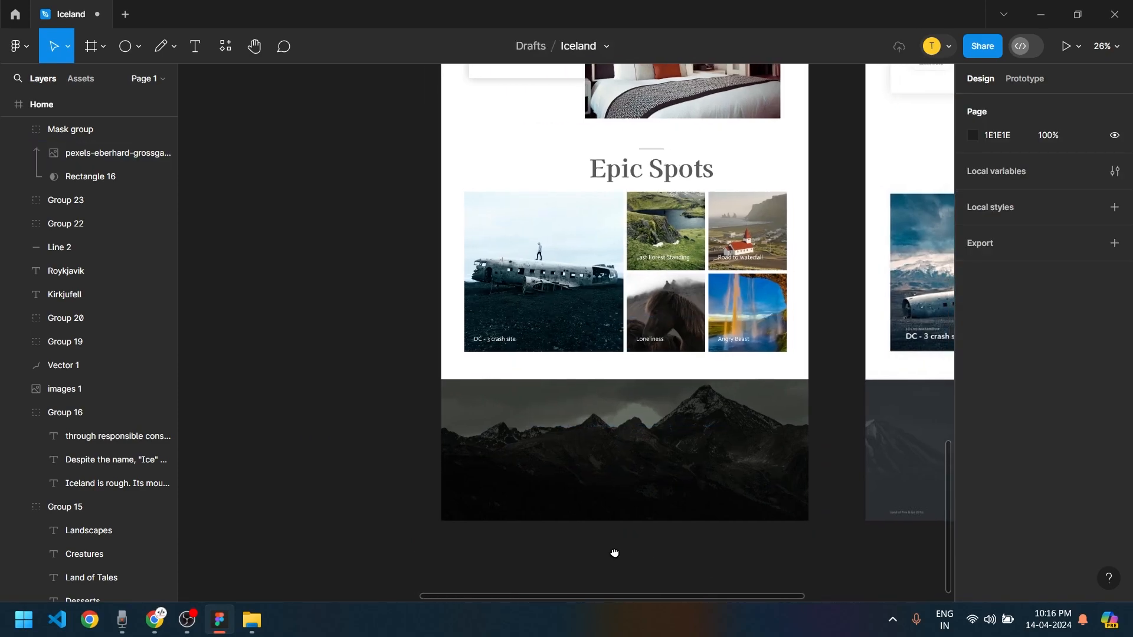
left_click(144, 47)
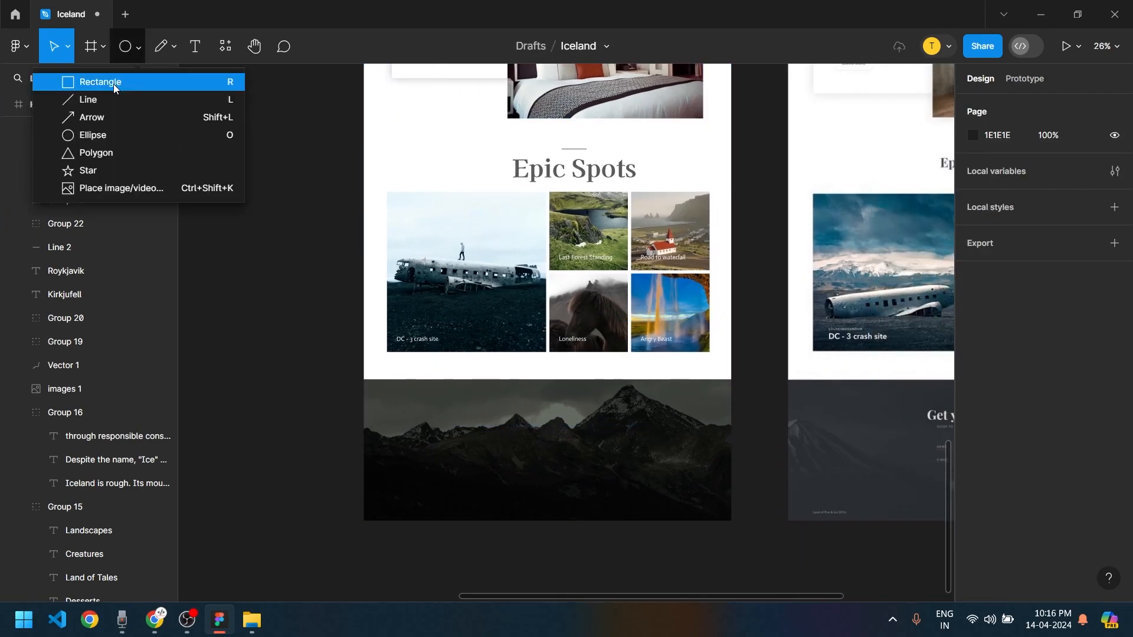
left_click(114, 83)
left_click(475, 415)
left_click_drag(478, 424, 371, 397)
left_click_drag(538, 403, 731, 403)
left_click_drag(625, 404, 631, 521)
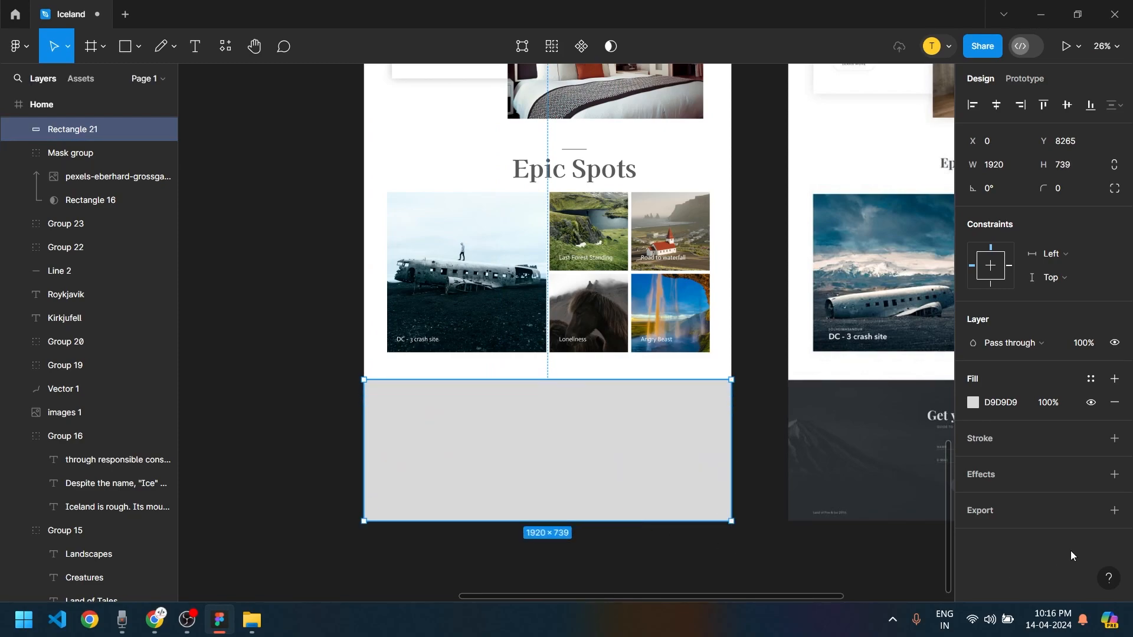
Fill the covering rectangle with black 000000 at 60% opacity
left_click(972, 403)
left_click_drag(801, 374, 731, 461)
left_click_drag(937, 437, 903, 448)
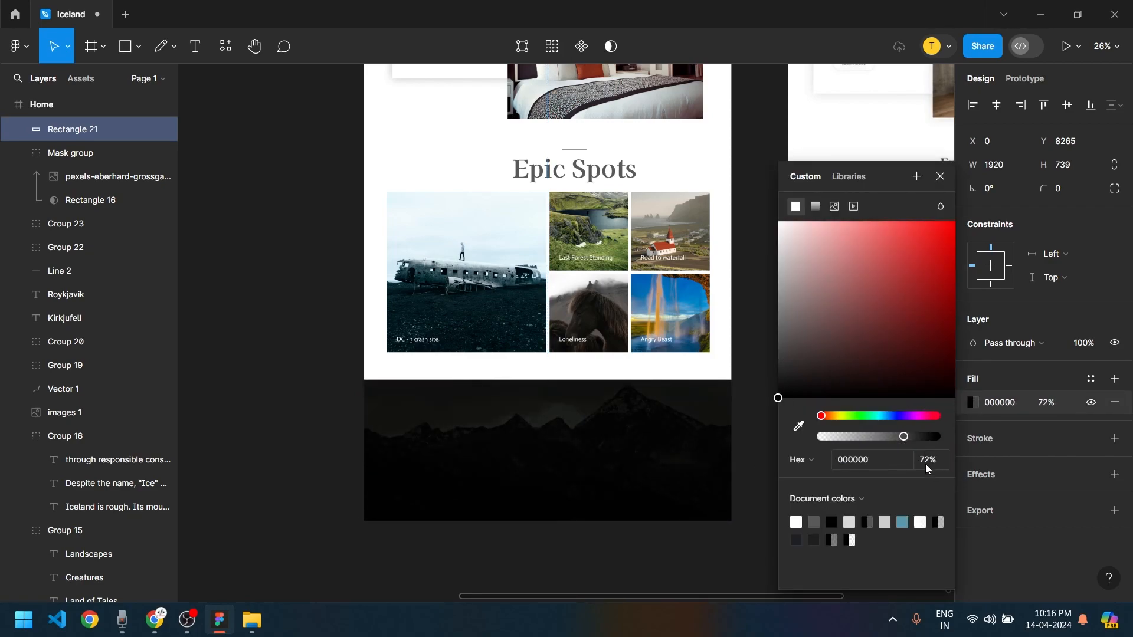
type("65")
key("Return")
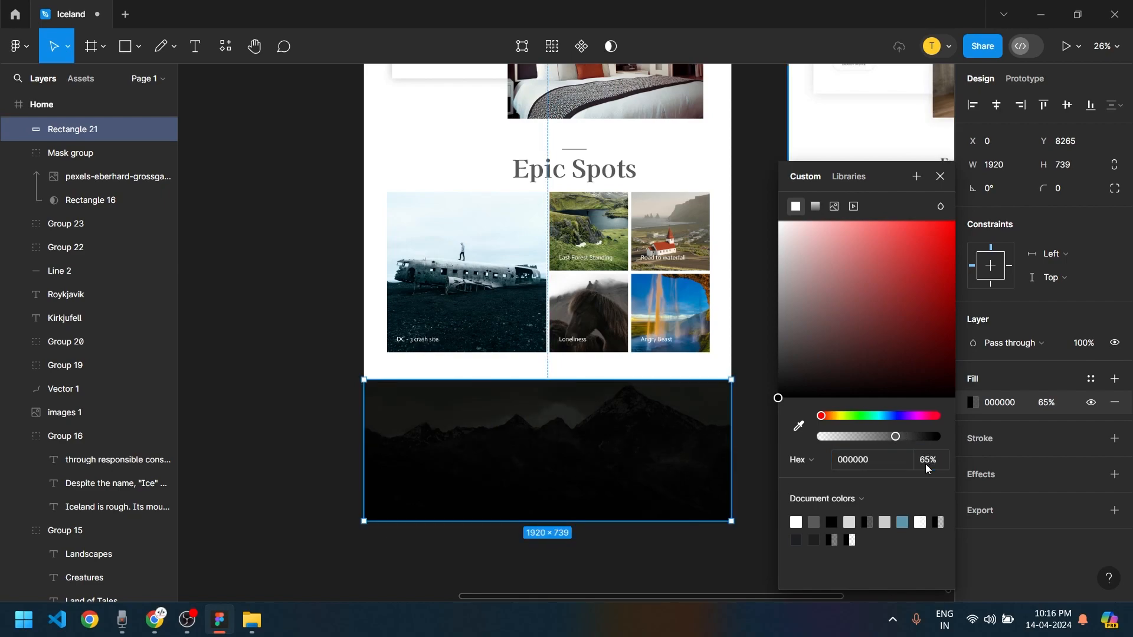
left_click(930, 466)
type("60")
key("Return")
Add a text reading "Get uor guide" above the "Get your guide" heading in the reference design's footer
scroll(481, 539, "right", 5)
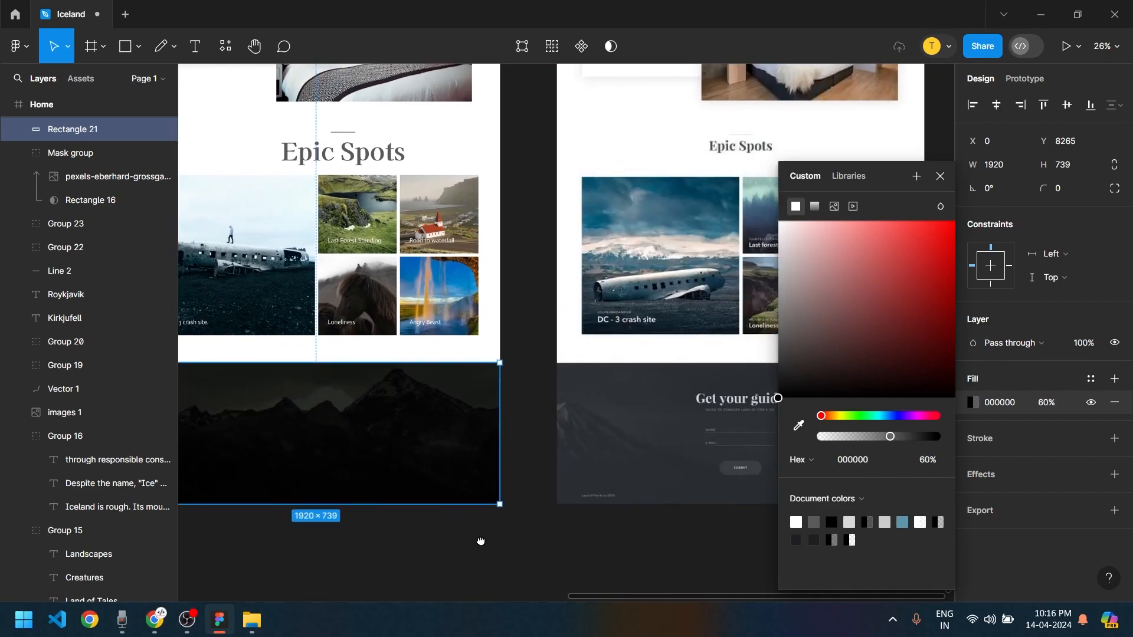
left_click(489, 549)
scroll(656, 542, "up", 5)
scroll(655, 541, "up", 1)
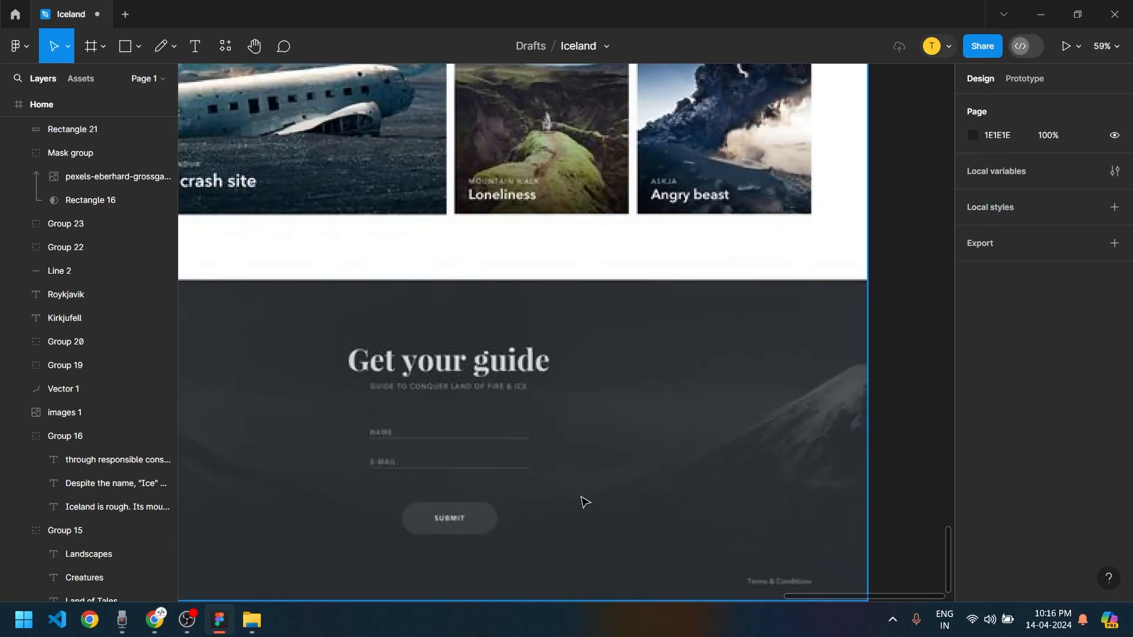
left_click(185, 48)
left_click(391, 321)
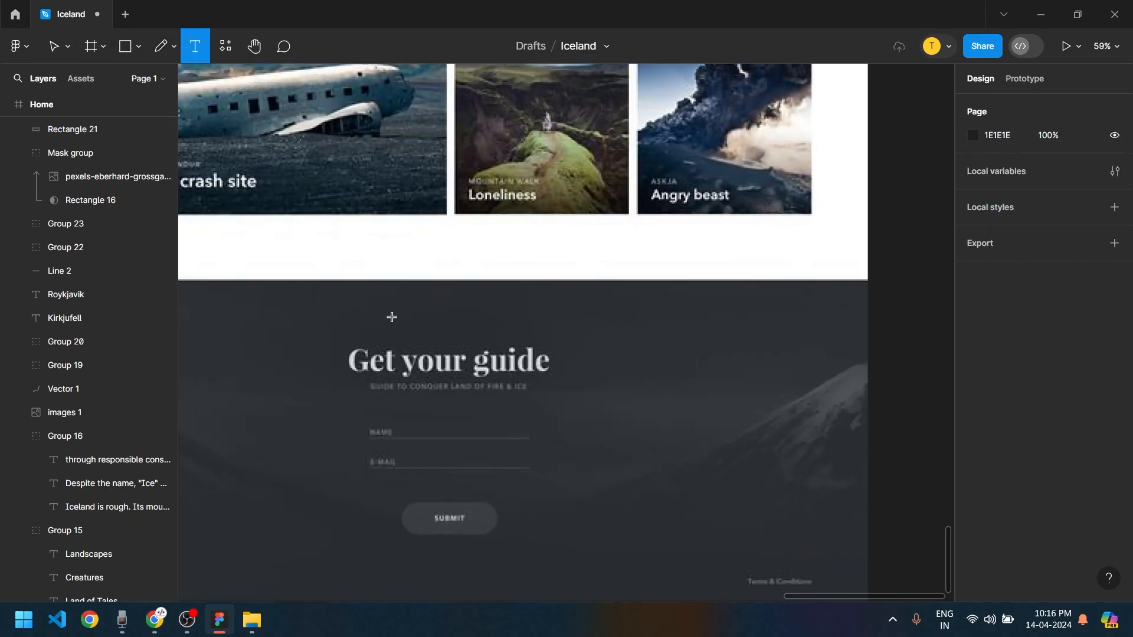
type("Get")
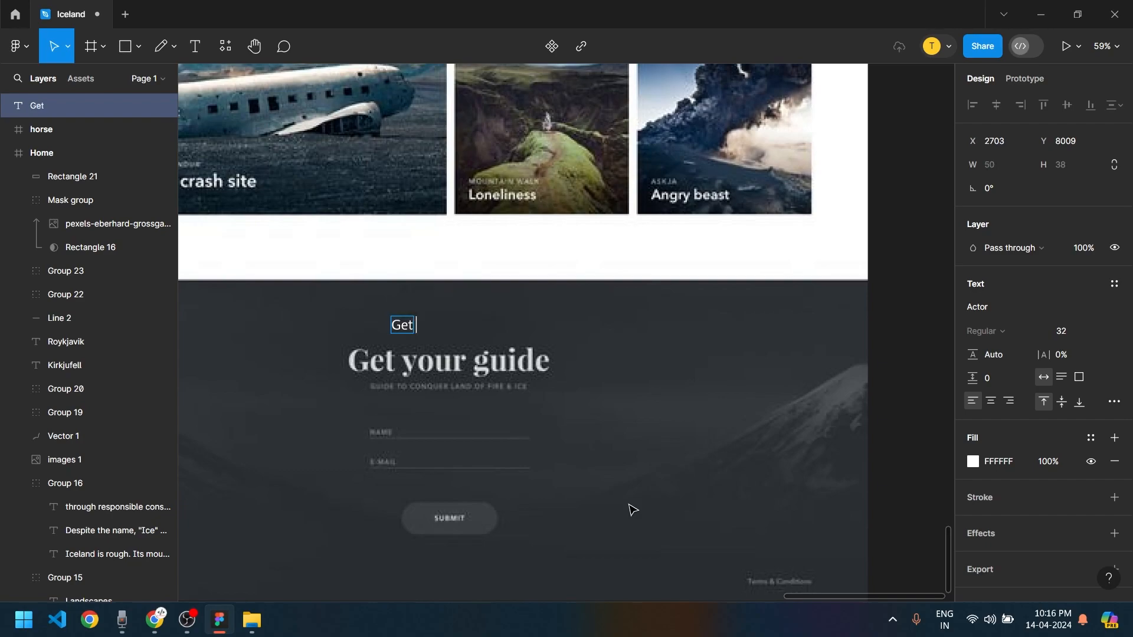
type(" uor guide")
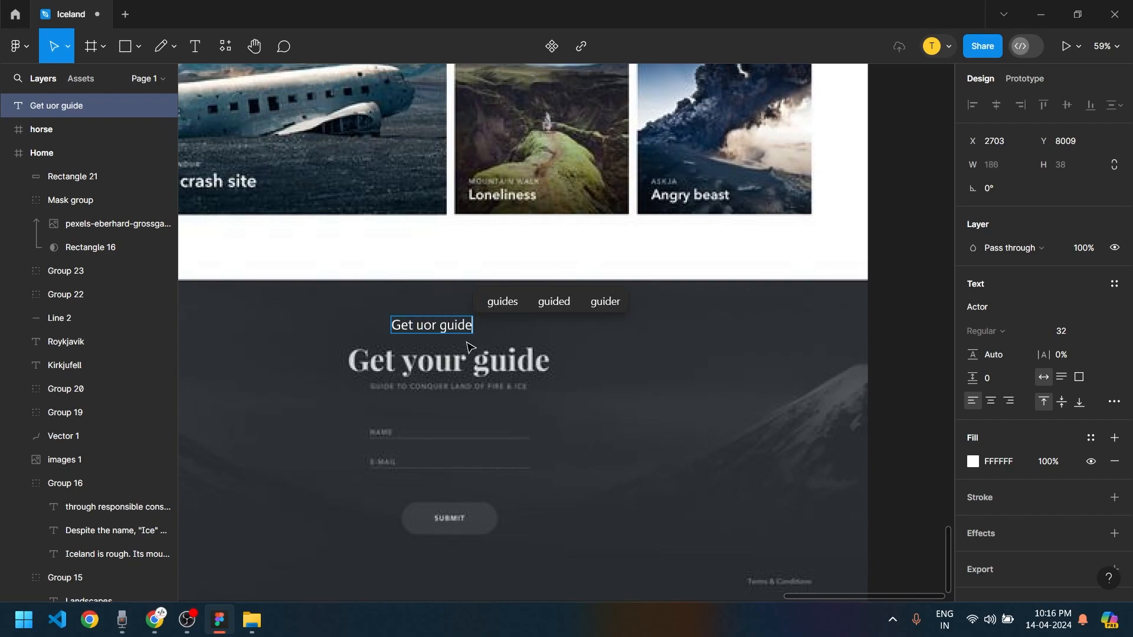
Replace the new text's wording with "GUIDE TO CONQUER LAND OF FIRE & ICE"
key("ctrl+a")
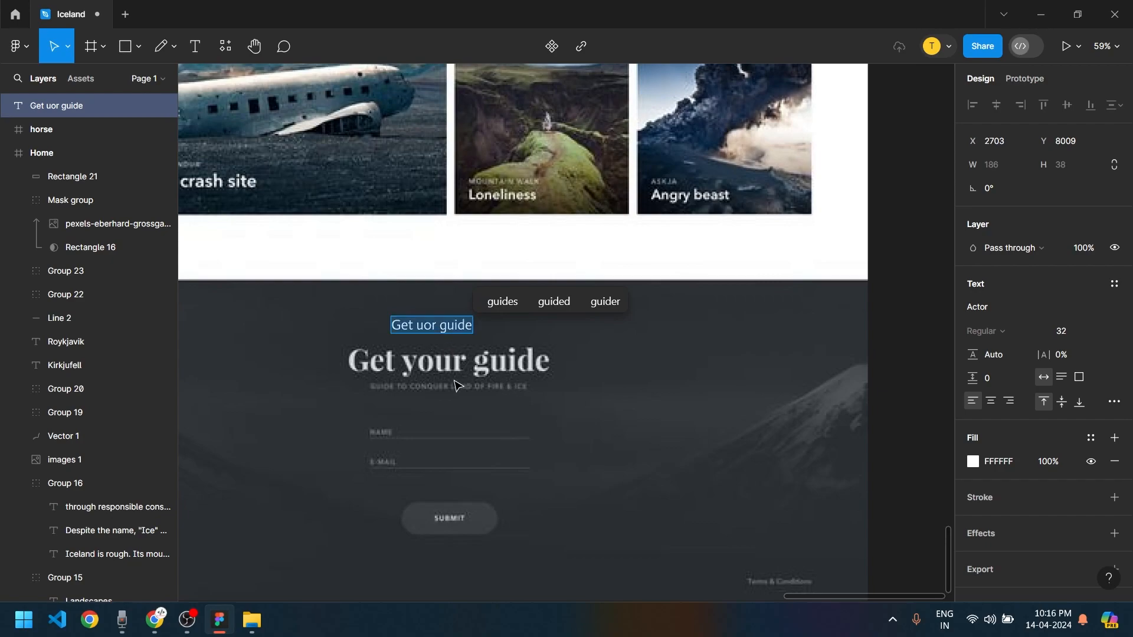
scroll(454, 374, "up", 5)
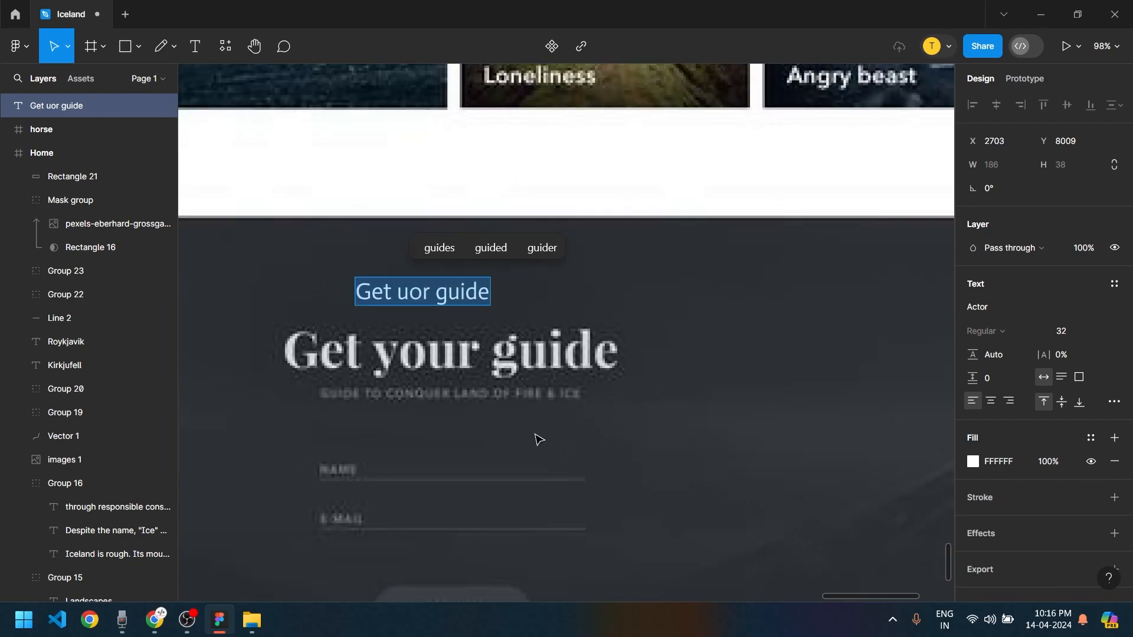
type("GUIDE TO CON")
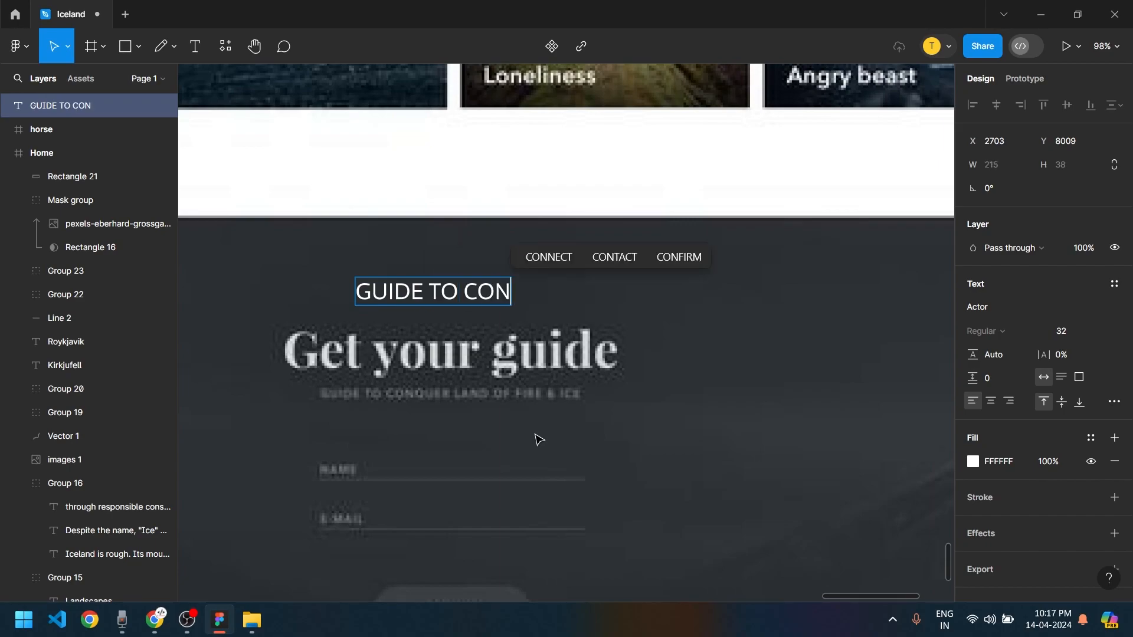
type("QUER LAND OF")
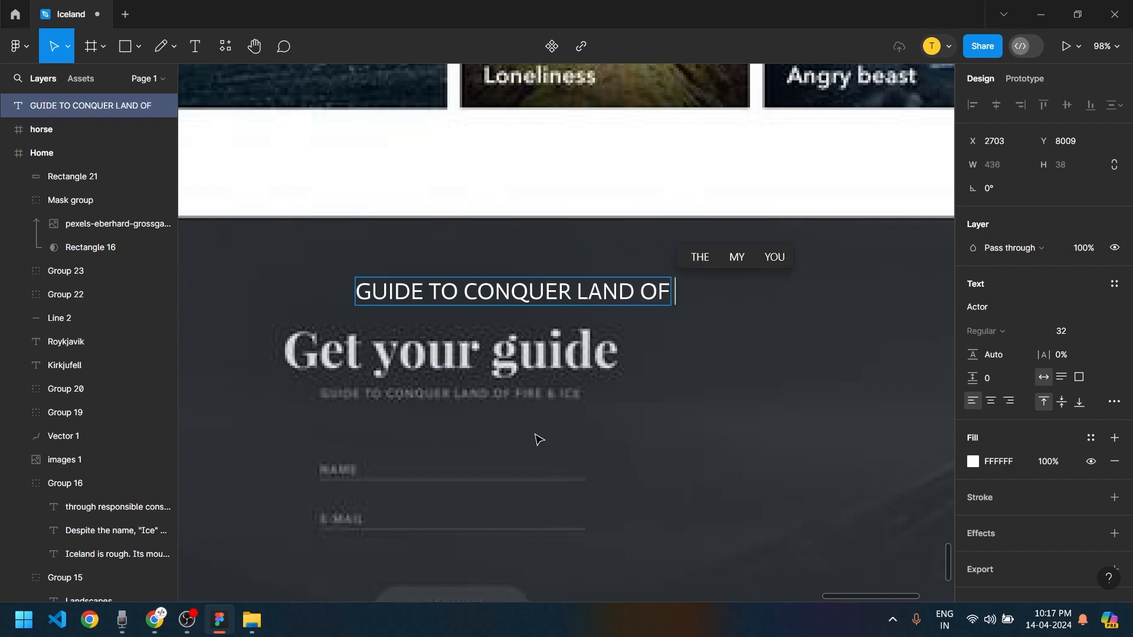
type(" FIR")
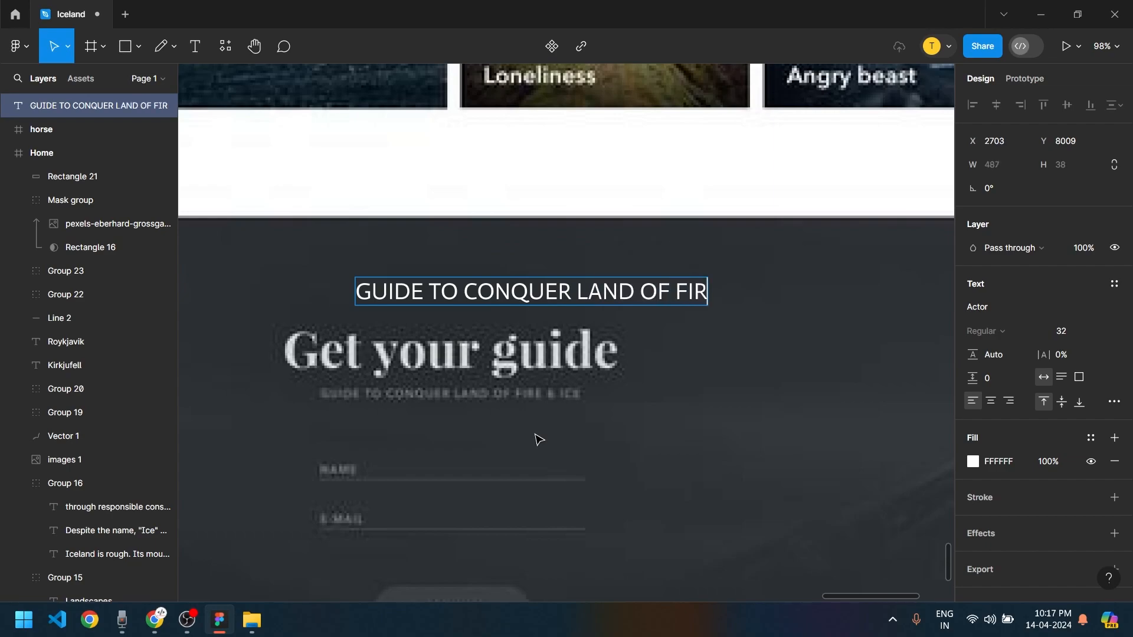
type("E & ICE")
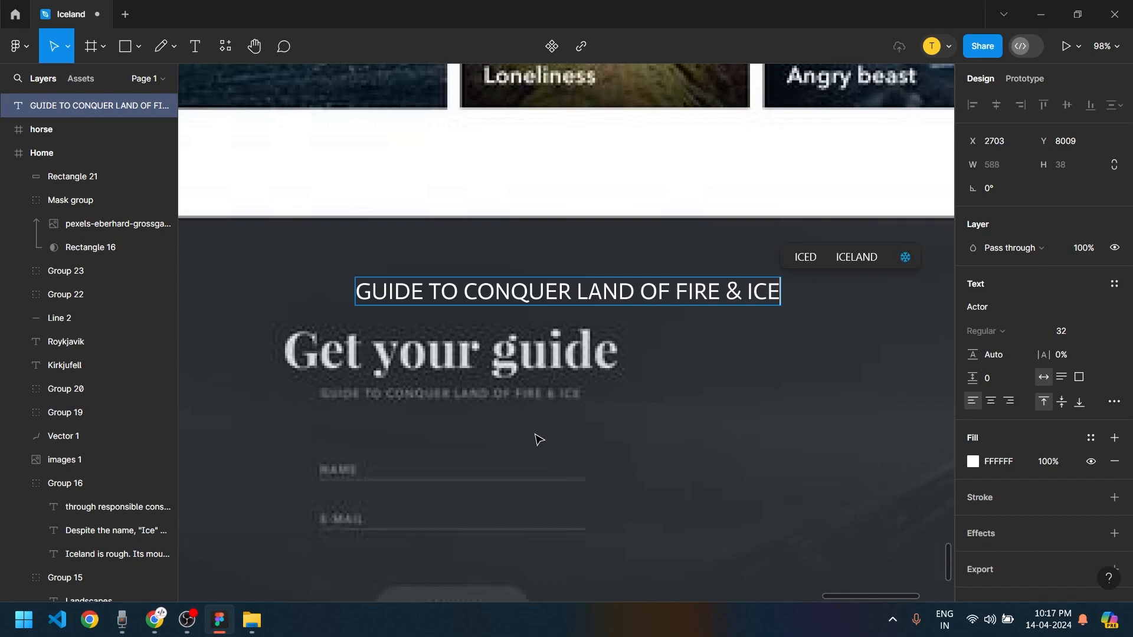
key("Escape")
Move the tagline text lower and duplicate it beneath for two labels reading "NAME" and "EMAIL"
scroll(602, 242, "down", 5)
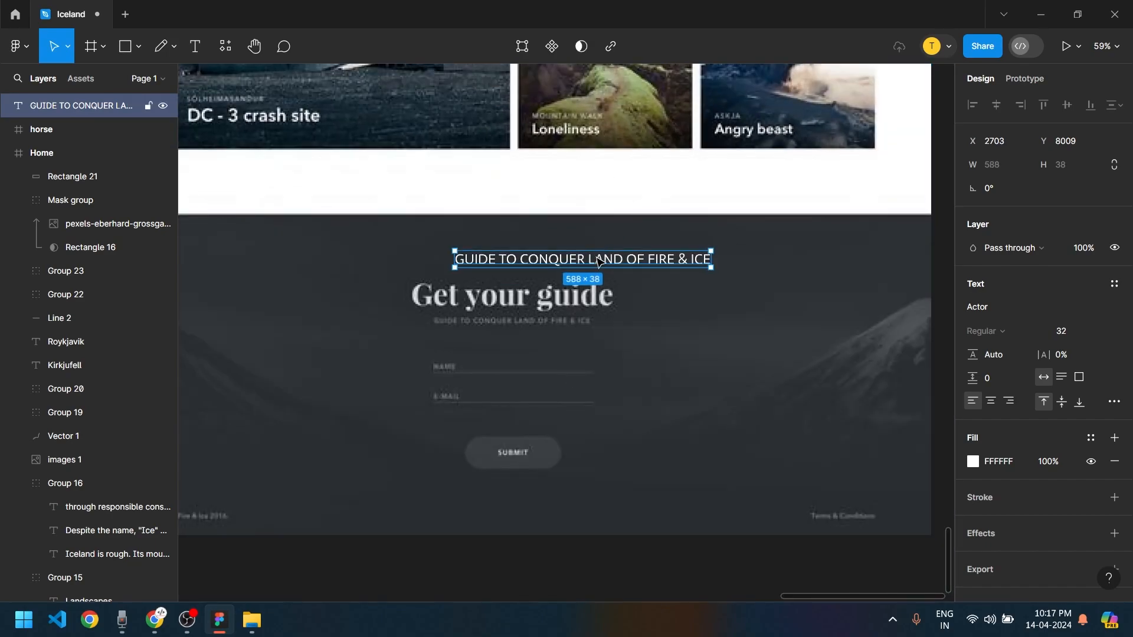
left_click_drag(595, 270, 616, 400)
key("Return")
type("NAME")
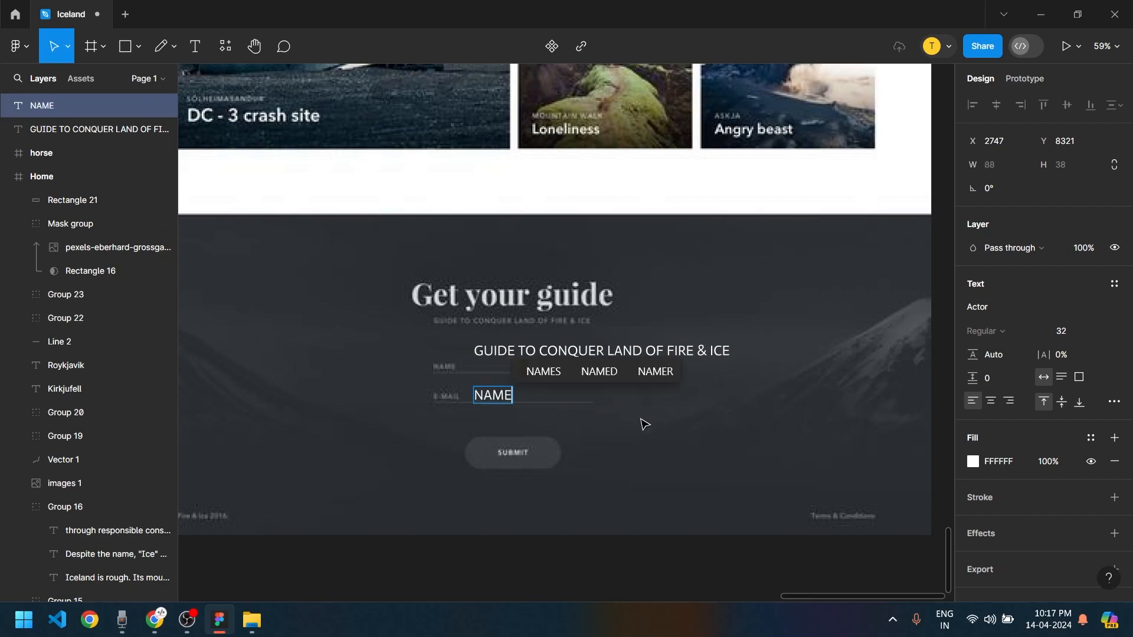
key("Escape")
left_click_drag(493, 395, 496, 458, "alt")
type("EMAIL")
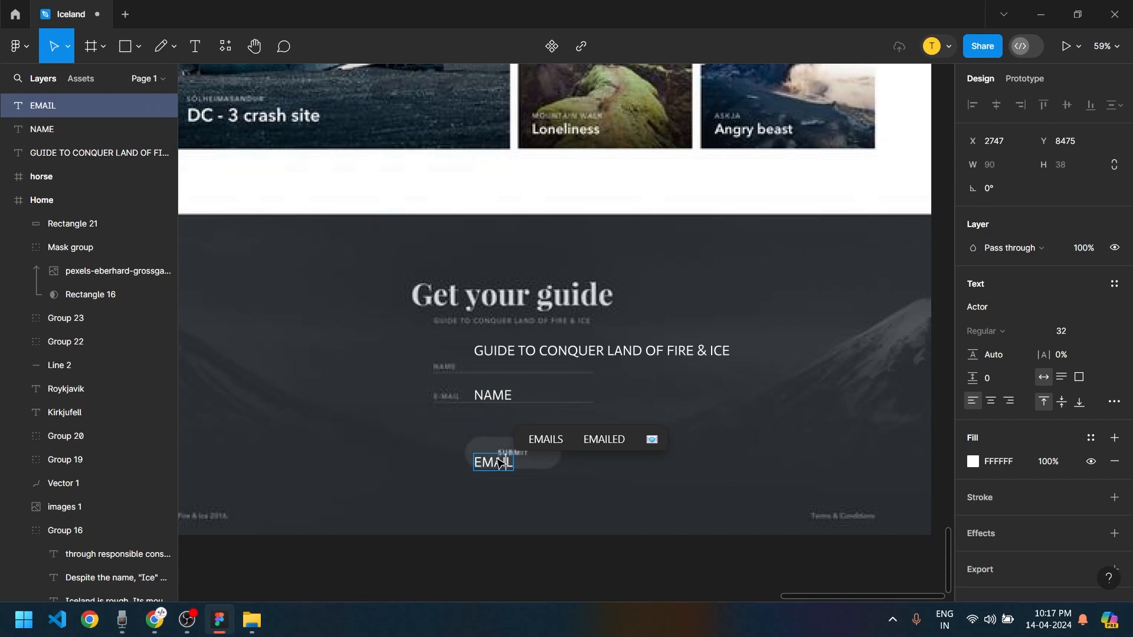
Change the wording of the lower duplicated label from "EMAIL" to "E-MAIL"
key("Left")
key("Left")
key("Left")
key("Left")
type("-")
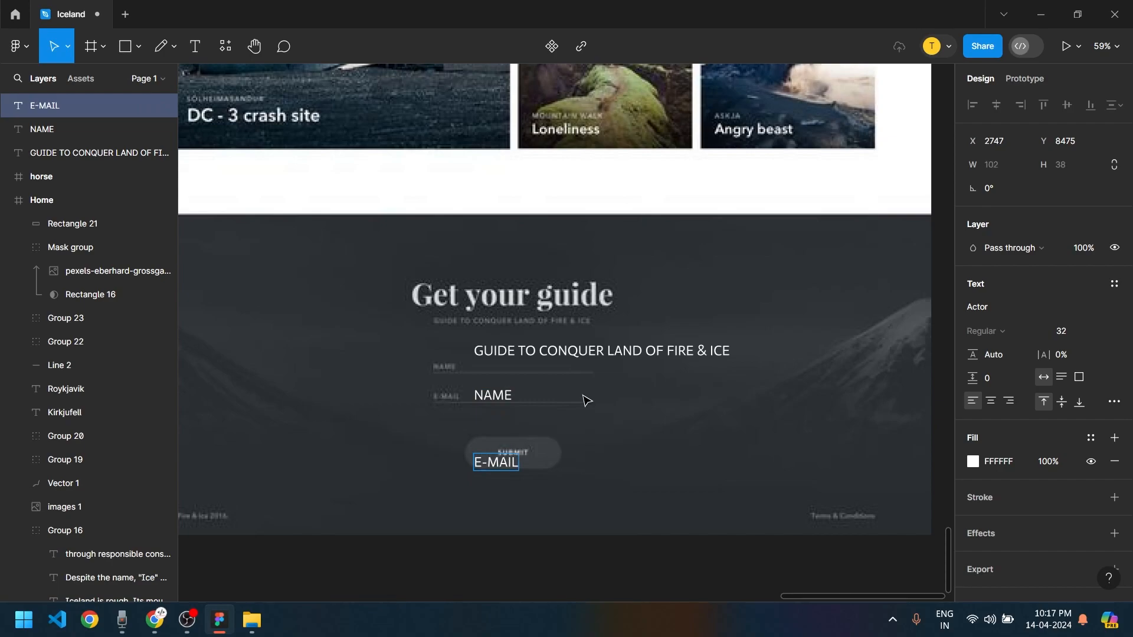
key("Escape")
Duplicate the E-MAIL label near the reference footer's lower edge and reword the copy as "Terms & Conditions"
scroll(552, 531, "left", 3)
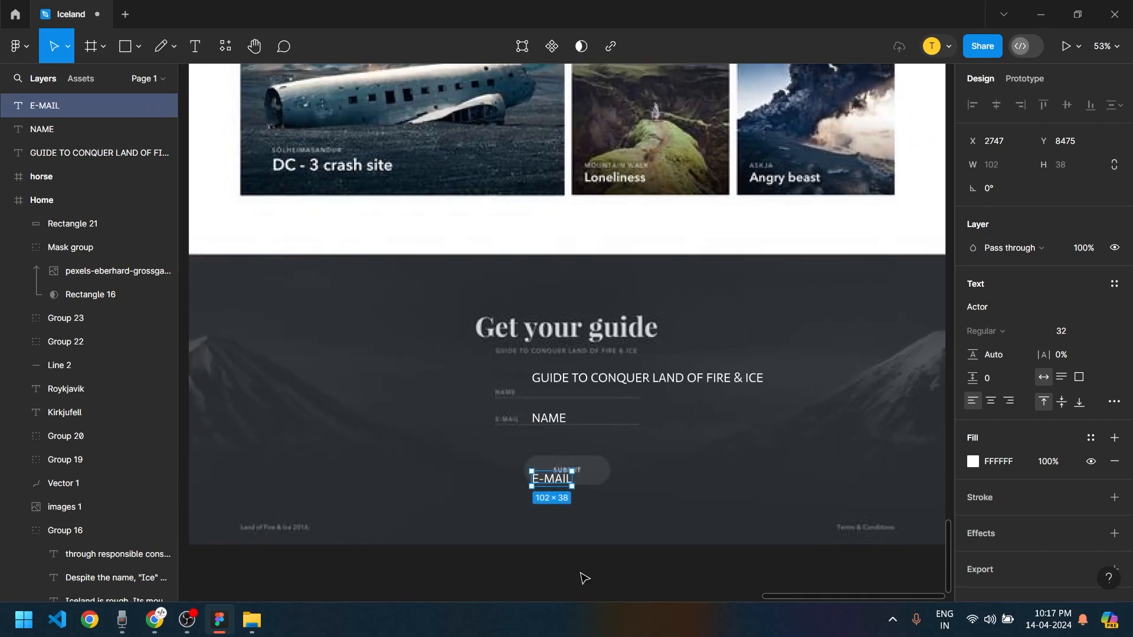
left_click_drag(558, 475, 712, 514)
type("Terms ")
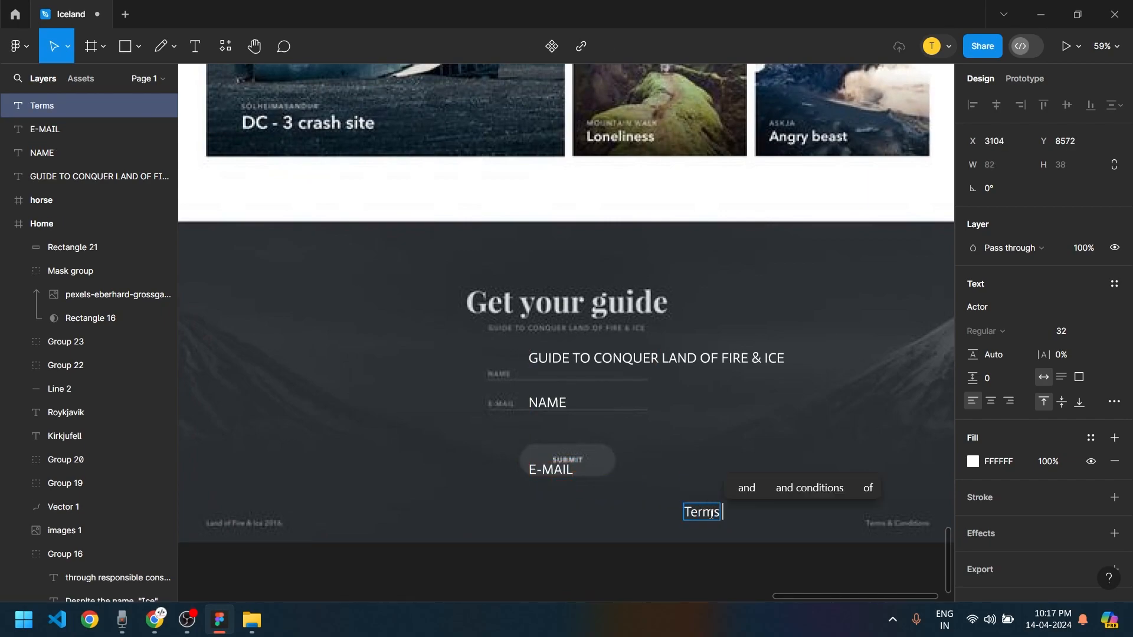
type("& Con")
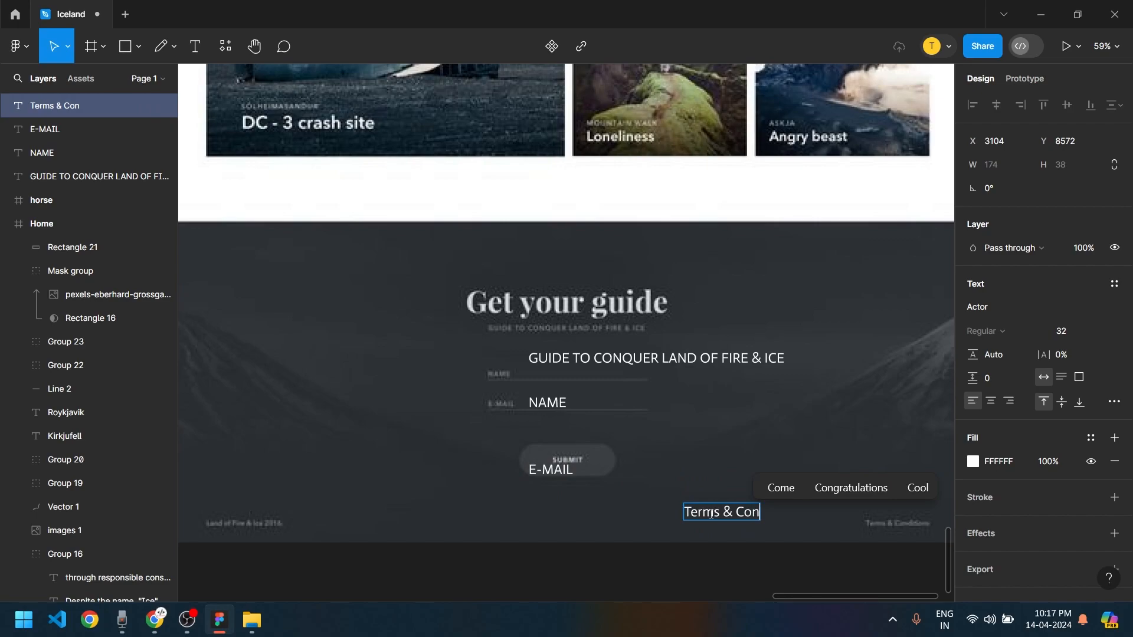
type("ditions")
key("Escape")
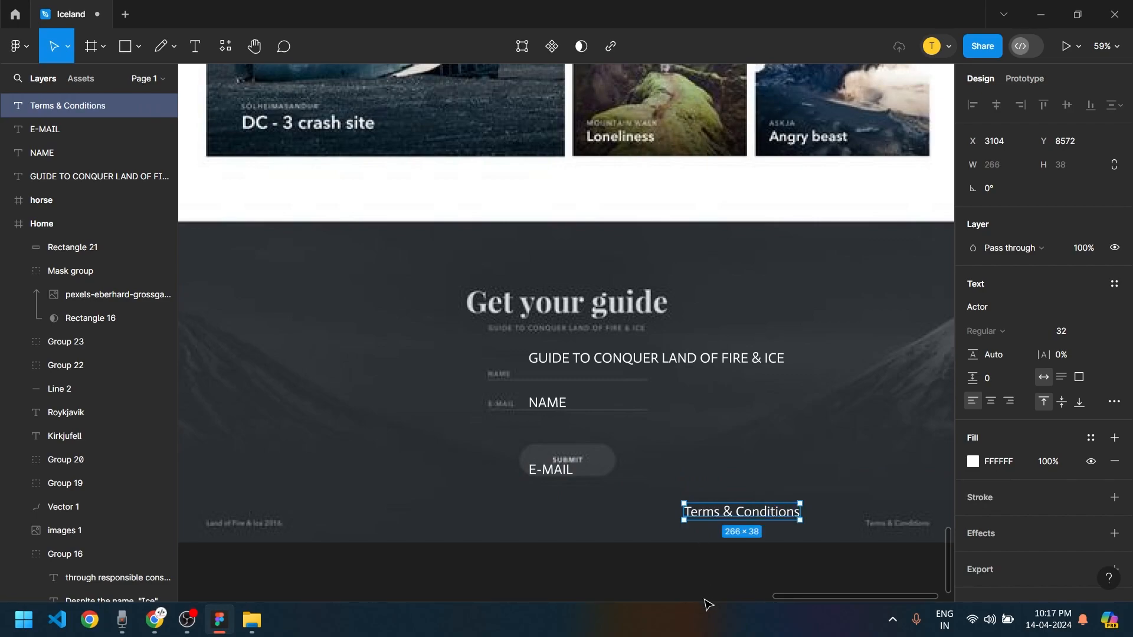
Duplicate the Terms & Conditions text to its left, reword the copy as "Land of Fire & Ice 2016", and shift the E-MAIL label slightly
left_click_drag(733, 520, 456, 526)
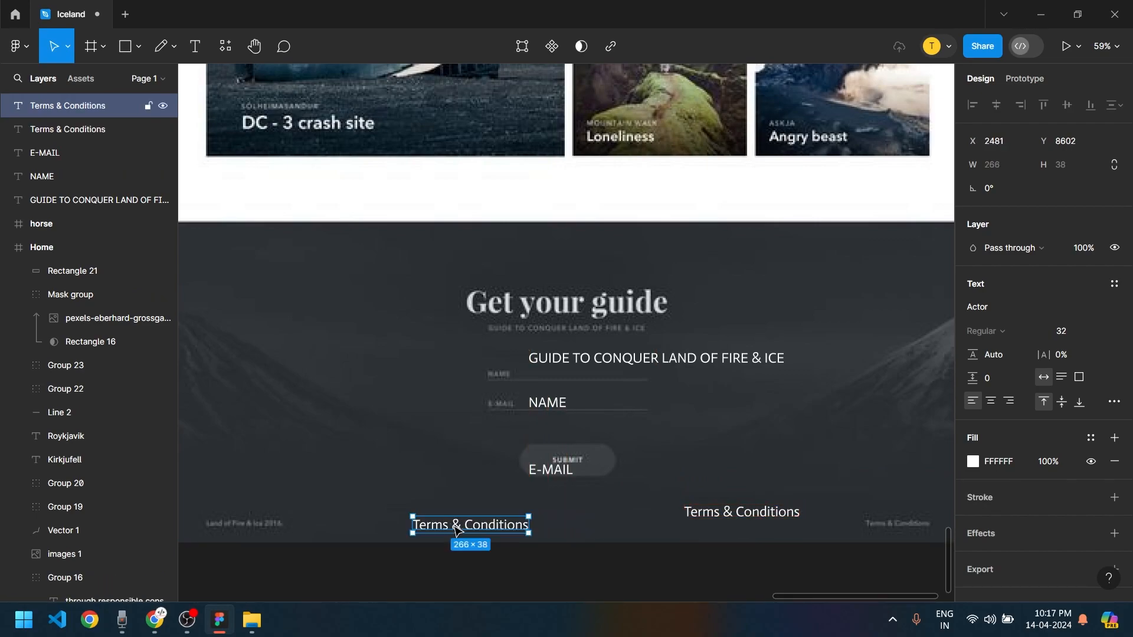
type("Land")
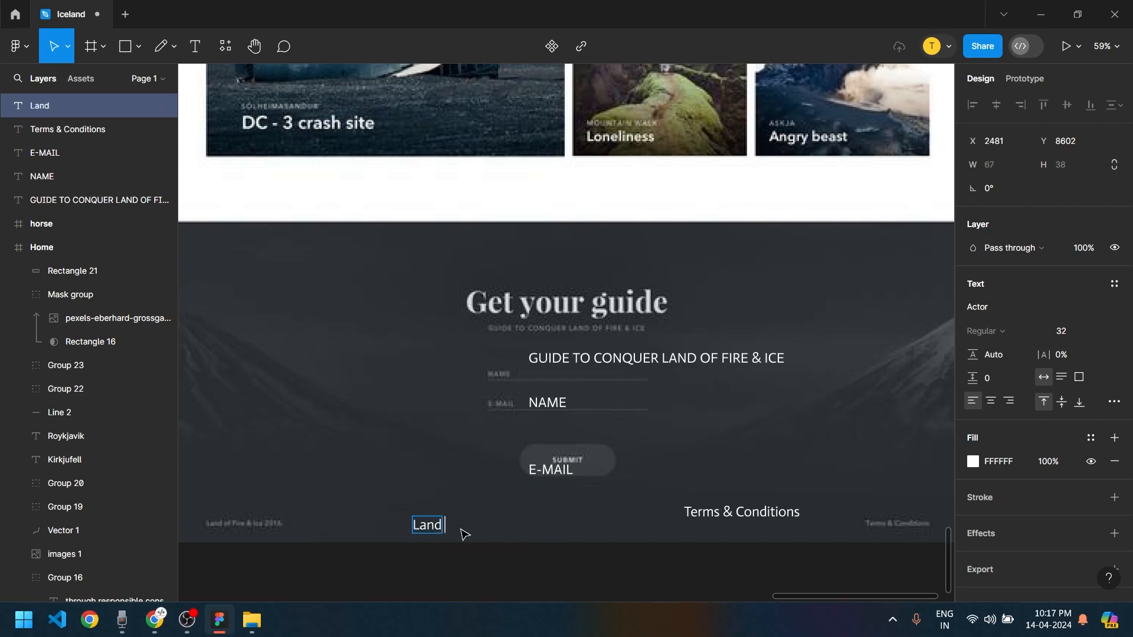
type(" of Fire & Ice 2016")
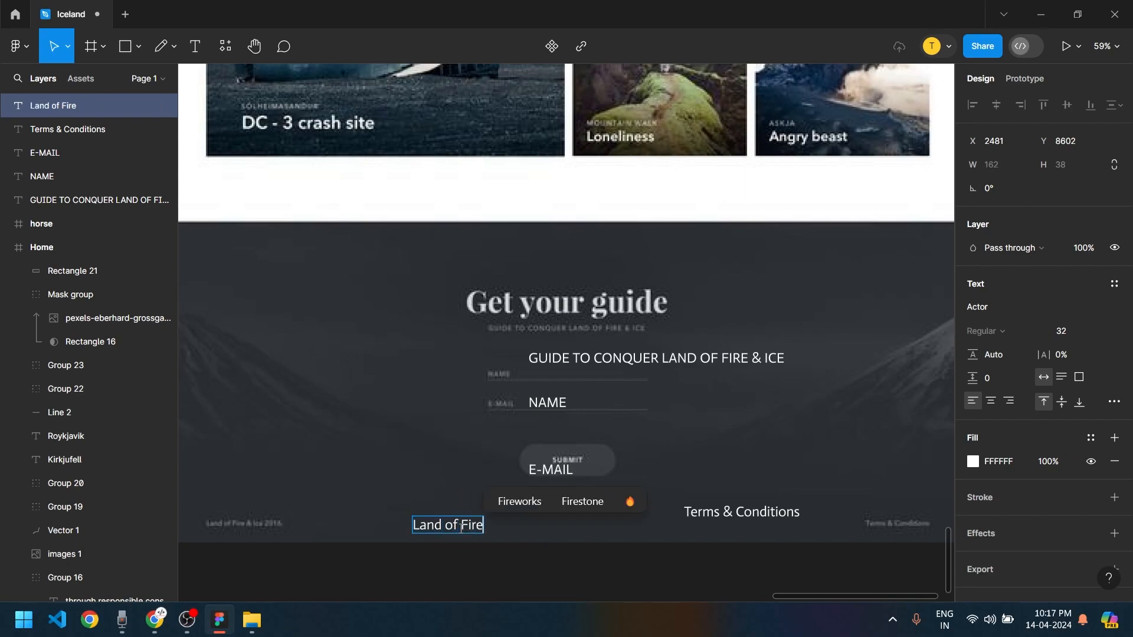
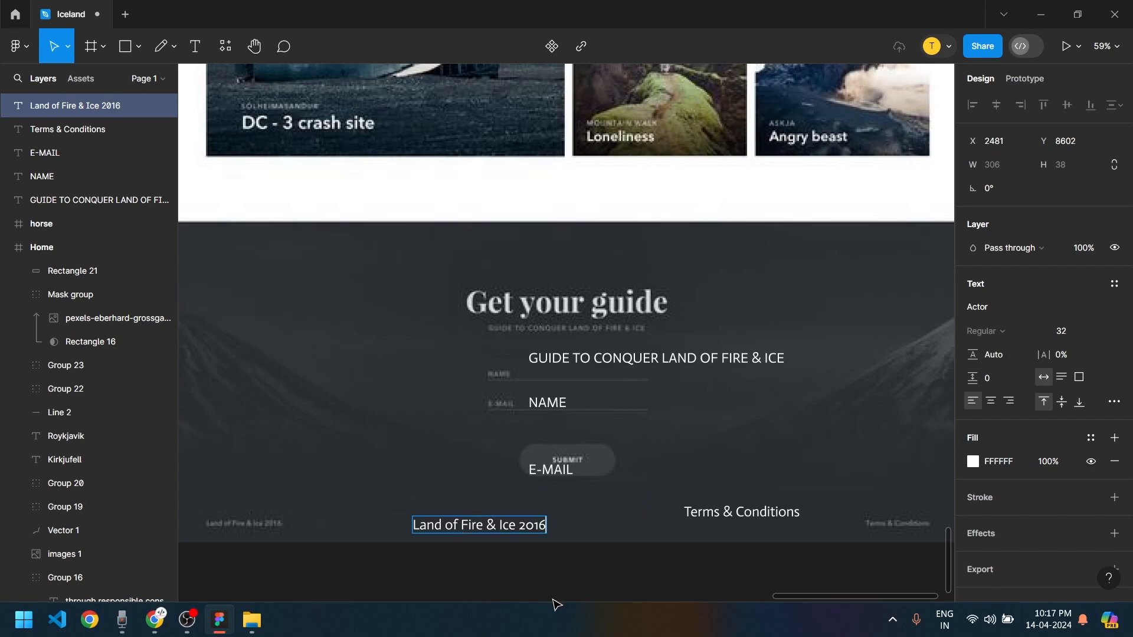
key("Escape")
scroll(543, 553, "up", 1)
mouse_move(558, 488)
left_mouse_down()
mouse_move(589, 501)
mouse_move(573, 501)
left_mouse_up()
Group the large "Epic Spots" heading and center it horizontally on the Home page
scroll(405, 433, "down", 6)
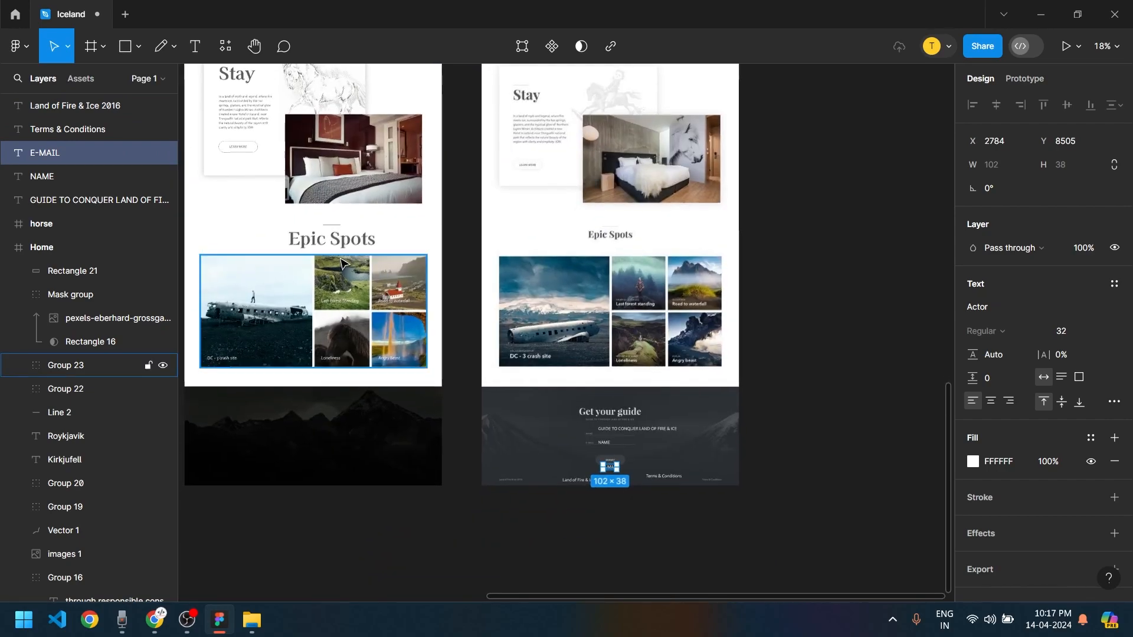
left_click(332, 238)
key("ctrl+z")
left_click_drag(354, 249, 321, 250)
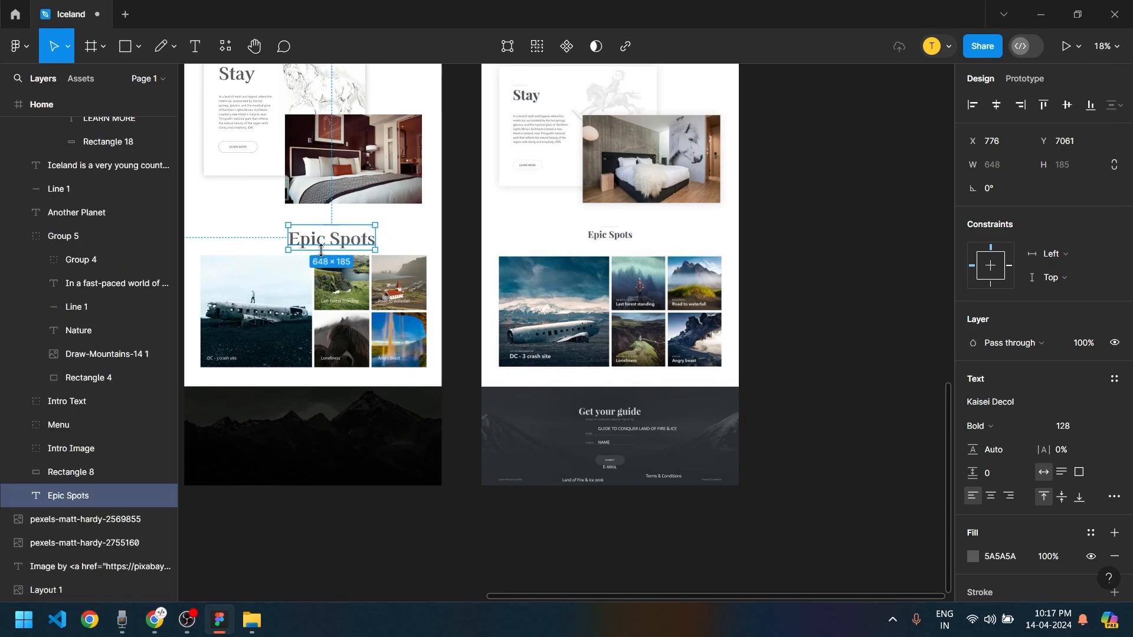
key("ctrl+g")
key("alt+h")
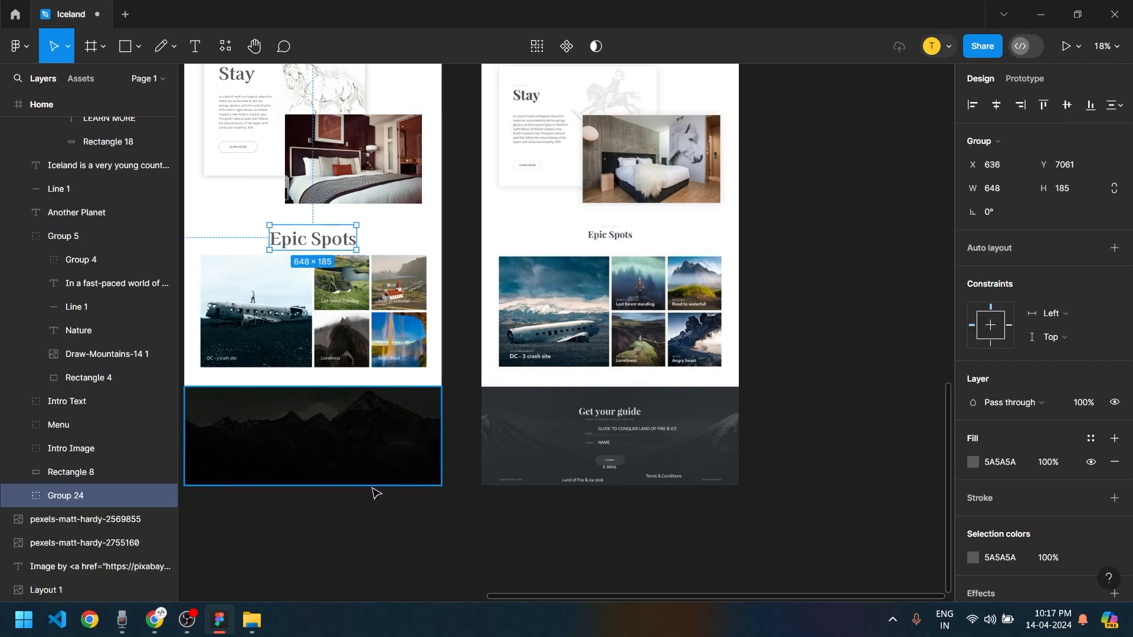
Copy the "Epic Spots" heading out of its group and place the copy centered in the dark mountain footer
double_click(340, 247)
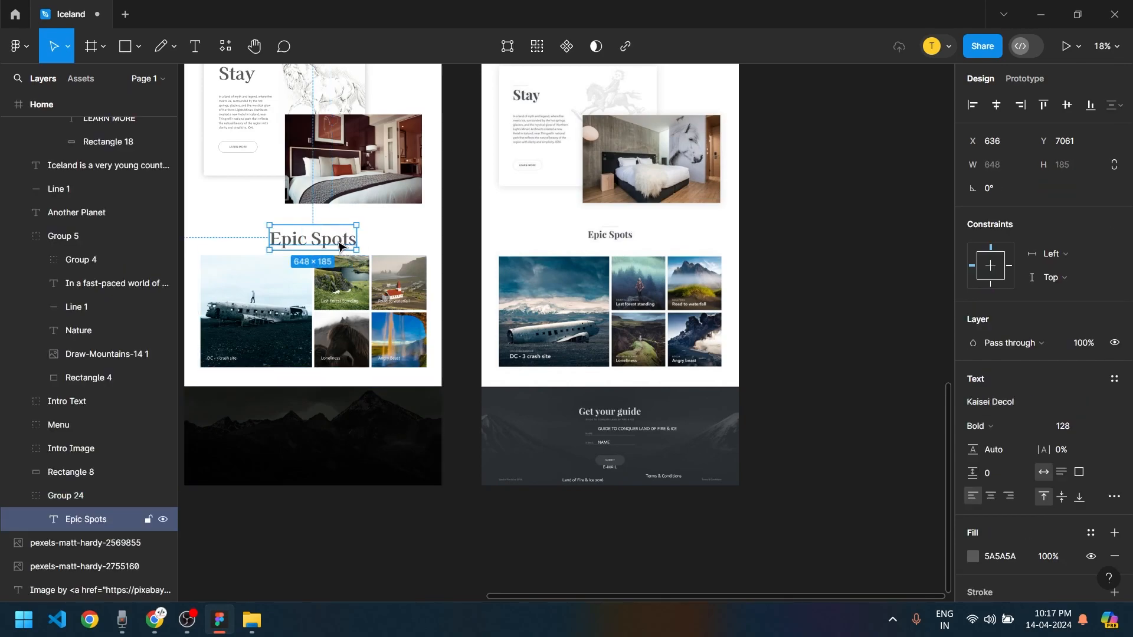
left_click(396, 238)
key("ctrl+v")
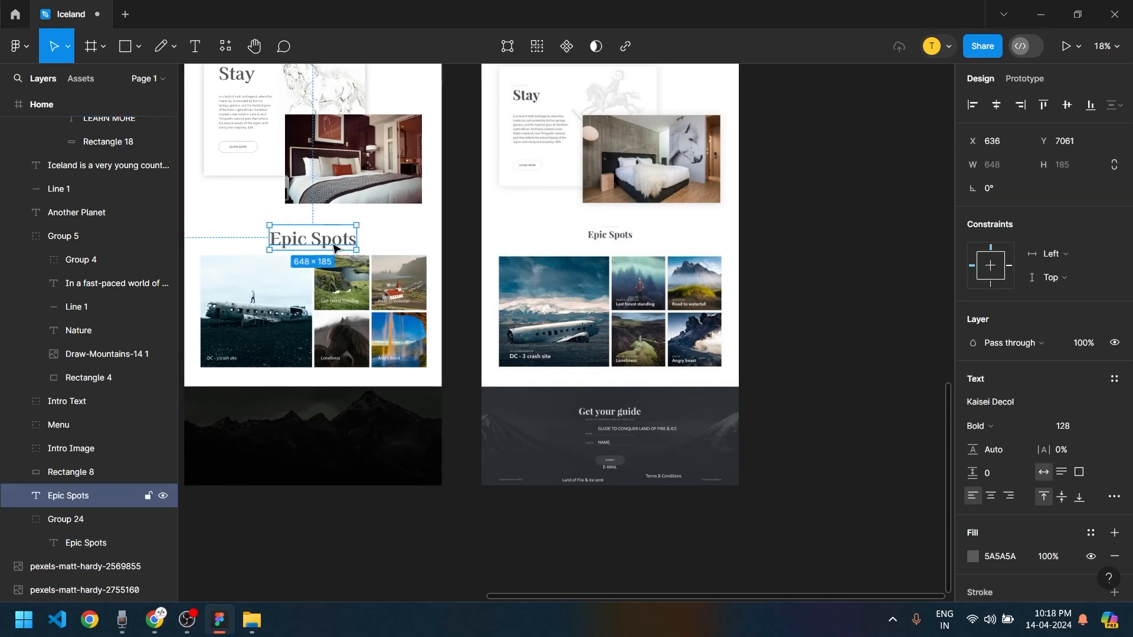
left_click_drag(313, 241, 319, 353)
left_click_drag(319, 429, 316, 423)
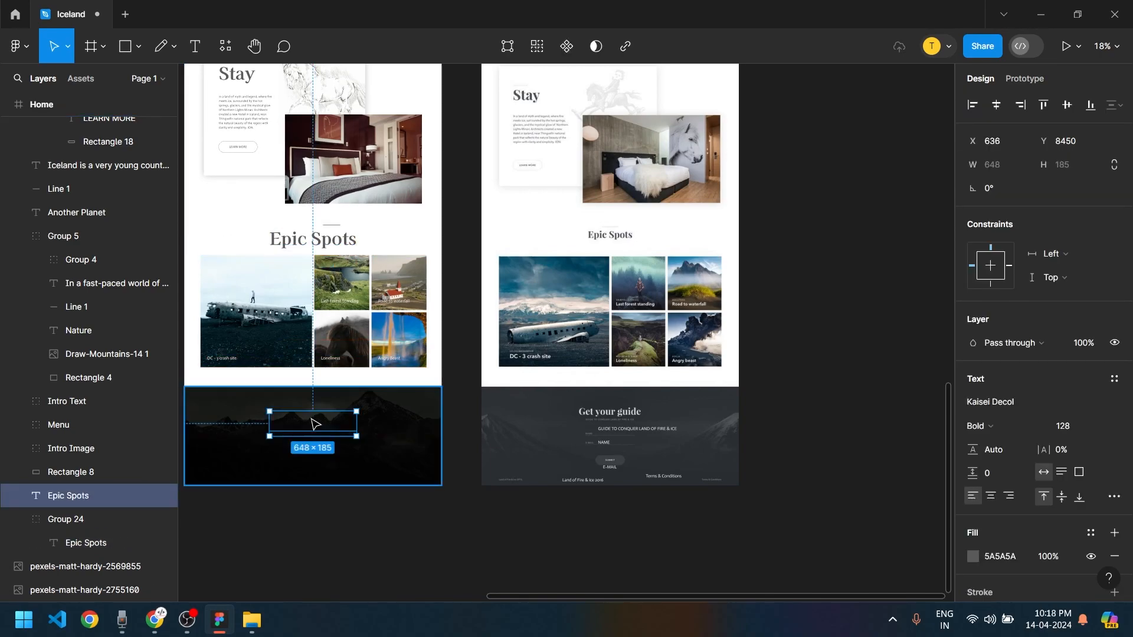
Center the short line above the original "Epic Spots" heading horizontally
scroll(319, 331, "up", 5)
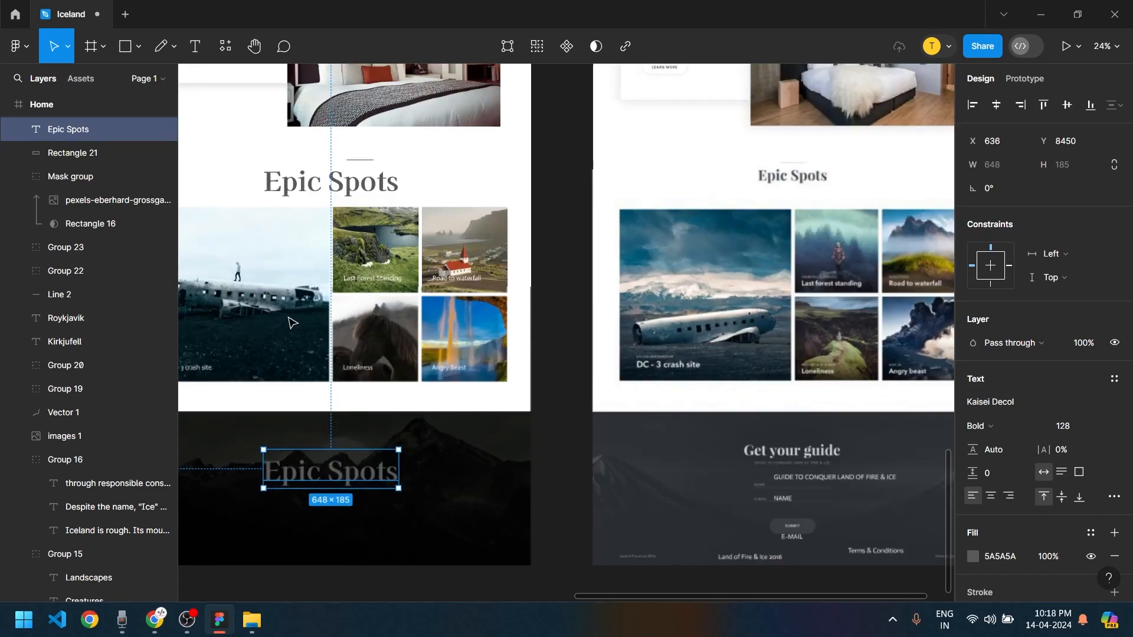
double_click(372, 124)
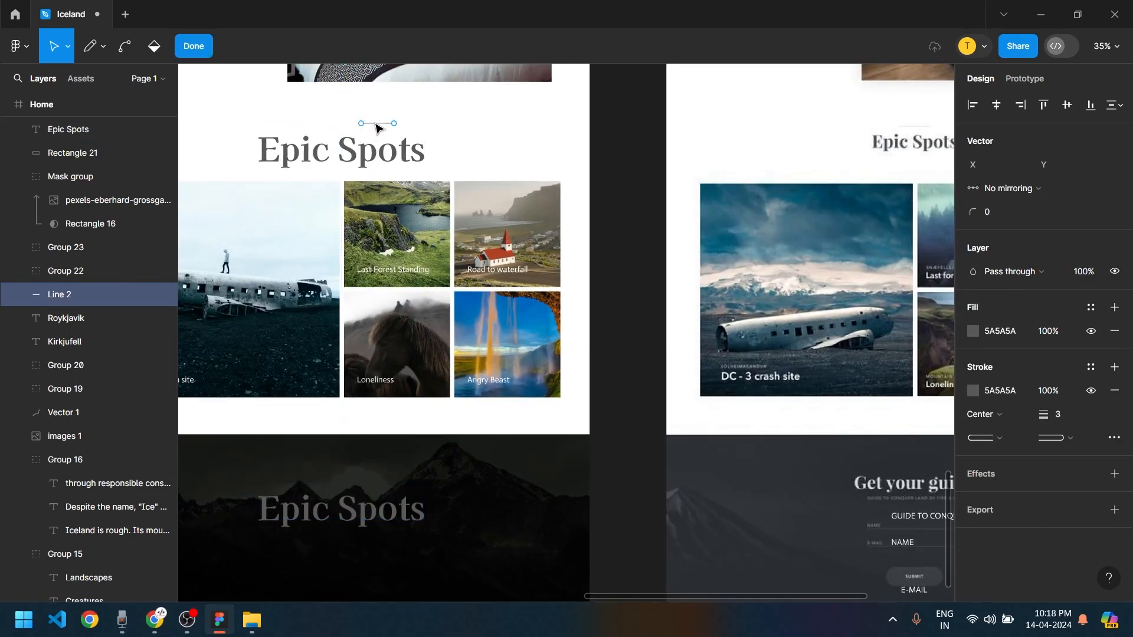
left_click(190, 48)
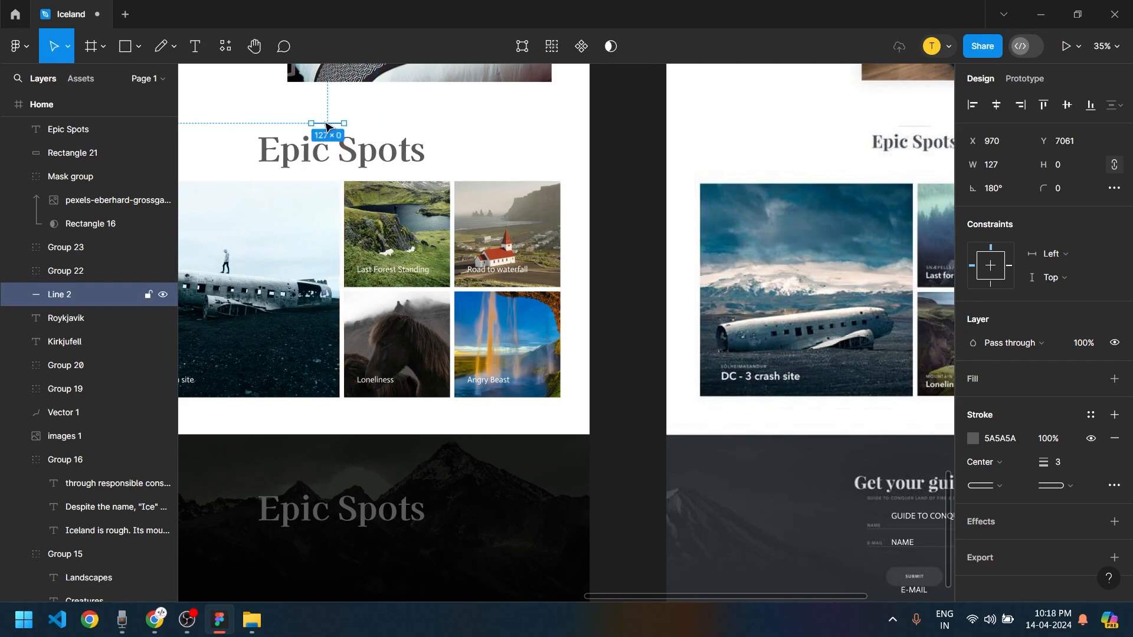
left_click(488, 144)
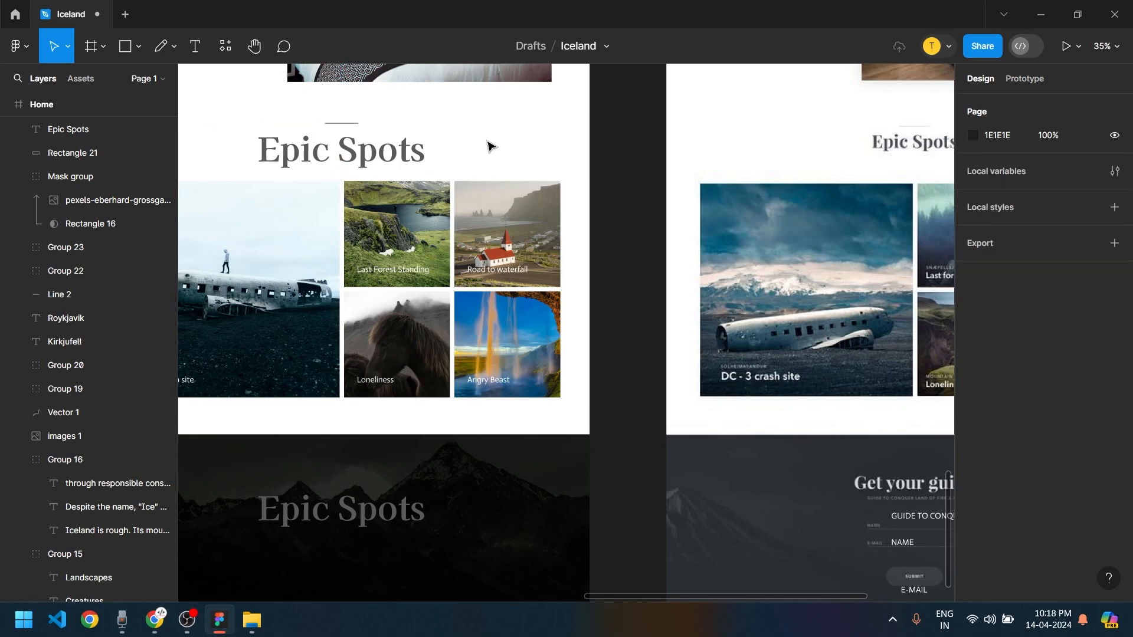
Move the tagline, NAME, E-MAIL, Land of Fire & Ice 2016 and Terms & Conditions texts from the reference onto the Home page's dark footer
scroll(417, 463, "down", 4)
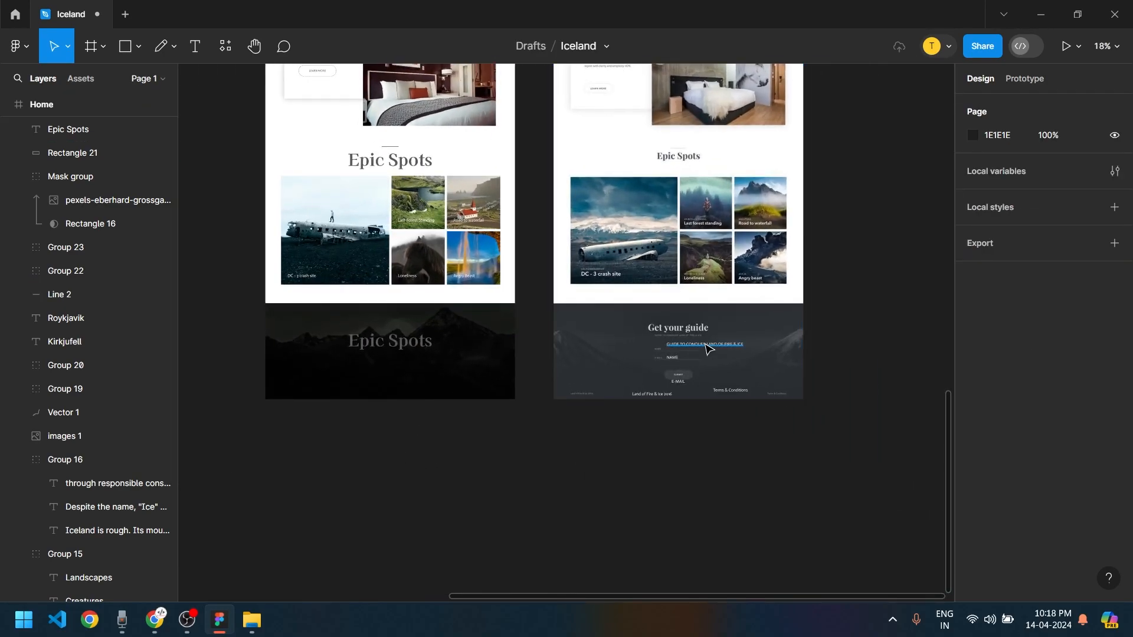
scroll(663, 350, "up", 5)
left_click(662, 349)
left_click(640, 379, "shift")
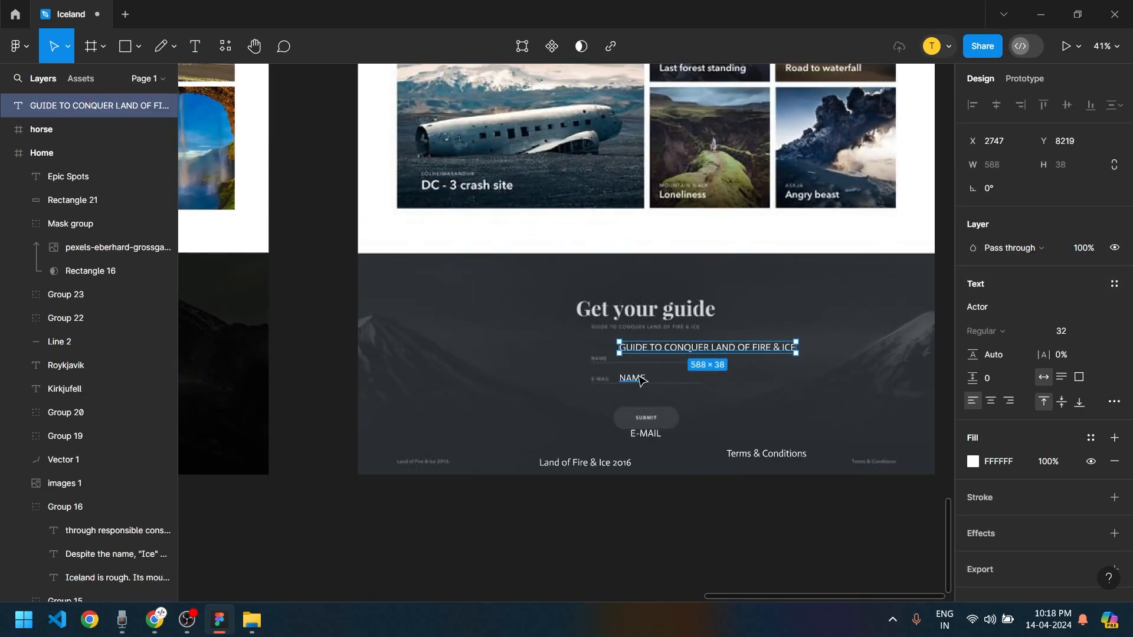
left_click(608, 463, "shift")
left_click(750, 454, "shift")
left_click_drag(750, 454, 425, 392)
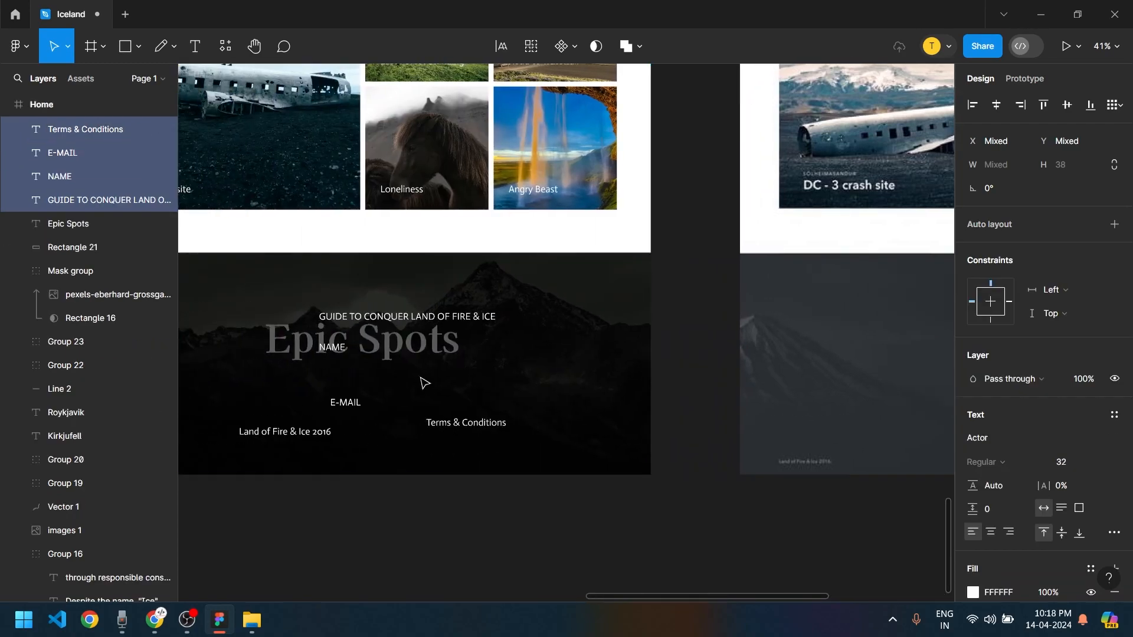
Move the footer's "Epic Spots" heading copy up above the tagline and fill it with white FFFFFF
left_click(403, 350)
left_click_drag(284, 340, 284, 286)
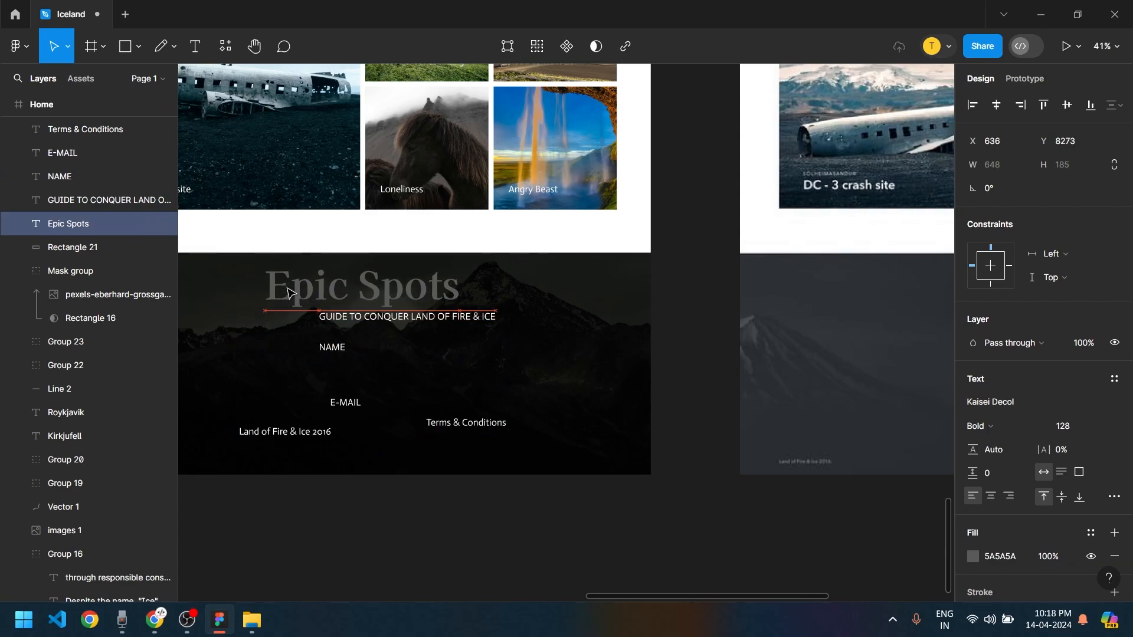
left_click(971, 559)
left_click_drag(829, 295, 759, 202)
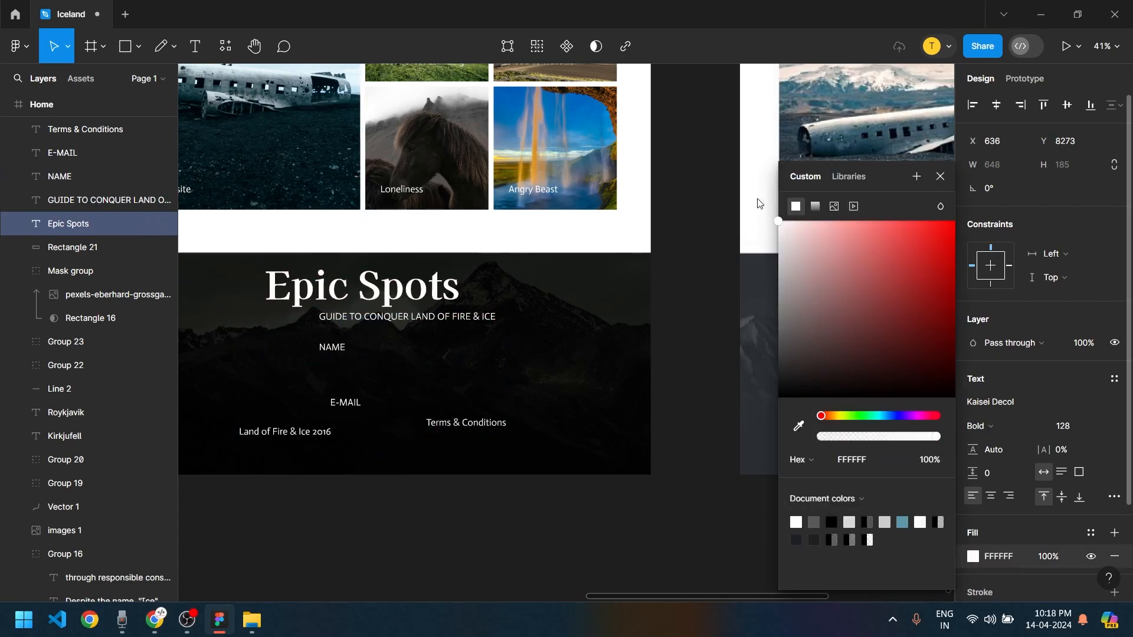
left_click(681, 513)
left_click_drag(649, 517, 651, 540)
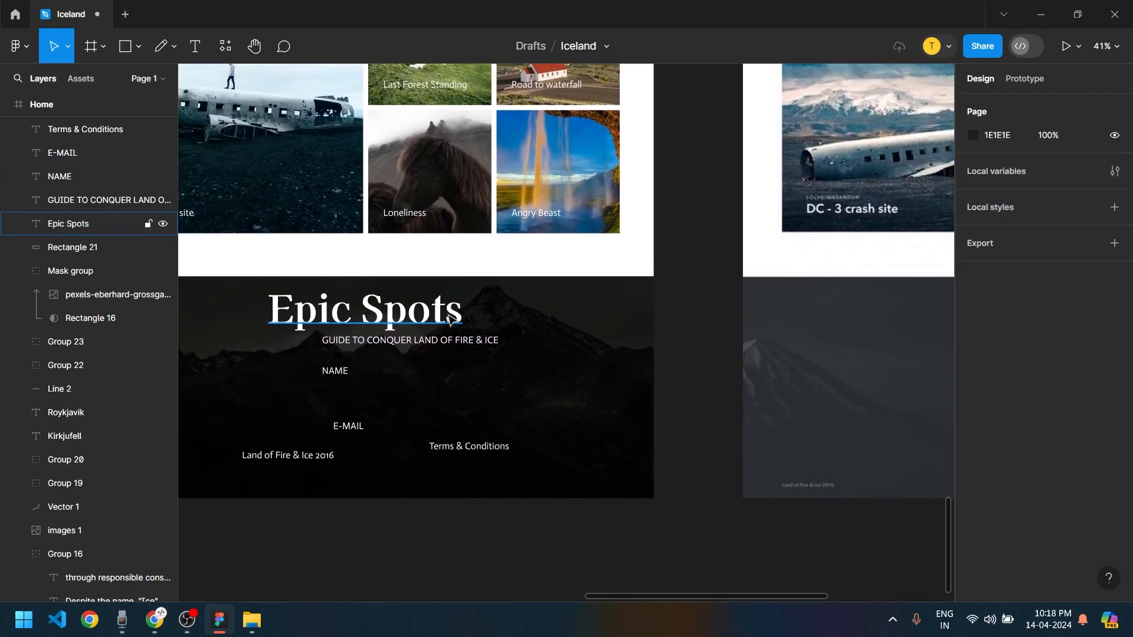
Replace the footer heading's wording with "Get your guide"
left_click(432, 324)
type("Gert")
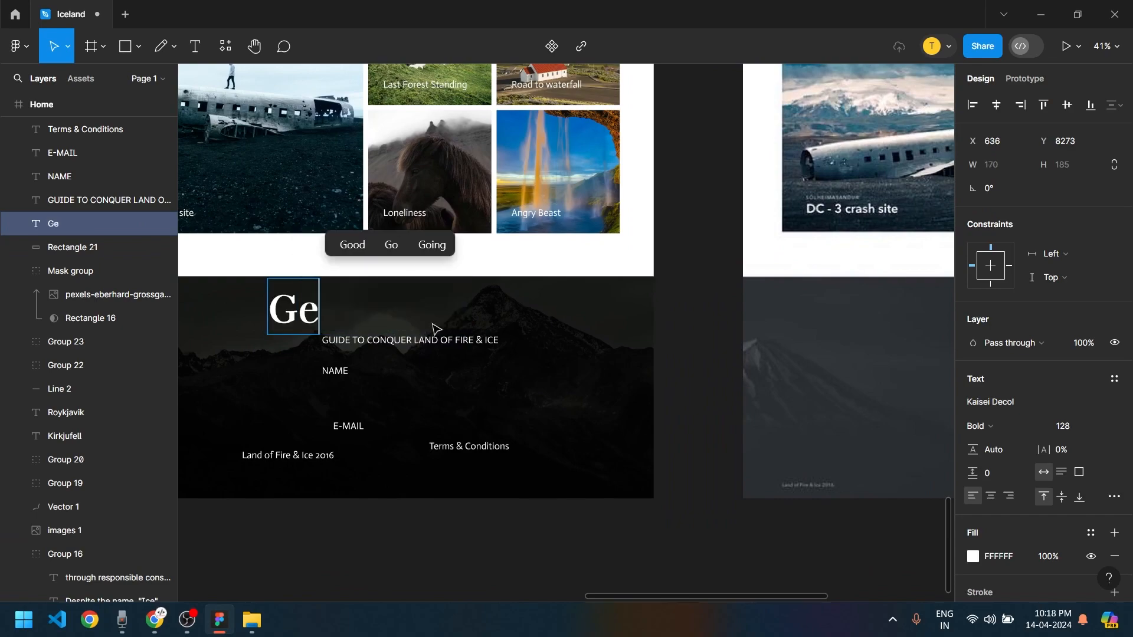
key("BackSpace")
key("BackSpace")
type("t yo")
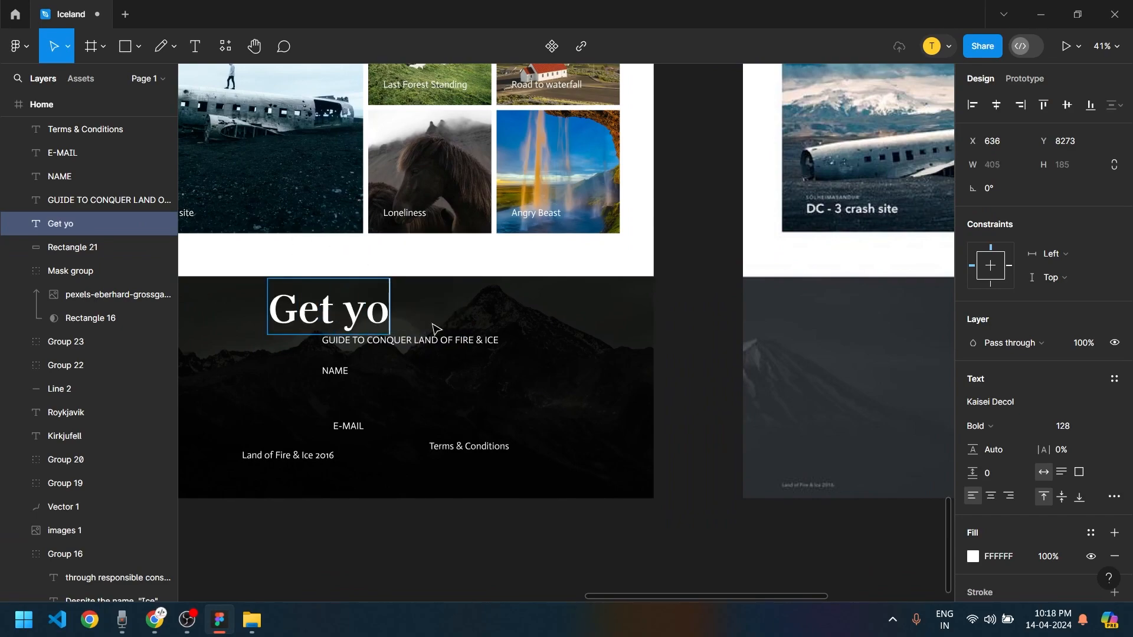
type("ur guide")
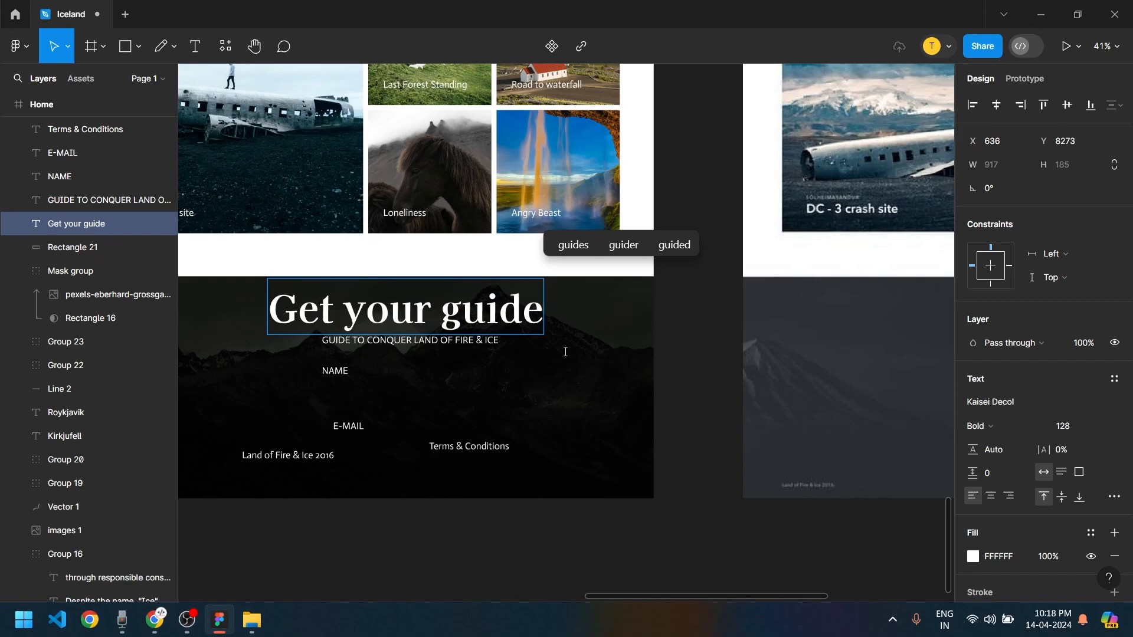
key("Escape")
Set the "Get your guide" heading's font size to 96 and move it slightly lower and left in the footer
left_click(1101, 431)
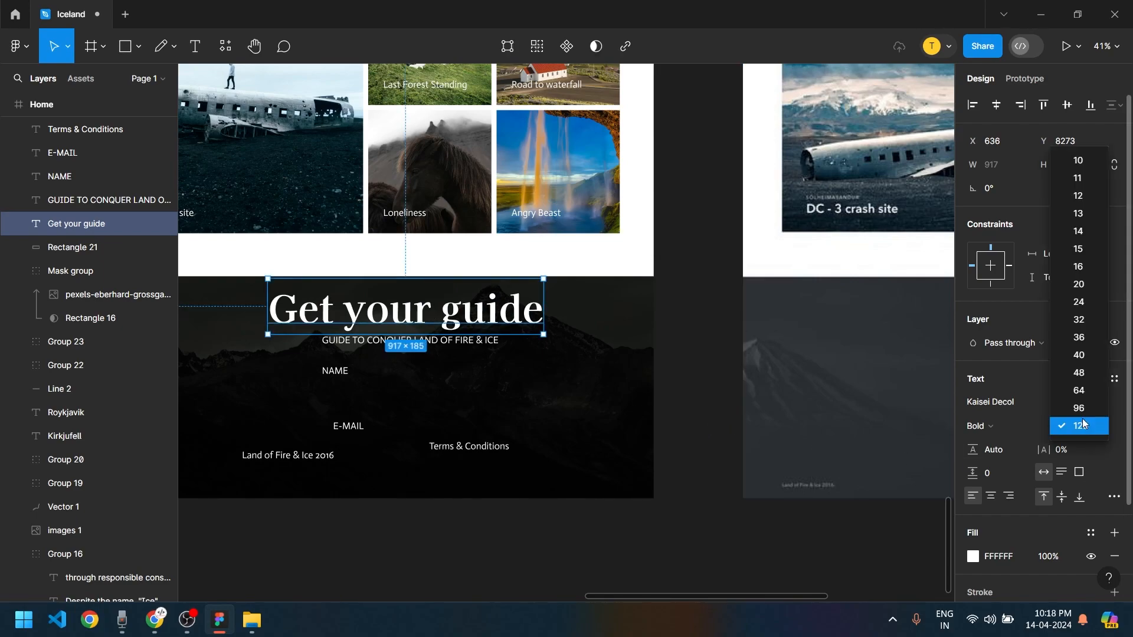
left_click(1003, 405)
scroll(536, 535, "down", 2)
scroll(695, 551, "left", 3)
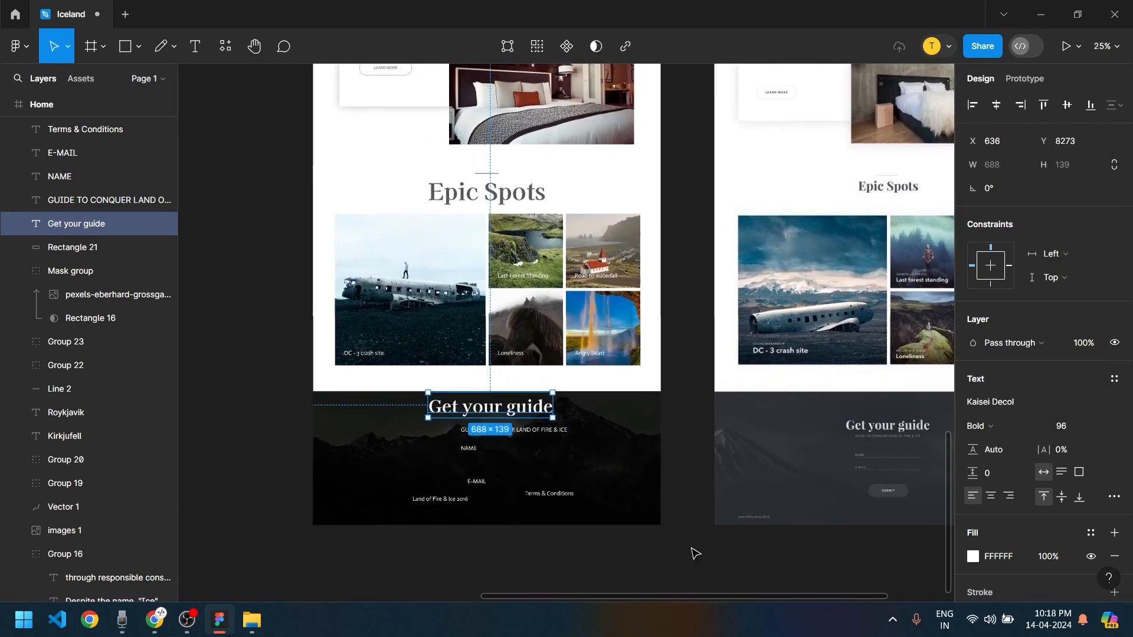
scroll(562, 483, "up", 2)
left_click_drag(497, 384, 480, 402)
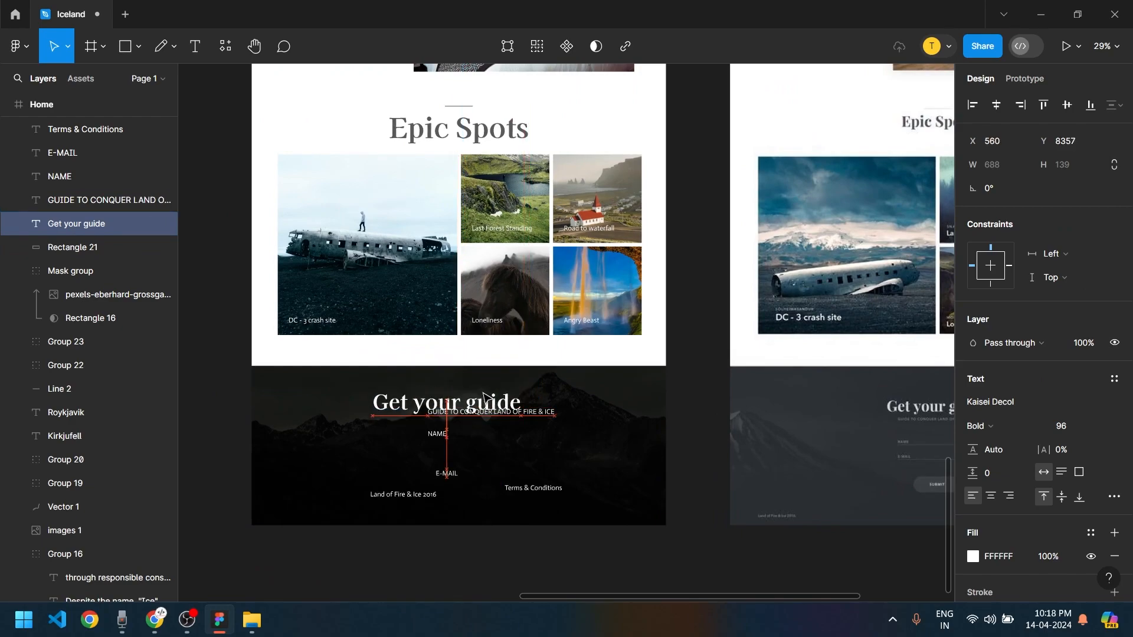
Place the tagline centered beneath the "Get your guide" heading at font size 24, and select both texts together
left_click_drag(547, 417, 507, 425)
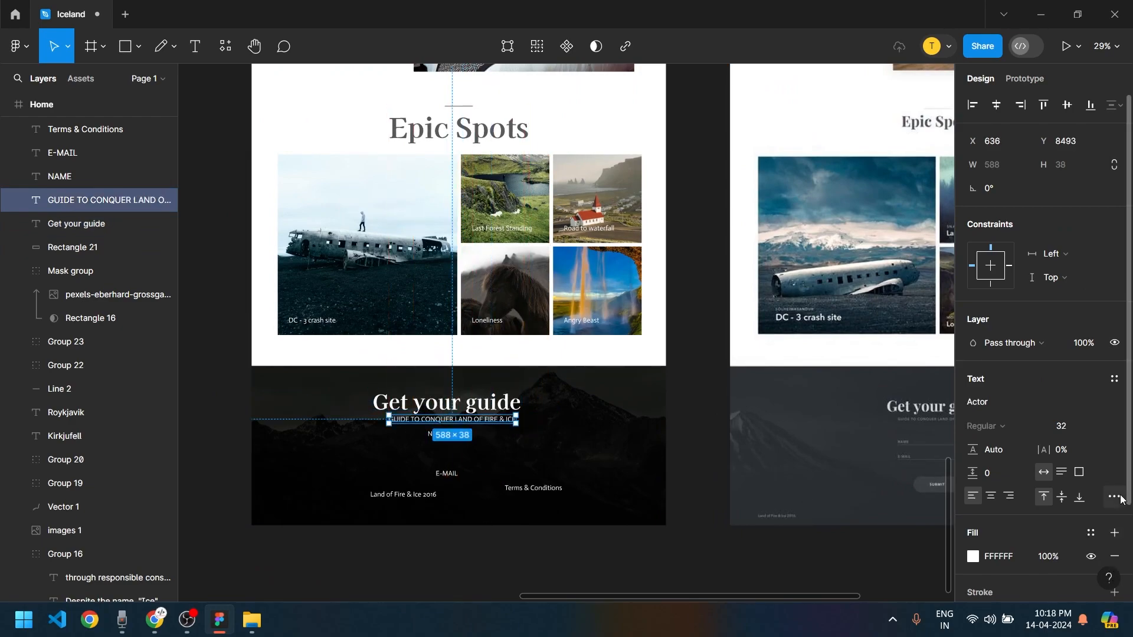
left_click(1099, 433)
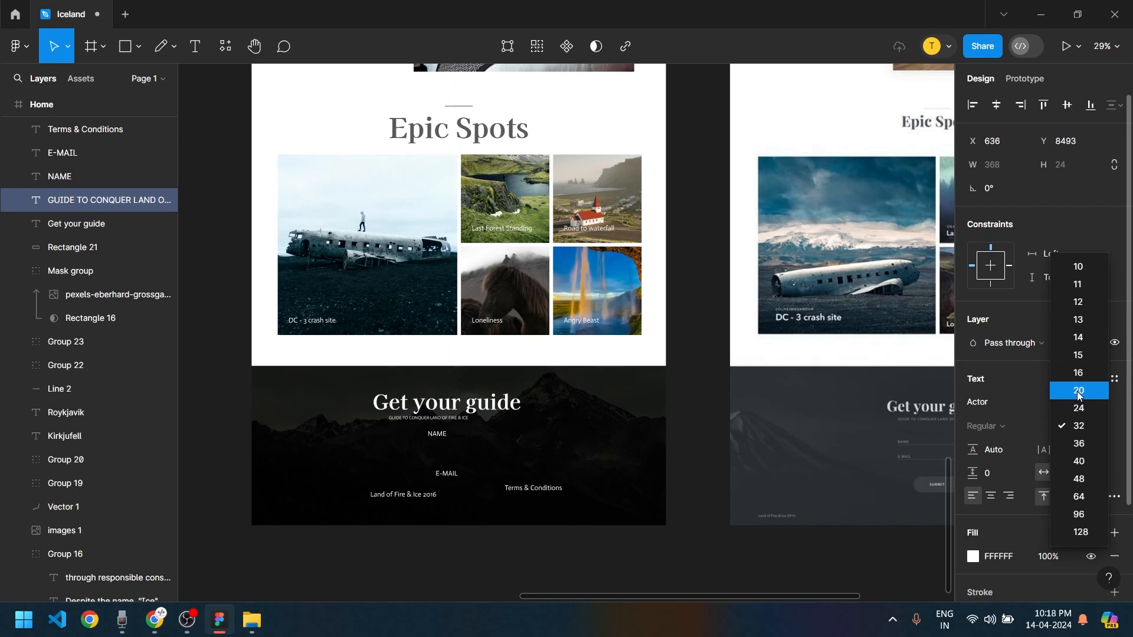
left_click(1079, 407)
scroll(486, 466, "up", 3)
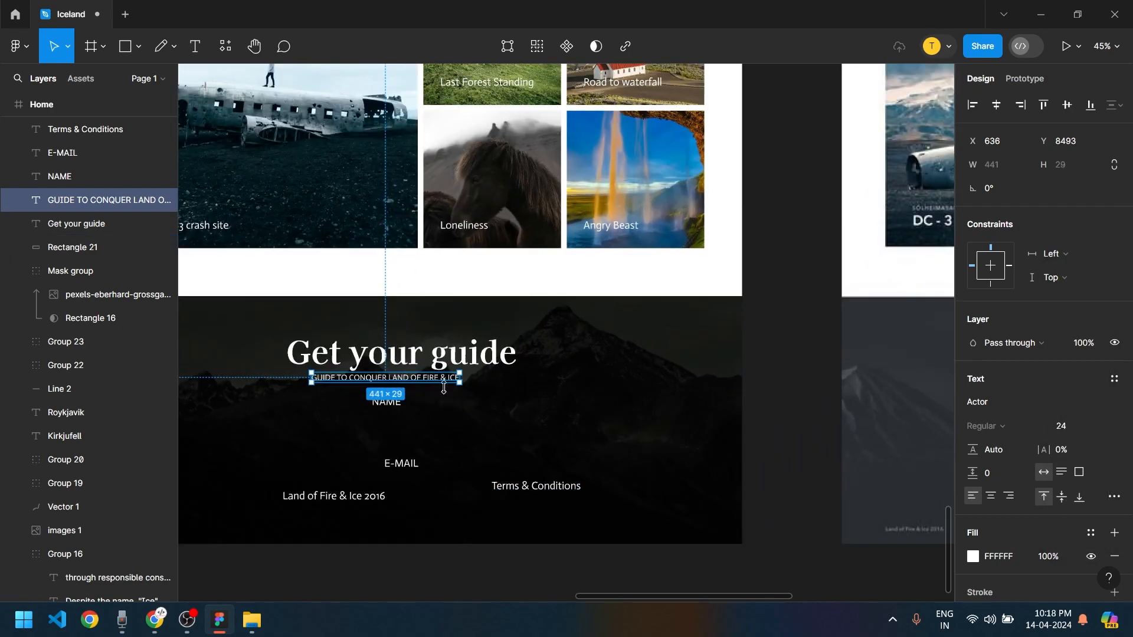
left_click_drag(427, 385, 444, 385)
left_click(459, 366, "shift")
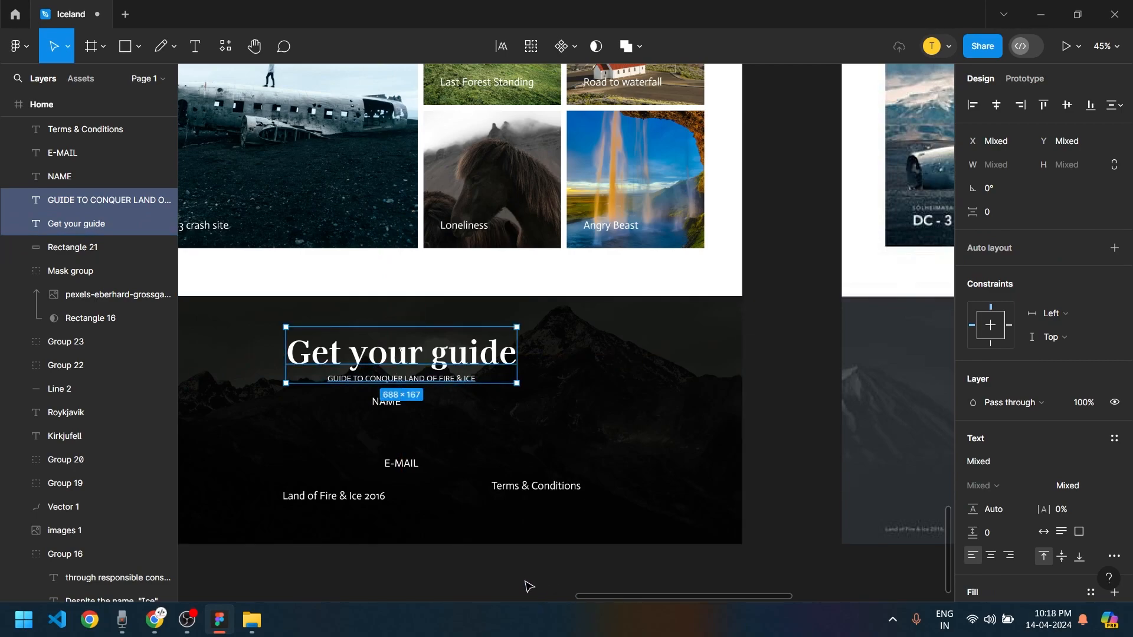
Shift the heading and tagline slightly right, and stack the NAME and E-MAIL labels beneath them, flush with the heading's left edge
left_click_drag(445, 361, 450, 361)
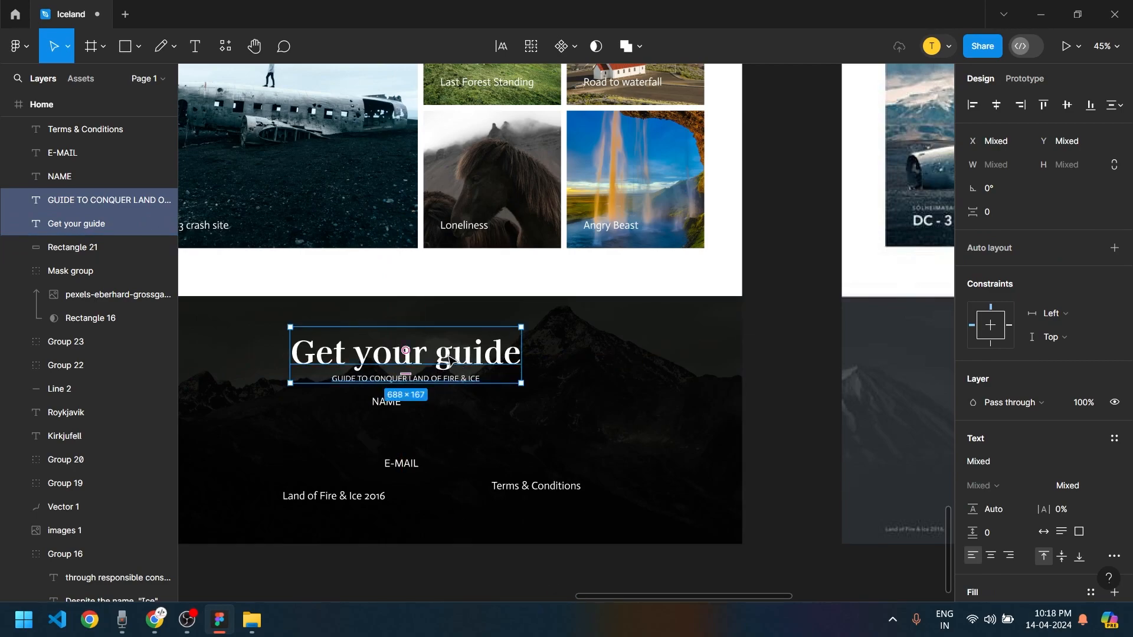
scroll(495, 409, "left", 3)
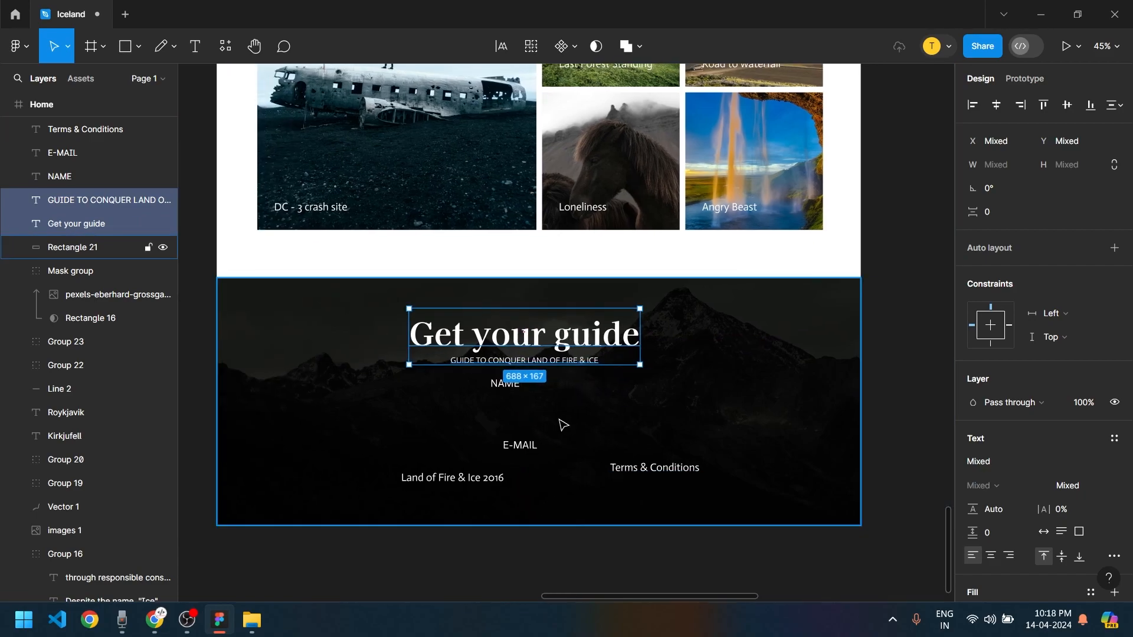
left_click(501, 387)
left_click_drag(501, 387, 423, 415)
left_click_drag(500, 454, 421, 447)
Place "Land of Fire & Ice 2016" in the footer's lower-left corner at X 100, Y 8926, with font size 16
left_click_drag(446, 490, 545, 500)
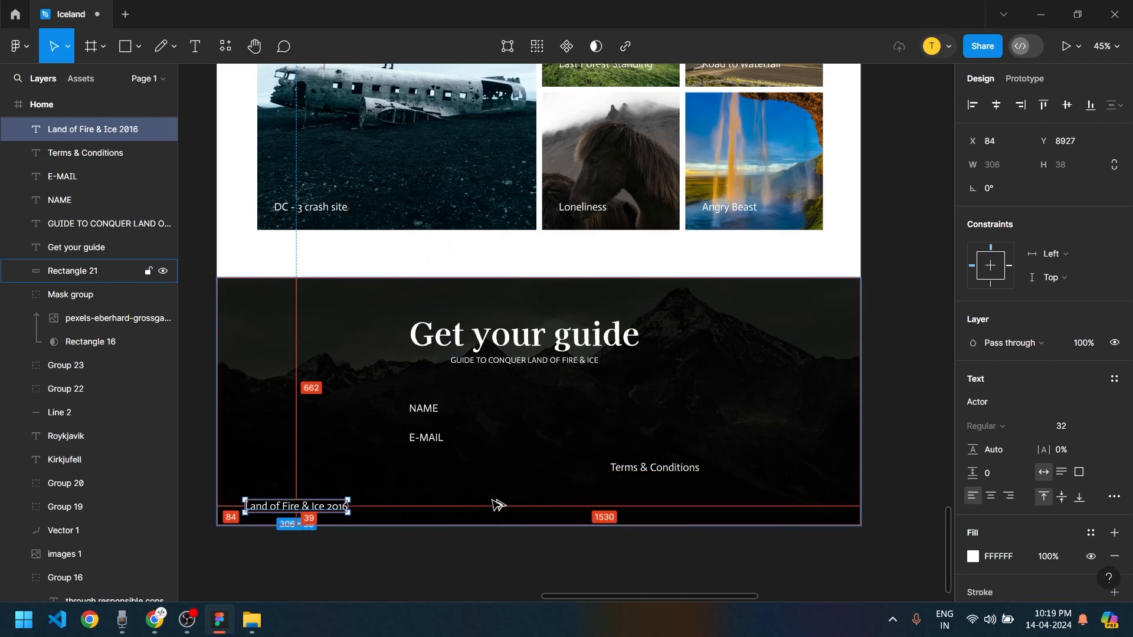
key("Up")
key("shift+Right")
key("shift+Right")
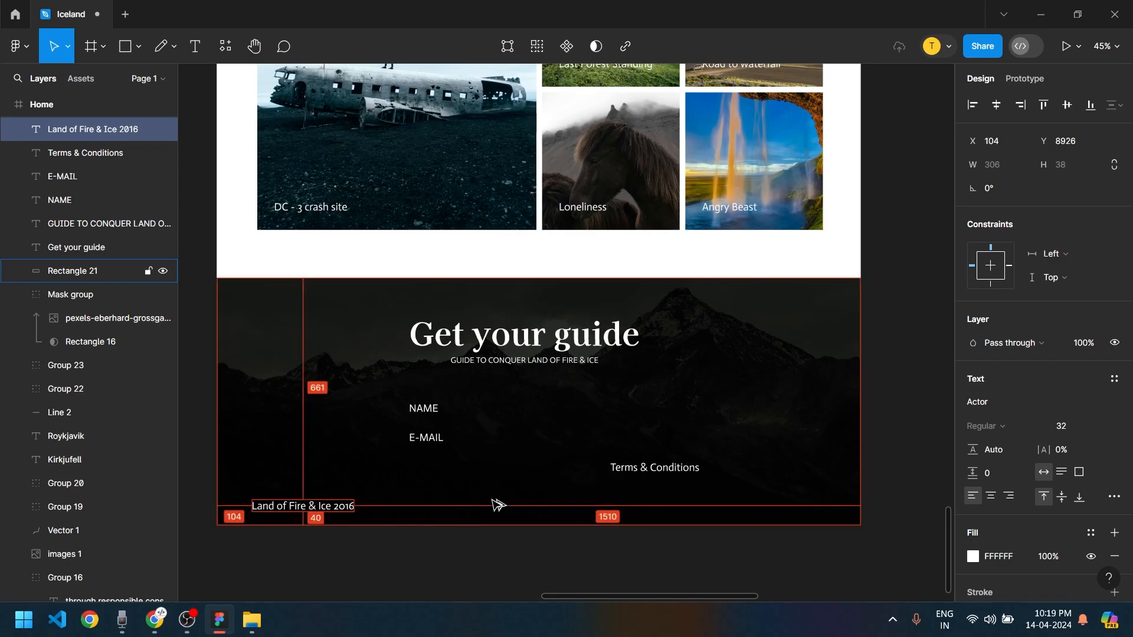
key("Left")
key("Left")
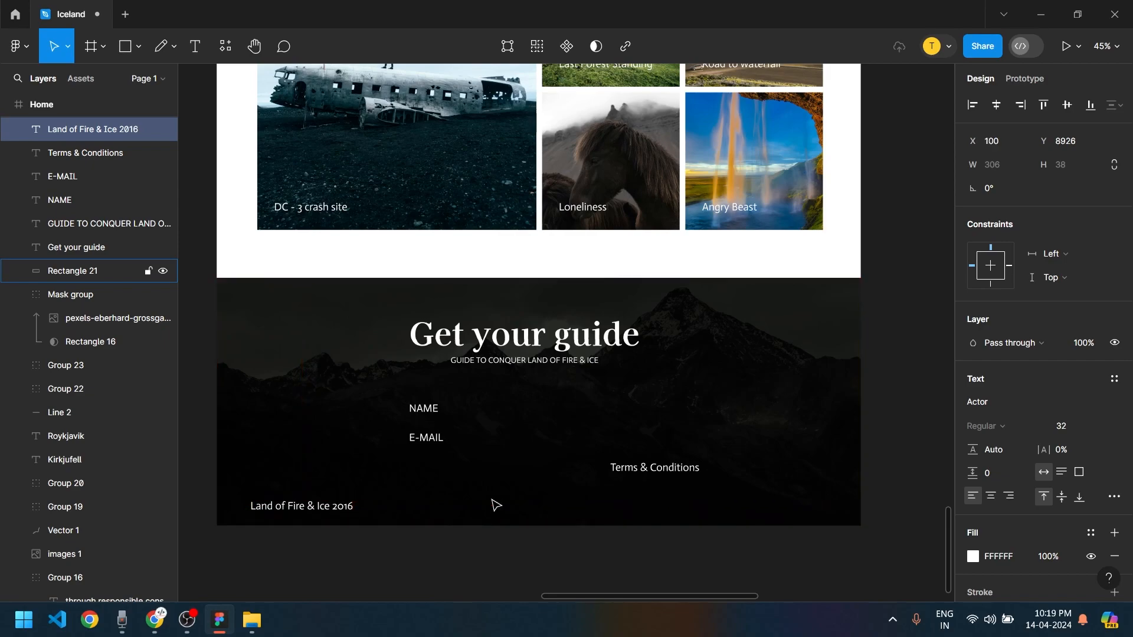
left_click(1096, 429)
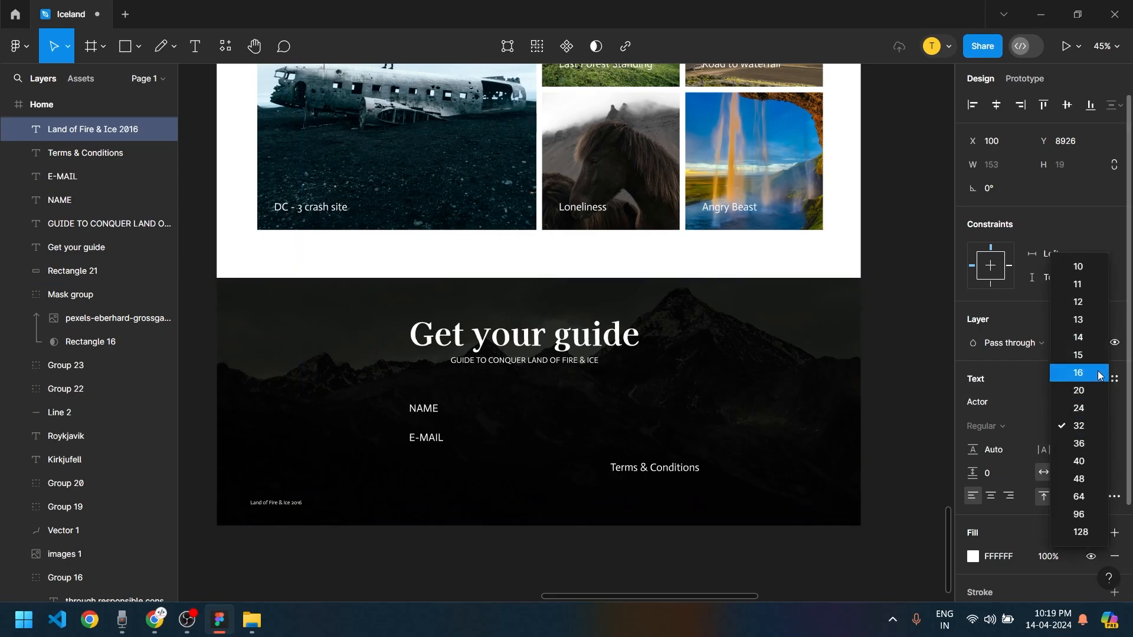
left_click(1099, 374)
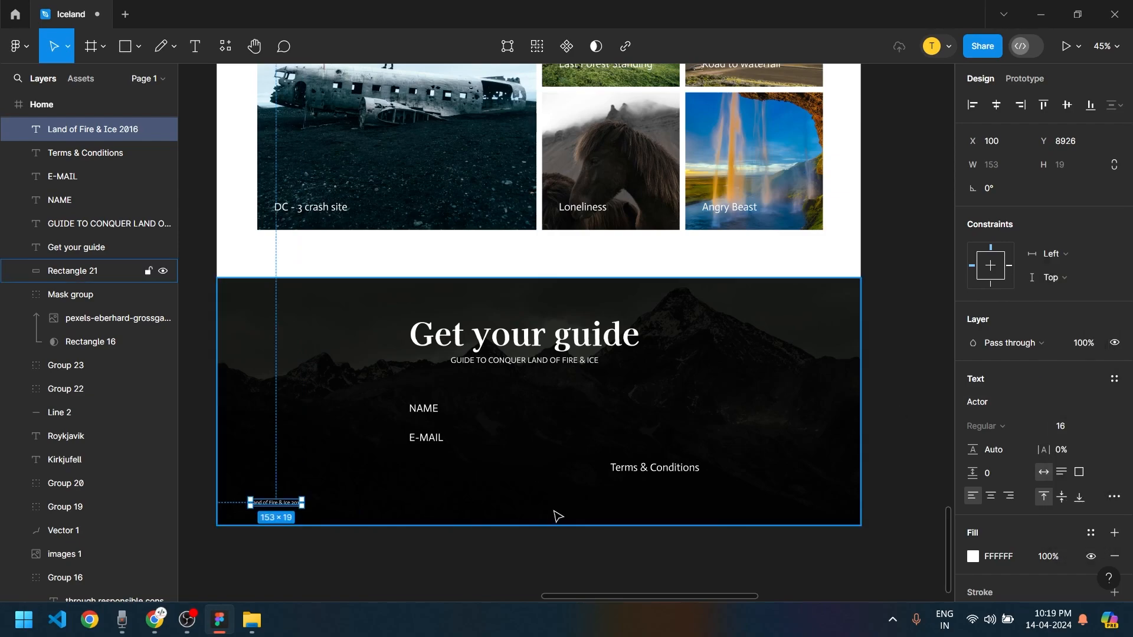
Set "Terms & Conditions" to font size 16 and place it in the footer's lower-right corner at X 1687, Y 8926
left_click(652, 468)
left_click(1100, 426)
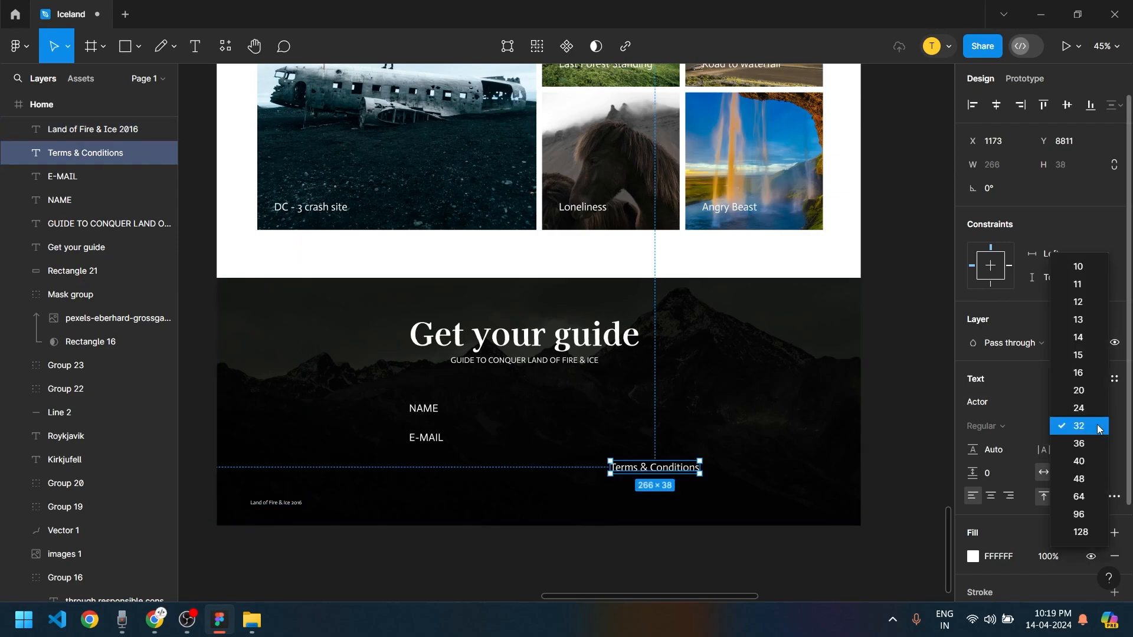
left_click(1089, 373)
scroll(583, 582, "up", 3)
left_click_drag(688, 404, 844, 472)
left_click_drag(930, 466, 939, 466)
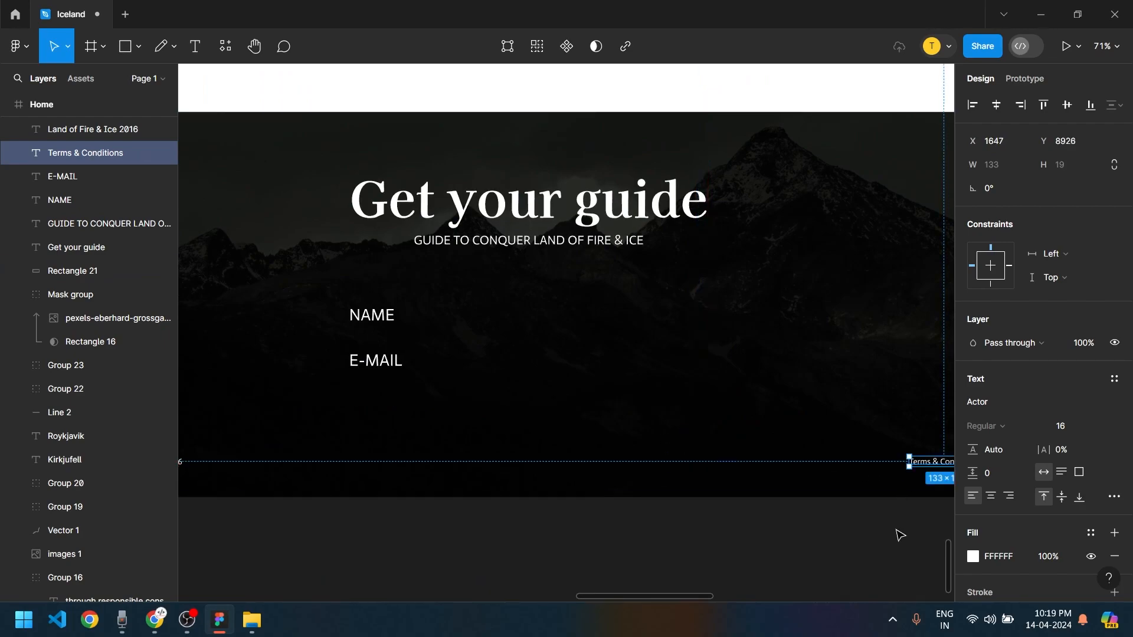
scroll(898, 532, "right", 5)
key("shift+Right")
key("shift+Right")
key("shift+Right")
key("shift+Right")
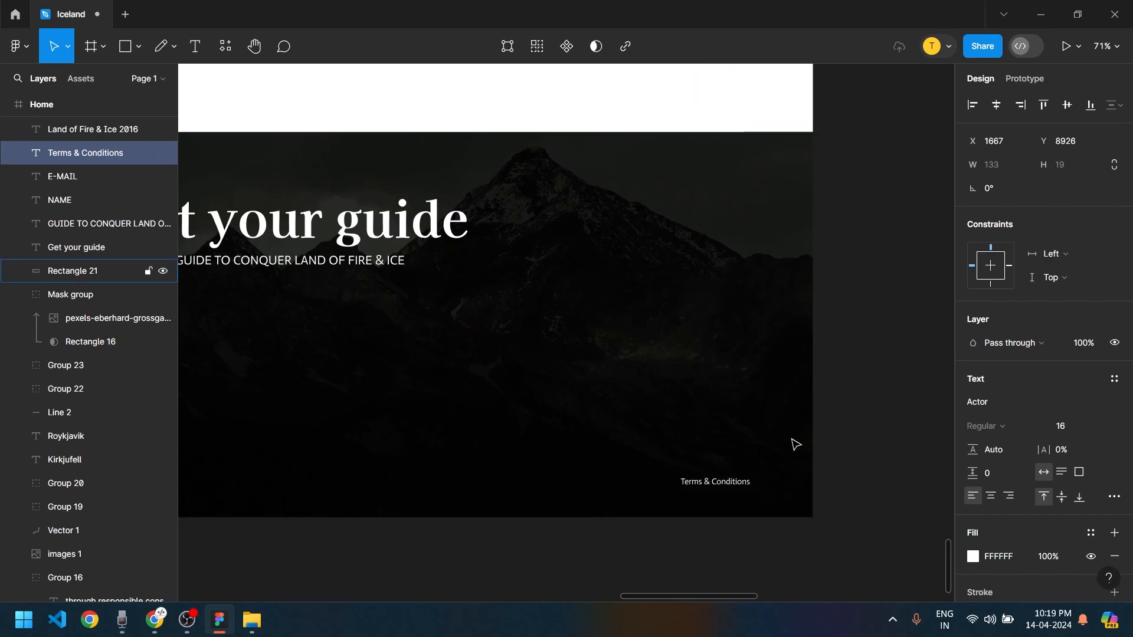
key("alt")
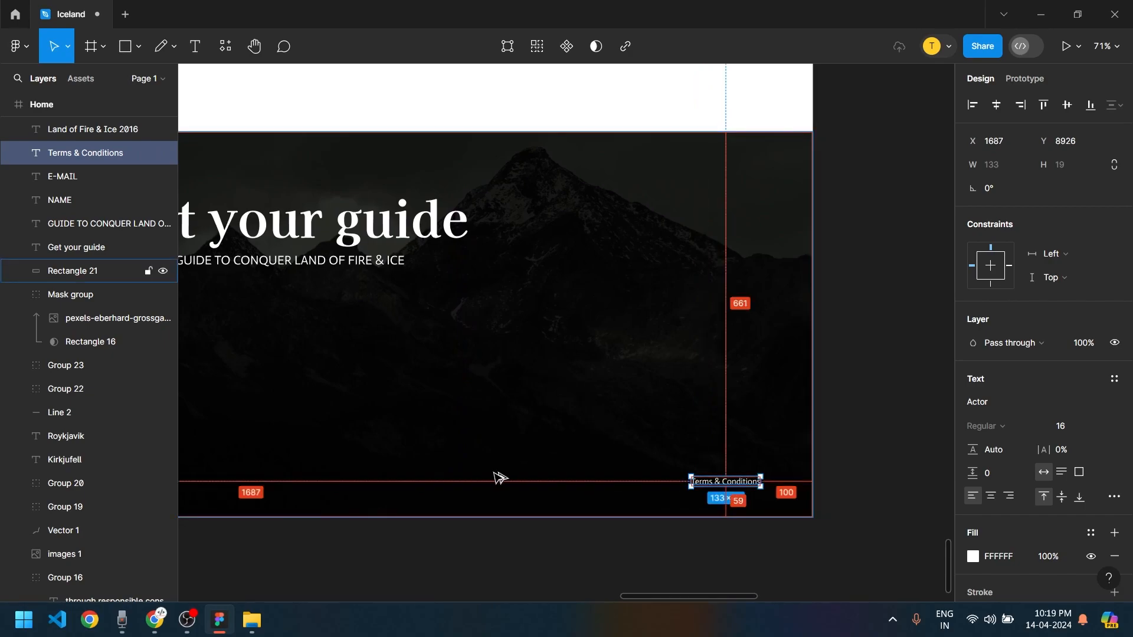
Lower both small bottom texts of the footer, "Terms & Conditions" and "Land of Fire & Ice 2016", to Y 8935
key("shift+Down")
key("alt")
key("Up")
scroll(604, 498, "left", 9)
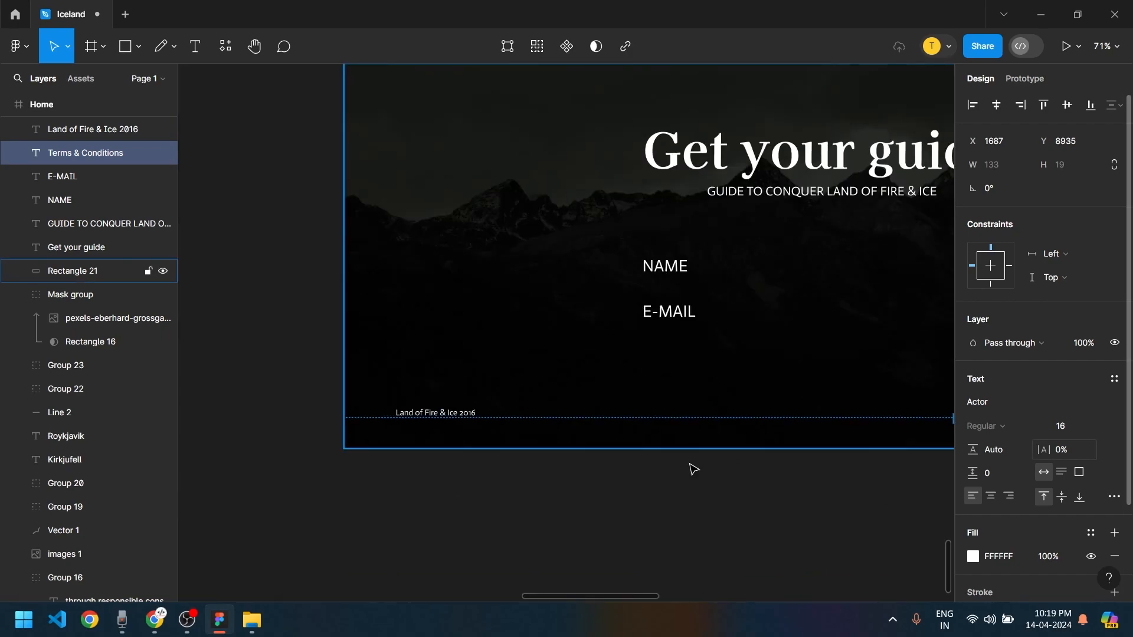
left_click(472, 415)
key("alt")
key("alt")
key("shift+Down")
key("Up")
Compare the whole footer layout with the reference design beside it
scroll(624, 517, "down", 5)
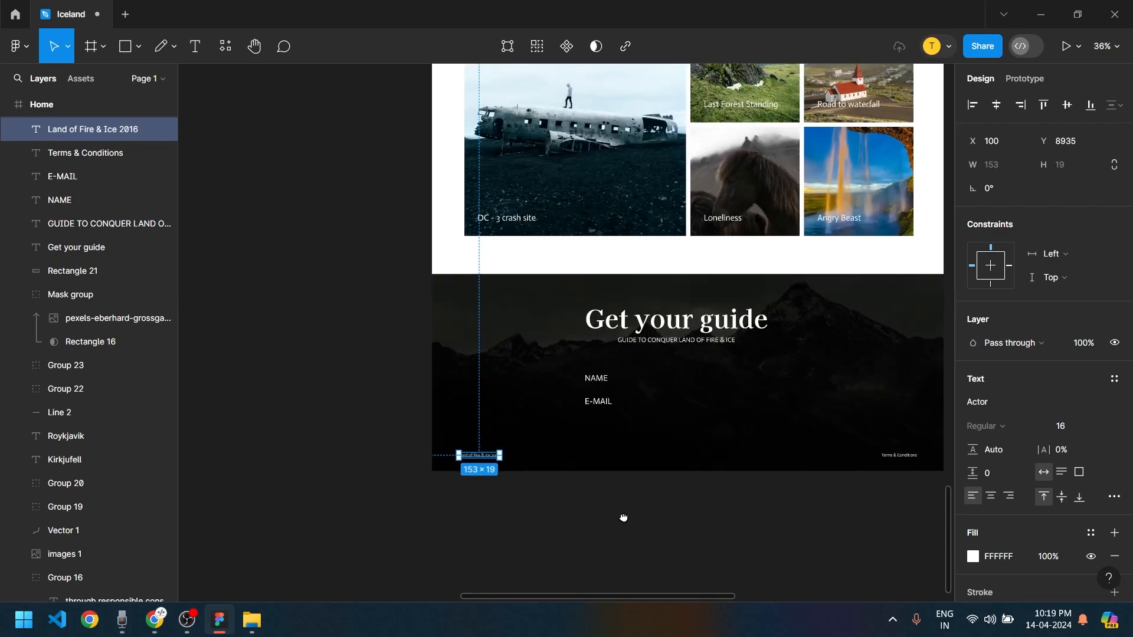
left_click_drag(624, 518, 560, 513)
left_click(589, 472)
scroll(552, 411, "up", 2)
left_click_drag(865, 468, 703, 482)
scroll(702, 481, "down", 6)
scroll(579, 480, "up", 1)
left_click_drag(578, 480, 432, 485)
scroll(417, 465, "up", 1)
Copy the "LEARN MORE" button from the FireIce section into the footer, below the E-MAIL label
left_click(596, 366)
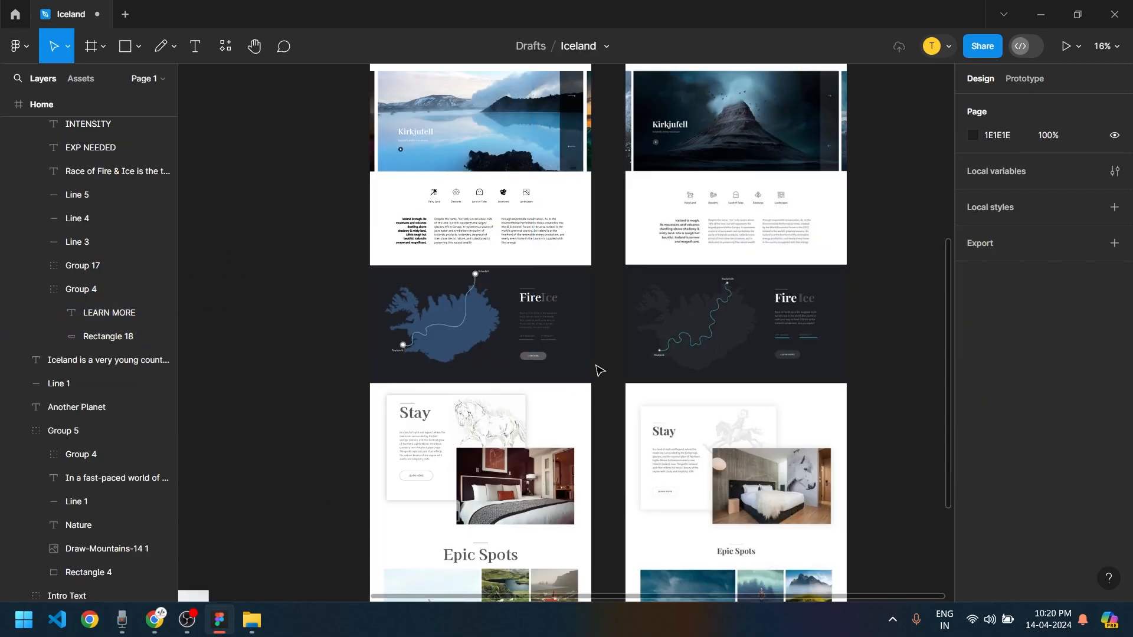
scroll(476, 374, "up", 10)
left_click(576, 403)
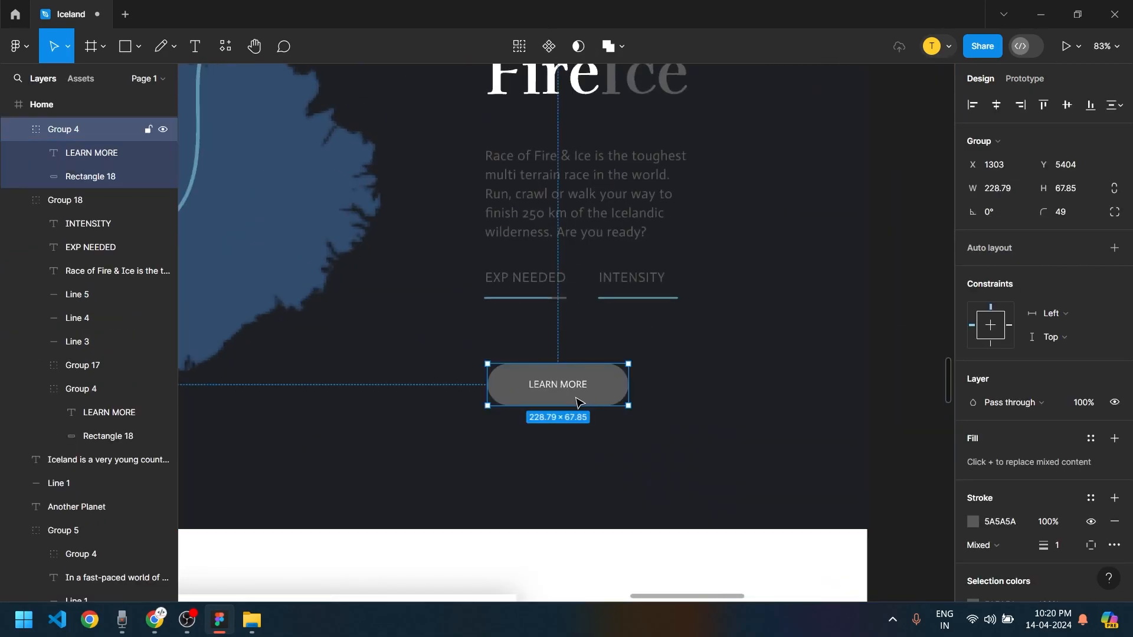
left_click_drag(572, 392, 343, 576)
scroll(531, 445, "left", 2)
scroll(476, 448, "down", 5)
scroll(476, 448, "left", 1)
left_click_drag(391, 301, 487, 307)
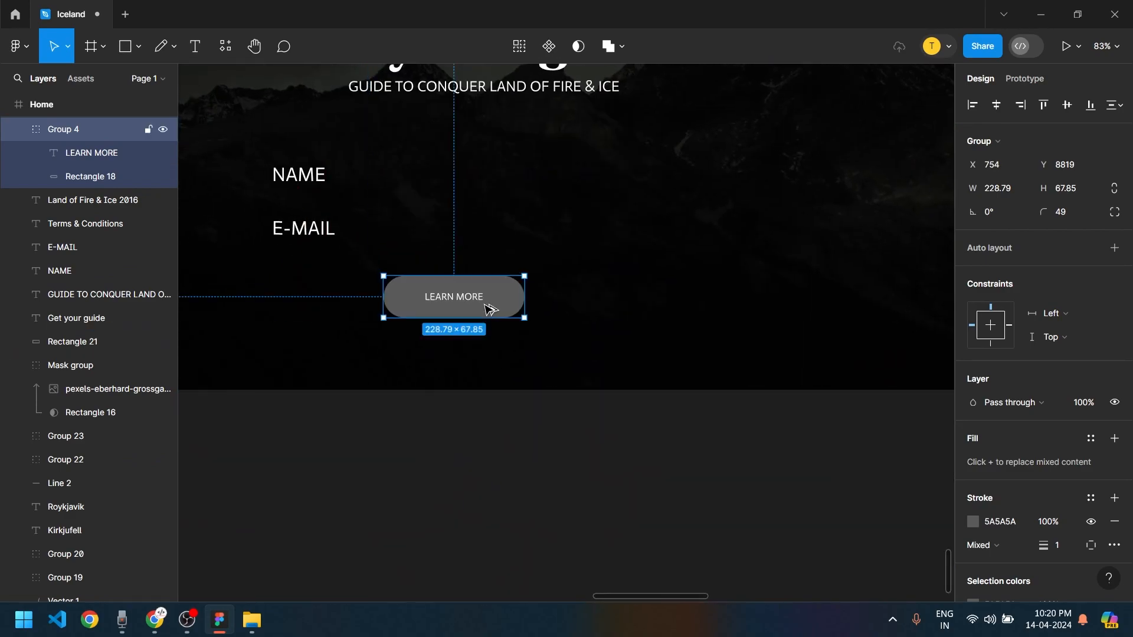
Change the copied footer button's label to "SUBMIT"
scroll(542, 464, "up", 3)
scroll(539, 463, "down", 1)
double_click(496, 394)
double_click(495, 392)
type("SUBIT")
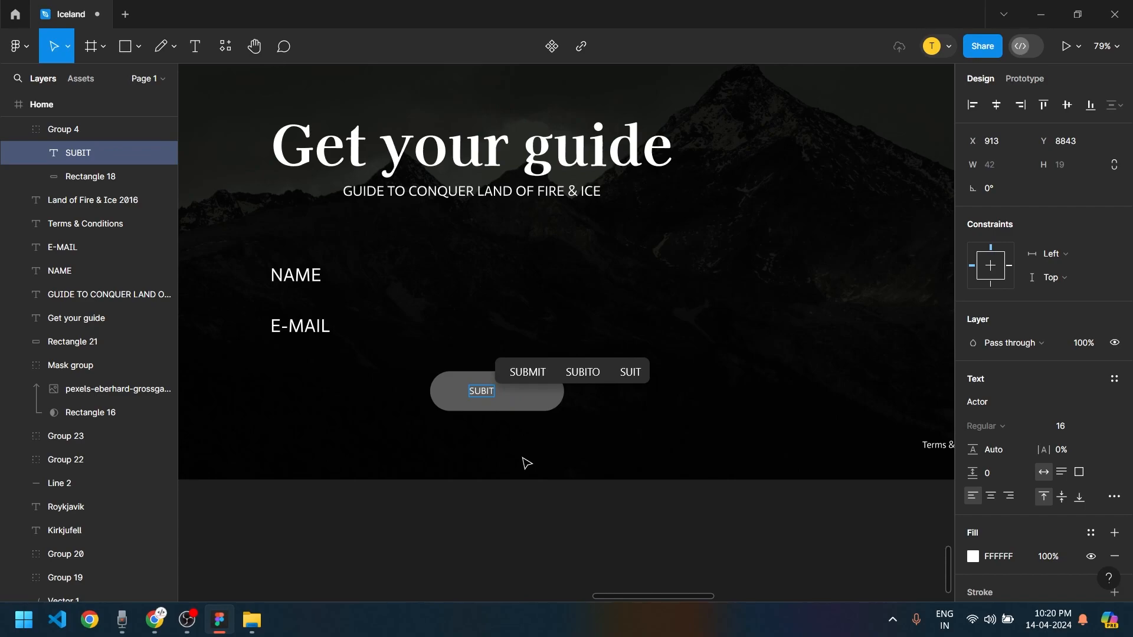
key("Return")
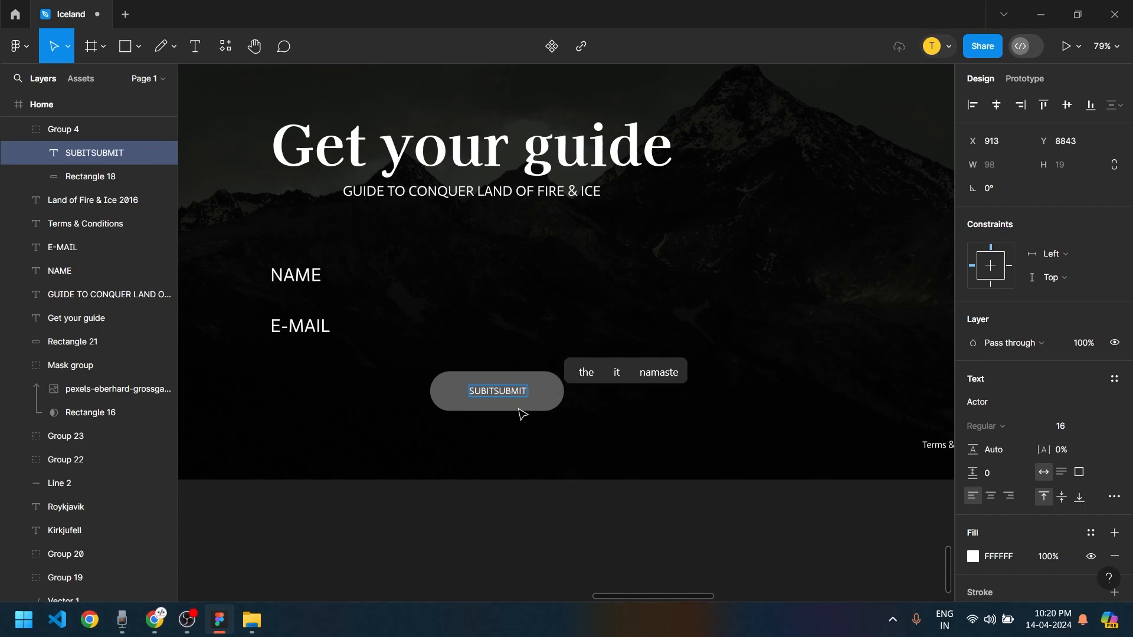
key("BackSpace")
key("BackSpace")
key("BackSpace")
key("BackSpace")
key("BackSpace")
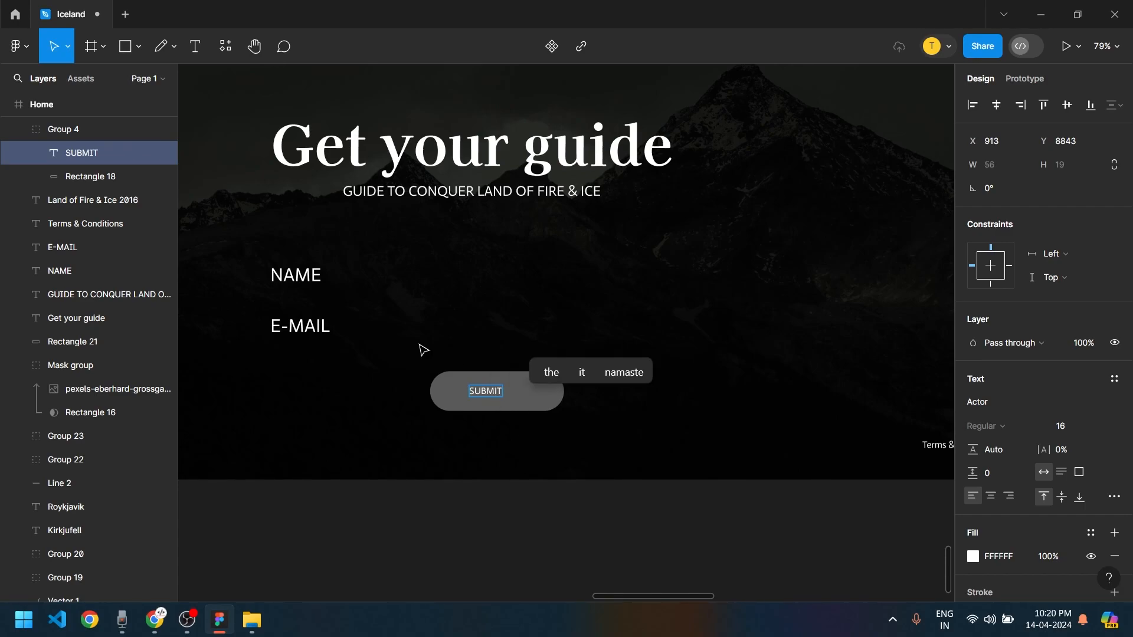
Center the "SUBMIT" text horizontally within its button
key("Escape")
left_click(546, 404, "shift")
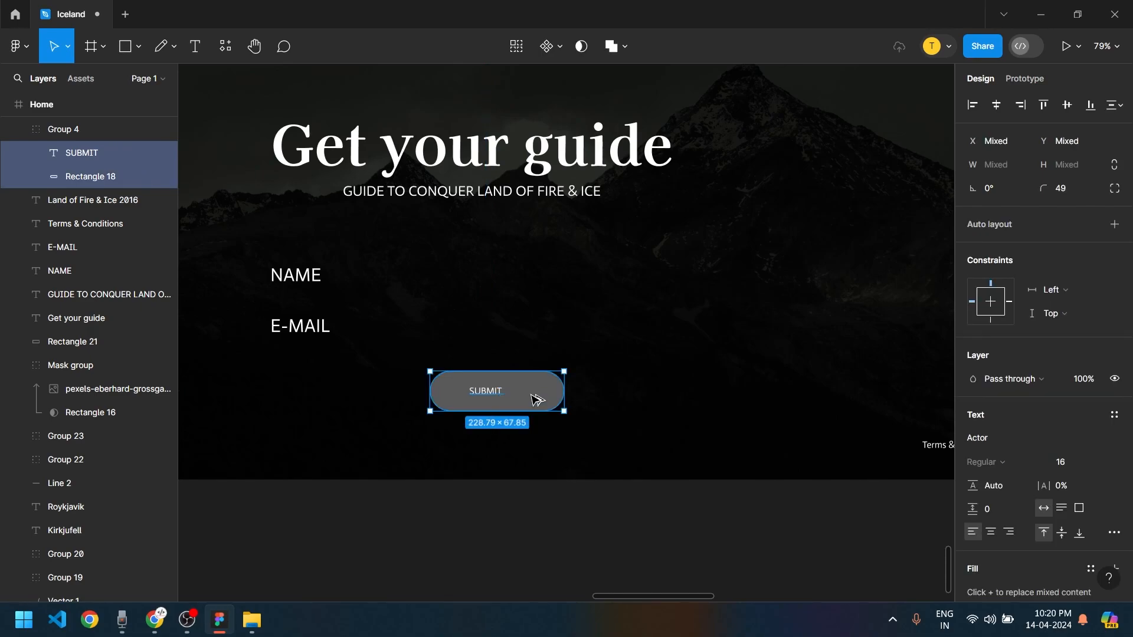
left_click(653, 531)
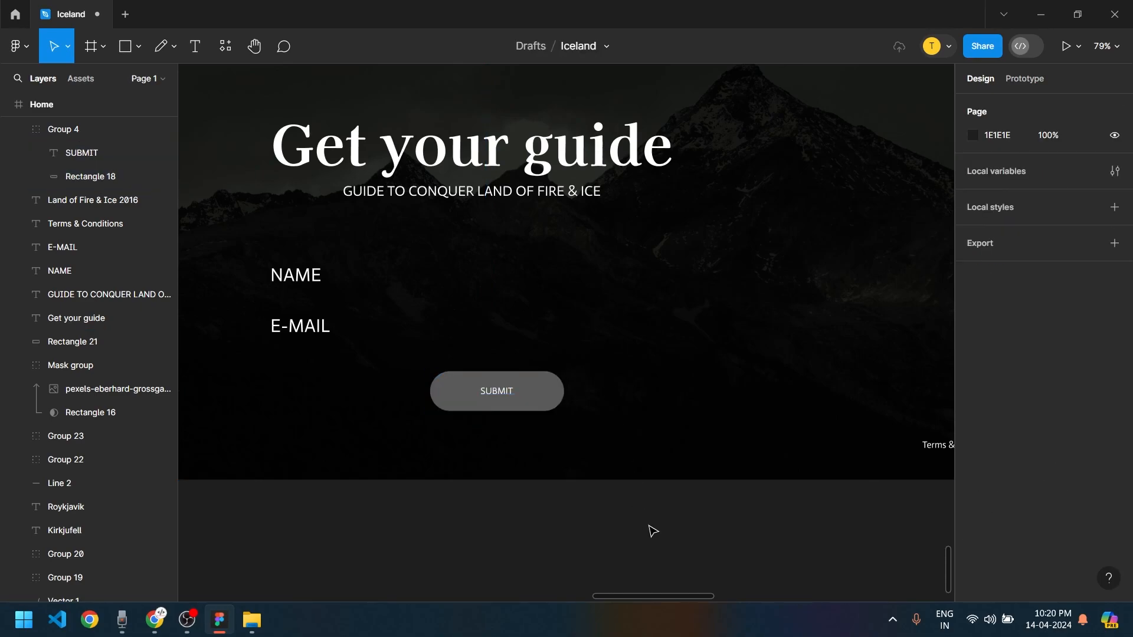
Examine the reference footer's form fields and submit button against the ones in the footer being built
scroll(584, 499, "down", 5)
scroll(484, 490, "down", 3)
scroll(484, 489, "right", 5)
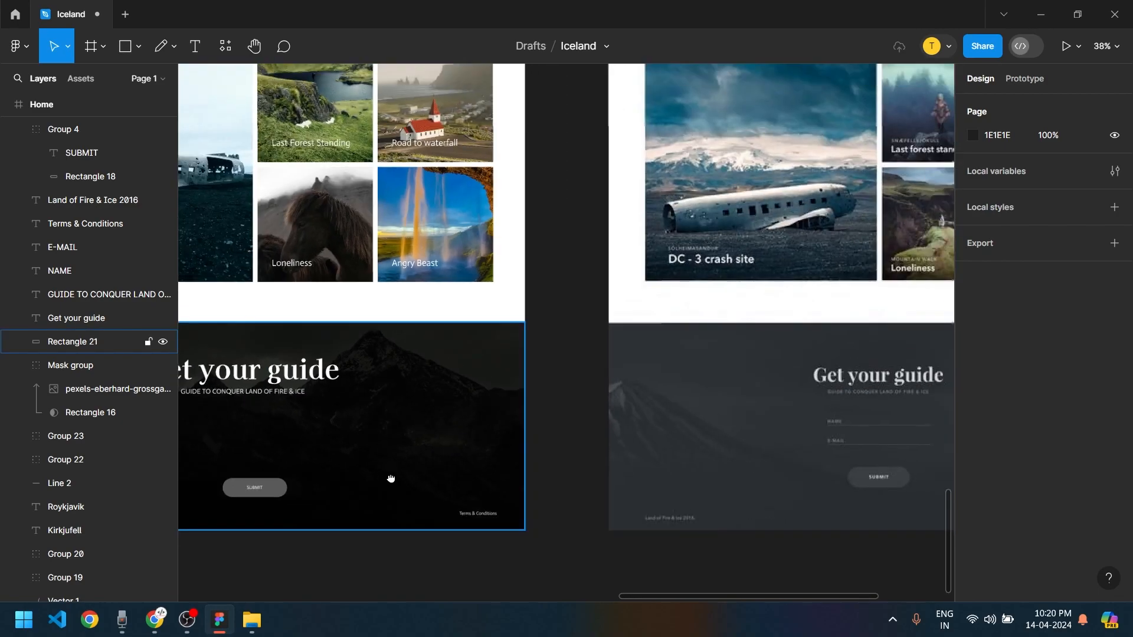
left_click_drag(391, 478, 536, 493)
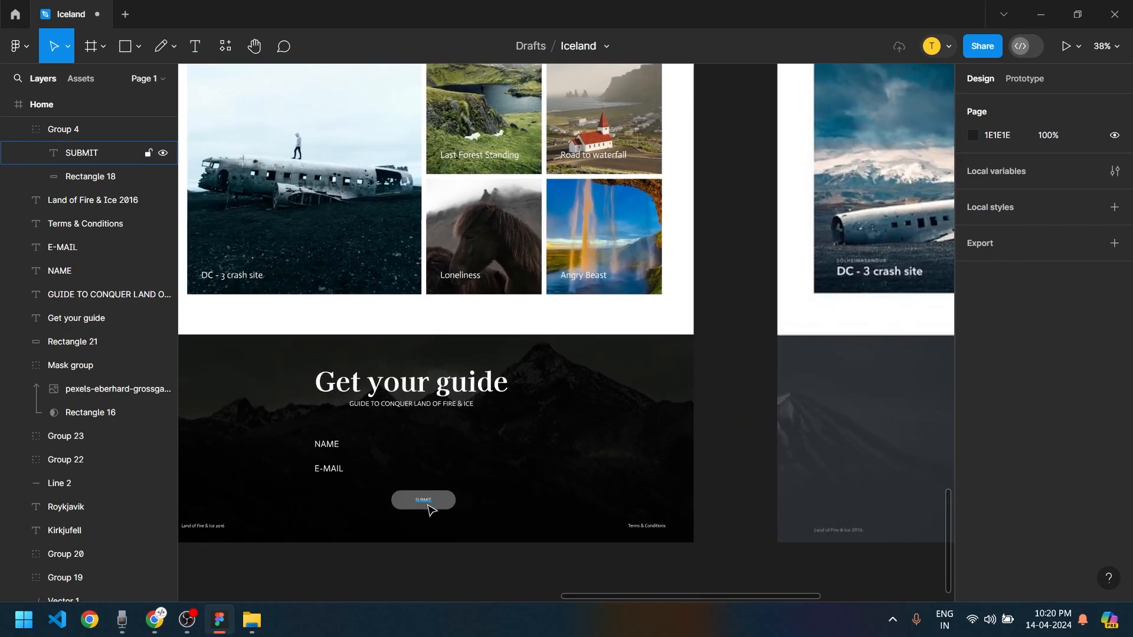
scroll(425, 502, "up", 9)
left_click(425, 502)
scroll(308, 533, "up", 2)
scroll(330, 496, "left", 3)
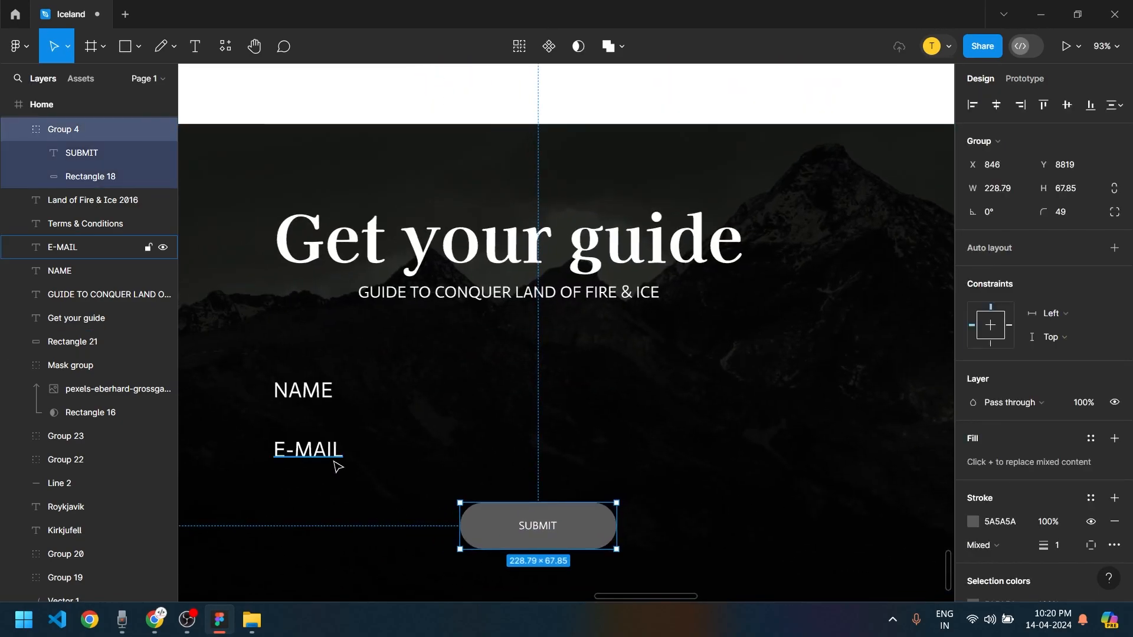
left_click(331, 458)
scroll(399, 362, "down", 2)
scroll(397, 360, "down", 5)
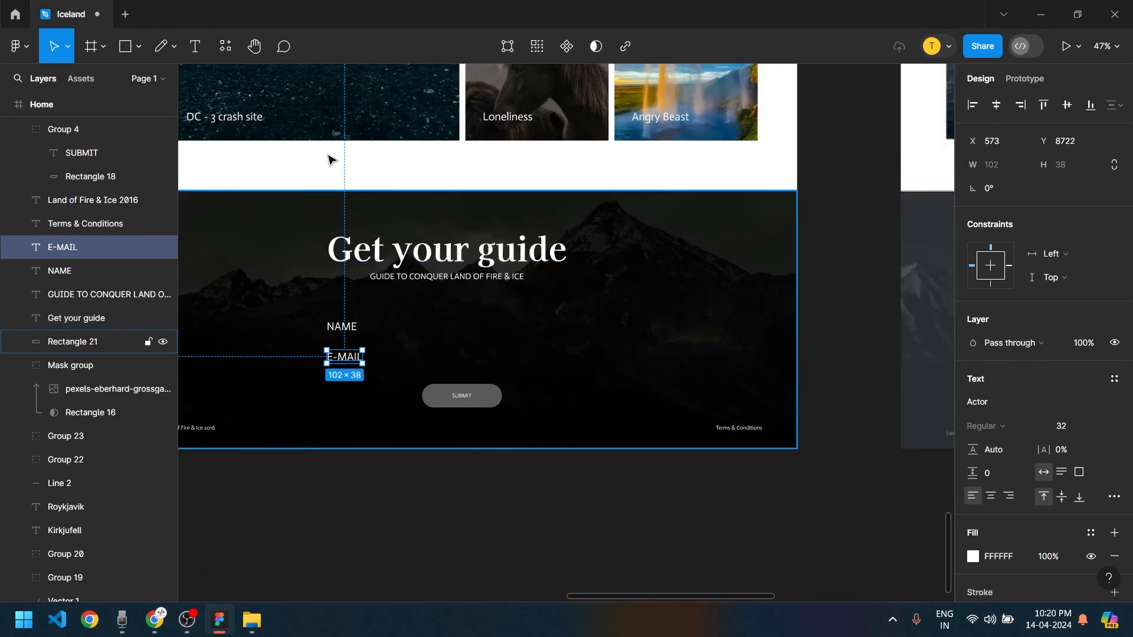
Copy the short line above the "Epic Spots" heading to beneath the NAME label, flush with its left edge at Y 8693
scroll(351, 187, "down", 1)
scroll(350, 188, "down", 3)
scroll(378, 195, "up", 4)
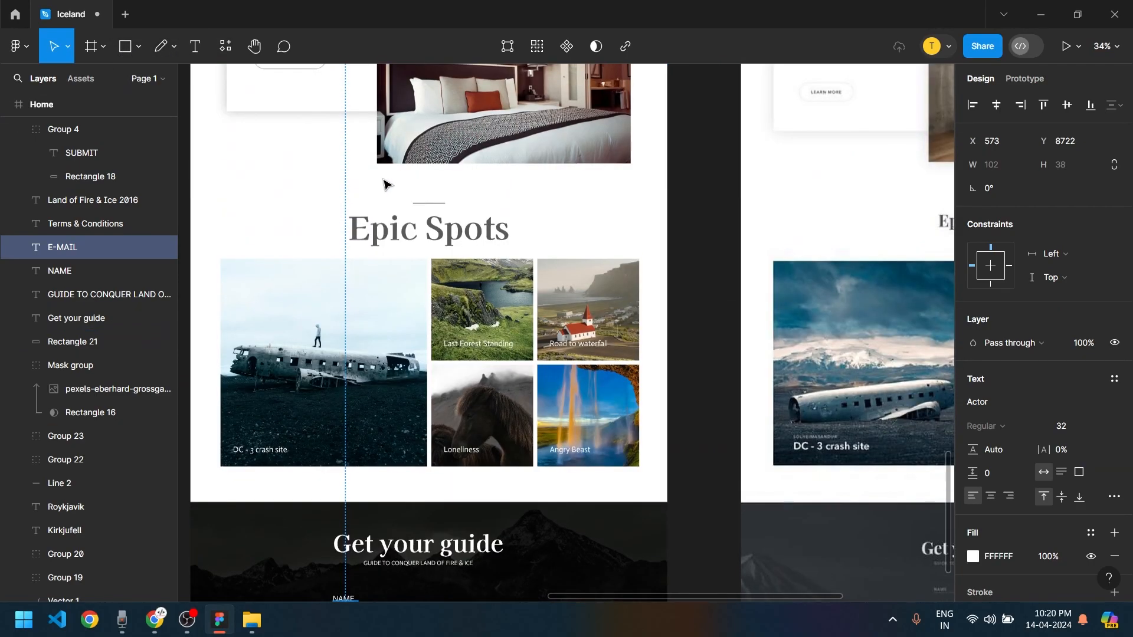
double_click(420, 204)
left_click(205, 52)
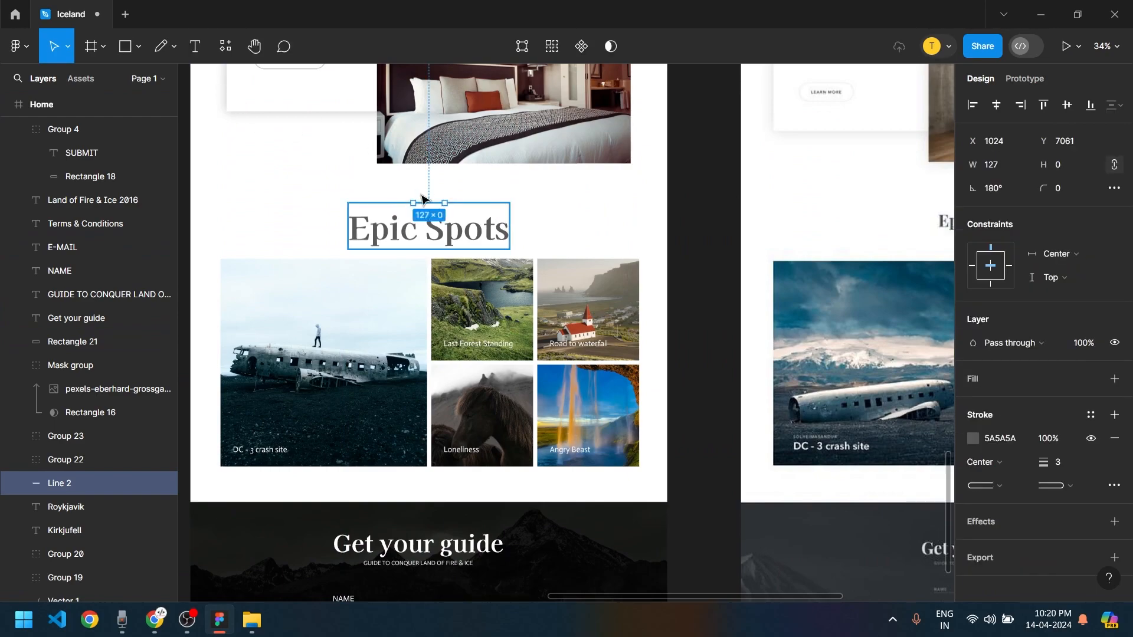
left_click_drag(429, 206, 337, 474)
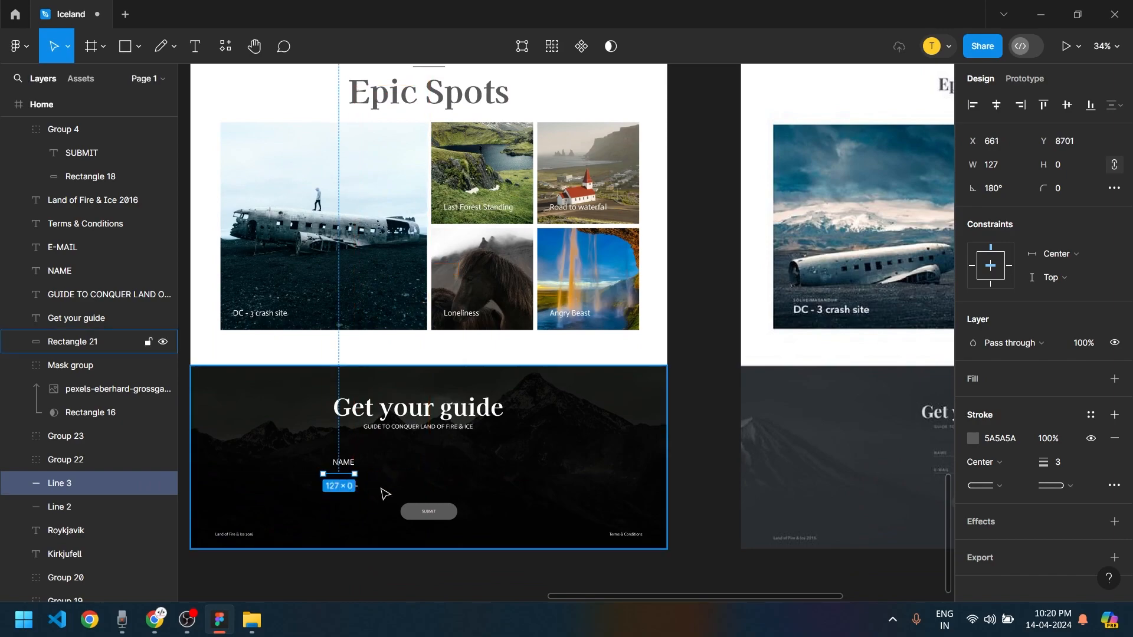
scroll(280, 502, "up", 6)
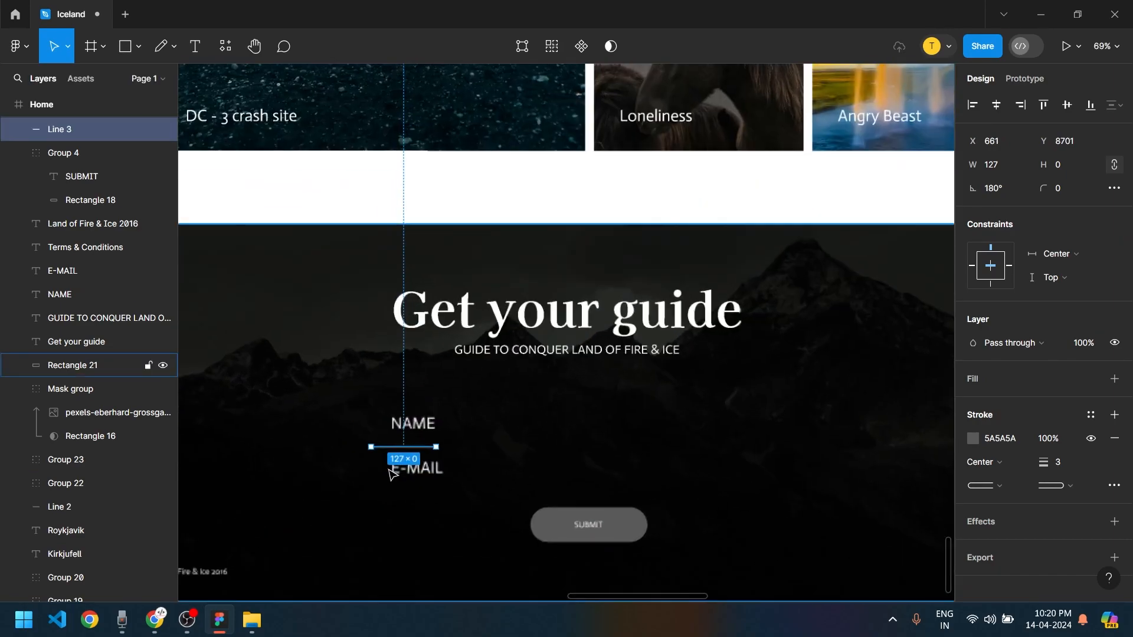
left_click_drag(412, 445, 437, 441)
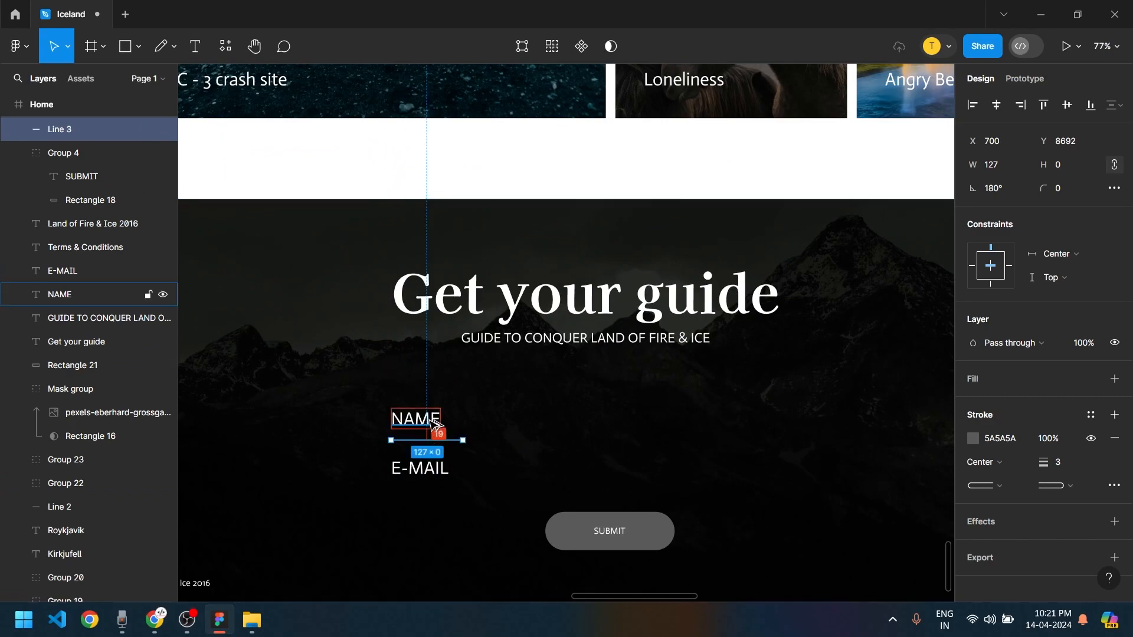
key("Down")
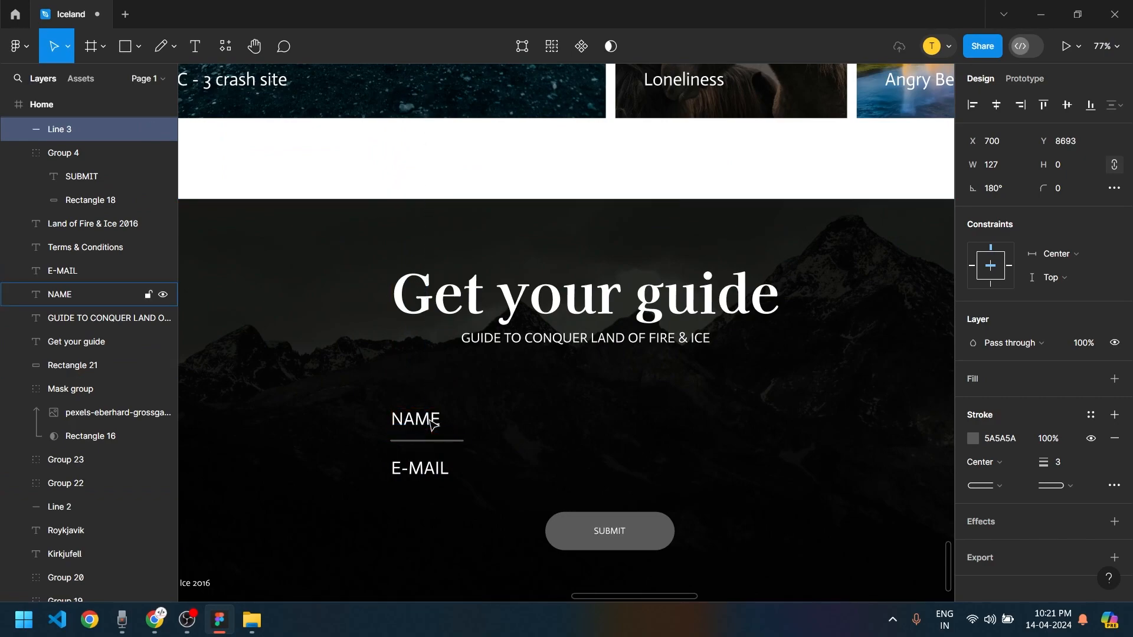
Lengthen the line under NAME to a width of 565 and set its stroke to white FFFFFF
left_click_drag(661, 447, 711, 440)
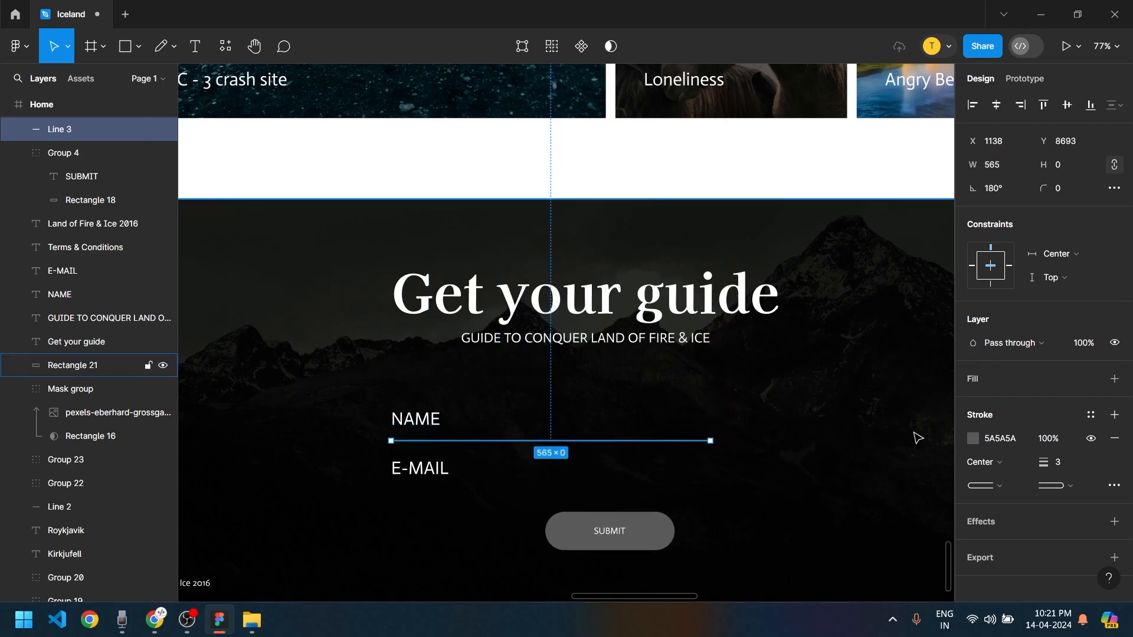
left_click(973, 438)
left_click_drag(785, 331, 778, 220)
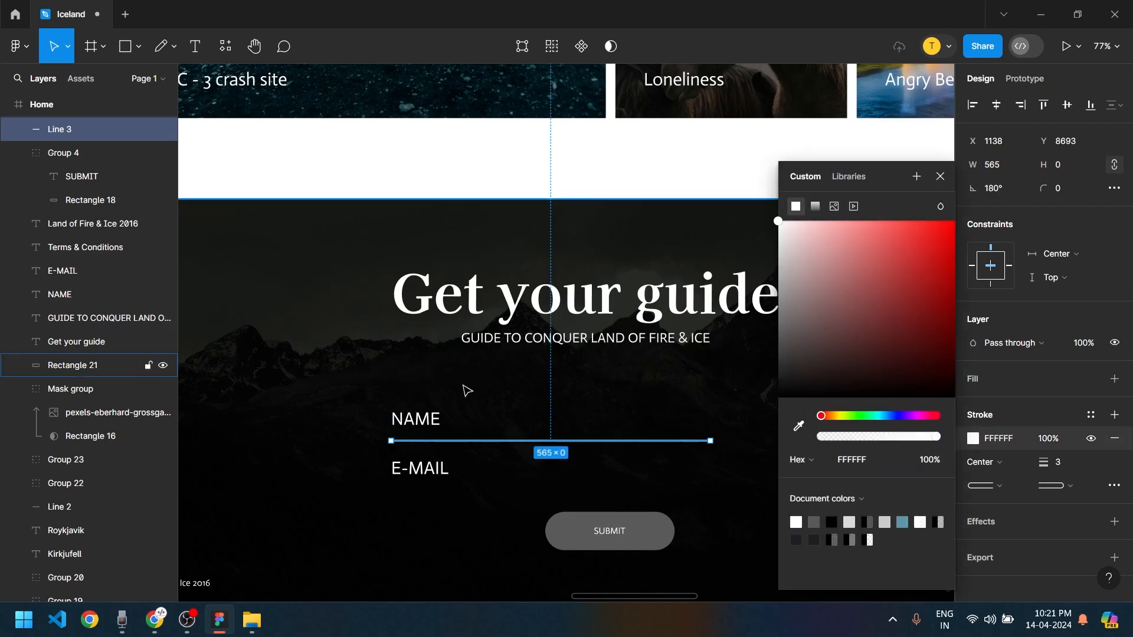
left_click(435, 425, "shift")
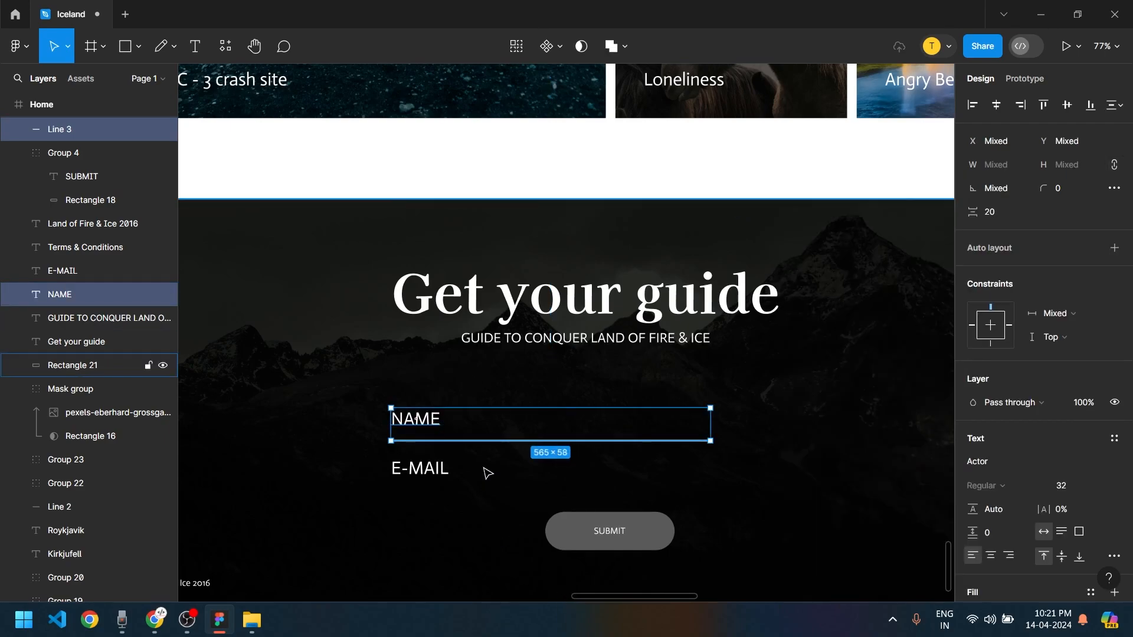
left_click(462, 470)
left_click_drag(464, 445, 460, 491)
key("ctrl+z")
Duplicate the white NAME underline beneath the E-MAIL label at Y 8780
left_click(490, 441)
left_click_drag(490, 441, 498, 500)
key("Up")
key("Up")
key("Up")
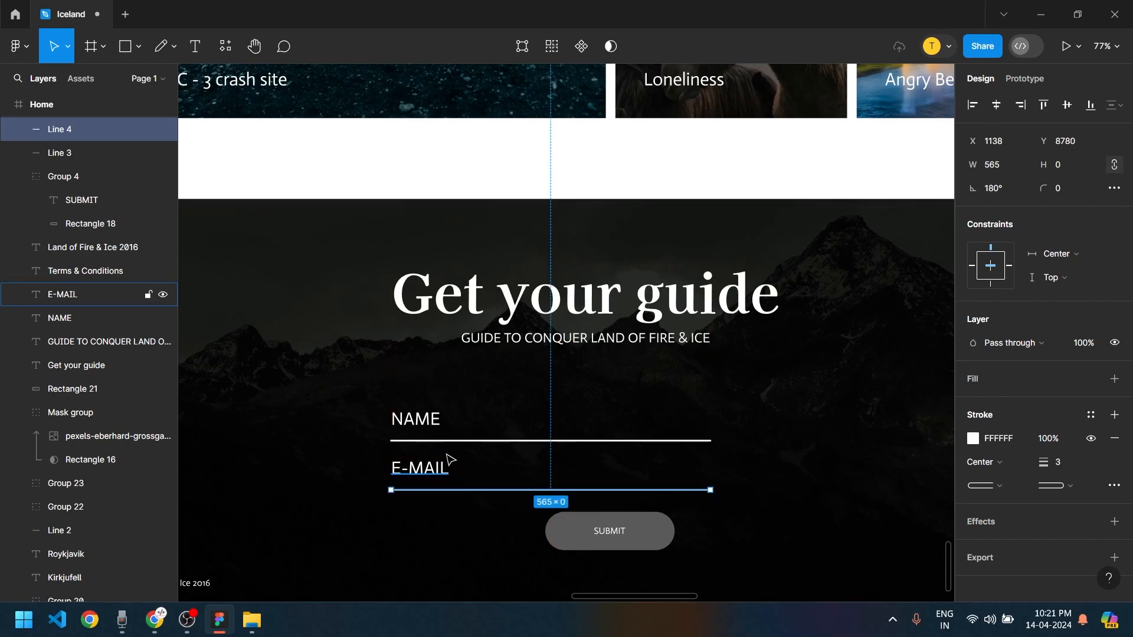
Set the stroke weight of the NAME and E-MAIL underlines to 1
left_click(465, 442, "shift")
left_click_drag(1043, 524, 1042, 526)
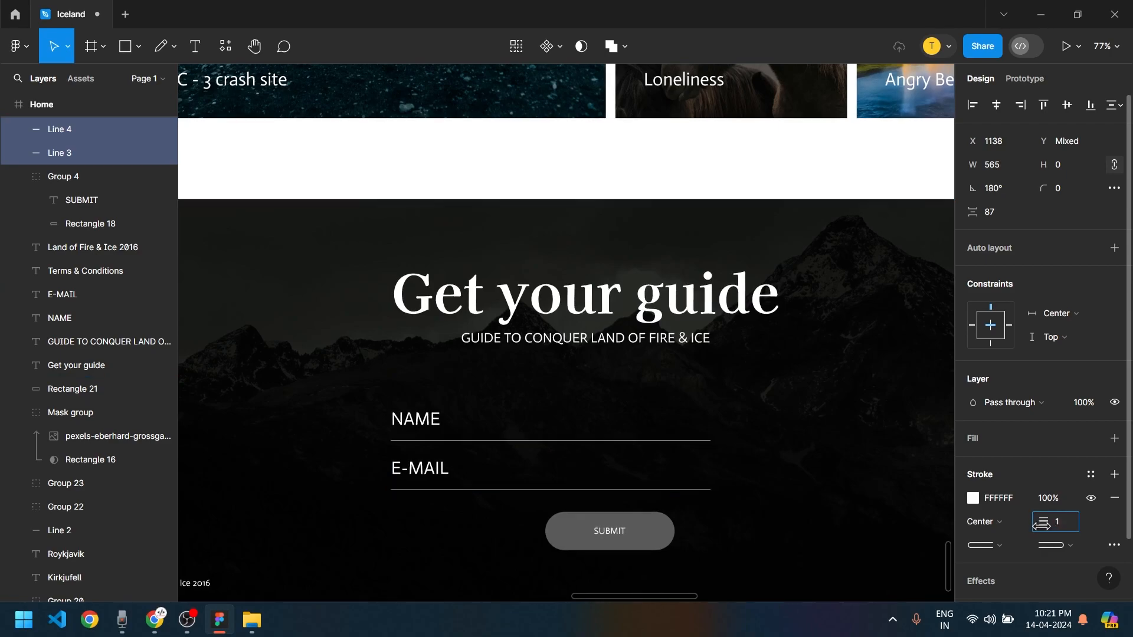
left_click(436, 494)
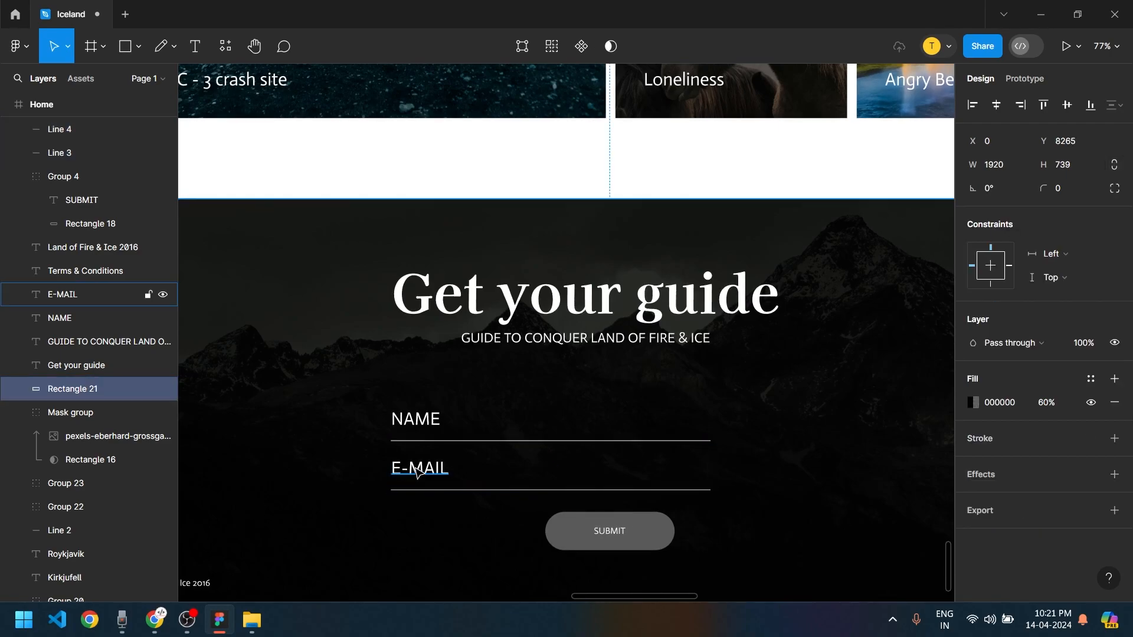
Group the E-MAIL label with its underline, and the NAME label with its own underline
left_click(425, 472)
left_click(448, 490, "shift")
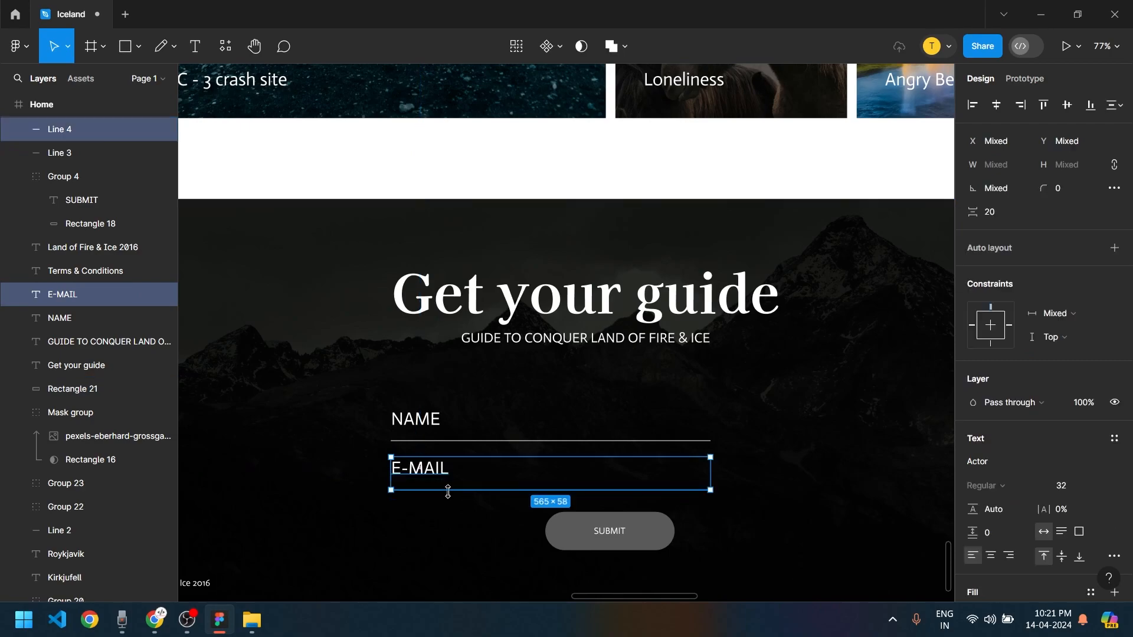
key("ctrl+g")
left_click(417, 420)
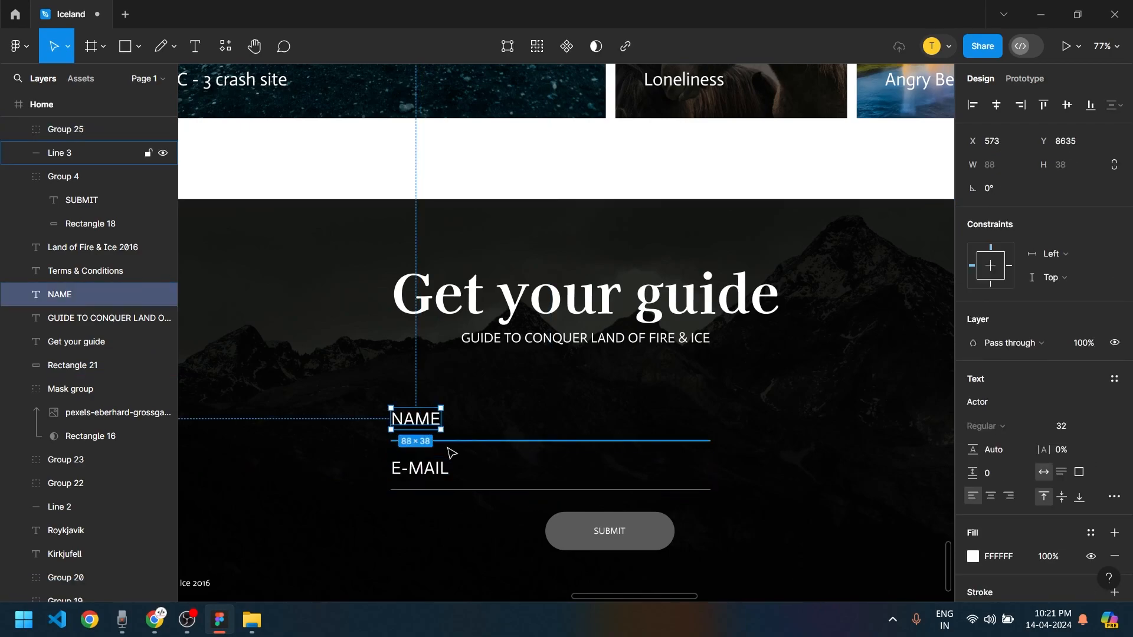
left_click(454, 443, "shift")
key("ctrl+g")
left_click(774, 522)
Center the footer's tagline, heading, NAME and E-MAIL field groups and SUBMIT button horizontally on the page
scroll(773, 522, "down", 5)
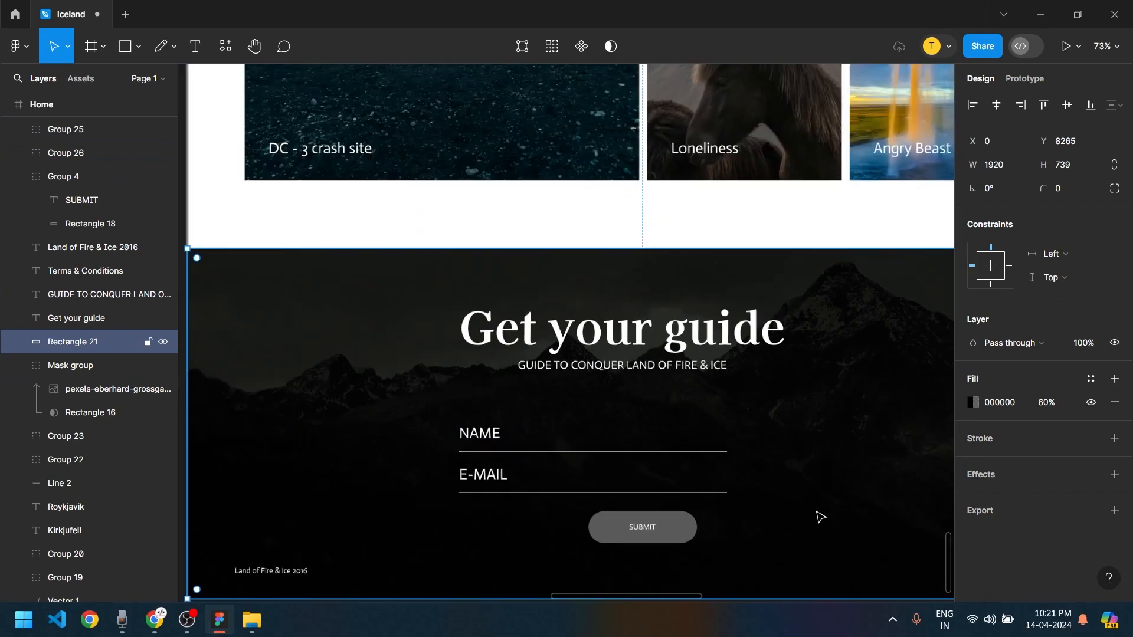
scroll(504, 404, "down", 4)
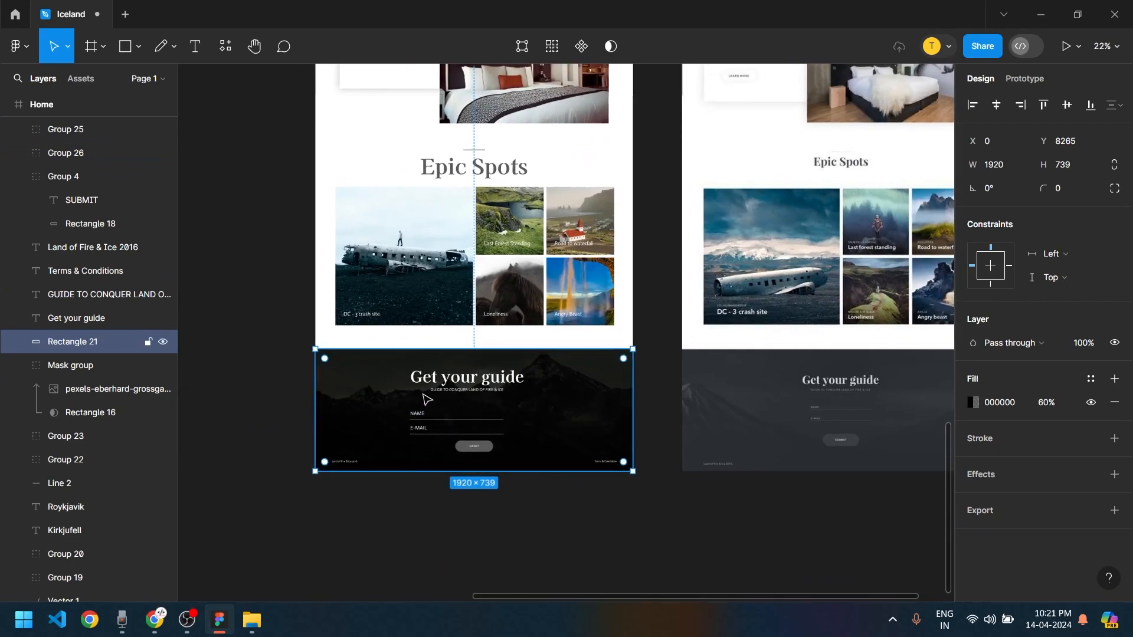
left_click(467, 391)
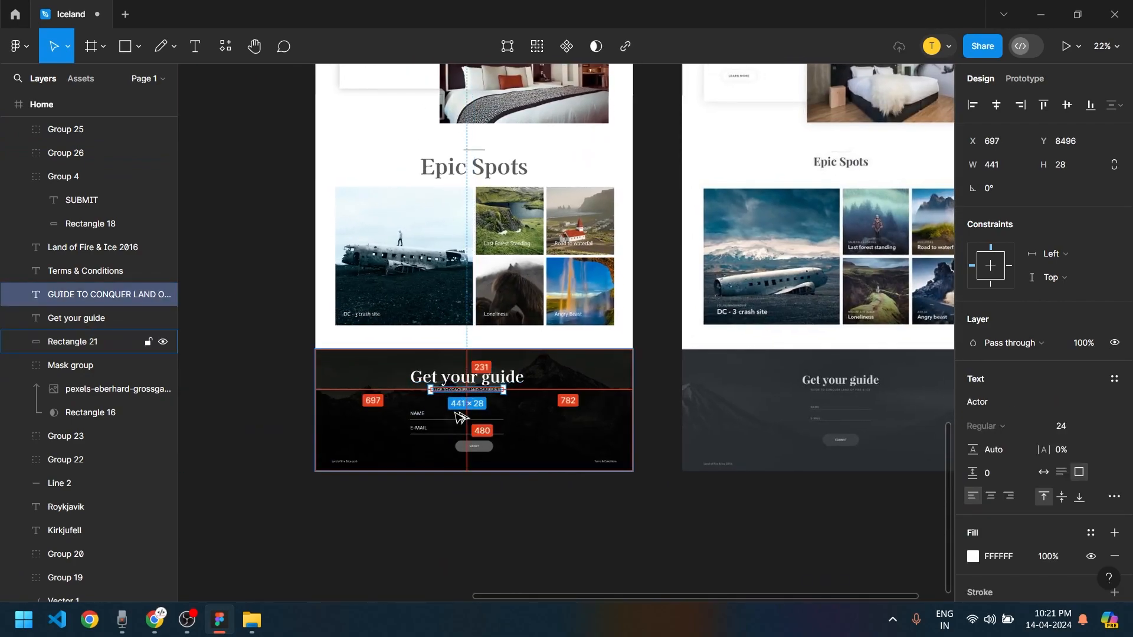
left_click(475, 379)
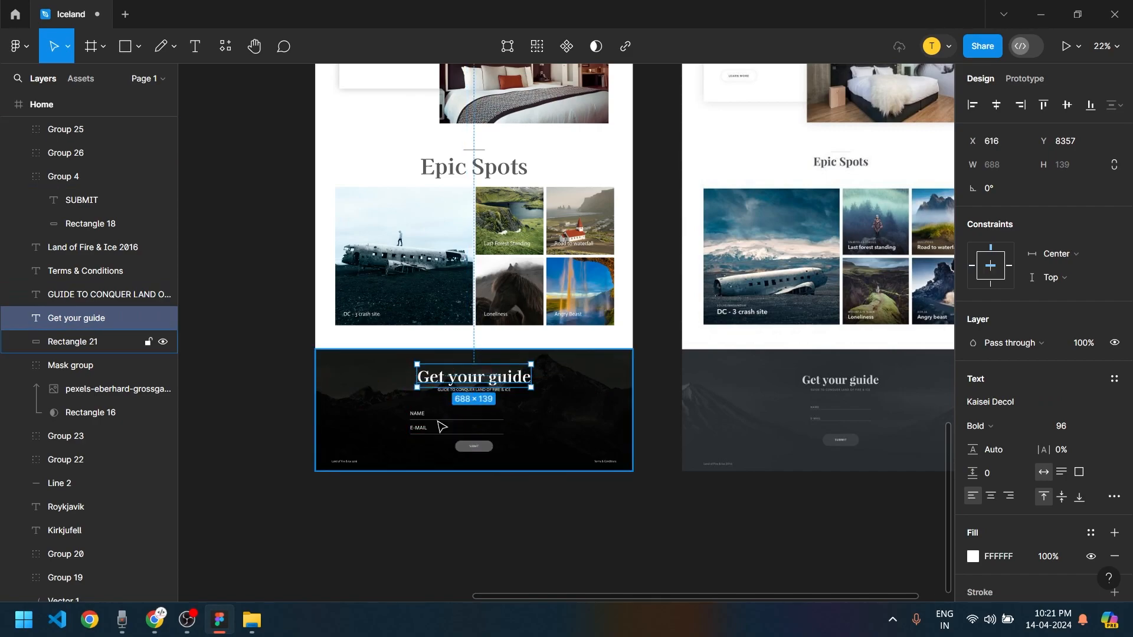
left_click_drag(415, 421, 448, 430)
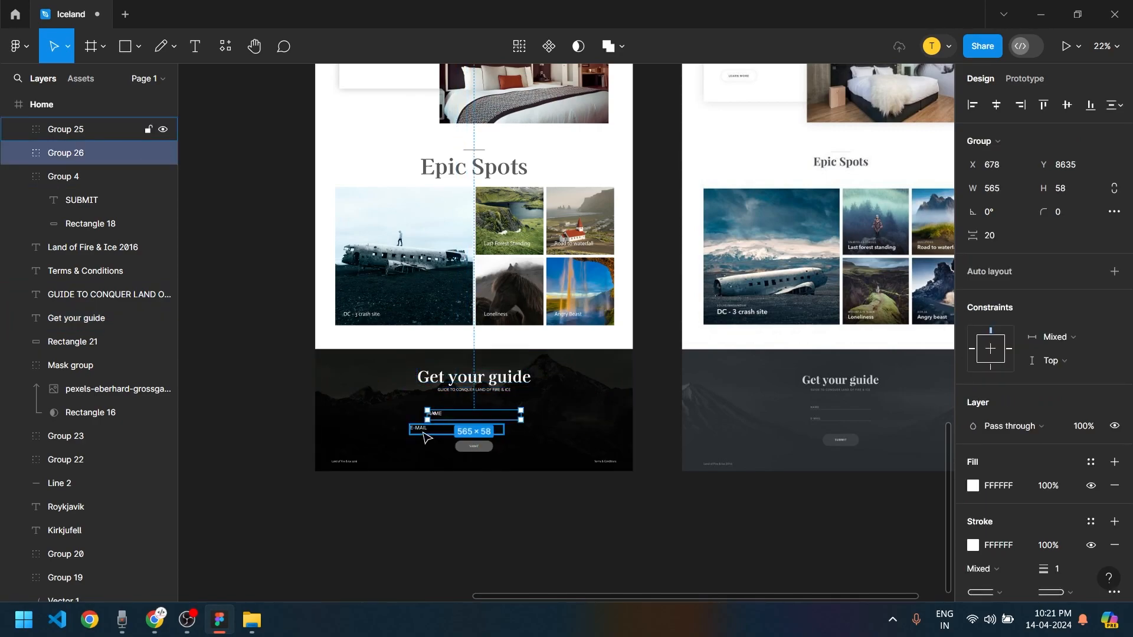
left_click(474, 447)
left_click(504, 531)
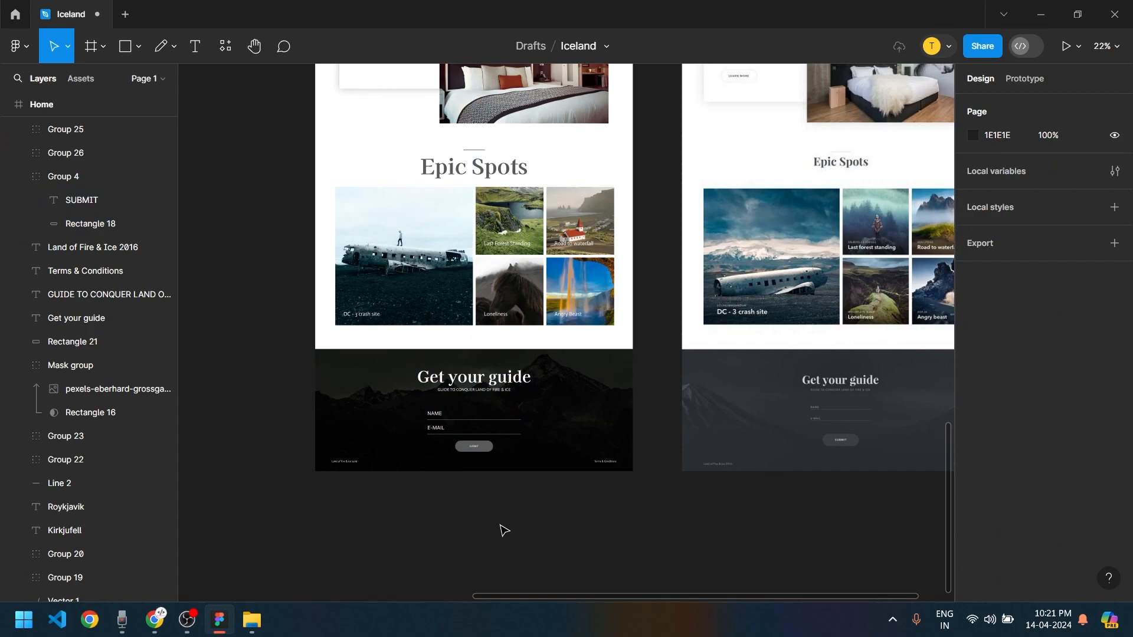
Move the NAME and E-MAIL field groups up together so the NAME group sits at Y 8599
scroll(440, 449, "up", 3)
left_click(442, 407)
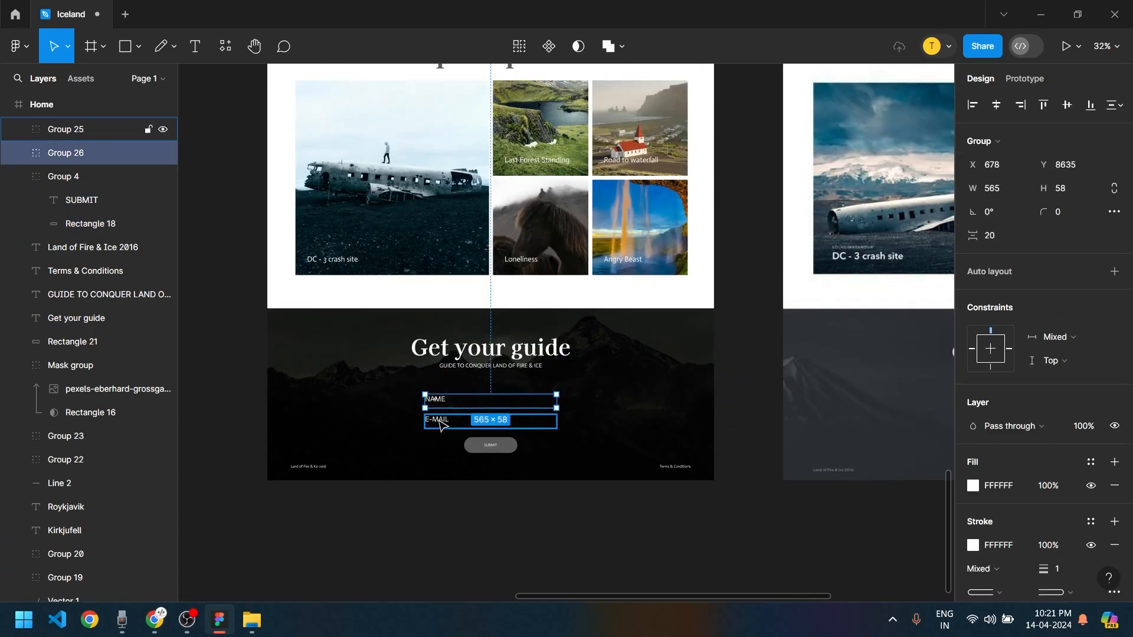
left_click(443, 424, "shift")
left_click_drag(442, 410, 441, 402)
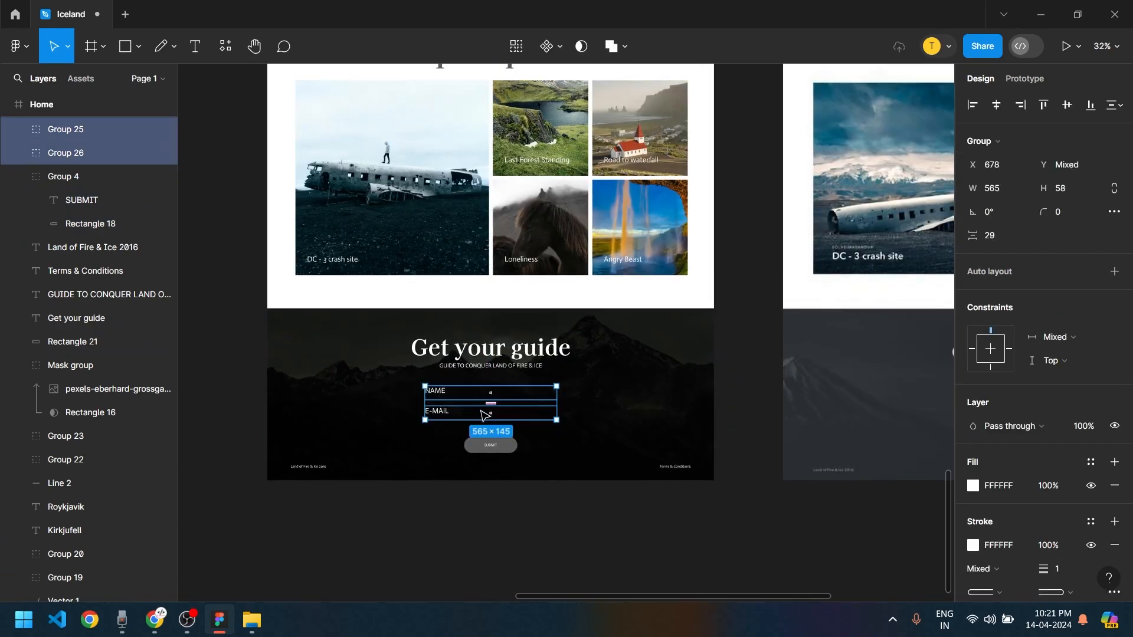
scroll(483, 410, "up", 5)
left_click_drag(505, 390, 503, 391)
left_click(631, 483)
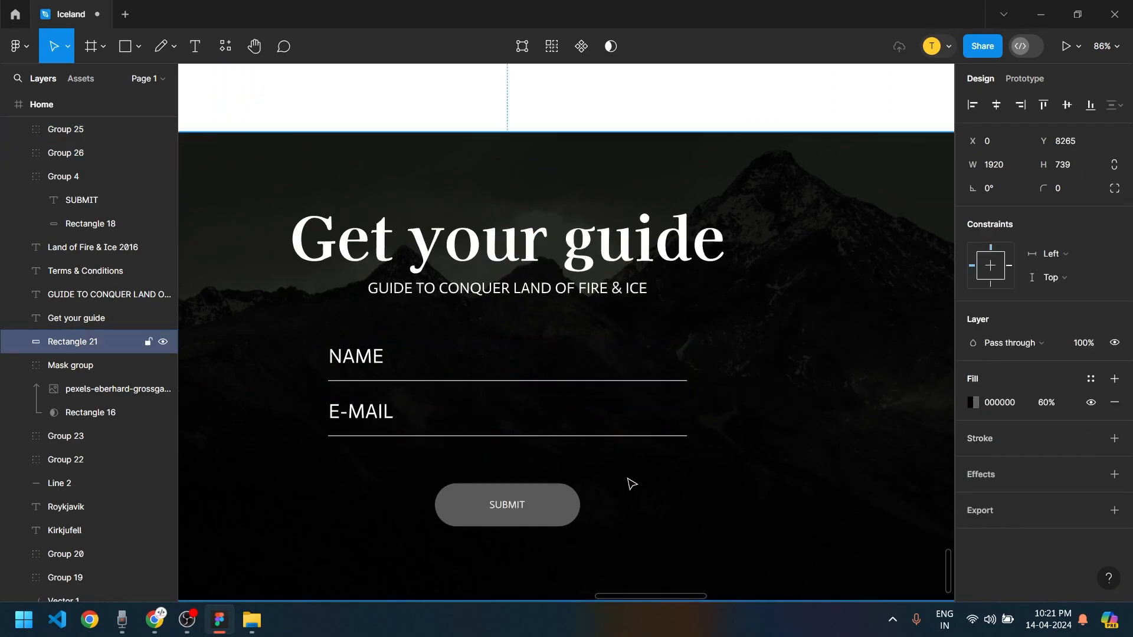
Space the NAME and E-MAIL field groups 30 apart and group them together
left_click(574, 437)
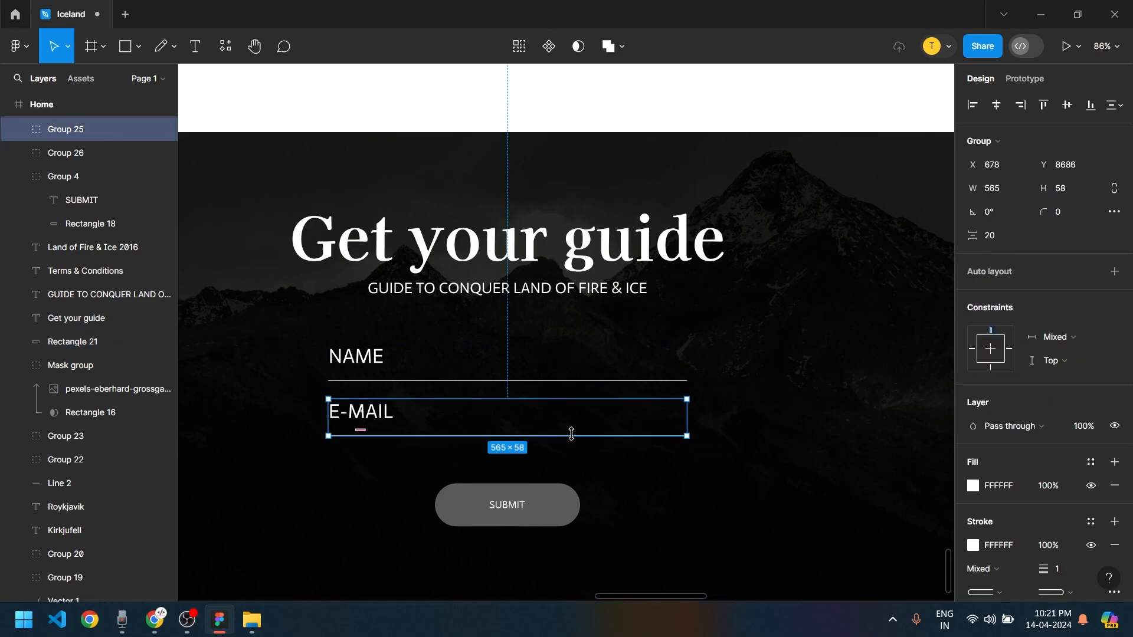
left_click(361, 367, "shift")
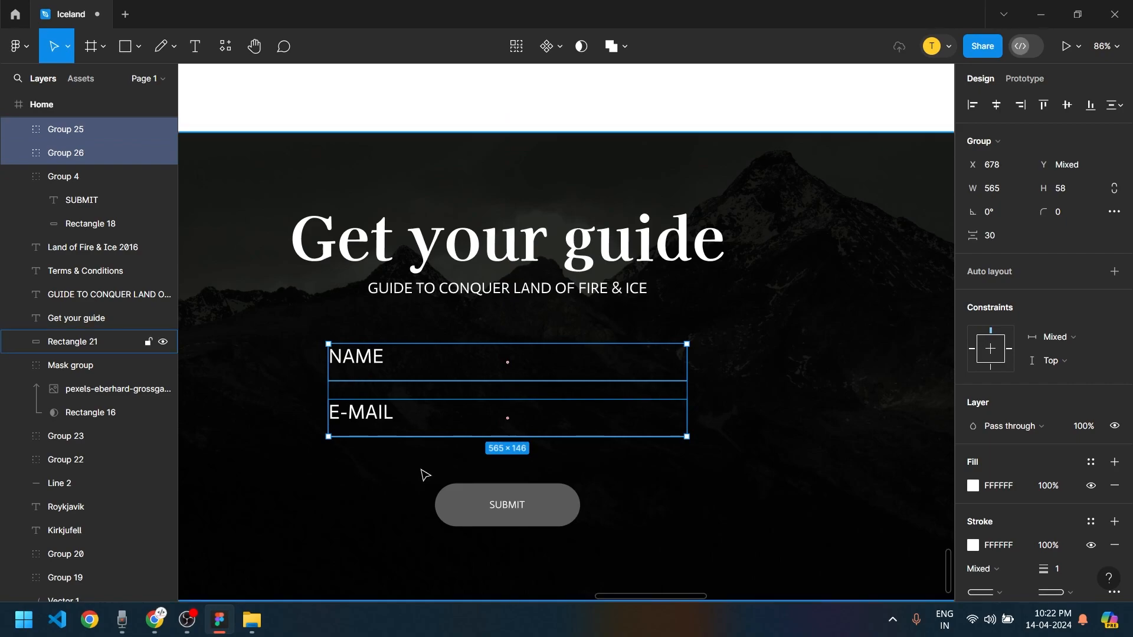
key("ctrl+g")
scroll(530, 525, "down", 6)
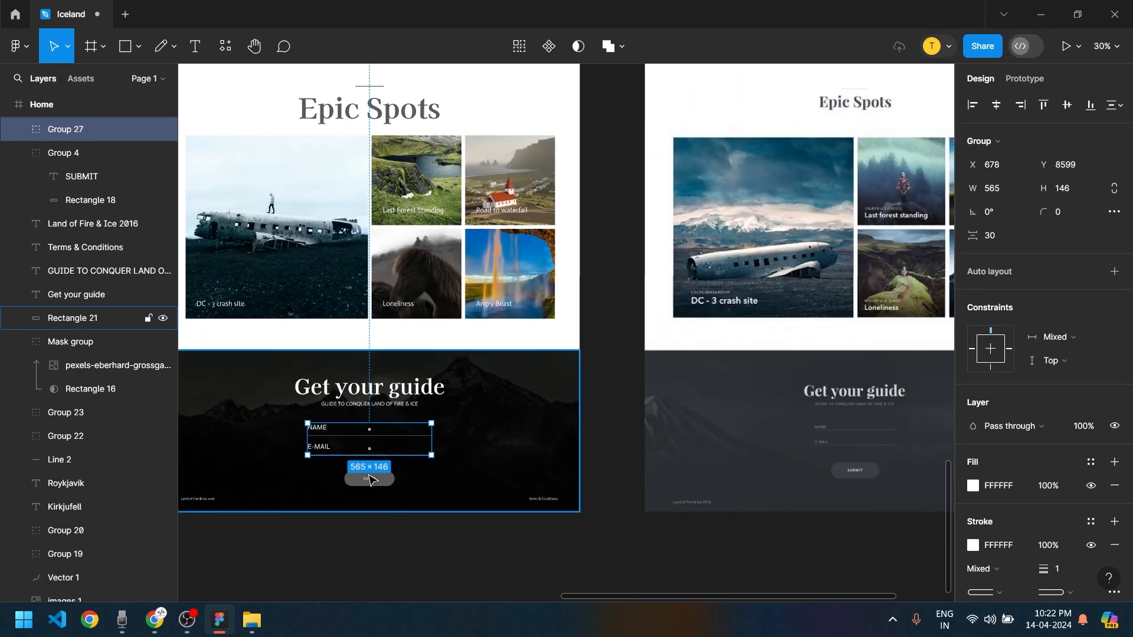
Move the SUBMIT button up to 50 below the form fields, at Y 8795
left_click(370, 479)
key("alt")
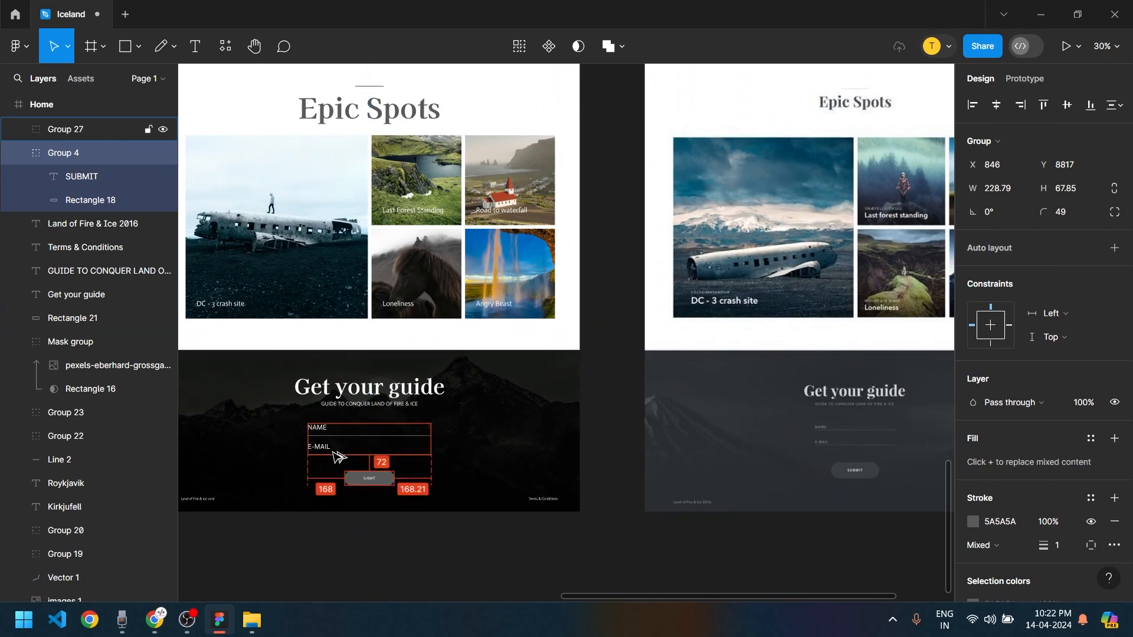
key("Up")
key("Up")
key("Up")
key("Up")
key("shift+Up")
key("shift+Up")
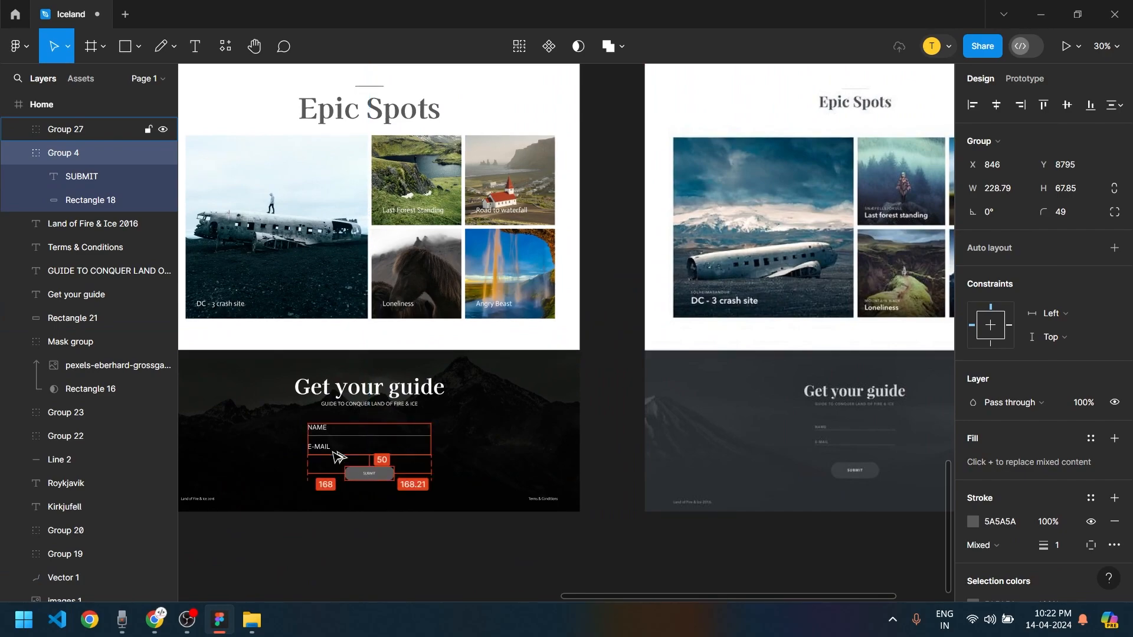
Group the SUBMIT button with the form fields
left_click(320, 462, "shift")
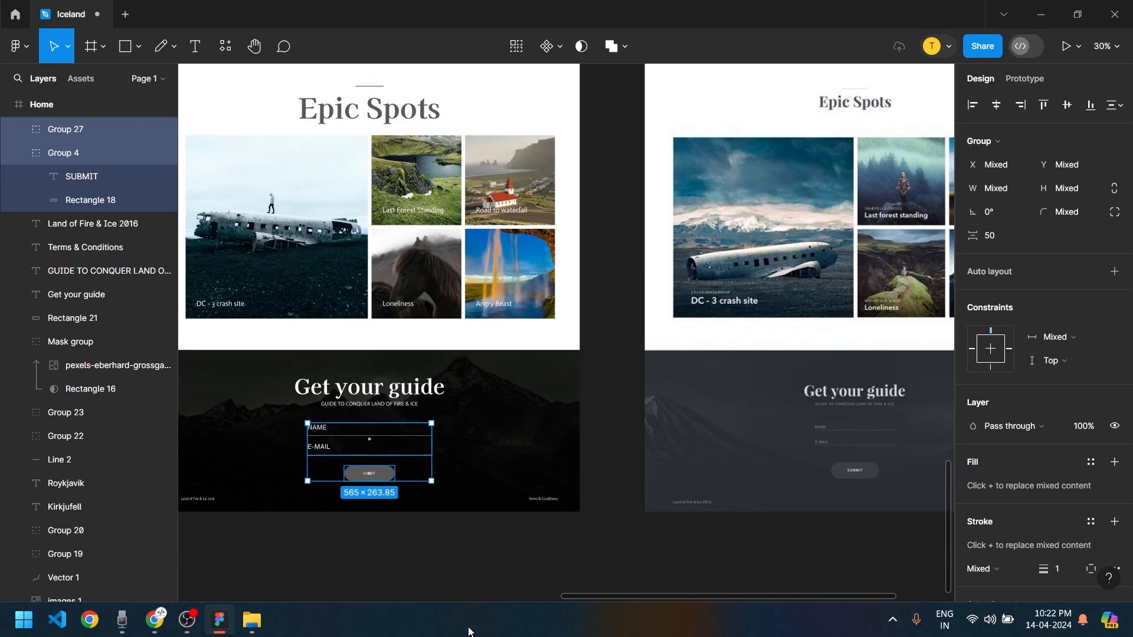
key("ctrl+g")
left_click(489, 576)
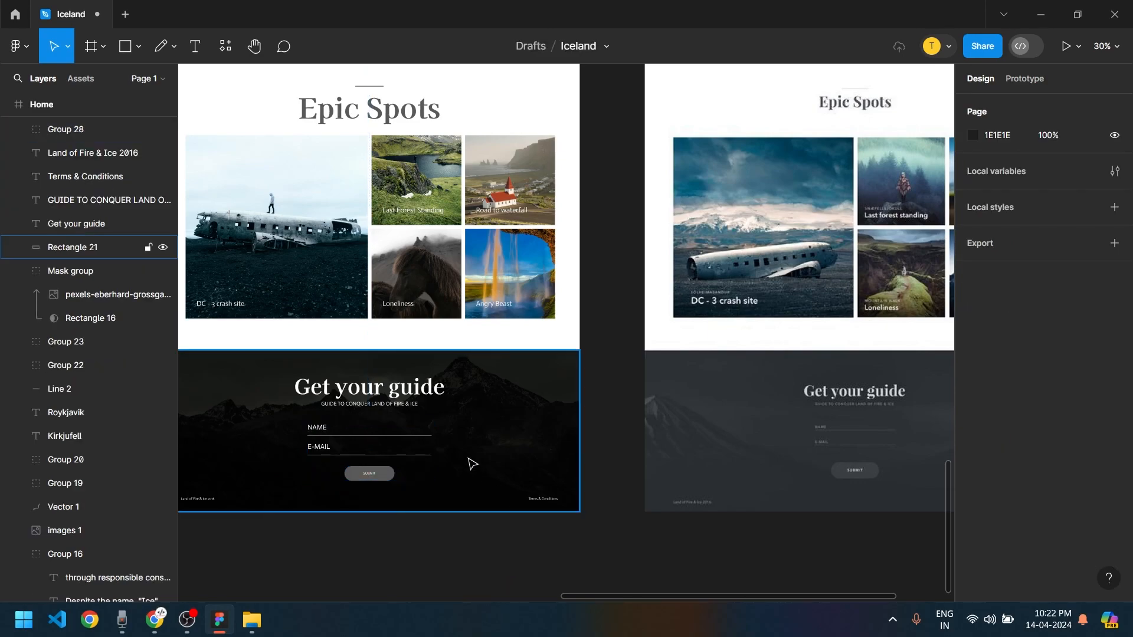
Move the SUBMIT button inside the form group down to Y 8815
scroll(468, 554, "left", 4)
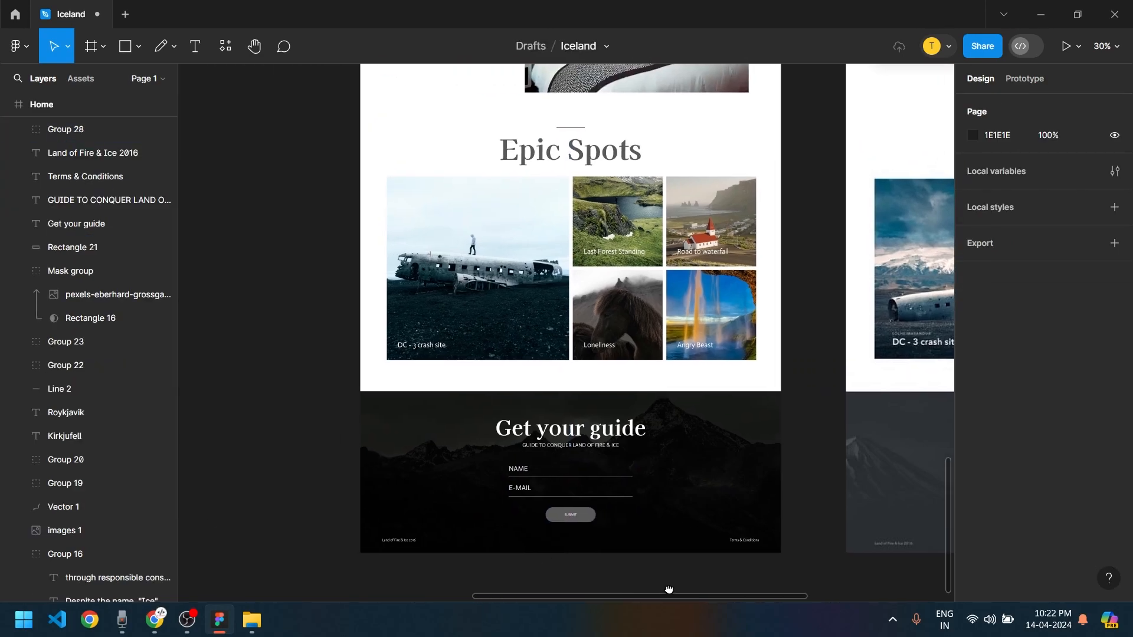
scroll(671, 587, "right", 4)
scroll(514, 547, "left", 2)
scroll(414, 481, "up", 3)
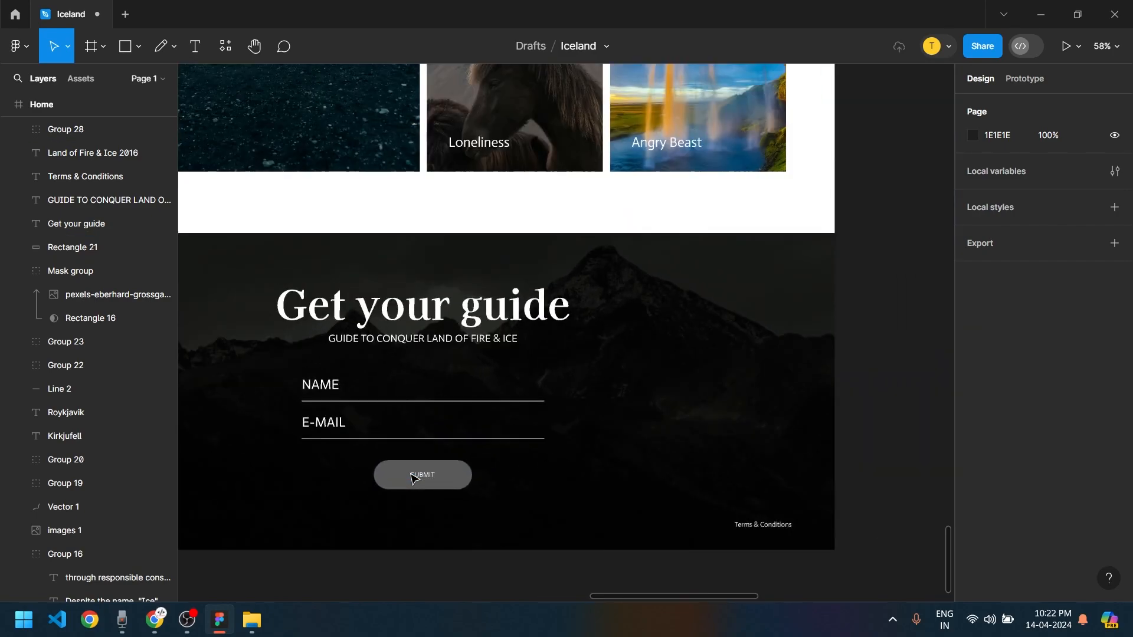
left_click(417, 476)
double_click(419, 475)
key("shift+Down")
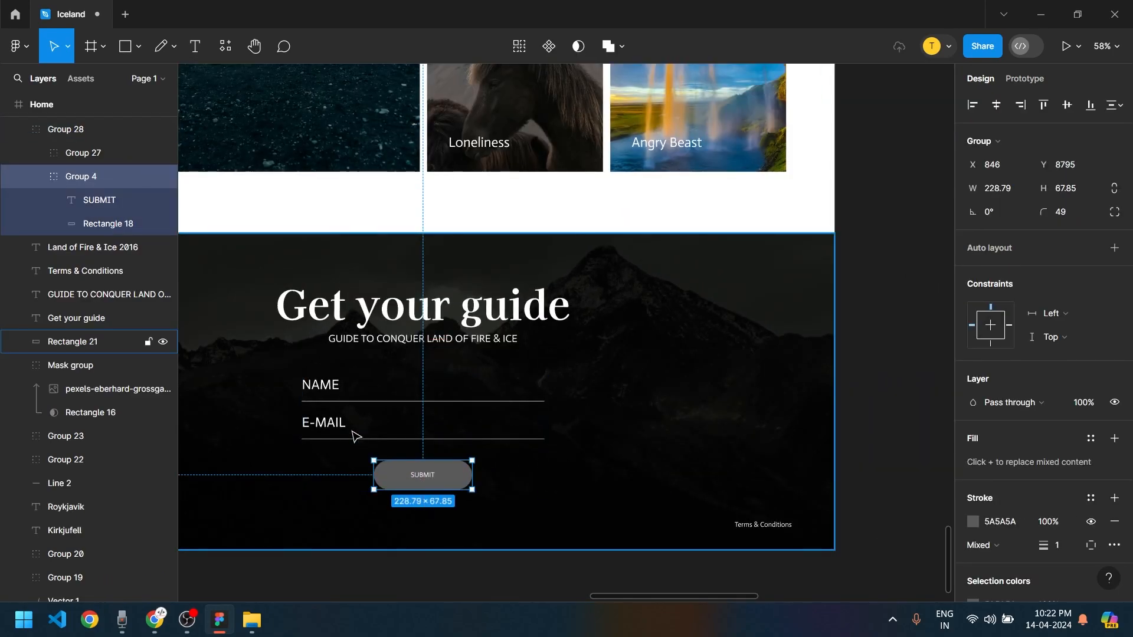
key("shift+Down")
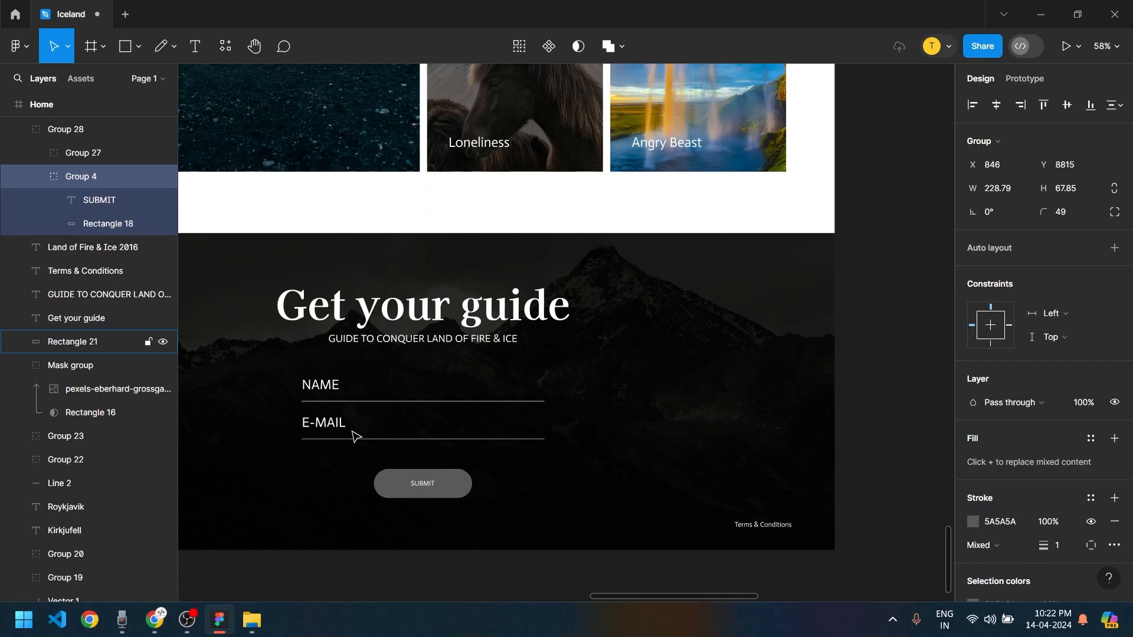
left_click(519, 590)
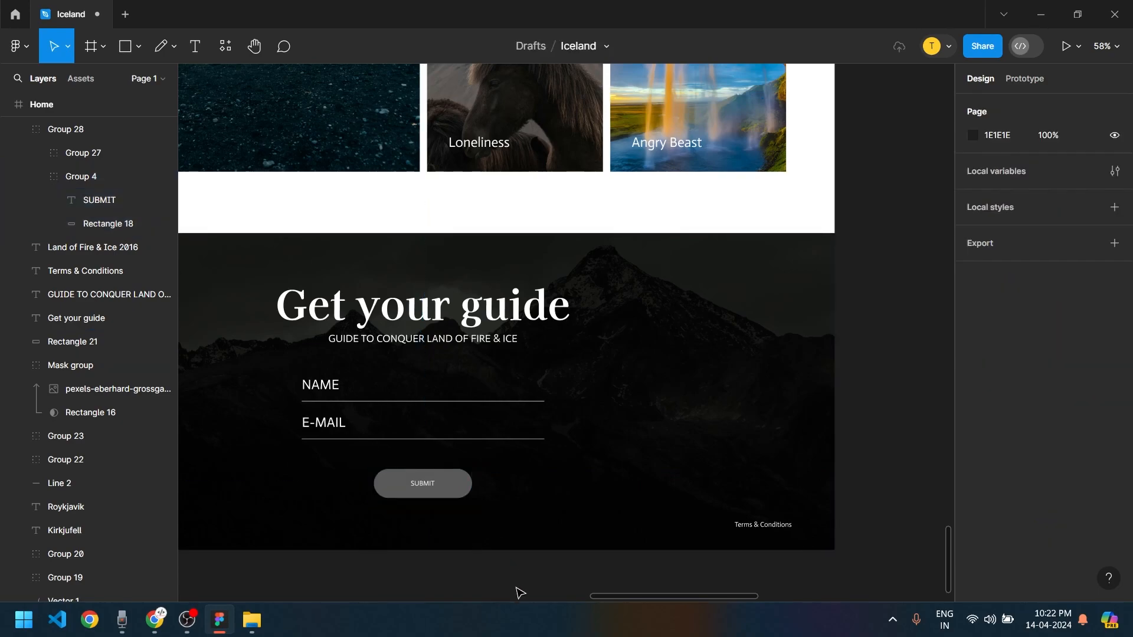
Group the form with the tagline and the "Get your guide" heading
left_click(429, 475)
left_click(435, 340, "shift")
left_click(437, 304, "shift")
key("ctrl+g")
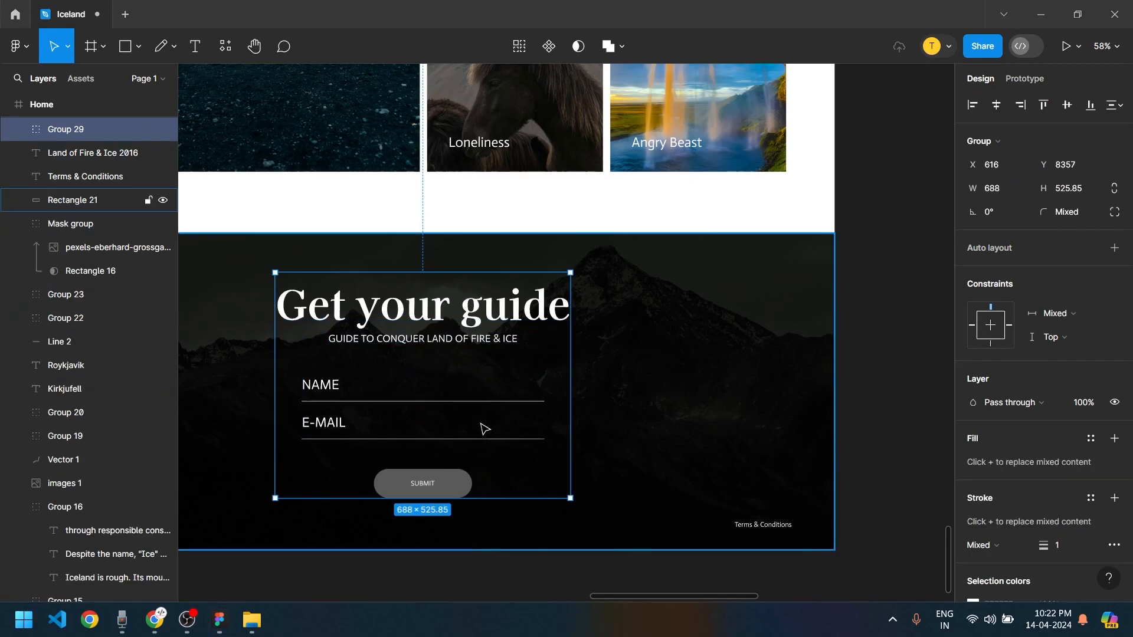
left_click(665, 579)
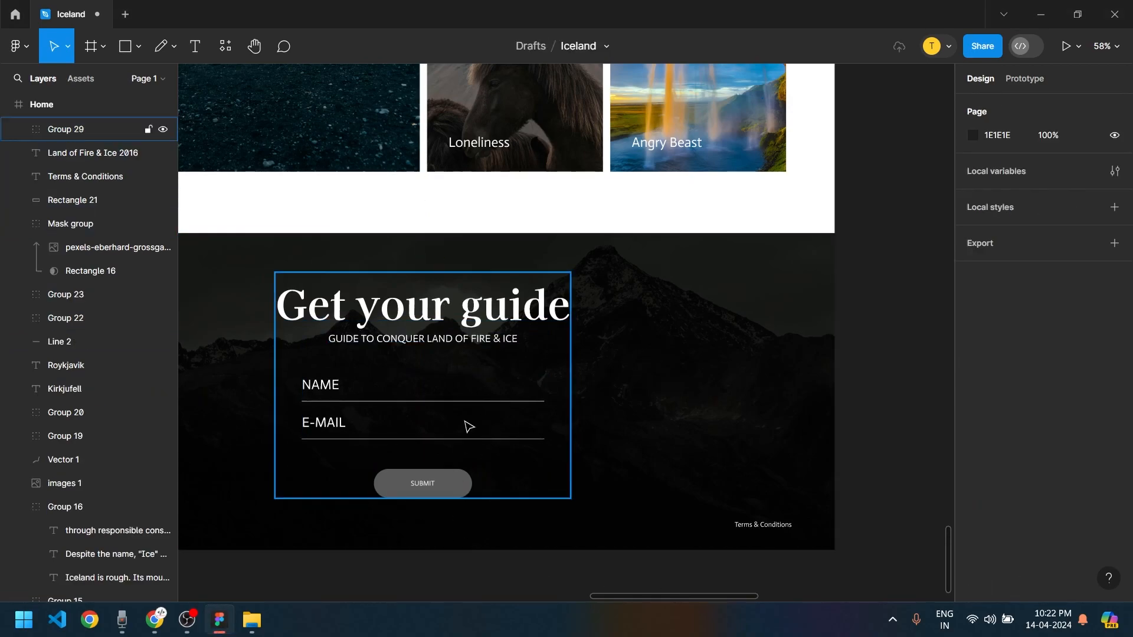
Group the whole footer, including its background image, dark overlay, form group and bottom texts
left_click(460, 447)
scroll(594, 413, "down", 5)
left_click_drag(697, 509, 363, 396)
key("ctrl+g")
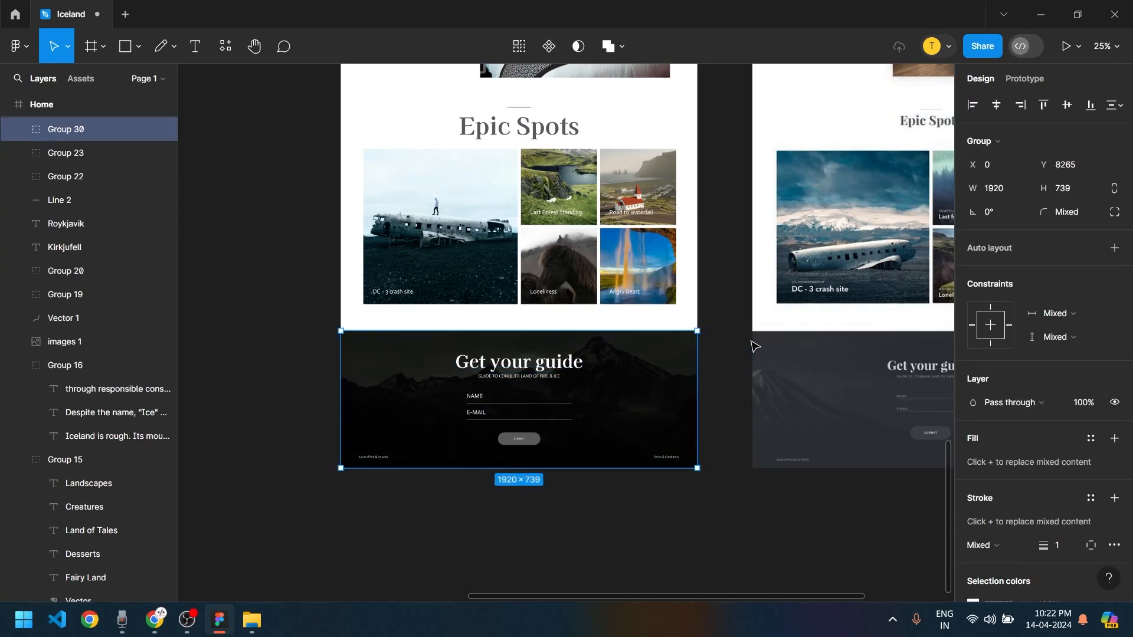
left_click(739, 373)
Compare the full landing page, section by section, with the reference layout beside it
scroll(731, 381, "up", 1)
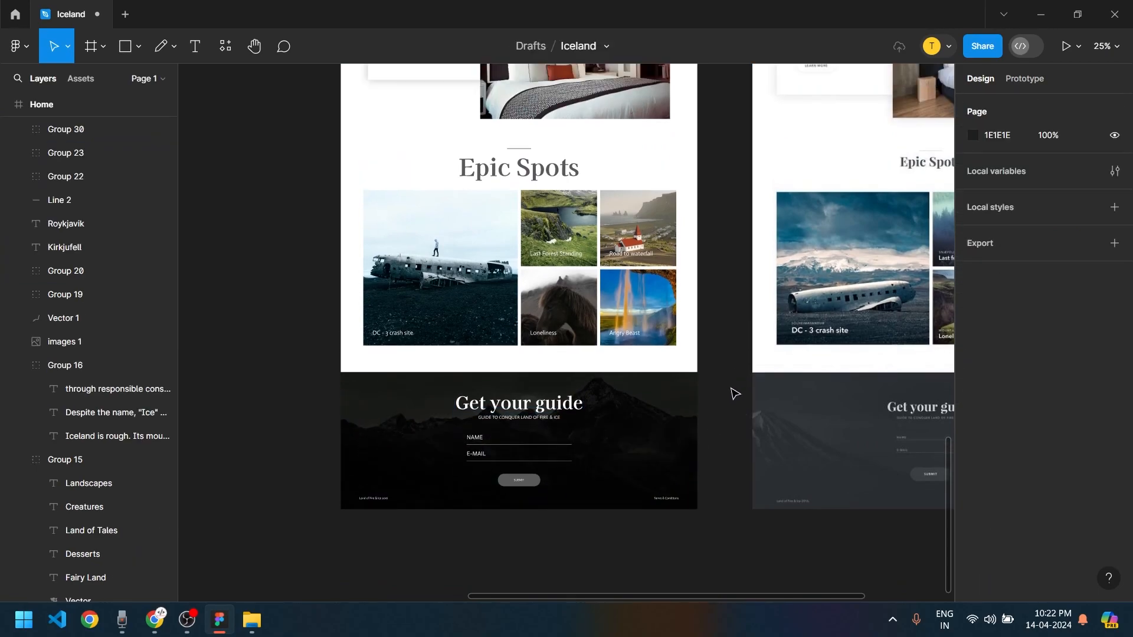
left_click_drag(732, 388, 671, 430)
scroll(619, 448, "down", 3)
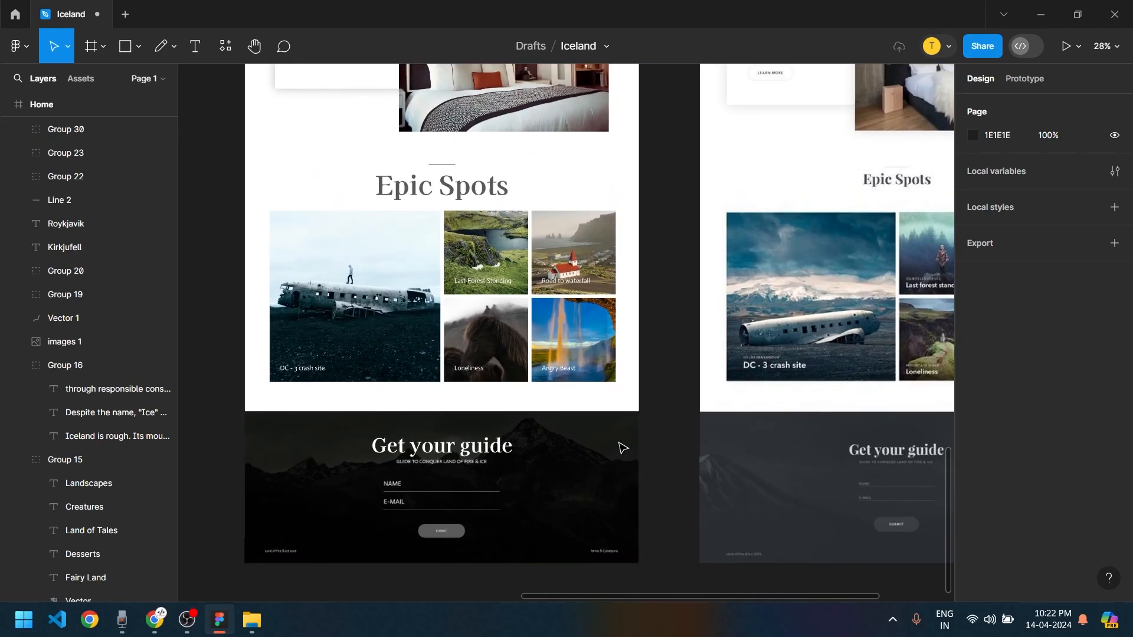
scroll(660, 525, "down", 5)
scroll(653, 387, "up", 10)
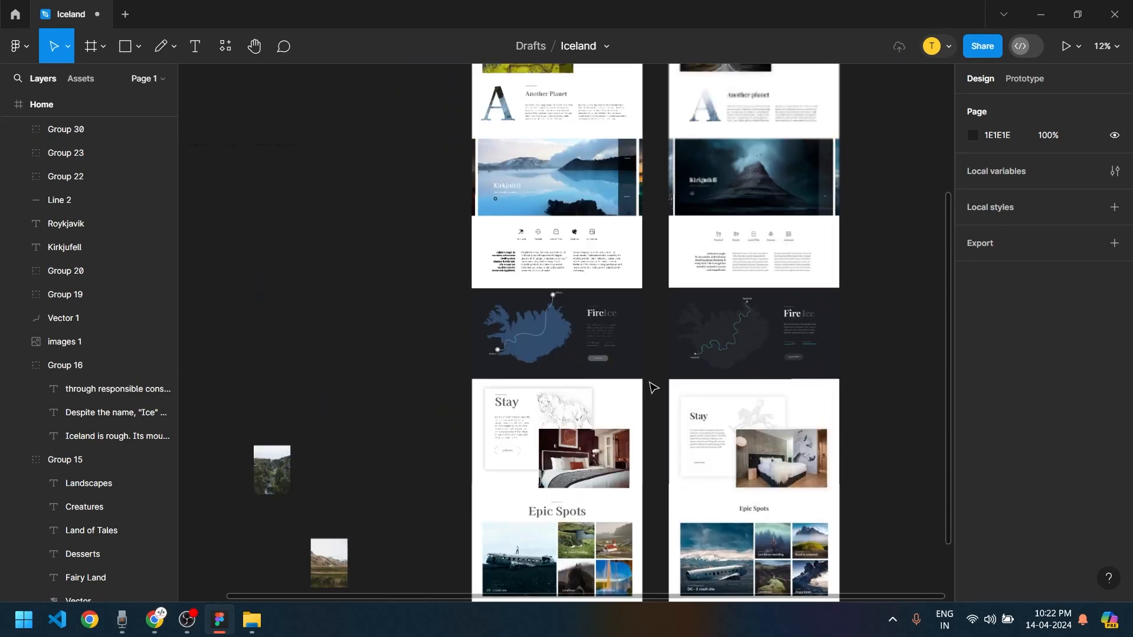
scroll(654, 387, "down", 5)
scroll(646, 389, "up", 3)
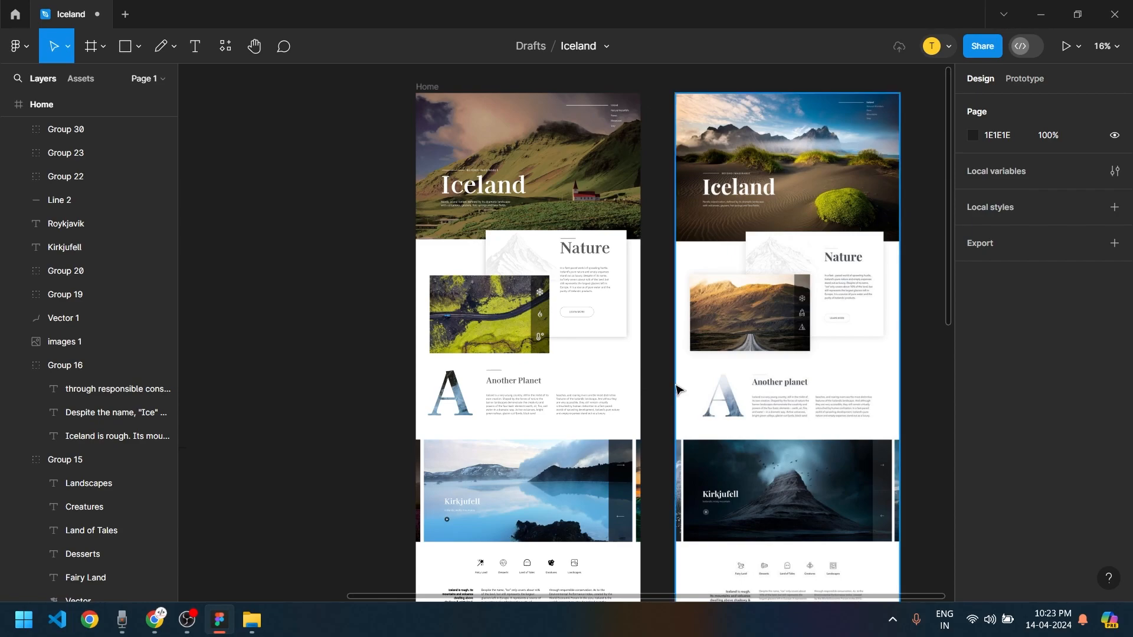
Try to draw a prototype connection from the navigation menu group in the Home frame
left_click(1027, 80)
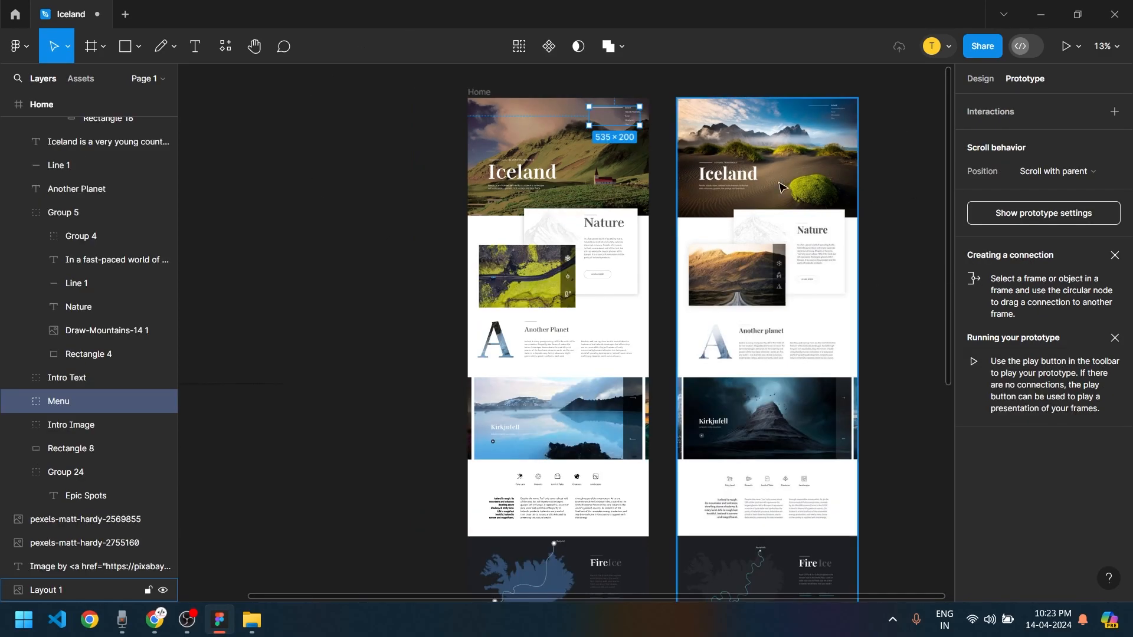
left_click(652, 156)
scroll(651, 155, "up", 2)
scroll(630, 241, "up", 3)
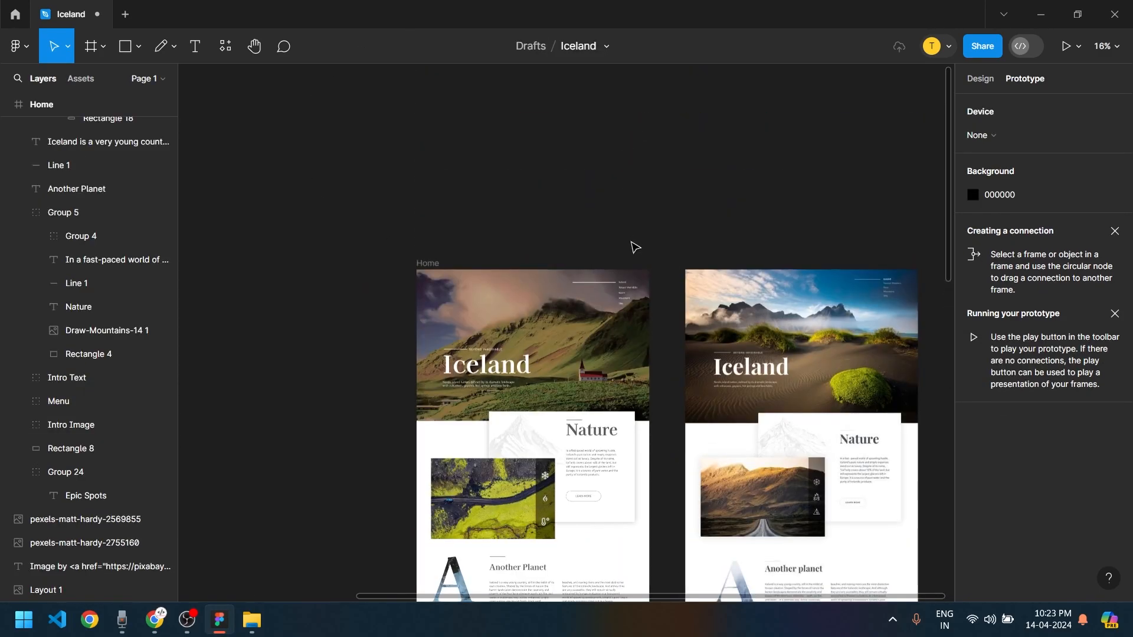
scroll(614, 295, "up", 3)
left_click(633, 269)
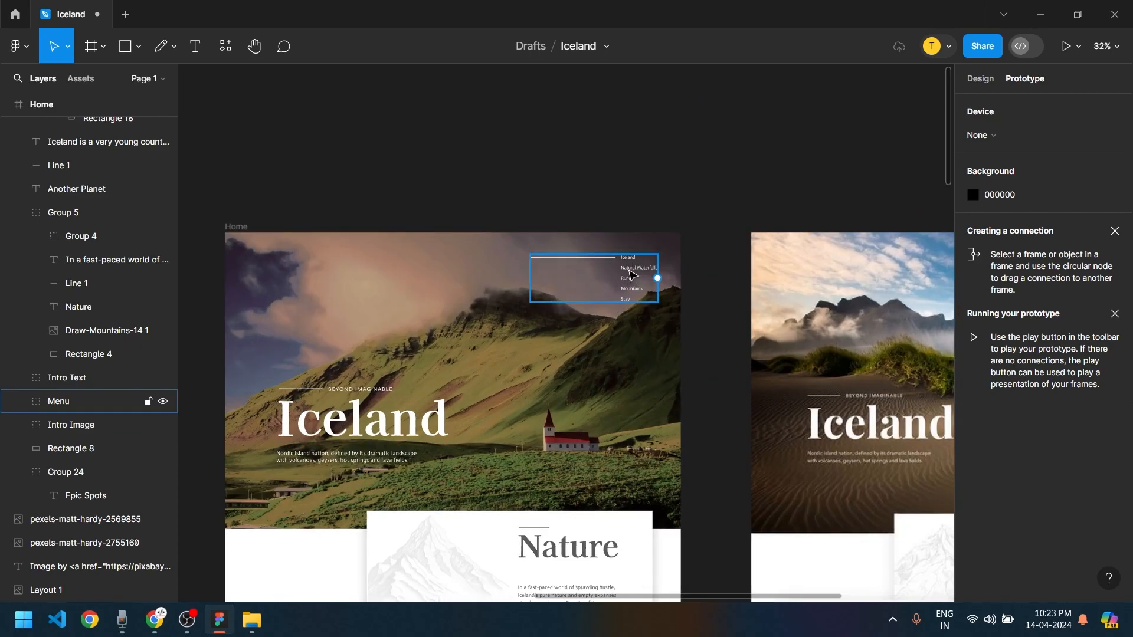
left_click(630, 274)
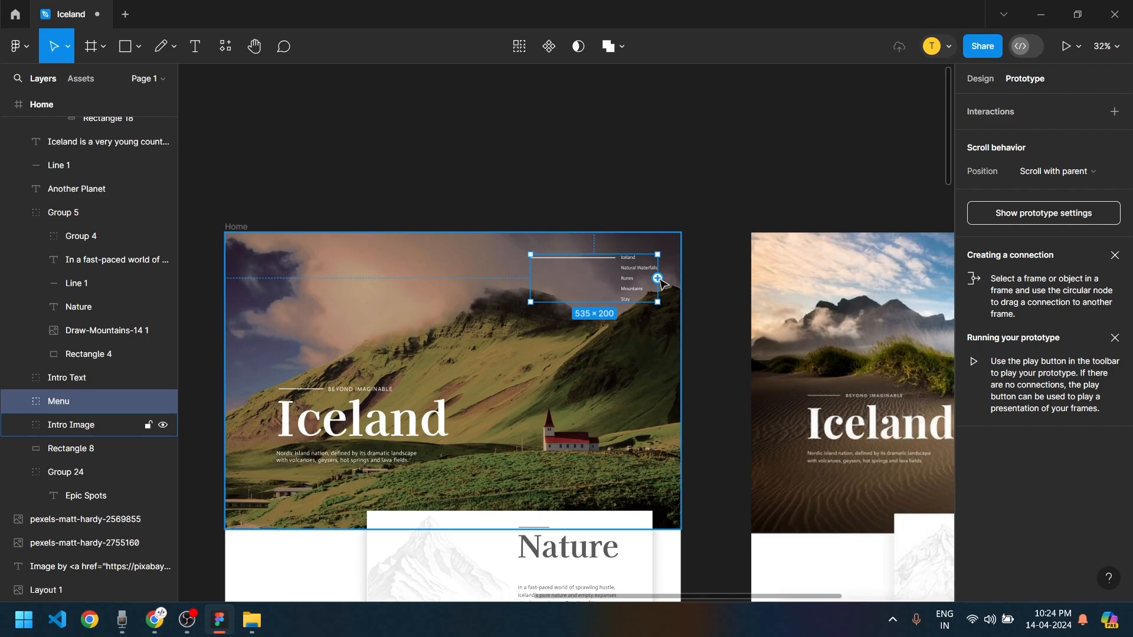
mouse_move(670, 286)
left_click_drag(660, 281, 681, 258)
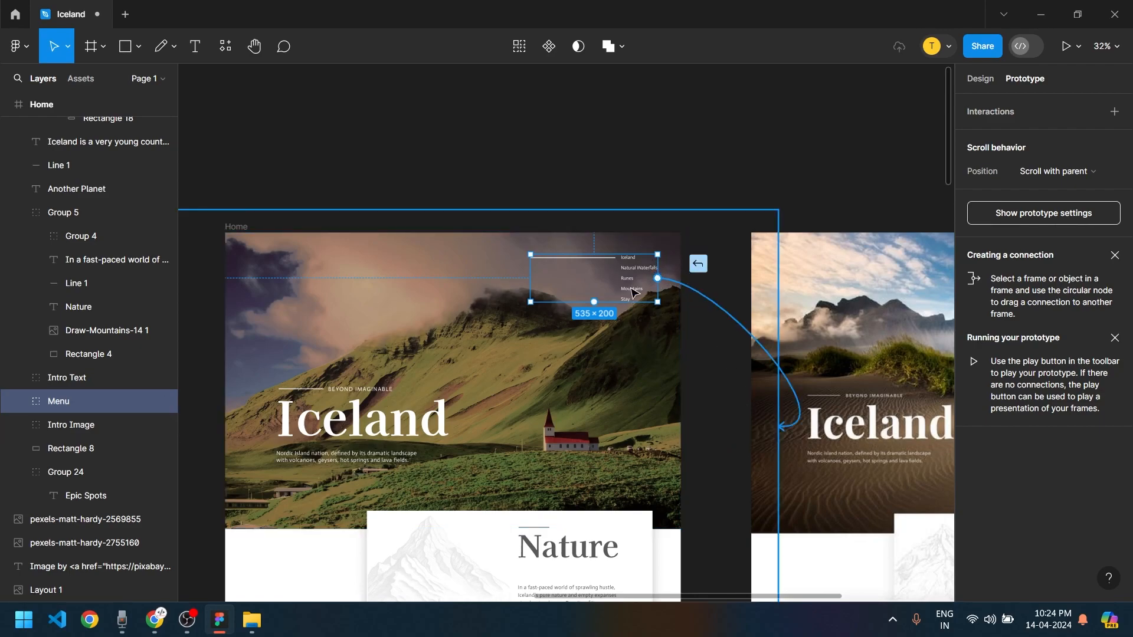
left_click_drag(723, 408, 653, 157)
left_click(553, 138)
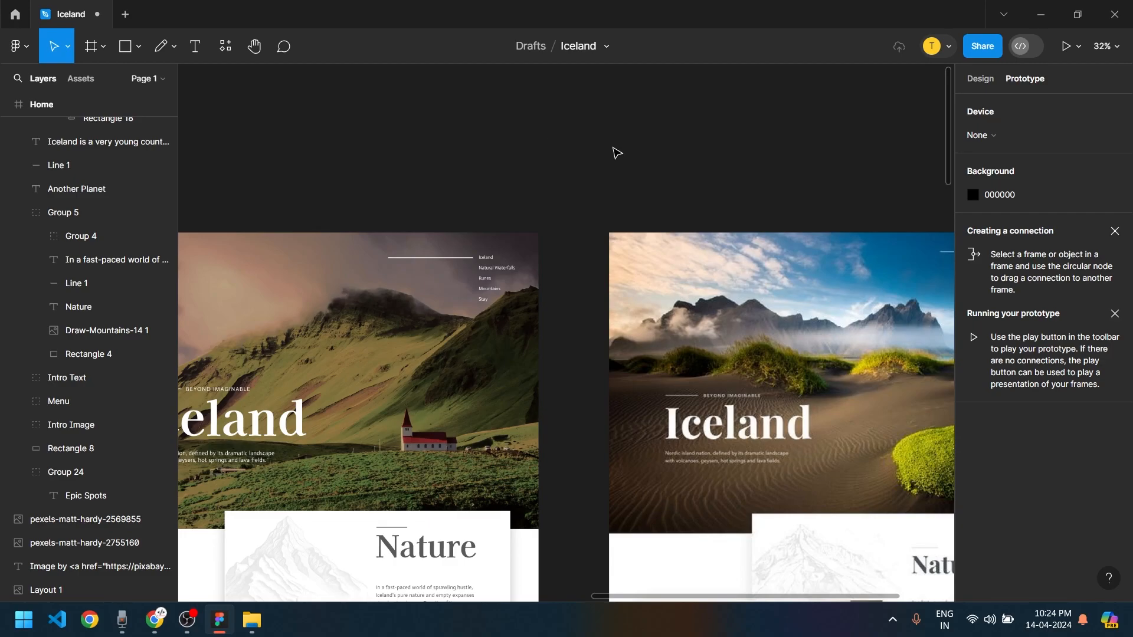
Examine the Home page from the hero down to the carousel for elements to prototype
scroll(477, 262, "up", 5)
scroll(590, 246, "left", 3)
scroll(591, 245, "down", 3)
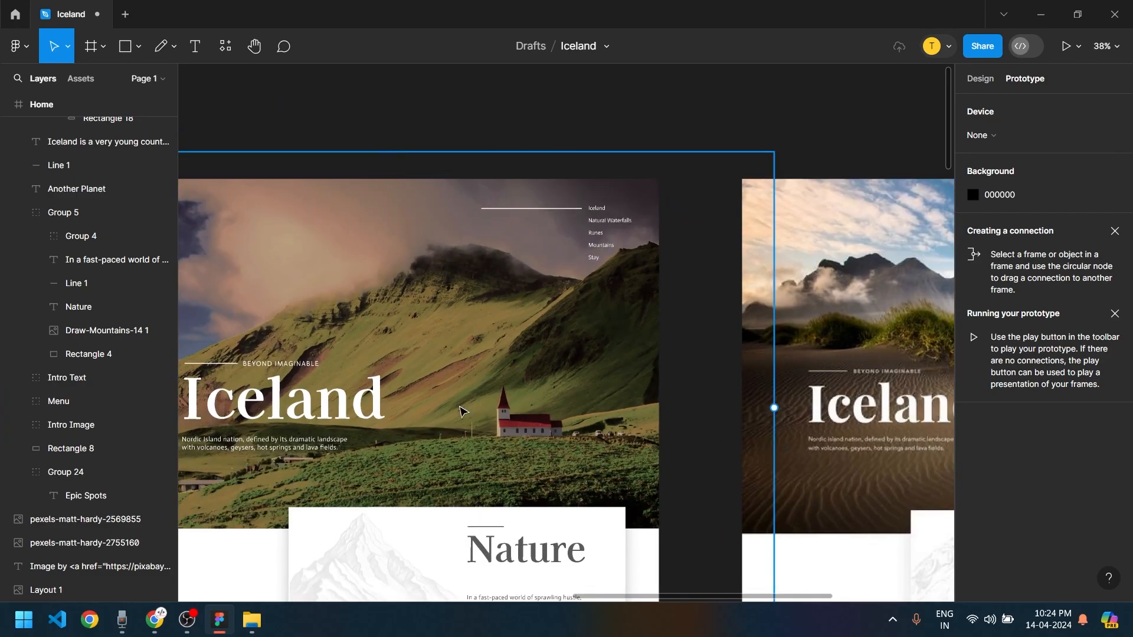
scroll(472, 387, "down", 5)
scroll(590, 354, "down", 5)
scroll(638, 334, "up", 3)
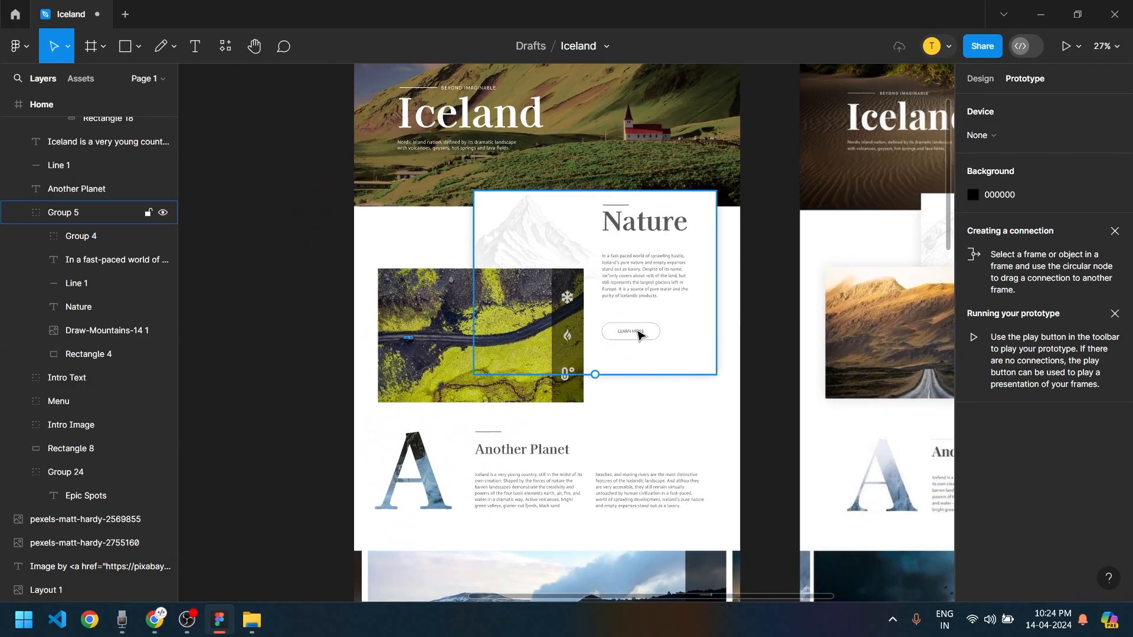
scroll(654, 337, "down", 5)
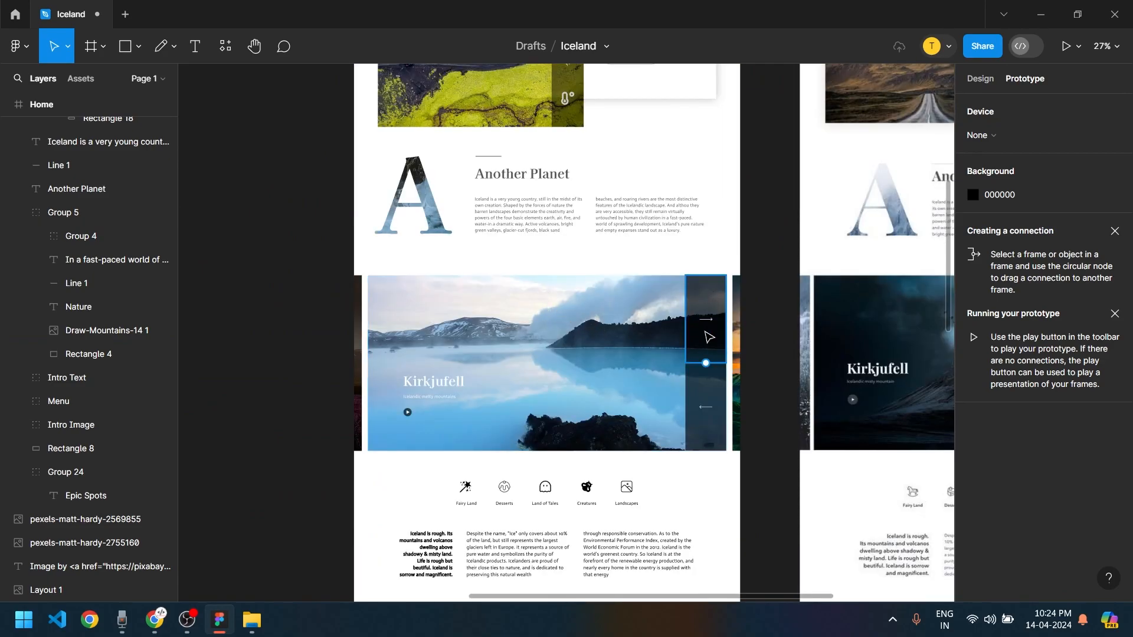
scroll(720, 360, "down", 5)
scroll(729, 358, "up", 3)
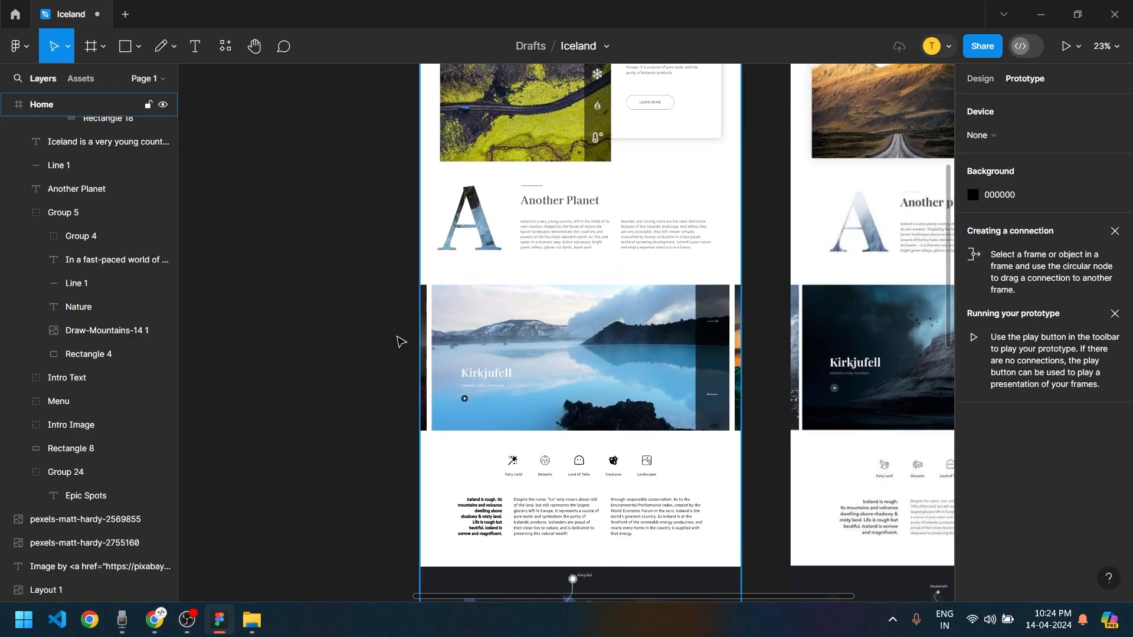
Move the reference layout to the other side of the Home frame, placing it on the left
scroll(590, 360, "down", 4)
left_click_drag(726, 229, 416, 297)
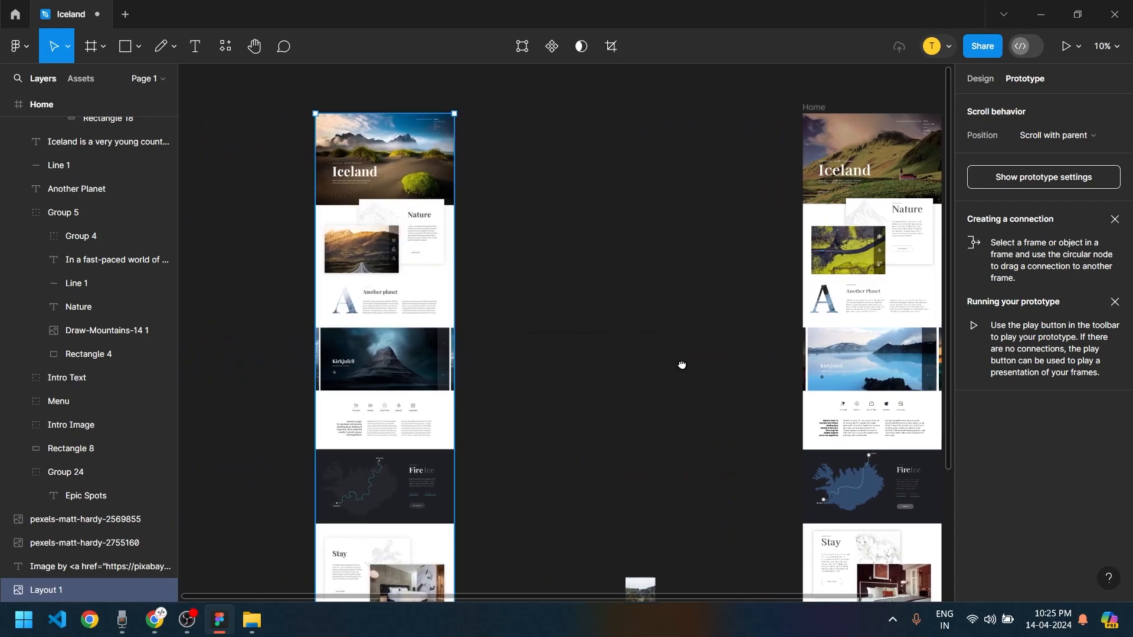
left_click_drag(689, 369, 468, 246)
Delete the two leftover Pexels photos lying on the canvas between the reference layout and the Home frame
scroll(498, 309, "down", 3)
scroll(478, 458, "up", 1)
left_click_drag(487, 505, 399, 364)
key("Delete")
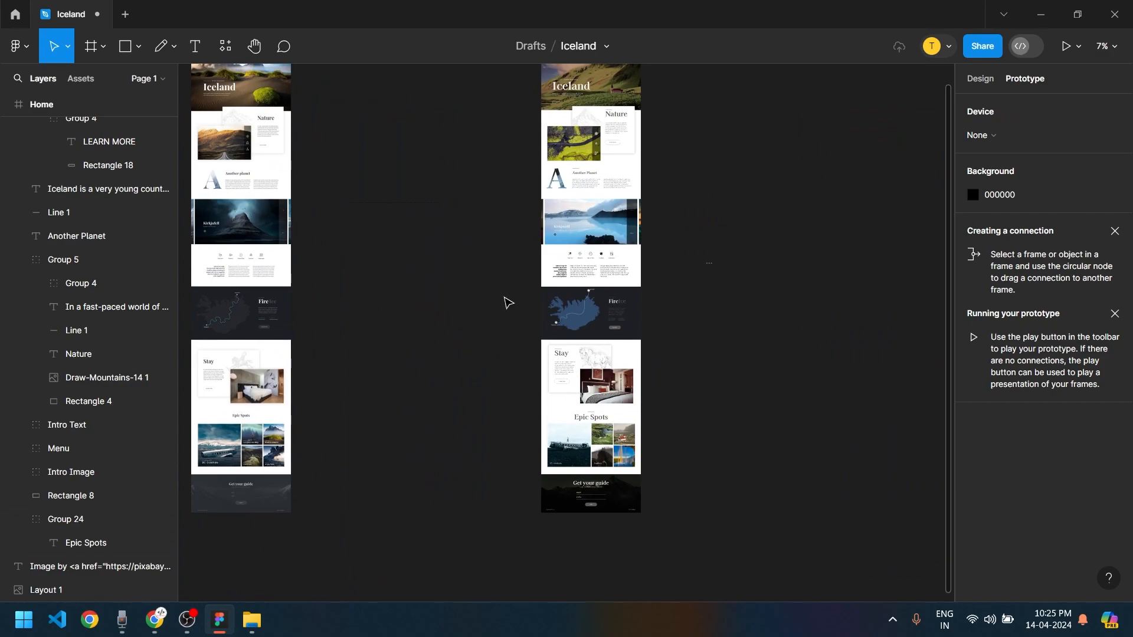
Bring the reference layout closer to the Home frame so both pages stand side by side
scroll(506, 301, "right", 3)
scroll(313, 181, "up", 2)
scroll(296, 210, "down", 3)
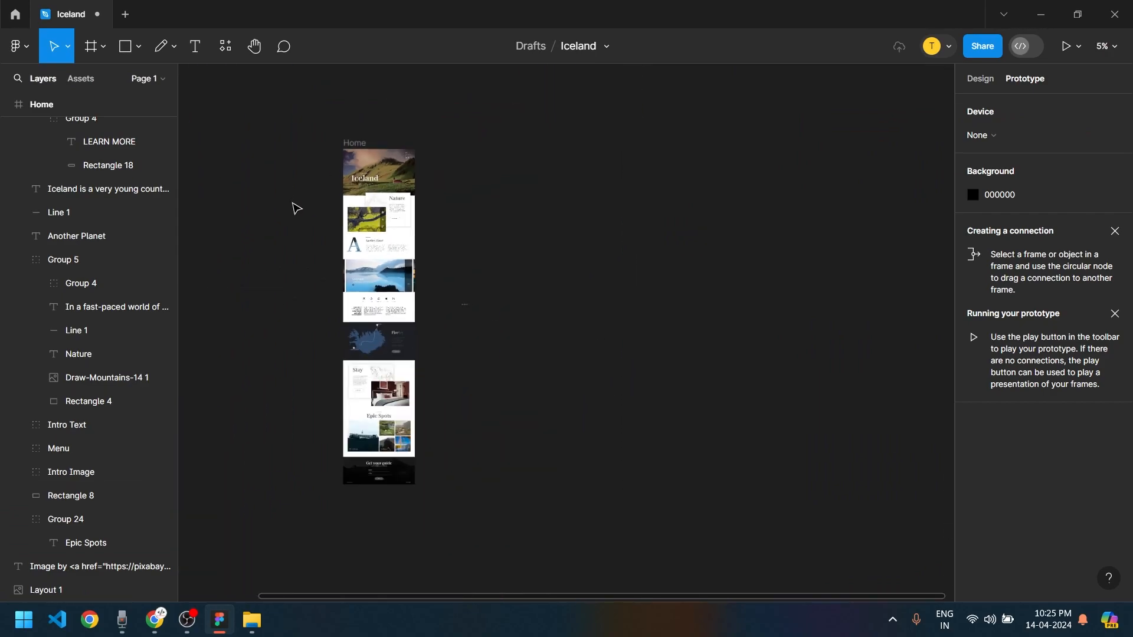
scroll(296, 210, "left", 3)
left_click_drag(292, 236, 418, 236)
left_click(627, 256)
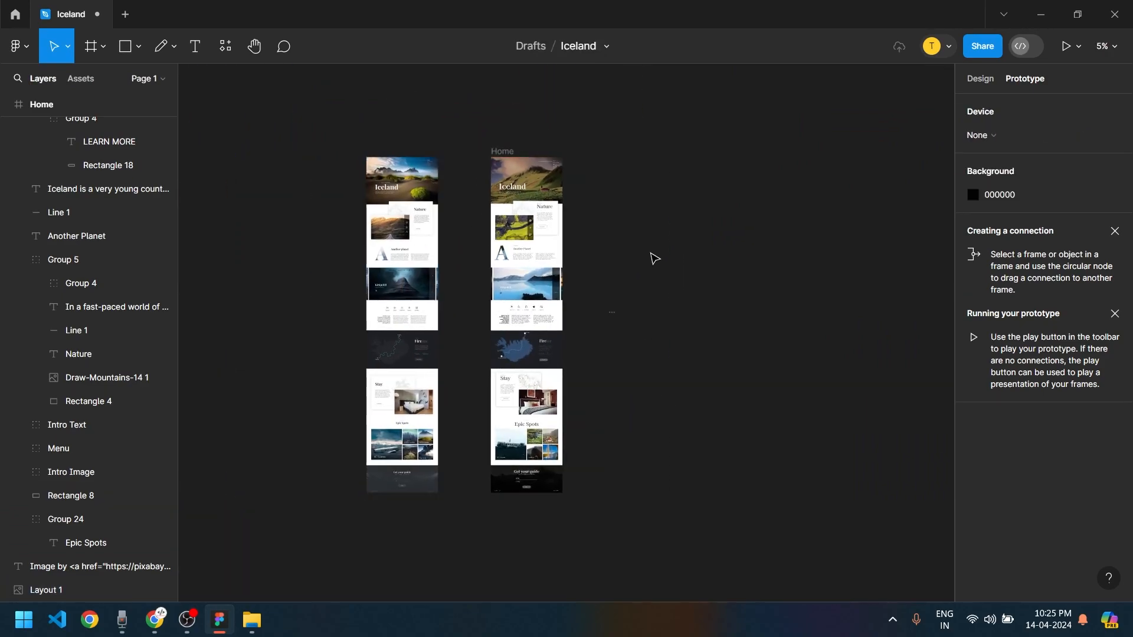
Duplicate the Home frame to its right and rename the copy "Carousel 1"
scroll(603, 223, "up", 2)
scroll(583, 323, "up", 2)
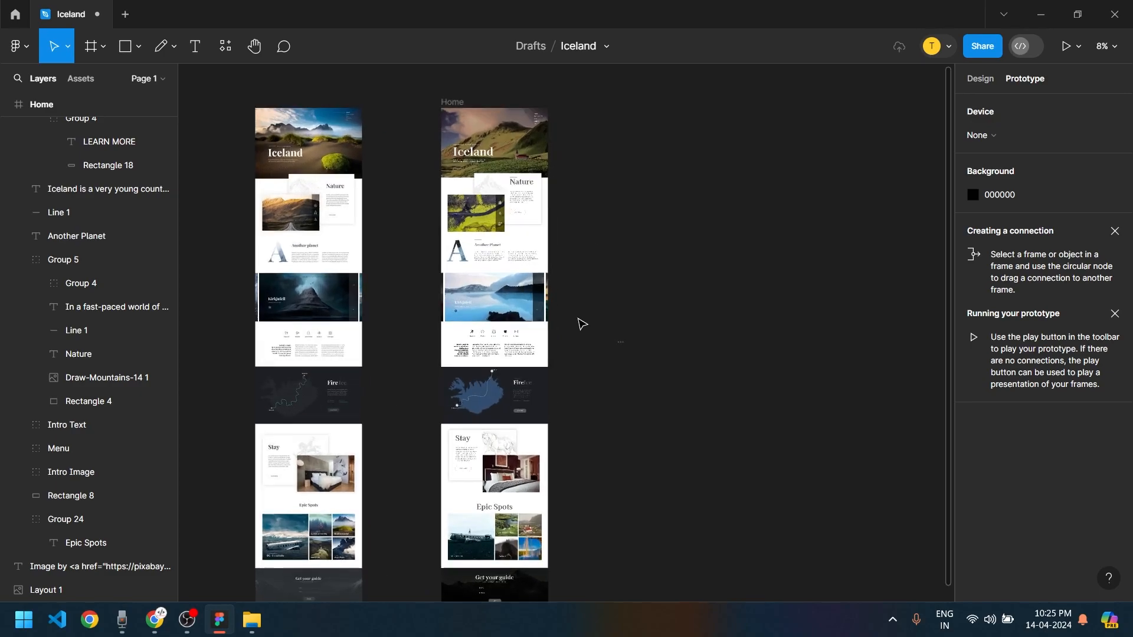
left_click(453, 104)
left_click_drag(458, 105, 608, 102)
double_click(608, 102)
type("Car")
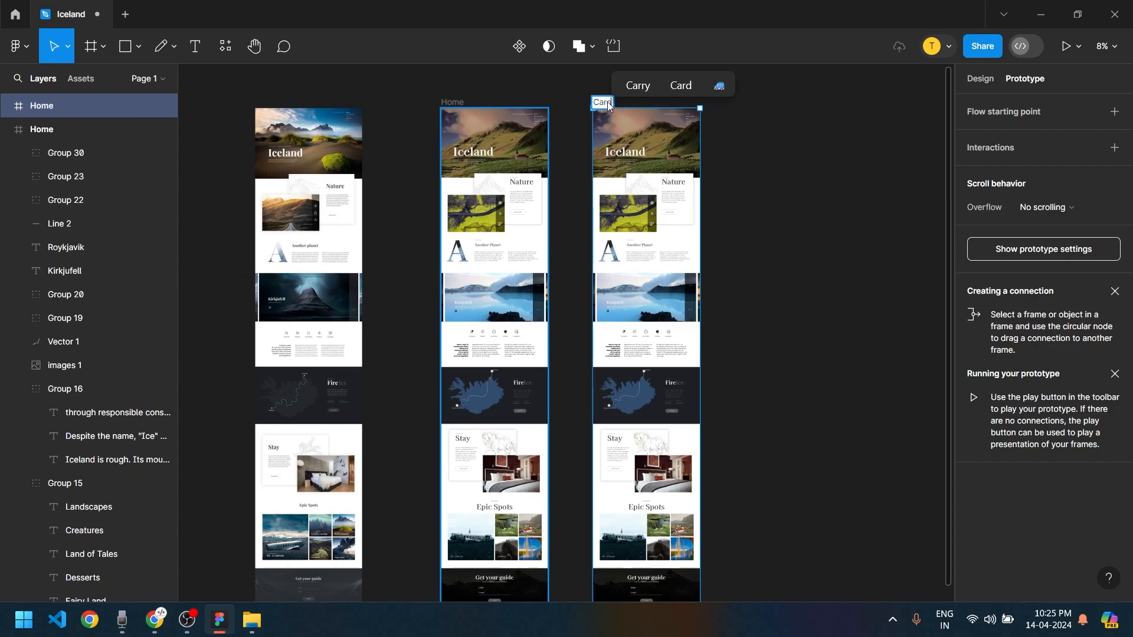
type("ousel 1")
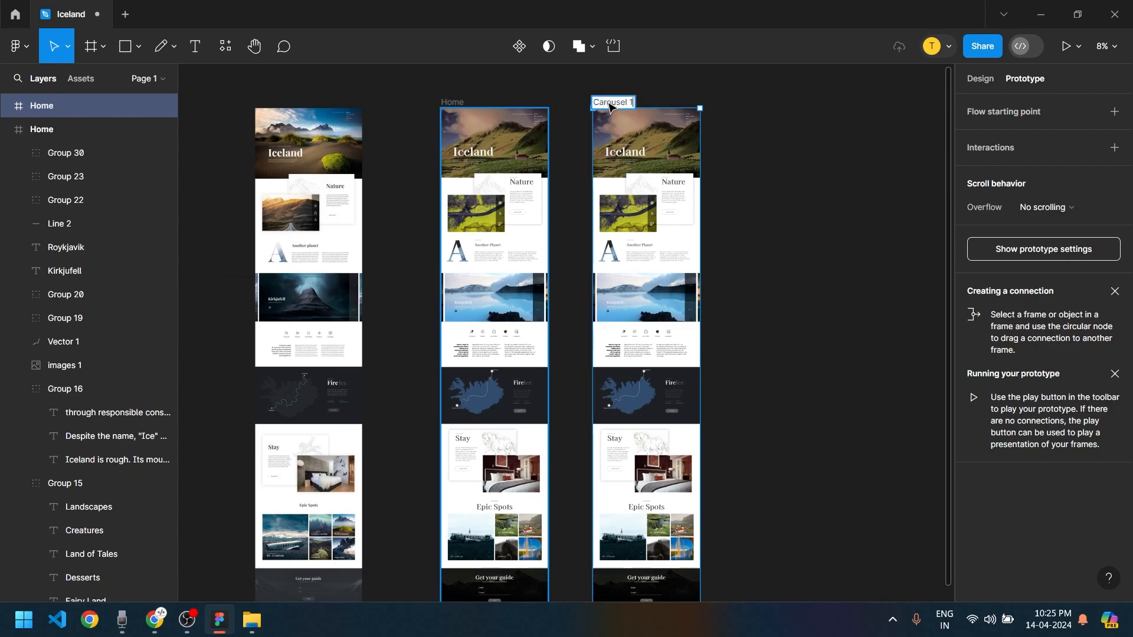
left_click(804, 231)
left_click(660, 126)
left_click_drag(660, 126, 803, 126)
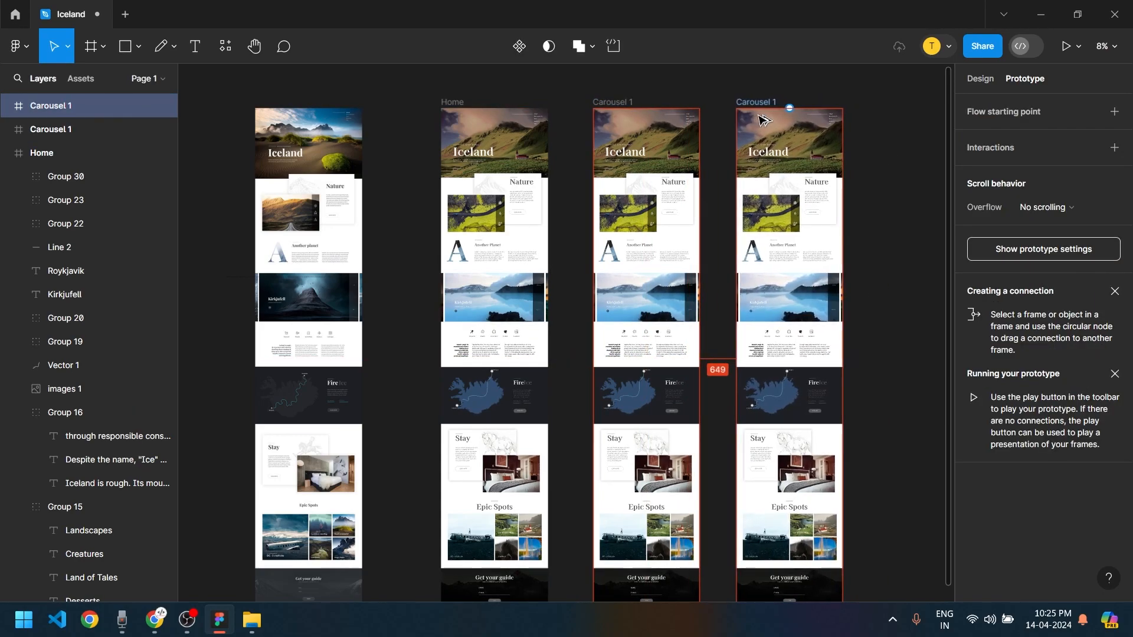
key("Delete")
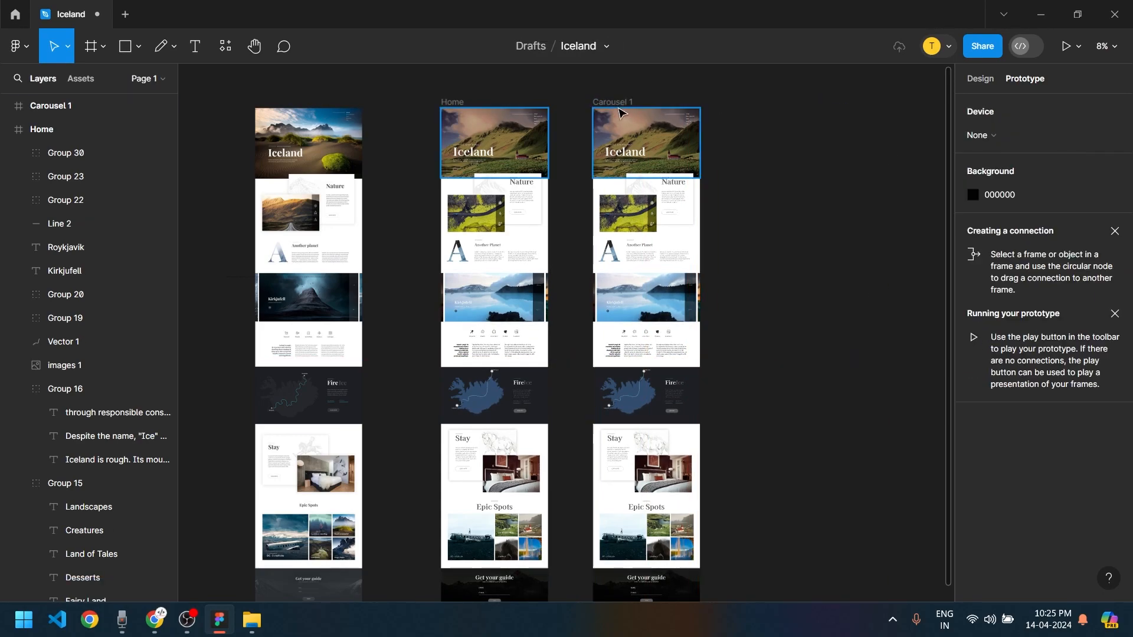
Connect the forward-arrow panel of Home's Kirkjufell slide to the Carousel 1 frame with an on-click Navigate to interaction
scroll(625, 298, "up", 5)
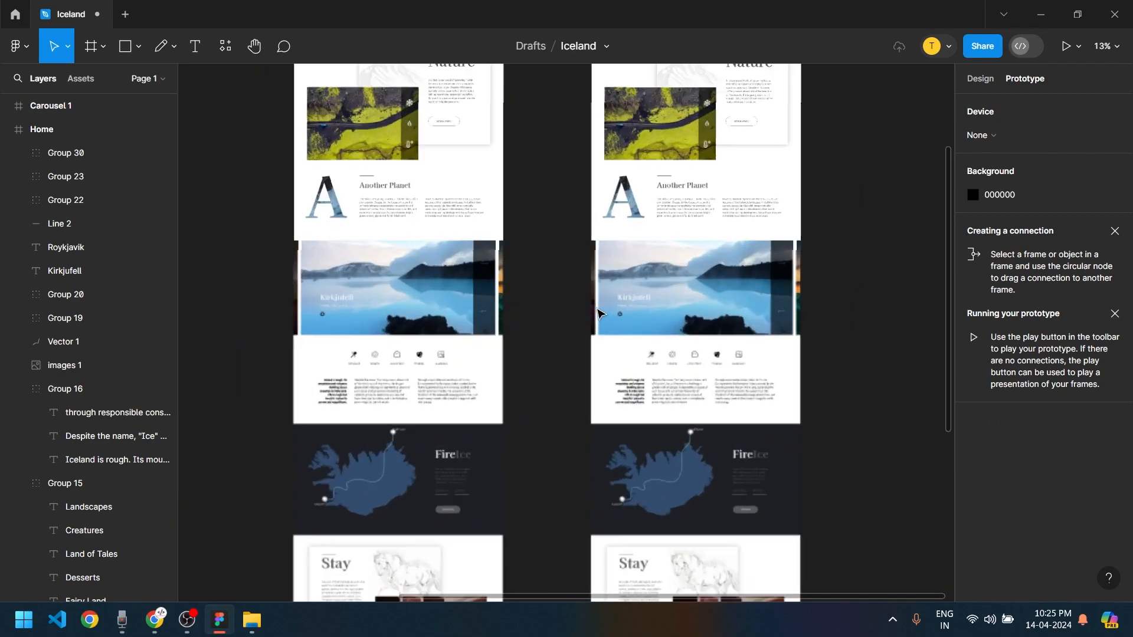
scroll(637, 293, "up", 1)
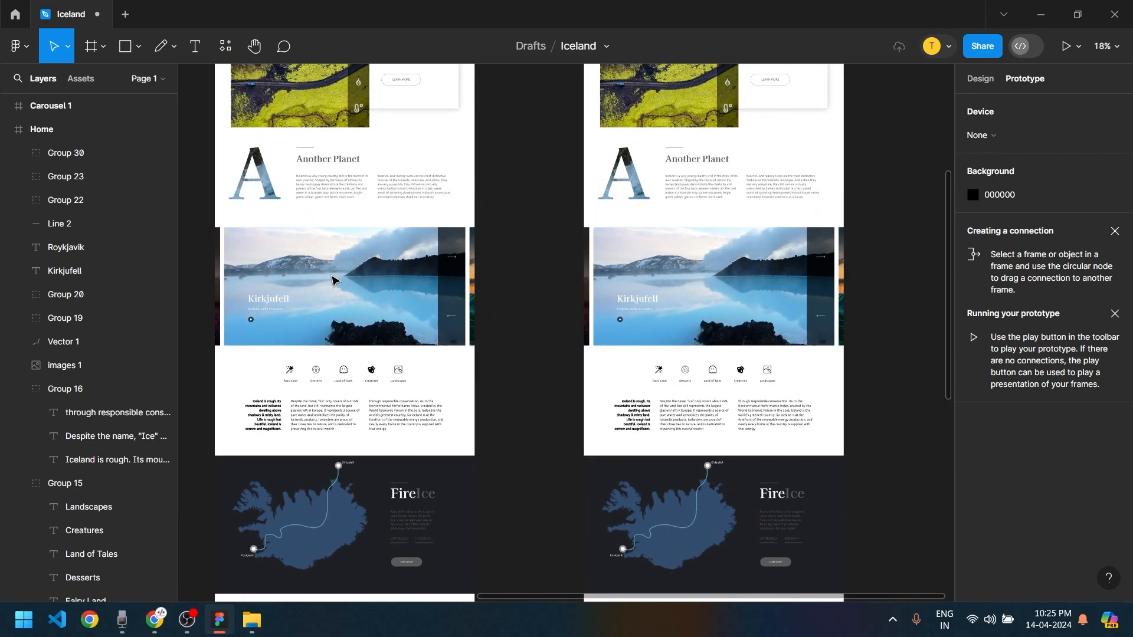
left_click(454, 248)
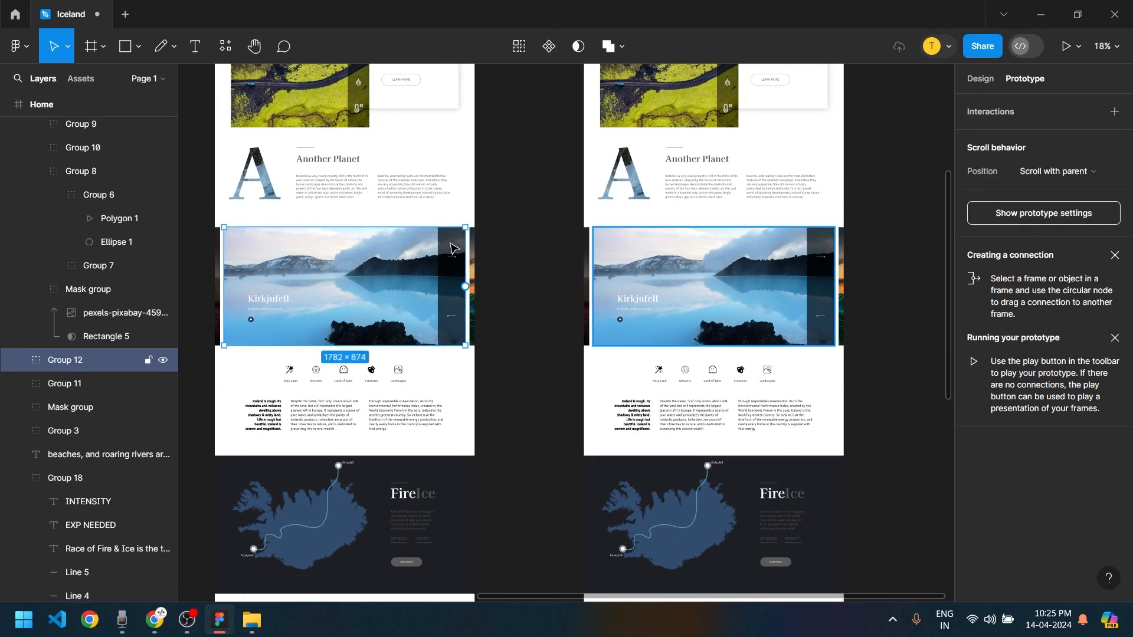
left_click(454, 248)
scroll(457, 236, "up", 5)
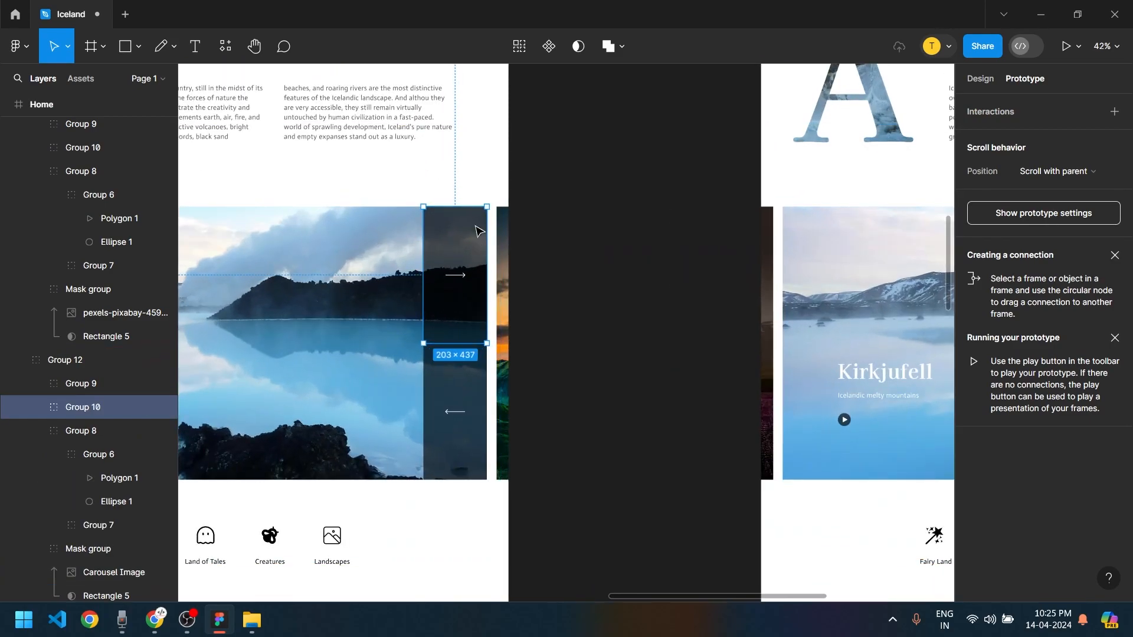
mouse_move(489, 285)
left_click_drag(486, 275, 697, 221)
left_click_drag(472, 273, 526, 311)
key("ctrl+z")
left_click_drag(486, 275, 546, 189)
left_click_drag(718, 158, 776, 121)
scroll(767, 127, "down", 5)
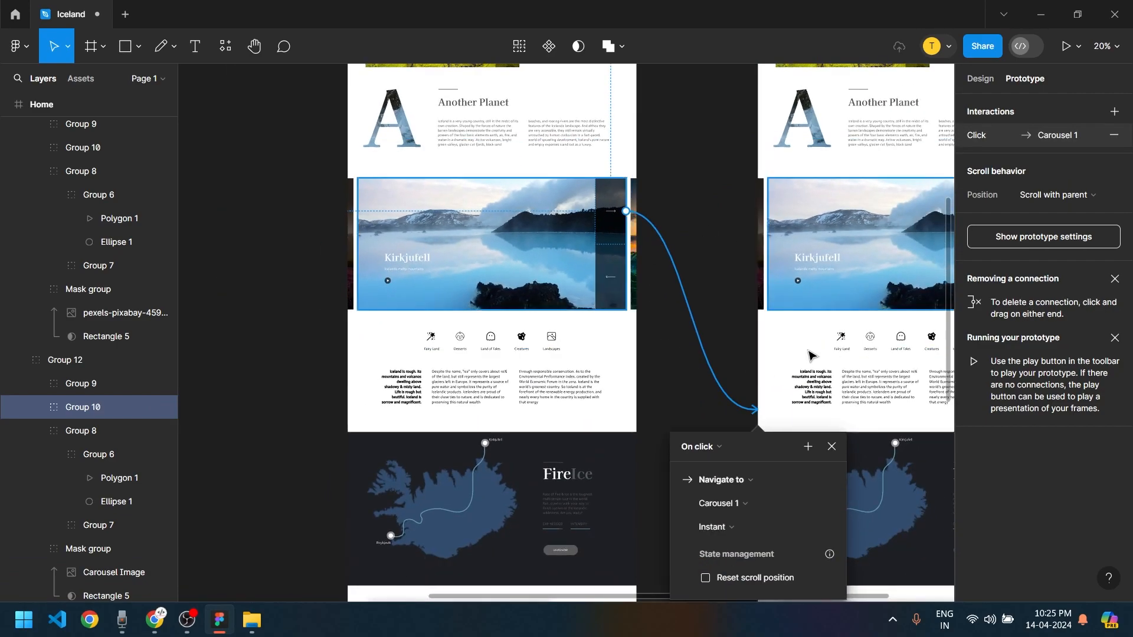
Set the animation of the arrow panel's interaction to Smart animate
scroll(709, 461, "down", 1)
scroll(742, 440, "up", 1)
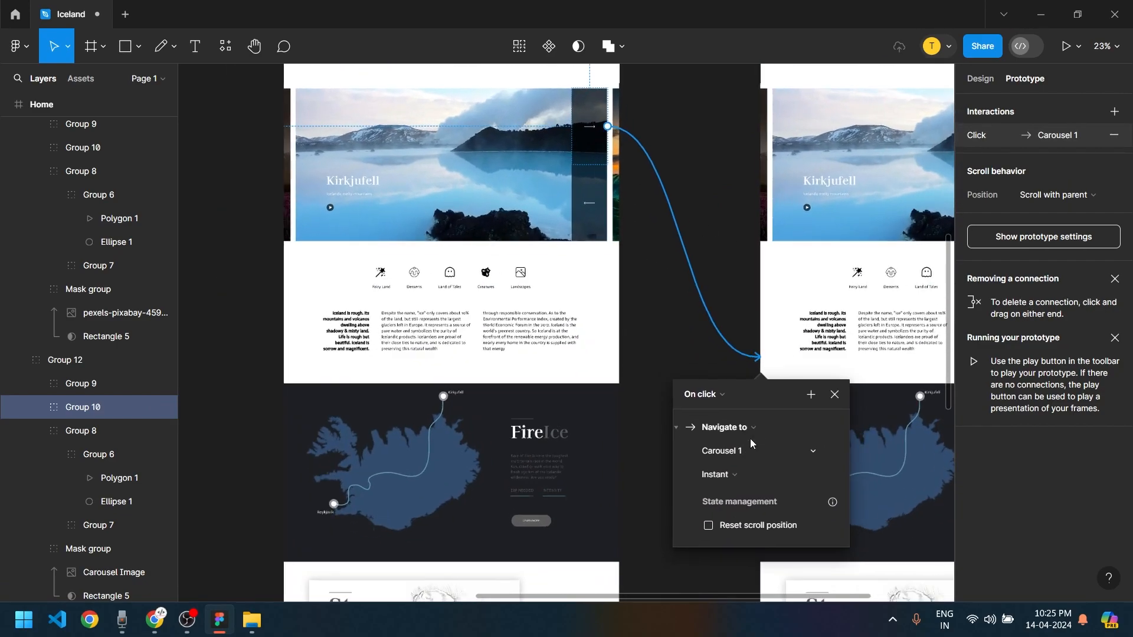
scroll(756, 437, "up", 2)
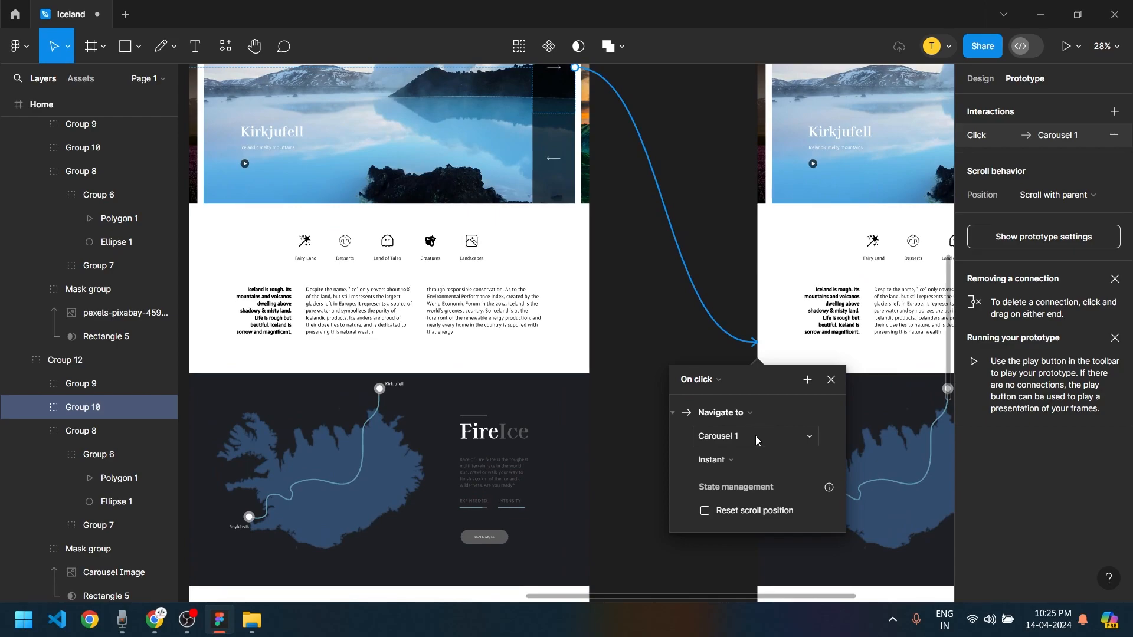
left_click(726, 459)
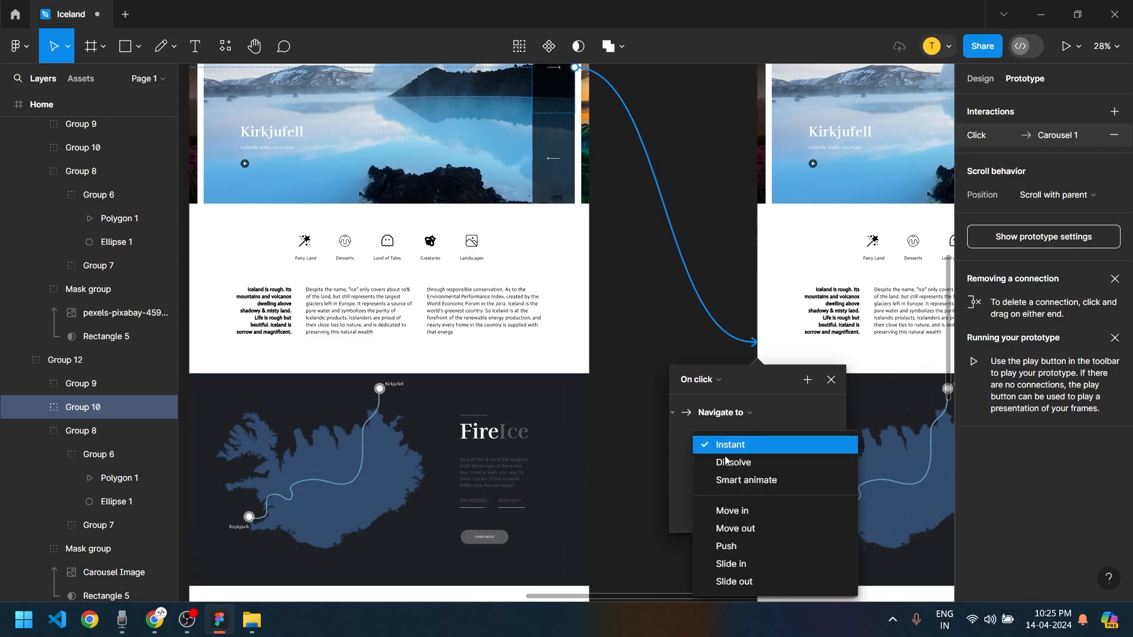
left_click(728, 484)
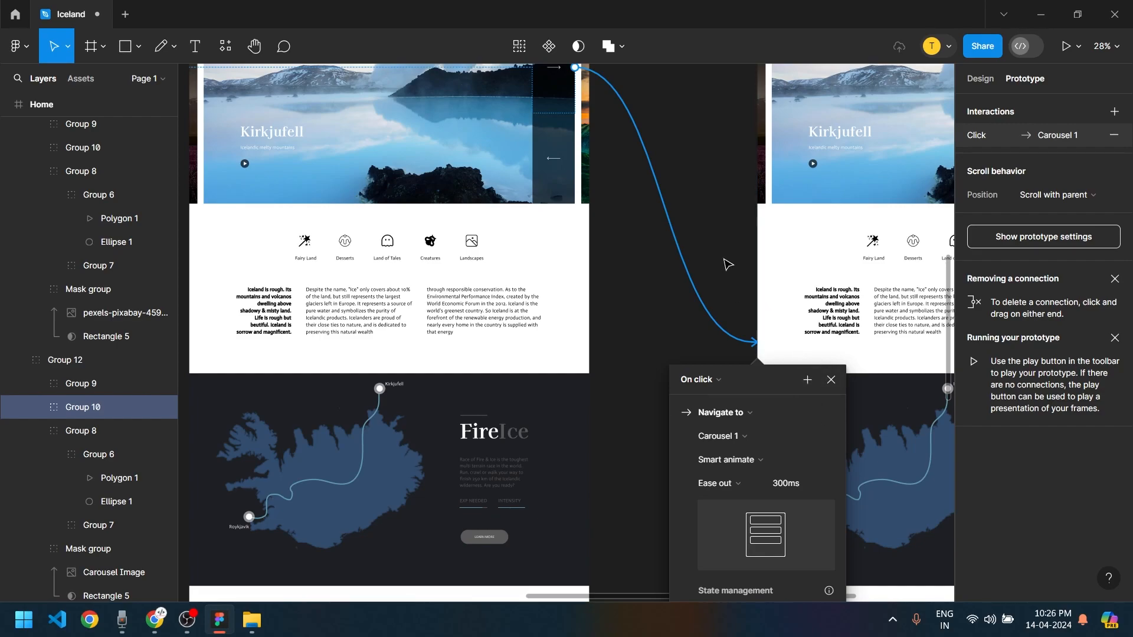
Delete the Carousel 1 frame
scroll(728, 261, "down", 5)
scroll(728, 264, "up", 3)
left_click(770, 324)
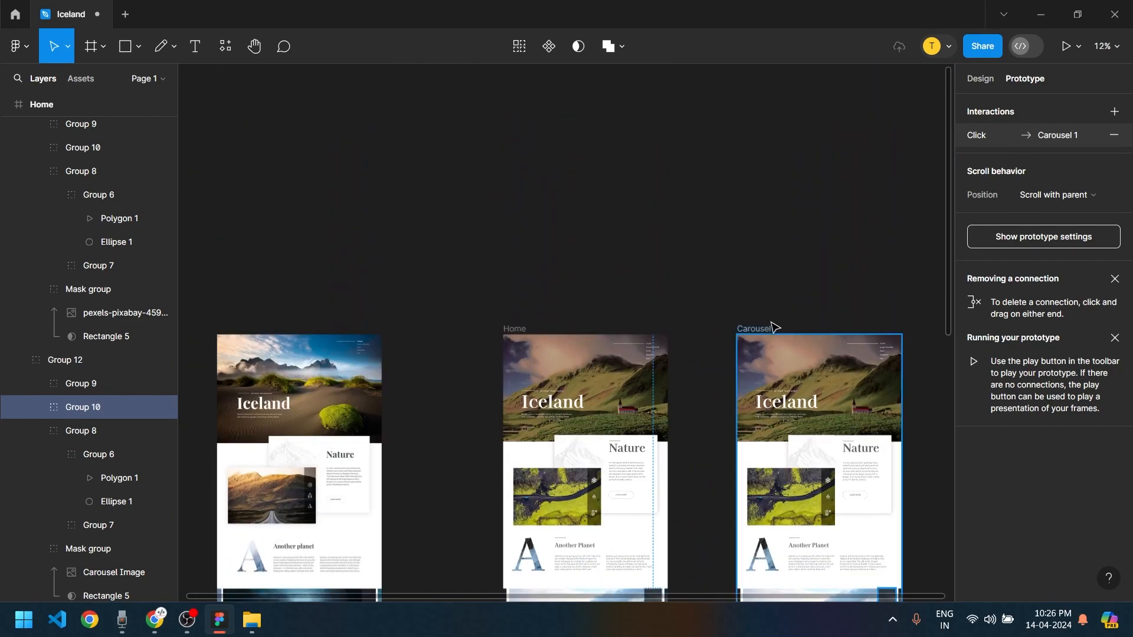
key("Delete")
scroll(709, 369, "down", 3)
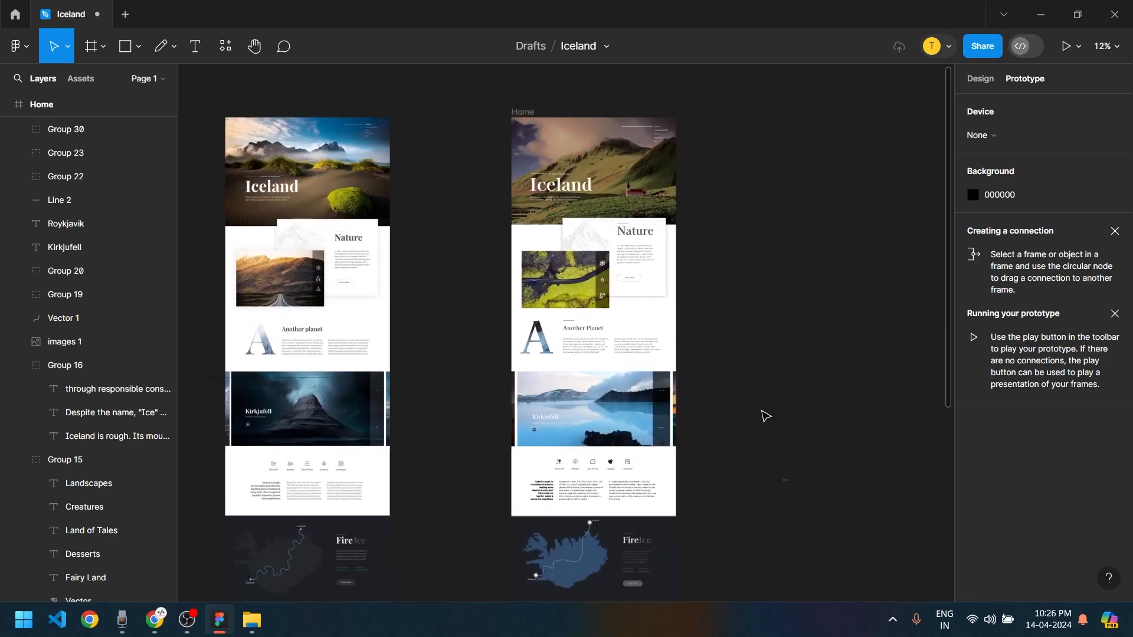
Duplicate the slide left of Home's central Kirkjufell slide and move the copy horizontally beyond the rightmost slide, to X 3693
left_click(980, 78)
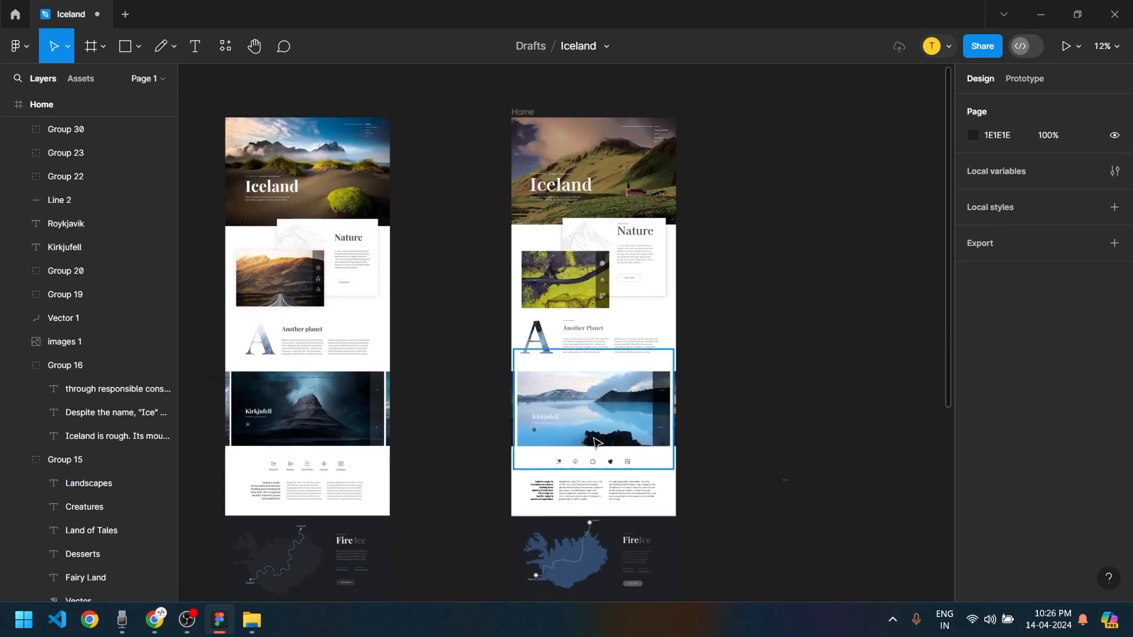
scroll(590, 430, "up", 5)
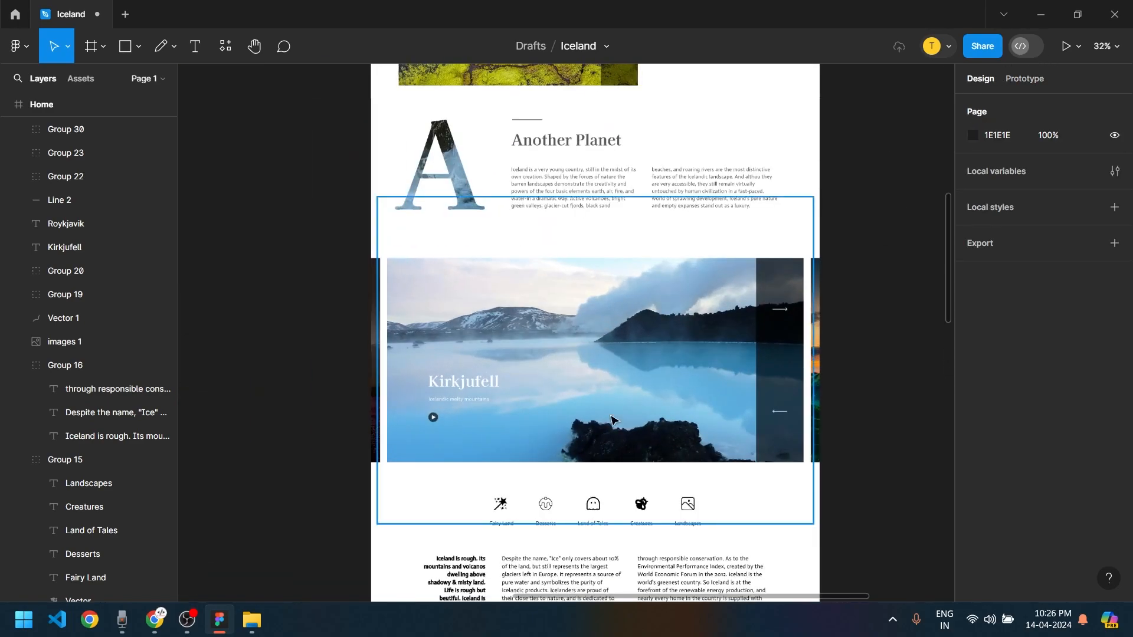
left_click(545, 408)
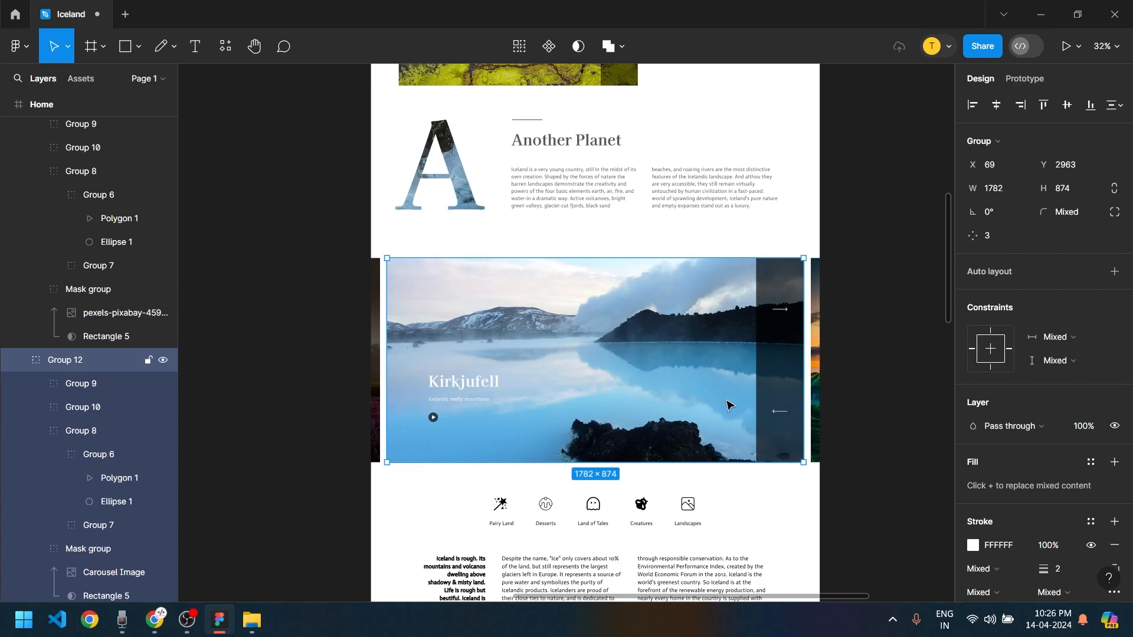
left_click(818, 388, "shift")
key("ctrl+d")
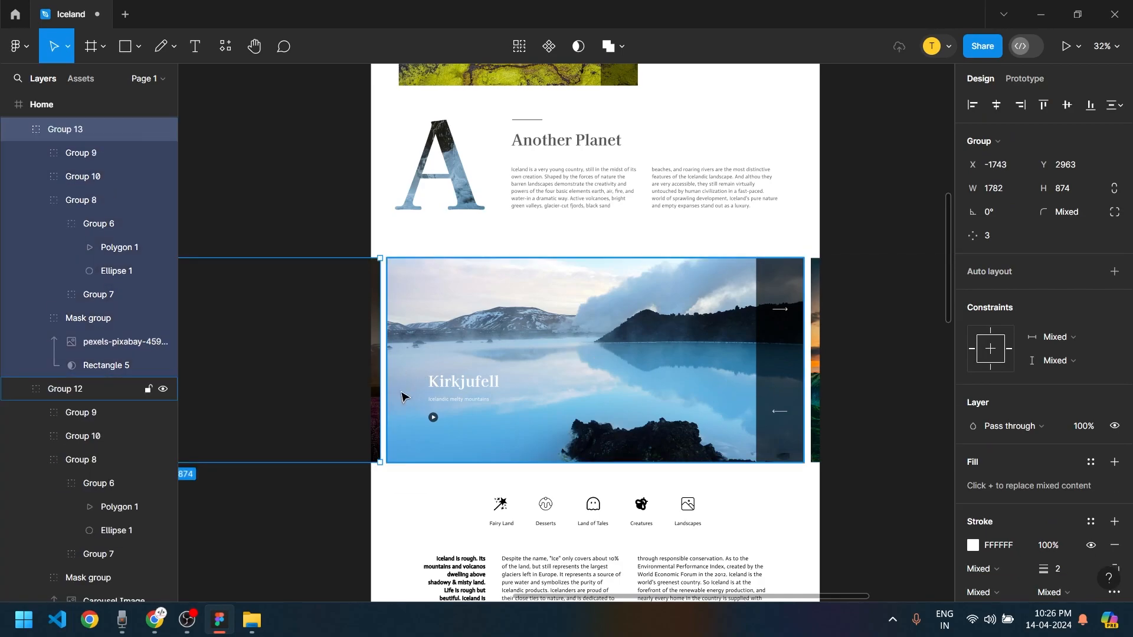
scroll(379, 378, "down", 3)
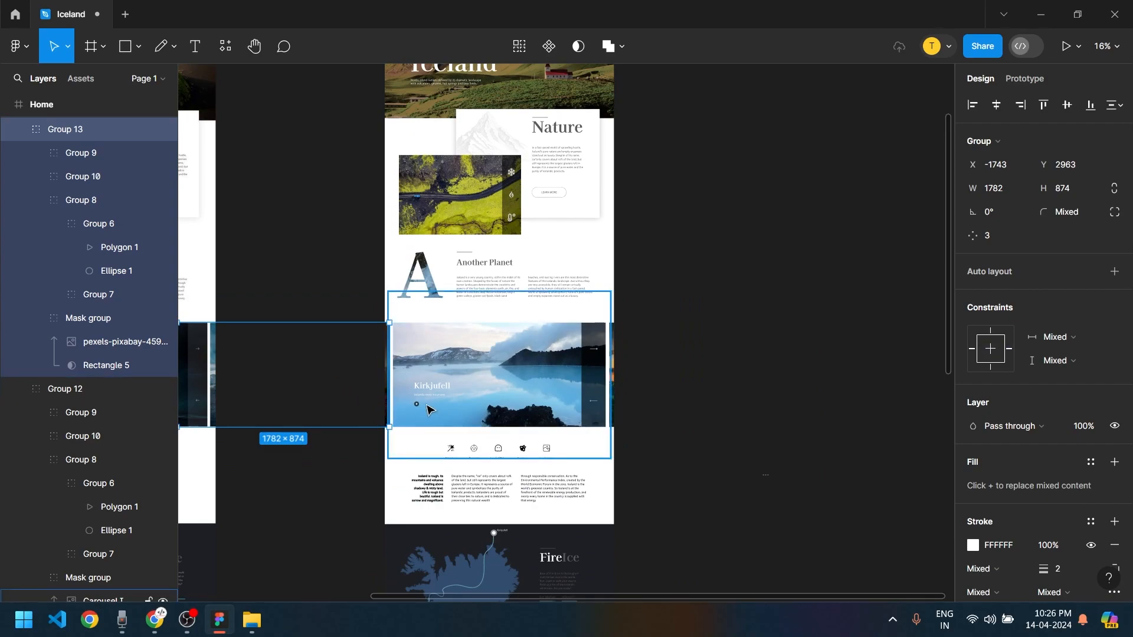
key("ctrl+d")
key("shift+Right")
key("shift+Right")
key("shift+Right")
key("shift+Right")
key("shift+Right")
key("shift+Right")
key("shift+Right")
key("shift+Right")
key("shift+Right")
key("shift+Right")
key("shift+Right")
key("shift+Right")
key("shift+Right")
key("shift+Right")
key("shift+Right")
key("shift+Right")
key("shift+Right")
key("shift+Right")
key("shift+Right")
key("shift+Right")
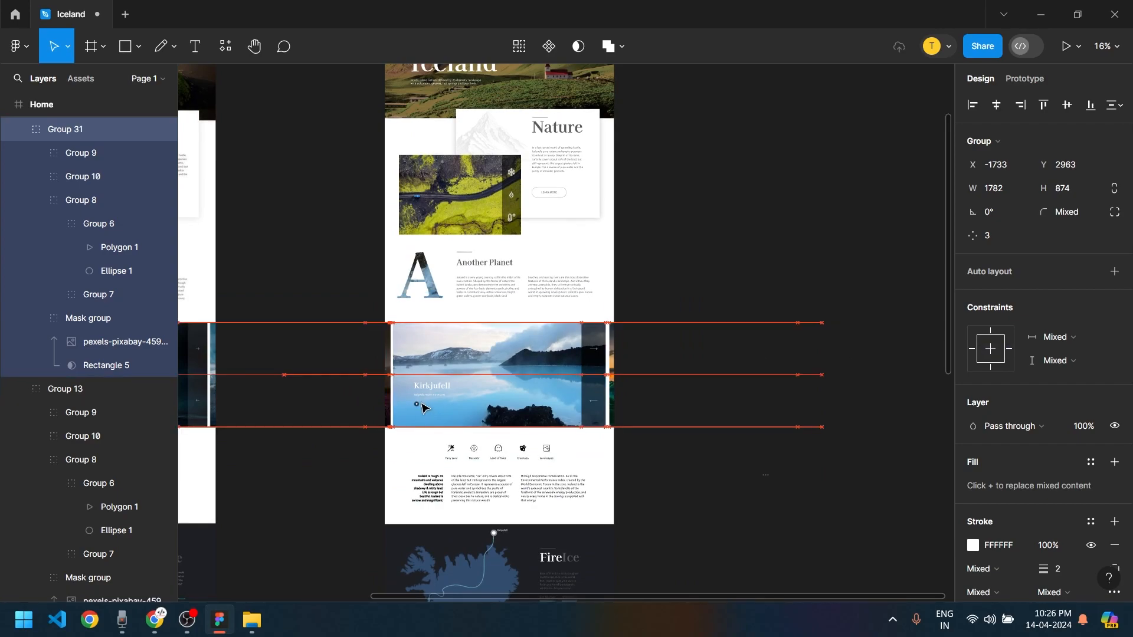
key("shift+Right")
key("shift+Right")
key("shift+Right")
key("shift+Right")
key("shift+Right")
key("shift+Right")
key("shift+Right")
key("shift+Right")
key("shift+Right")
key("shift+Right")
key("shift+Right")
key("shift+Right")
key("shift+Right")
key("shift+Right")
key("shift+Right")
key("shift+Right")
key("shift+Right")
key("shift+Right")
key("shift+Right")
key("shift+Right")
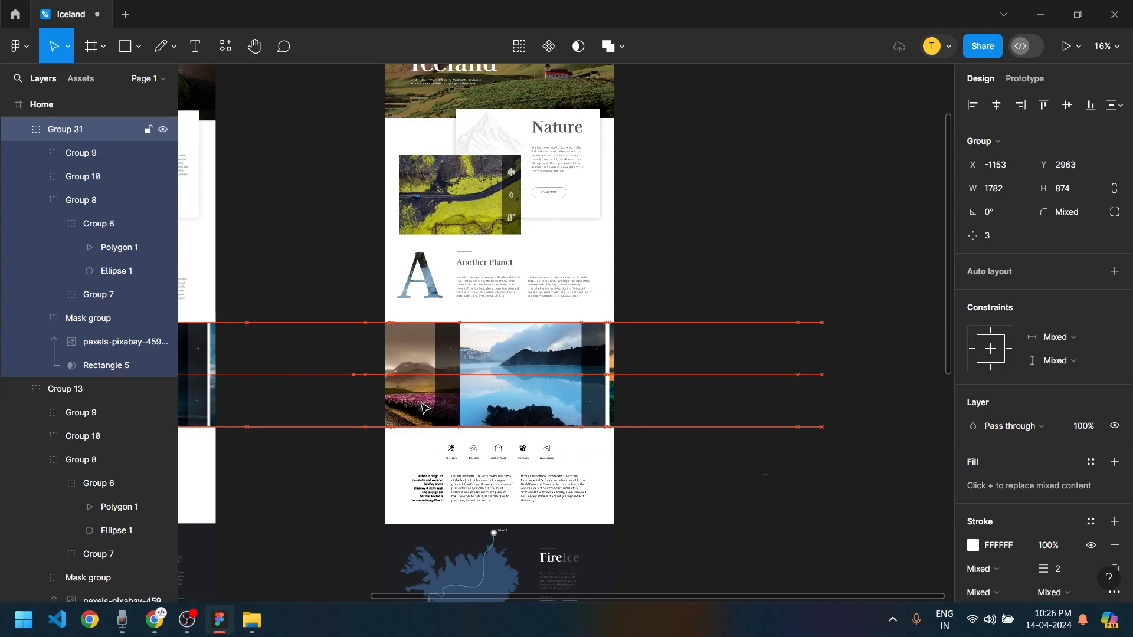
key("shift+Right")
key("shift+Right")
key("shift+Right")
key("shift+Right")
key("shift+Right")
key("shift+Right")
key("shift+Right")
key("shift+Right")
key("shift+Right")
key("shift+Right")
key("shift+Right")
key("shift+Right")
key("shift+Right")
key("shift+Right")
key("shift+Right")
key("shift+Right")
key("shift+Right")
key("shift+Right")
key("shift+Right")
key("shift+Right")
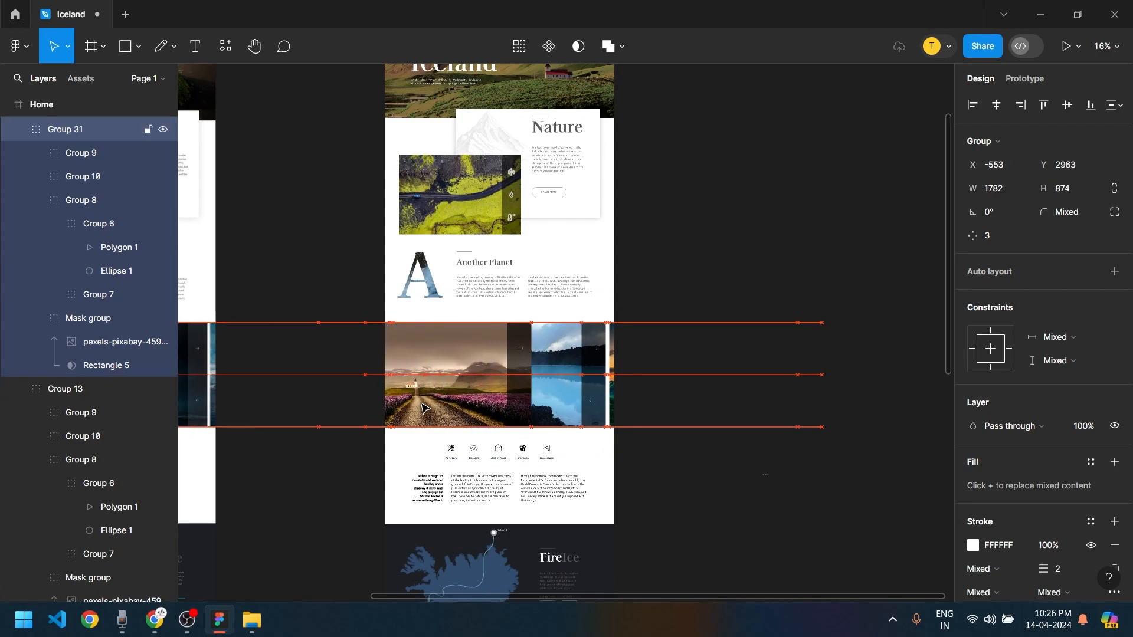
key("shift+Right")
key("shift+Right")
key("shift+Right")
key("shift+Right")
key("shift+Right")
key("shift+Right")
key("shift+Right")
key("shift+Right")
key("shift+Right")
key("shift+Right")
key("shift+Right")
key("shift+Right")
key("shift+Right")
key("shift+Right")
key("shift+Right")
key("shift+Right")
key("shift+Right")
key("shift+Right")
key("shift+Right")
key("shift+Right")
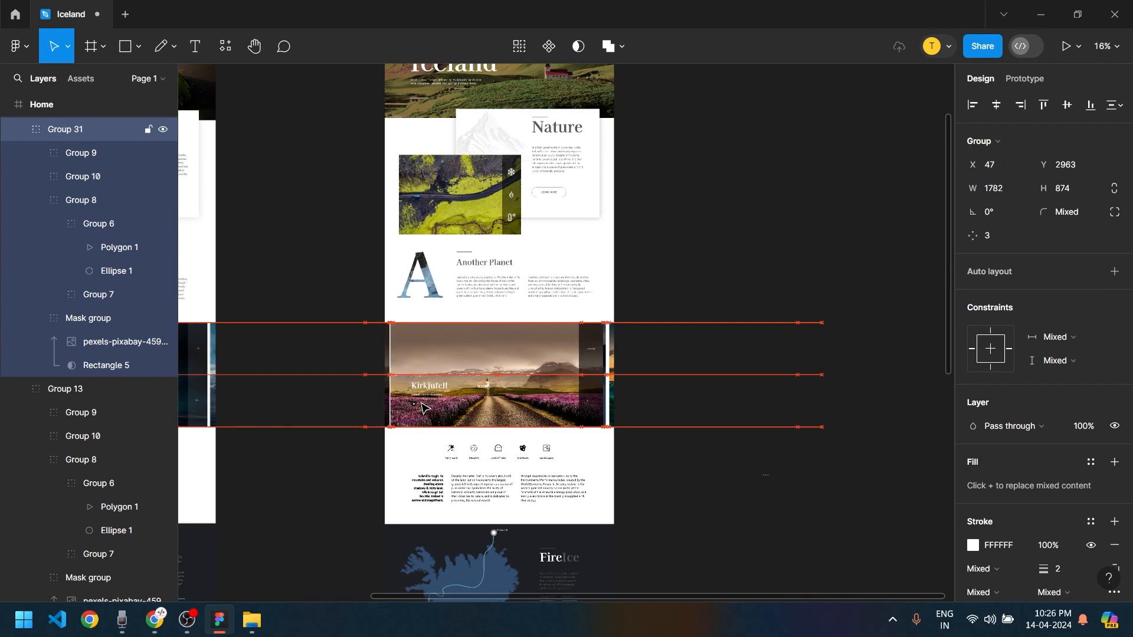
key("shift+Right")
key("shift+Right")
key("shift+Right")
key("shift+Right")
key("shift+Right")
key("shift+Right")
key("shift+Right")
key("shift+Right")
key("shift+Right")
key("shift+Right")
key("shift+Right")
key("shift+Right")
key("shift+Right")
key("shift+Right")
key("shift+Right")
key("shift+Right")
key("shift+Right")
key("shift+Right")
key("shift+Right")
key("shift+Right")
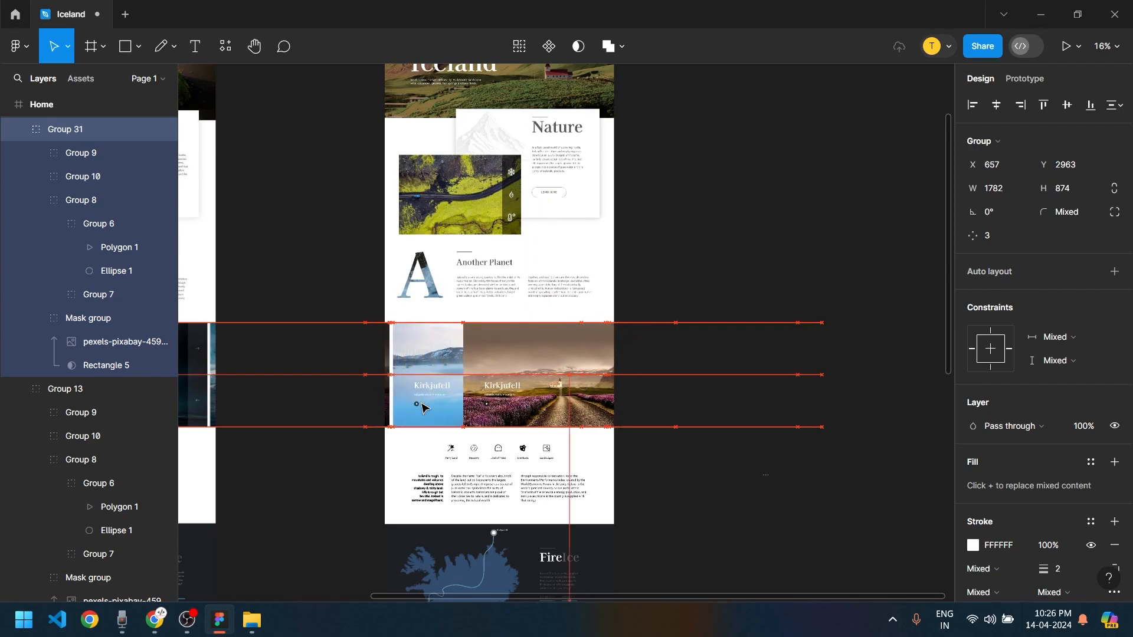
key("shift+Right")
key("shift+Right")
key("shift+Right")
key("shift+Right")
key("shift+Right")
key("shift+Right")
key("shift+Right")
key("shift+Right")
key("shift+Right")
key("shift+Right")
key("shift+Right")
key("shift+Right")
key("shift+Right")
key("shift+Right")
key("shift+Right")
key("shift+Right")
key("shift+Right")
key("shift+Right")
key("shift+Right")
key("shift+Right")
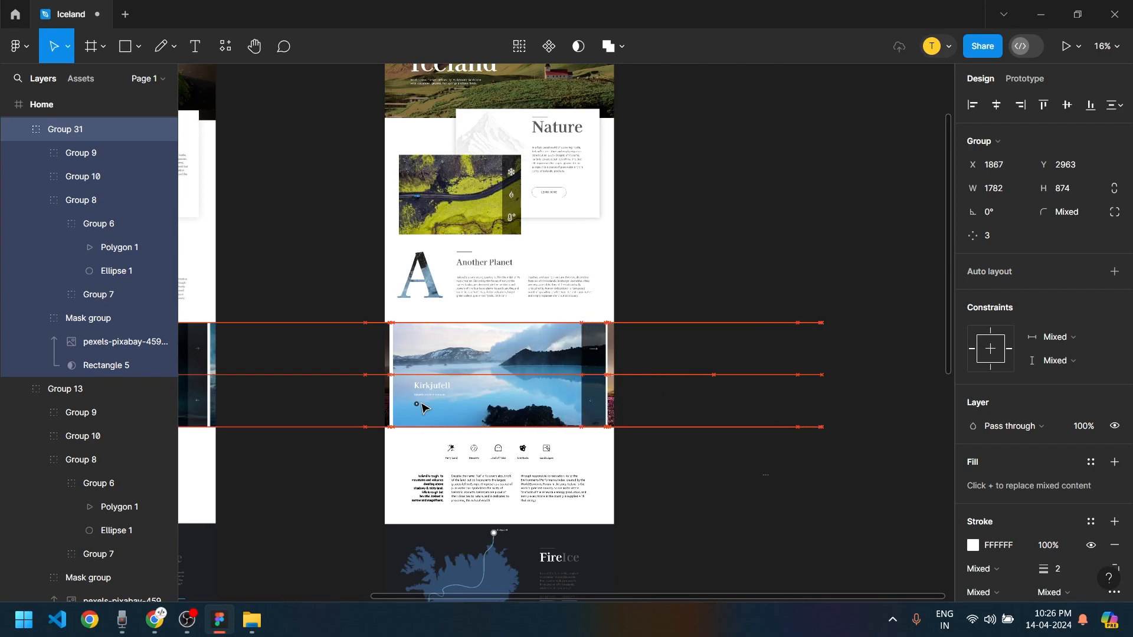
key("shift+Right")
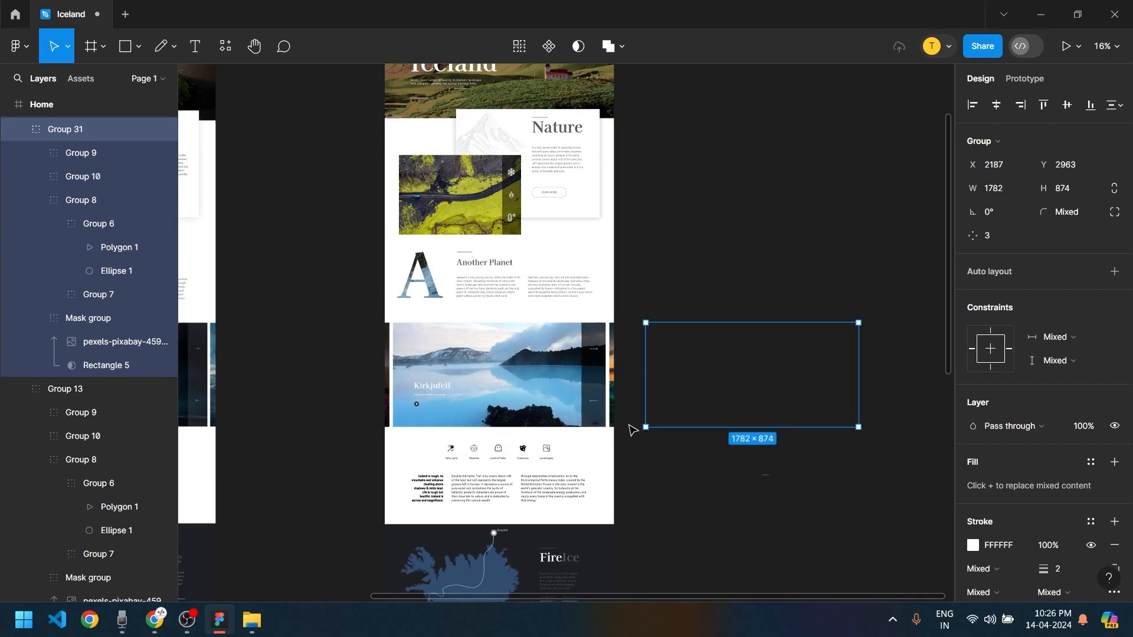
scroll(632, 430, "up", 5)
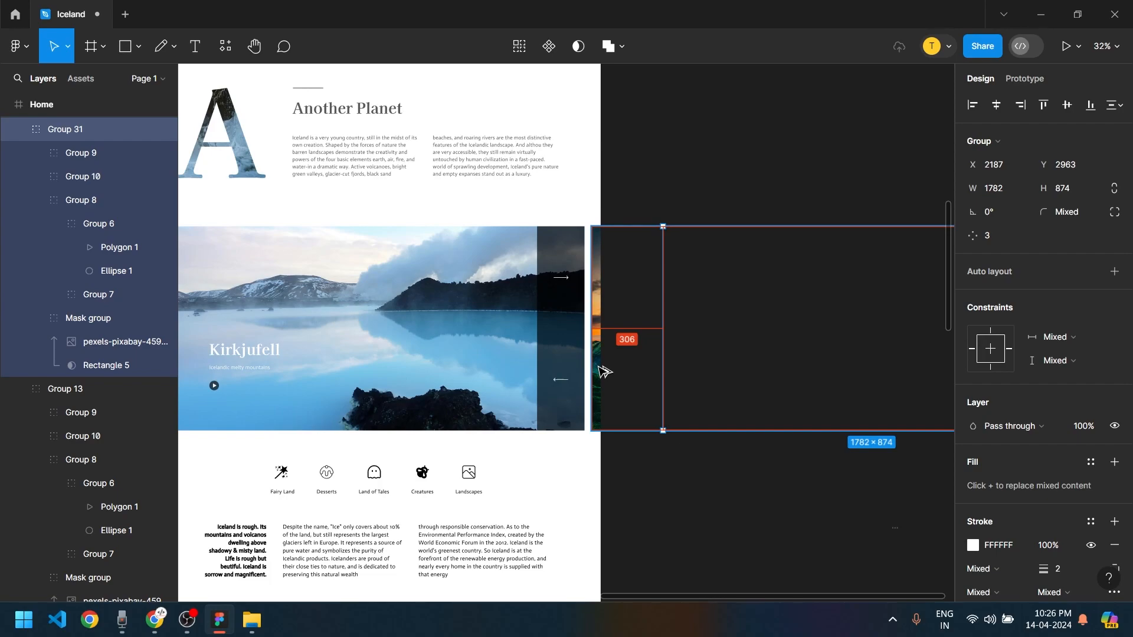
key("shift+Right")
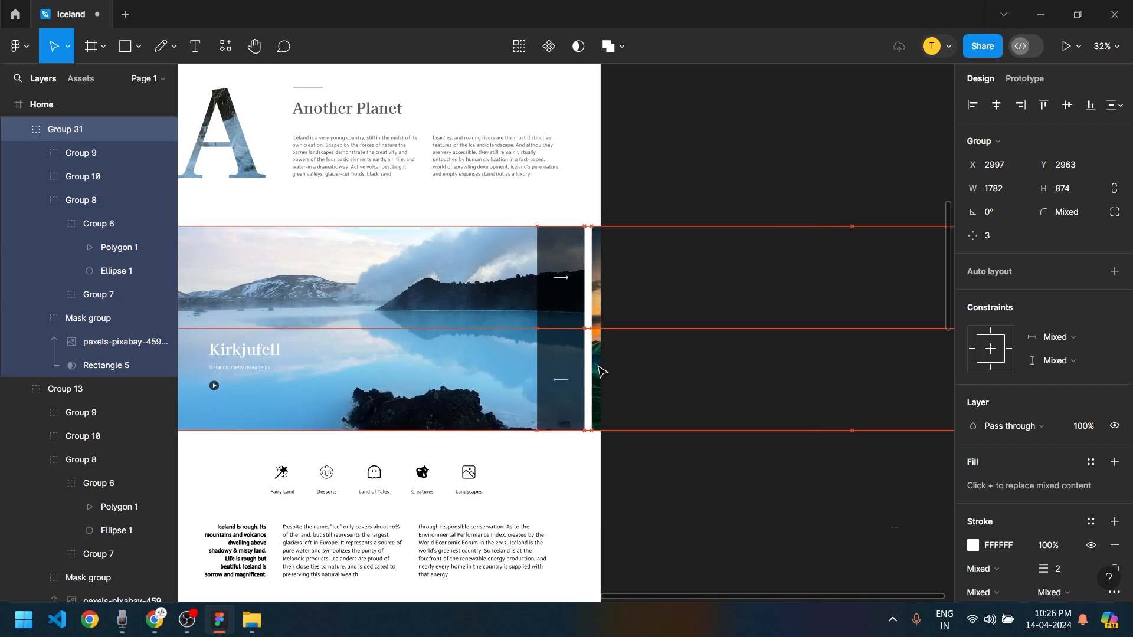
key("shift+Right")
key("Right")
scroll(602, 371, "down", 3)
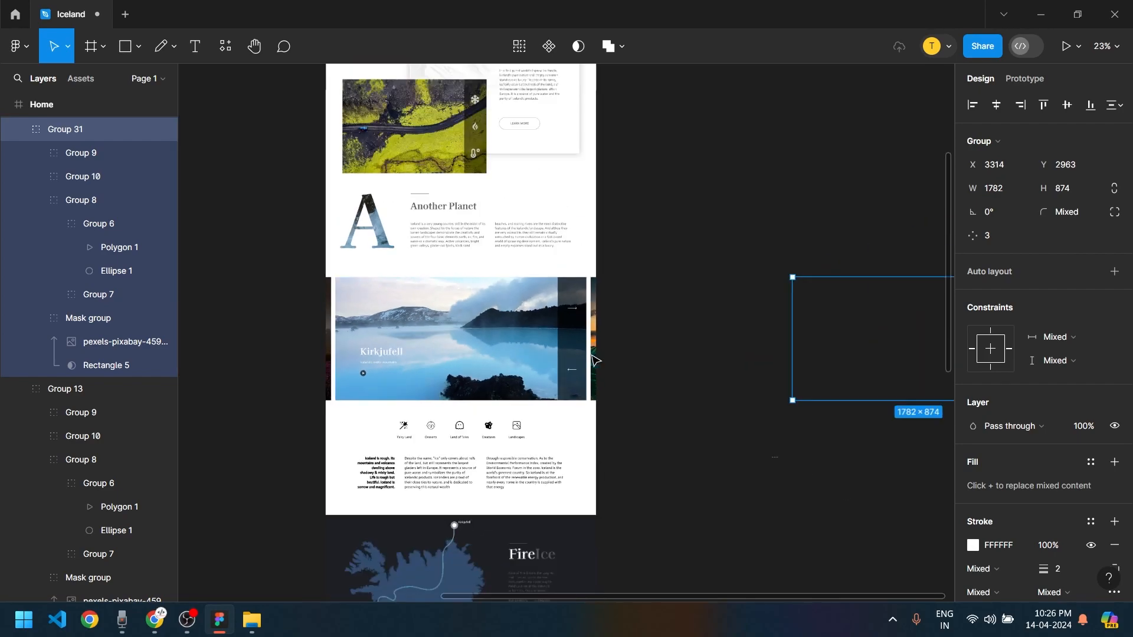
scroll(640, 438, "right", 3)
scroll(640, 438, "up", 1)
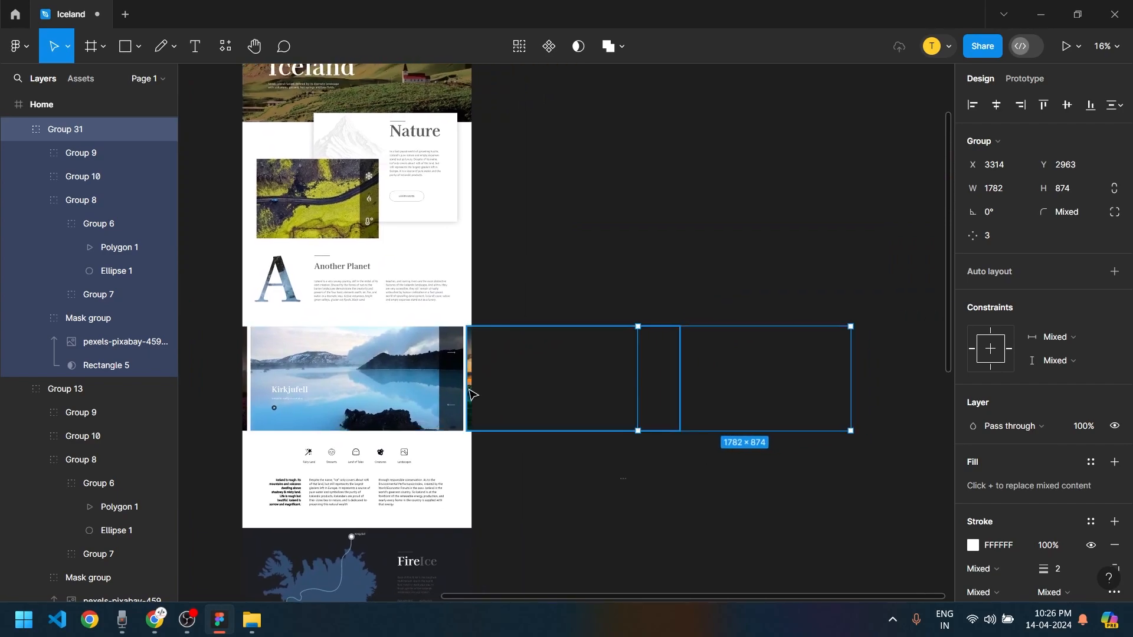
key("shift+Right")
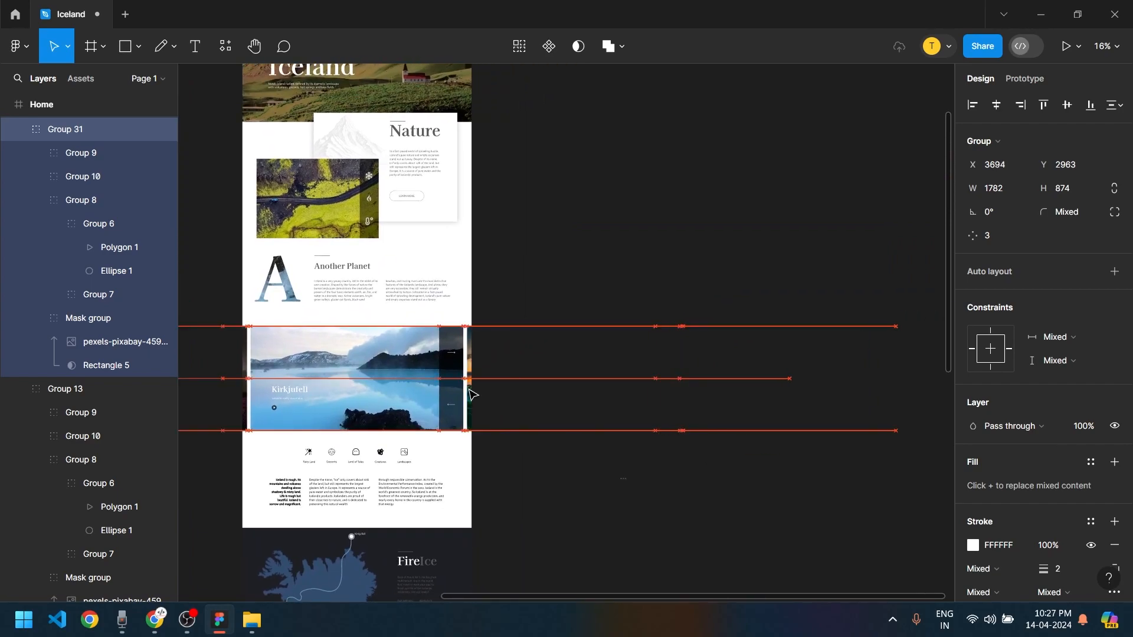
key("Left")
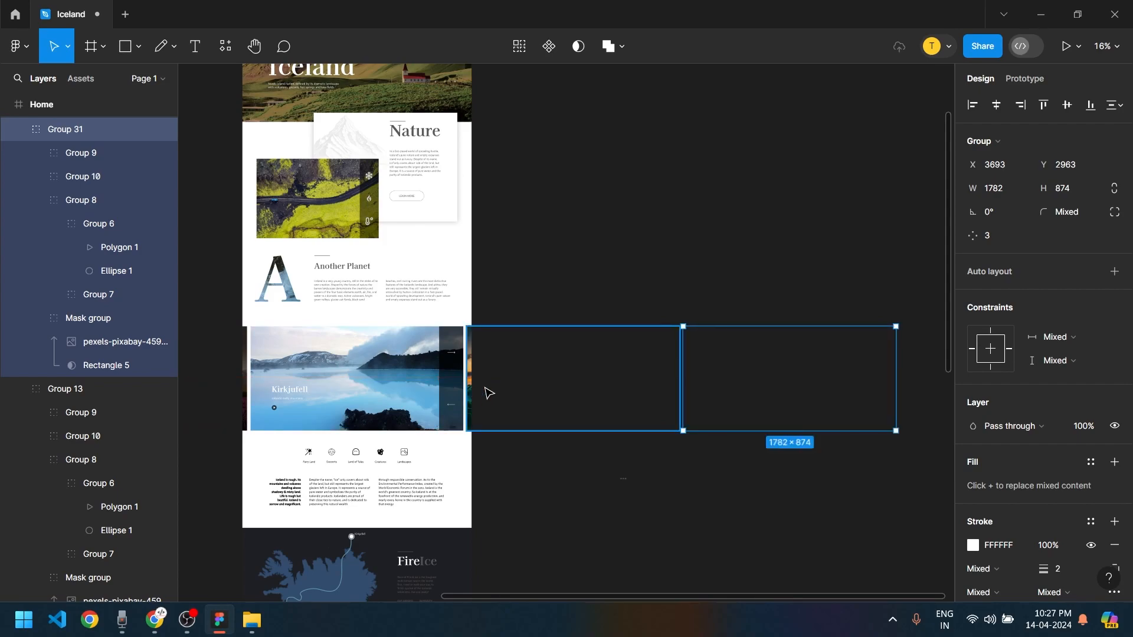
key("Escape")
Duplicate the Home frame and place the copy to its right
scroll(463, 463, "down", 3)
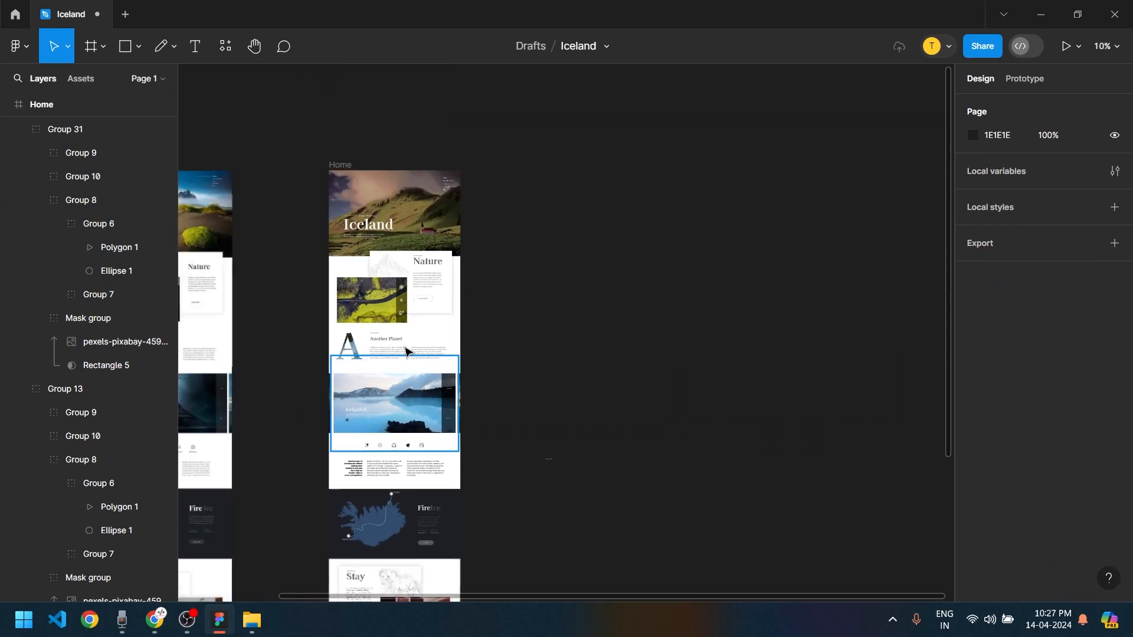
left_click(350, 164)
left_click_drag(353, 164, 555, 163)
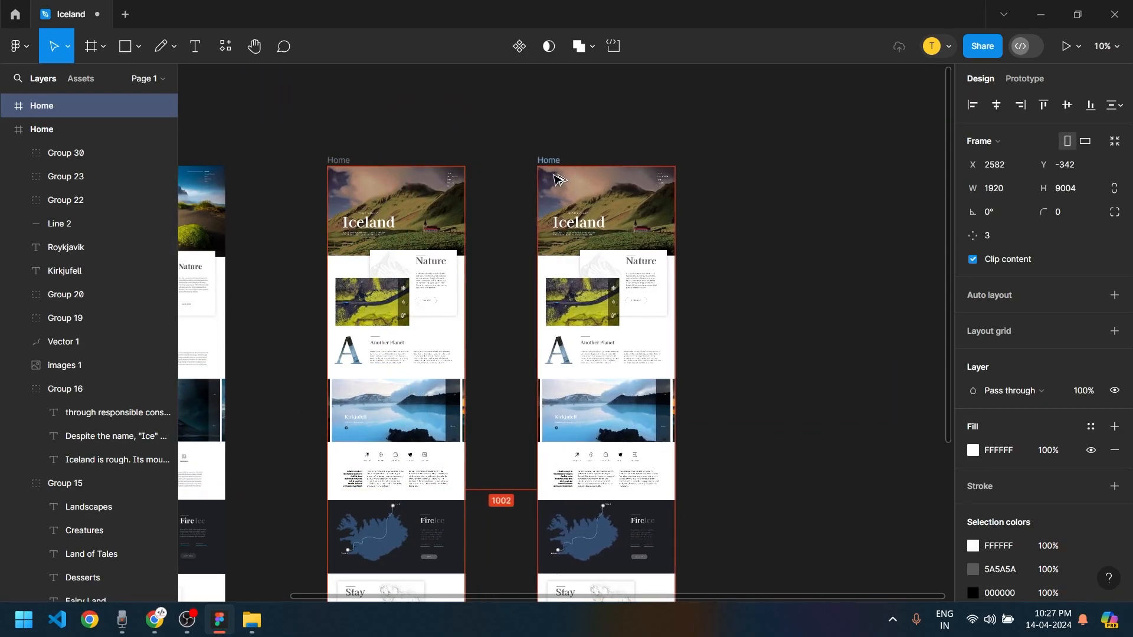
Connect the forward-arrow panel of the original Home's Kirkjufell slide to the duplicated frame with an on-click Navigate to interaction using Smart animate
left_click(1025, 78)
scroll(702, 331, "up", 2)
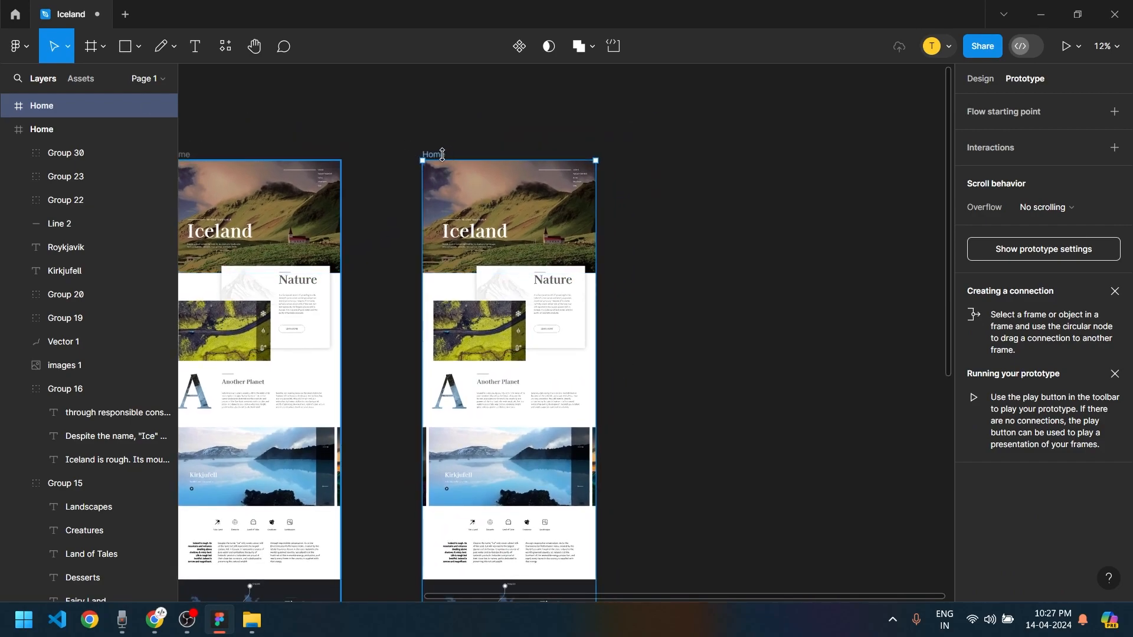
scroll(368, 423, "down", 1)
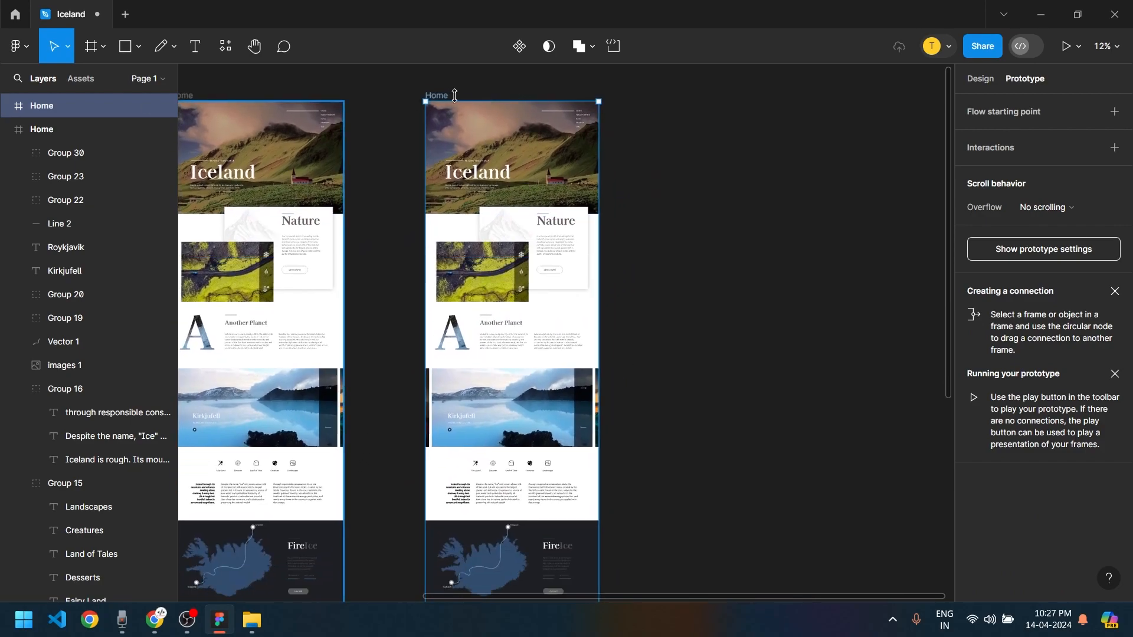
scroll(307, 425, "up", 3)
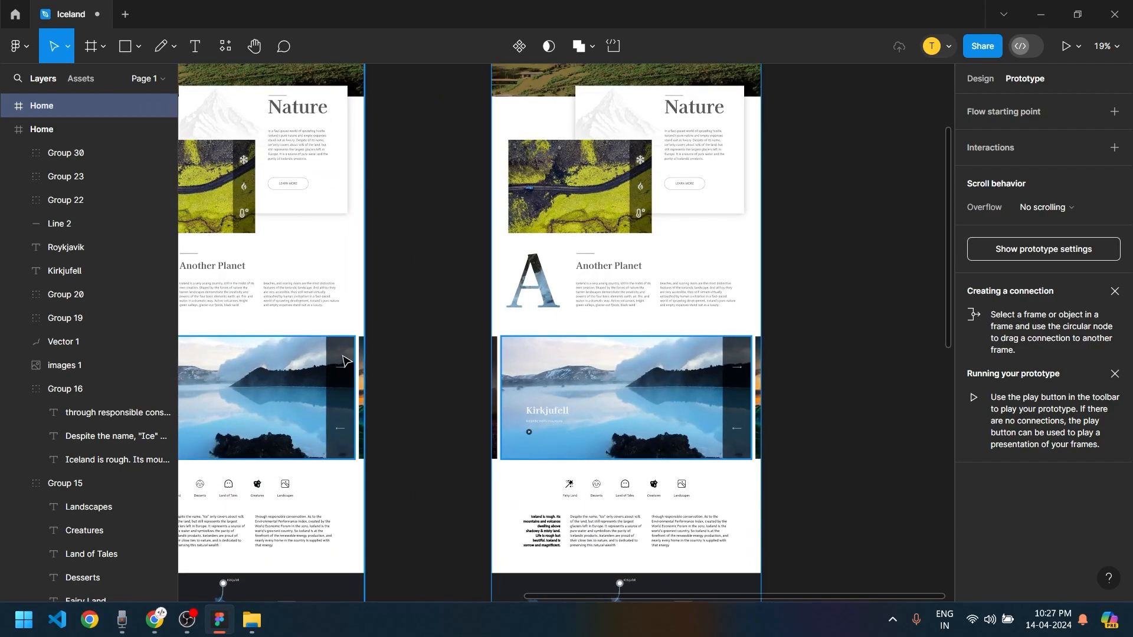
left_click(345, 357)
double_click(346, 357)
left_click_drag(354, 367, 538, 487)
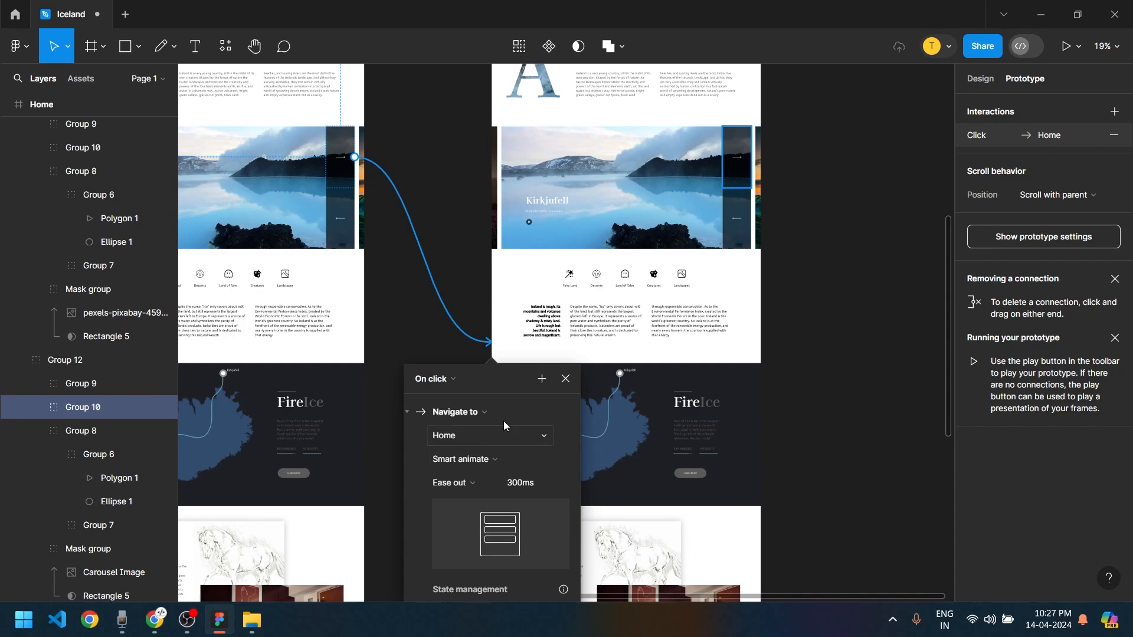
Rename the duplicated Home frame "Carousel 1"
scroll(504, 424, "up", 2)
scroll(536, 142, "up", 20)
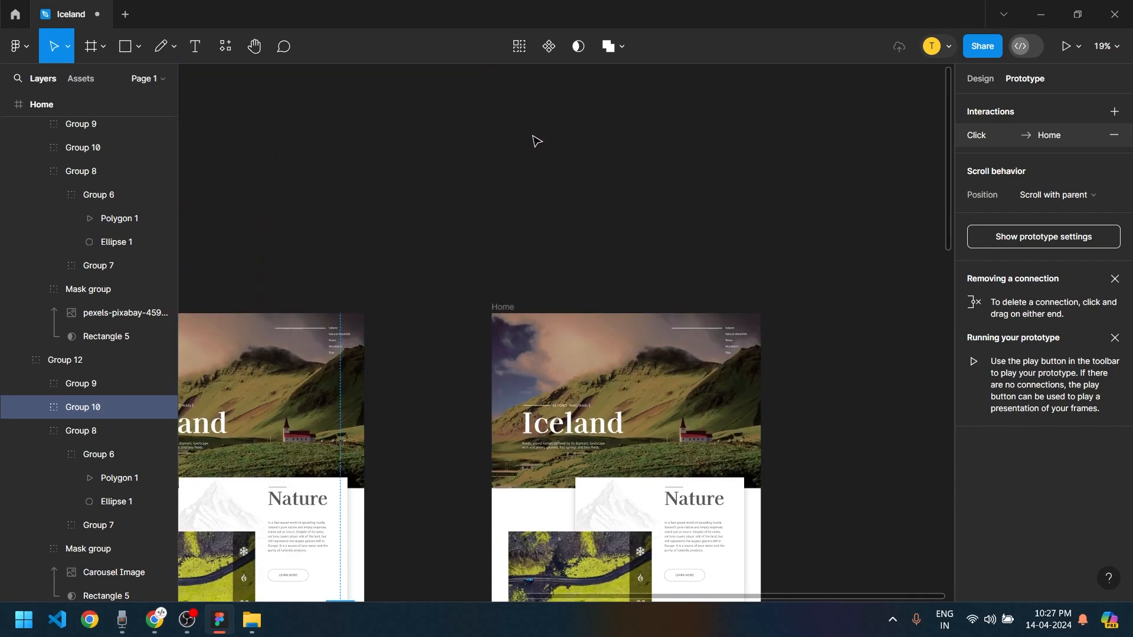
left_click(501, 307)
double_click(501, 307)
type("Carousel 1")
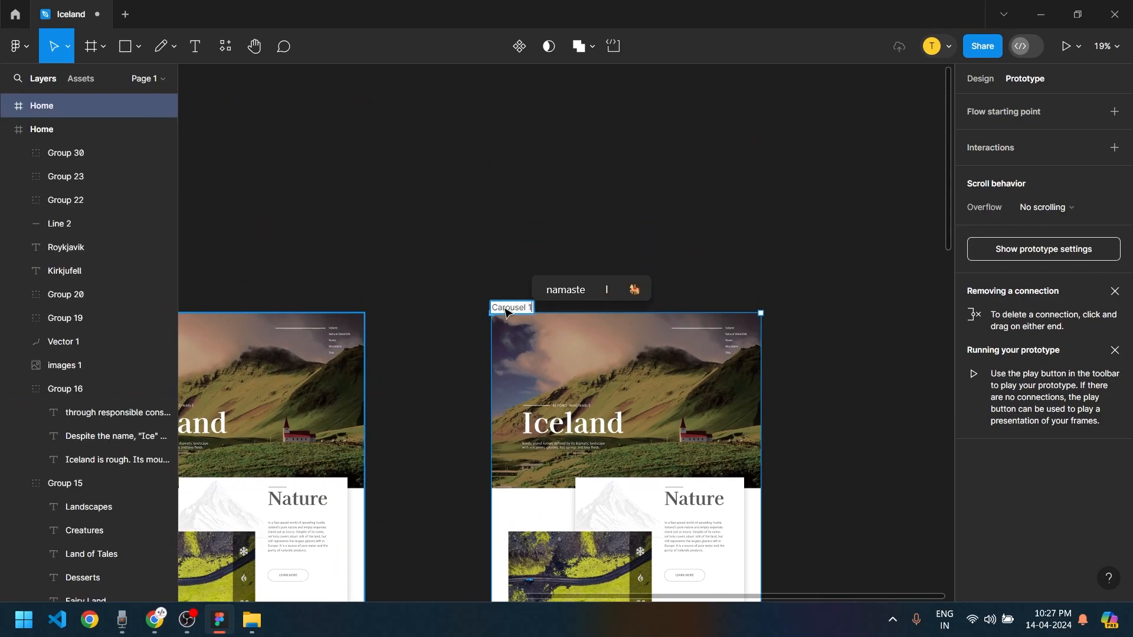
key("Return")
Switch from prototyping back to the design properties of the Carousel 1 frame
scroll(576, 337, "down", 20)
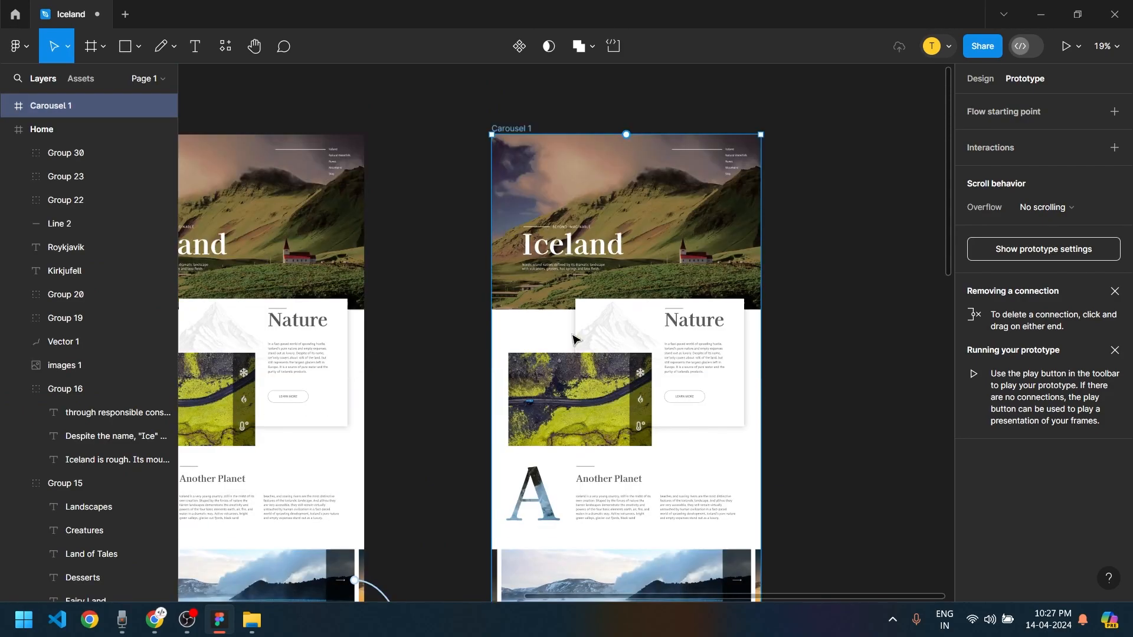
scroll(436, 315, "up", 10)
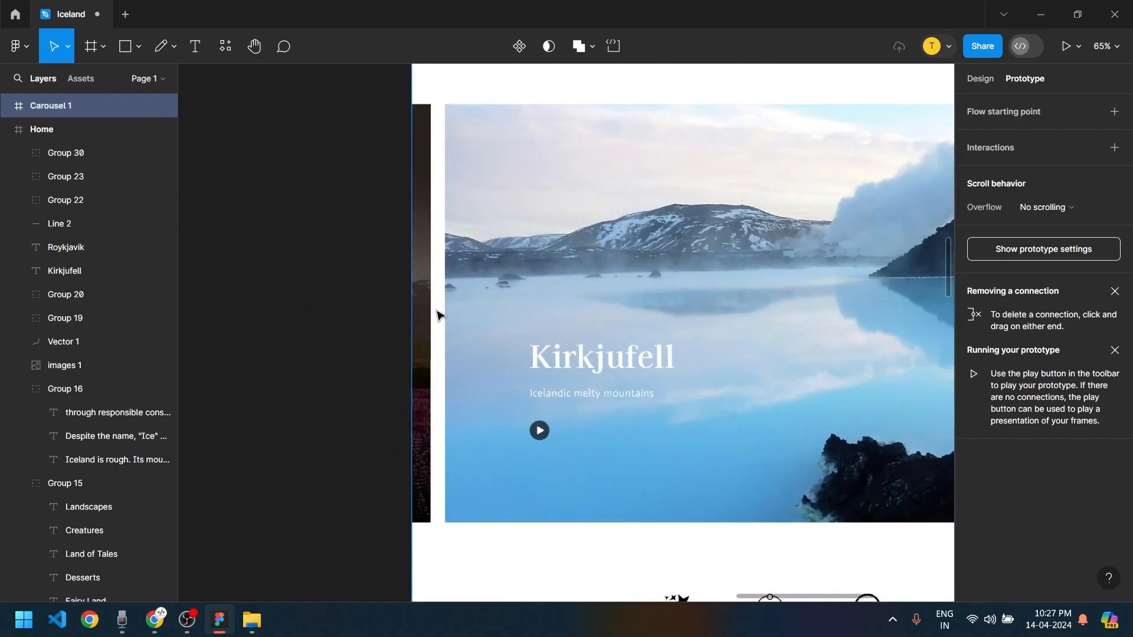
left_click(980, 78)
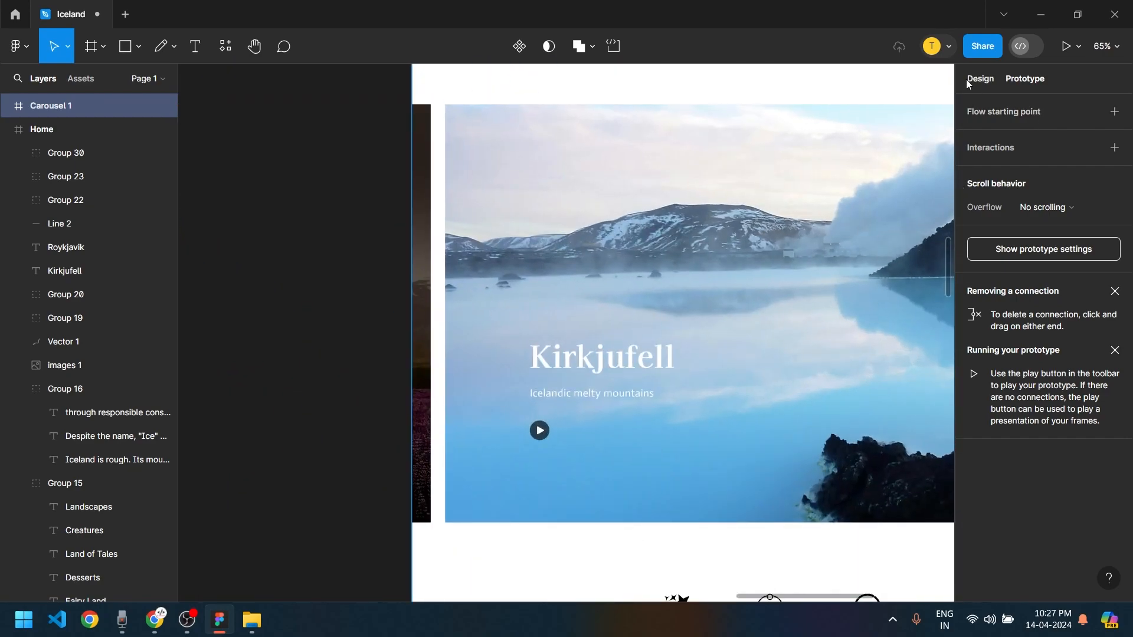
left_click(429, 273)
scroll(772, 352, "down", 5)
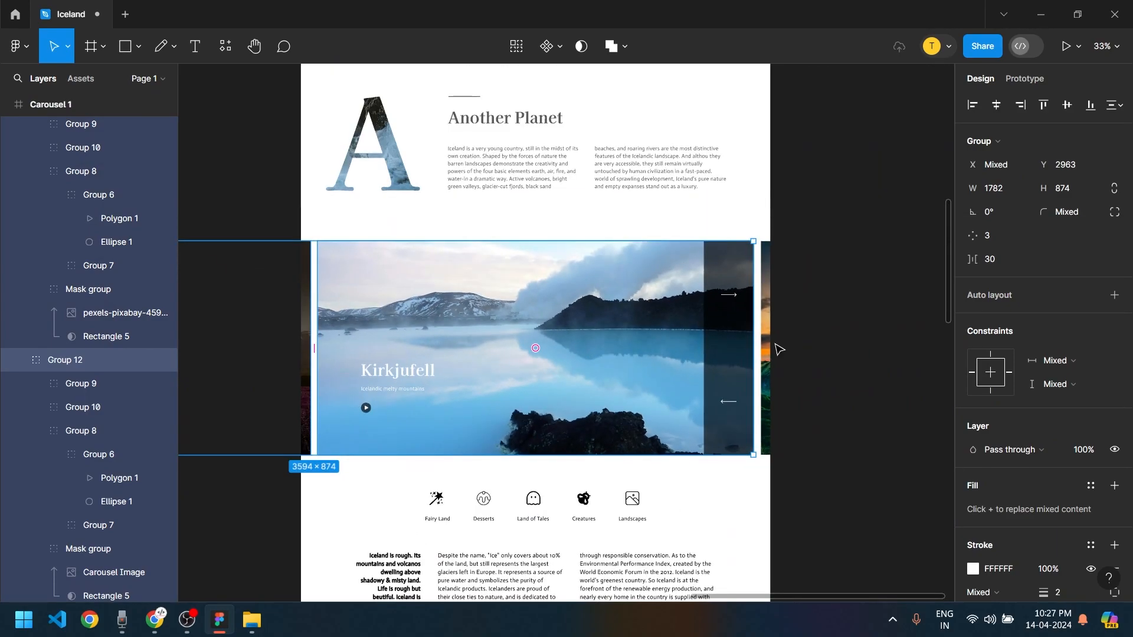
left_click(766, 352, "shift")
scroll(675, 364, "down", 3)
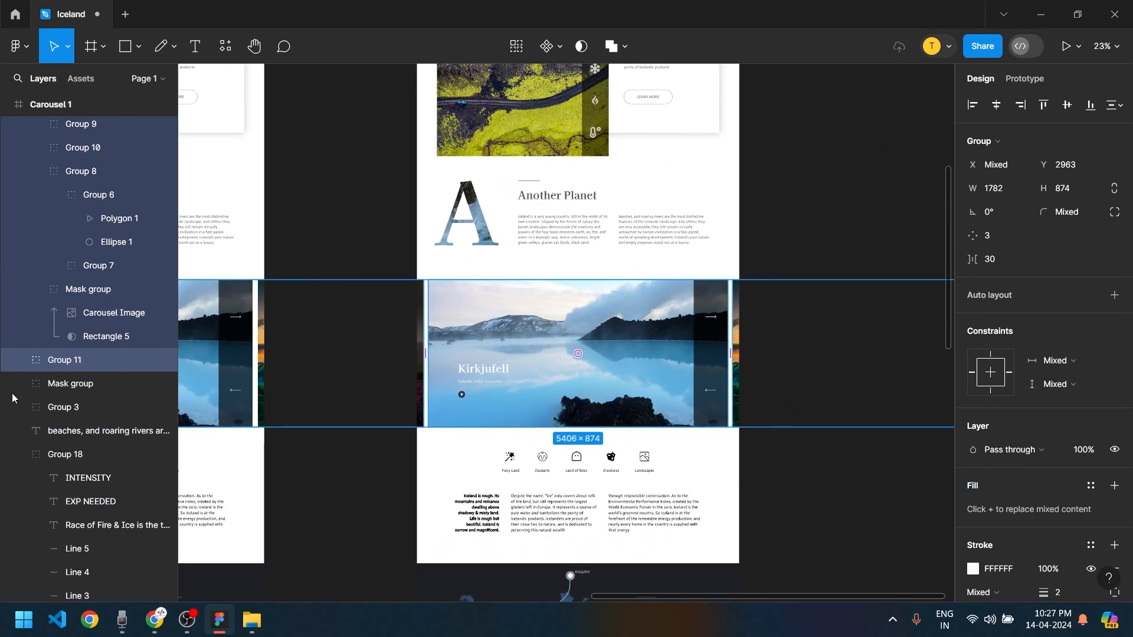
scroll(84, 384, "up", 10)
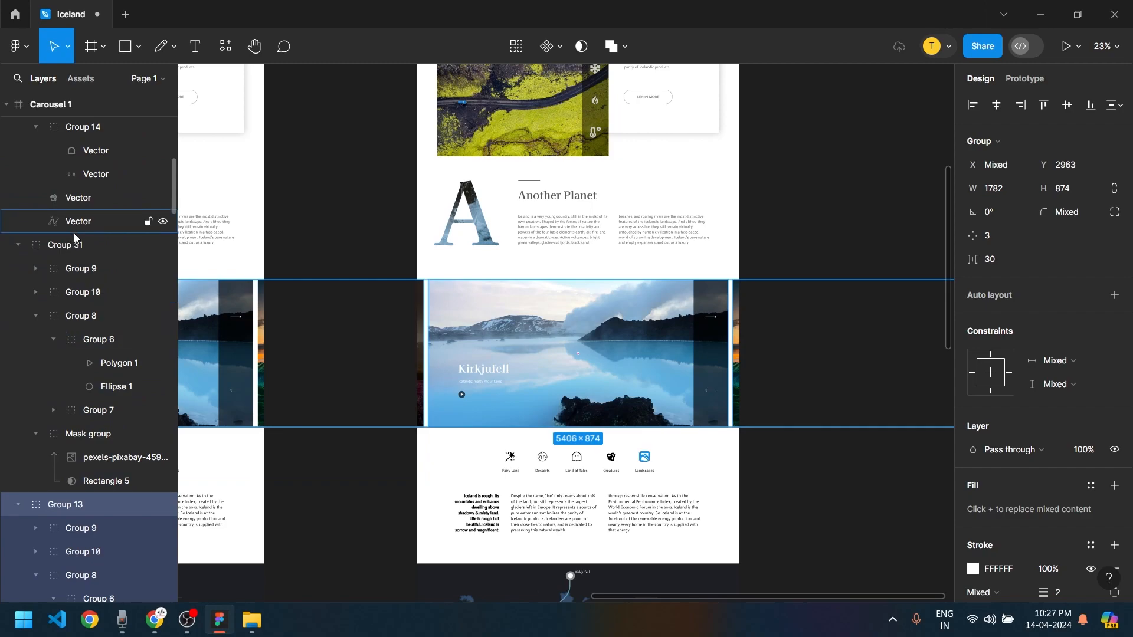
left_click(72, 247)
scroll(195, 302, "down", 3)
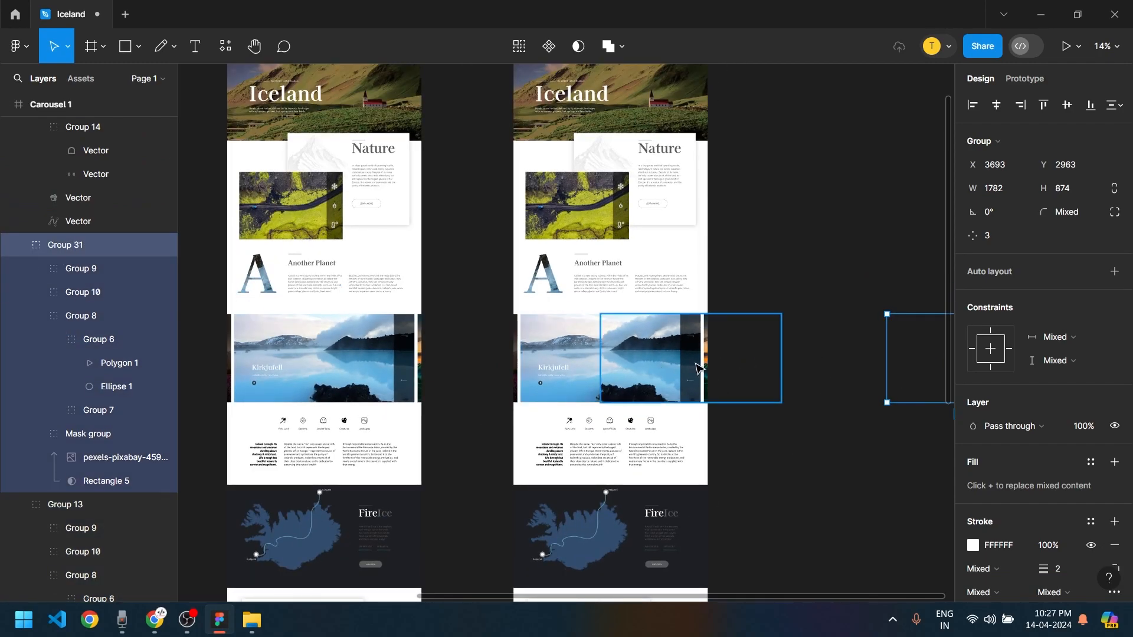
scroll(706, 362, "up", 3)
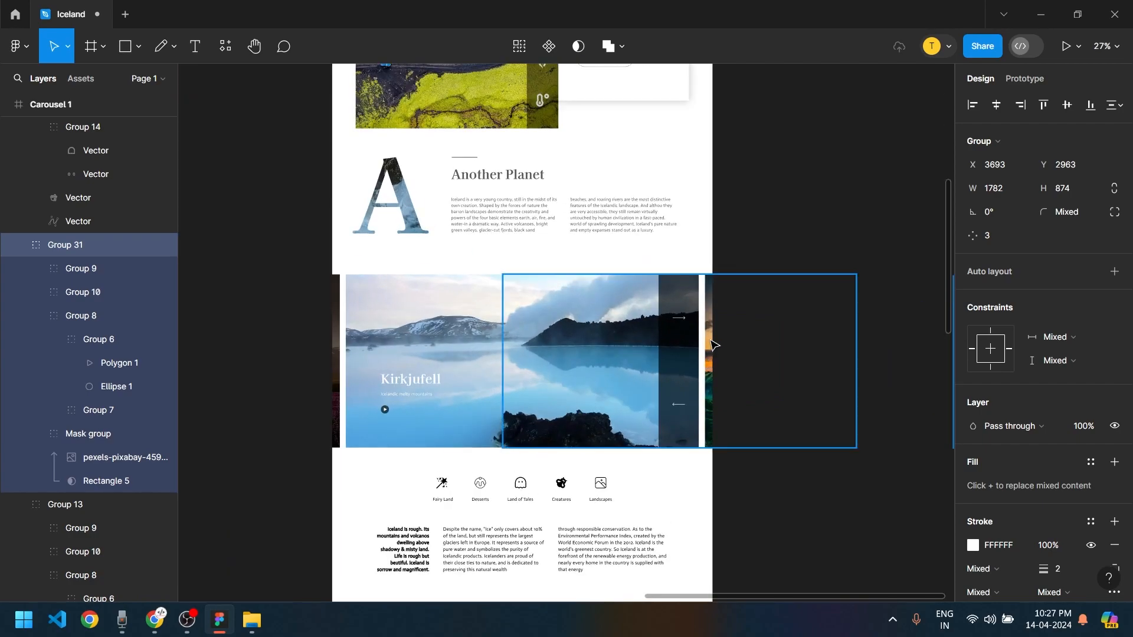
scroll(679, 467, "down", 3)
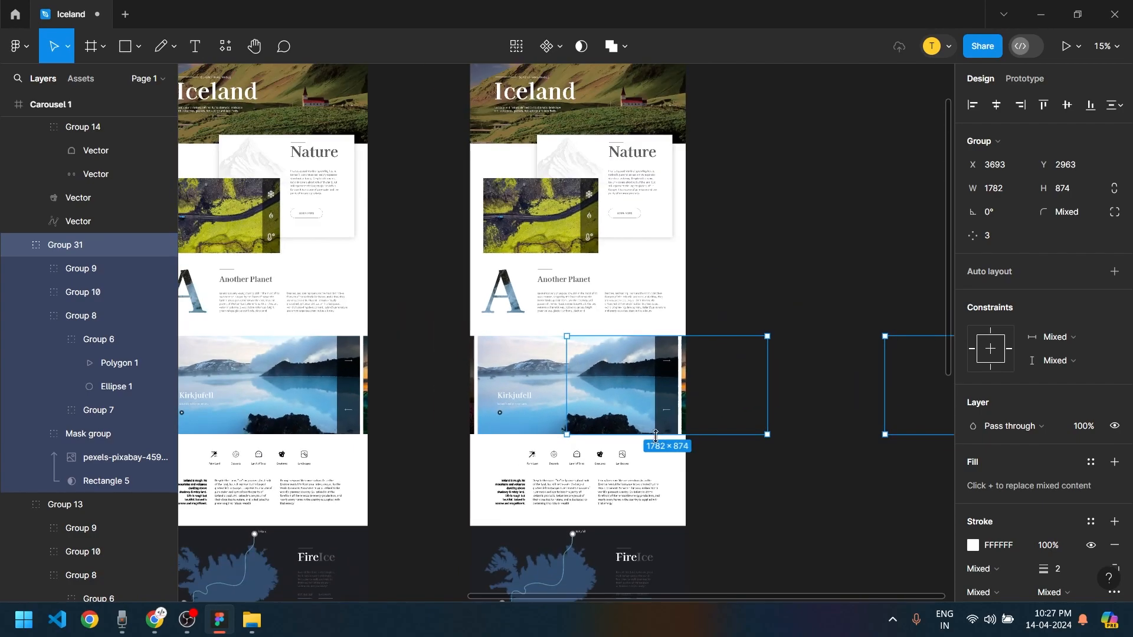
left_click(693, 461)
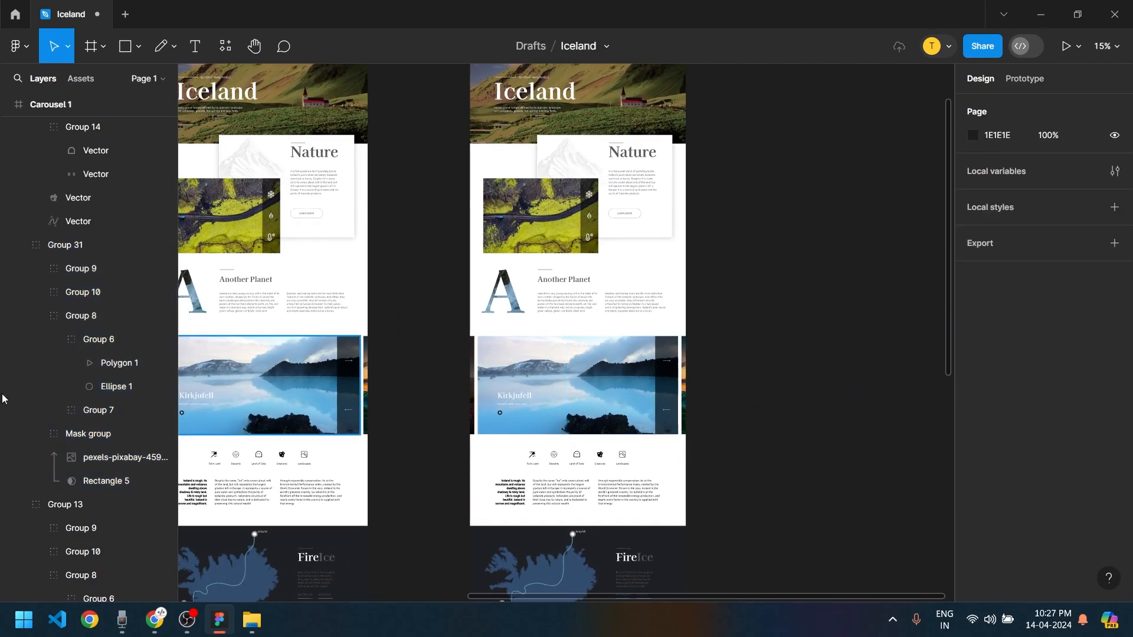
Collapse the slide groups Group 31, Group 13, Group 12 and Group 11 in Carousel 1's layer list
left_click(17, 246)
left_click(18, 269)
left_click(17, 292)
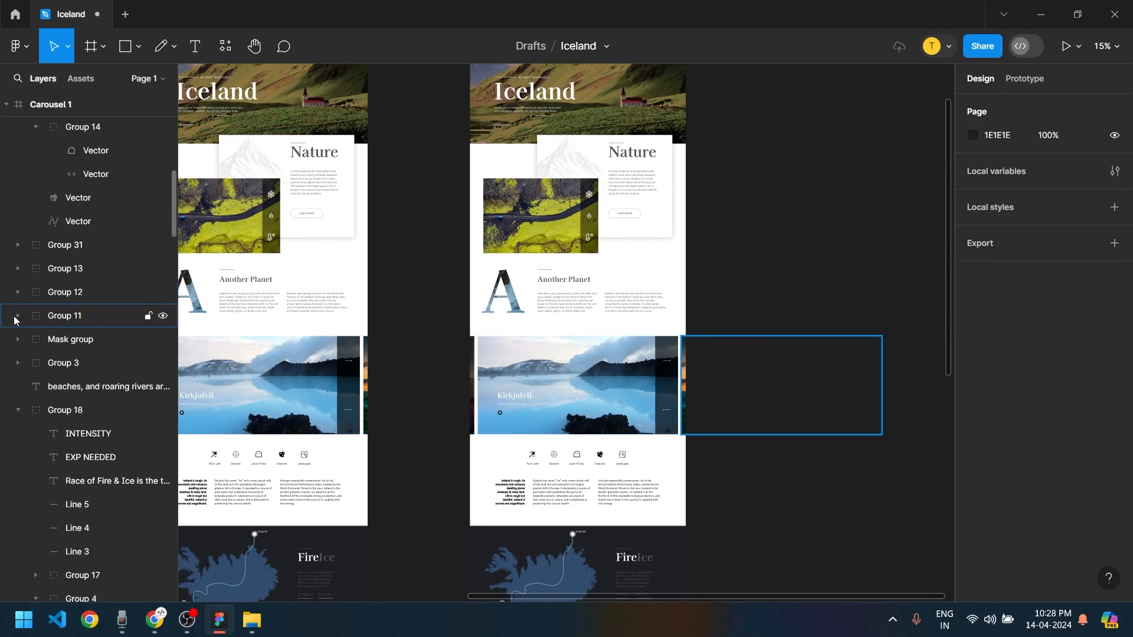
left_click(15, 316)
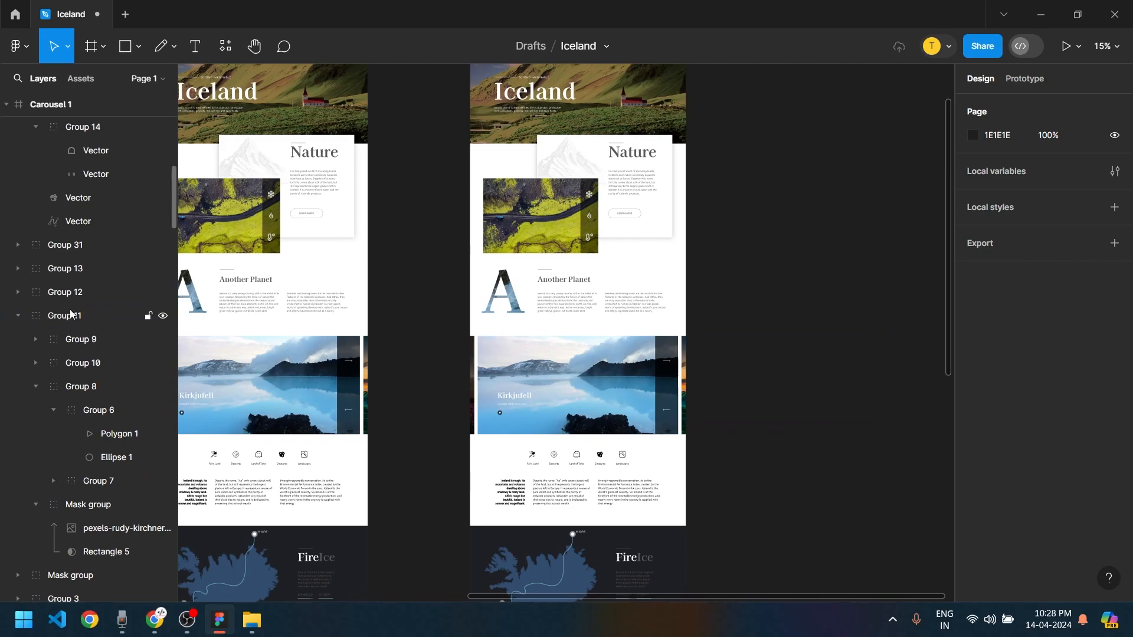
left_click(19, 315)
Try to shift Carousel 1's four slide groups (11, 12, 13 and 31) left together to centre the green mountain slide
left_click(71, 317)
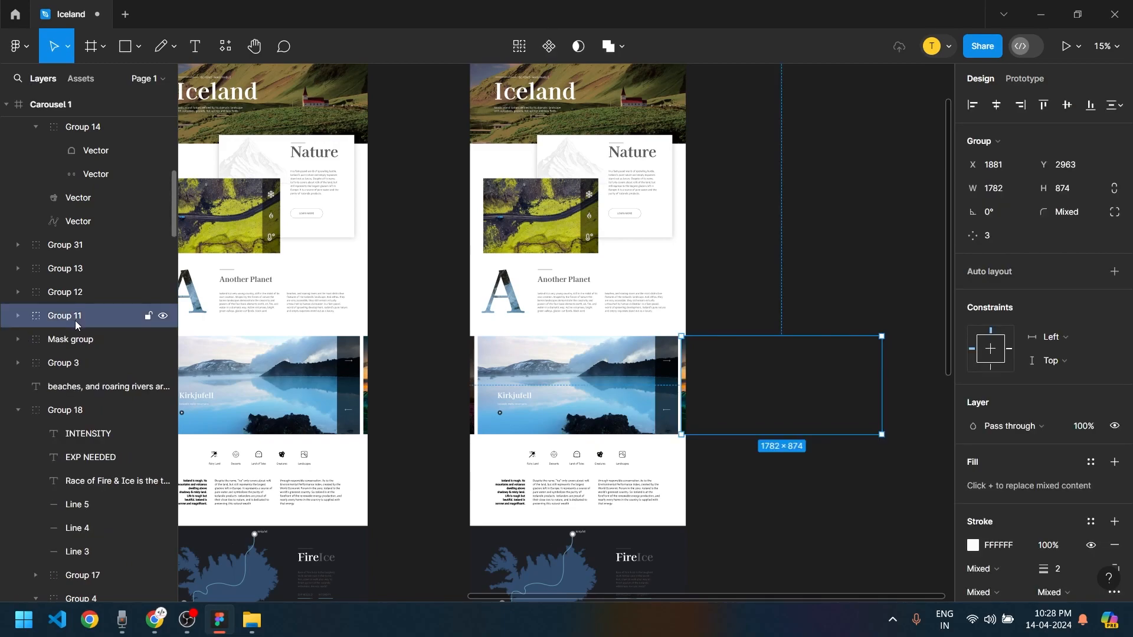
left_click(62, 292, "shift")
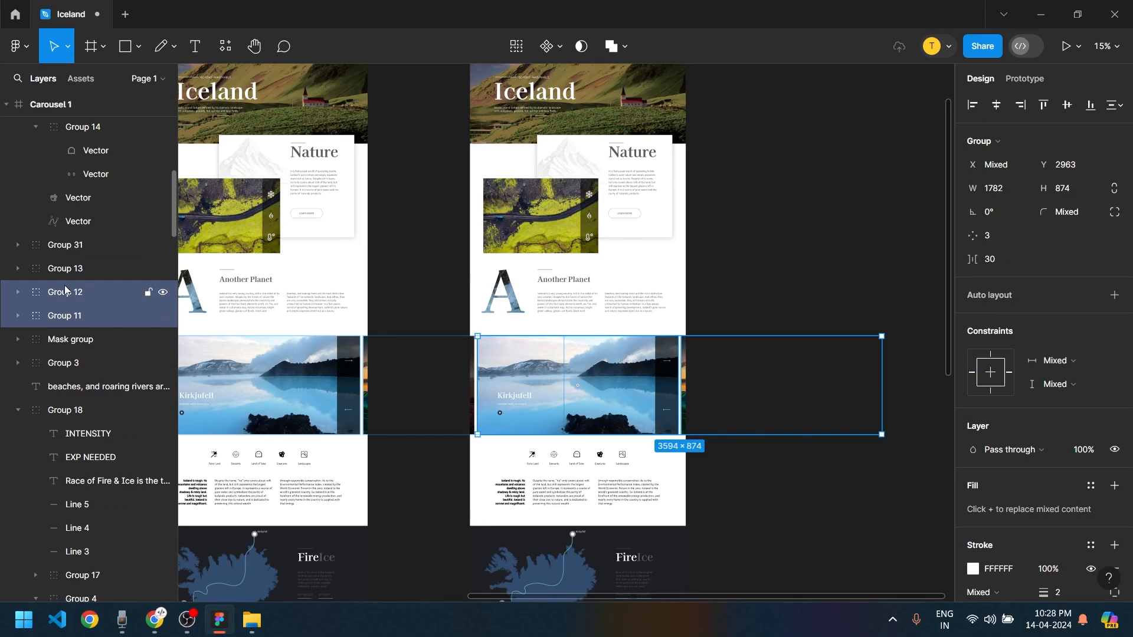
left_click(74, 270, "shift")
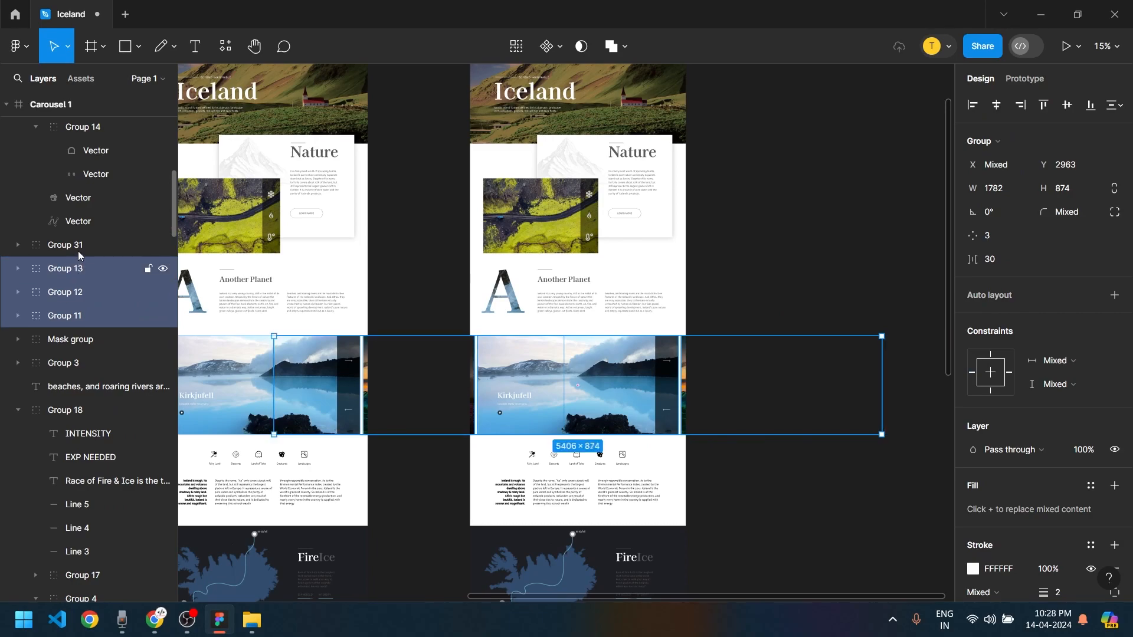
left_click(71, 245, "shift")
scroll(625, 380, "up", 5)
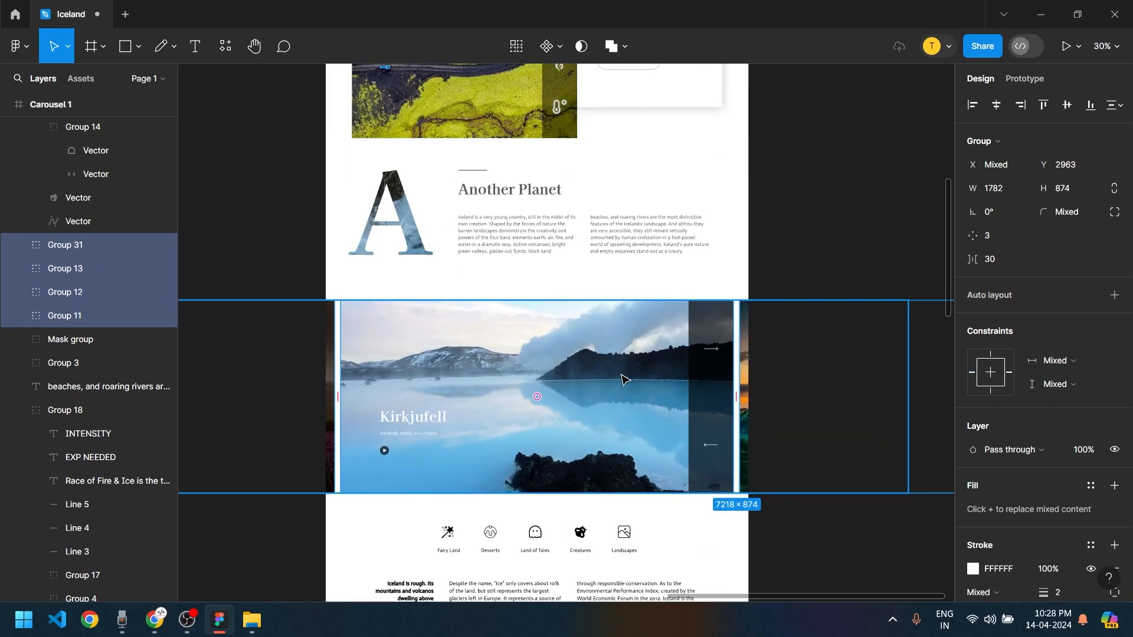
key("shift+Left")
key("shift+Left")
key("shift+Left")
key("shift+Left")
key("shift+Left")
key("shift+Left")
key("shift+Left")
key("shift+Left")
key("shift+Left")
key("shift+Left")
key("shift+Left")
key("shift+Left")
key("shift+Left")
key("shift+Left")
key("shift+Left")
key("shift+Left")
key("shift+Left")
key("shift+Left")
key("shift+Left")
key("shift+Left")
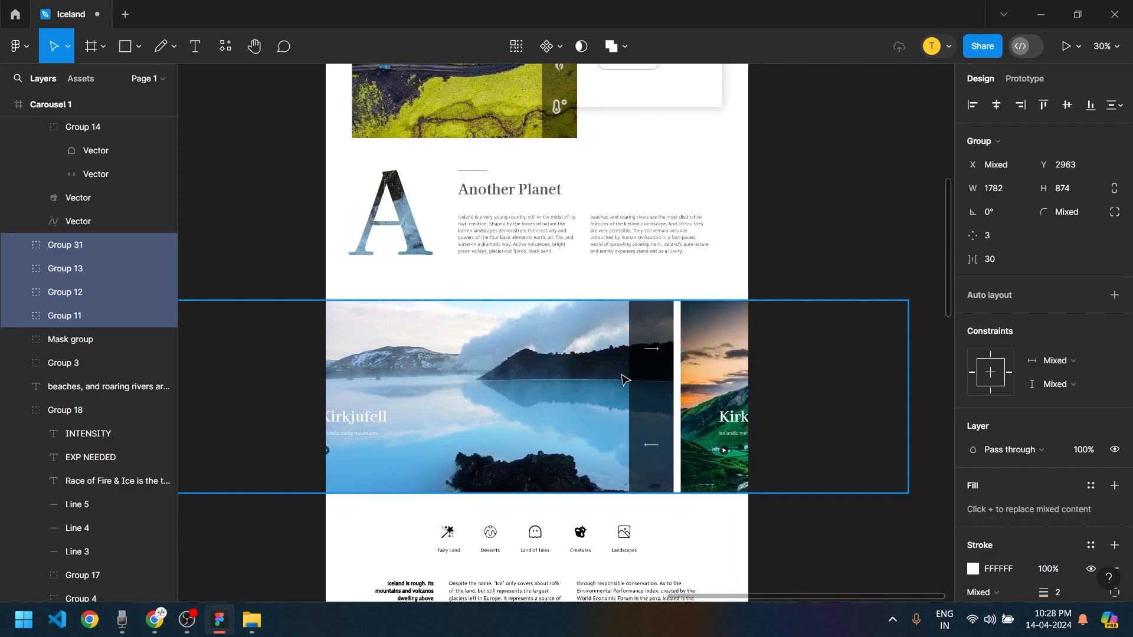
key("shift+Left")
key("shift+Left")
key("shift+Left")
key("shift+Left")
key("shift+Left")
key("shift+Left")
key("shift+Left")
key("shift+Left")
key("shift+Left")
key("shift+Left")
key("shift+Left")
key("shift+Left")
key("shift+Left")
key("shift+Left")
key("shift+Left")
key("shift+Left")
key("shift+Left")
key("shift+Left")
key("shift+Left")
key("shift+Left")
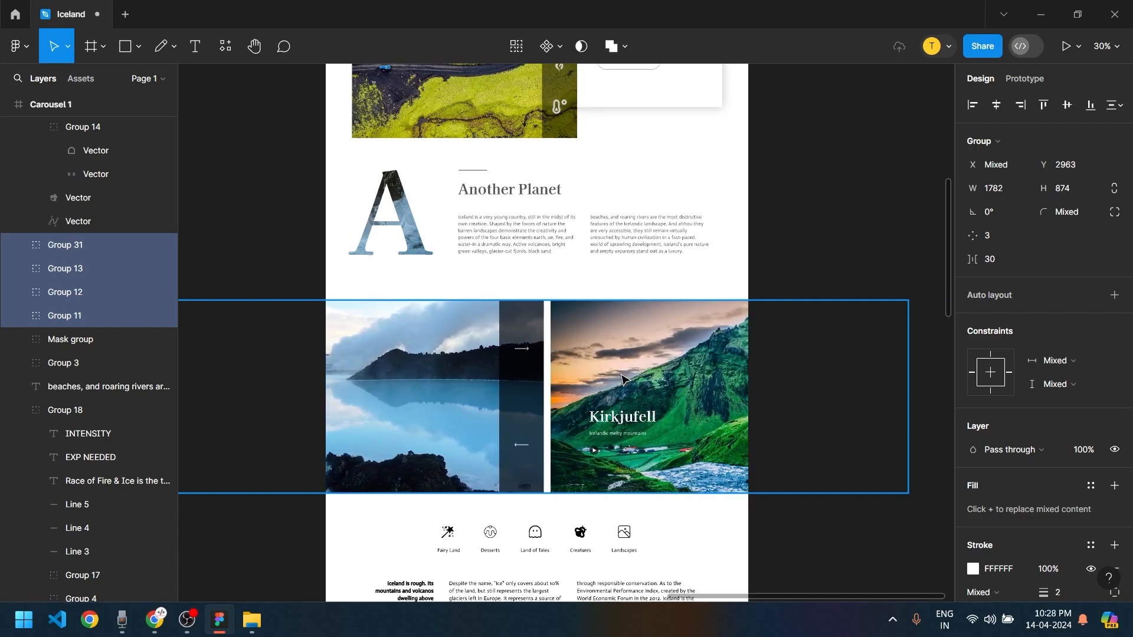
key("shift+Left")
key("shift+Left")
key("shift+Left")
key("shift+Left")
key("shift+Left")
key("shift+Left")
key("shift+Left")
key("shift+Left")
key("shift+Left")
key("shift+Left")
key("shift+Left")
key("shift+Left")
key("shift+Left")
key("shift+Left")
key("shift+Left")
key("shift+Left")
key("shift+Left")
key("shift+Left")
key("shift+Left")
key("shift+Left")
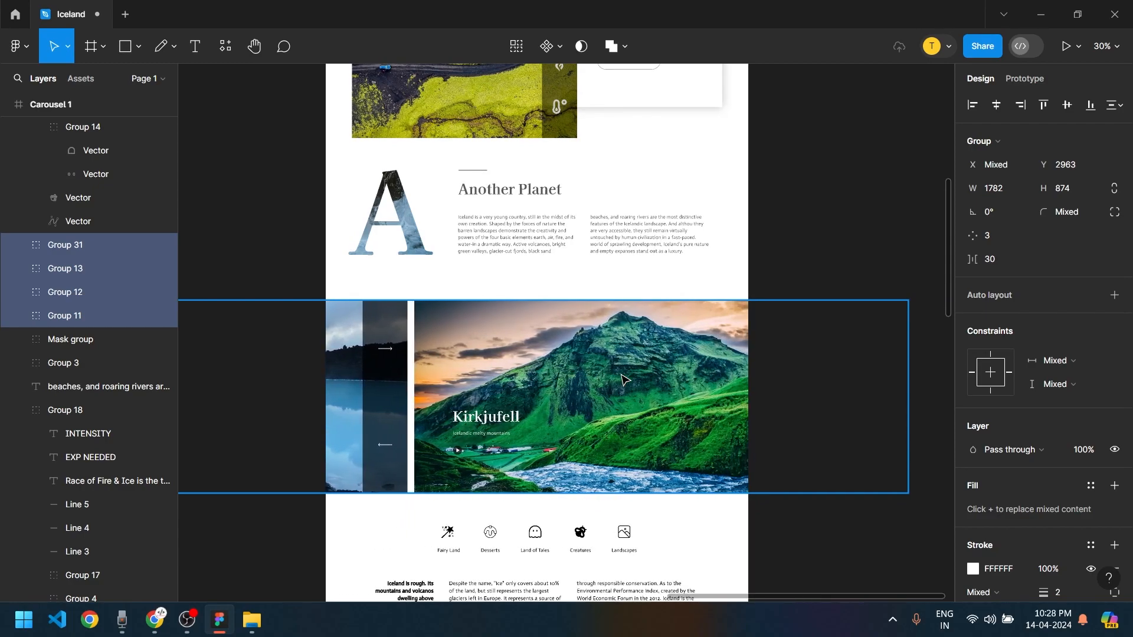
key("shift+Left")
key("shift+Left")
key("shift+Left")
key("shift+Left")
key("shift+Left")
key("shift+Right")
key("shift+Right")
key("shift+Right")
key("shift+Right")
key("ctrl+z")
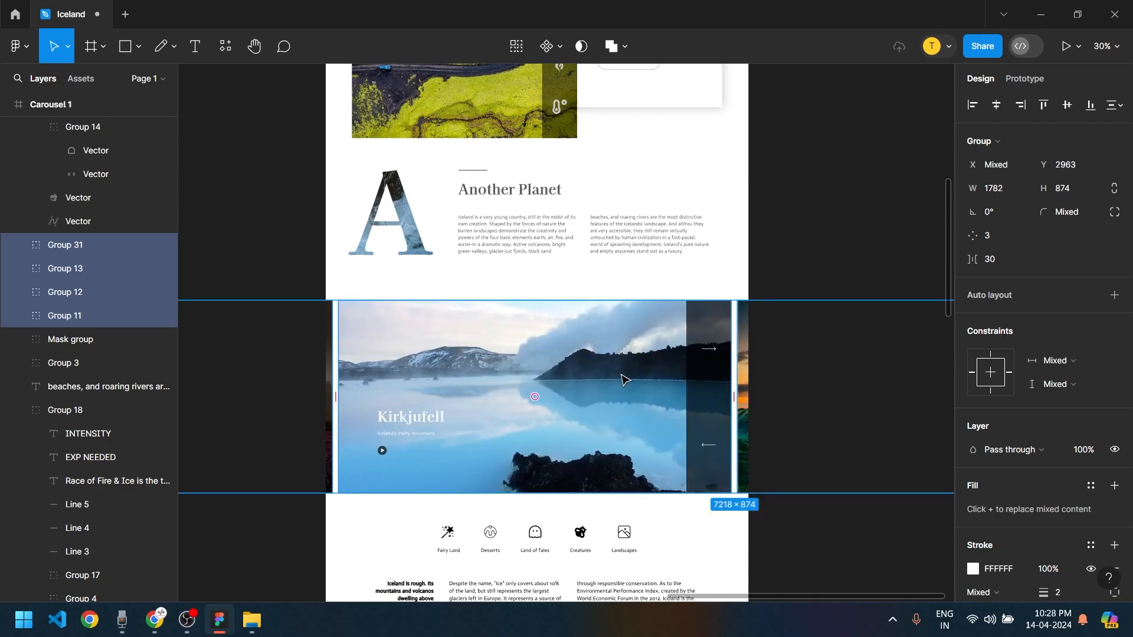
Duplicate Carousel 1's central Kirkjufell slide and place the copy just above it, at X 59, Y 2044
scroll(518, 352, "up", 1)
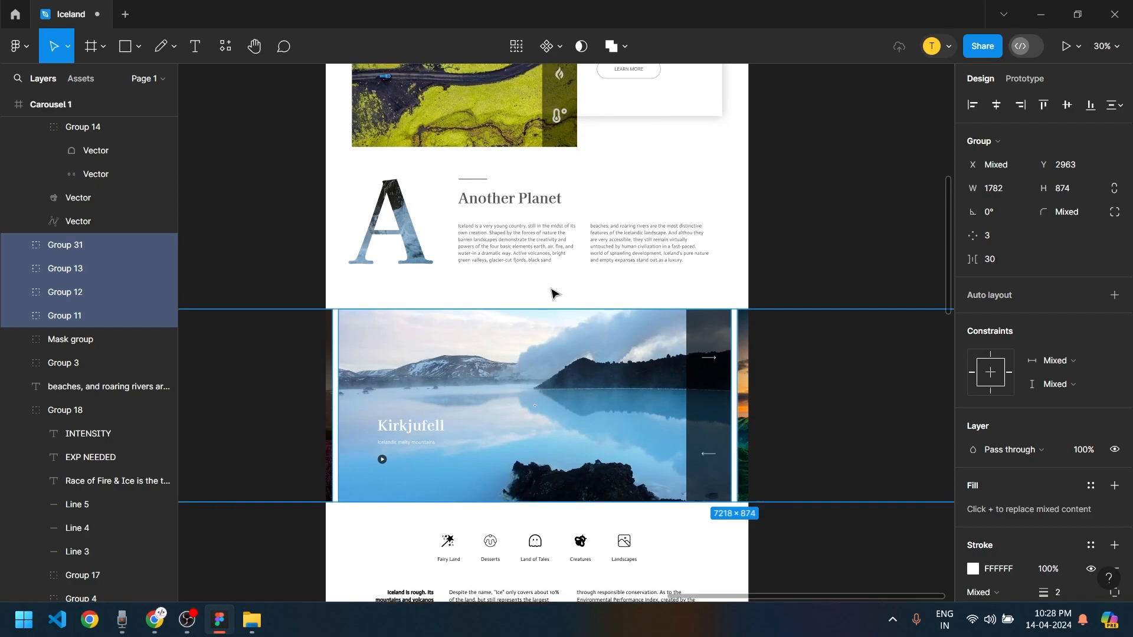
key("Escape")
left_click(532, 337)
left_click_drag(531, 336, 521, 193)
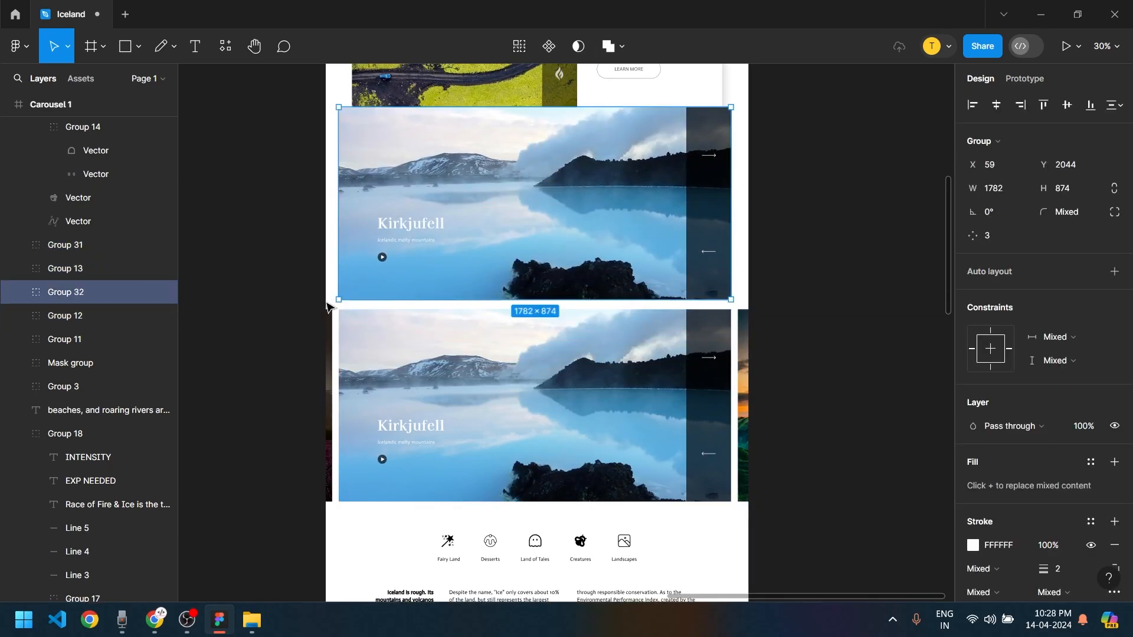
Shift Carousel 1's slide groups 11, 12, 13 and 31 left together until the green mountain slide sits centred beneath the duplicate slide
left_click(65, 322, "shift")
left_click(67, 342)
left_click(68, 271, "shift")
left_click(69, 294, "ctrl")
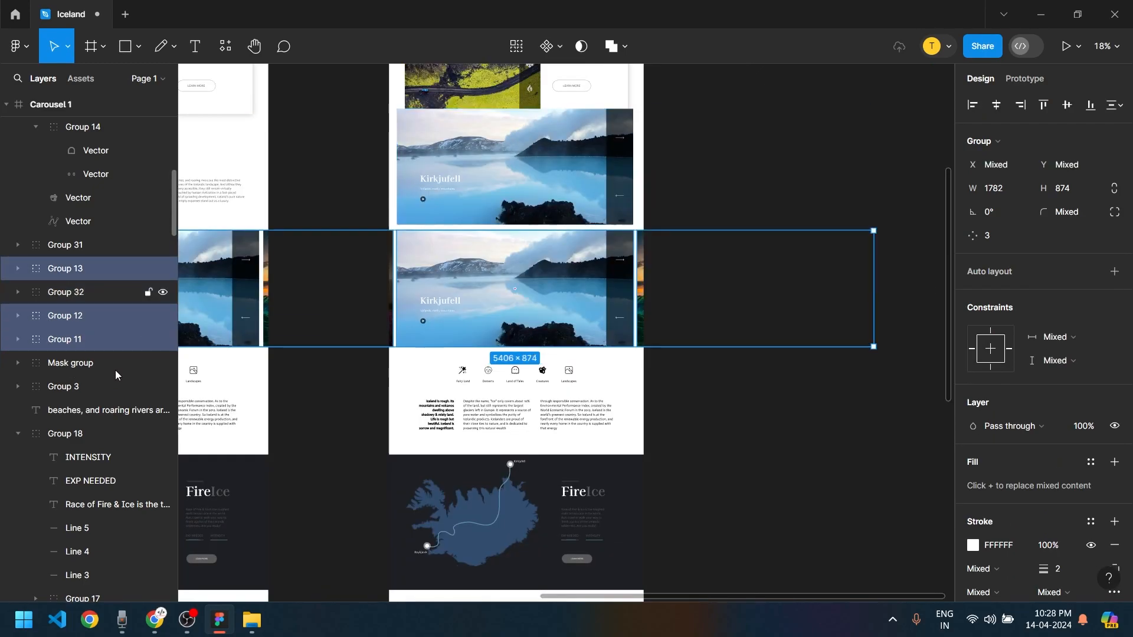
left_click(67, 248, "ctrl")
scroll(560, 376, "up", 2)
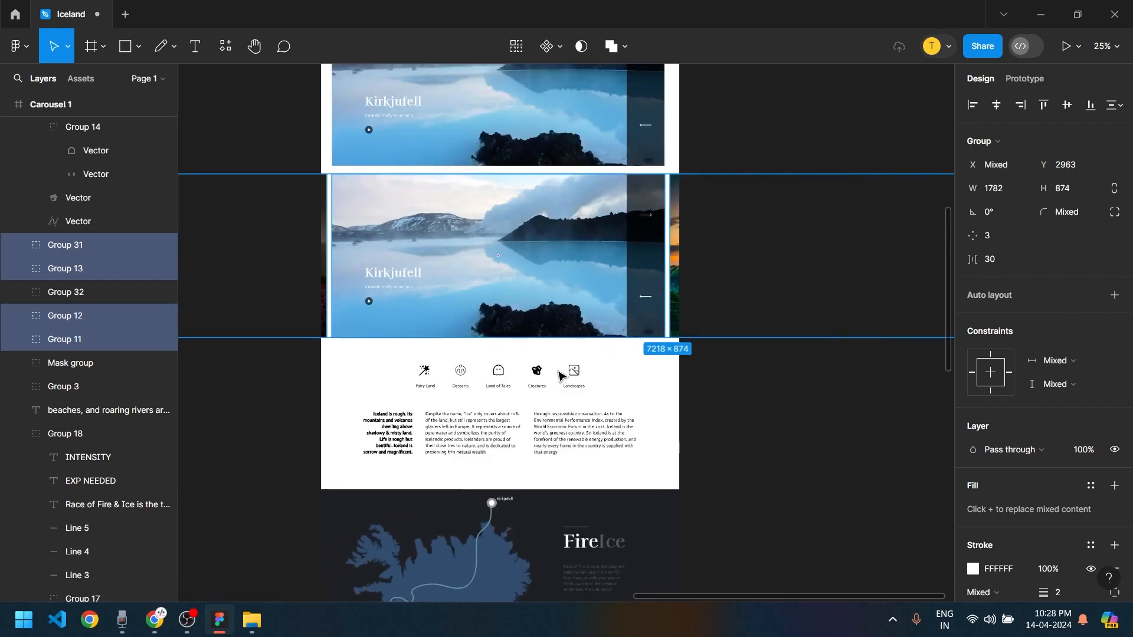
key("shift+Left")
key("shift+Left")
key("shift+Left")
key("shift+Left")
key("shift+Left")
key("shift+Left")
key("shift+Left")
key("shift+Left")
key("shift+Left")
key("shift+Left")
key("shift+Left")
key("shift+Left")
key("shift+Left")
key("shift+Left")
key("shift+Left")
key("shift+Left")
key("shift+Left")
key("shift+Left")
key("shift+Left")
key("shift+Left")
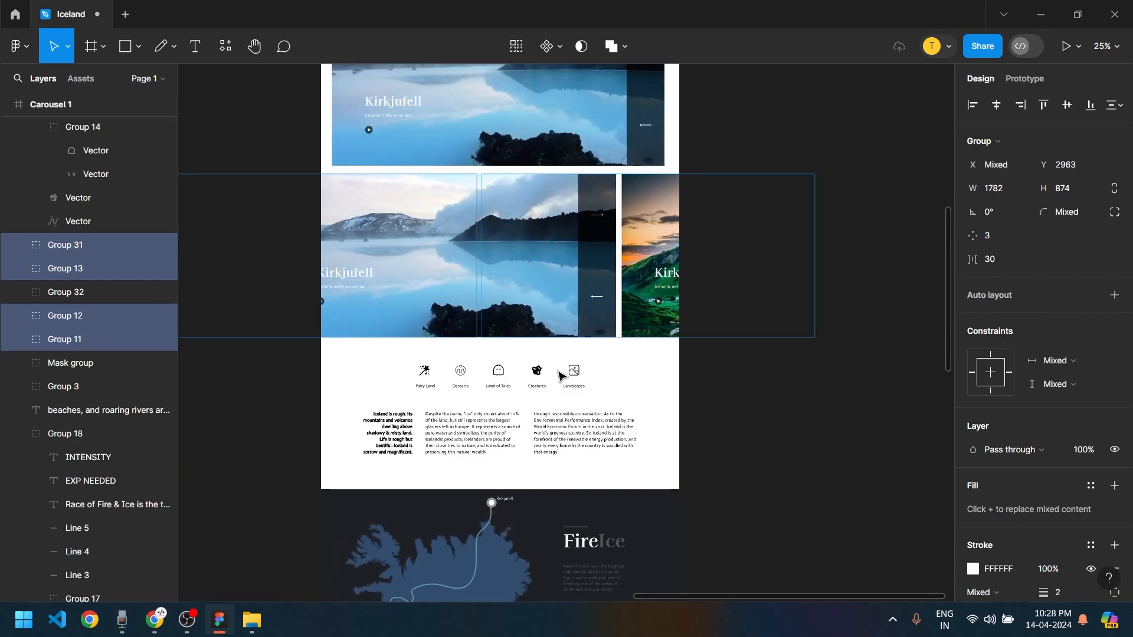
key("shift+Left")
key("shift+Left")
key("shift+Left")
key("shift+Left")
key("shift+Left")
key("shift+Left")
key("shift+Left")
key("shift+Left")
key("shift+Left")
key("shift+Left")
key("shift+Left")
key("shift+Left")
key("shift+Left")
key("shift+Left")
key("shift+Left")
key("shift+Left")
key("shift+Left")
key("shift+Left")
key("shift+Left")
key("shift+Left")
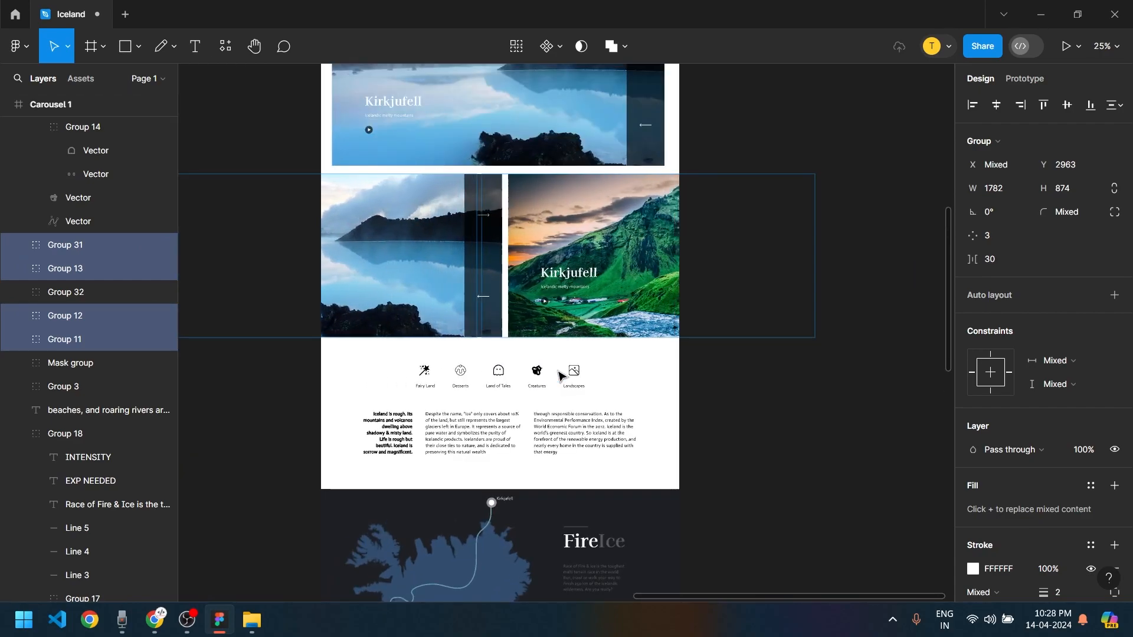
key("shift+Left")
key("shift+Left")
key("shift+Left")
key("shift+Left")
key("shift+Left")
key("shift+Left")
key("shift+Left")
key("shift+Left")
key("shift+Left")
key("shift+Left")
key("shift+Left")
key("shift+Left")
key("shift+Left")
key("shift+Left")
key("shift+Left")
key("shift+Left")
key("shift+Left")
key("shift+Left")
key("shift+Left")
key("shift+Left")
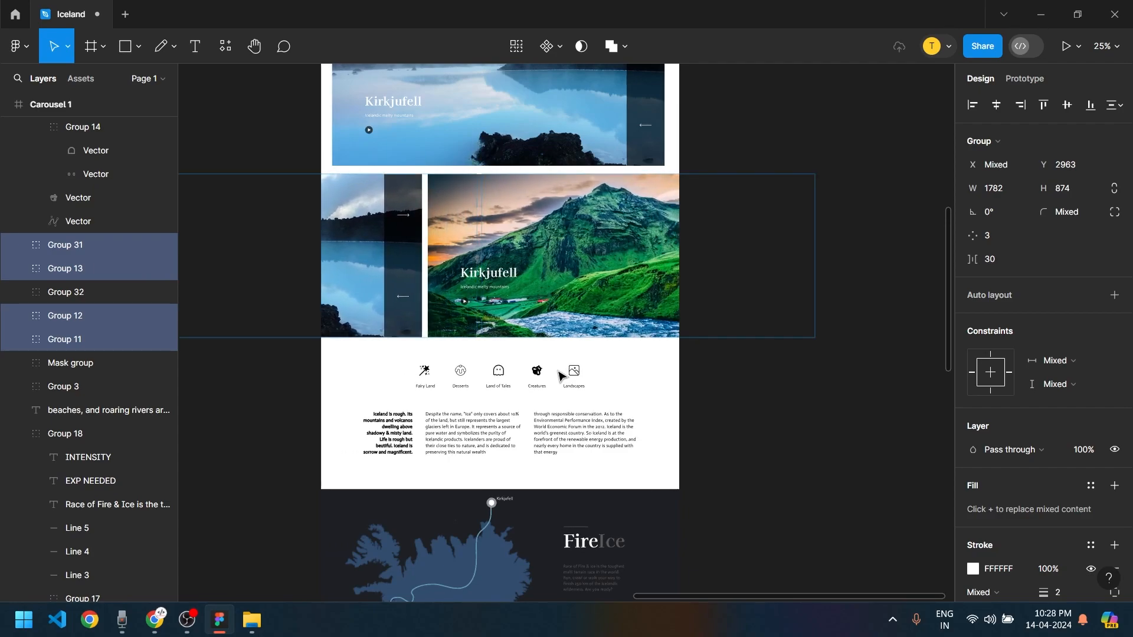
key("shift+Left")
key("shift+Left")
key("shift+Left")
key("shift+Left")
key("shift+Left")
key("shift+Left")
key("shift+Left")
key("shift+Left")
key("shift+Left")
key("shift+Left")
key("shift+Left")
key("shift+Left")
key("shift+Left")
key("shift+Left")
key("shift+Left")
key("shift+Left")
key("shift+Left")
key("shift+Left")
key("shift+Left")
key("shift+Left")
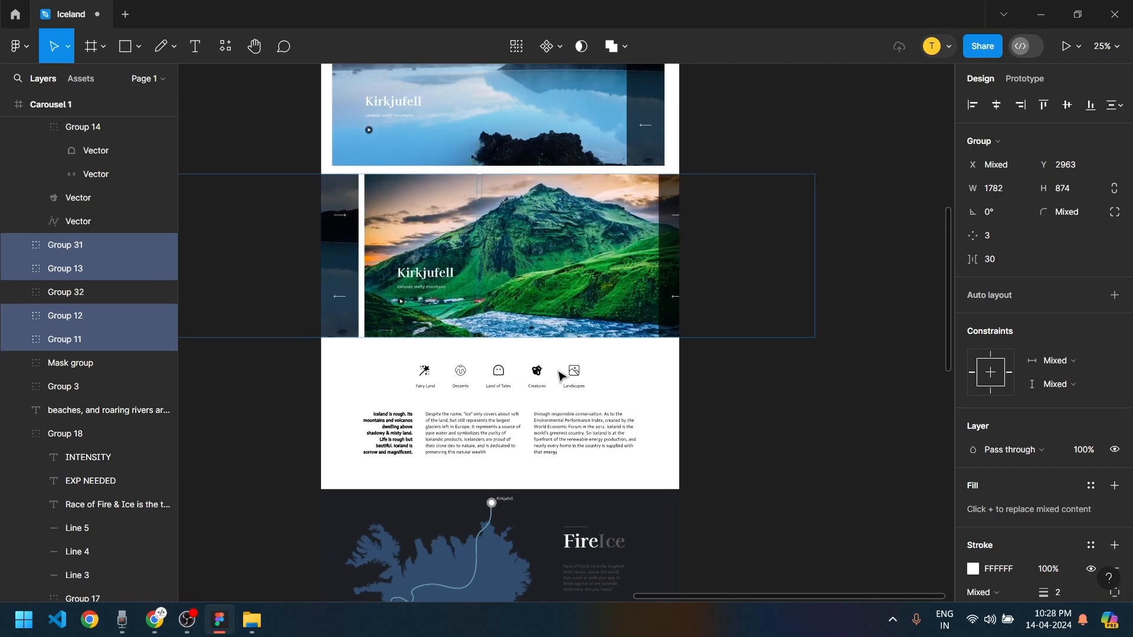
key("shift+Left")
key("shift+Left")
key("shift+Left")
key("shift+Left")
key("shift+Left")
key("shift+Left")
key("shift+Left")
key("shift+Left")
key("shift+Left")
key("shift+Left")
key("shift+Left")
key("shift+Left")
key("shift+Left")
key("shift+Left")
key("shift+Left")
key("shift+Left")
key("shift+Left")
key("shift+Left")
key("shift+Left")
key("shift+Left")
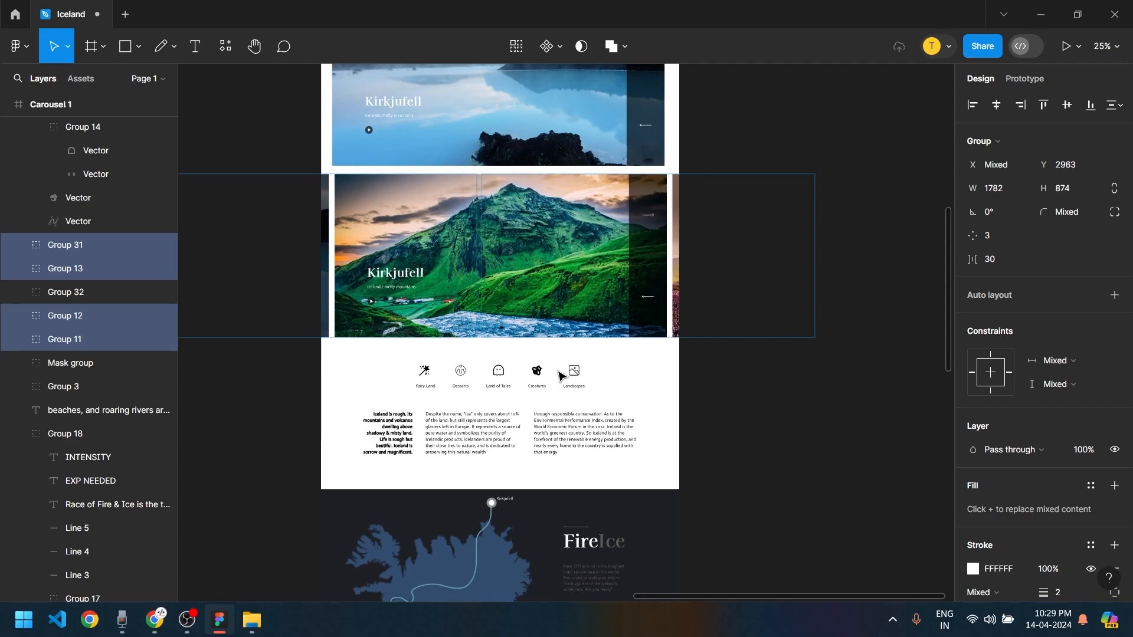
key("shift+Left")
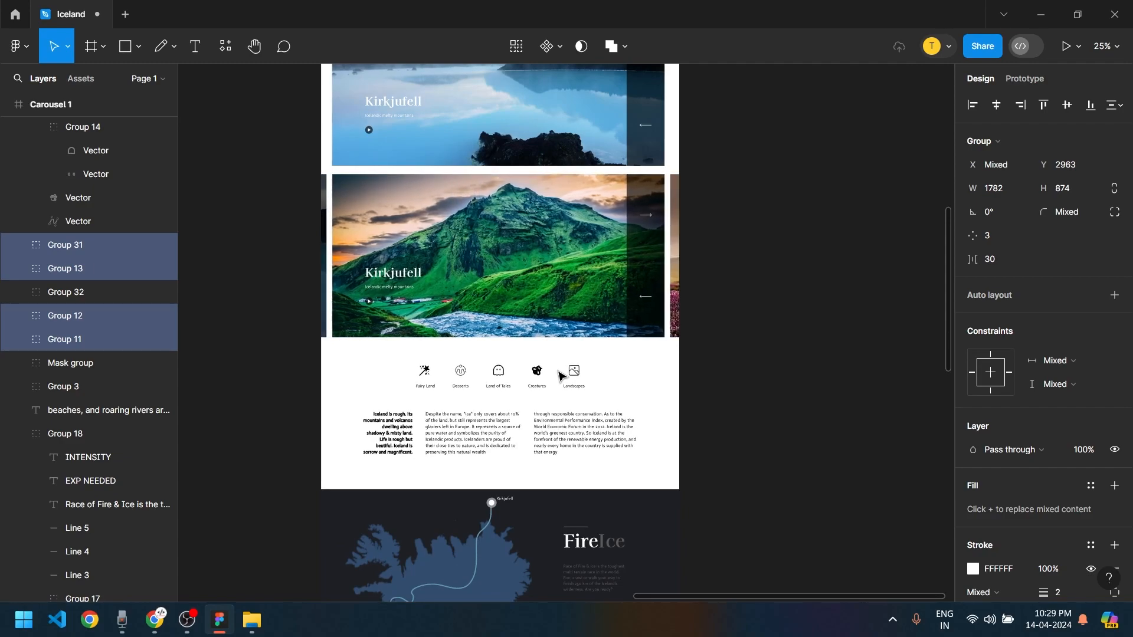
Fine-tune the four slide groups horizontally so the green mountain slide's edge lines up exactly with the duplicate slide's edge
scroll(632, 171, "up", 10)
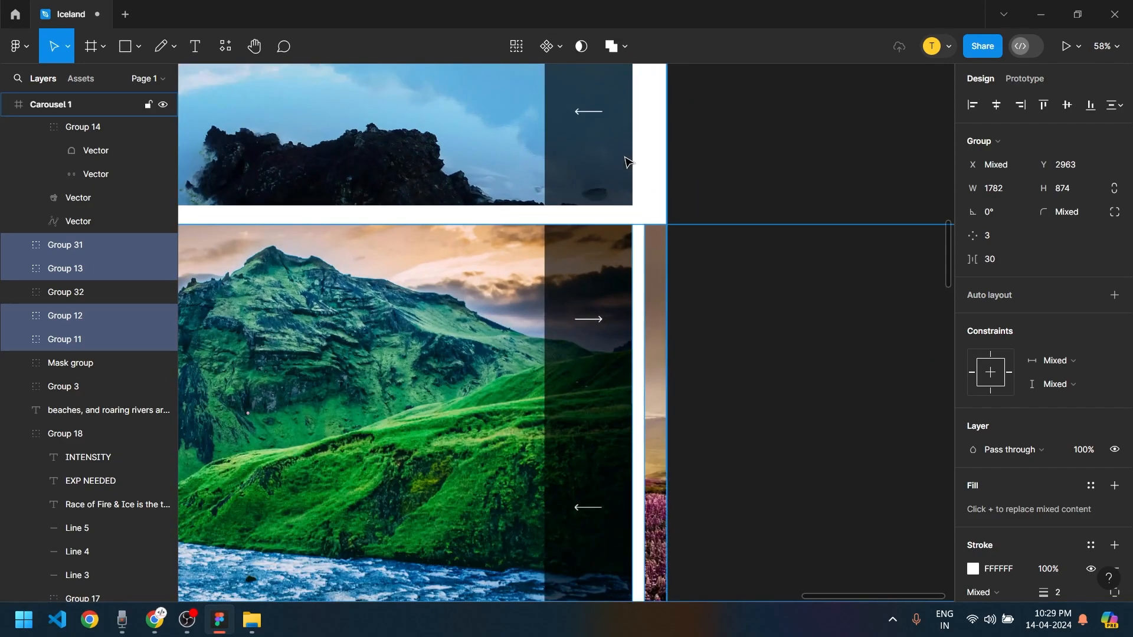
scroll(665, 349, "up", 5)
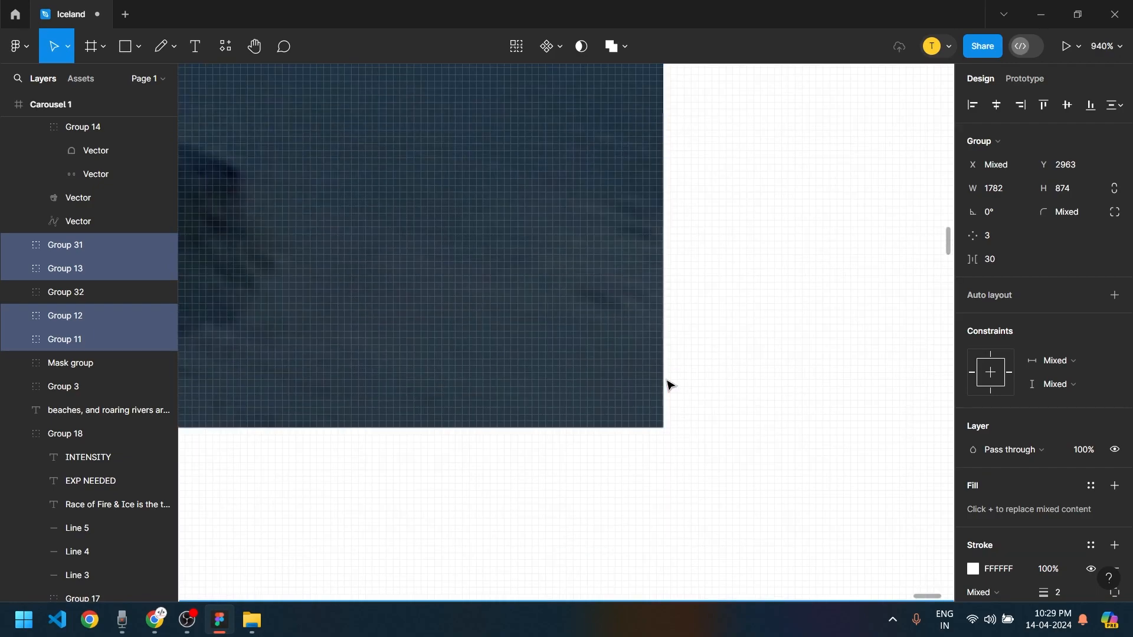
key("Right")
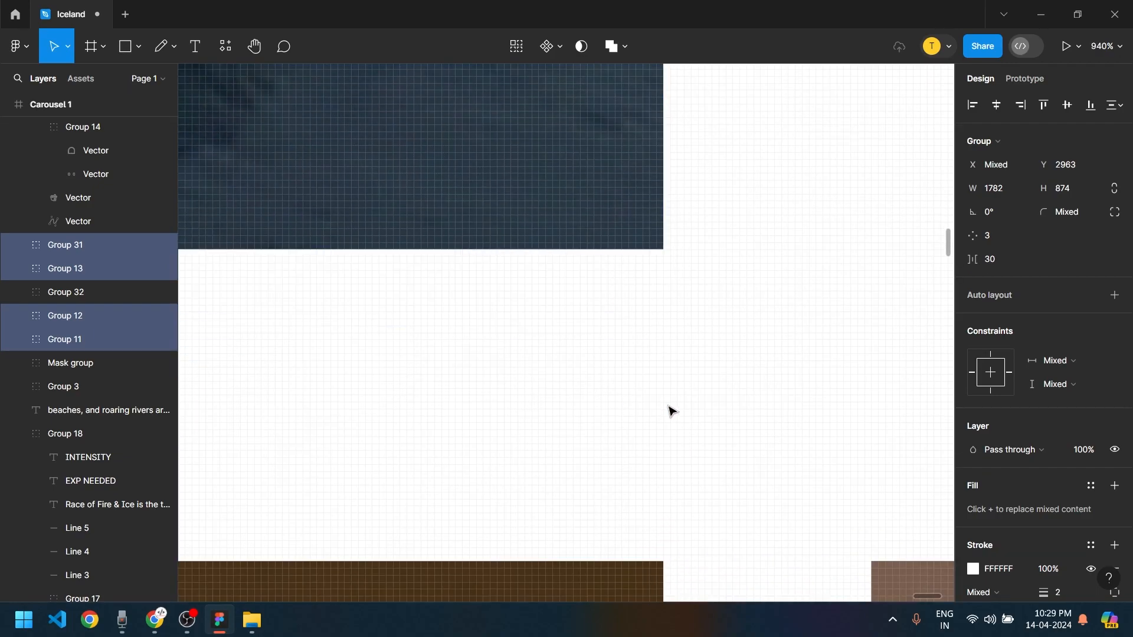
scroll(664, 439, "up", 3)
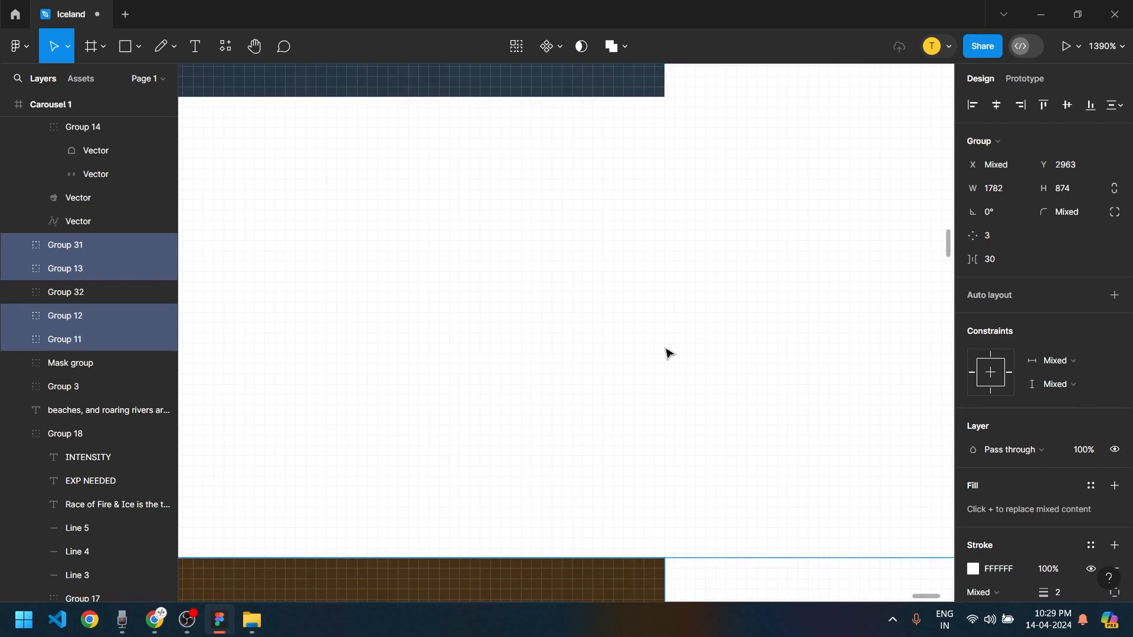
Delete the duplicate lake slide placed above Carousel 1's slide row
scroll(661, 557, "down", 15)
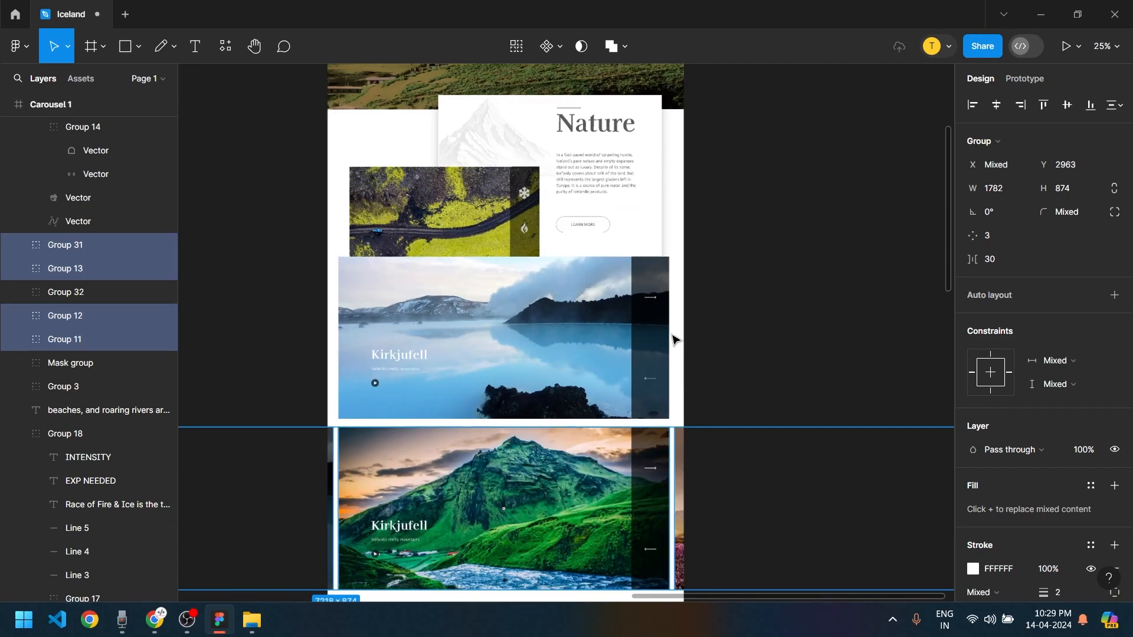
left_click(584, 414)
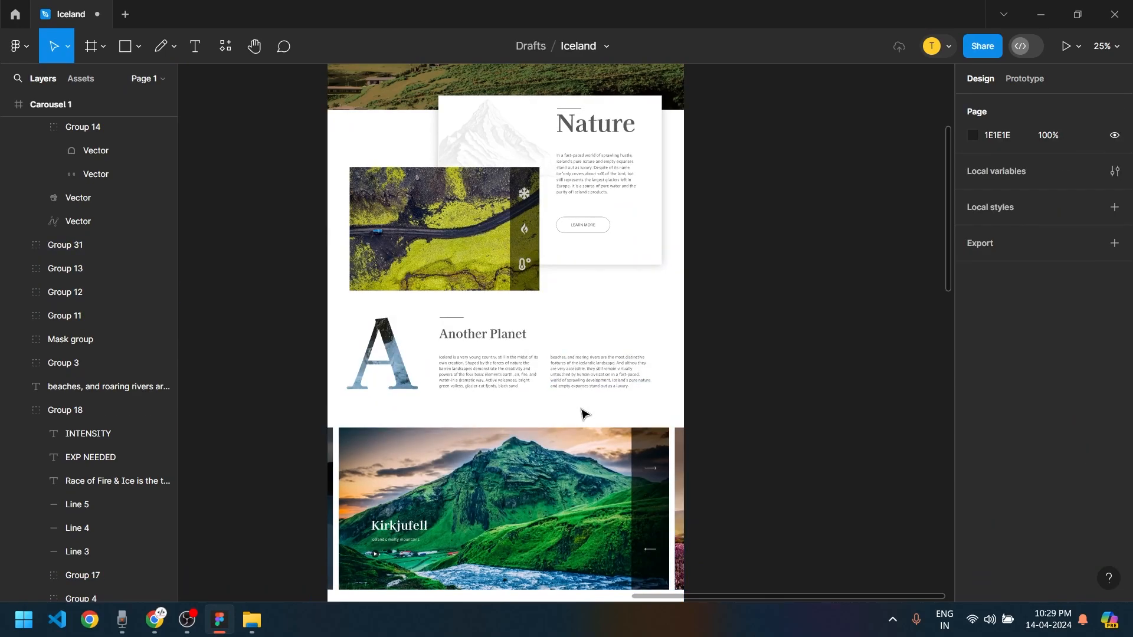
scroll(606, 322, "down", 5)
scroll(645, 357, "down", 4)
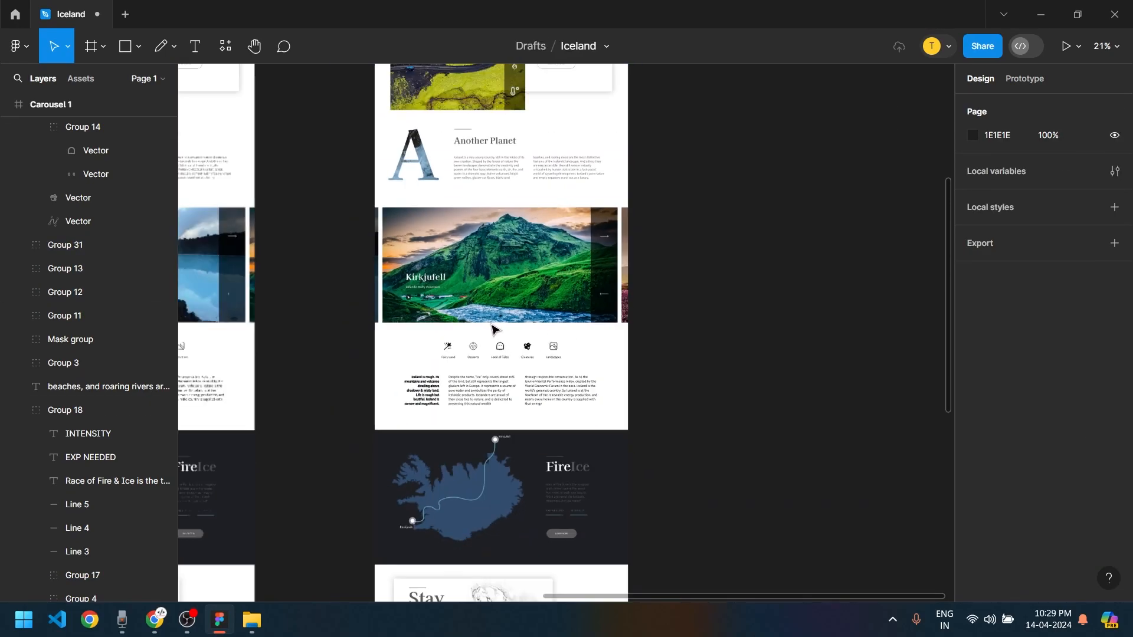
Link the lower arrow group of Carousel 1's green mountain slide to Home on click, navigating with Smart animate
left_click(1037, 81)
left_click(429, 345)
scroll(429, 342, "up", 4)
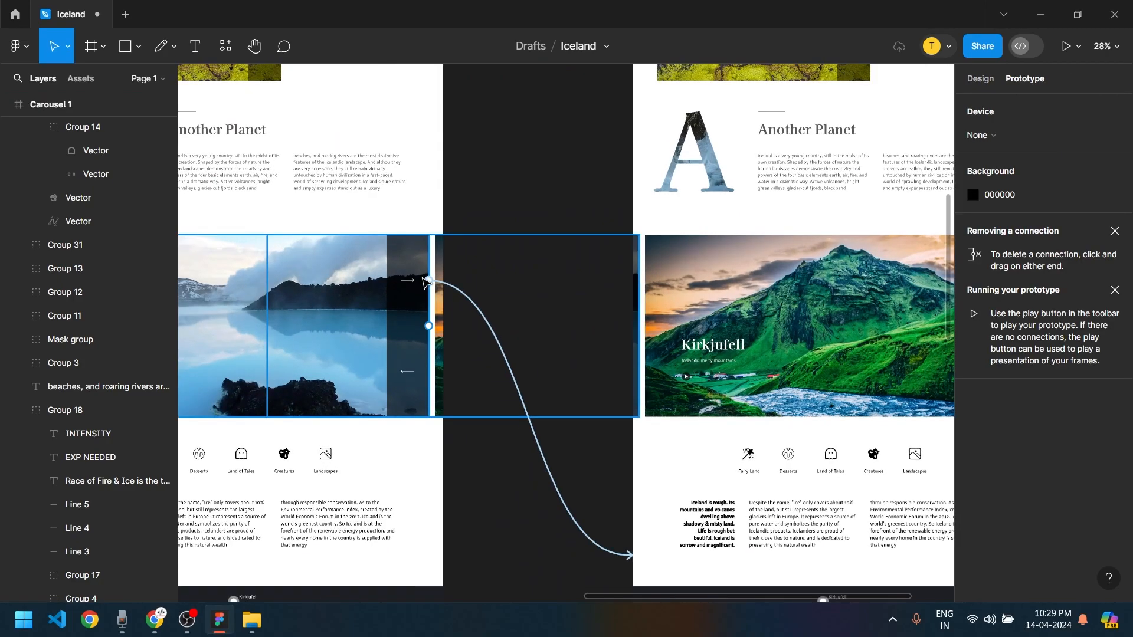
scroll(600, 397, "right", 5)
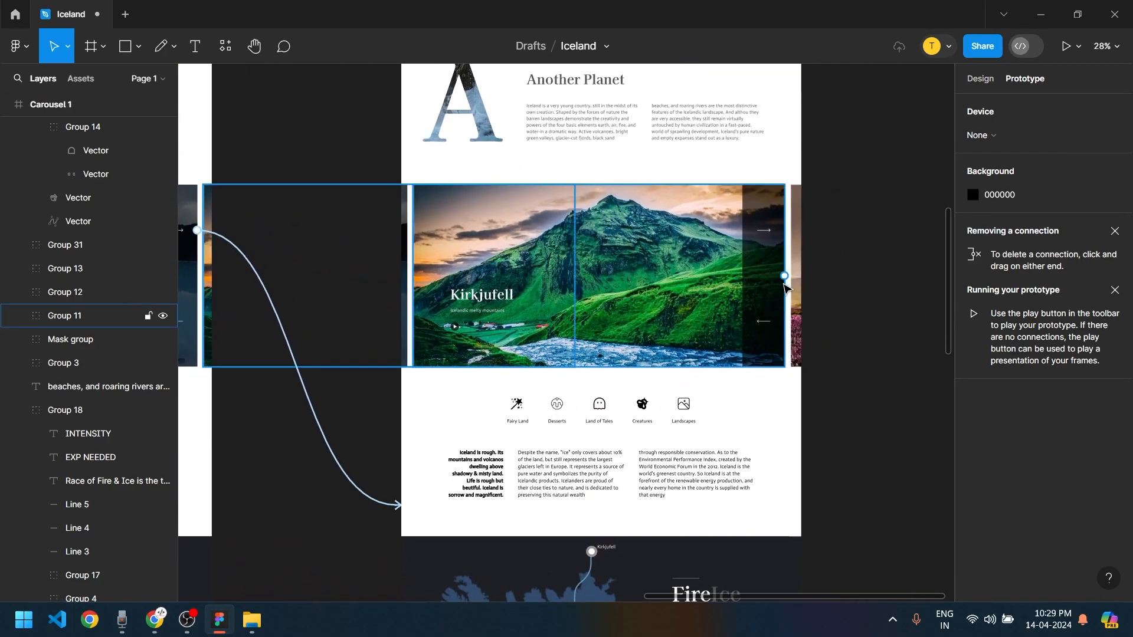
left_click(769, 300)
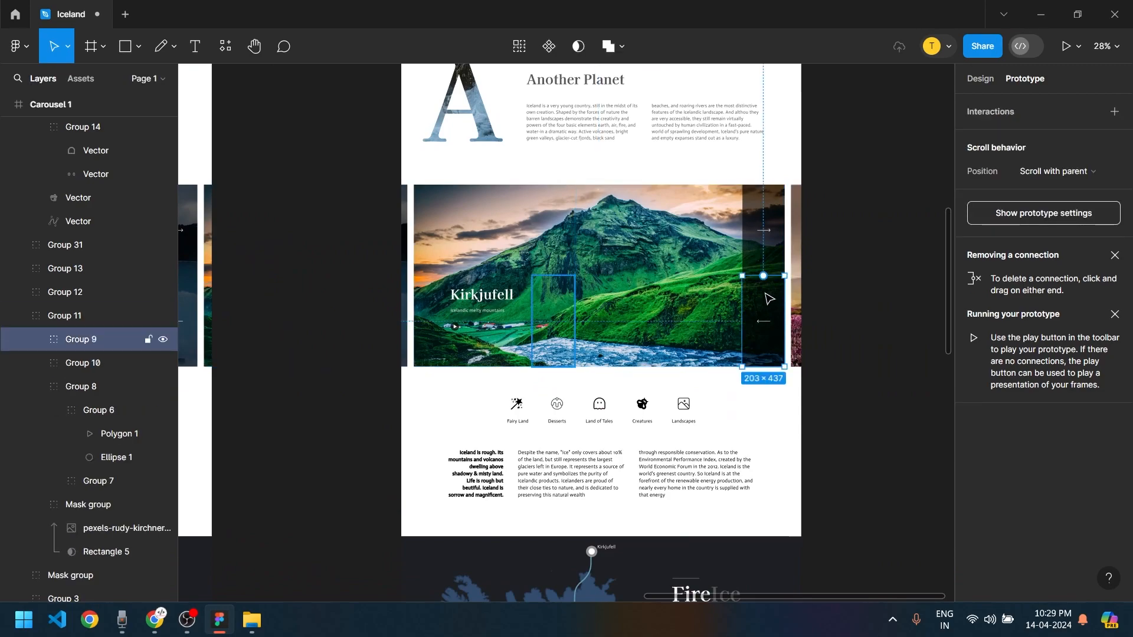
left_click_drag(743, 321, 212, 506)
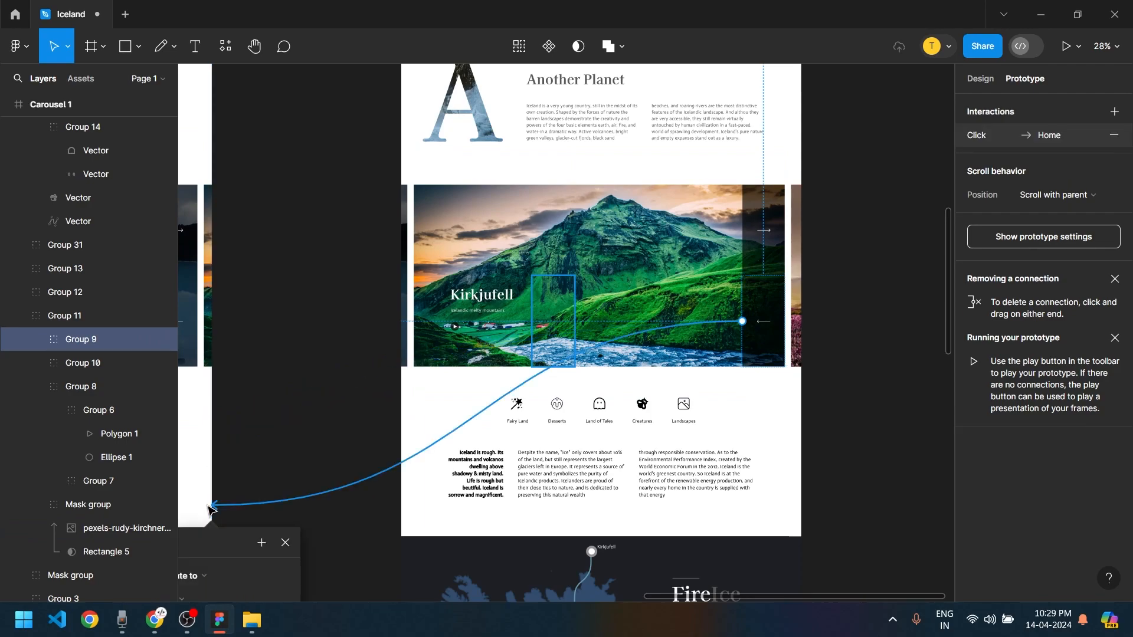
scroll(296, 460, "down", 3, "ctrl")
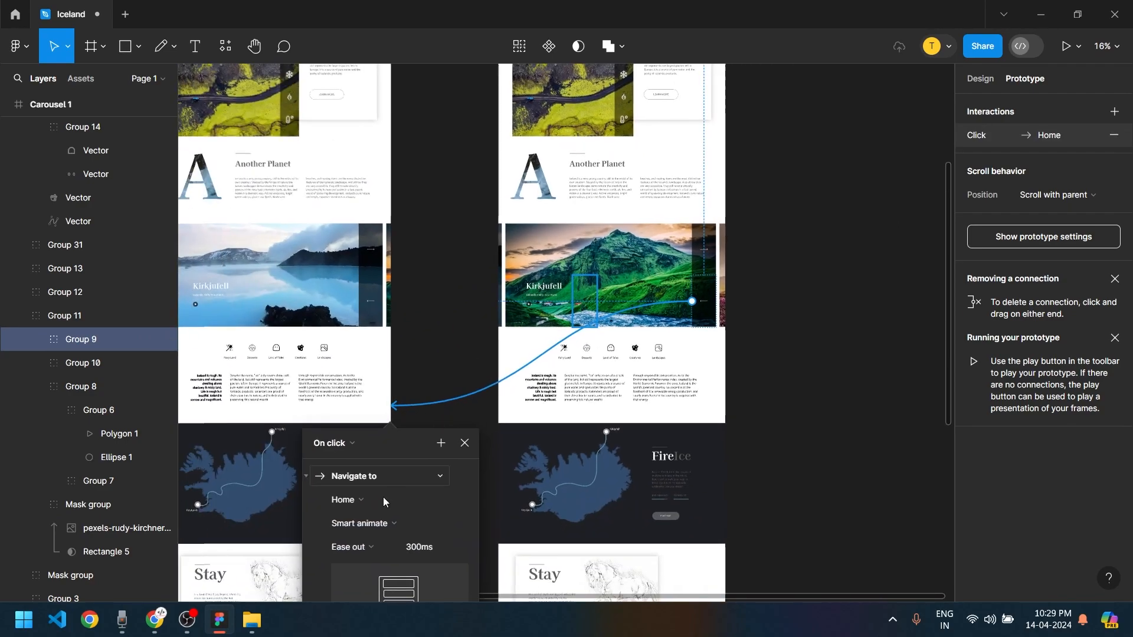
left_click(468, 266)
scroll(729, 221, "down", 3, "ctrl")
scroll(729, 222, "up", 5)
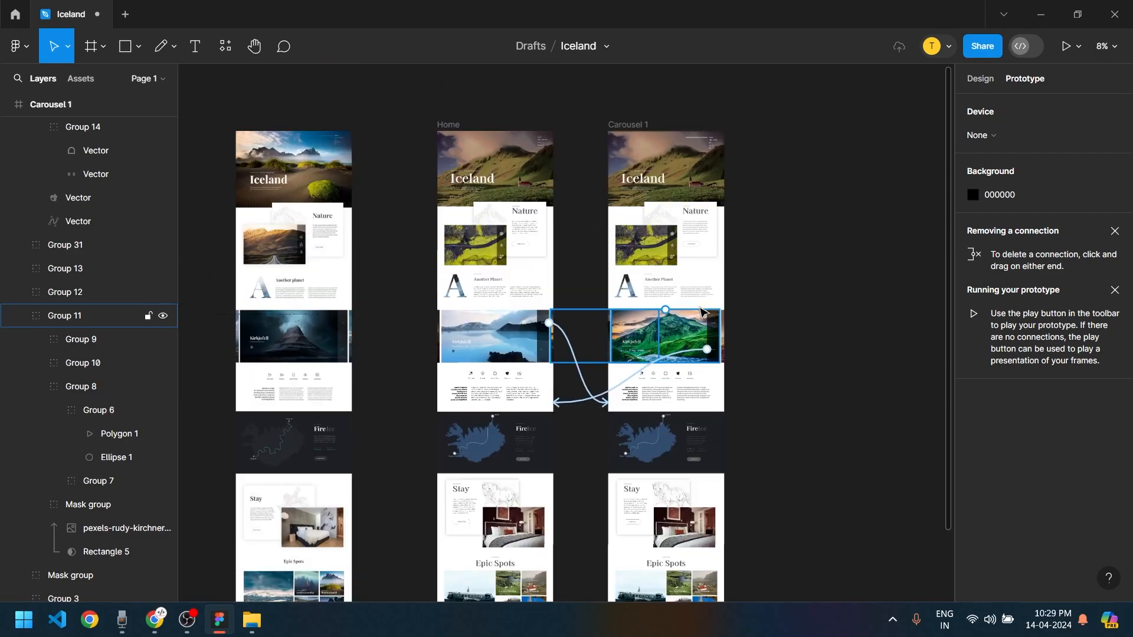
Duplicate the Carousel 1 frame to its right with a gap of 1004, and name the copy Carousel 2
scroll(701, 256, "right", 2)
scroll(700, 255, "down", 1)
left_click(534, 216)
left_click(505, 372)
scroll(506, 372, "down", 1, "ctrl")
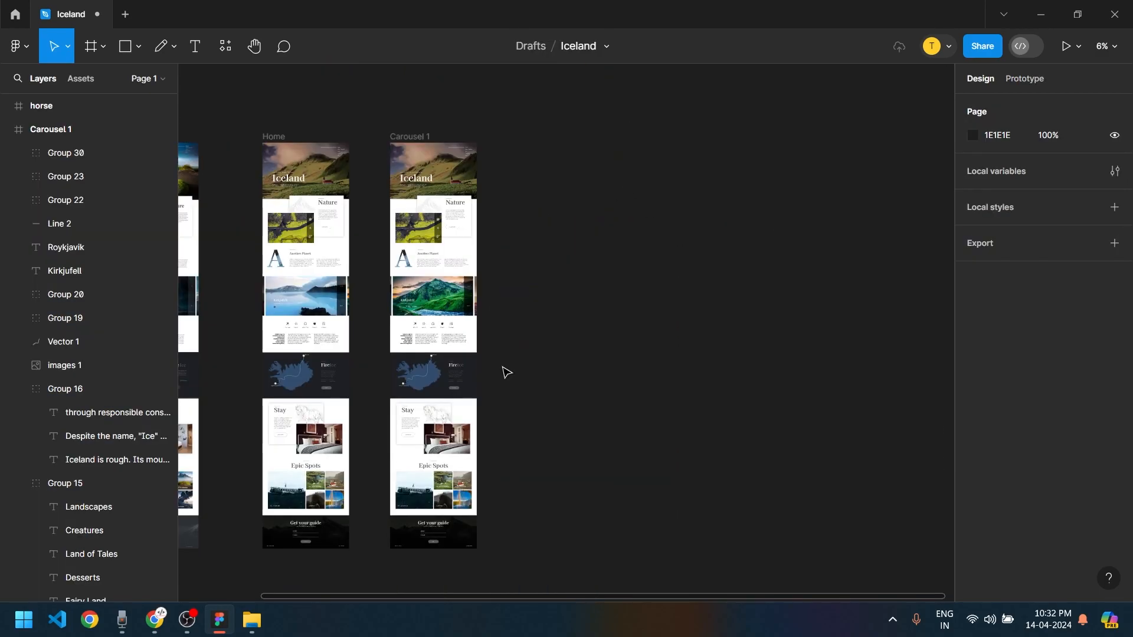
scroll(569, 380, "up", 3, "ctrl")
scroll(650, 398, "up", 1)
scroll(650, 398, "left", 1)
left_click(438, 91)
left_click_drag(437, 101, 646, 121)
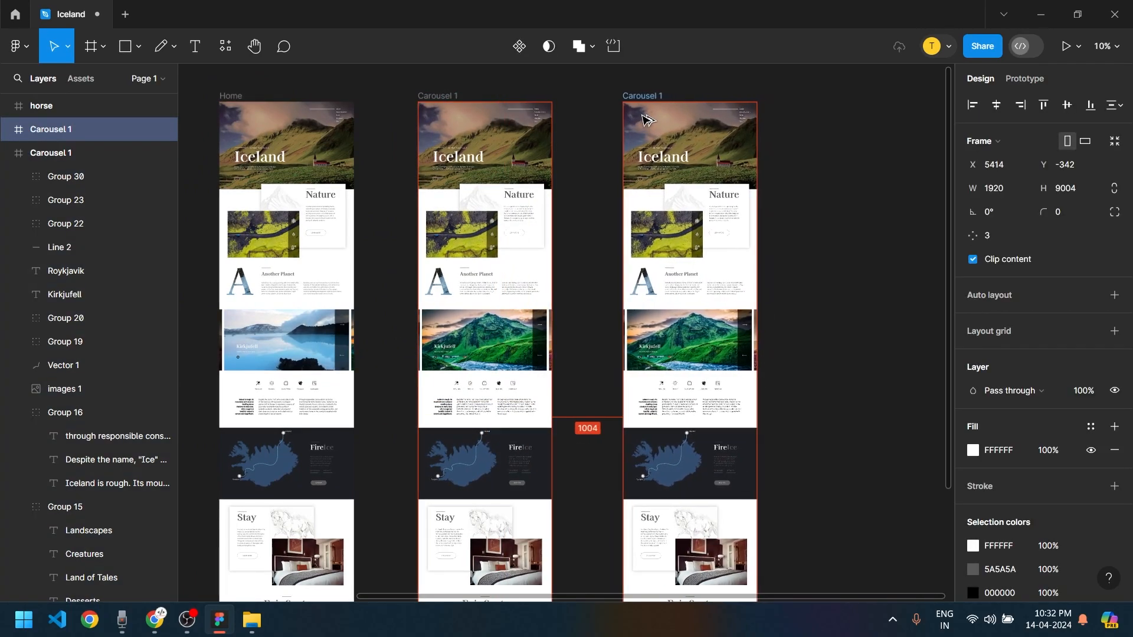
Select the green mountain slide in Carousel 2 and collapse its Group 11 in the layer list
left_click(700, 368)
scroll(700, 368, "up", 3)
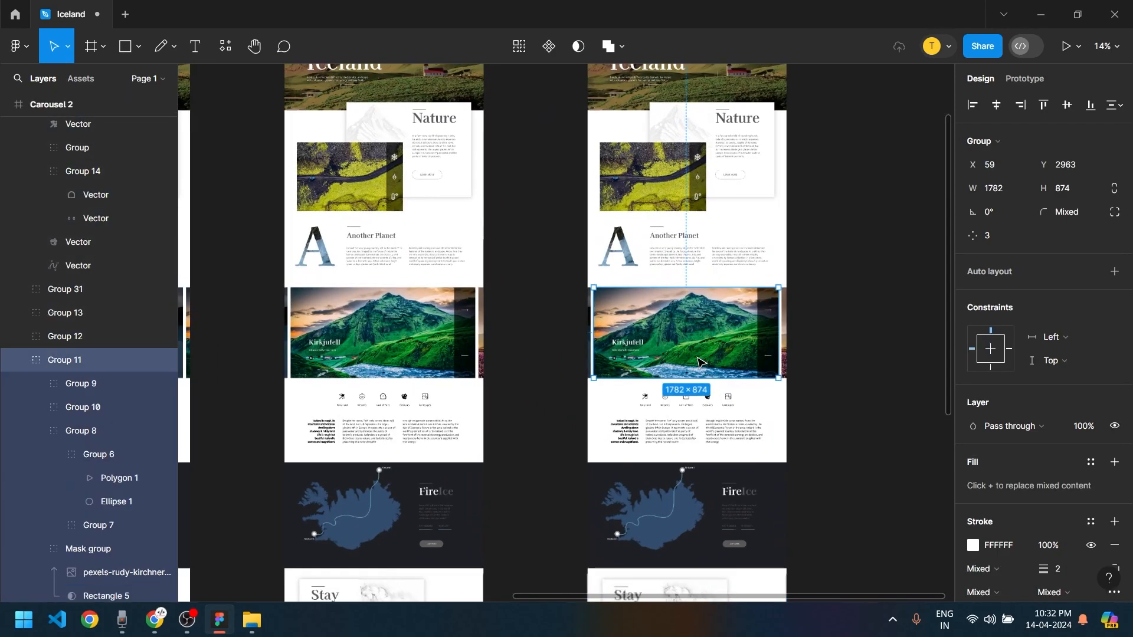
left_click(17, 361)
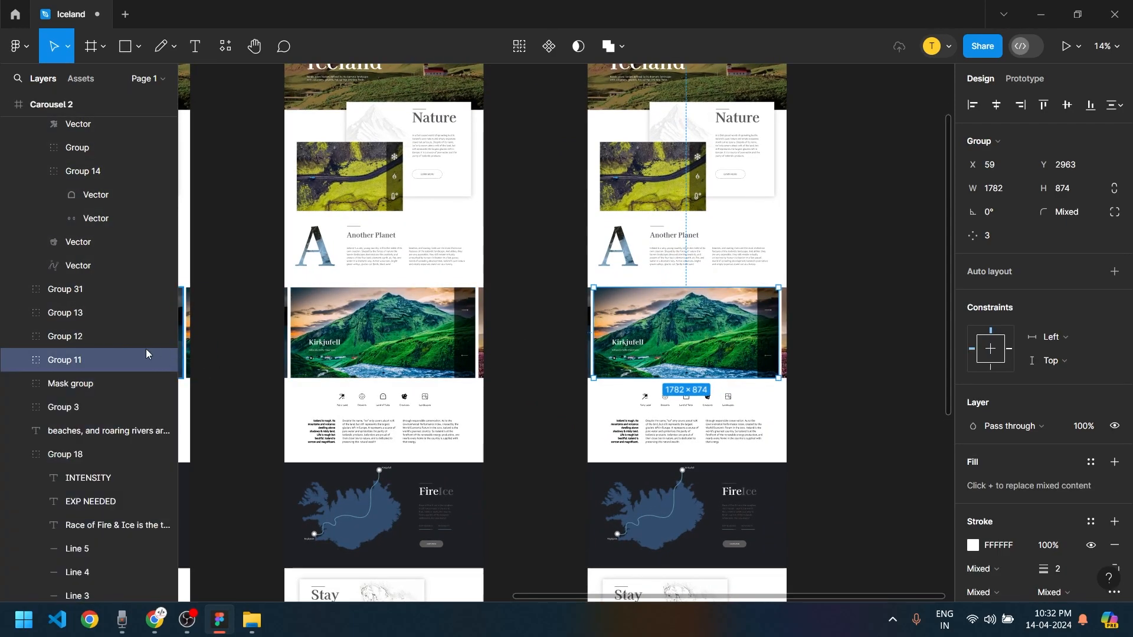
Try to shift Carousel 2's slide groups 11, 12, 13 and 31 left together to centre the purple flower field slide
left_click(64, 336)
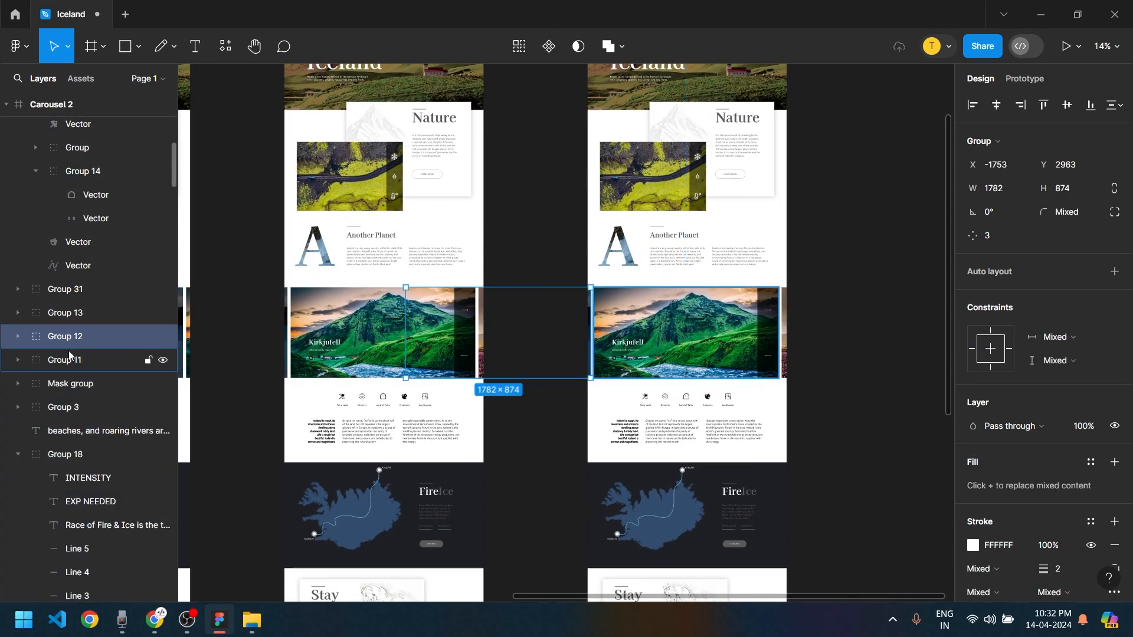
left_click(81, 313)
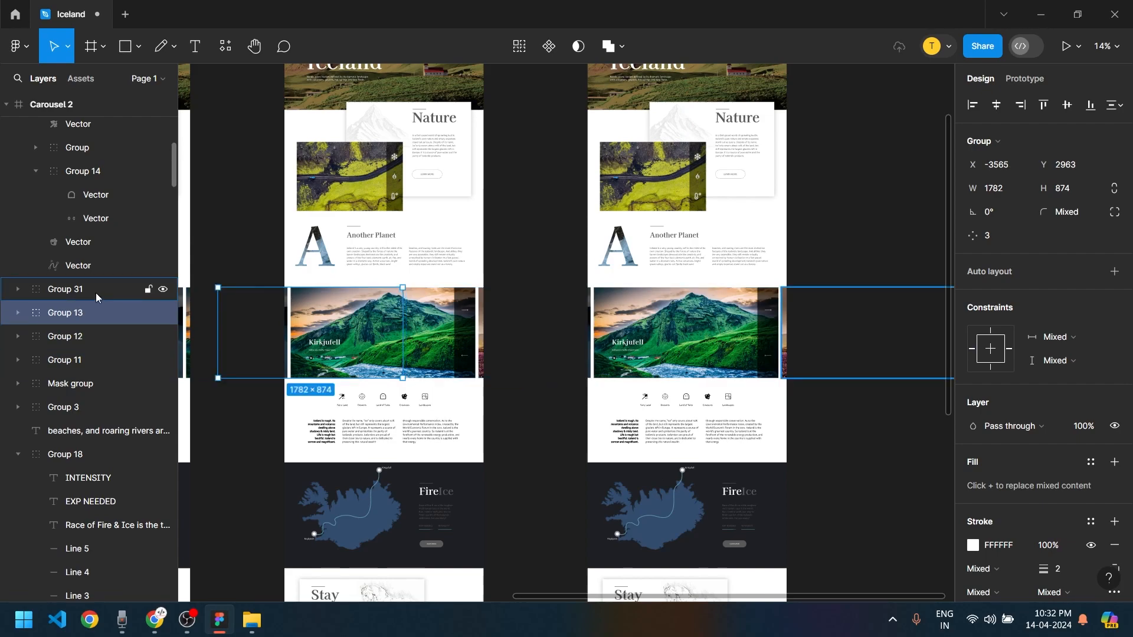
left_click(78, 292)
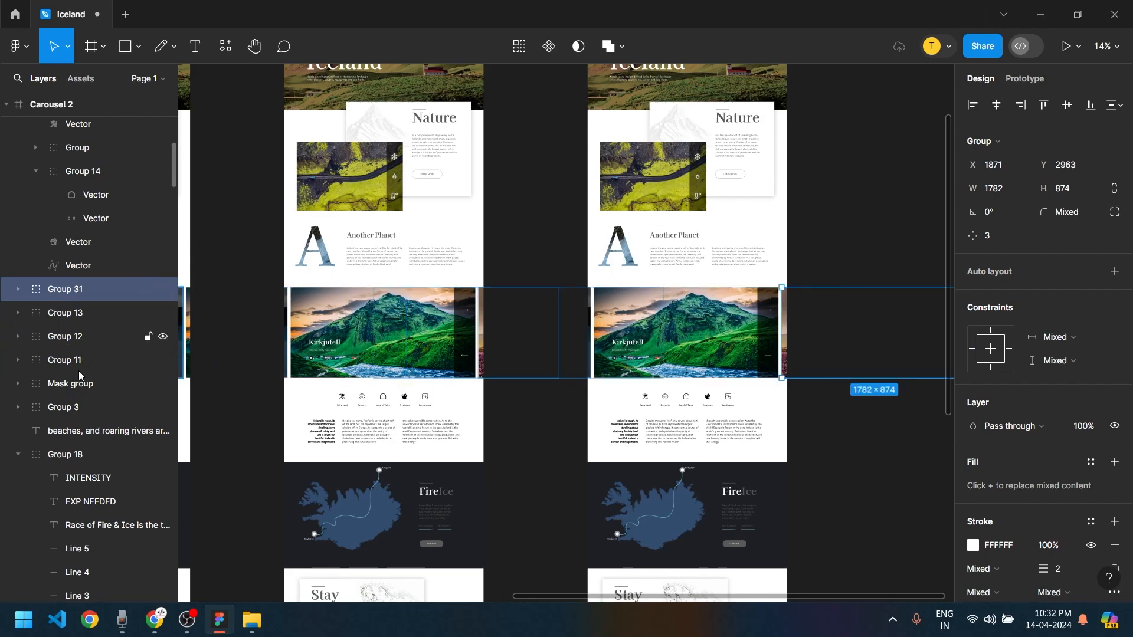
left_click(72, 362, "shift")
scroll(752, 398, "down", 2)
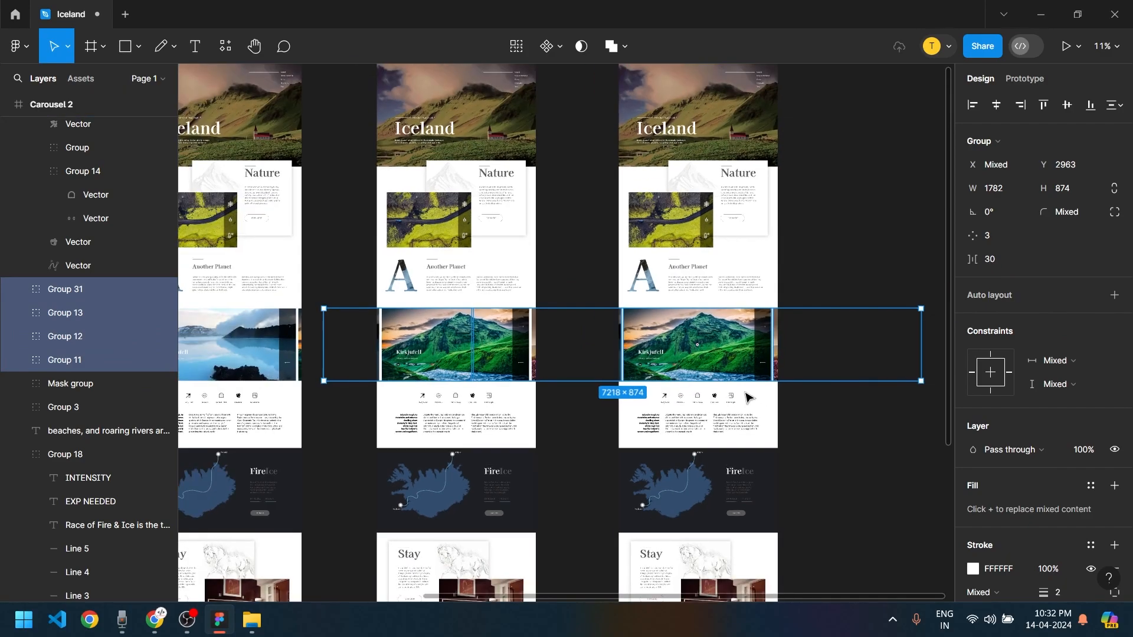
scroll(749, 398, "up", 2)
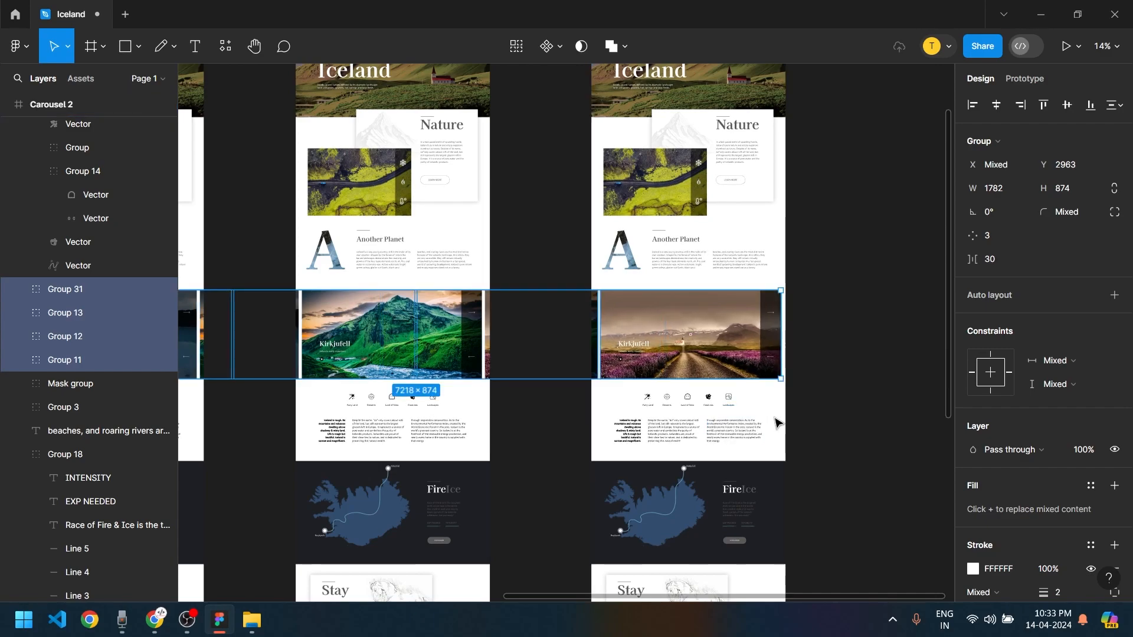
scroll(782, 416, "up", 3)
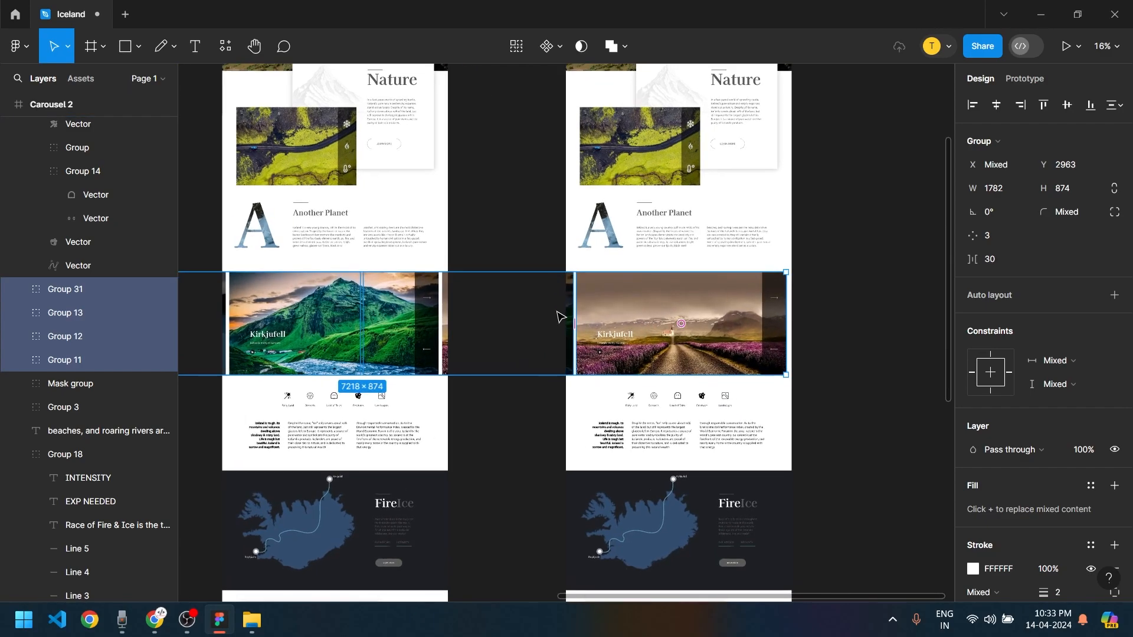
scroll(607, 360, "up", 2)
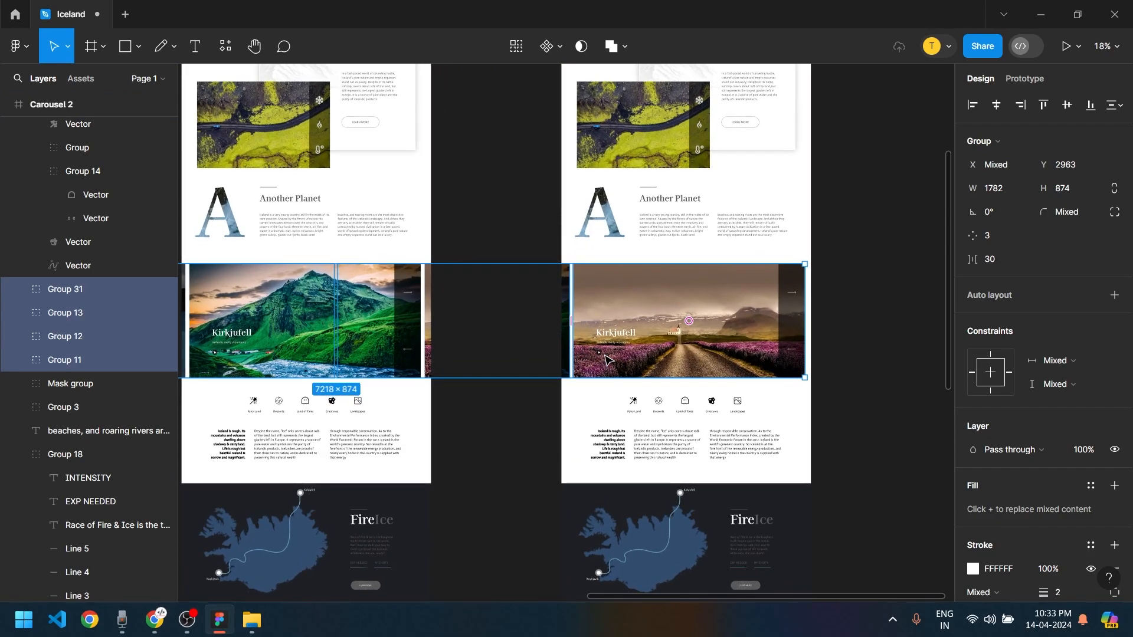
key("ctrl+z")
key("ctrl+z")
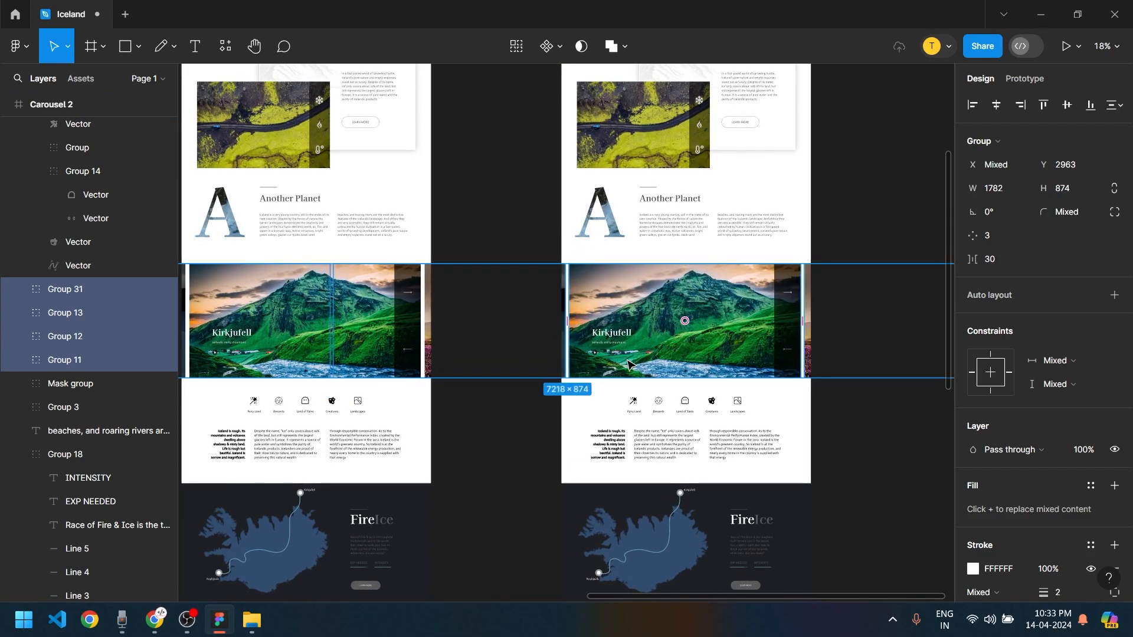
Delete the Group 13 slide from the Carousel 2 frame, keeping slide groups 31, 12 and 11
left_click(696, 289)
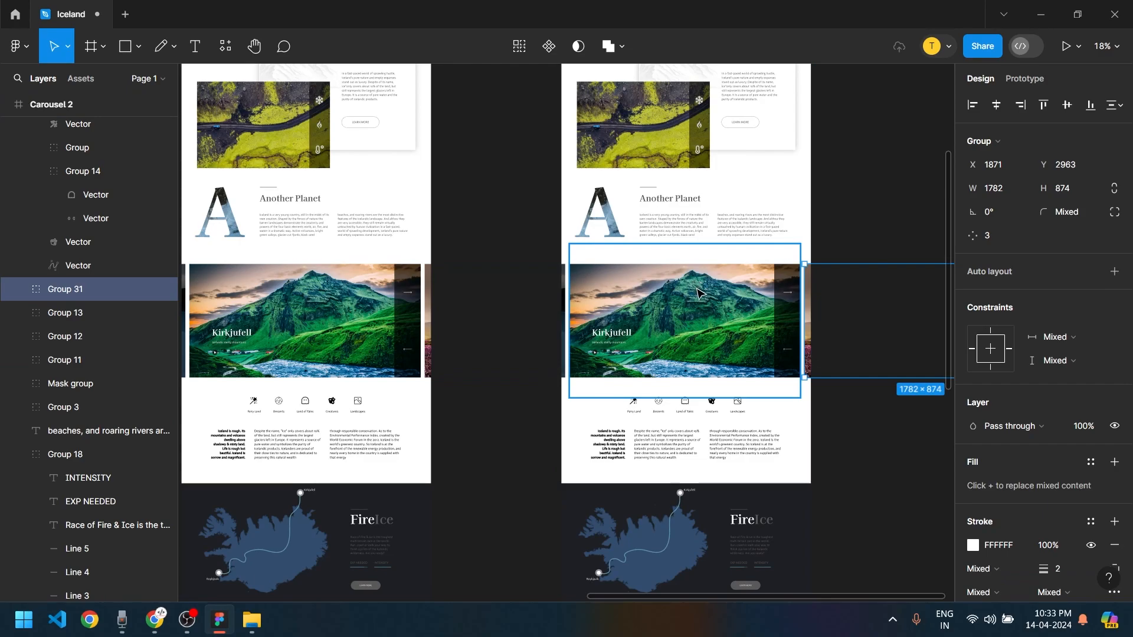
left_click(564, 322)
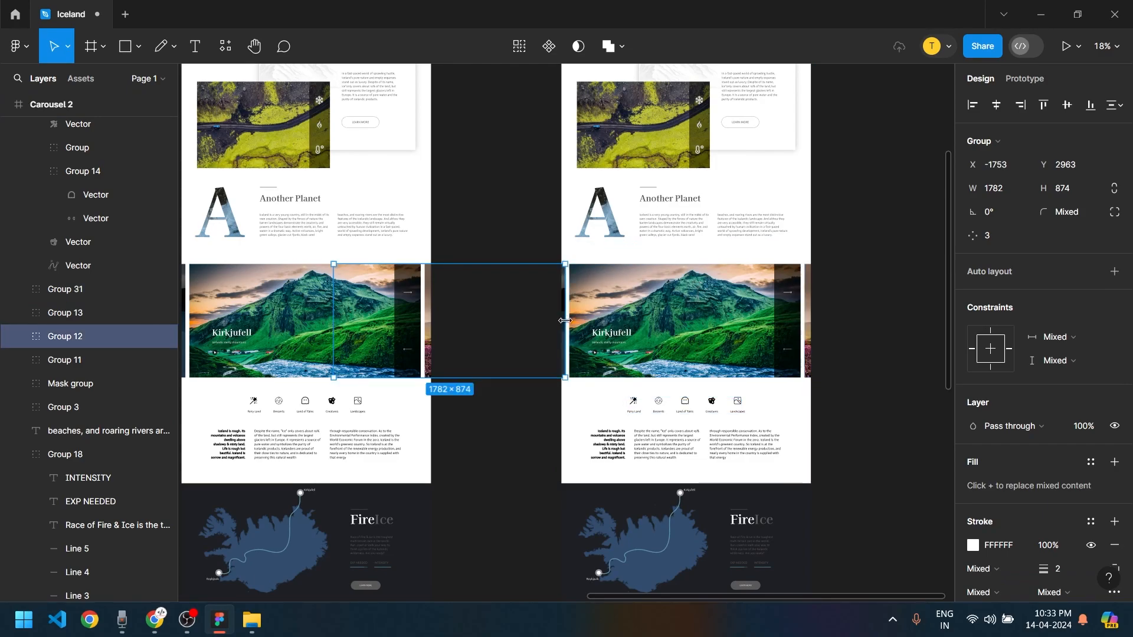
scroll(564, 320, "up", 4)
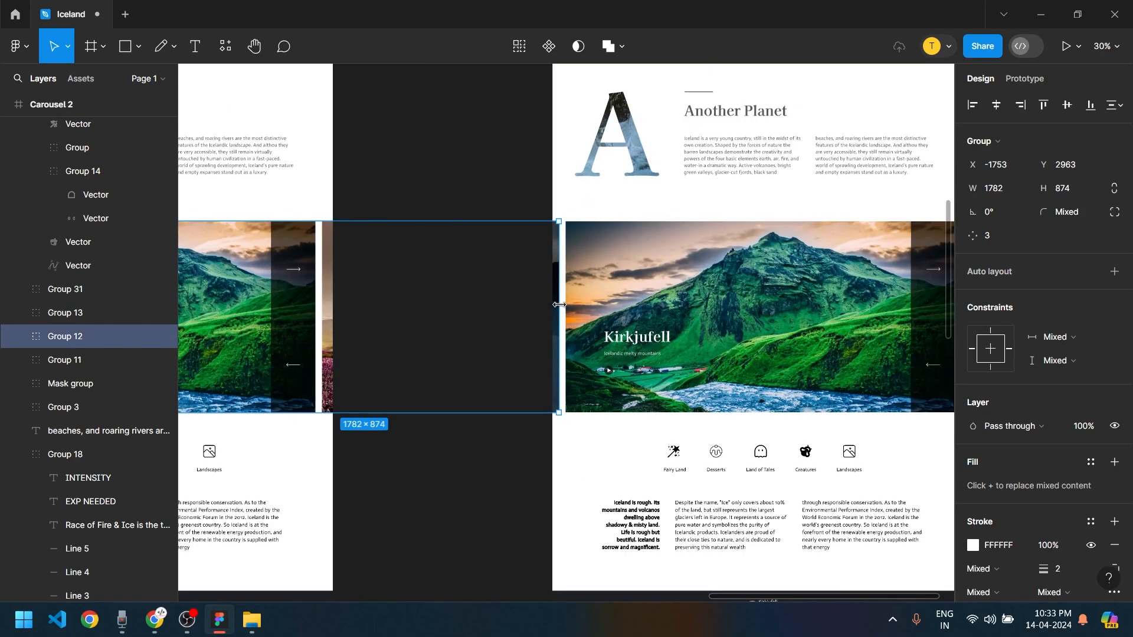
scroll(443, 348, "down", 4)
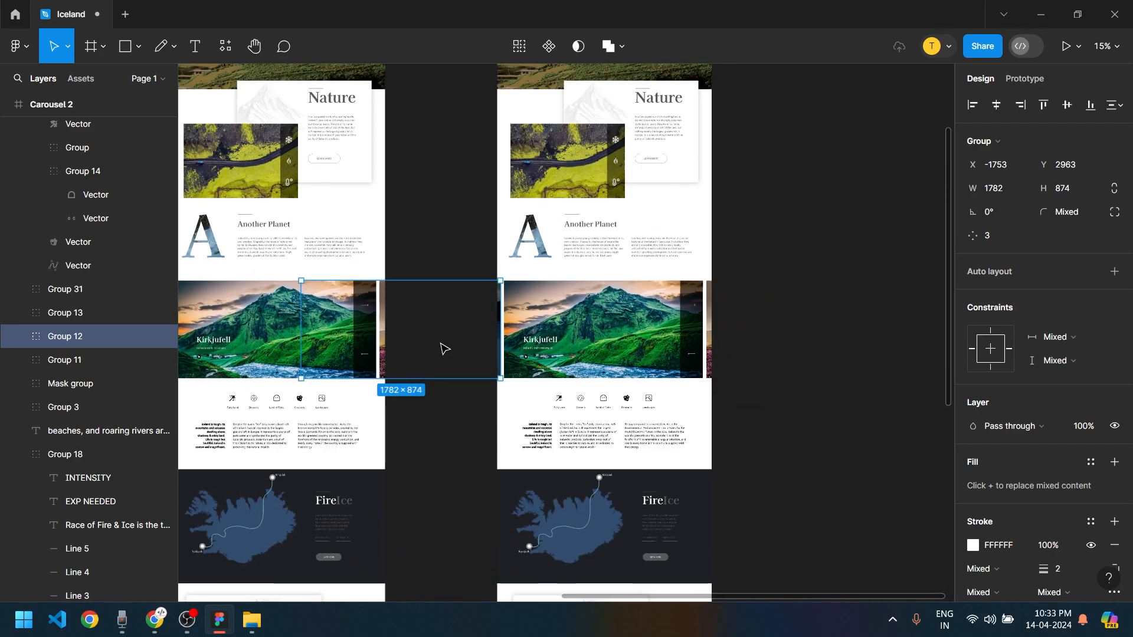
left_click(62, 367)
left_click(76, 314)
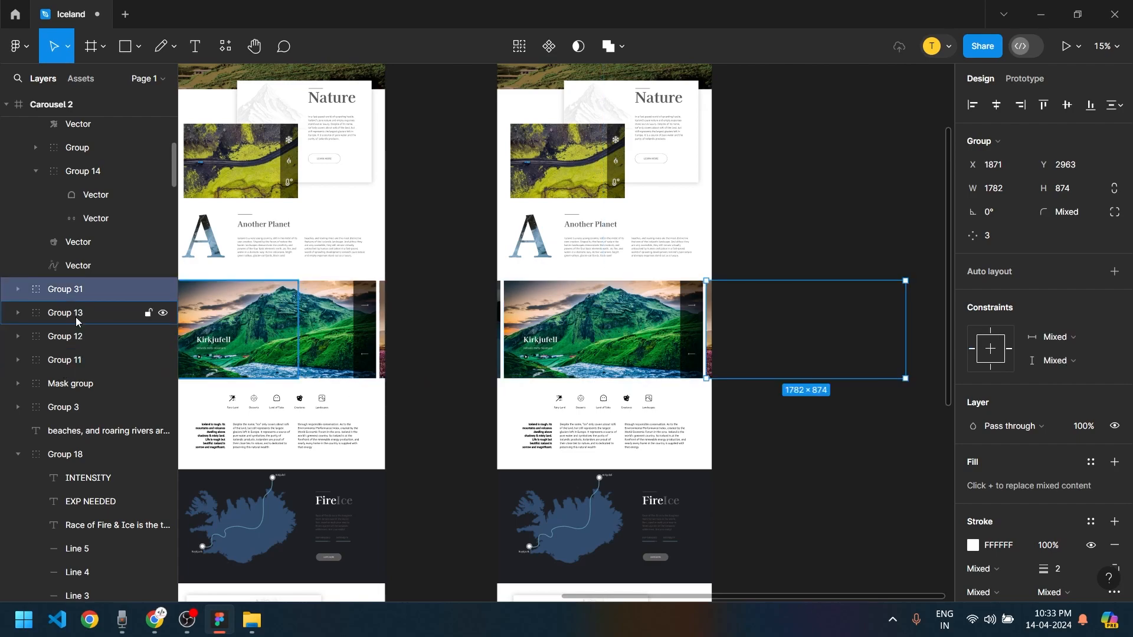
key("Delete")
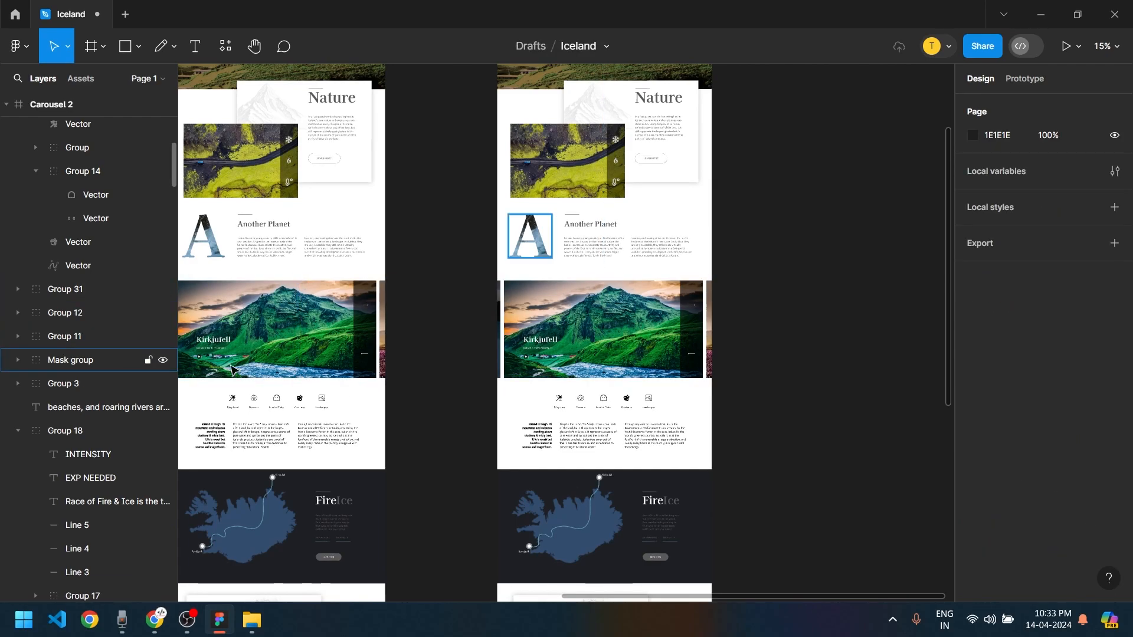
Duplicate Carousel 2's Group 12 slide and move the copy to X 1871, over the purple flower field slide
left_click(522, 369)
scroll(521, 368, "up", 3, "ctrl")
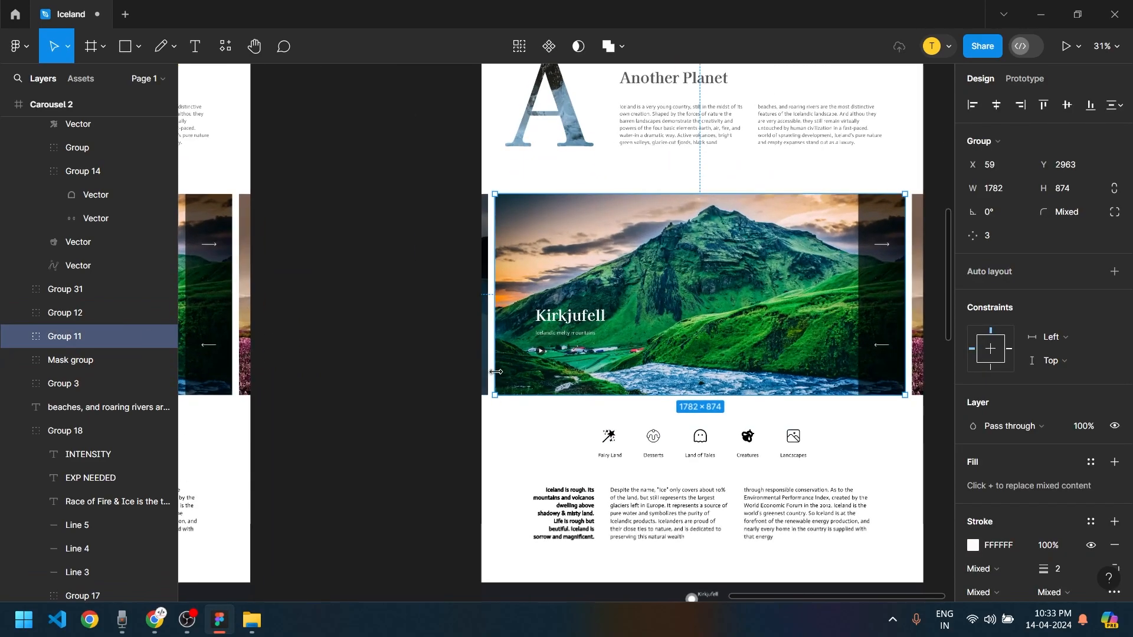
left_click(483, 377)
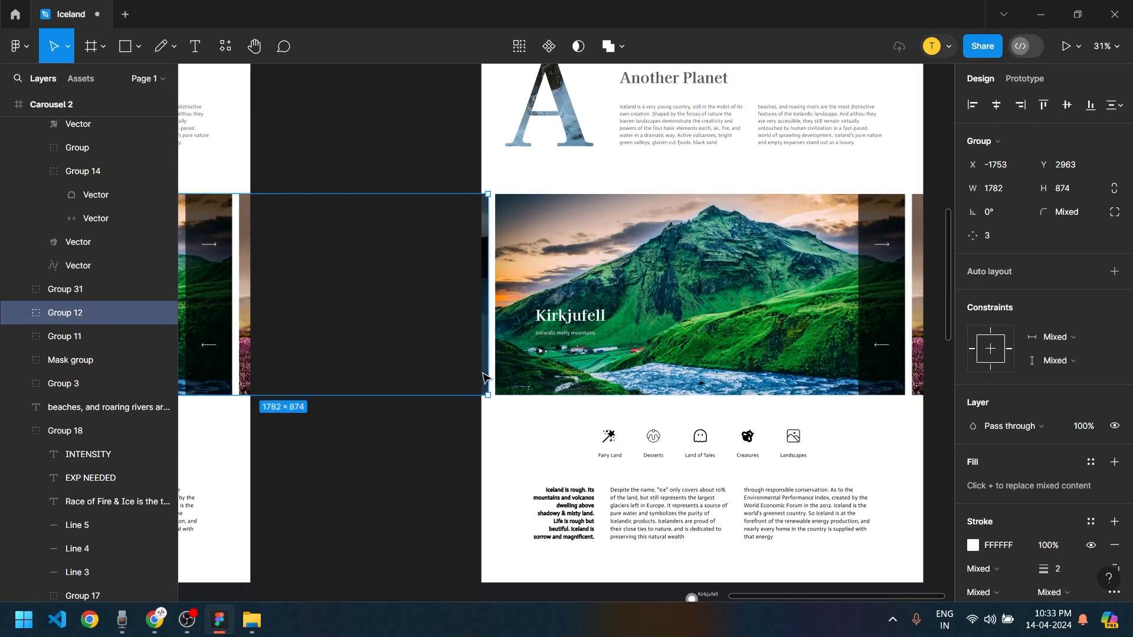
key("ctrl+d")
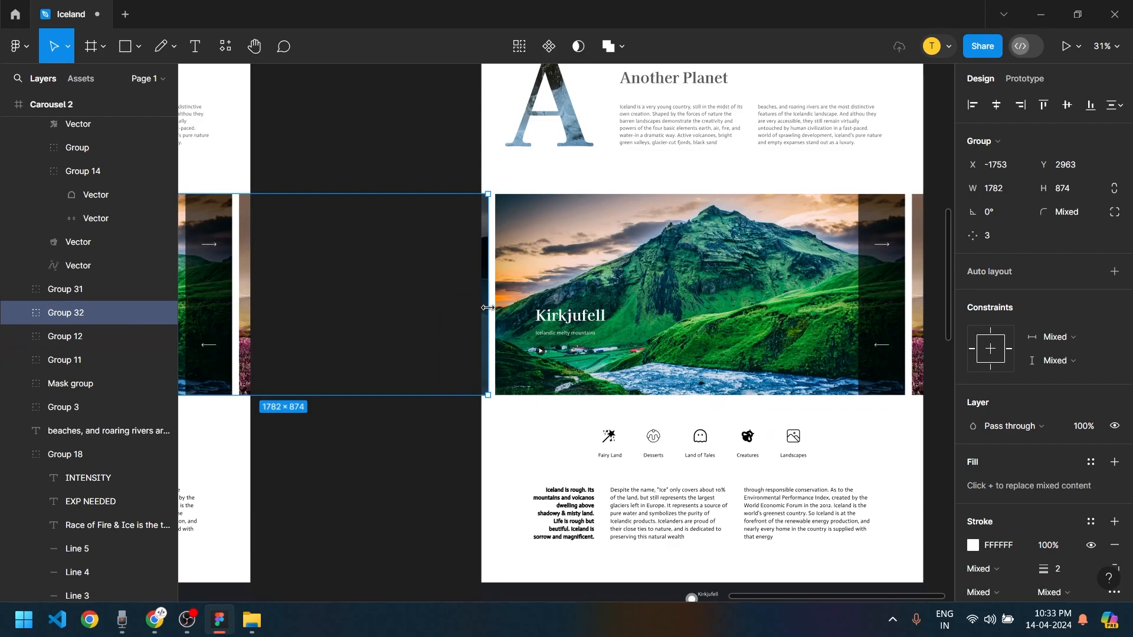
scroll(493, 310, "up", 2, "ctrl")
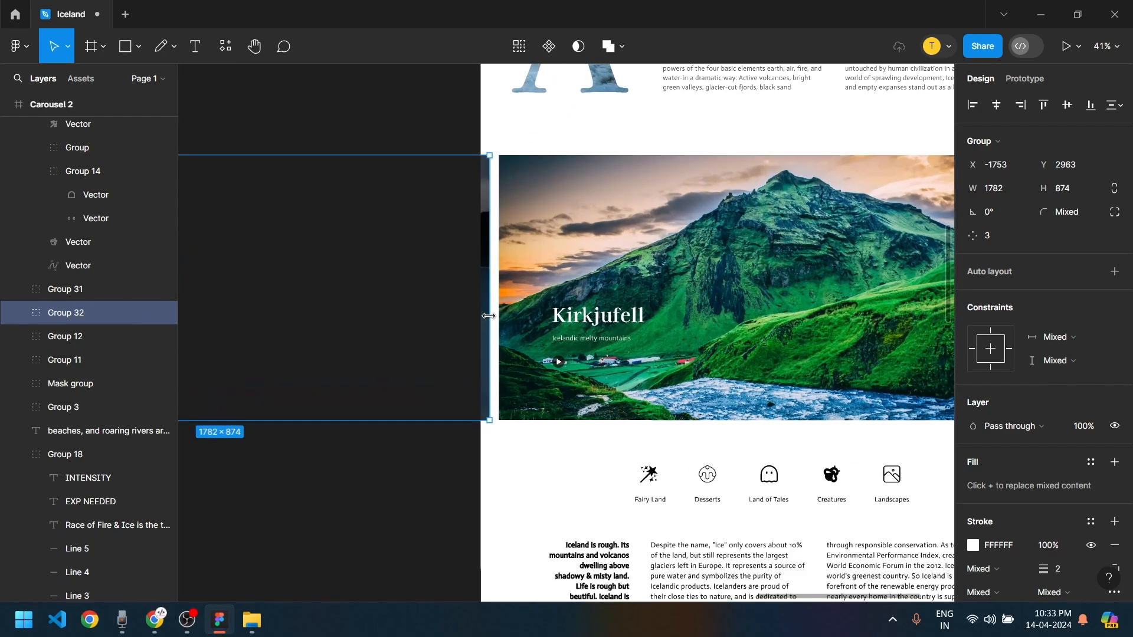
left_click_drag(483, 311, 883, 338)
left_click_drag(728, 336, 688, 331)
scroll(458, 384, "down", 4, "ctrl")
scroll(458, 384, "up", 1, "ctrl")
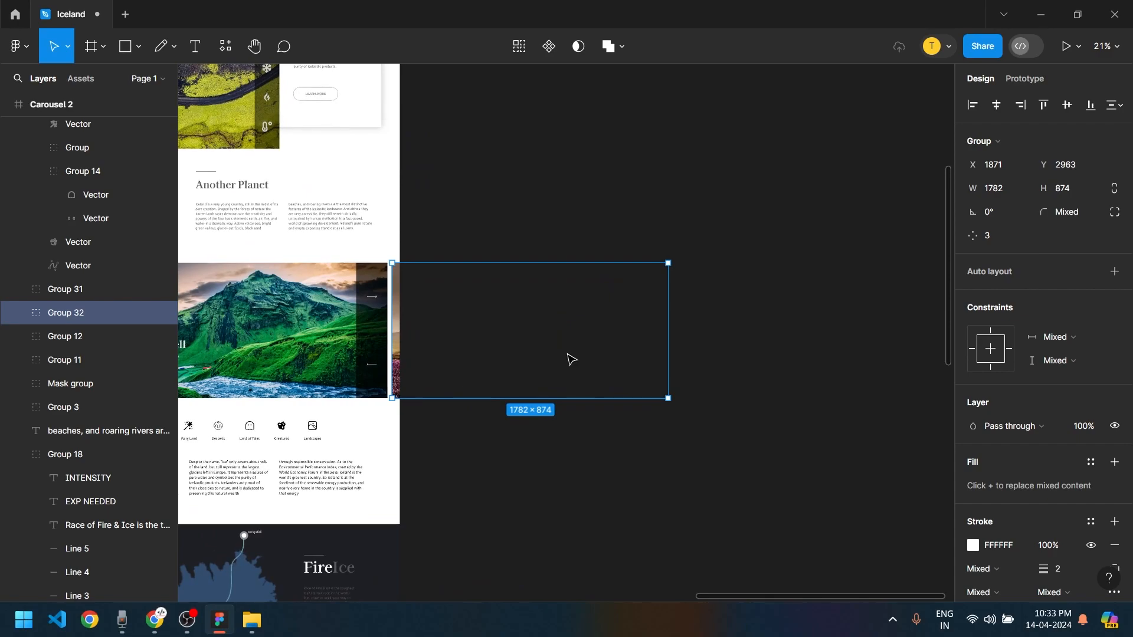
Move the duplicated slide further right to X 3683, beyond the purple flower field slide
key("shift+Right")
key("shift+Right")
key("shift+Right")
key("shift+Right")
key("shift+Right")
key("shift+Right")
key("shift+Right")
key("shift+Right")
key("shift+Right")
key("shift+Right")
key("shift+Right")
key("shift+Right")
key("shift+Right")
key("shift+Right")
key("shift+Right")
key("shift+Right")
key("shift+Right")
key("shift+Right")
key("shift+Right")
key("shift+Right")
key("shift+Right")
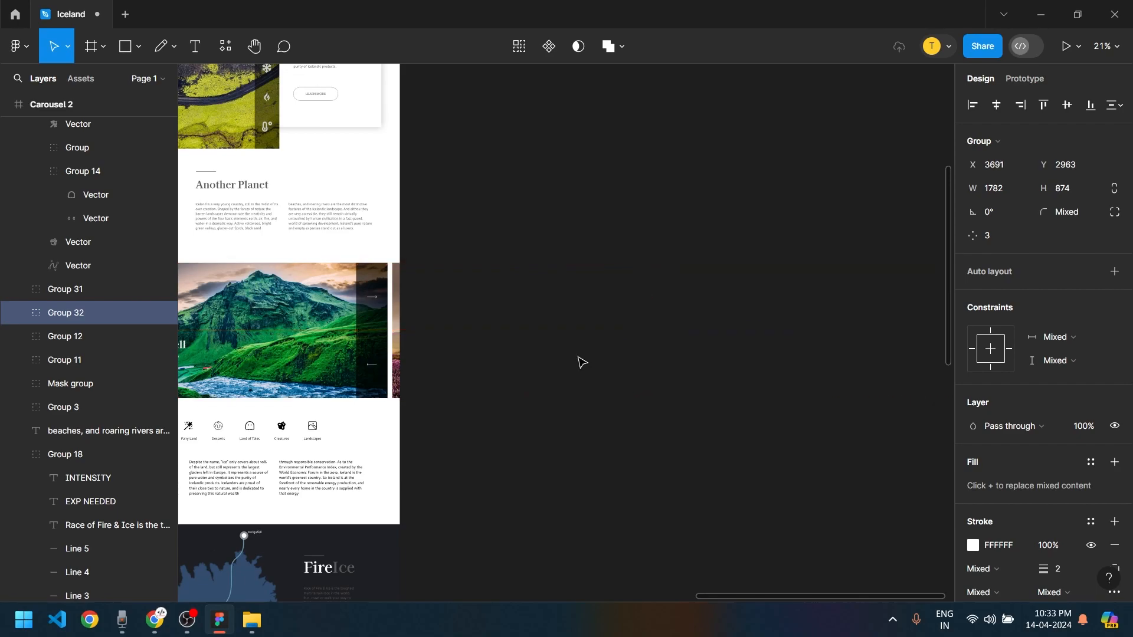
key("shift+Right")
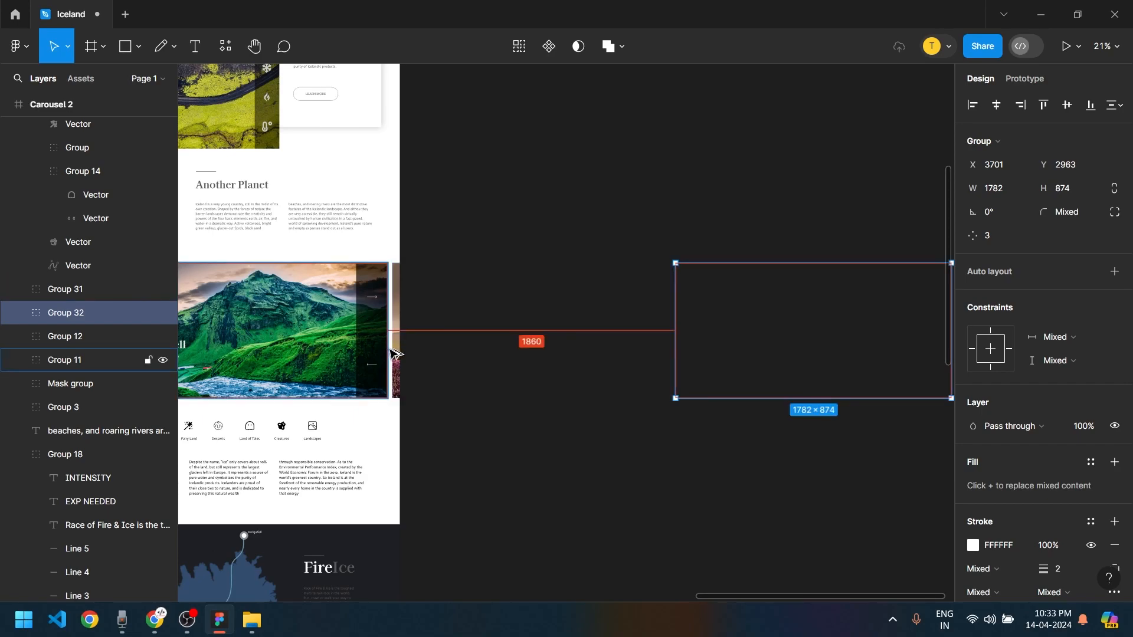
key("Right")
key("Right")
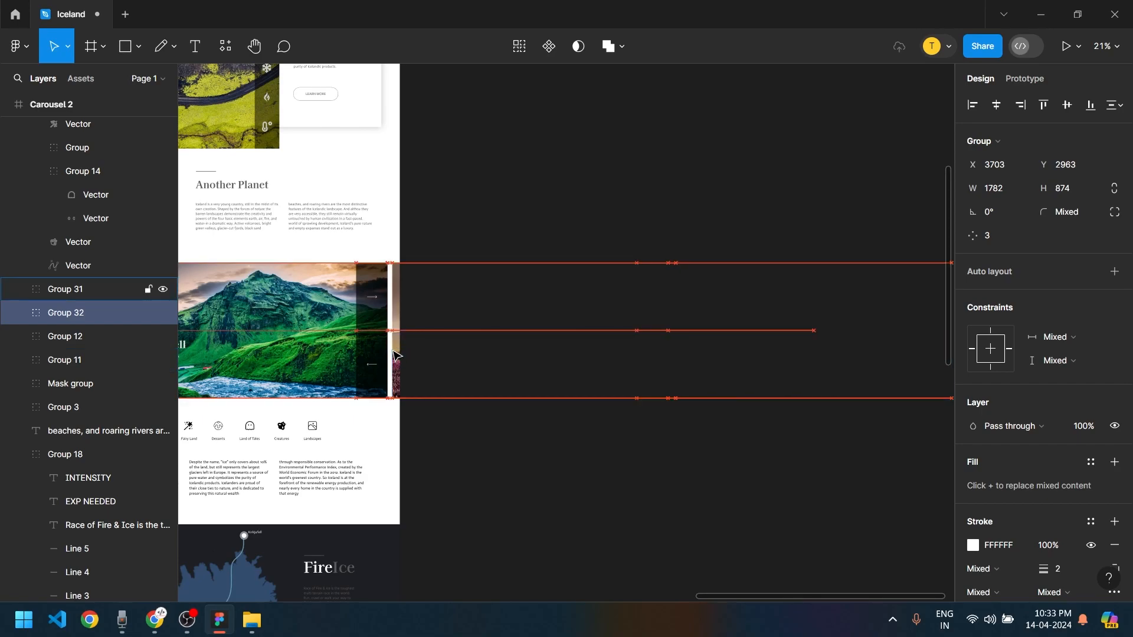
key("shift+Left")
key("shift+Left")
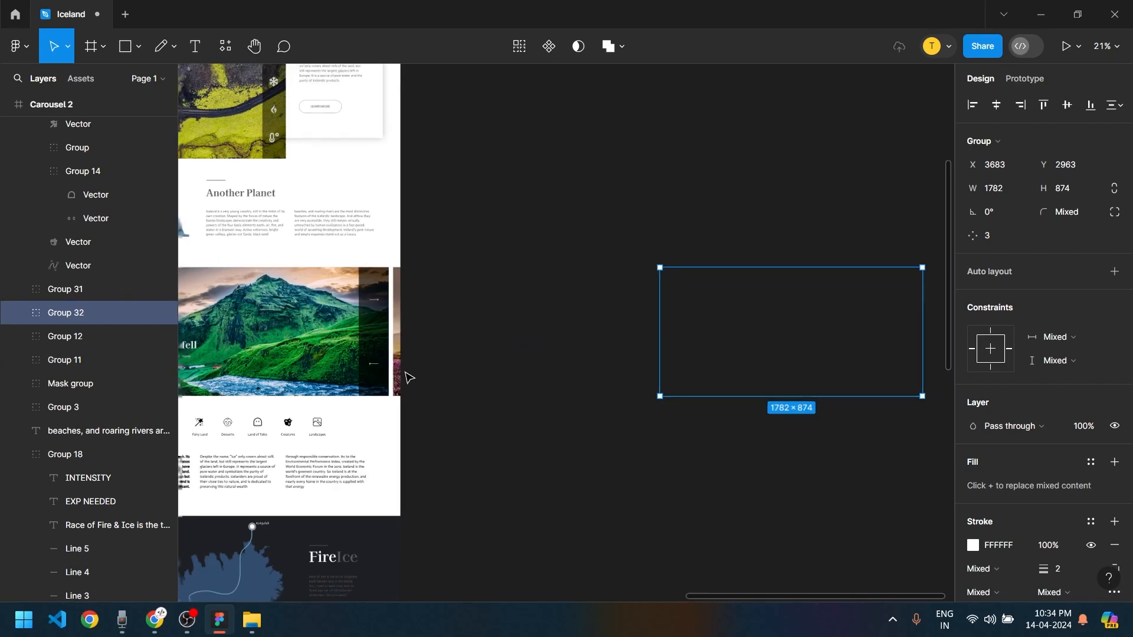
Try to select Carousel 2's slide groups 32, 31 and 11 together on the canvas
scroll(389, 390, "down", 3)
left_click_drag(372, 400, 538, 446)
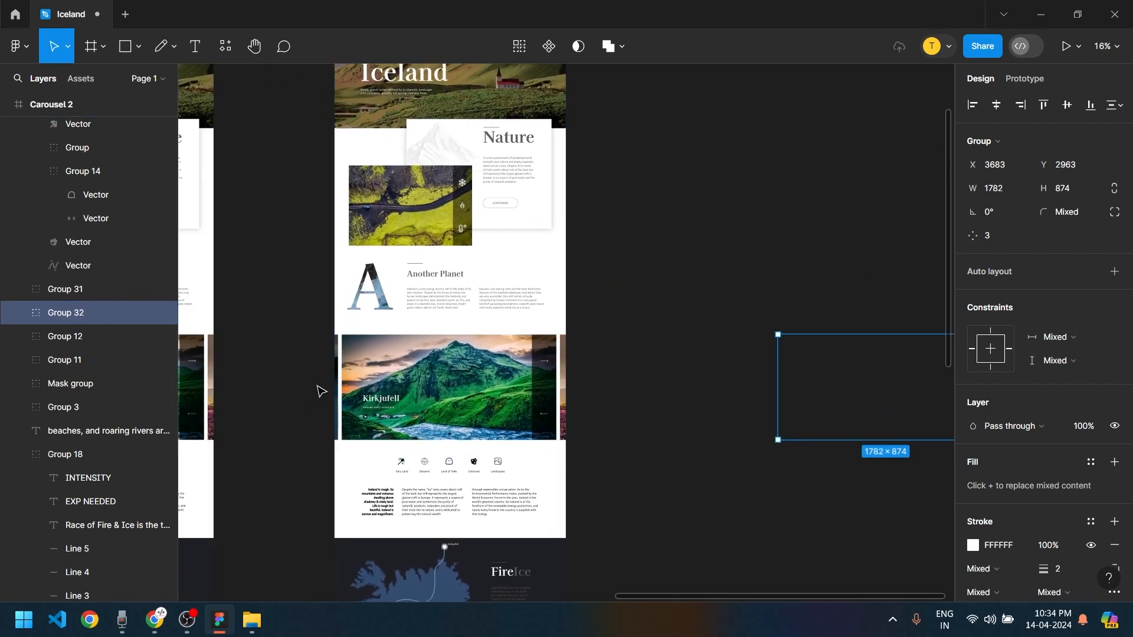
left_click(566, 388, "shift")
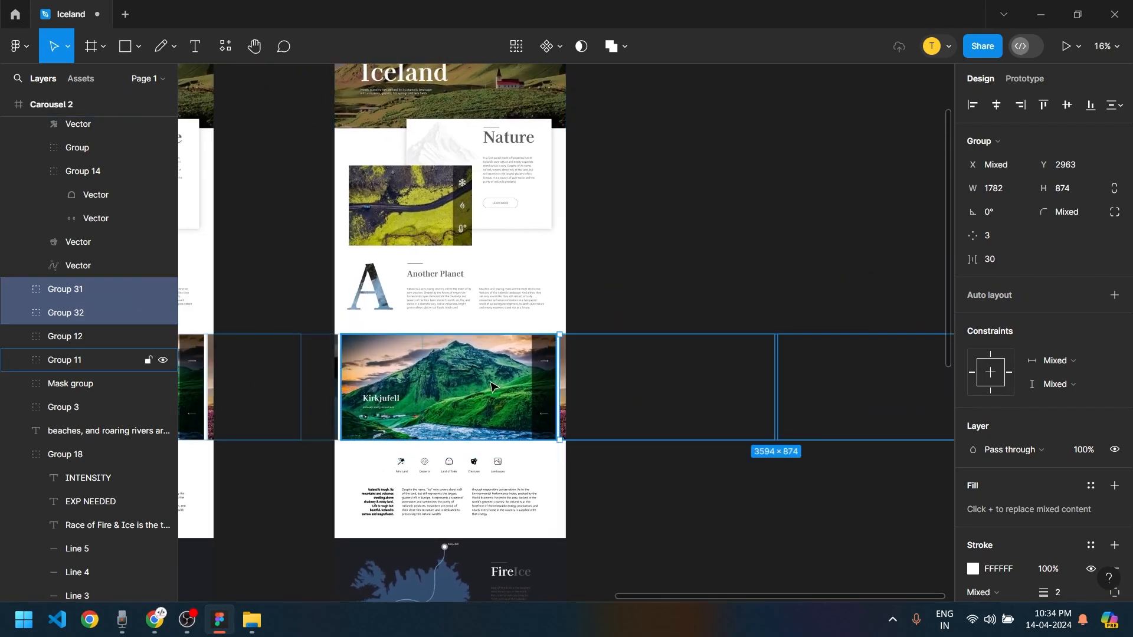
left_click(342, 387, "shift")
scroll(342, 387, "up", 10)
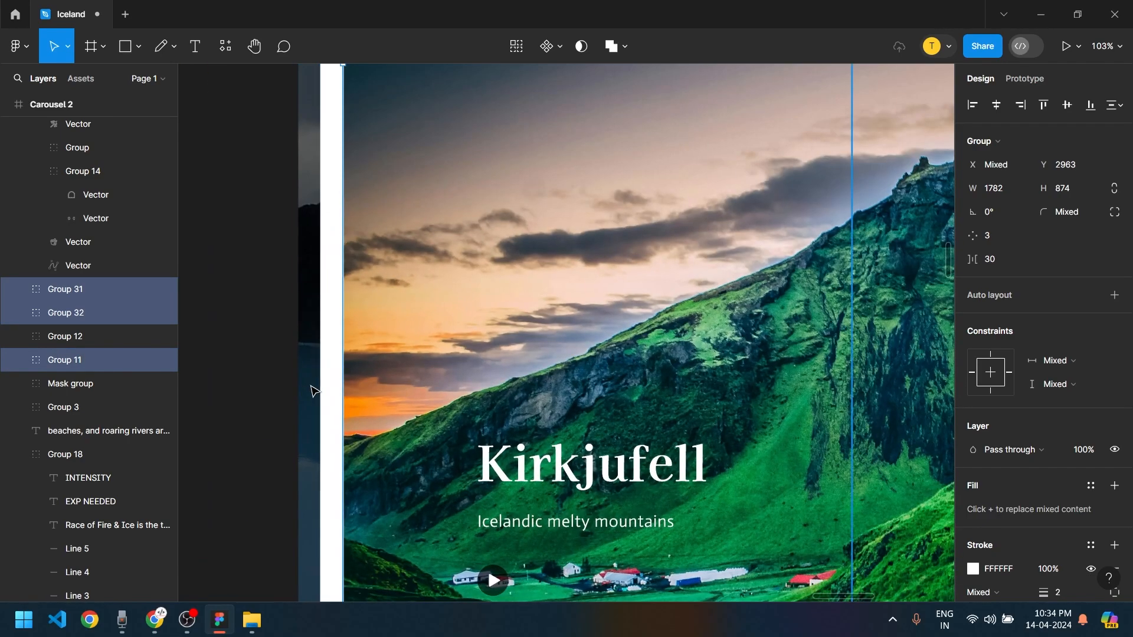
scroll(329, 392, "down", 8)
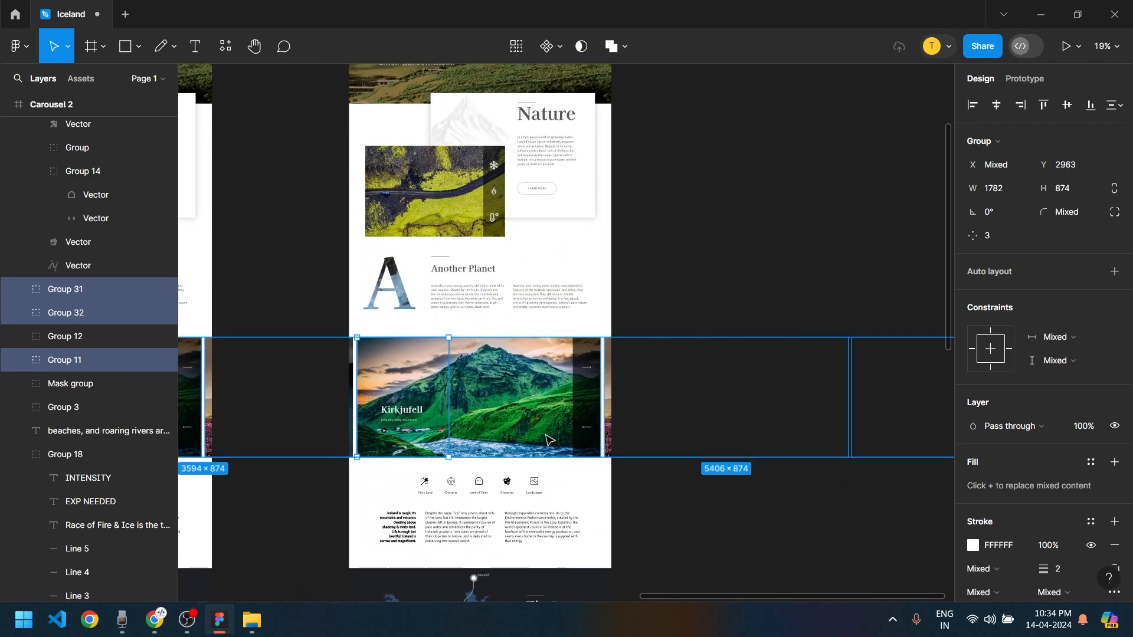
scroll(317, 452, "up", 4)
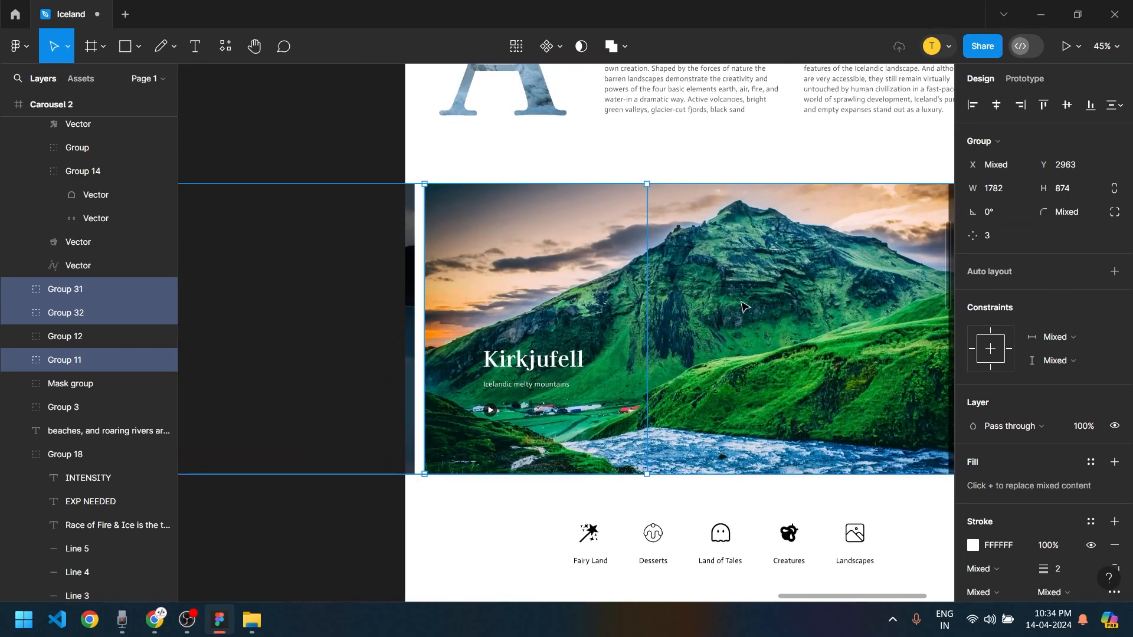
scroll(708, 372, "down", 5)
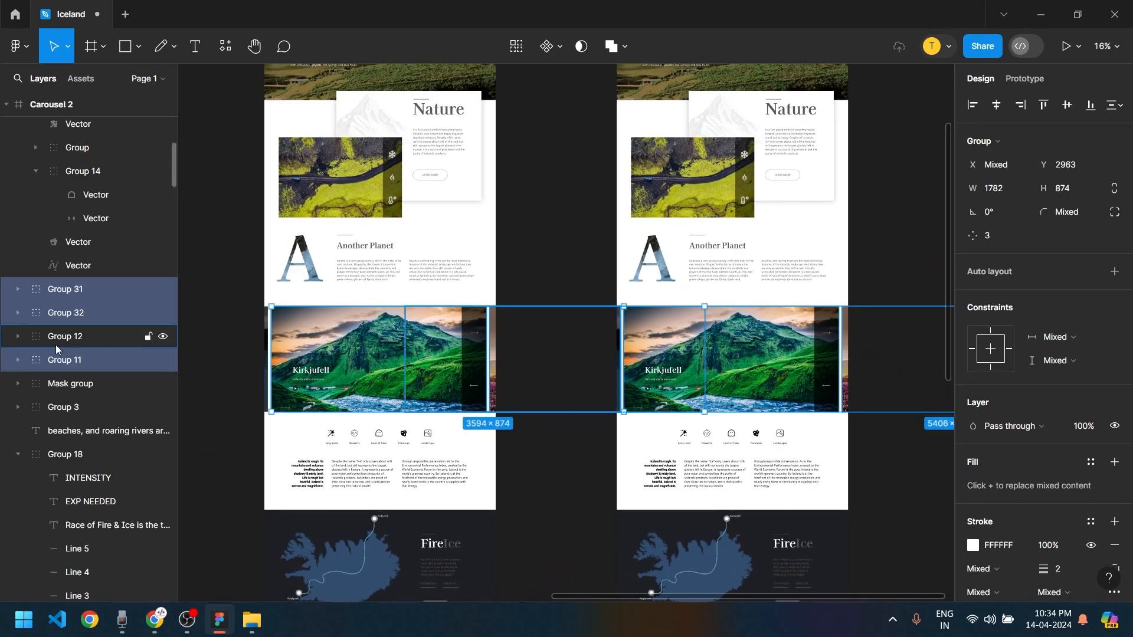
scroll(68, 295, "up", 8)
scroll(69, 297, "down", 7)
scroll(69, 297, "down", 10)
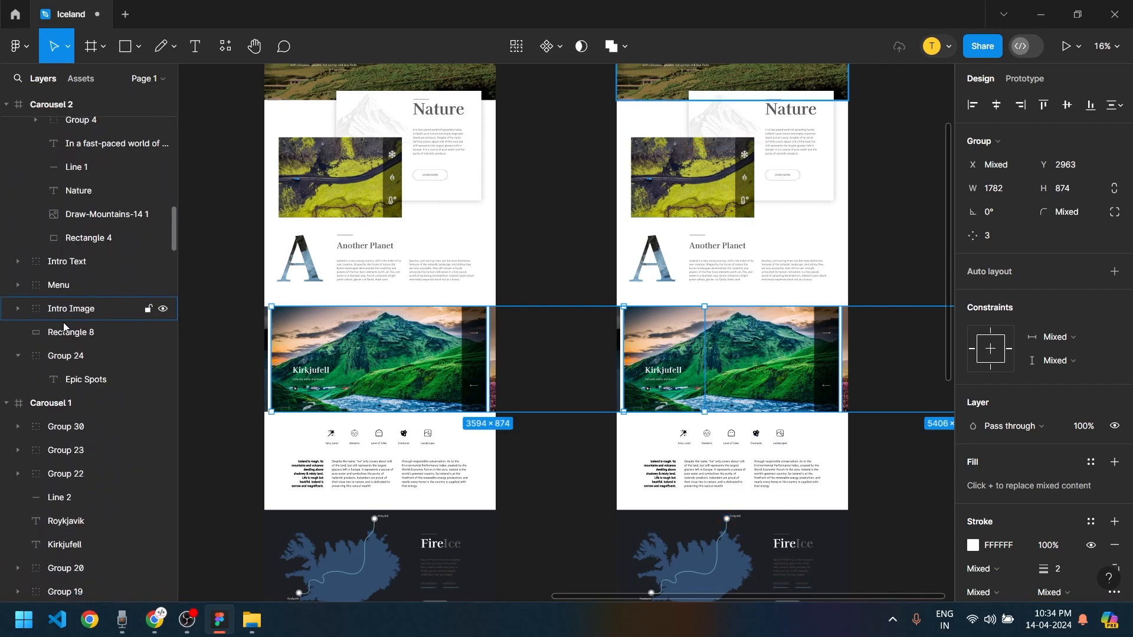
scroll(65, 325, "up", 10)
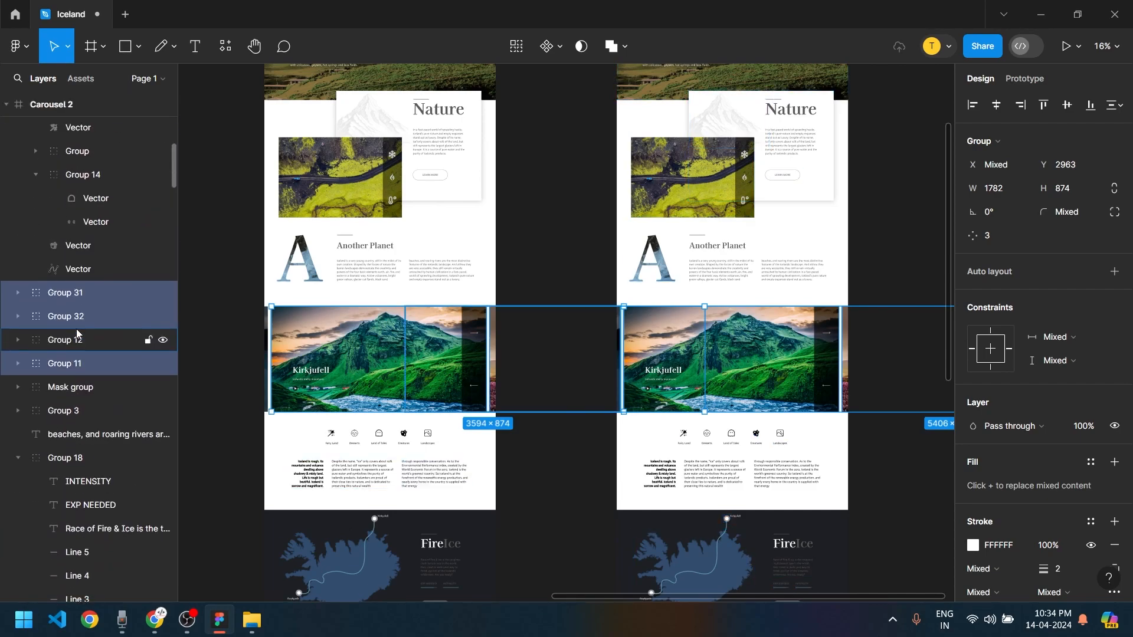
Try to shift Carousel 2's slide groups 11, 12, 32 and 31 left together until the purple flower field slide is centred
left_click(76, 396)
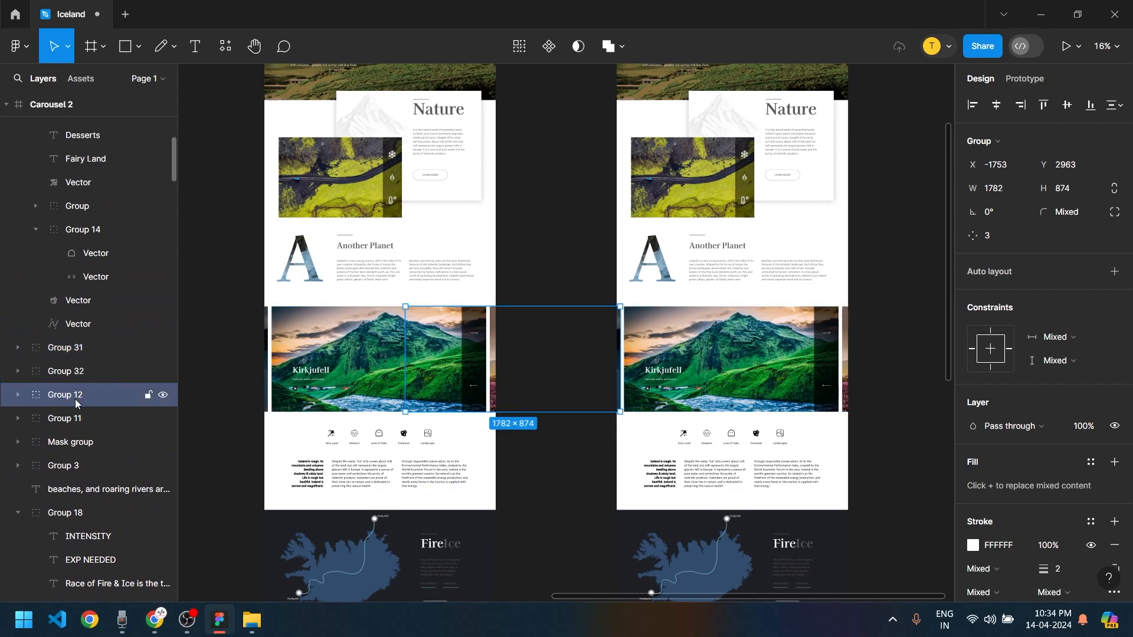
left_click(73, 420)
left_click(69, 351, "shift")
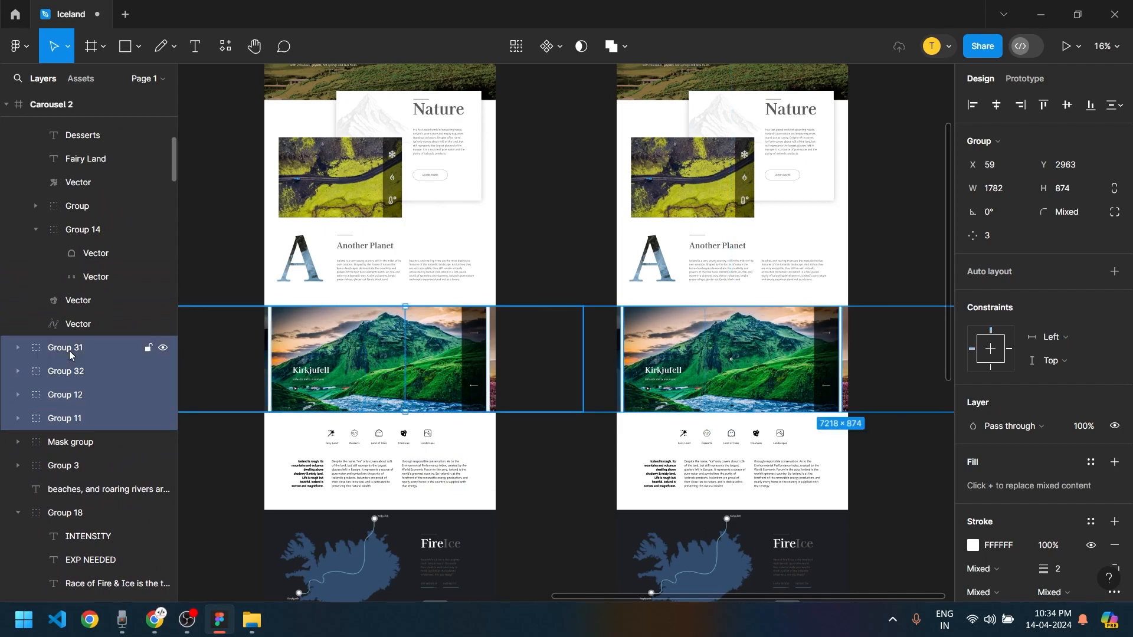
scroll(615, 441, "right", 5)
scroll(615, 441, "up", 2)
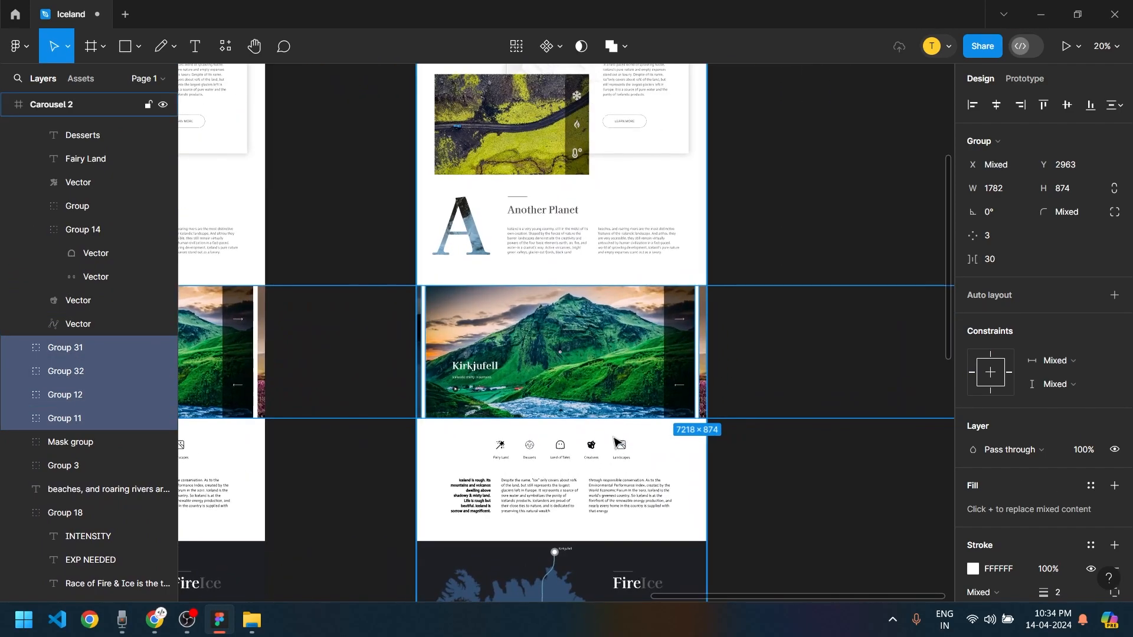
key("shift+Left")
key("shift+Left")
key("shift+Left")
key("shift+Left")
key("shift+Left")
key("shift+Left")
key("shift+Left")
key("shift+Left")
key("shift+Left")
key("shift+Left")
key("shift+Left")
key("shift+Left")
key("shift+Left")
key("shift+Left")
key("shift+Left")
key("shift+Left")
key("shift+Left")
key("shift+Left")
key("shift+Left")
key("shift+Left")
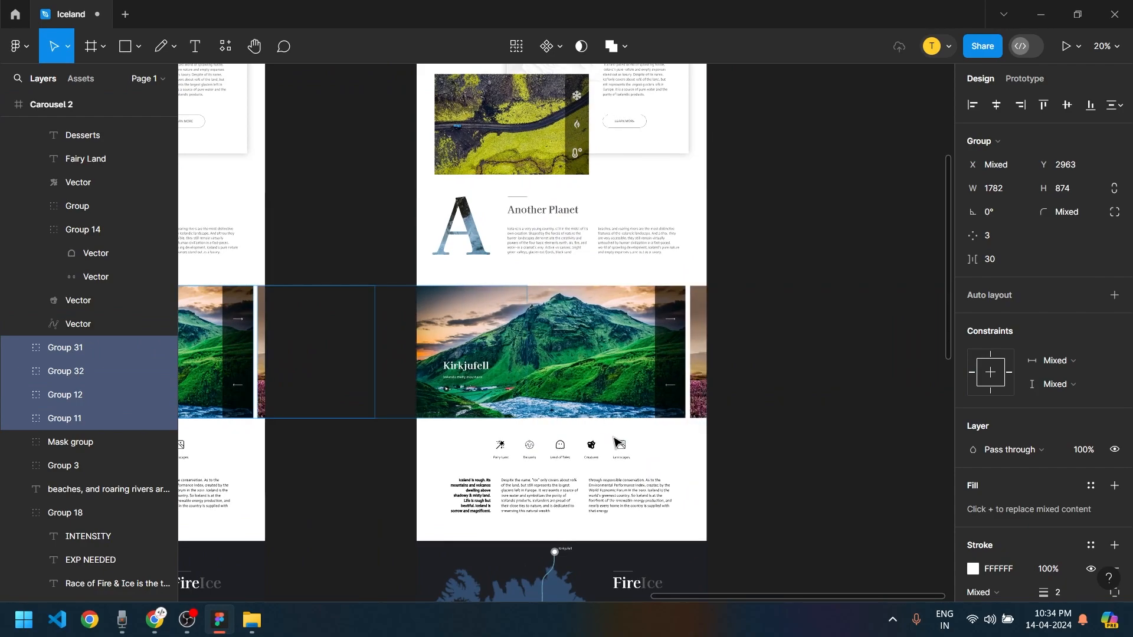
key("shift+Left")
key("shift+Left")
key("shift+Left")
key("shift+Left")
key("shift+Left")
key("shift+Left")
key("shift+Left")
key("shift+Left")
key("shift+Left")
key("shift+Left")
key("shift+Left")
key("shift+Left")
key("shift+Left")
key("shift+Left")
key("shift+Left")
key("shift+Left")
key("shift+Left")
key("shift+Left")
key("shift+Left")
key("shift+Left")
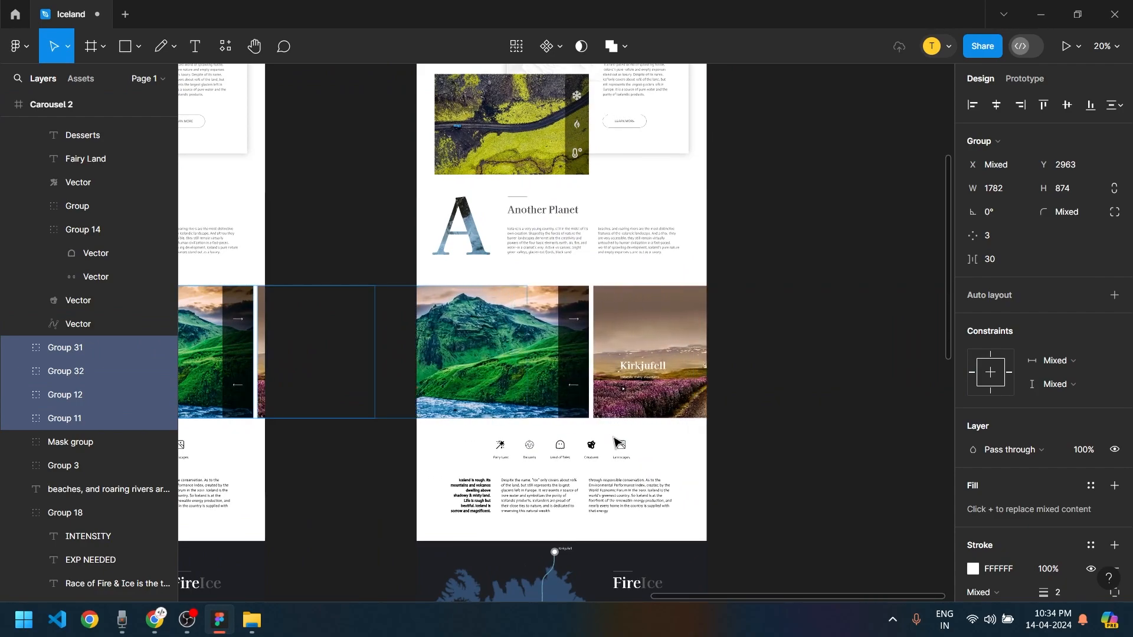
key("shift+Left")
key("shift+Left")
key("shift+Left")
key("shift+Left")
key("shift+Left")
key("shift+Left")
key("shift+Left")
key("shift+Left")
key("shift+Left")
key("shift+Left")
key("shift+Left")
key("shift+Left")
key("shift+Left")
key("shift+Left")
key("shift+Left")
key("shift+Left")
key("shift+Left")
key("shift+Left")
key("shift+Left")
key("shift+Left")
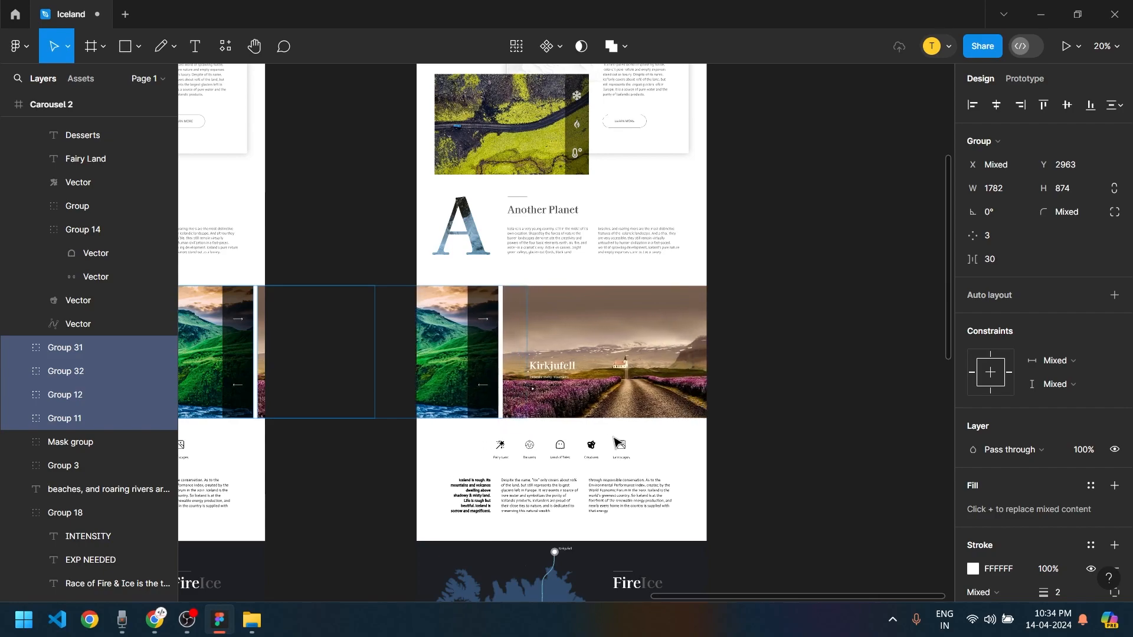
key("shift+Left")
key("shift+Left")
key("shift+Left")
key("shift+Left")
key("shift+Left")
key("shift+Left")
key("shift+Left")
key("shift+Left")
key("shift+Left")
key("shift+Left")
key("shift+Left")
key("shift+Left")
key("shift+Left")
key("shift+Left")
key("shift+Left")
key("shift+Left")
key("shift+Left")
key("shift+Left")
key("shift+Left")
key("shift+Left")
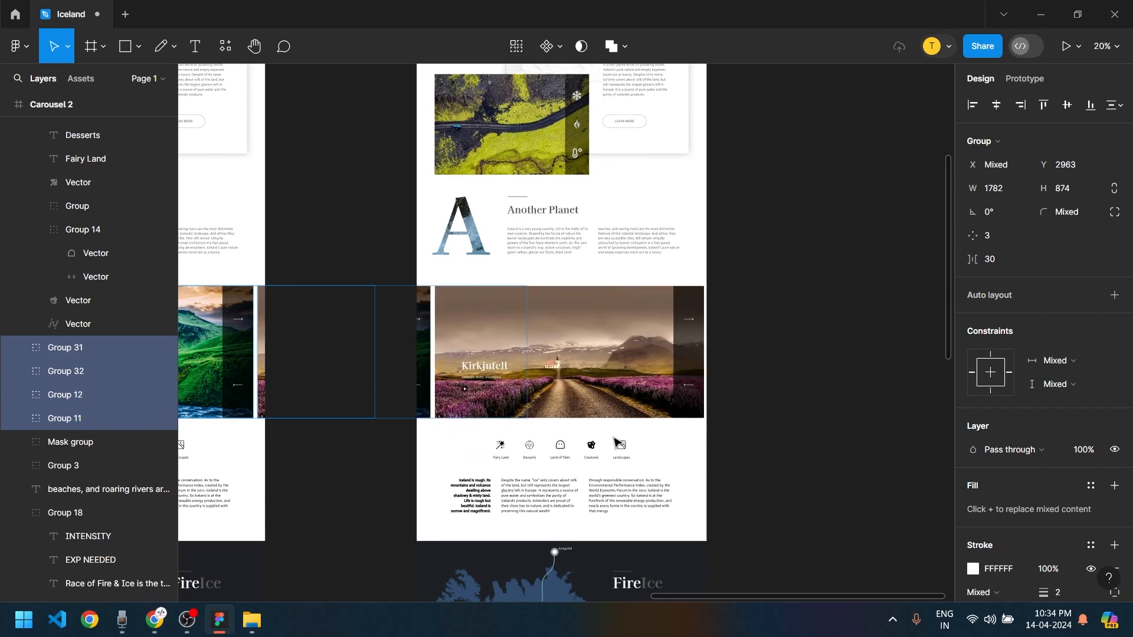
key("shift+Left")
key("shift+Left")
key("shift+Left")
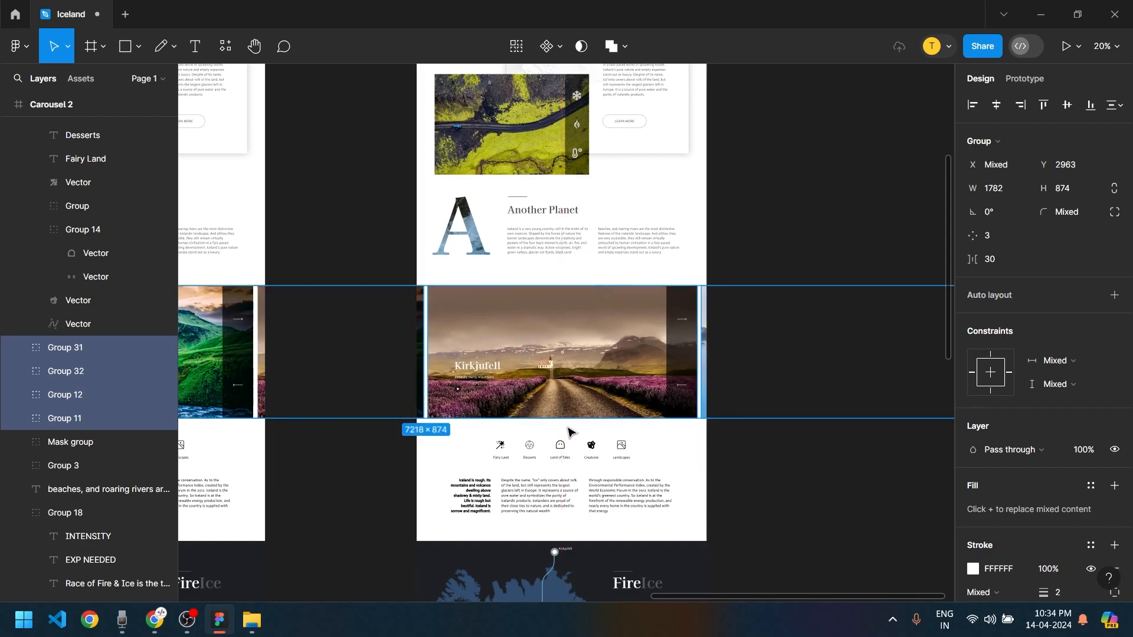
Undo the leftward shift of Carousel 2's four slide groups and clear the selection
scroll(556, 421, "down", 5)
key("shift+Right")
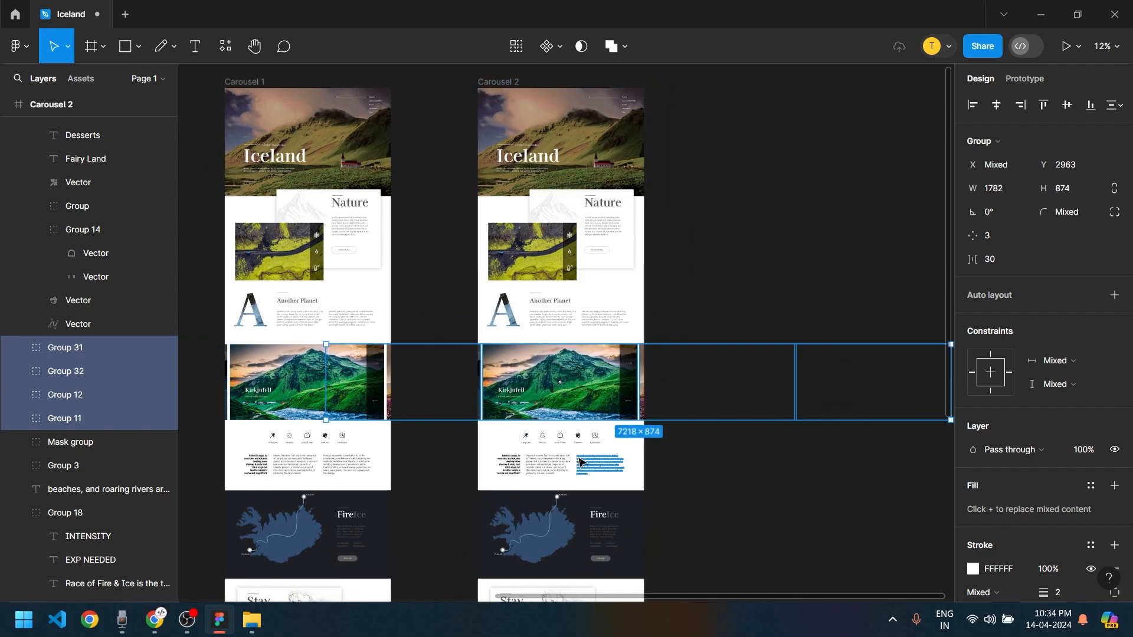
scroll(578, 461, "up", 3)
key("Escape")
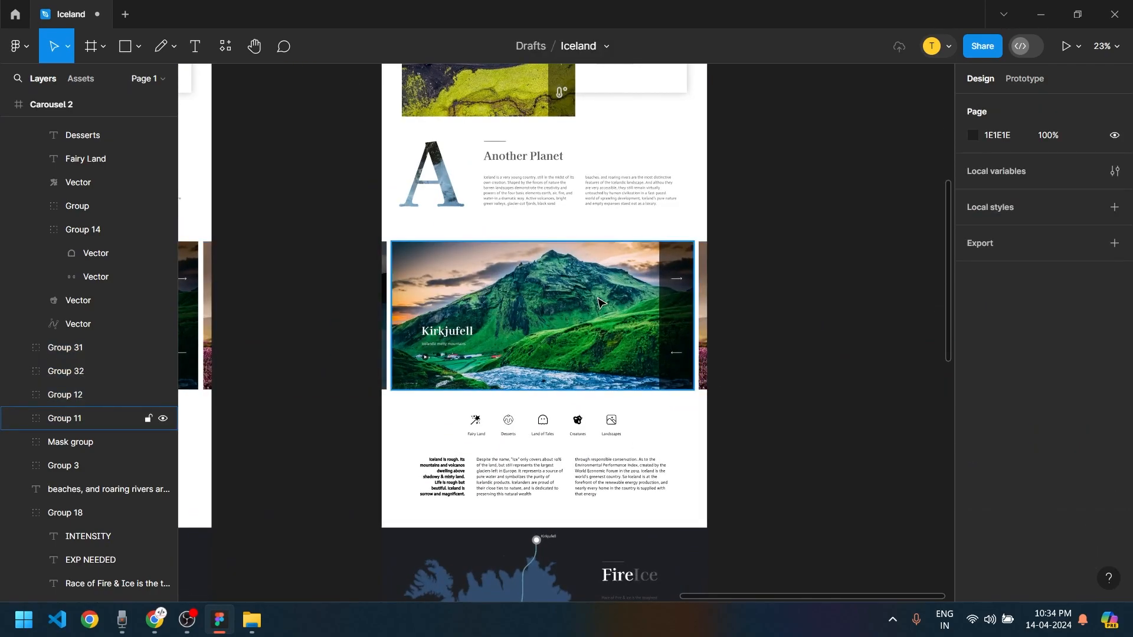
key("ctrl+z")
Duplicate Carousel 2's green mountain slide and place the copy directly above the original at X 59, Y 1993
left_click(588, 346)
scroll(611, 289, "down", 3)
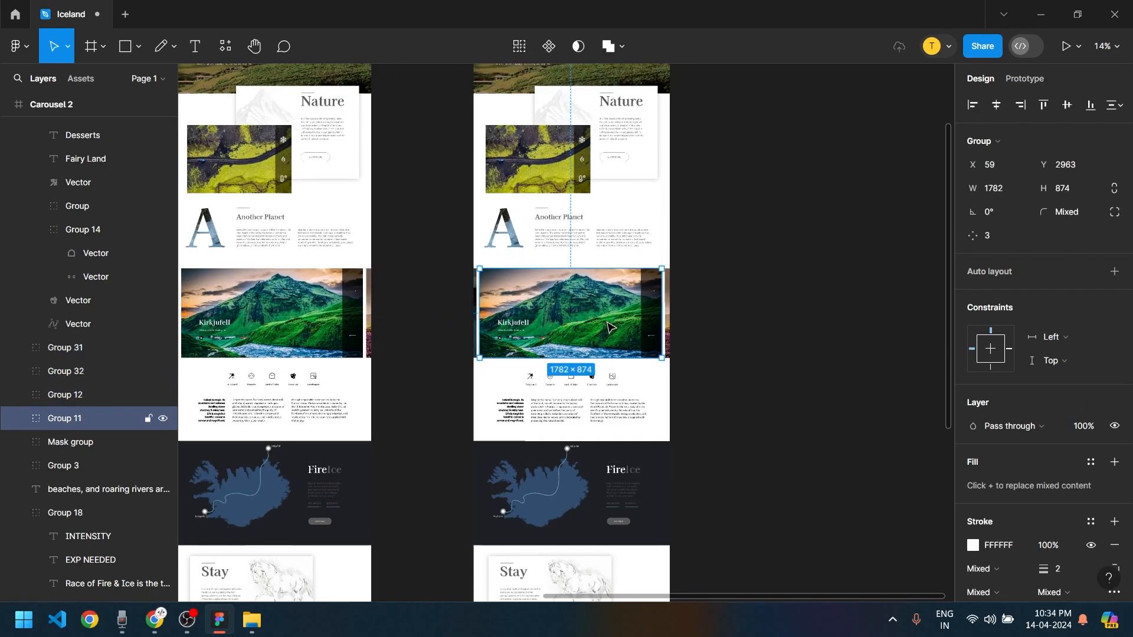
left_click_drag(607, 242, 606, 150)
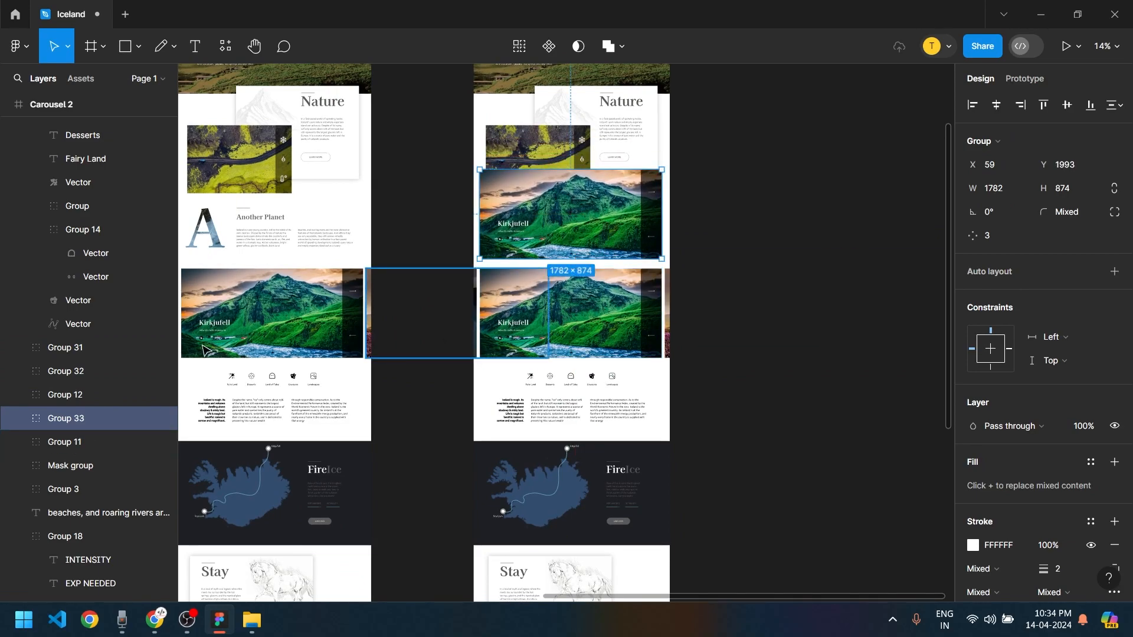
Shift Carousel 2's slide groups 31, 32, 12 and 11 left until the purple flower field slide is centred, and delete the green mountain copy above
left_click(69, 353)
left_click(73, 440, "shift")
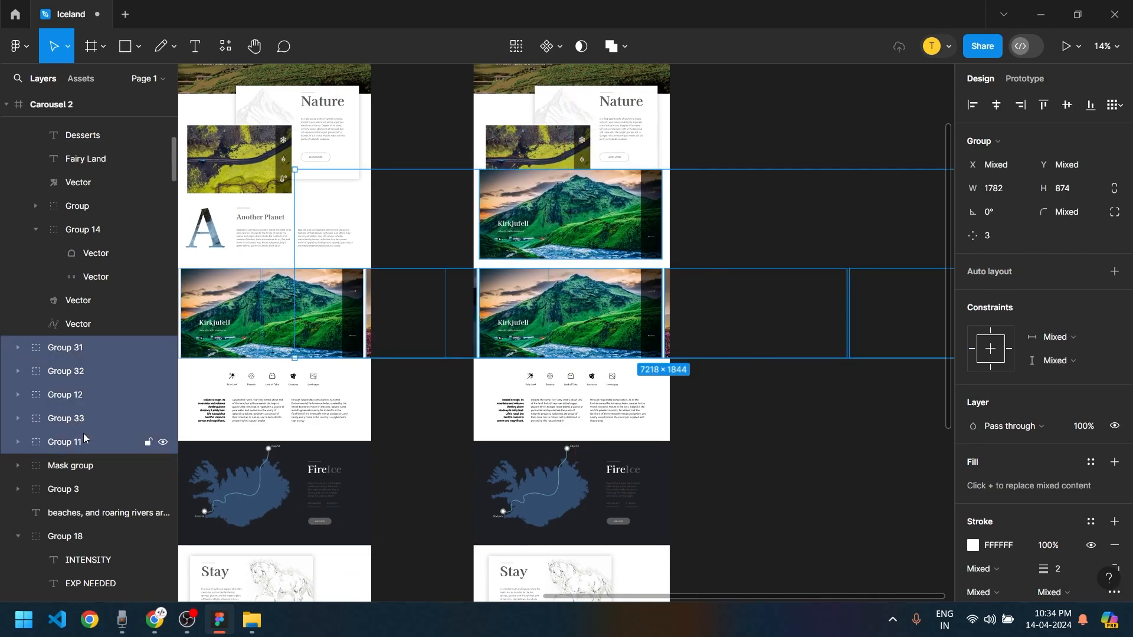
left_click(581, 205, "shift")
left_click_drag(647, 324, 587, 327)
left_click(781, 398)
left_click(593, 190)
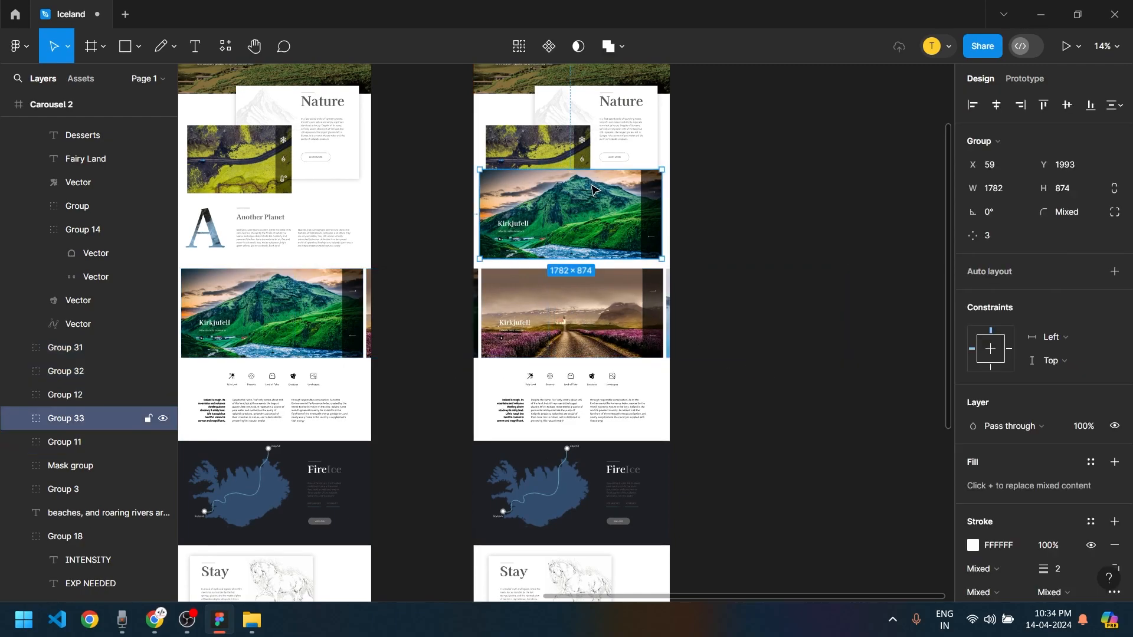
key("Delete")
Link the back-arrow area of Carousel 2's flower field slide to Carousel 1 on click with Smart animate, Ease out, 300ms
left_click(580, 323)
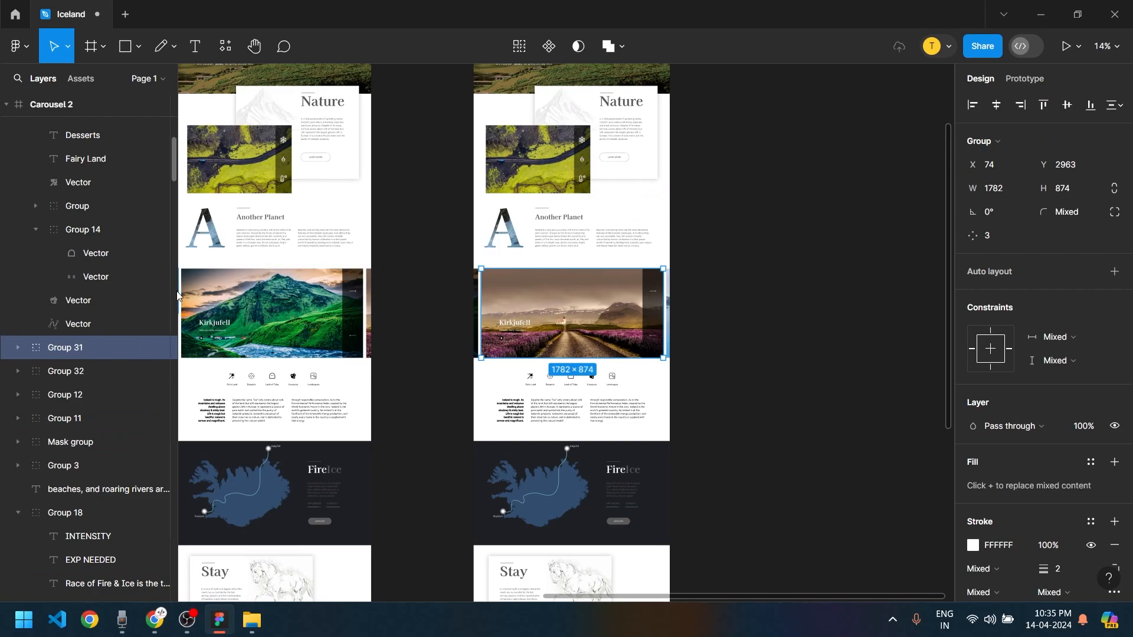
scroll(518, 328, "up", 2)
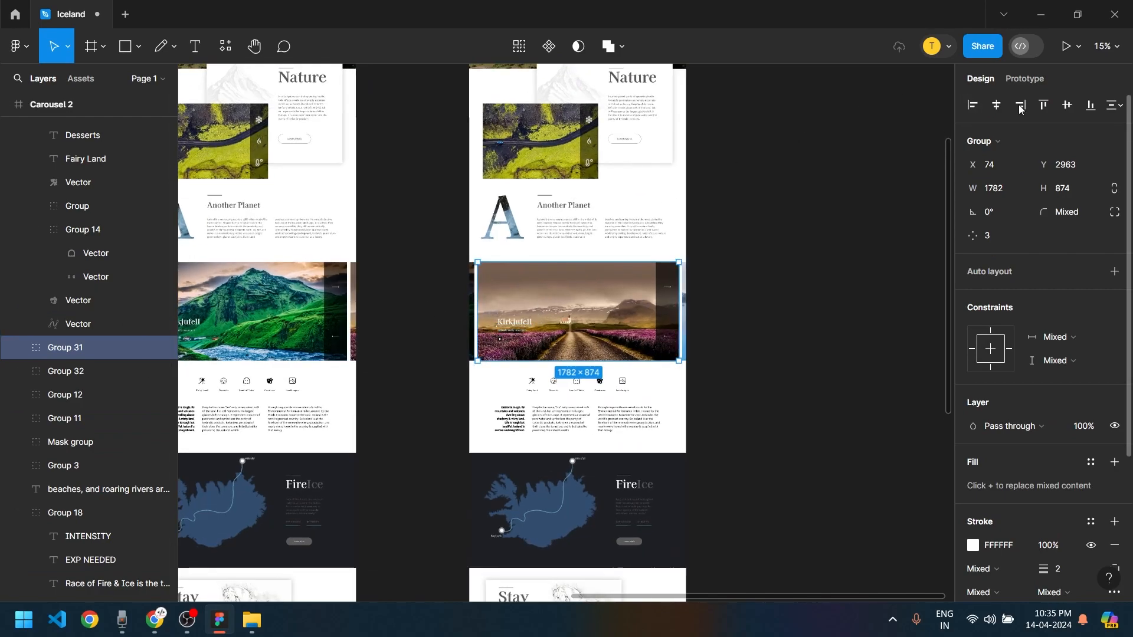
left_click(1028, 82)
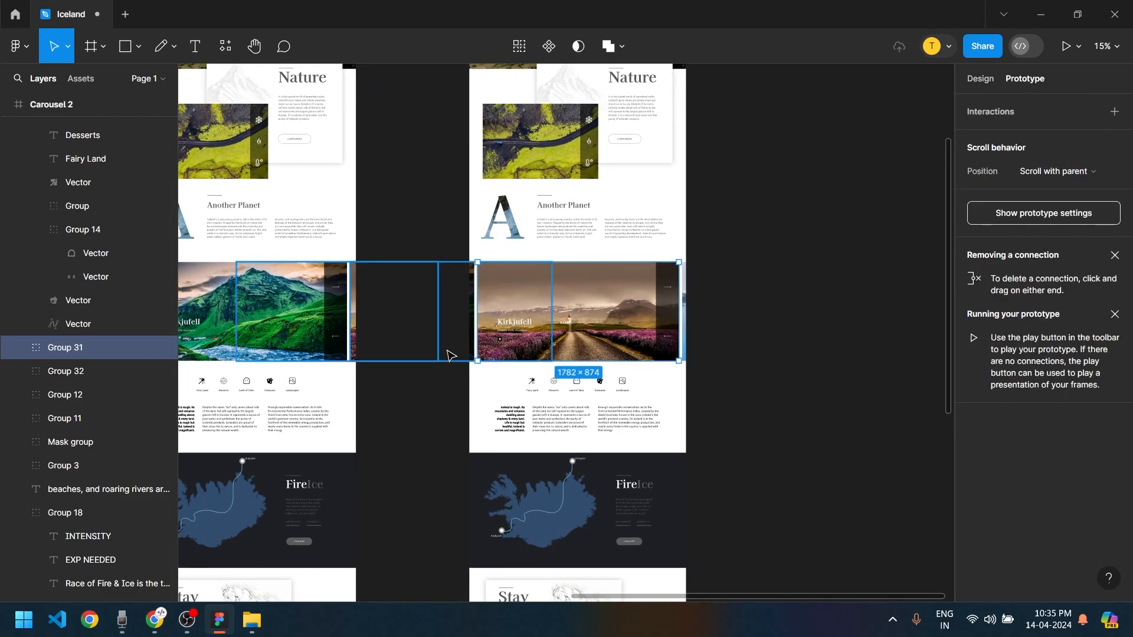
double_click(673, 323)
left_click_drag(668, 311, 357, 436)
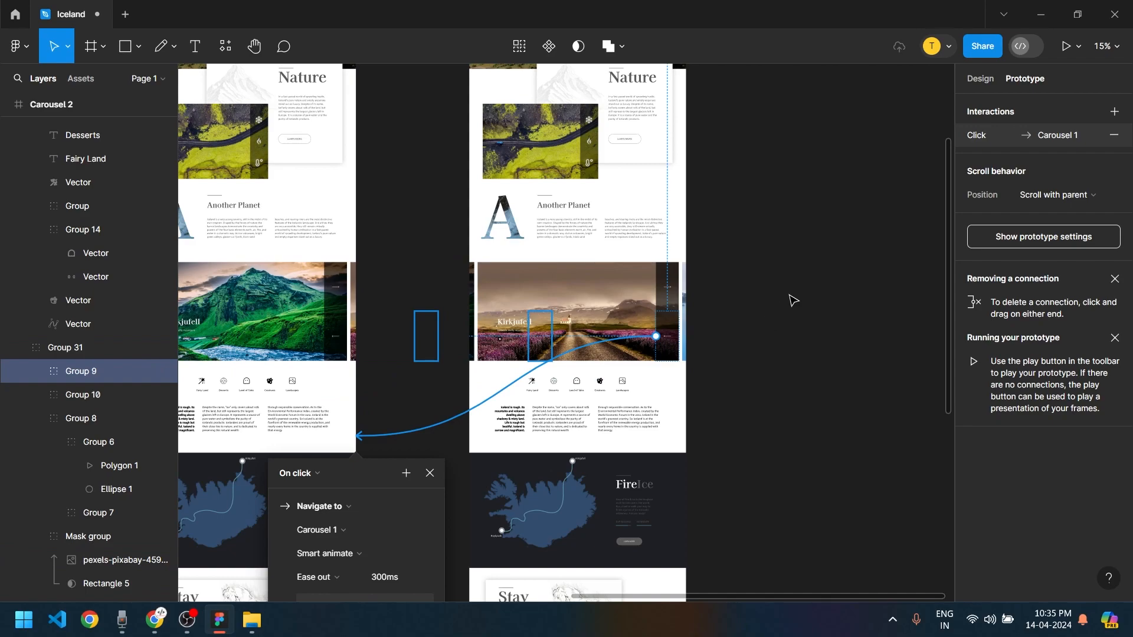
Link the forward-arrow area of Carousel 2's flower field slide to the Home frame
left_click(665, 276)
scroll(664, 278, "down", 4)
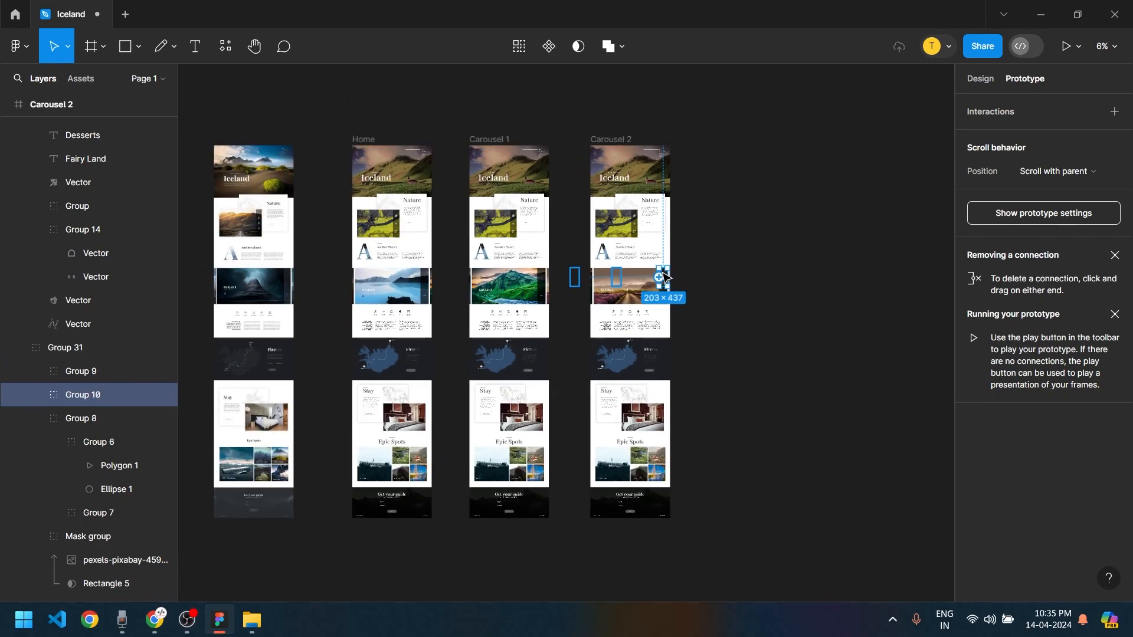
left_click_drag(663, 269, 357, 302)
left_click(792, 342)
Link the forward-arrow area of Carousel 1's green mountain slide to Carousel 2 on click with Smart animate, Ease out, 300ms
scroll(575, 310, "up", 3, "ctrl")
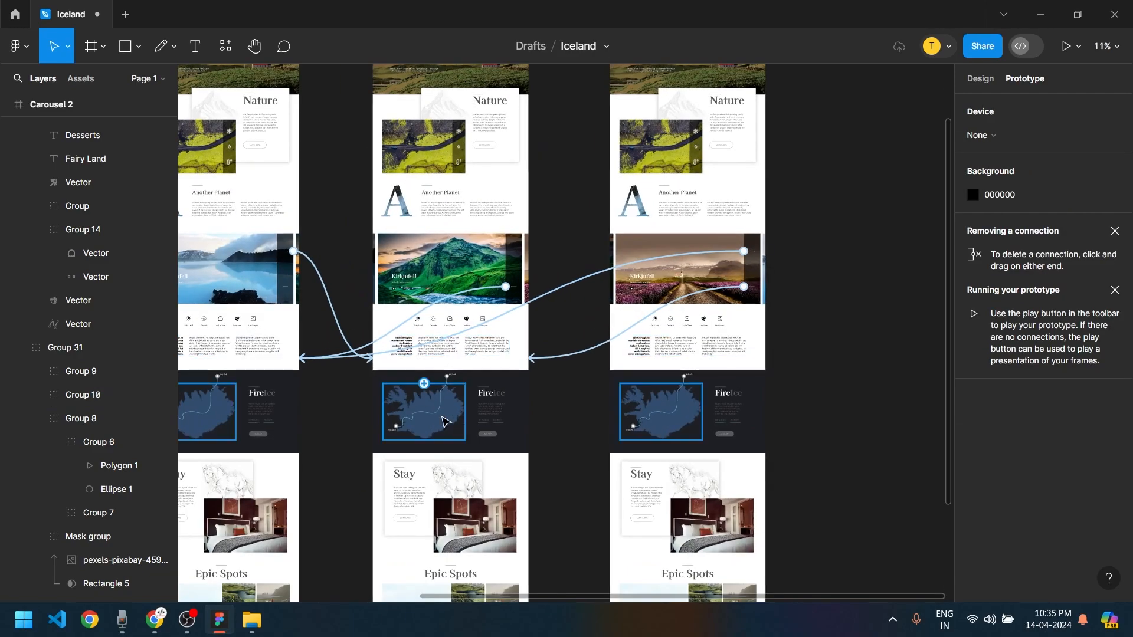
scroll(548, 422, "down", 1)
scroll(549, 423, "left", 2)
left_click(273, 231)
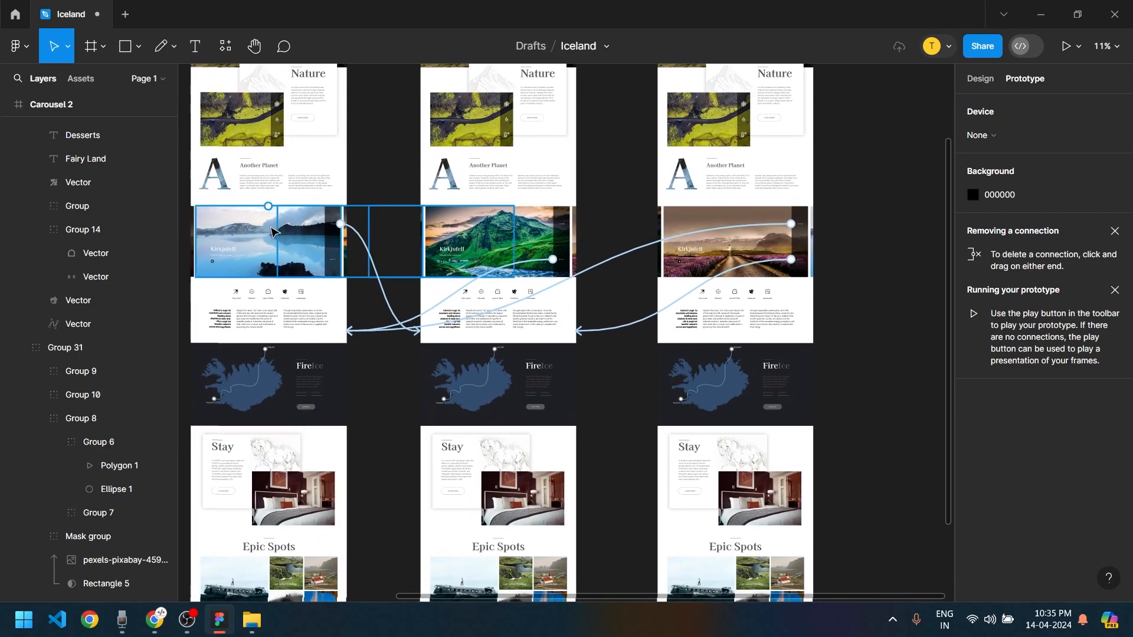
left_click(515, 266)
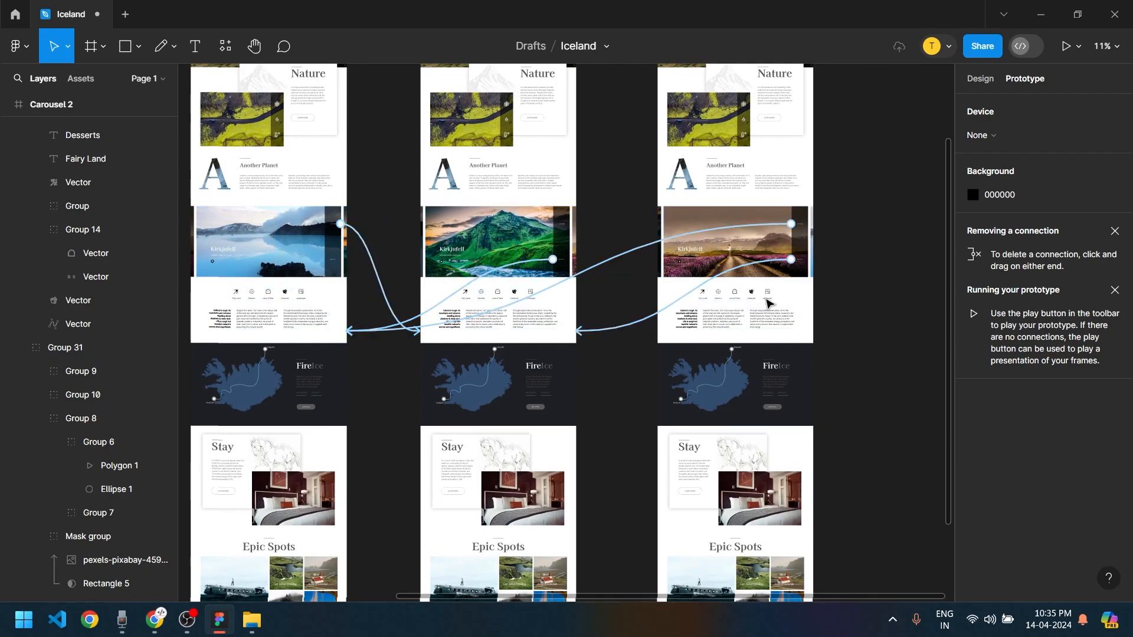
scroll(541, 265, "up", 1)
scroll(566, 289, "up", 3)
left_click(563, 270)
double_click(564, 271)
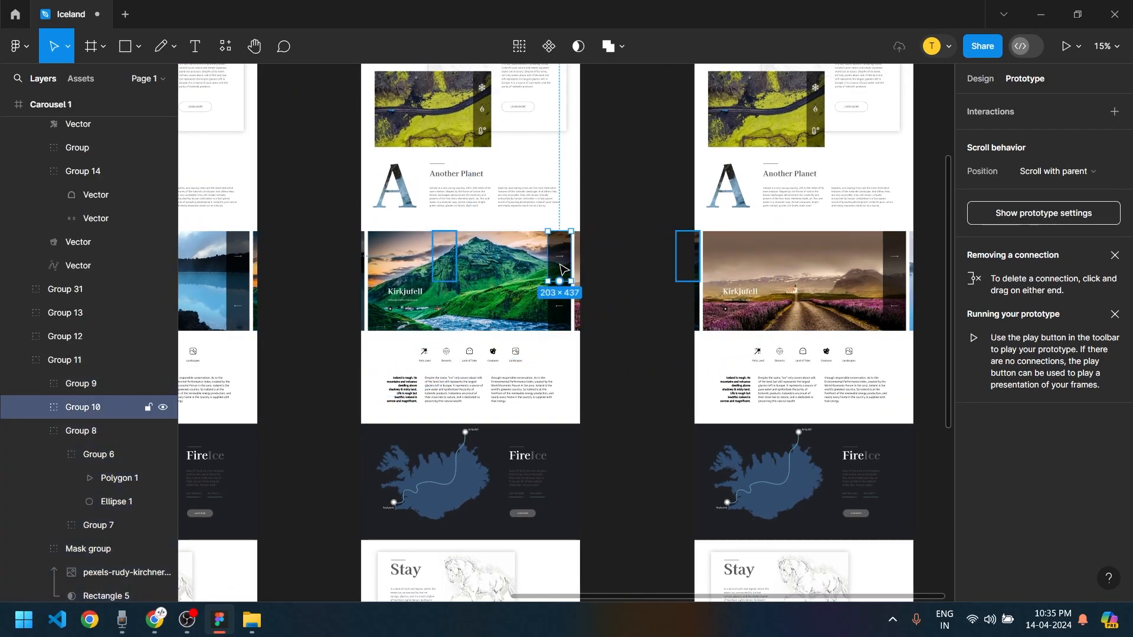
left_click_drag(570, 256, 698, 411)
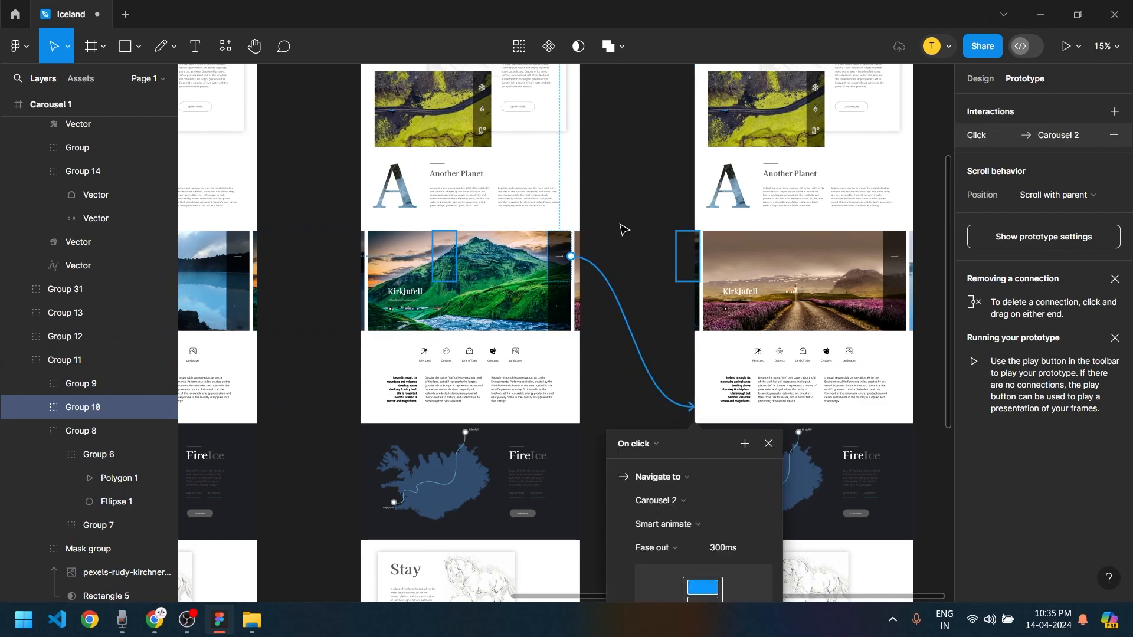
left_click(616, 317)
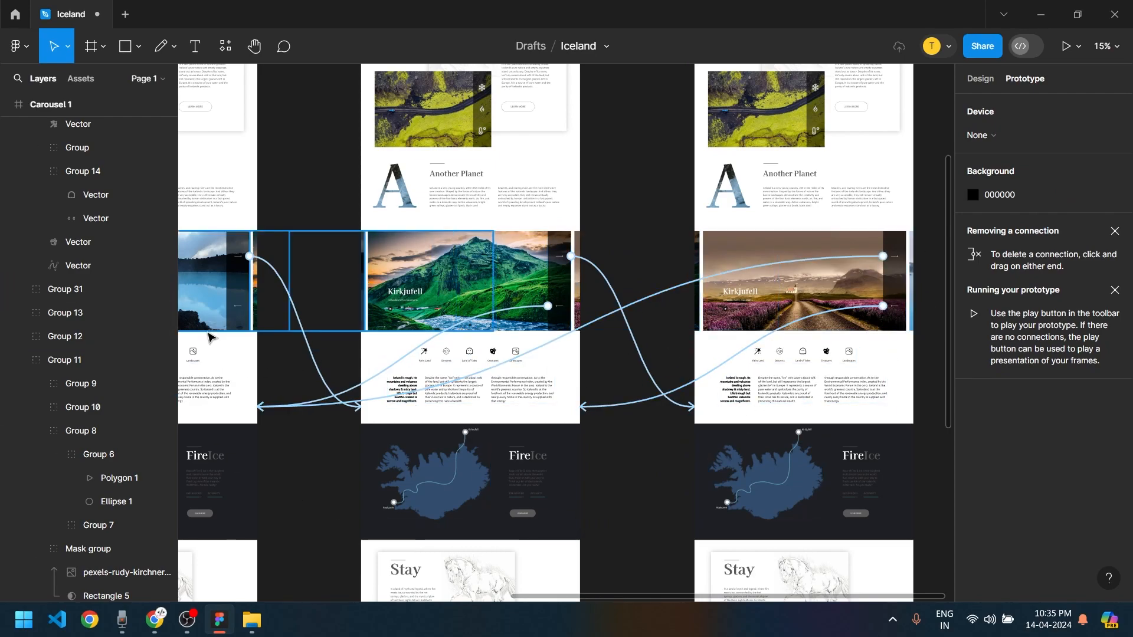
Add a flow starting point to the Home frame and name it Fire & Ice
left_click_drag(209, 332, 504, 348)
scroll(484, 331, "down", 5)
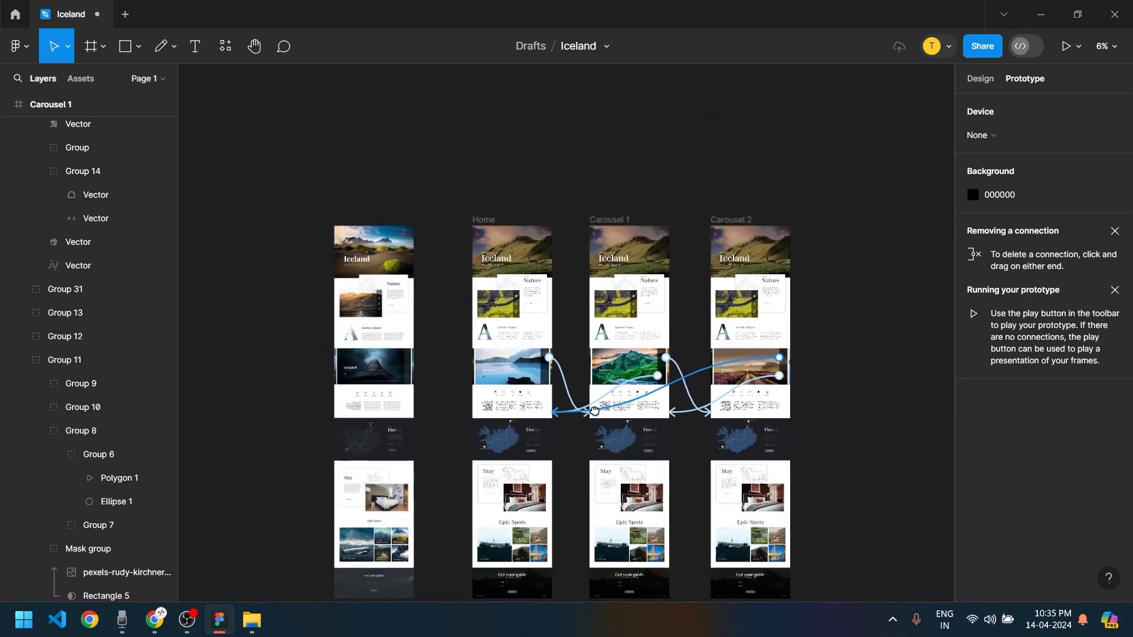
scroll(460, 307, "up", 2)
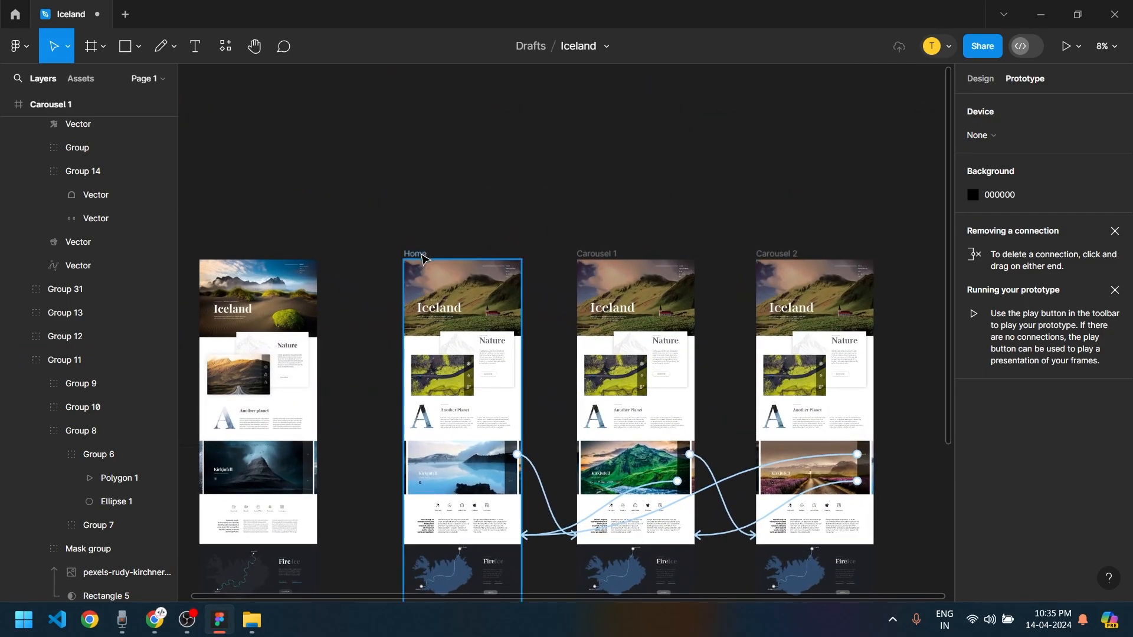
left_click(415, 254)
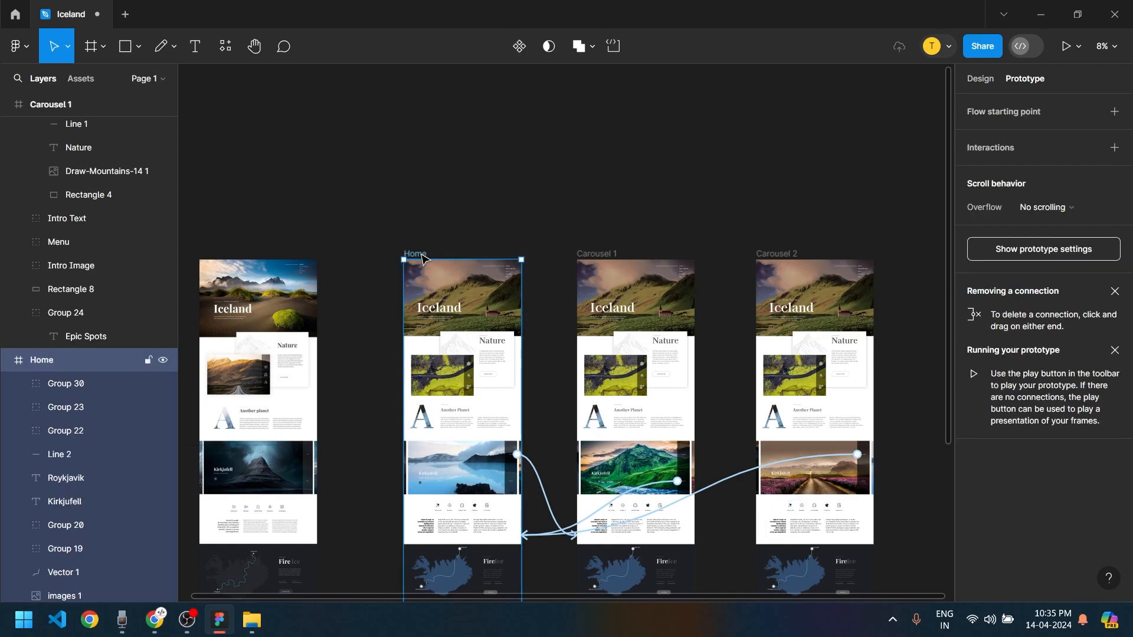
left_click(1116, 122)
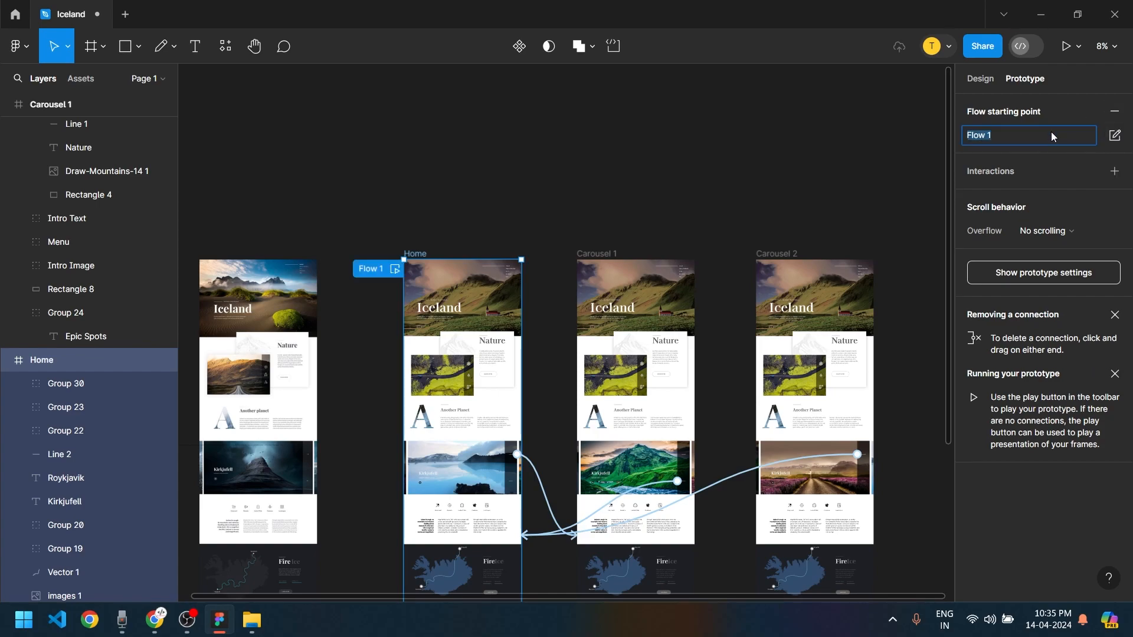
type("Fire & Ice")
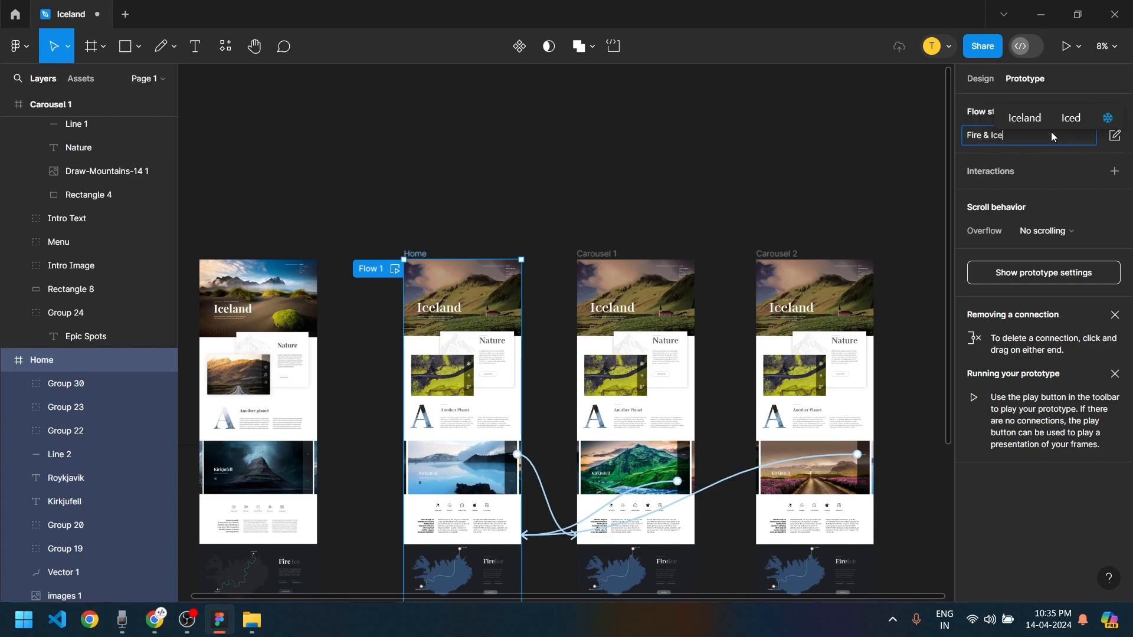
key("Return")
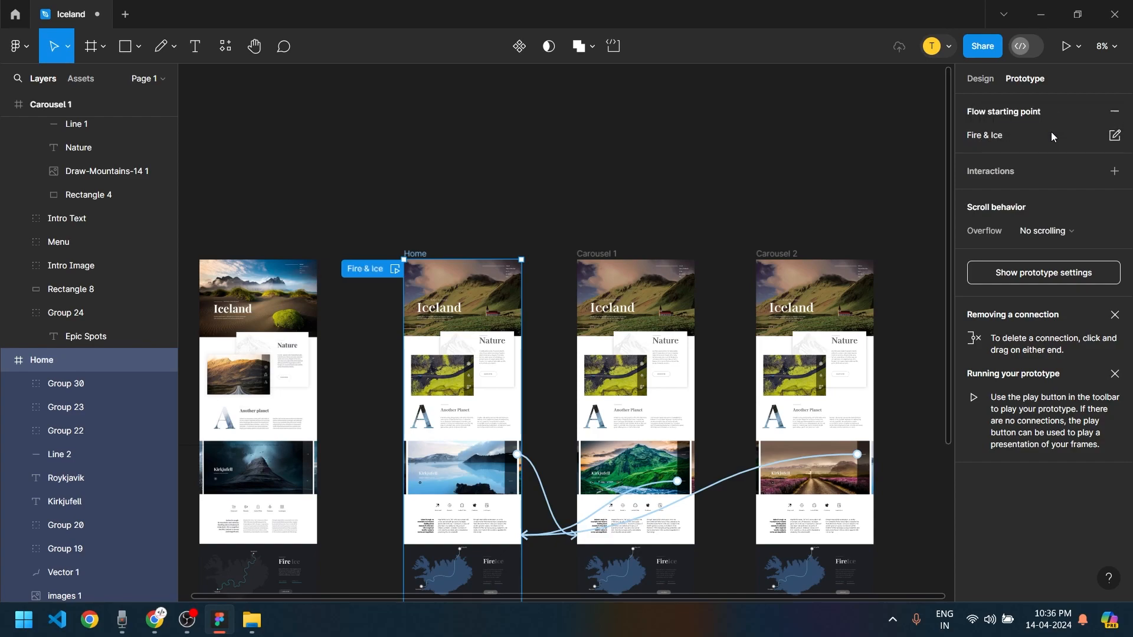
Preview the Fire & Ice flow and look through the Home page down to its carousel
left_click(392, 269)
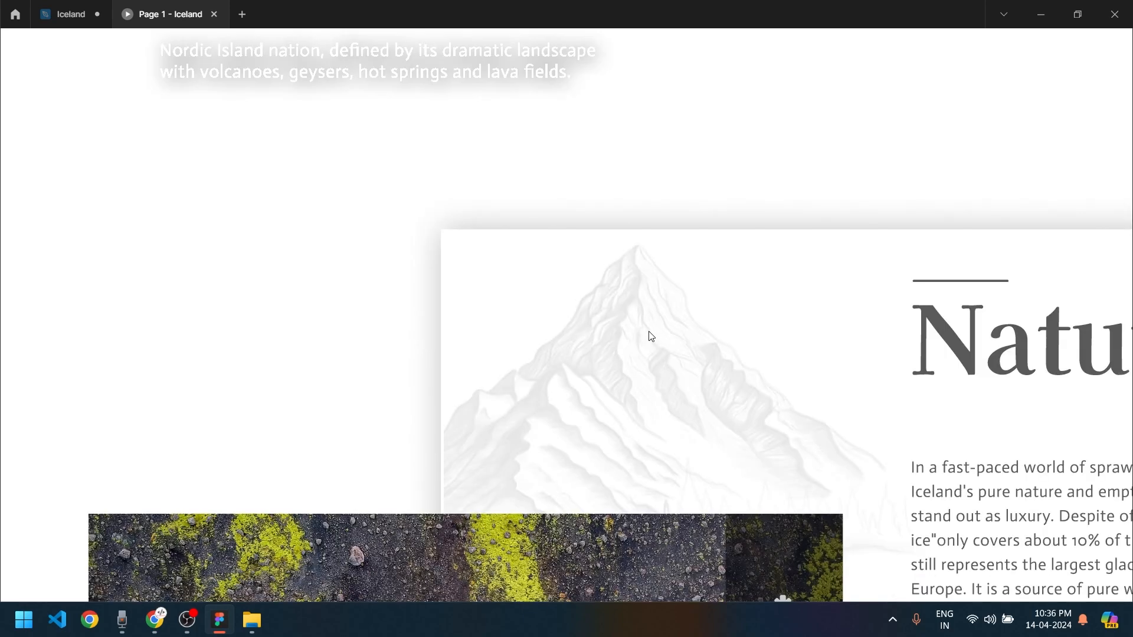
scroll(649, 334, "down", 15)
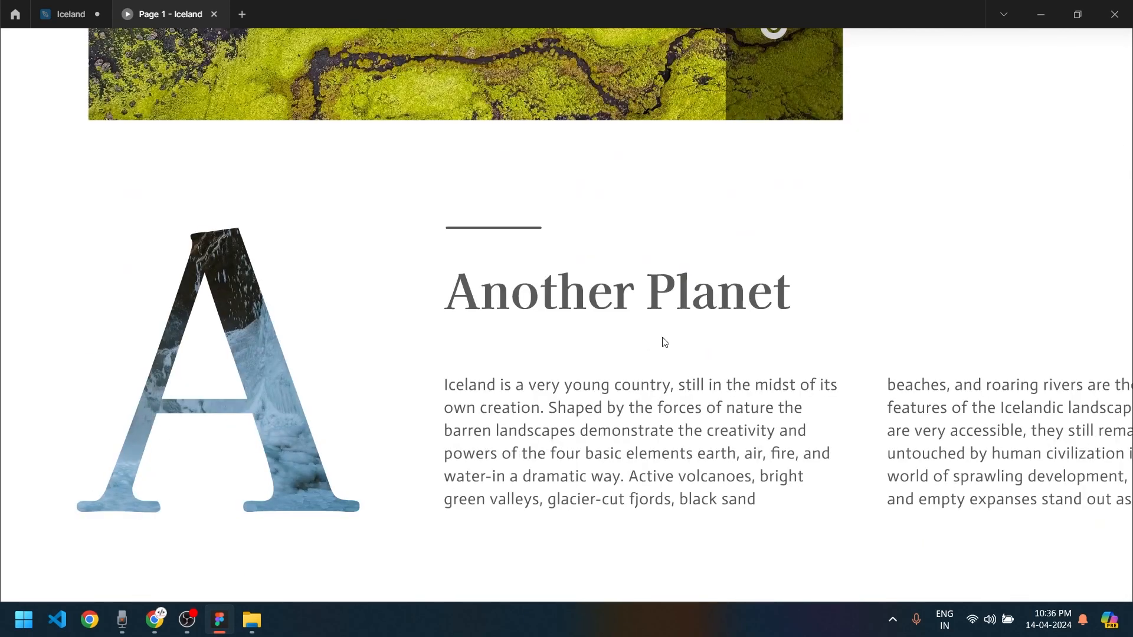
scroll(666, 336, "down", 10)
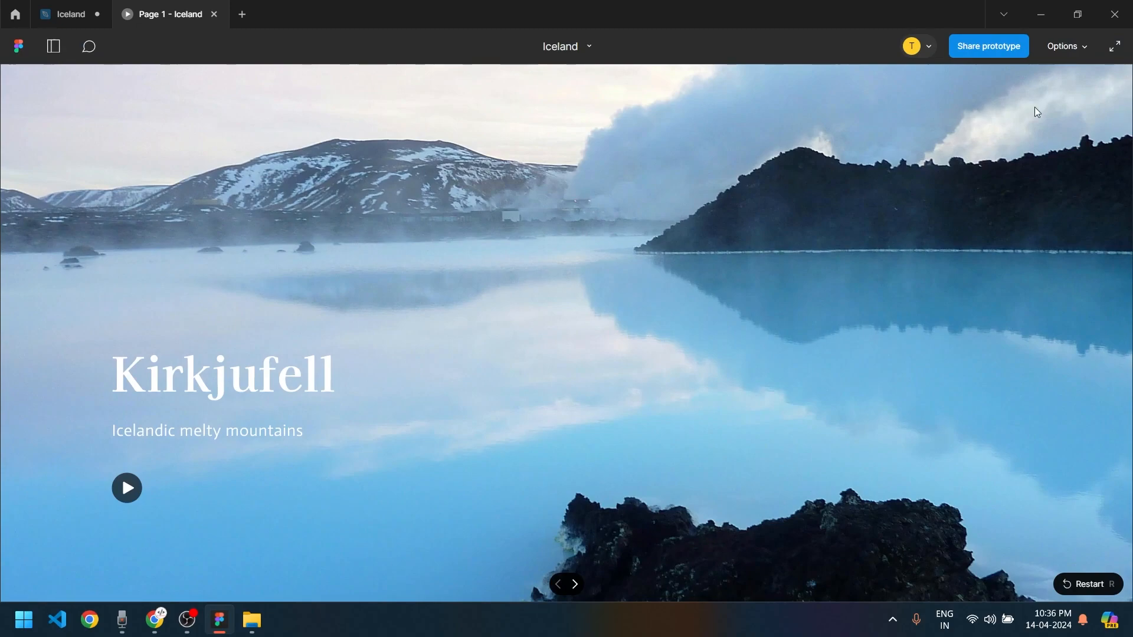
Show the prototype preview full screen and set its scaling to Fit width
left_click(1115, 46)
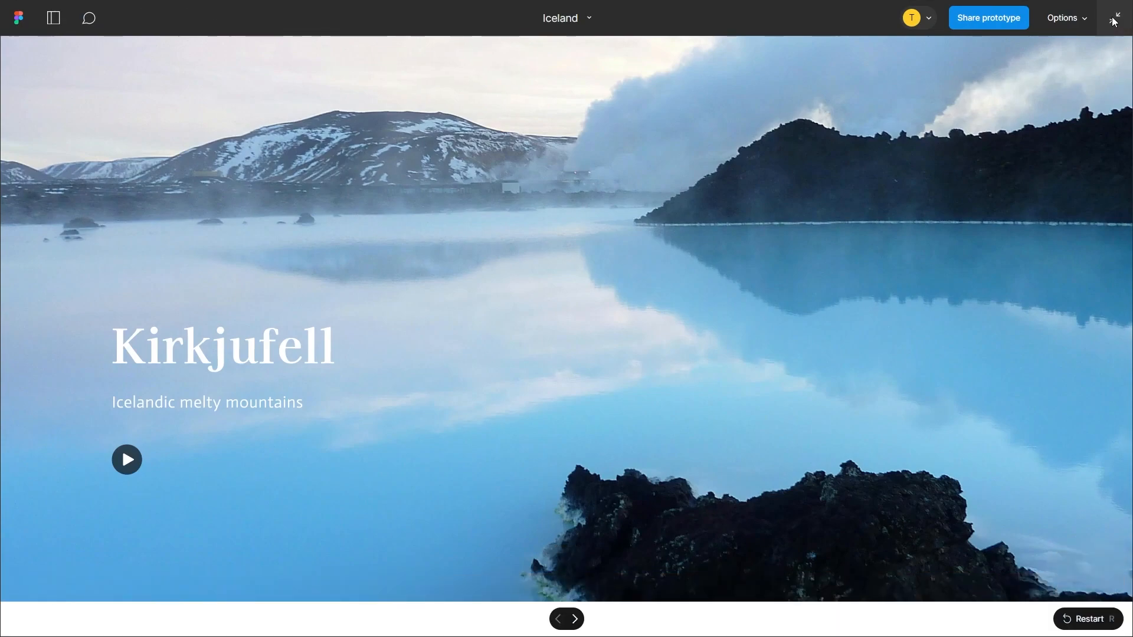
left_click(1073, 17)
left_click(1034, 72)
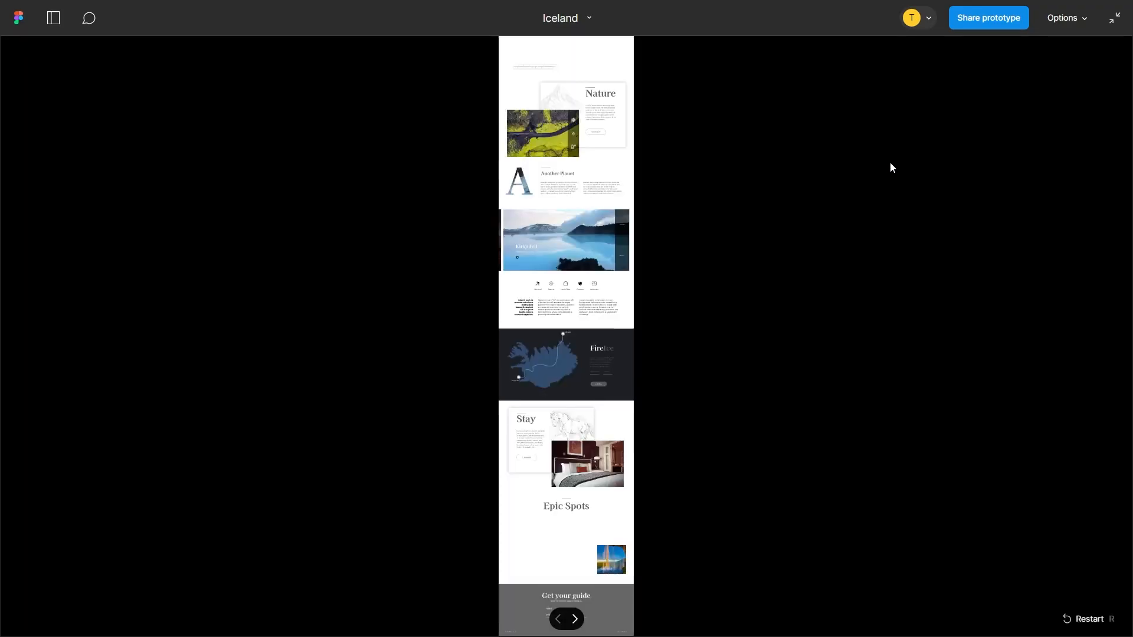
left_click(1075, 18)
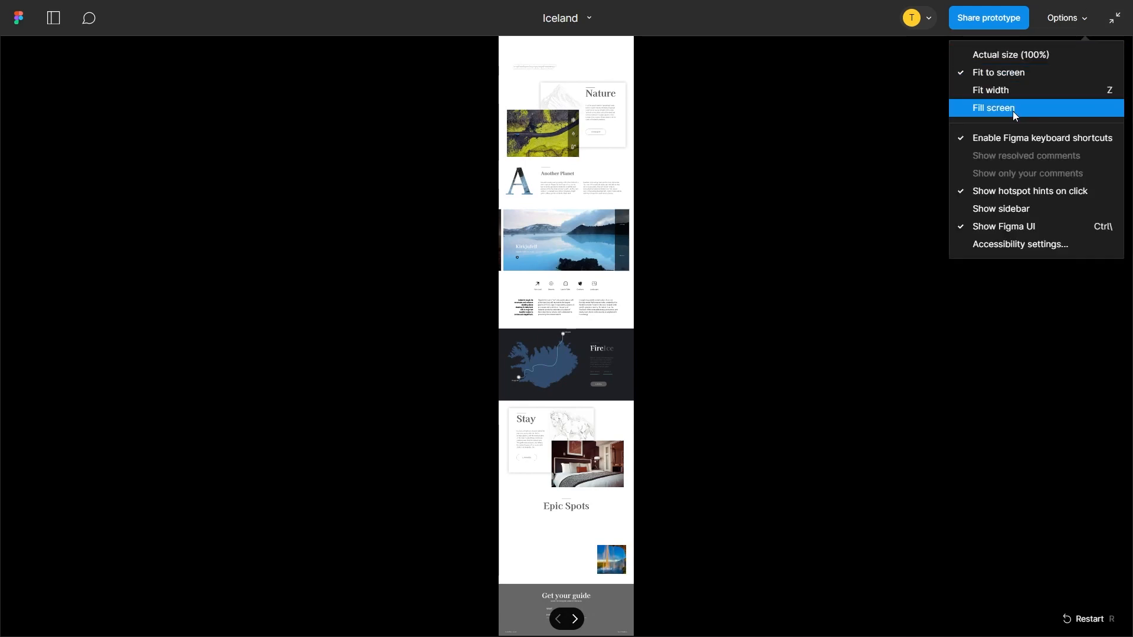
left_click(1012, 90)
Test the forward arrow on the Home page's blue lake slide in the preview and check where the page lands
scroll(511, 337, "down", 12)
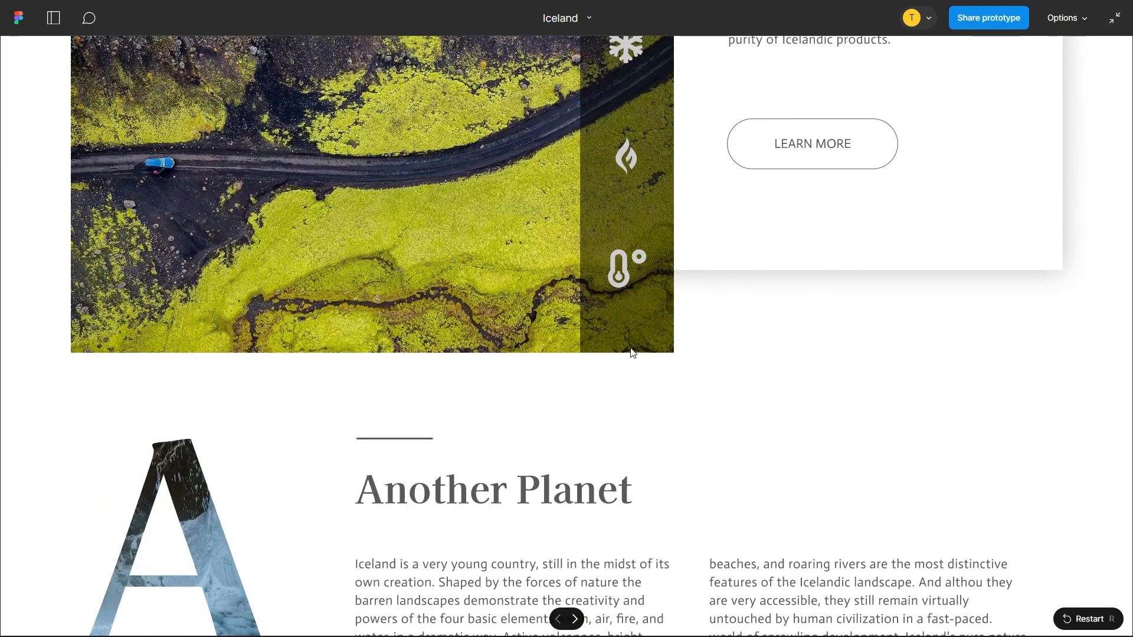
scroll(632, 352, "down", 14)
scroll(693, 380, "up", 4)
scroll(1024, 260, "down", 1)
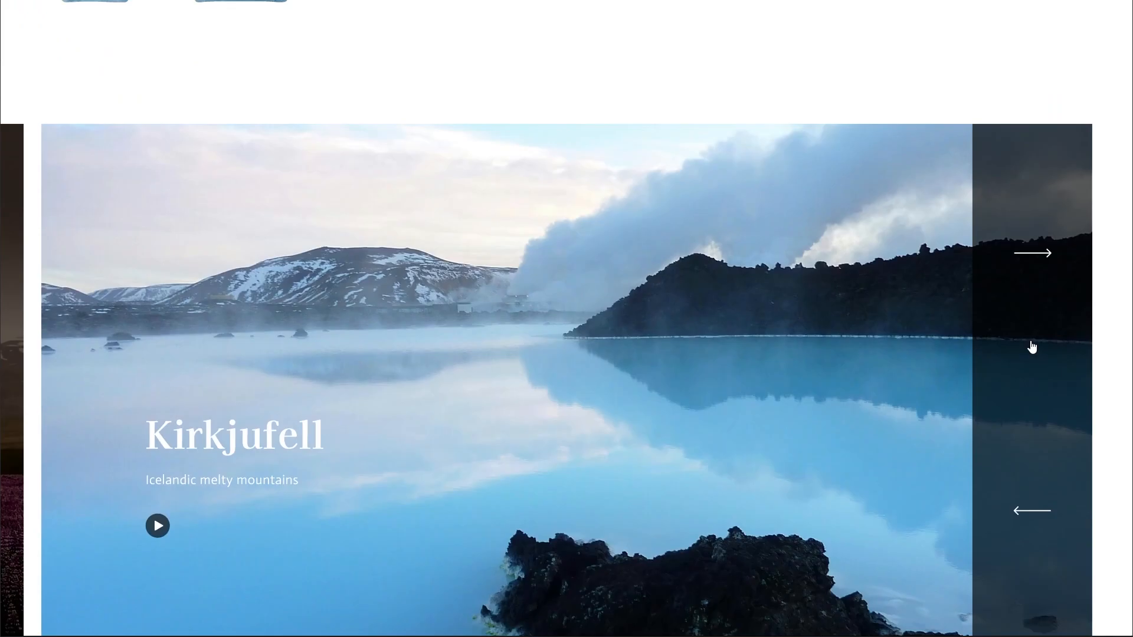
scroll(1018, 438, "down", 3)
scroll(1032, 391, "up", 3)
left_click(1034, 292)
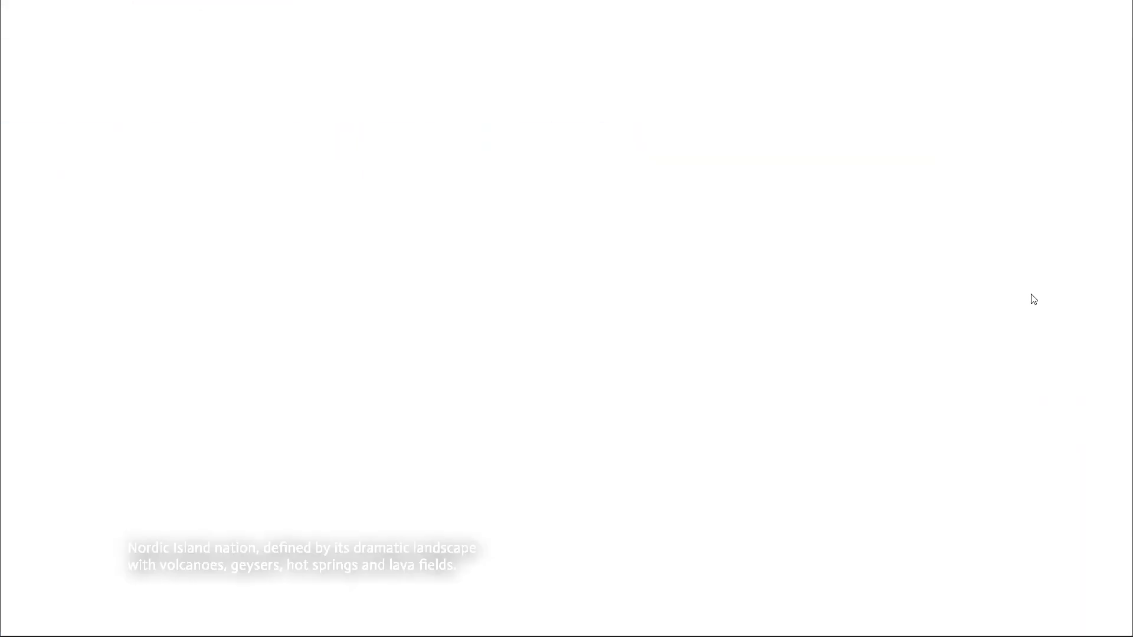
scroll(994, 388, "down", 1)
scroll(1070, 346, "up", 1)
scroll(1067, 298, "down", 2)
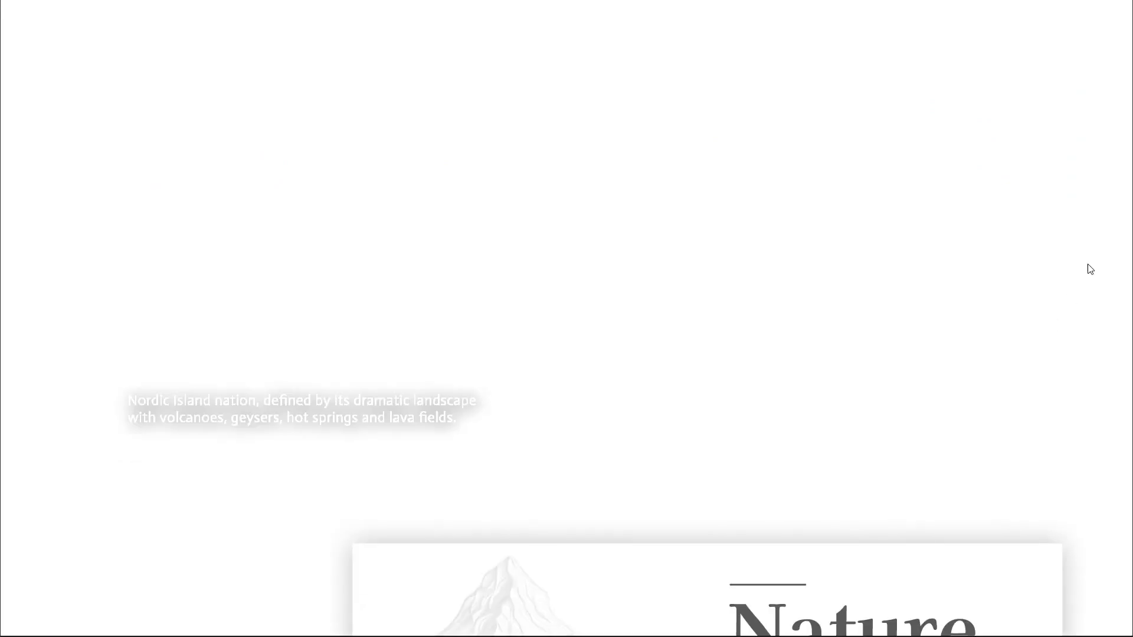
scroll(791, 467, "up", 1)
Look over the page around the intro text again and exit the preview's full-screen mode
key("alt+Tab")
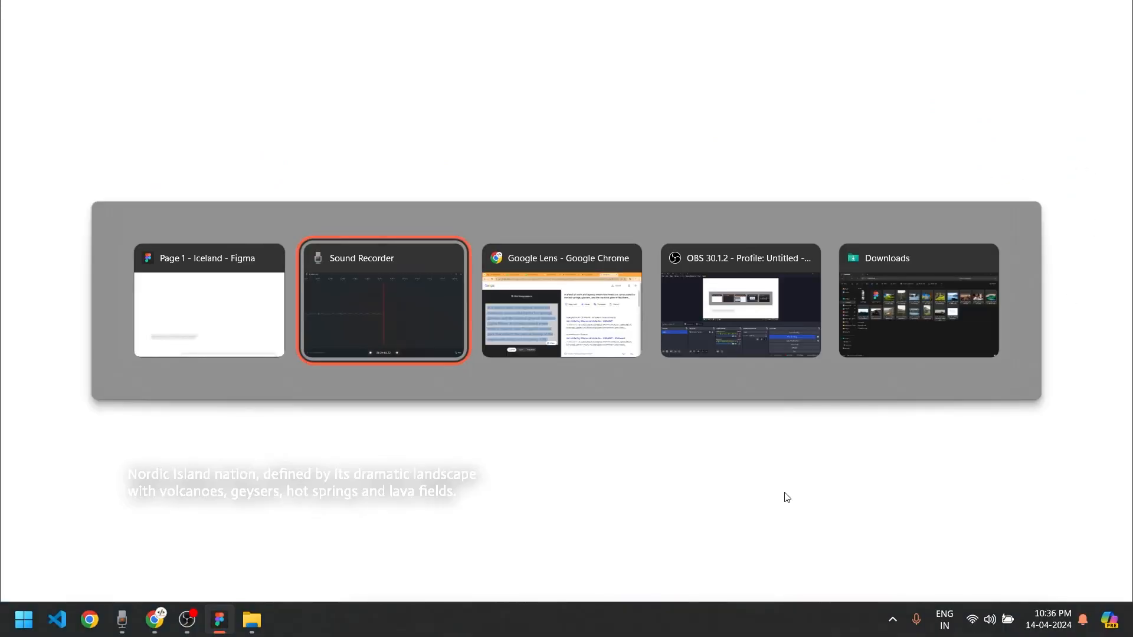
left_click(148, 362)
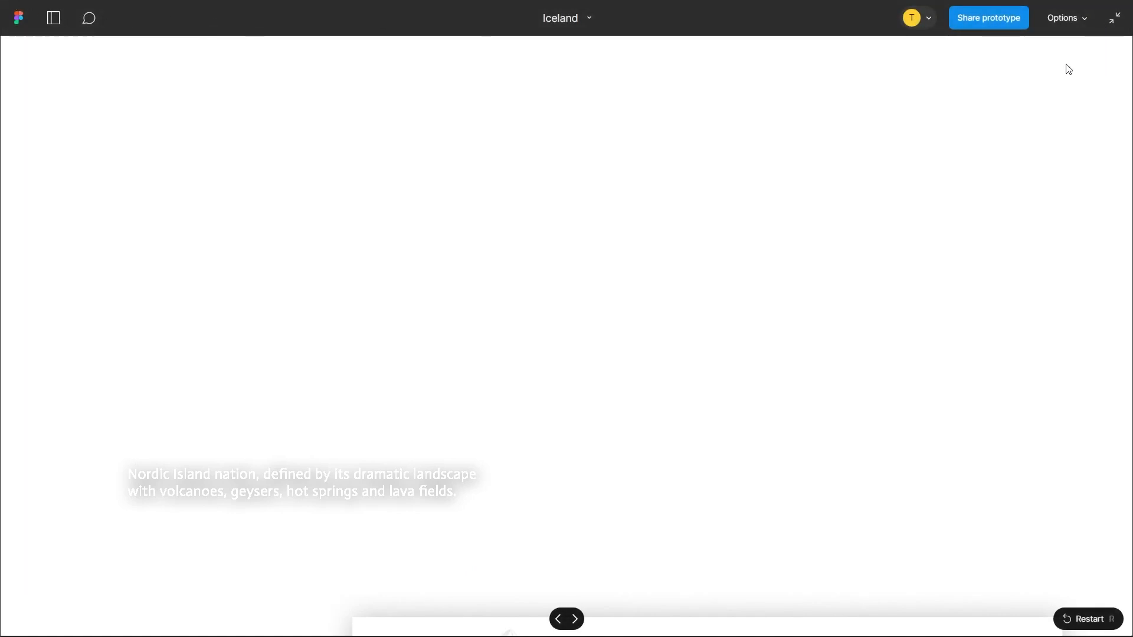
scroll(1092, 331, "down", 5)
scroll(1004, 359, "up", 3)
scroll(939, 361, "up", 3)
key("Escape")
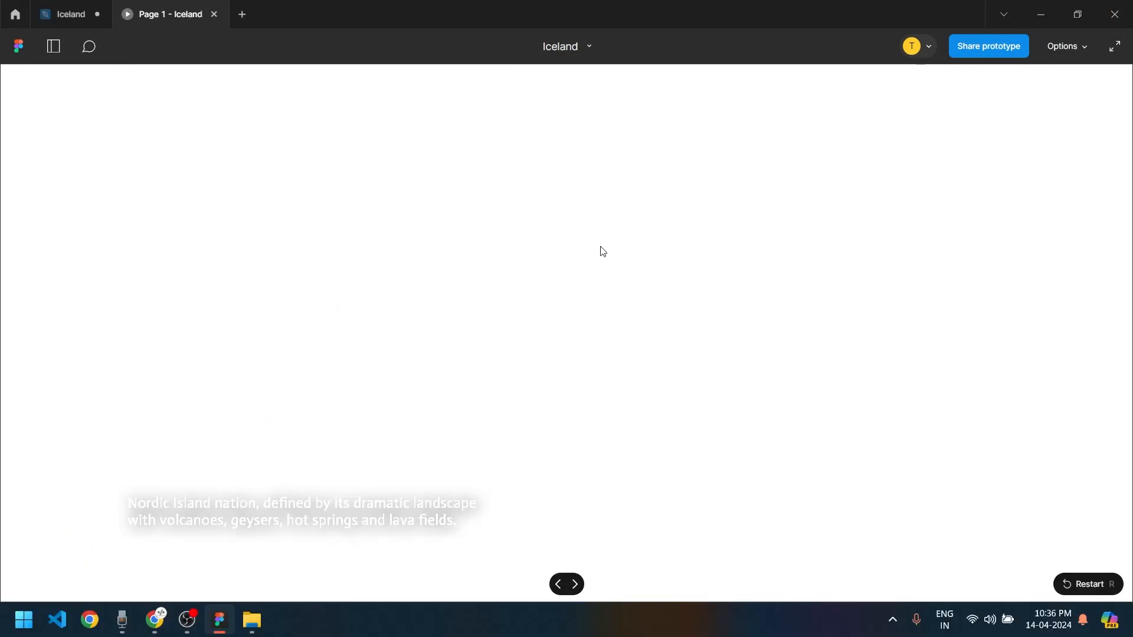
Check the Home carousel's connections in the design file, return to the prototype preview and step back and forward between its frames
left_click(74, 13)
scroll(548, 378, "up", 5)
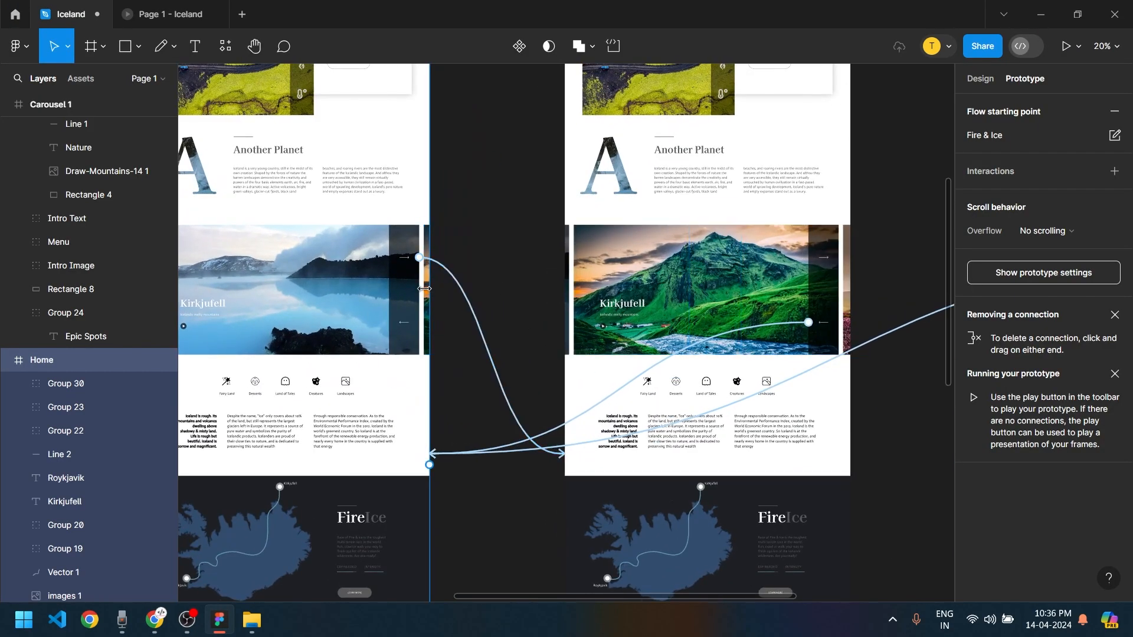
left_click(165, 14)
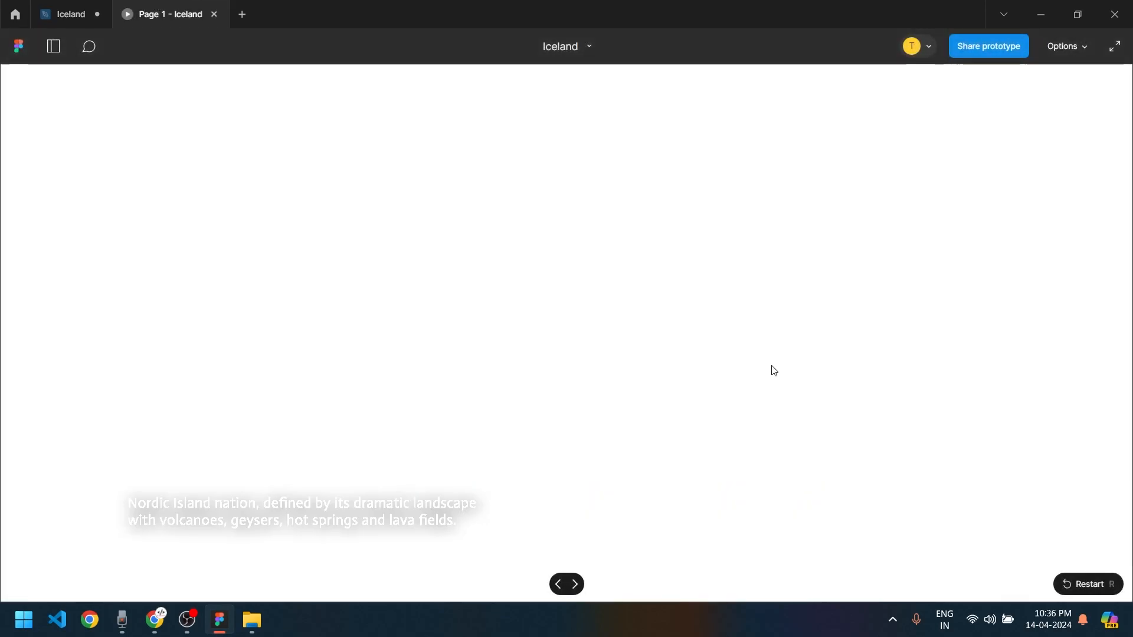
left_click(558, 585)
left_click(576, 585)
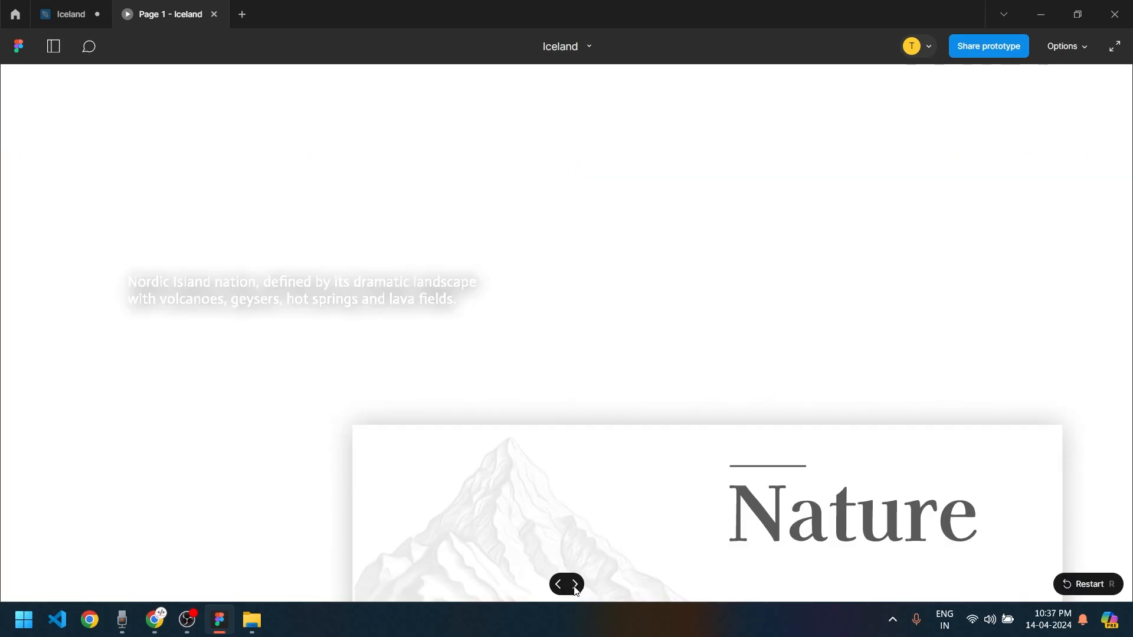
Step back to the Home frame in the preview and look over the page from the blue lake carousel down to the guide section
left_click(558, 584)
scroll(470, 395, "up", 5)
scroll(471, 395, "down", 8)
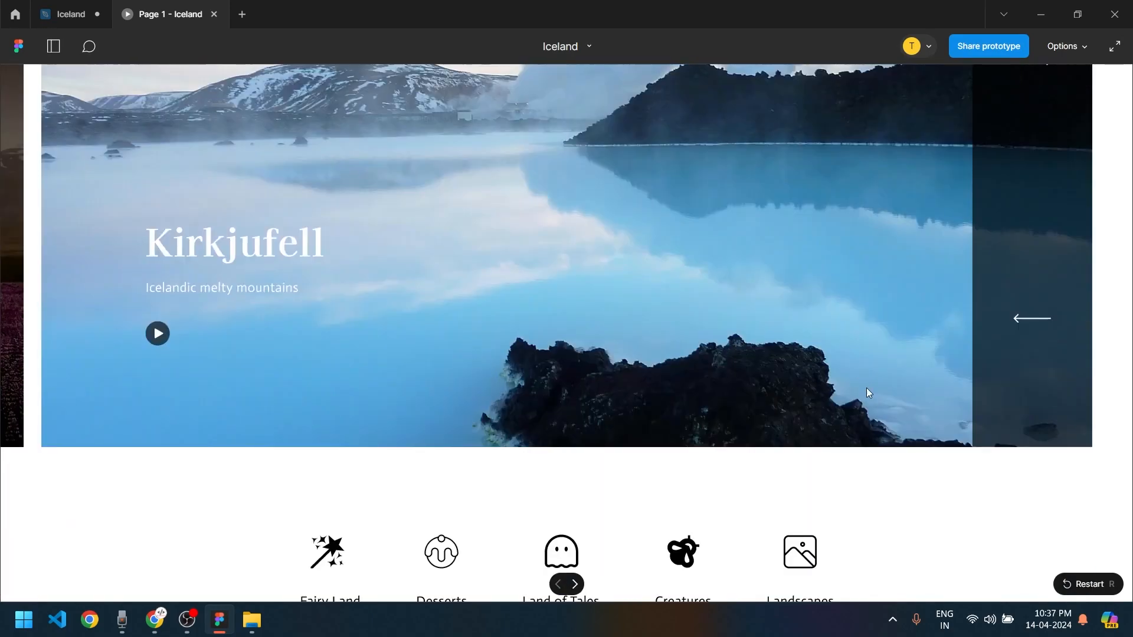
scroll(866, 391, "up", 5)
scroll(1035, 348, "down", 5)
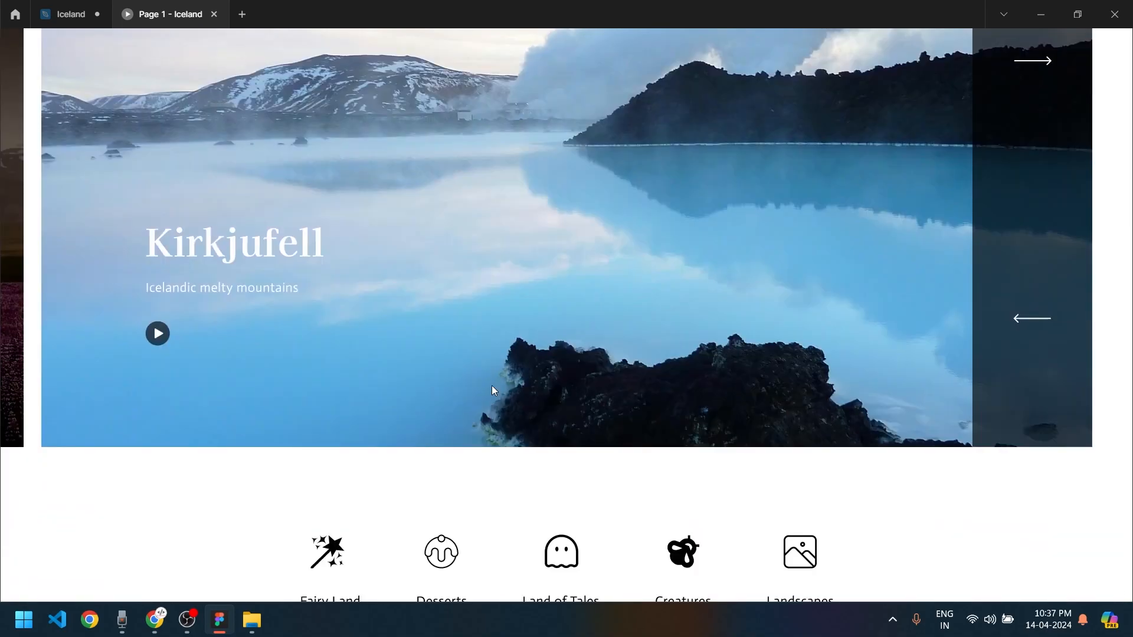
scroll(165, 342, "down", 10)
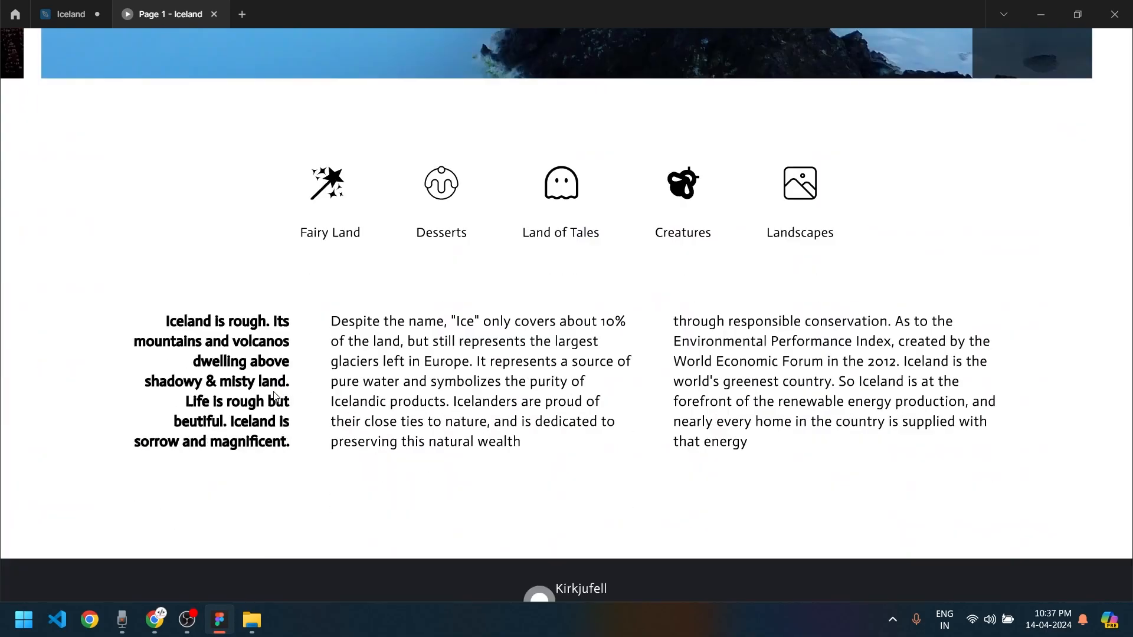
scroll(275, 392, "down", 15)
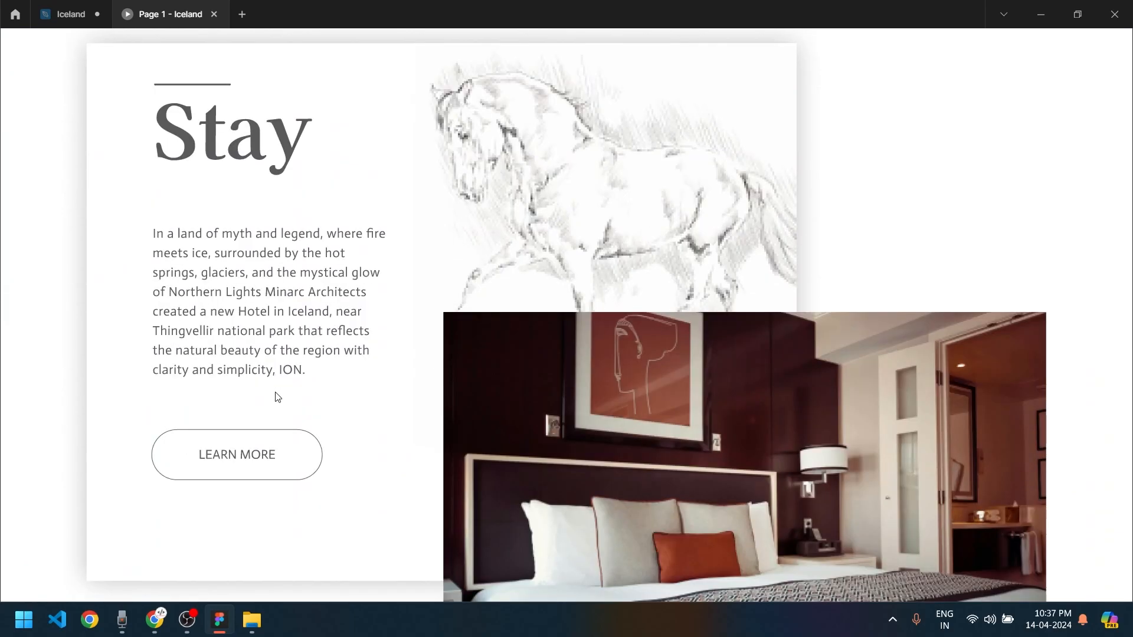
scroll(278, 396, "up", 6)
scroll(277, 396, "down", 15)
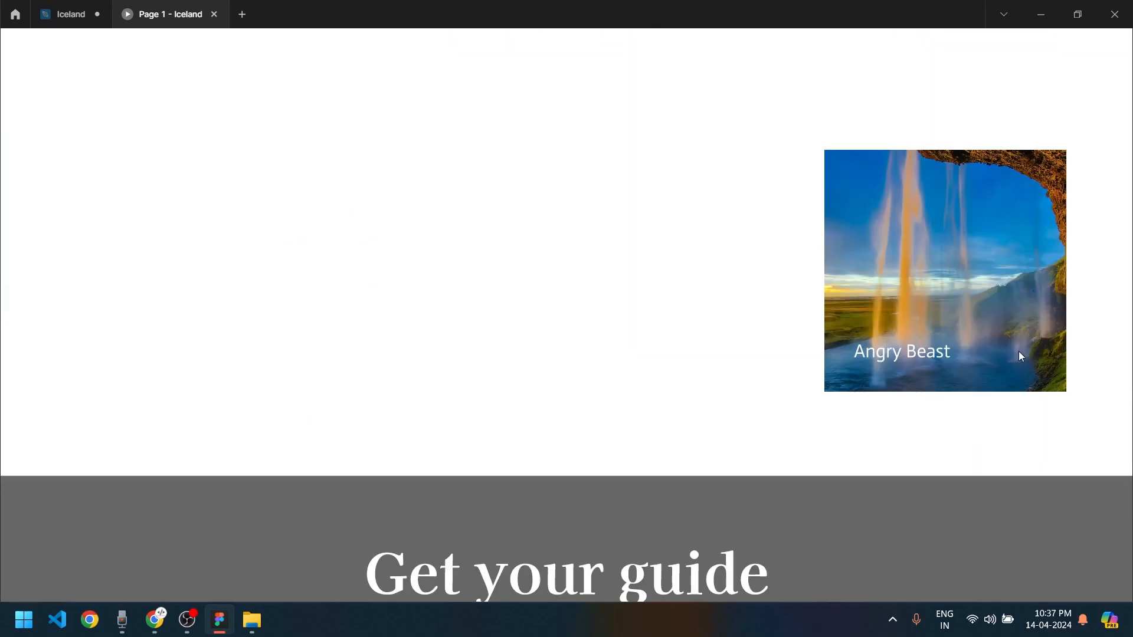
scroll(845, 341, "up", 5)
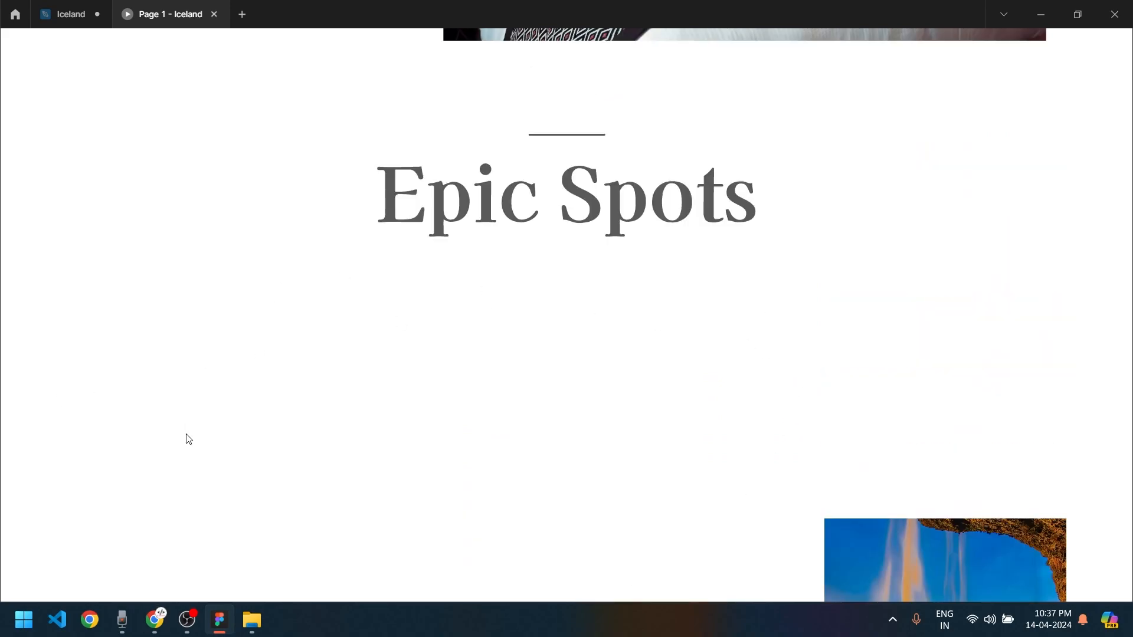
scroll(240, 284, "up", 5)
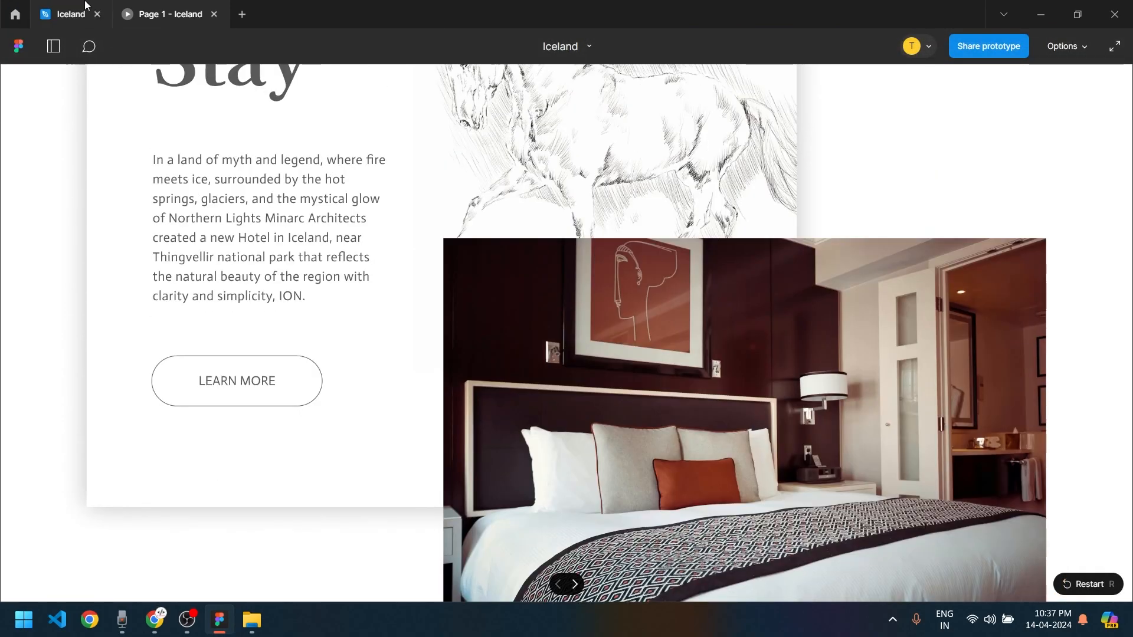
Return to the Iceland design file and close the prototype preview
left_click(79, 5)
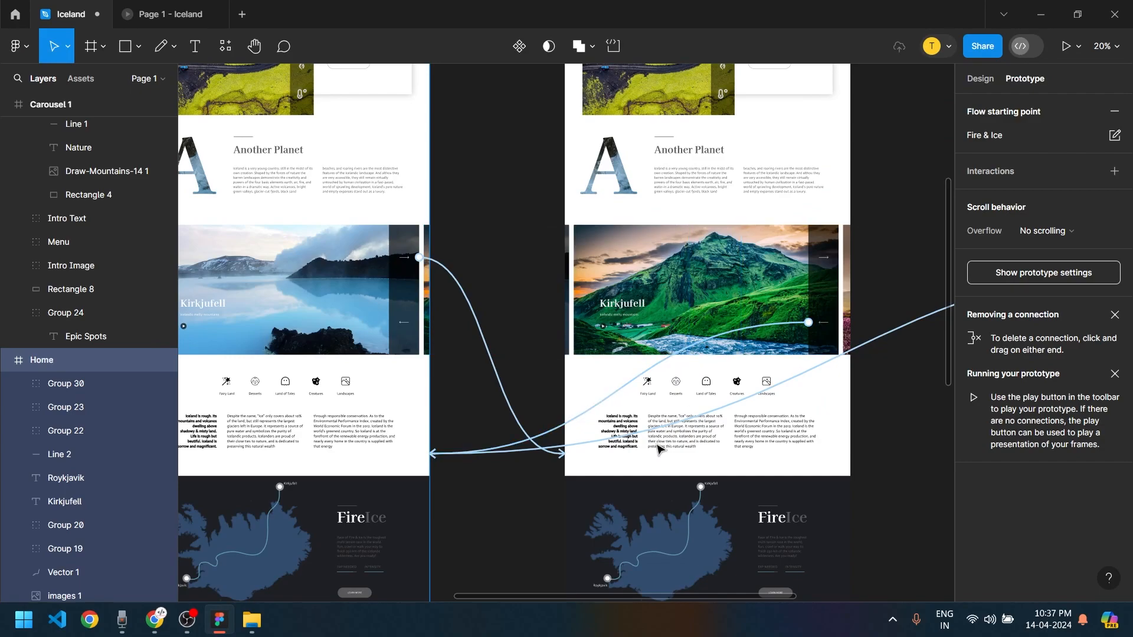
scroll(433, 222, "right", 3)
middle_click(150, 5)
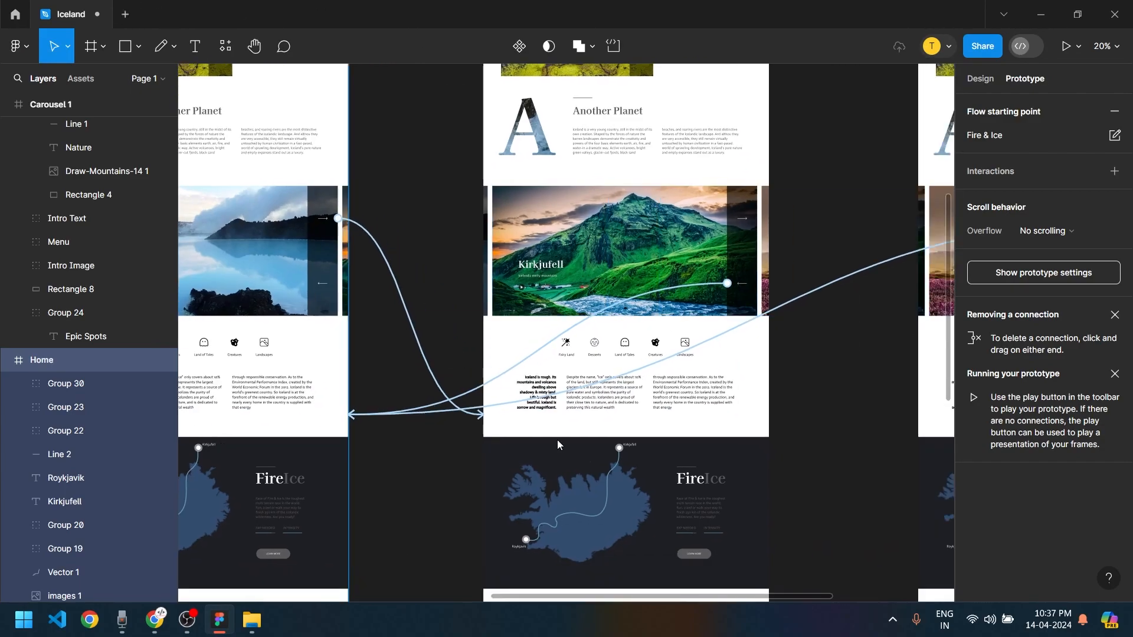
Remove the Fire & Ice flow starting point from the Home frame and deselect the frame
scroll(412, 481, "down", 5)
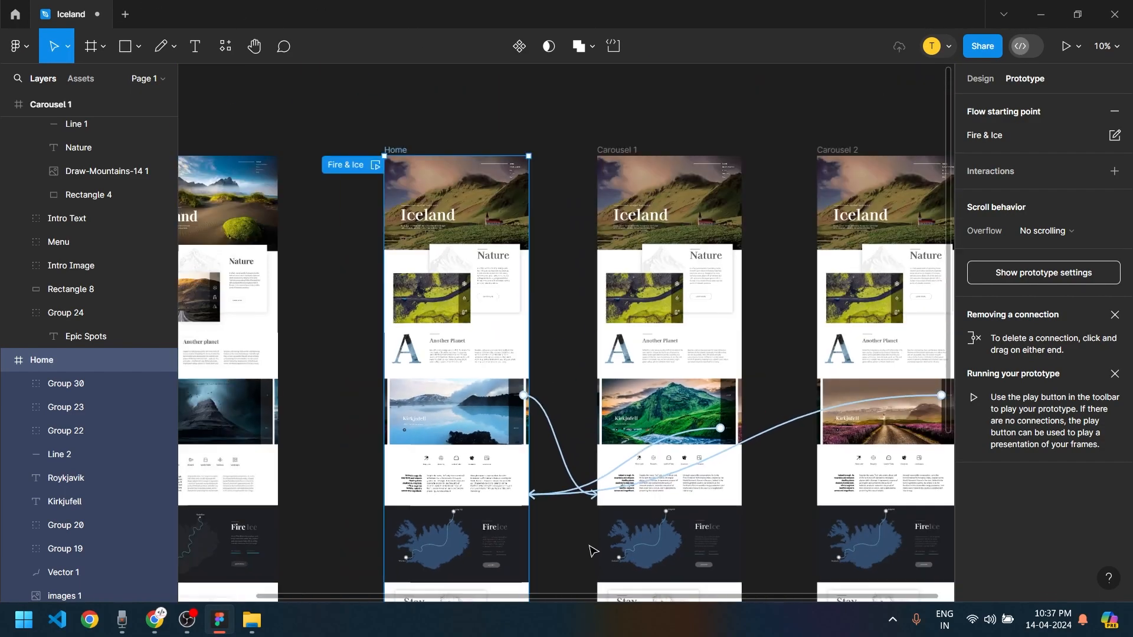
right_click(381, 167)
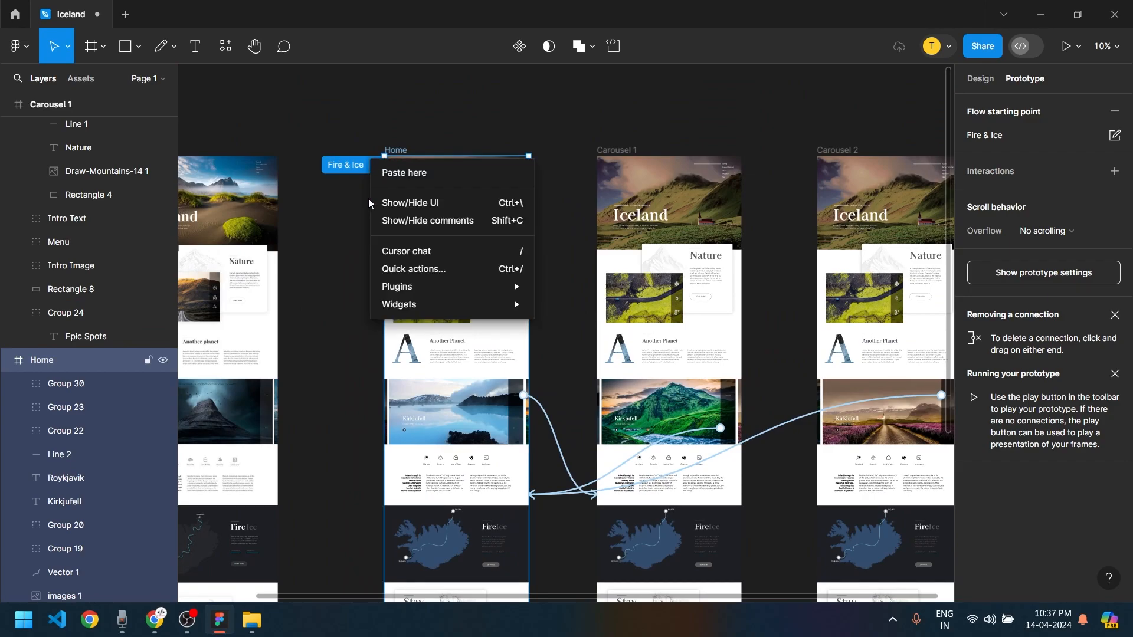
mouse_move(508, 286)
left_click(1115, 112)
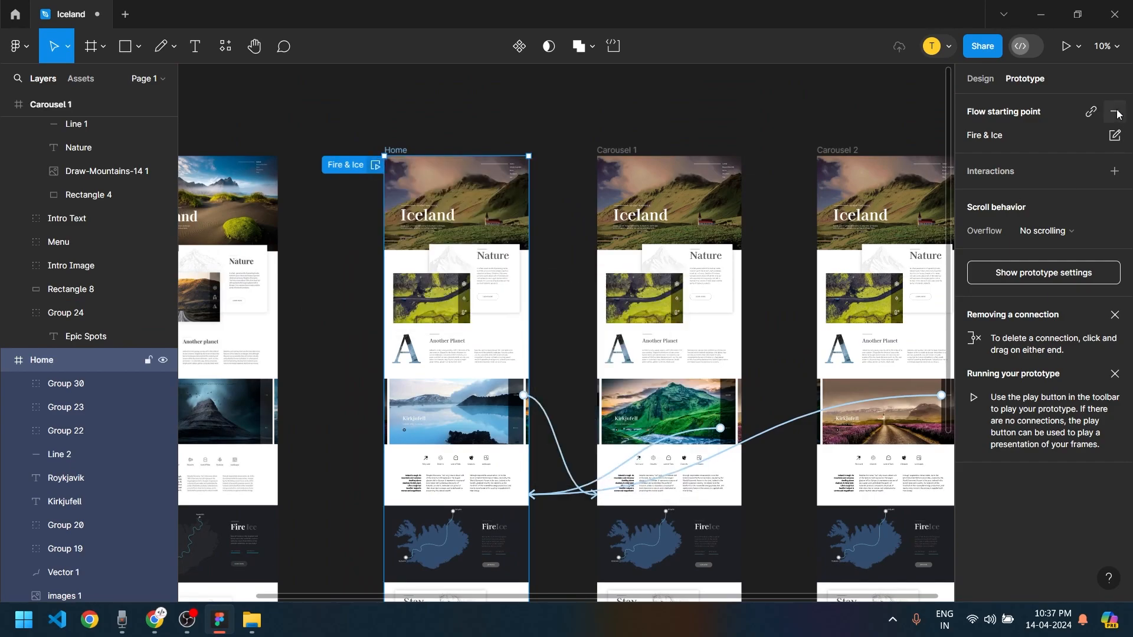
left_click(1115, 112)
left_click(791, 353)
Look over the Home, Carousel 1 and Carousel 2 frames and the carousel connections between them on the canvas
scroll(768, 354, "up", 3, "ctrl")
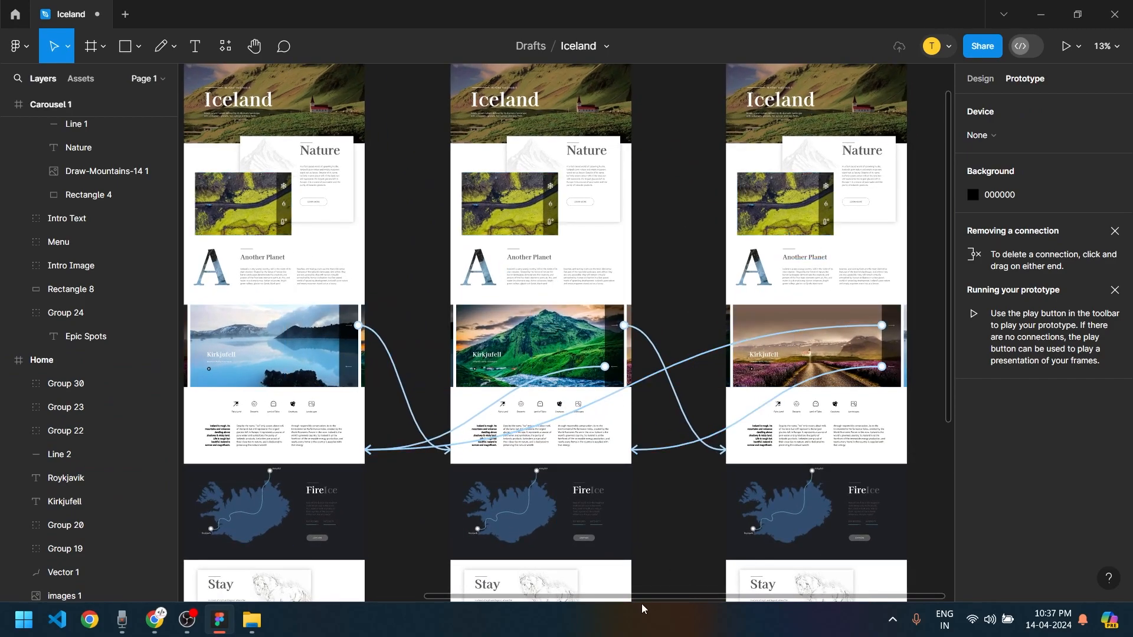
scroll(649, 567, "down", 3)
scroll(481, 430, "down", 3, "ctrl")
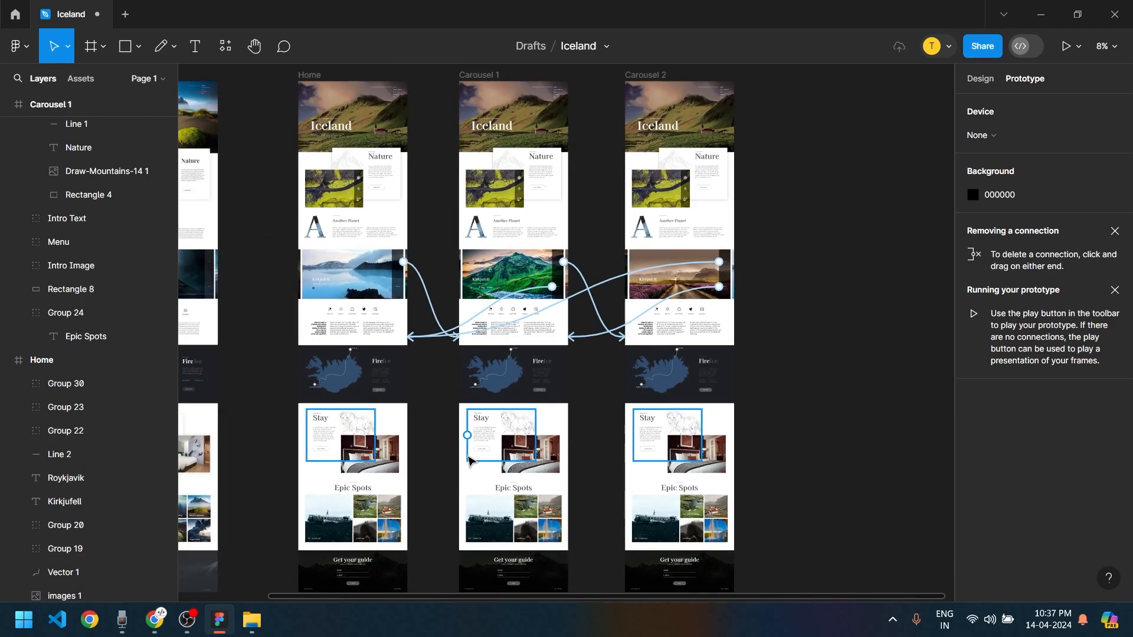
scroll(460, 472, "up", 2, "ctrl")
scroll(432, 512, "up", 2, "ctrl")
scroll(435, 511, "down", 1, "ctrl")
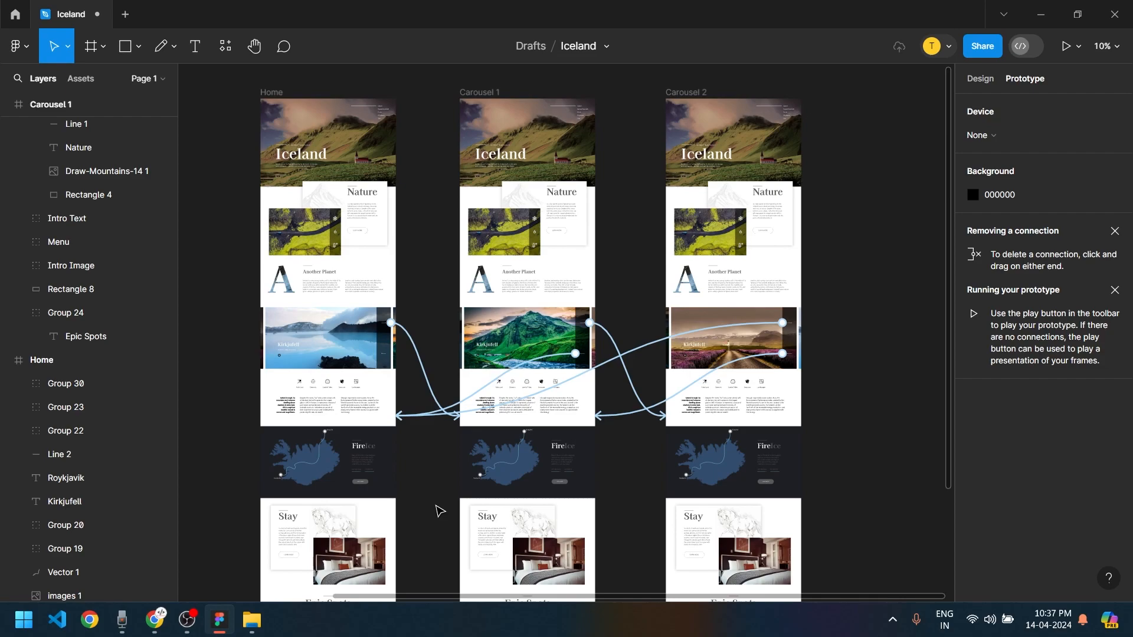
scroll(392, 401, "up", 5)
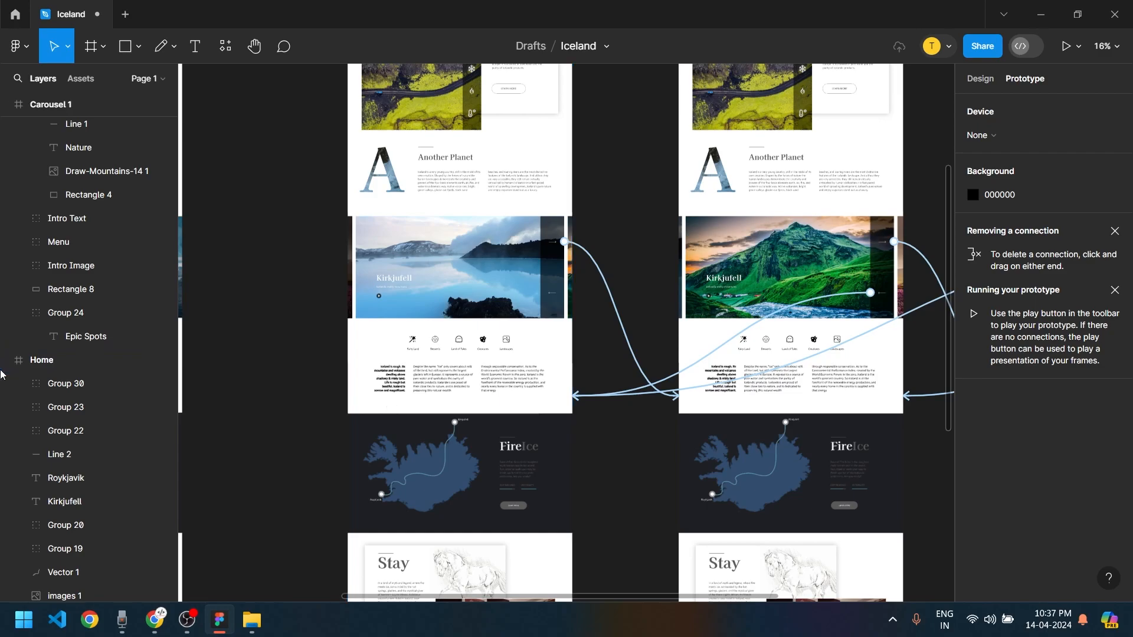
scroll(392, 407, "up", 5)
scroll(393, 355, "down", 6)
scroll(435, 321, "left", 5)
scroll(435, 321, "up", 3)
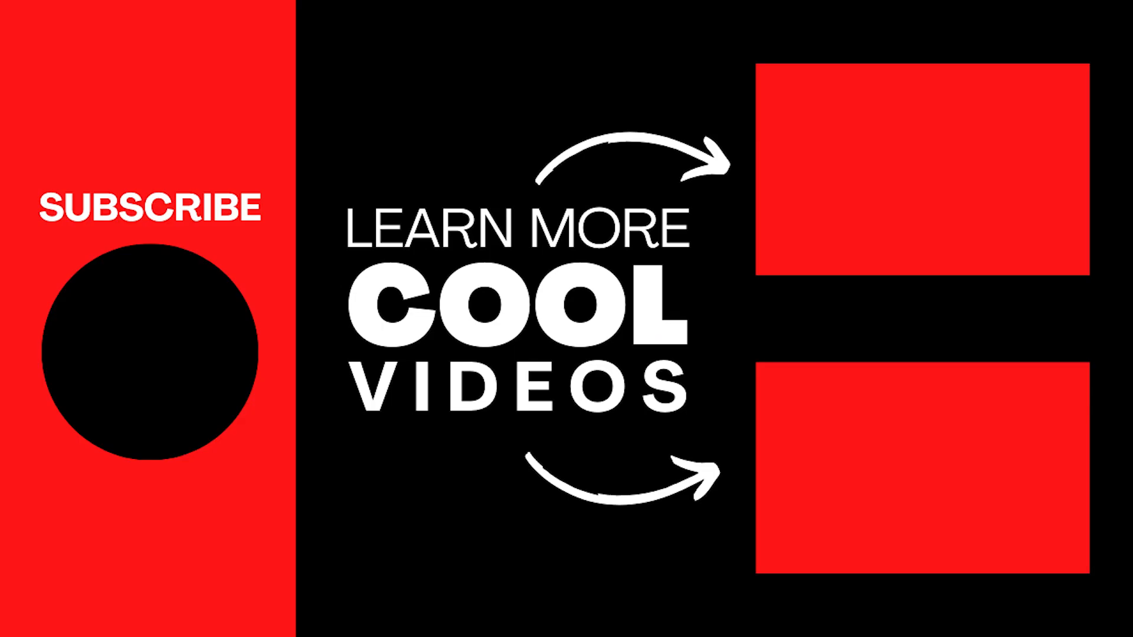